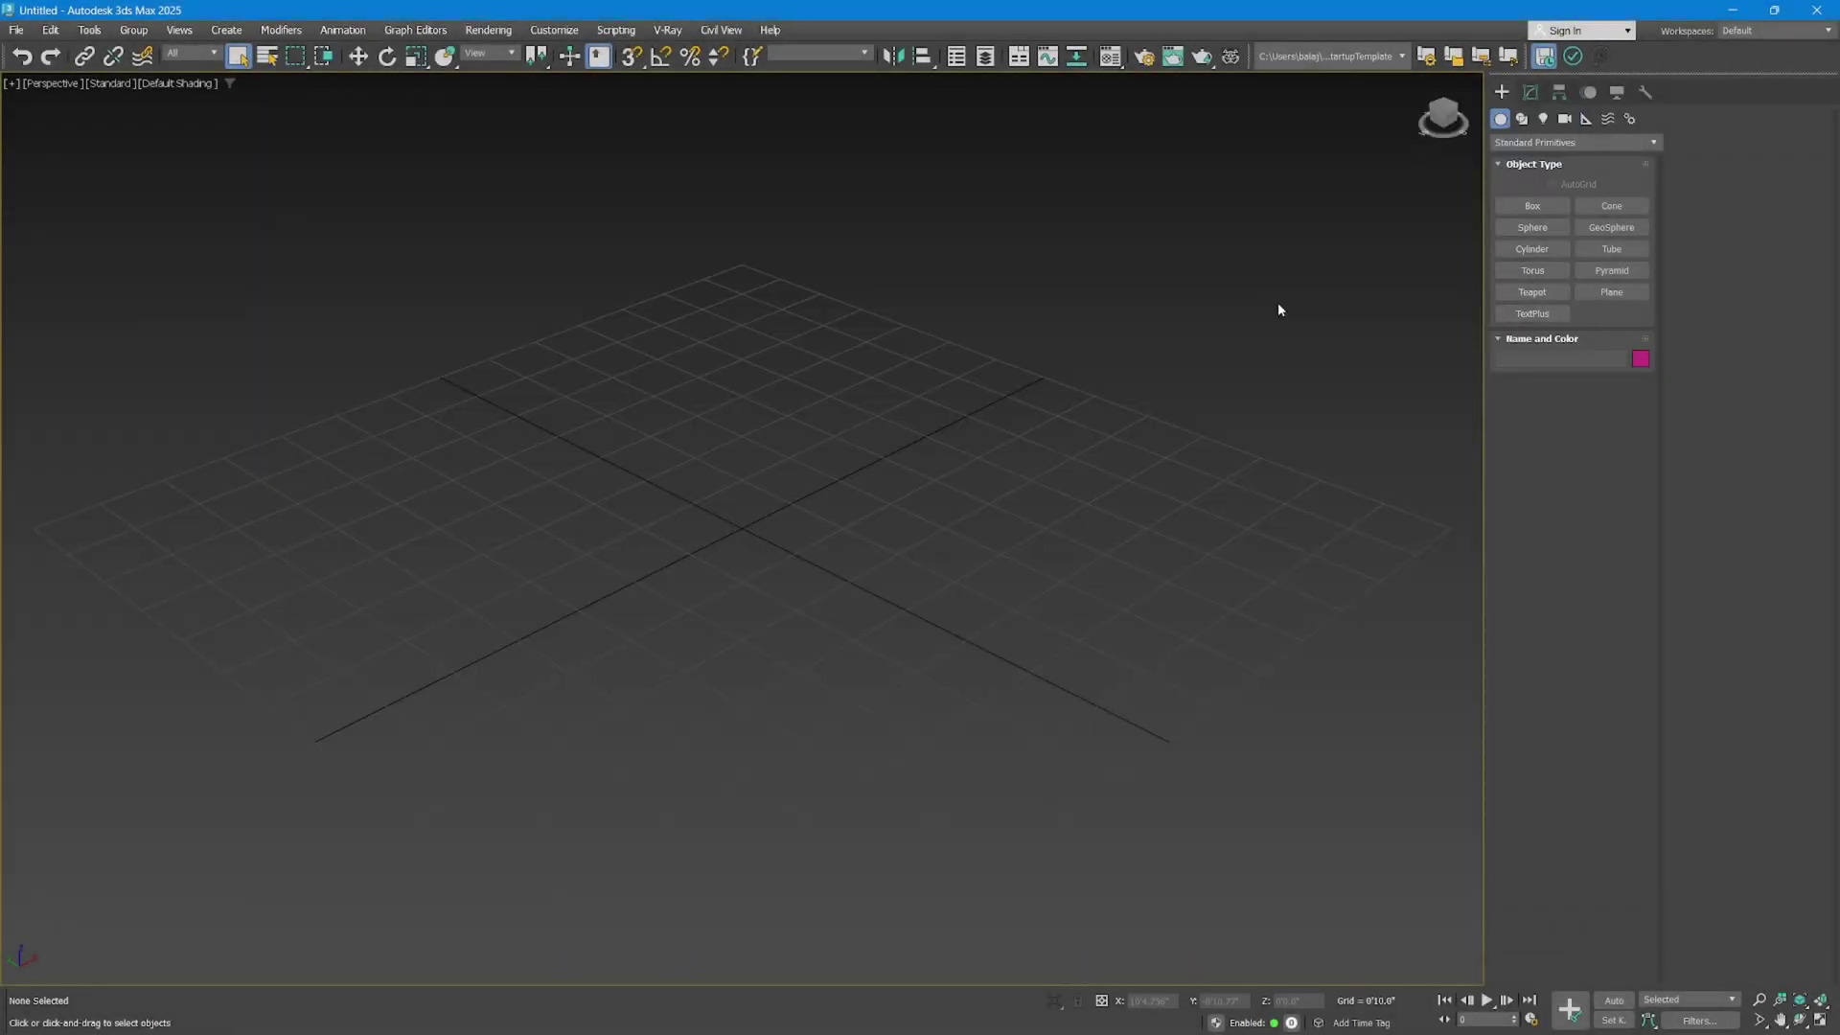
Start the Rectangle spline tool and enable 3D snapping to grid points and vertices.
left_click(1521, 118)
left_click(1591, 227)
scroll(763, 390, "down", 3)
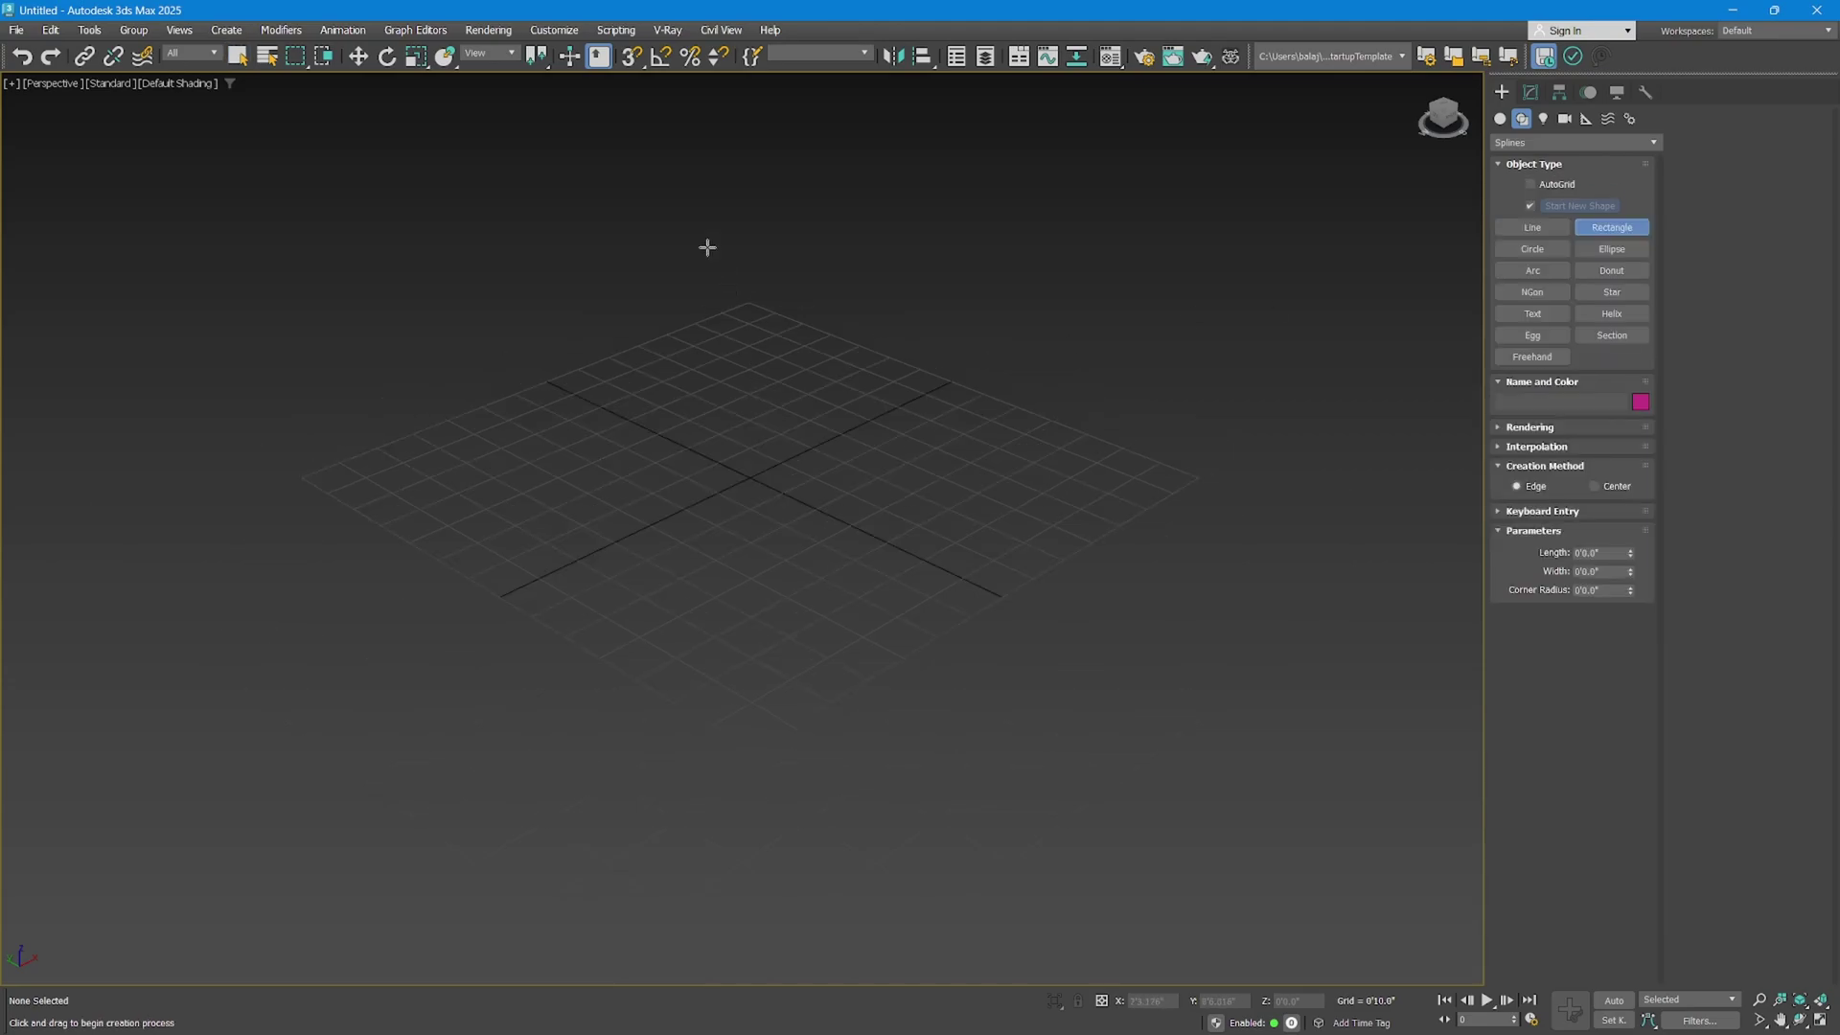
left_click(632, 56)
right_click(631, 57)
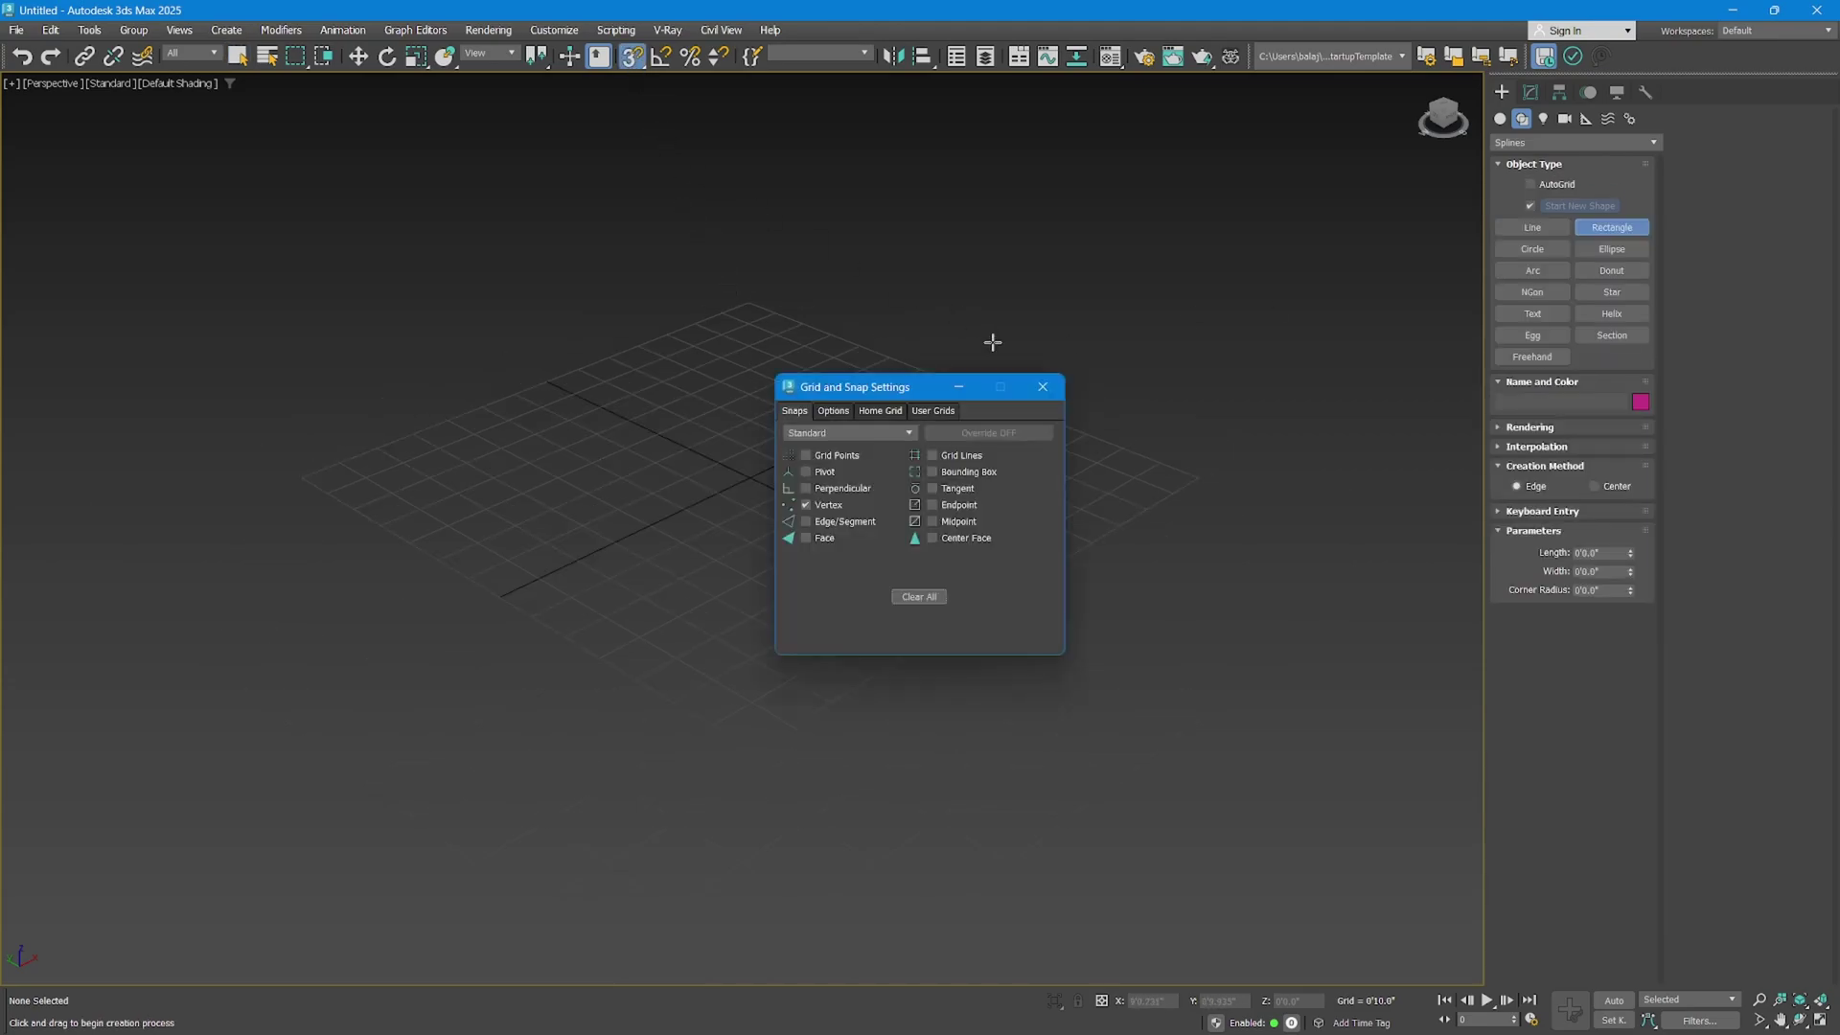
left_click(1046, 392)
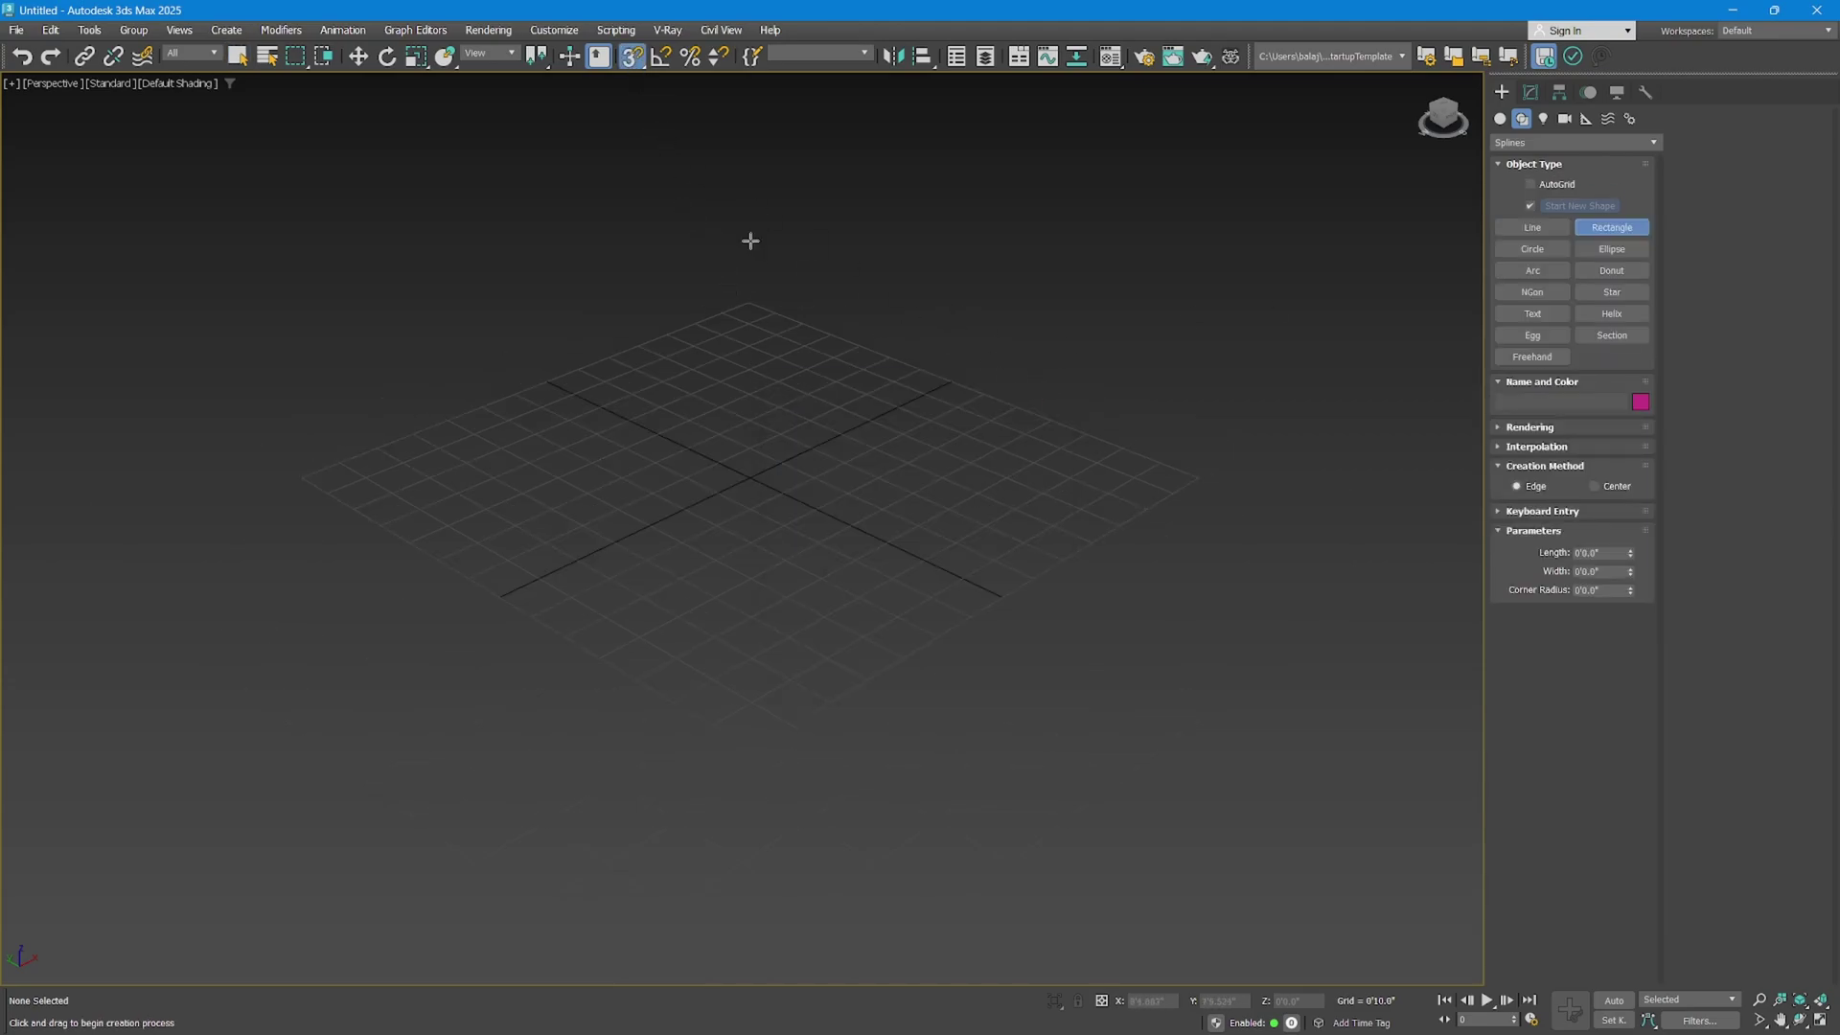
right_click(635, 65)
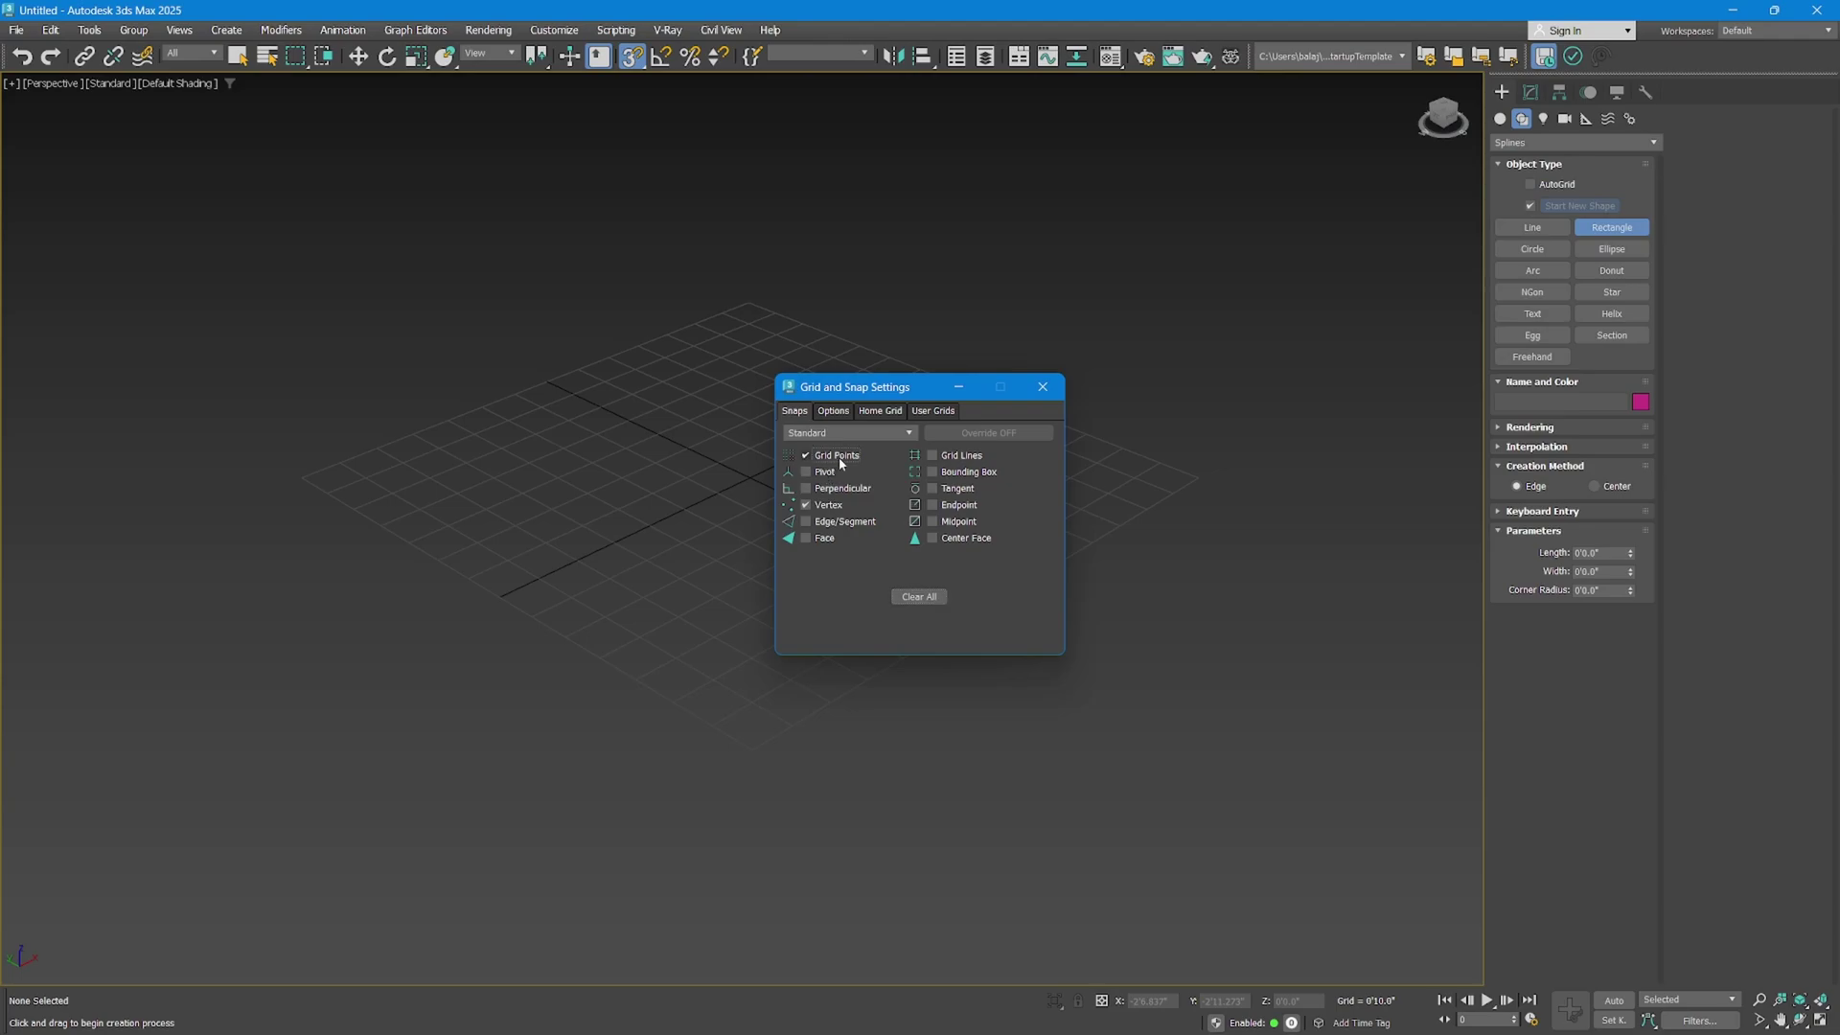
left_click(829, 506)
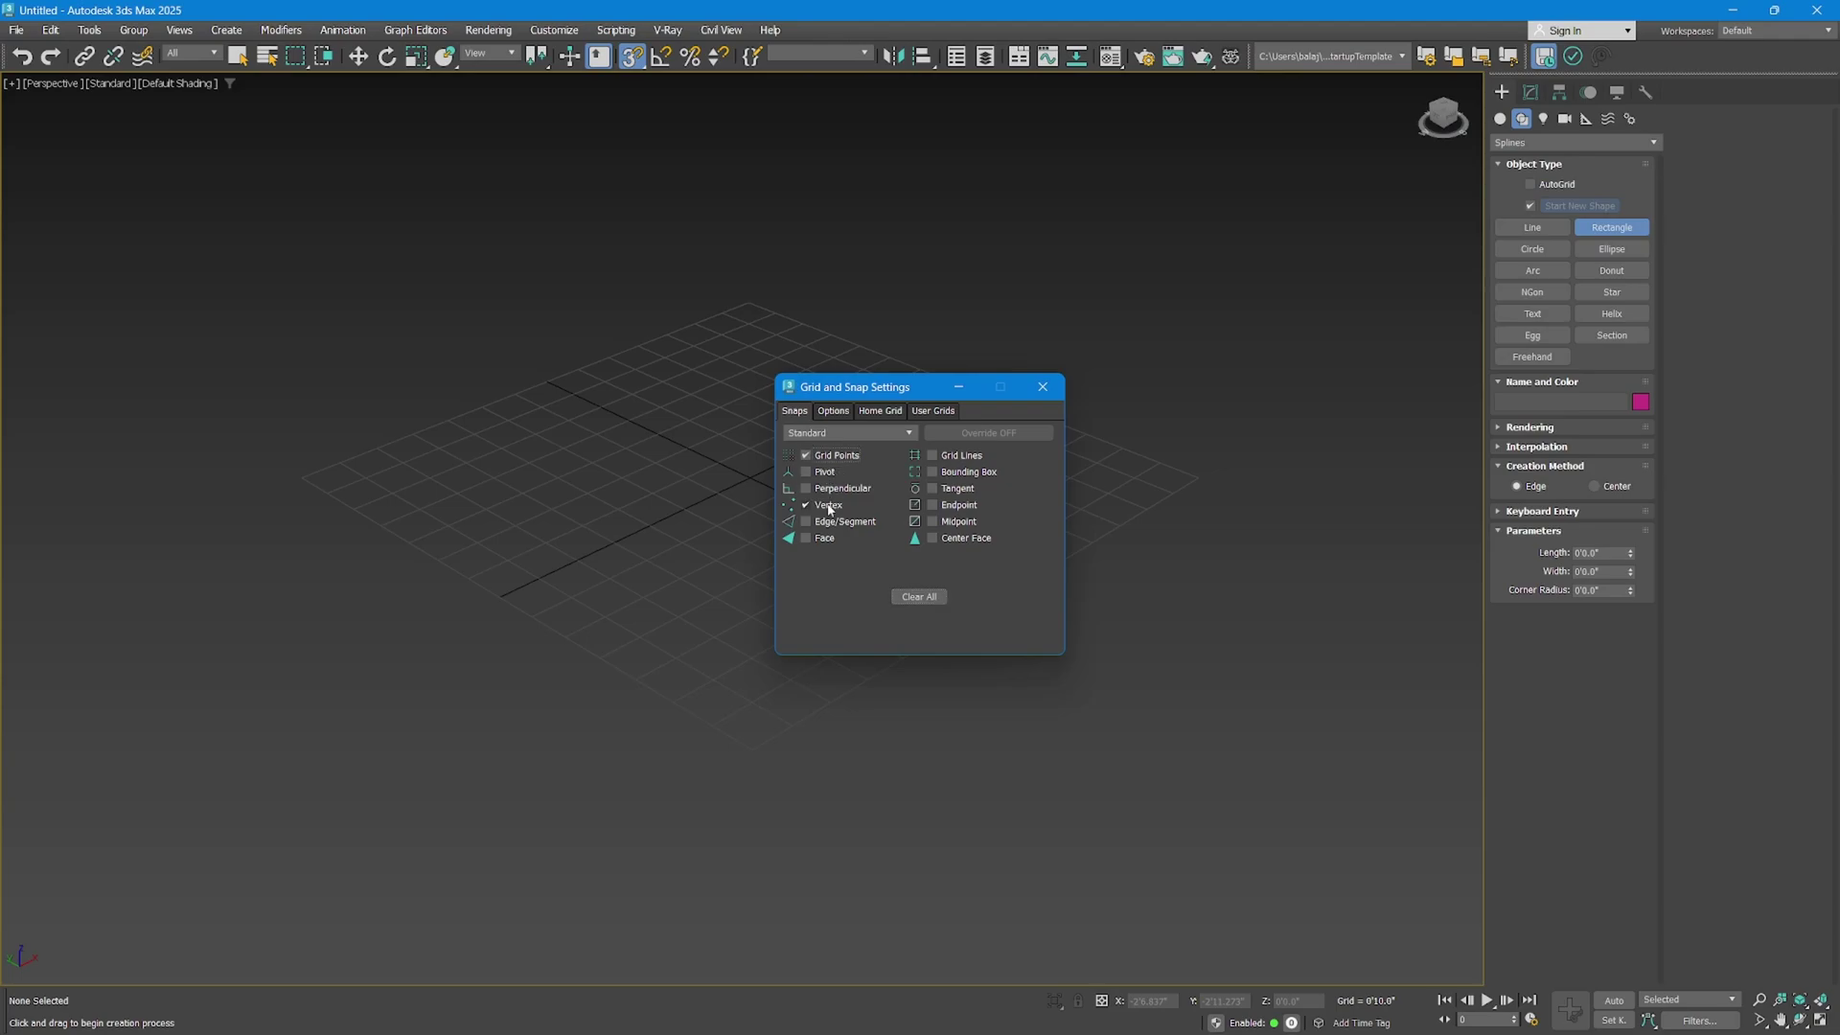
left_click(1040, 387)
Draw a rectangle about 11'8" by 11'8" across the whole home grid, snapped to its outer corners.
left_click_drag(748, 302, 752, 748)
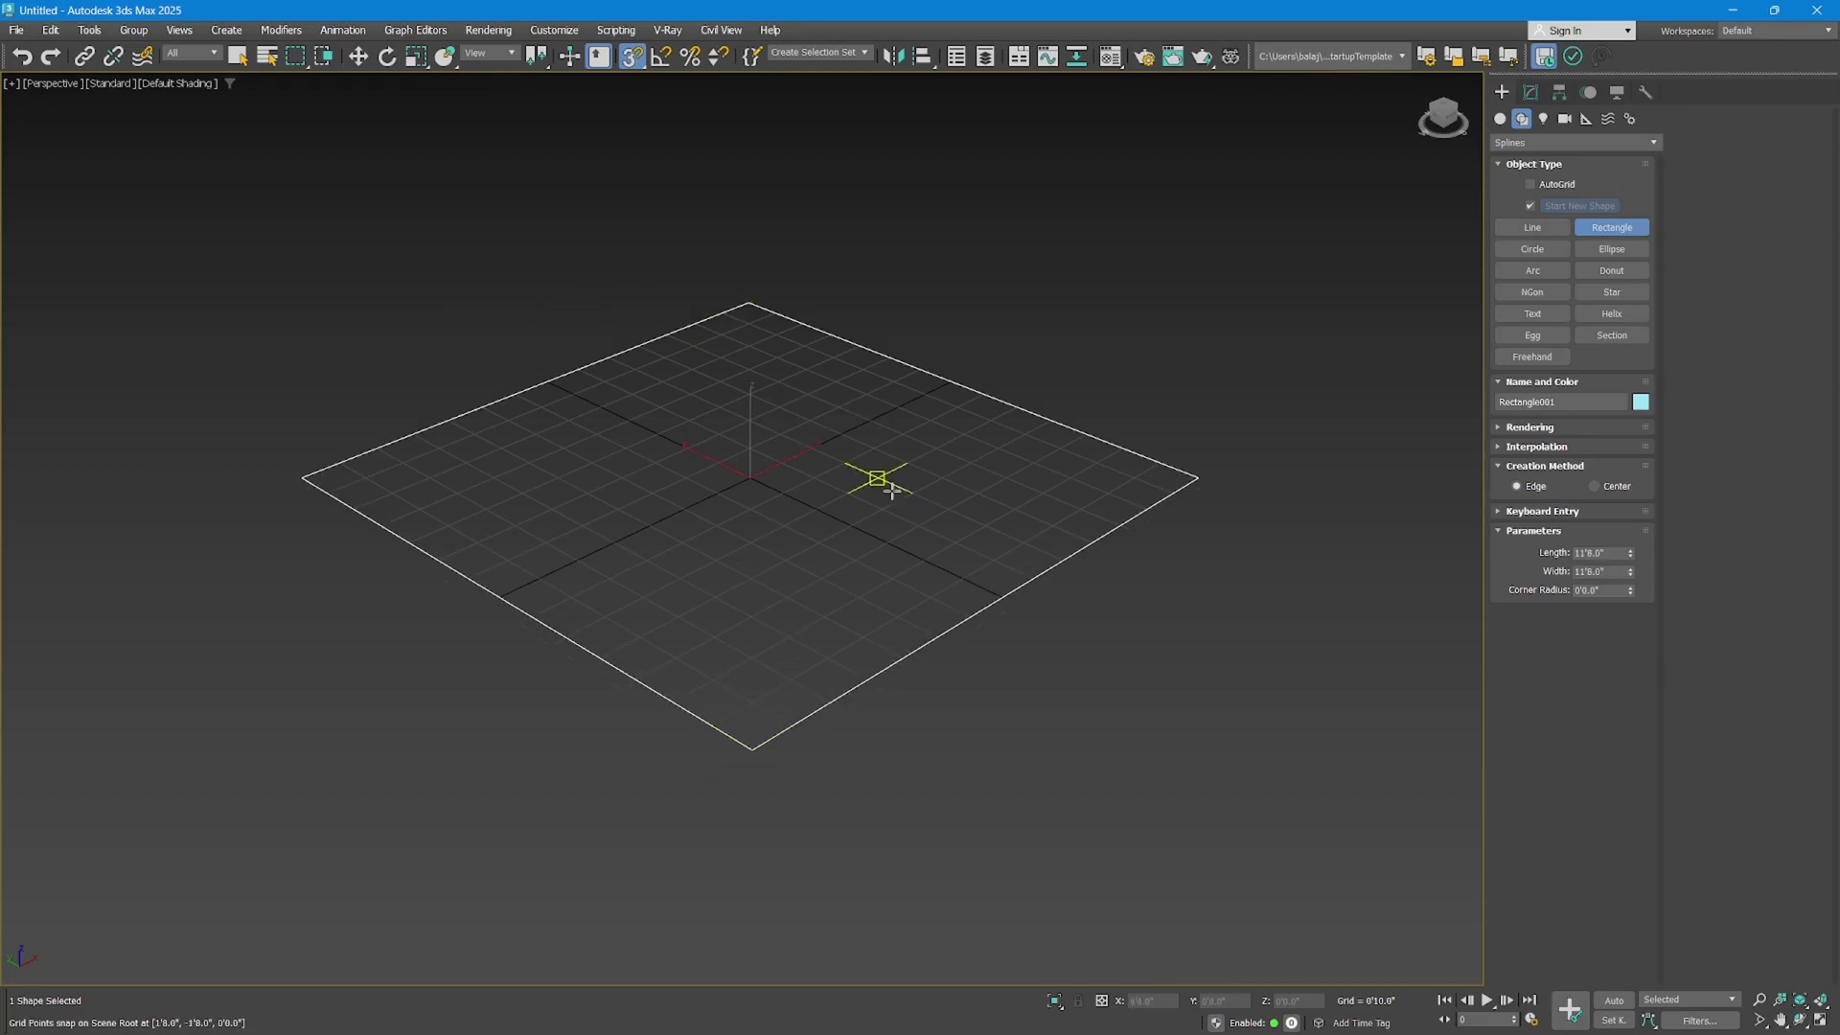
middle_click_drag(891, 490, 842, 595)
right_click(778, 526)
Apply an Extrude modifier to the rectangle.
left_click(1530, 92)
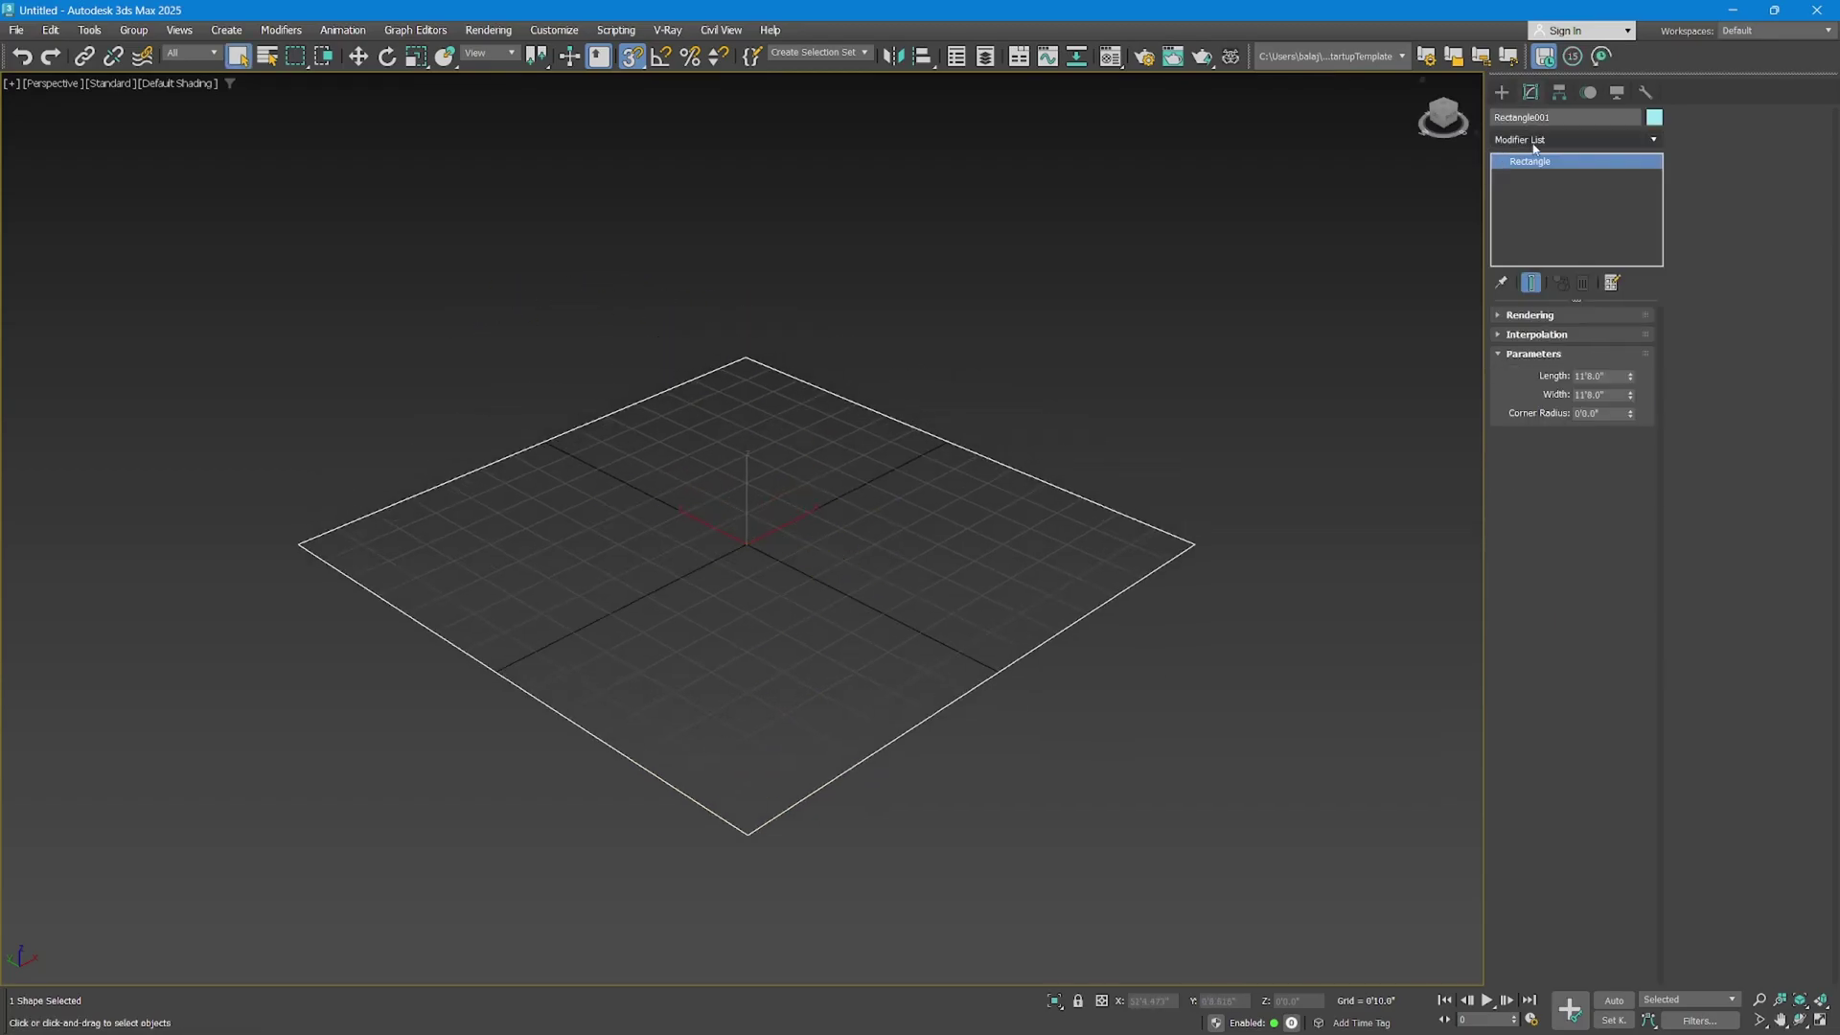
left_click(1534, 141)
type("e")
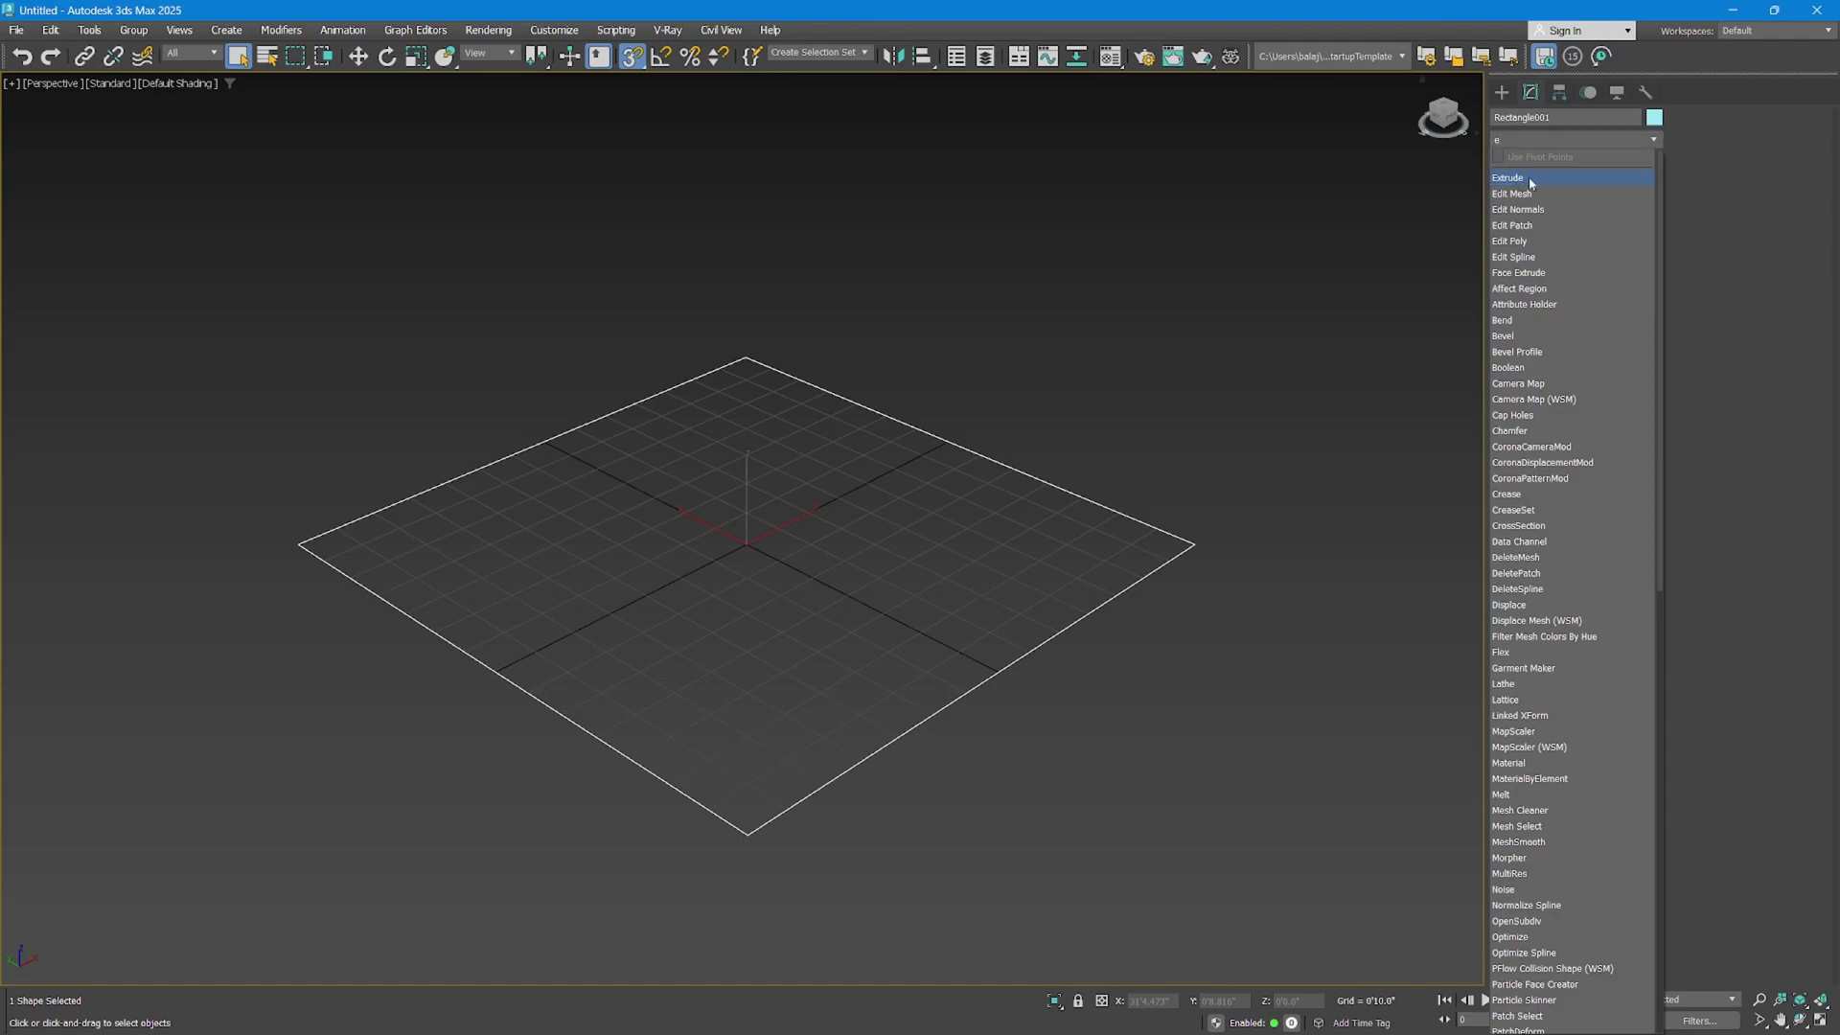
left_click(1530, 181)
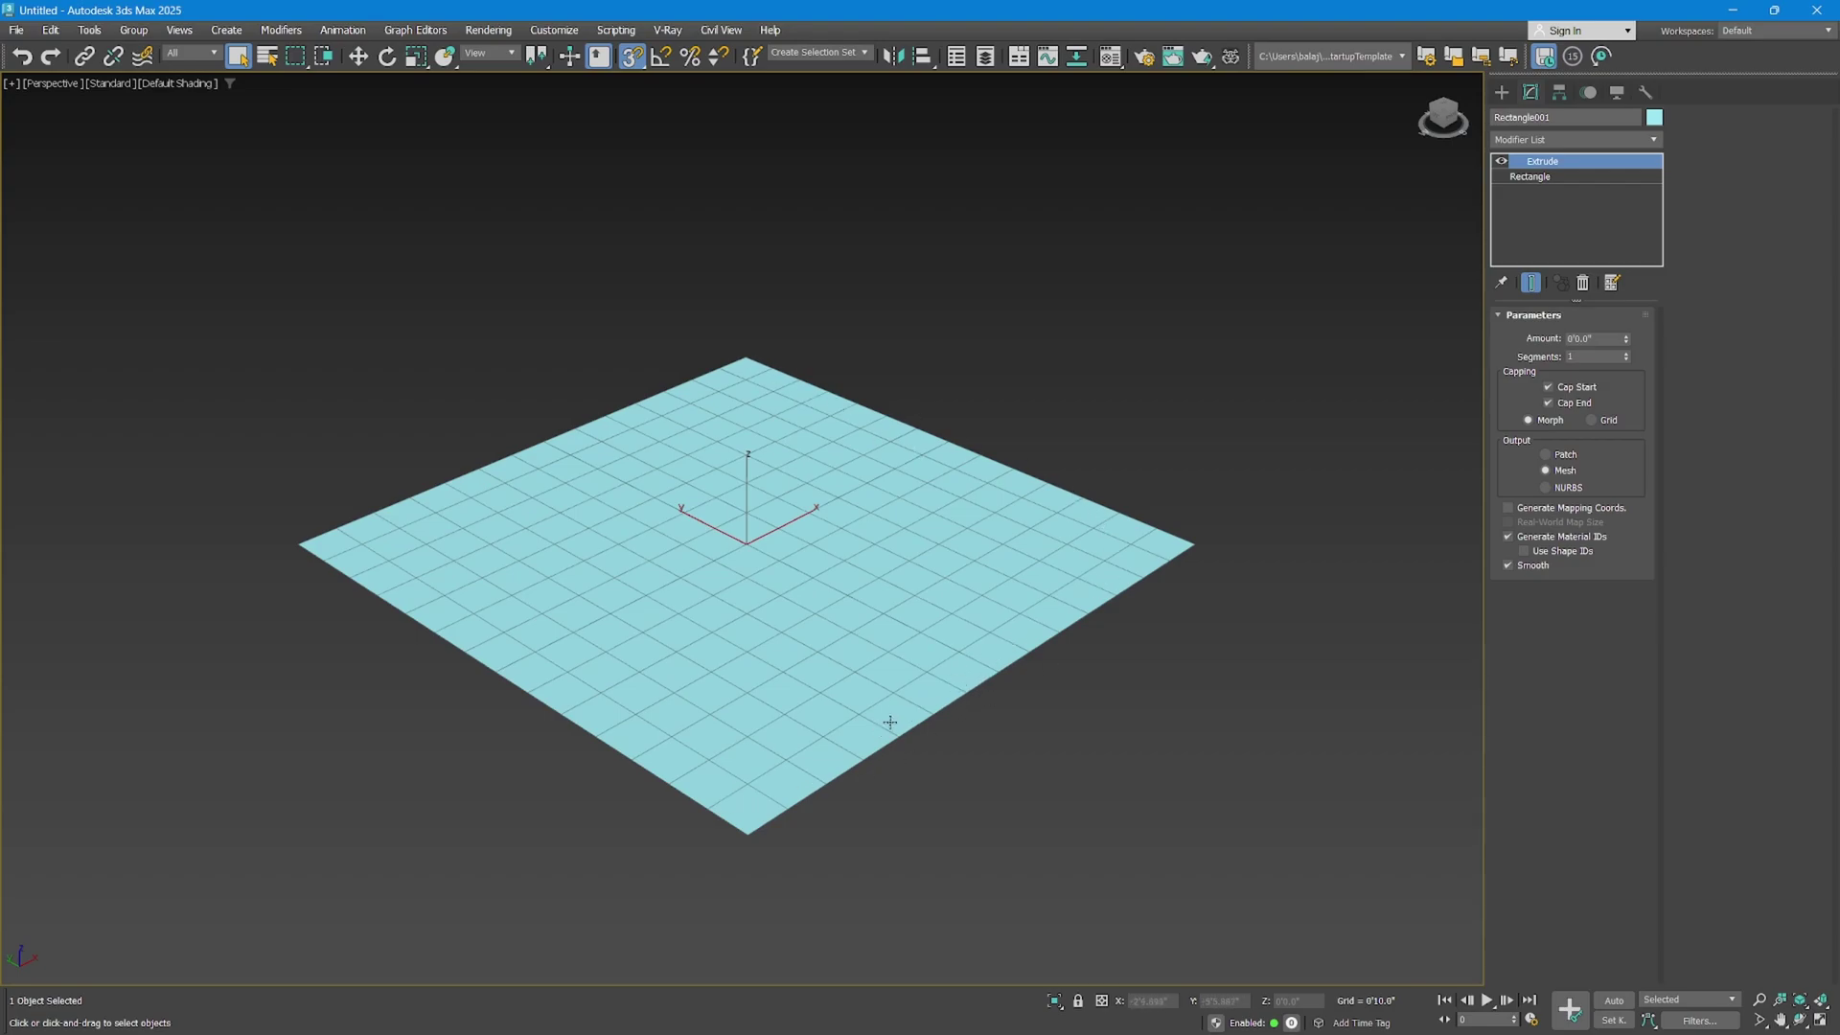
Cut the Extrude modifier from the stack and convert the base rectangle to an editable spline.
right_click(1529, 169)
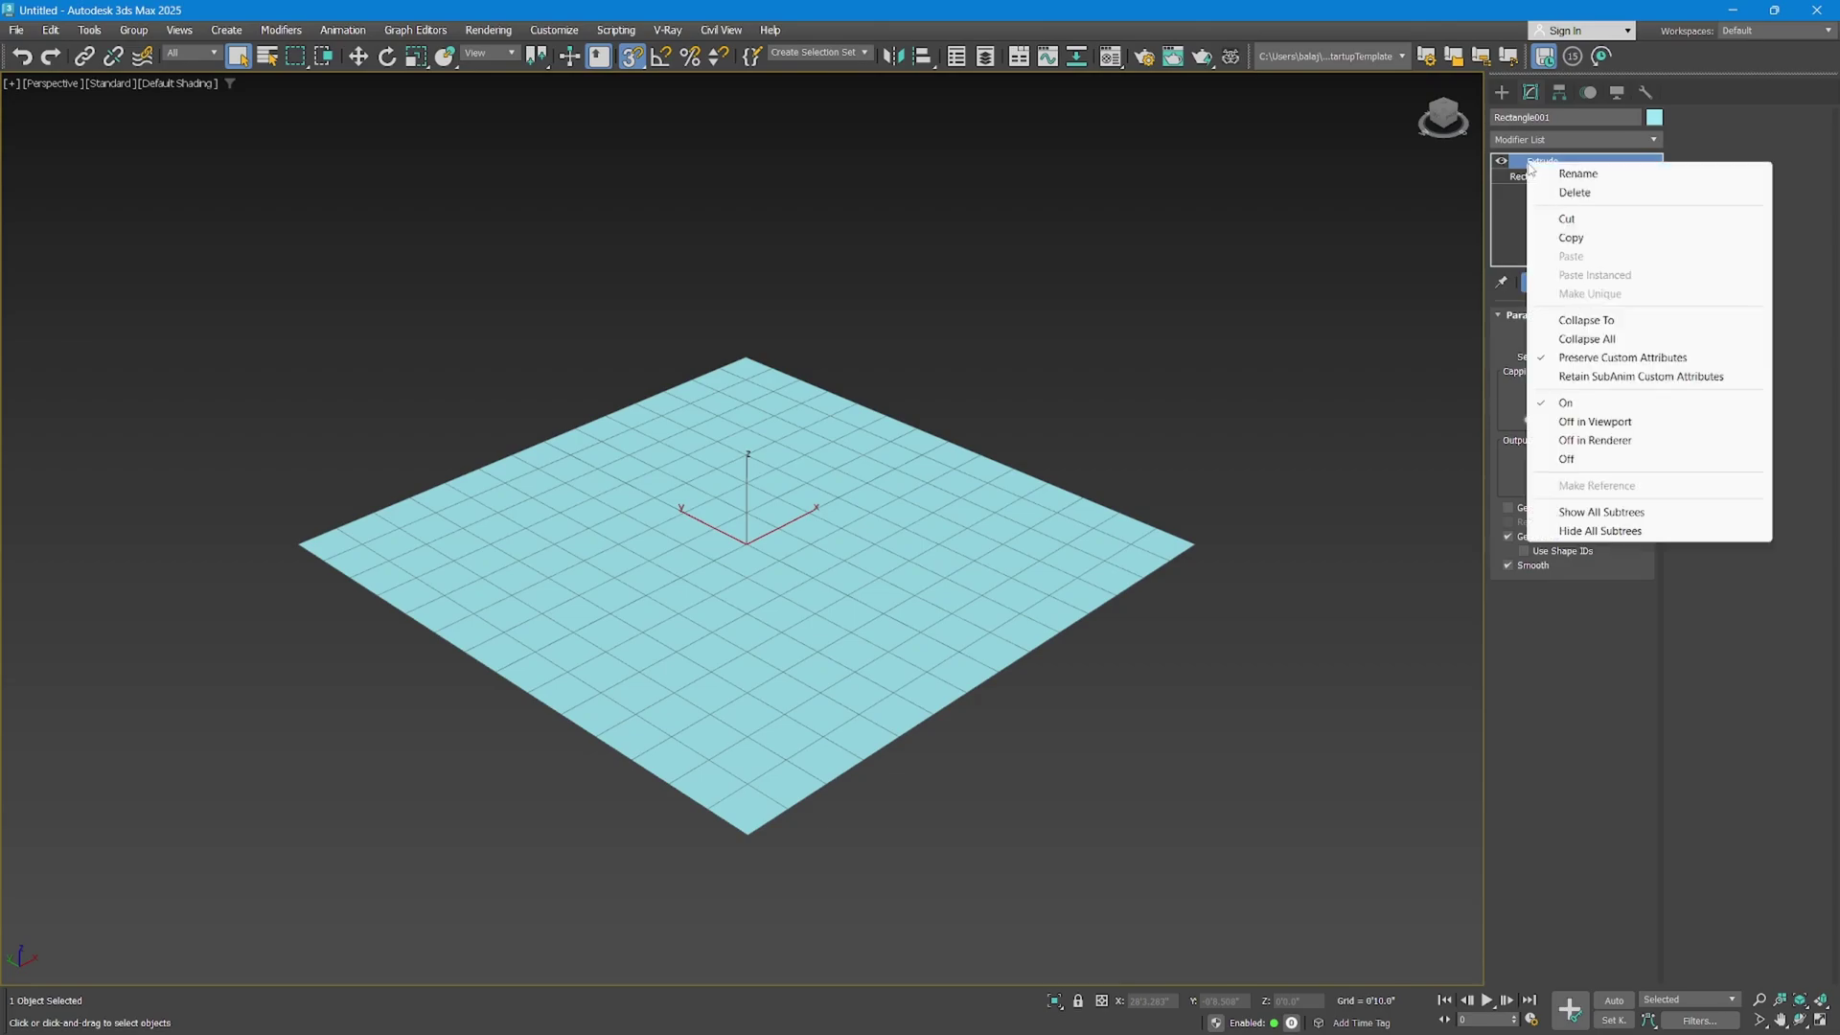
left_click(1579, 219)
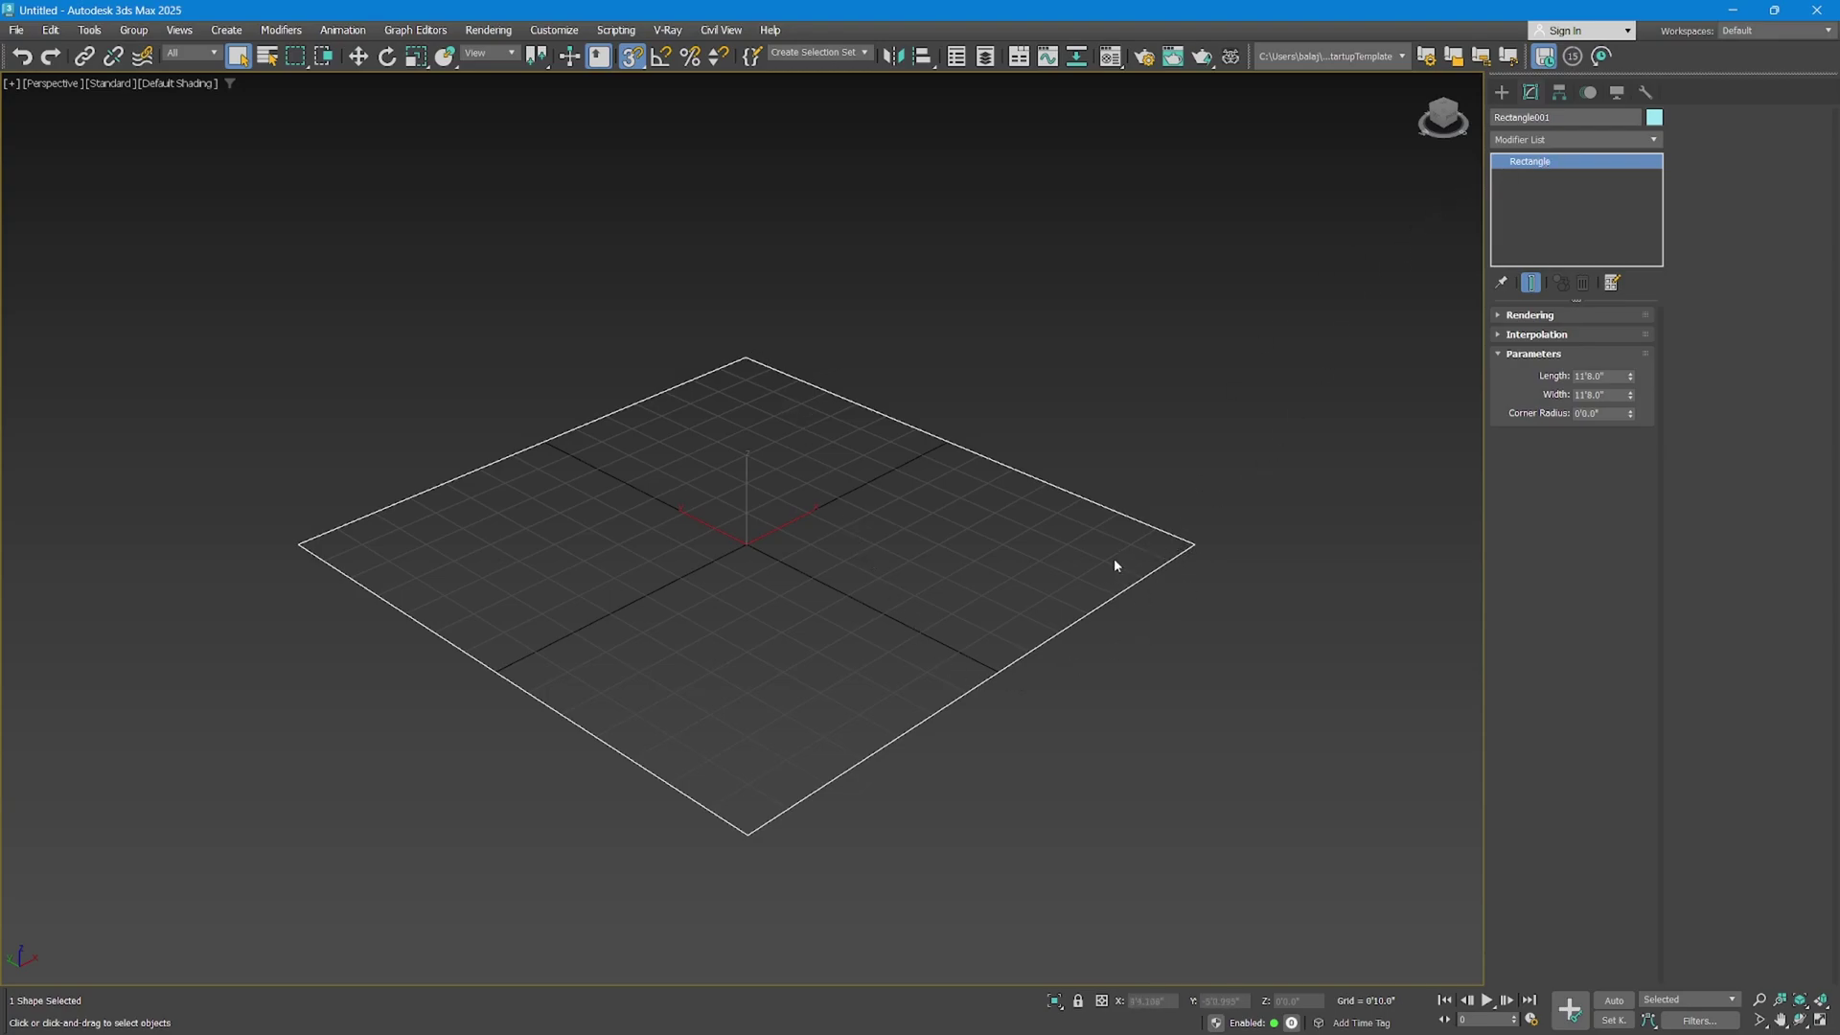
right_click(878, 584)
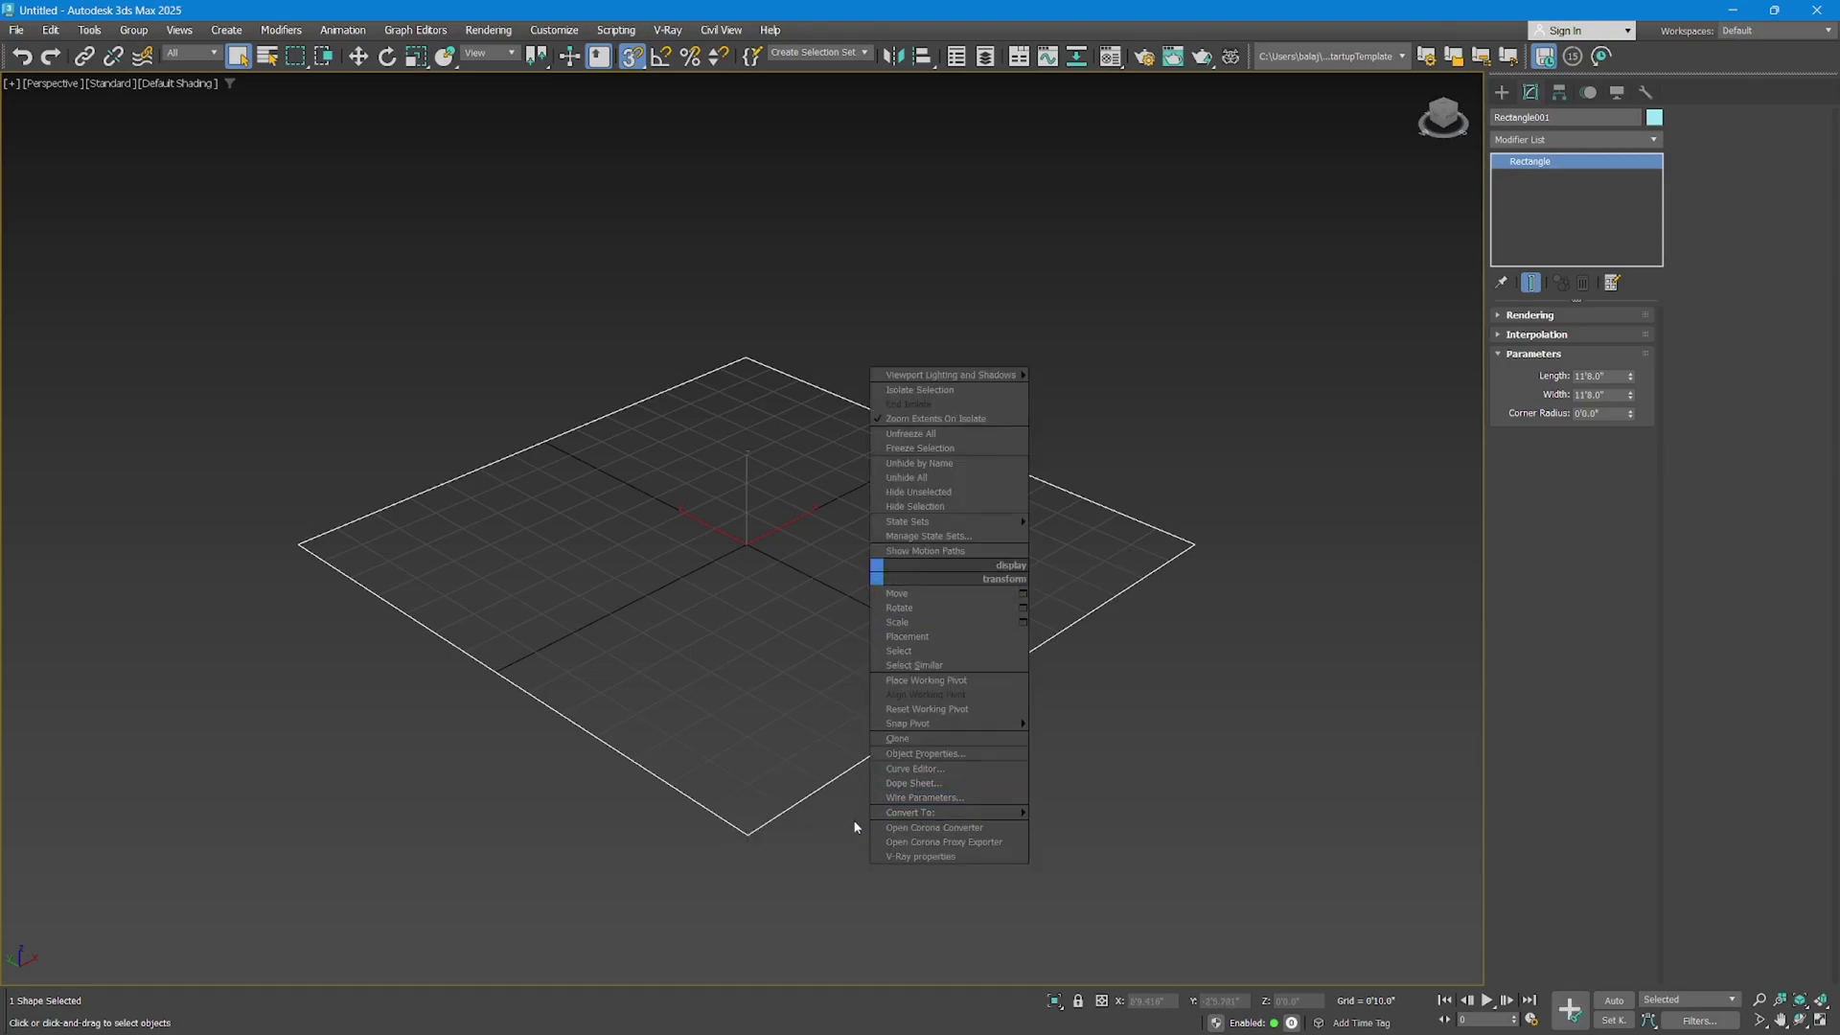
left_click(1537, 167)
right_click(1537, 169)
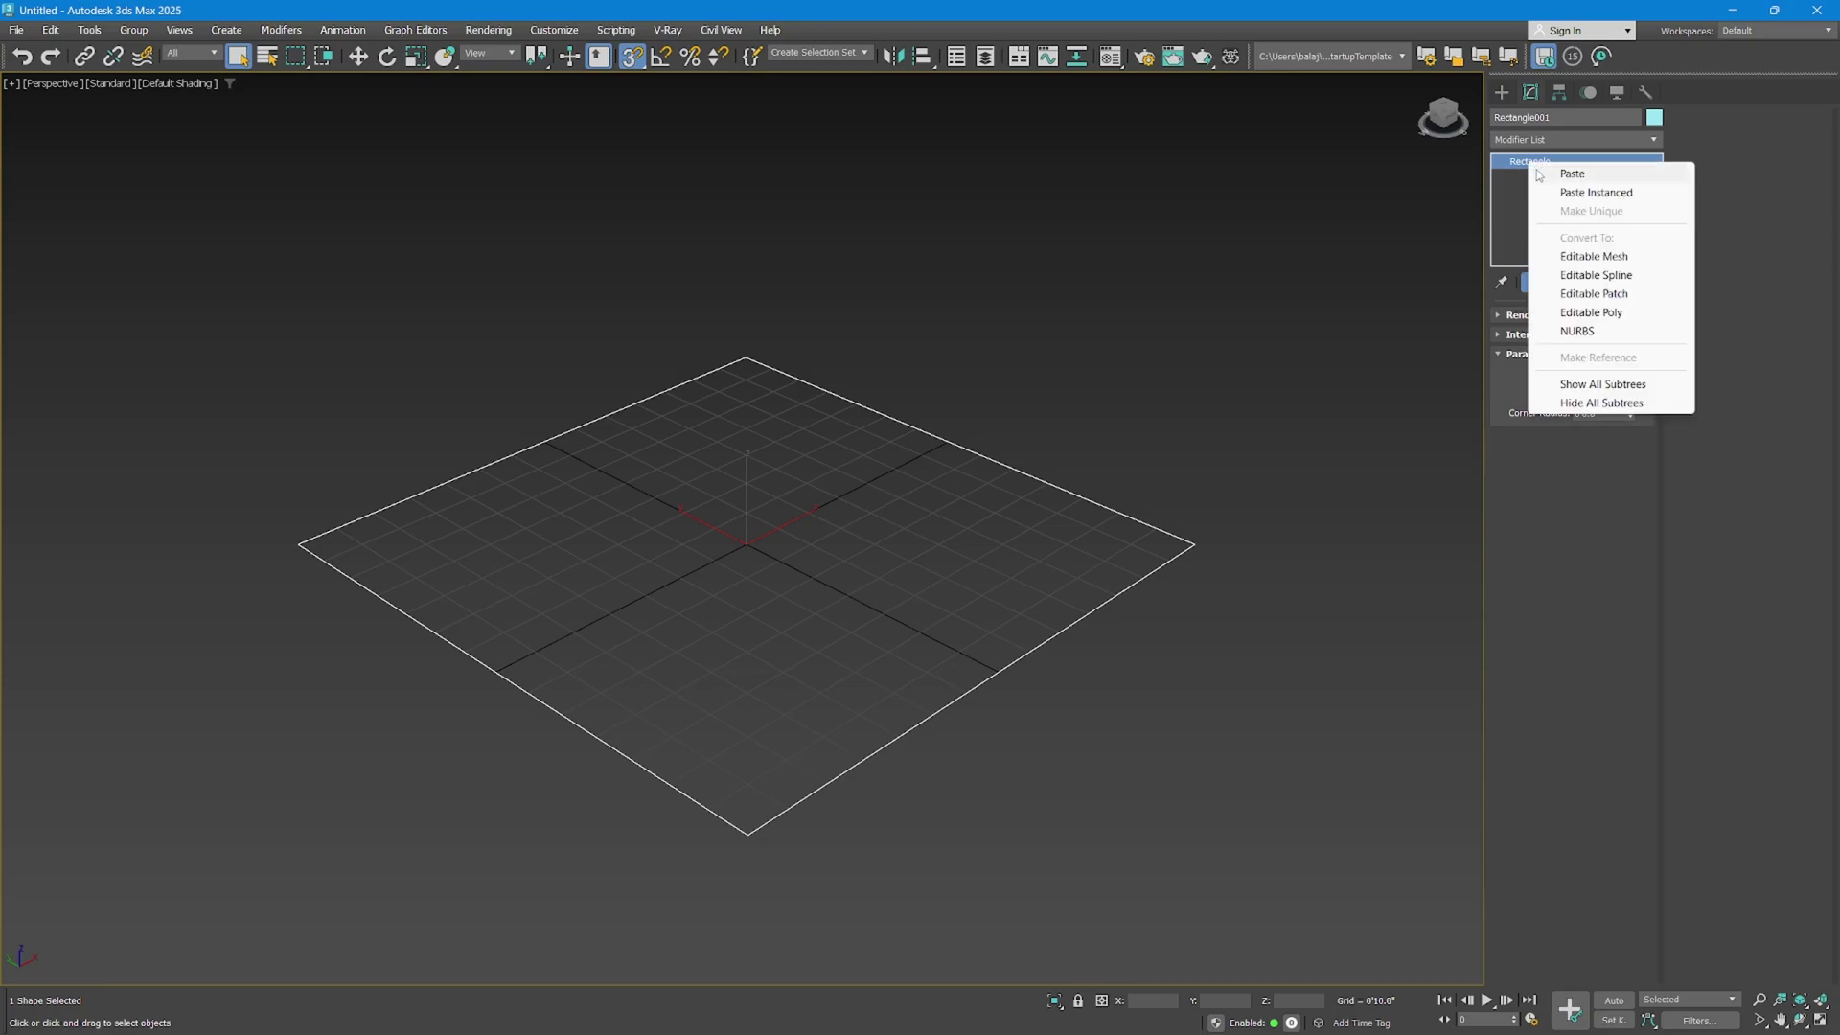
left_click(1595, 275)
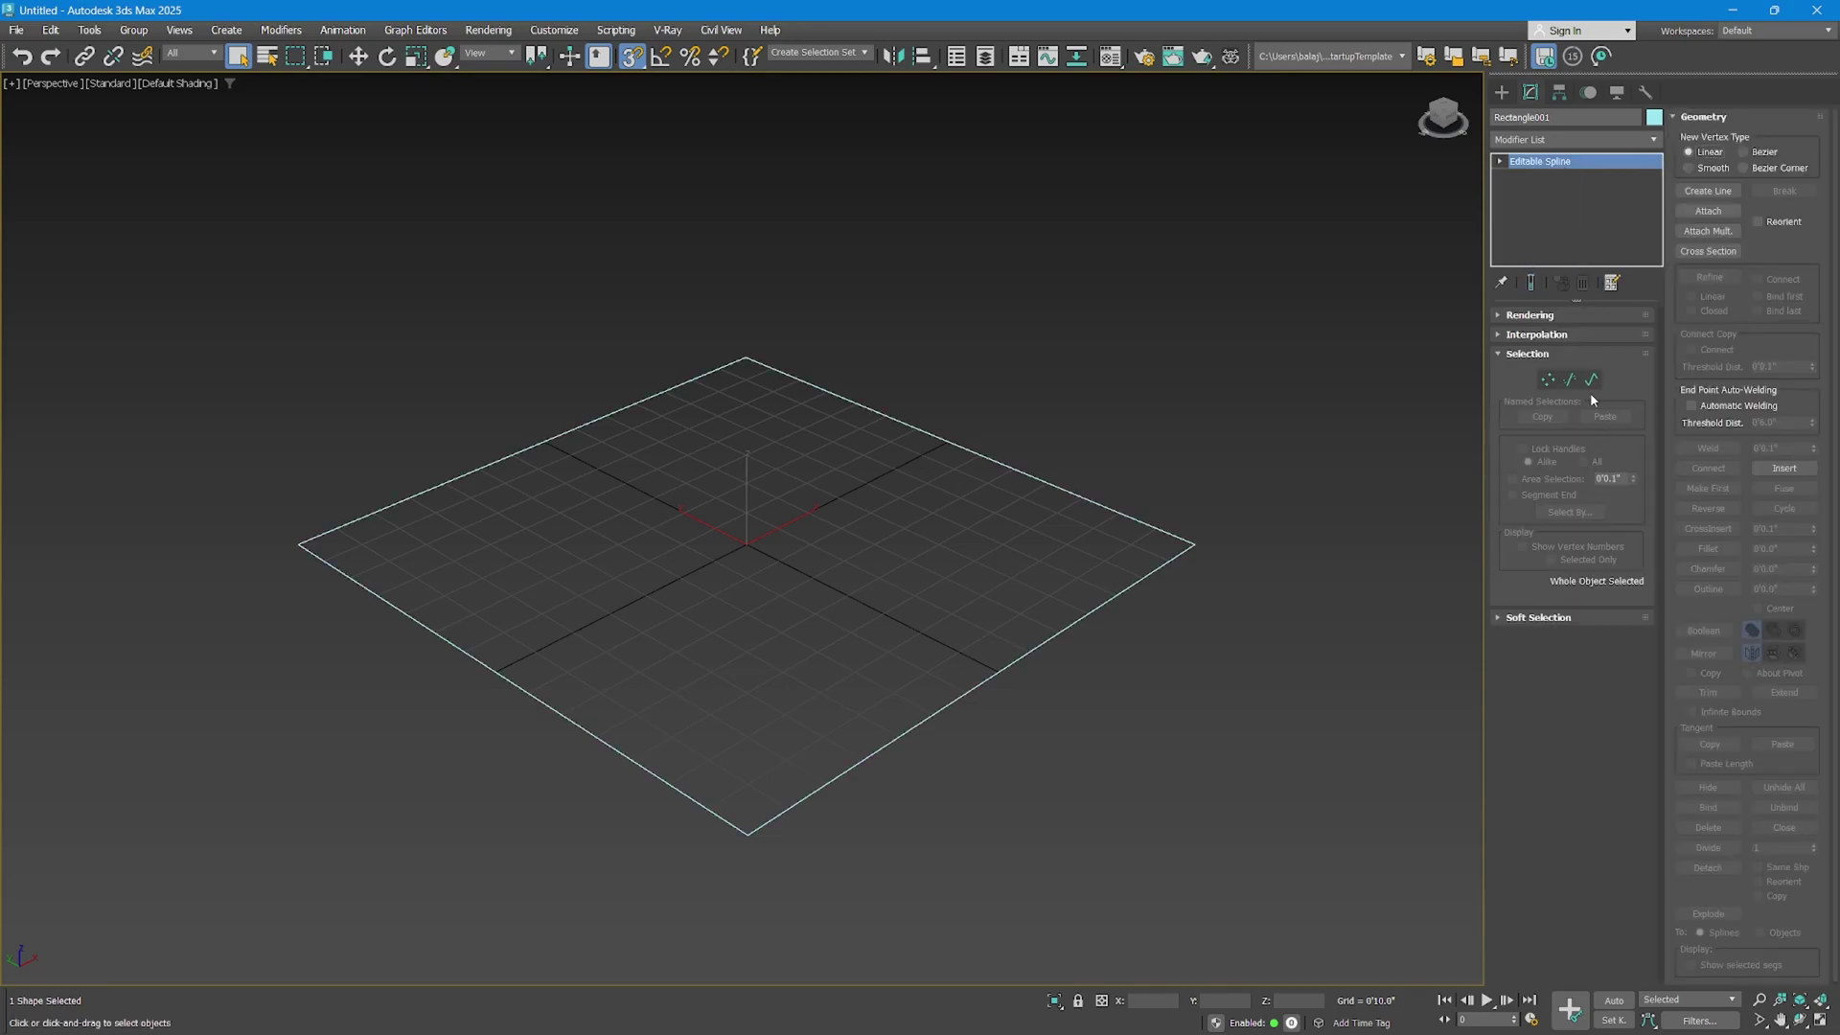
Outline the rectangle's spline outward to give the walls a thickness of about half a foot.
left_click(1591, 380)
left_click(1188, 548)
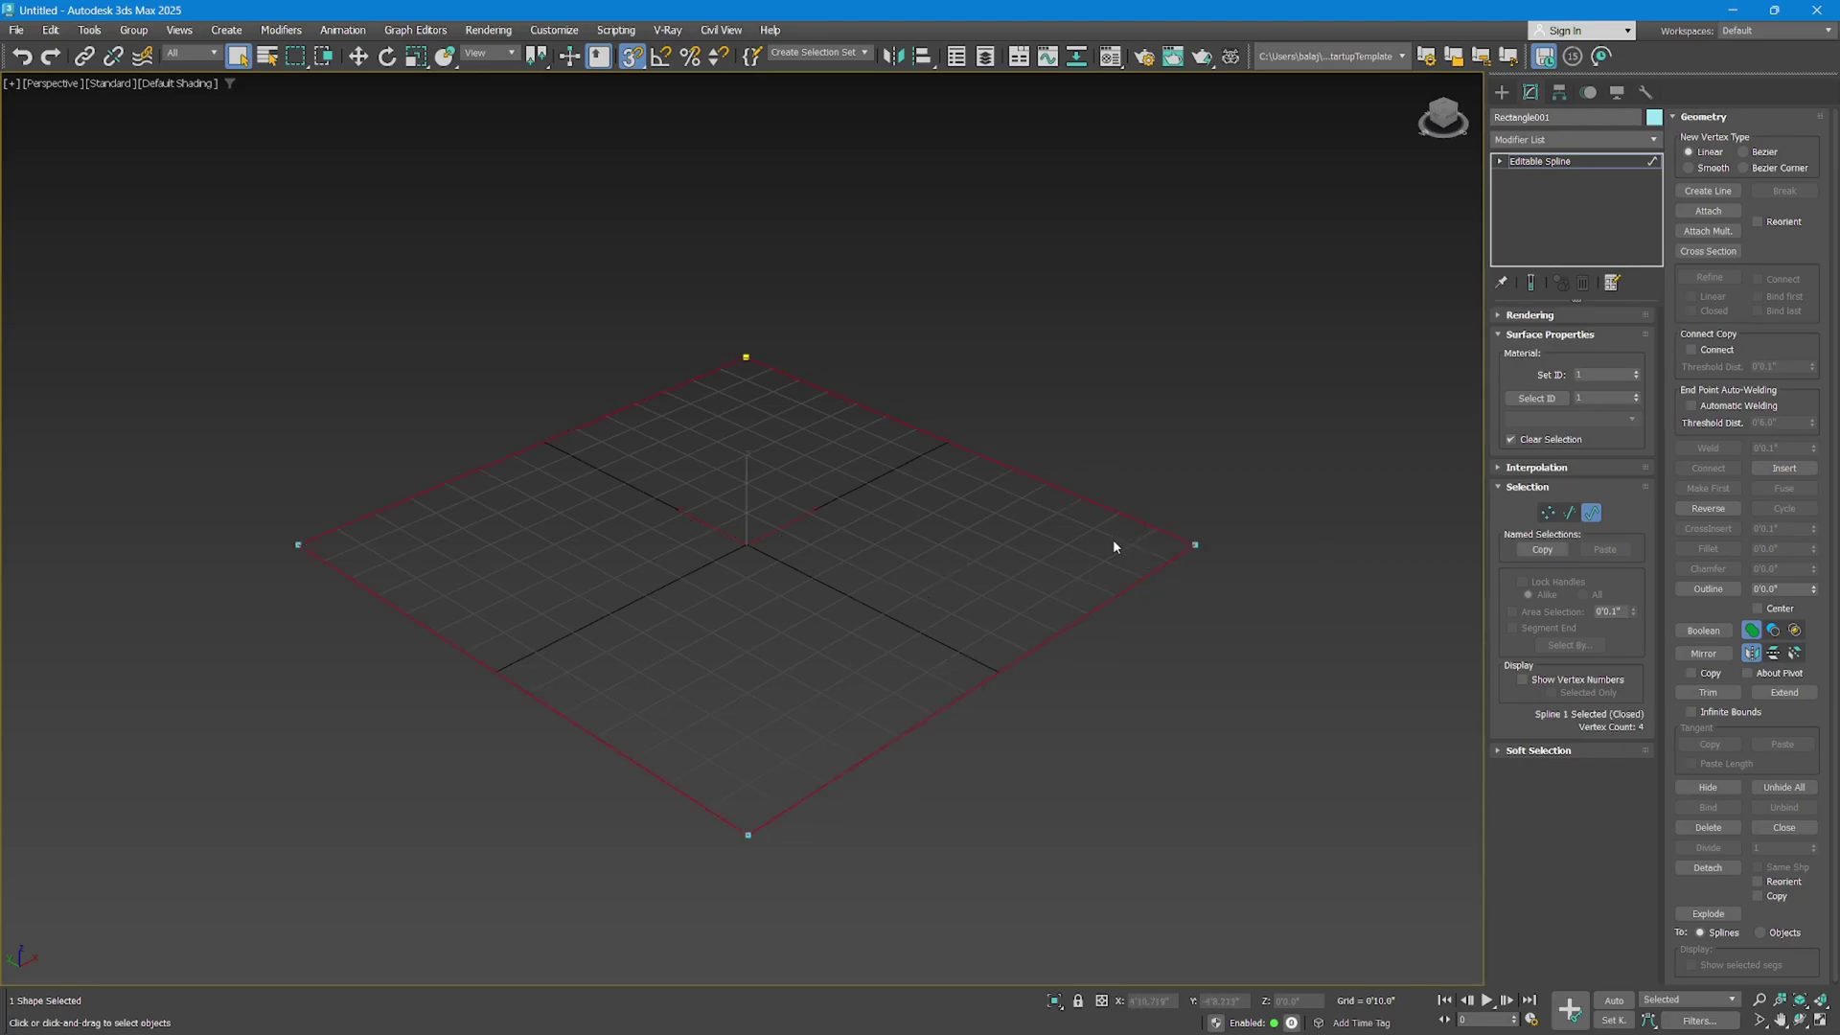
left_click(1708, 588)
type("-5")
key("Return")
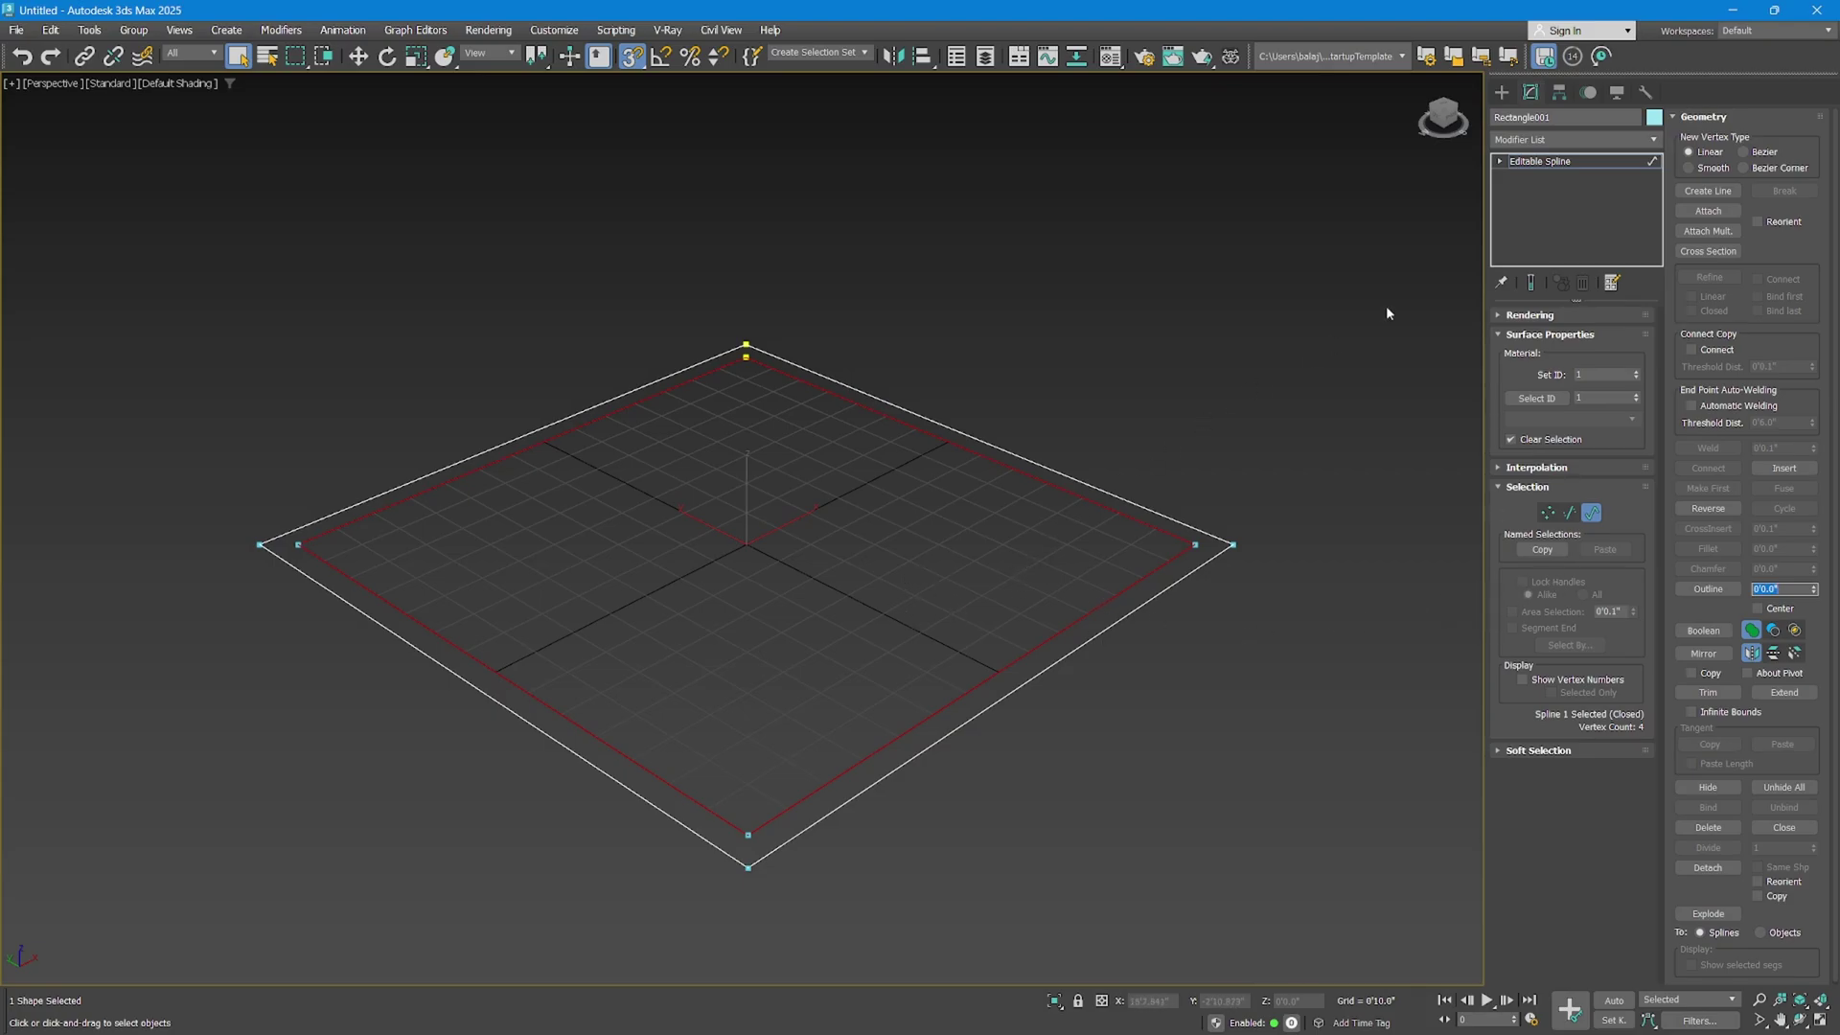
Paste the cut Extrude modifier onto the outlined spline and set its amount to 10'.
left_click(1534, 162)
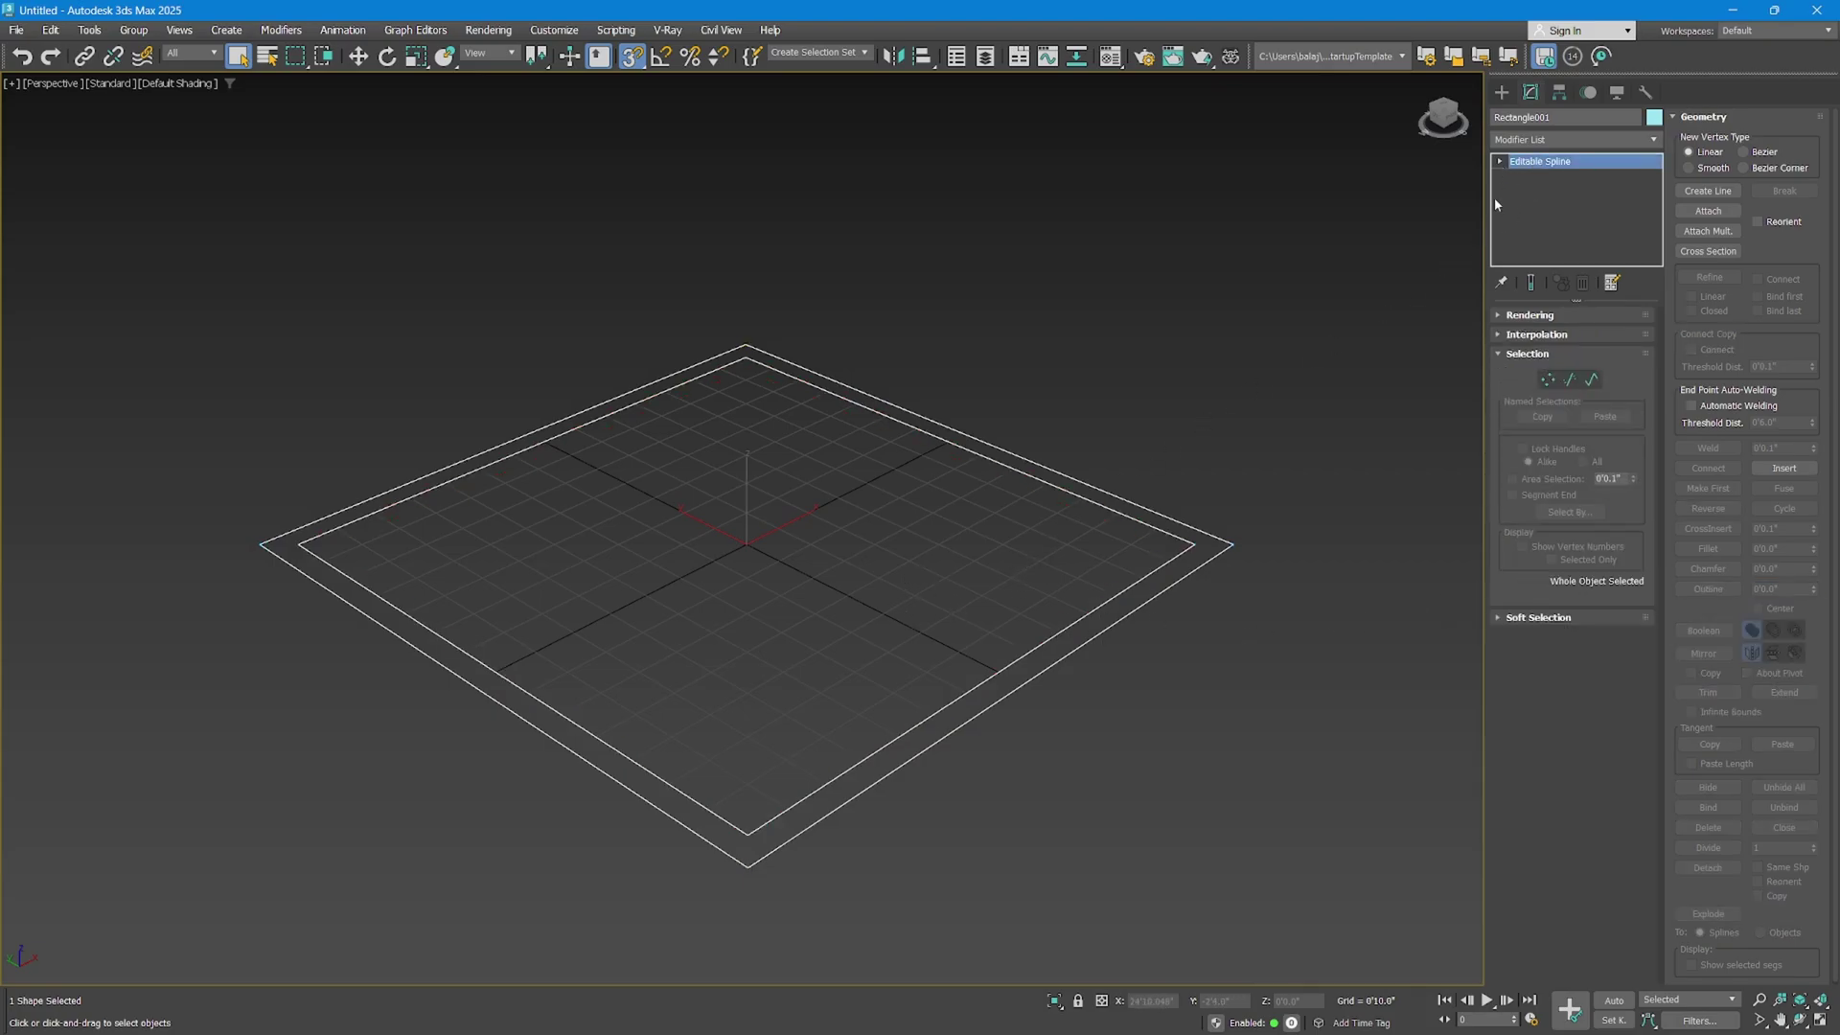
right_click(1562, 170)
left_click(1583, 190)
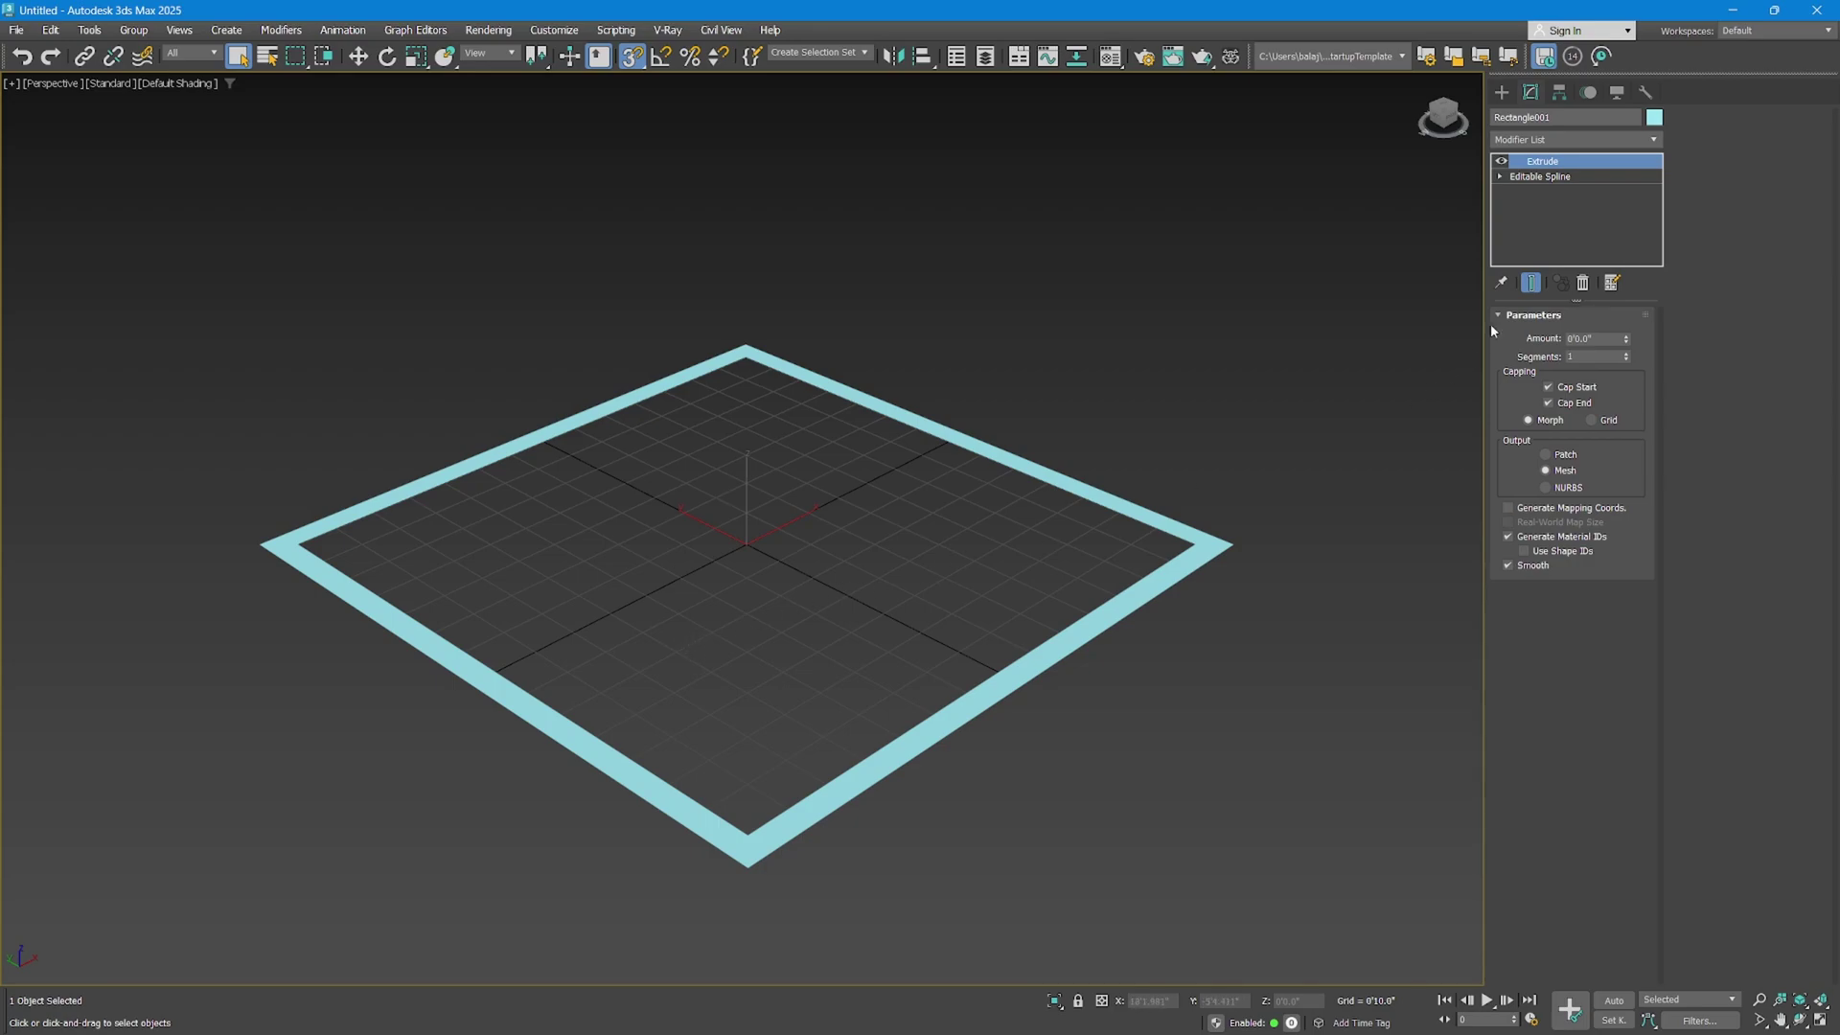
double_click(1595, 338)
type("10")
key("Return")
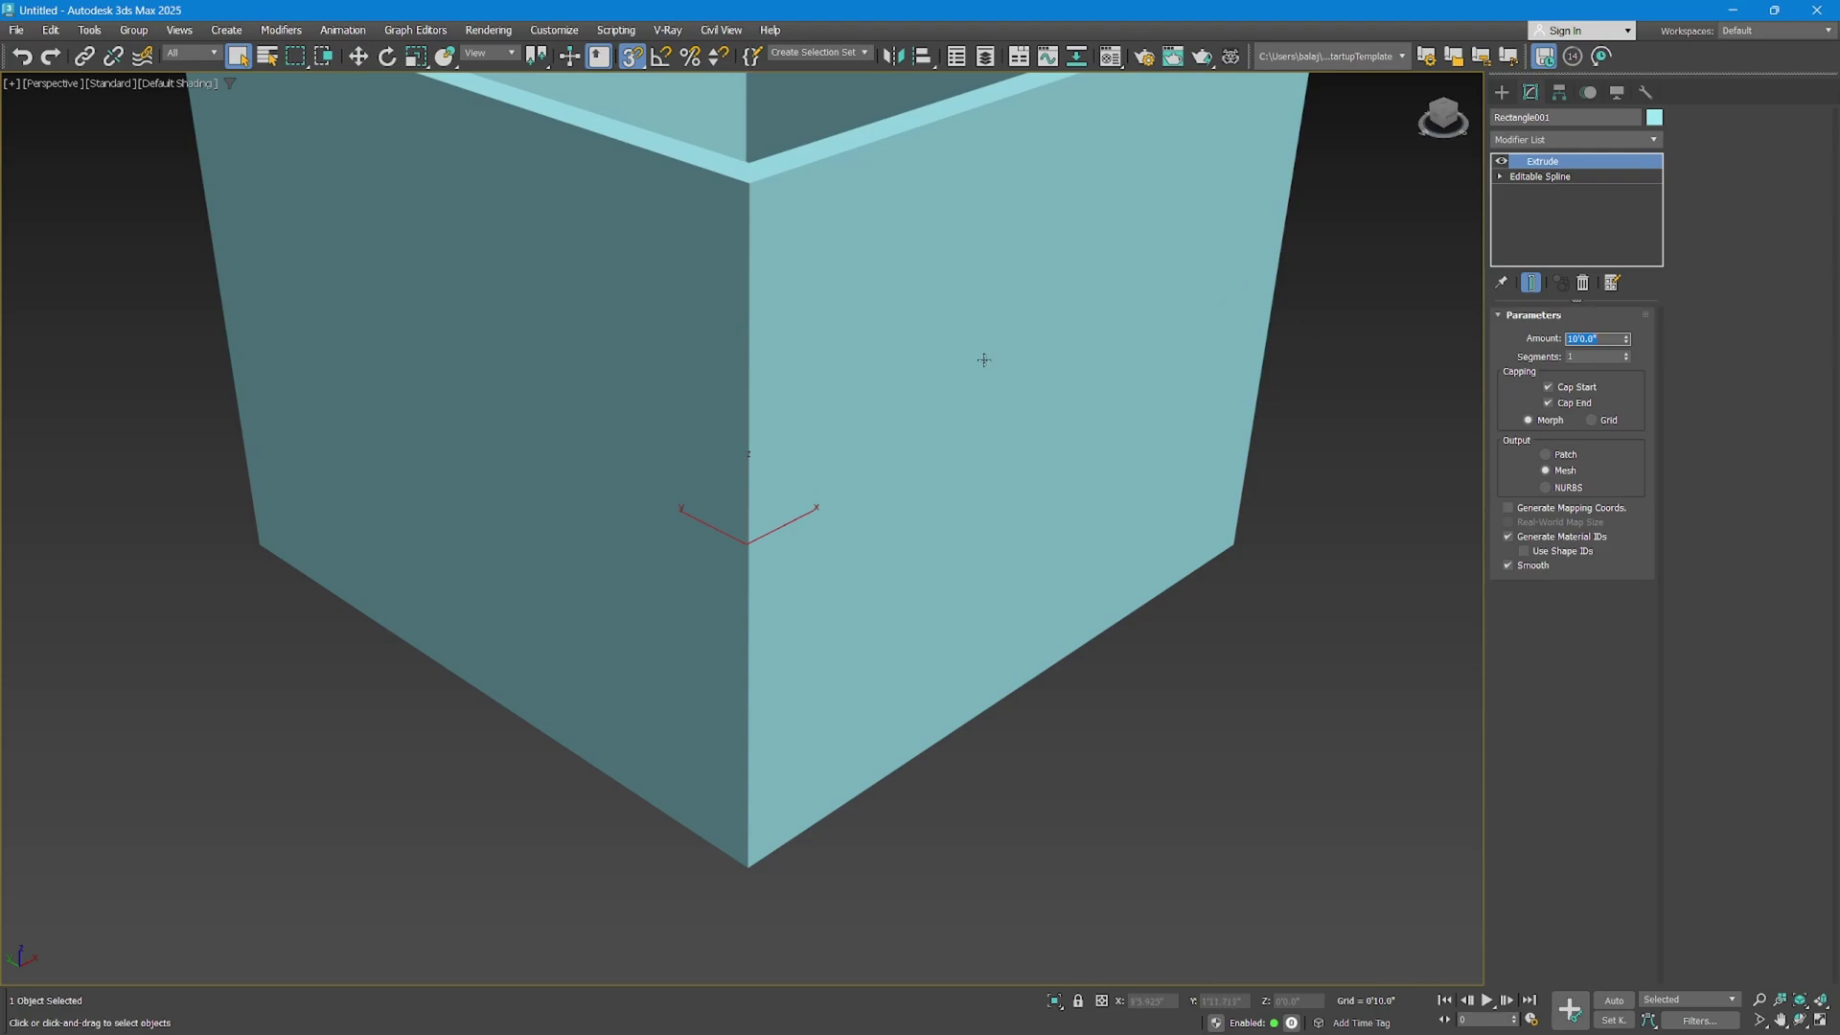
Display the extruded room walls with edged faces in the perspective viewport.
middle_click_drag(982, 356, 875, 562, "alt")
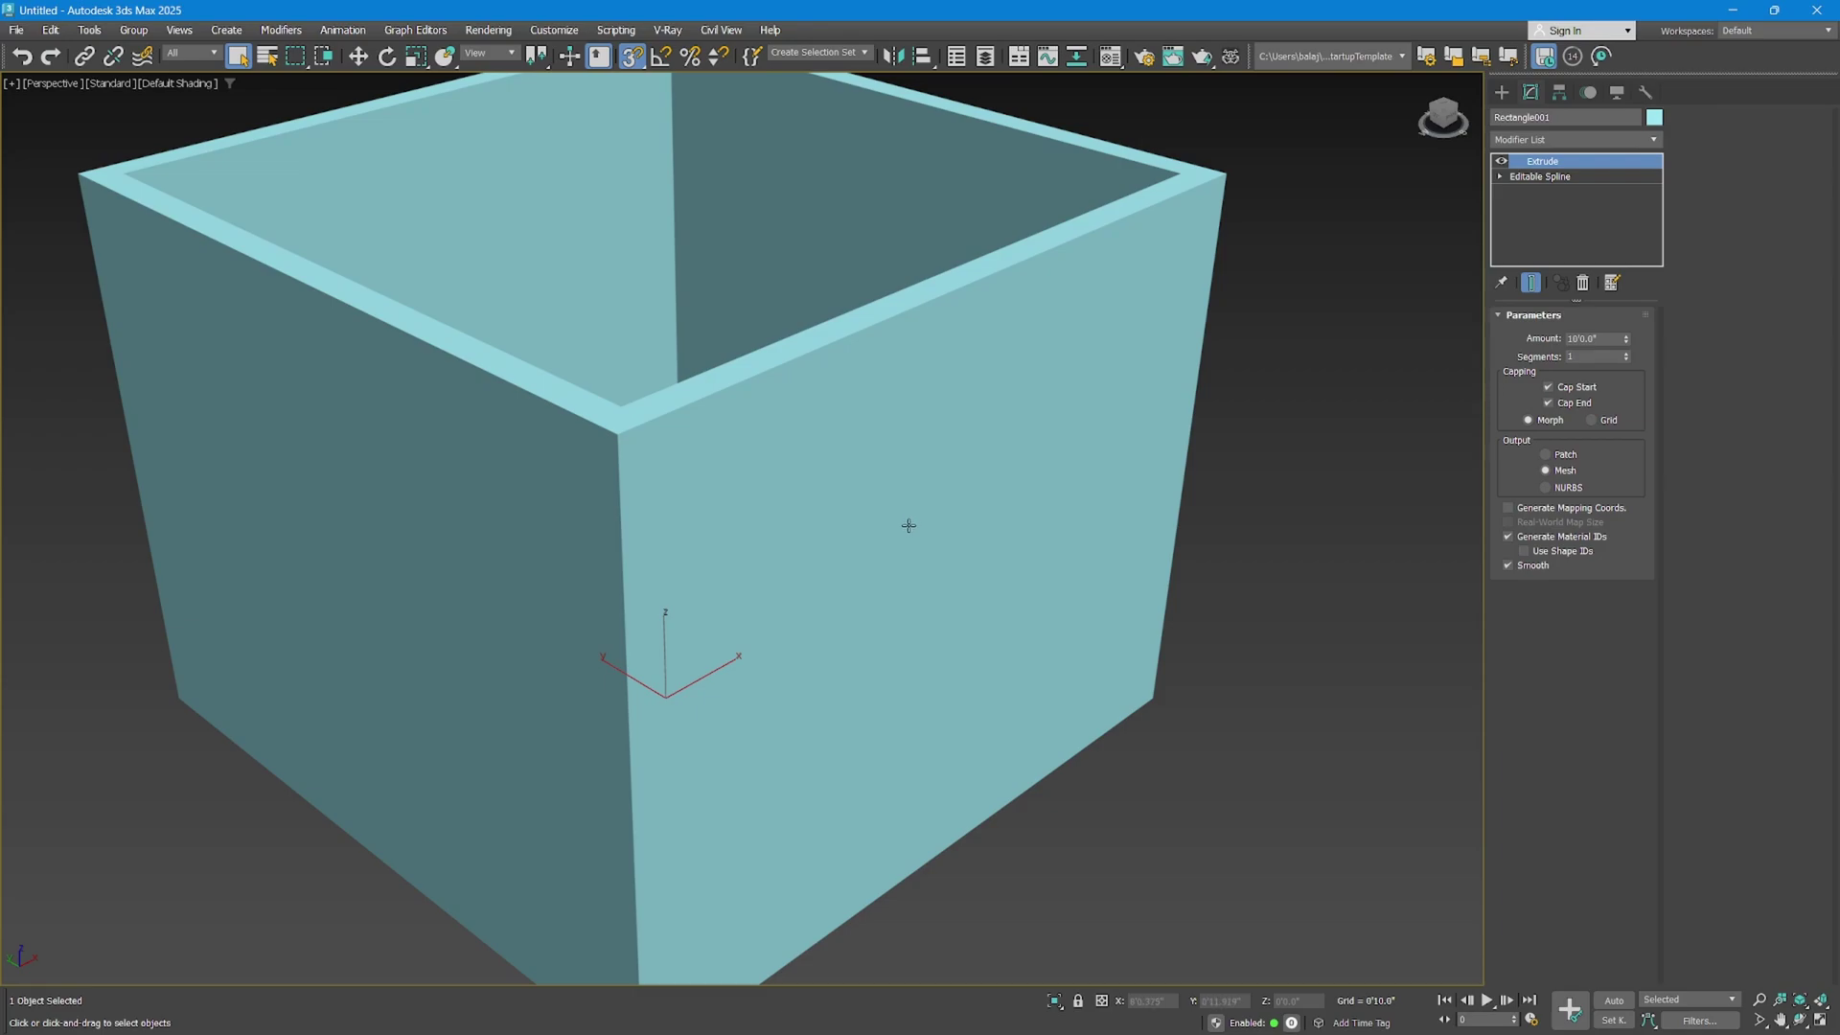
scroll(908, 525, "down", 3)
middle_click_drag(908, 521, 895, 534, "alt")
key("F4")
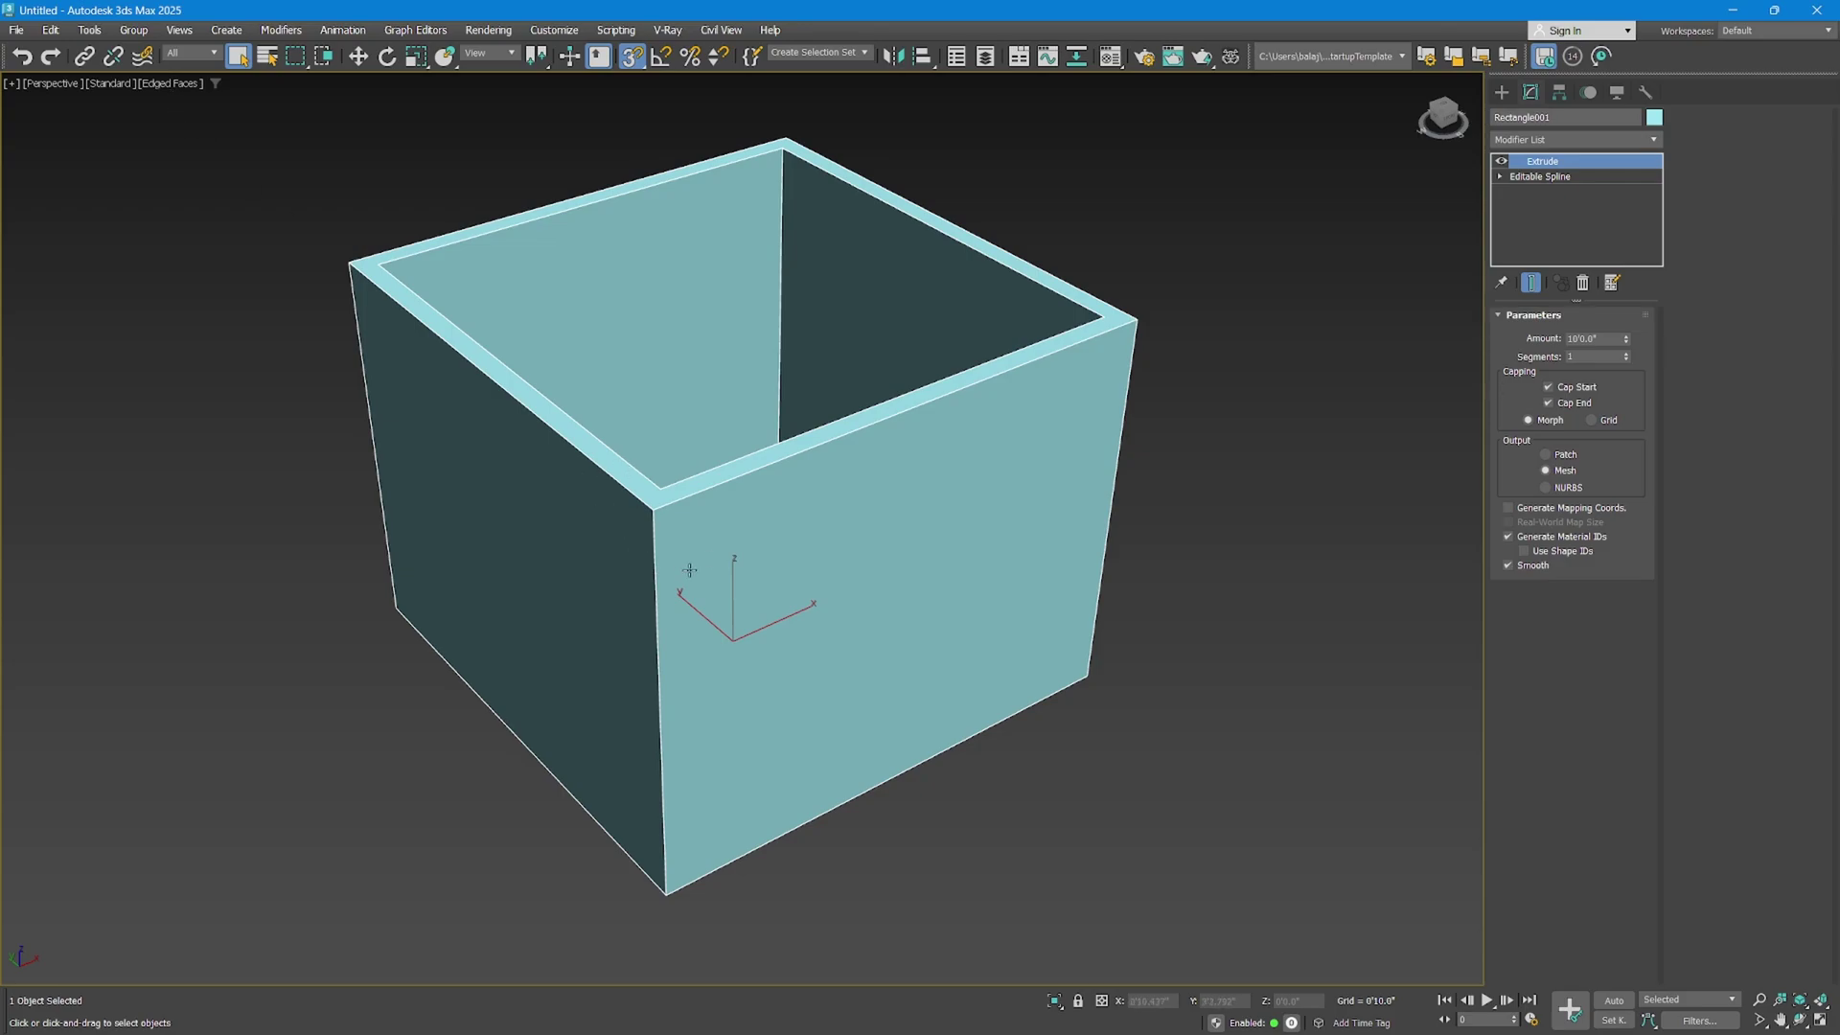
Create a box about 0'10" long, 5'10" wide and 7'6" high in front of the room's front wall.
left_click(1502, 92)
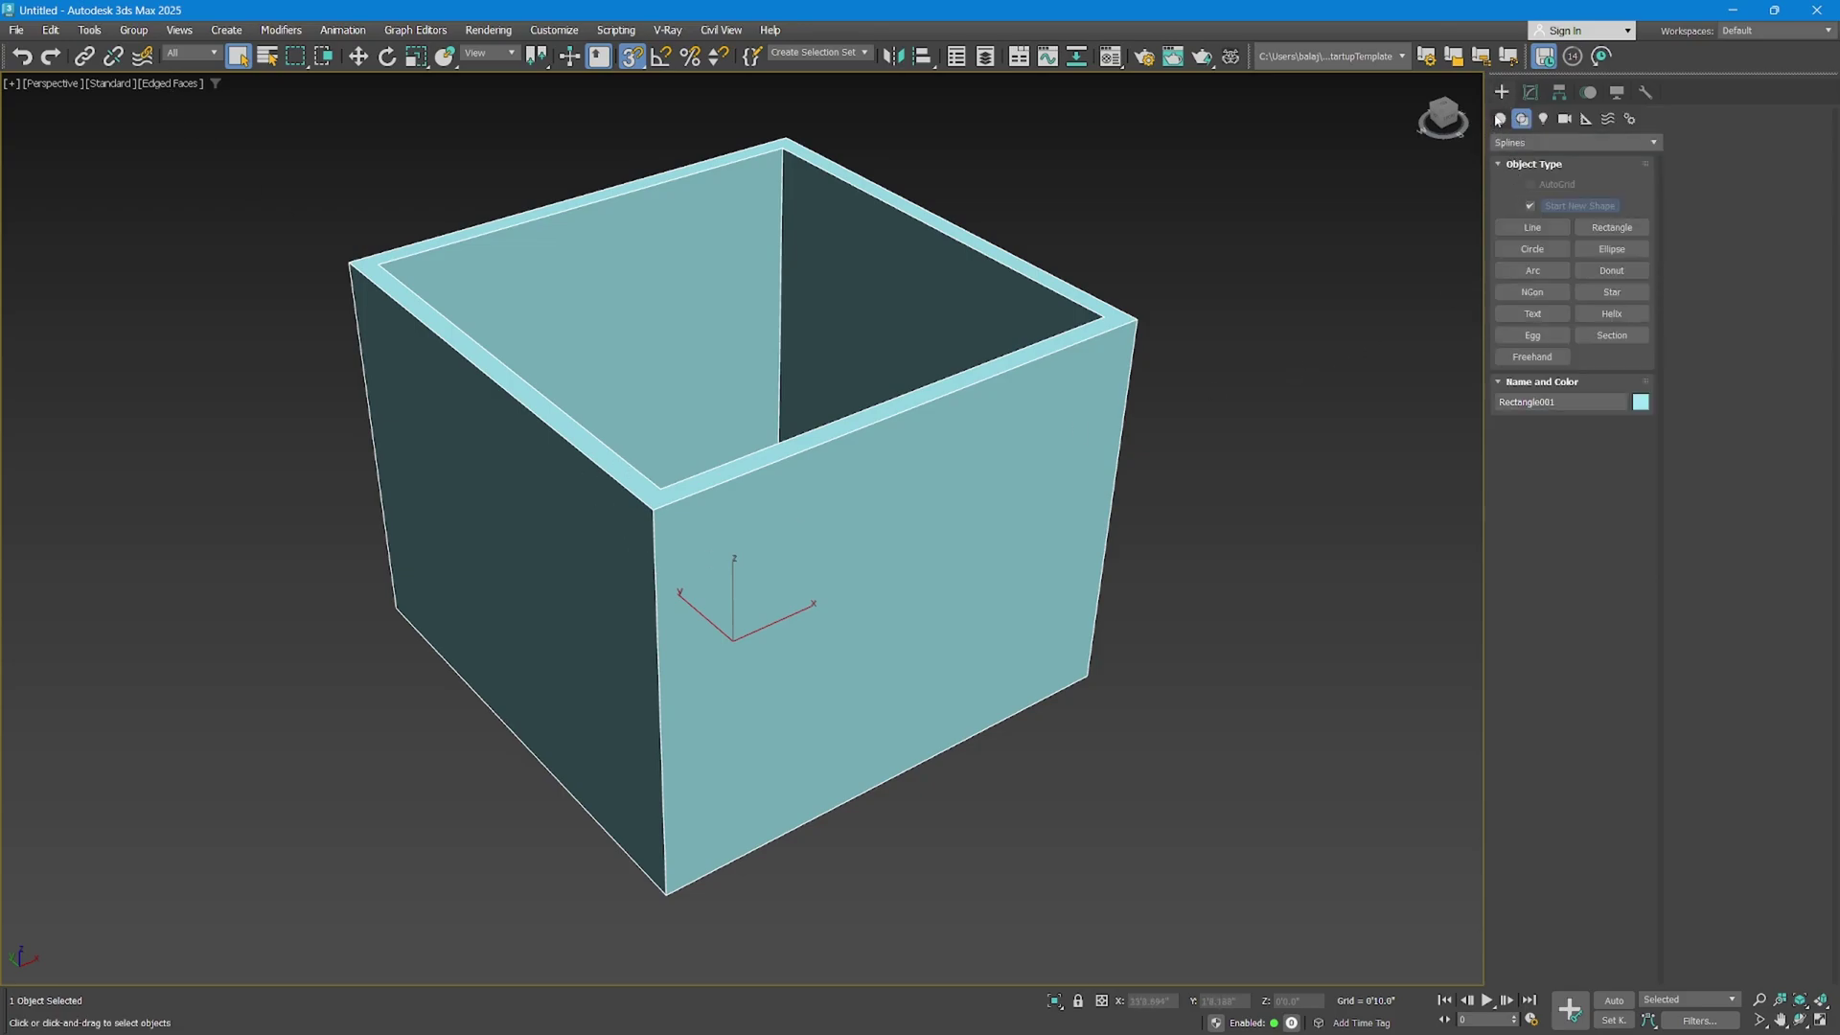
left_click(1499, 118)
left_click(1531, 205)
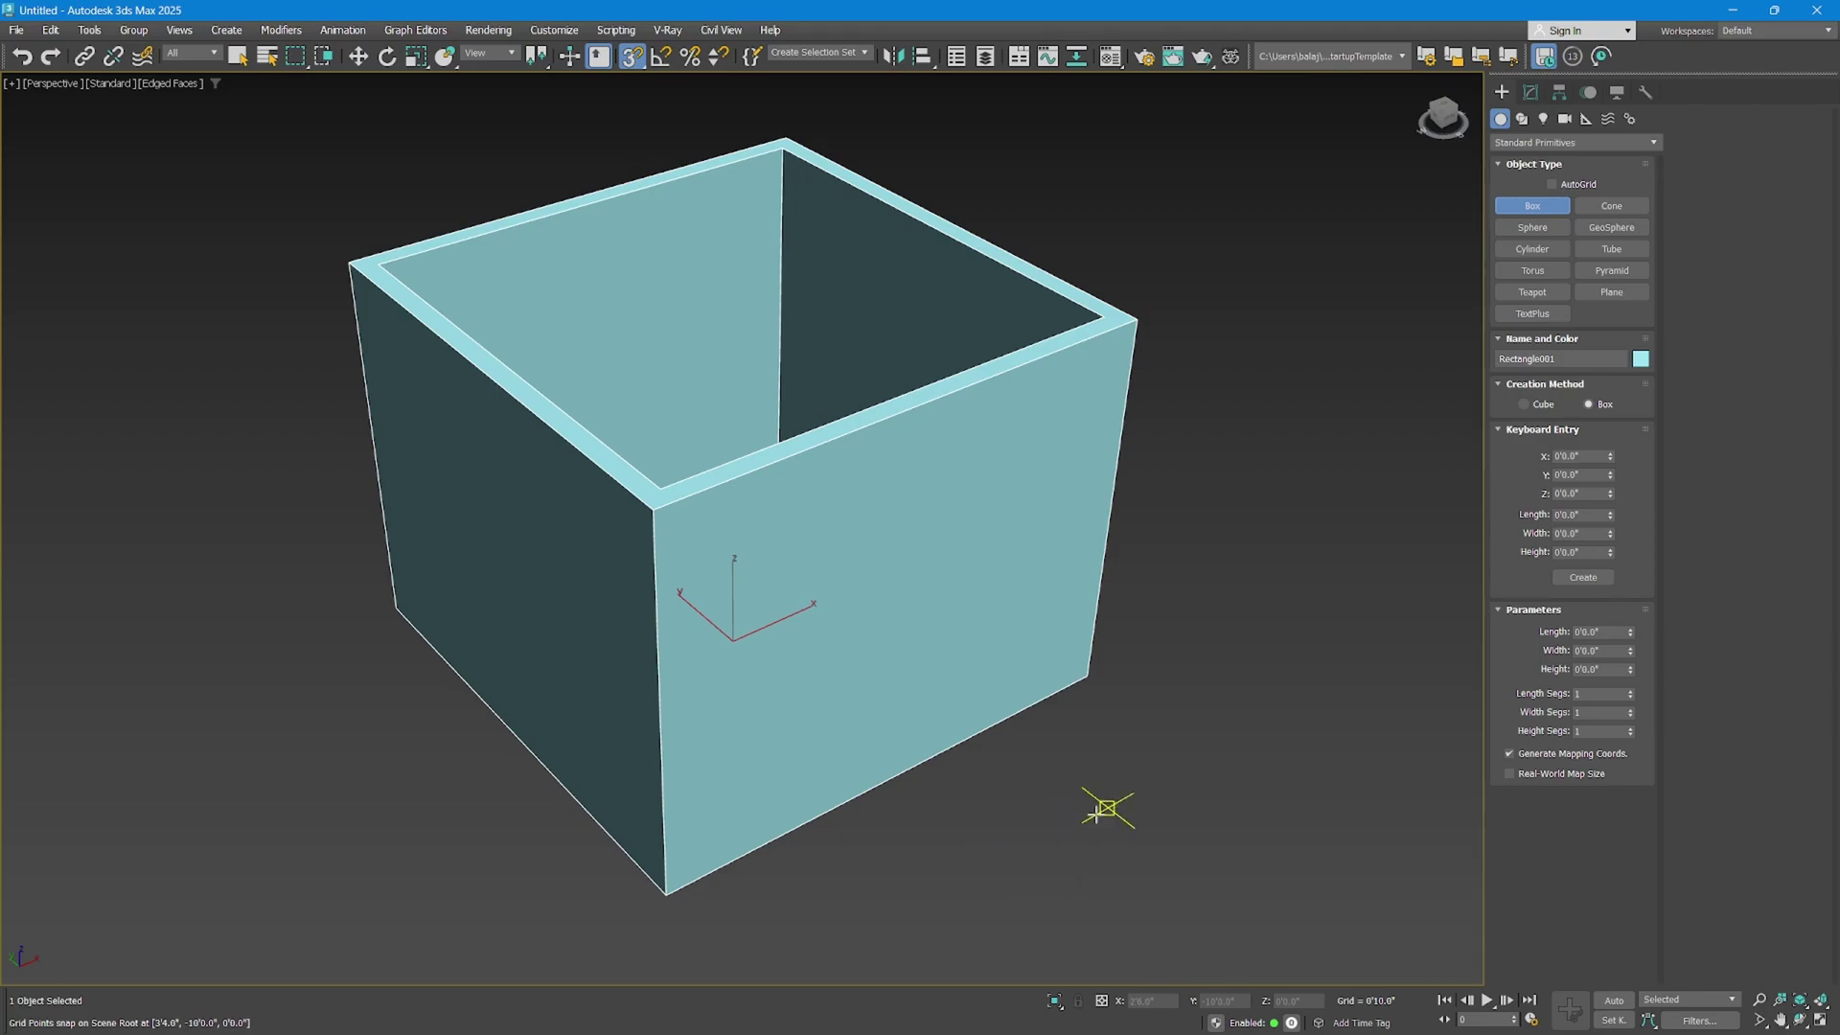
scroll(997, 833, "down", 3)
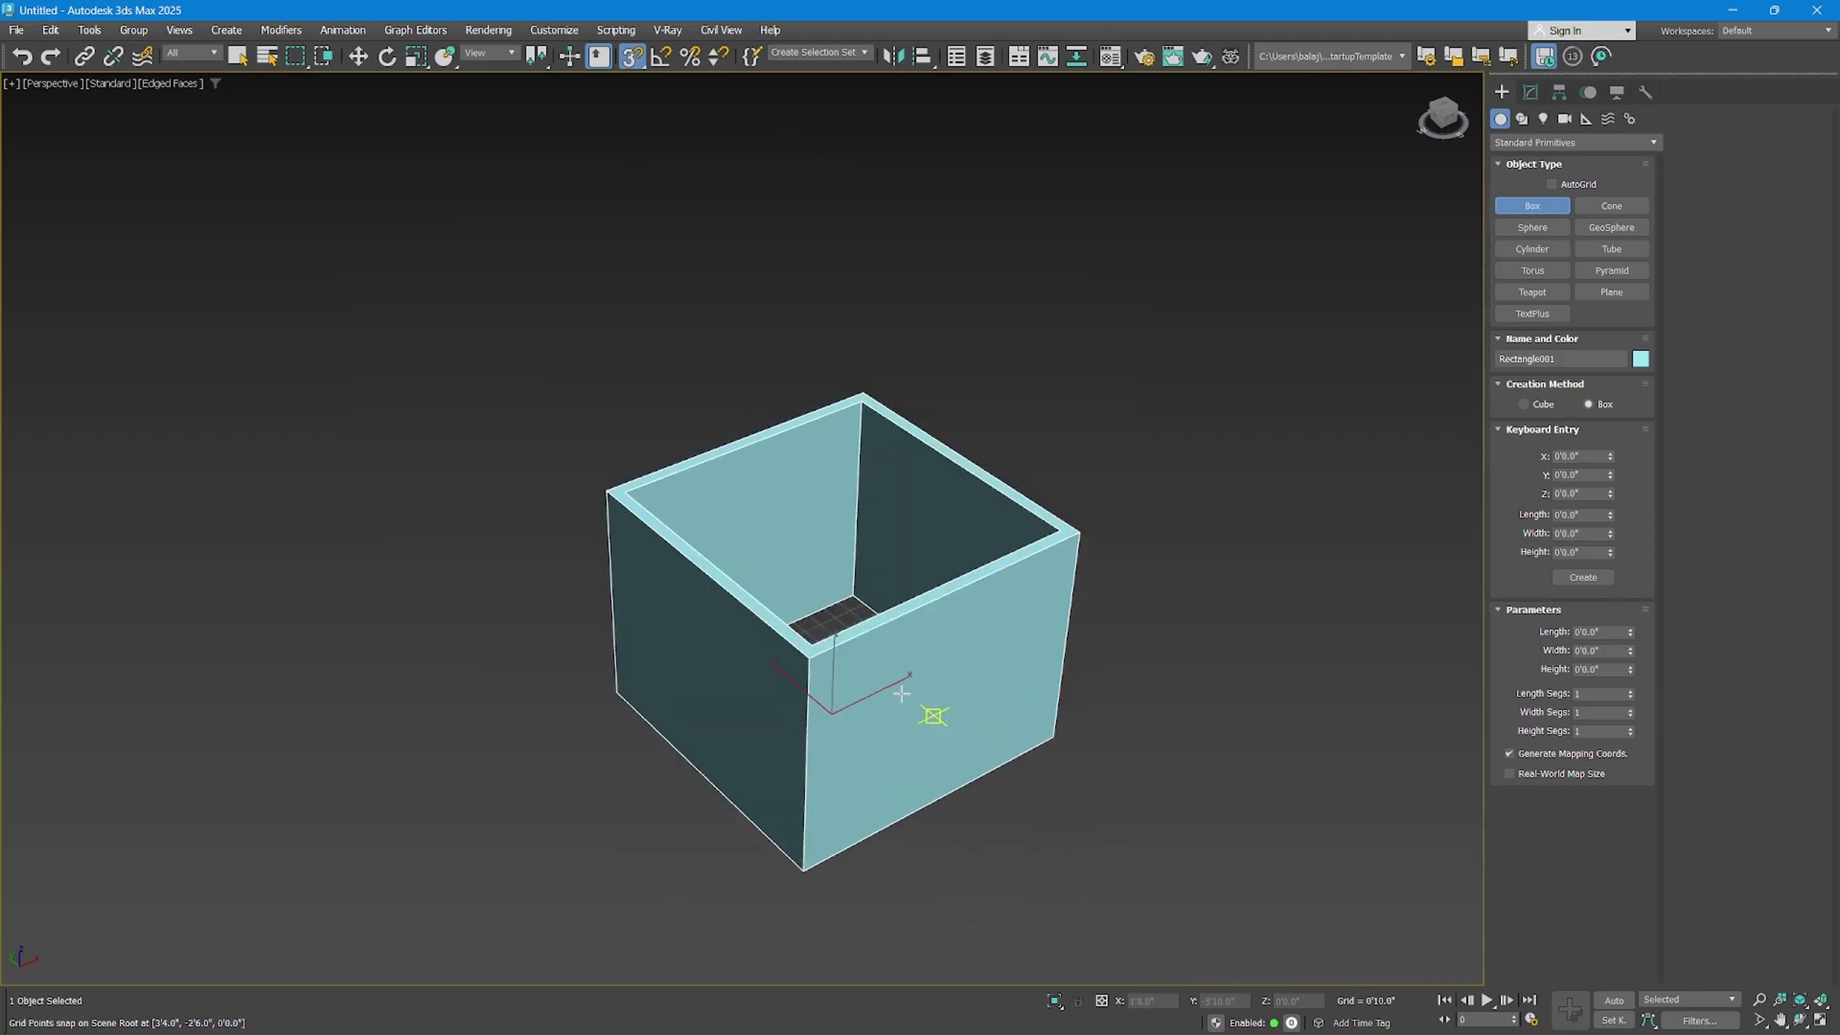
left_click_drag(834, 623, 1000, 812)
scroll(767, 792, "down", 5)
scroll(949, 867, "up", 3)
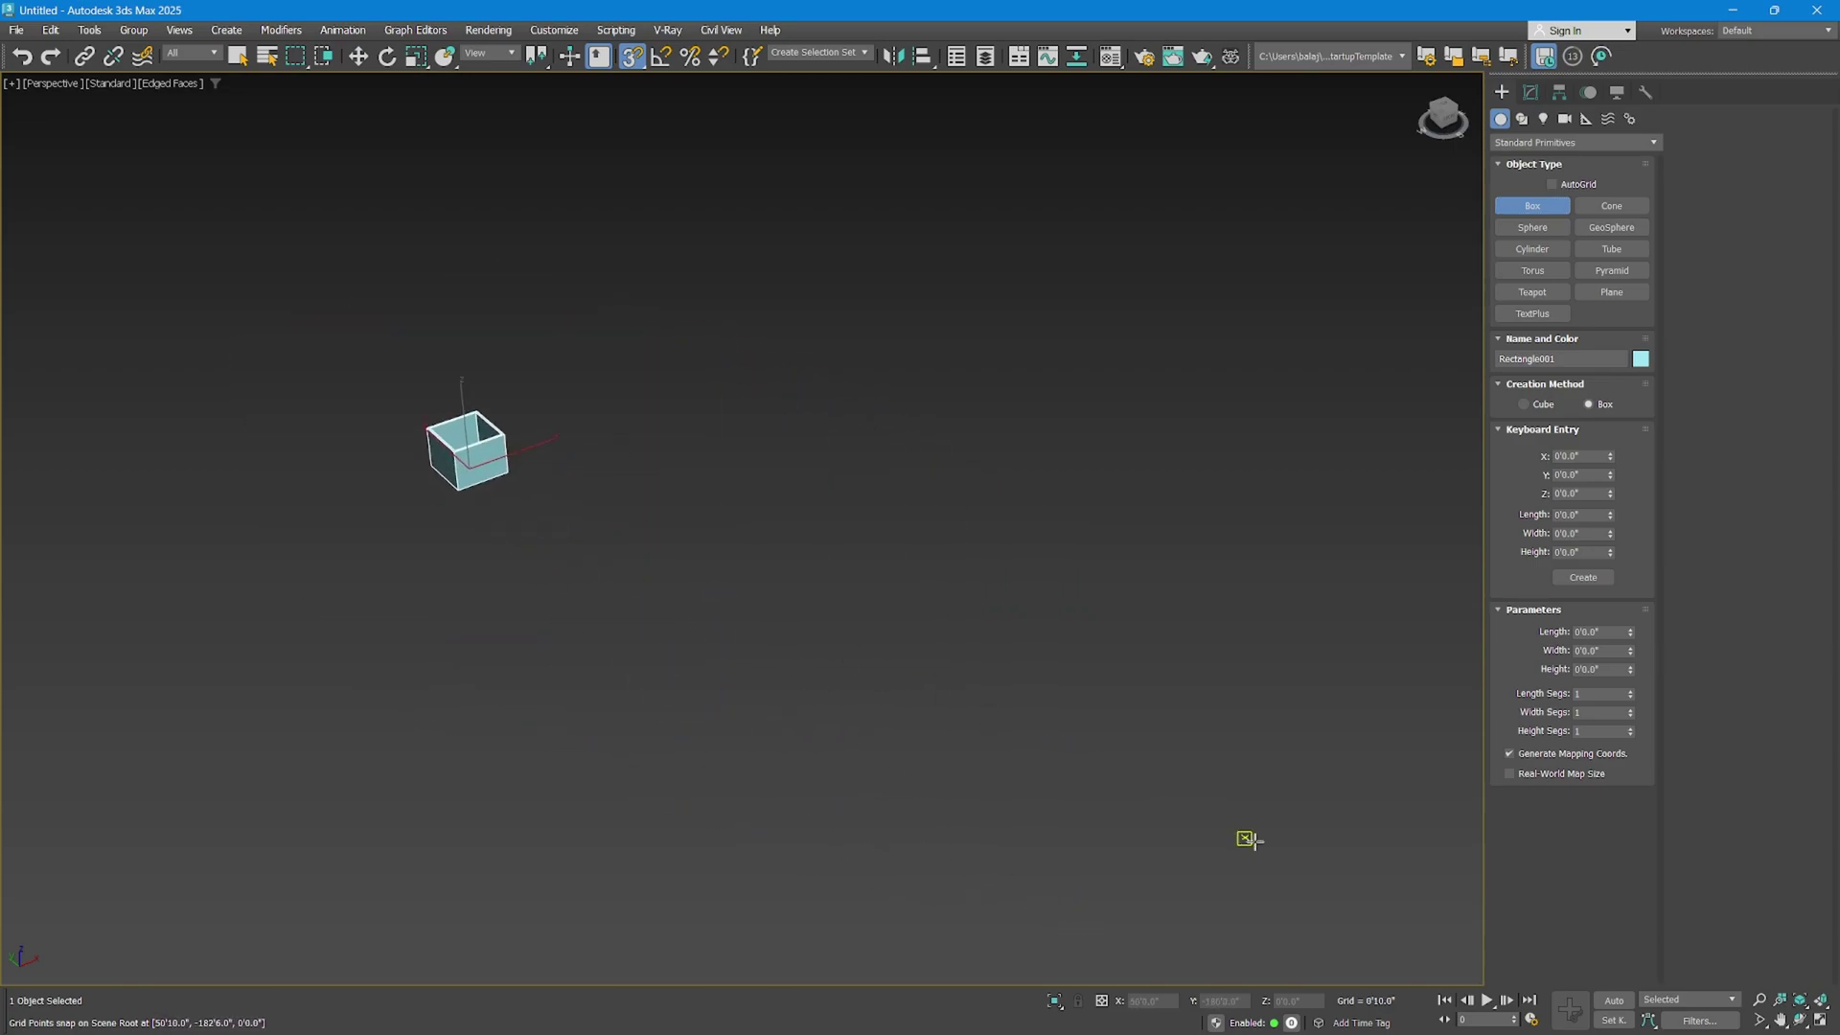
scroll(1112, 788, "down", 4)
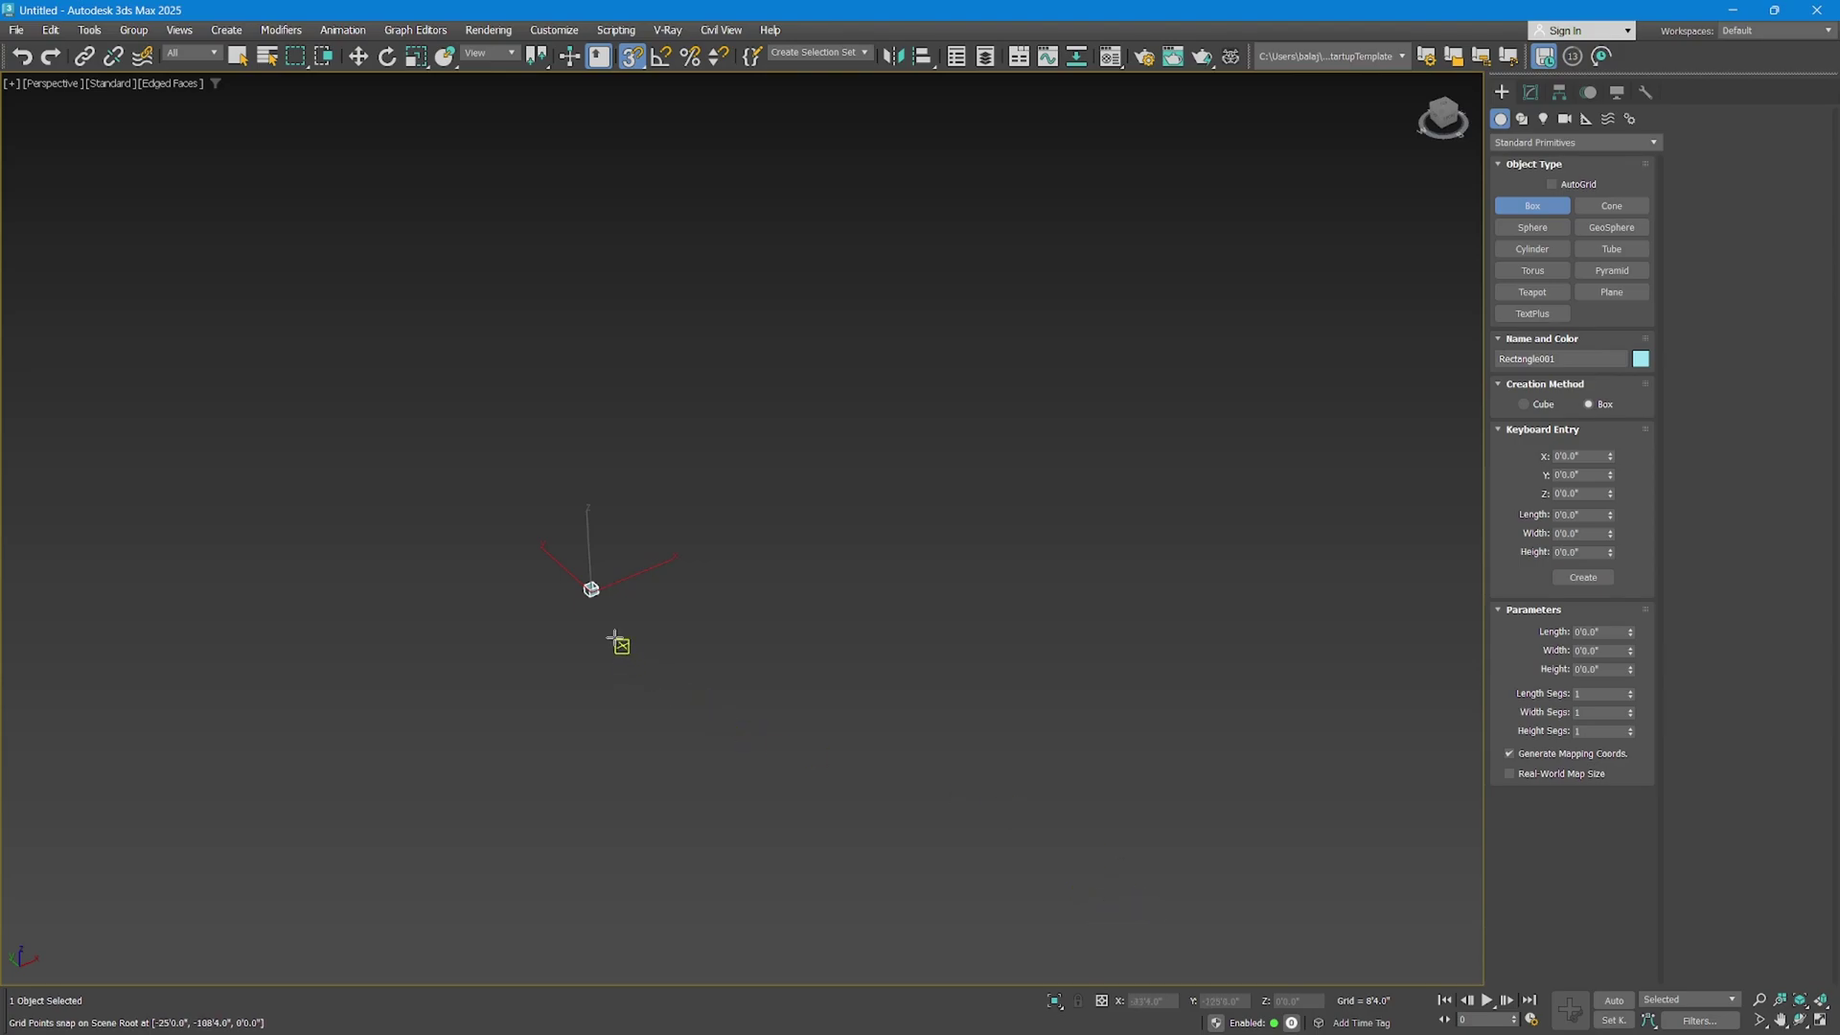
scroll(601, 585, "up", 4)
scroll(719, 647, "up", 3)
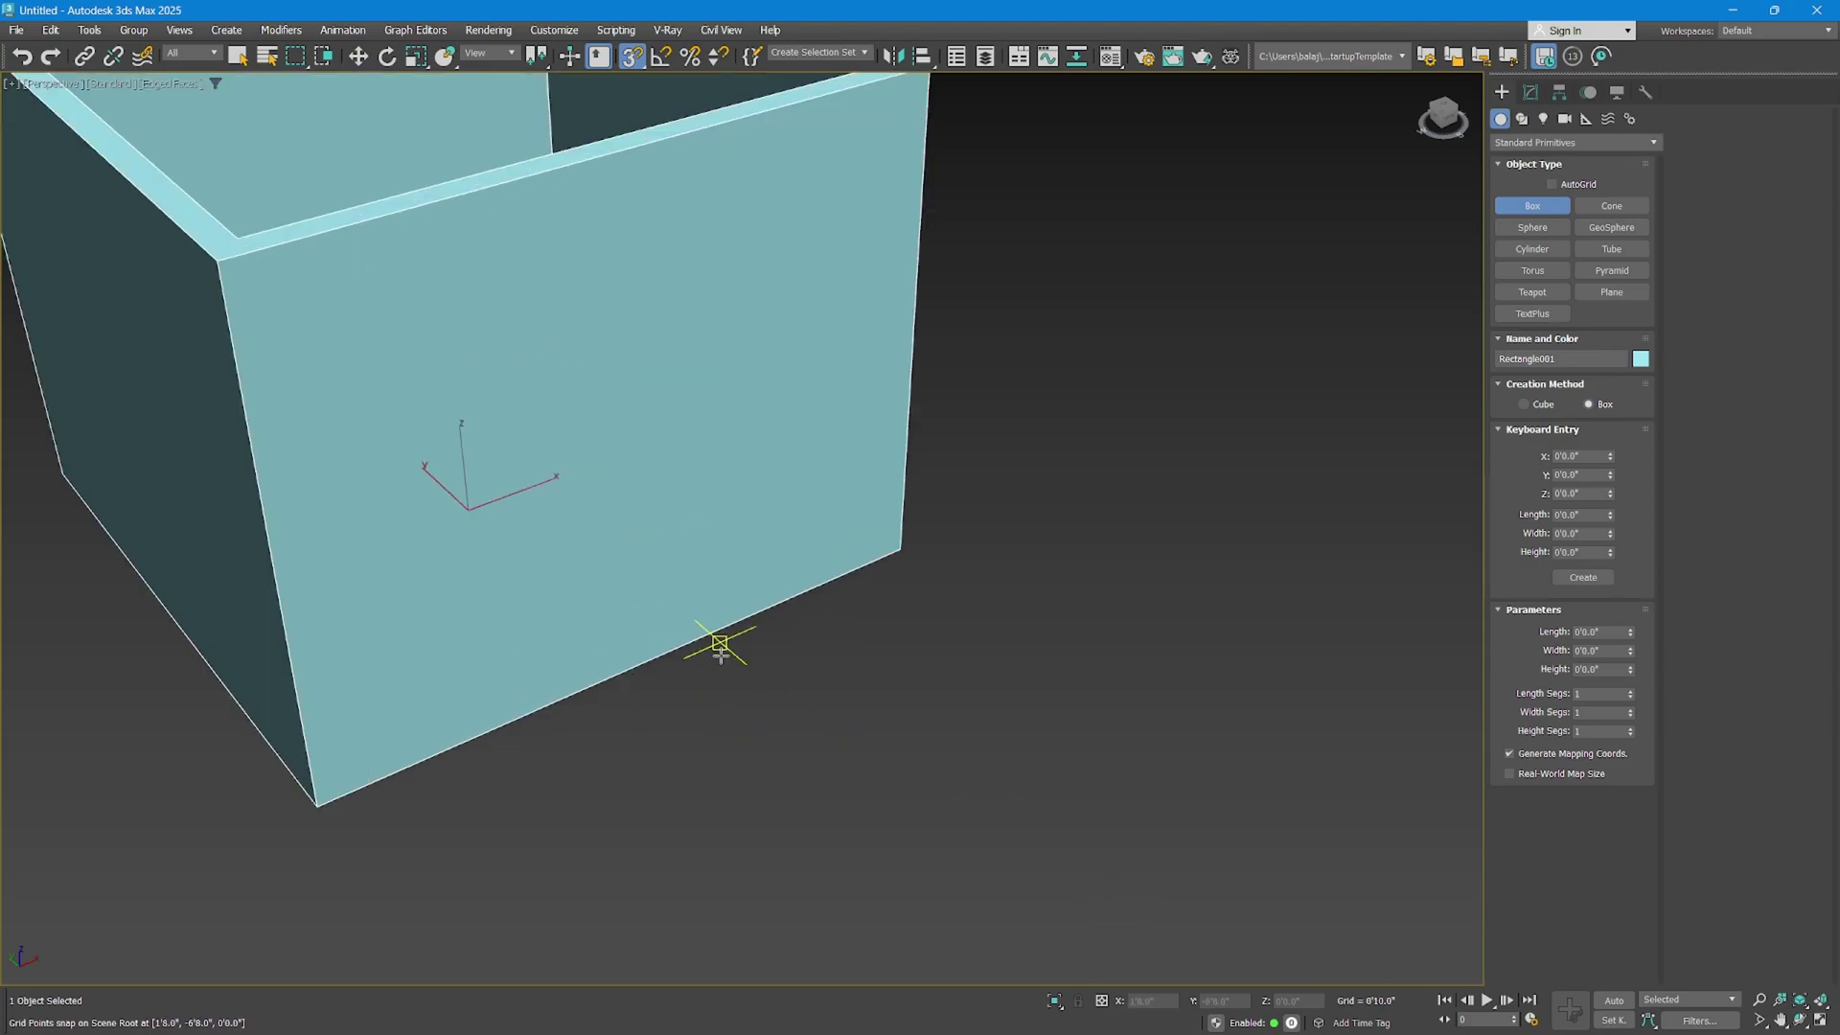
left_click(756, 629)
left_click_drag(732, 646, 509, 772)
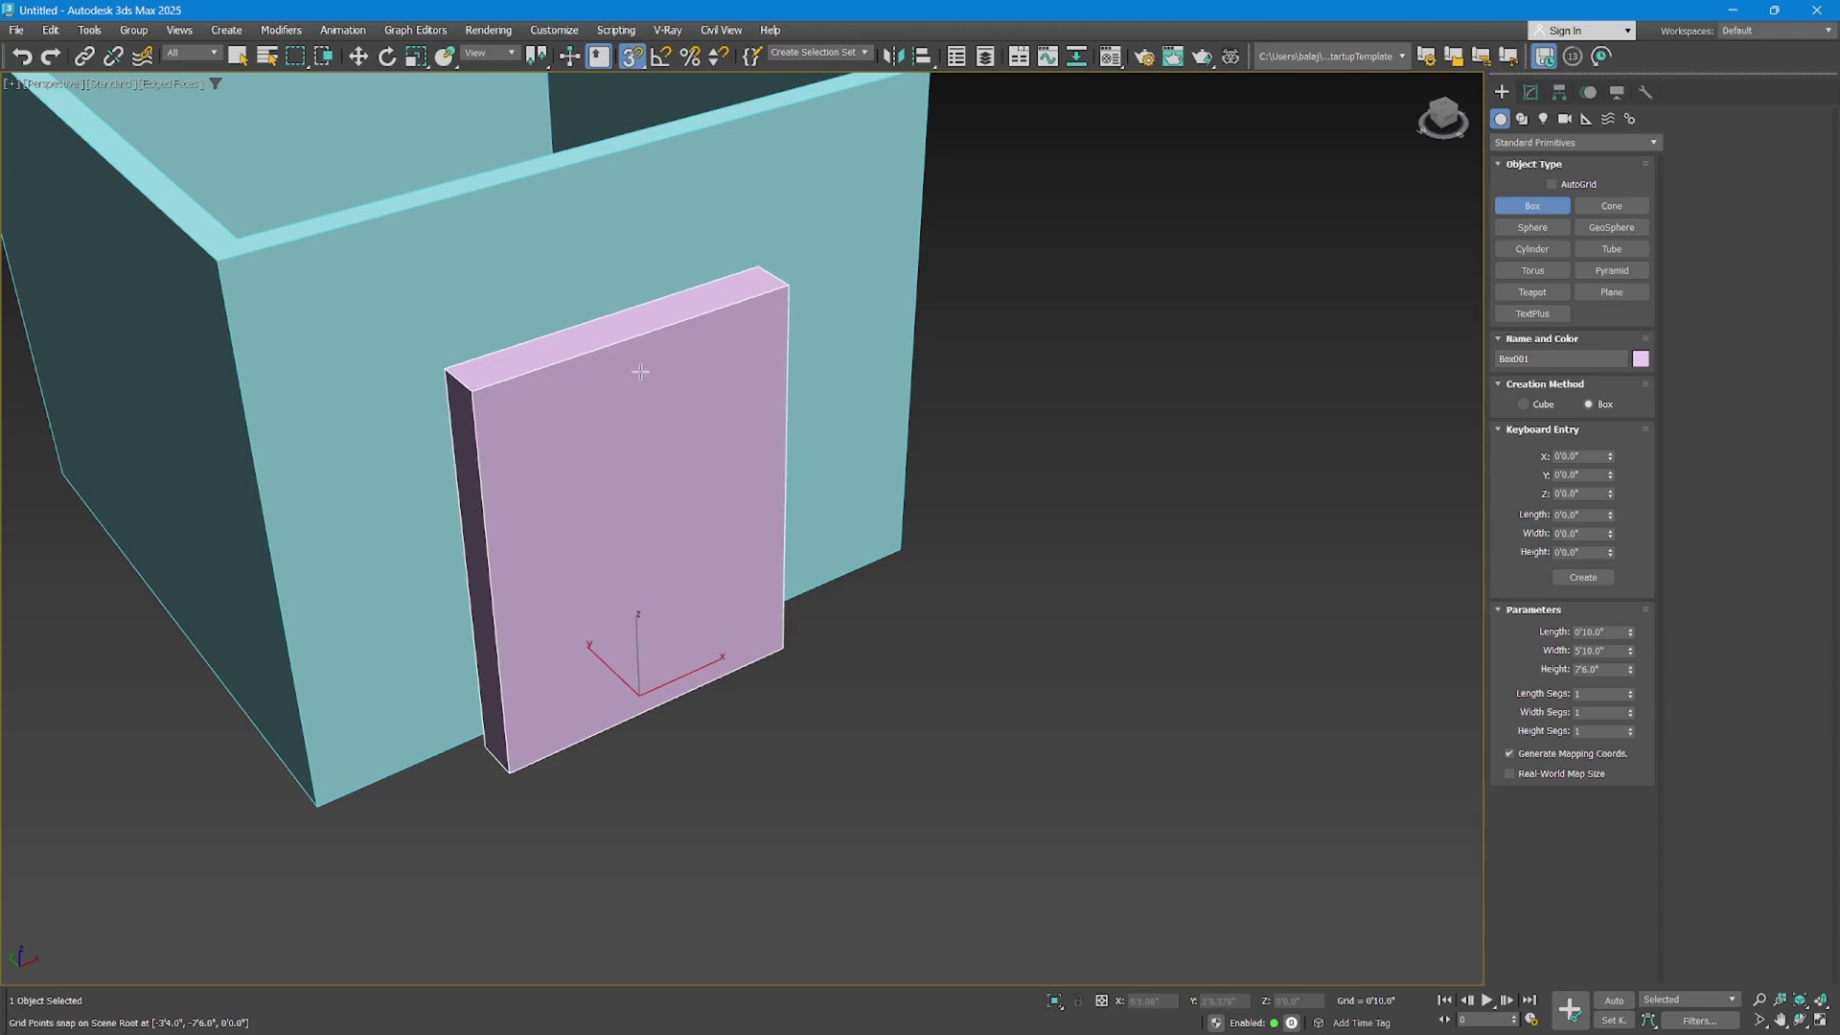
left_click(636, 377)
Scale the box up along its depth and increase its length to about 1'3".
key("r")
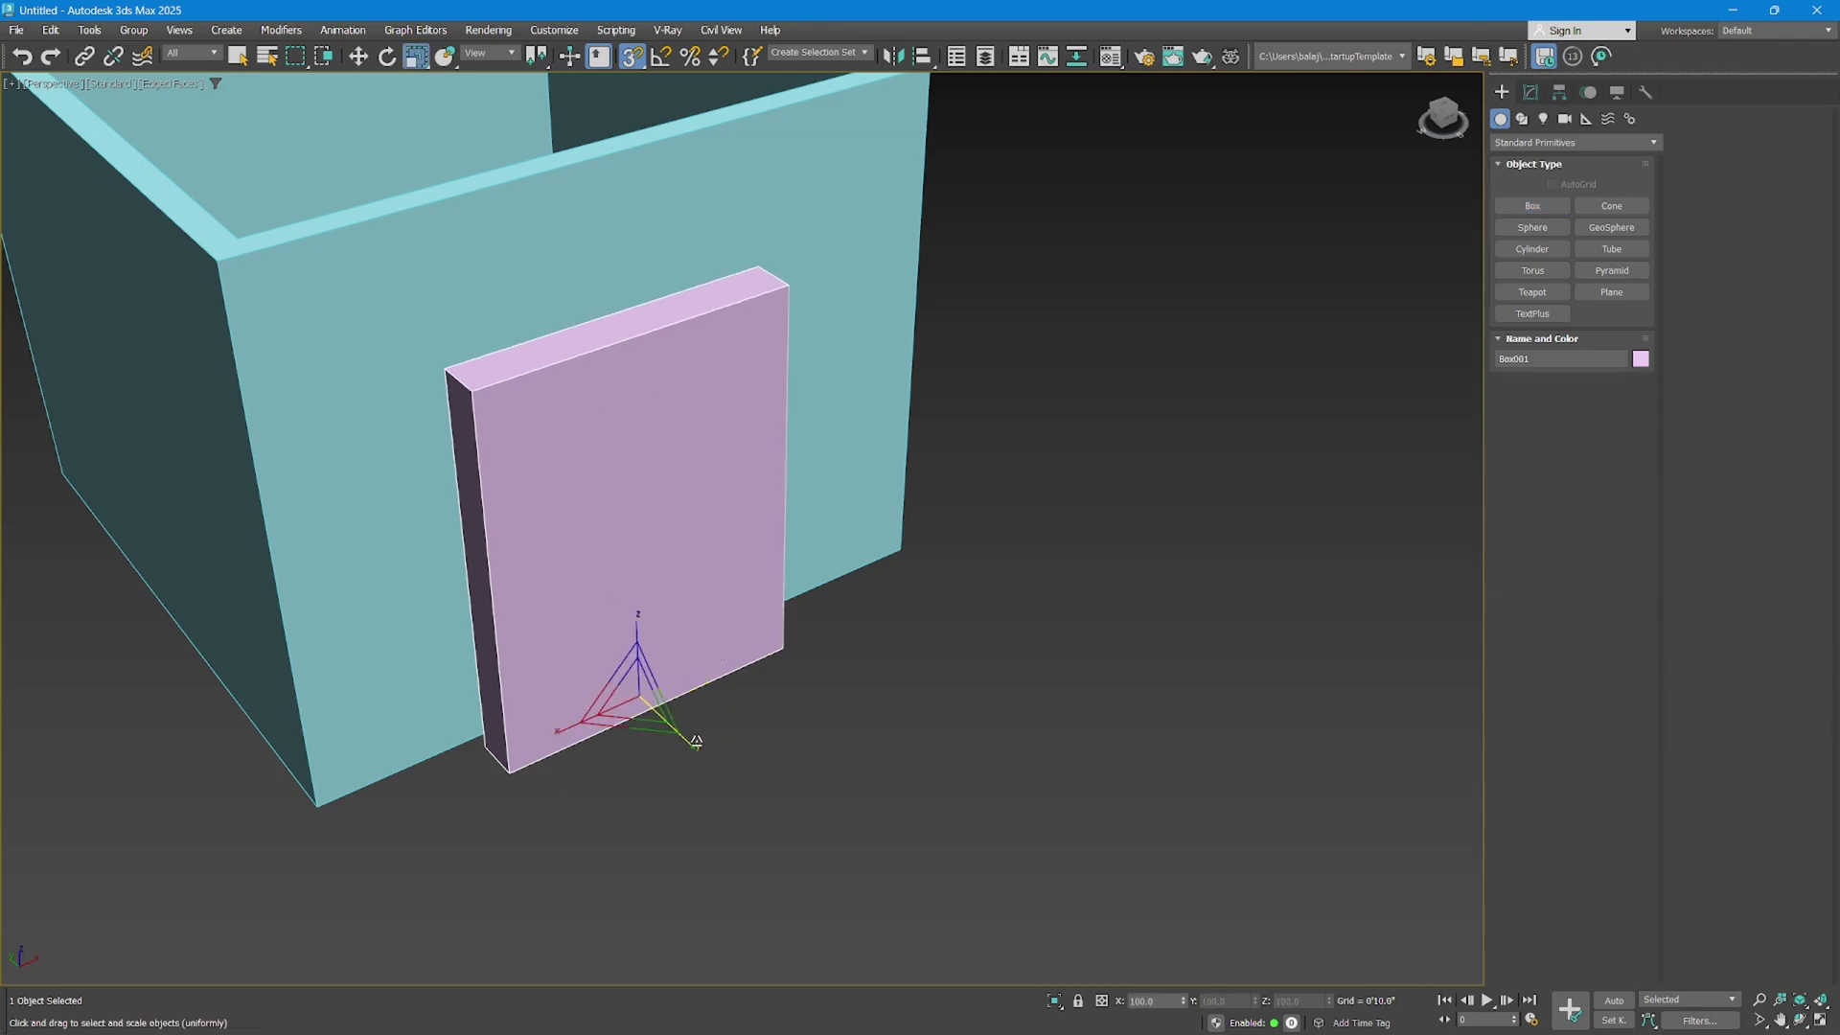
left_click_drag(687, 743, 824, 807)
left_click(1530, 92)
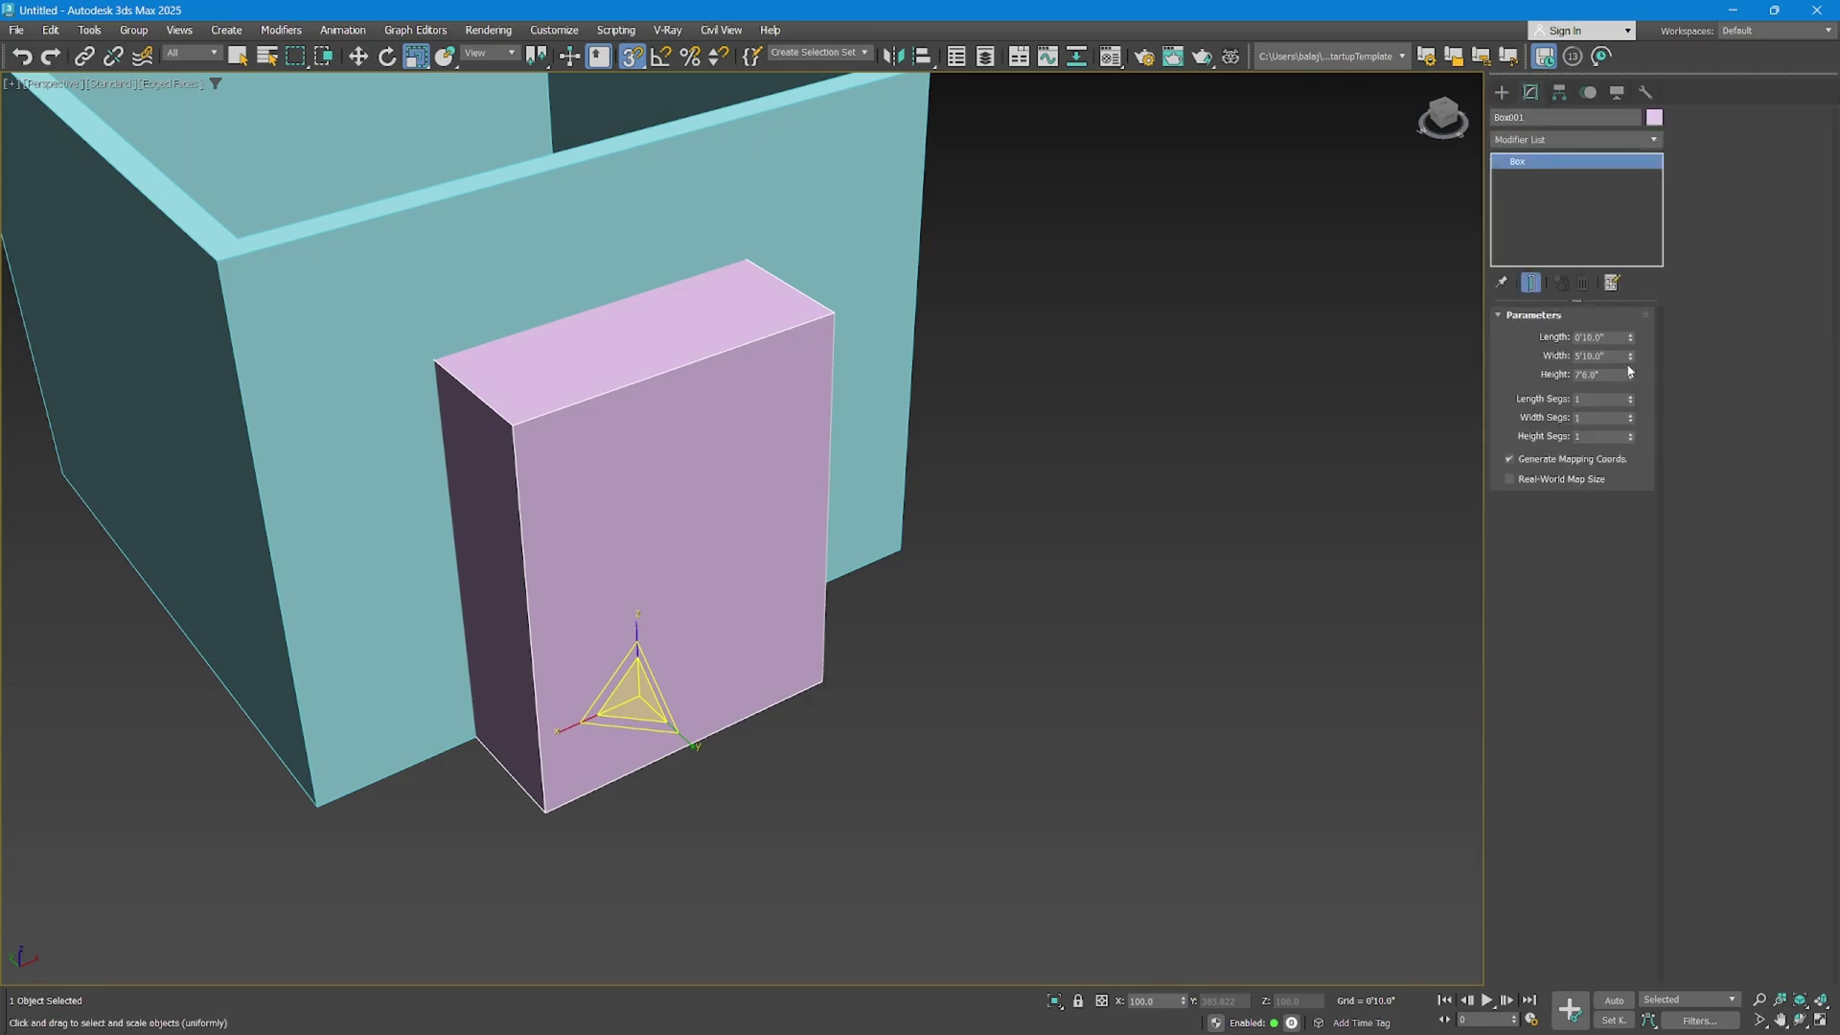
left_click_drag(1630, 357, 1632, 356)
left_click_drag(1632, 342, 1631, 316)
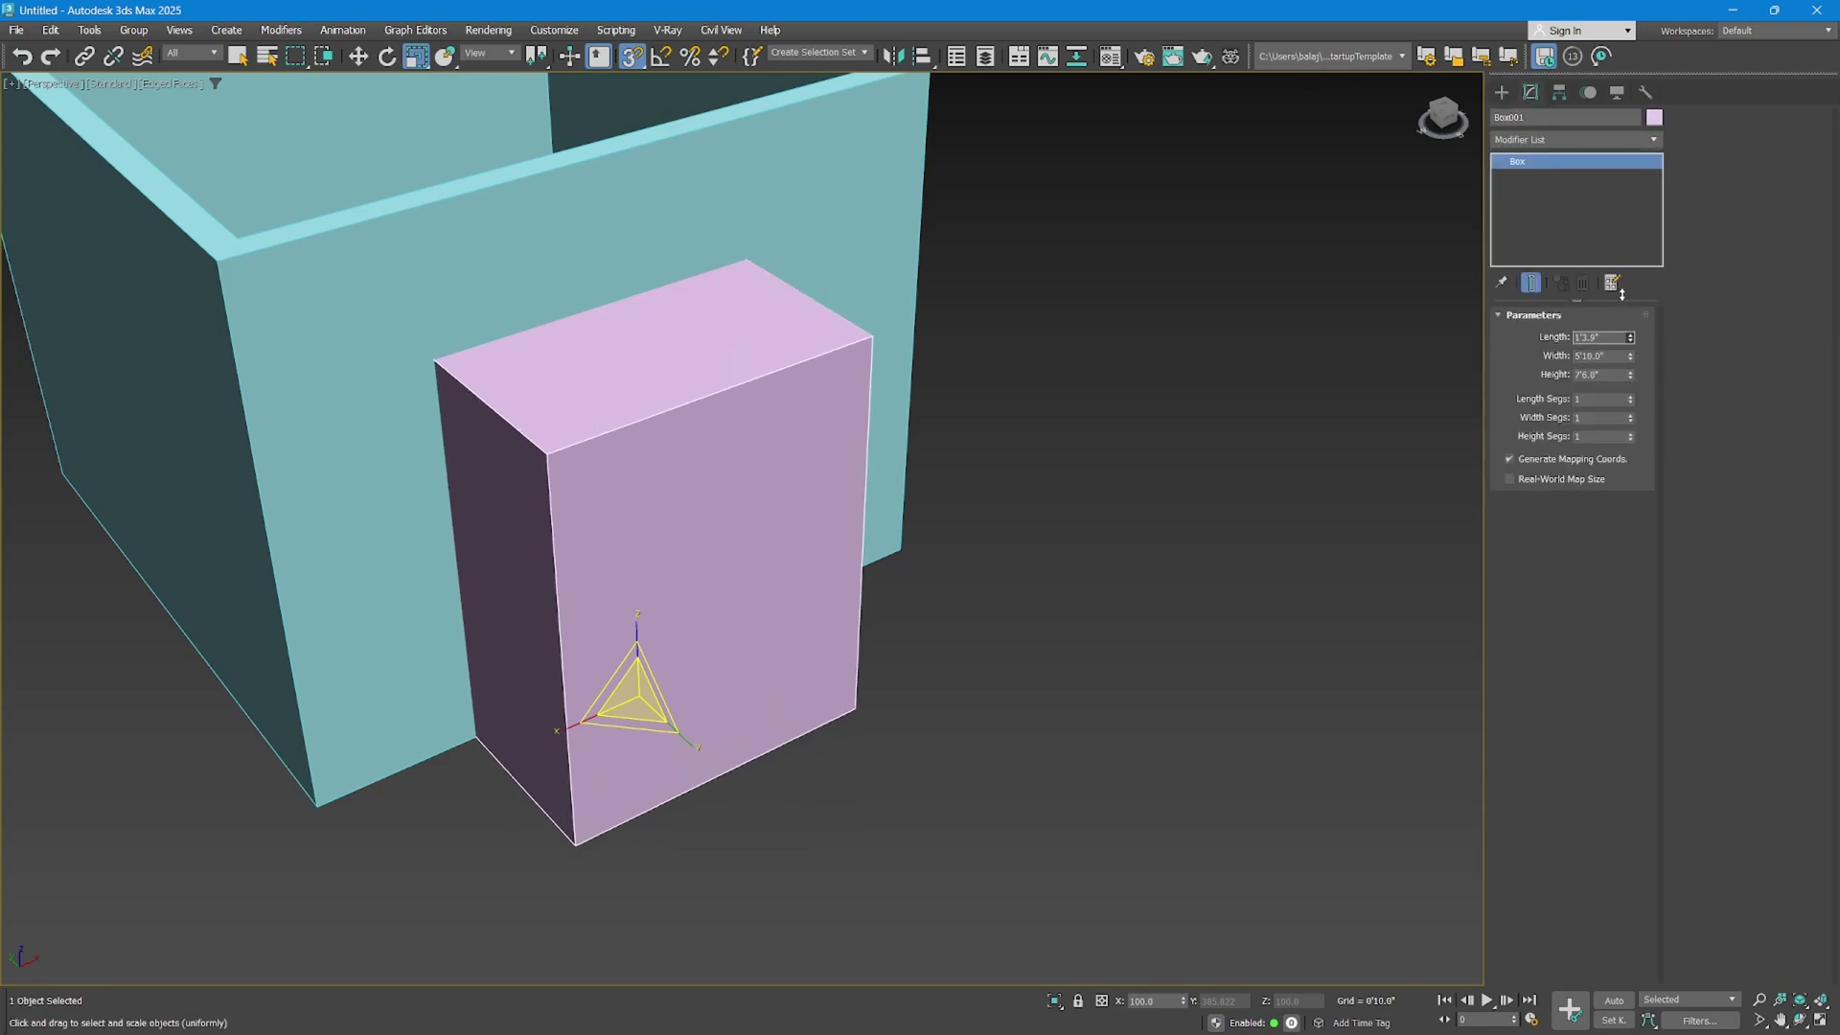
Turn off snapping and lower the box about 1.4" so it extends below the wall's base.
scroll(829, 628, "up", 5)
key("w")
key("s")
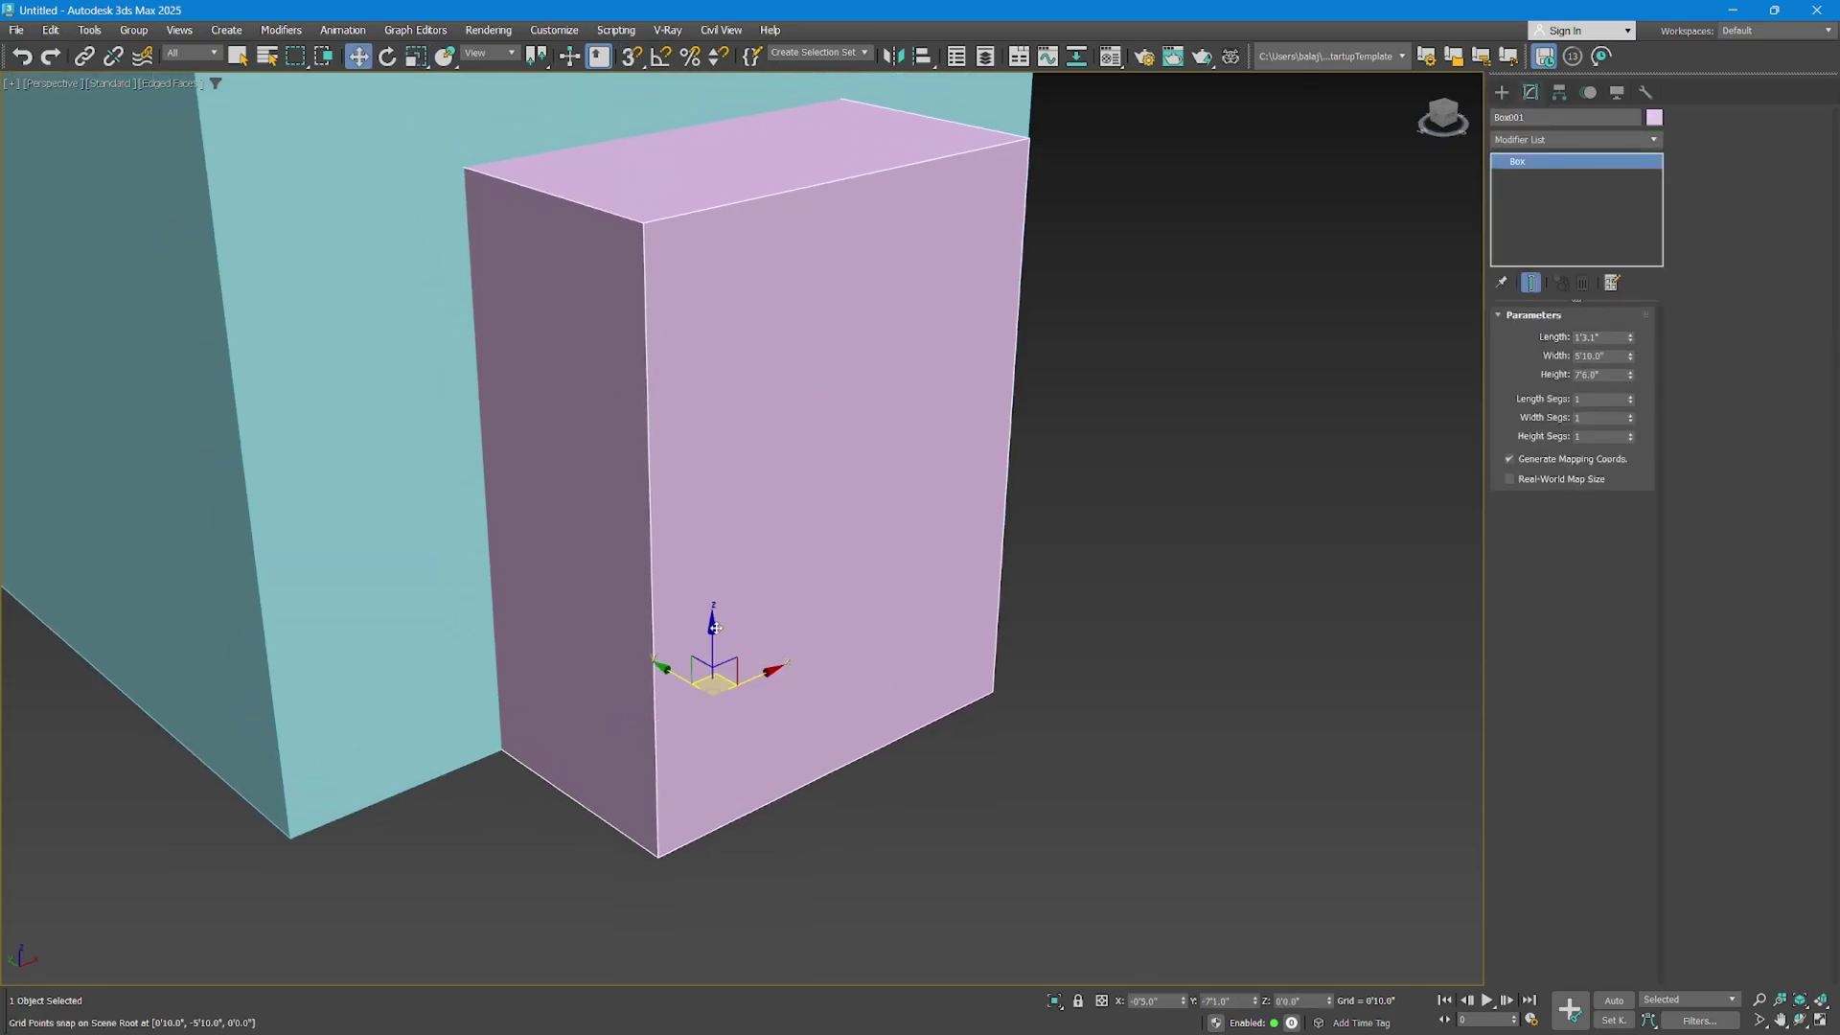
left_click_drag(770, 645, 515, 745)
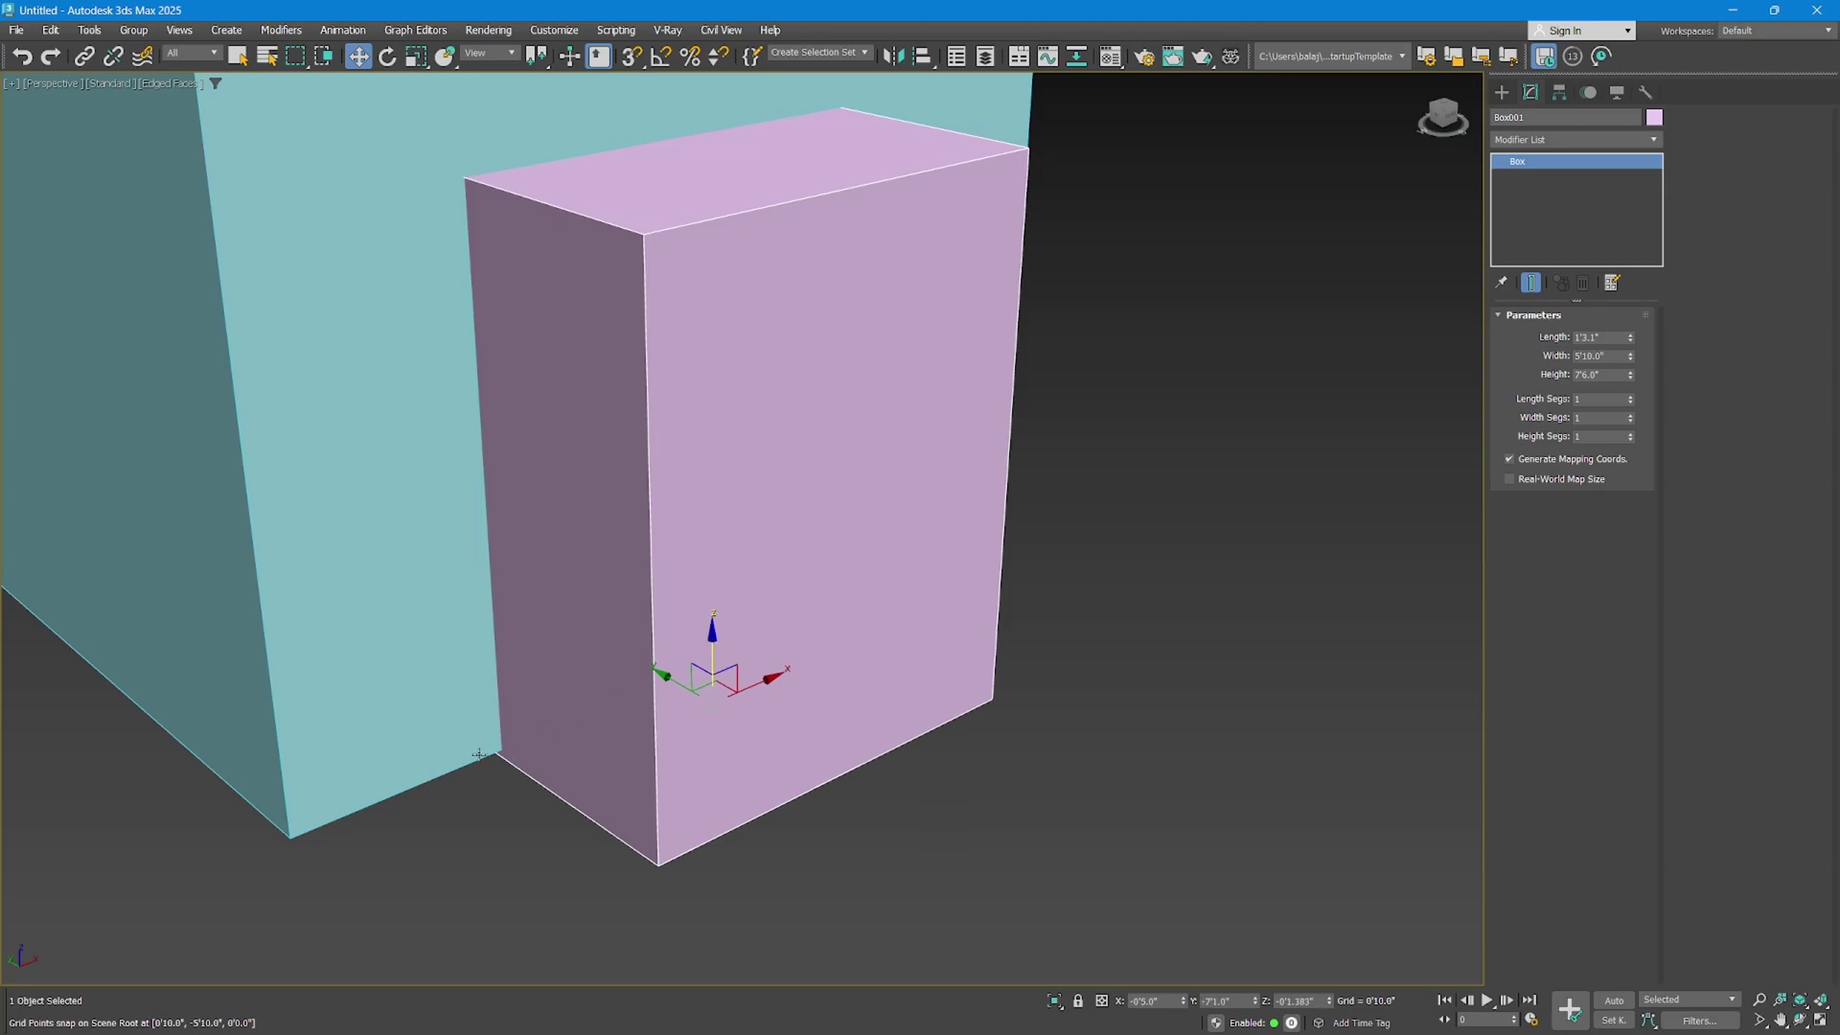
Select the room walls and add a Boolean modifier above their Extrude modifier.
scroll(500, 763, "down", 6)
left_click(544, 322)
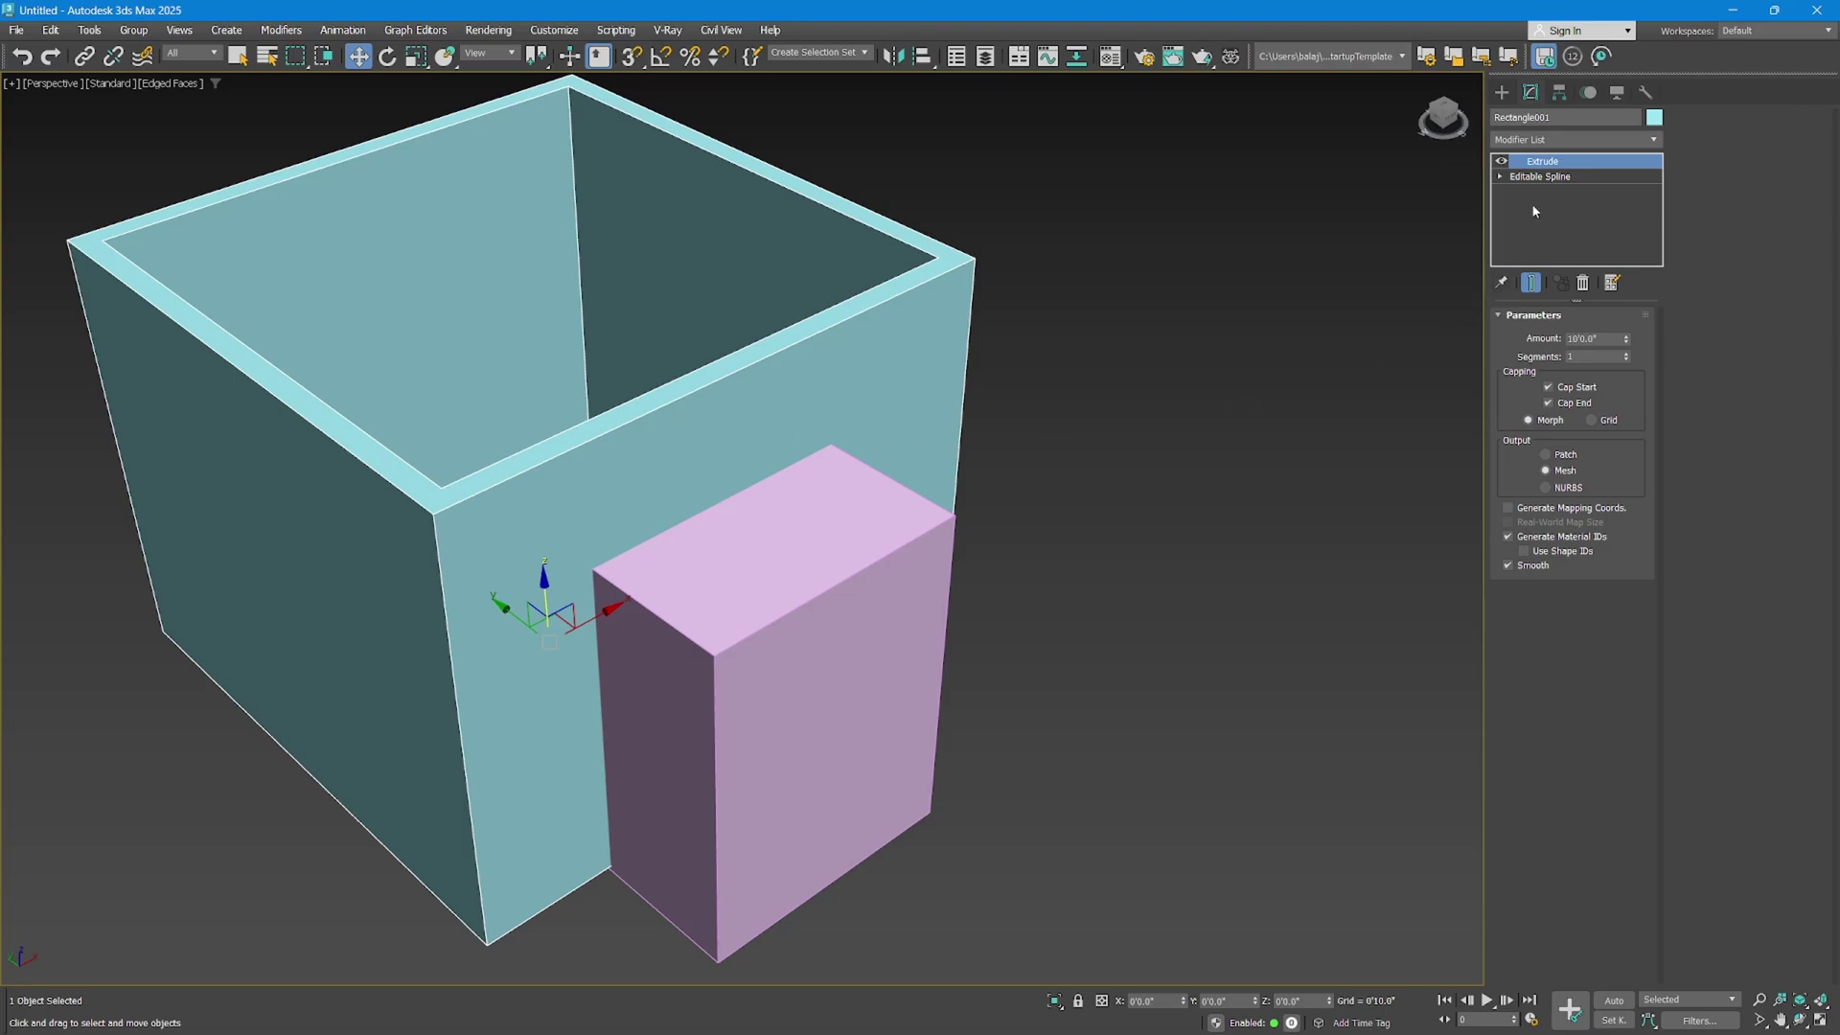
left_click(1559, 141)
type("b")
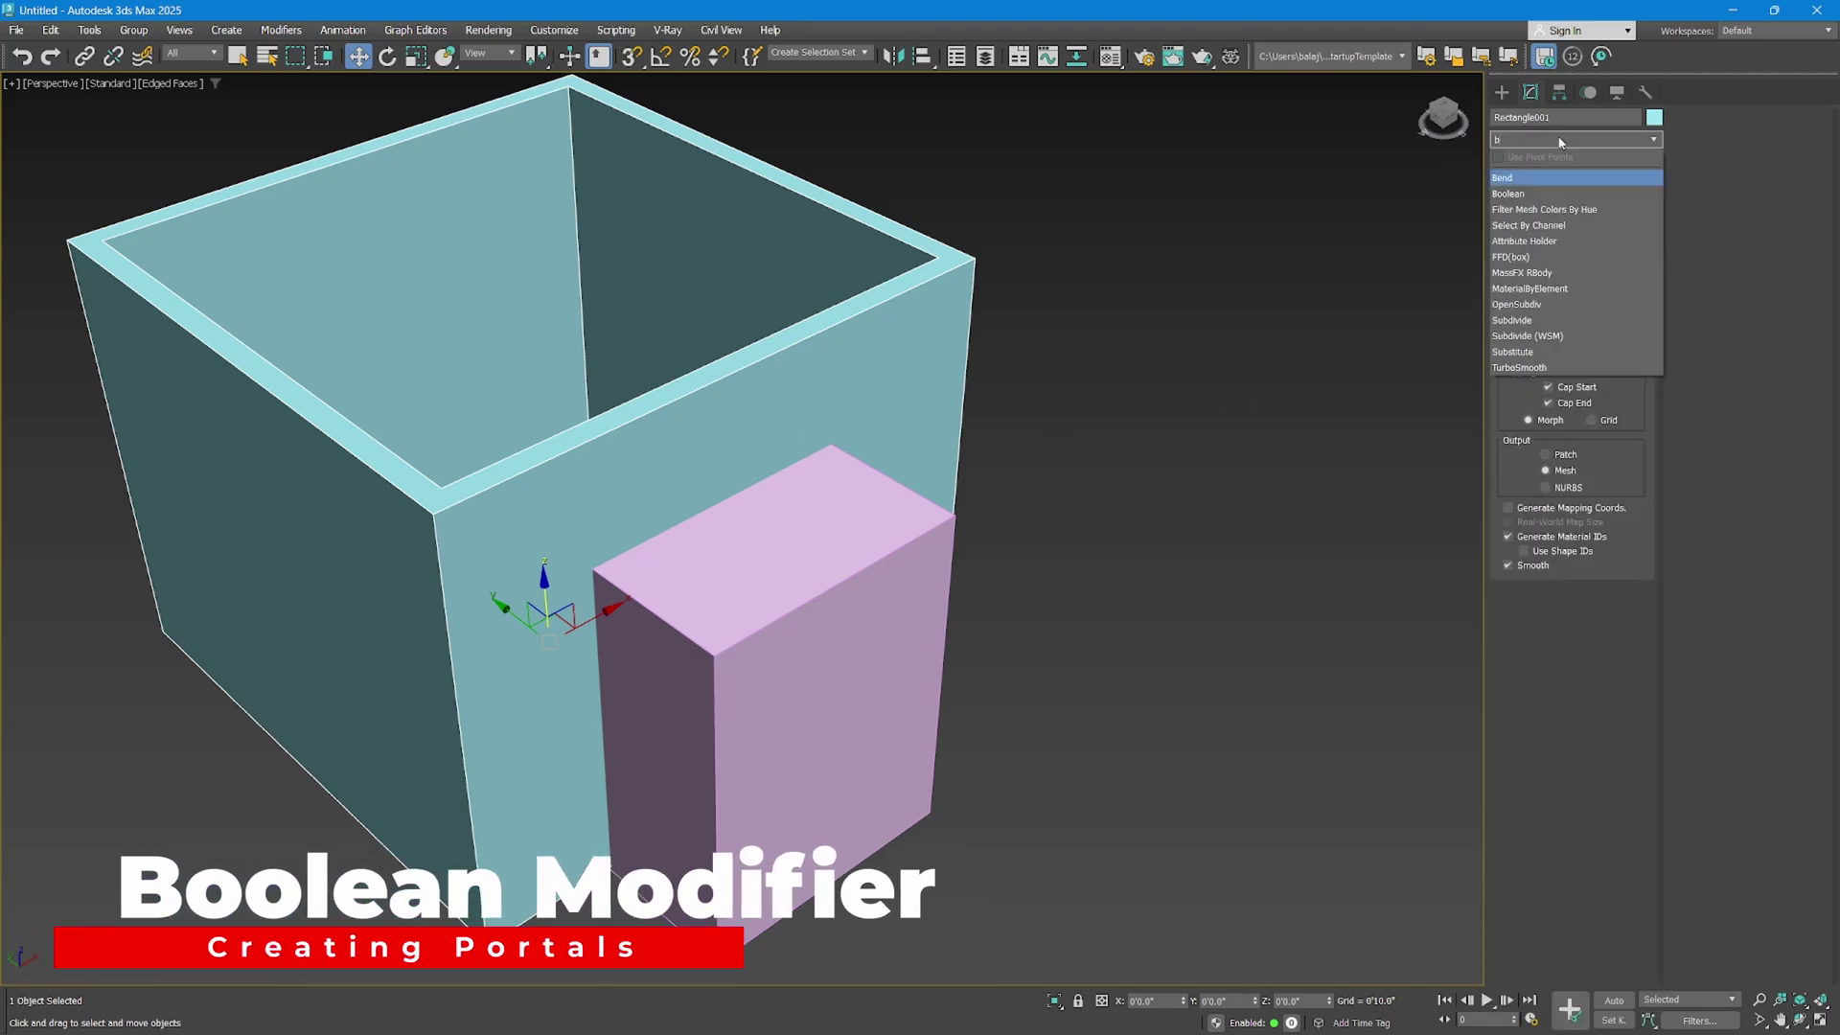
left_click(1524, 194)
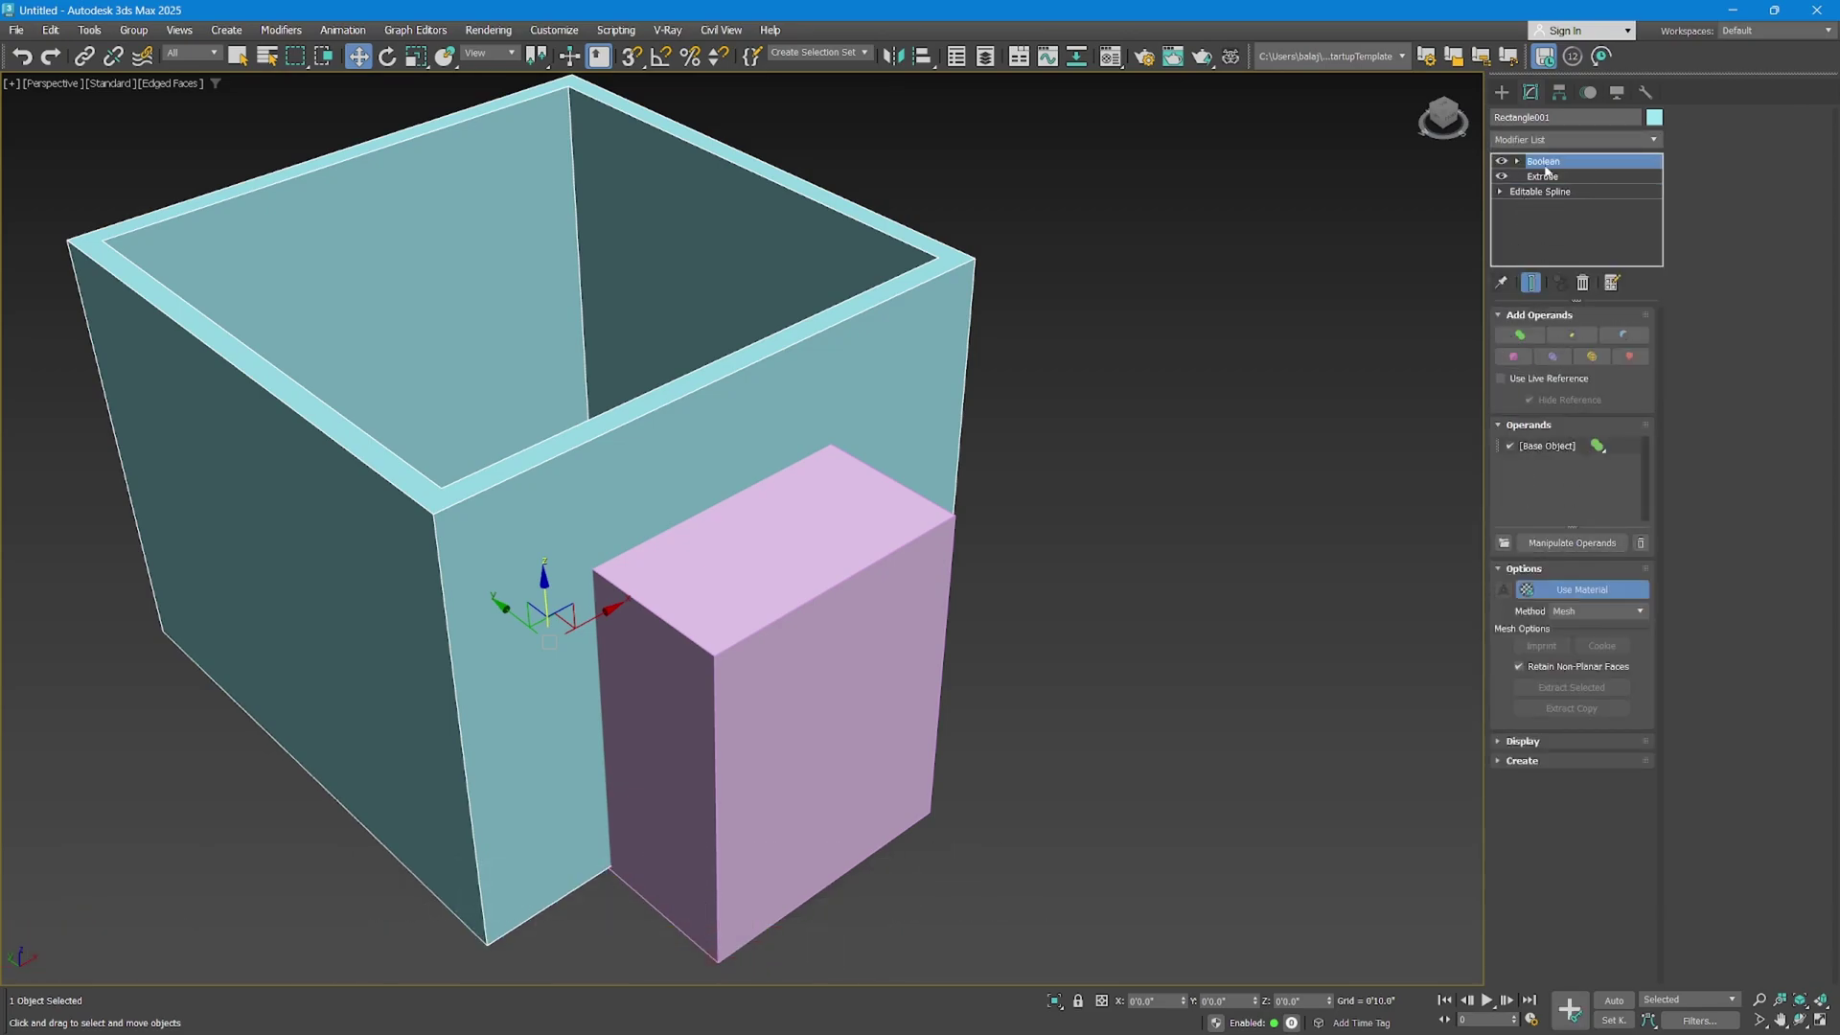
Cut the Boolean modifier from the walls' stack and try the compound-object Boolean on the room walls.
right_click(1545, 171)
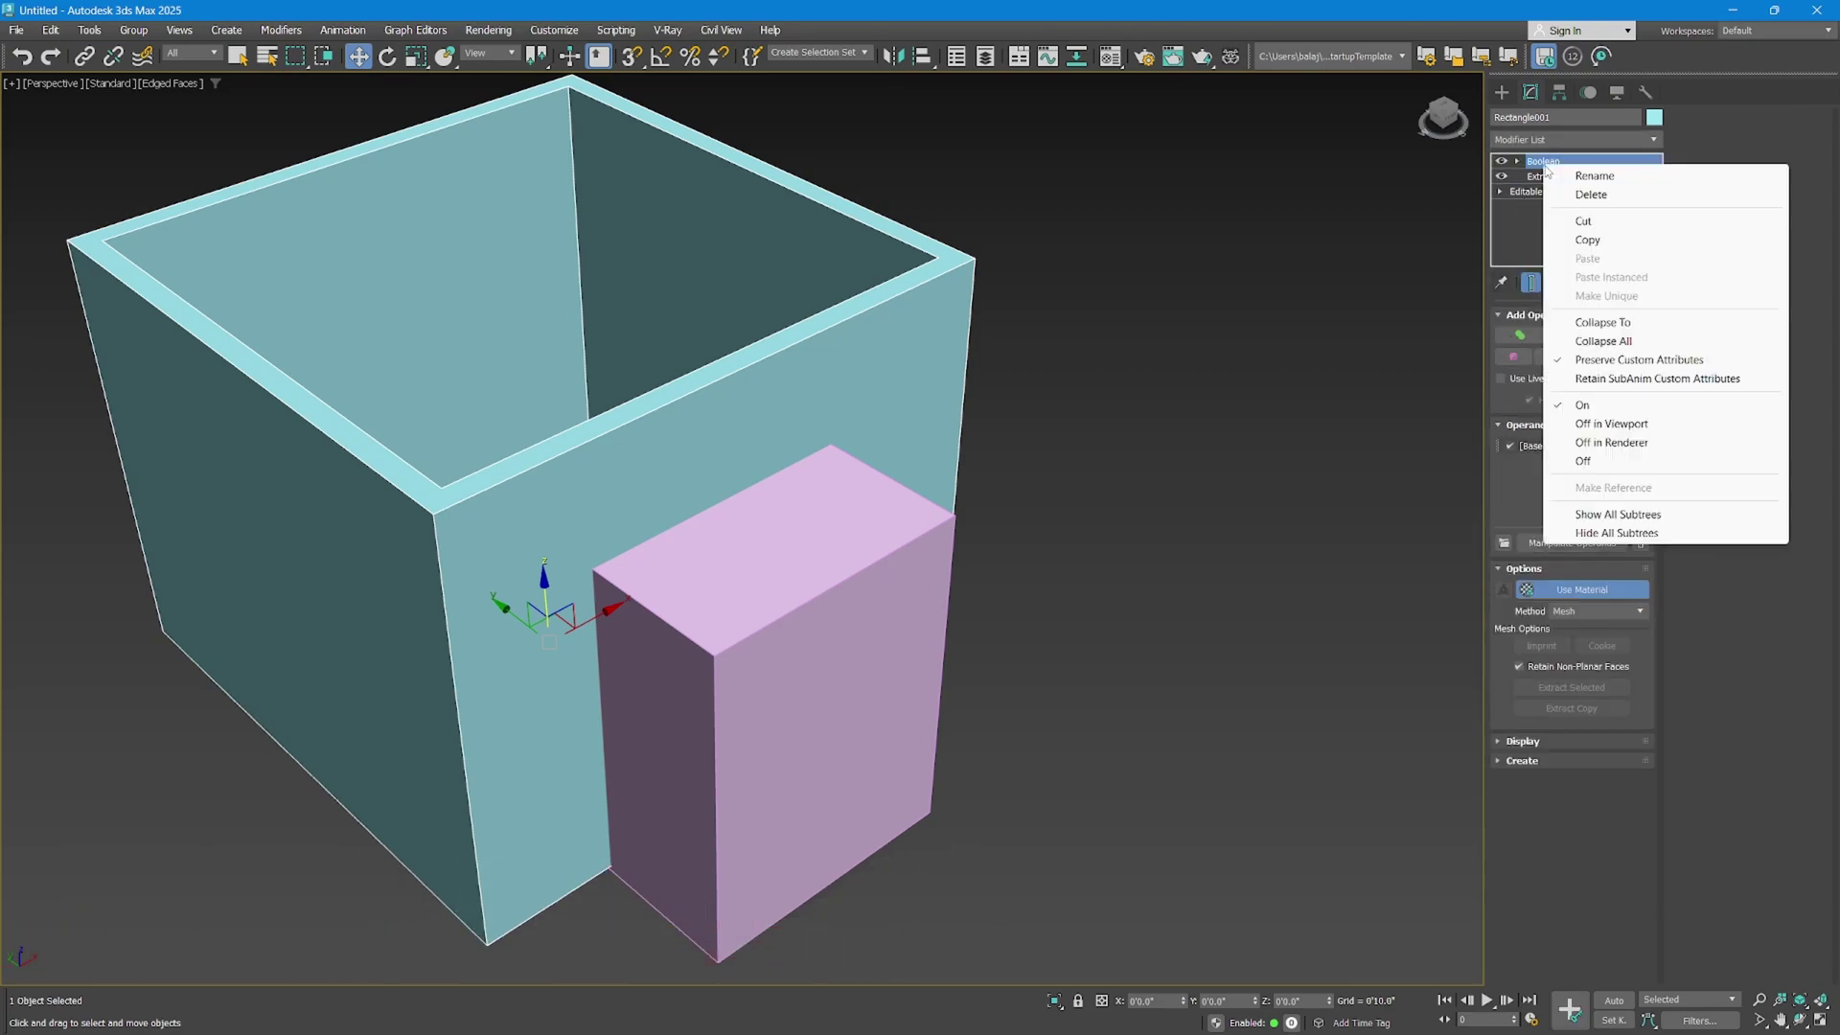
left_click(1583, 221)
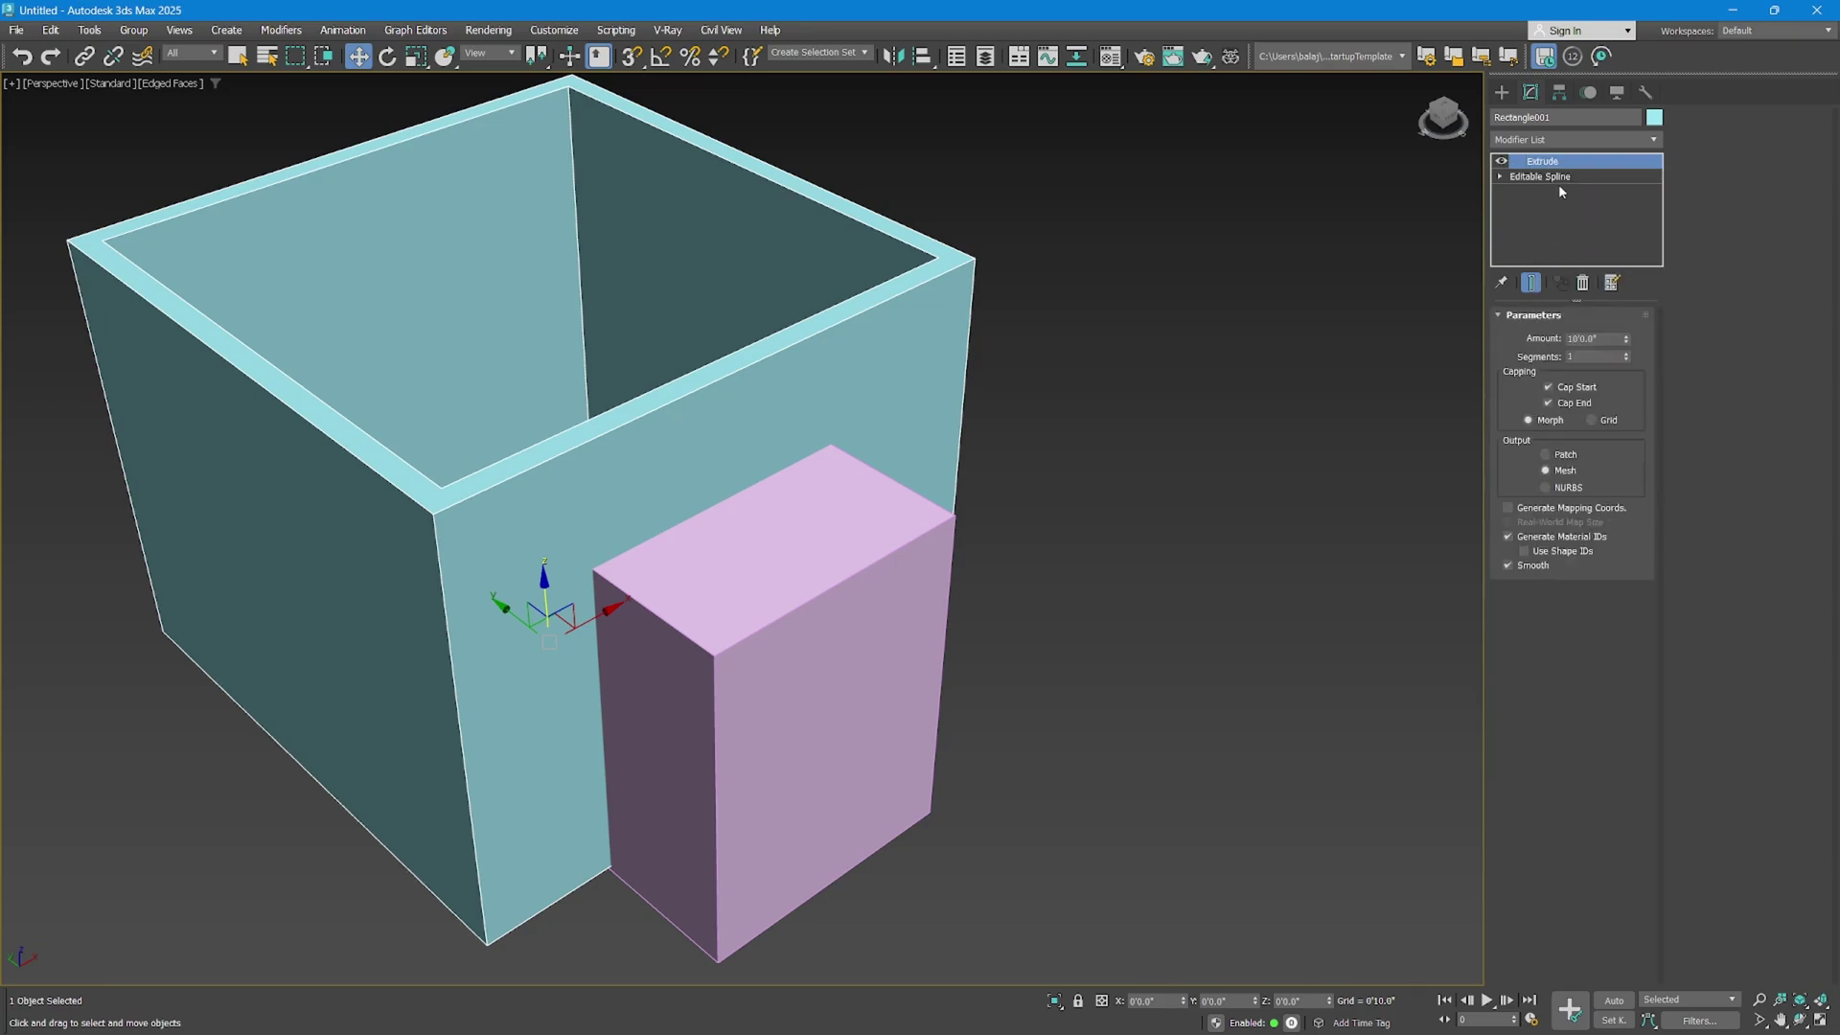
left_click(1502, 92)
left_click(1521, 142)
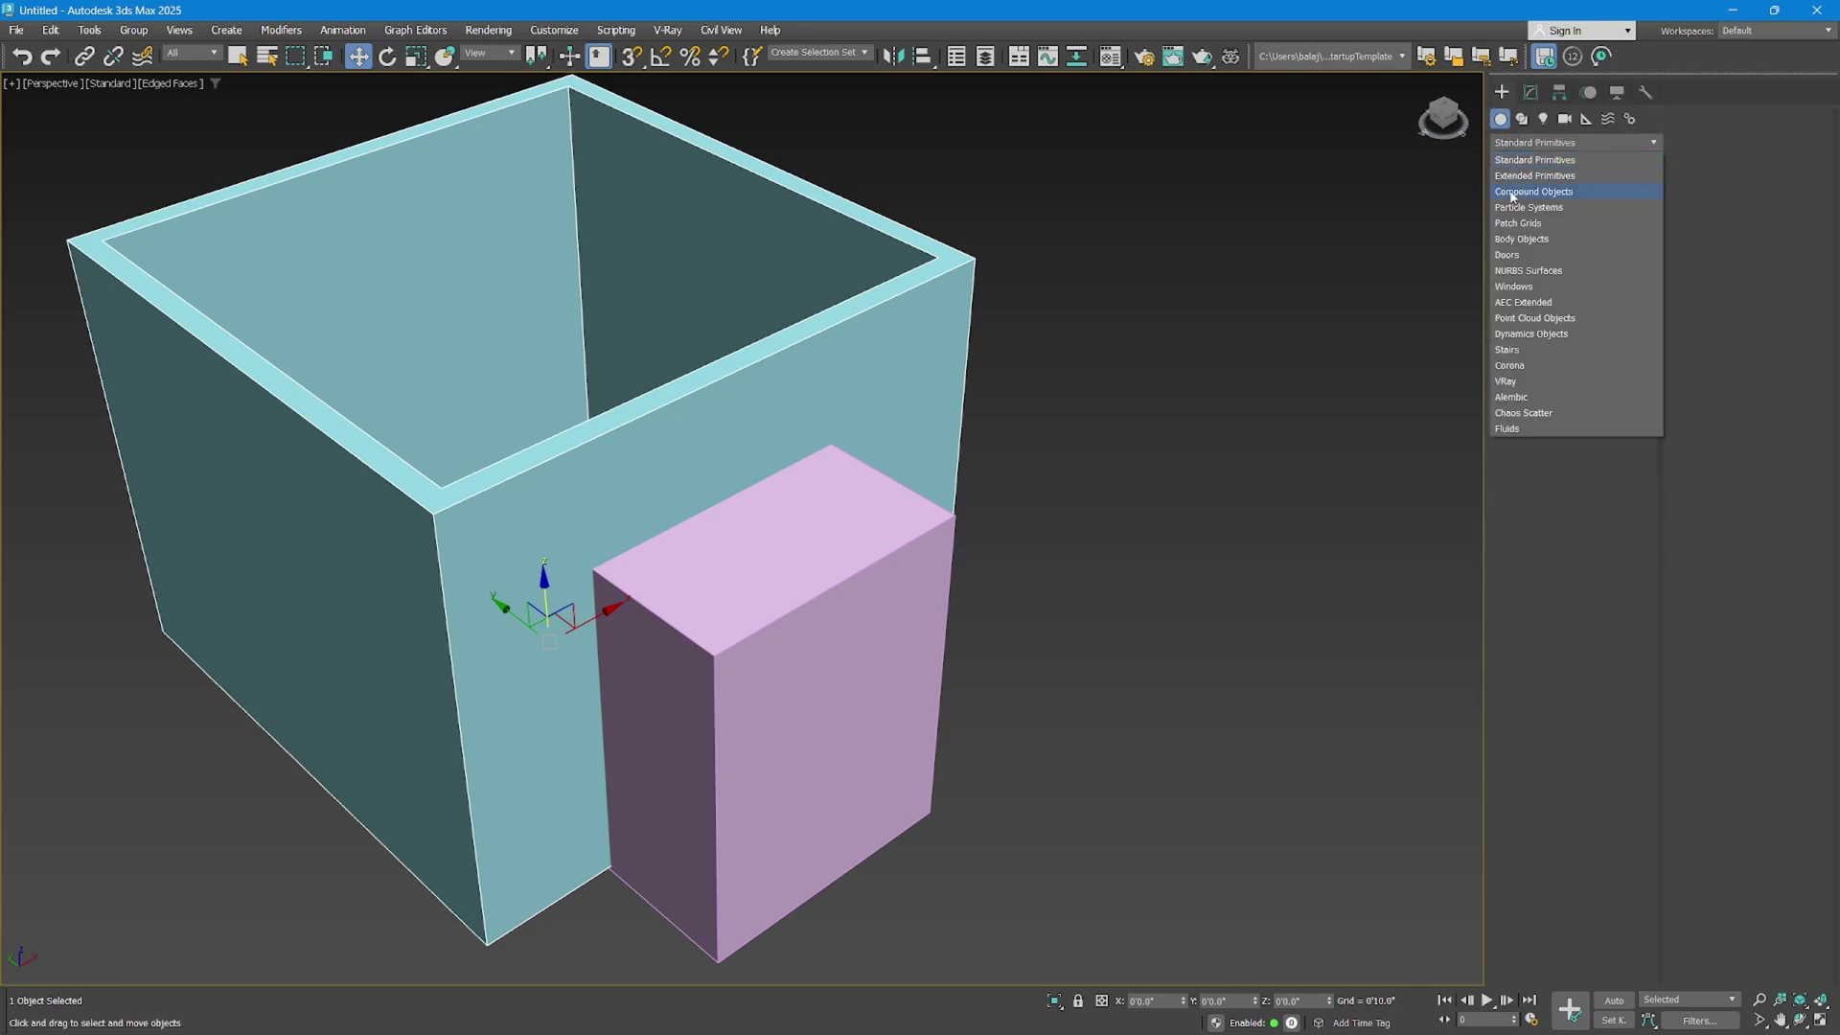
left_click(1517, 188)
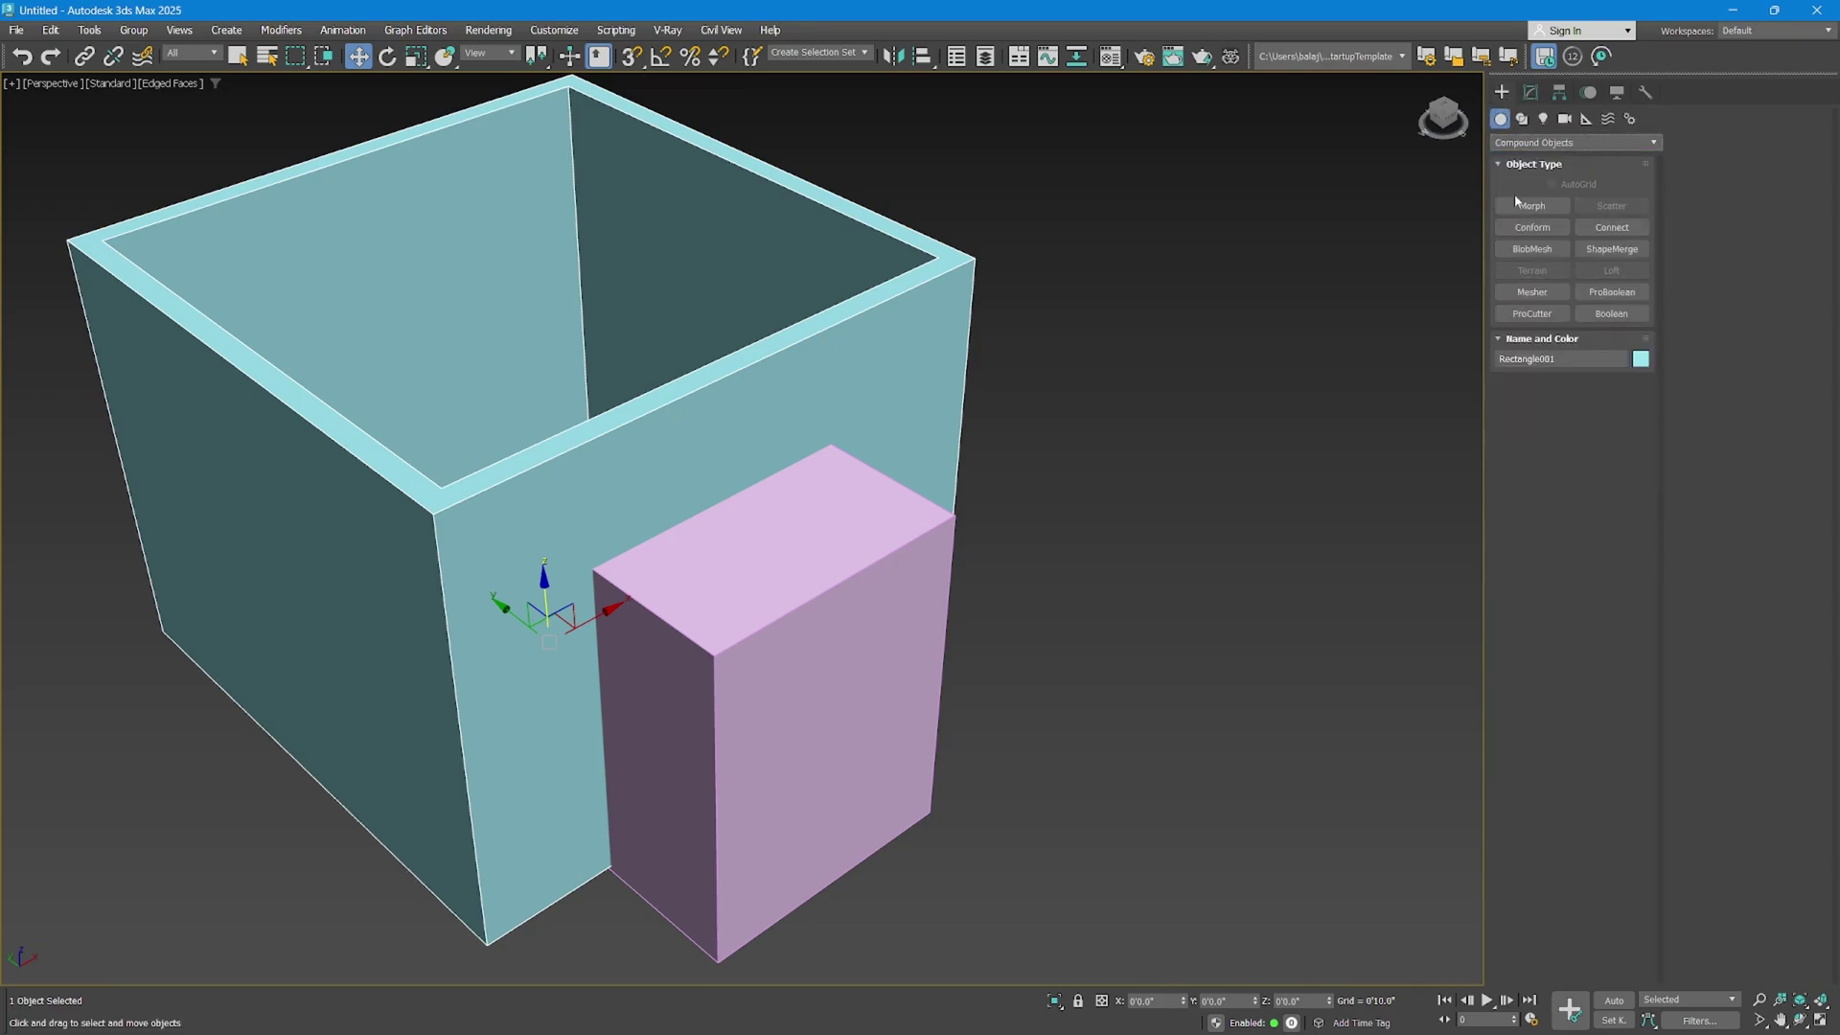
left_click(1618, 314)
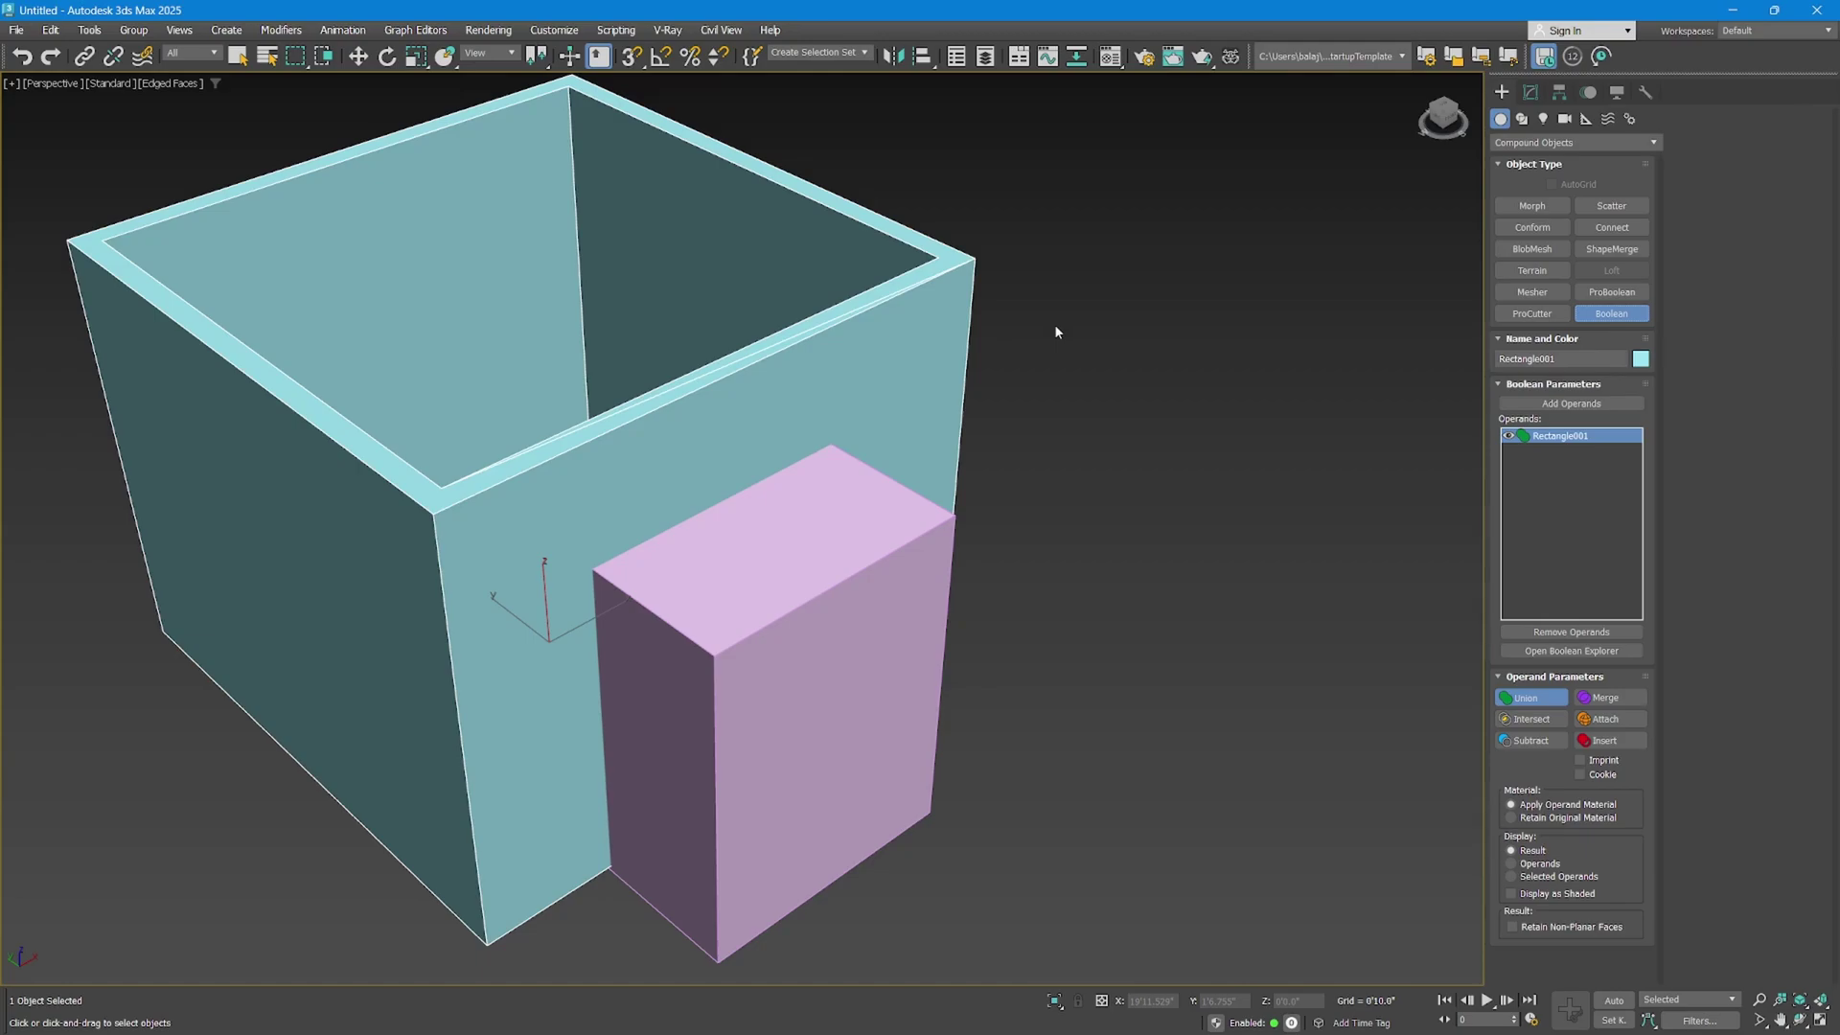
key("w")
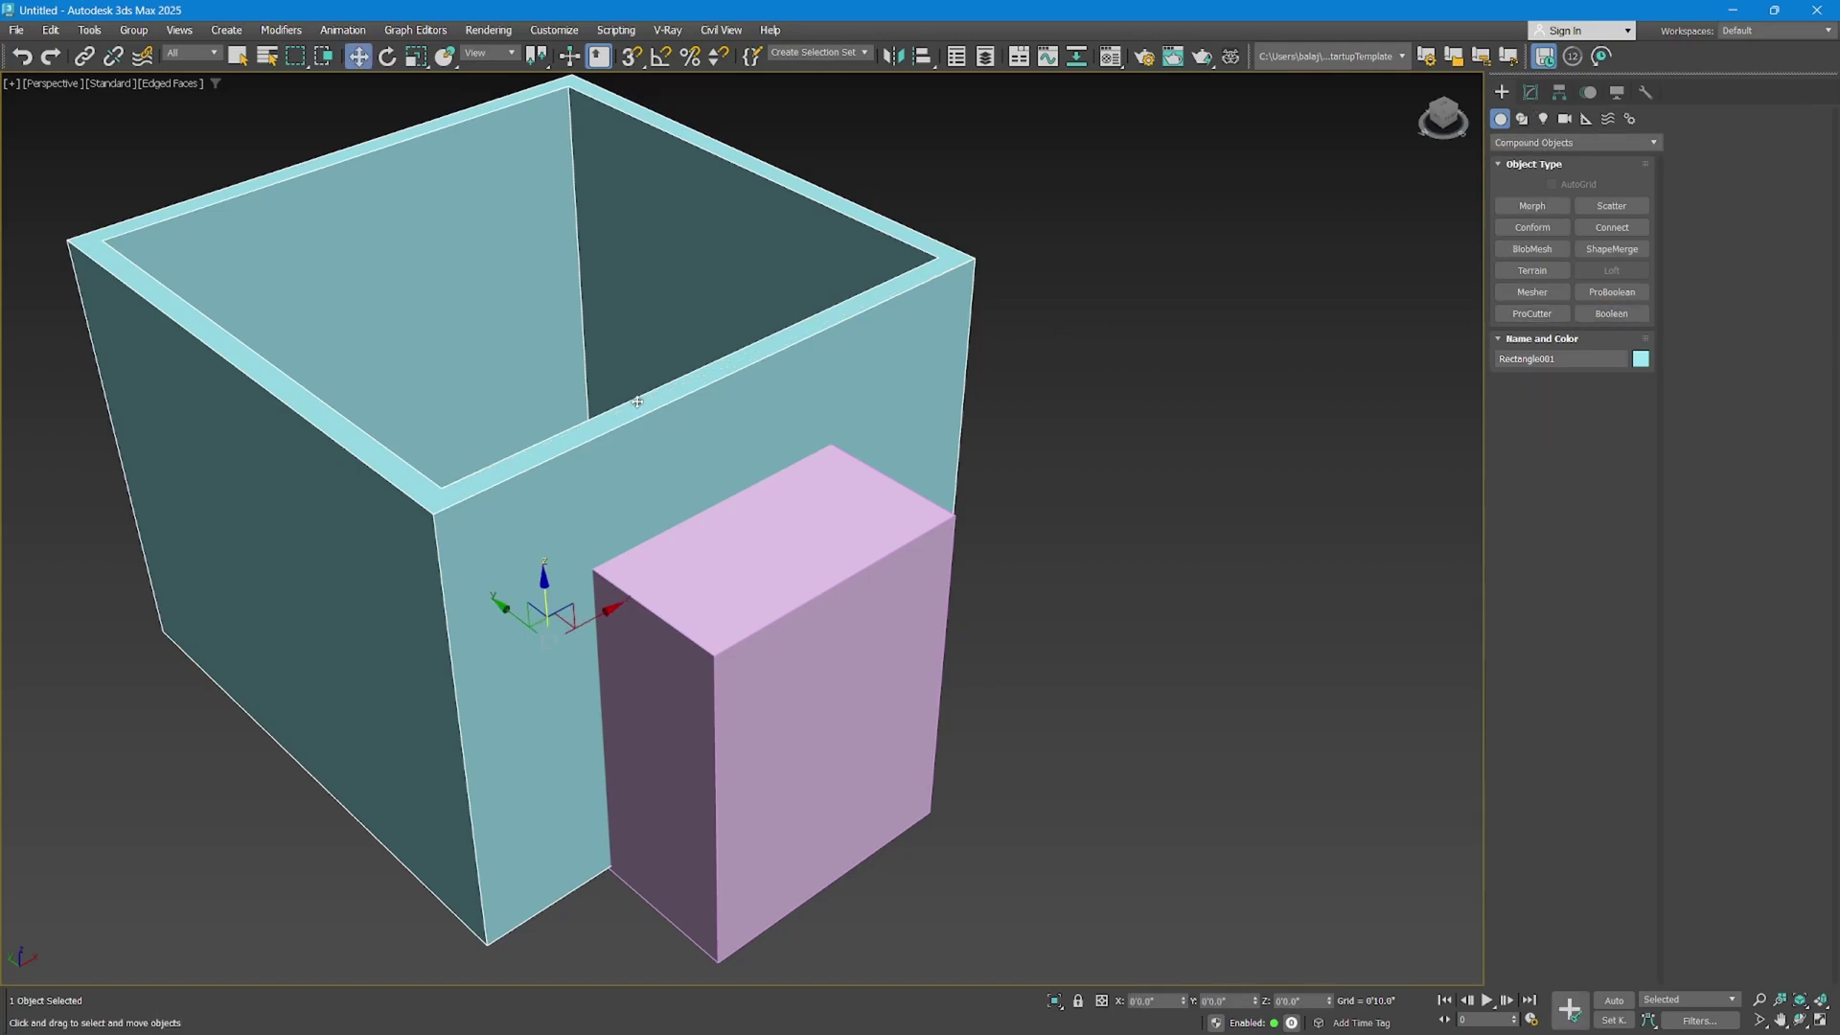
Paste the Boolean modifier back above the Extrude modifier of the room walls.
left_click(1530, 92)
right_click(1537, 196)
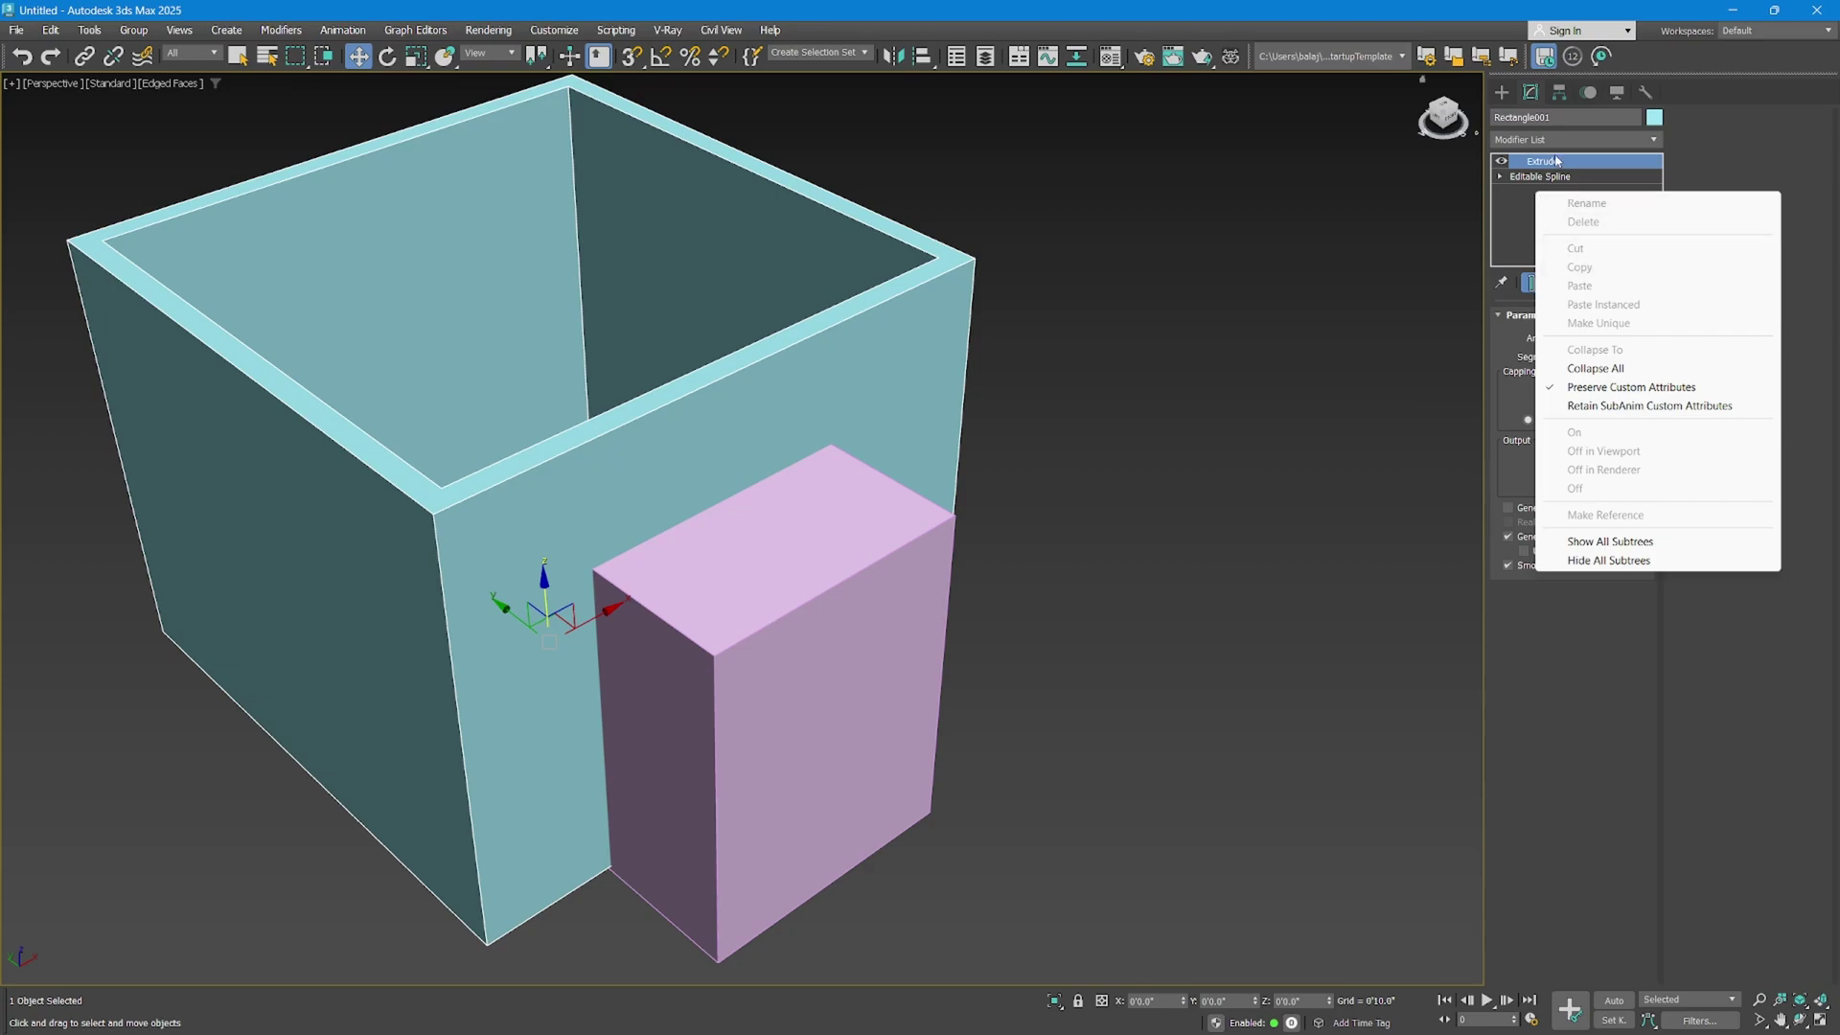
right_click(1553, 160)
left_click(1596, 247)
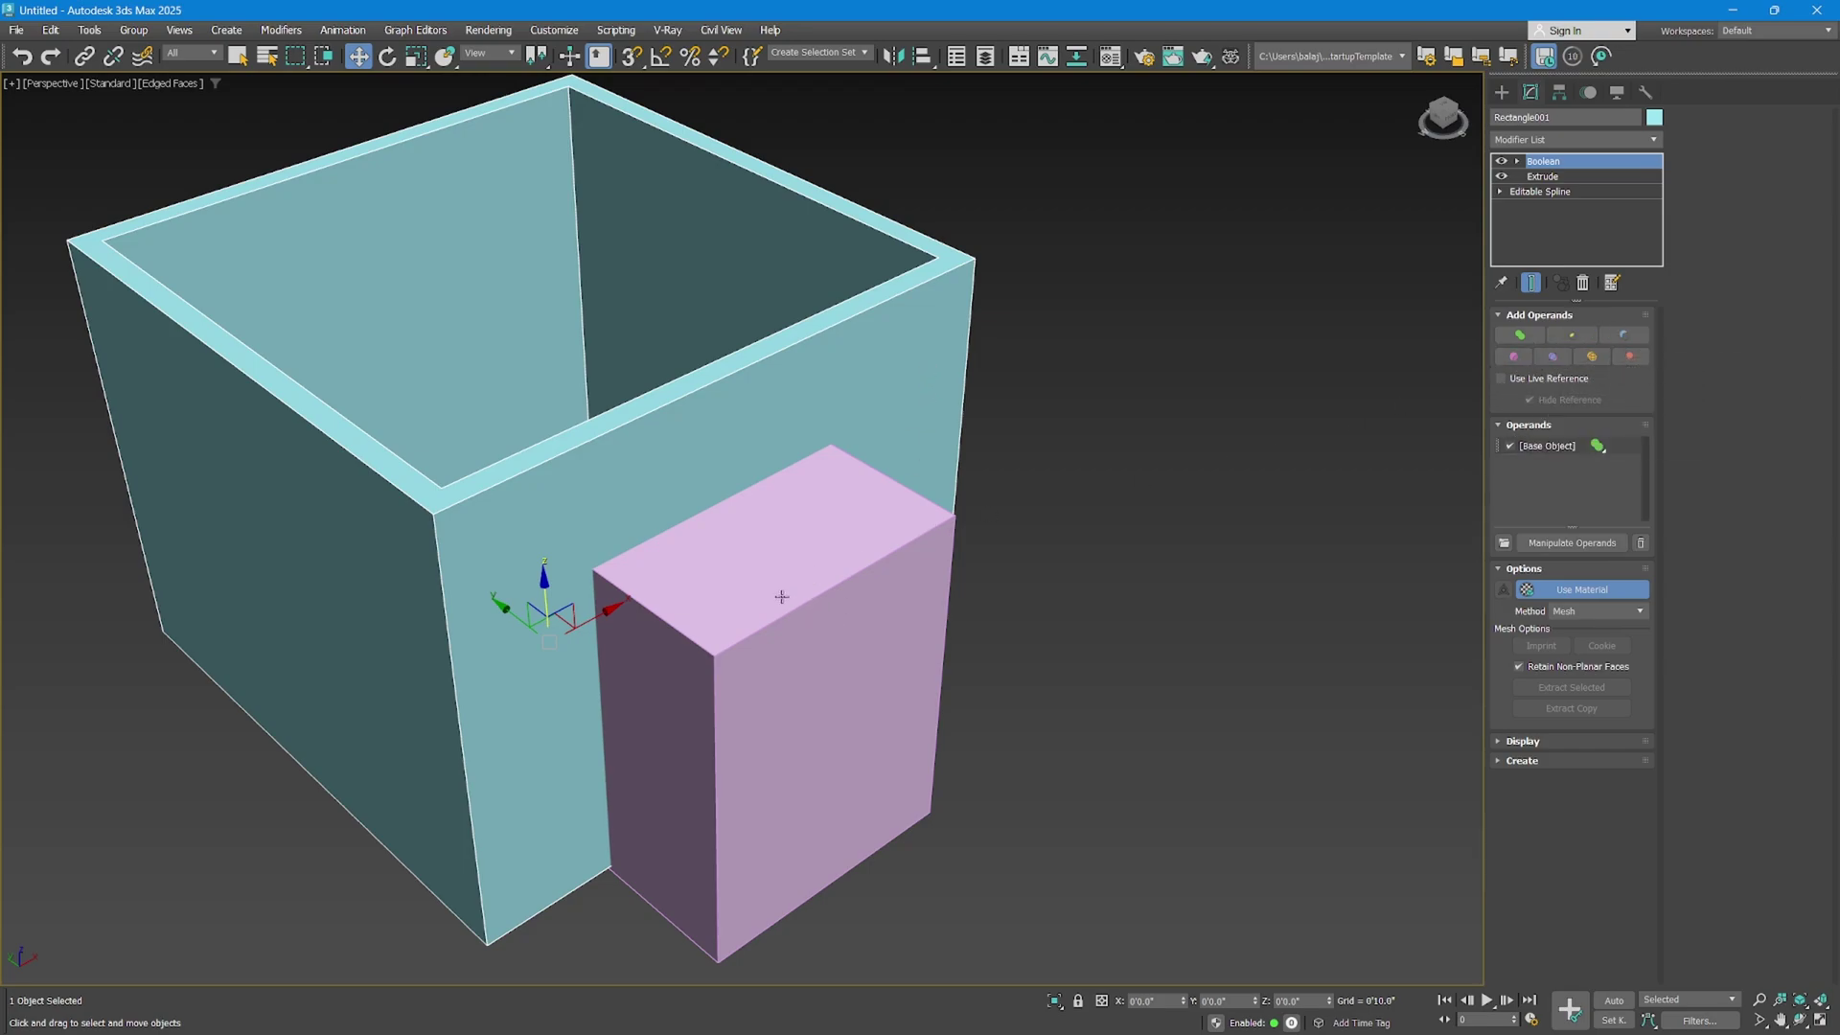
Enable Use Live Reference in the Boolean modifier and subtract the box from the room's front wall.
left_click(1625, 335)
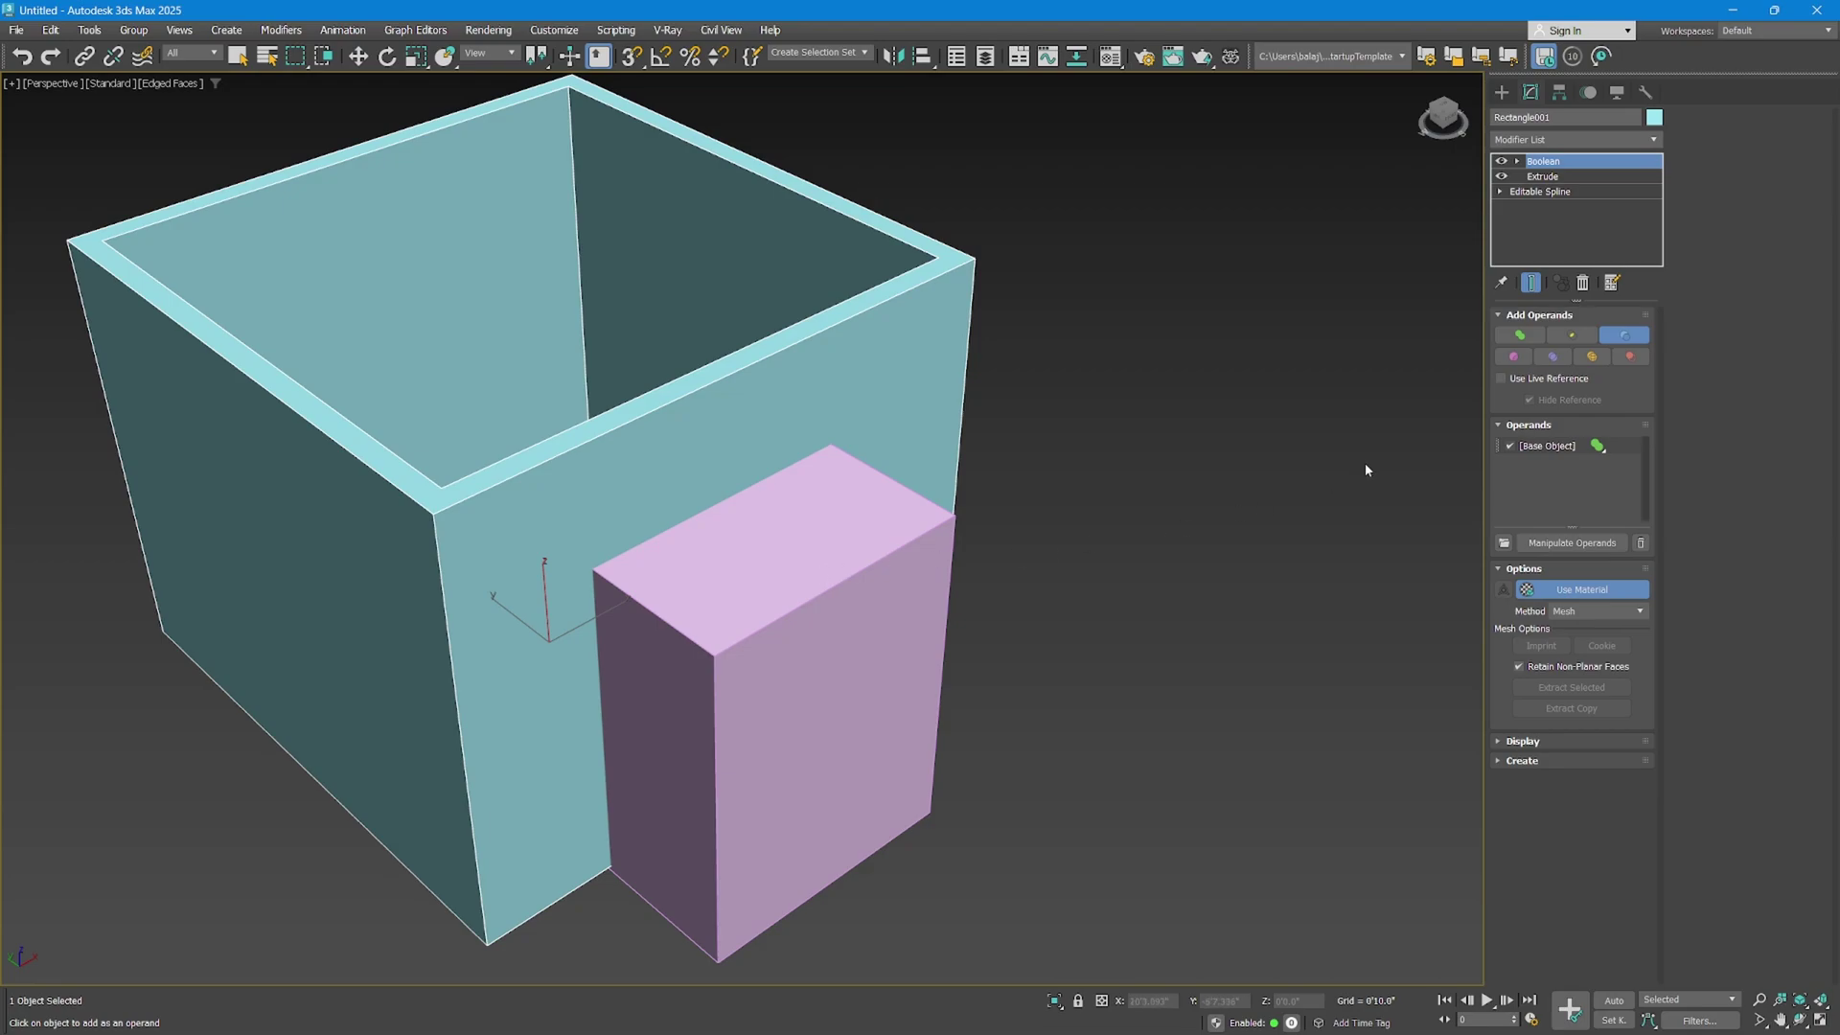
left_click(1533, 380)
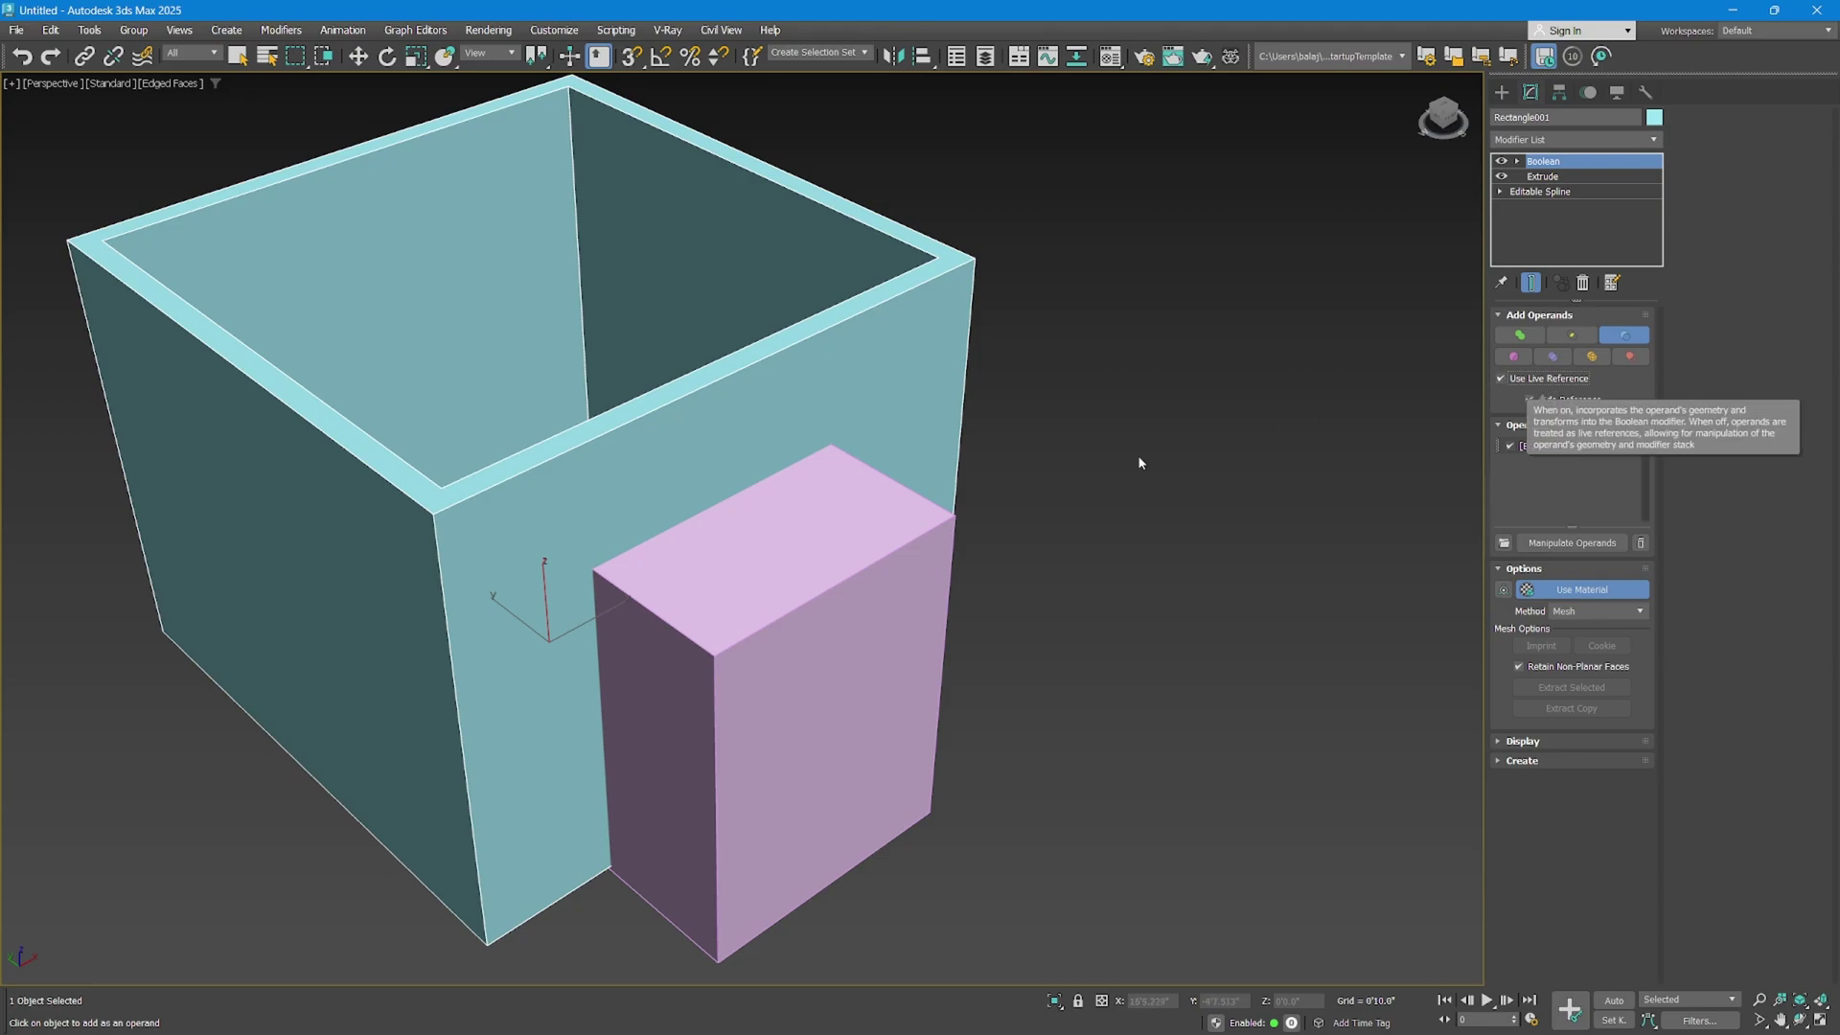
left_click(1624, 336)
left_click(841, 691)
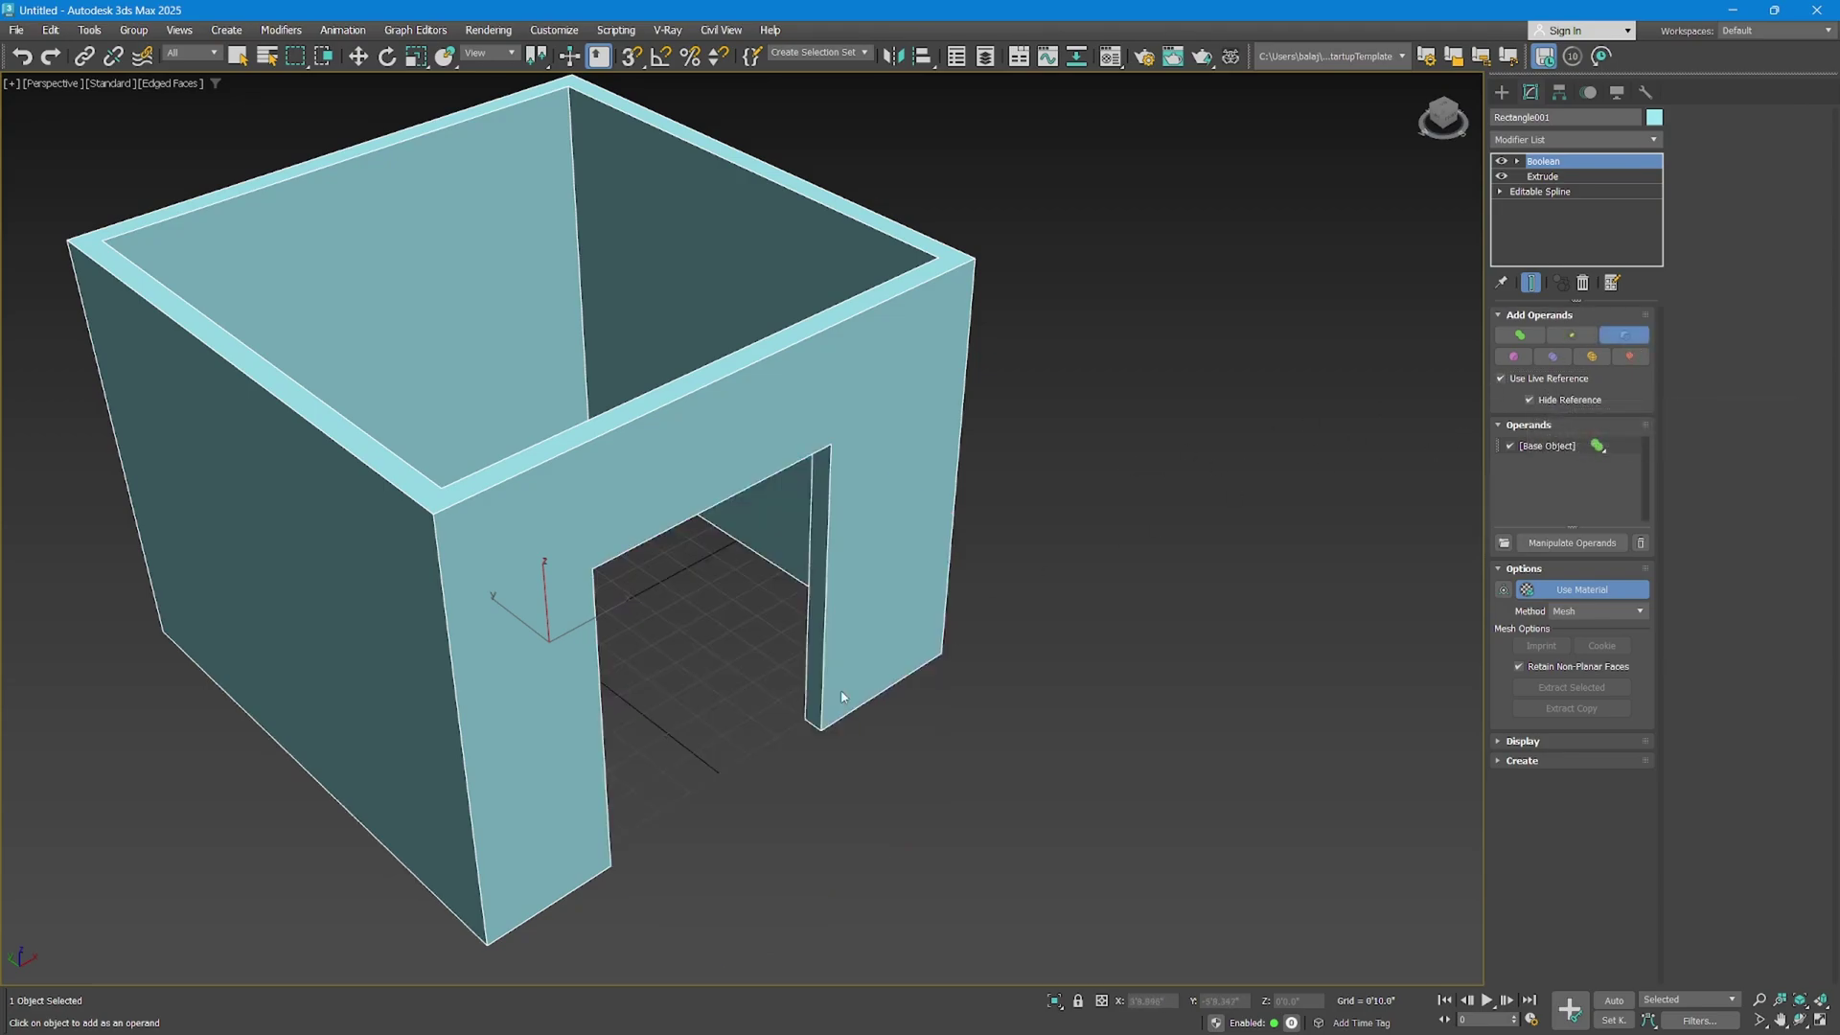
key("w")
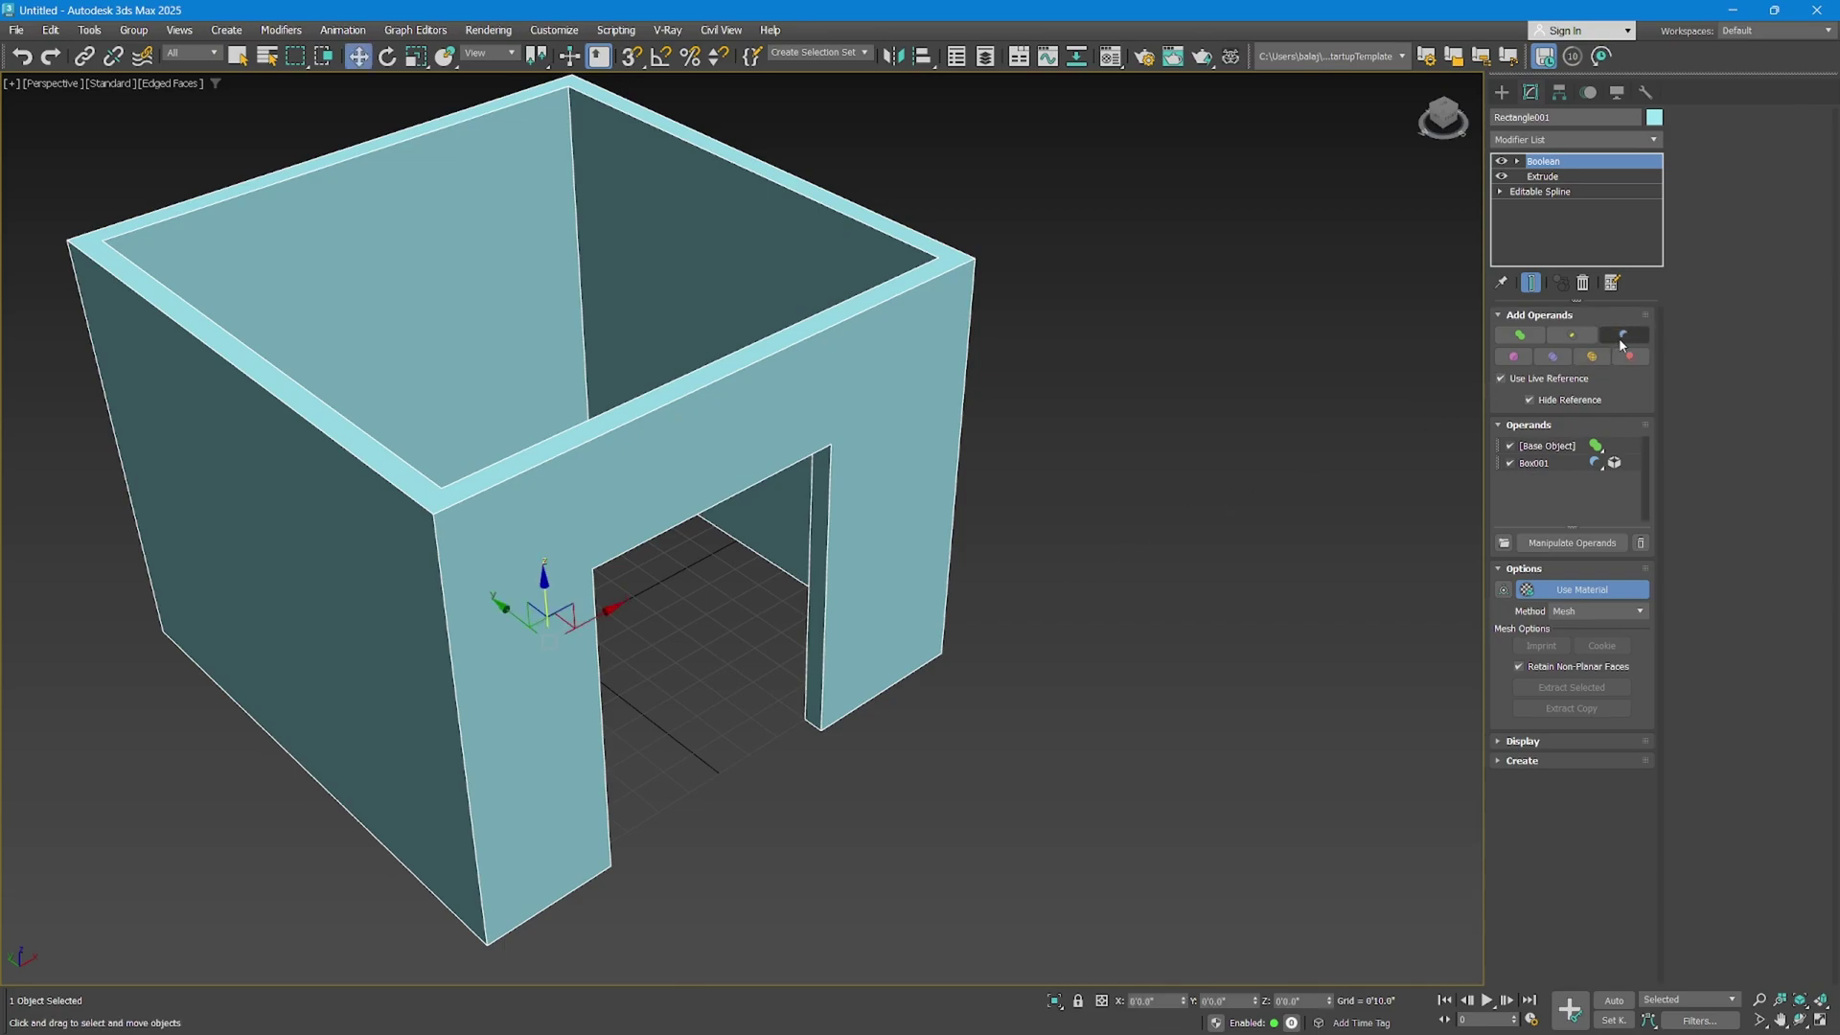
Select the subtracted box operand and shift it about 0.8" along the X axis.
left_click(1528, 399)
left_click(1546, 463)
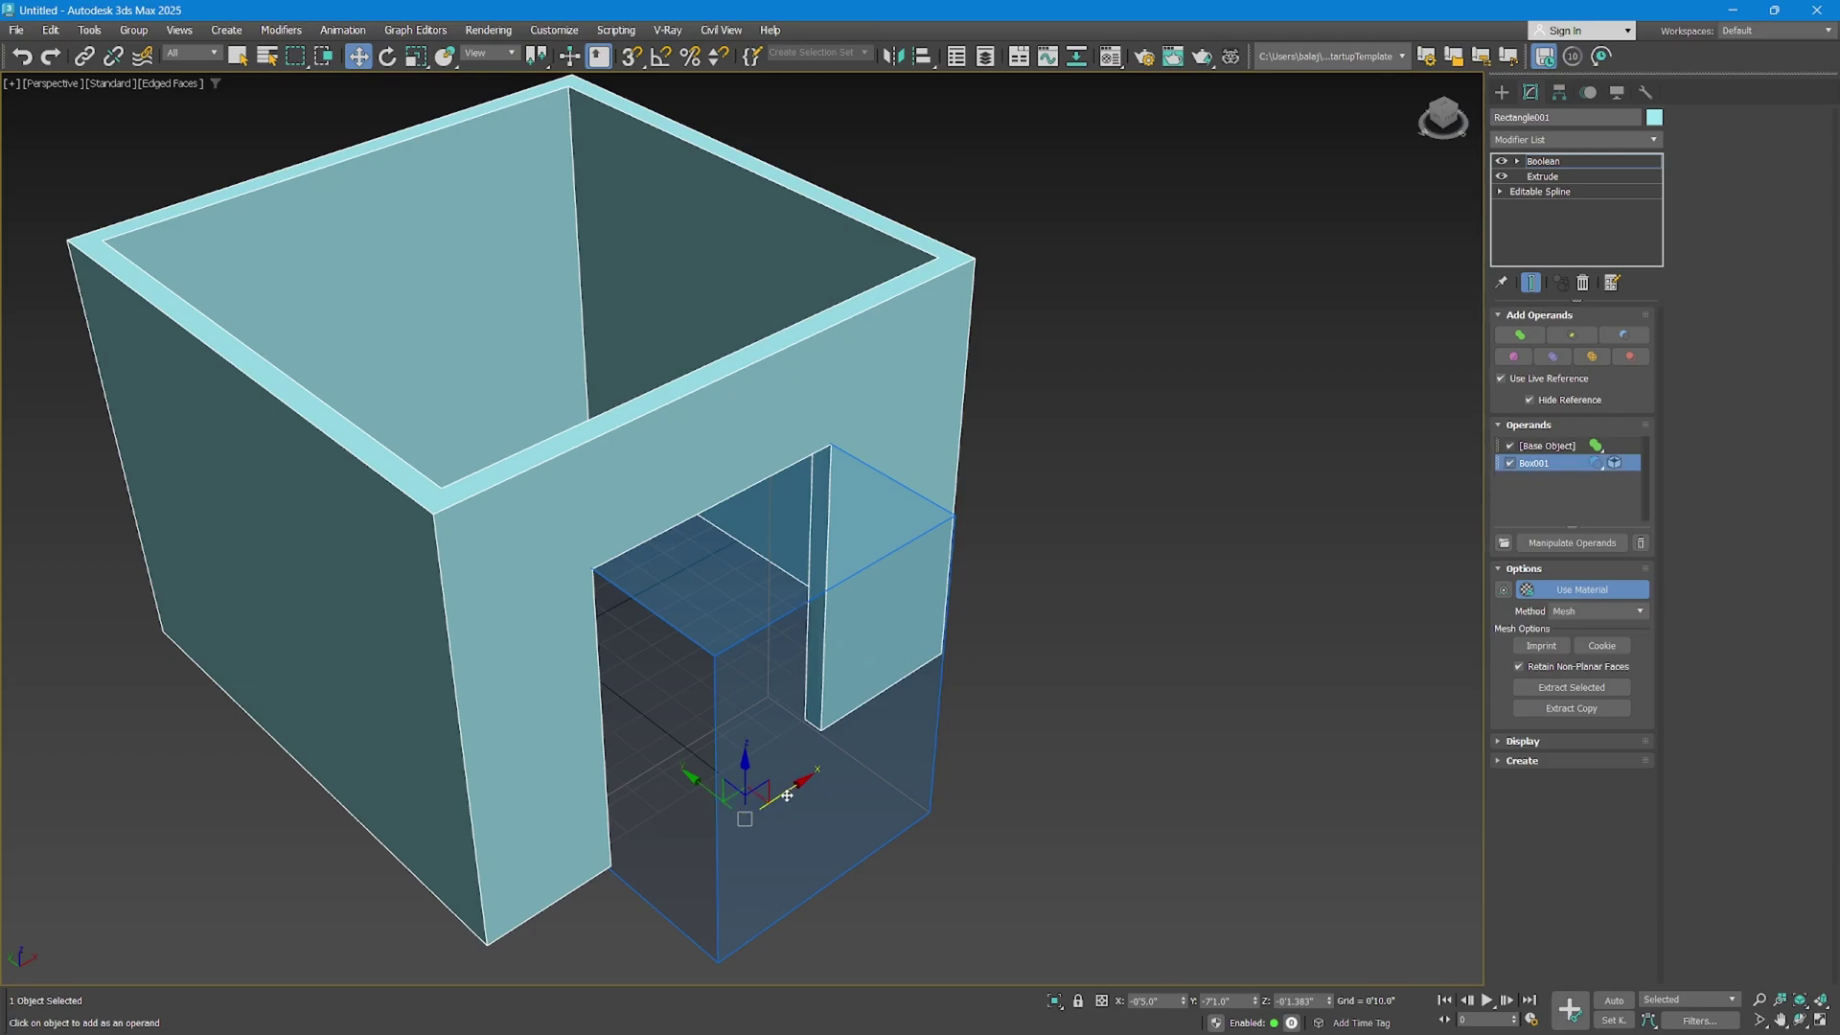
mouse_move(786, 795)
left_mouse_down()
mouse_move(736, 824)
mouse_move(822, 781)
mouse_move(759, 814)
mouse_move(788, 803)
mouse_move(767, 857)
mouse_move(779, 808)
left_mouse_up()
key("r")
key("w")
middle_click_drag(779, 808, 857, 538, "alt")
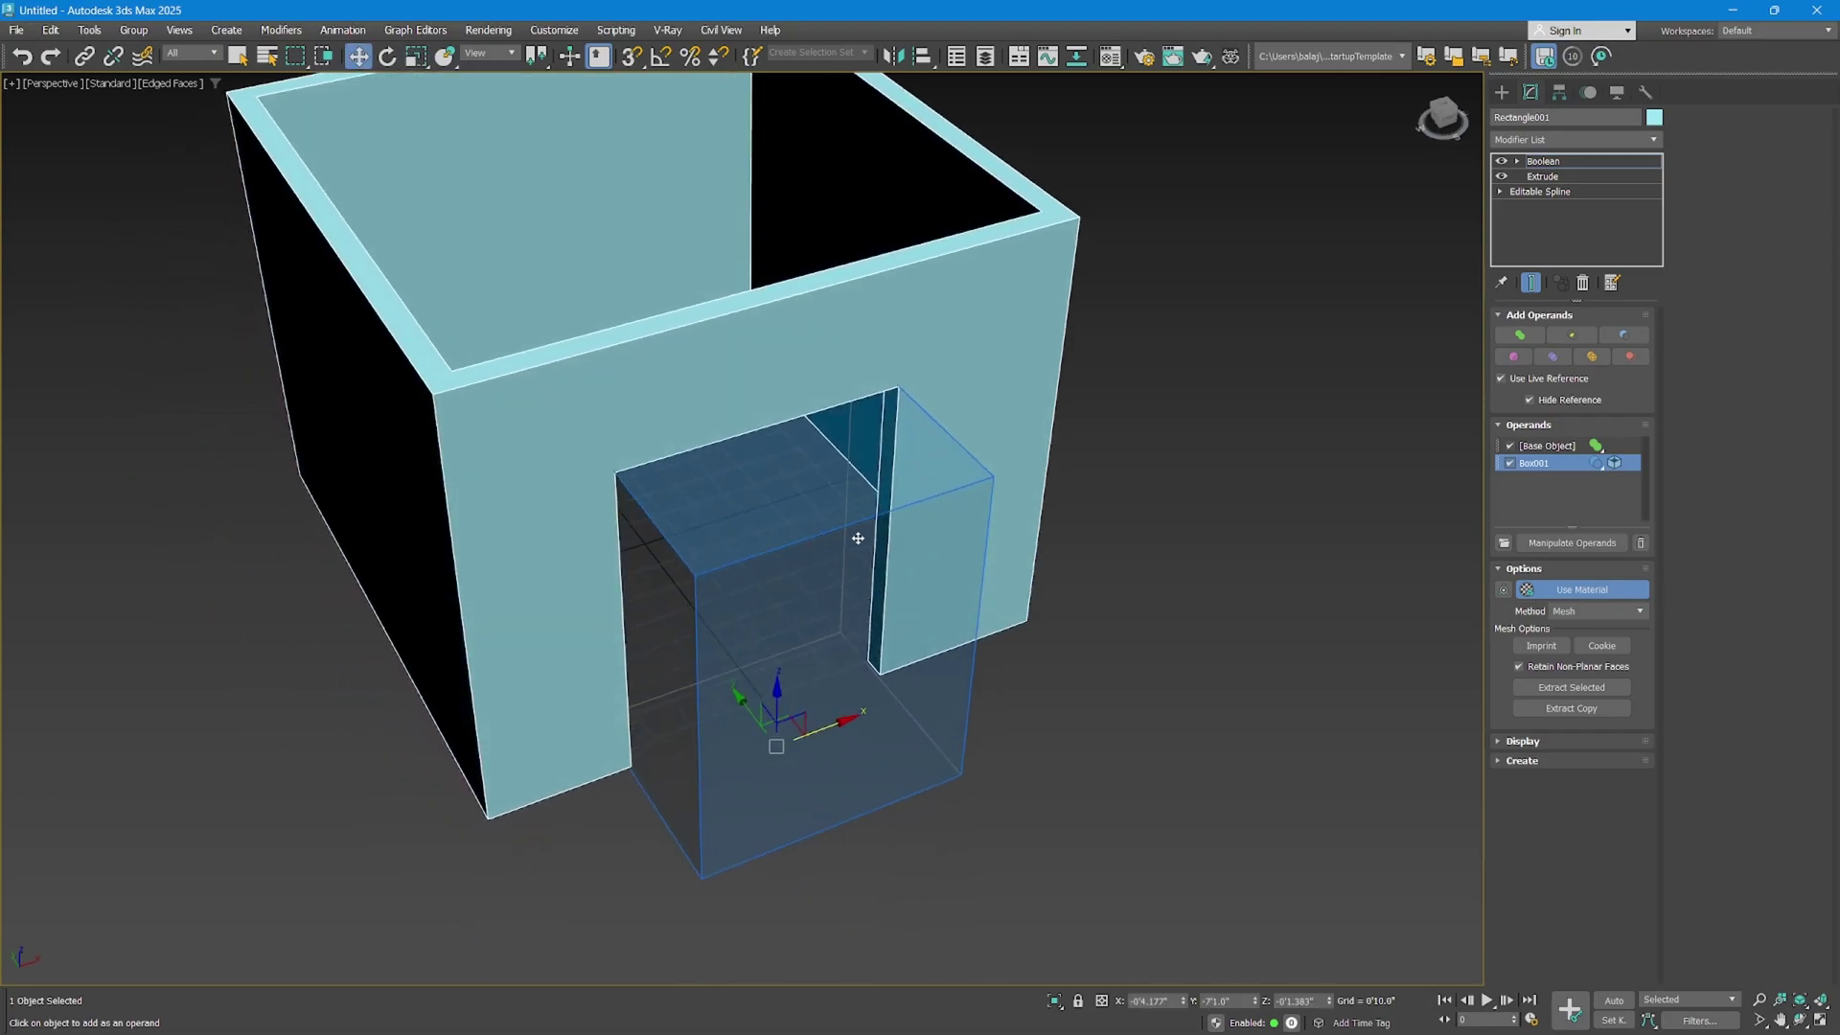
Scale the box operand down along X to narrow the door opening.
key("r")
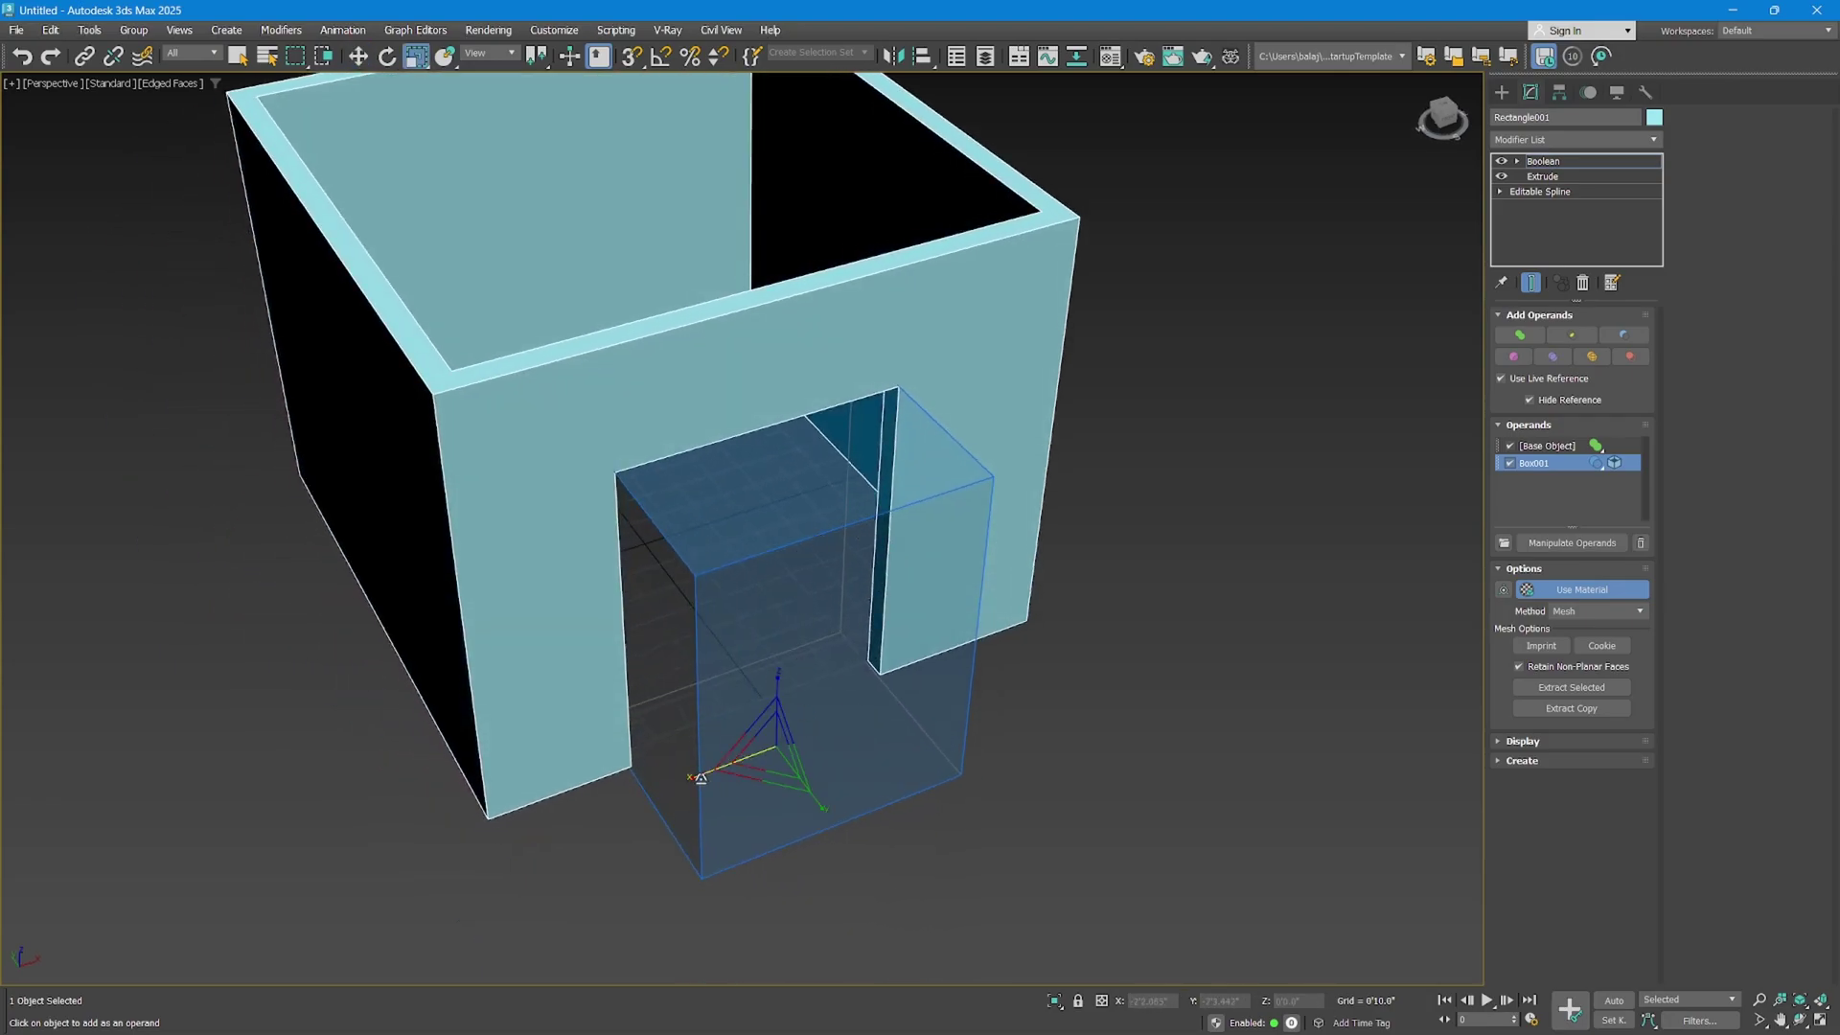
left_click_drag(701, 778, 729, 760)
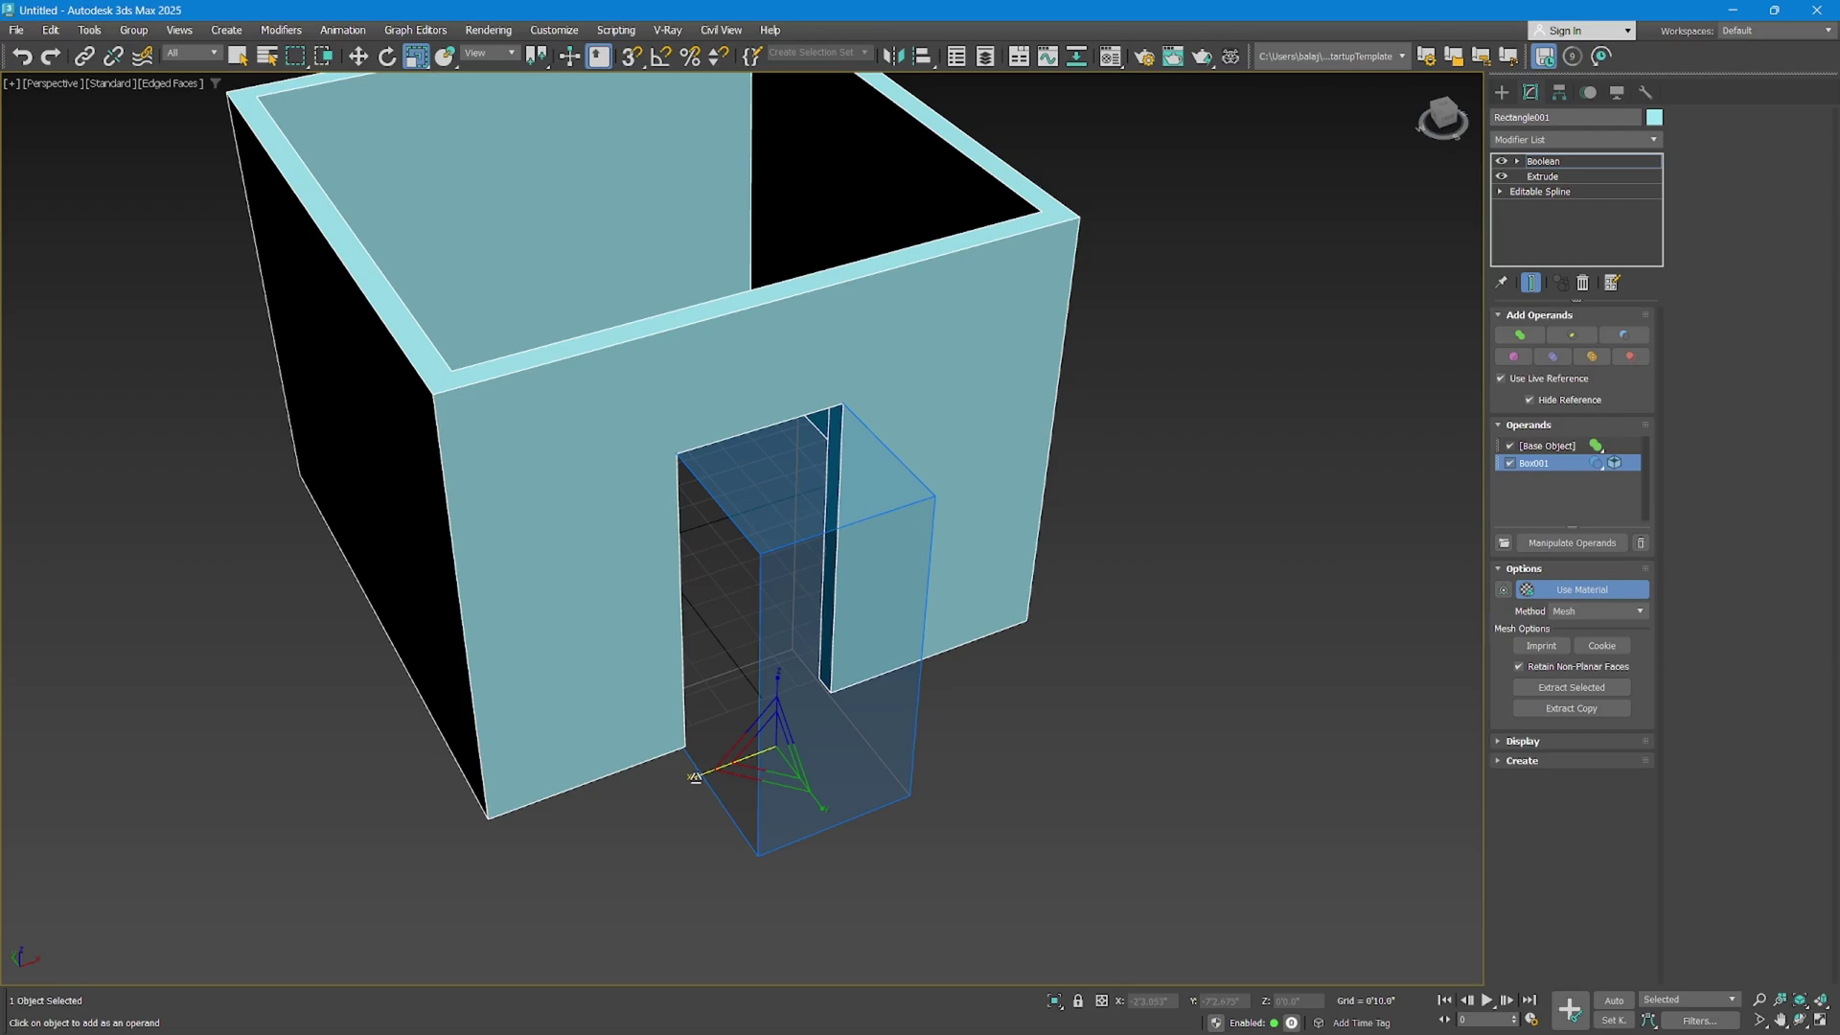
left_click_drag(695, 776, 669, 774)
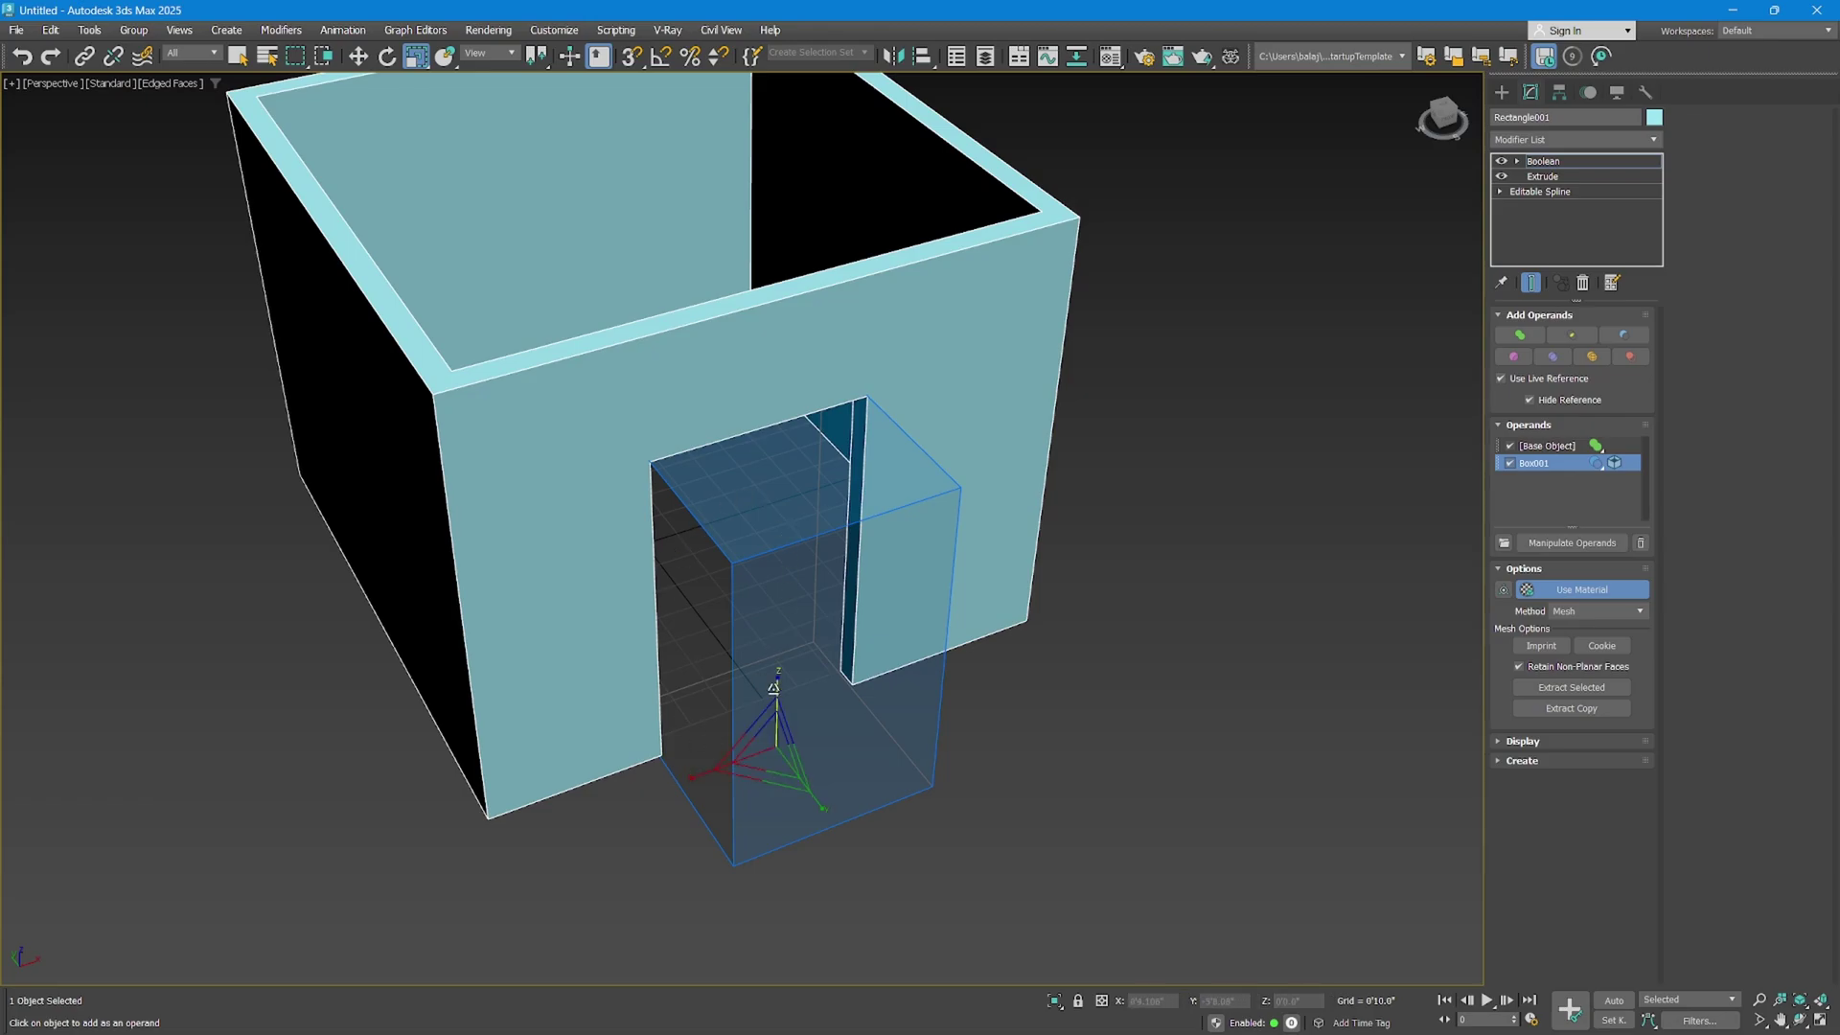
Stretch the box operand along Y until it also cuts the back wall, and shrink it back to the front wall only.
scroll(814, 694, "down", 3)
key("w")
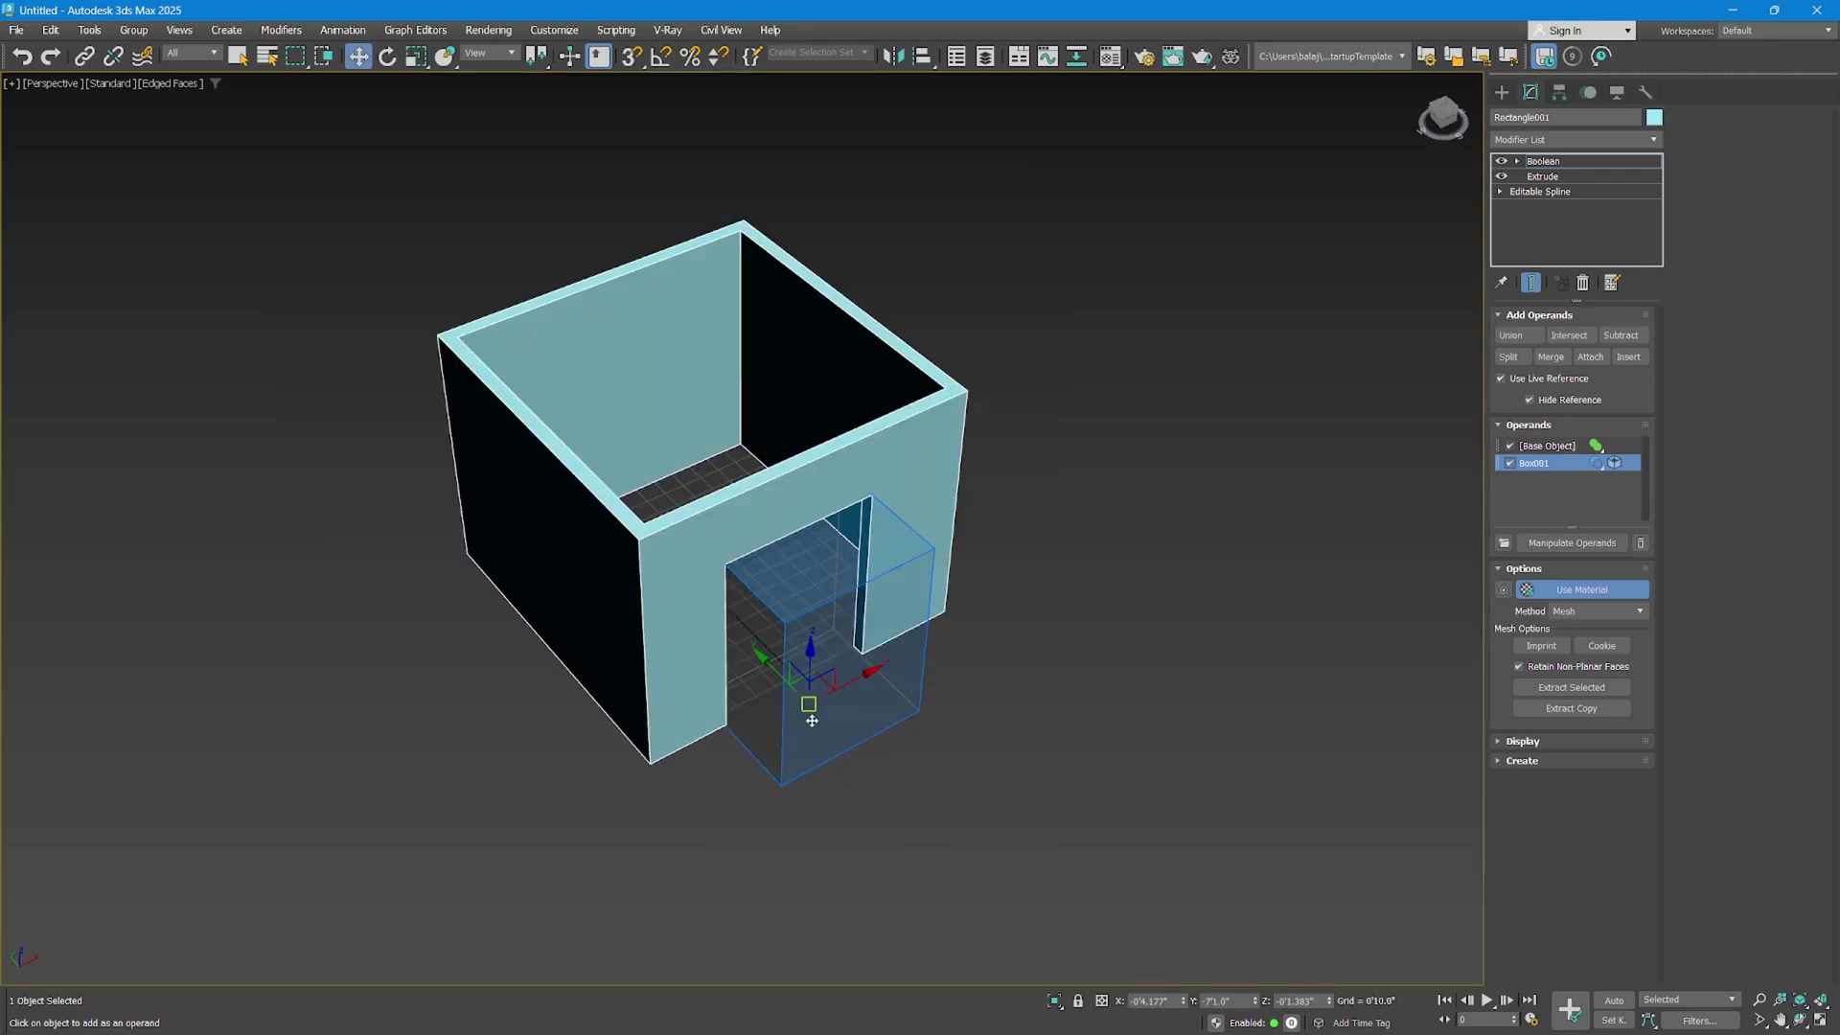
key("r")
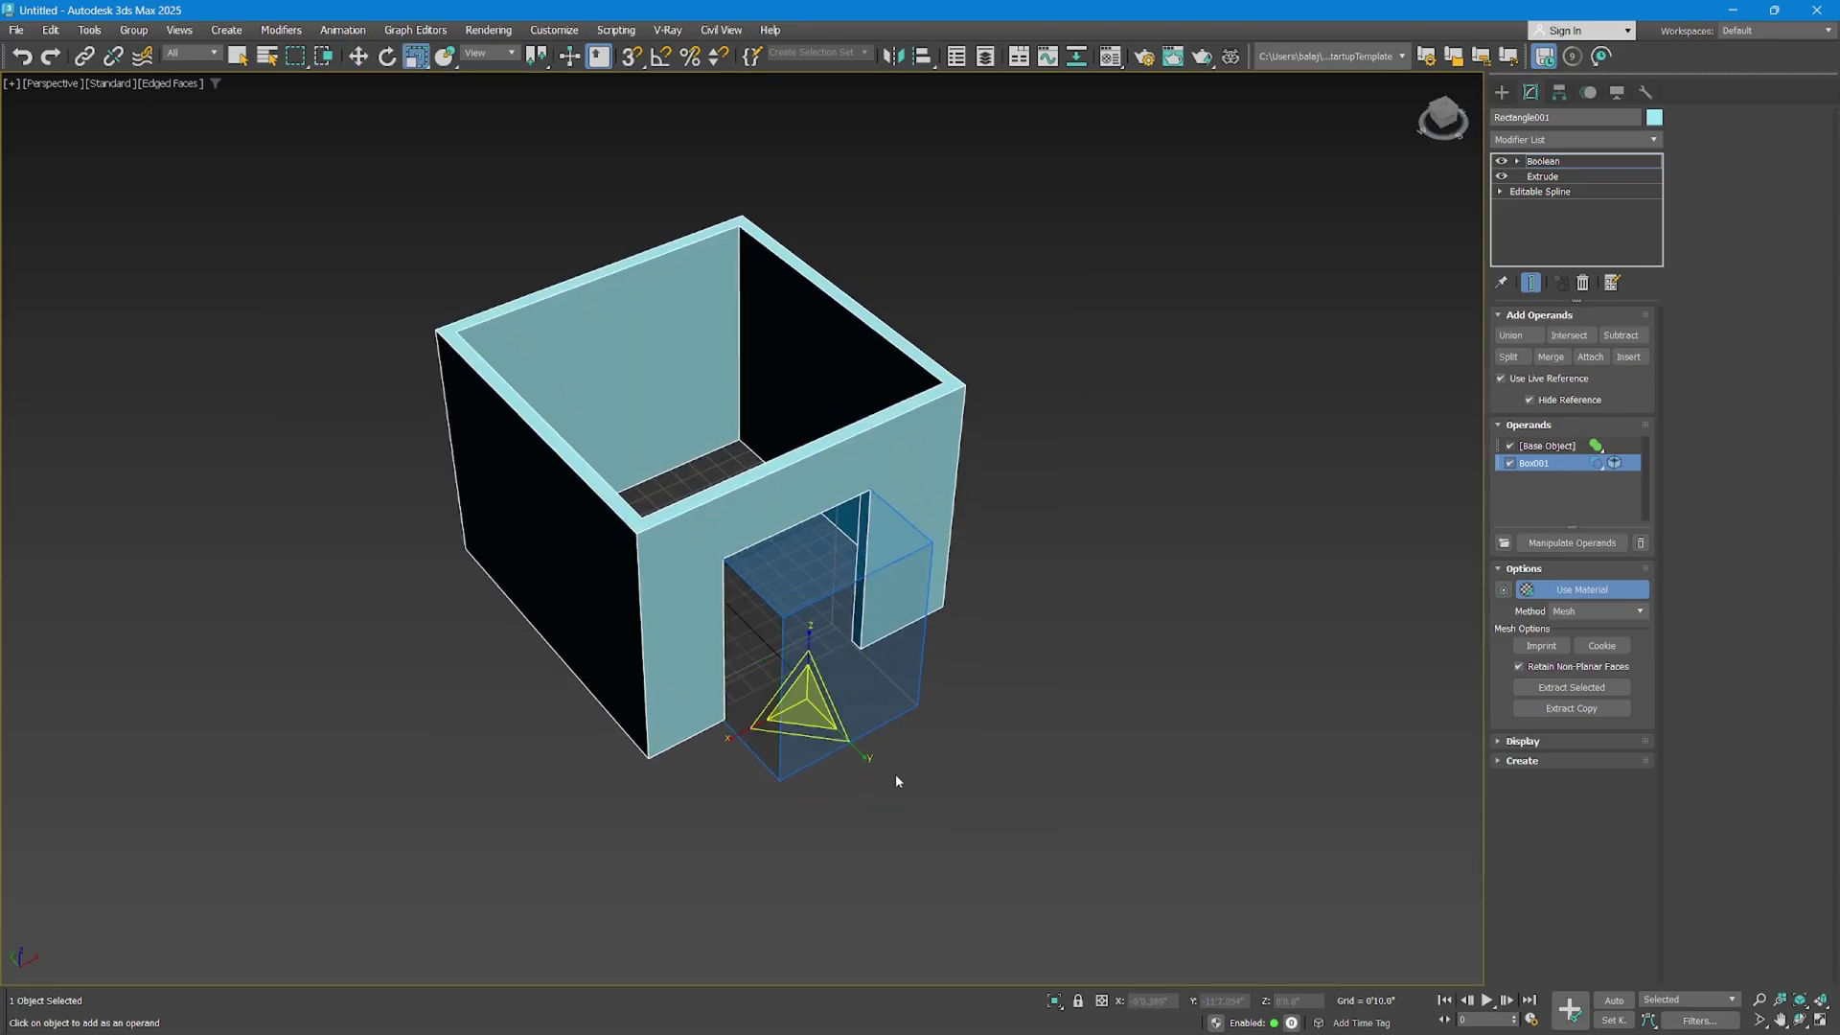
left_click_drag(855, 750, 986, 760)
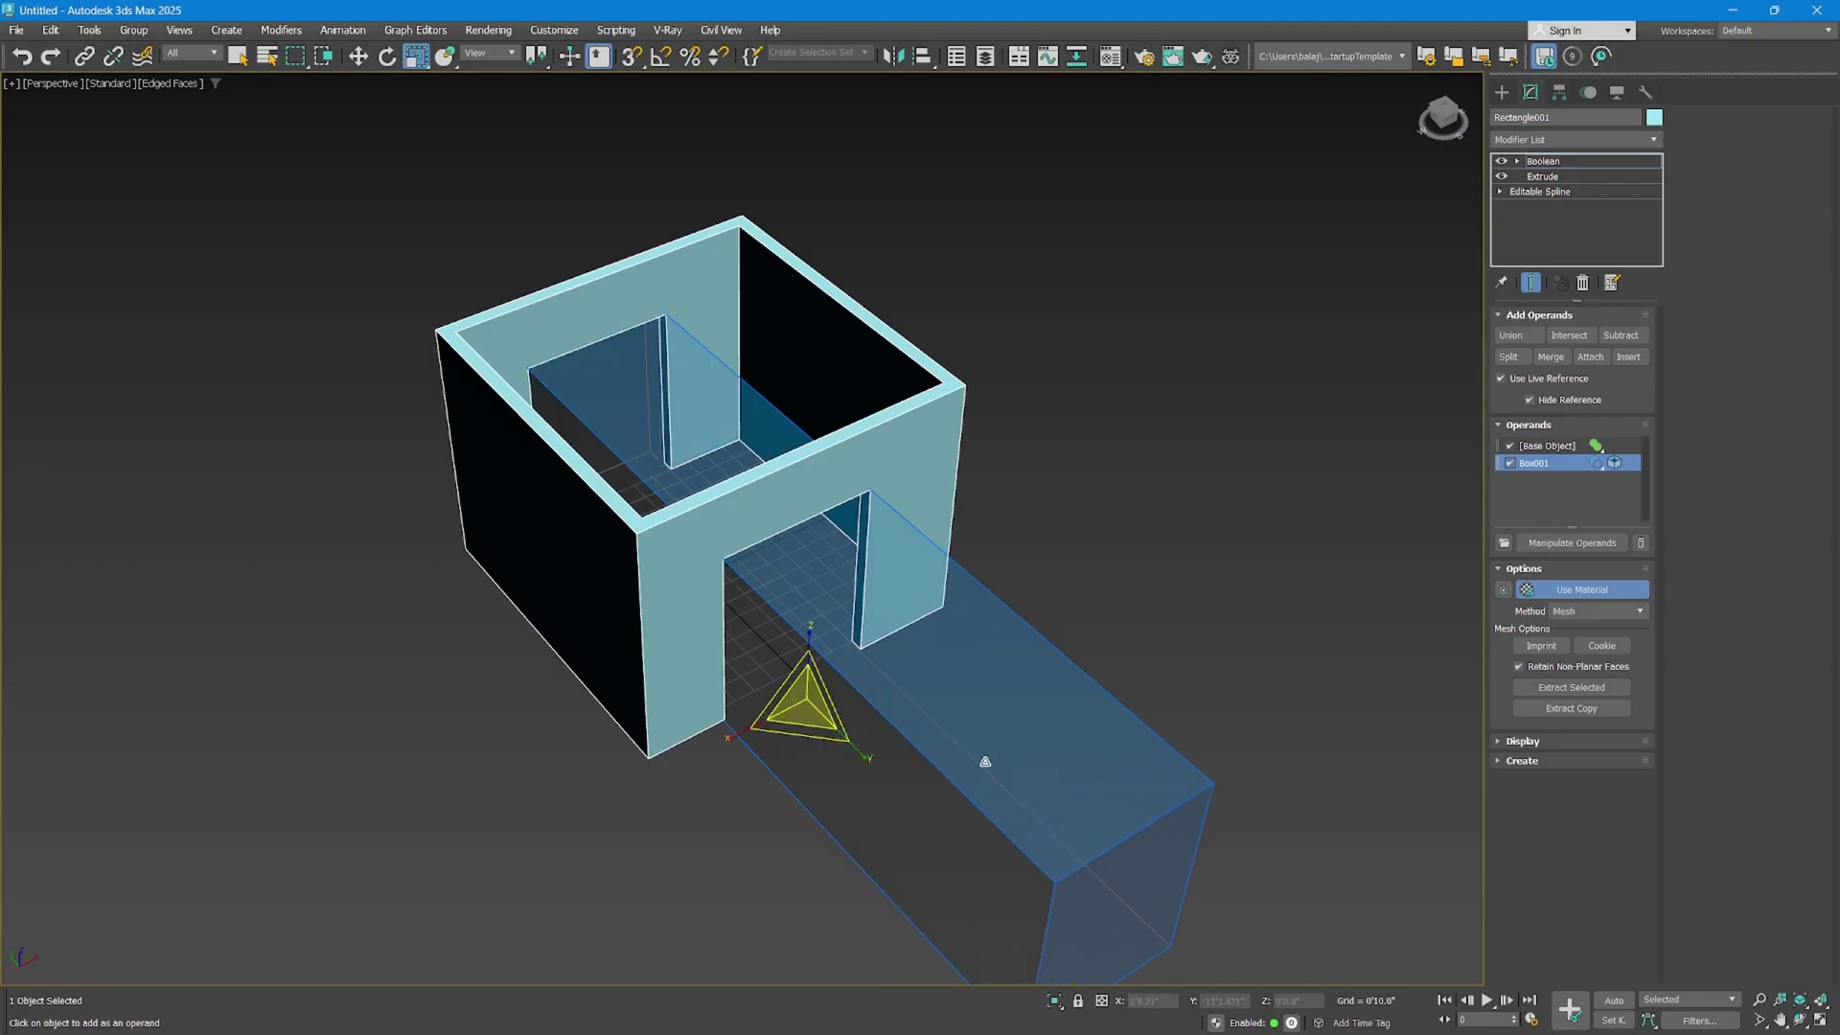
mouse_move(986, 760)
middle_mouse_down("alt")
mouse_move(1112, 739)
mouse_move(965, 744)
middle_mouse_up("alt")
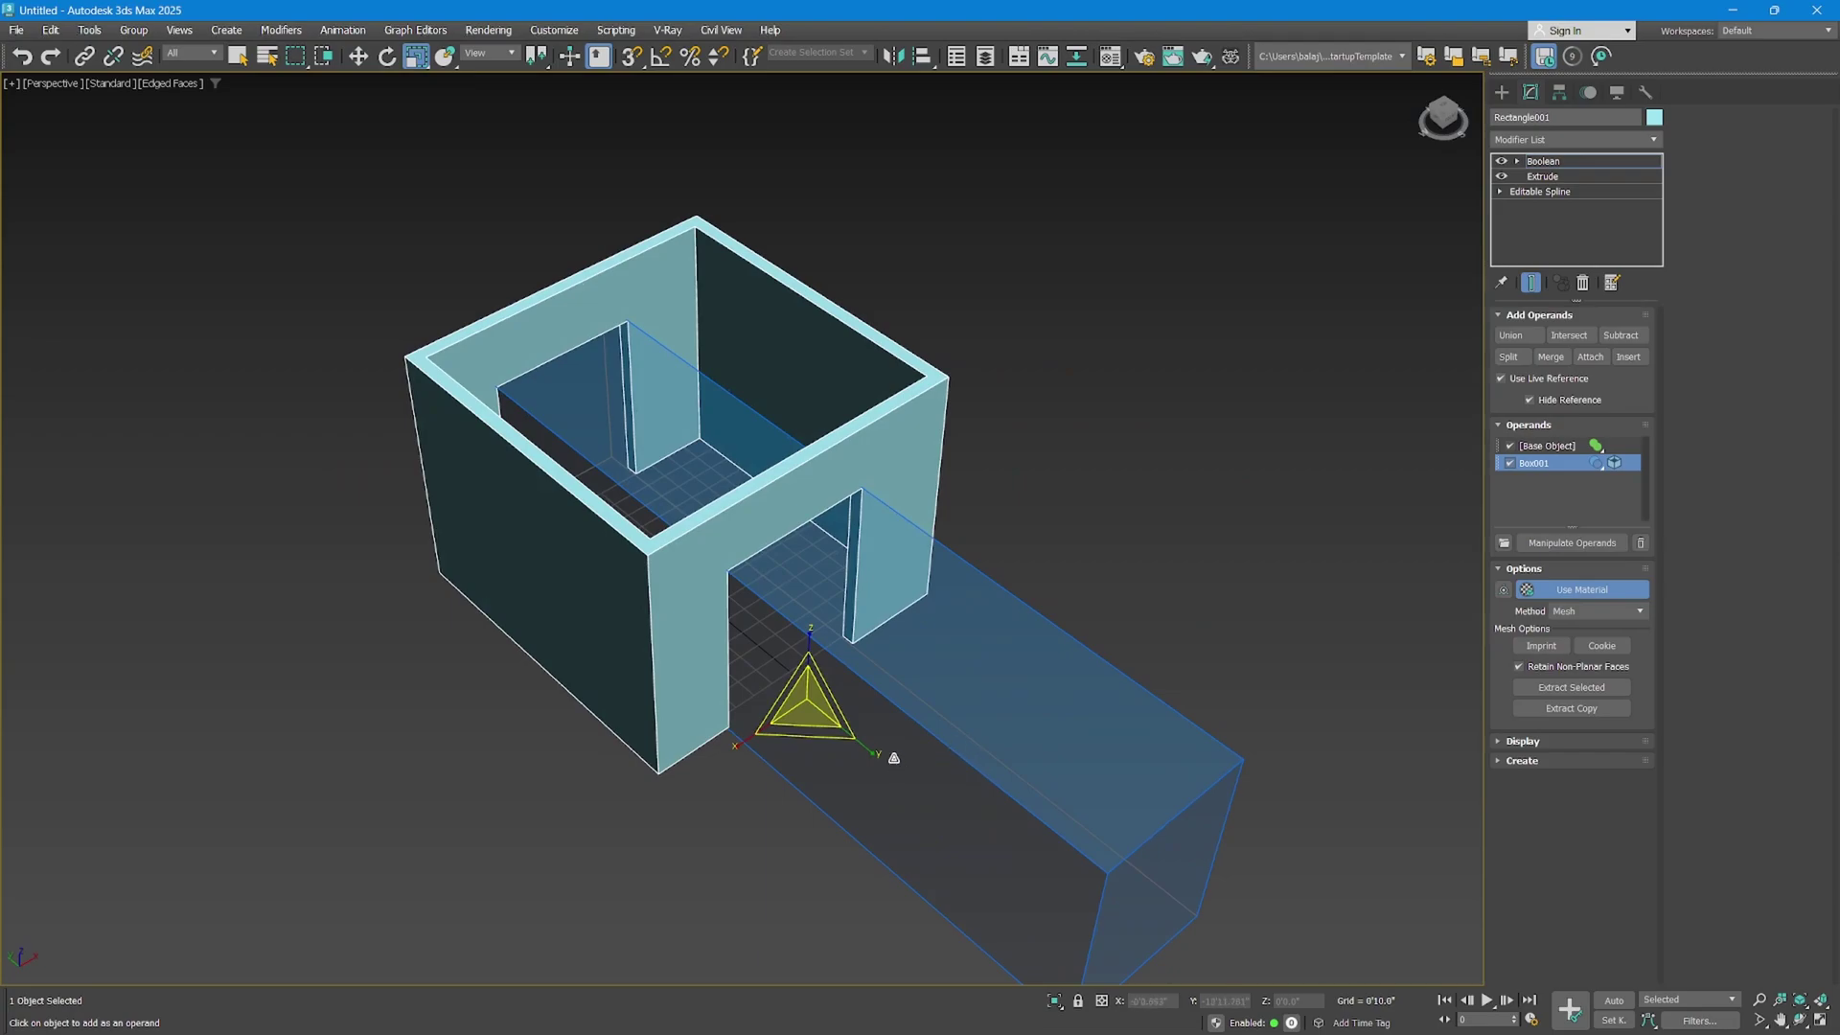
left_click_drag(868, 749, 762, 661)
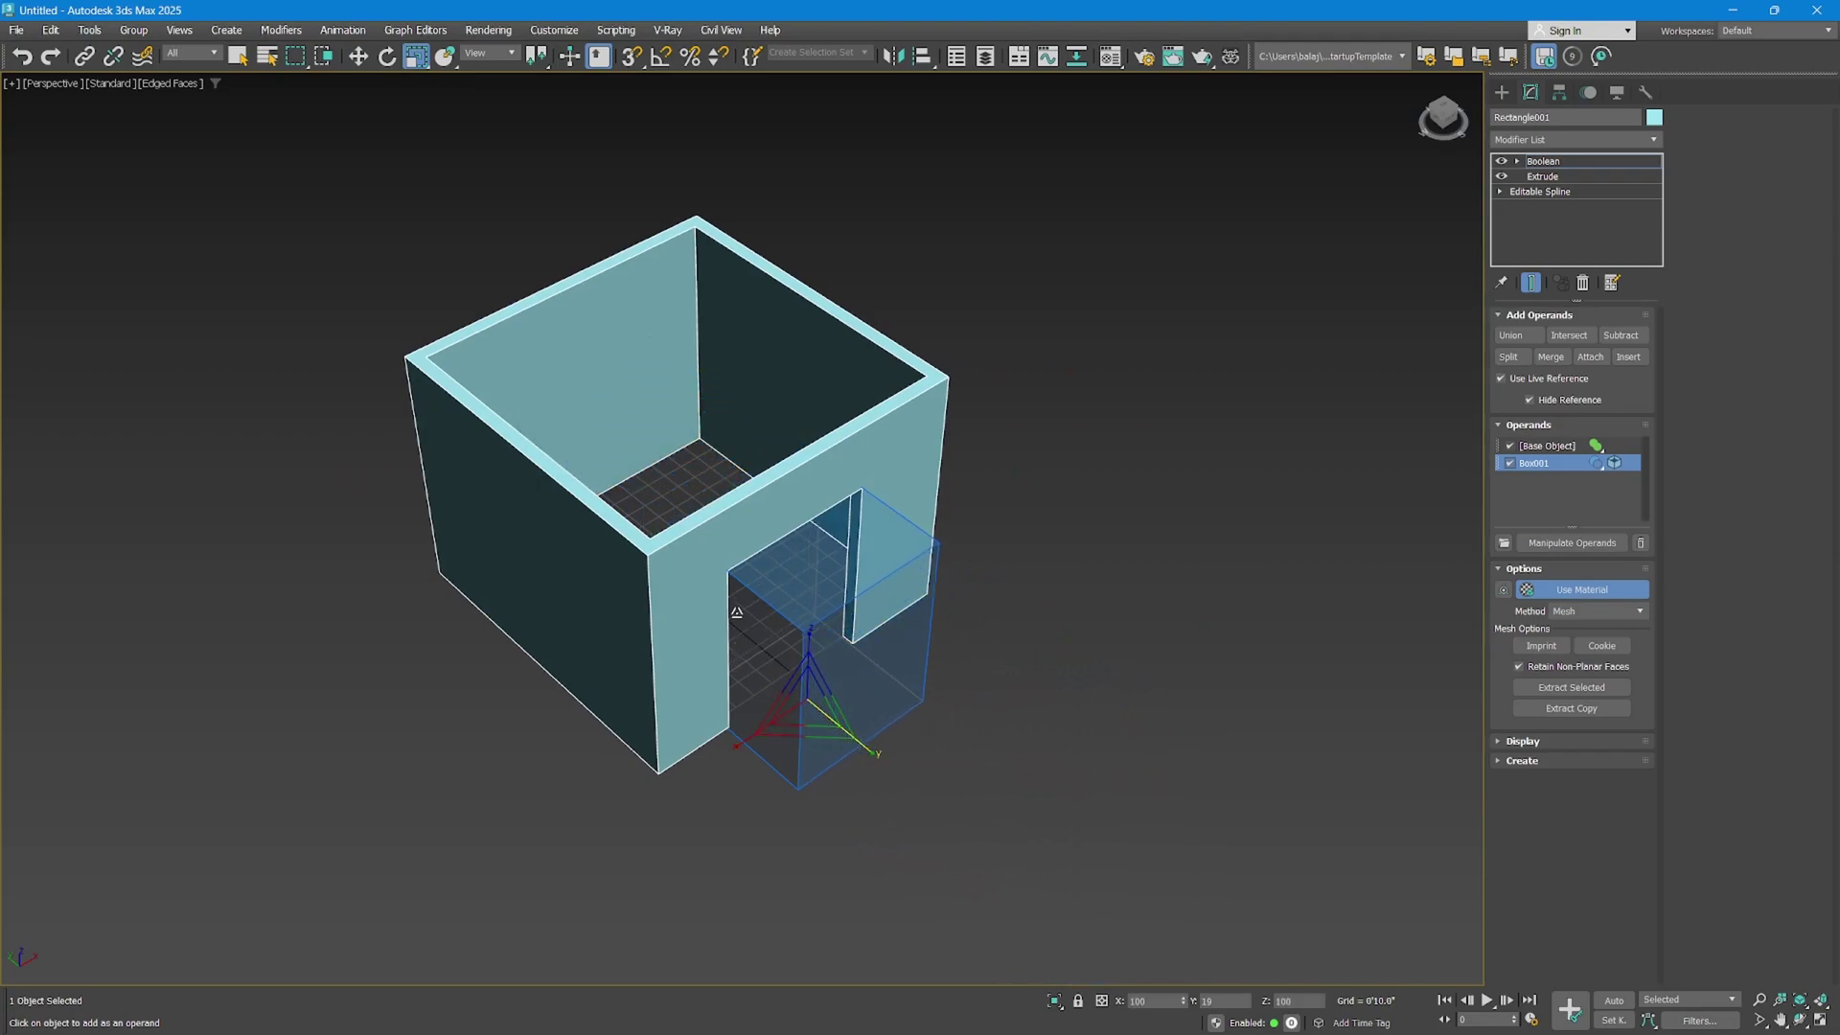
Leave the Boolean operand and, with snapping on, create a new box across the doorway's base, about half the opening's height.
left_click(1544, 162)
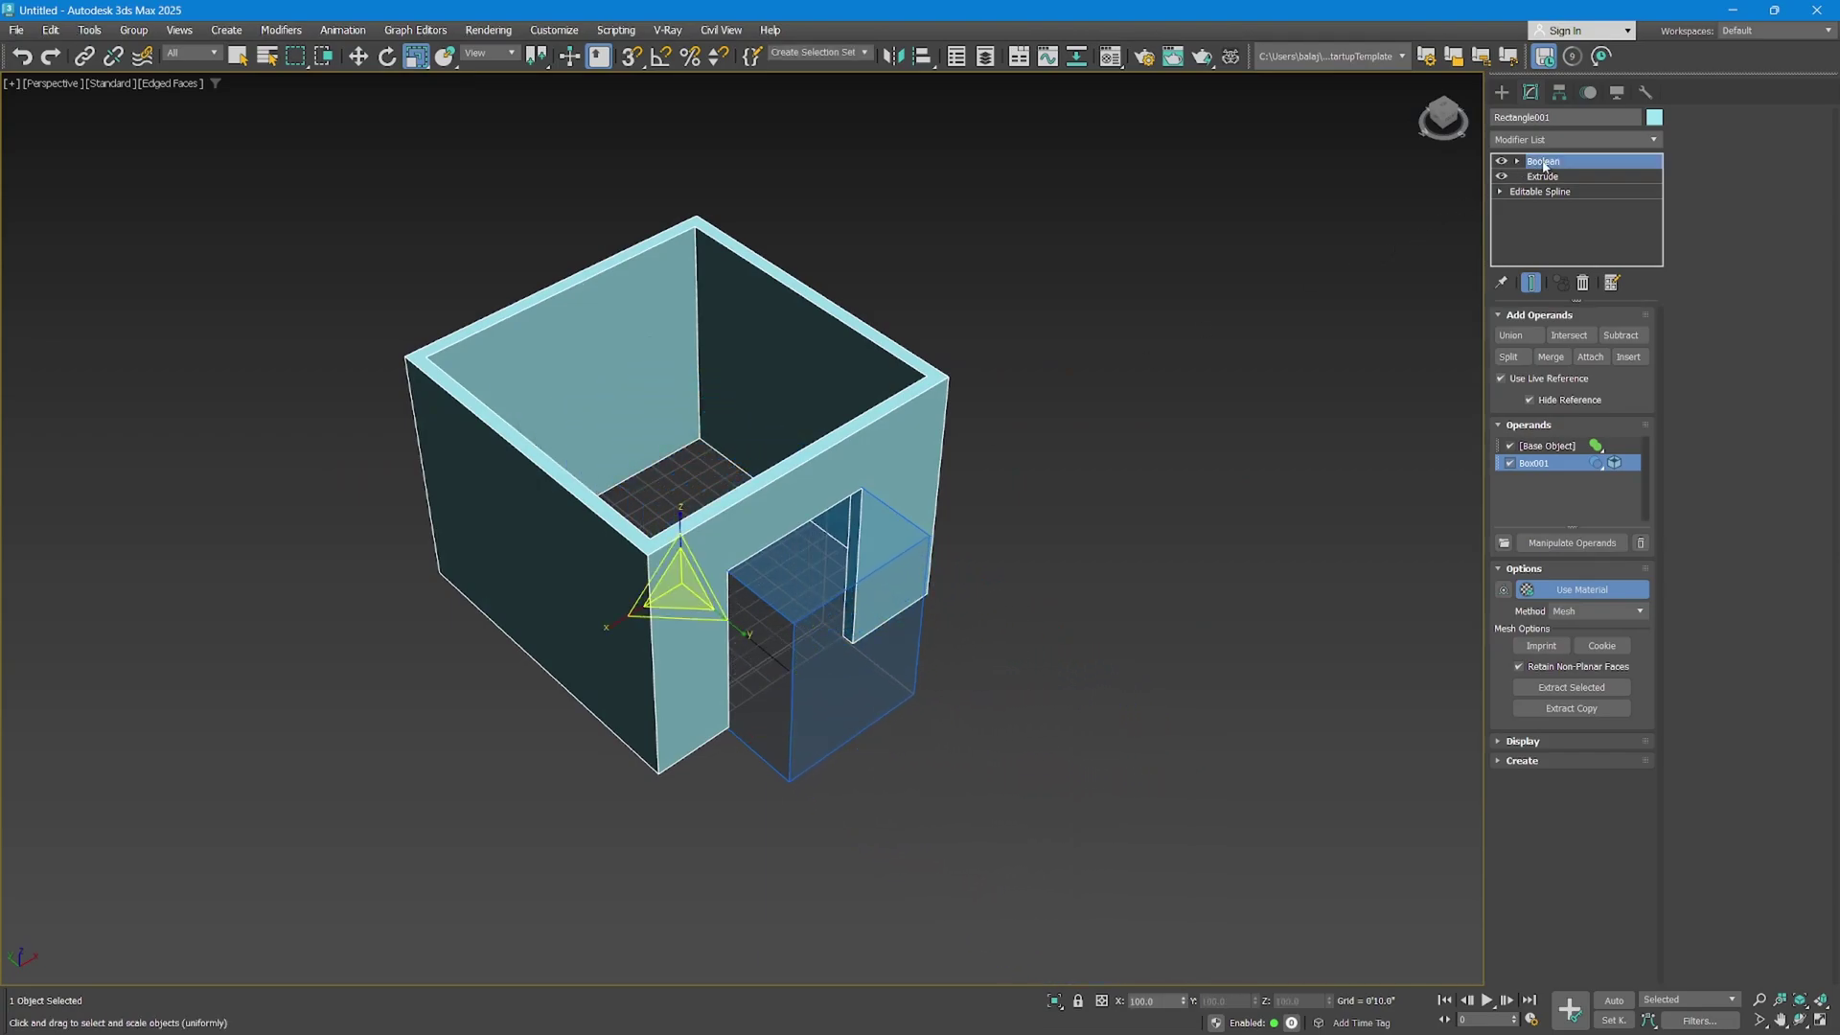
left_click(1502, 92)
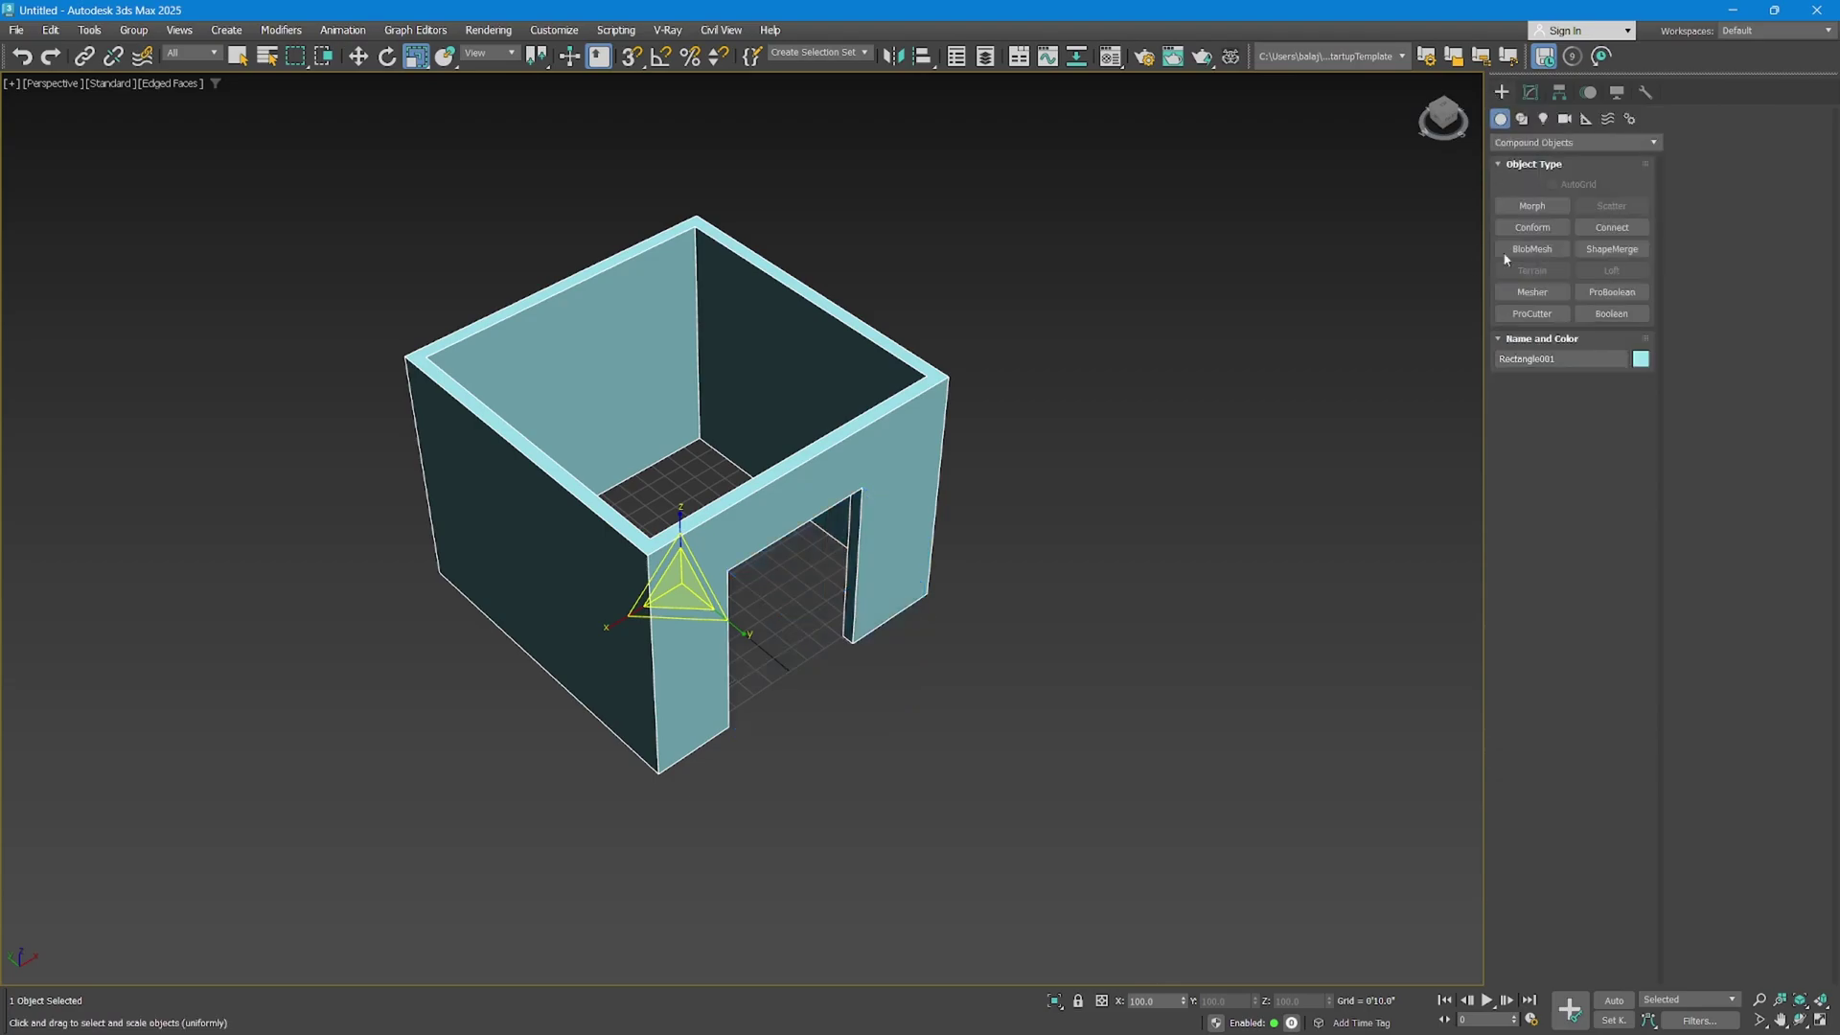
left_click(1508, 144)
left_click(1515, 158)
left_click(1530, 205)
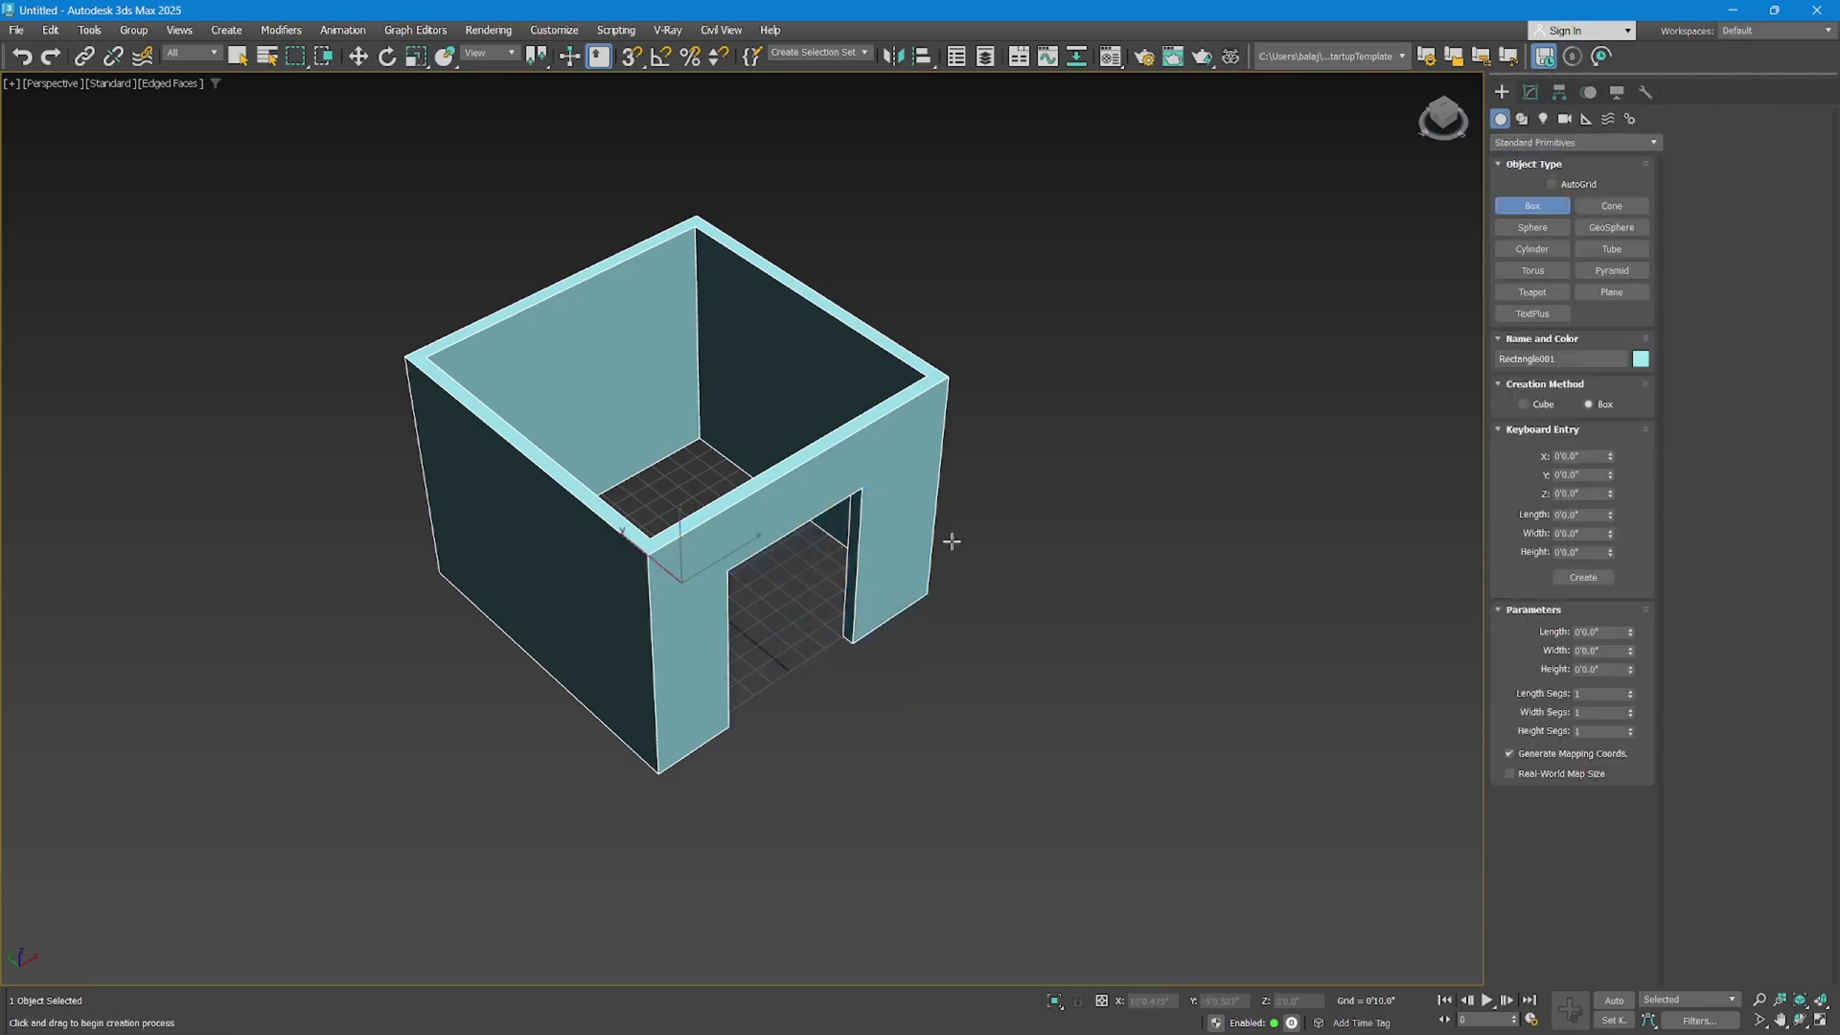
key("s")
left_click_drag(840, 635, 732, 735)
key("r")
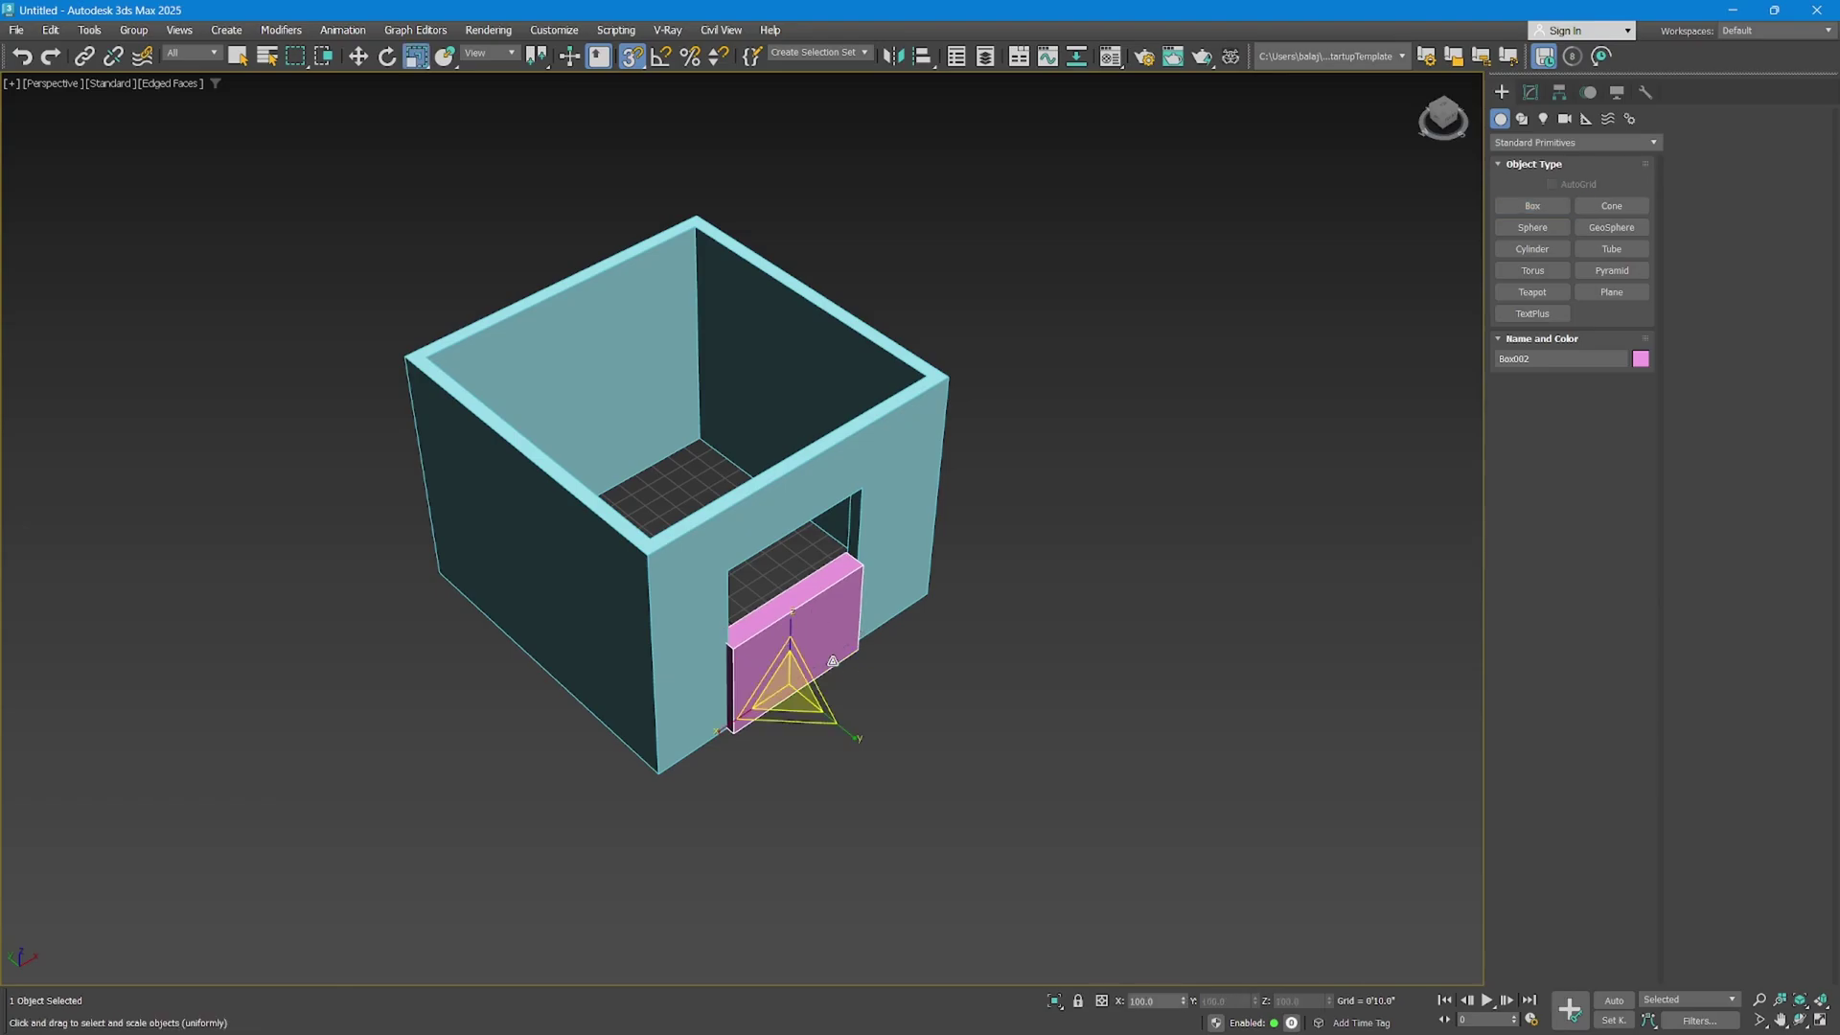
Scale the new box up along its depth so it extends well beyond both faces of the front wall.
scroll(826, 709, "up", 3)
left_click_drag(824, 728, 1096, 911)
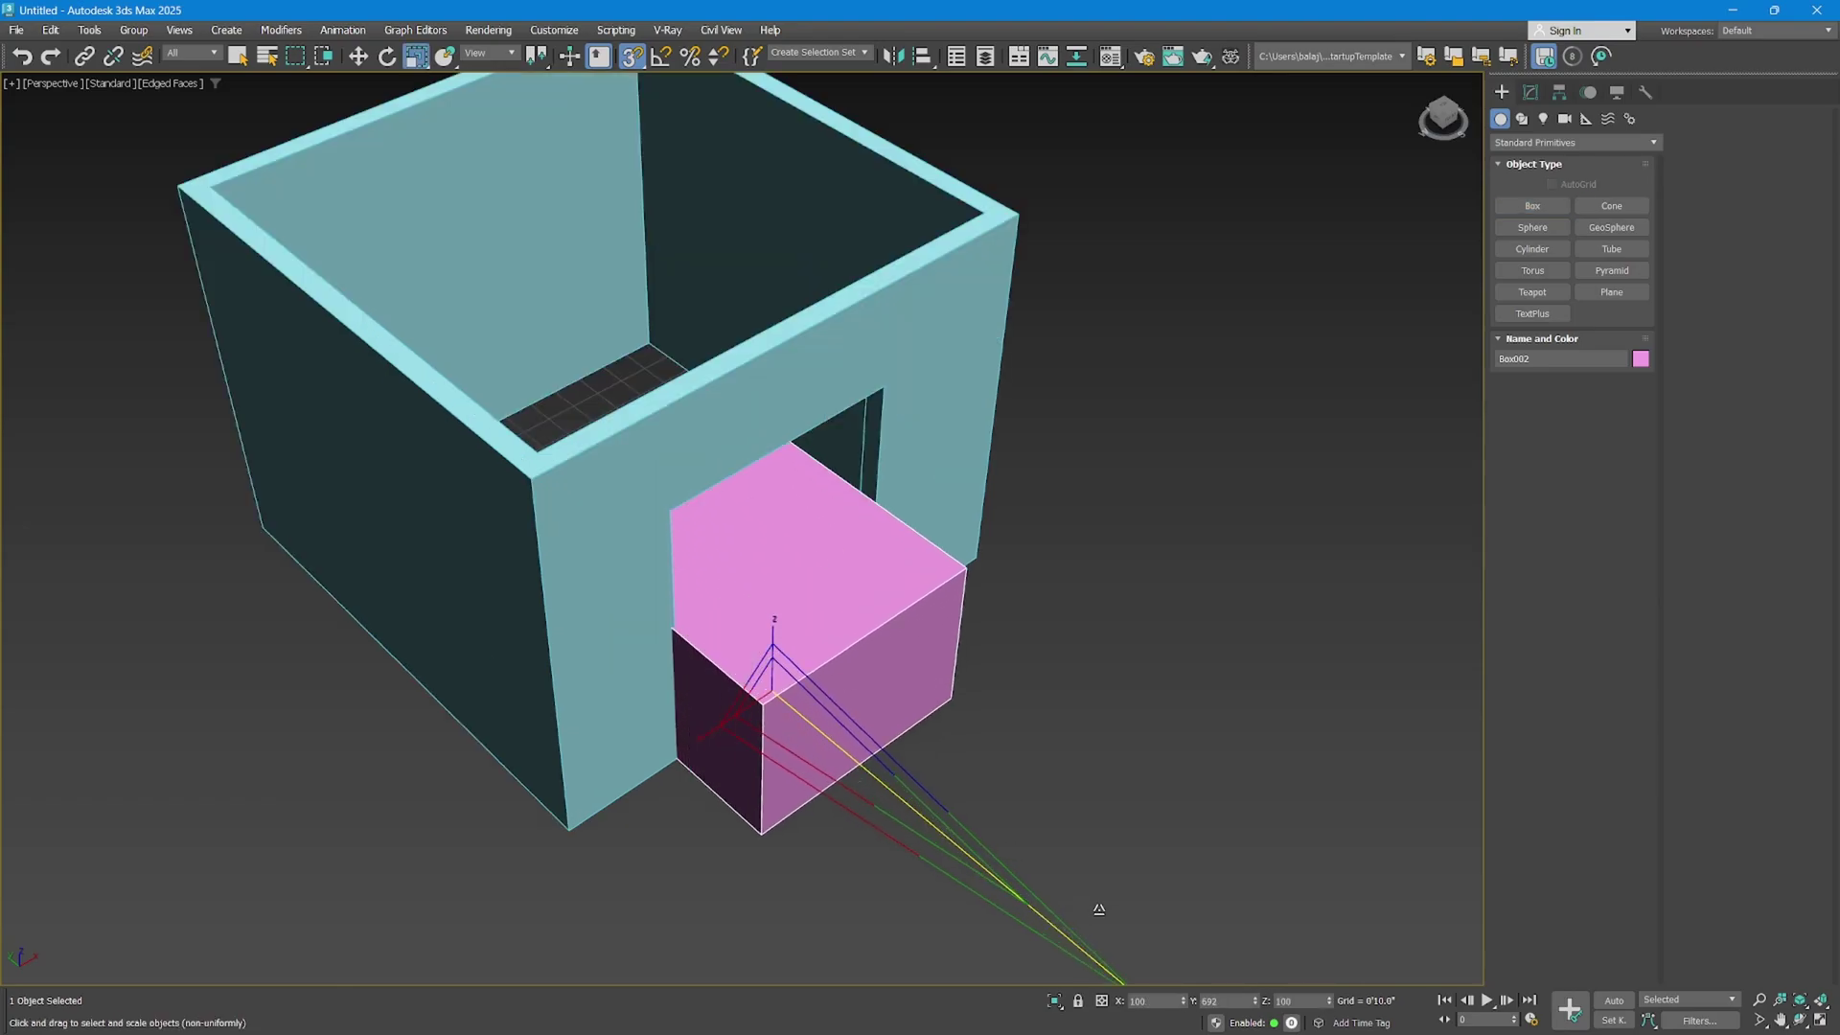
key("w")
Using the Left view, raise the new box about 2'11" and centre it along the depth of the room.
key("alt+w")
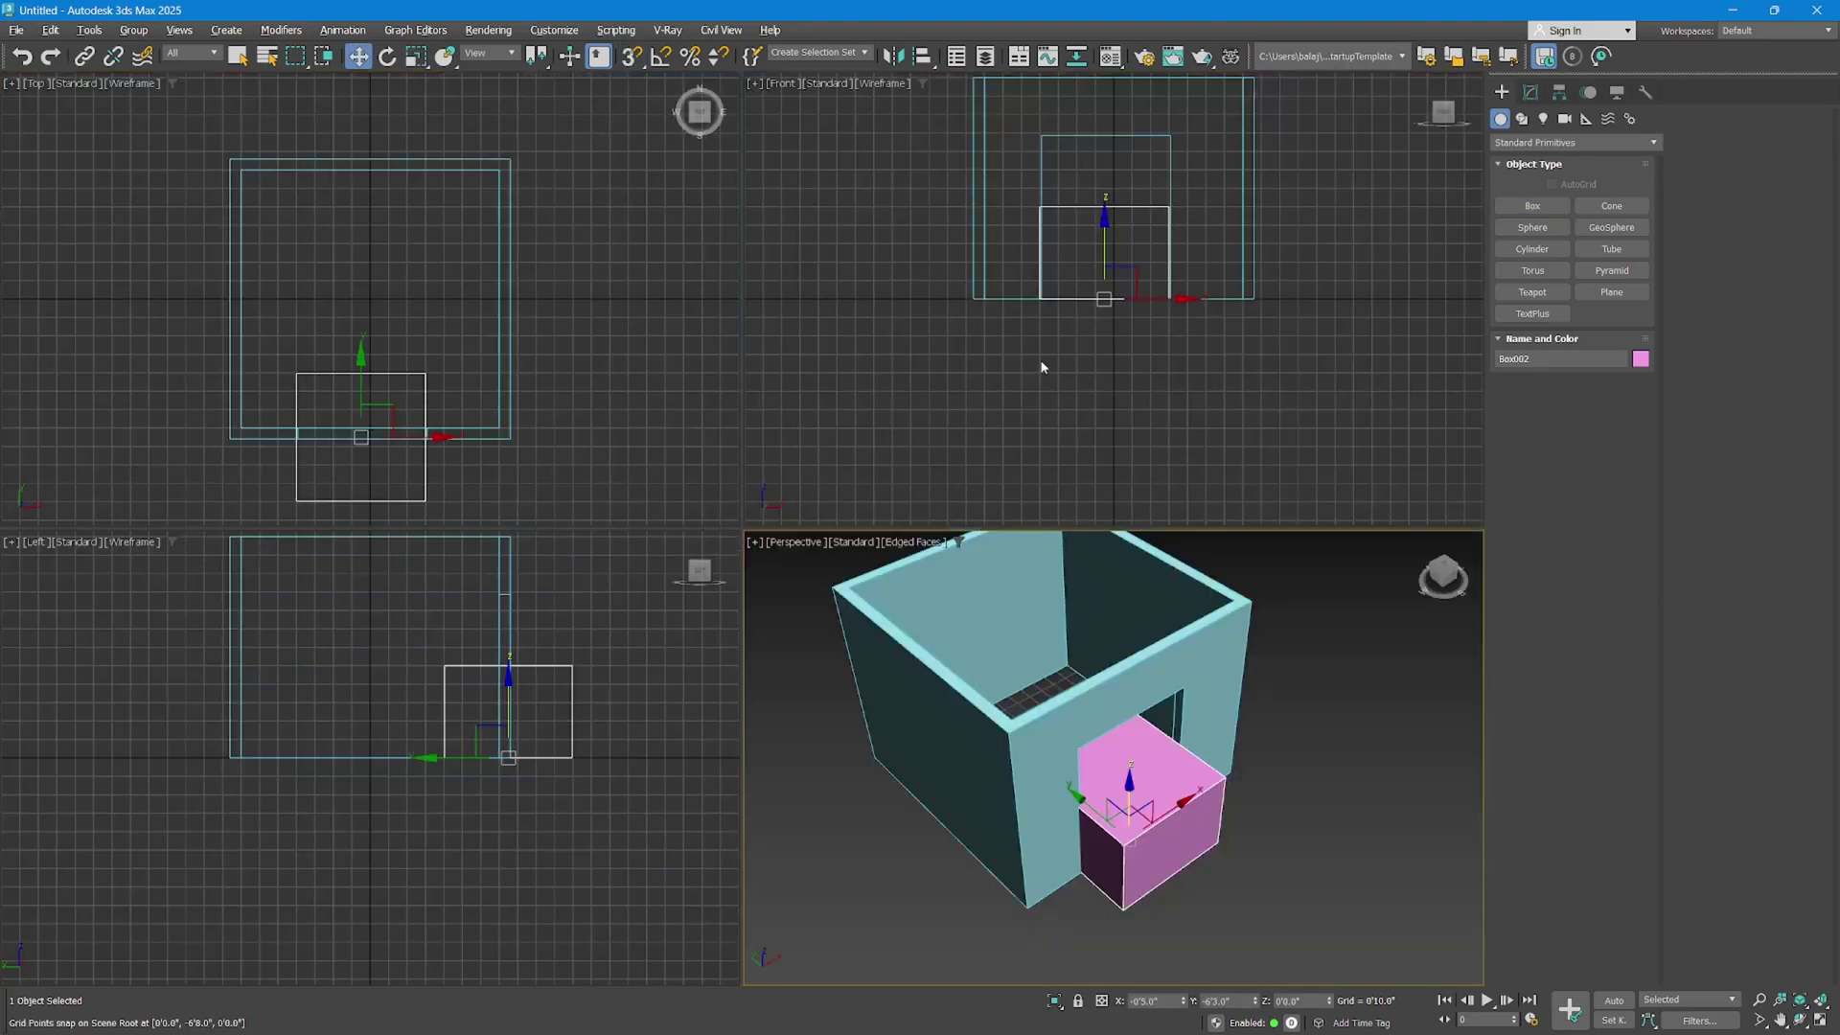
scroll(1047, 347, "down", 2)
middle_click_drag(550, 622, 508, 821)
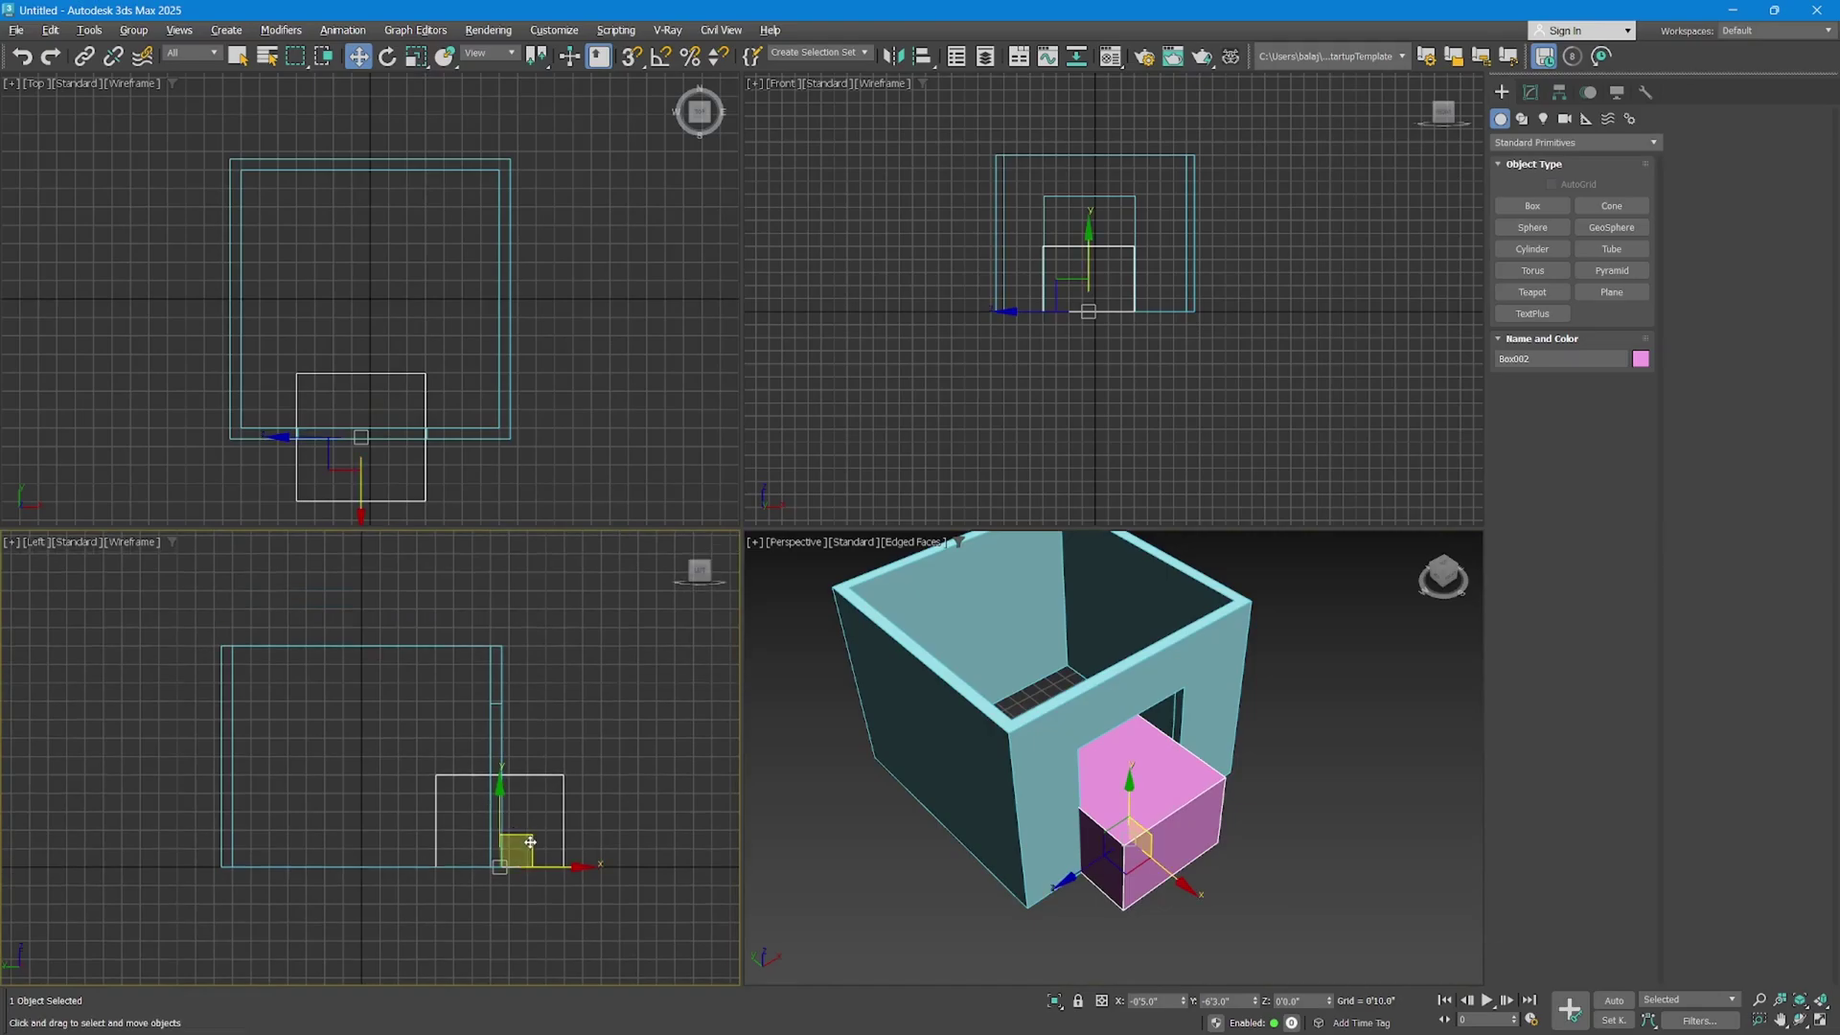
left_click_drag(530, 846, 393, 782)
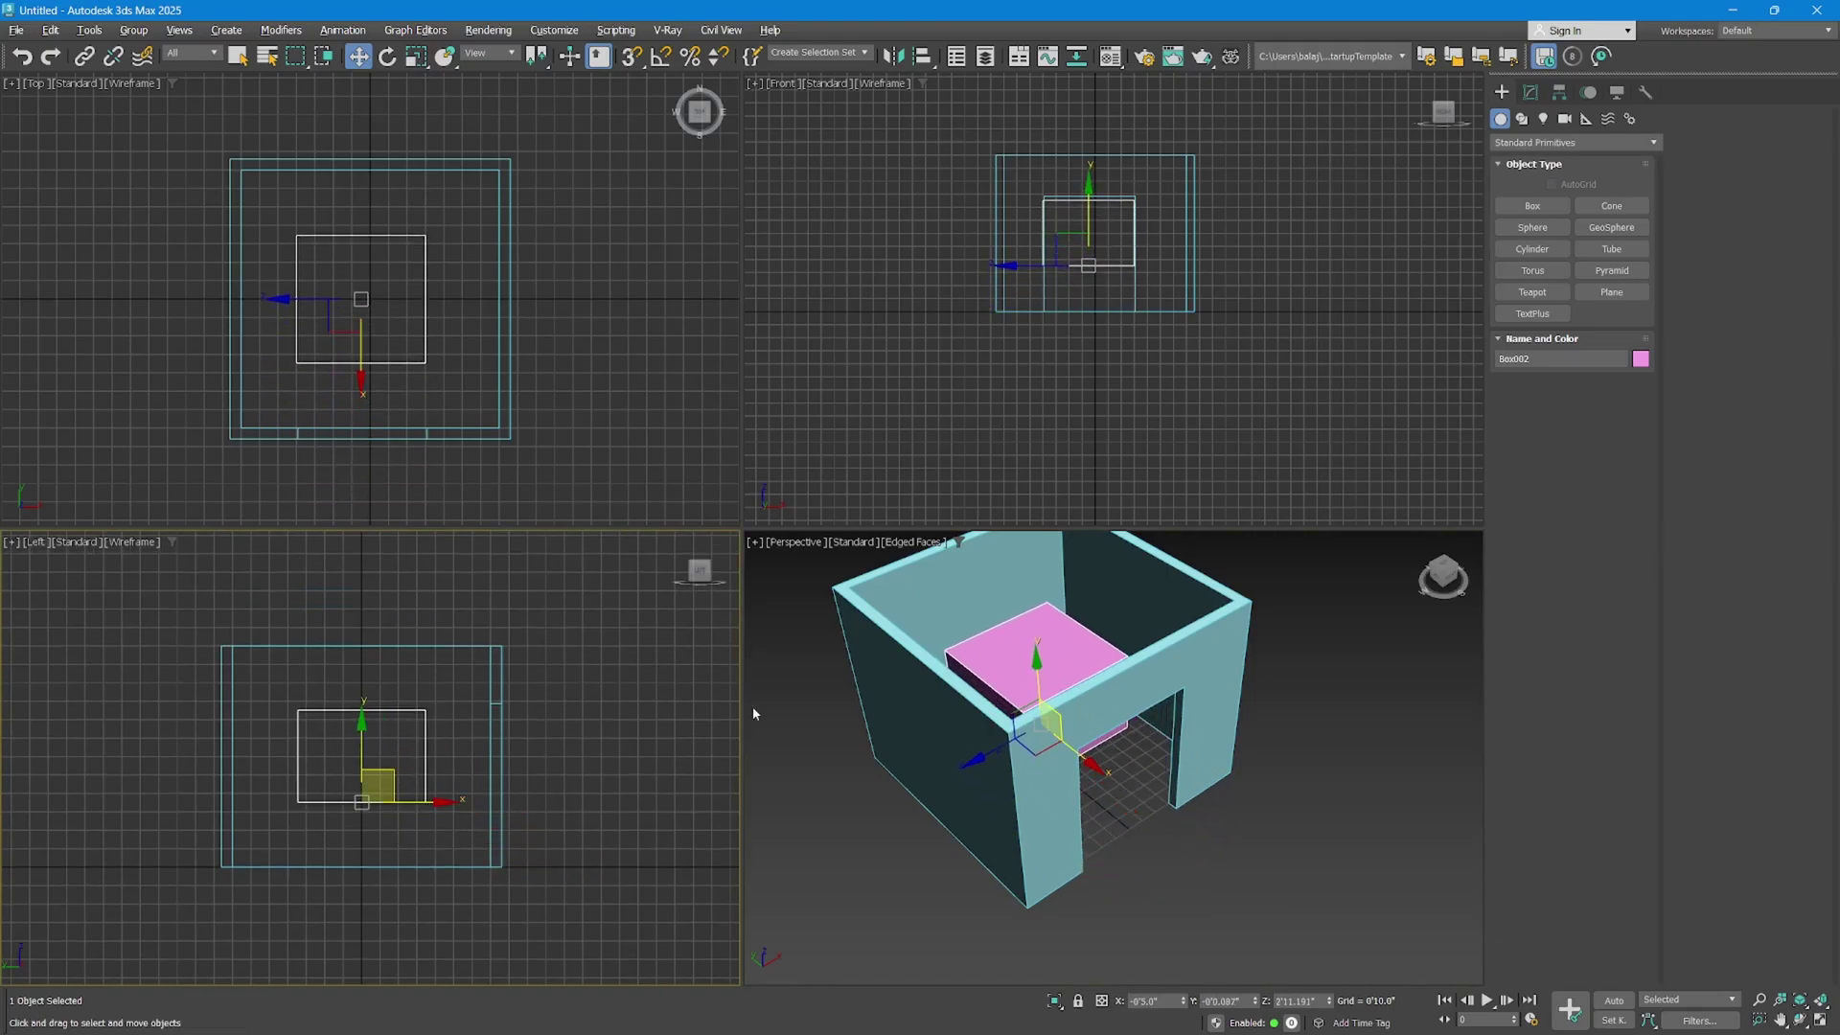
right_click(1150, 862)
key("alt+w")
Move the raised box along X until it protrudes through the left side wall, and select the room walls.
middle_click_drag(594, 402, 647, 428, "alt")
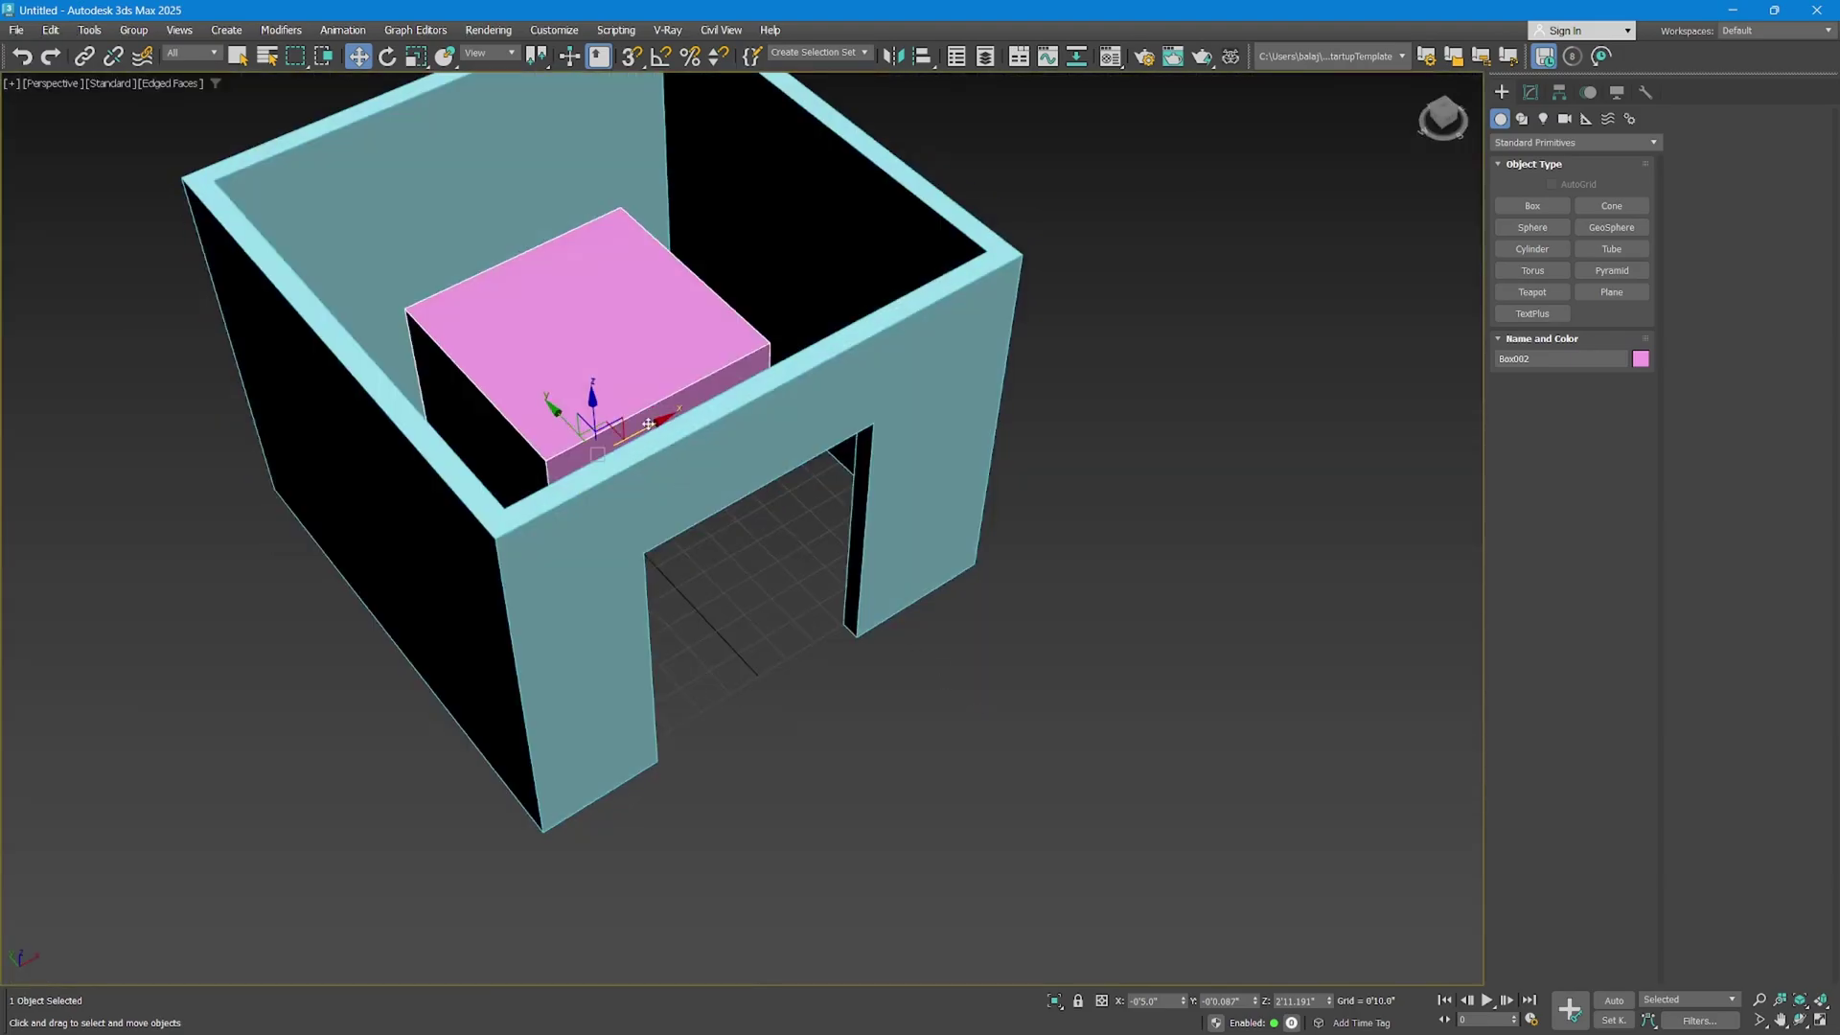
left_click_drag(647, 428, 498, 503)
middle_click_drag(499, 503, 796, 469)
left_click(793, 465)
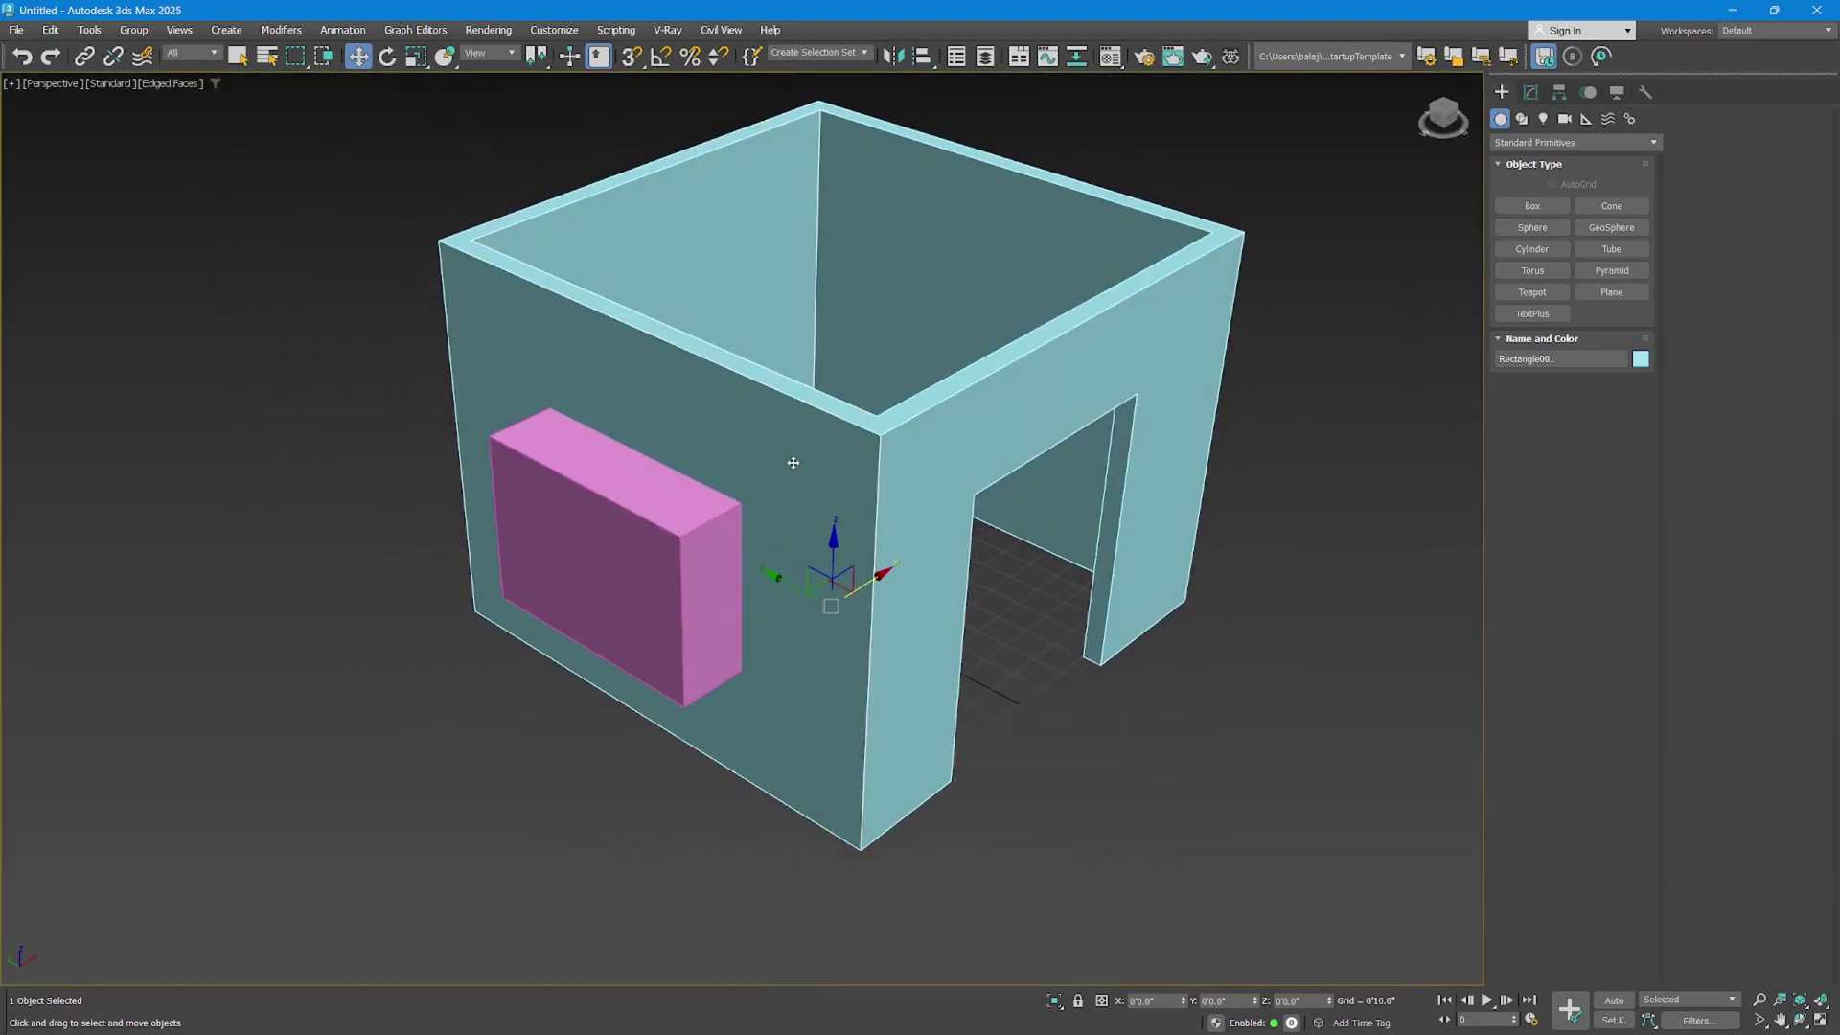
Subtract the pink box from the room walls with the Boolean modifier to cut a window opening in the side wall.
left_click(1530, 92)
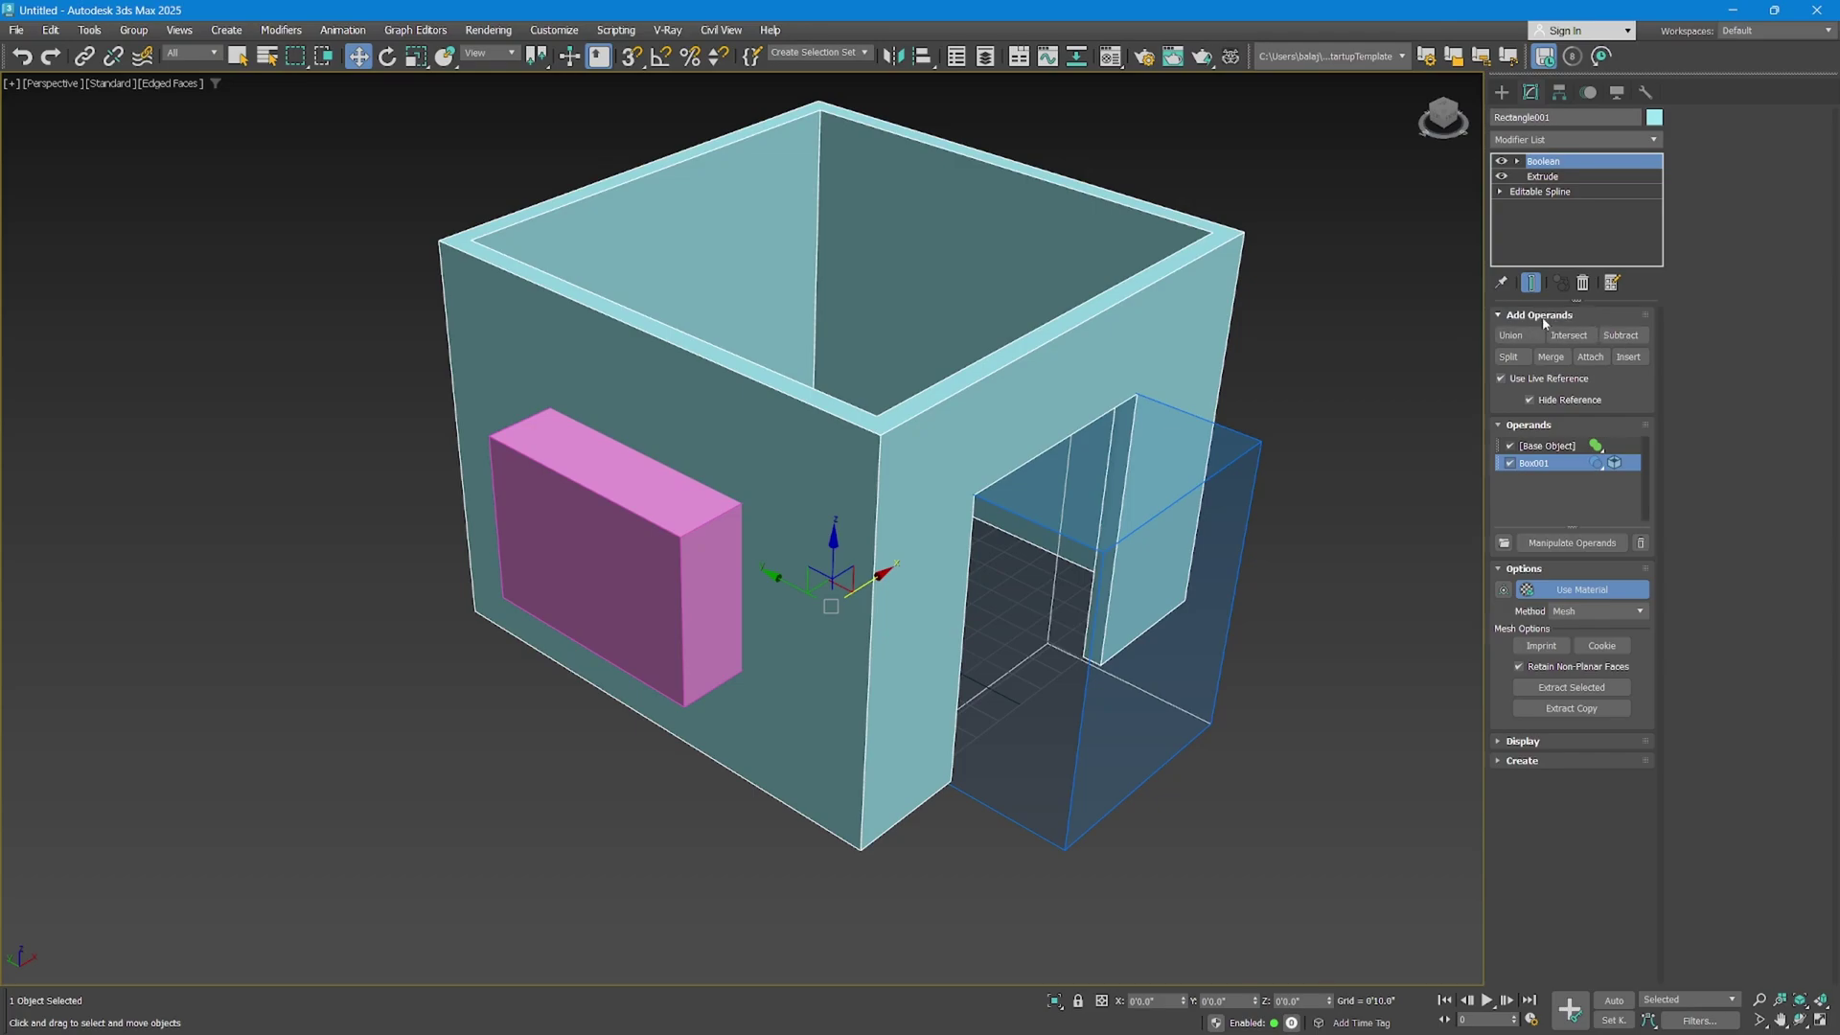
left_click(1619, 339)
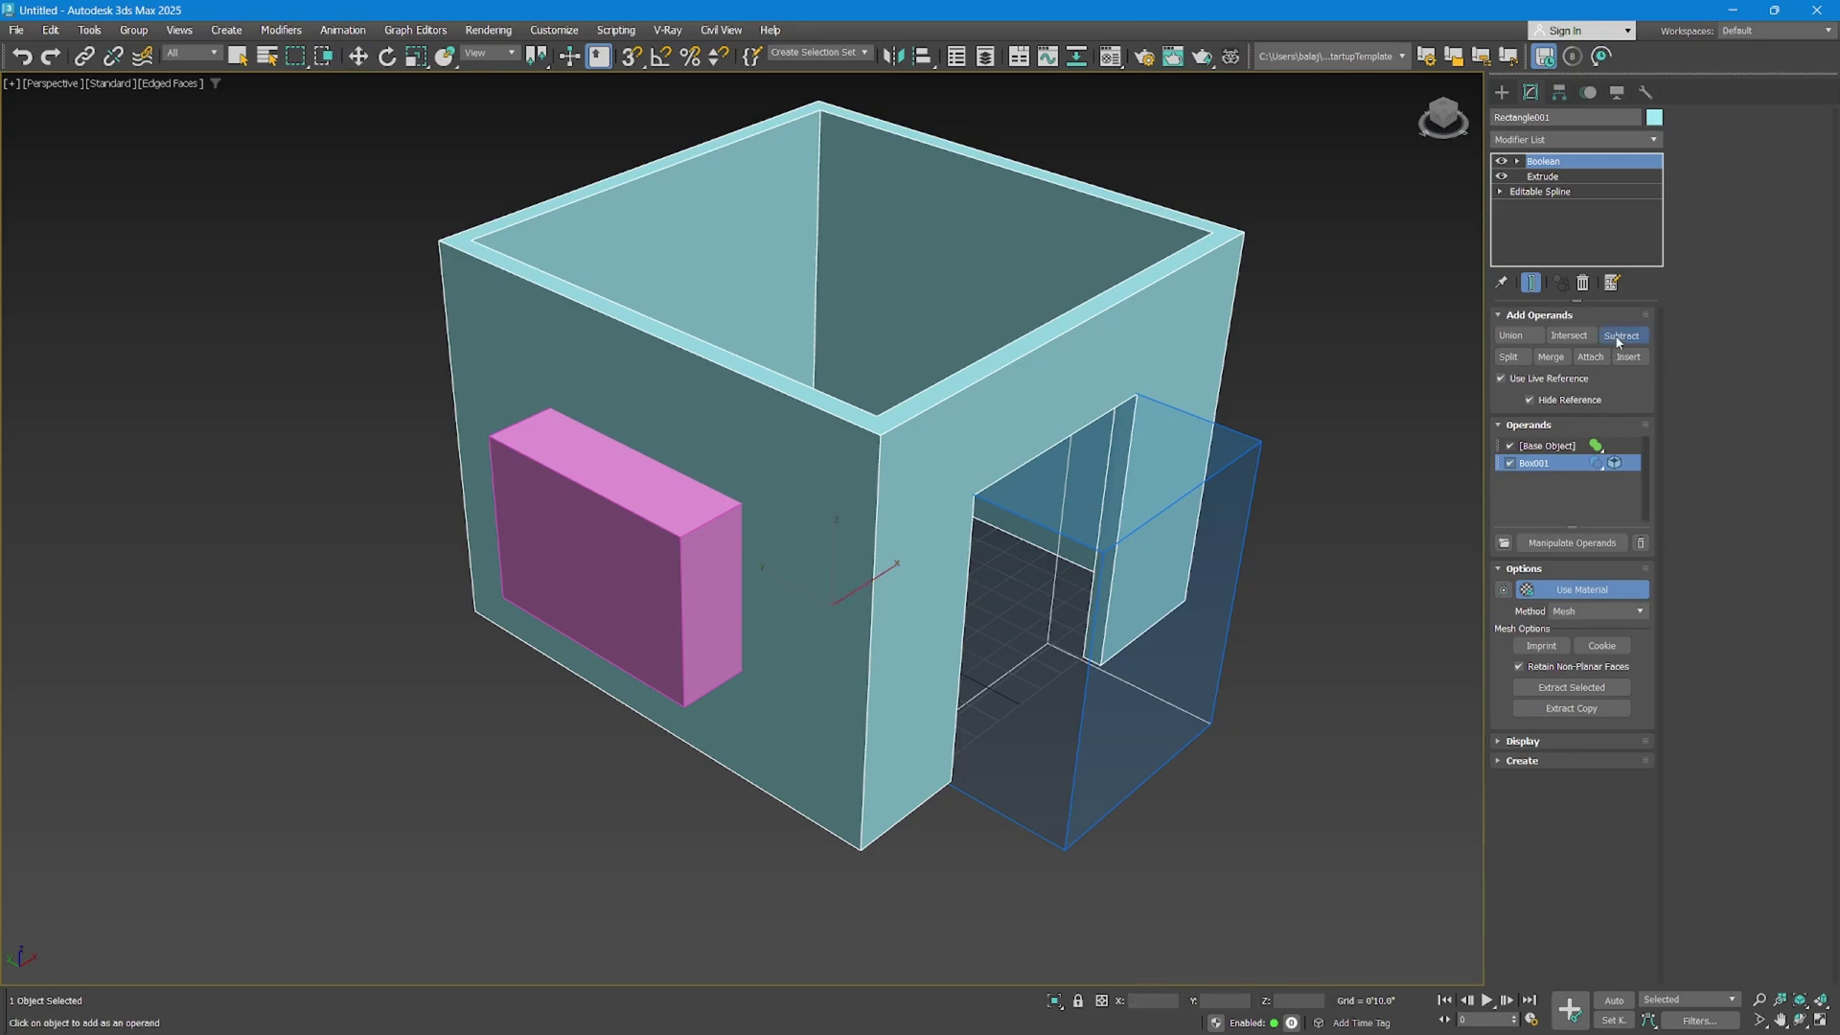
left_click(640, 556)
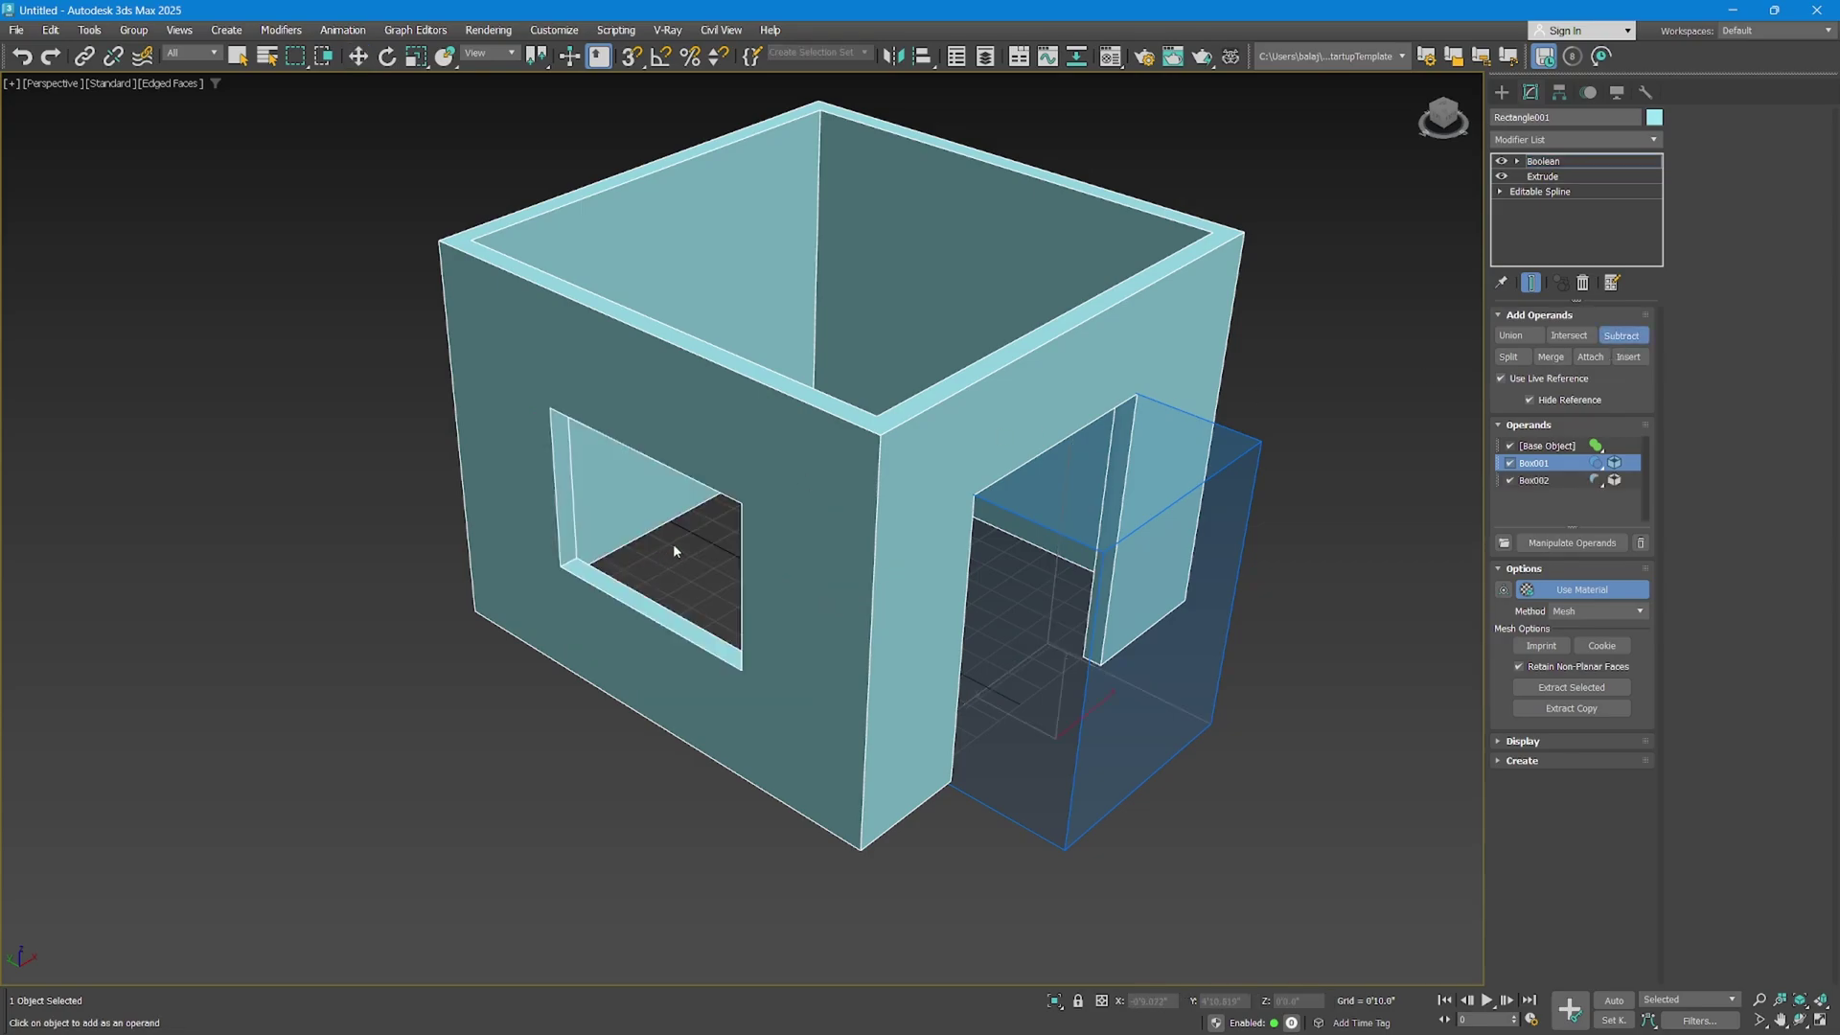
key("w")
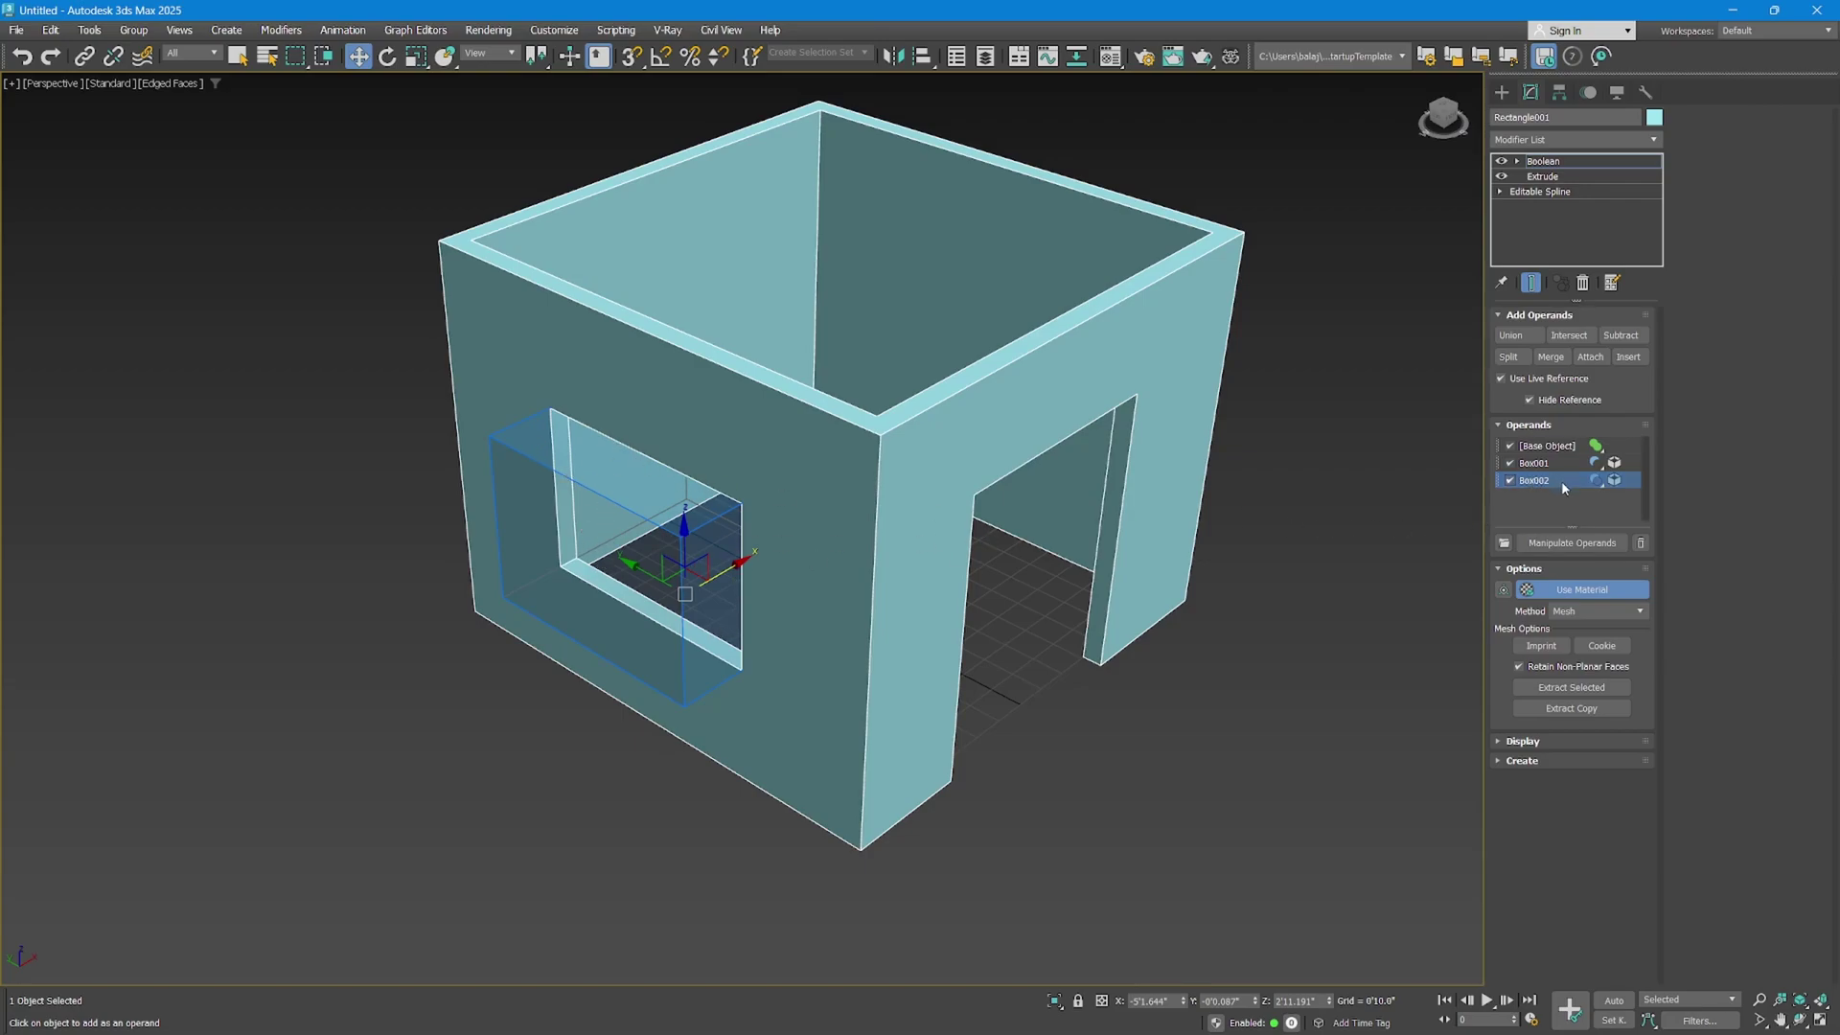
Remove operand Box002 from the Boolean and unhide the box in the Layer Explorer.
left_click(1641, 543)
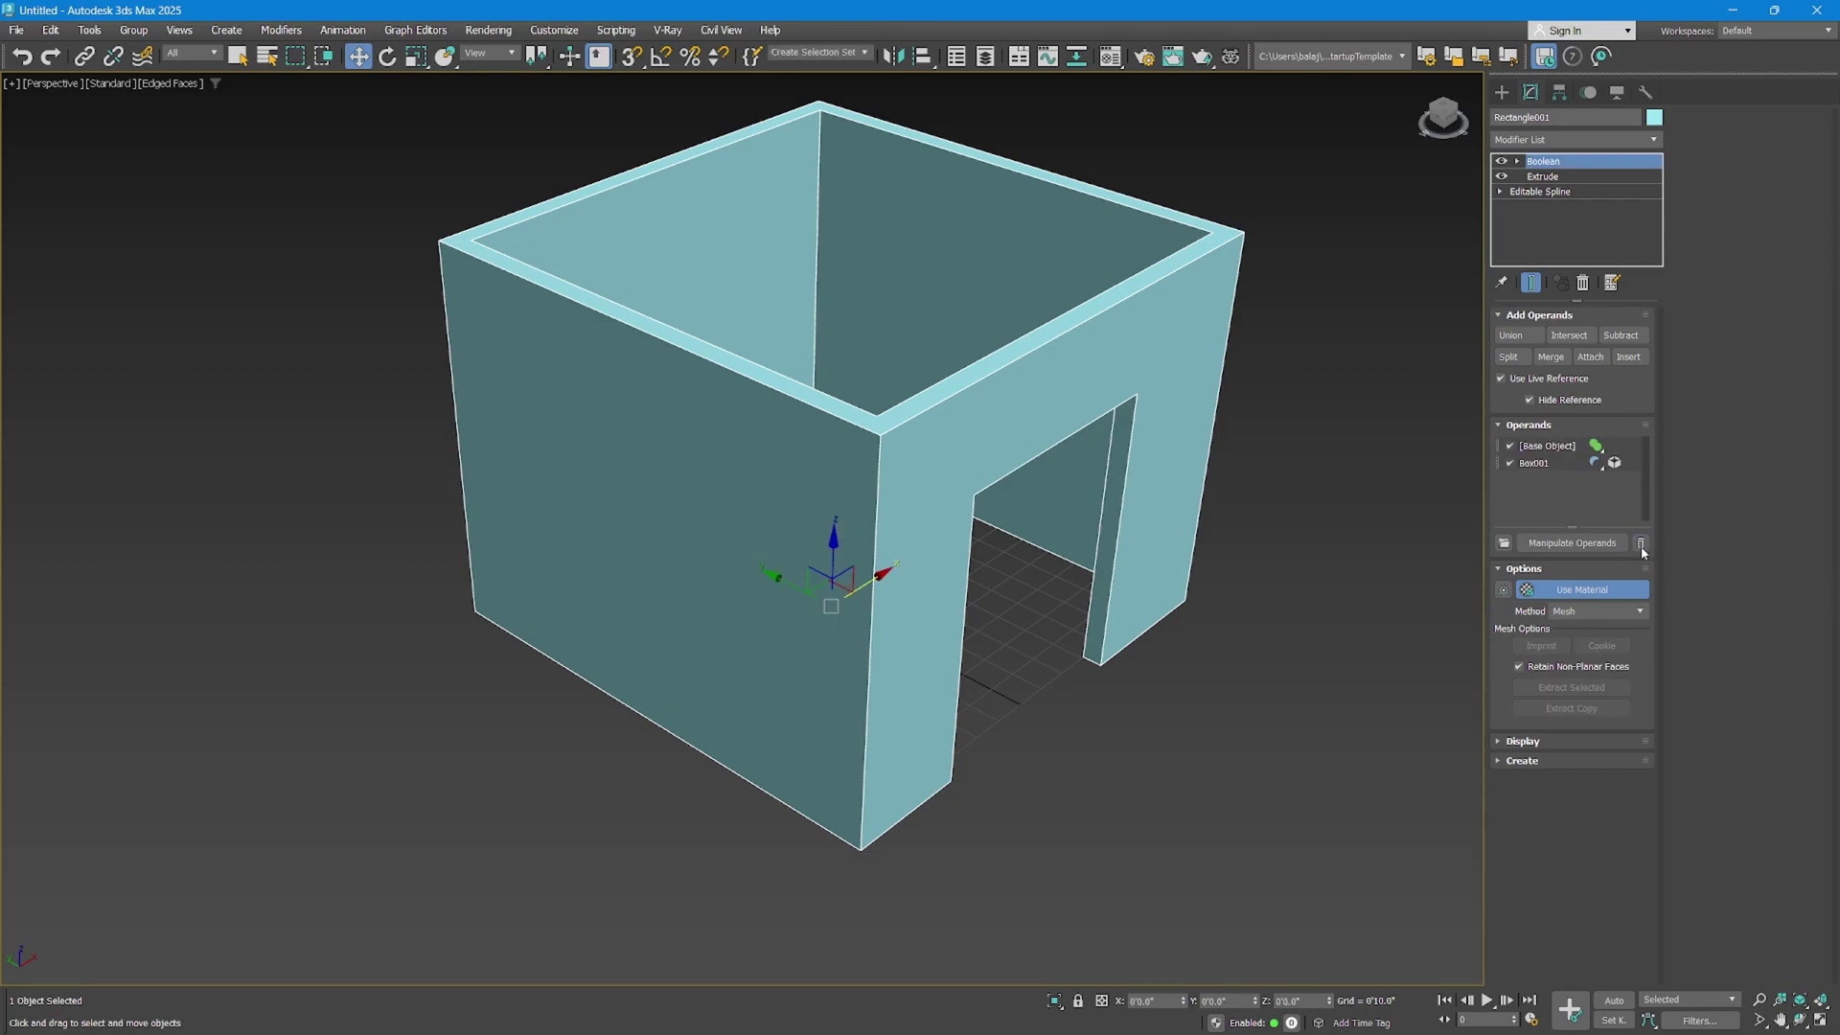
mouse_move(594, 594)
middle_mouse_down()
mouse_move(609, 593)
mouse_move(584, 626)
middle_mouse_up()
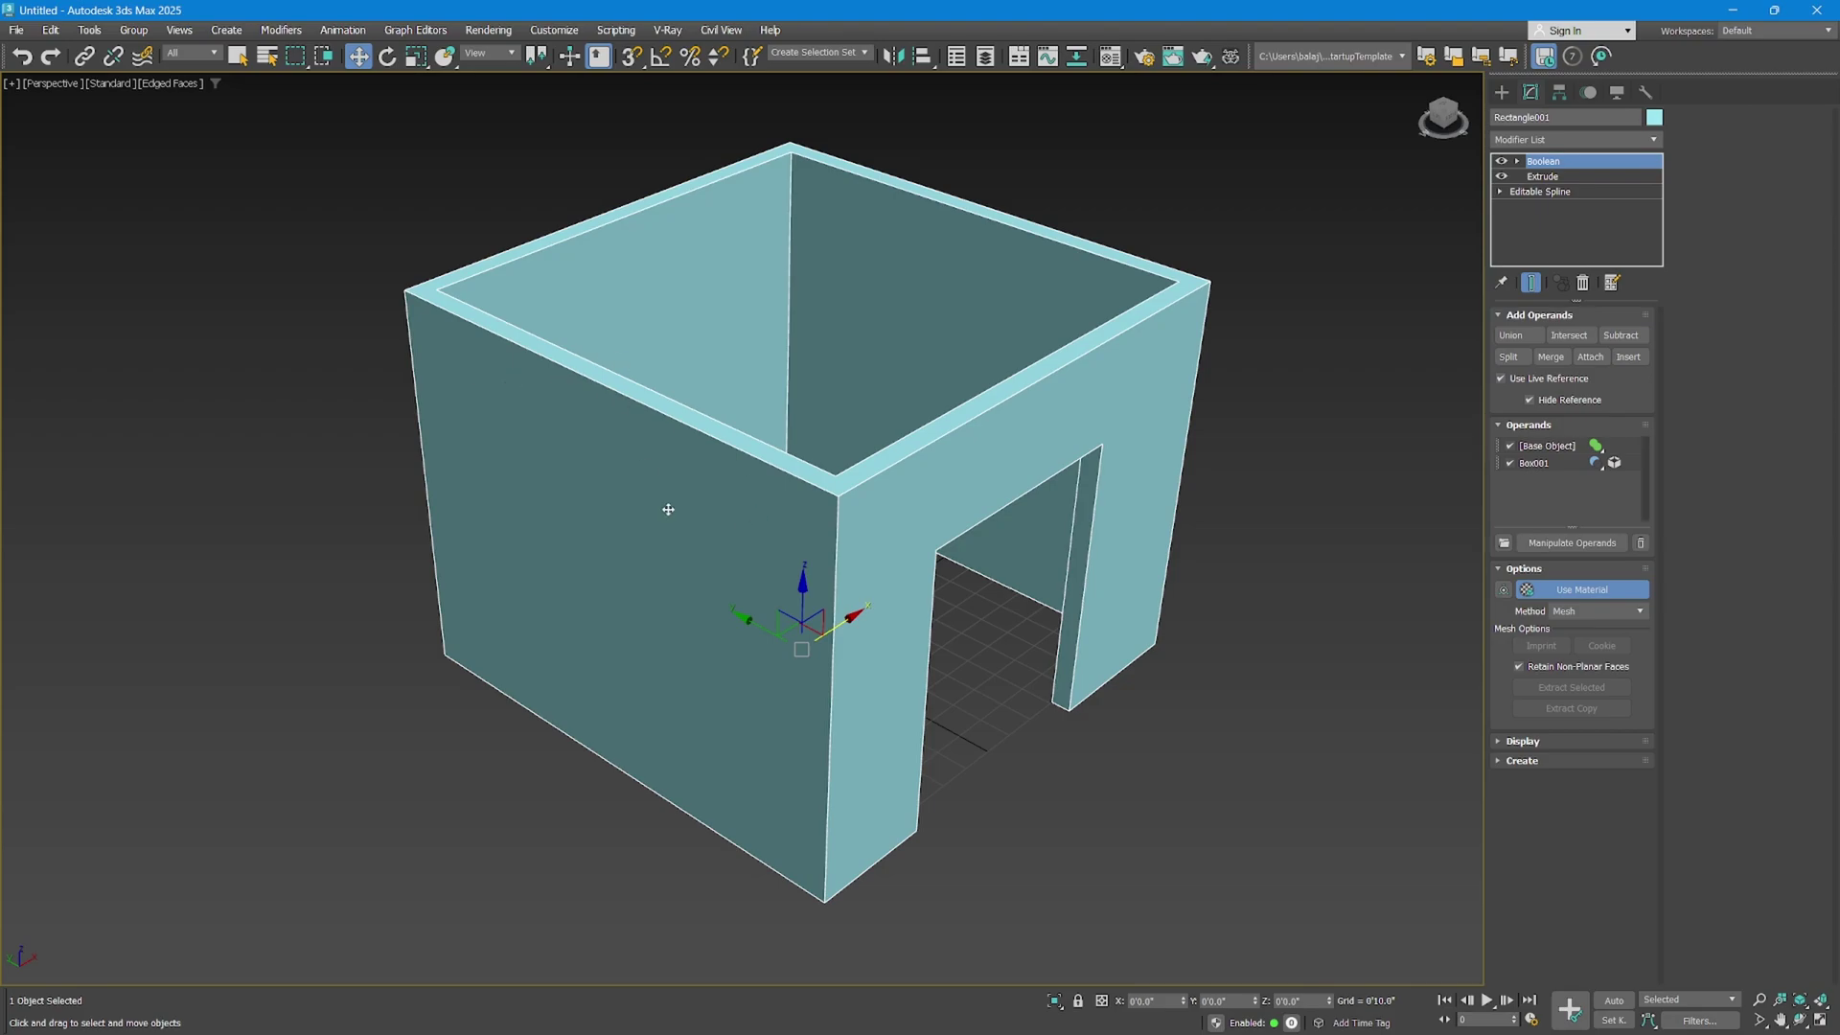
left_click(985, 57)
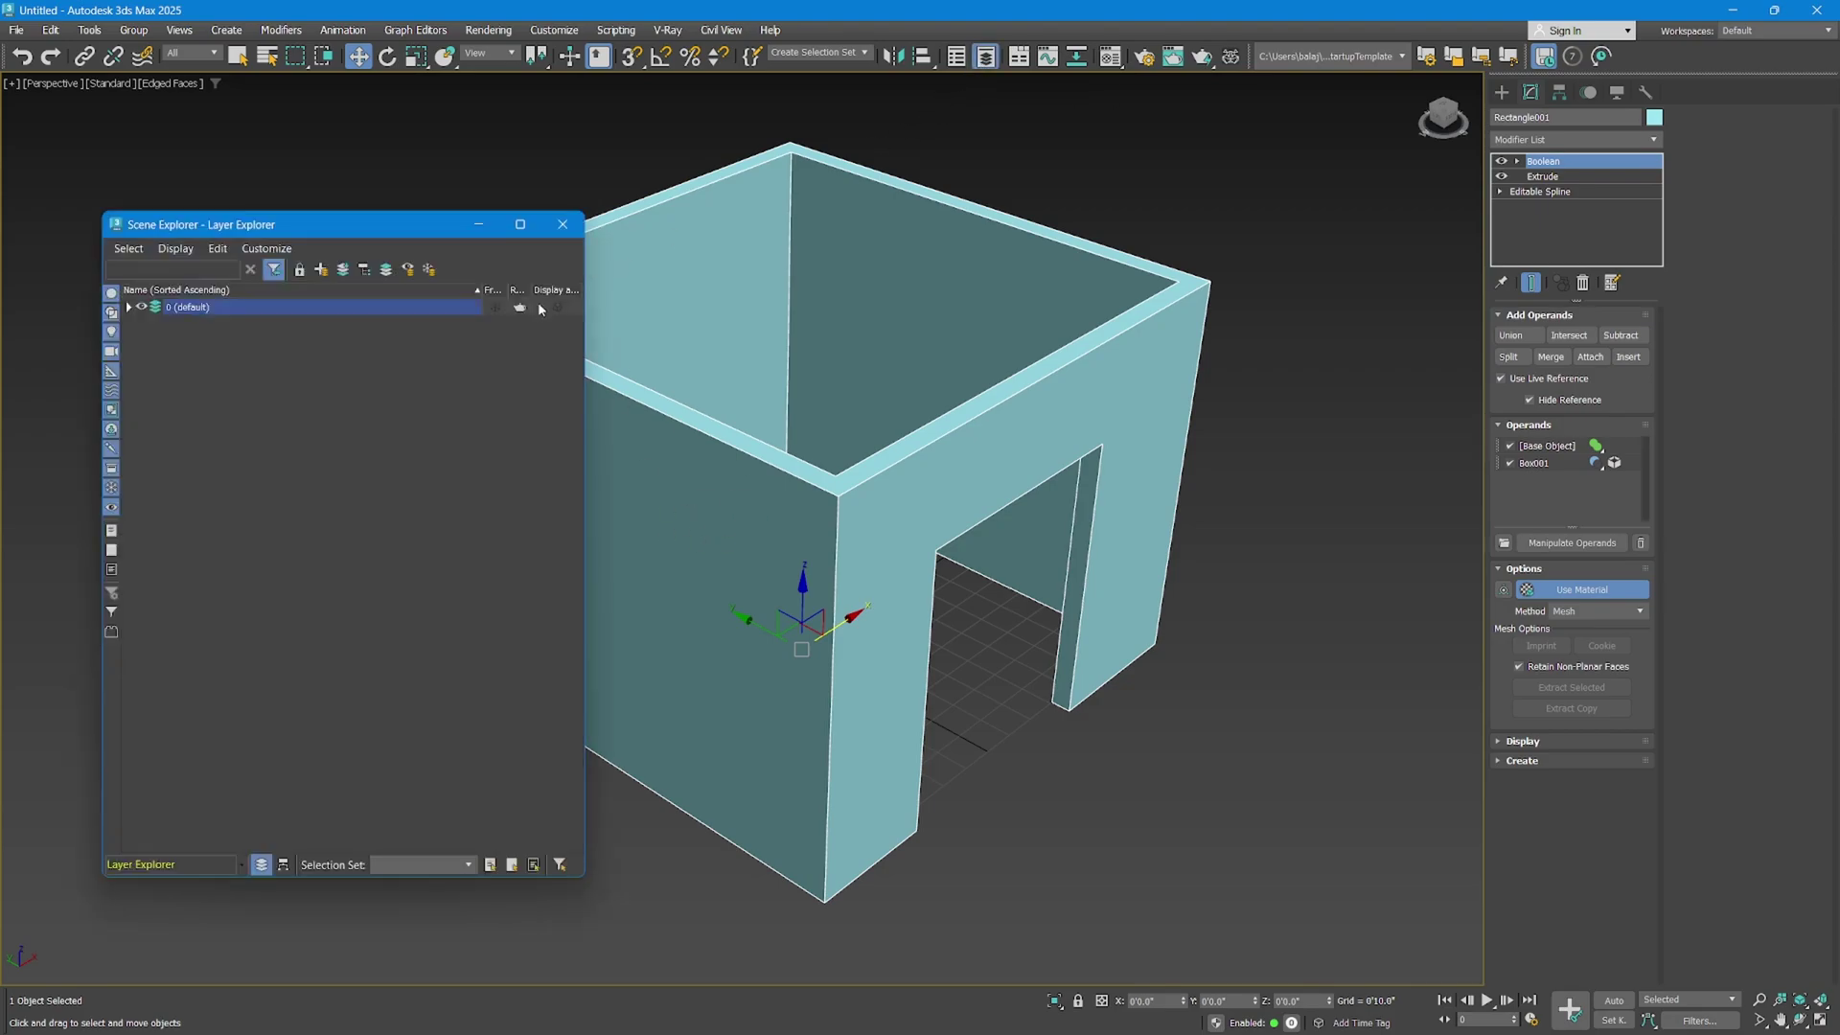
left_click(129, 307)
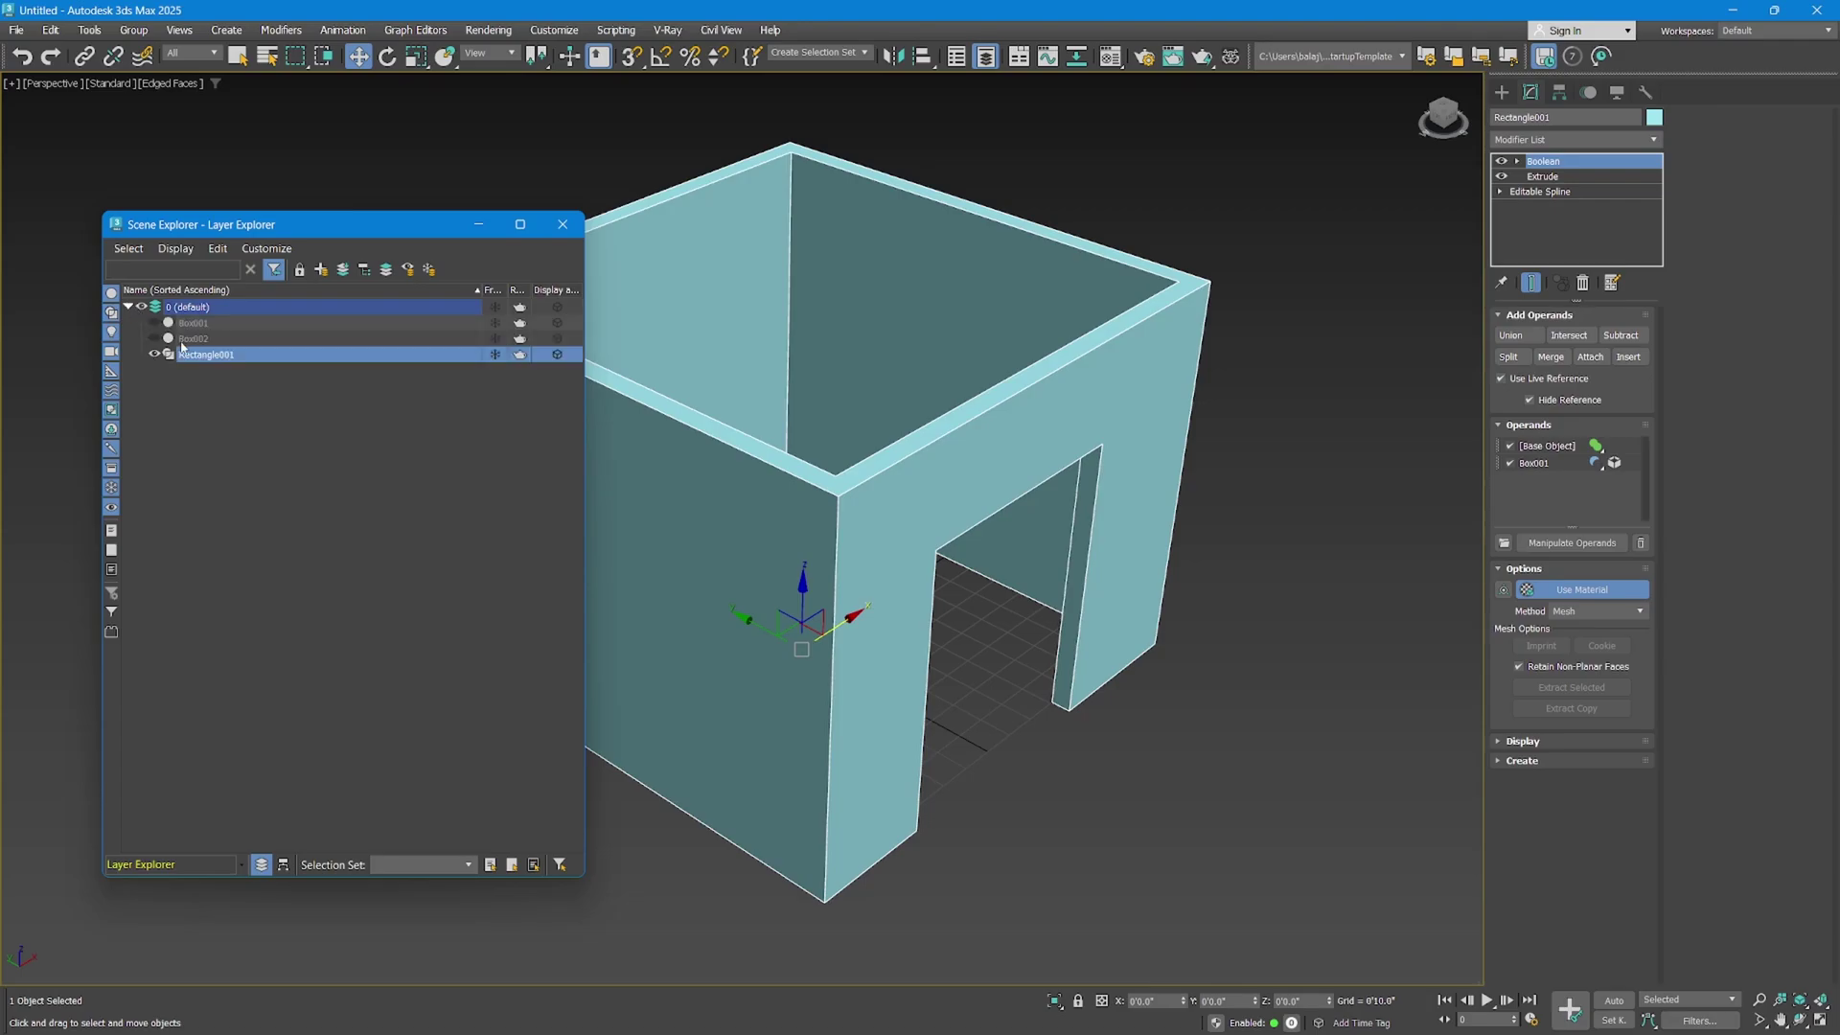
left_click(154, 338)
left_click(197, 340)
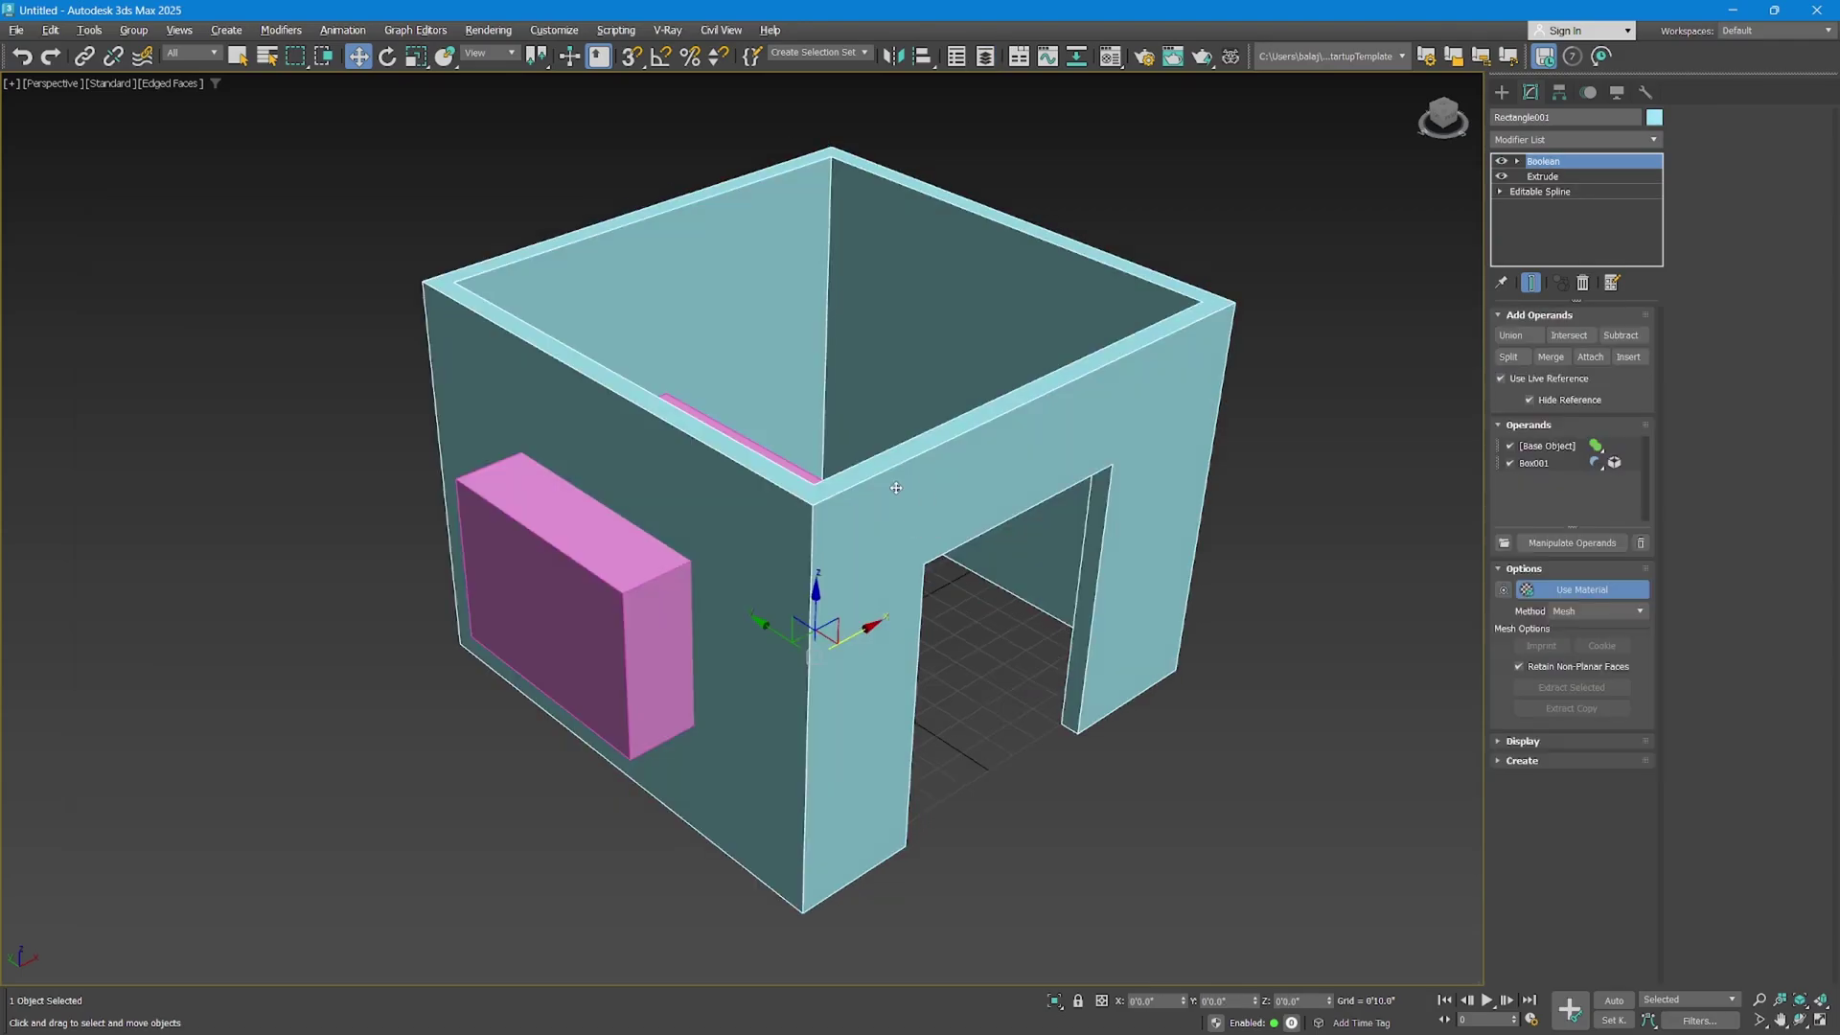
Subtract the unhidden box from the walls again to recut the side window, and clear the selection.
left_click(1636, 335)
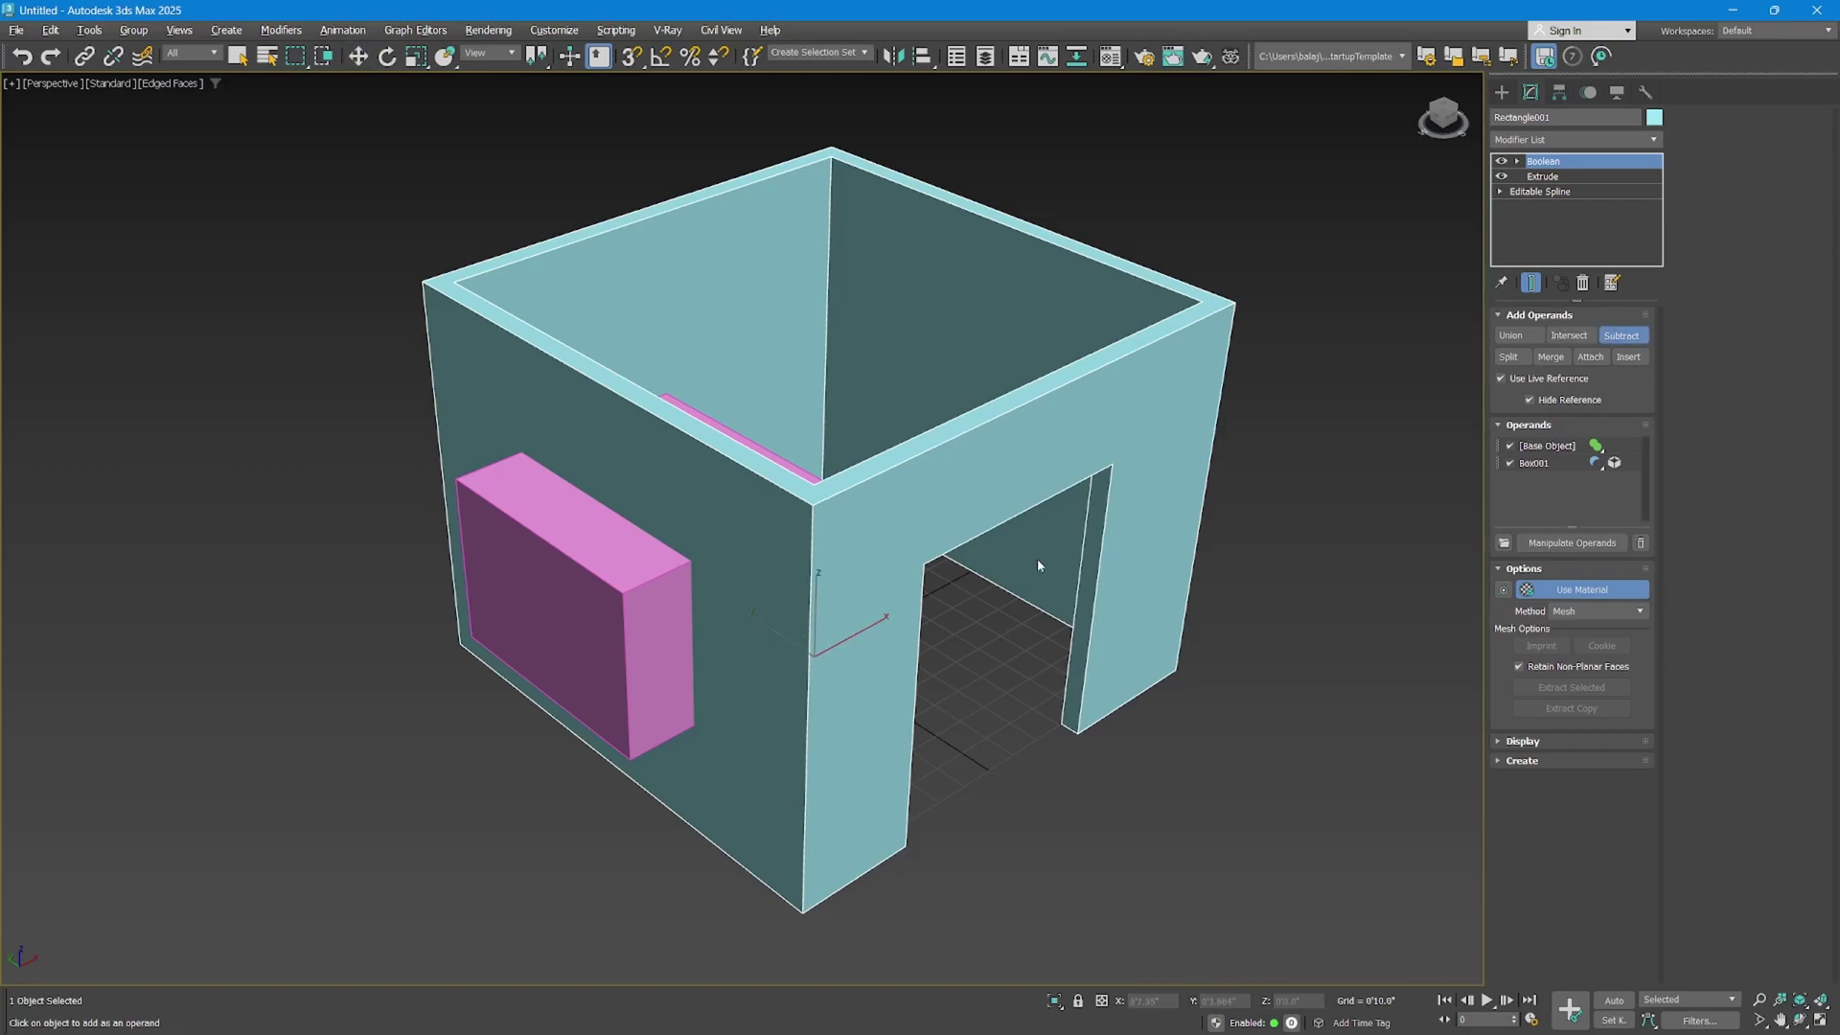
left_click(596, 623)
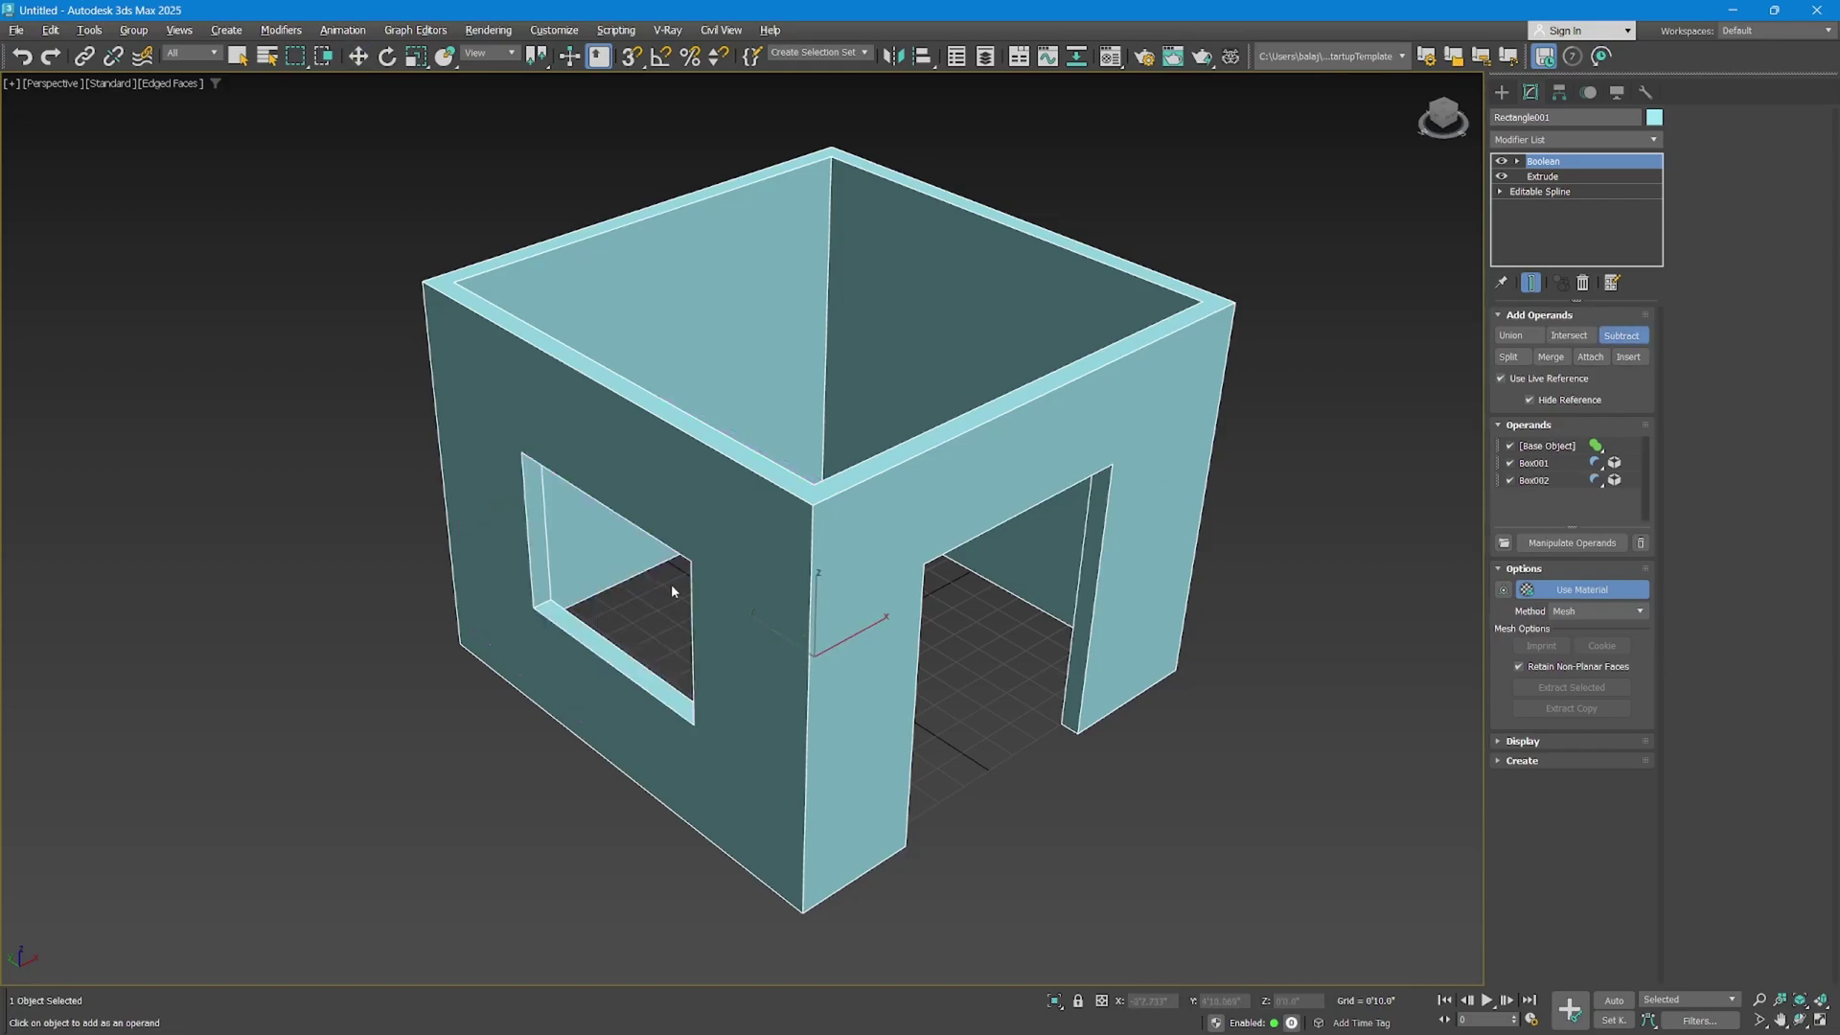
key("w")
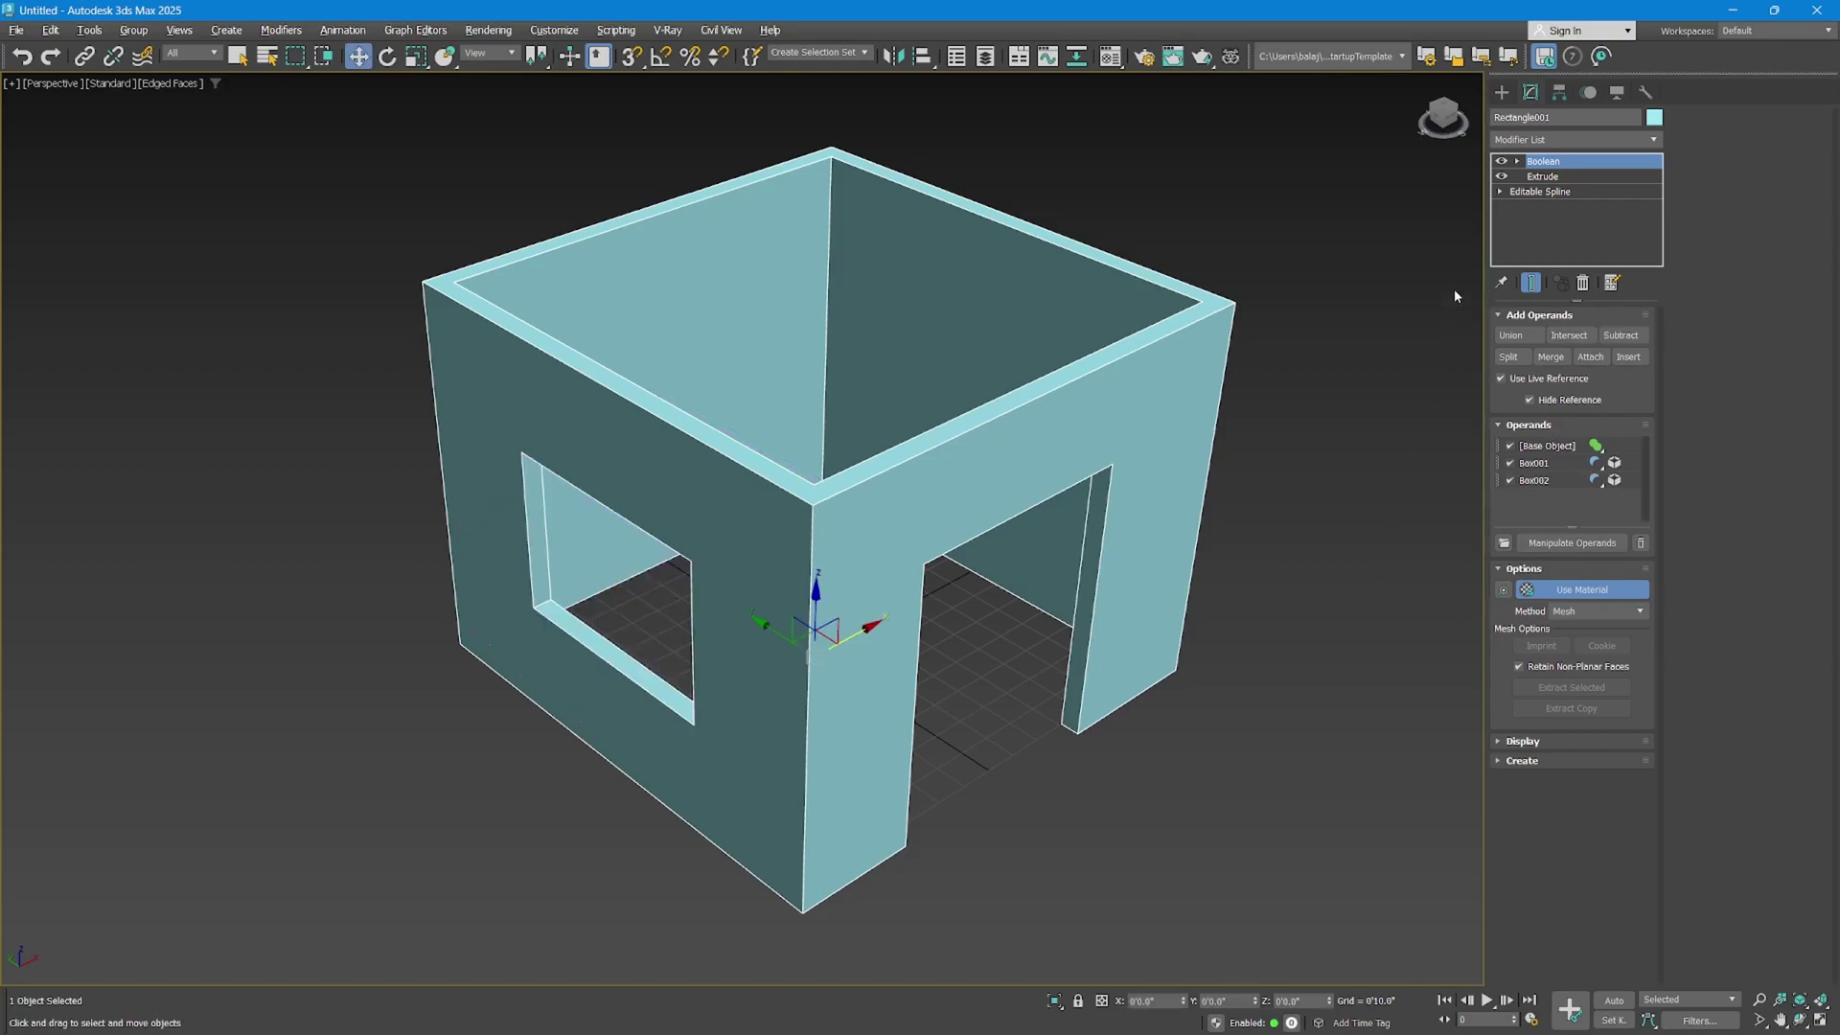
left_click(1305, 637)
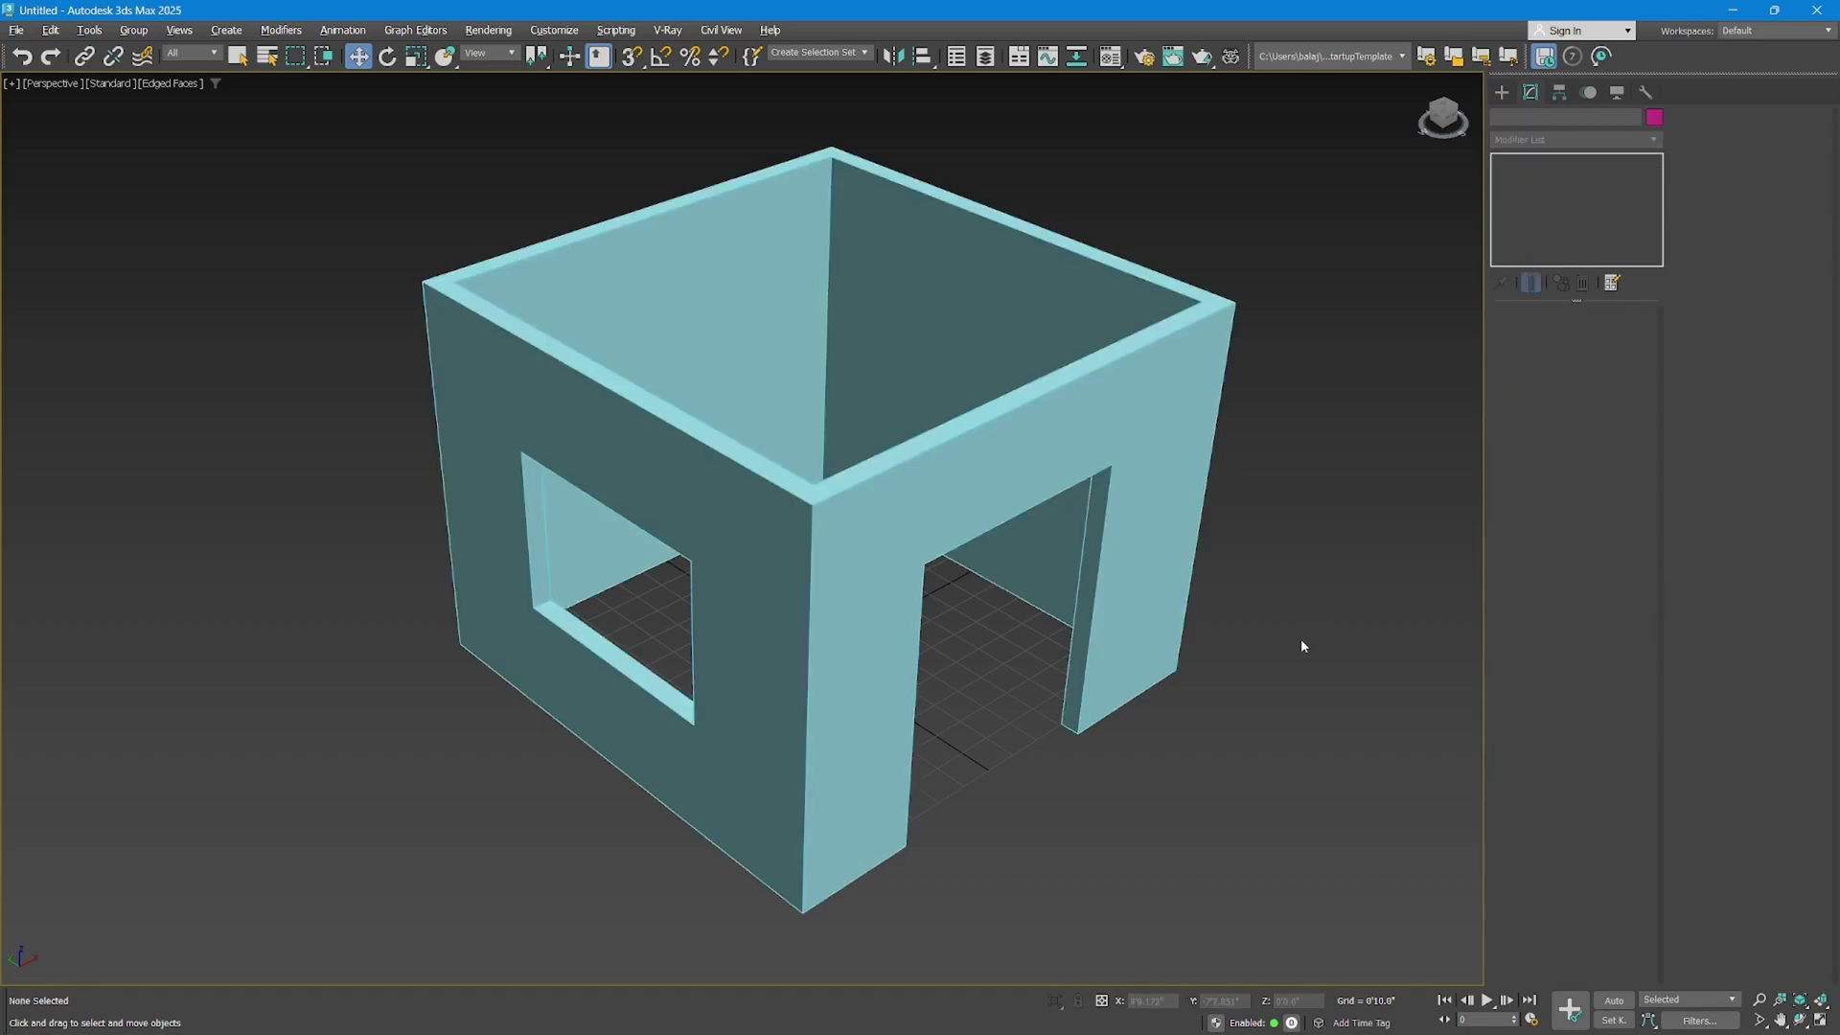
Clone the room as a single Copy placed about 15'7" along X from the original.
middle_click_drag(1301, 638, 1212, 645)
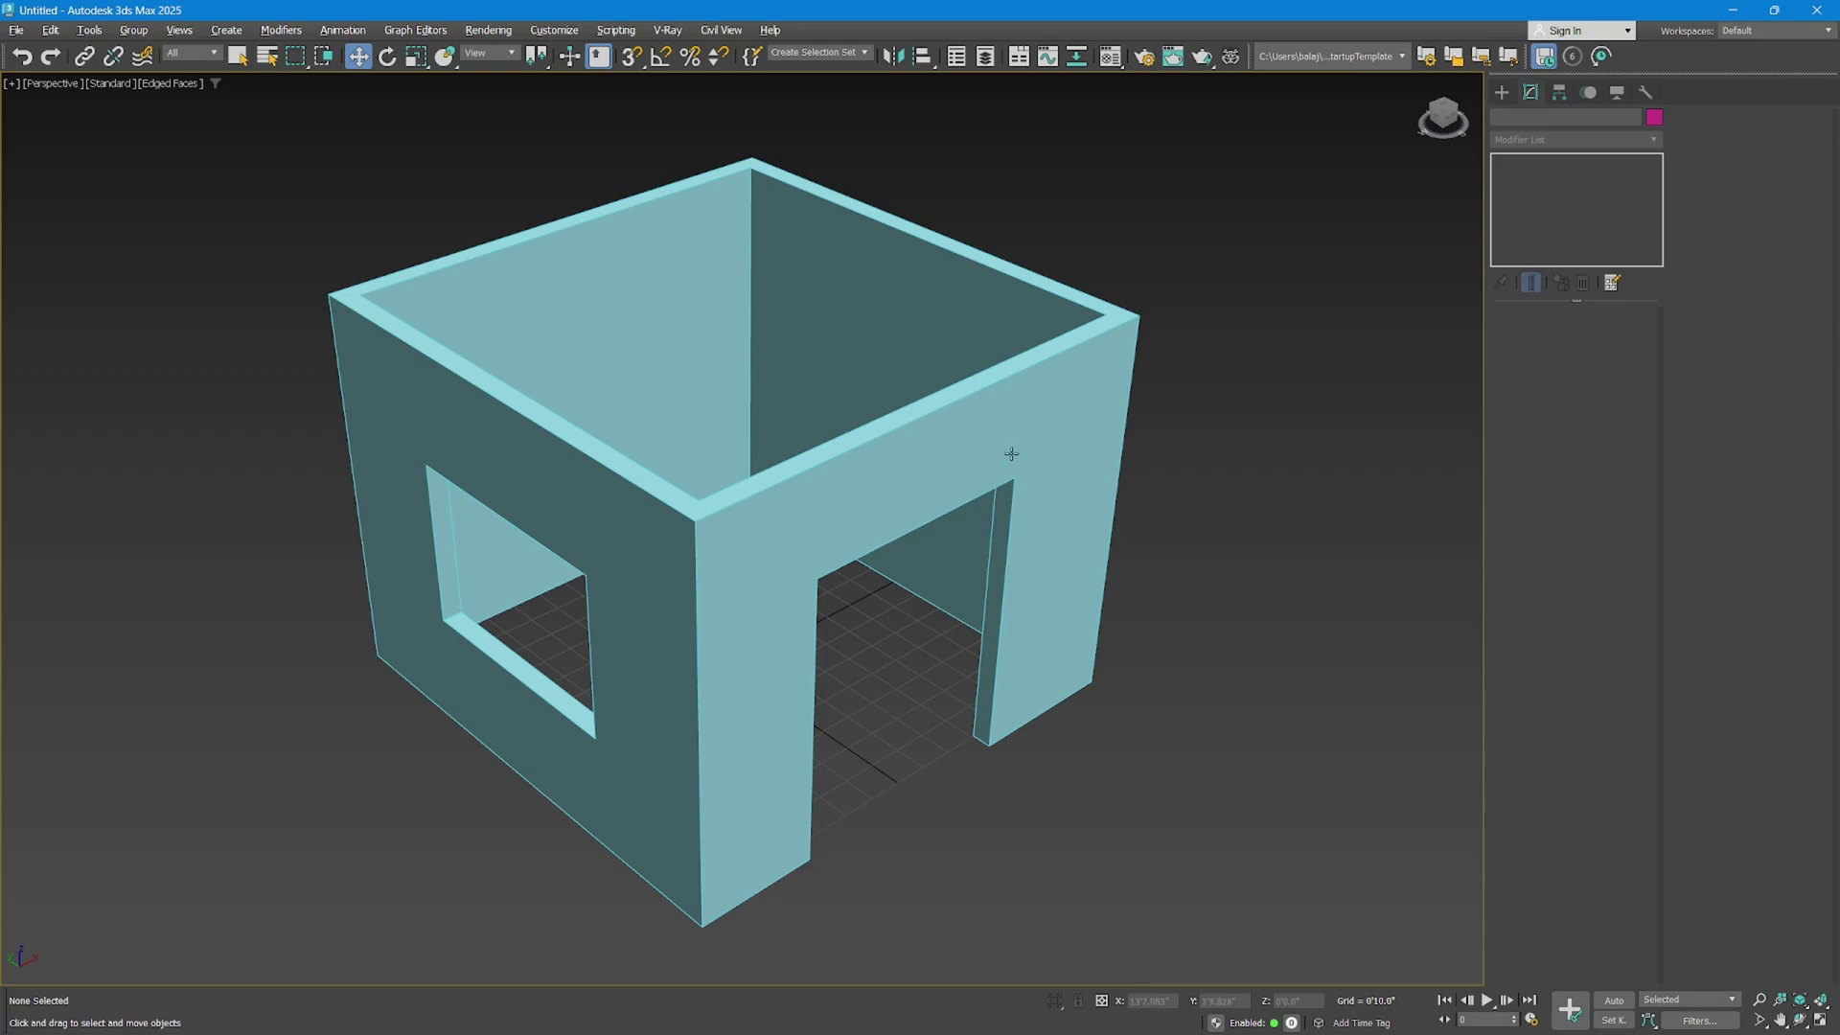
middle_click_drag(832, 653, 789, 629, "alt")
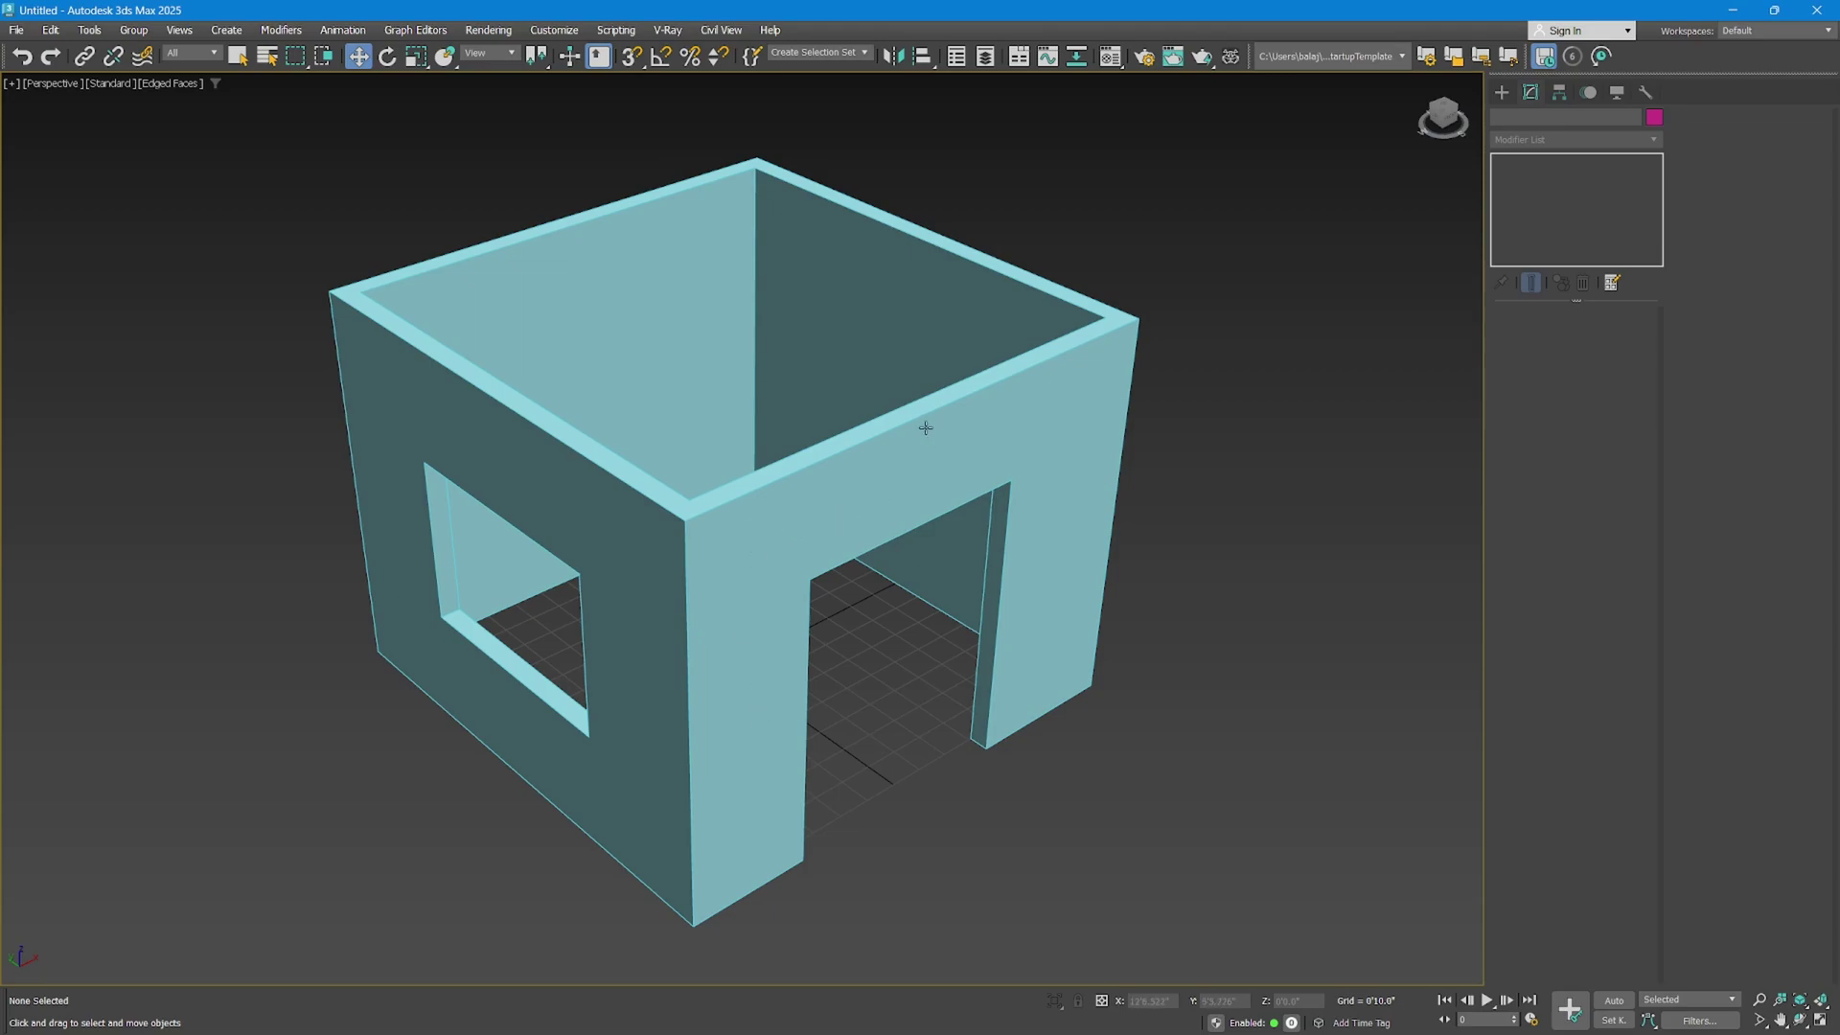
scroll(800, 482, "down", 4)
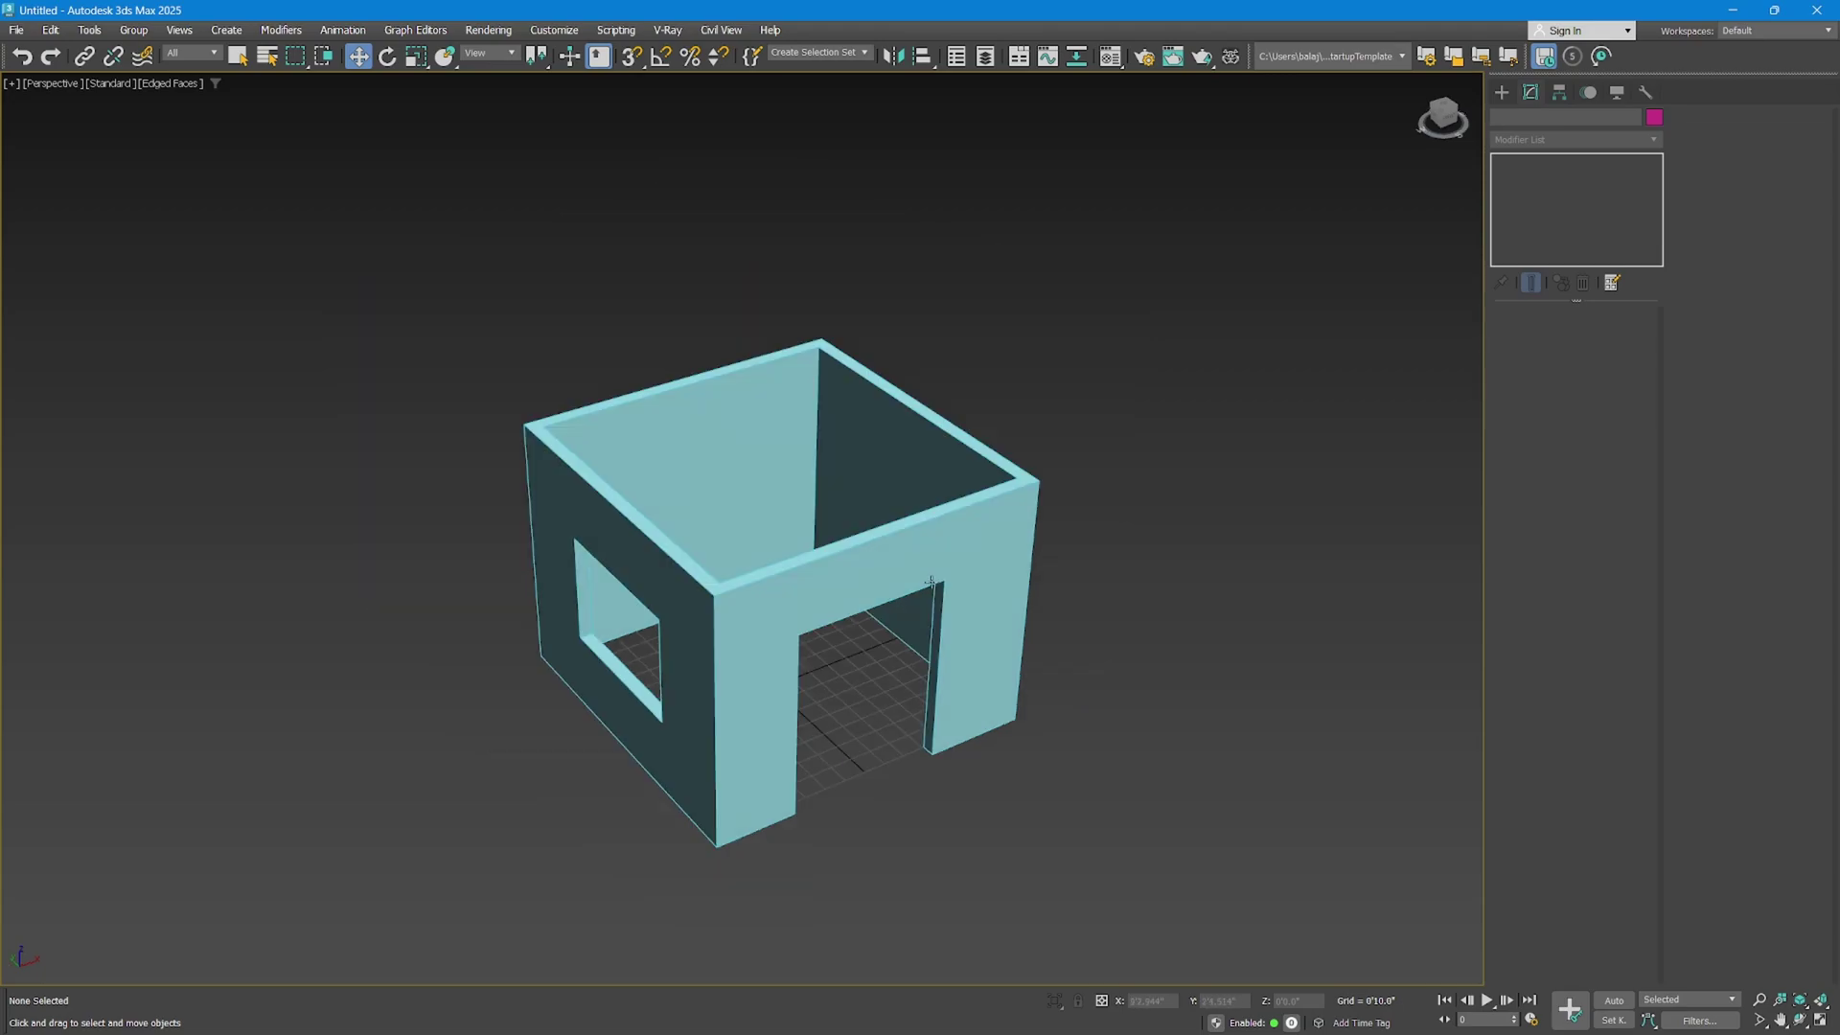
left_click(926, 575)
mouse_move(925, 574)
middle_mouse_down("alt")
mouse_move(806, 599)
mouse_move(738, 690)
middle_mouse_up("alt")
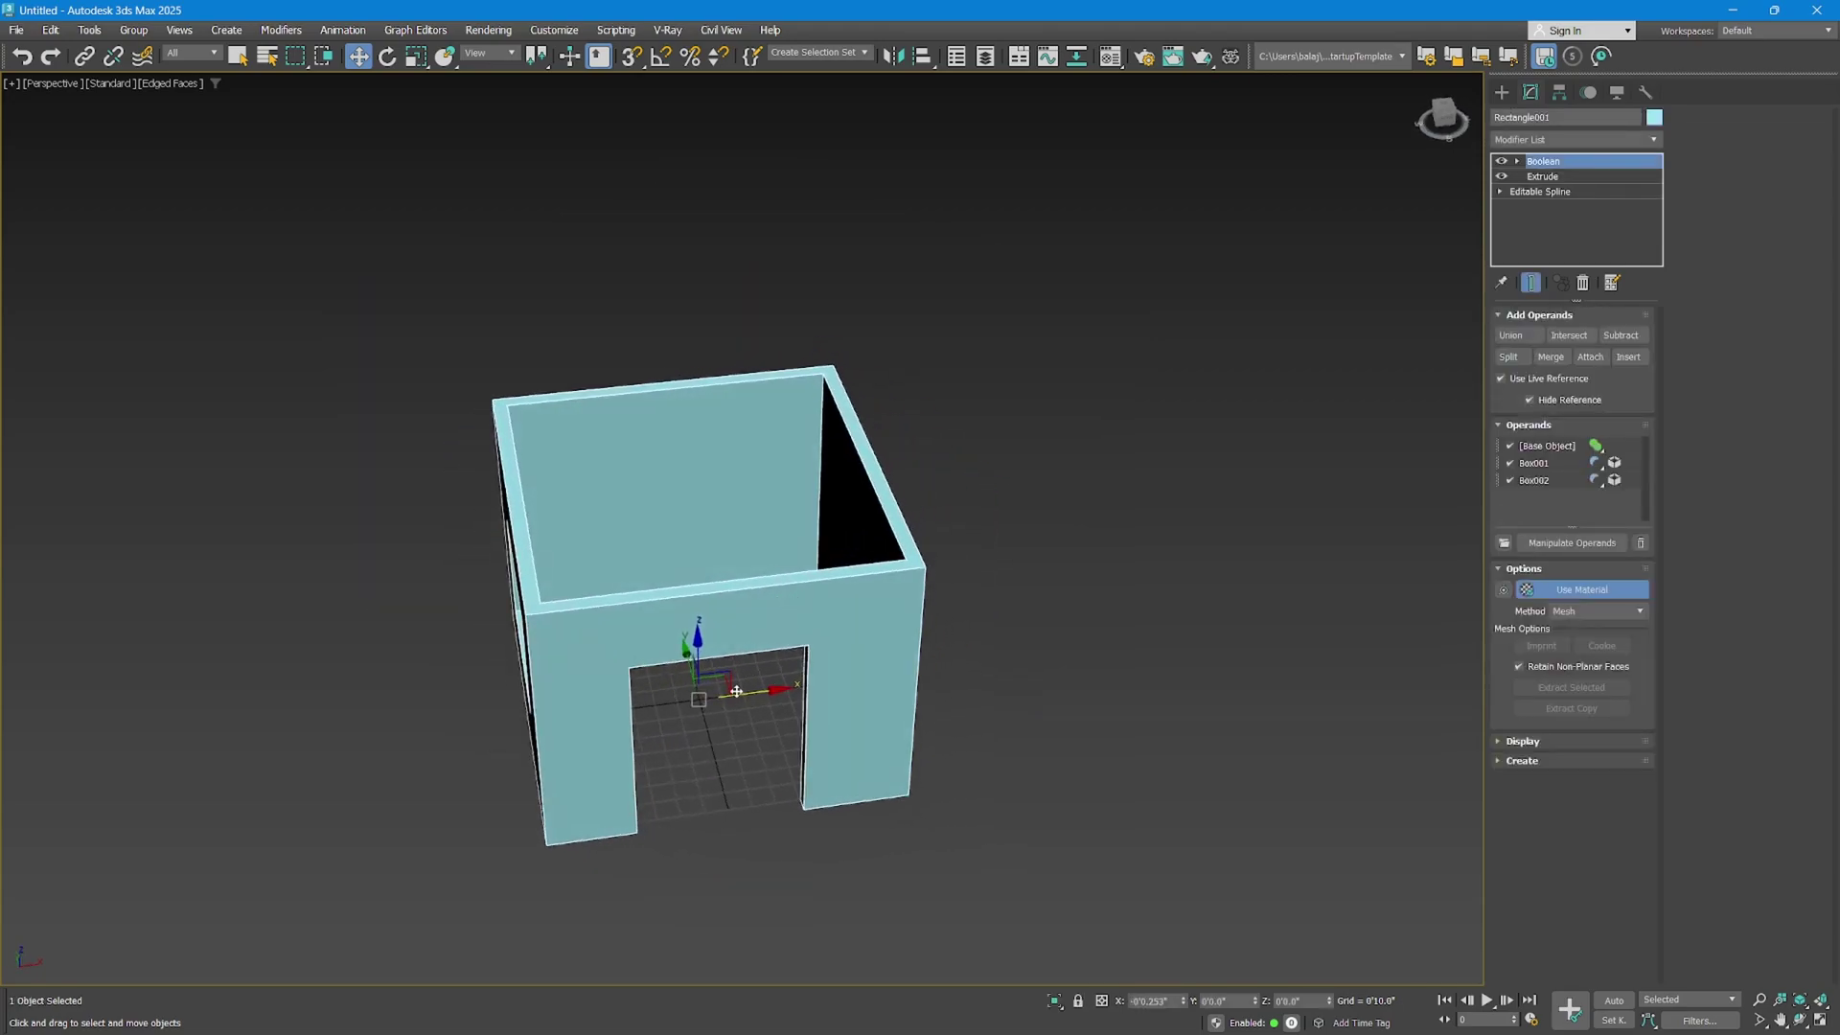
left_click_drag(757, 693, 1160, 642, "shift")
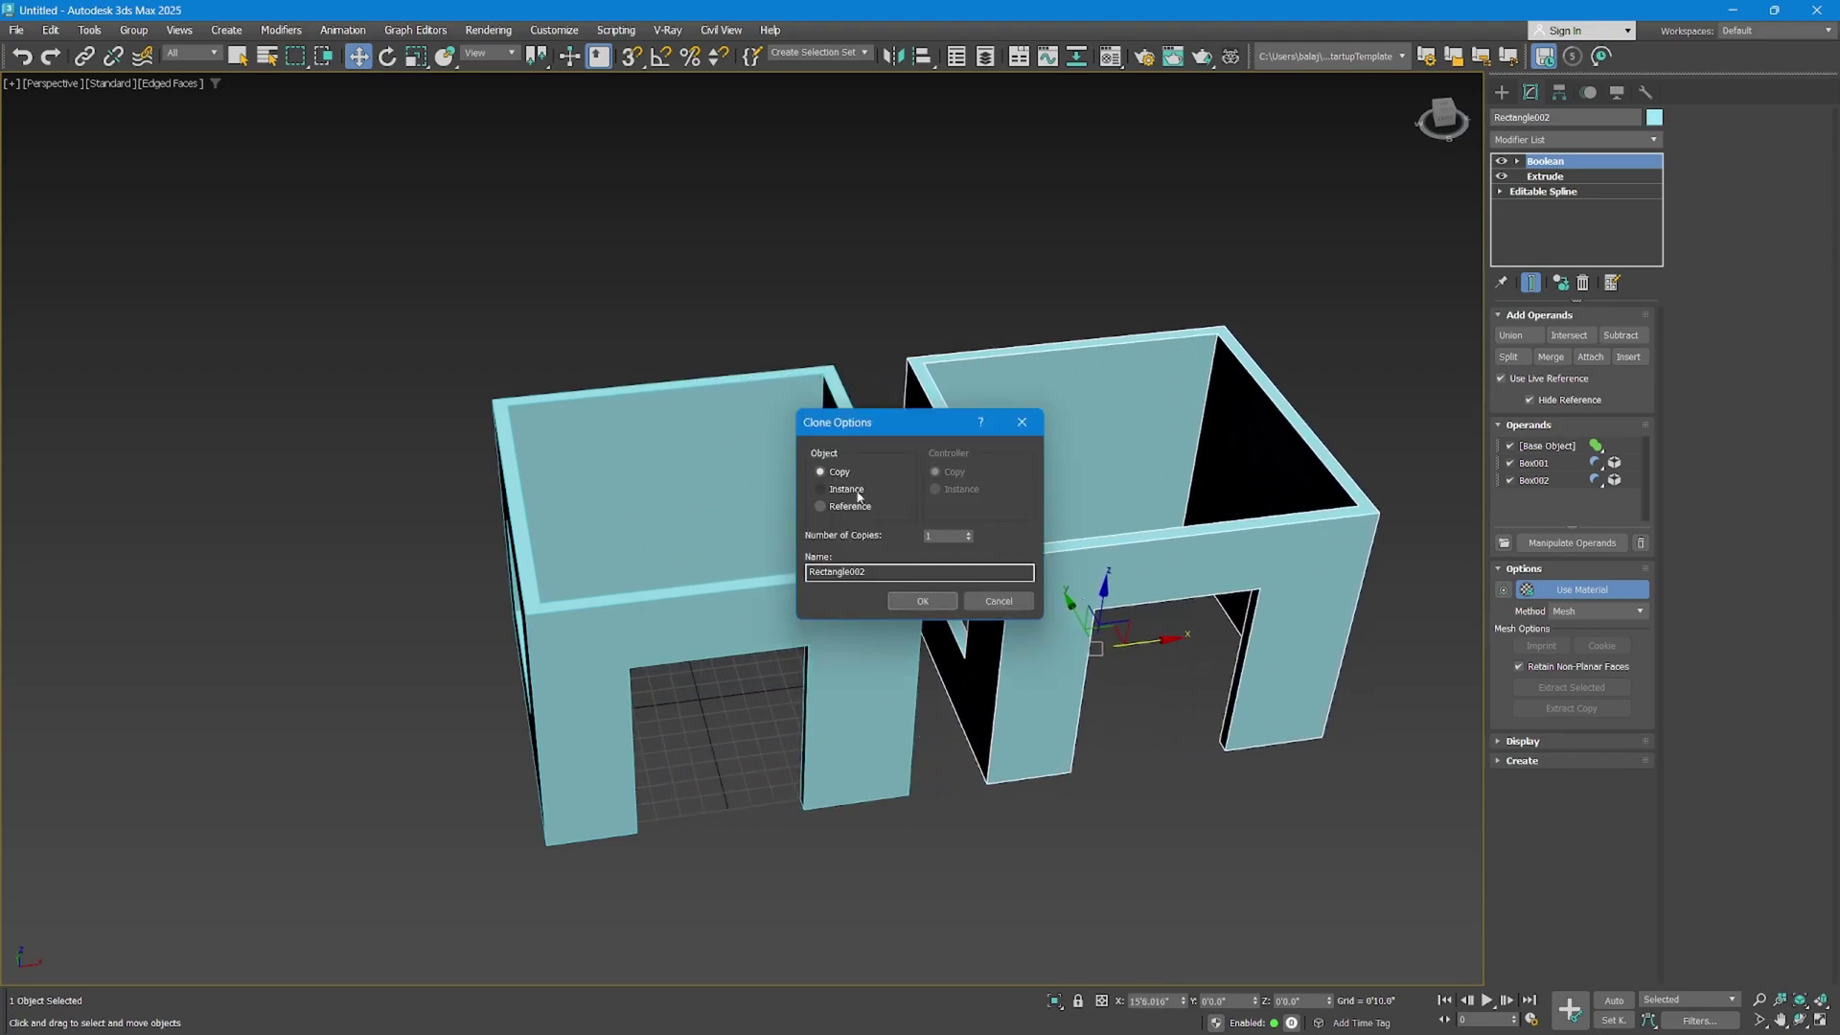
left_click(922, 601)
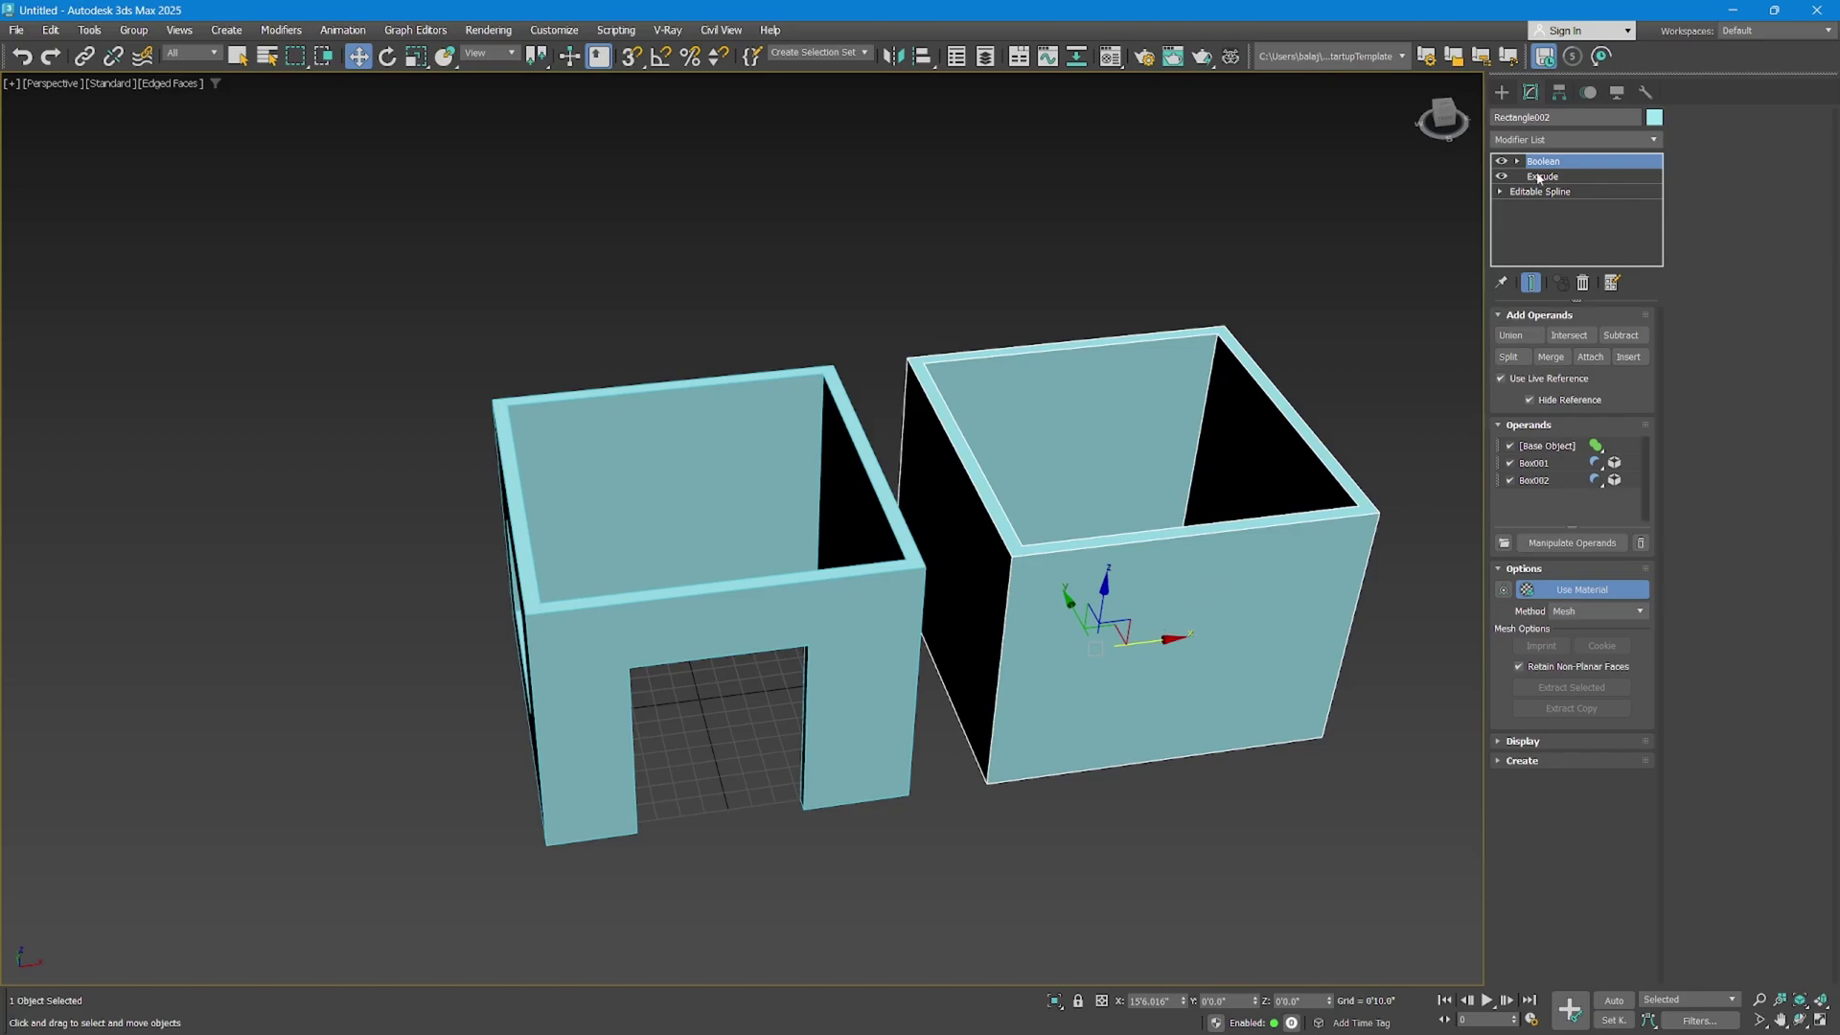
Select the Box001 door operand in the copied room's Boolean and try moving it.
left_click(1554, 461)
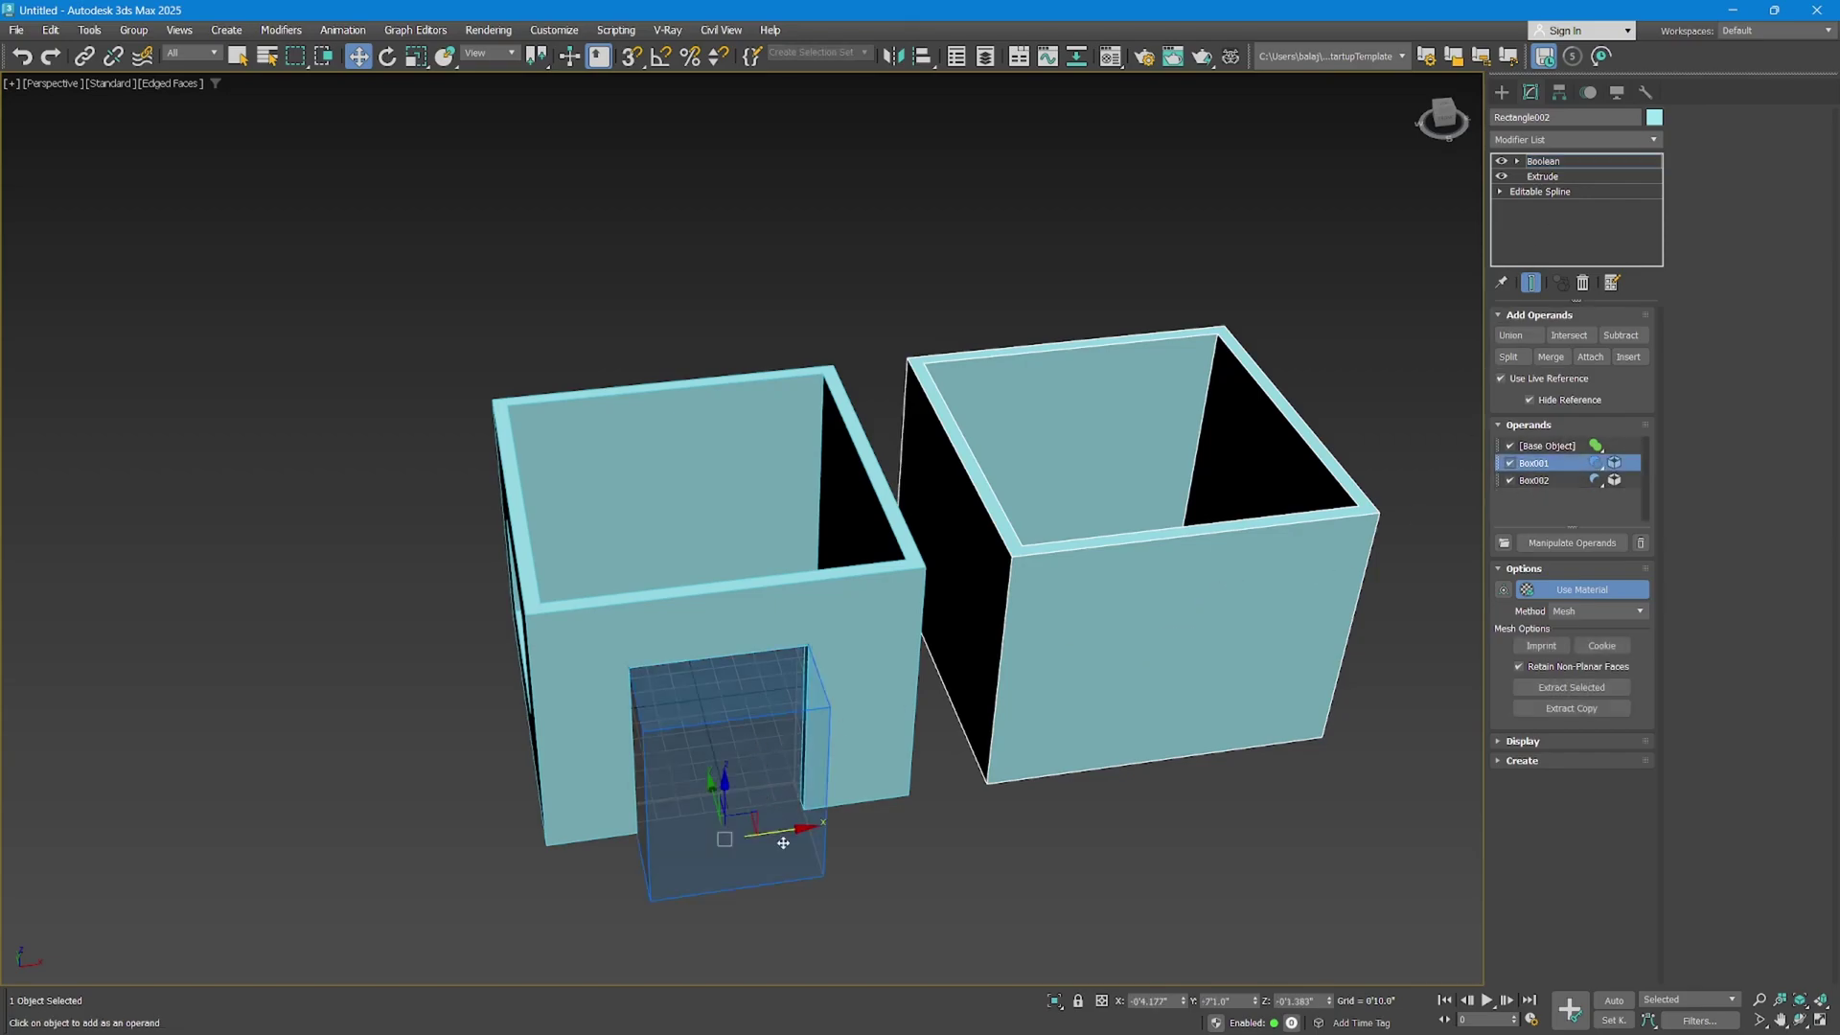
mouse_move(786, 827)
left_mouse_down()
mouse_move(863, 805)
mouse_move(996, 816)
mouse_move(1202, 737)
mouse_move(1121, 716)
mouse_move(796, 793)
left_mouse_up()
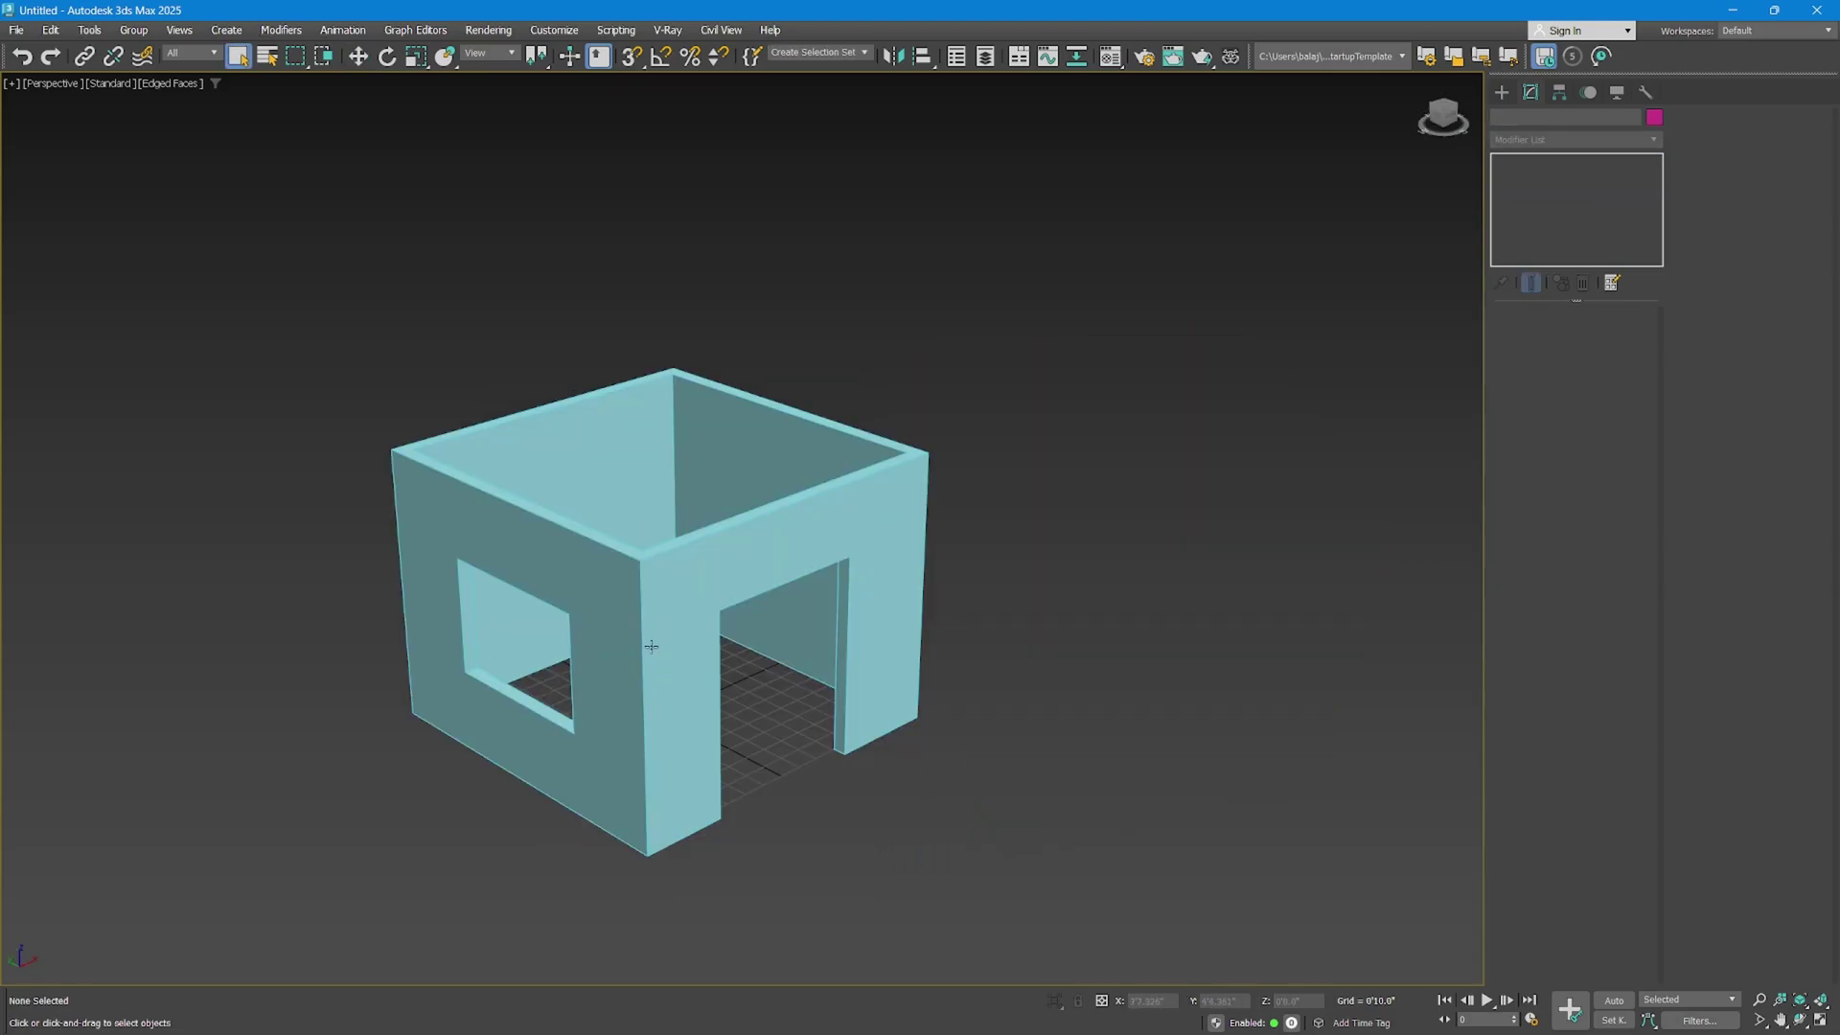
Convert the original room walls to an Editable Poly.
scroll(661, 642, "up", 3)
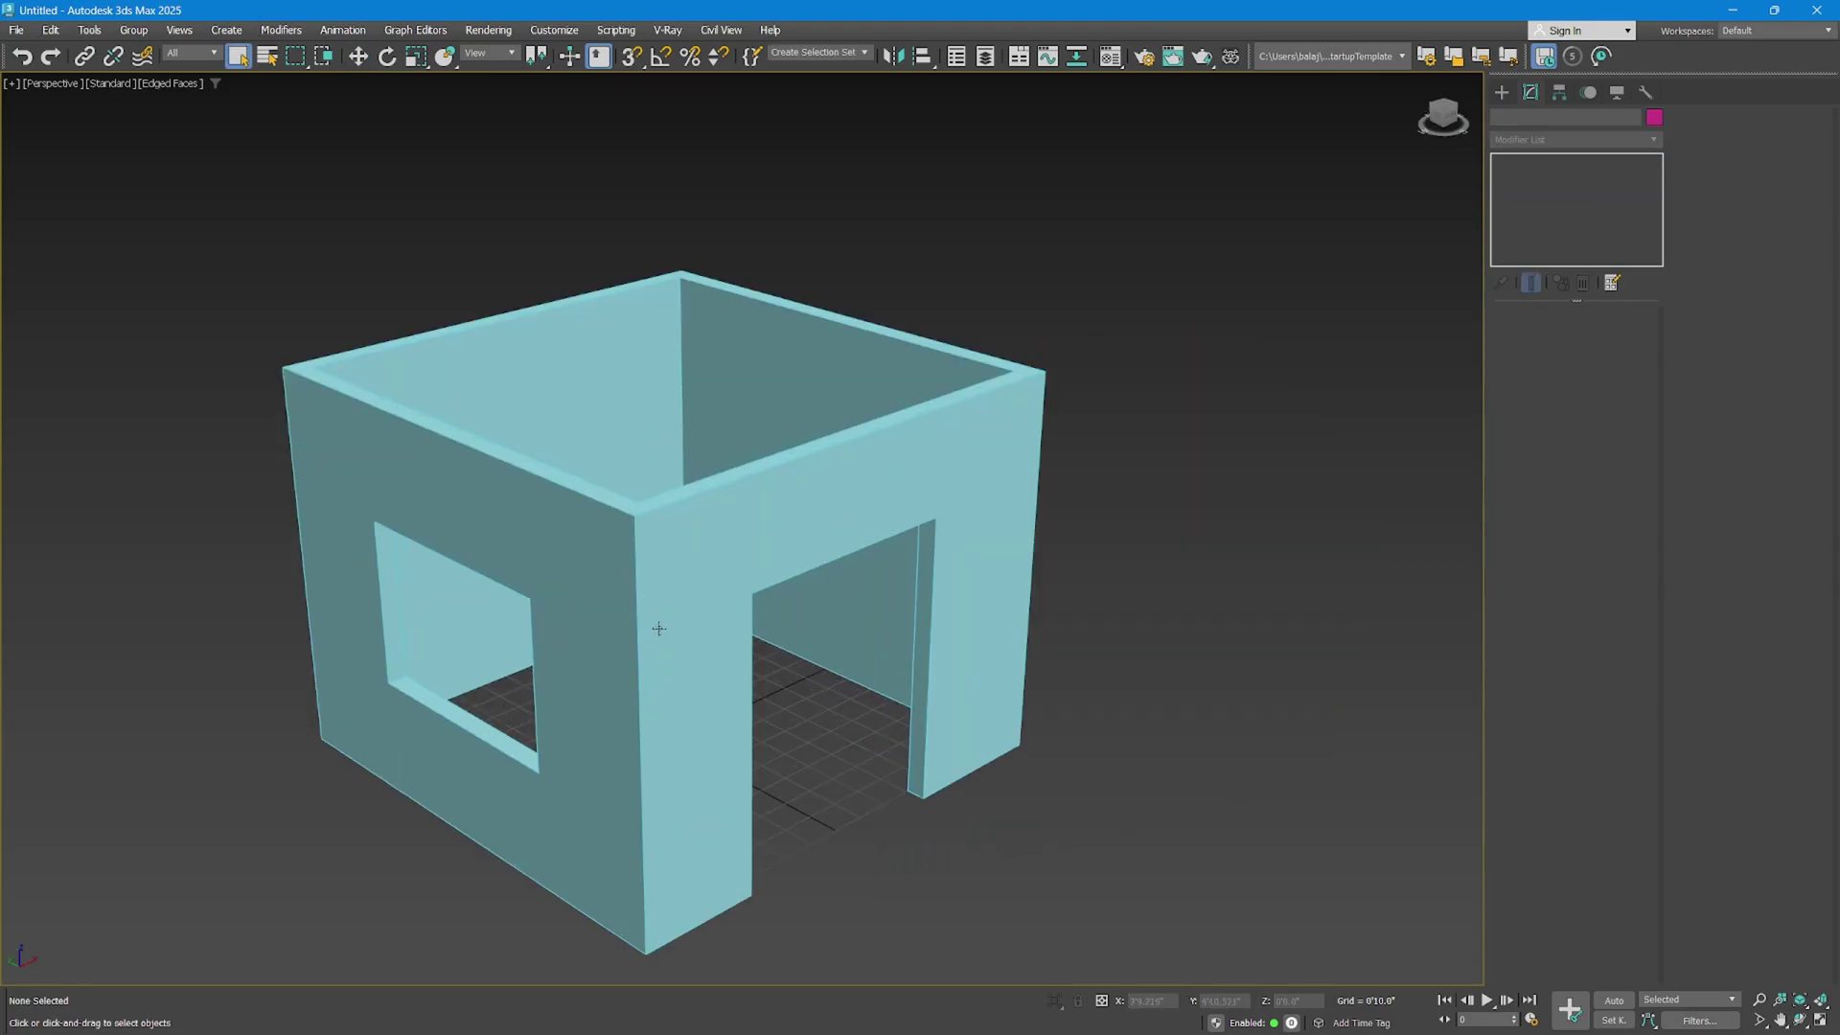
middle_click_drag(675, 587, 664, 598, "alt")
right_click(667, 581)
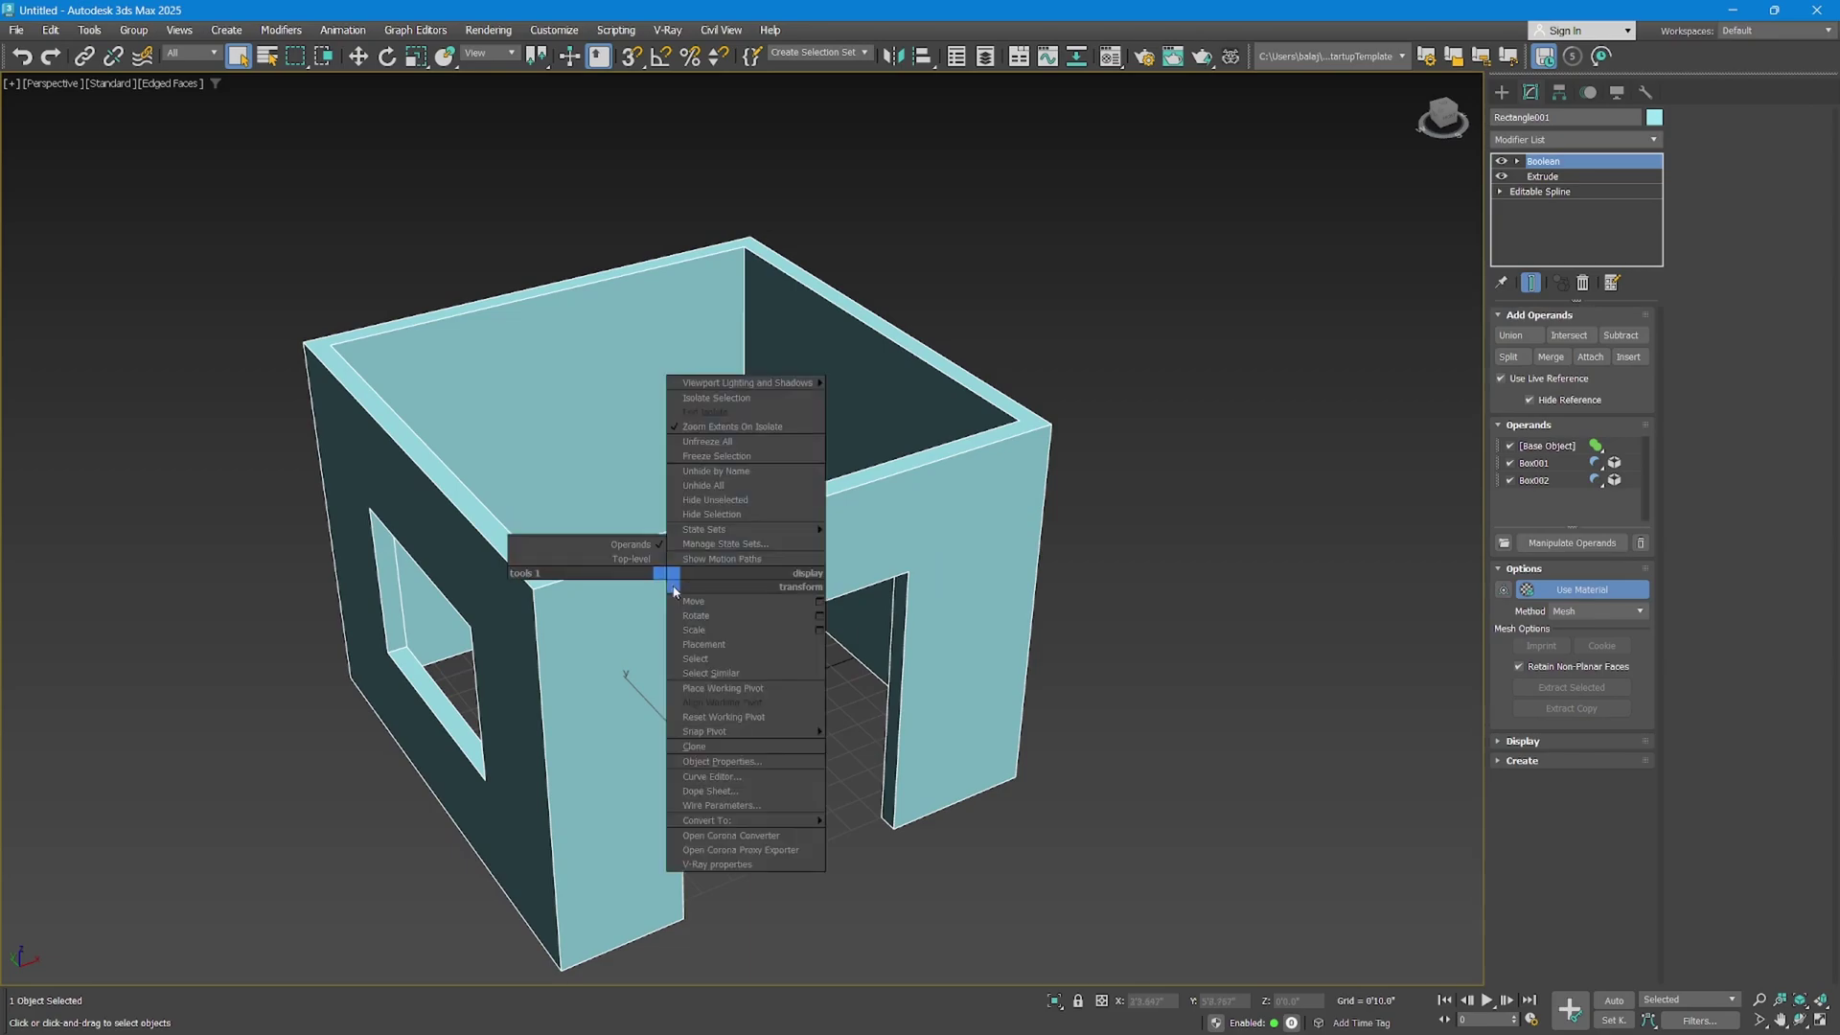
mouse_move(737, 820)
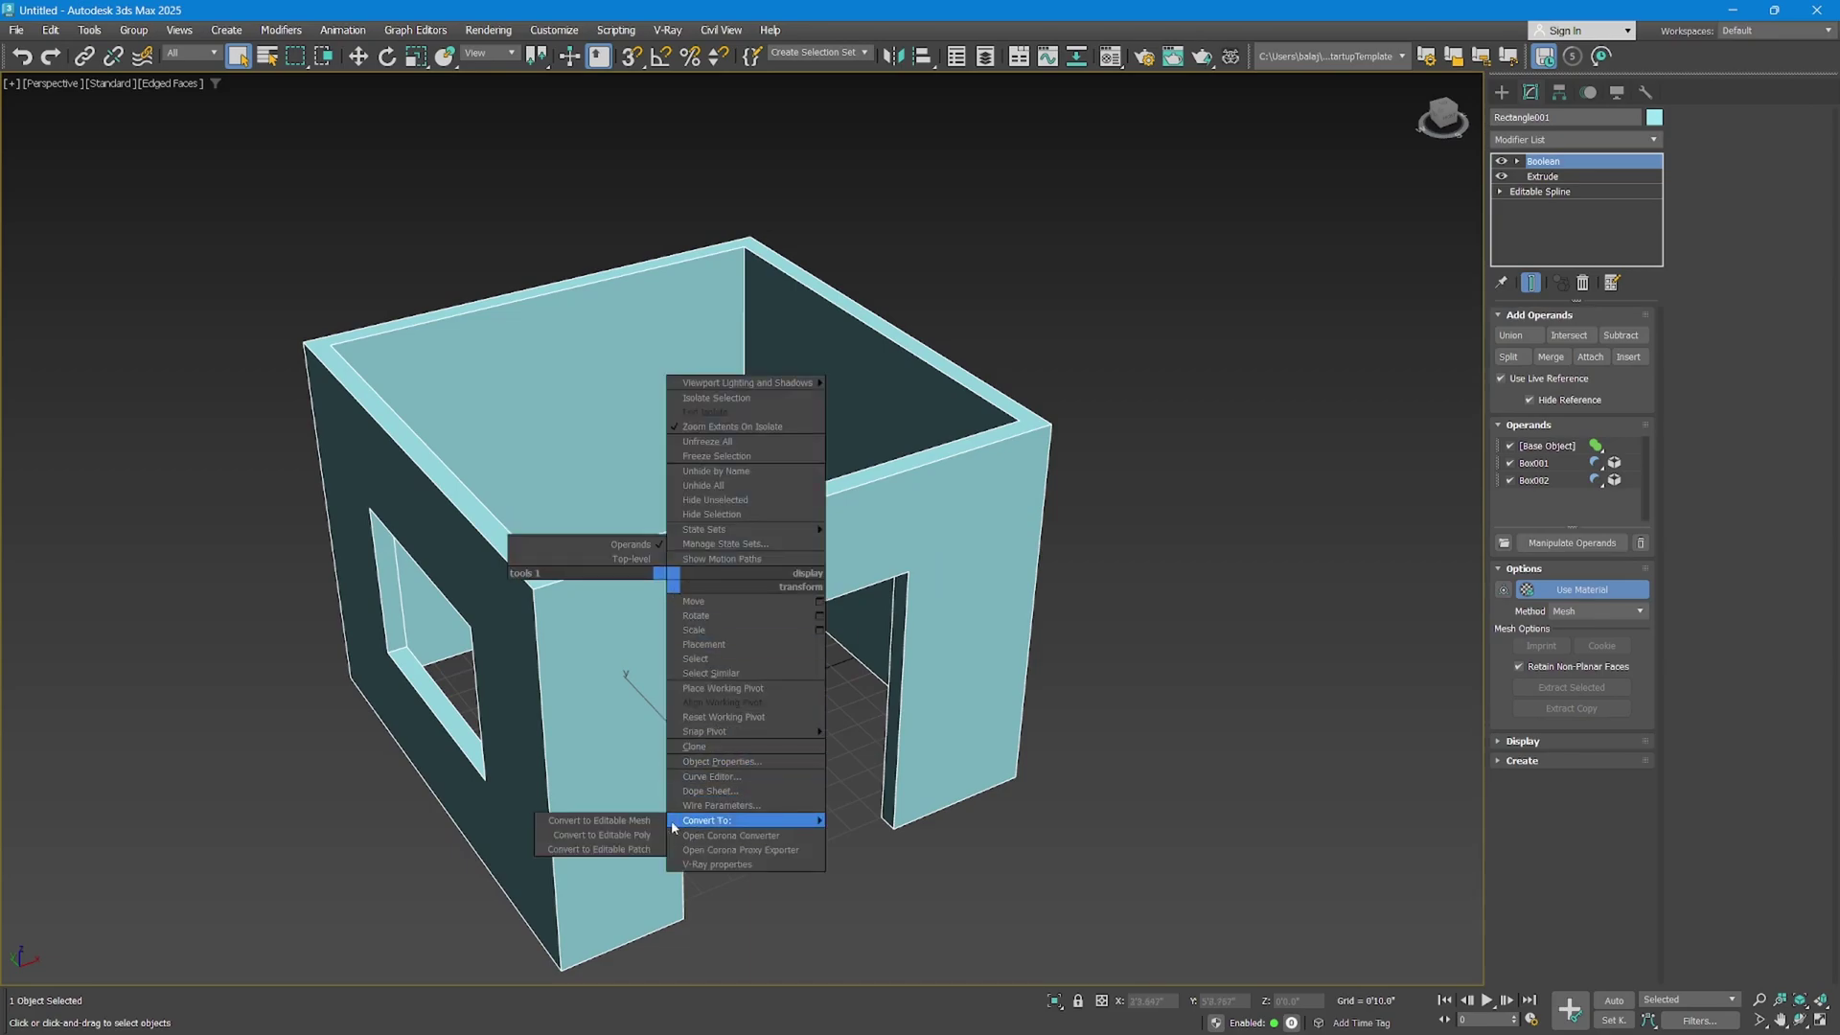
left_click(639, 836)
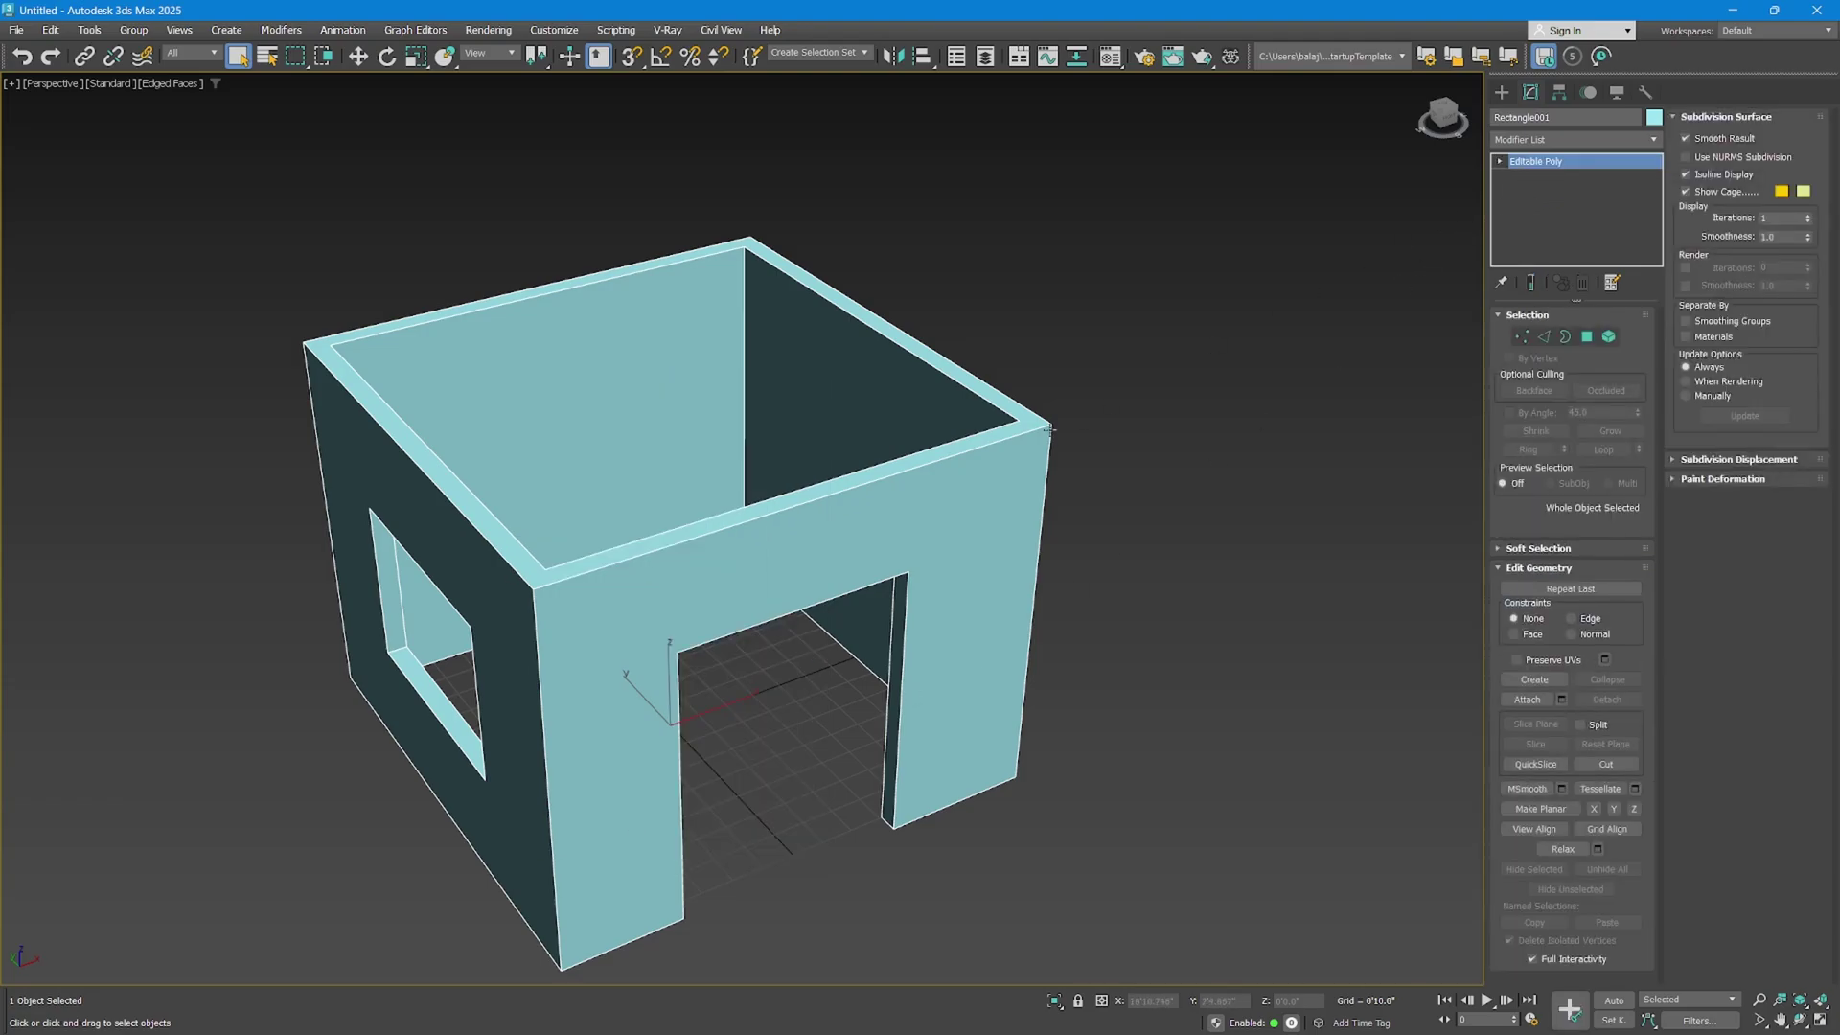
Select the front wall's outer top edge at Edge level and return the Editable Poly to object level for QuickSlice.
middle_click_drag(1049, 429, 997, 421, "alt")
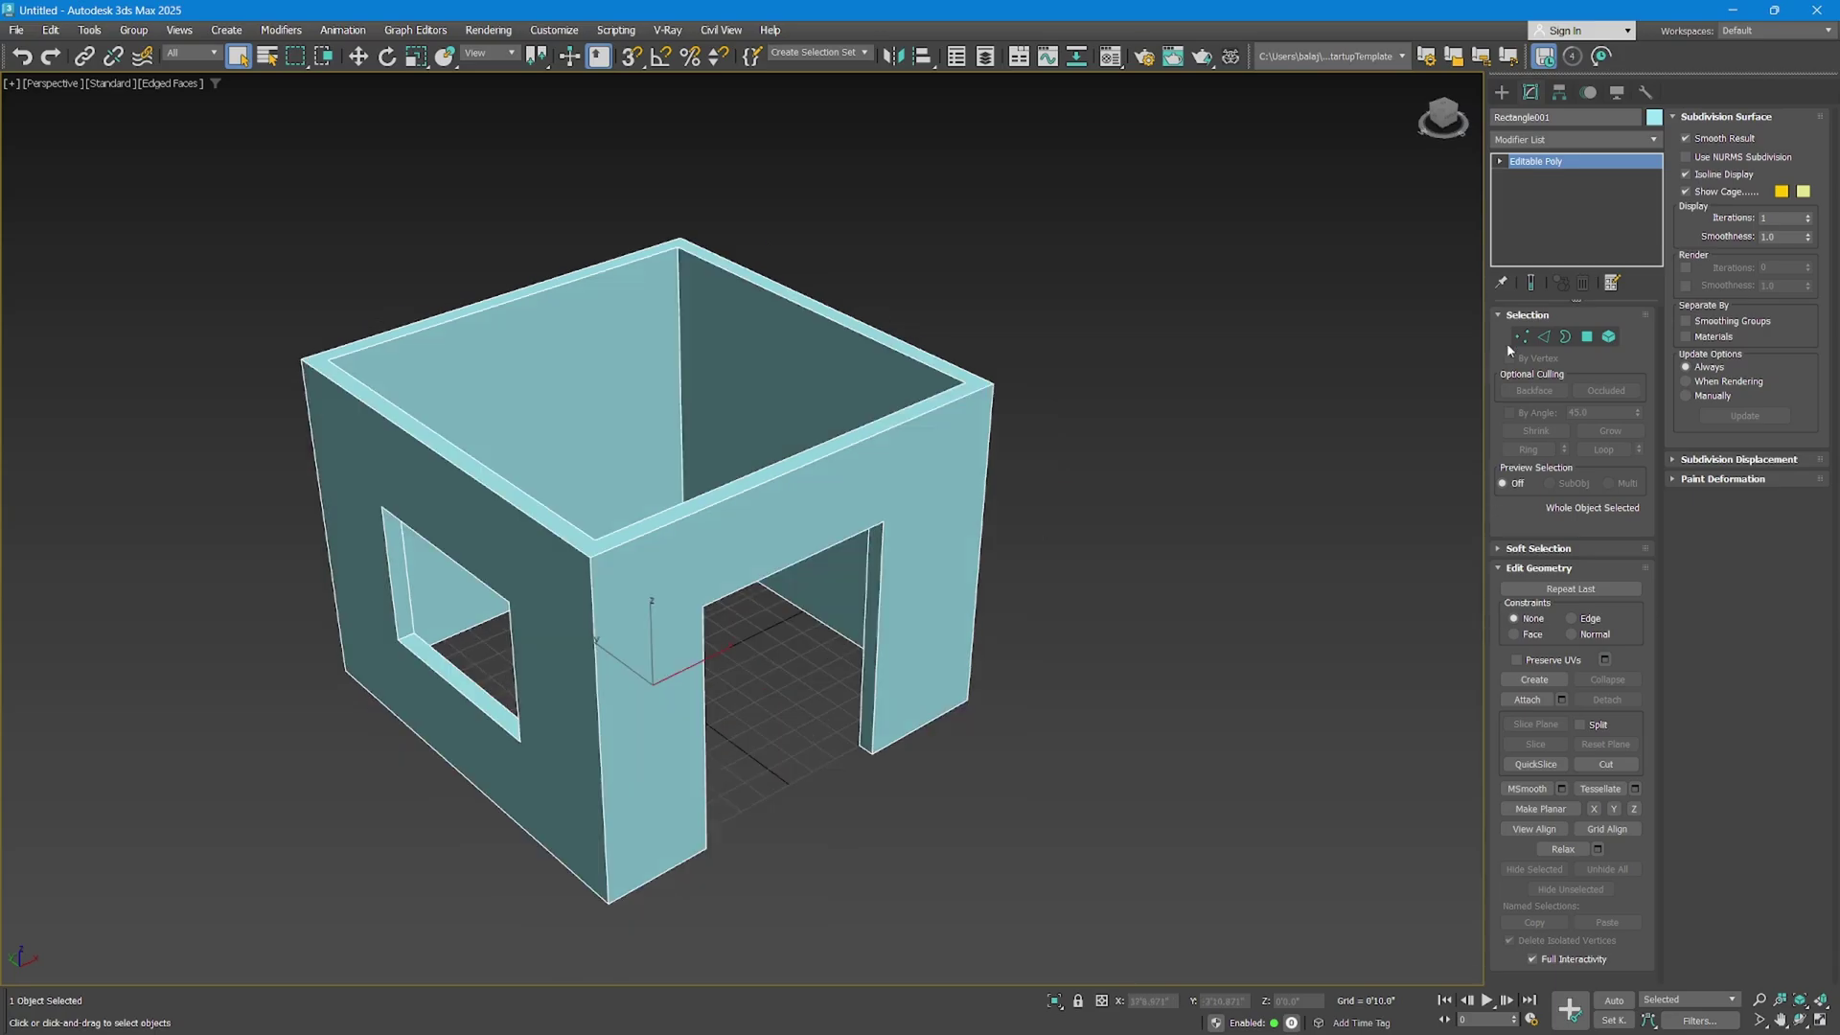
left_click(1543, 337)
left_click(781, 473)
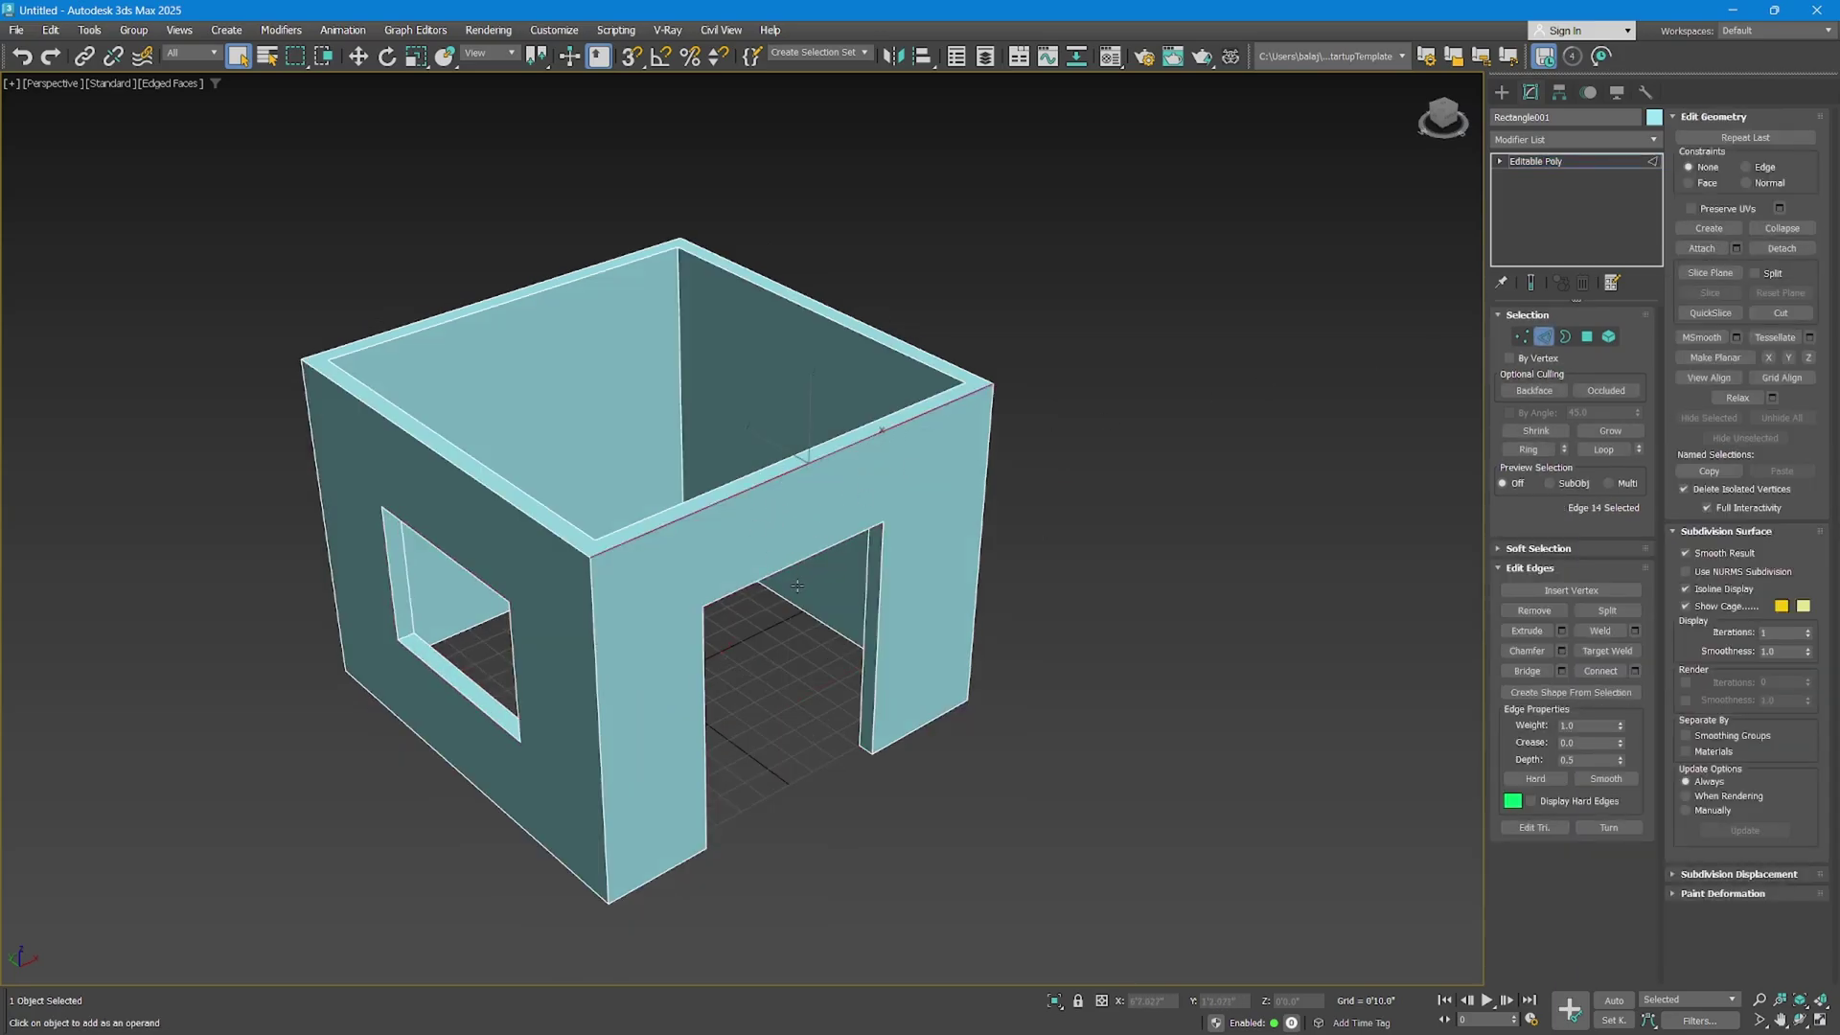
left_click(1533, 161)
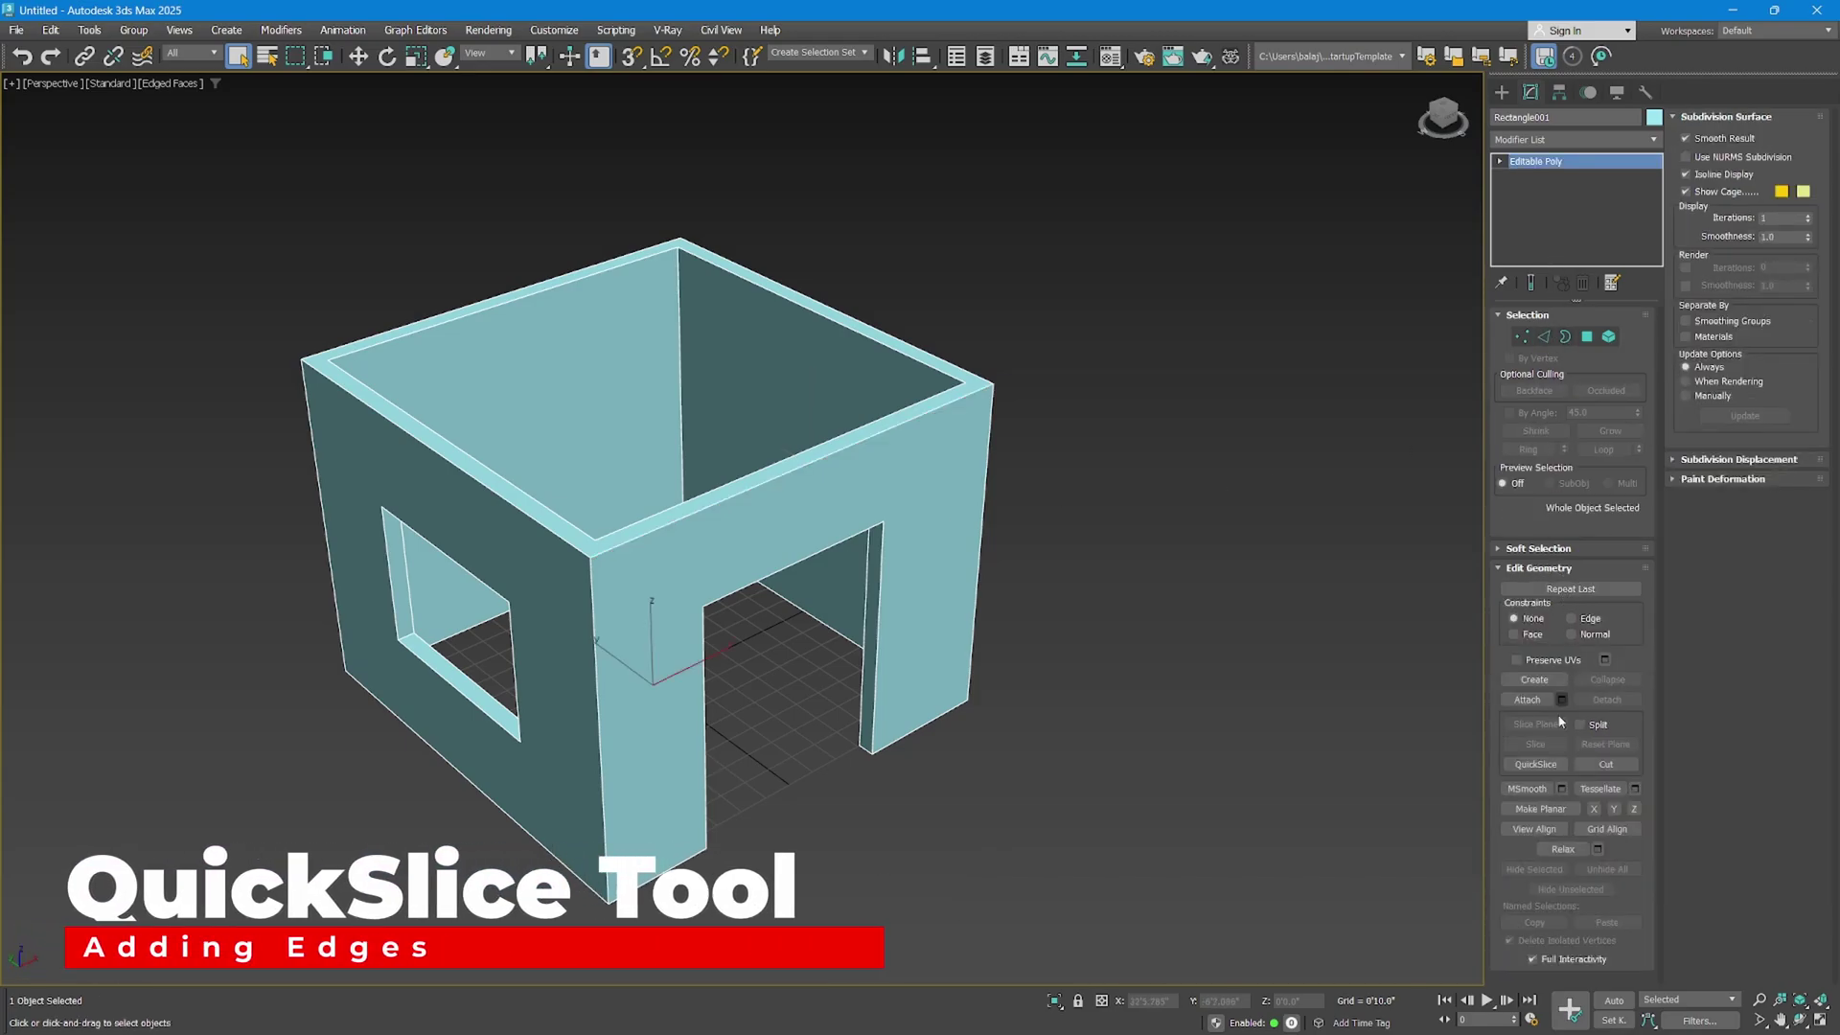
left_click(1536, 764)
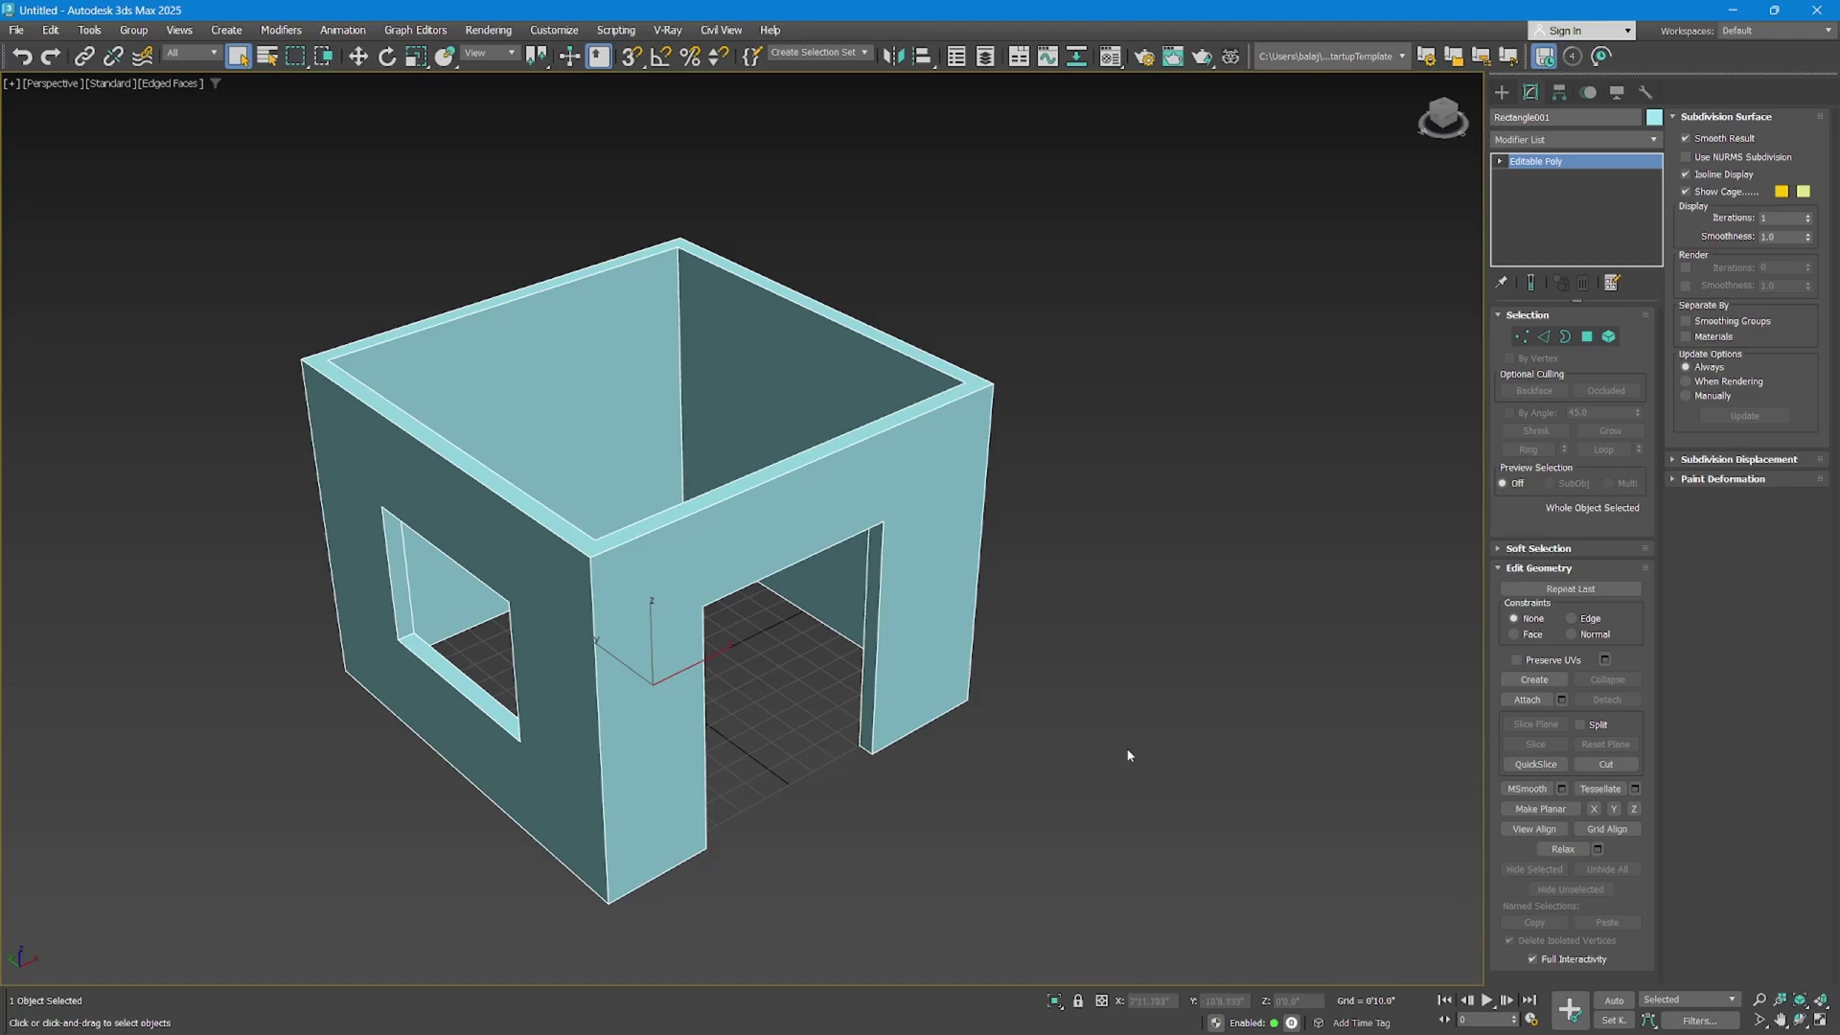
Show all four viewports, activate the orthographic views in turn, and zoom the Left view to the extents of the selected walls.
key("alt+w")
right_click(987, 378)
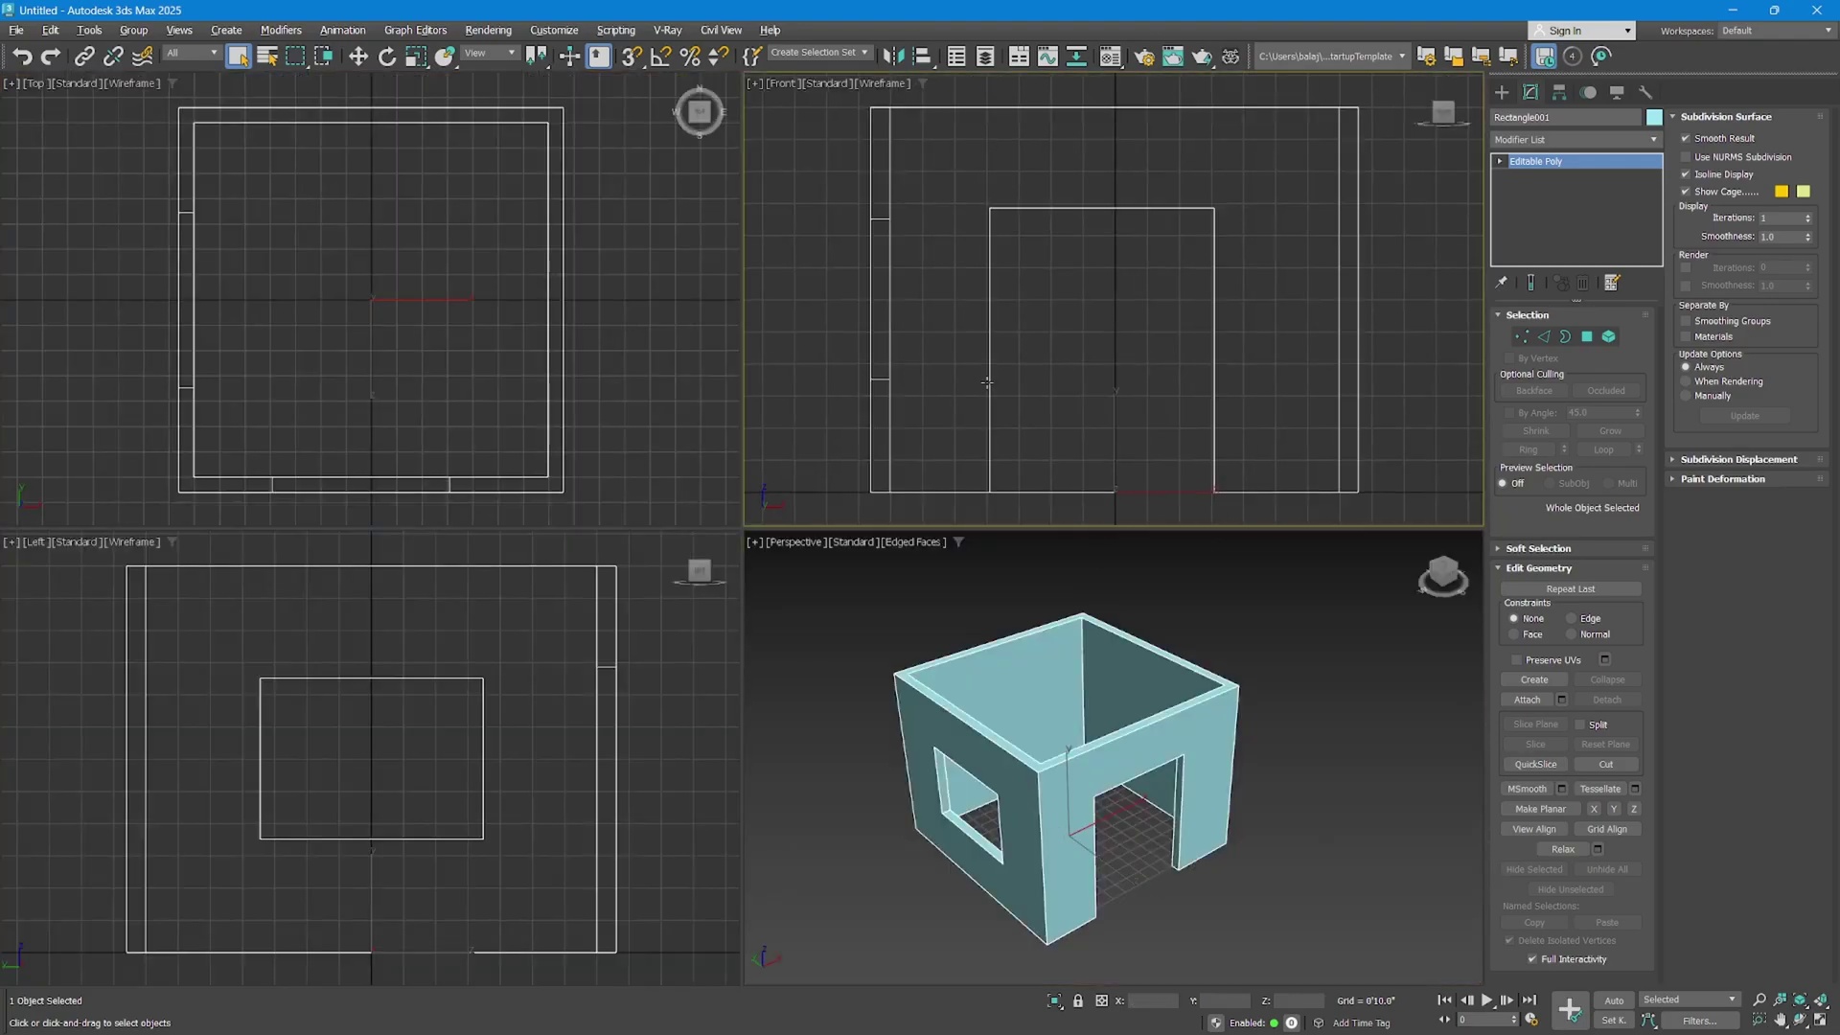
right_click(464, 418)
right_click(502, 611)
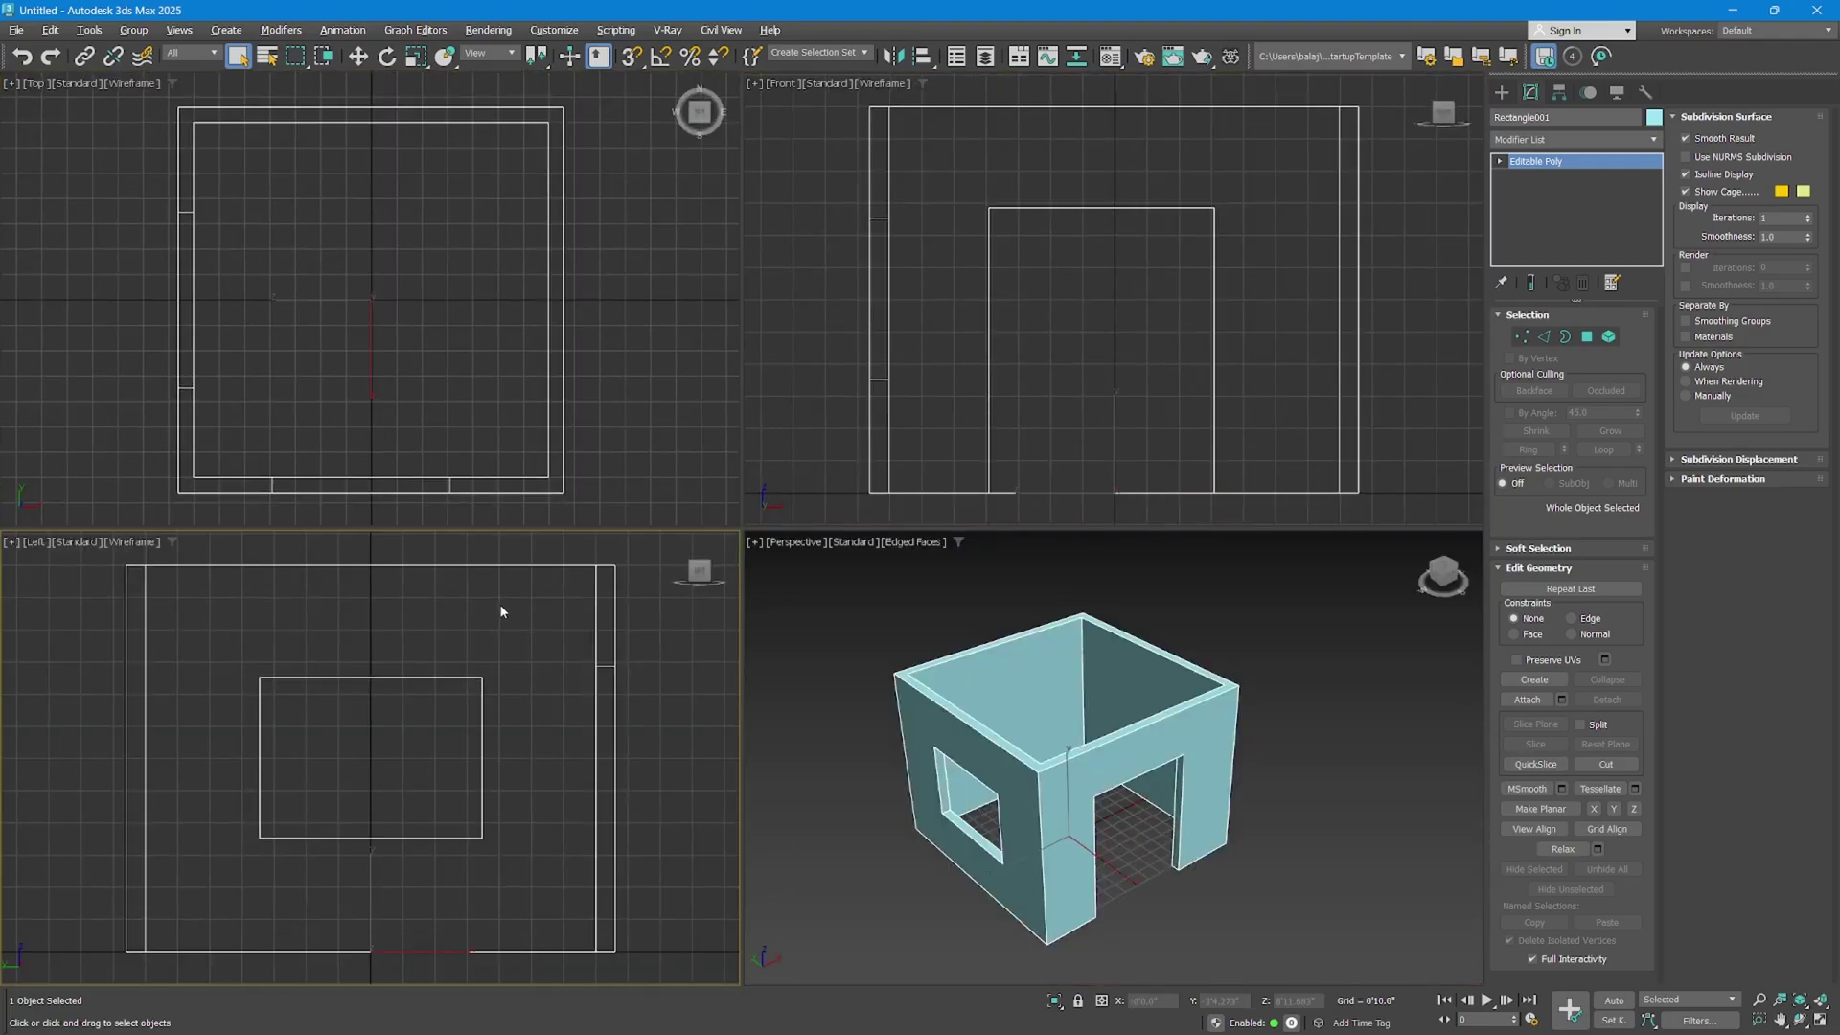
key("z")
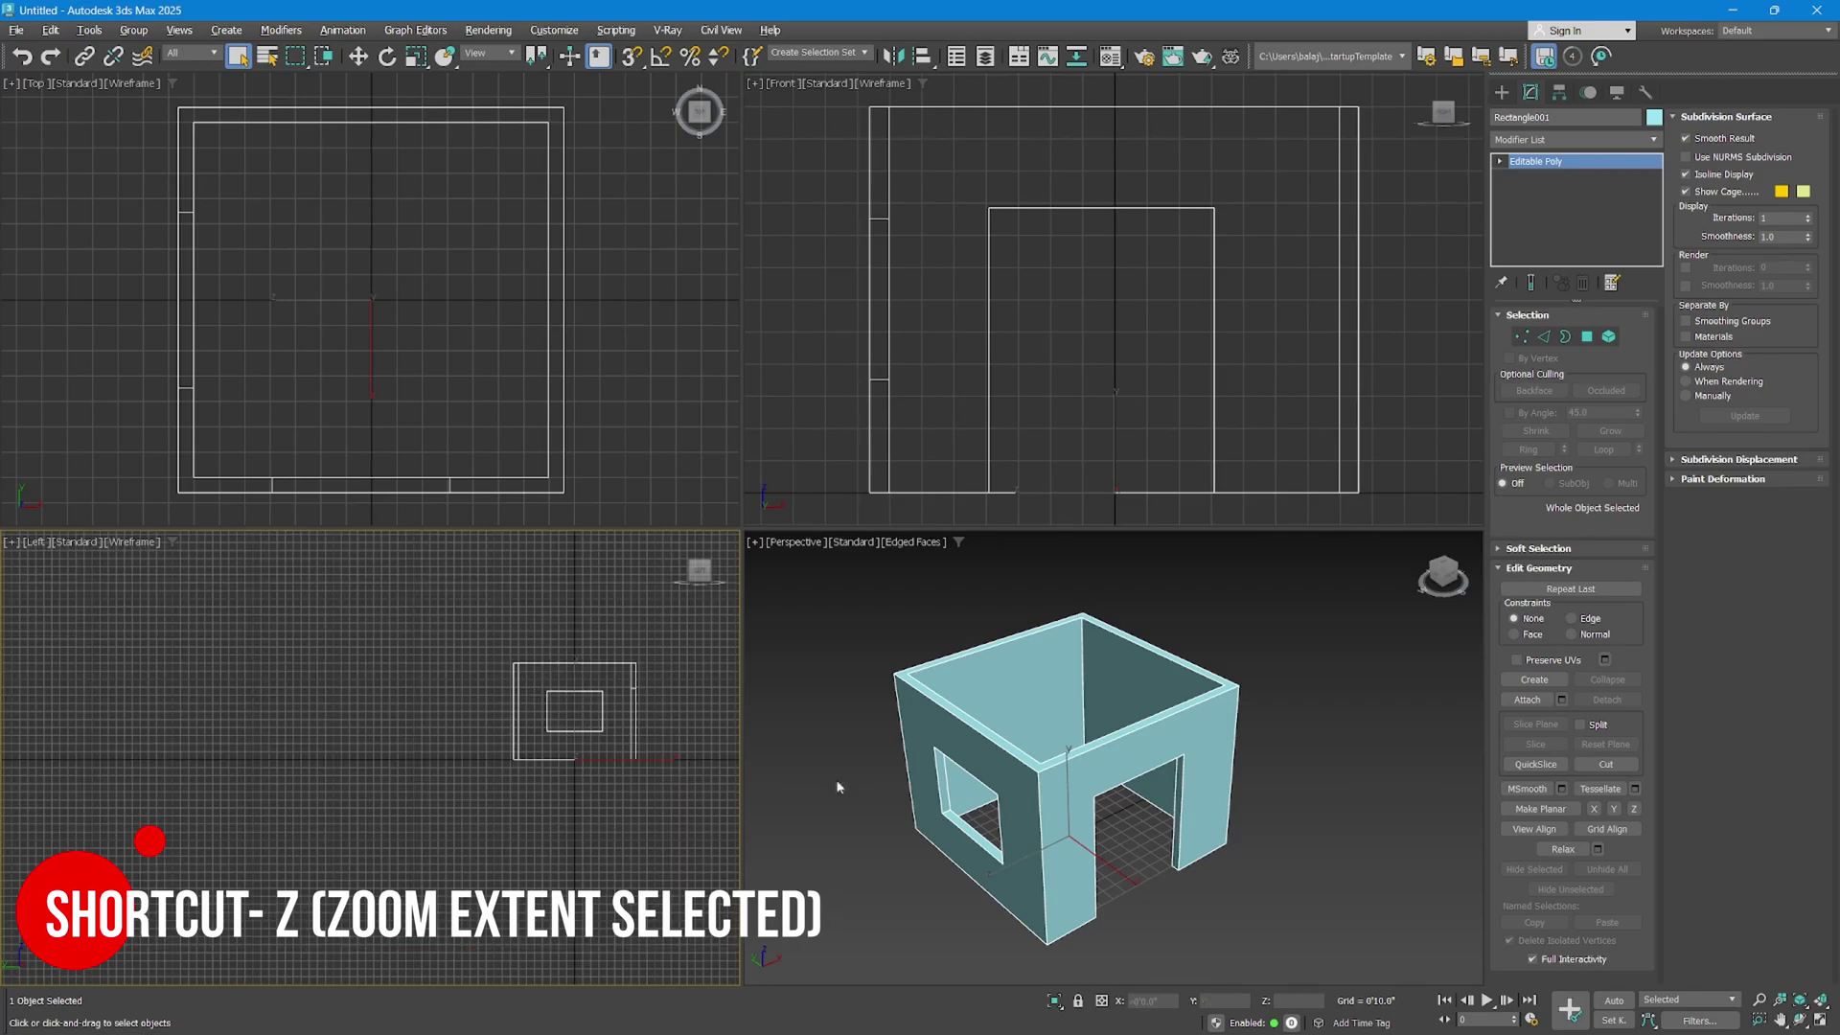
left_click(1800, 1000)
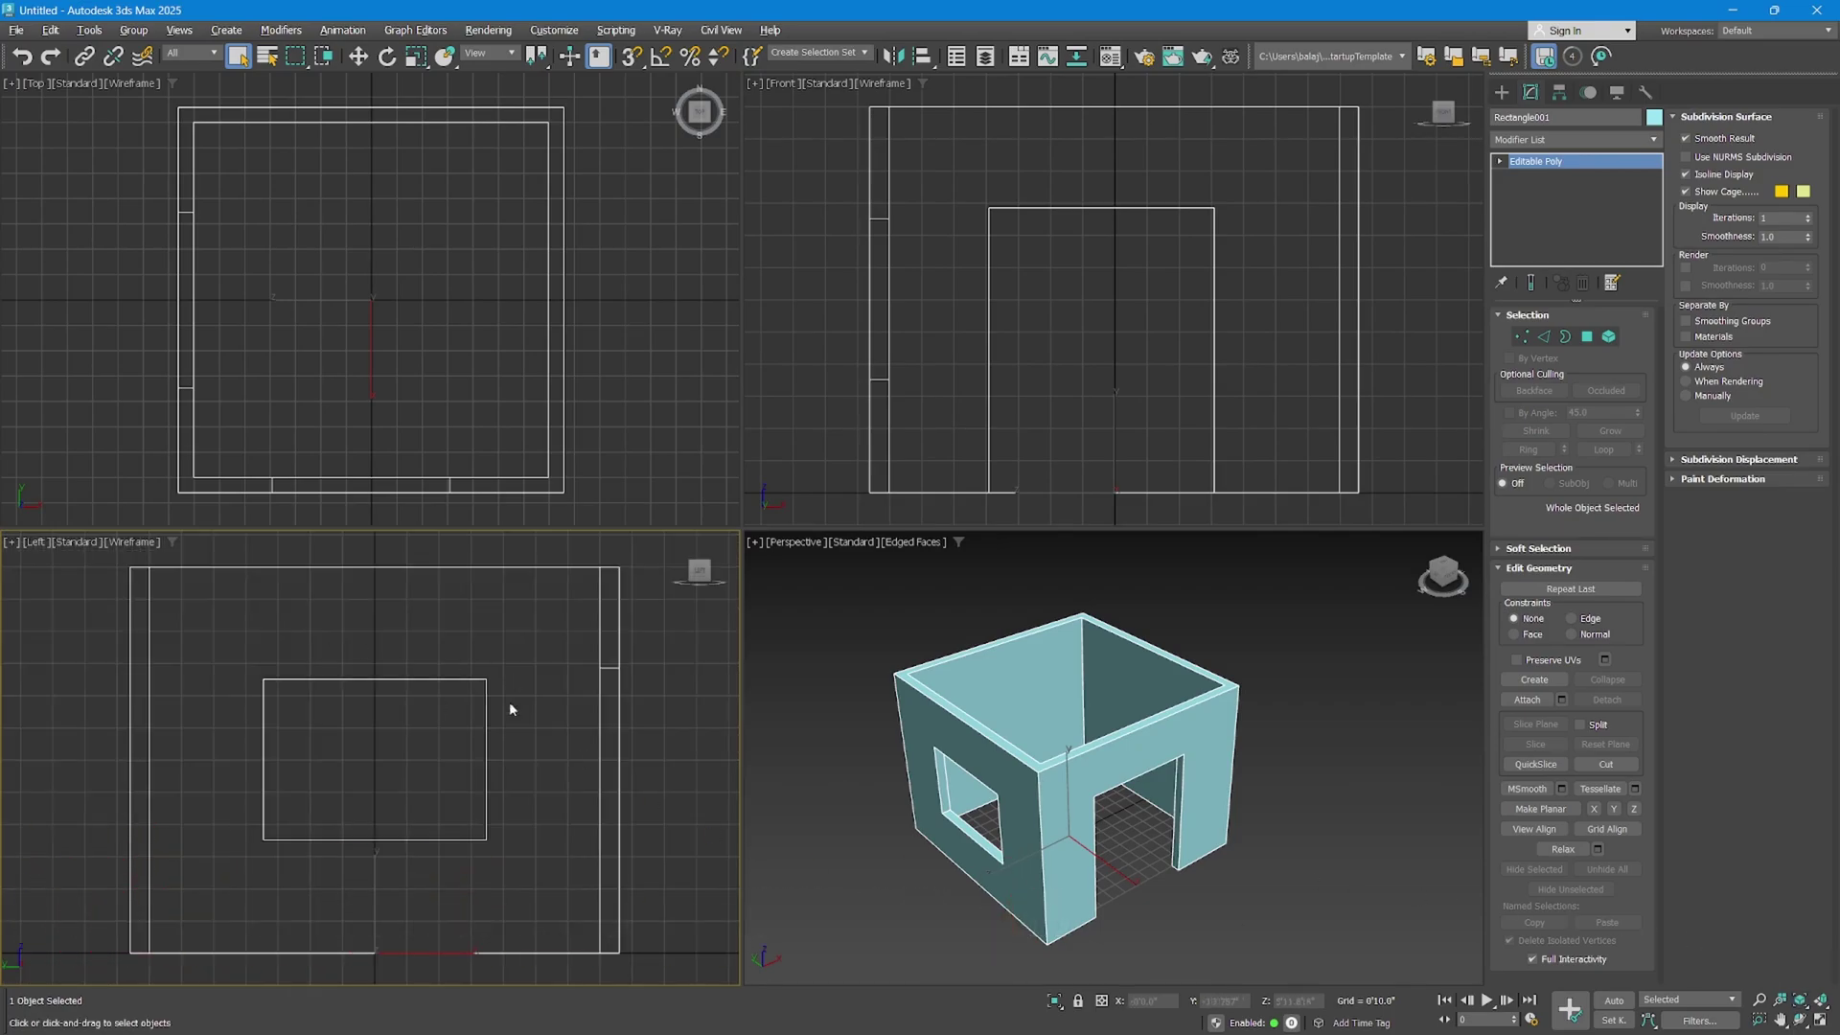
scroll(349, 730, "down", 8)
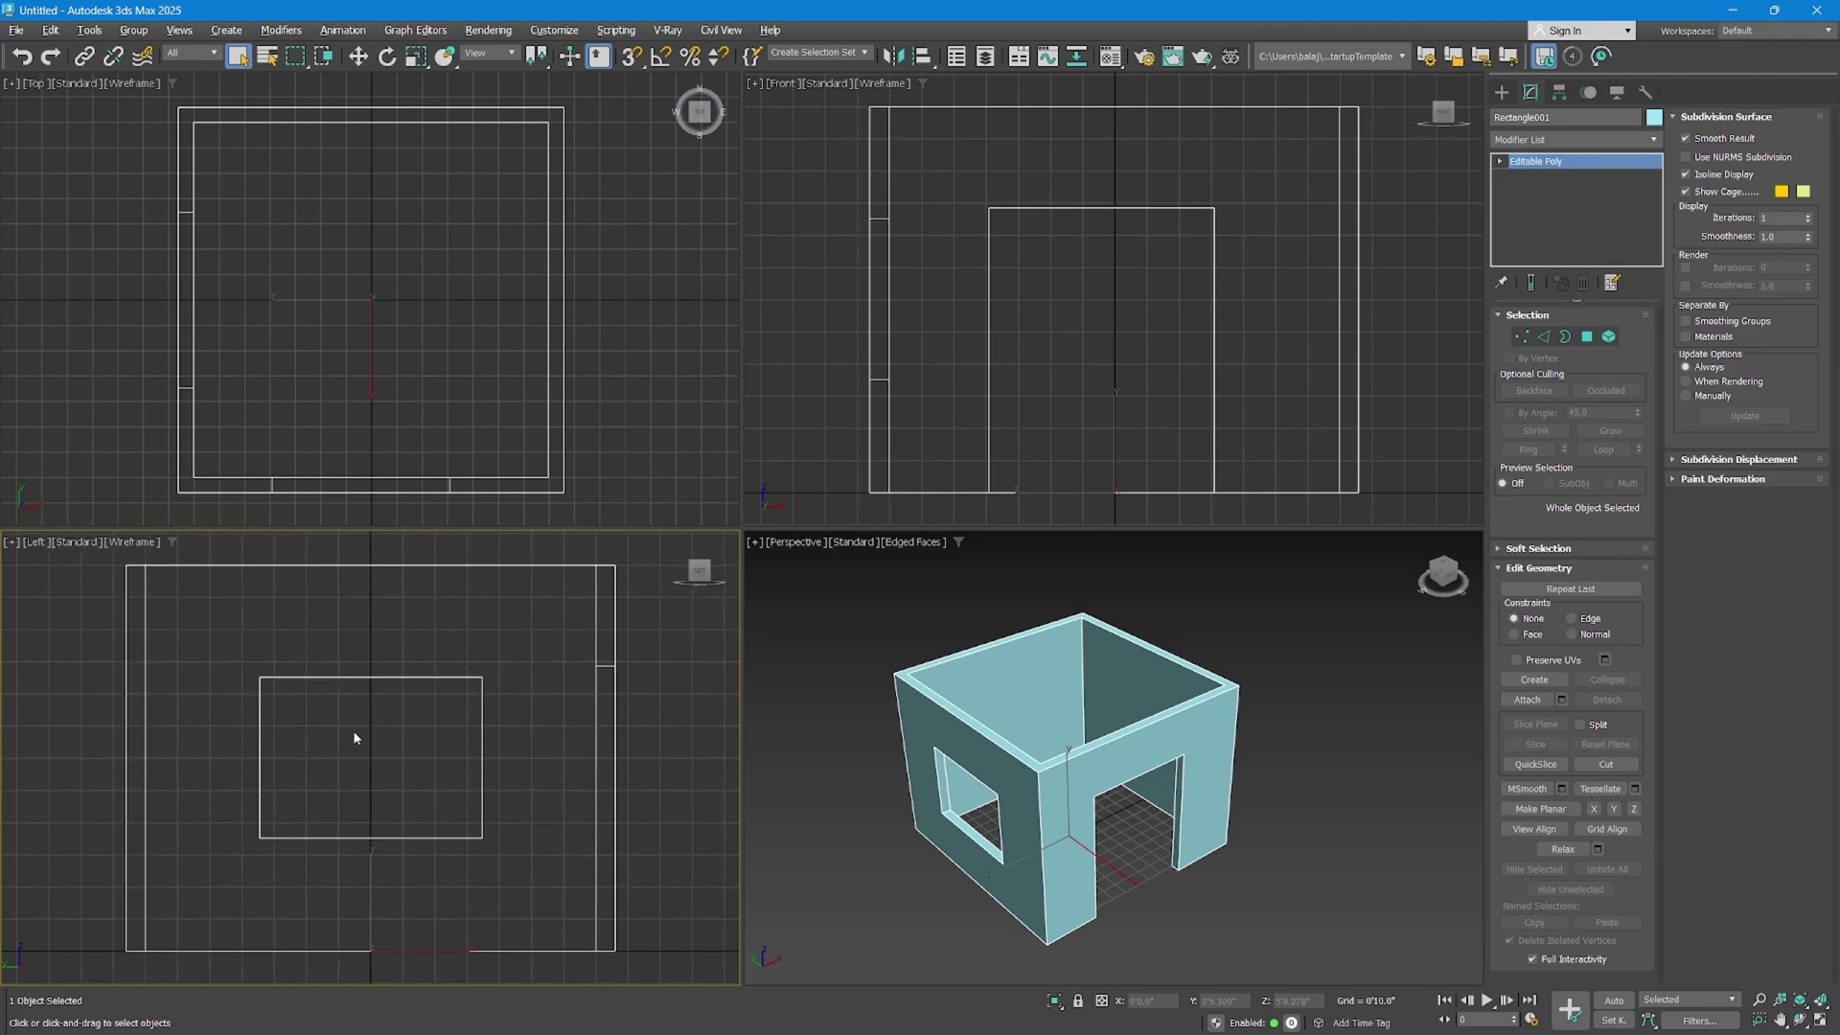
key("z")
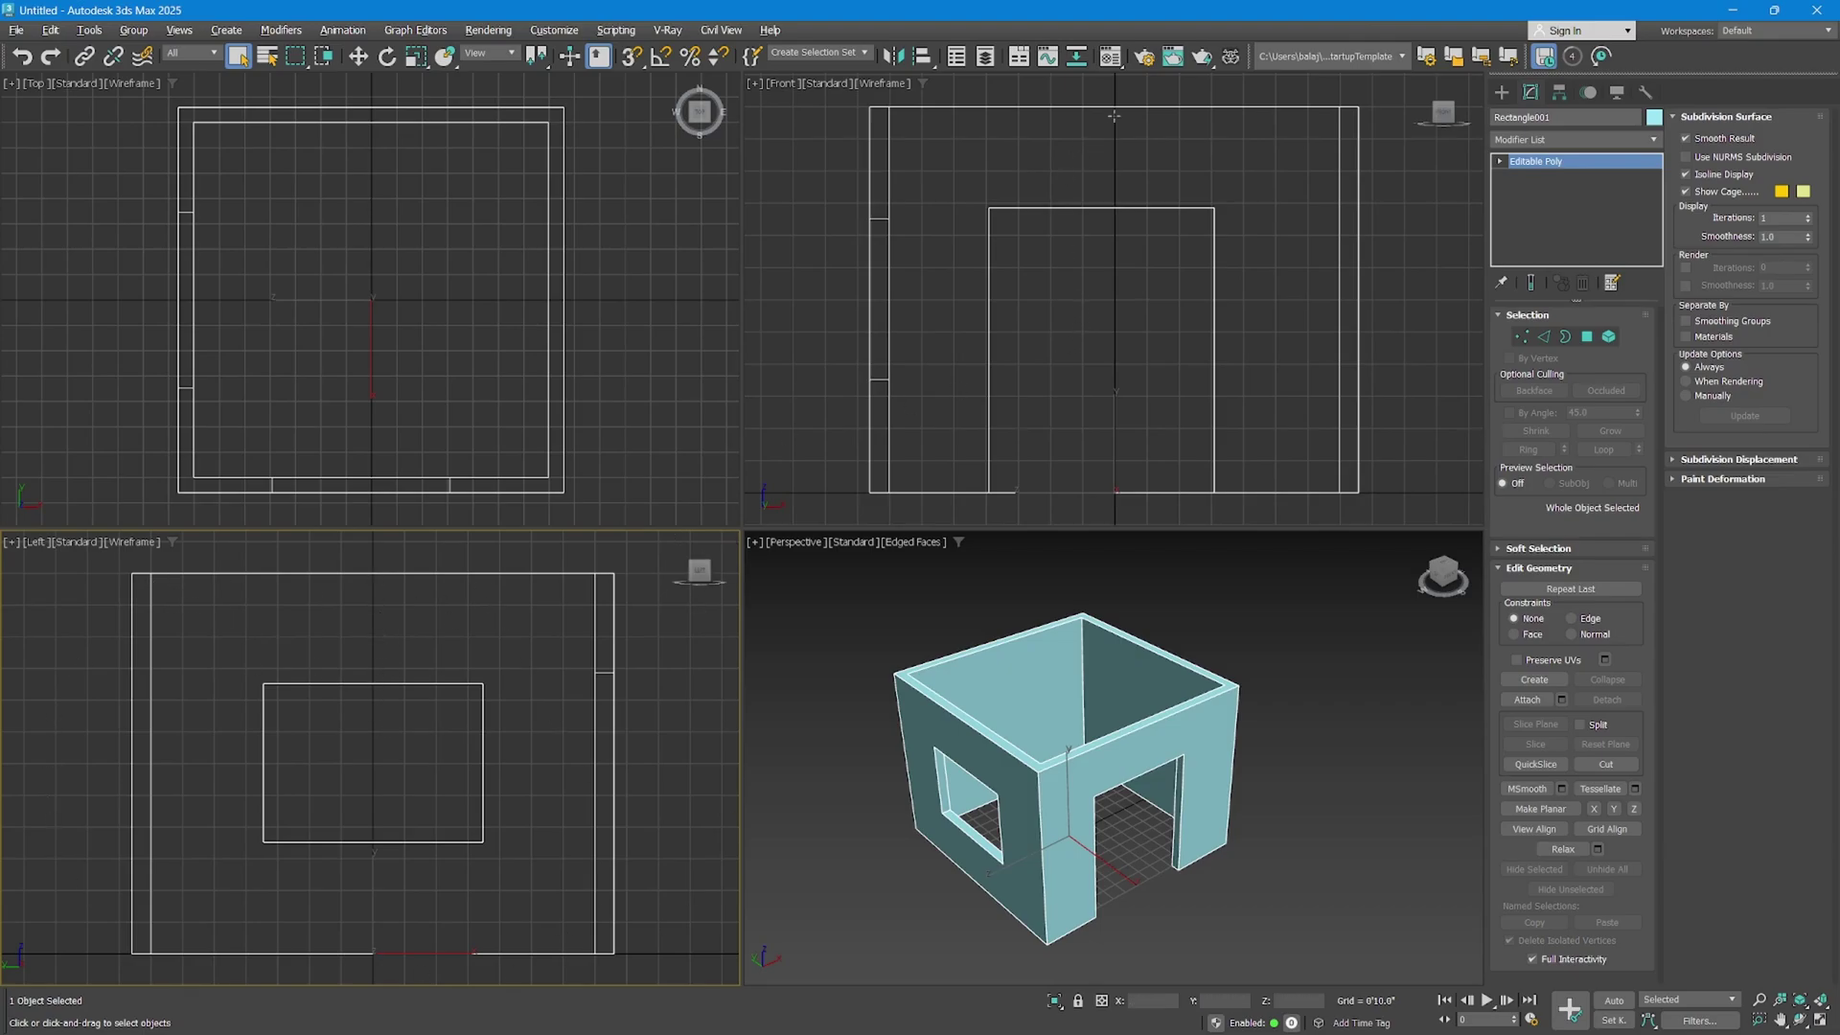
With grid snapping on, QuickSlice the room walls vertically at X 3'4" in the Front view, just right of the door opening.
middle_click(1397, 684)
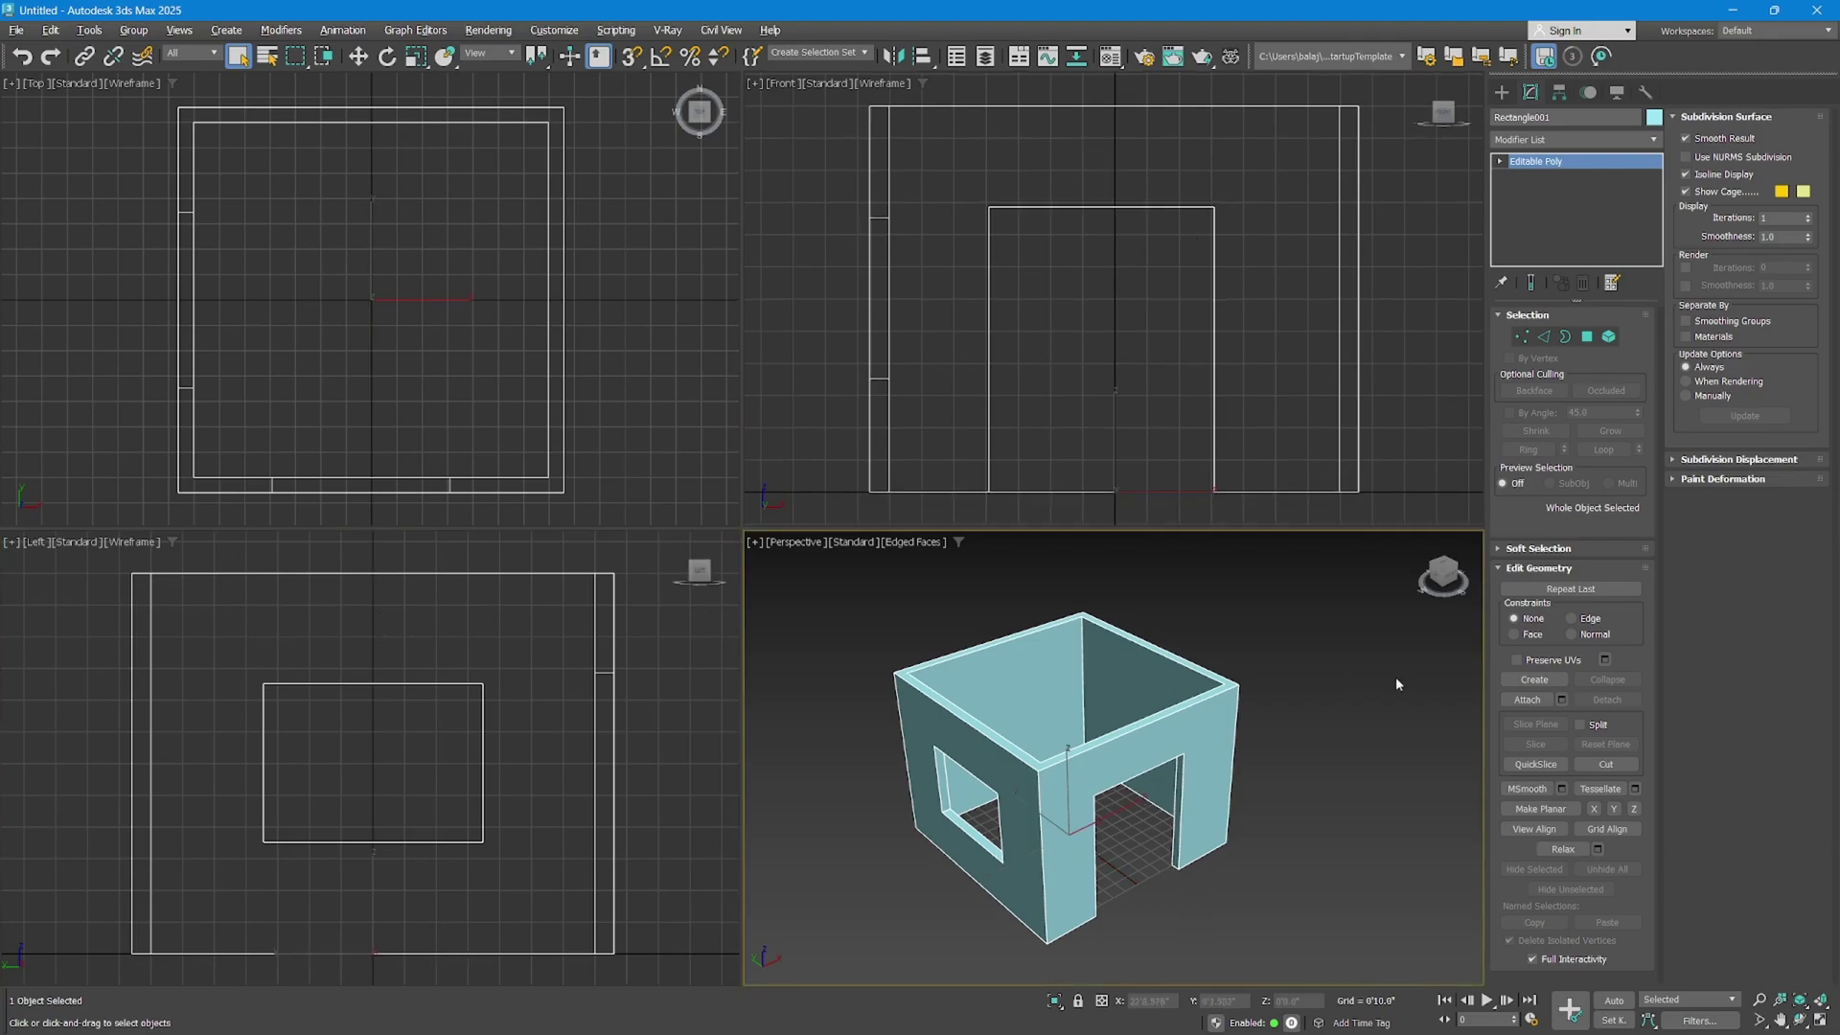
left_click(1532, 764)
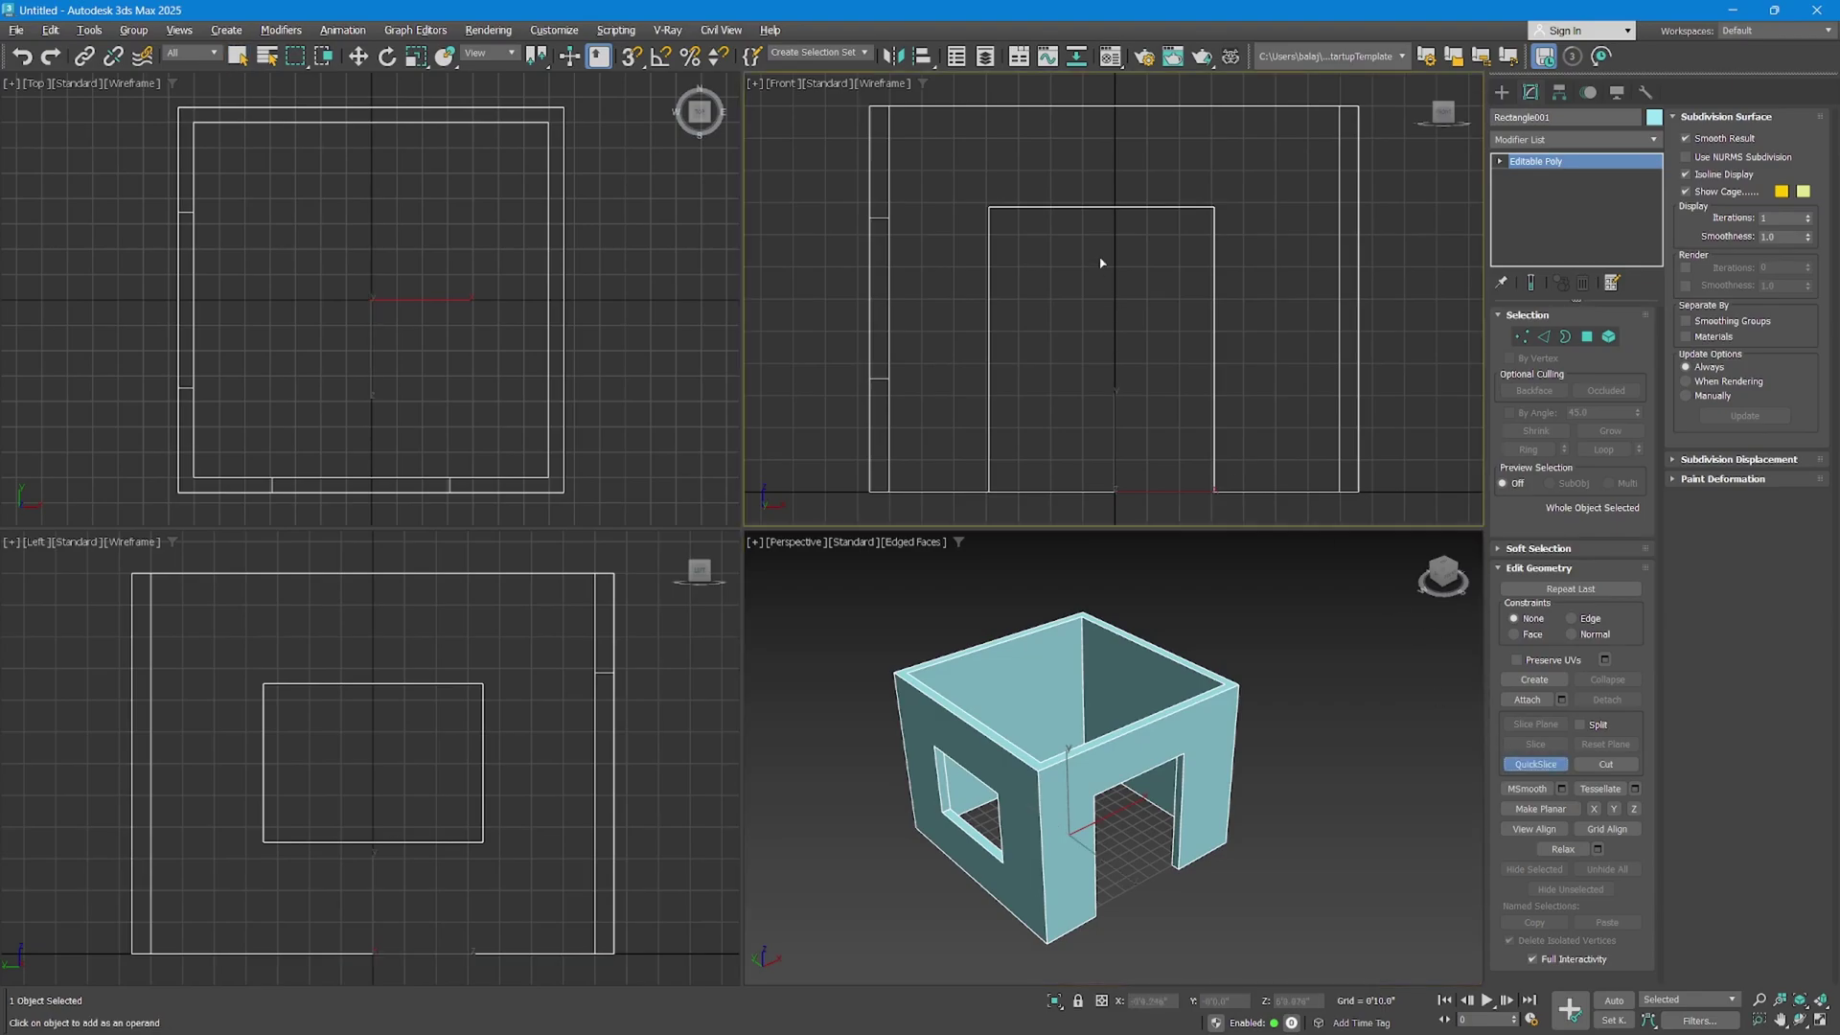
key("alt+w")
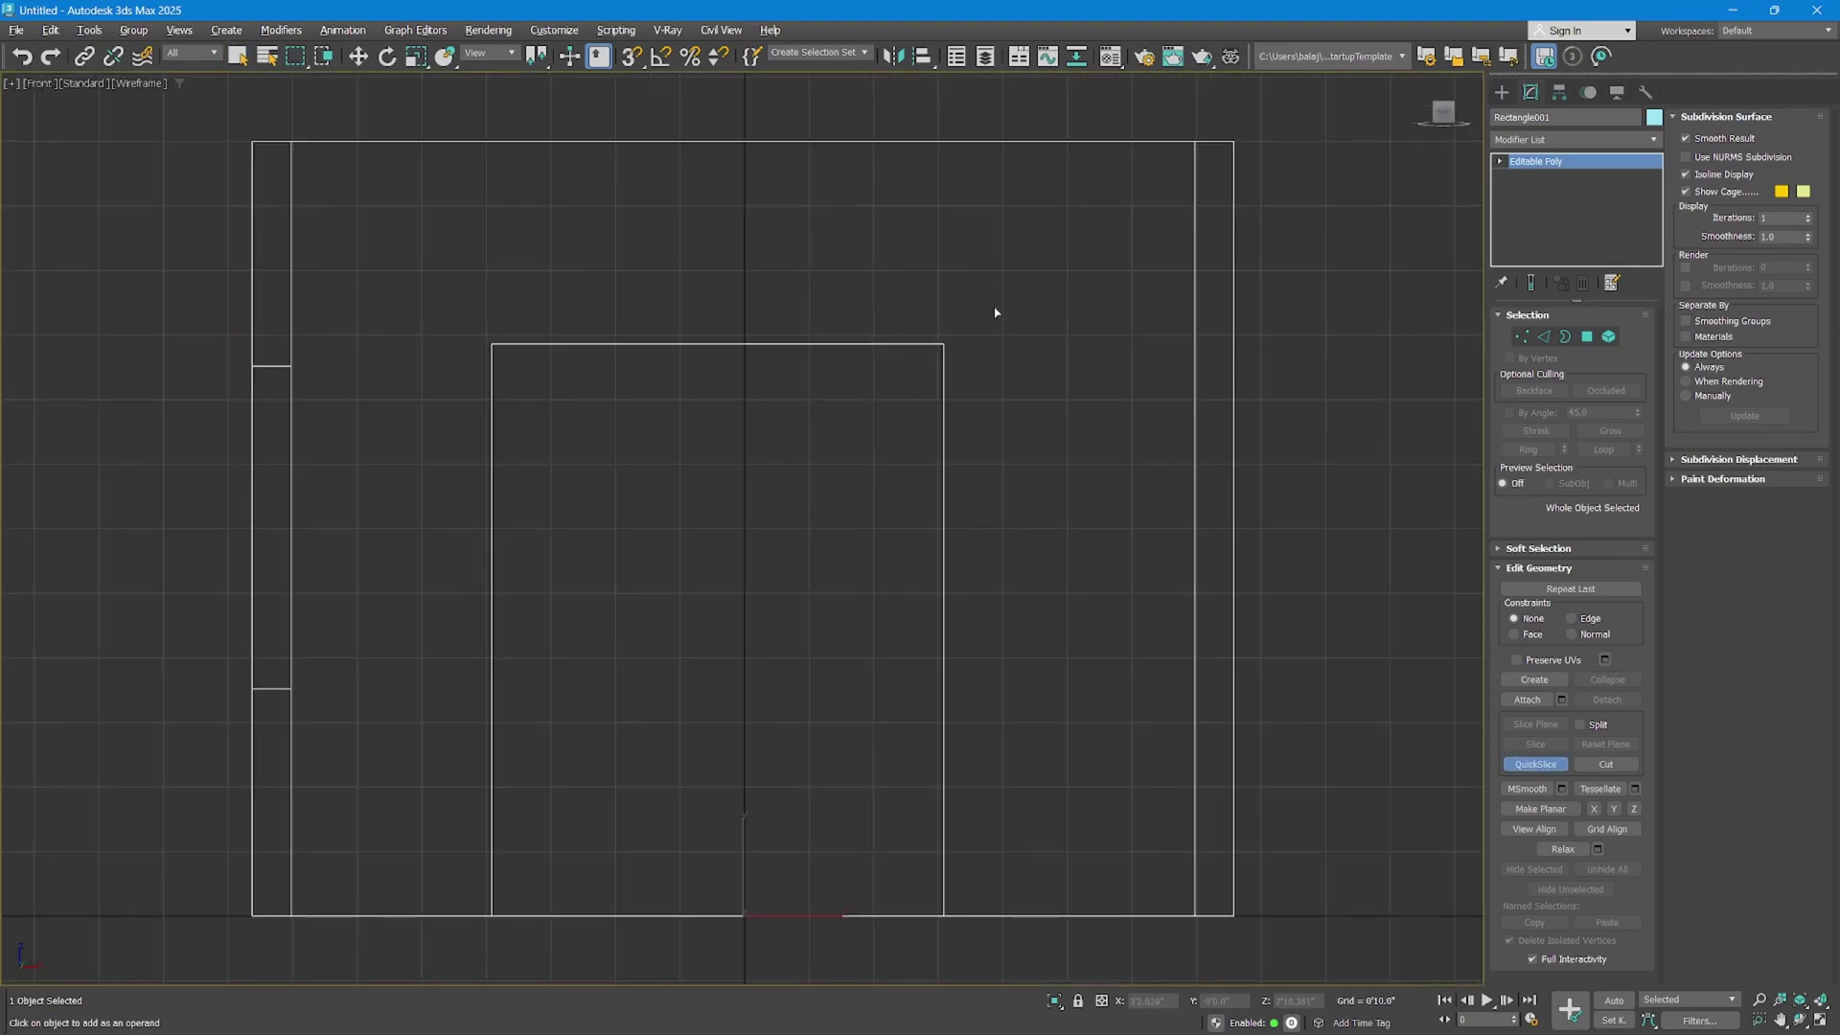
middle_click_drag(876, 373, 936, 465)
scroll(802, 412, "down", 2)
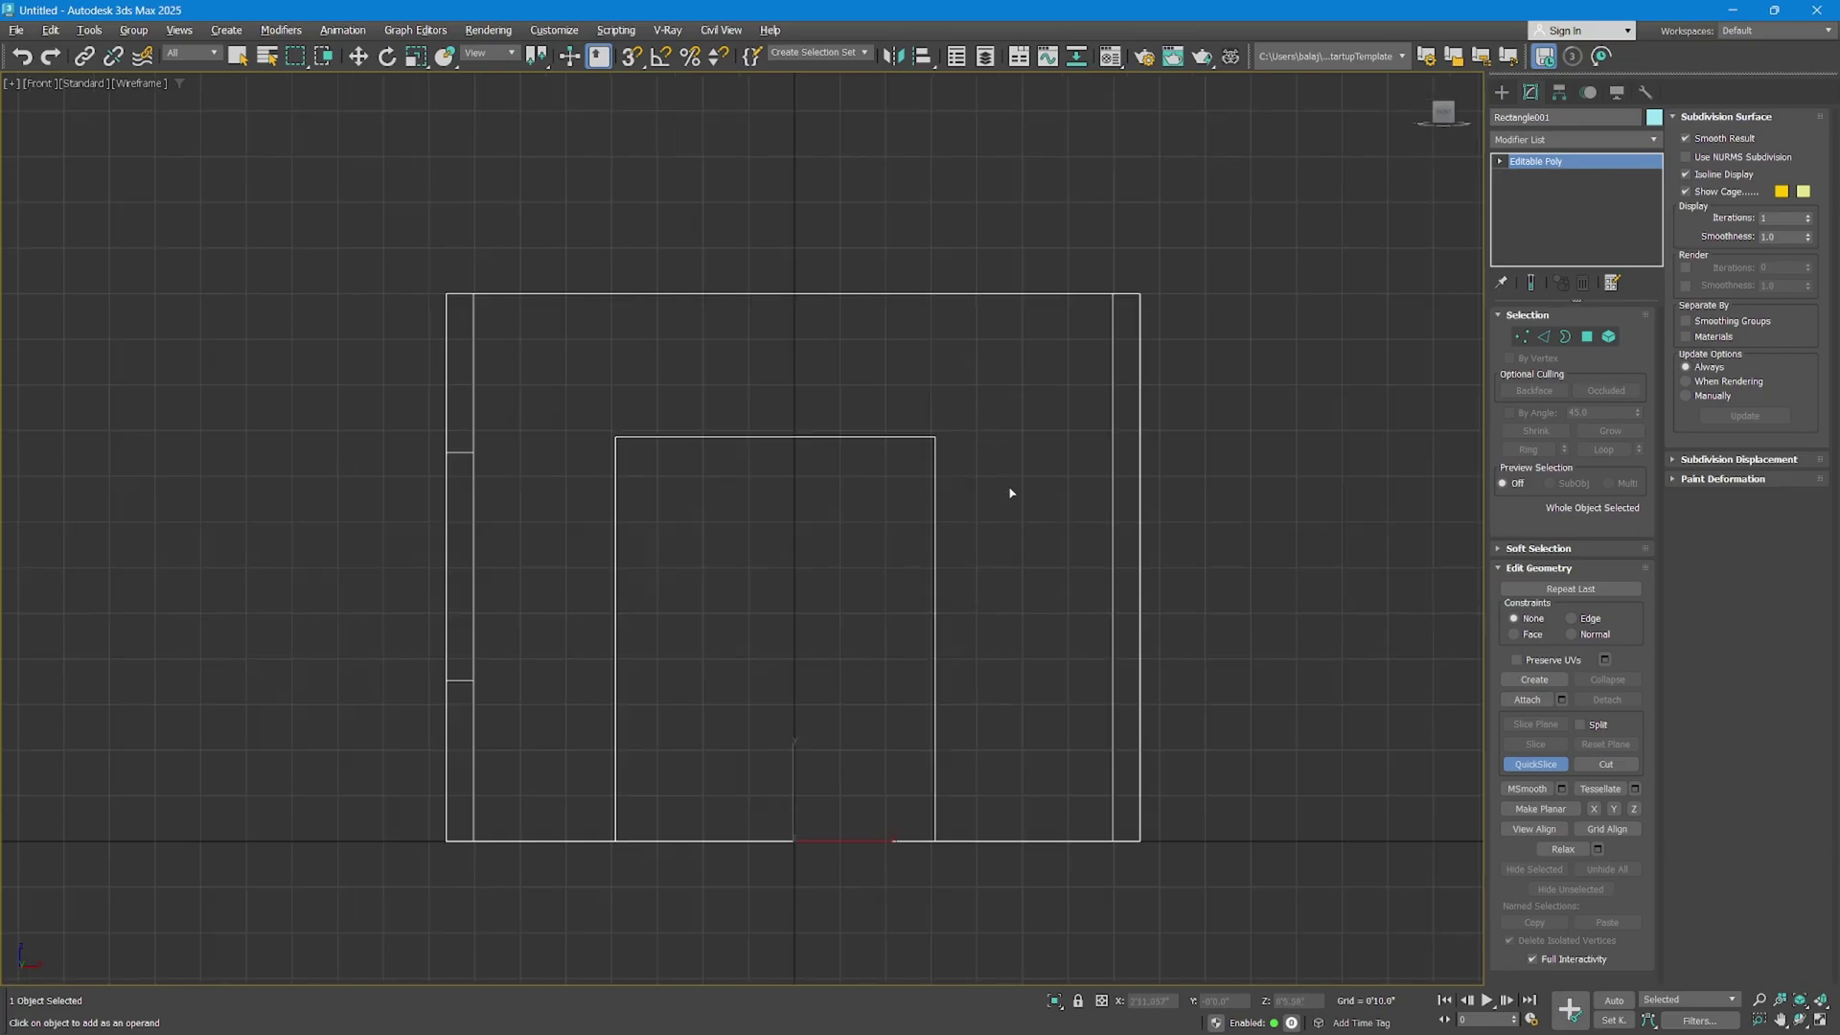
left_click(629, 57)
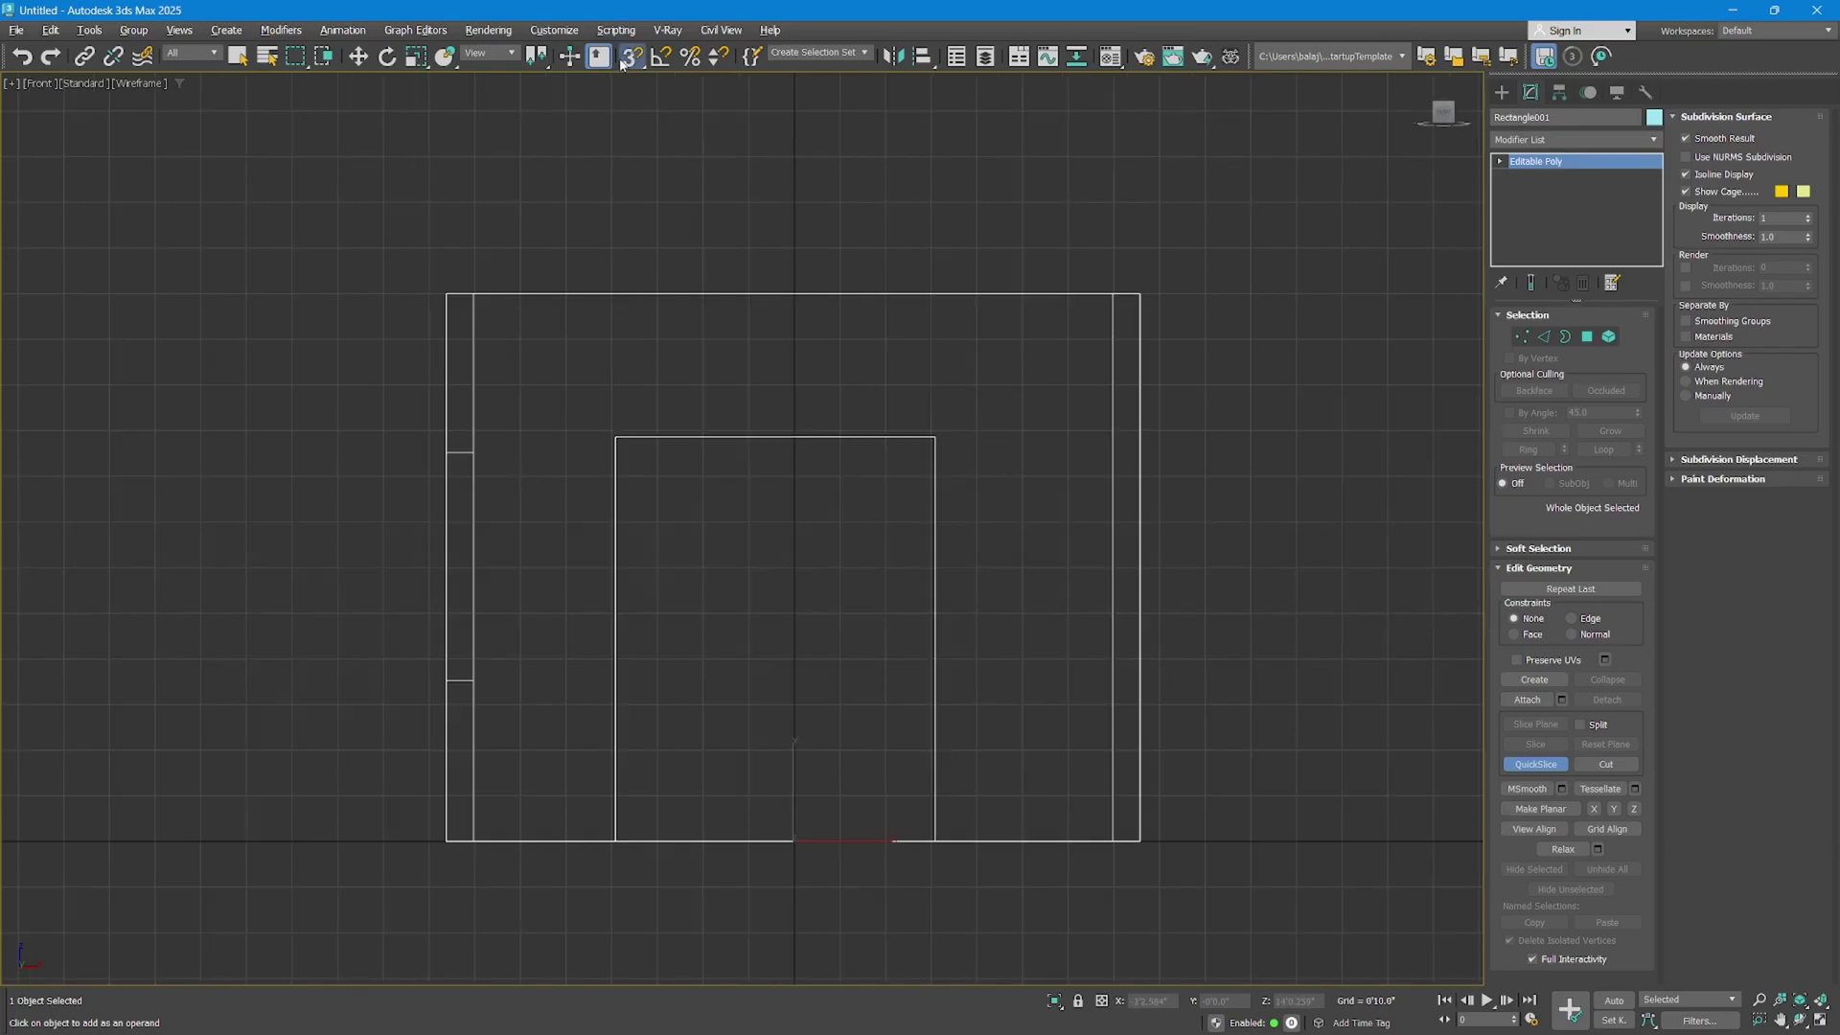
left_click(976, 431)
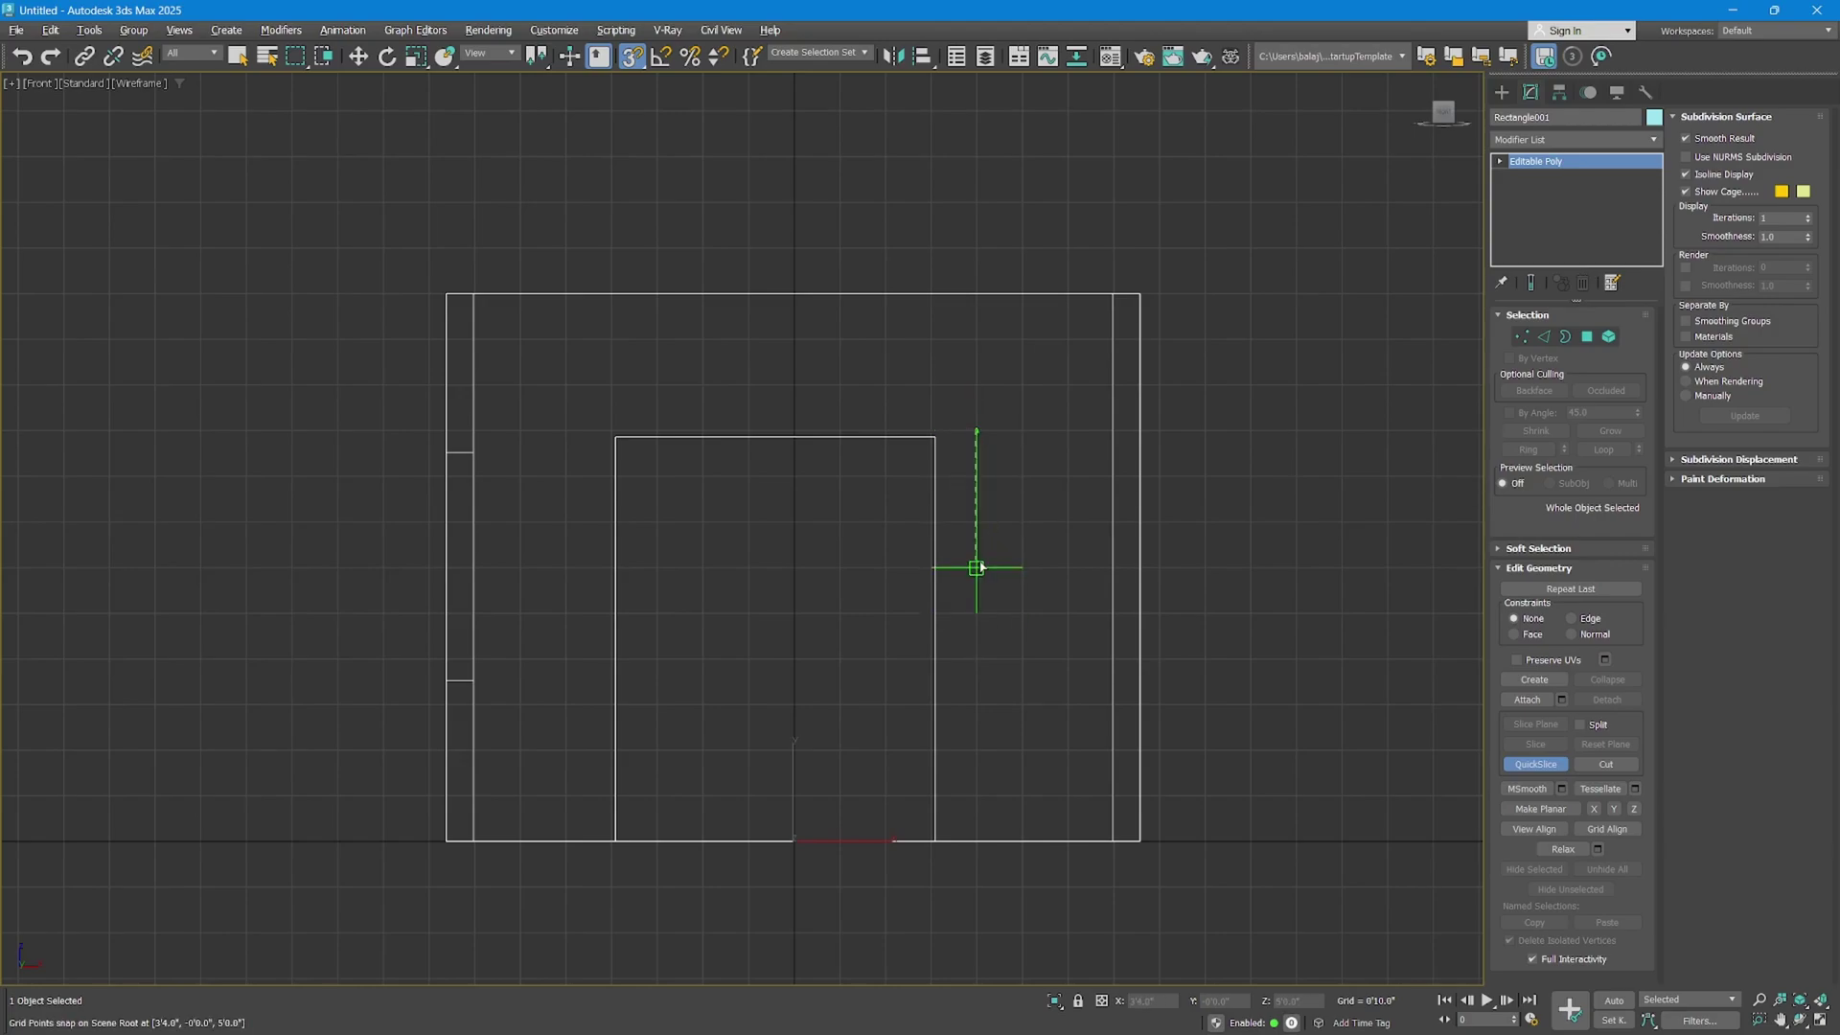
left_click(979, 614)
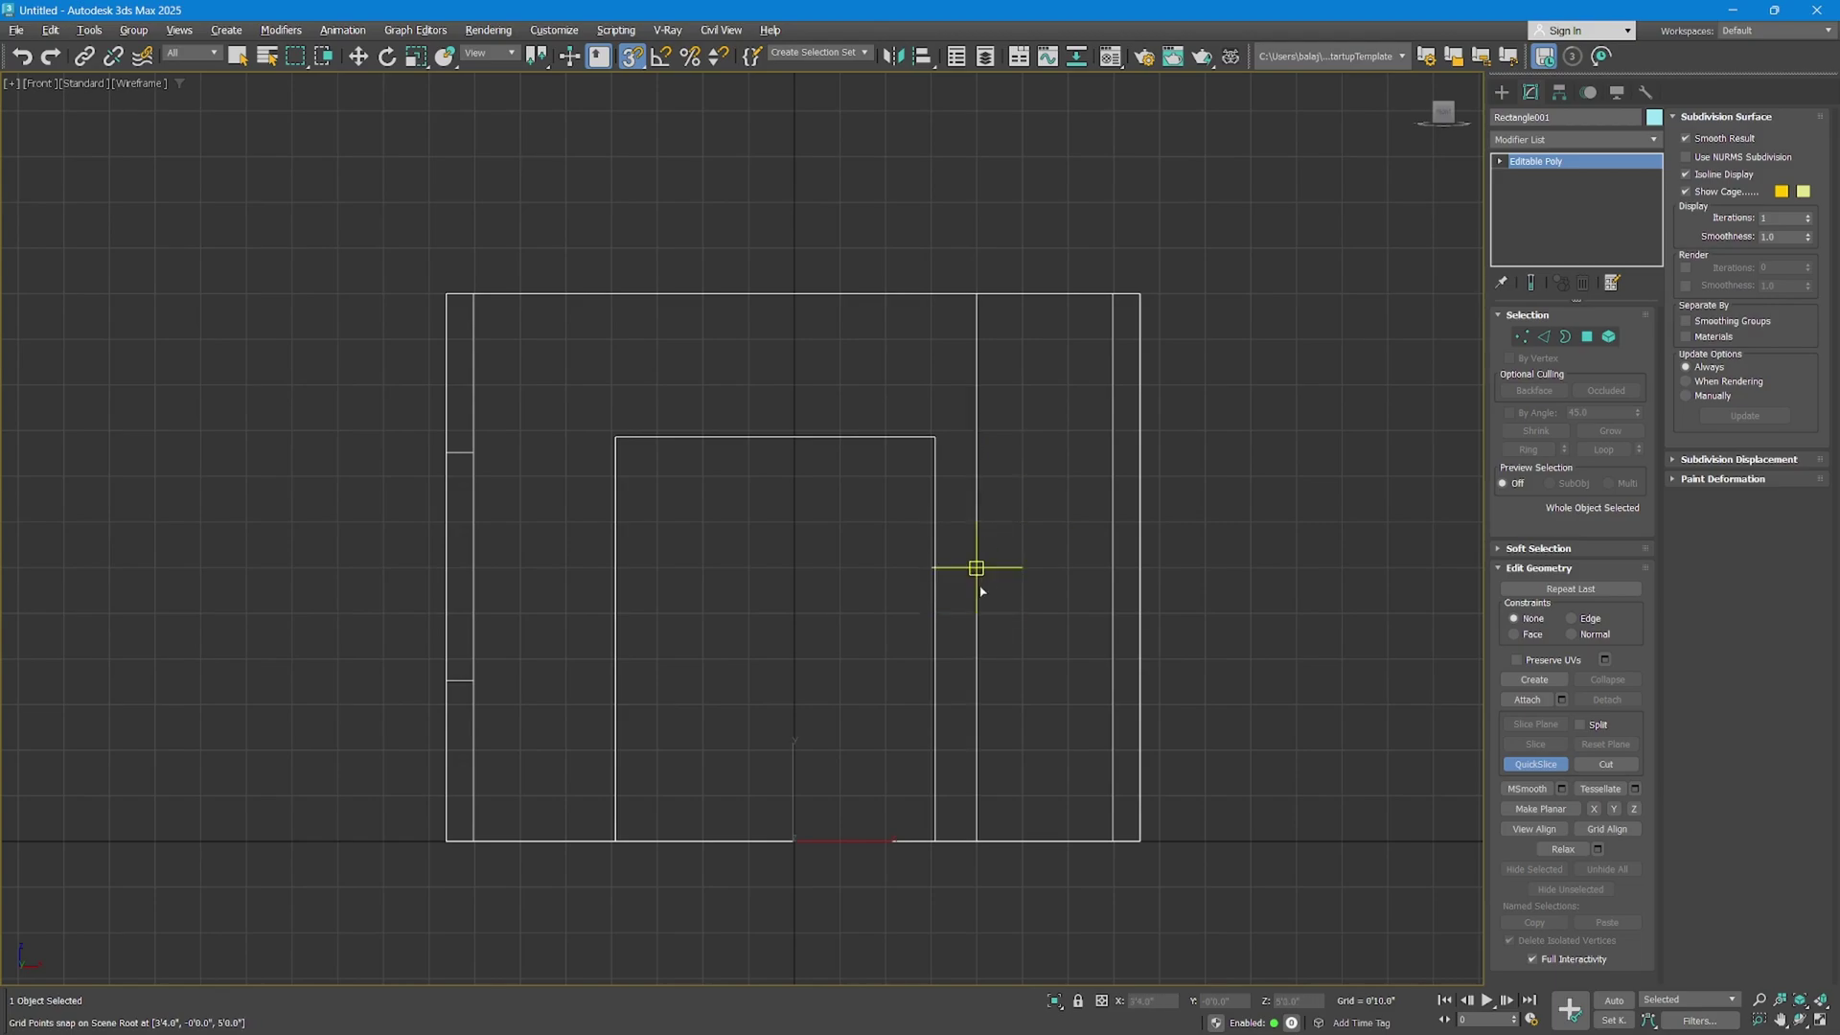
QuickSlice the walls vertically just left of the door opening and inspect the new edges in the Perspective view.
left_click(566, 433)
left_click(567, 613)
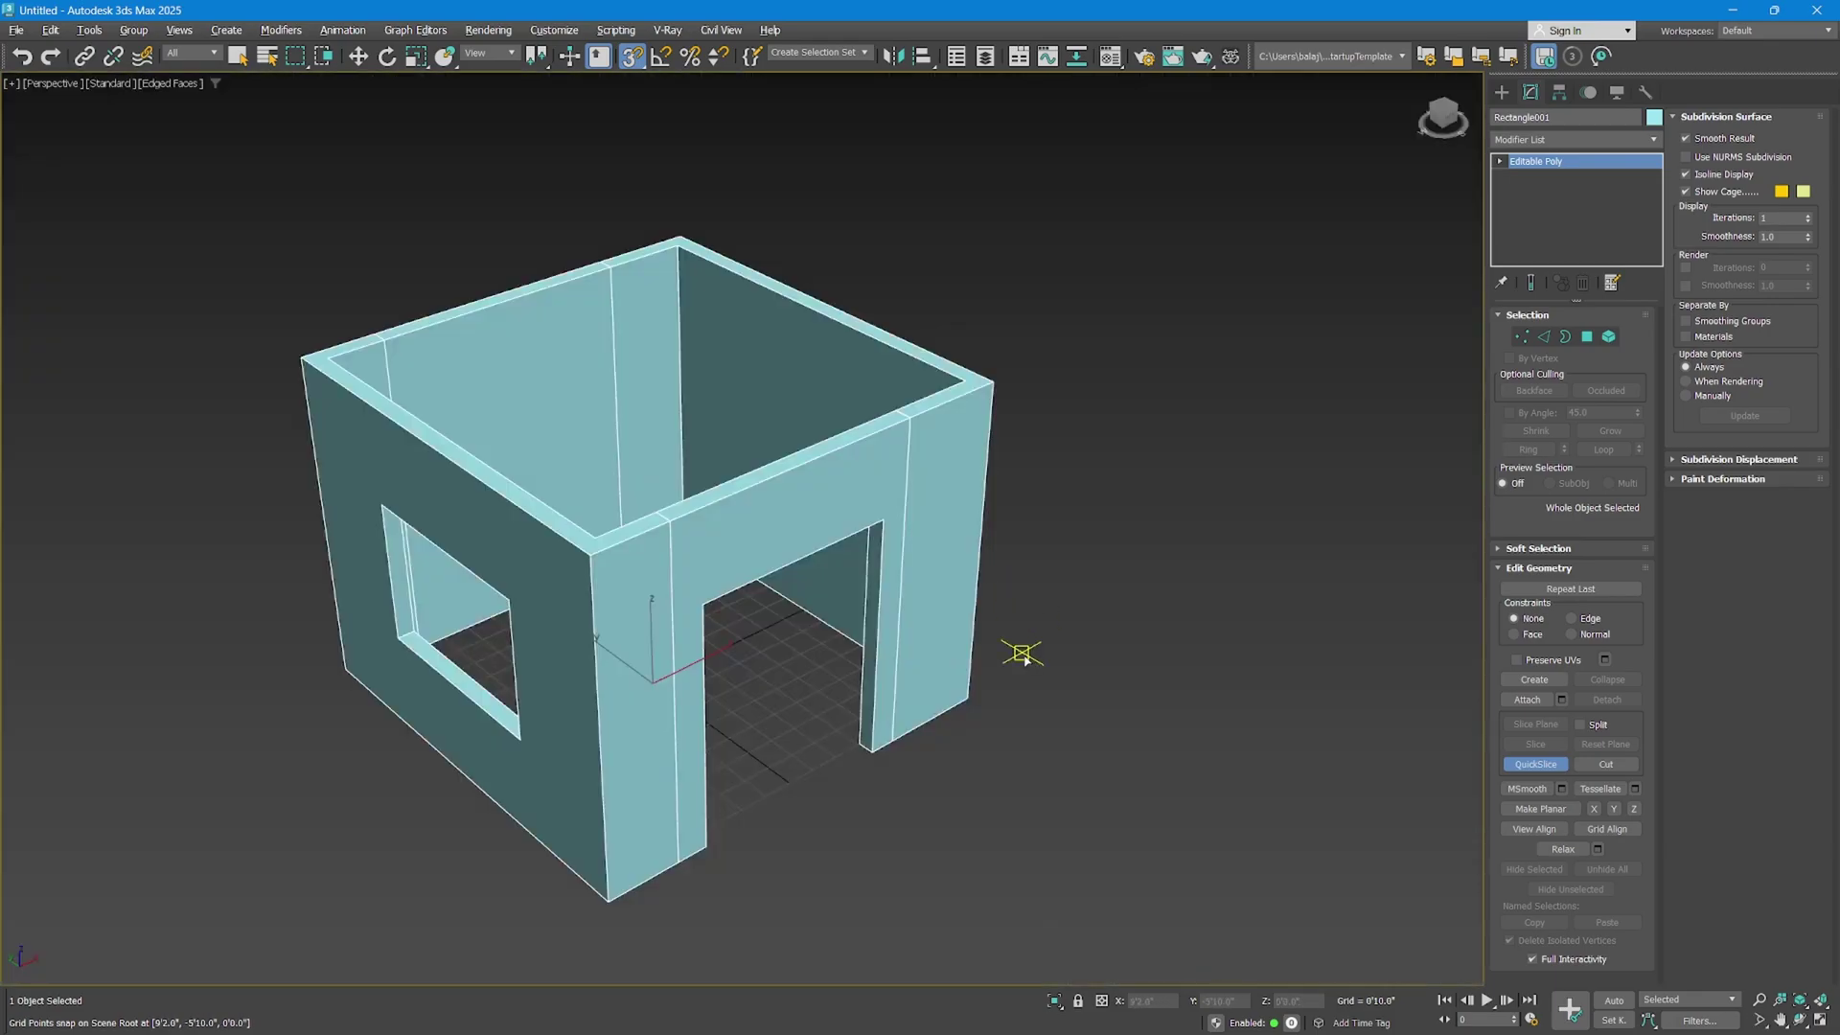
middle_click_drag(793, 514, 814, 565, "alt")
middle_click_drag(899, 640, 862, 661, "alt")
middle_click_drag(833, 573, 767, 246, "alt")
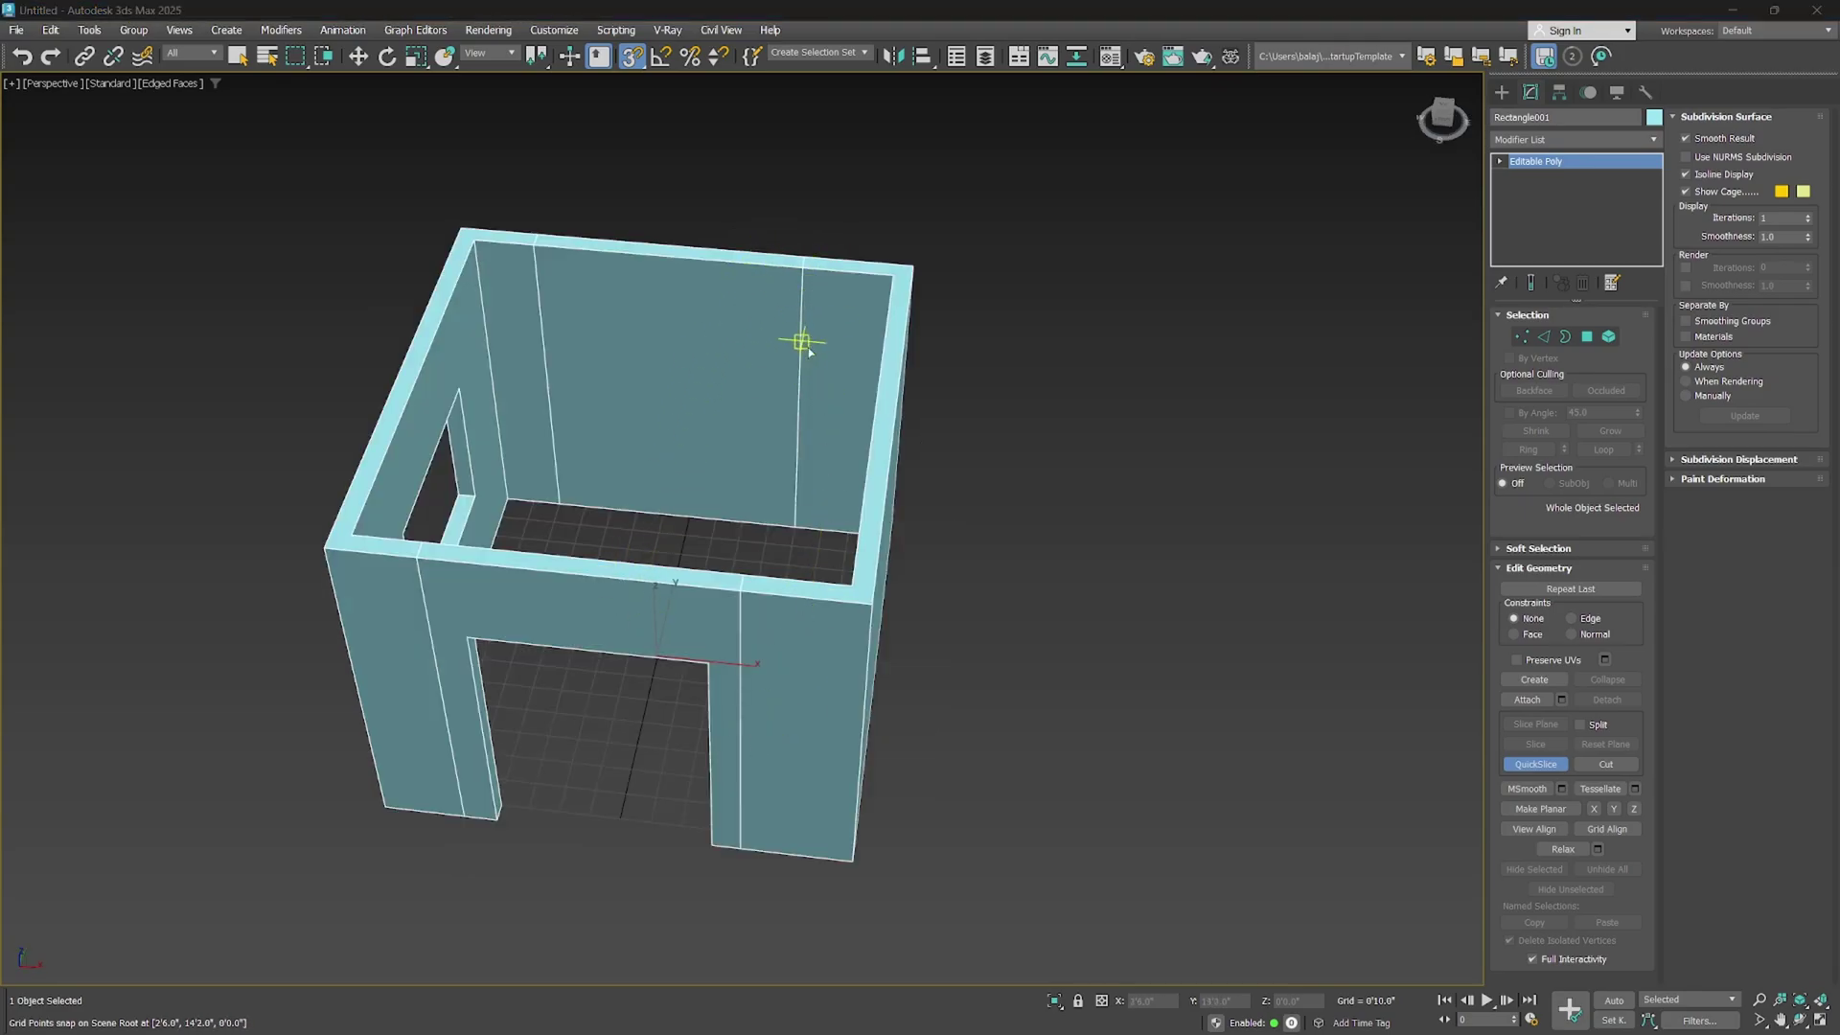
middle_click_drag(785, 433, 789, 432, "alt")
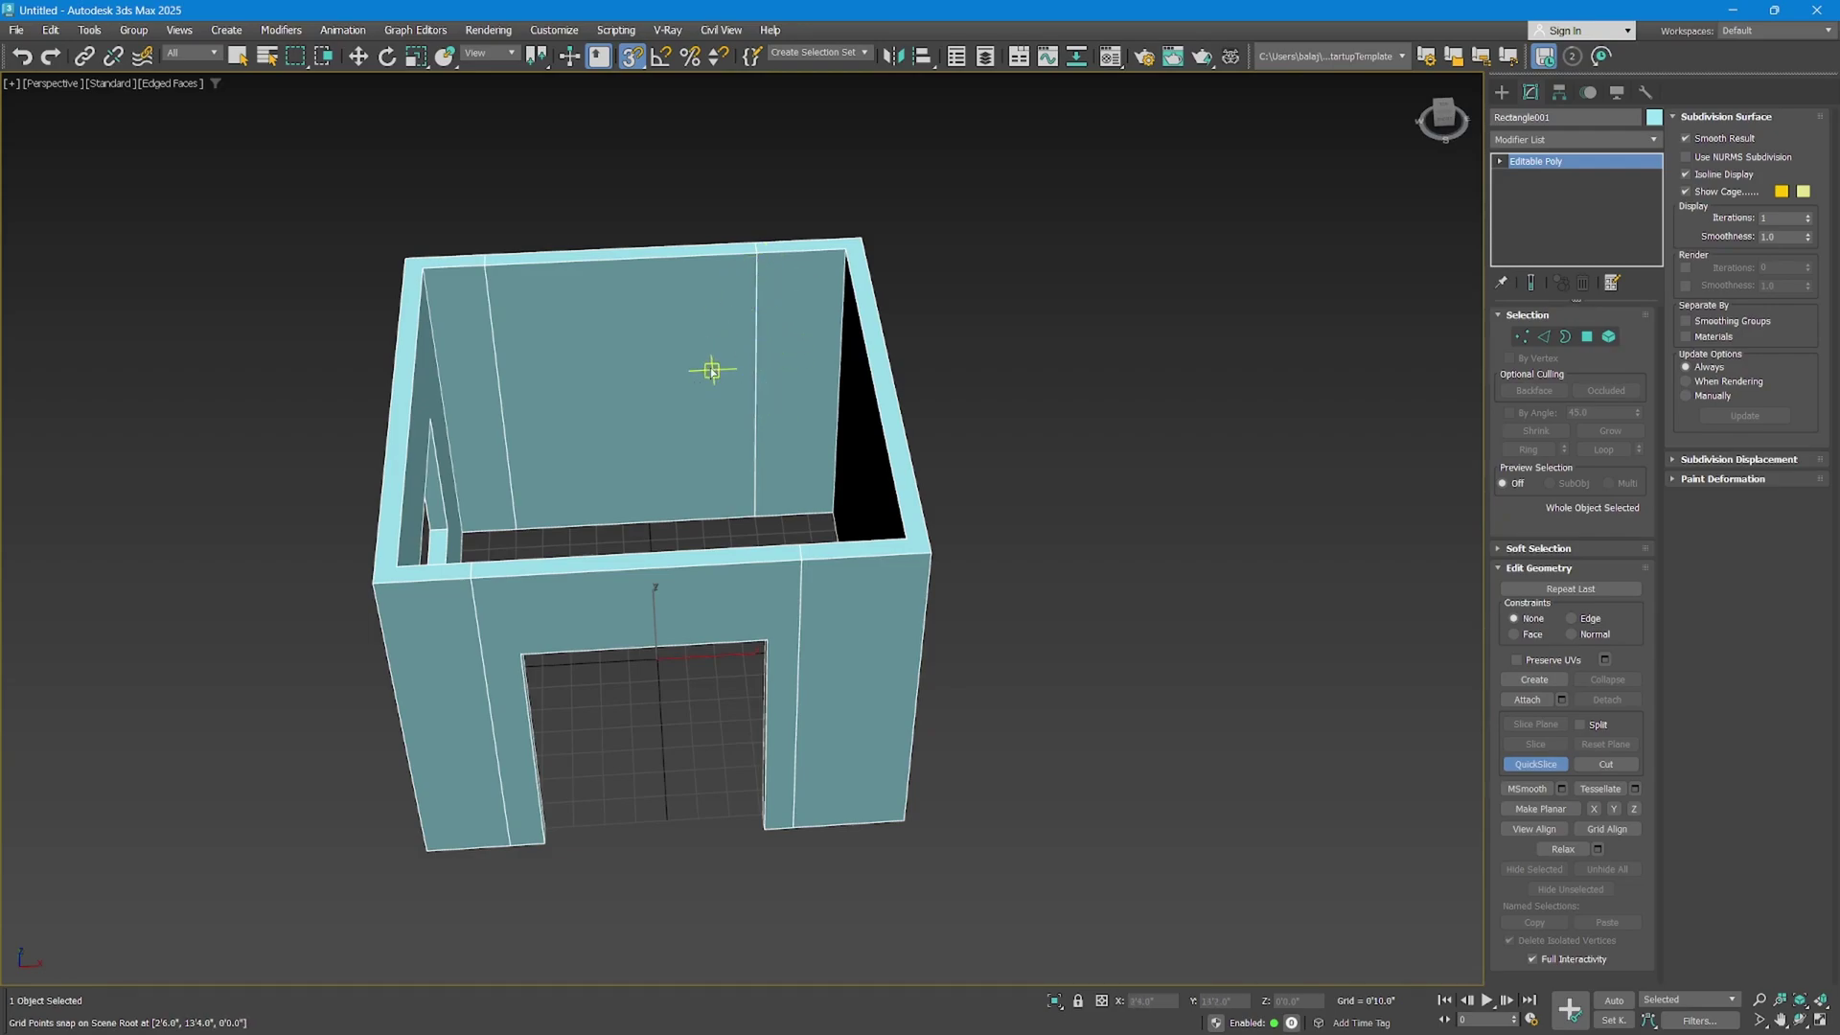
middle_click_drag(661, 510, 801, 648, "alt")
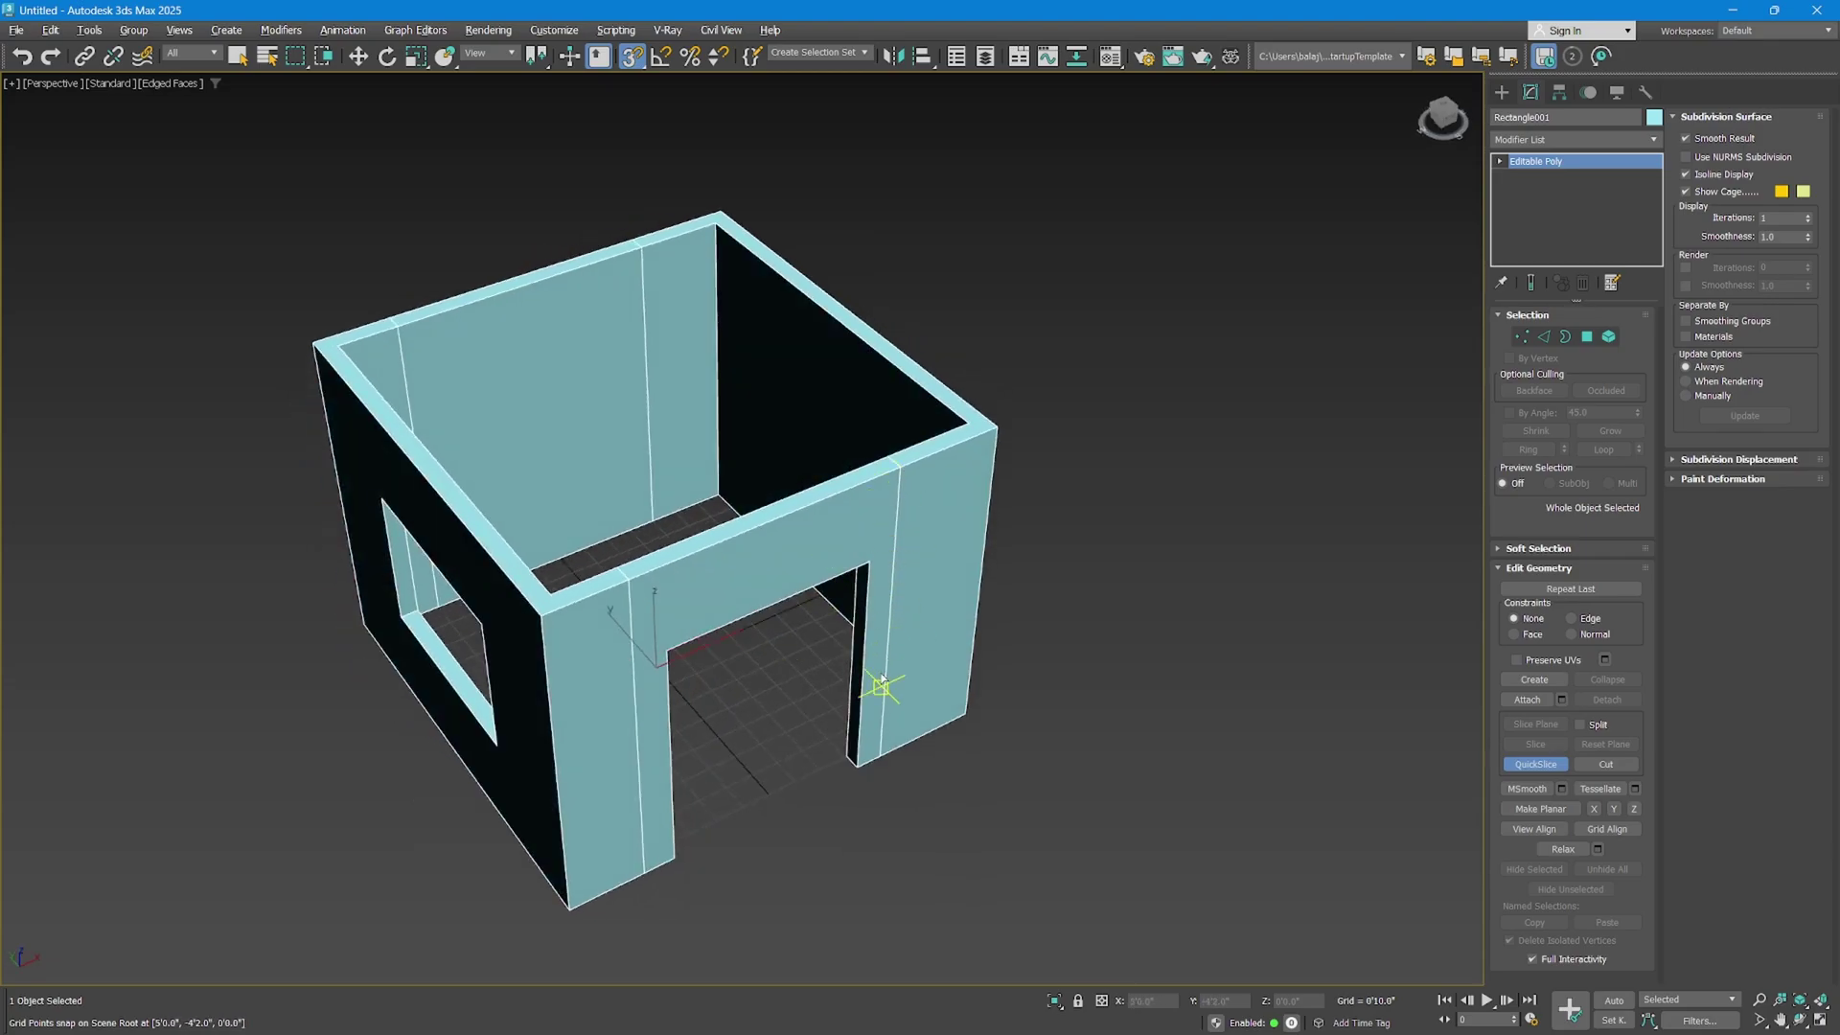
QuickSlice the walls horizontally between the window's upper edge and the wall top in the Left view.
key("alt+w")
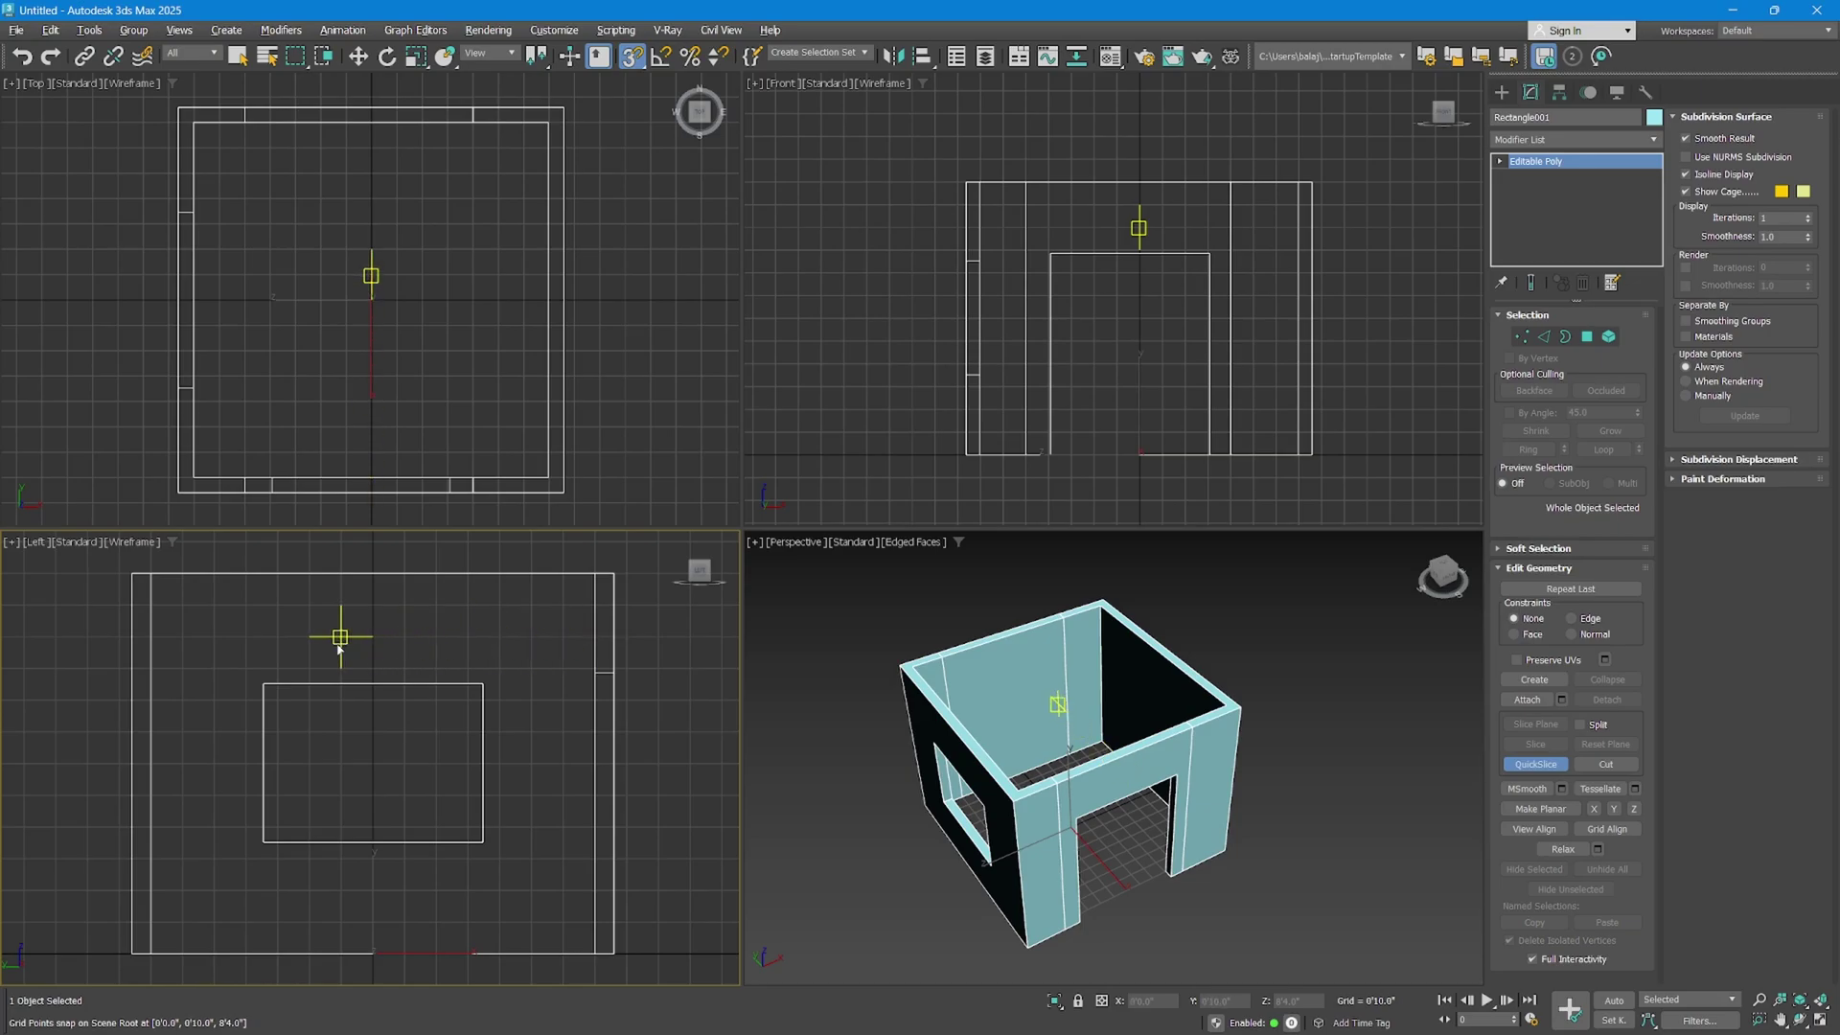
left_click_drag(276, 641, 432, 636)
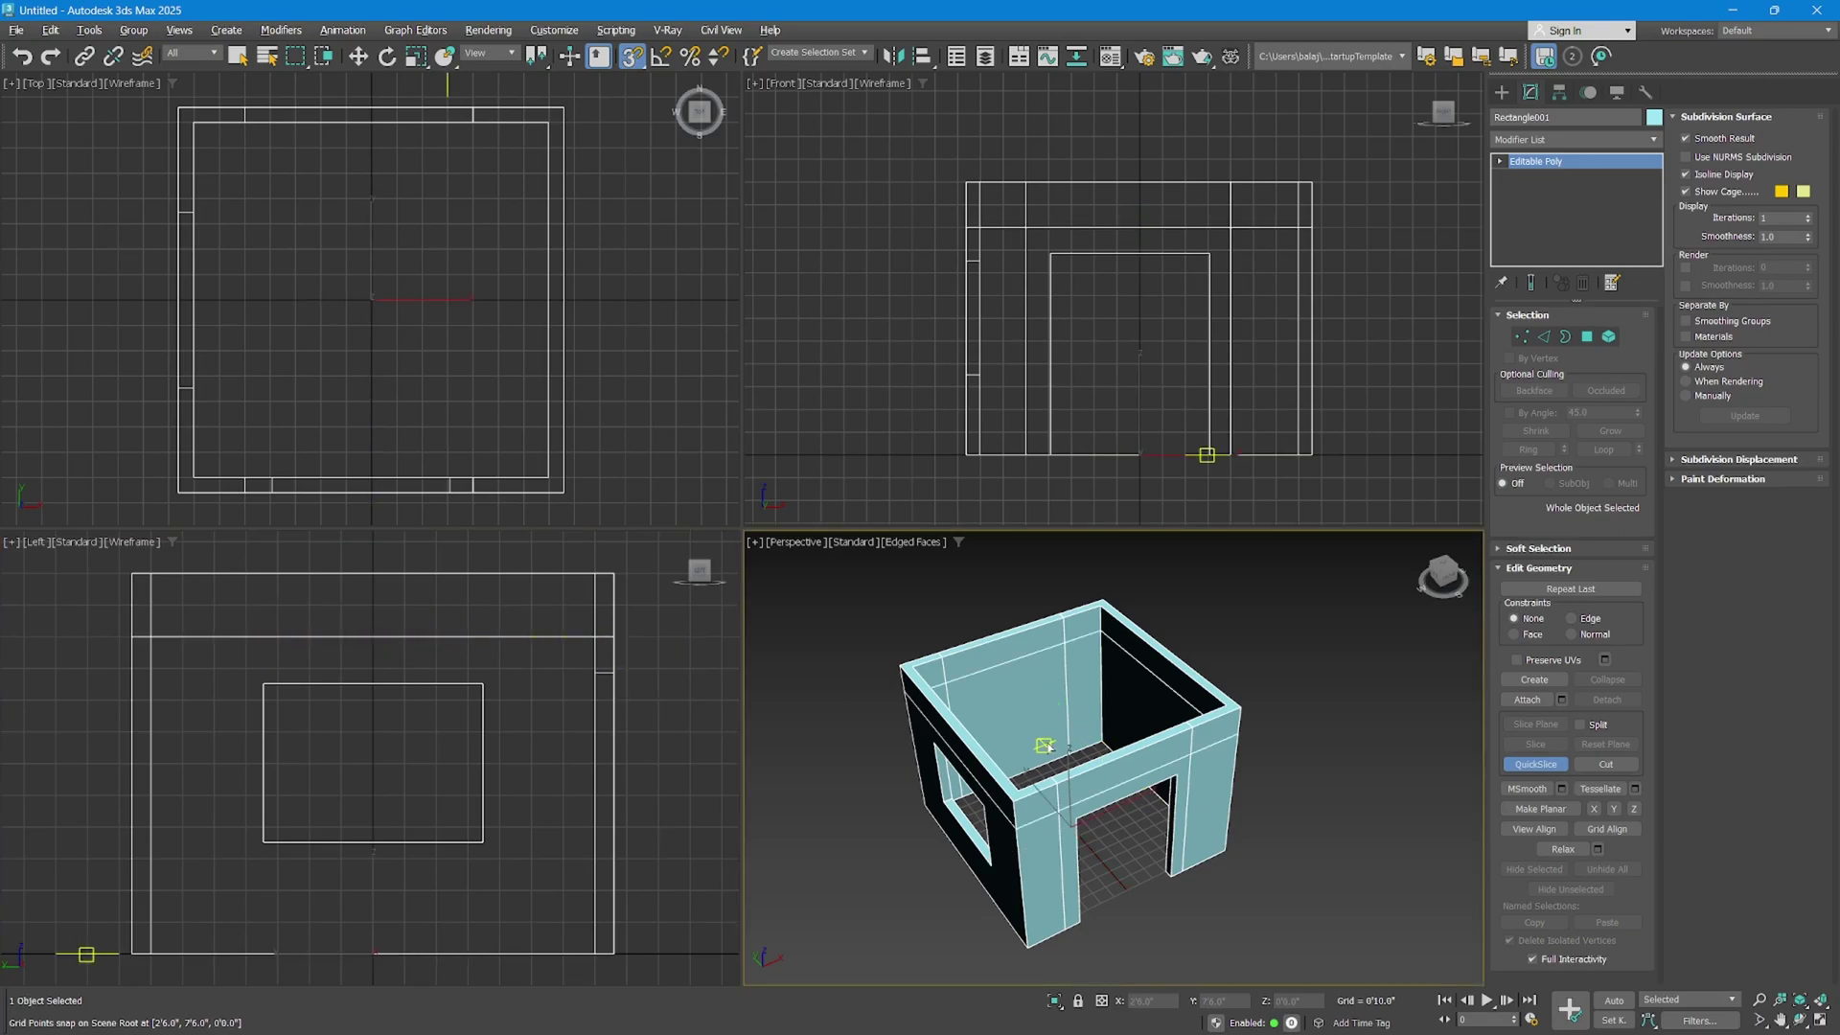
Select the polygon framing the door opening at Polygon level and extrude it slightly outward, then clear the selection.
key("alt+w")
middle_click_drag(756, 633, 871, 505, "alt")
key("4")
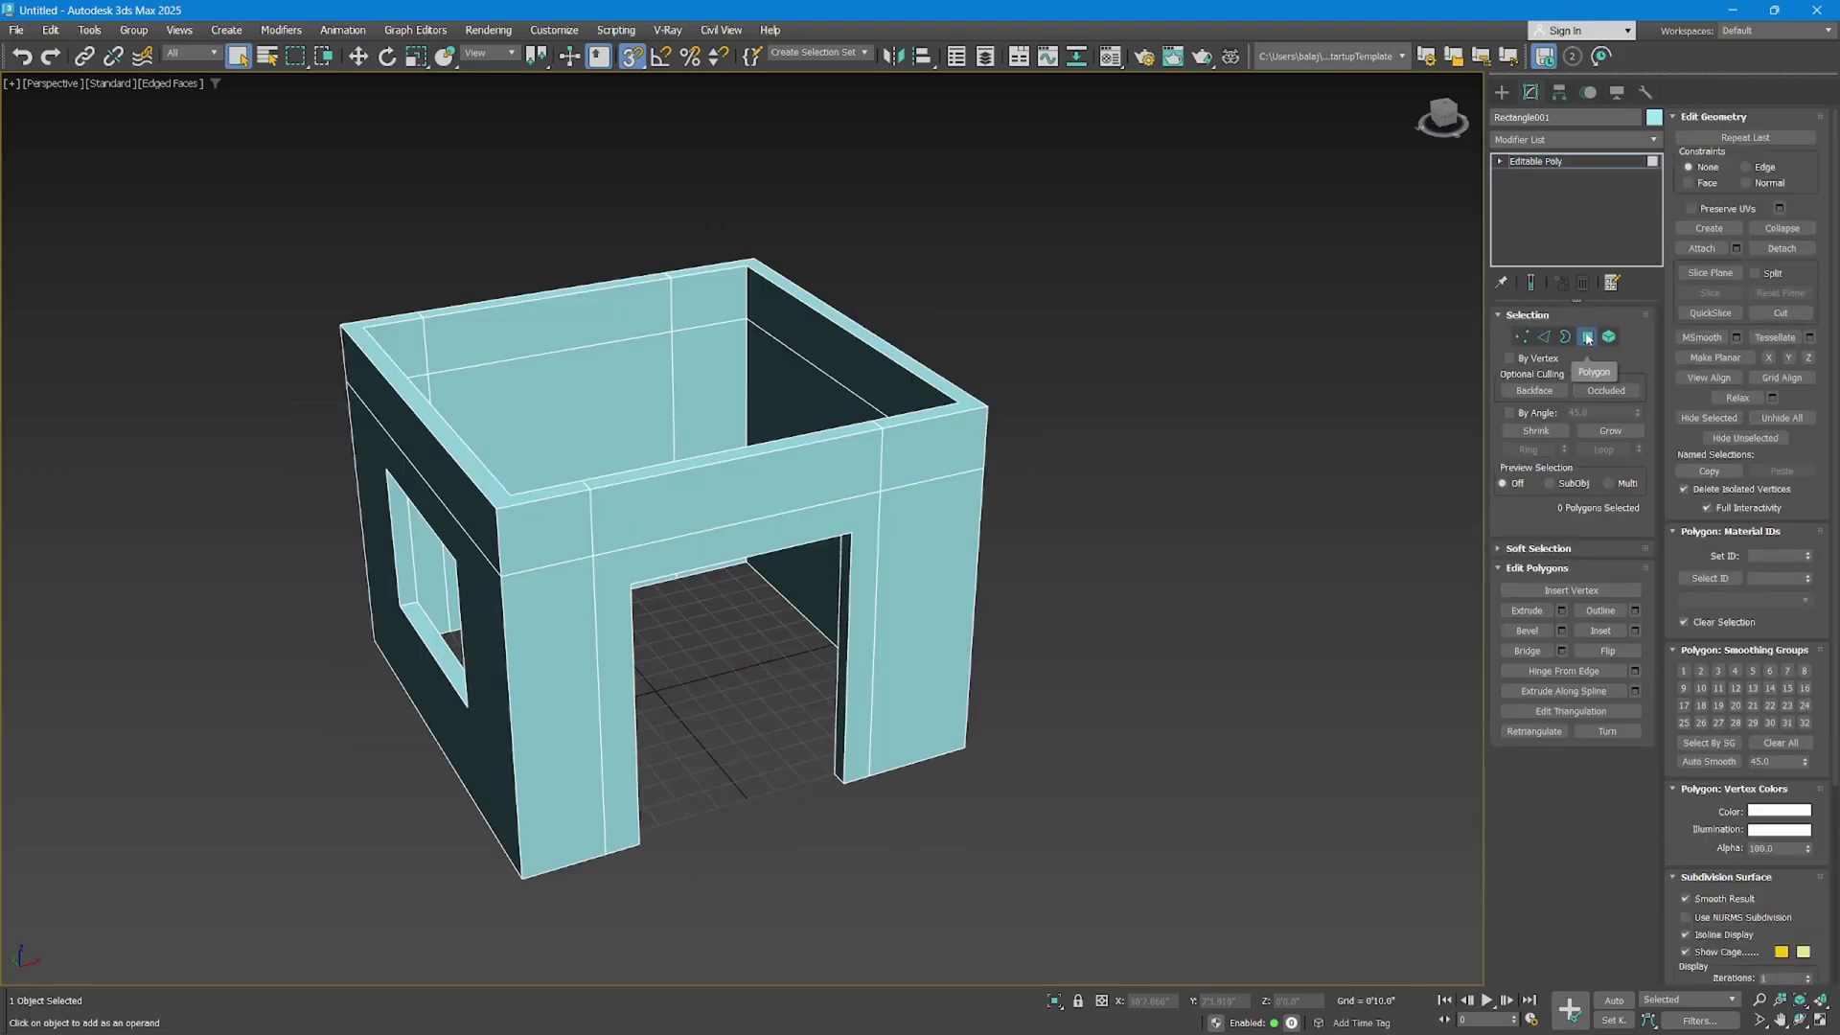
left_click(871, 506)
middle_click_drag(773, 607, 790, 628, "alt")
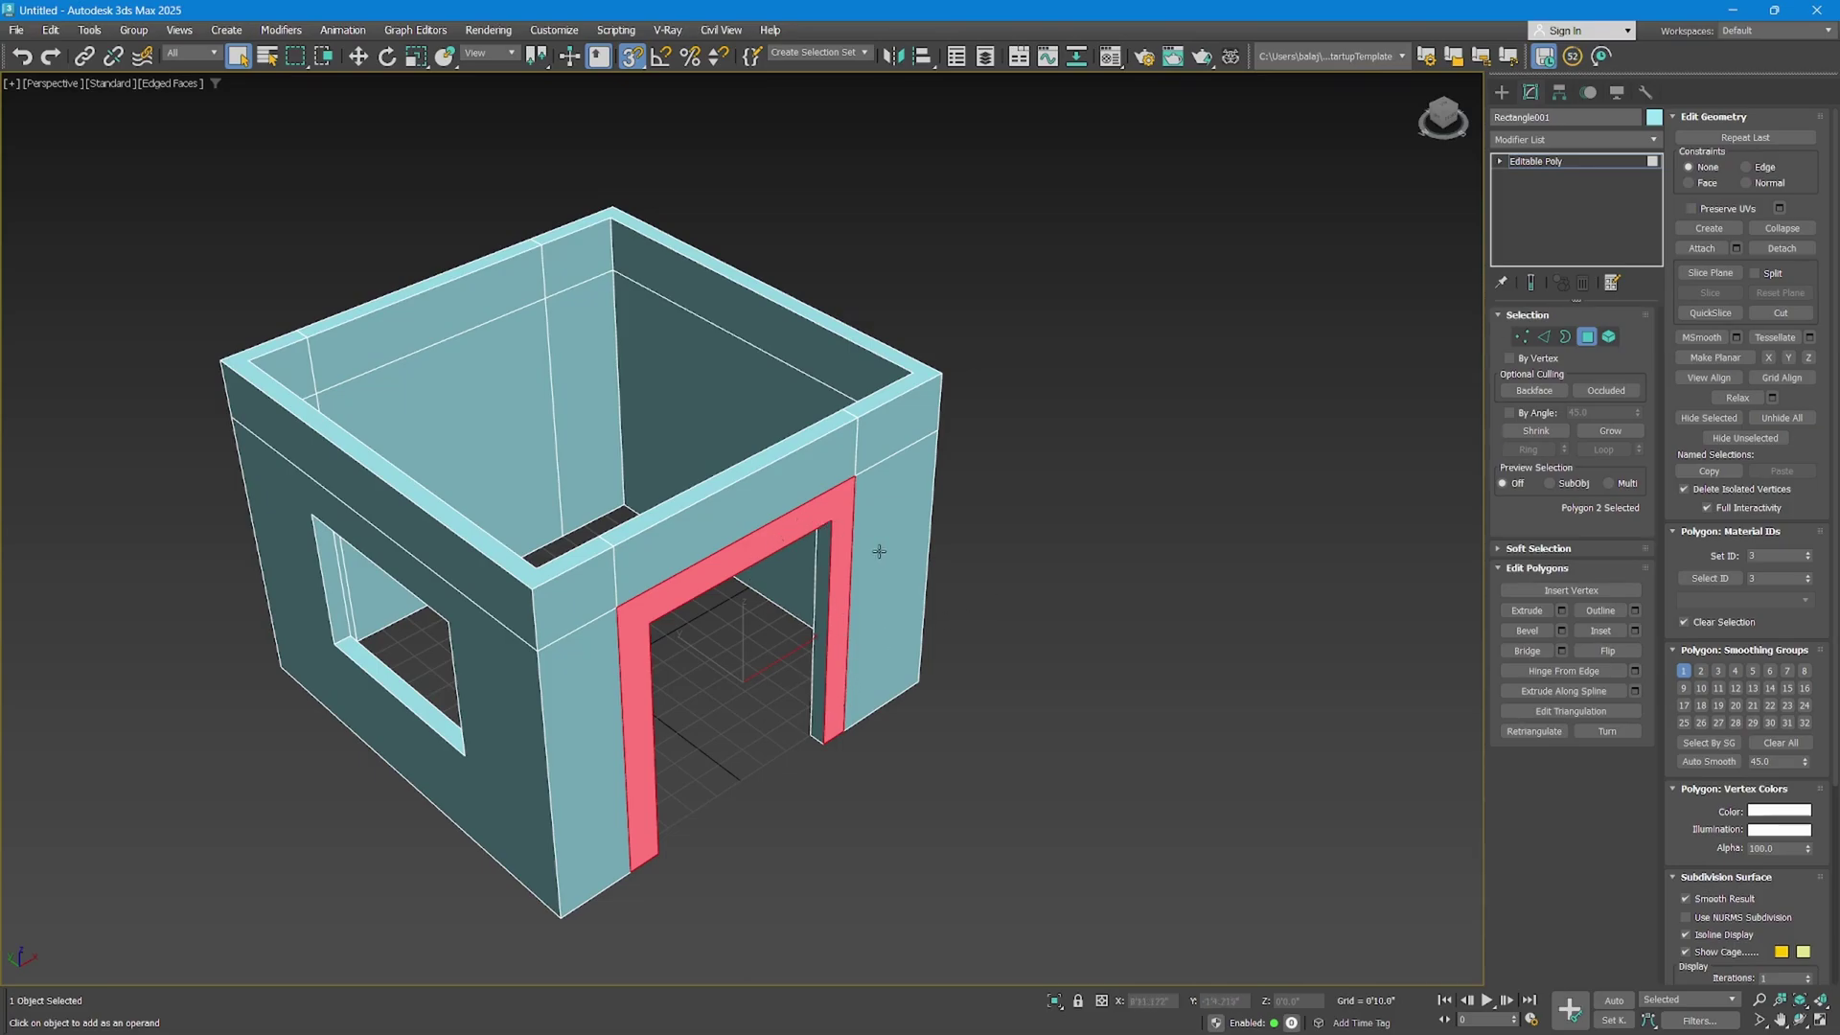
left_click(1527, 610)
left_click_drag(841, 499, 840, 496)
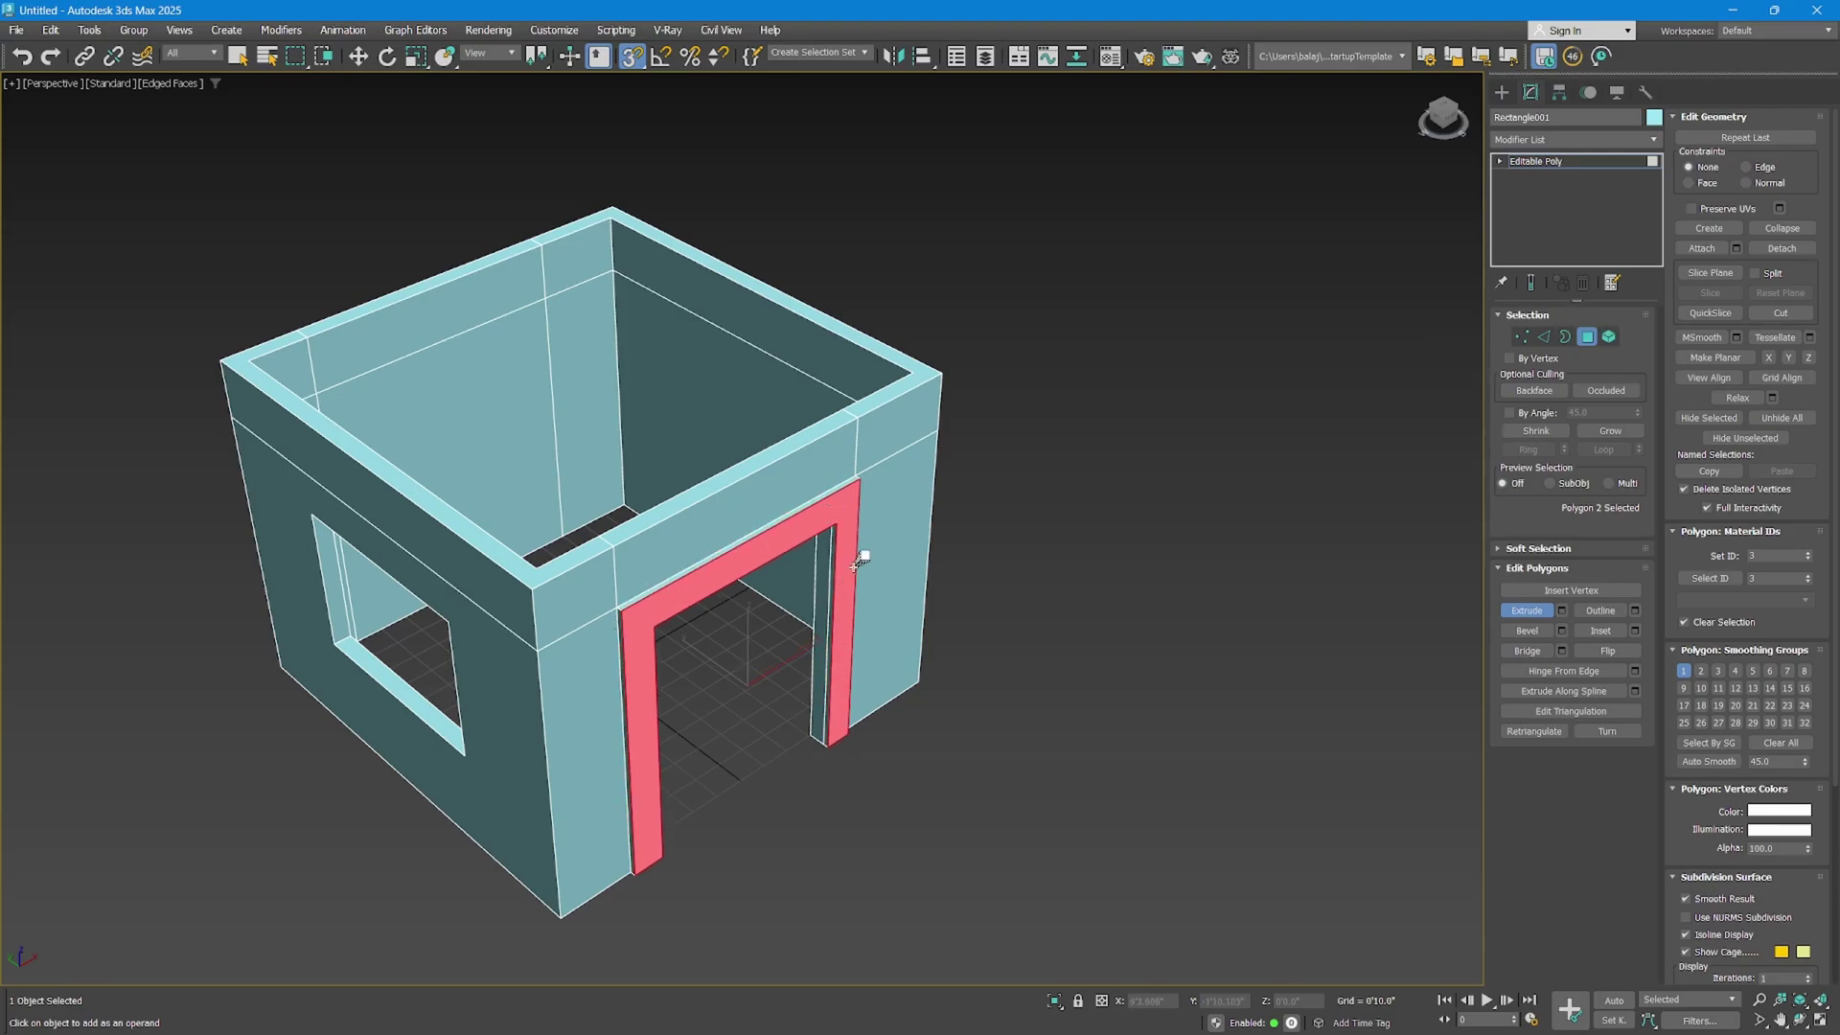
right_click(747, 660)
left_click(734, 693)
Examine the extruded door surround, undo the extrusion and return the Editable Poly to object level.
scroll(734, 693, "up", 6)
scroll(708, 648, "down", 3)
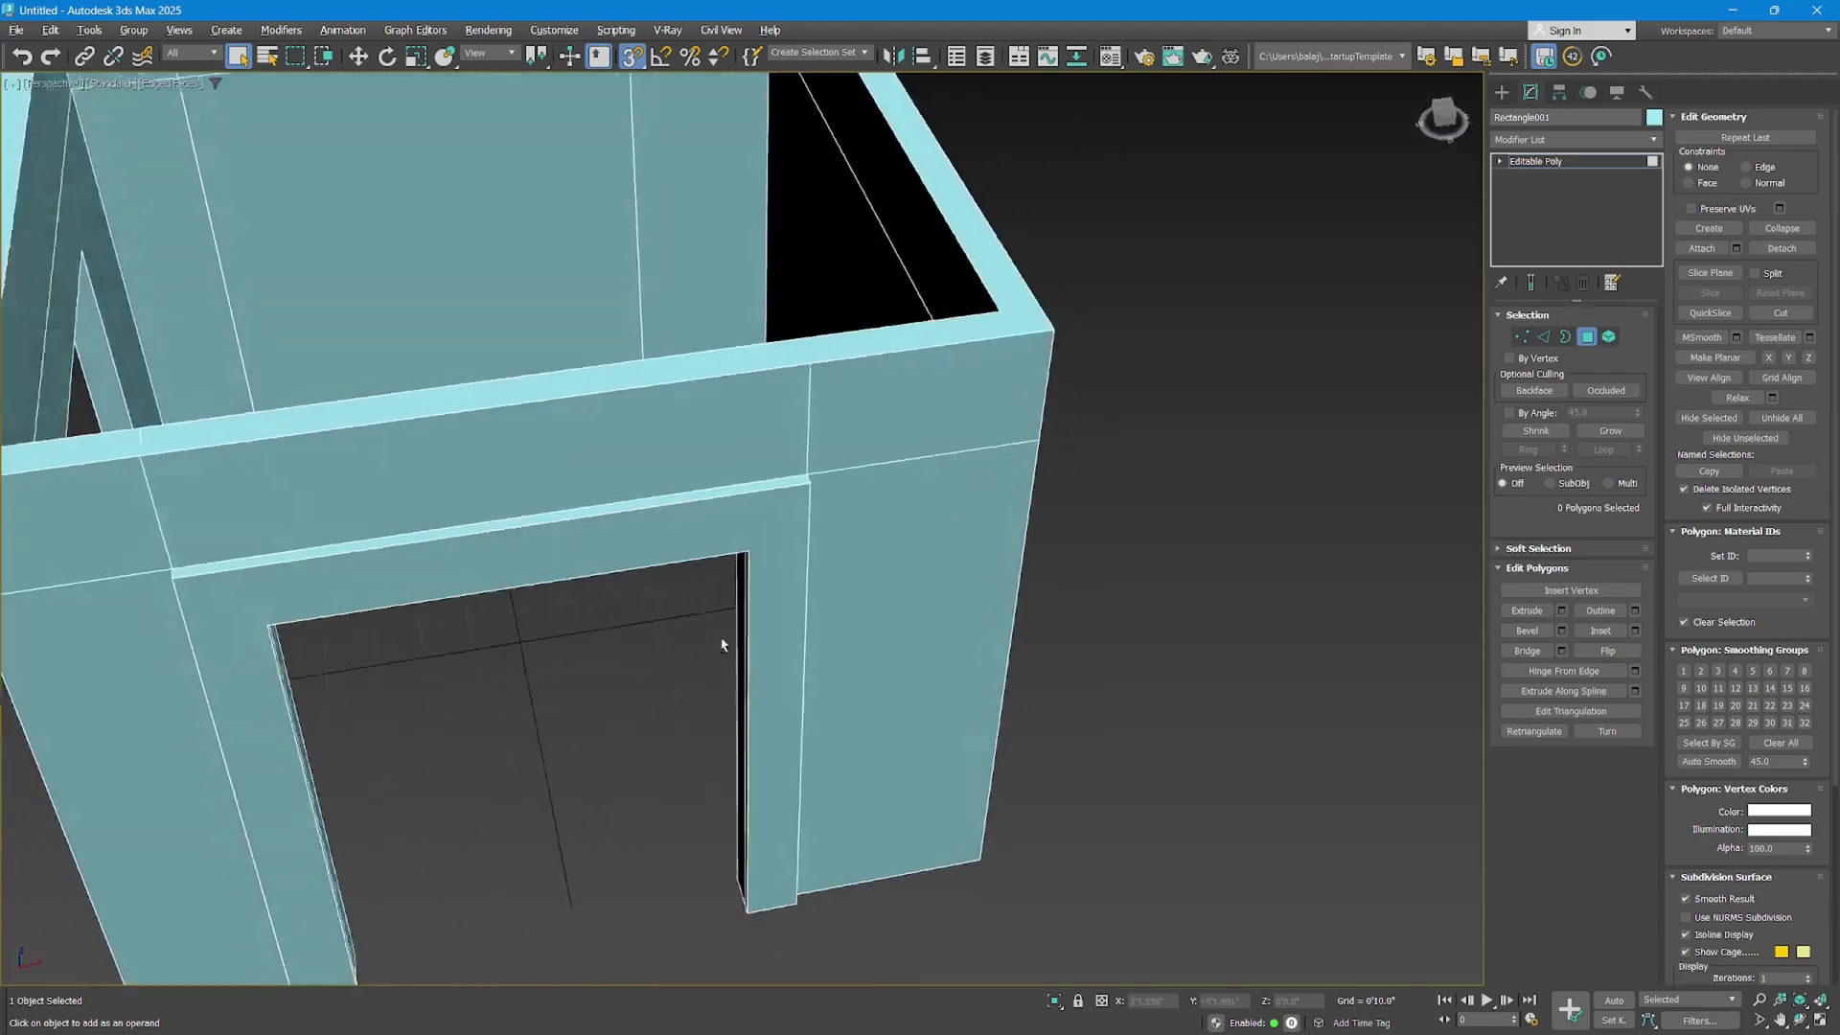
middle_click_drag(722, 645, 570, 525, "alt")
scroll(569, 525, "down", 2)
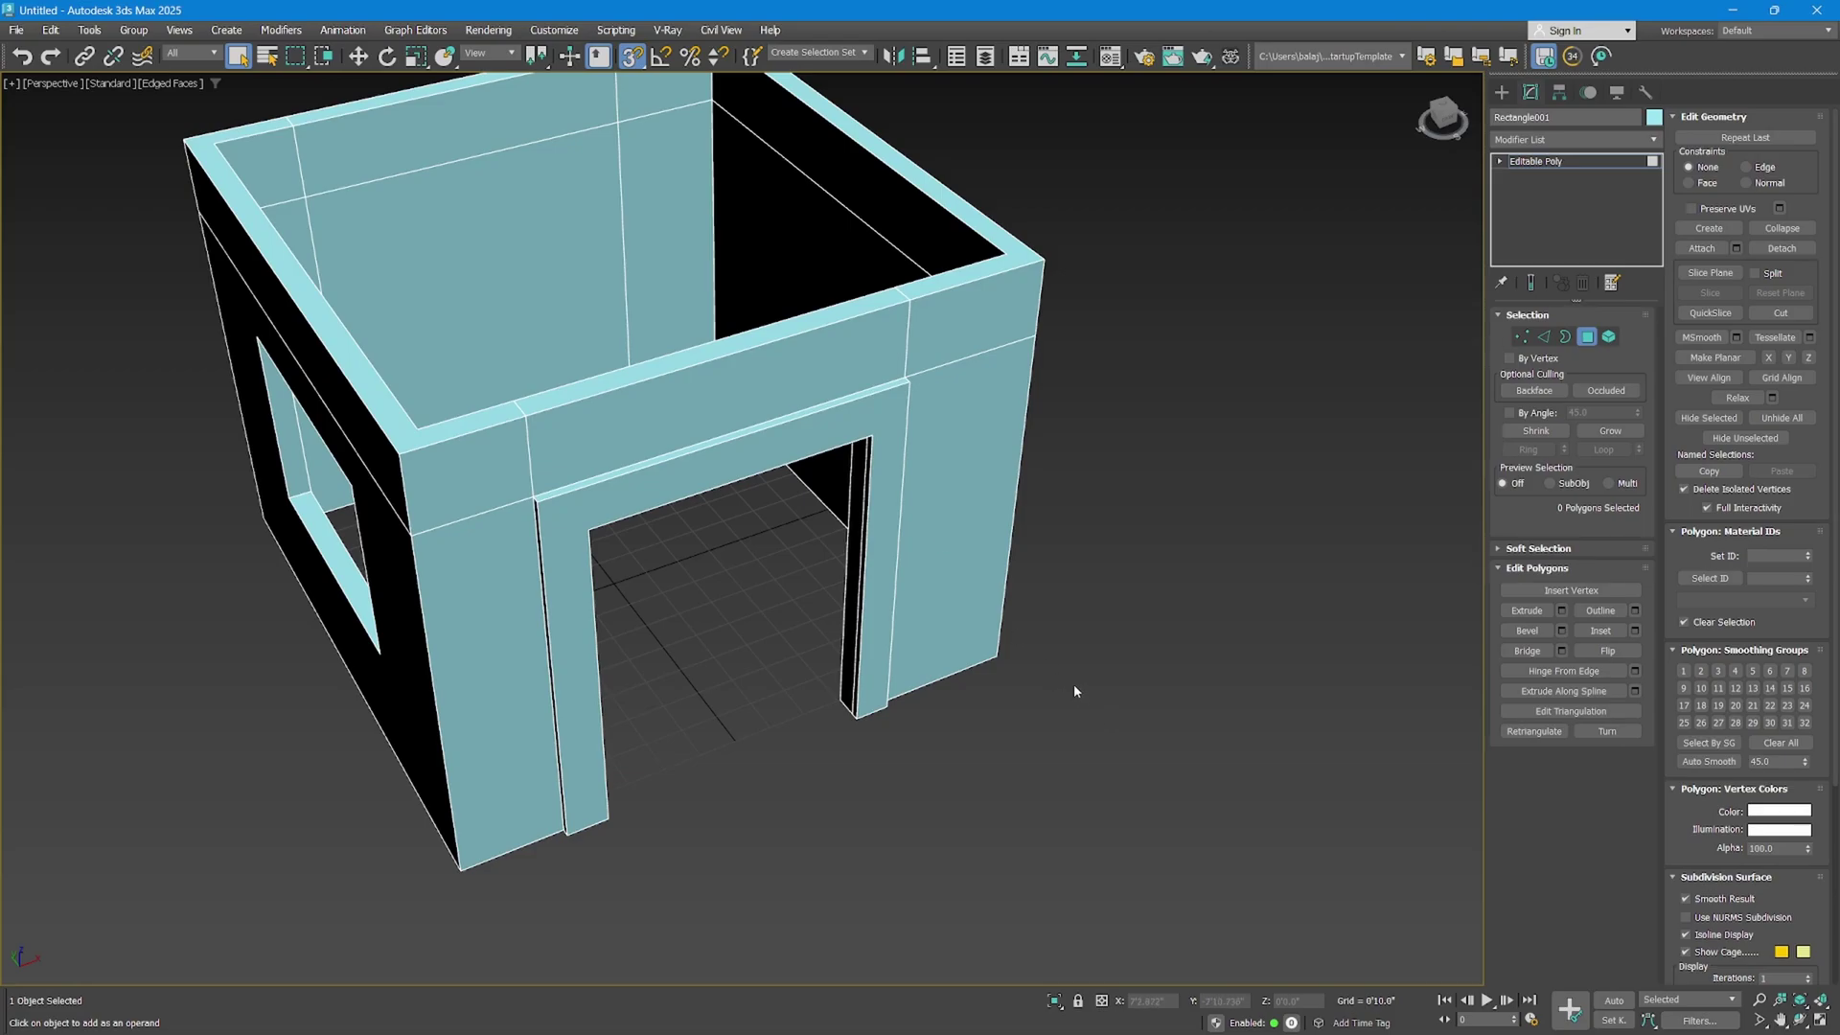
key("ctrl+z")
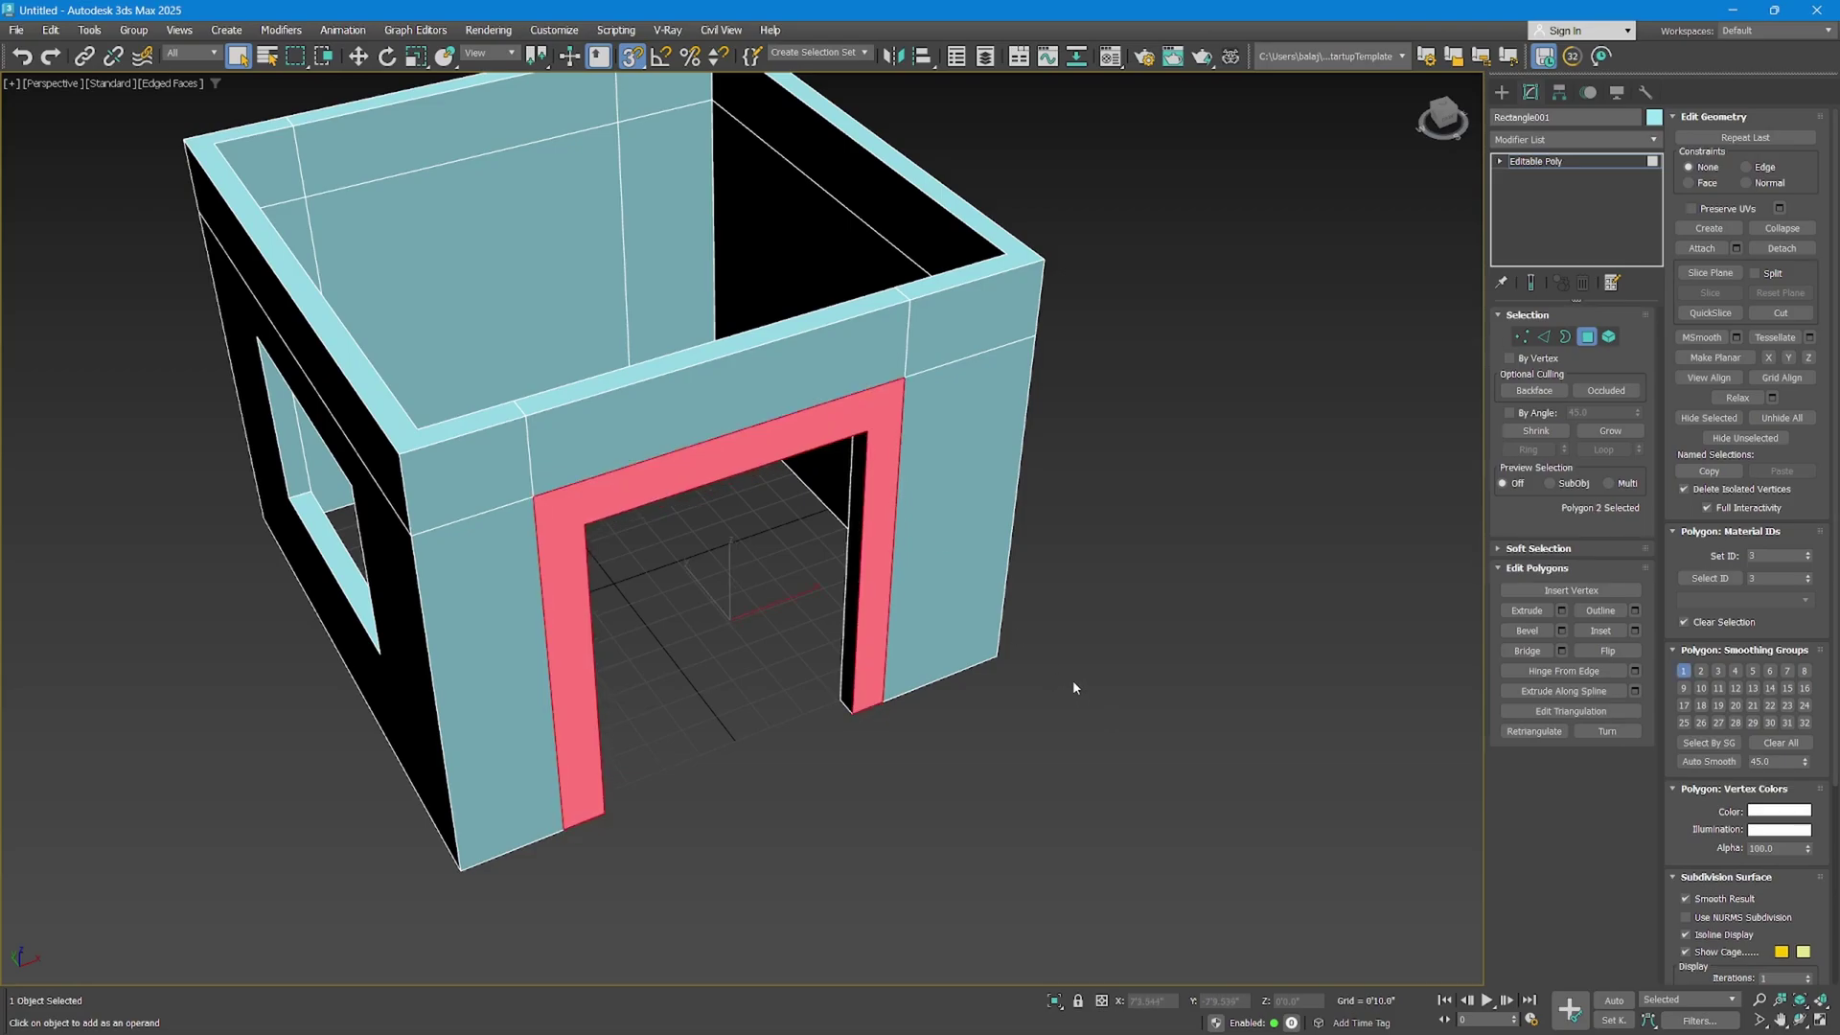
middle_click_drag(973, 587, 955, 491)
left_click(1587, 337)
Select all polygons of the window wall at Polygon level with a crossing region in the Top view.
middle_click_drag(854, 522, 843, 508, "alt")
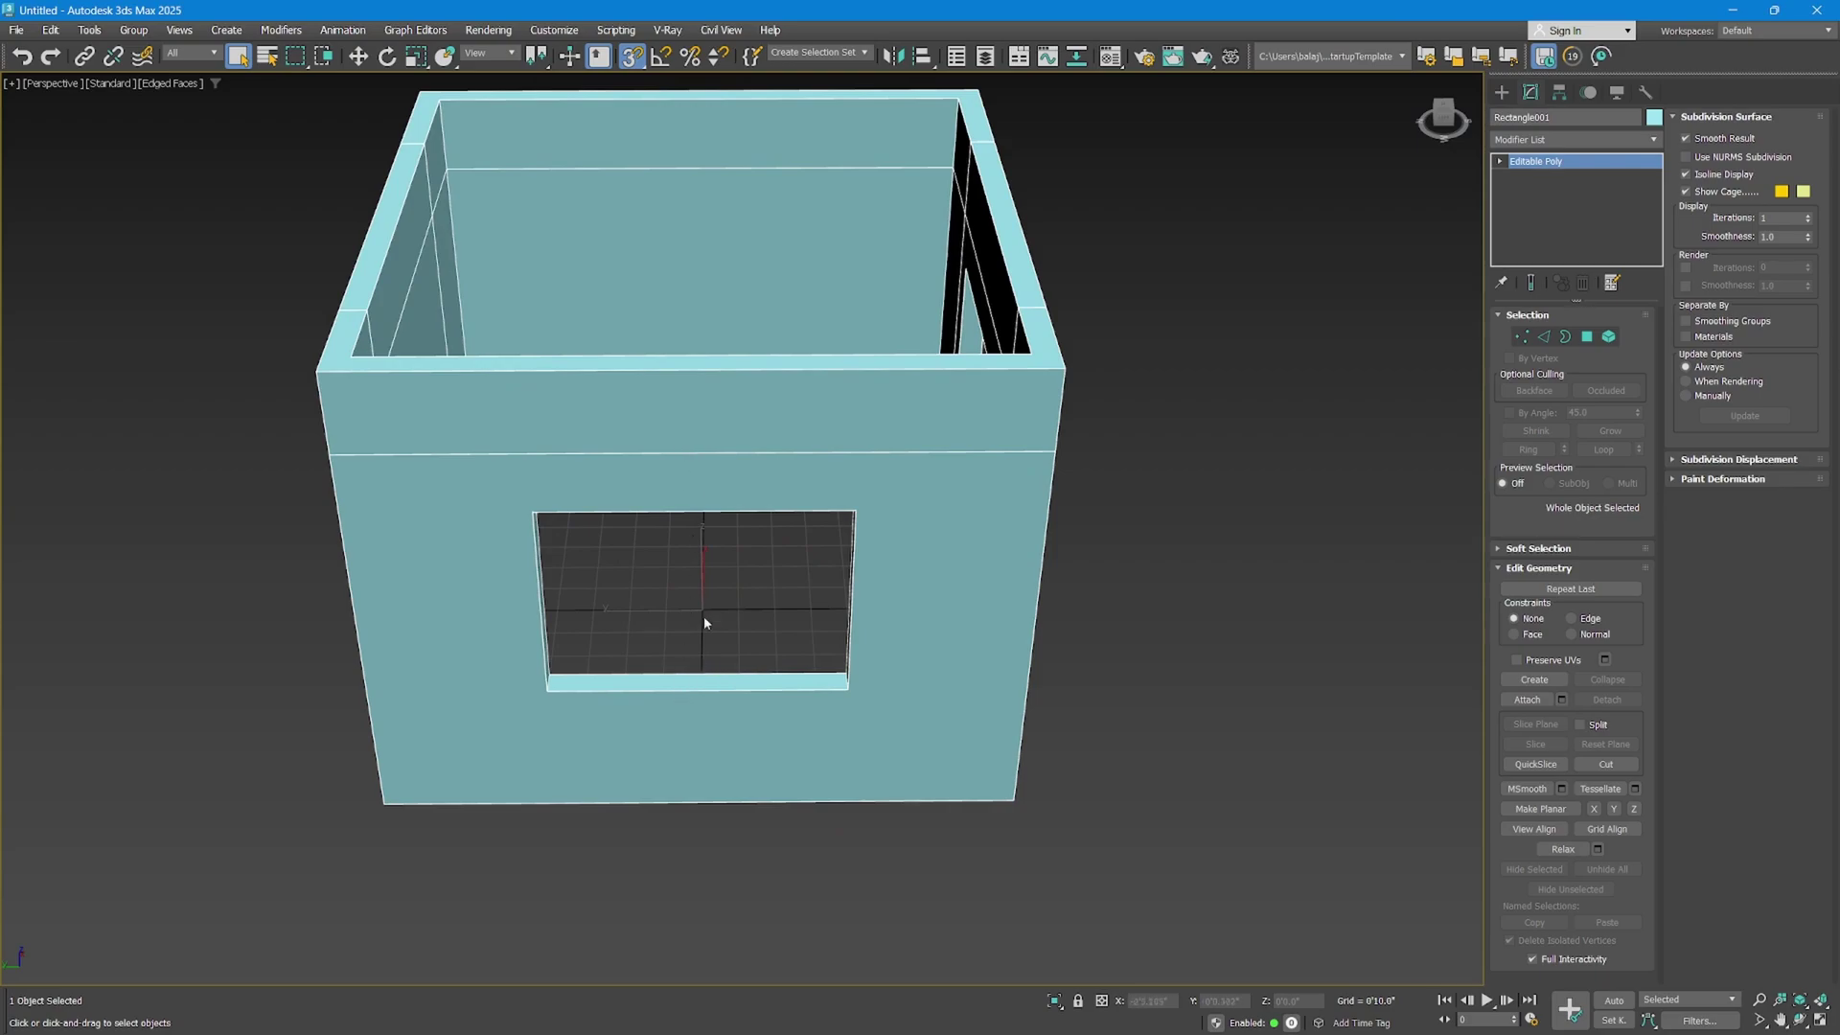
middle_click_drag(703, 619, 706, 641, "alt")
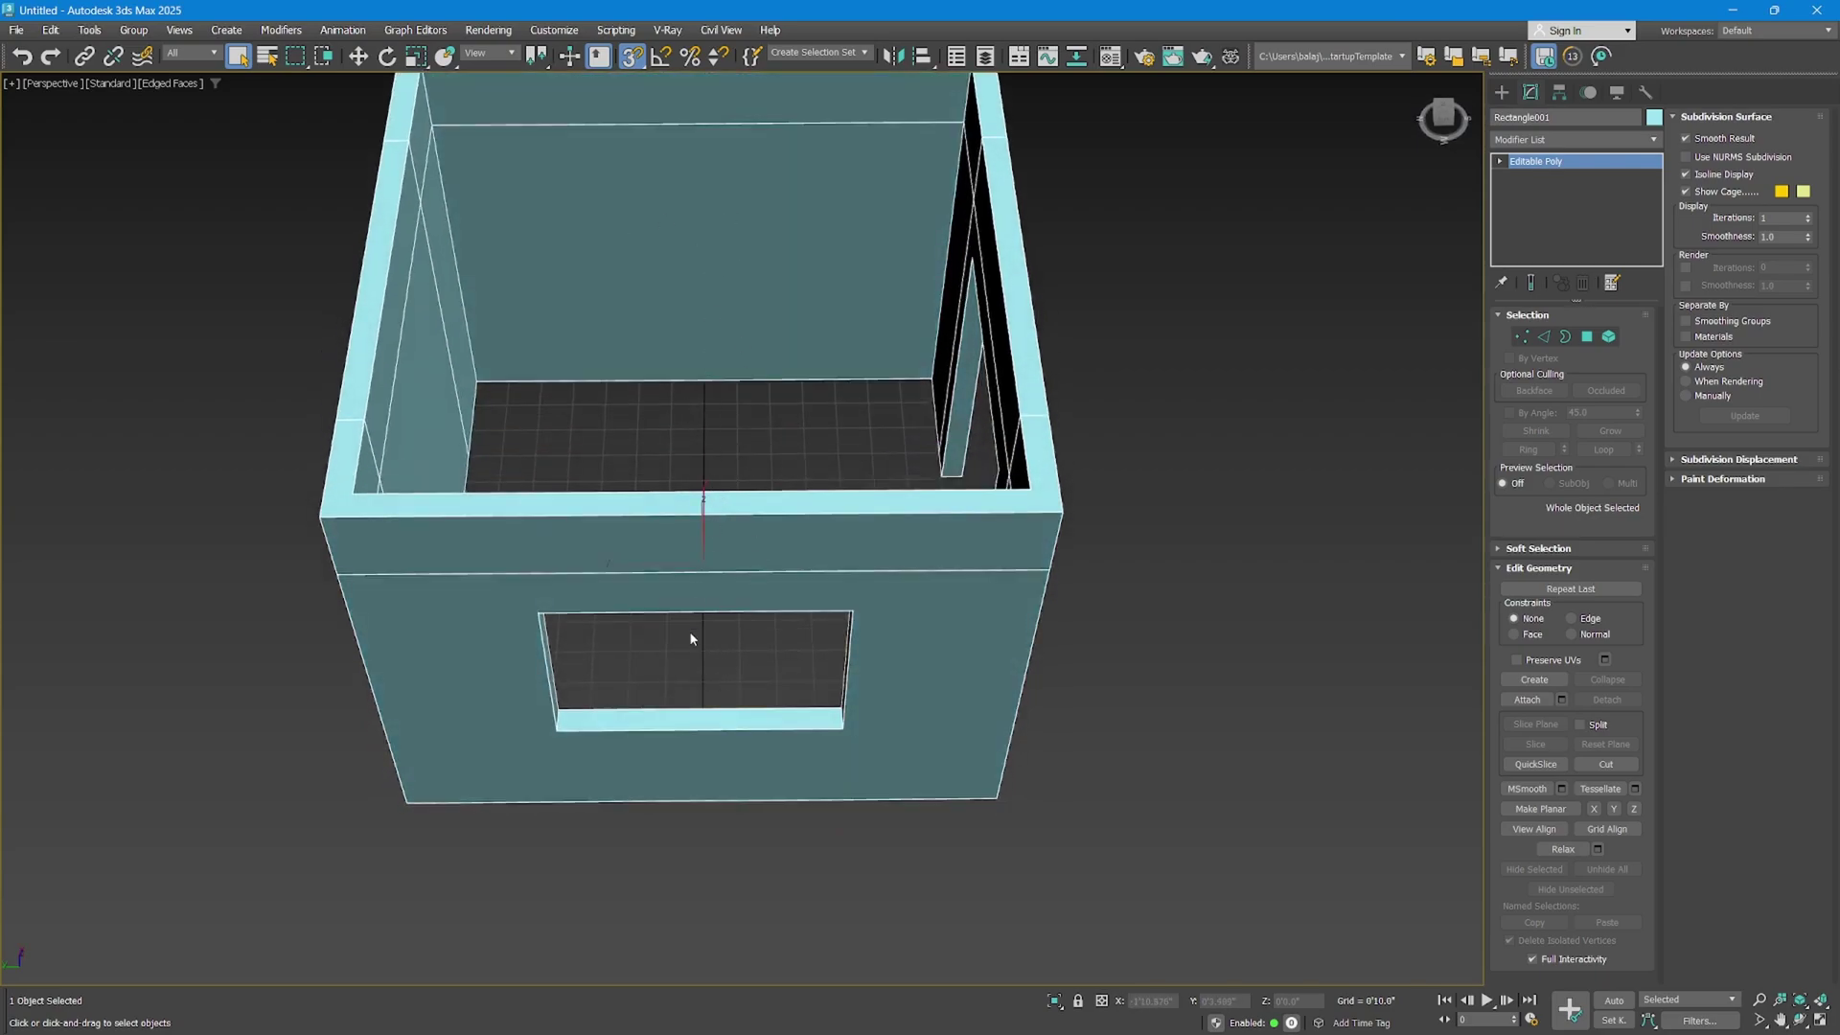
left_click(1585, 336)
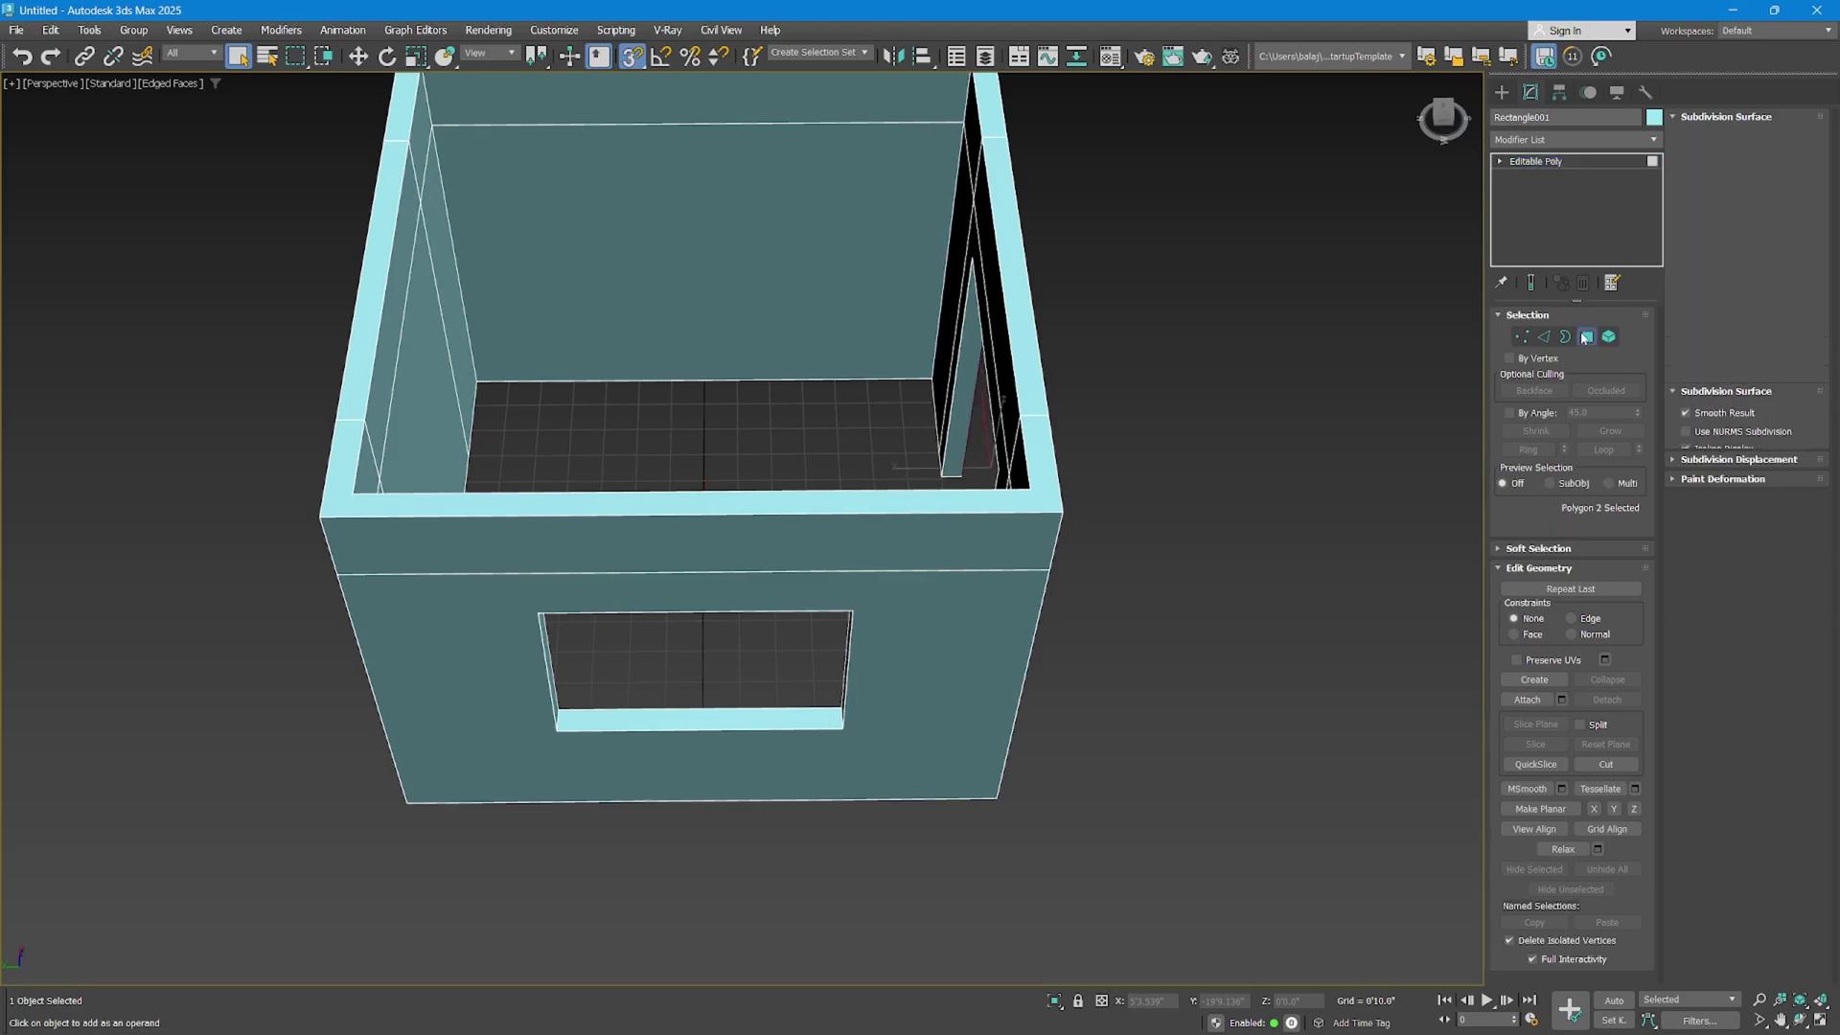
middle_click_drag(791, 506, 791, 547)
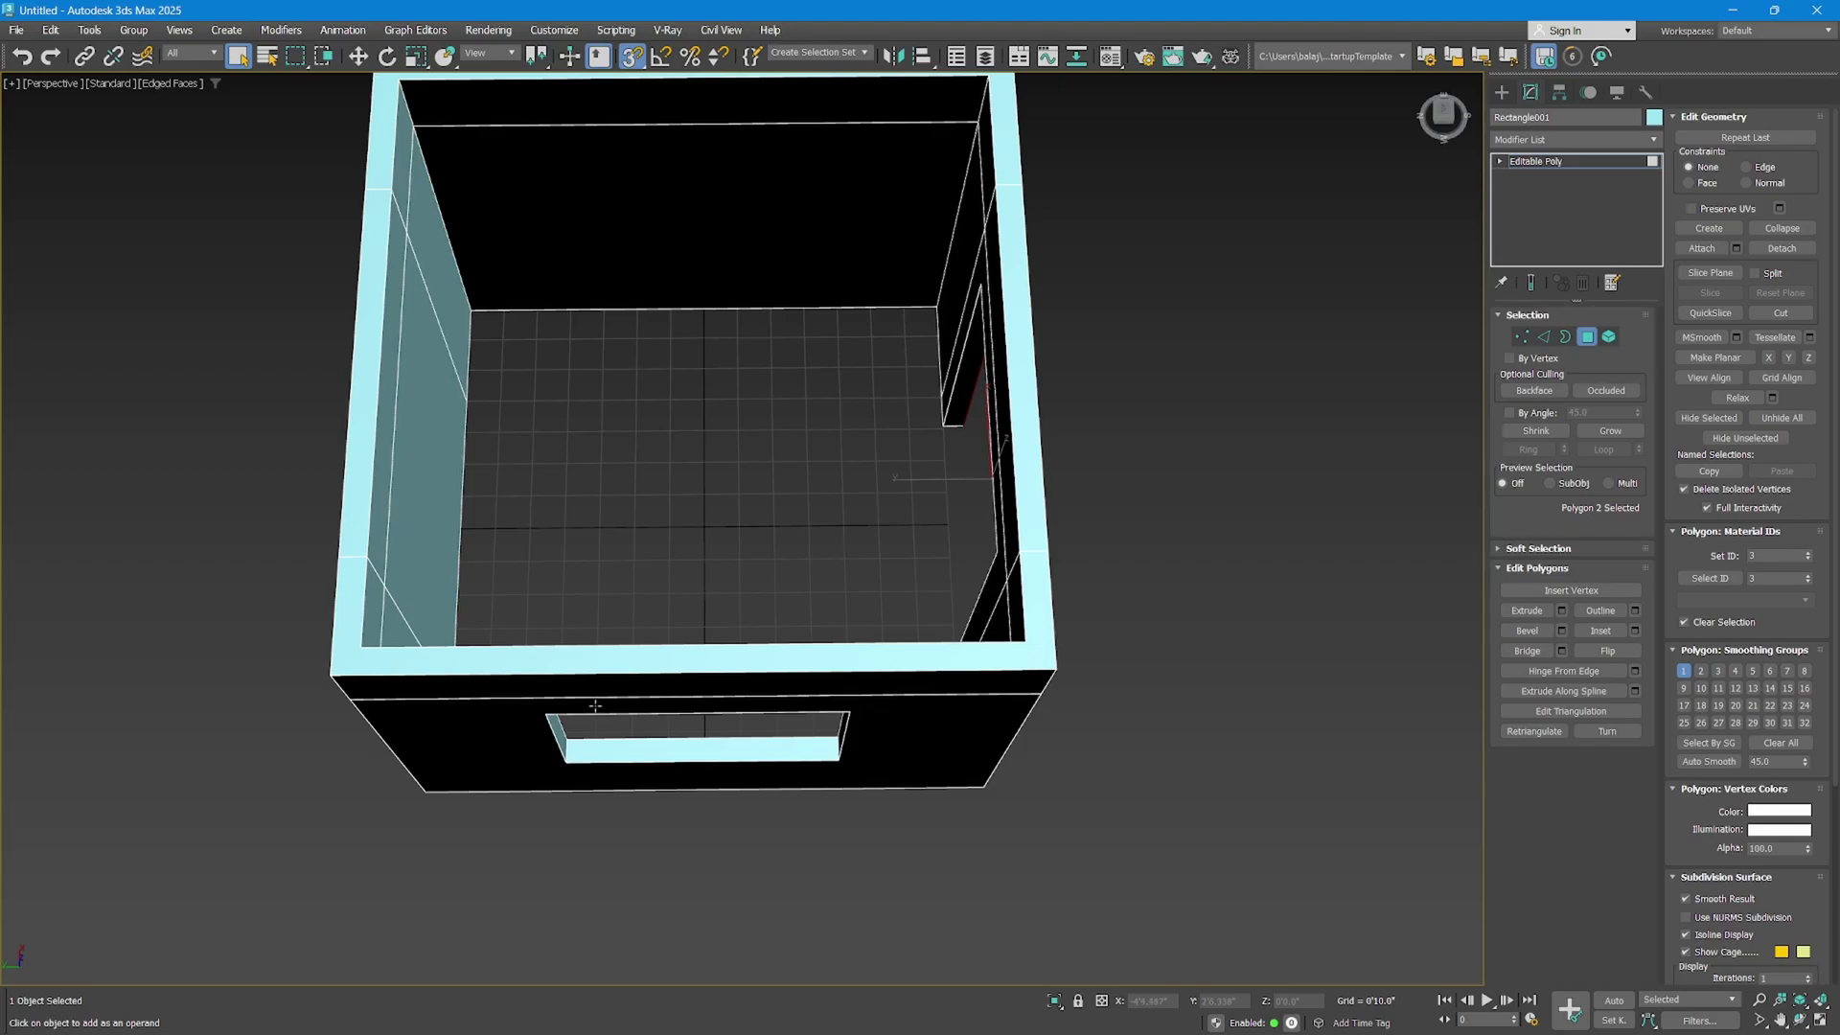
key("alt+w")
middle_click_drag(463, 433, 360, 306)
left_click_drag(251, 260, 178, 229)
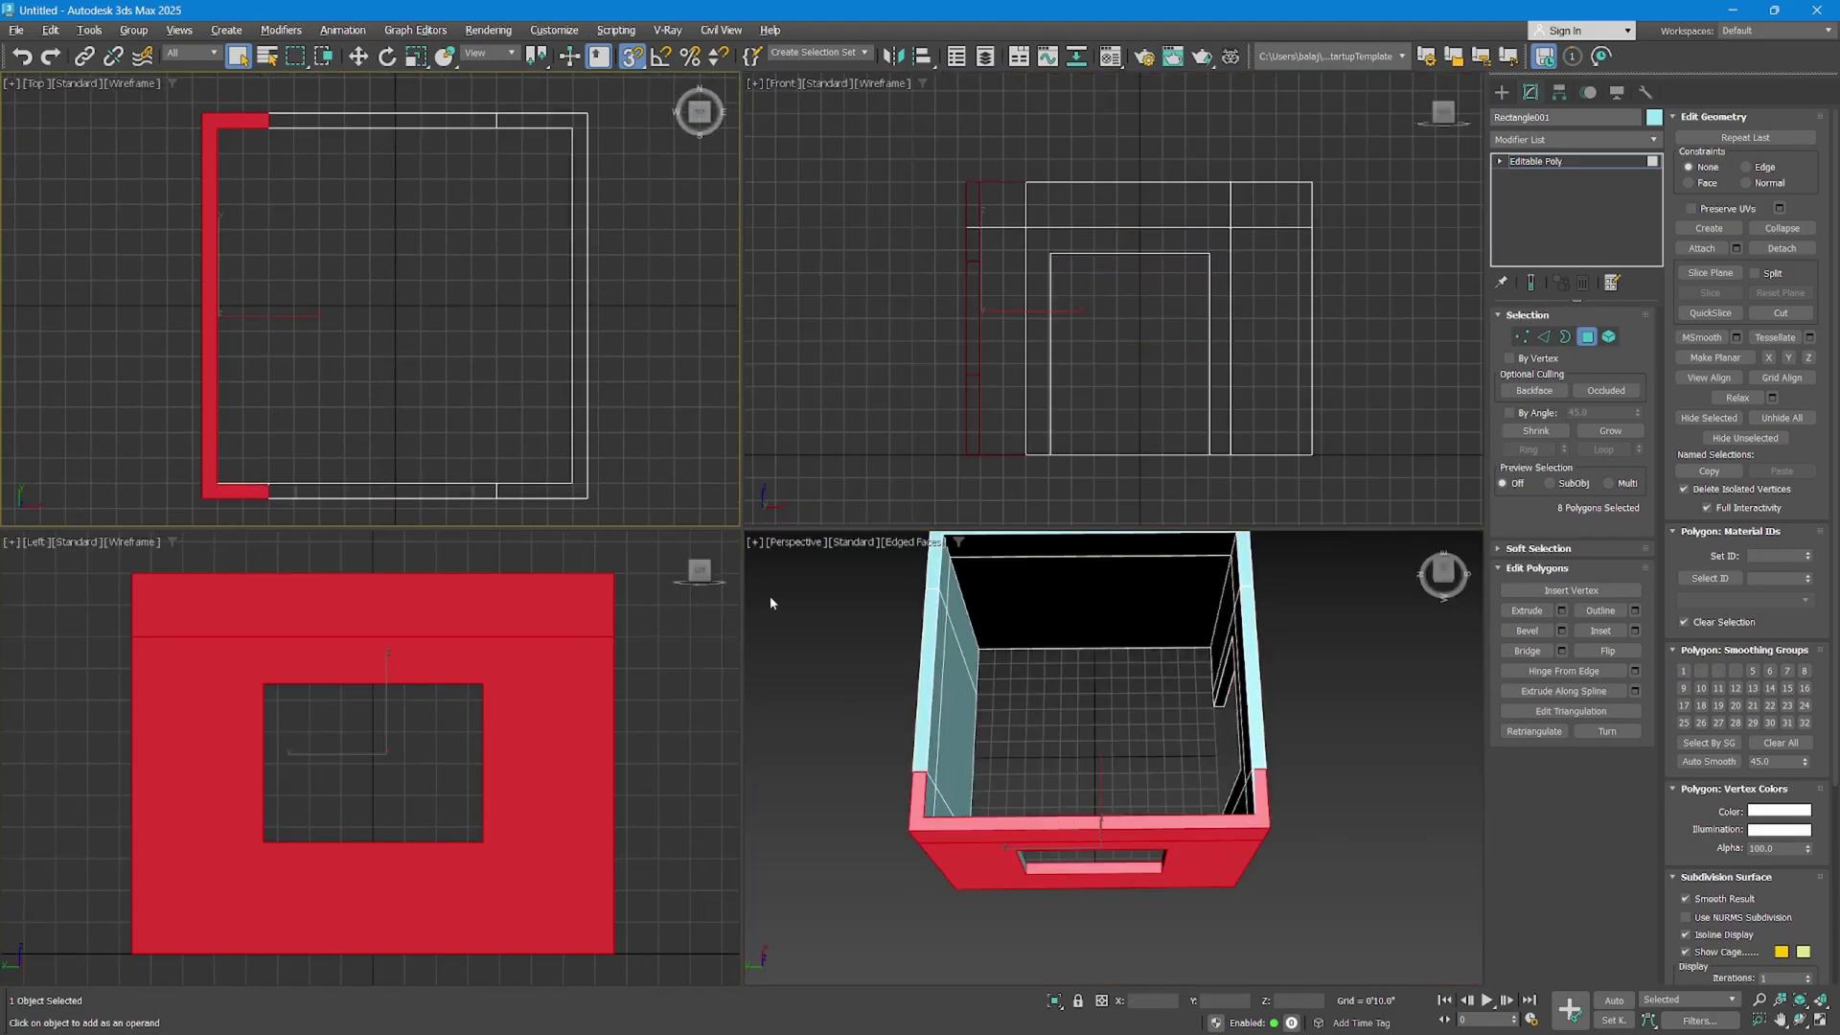
left_click(247, 407)
left_click_drag(269, 412, 174, 203)
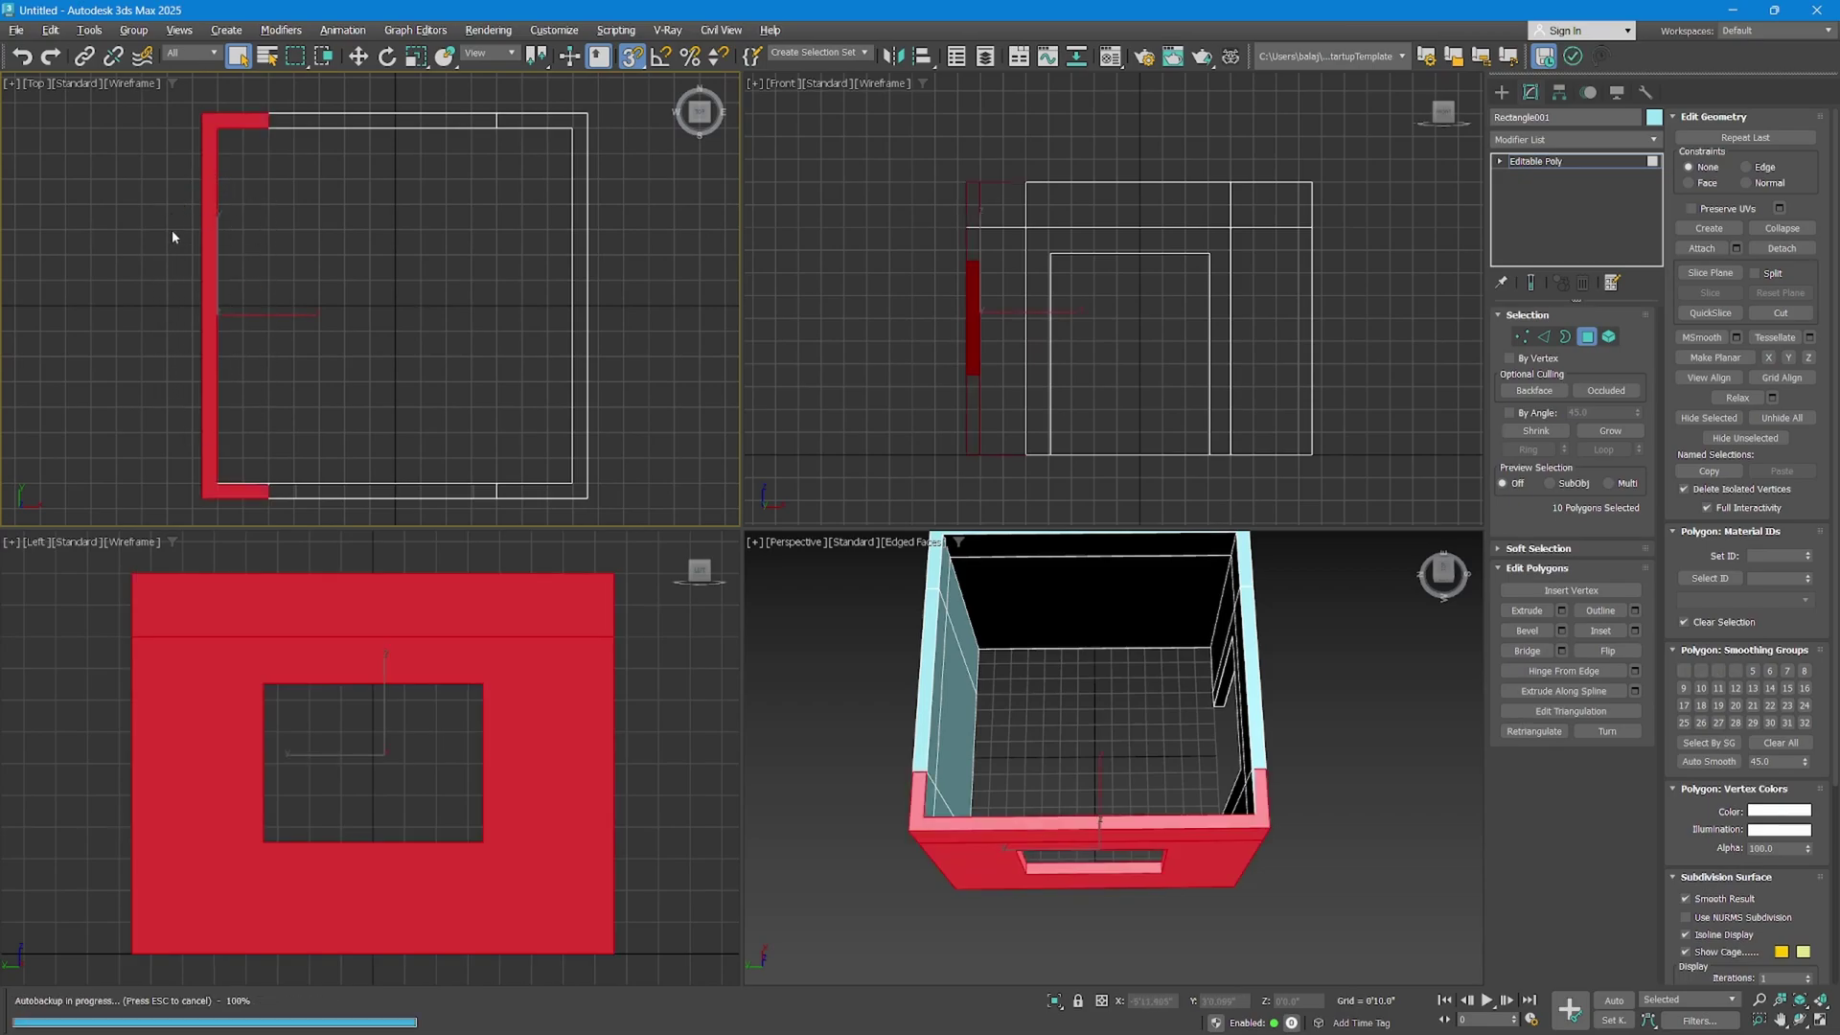
QuickSlice only the selected window-wall polygons vertically at Y 4'2" in the Left view, left of the window, using wireframe selection display.
key("alt+w")
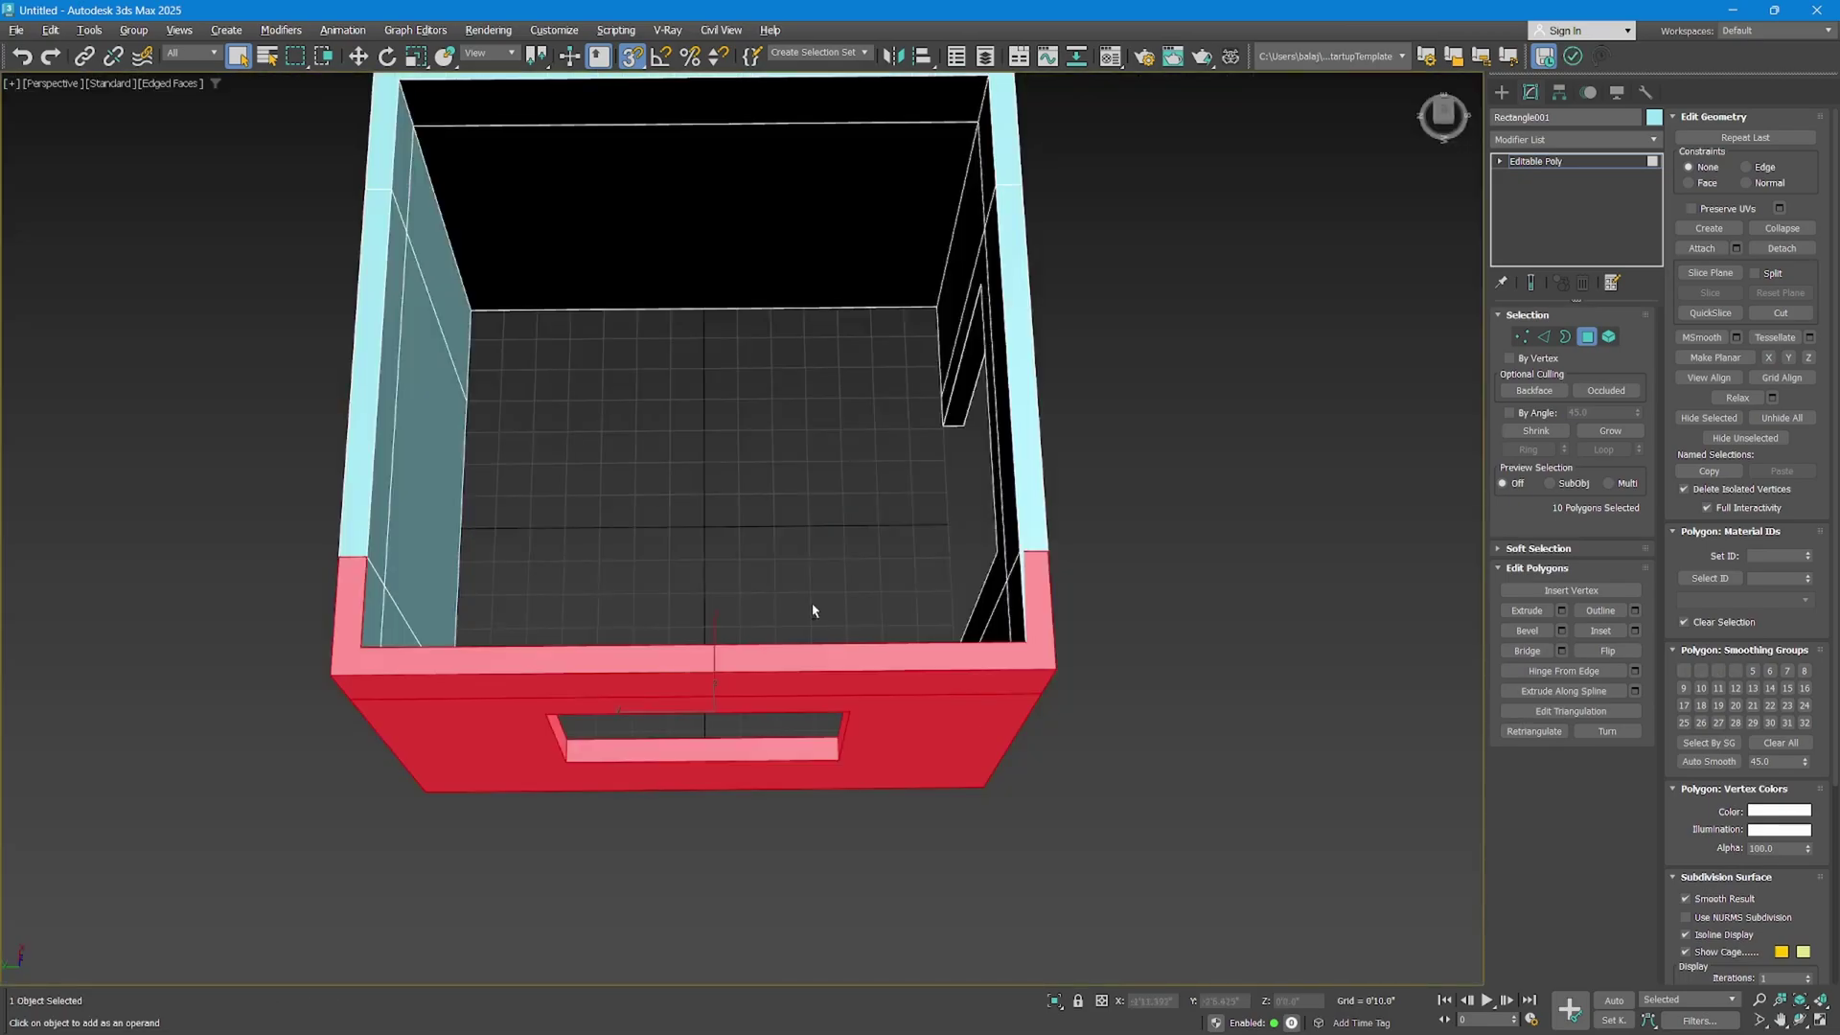
mouse_move(812, 610)
middle_mouse_down("alt")
mouse_move(751, 579)
mouse_move(813, 636)
middle_mouse_up("alt")
middle_click_drag(934, 766, 831, 733, "alt")
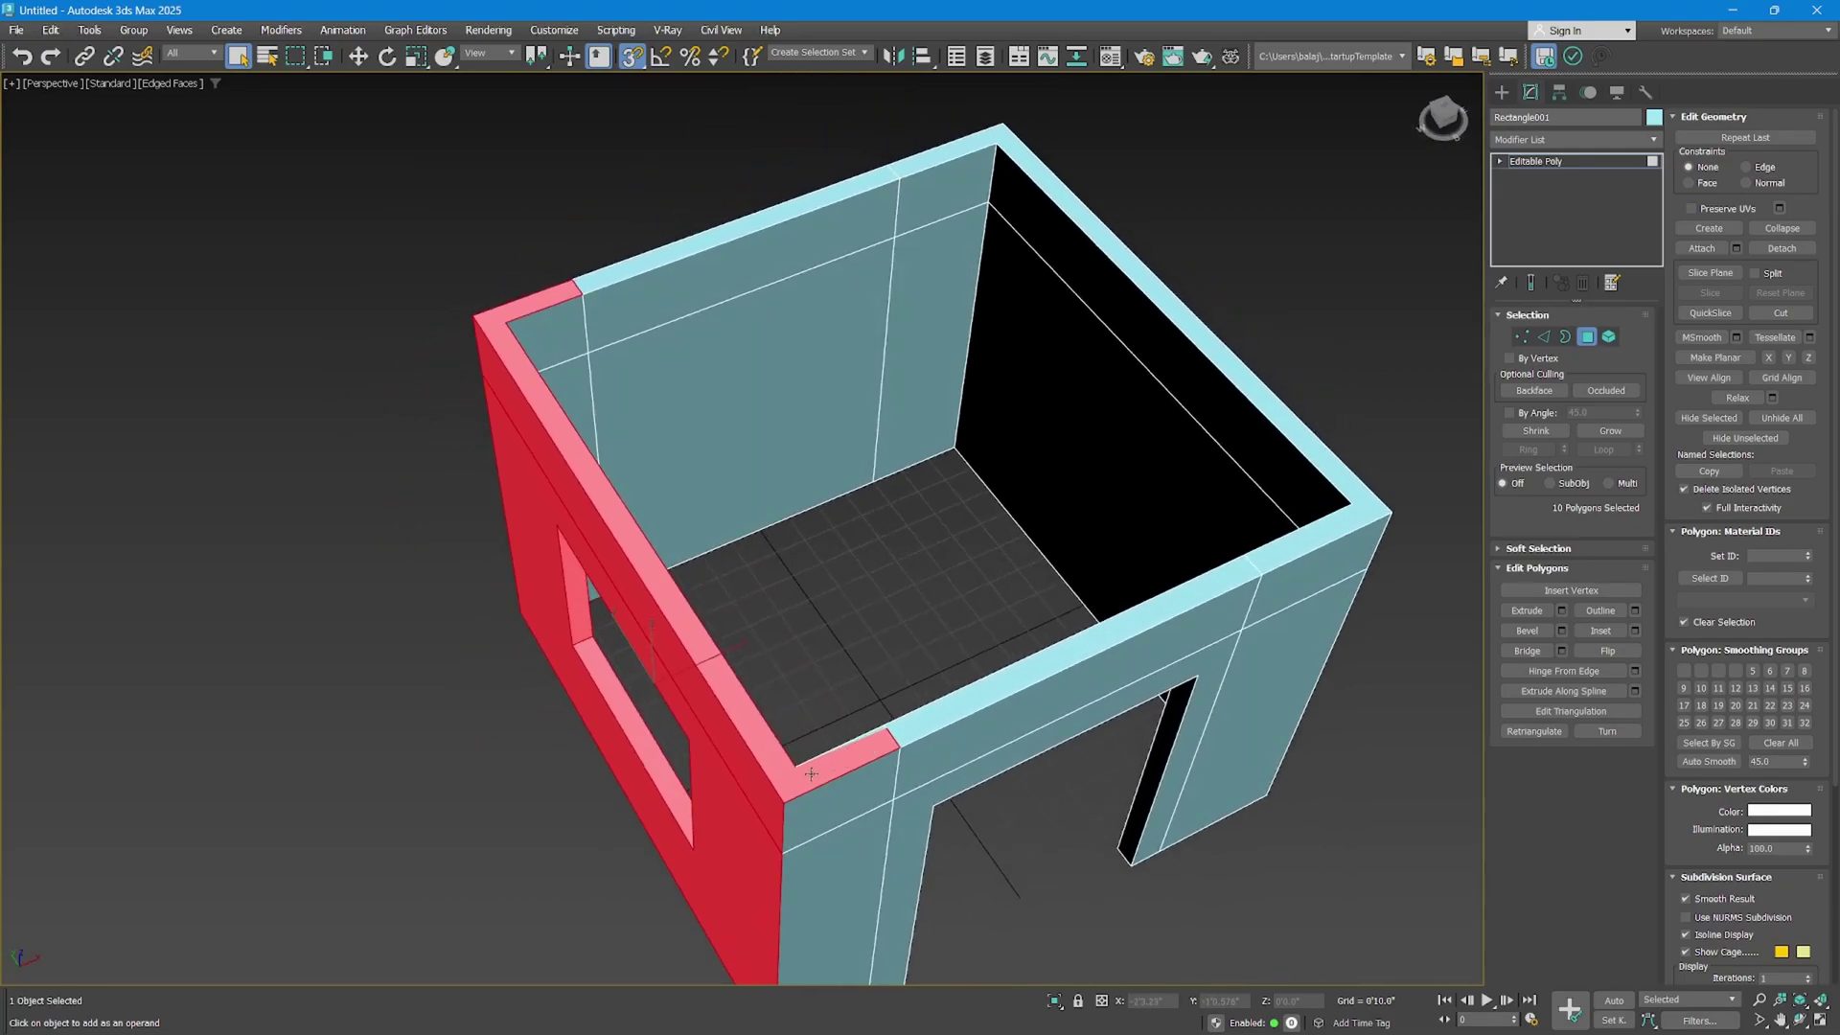
middle_click_drag(811, 774, 896, 714, "alt")
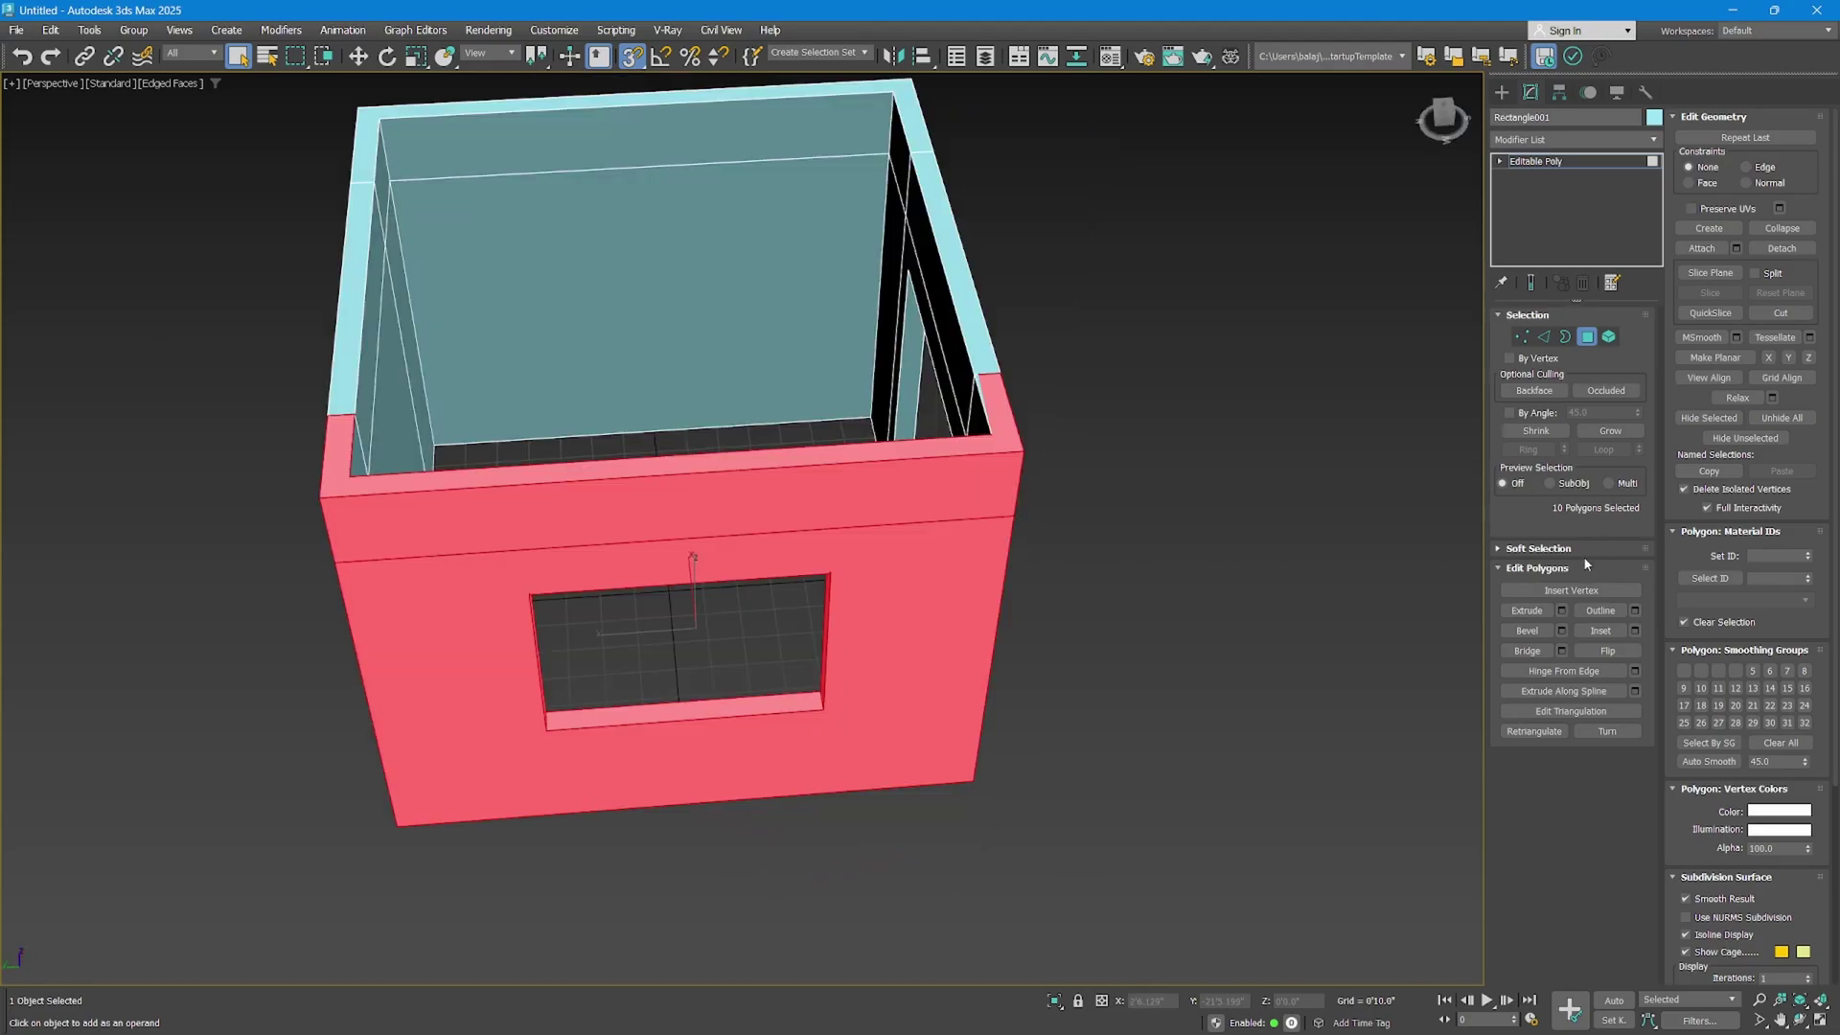
left_click(1709, 313)
key("alt+w")
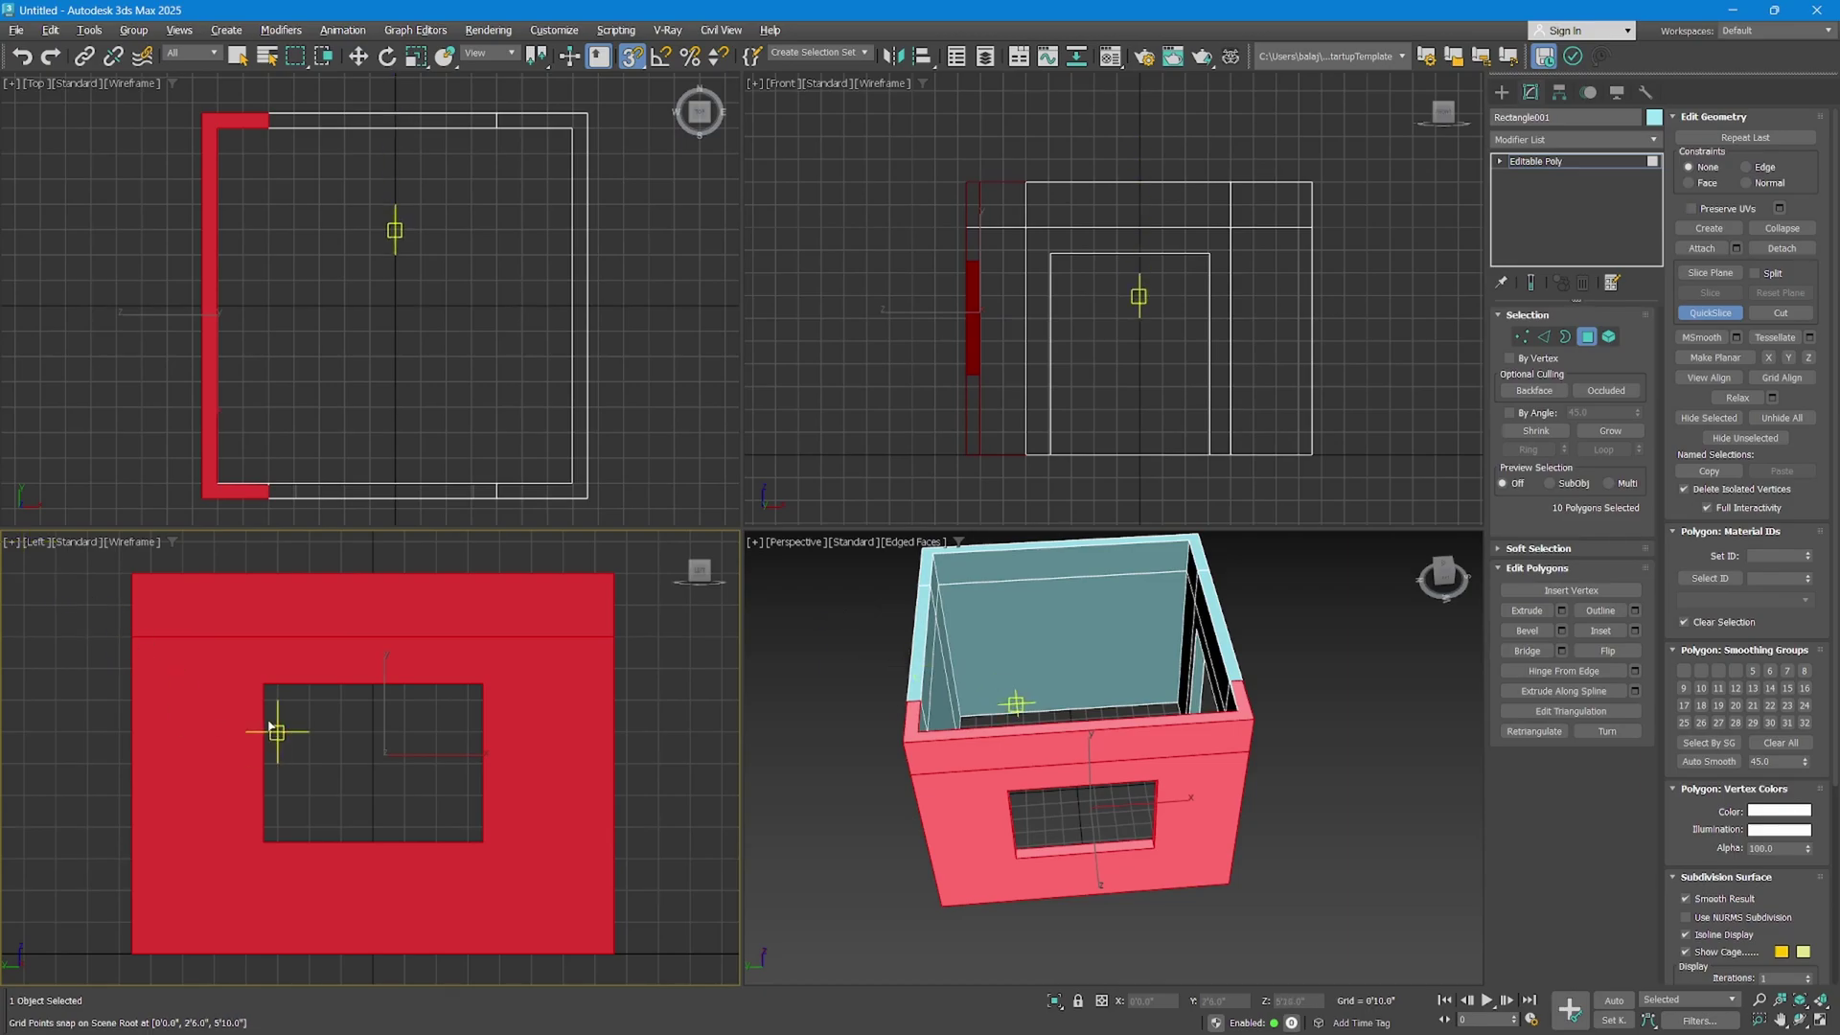
key("alt+w")
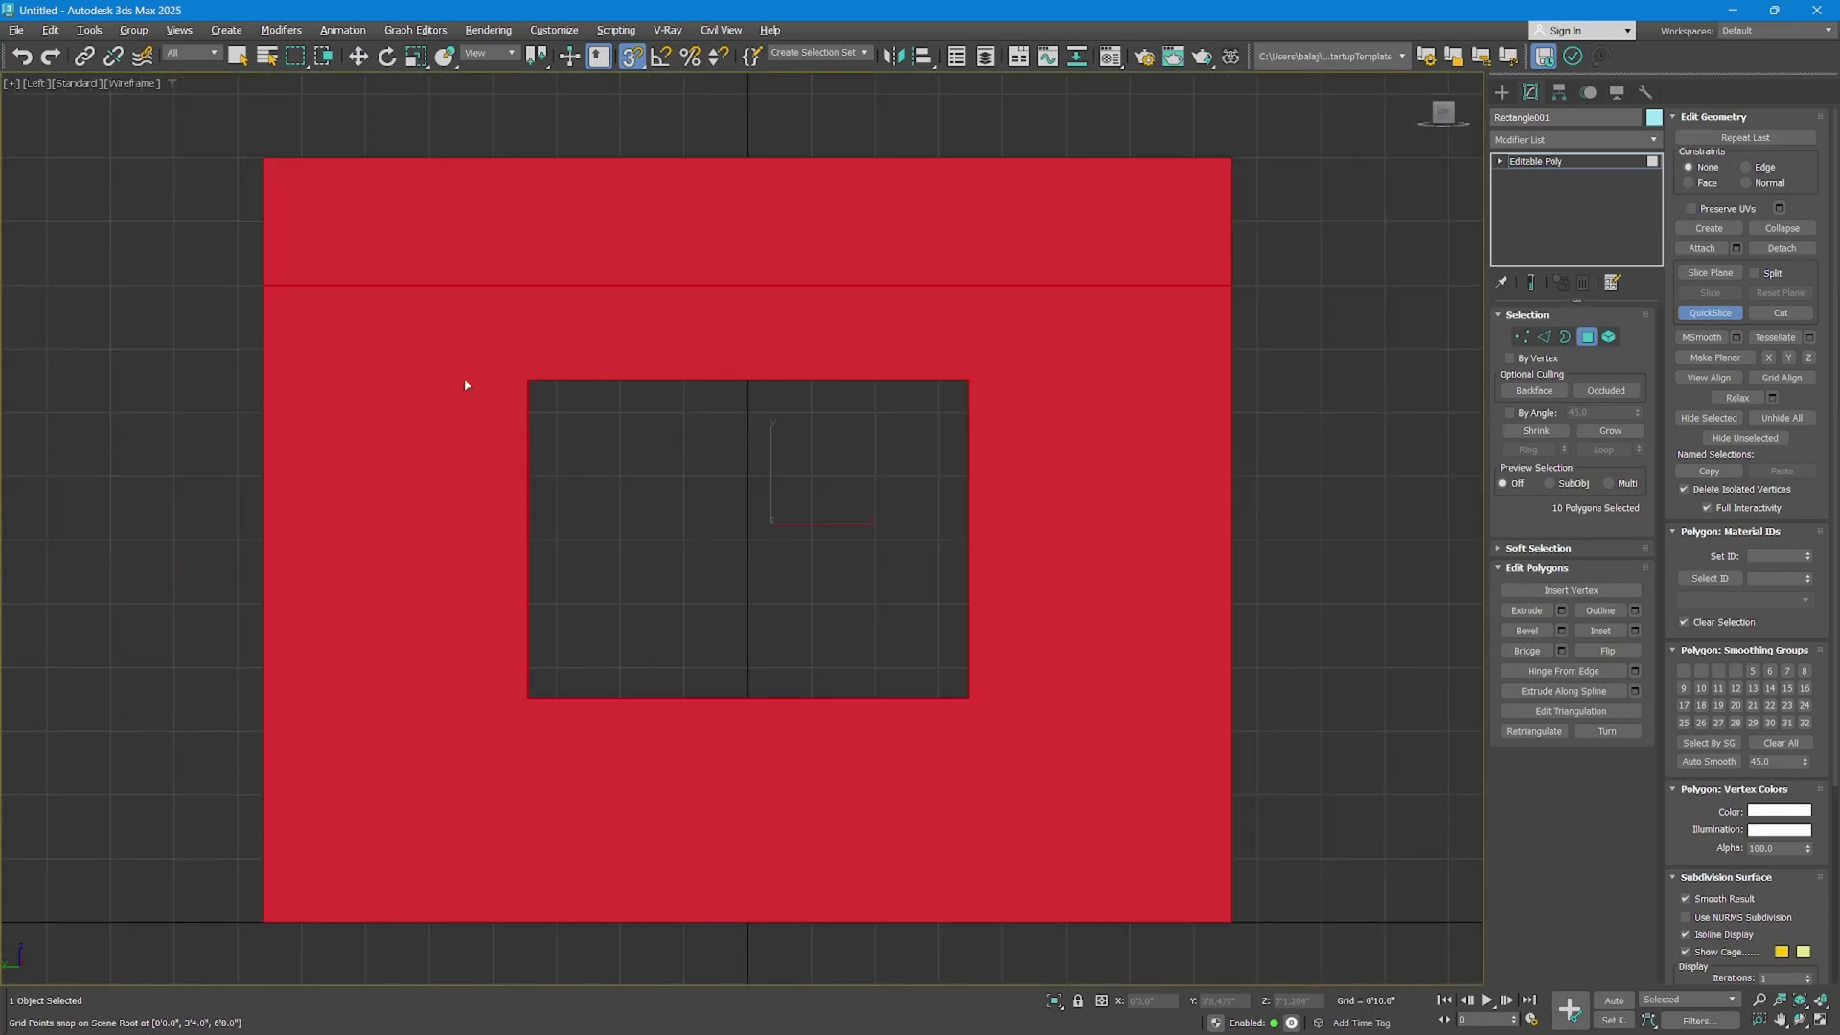
key("F2")
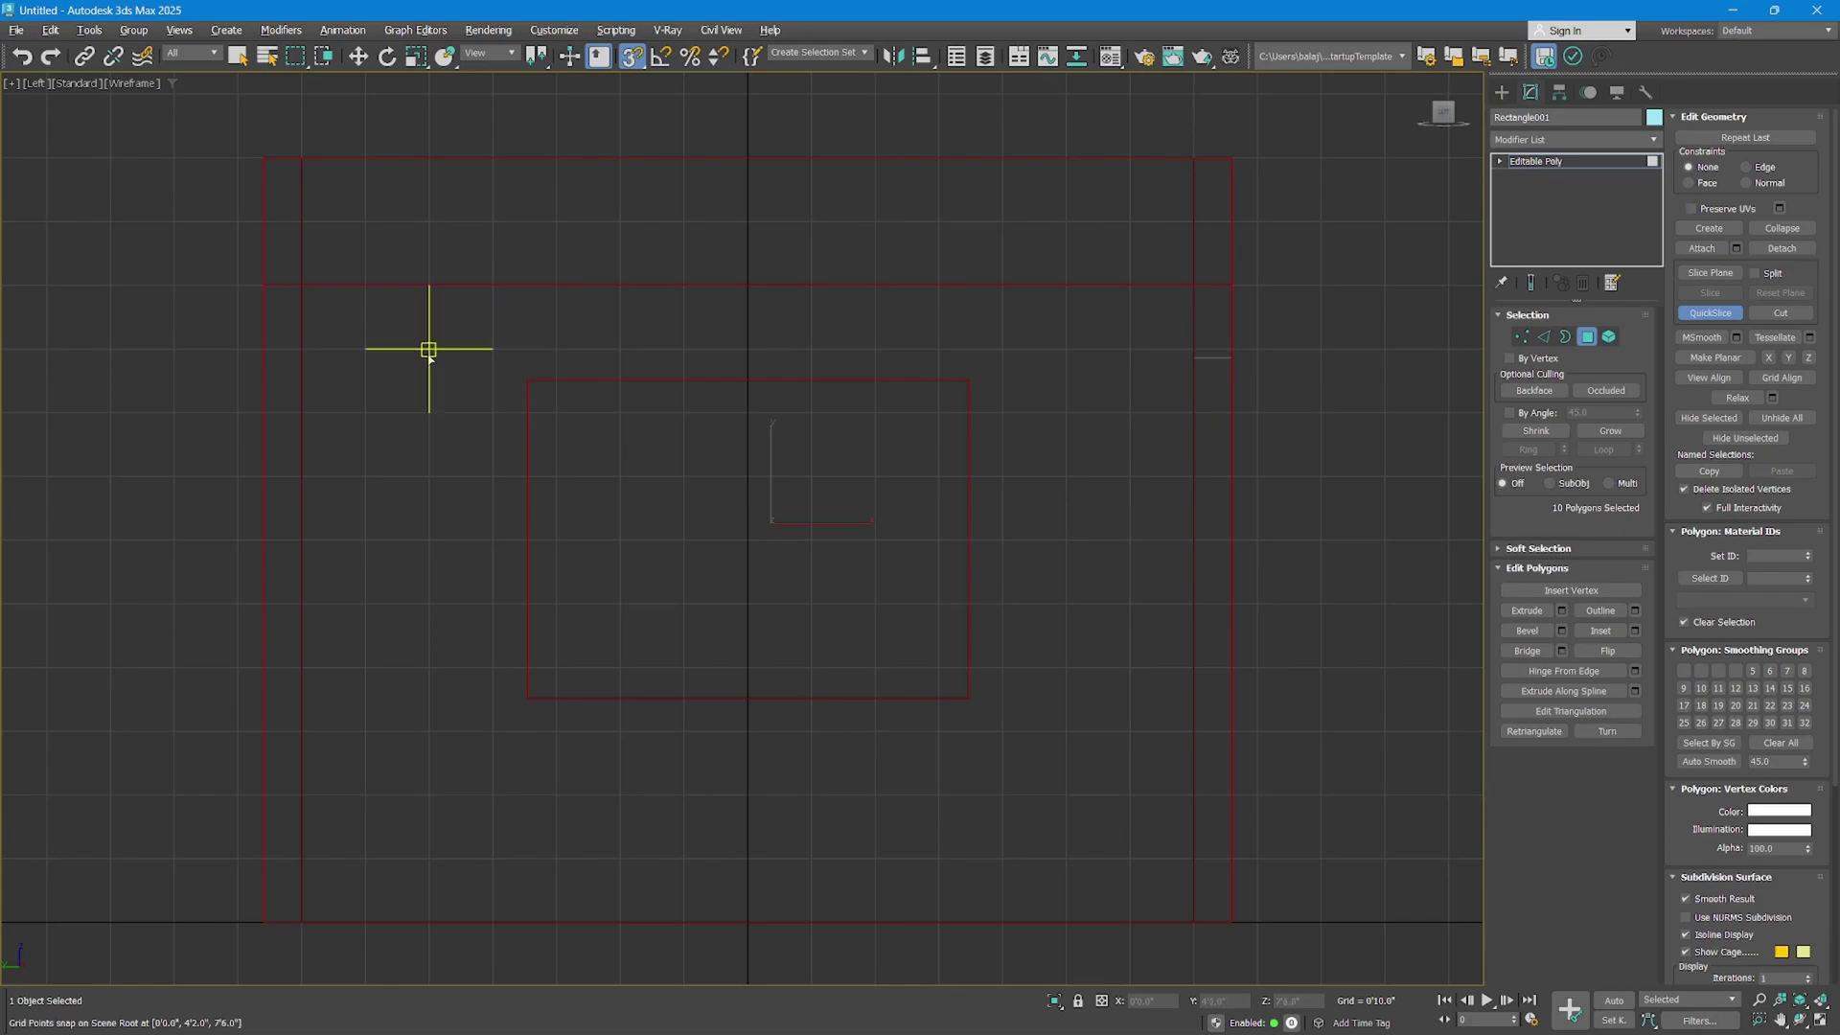
left_click(428, 349)
left_click(428, 603)
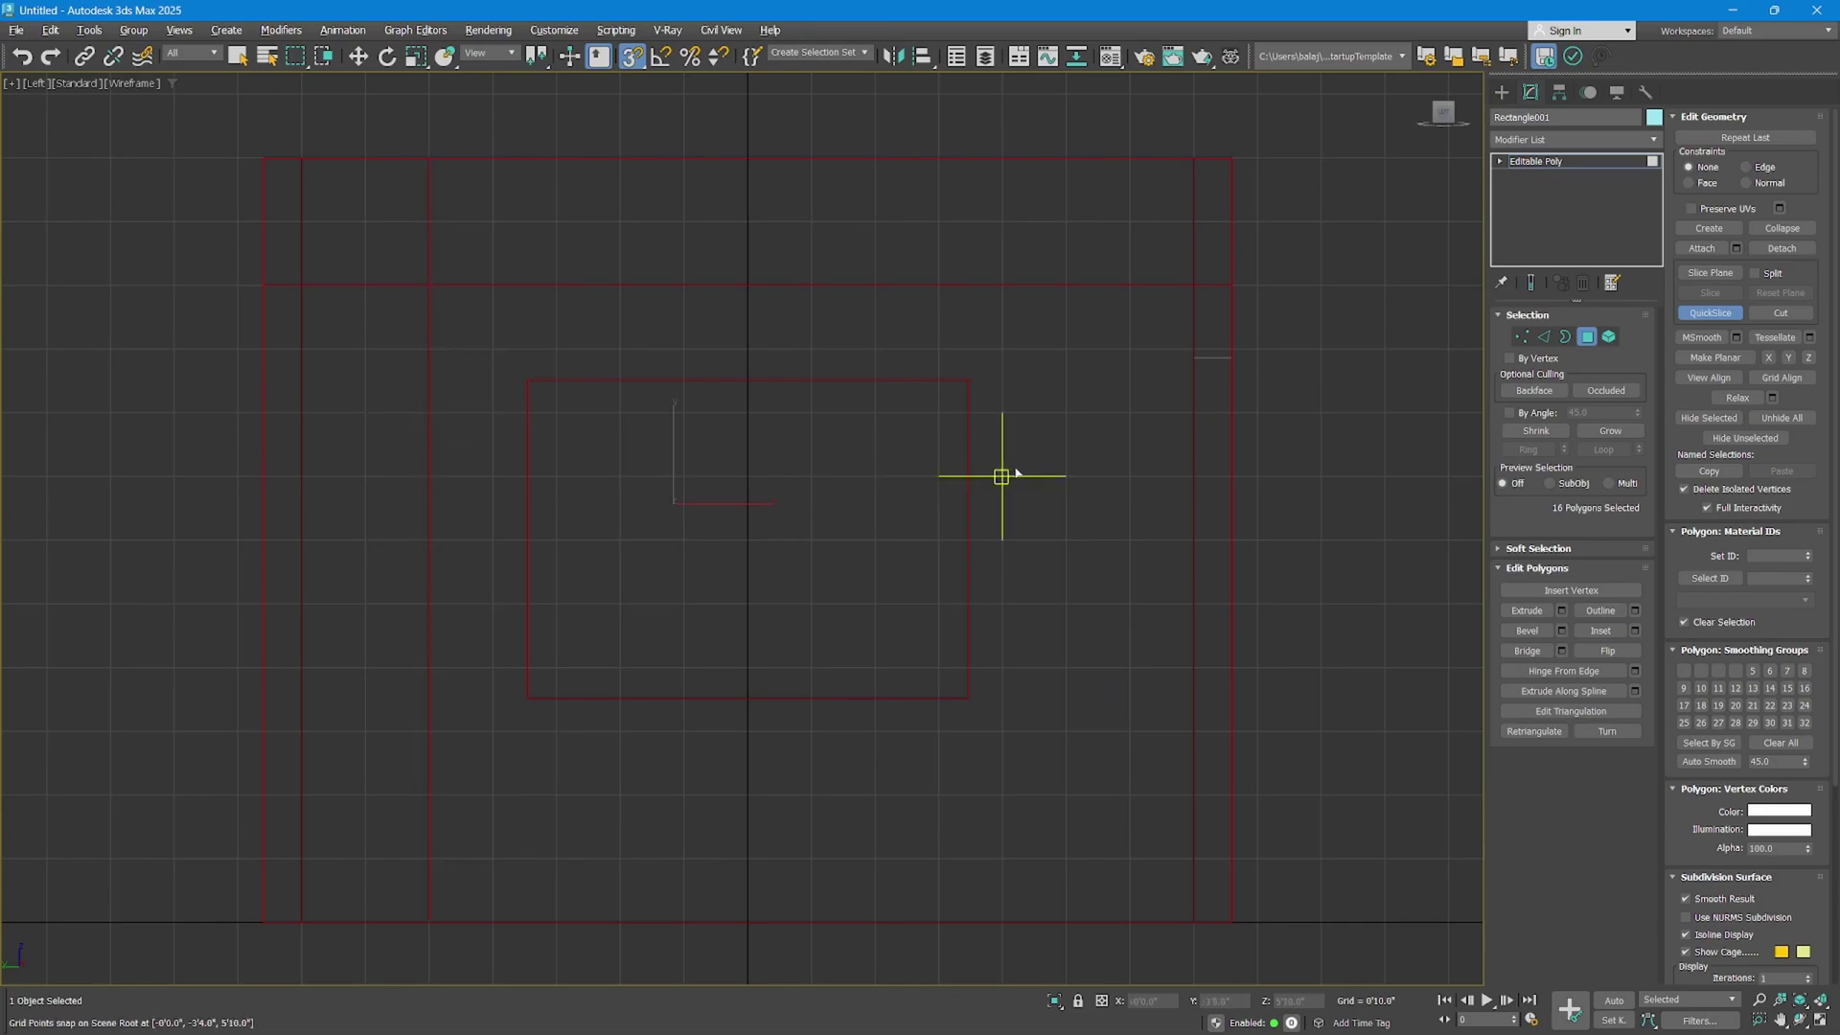
QuickSlice the selected window-wall polygons vertically right of the window and inspect the result in the Perspective view.
left_click(1065, 348)
left_click(1065, 541)
key("p")
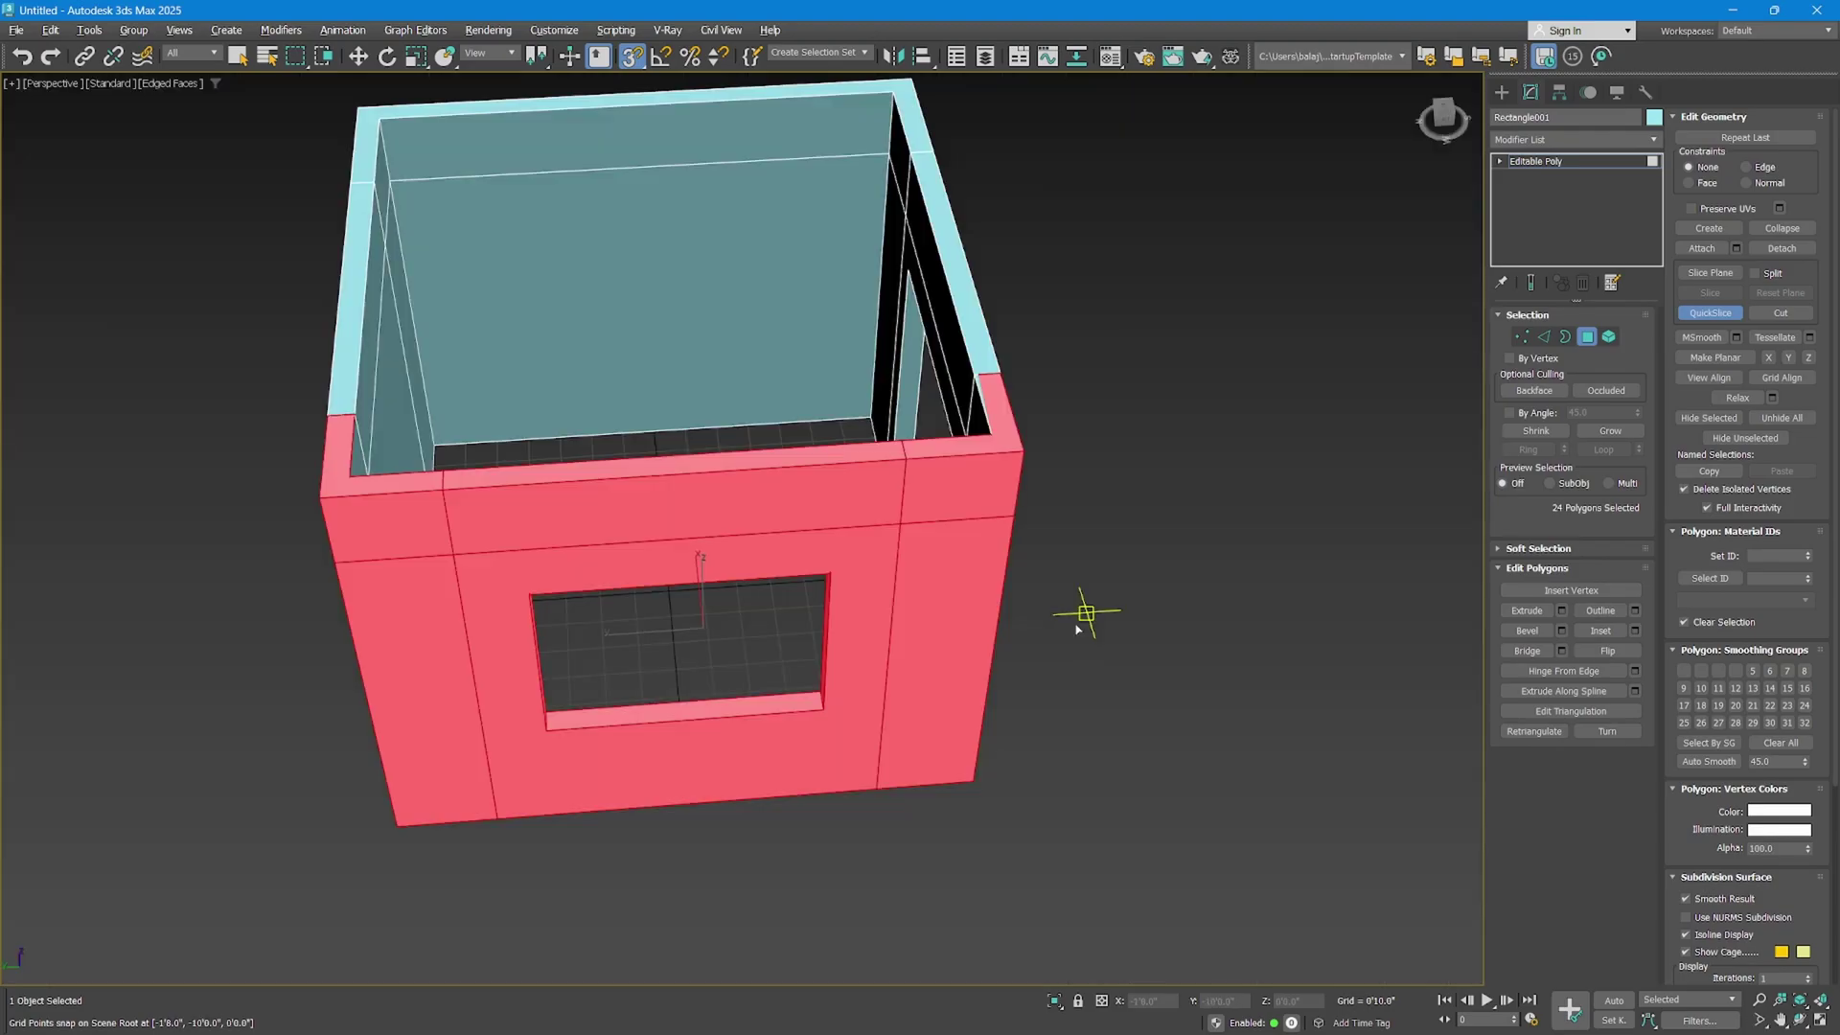
middle_click_drag(1140, 580, 1078, 592, "alt")
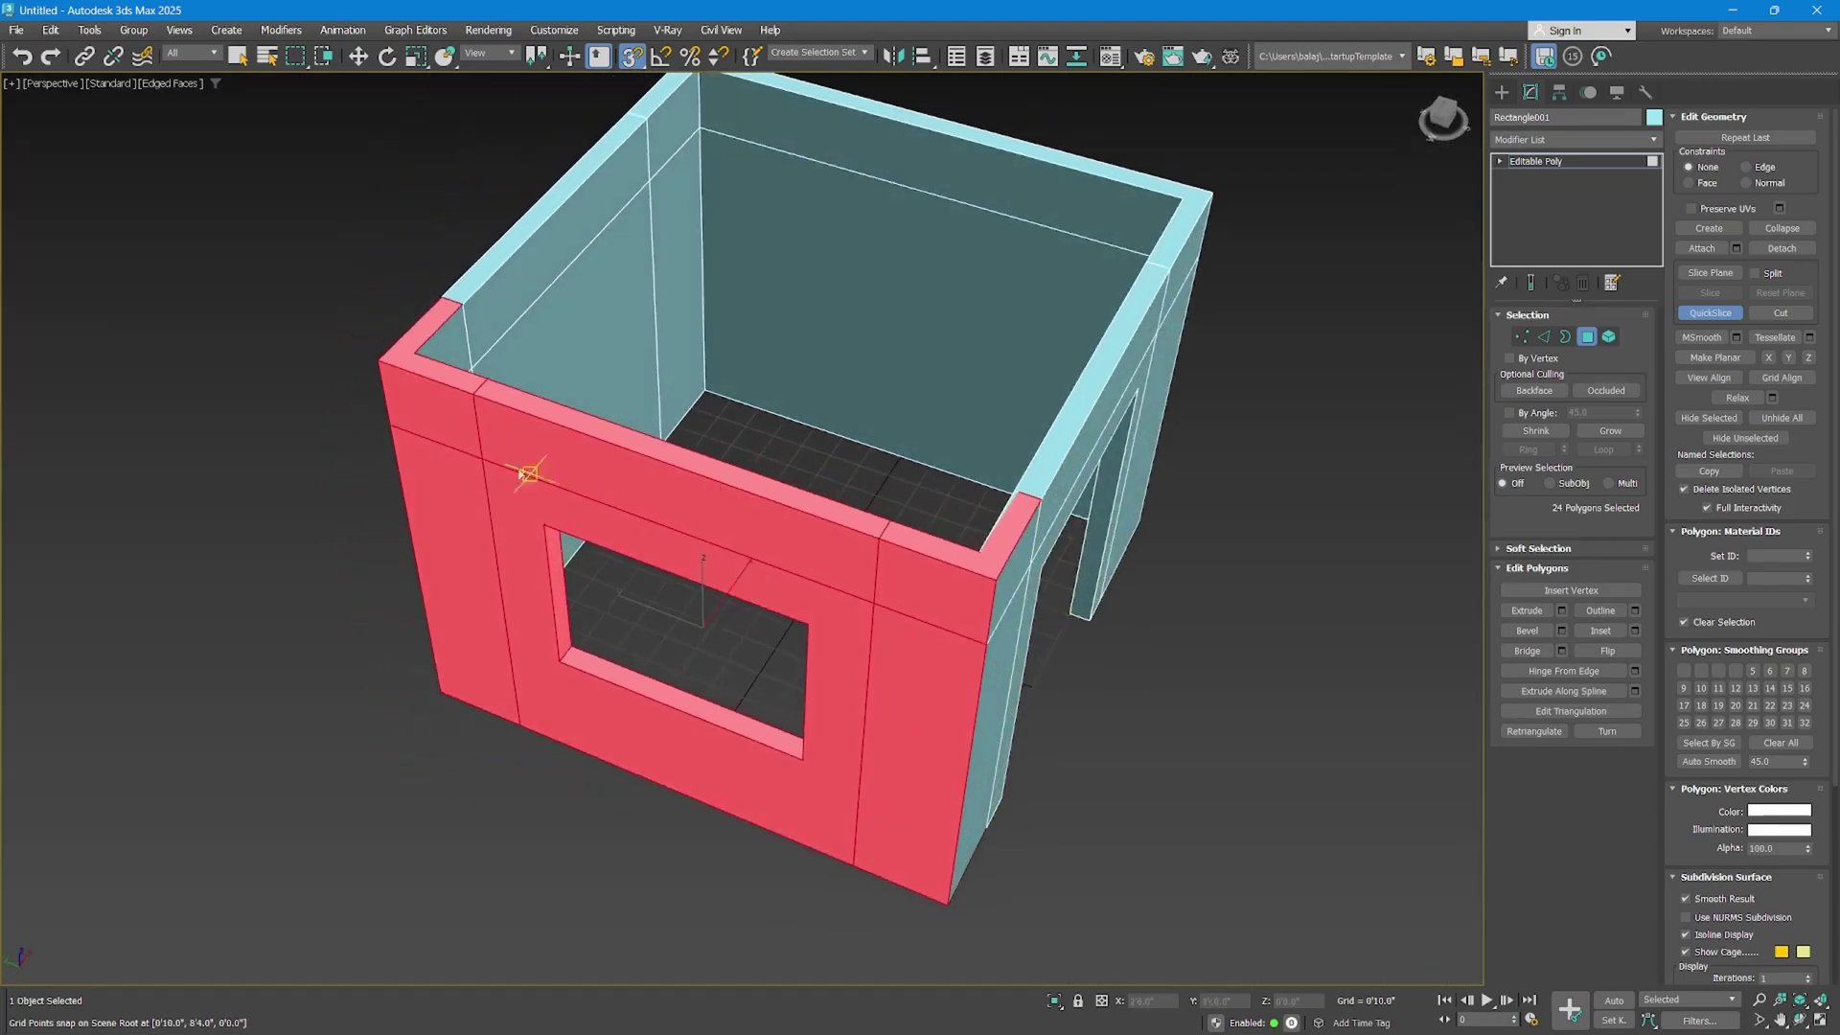
middle_click_drag(530, 473, 465, 422, "alt")
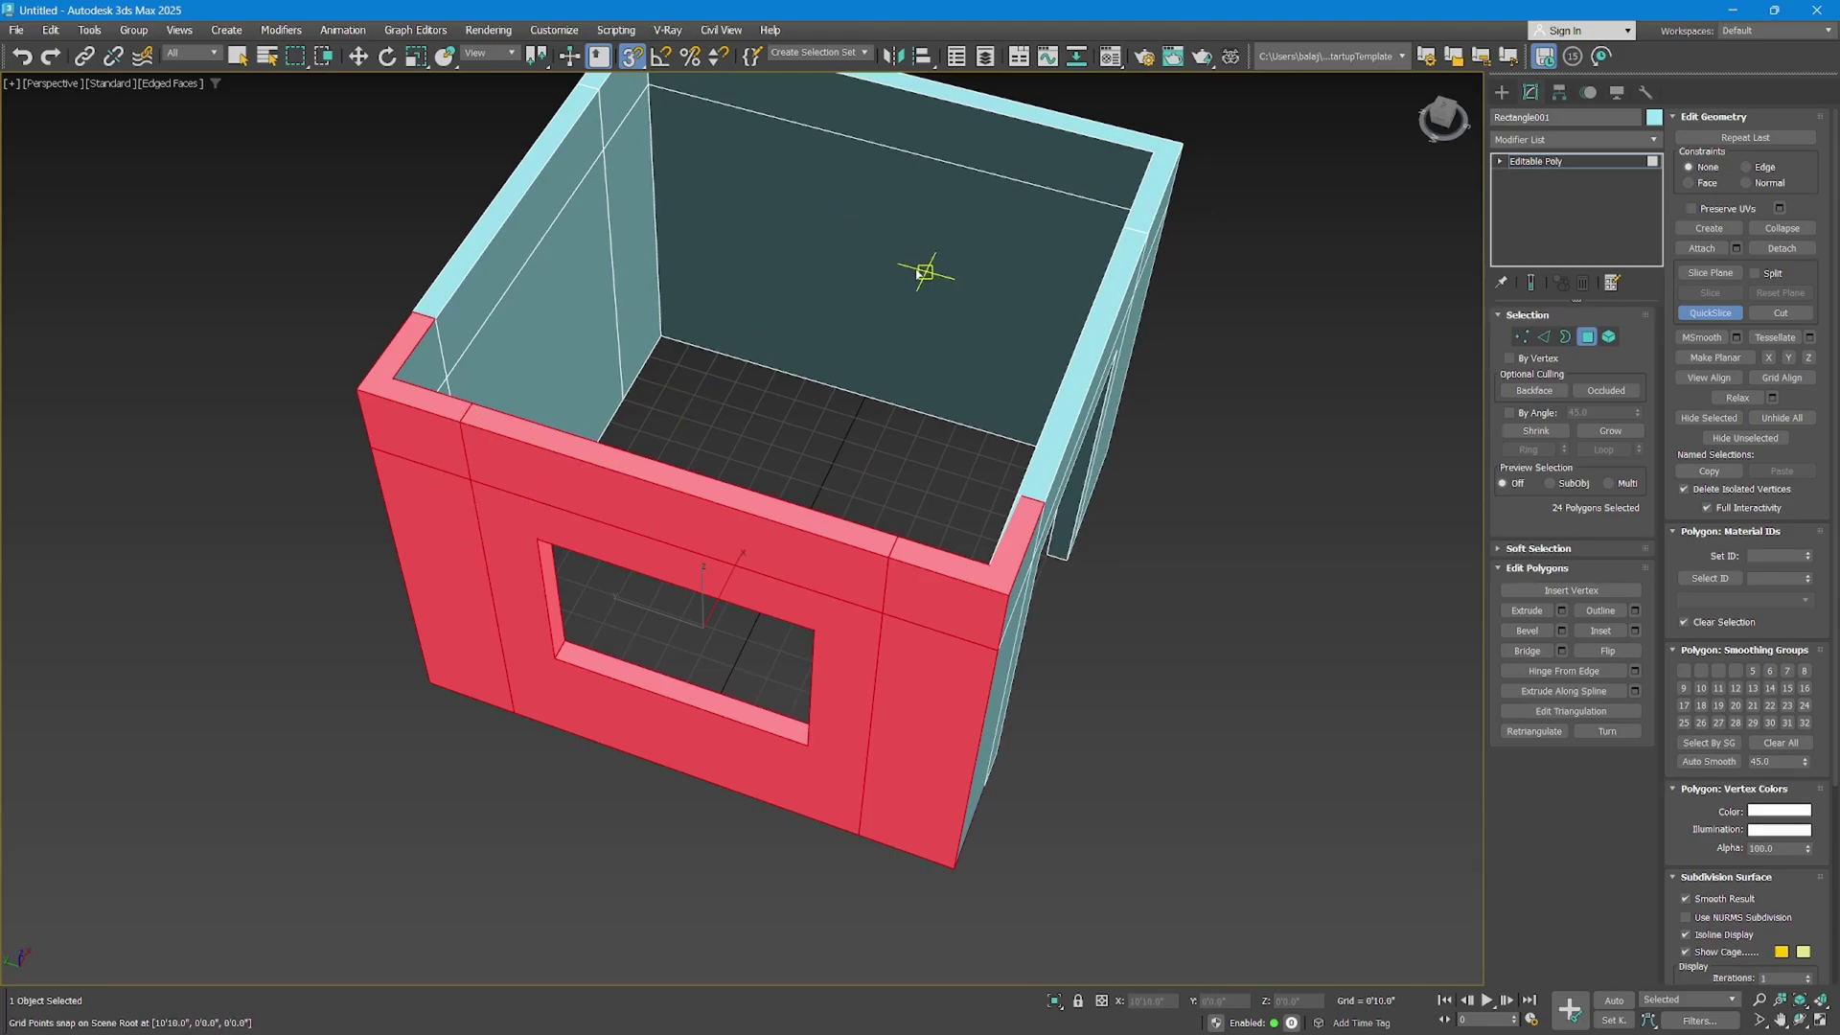
Inspect the sliced window wall from several angles and return the Editable Poly to object level.
middle_click_drag(924, 275, 952, 332, "alt")
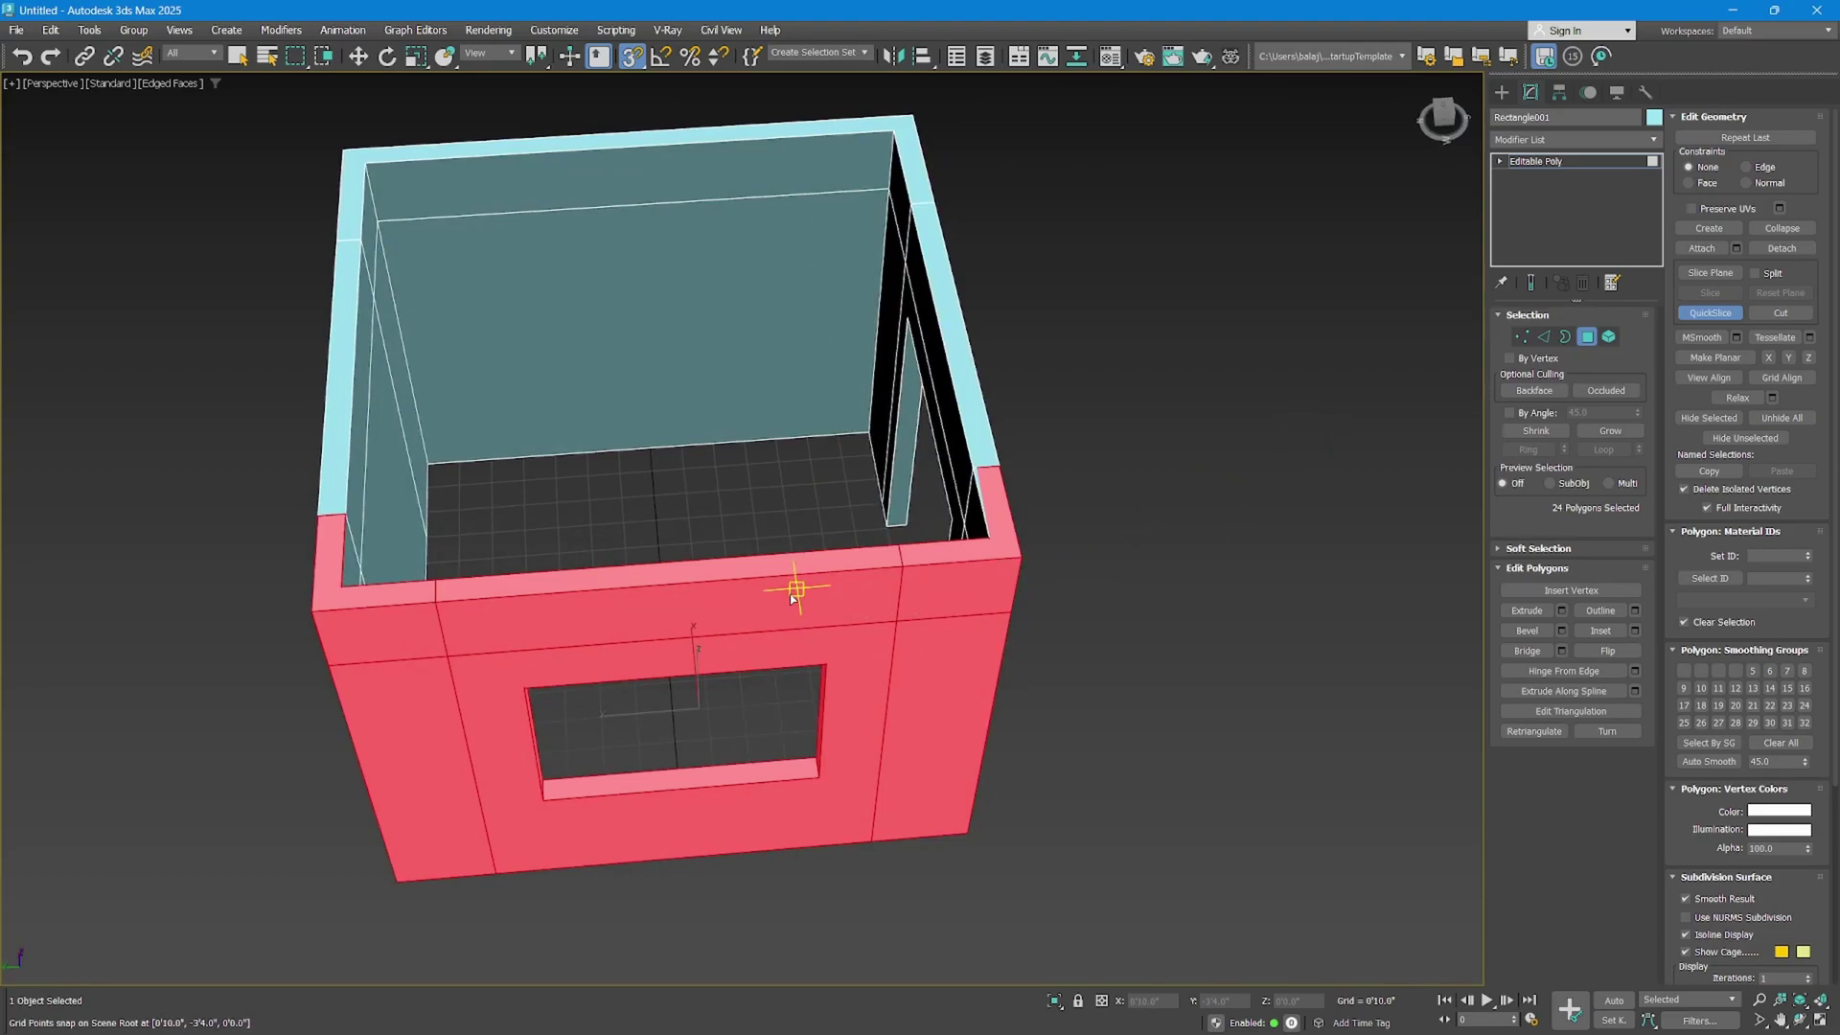
key("F2")
middle_click_drag(974, 705, 795, 463, "alt")
key("6")
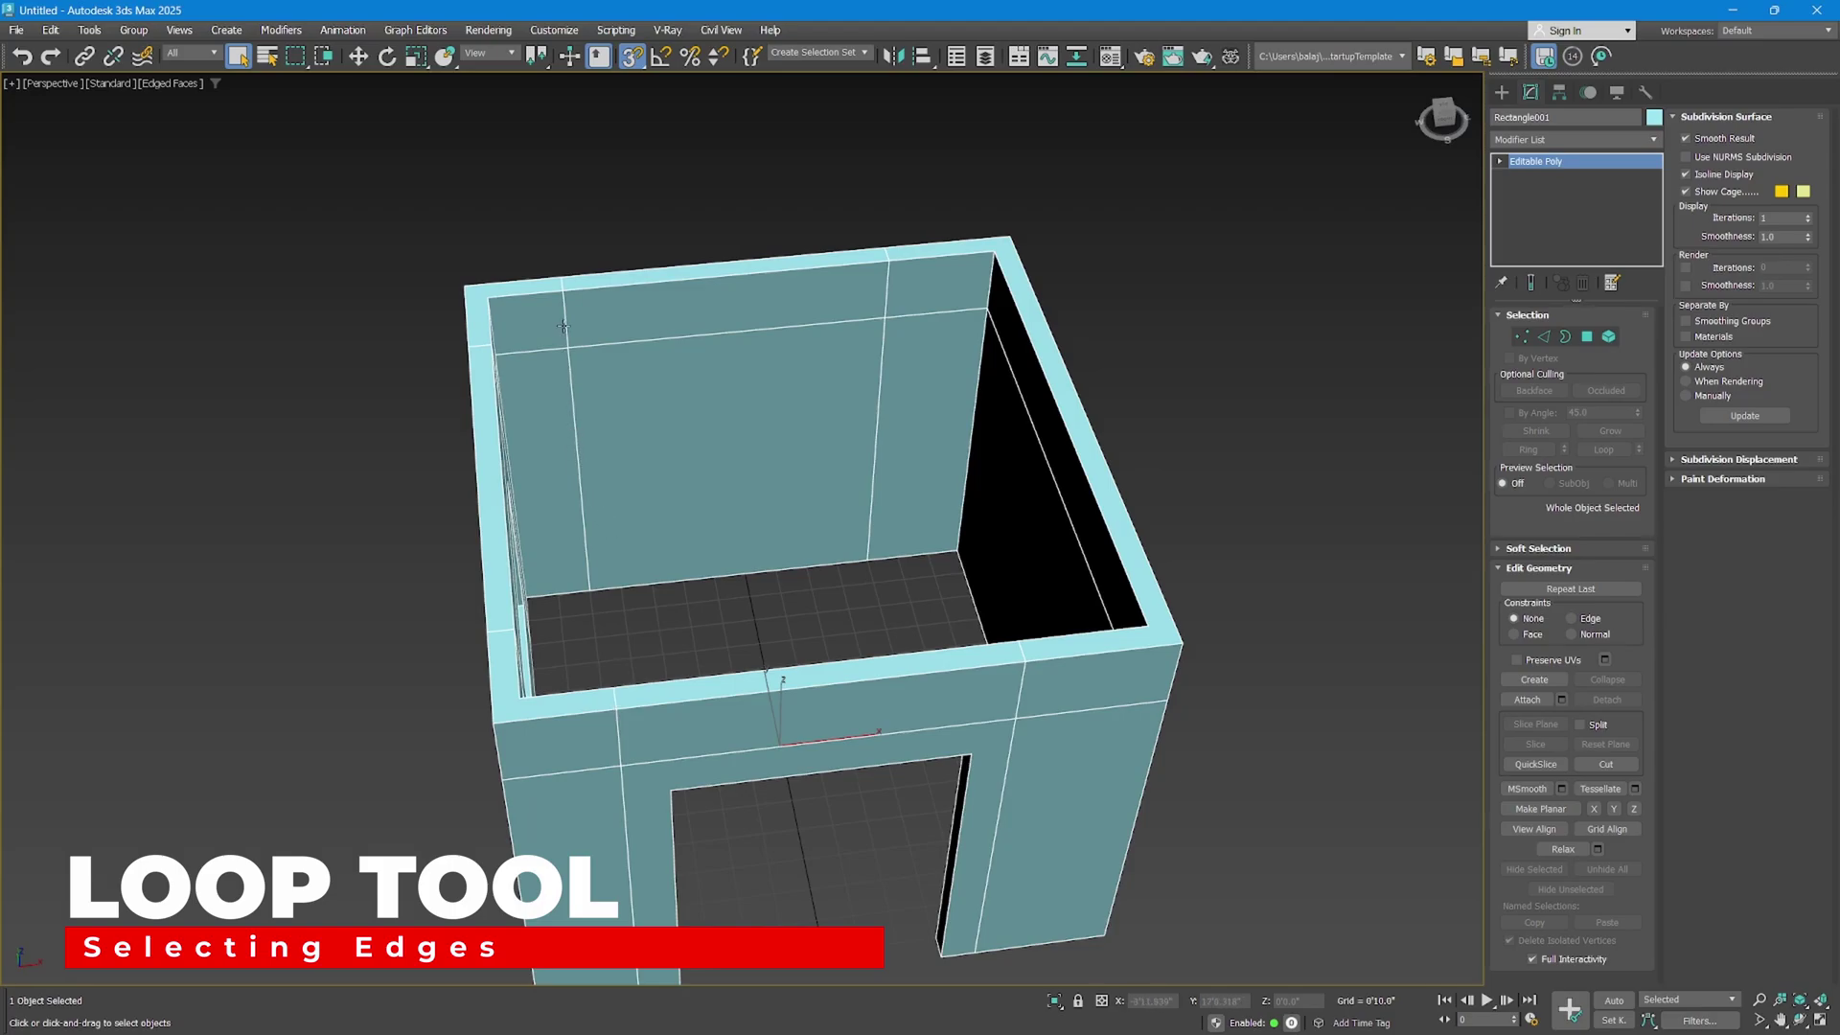
At Edge level, select a vertical edge near the window wall on the solid wall, extend it with Loop and check it in wireframe.
middle_click_drag(584, 460, 599, 538)
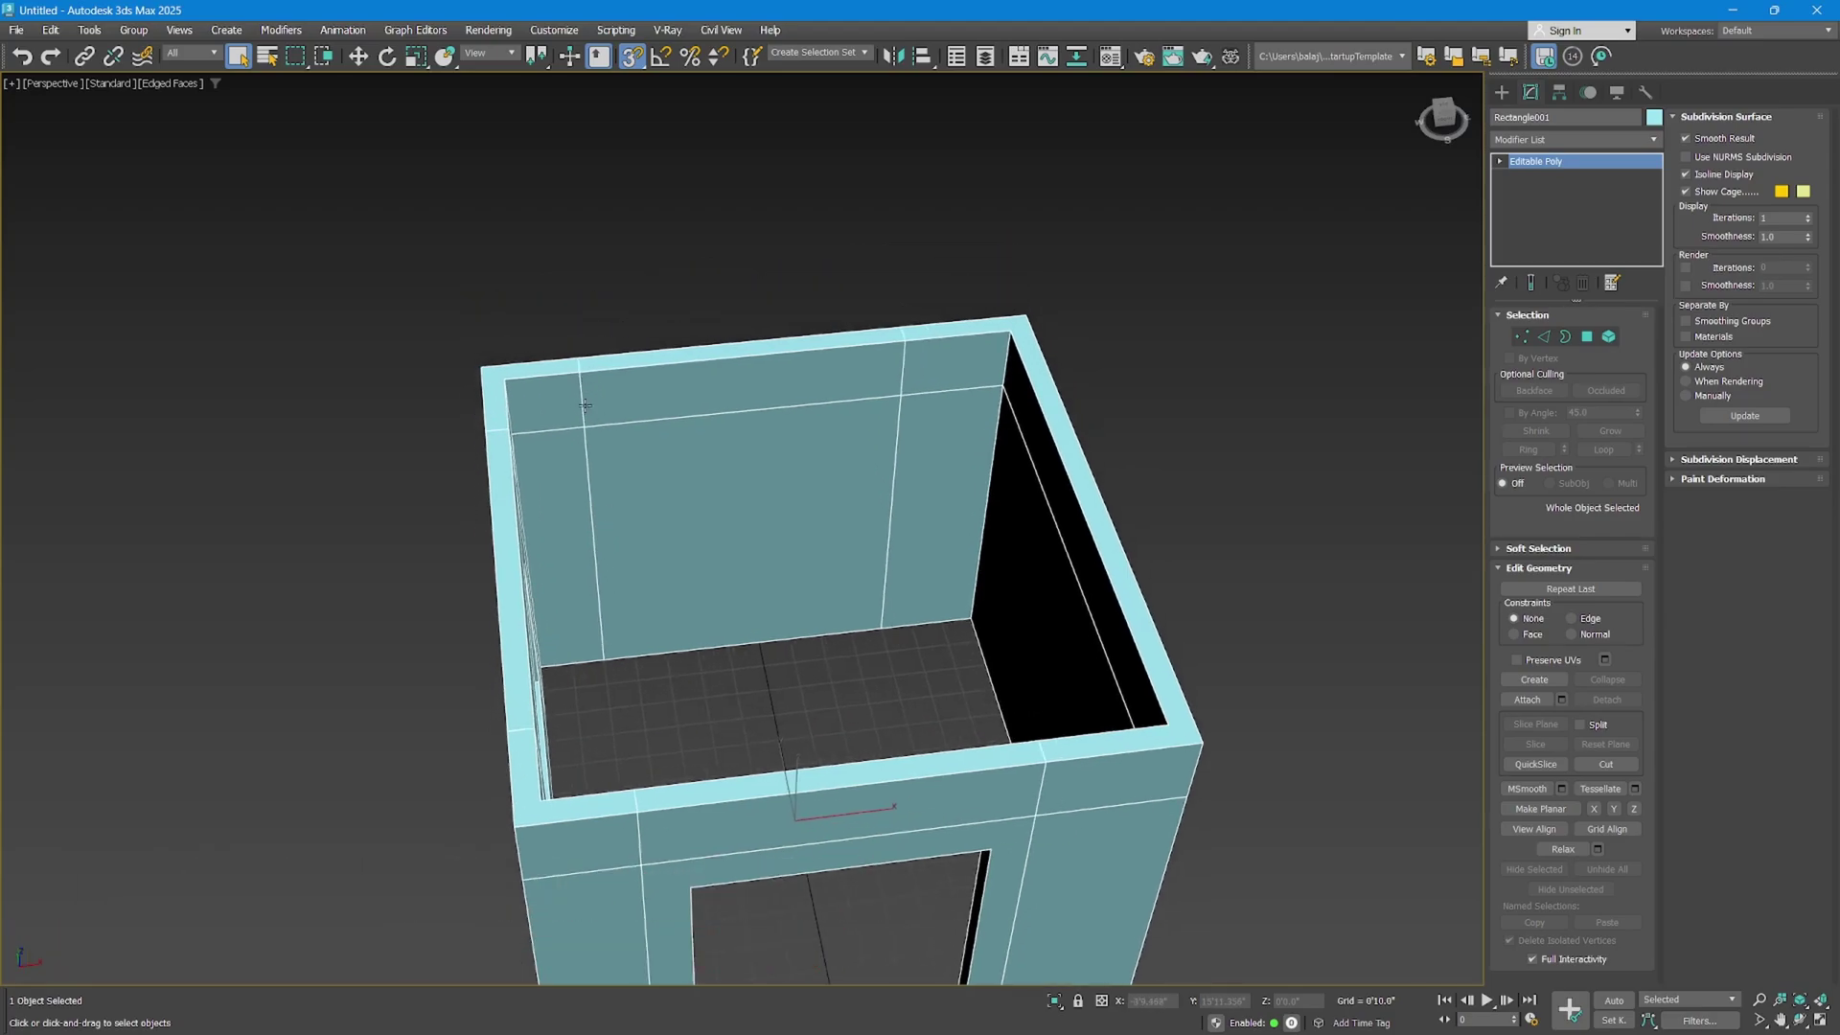
left_click(1543, 336)
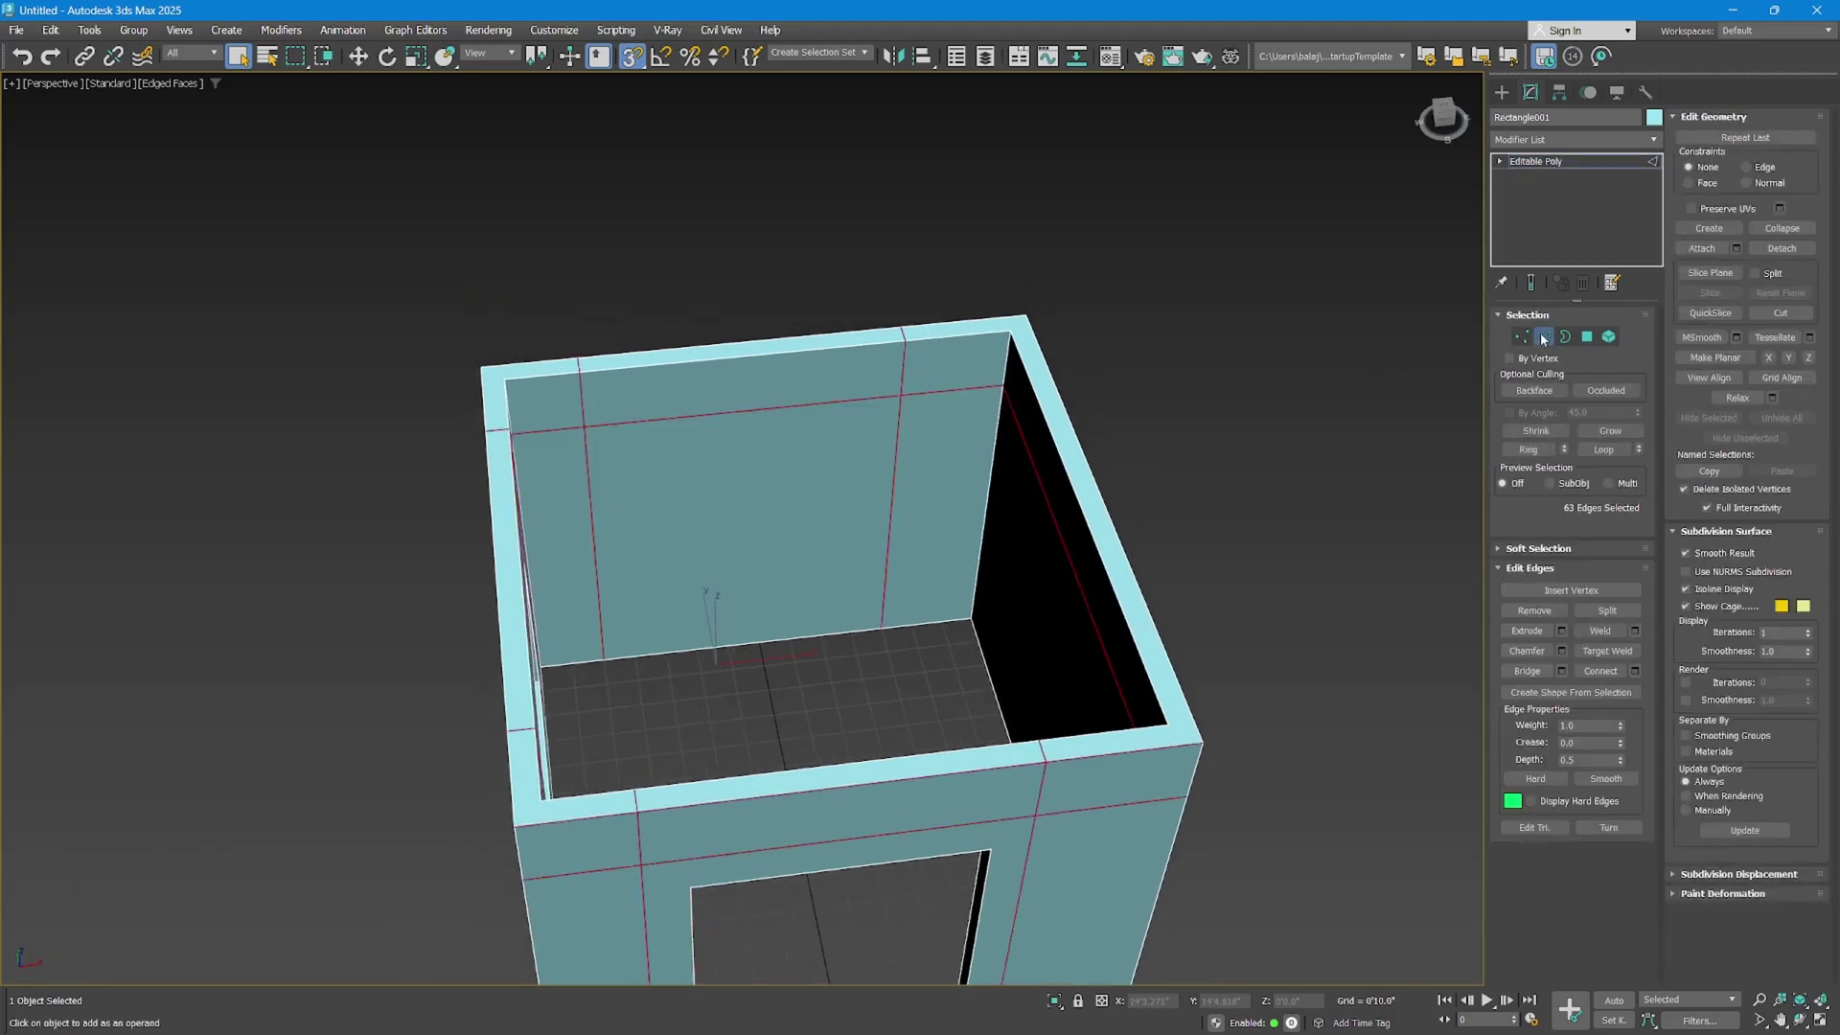
left_click(579, 447)
middle_click_drag(585, 426, 593, 488, "alt")
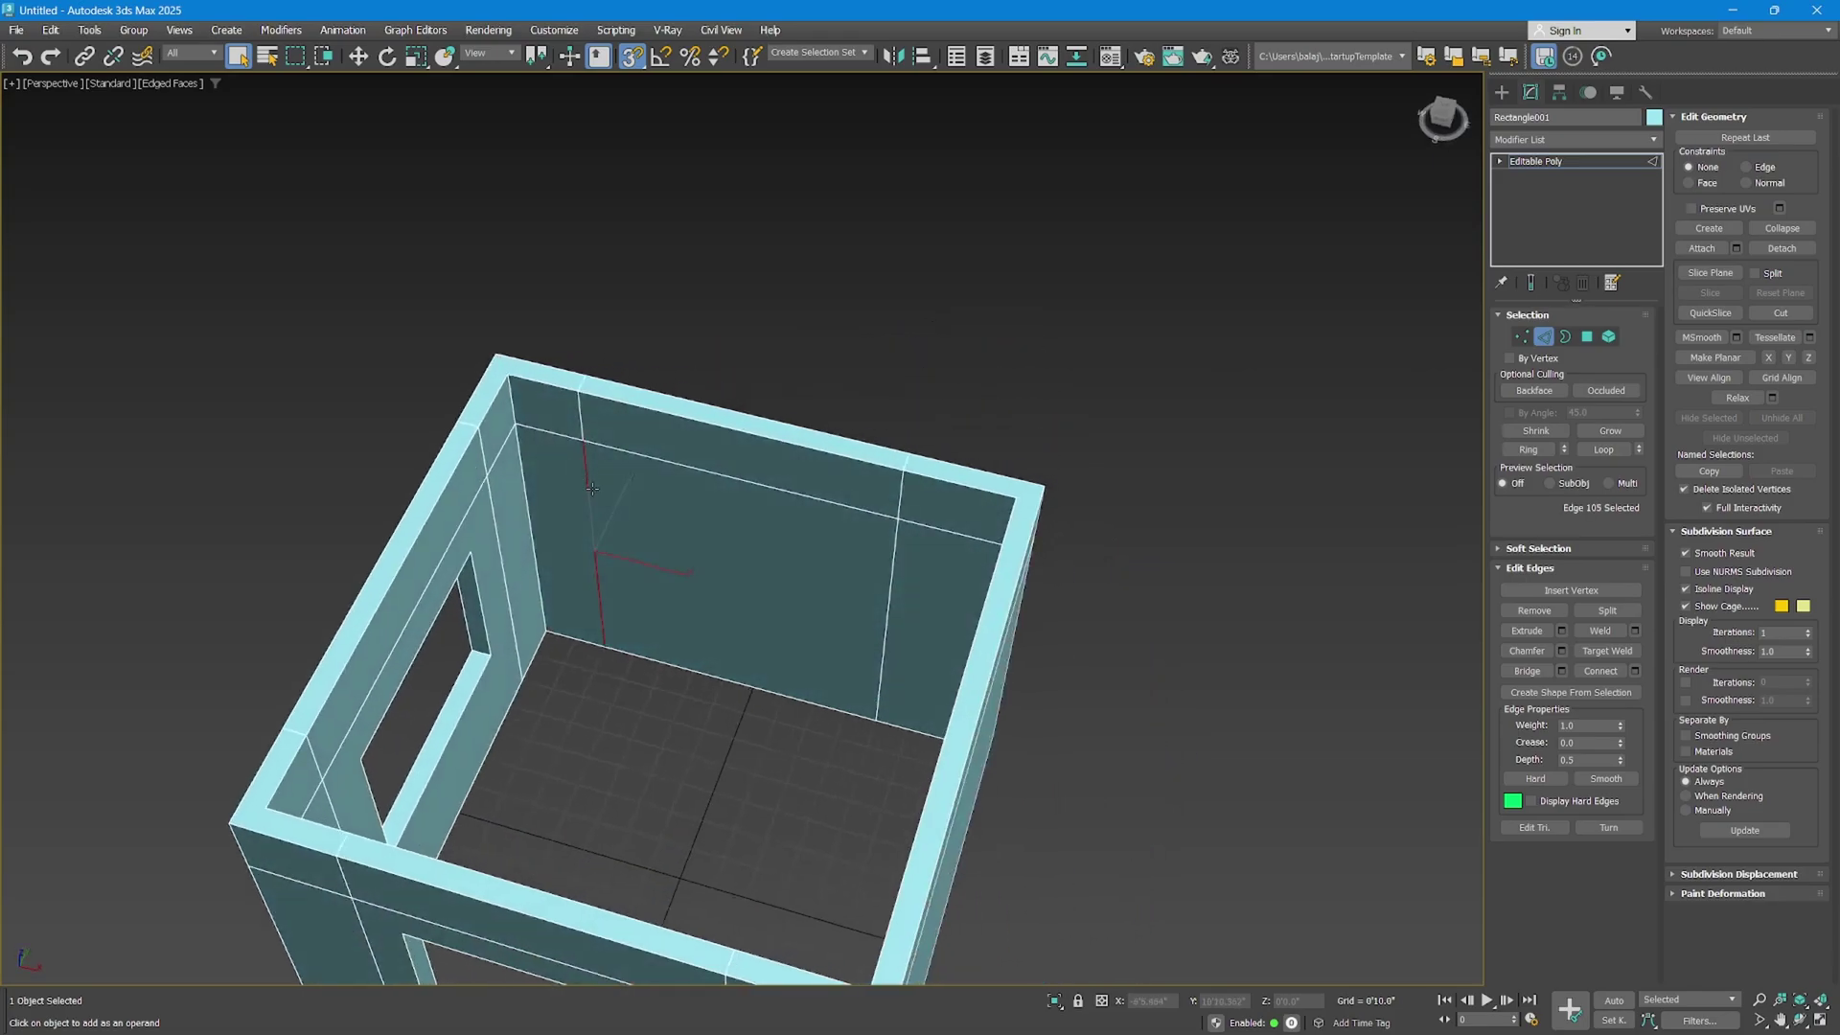
left_click(1603, 449)
mouse_move(613, 505)
middle_mouse_down("alt")
mouse_move(596, 550)
mouse_move(607, 525)
middle_mouse_up("alt")
scroll(618, 527, "up", 3)
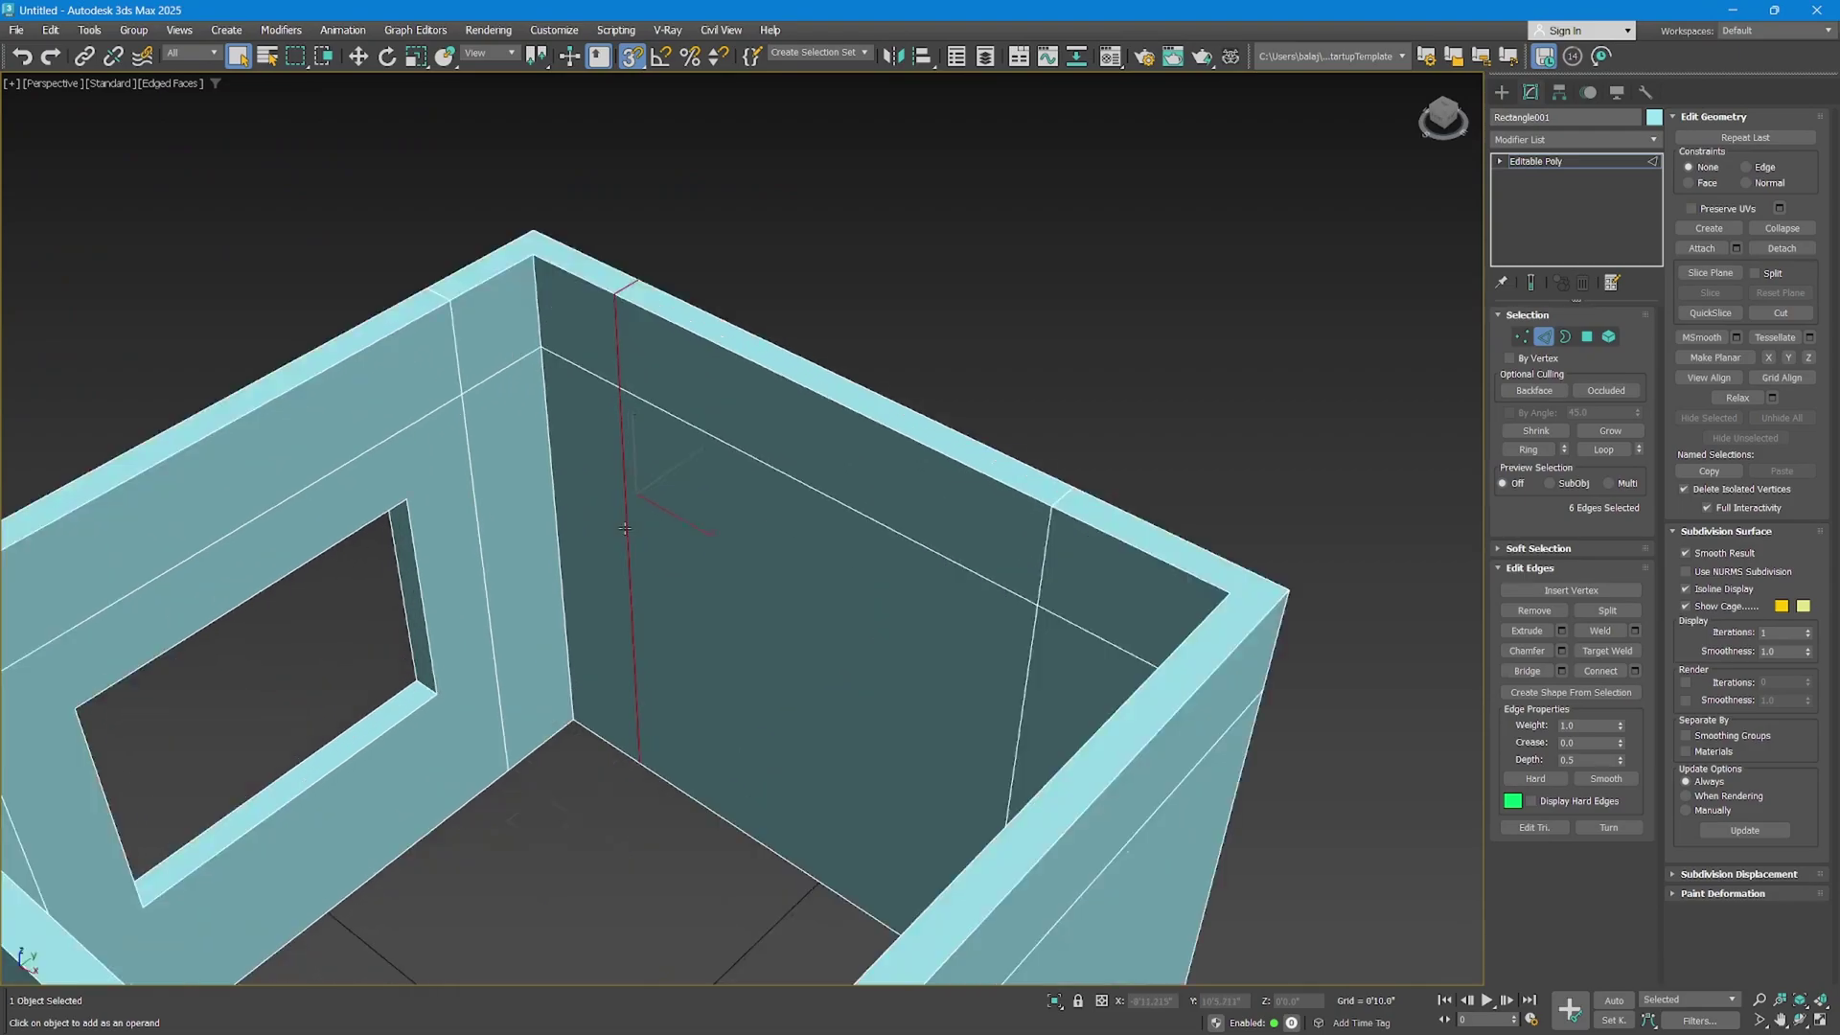
key("f3")
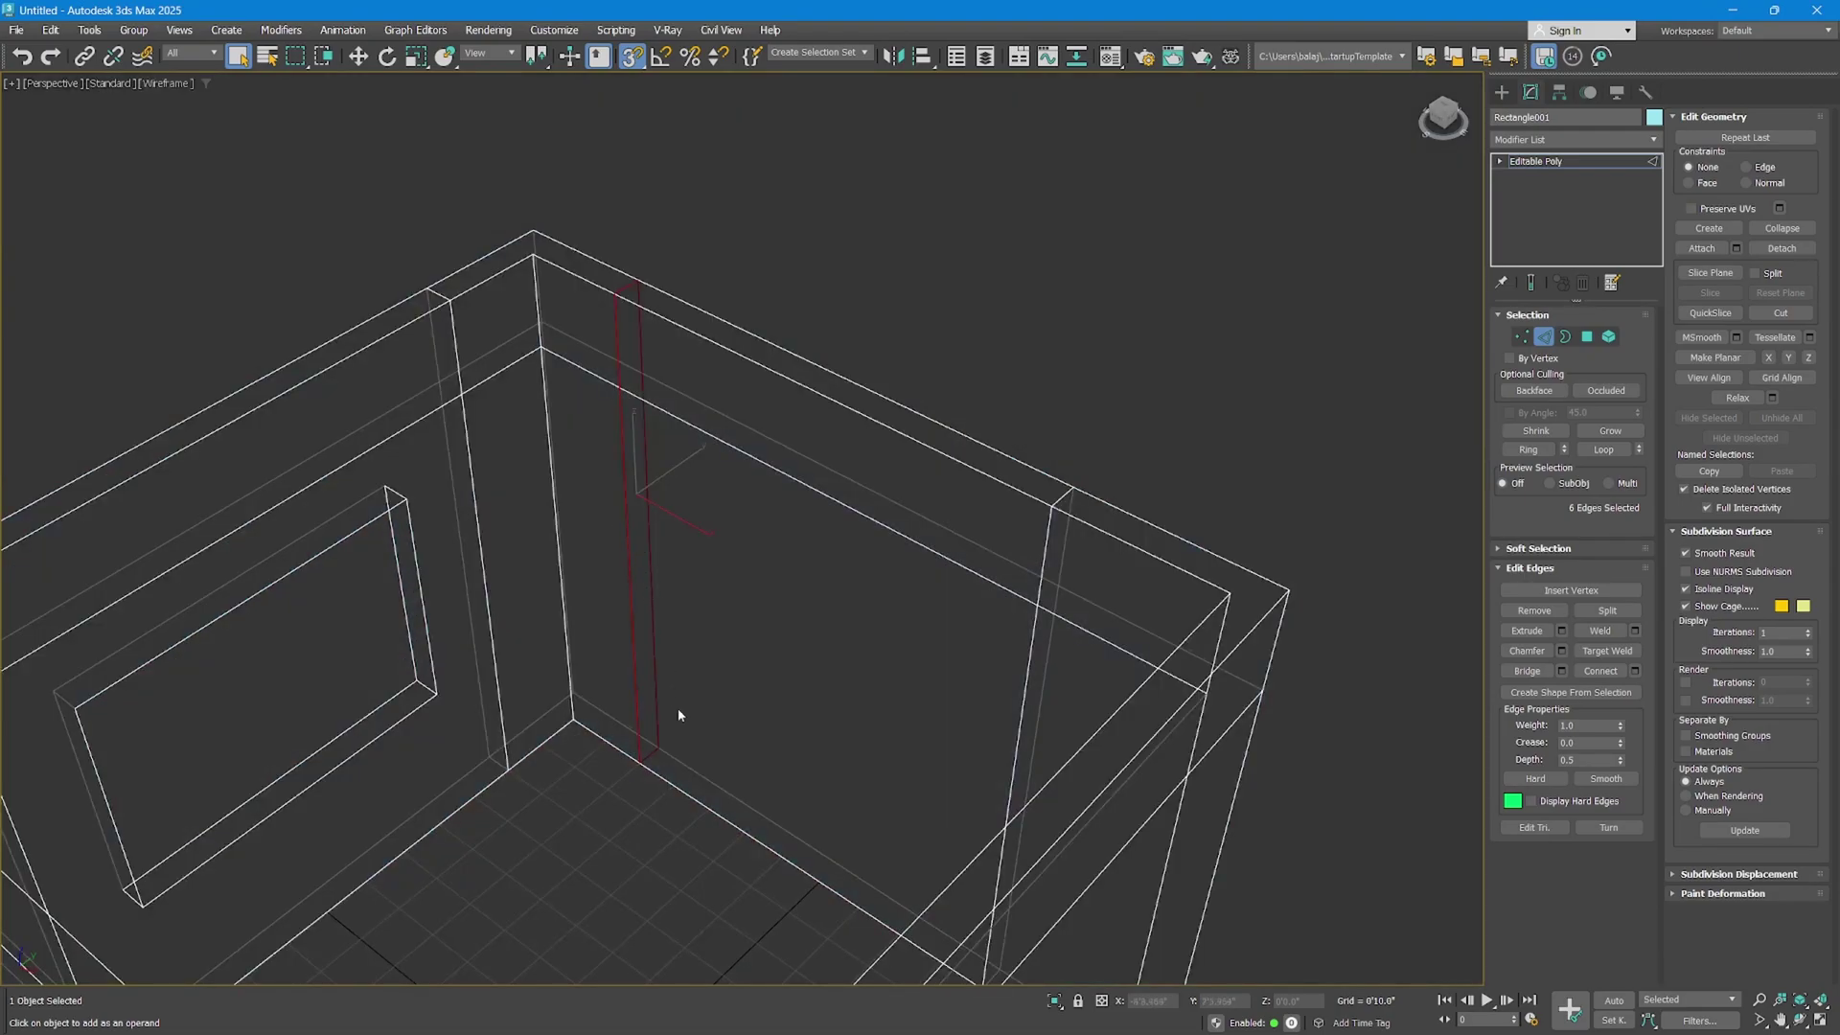
key("F3")
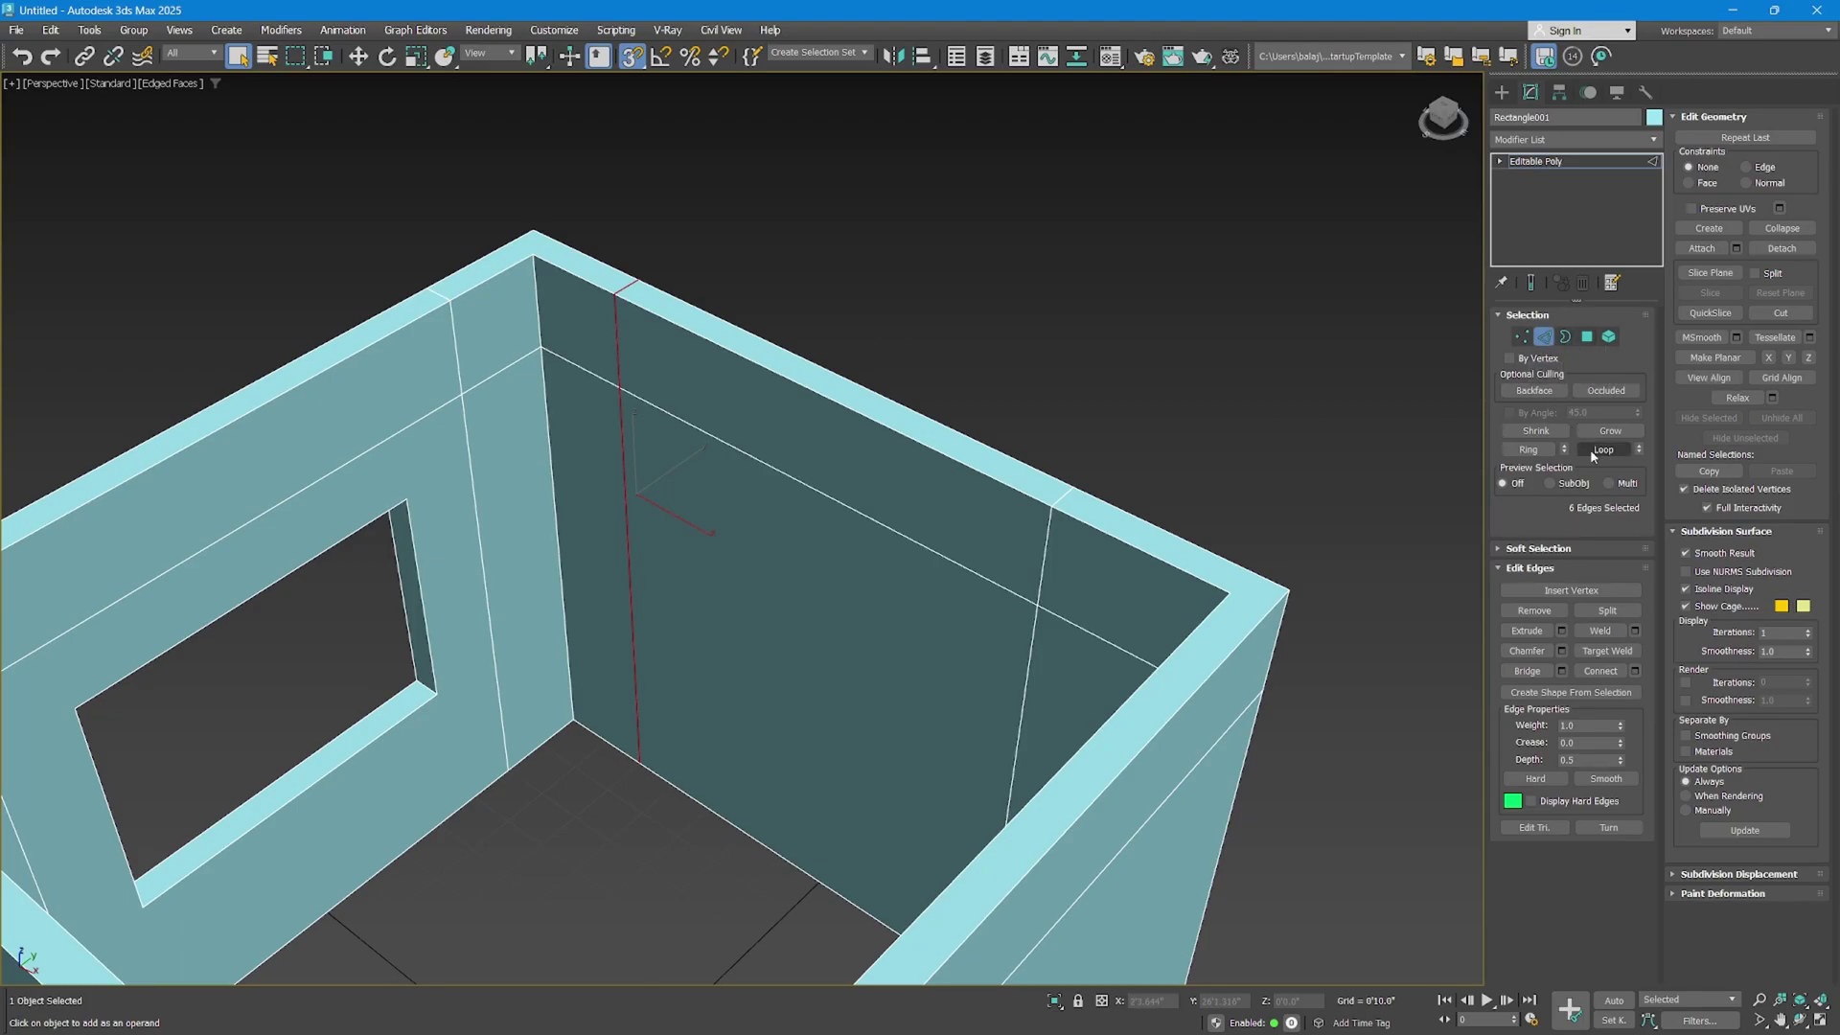
Clear the edge selection, reselect the same vertical edge loop directly in the viewport and check it in wireframe.
left_click(834, 323)
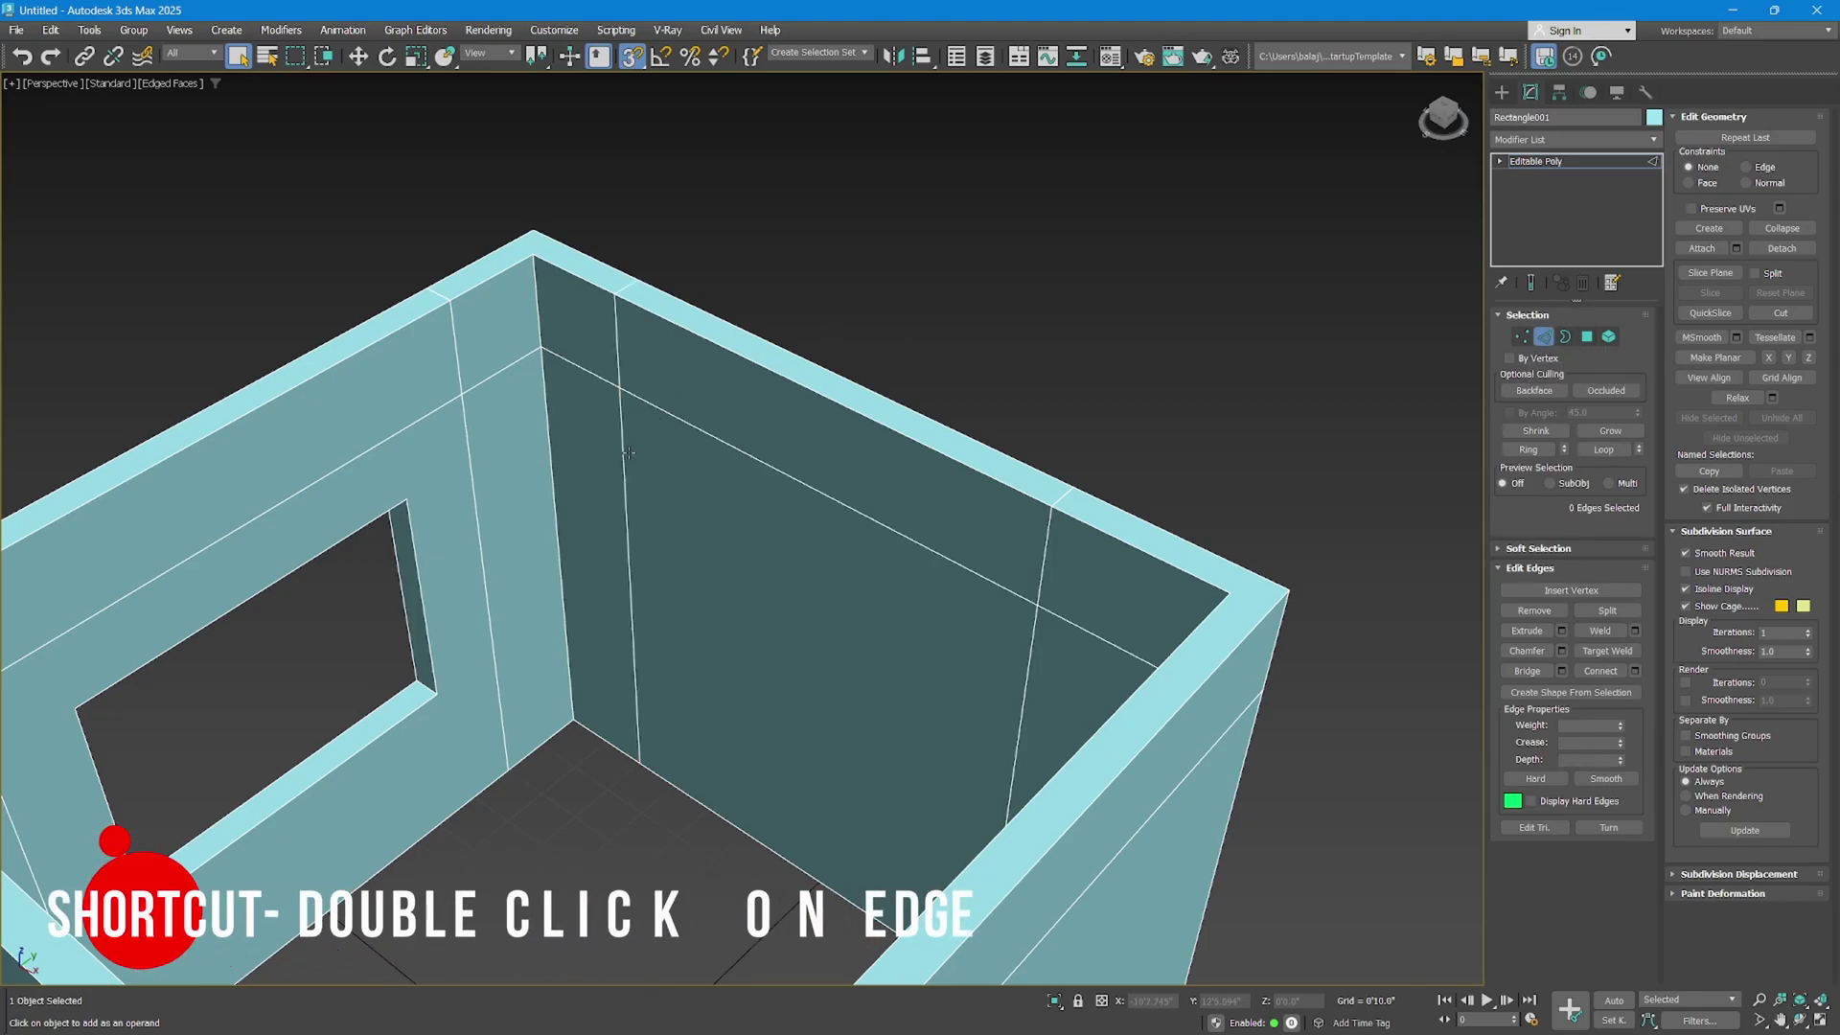
left_click(624, 454)
double_click(624, 455)
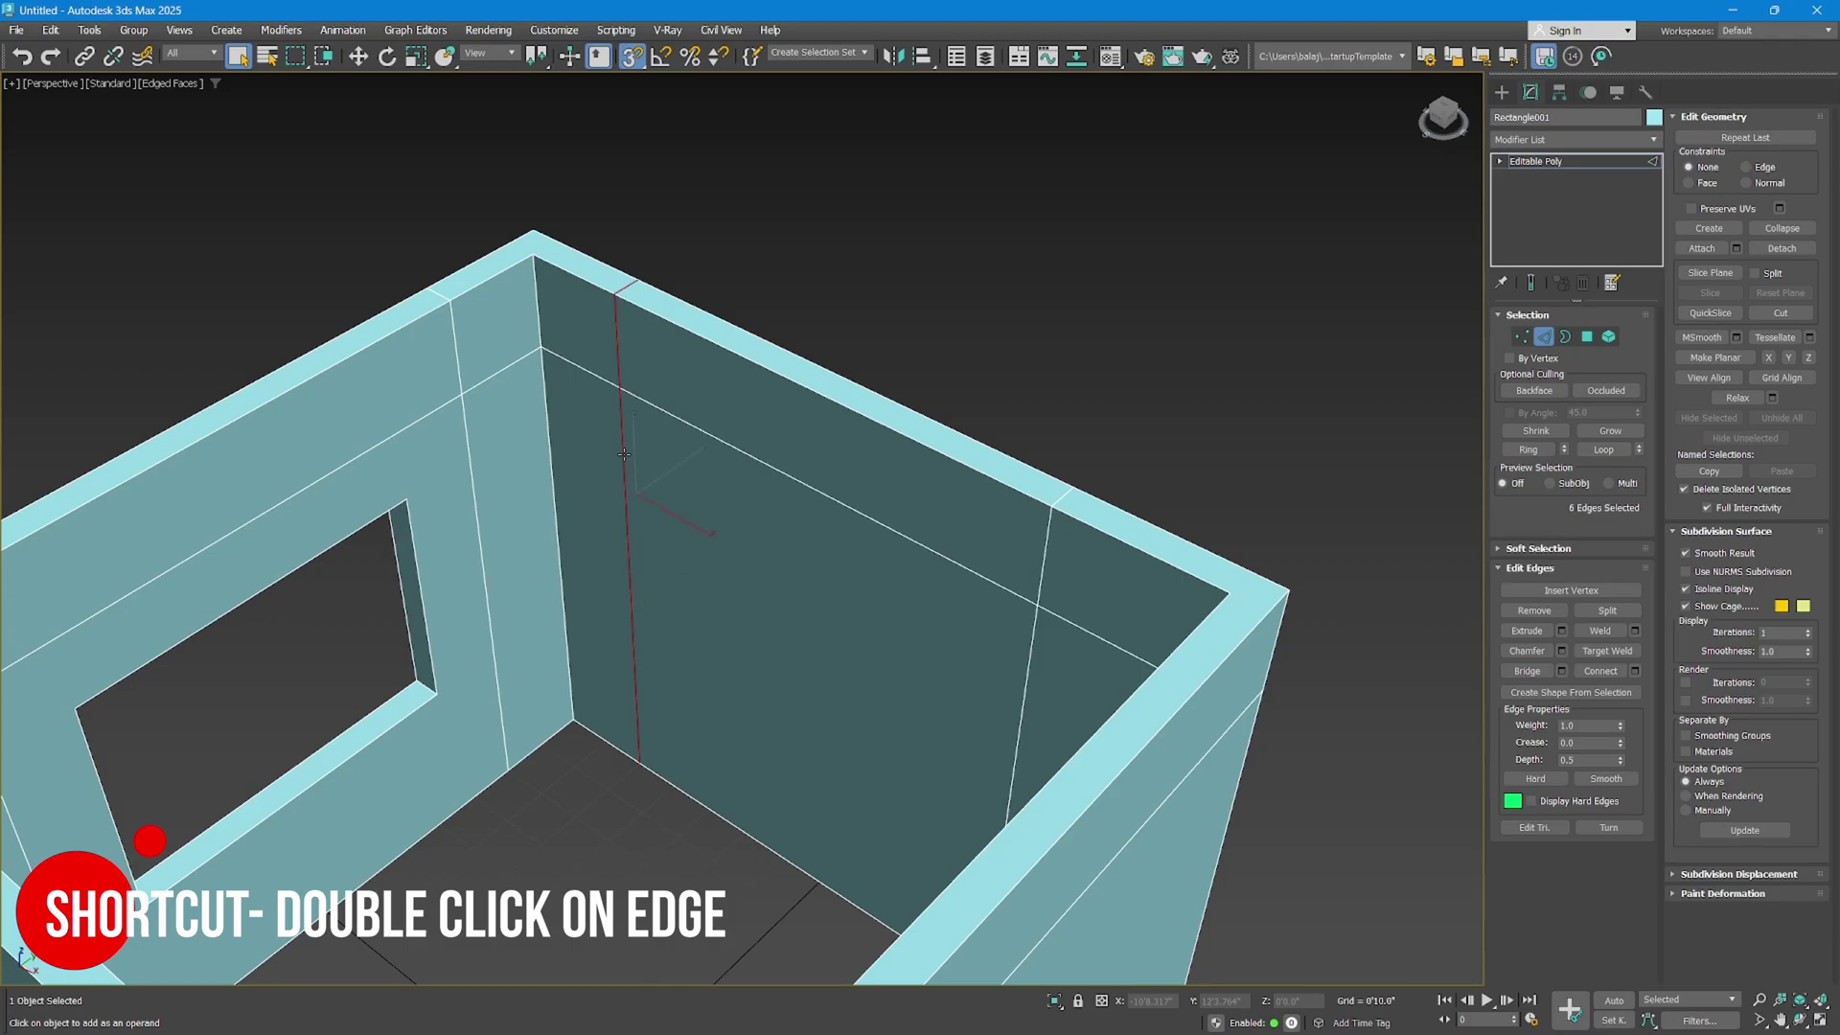
key("F3")
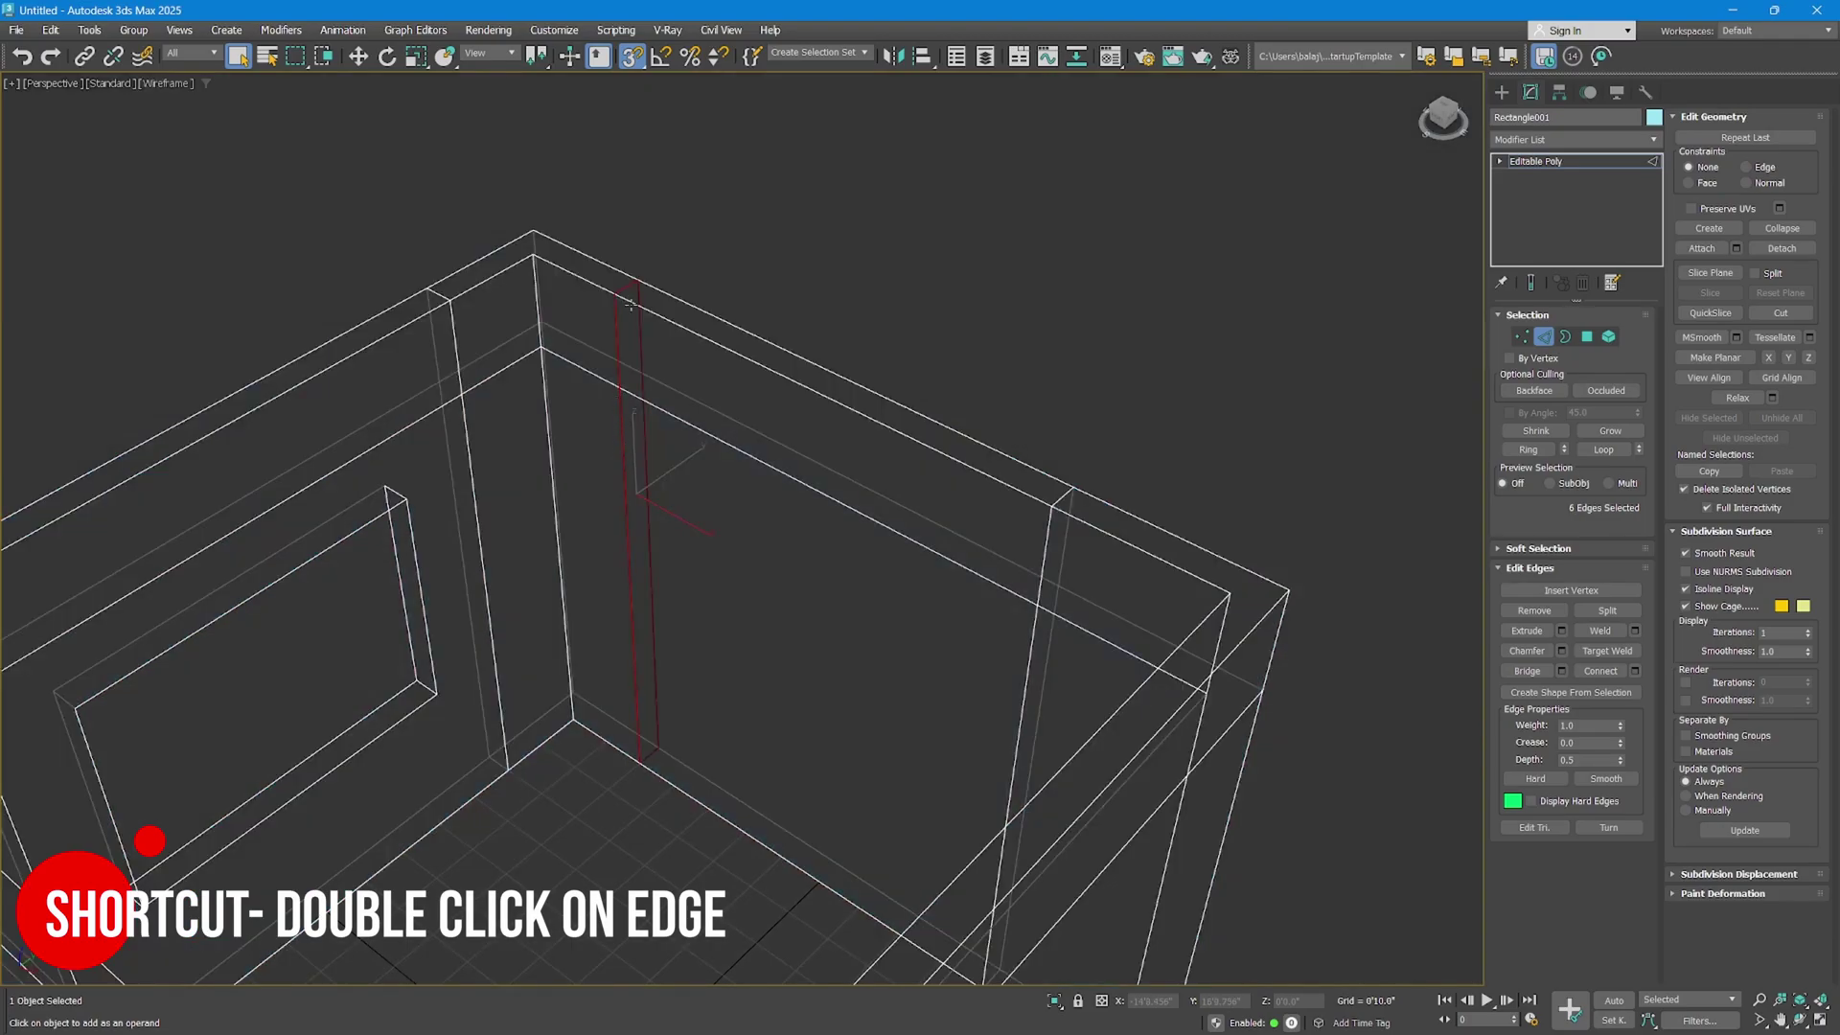
key("F3")
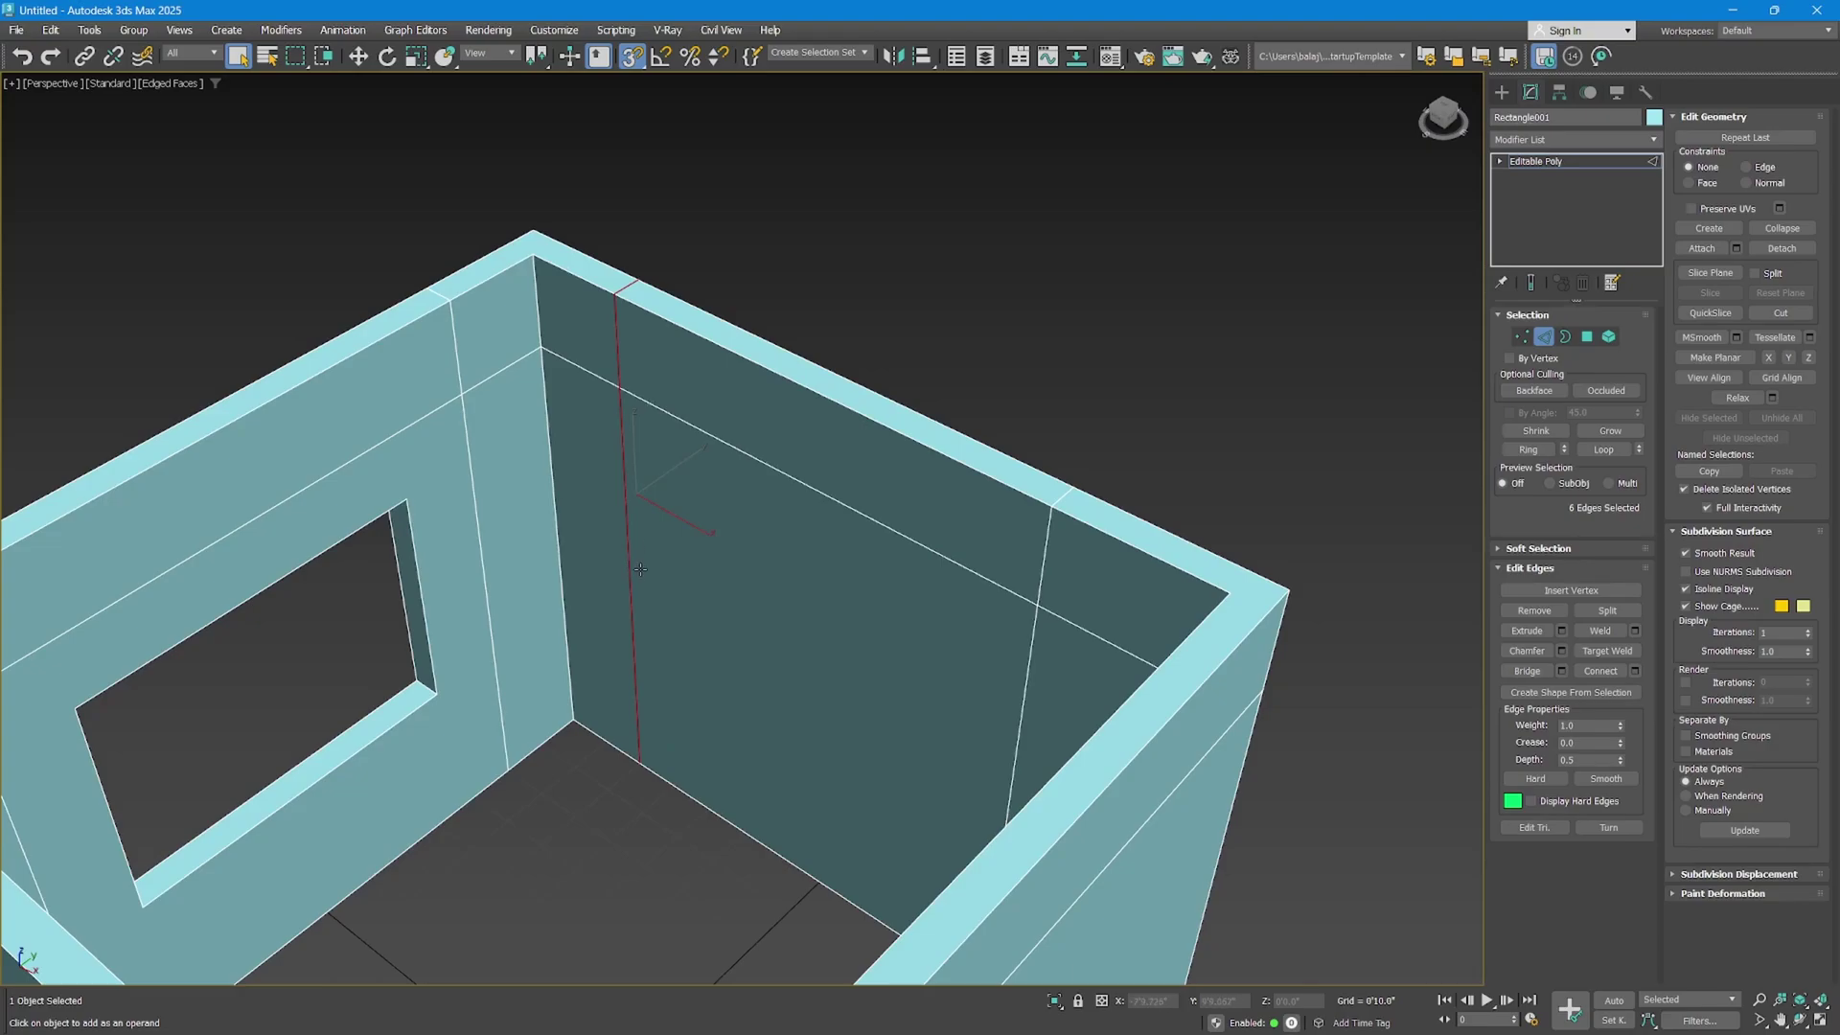
middle_click_drag(629, 568, 681, 567)
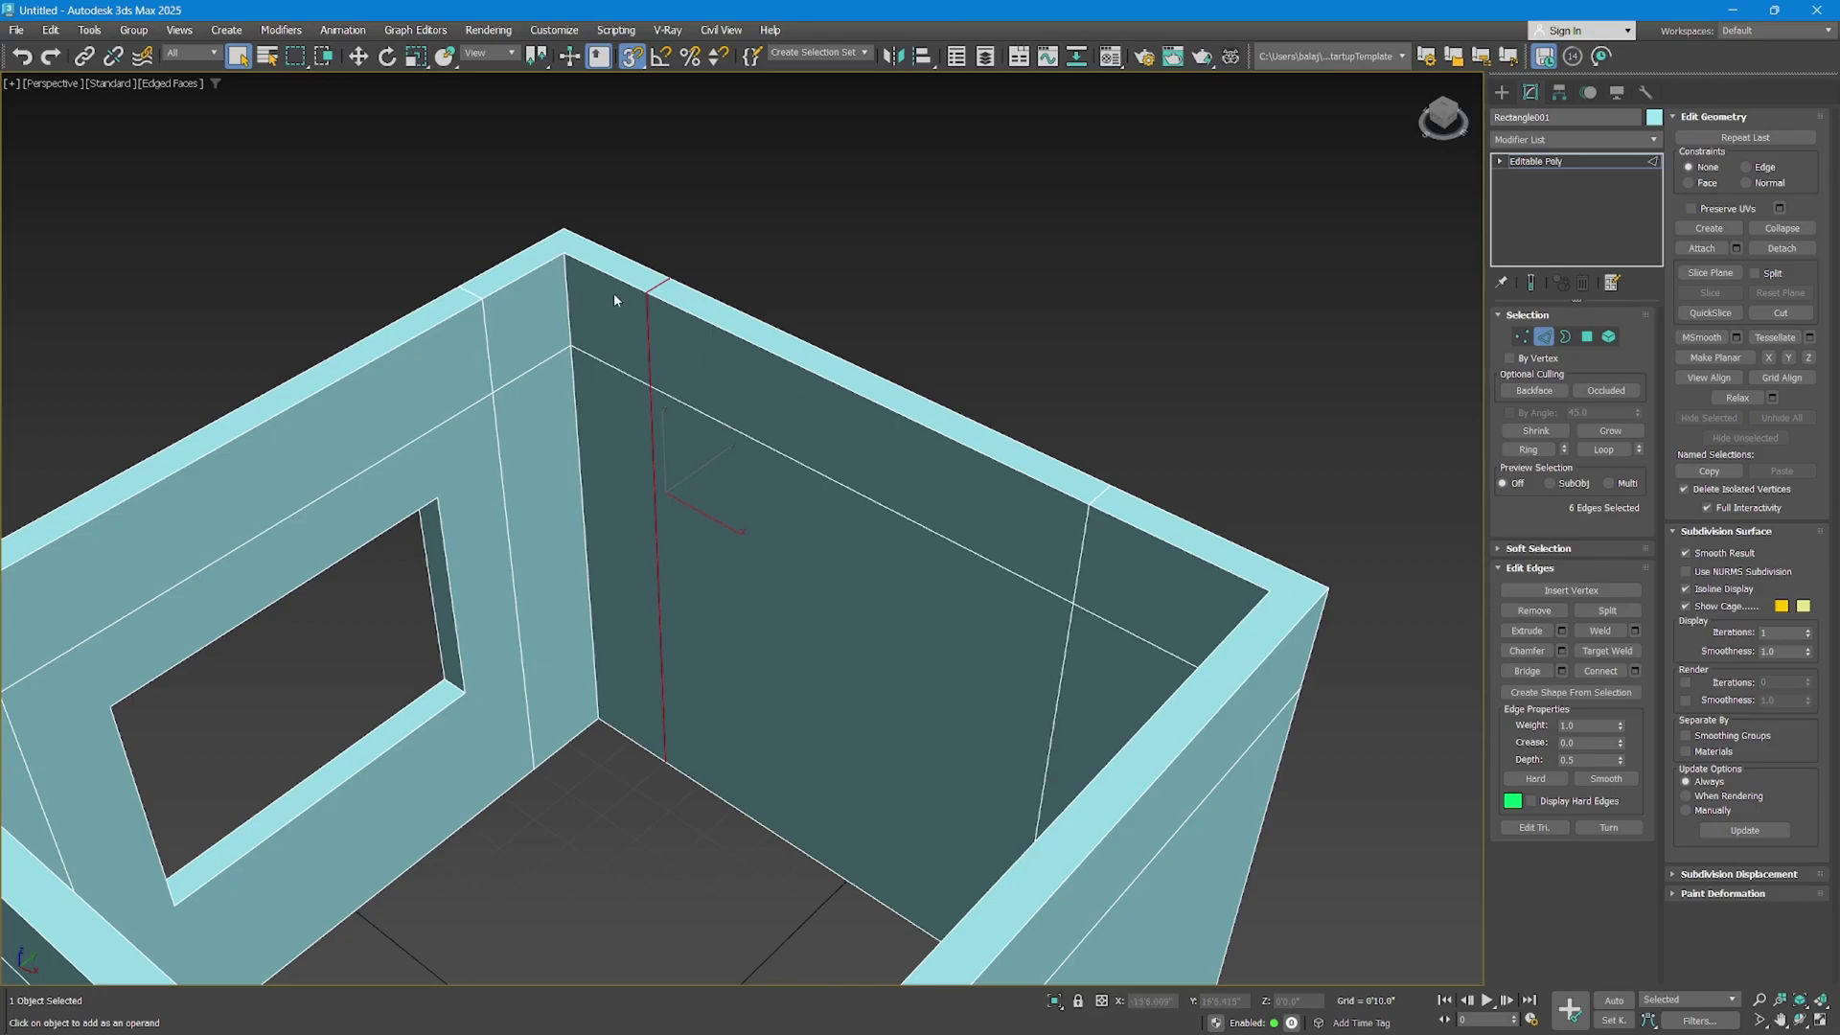
Return to object level, enable Vertex Ticks in the room's display properties and reopen its Editable Poly settings.
left_click(1540, 163)
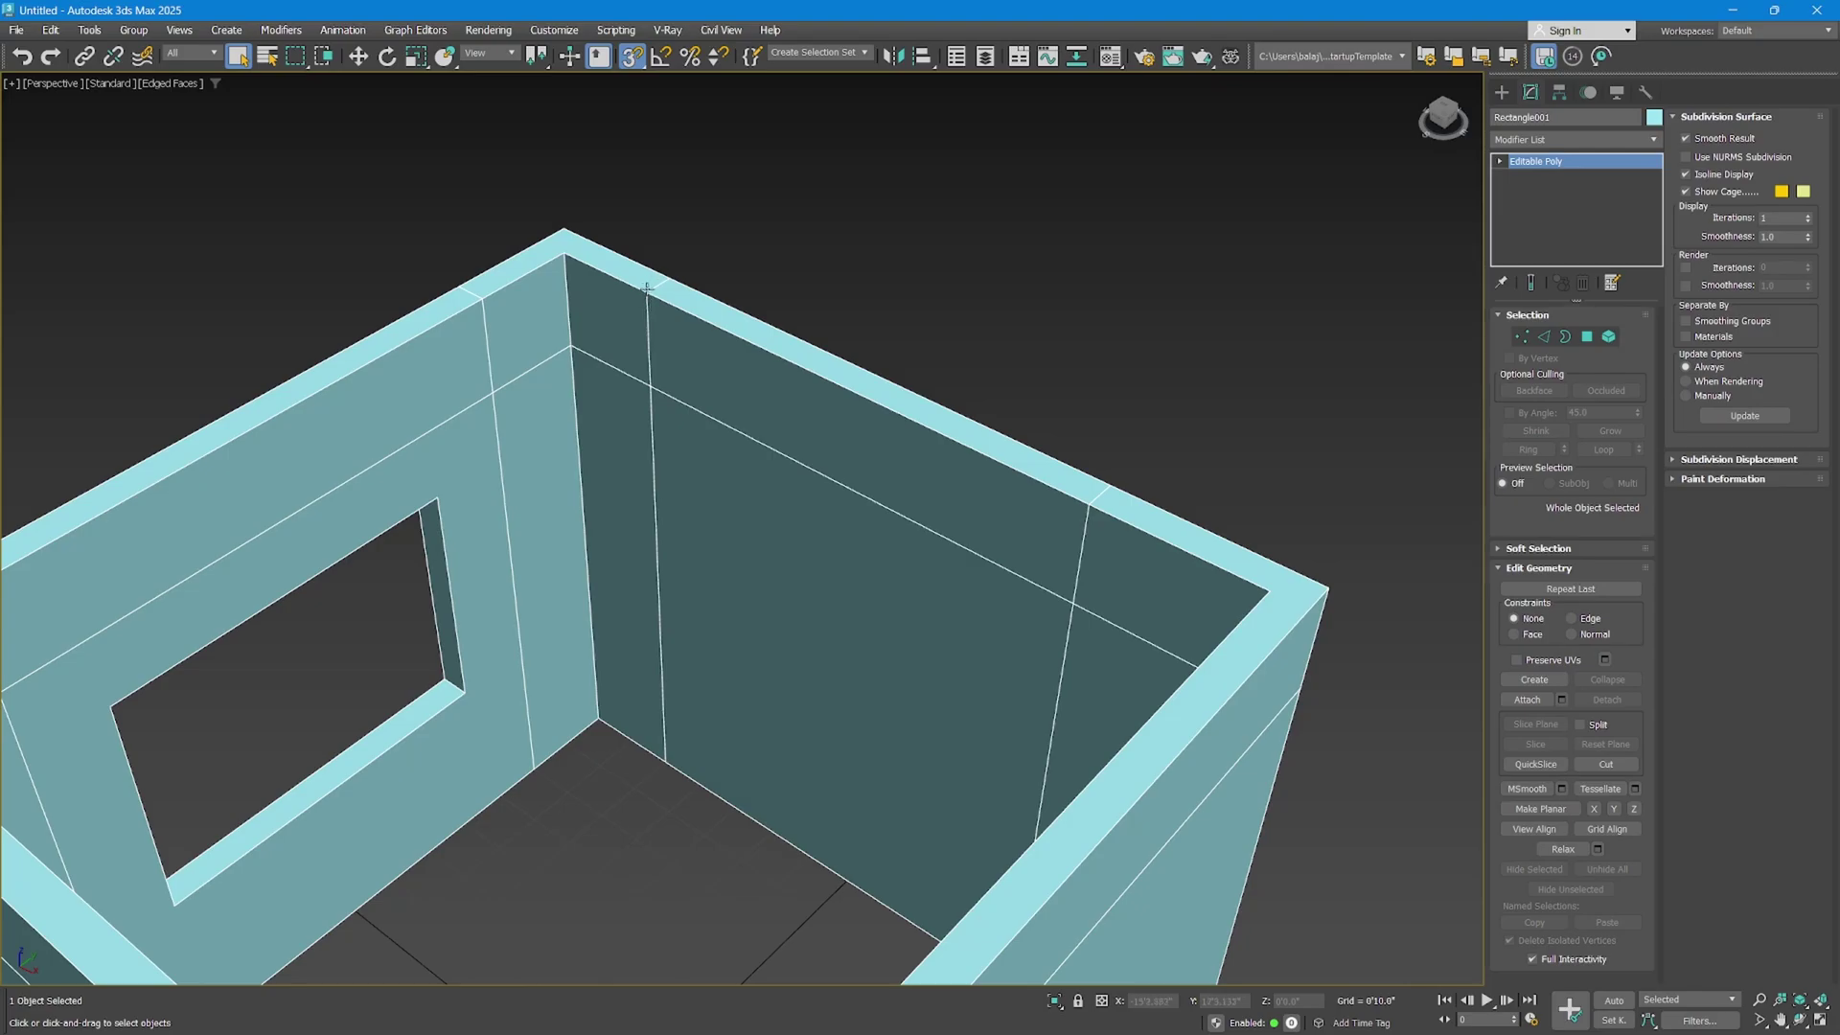
left_click(1616, 96)
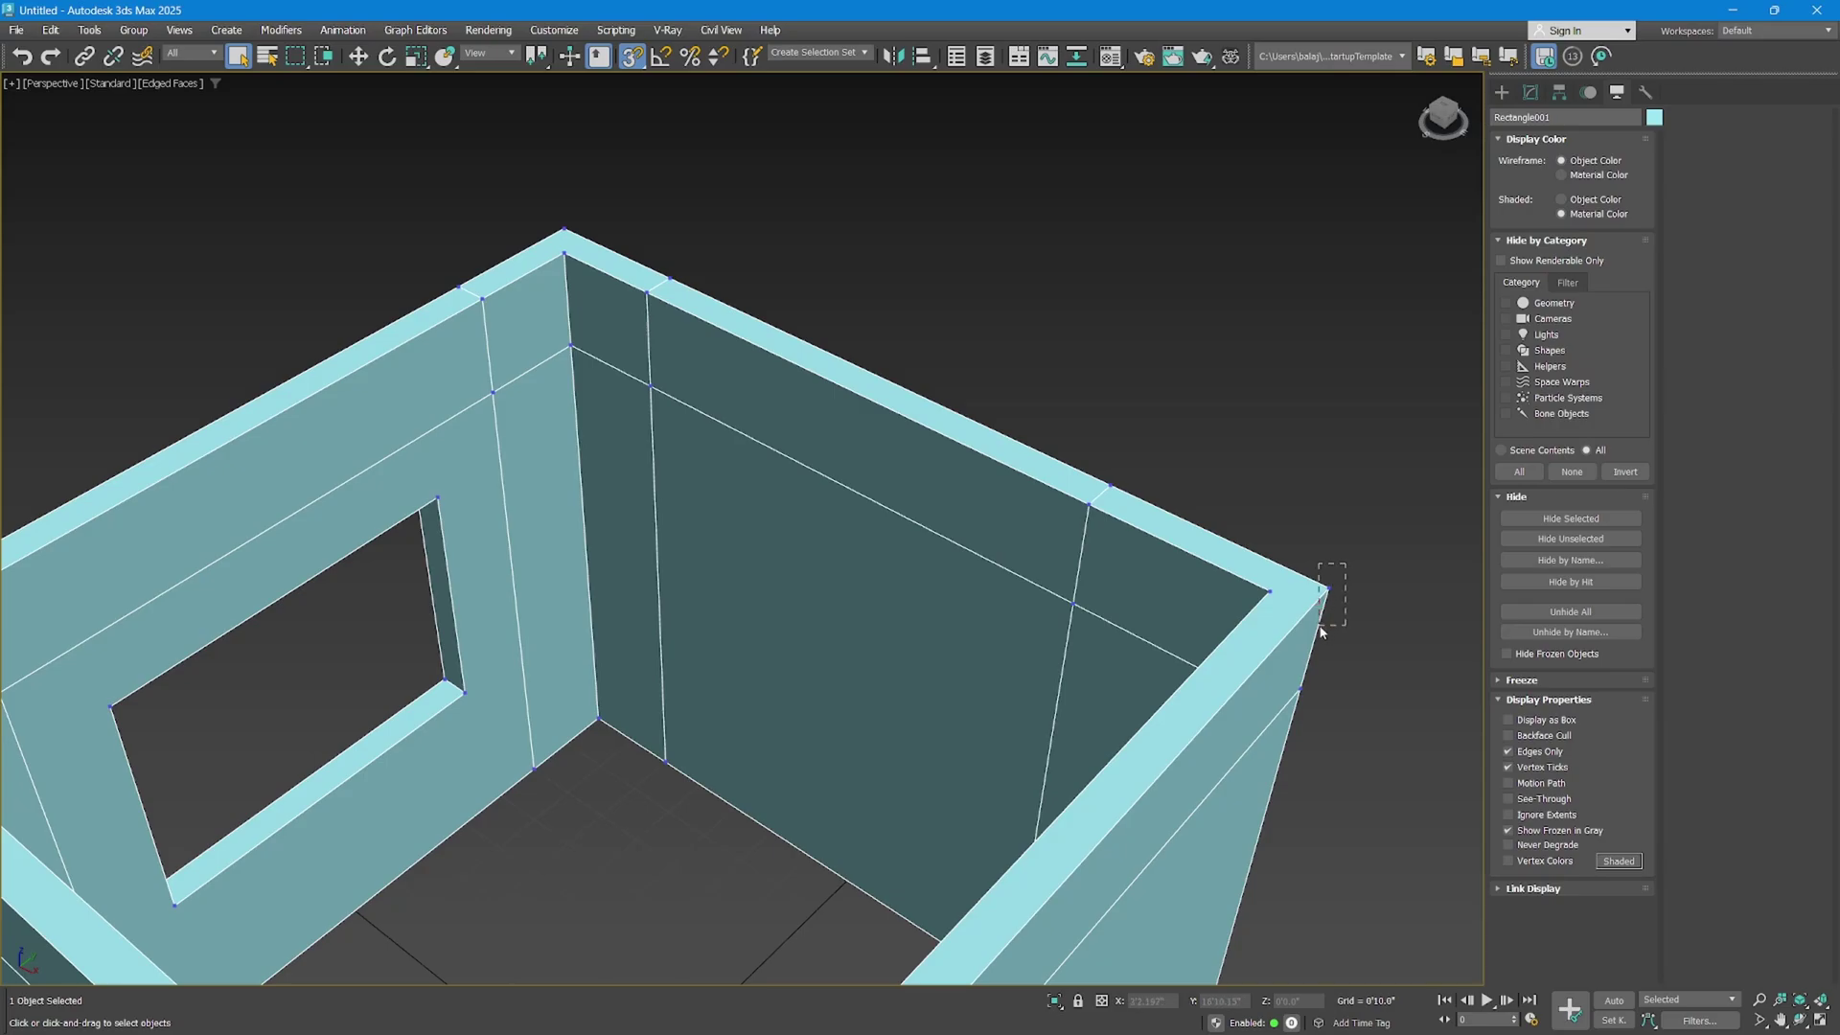
left_click(1501, 92)
left_click(1531, 92)
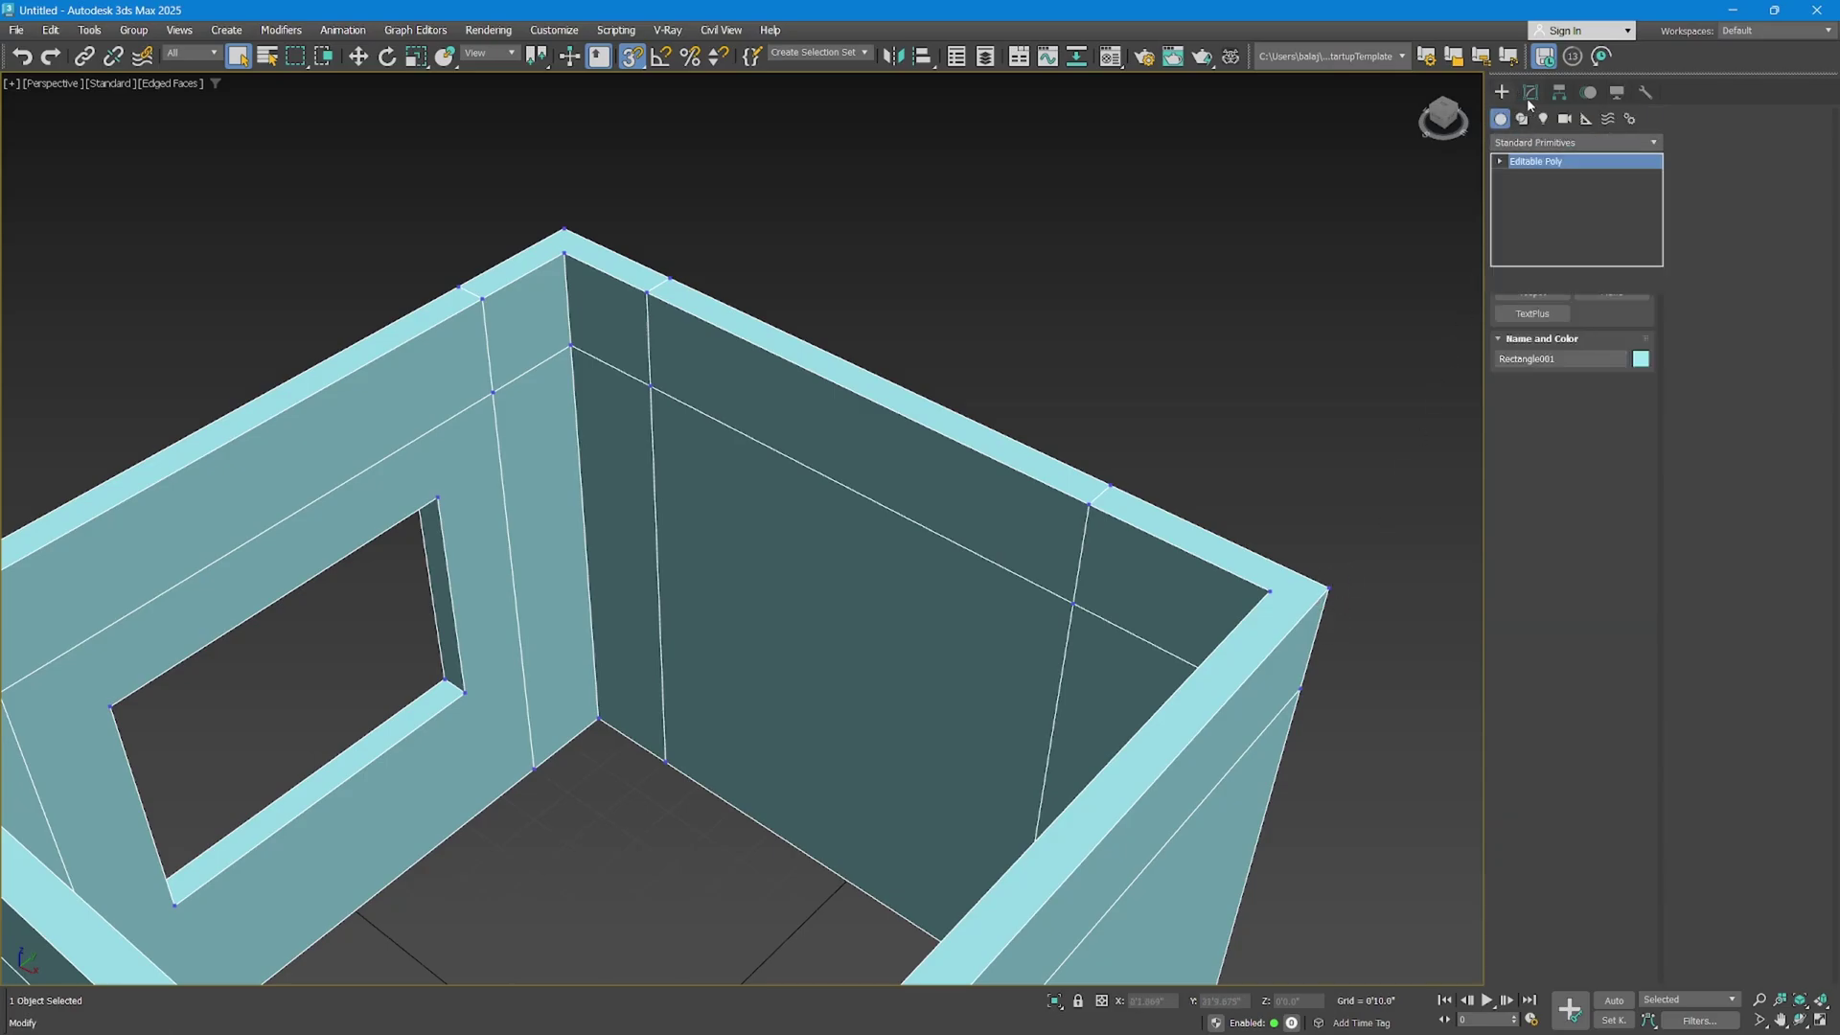
left_click(1524, 161)
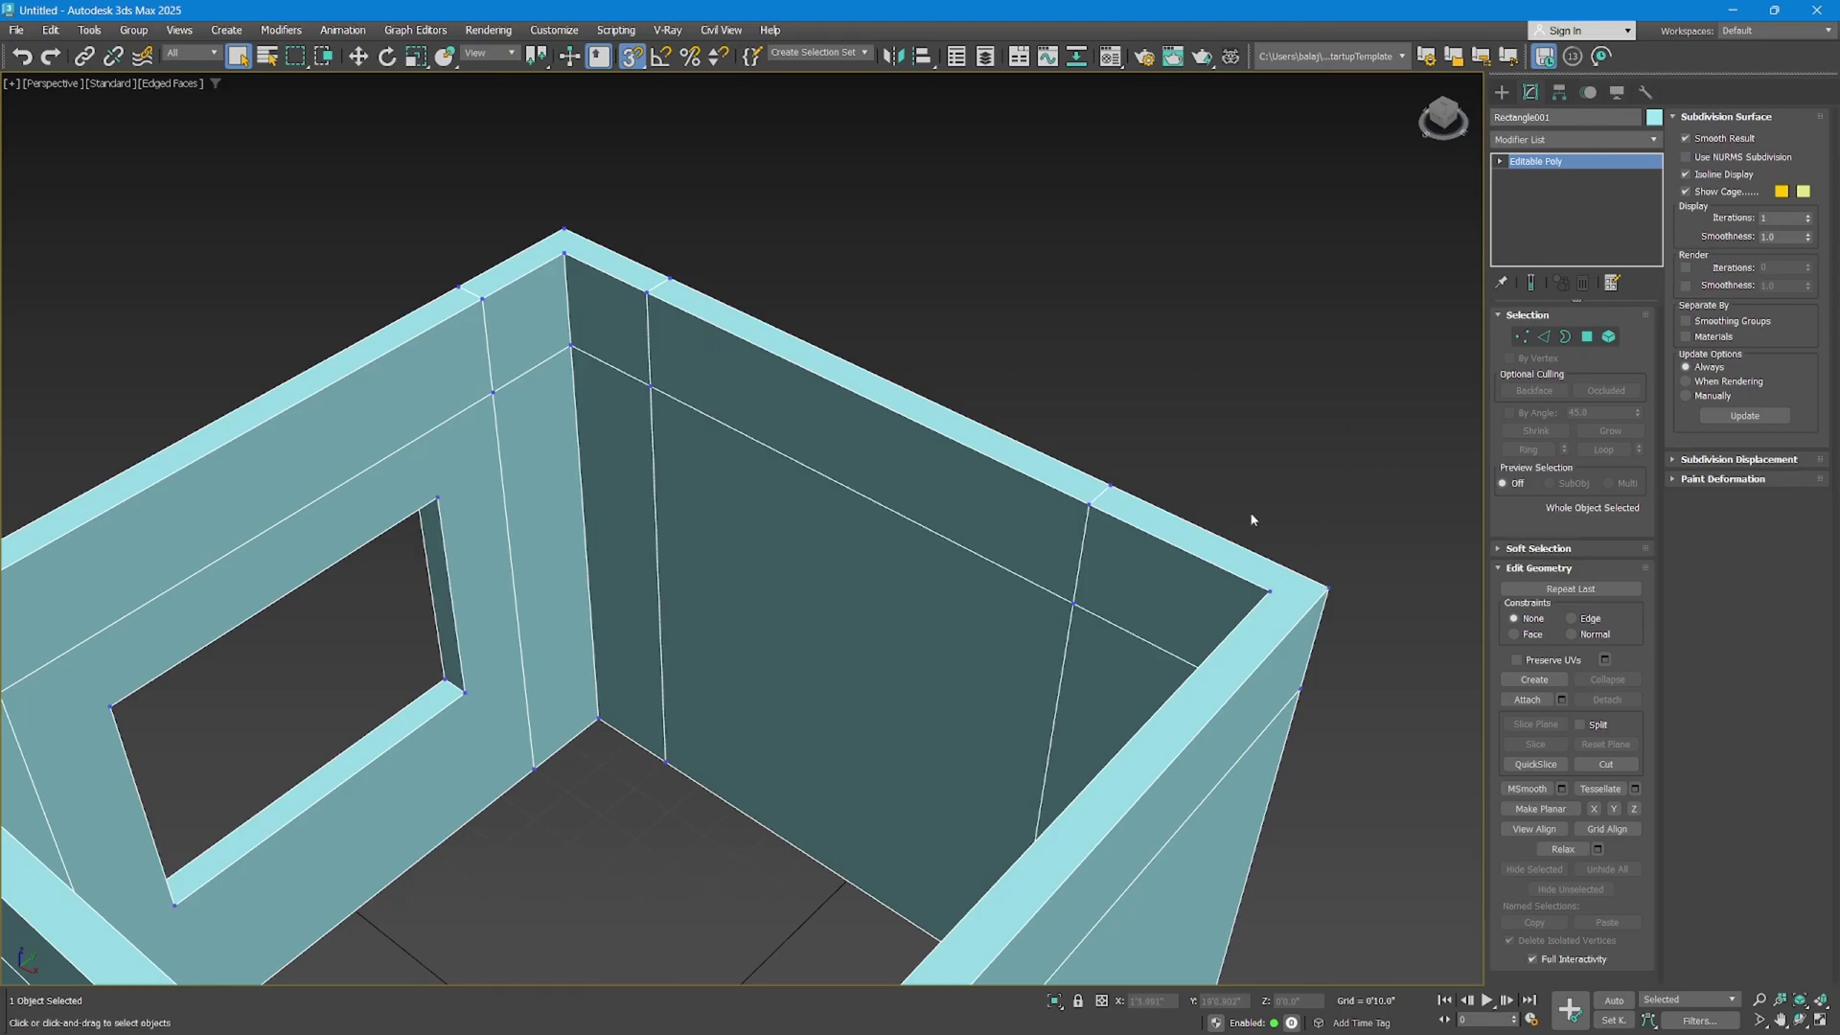
Select the solid wall's vertical edge loop near the window wall and apply Remove to its edges only.
key("2")
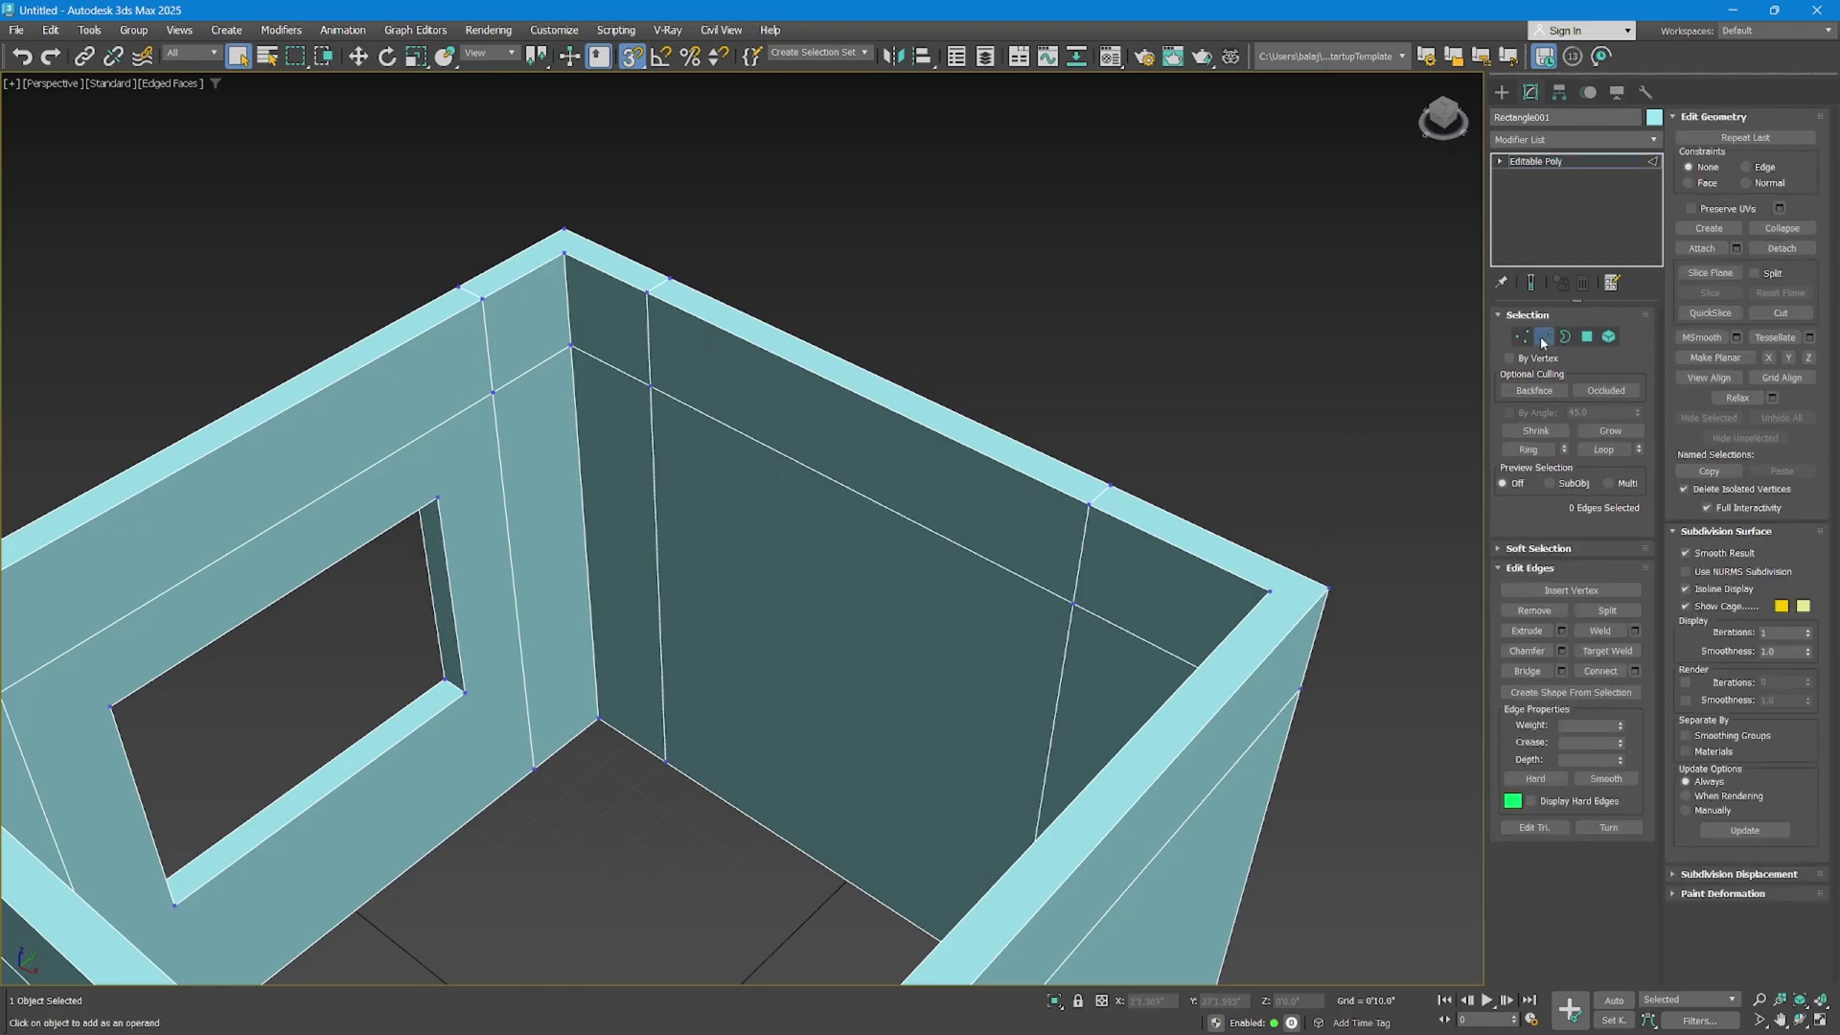
double_click(650, 432)
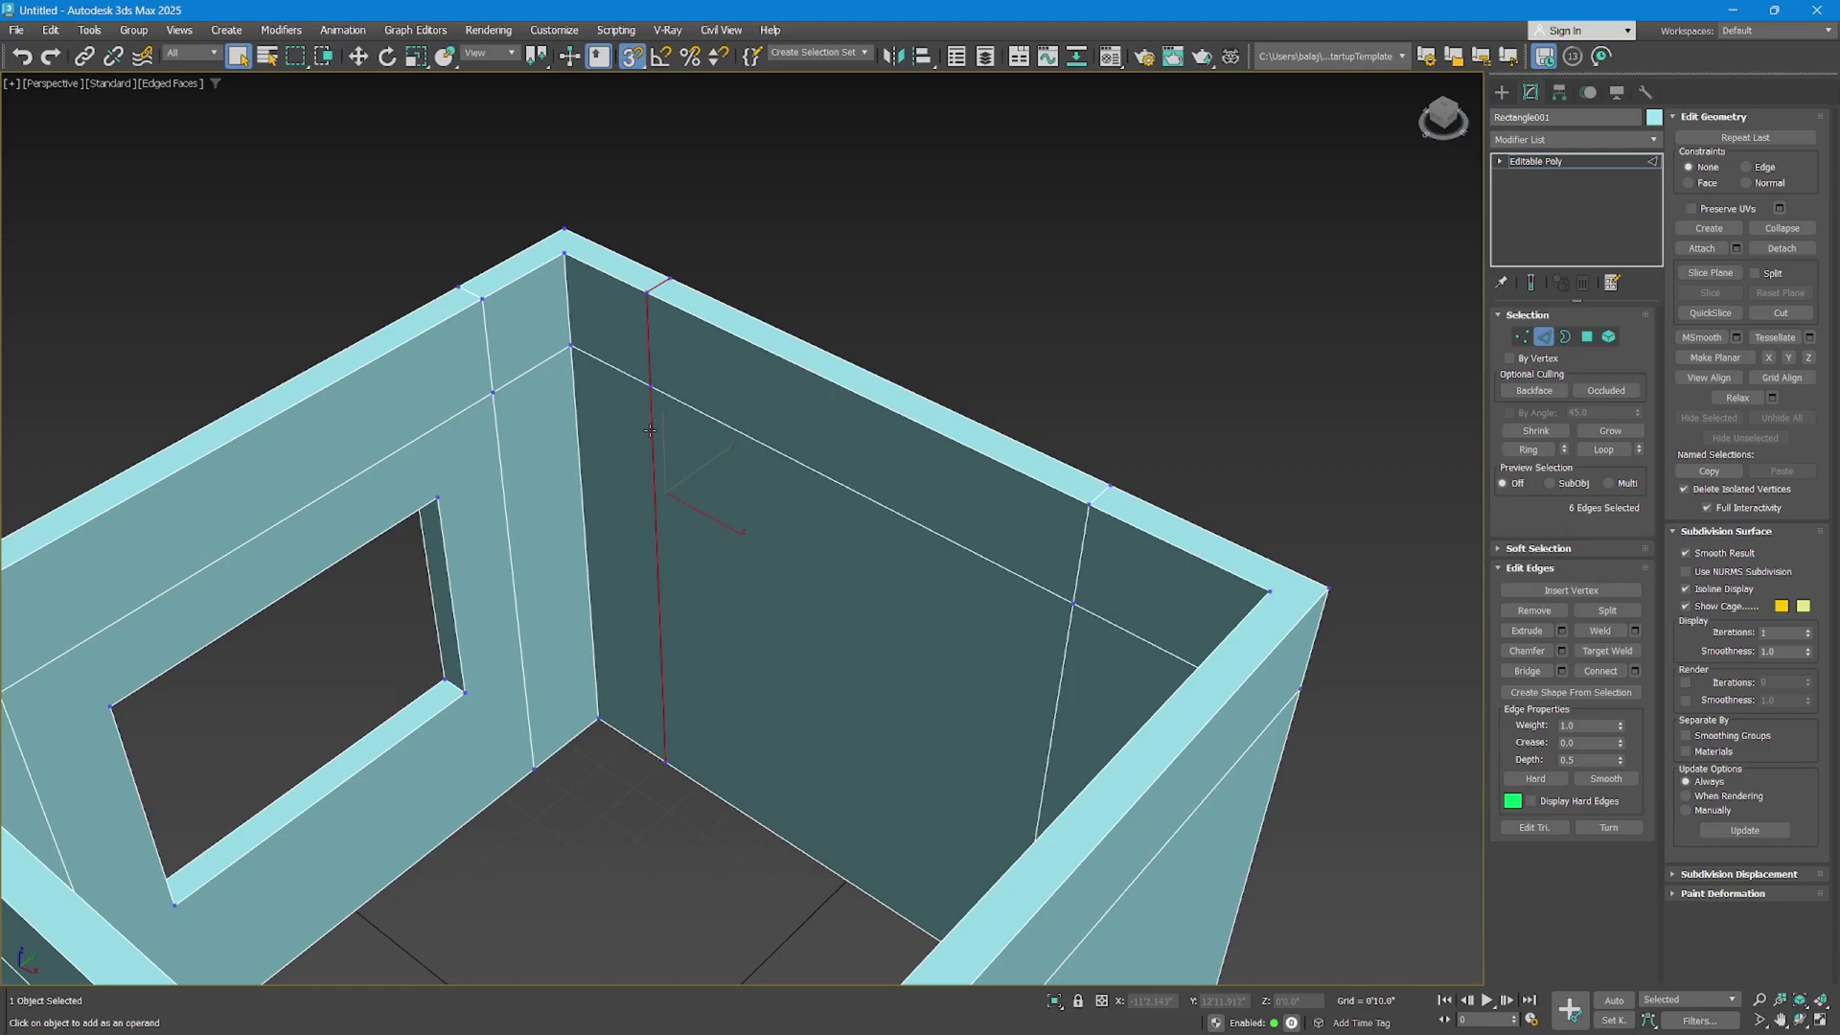
key("F3")
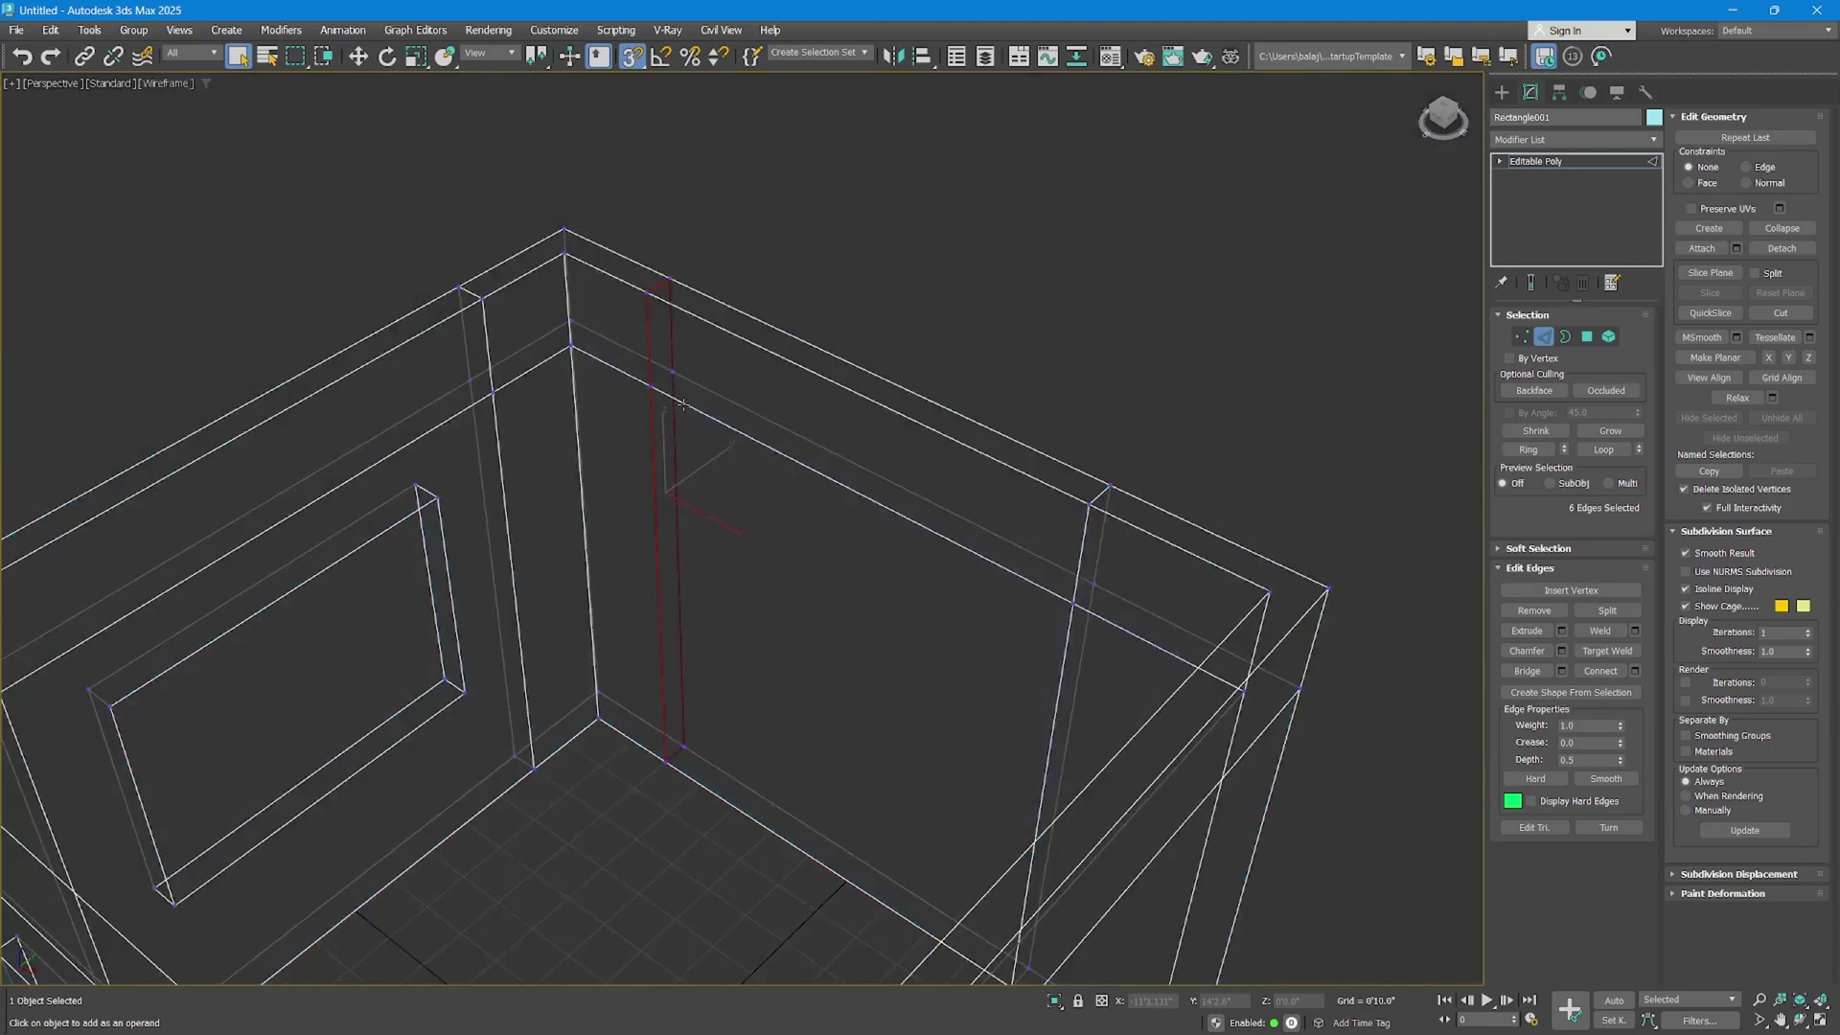
key("F3")
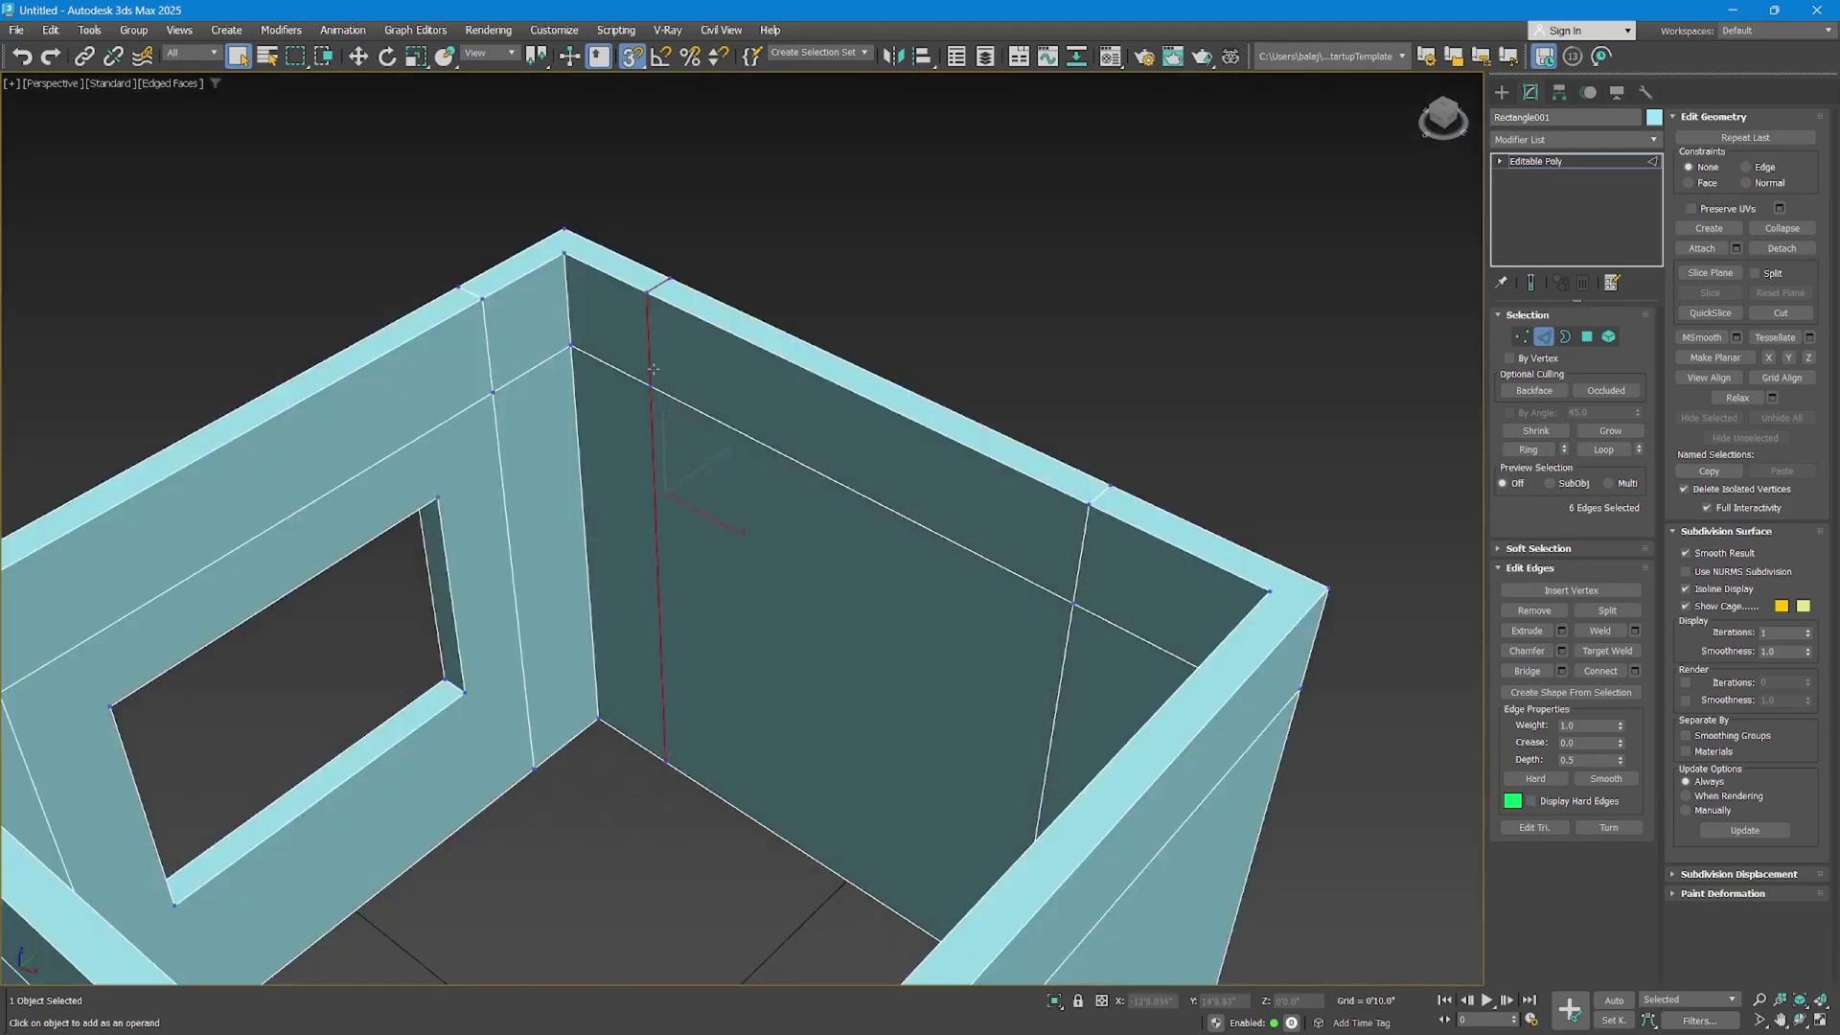
left_click(1534, 610)
scroll(594, 286, "up", 3)
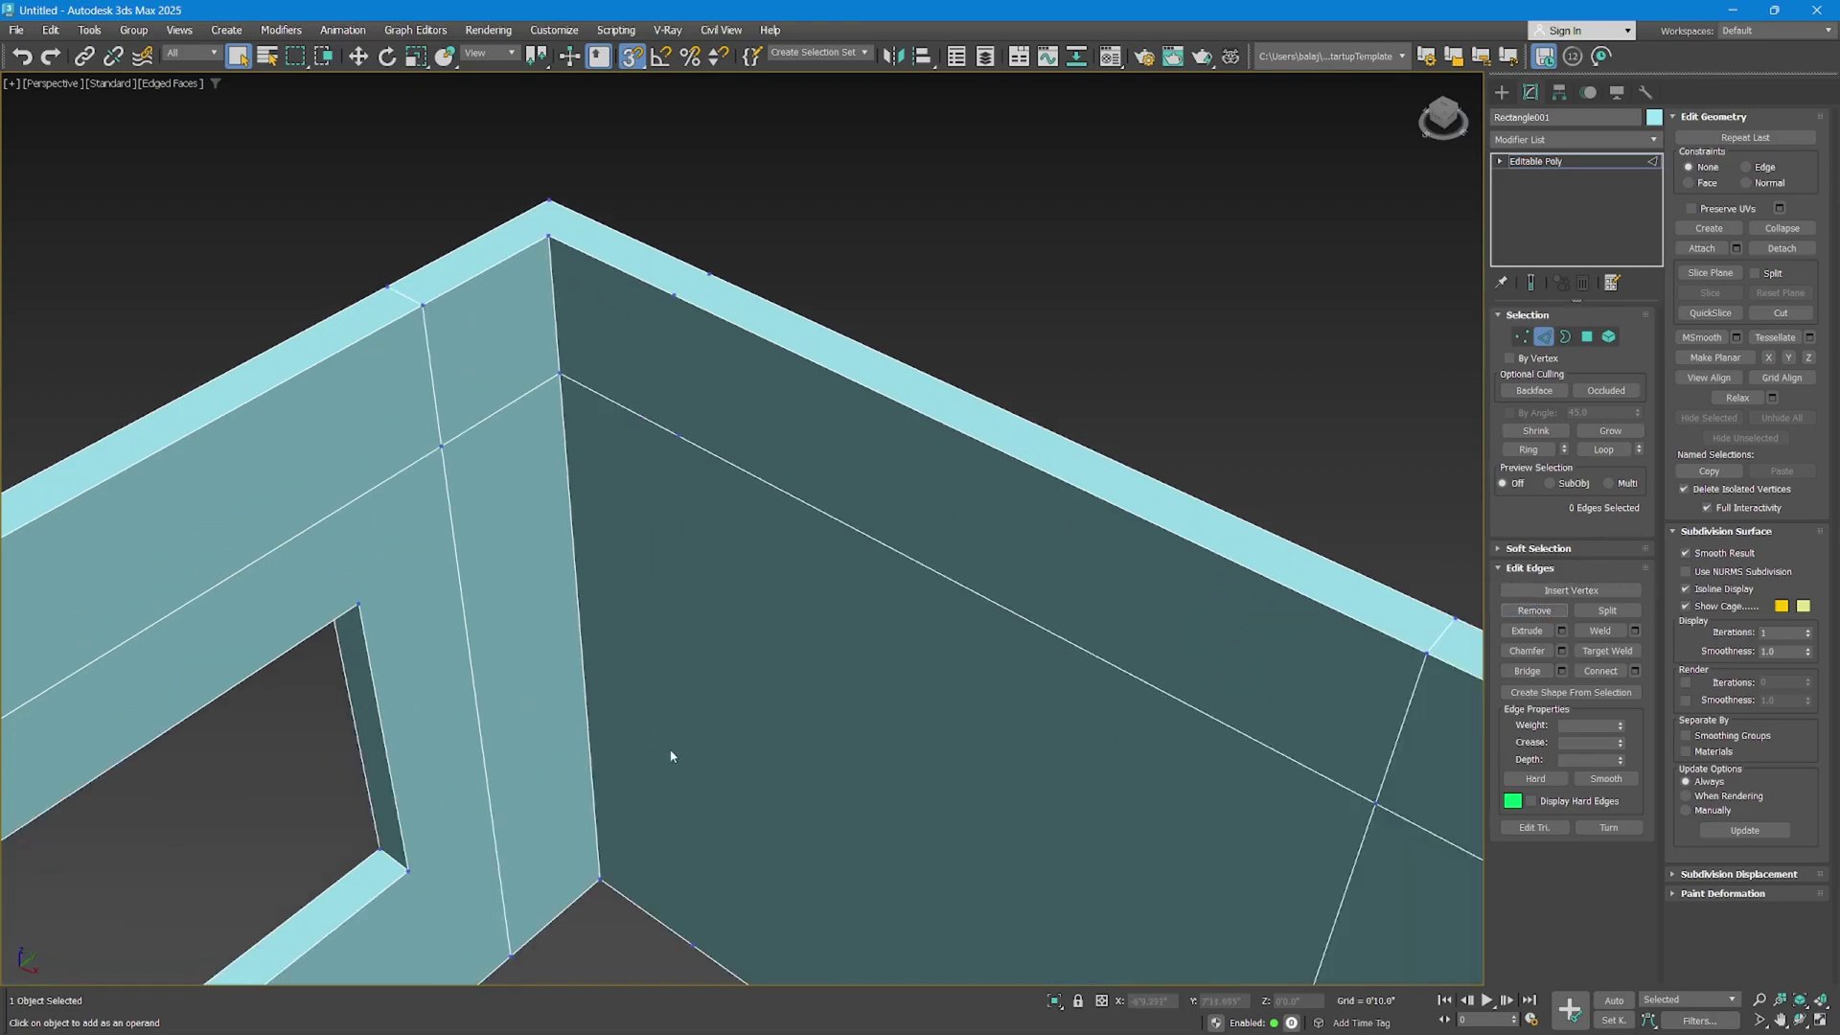
Examine the wall's edges and vertices where the loop was removed, and undo the removal.
double_click(704, 277)
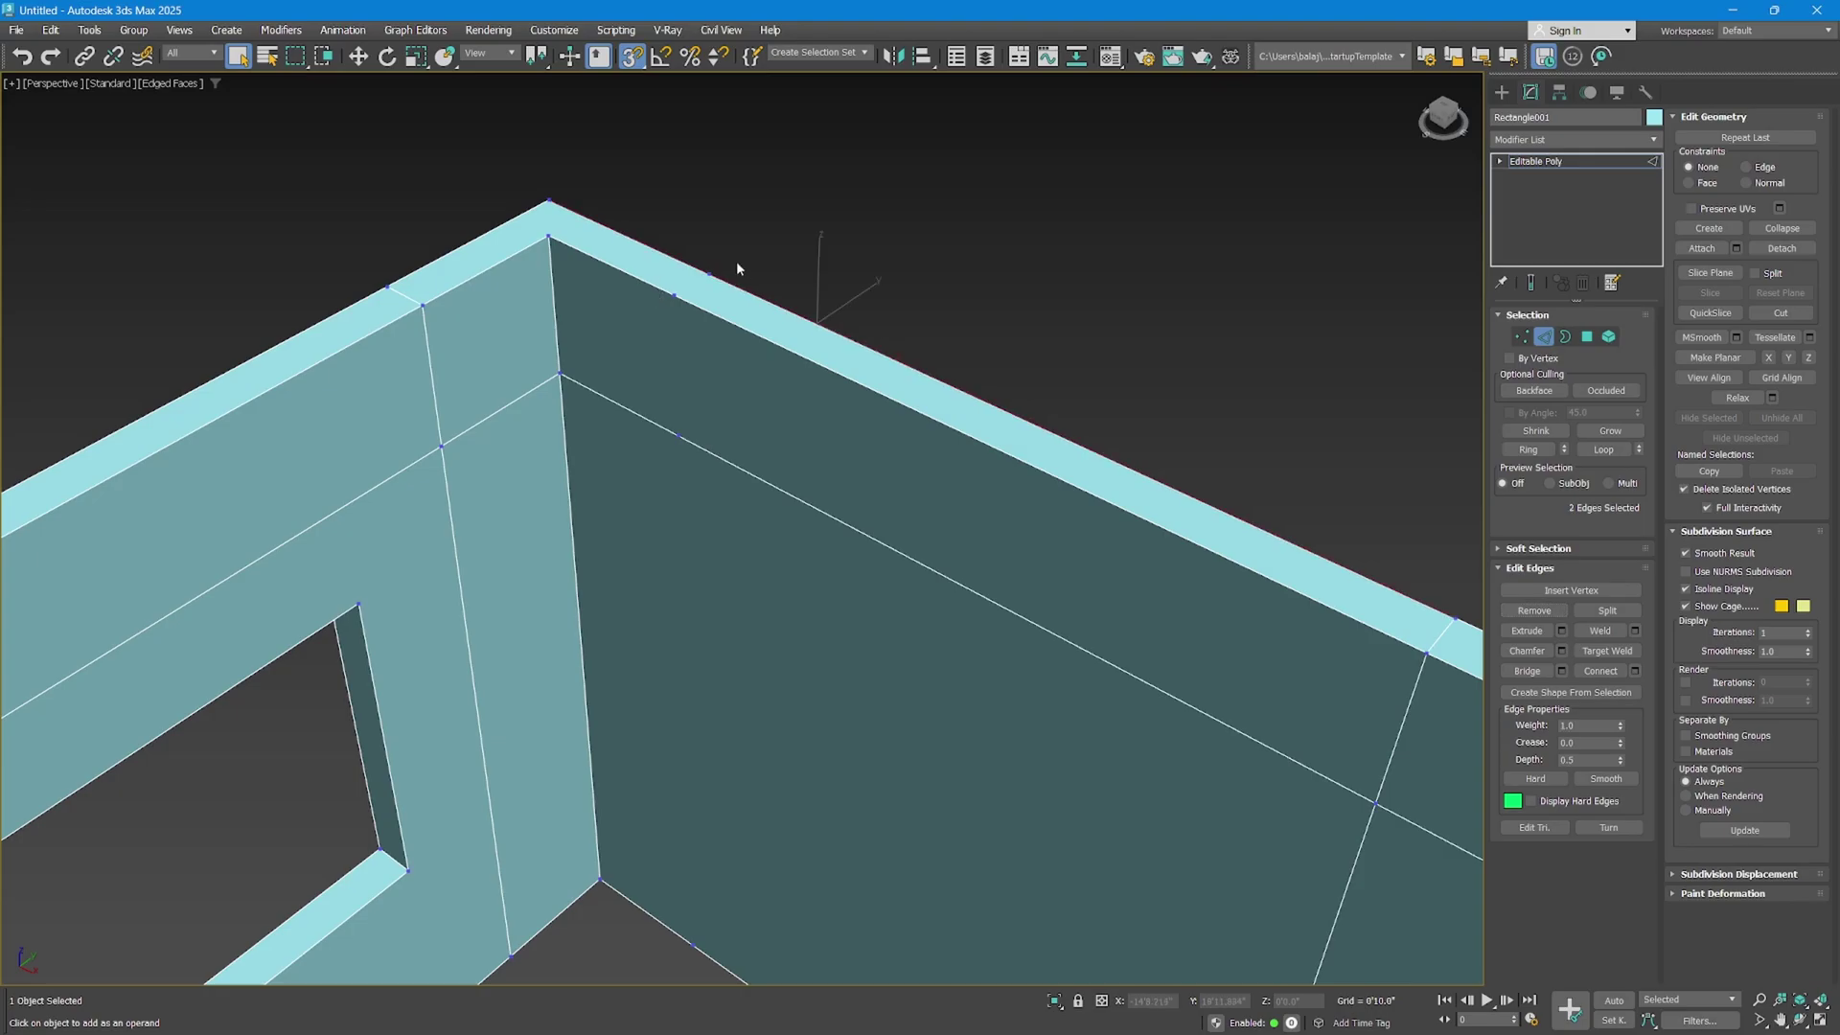
double_click(690, 303, "ctrl")
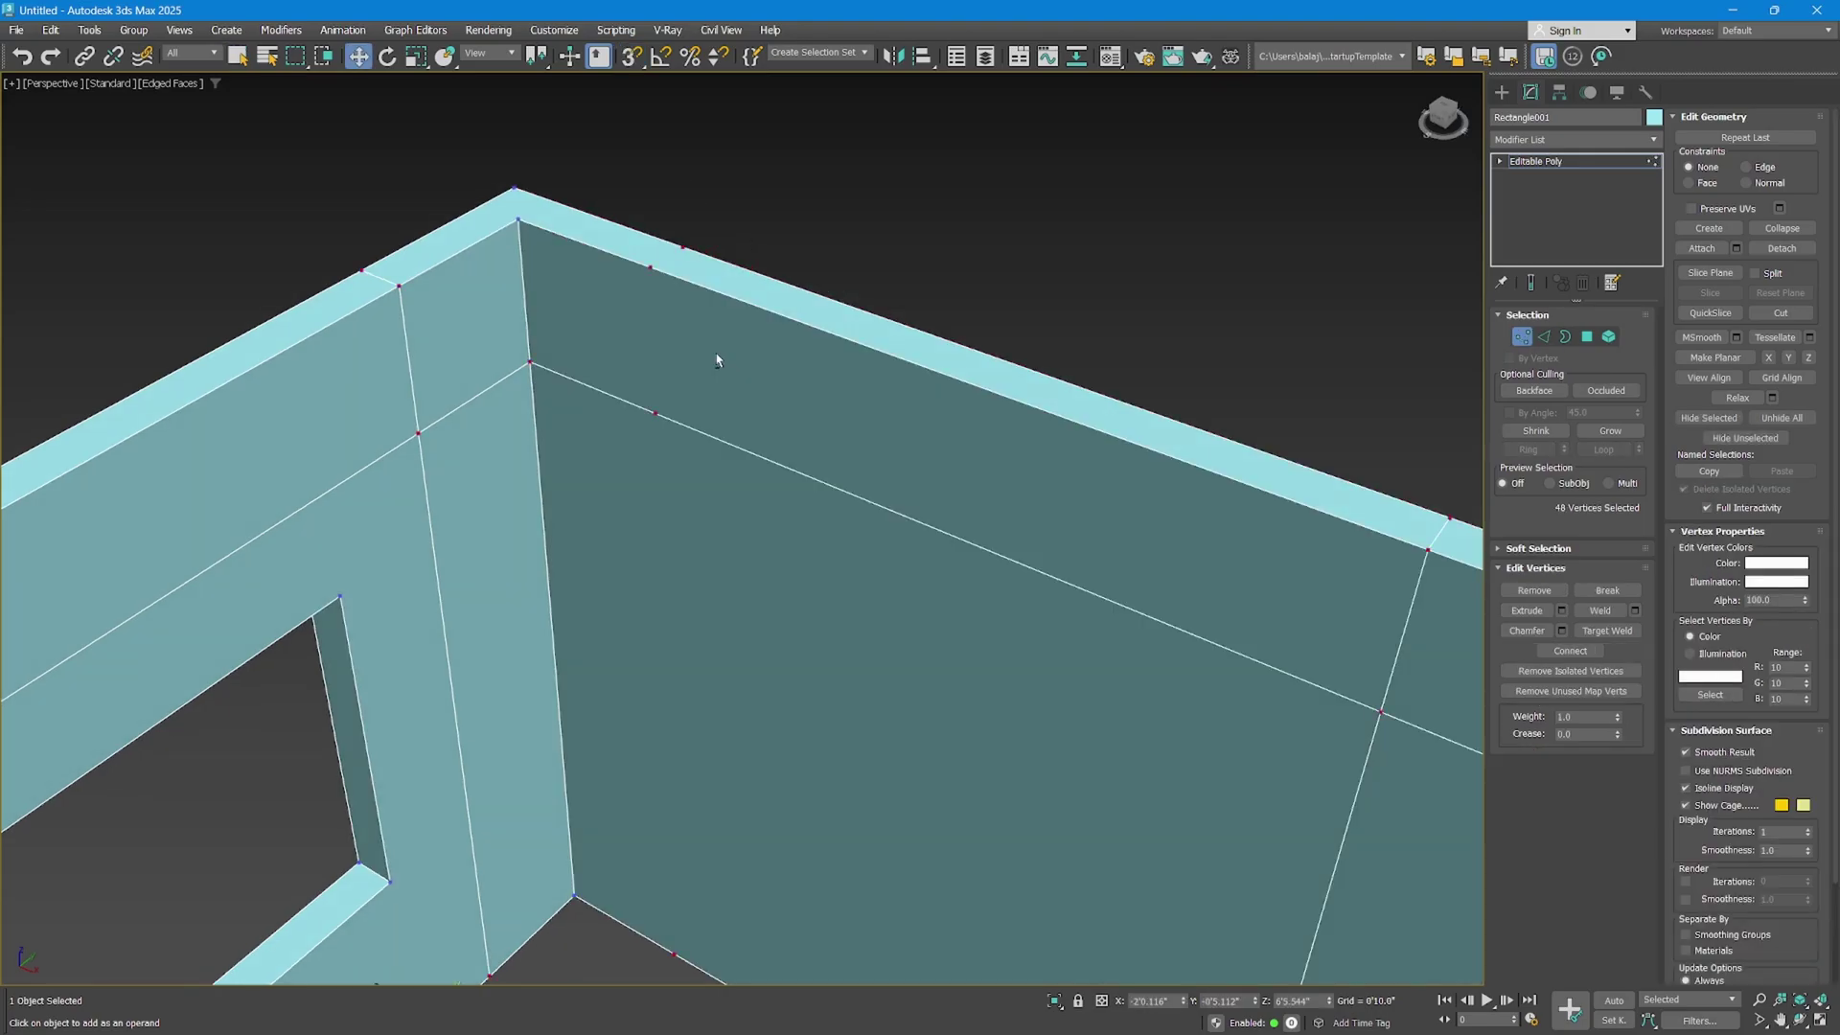
left_click(651, 284)
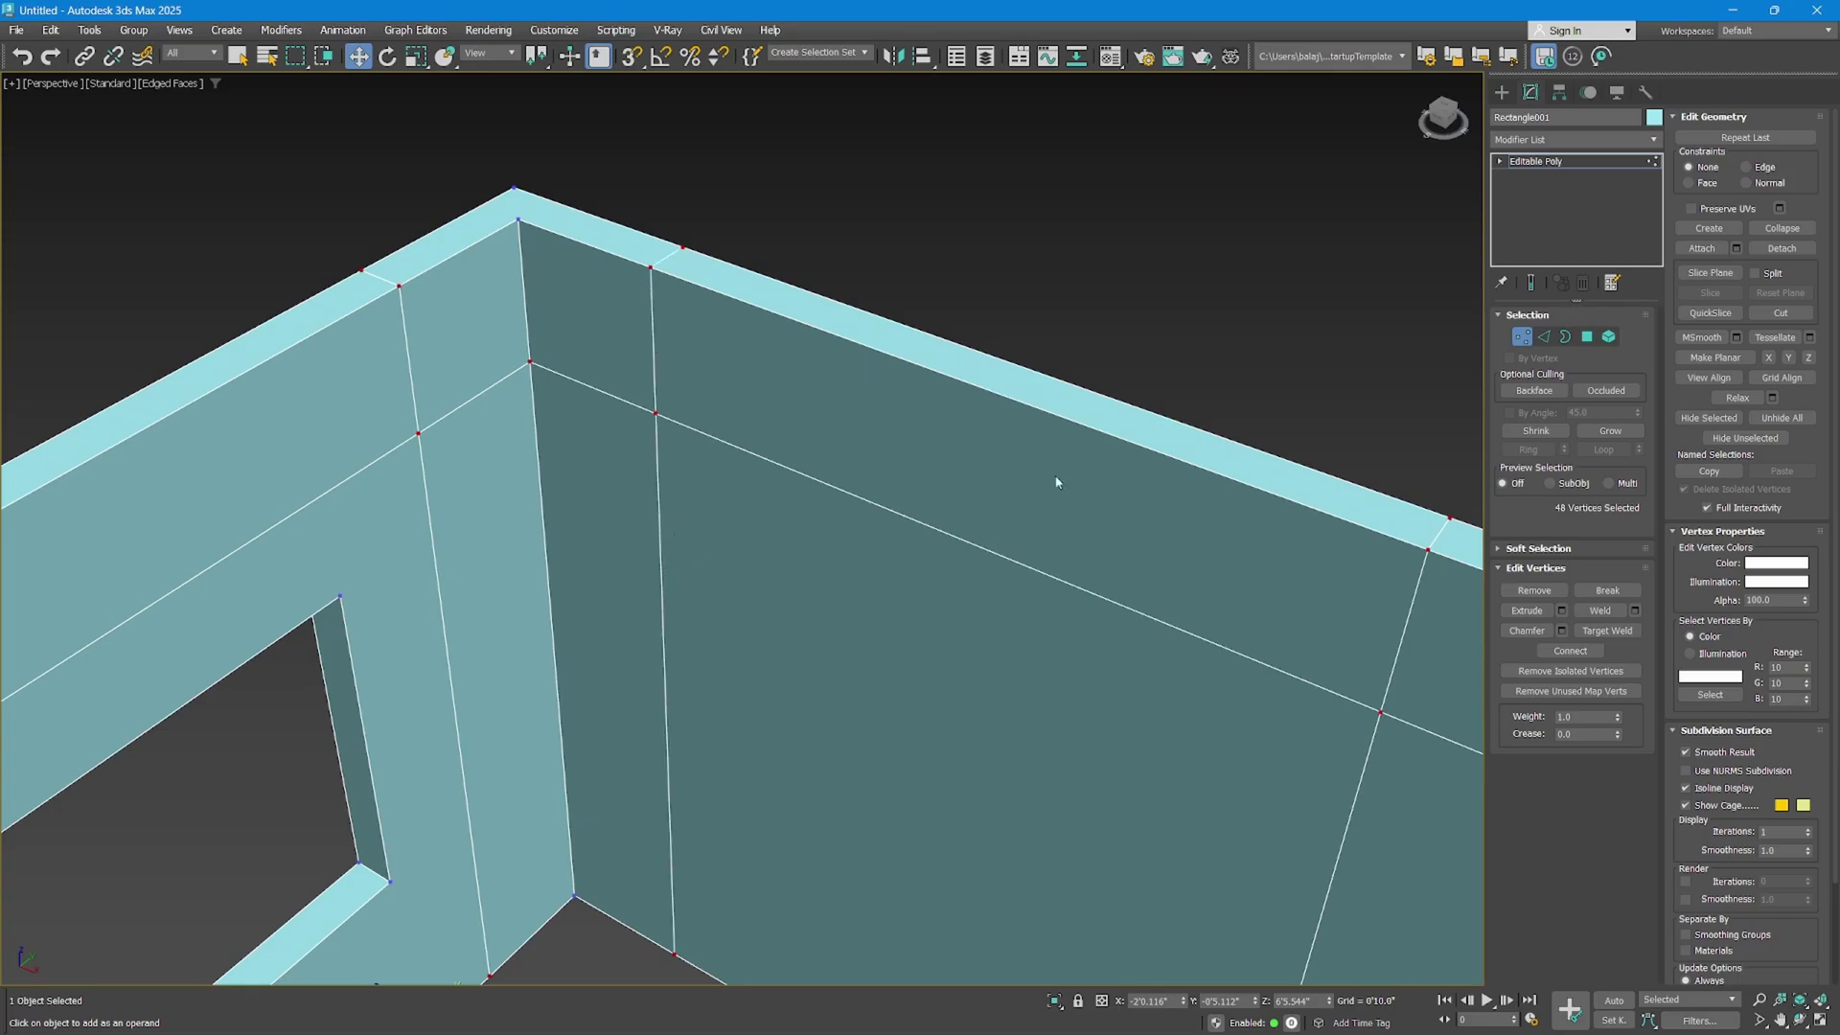
At Edge level, remove the solid wall's vertical edge loop near the window wall together with its vertices.
left_click(1543, 336)
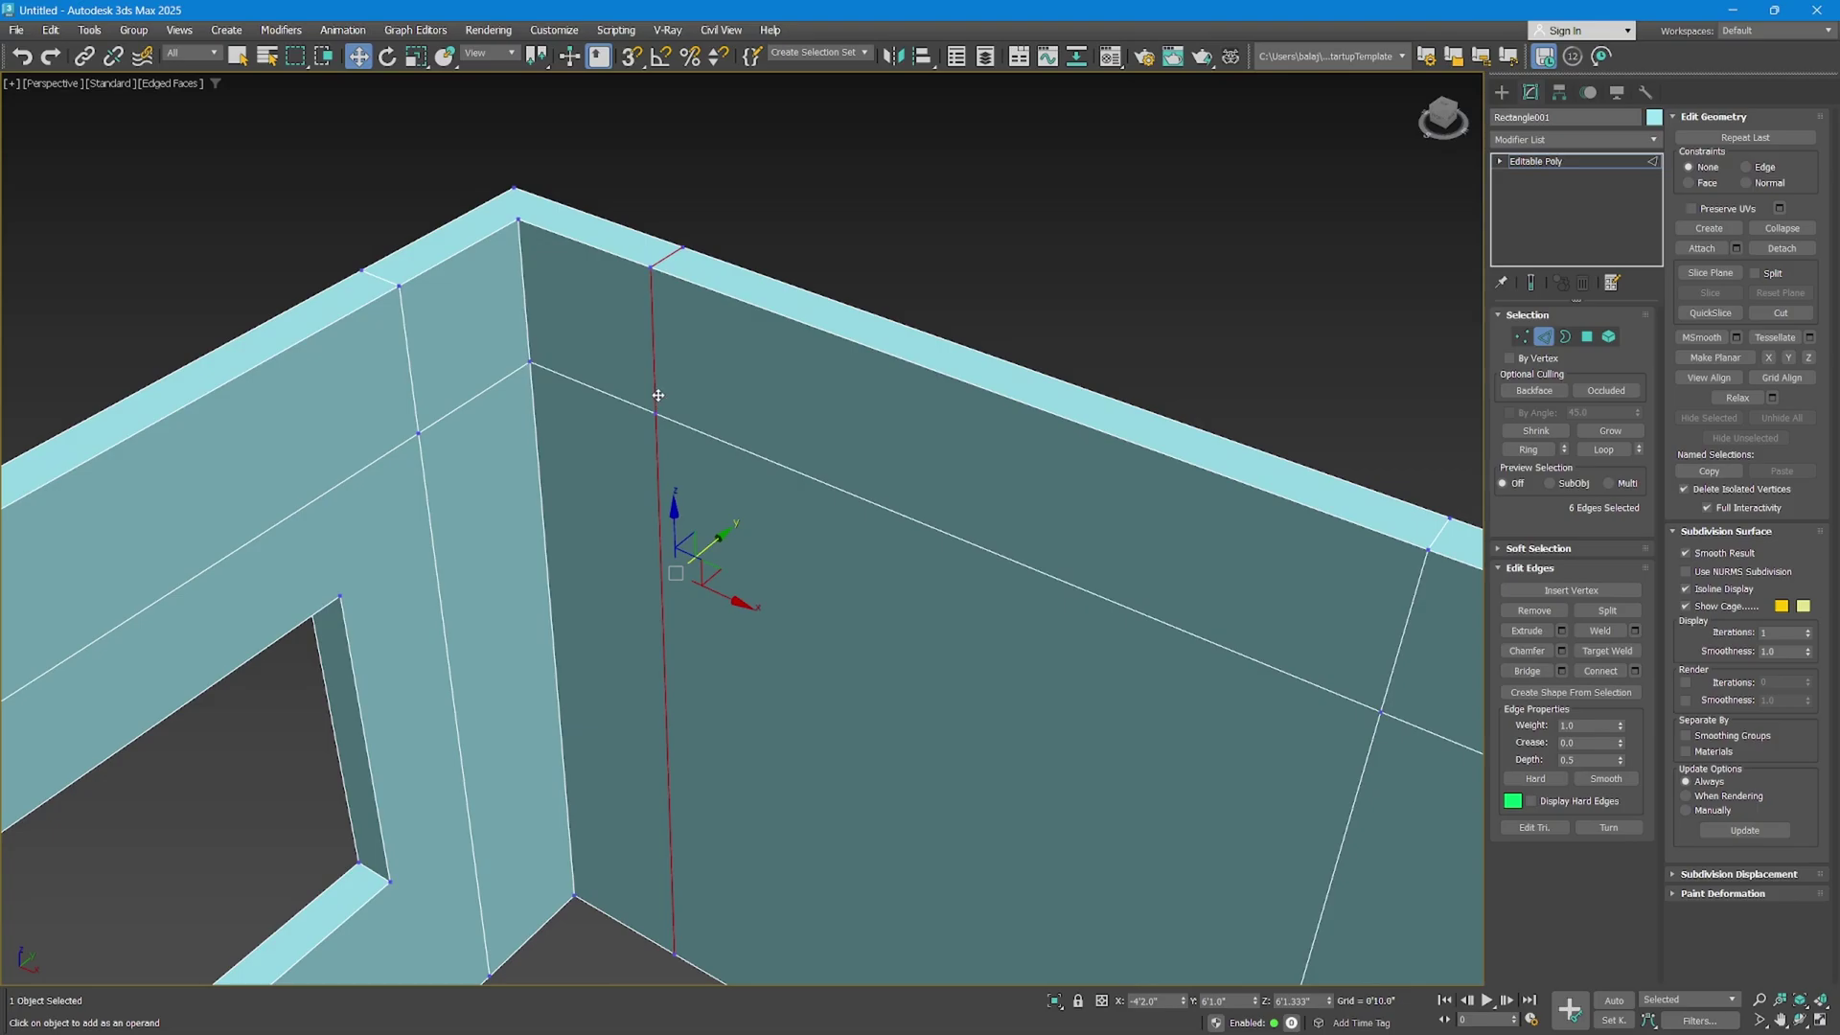
left_click(1526, 614, "ctrl")
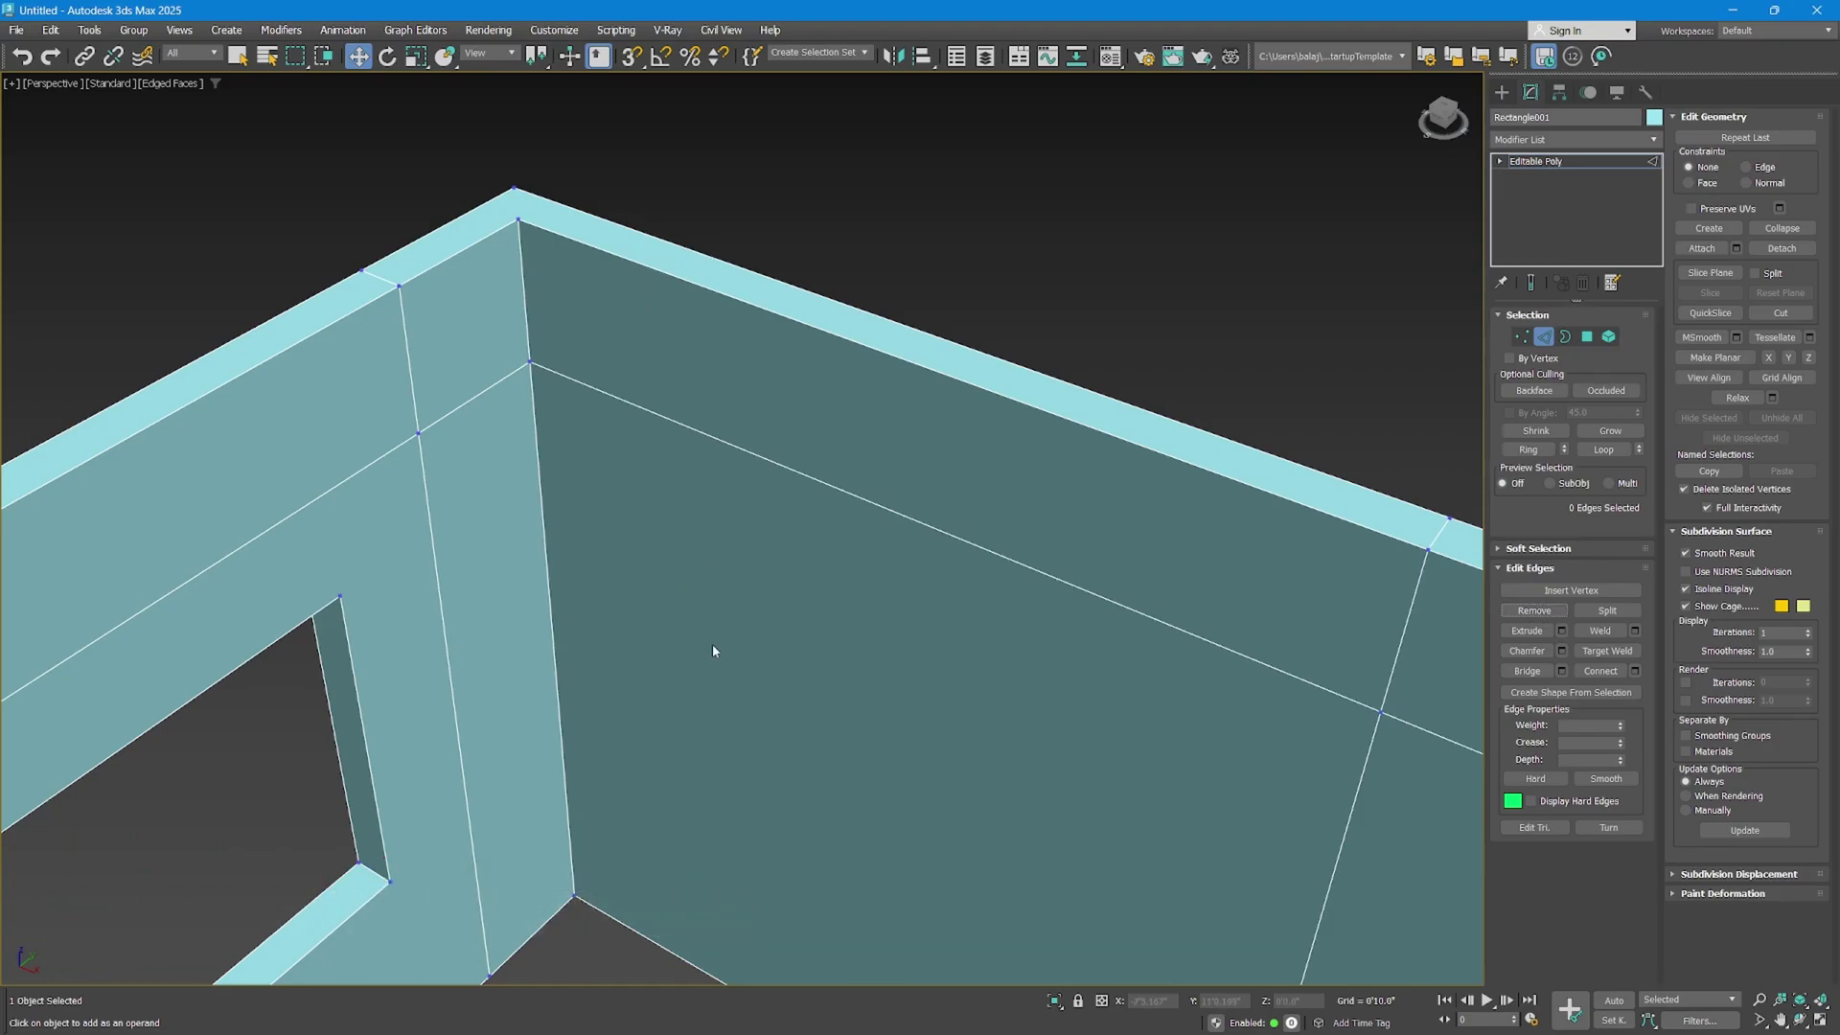
scroll(711, 644, "down", 5)
Select the remaining vertical edge loop on the solid wall and remove it together with its vertices.
left_click(1544, 339)
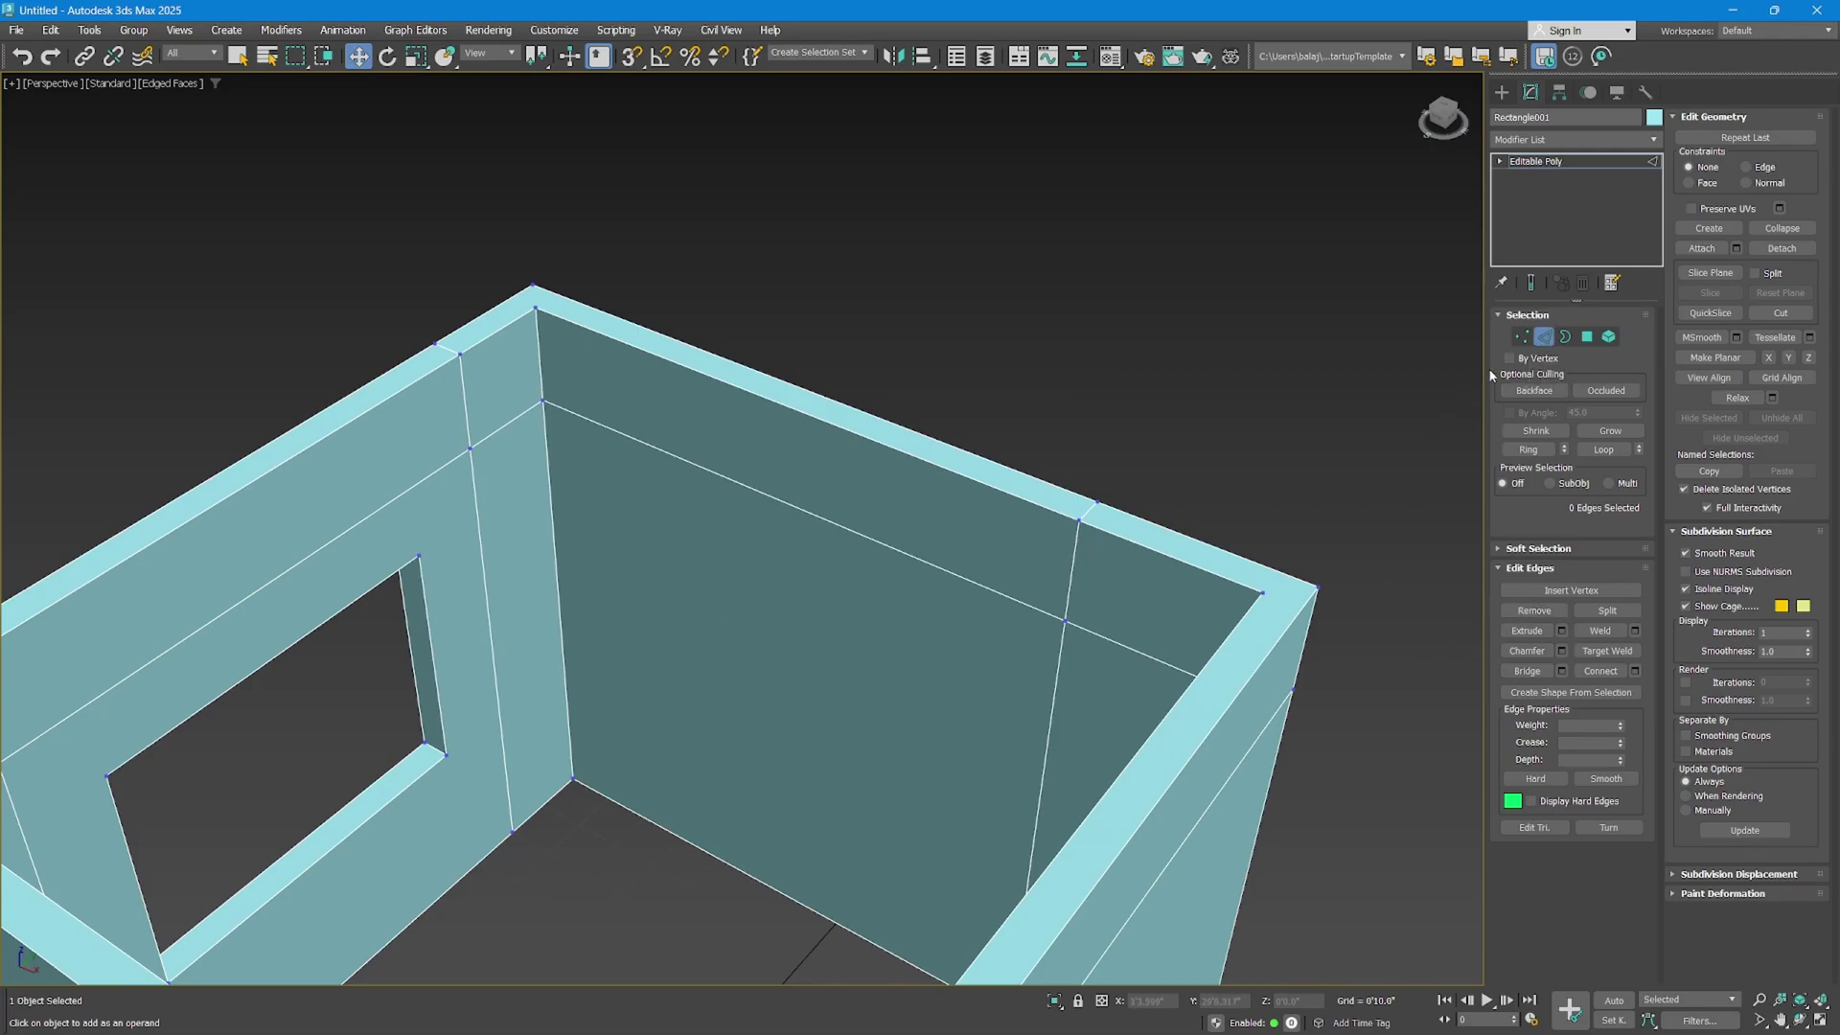
left_click(1070, 572)
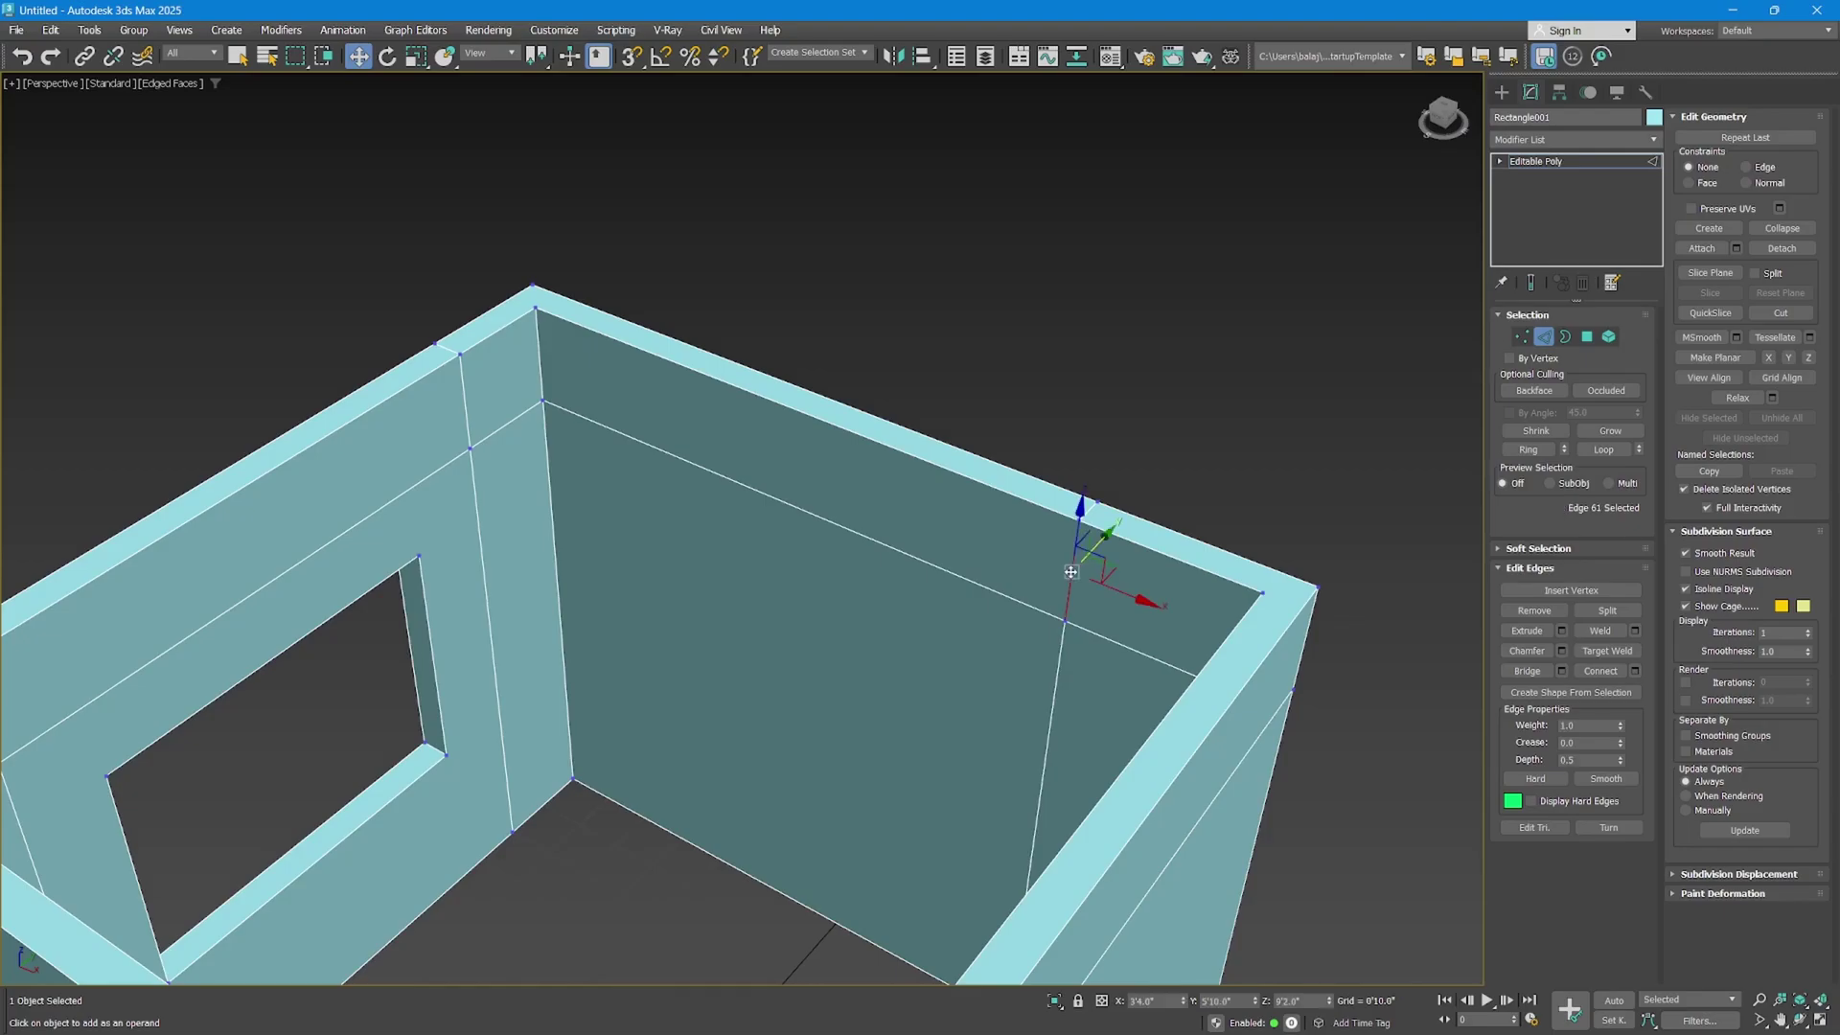
double_click(1061, 634)
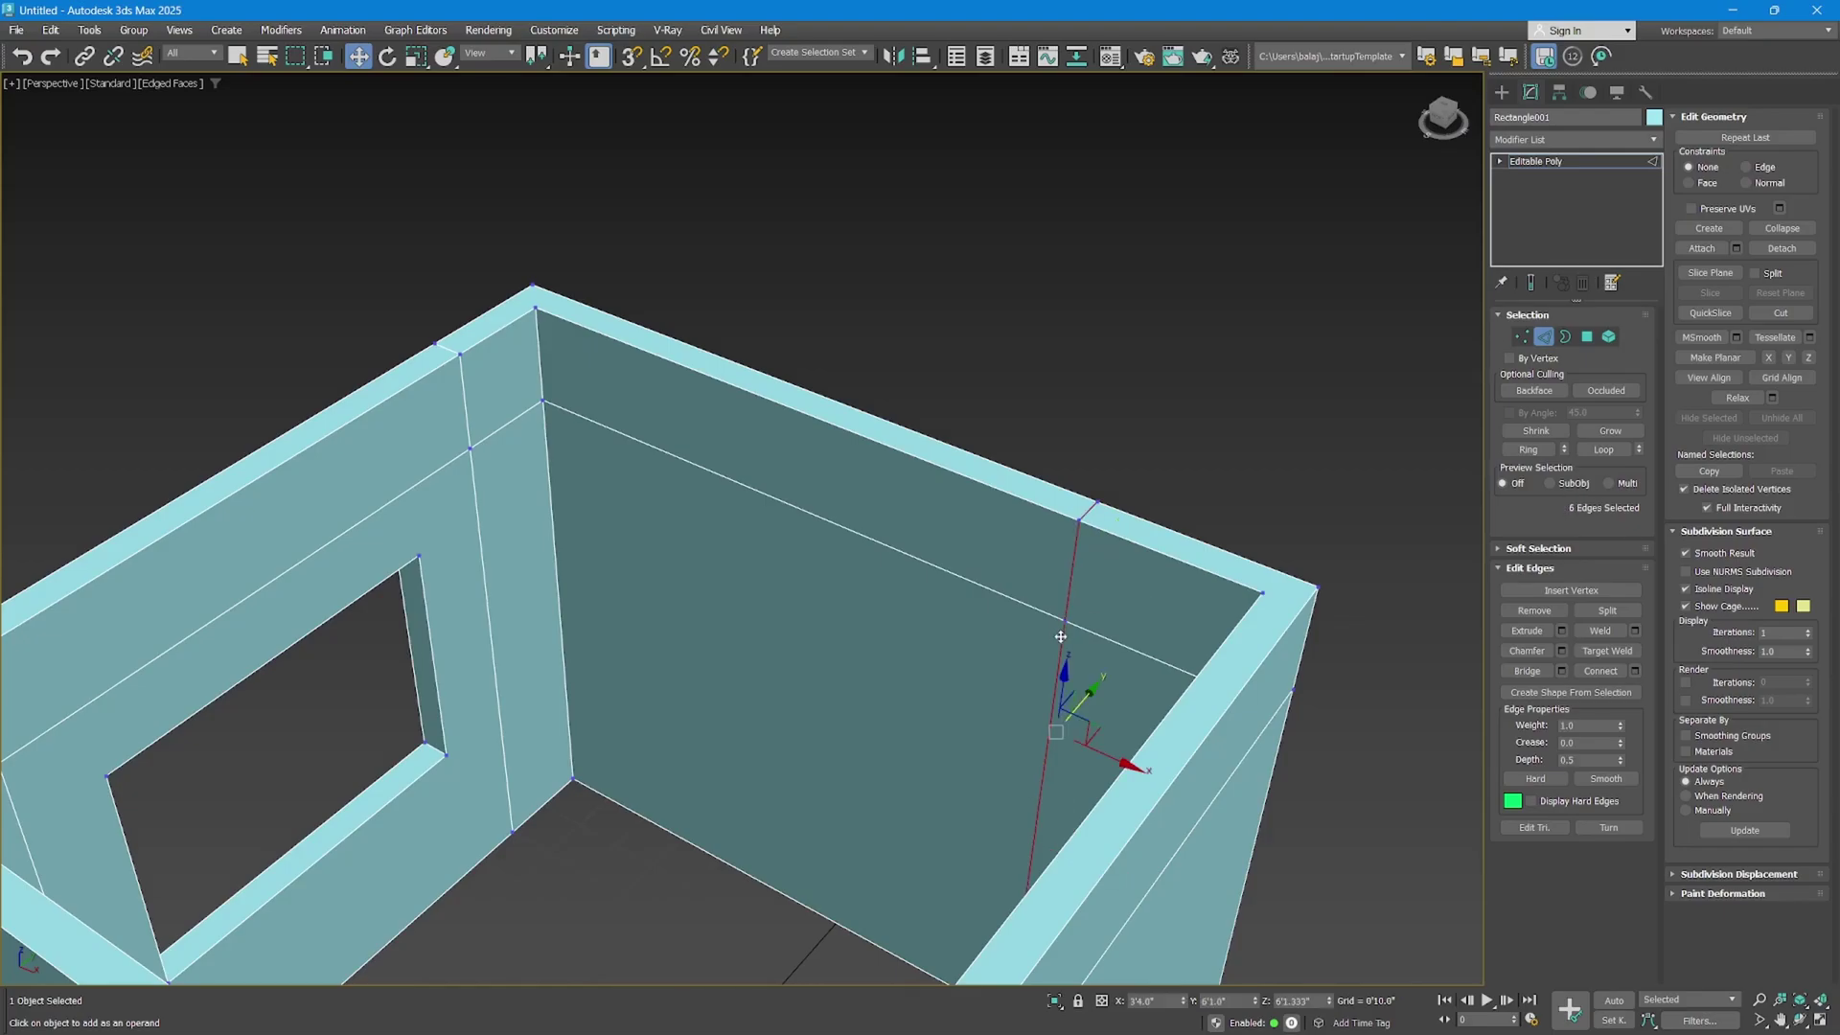
middle_click_drag(1060, 635, 1027, 618)
left_click(1533, 610)
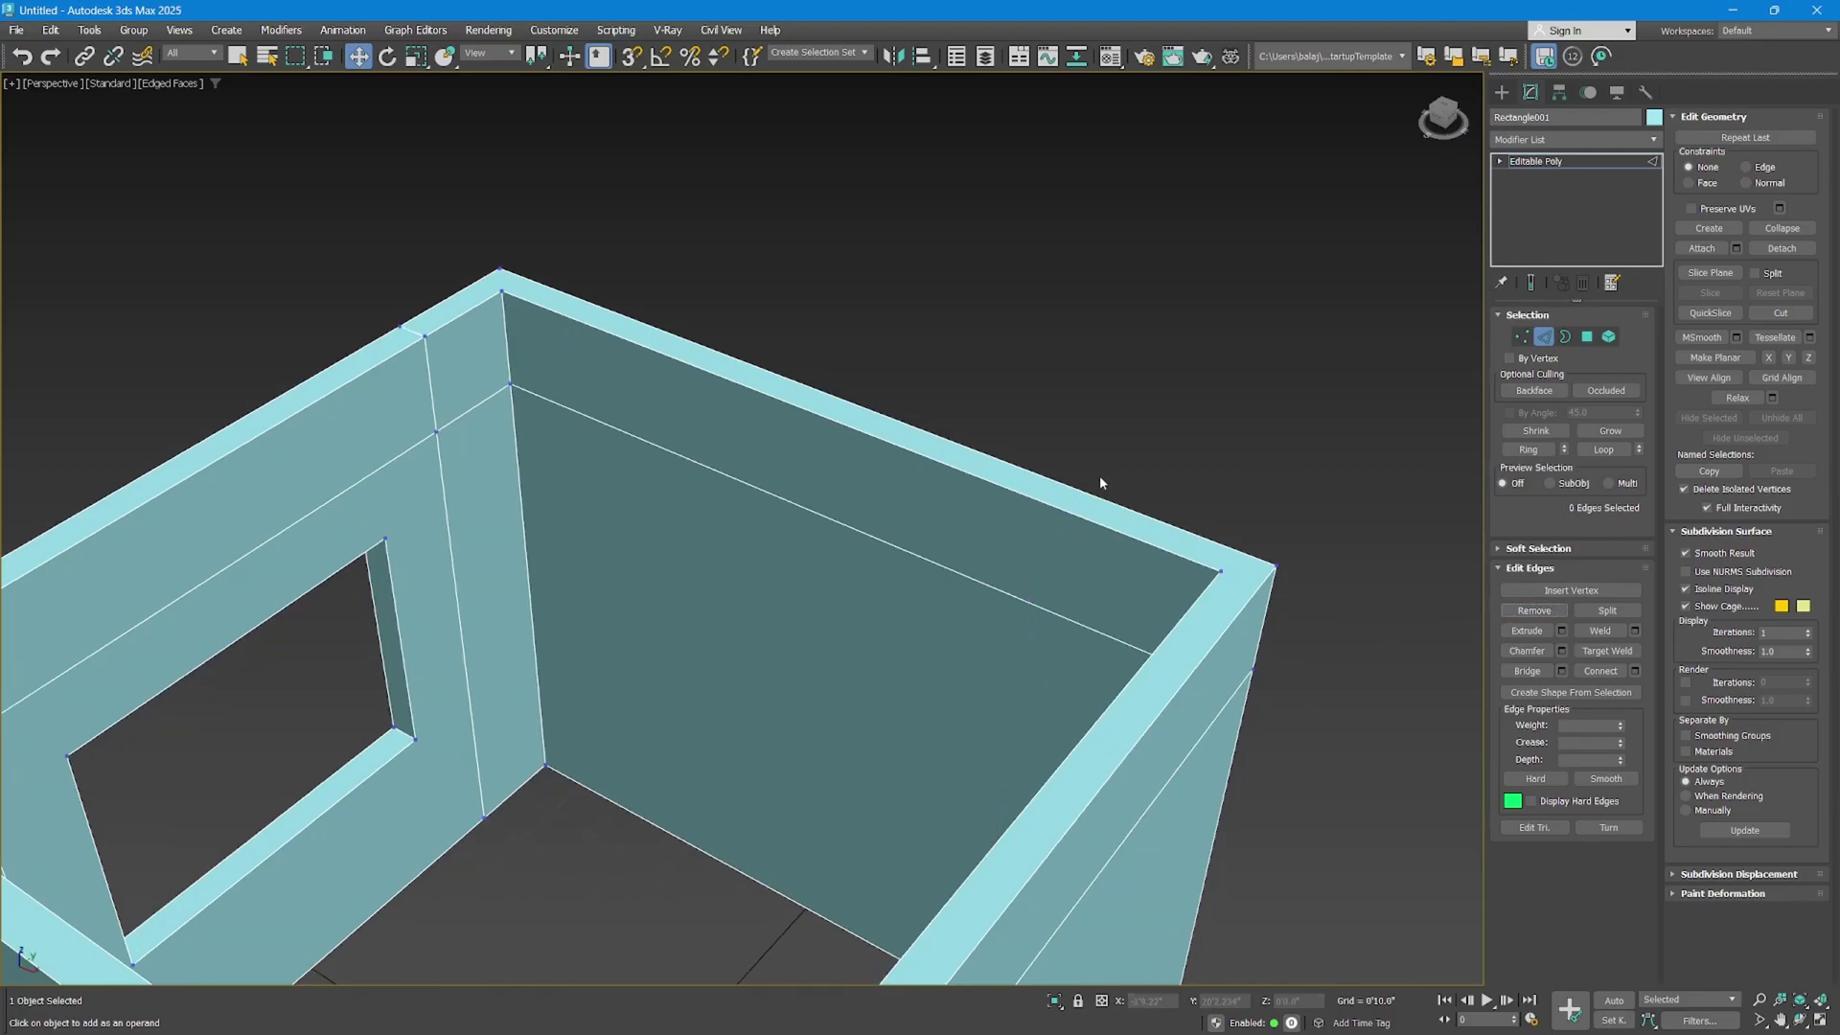
Undo the last loop removal and remove the restored edge loop with its vertices again.
middle_click_drag(927, 500, 843, 412, "alt")
key("ctrl+z")
scroll(843, 412, "up", 3)
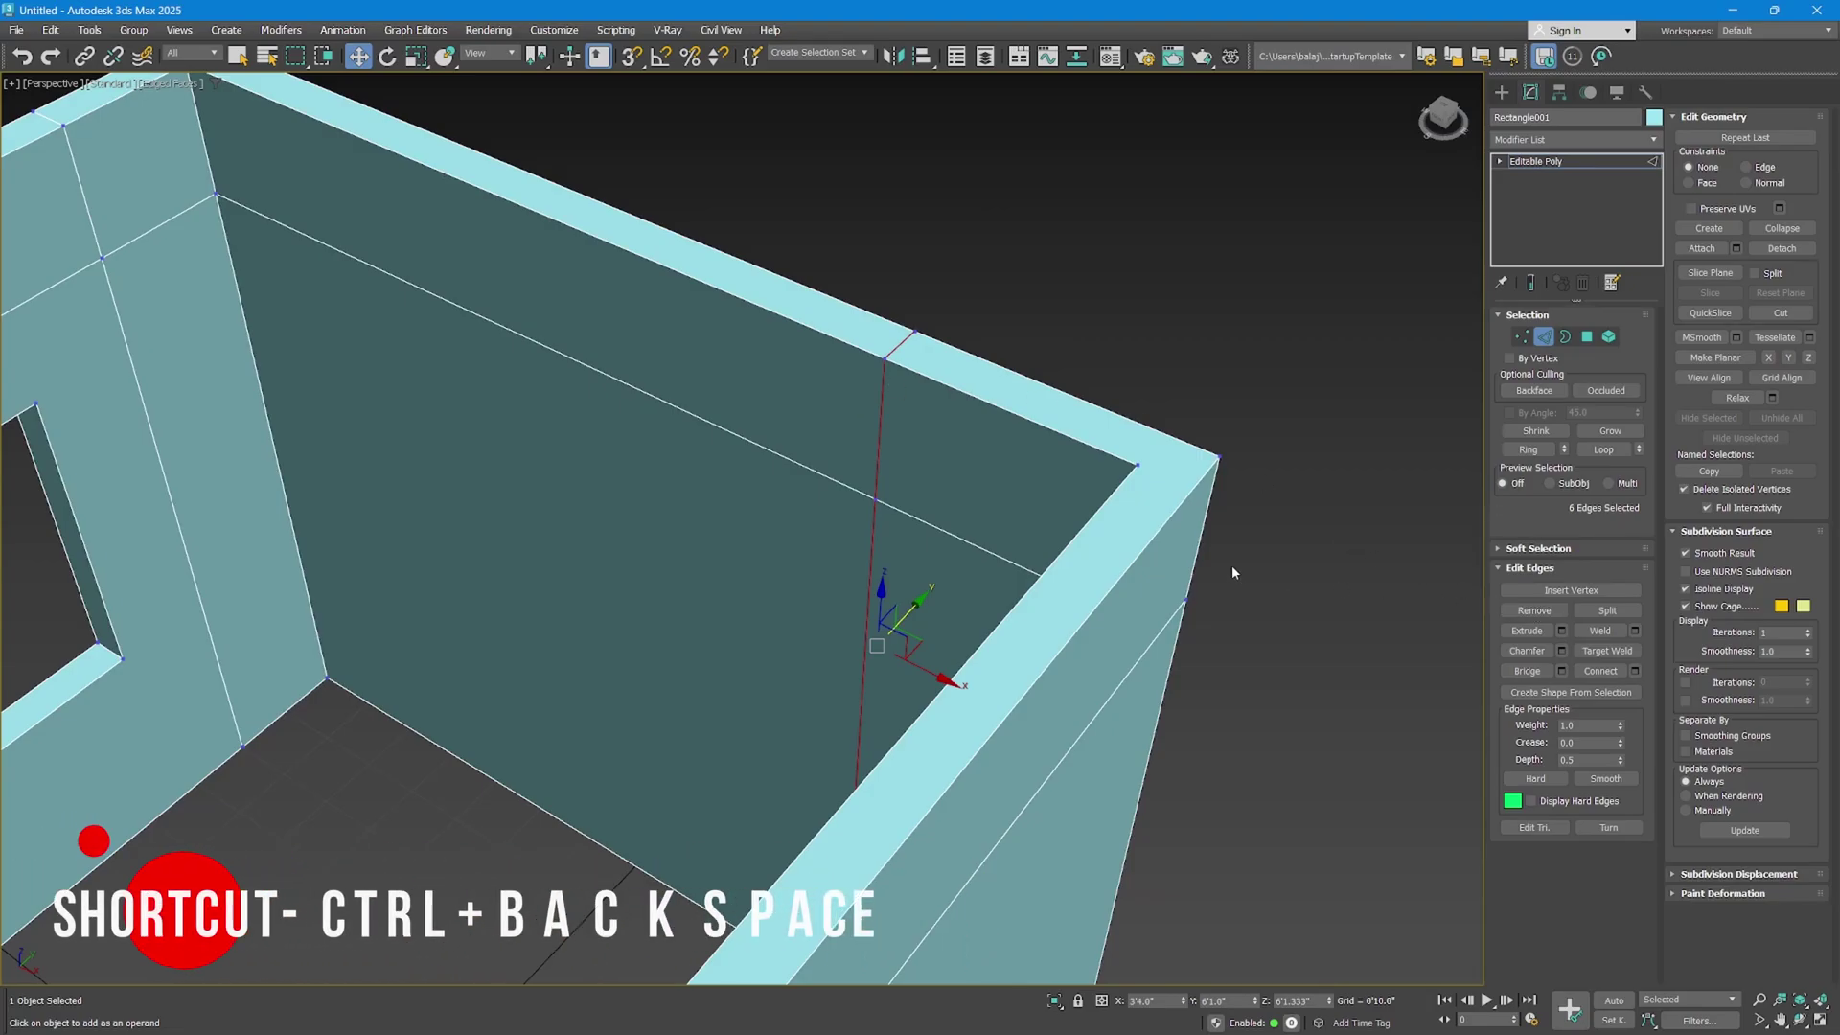
key("ctrl+BackSpace")
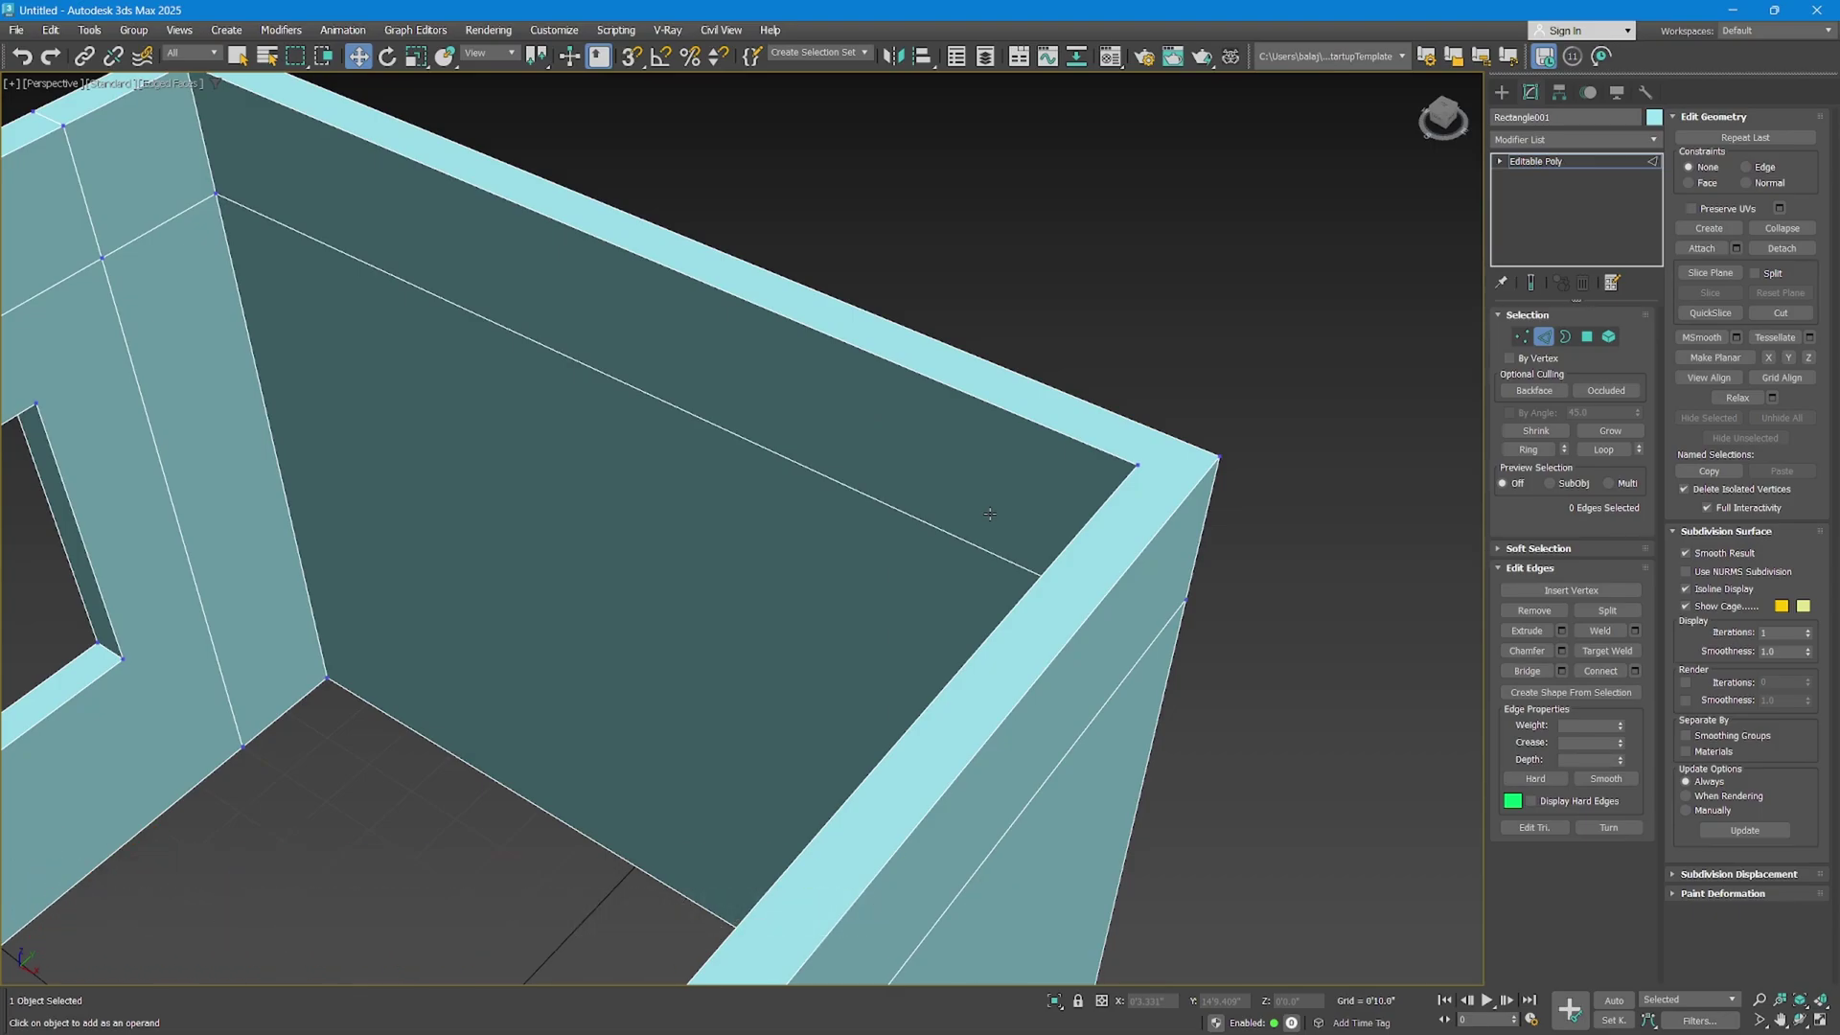
Return the Editable Poly to object level and disable Vertex Ticks in the room's display properties.
left_click(1542, 343)
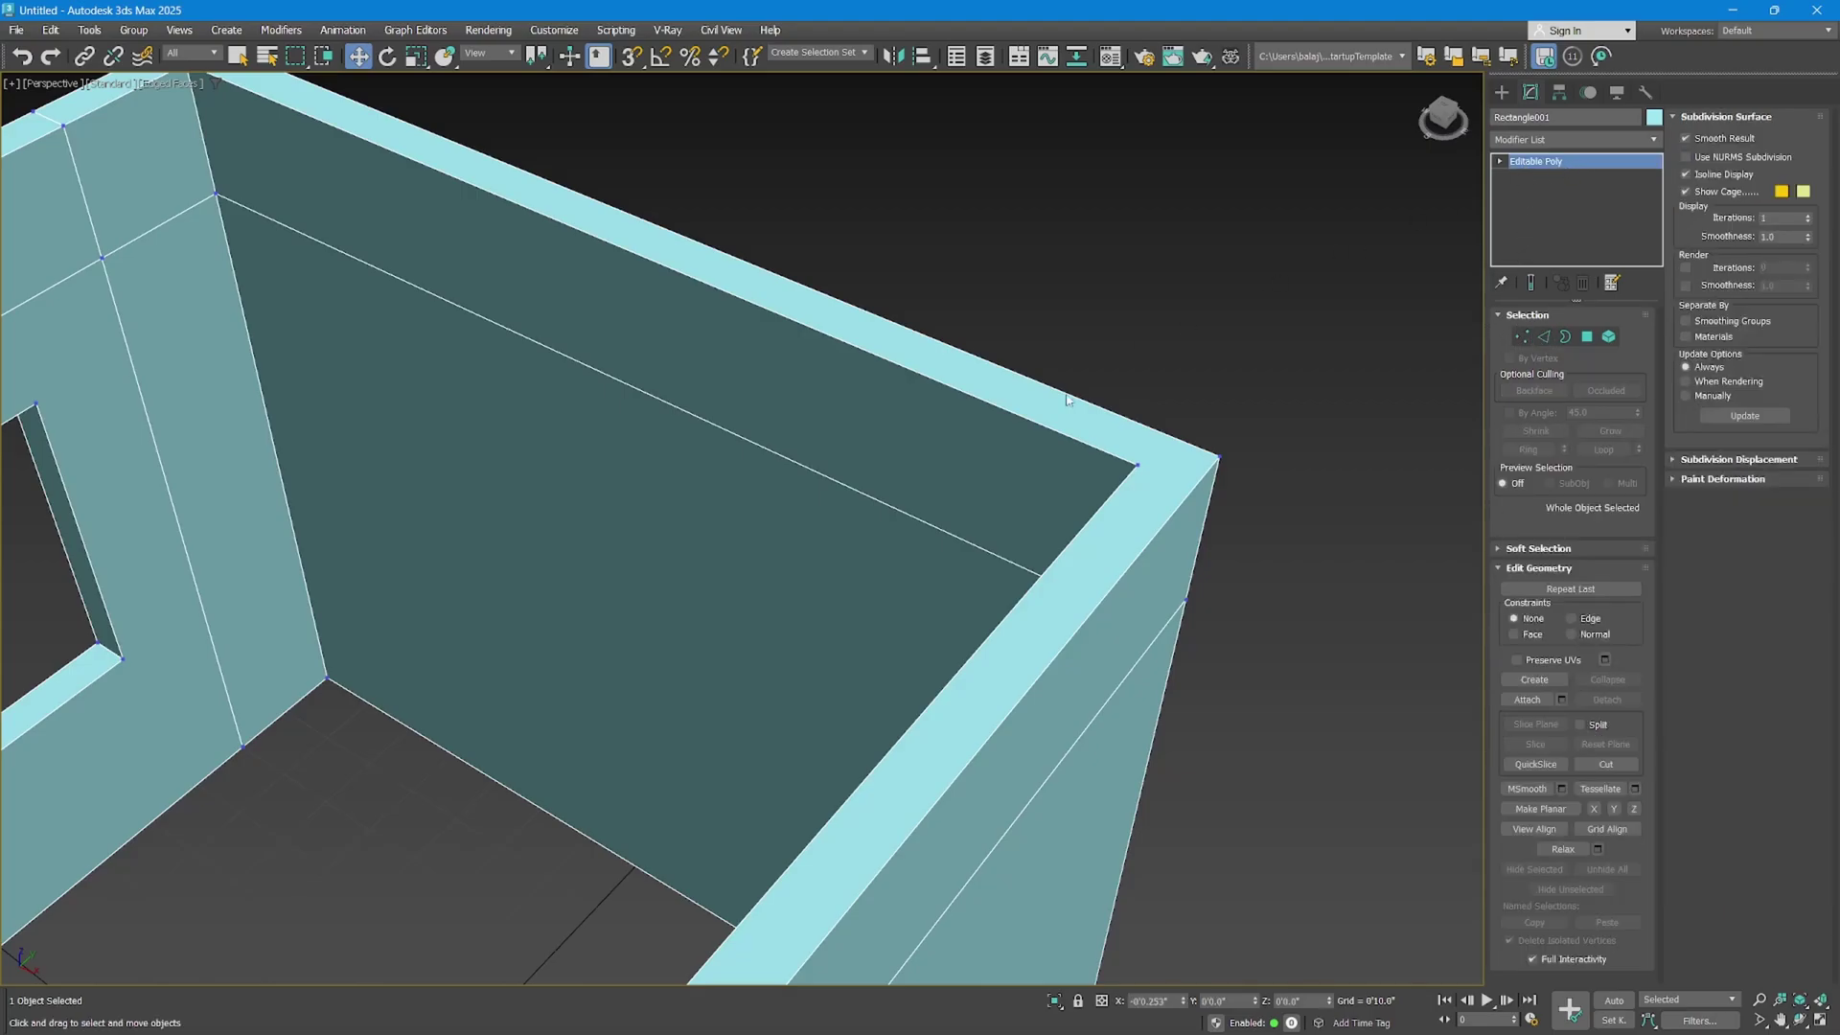
left_click(1616, 92)
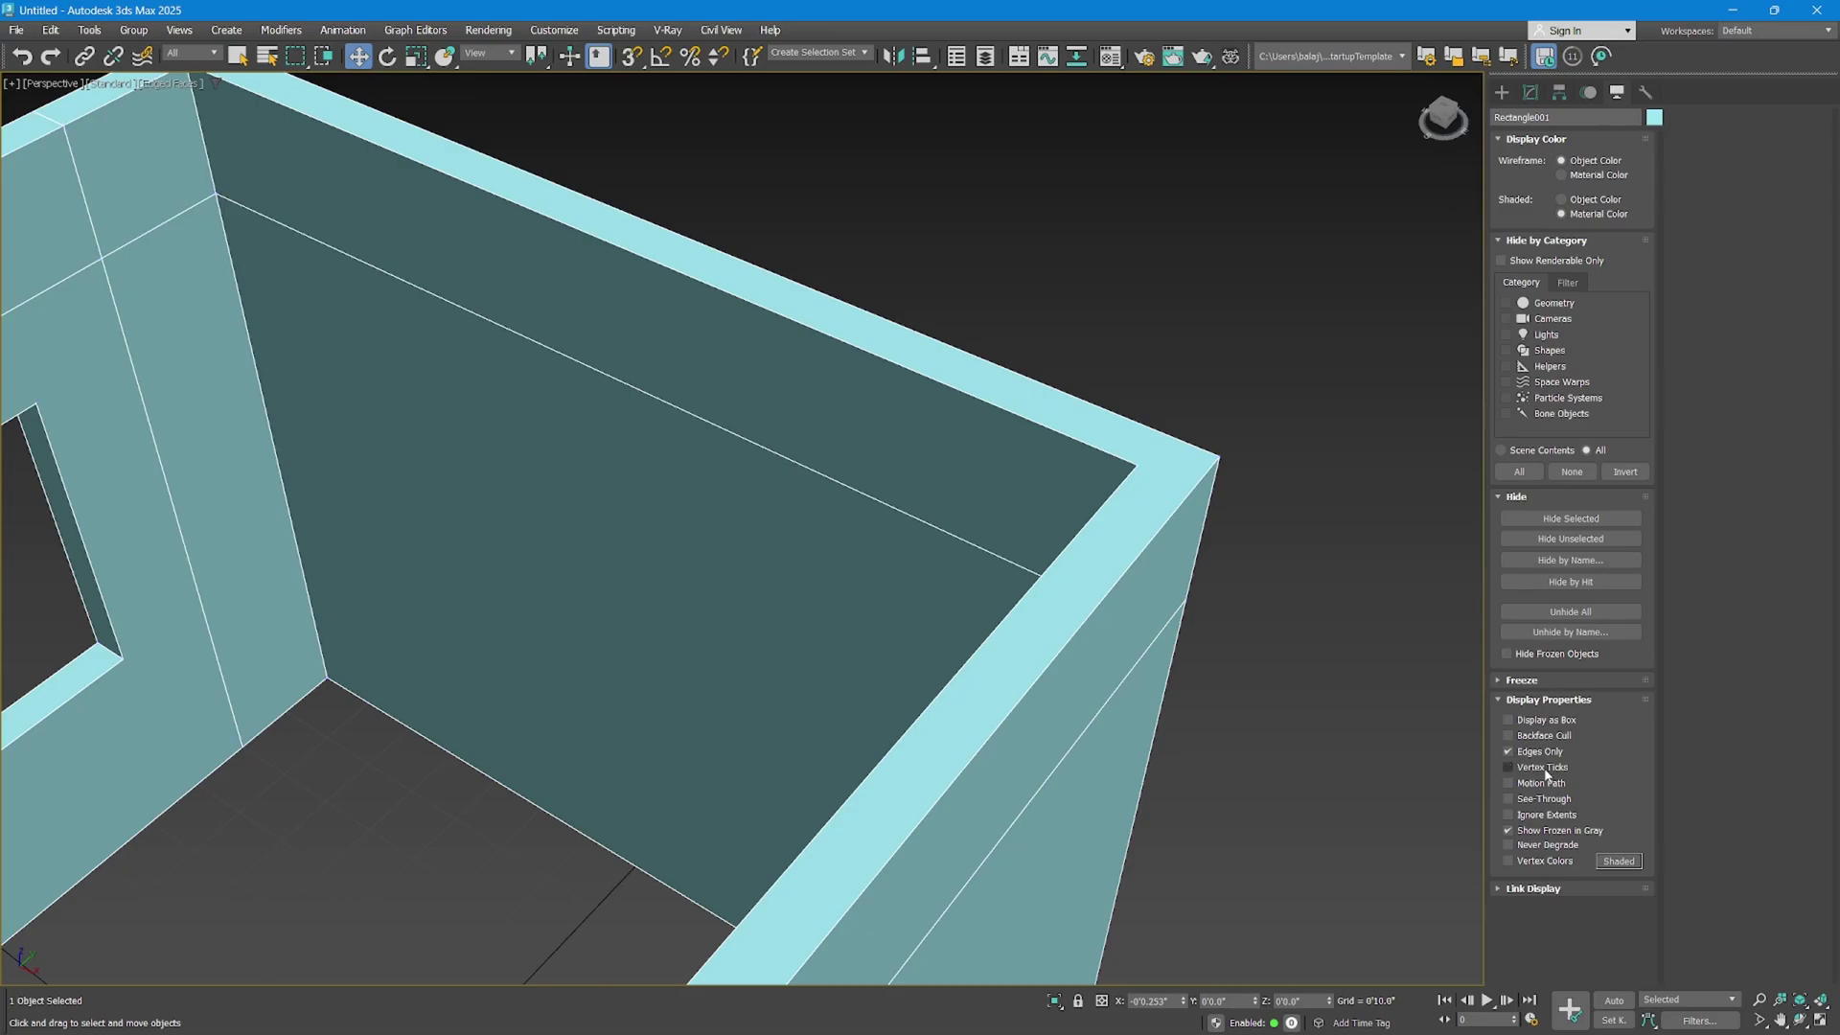
At Edge level, select the vertical edge loop between the door opening and the solid wall's corner with Loop and remove it.
scroll(1022, 526, "down", 8)
key("q")
key("ctrl+d")
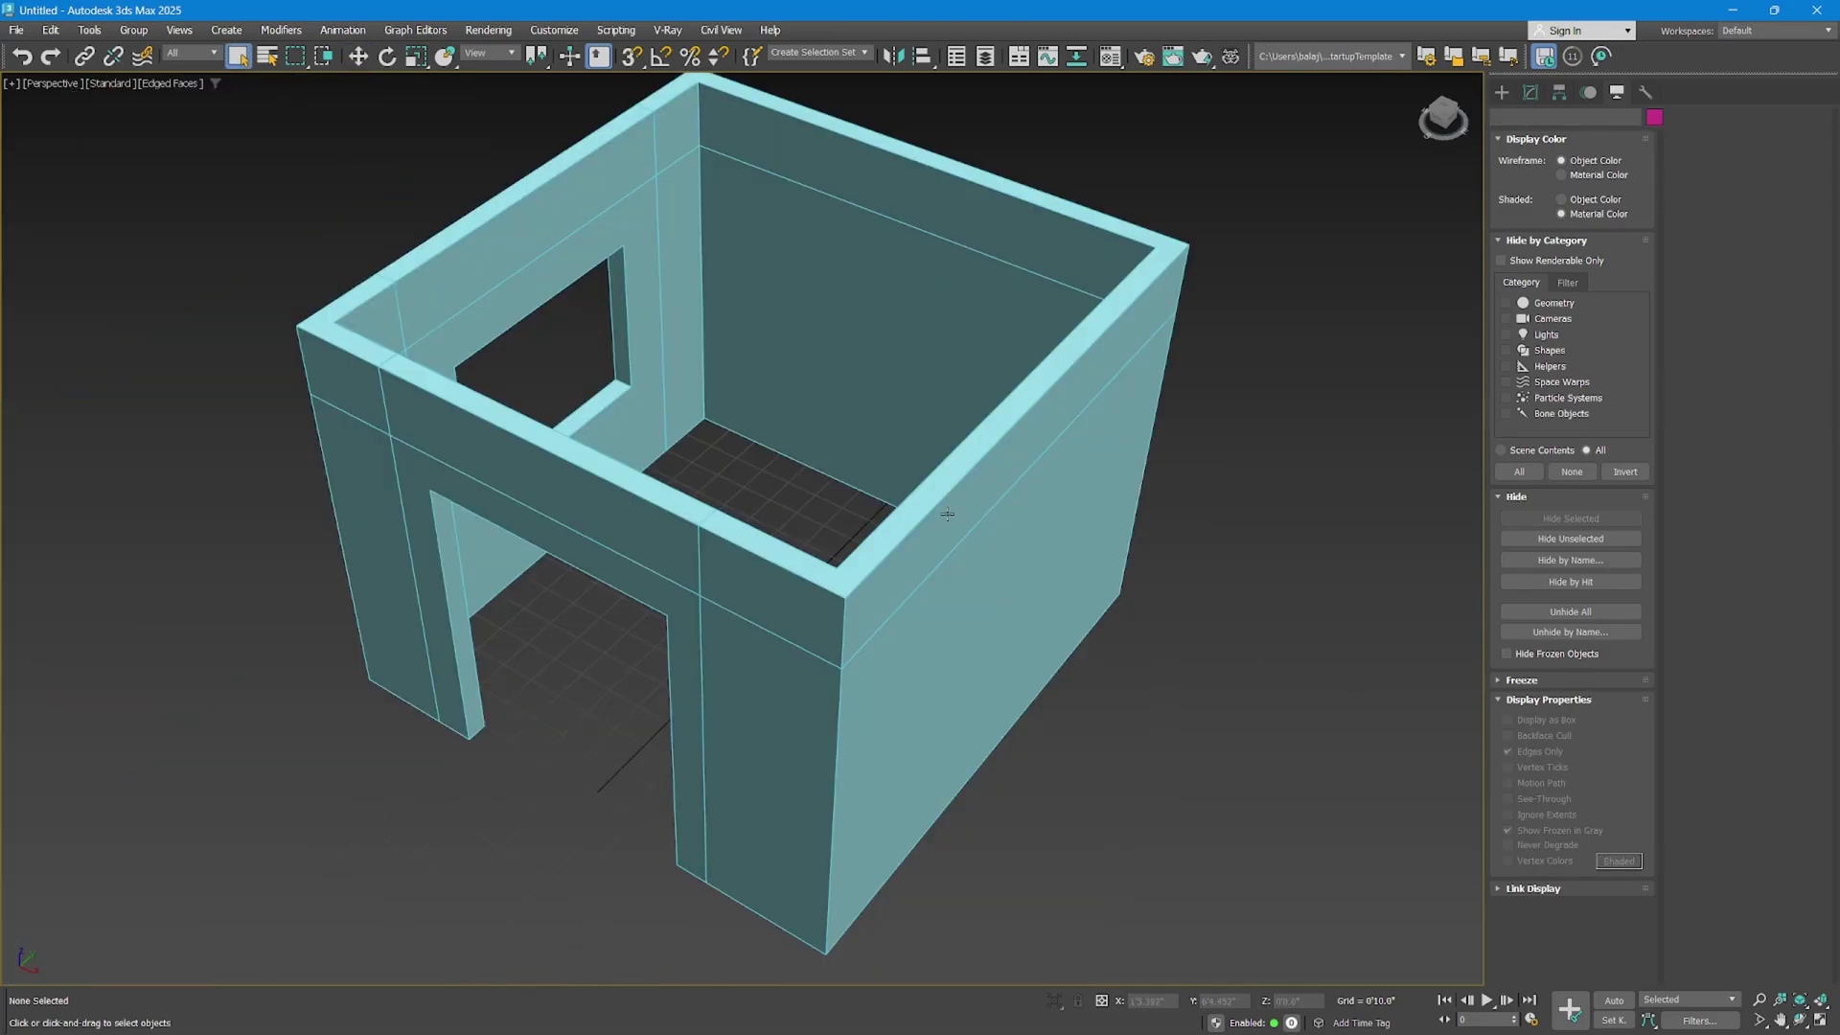
left_click(946, 514)
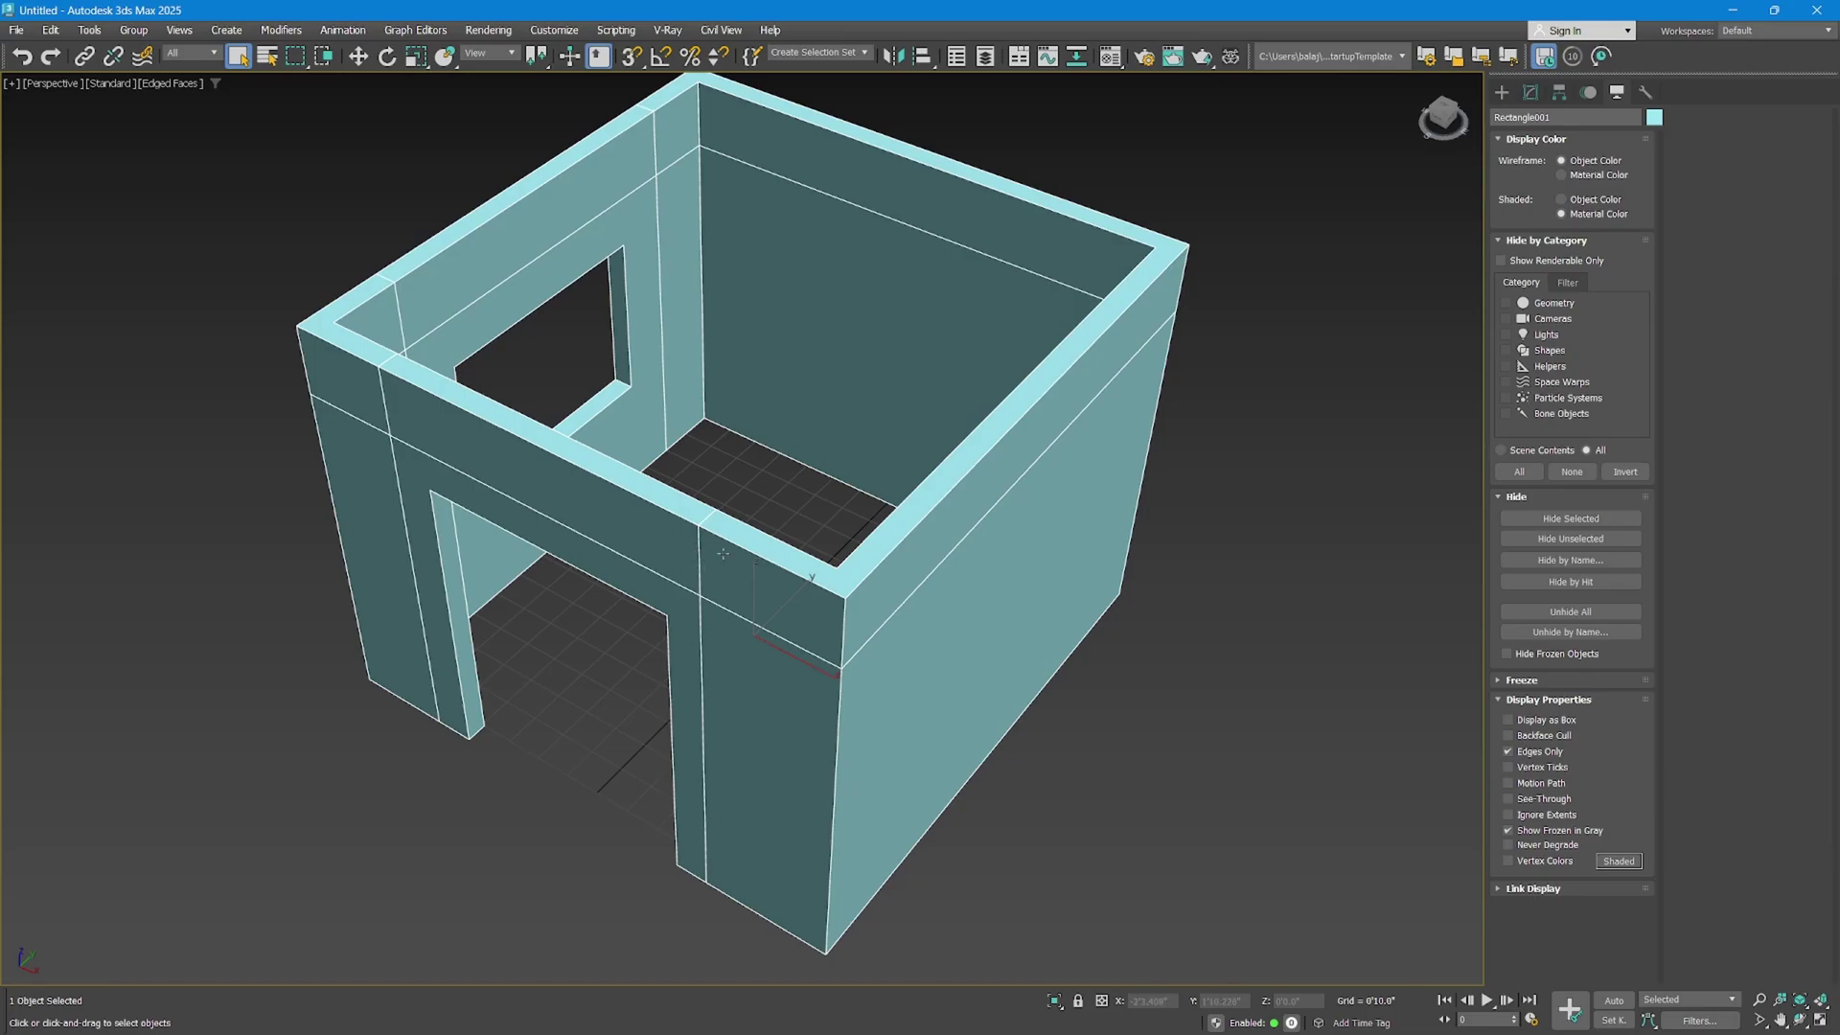
left_click(1531, 92)
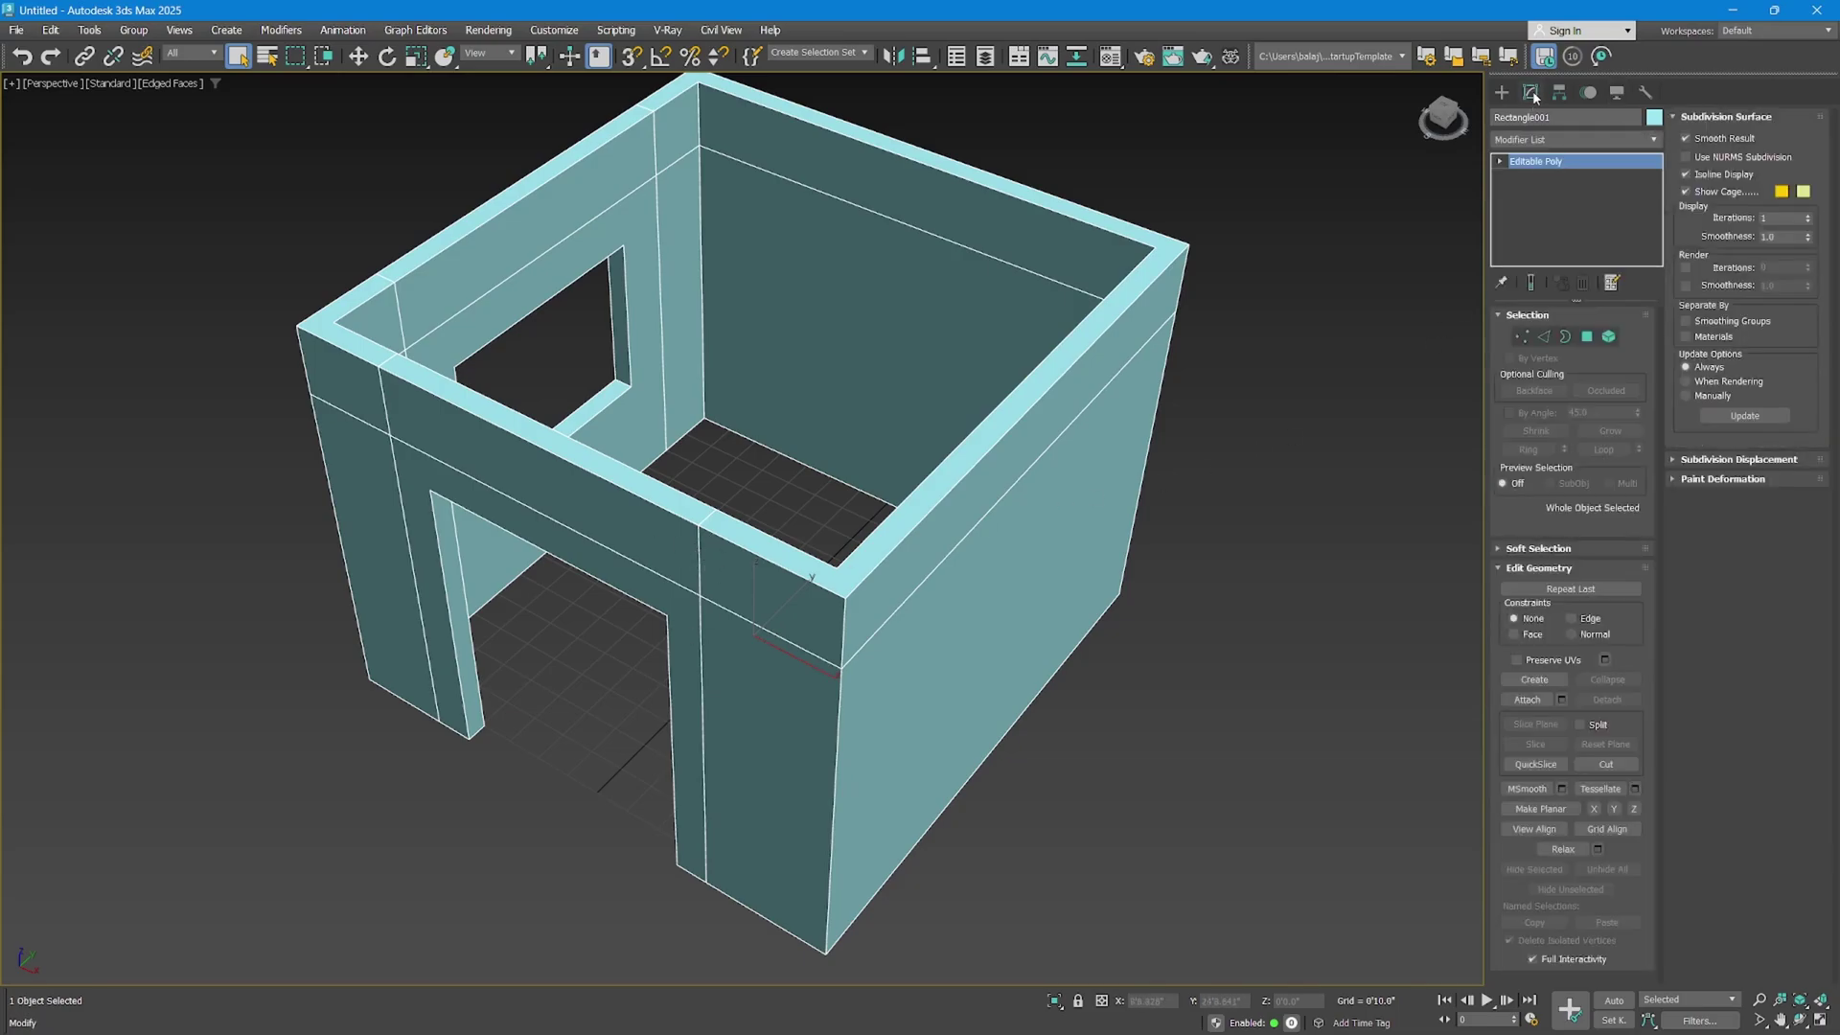
left_click(1543, 337)
left_click(699, 575)
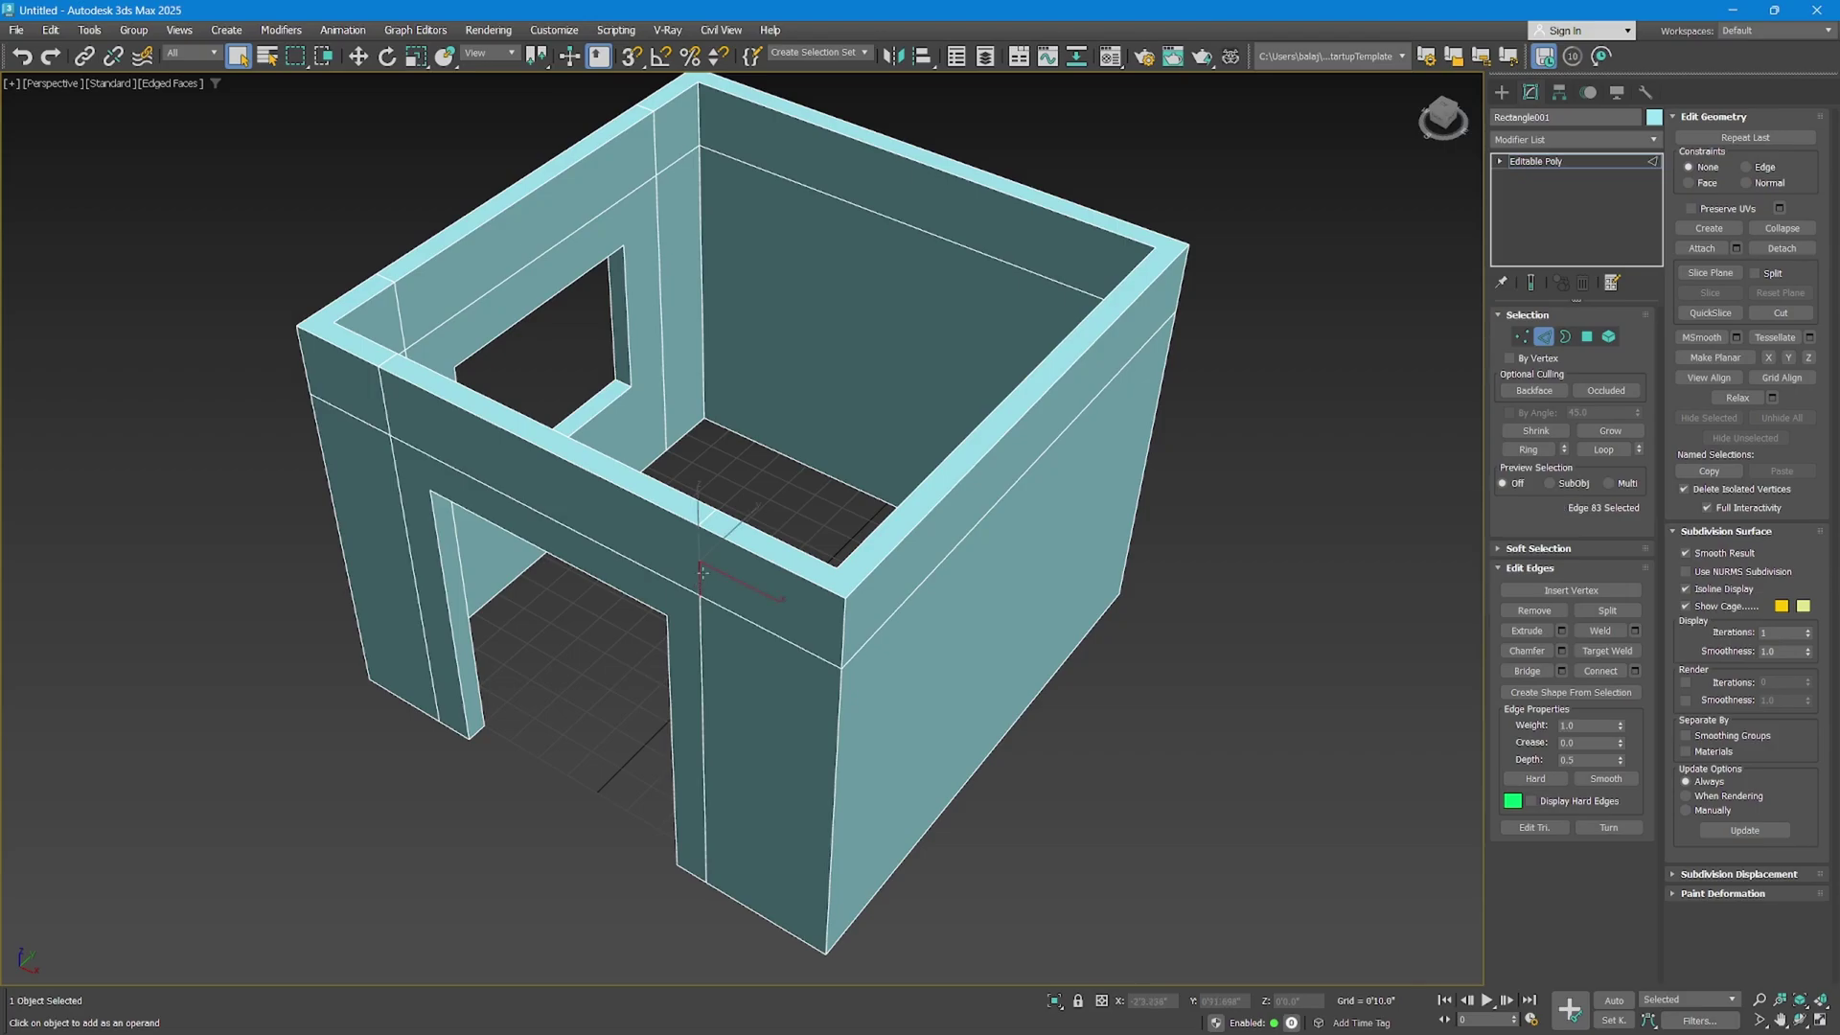
left_click(1603, 449)
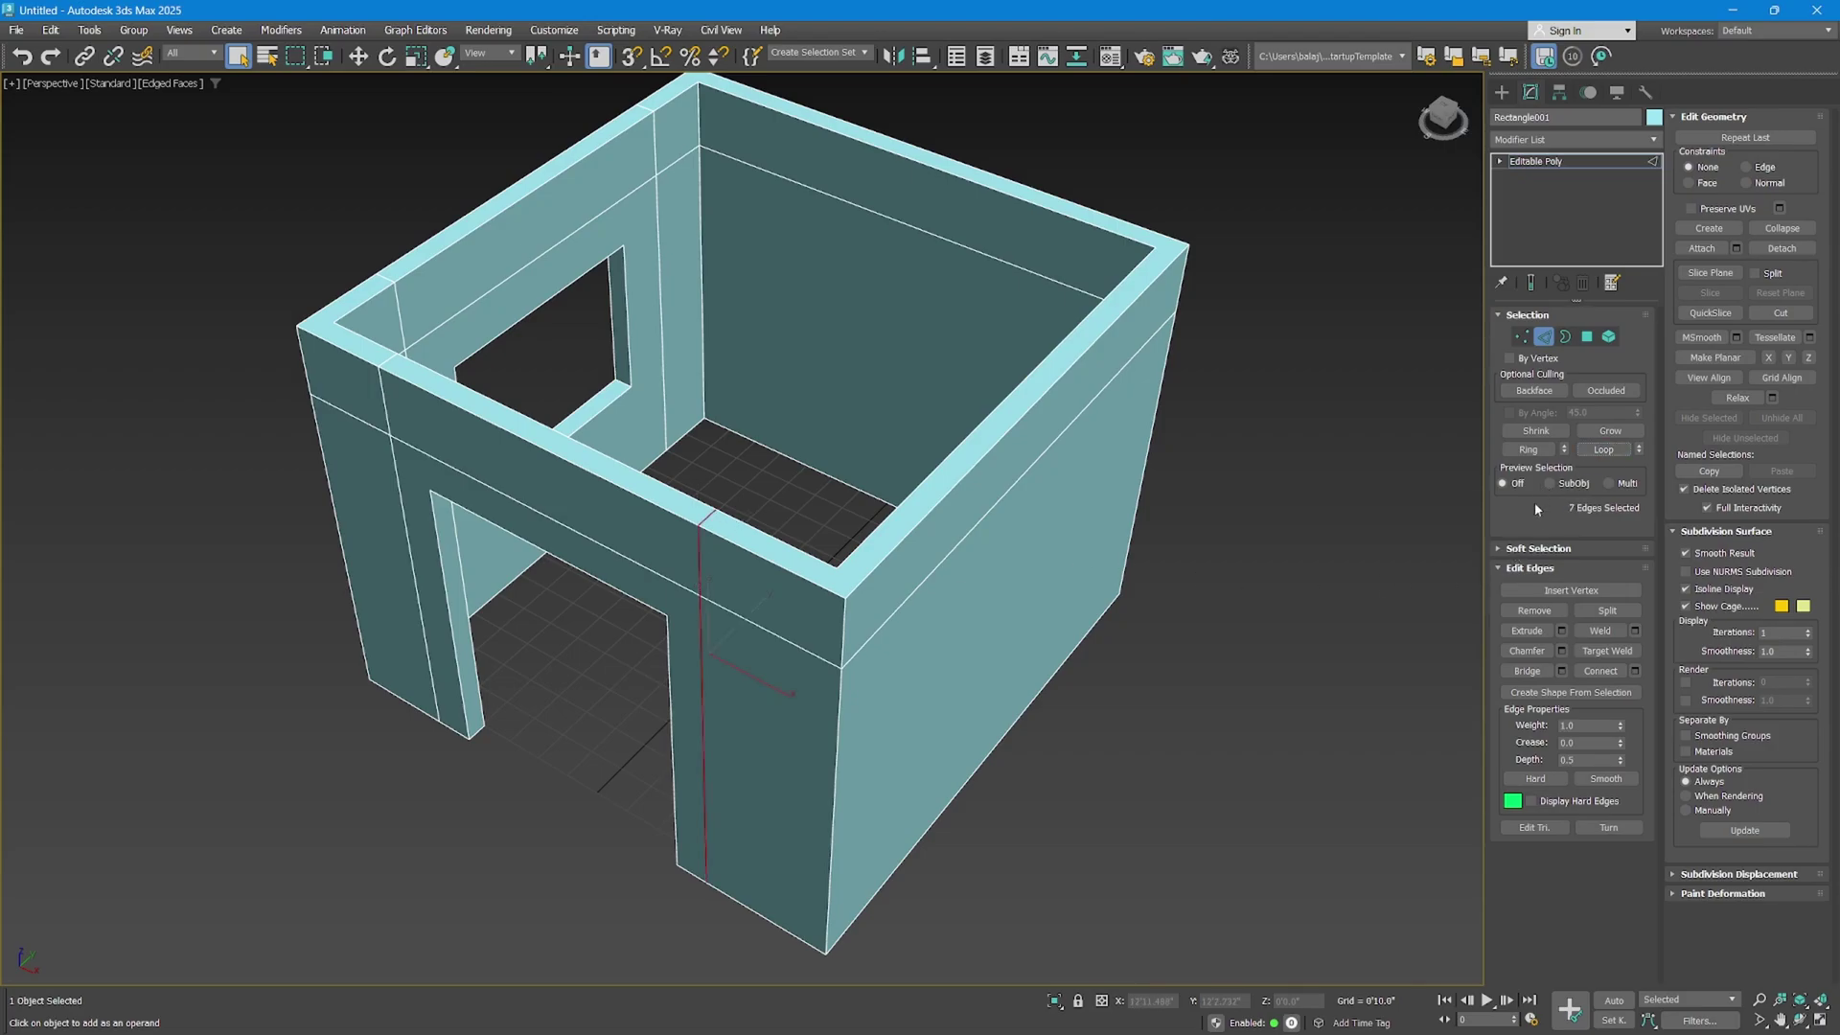
left_click(1532, 610)
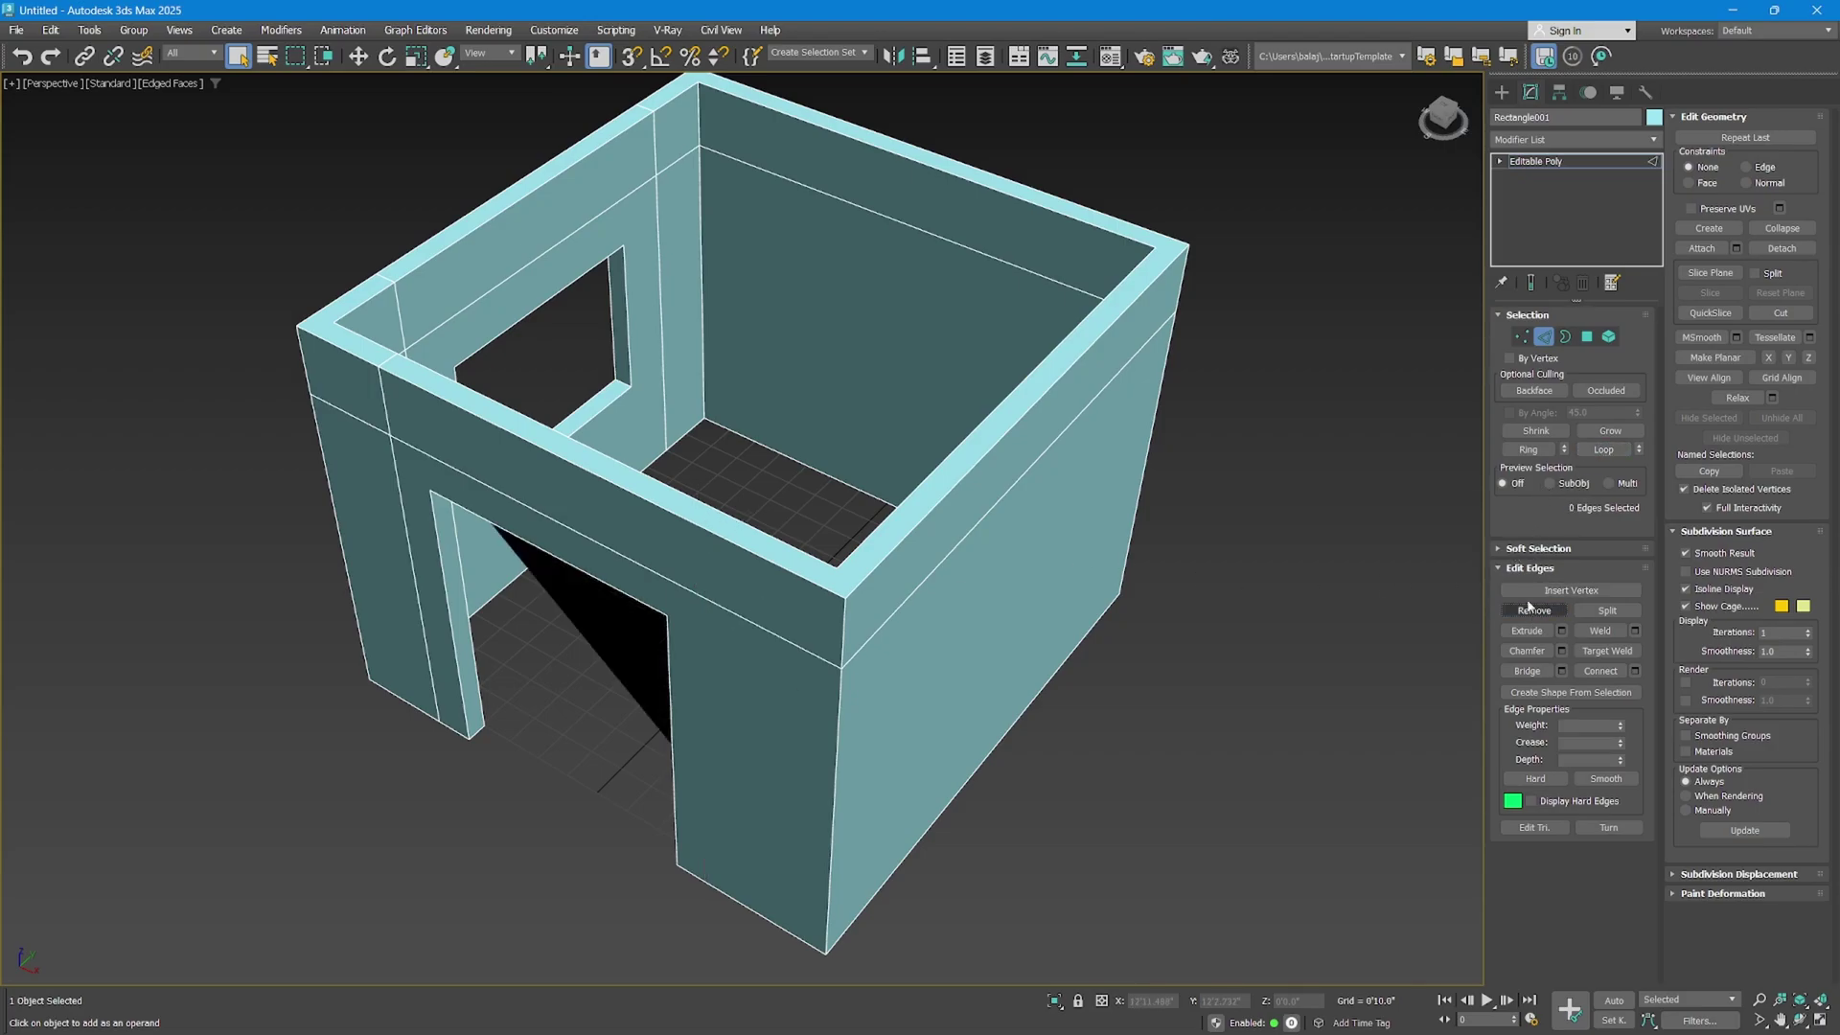
middle_click_drag(621, 591, 632, 471, "alt")
scroll(774, 494, "up", 4)
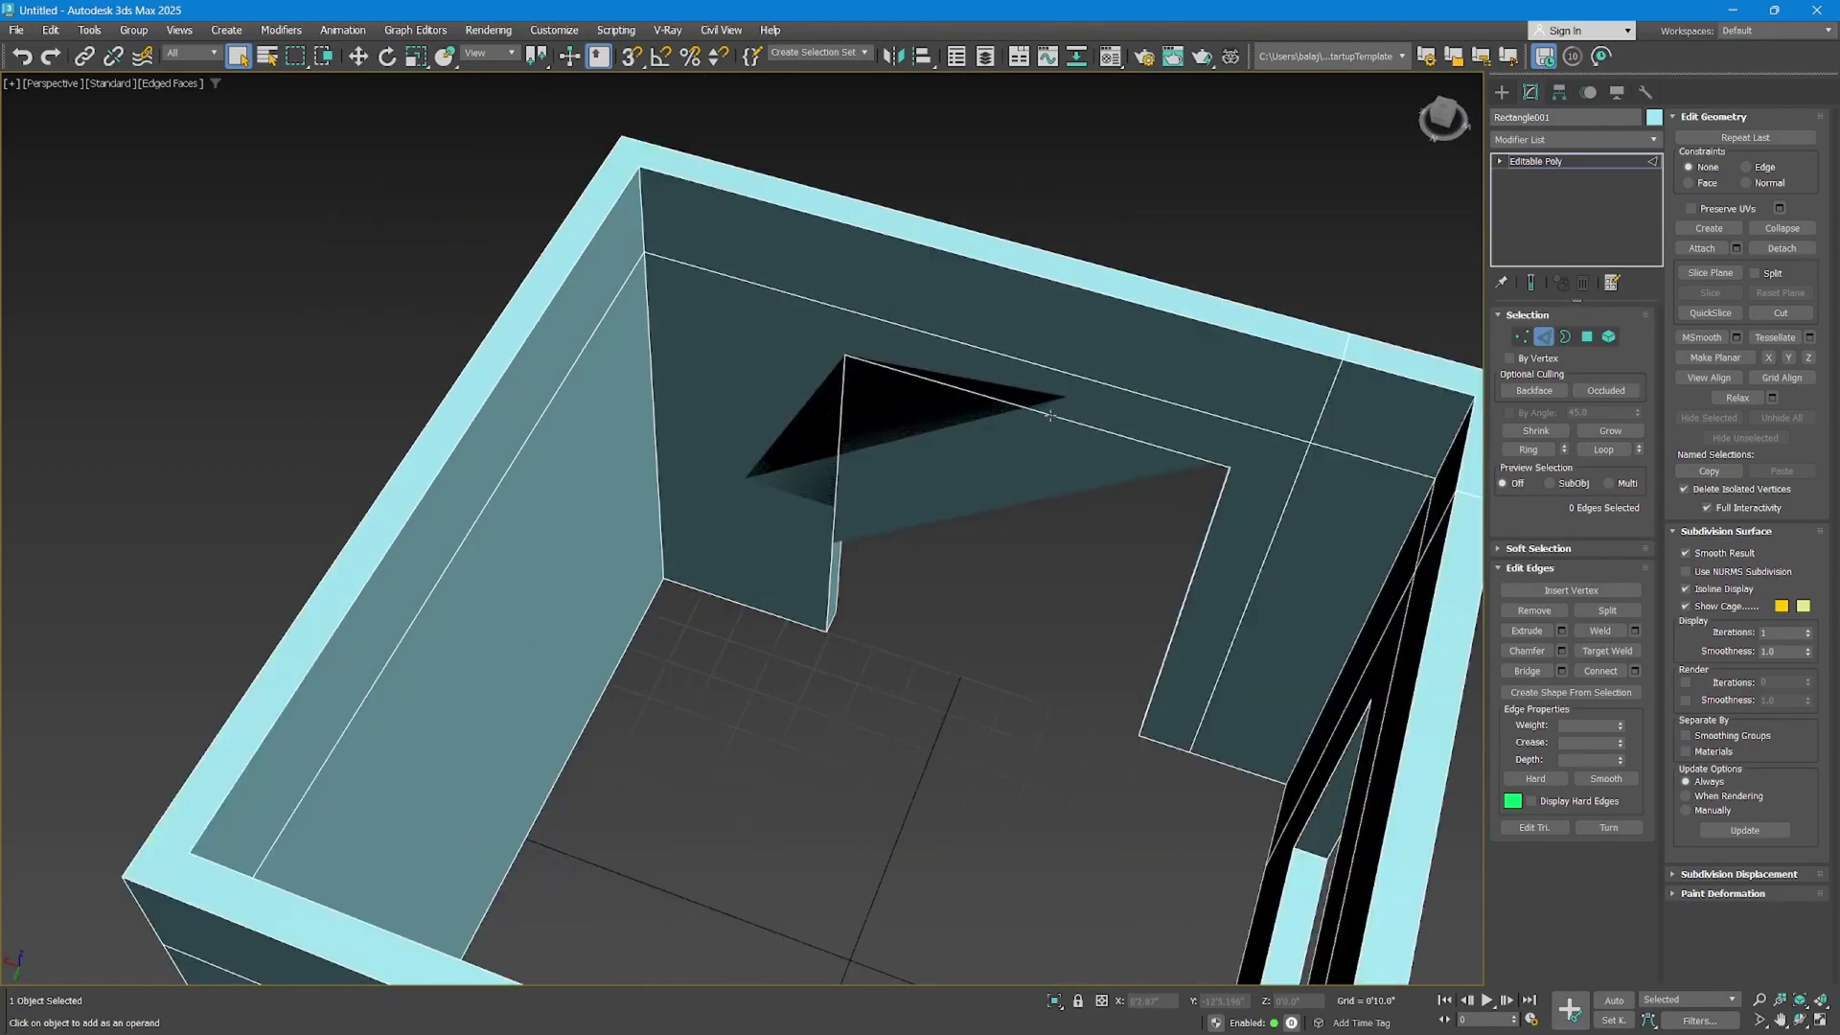
Create a plane beside the room in the Front view with its length and width segments set to 1.
left_click(1544, 161)
left_click(1502, 92)
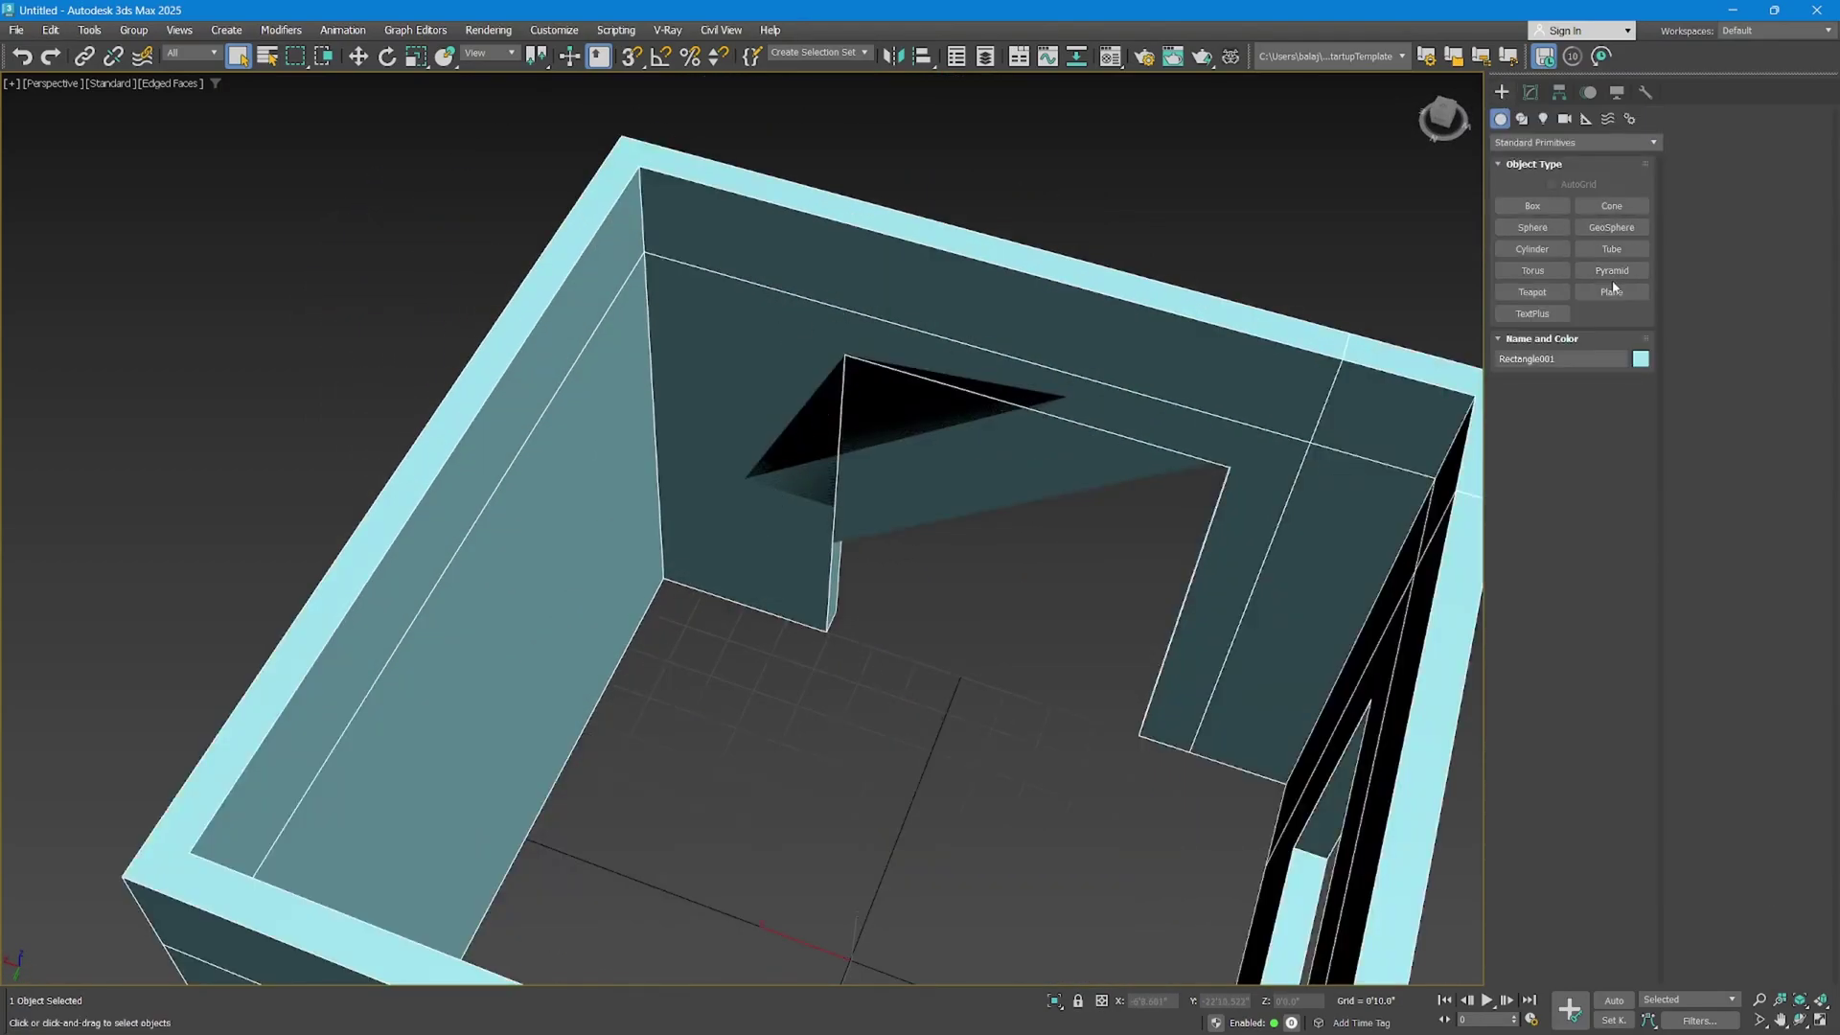
left_click(1578, 292)
key("alt+w")
left_click_drag(1108, 243, 1284, 410)
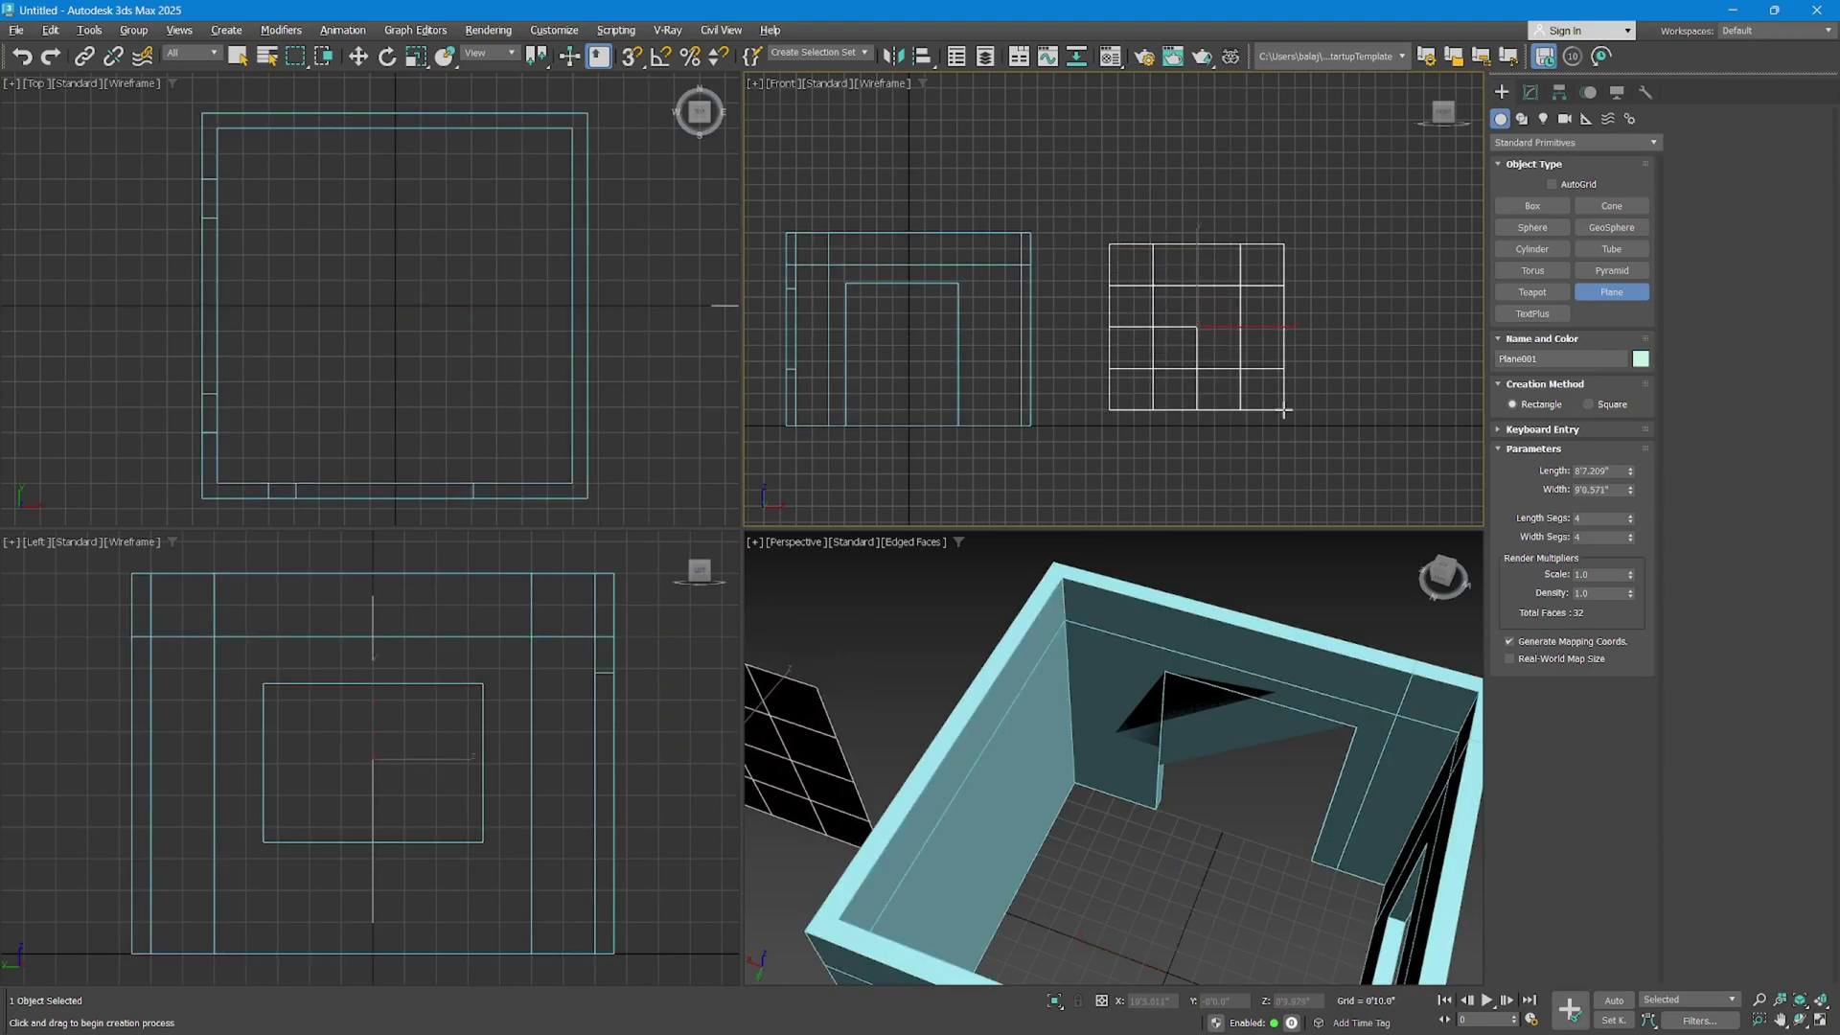
key("alt+w")
scroll(1014, 599, "down", 4)
middle_click_drag(751, 583, 1012, 552, "alt")
middle_click_drag(573, 544, 986, 530)
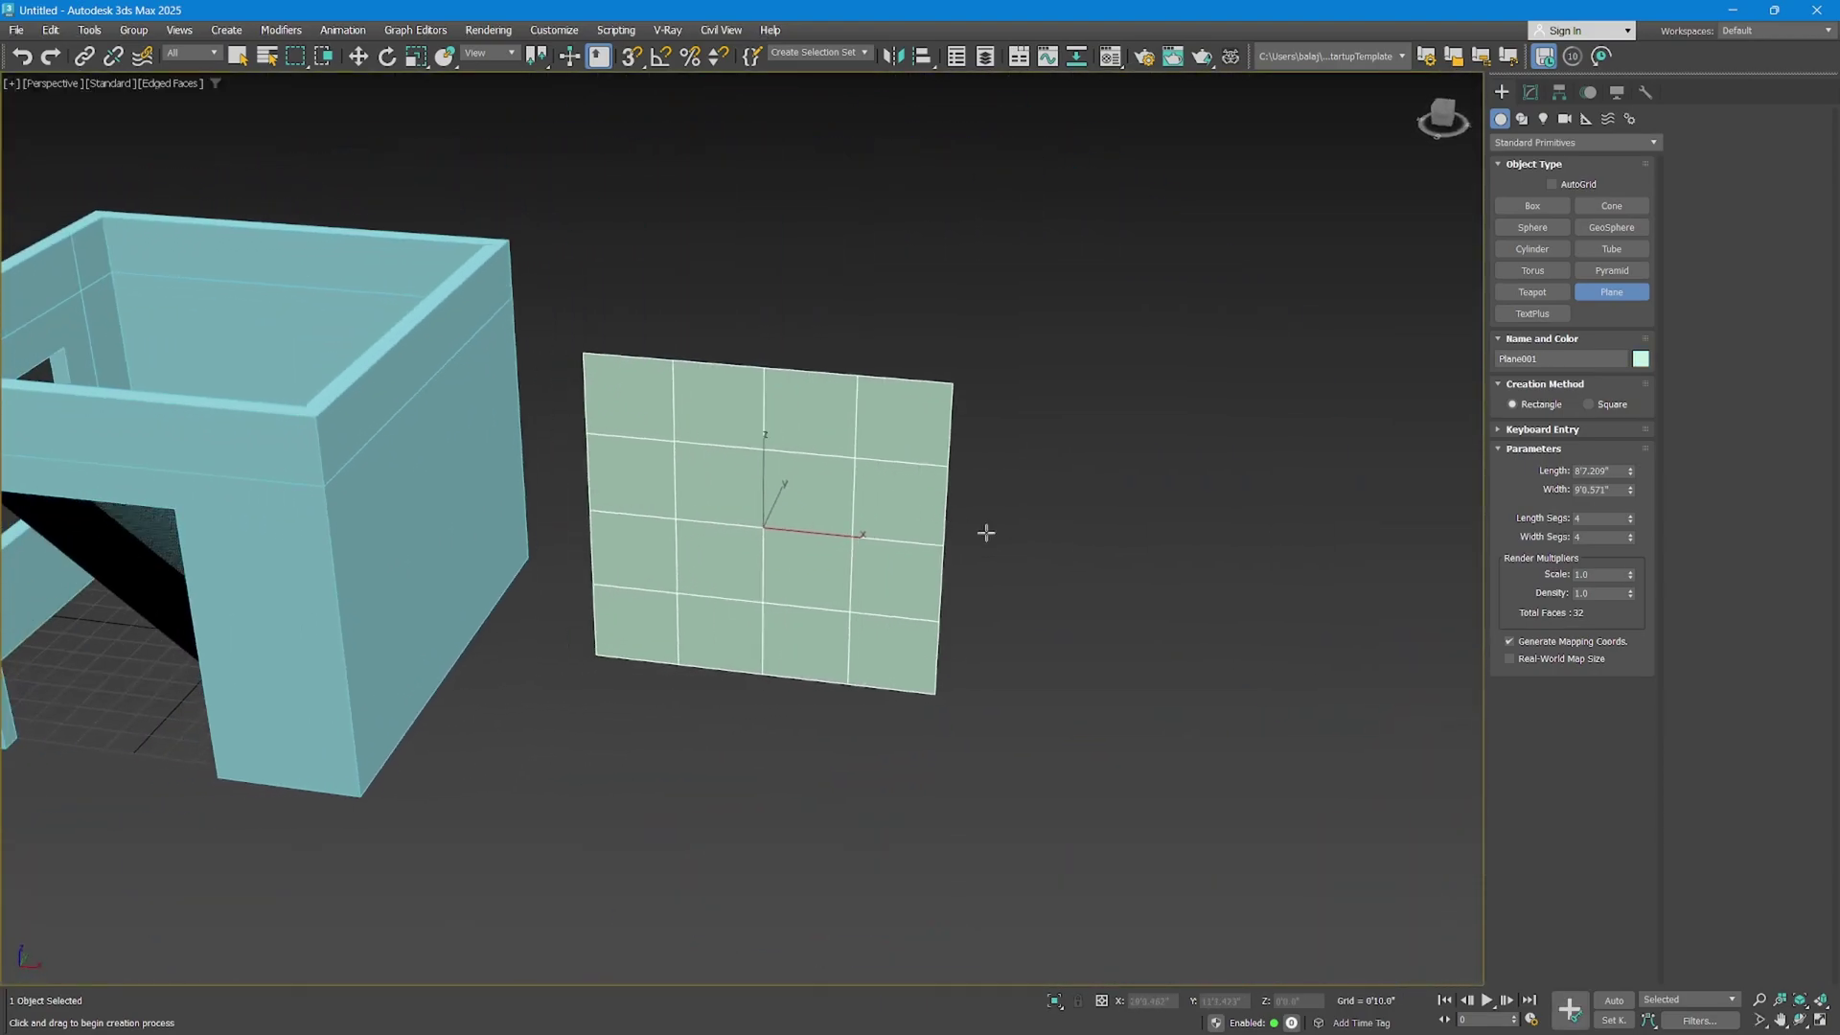
right_click(1628, 540)
right_click(1629, 520)
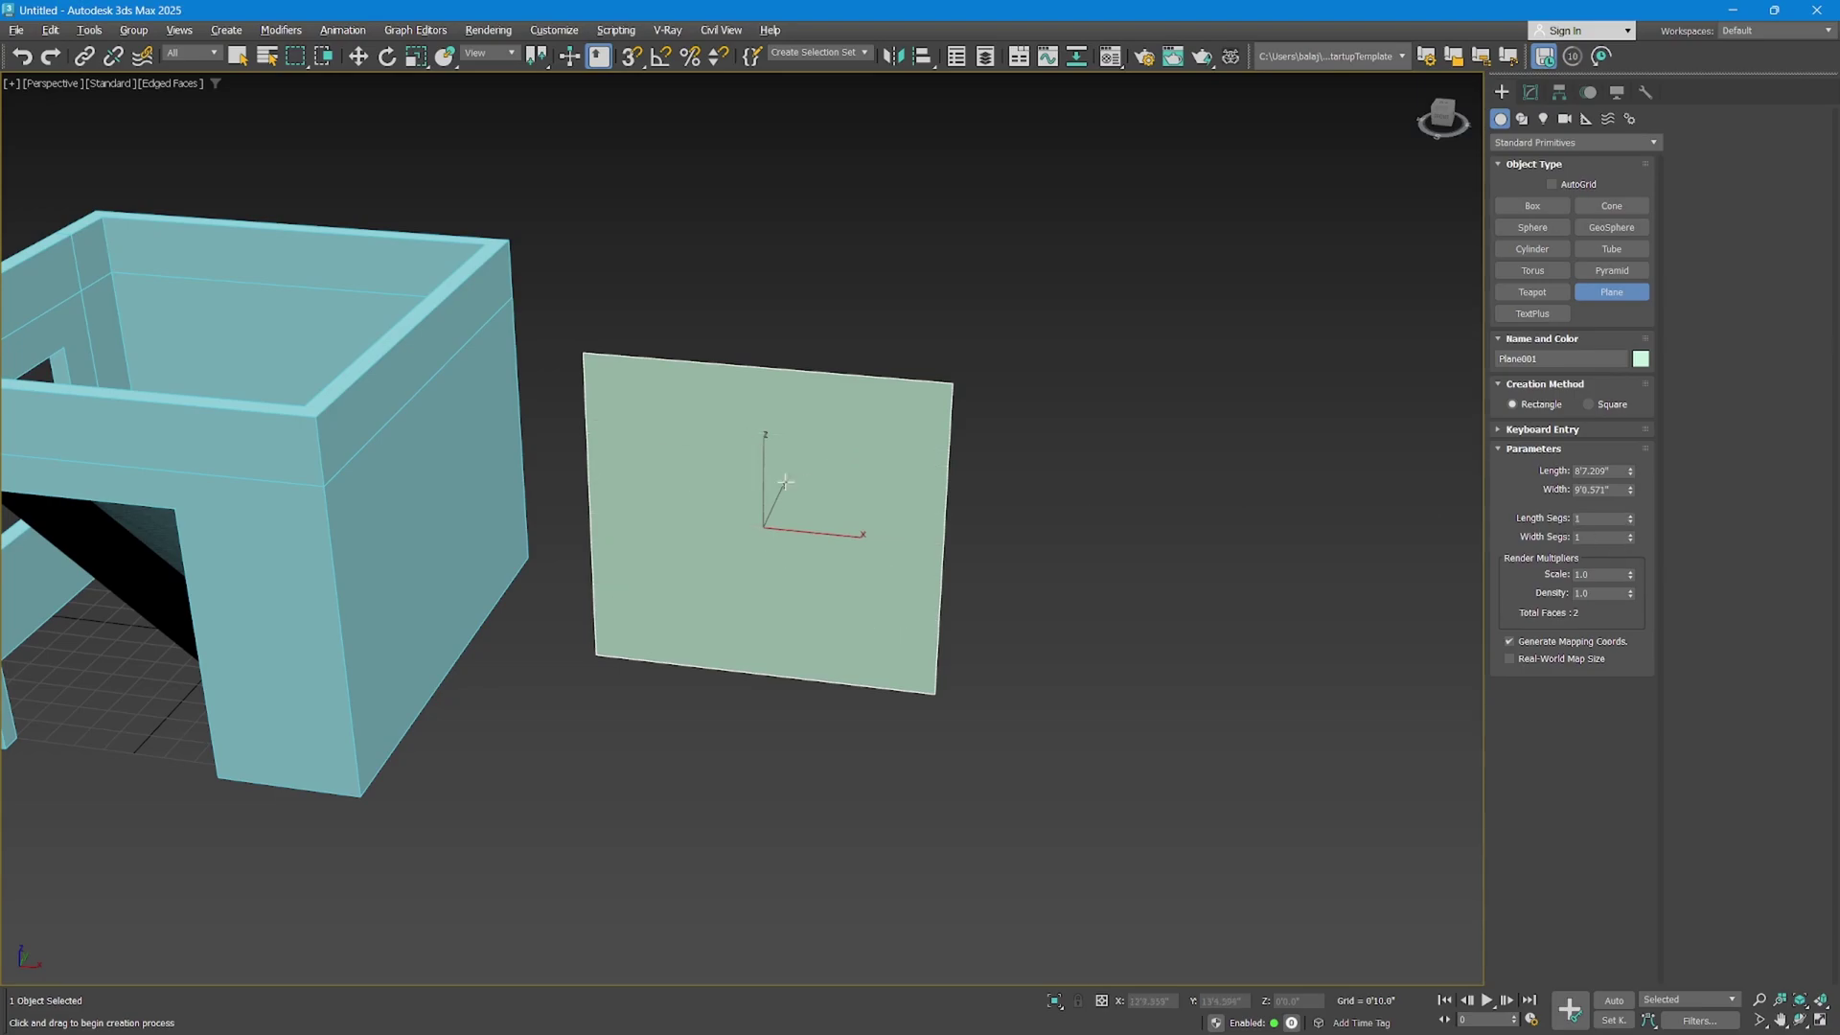
Convert the plane to Editable Poly and move one lower corner vertex across the face beyond the opposite side edge.
middle_click_drag(785, 482, 825, 485, "alt")
right_click(825, 484)
right_click(818, 449)
mouse_move(844, 690)
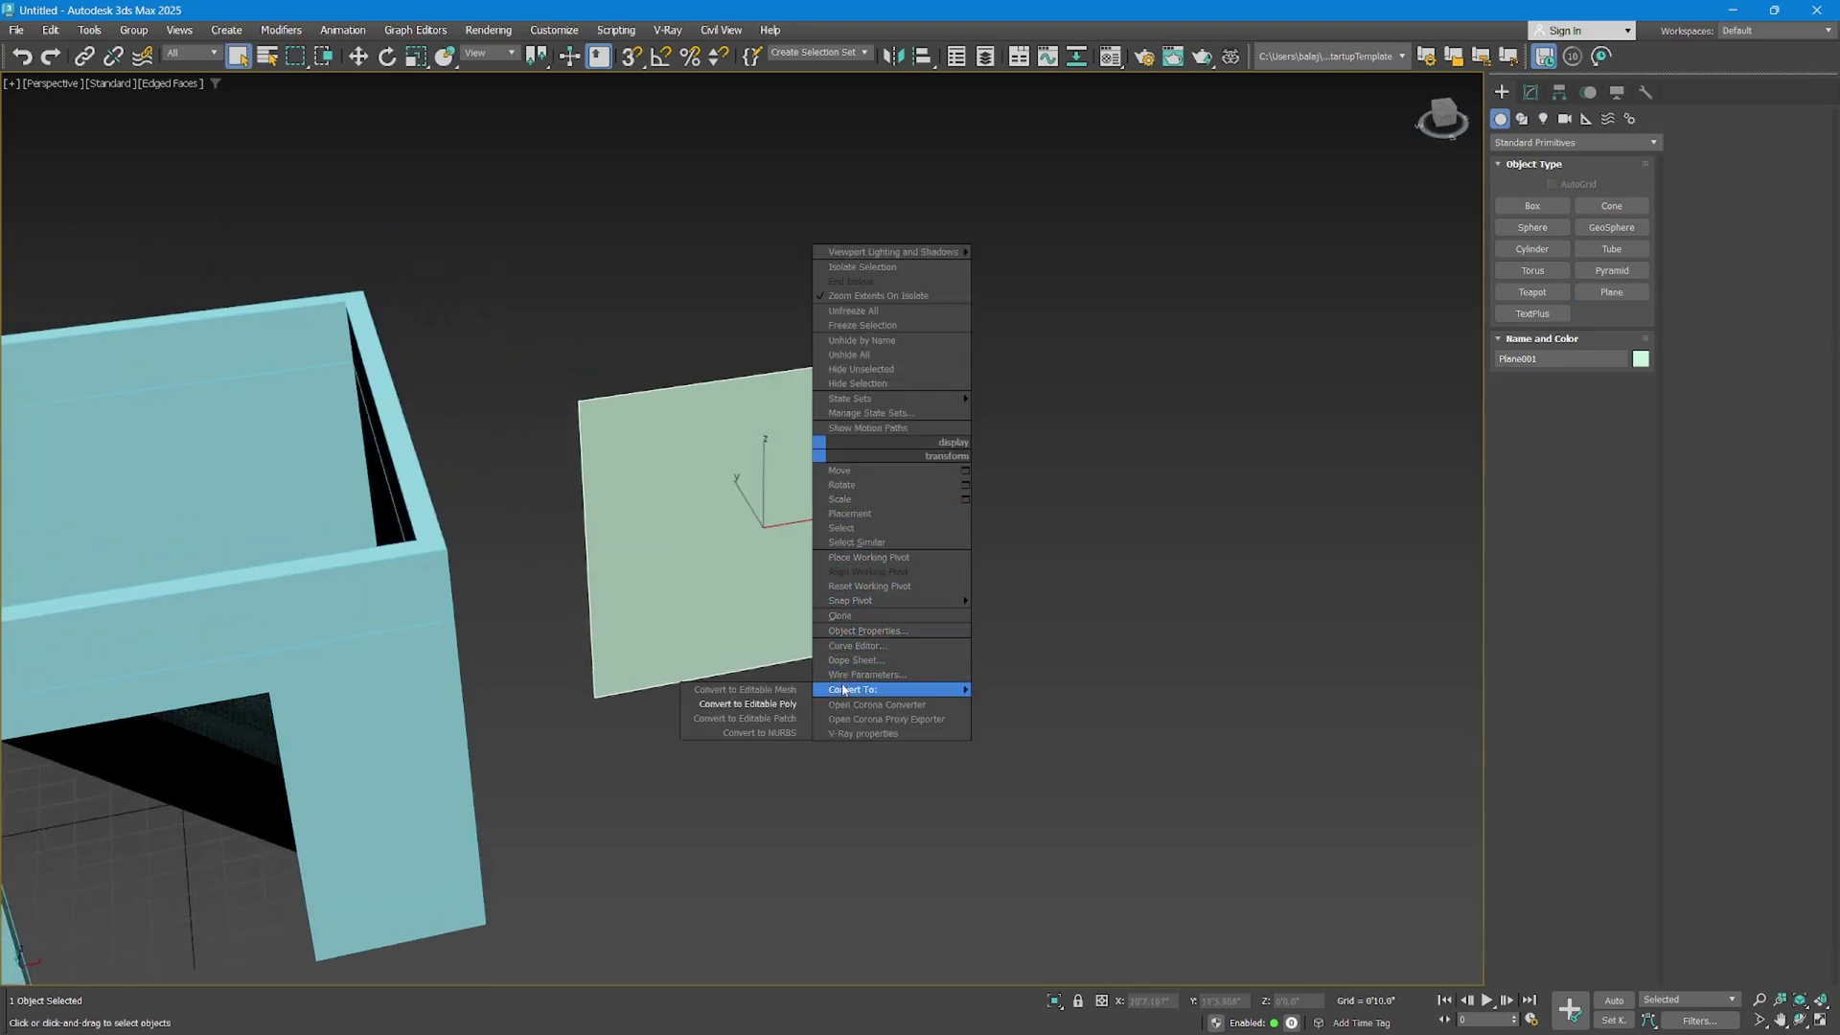
left_click(747, 703)
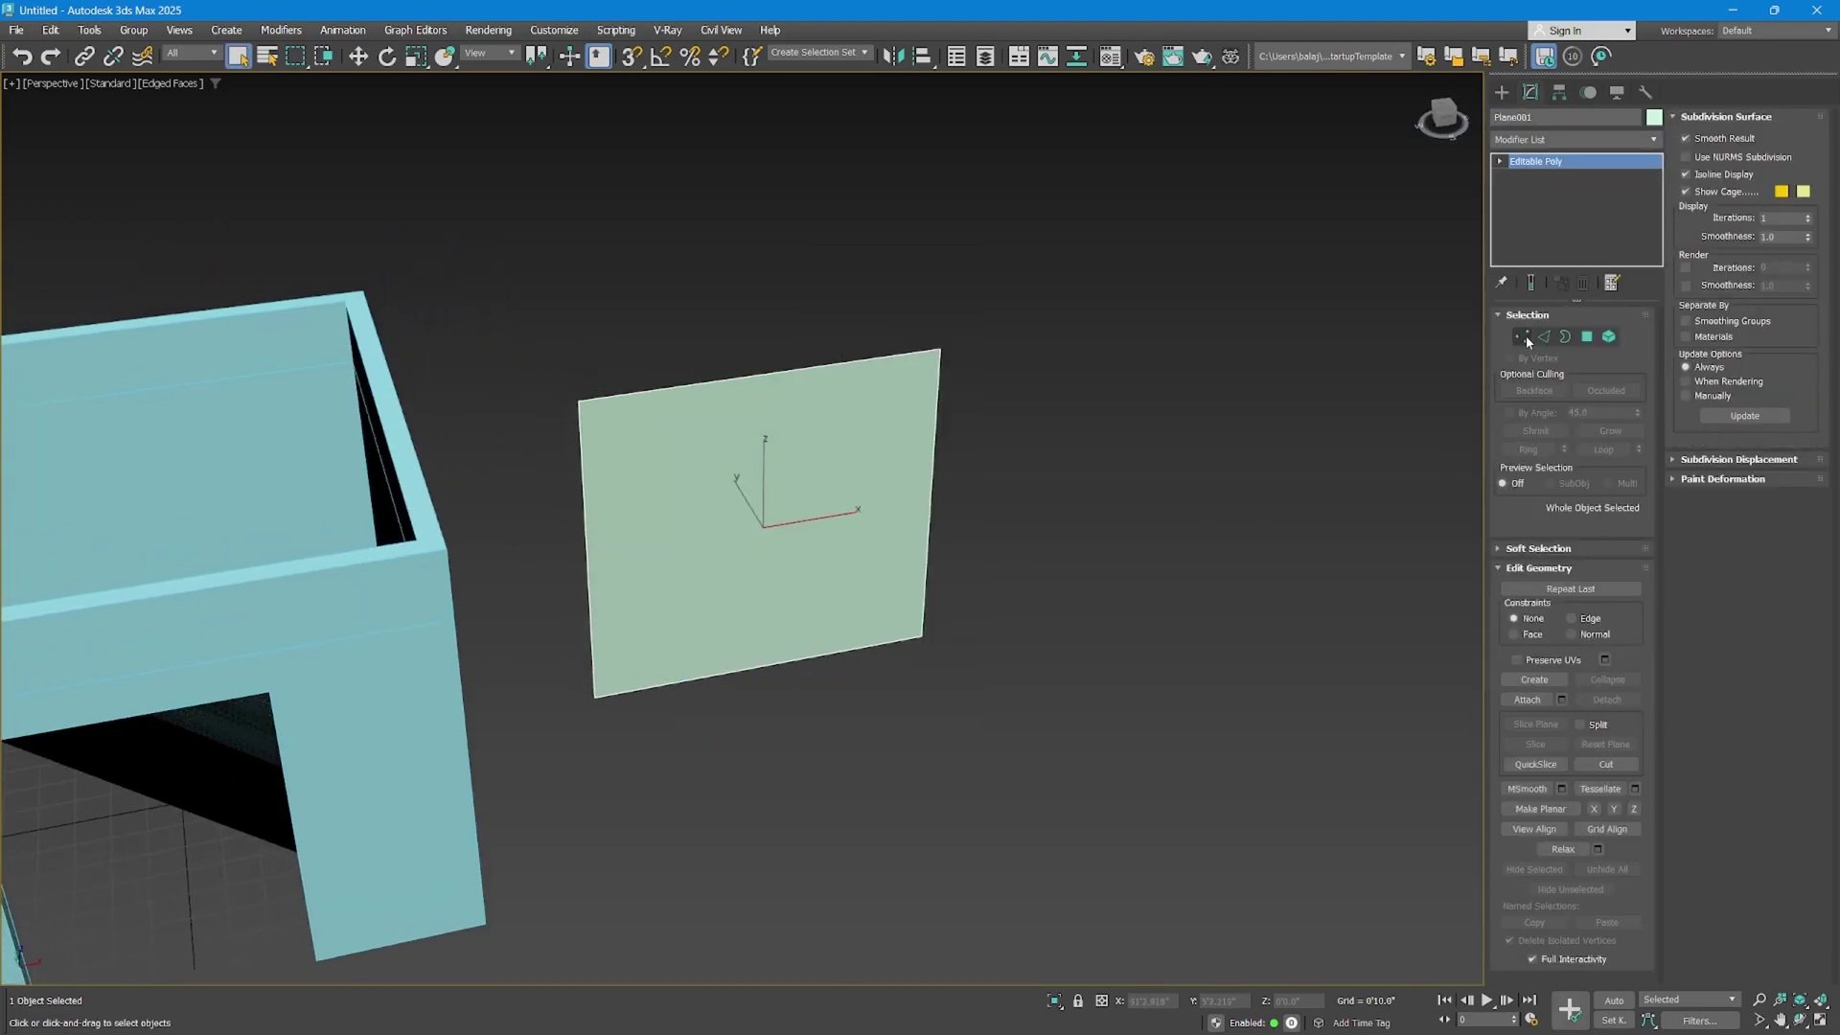
left_click(1522, 336)
left_click_drag(887, 548, 506, 413)
key("w")
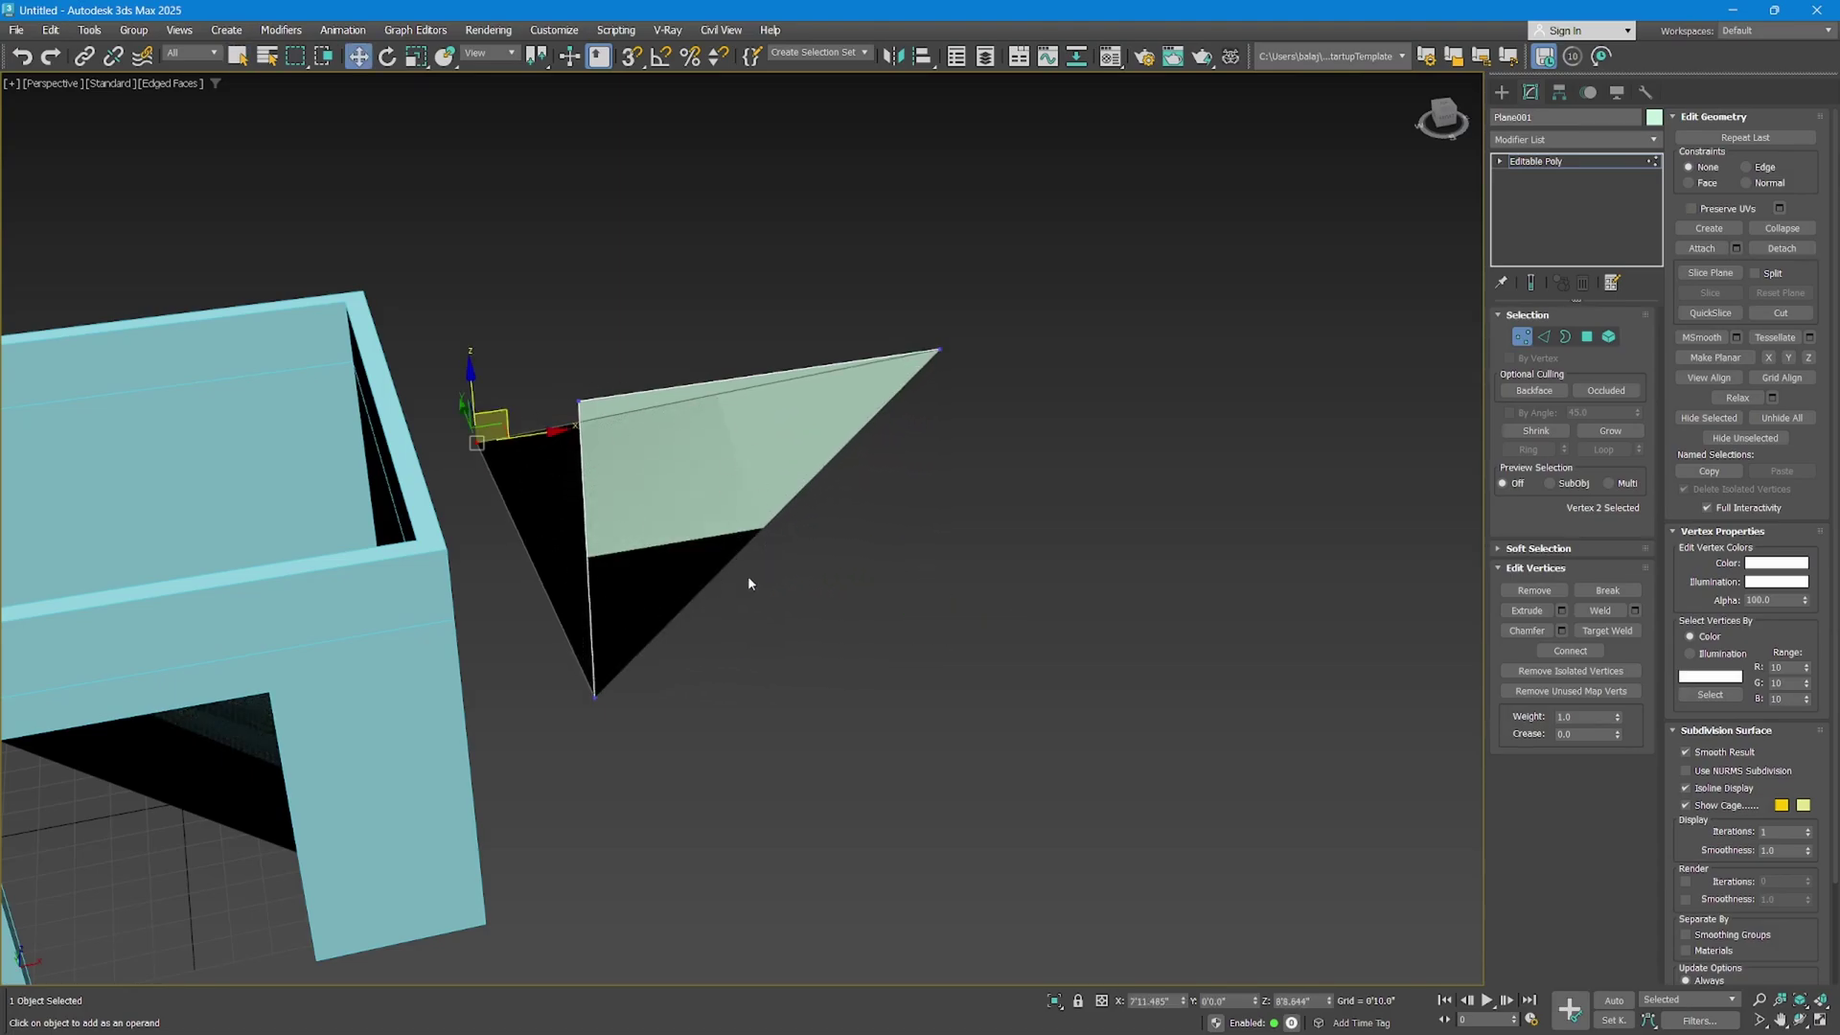
Return the distorted plane to object level and delete it.
middle_click_drag(640, 577, 877, 512)
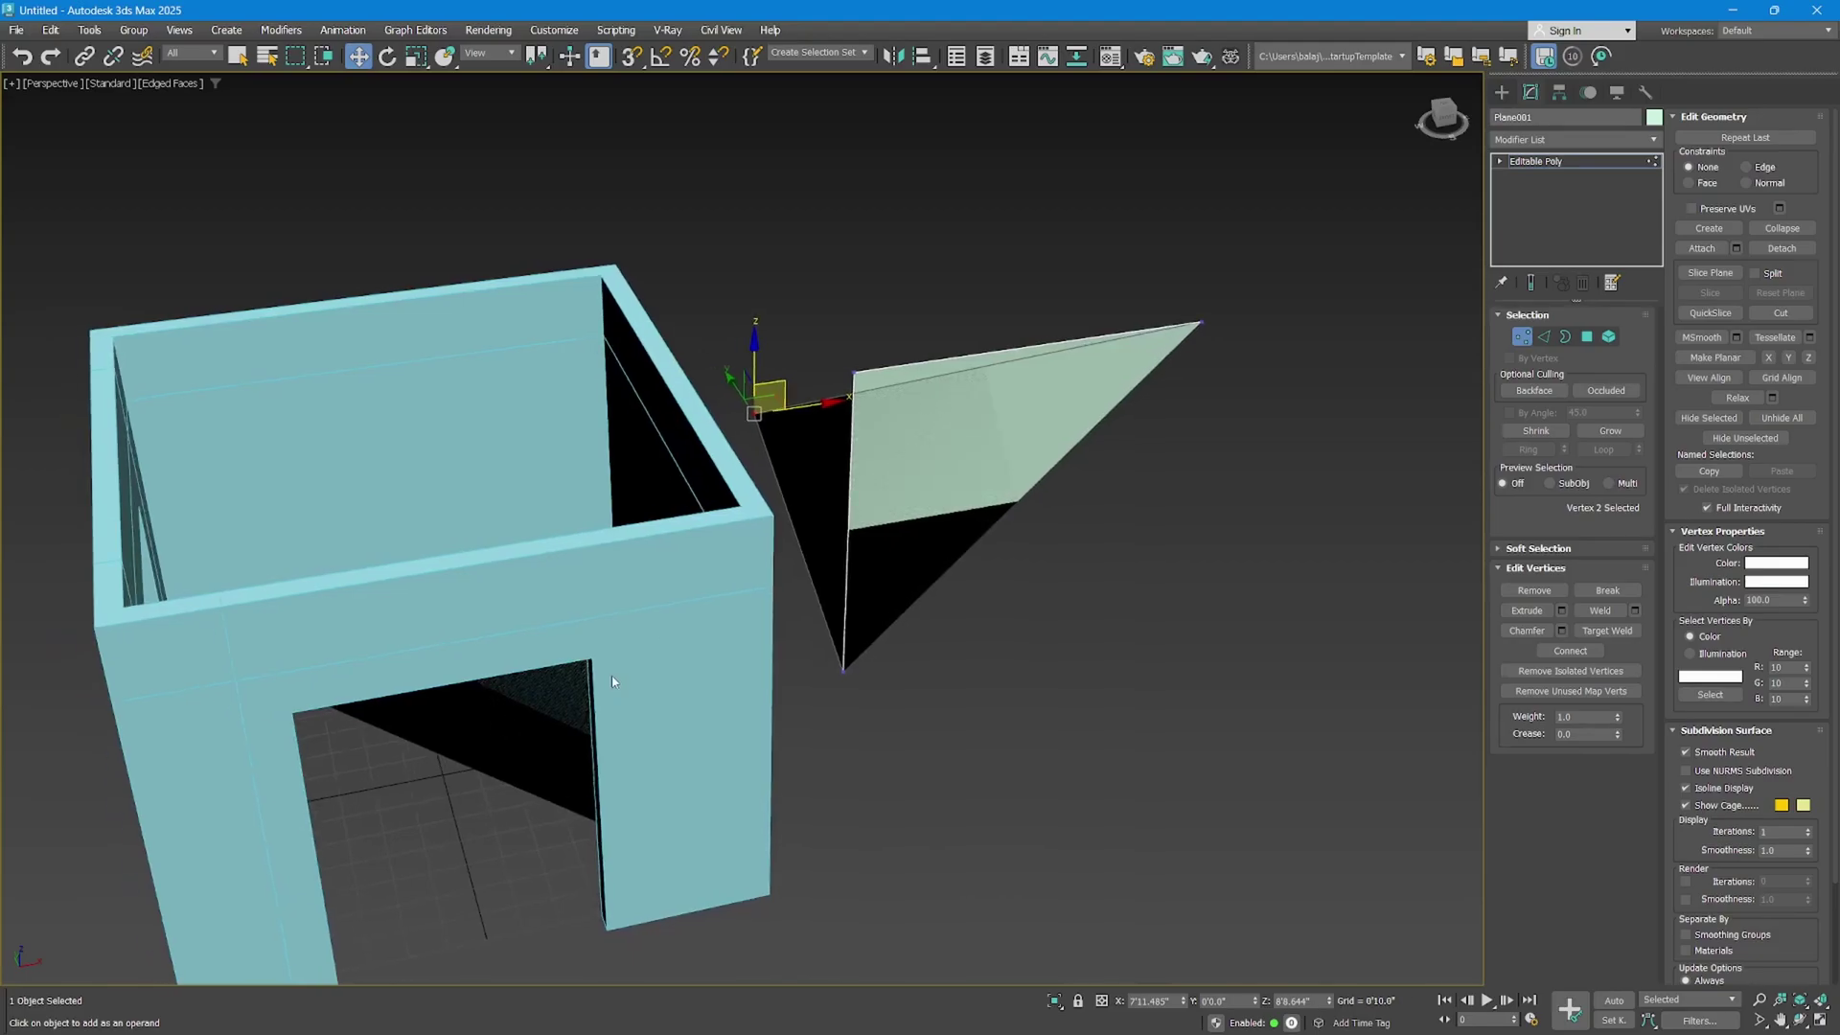
left_click(1537, 166)
key("Delete")
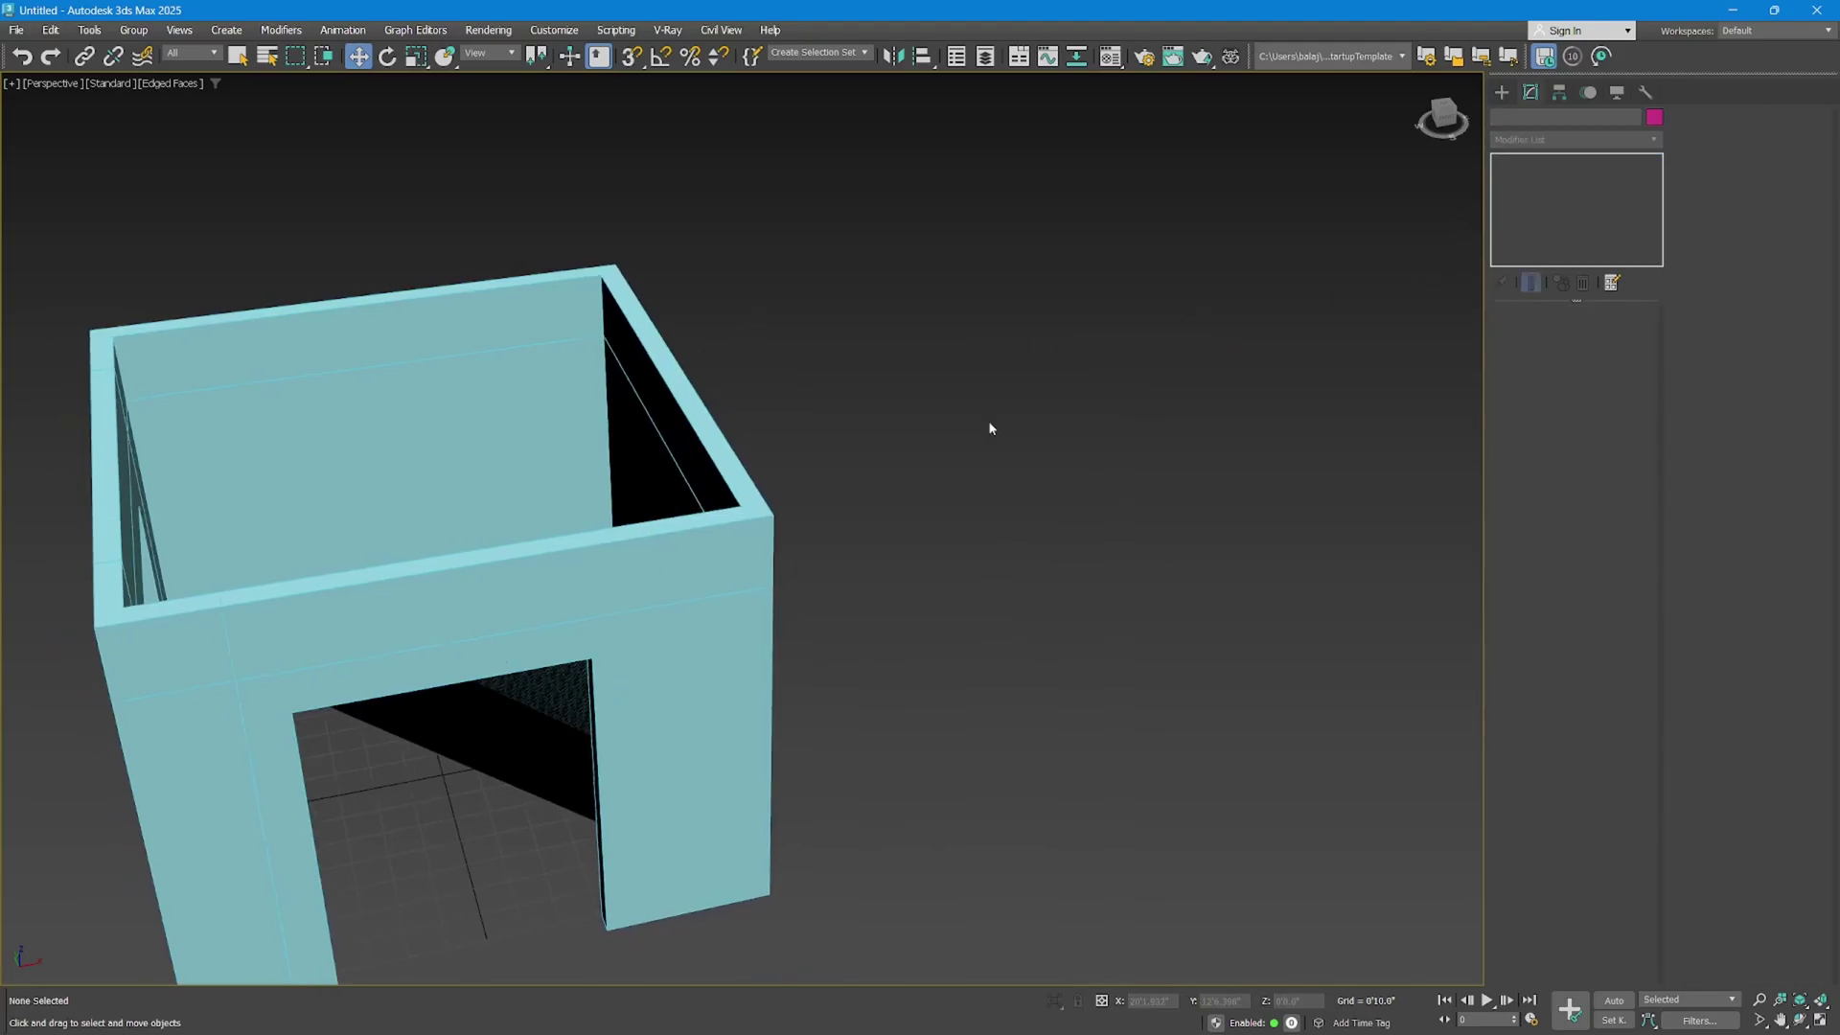
Turn off Edges Only for the room to examine its hidden triangulation edges around the openings, and turn it back on.
middle_click_drag(505, 744, 670, 636)
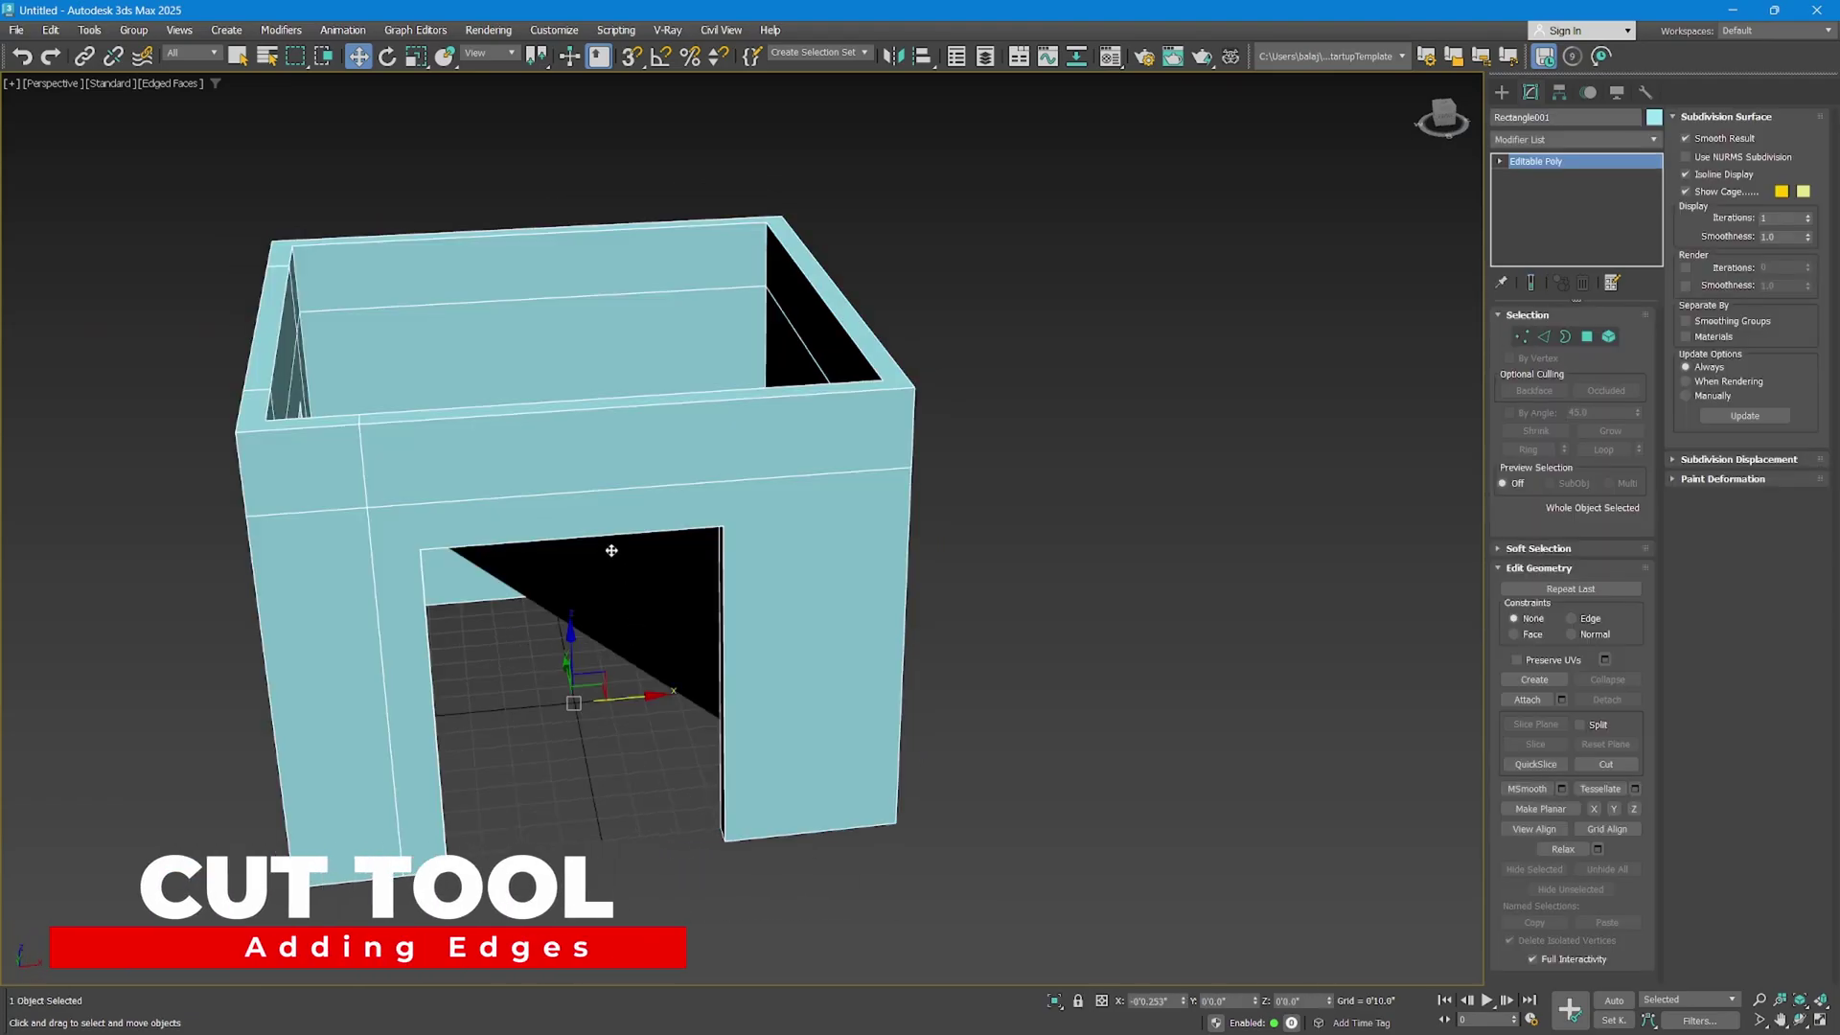
middle_click_drag(772, 571, 828, 568)
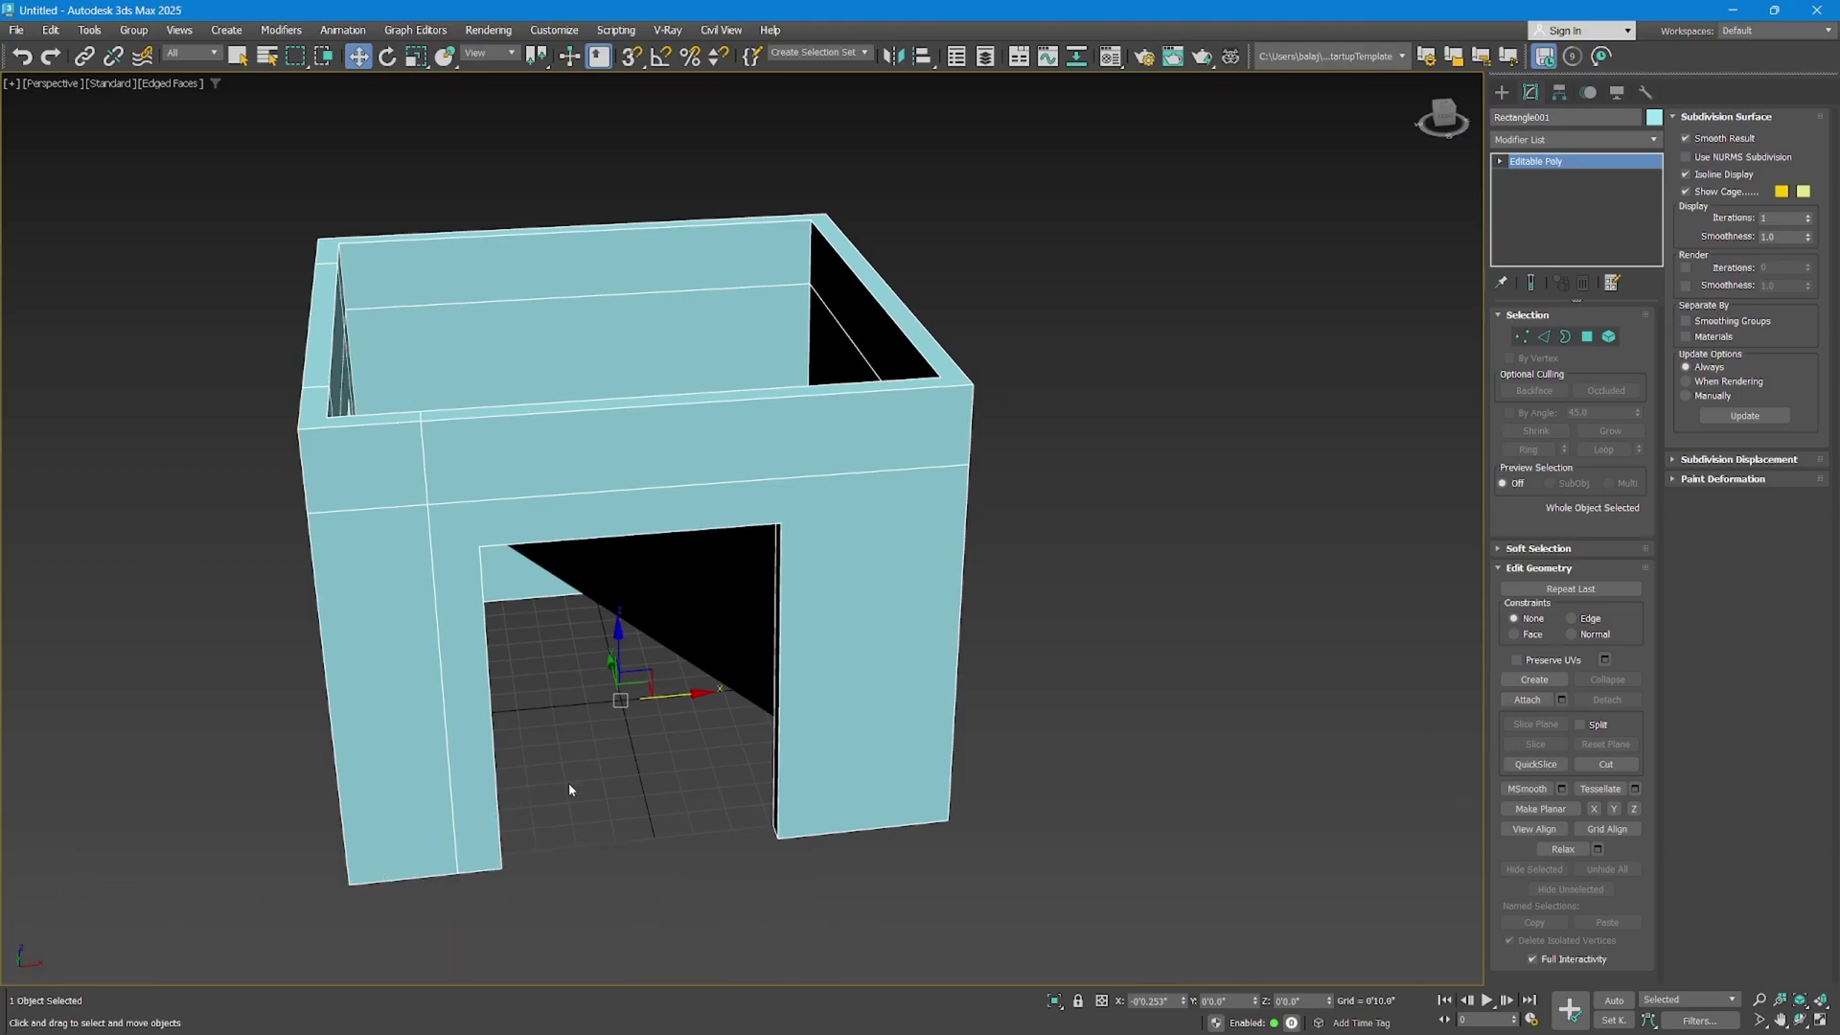
left_click(1602, 764)
middle_click_drag(809, 557, 811, 569)
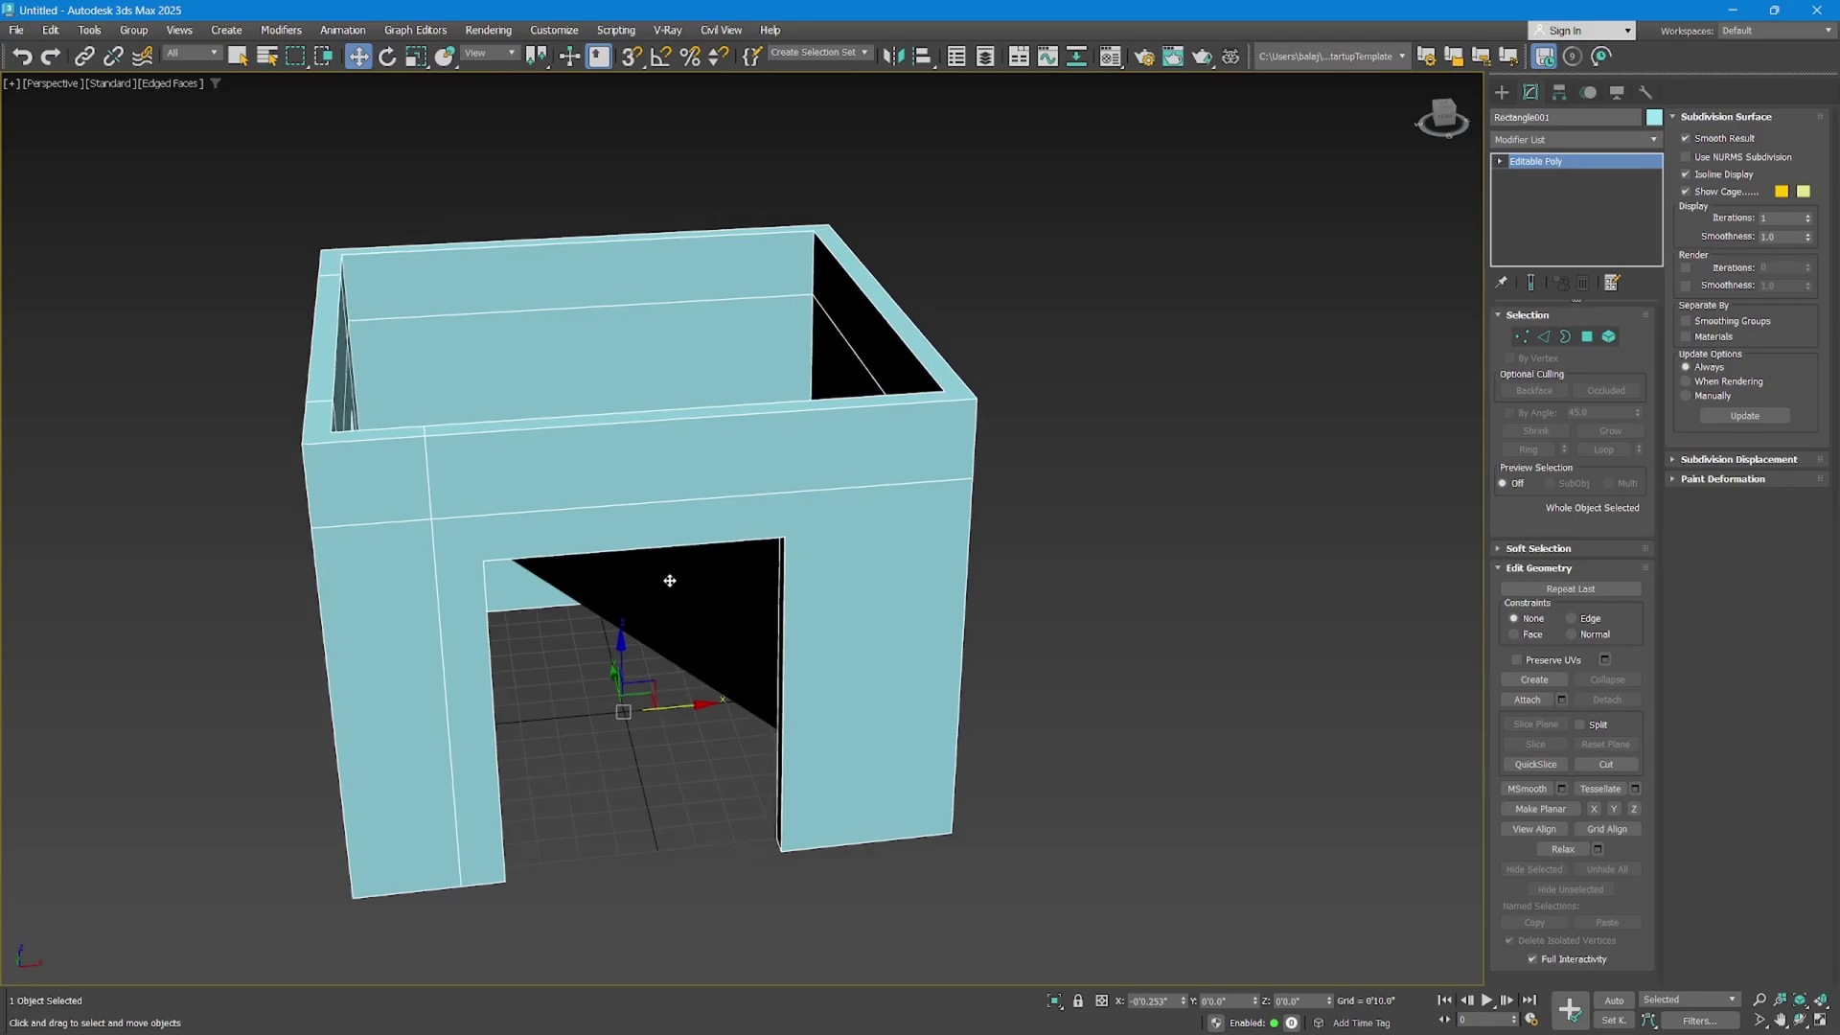
left_click(1616, 92)
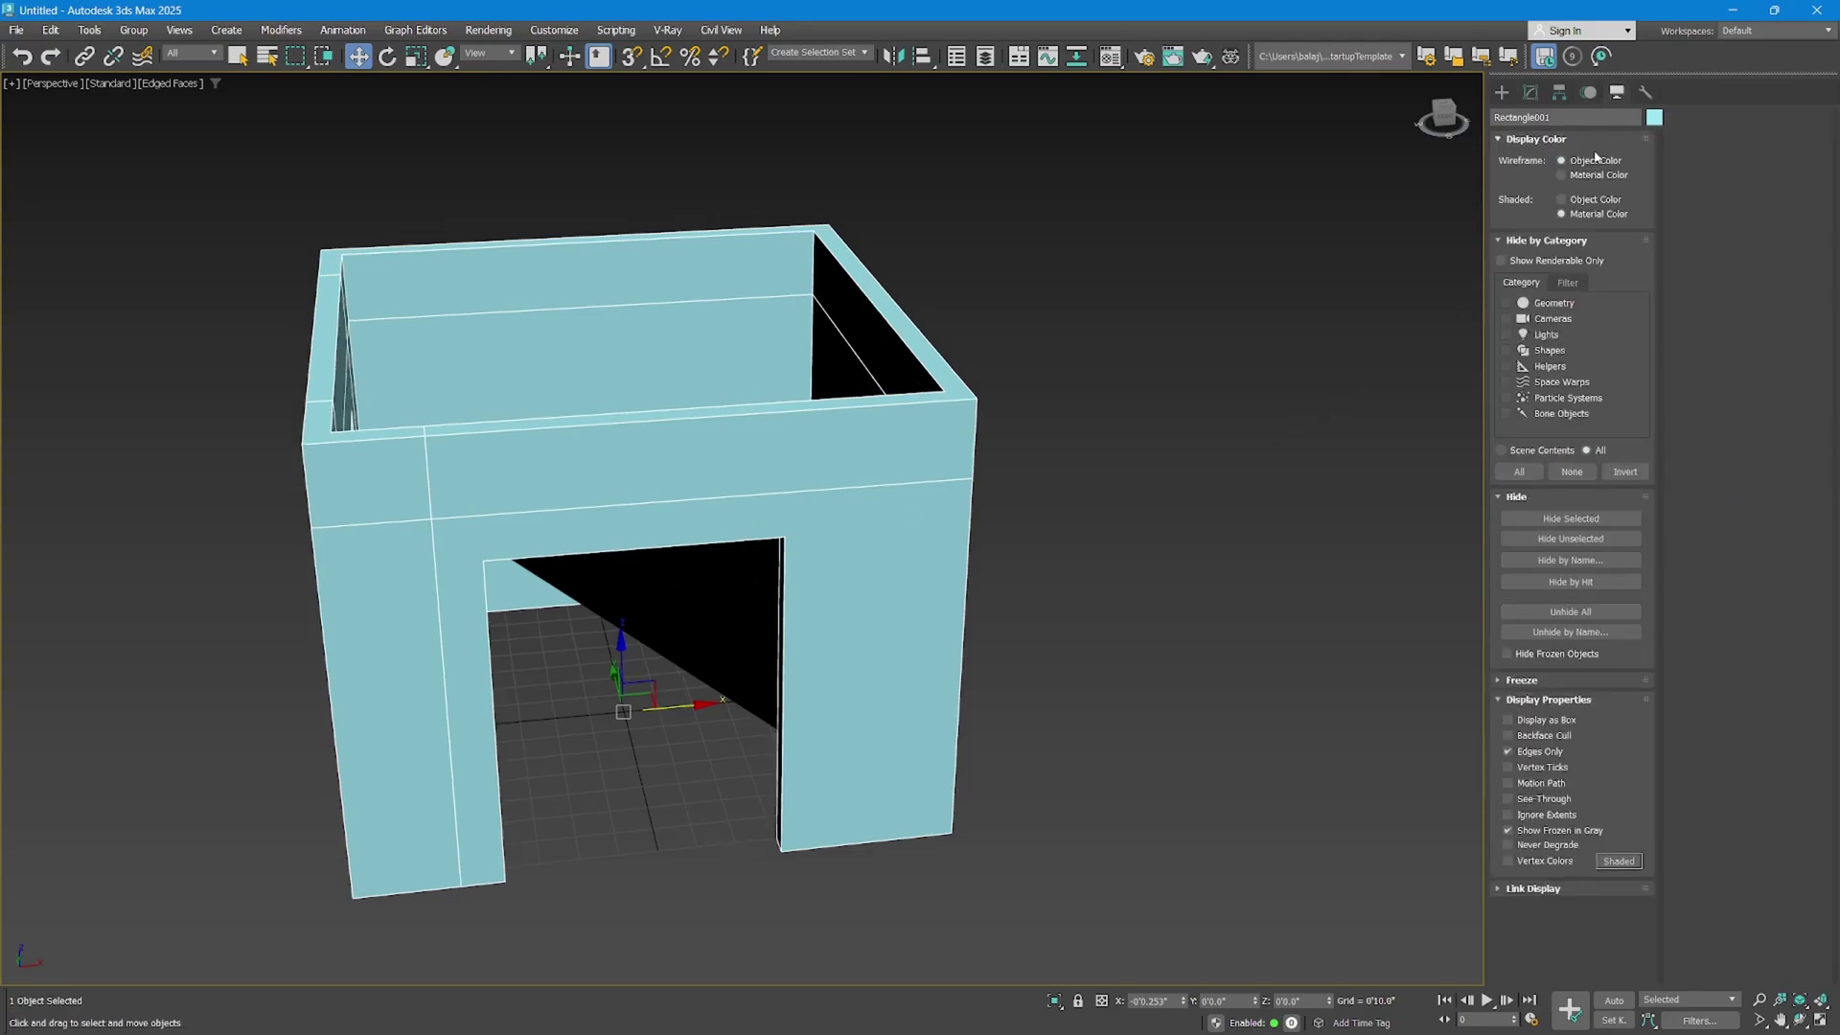
left_click(1556, 755)
middle_click_drag(970, 489, 549, 516, "alt")
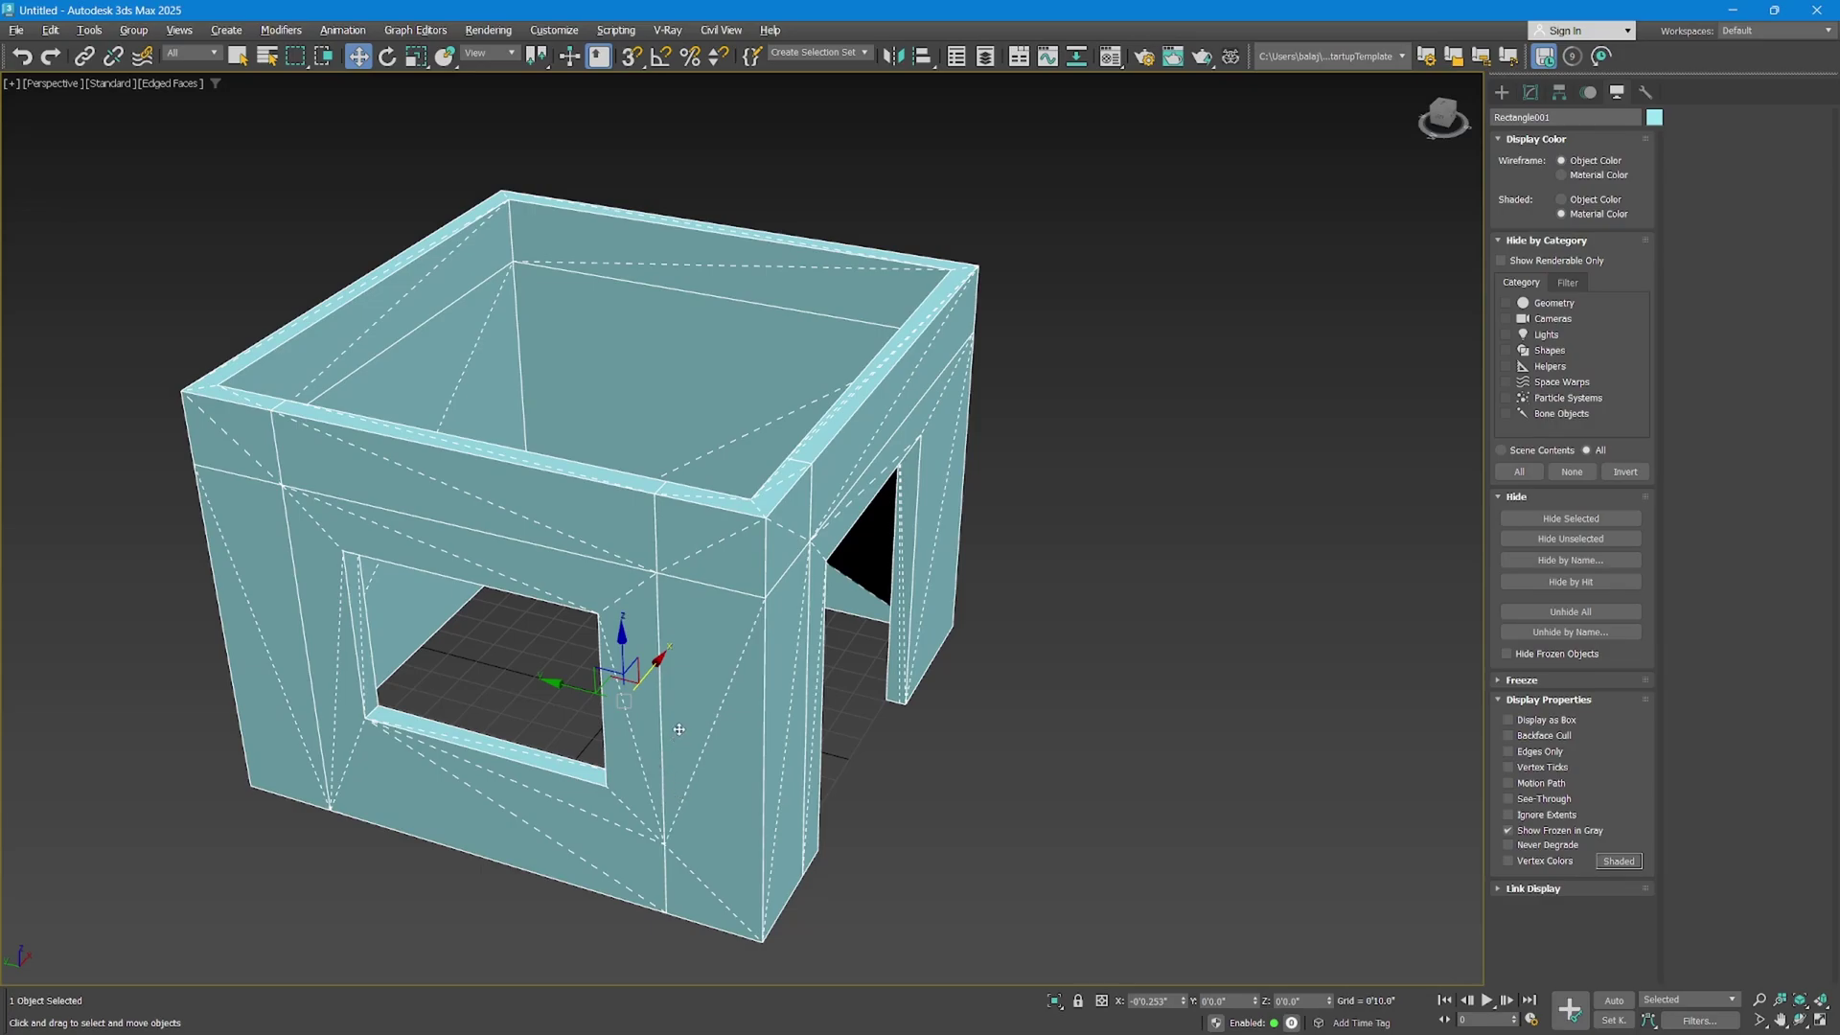
left_click(1535, 753)
middle_click_drag(761, 688, 736, 652, "alt")
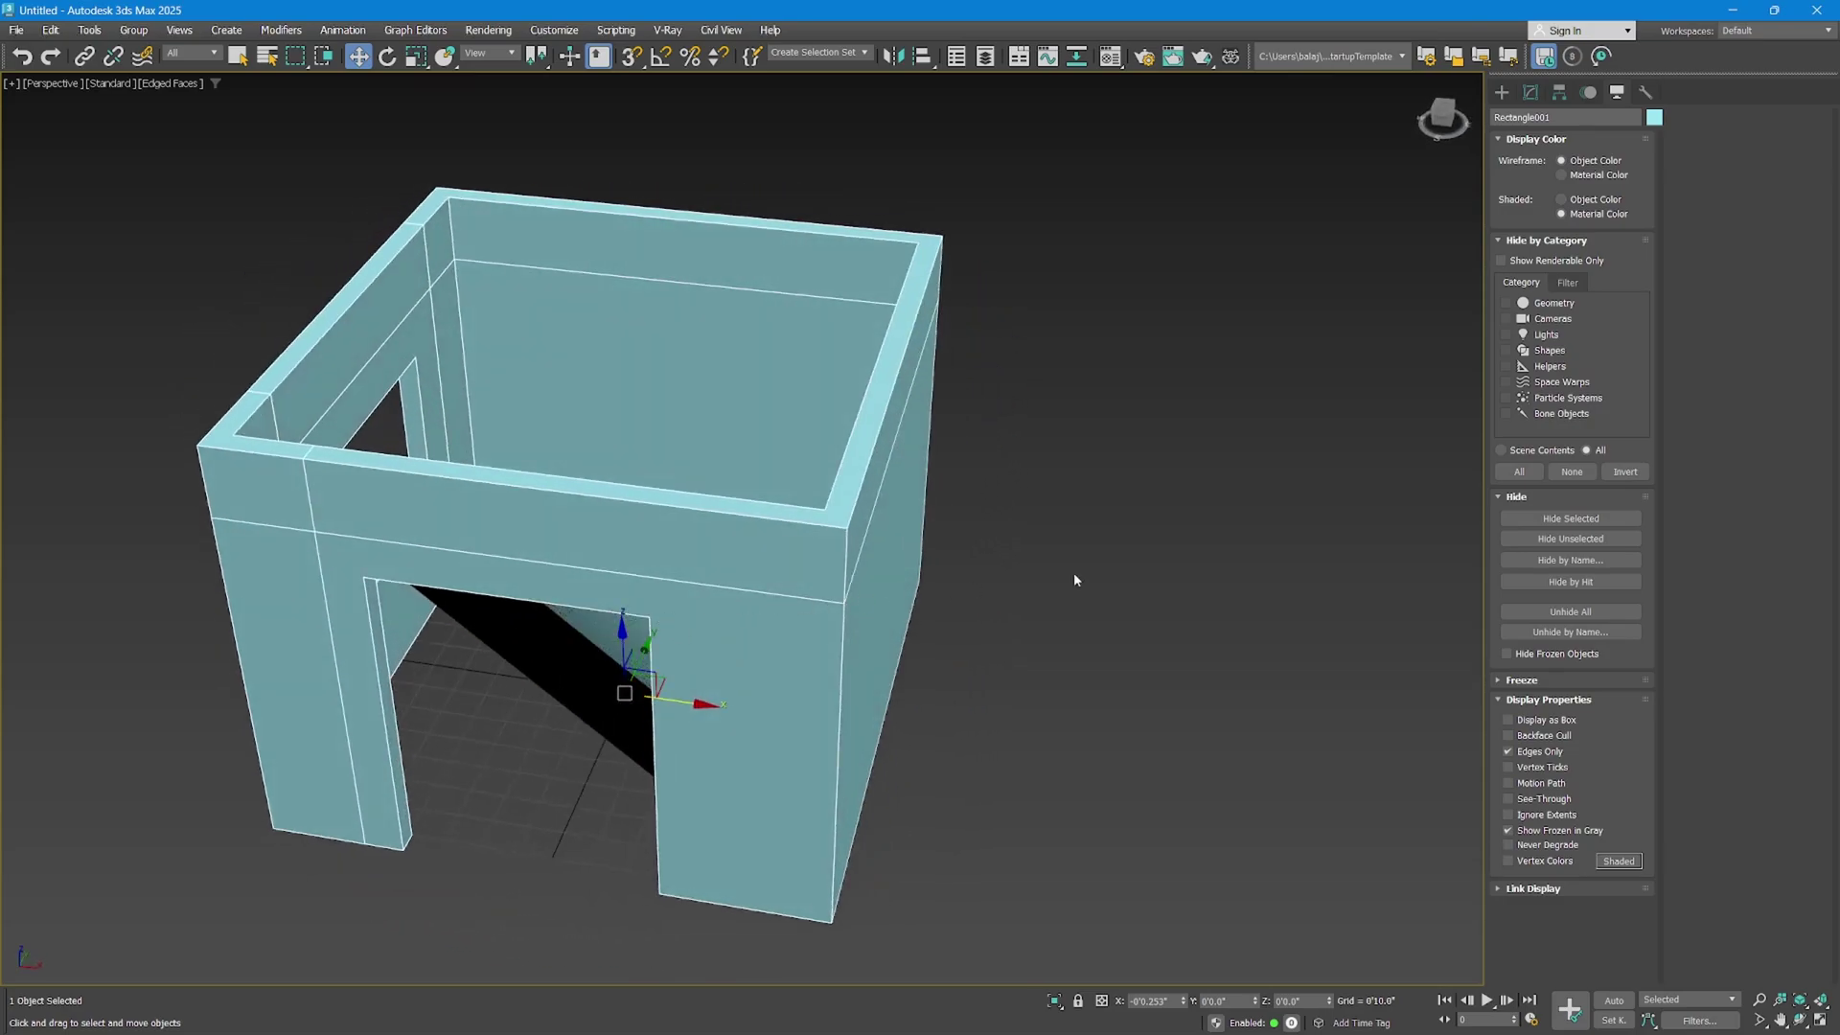
Return to the room's Editable Poly settings and activate the Cut tool at object level.
left_click(1502, 91)
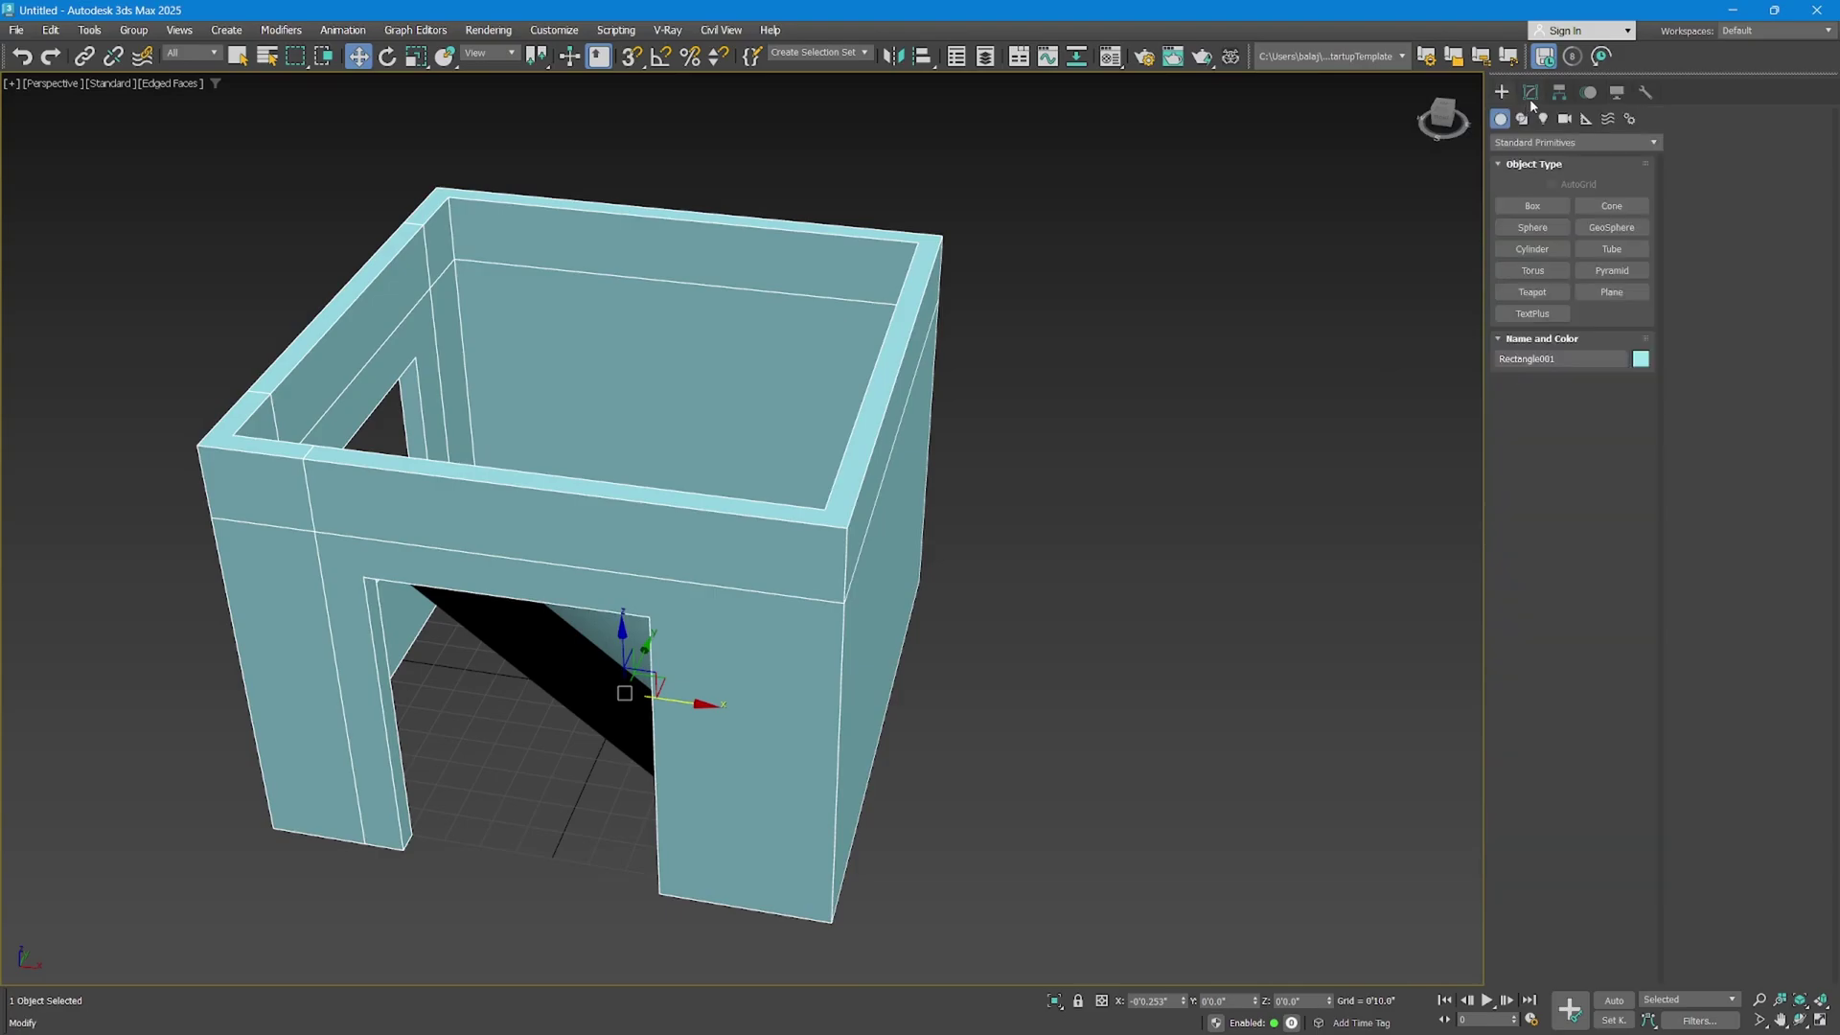
left_click(1530, 95)
left_click(1602, 765)
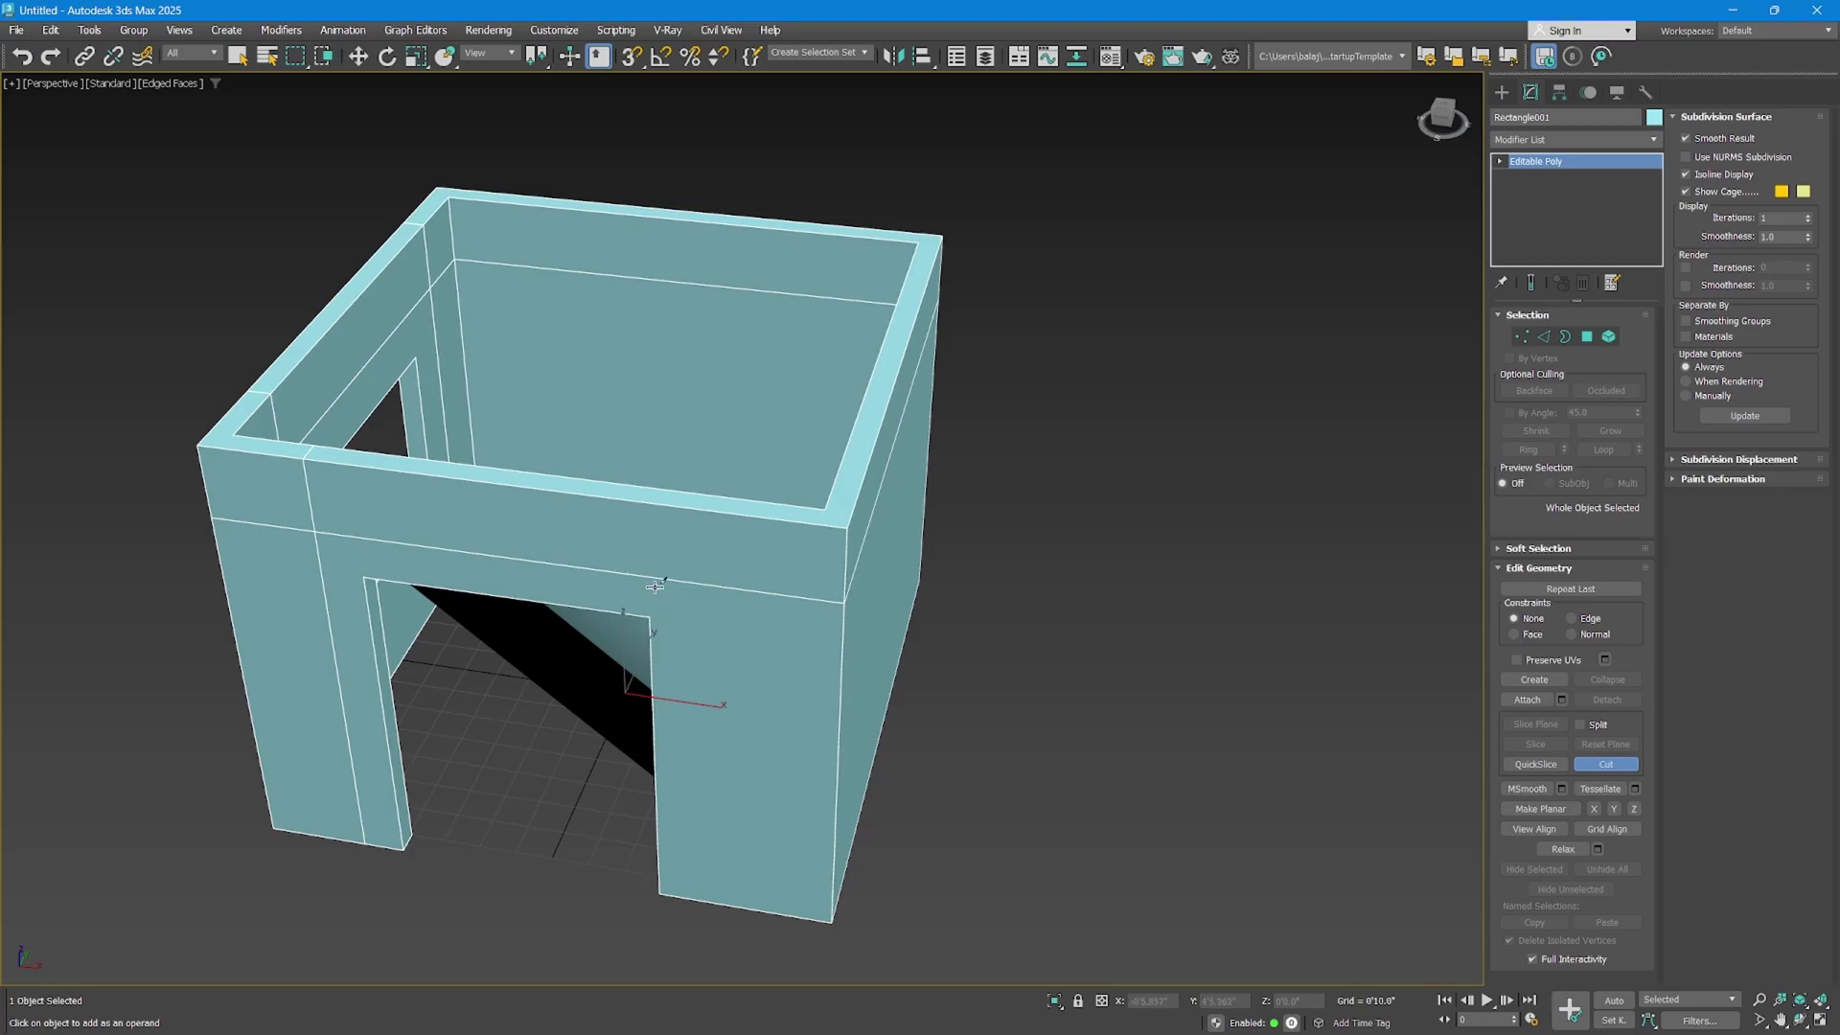
scroll(654, 584, "up", 3)
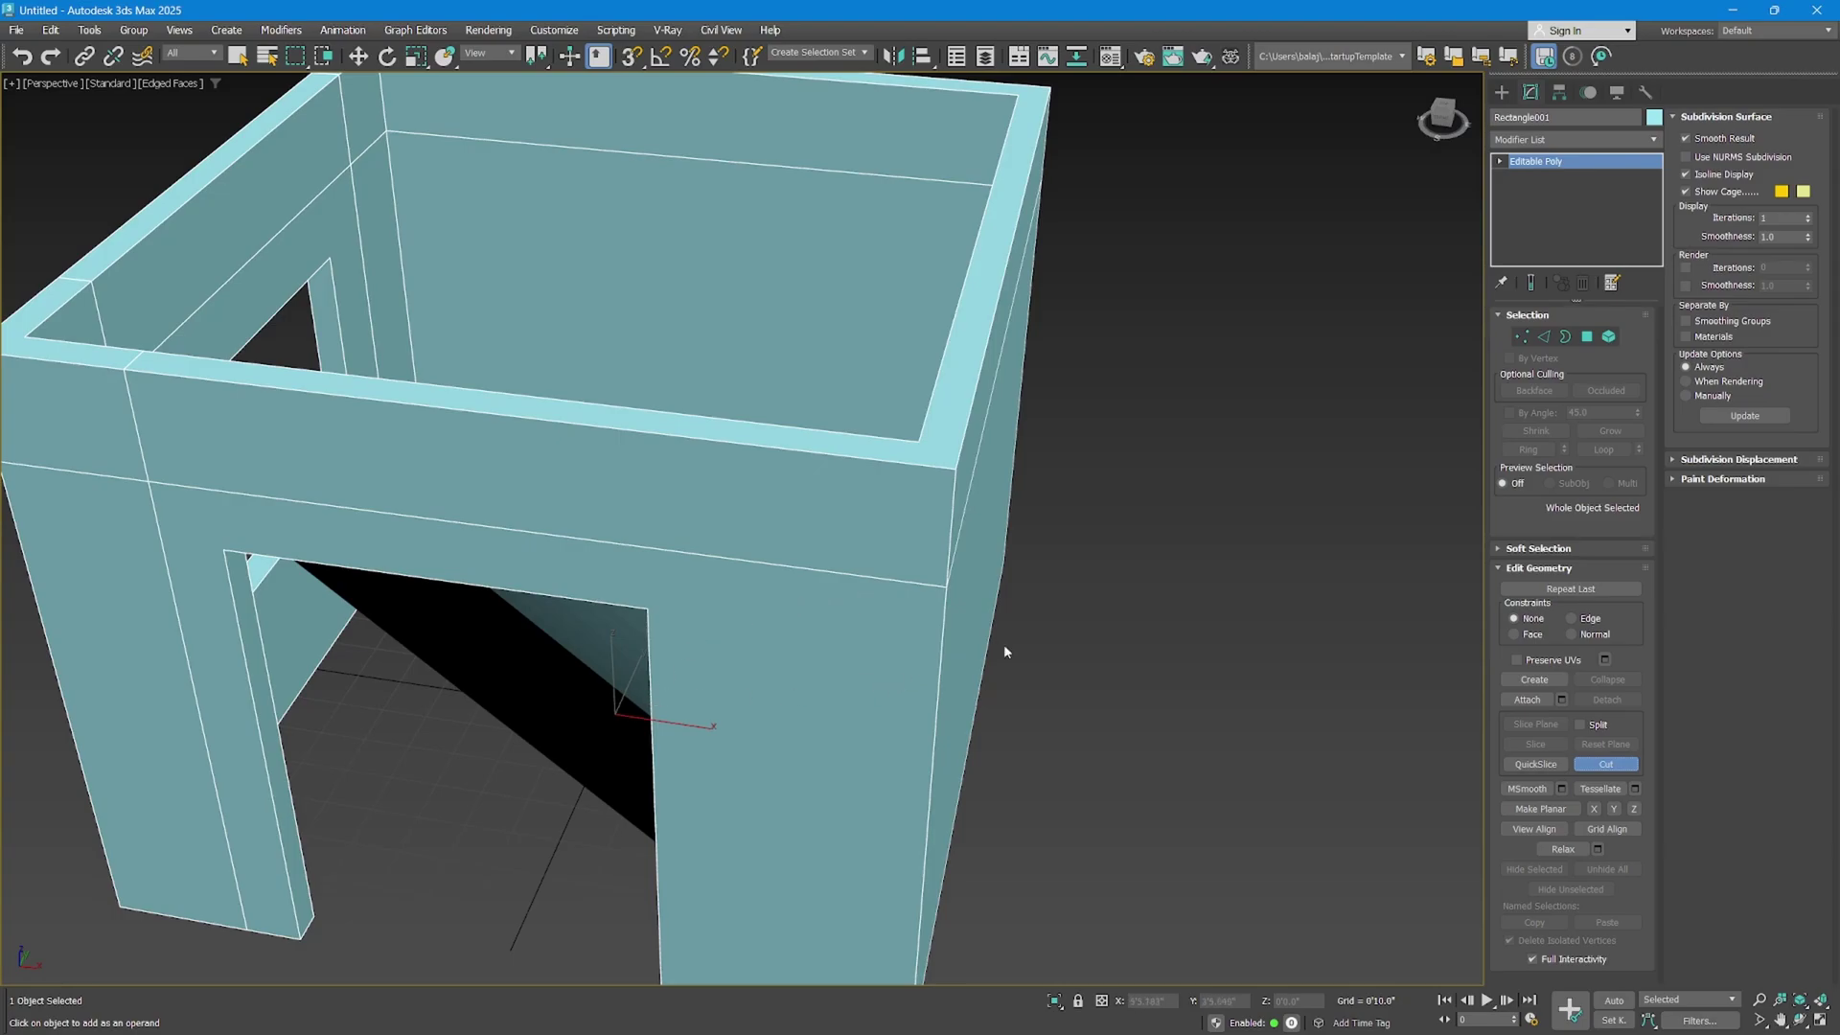
Try a freehand cut starting in the middle of the wall face beside the door opening, and undo it.
left_click(871, 659)
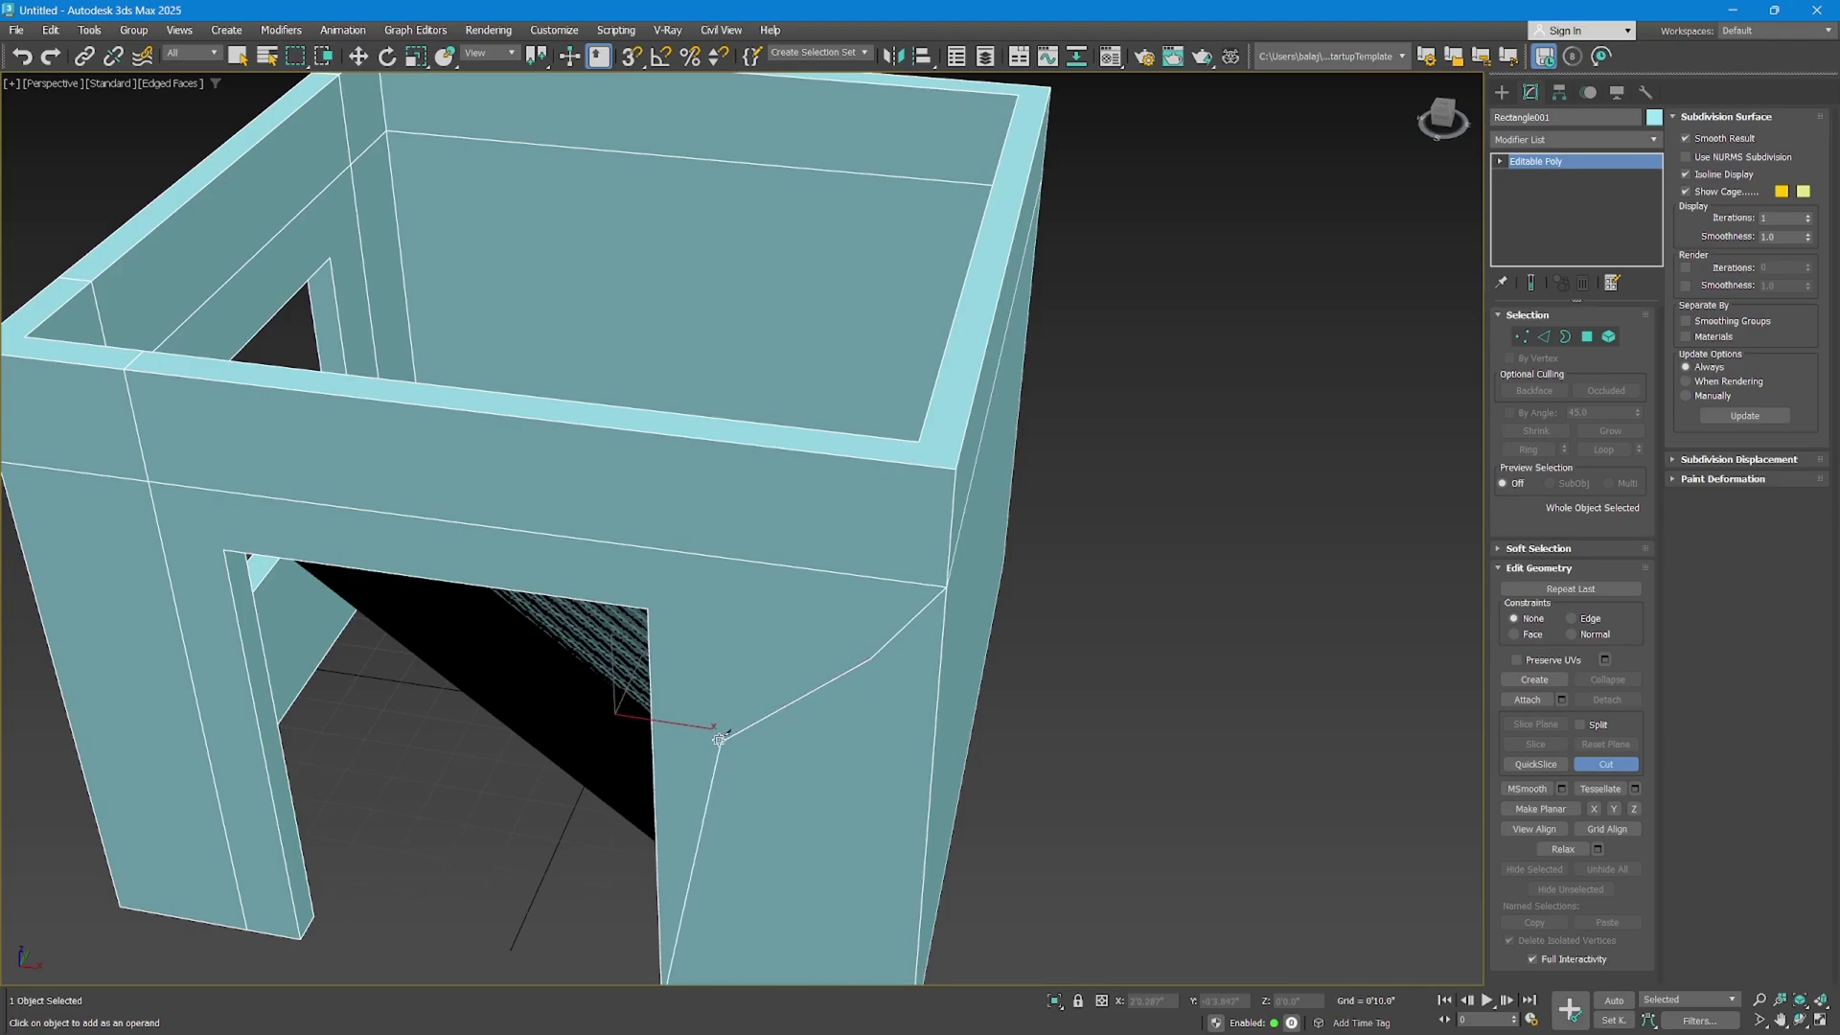
left_click(903, 977)
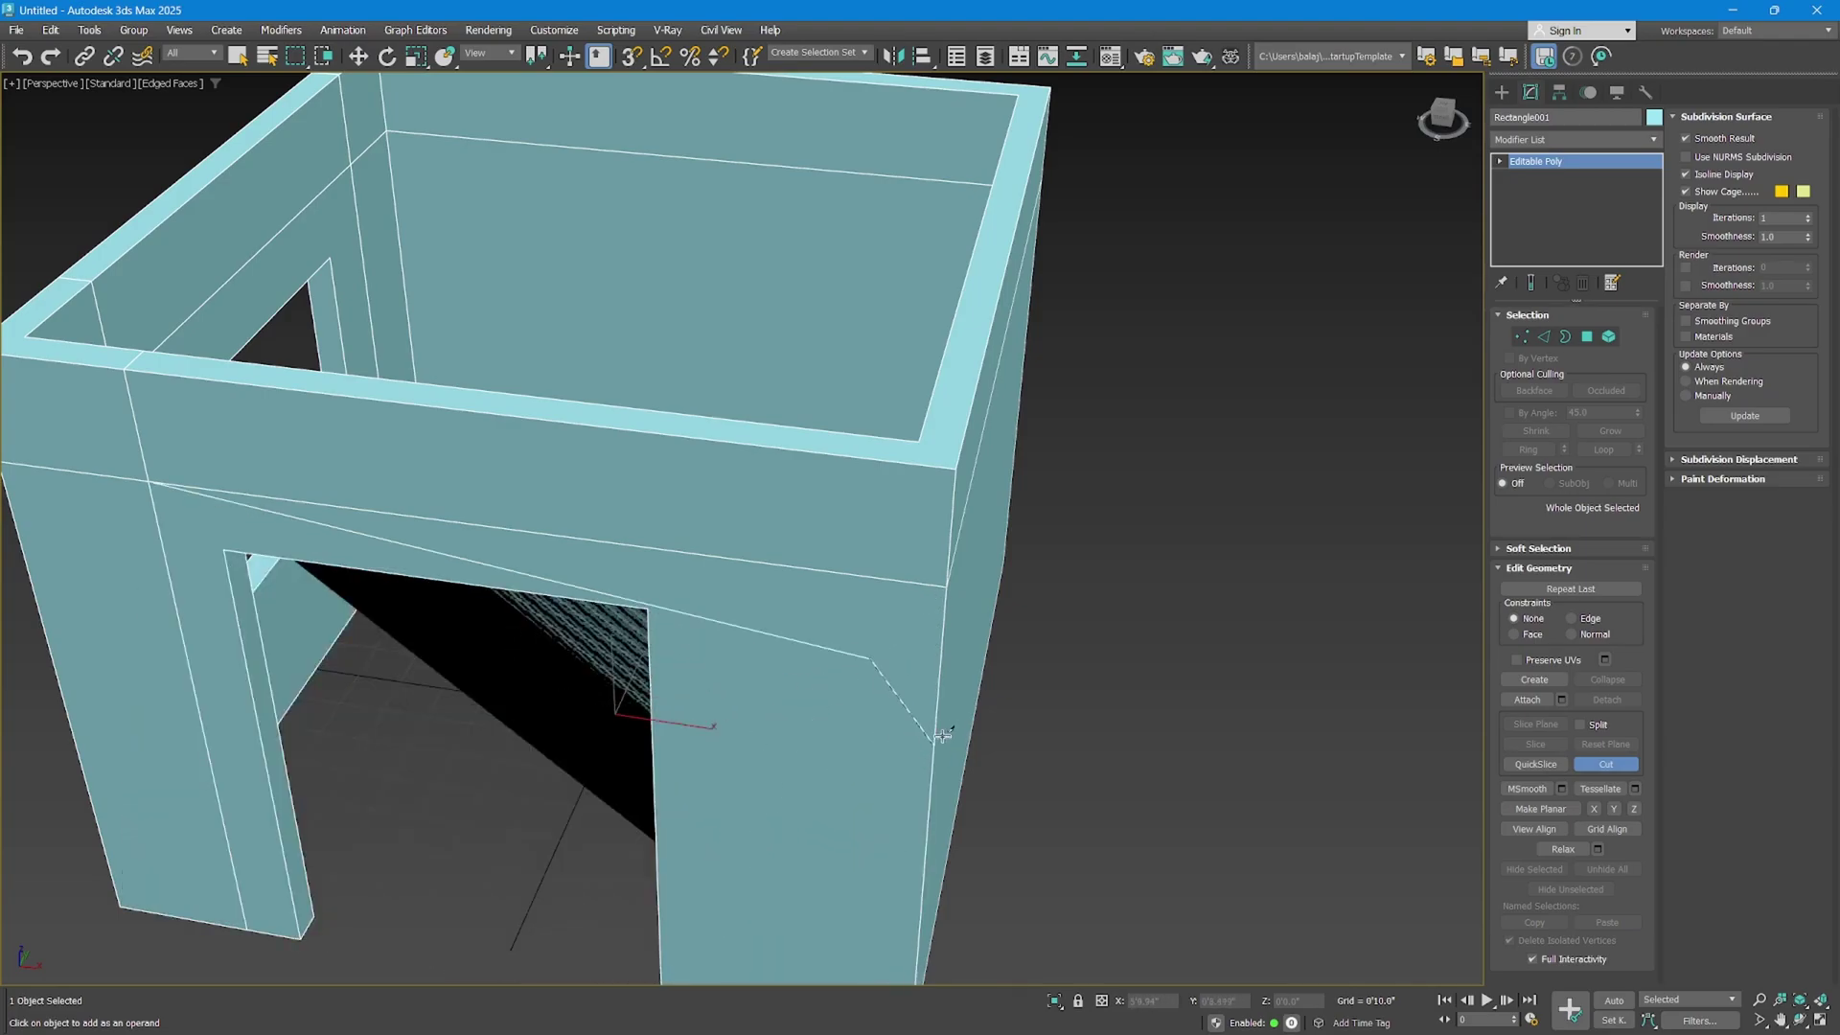
key("ctrl+z")
key("ctrl+z")
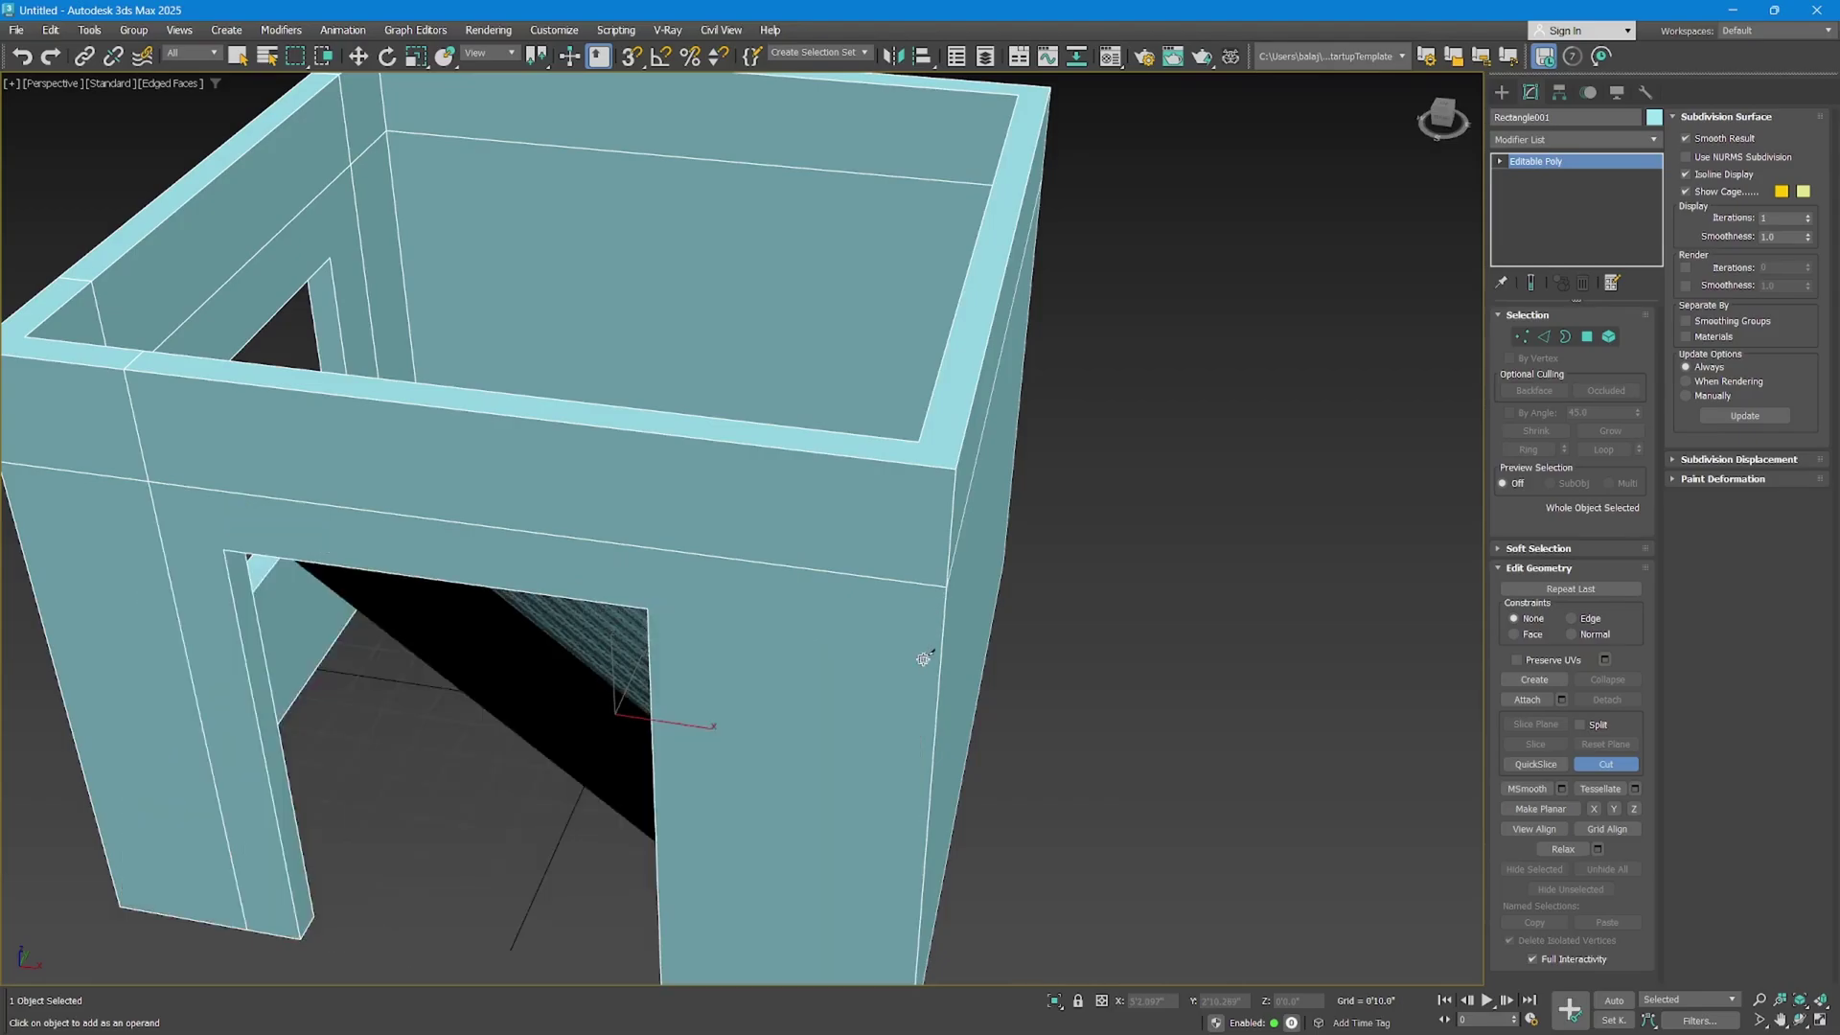
Cut an edge on the outer door wall from the opening's upper corner to the horizontal edge's end at the wall corner.
middle_click_drag(724, 659, 898, 620, "alt")
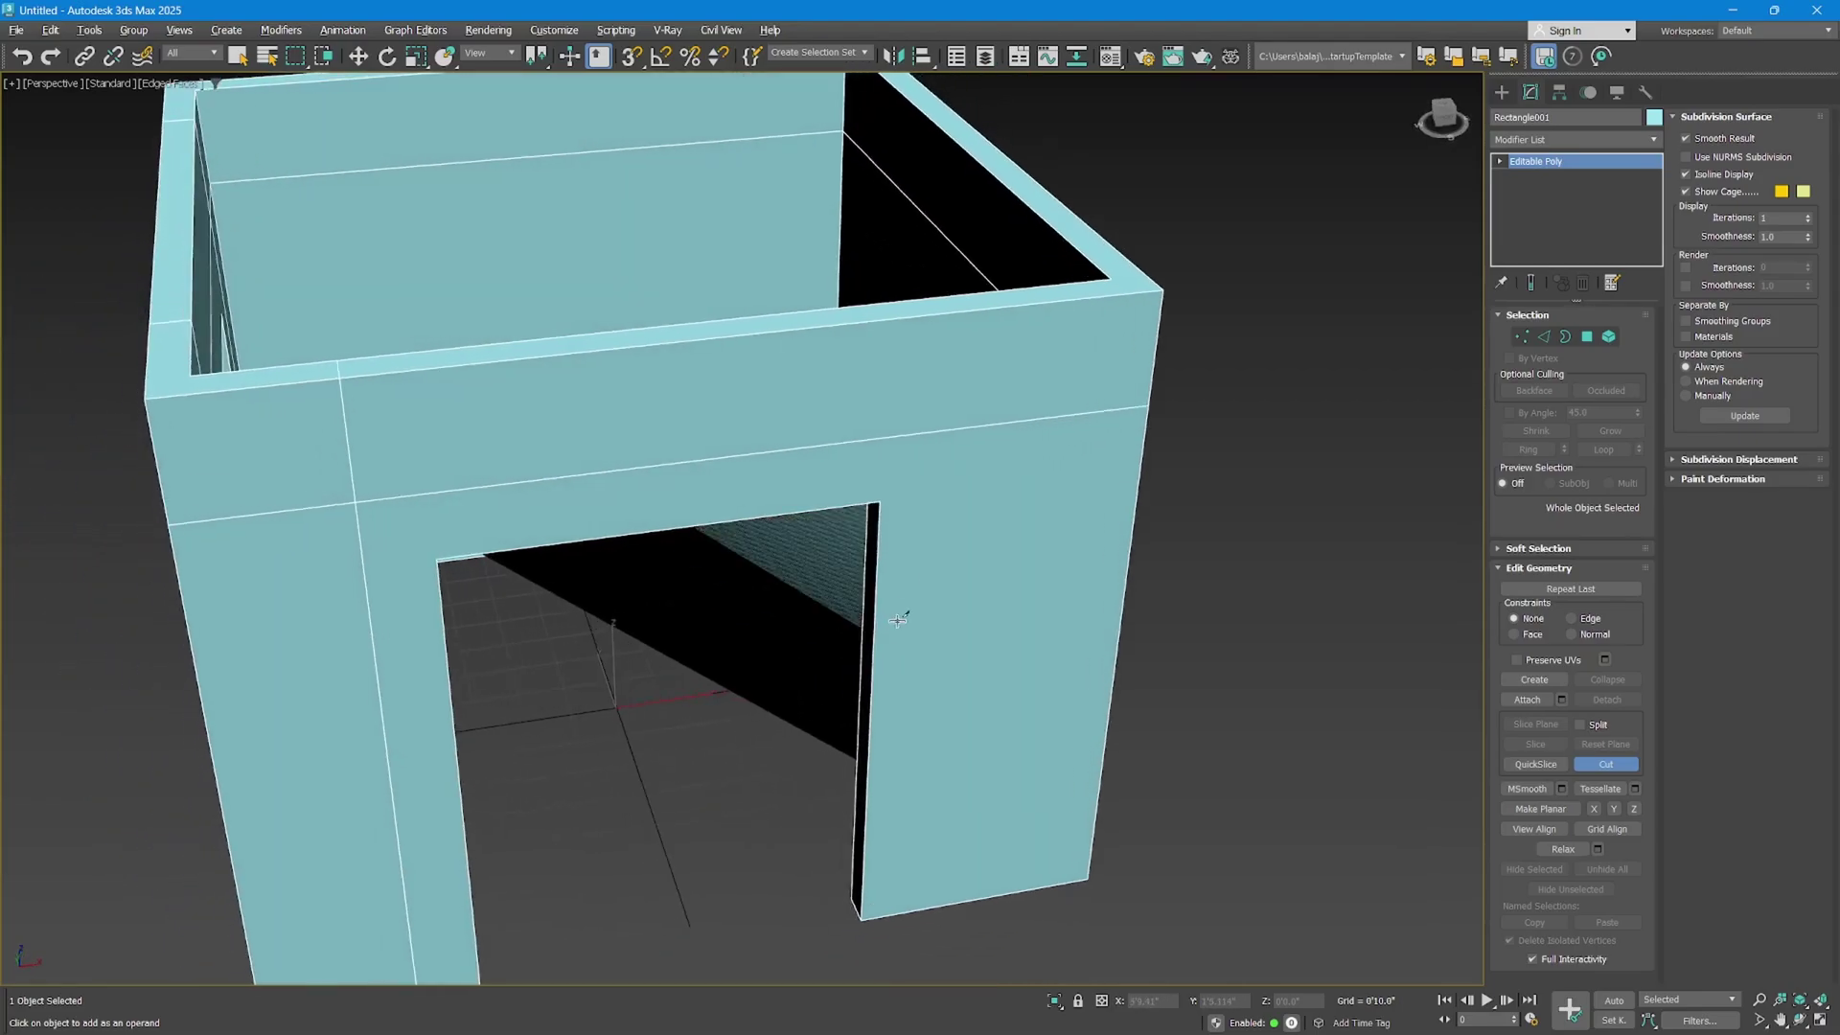
left_click(879, 501)
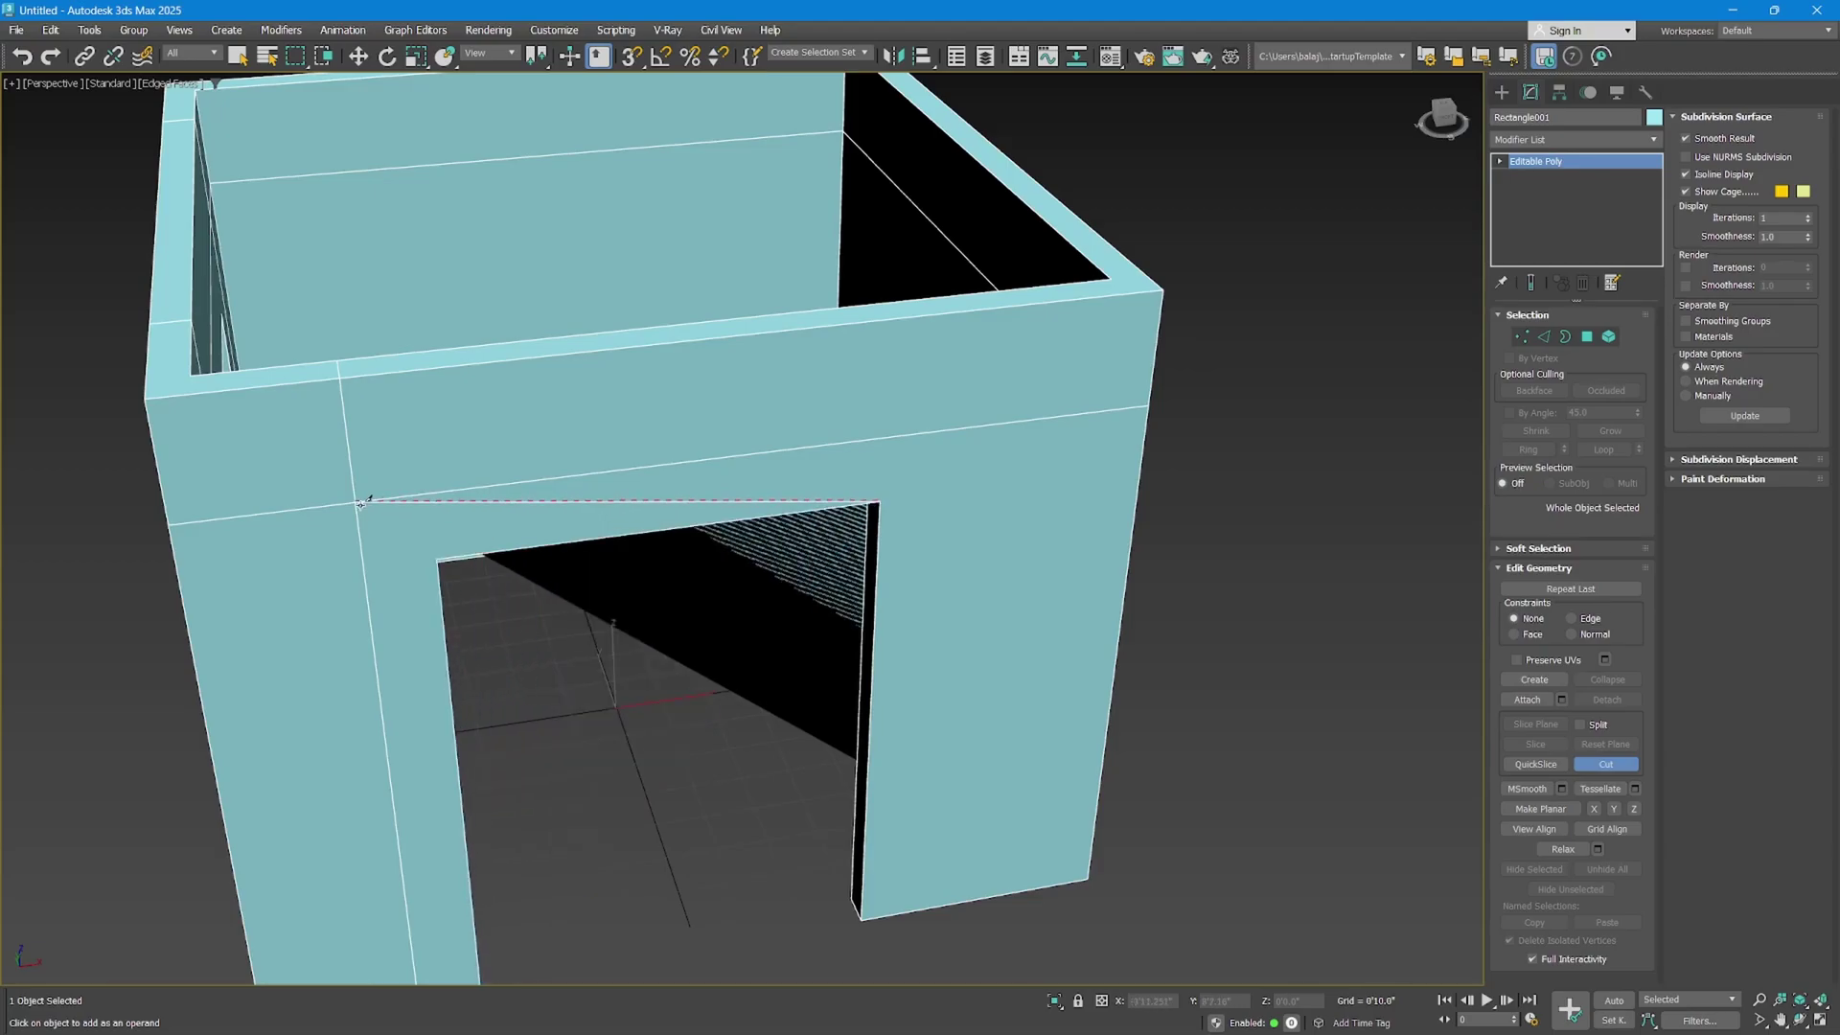
left_click(438, 508)
left_click(879, 502)
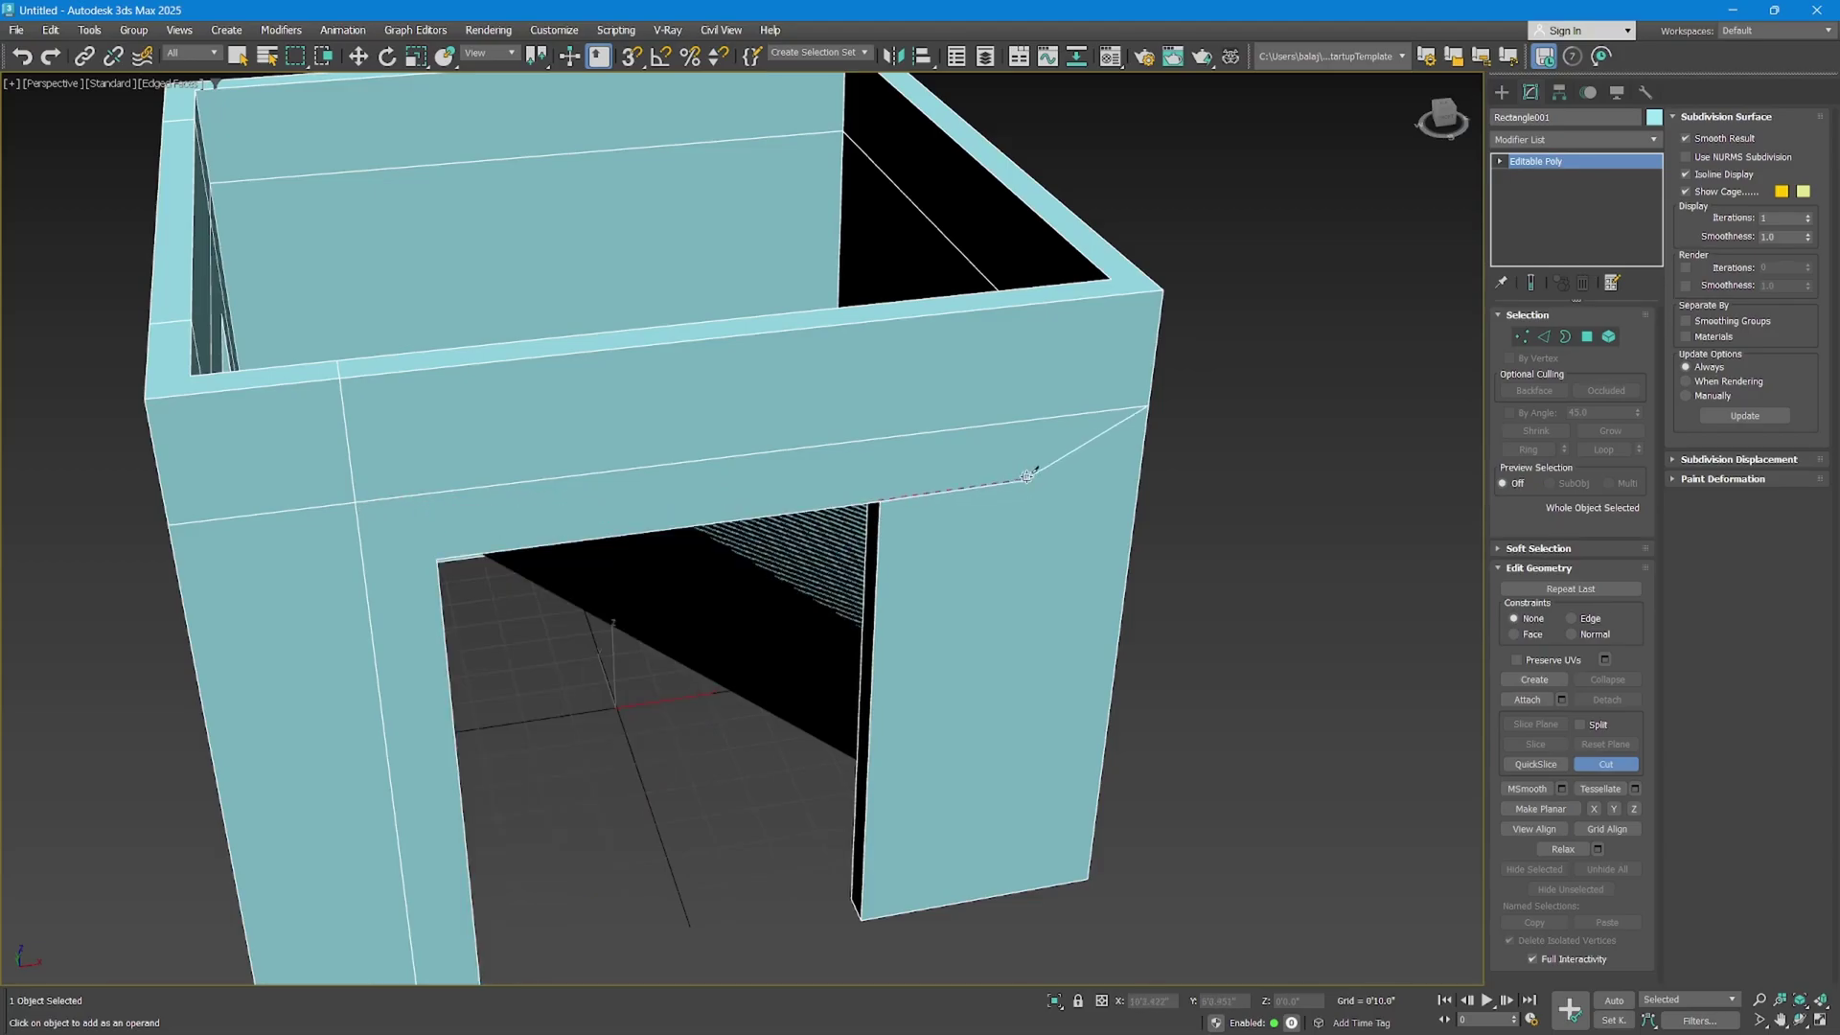
left_click(1090, 868)
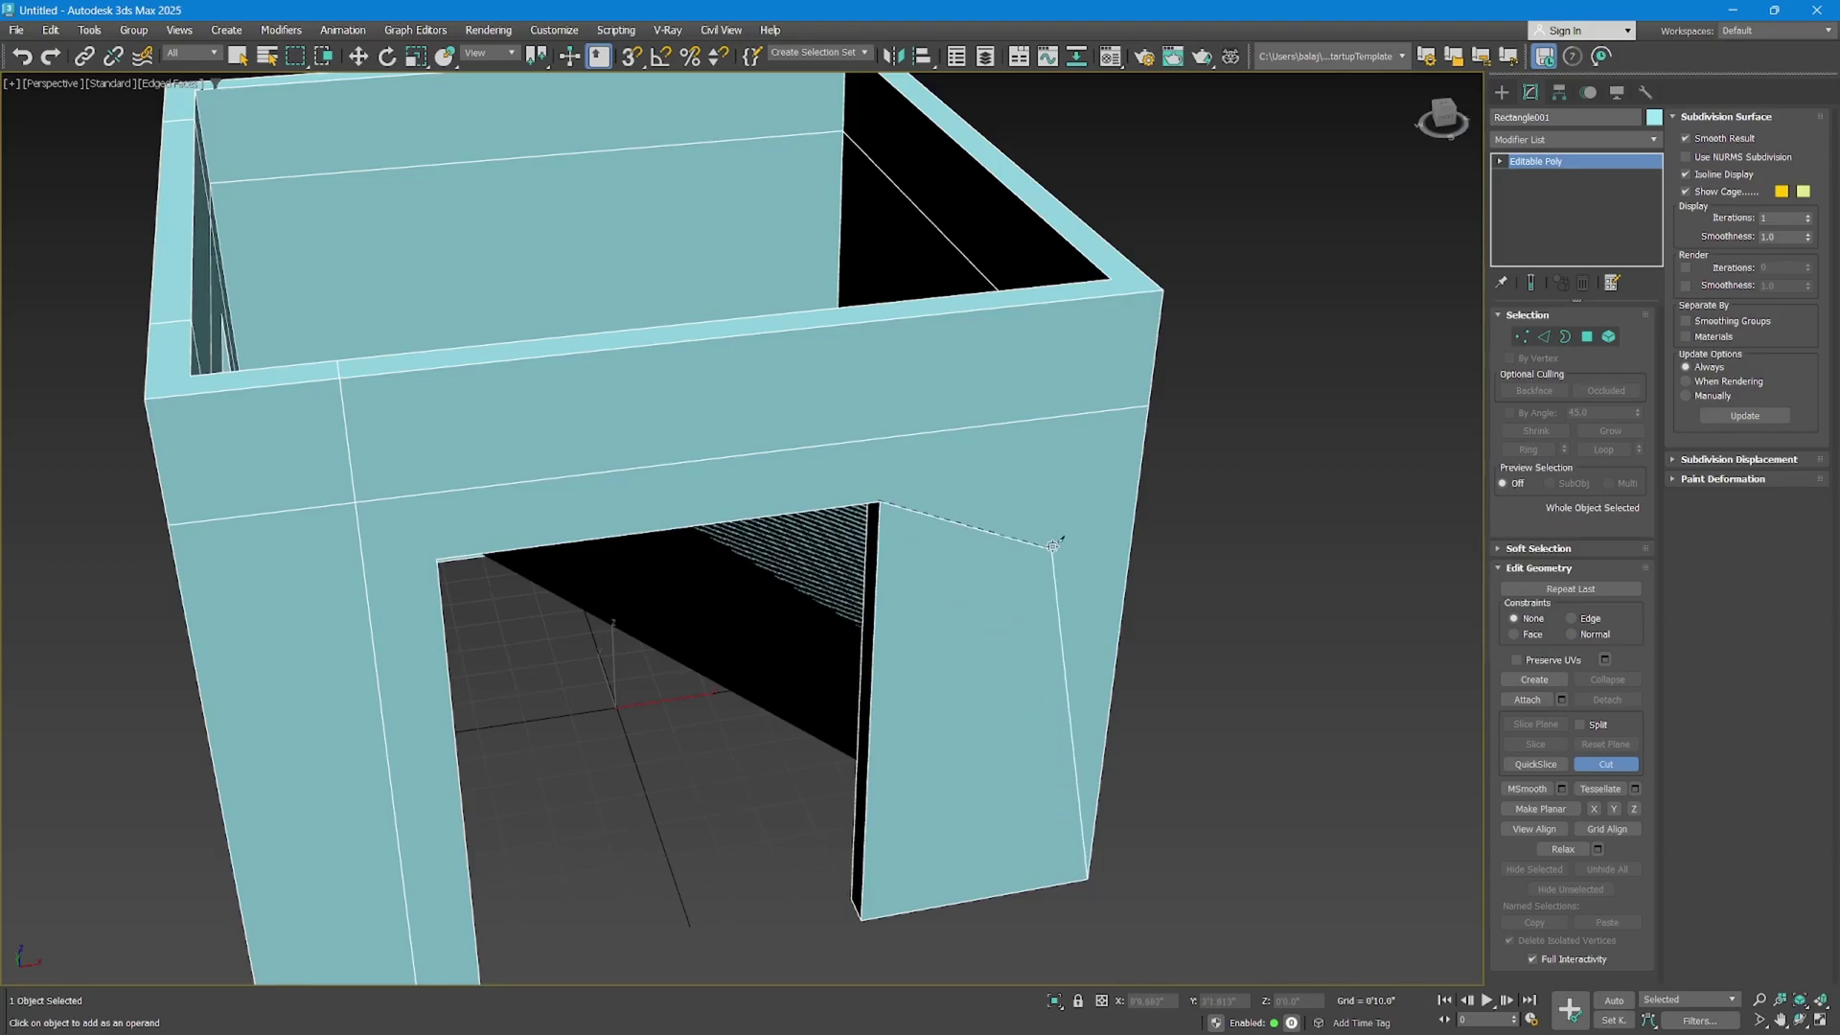
left_click(1147, 407)
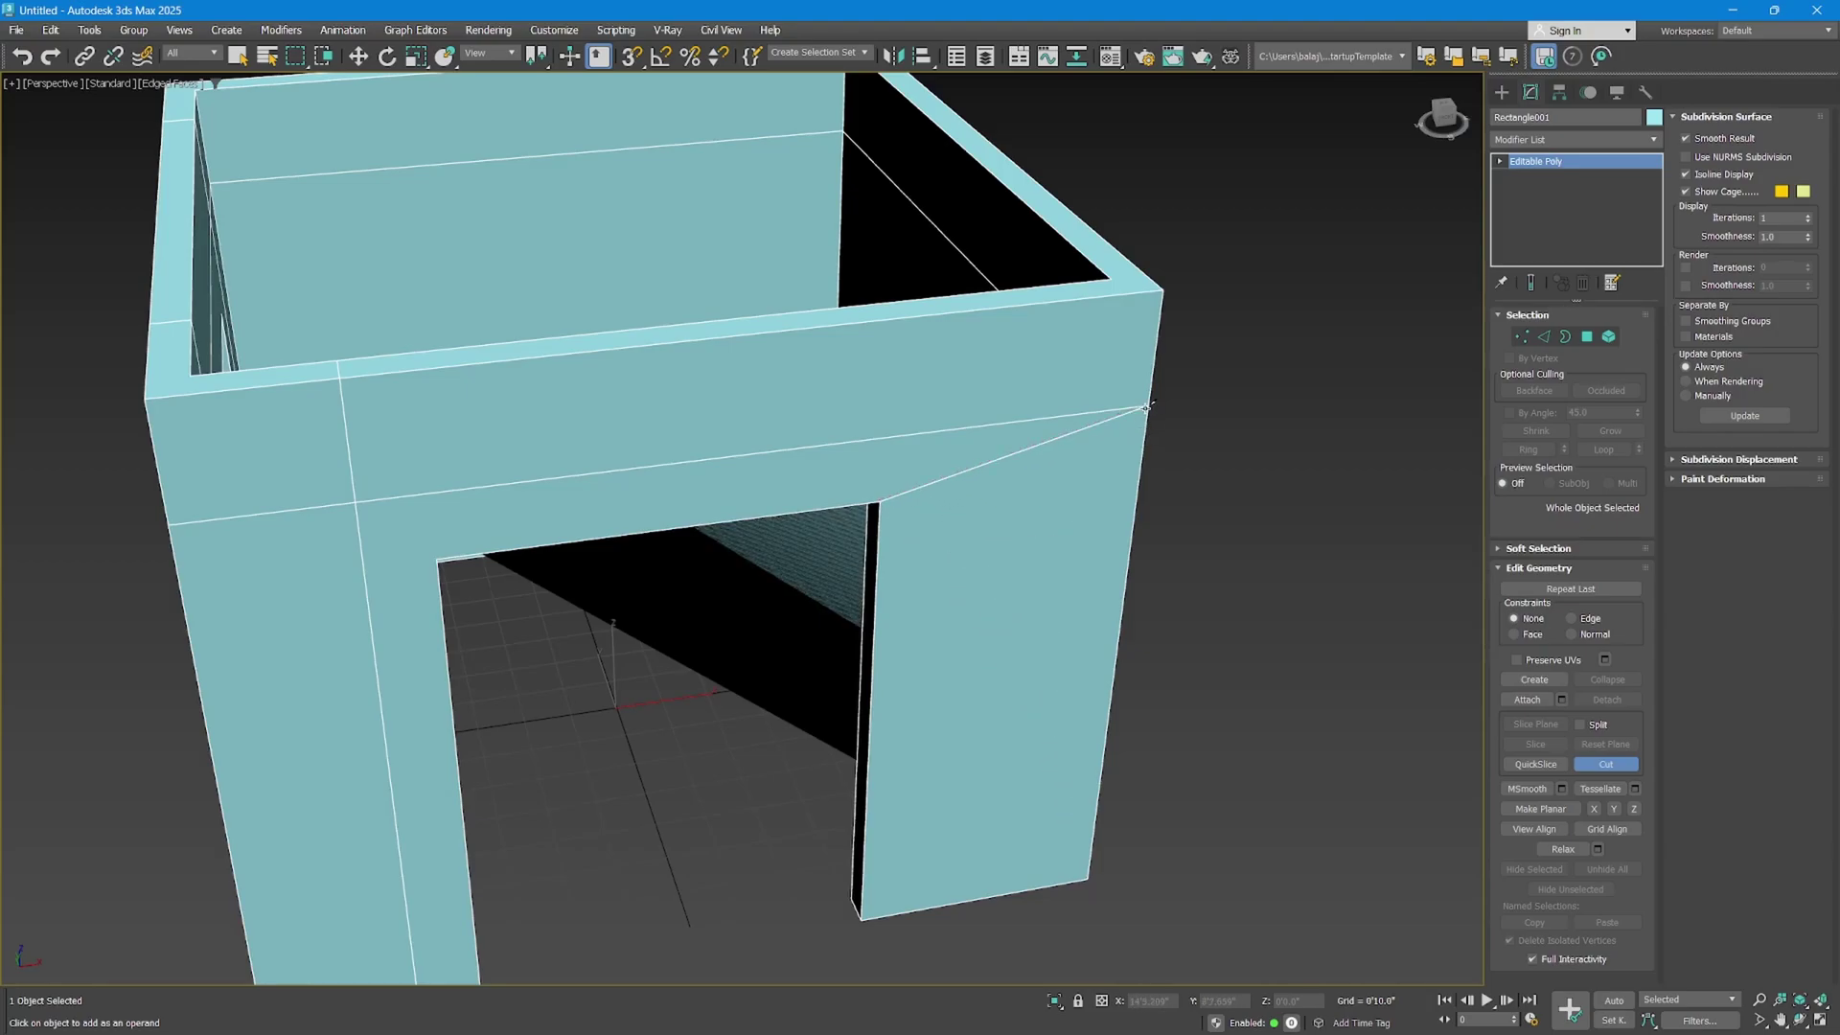
Cut an edge on the inner door wall from the opening's upper corner to the horizontal edge's end at the wall corner, and leave Cut.
middle_click_drag(1147, 407, 1280, 470, "alt")
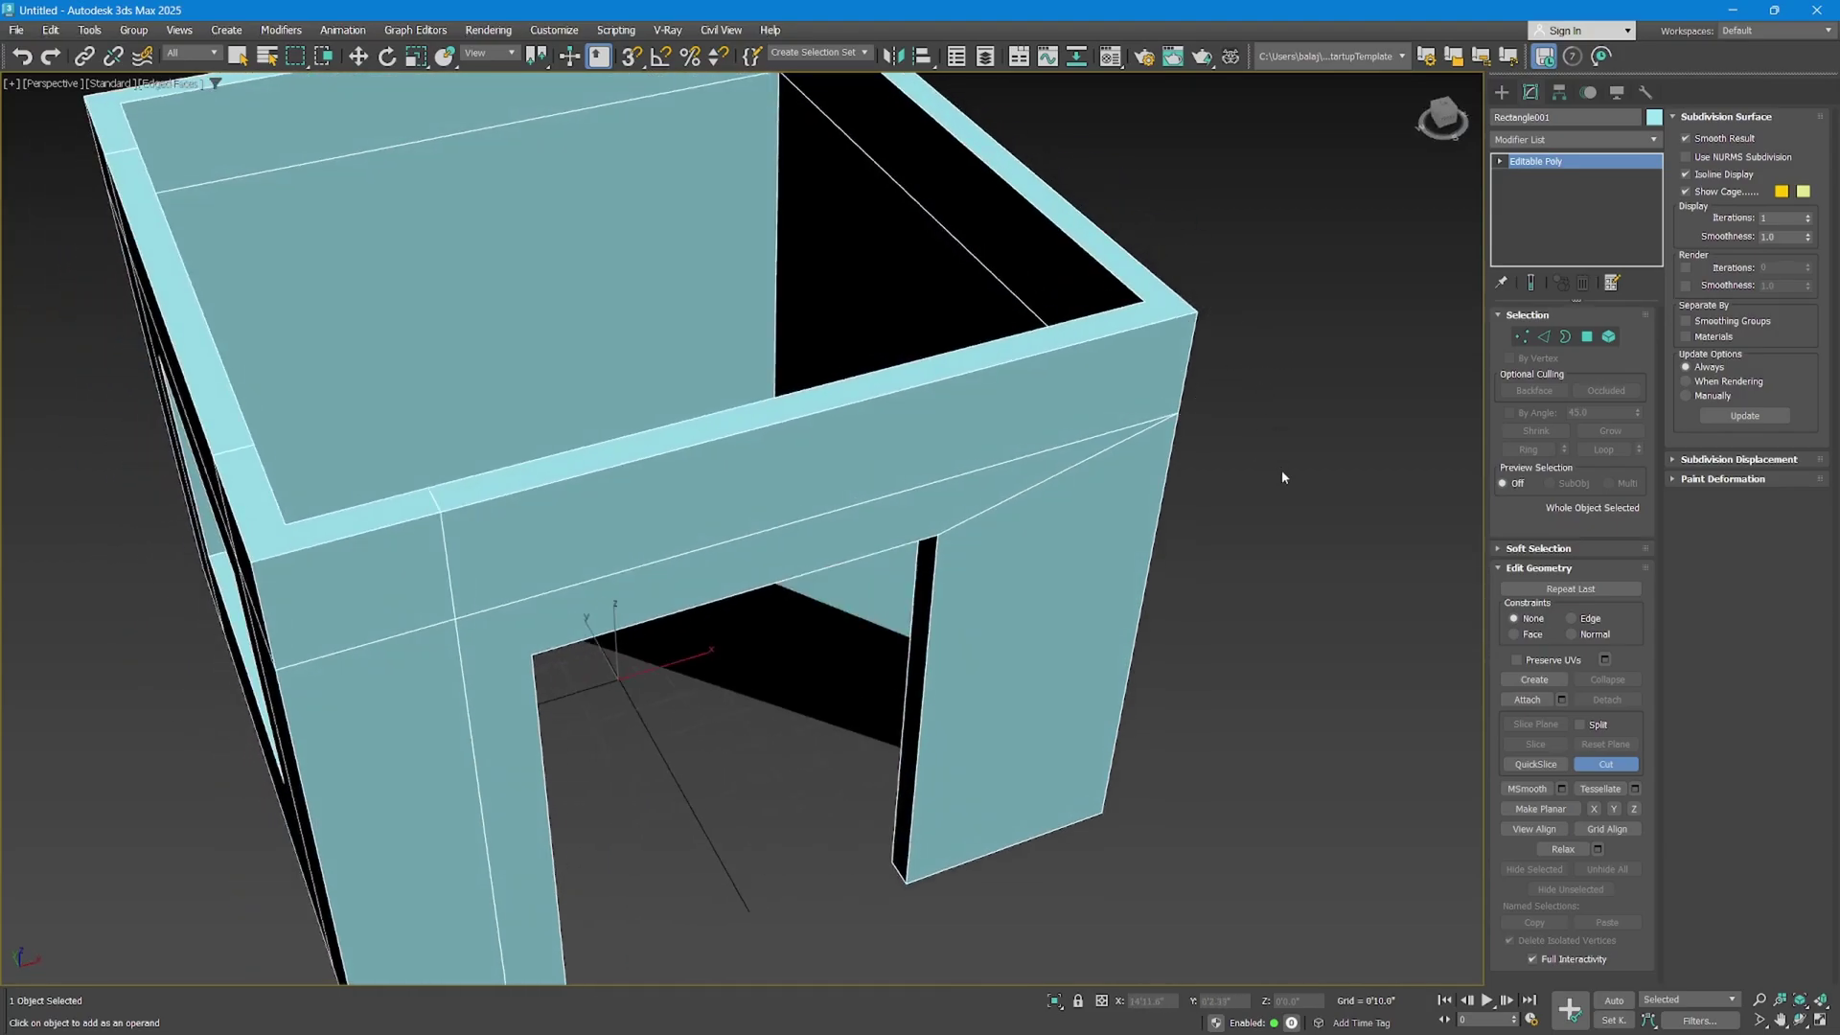
middle_click_drag(973, 480, 1112, 485, "alt")
scroll(854, 374, "down", 2)
scroll(767, 440, "up", 3)
scroll(776, 423, "up", 3)
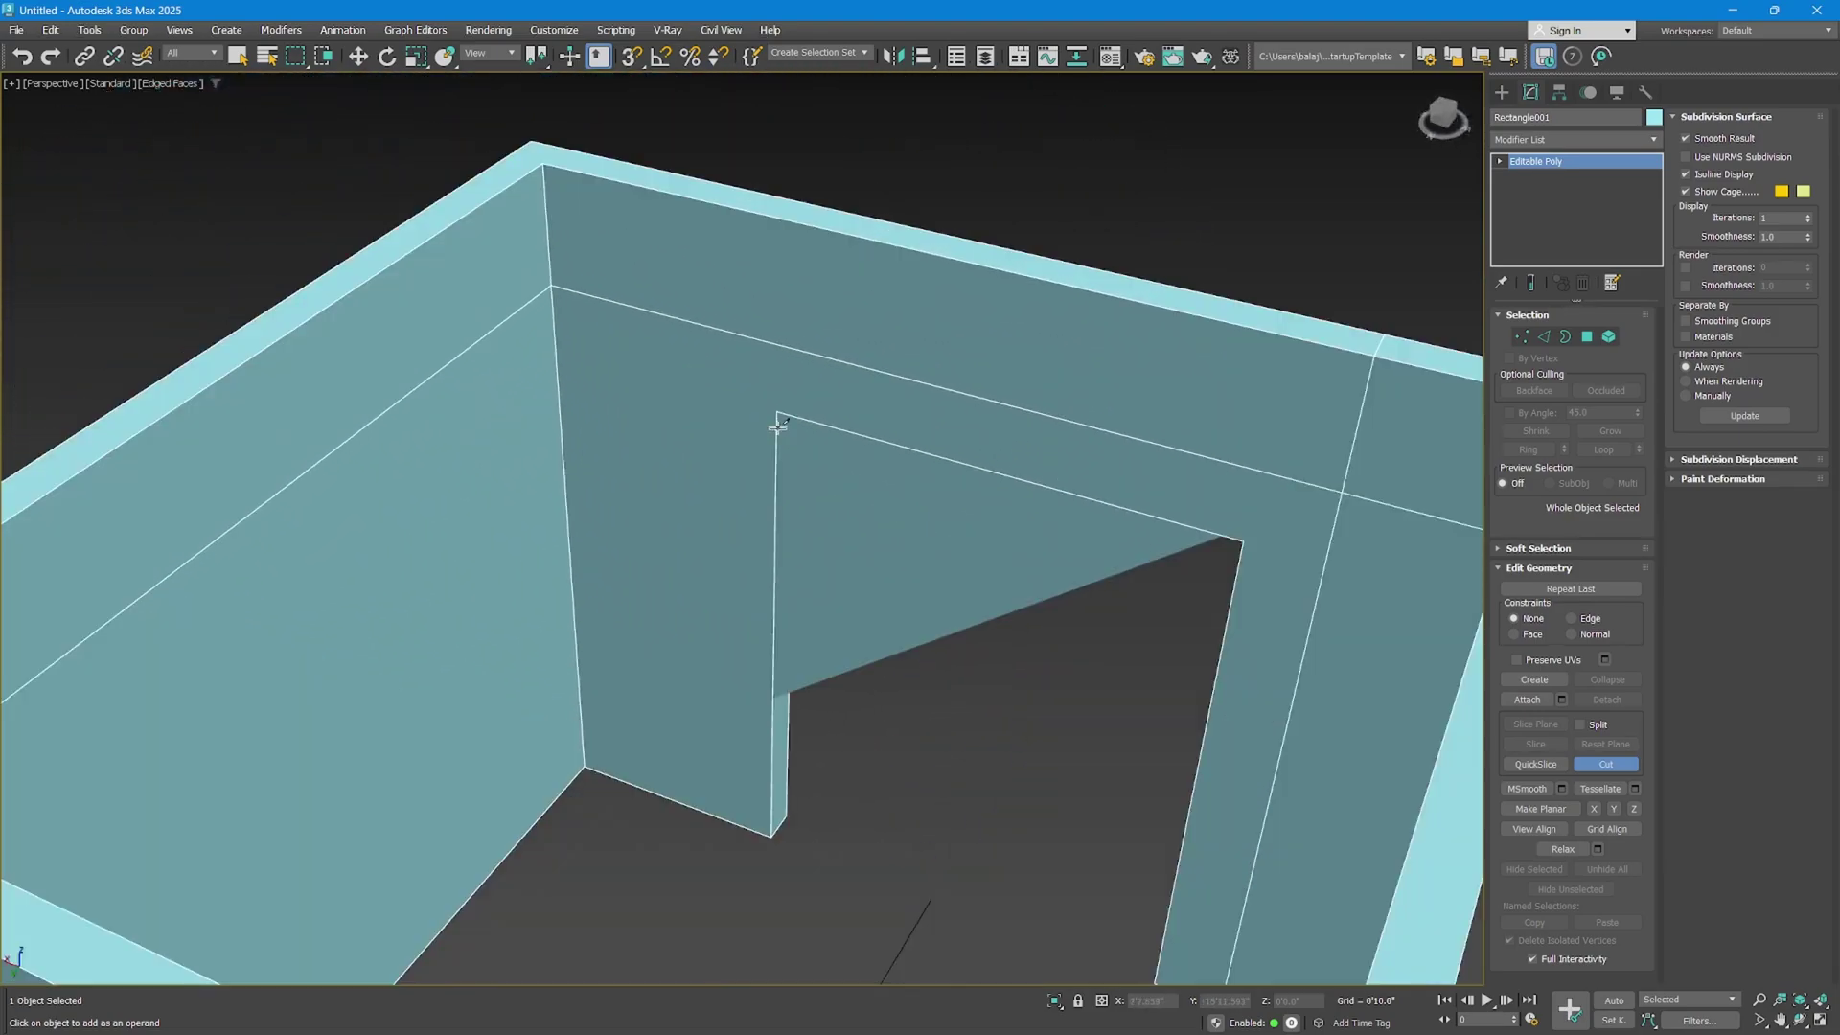
left_click(776, 413)
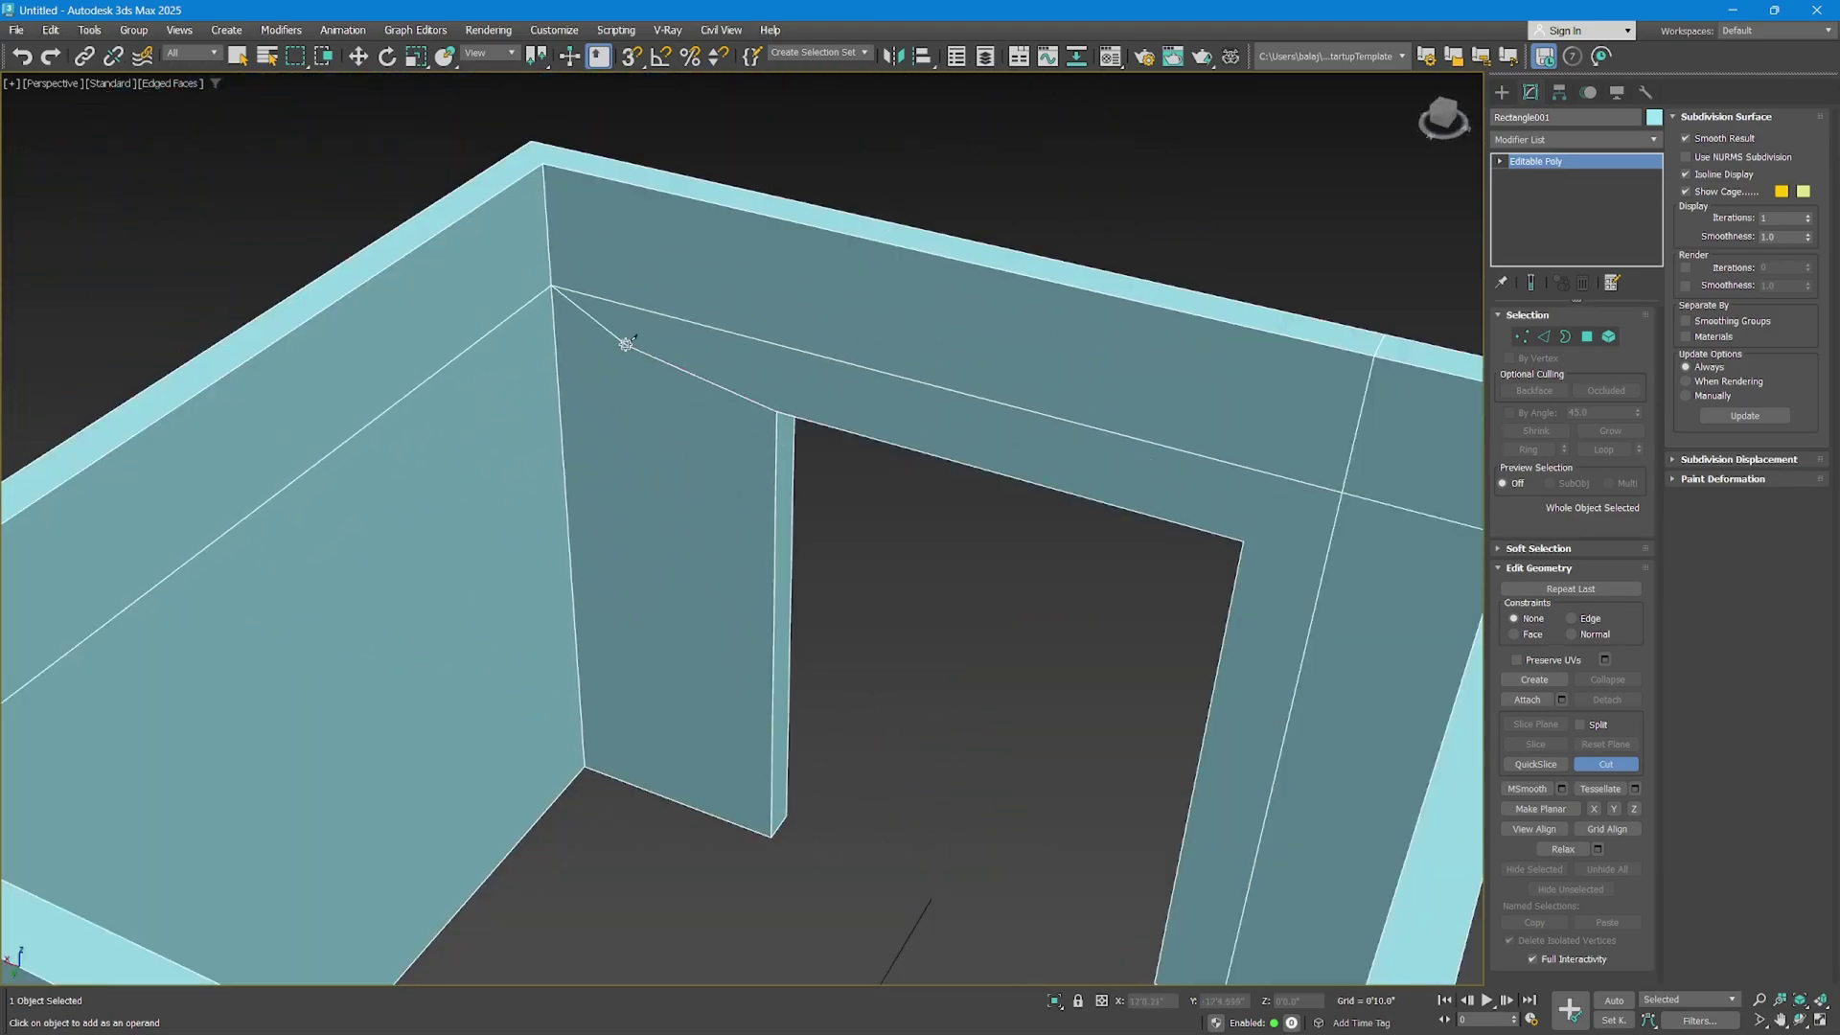
left_click(553, 288)
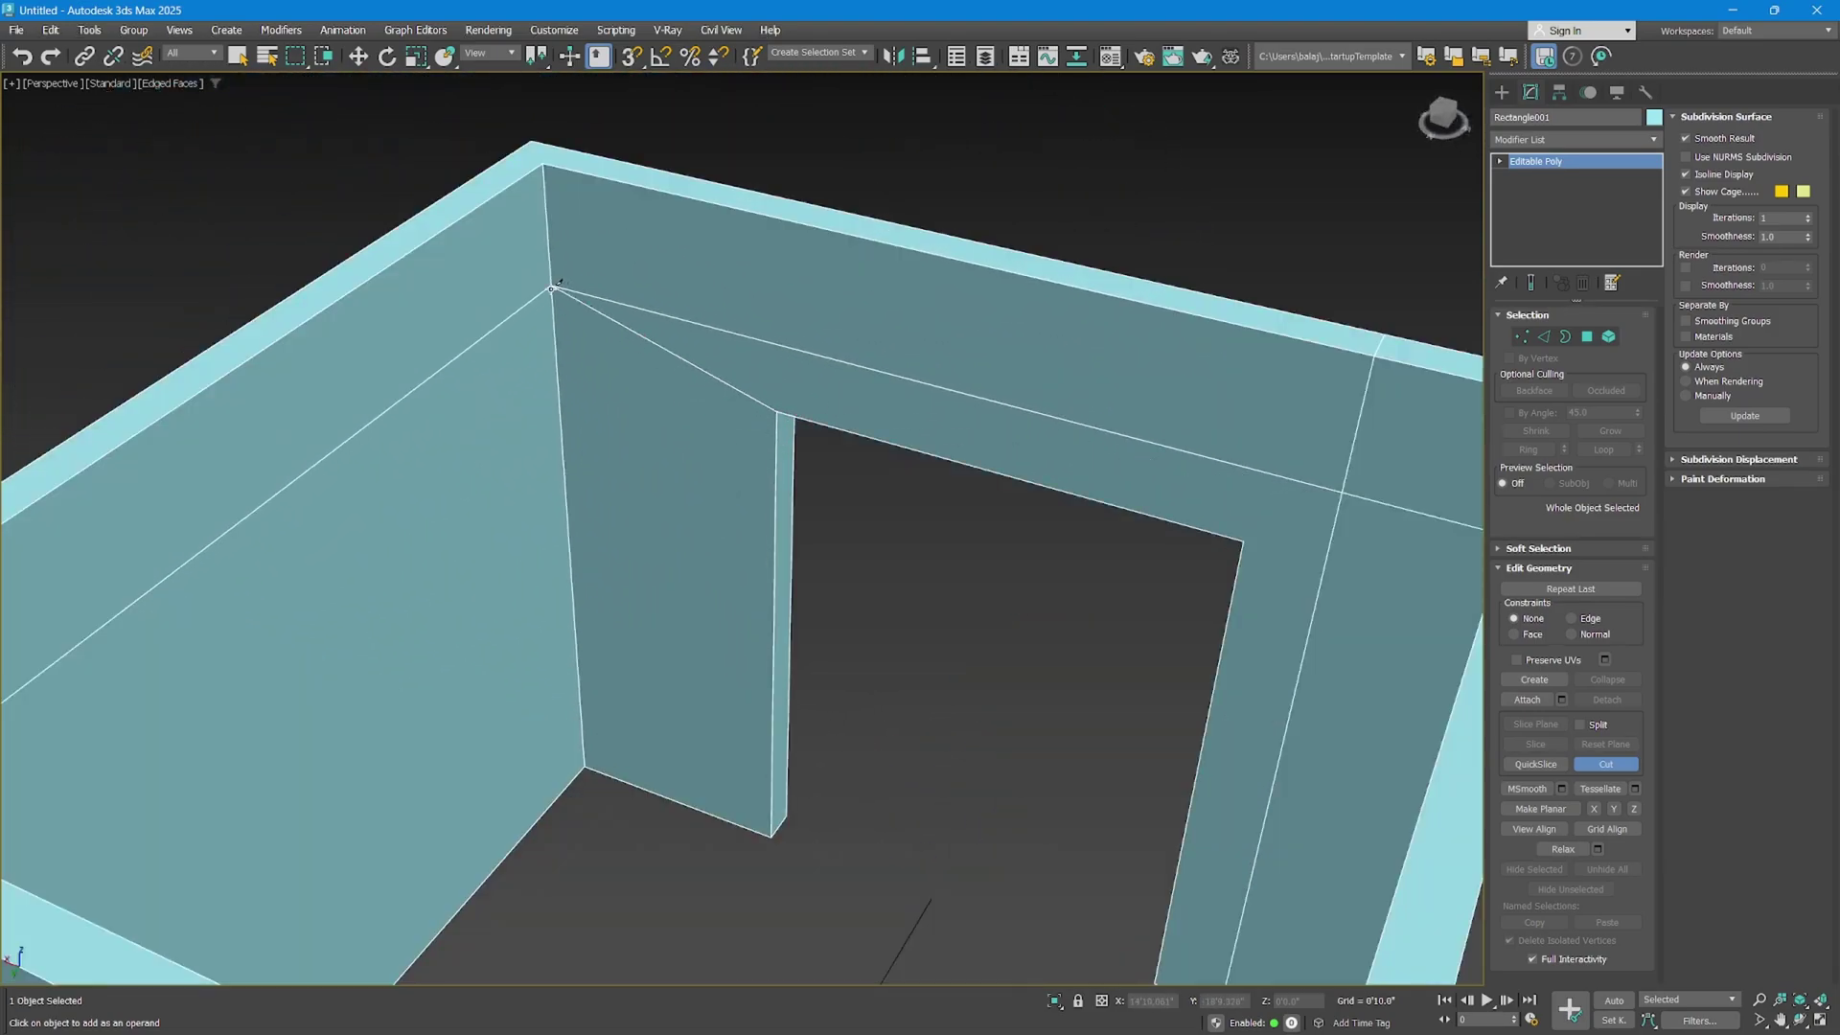
right_click(808, 494)
middle_click_drag(809, 495, 653, 388, "alt")
middle_click_drag(863, 587, 822, 505)
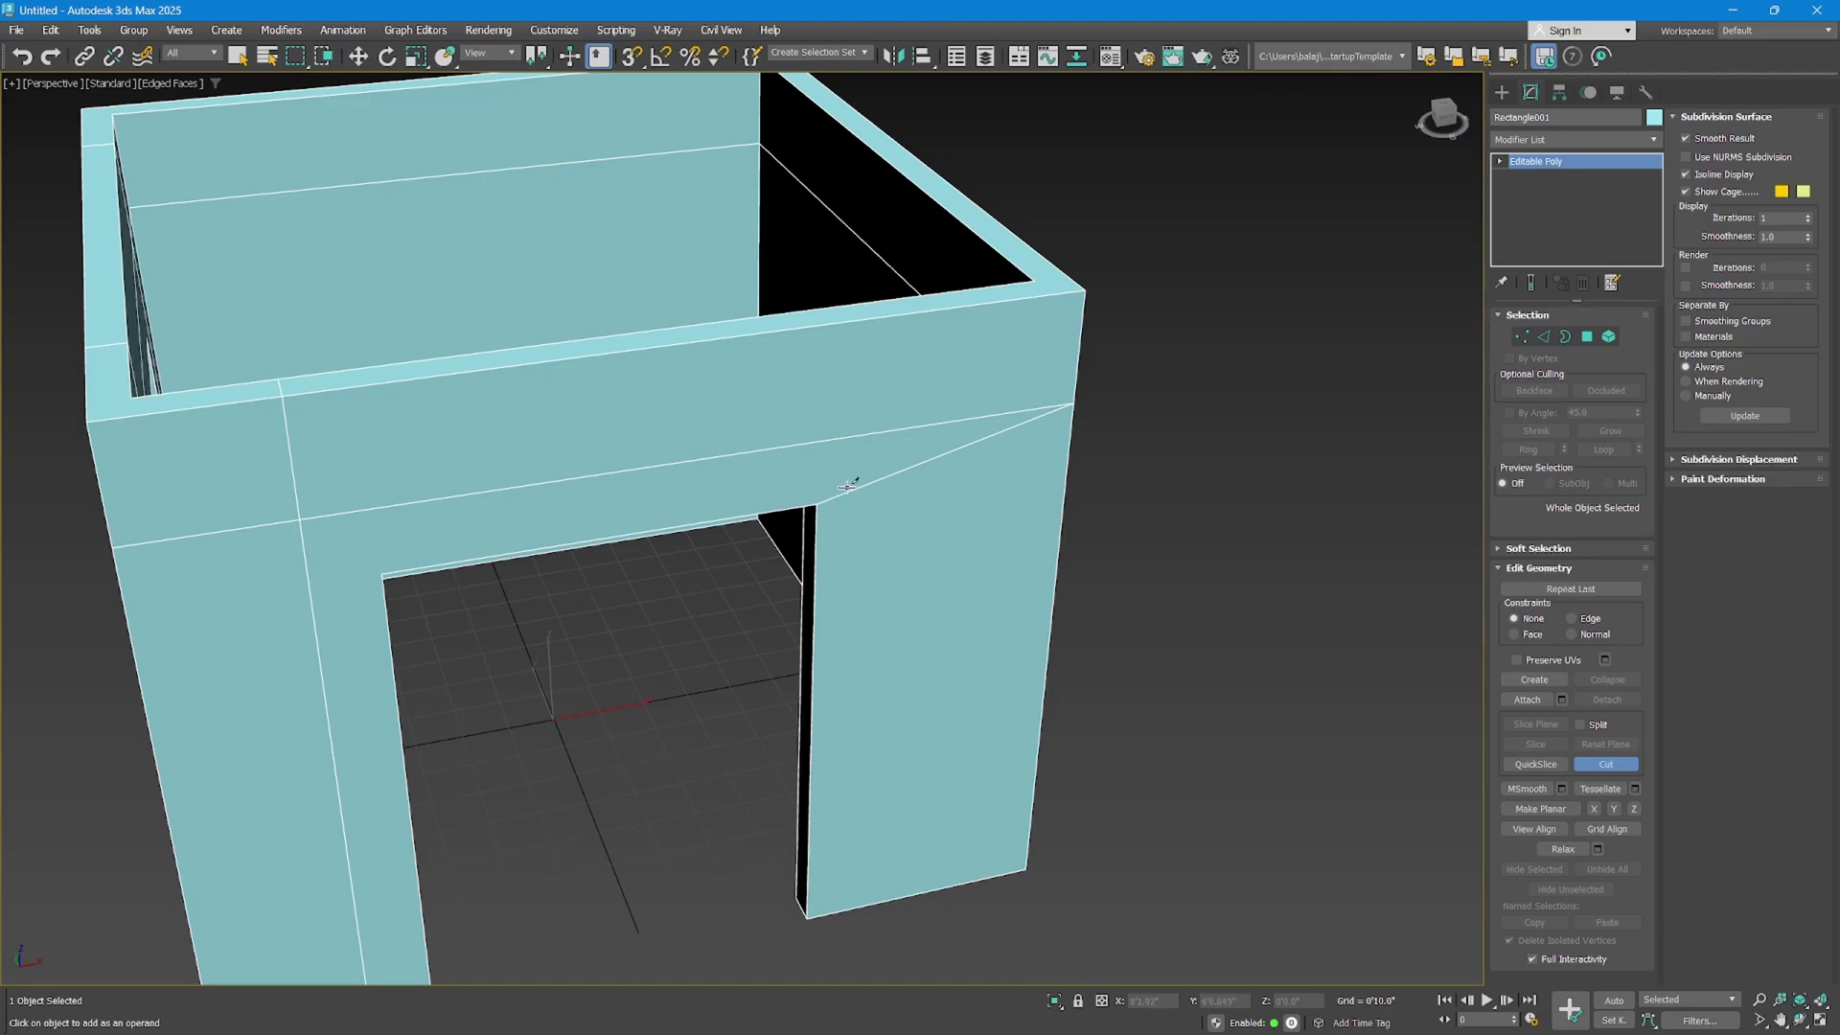
middle_click_drag(848, 486, 731, 540, "alt")
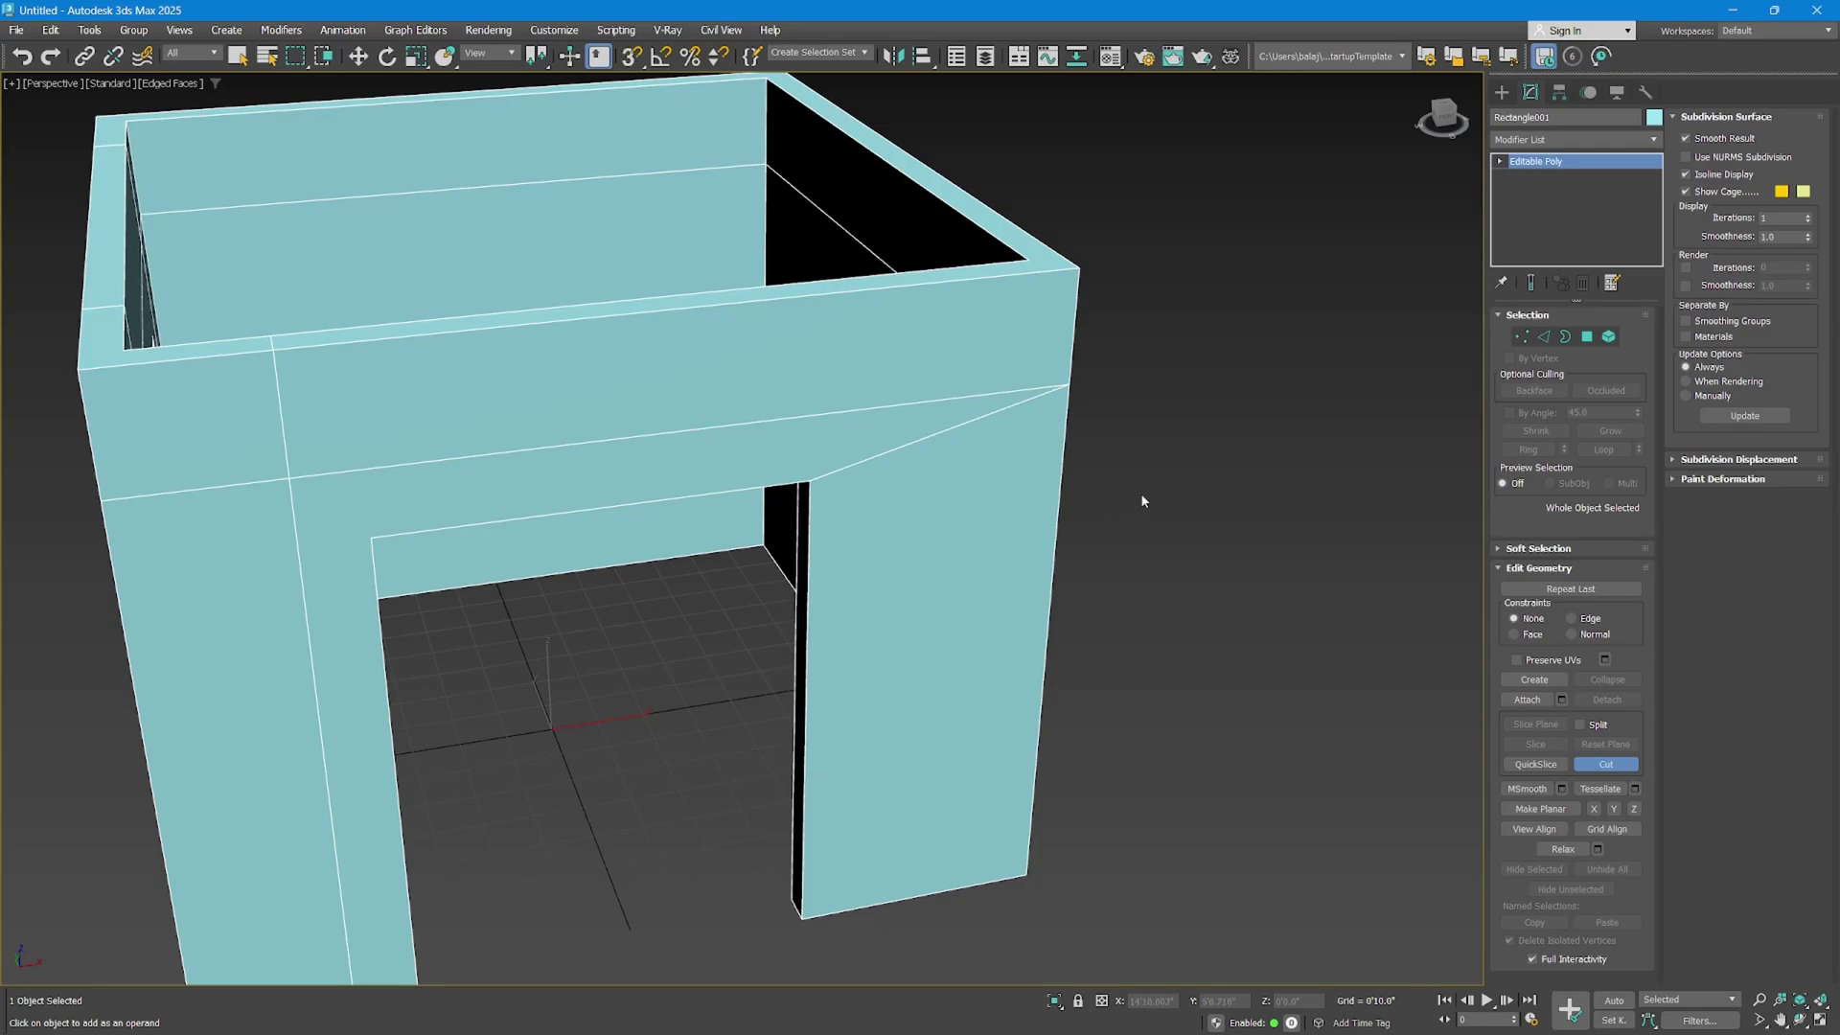
key("w")
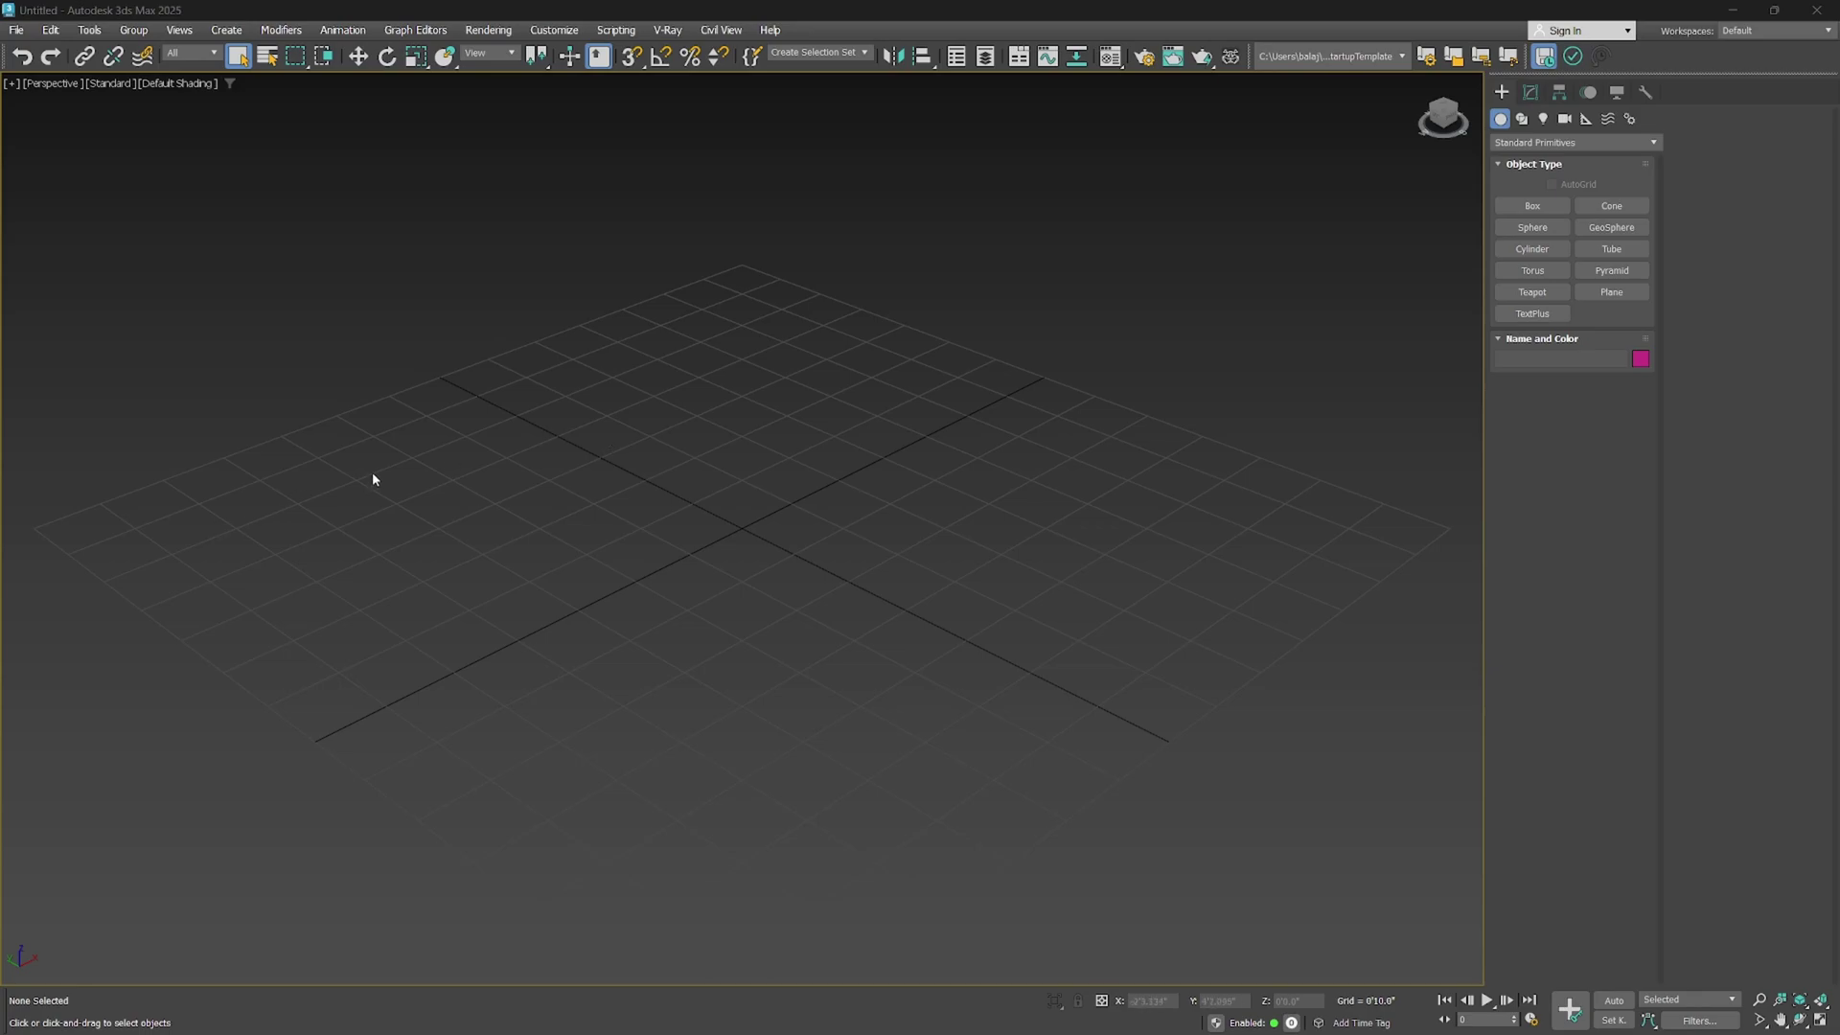
Switch to Edge, open the SQUARE CHAIR image from the "chair wooden square" results, and dock the browser in a narrow pane beside 3ds Max.
key("alt+Tab")
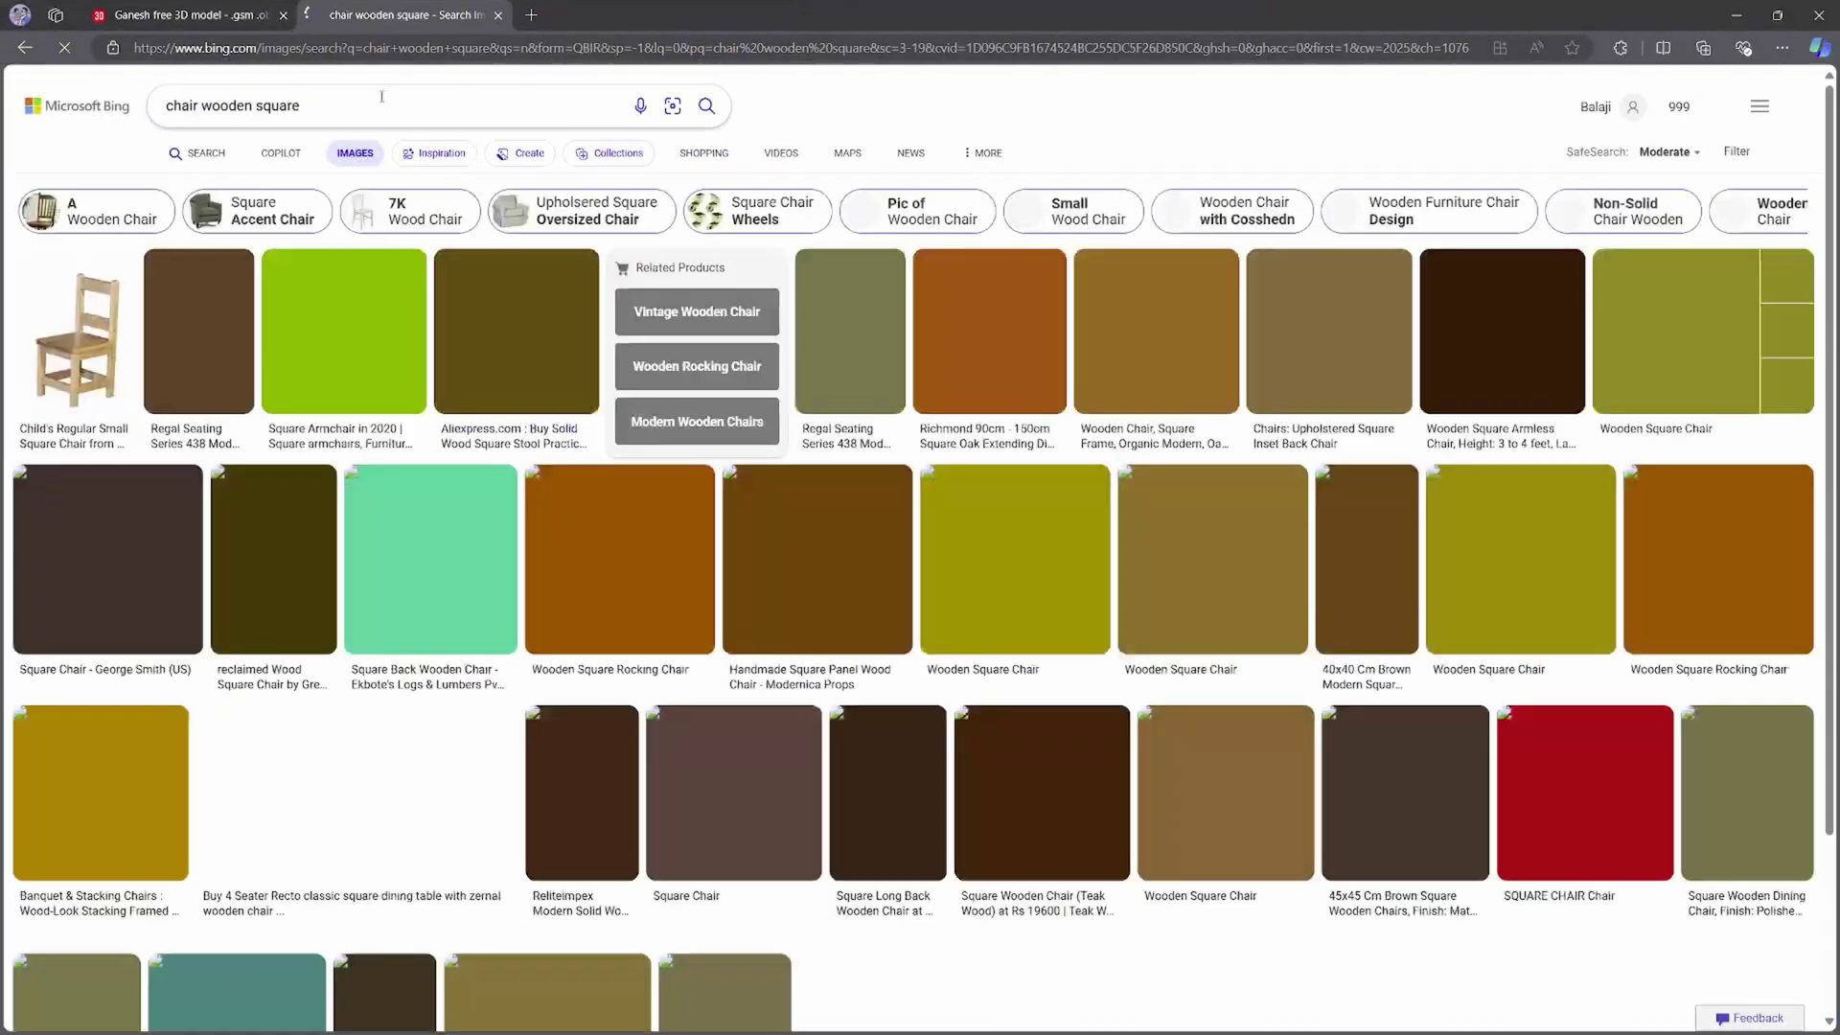
left_click(382, 96)
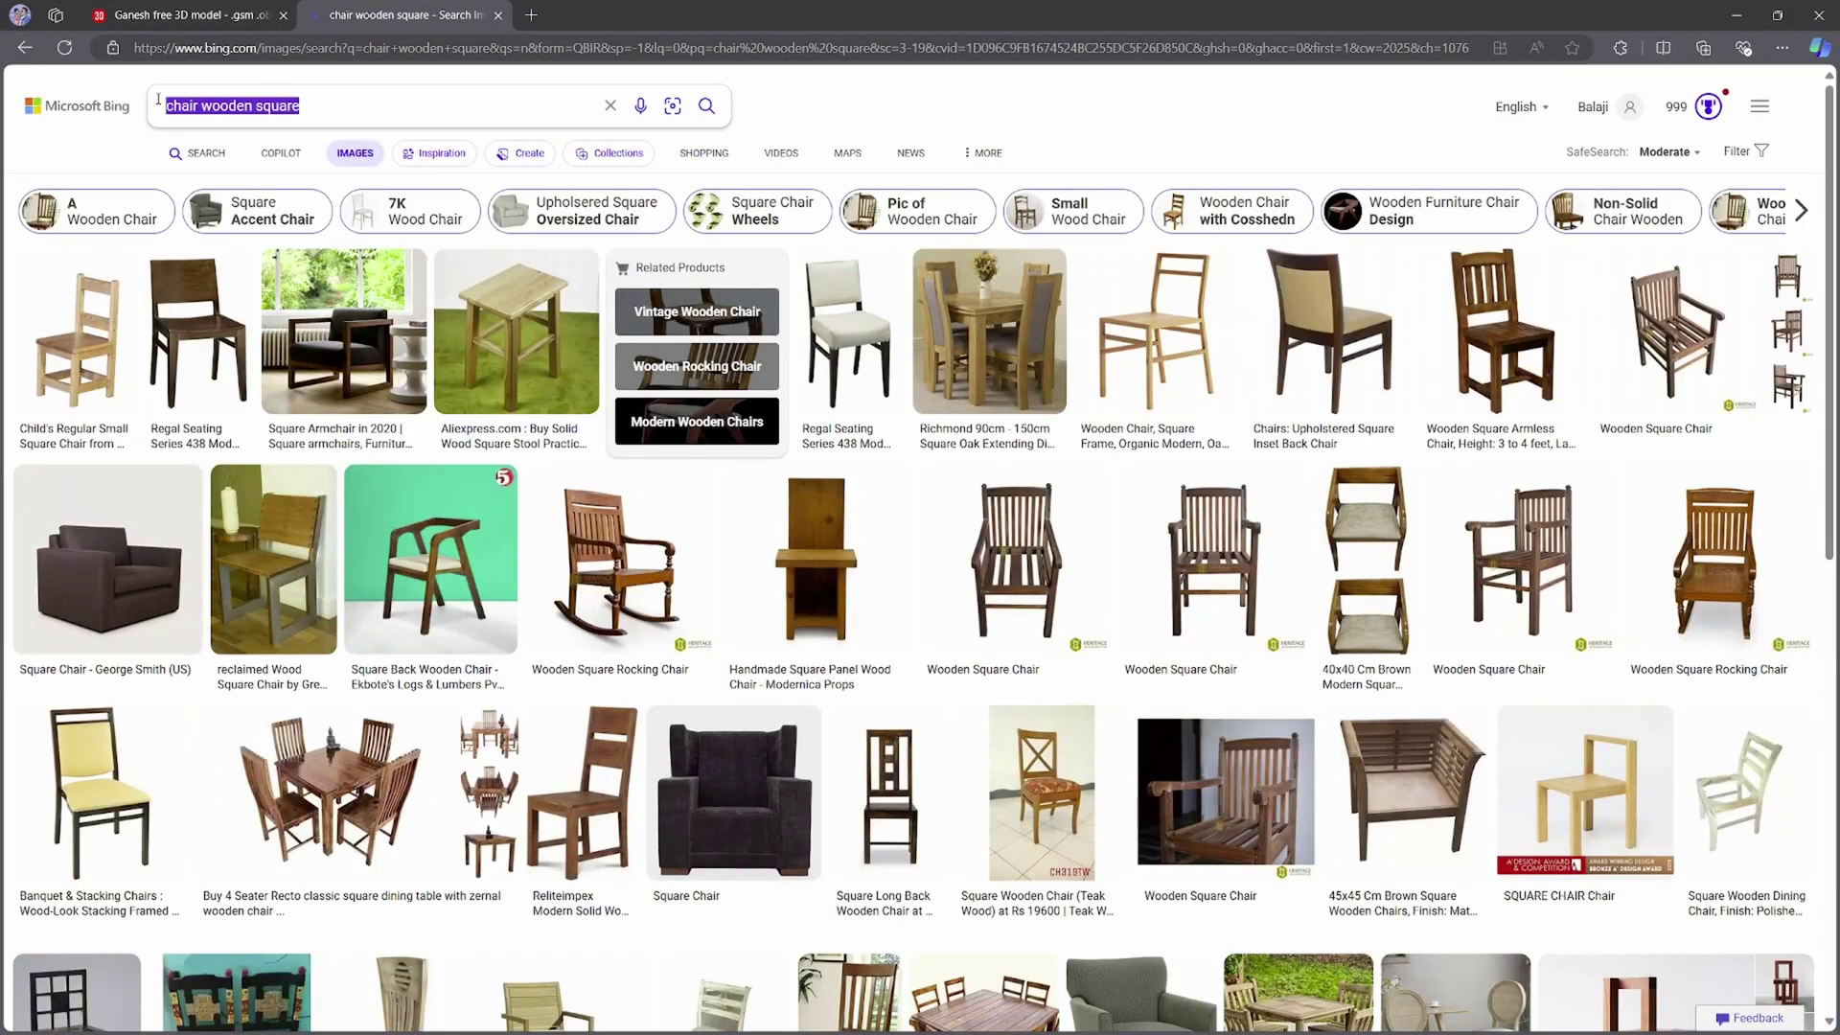
key("End")
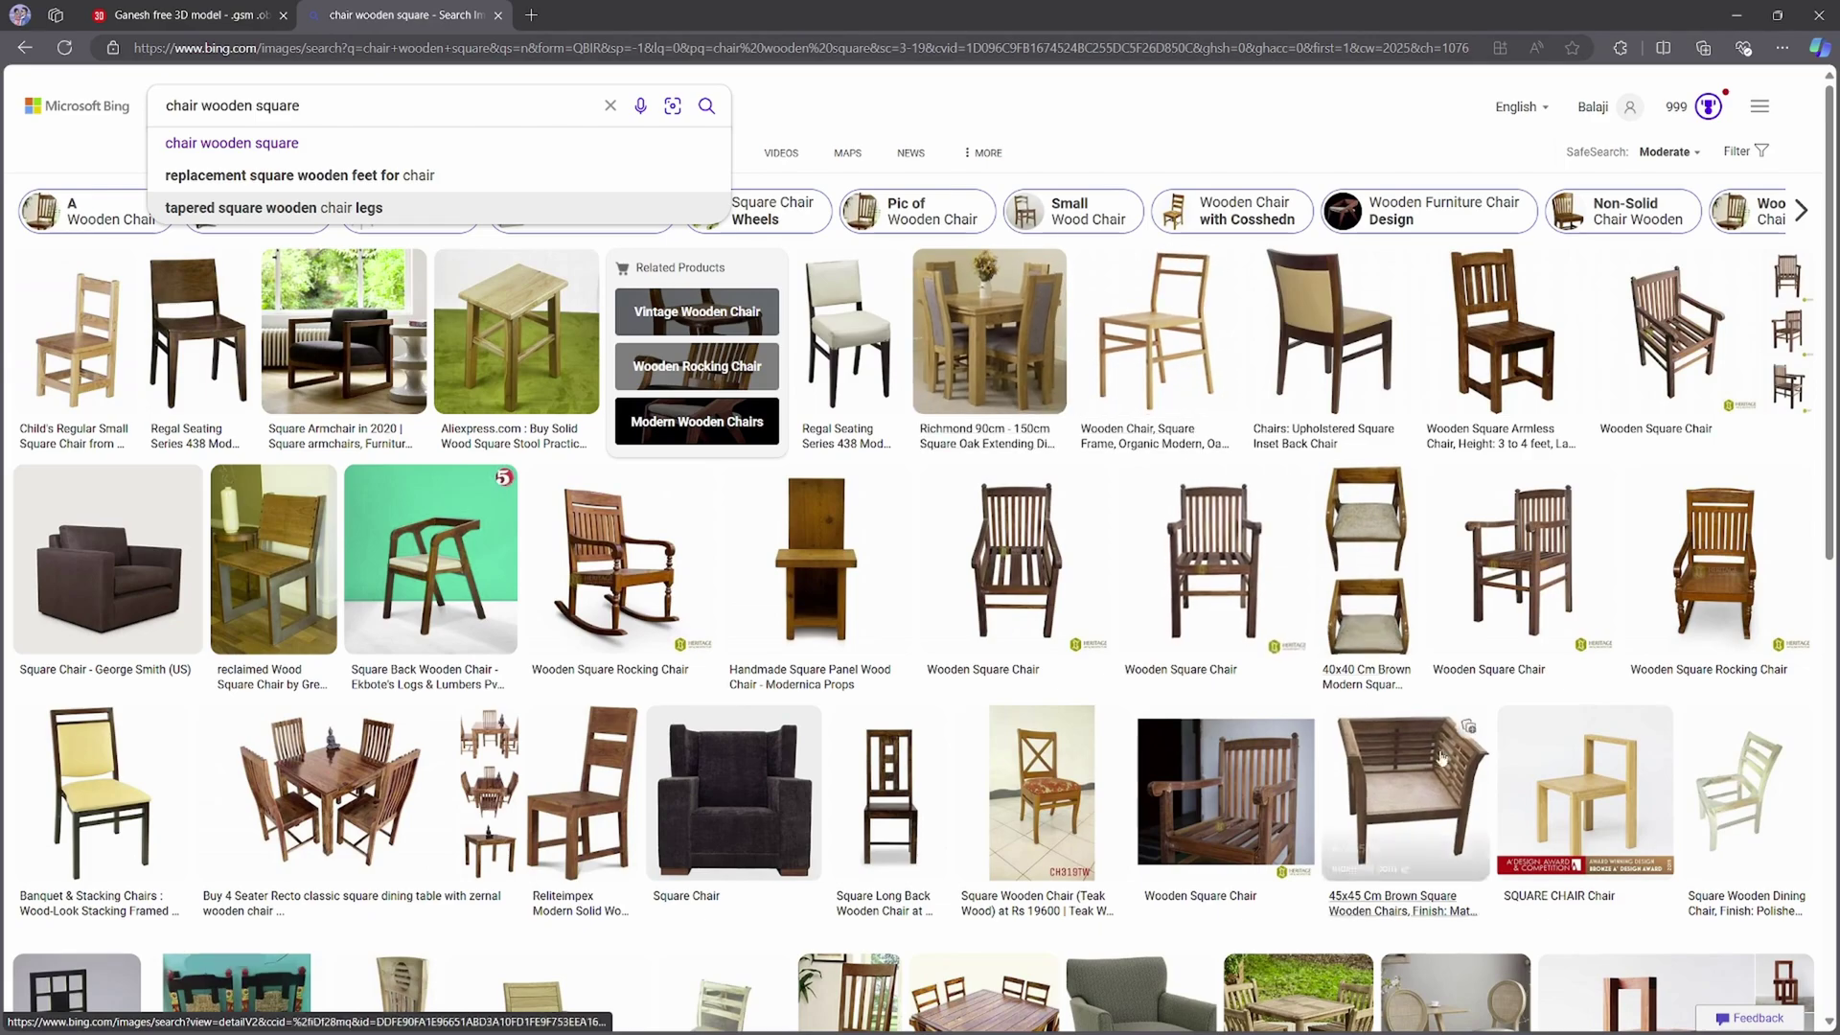
left_click(1570, 776)
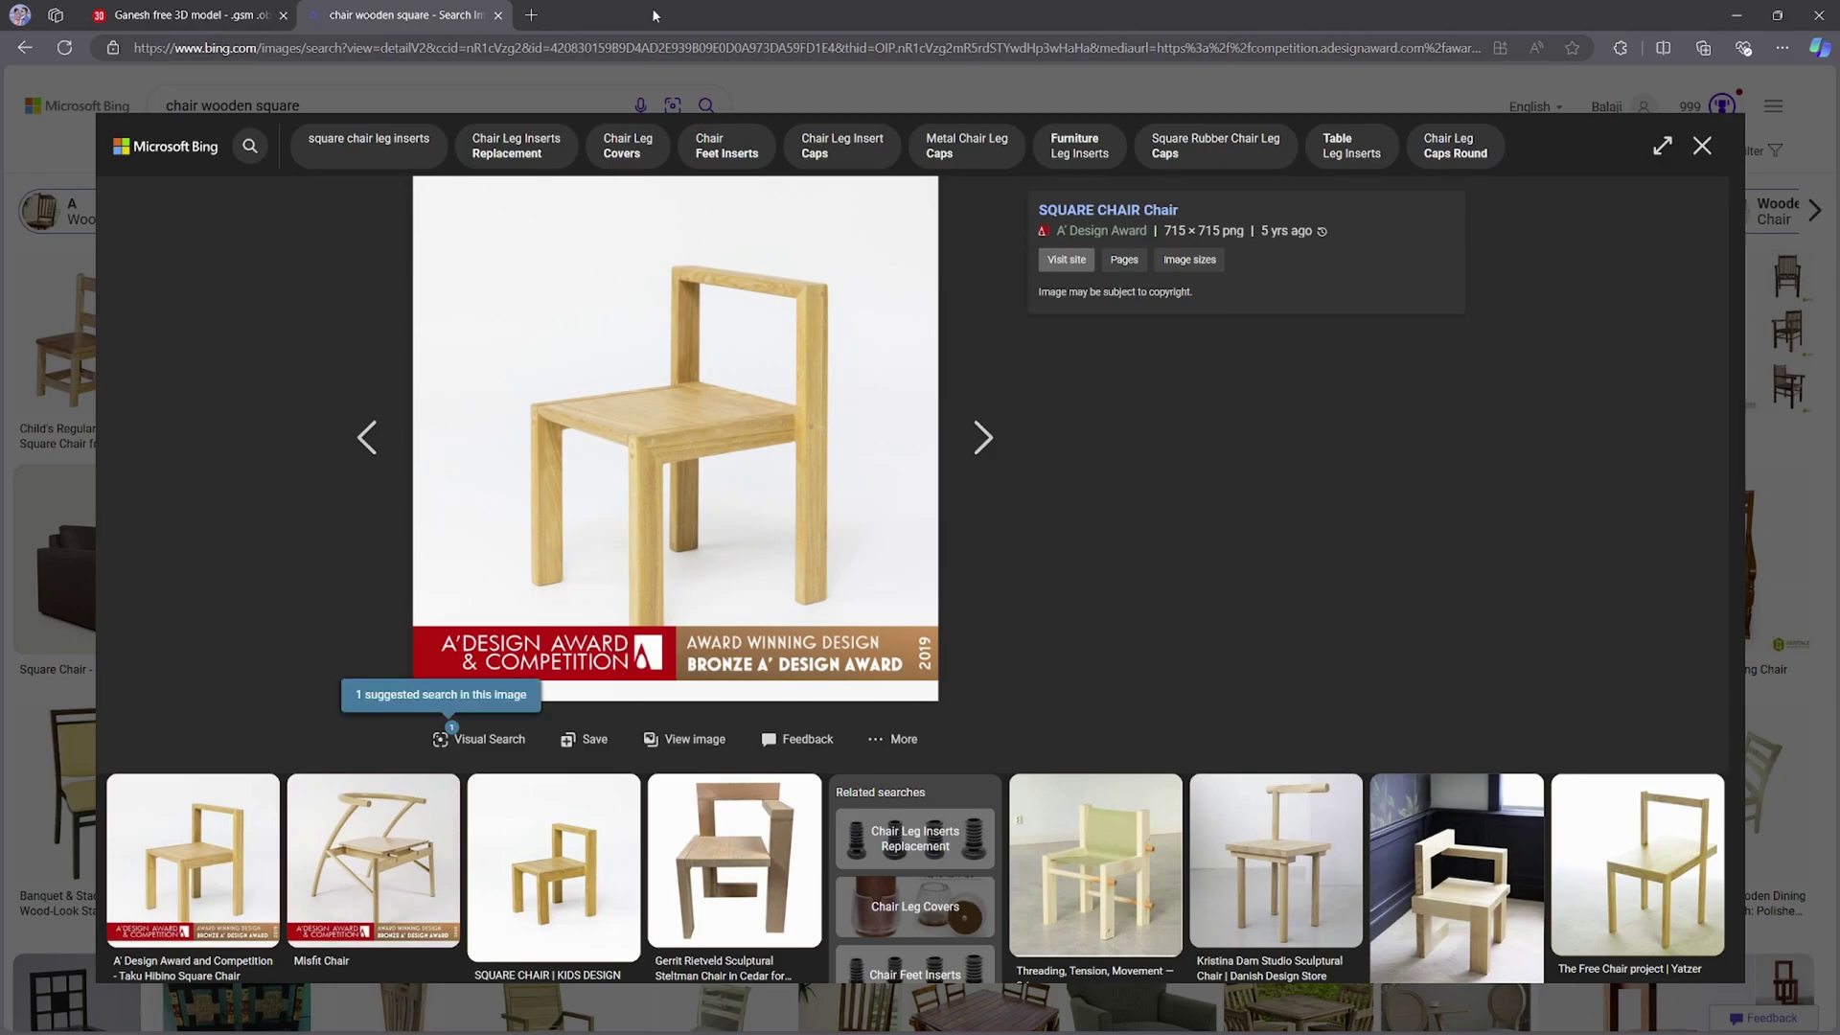
left_click_drag(649, 7, 2, 288)
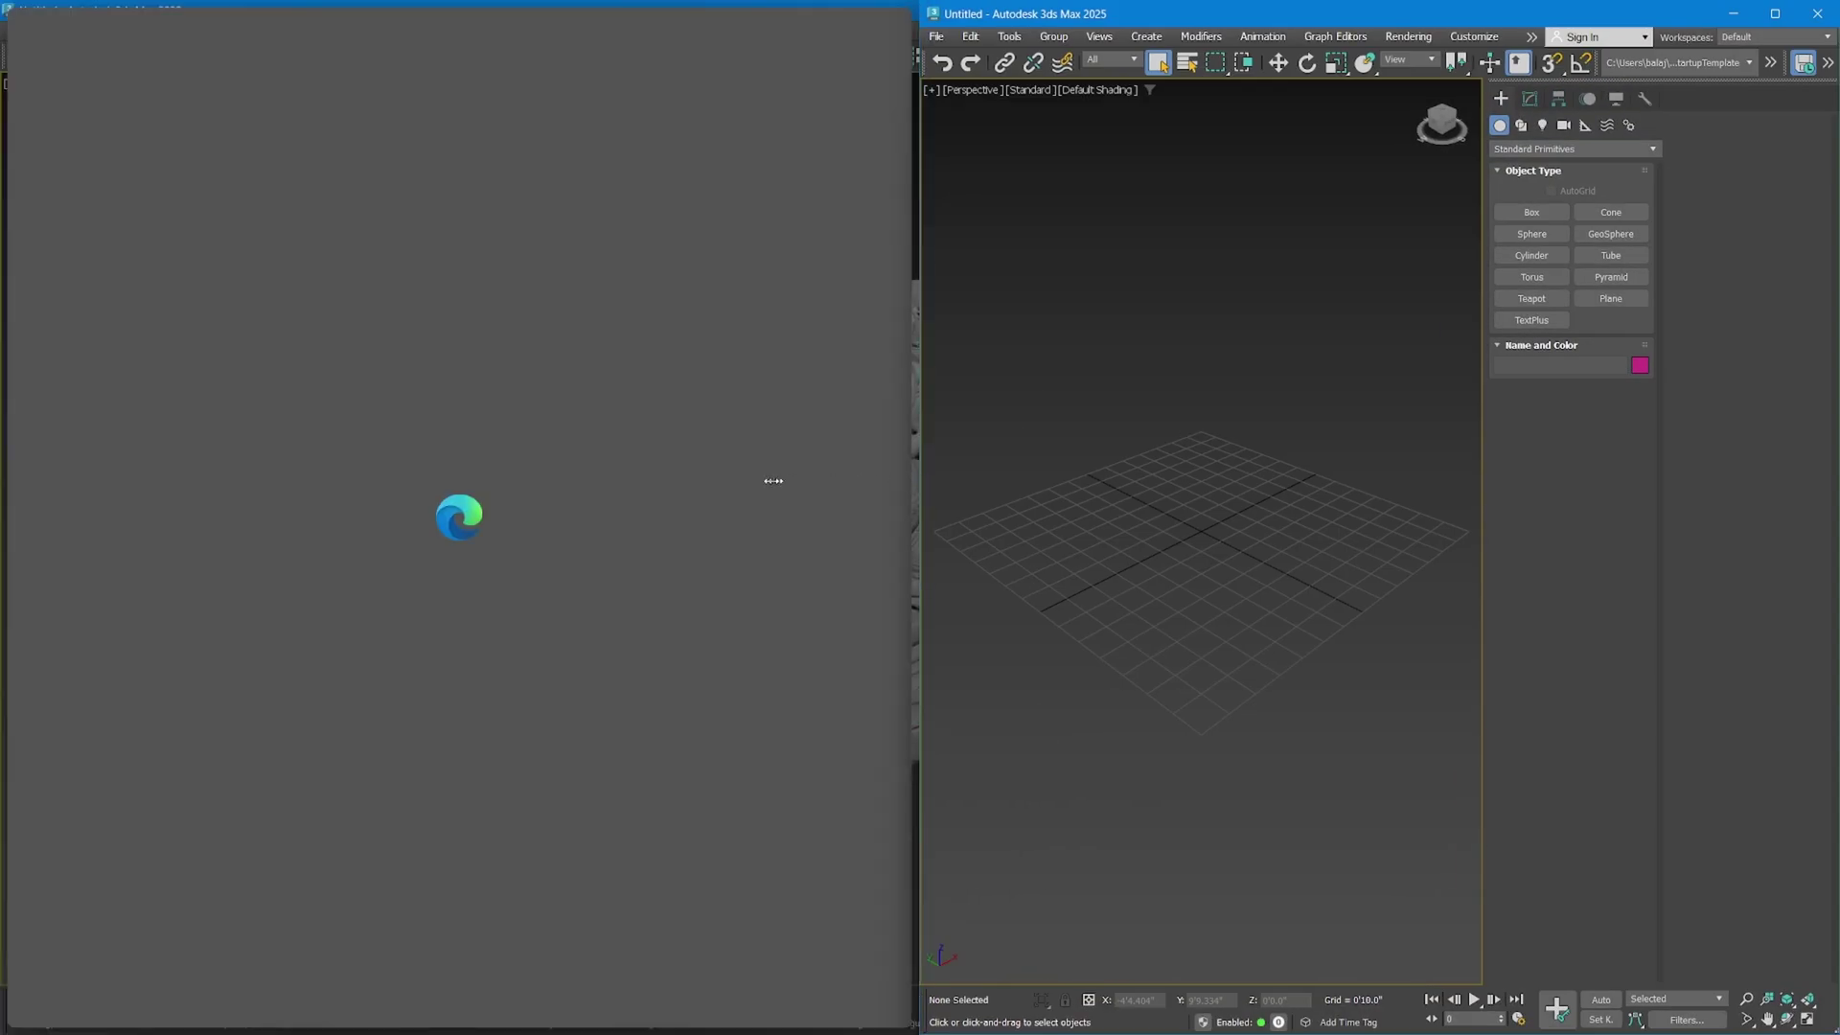
left_click_drag(773, 481, 562, 494)
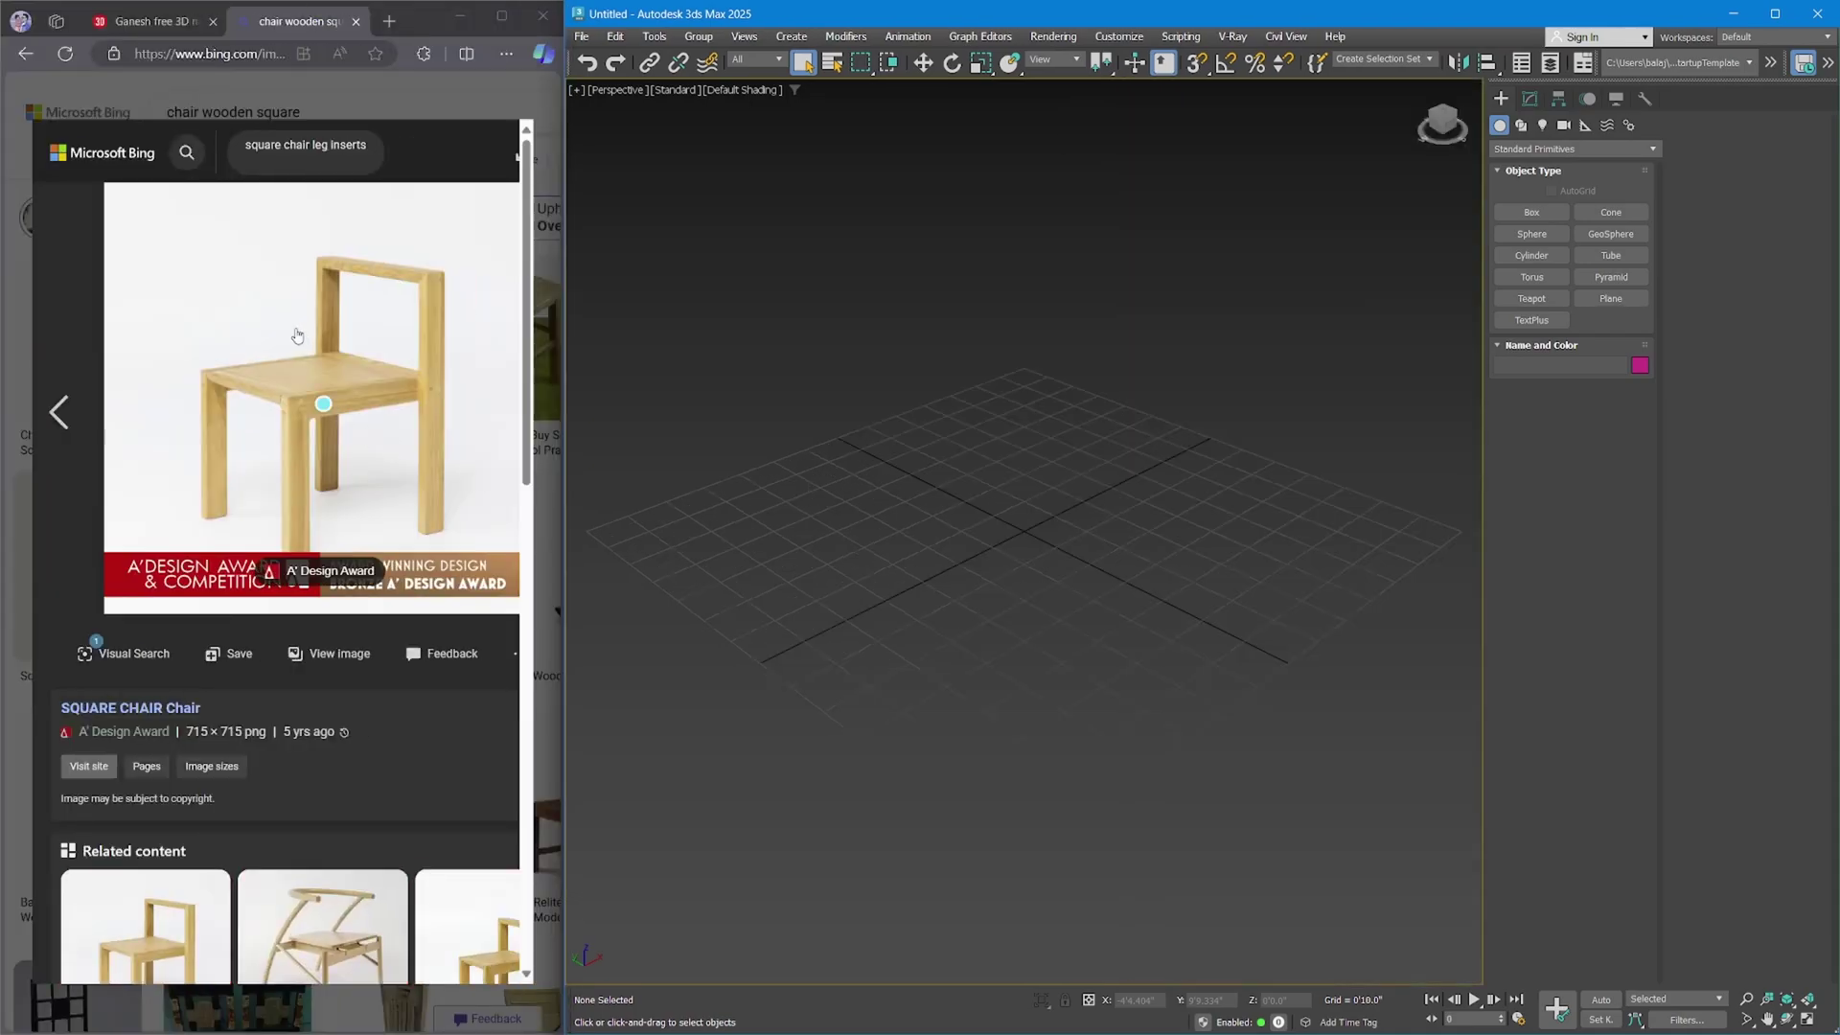
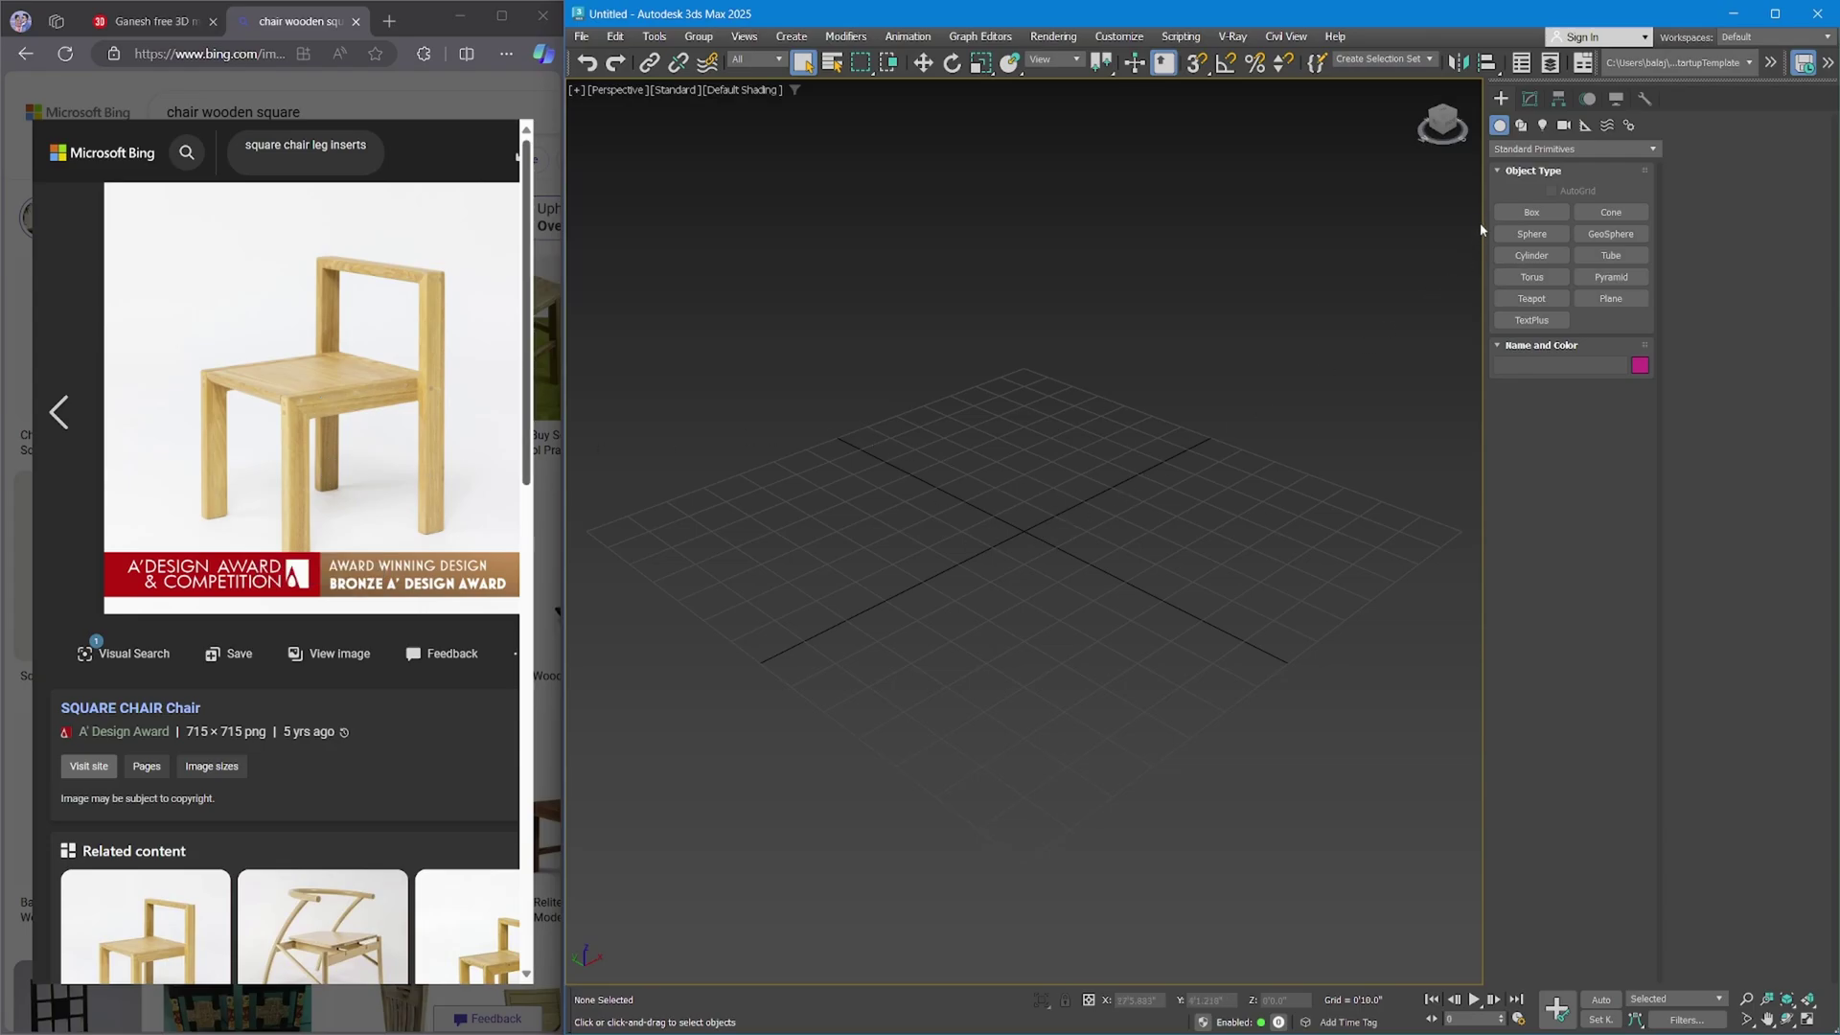
Create a tall box about 1' wide and 4'10" high near the front of the grid for a chair leg, and display edged faces.
left_click(1531, 212)
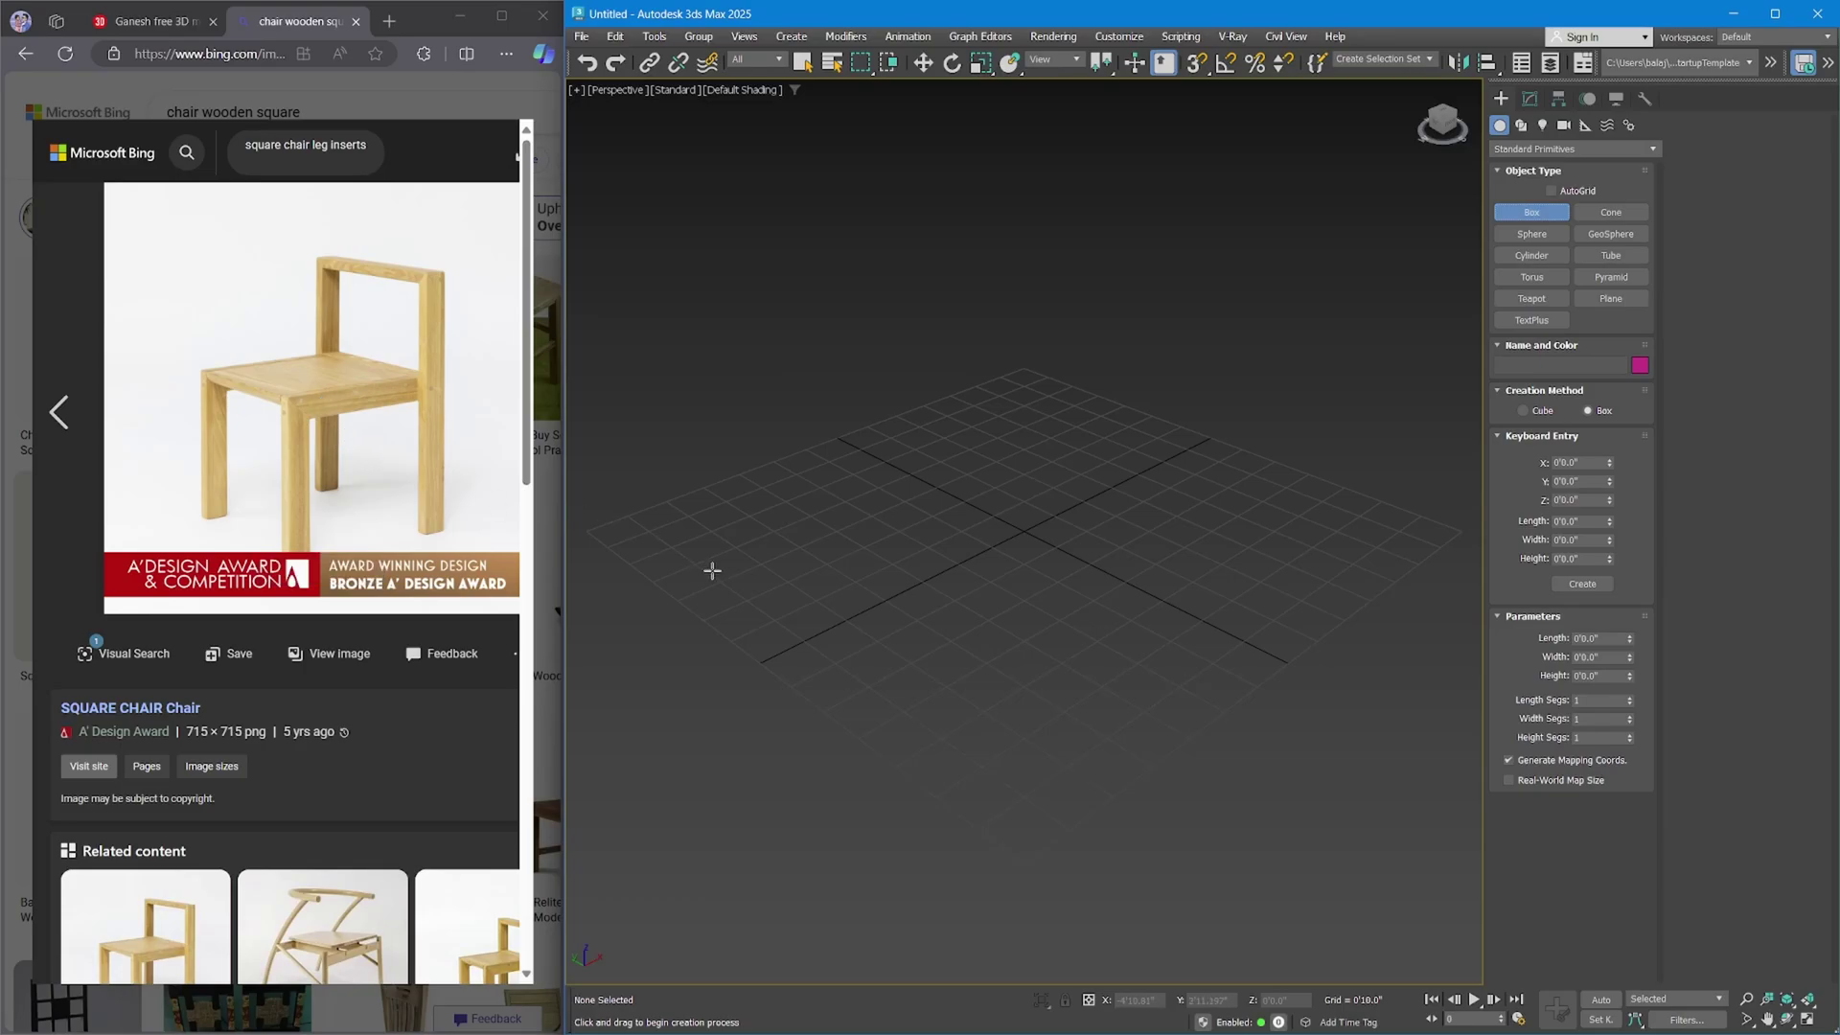
middle_click_drag(1086, 575, 1065, 626)
left_click_drag(898, 854, 843, 909)
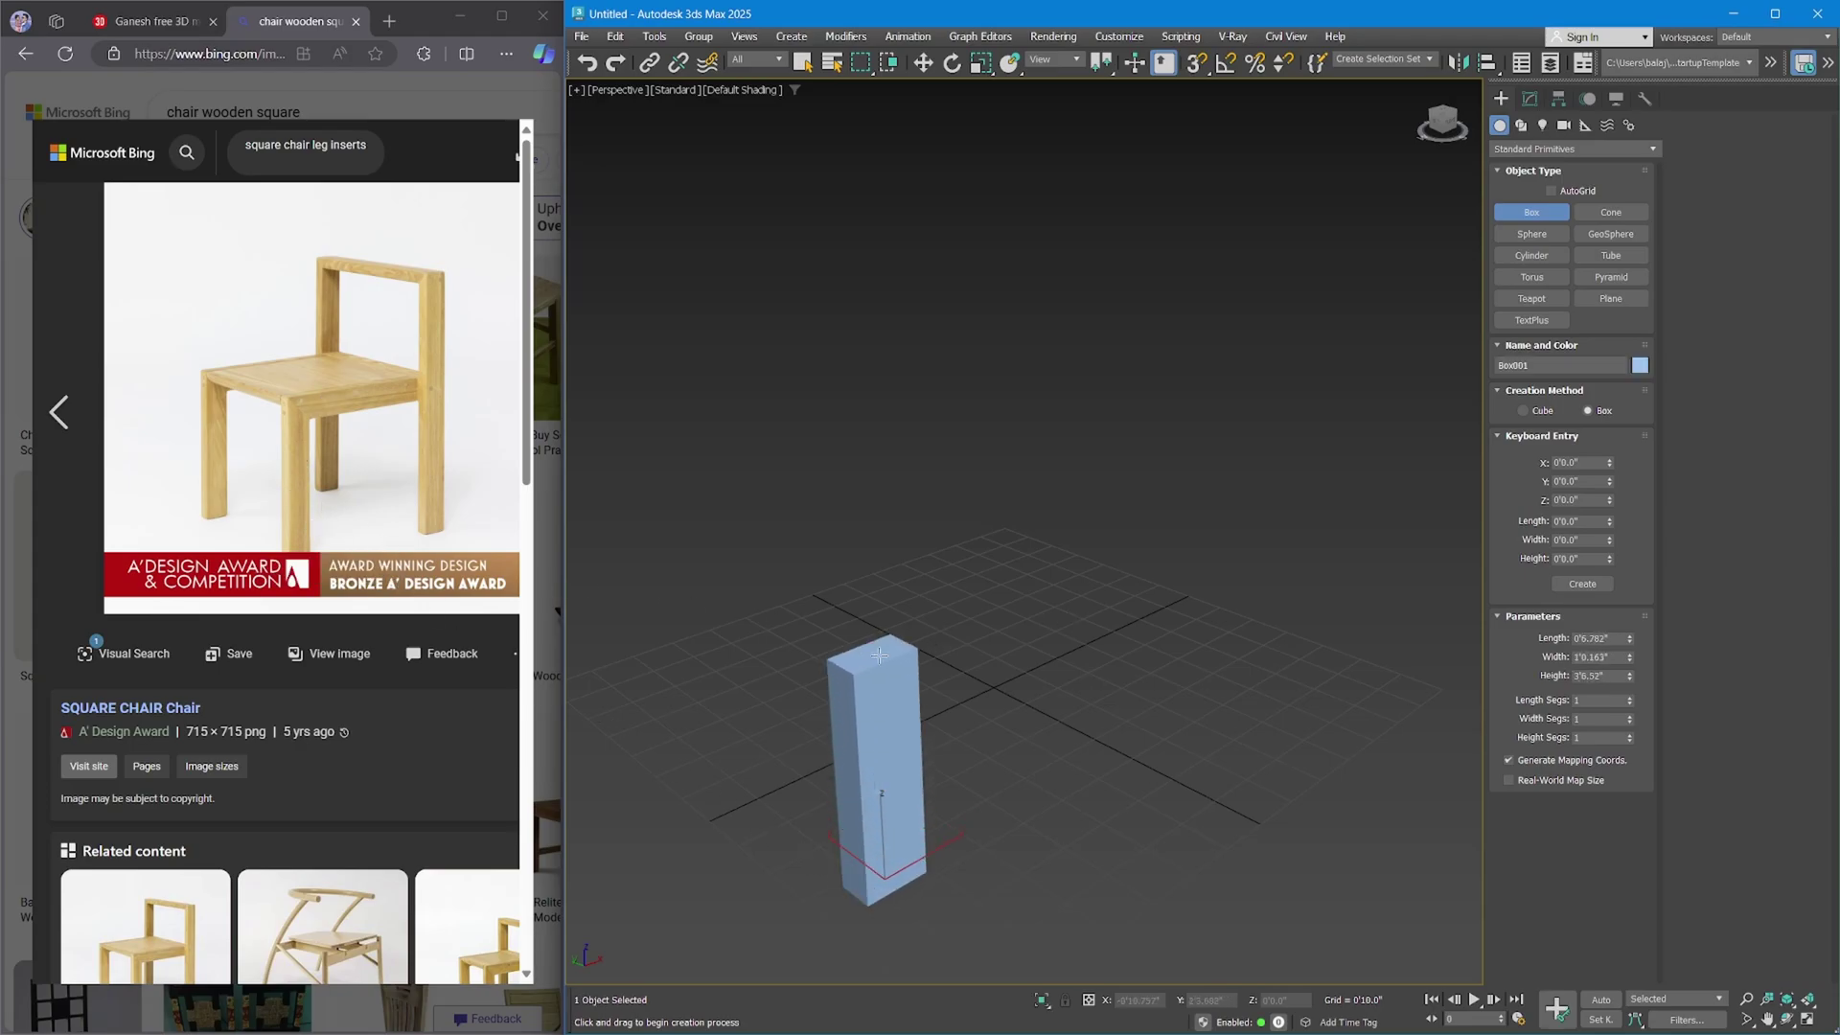
left_click(886, 570)
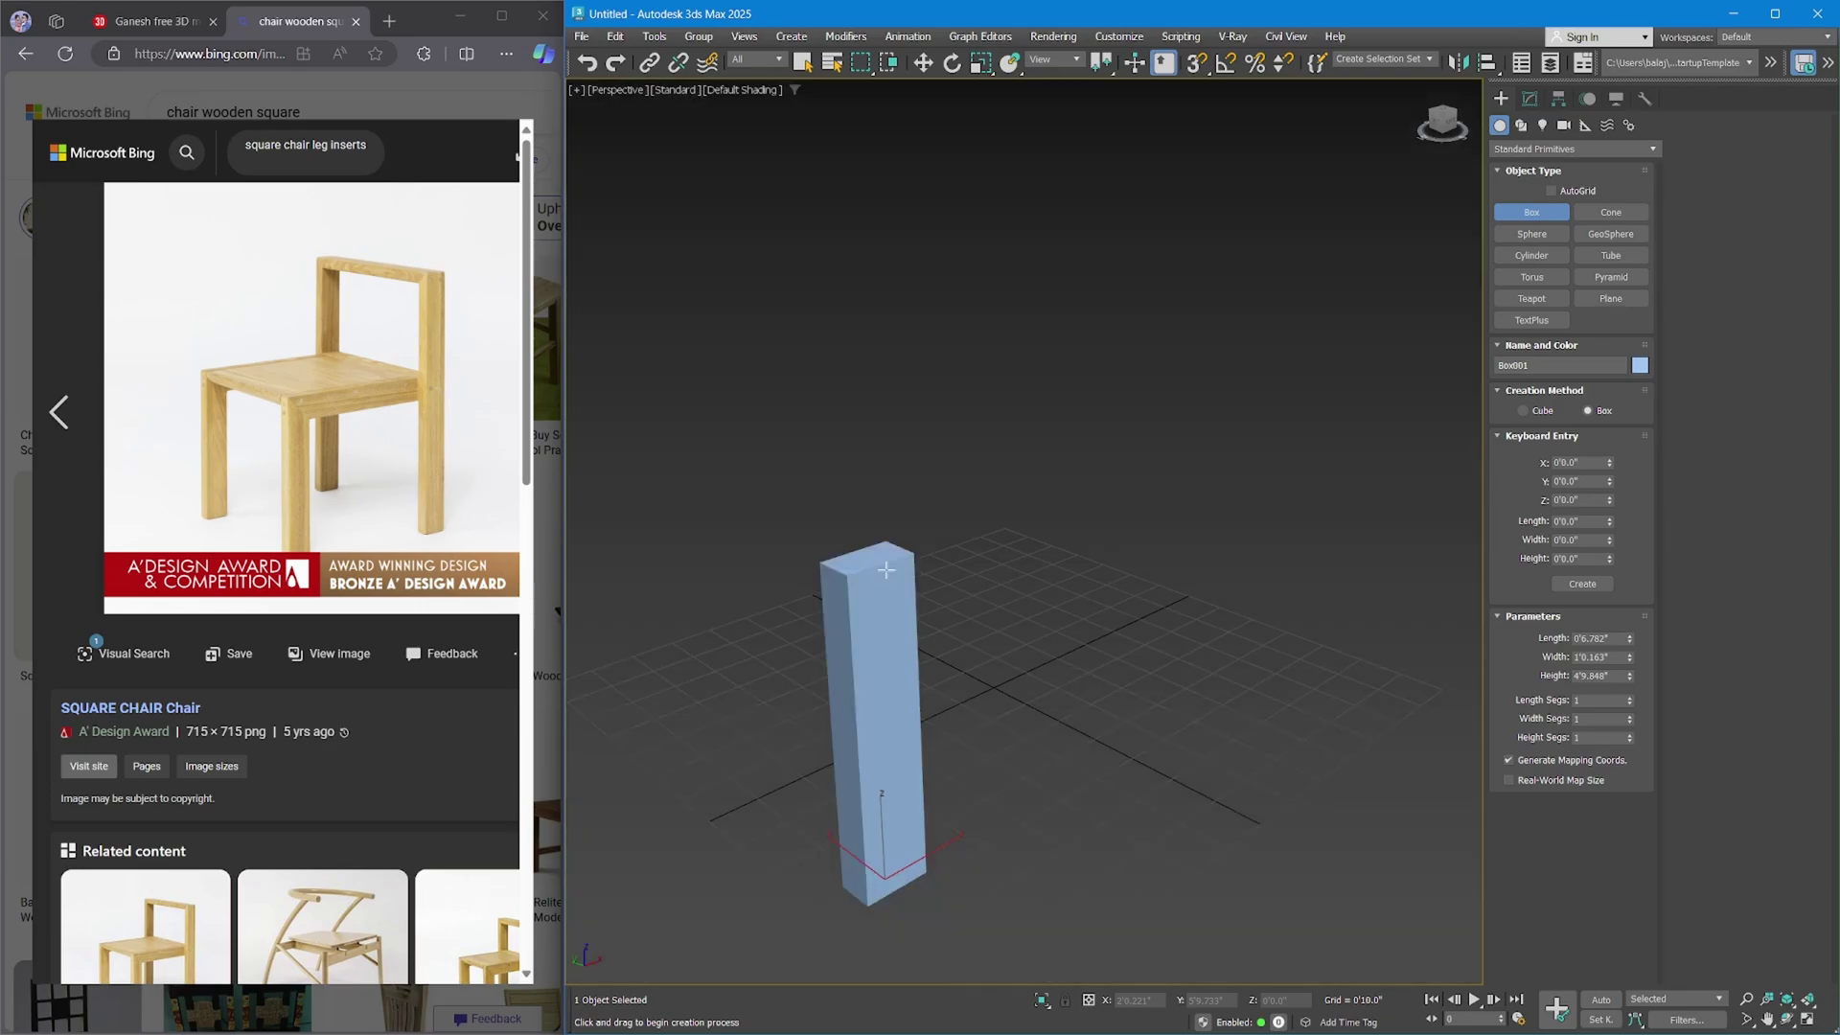
key("F4")
middle_click_drag(885, 655, 1035, 571)
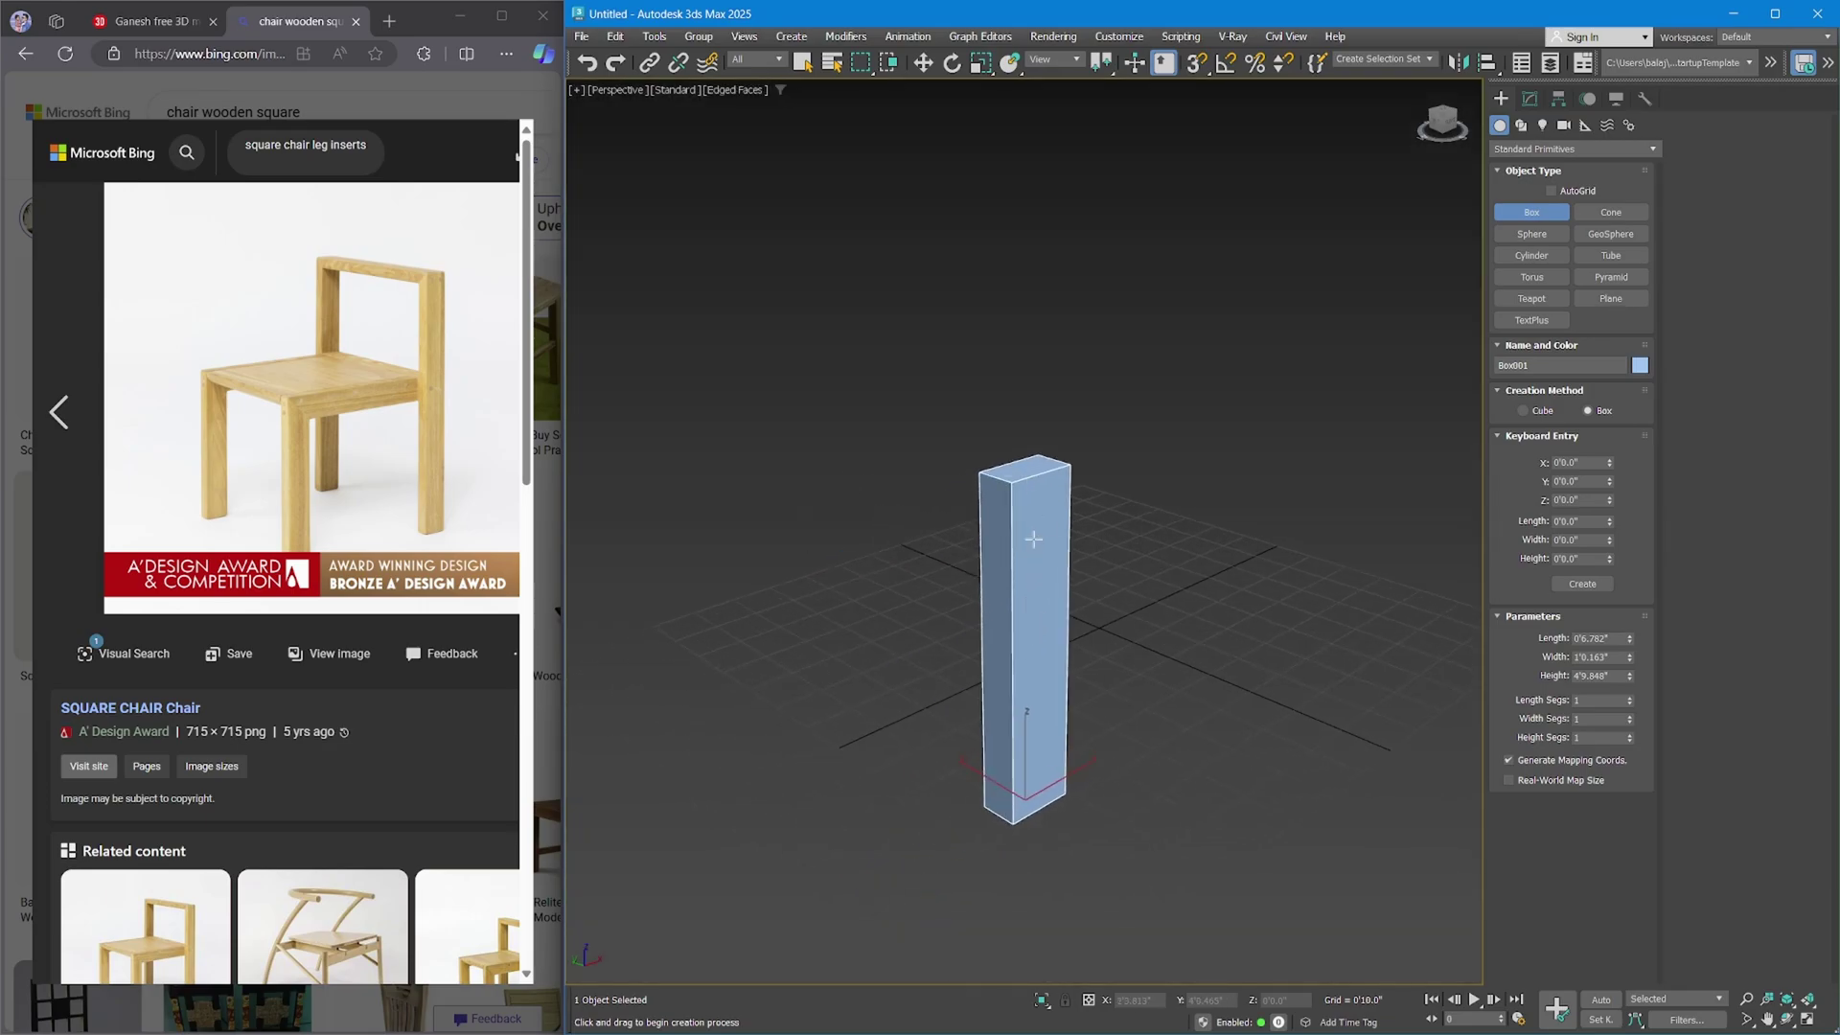
Set the box's length to 4", its width to 6" and its height to 2'6".
left_click(1530, 99)
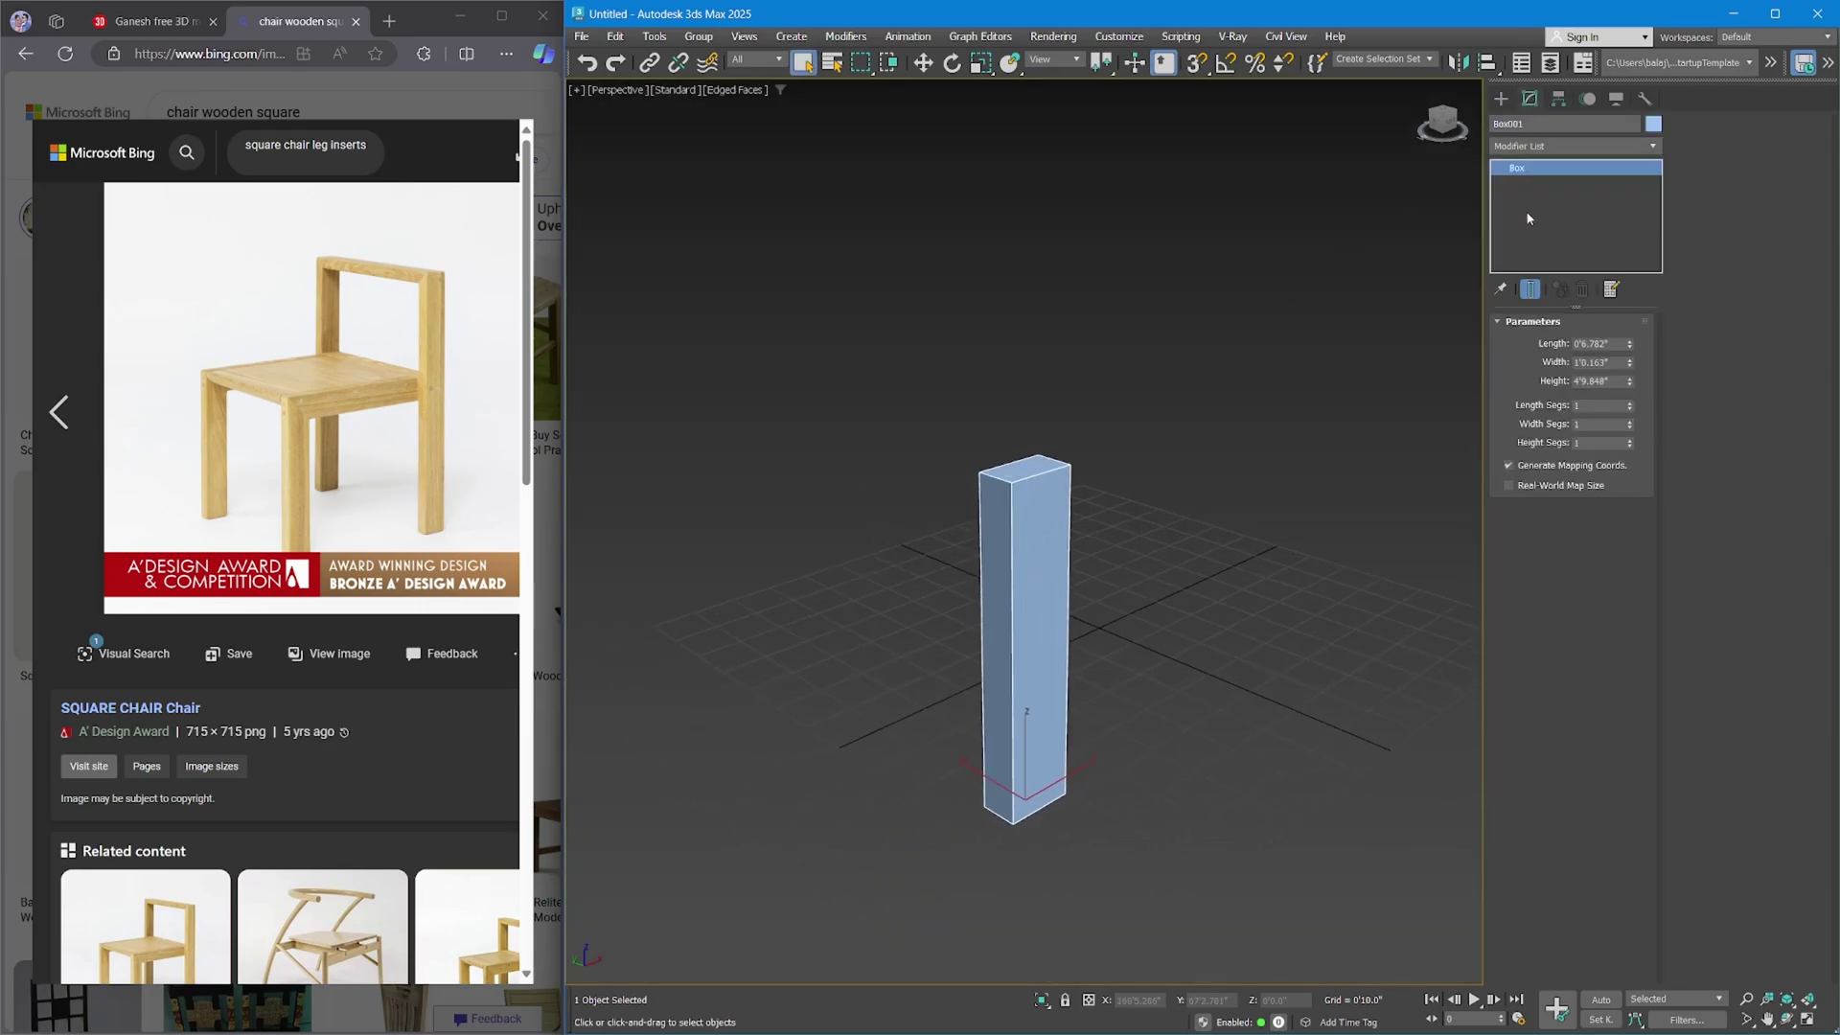
double_click(1598, 343)
type("4")
key("Return")
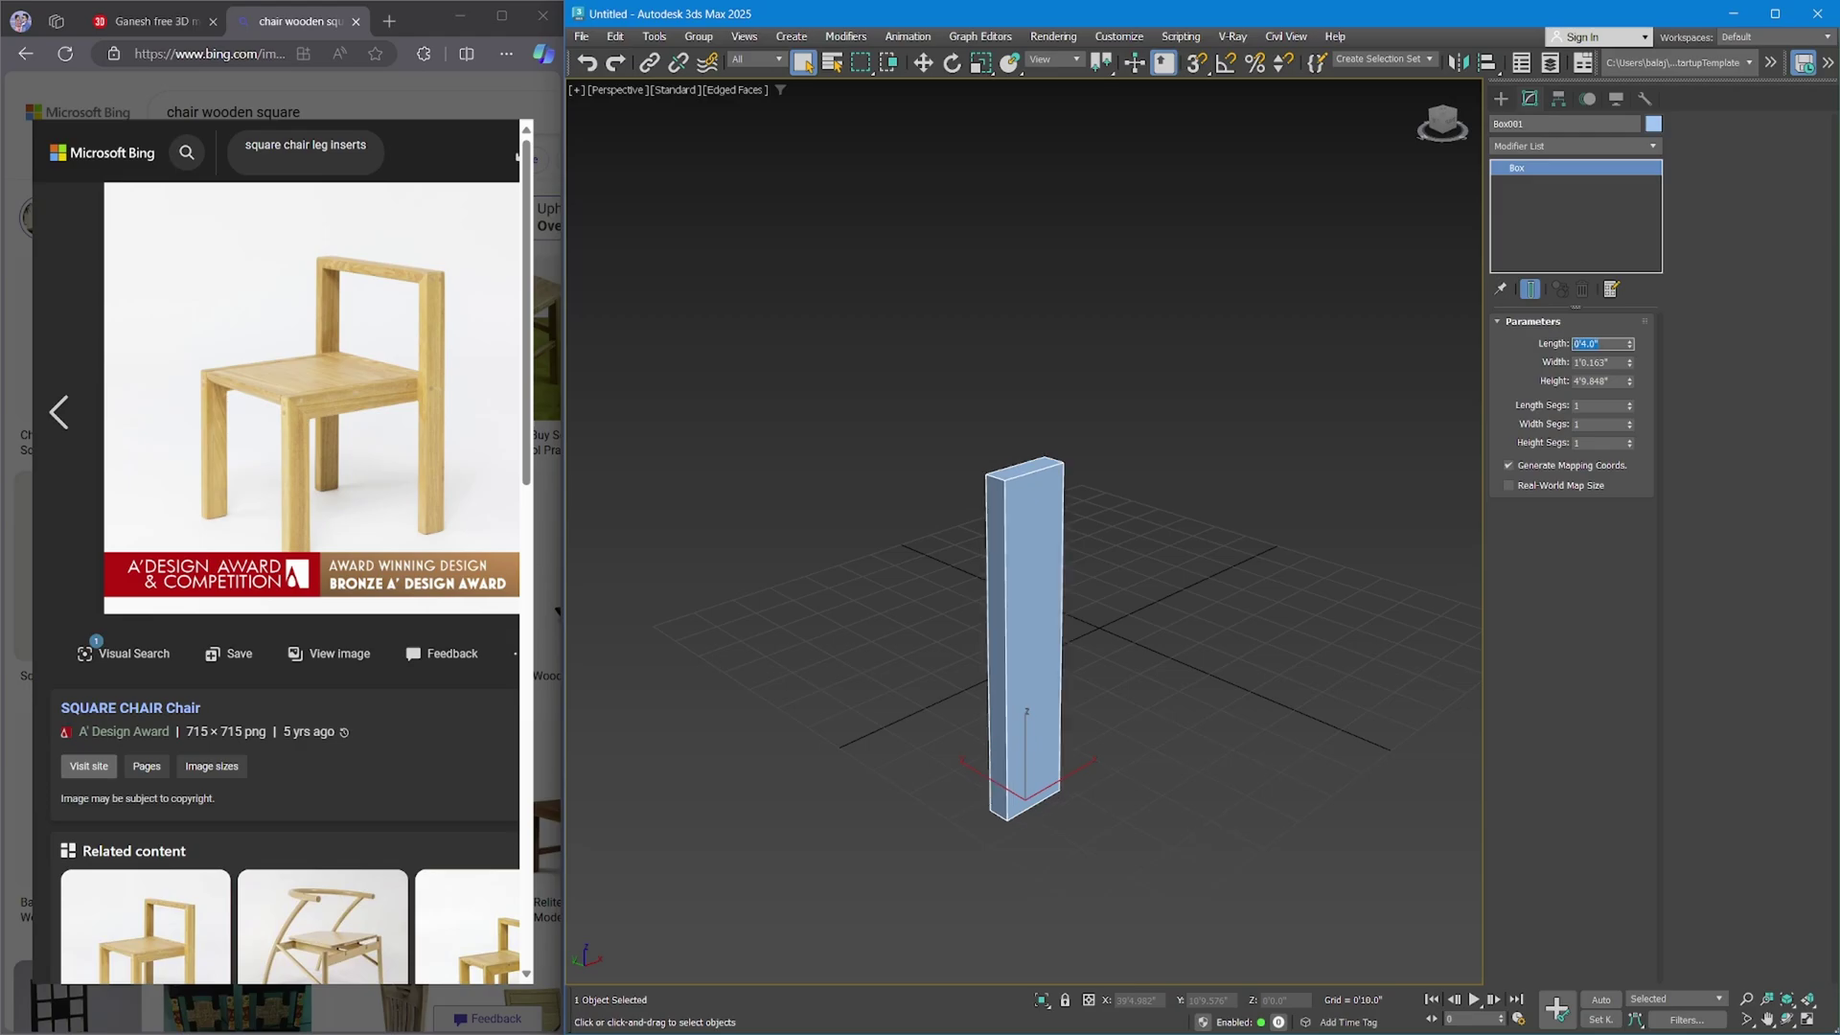
key("Tab")
type("6")
key("Return")
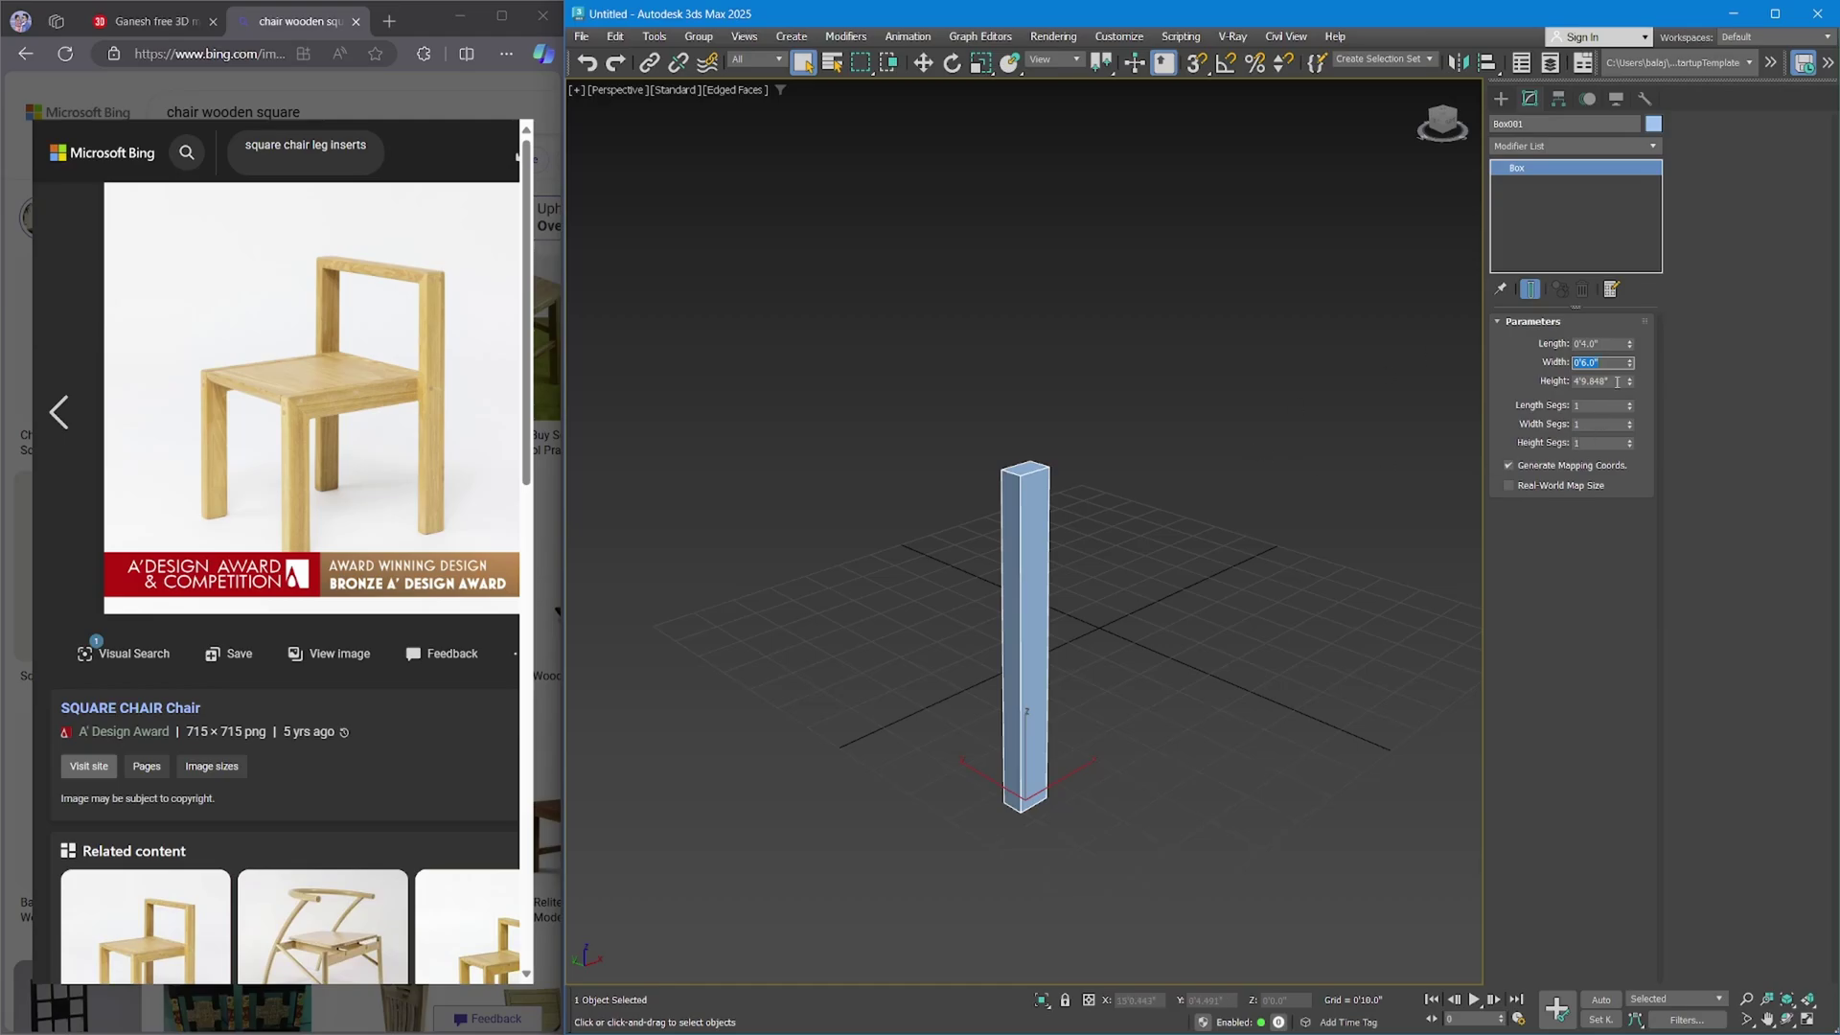
key("Tab")
type("2")
key("Return")
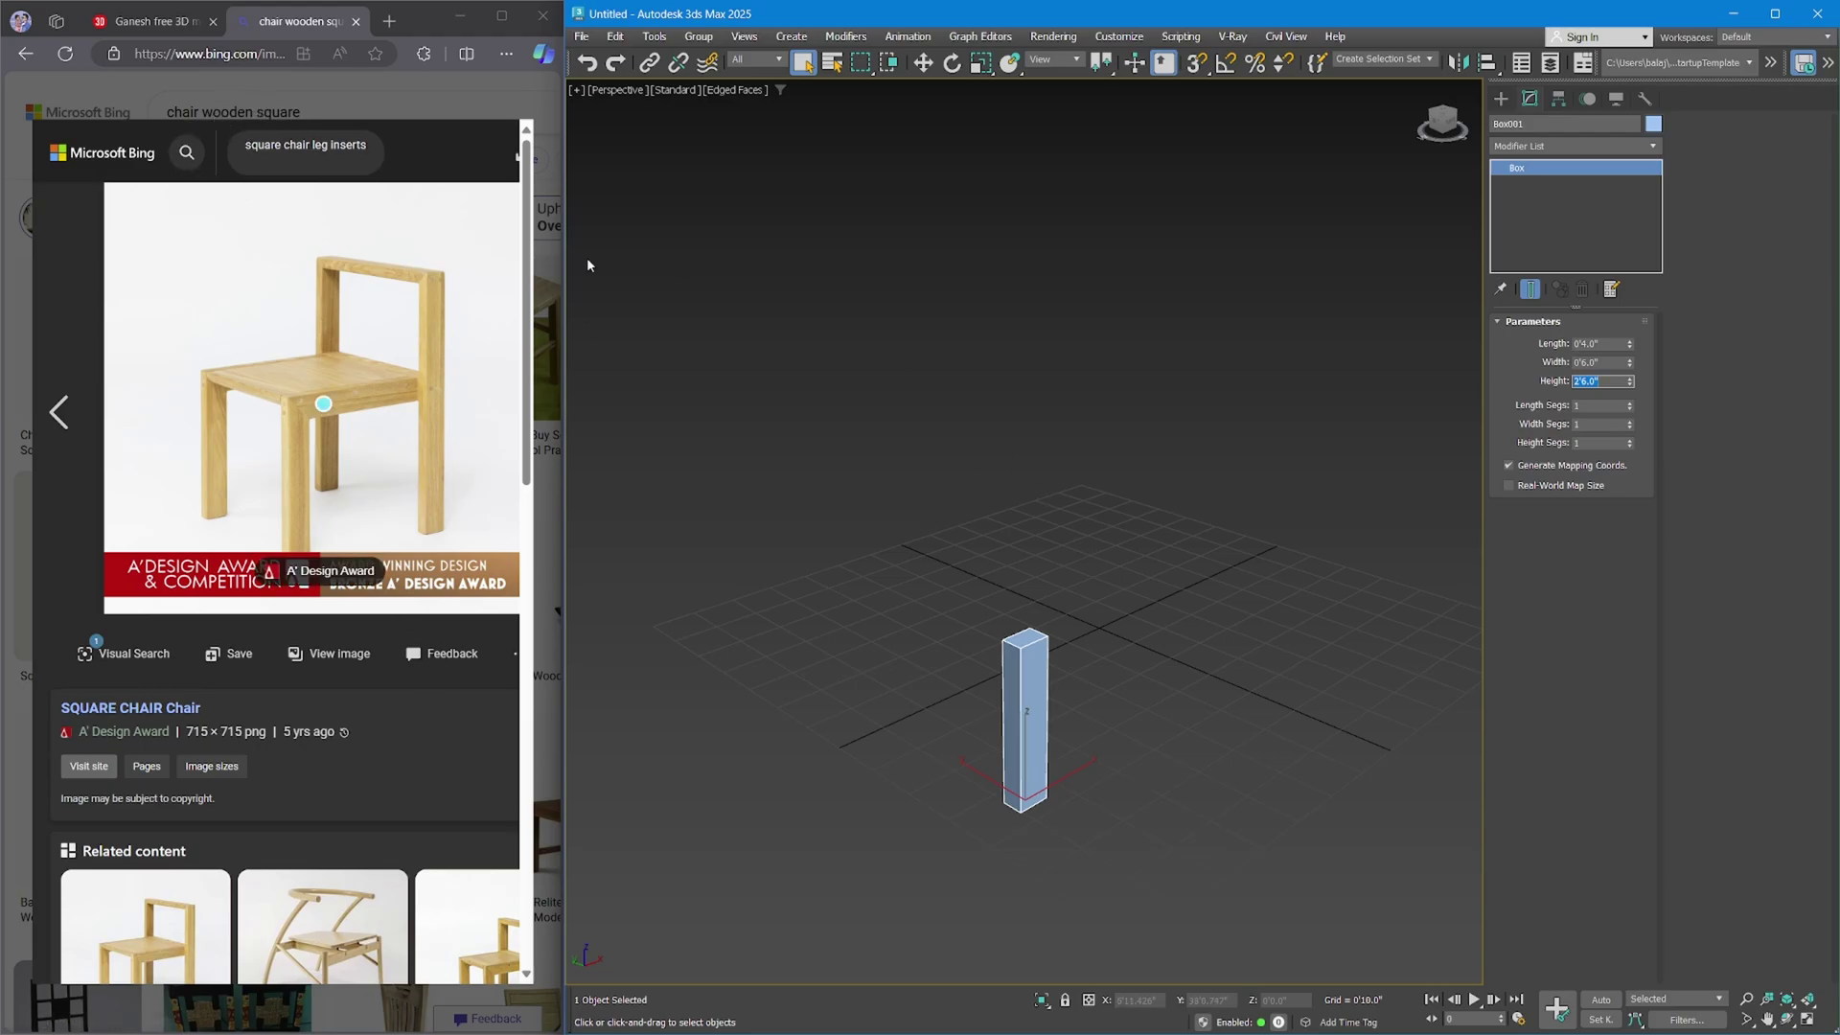
scroll(995, 525, "up", 3)
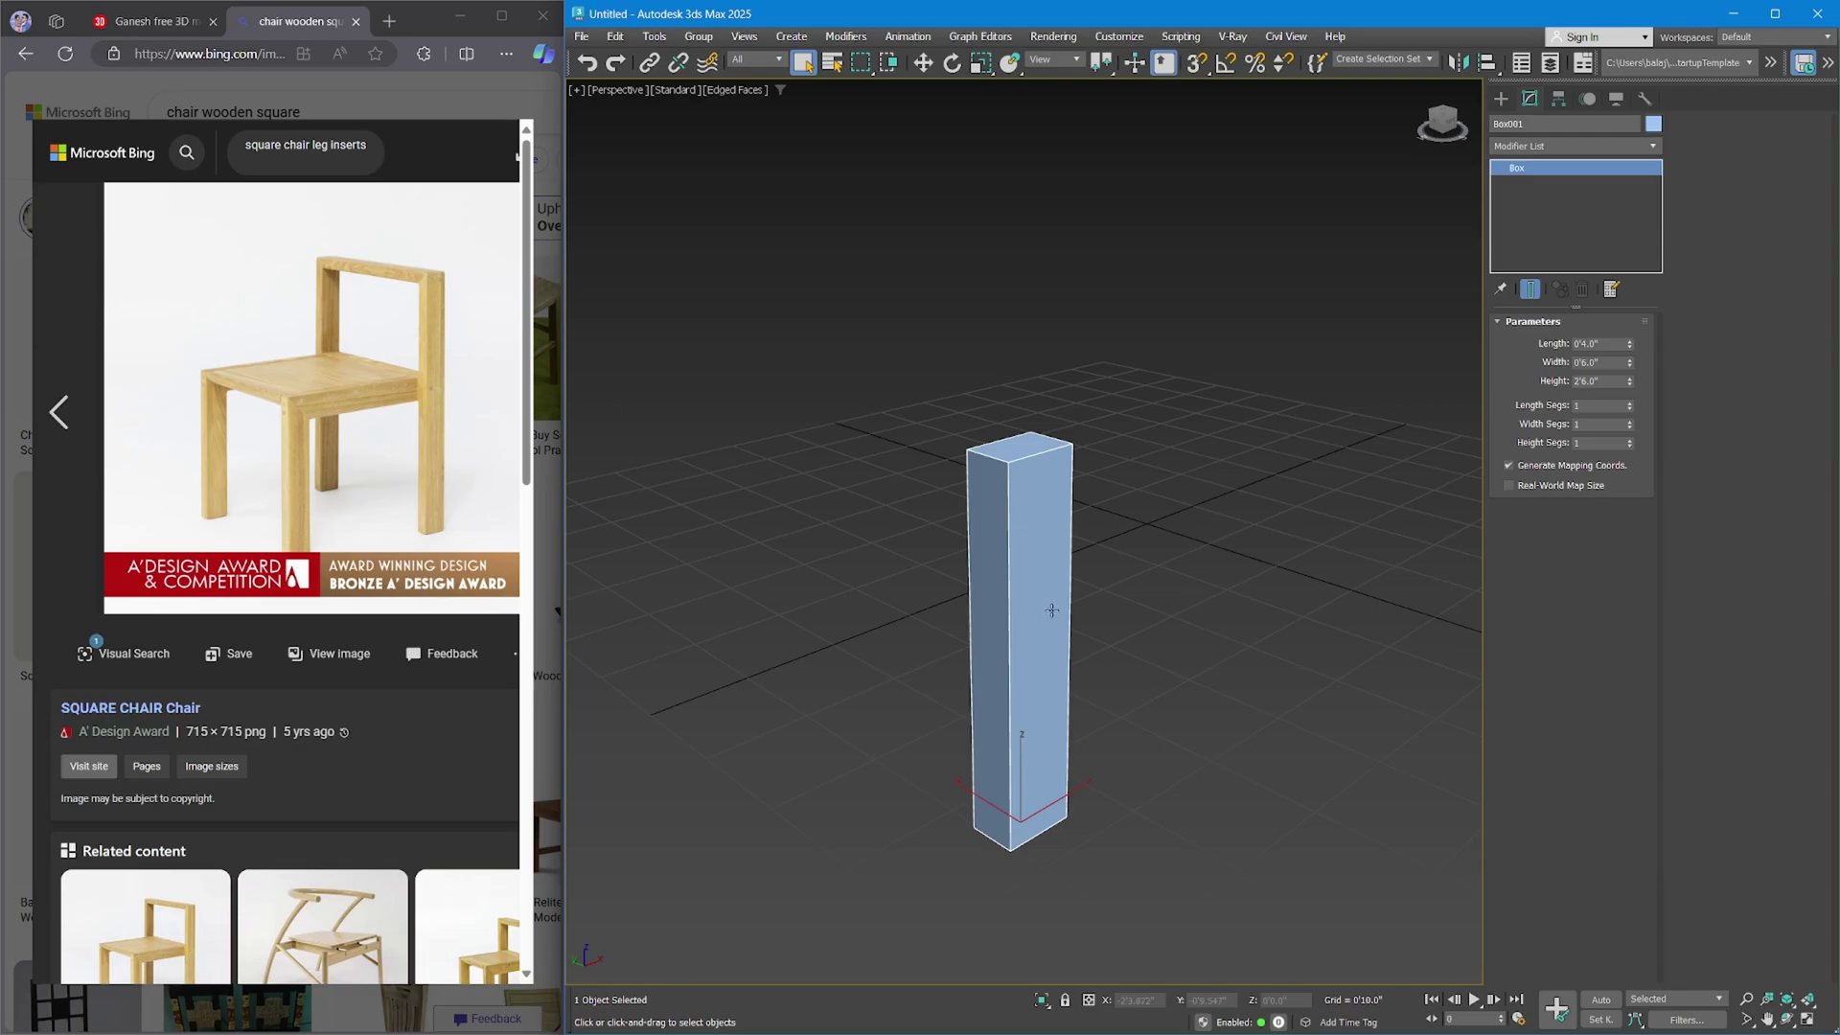
scroll(1052, 611, "down", 1)
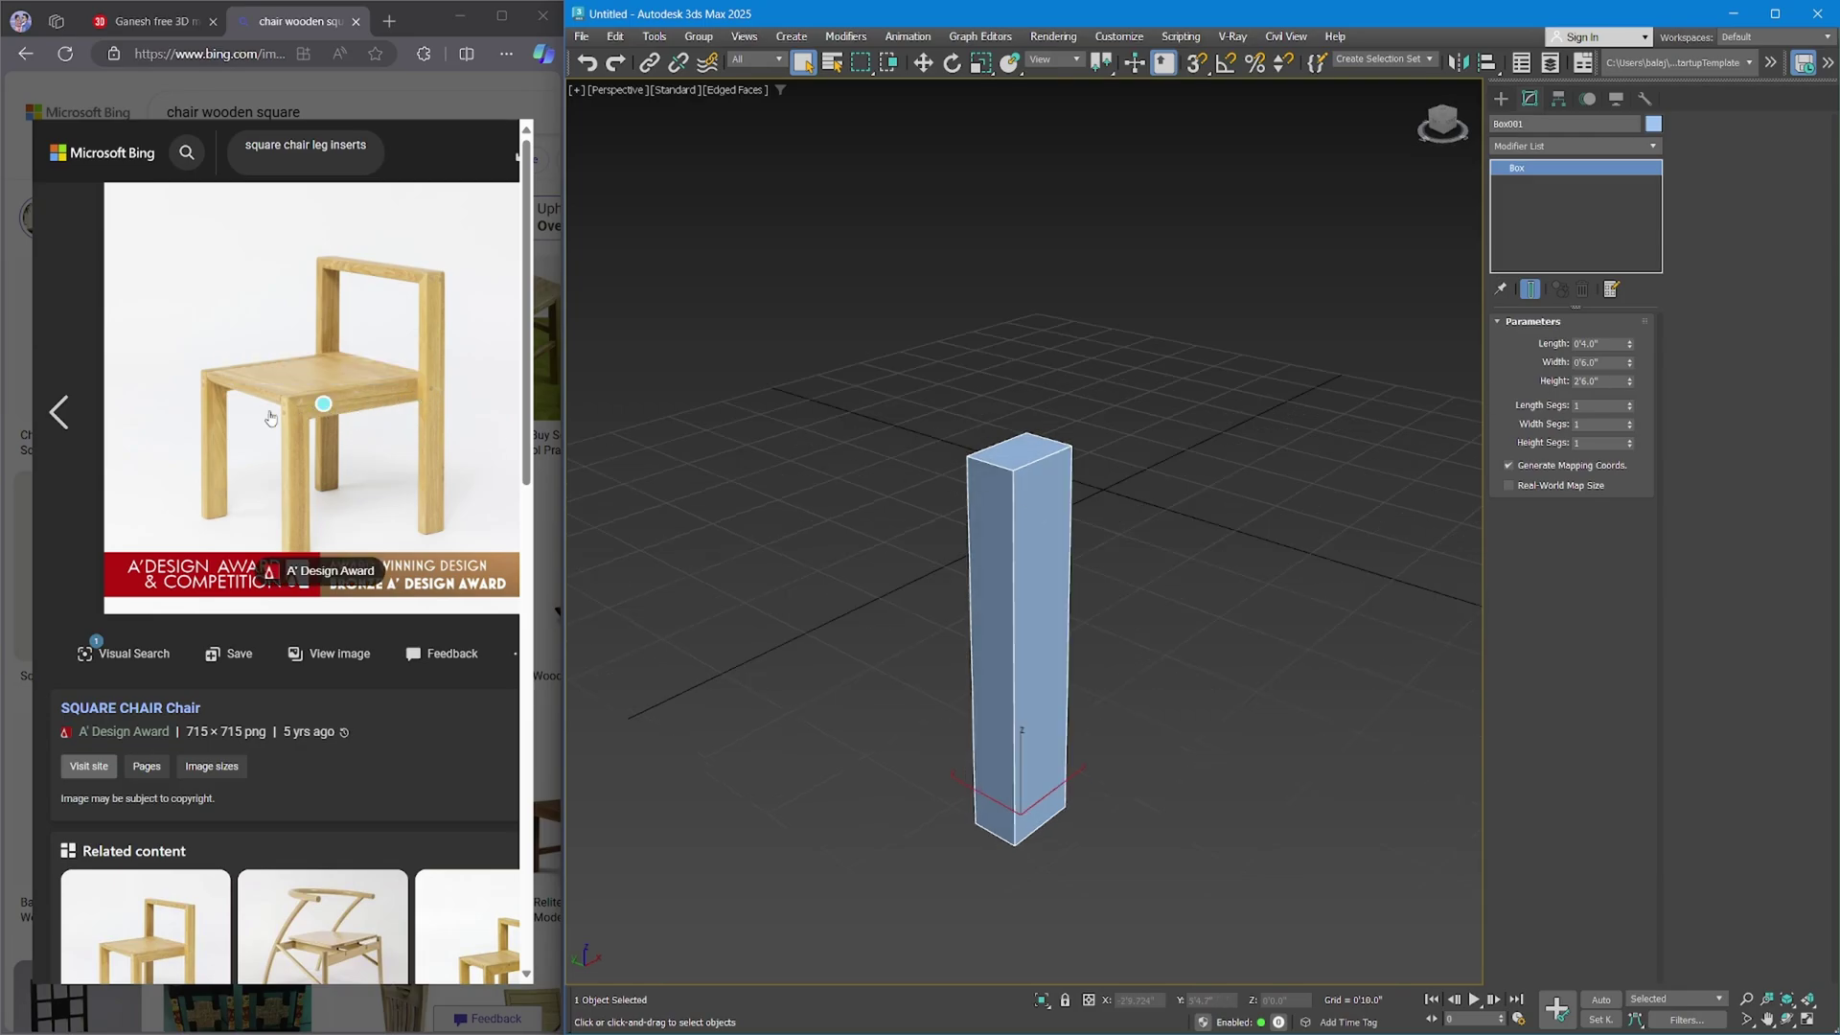
middle_click_drag(1088, 561, 1048, 556, "alt")
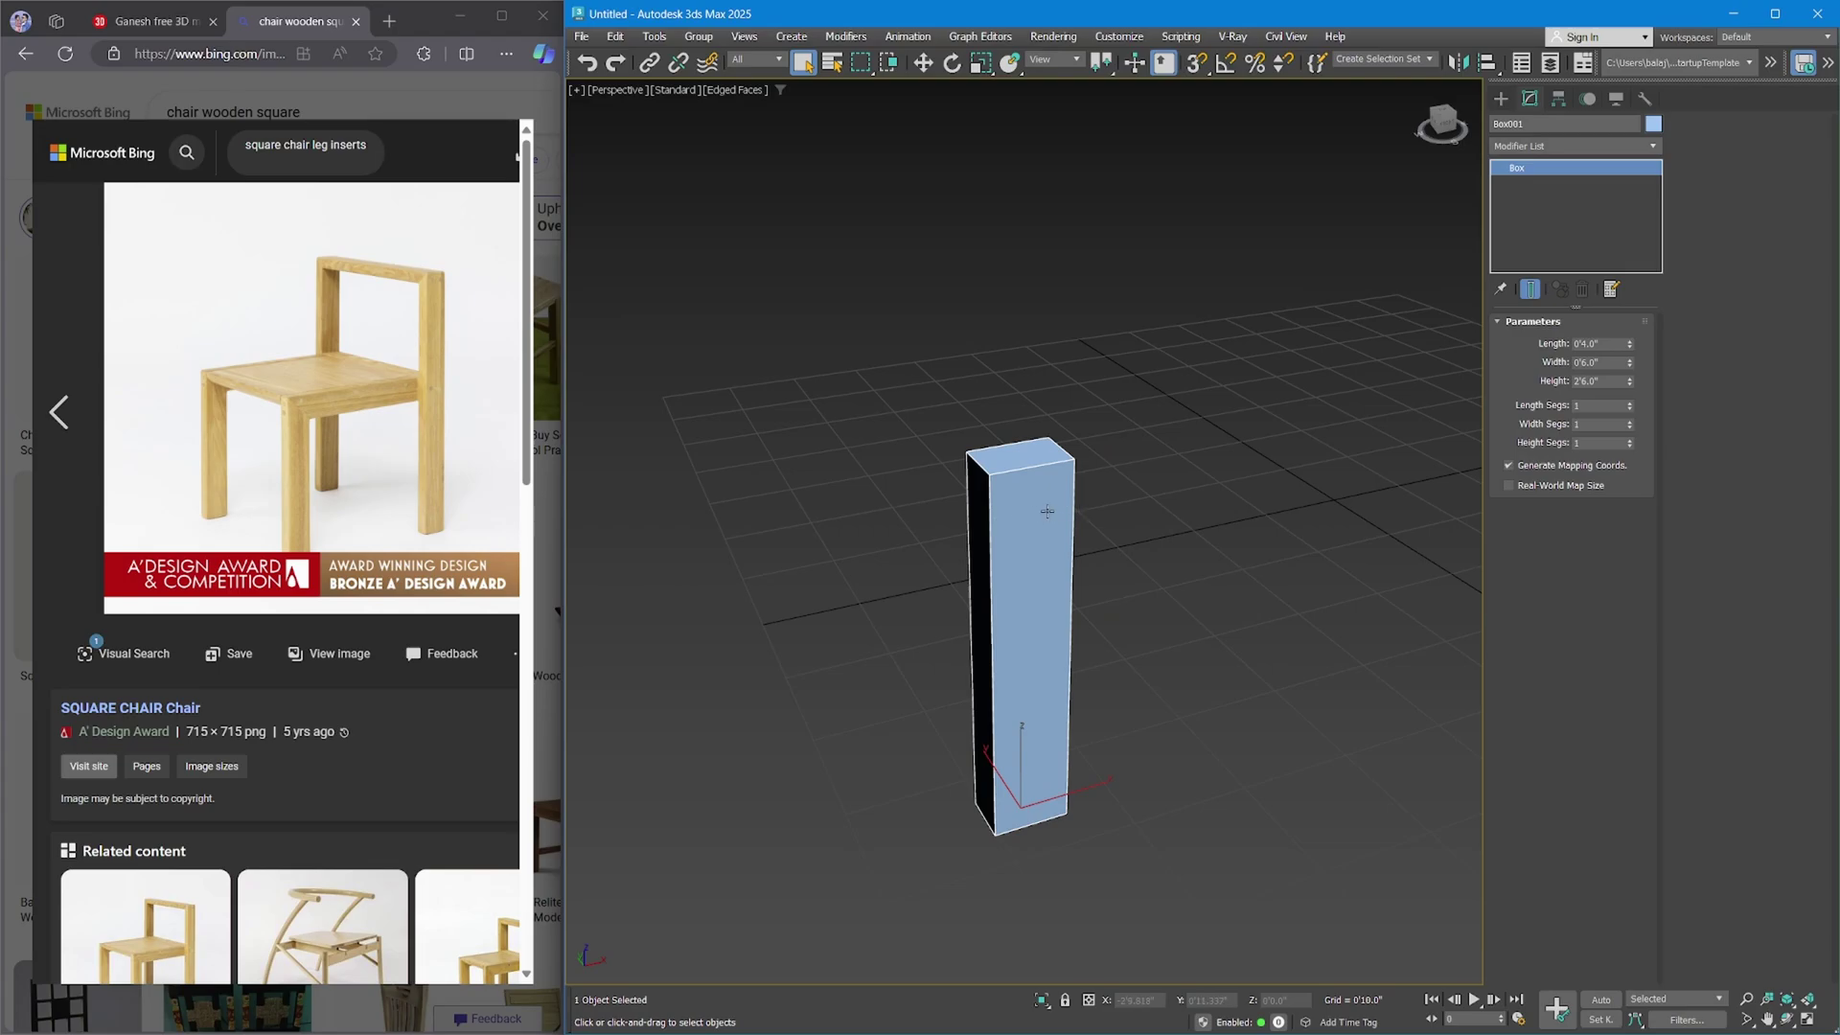
mouse_move(1046, 510)
middle_mouse_down("alt")
mouse_move(1077, 485)
mouse_move(1039, 493)
middle_mouse_up("alt")
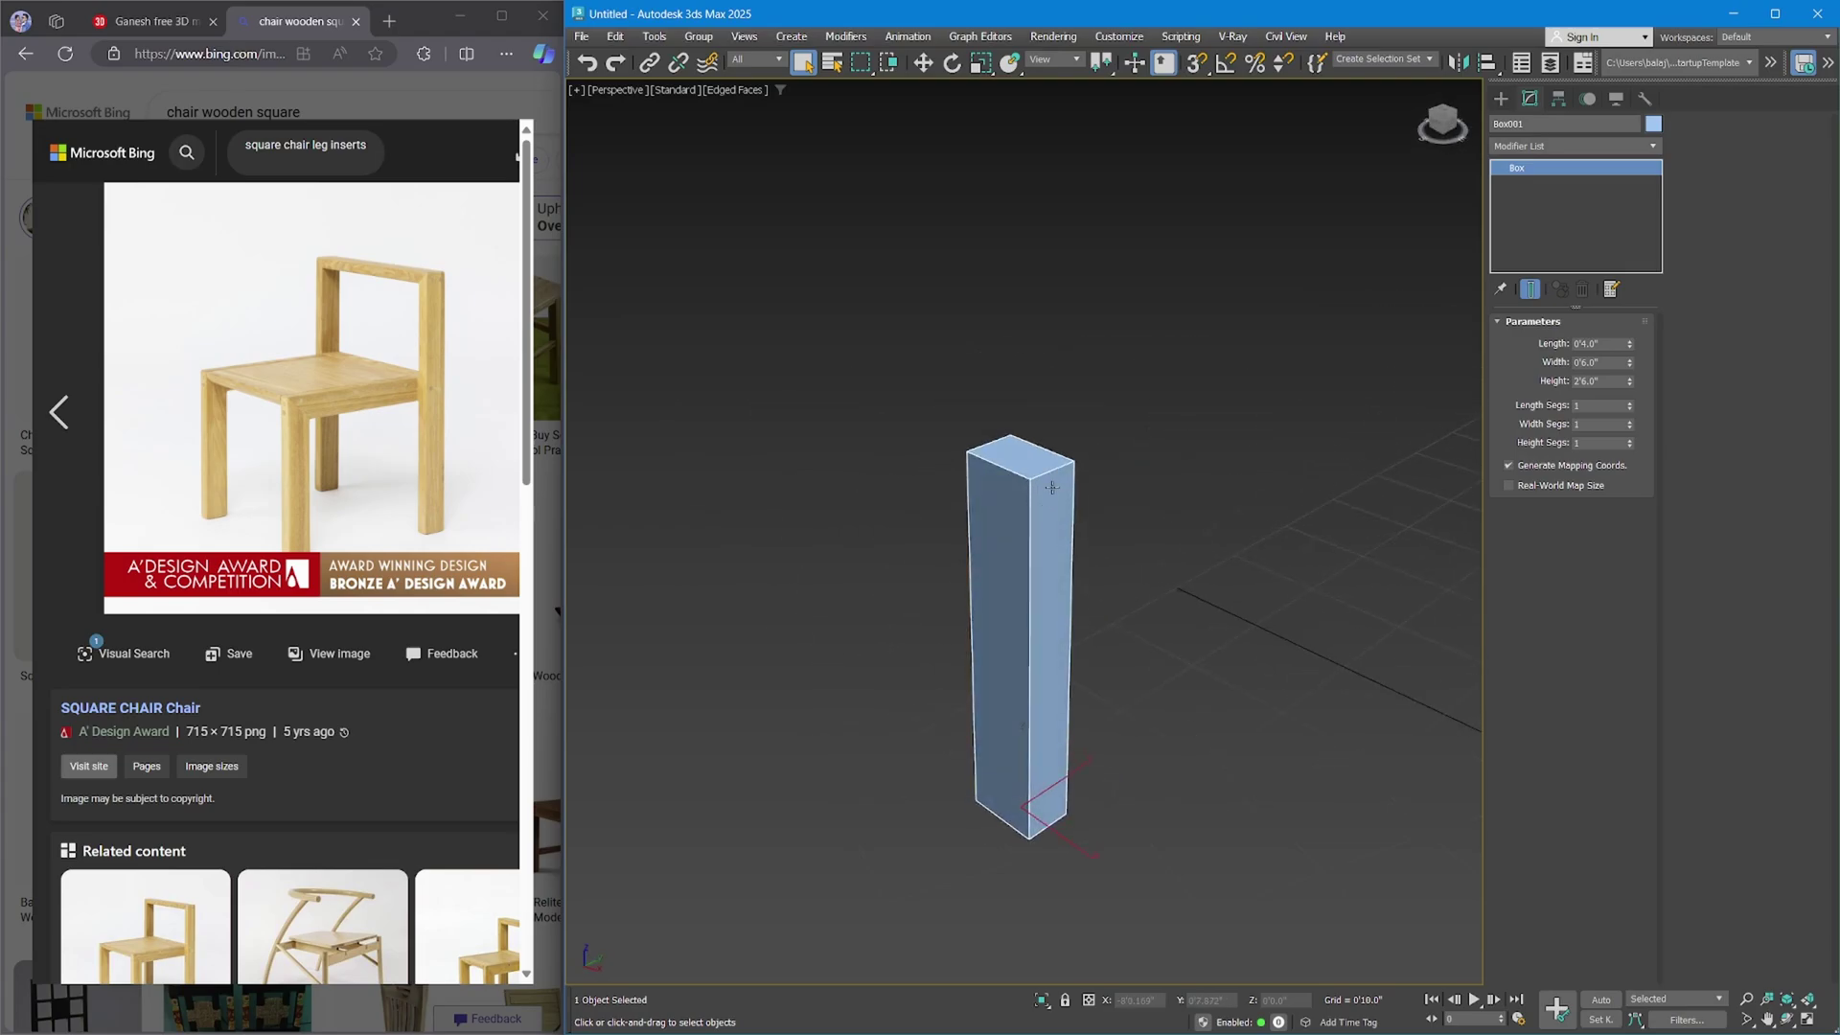
middle_click_drag(1212, 509, 1004, 653, "alt")
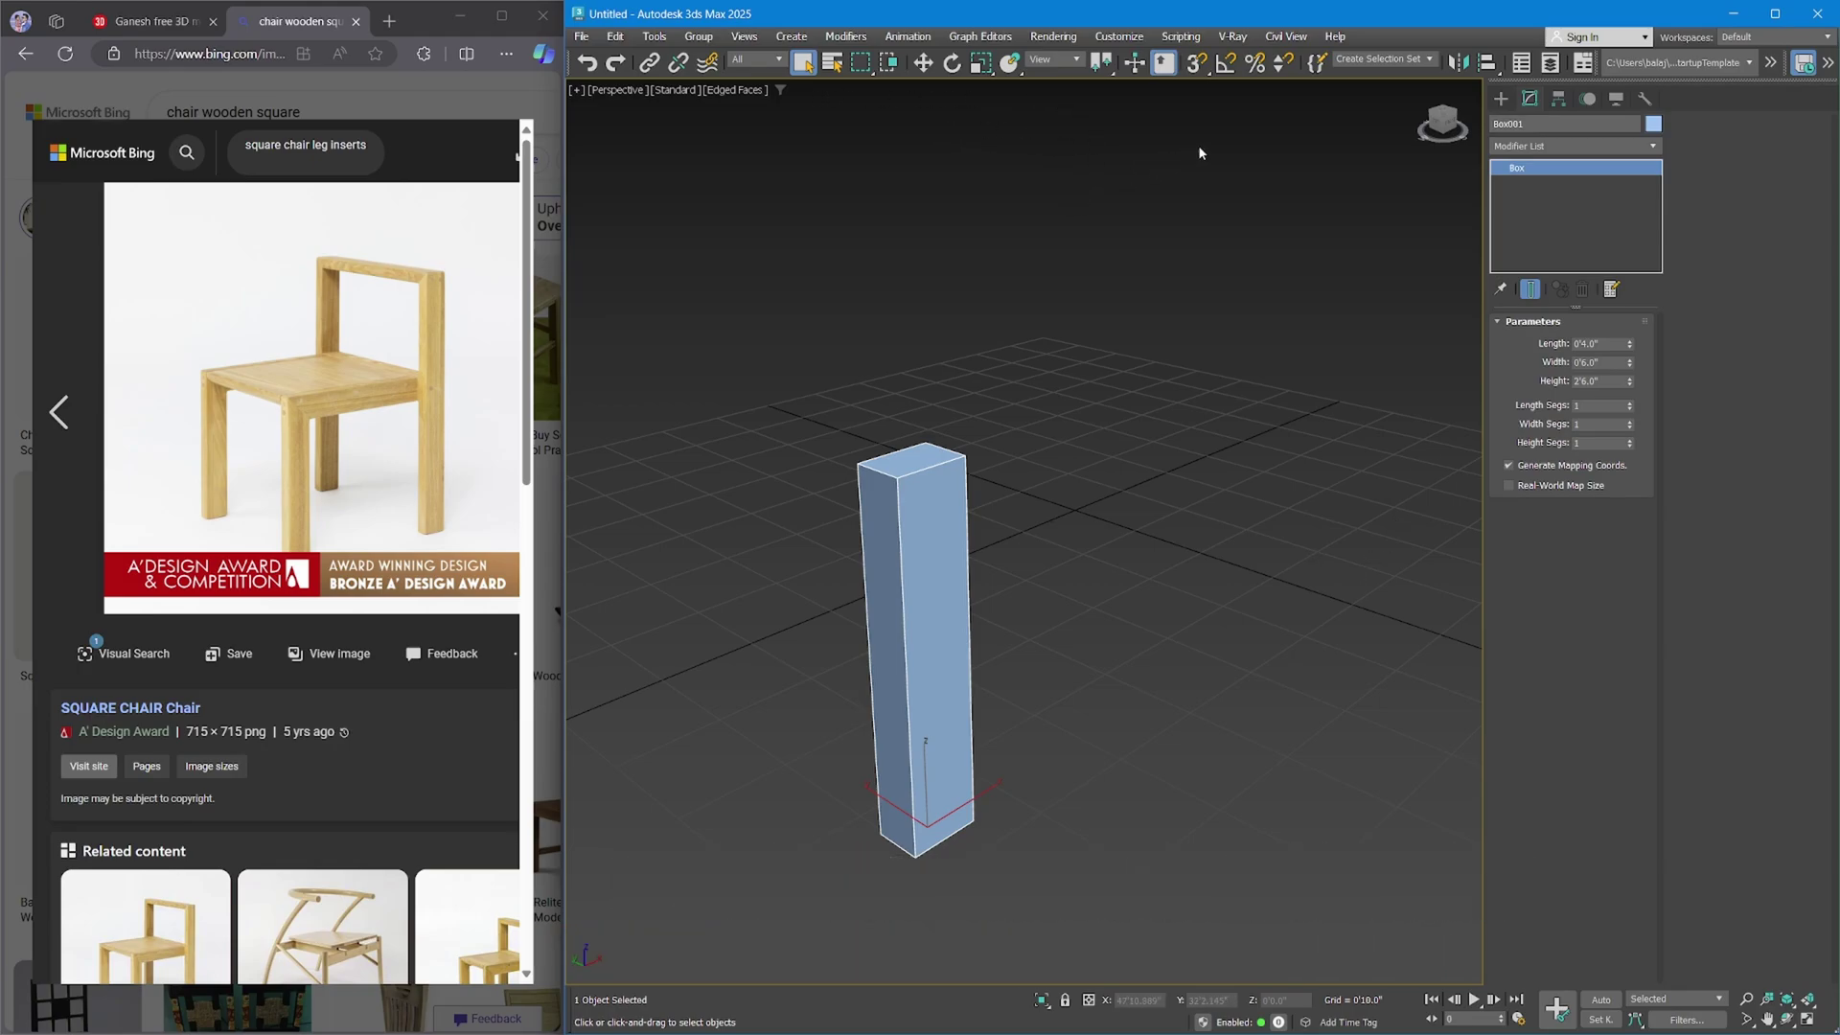
Show the modeling ribbon fully expanded and look through its Freeform and Selection tool sets.
mouse_move(1421, 82)
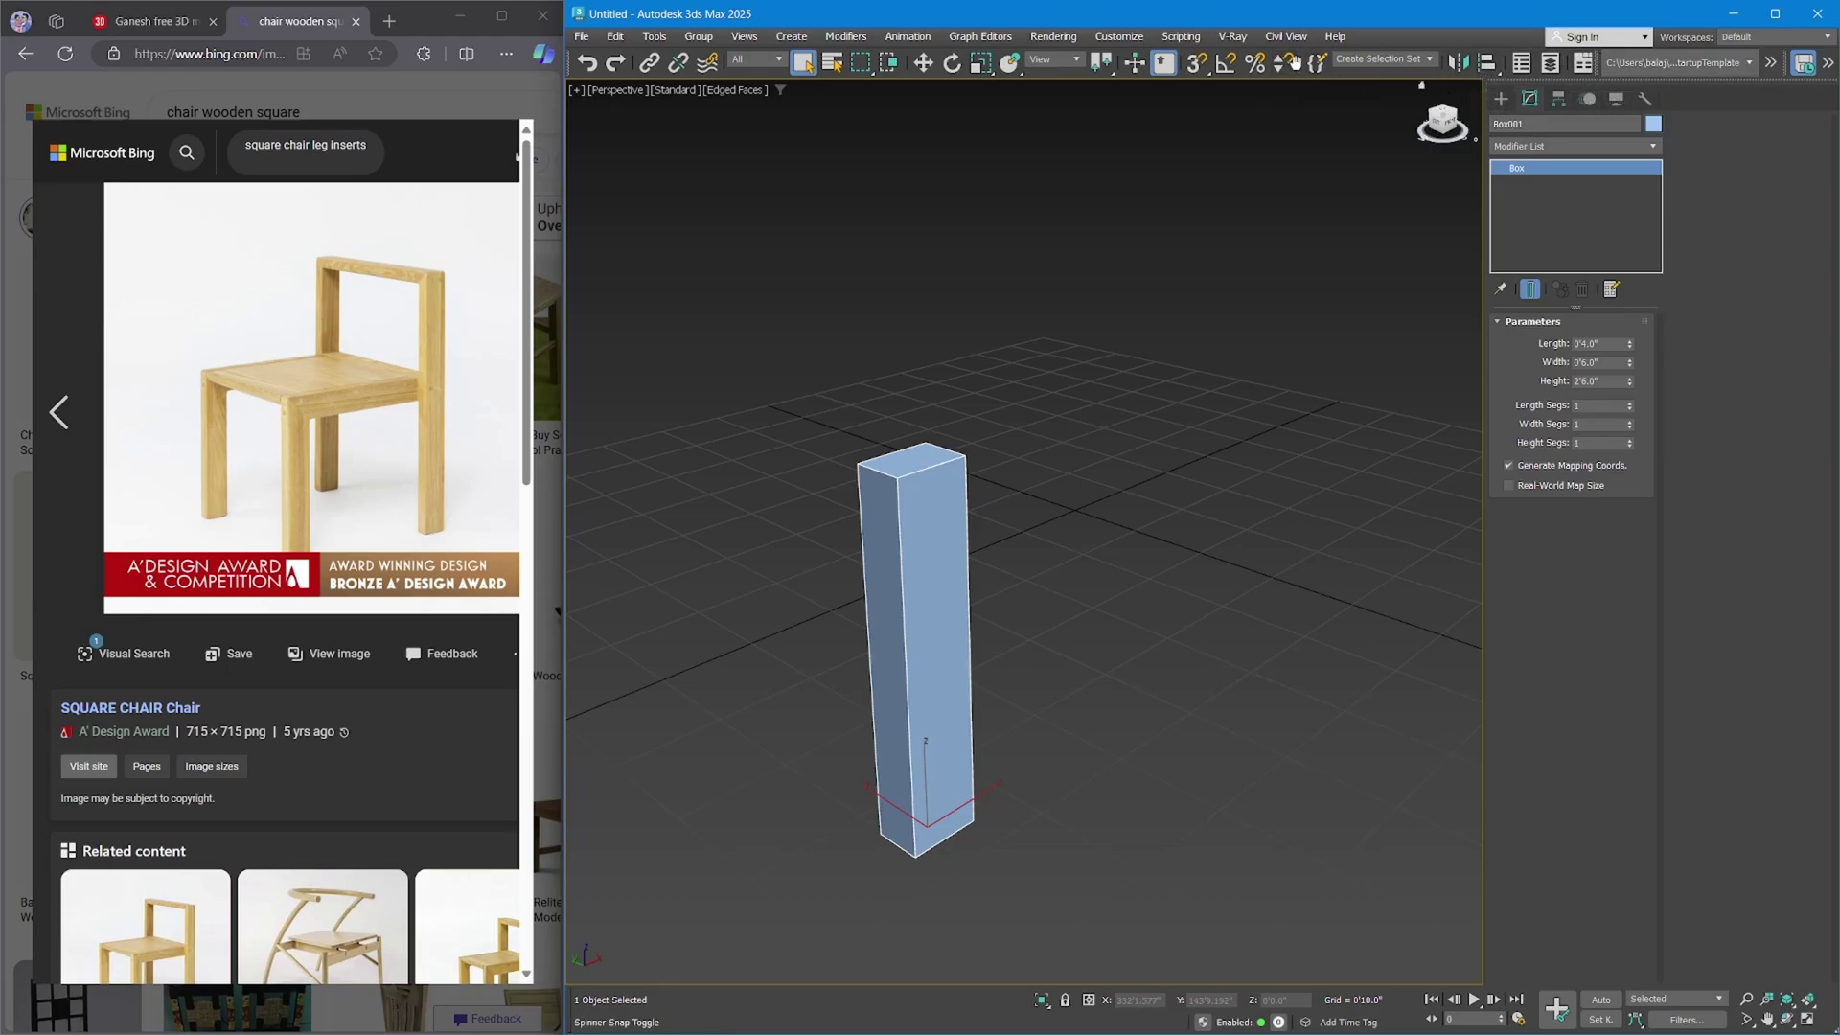
left_click_drag(1293, 63, 1020, 79)
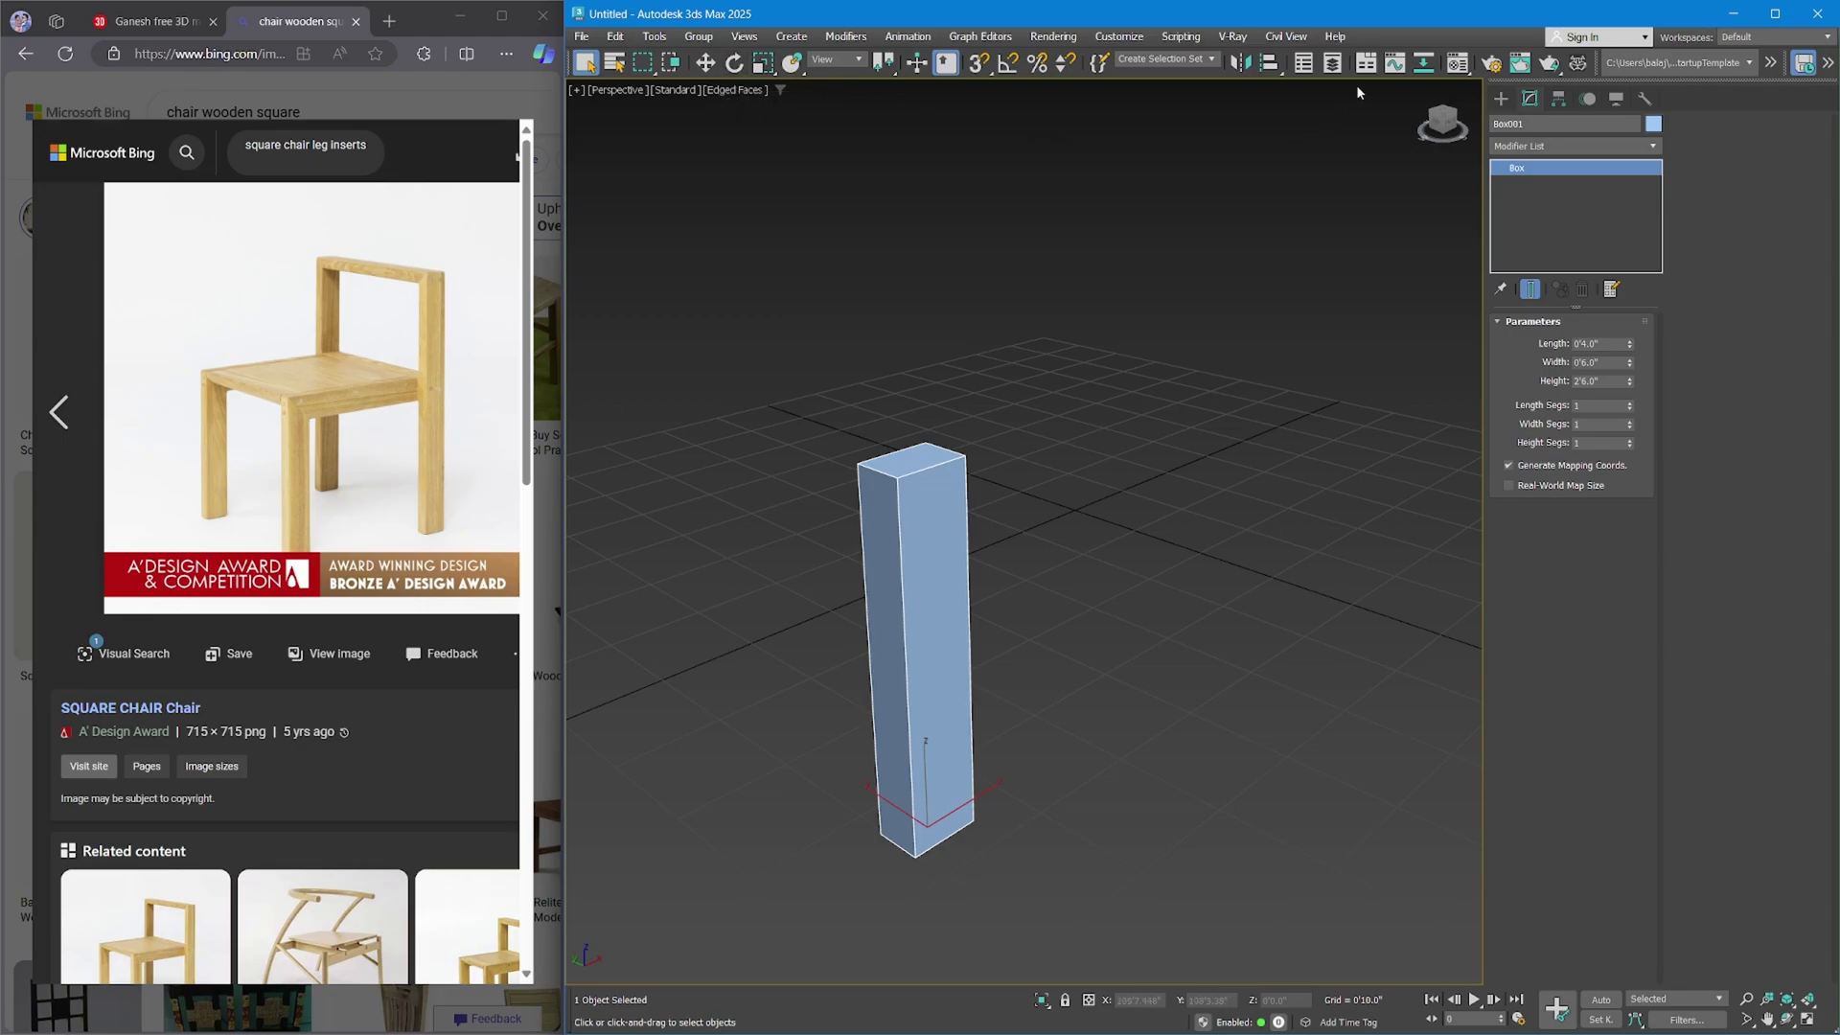
left_click(1367, 63)
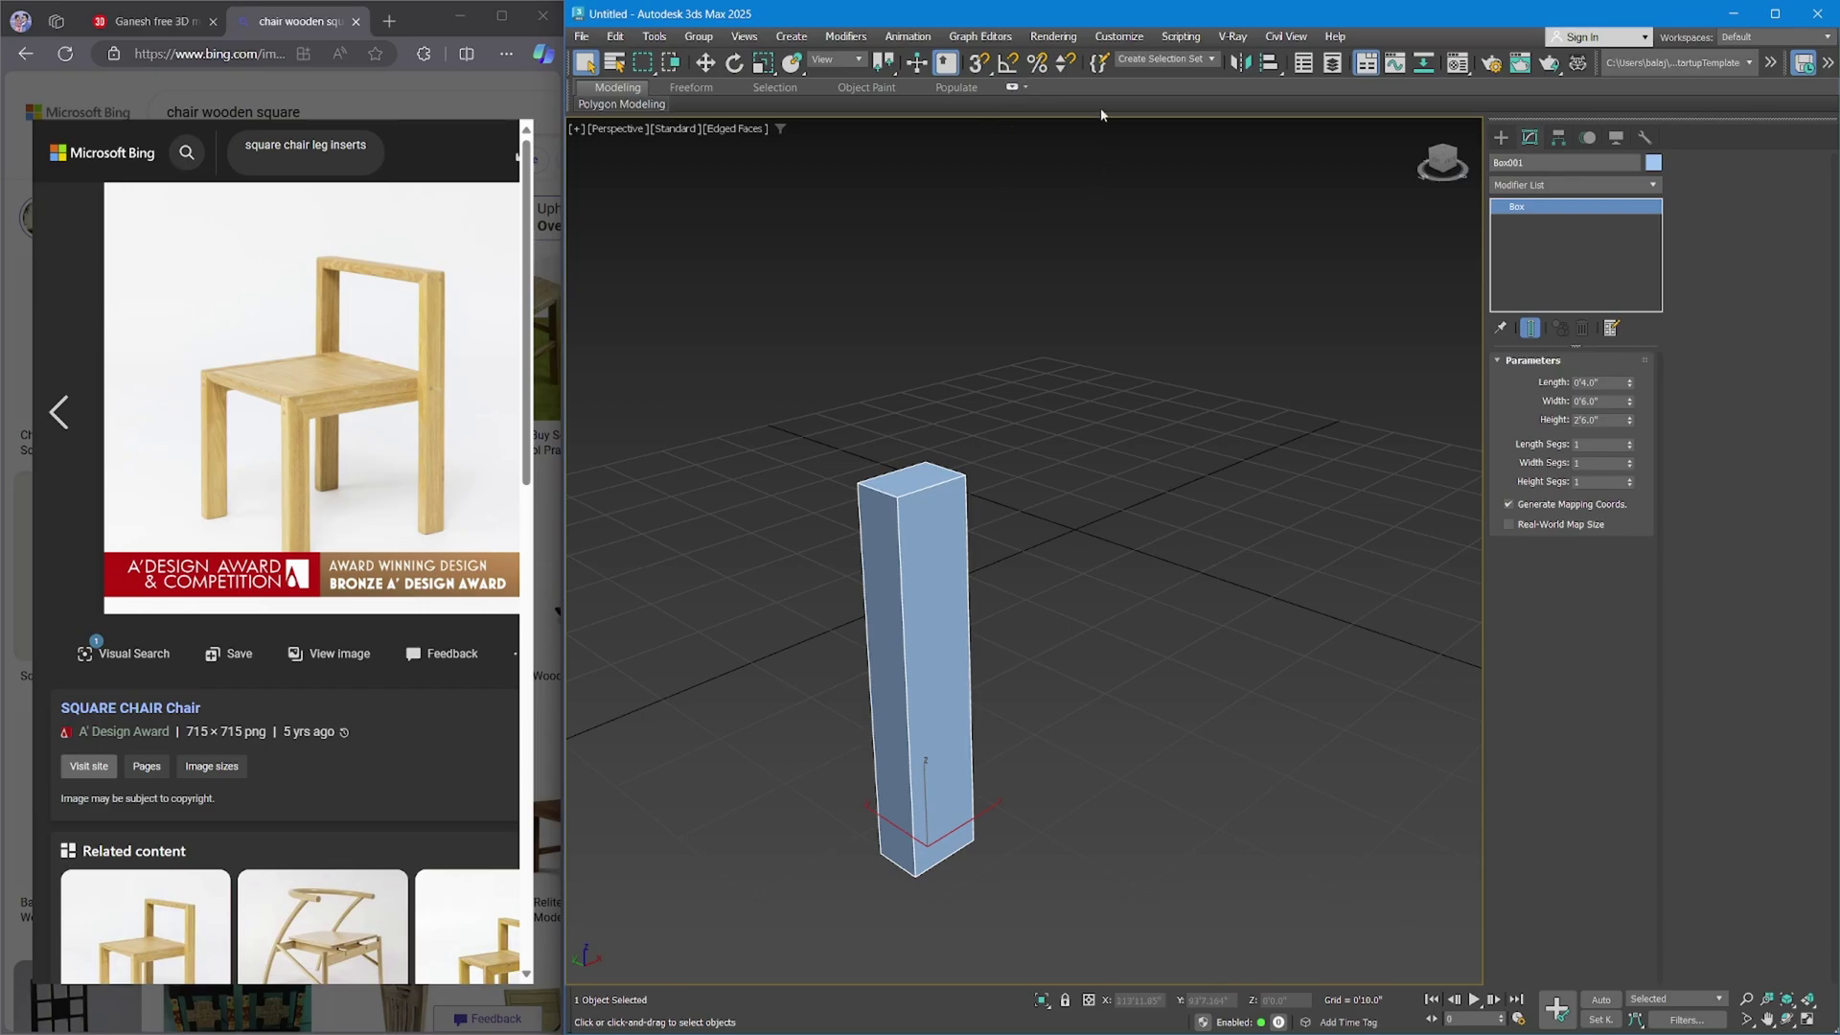
left_click(1010, 88)
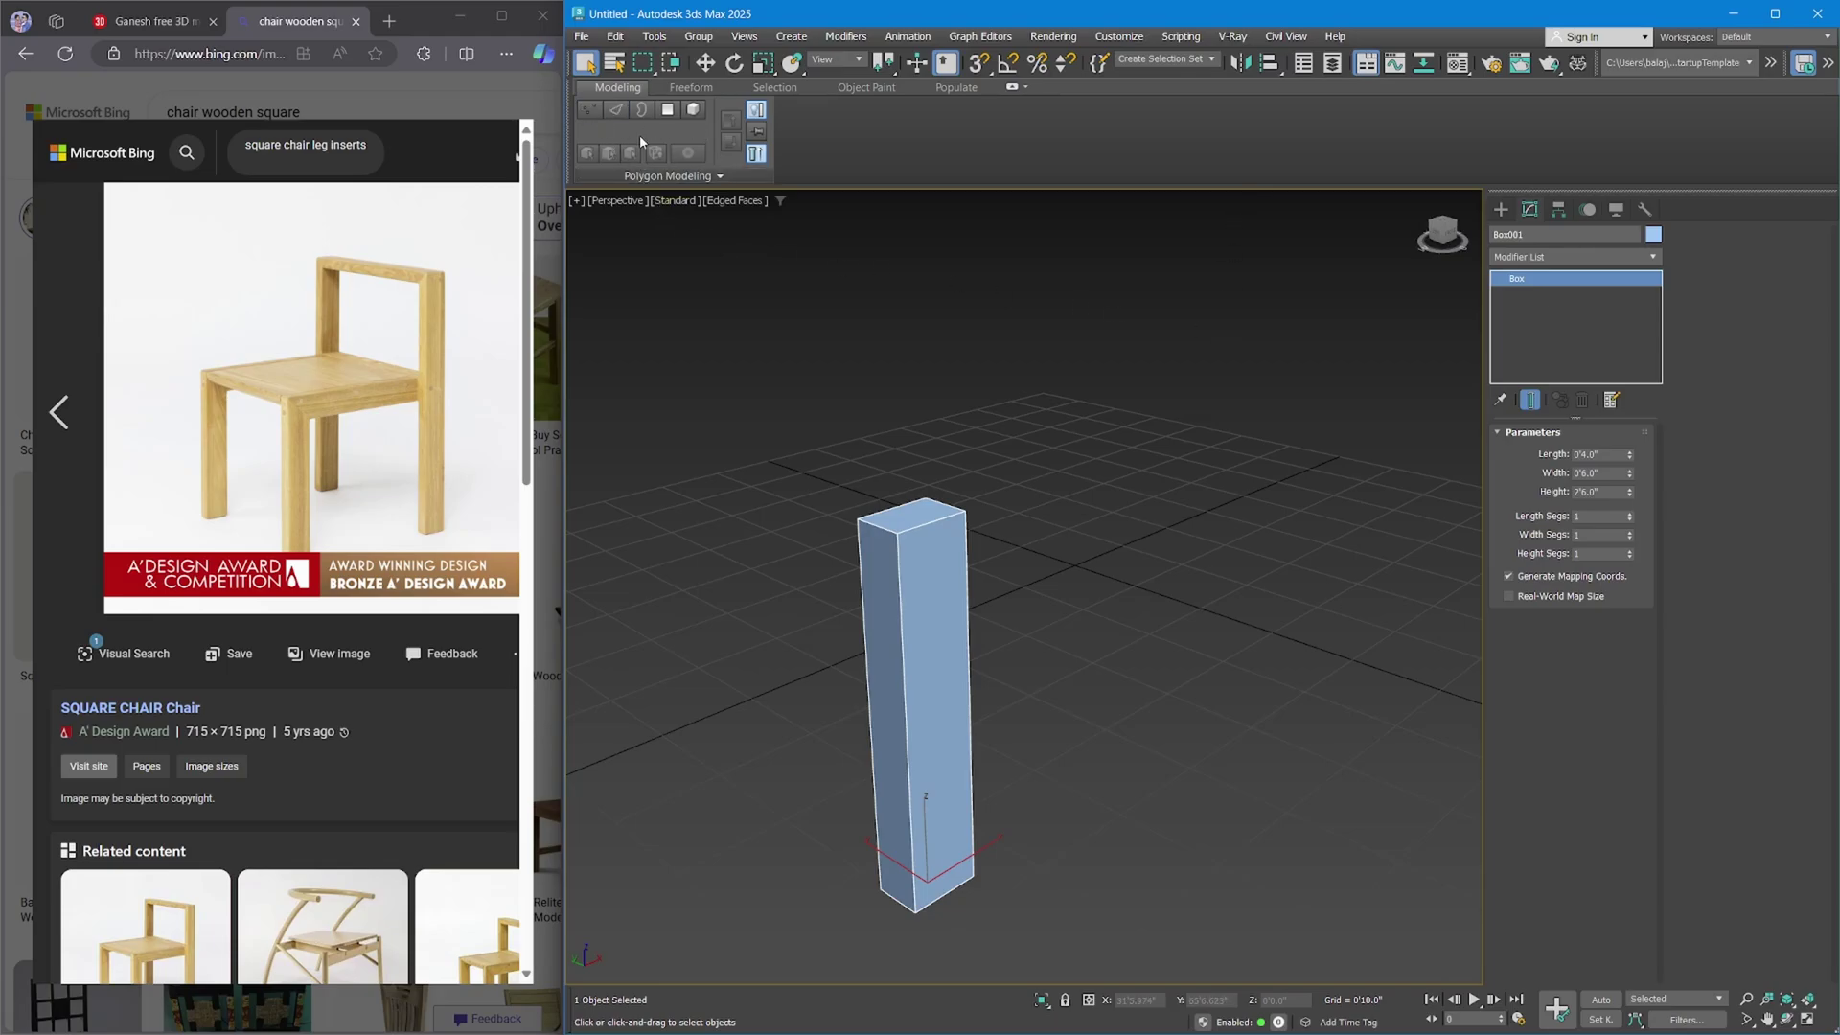
left_click(709, 88)
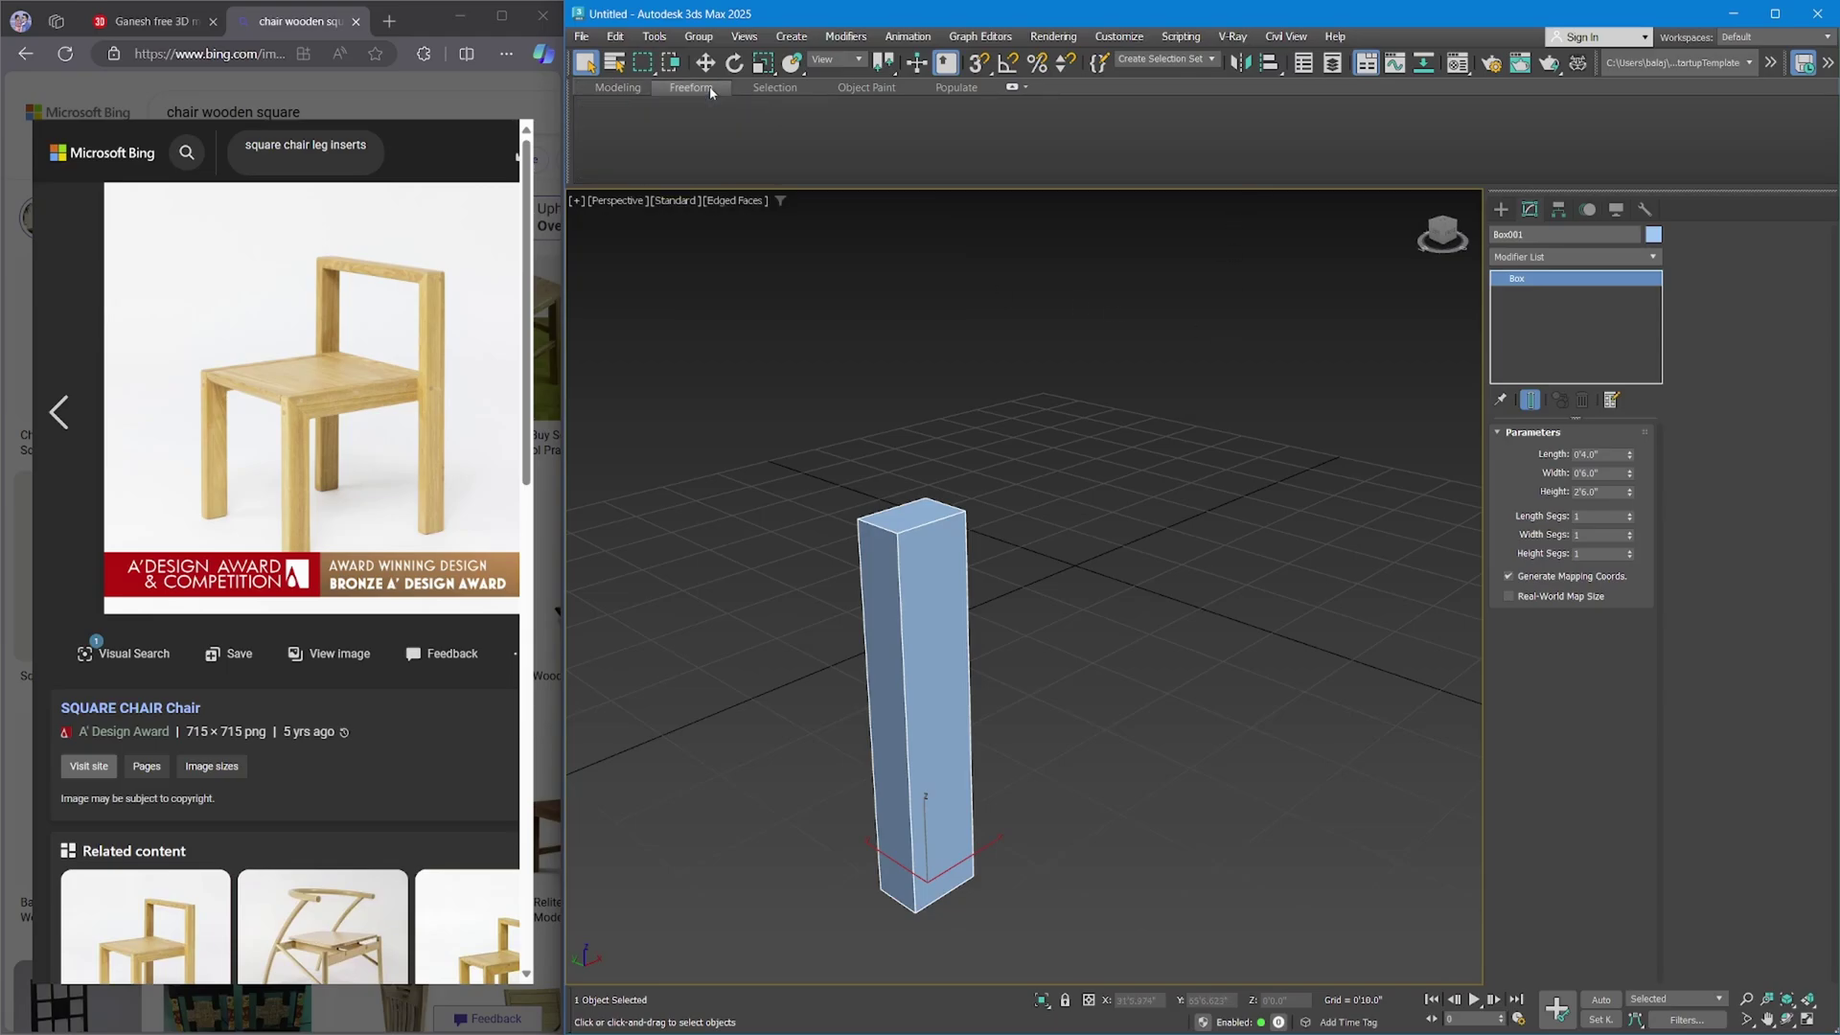
left_click(781, 88)
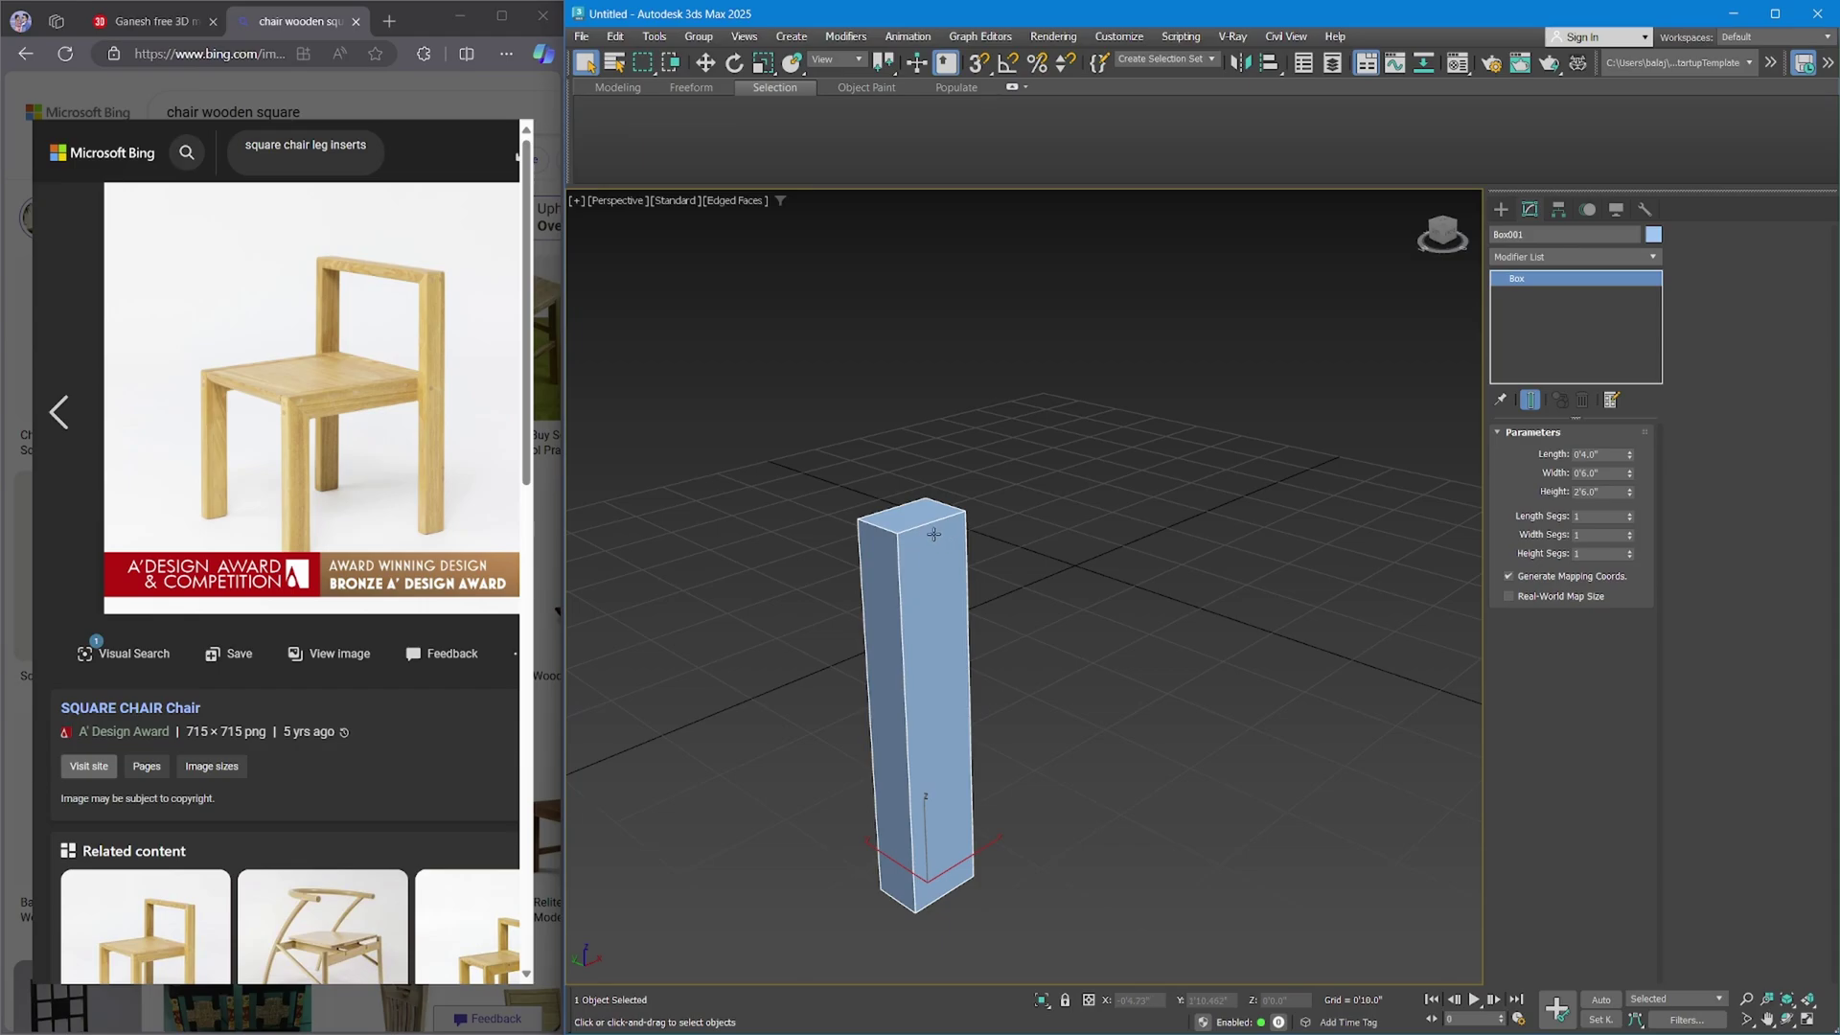
Add an Edit Poly modifier to the box with the Polygon Modeling tools and enter Polygon sub-object level.
left_click(628, 89)
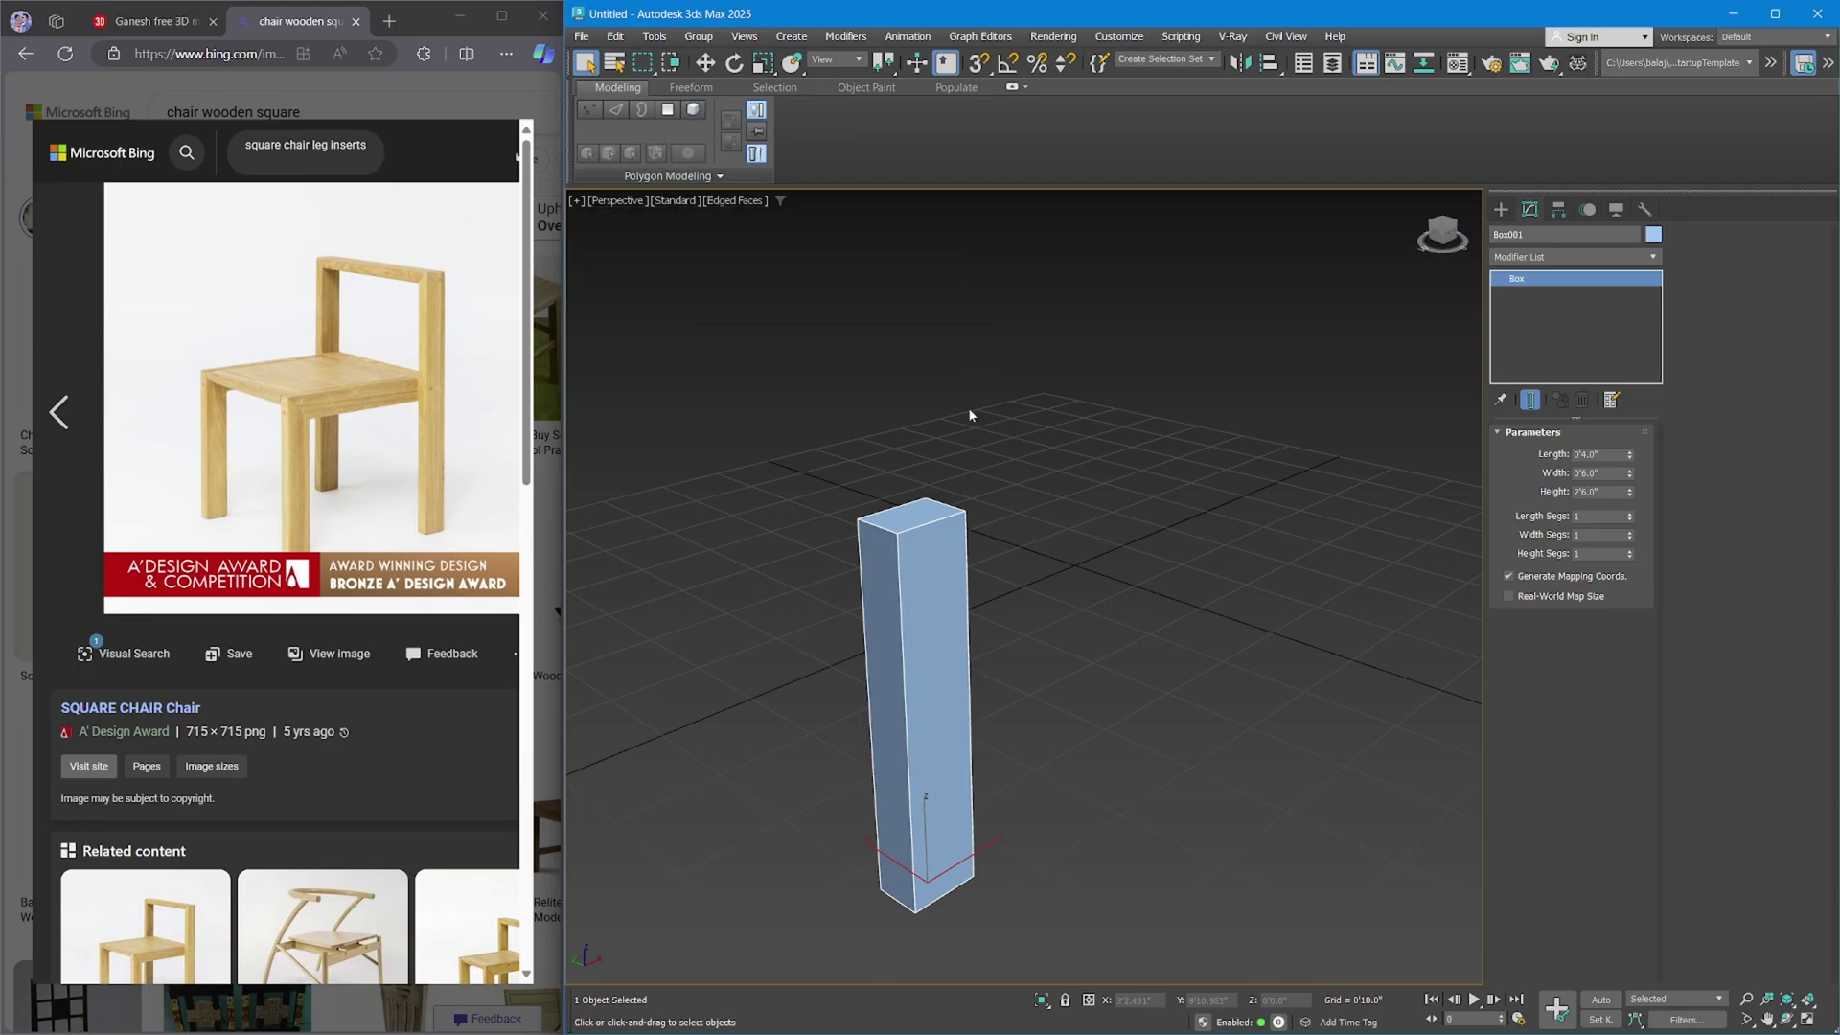
left_click(668, 111)
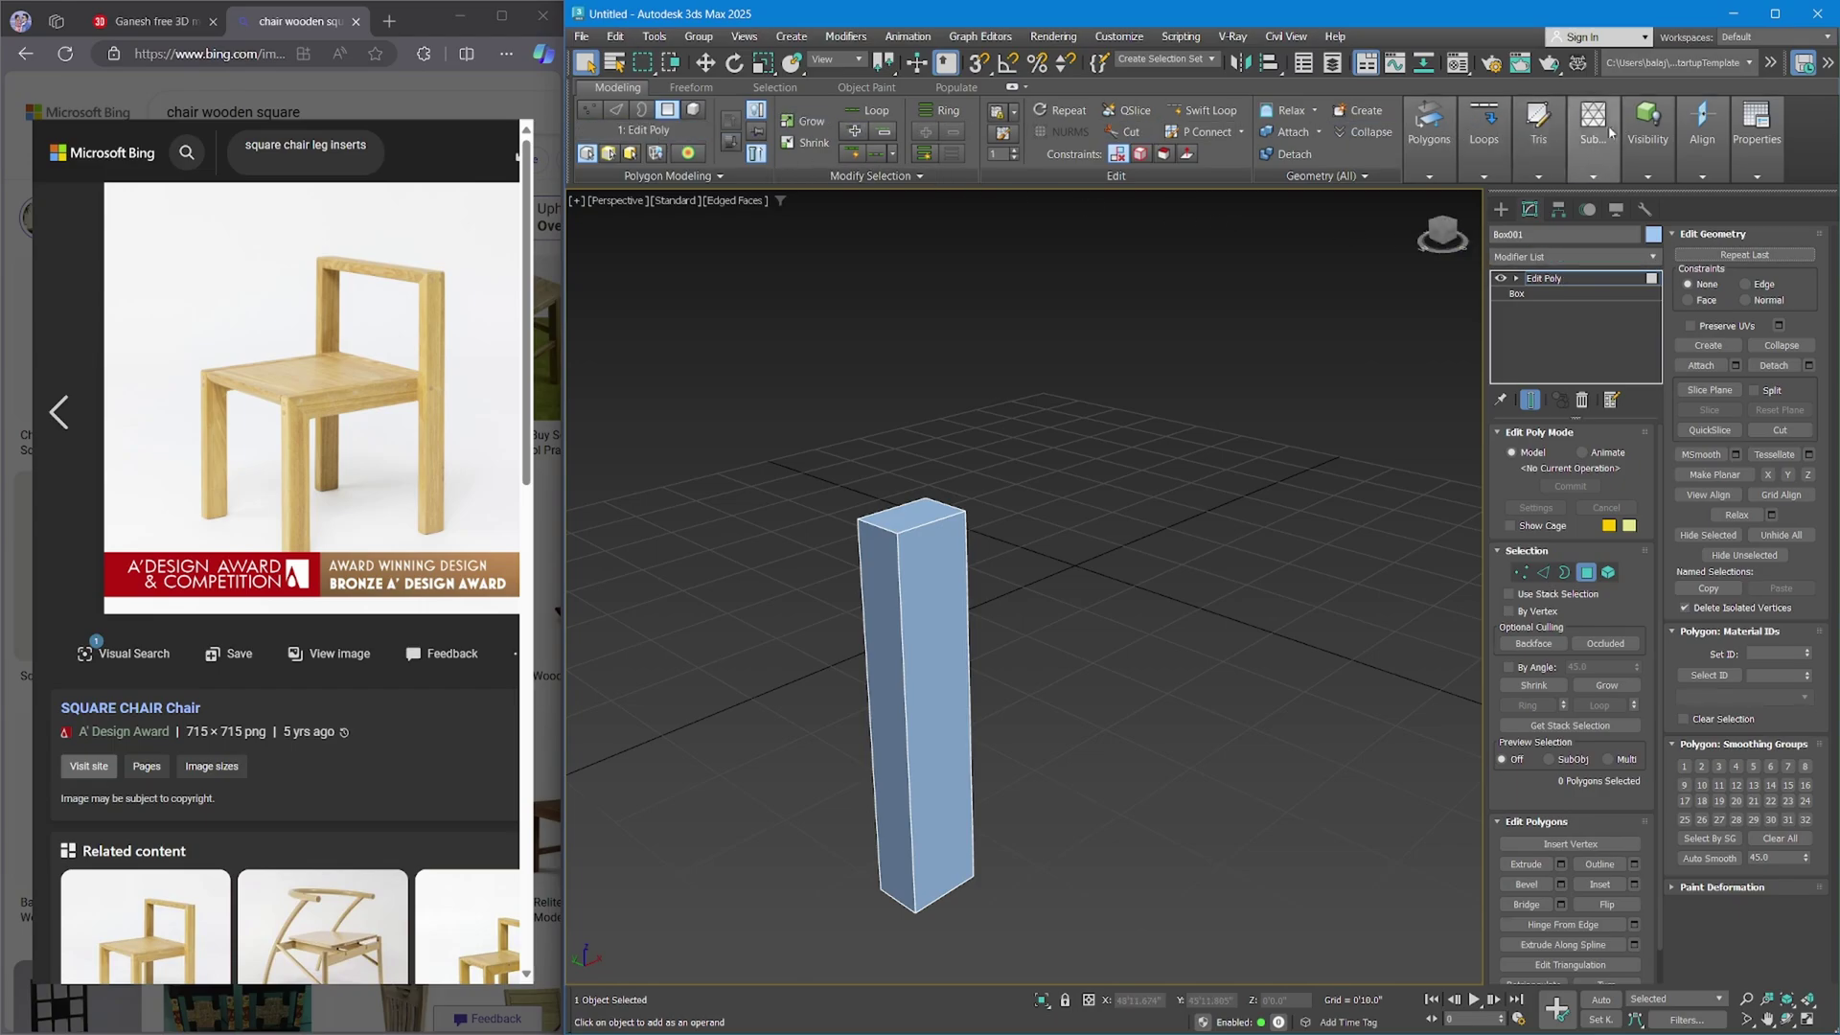
Delete the Edit Poly modifier from the box and convert the box to an Editable Poly.
left_click(1579, 280)
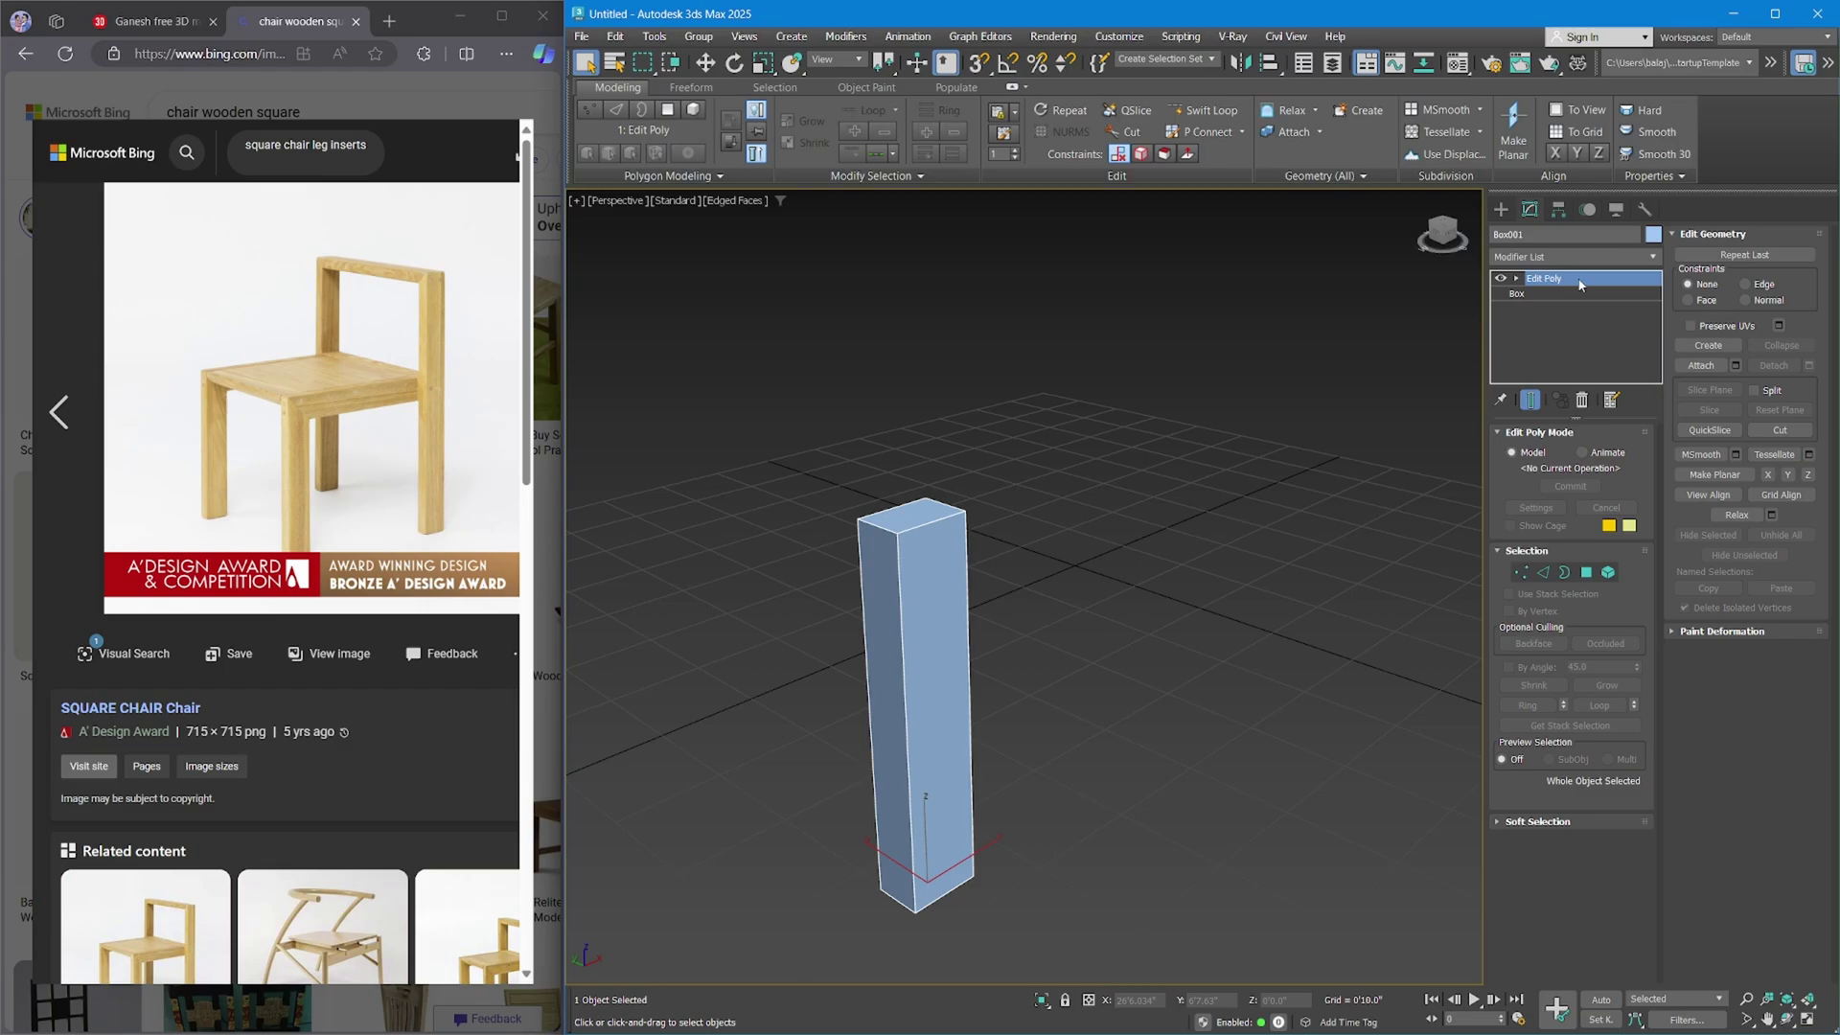
right_click(1581, 284)
left_click(1607, 309)
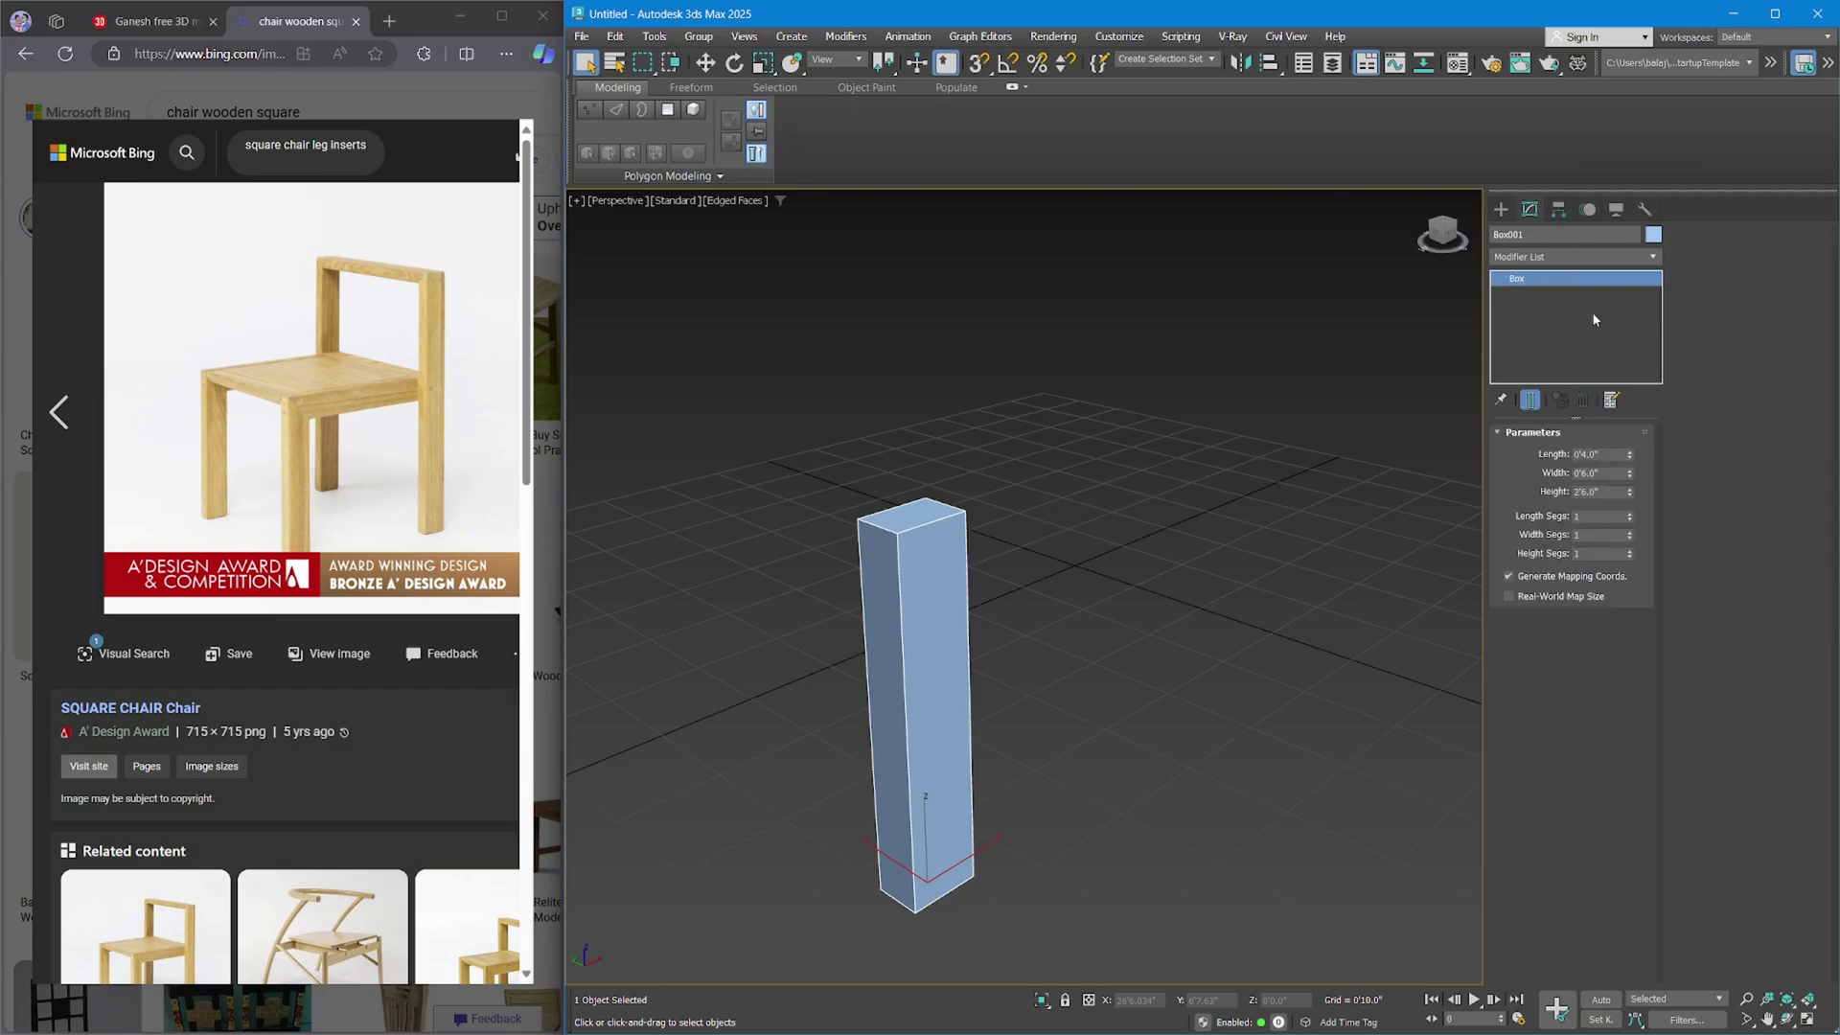
right_click(900, 586)
mouse_move(965, 830)
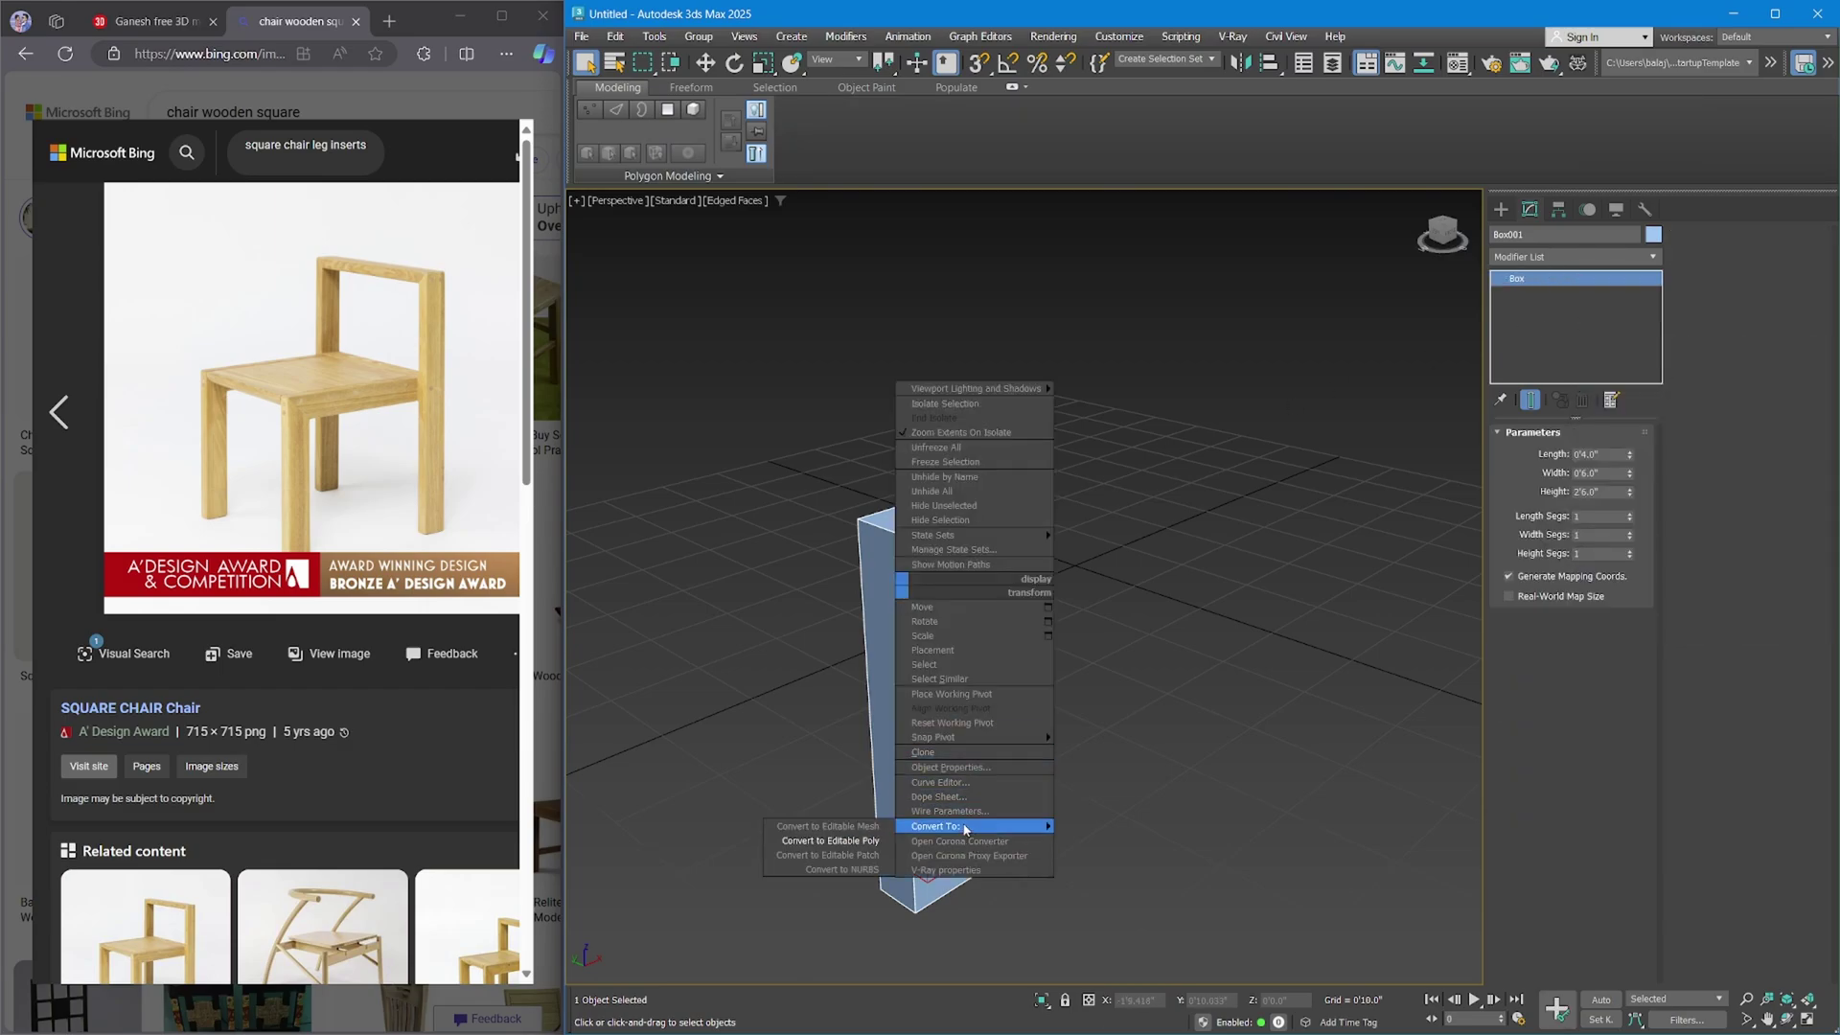
left_click(829, 840)
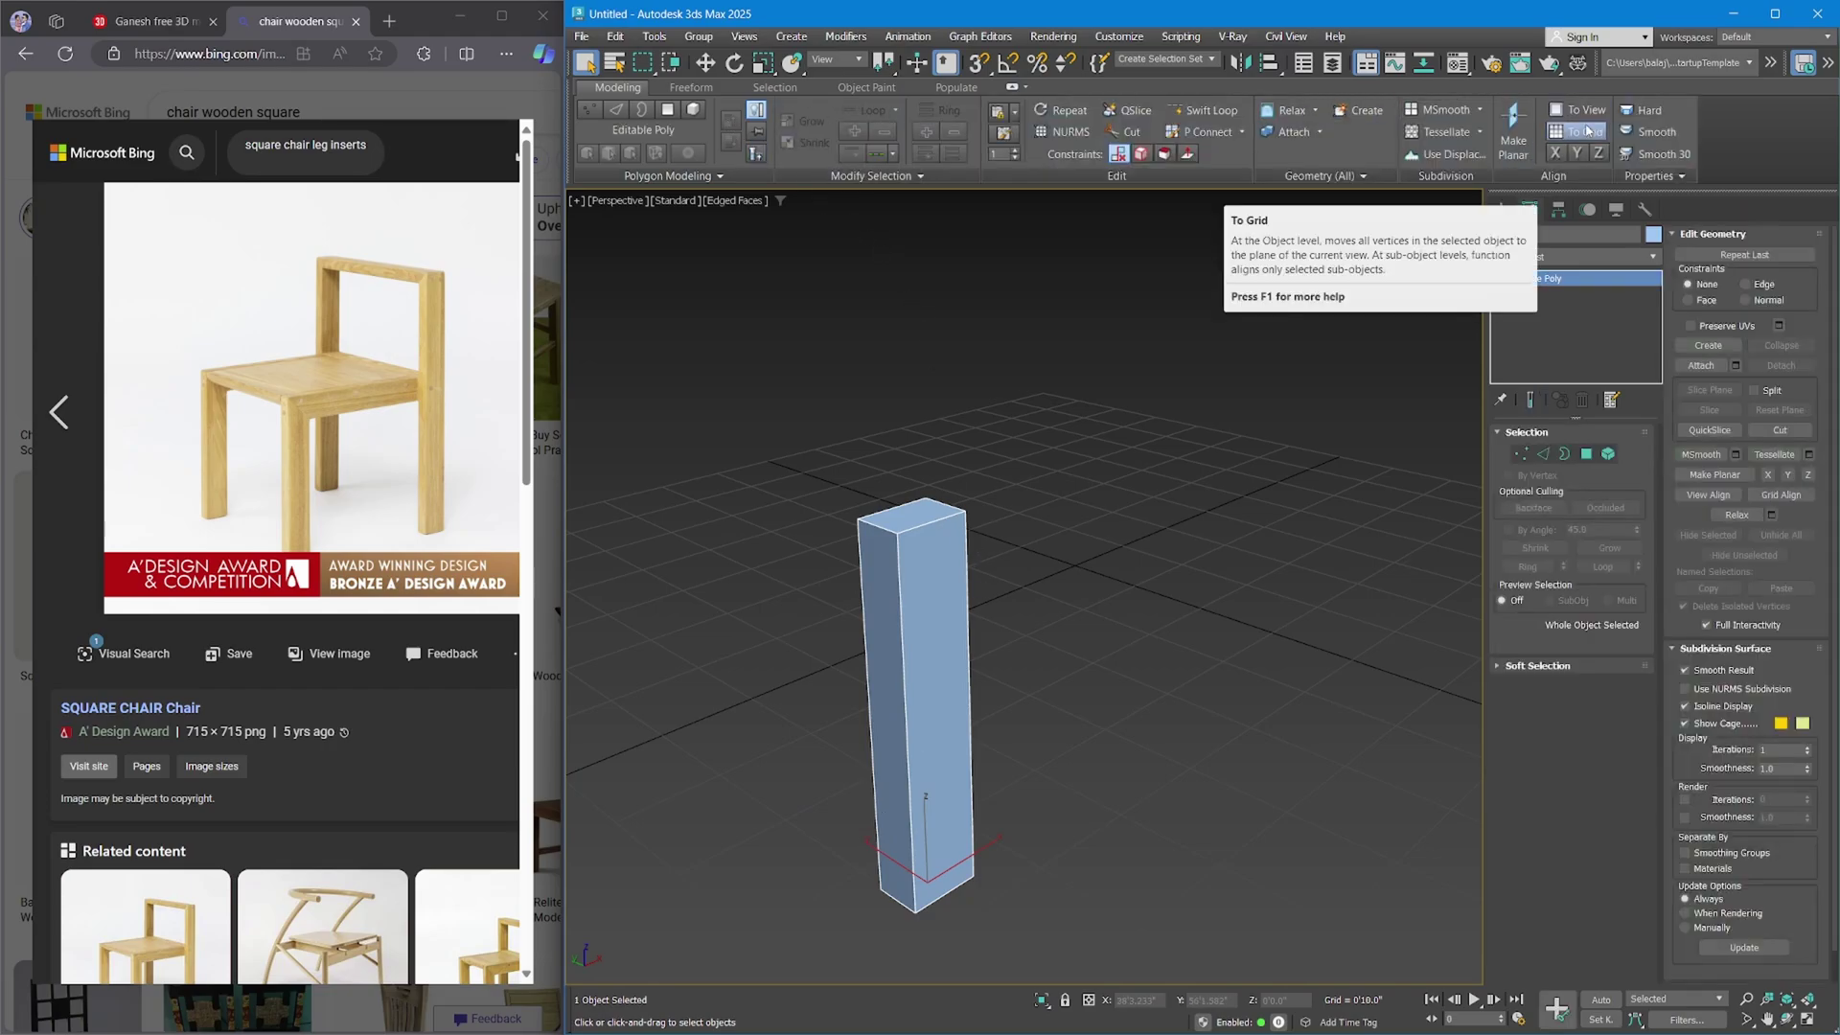
Widen the 3ds Max window over the browser, hide and show the command panel, and narrow it to a single column.
left_click_drag(563, 479, 385, 490)
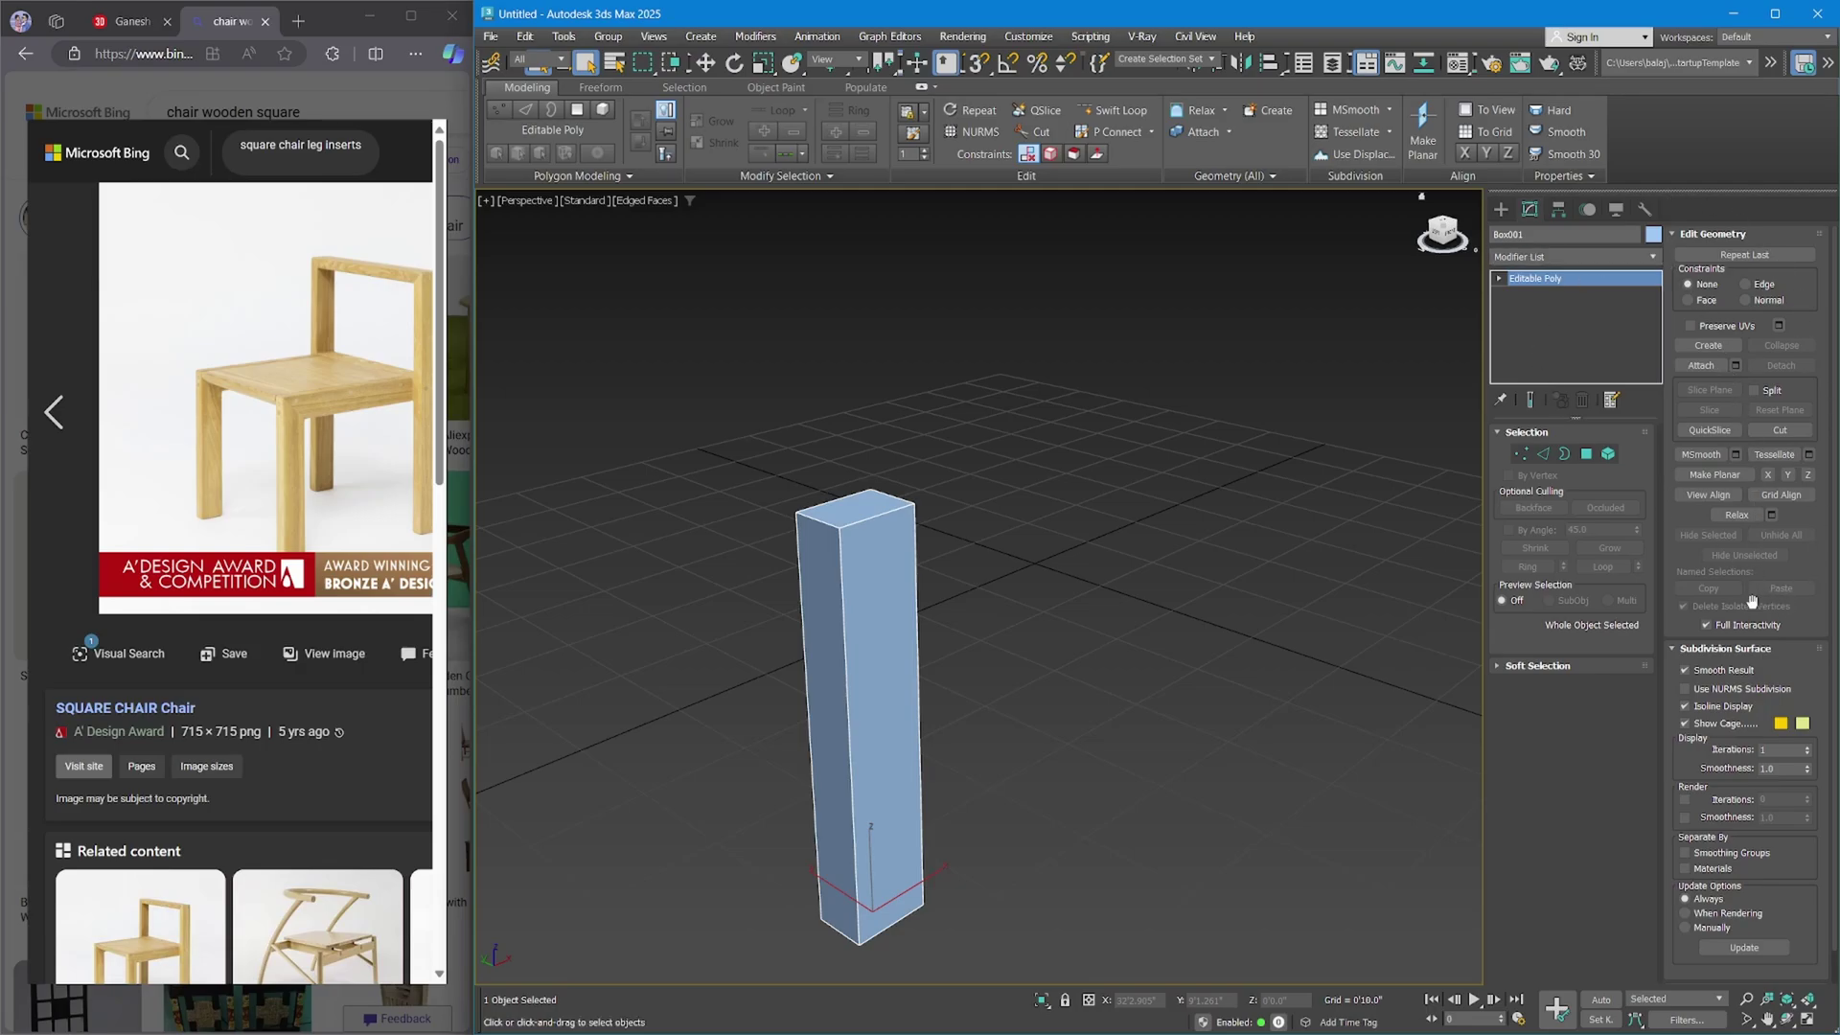
left_click(665, 111)
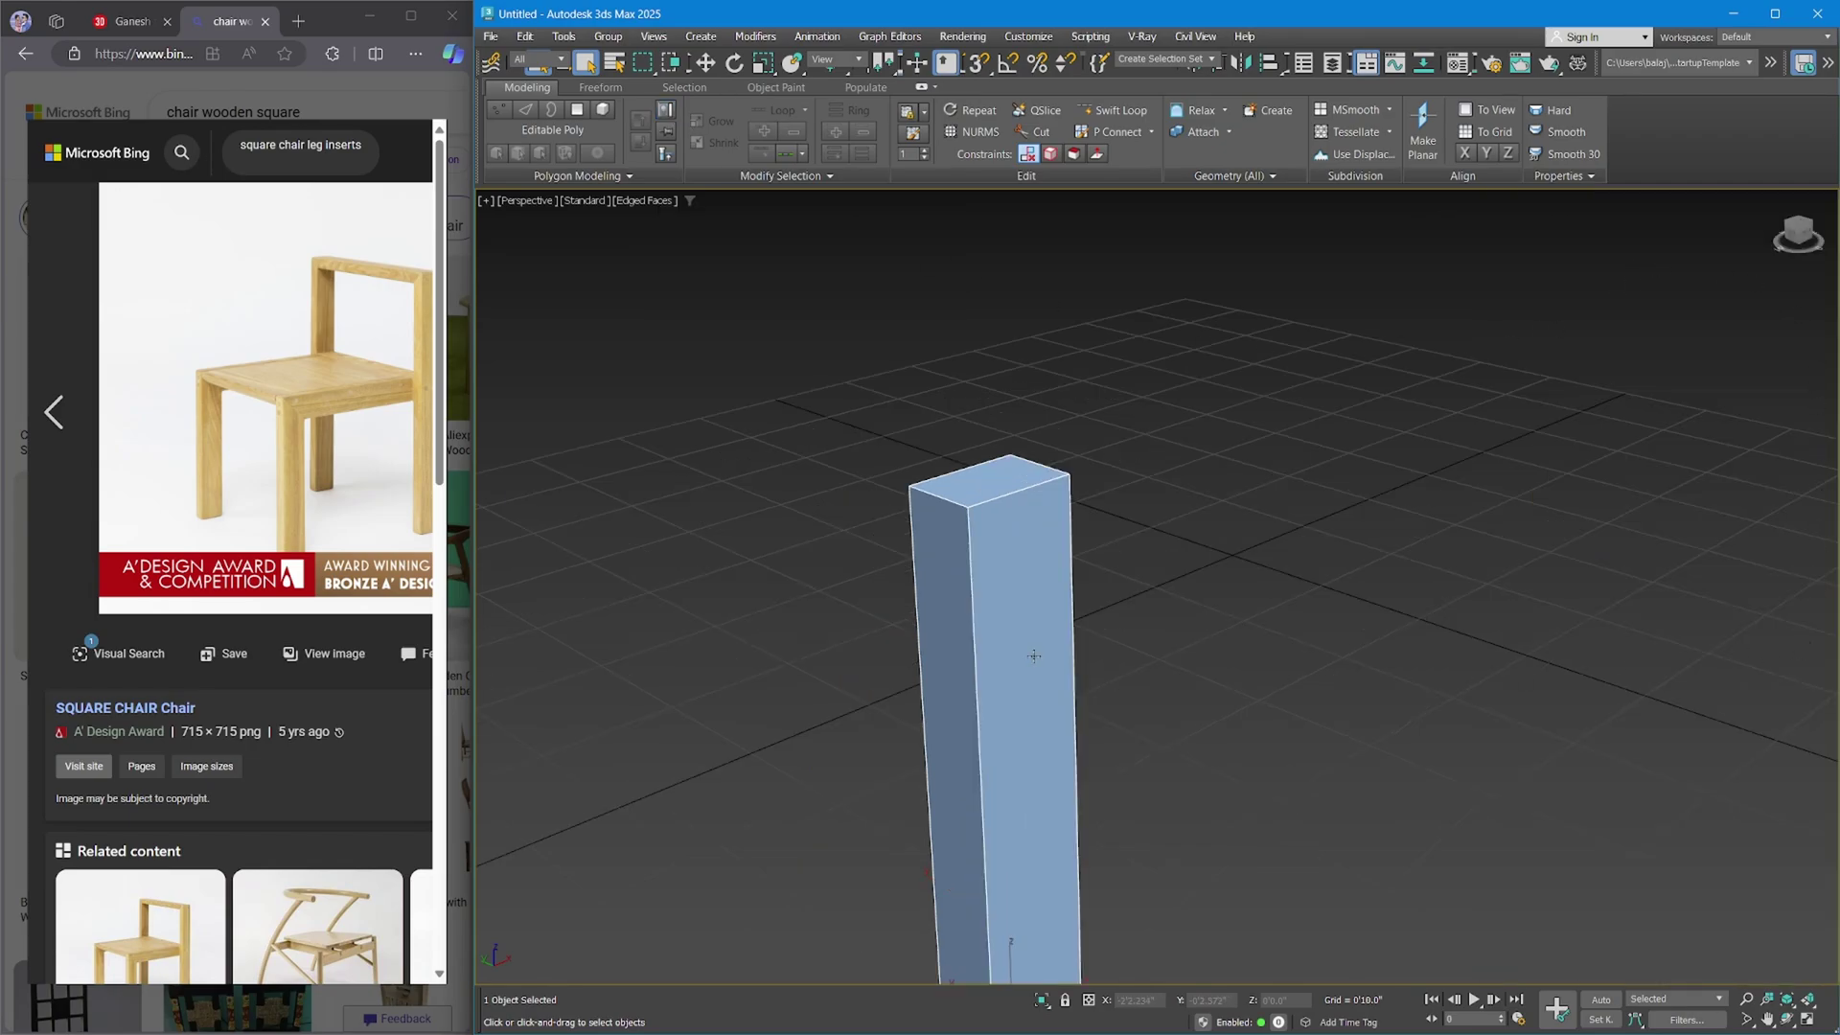
middle_click_drag(1034, 656, 1125, 526)
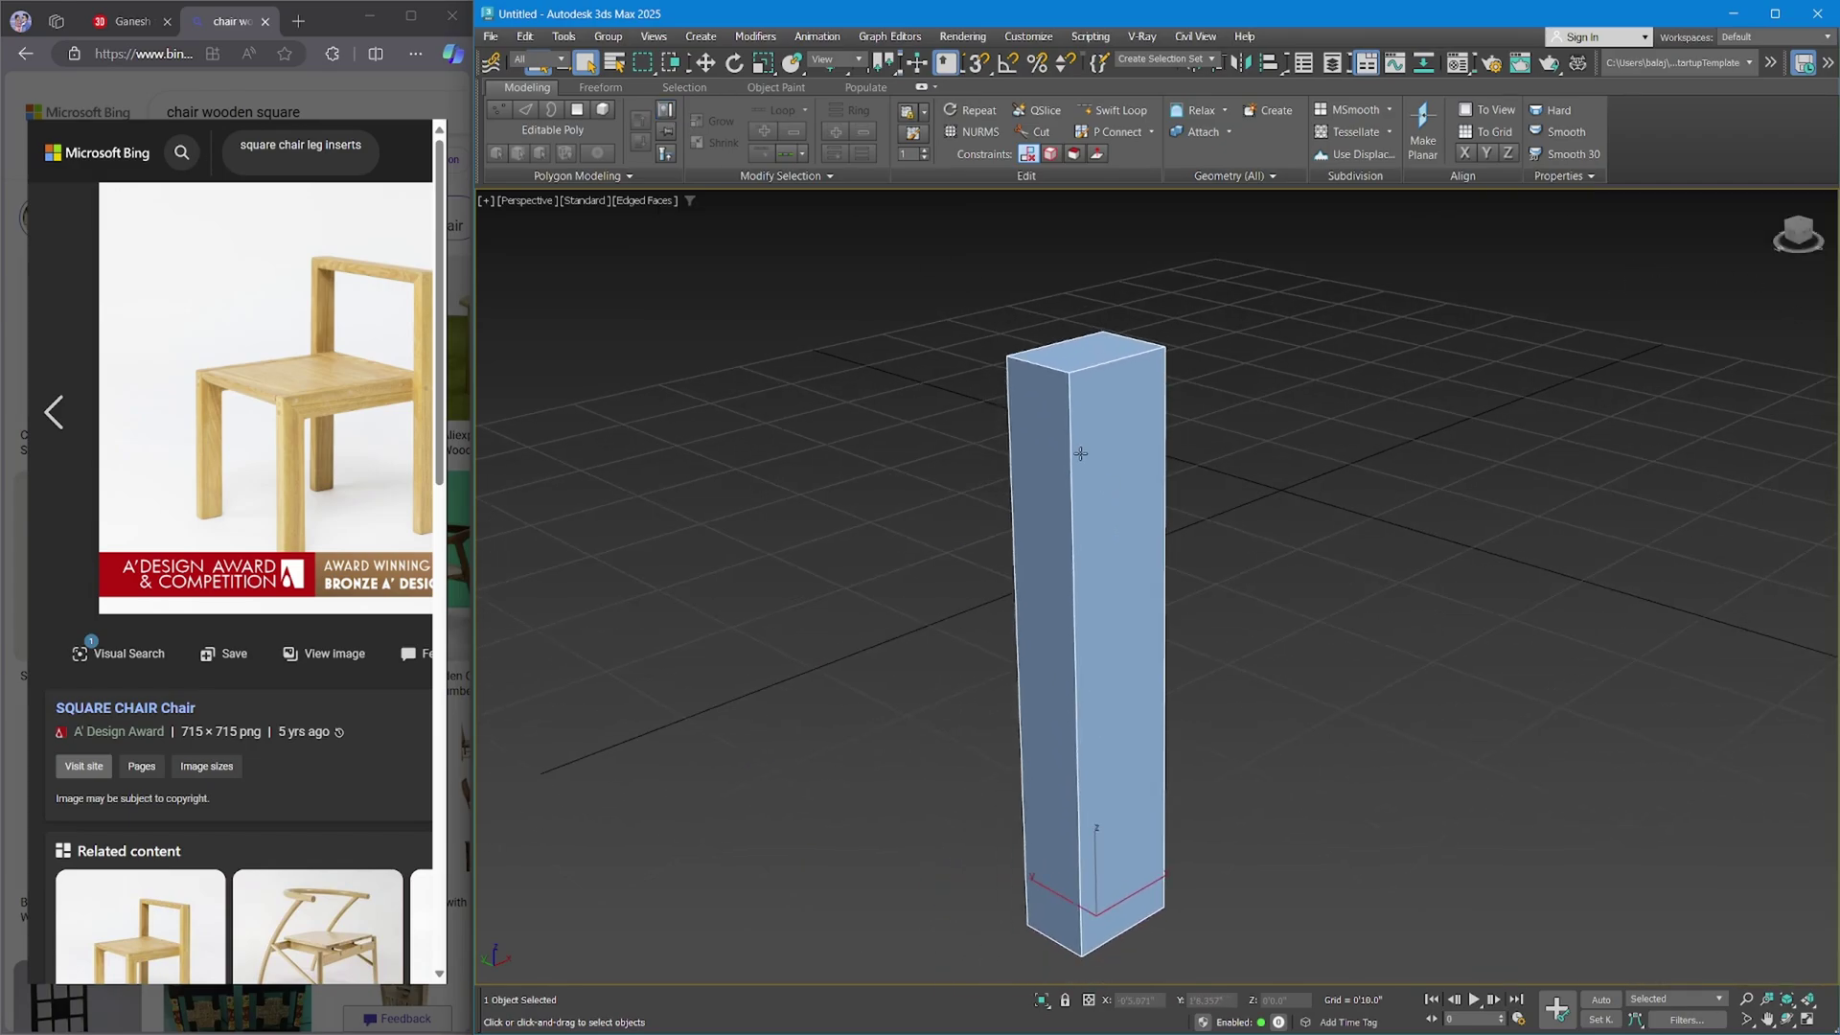
left_click(665, 112)
left_click(665, 112)
left_click(665, 112)
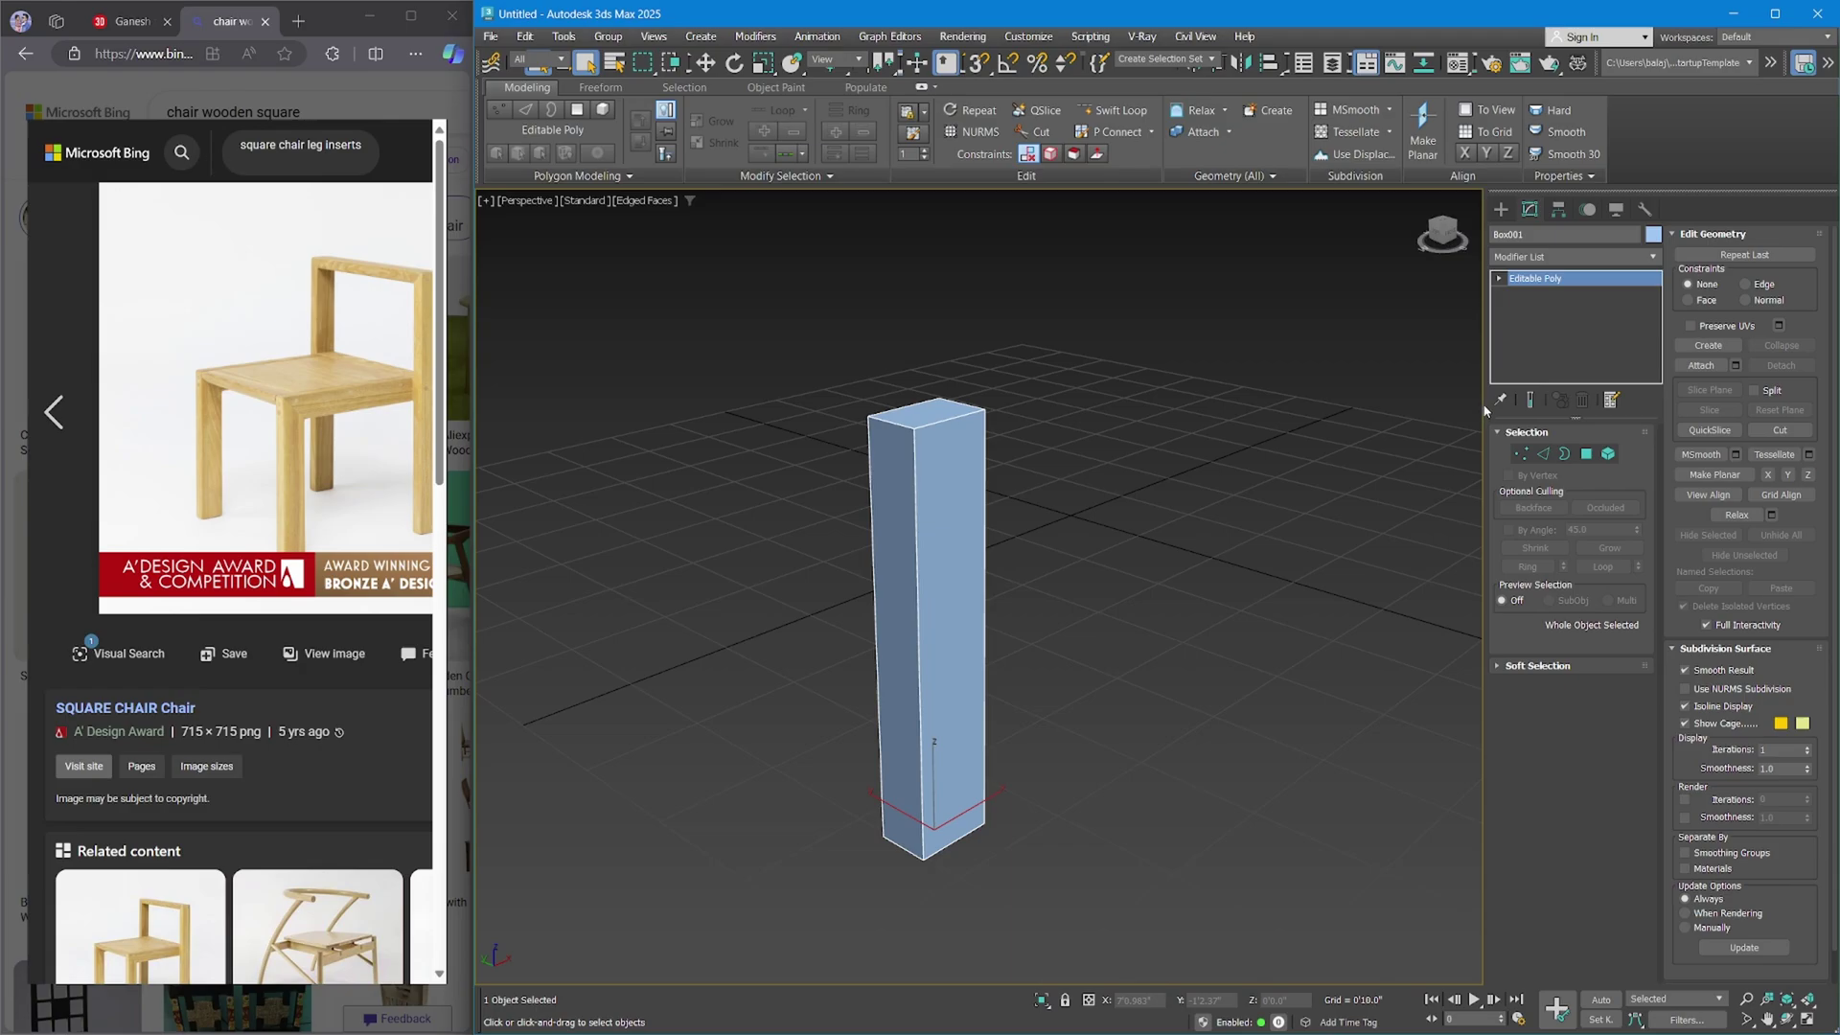
left_click_drag(1484, 410, 1661, 407)
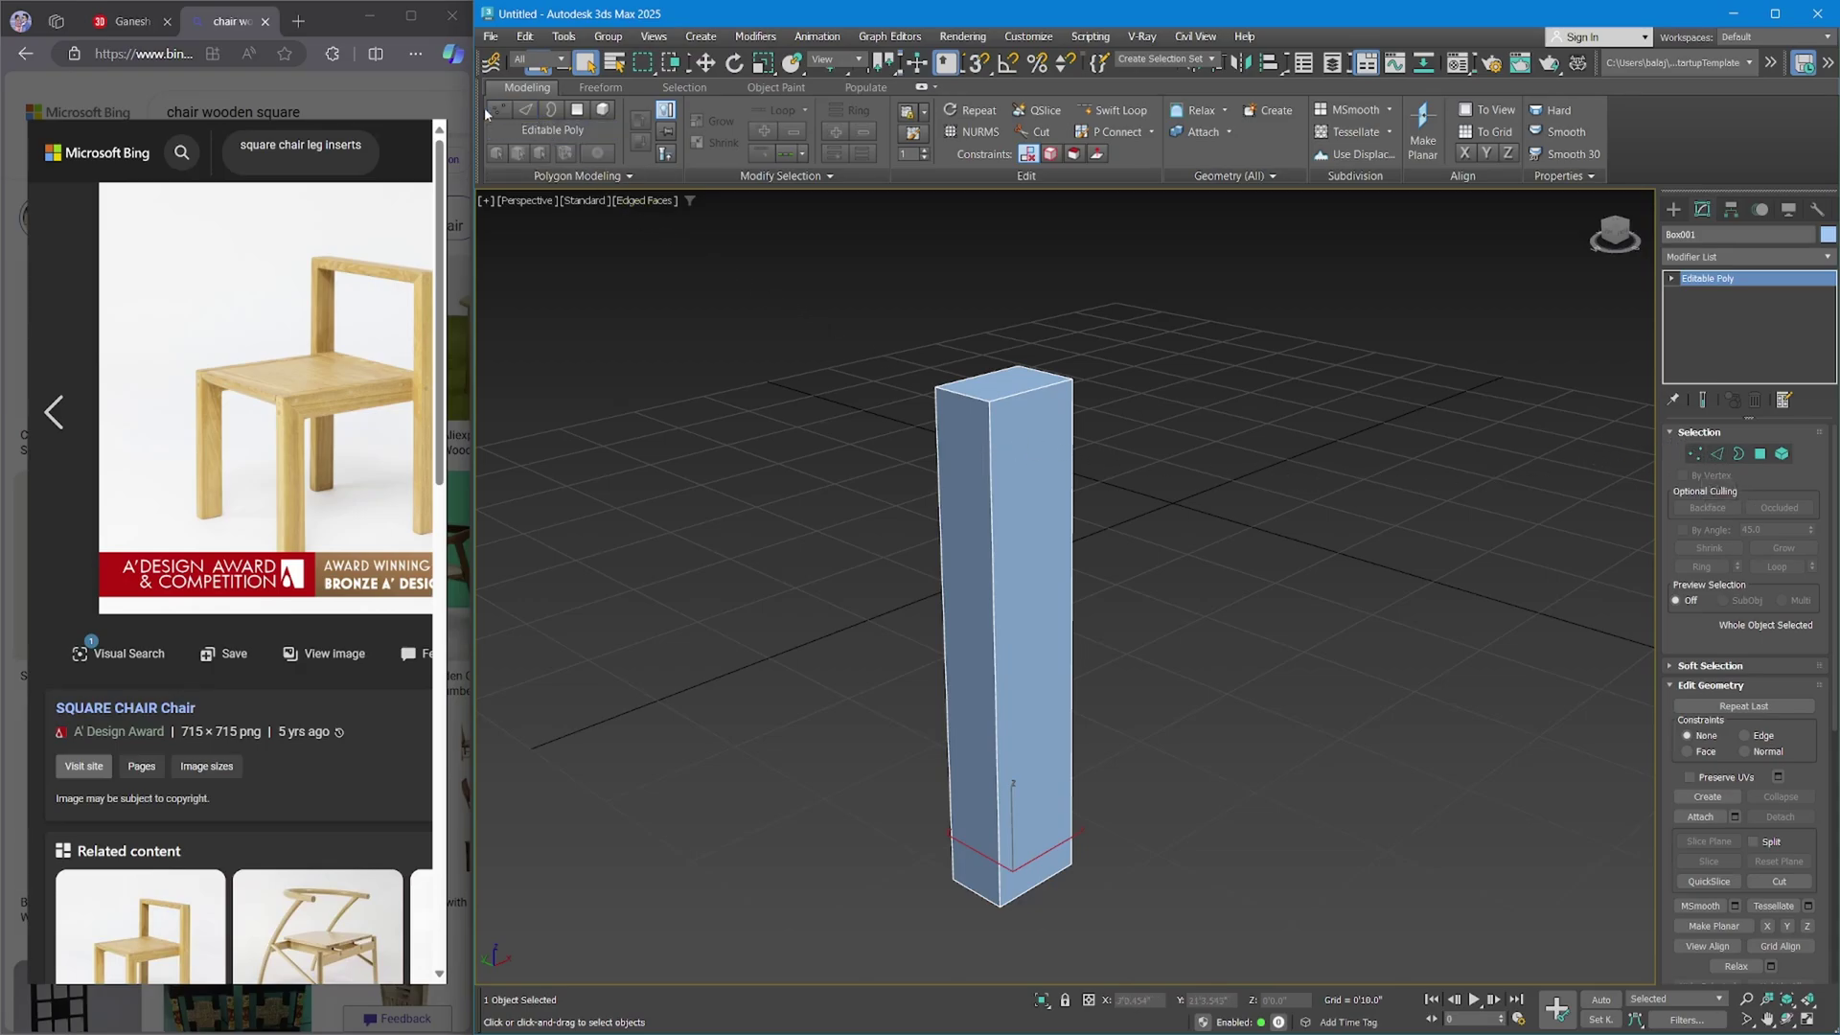
At Edge sub-object level, select one vertical edge of the box and extend the selection to all vertical edges with Ring.
left_click(525, 113)
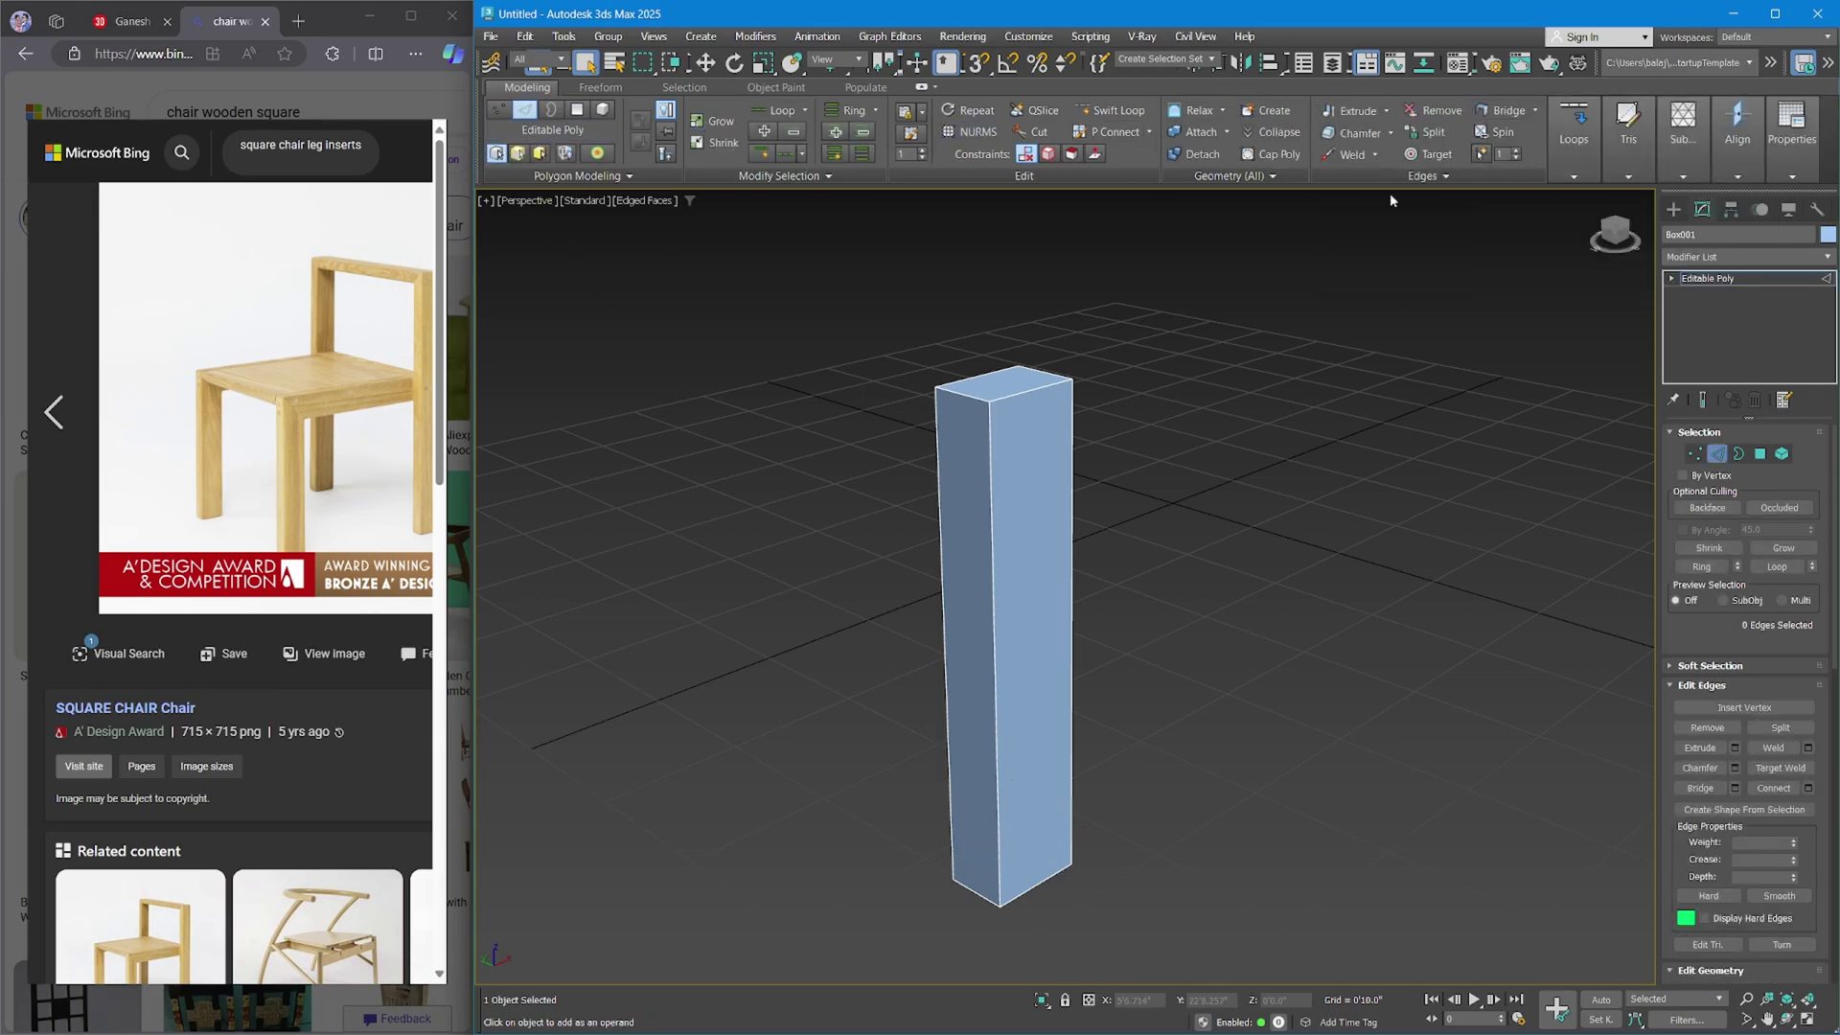
left_click(991, 441)
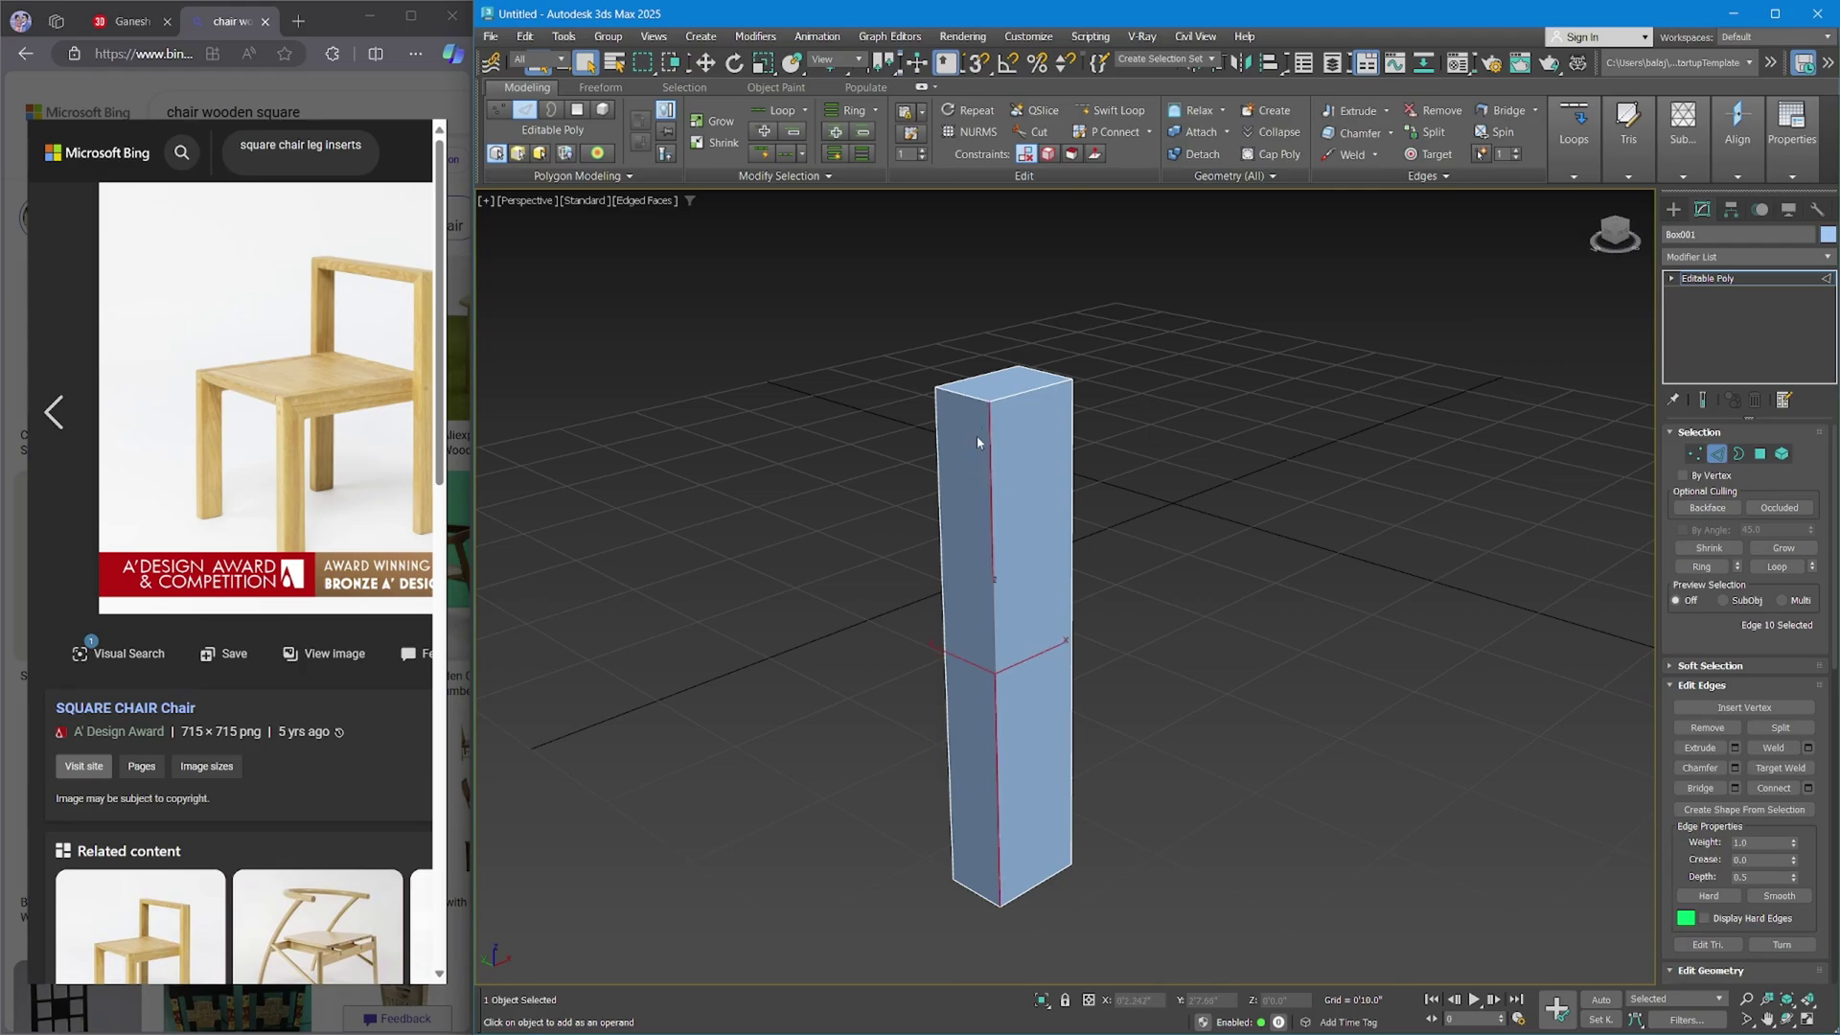
left_click(1704, 567)
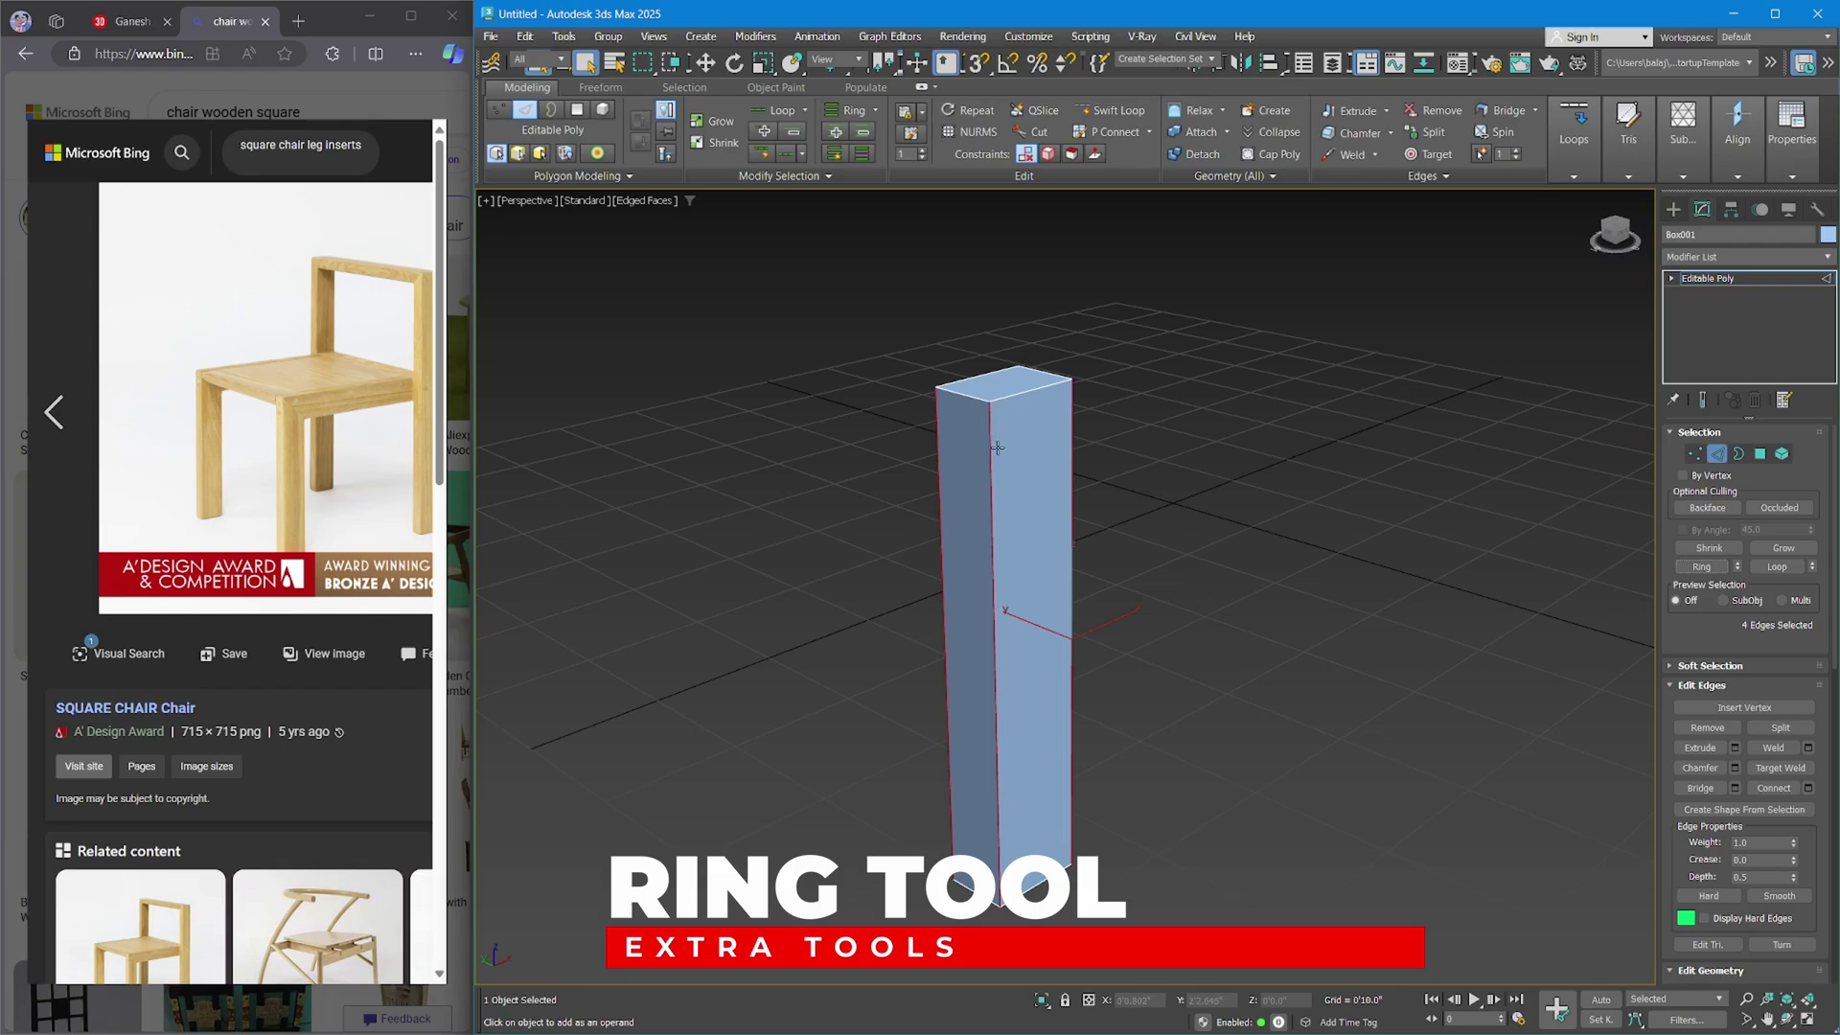
middle_click_drag(1051, 663, 1005, 467, "alt")
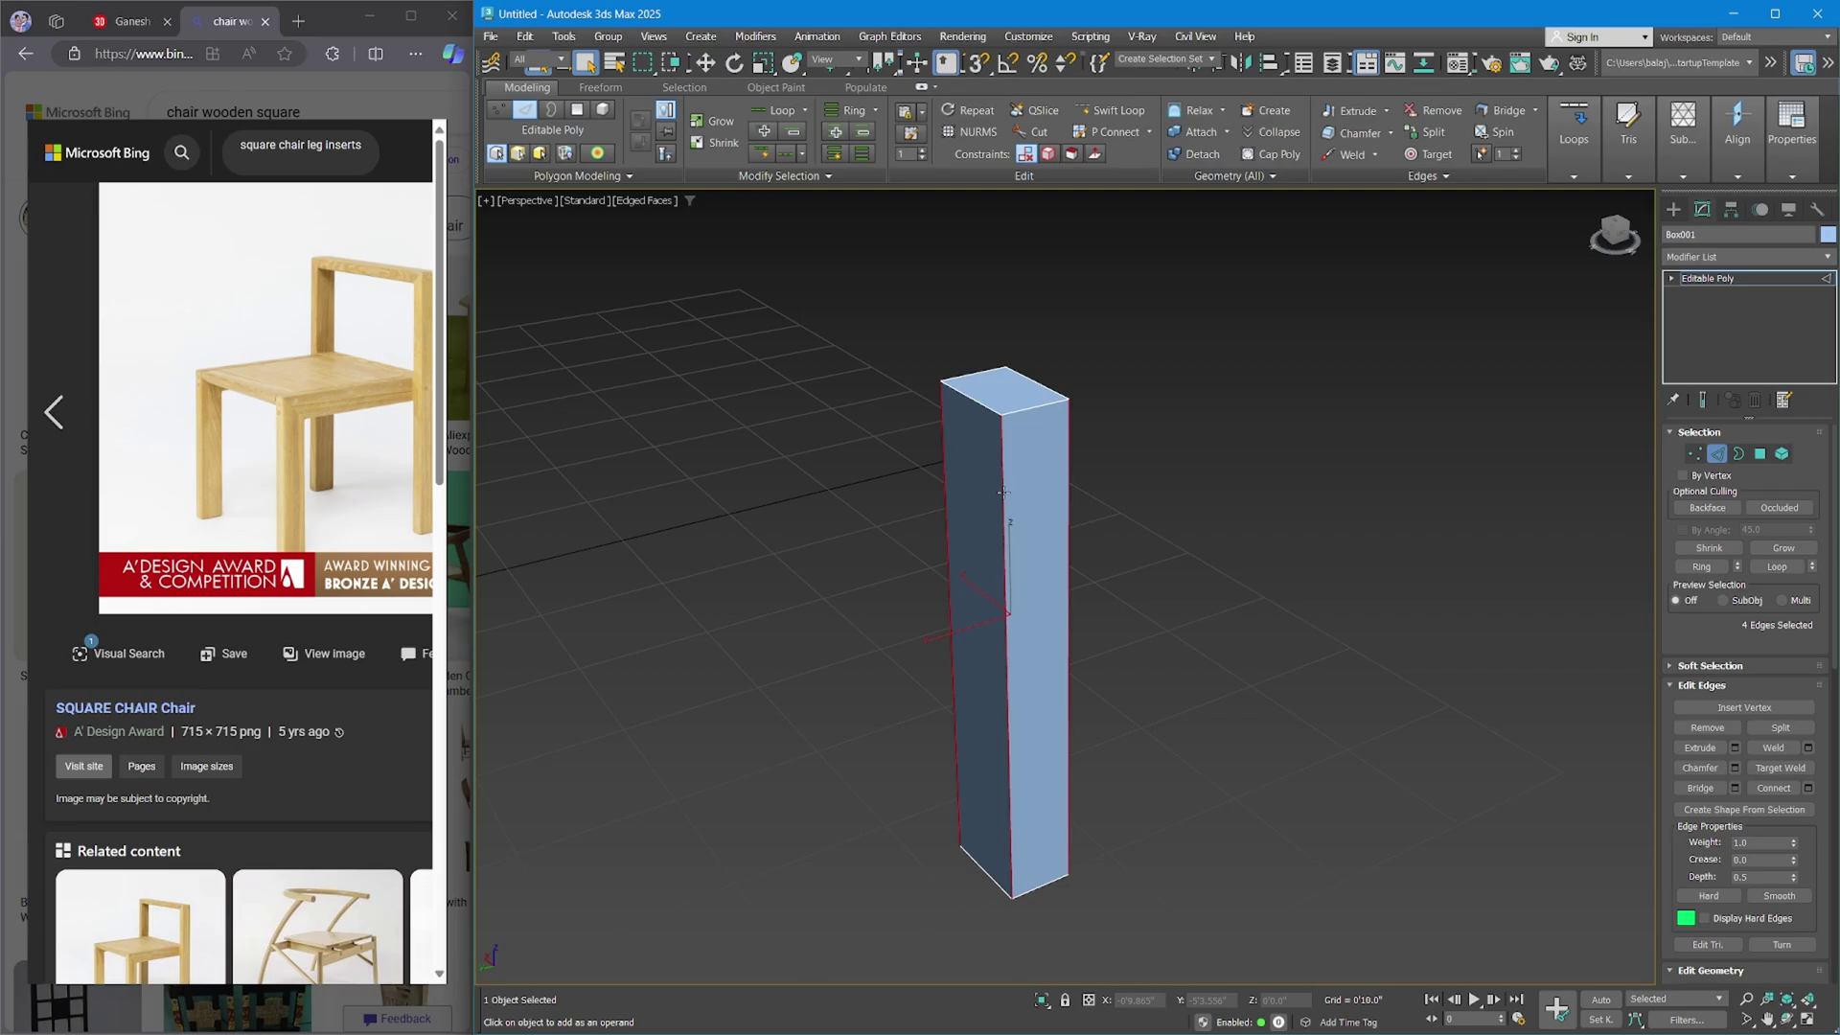
Try selecting the box's vertical edges manually with region selections while checking them from different sides.
left_click(1153, 600)
middle_click_drag(1010, 475, 1217, 661, "alt")
left_click_drag(1178, 650, 768, 538)
middle_click_drag(767, 538, 1169, 592, "alt")
left_click_drag(1062, 769, 900, 711)
middle_click_drag(901, 711, 1139, 730, "alt")
scroll(1024, 849, "up", 5)
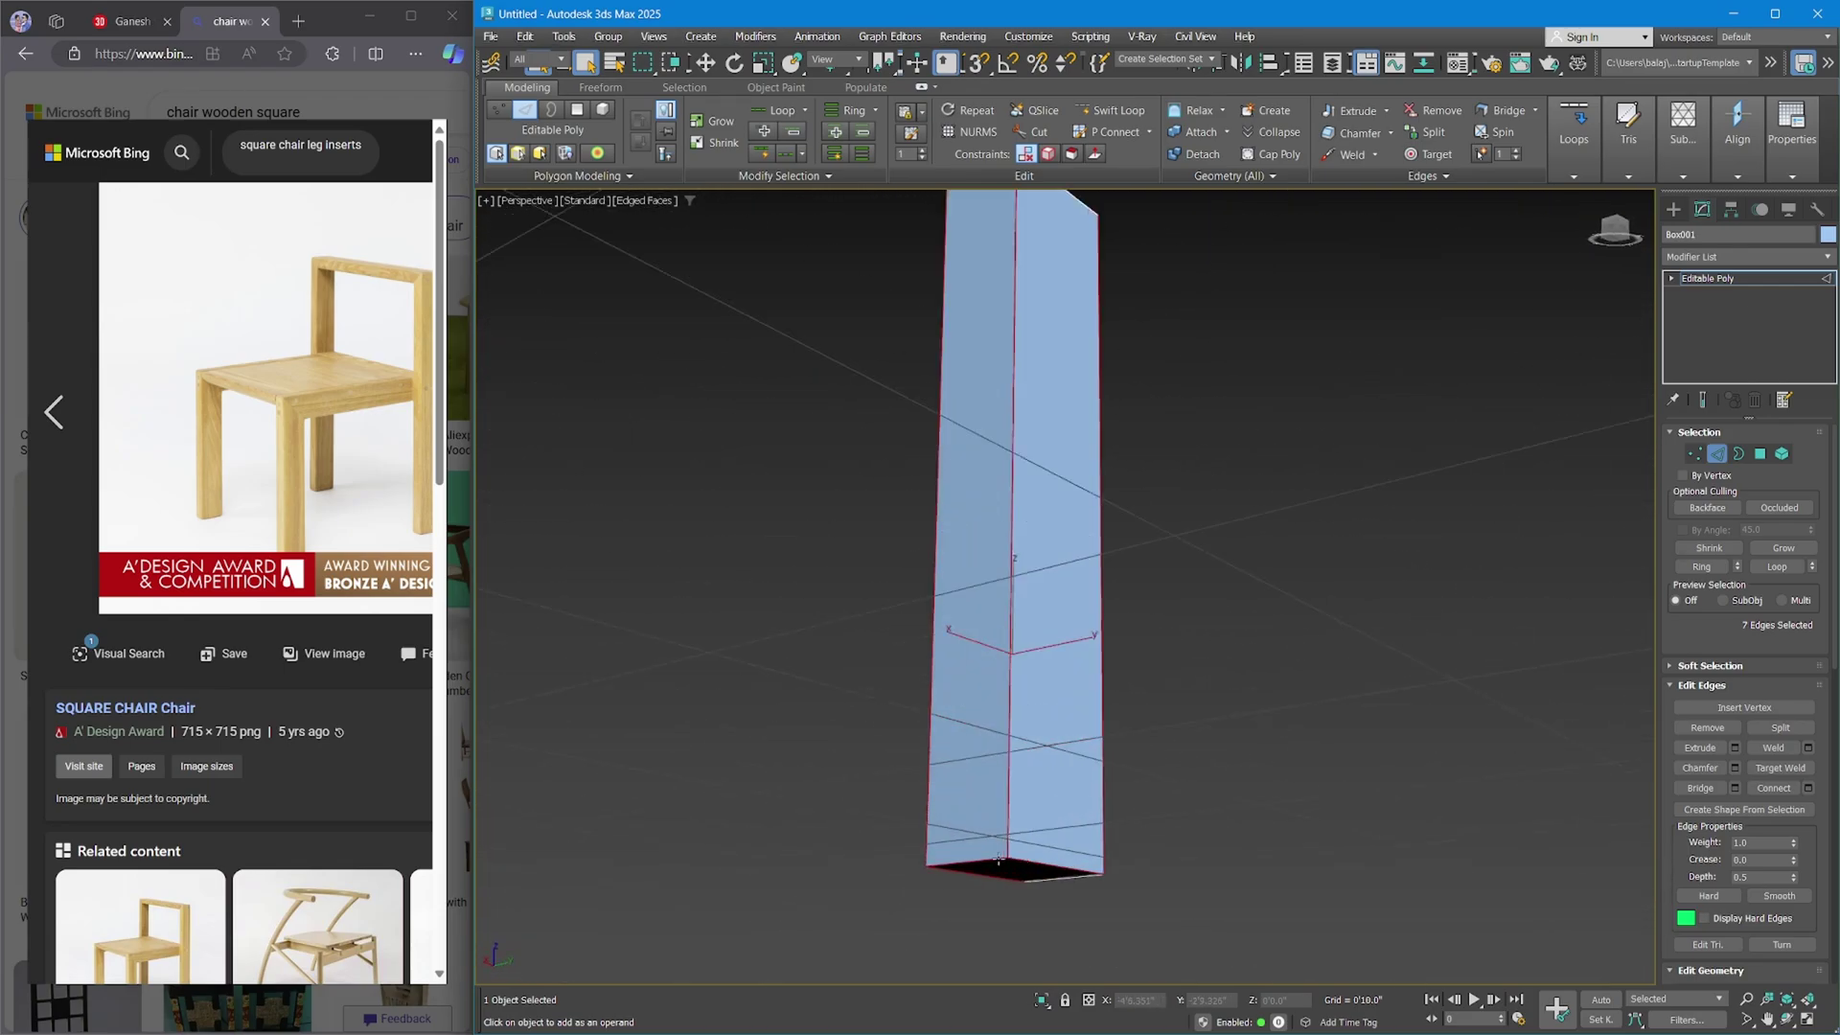
middle_click_drag(1013, 850, 1083, 765, "alt")
key("z")
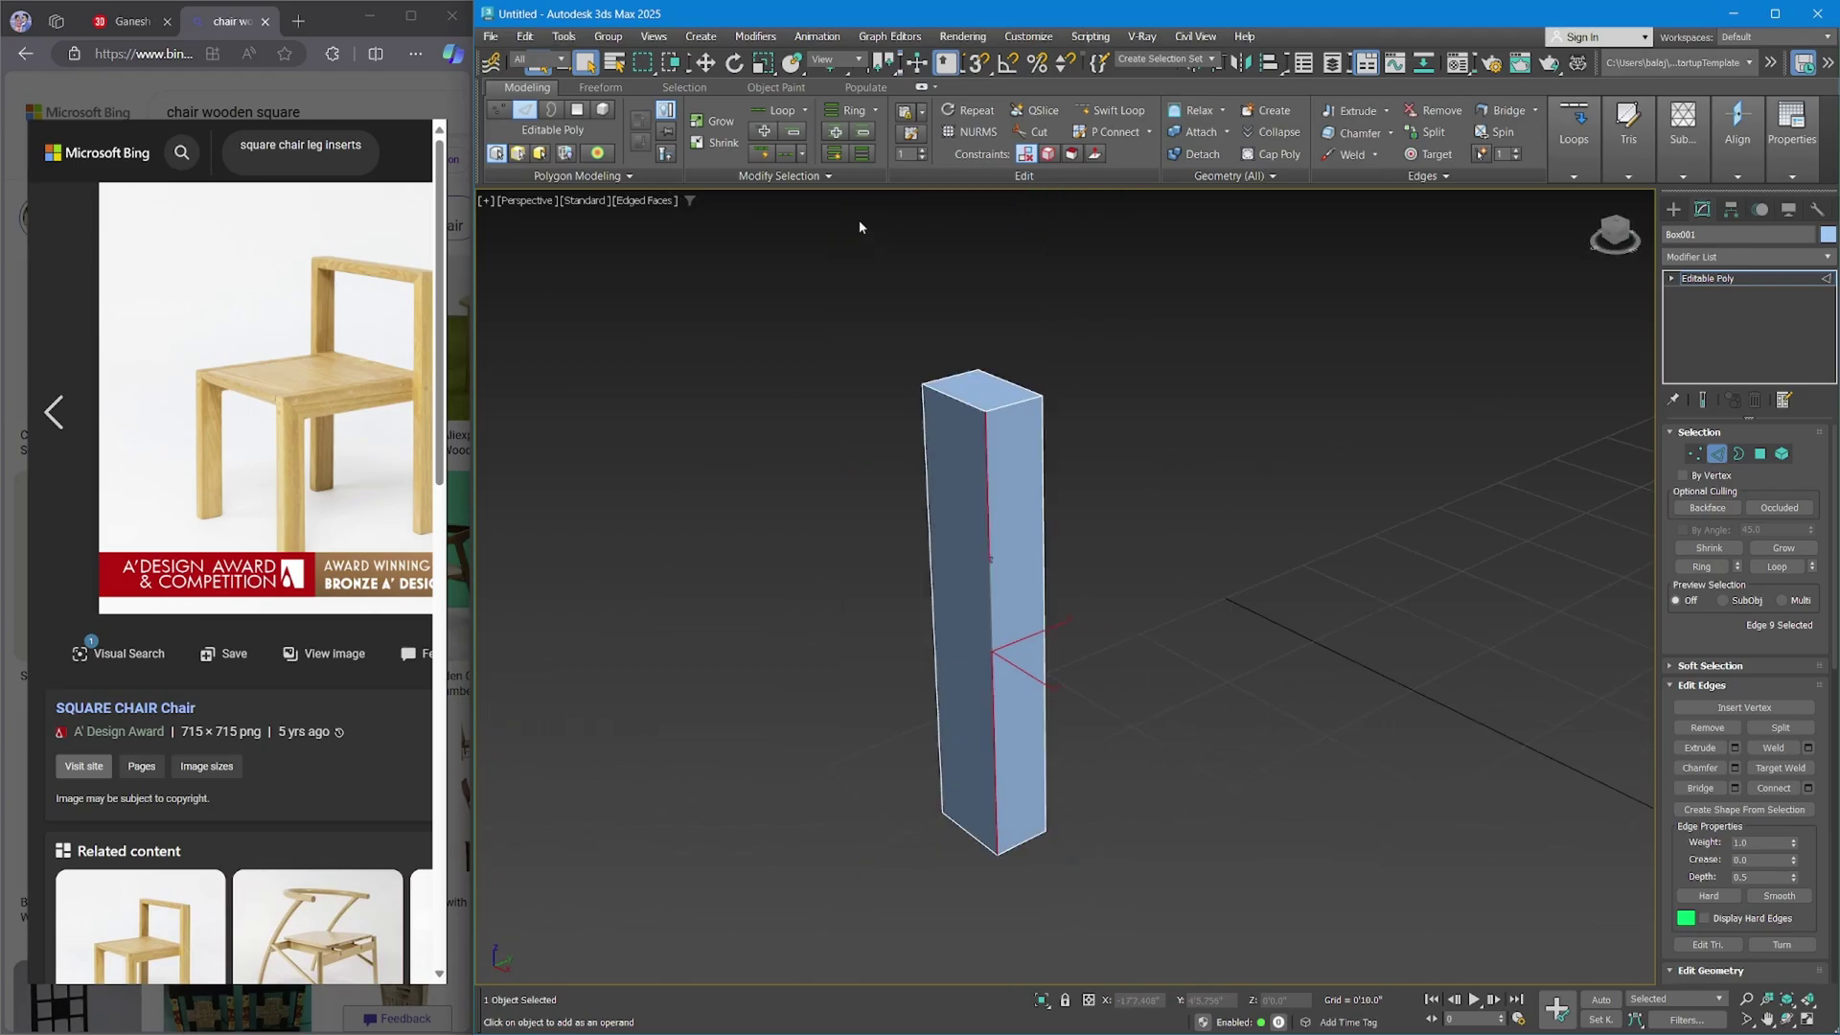
Extend the single vertical edge selection with Ring and connect the vertical edges with one loop around the box.
left_click(847, 111)
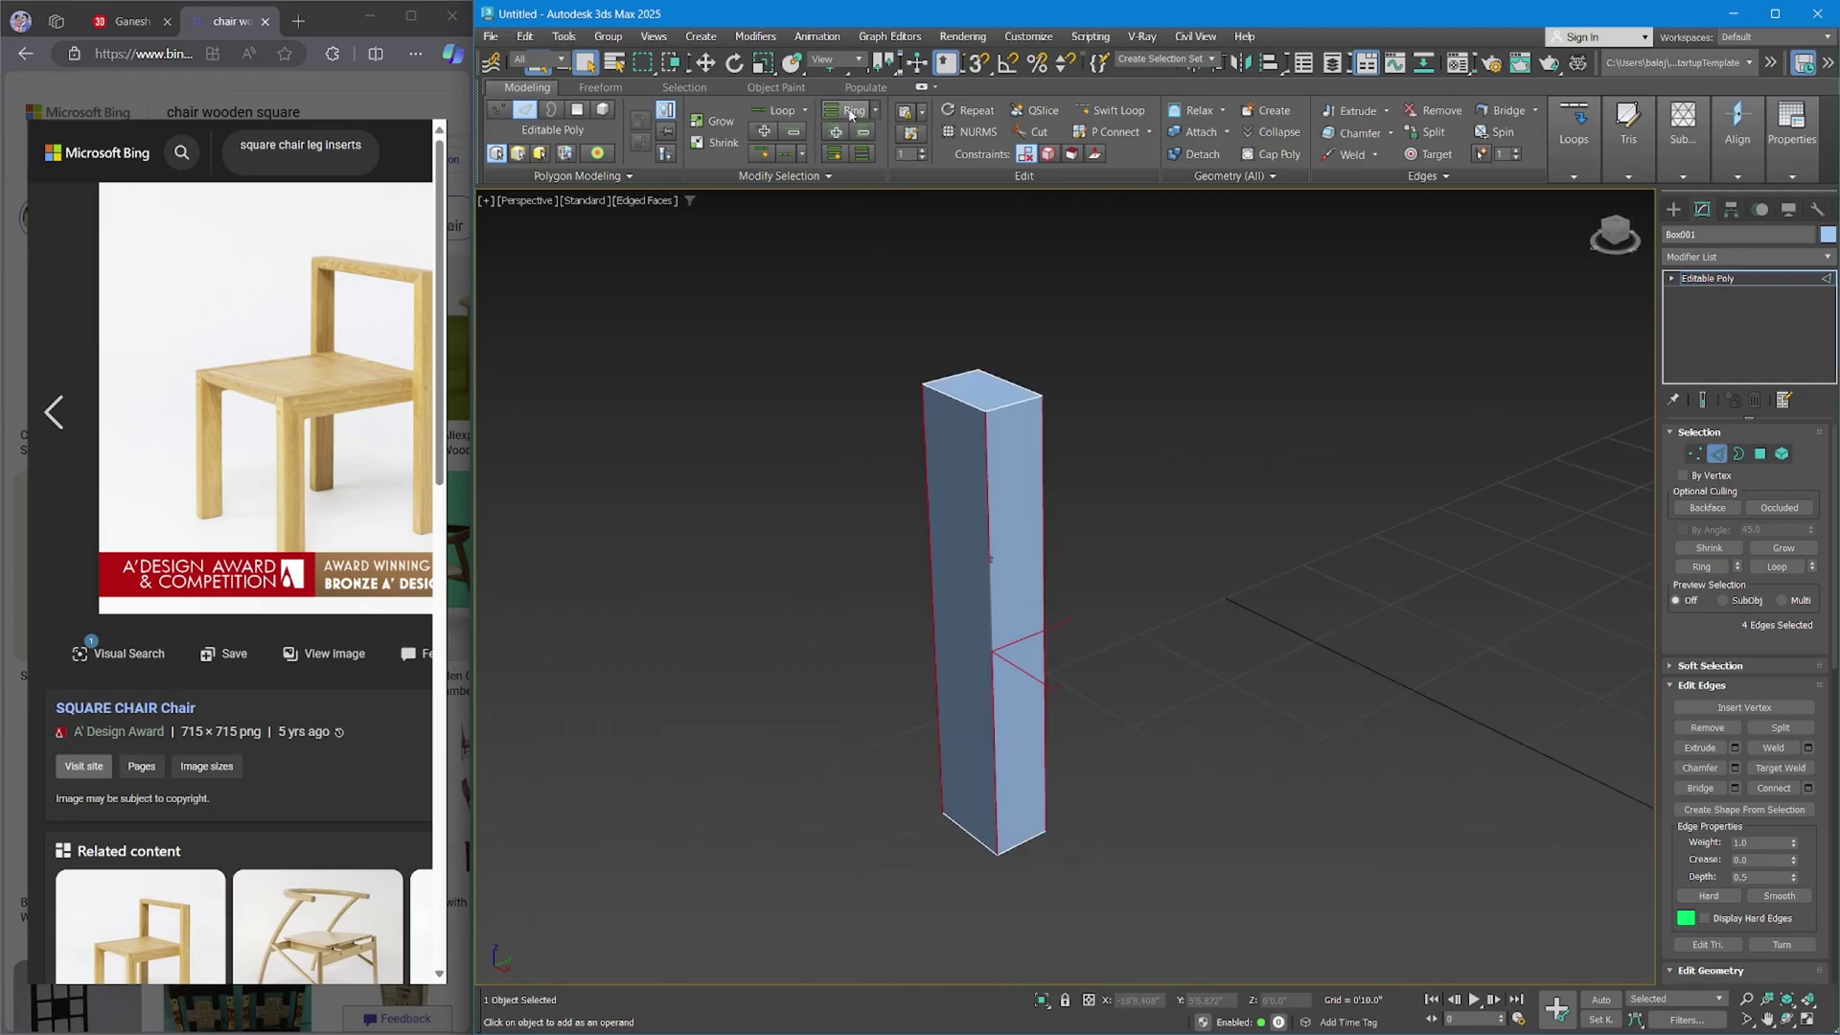
right_click(1216, 452)
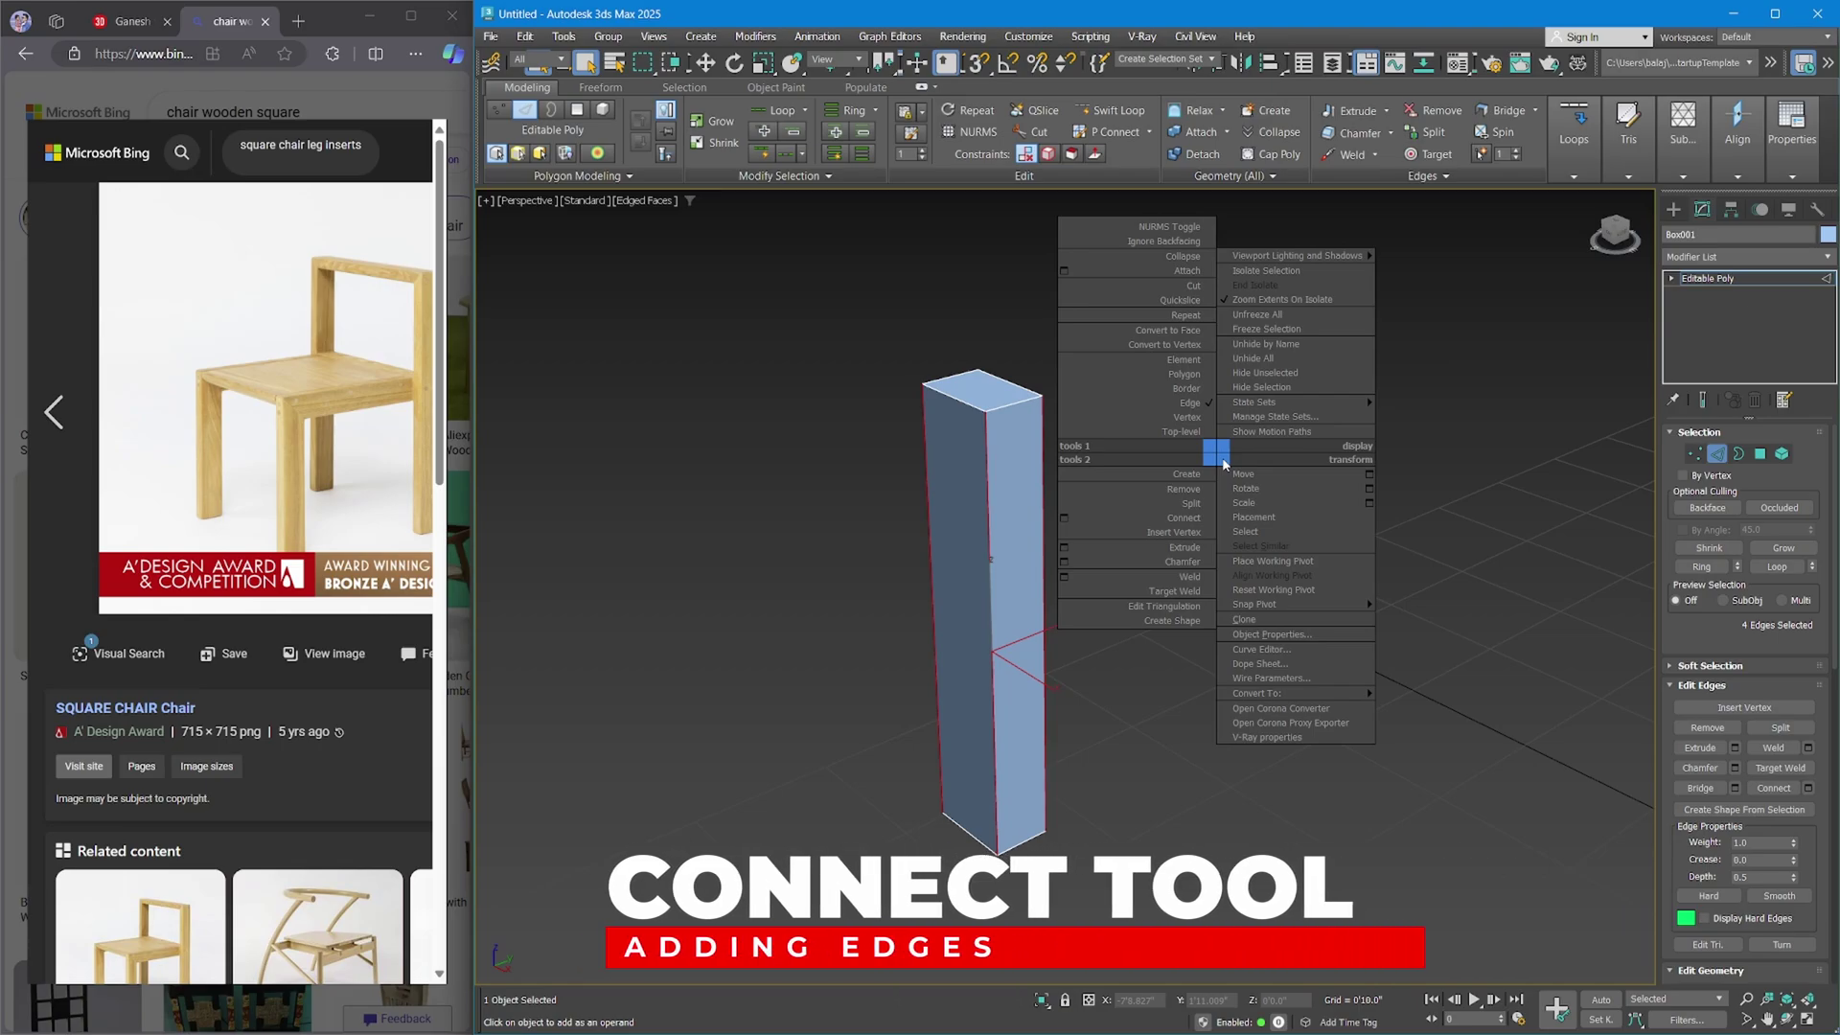
left_click(1204, 519)
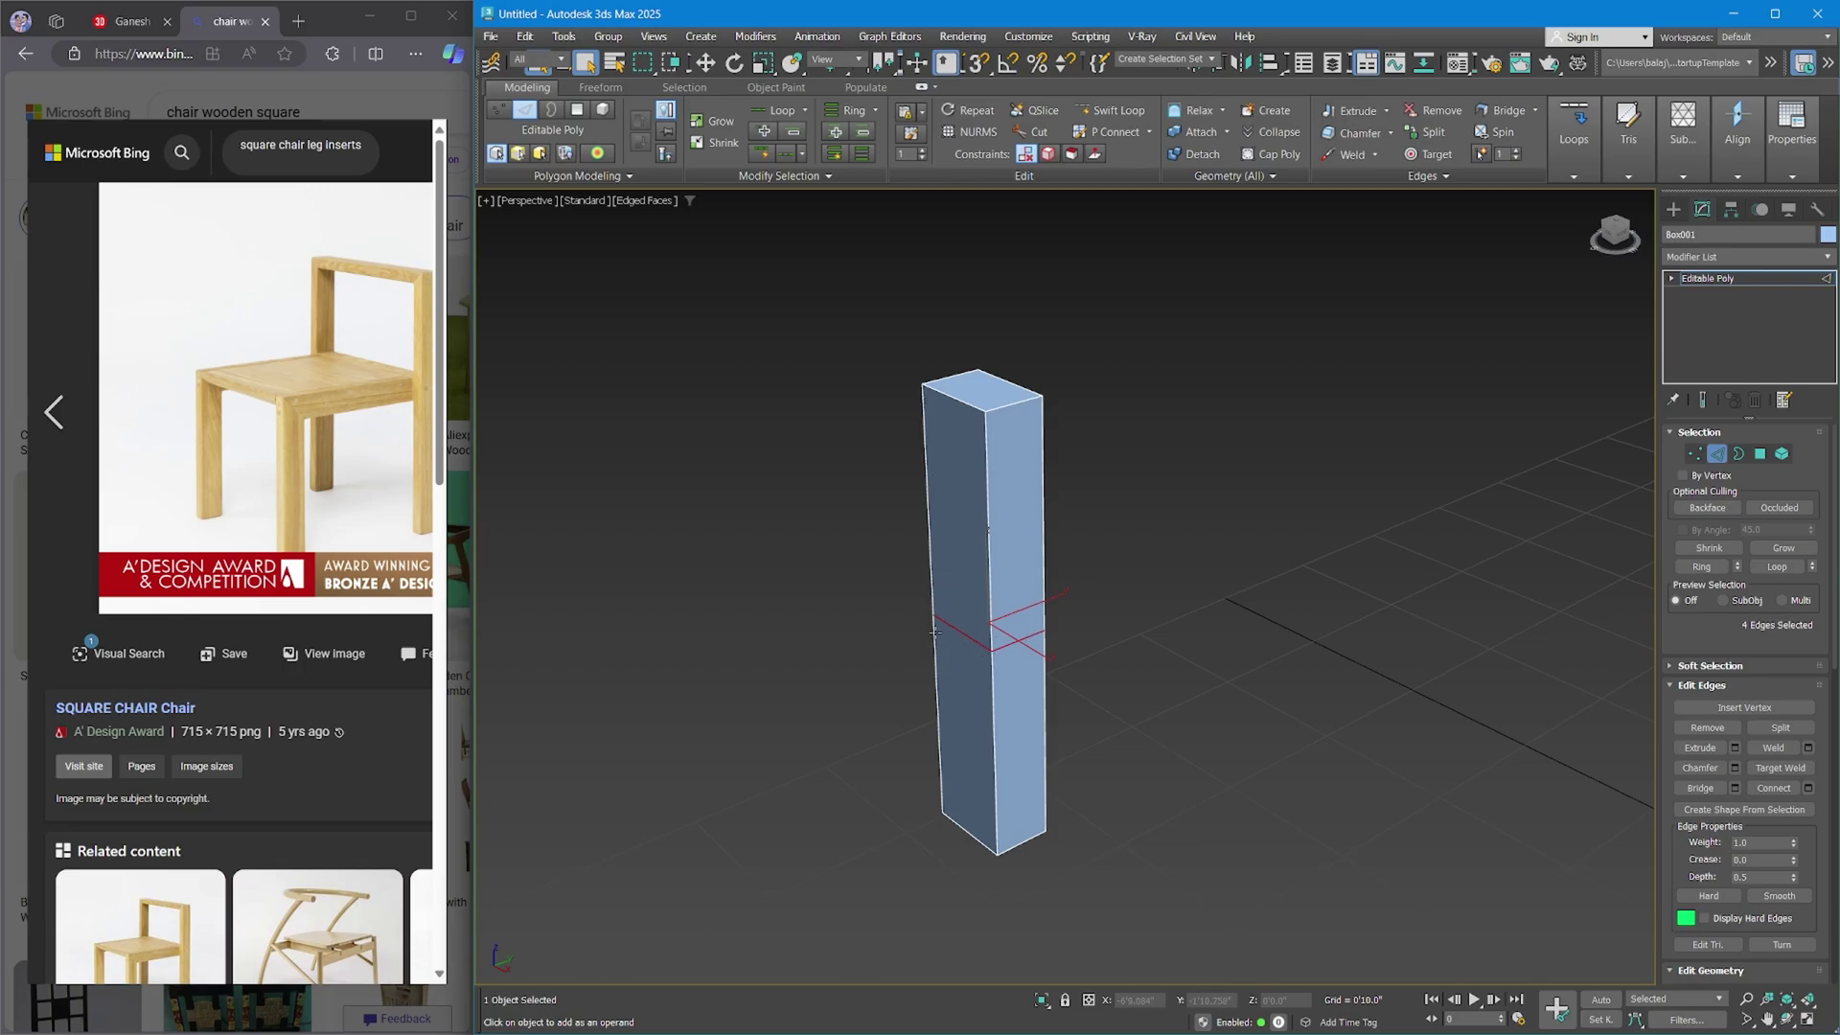
Open the Connect Edges settings for the ringed vertical edges and try a slide of 80 for the new loop.
scroll(988, 630, "up", 3)
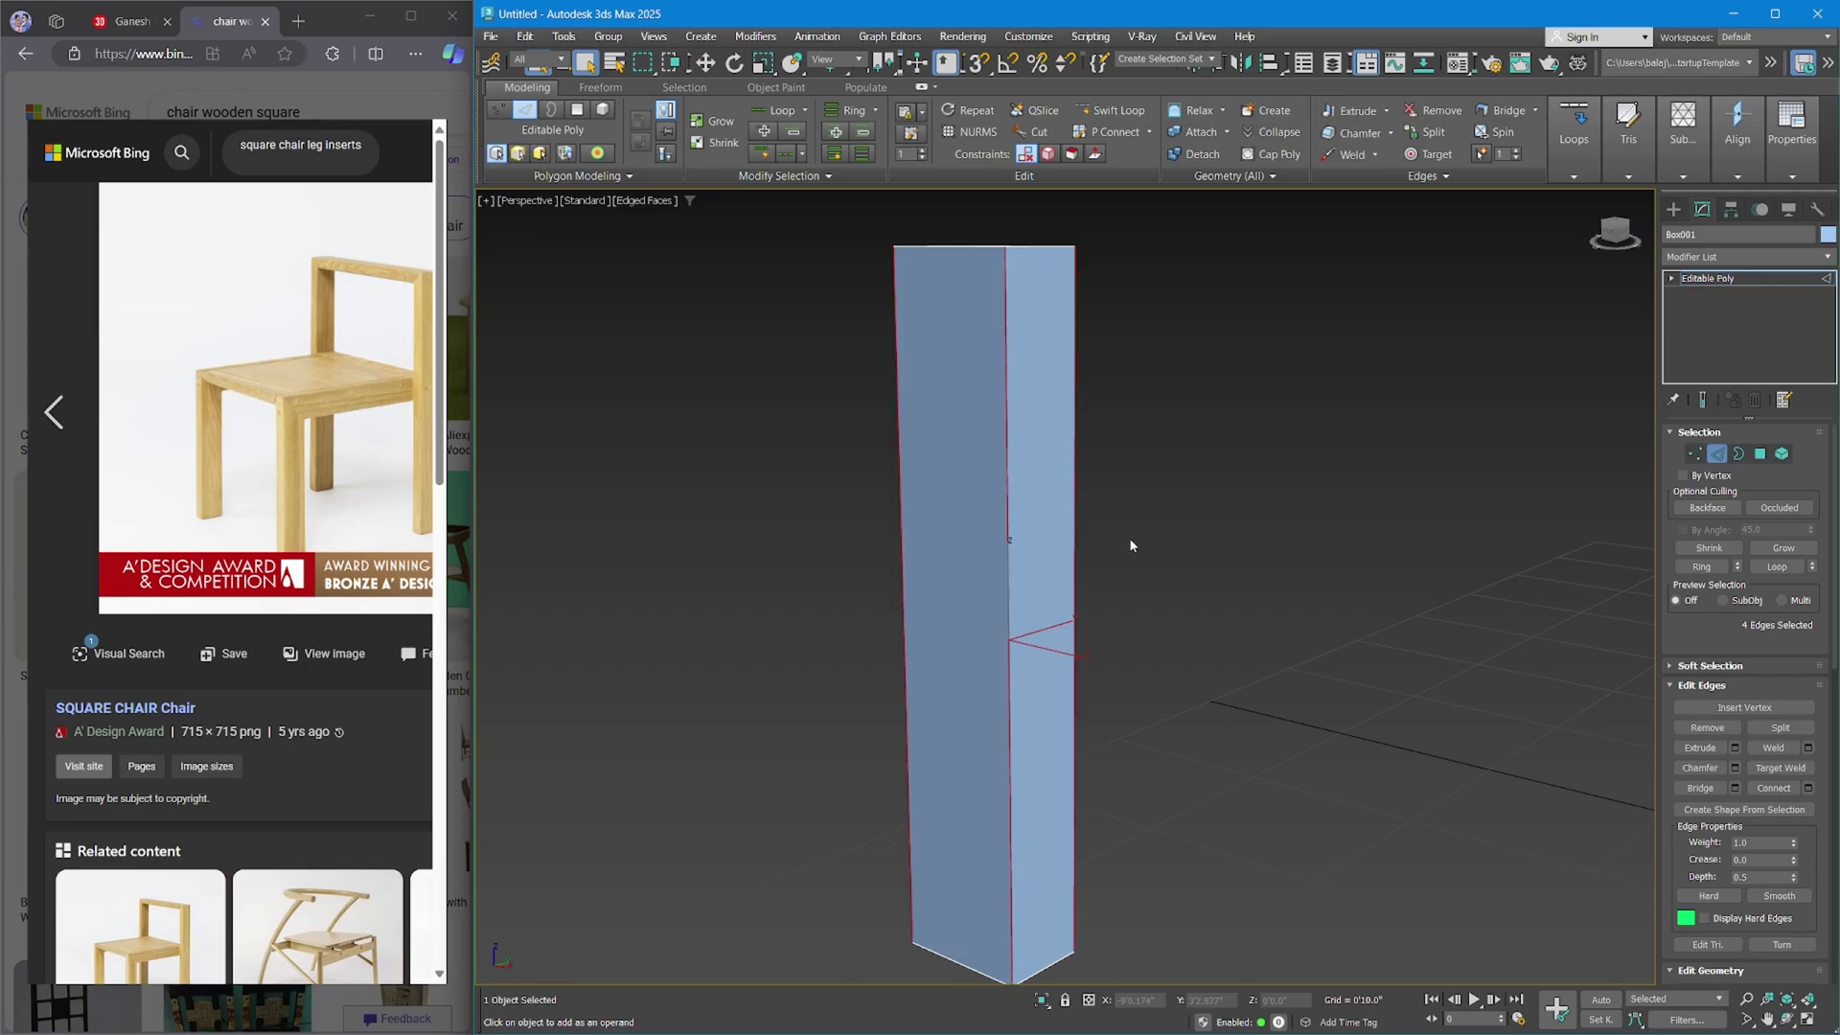
right_click(1213, 500)
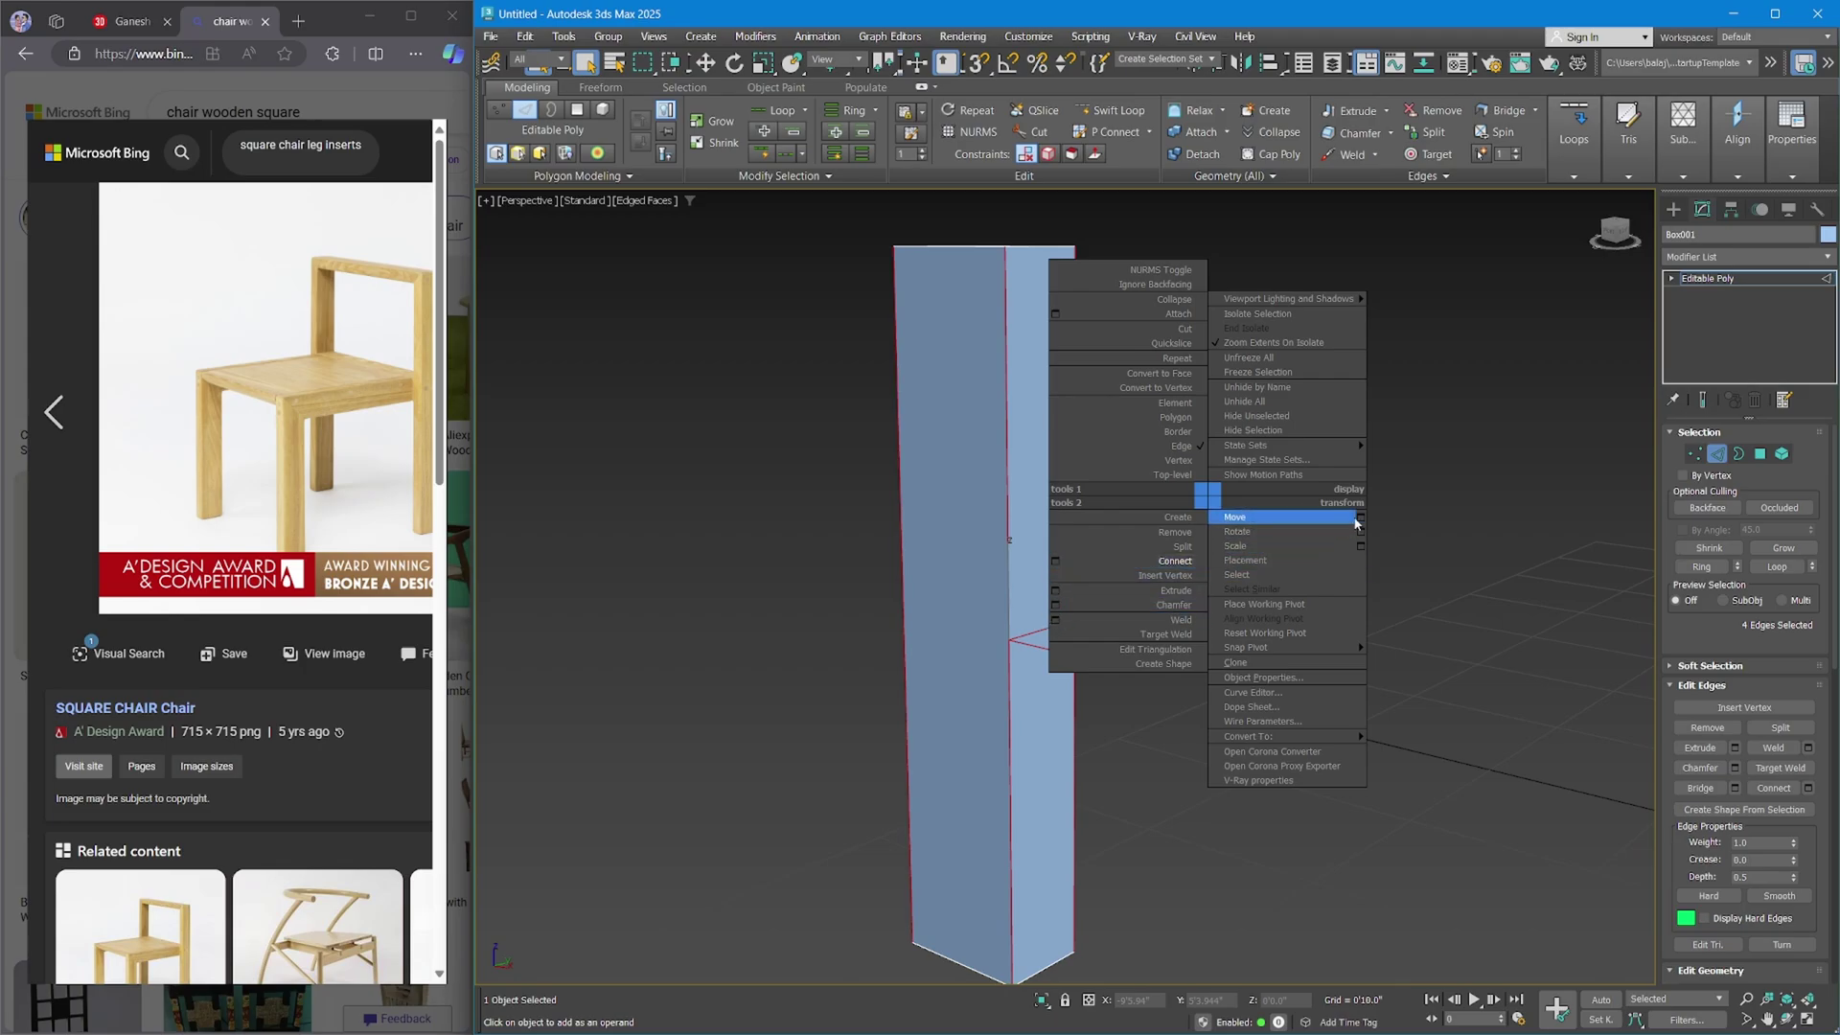
left_click(1055, 560)
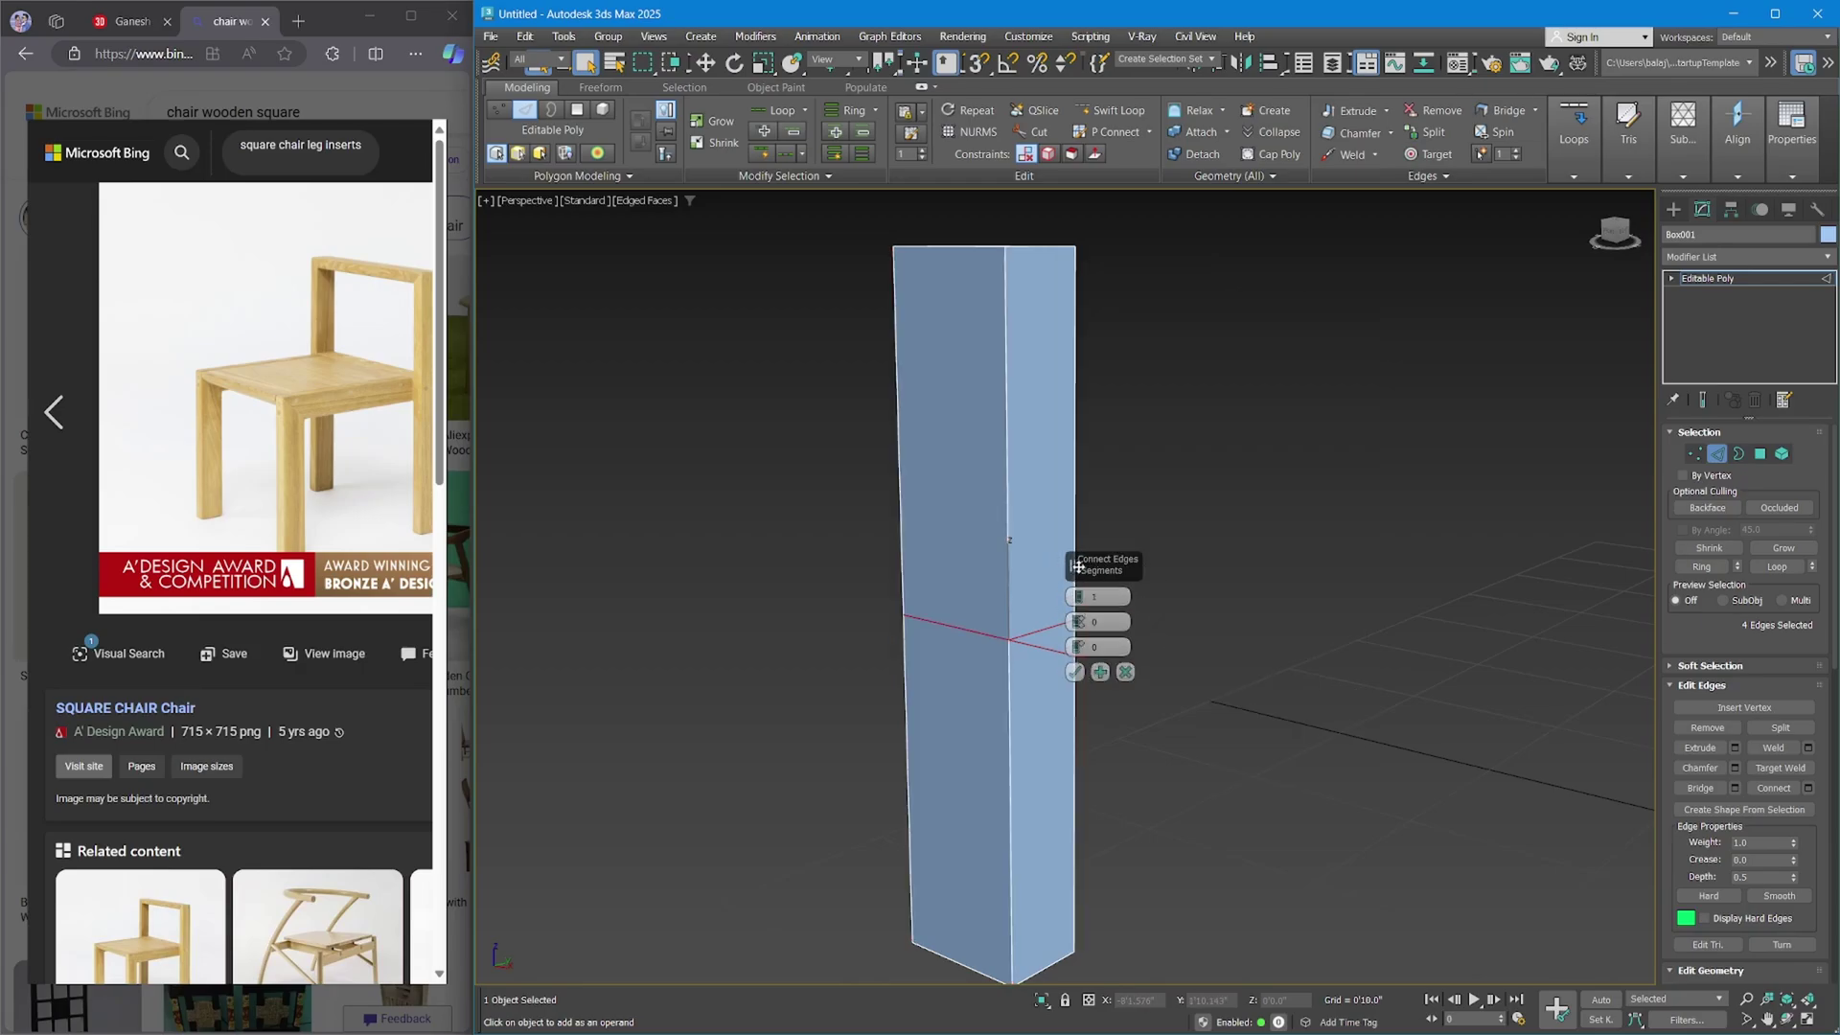
left_click_drag(1072, 563, 1216, 470)
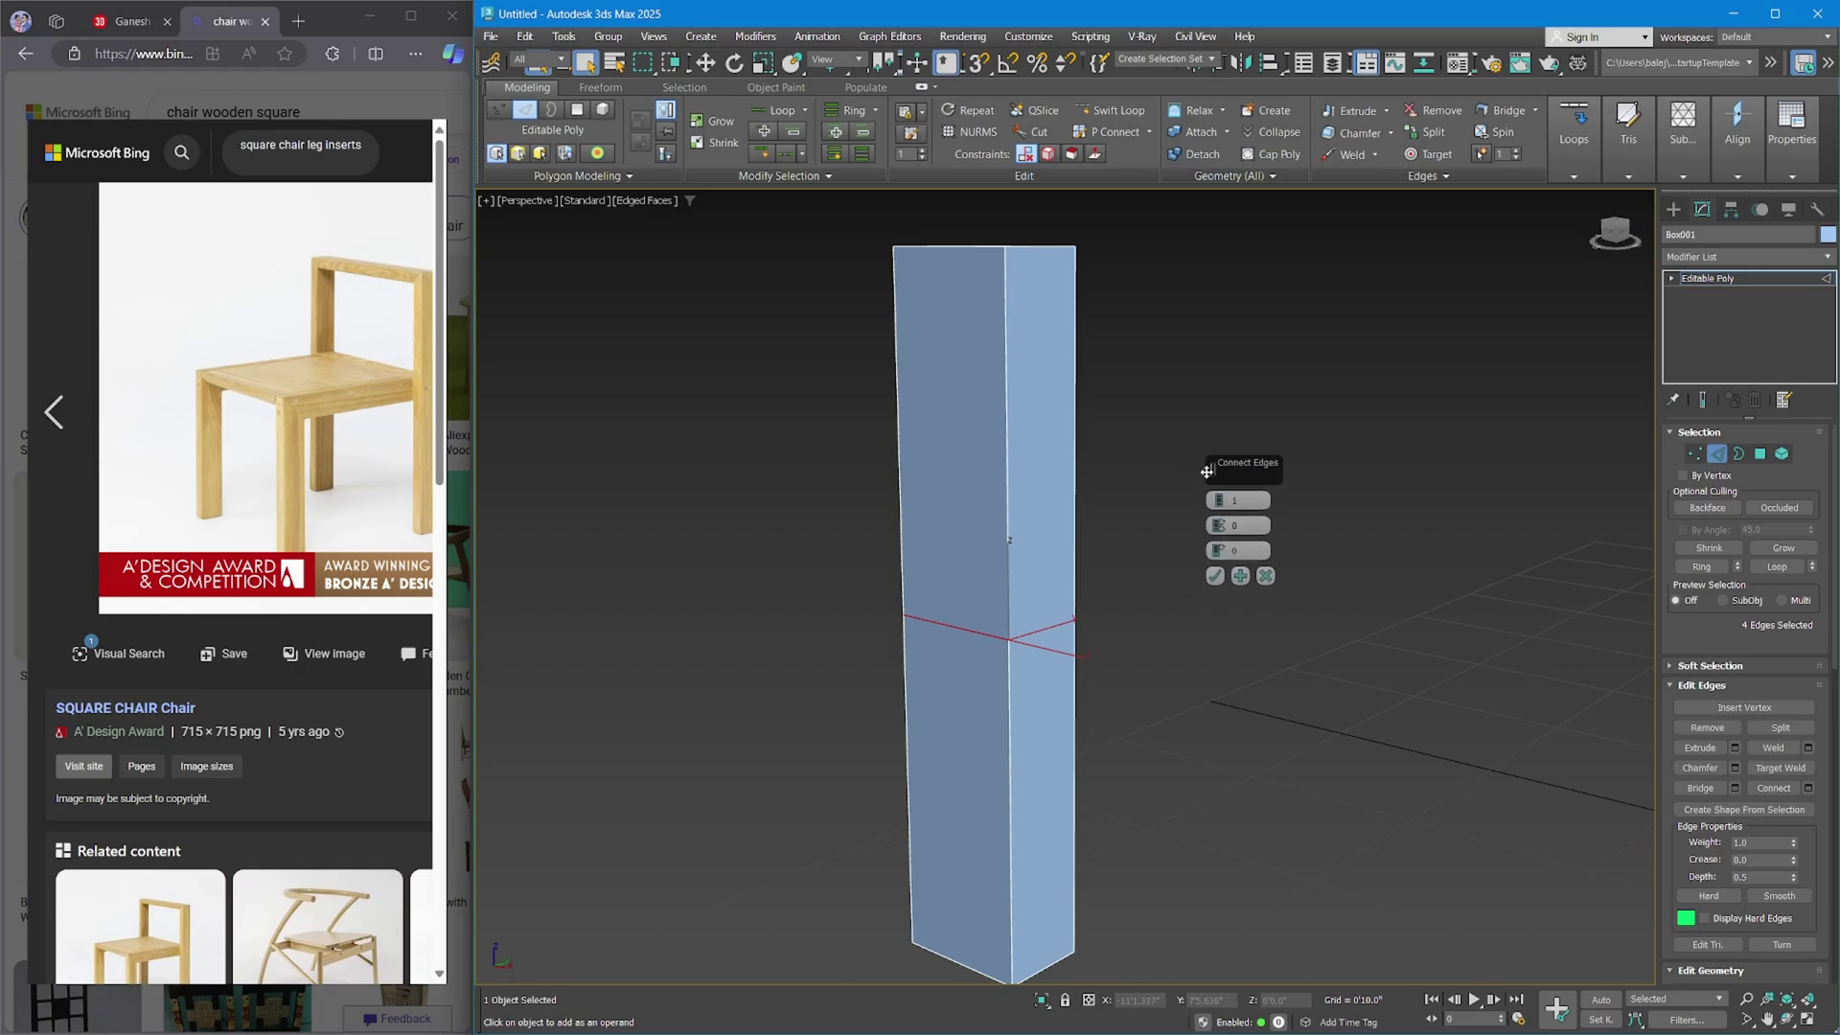
left_click_drag(1207, 470, 1257, 416)
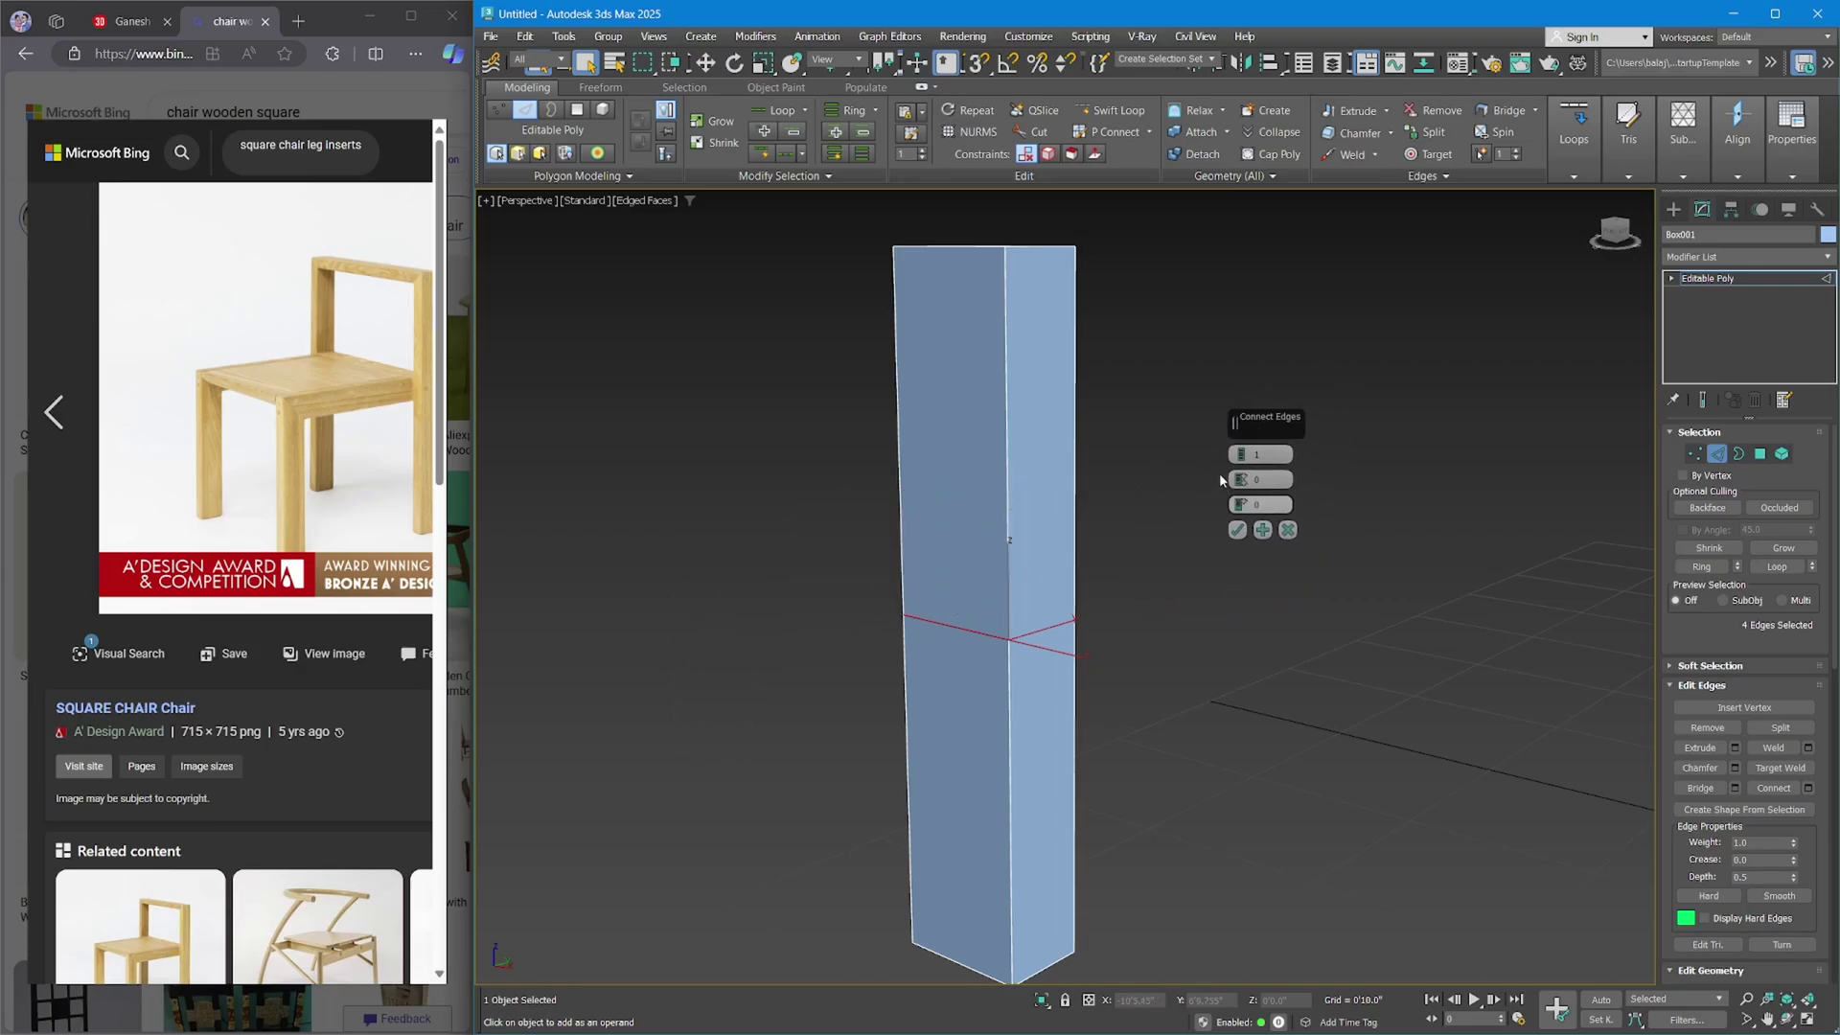
left_click_drag(1239, 462, 1239, 450)
left_click(1240, 461)
left_click_drag(1242, 505, 1265, 273)
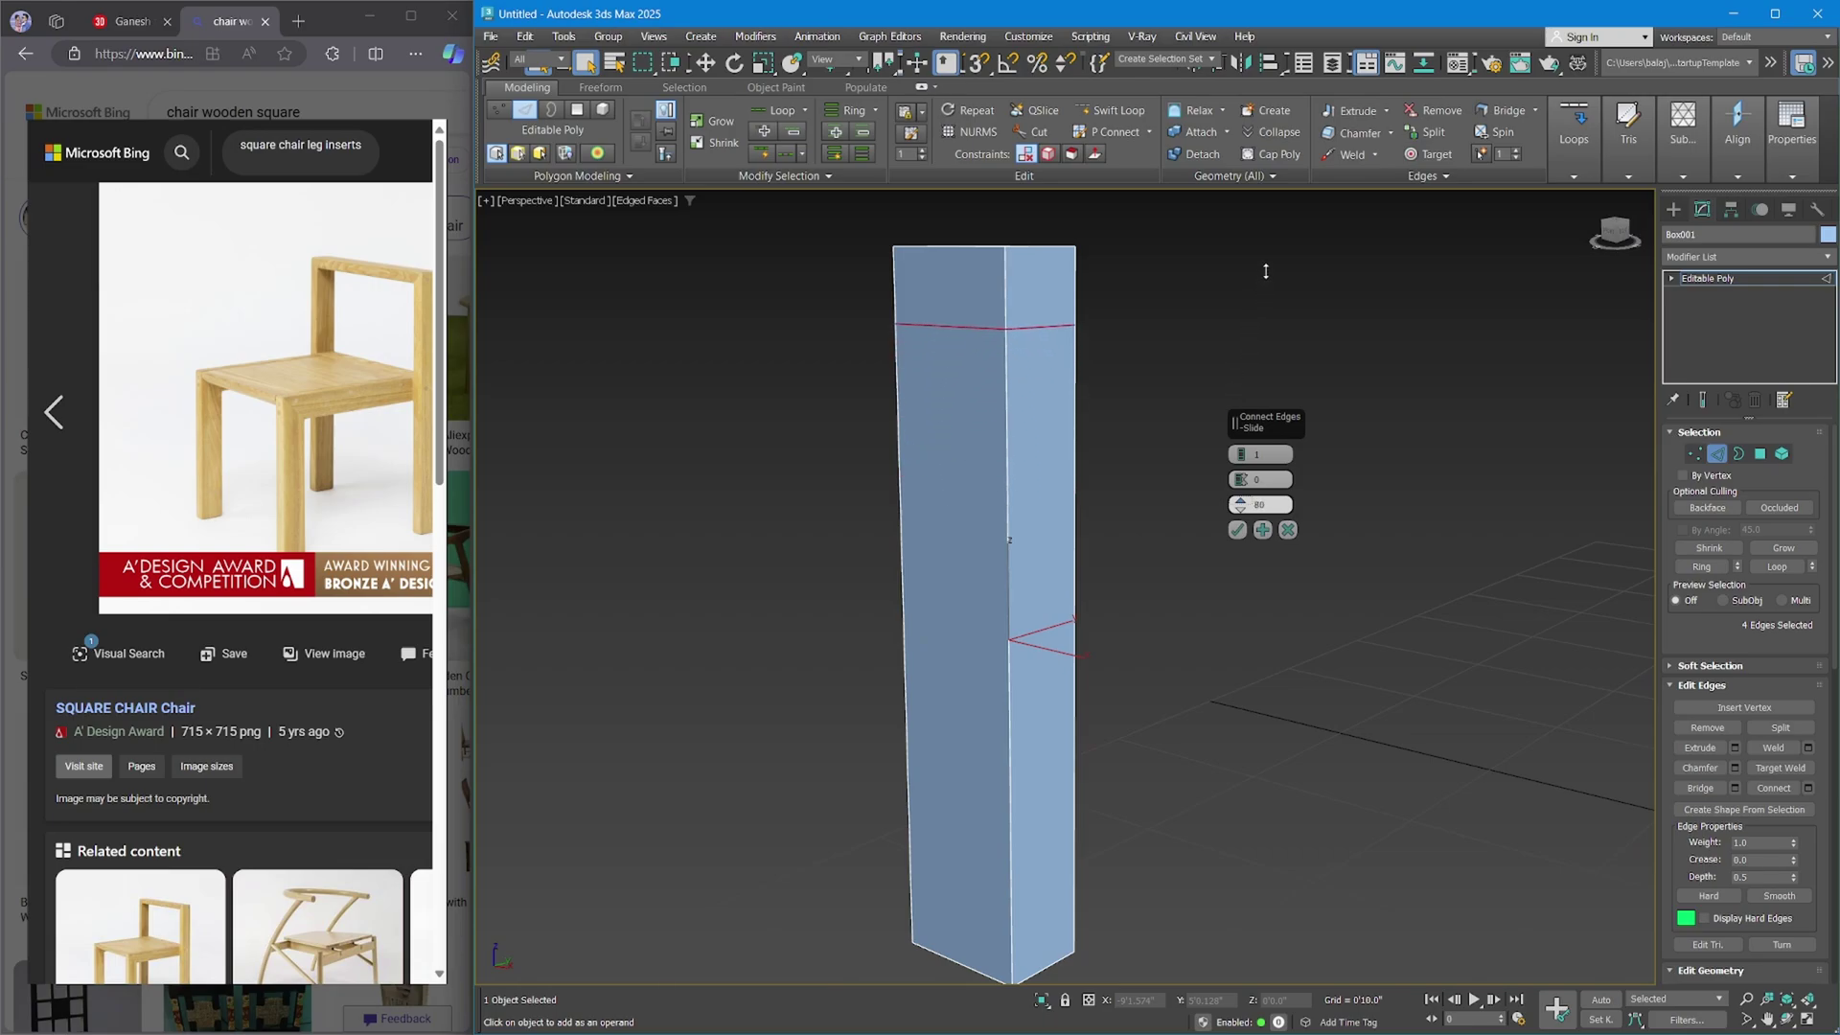
right_click(1061, 307)
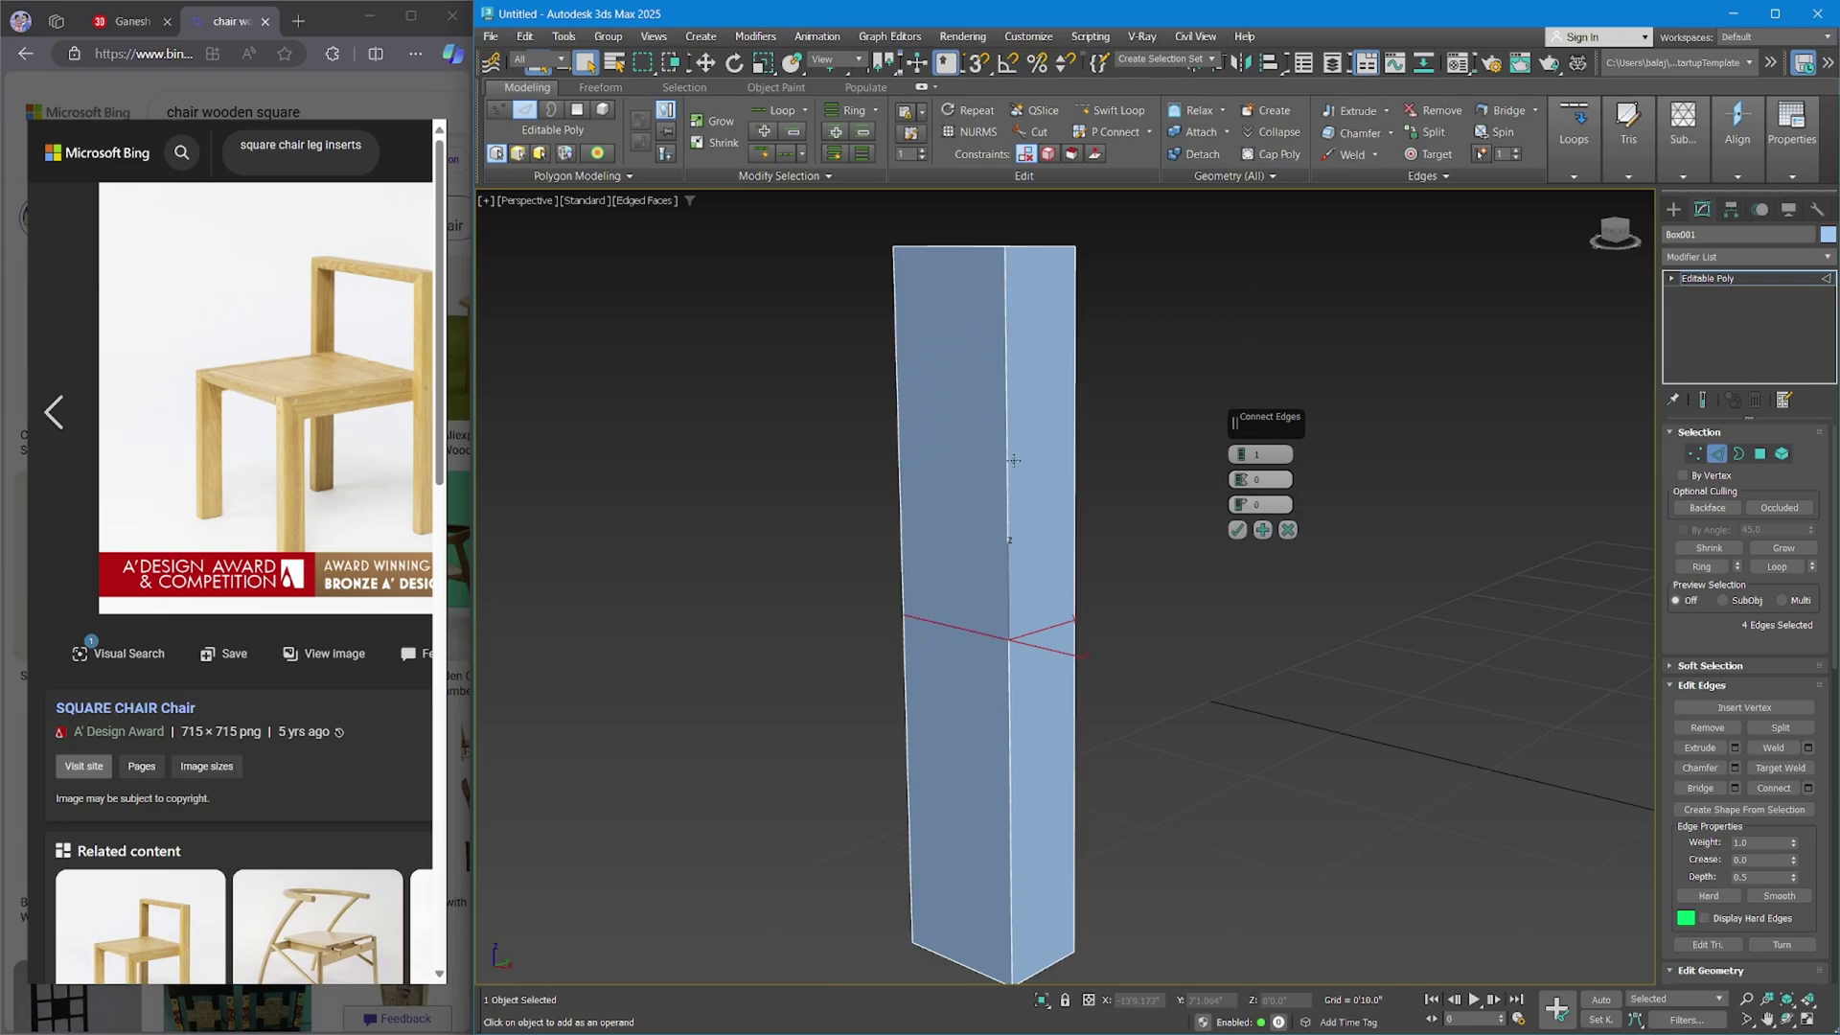
Try Connect Edges with 2 segments and a pinch of 72, and reset the settings to 1 segment and pinch 0.
left_click_drag(1241, 454, 1241, 446)
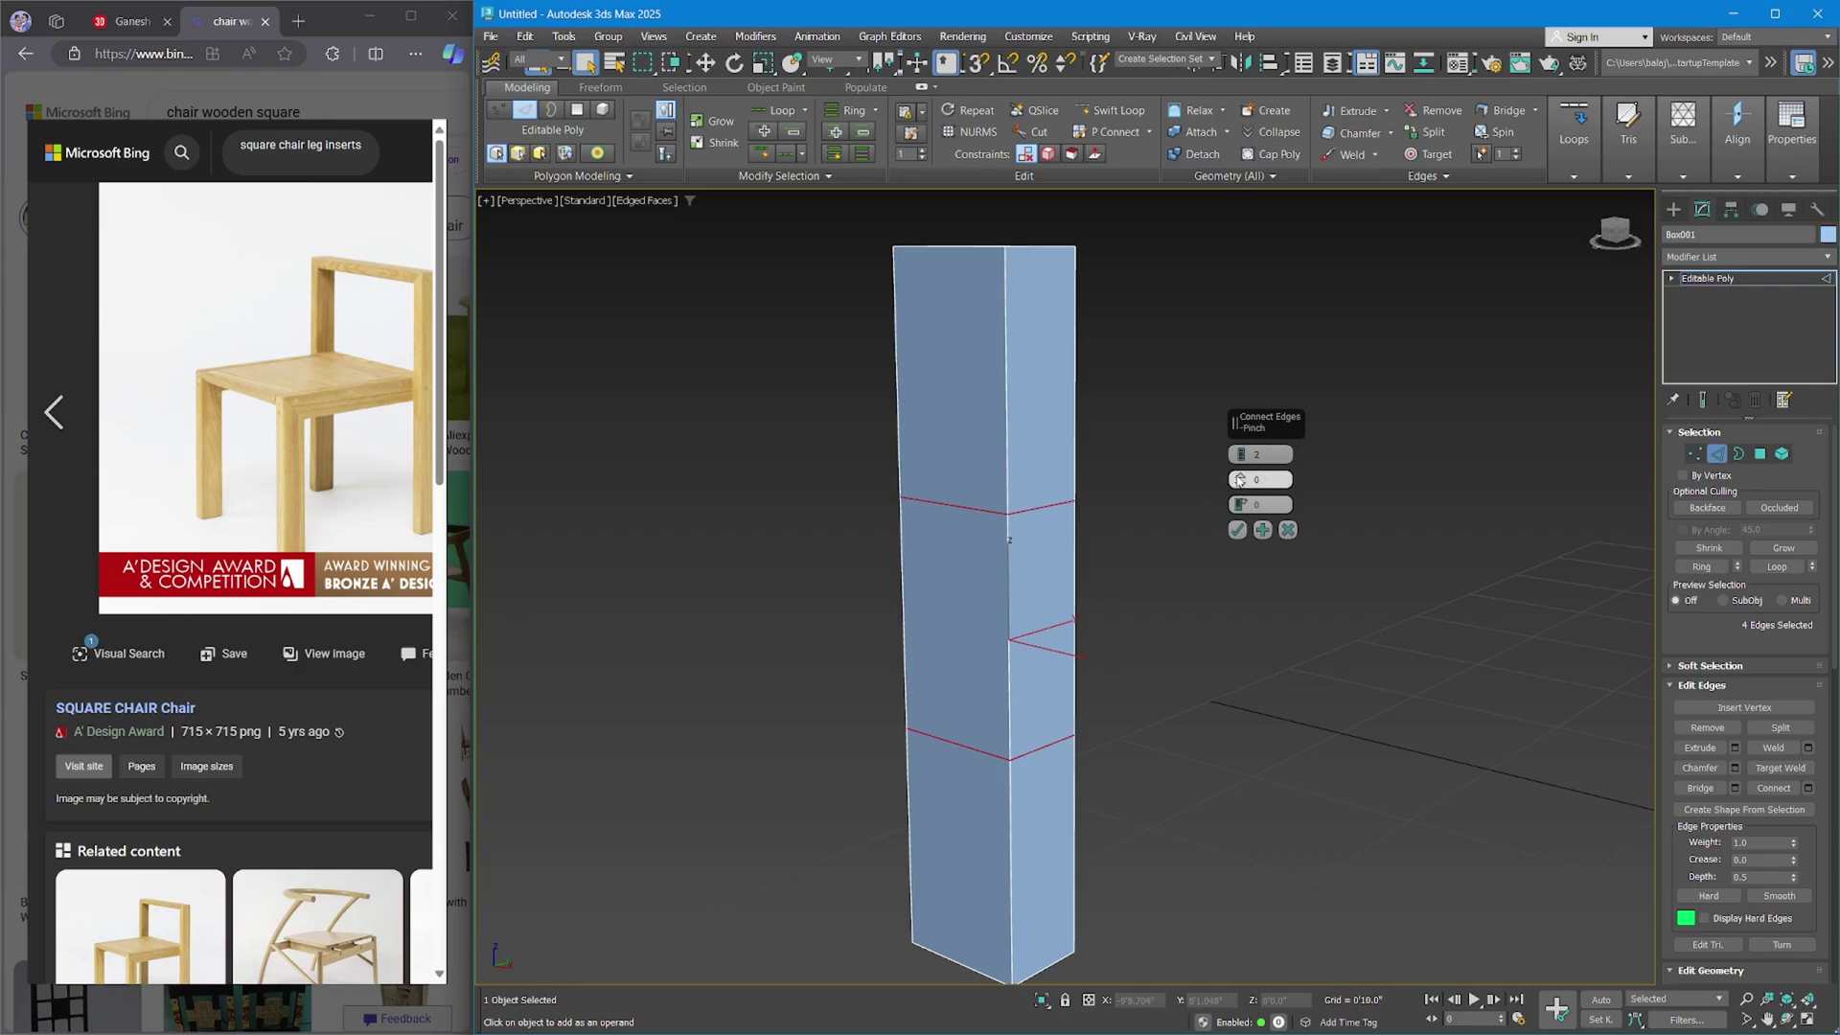
left_click_drag(1243, 480, 1242, 266)
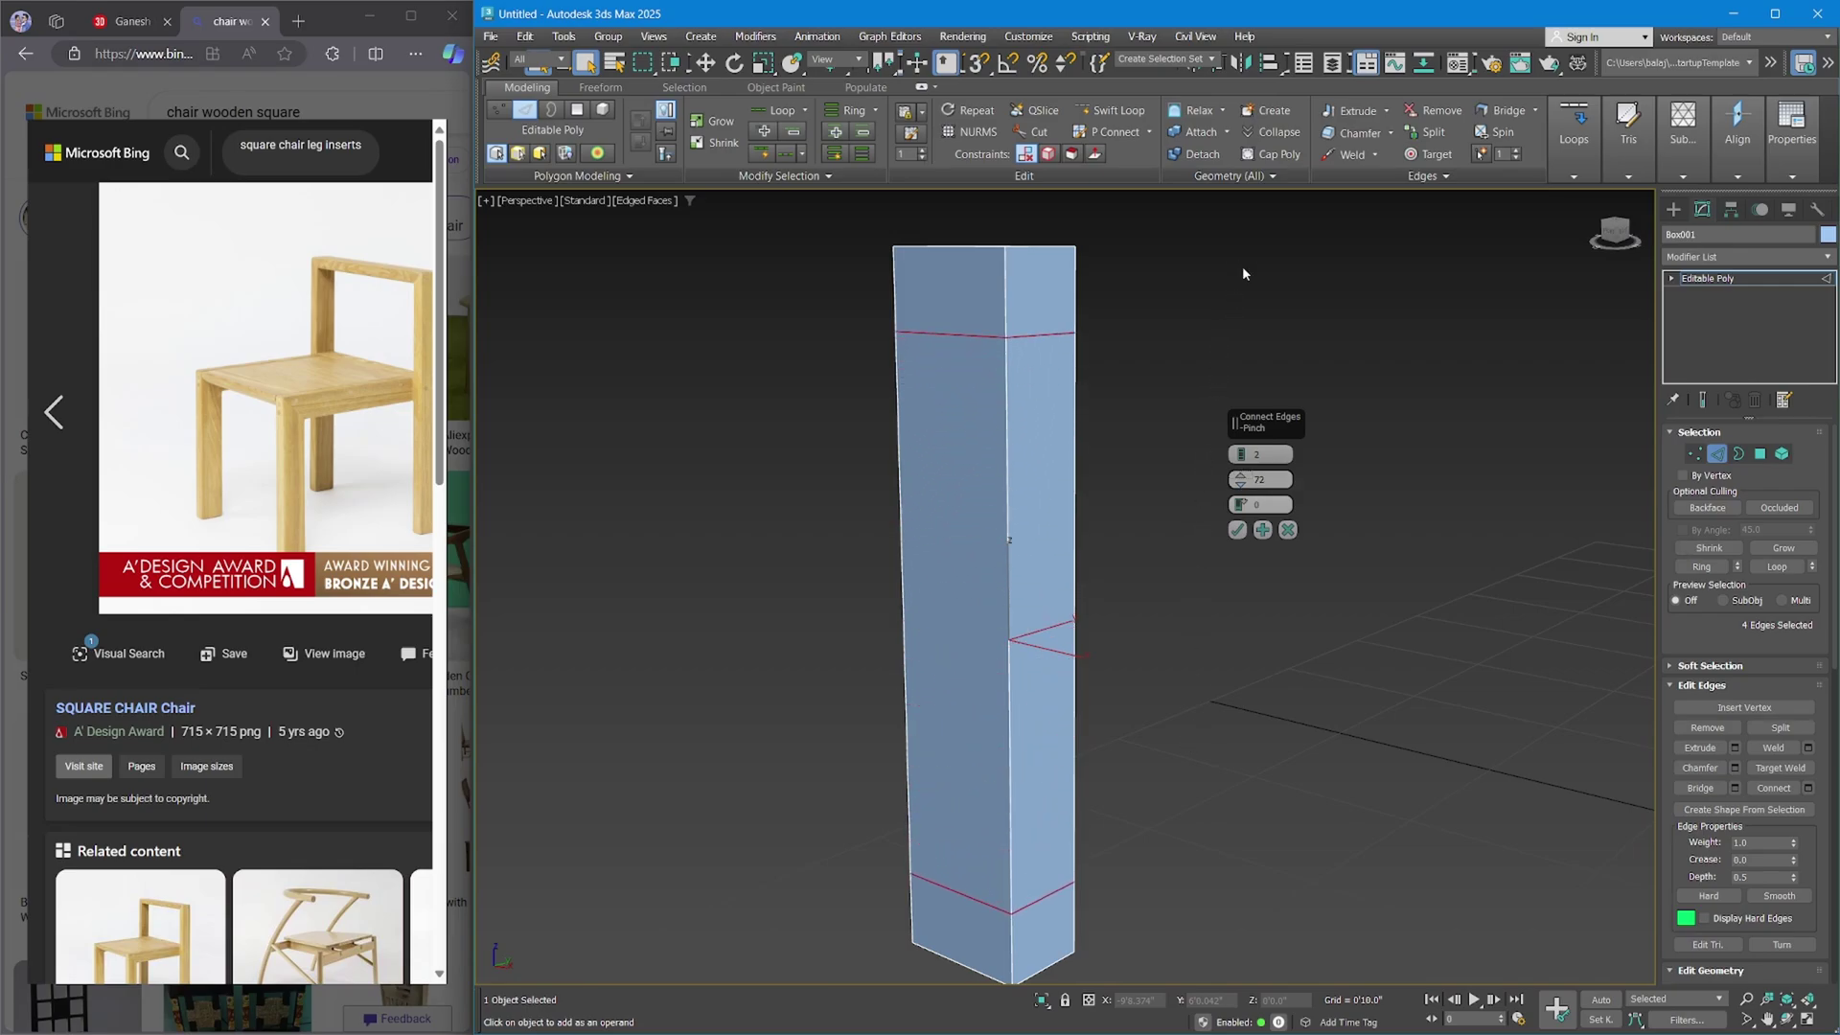
left_click(1131, 481)
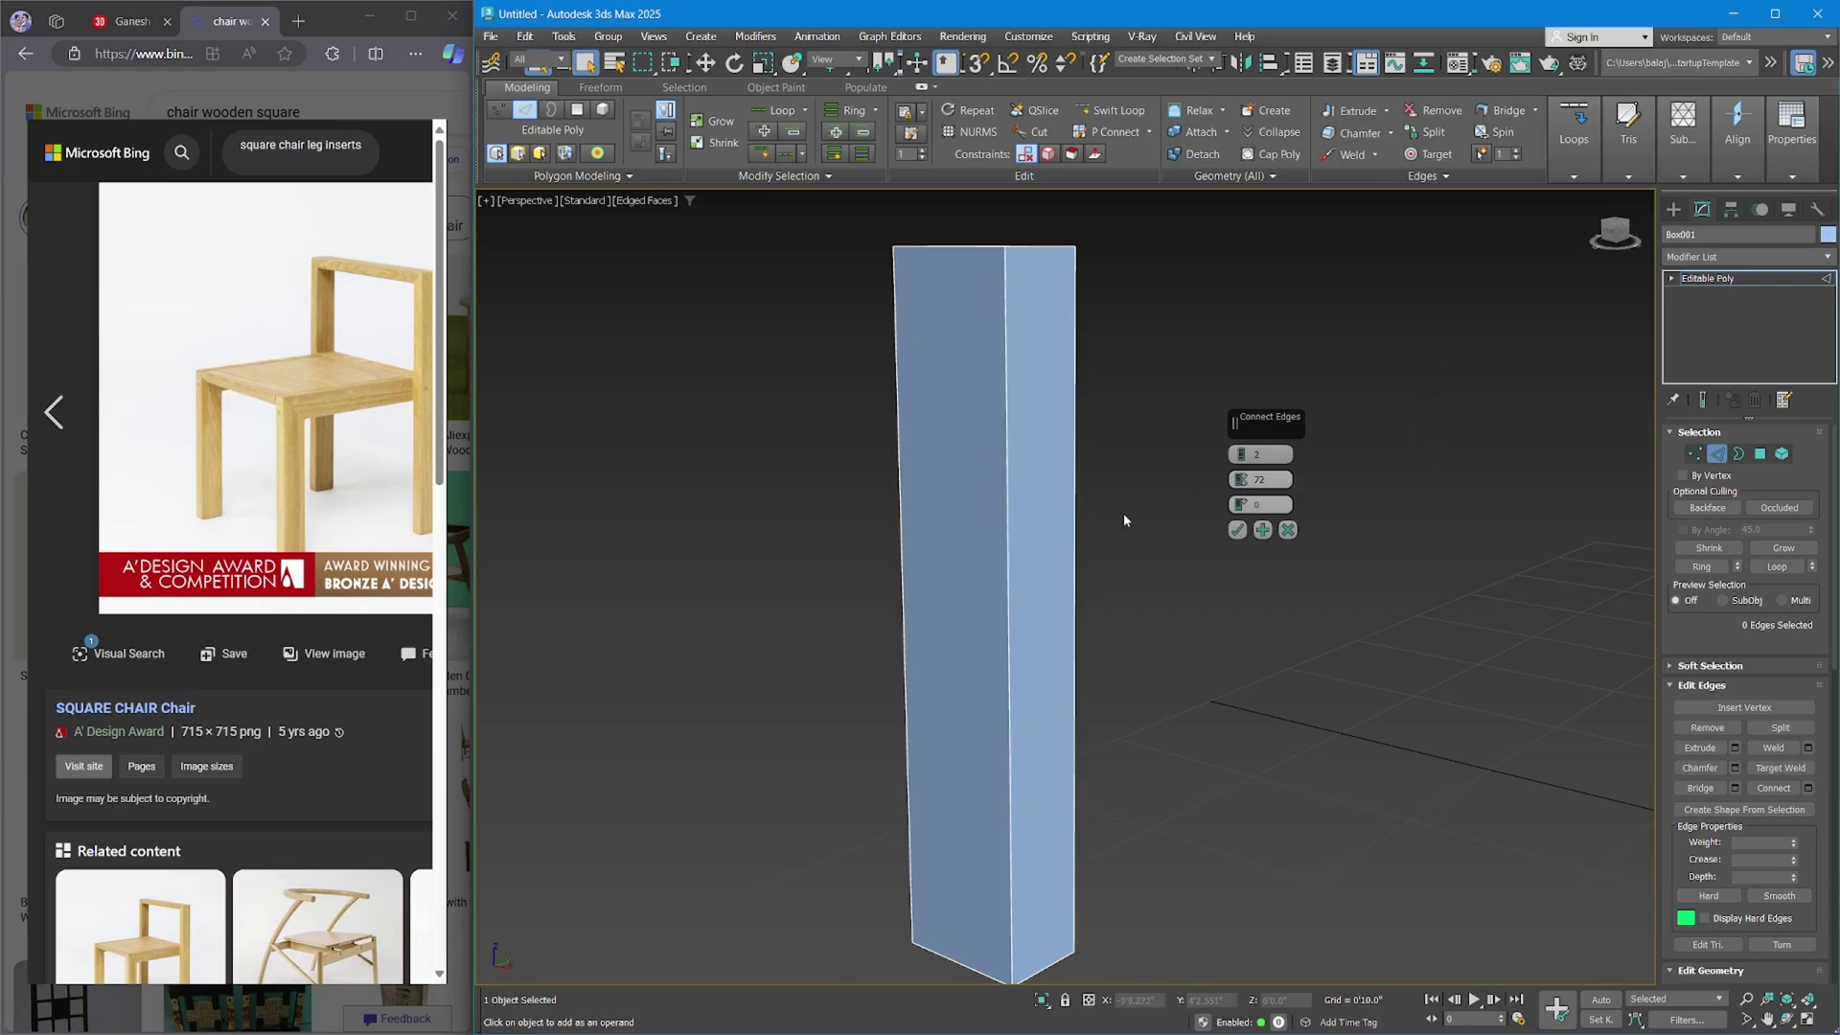
left_click(1246, 482)
right_click(1236, 487)
left_click(1269, 454)
type("1")
Connect only the two vertical edges of one side face with 1 segment, and undo that connection.
left_click_drag(1132, 390, 849, 323)
left_click(1001, 413)
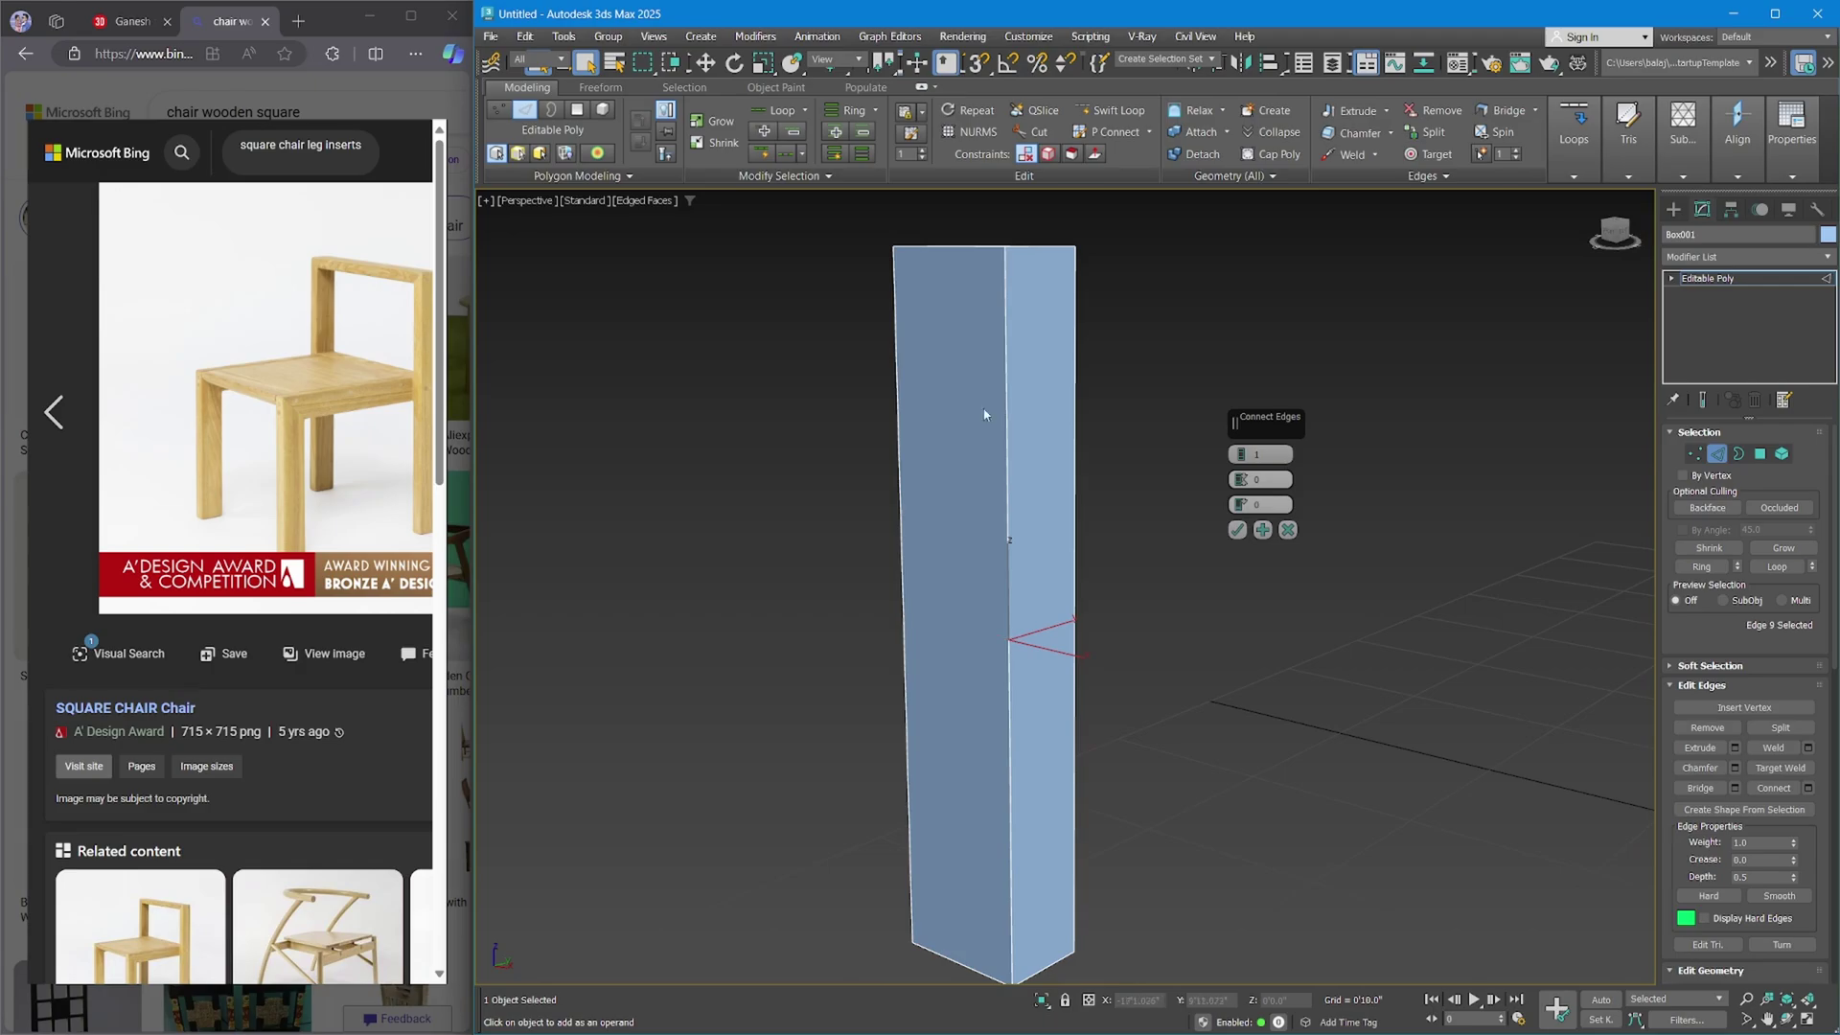
left_click(900, 406, "ctrl")
middle_click_drag(899, 406, 1105, 600, "alt")
left_click(1011, 522)
left_click(994, 488)
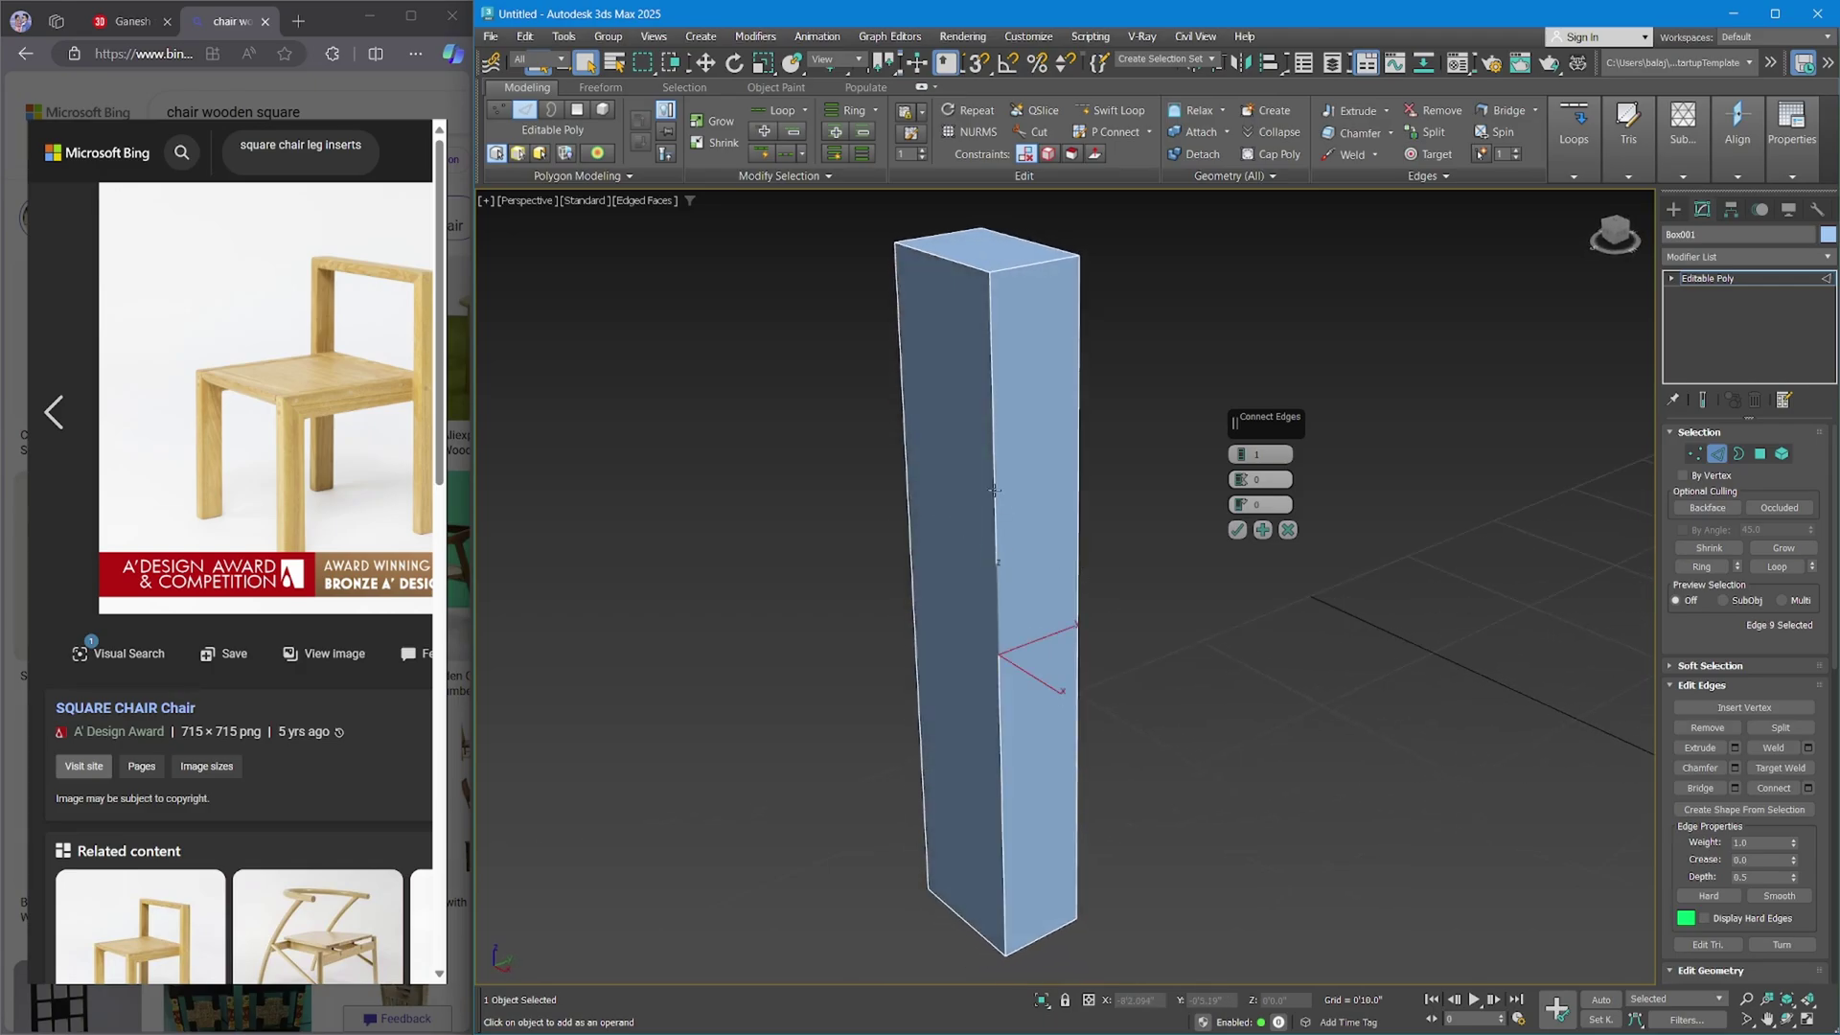
left_click(906, 494, "ctrl")
middle_click_drag(905, 493, 1001, 658, "alt")
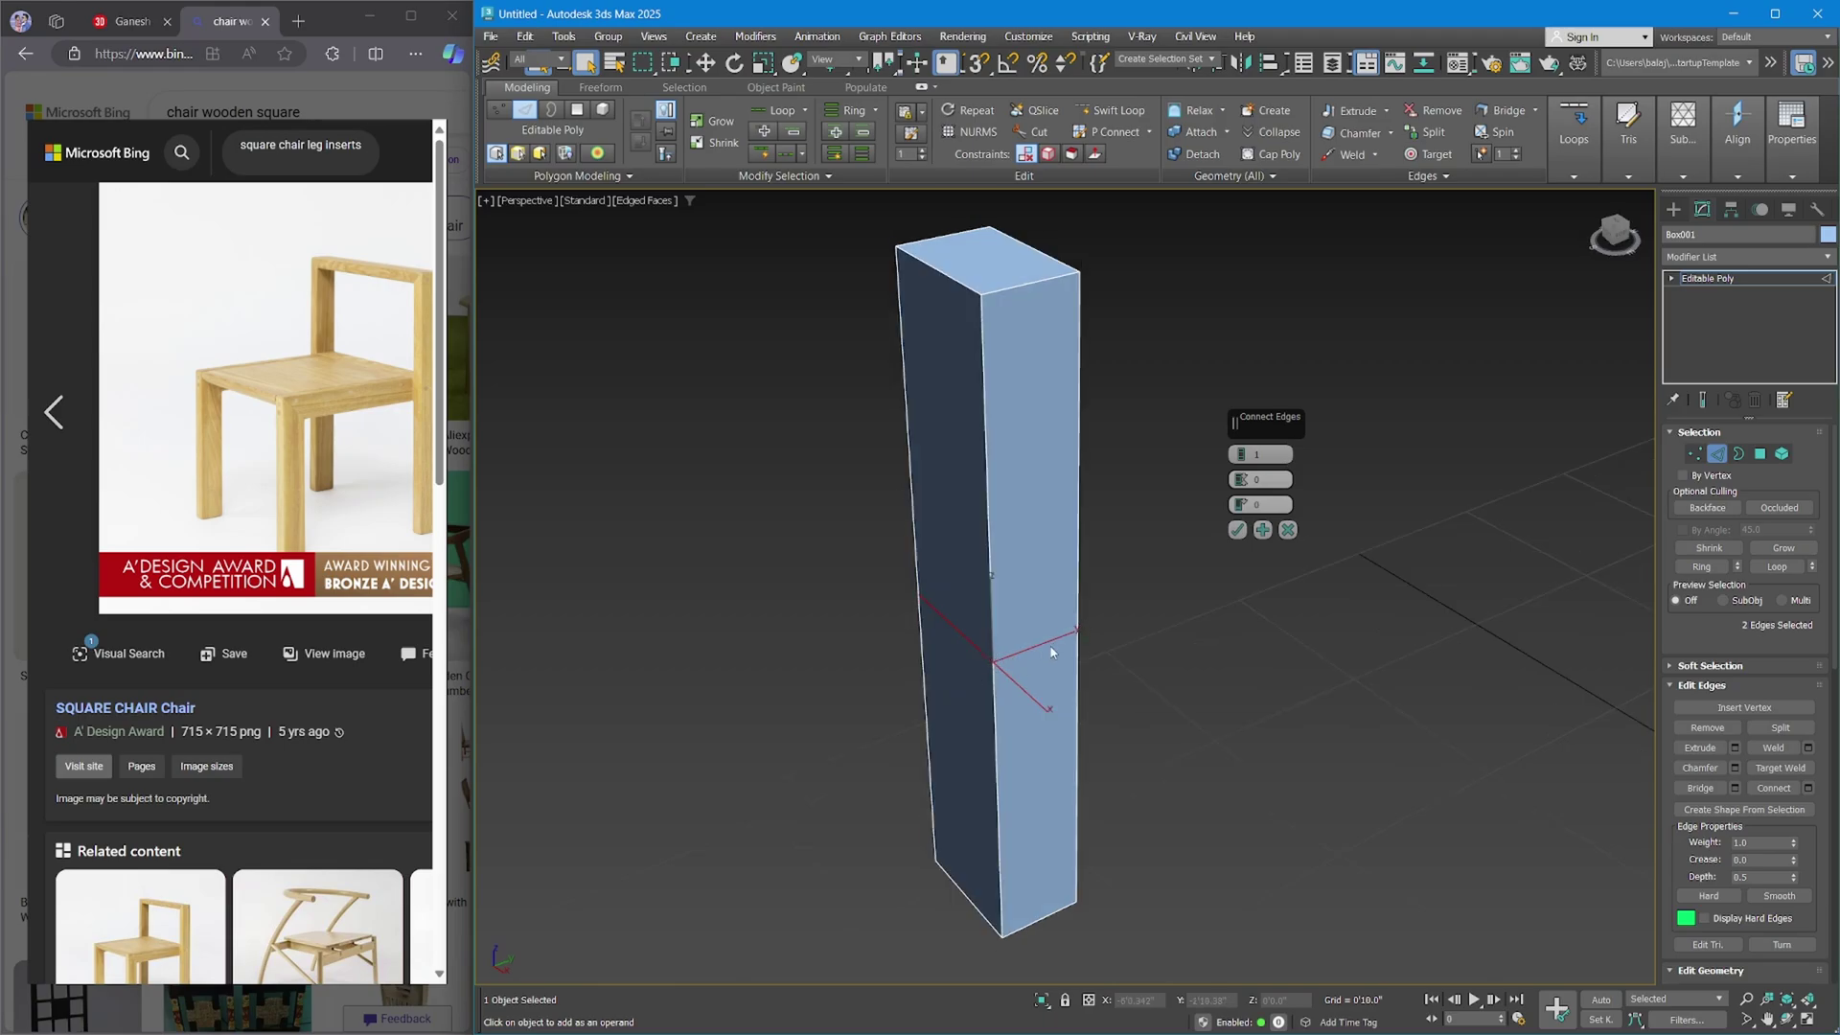
left_click(1237, 529)
left_click(1216, 576)
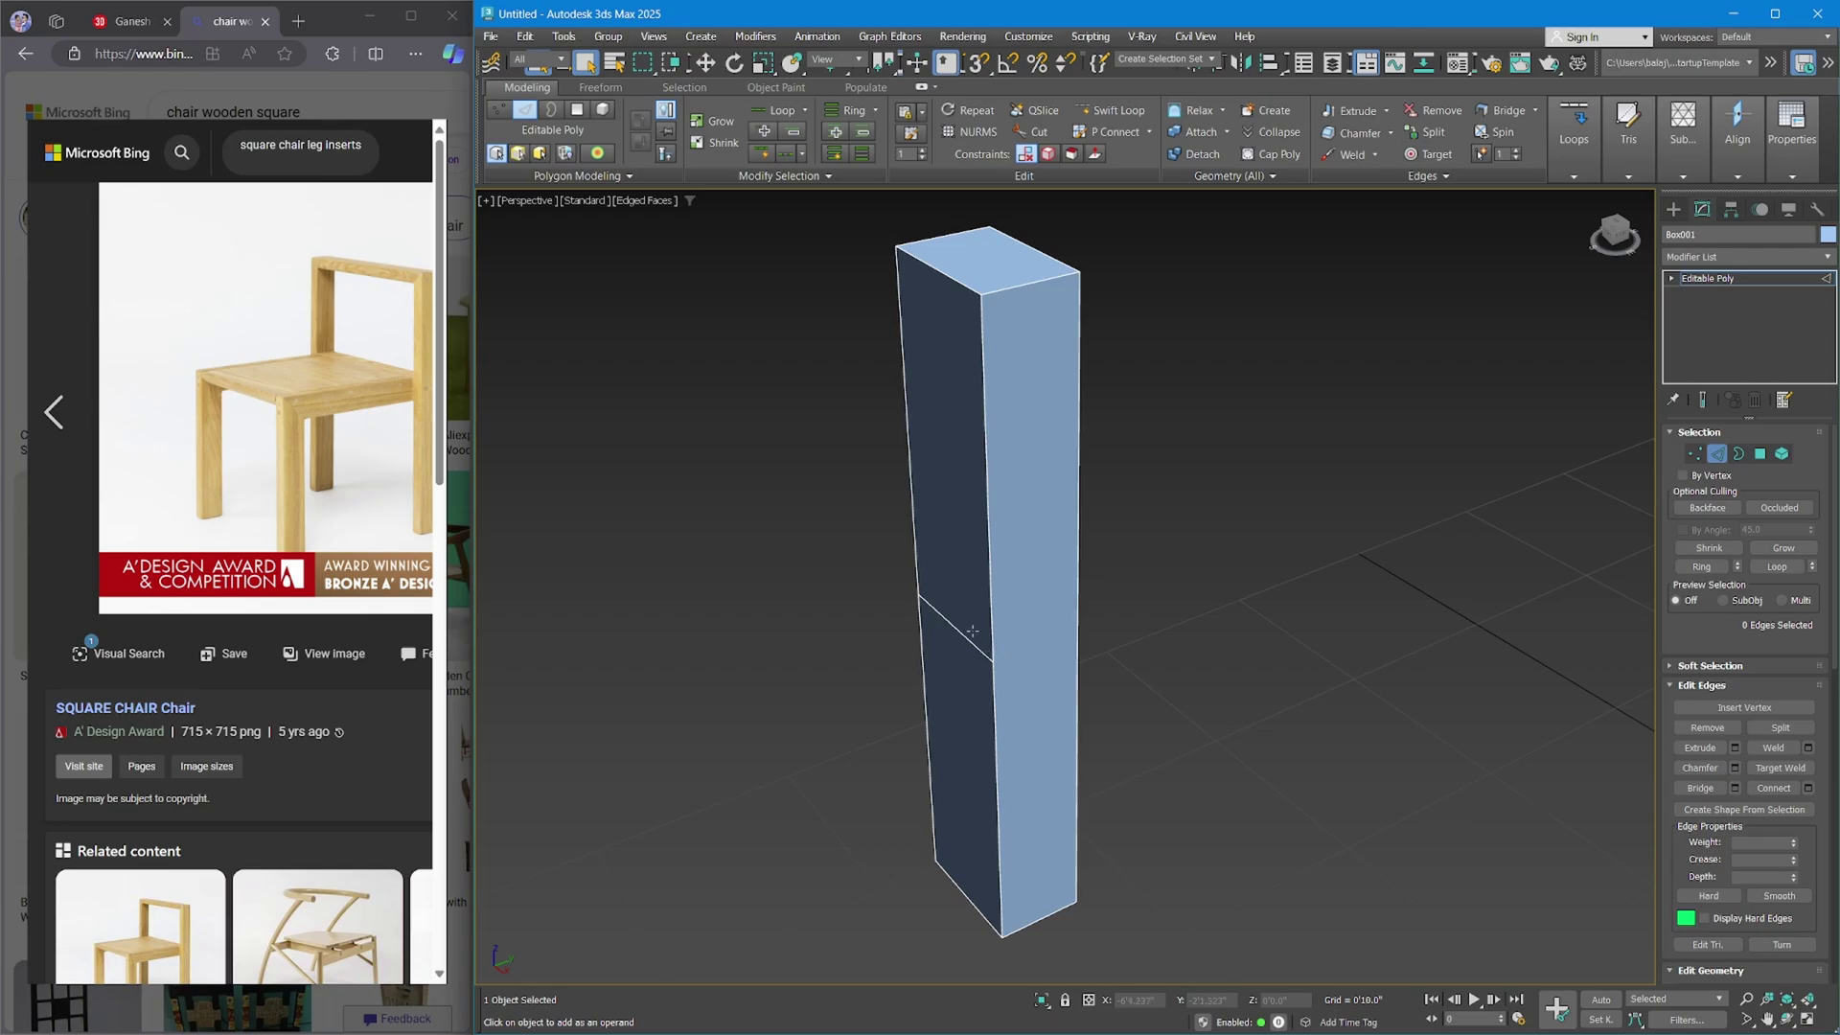
key("ctrl+z")
key("ctrl+z")
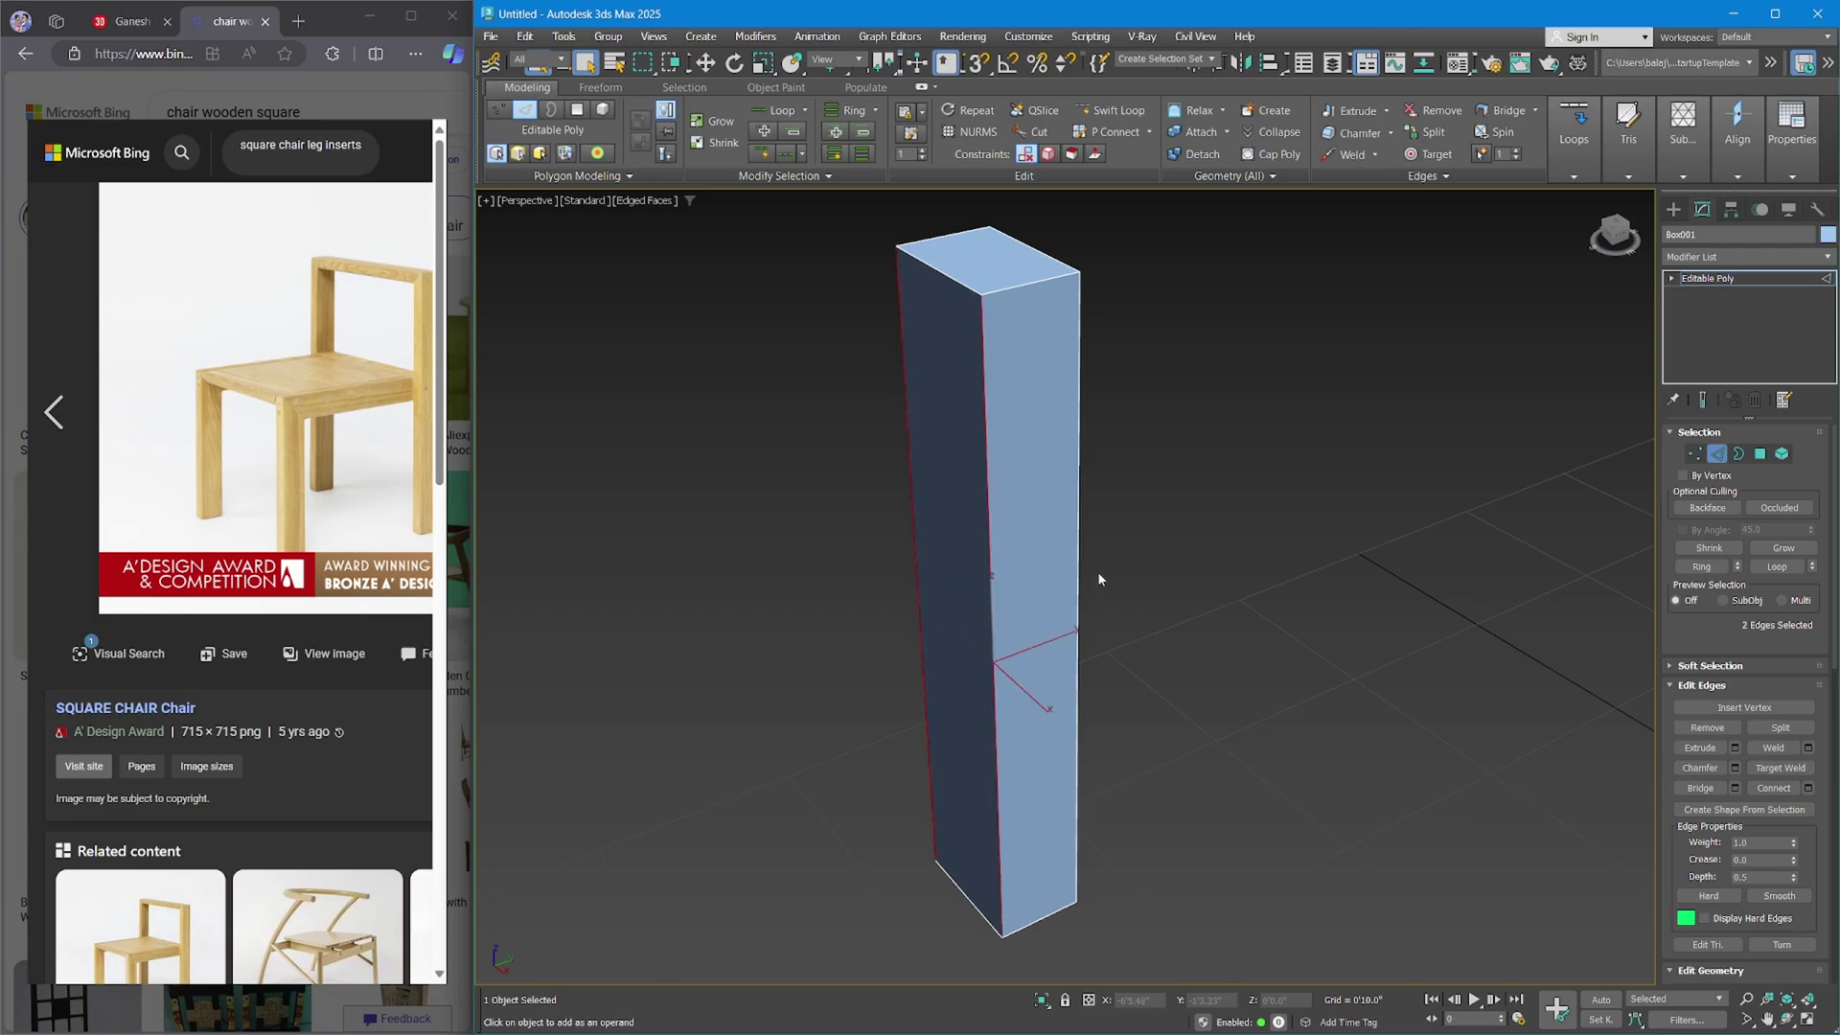
Ring-select the leg's vertical edges and connect them with 1 segment, sliding the new loop up near the top of the leg.
left_click(1700, 566)
right_click(1251, 512)
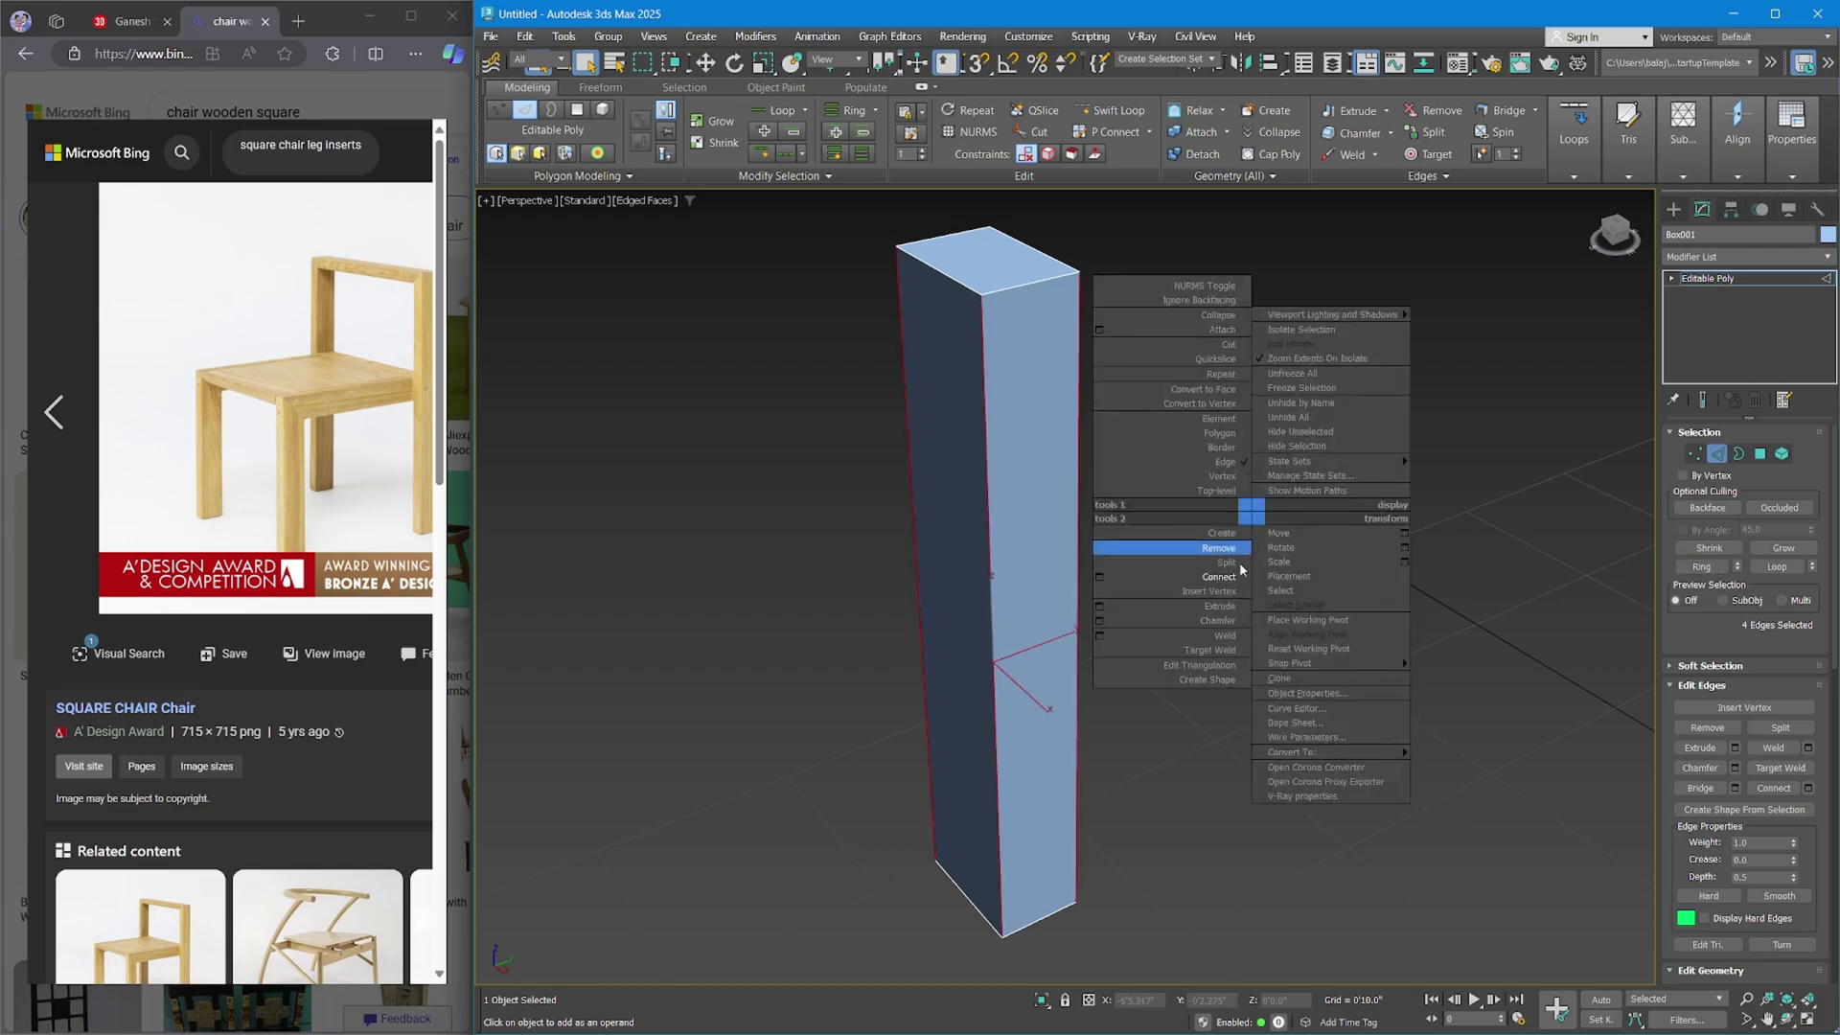
left_click(1100, 575)
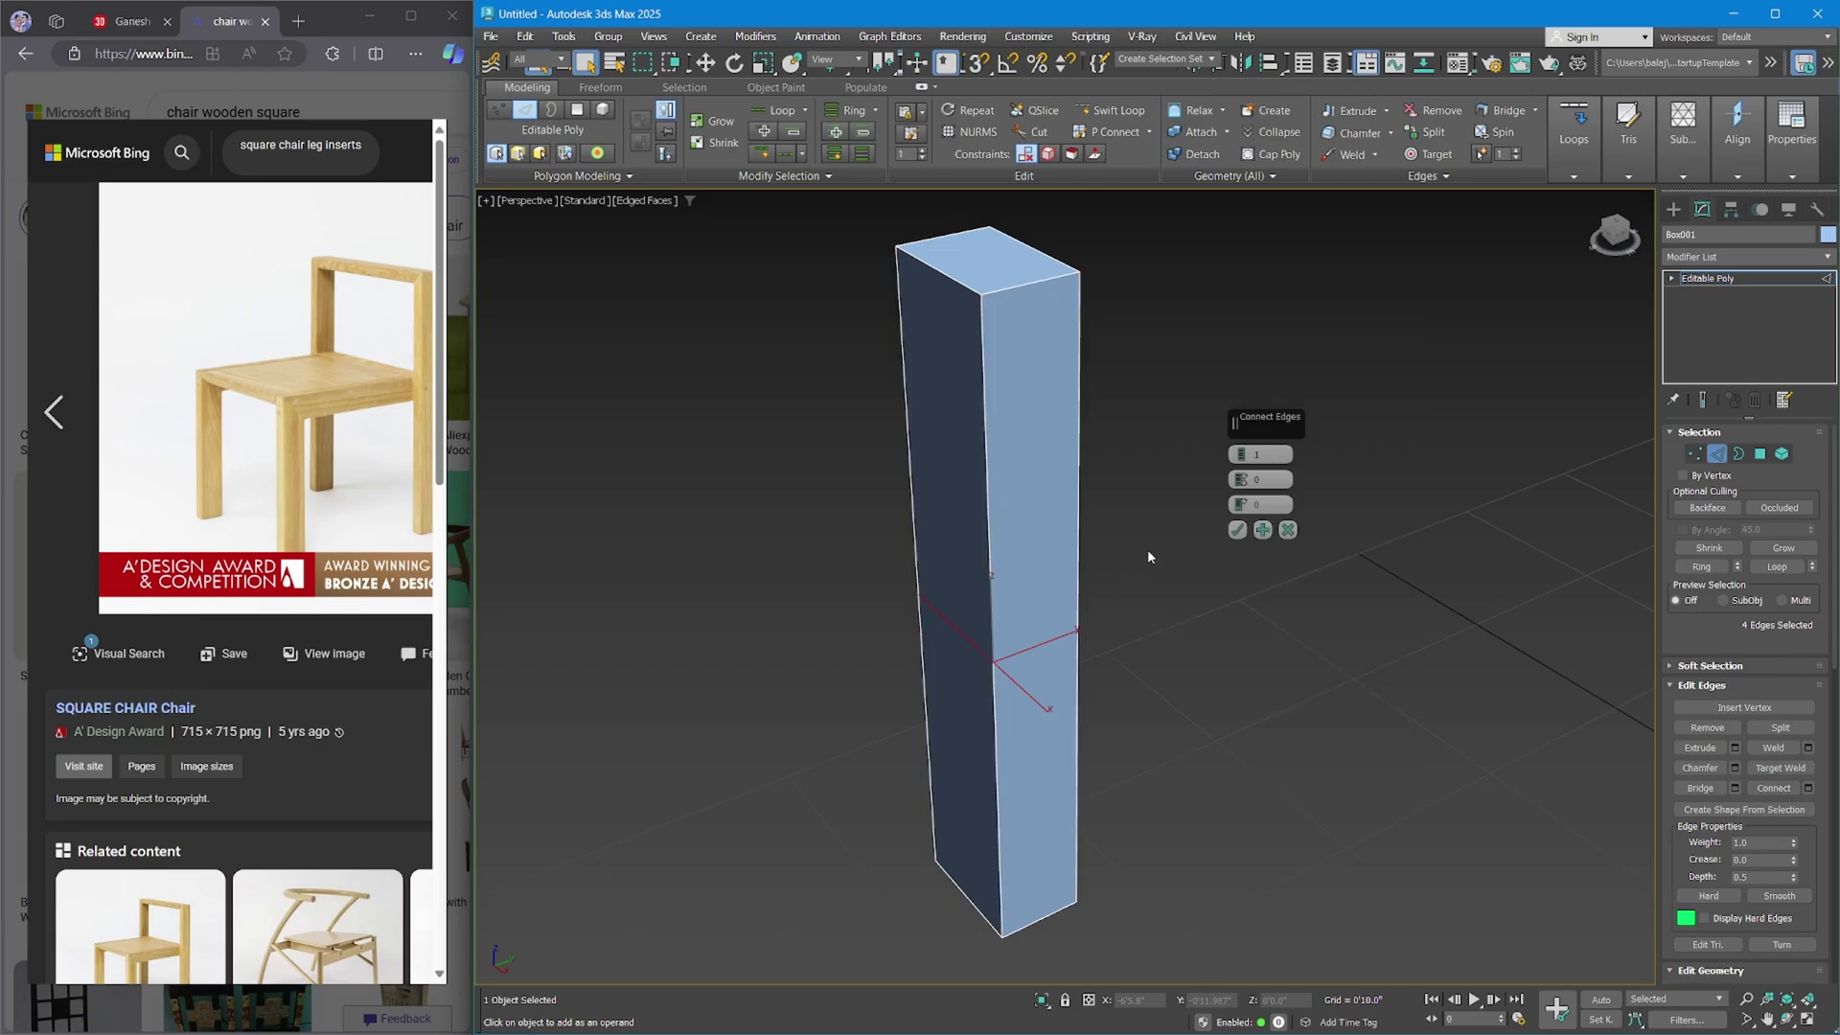
left_click_drag(1158, 519, 778, 439)
left_click_drag(1241, 505, 1240, 389)
left_click(1237, 530)
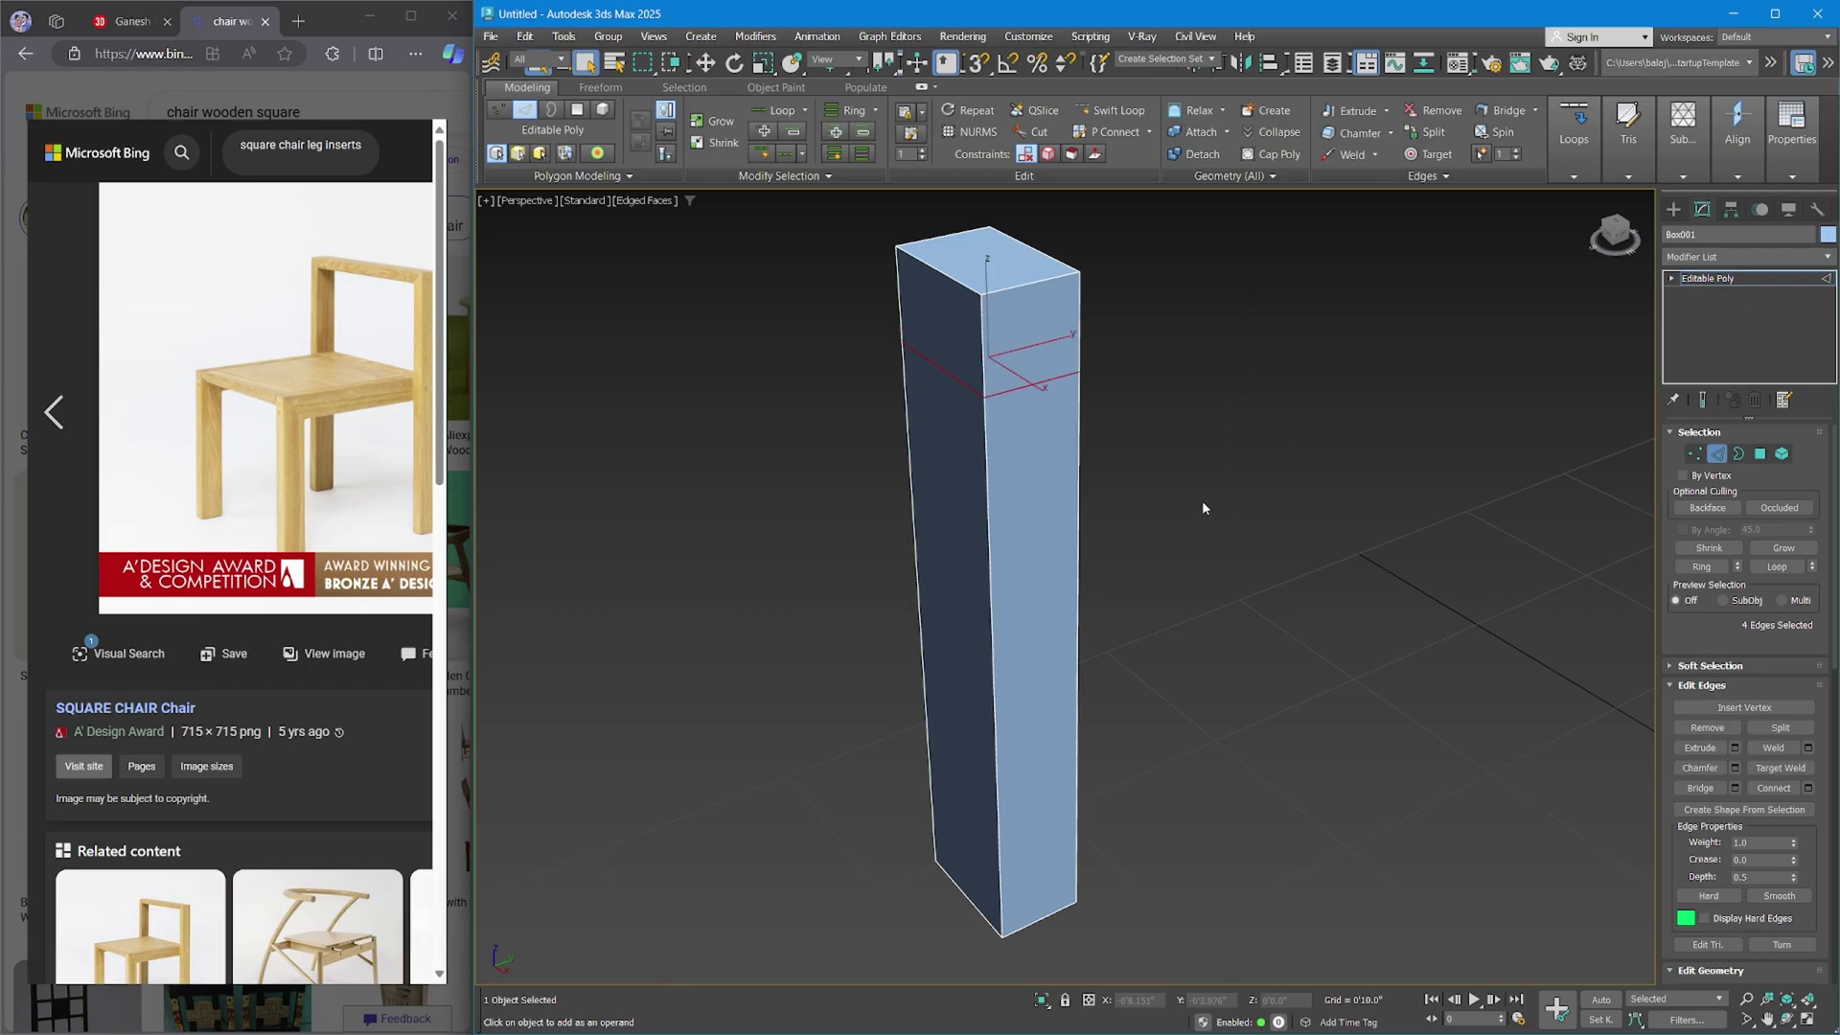
Switch to polygon level and select the small side polygon above the new edge loop.
middle_click_drag(1096, 480, 1124, 428, "alt")
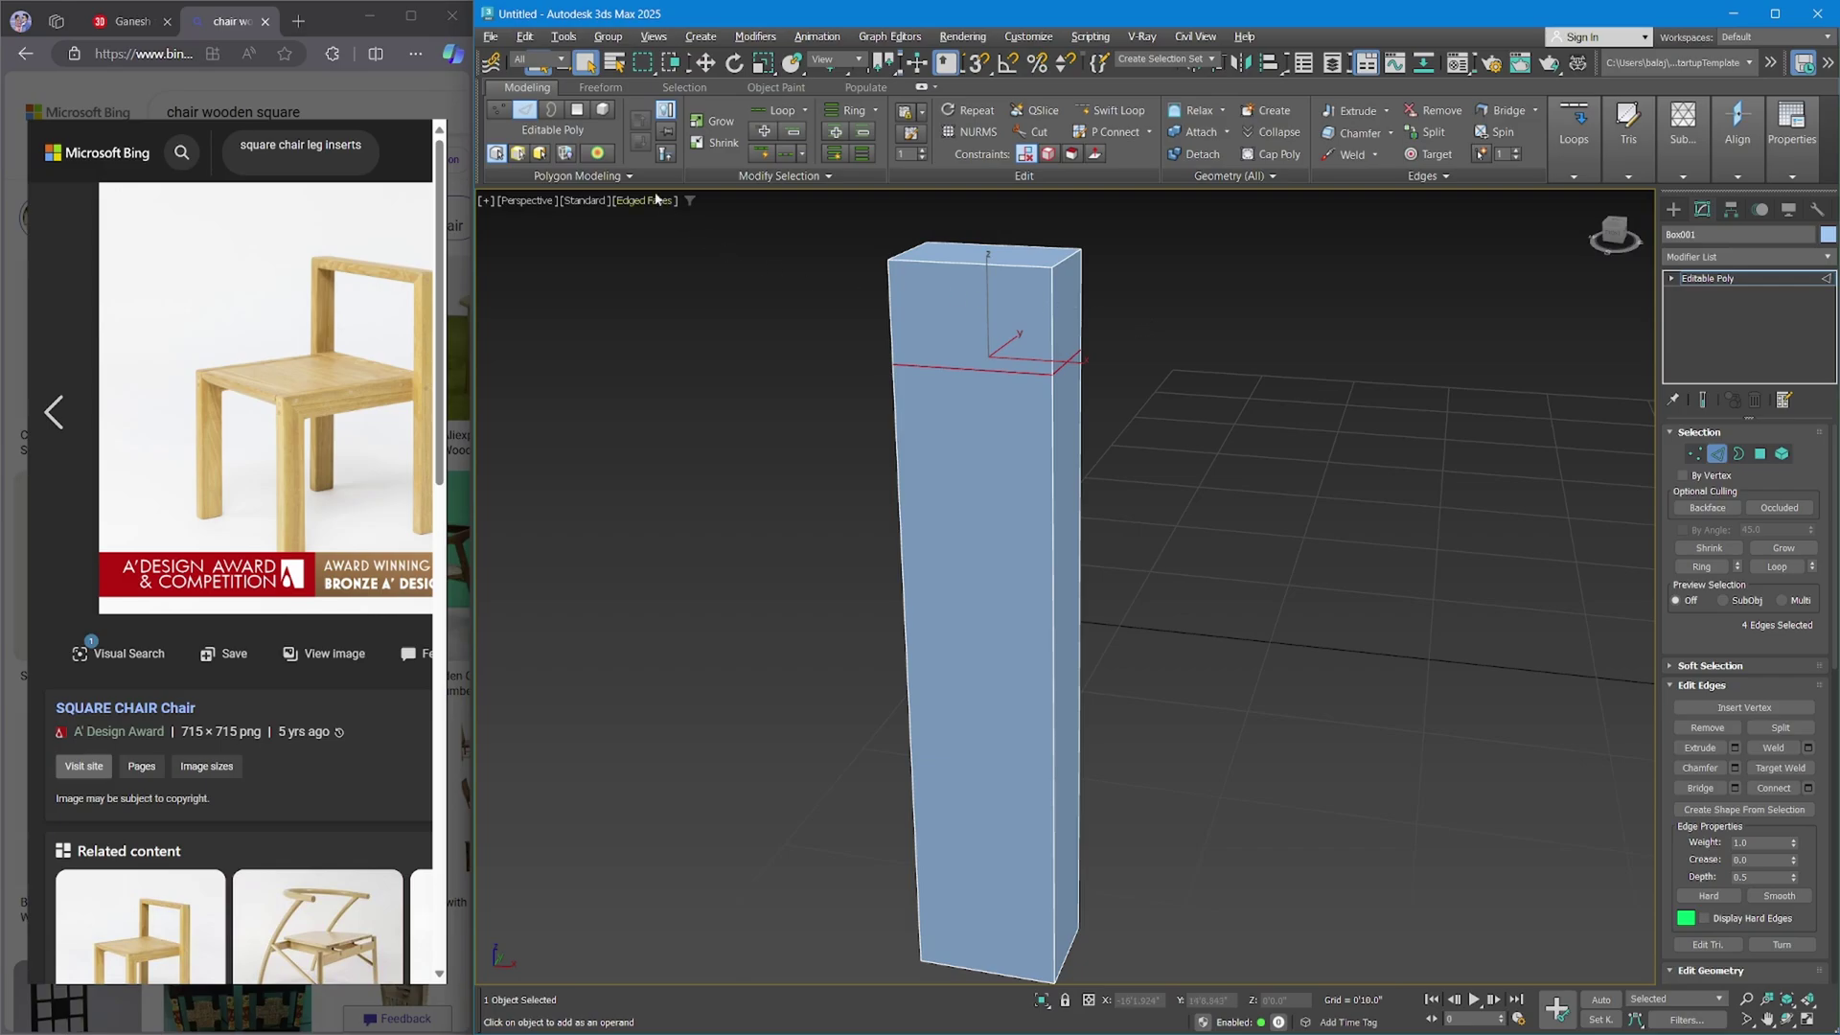
key("4")
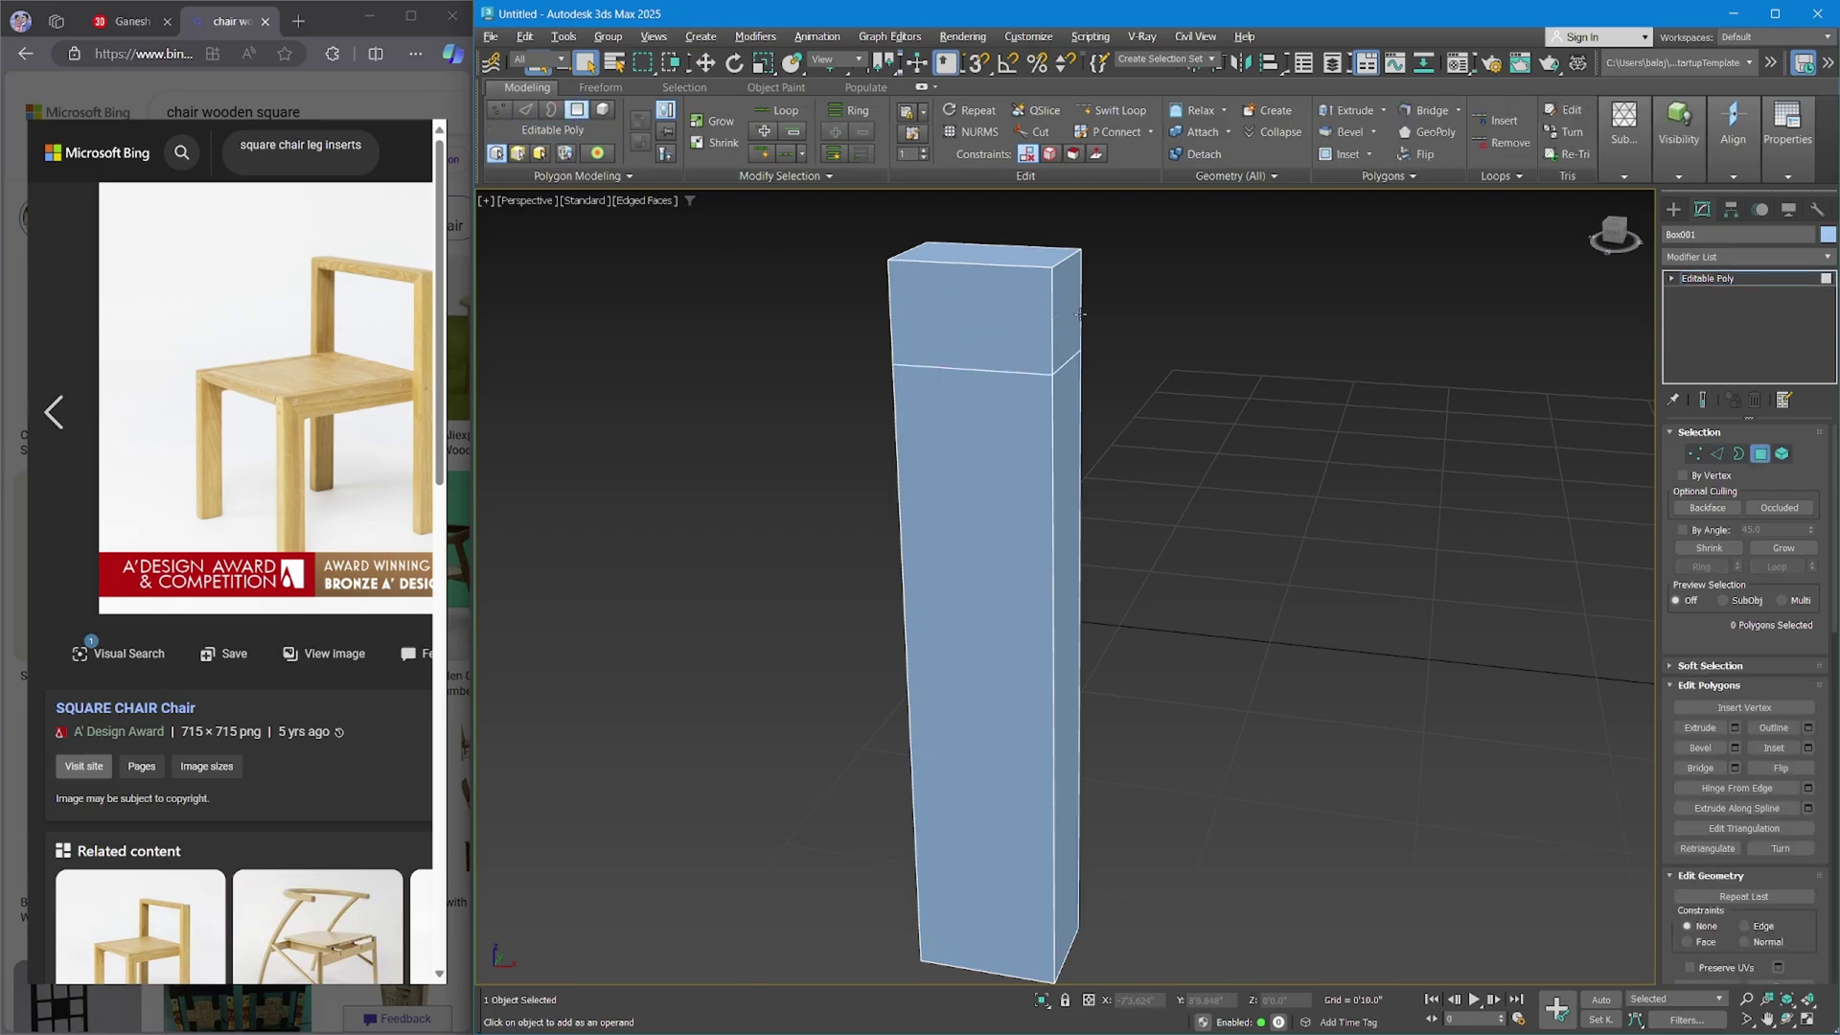
left_click(1075, 317)
middle_click_drag(1096, 331, 1021, 475)
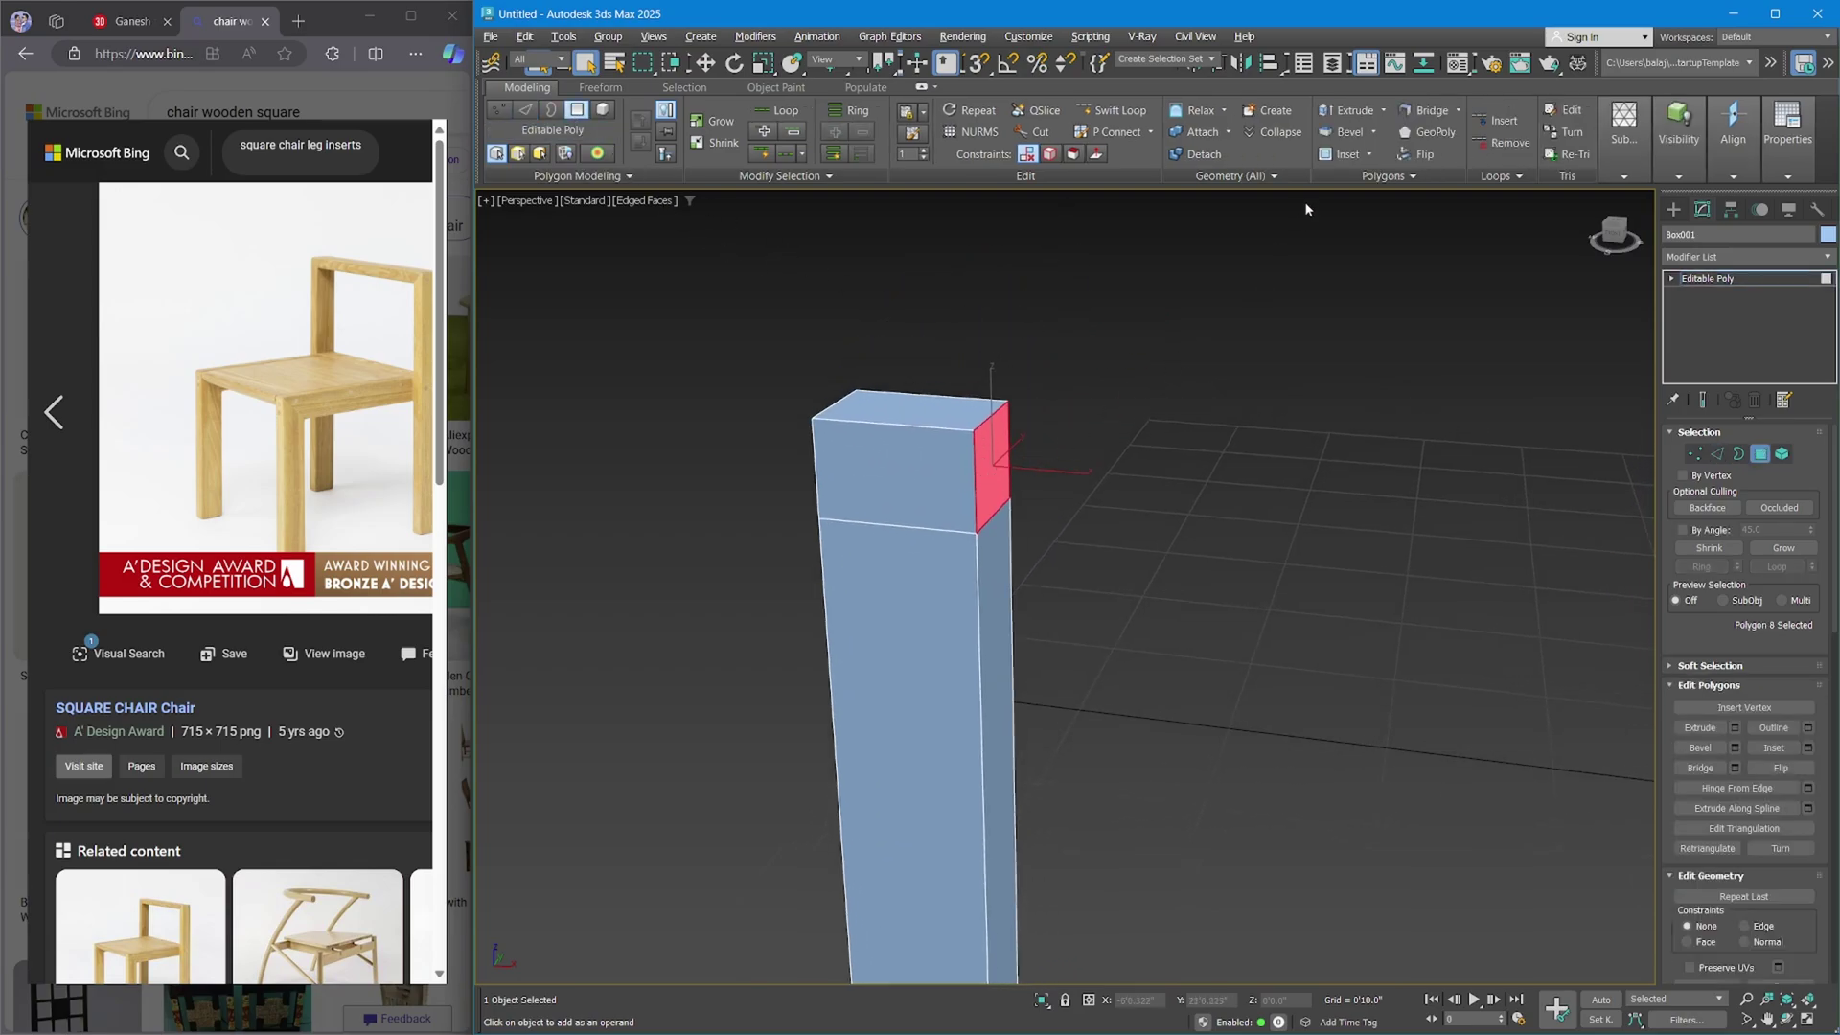
Try extruding the selected polygon freehand into a long horizontal rail, and undo the extrusion.
left_click(1348, 112)
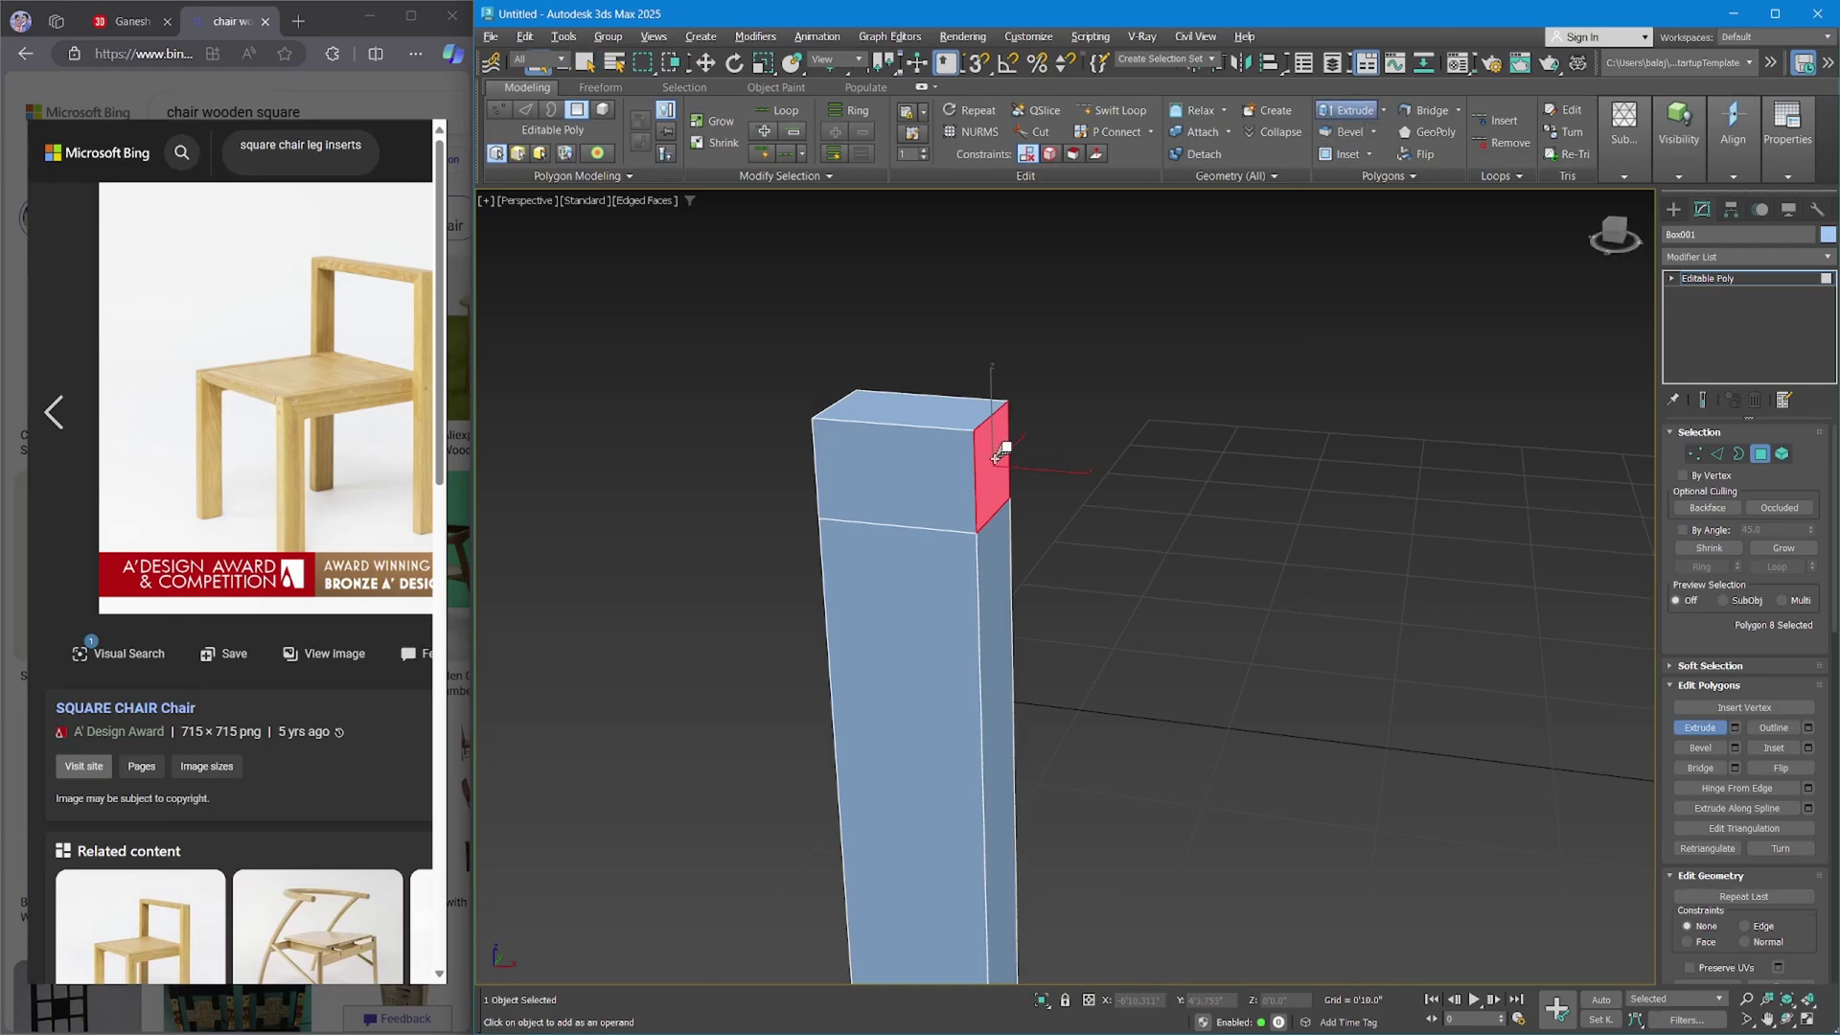
left_click_drag(967, 477, 990, 362)
scroll(990, 362, "down", 3)
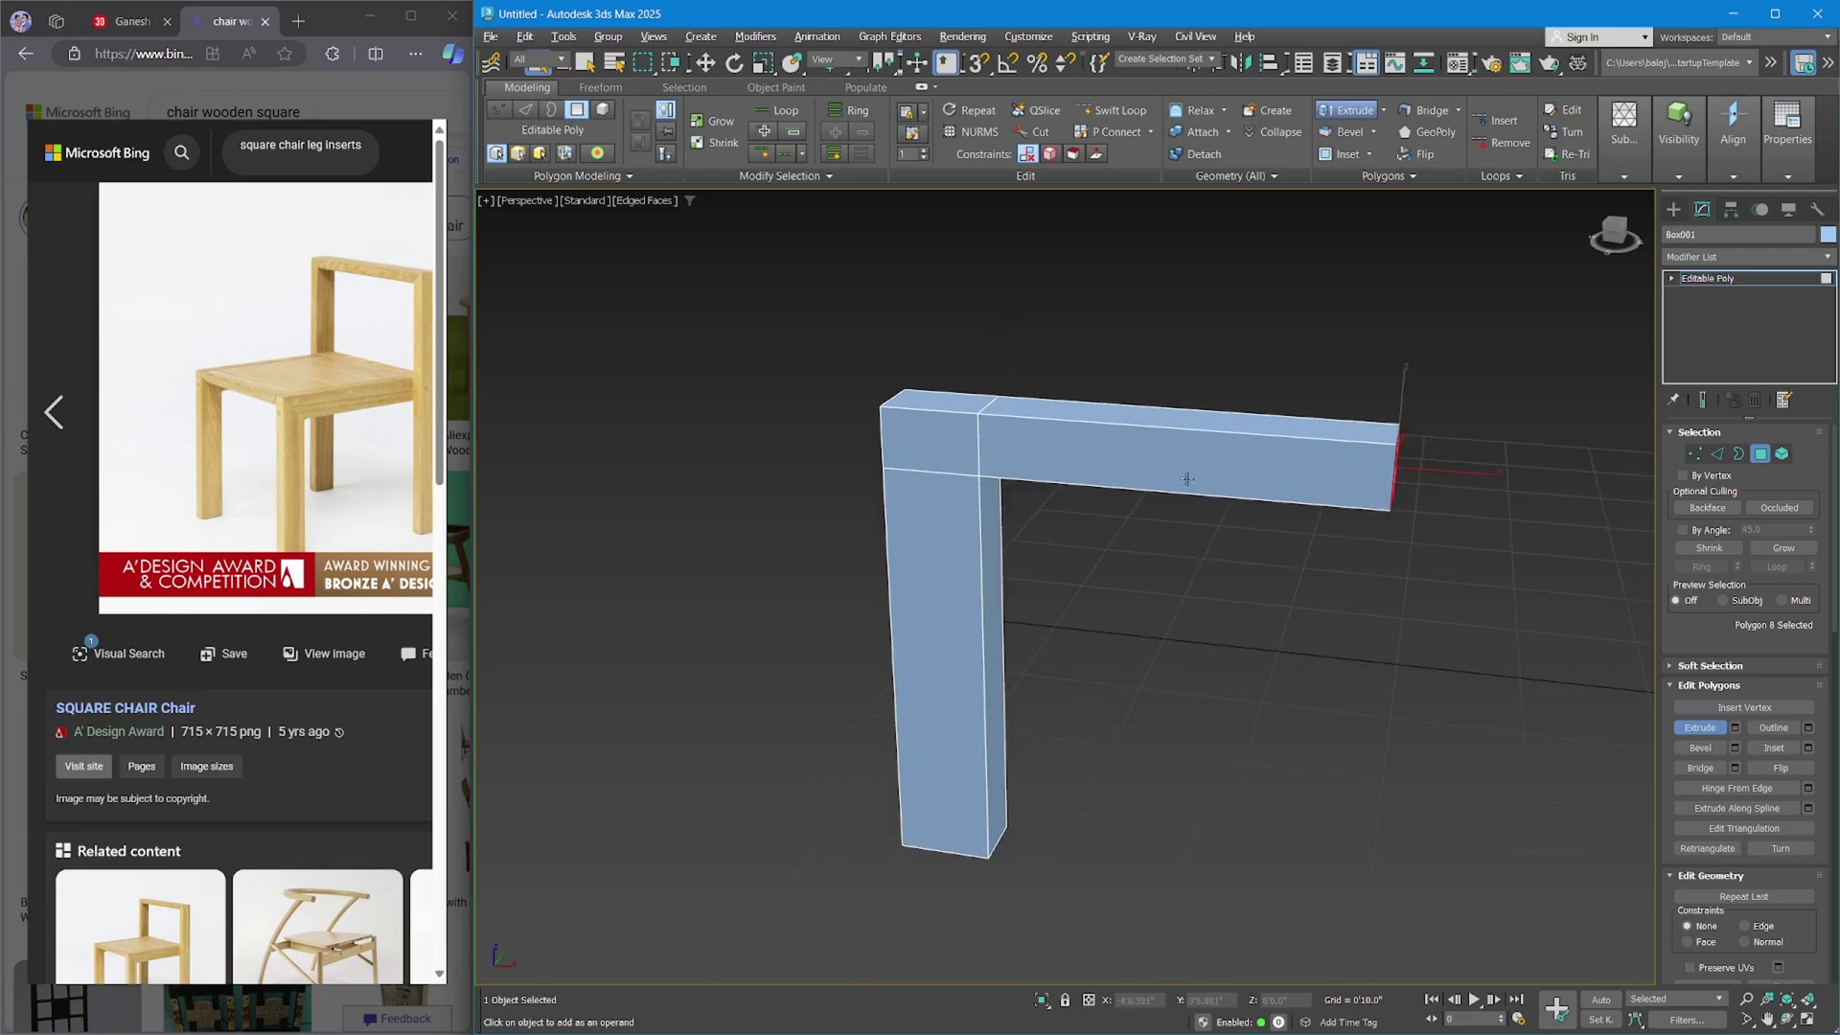
key("ctrl+z")
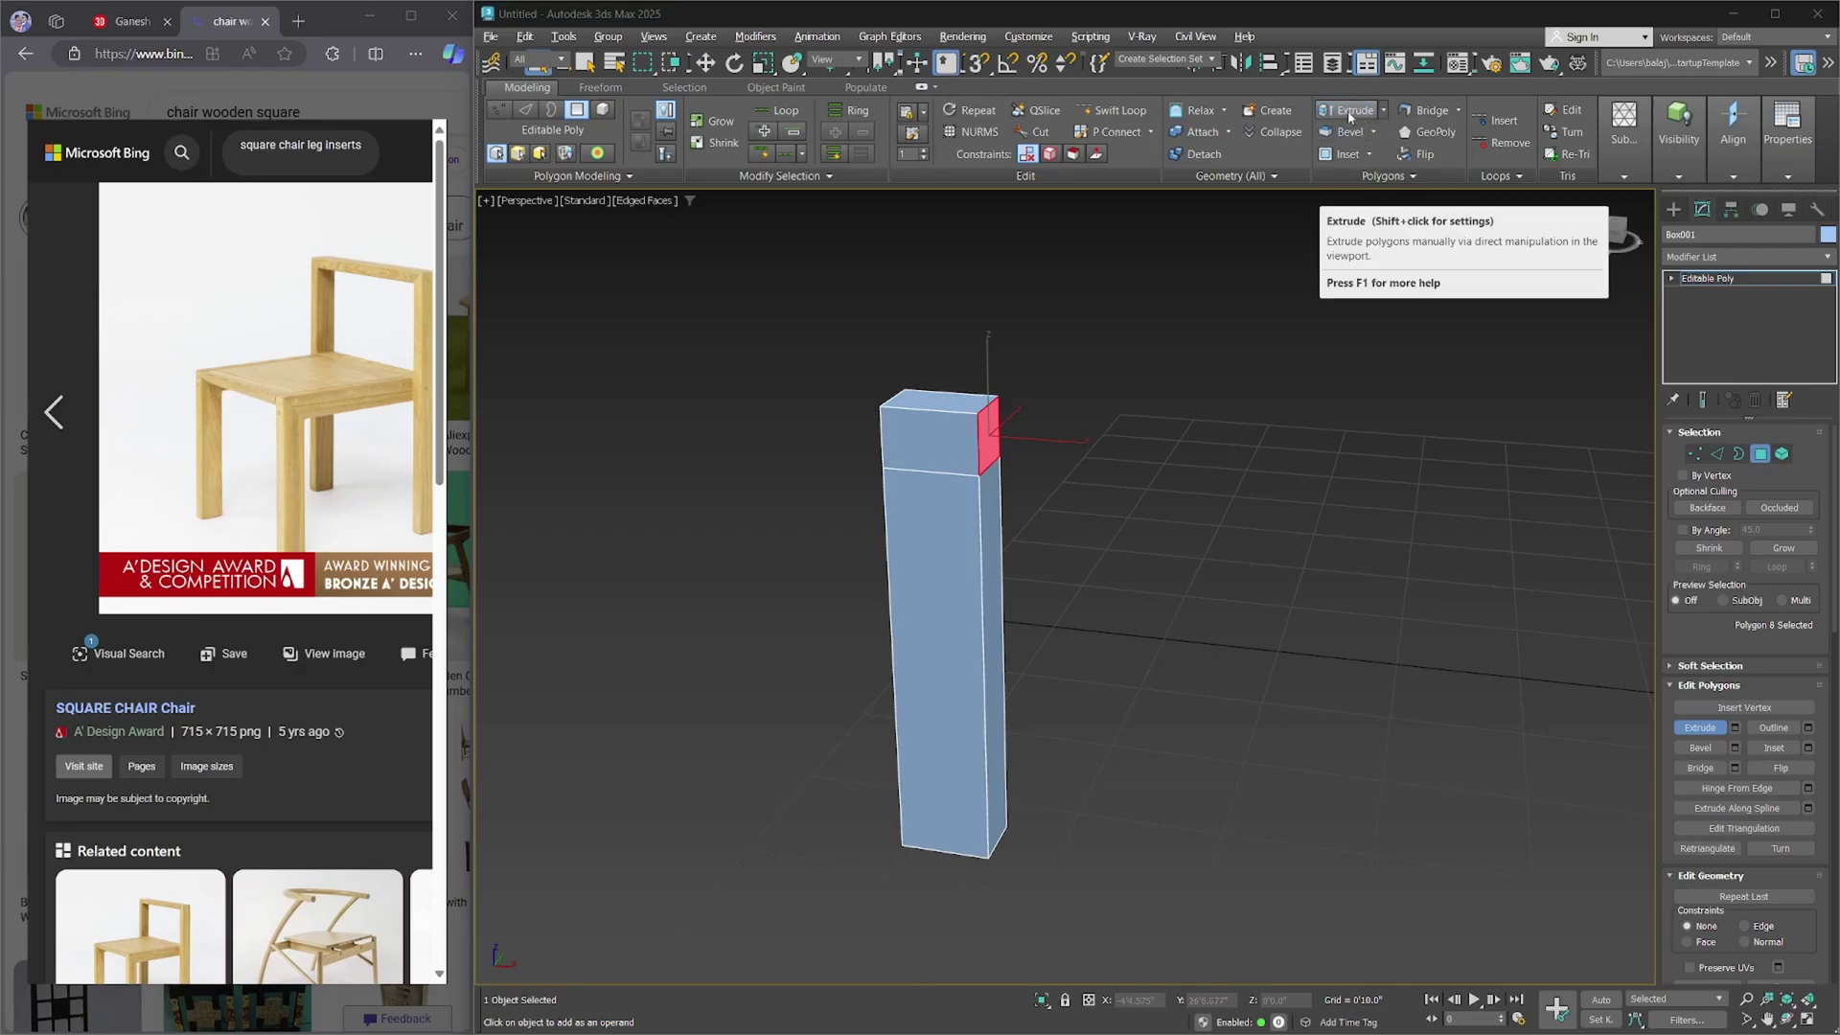
right_click(1218, 441)
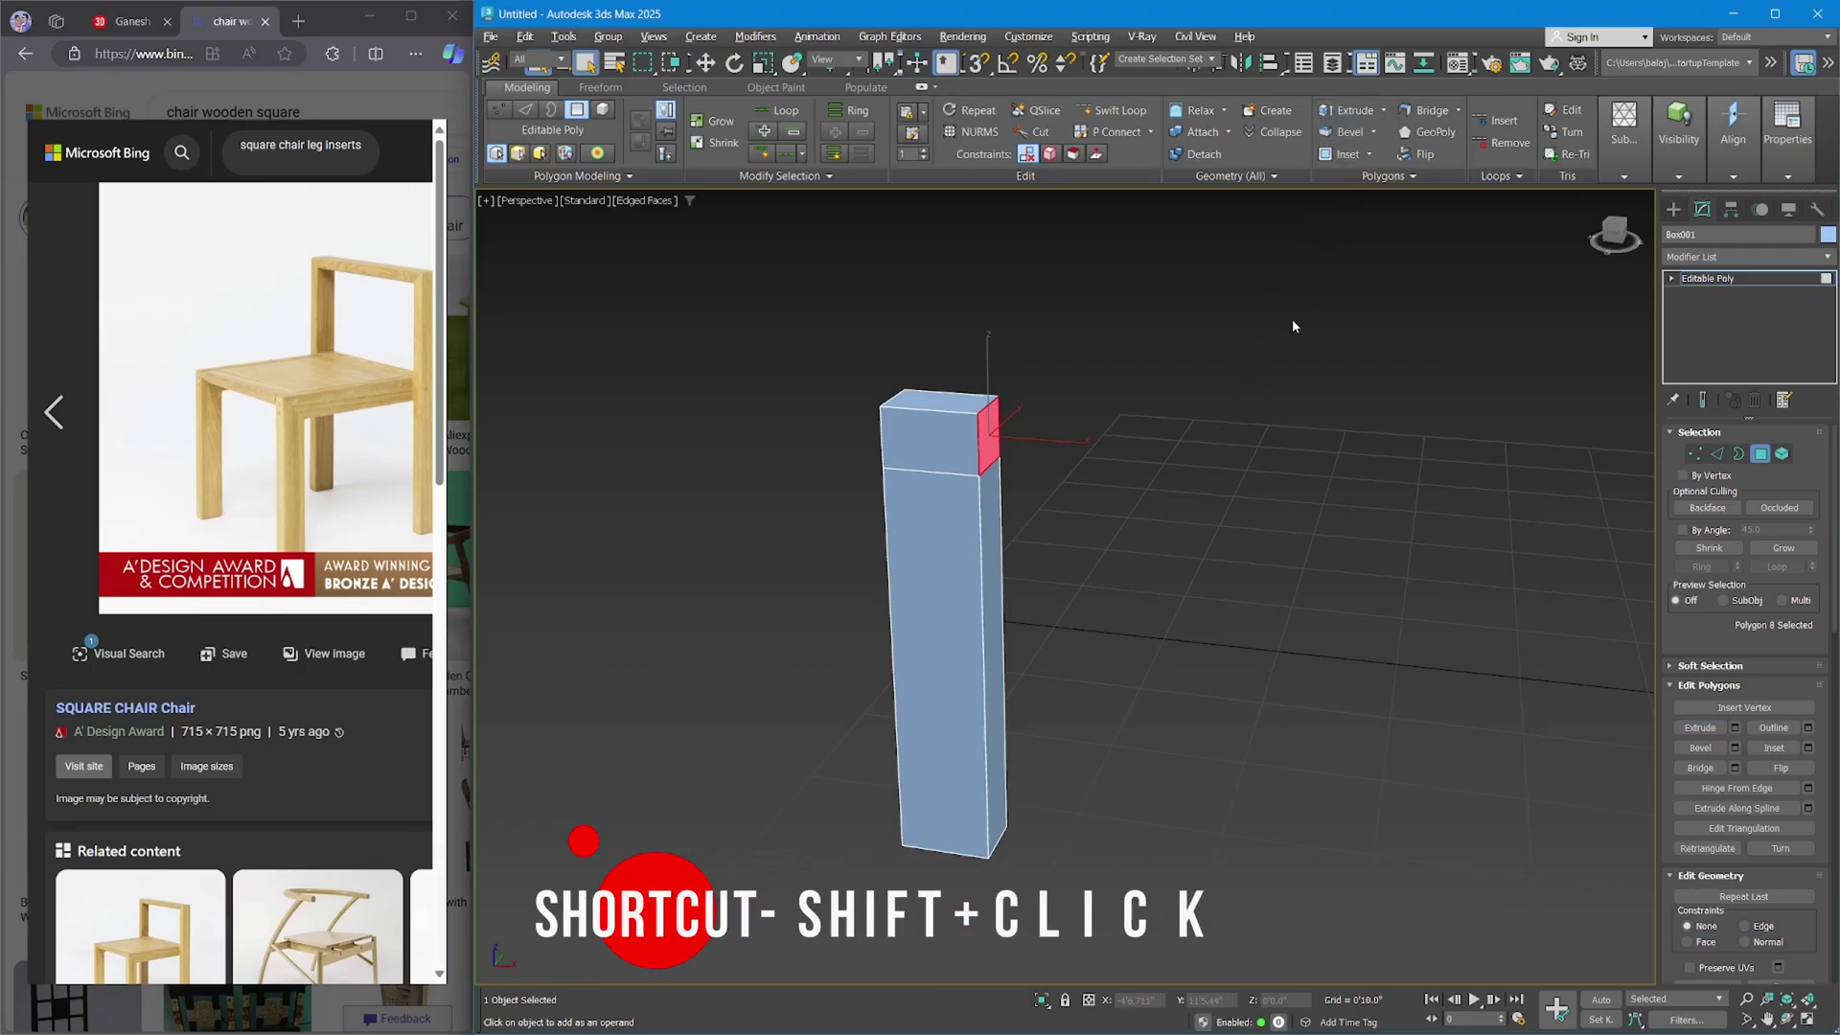
Extrude the selected polygon with a height of 2'0" through the Extrude settings and apply it, keeping the settings open for another extrusion.
left_click(1343, 112, "shift")
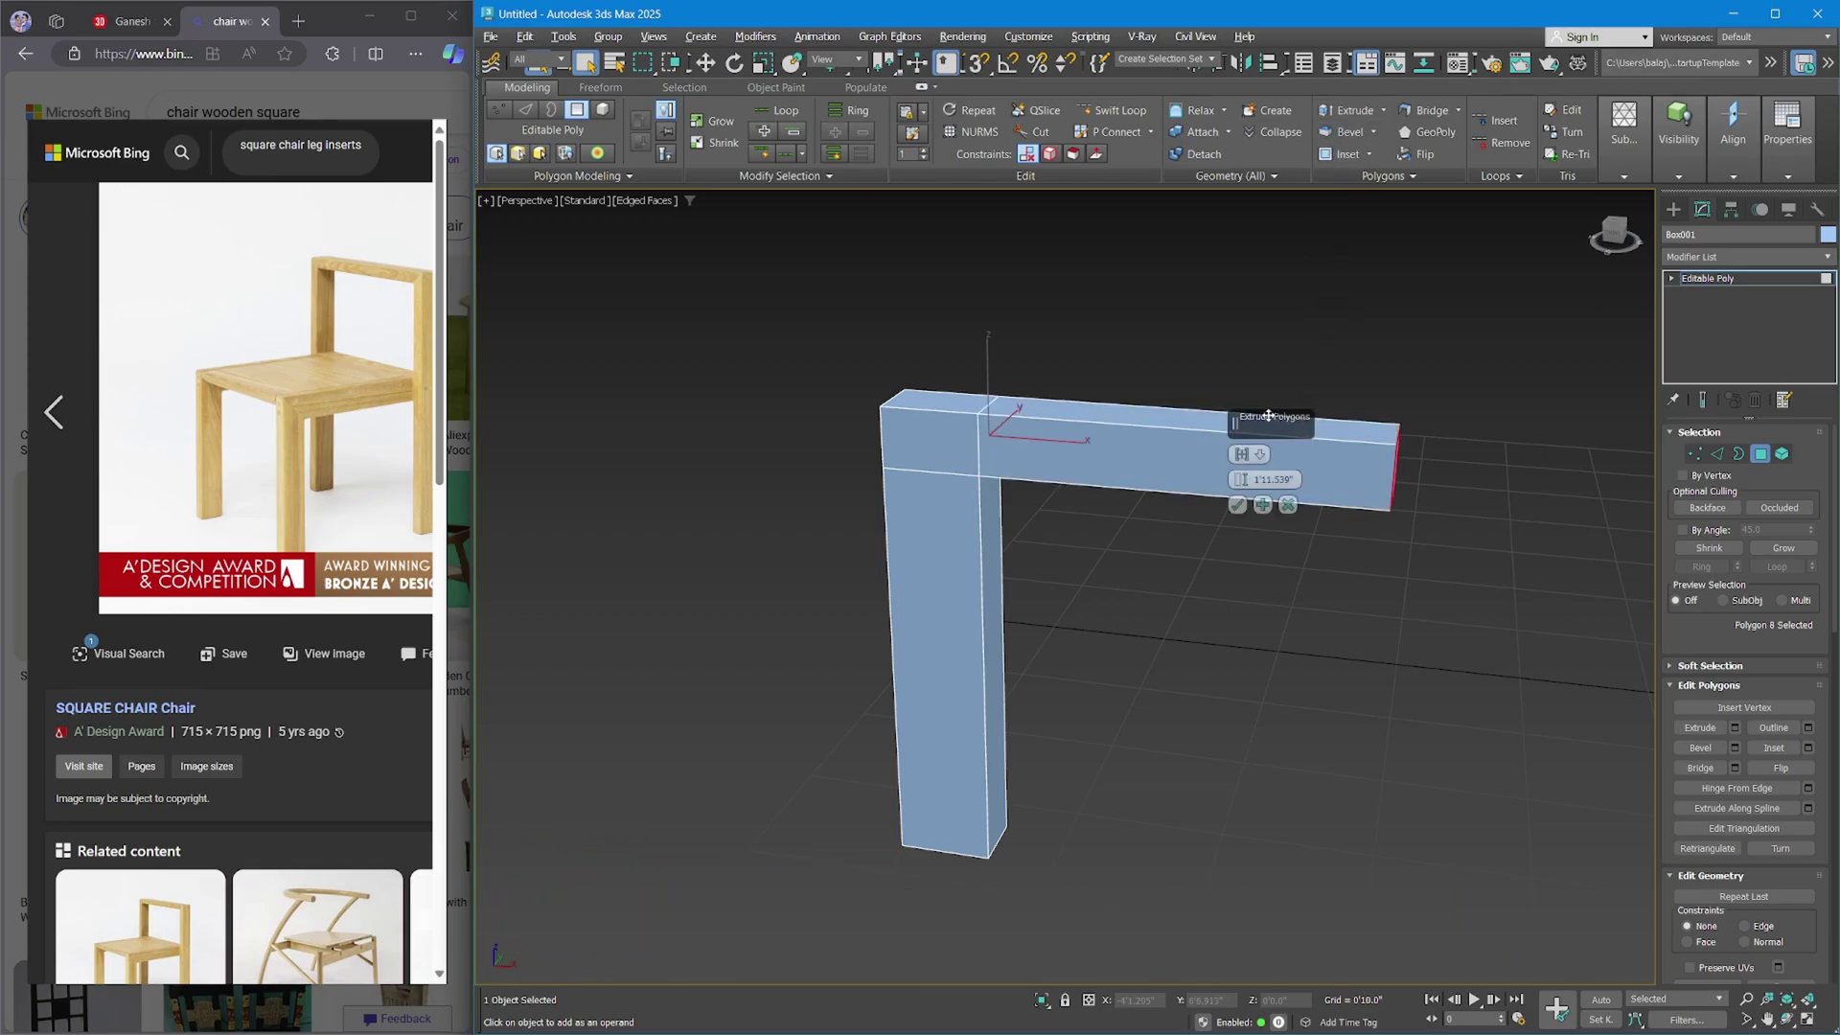
left_click_drag(1265, 416, 1466, 330)
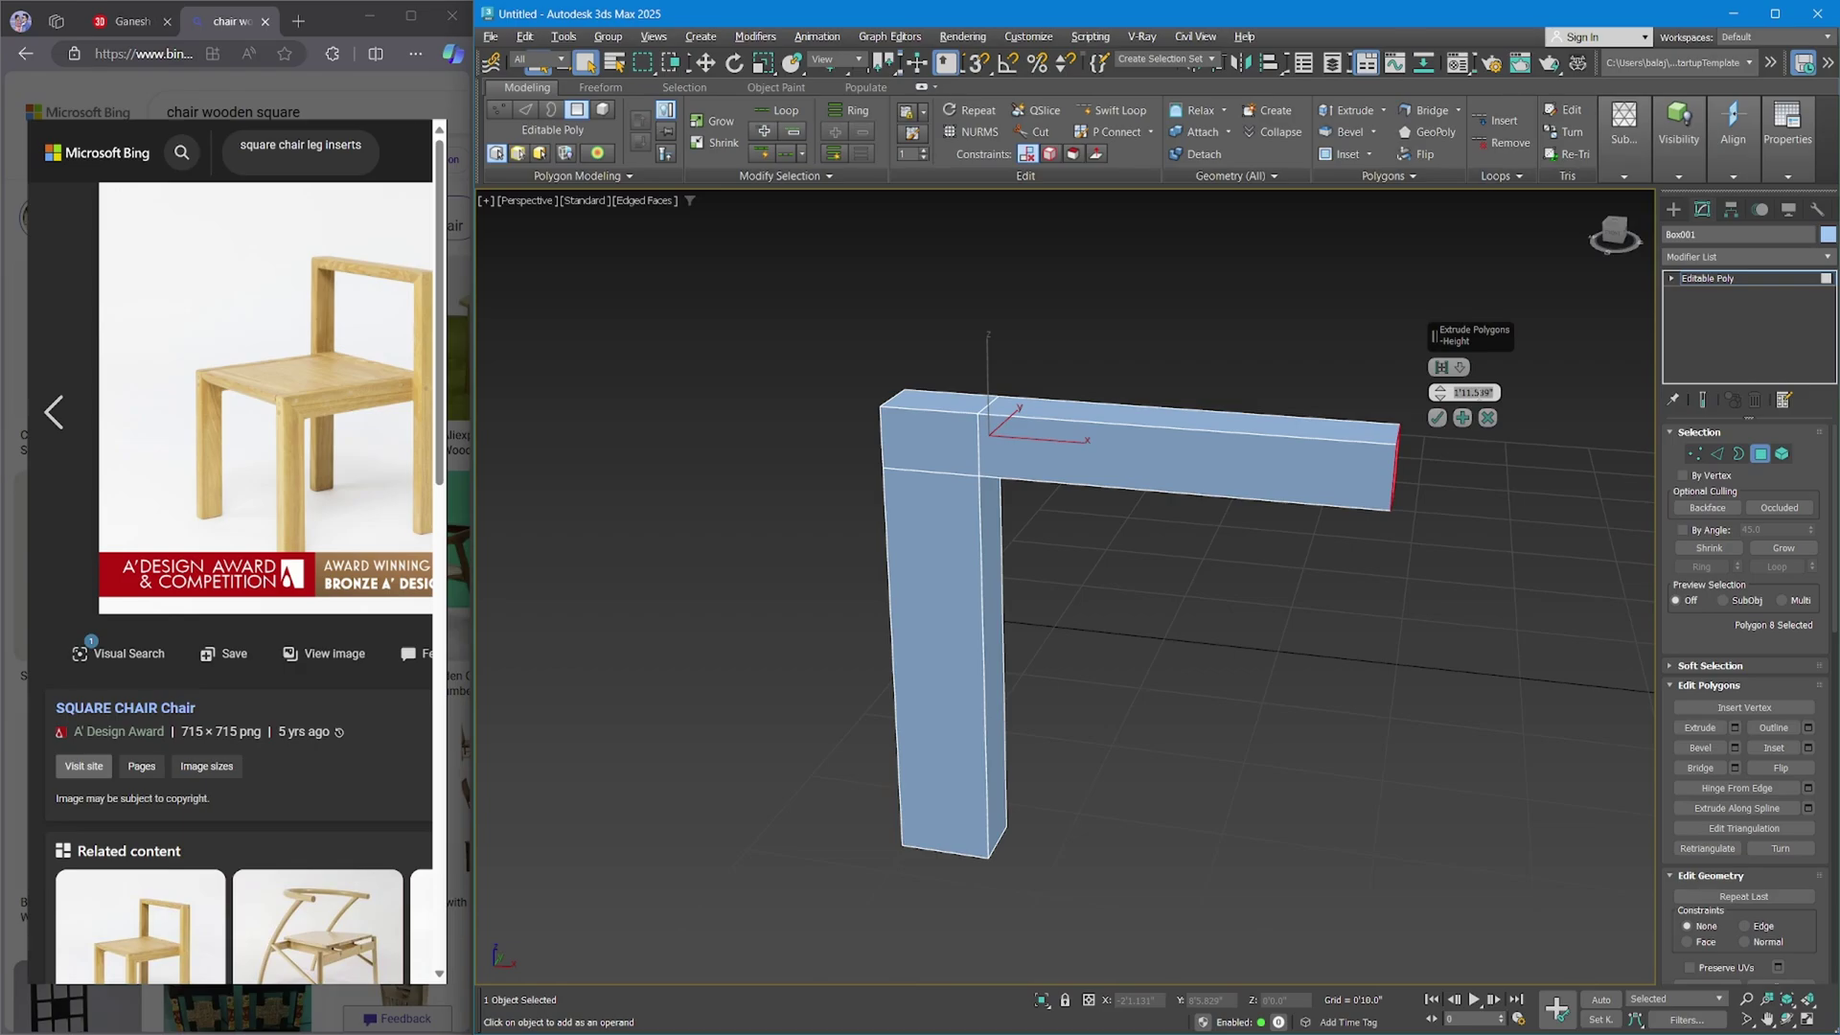
type("2.5")
key("Return")
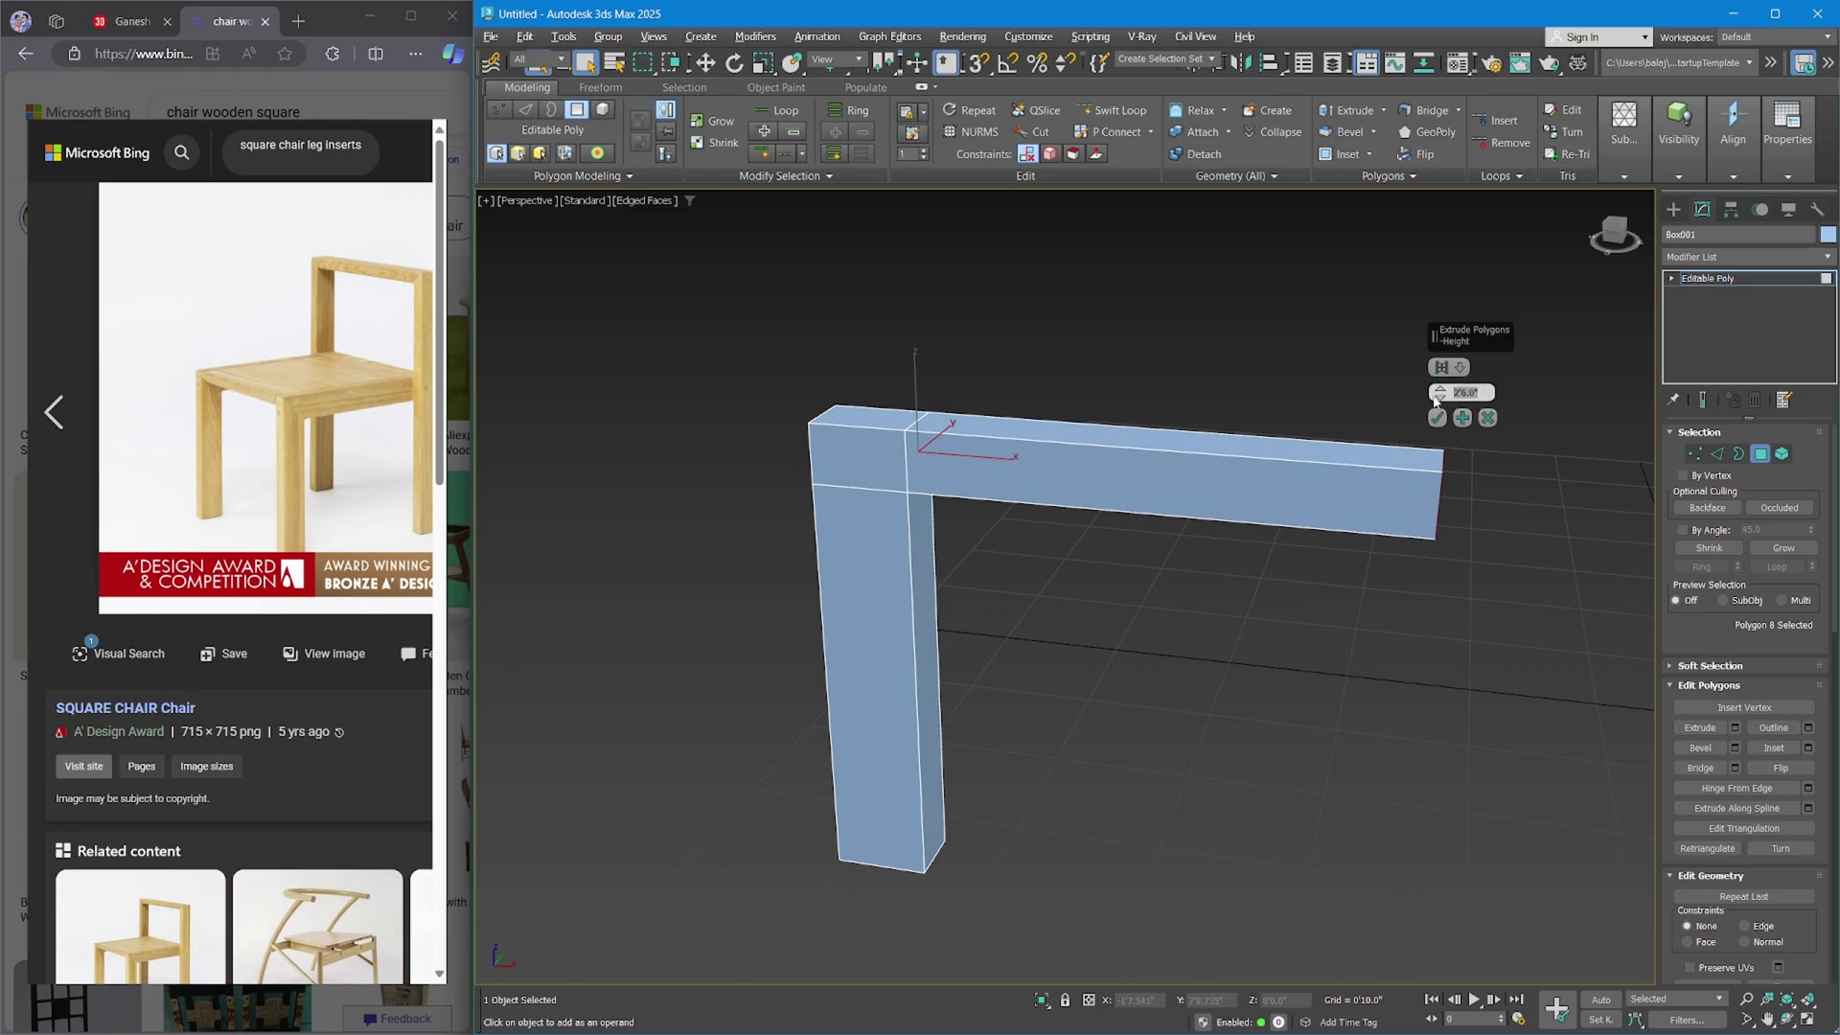
type("2")
key("Return")
middle_click_drag(1265, 550, 1214, 558, "alt")
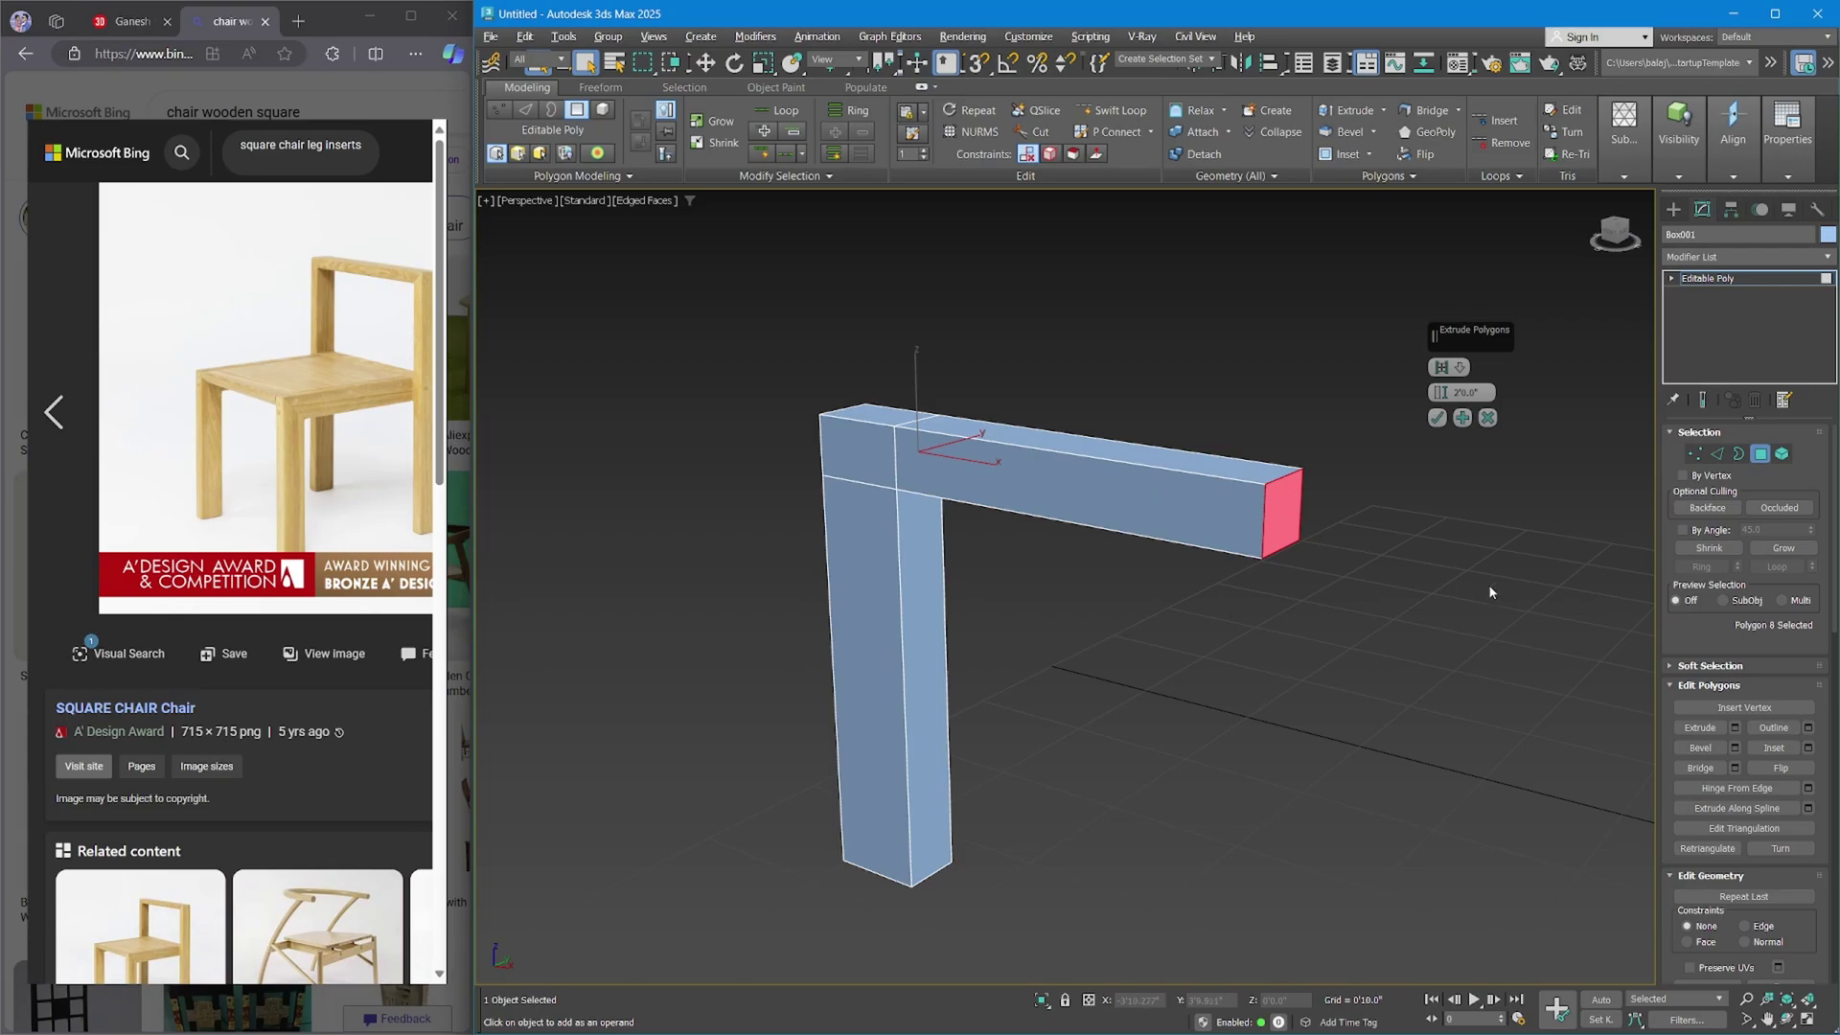
key("ctrl+z")
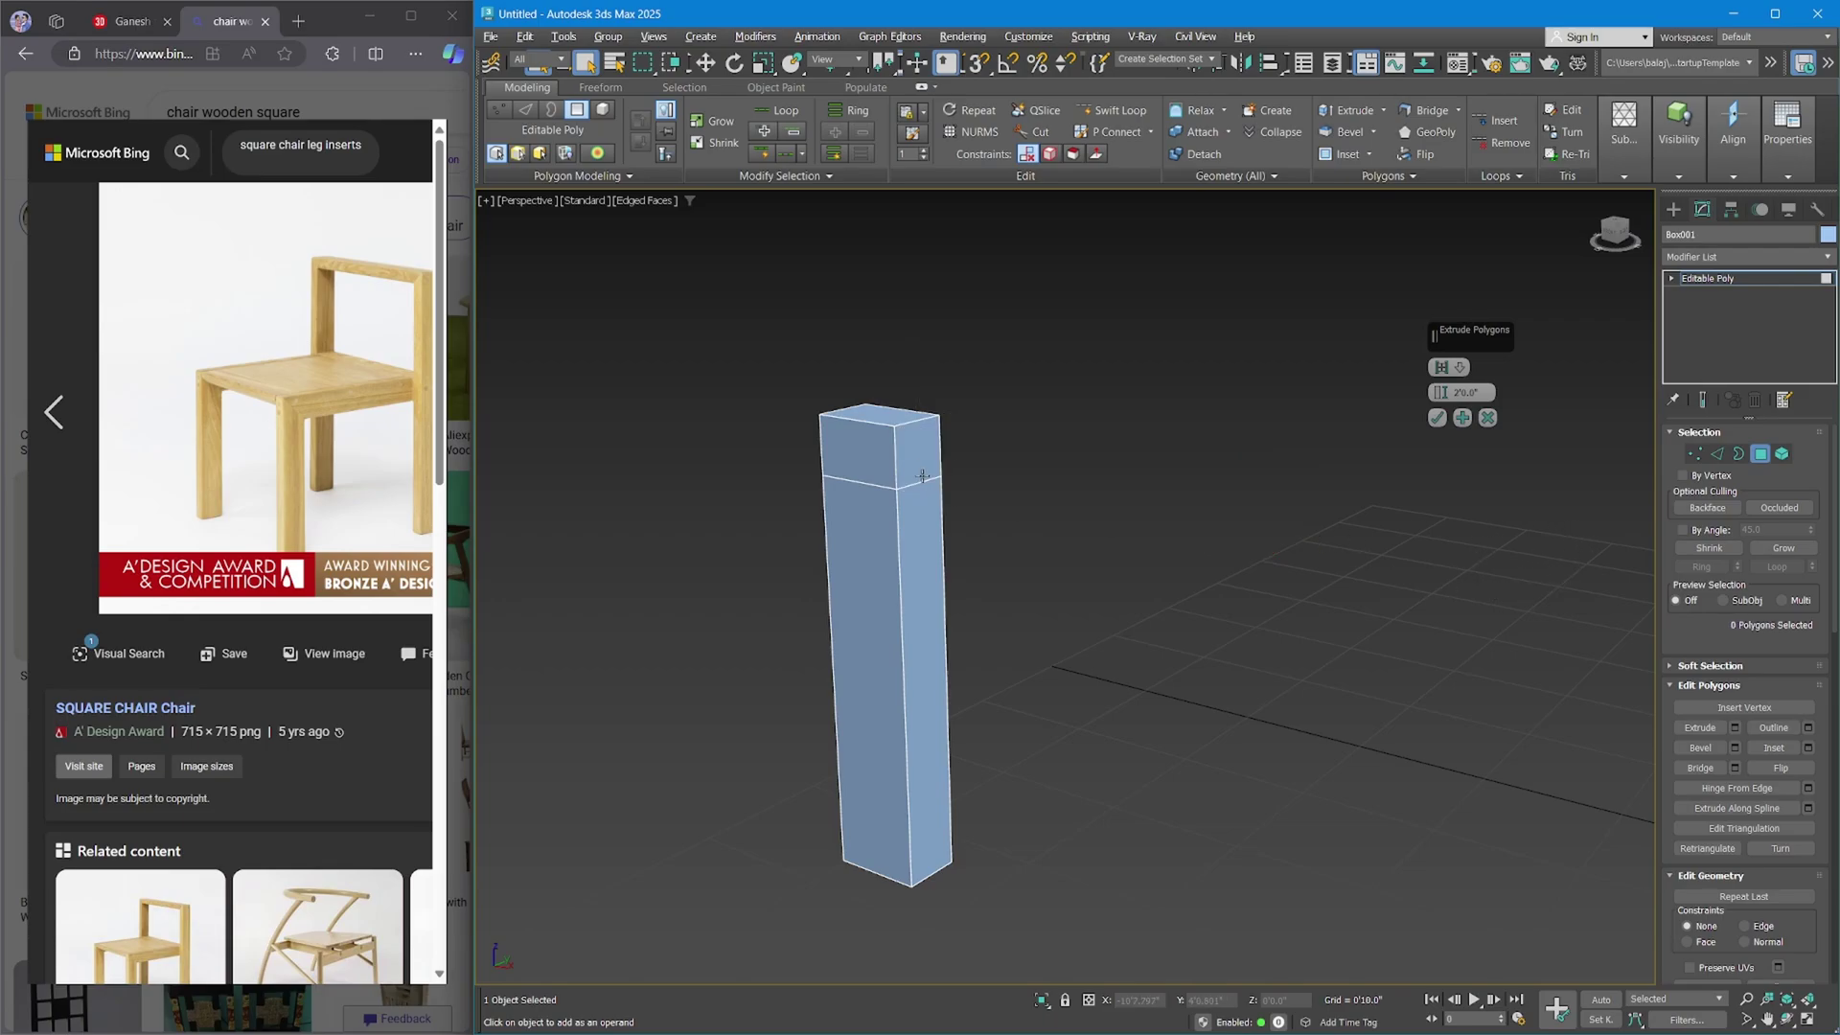
key("ctrl+y")
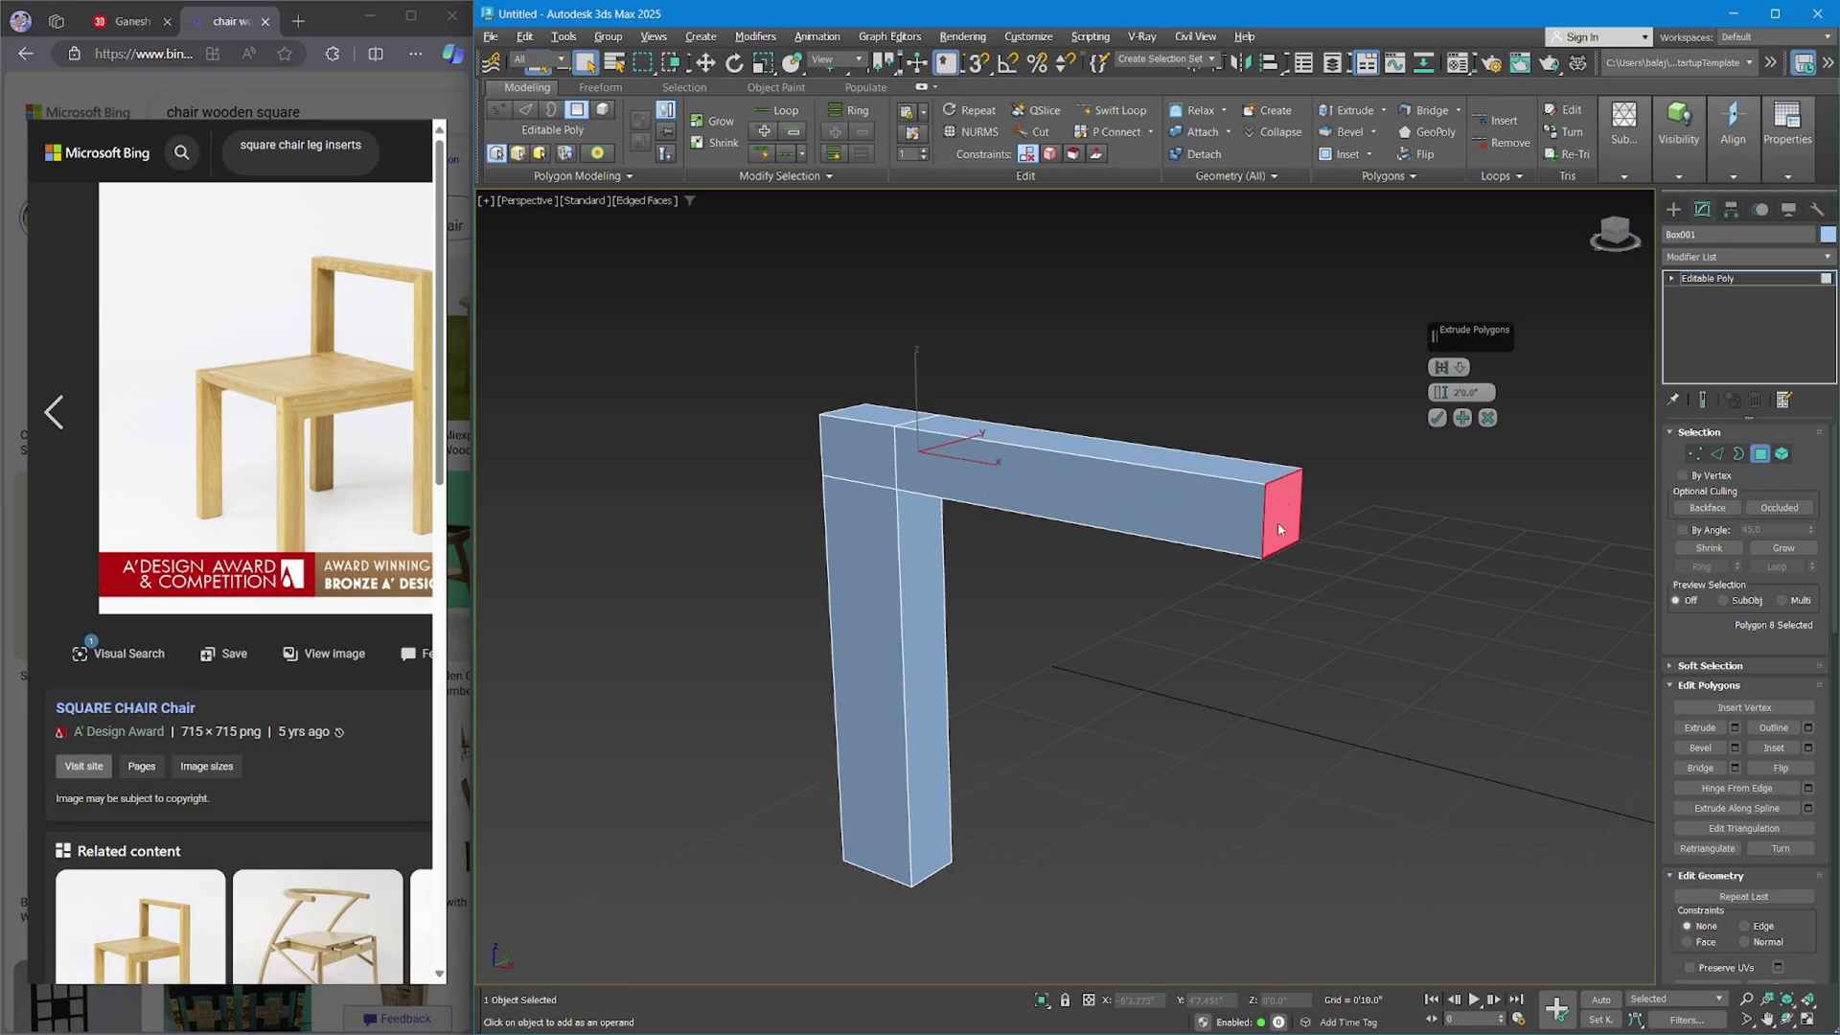
left_click(1461, 418)
Set the height of the second extrusion at the rail's end to 0'6".
middle_click_drag(1286, 584, 1100, 573)
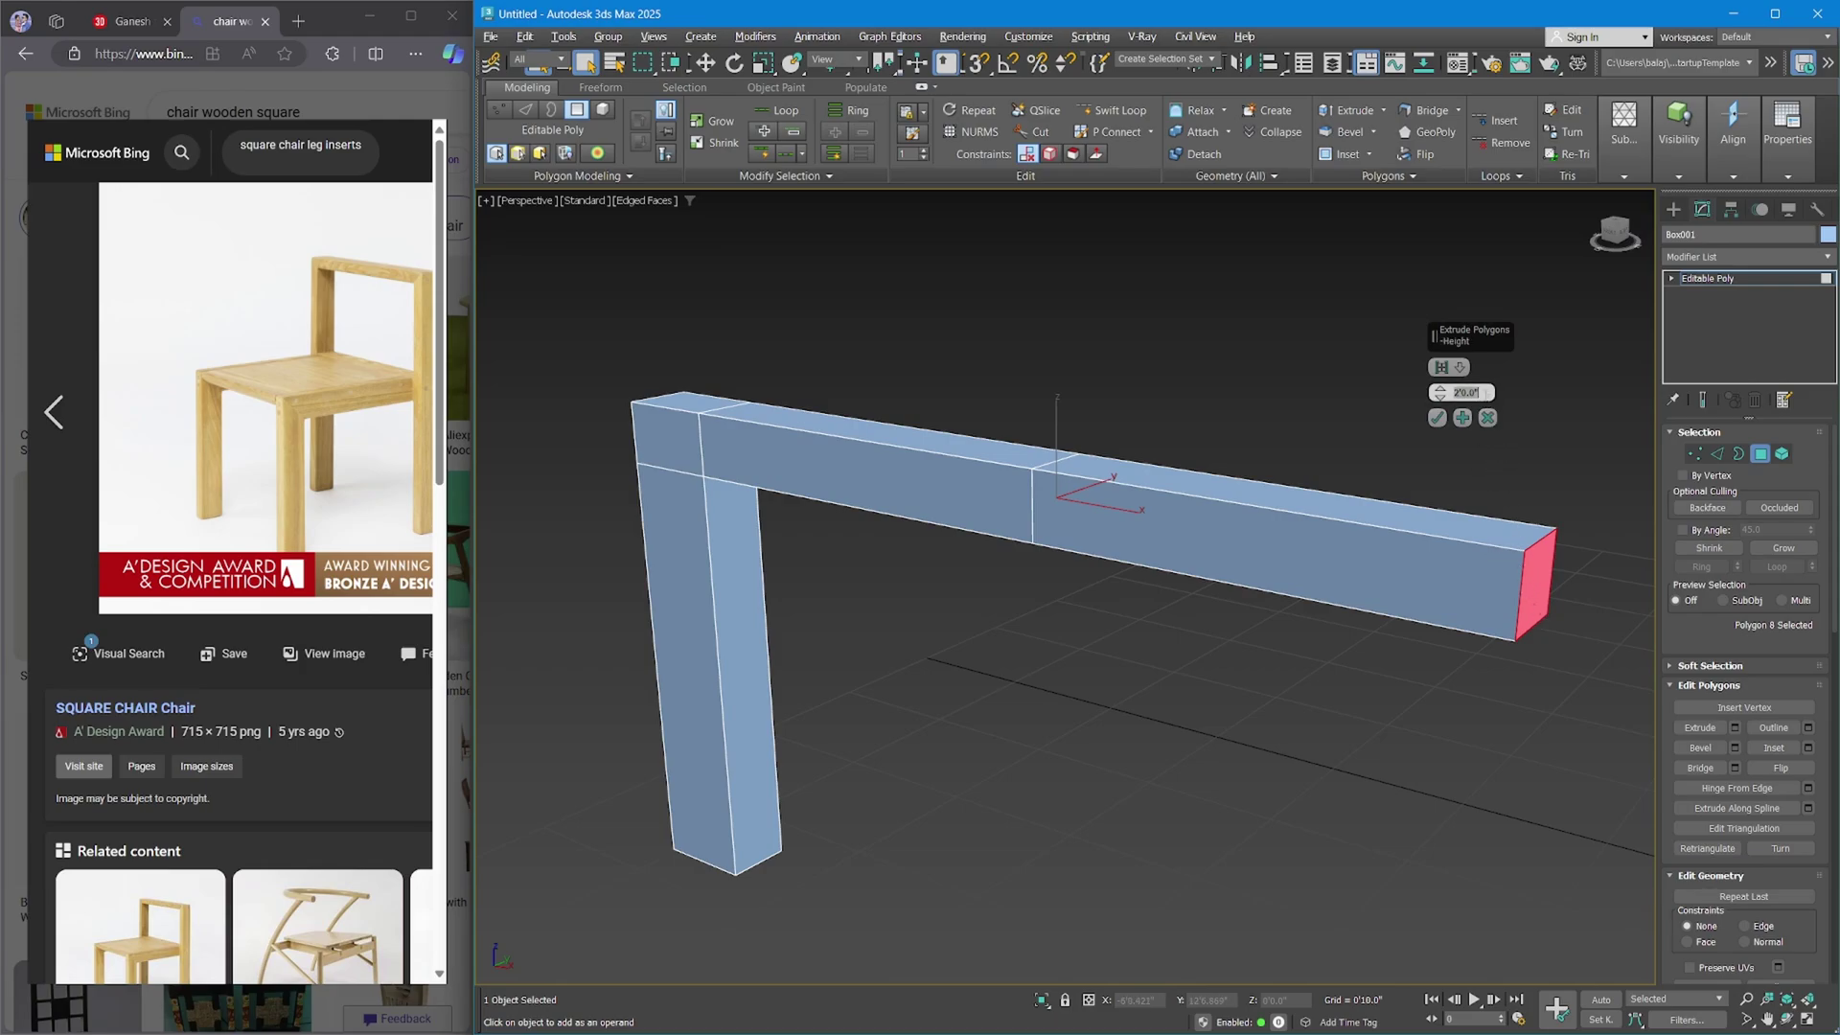
double_click(1466, 392)
type("6")
key("Return")
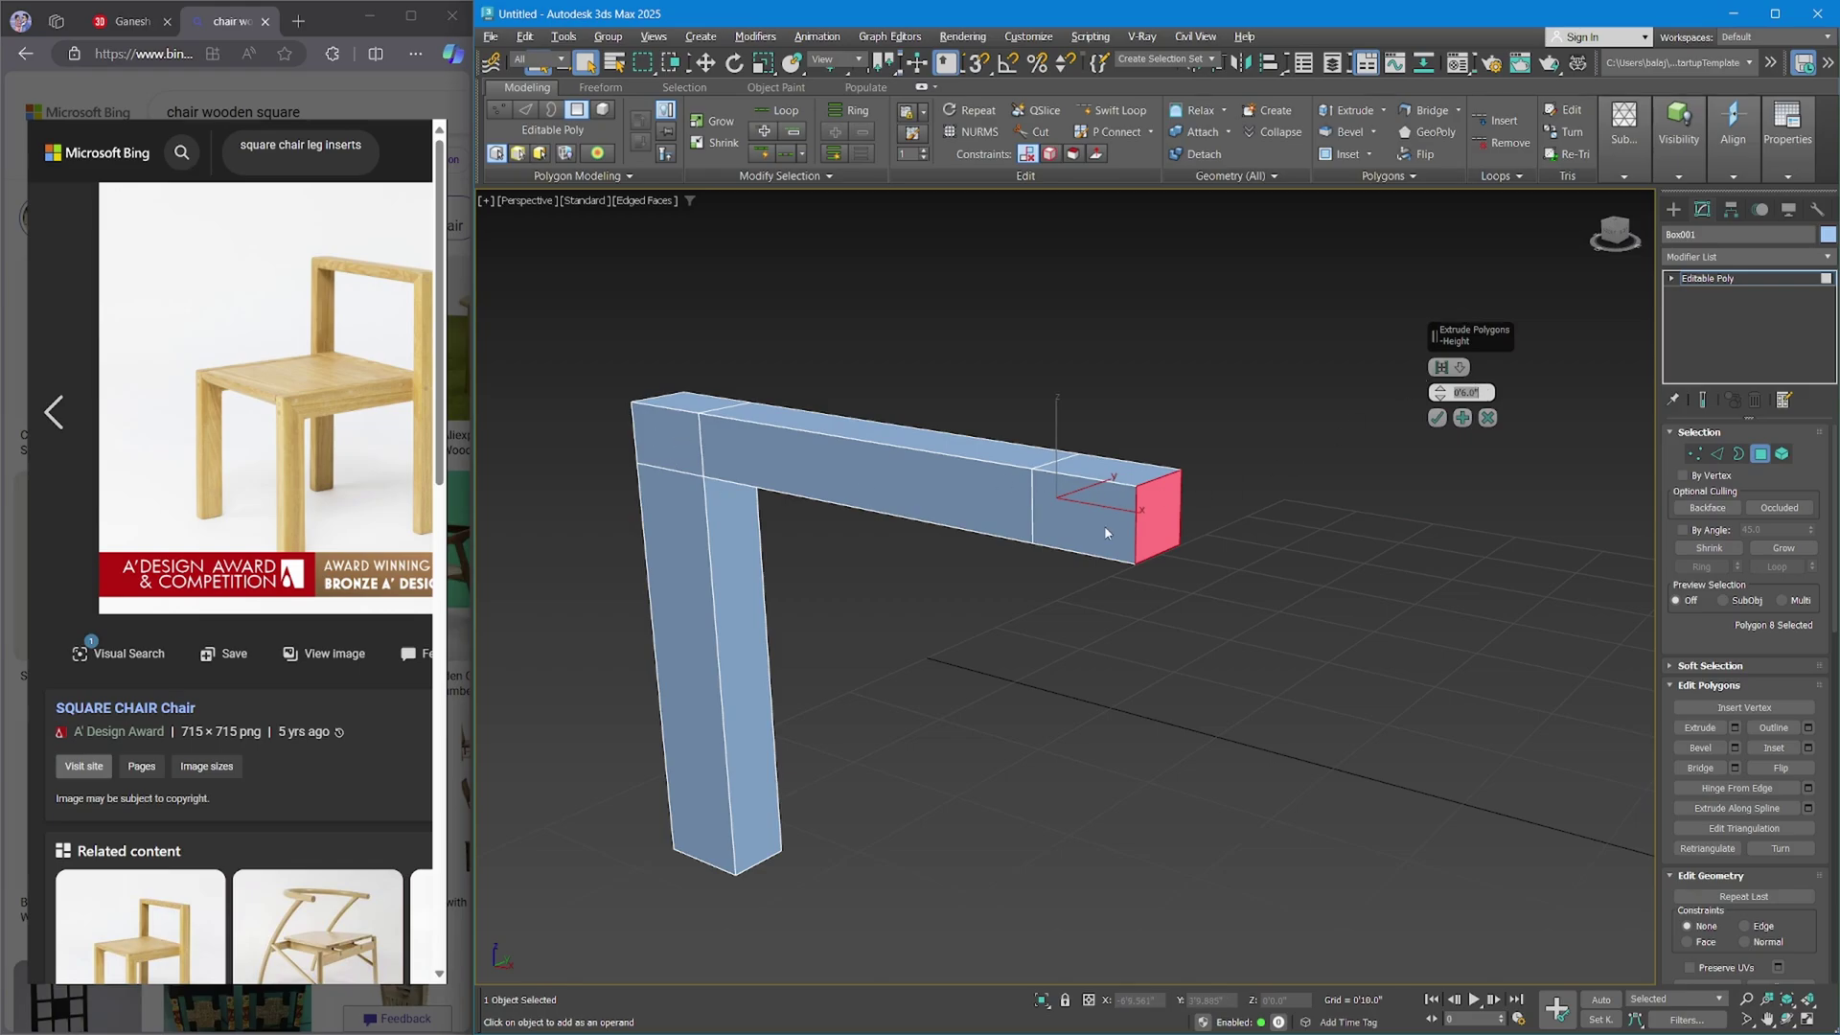
Try repeating the 6" extrusion several times along the rail, and undo the repeated extrusions.
left_click(1462, 418)
left_click(1462, 418)
left_click(1462, 417)
left_click(1463, 417)
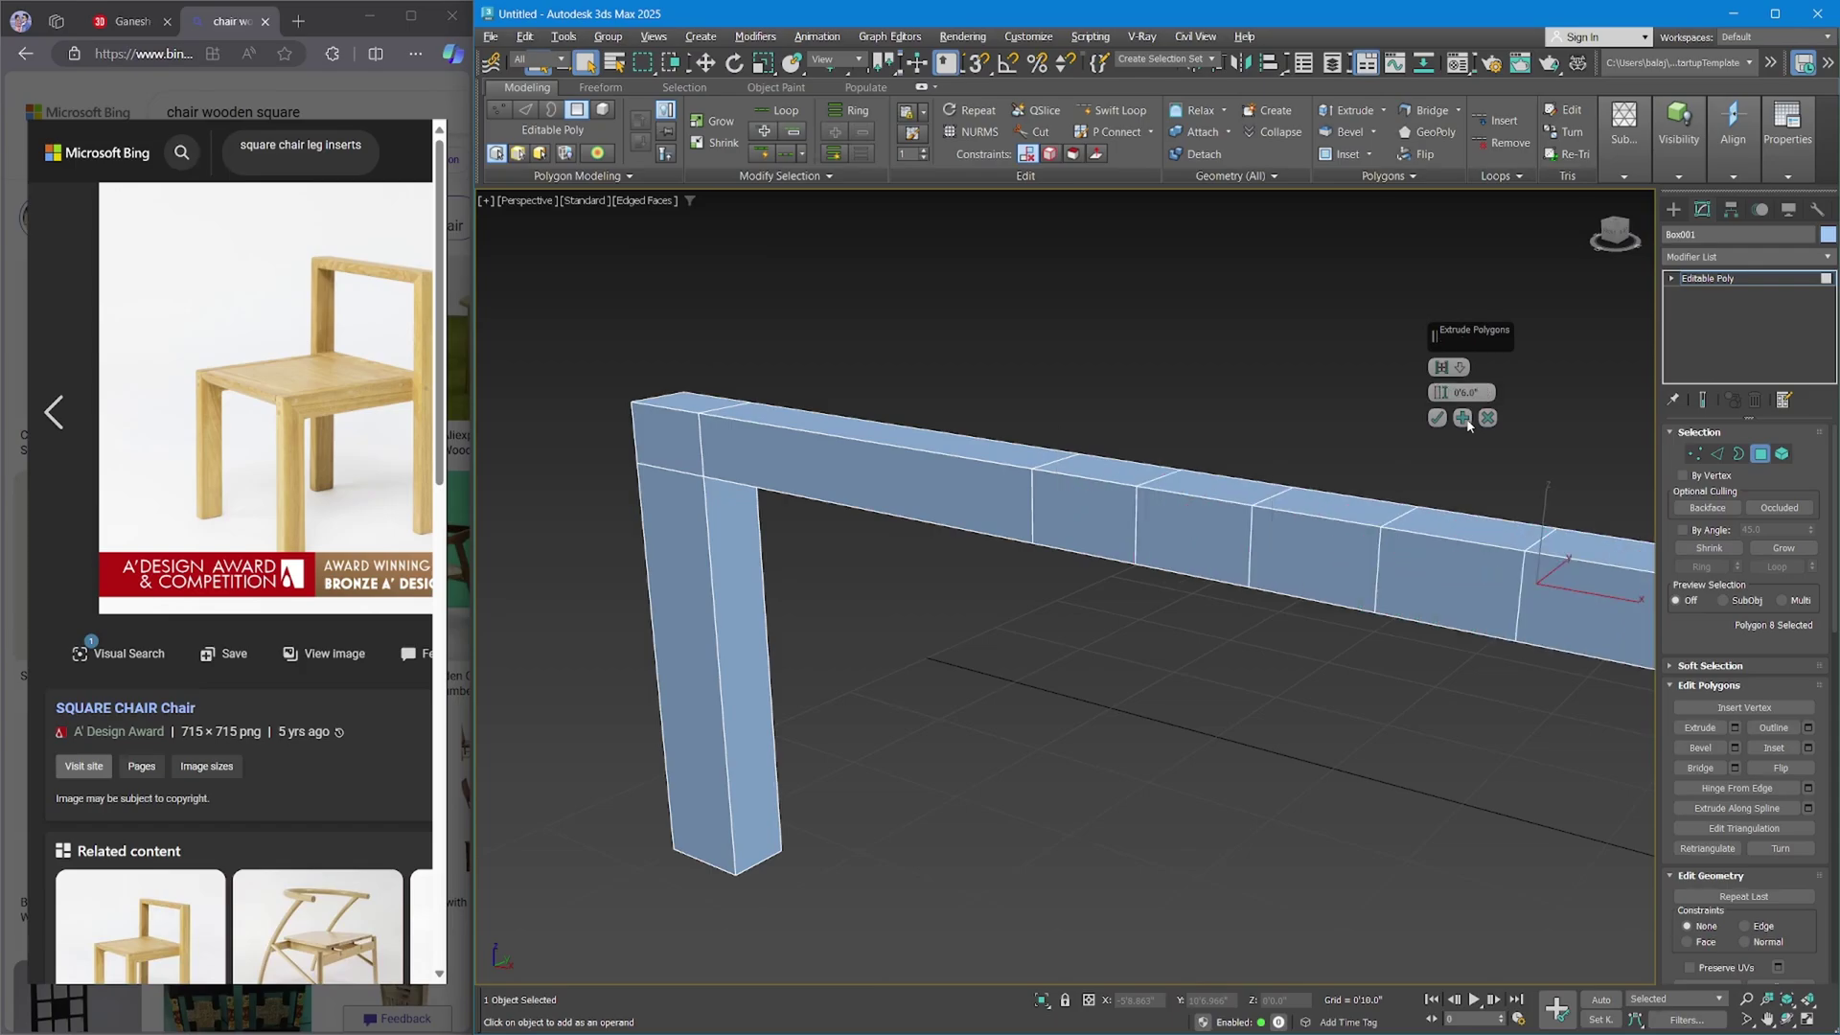
scroll(1256, 542, "down", 2)
key("ctrl+z")
key("ctrl+z")
key("ctrl+z")
key("ctrl+z")
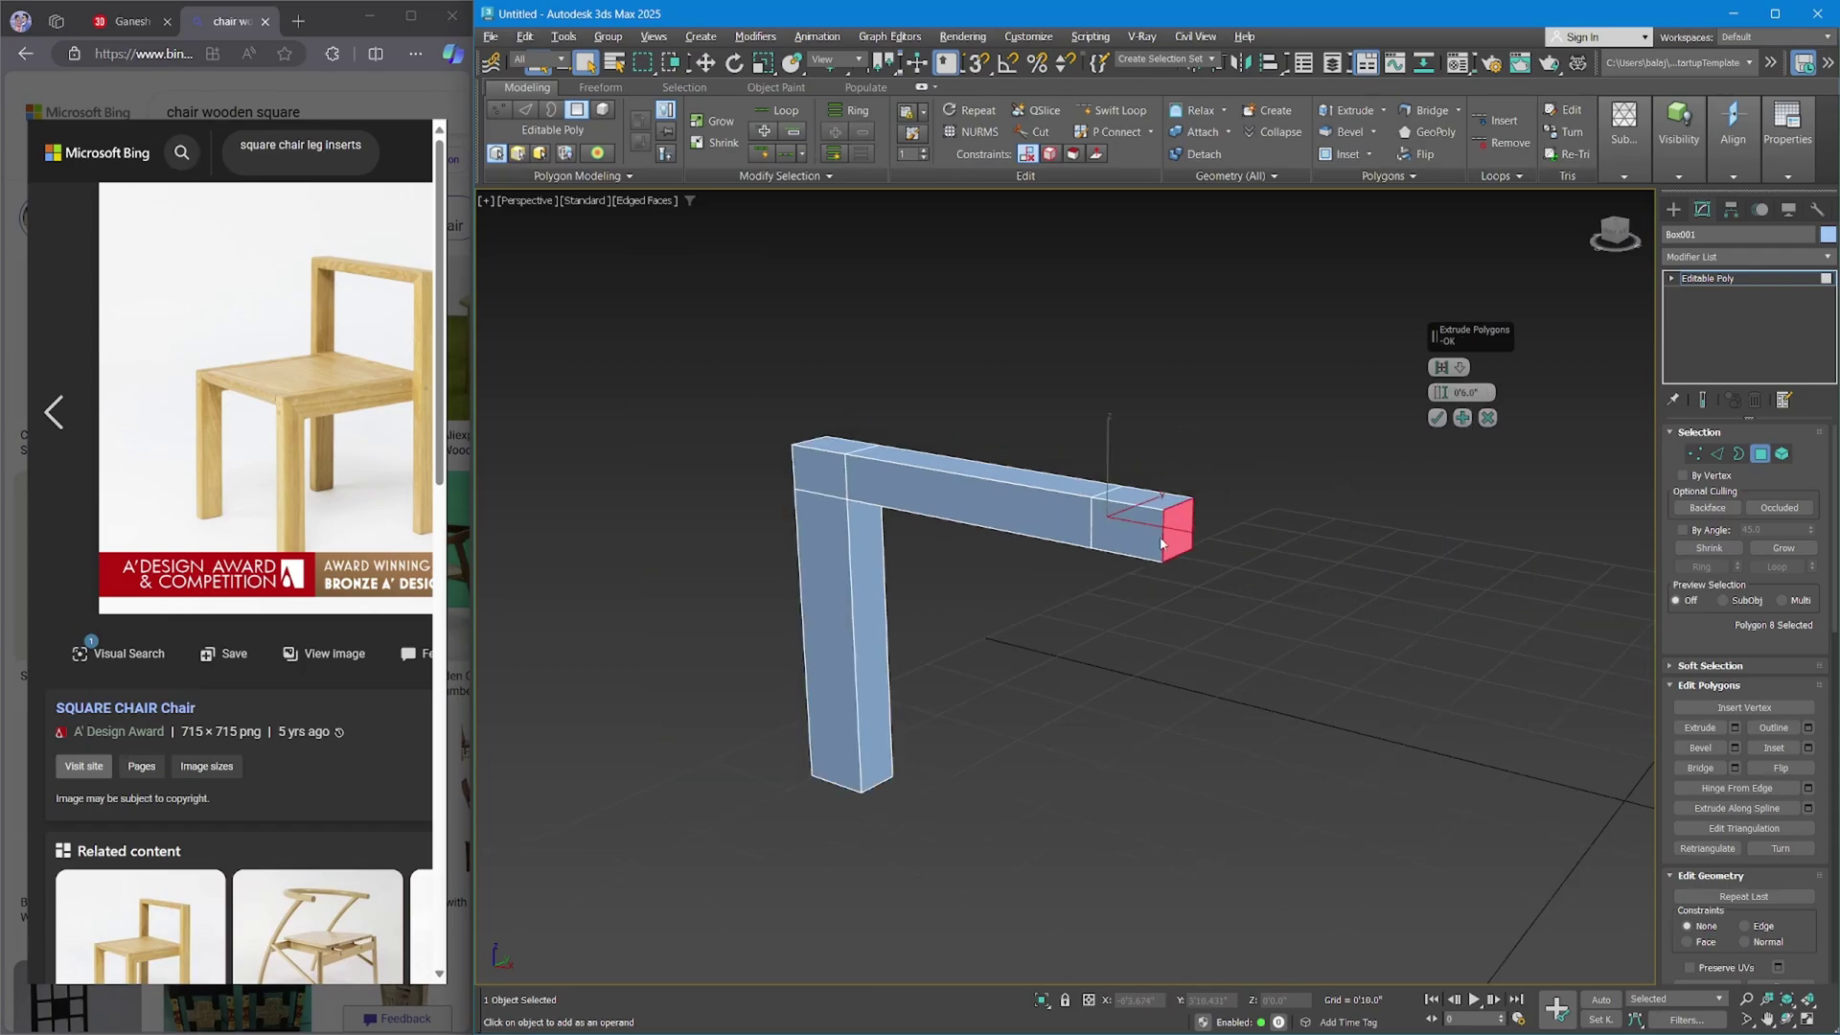
Accept the 6" extrusion and leave polygon level so that the whole frame is selected.
left_click(1437, 418)
middle_click_drag(1437, 416, 1594, 352, "alt")
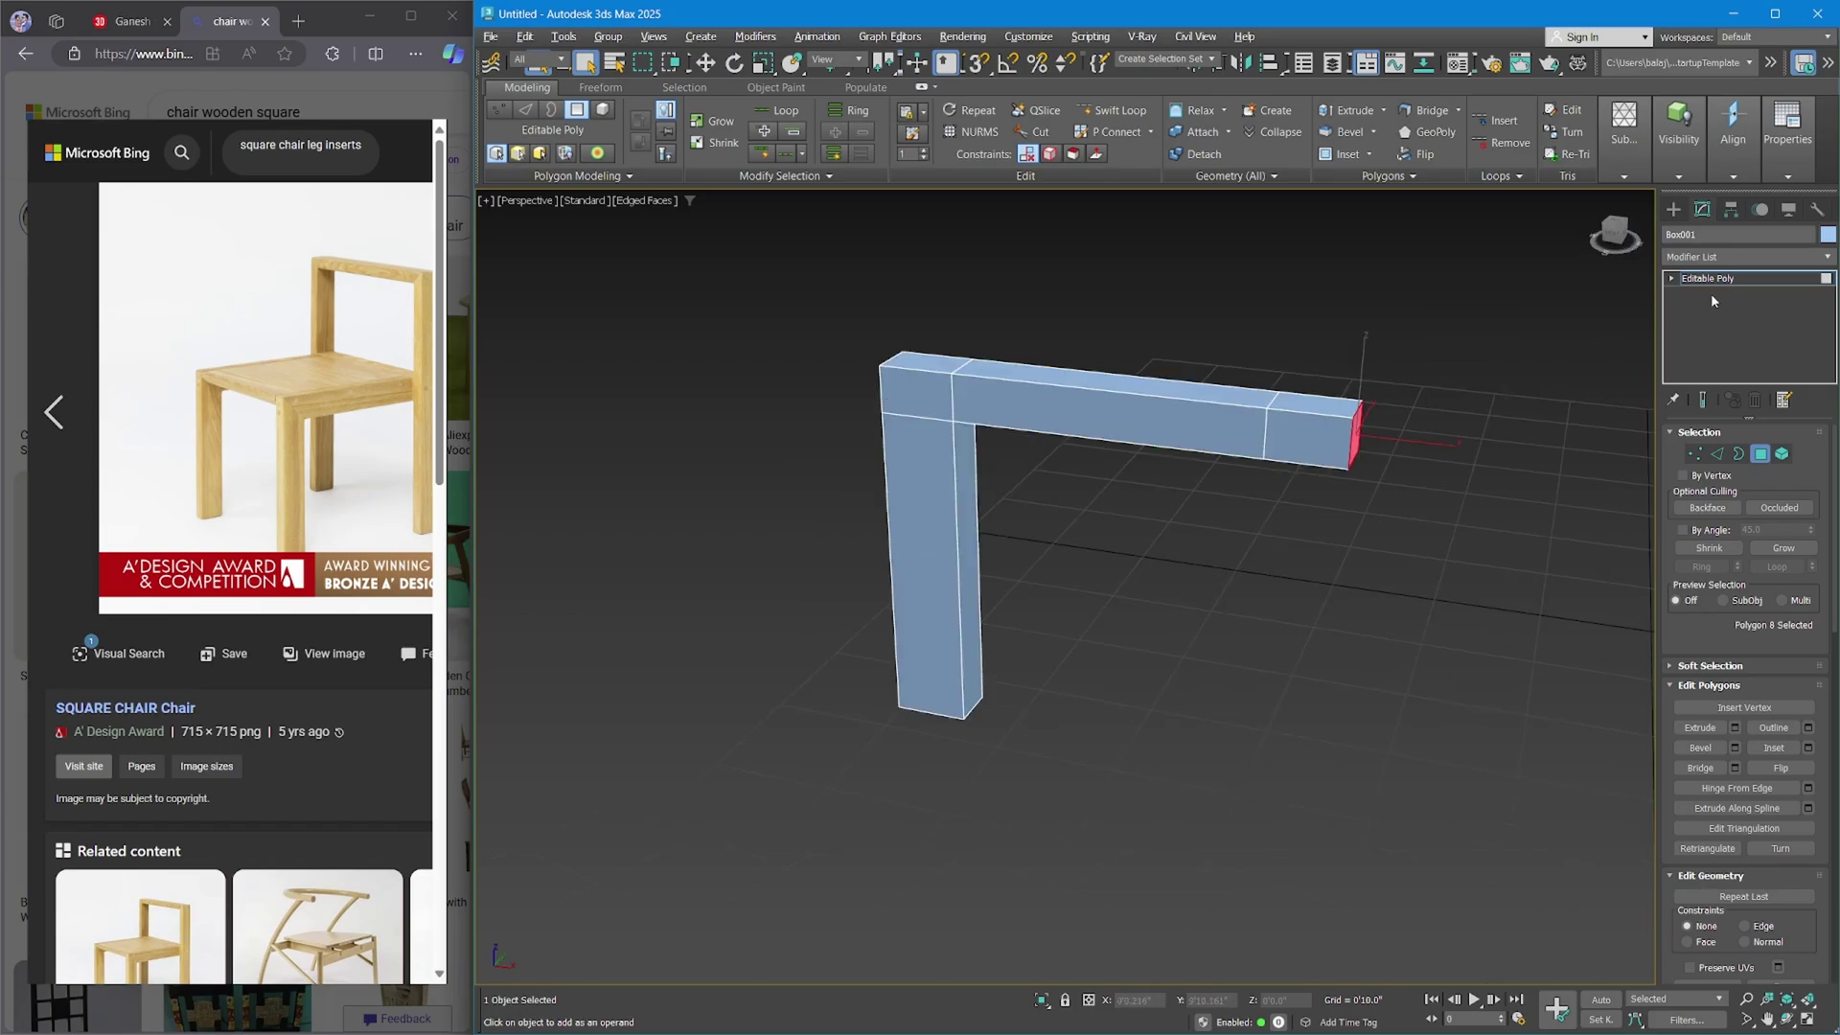
left_click(576, 111)
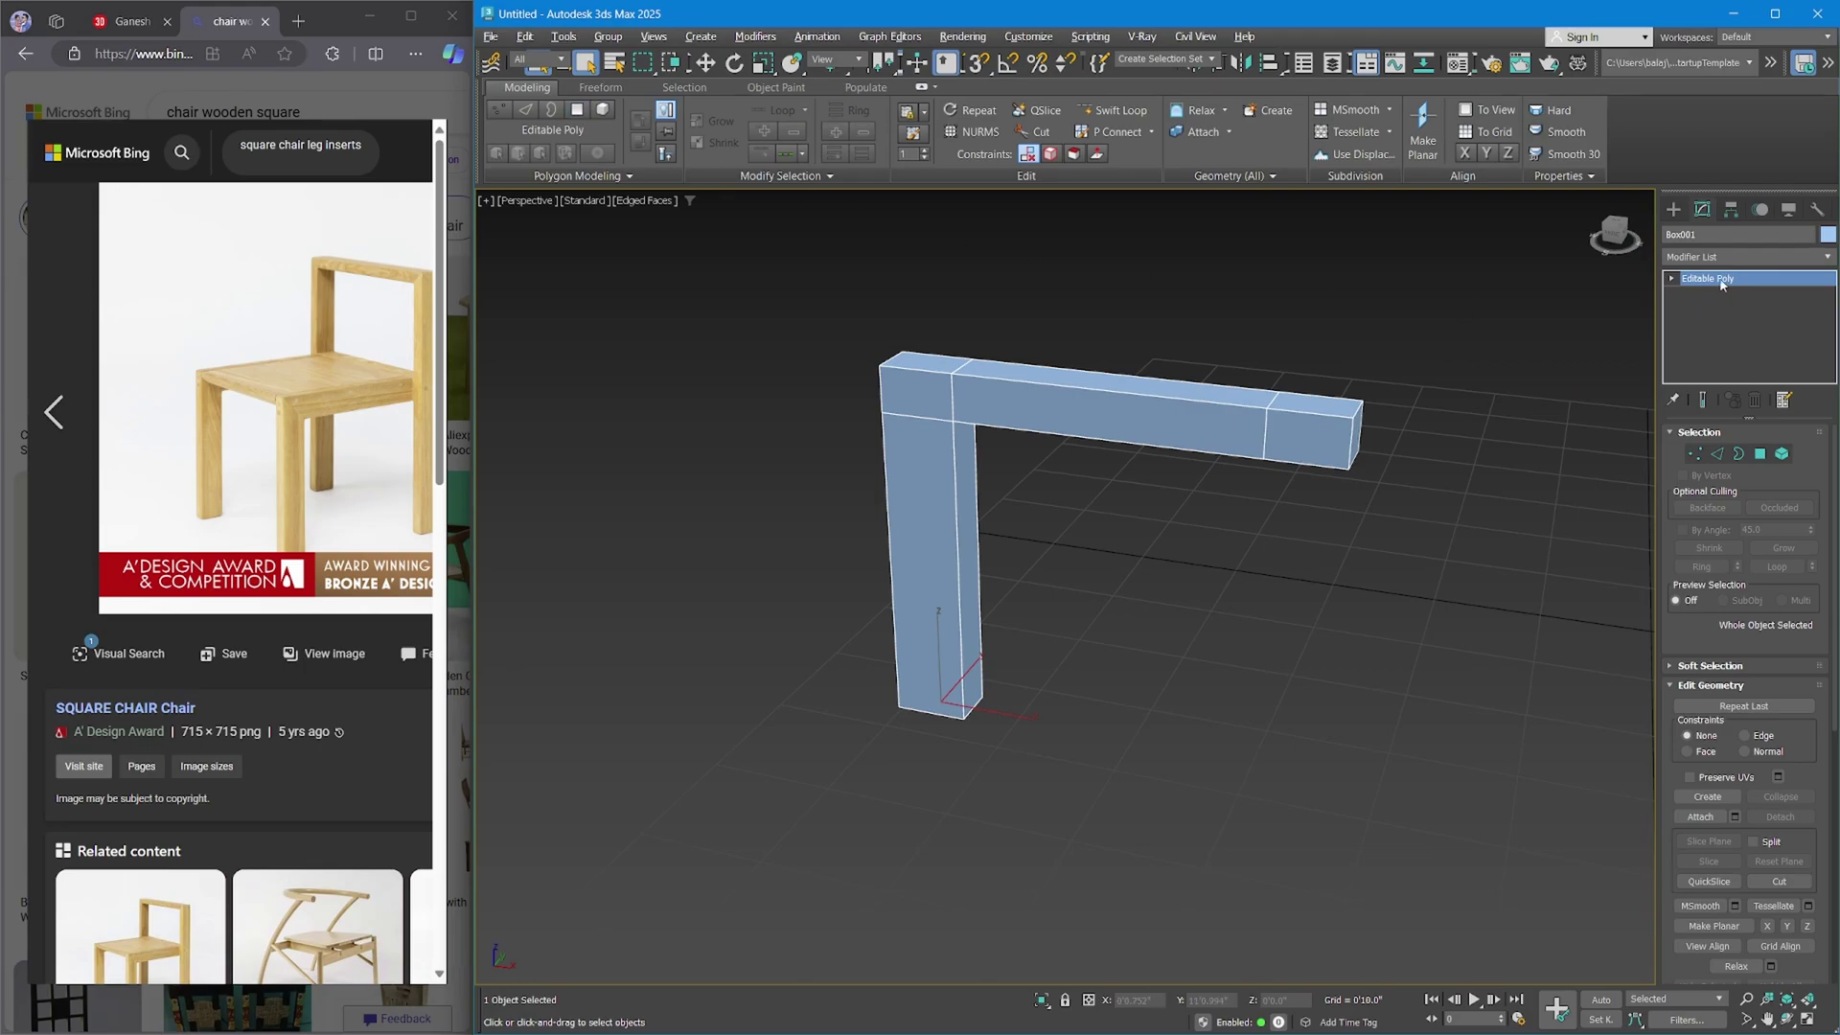
Clone the L-shaped frame along the Y axis as one Copy, placed parallel to the original at seat-width distance.
middle_click_drag(1116, 466, 1449, 398, "alt")
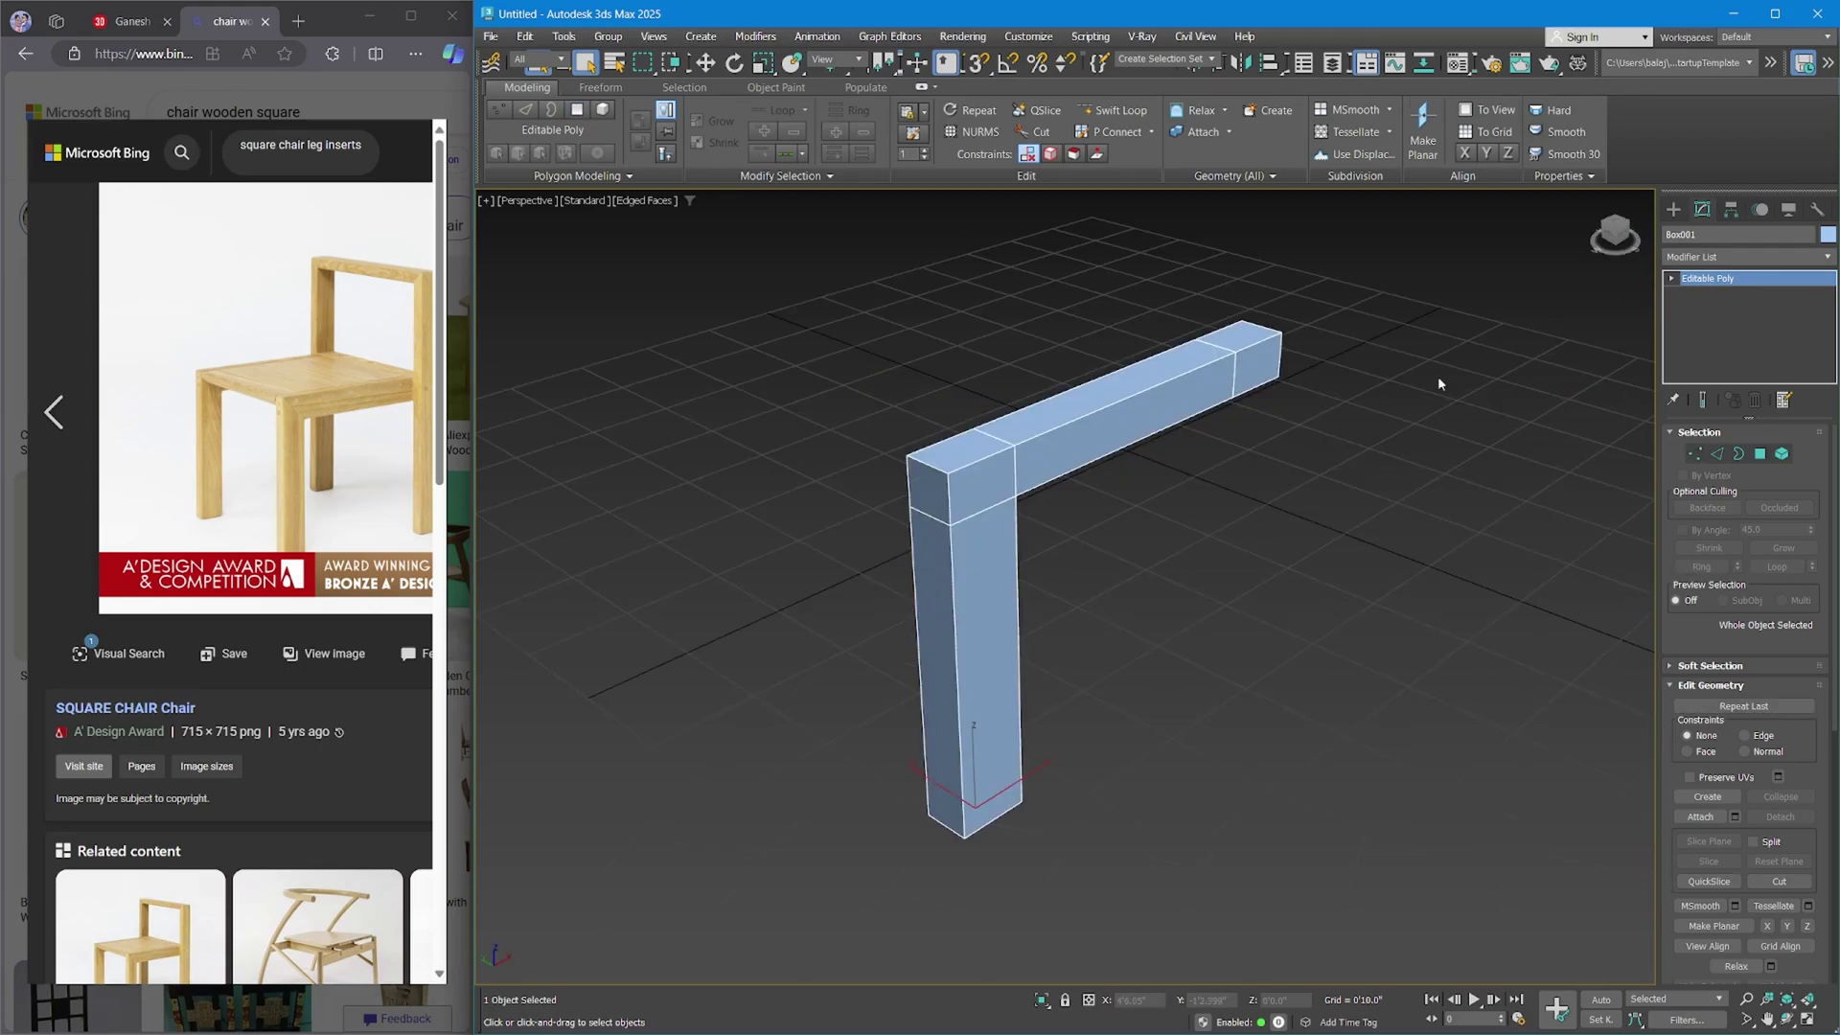
middle_click_drag(1437, 383, 1161, 789, "alt")
key("w")
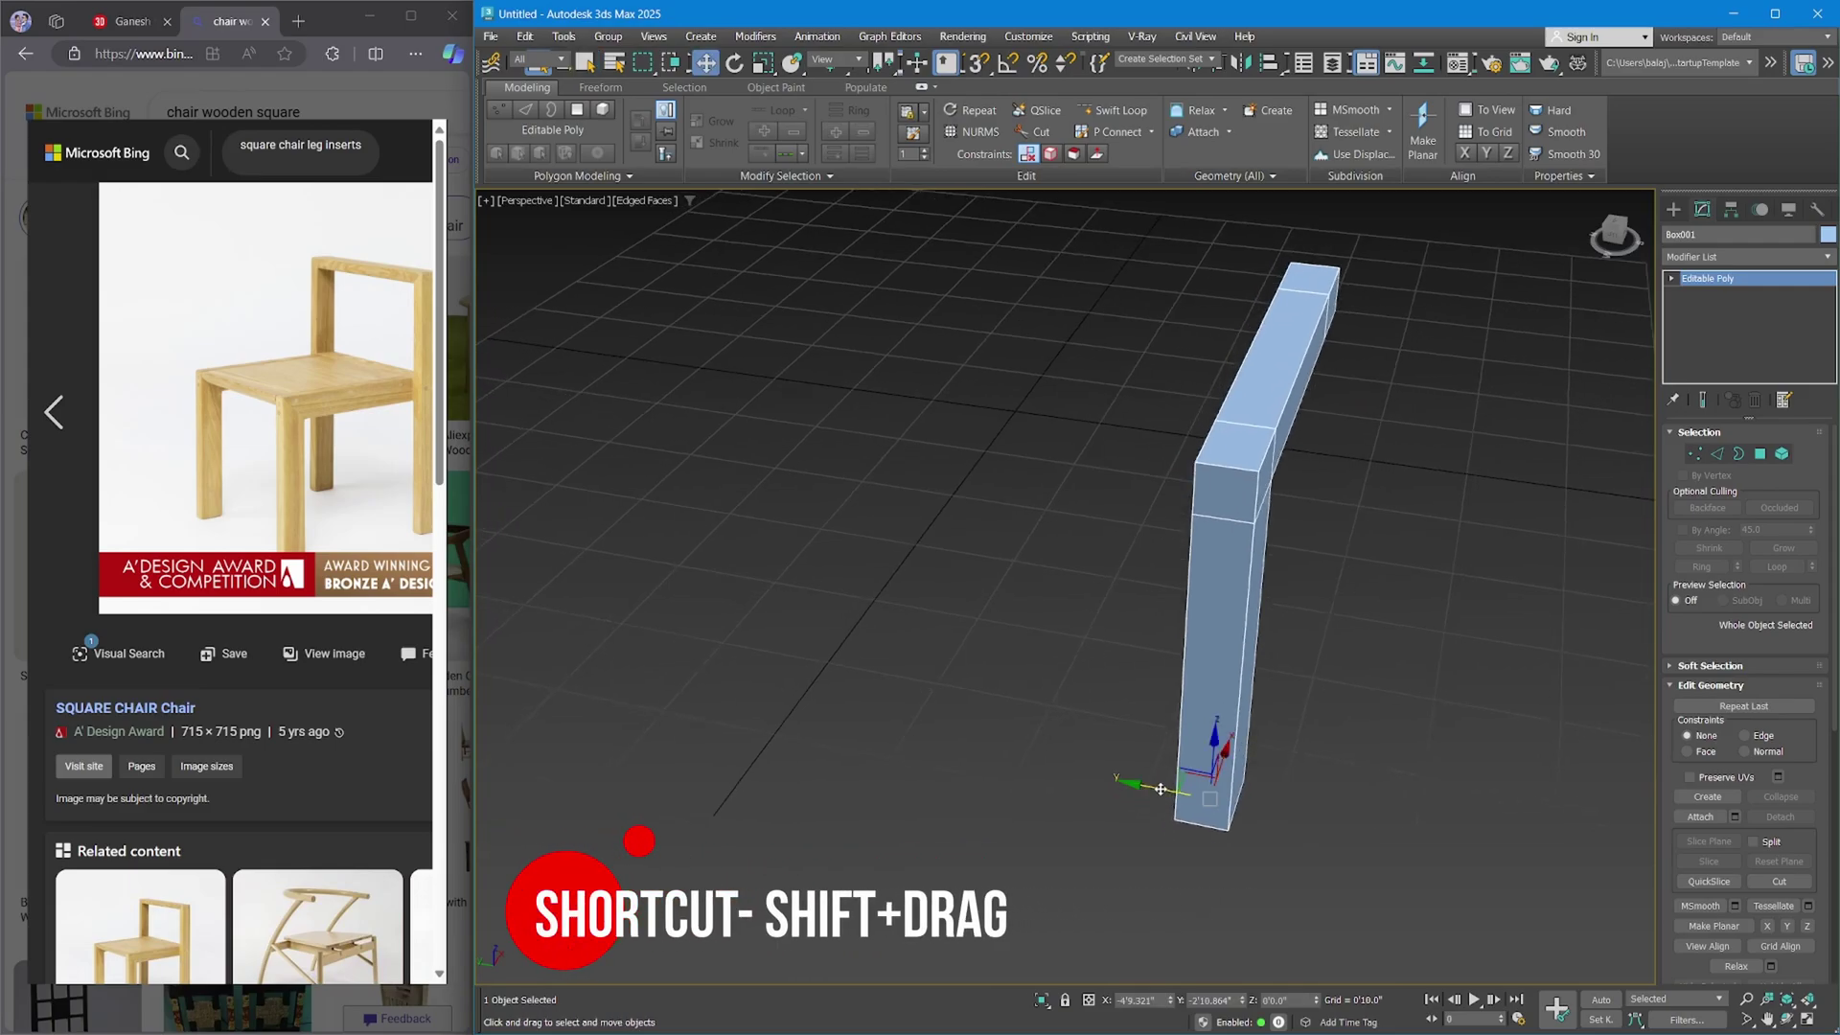
mouse_move(1160, 789)
left_mouse_down("shift")
mouse_move(1023, 739)
mouse_move(842, 738)
mouse_move(808, 700)
left_mouse_up("shift")
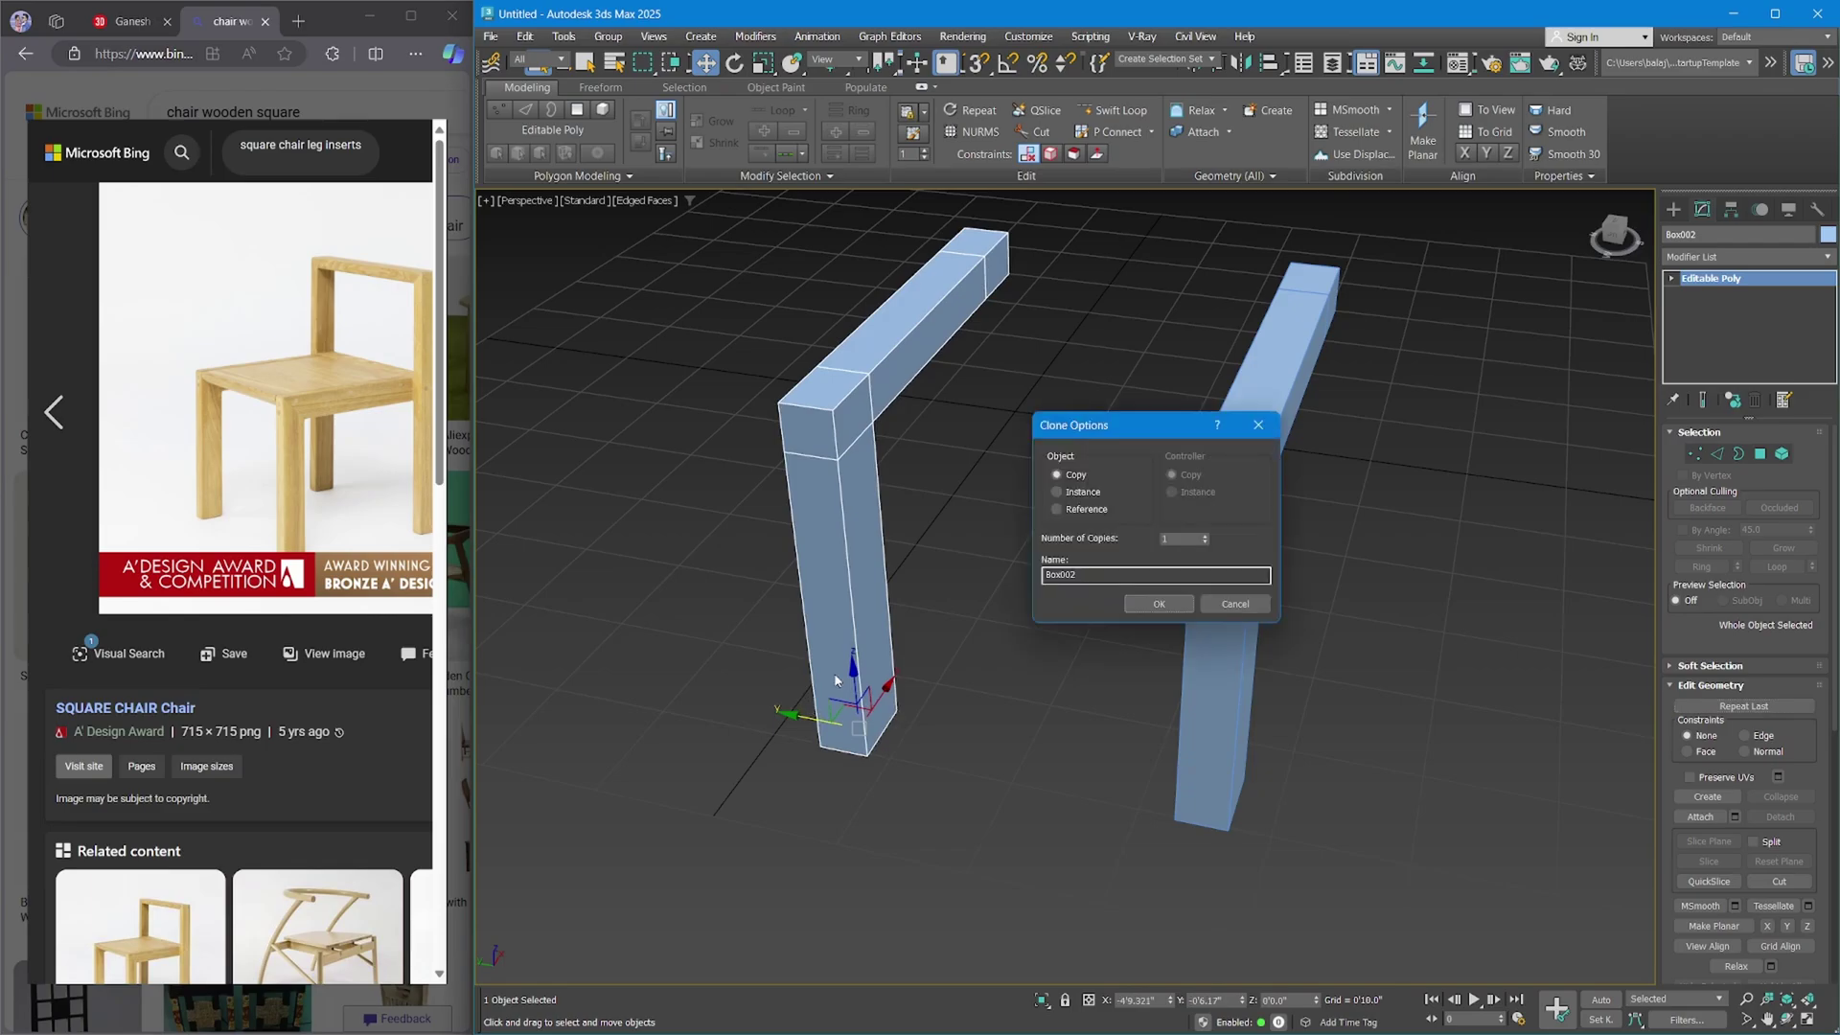
left_click(1141, 607)
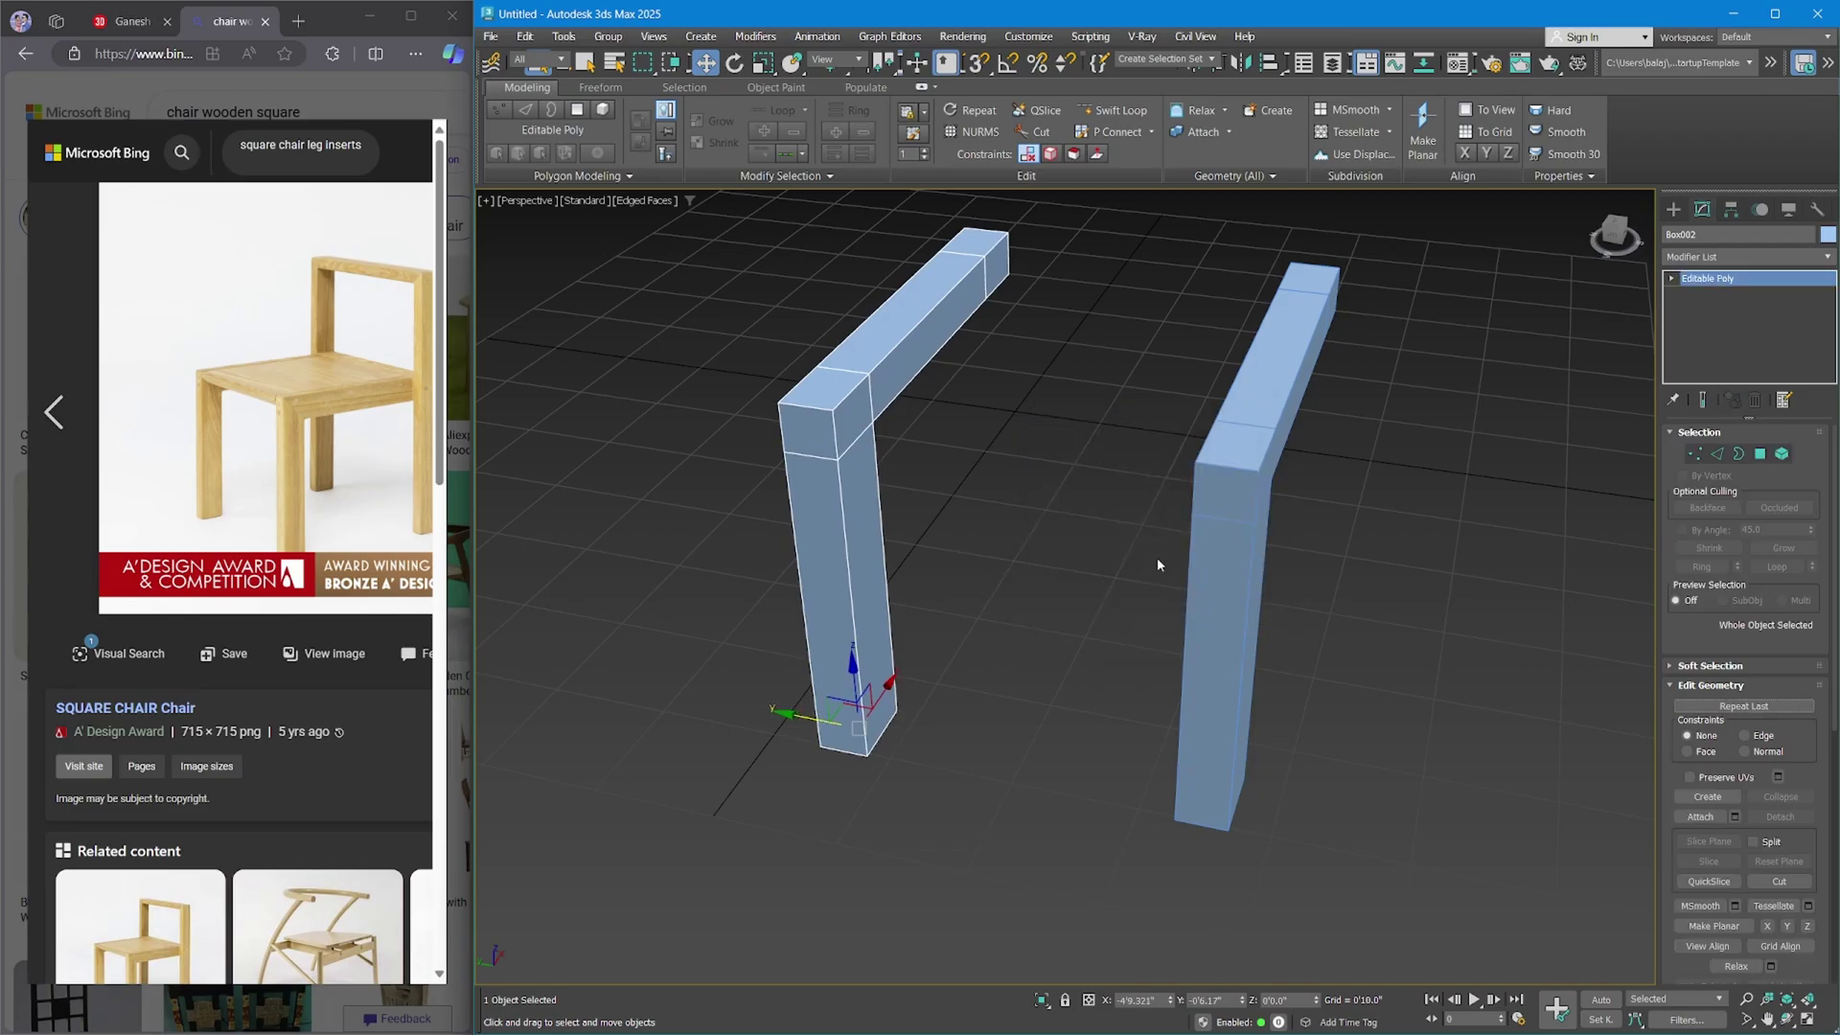
Attach the original L-shaped frame to the copied frame as a single Editable Poly.
middle_click_drag(1157, 556, 809, 466, "alt")
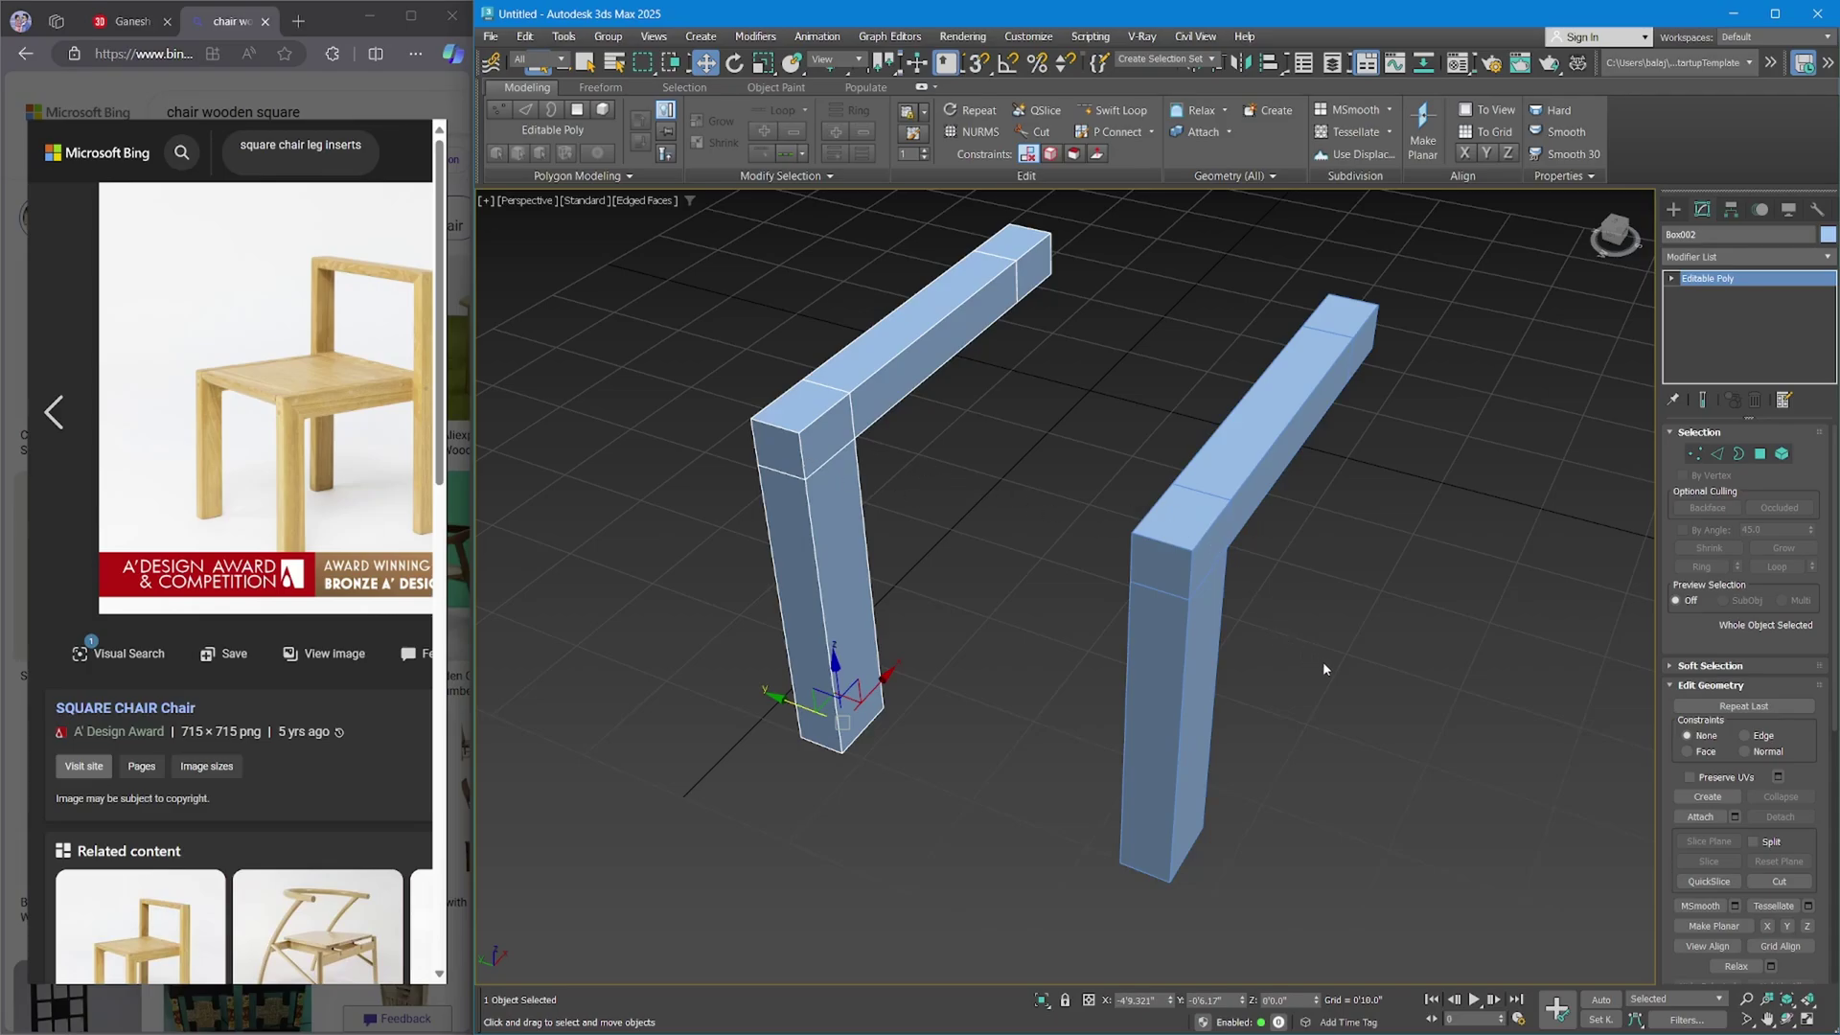
left_click(1700, 816)
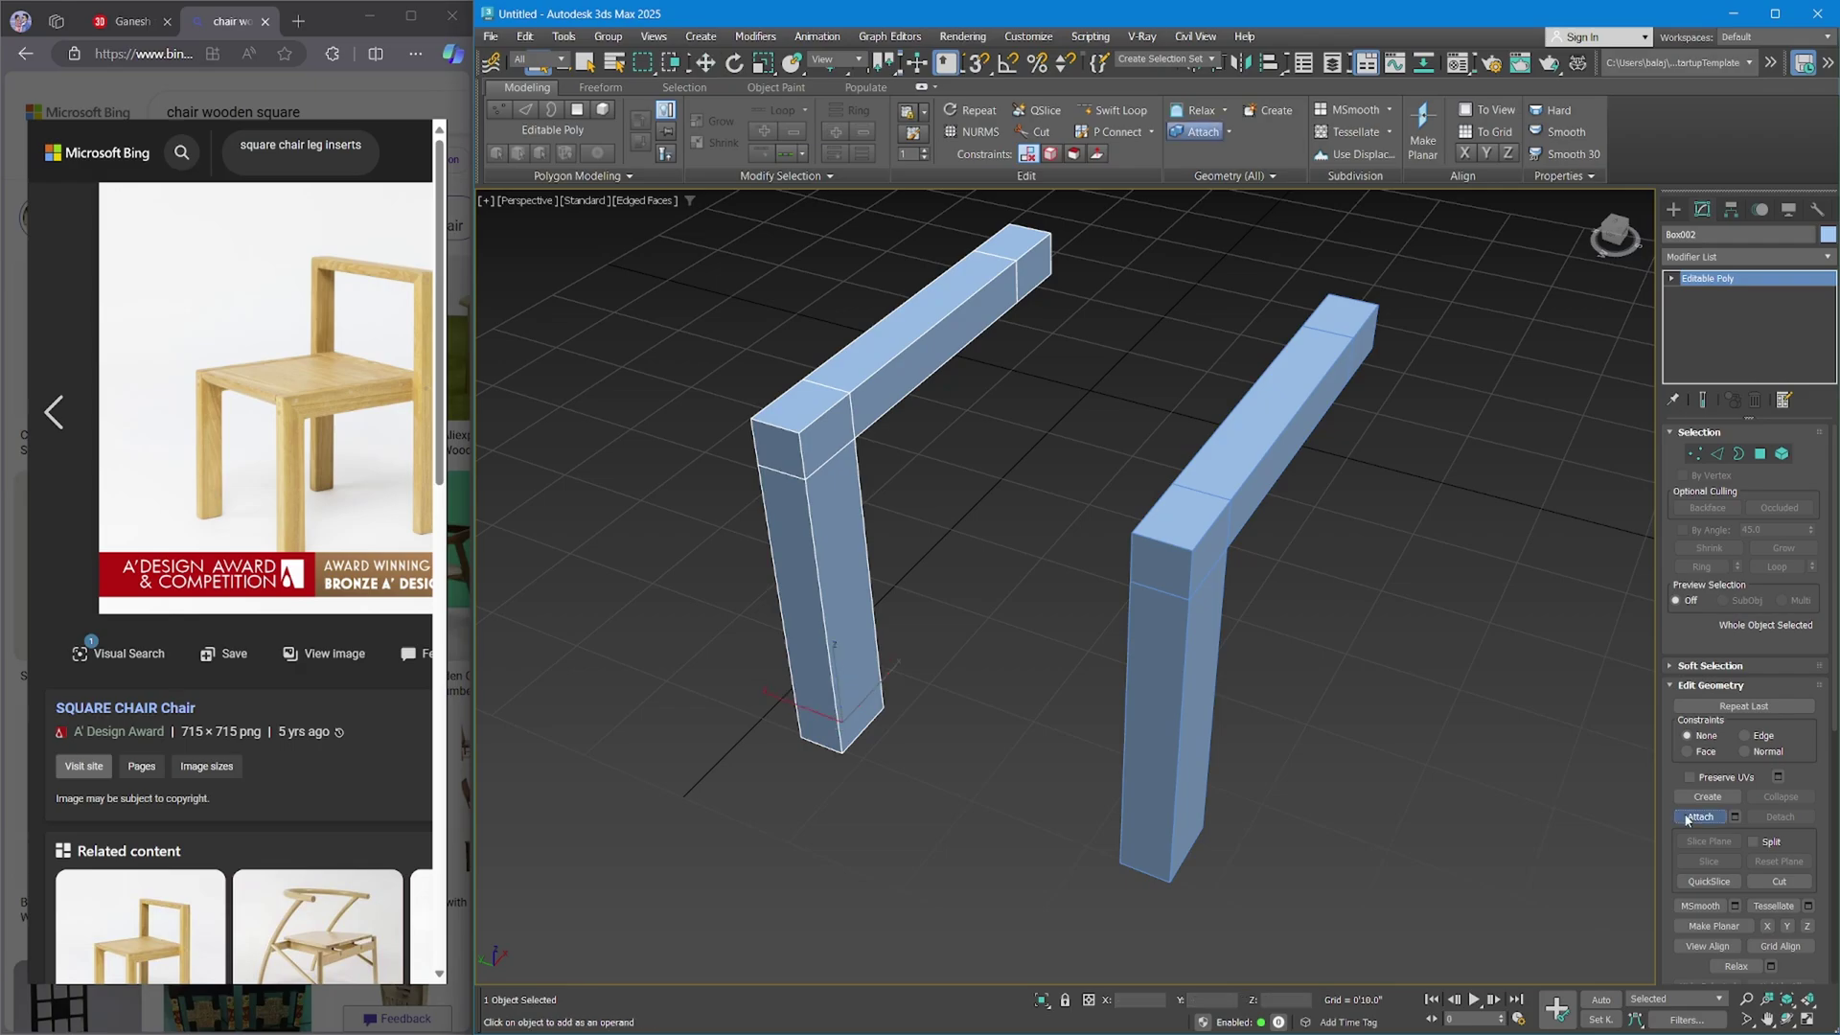
left_click(1224, 495)
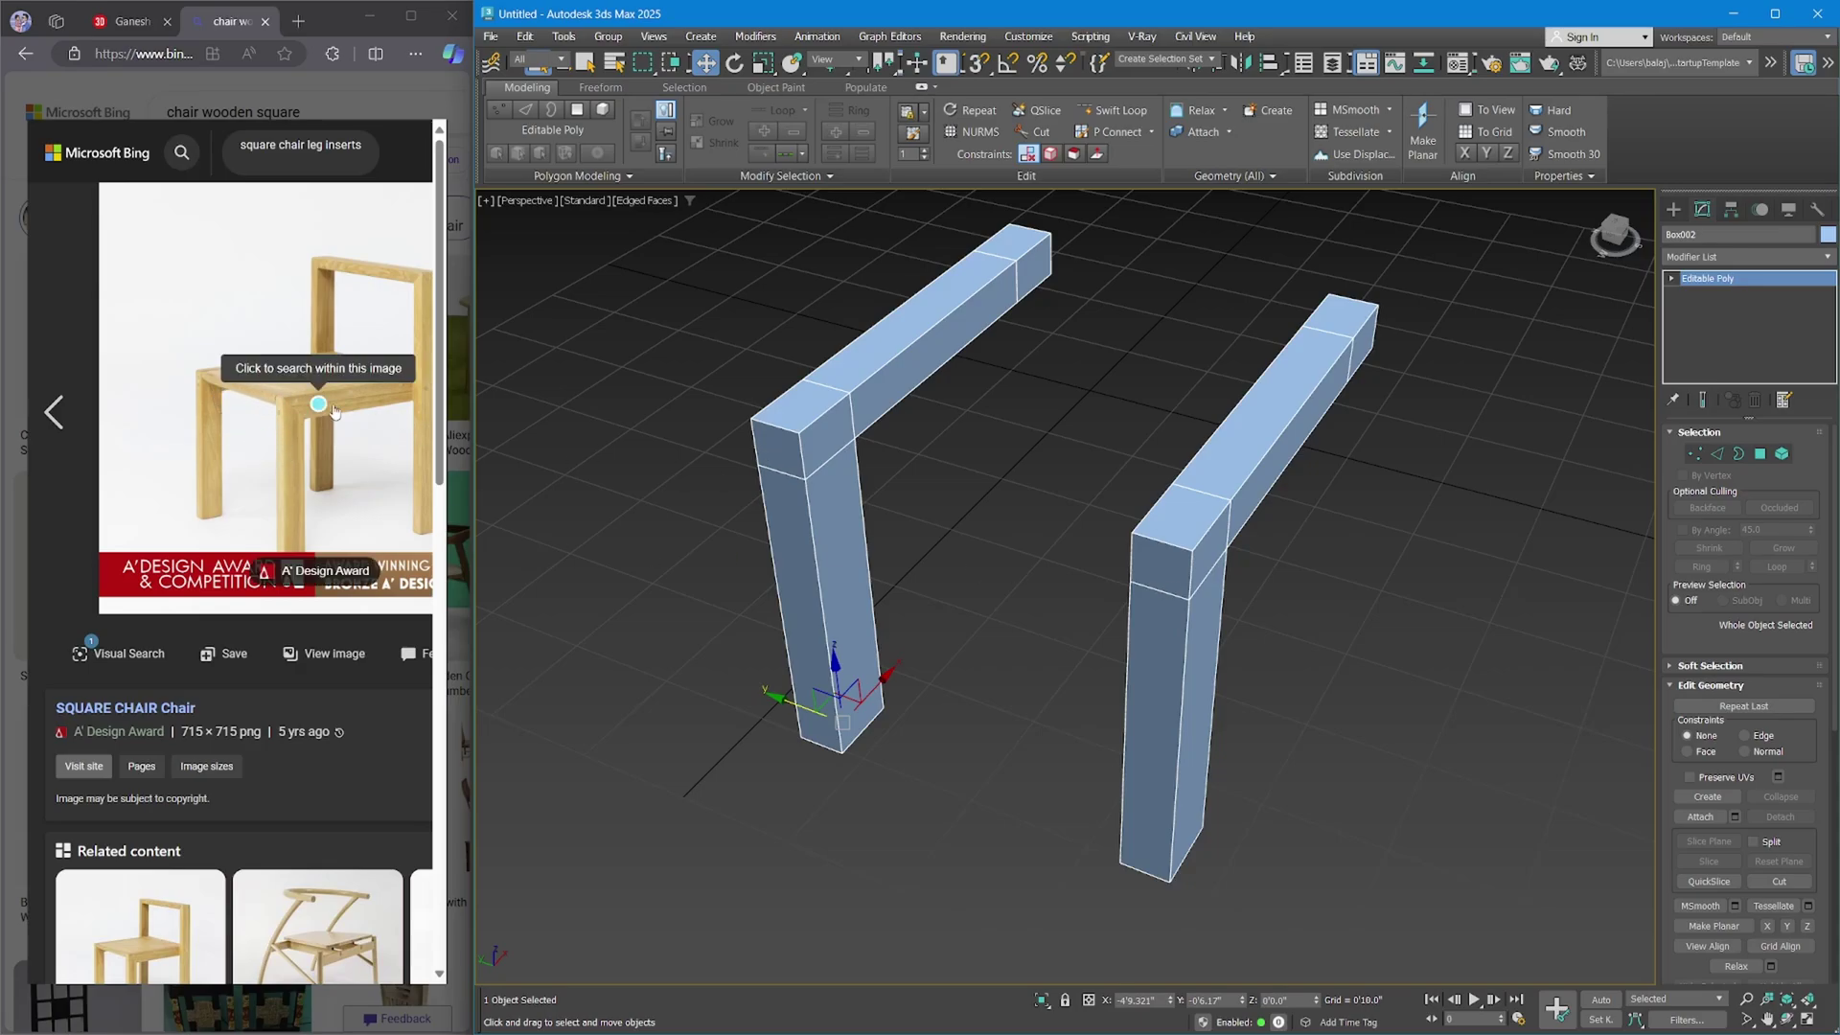
Select the three inner side polygons along the top rail of the copied frame at polygon level.
left_click(1759, 453)
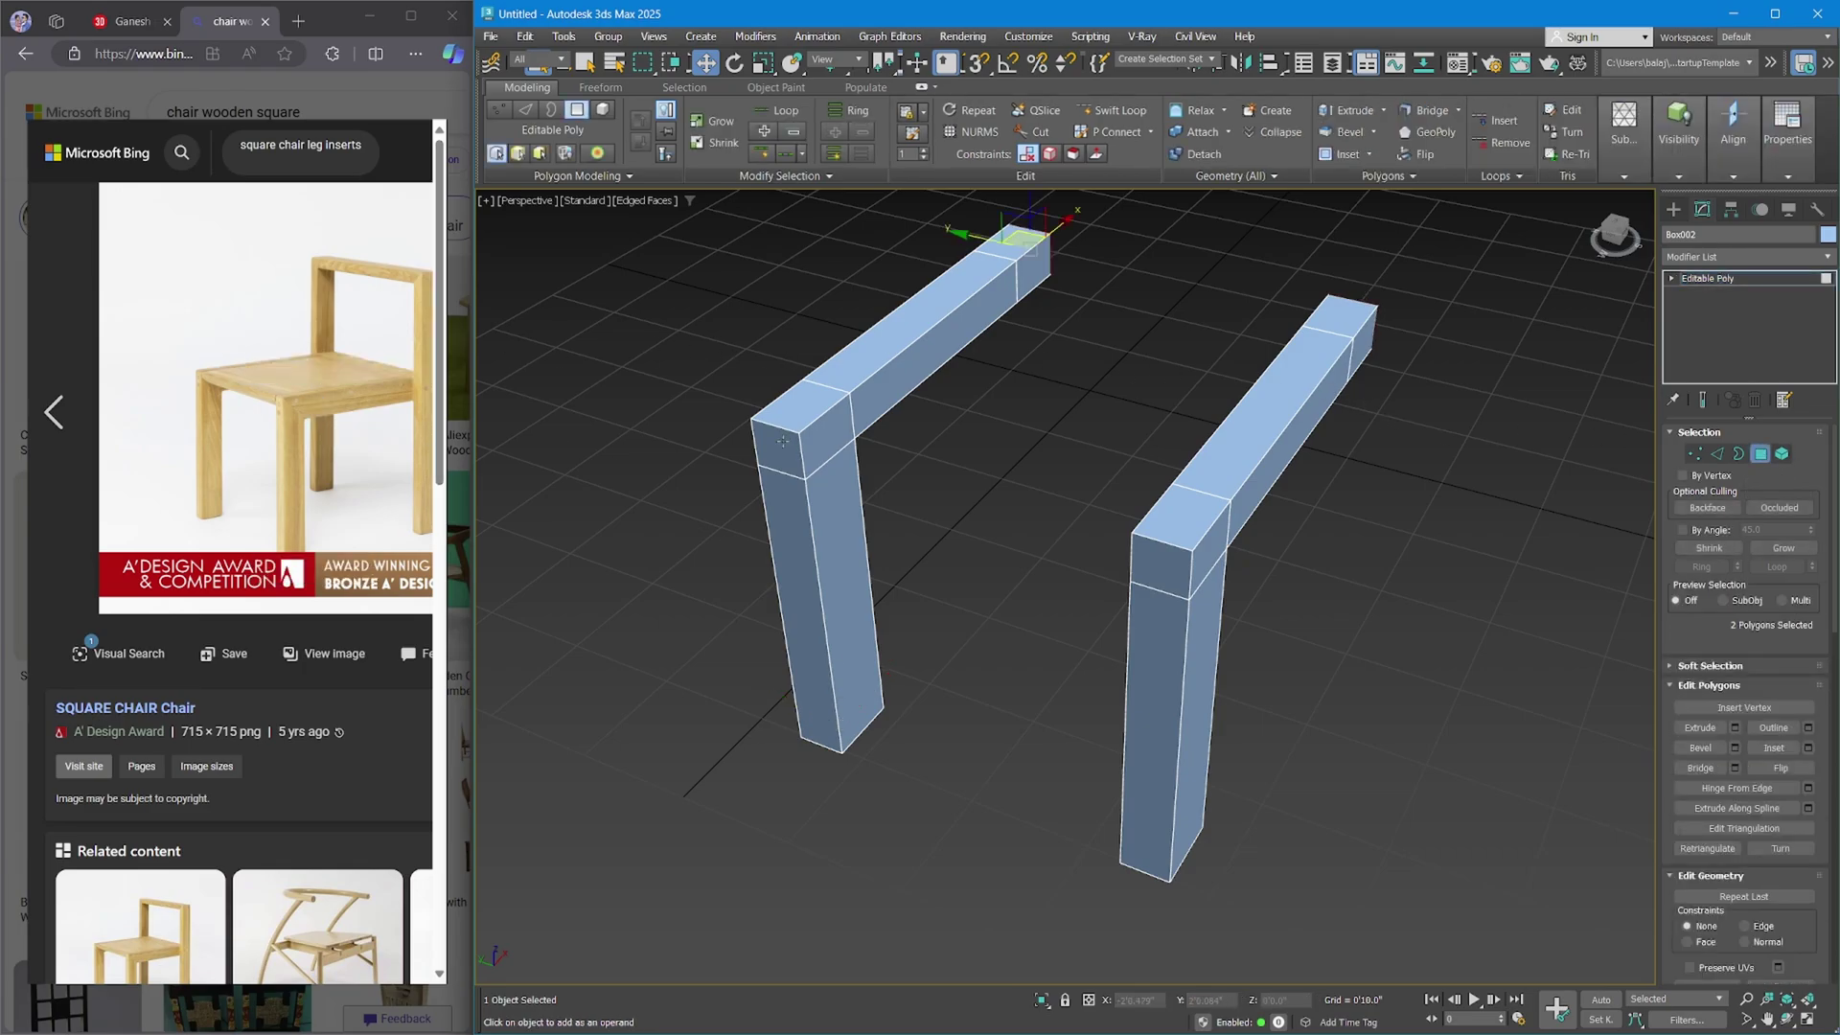
key("q")
left_click(830, 434)
left_click(958, 321, "ctrl")
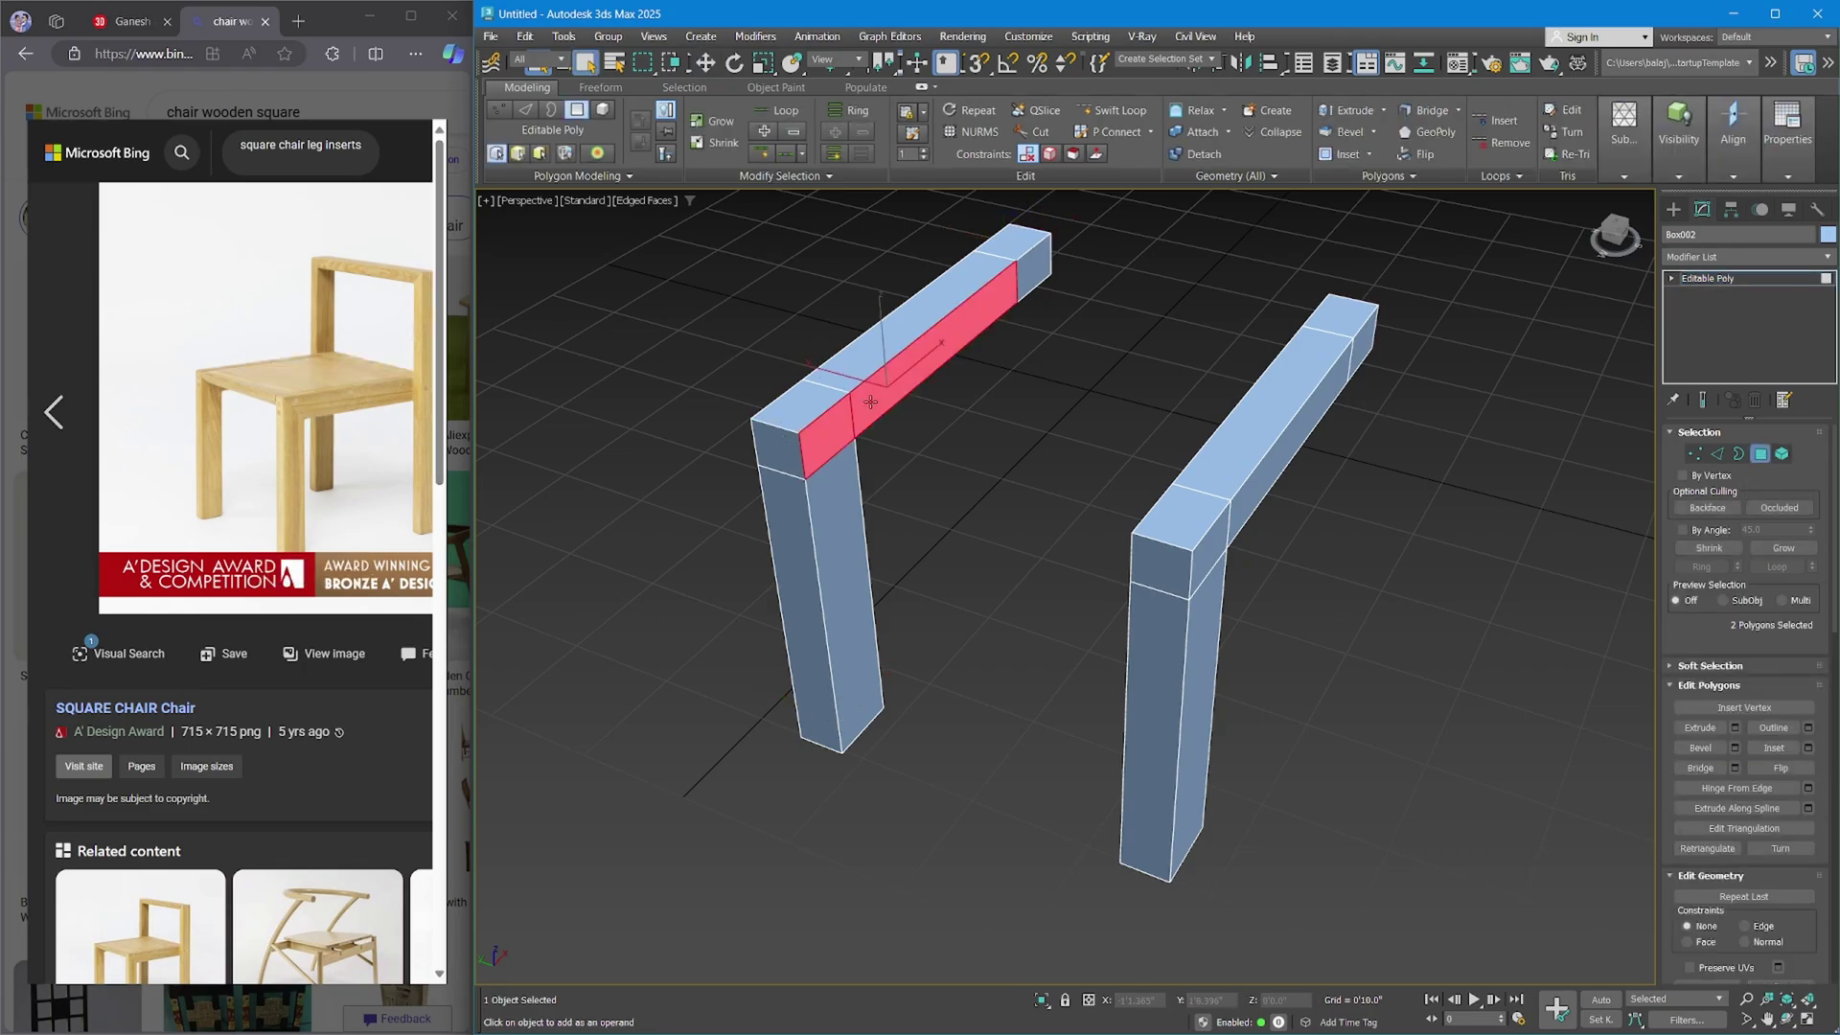
left_click(1029, 282, "ctrl")
Add the three facing inner polygons along the opposite frame's top rail to the selection.
middle_click_drag(996, 526, 1075, 524, "alt")
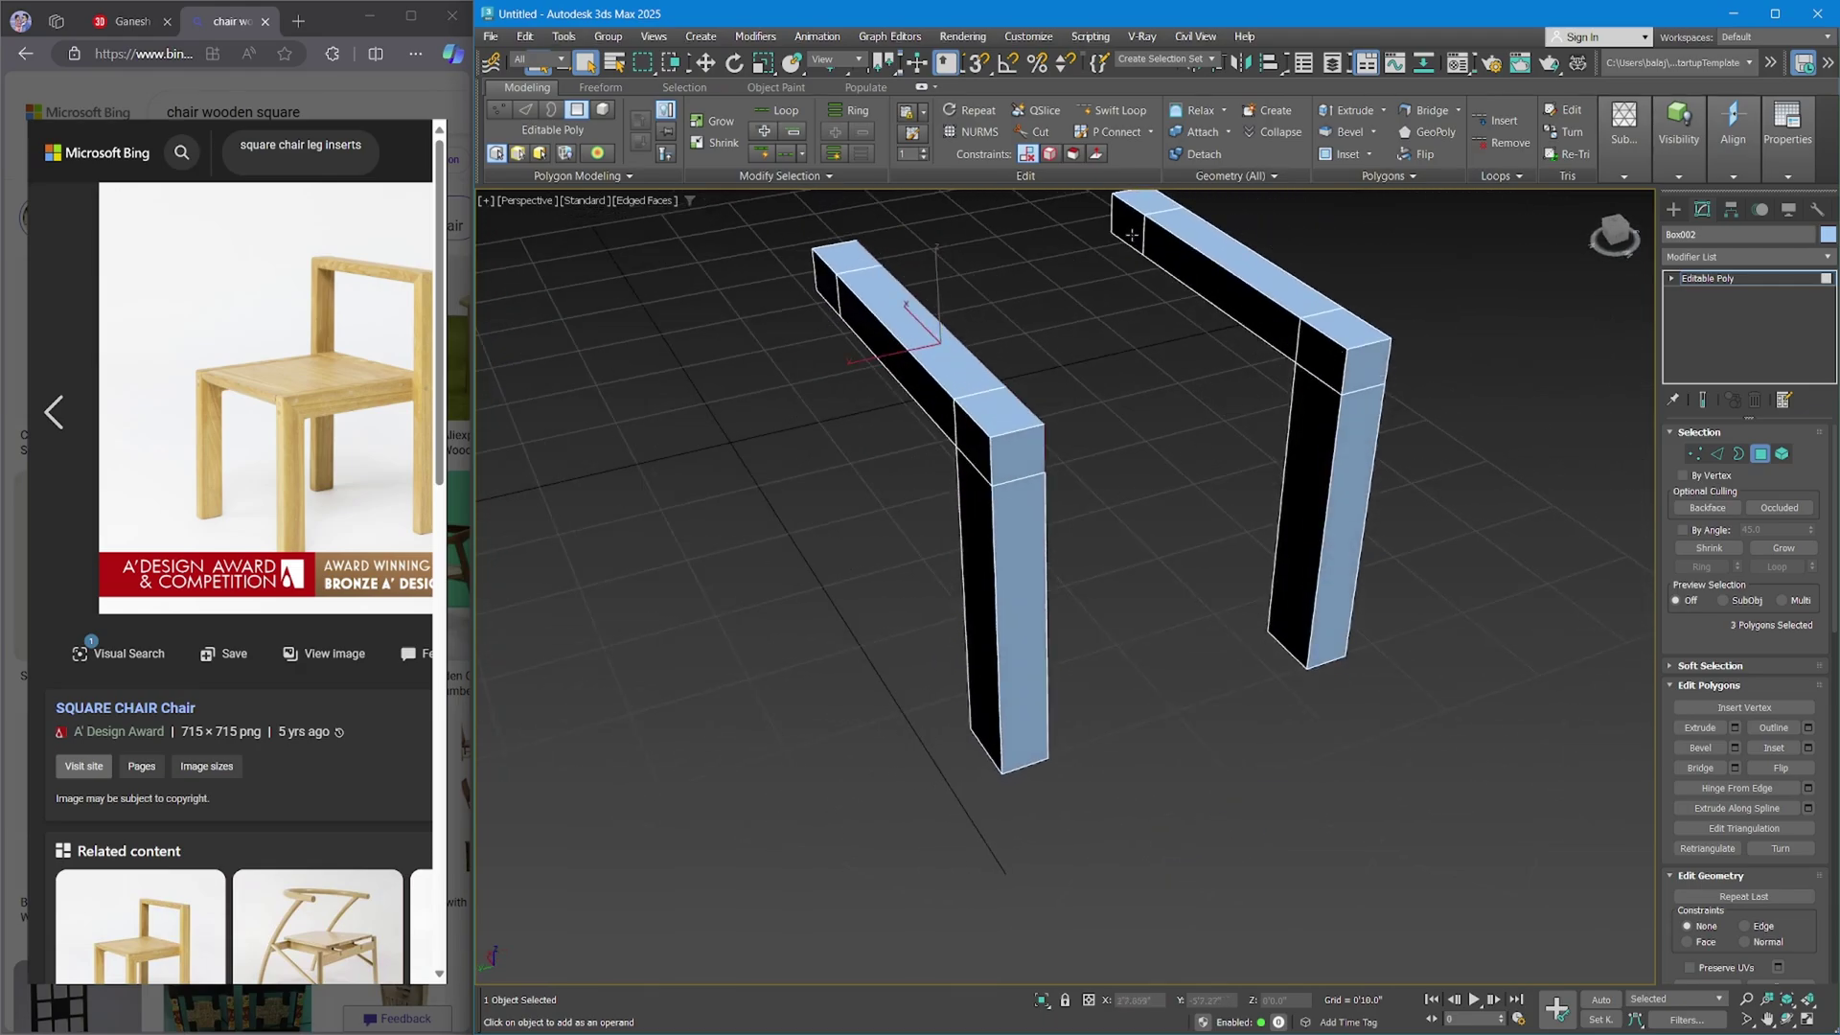
left_click(1322, 355, "ctrl")
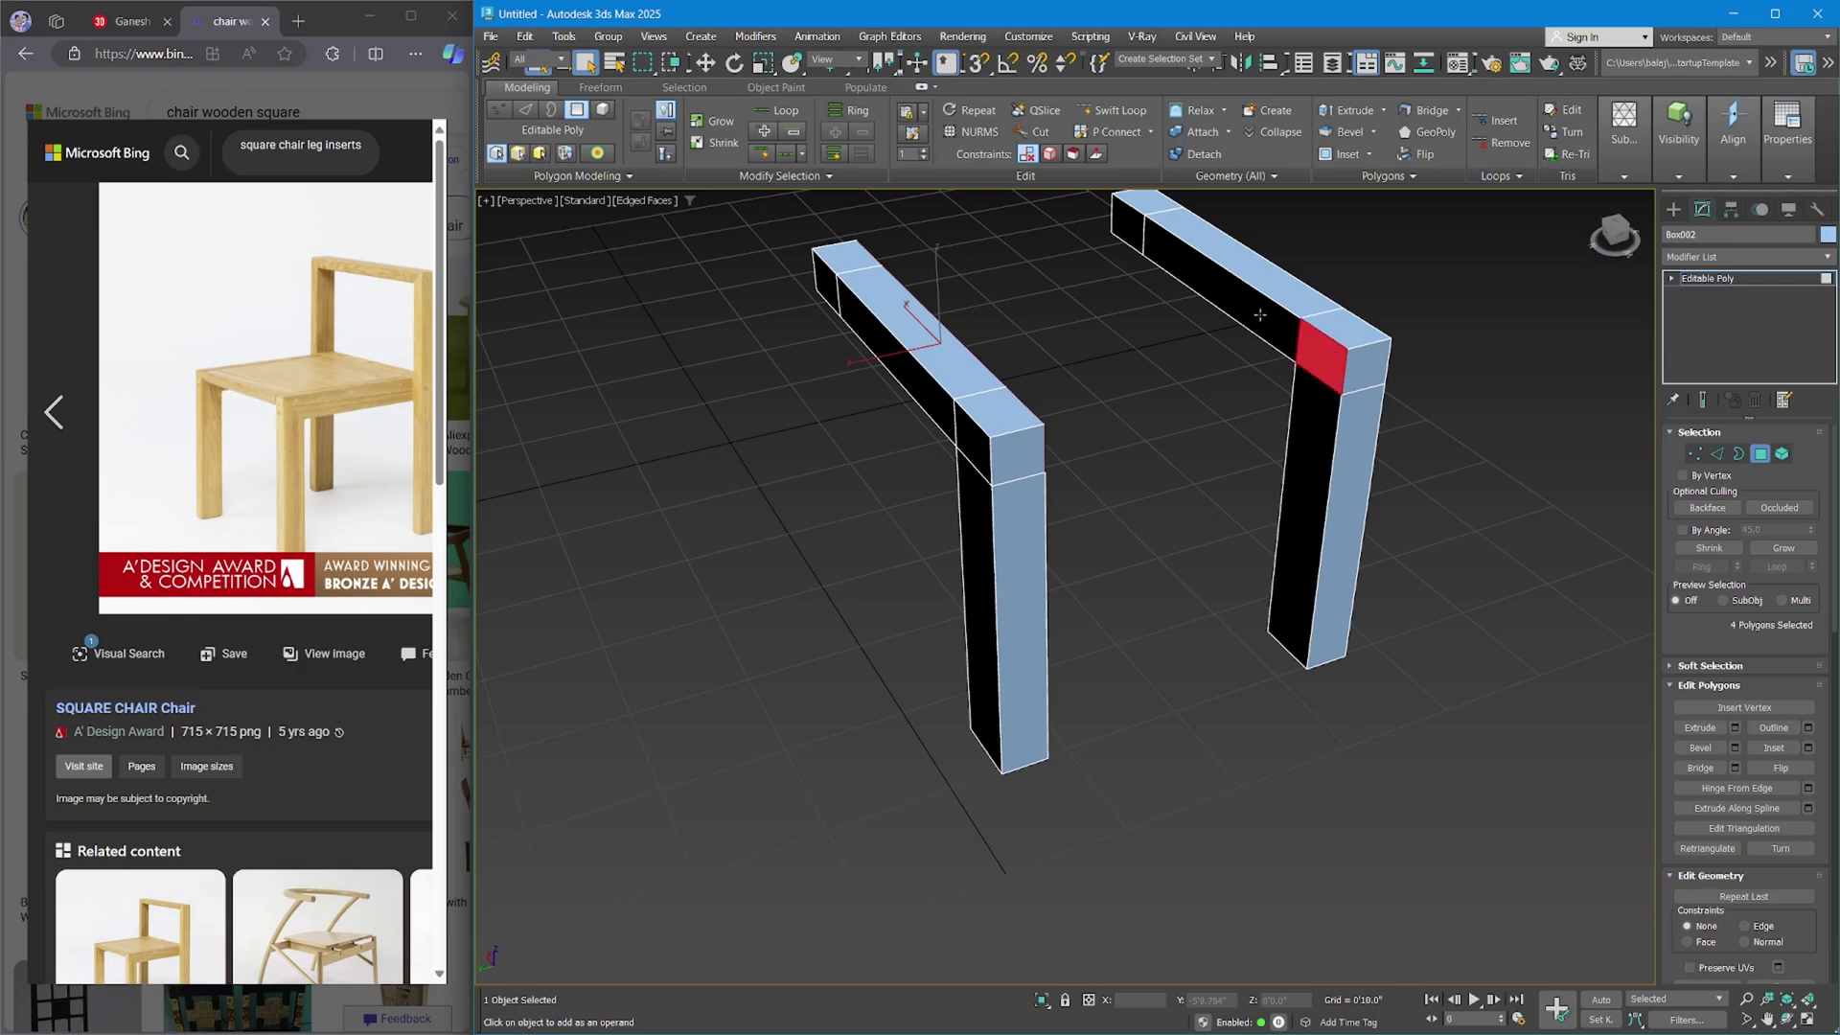
left_click(1146, 257, "ctrl")
left_click(1126, 232, "ctrl")
middle_click_drag(1142, 371, 1125, 451)
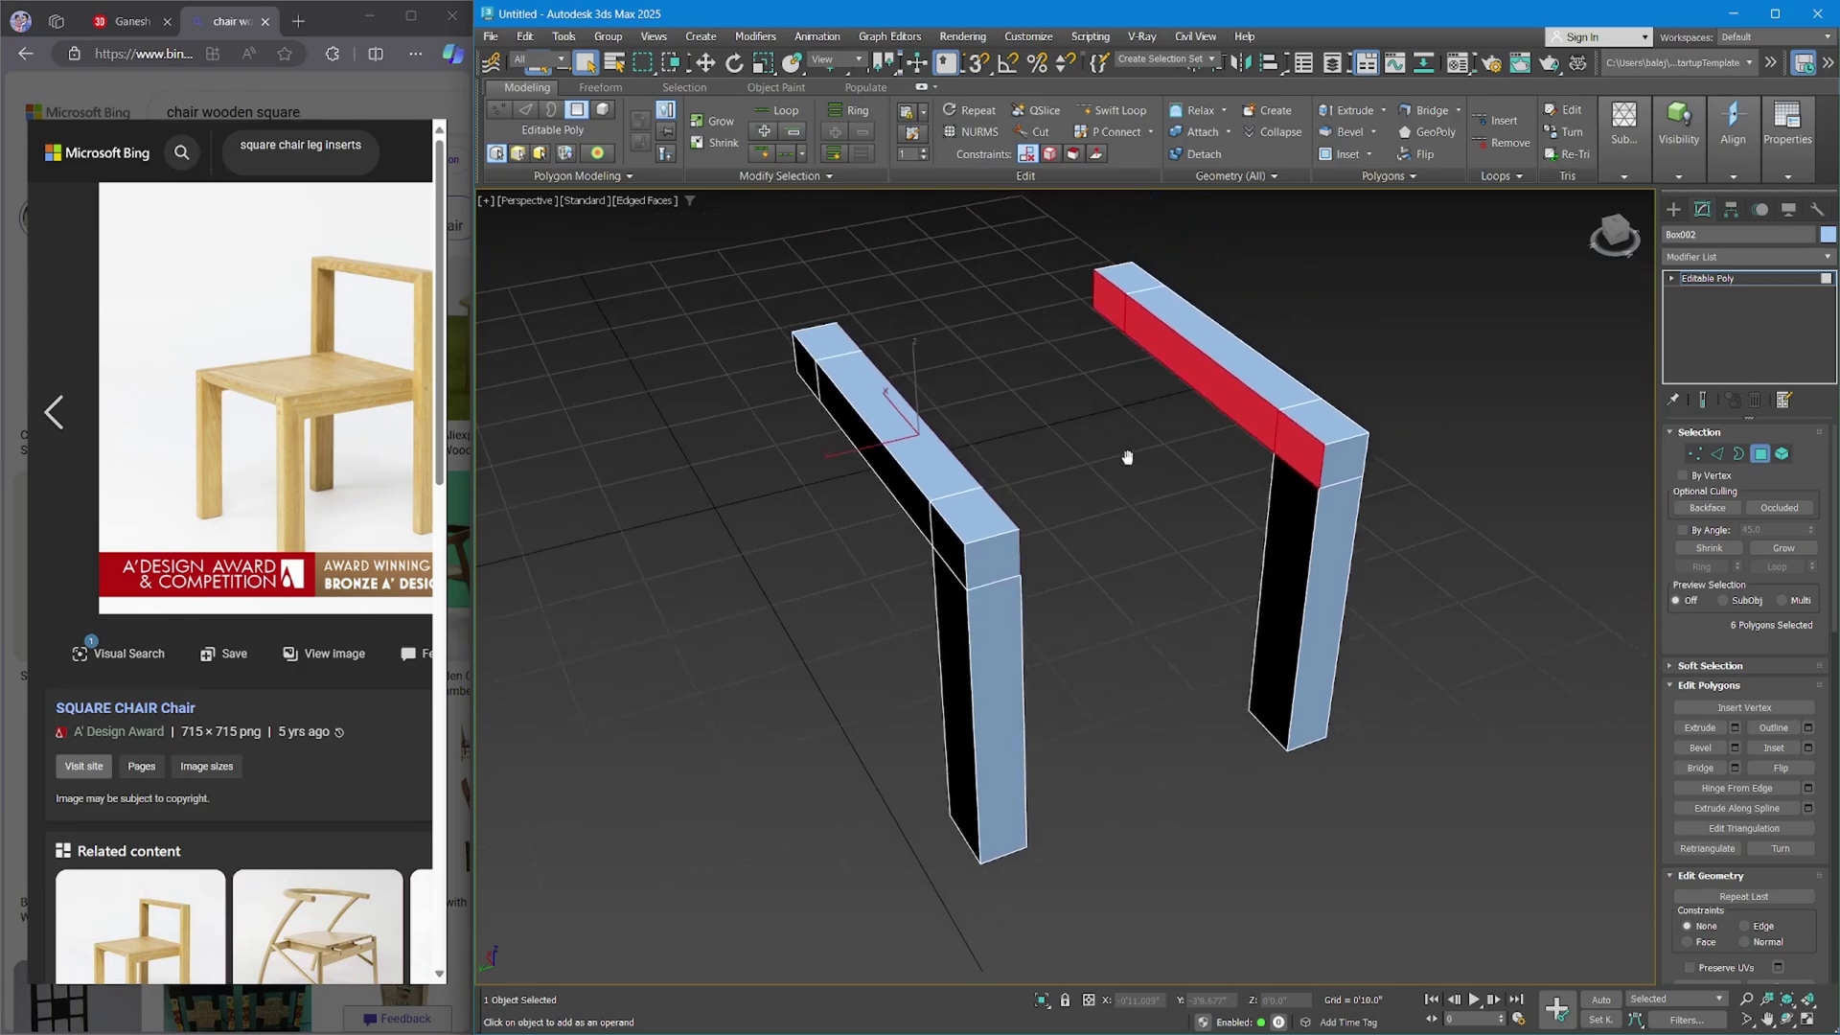
middle_click_drag(1257, 418, 854, 461, "alt")
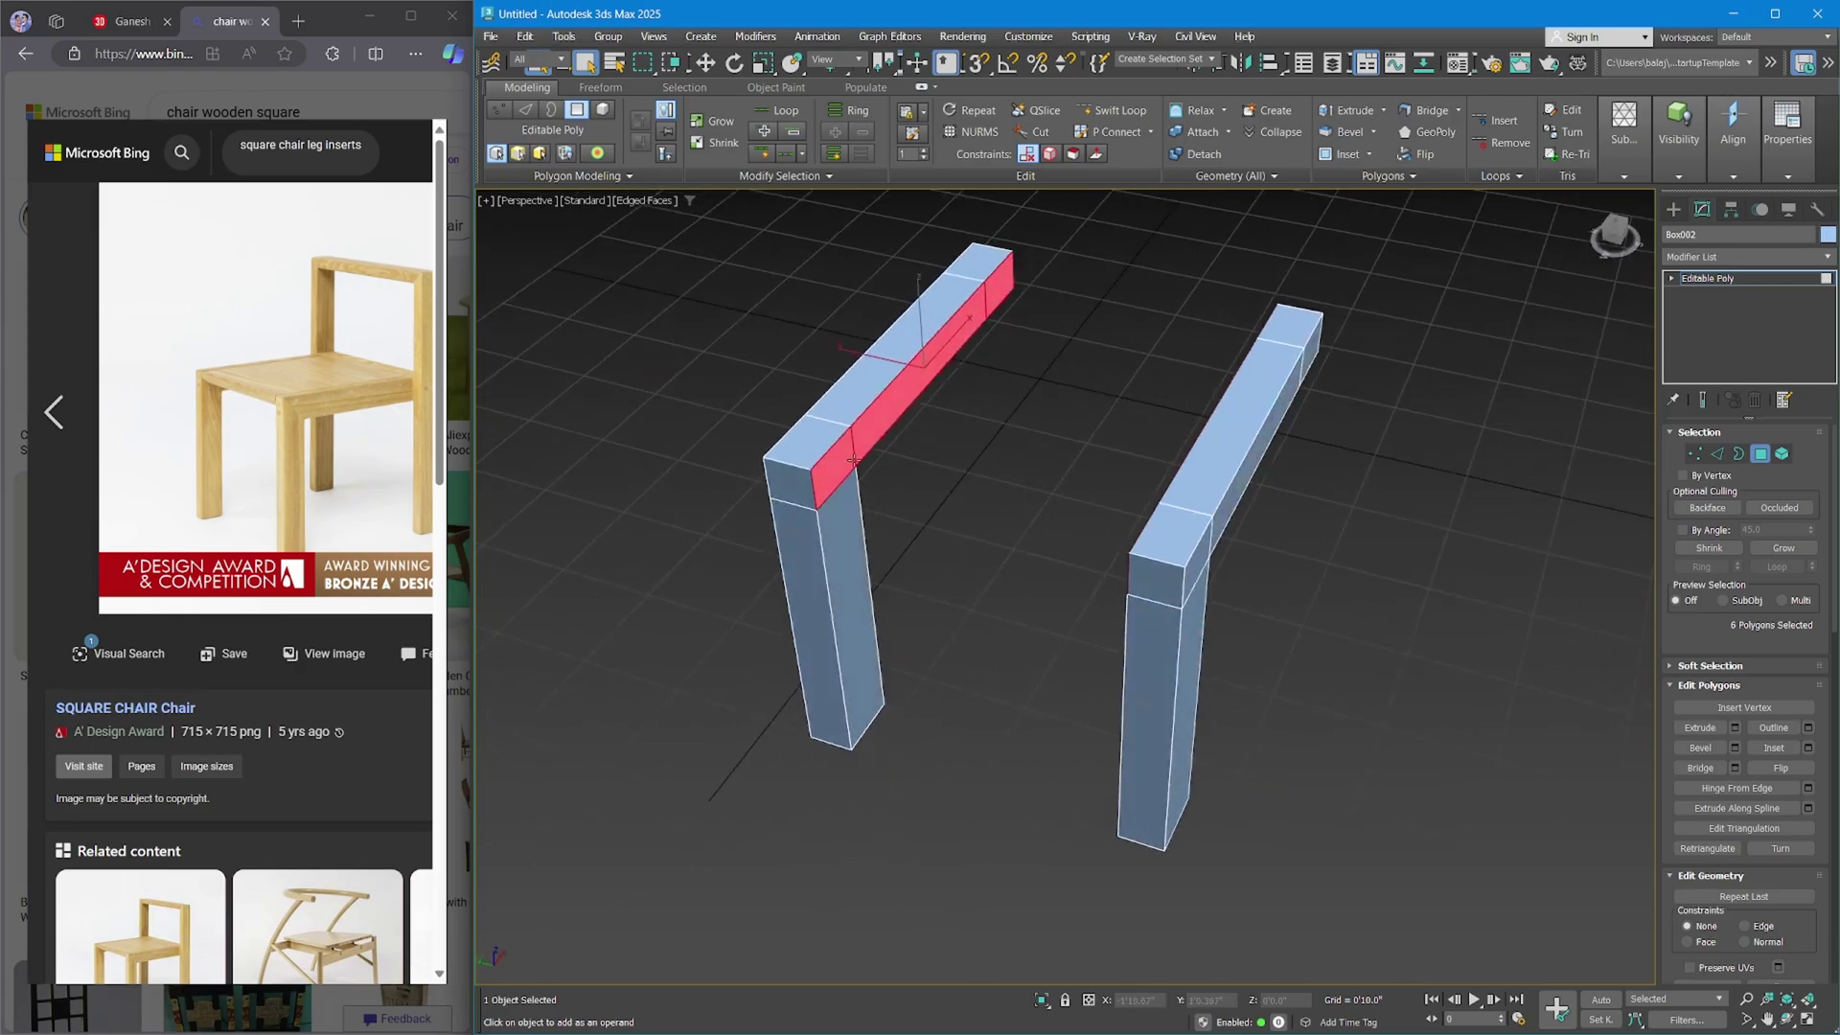
Bridge the selected inner polygons of the two side frames to form the seat, and deselect the object.
middle_click_drag(995, 328, 1012, 518, "alt")
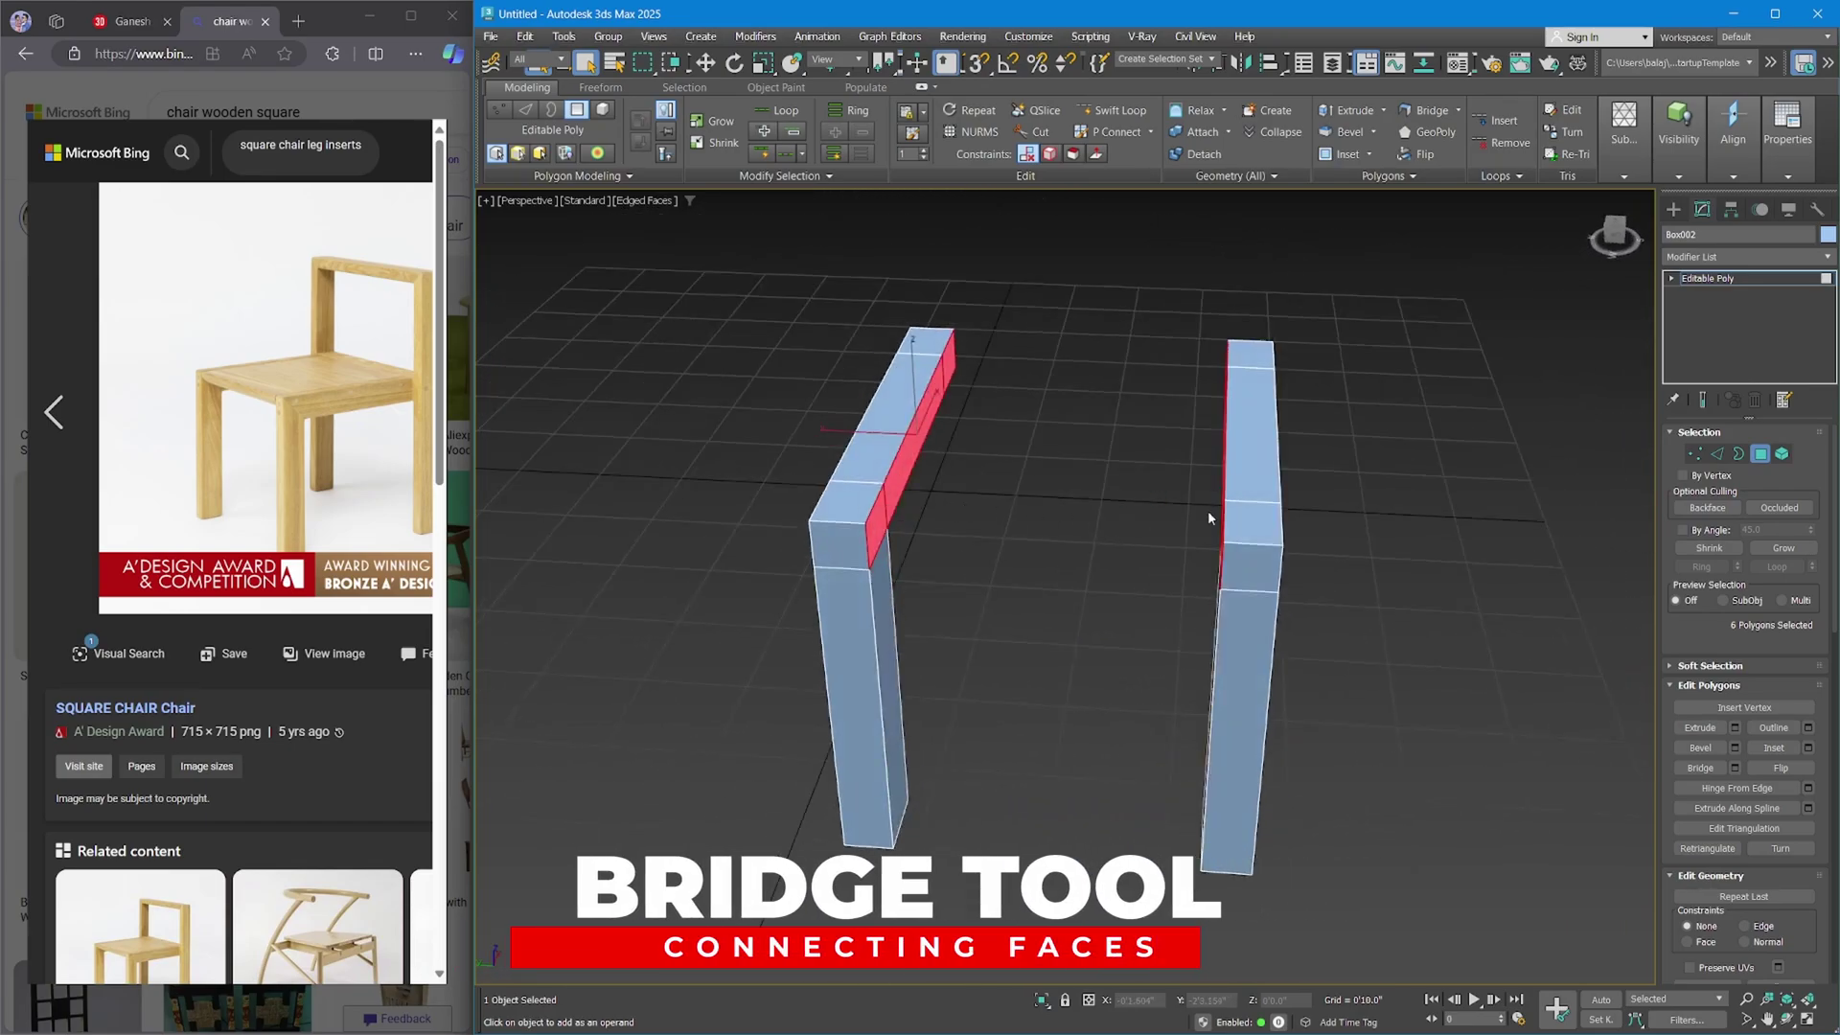
middle_click_drag(1209, 512, 1117, 537)
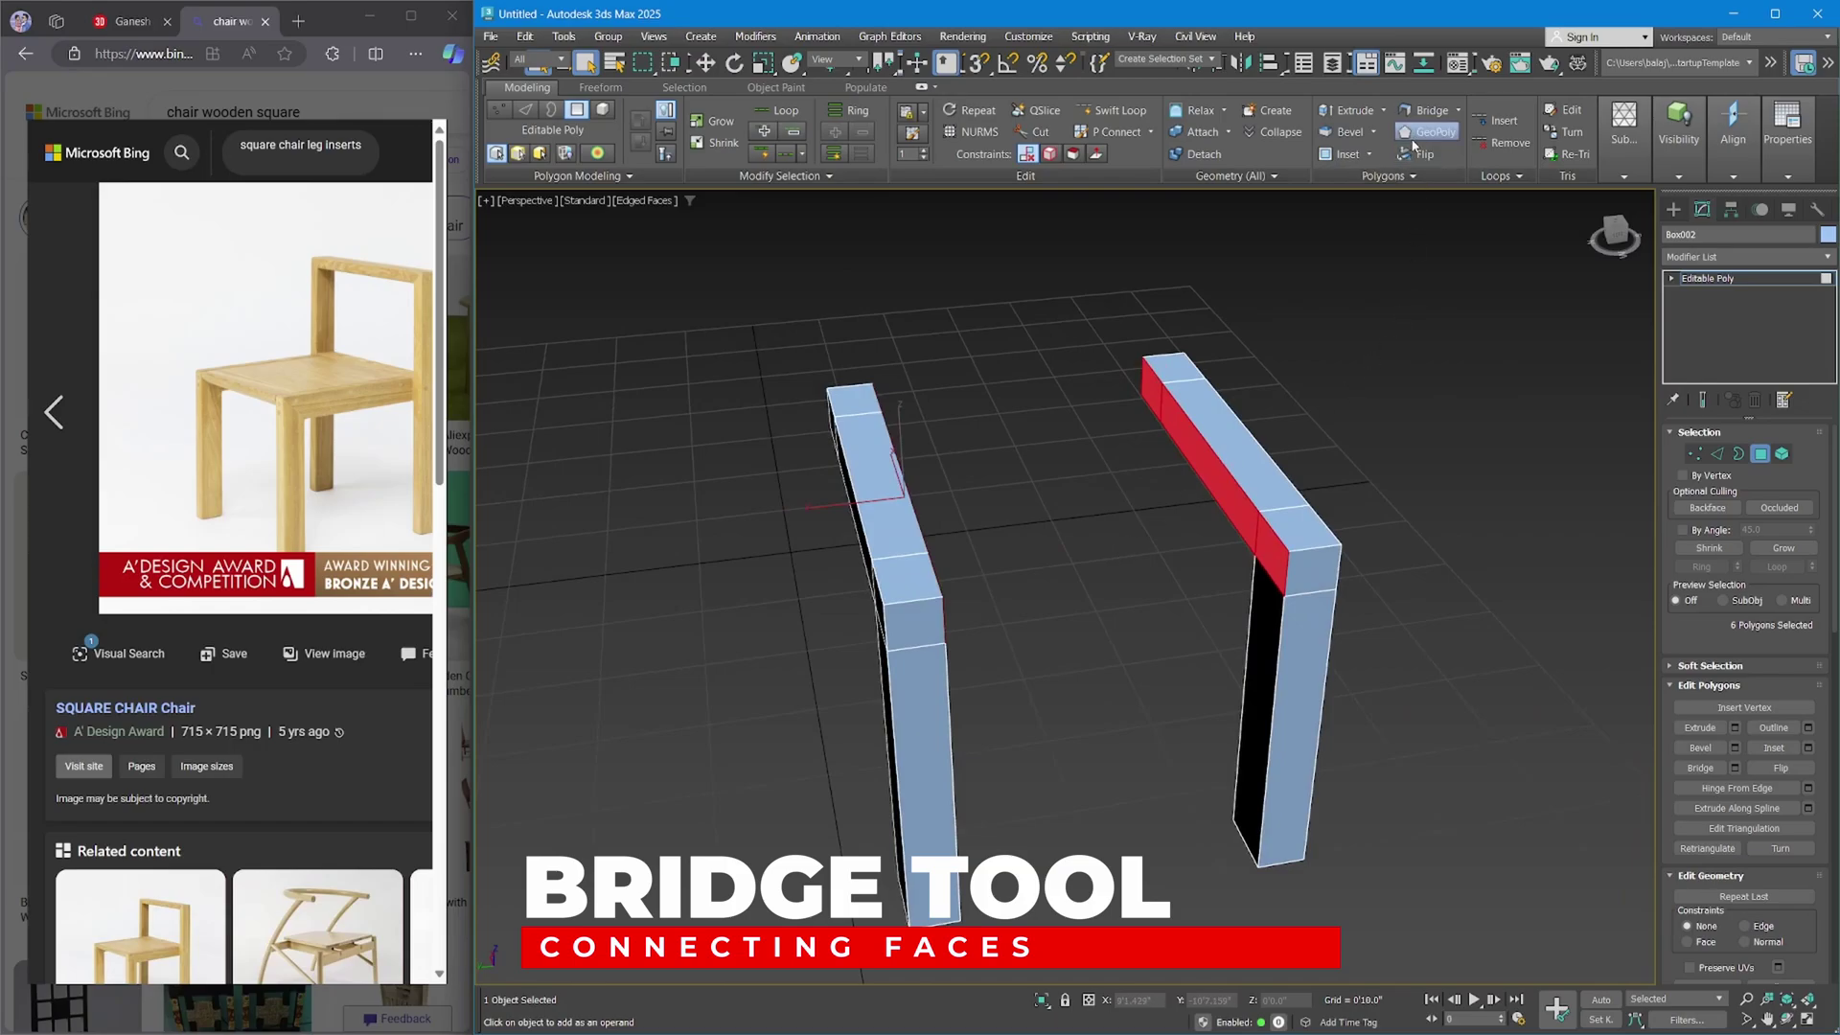
left_click(1426, 113)
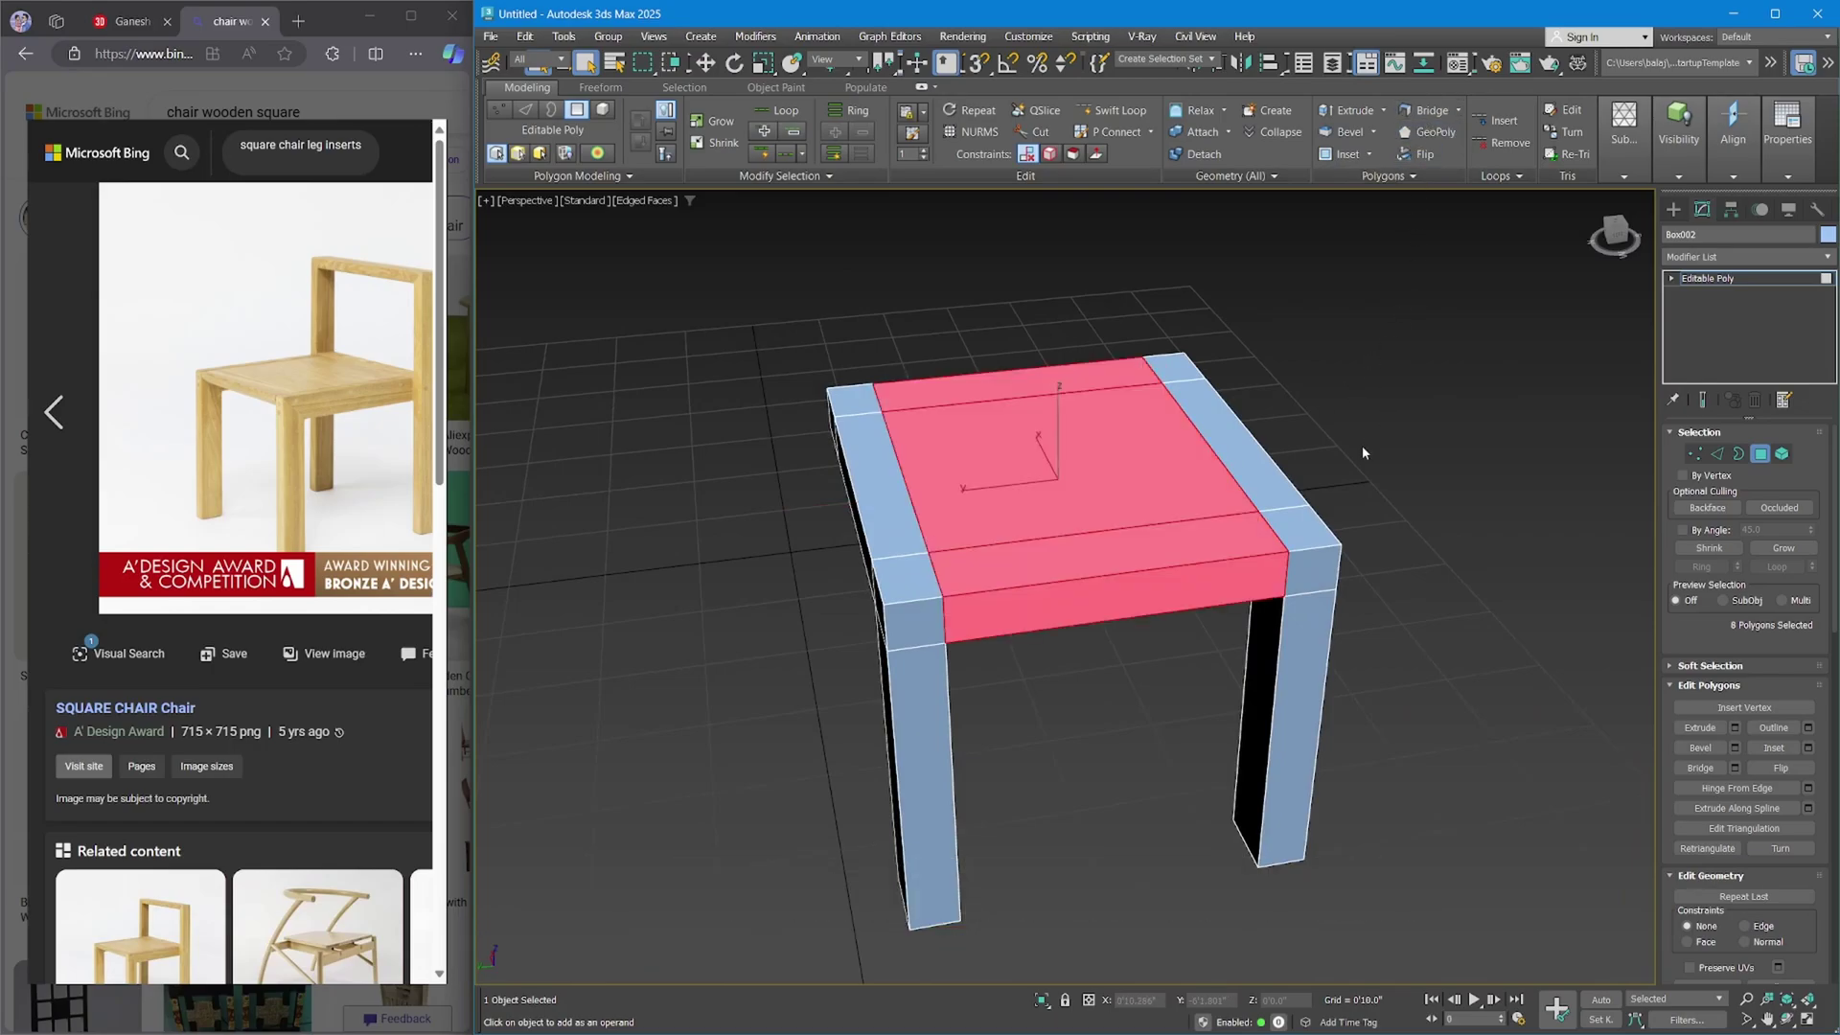
middle_click_drag(1014, 568, 1207, 477, "alt")
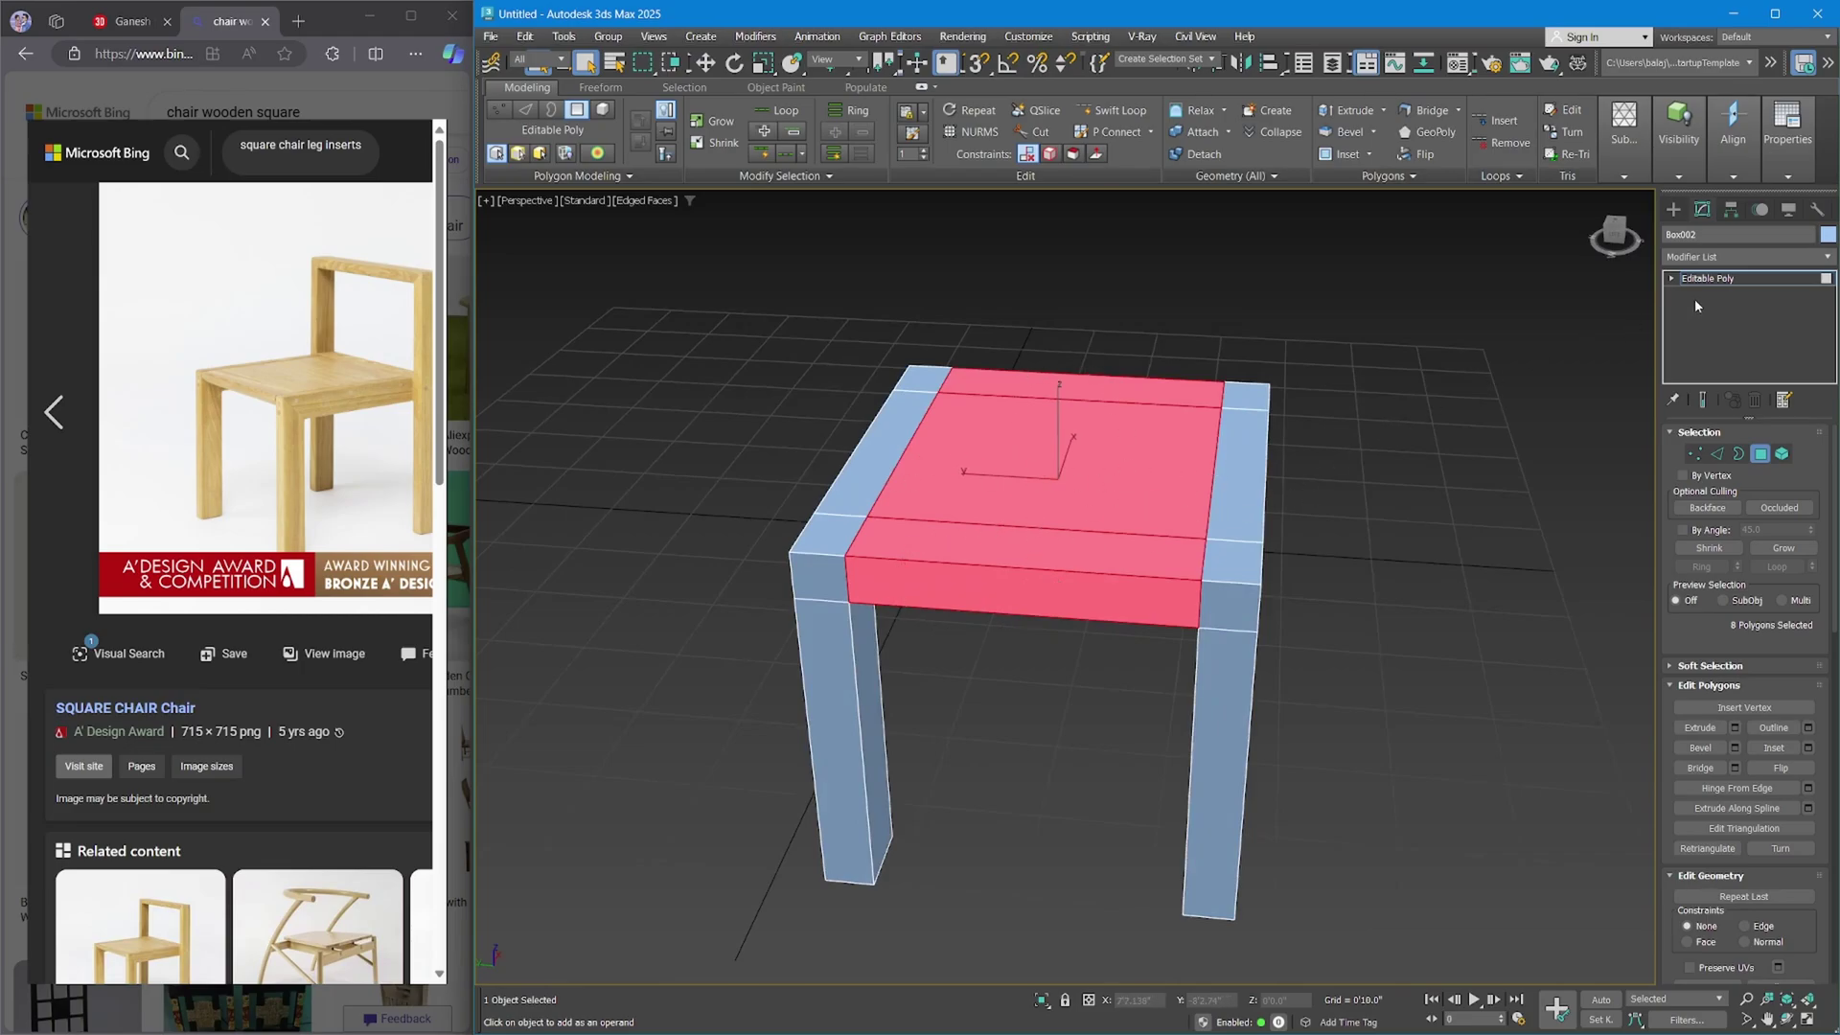
left_click(1734, 279)
left_click(1496, 433)
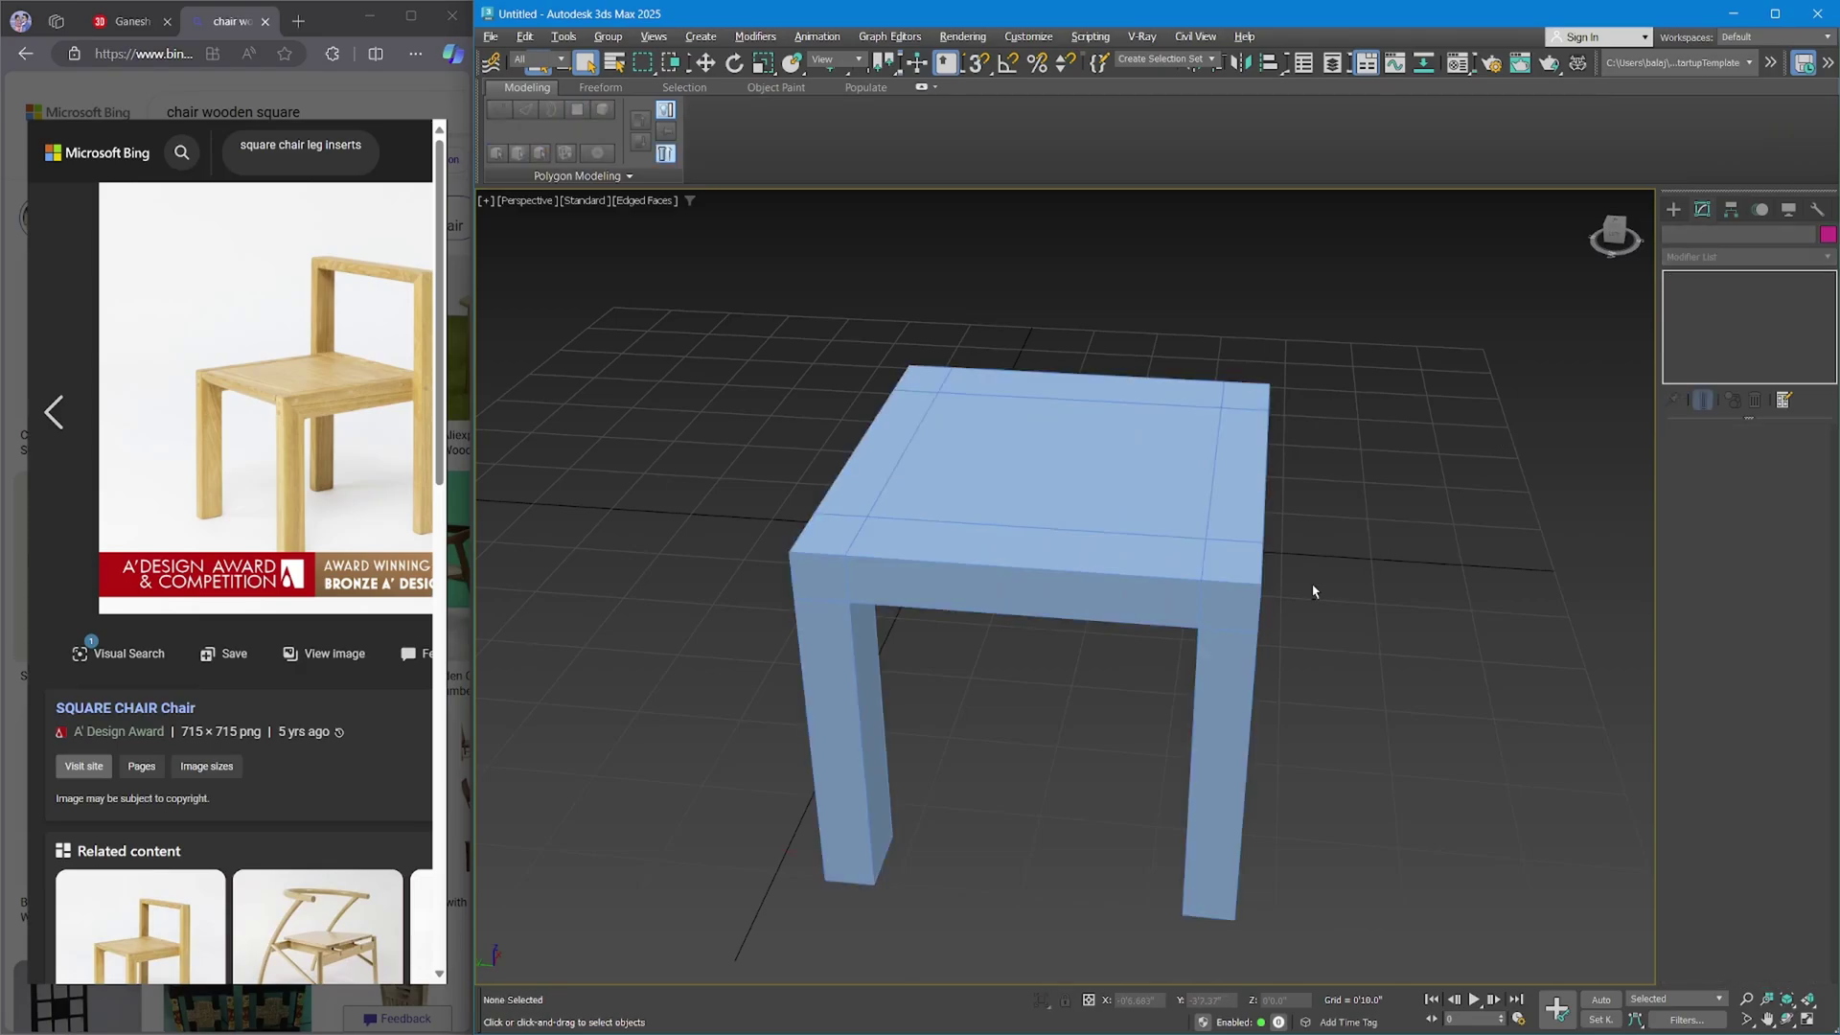
Select the four outer side polygons of one frame, covering its leg, corner blocks and seat rail, at polygon level.
middle_click_drag(1313, 592, 1269, 581, "alt")
middle_click_drag(1062, 506, 1274, 502)
mouse_move(1274, 502)
middle_mouse_down("alt")
mouse_move(1274, 481)
mouse_move(1277, 523)
middle_mouse_up("alt")
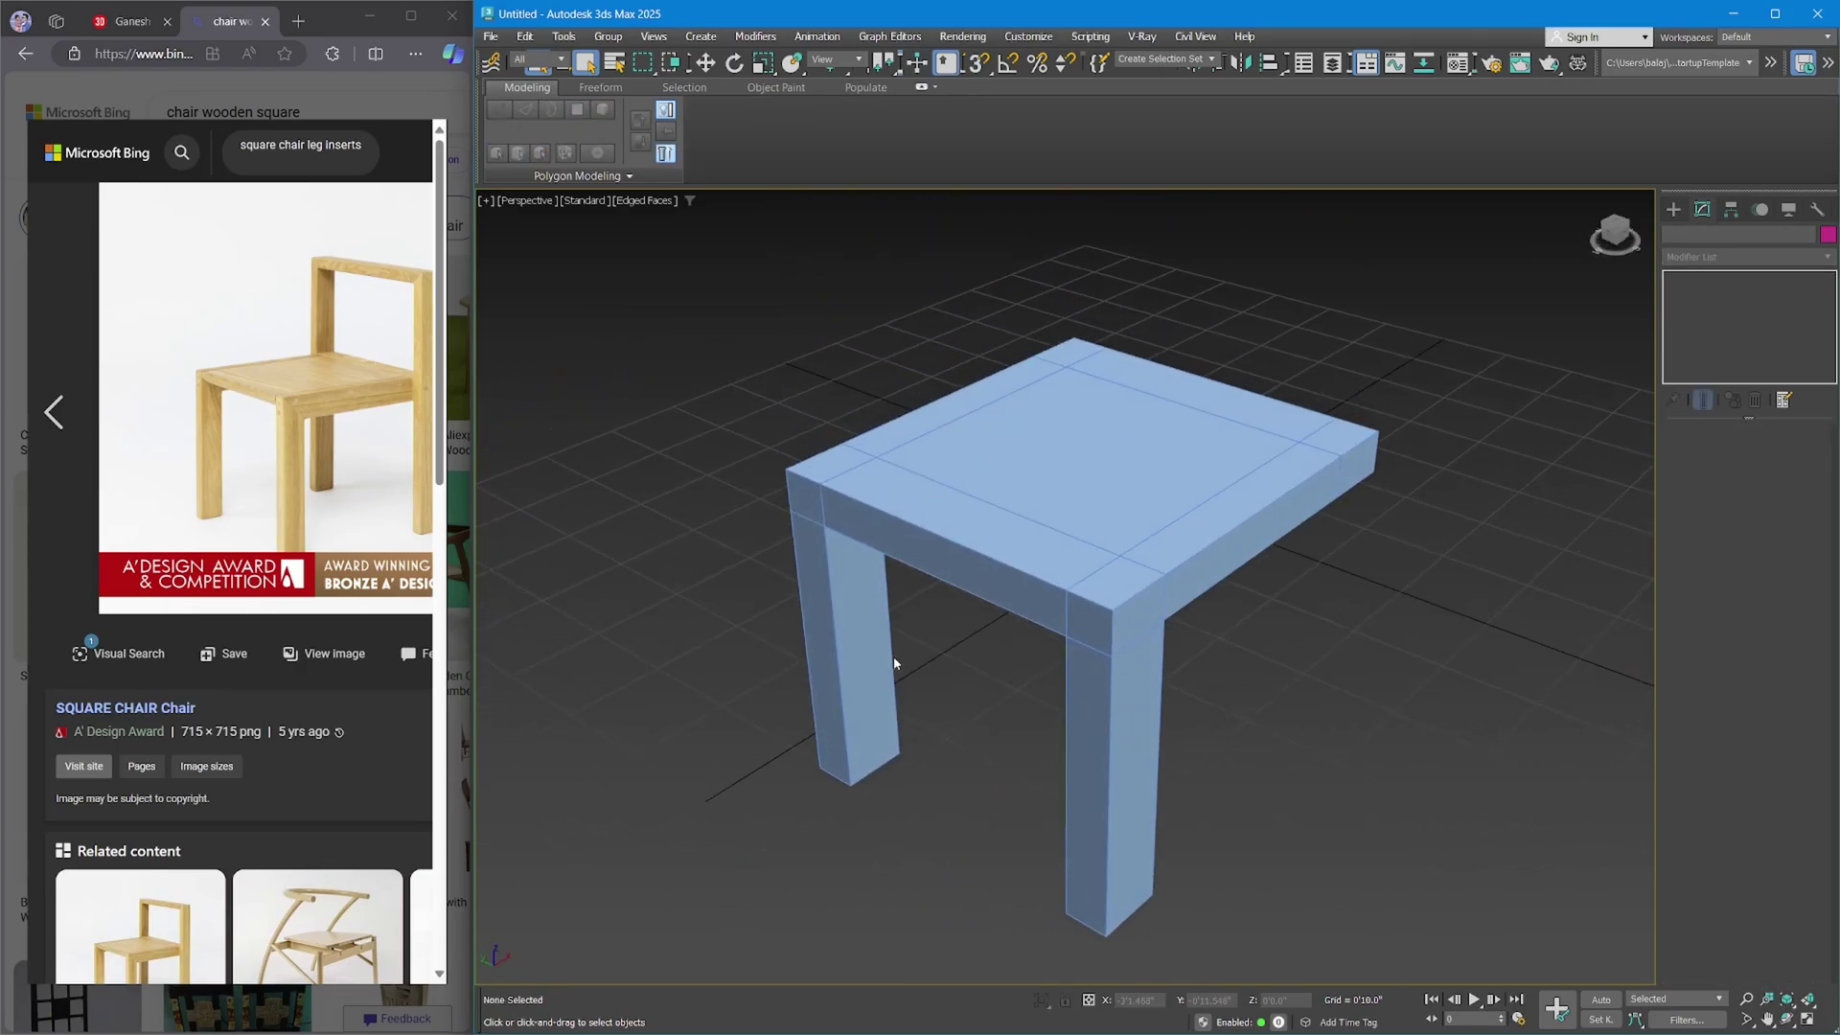
left_click(1099, 645)
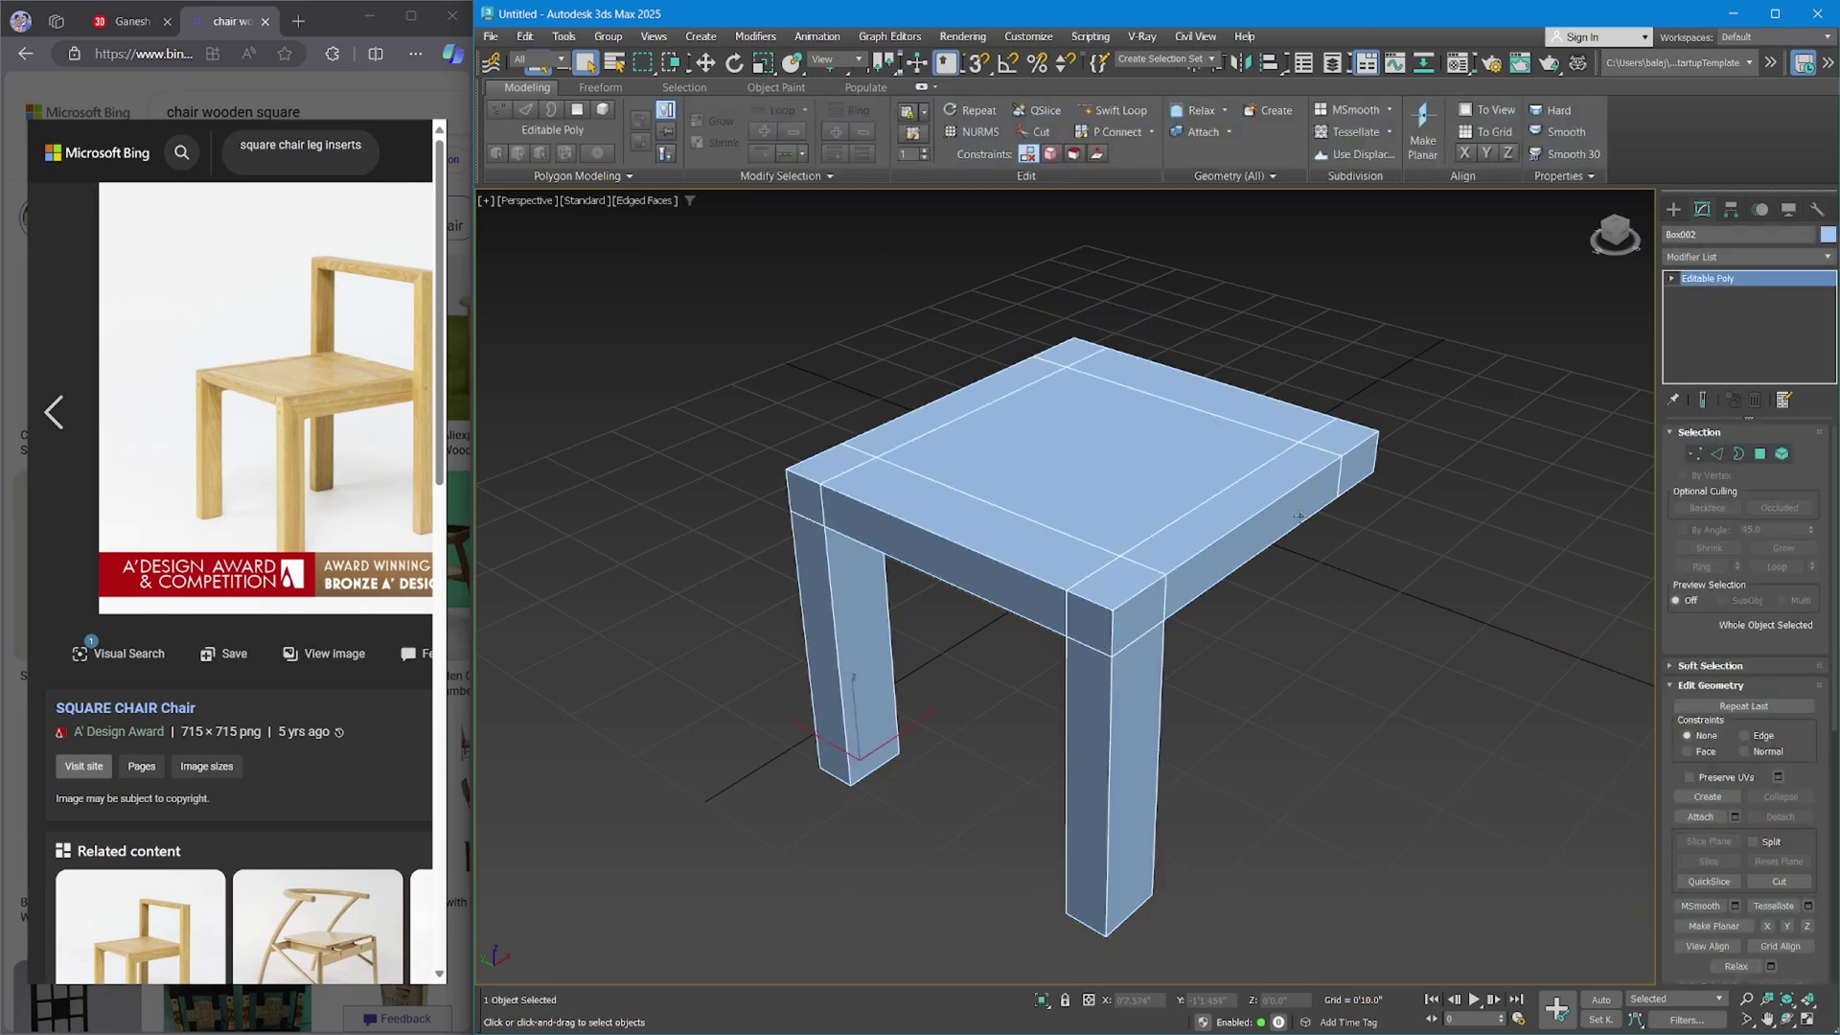
left_click(1759, 454)
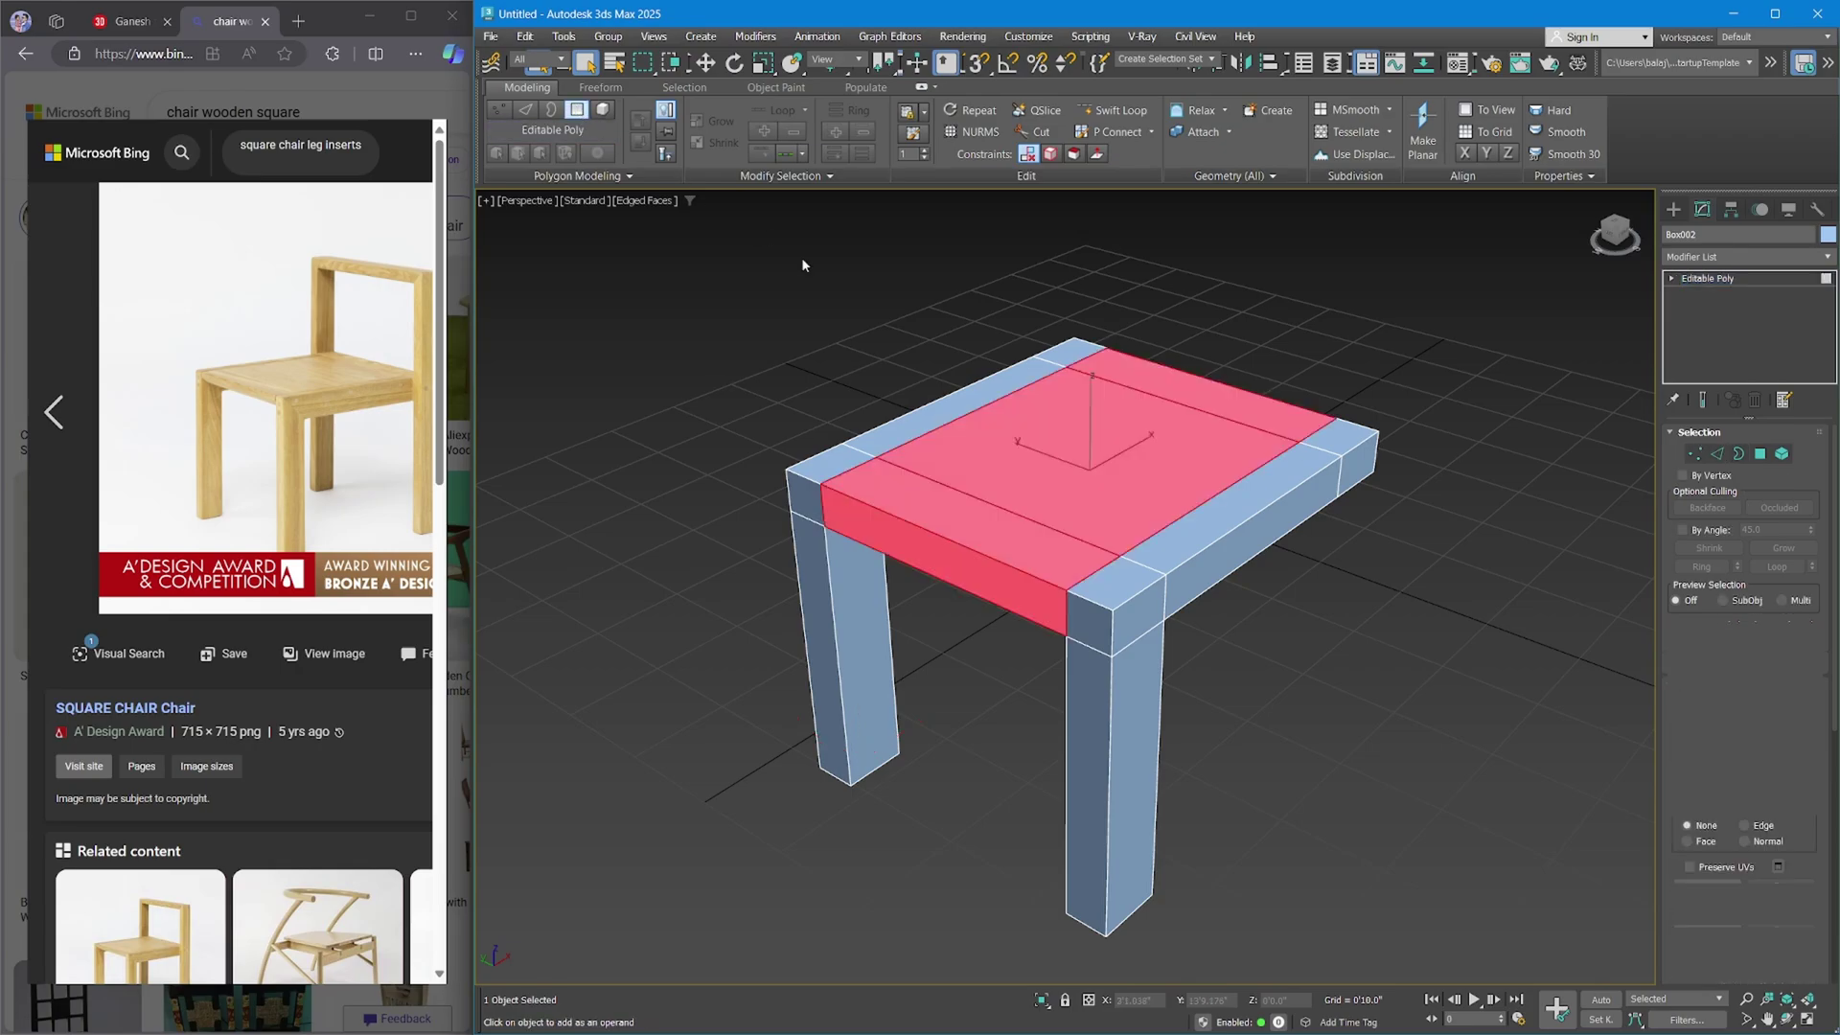
left_click(1136, 640)
left_click(1139, 623, "ctrl")
left_click(1198, 568, "ctrl")
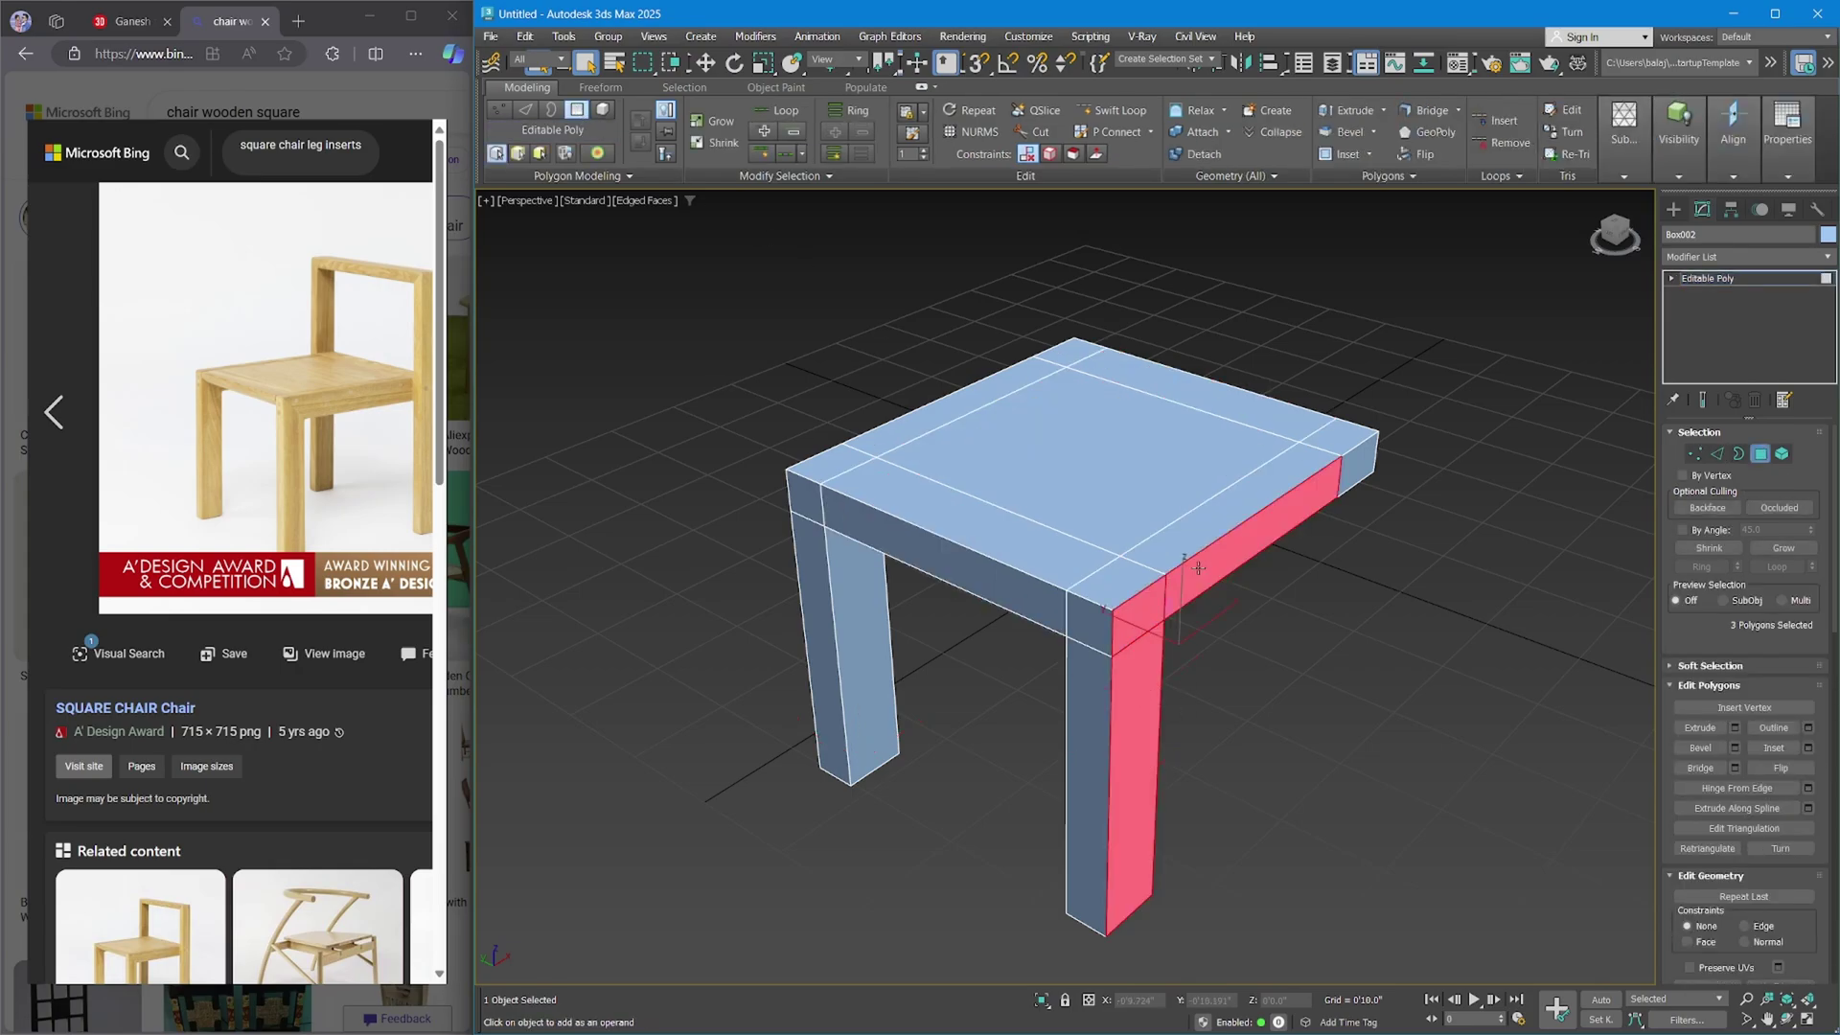
left_click(1346, 479, "ctrl")
Add the four matching outer side polygons of the opposite frame's leg and seat rail to the selection.
middle_click_drag(1141, 540, 958, 671, "alt")
left_click(957, 676, "ctrl")
left_click(958, 599, "ctrl")
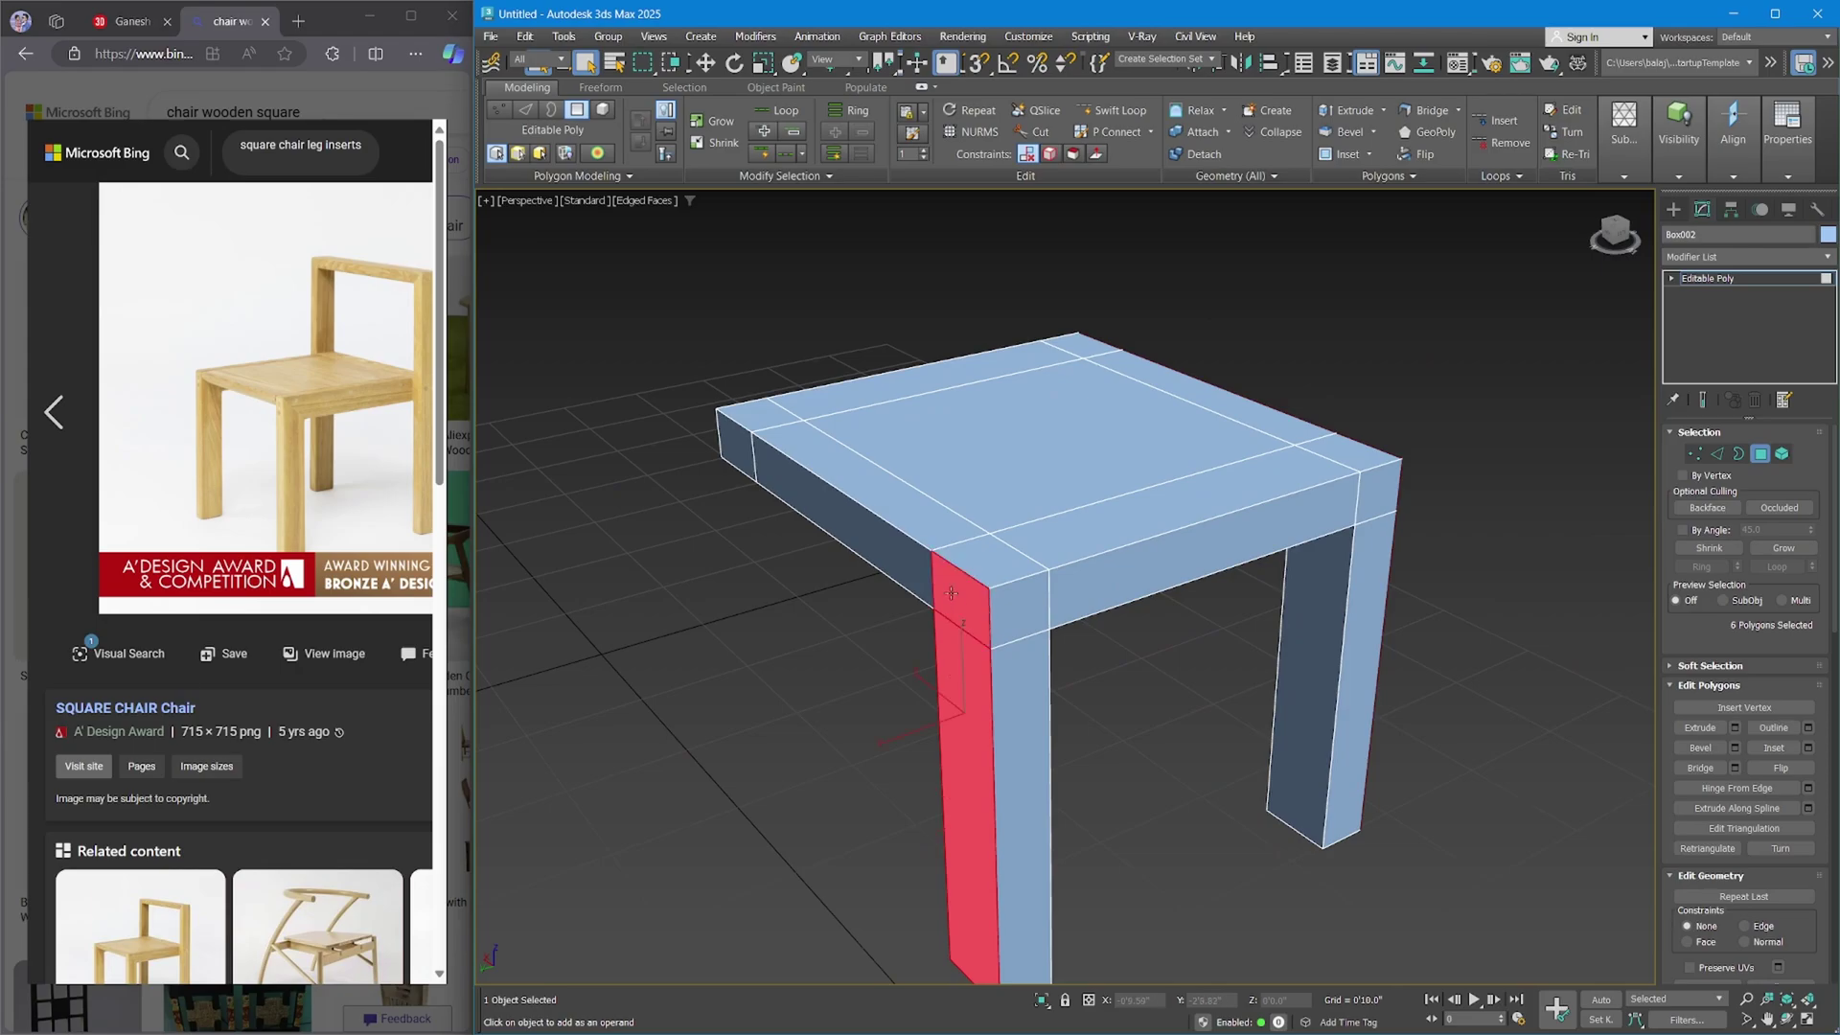
left_click(859, 524, "ctrl")
left_click(734, 446, "ctrl")
middle_click_drag(734, 446, 717, 220, "alt")
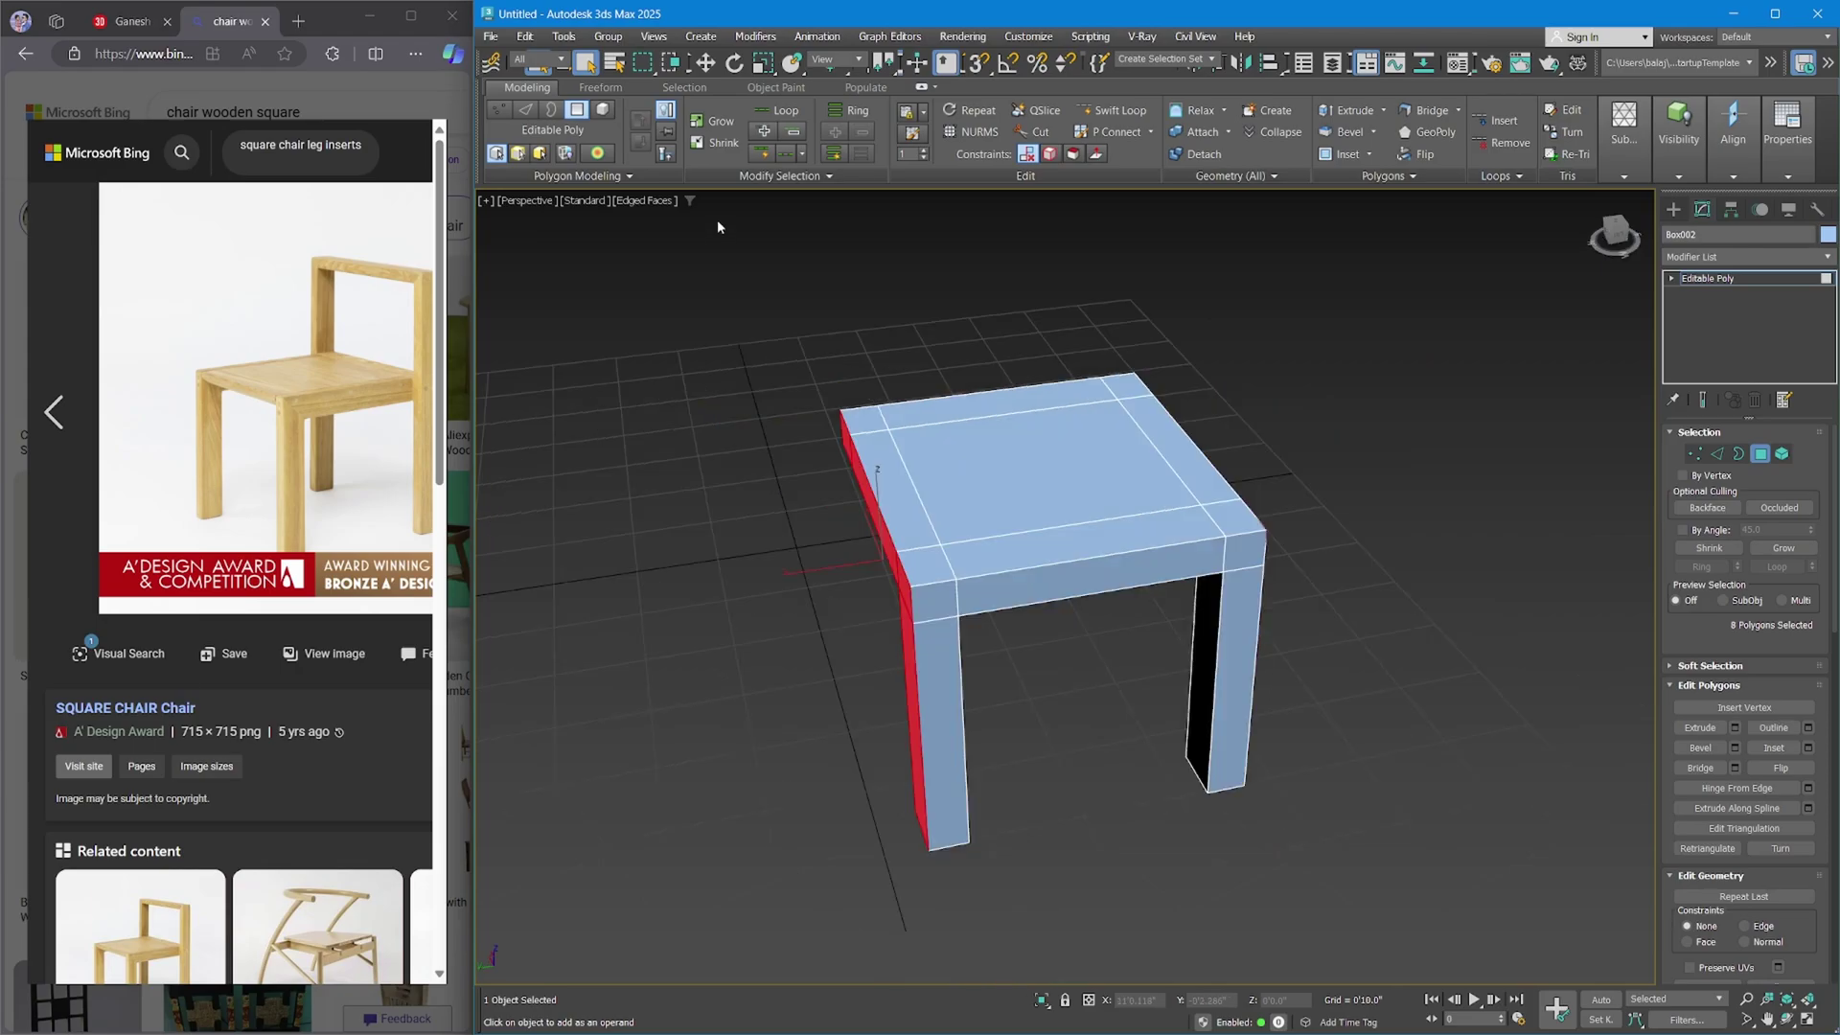
Scale the selected outer side polygons of both frames along the Y axis to adjust the chair's width.
left_click(763, 63)
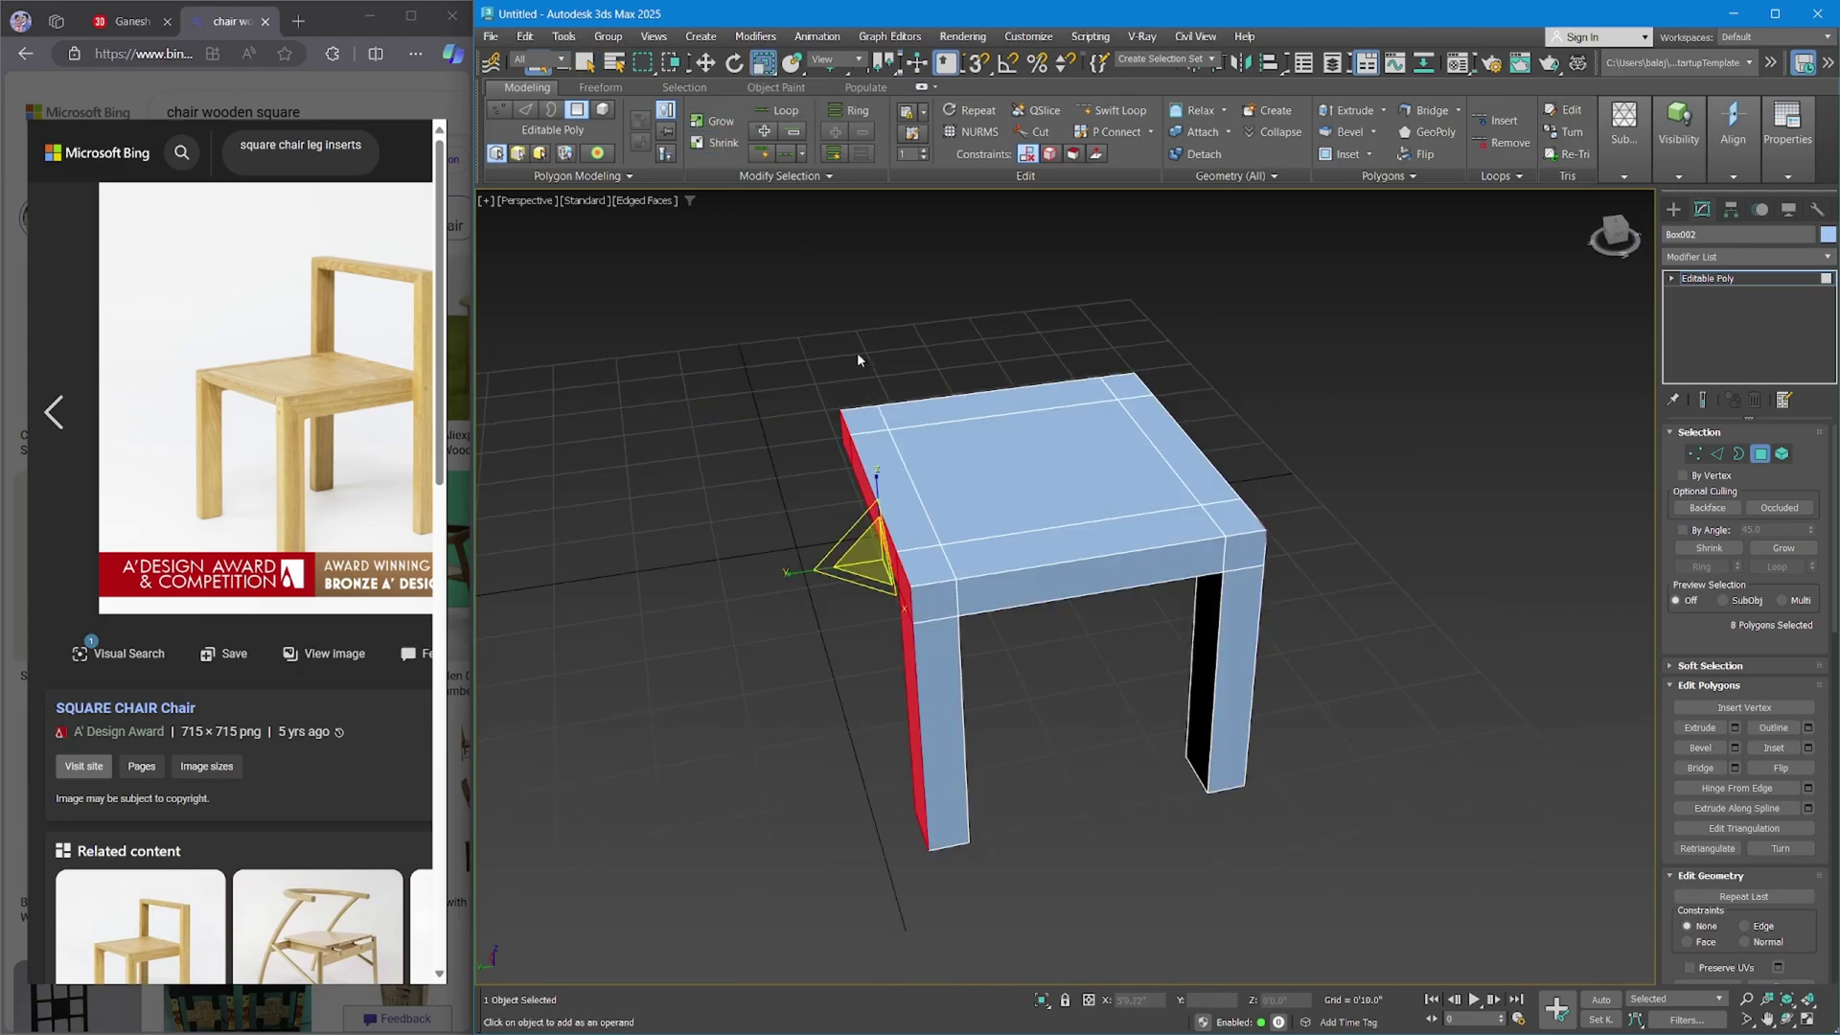
middle_click_drag(1107, 592, 797, 556, "alt")
left_click_drag(797, 555, 825, 554)
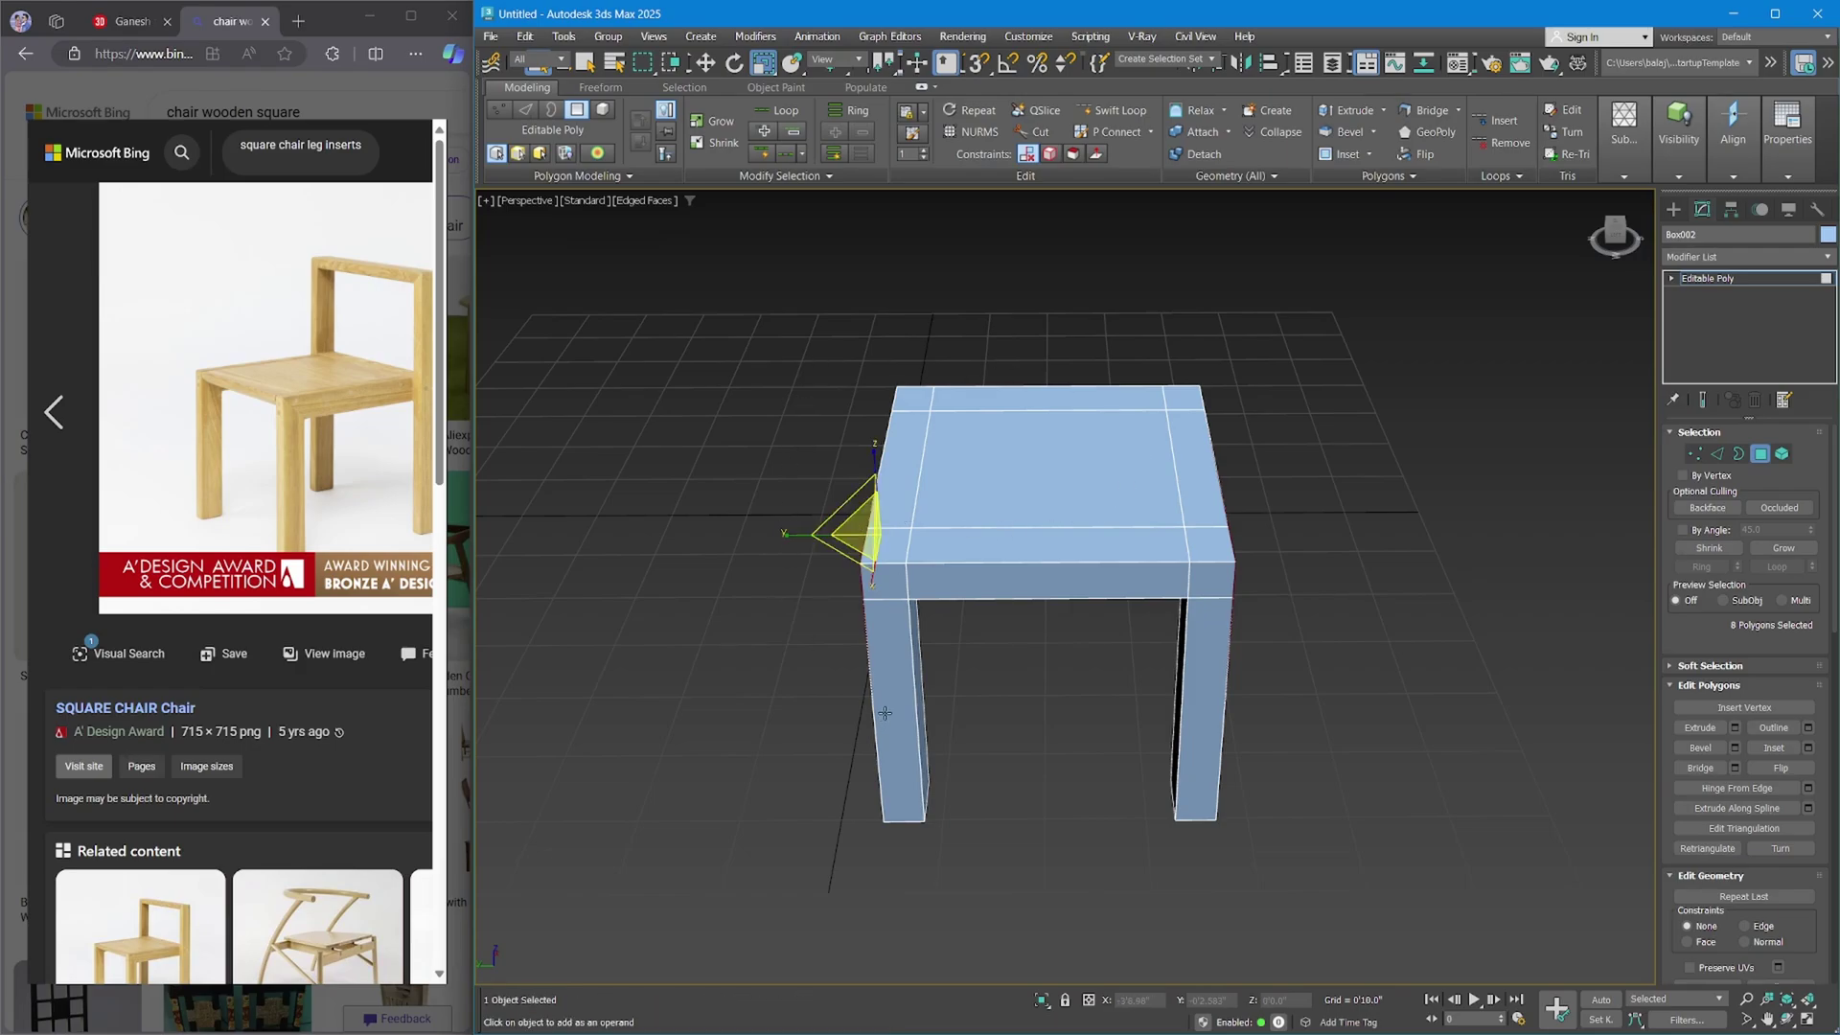
middle_click_drag(999, 663, 1058, 548, "alt")
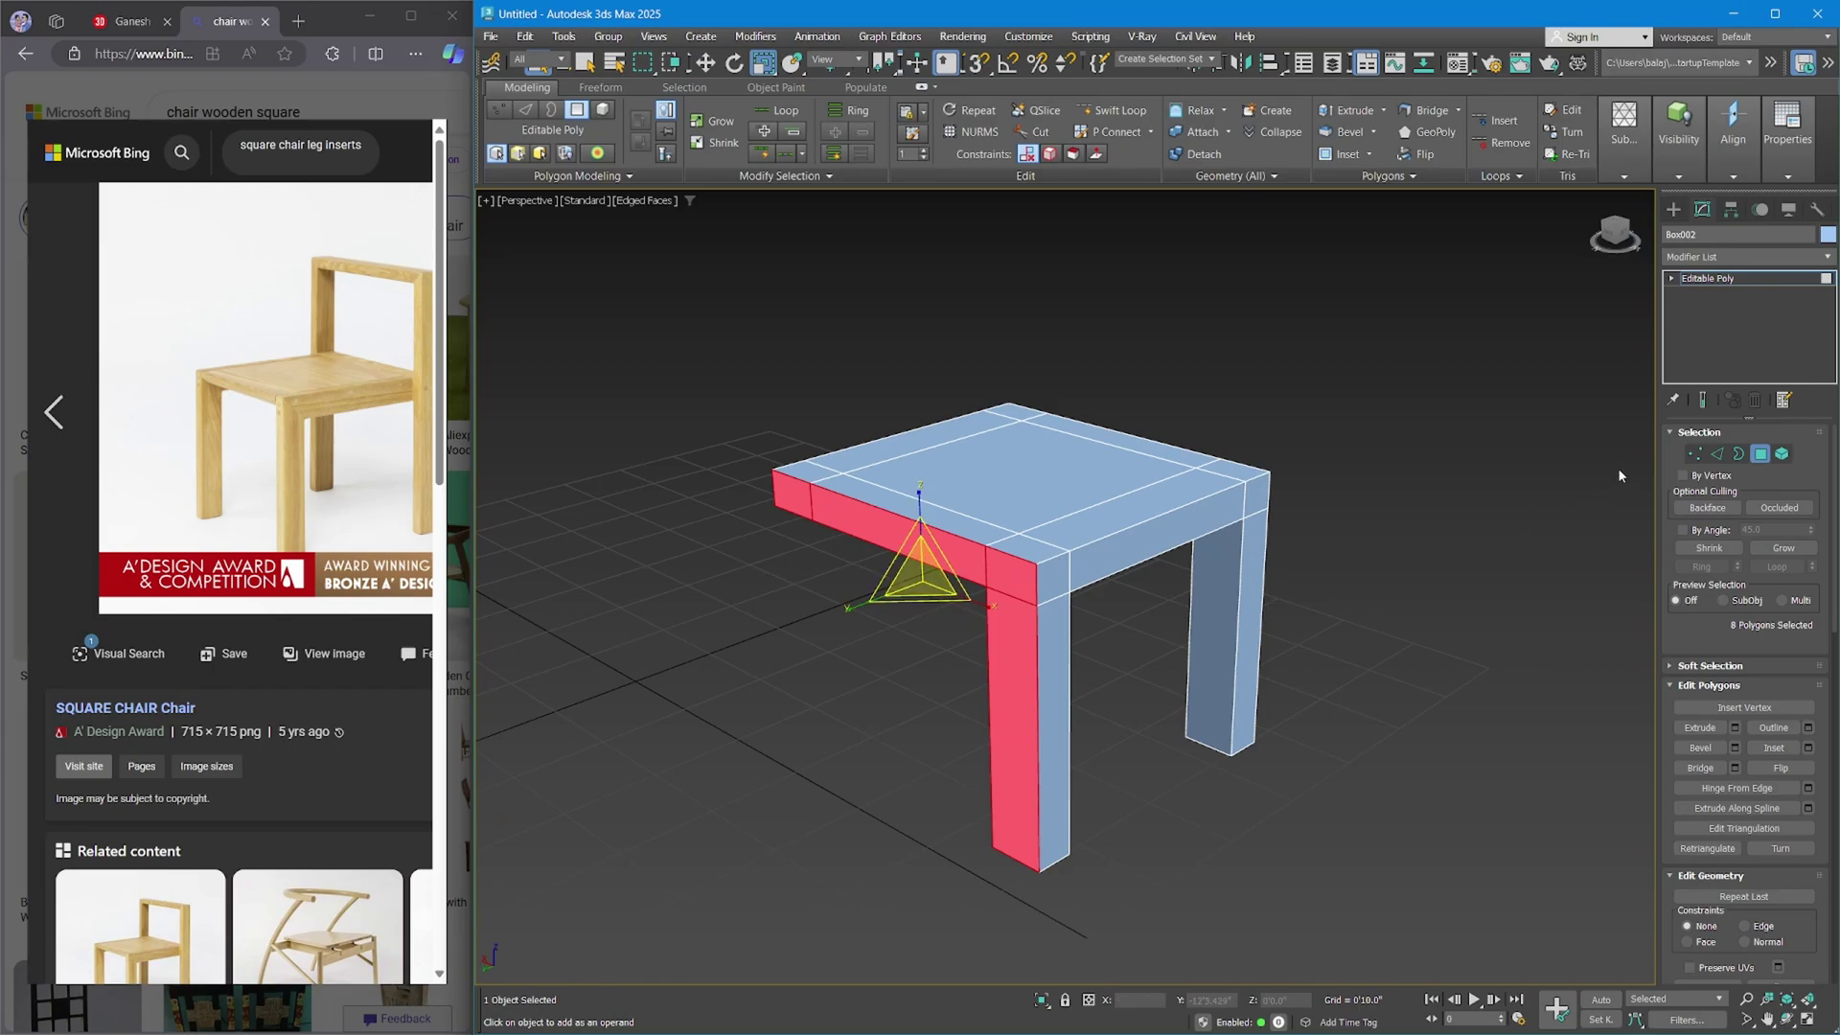
Select the three vertices down the outer corner of the near leg at vertex level, and clear the selection.
left_click(1693, 457)
left_click(1035, 564)
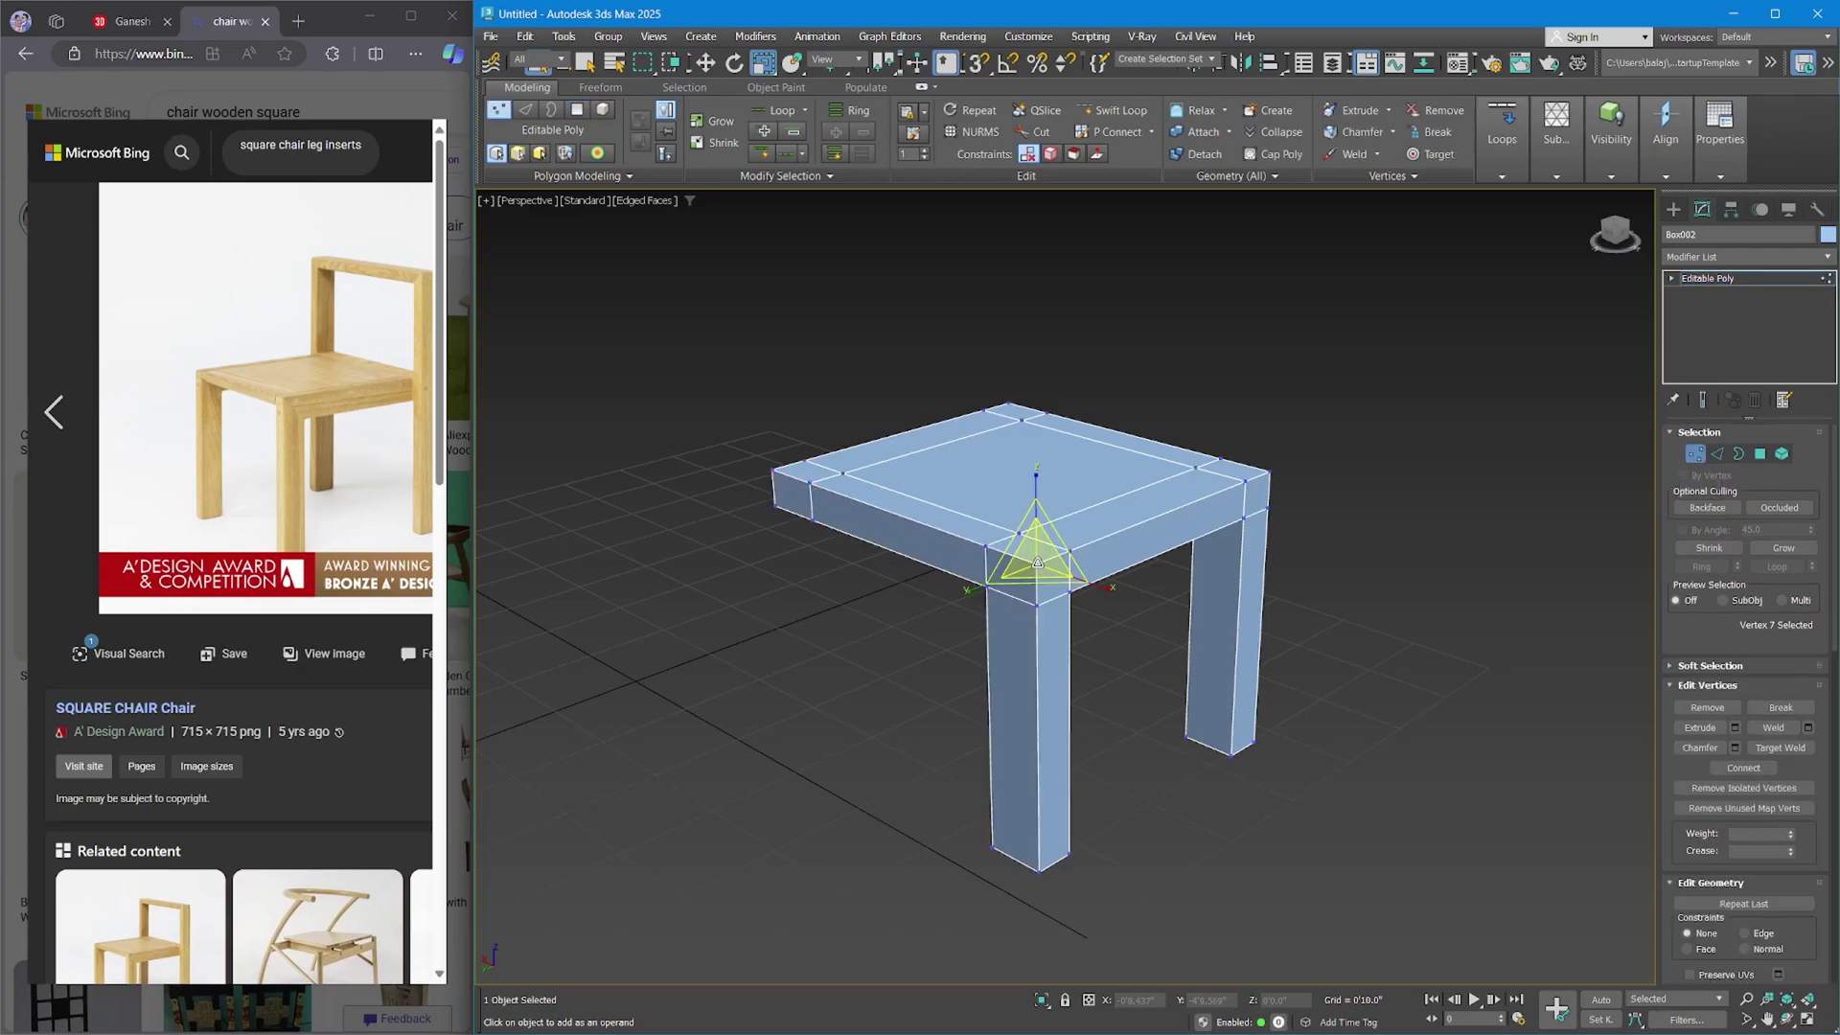
left_click(1036, 602, "ctrl")
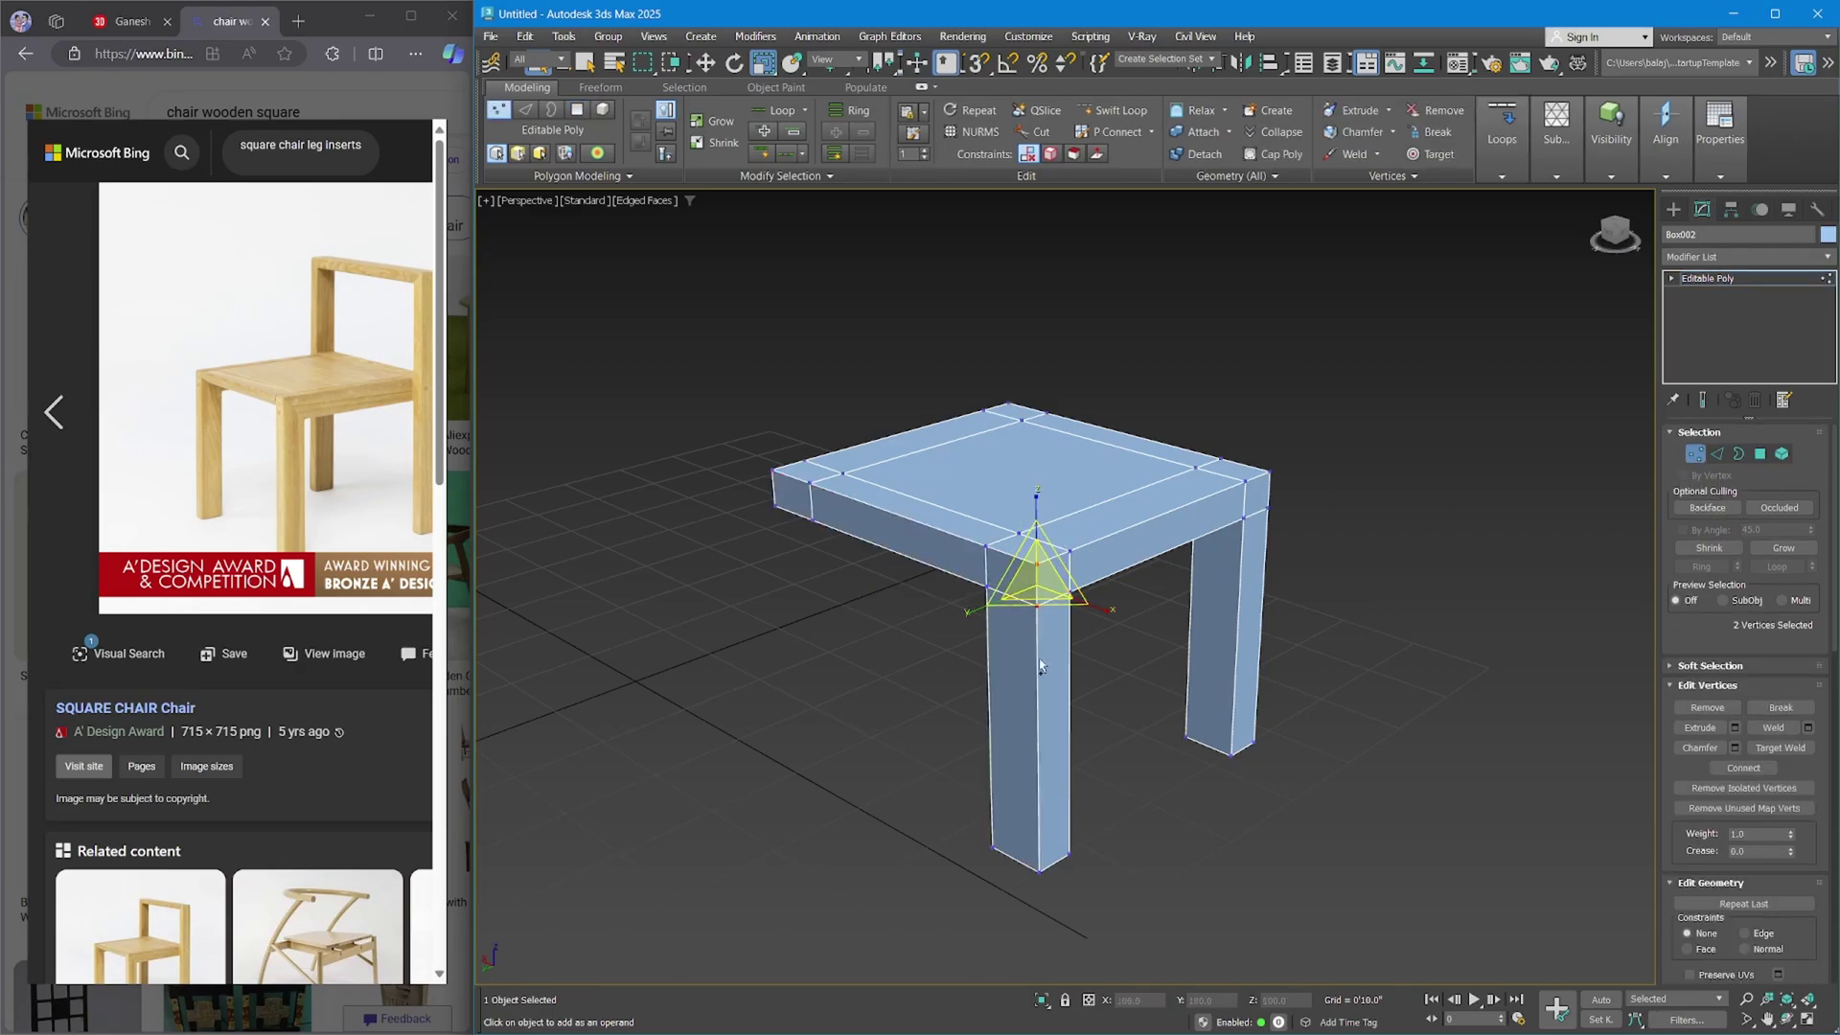
left_click(1038, 869, "ctrl")
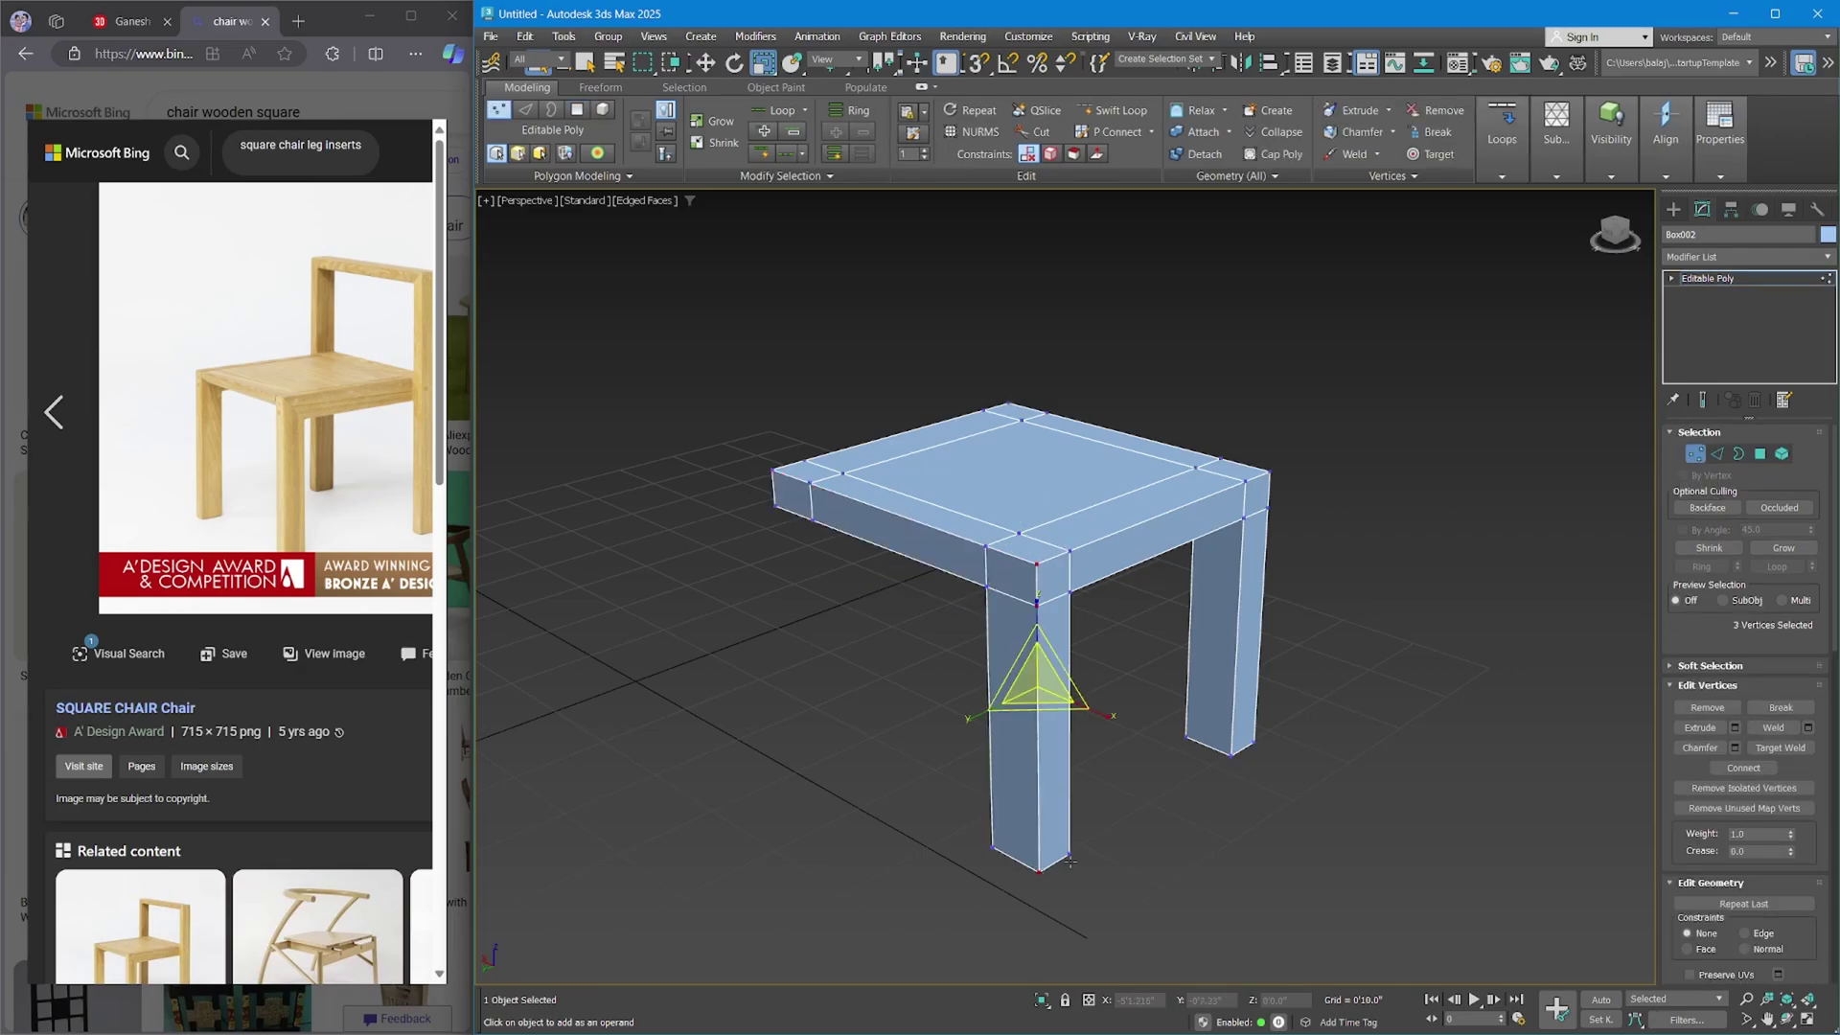
left_click(1482, 715)
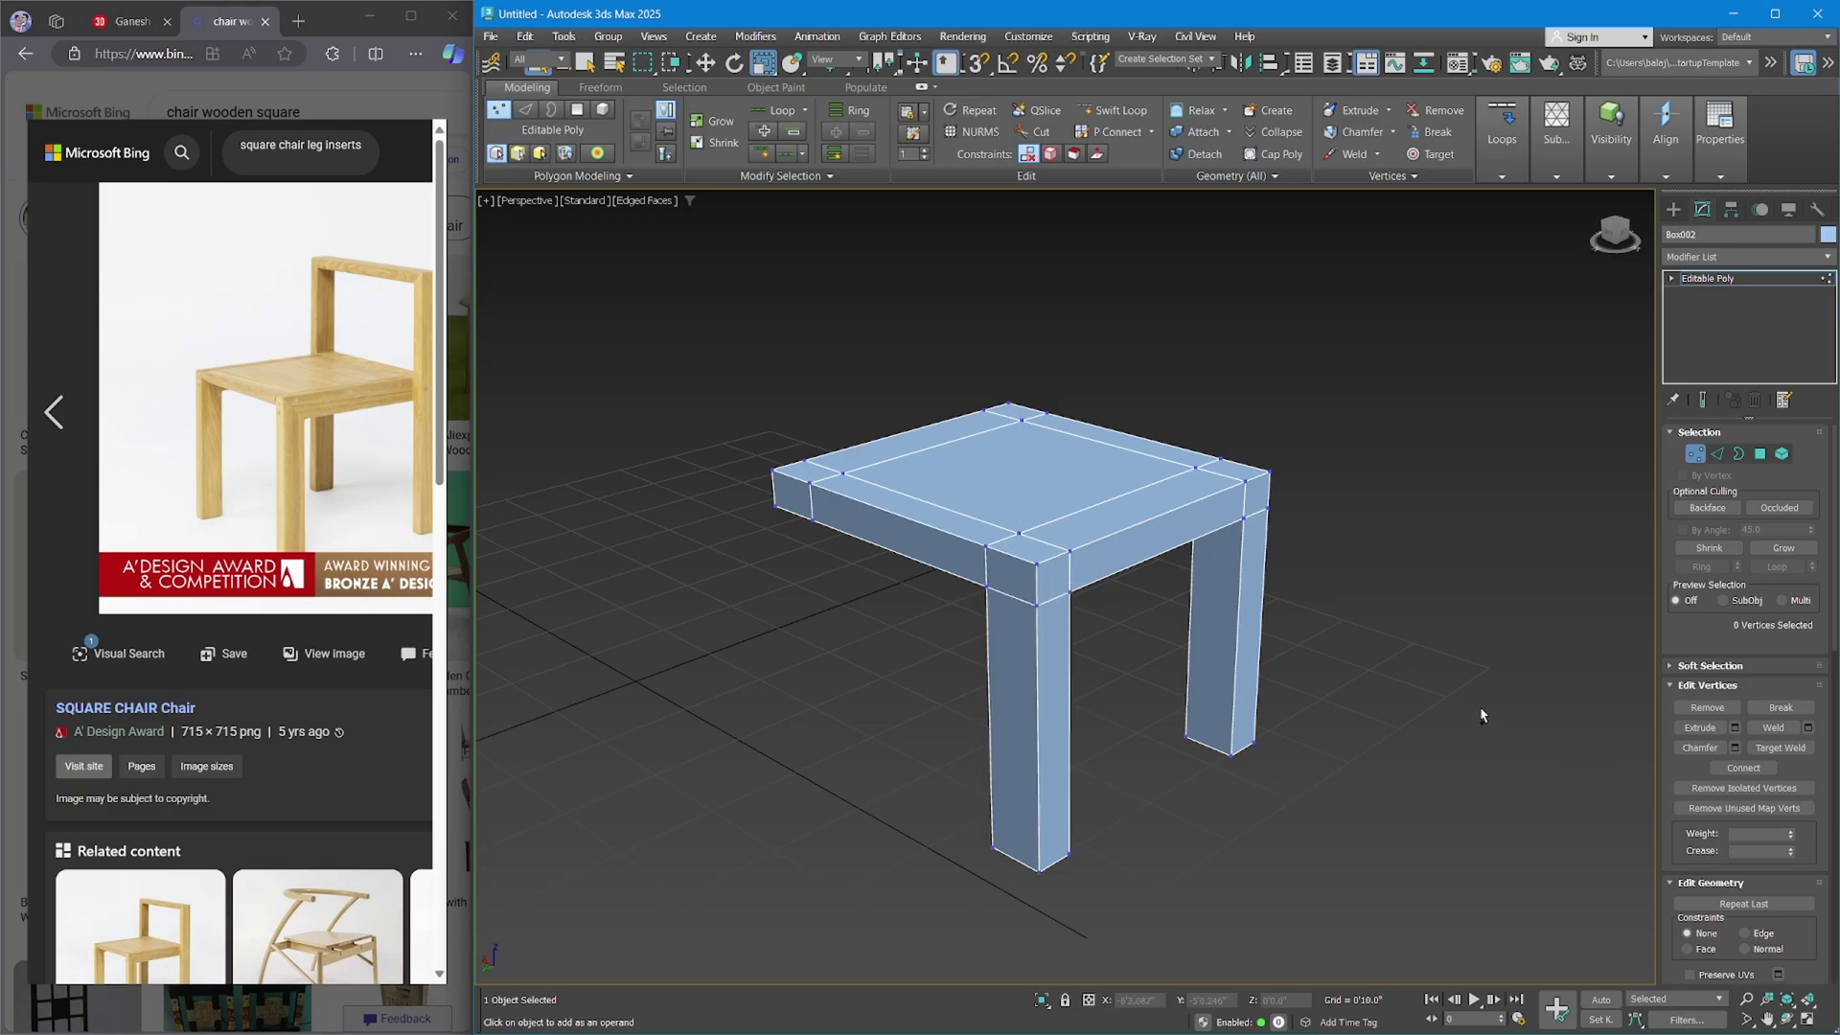
Convert the selected outer side faces to vertices and scale them inward along Y to narrow the seat frame and legs.
left_click(1759, 453)
middle_click_drag(1155, 686, 1186, 688, "alt")
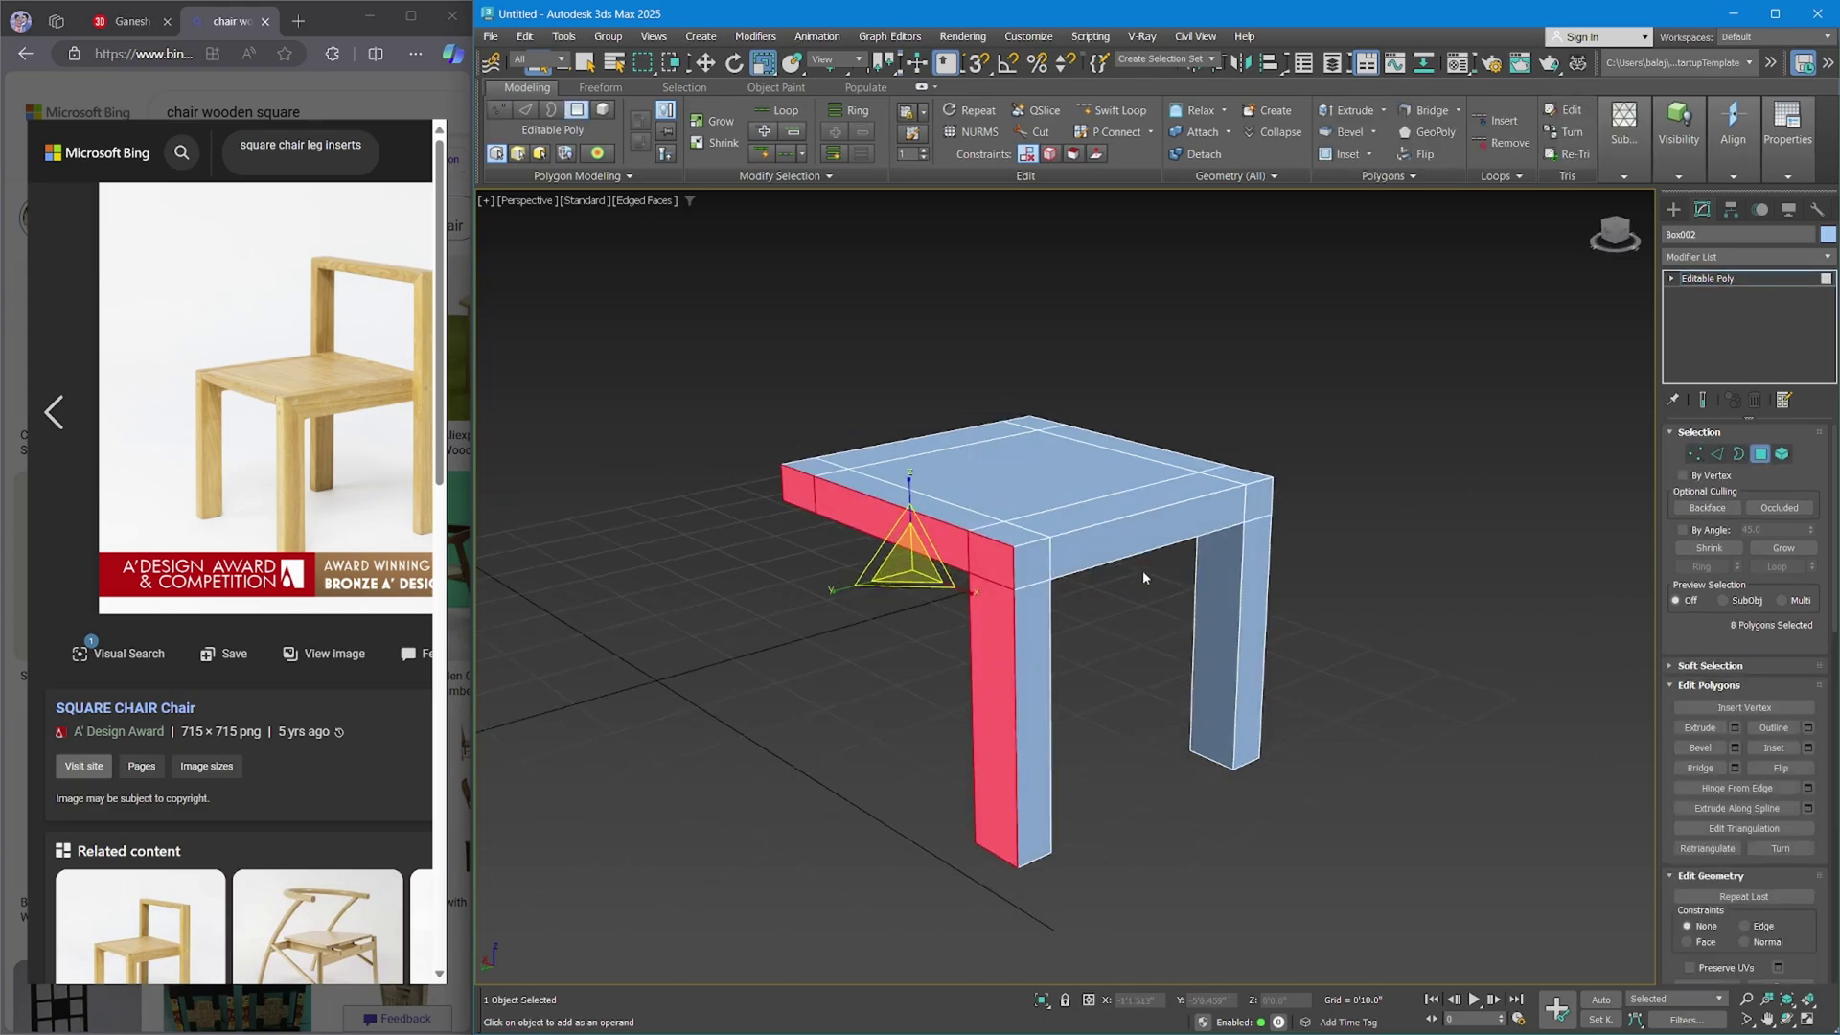
left_click(499, 112, "ctrl")
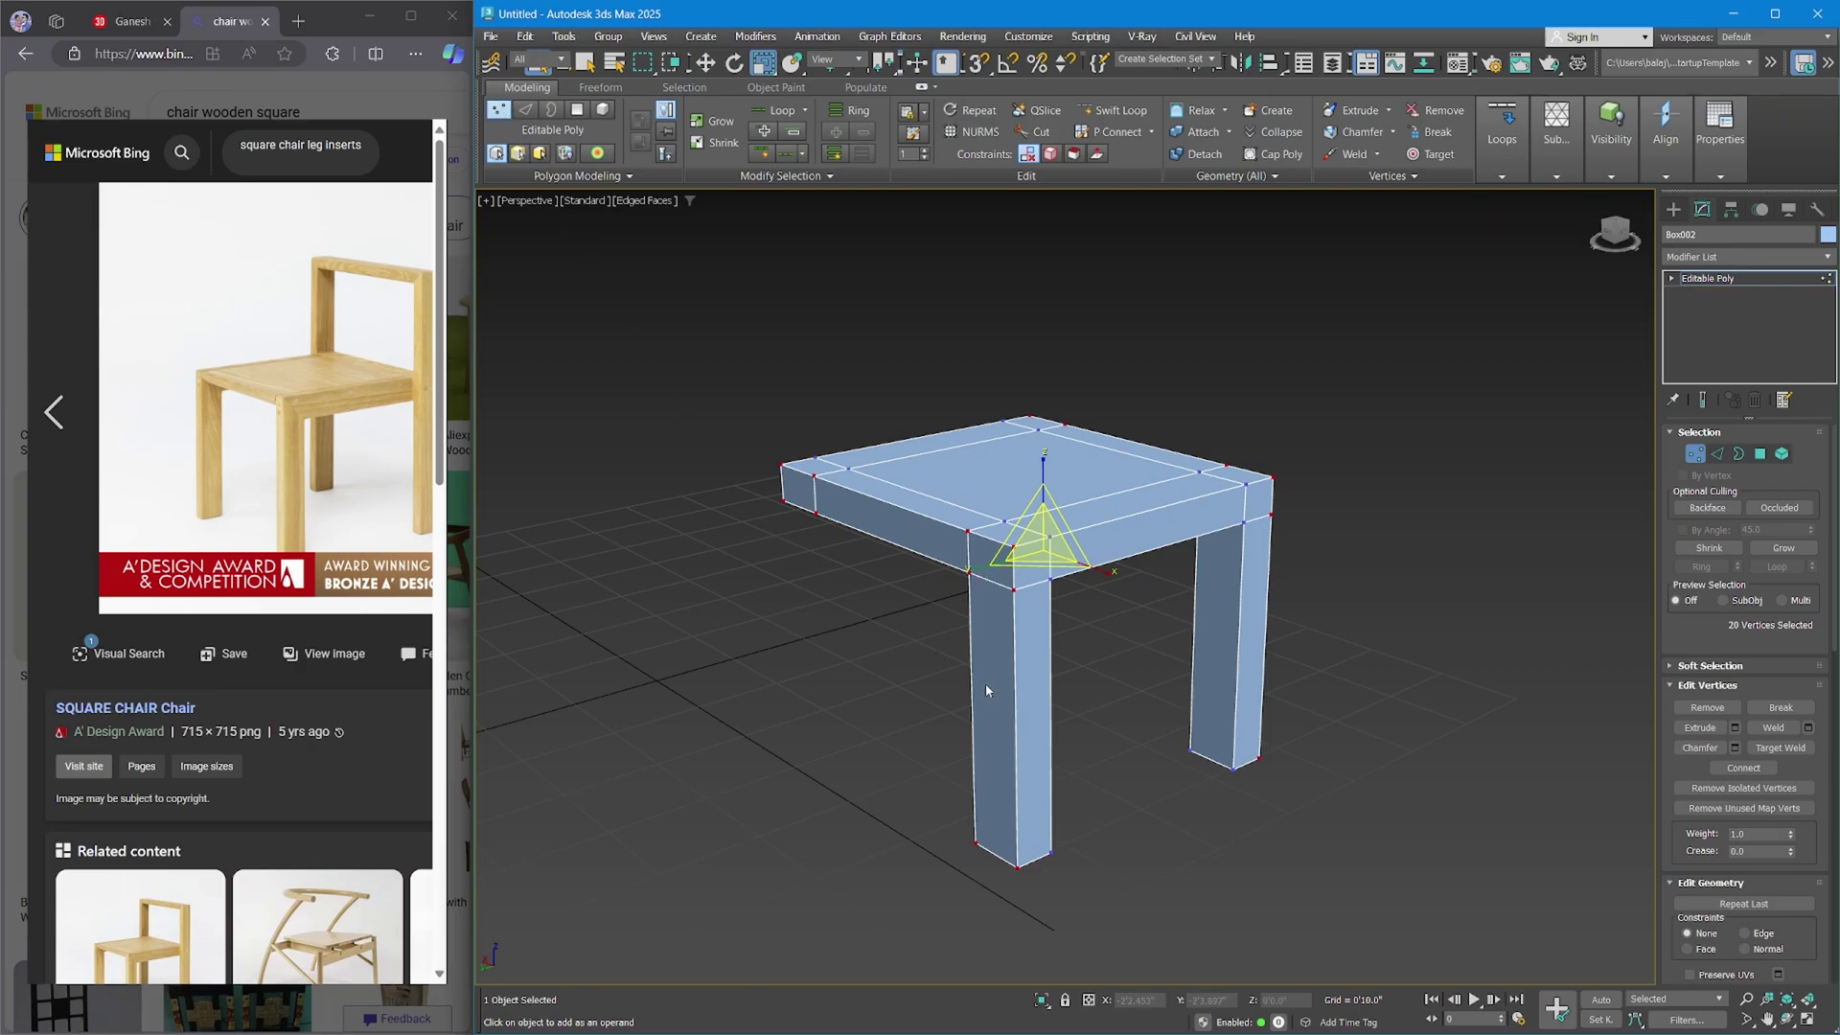
middle_click_drag(985, 682, 1041, 731, "alt")
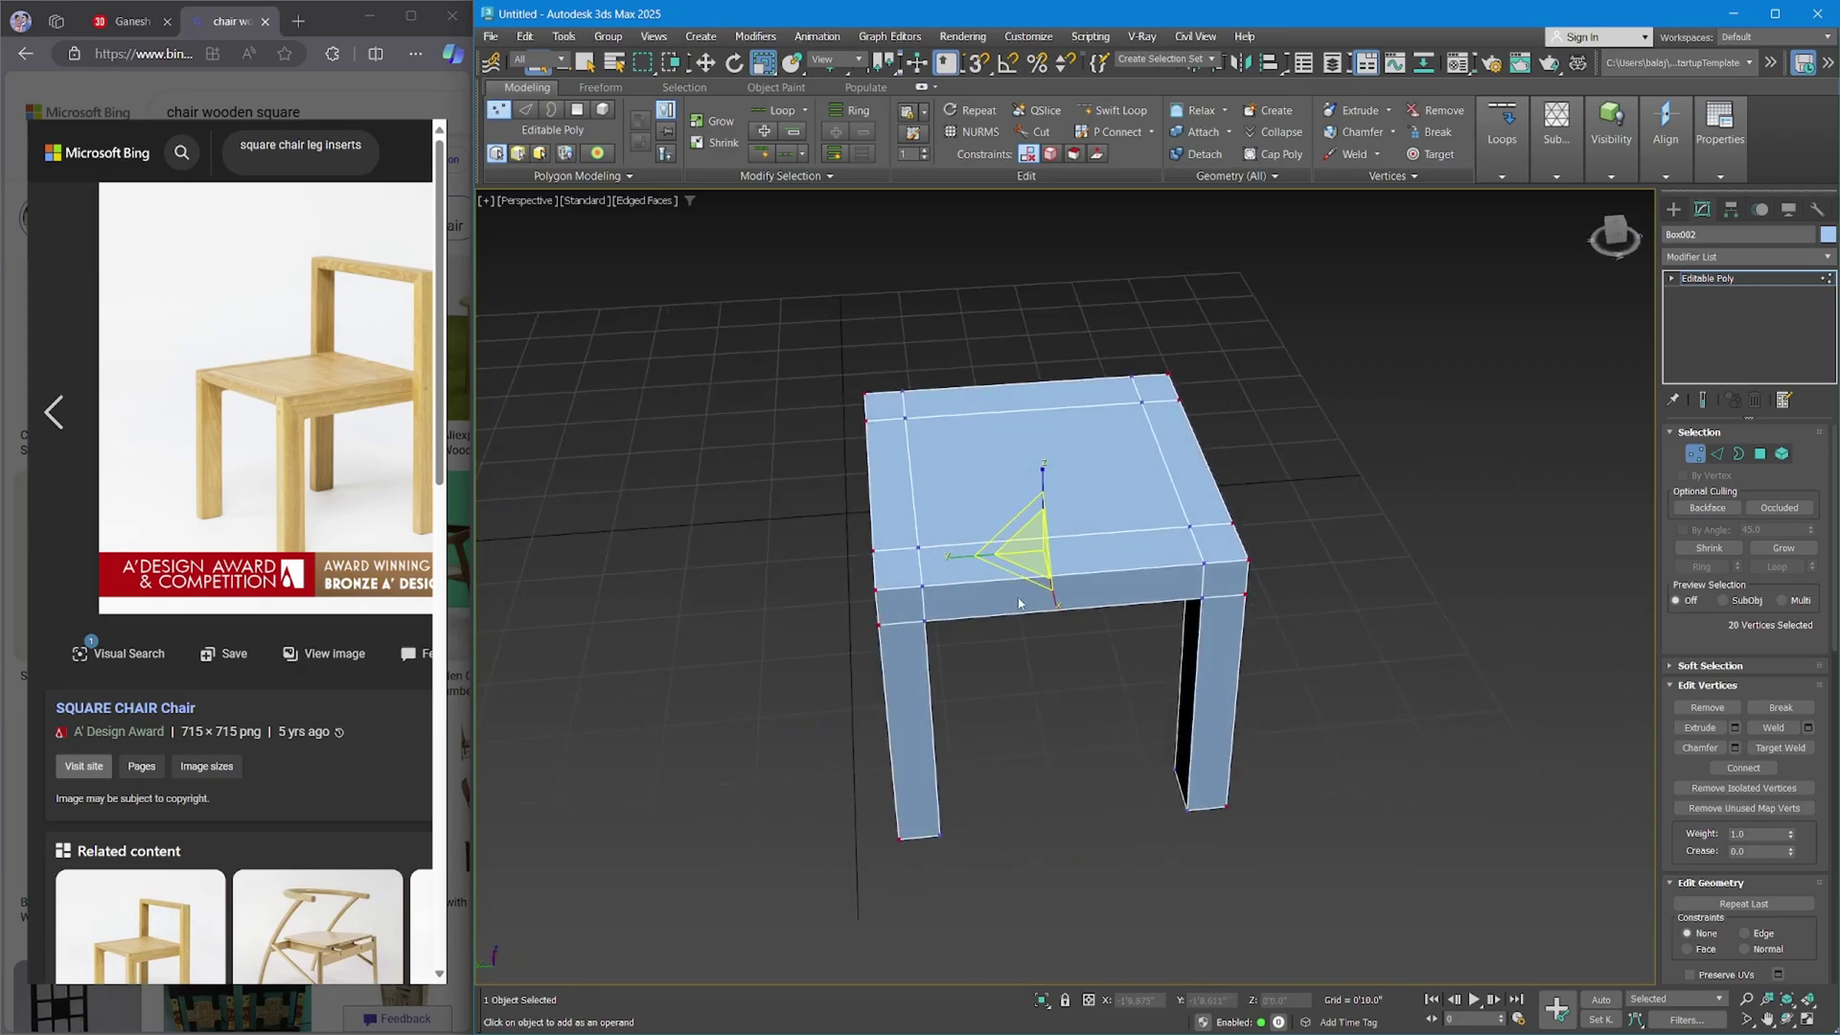
left_click_drag(961, 565, 964, 545)
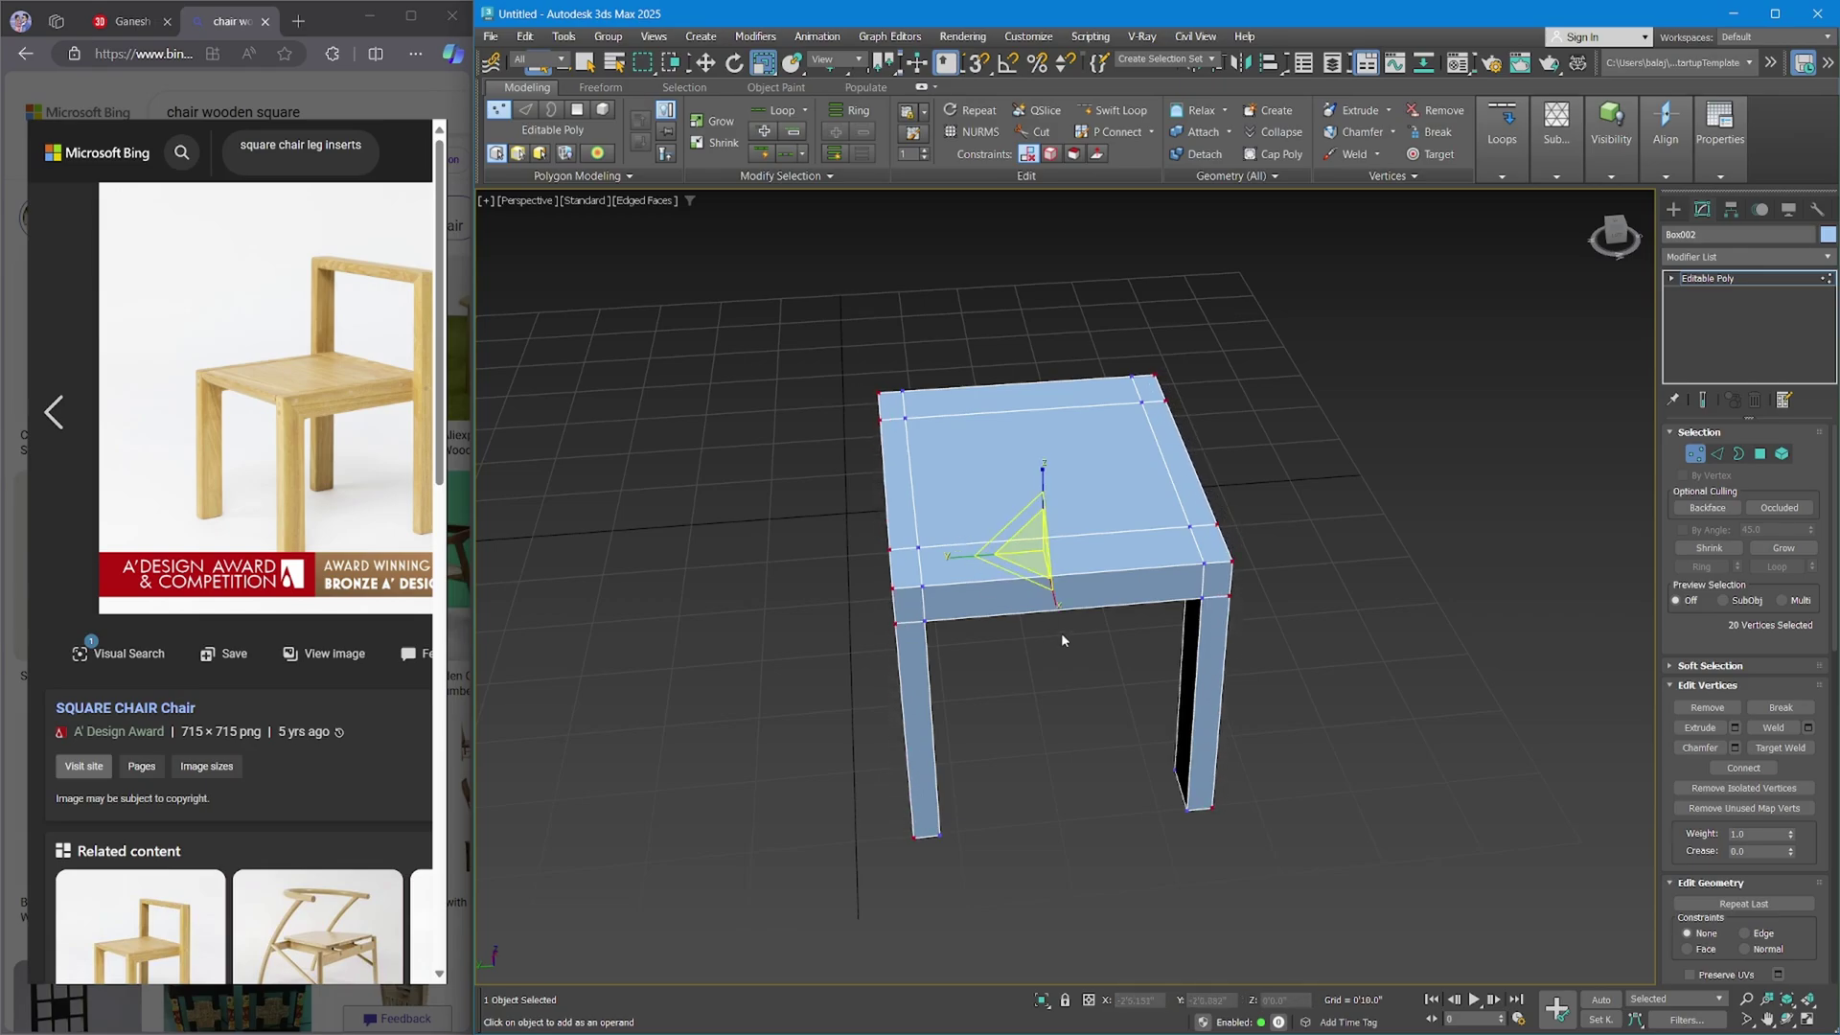
middle_click_drag(1059, 636, 1001, 623, "alt")
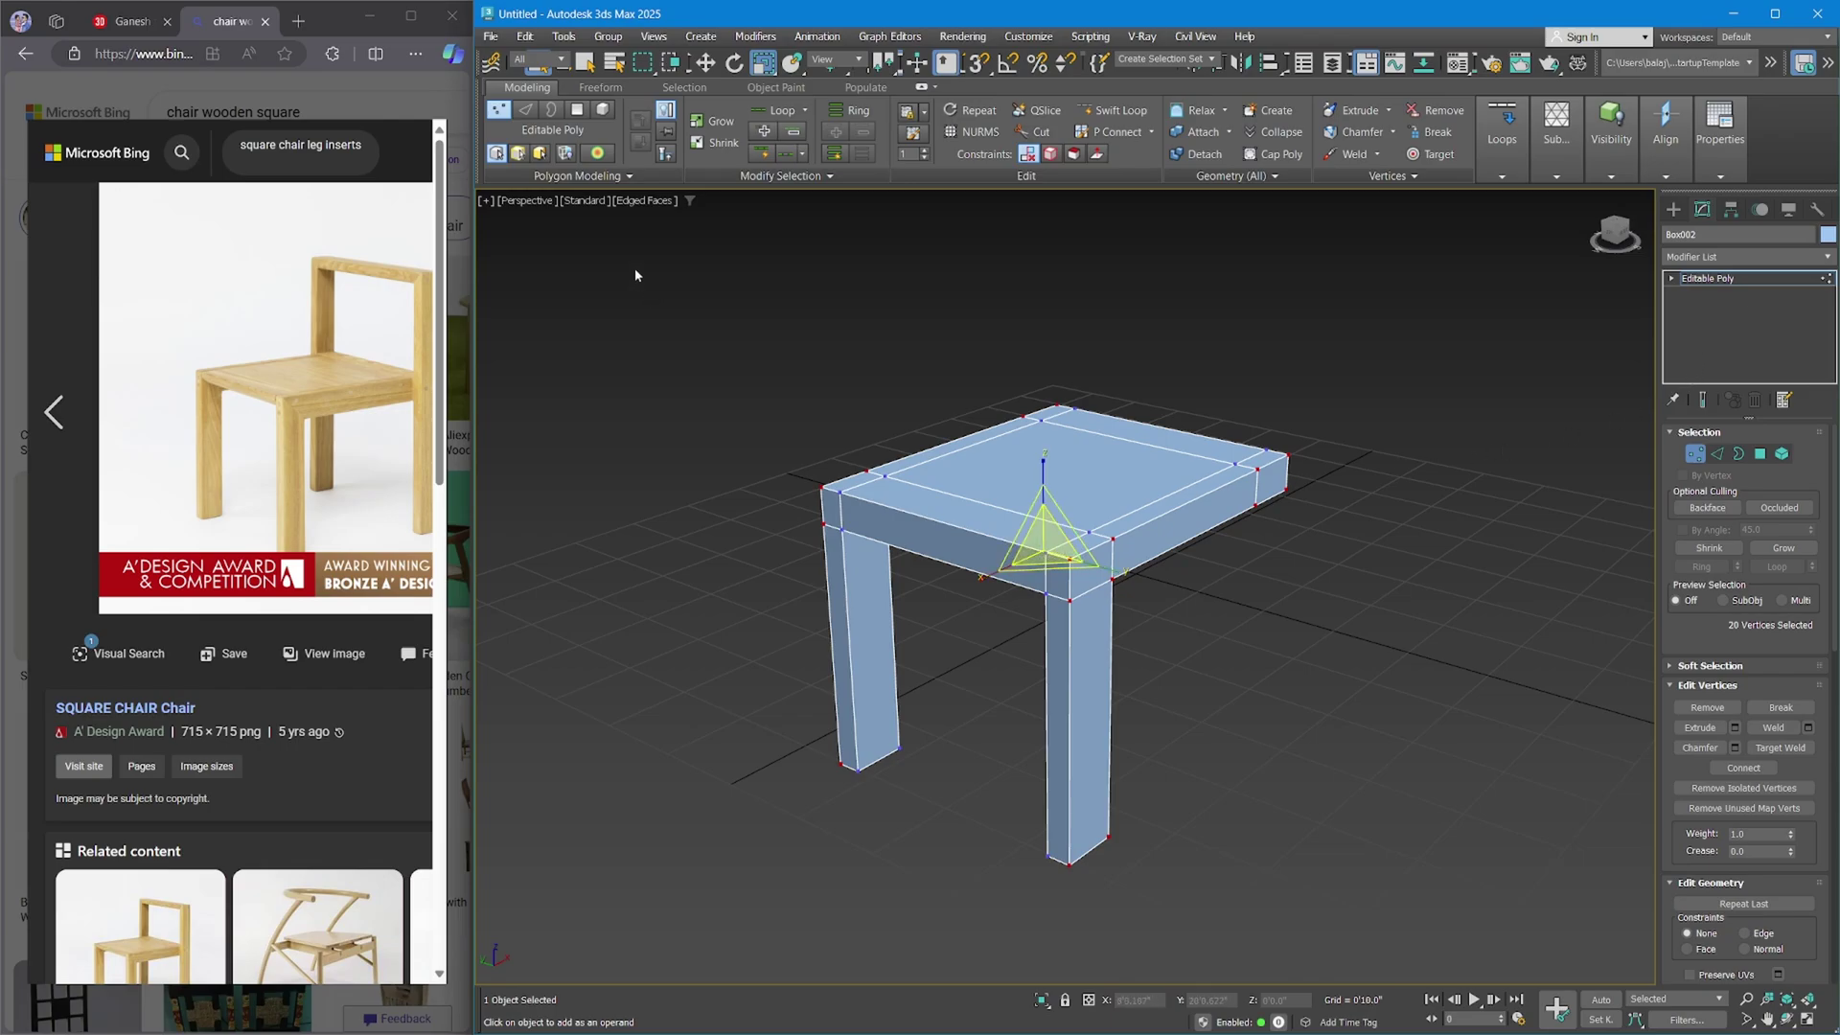
left_click(499, 109)
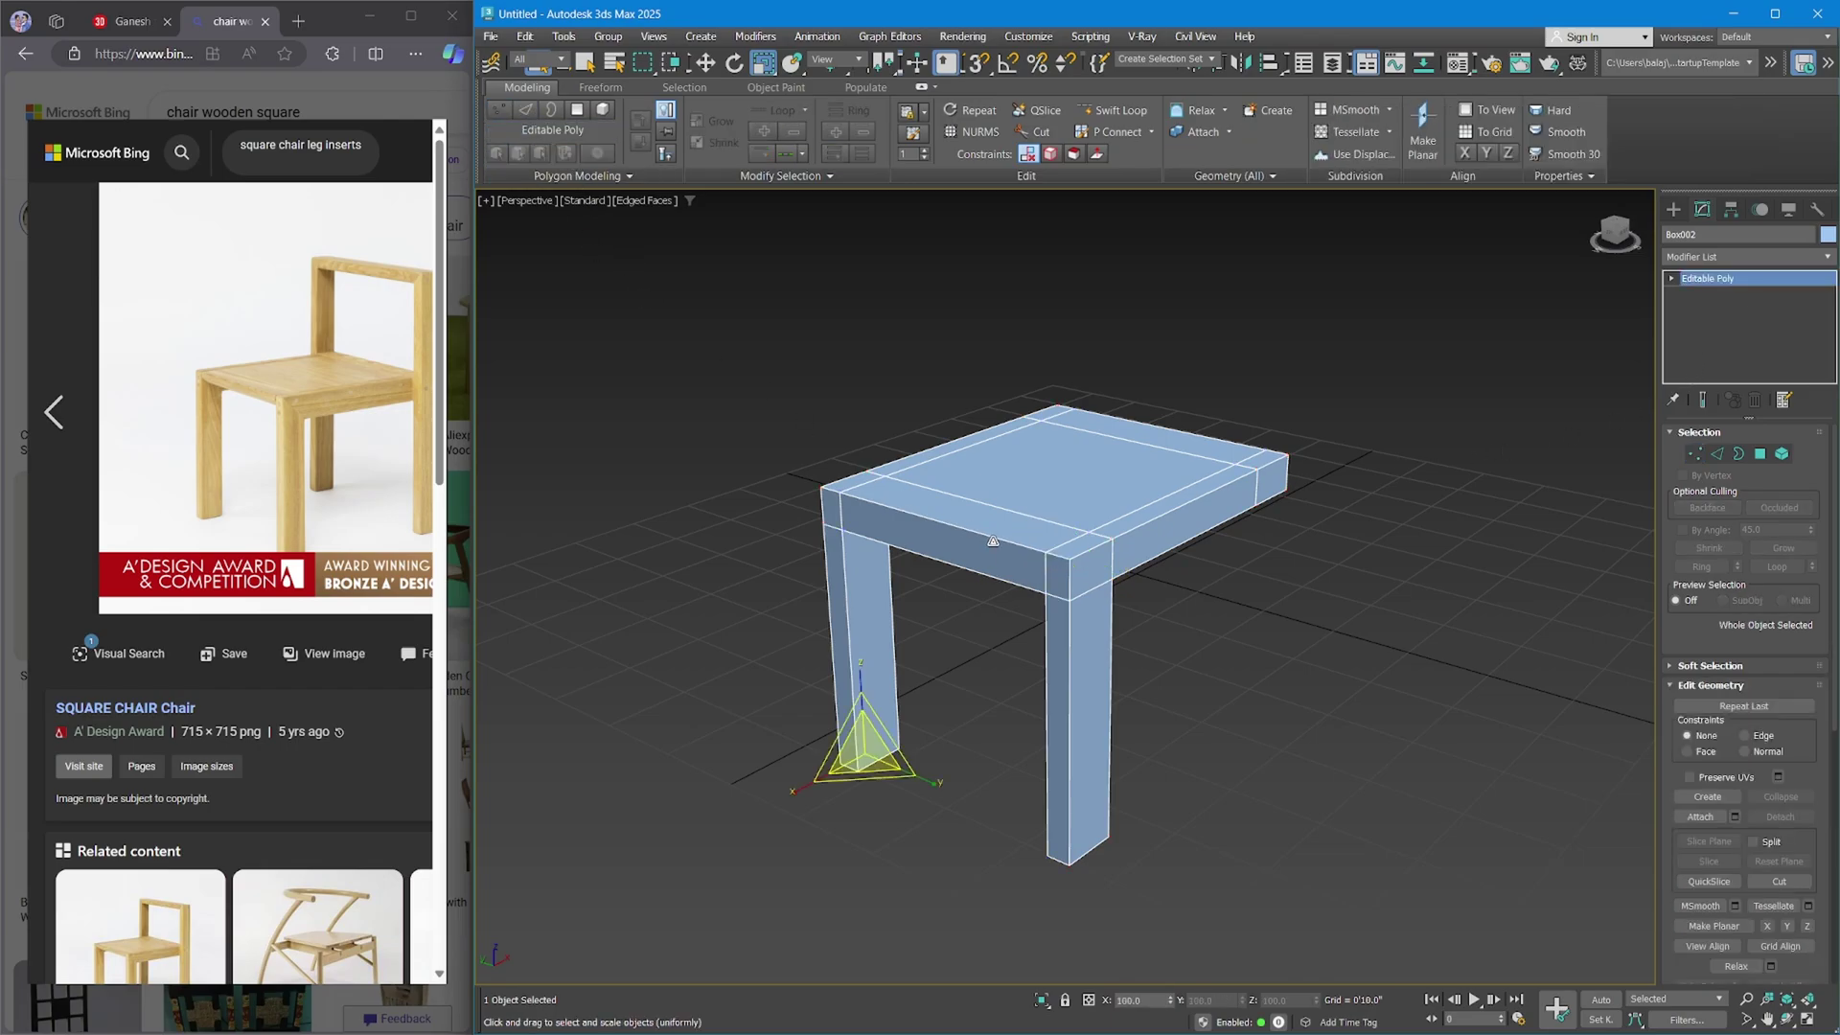
Enlarge the reference photo window, and extrude the outward-facing back polygons of the two rear seat corners by 0'3.0".
left_click_drag(474, 536, 518, 537)
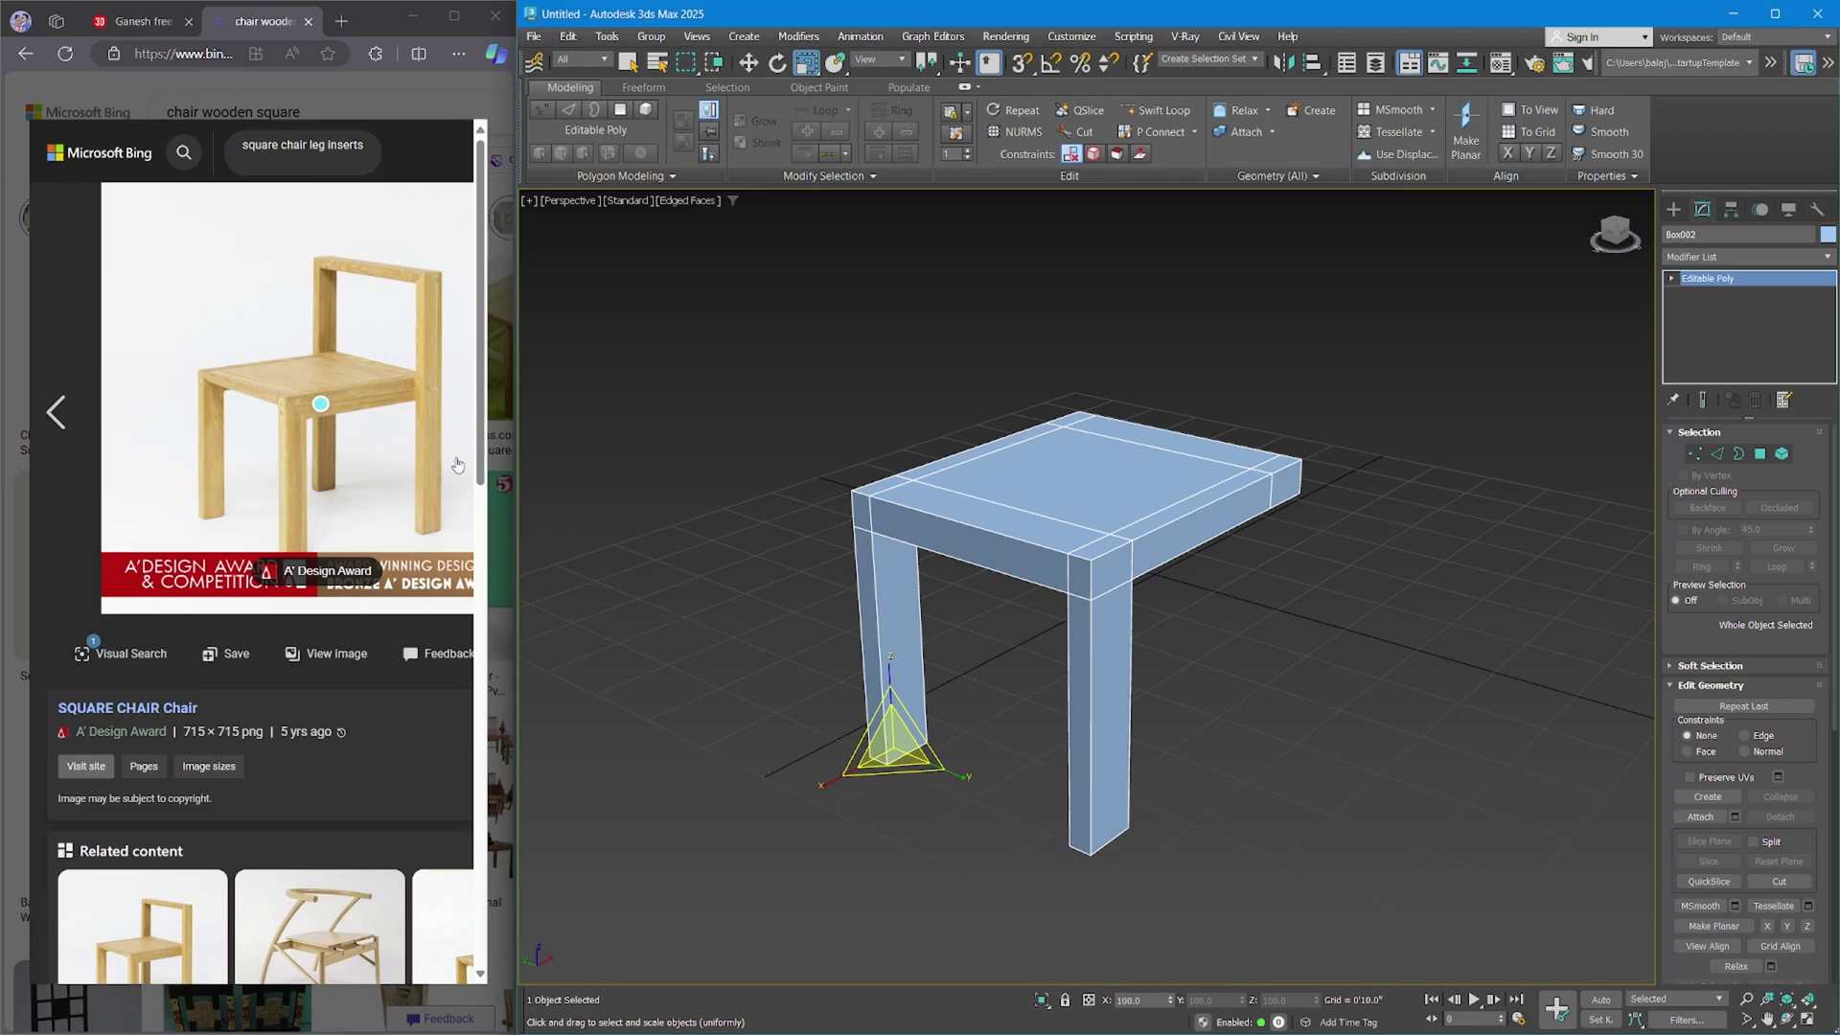
key("q")
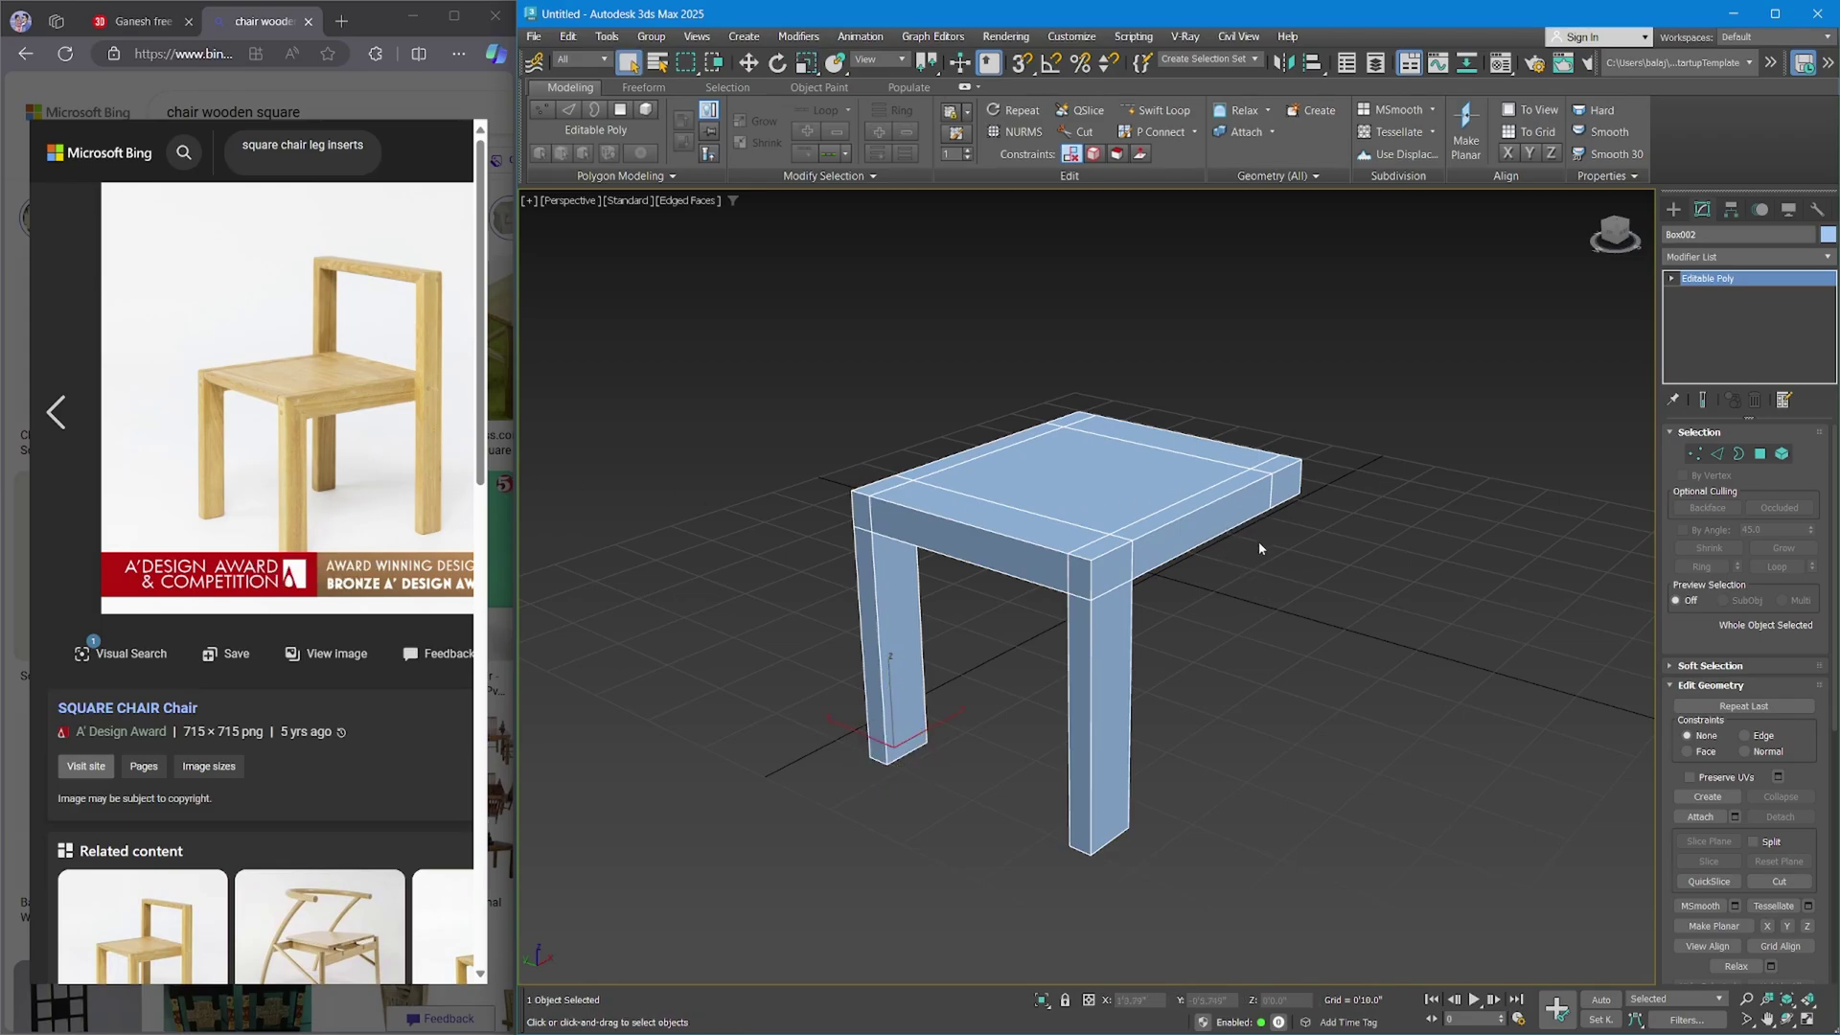
left_click(1760, 456)
left_click(1279, 484)
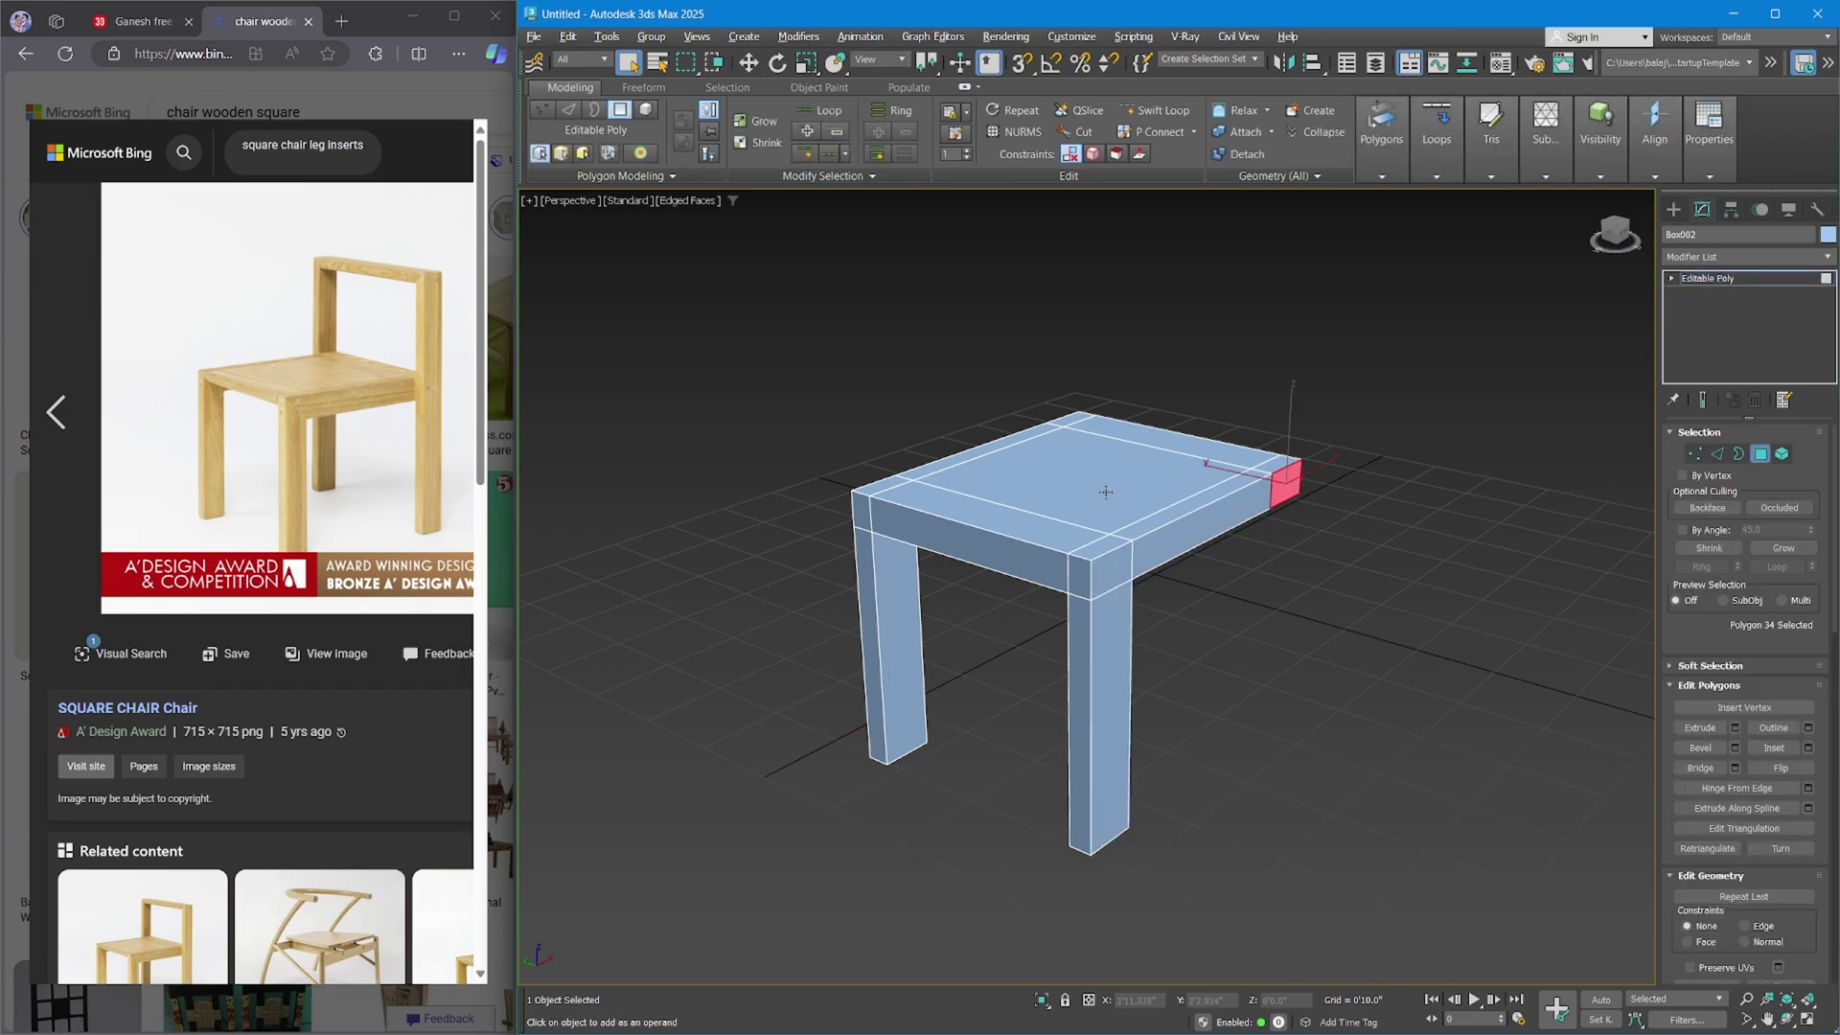
middle_click_drag(1106, 491, 1207, 491, "alt")
left_click(1059, 541, "ctrl")
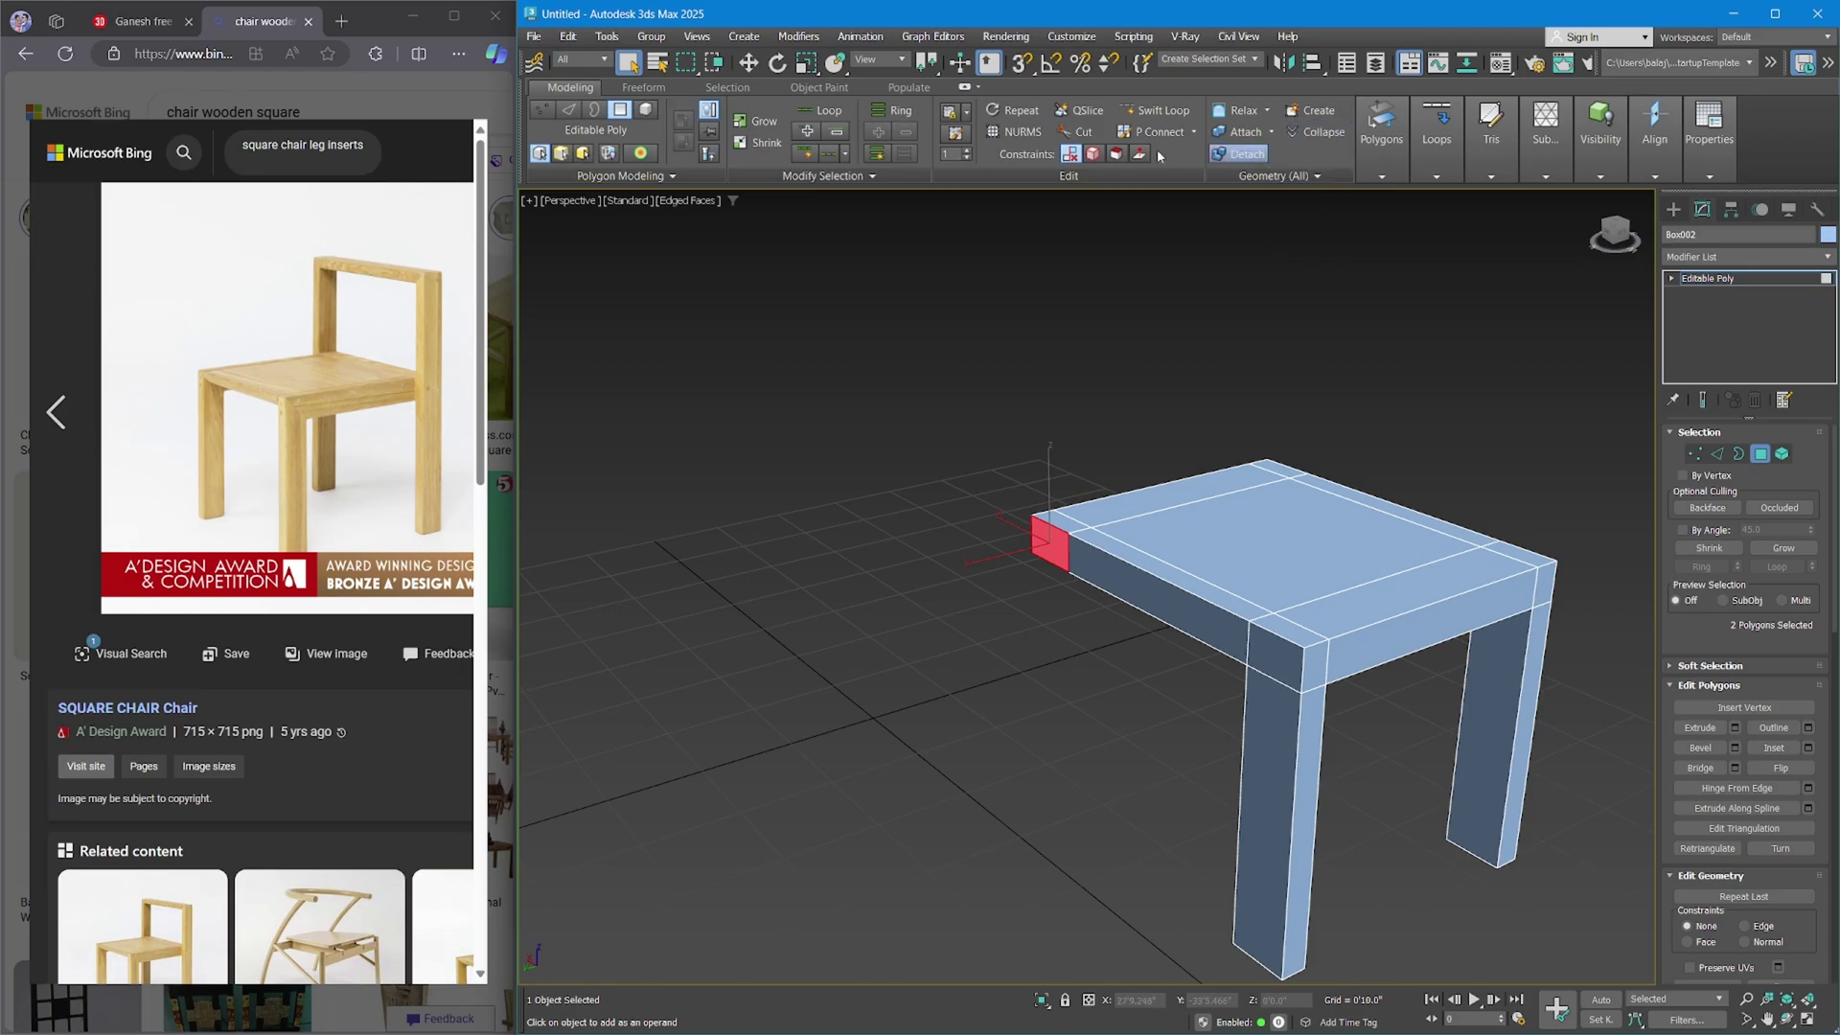
left_click(1394, 175)
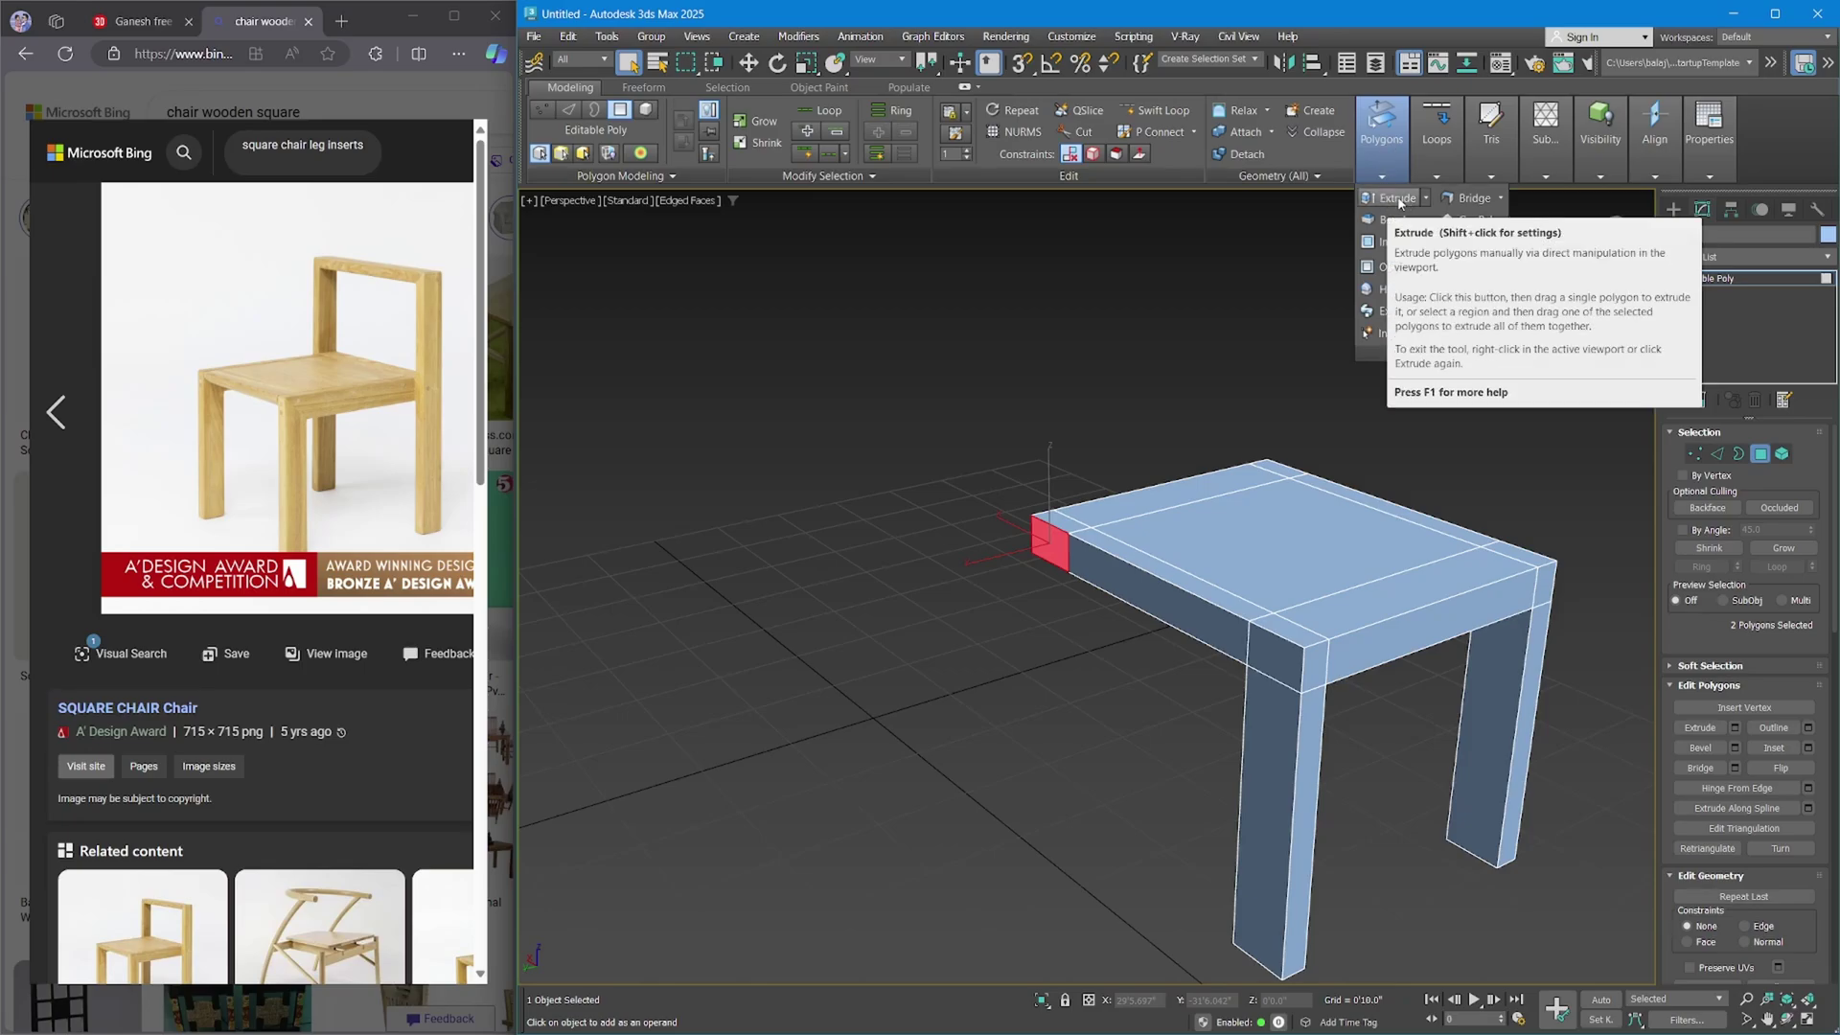
left_click(1397, 198, "shift")
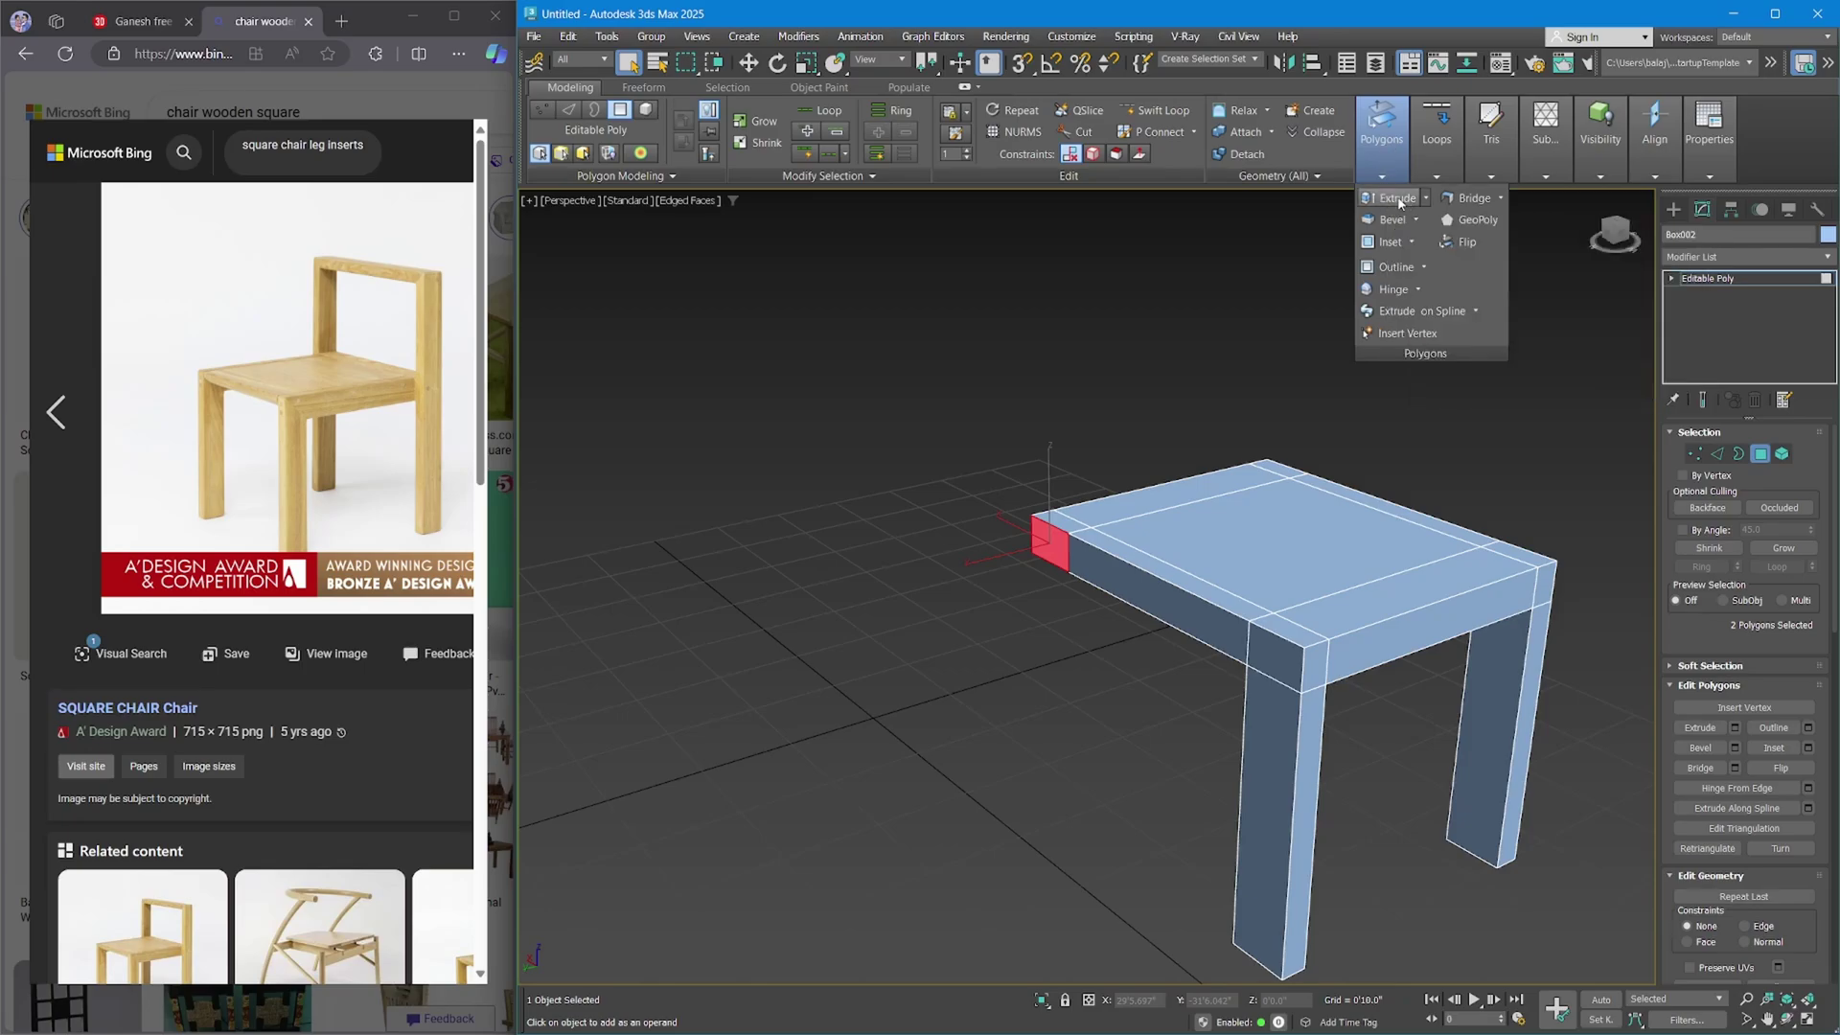
scroll(1428, 326, "up", 2)
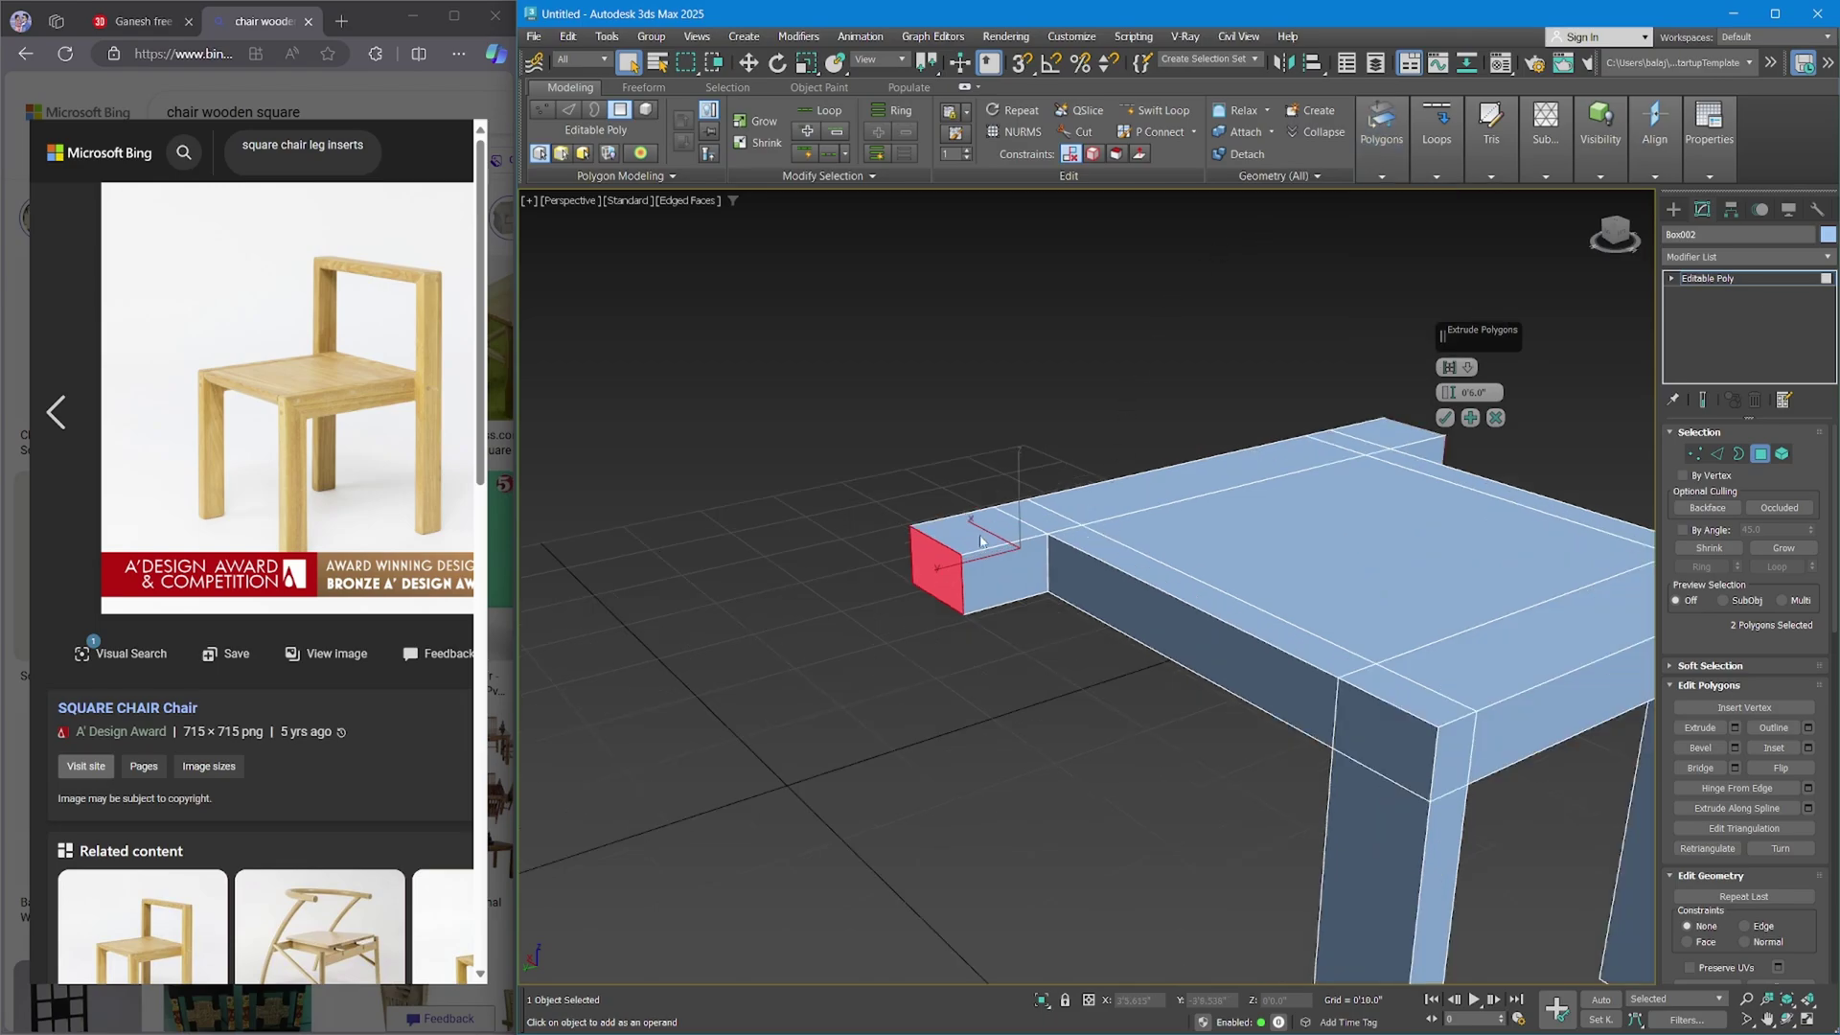
double_click(1480, 392)
type("3")
key("Return")
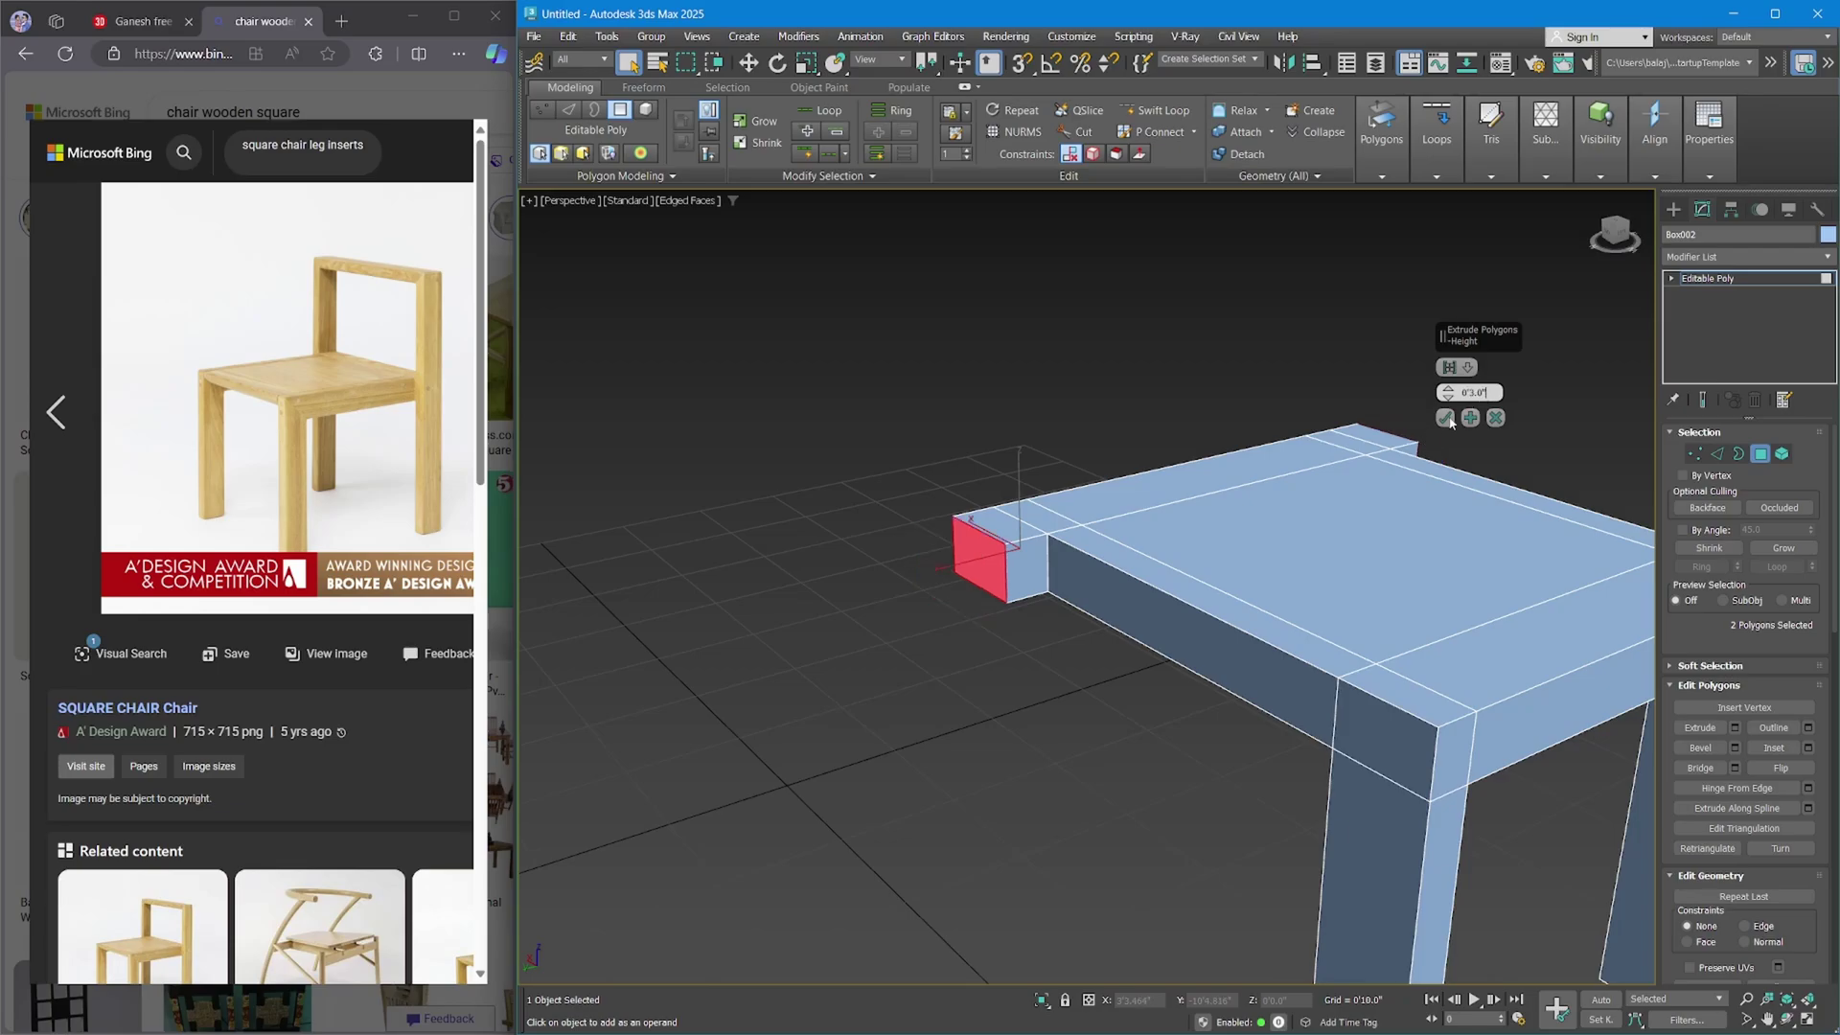
left_click(1472, 422)
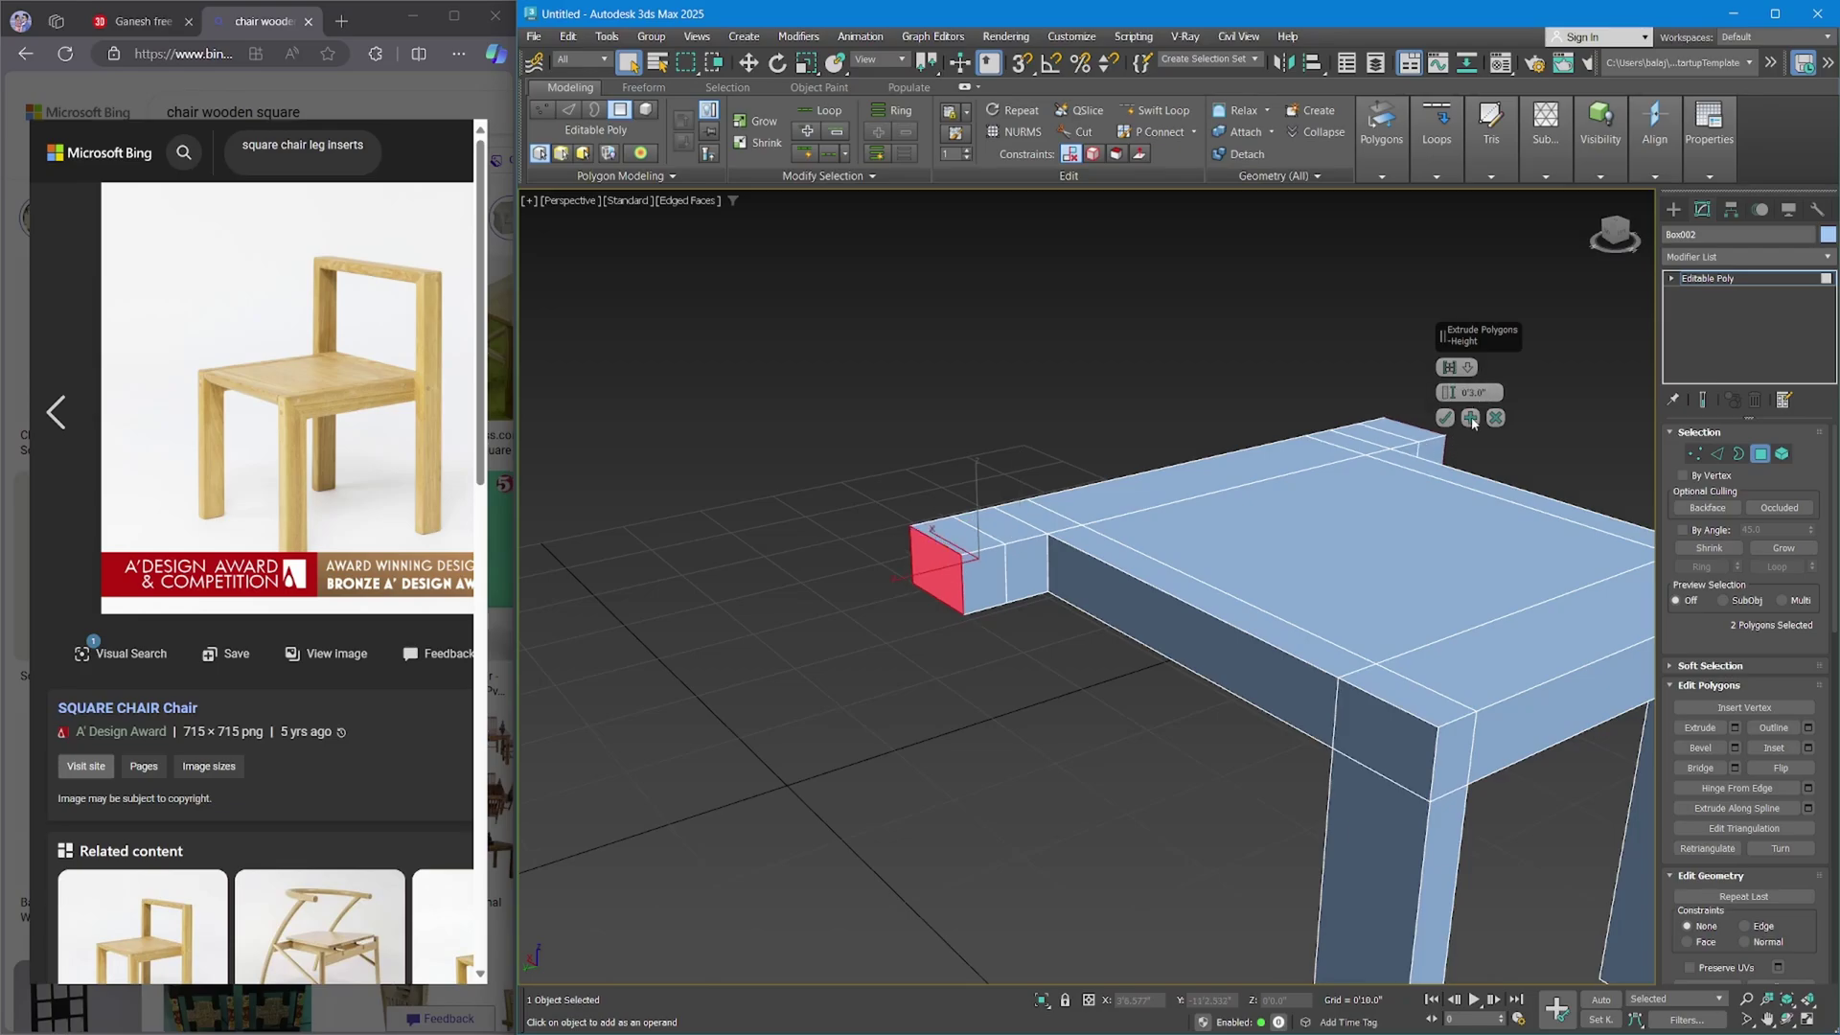
Extrude the top faces of the two rear corner blocks upward by 1'6.0" to form the backrest posts.
left_click(1006, 526)
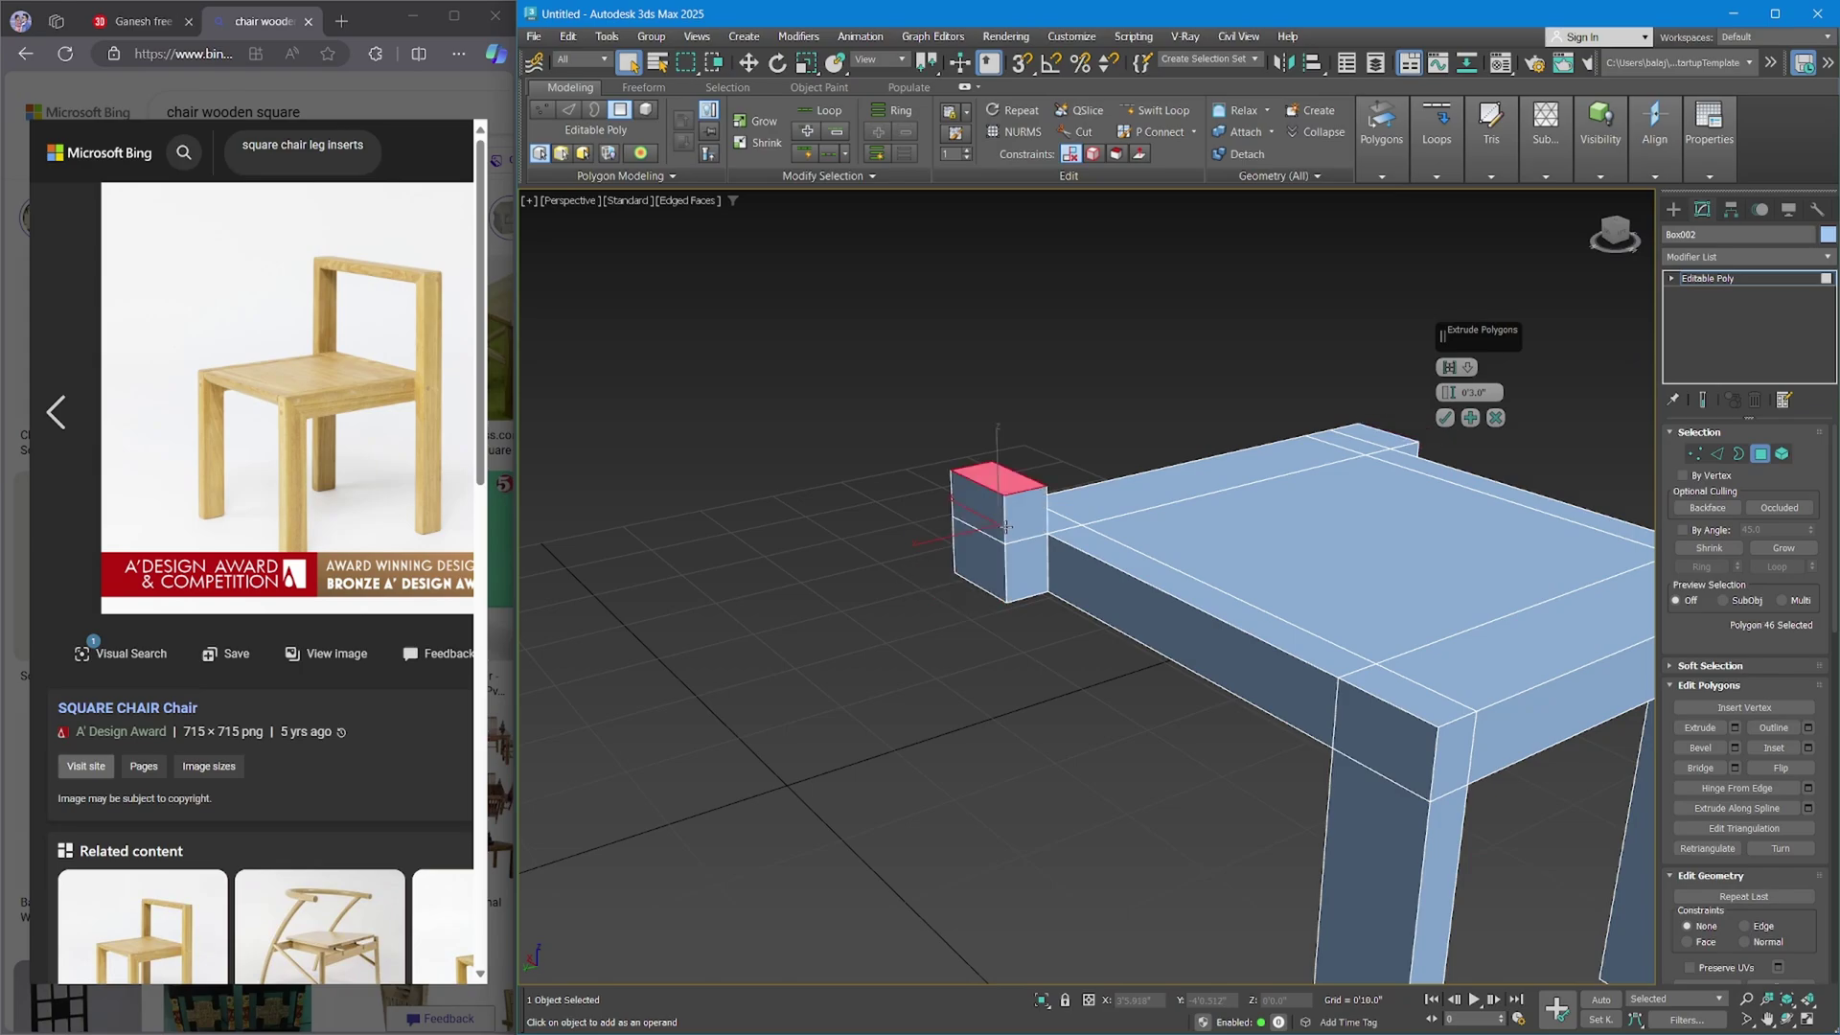
left_click(1381, 437, "ctrl")
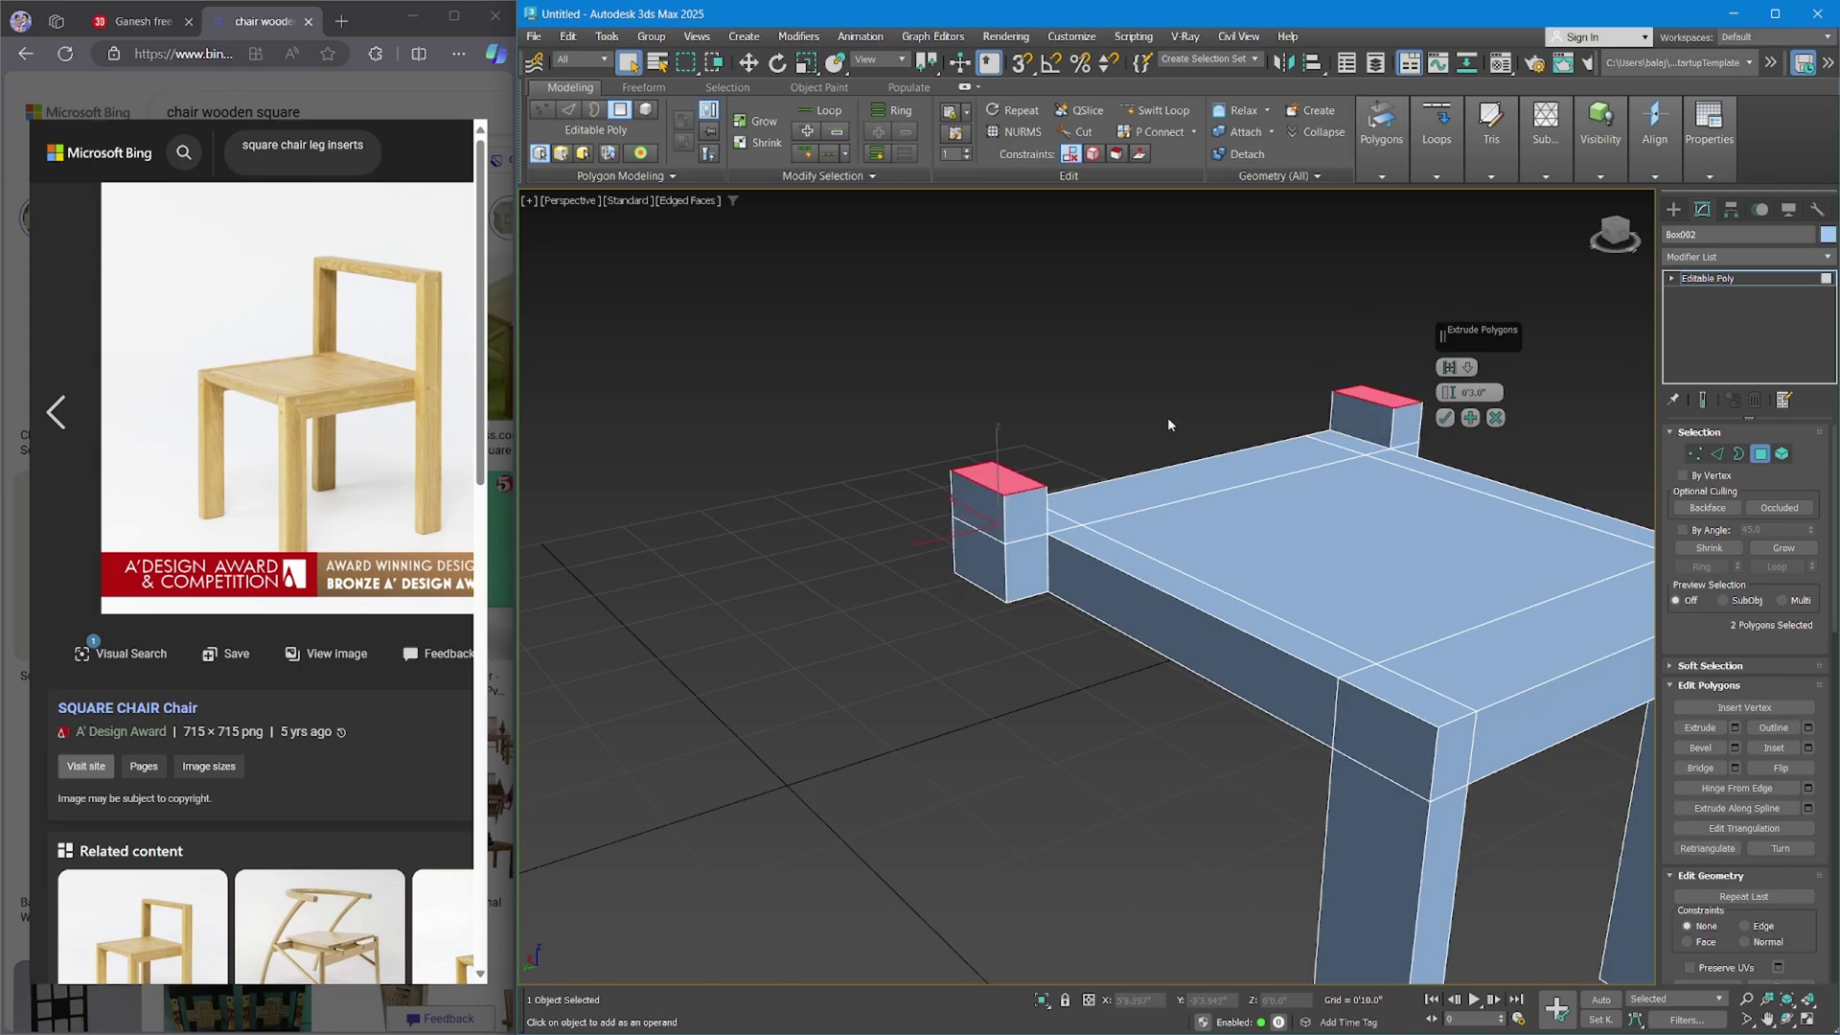
middle_click_drag(1167, 417, 1026, 494)
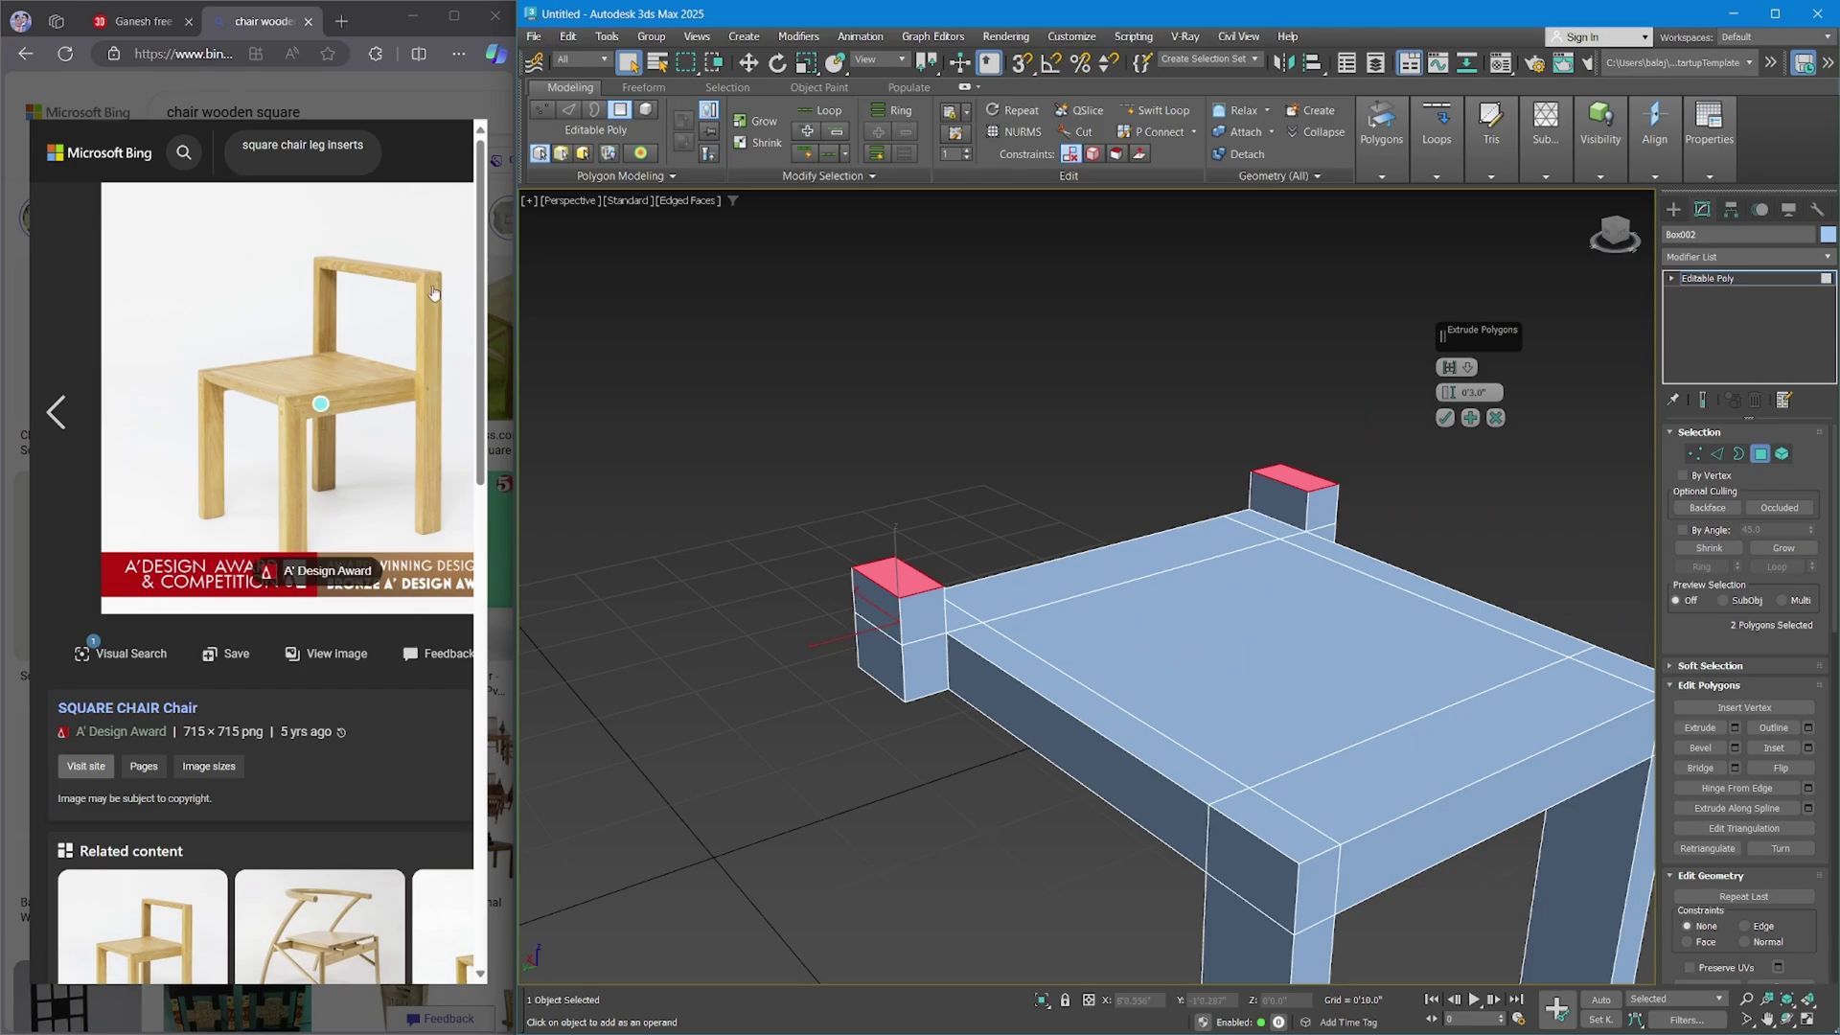
double_click(1470, 393)
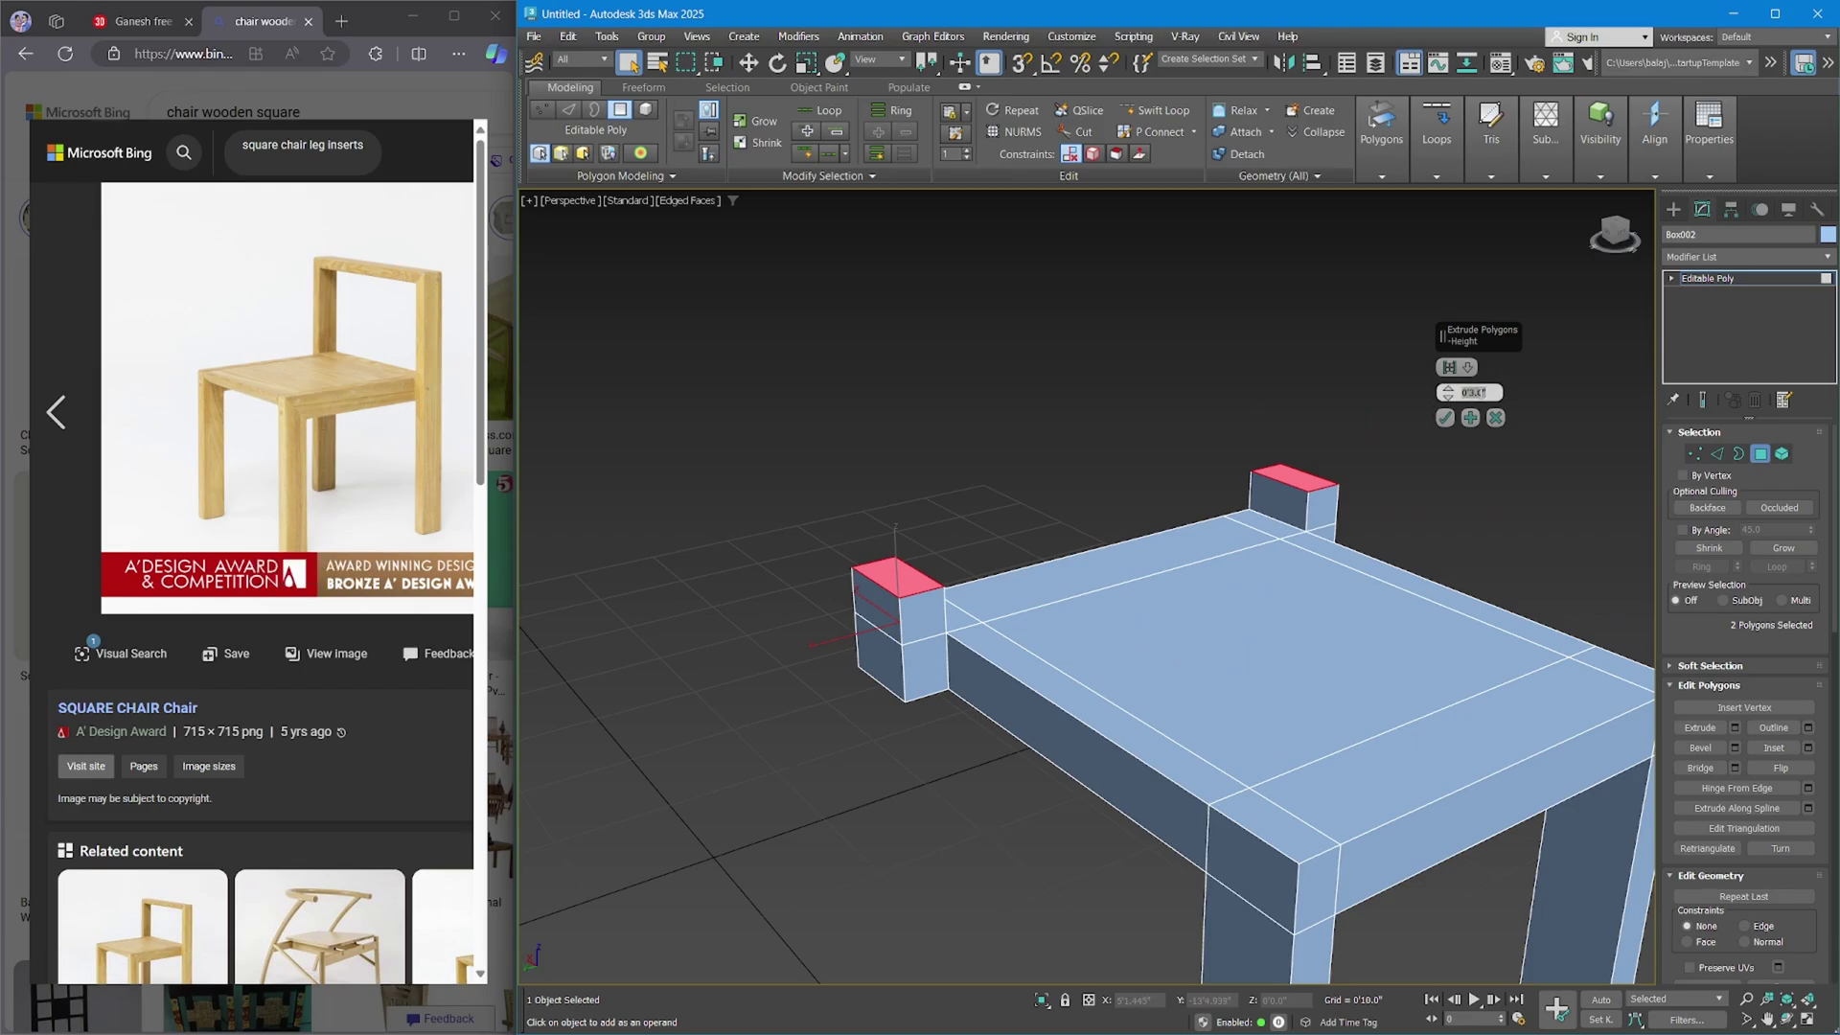
type("1")
key("Return")
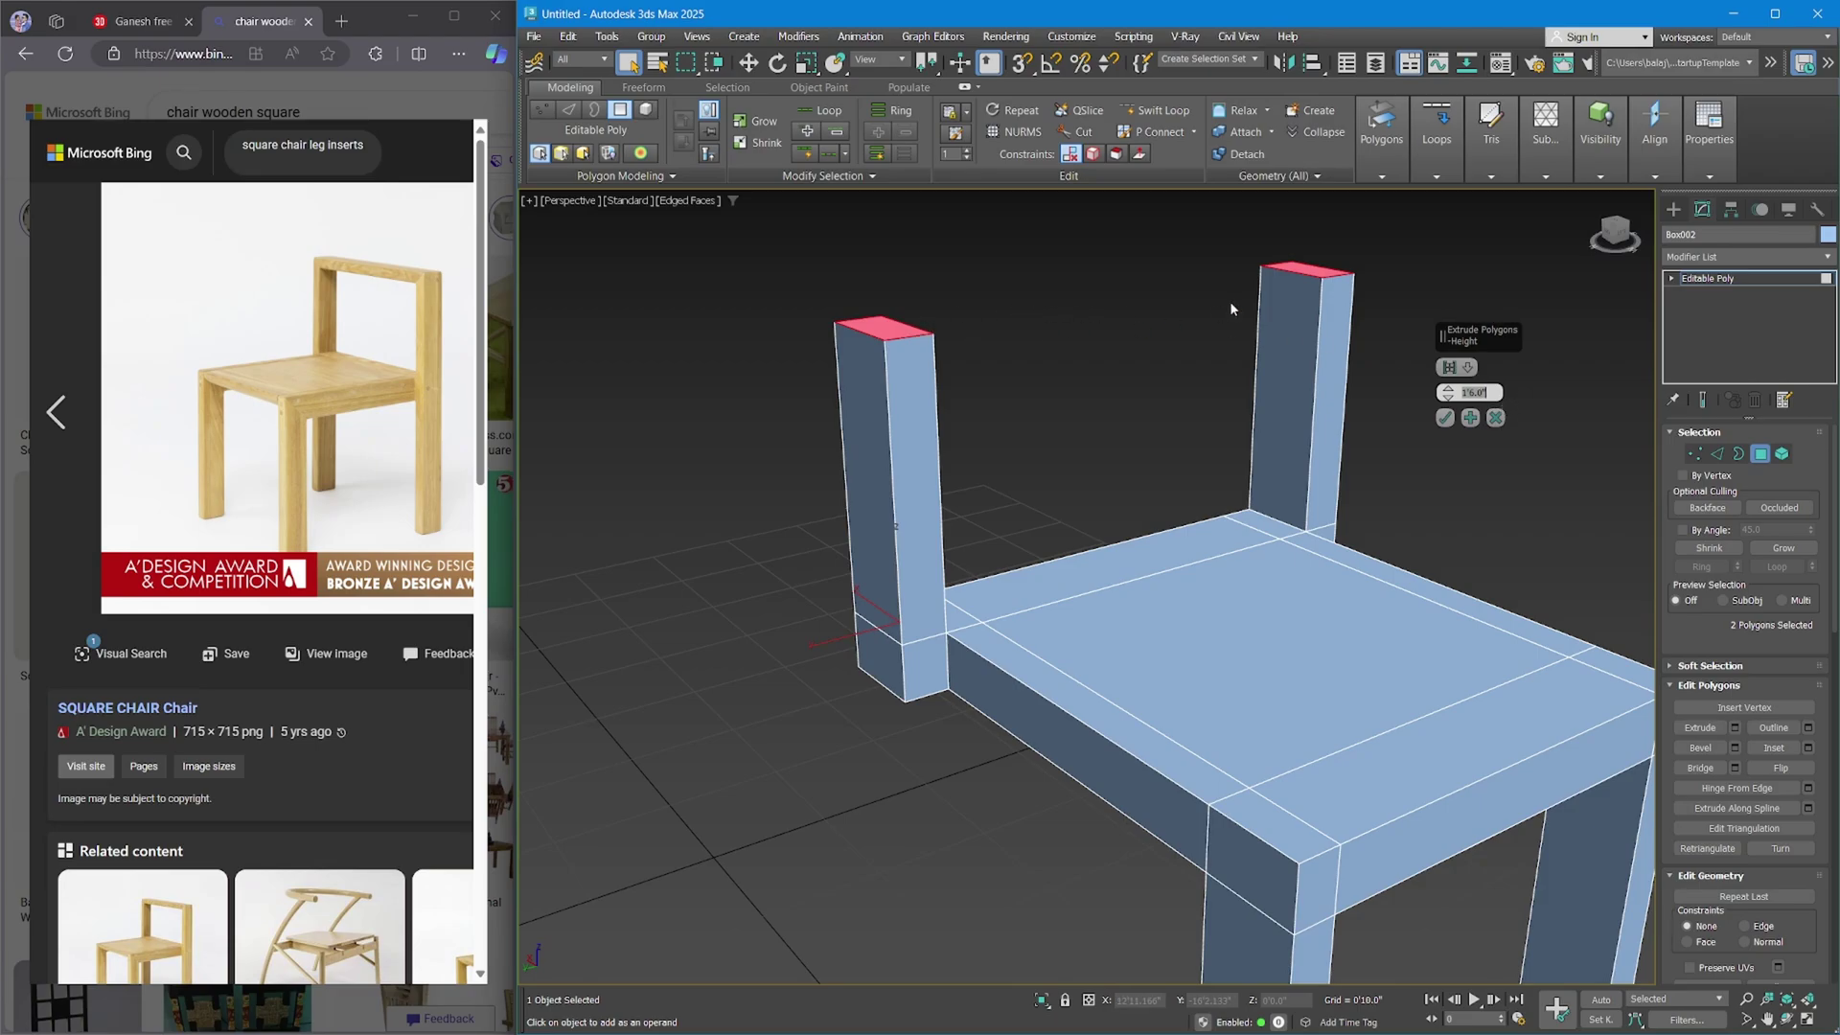
left_click(1470, 418)
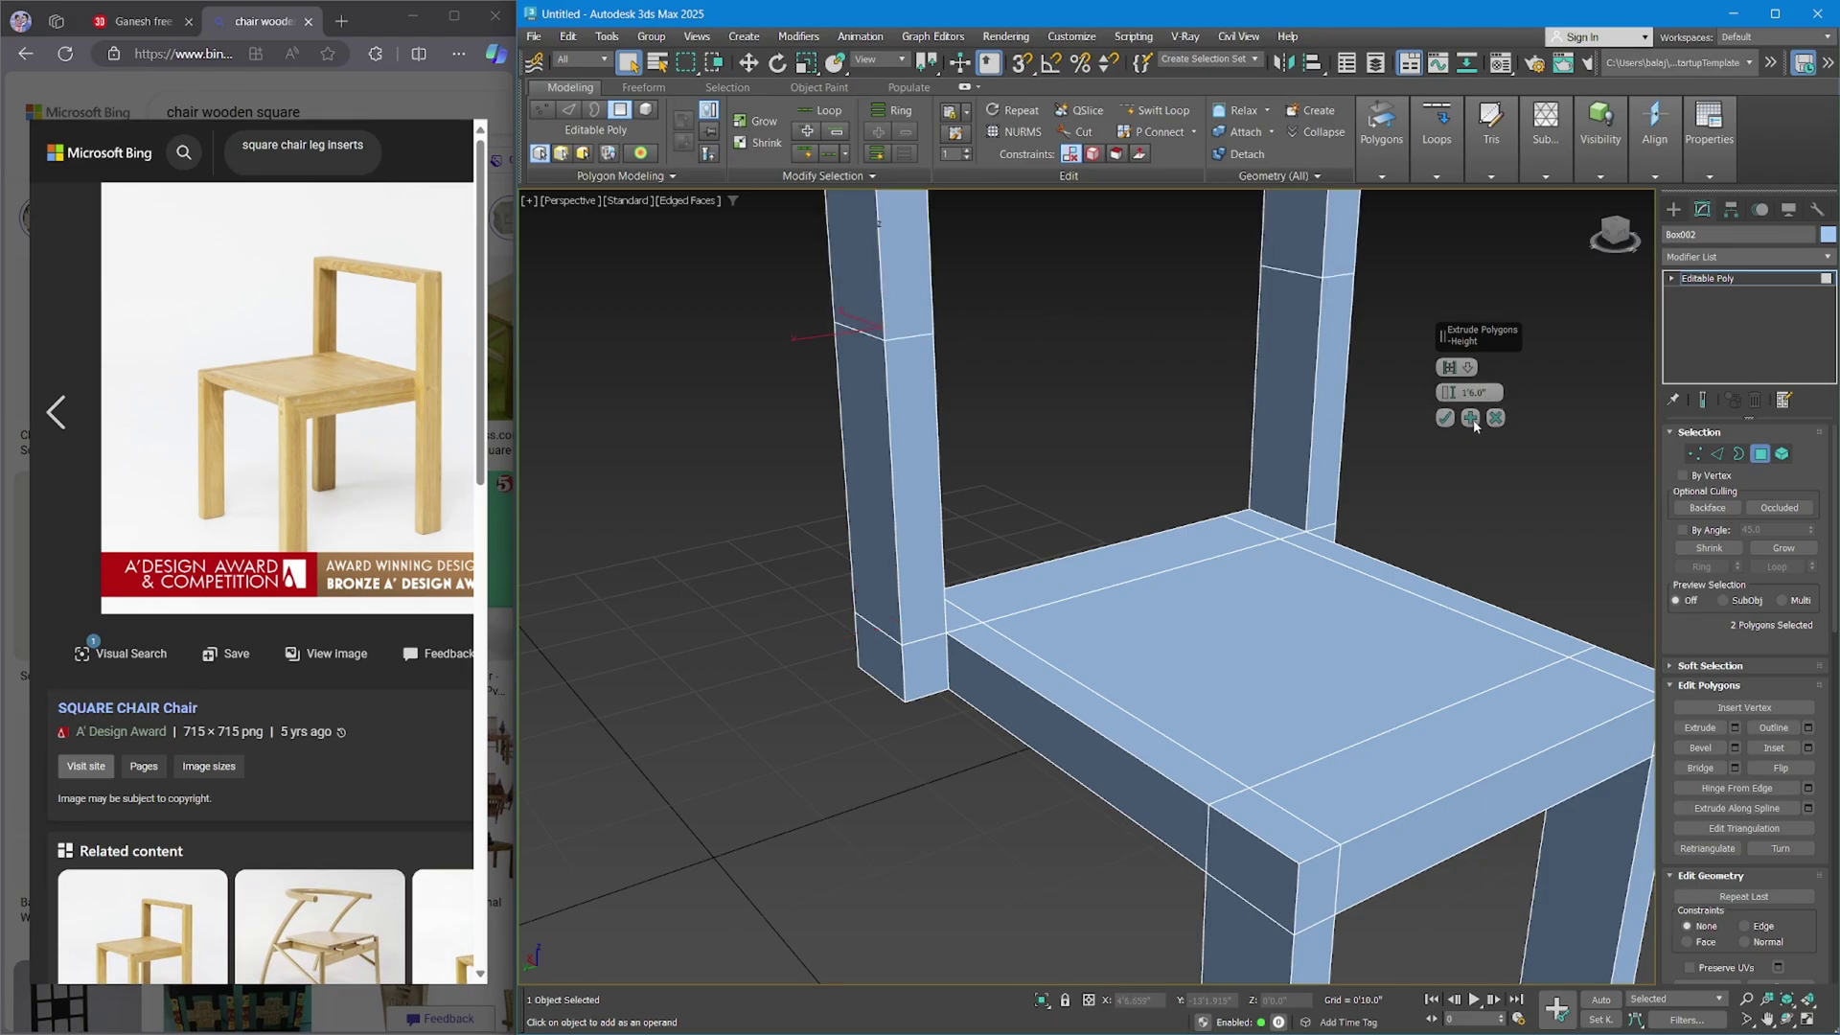
Extrude the tops of both backrest posts by a further 0'3.0" for the top rail segment.
middle_click_drag(1164, 330, 1193, 550)
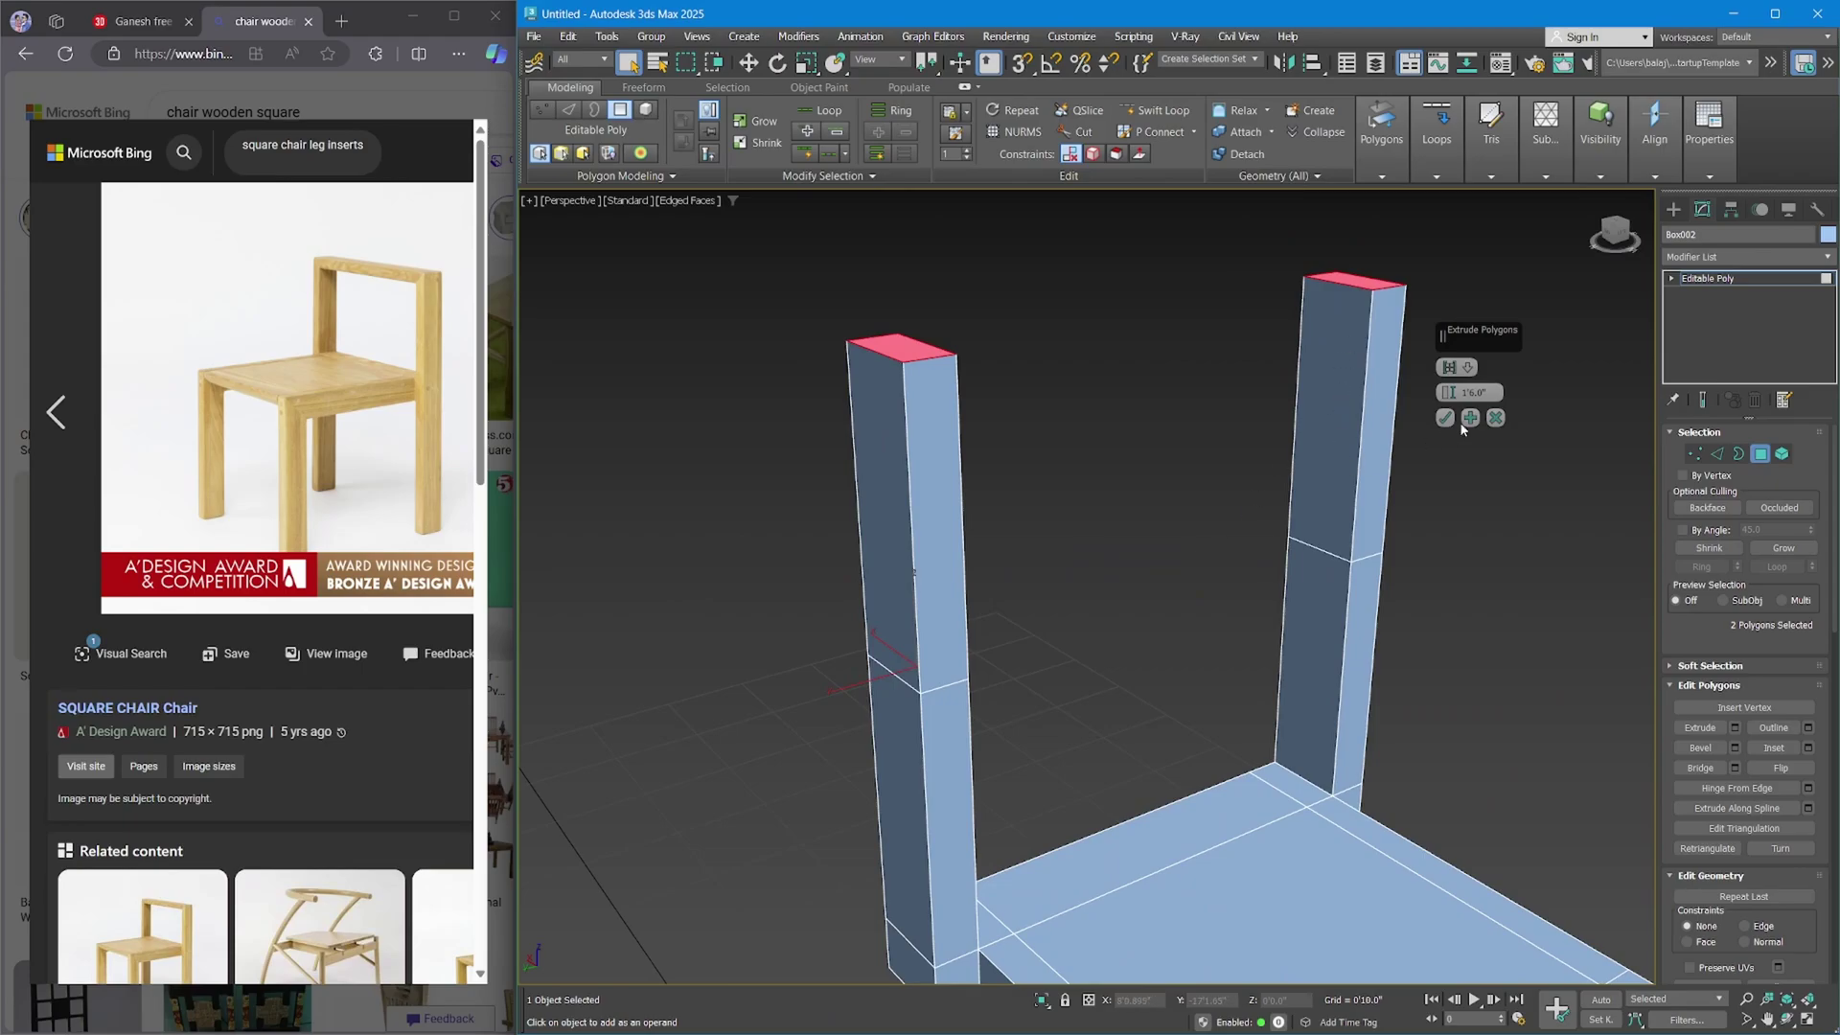
key("BackSpace")
key("Return")
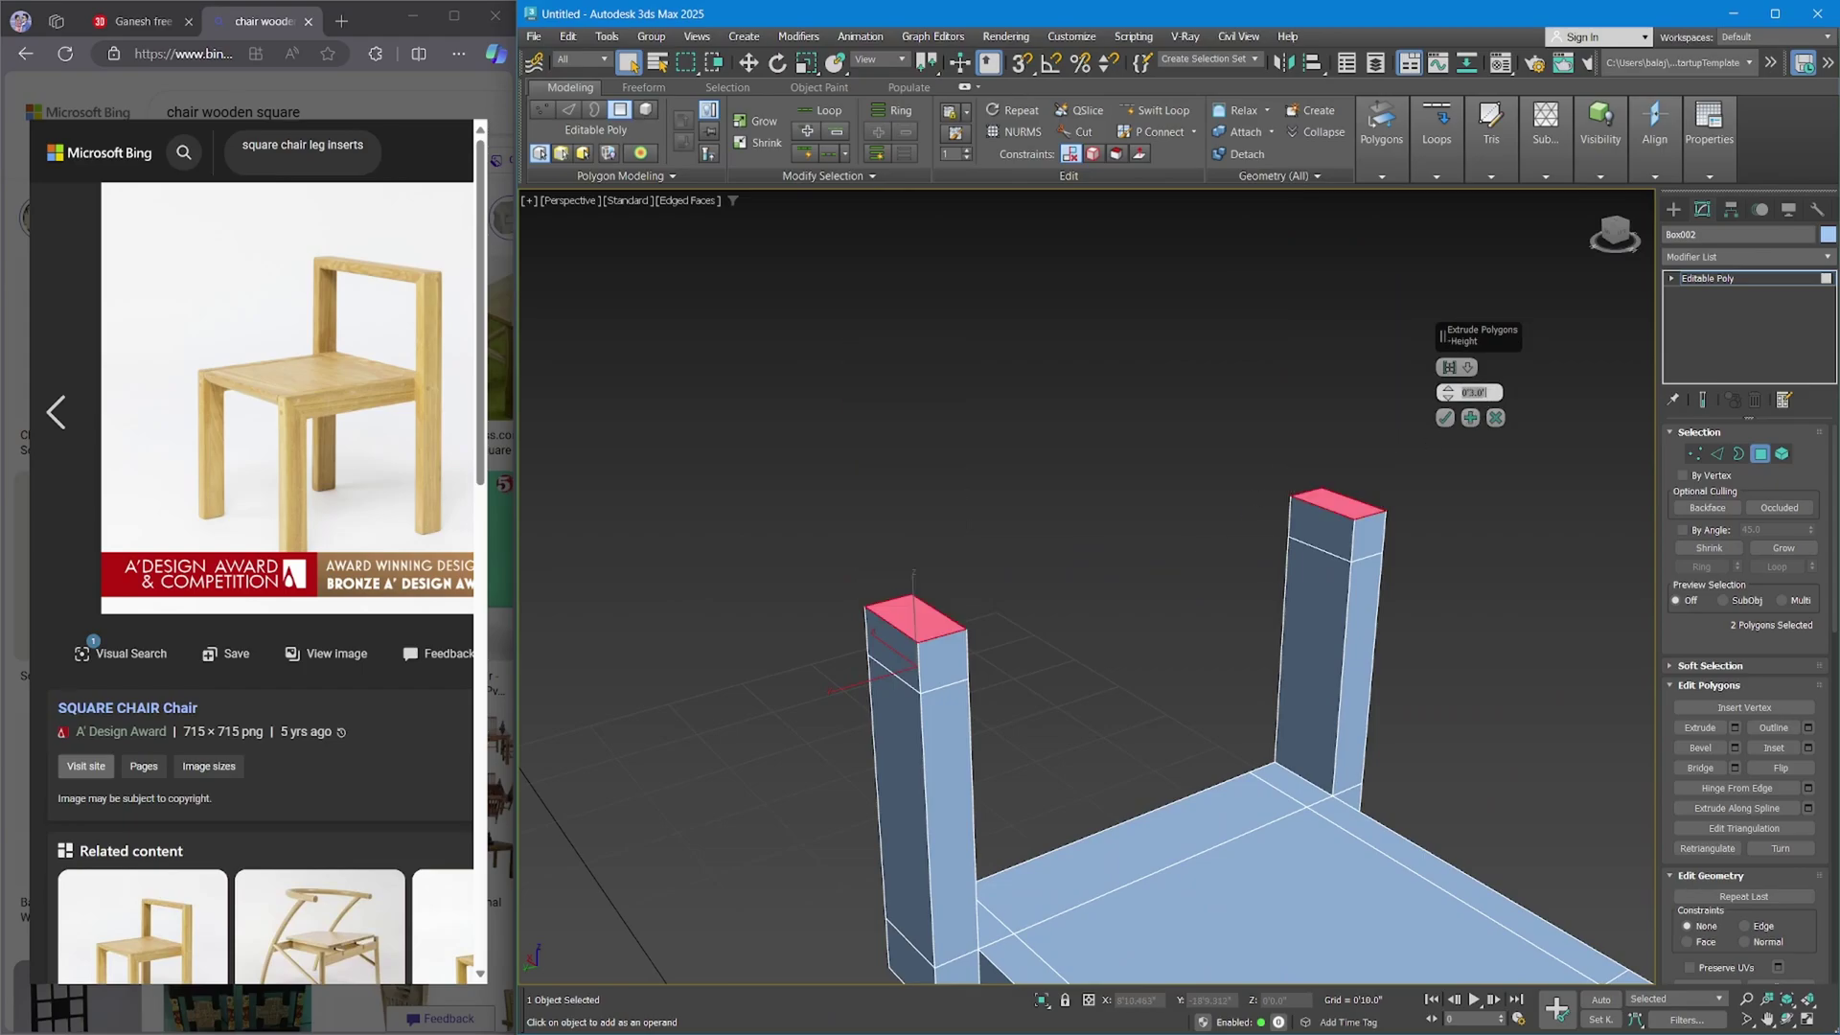
left_click(1445, 418)
Bridge the two facing inner polygons at the tops of the backrest posts to create the top rail.
left_click(1317, 525)
middle_click_drag(1318, 525, 1059, 526, "alt")
left_click(951, 468, "ctrl")
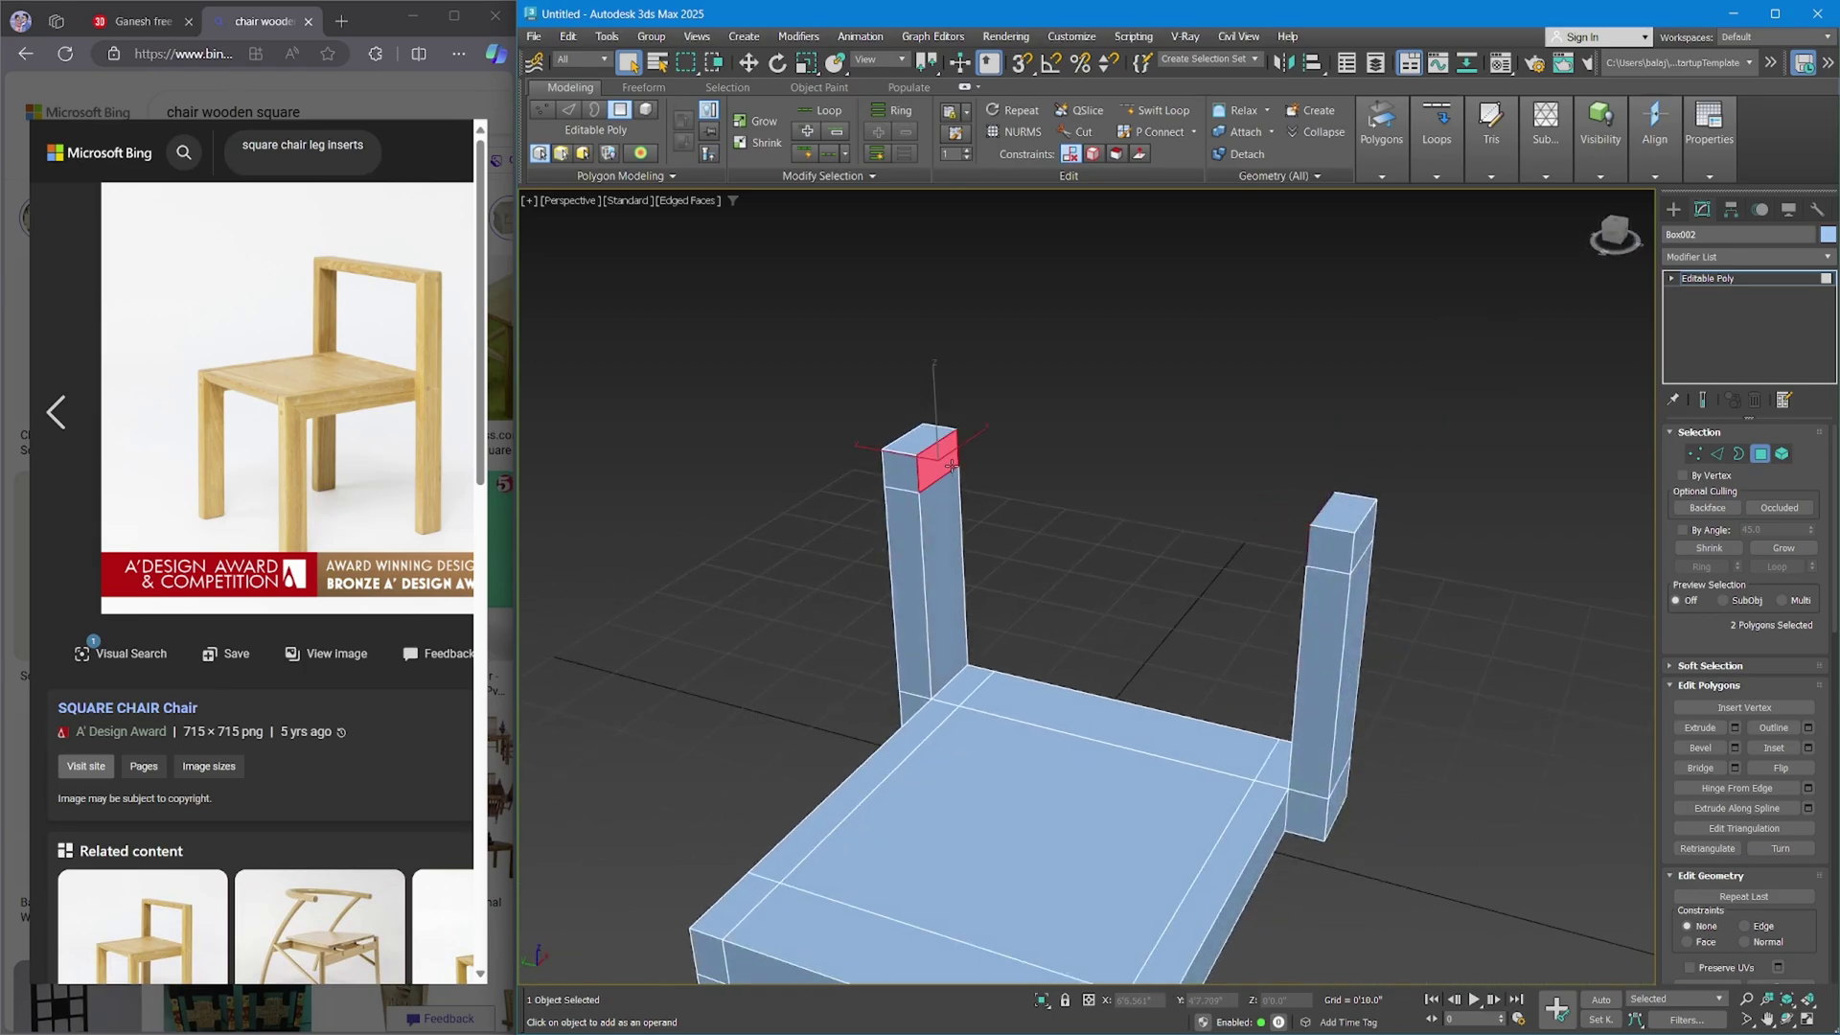
left_click(1385, 182)
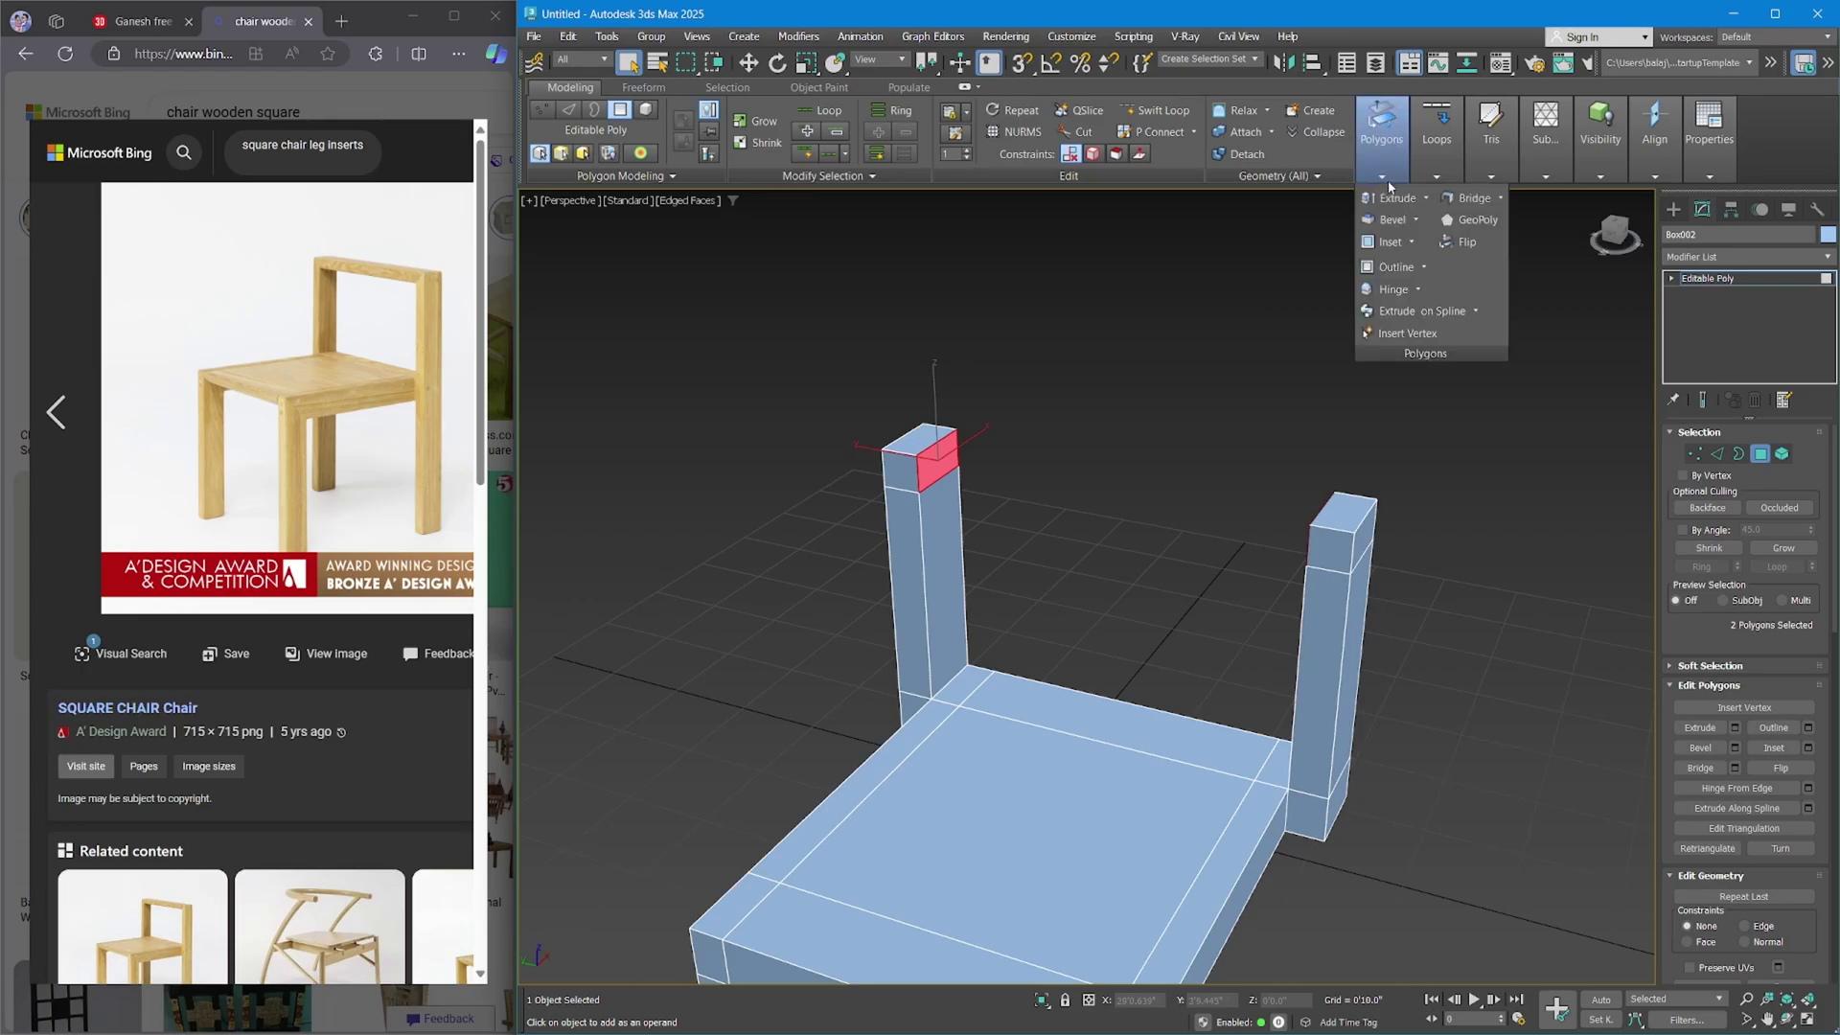
left_click(1466, 201)
scroll(960, 479, "down", 3)
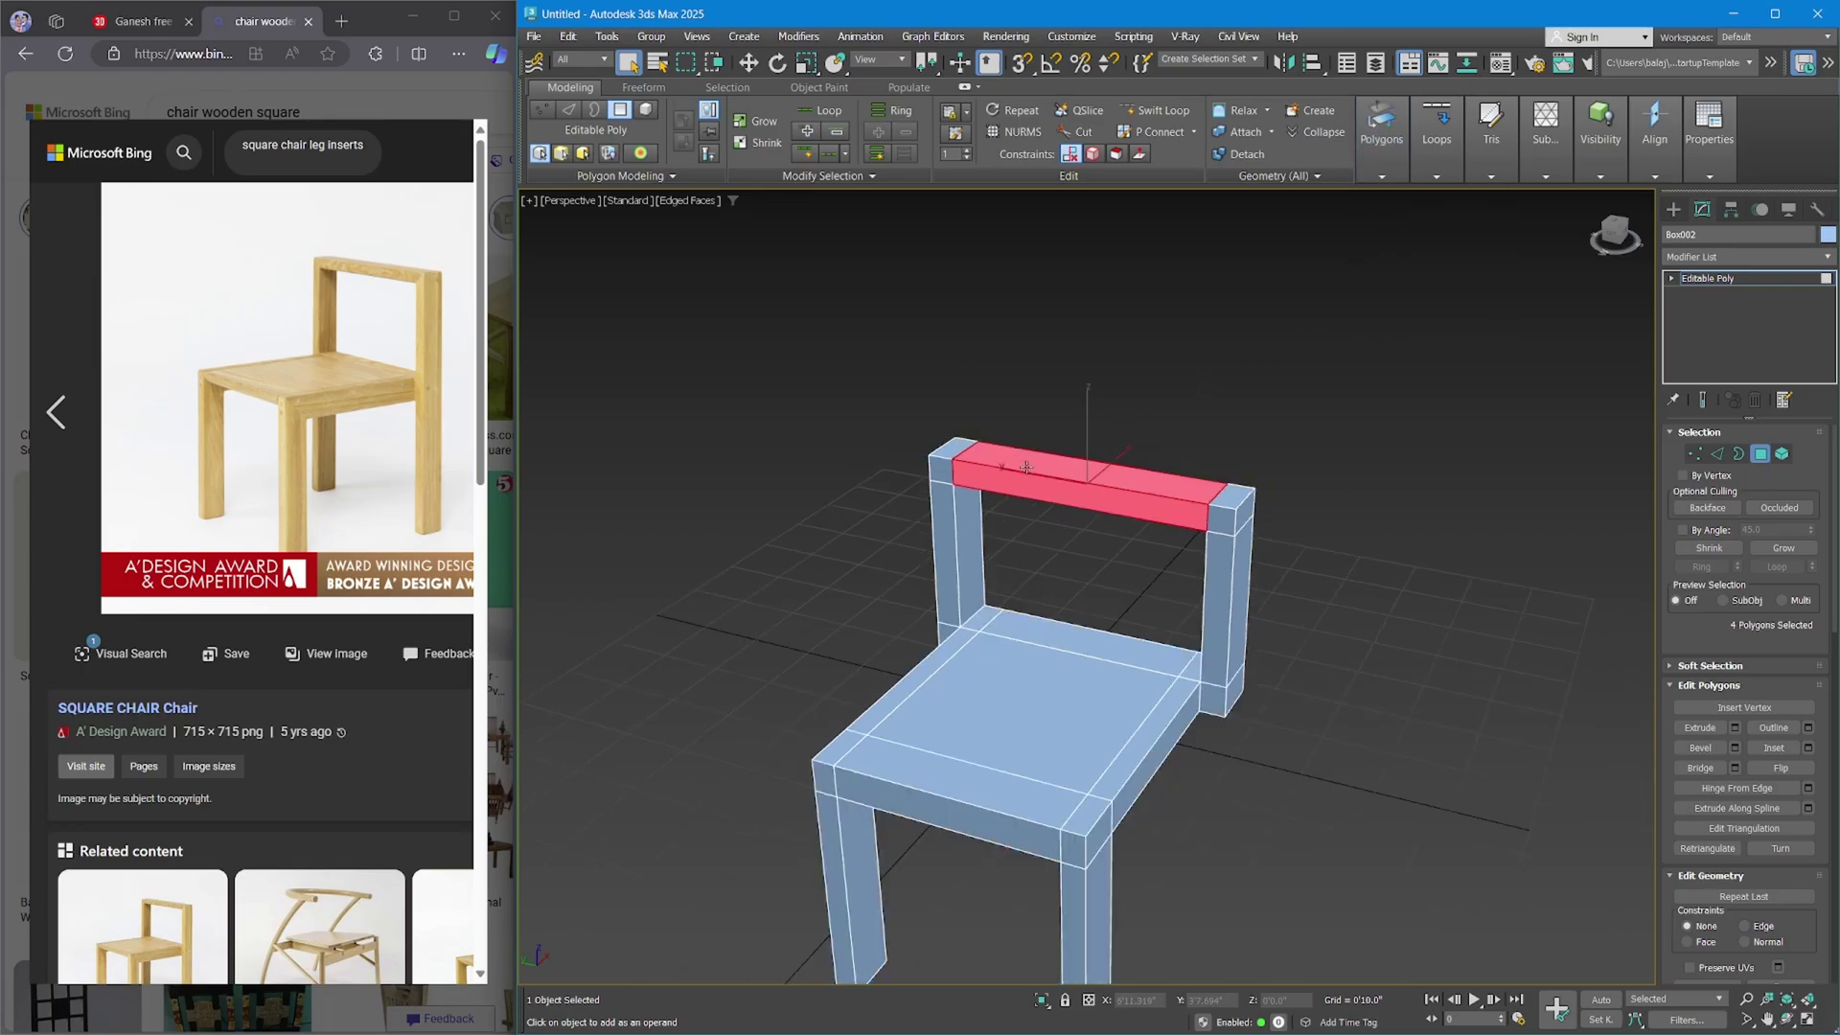
Extrude the underside polygons of both rear corners downward to form rear legs nearly as long as the front legs.
middle_click_drag(1200, 578, 1131, 515, "alt")
left_click(1183, 644)
left_click(1020, 729, "ctrl")
scroll(1131, 516, "up", 3)
left_click(1381, 123)
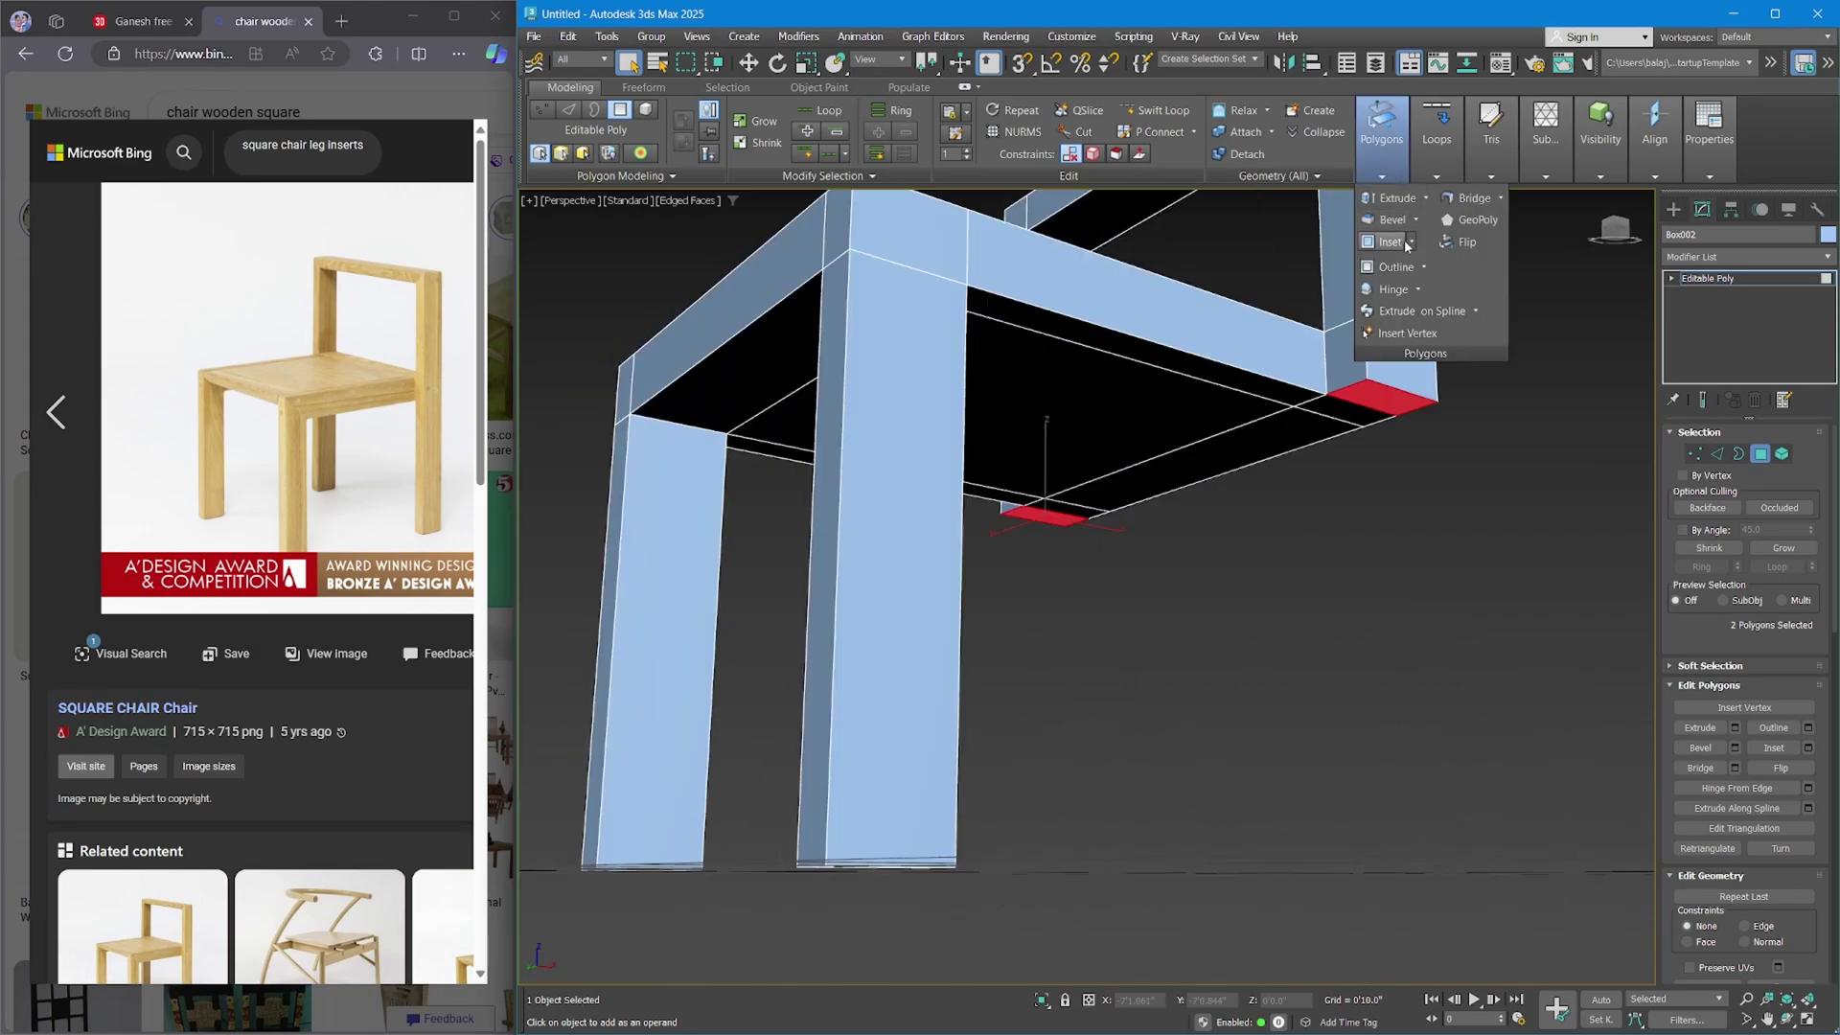
left_click(1399, 198)
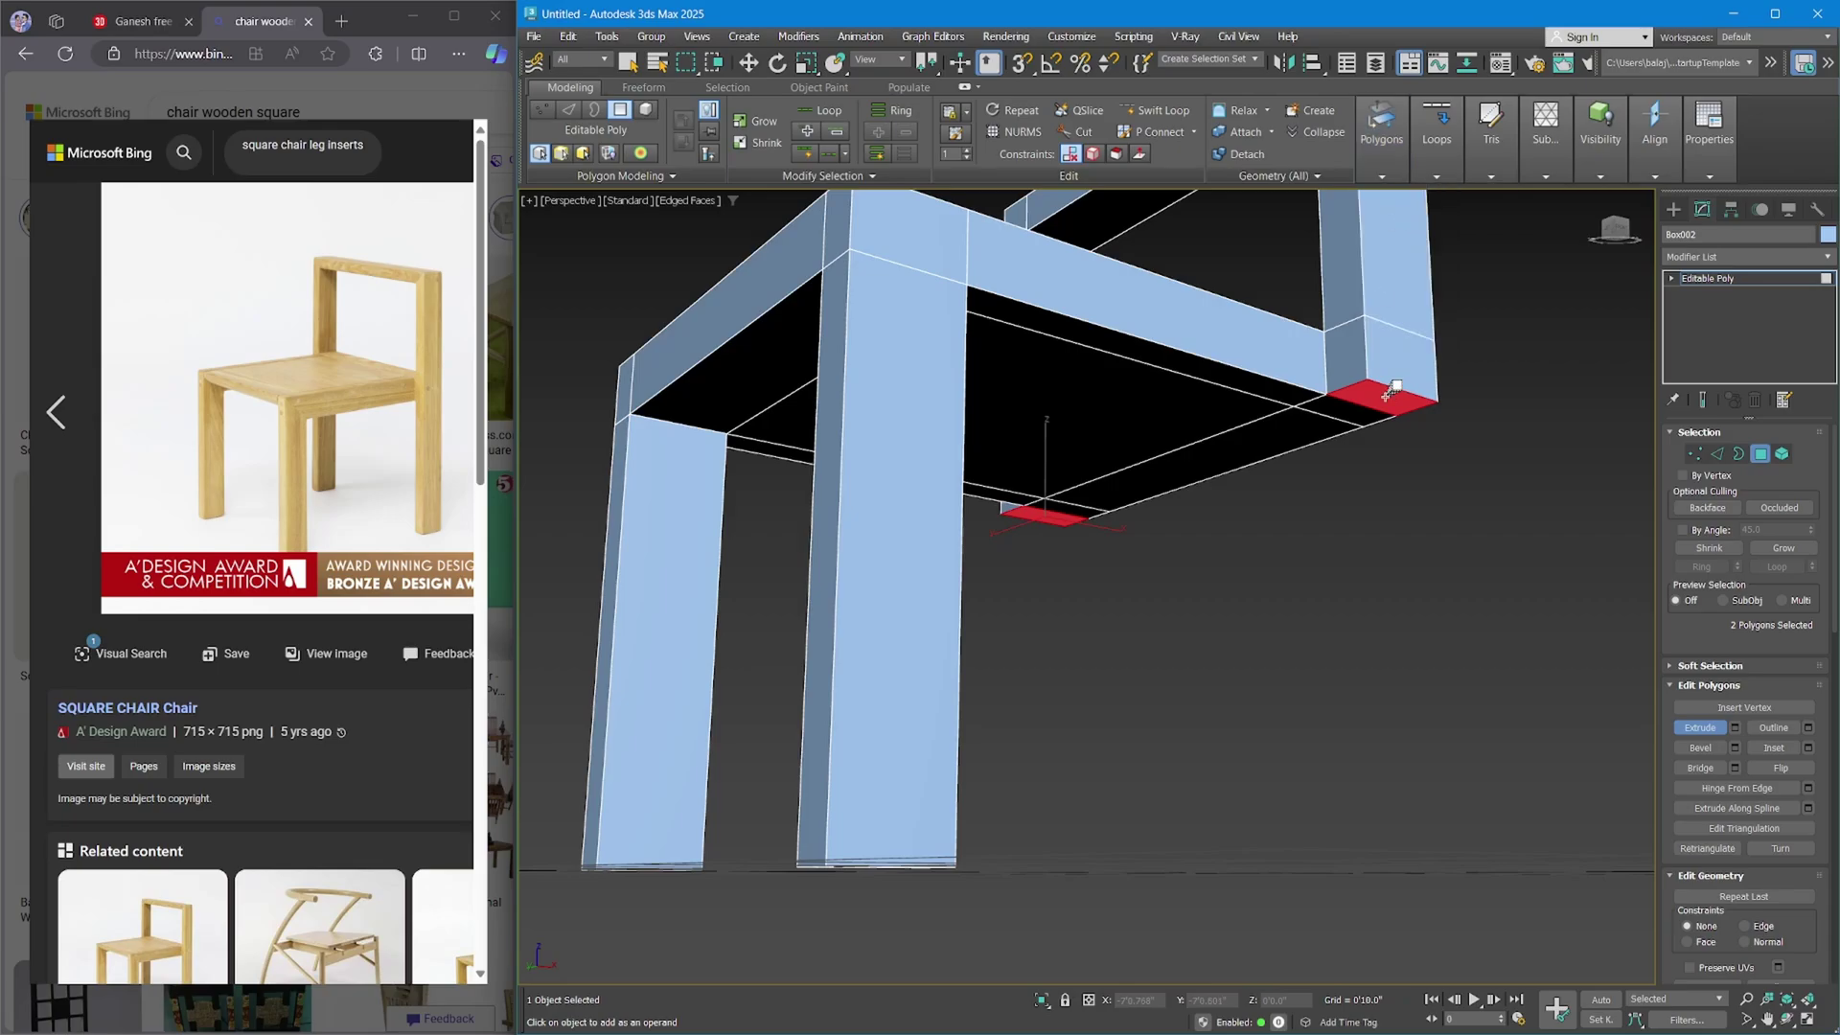
left_click_drag(1391, 388, 1415, 240)
middle_click_drag(1263, 613, 1201, 720, "alt")
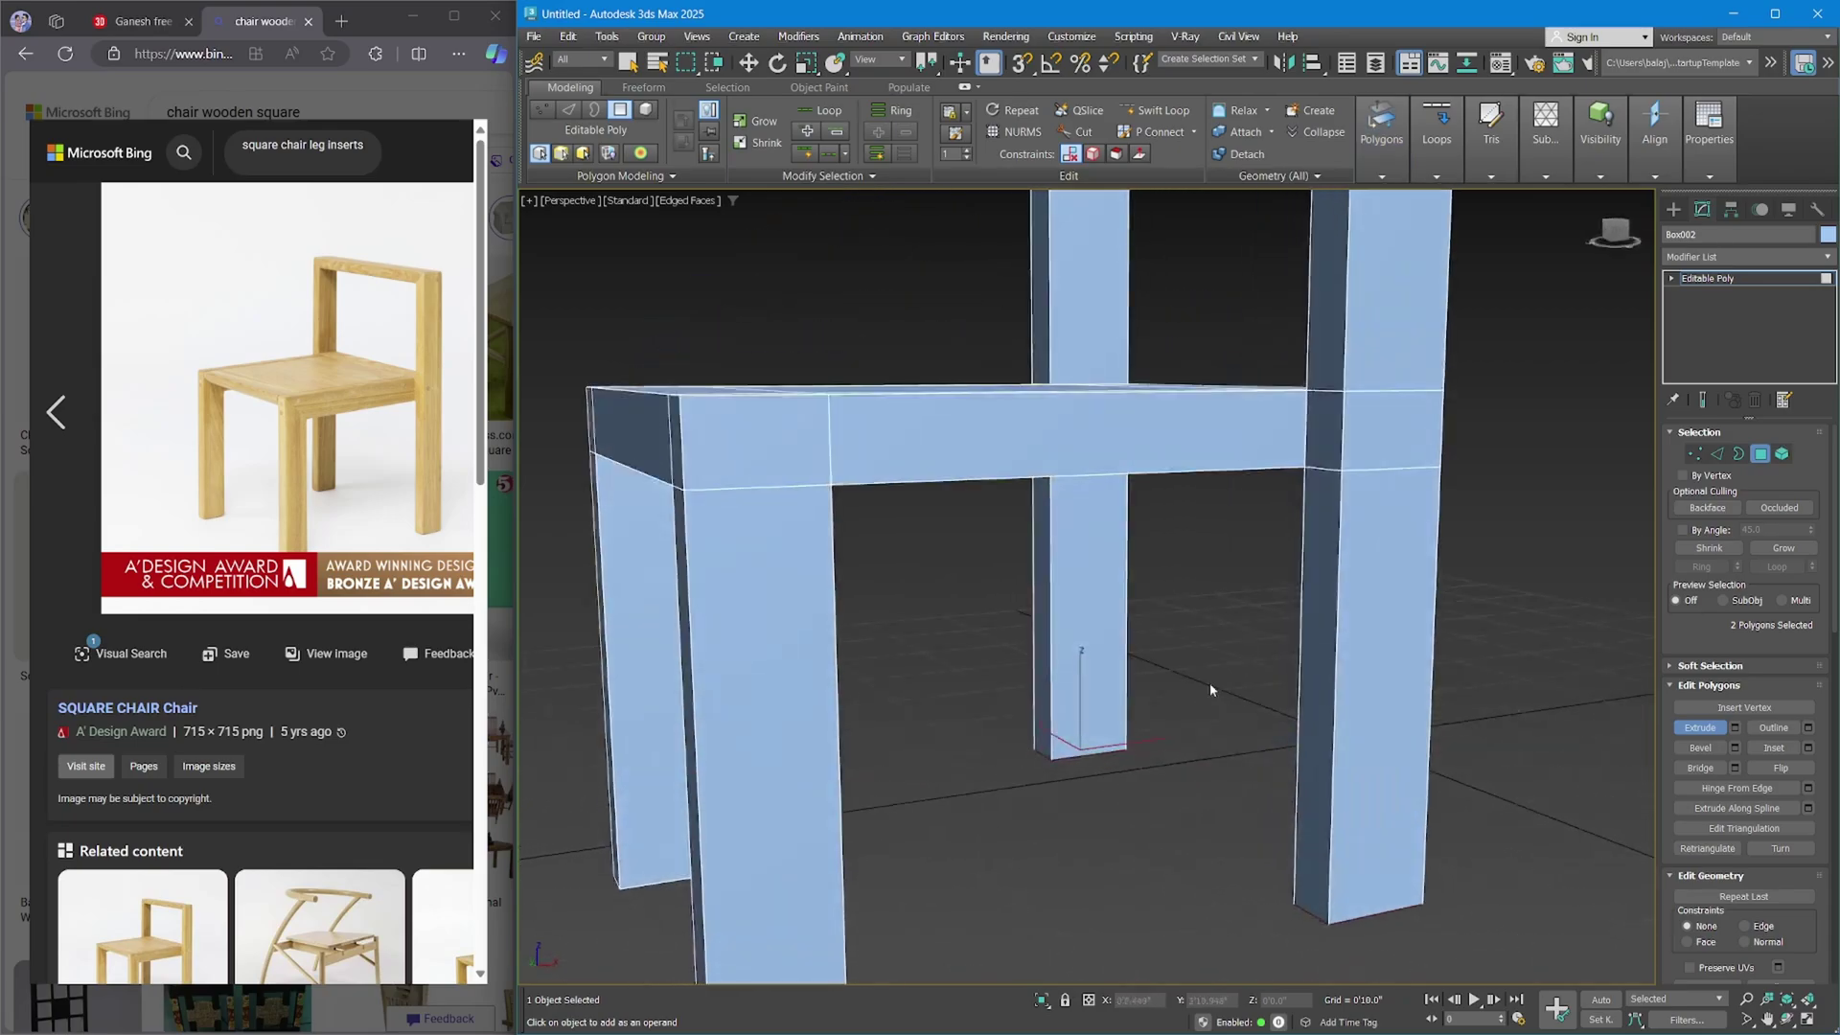
In the Front view, move the rear legs' bottom faces down to about the level of the front legs' base.
key("alt+w")
scroll(1234, 395, "up", 8)
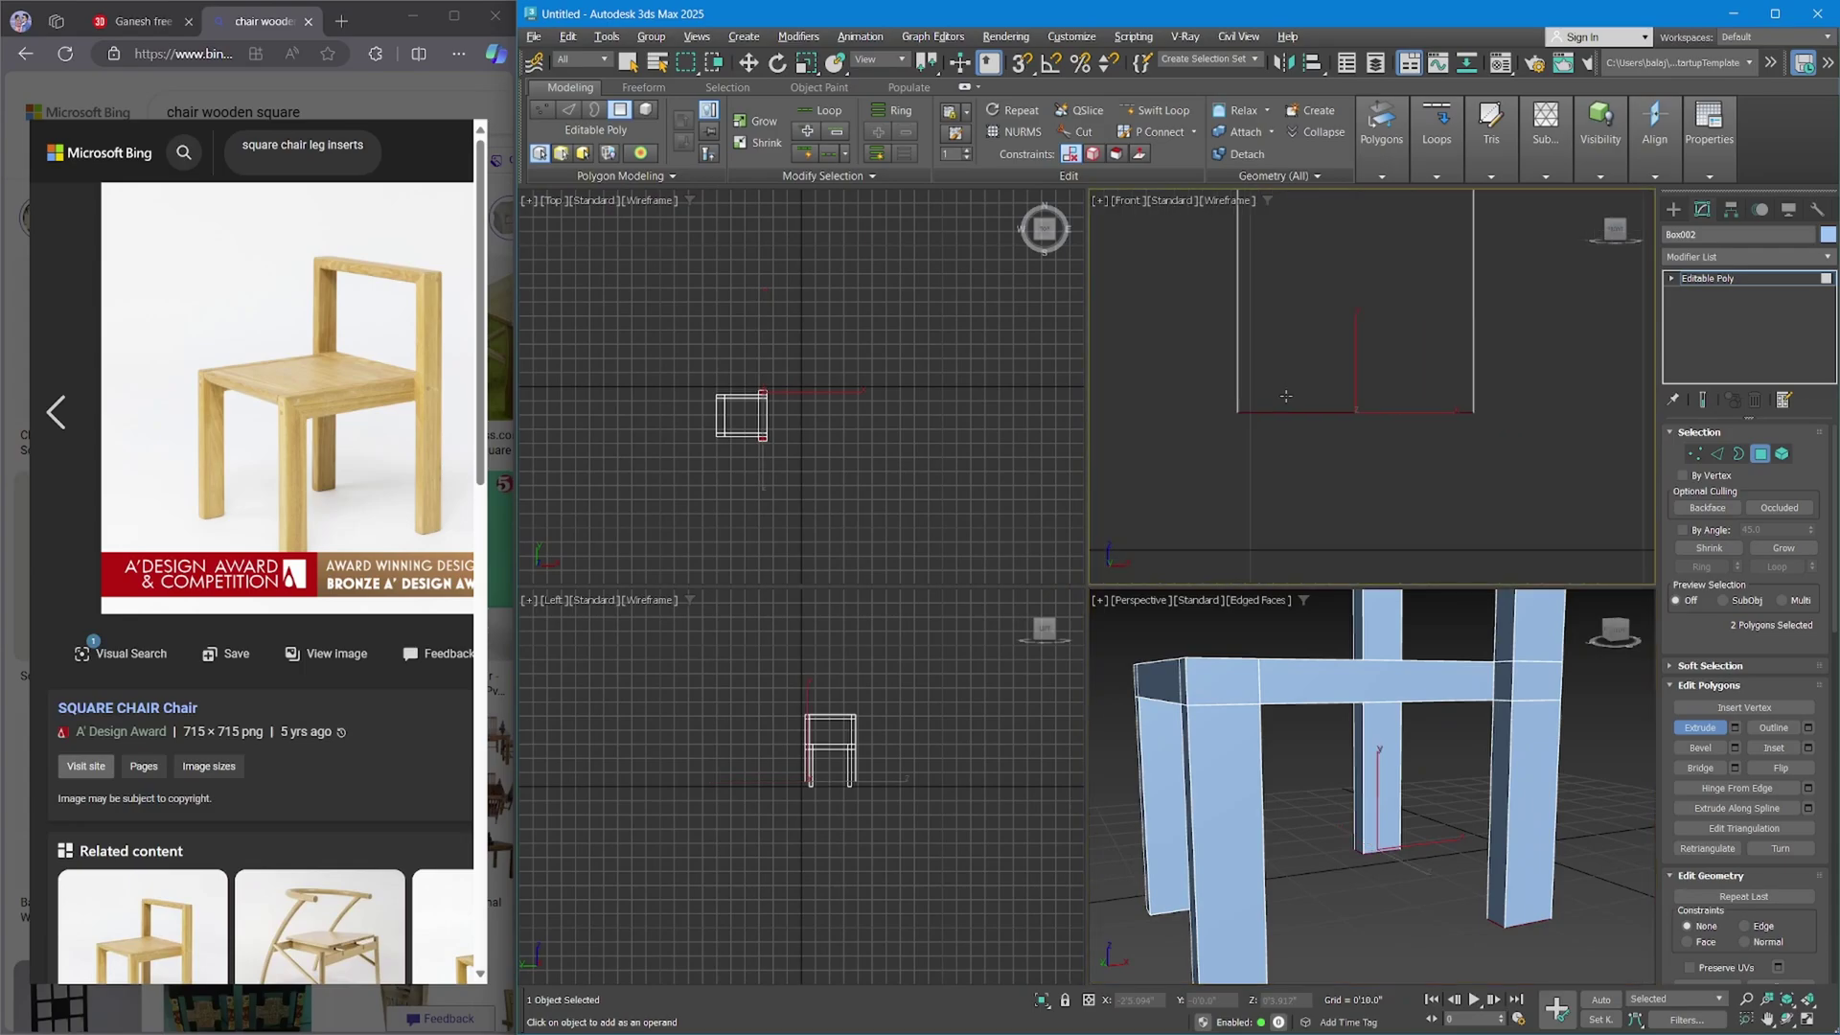
key("alt+w")
scroll(707, 295, "down", 6)
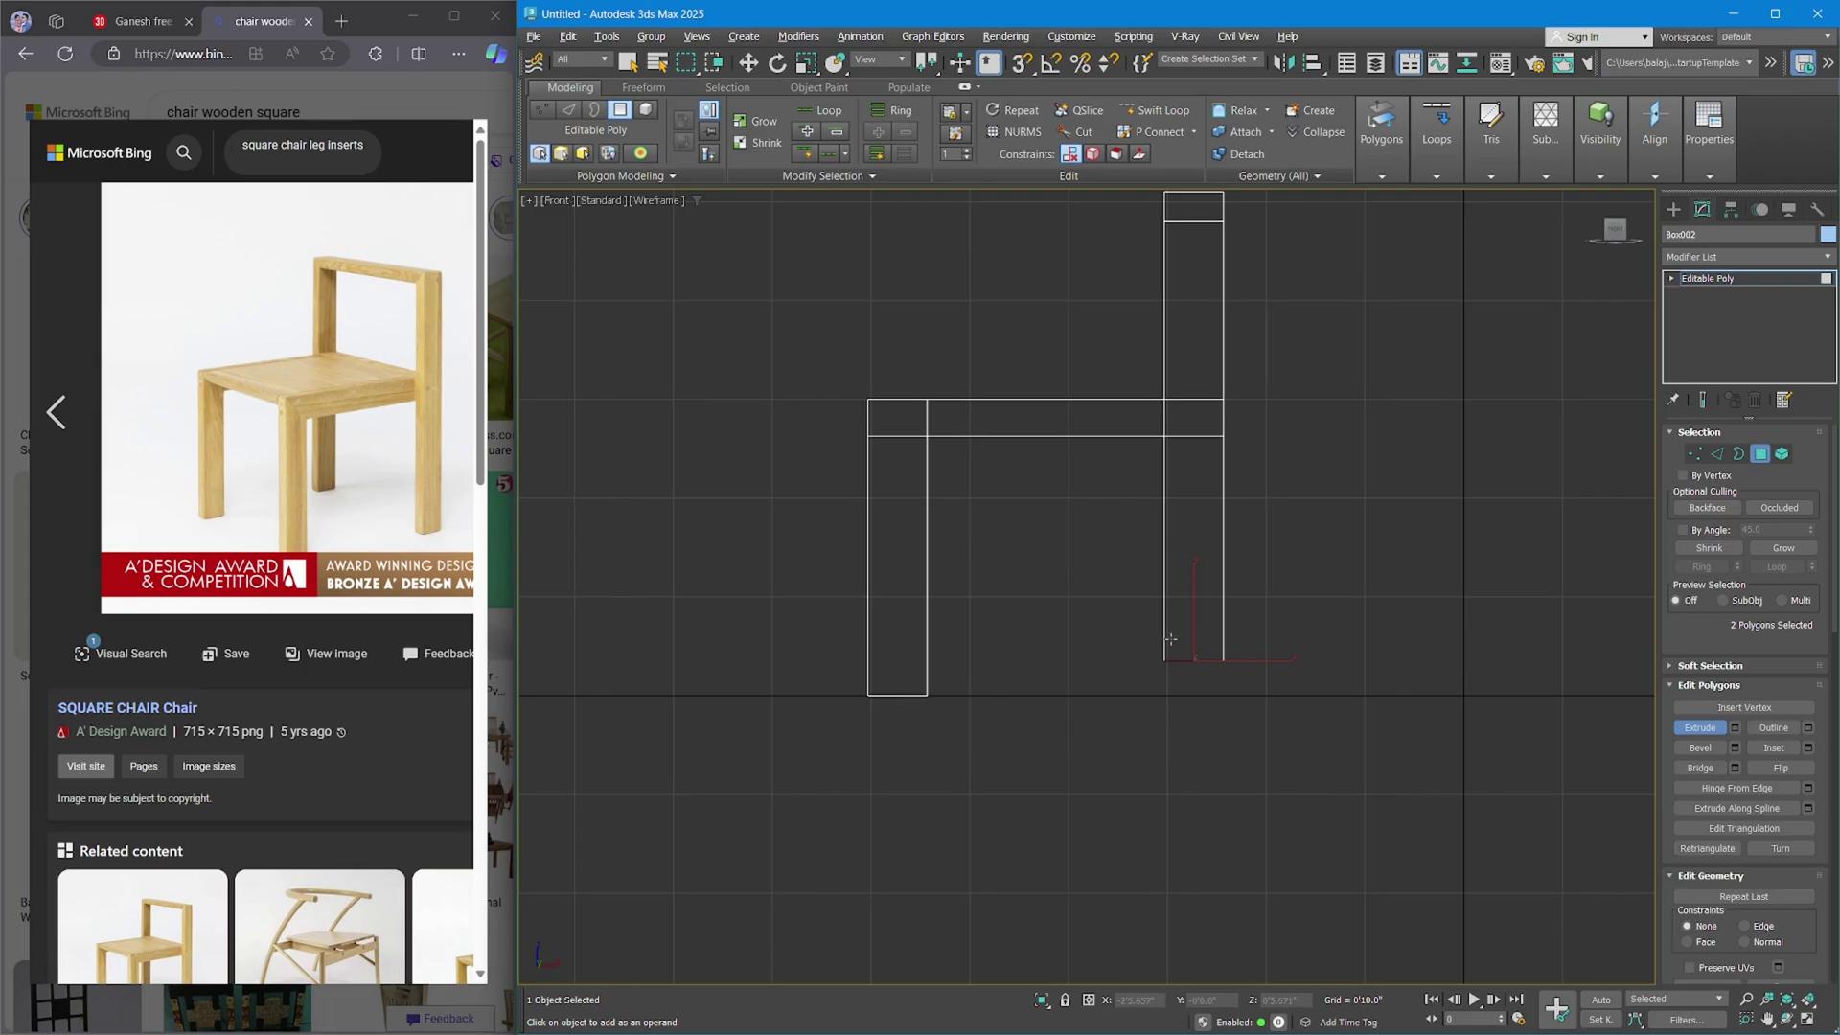
key("w")
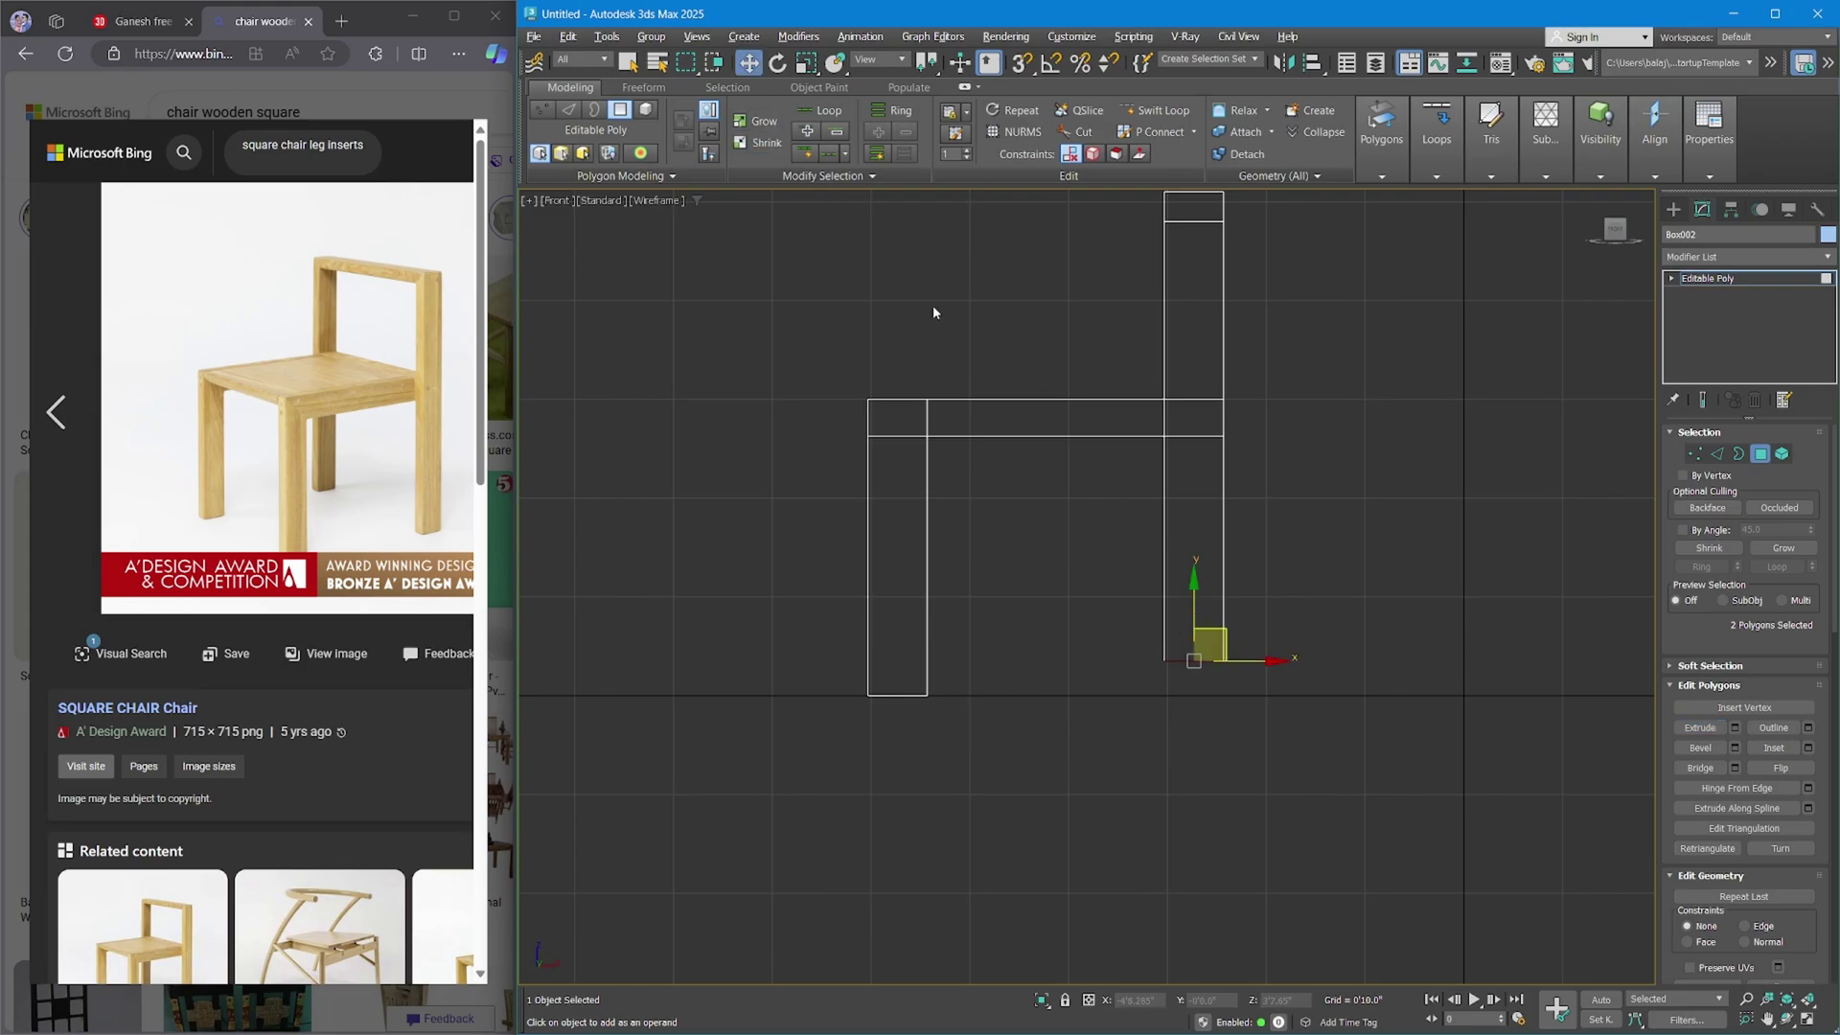
left_click_drag(1196, 611, 1198, 648)
Fine-tune the rear leg bottoms' height against the front legs' base line, and return to the full Perspective view.
scroll(1192, 716, "up", 6)
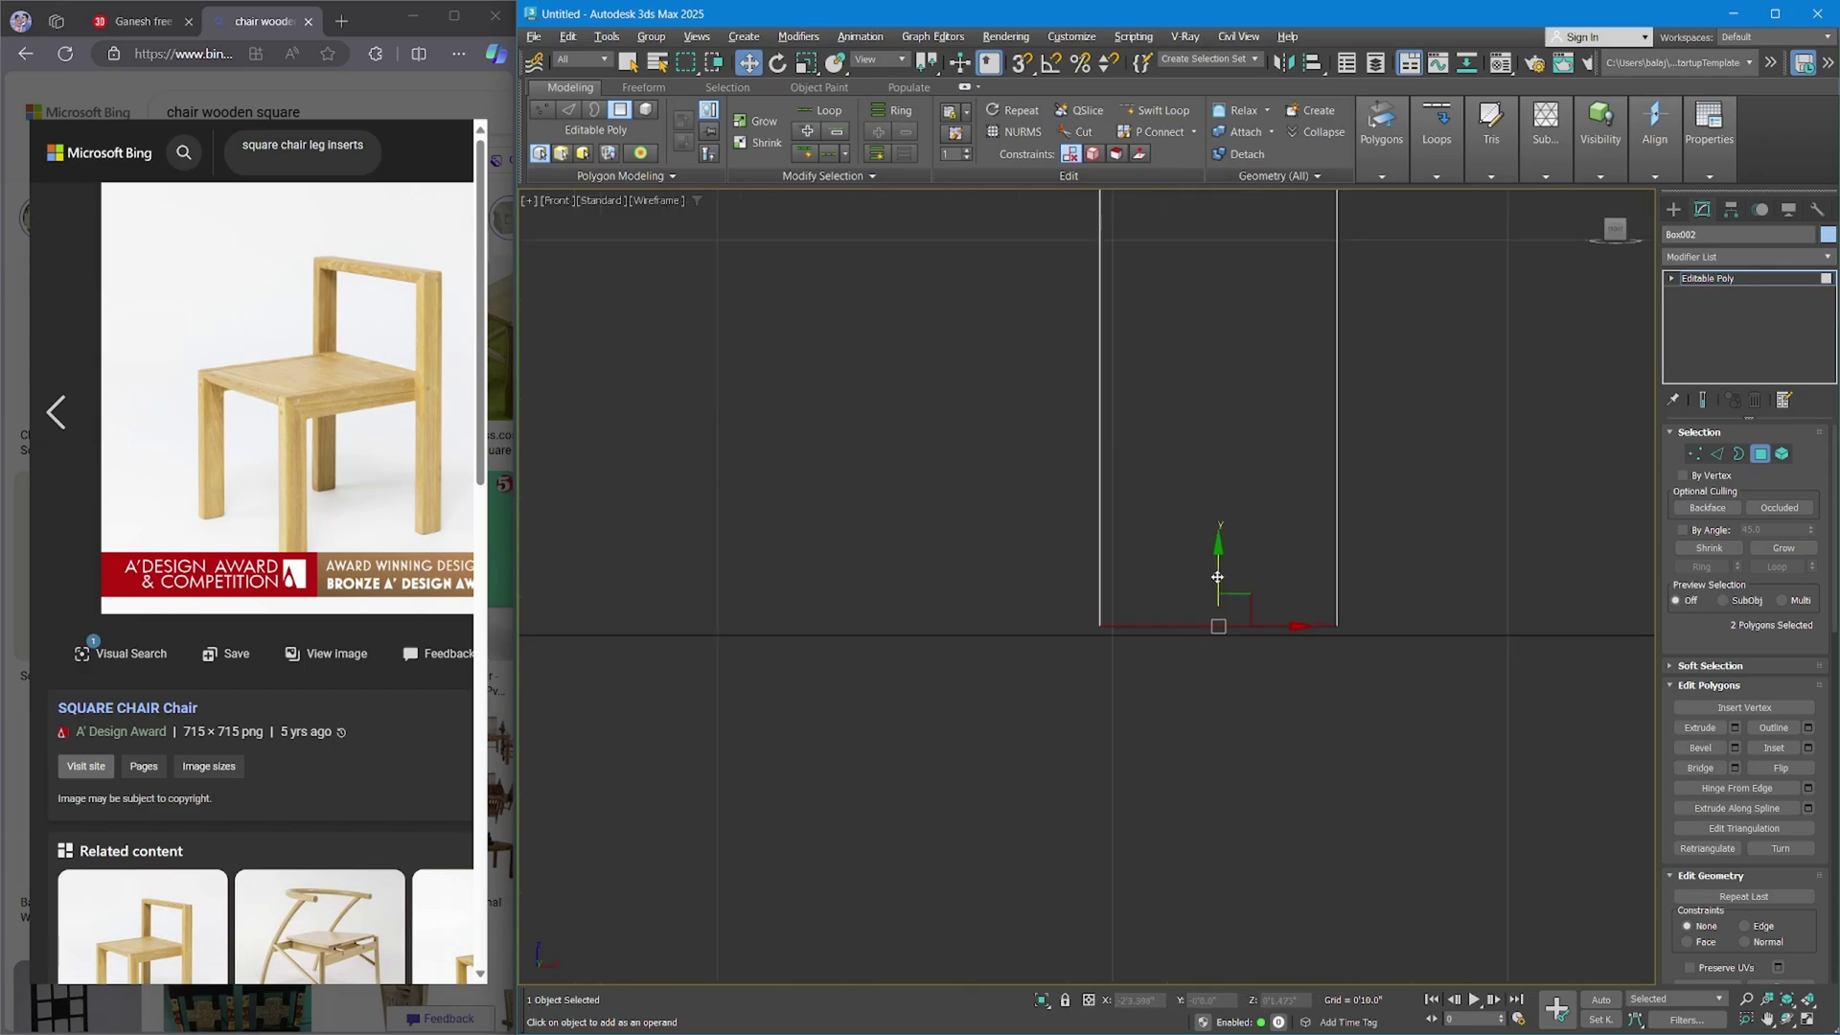
scroll(1217, 577, "down", 3)
middle_click_drag(1170, 588, 1470, 603)
scroll(1217, 588, "up", 2)
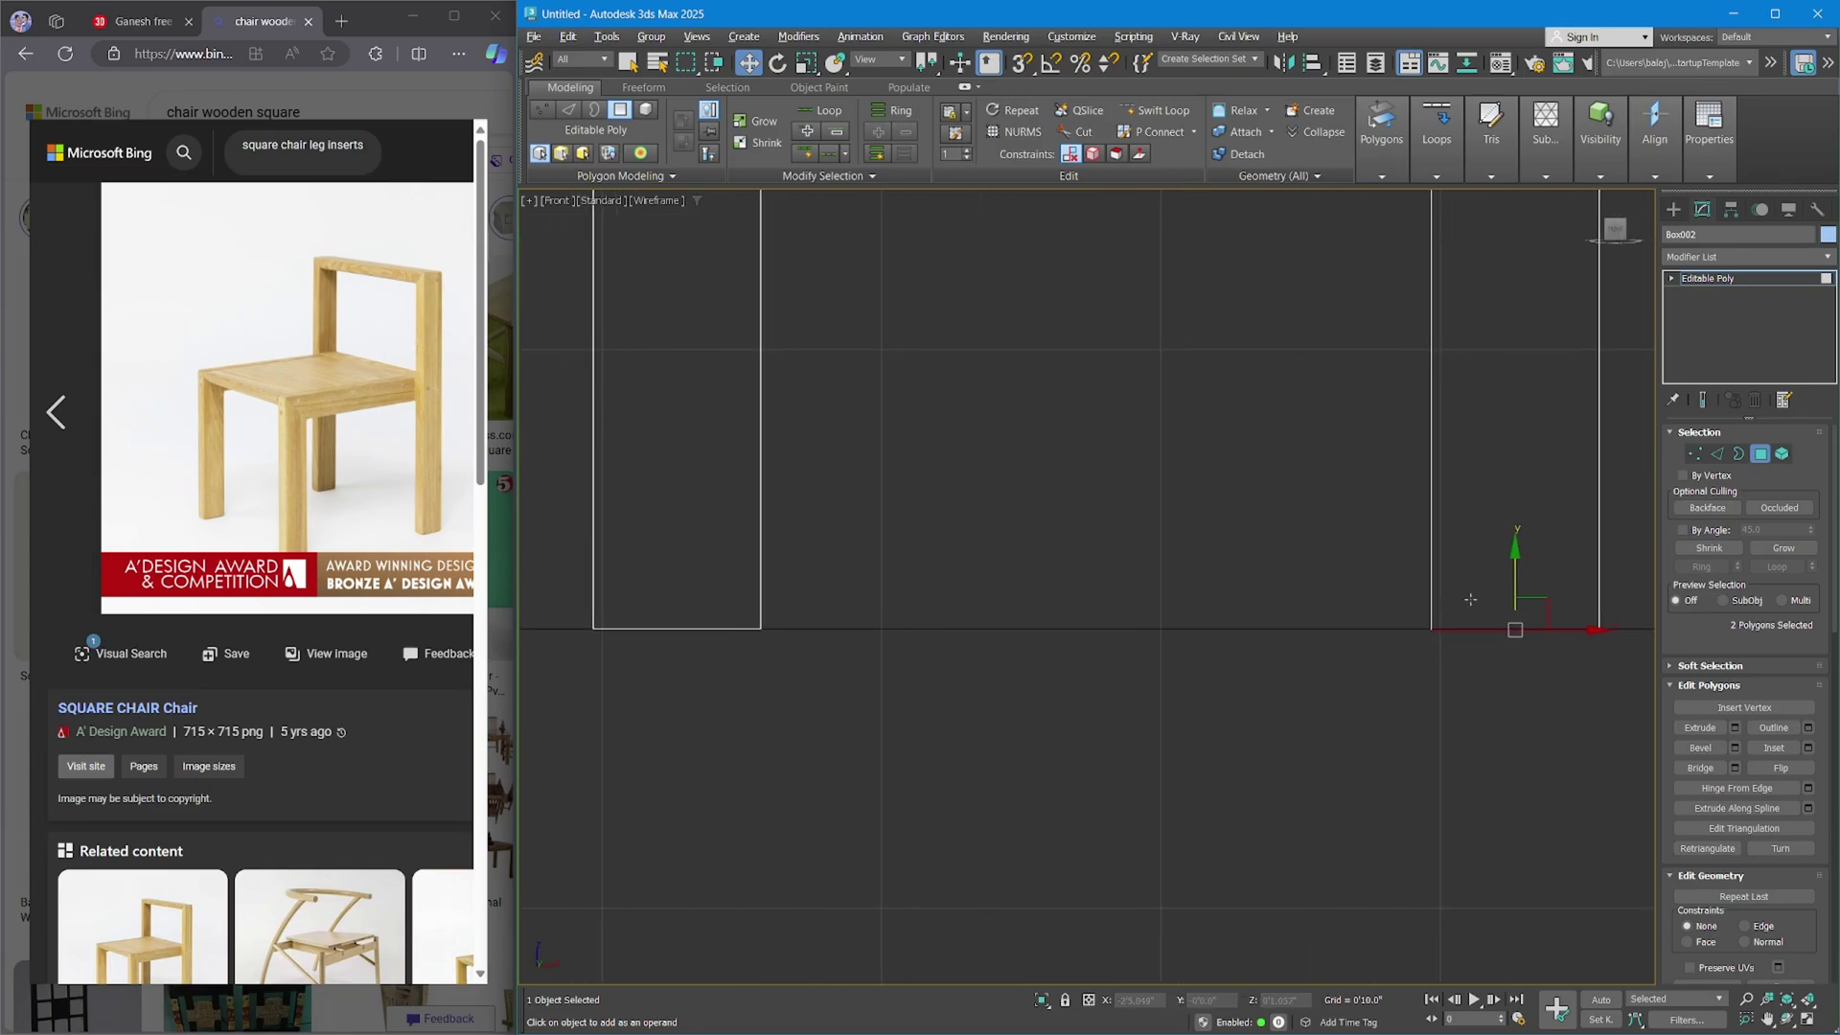
left_click_drag(1515, 578, 1514, 578)
key("alt+w")
right_click(1154, 608)
key("alt+w")
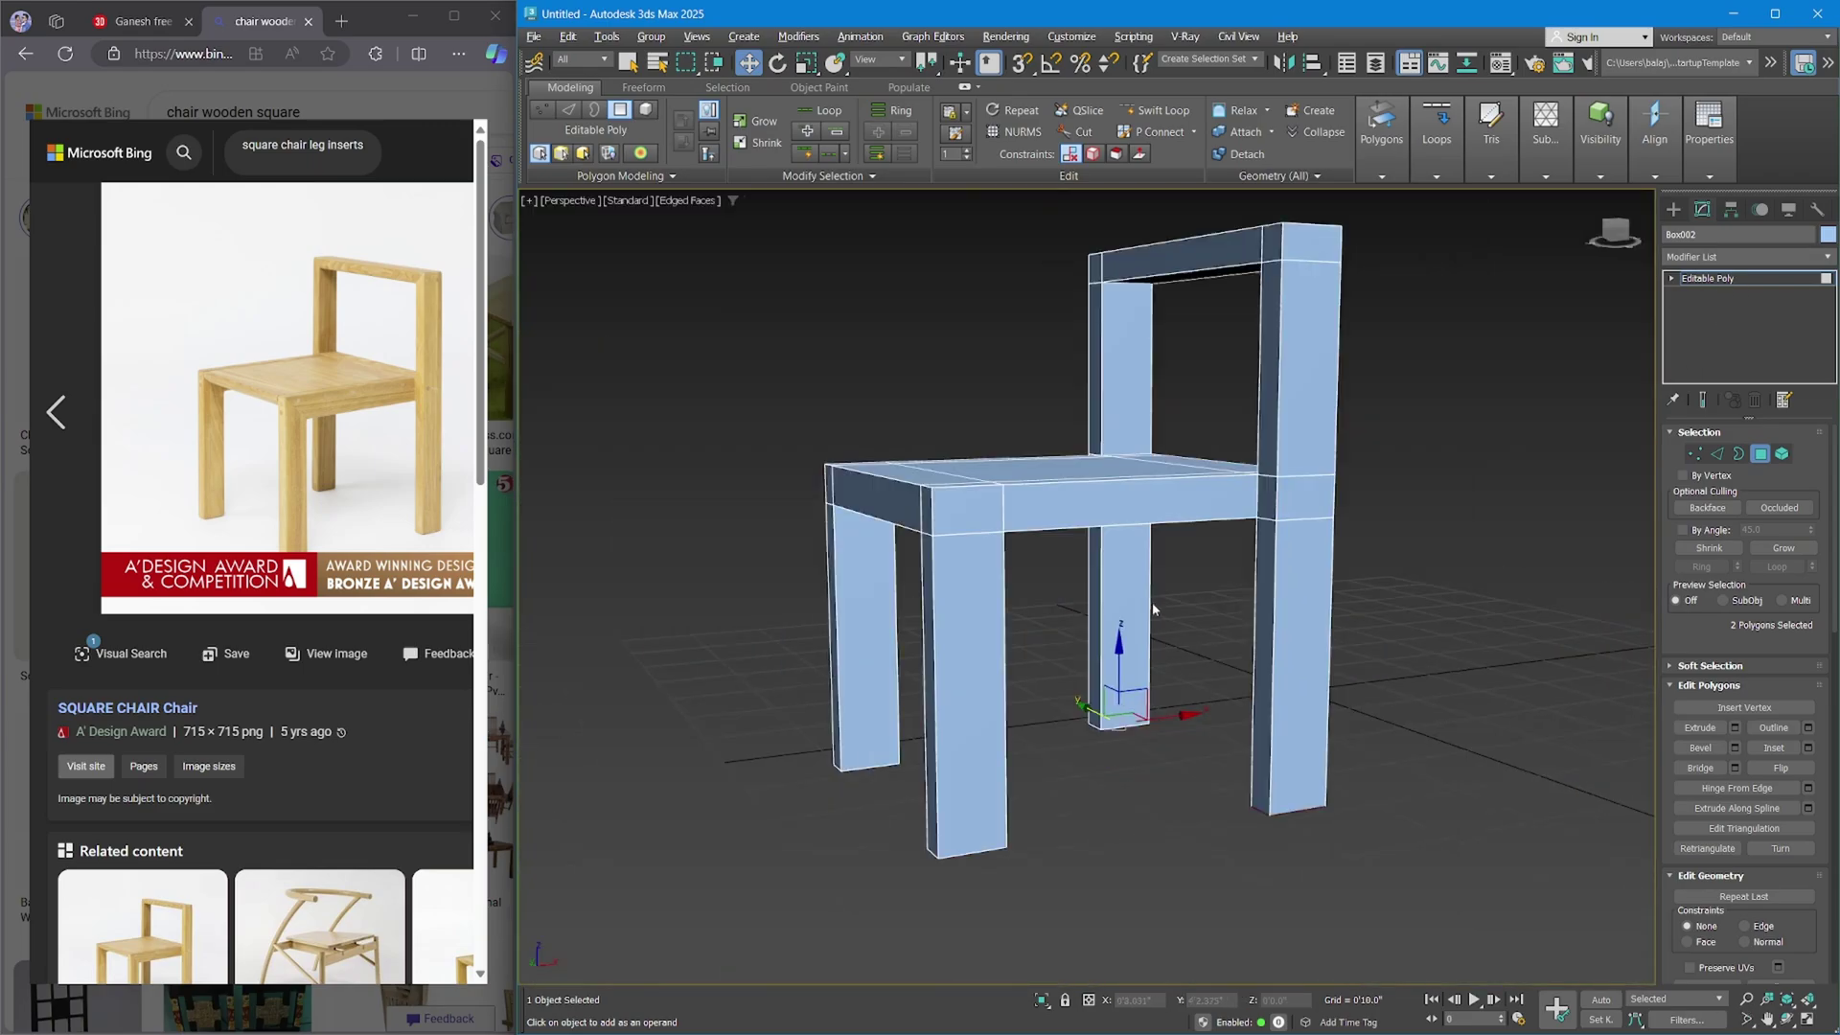
Leave Polygon sub-object mode and reselect the whole chair object.
mouse_move(1155, 608)
middle_mouse_down("alt")
mouse_move(1183, 616)
mouse_move(1162, 619)
middle_mouse_up("alt")
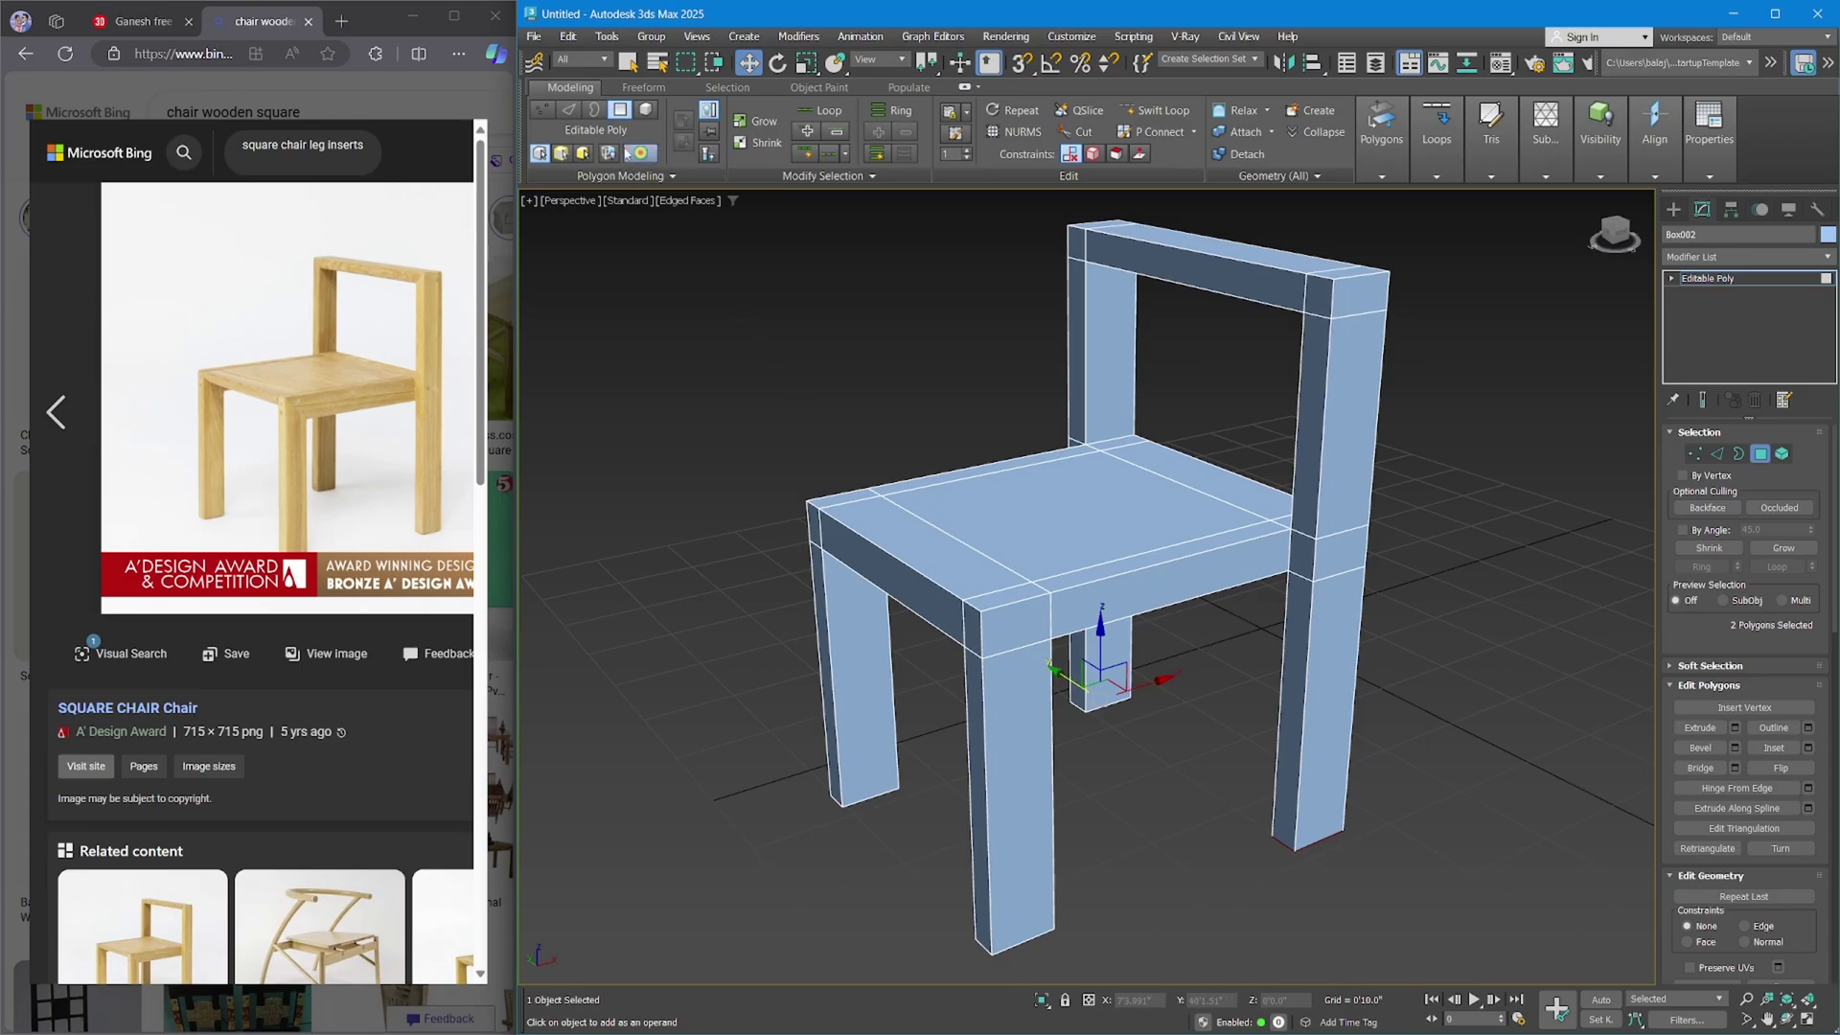
left_click(622, 111)
left_click(818, 382)
scroll(968, 581, "down", 3)
middle_click_drag(1175, 558, 1210, 540)
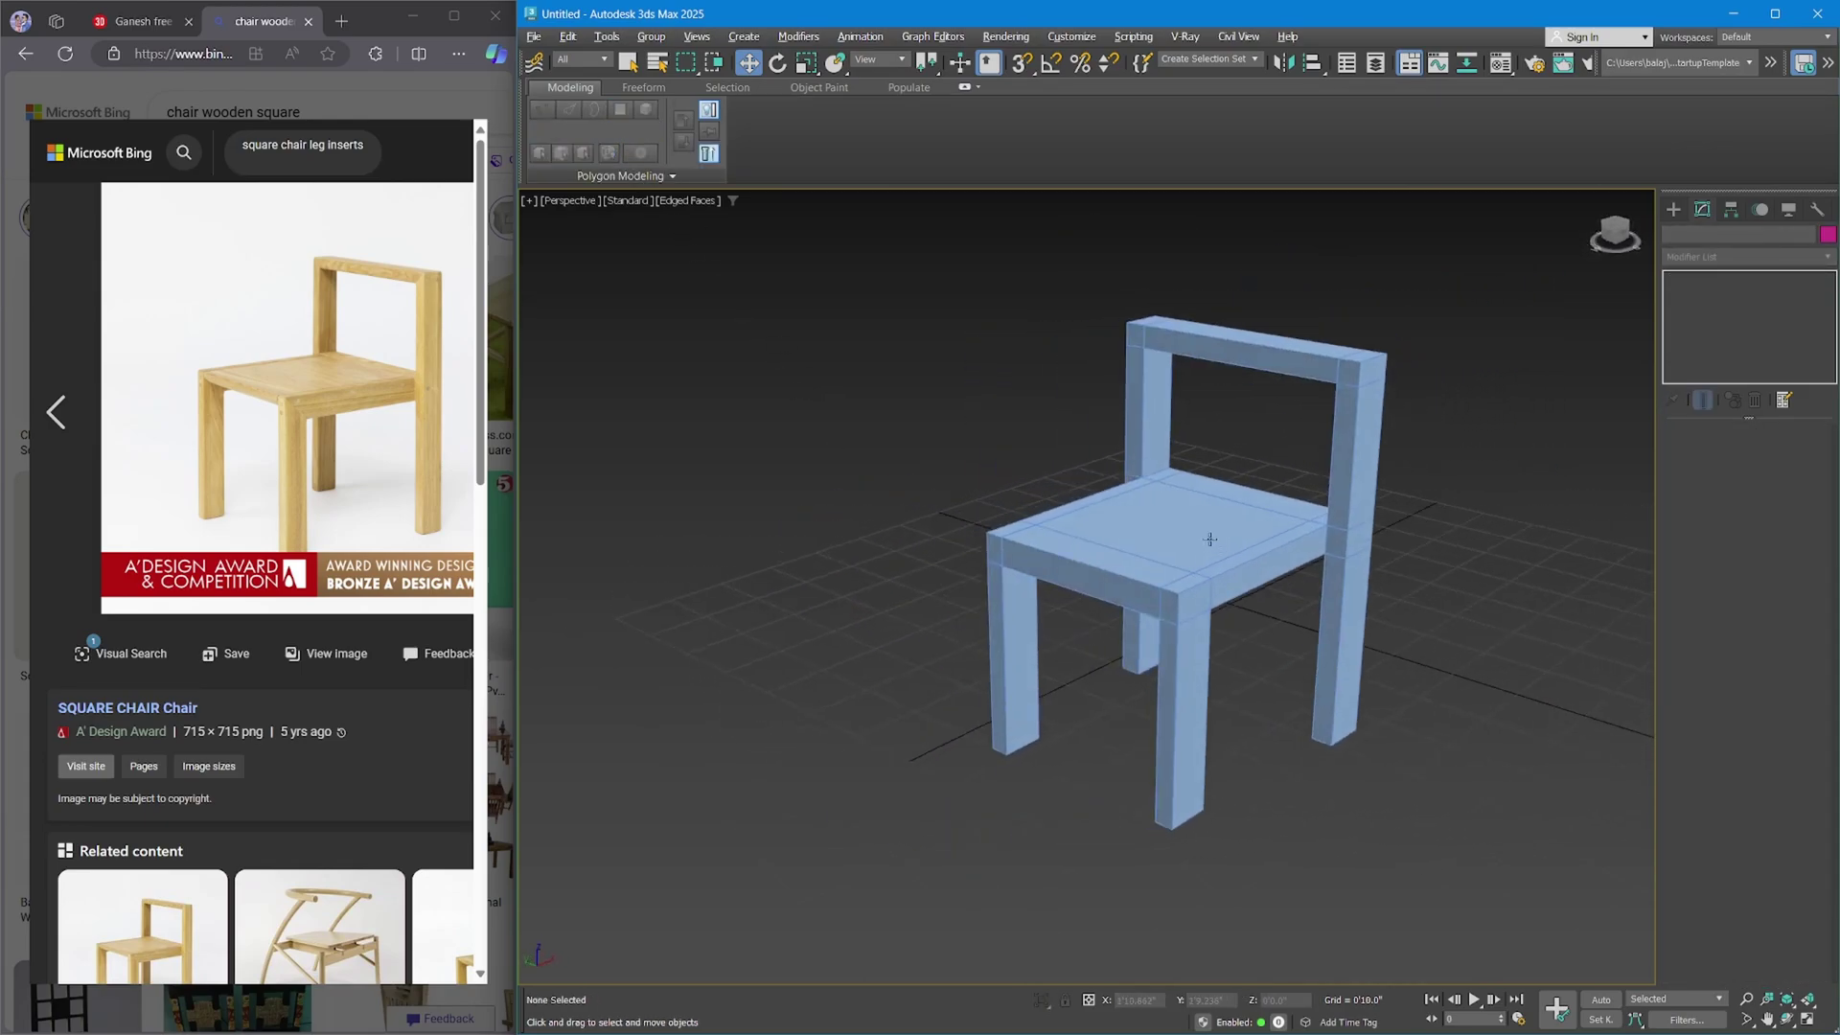
left_click(1211, 540)
scroll(1212, 540, "up", 3)
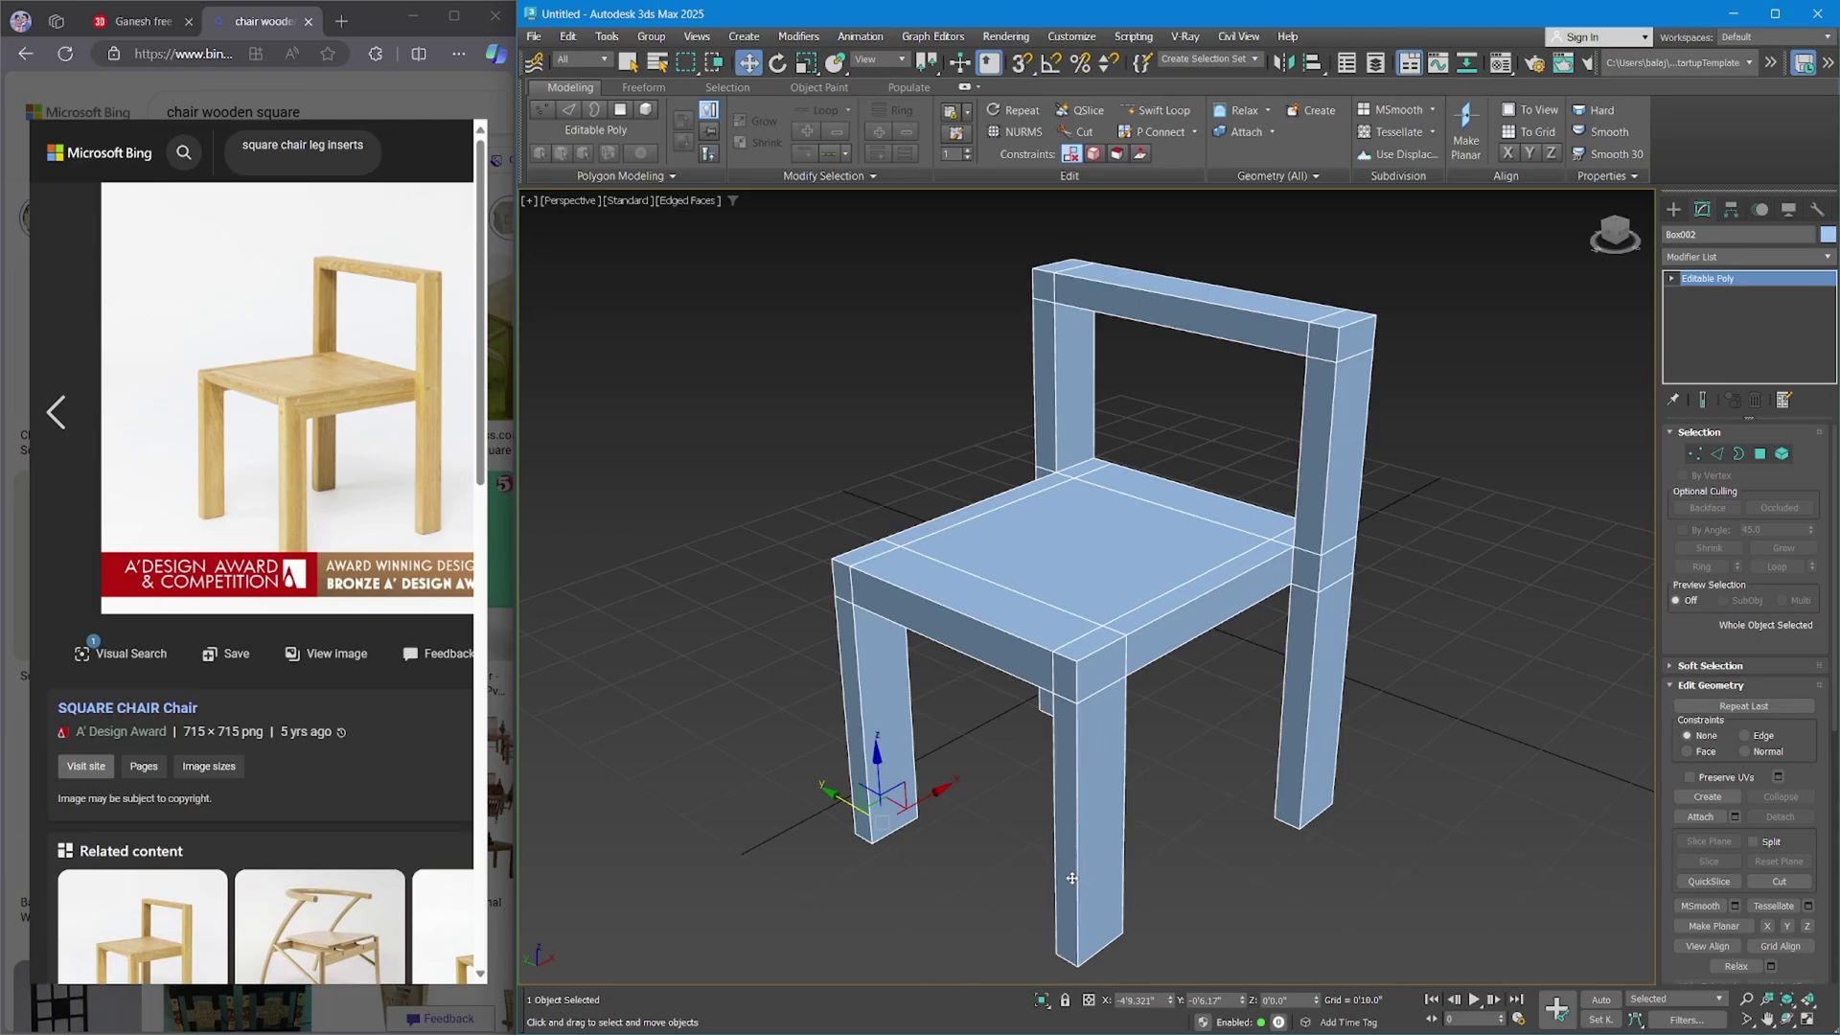
scroll(1071, 877, "up", 3)
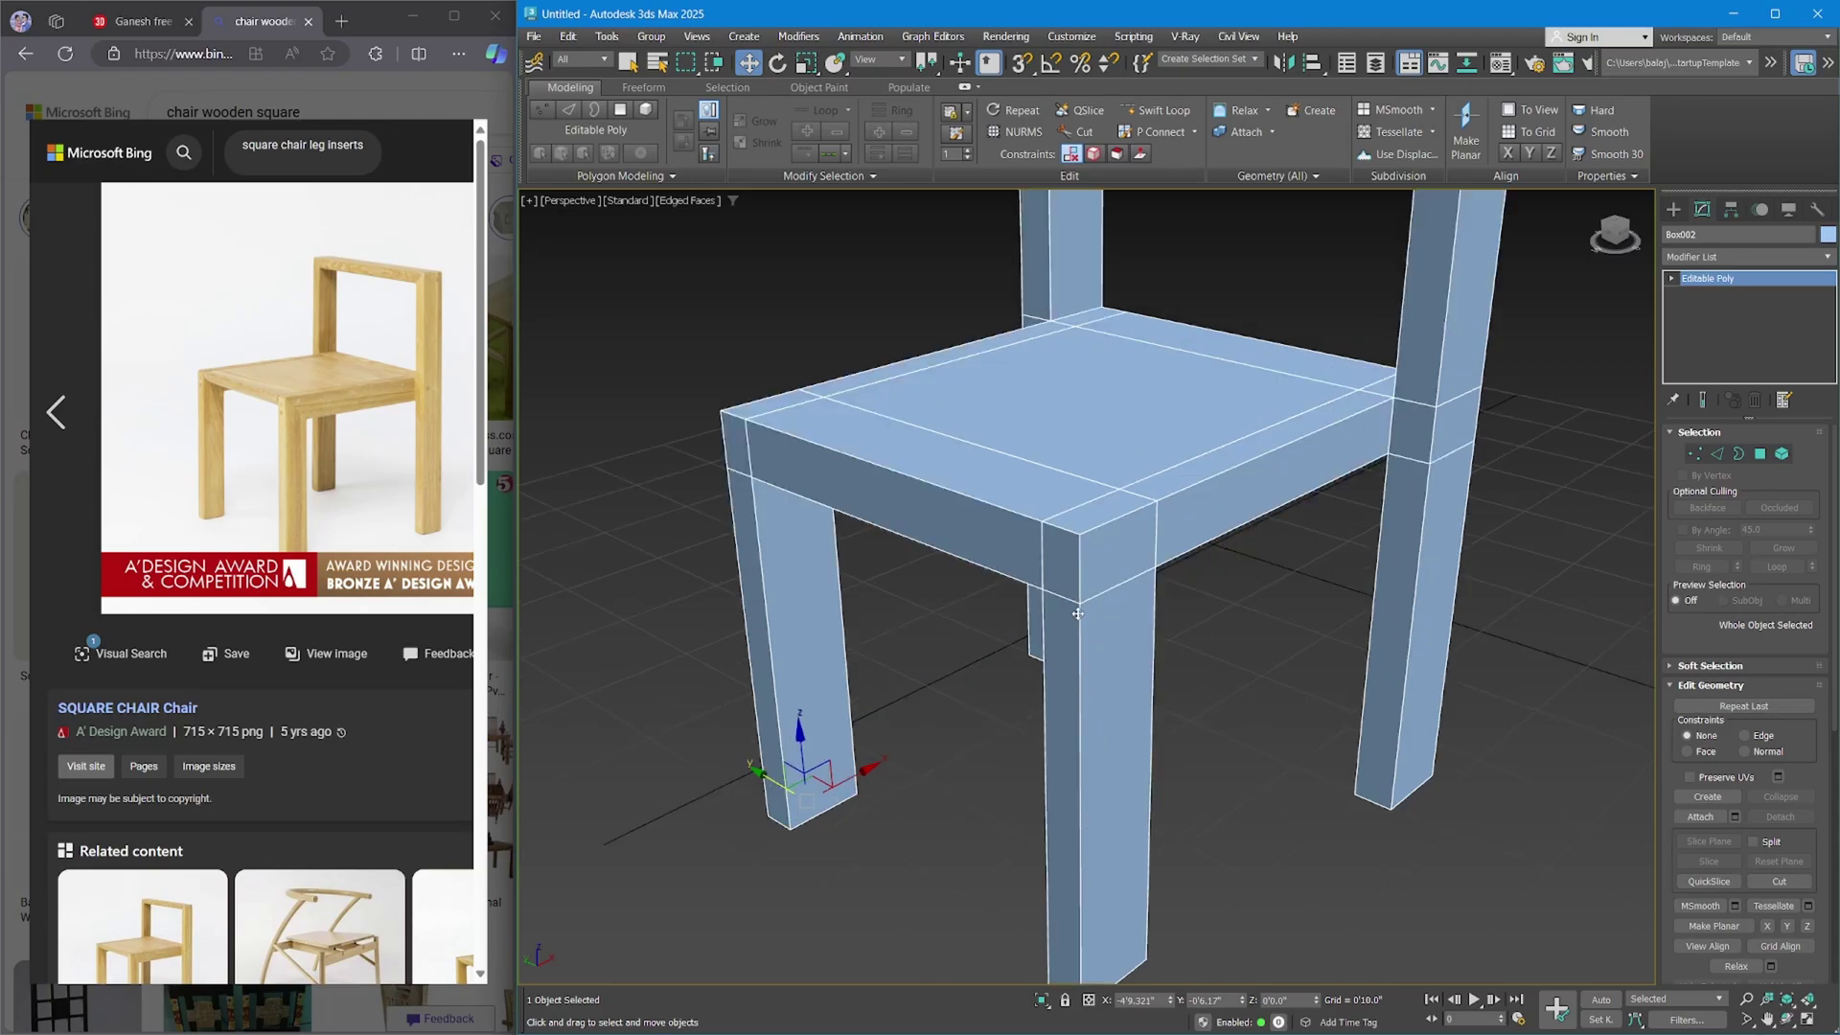
middle_click_drag(1077, 614, 1134, 692, "alt")
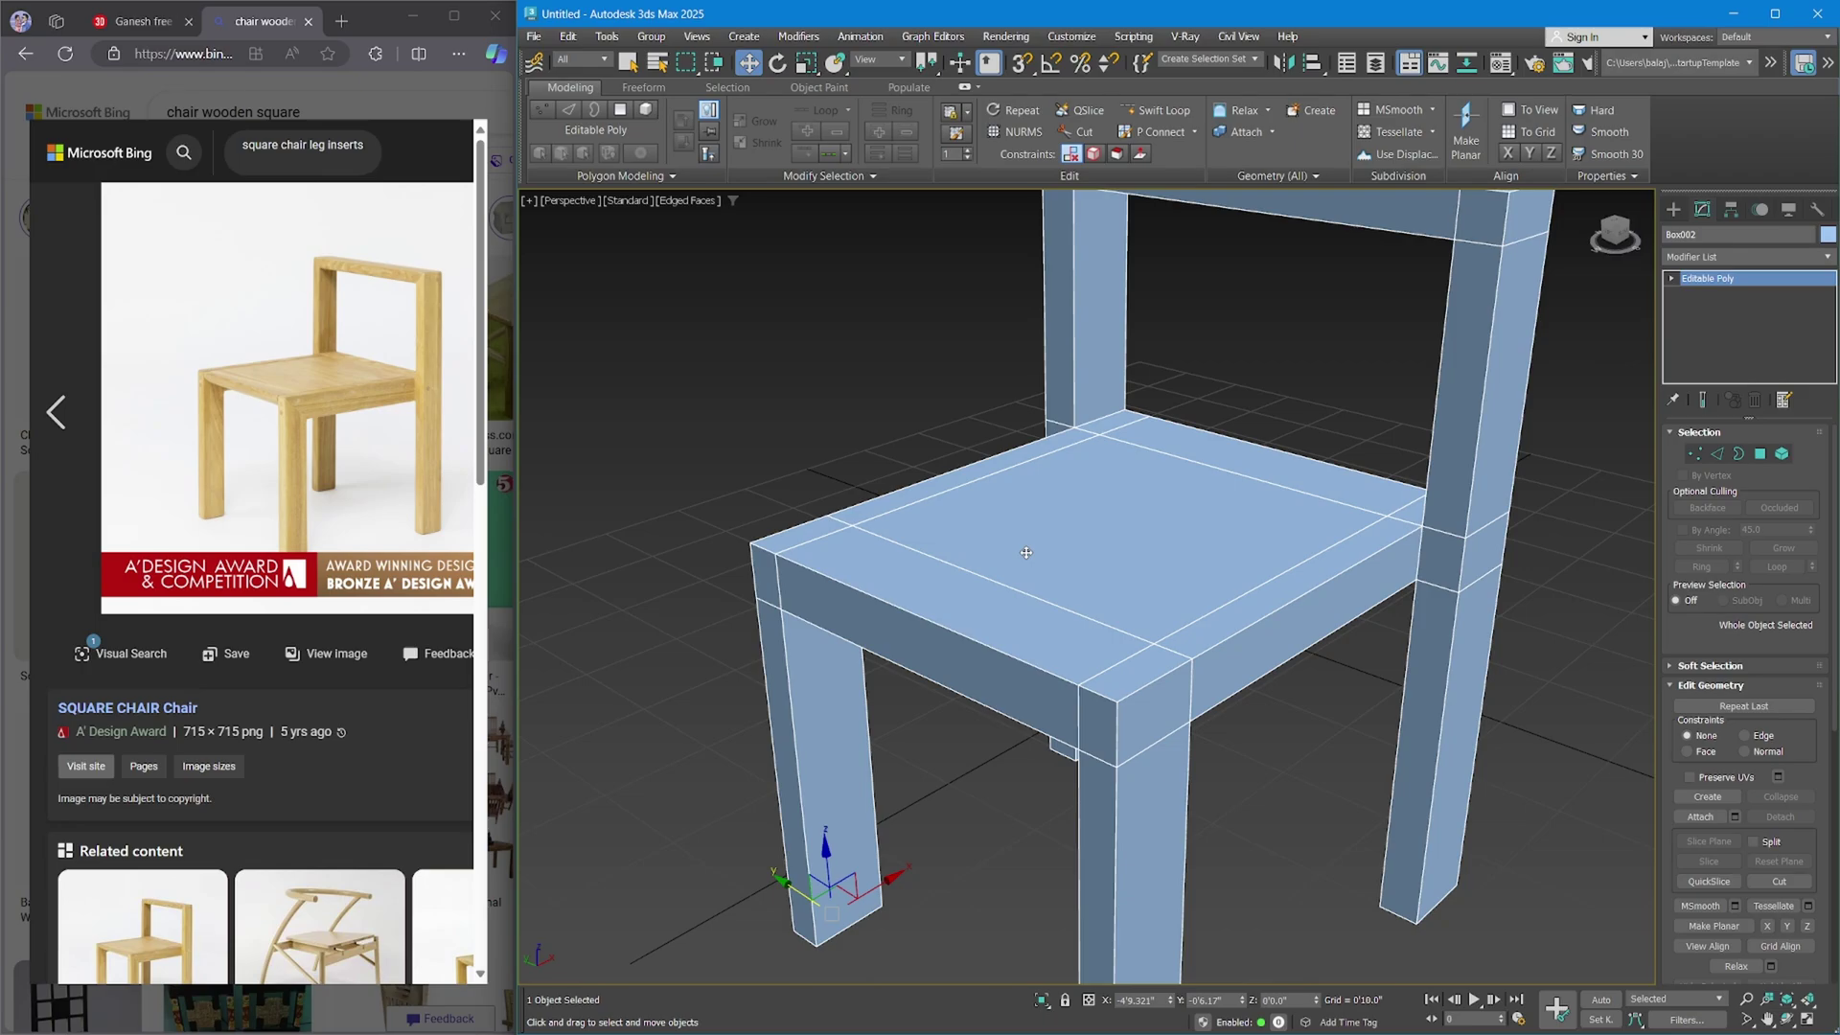
scroll(1017, 575, "down", 3)
In Edge mode, clear the old selection and select the seat's front and side top edges plus the near front corner's vertical edge.
key("q")
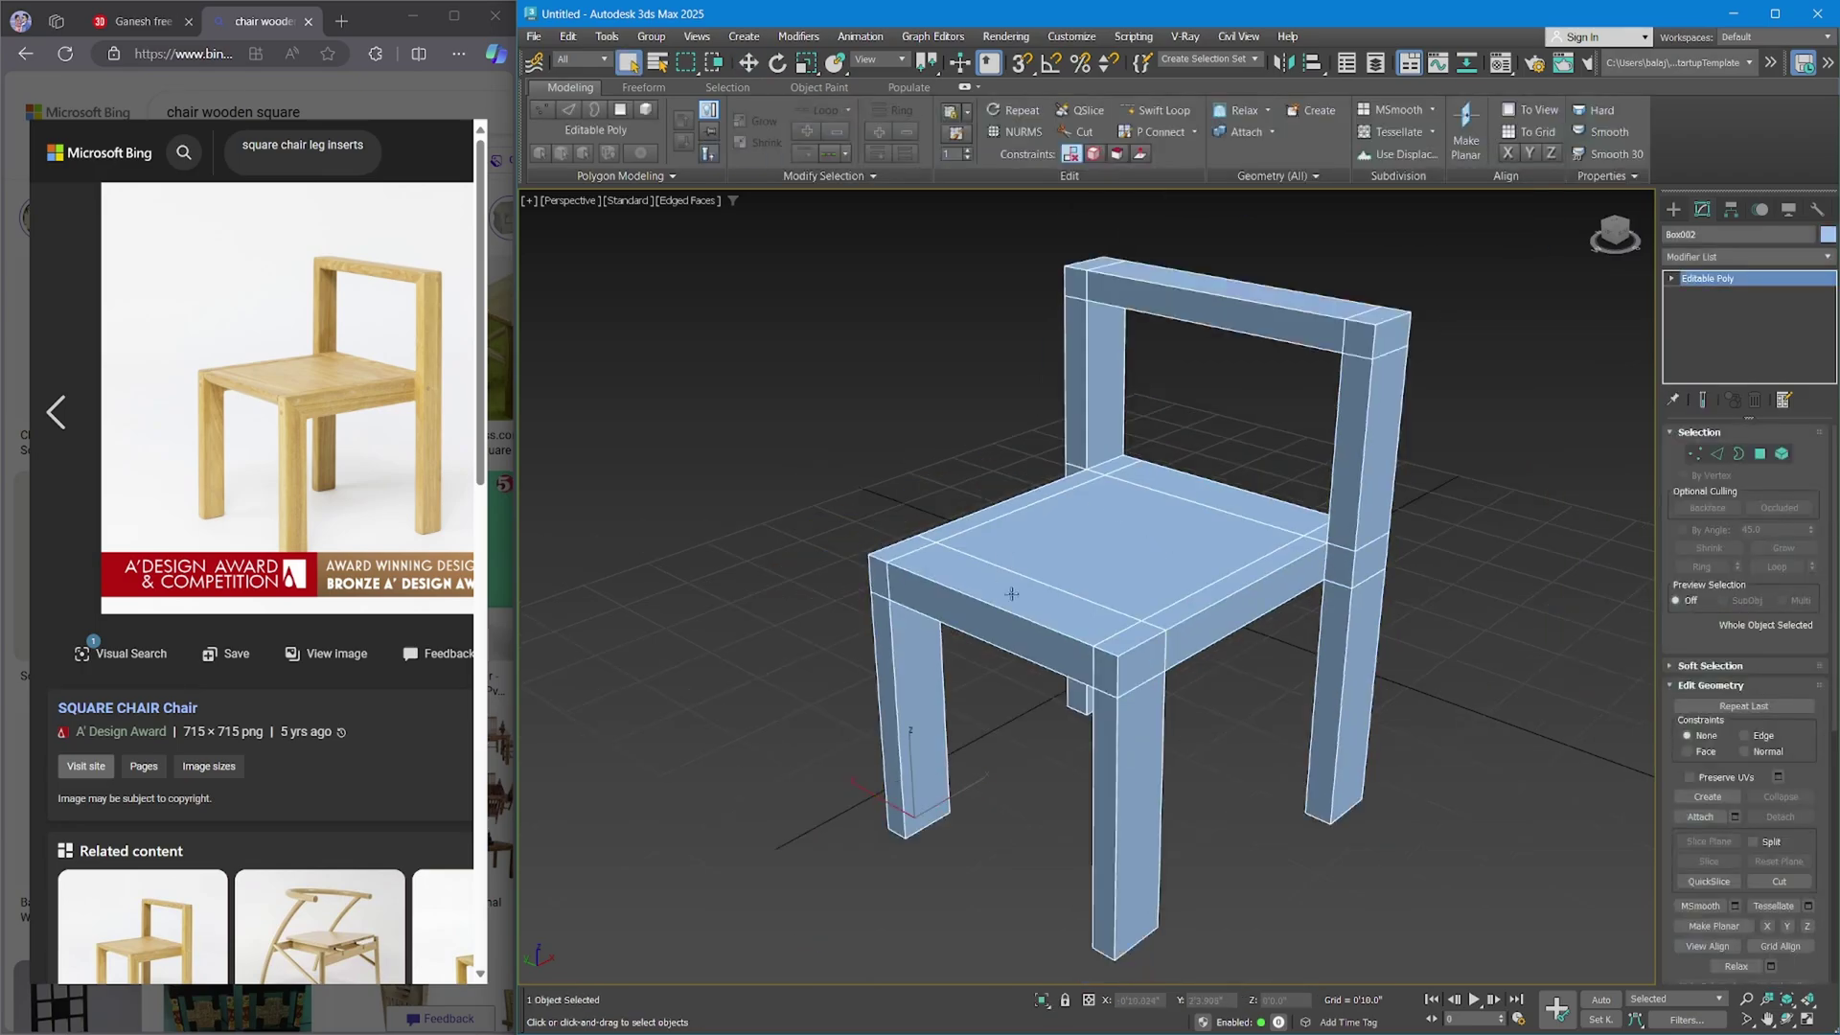
left_click(1712, 457)
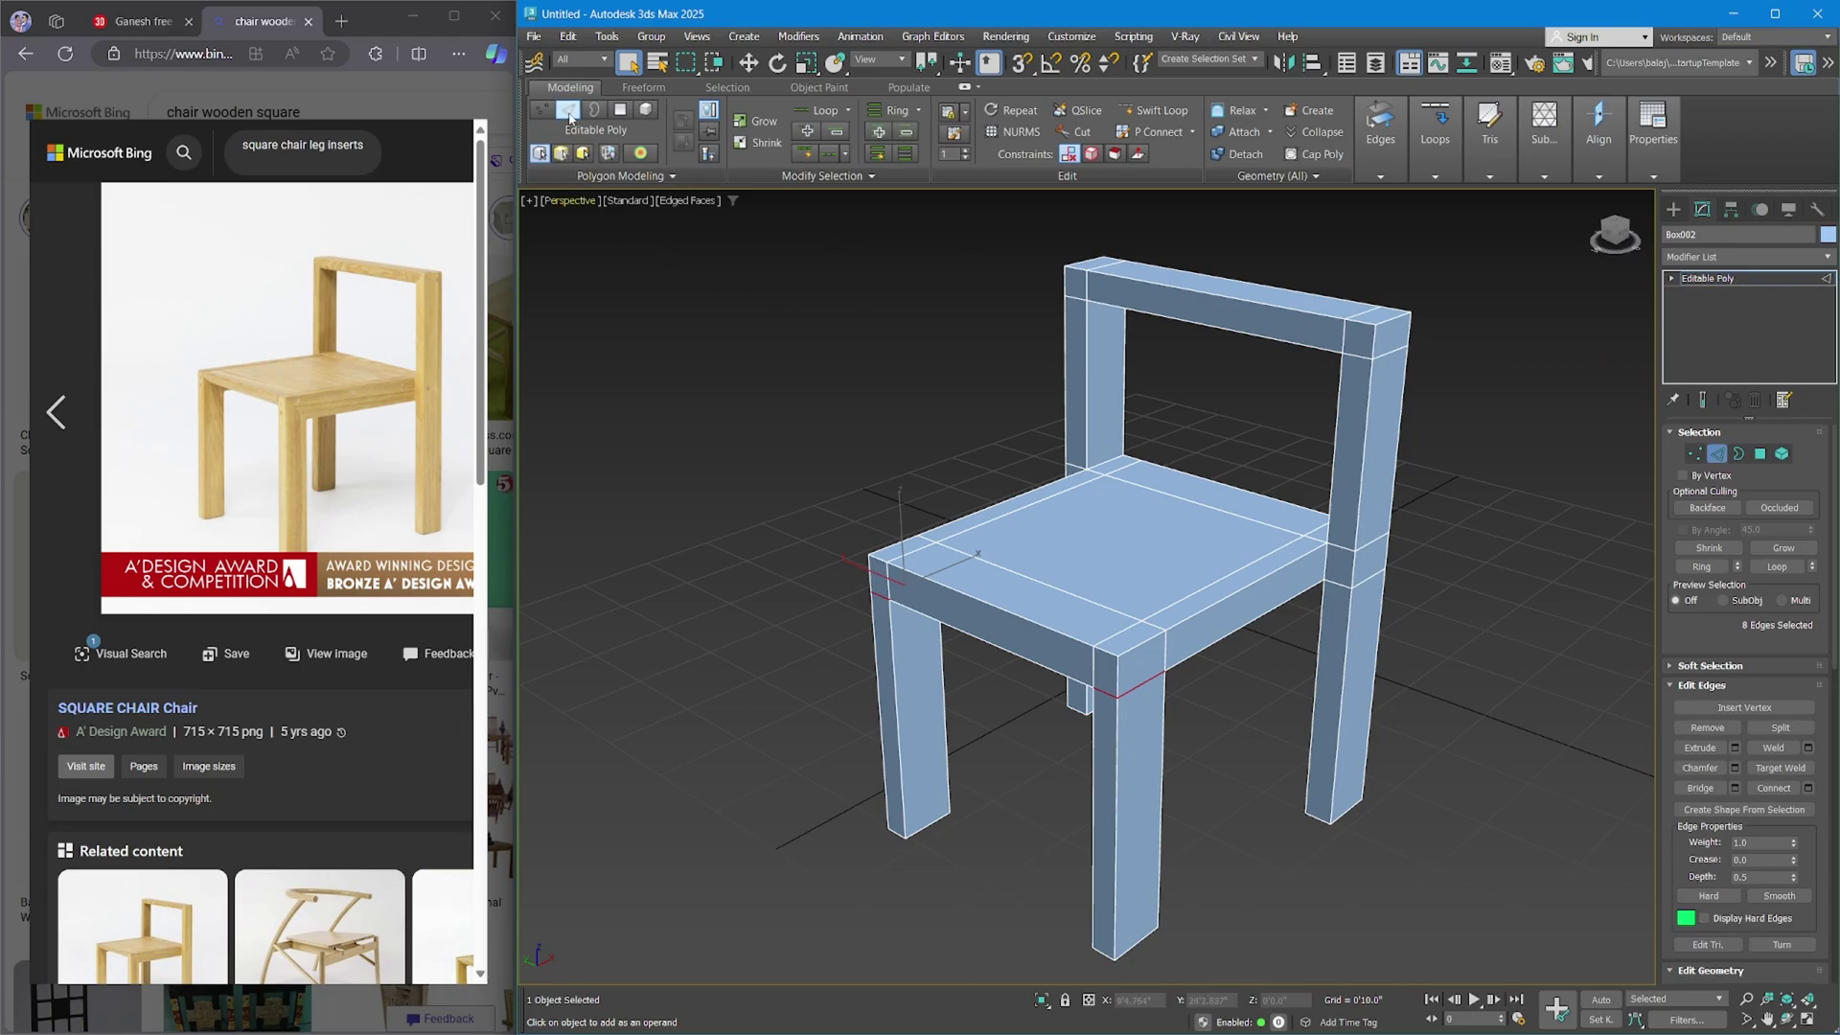
left_click(1280, 667)
scroll(1280, 667, "up", 2)
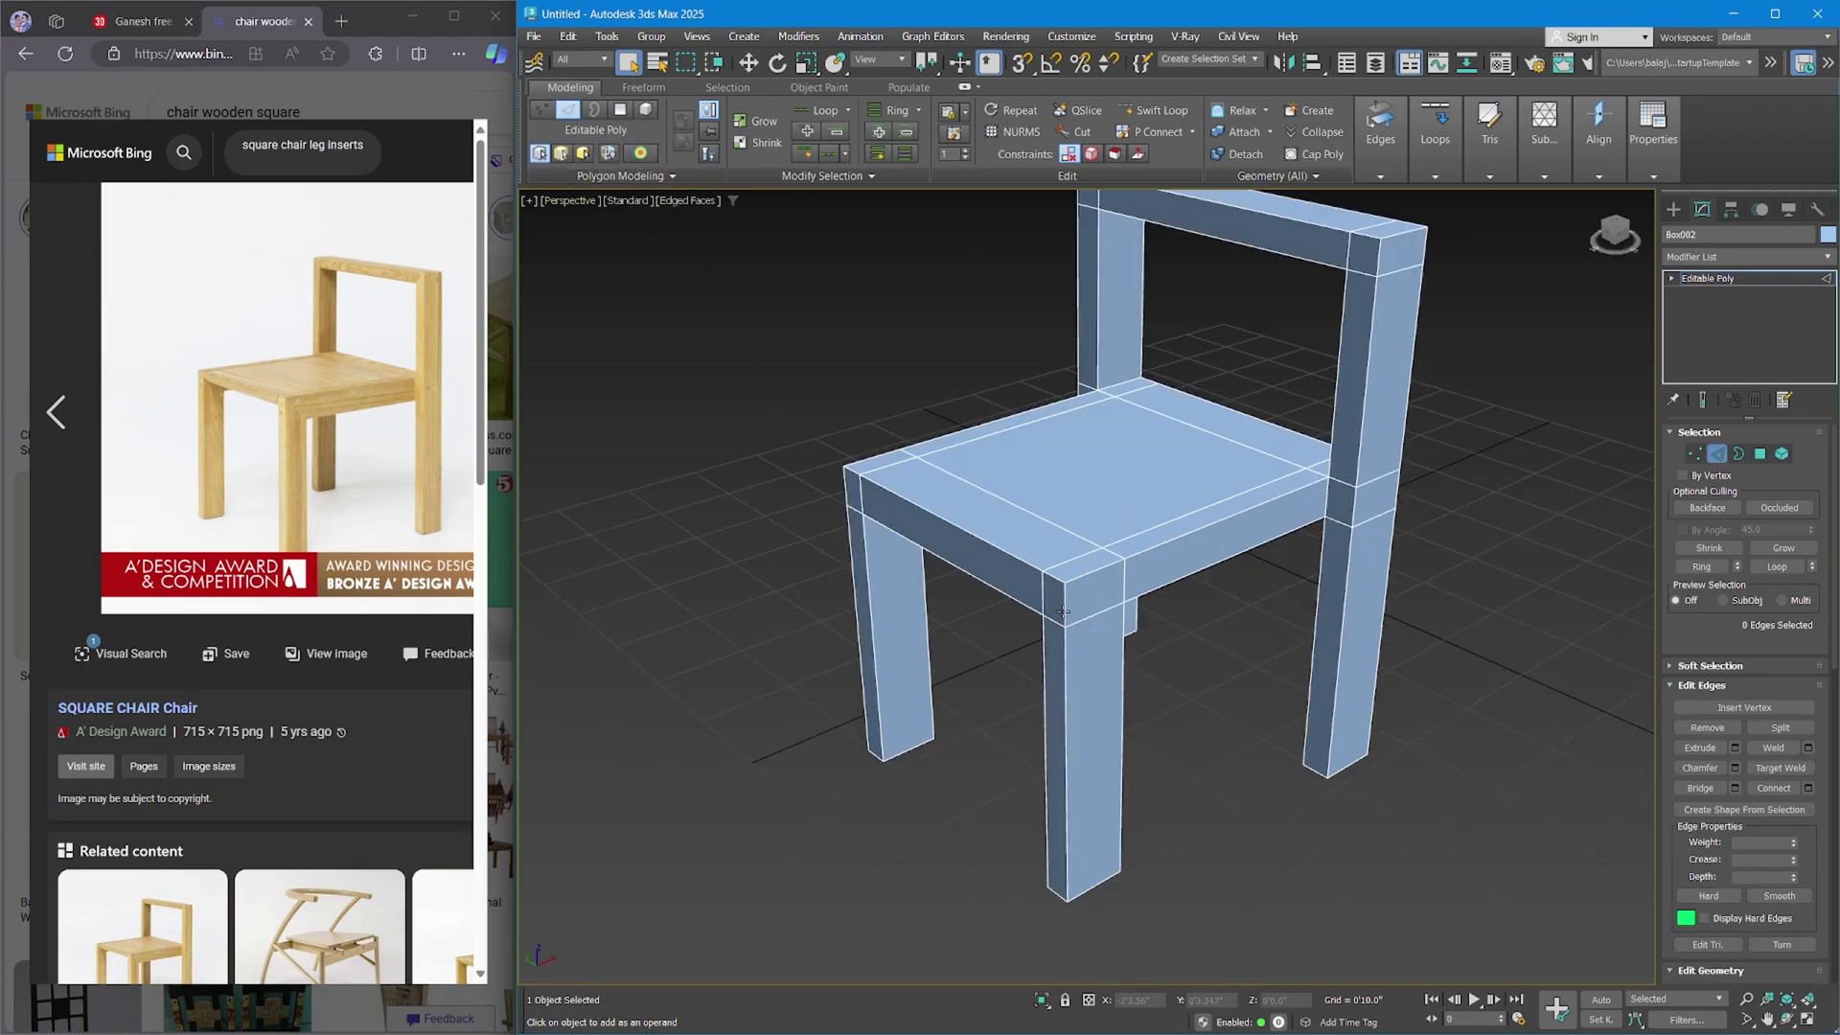
left_click(1062, 611)
double_click(1092, 571, "ctrl")
double_click(1057, 577, "ctrl")
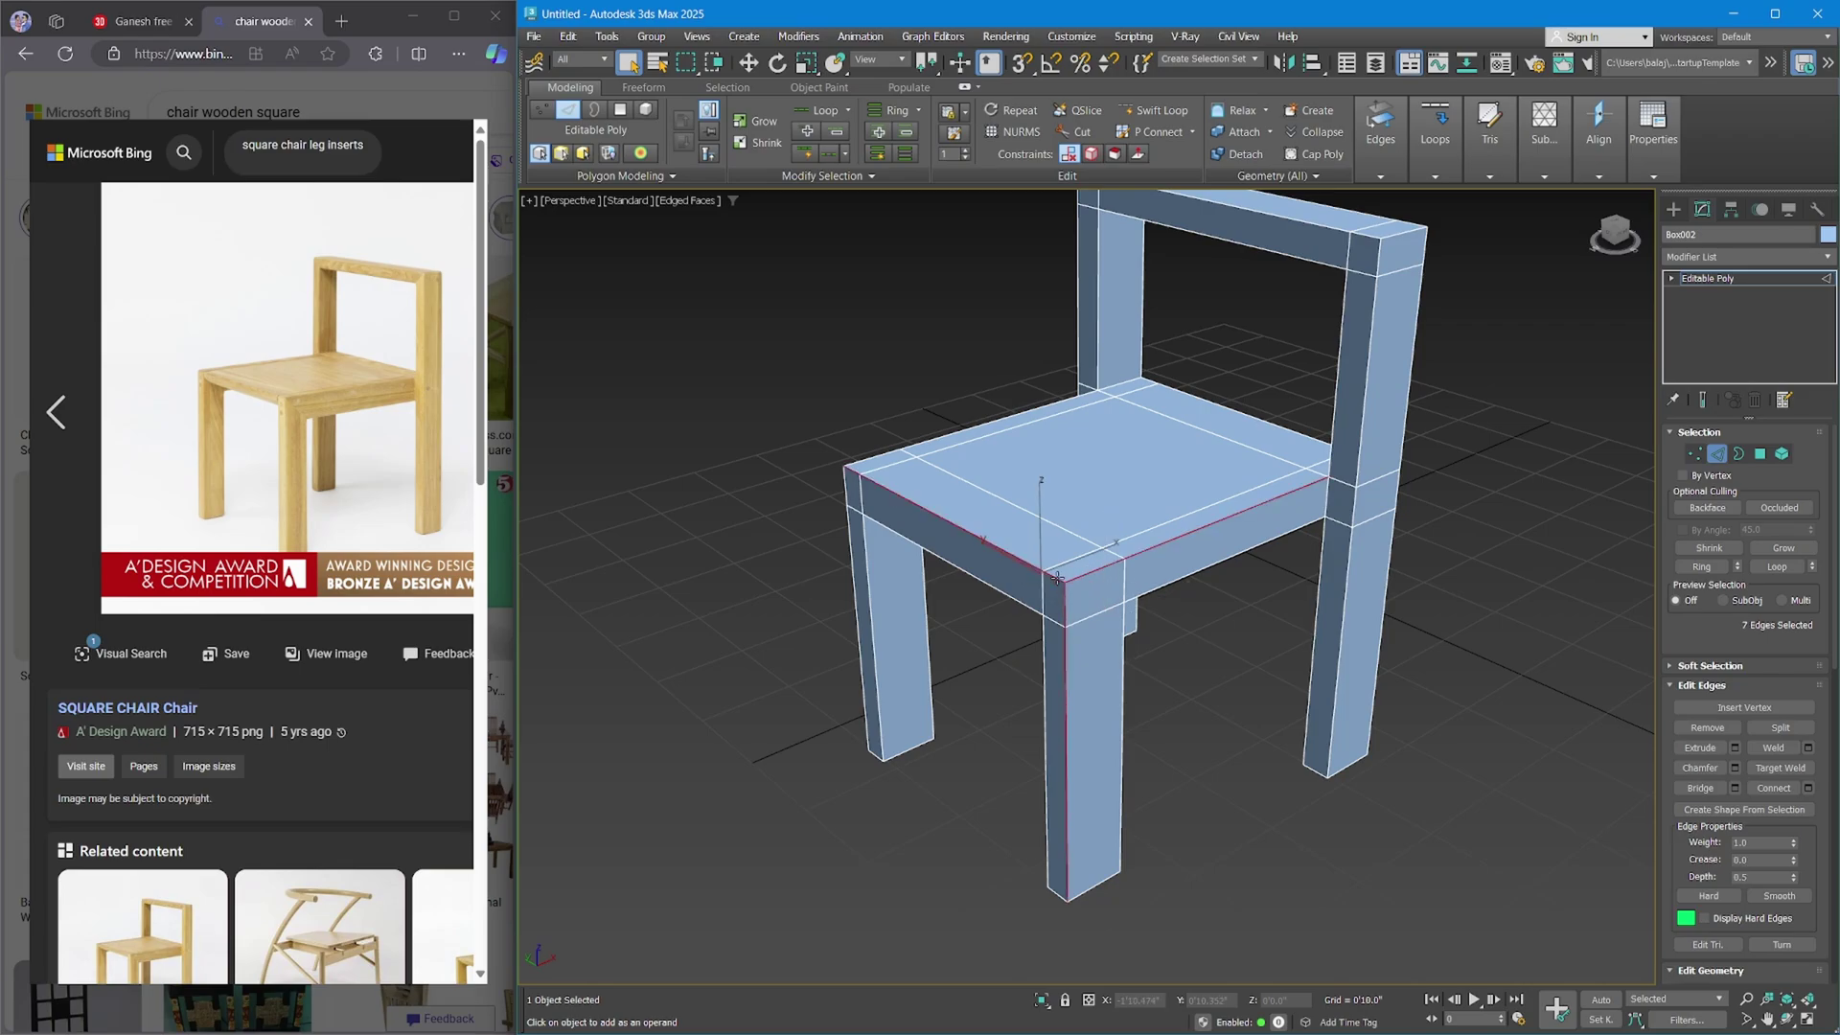
Add the long vertical edges and bottom edges of all four legs to the edge selection.
left_click(1044, 640, "ctrl")
left_click_drag(972, 652, 810, 808, "ctrl")
left_click_drag(1179, 799, 1022, 905, "ctrl")
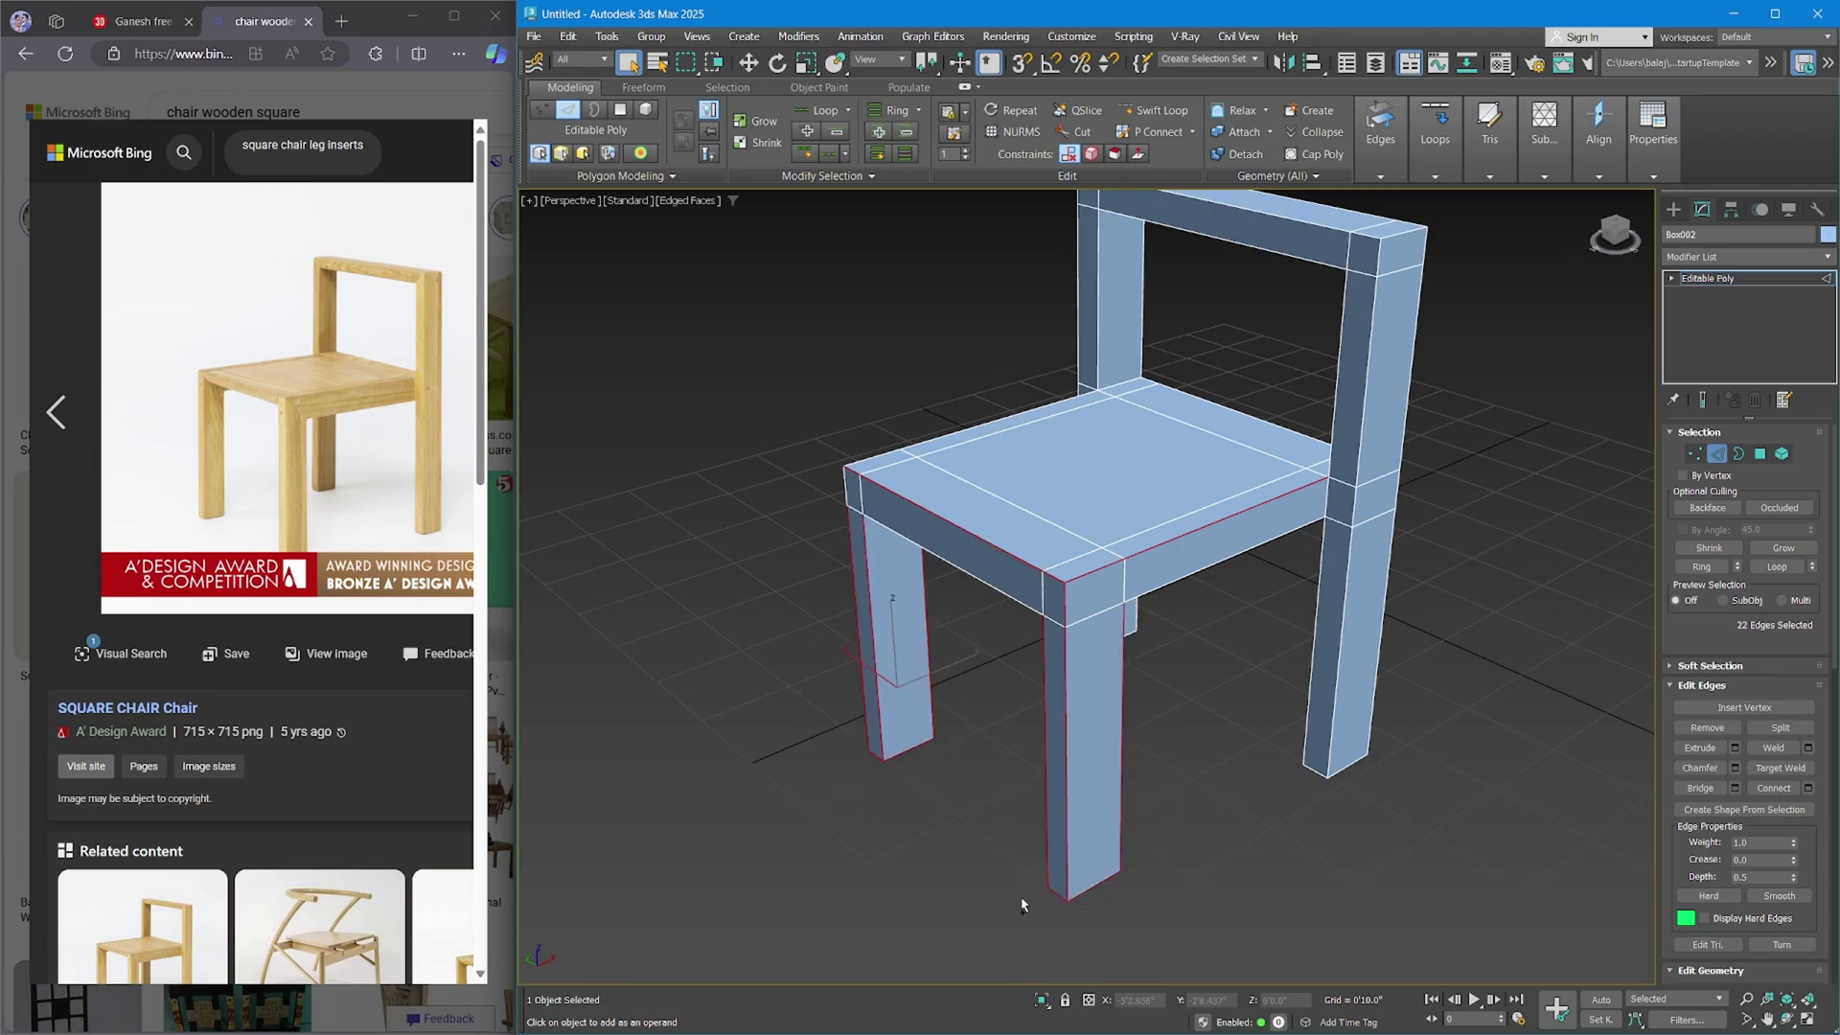
left_click_drag(1427, 714, 1244, 786, "ctrl")
middle_click_drag(1244, 785, 885, 692, "alt")
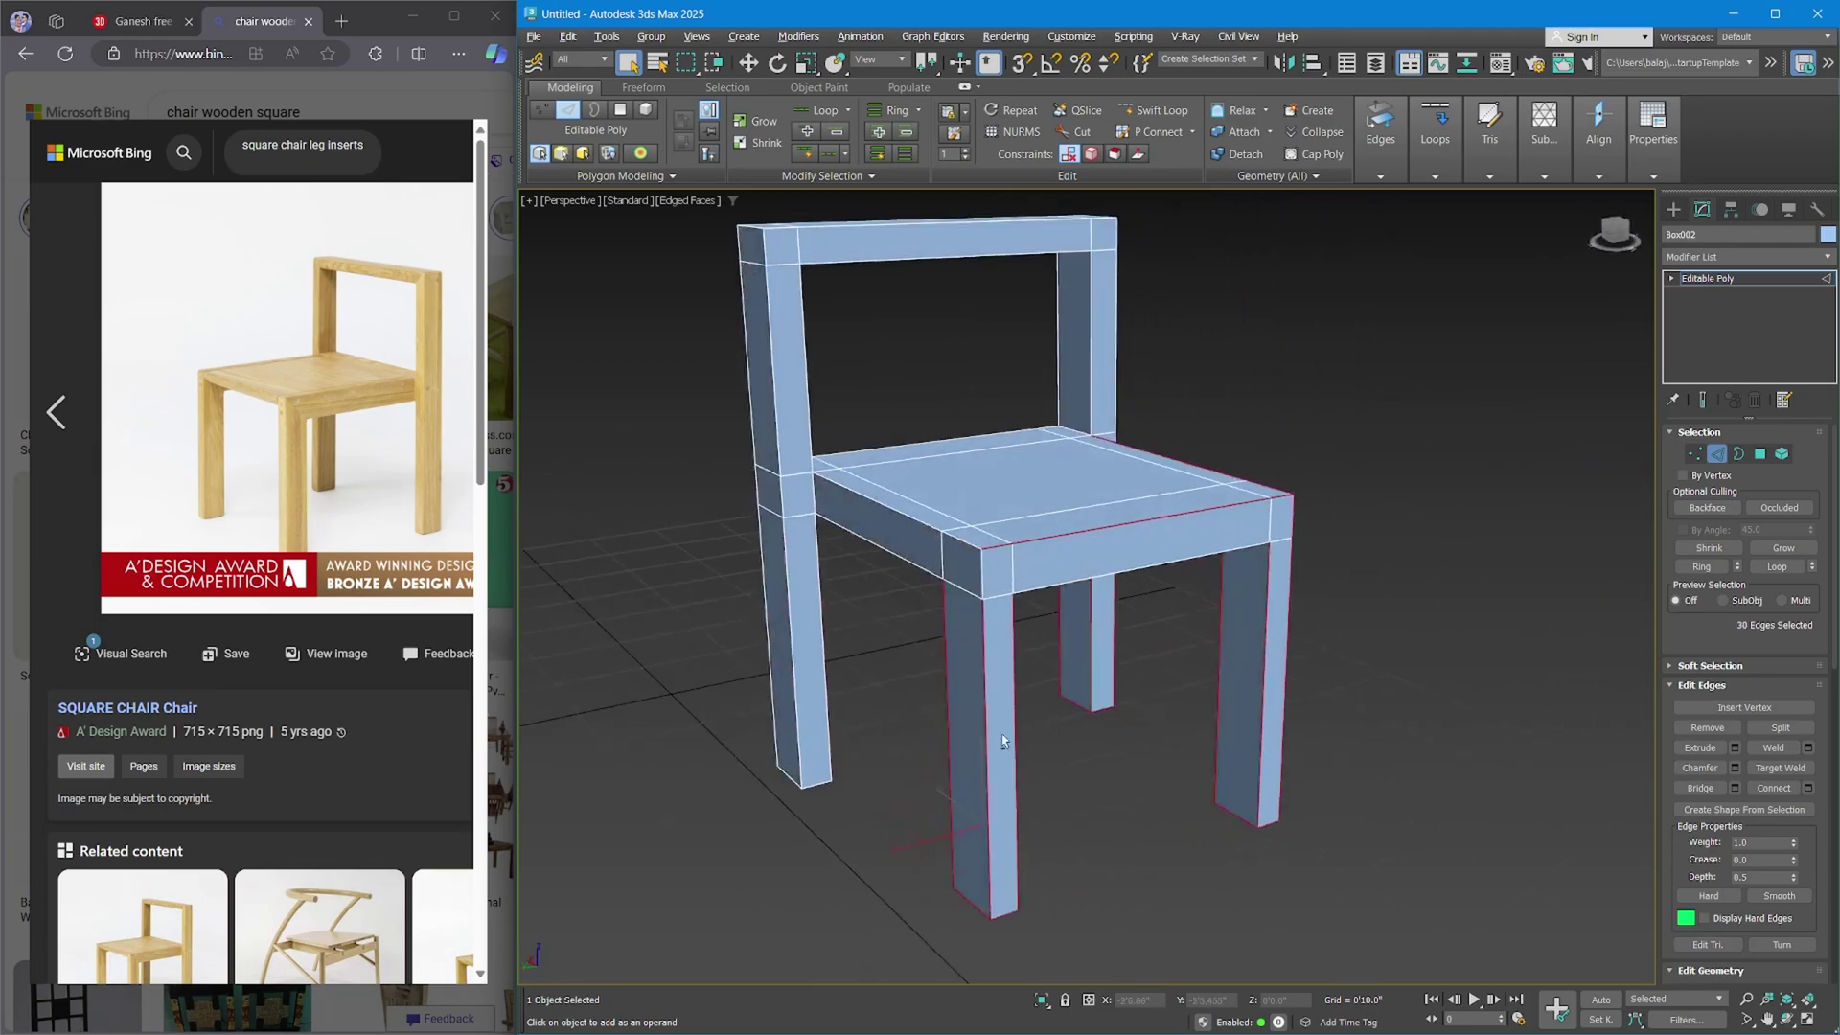
left_click_drag(886, 692, 815, 749, "ctrl")
middle_click_drag(815, 749, 889, 529, "alt")
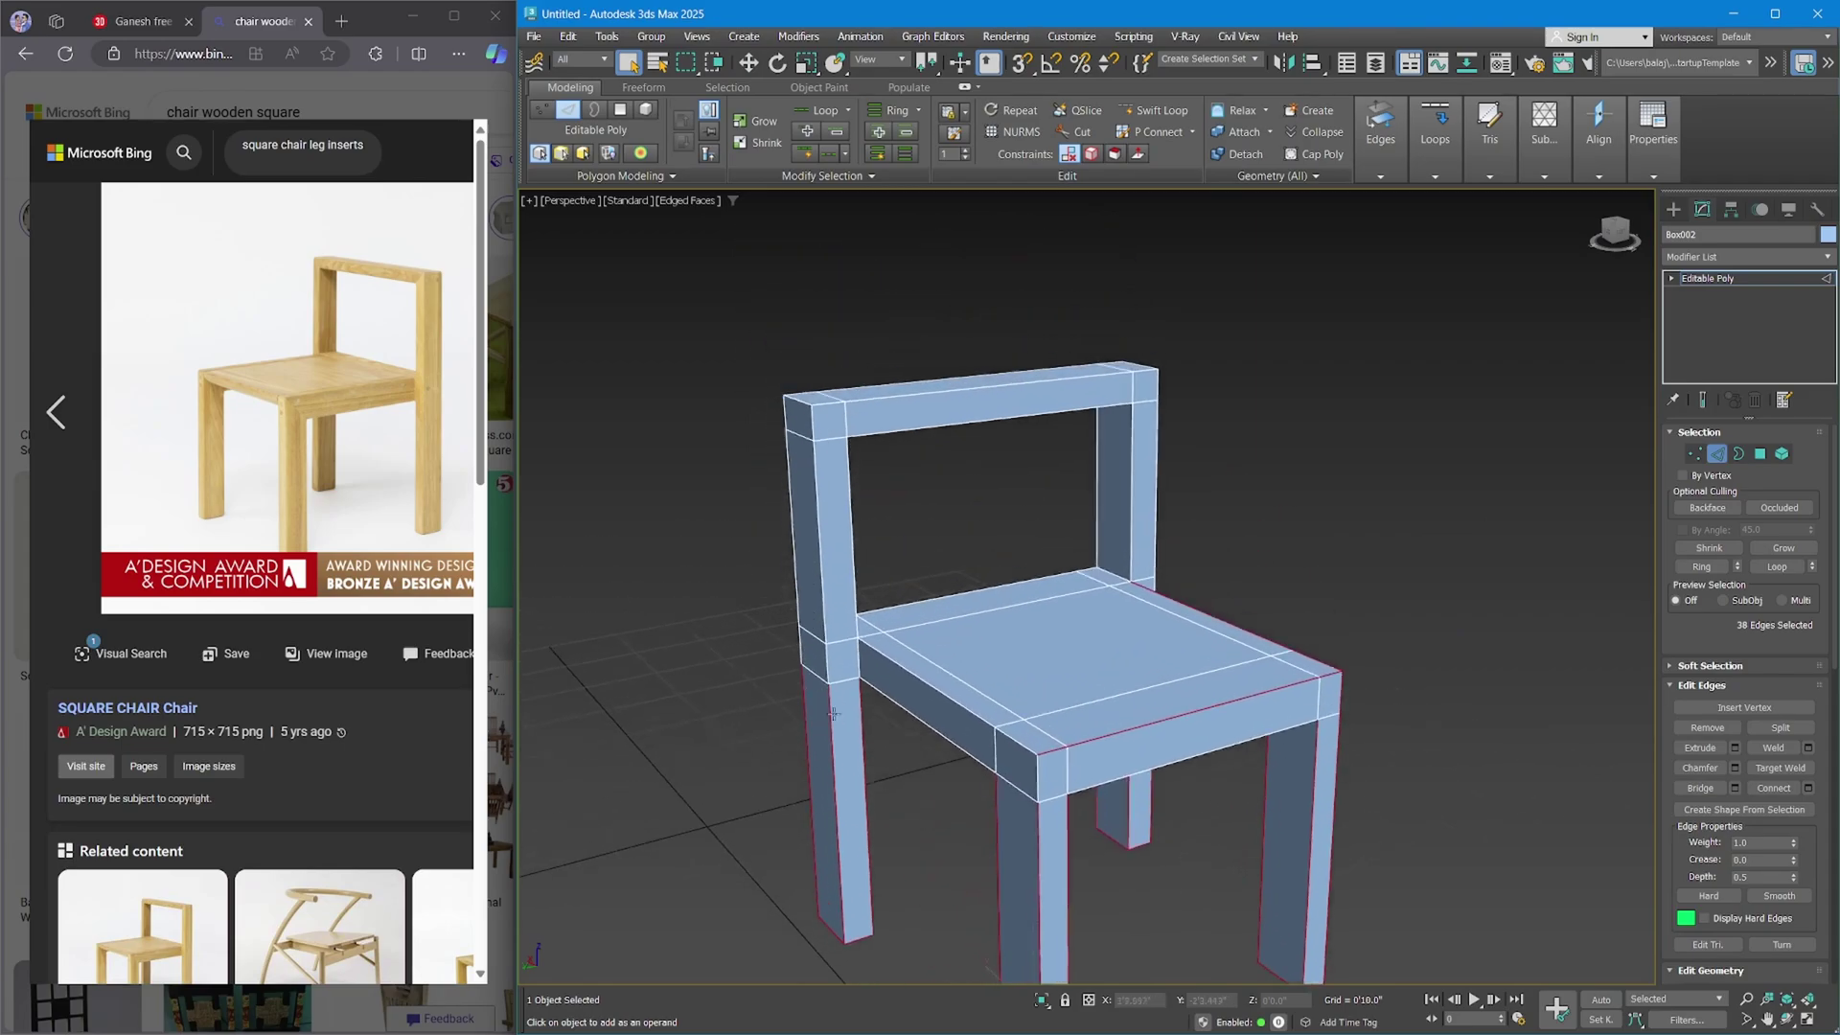
Add the vertical edges of both backrest posts and the long edges of the top rail to the selection.
left_click_drag(889, 483, 740, 481, "ctrl")
left_click_drag(1051, 459, 1051, 461, "ctrl")
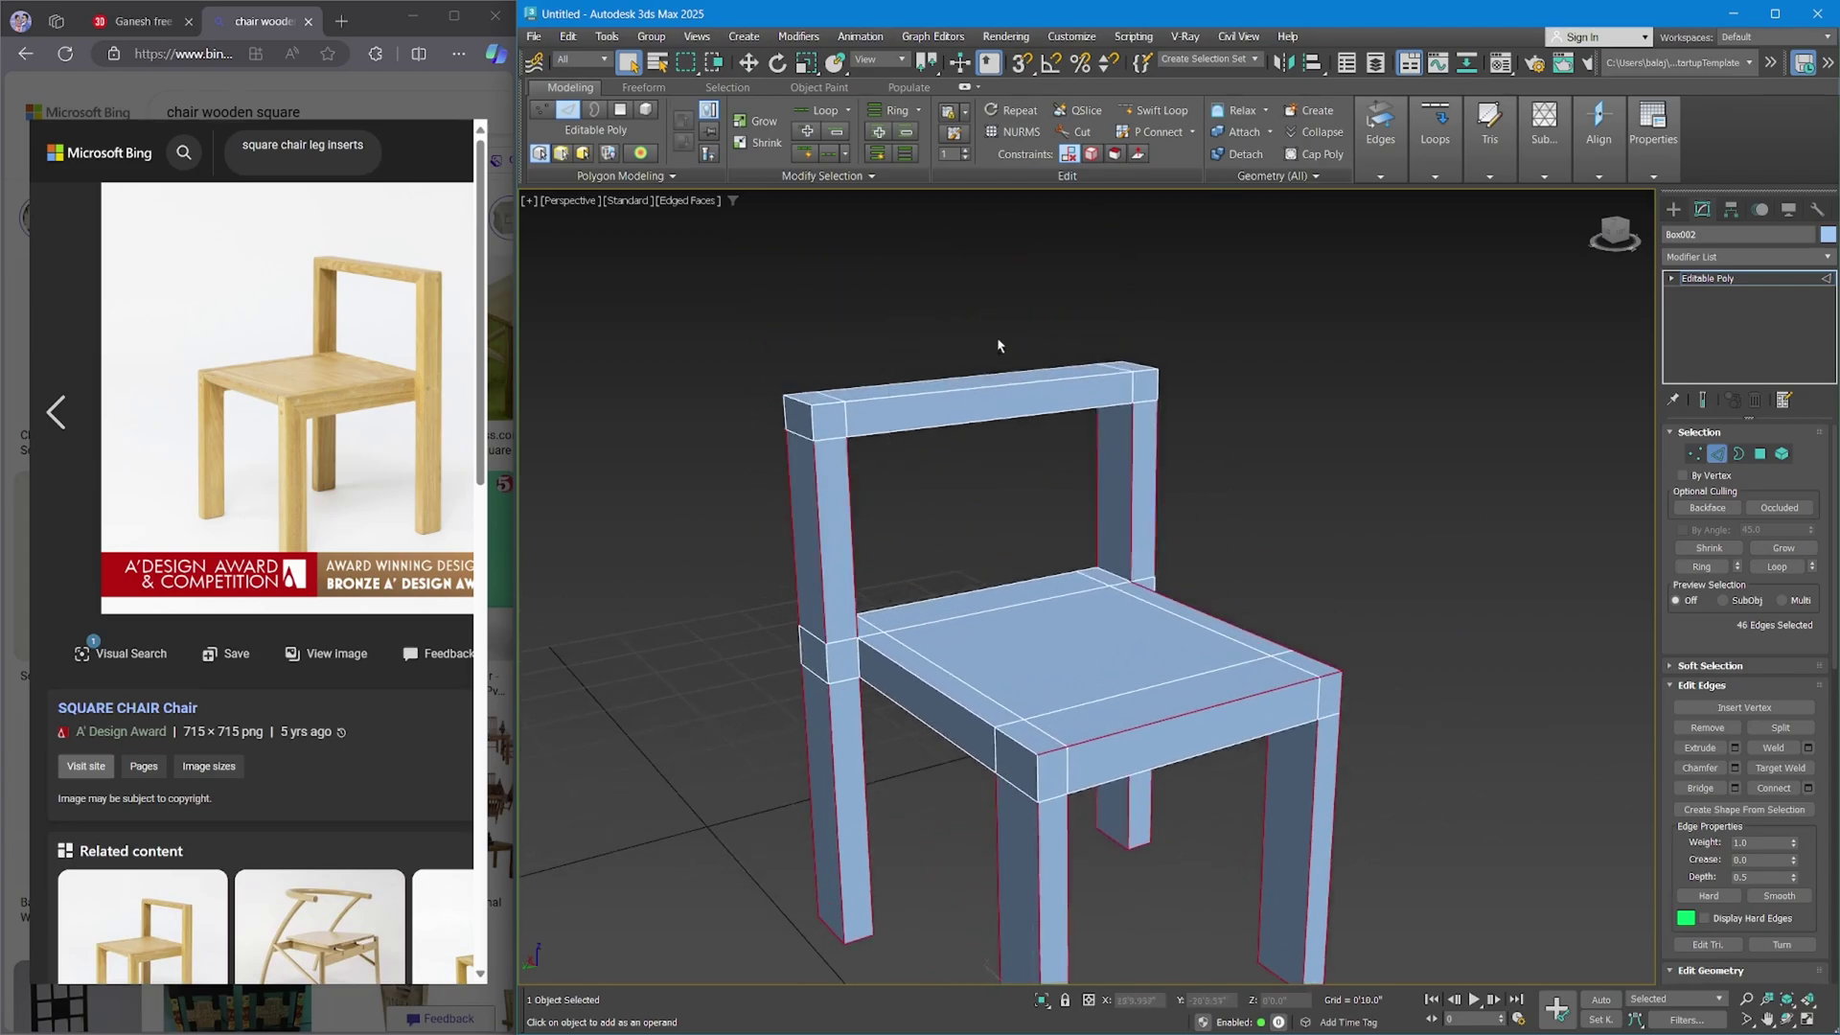
left_click_drag(997, 349, 929, 480, "ctrl")
Add the short outer edges at both top corners of the backrest, where the posts meet the rail, to the selection.
scroll(824, 423, "up", 3)
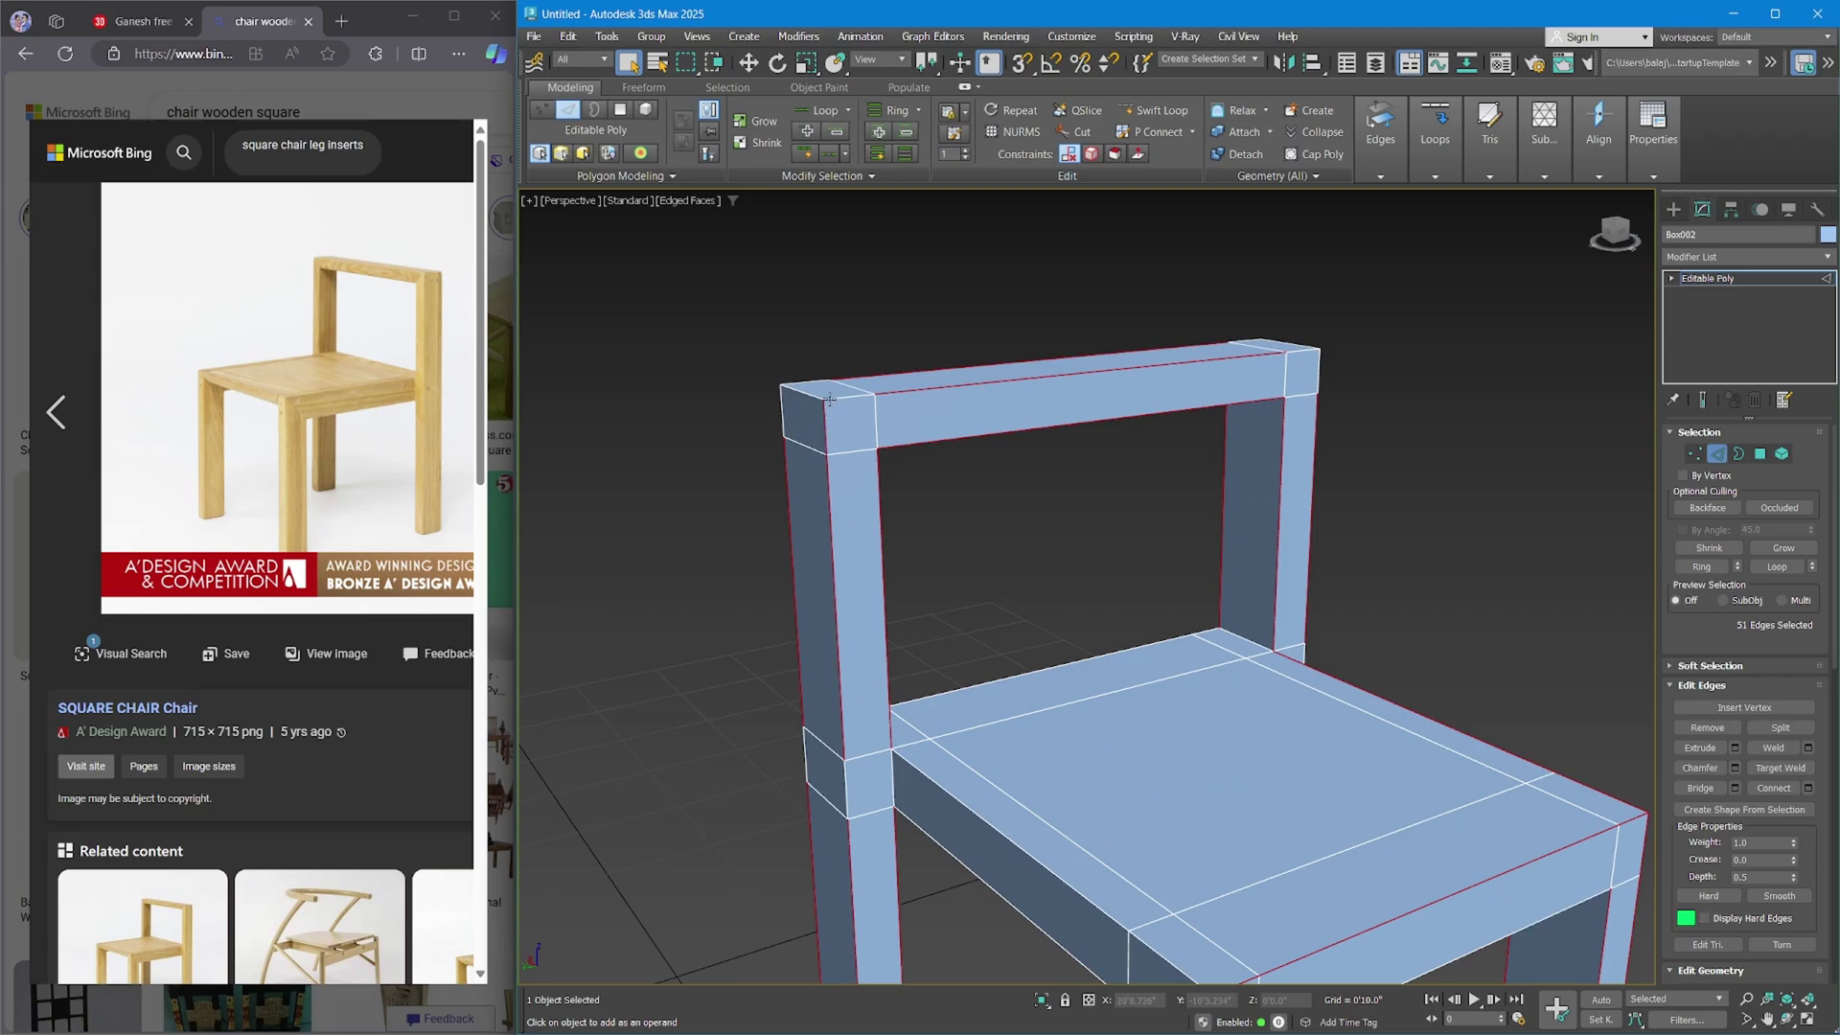
left_click(821, 396, "ctrl")
left_click(783, 390, "ctrl")
middle_click_drag(780, 398, 921, 414, "alt")
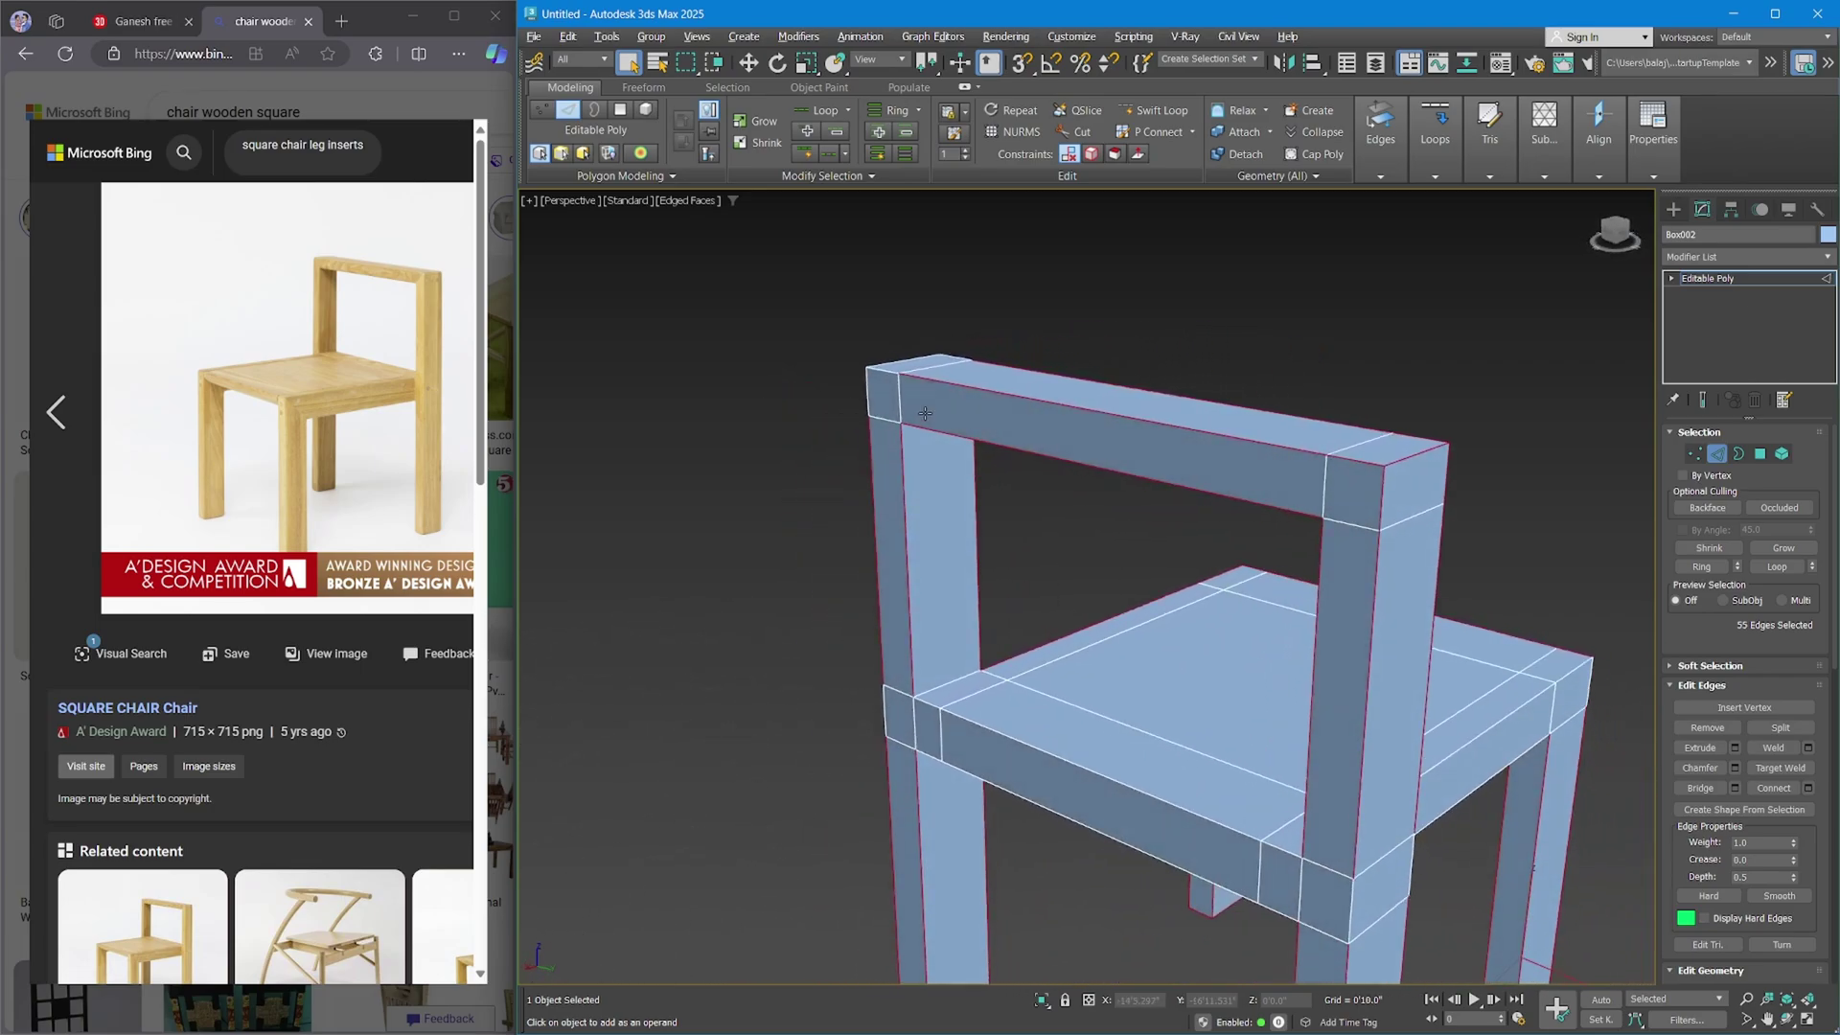
scroll(845, 377, "up", 3)
left_click(901, 351, "ctrl")
middle_click_drag(901, 350, 1158, 390, "alt")
left_click(1285, 412, "ctrl")
scroll(1113, 410, "down", 3)
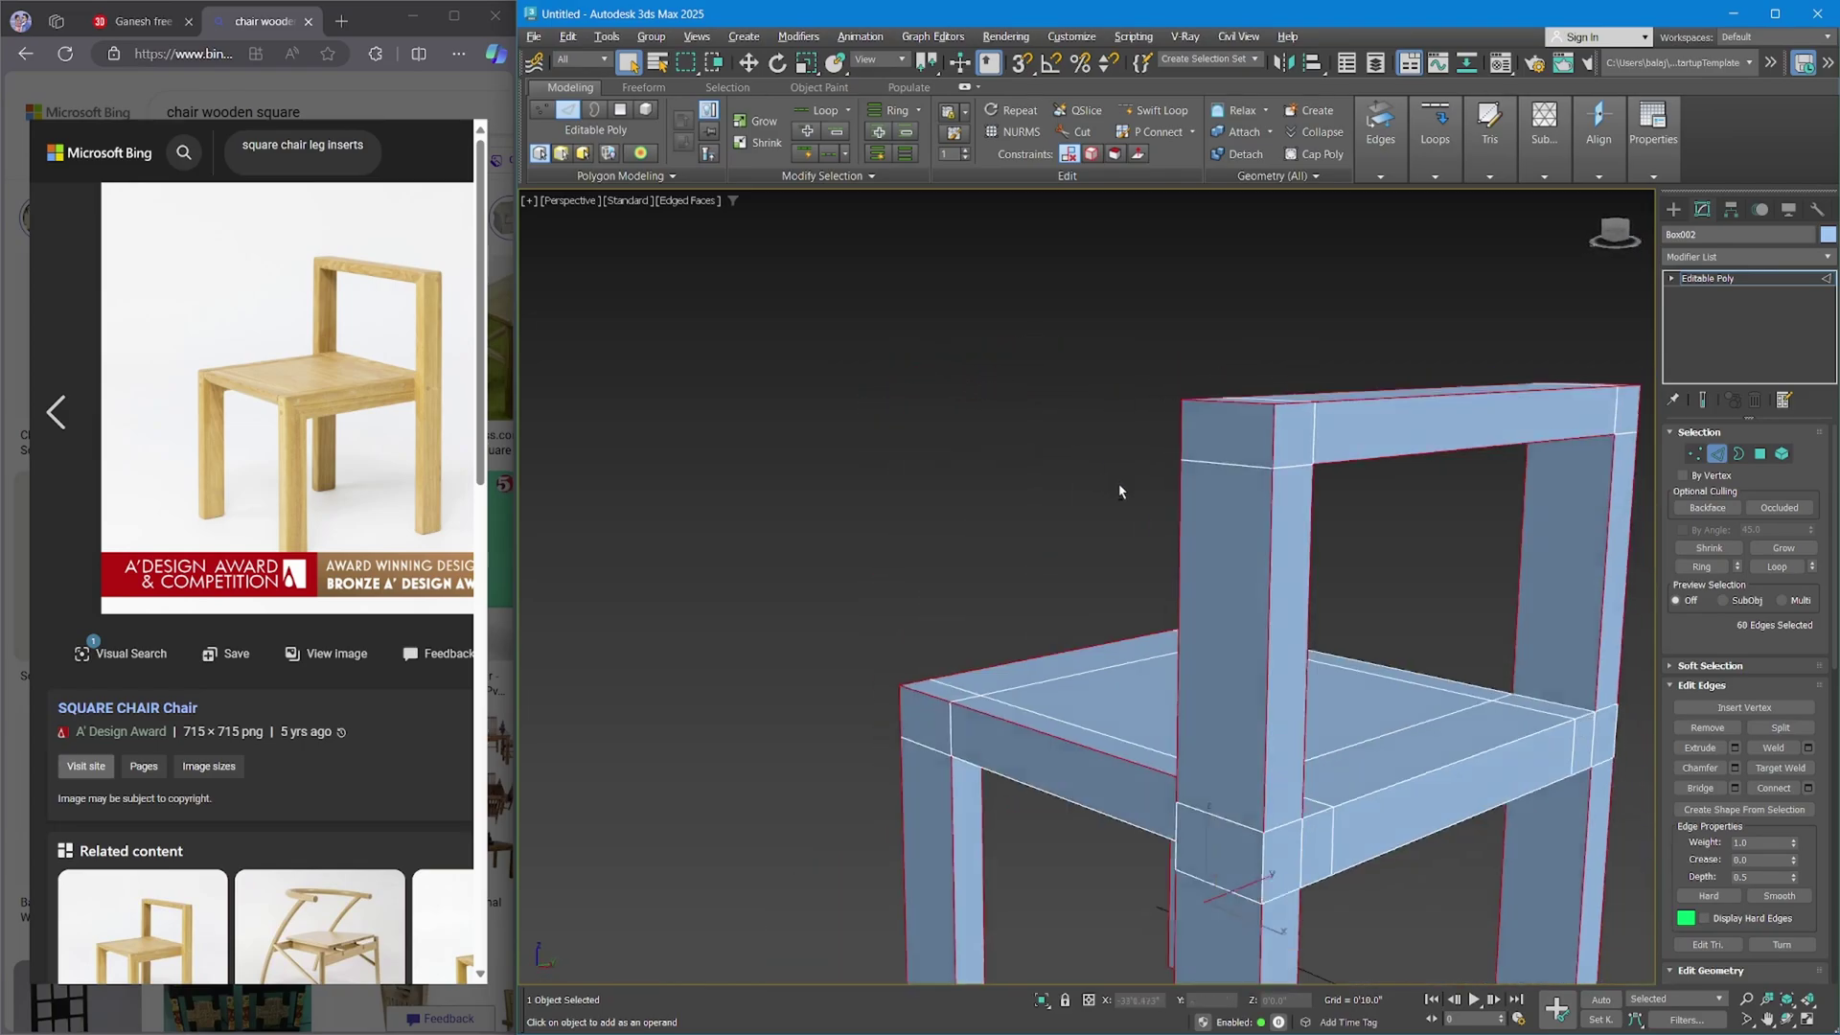
Add the three vertical edges of one rear post at seat height, joining its upper and lower edges in the selection.
middle_click_drag(1117, 493, 1024, 480, "alt")
scroll(1134, 631, "up", 4)
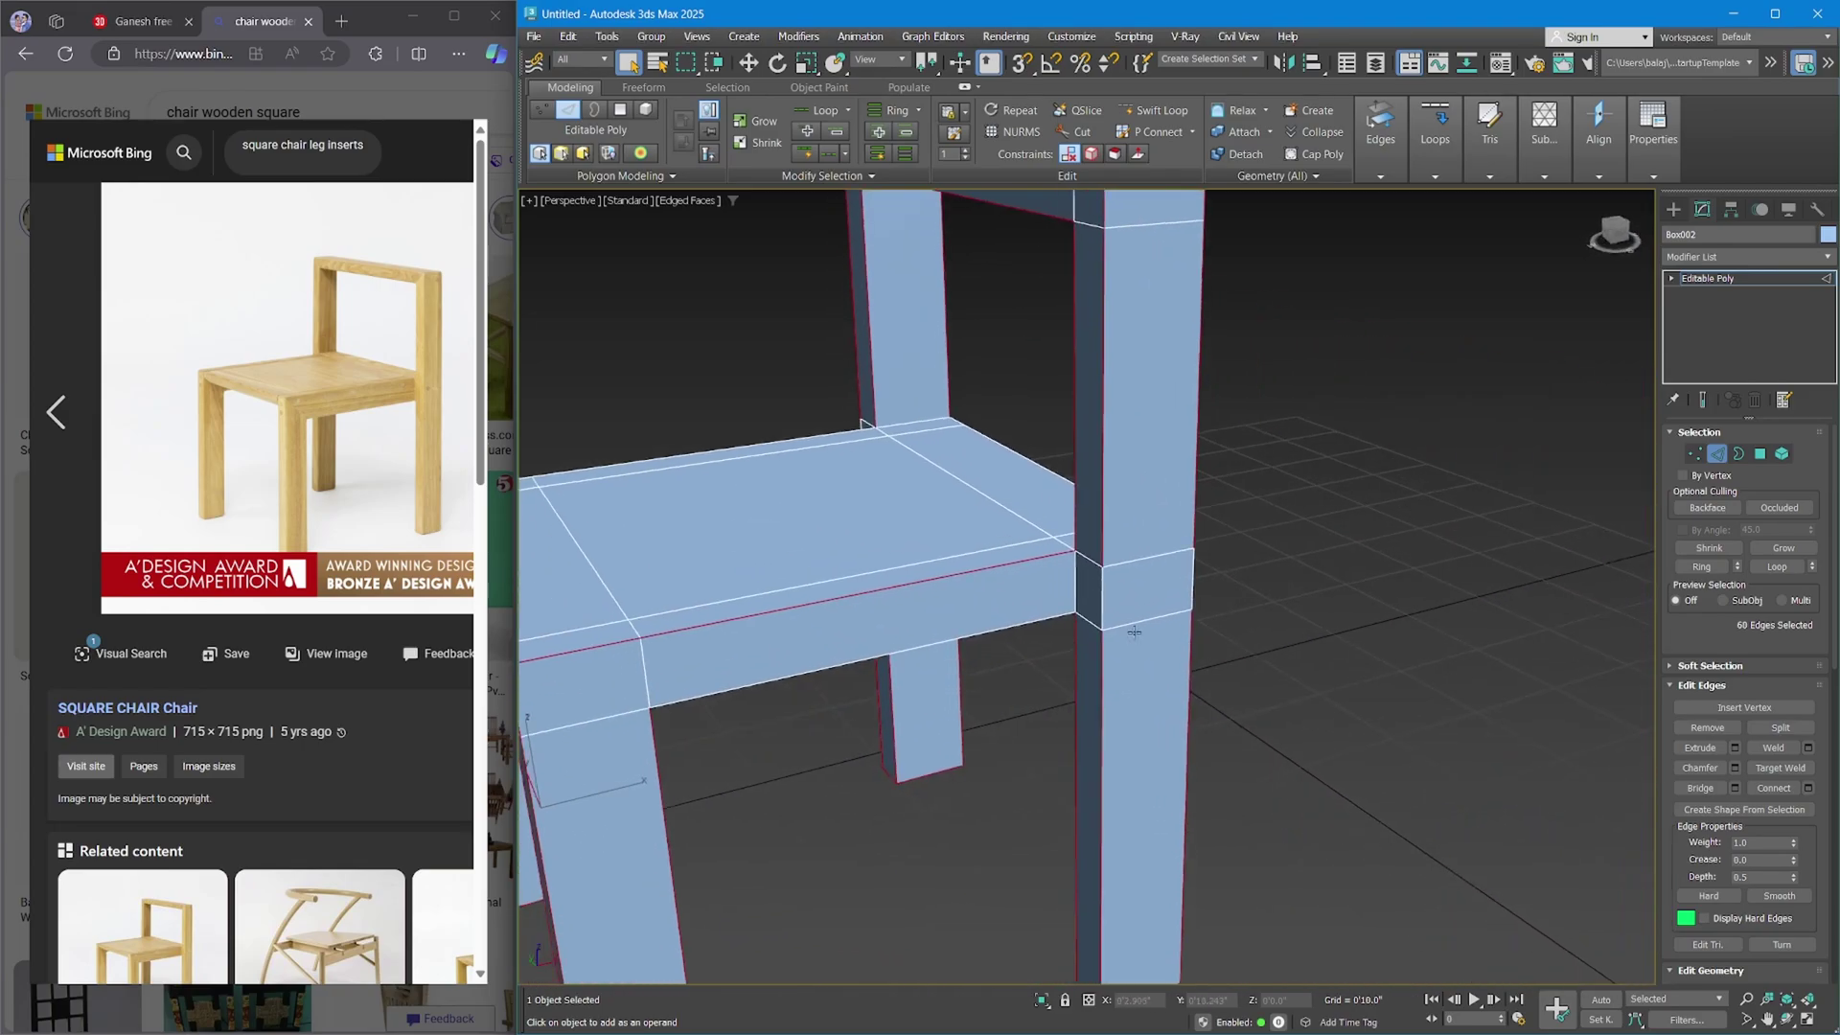
left_click(1103, 599, "ctrl")
left_click(1191, 579, "ctrl")
left_click(1076, 589, "ctrl")
middle_click_drag(1076, 588, 1181, 738, "alt")
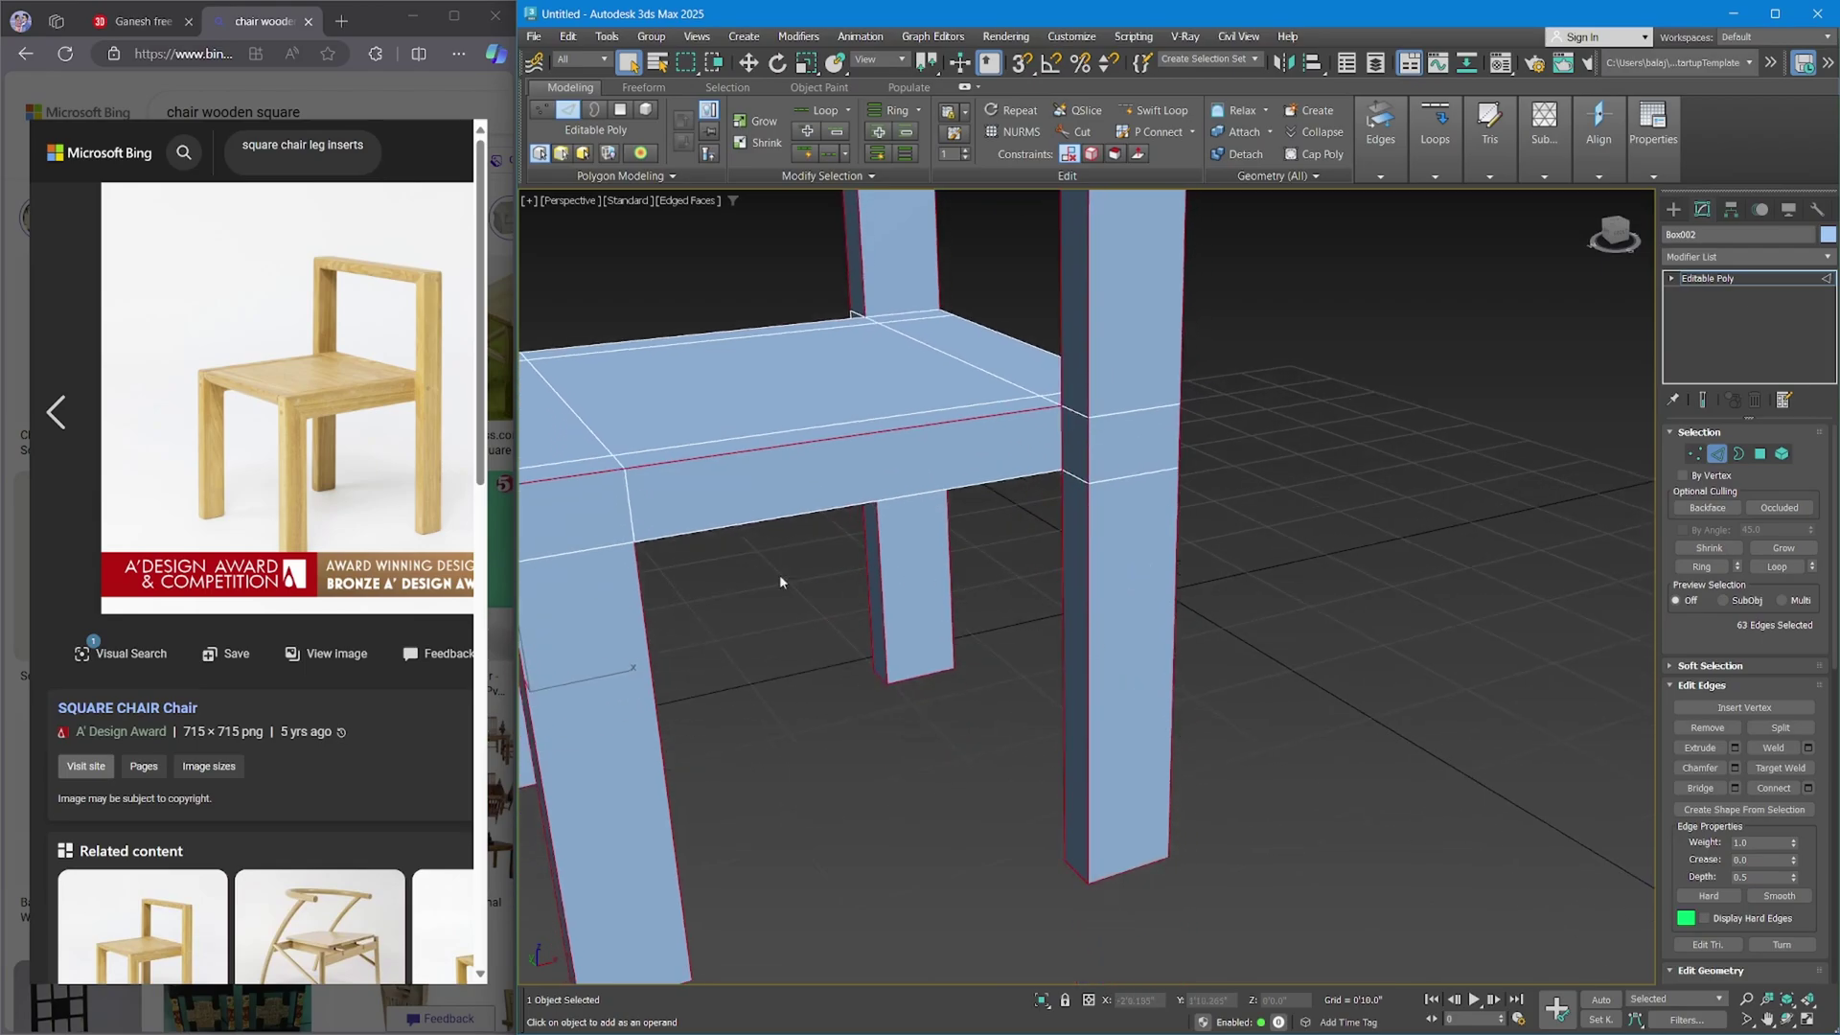
Add the inner edges where the legs meet the underside of the seat frame to the selection.
middle_click_drag(780, 577, 918, 370, "alt")
left_click(908, 478, "ctrl")
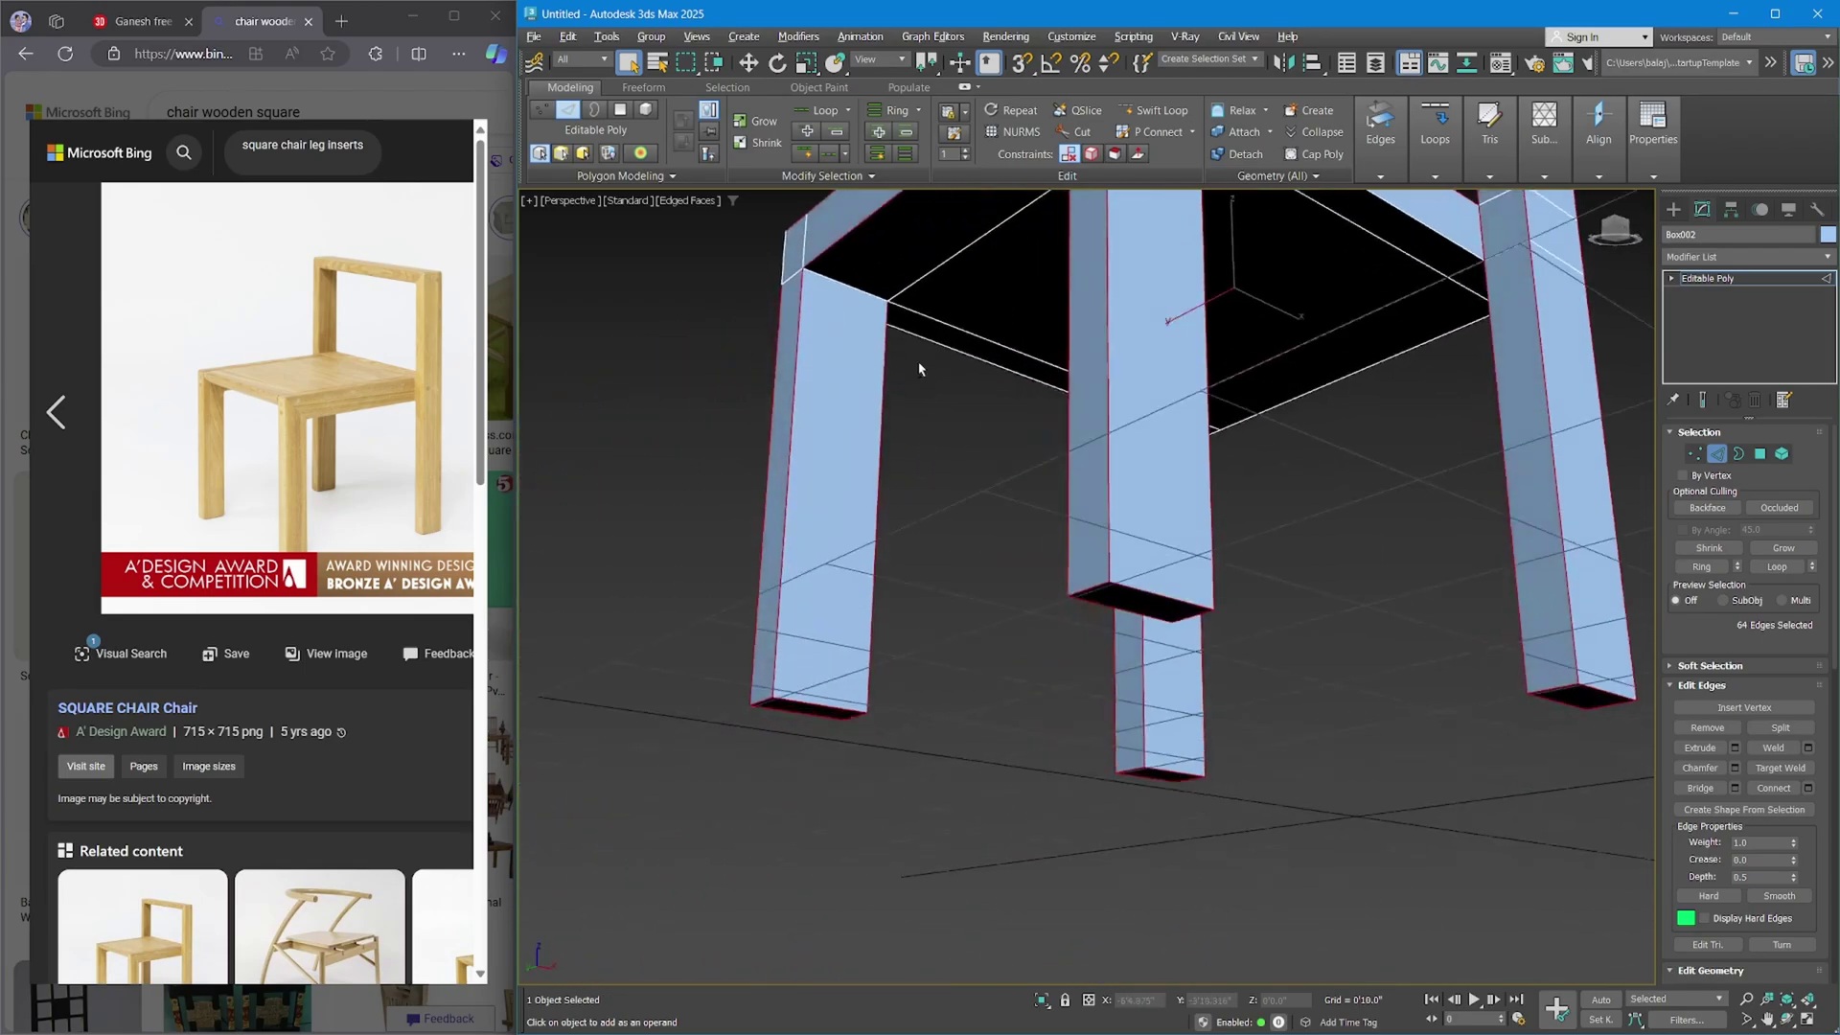
left_click(863, 293, "ctrl")
middle_click_drag(863, 294, 1215, 518, "alt")
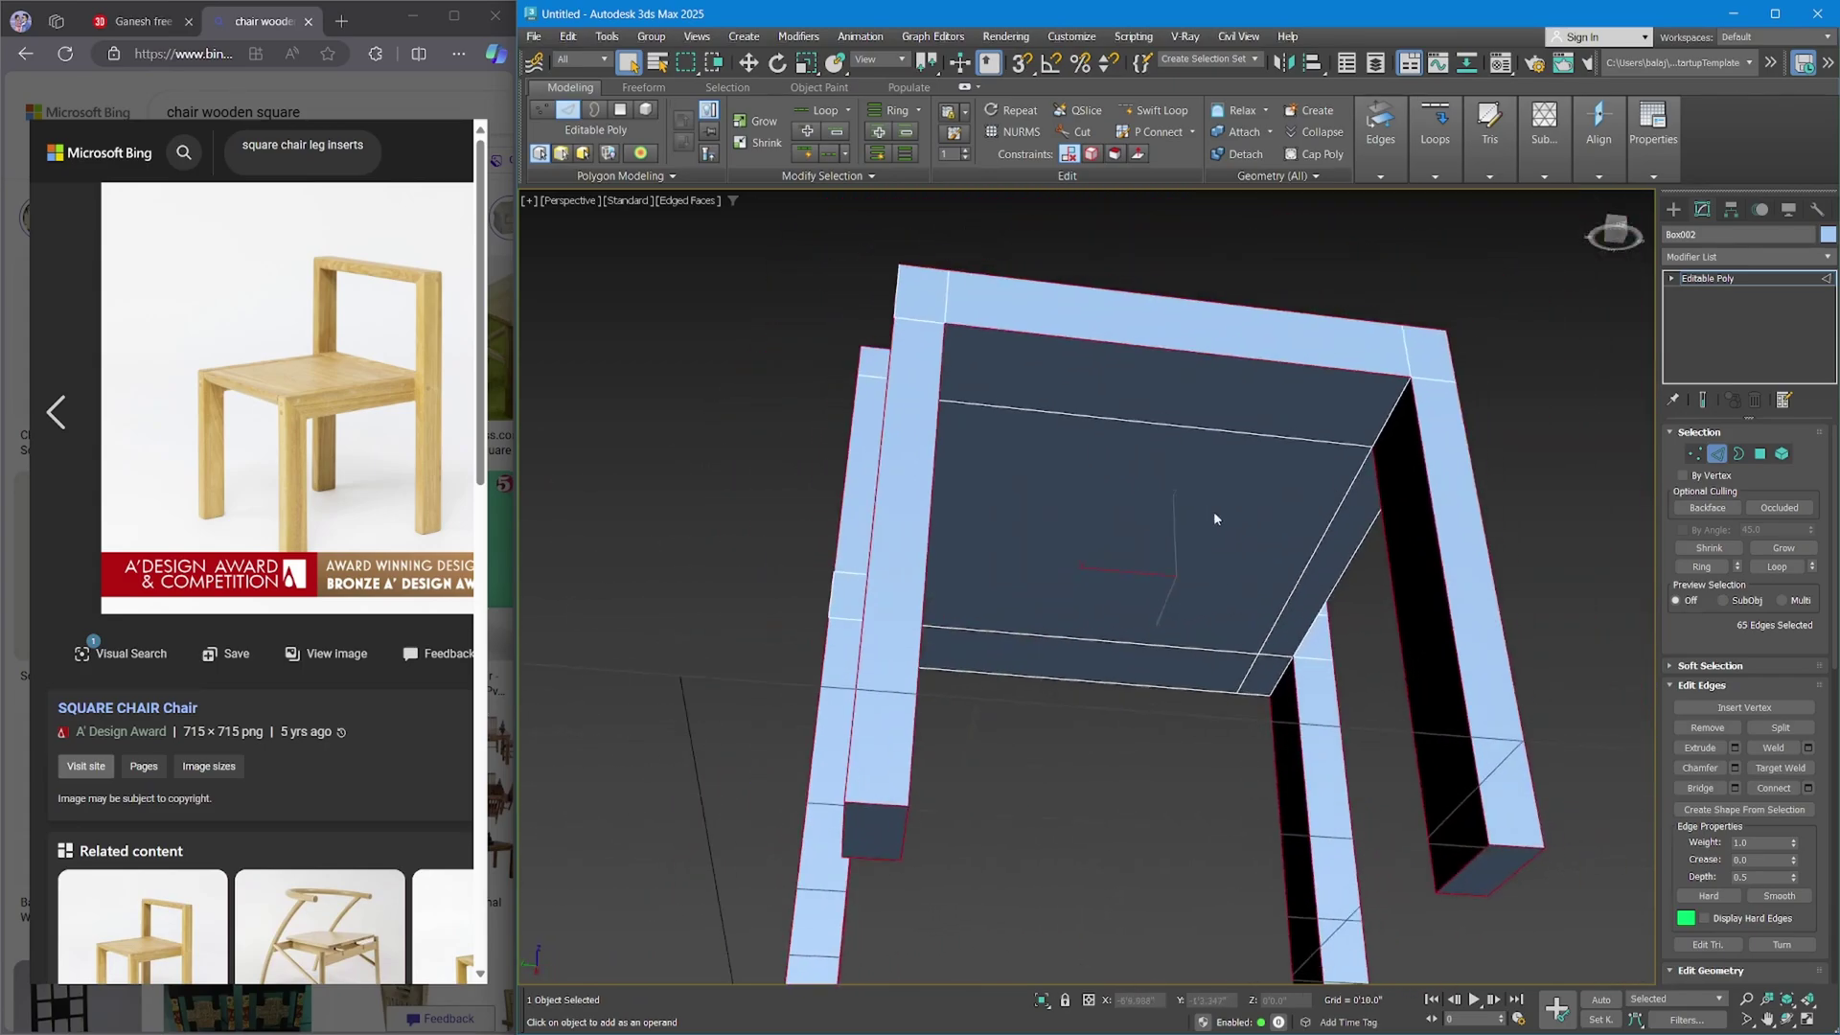
left_click(1376, 437, "ctrl")
middle_click_drag(1368, 448, 1360, 513, "alt")
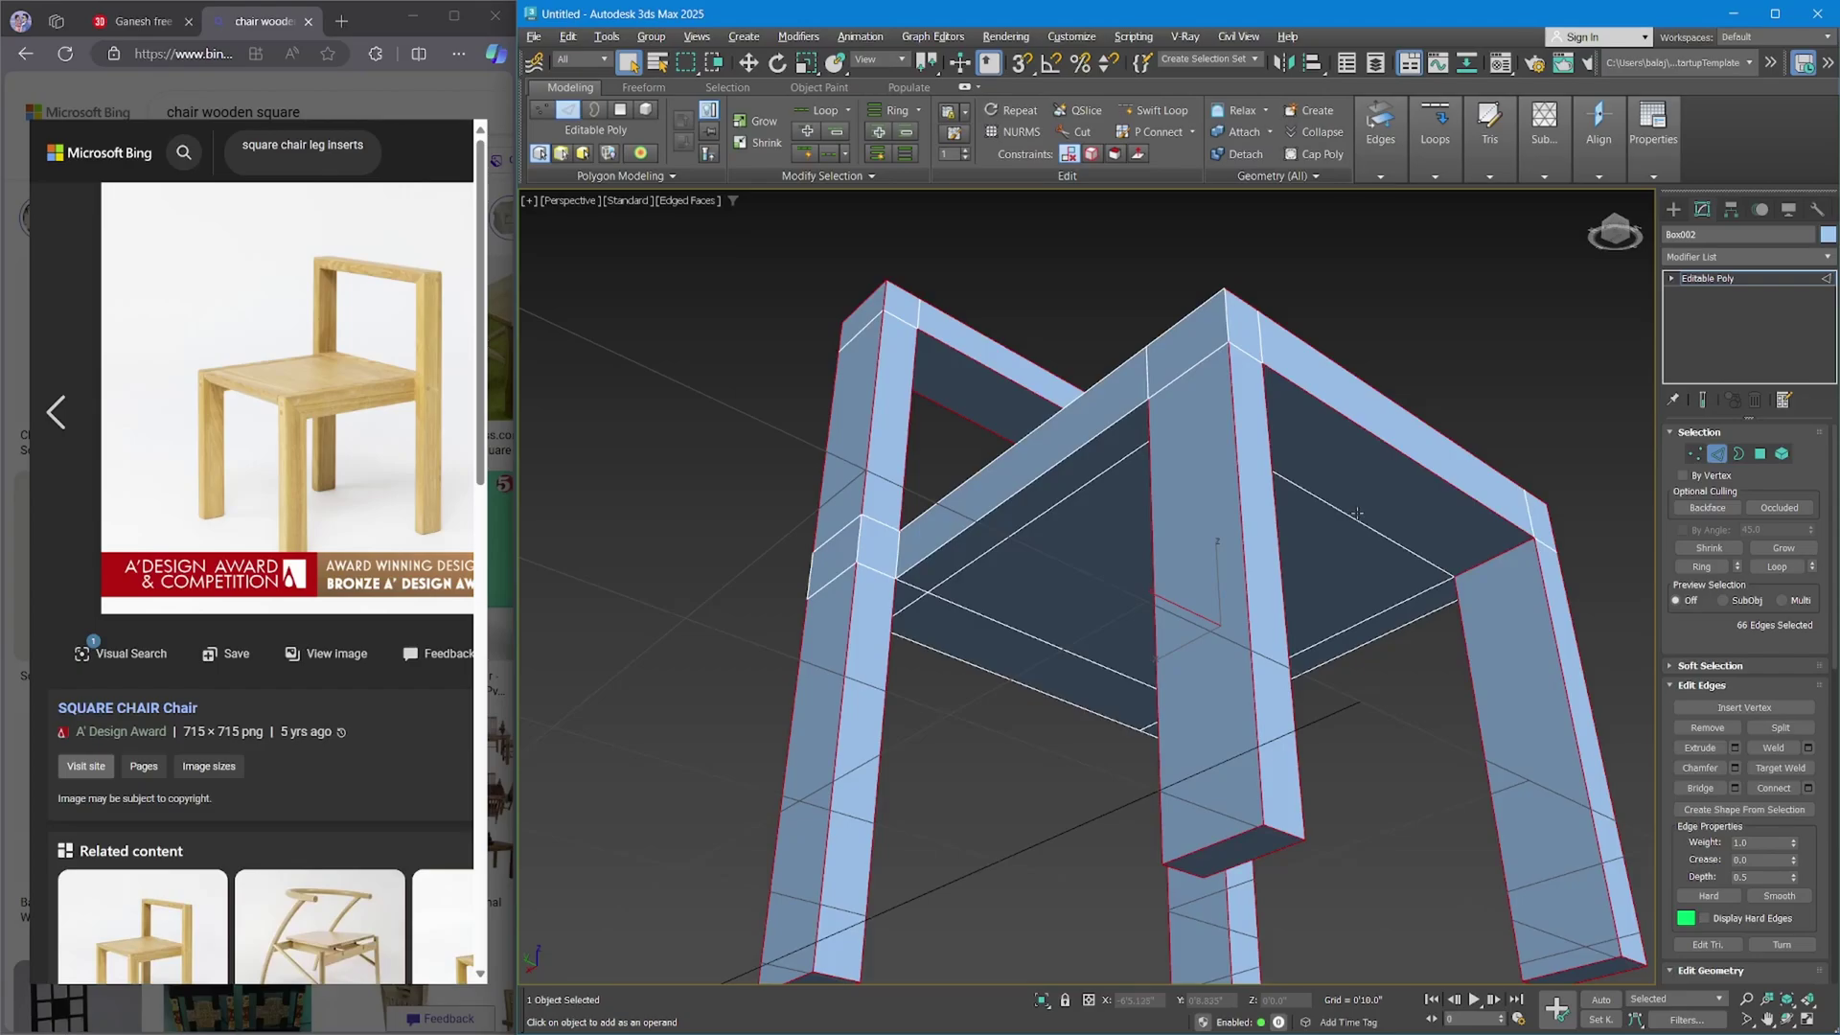
Add the three vertical seat-height edges of the opposite rear post to the selection.
left_click(856, 546, "ctrl")
left_click(810, 573, "ctrl")
left_click(895, 550, "ctrl")
middle_click_drag(896, 550, 934, 613, "alt")
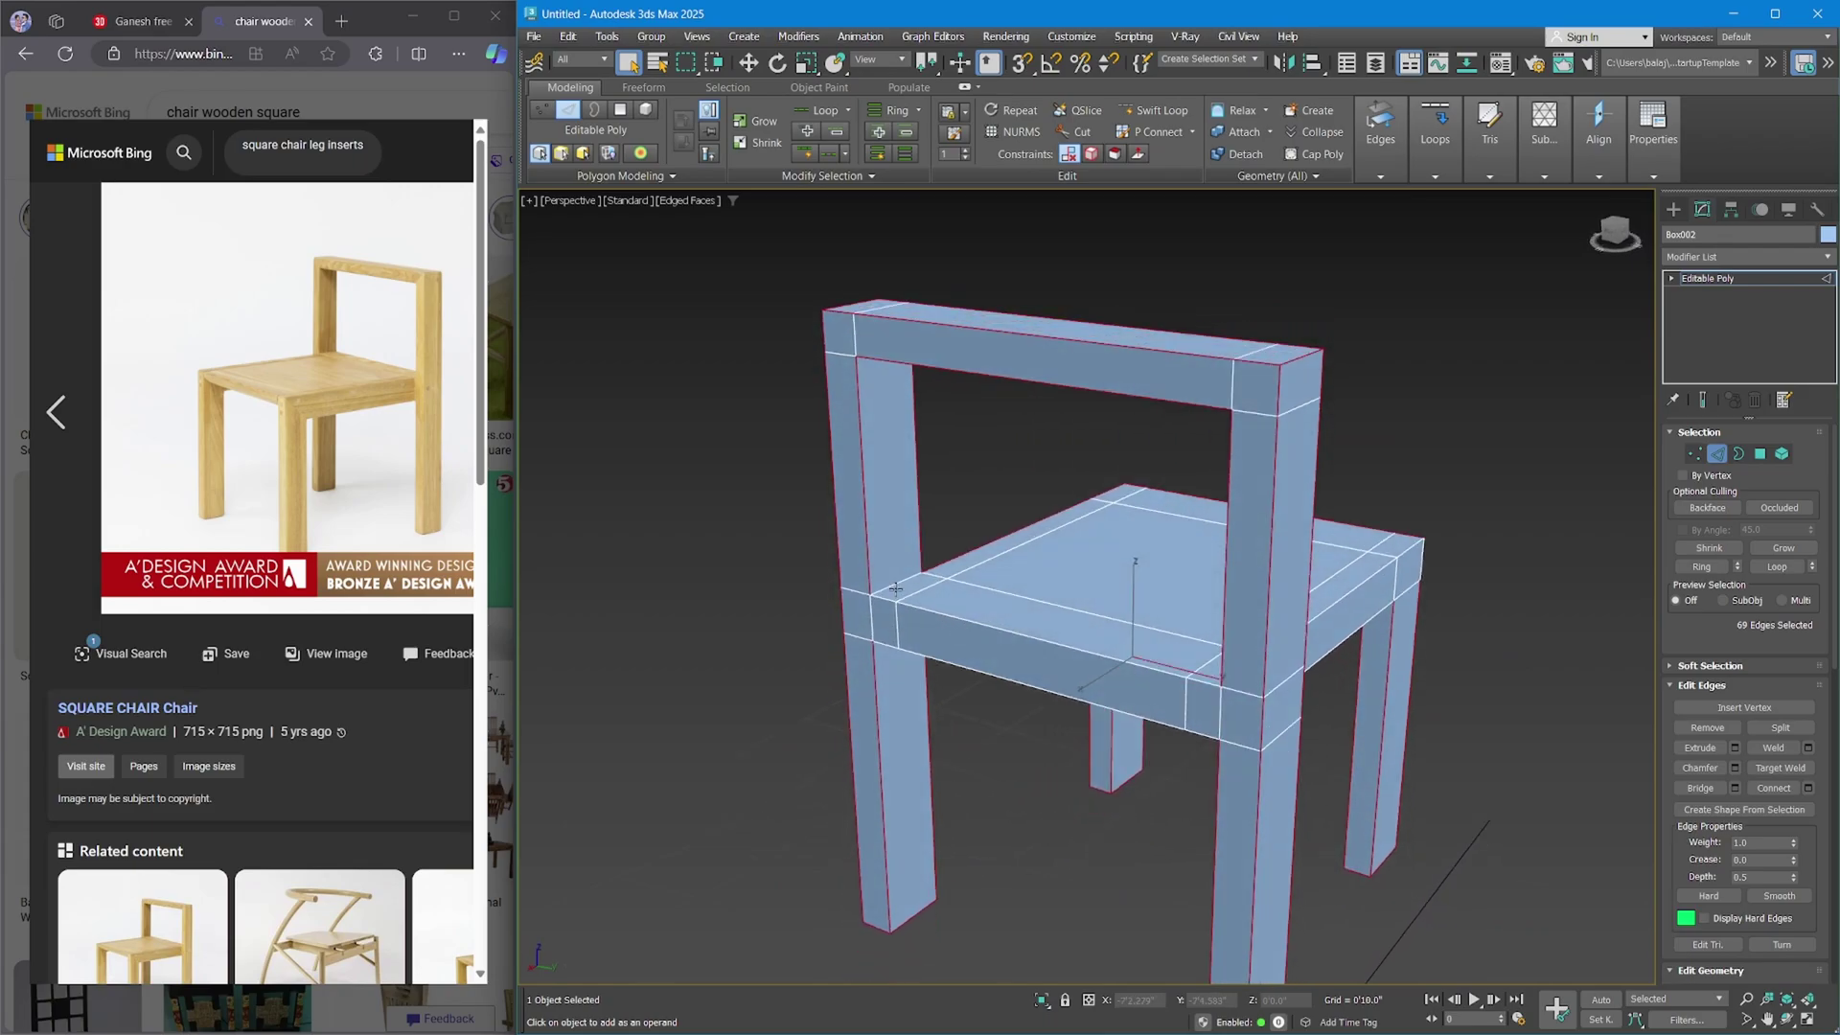
Add the short edges where the rear posts and rear legs meet the seat's top and underside to the selection.
left_click(910, 577, "ctrl")
middle_click_drag(1101, 616, 910, 606, "alt")
left_click(1383, 576, "ctrl")
left_click(903, 602, "ctrl")
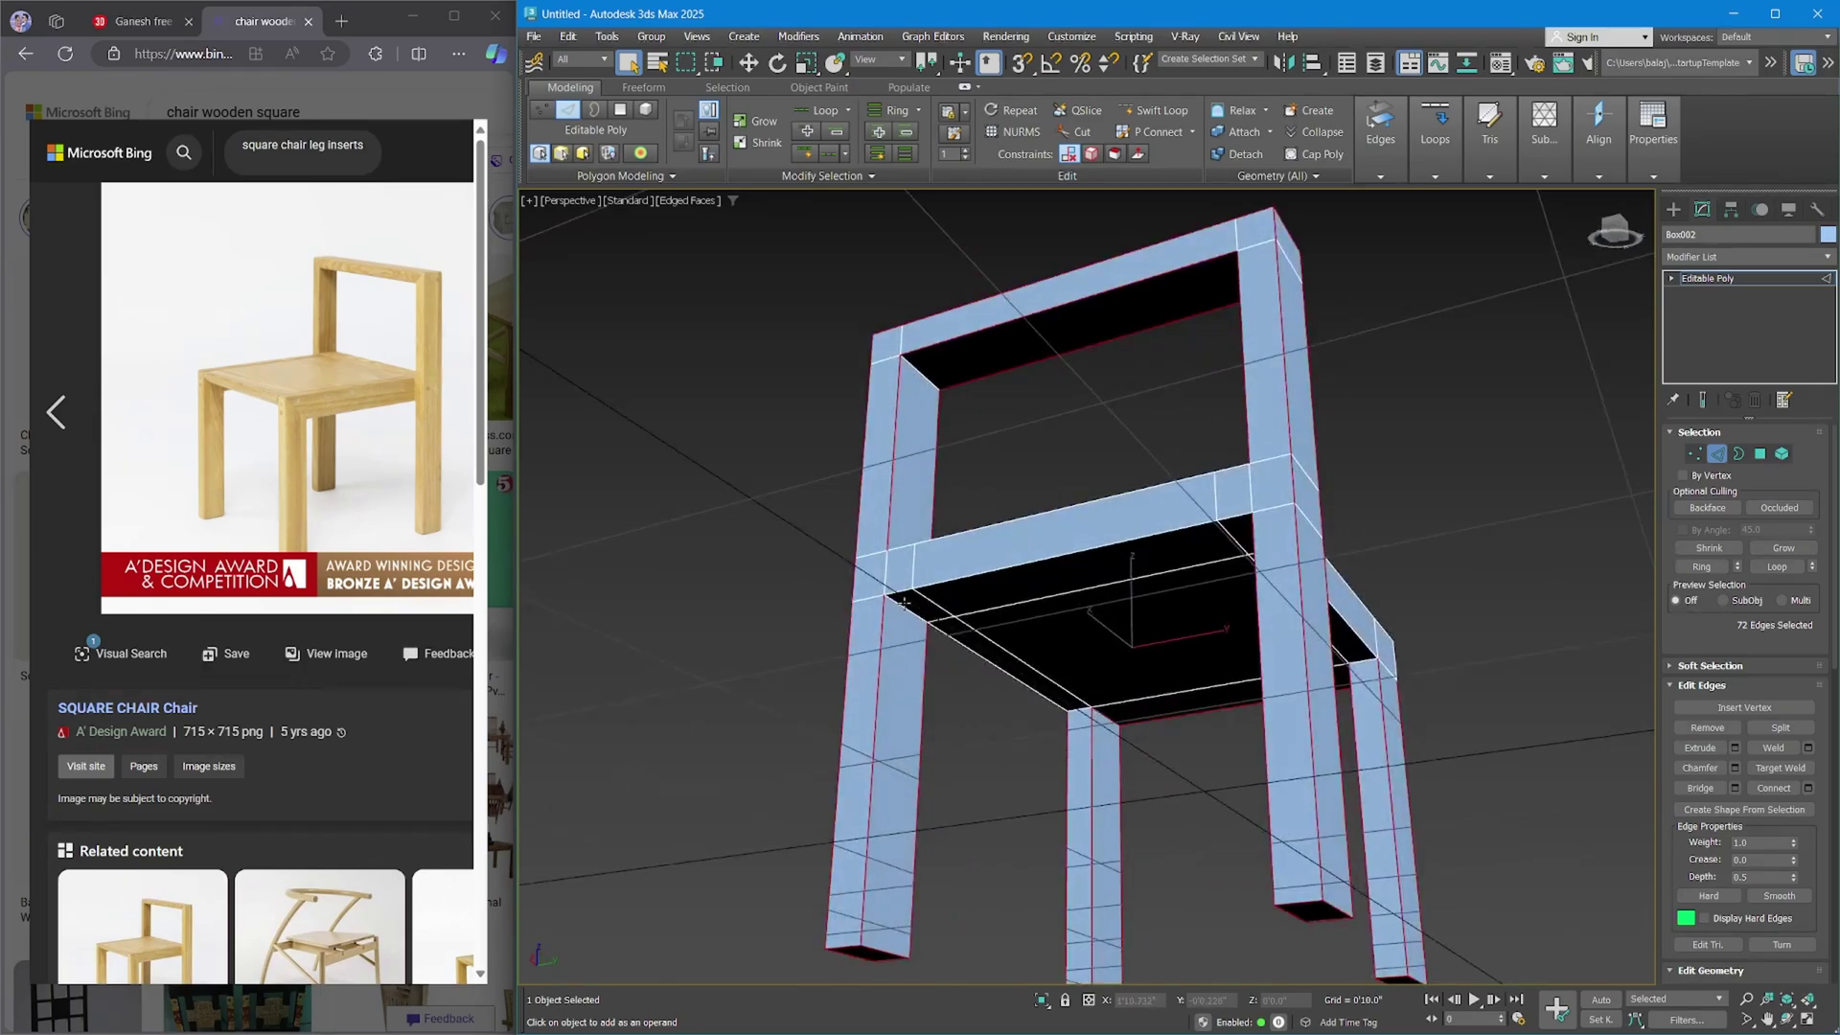
left_click(899, 608, "ctrl")
middle_click_drag(1134, 682, 1141, 682, "alt")
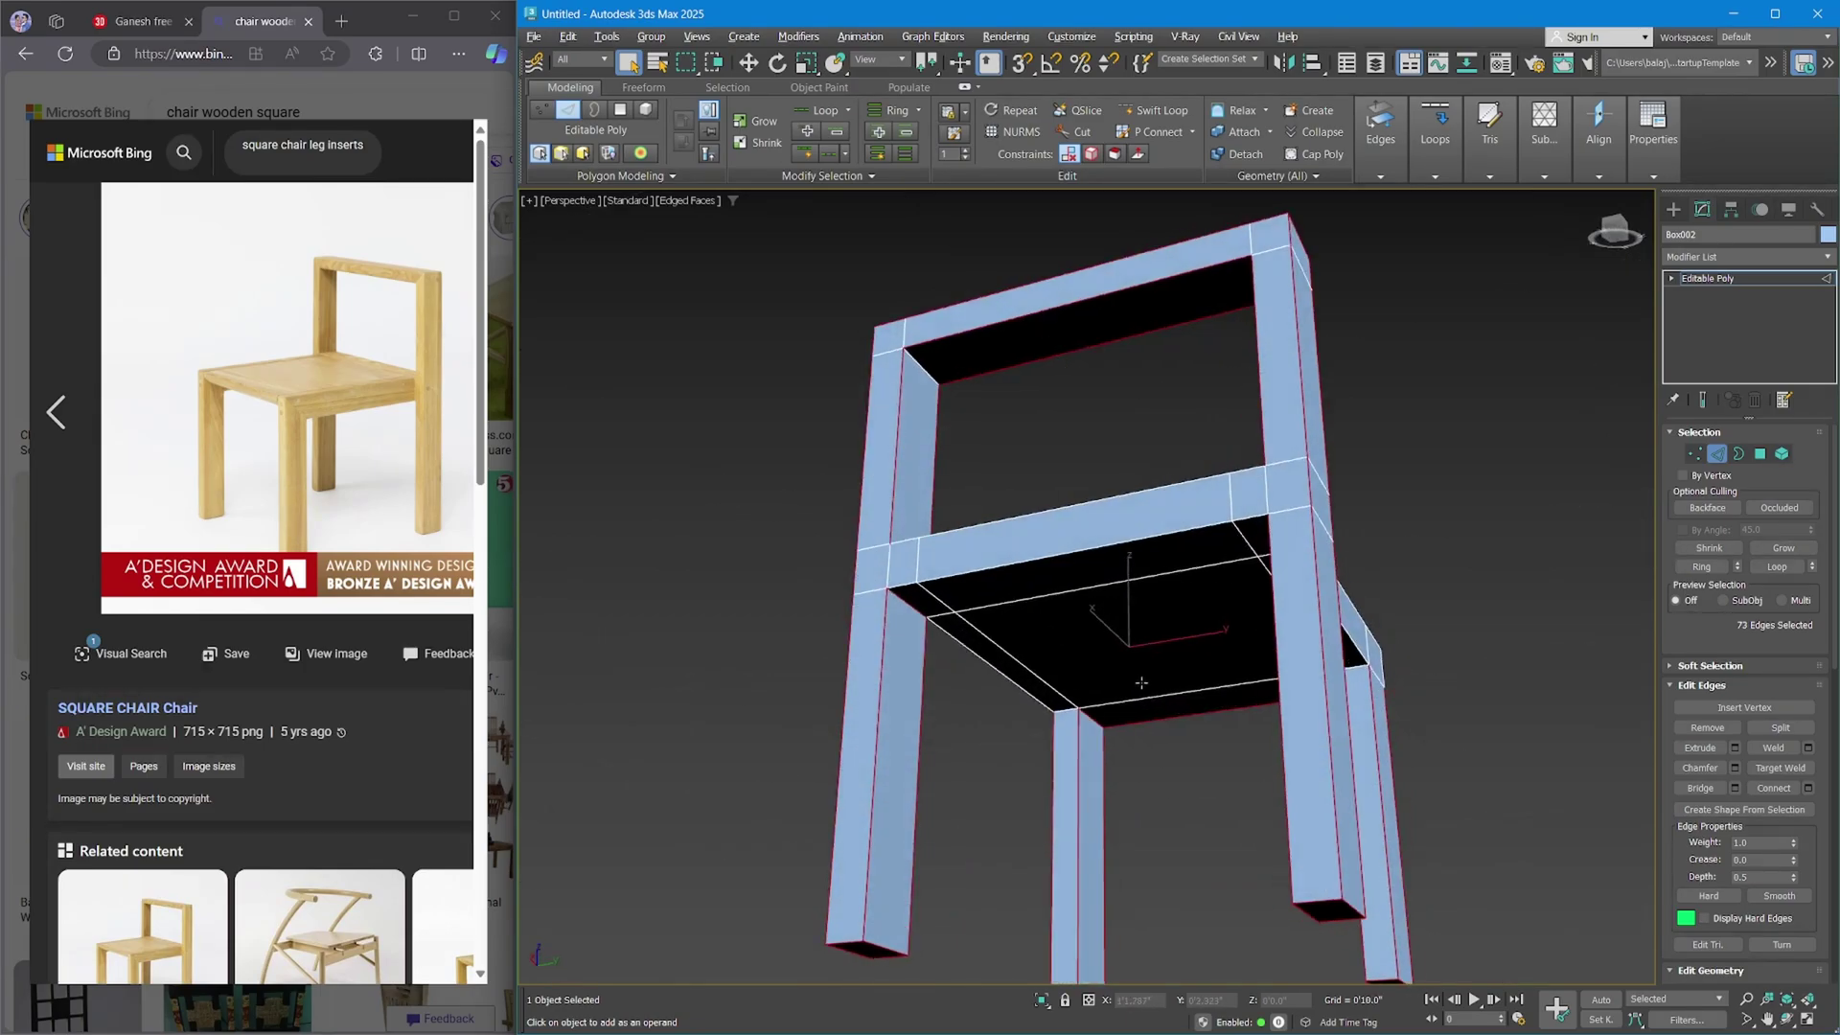
Add the remaining short edge at the front leg's top and the adjoining seat underside edge to the selection.
scroll(1102, 699, "up", 3)
left_click(1042, 714, "ctrl")
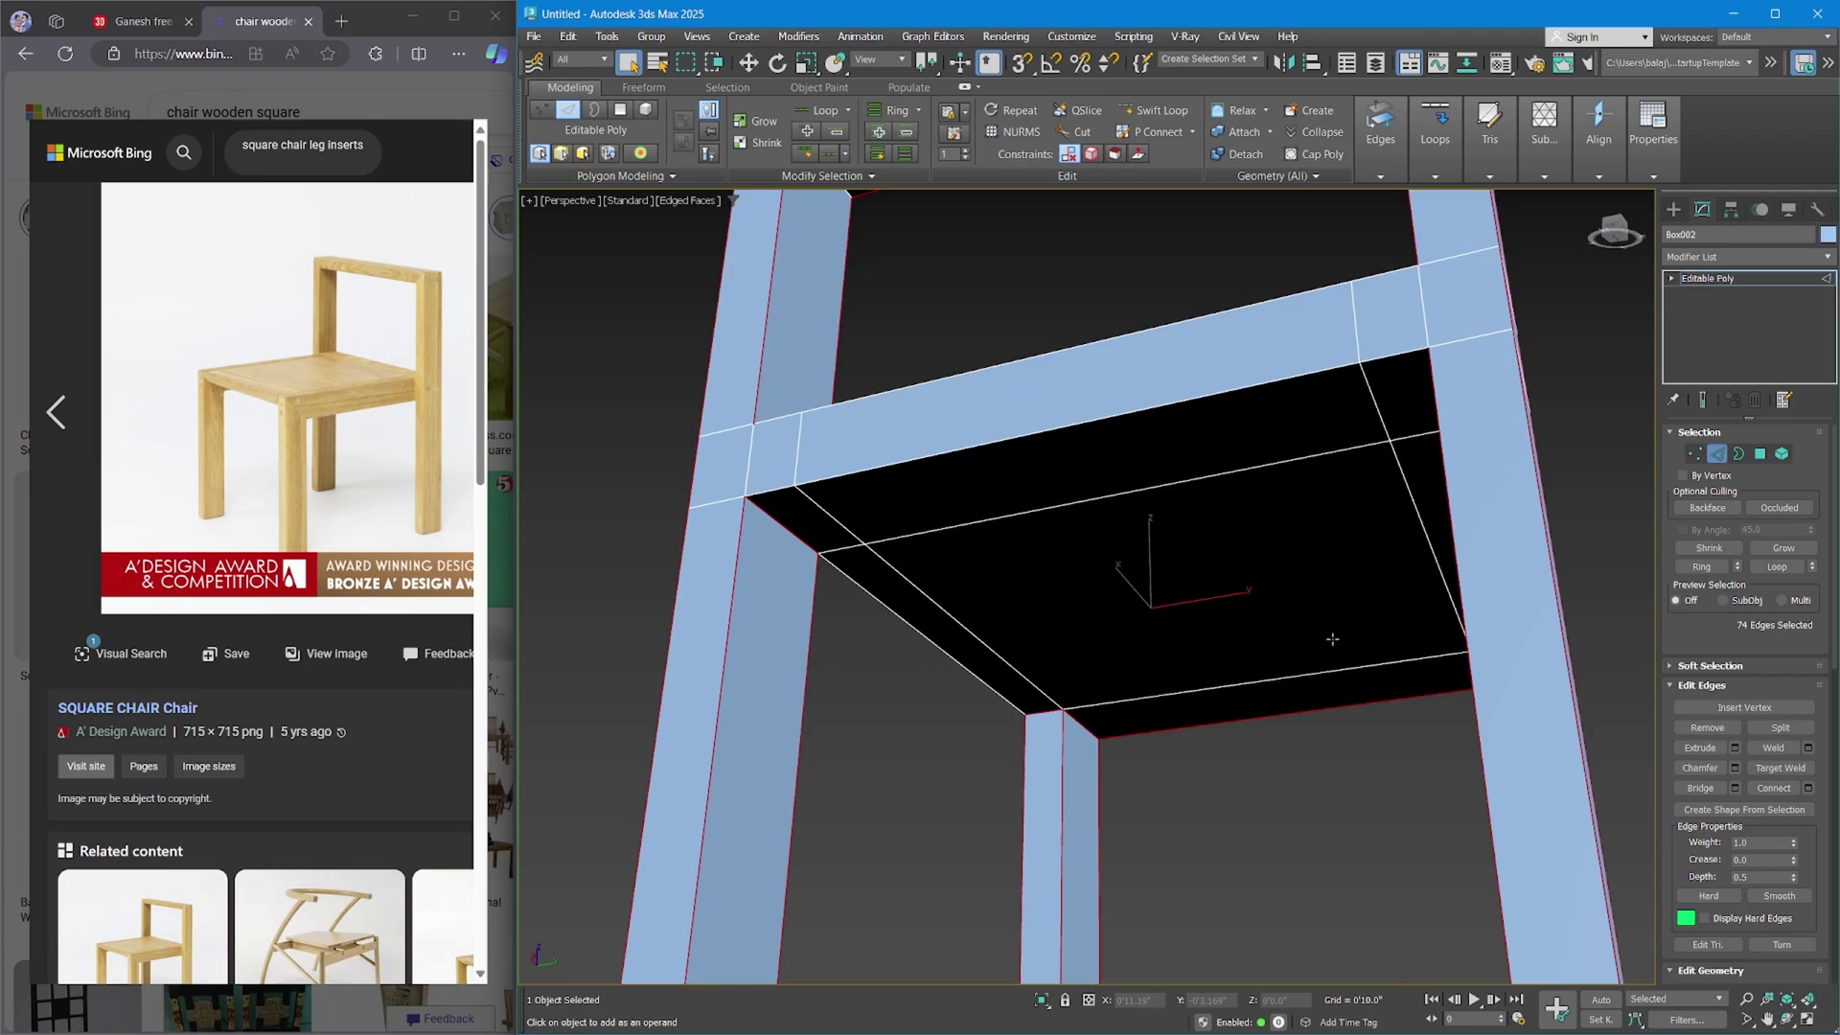
mouse_move(1043, 713)
middle_mouse_down("alt")
mouse_move(1049, 682)
mouse_move(1083, 673)
mouse_move(1046, 678)
middle_mouse_up("alt")
left_click(1127, 669, "ctrl")
middle_click_drag(774, 683, 657, 661, "alt")
scroll(829, 671, "down", 3)
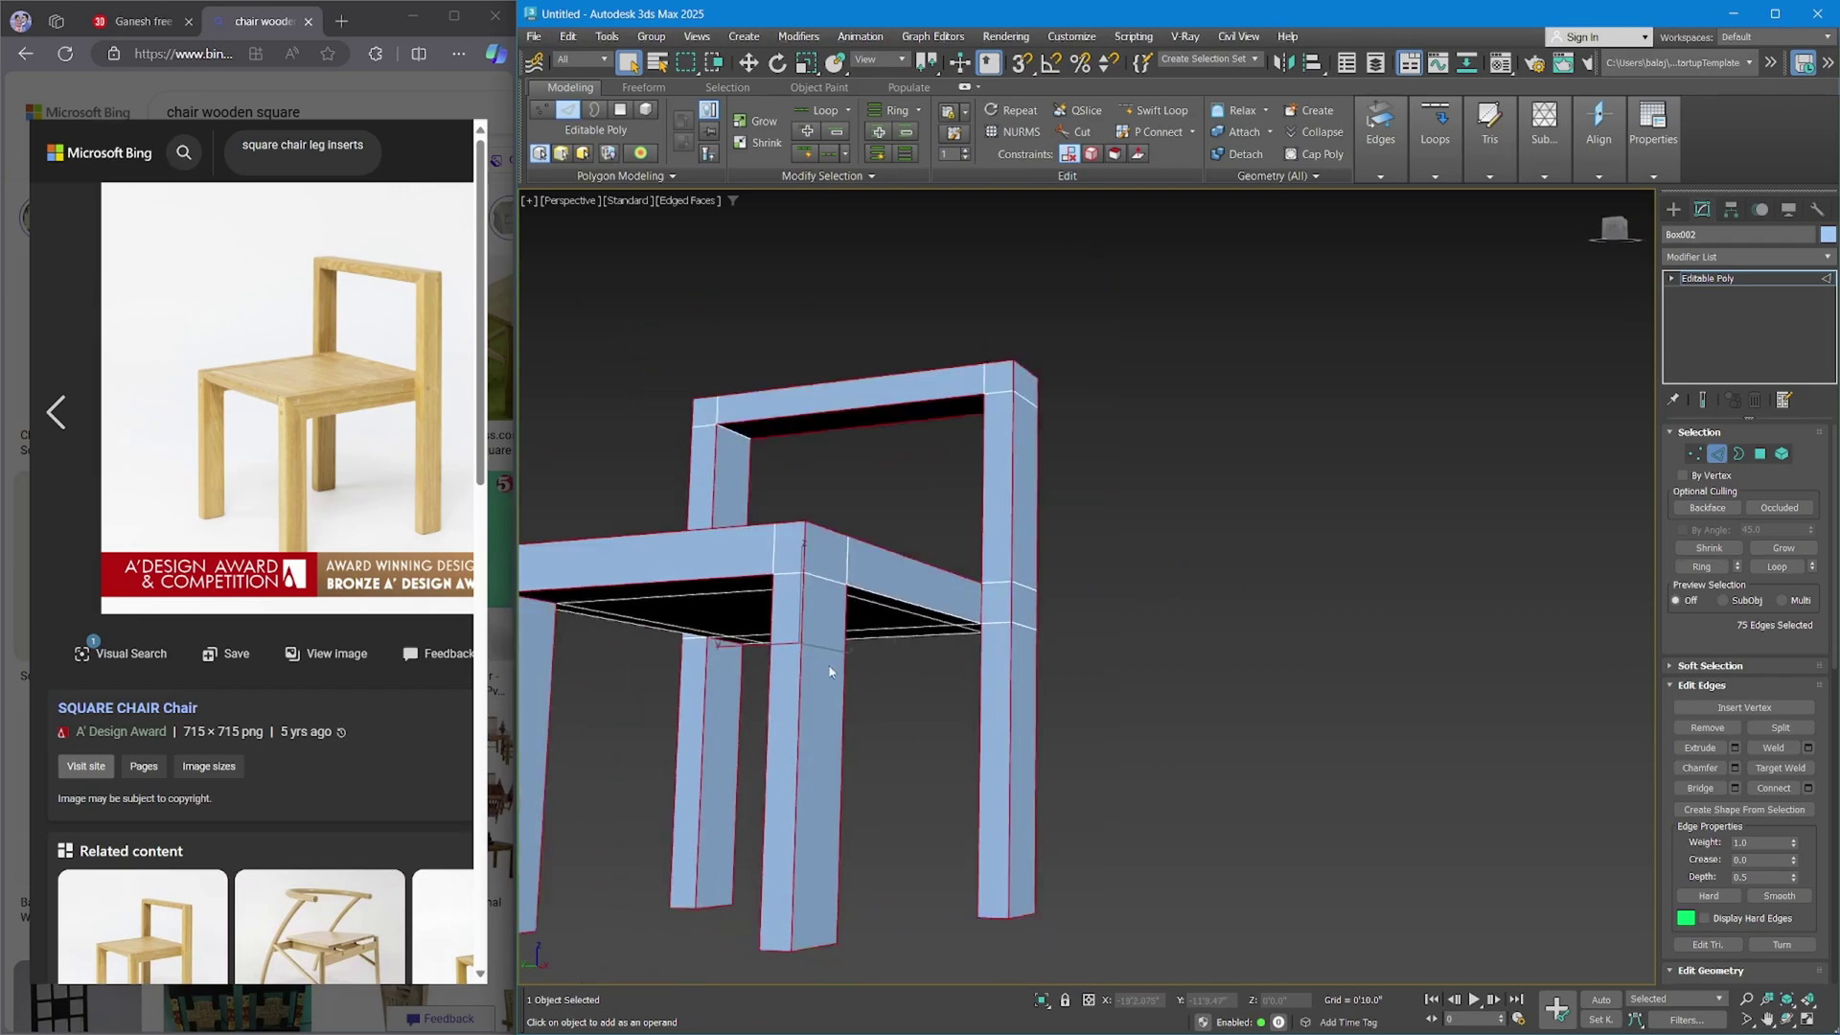
Add the remaining lower side edge of the seat and the edges beside the rear posts to the selection.
left_click(918, 608, "ctrl")
scroll(1014, 624, "down", 2)
middle_click_drag(1013, 624, 875, 649, "alt")
left_click(906, 681, "ctrl")
left_click(876, 651, "ctrl")
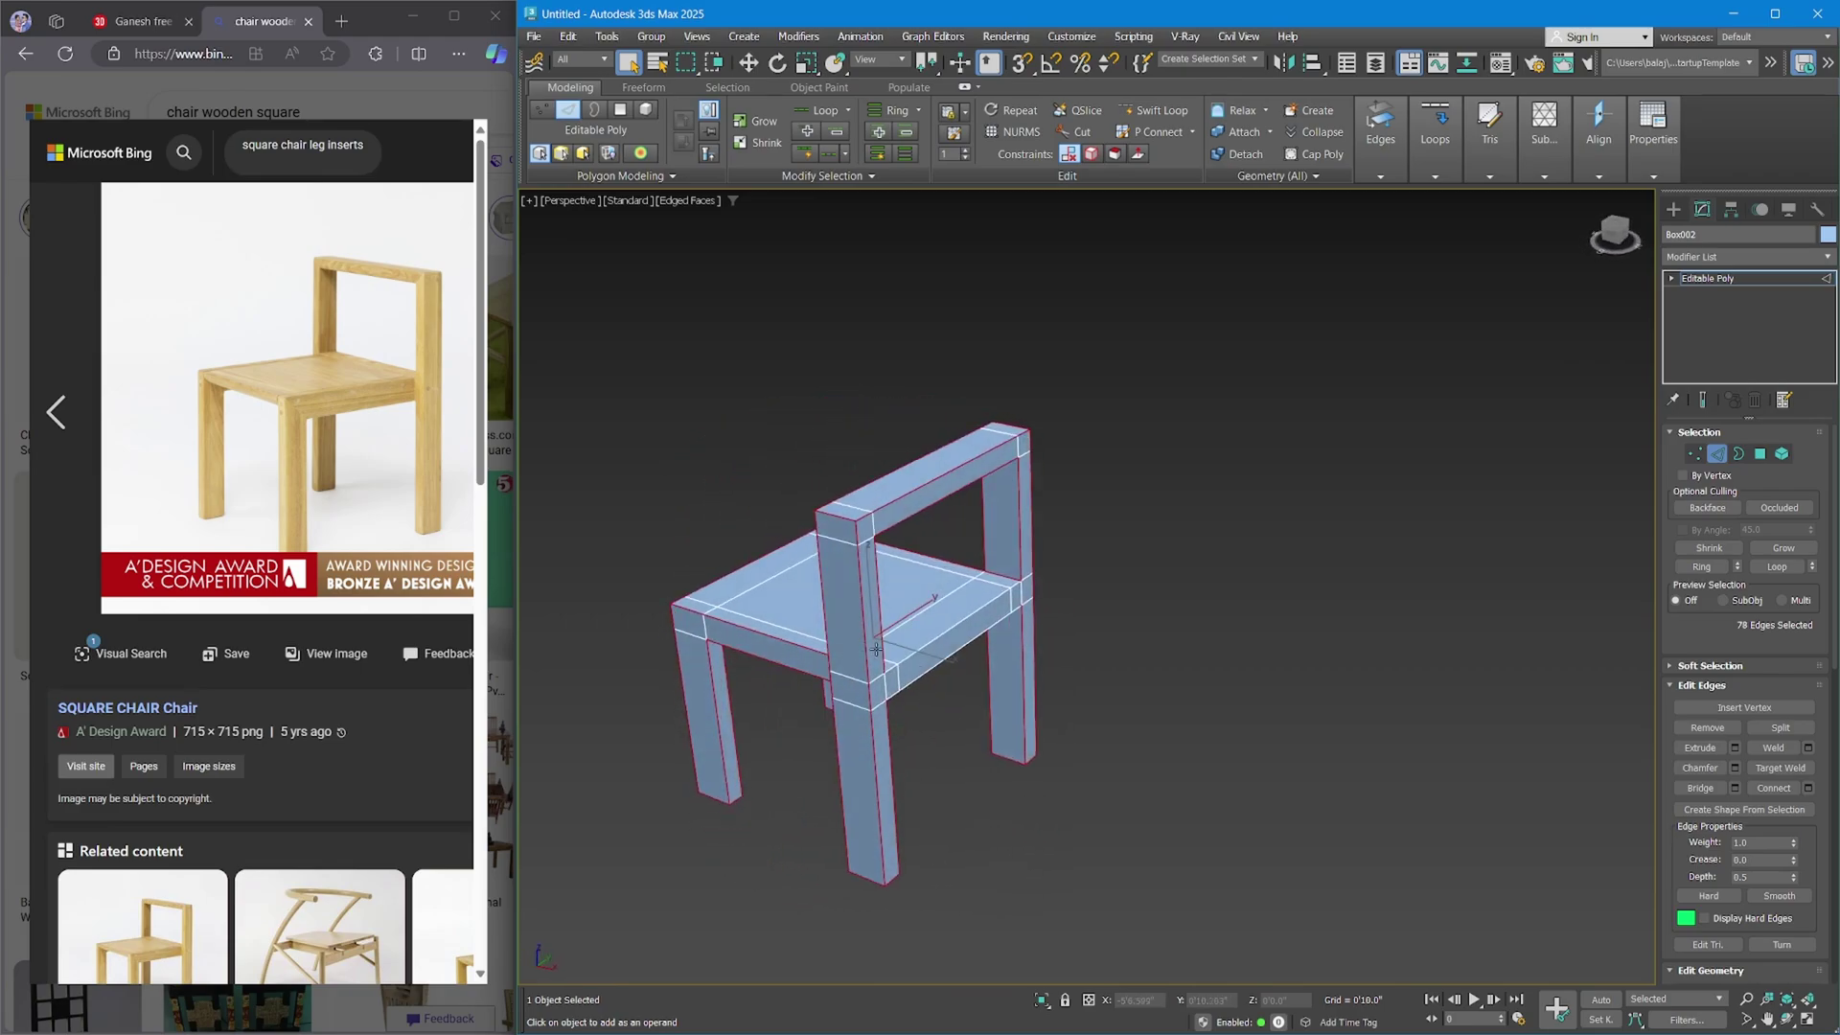
Add the seat's rear top and rear bottom edges between the posts to the selection.
left_click(934, 642, "ctrl")
scroll(905, 663, "up", 2)
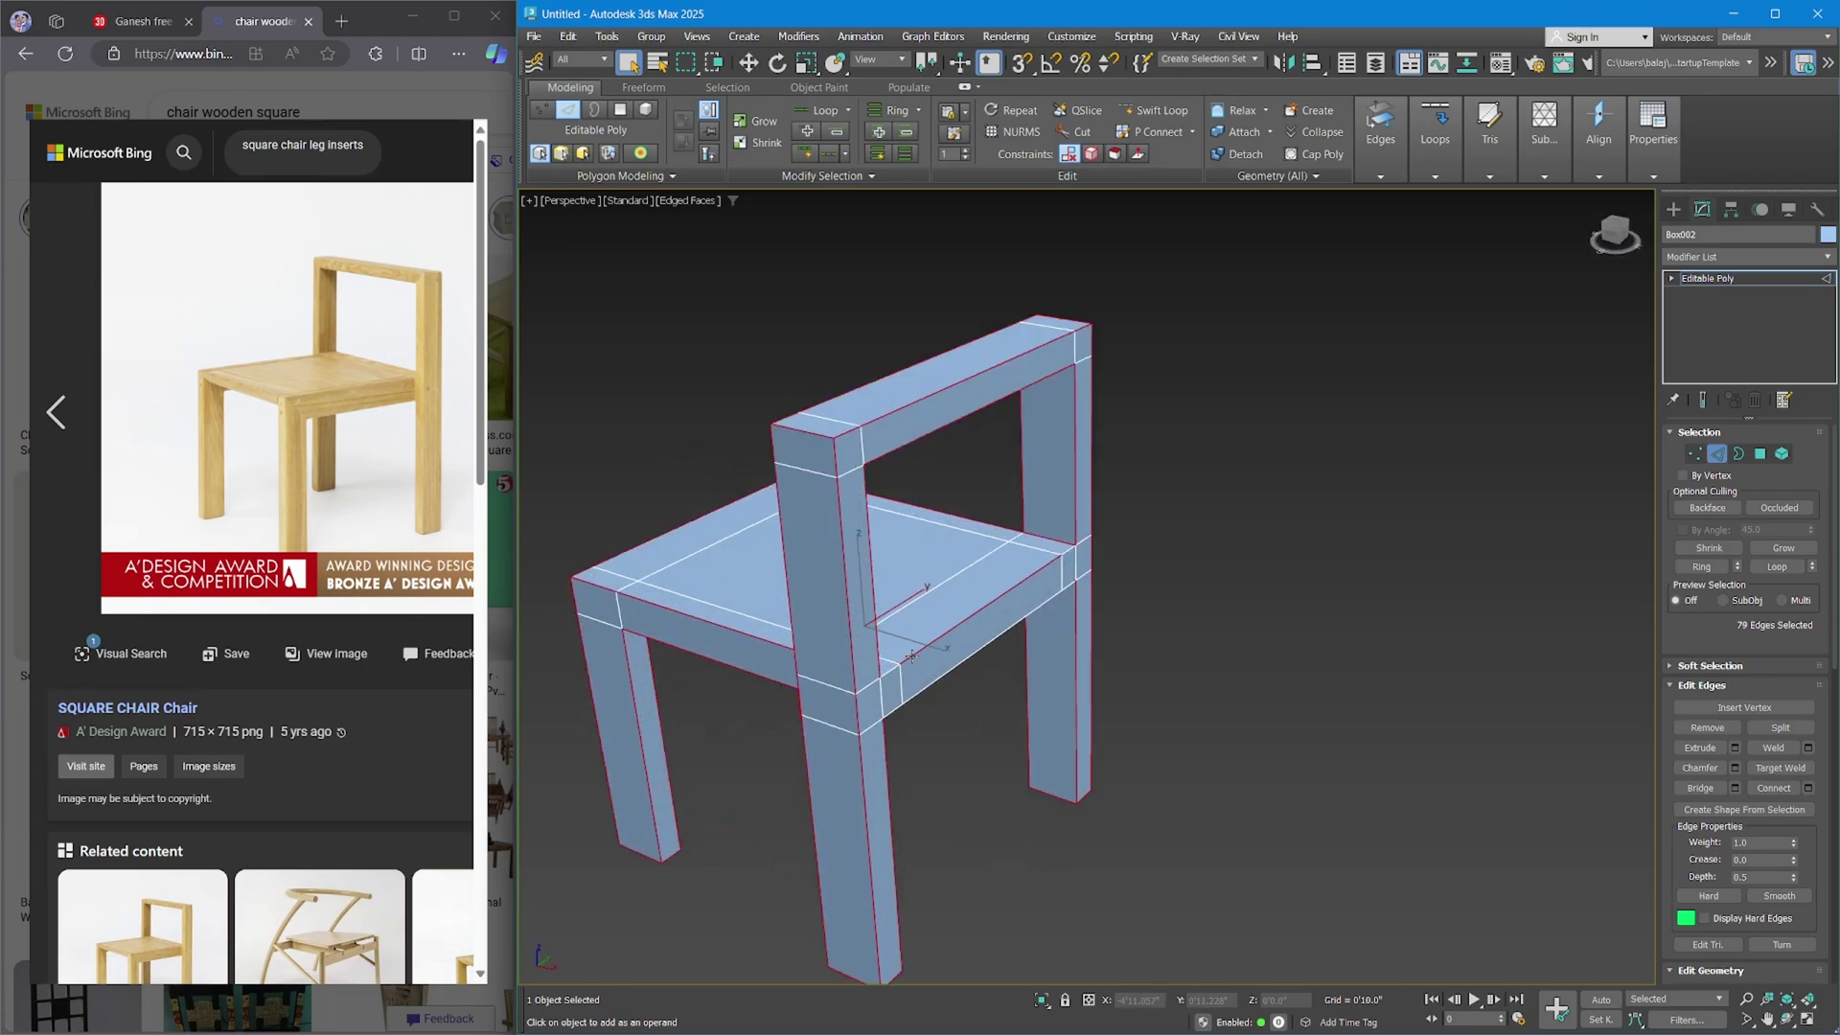
left_click(910, 656, "ctrl")
left_click(929, 670, "ctrl")
left_click(944, 679, "ctrl")
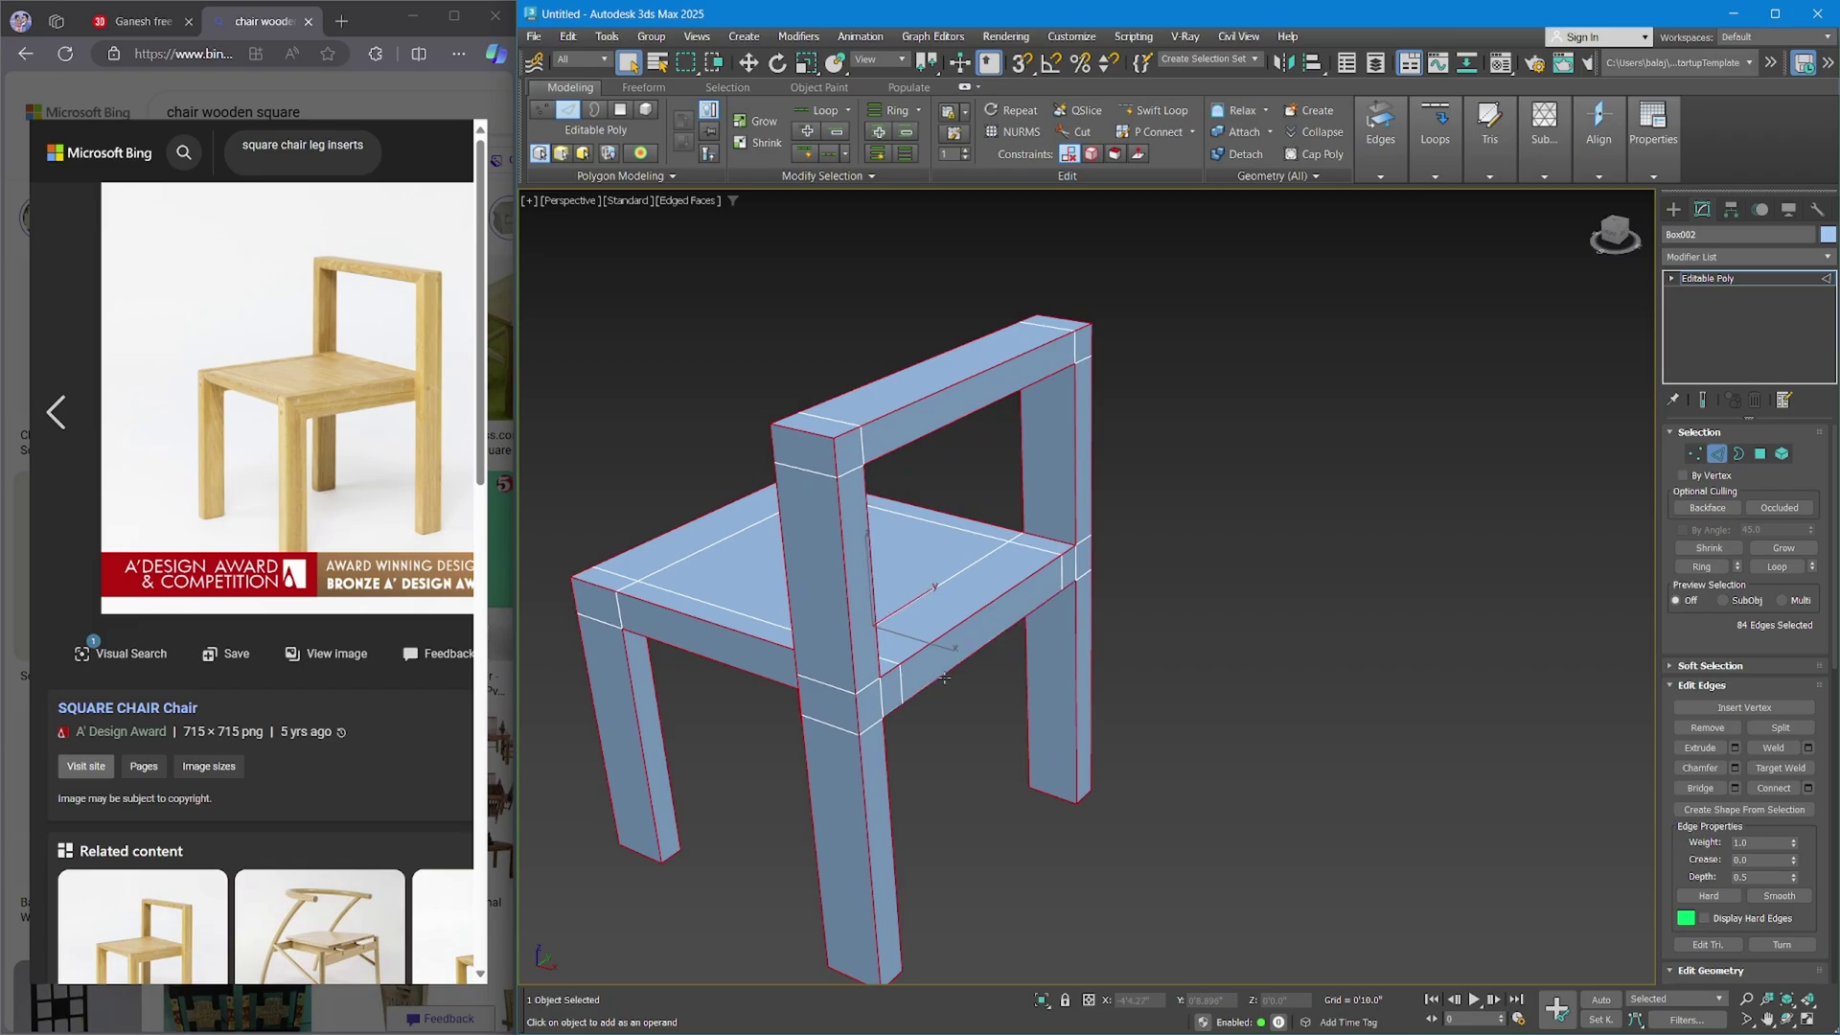
middle_click_drag(945, 678, 1104, 683, "alt")
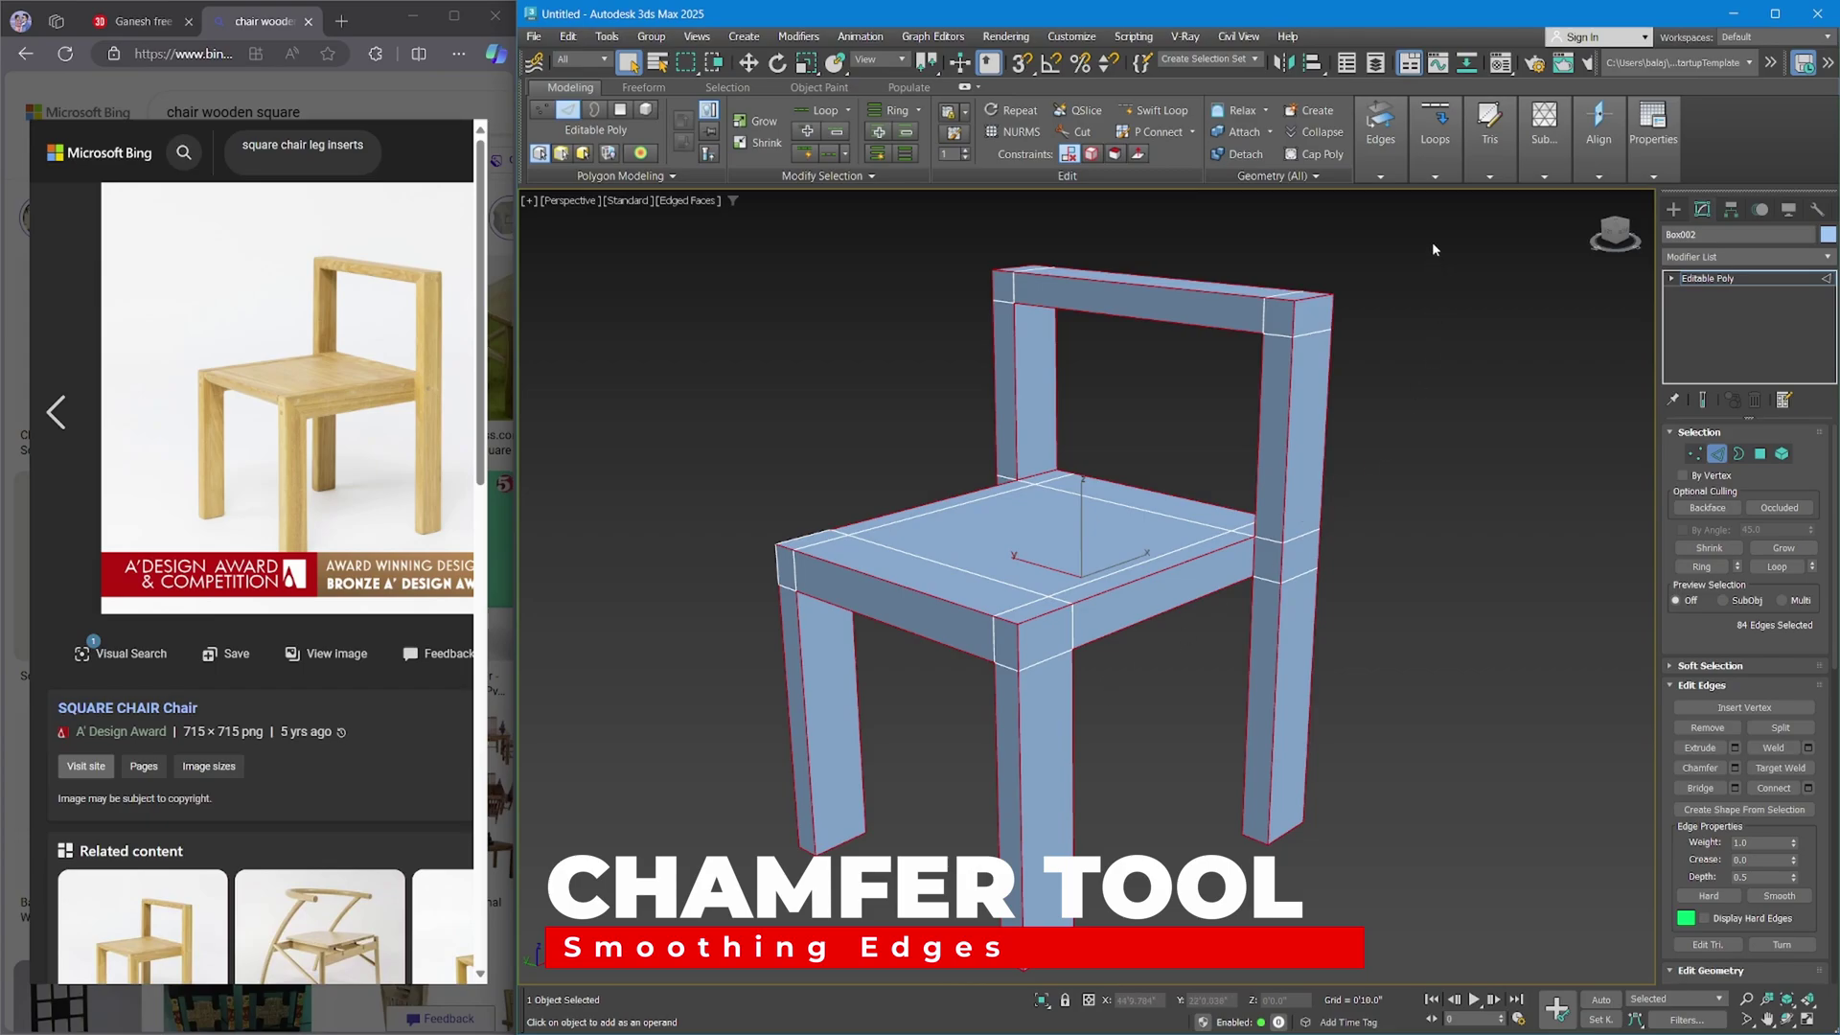
Chamfer the selected chair edges with an edge chamfer amount of about 0'0.419".
left_click(1382, 177)
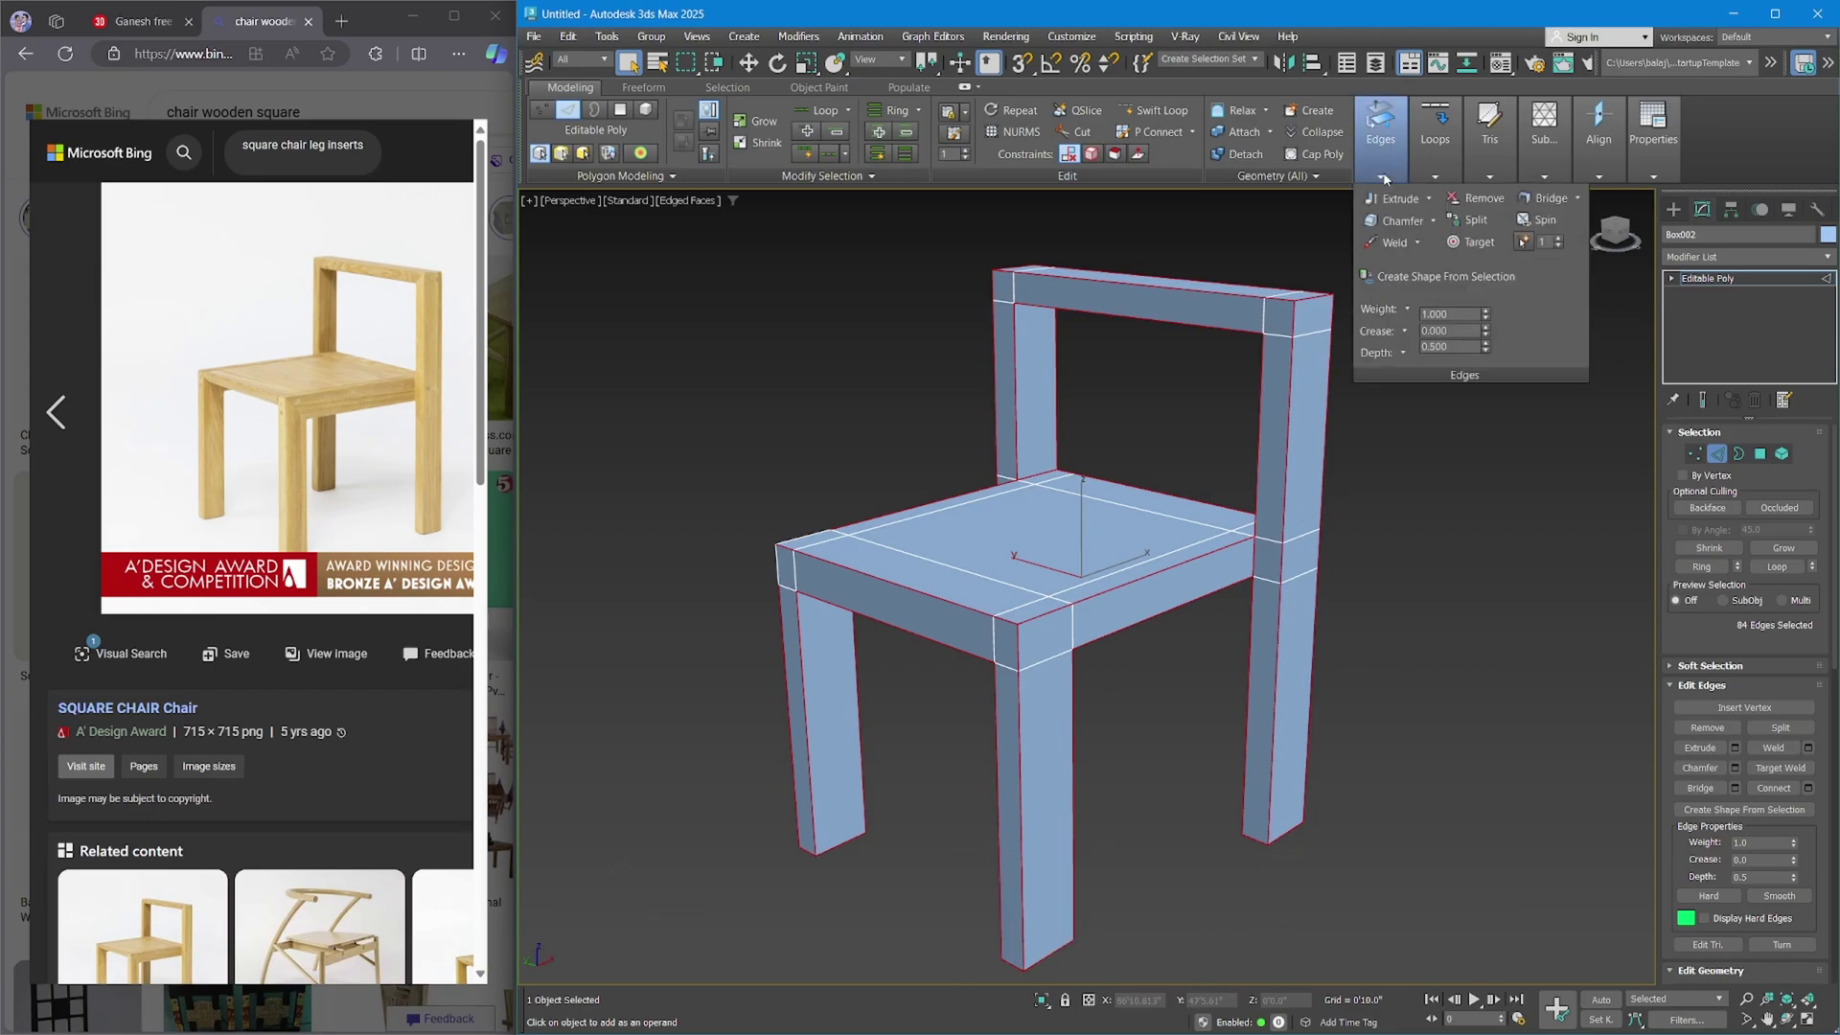
left_click(1402, 221, "shift")
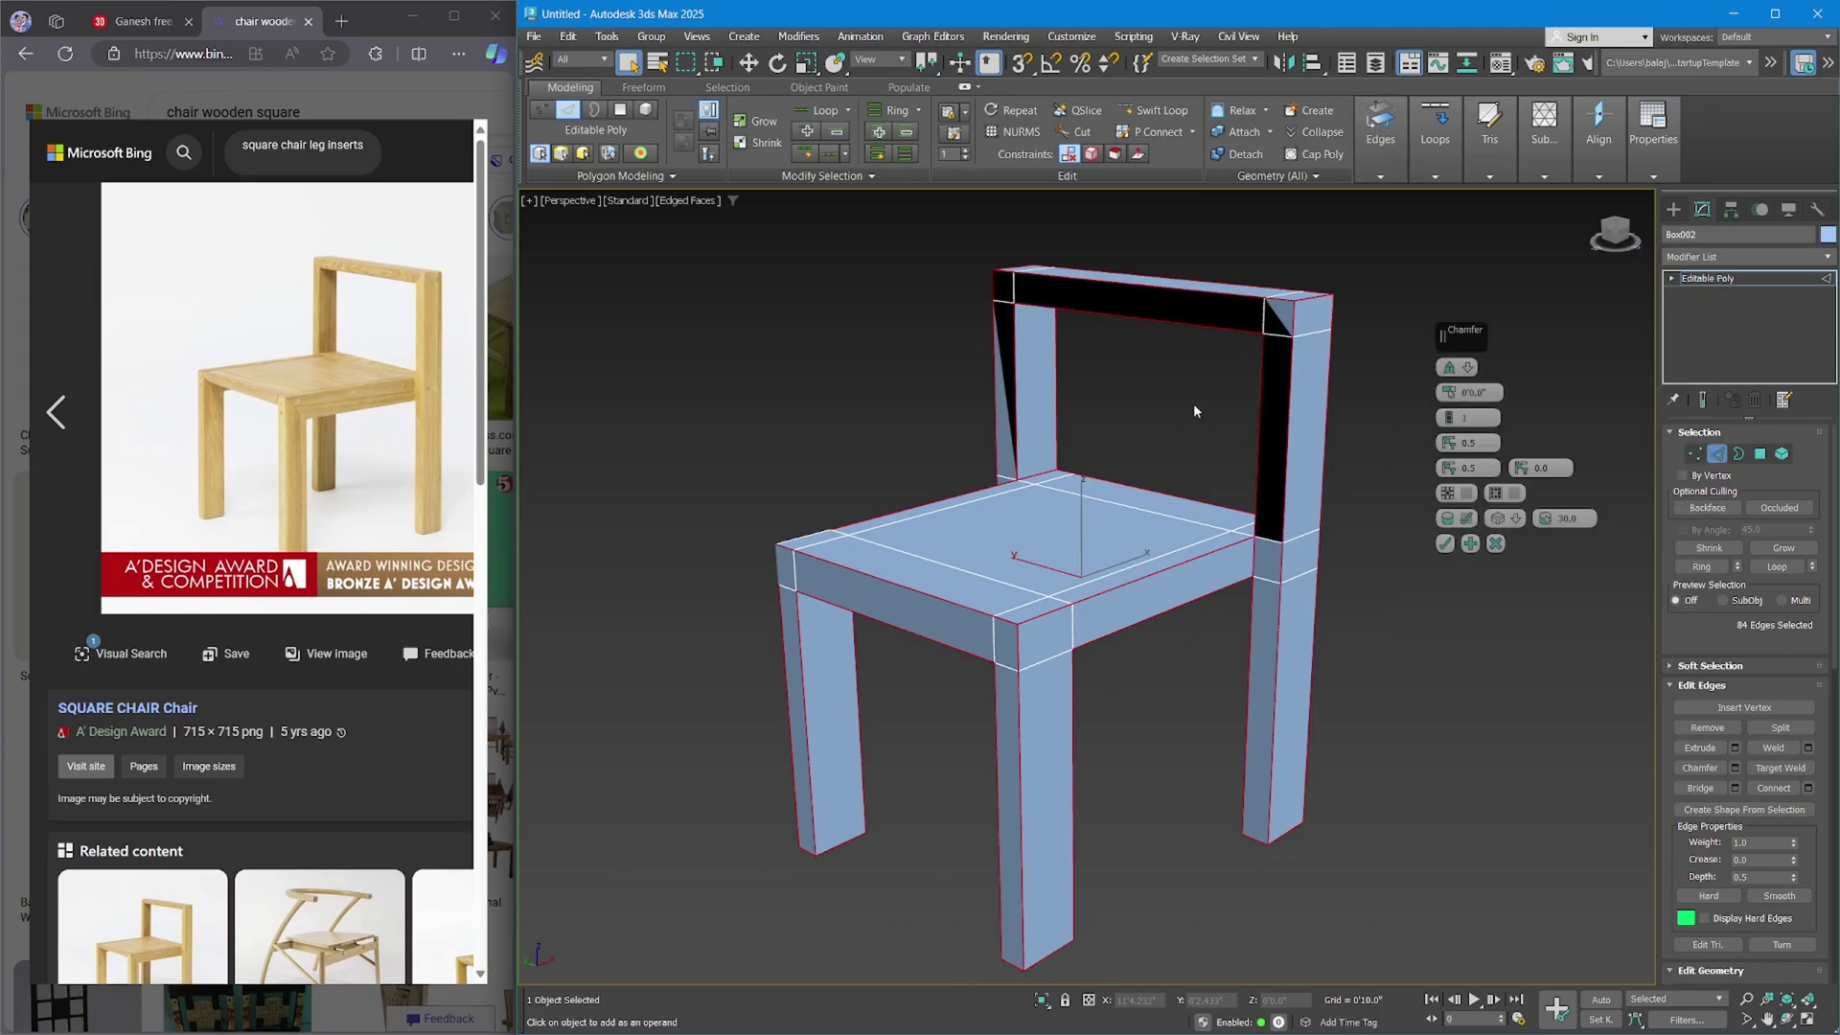
middle_click_drag(1190, 407, 1119, 424)
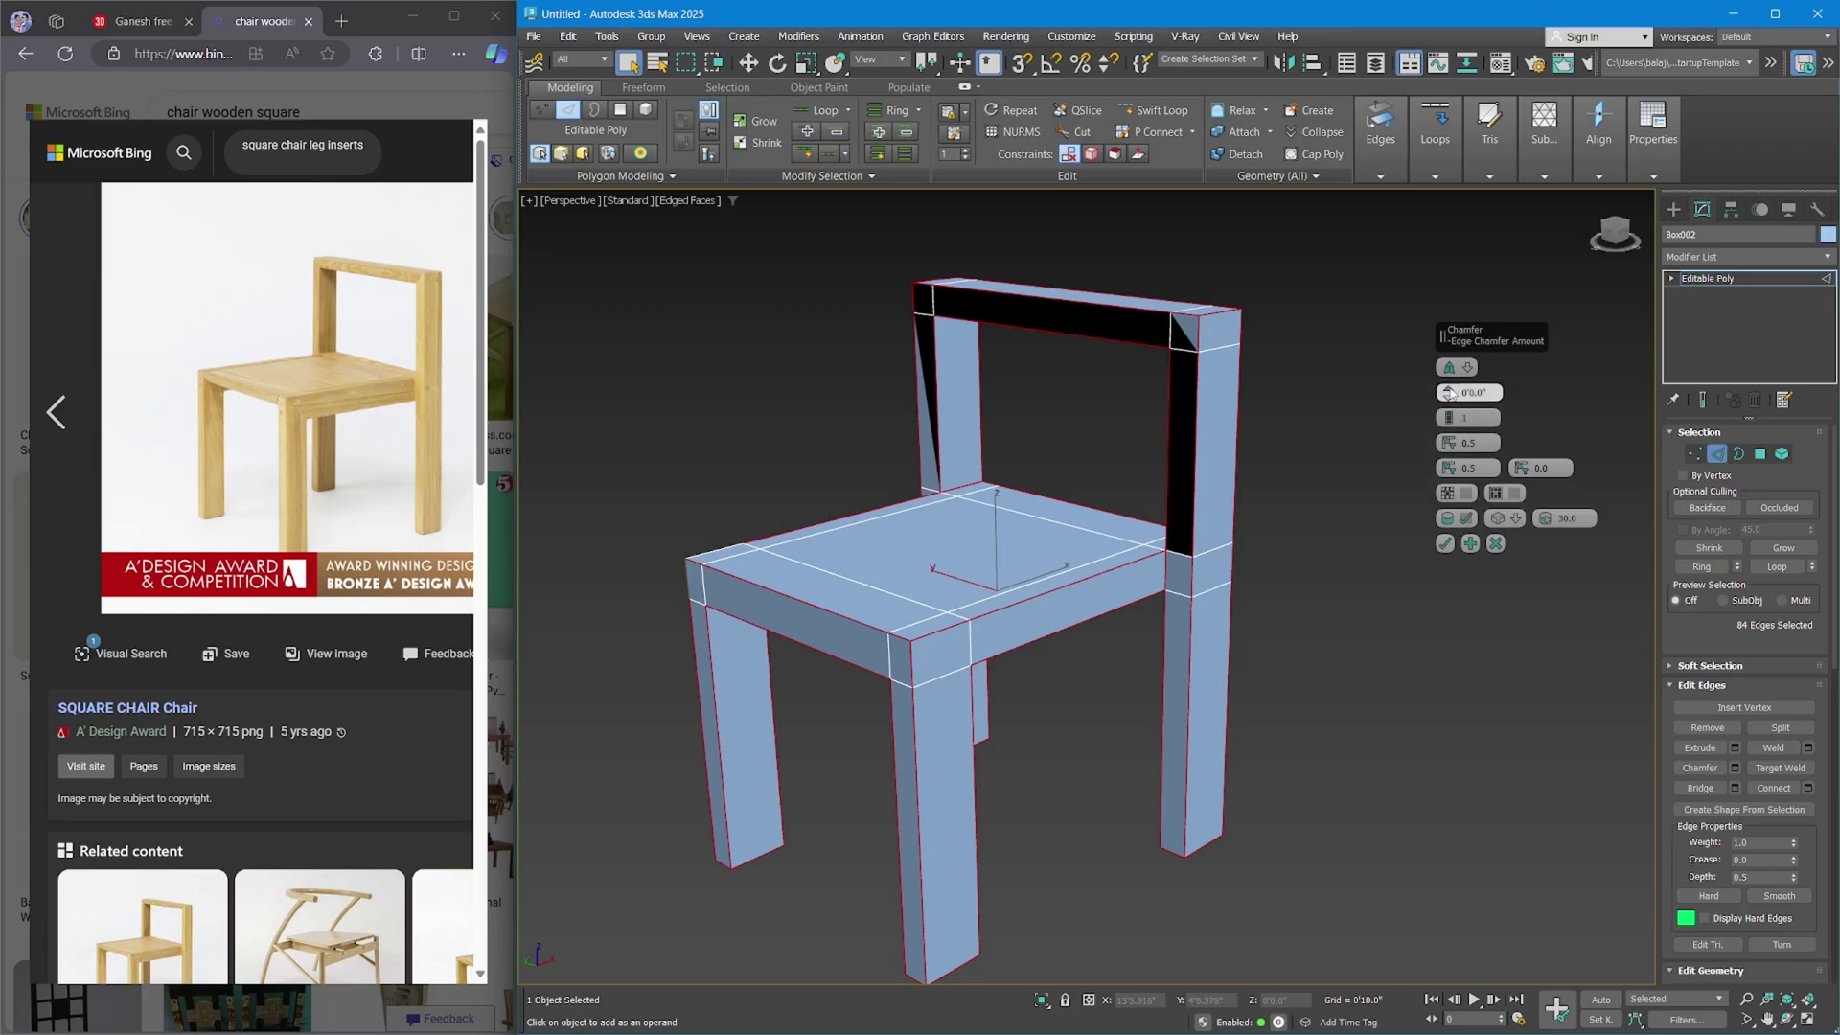
left_click_drag(1449, 395, 1445, 386)
scroll(738, 649, "up", 5)
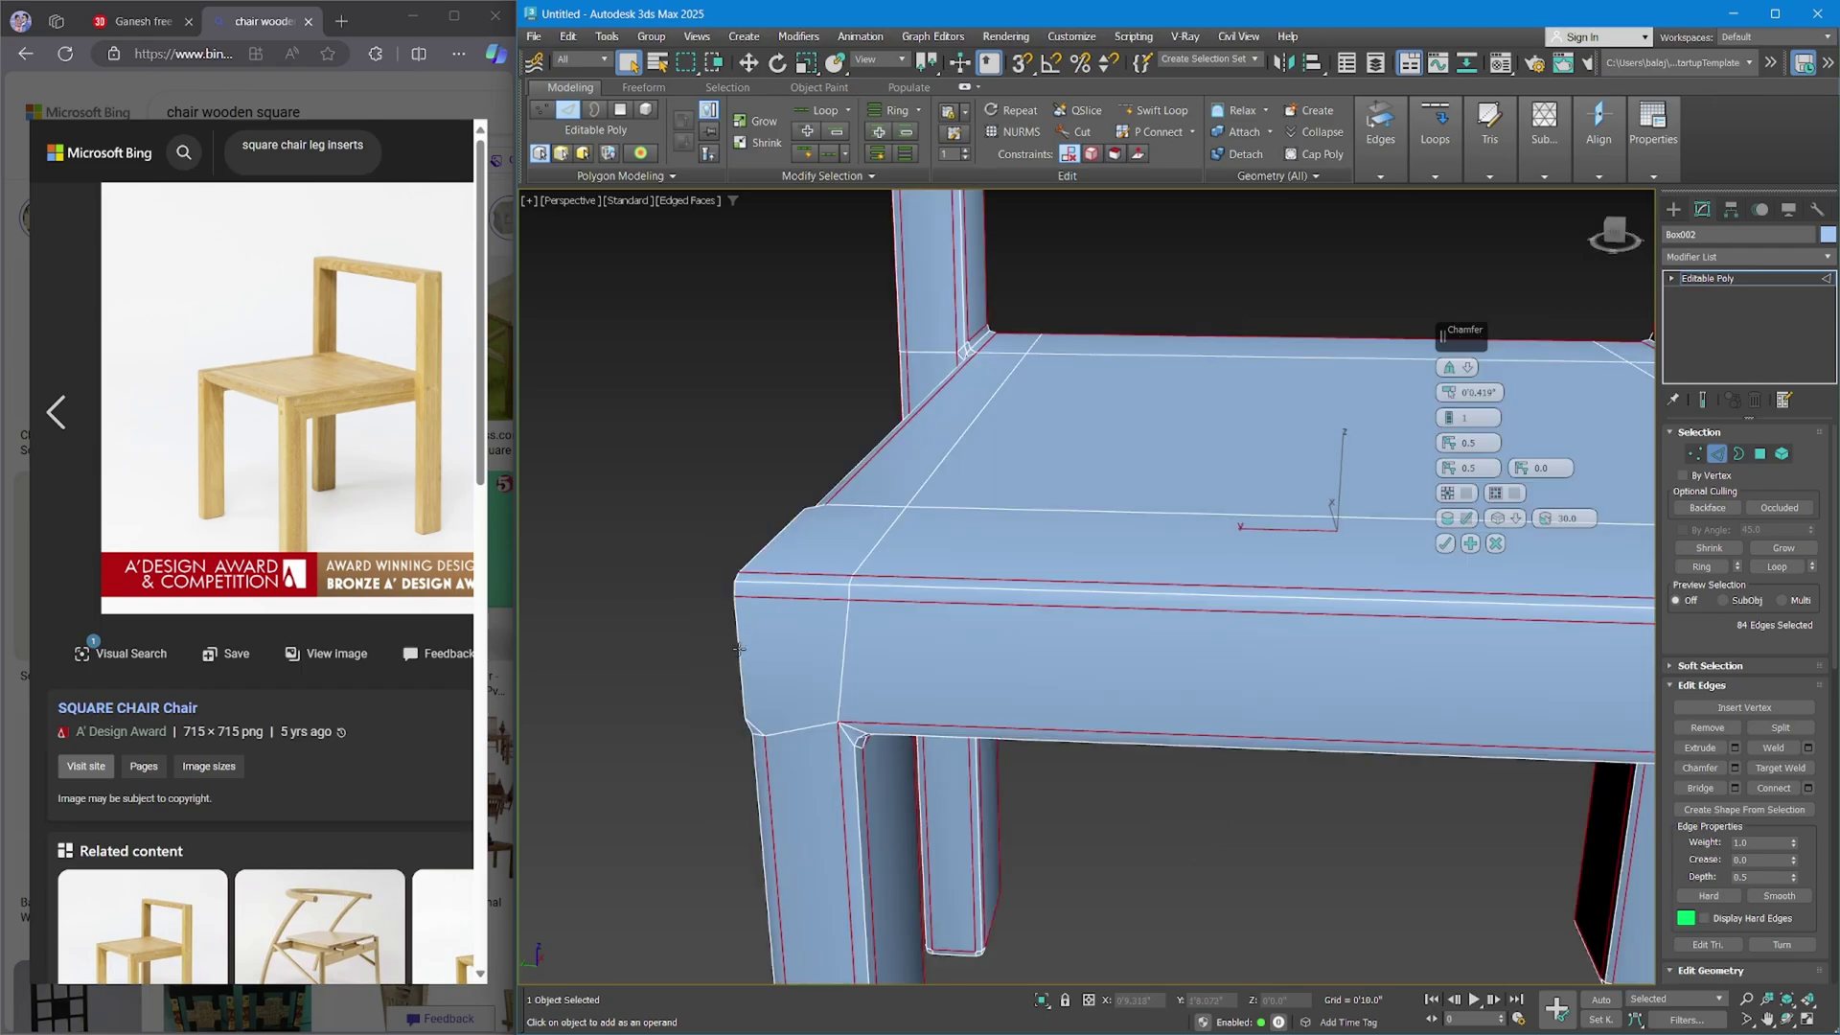
Add the missing vertical edge and short top side edge at the seat's front corners to the selection.
left_click(737, 649, "ctrl")
scroll(738, 649, "down", 3)
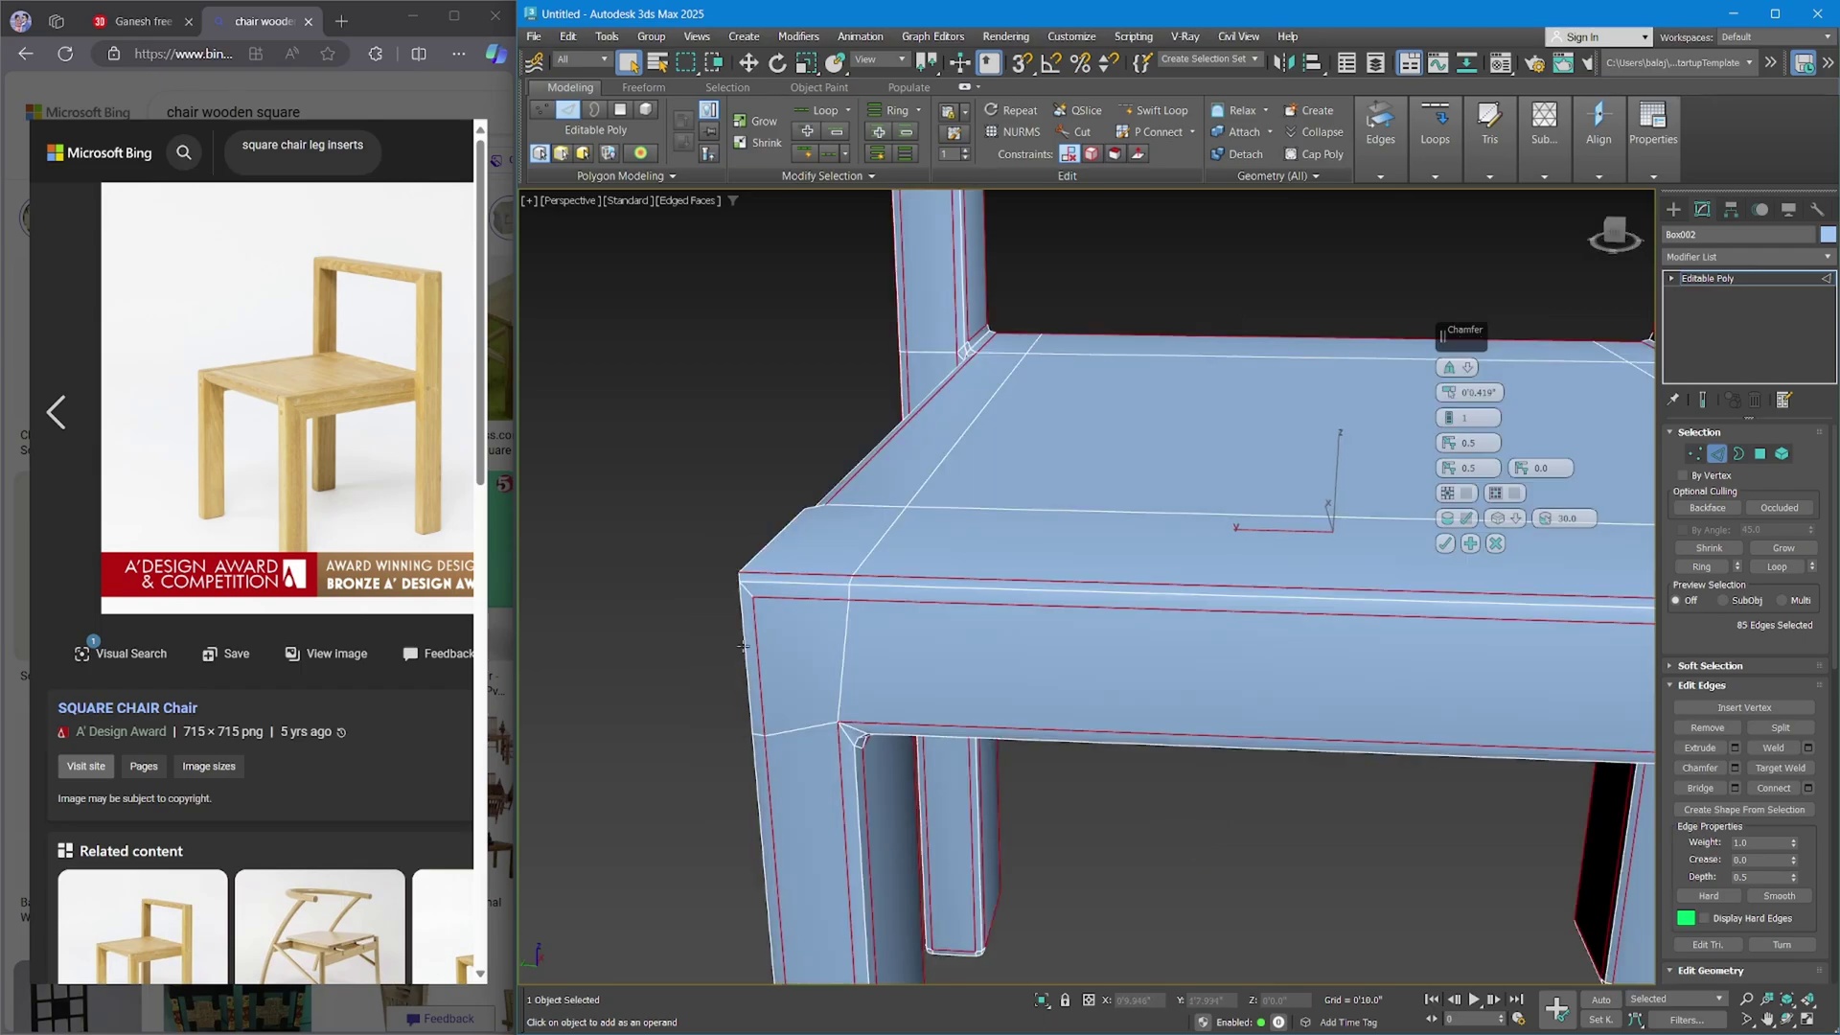
middle_click_drag(737, 649, 887, 686, "alt")
left_click(1137, 697, "ctrl")
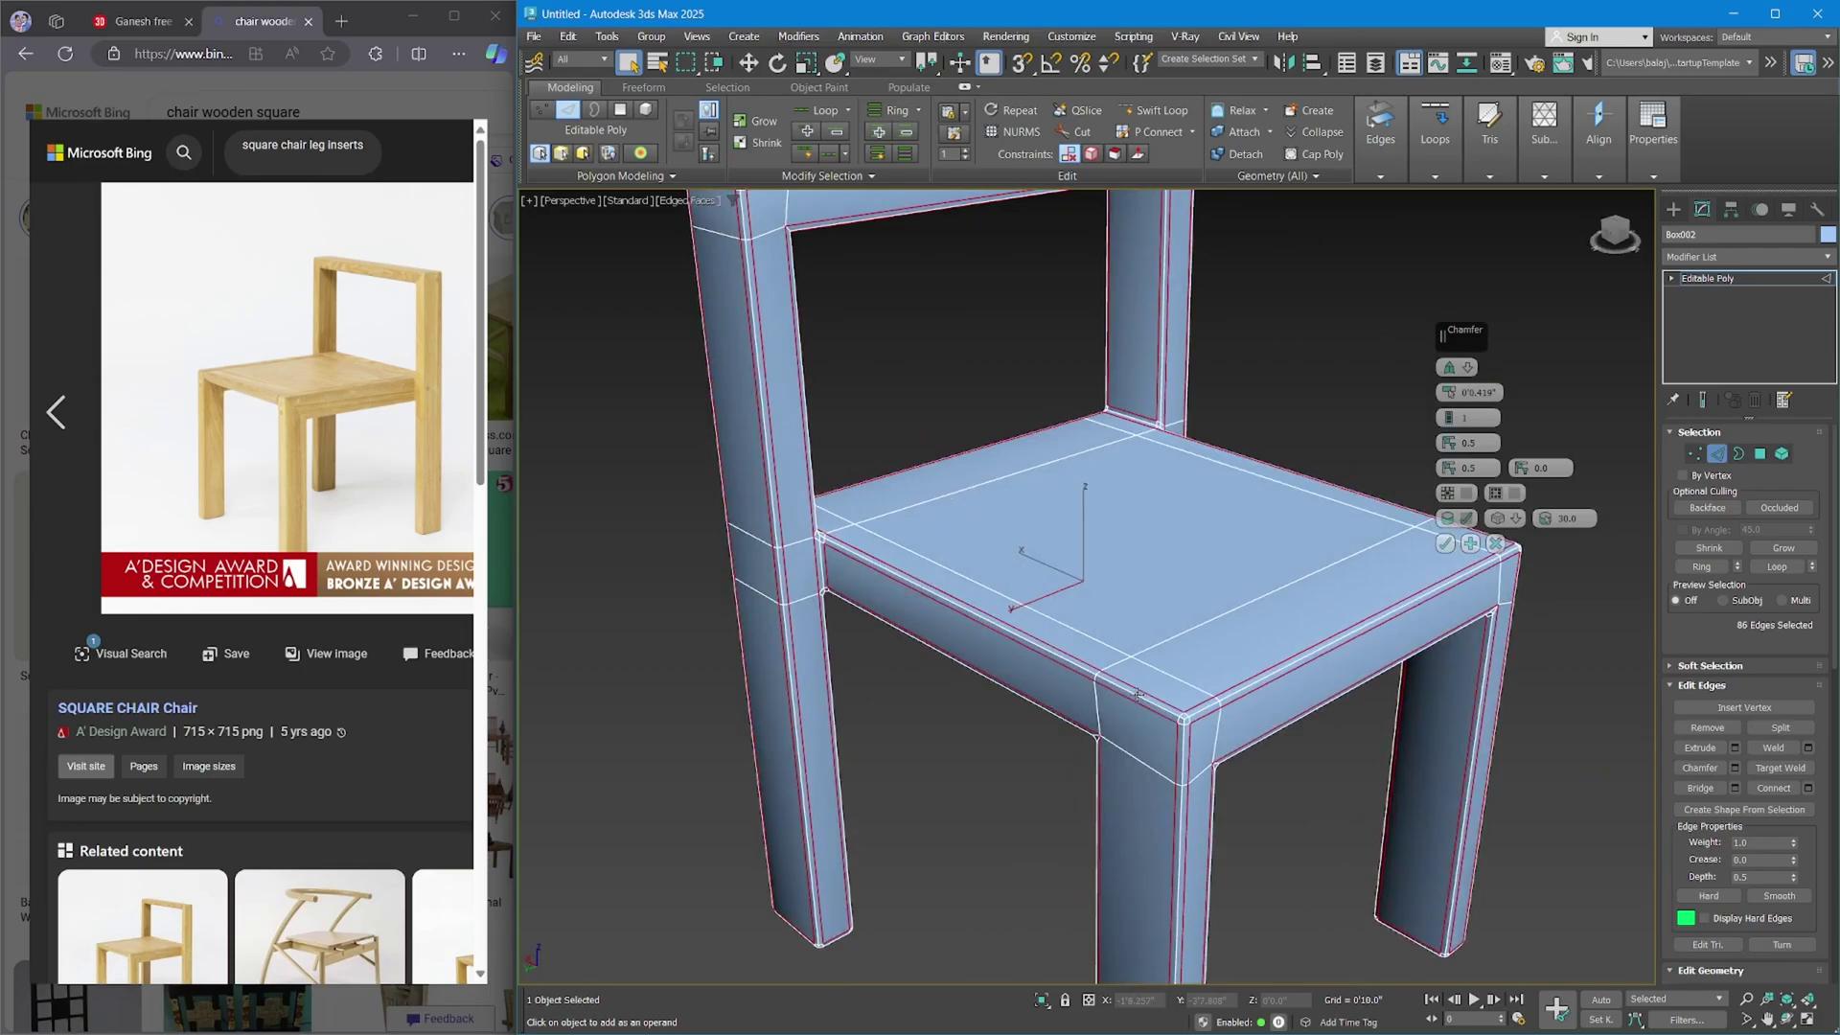
Raise the chamfer's connect edge segments to 5.
scroll(1140, 729, "down", 3)
middle_click_drag(1140, 730, 931, 597, "alt")
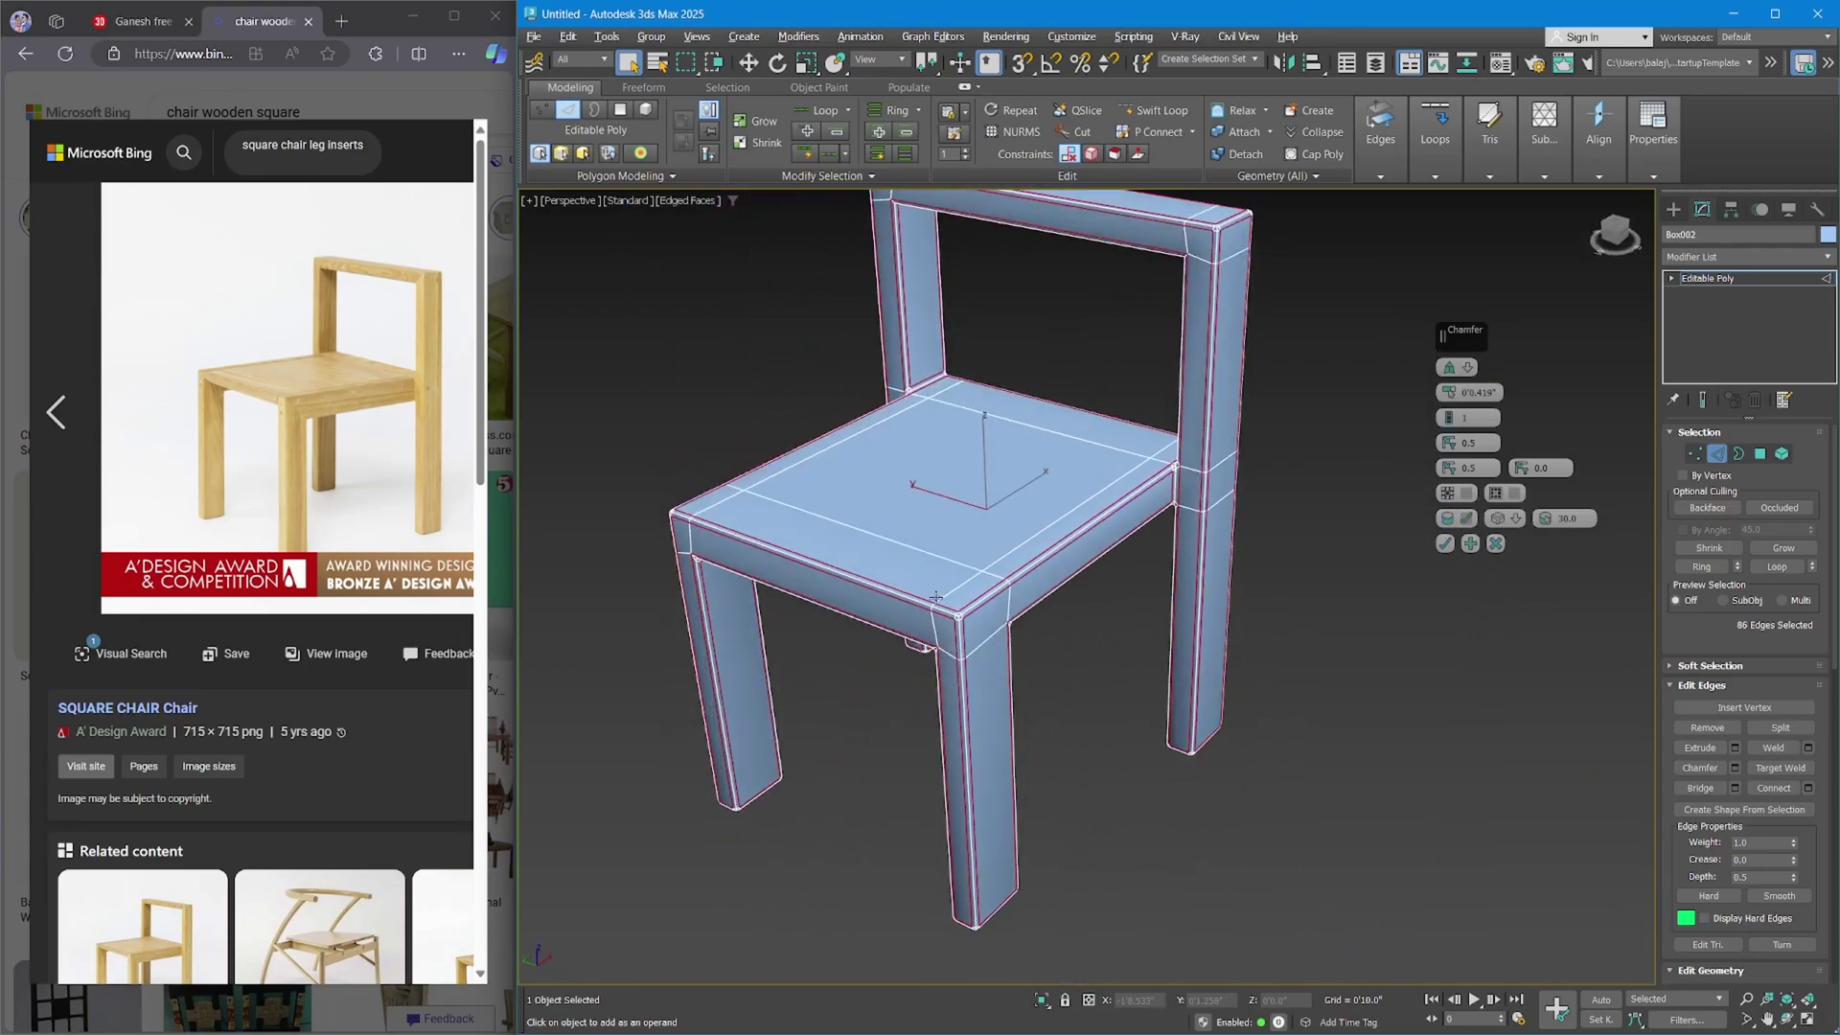
scroll(1017, 602, "up", 3)
scroll(966, 595, "up", 2)
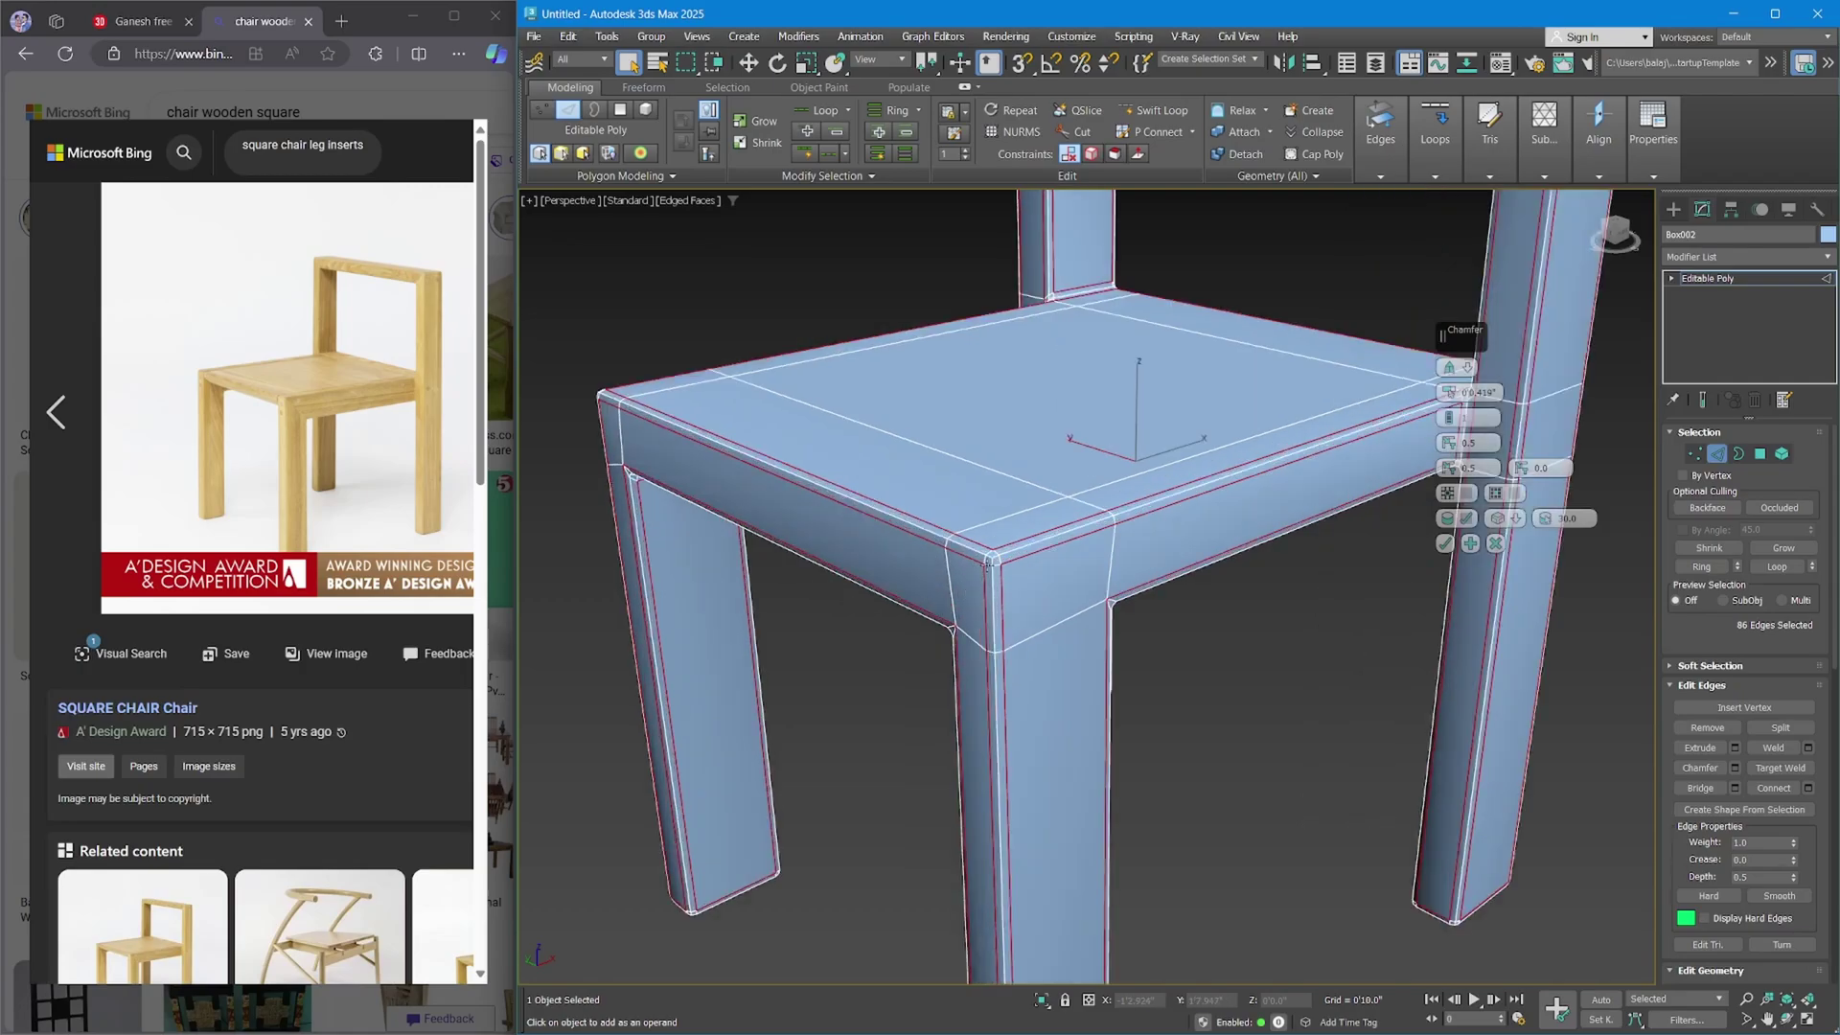
scroll(985, 567, "down", 5)
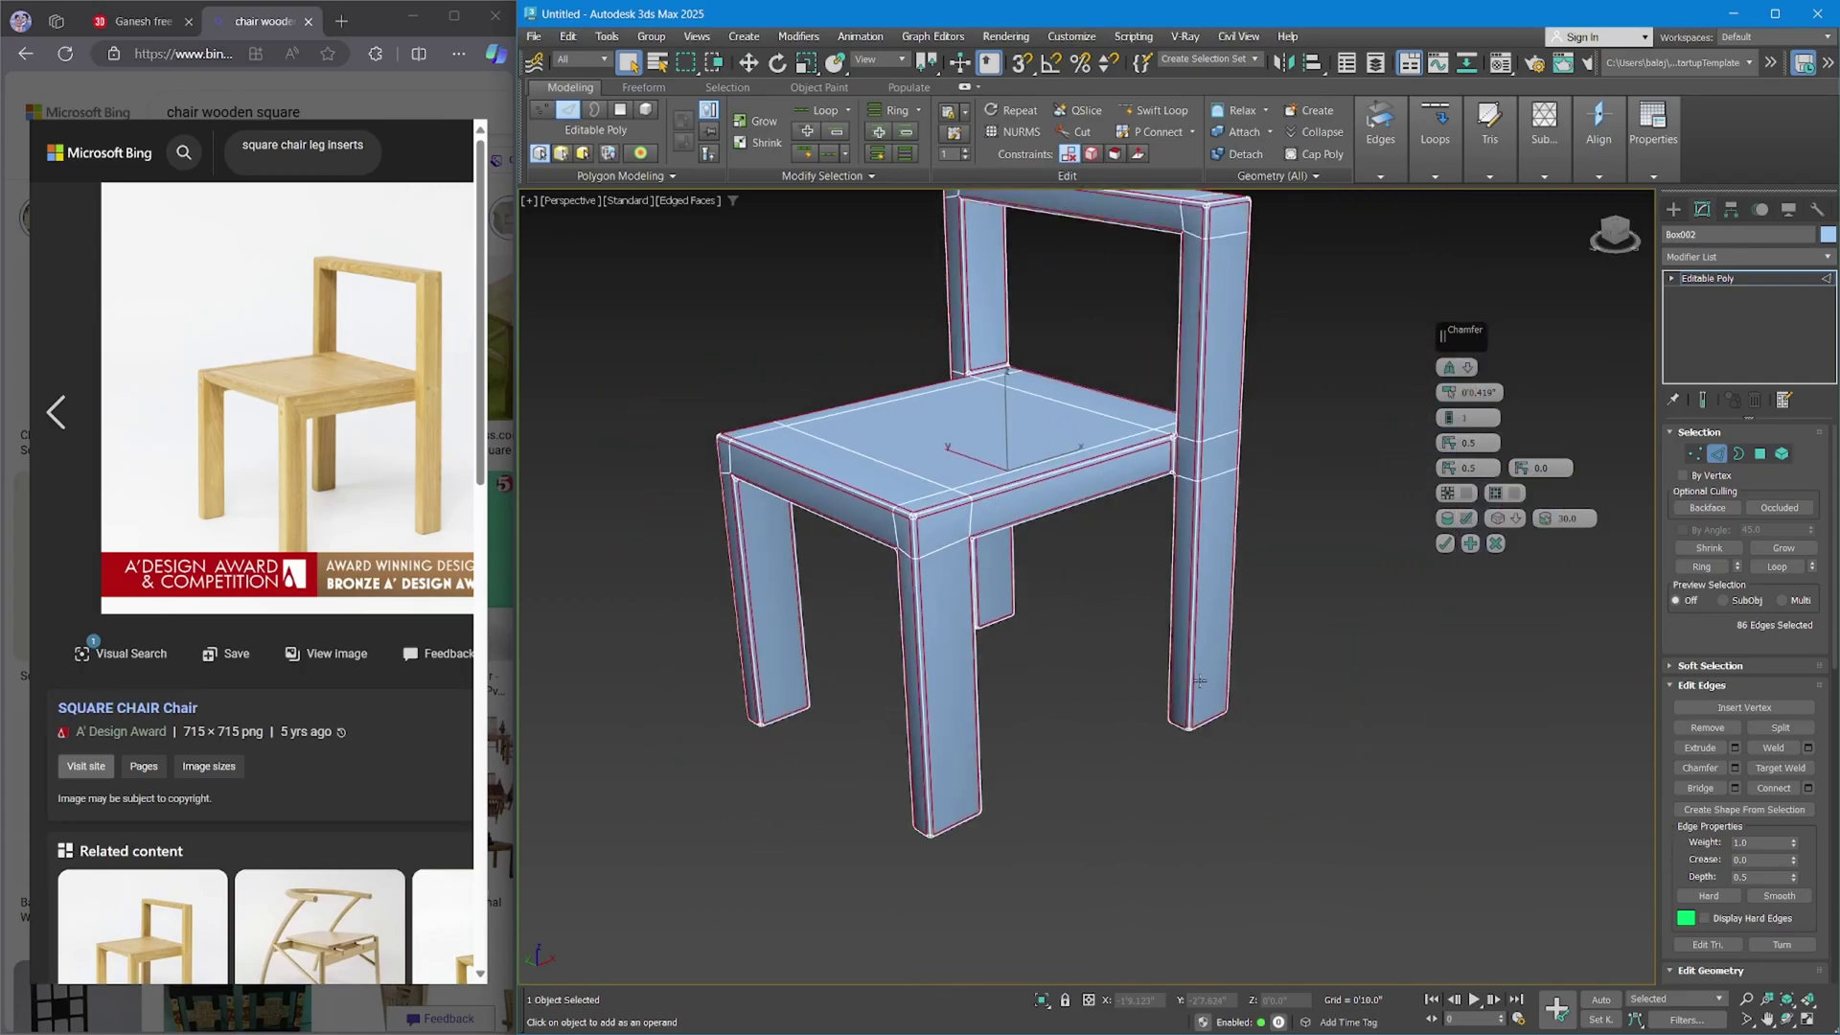
scroll(1205, 603, "up", 2)
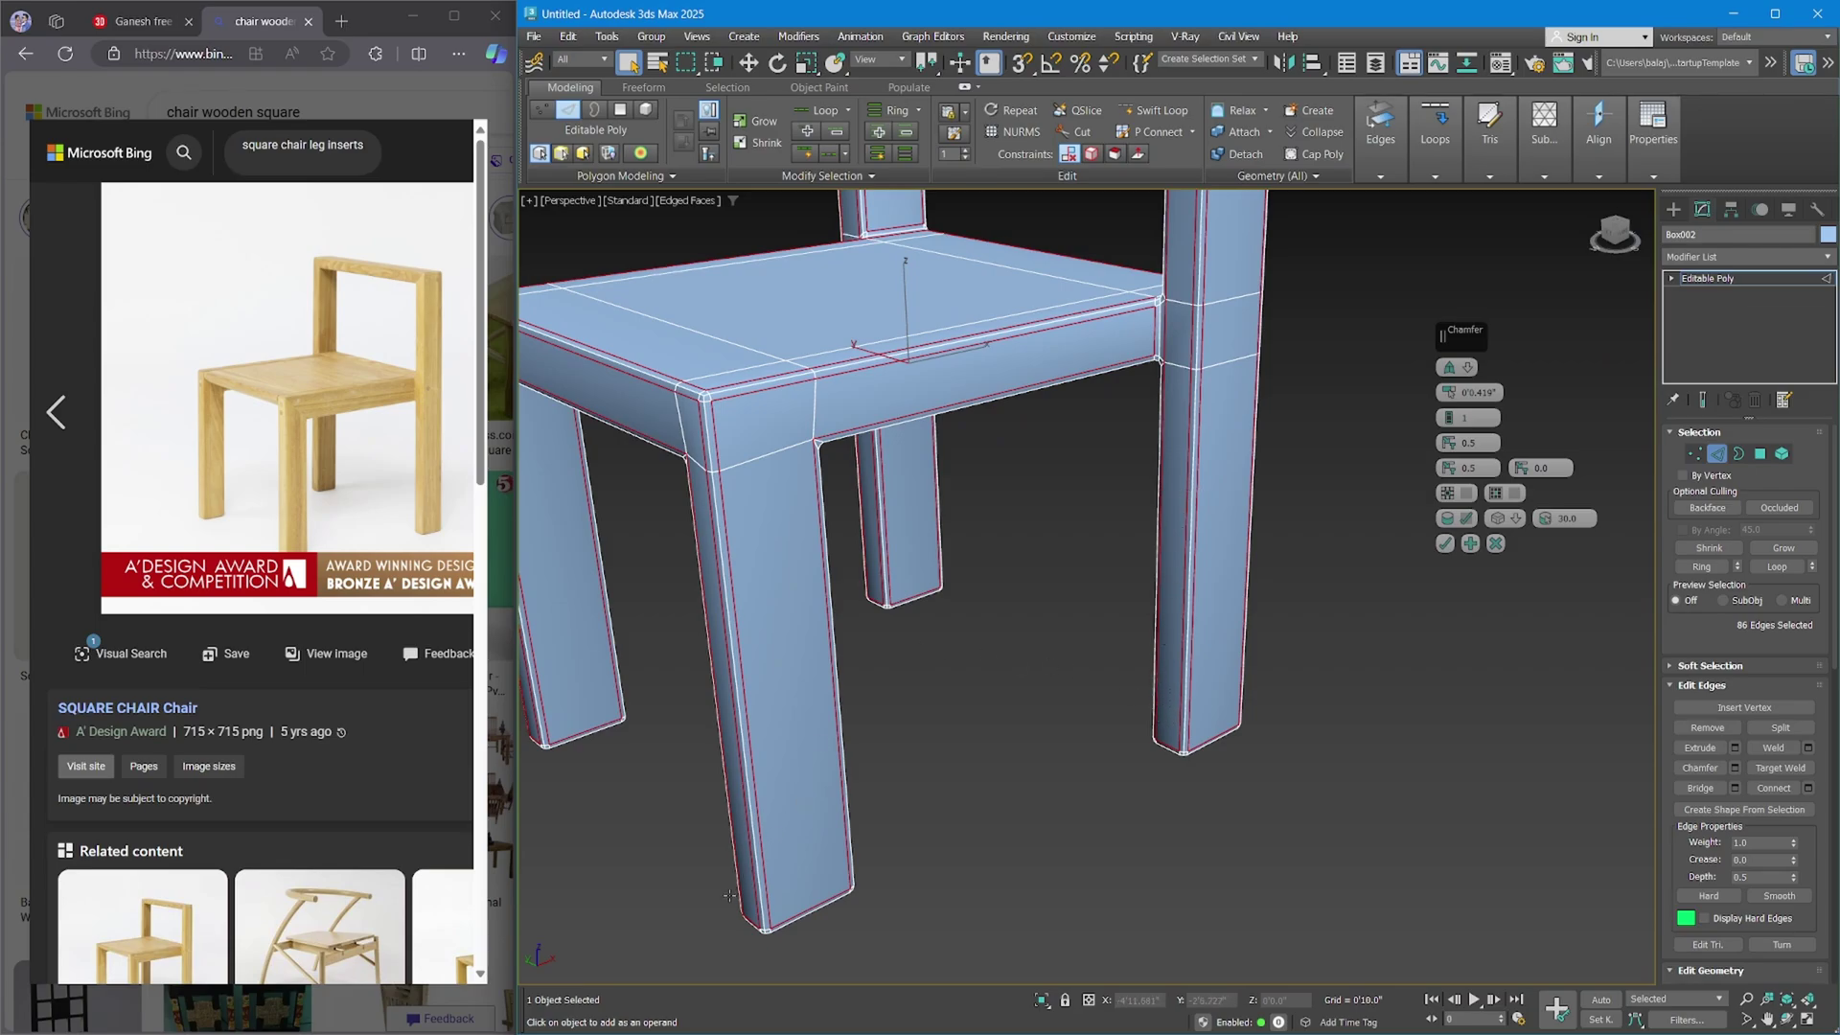
middle_click_drag(876, 757, 1064, 732, "alt")
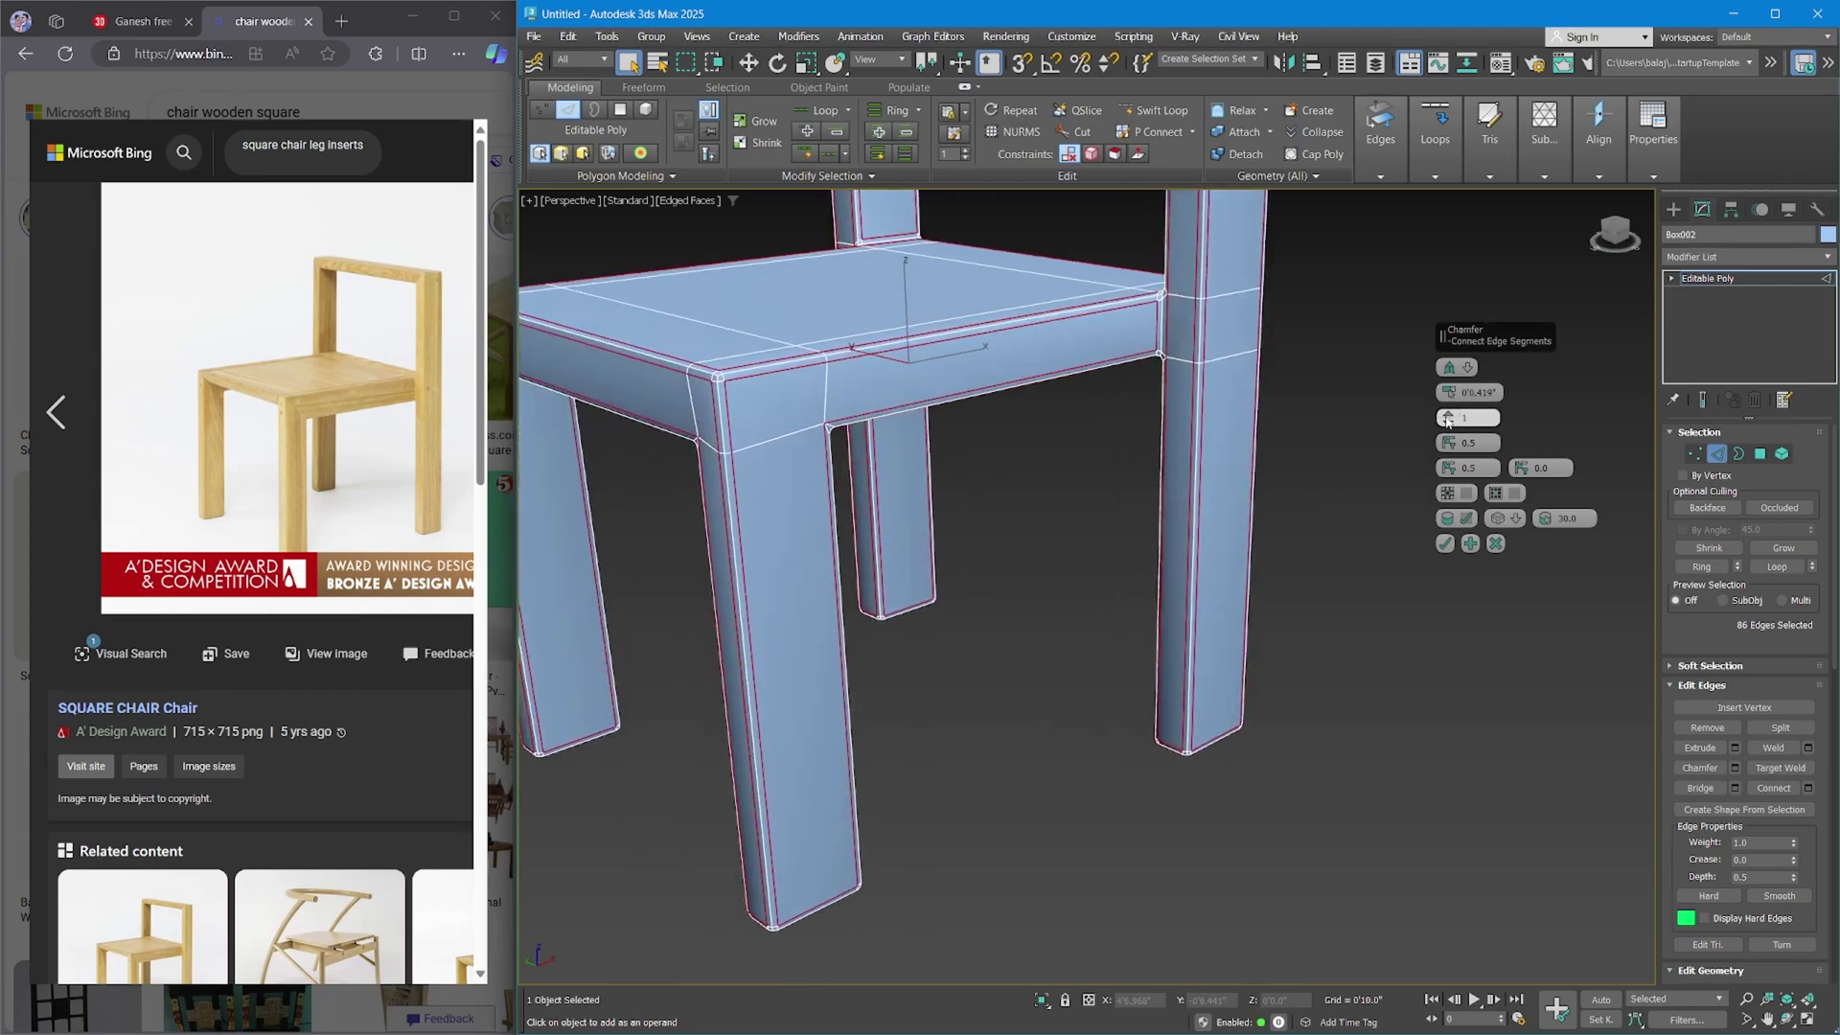
scroll(1447, 422, "up", 3)
scroll(1447, 422, "up", 1)
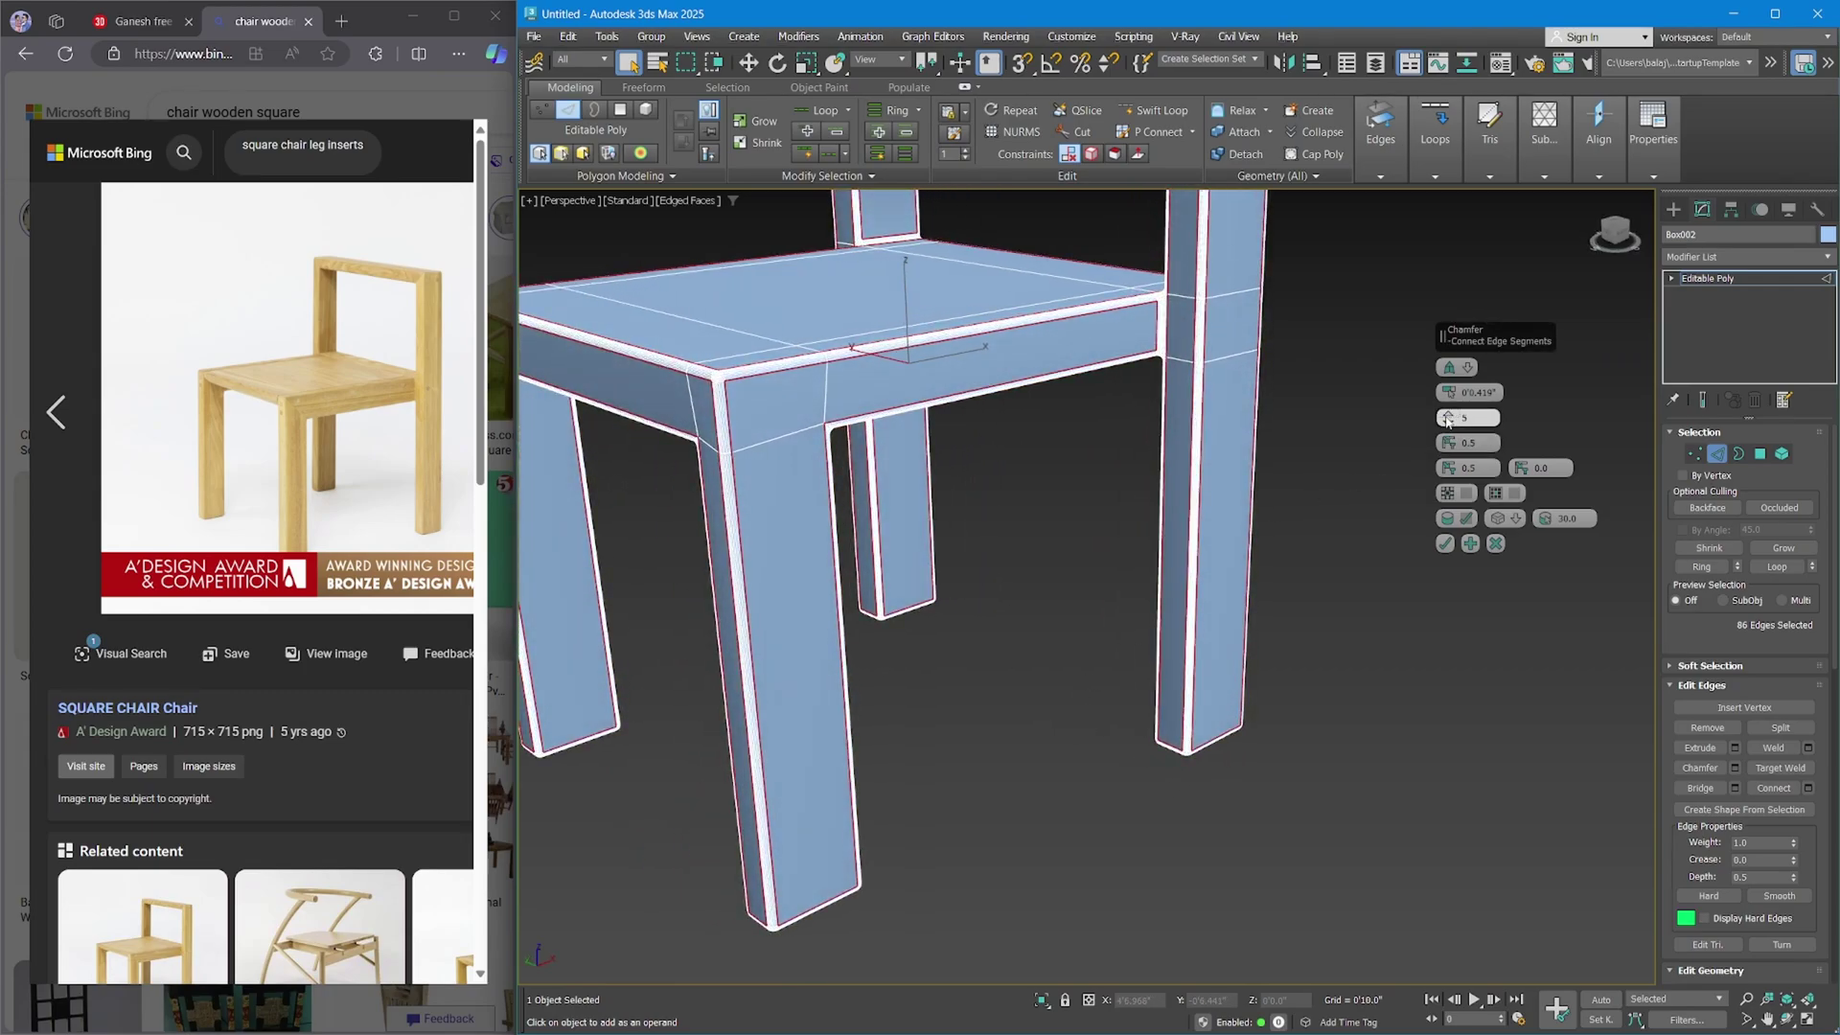
Lower the chamfer's connect edge segments to 2 after checking the seat's corners up close.
scroll(1078, 557, "up", 8)
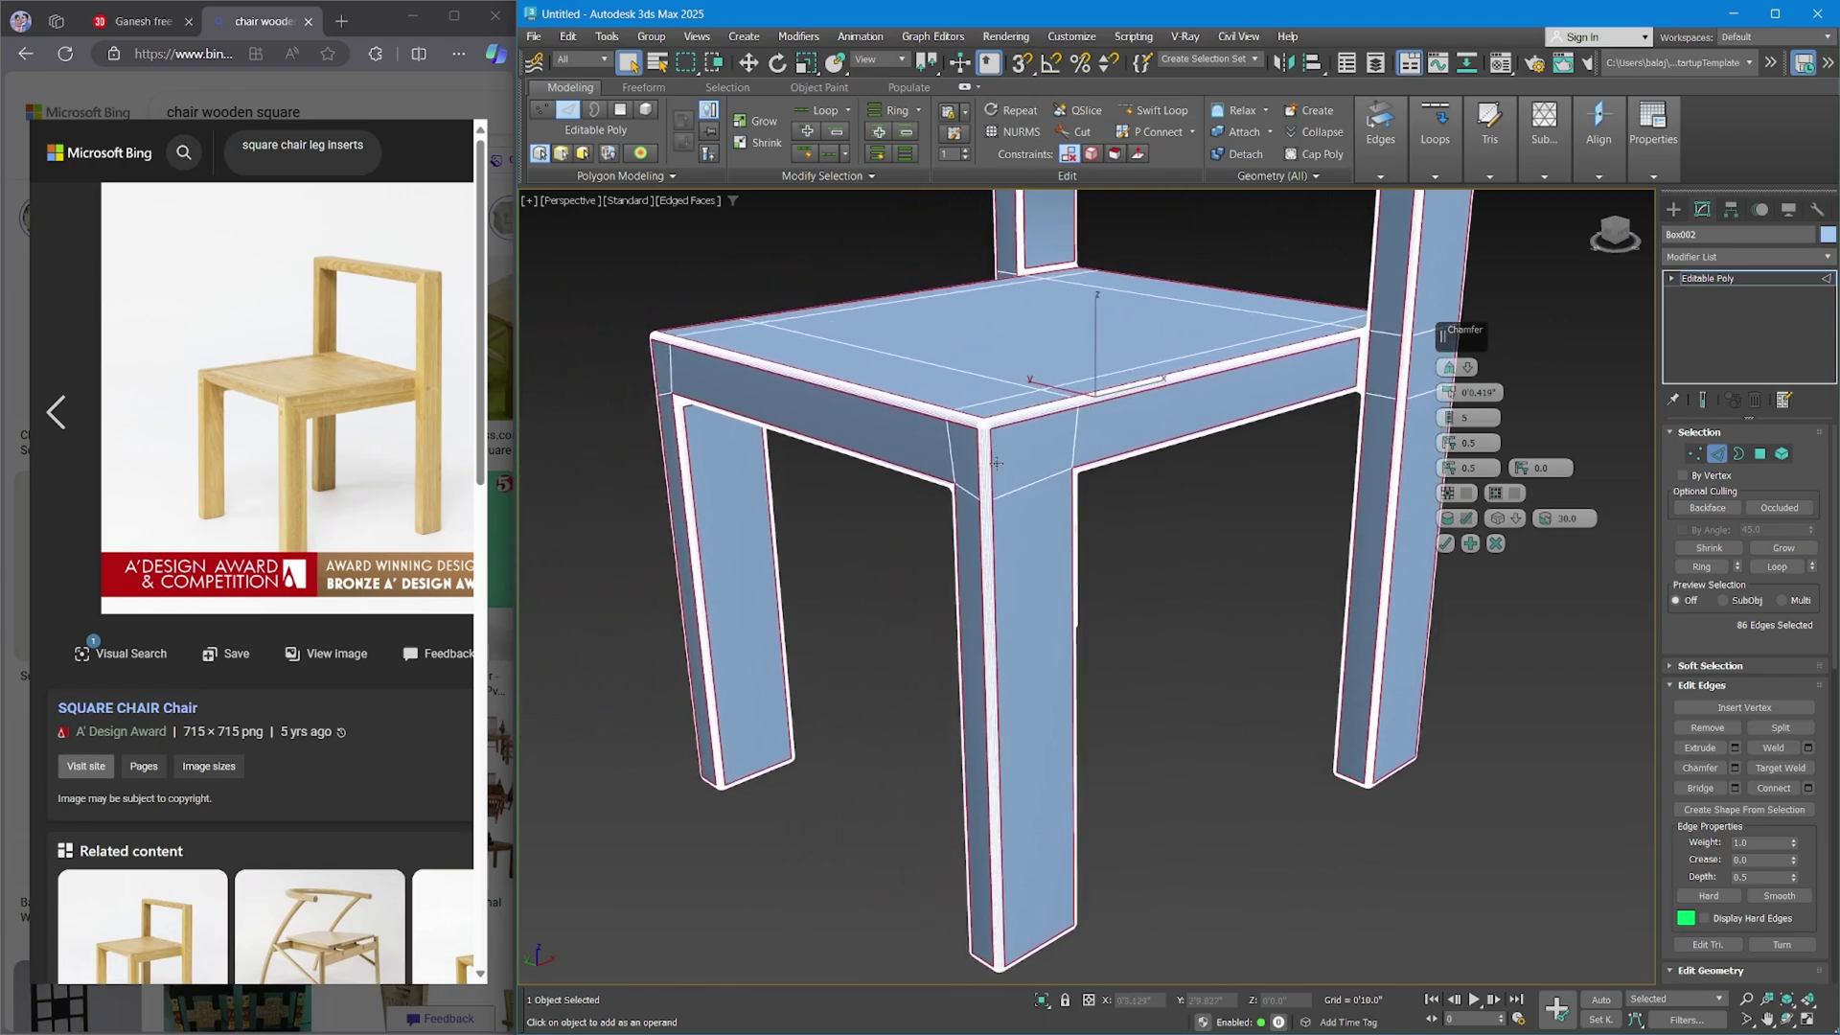
mouse_move(1020, 479)
middle_mouse_down("alt")
mouse_move(1037, 577)
mouse_move(1040, 450)
mouse_move(1049, 471)
middle_mouse_up("alt")
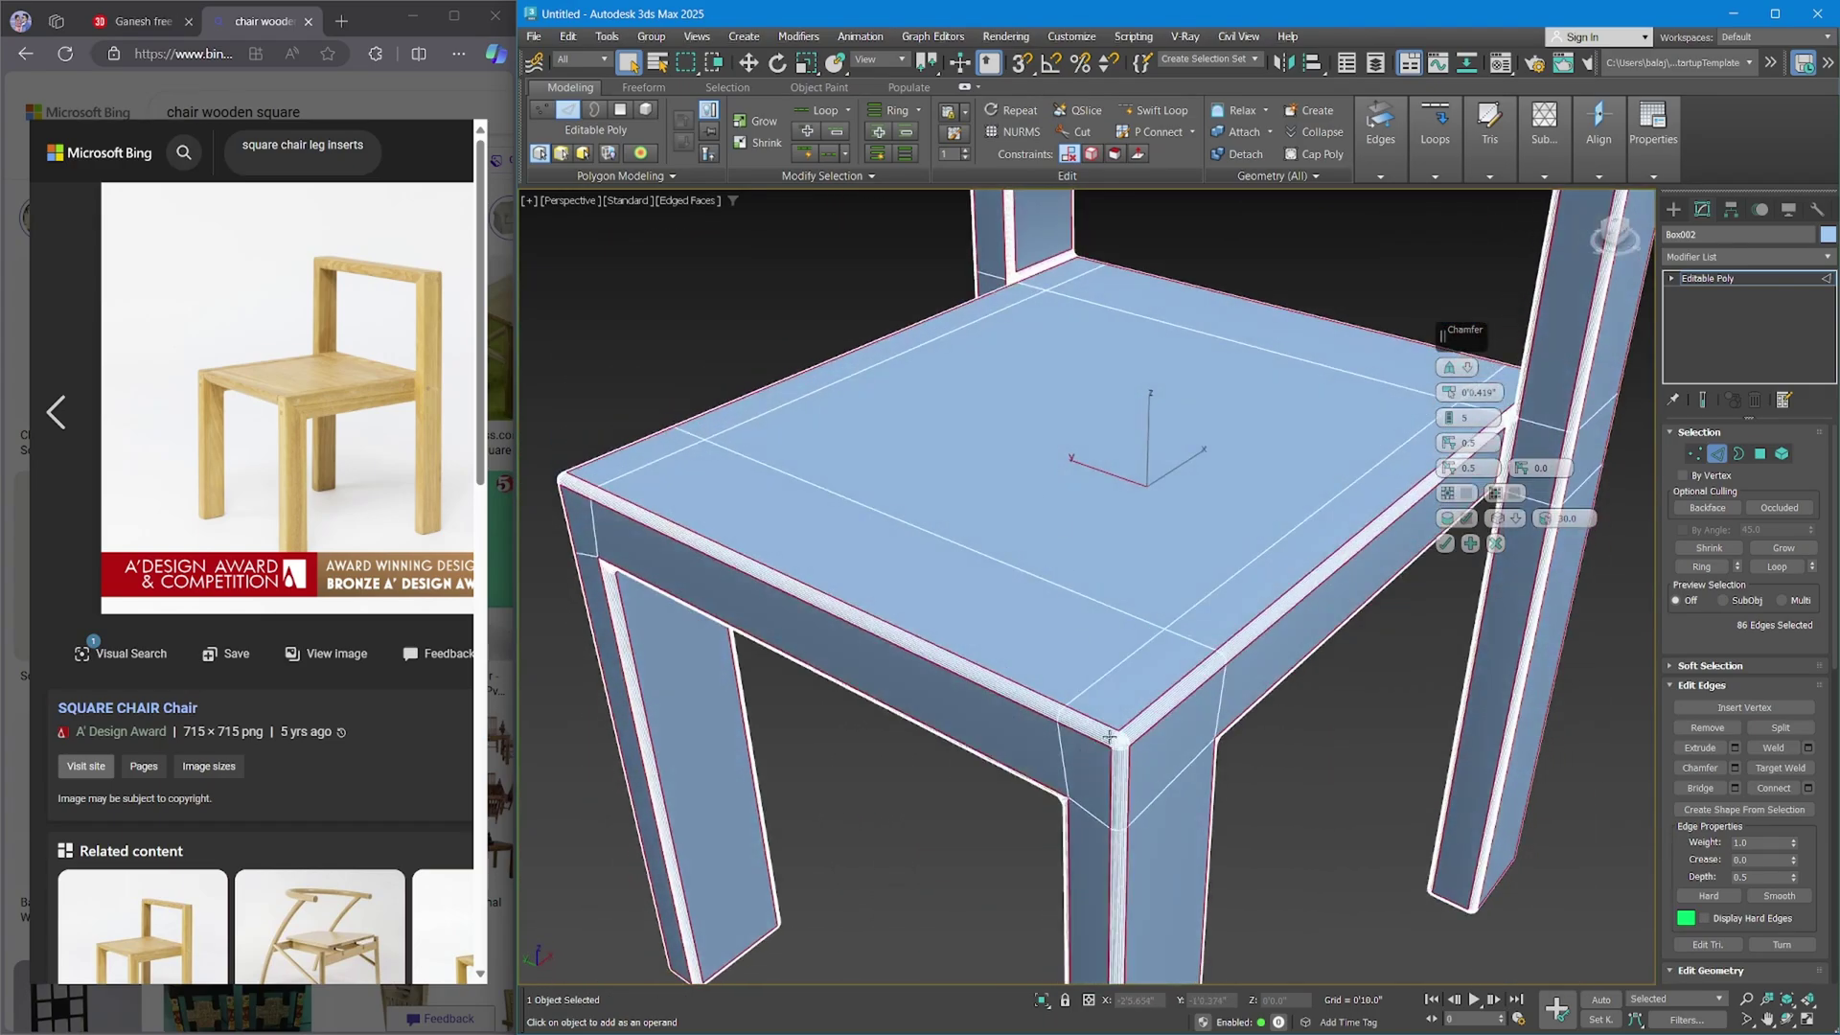
middle_click_drag(1115, 742, 1131, 682)
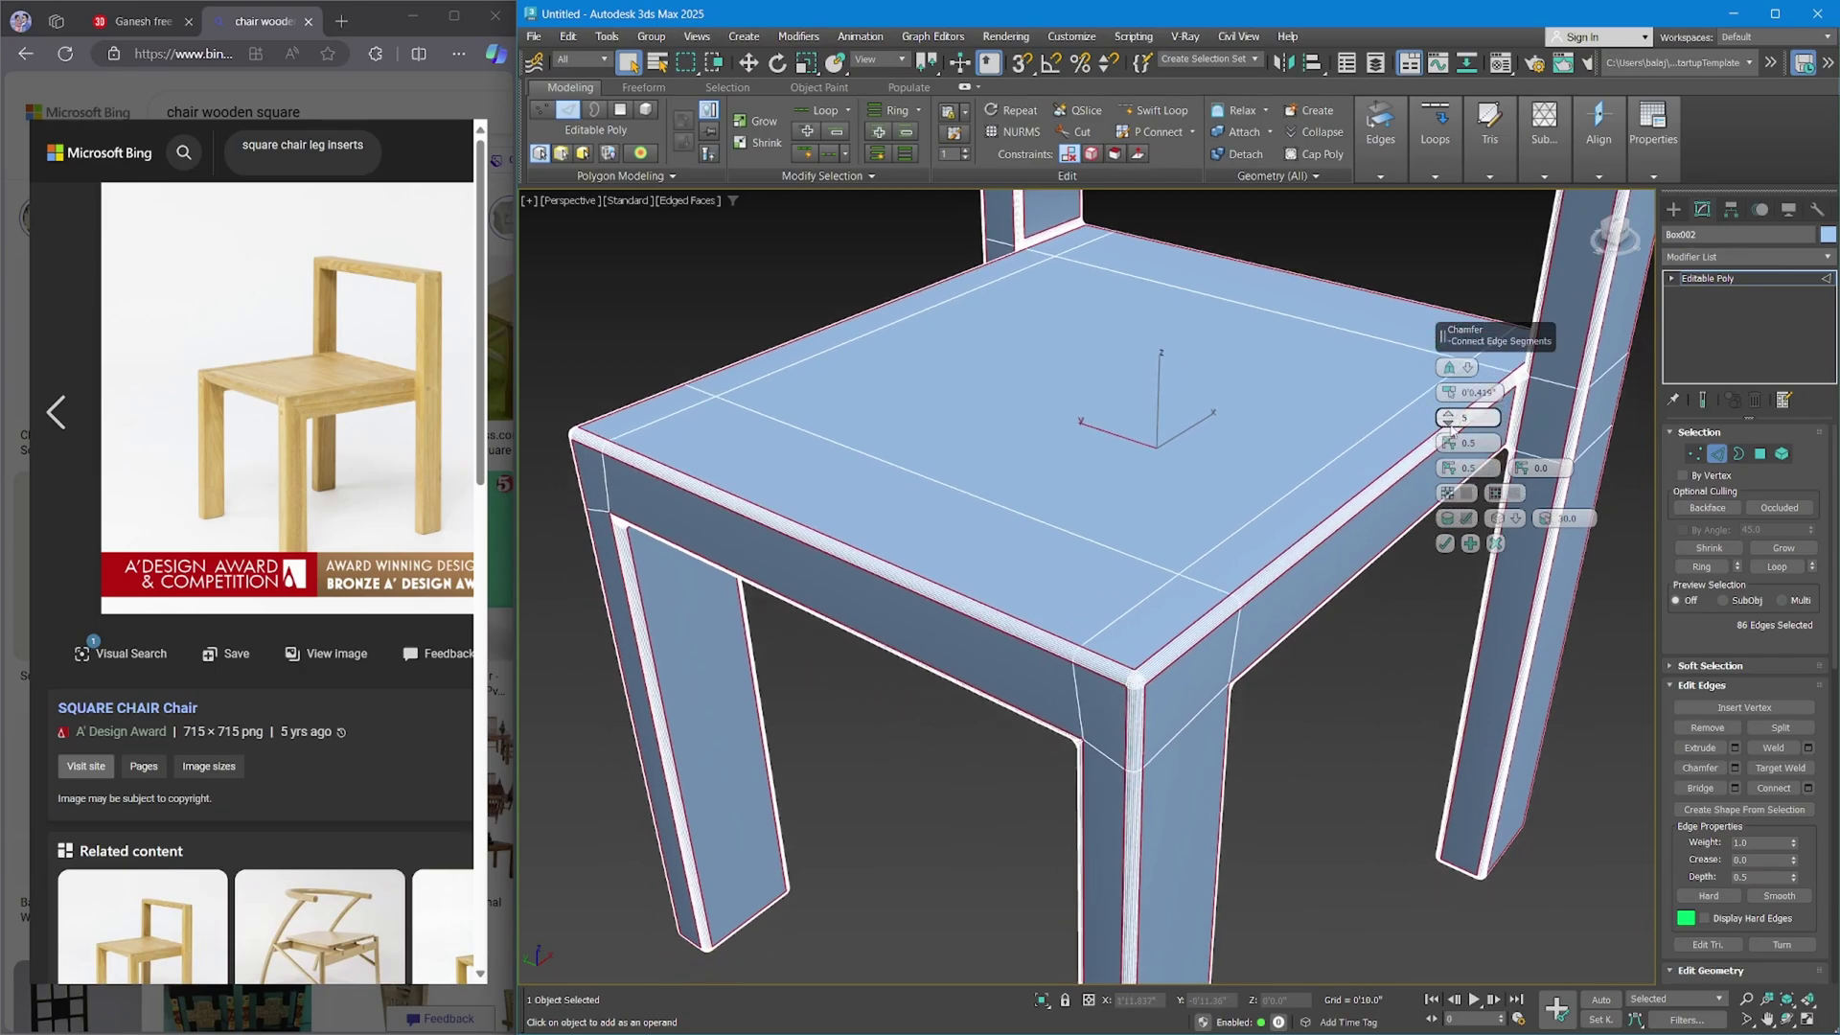
left_click_drag(1449, 419, 1450, 428)
left_click(1450, 428)
left_click(1450, 429)
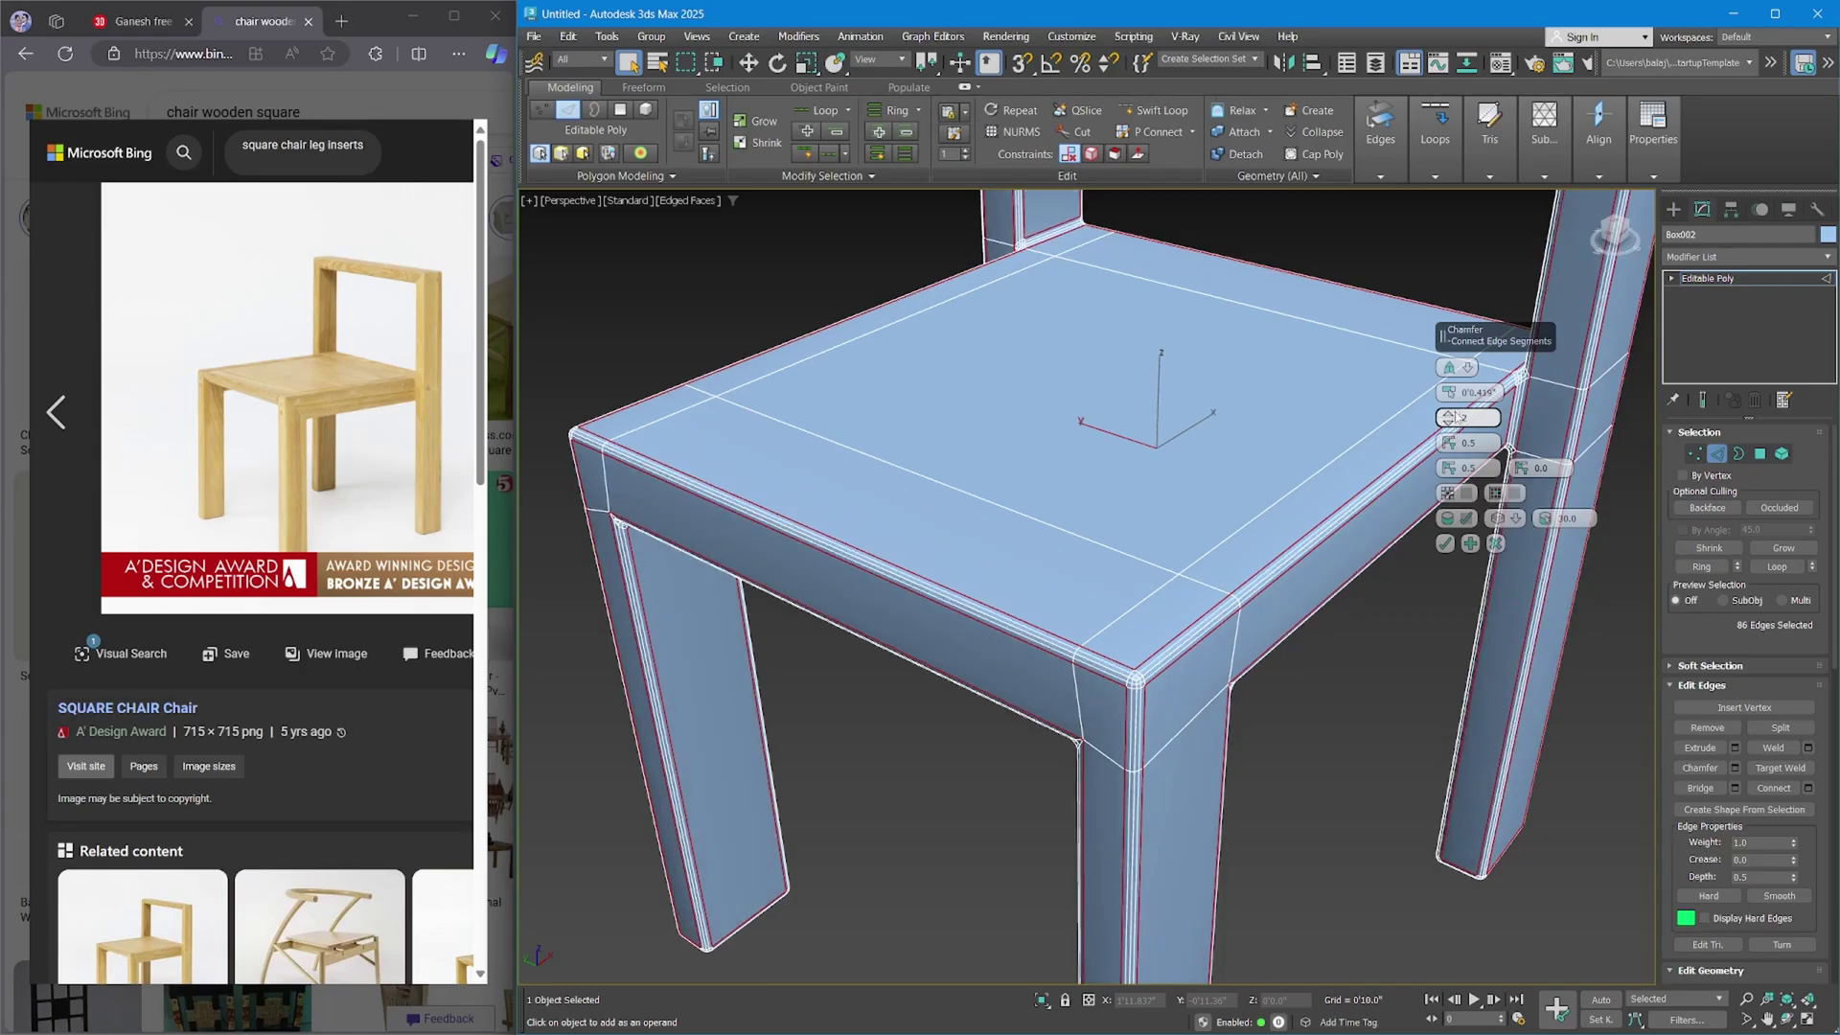
Turn the chamfer's Smooth option off to compare the shading, and switch it back on.
scroll(1185, 673, "down", 6)
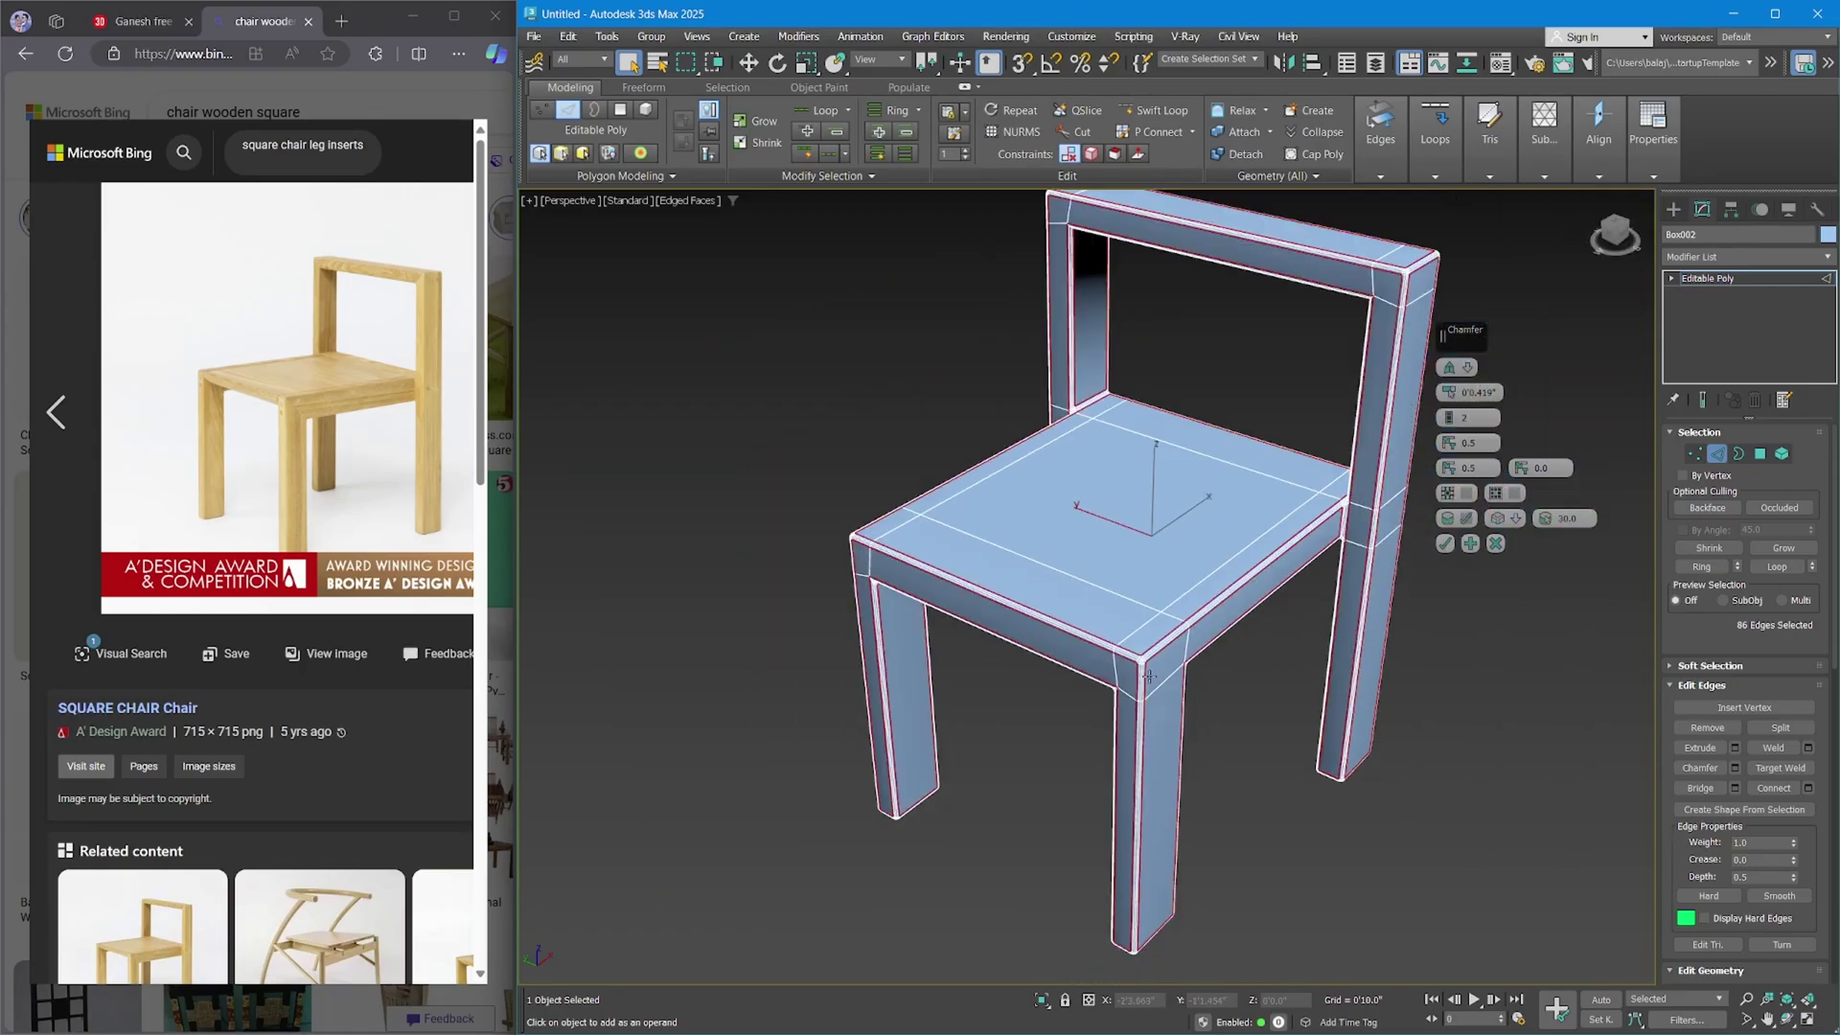
middle_click_drag(1186, 673, 1152, 634, "alt")
scroll(1332, 802, "up", 3)
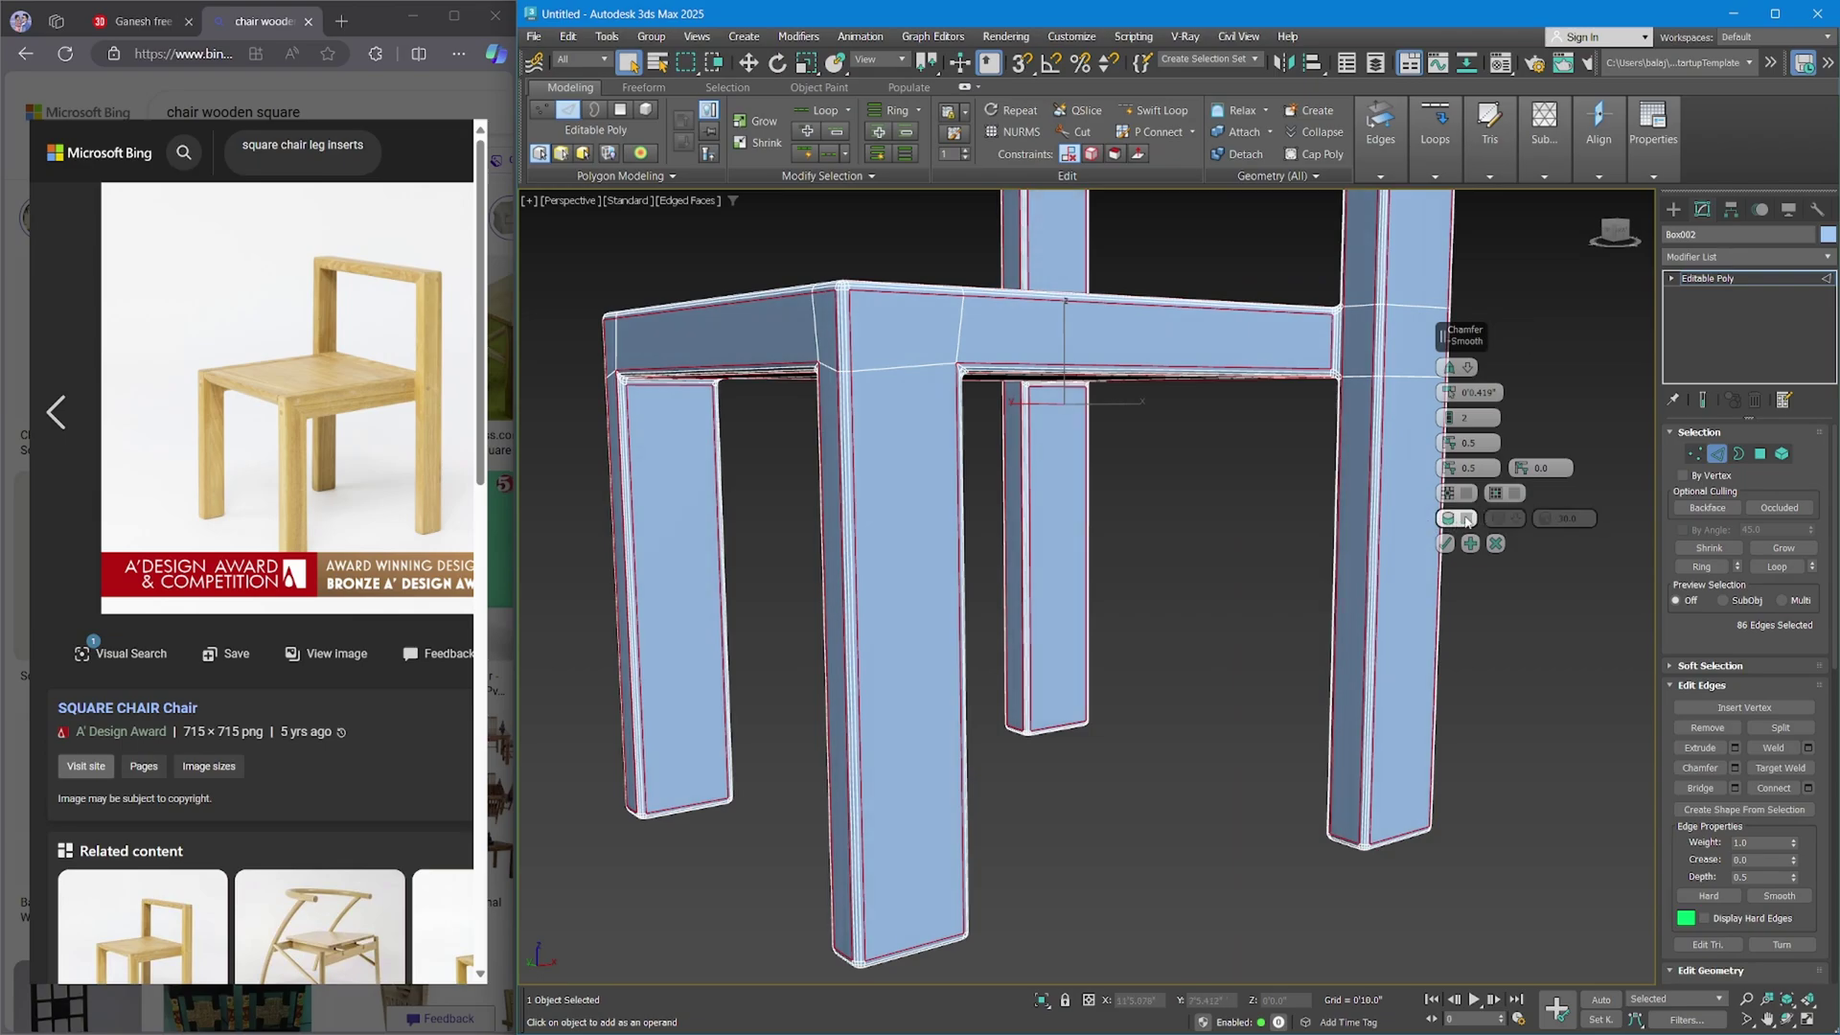
left_click(1466, 518)
middle_click_drag(1140, 536, 1128, 600, "alt")
scroll(1121, 599, "down", 5)
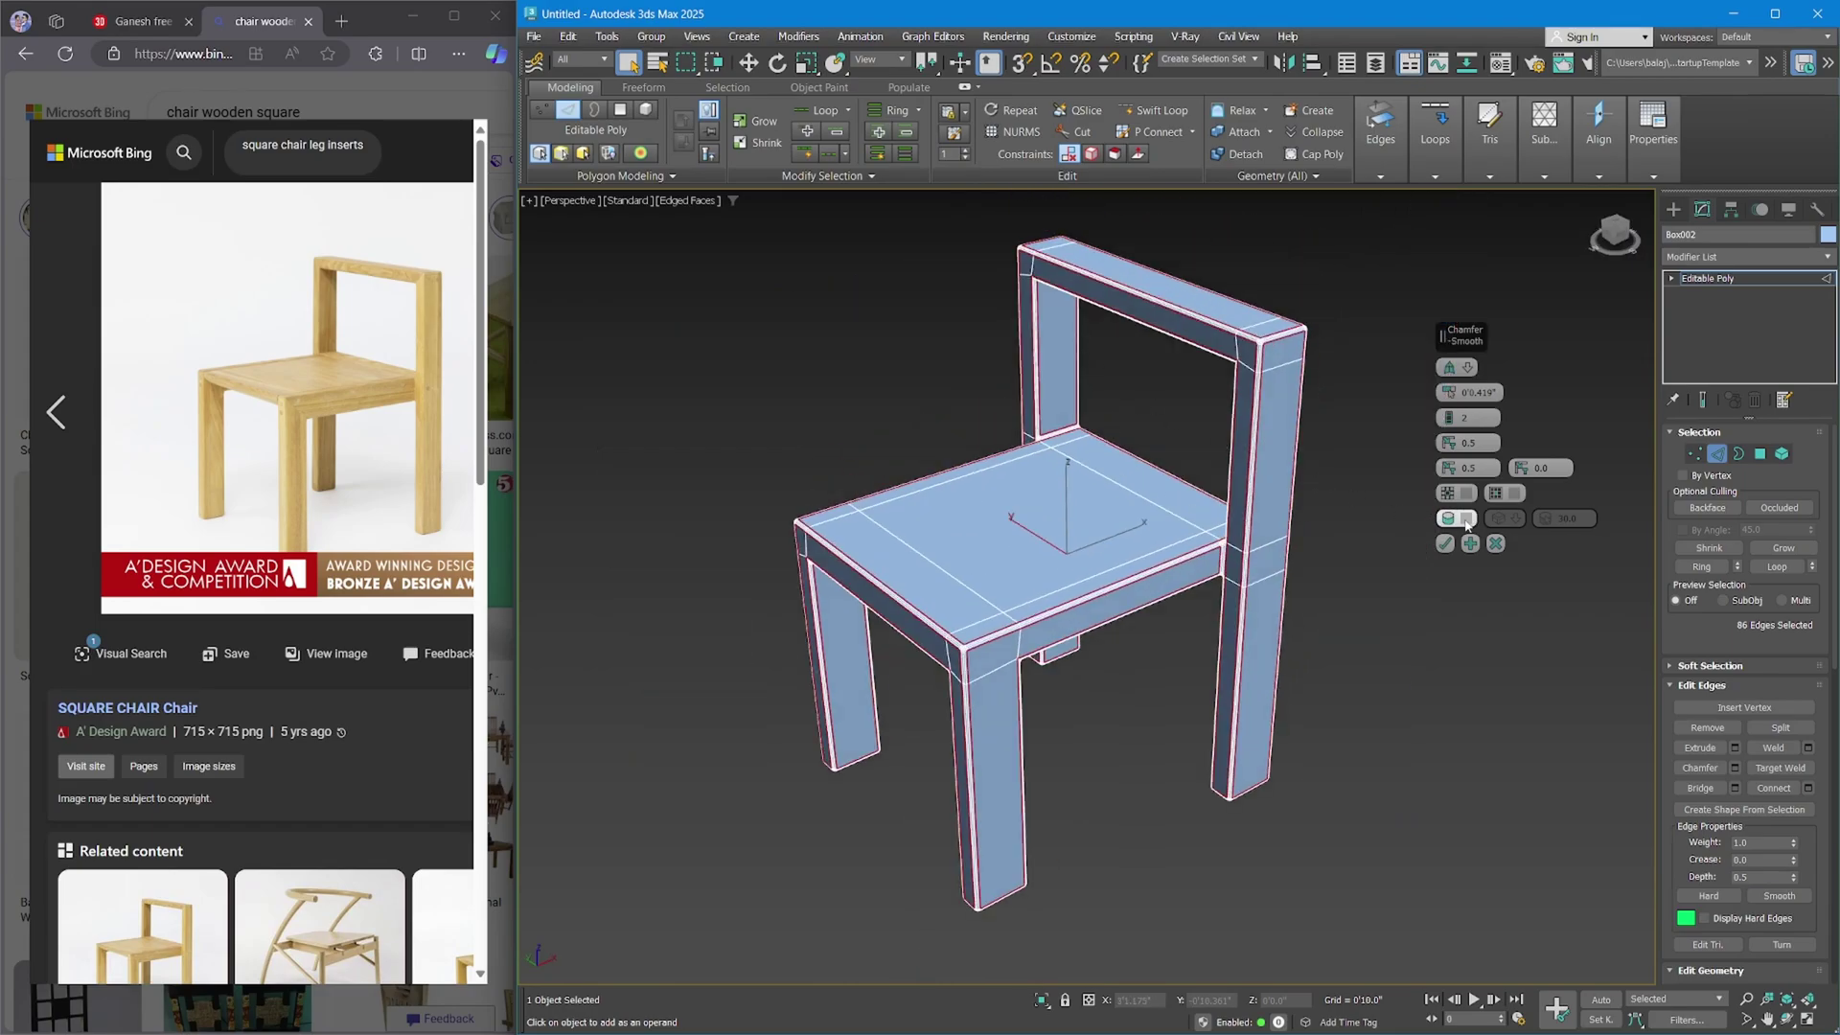
left_click(1466, 518)
Try a lower smooth threshold for the chamfer and set it back to 30.
middle_click_drag(1063, 345, 1037, 318, "alt")
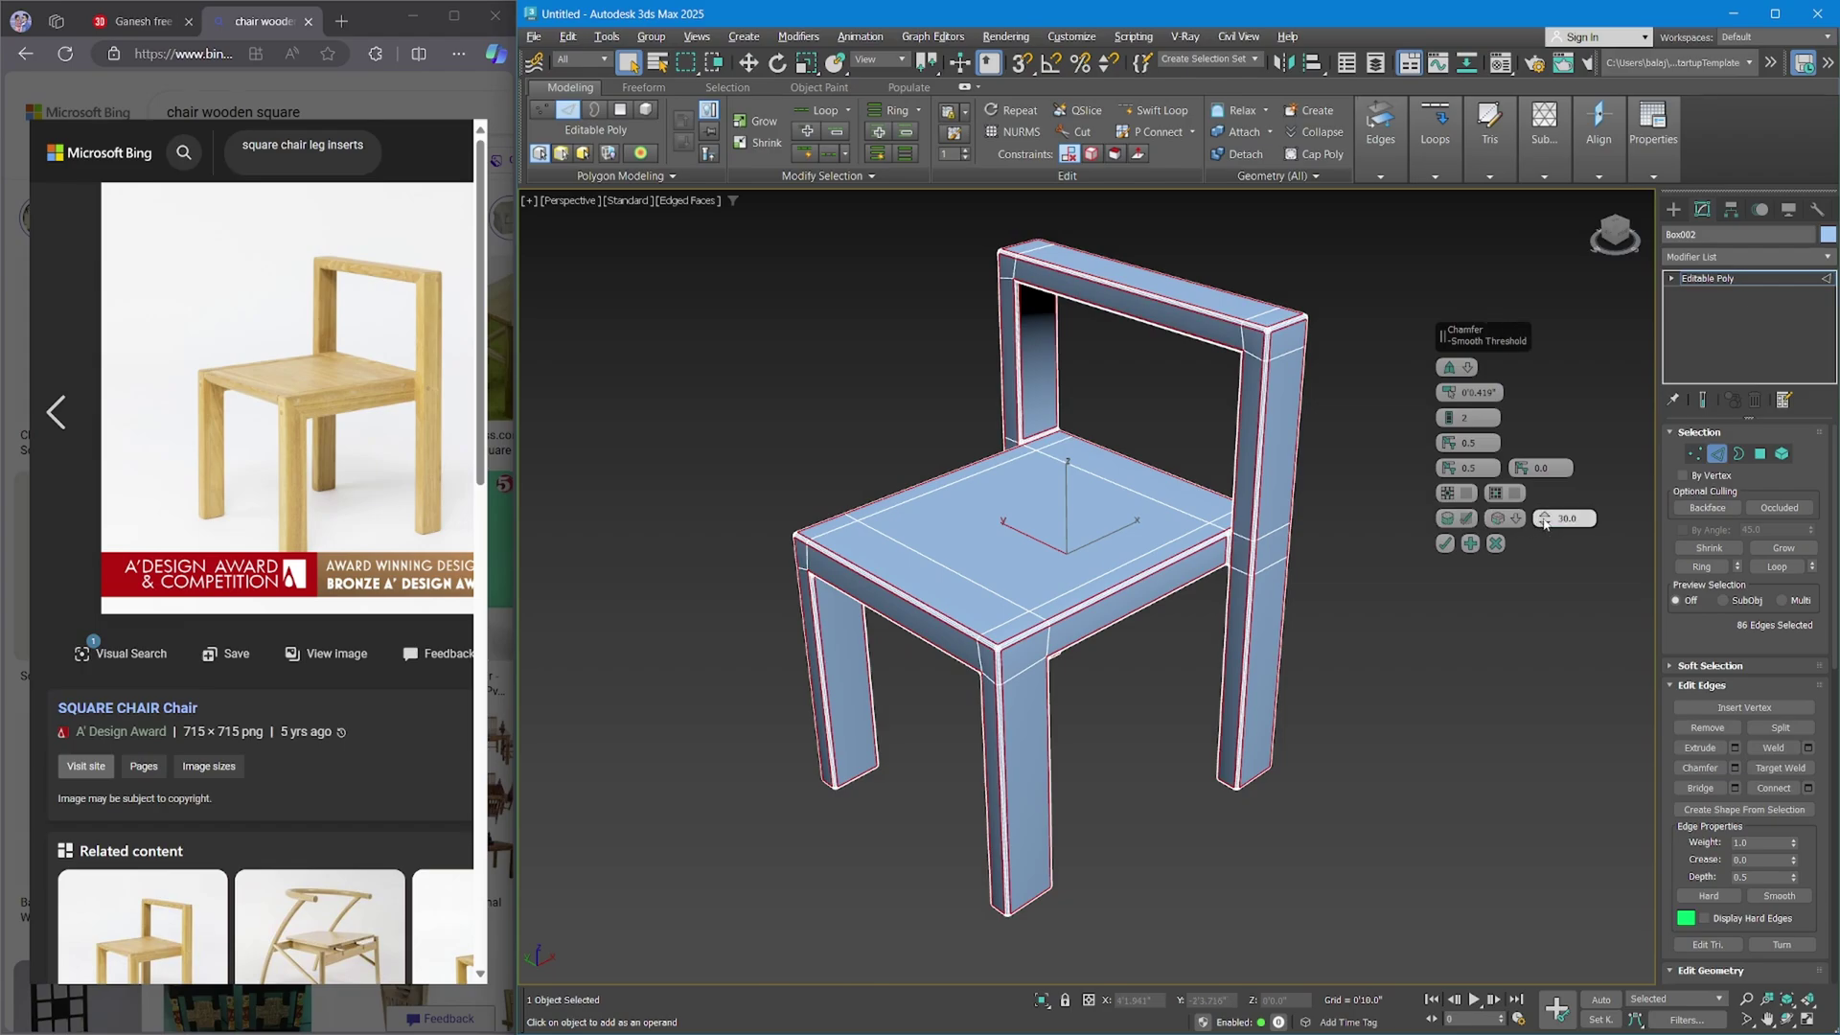
left_click_drag(1544, 523, 1543, 536)
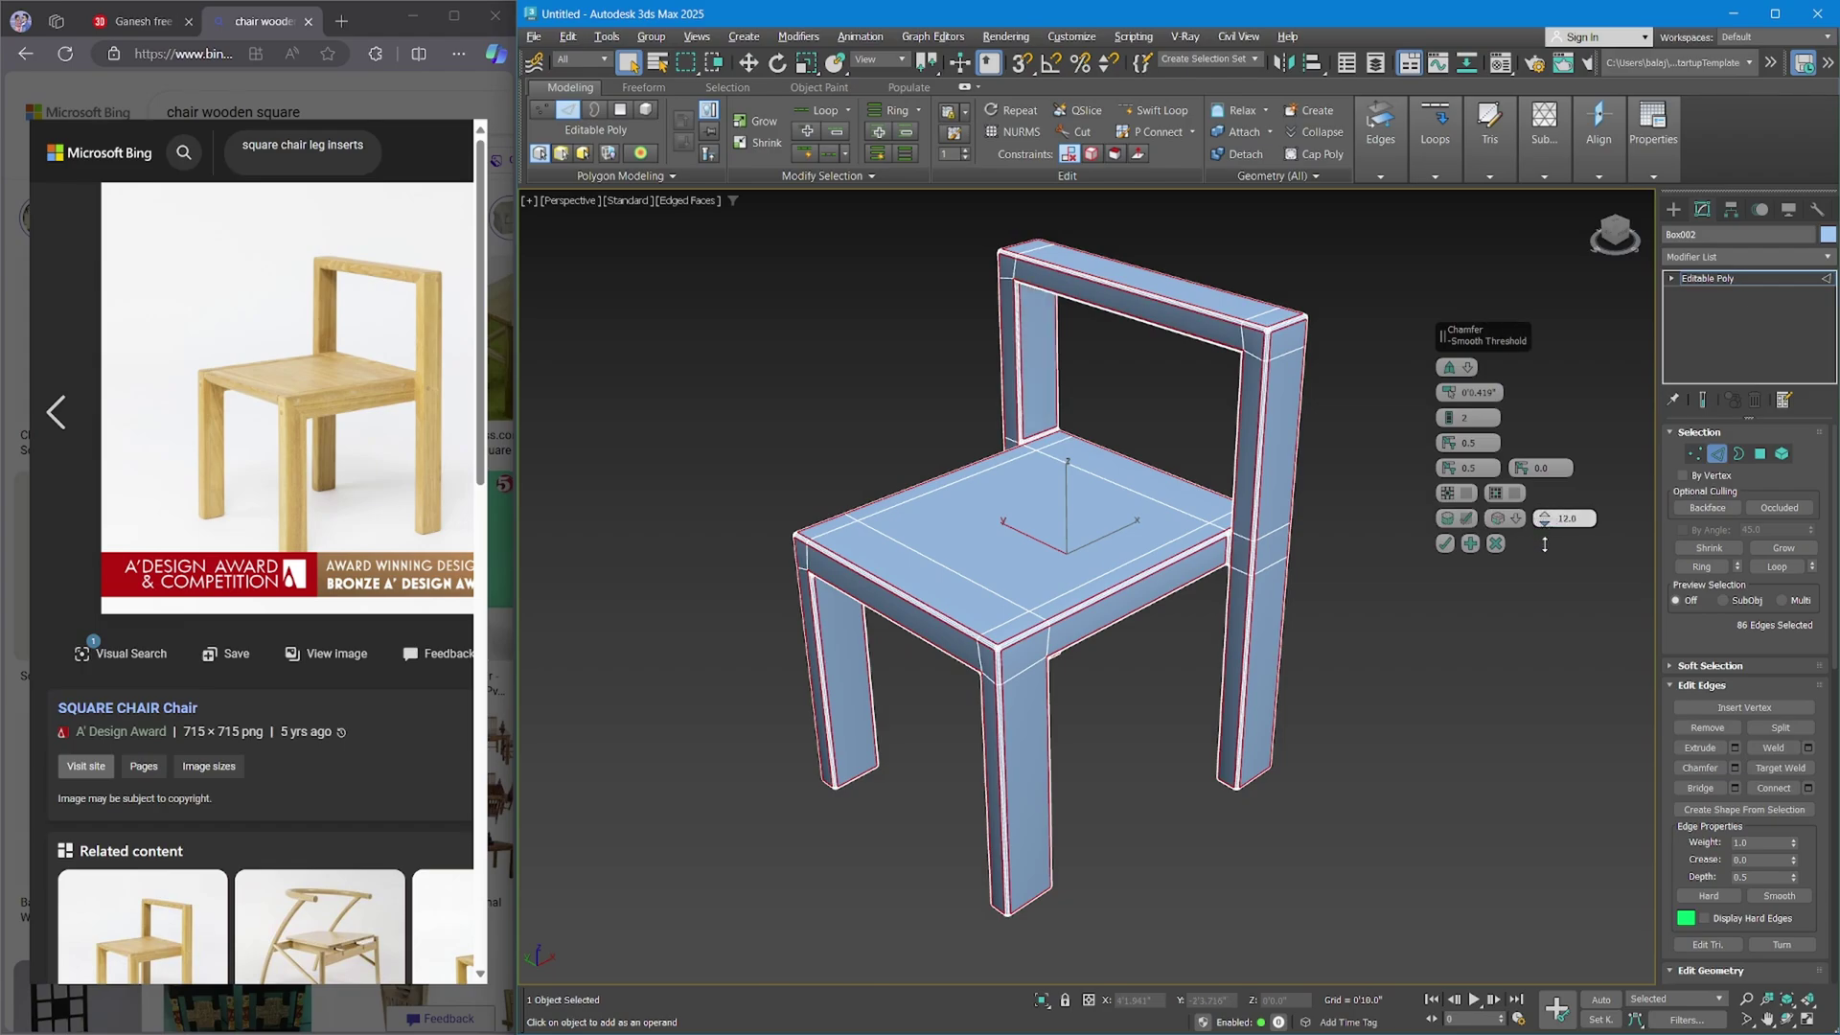
middle_click_drag(819, 623, 814, 706, "alt")
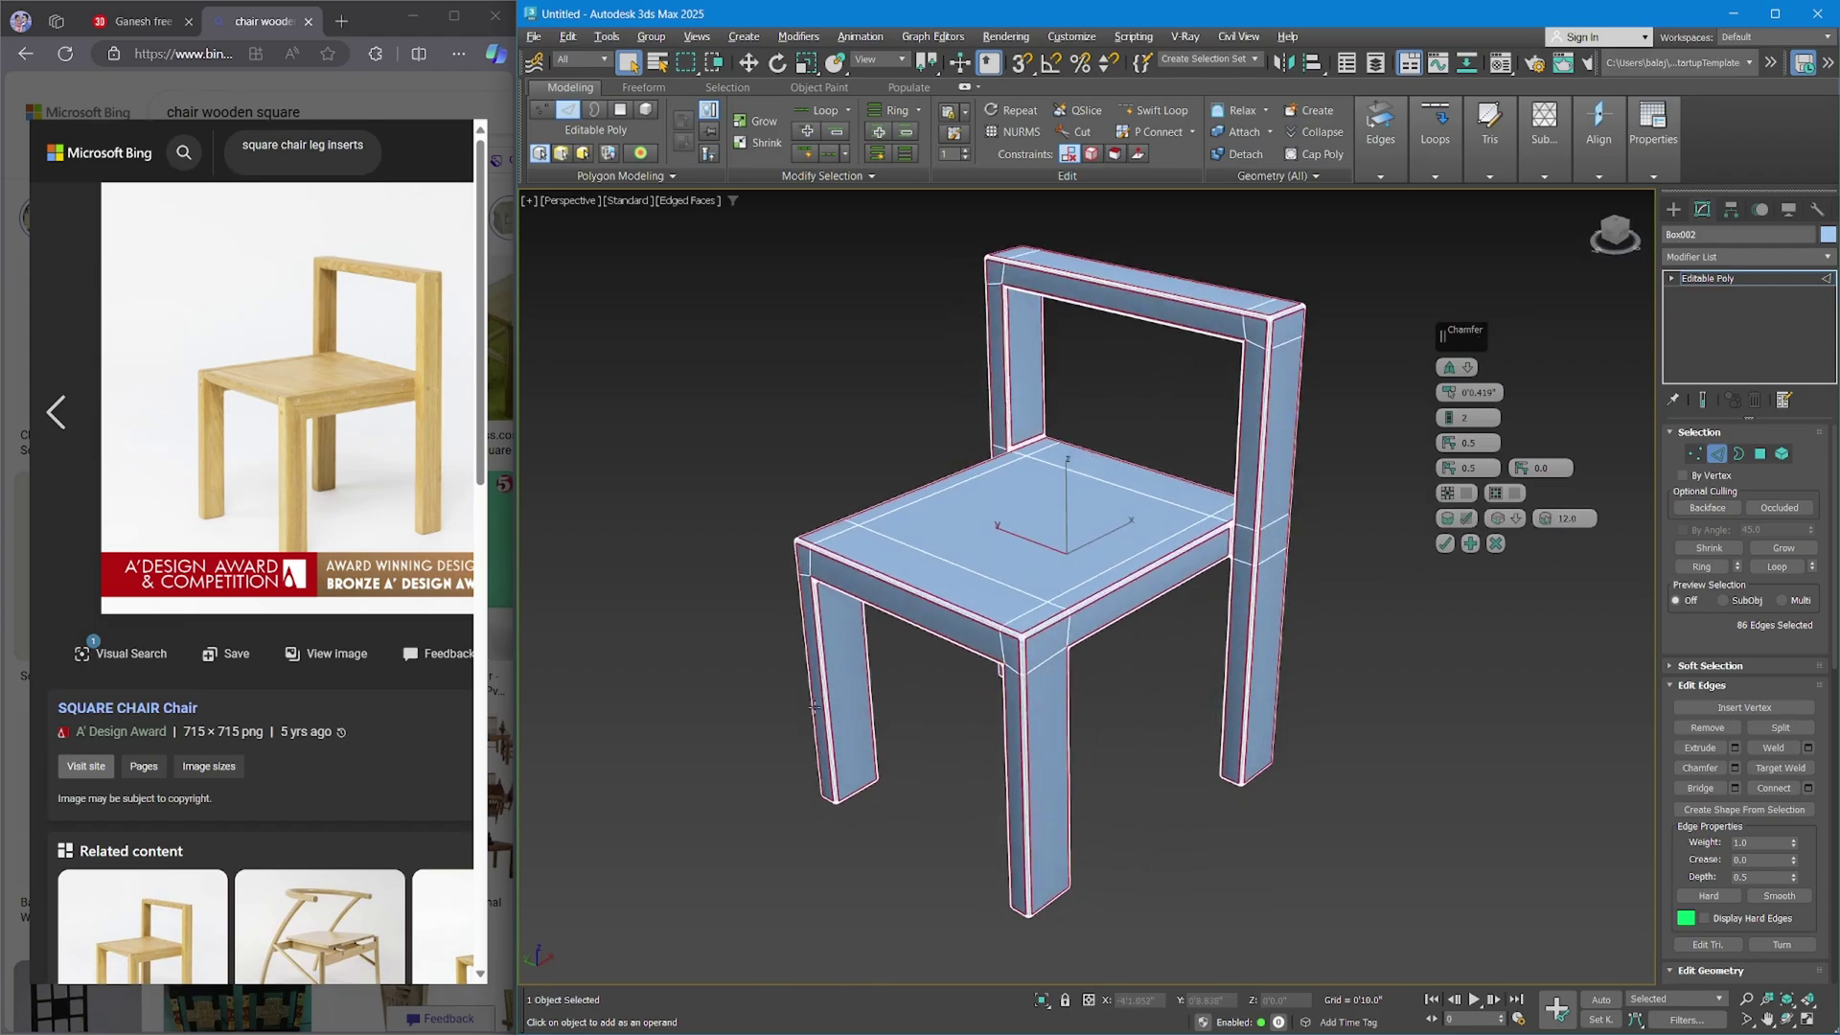
left_click(1590, 517)
type("30")
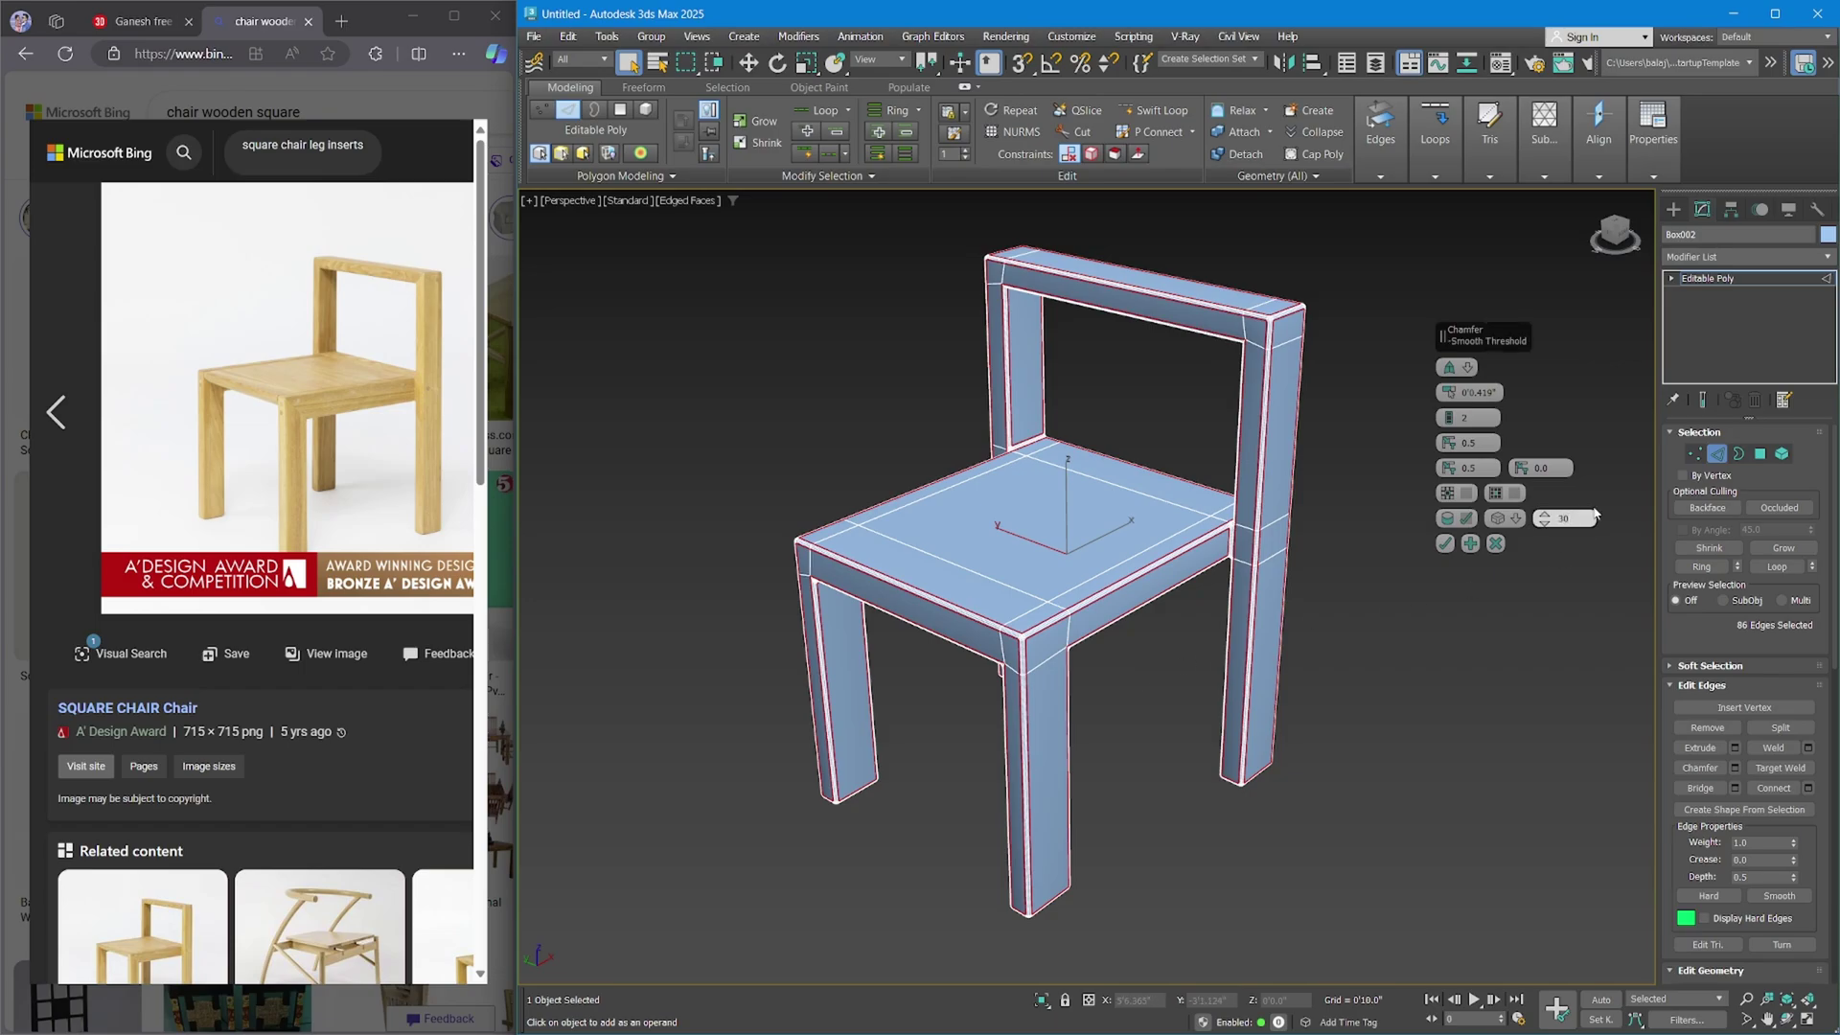
Set the smoothing type to Smooth Chamfers Only and apply the chamfer.
left_click(1516, 522)
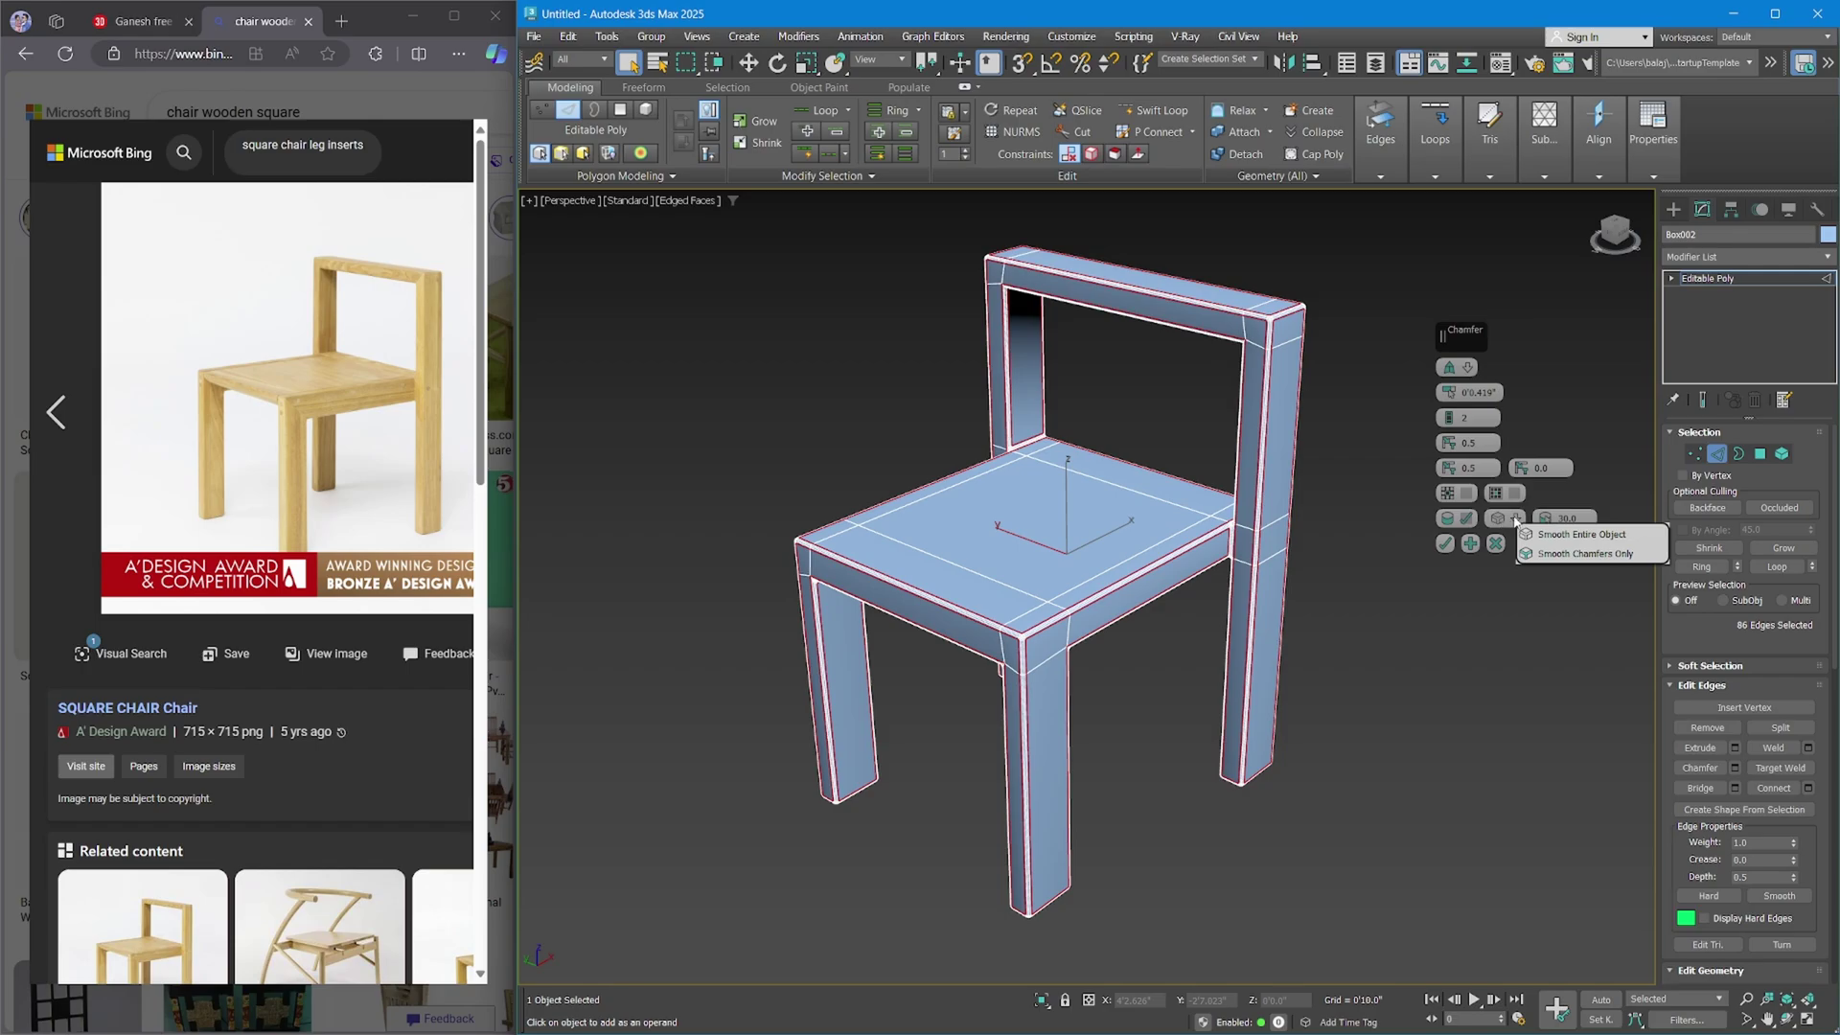
left_click(1598, 556)
scroll(1022, 634, "up", 3)
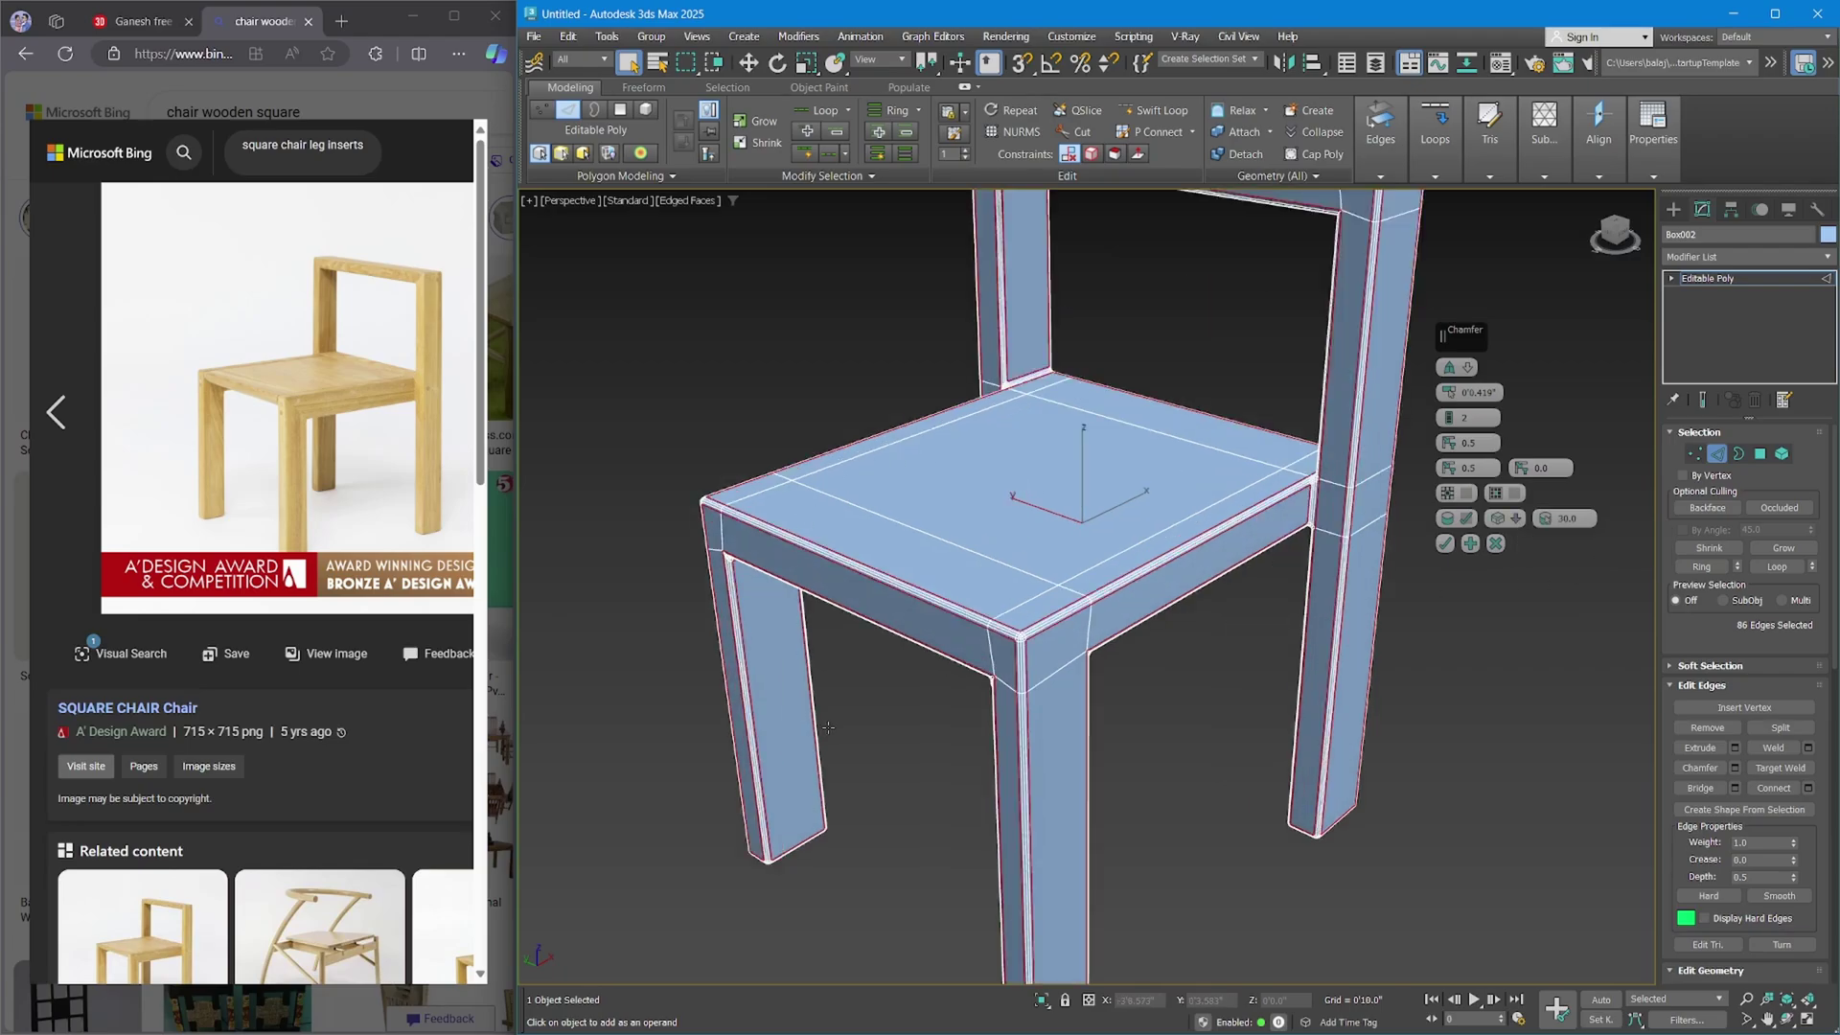
left_click(1444, 543)
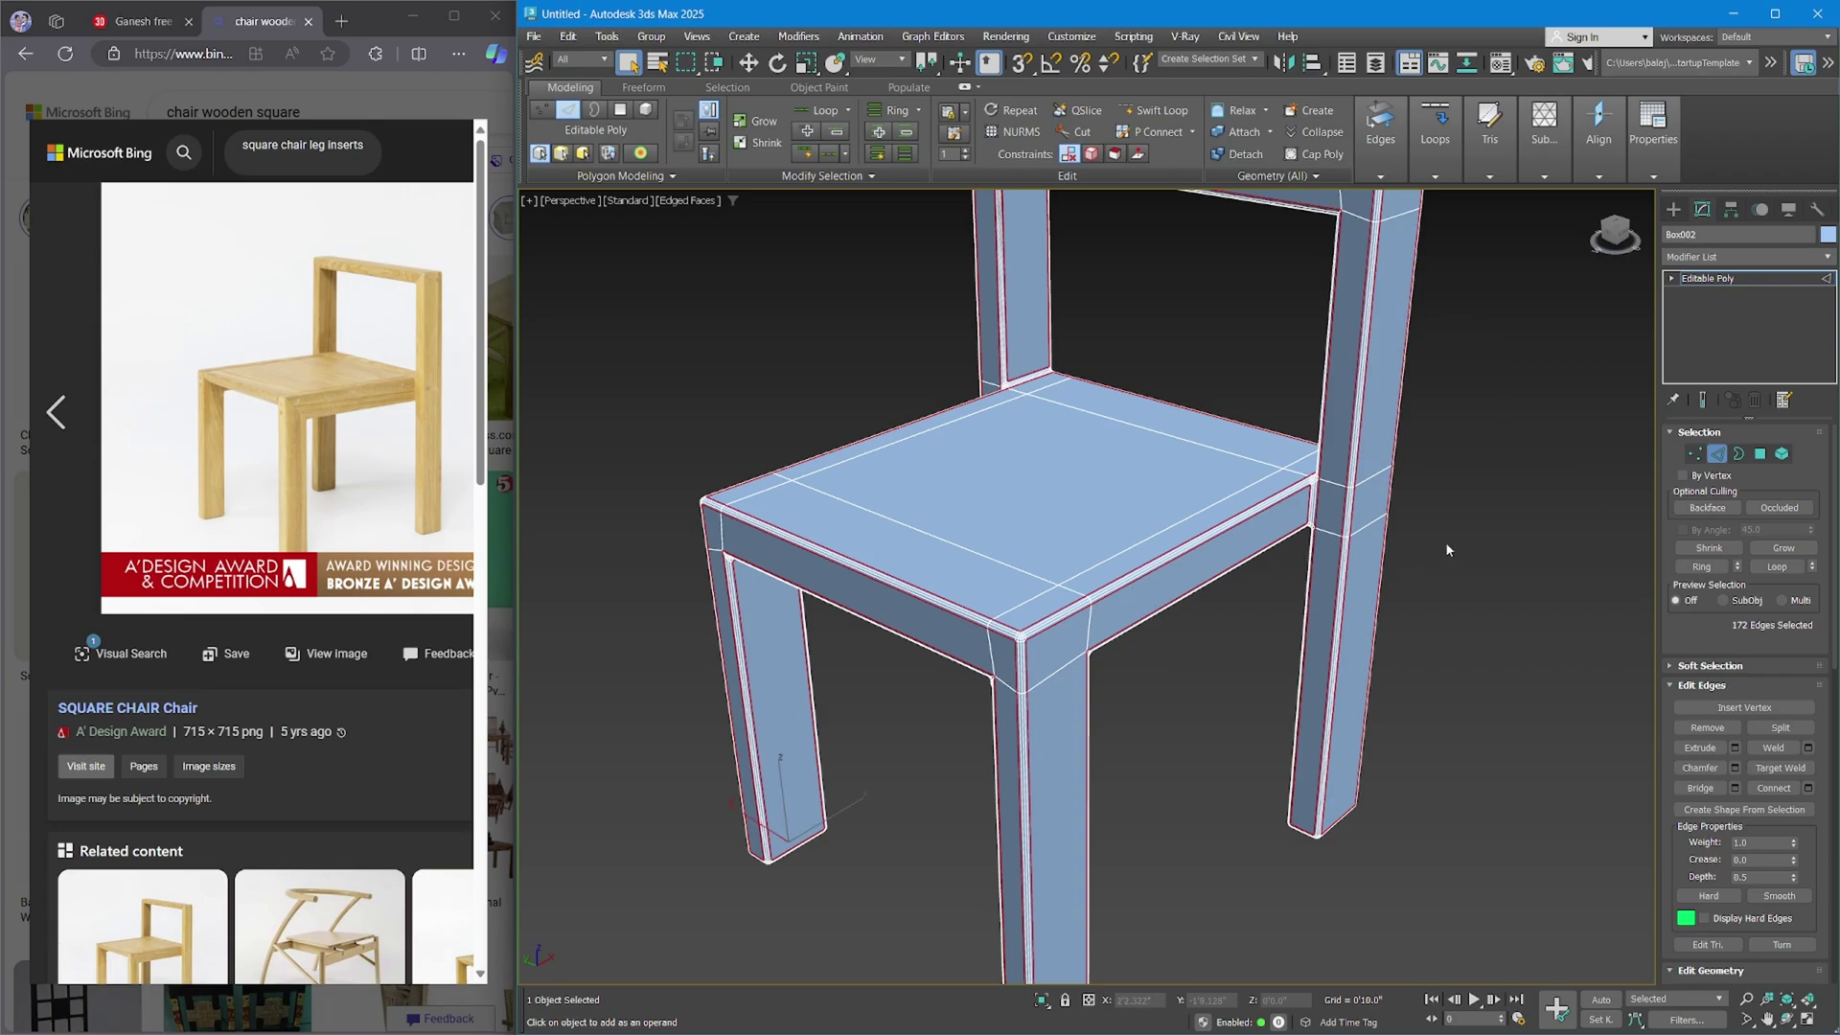
Leave edge mode, deselect the chair, and examine its chamfered corners with the edged faces display temporarily off.
left_click(1703, 282)
left_click(1527, 463)
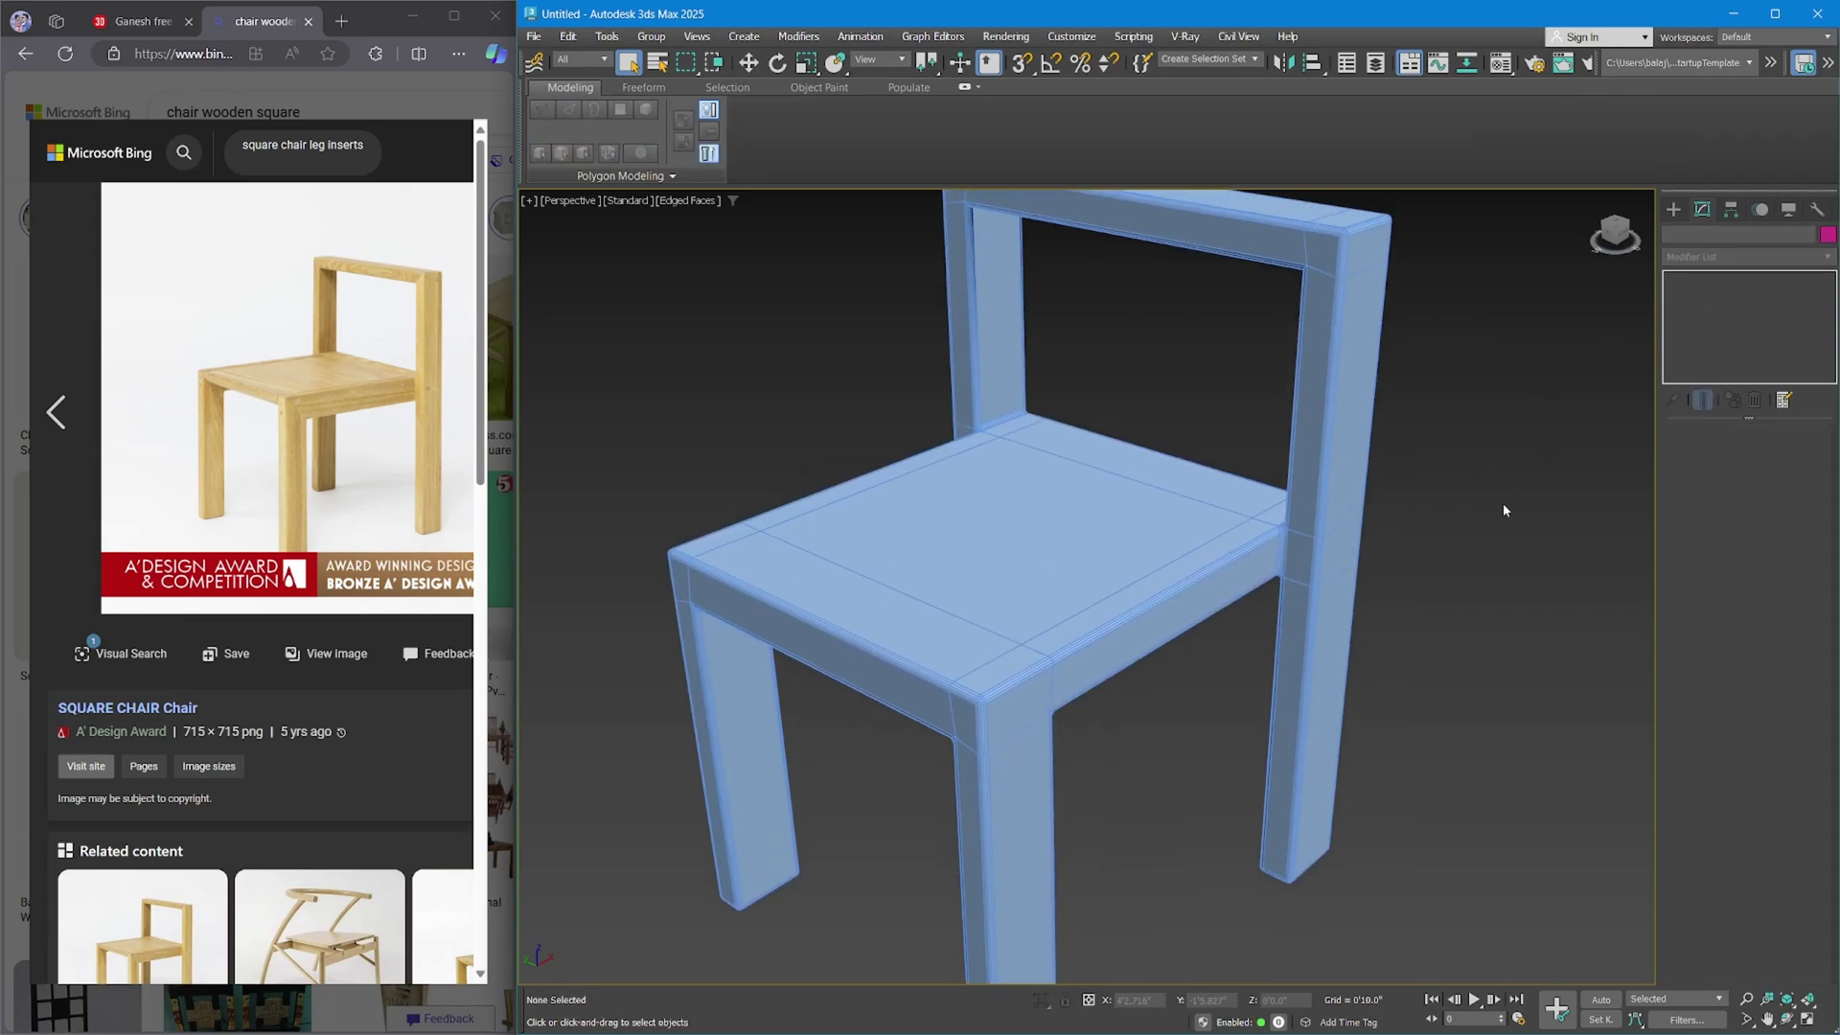
key("F4")
scroll(1503, 517, "down", 4)
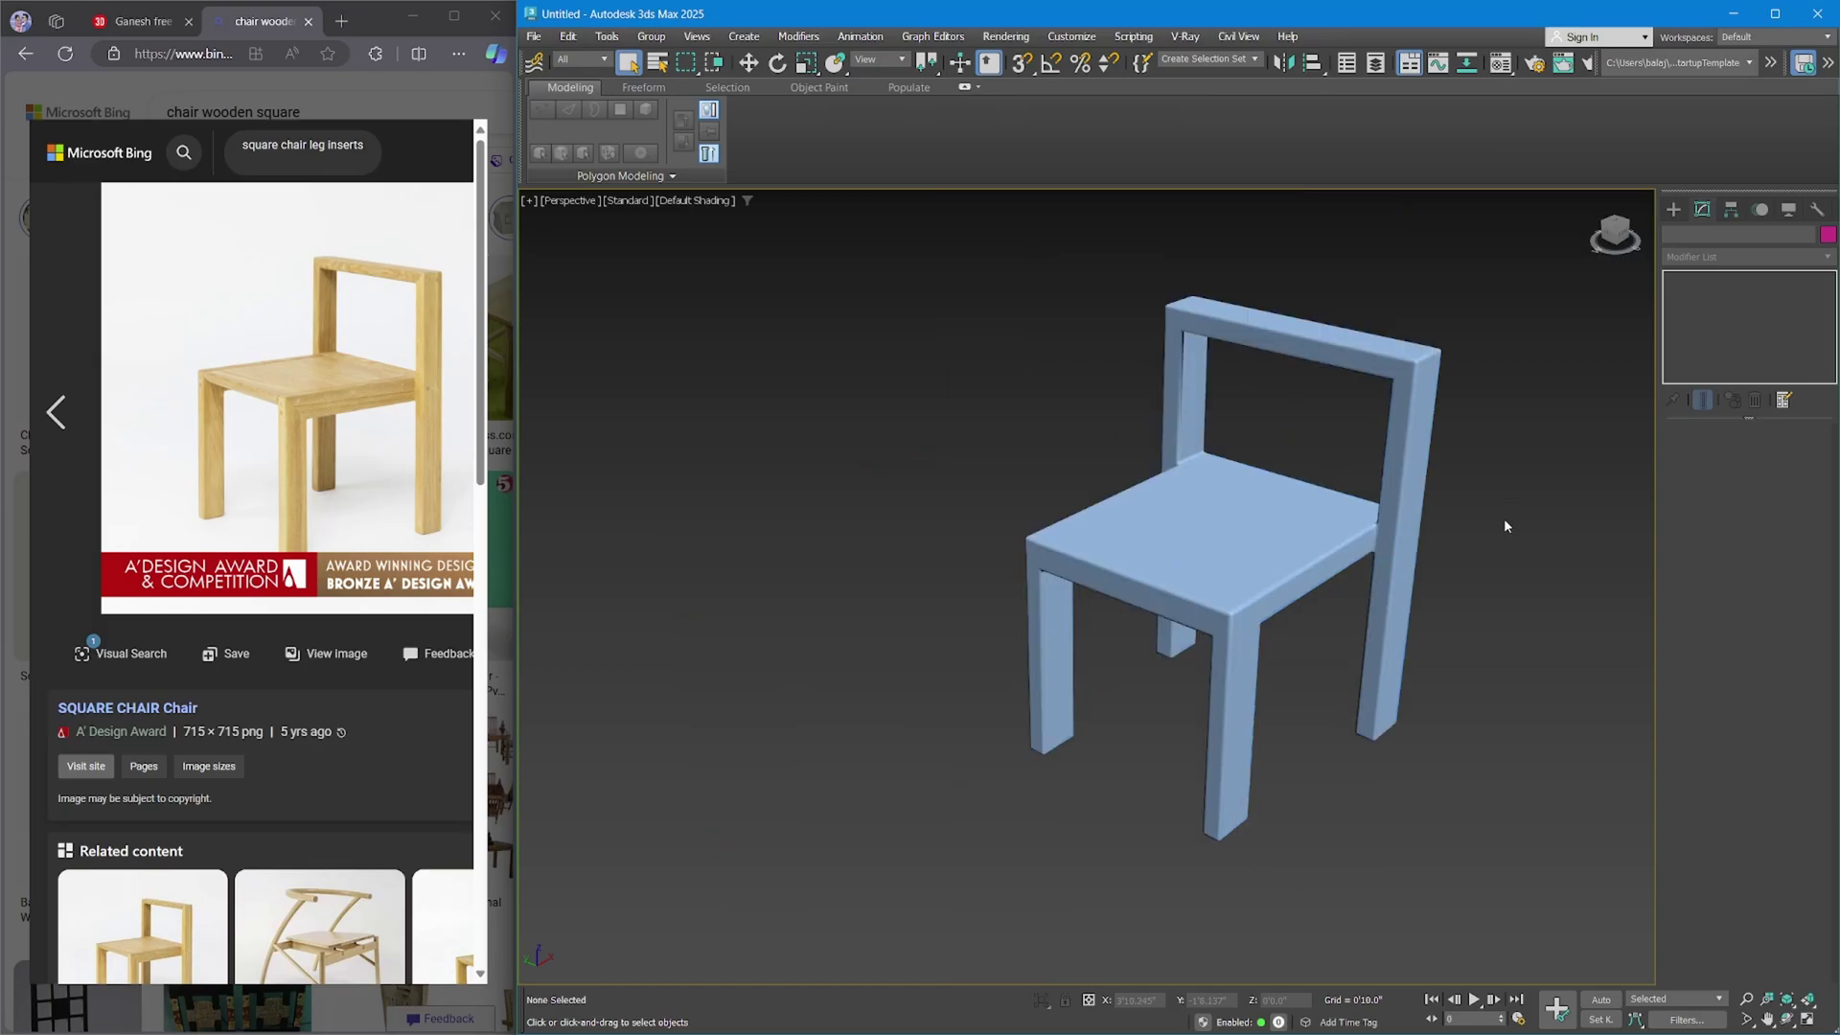
mouse_move(1504, 526)
middle_mouse_down("alt")
mouse_move(1479, 485)
mouse_move(1504, 498)
mouse_move(1501, 533)
middle_mouse_up("alt")
scroll(1240, 375, "up", 5)
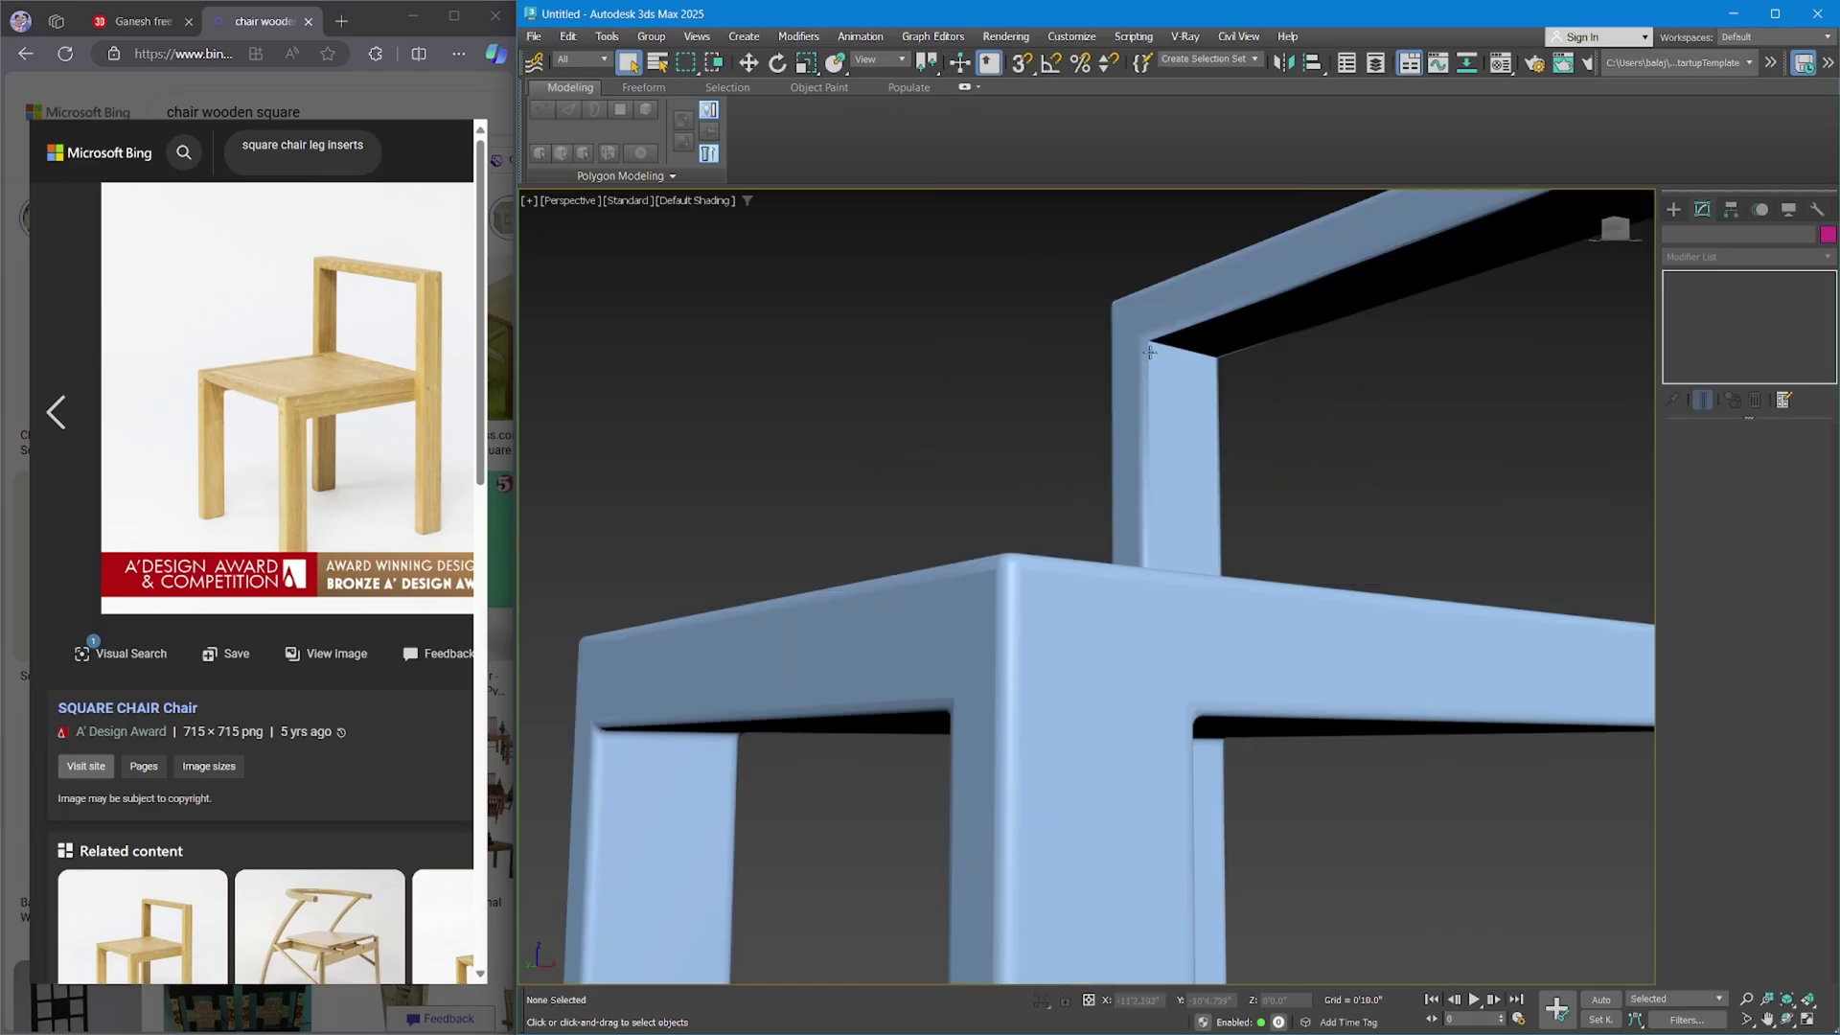
left_click(1178, 394)
key("F4")
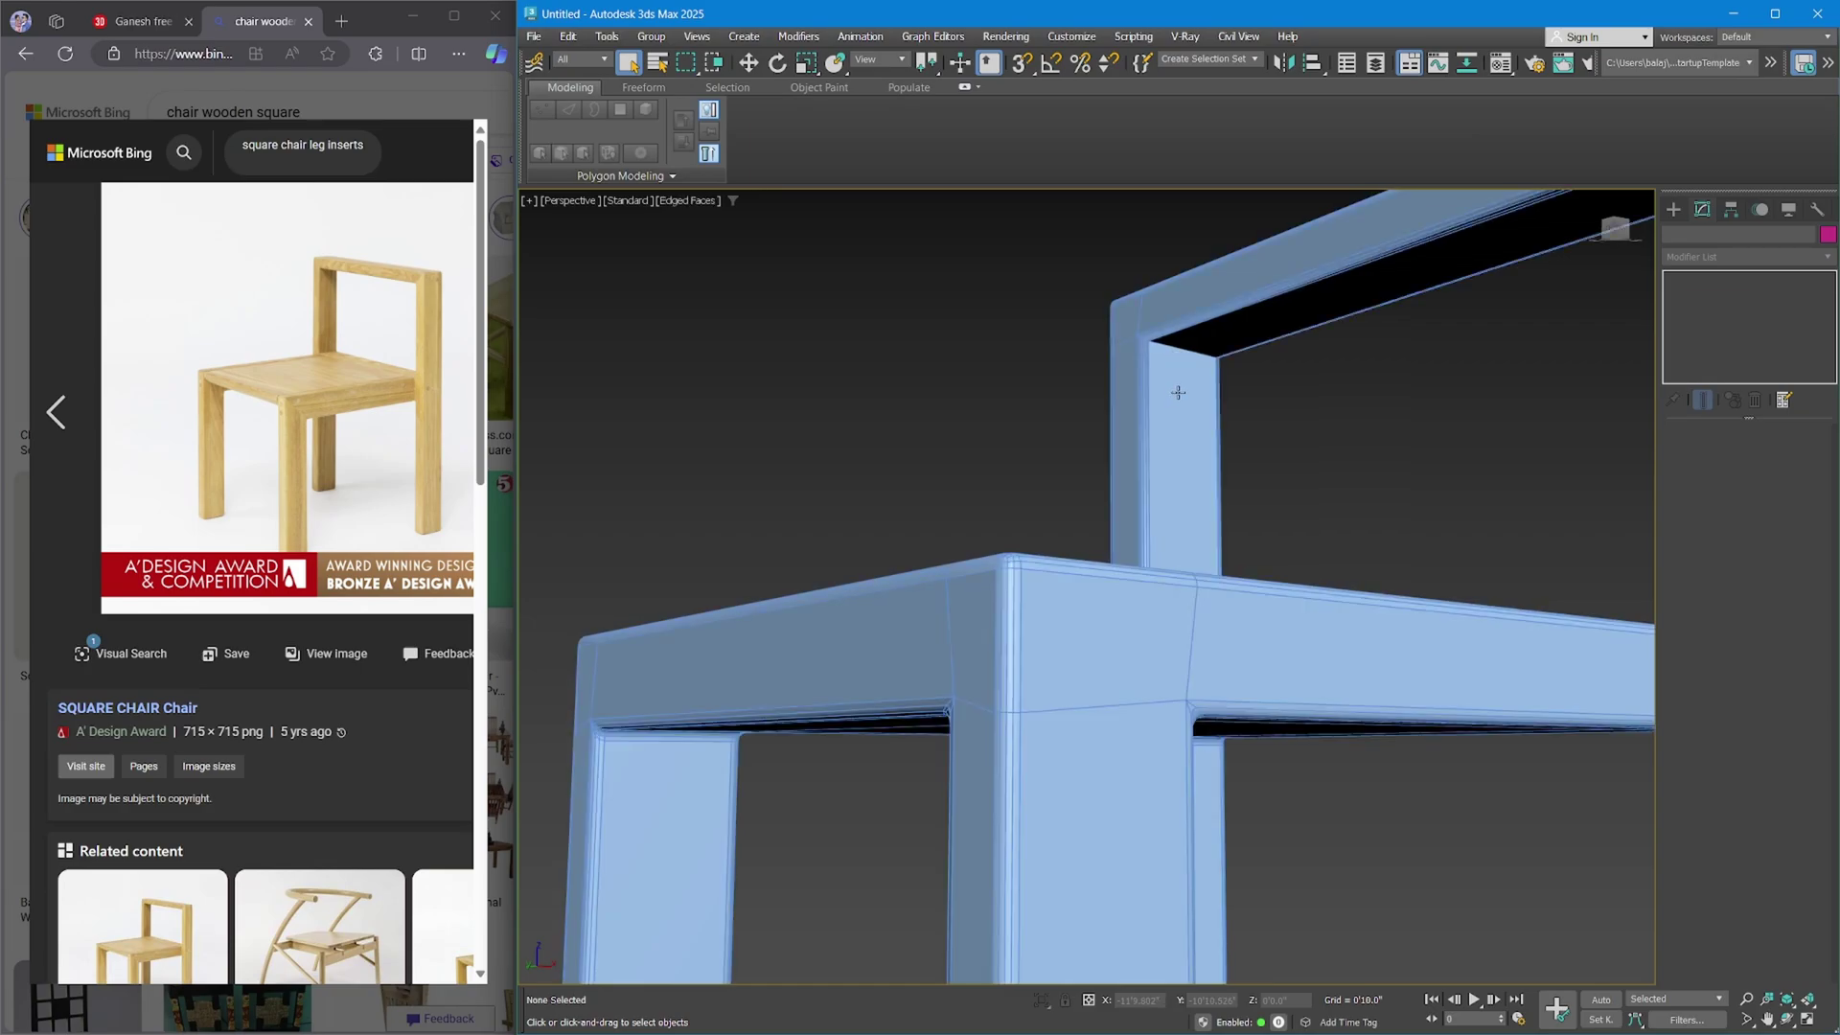
Undo the chamfer on the chair and return to edge selection mode.
scroll(1169, 359, "down", 5)
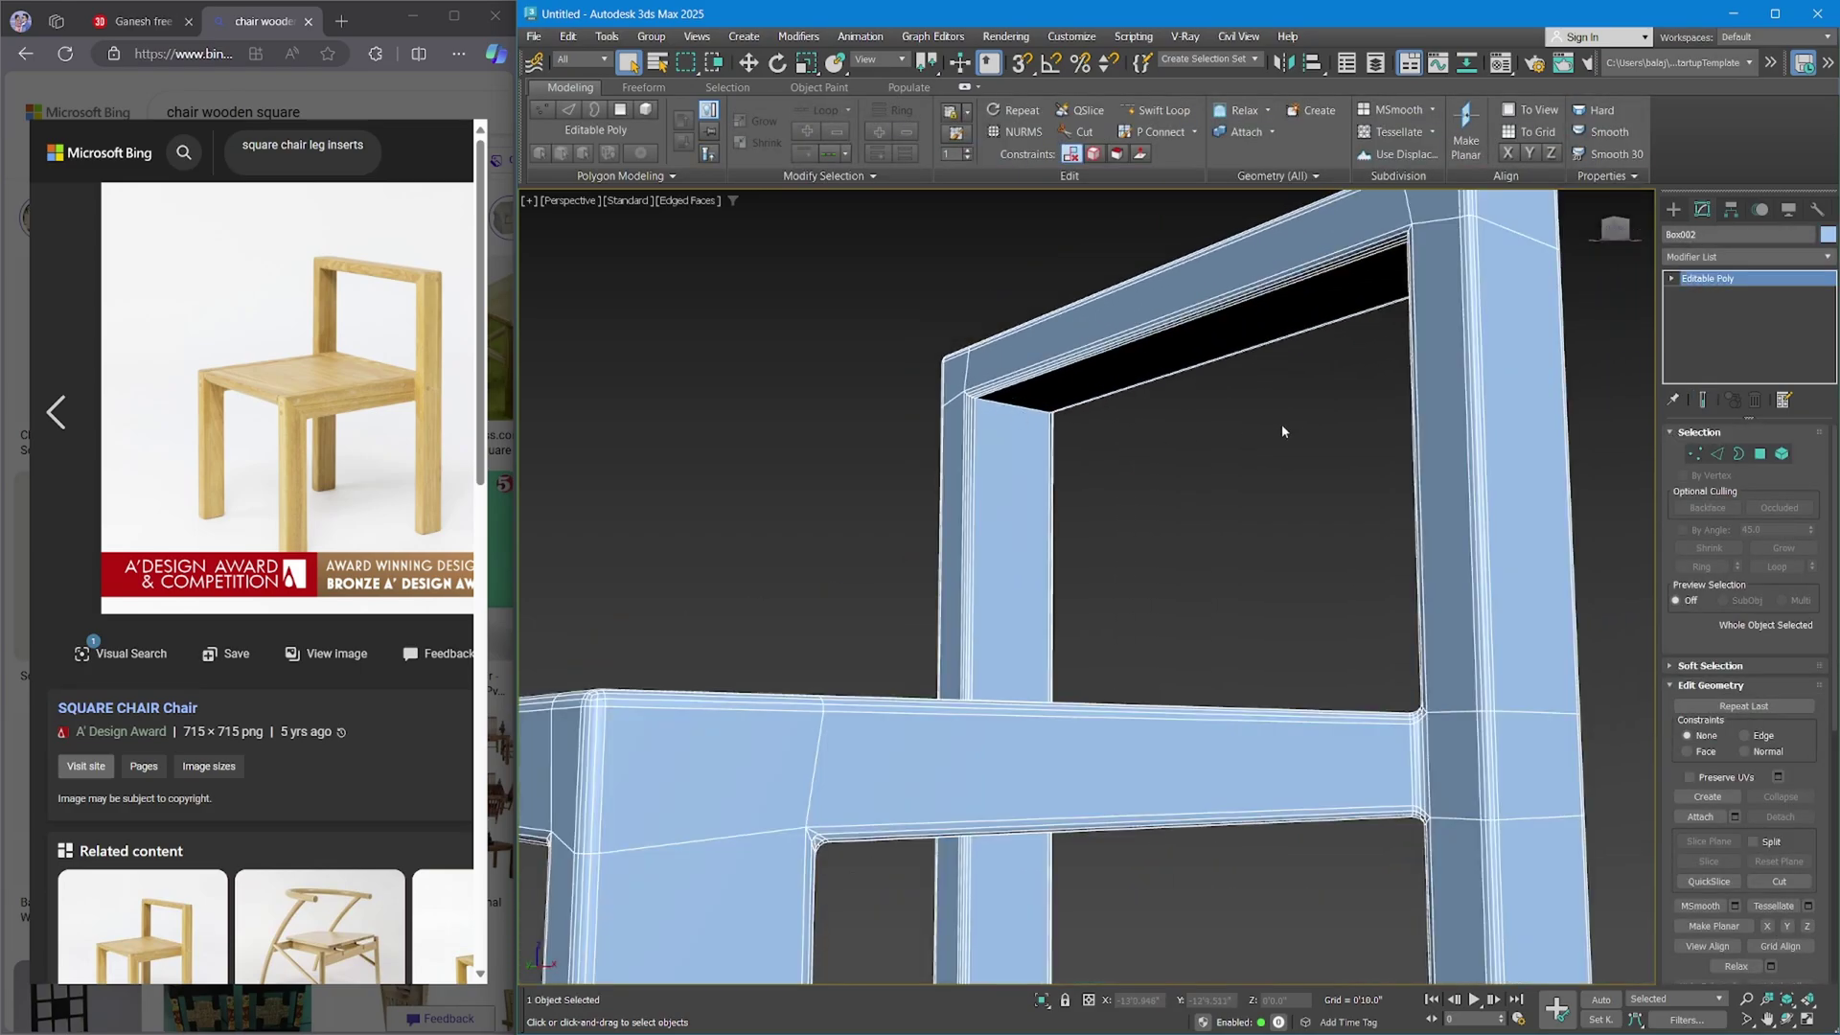
middle_click_drag(1281, 423, 1168, 516)
scroll(975, 558, "down", 3)
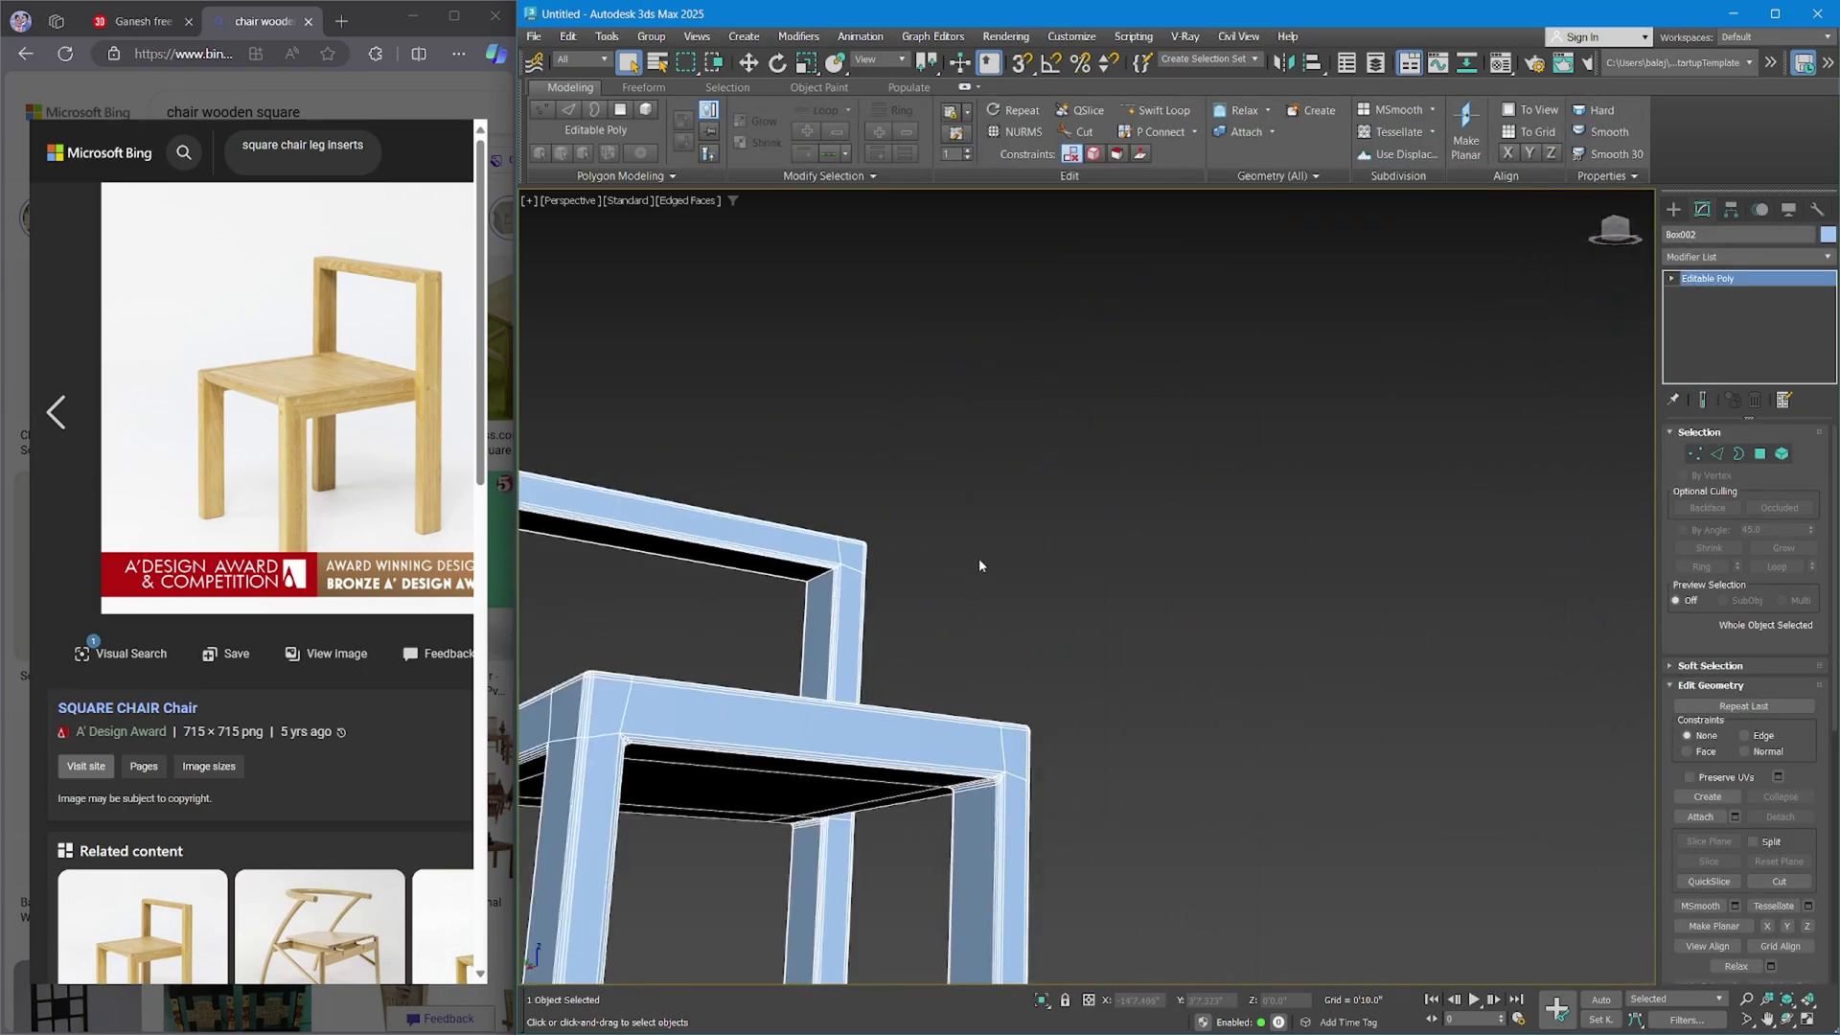
middle_click_drag(979, 557, 1041, 522, "alt")
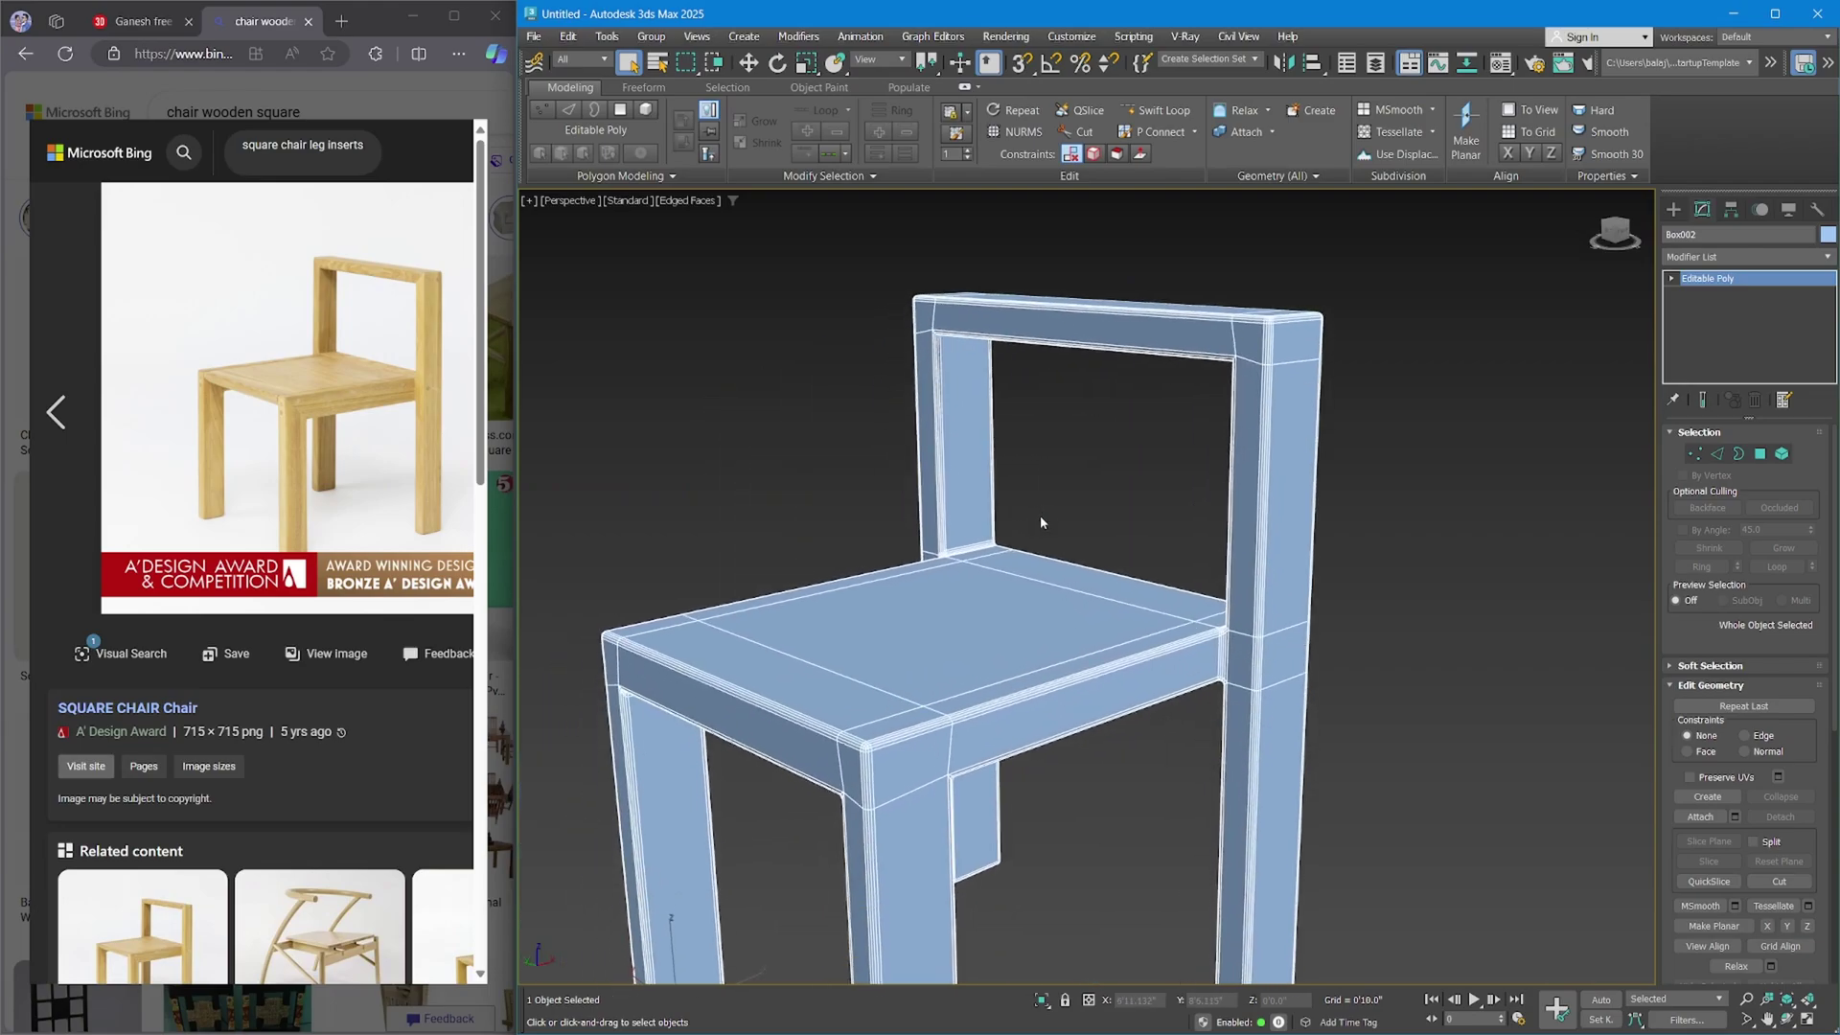
left_click(1042, 522)
key("ctrl+z")
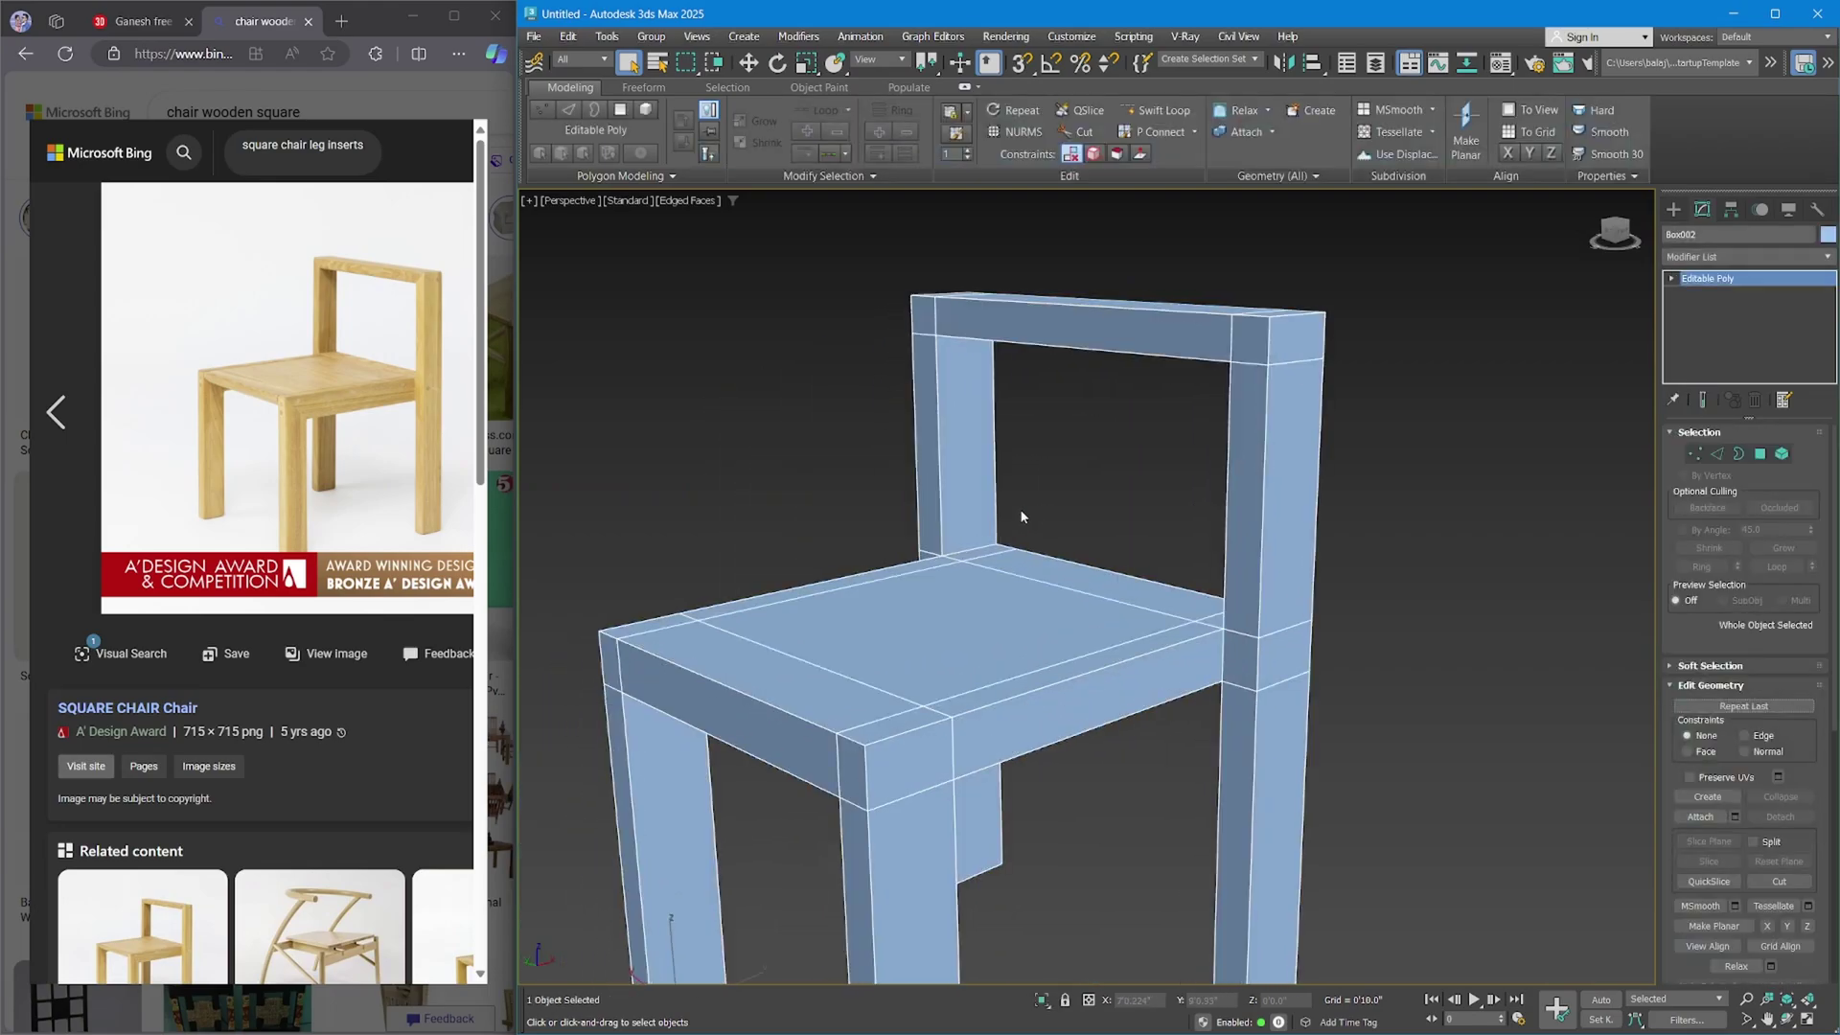
left_click(1717, 453)
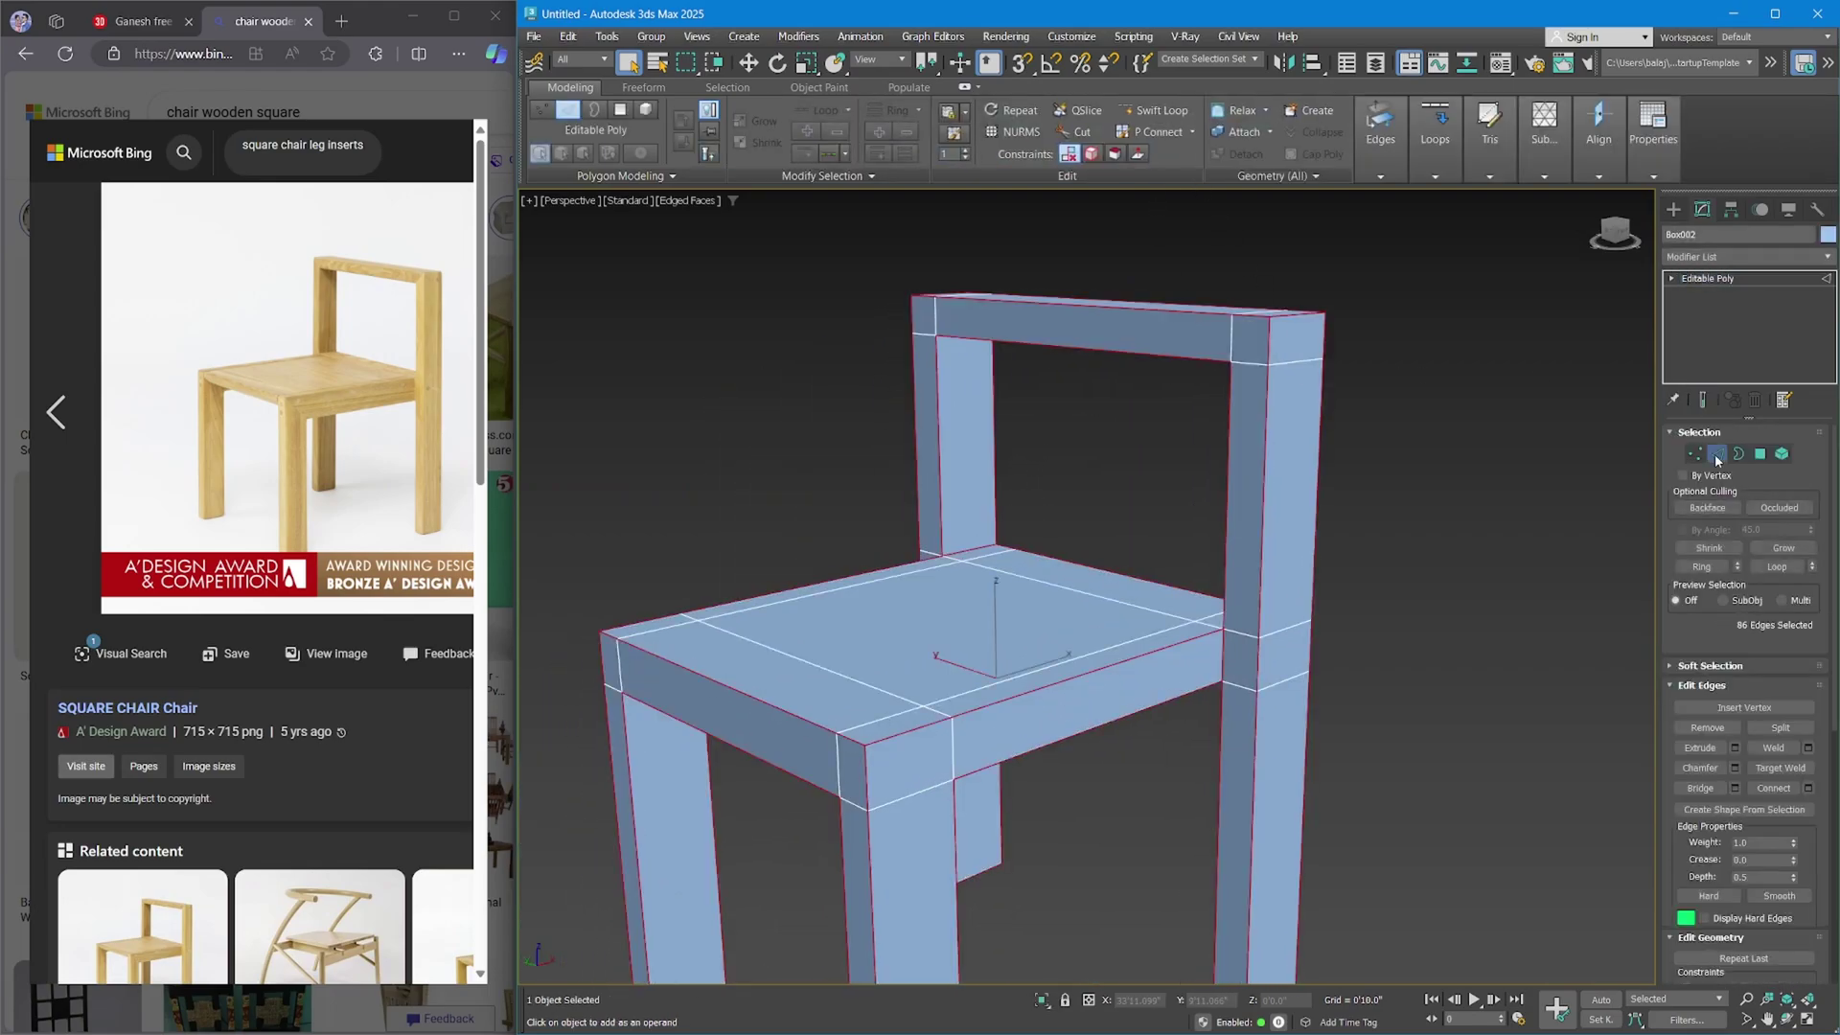
Chamfer the selected outer edges of the chair with the current chamfer settings and apply it.
middle_click_drag(1360, 632, 1372, 583, "alt")
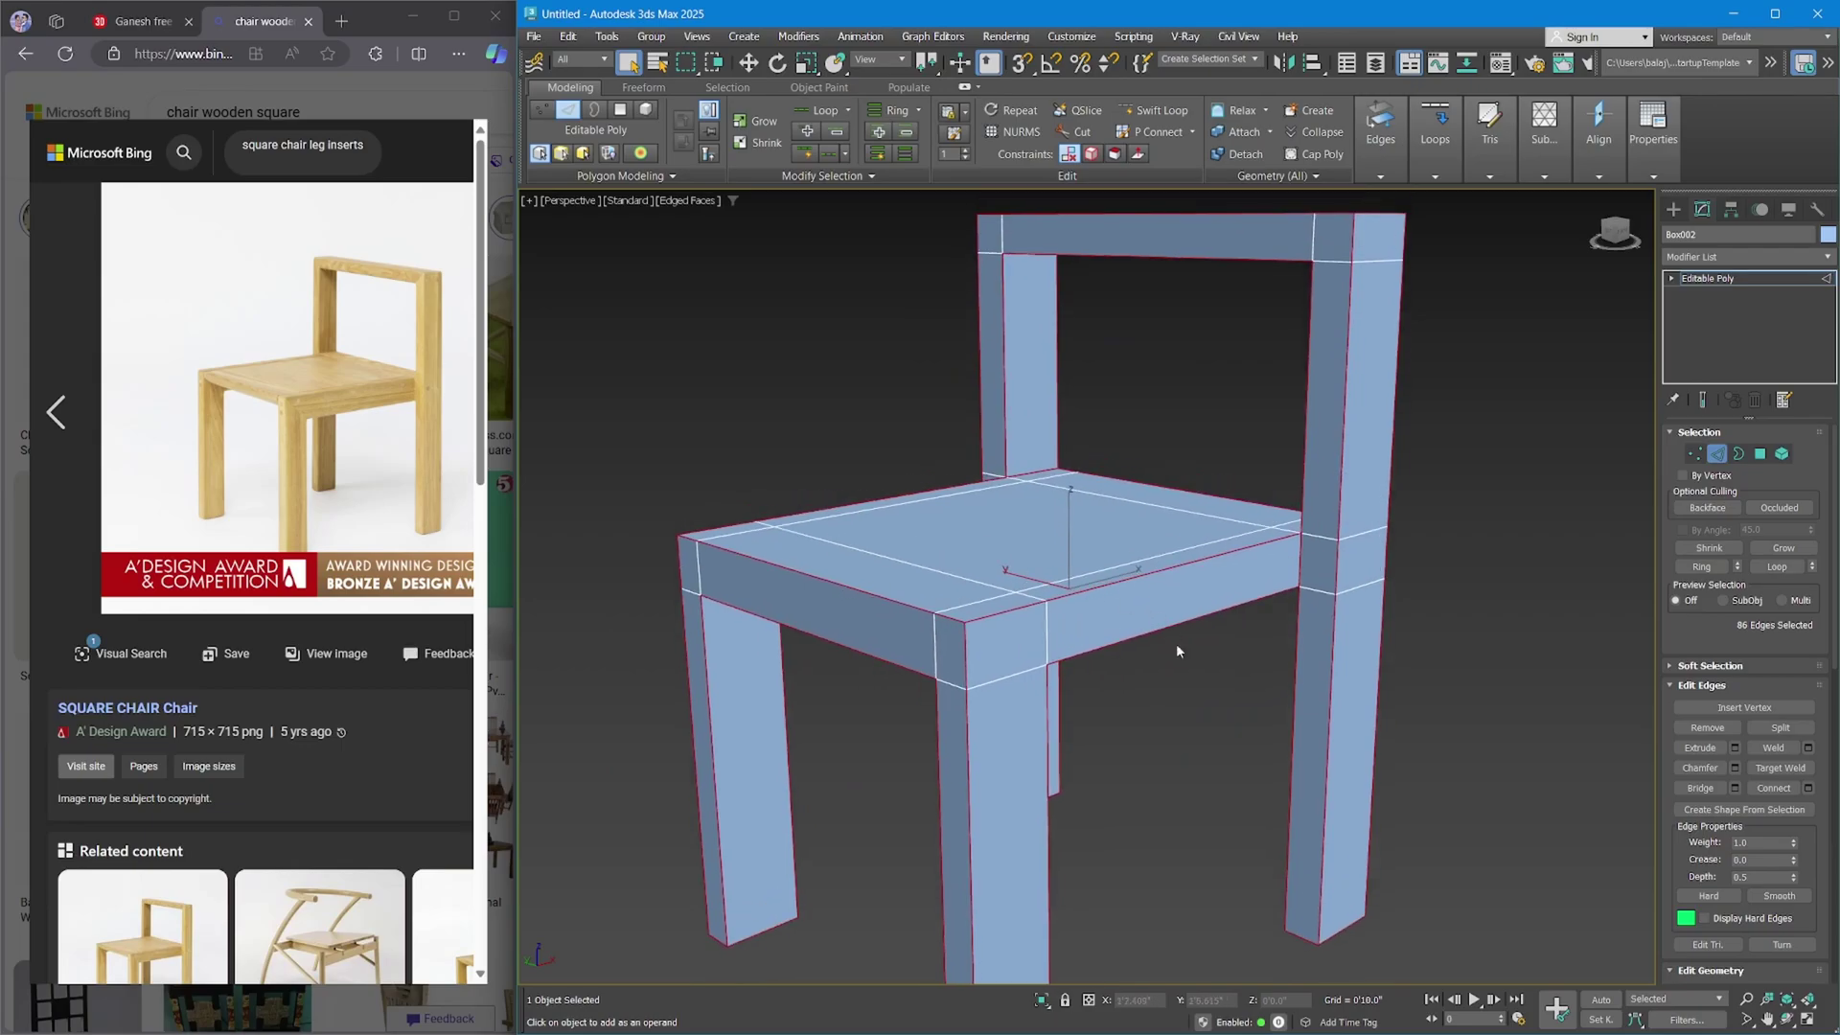
middle_click_drag(1168, 709, 1255, 589, "alt")
scroll(1052, 437, "up", 3)
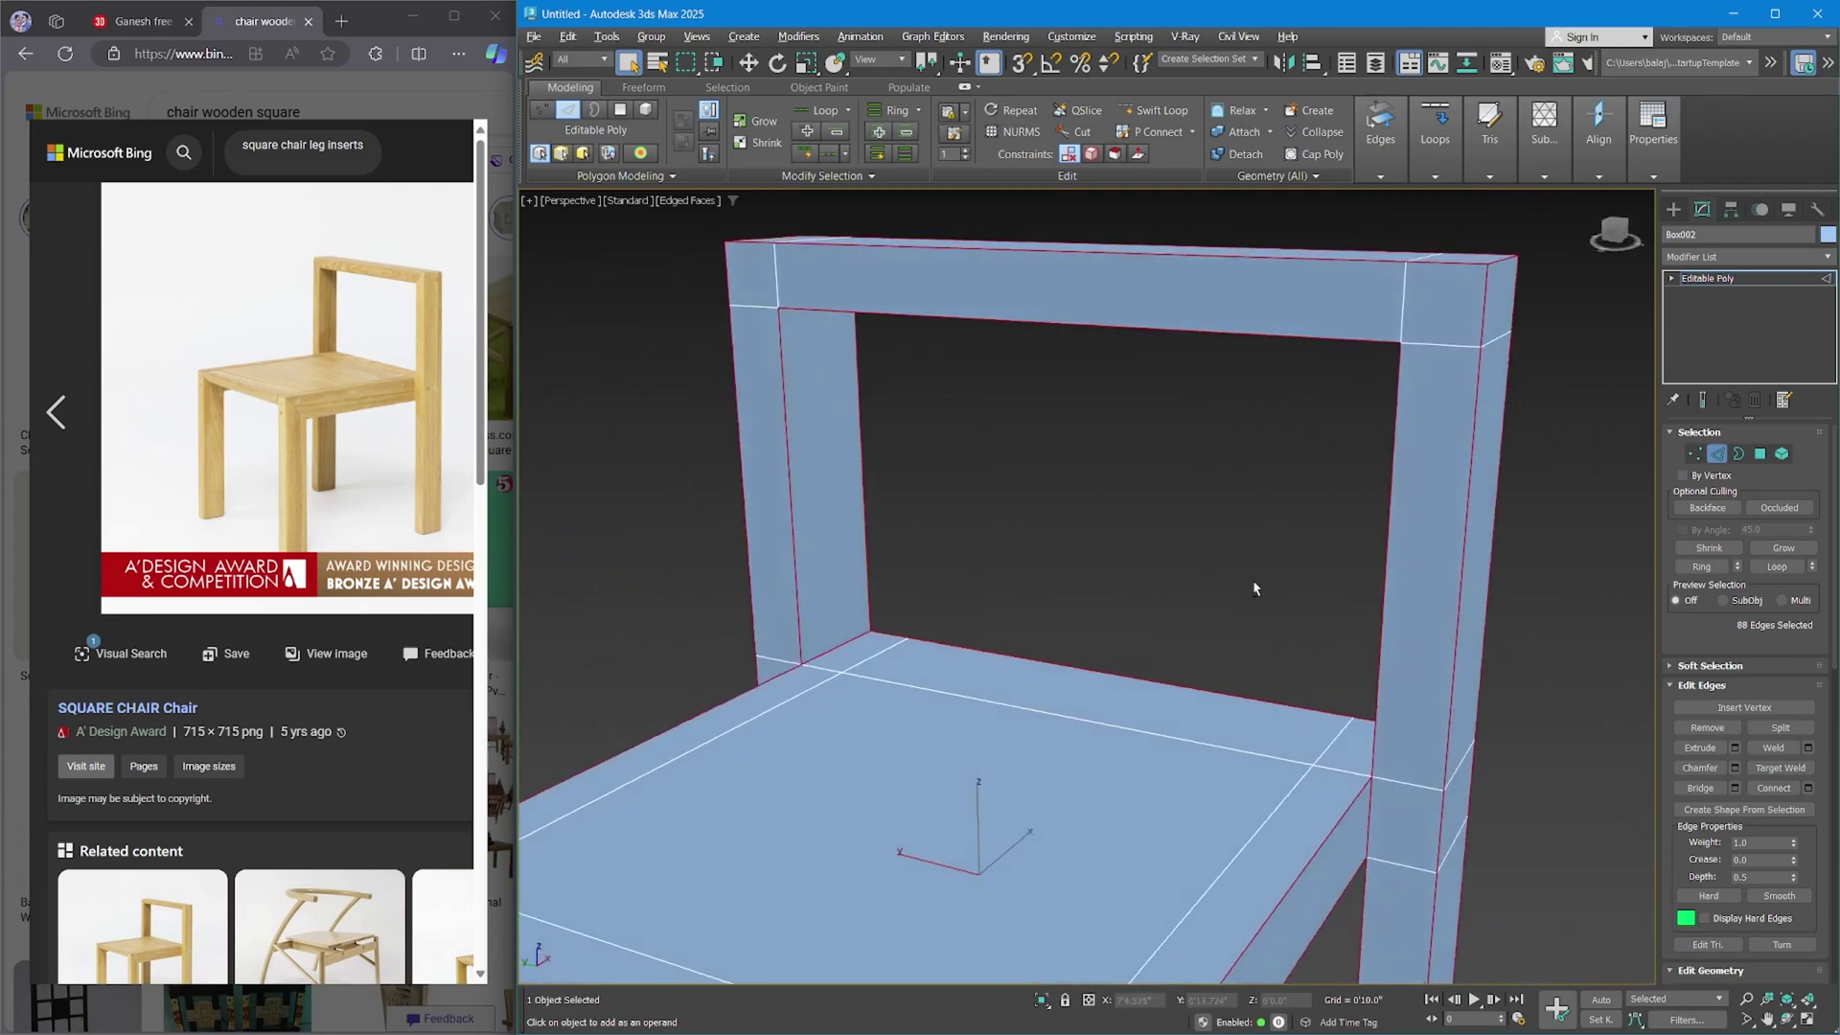
left_click(1365, 181)
left_click(1404, 226)
left_click(1367, 169)
left_click(1397, 222)
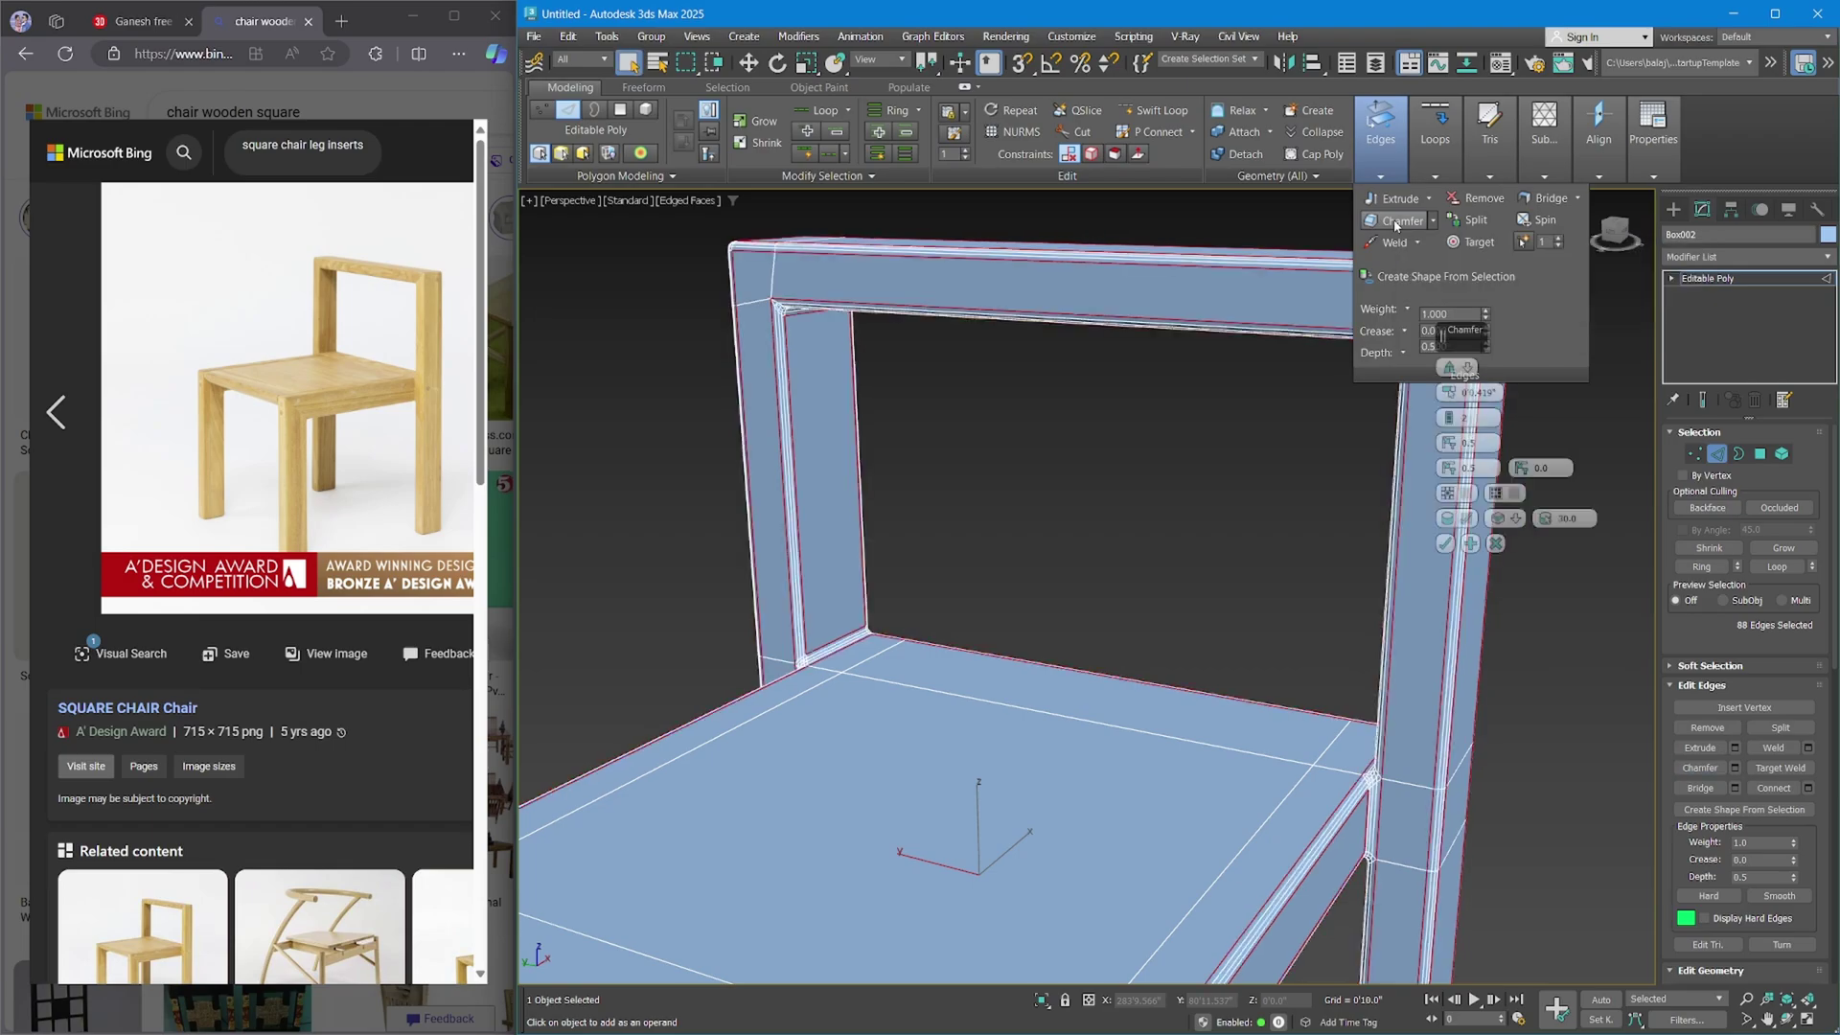
scroll(951, 458, "down", 6)
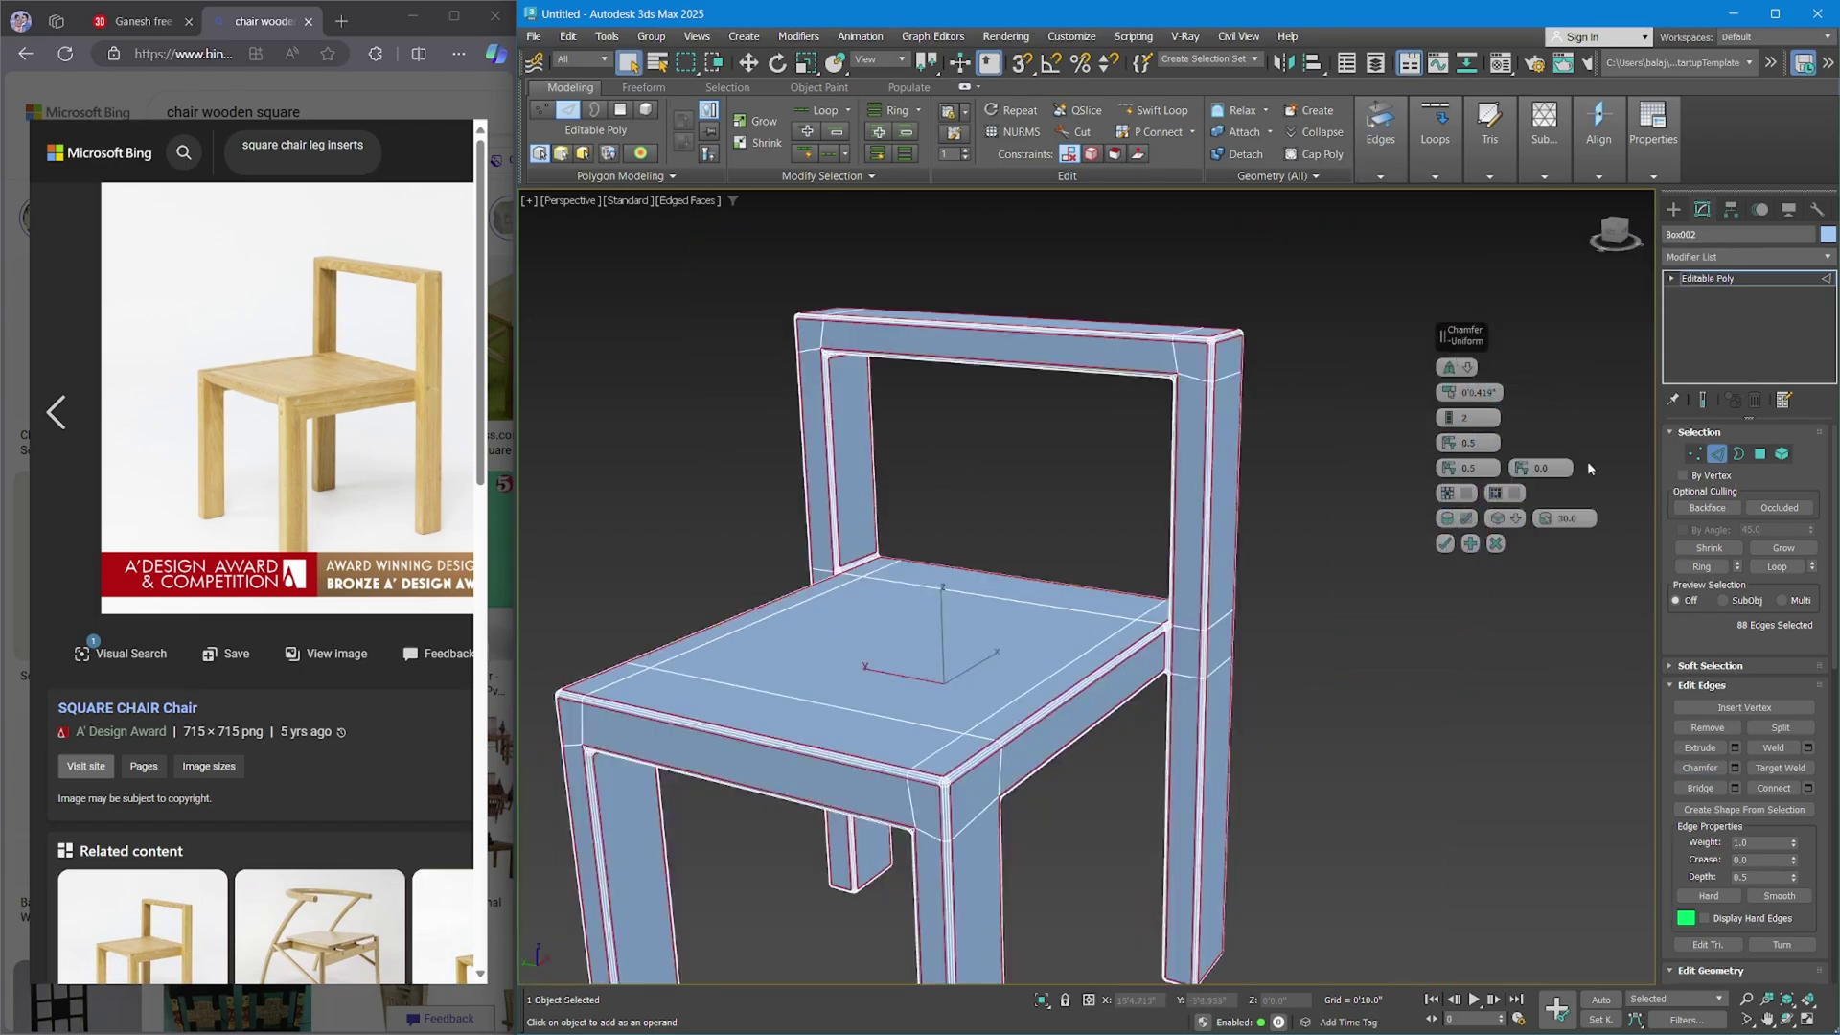
left_click(1446, 543)
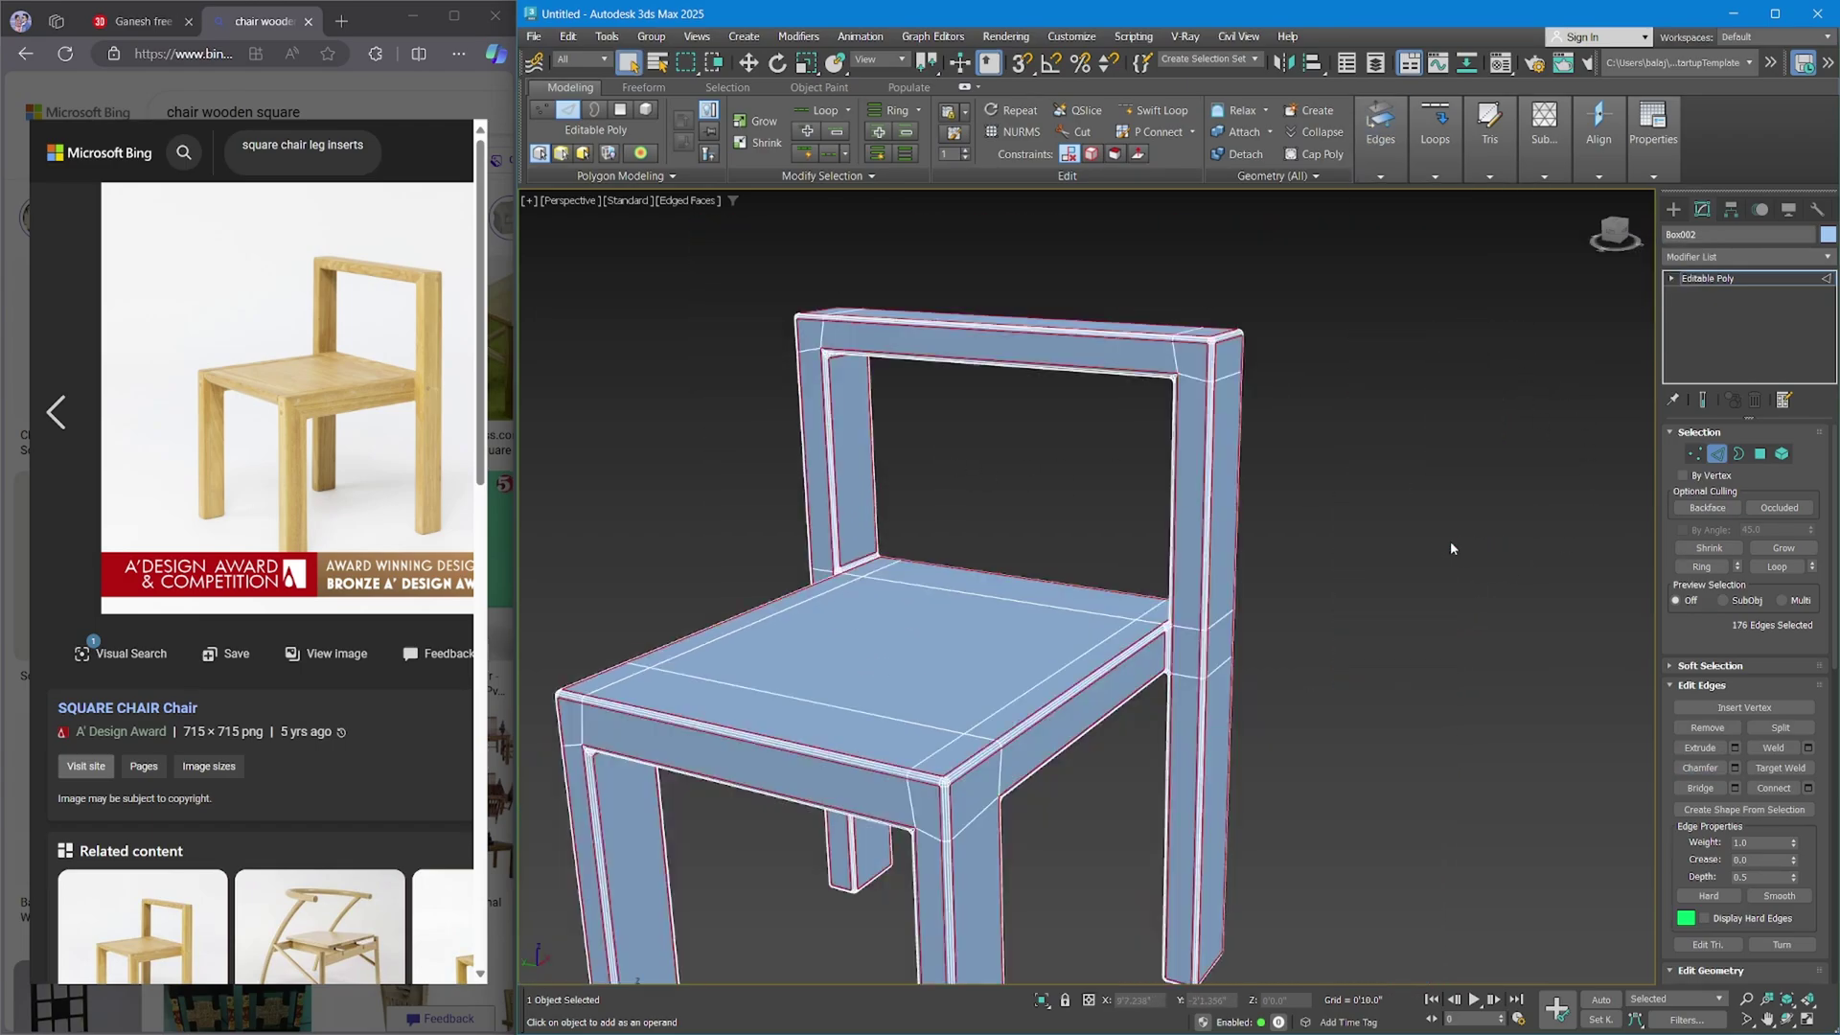
Deselect the chair and examine its chamfered edges and corners with the edged faces display temporarily off.
left_click(1355, 521)
mouse_move(1355, 521)
middle_mouse_down("alt")
mouse_move(1313, 518)
mouse_move(1339, 559)
mouse_move(1273, 542)
mouse_move(1264, 522)
mouse_move(1371, 526)
mouse_move(1409, 537)
mouse_move(1408, 559)
middle_mouse_up("alt")
key("F4")
scroll(1382, 526, "down", 4)
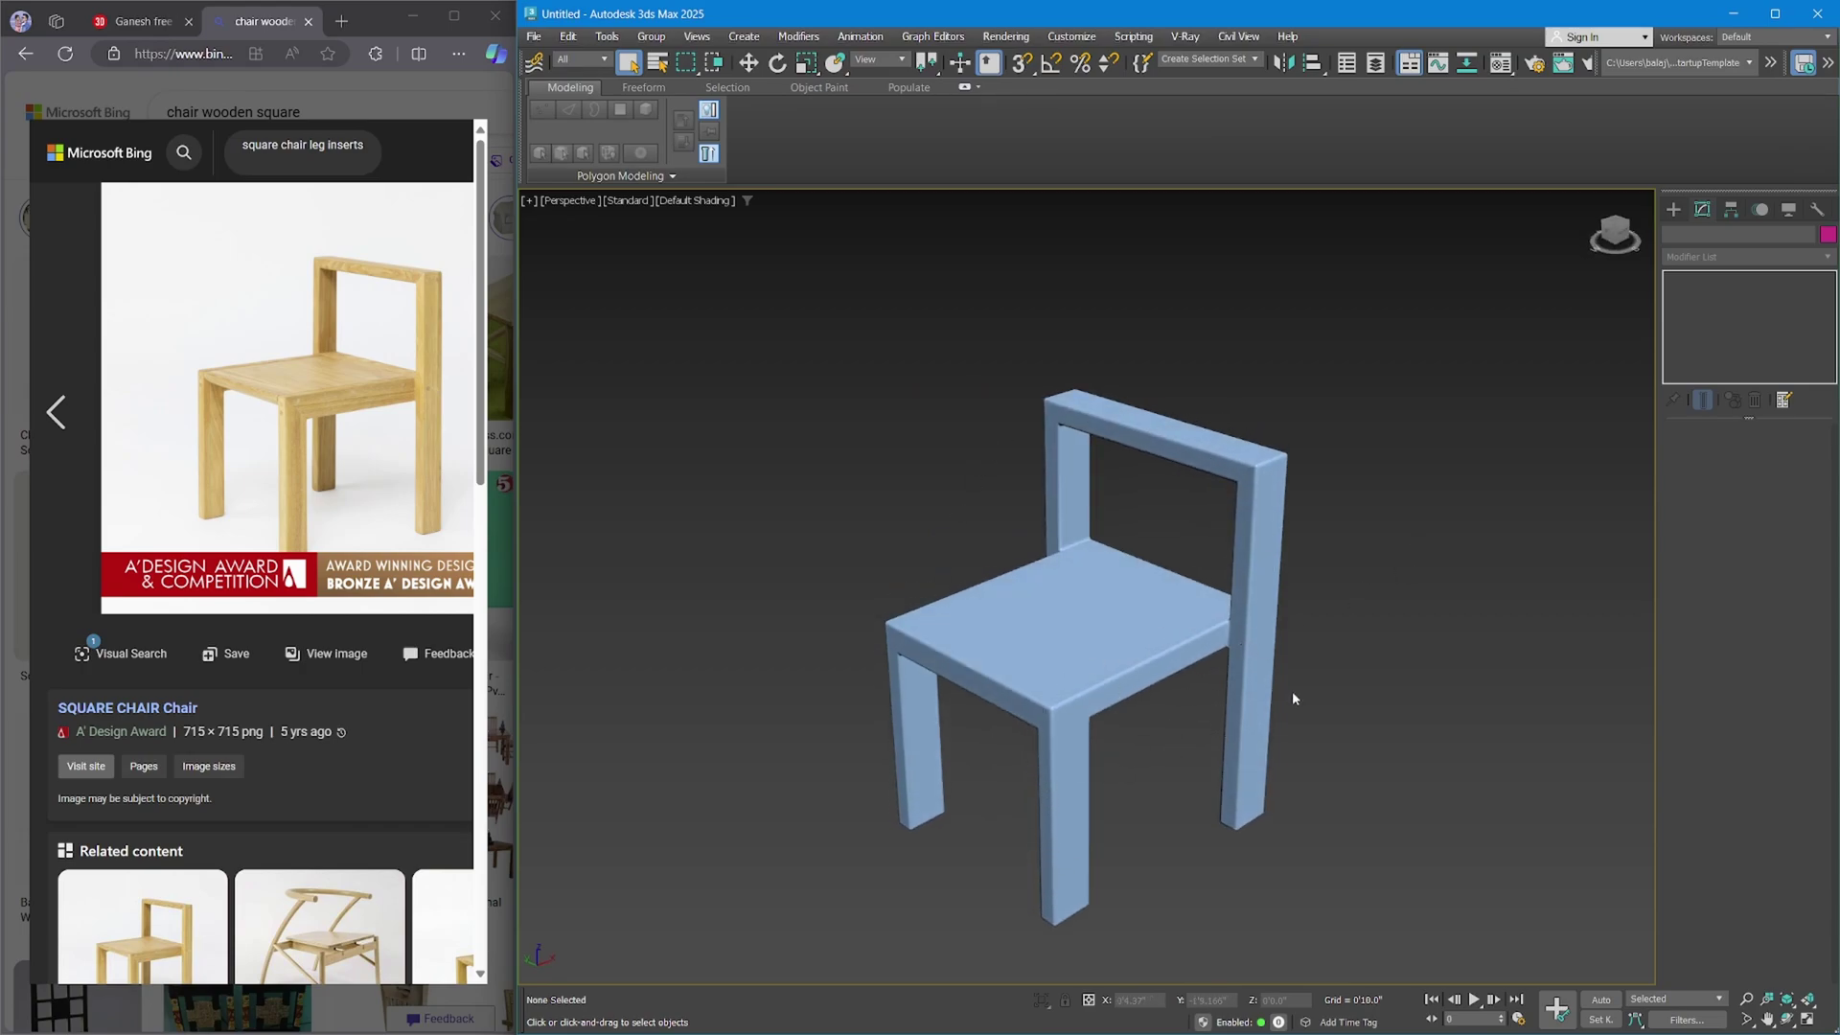
scroll(1044, 728, "up", 5)
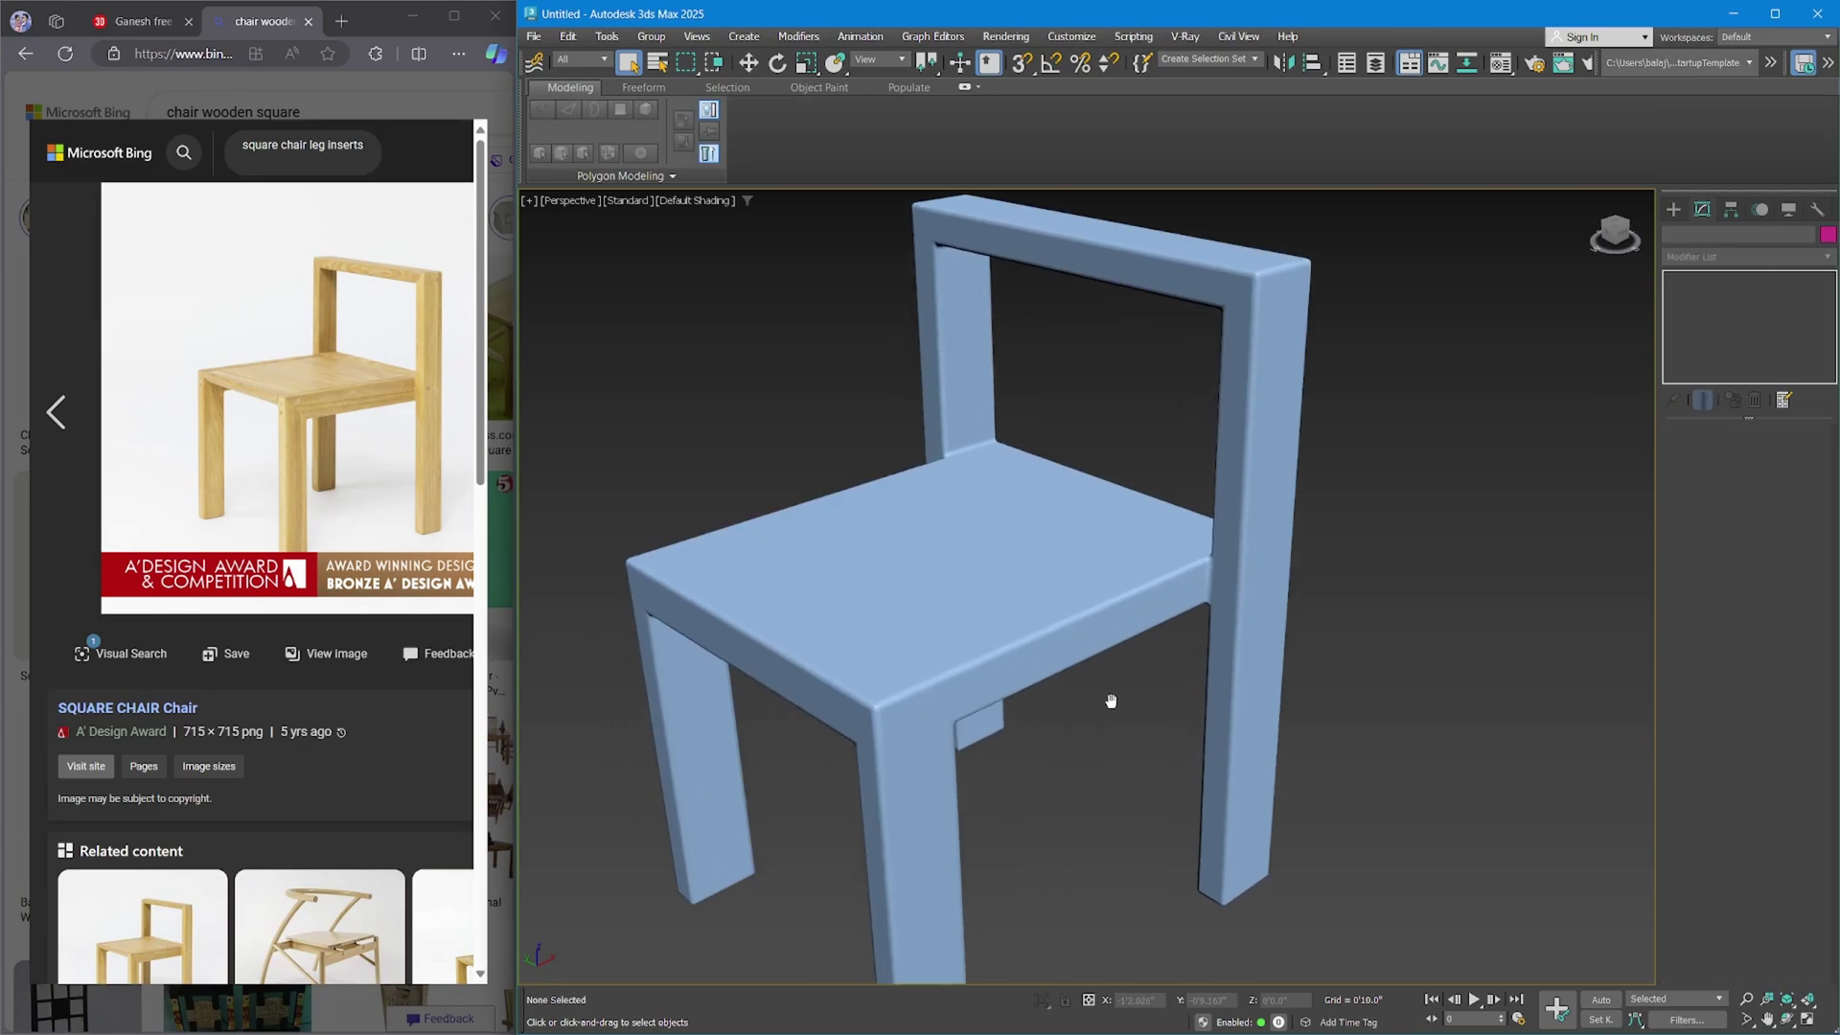
left_click(1100, 632)
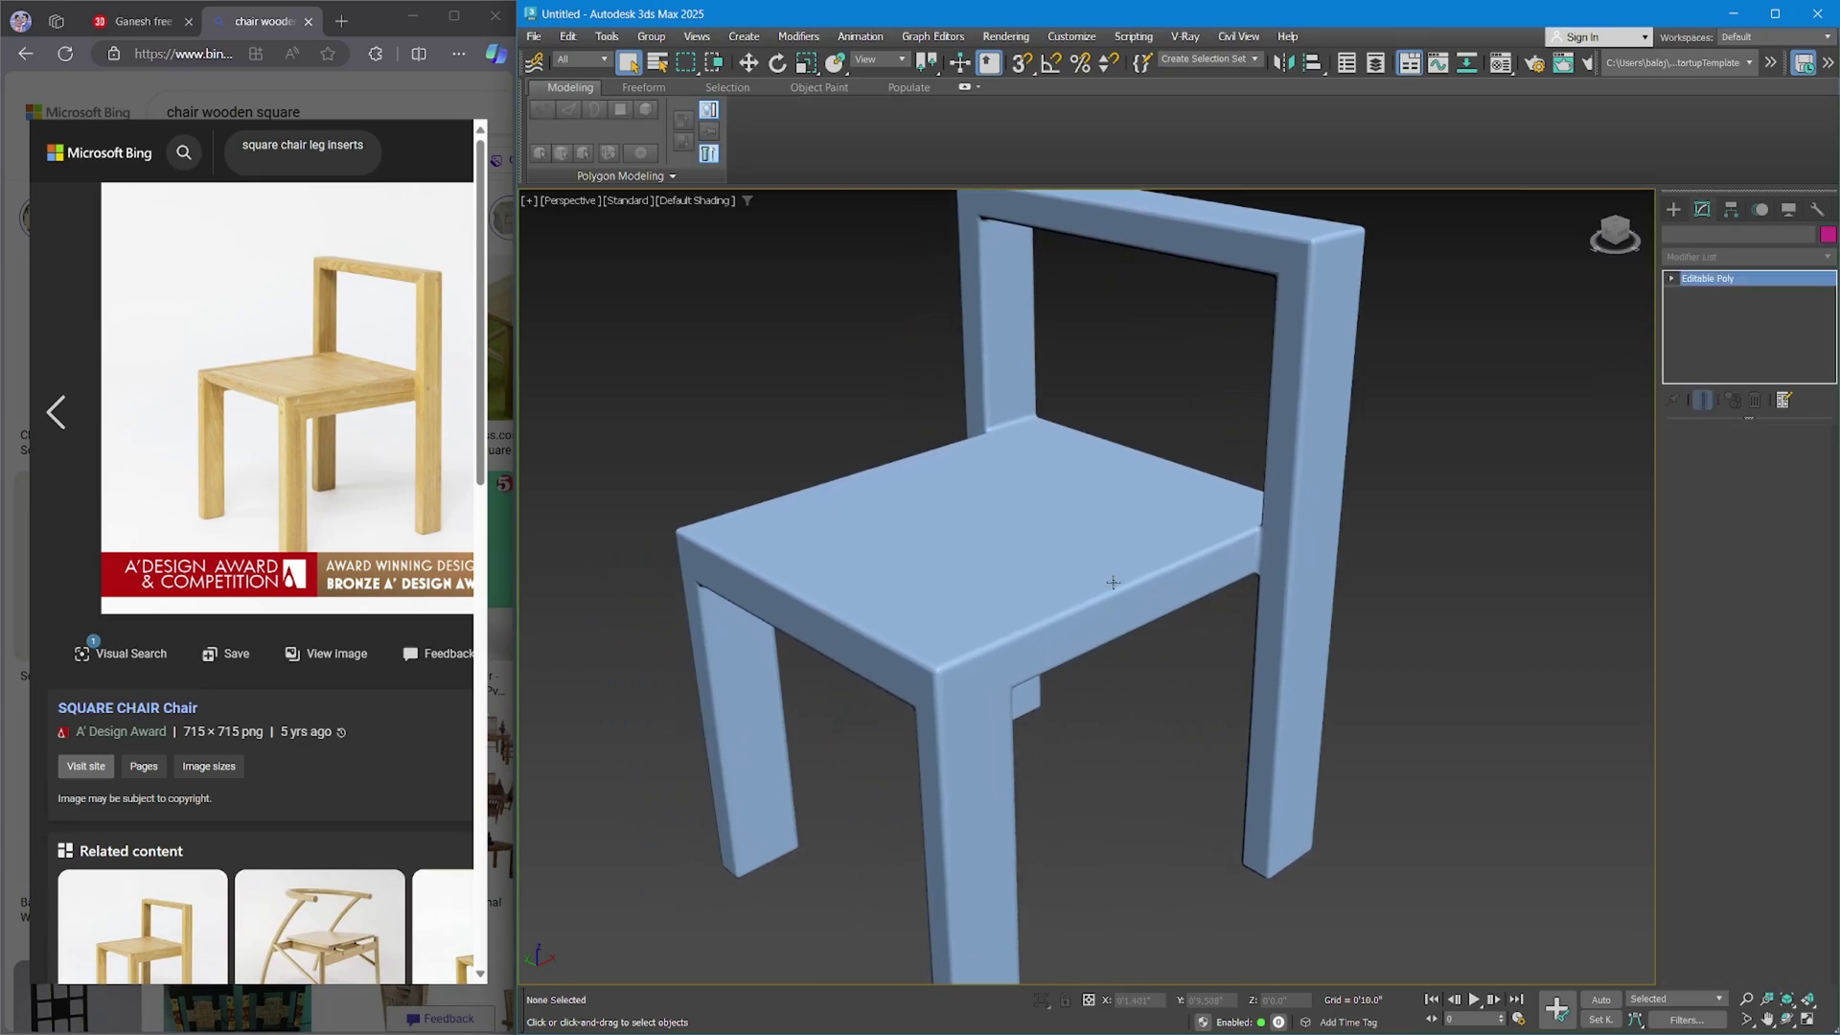
key("F4")
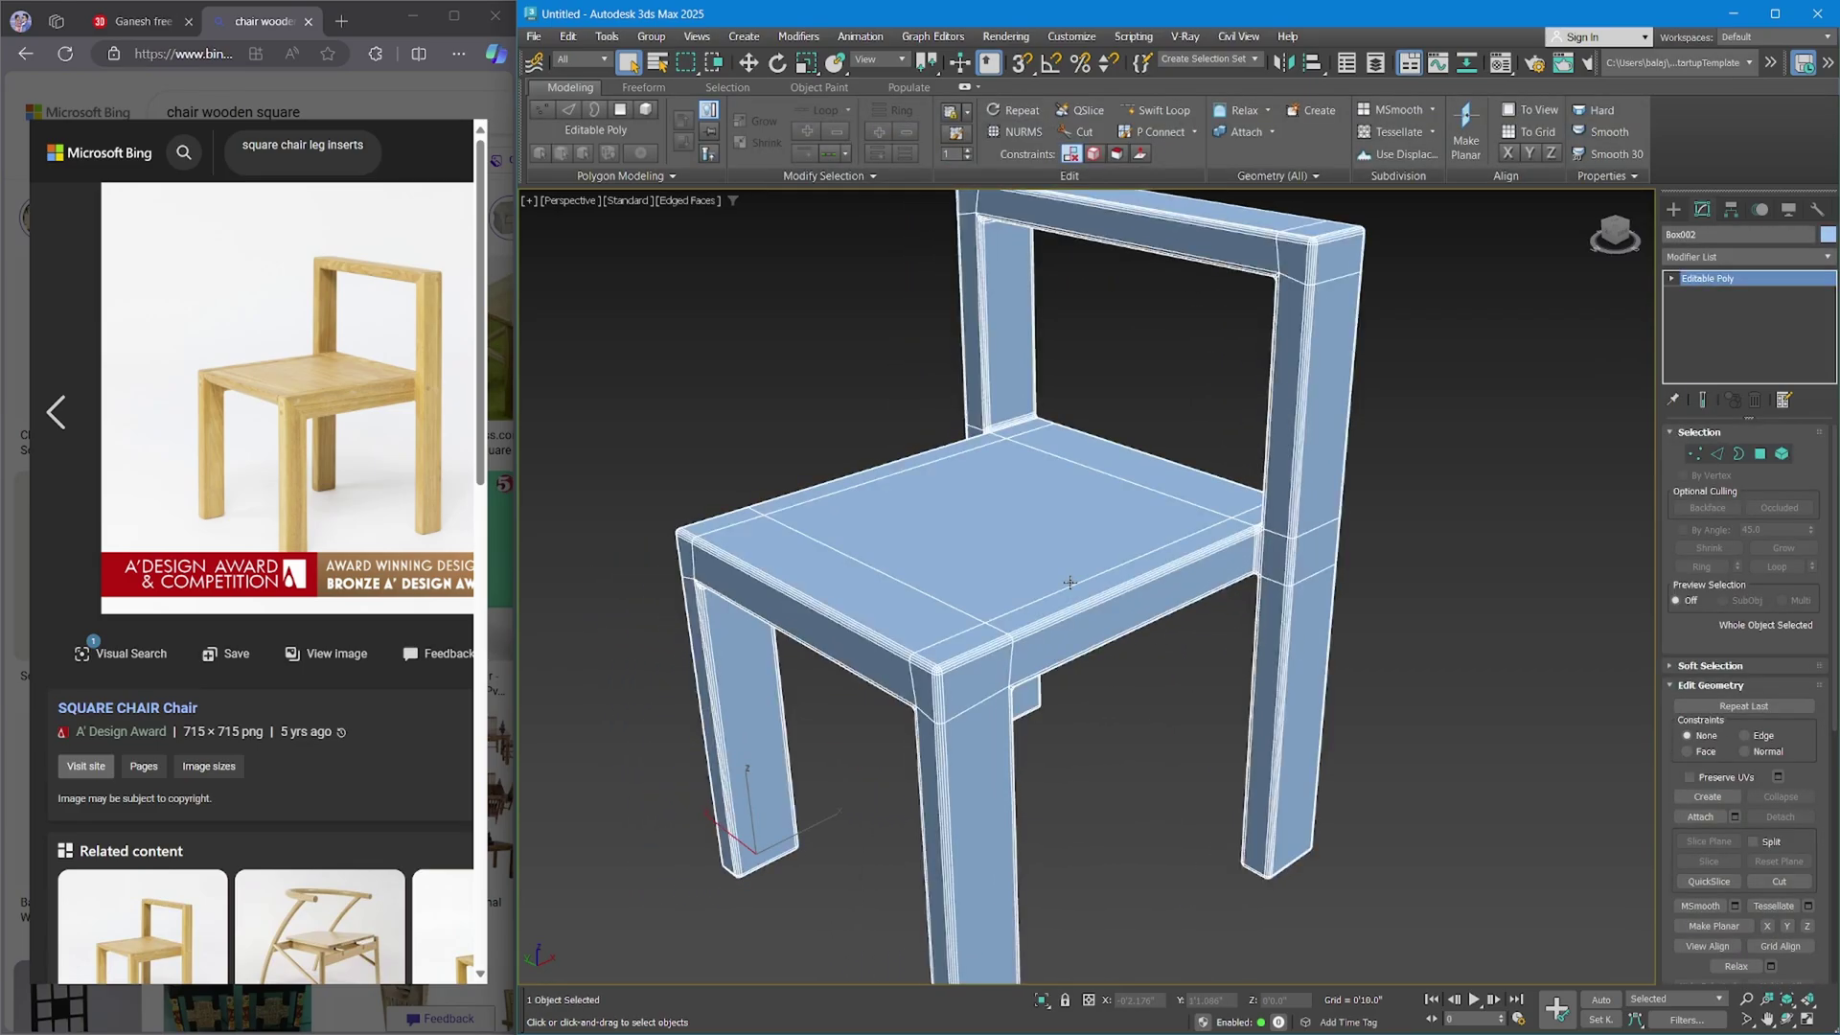
scroll(1069, 583, "down", 2)
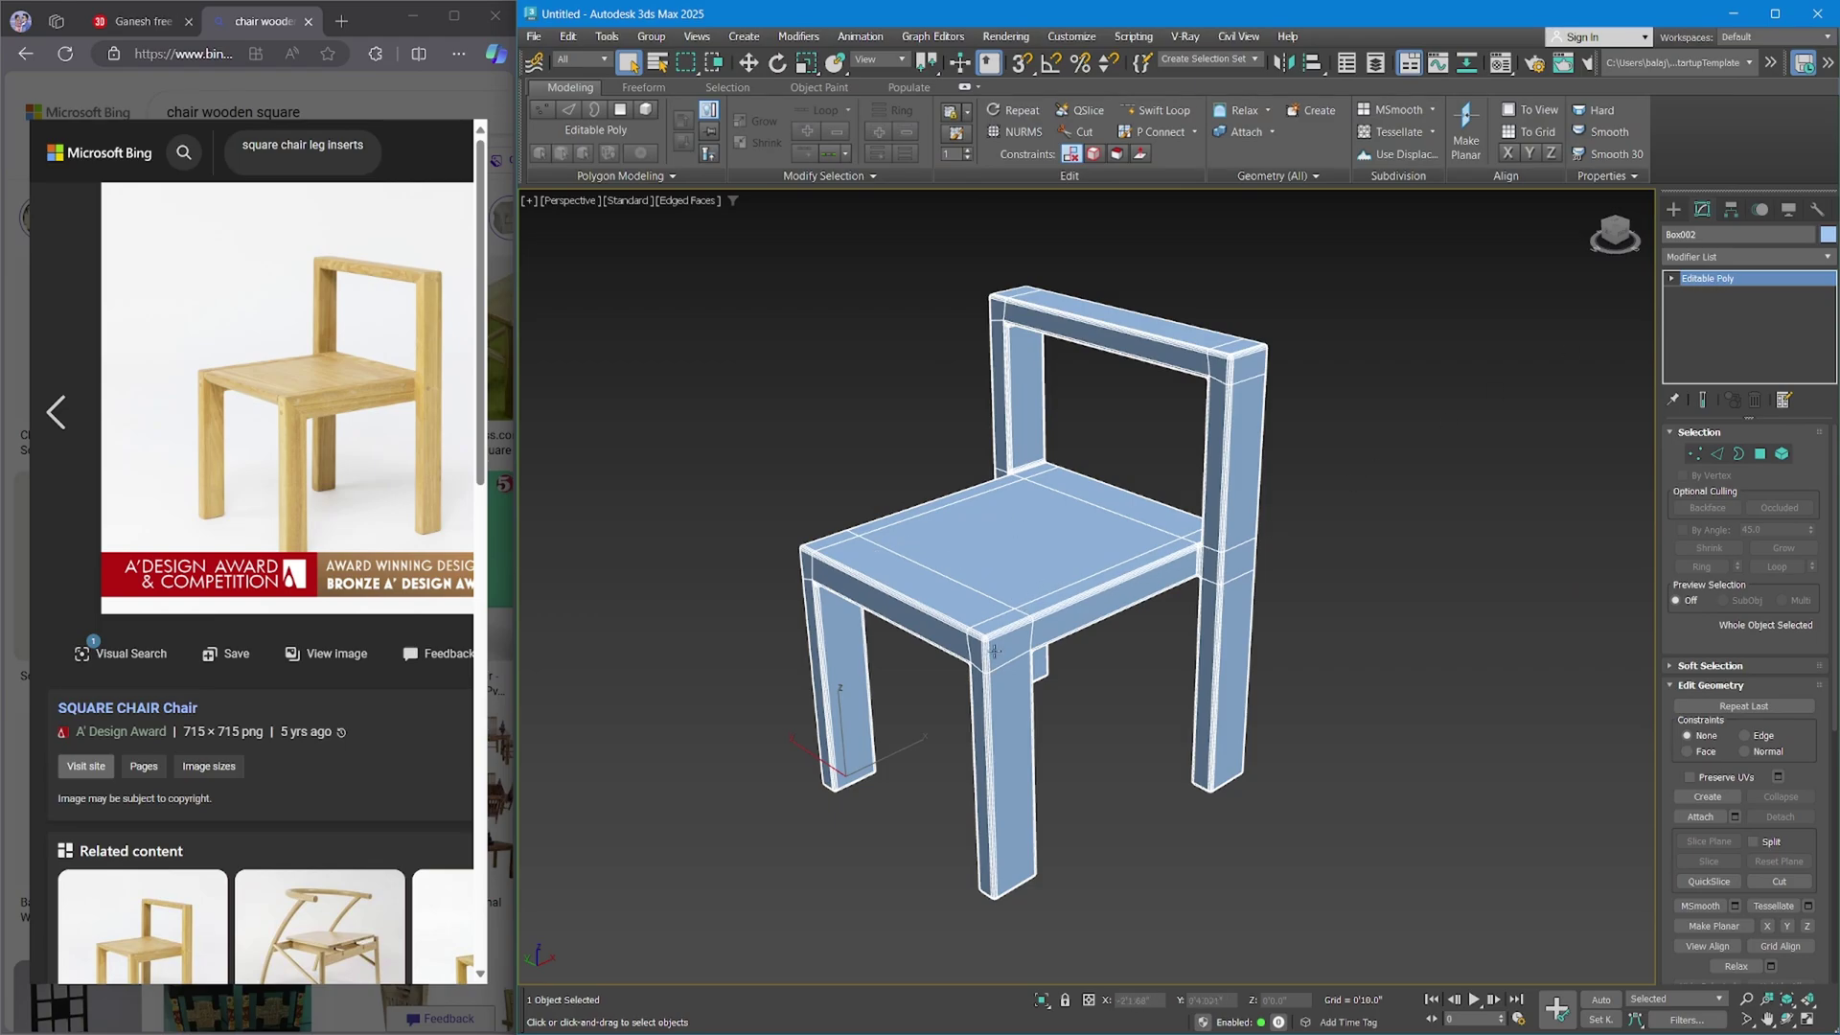
scroll(995, 651, "up", 2)
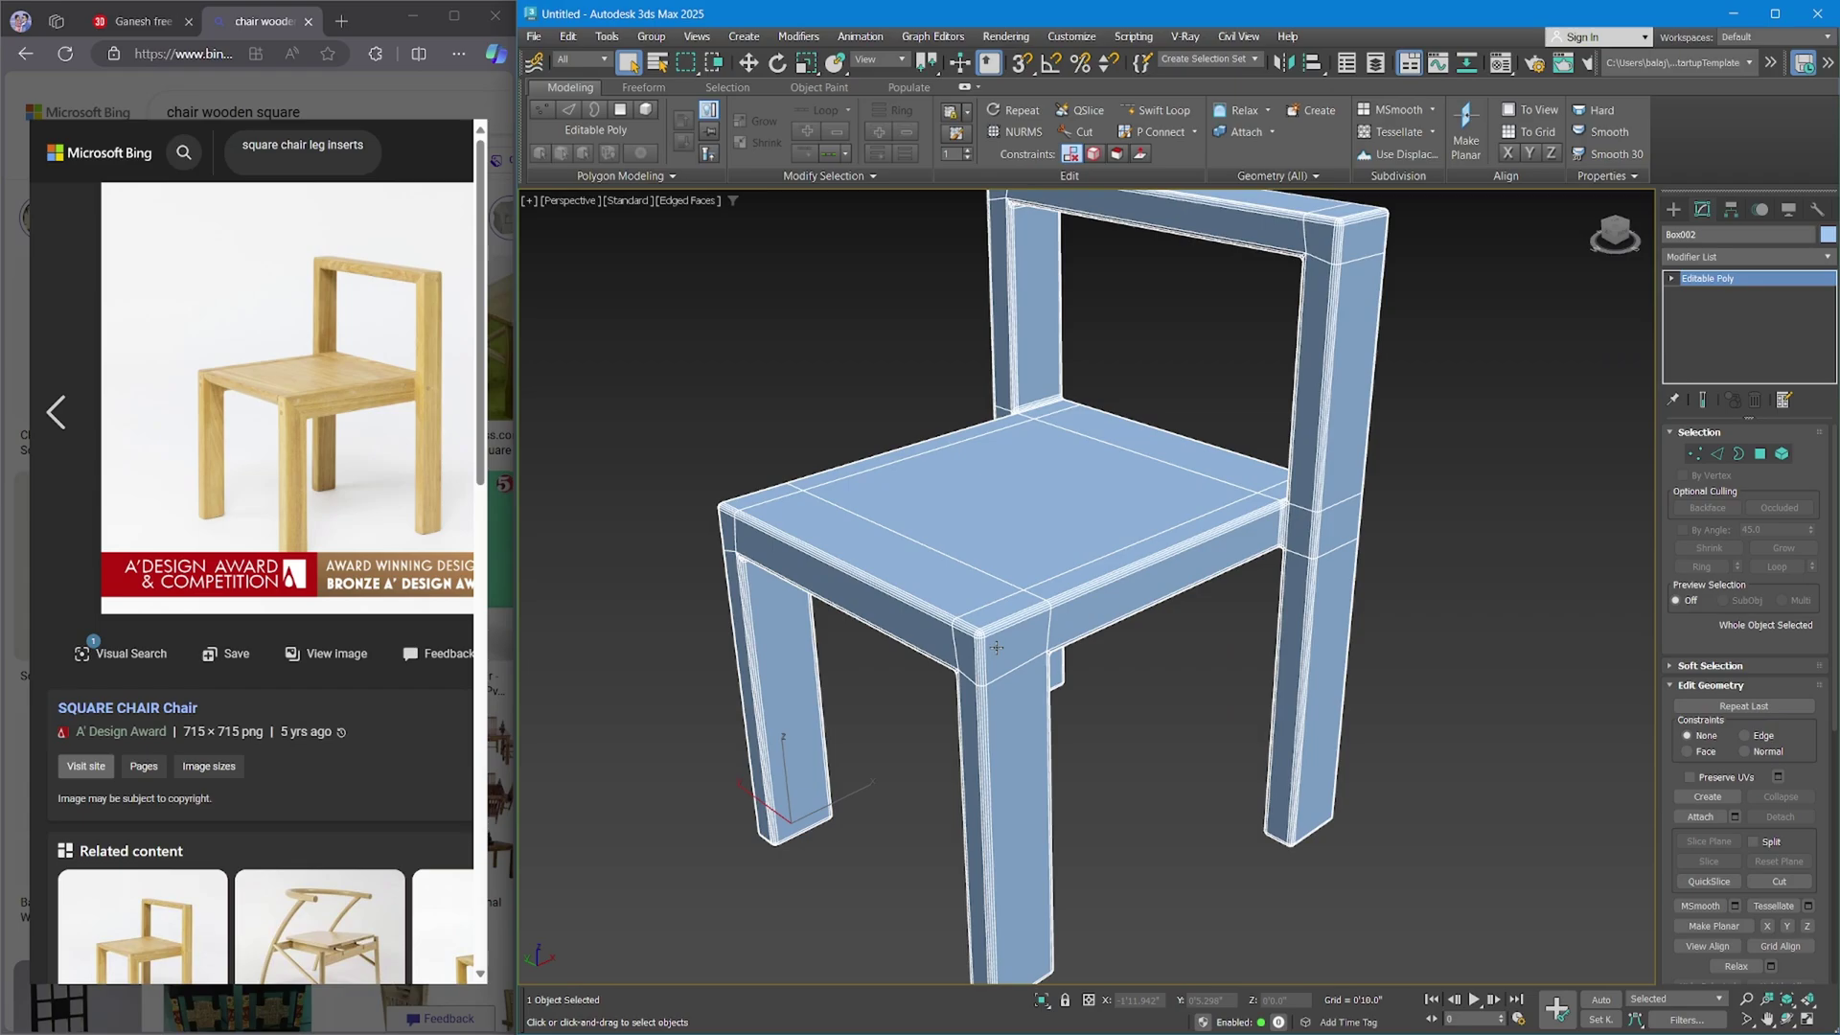
Undo the chamfer on the chair, then reselect the chair in edge selection mode.
scroll(997, 647, "down", 3)
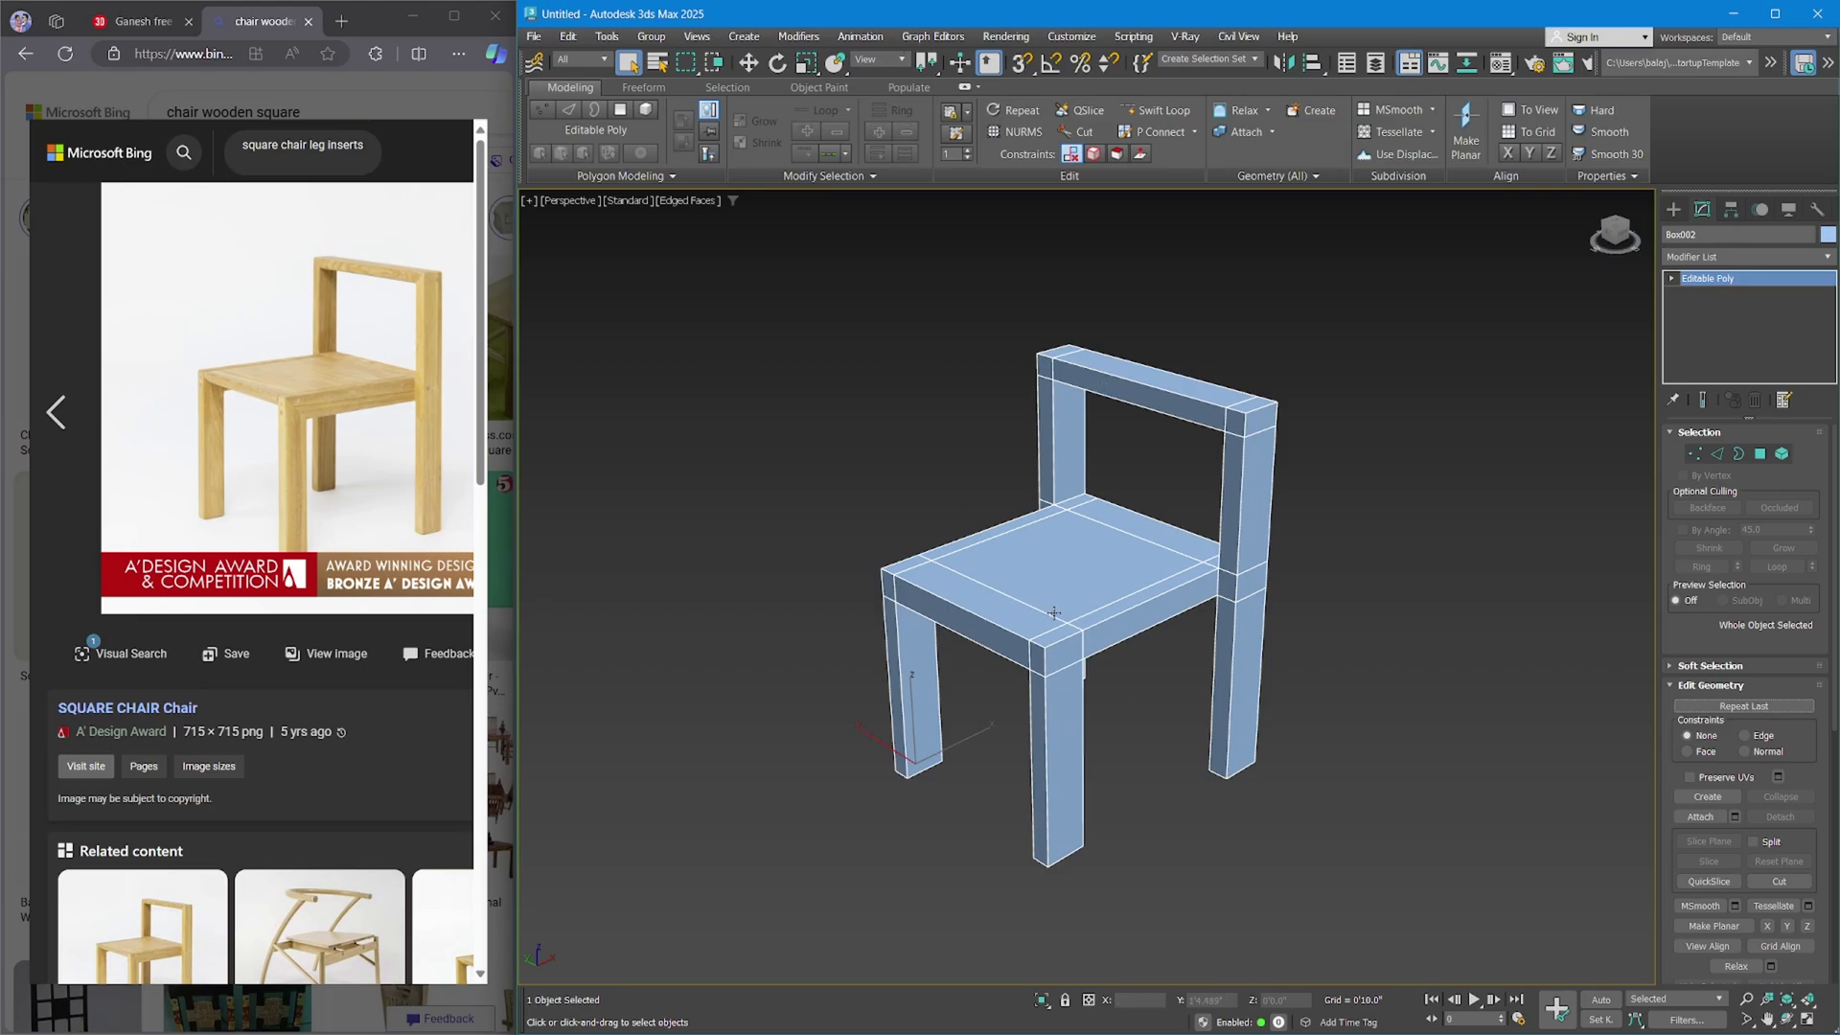
scroll(1094, 655, "up", 3)
left_click(1167, 690)
mouse_move(1167, 690)
middle_mouse_down("alt")
mouse_move(1026, 658)
mouse_move(1170, 666)
middle_mouse_up("alt")
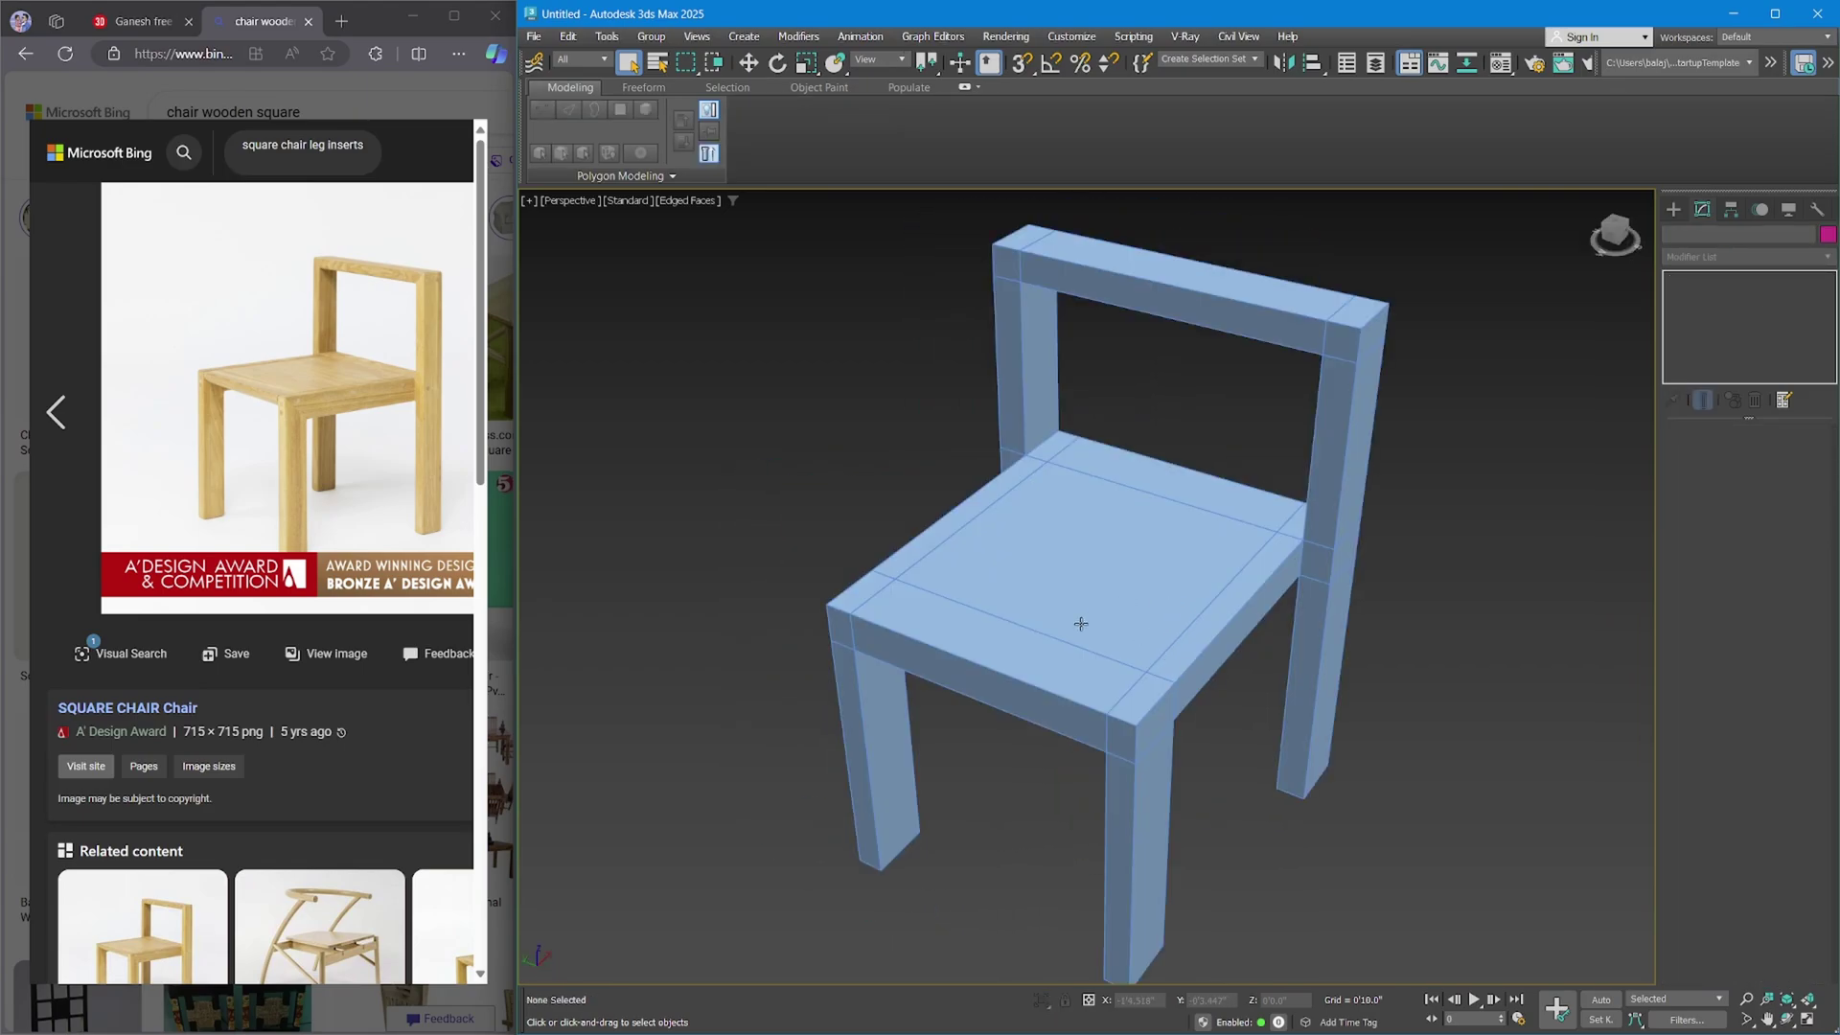
scroll(1080, 623, "up", 3)
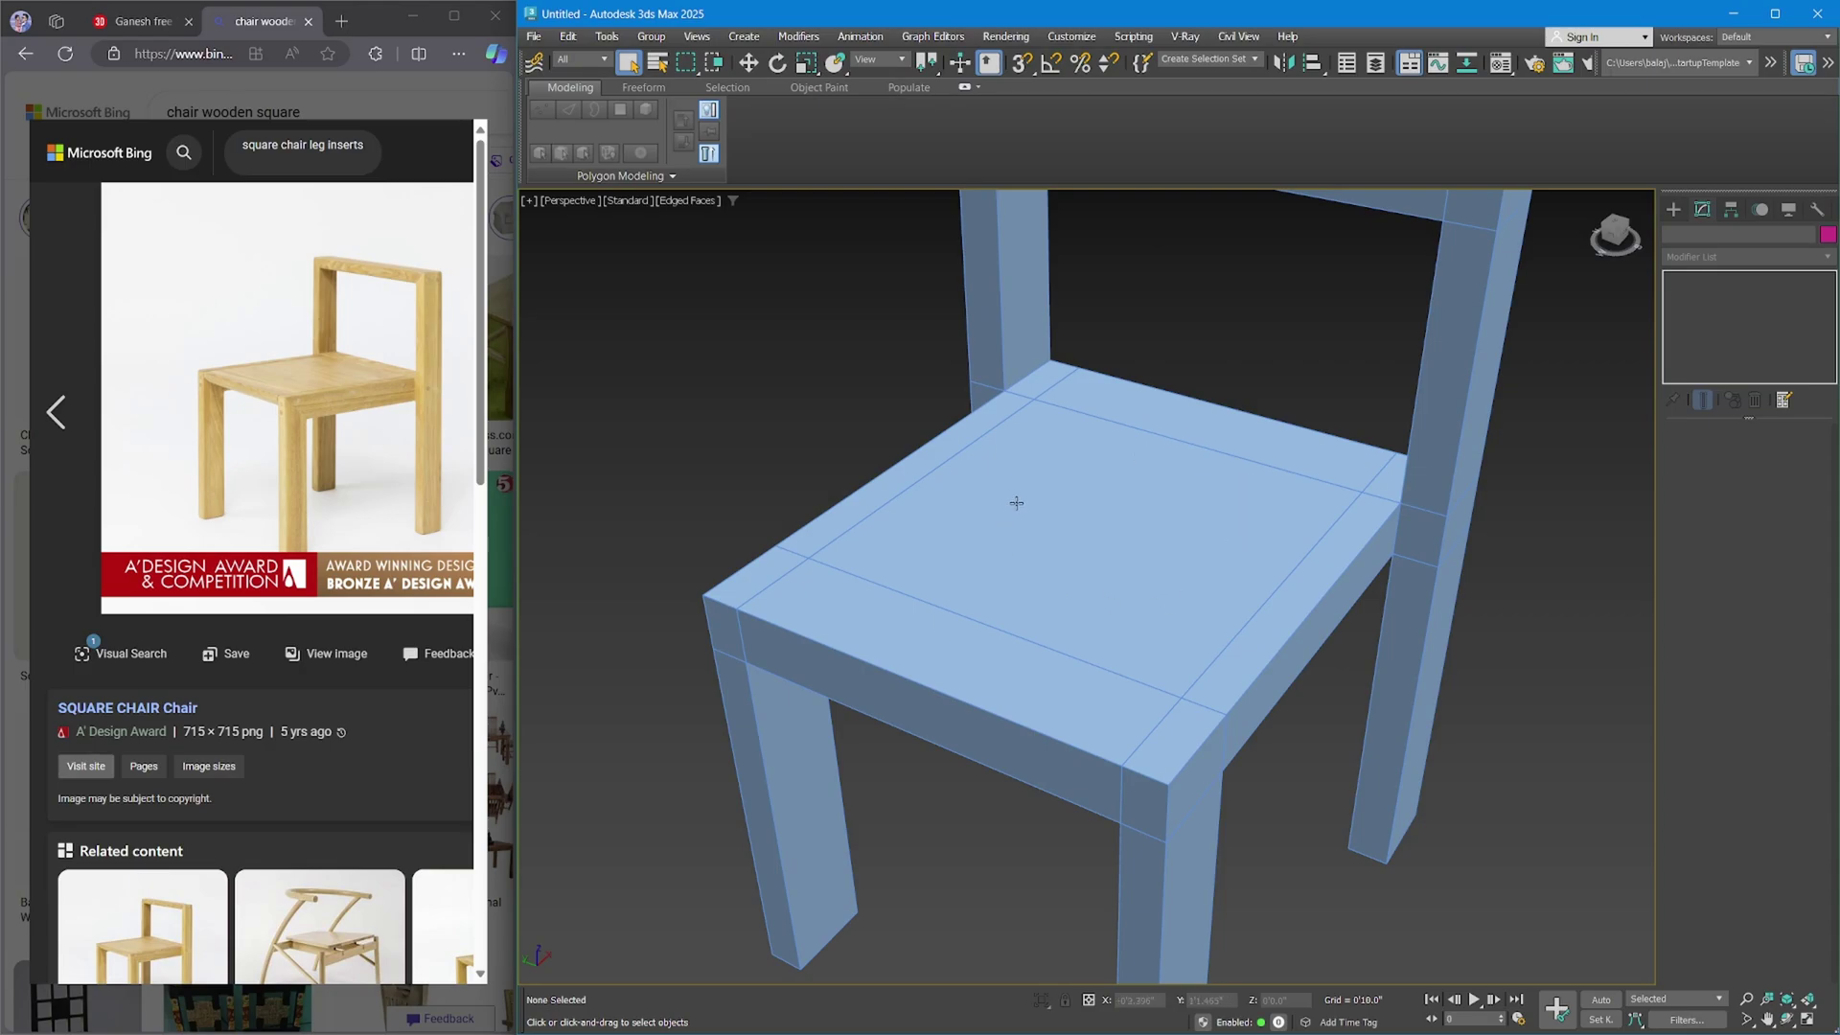
scroll(1071, 517, "down", 3)
left_click(1071, 529)
key("2")
Select three connected dividing edges running across the front of the seat top and down its side.
scroll(1071, 536, "up", 5)
left_click(1095, 564)
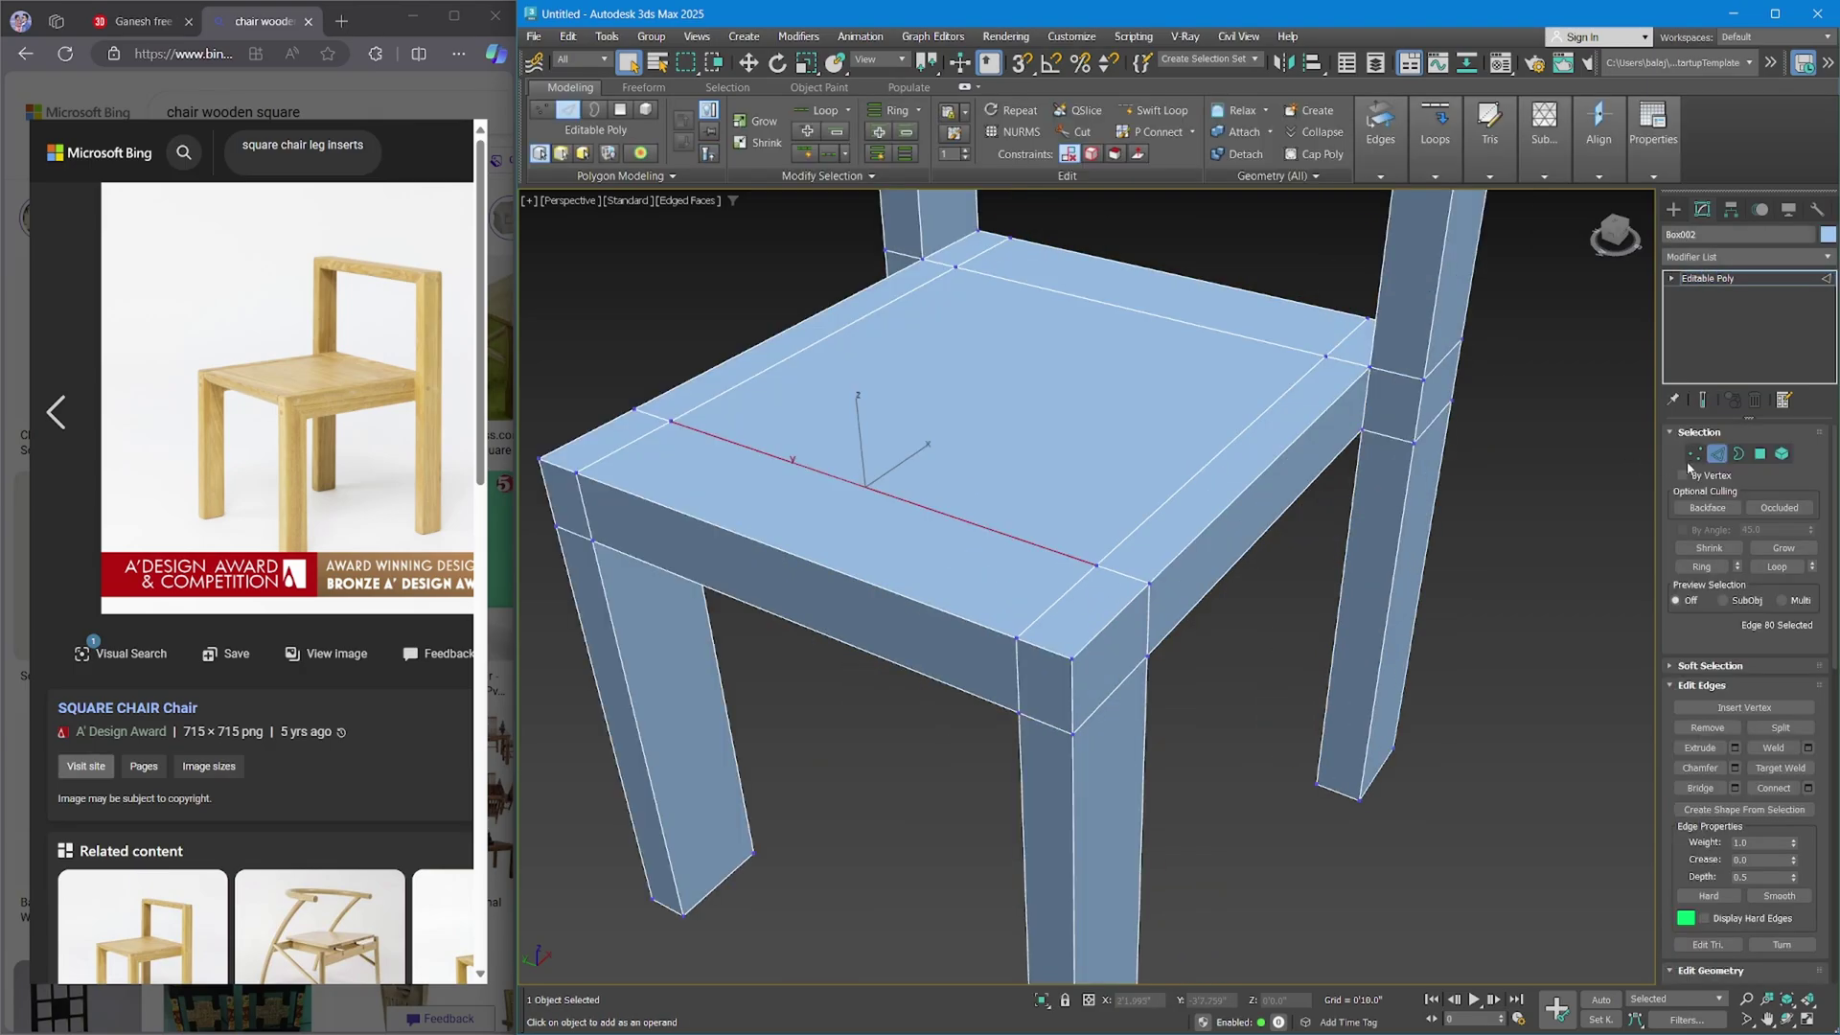
left_click(1111, 569, "ctrl")
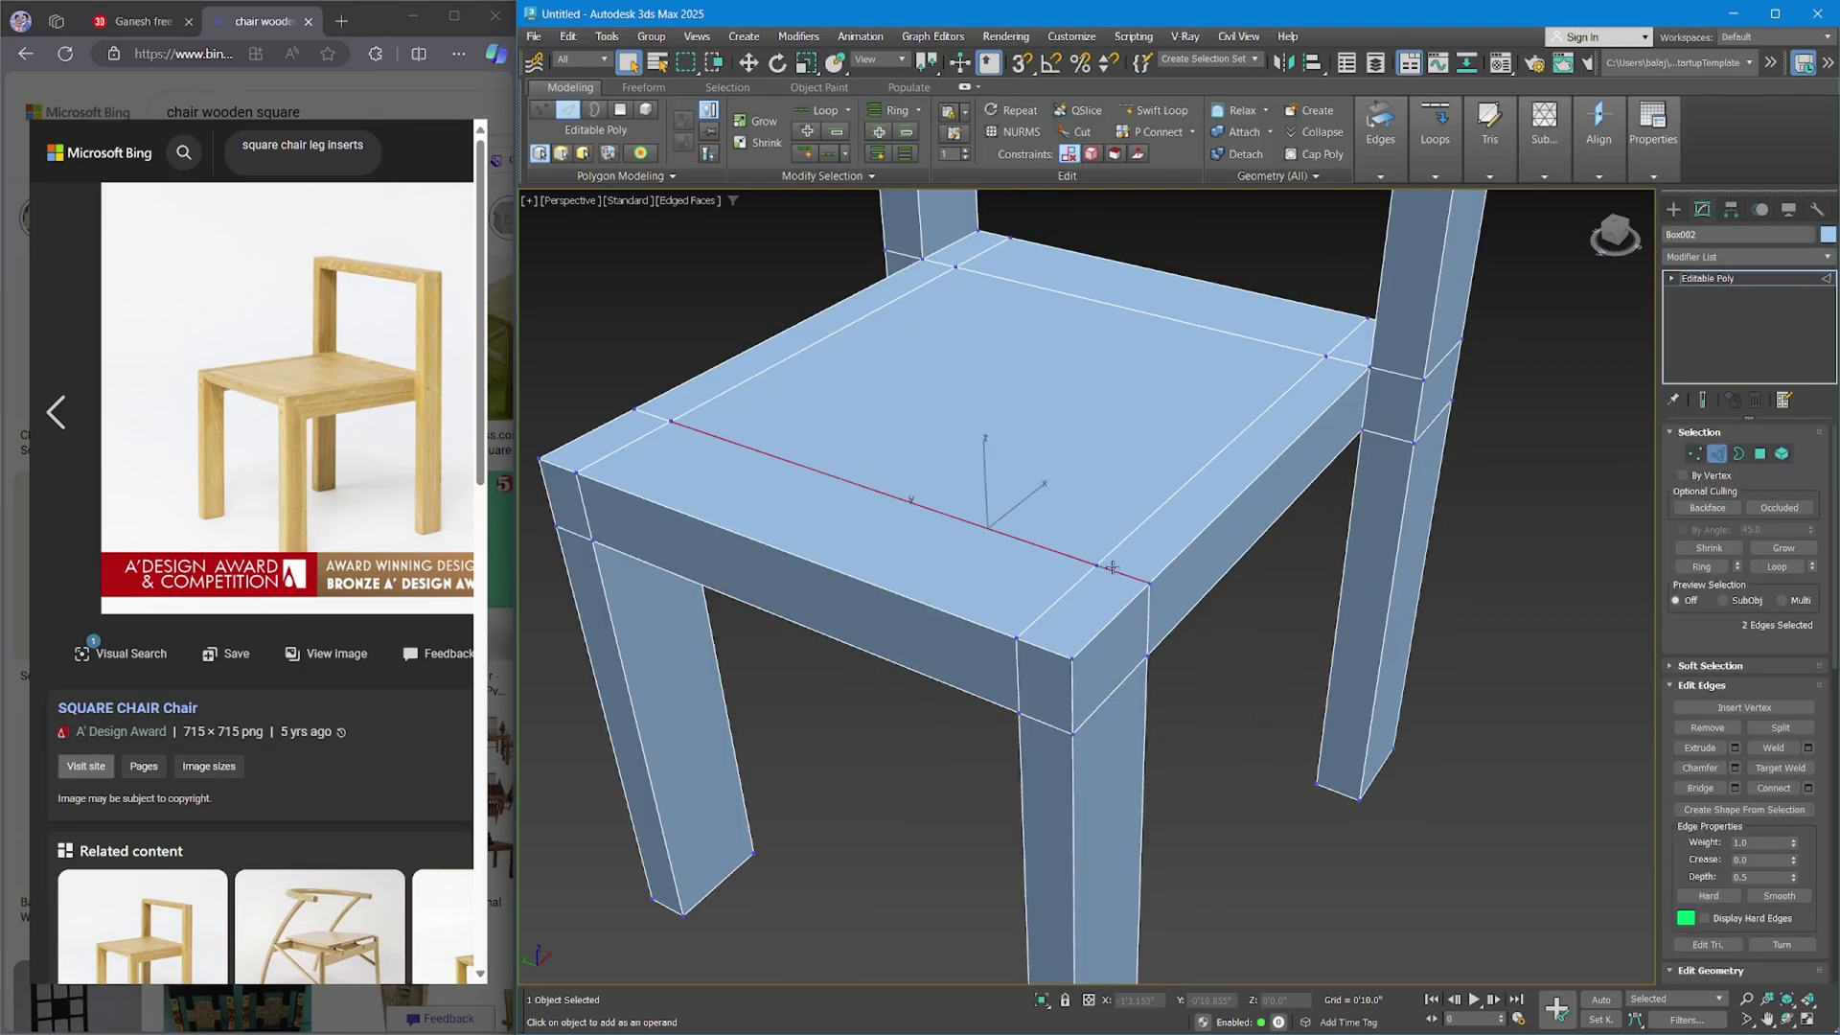
left_click(1147, 613, "ctrl")
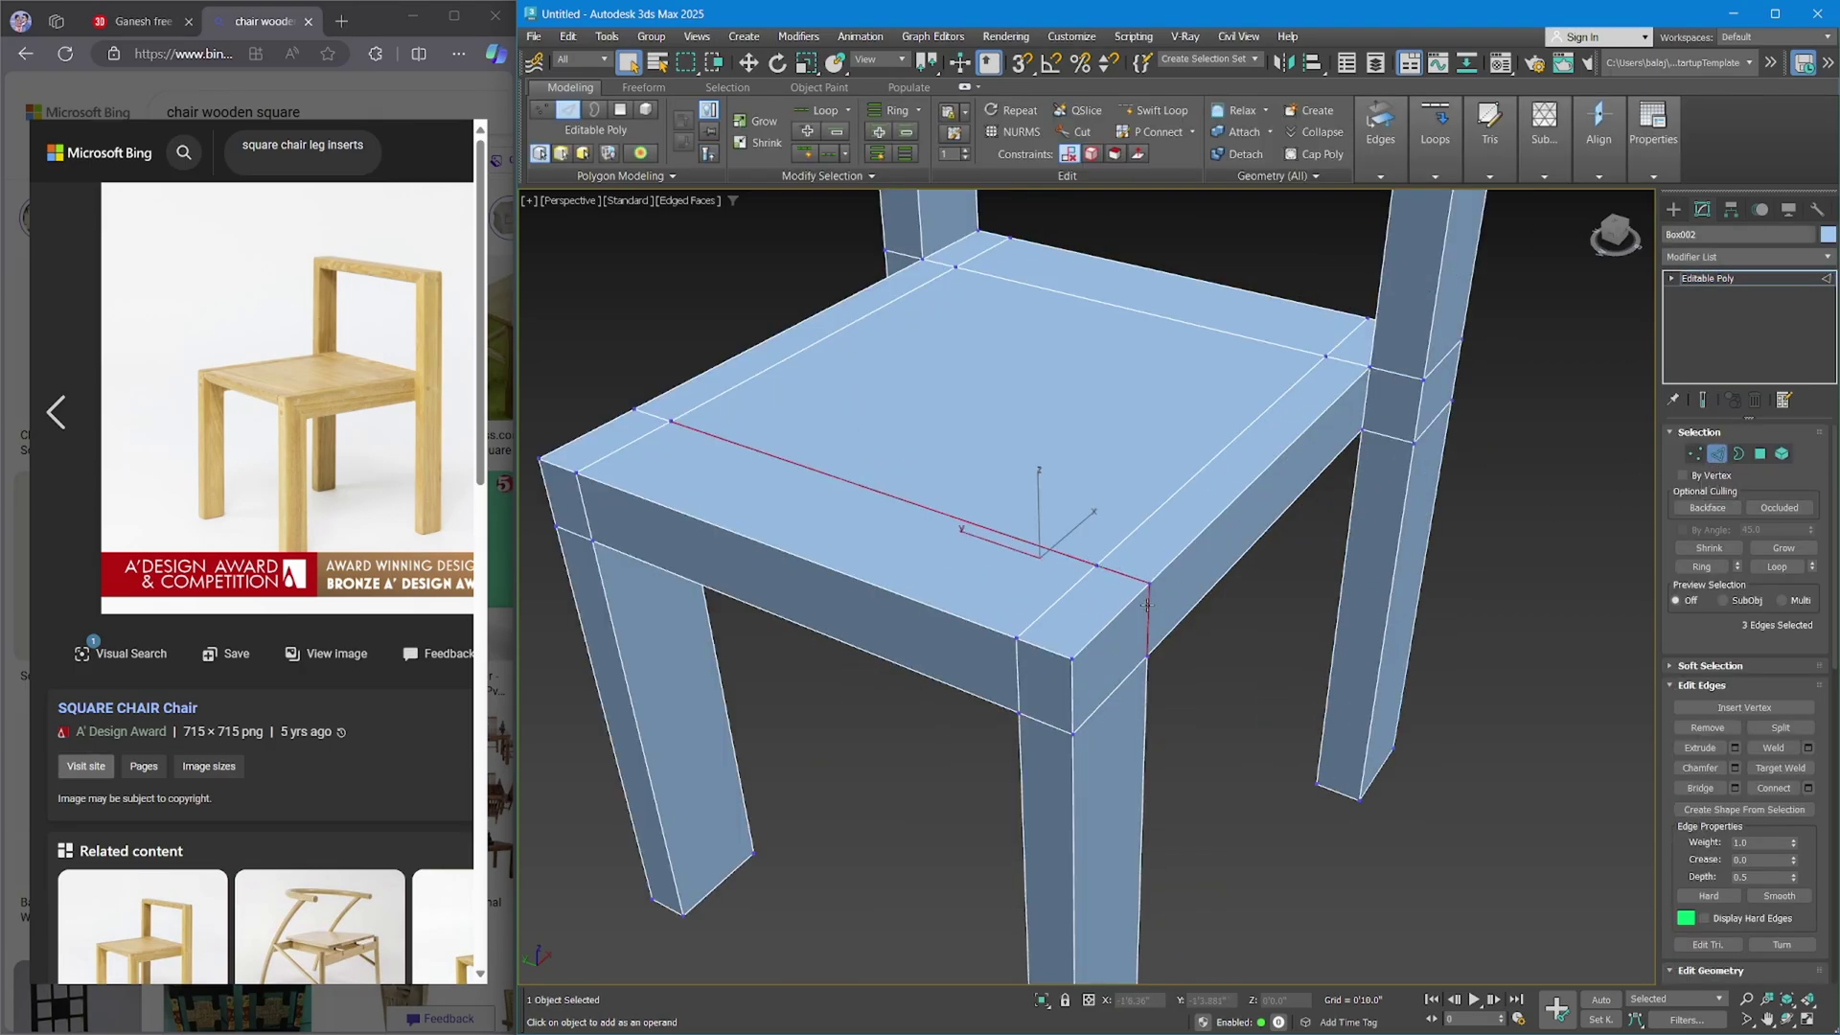
Select the seat's central polygon and grow the selection once to cover the whole seat top.
left_click(1760, 454)
left_click(1097, 432)
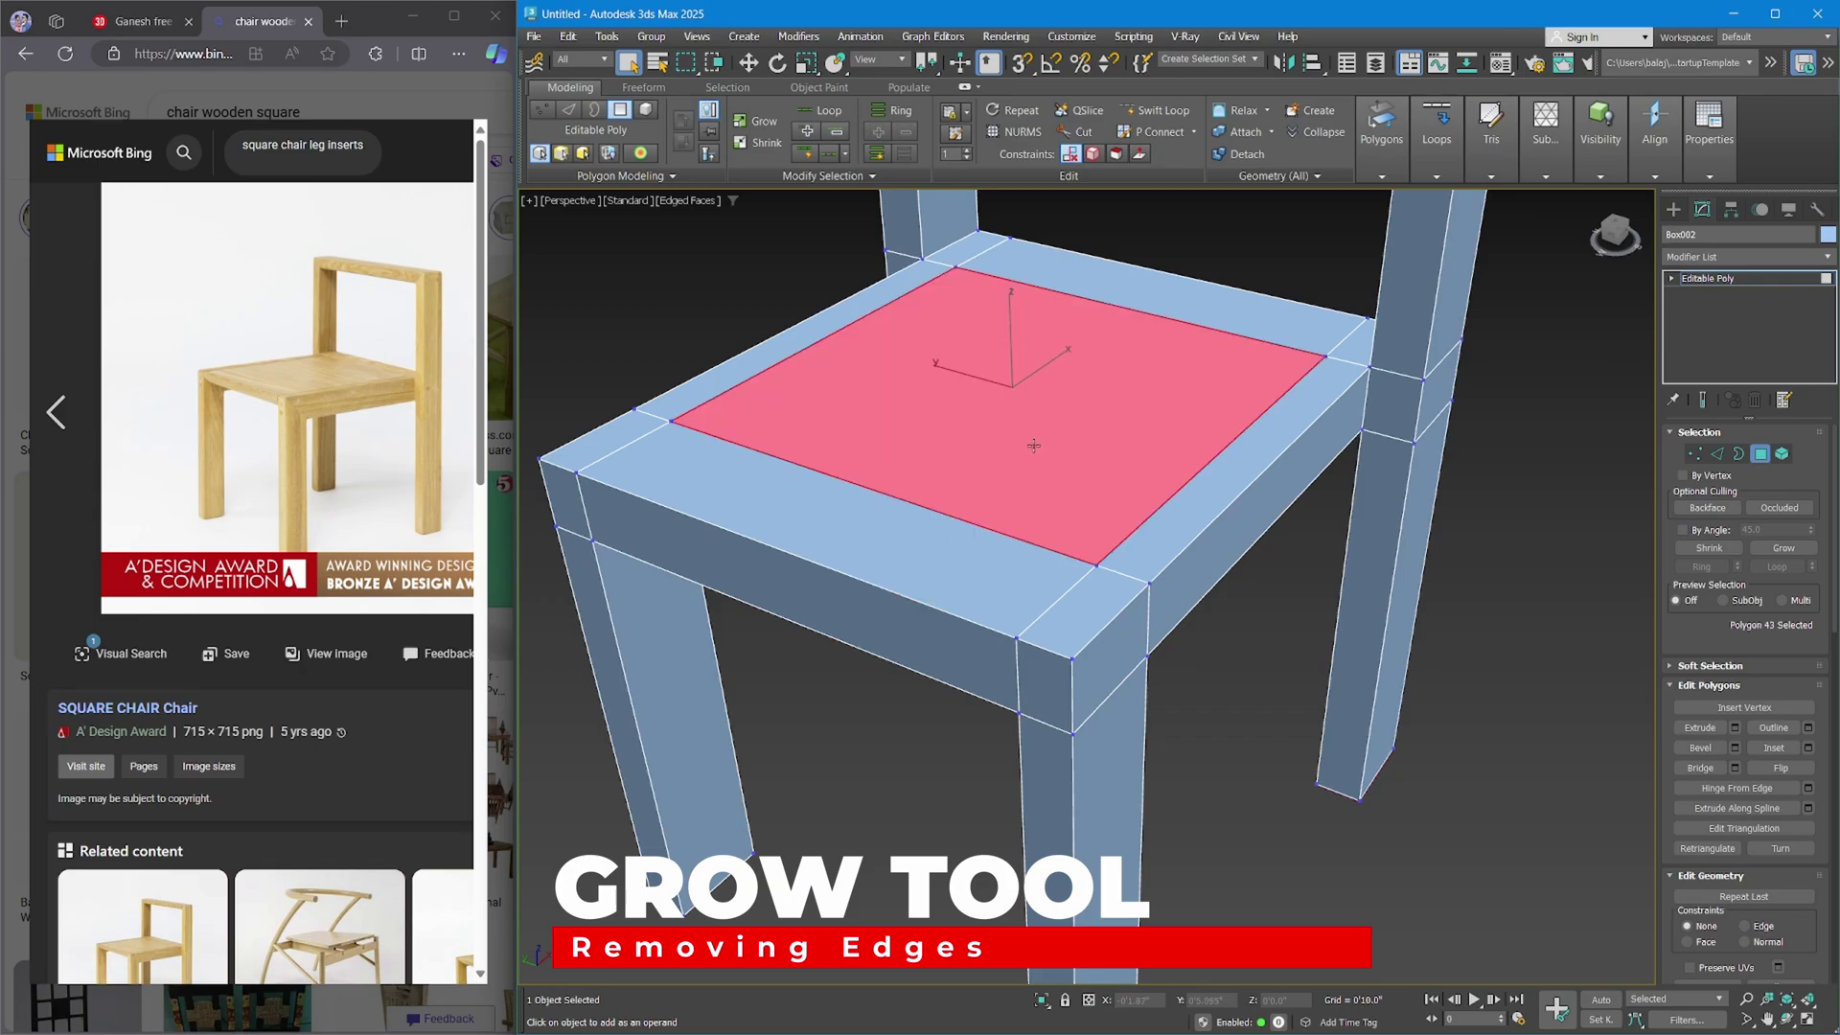
scroll(1034, 446, "down", 2)
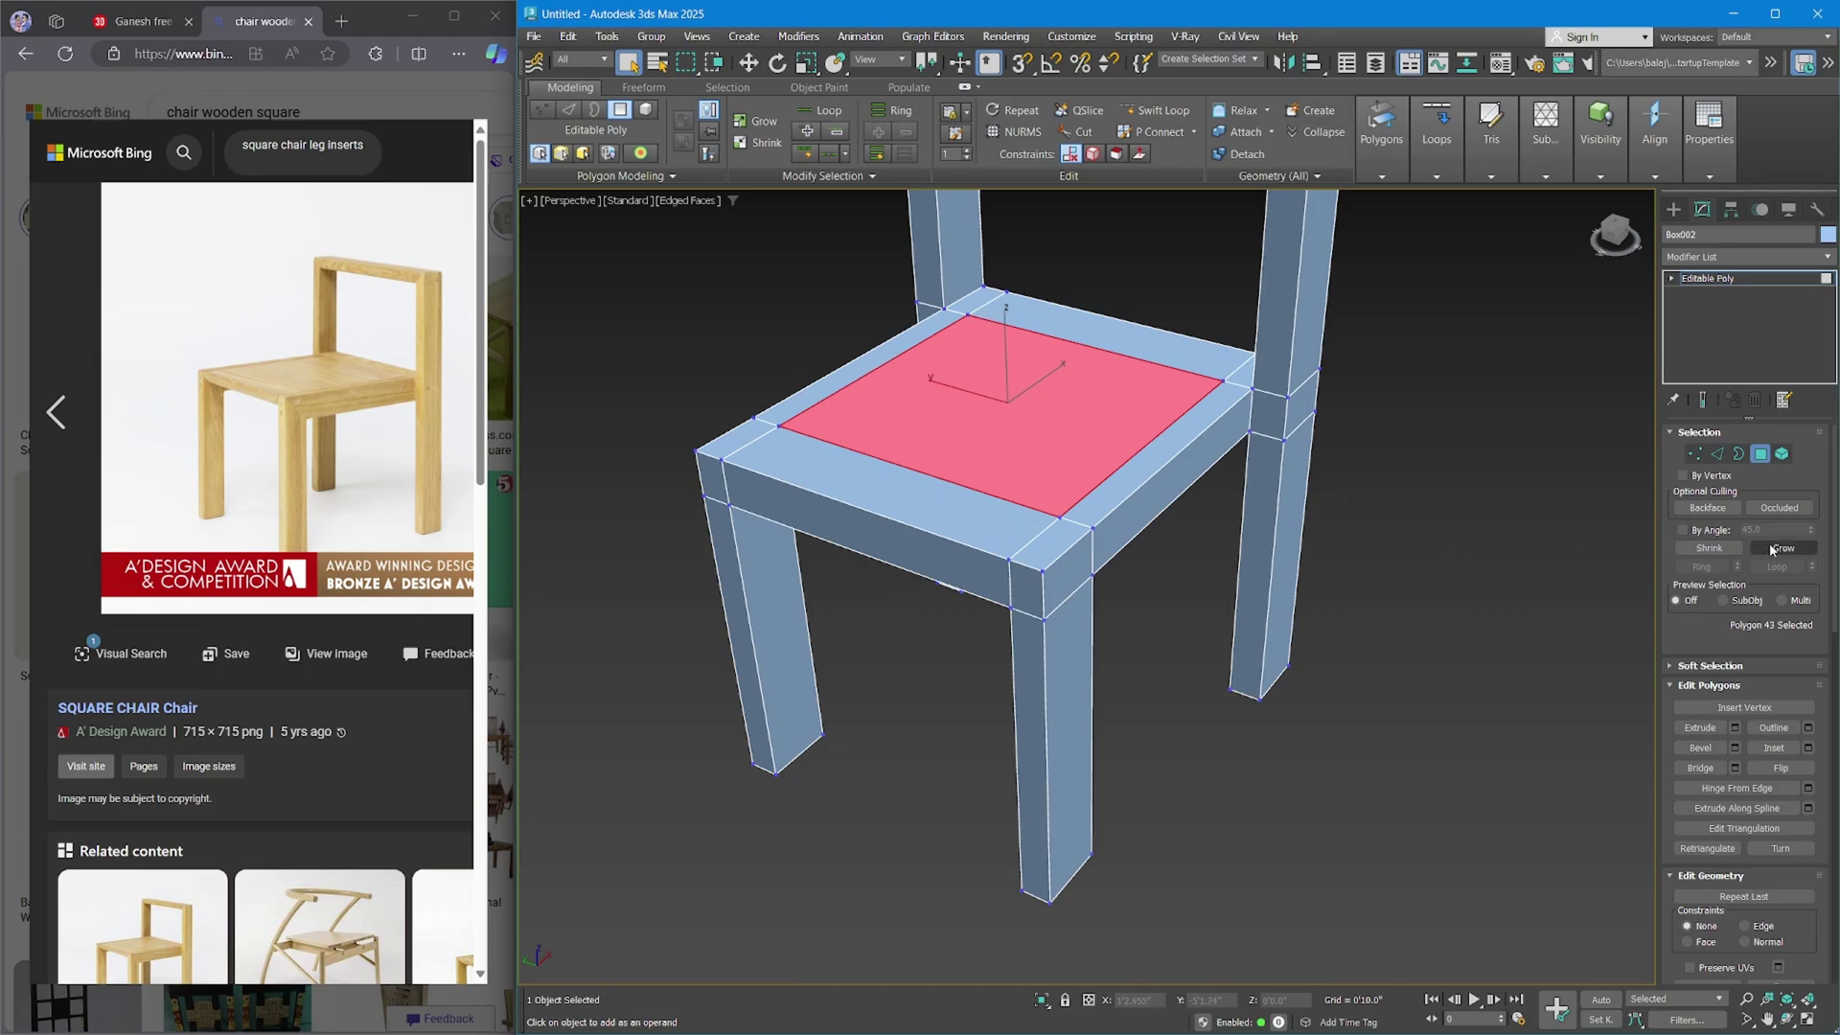
left_click(754, 126)
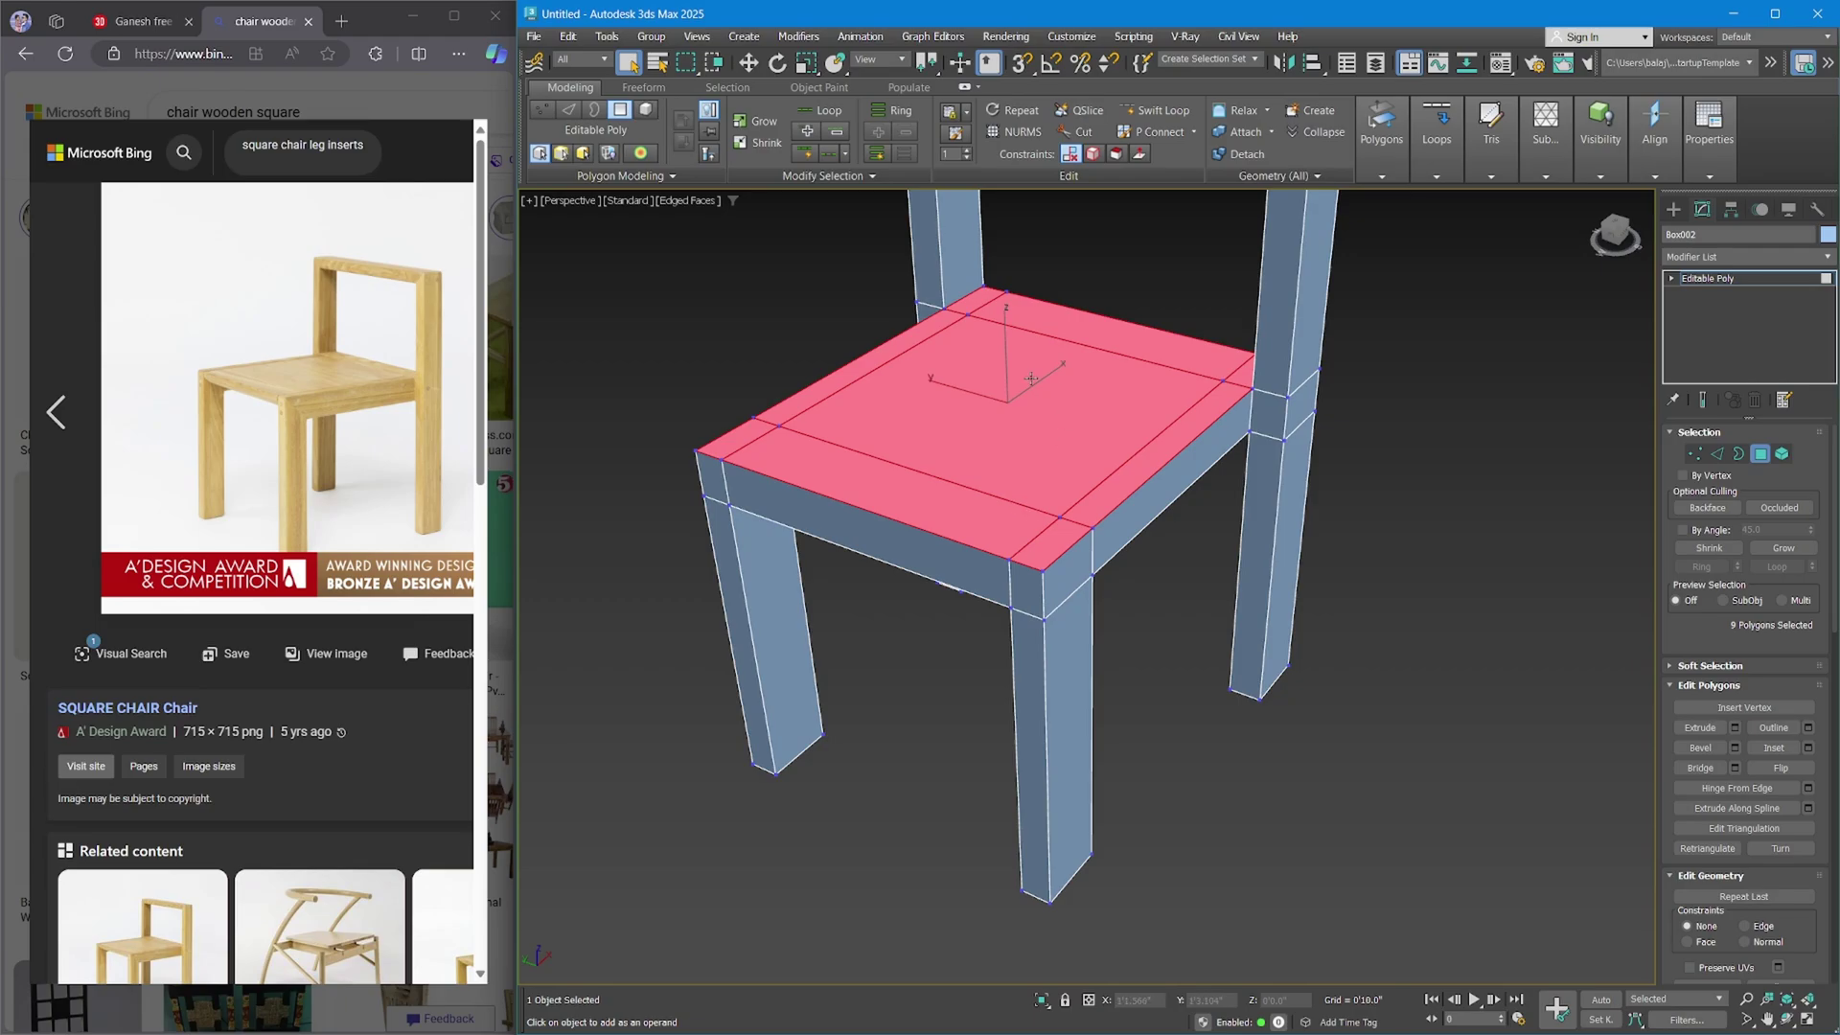
middle_click_drag(1031, 379, 1001, 426, "alt")
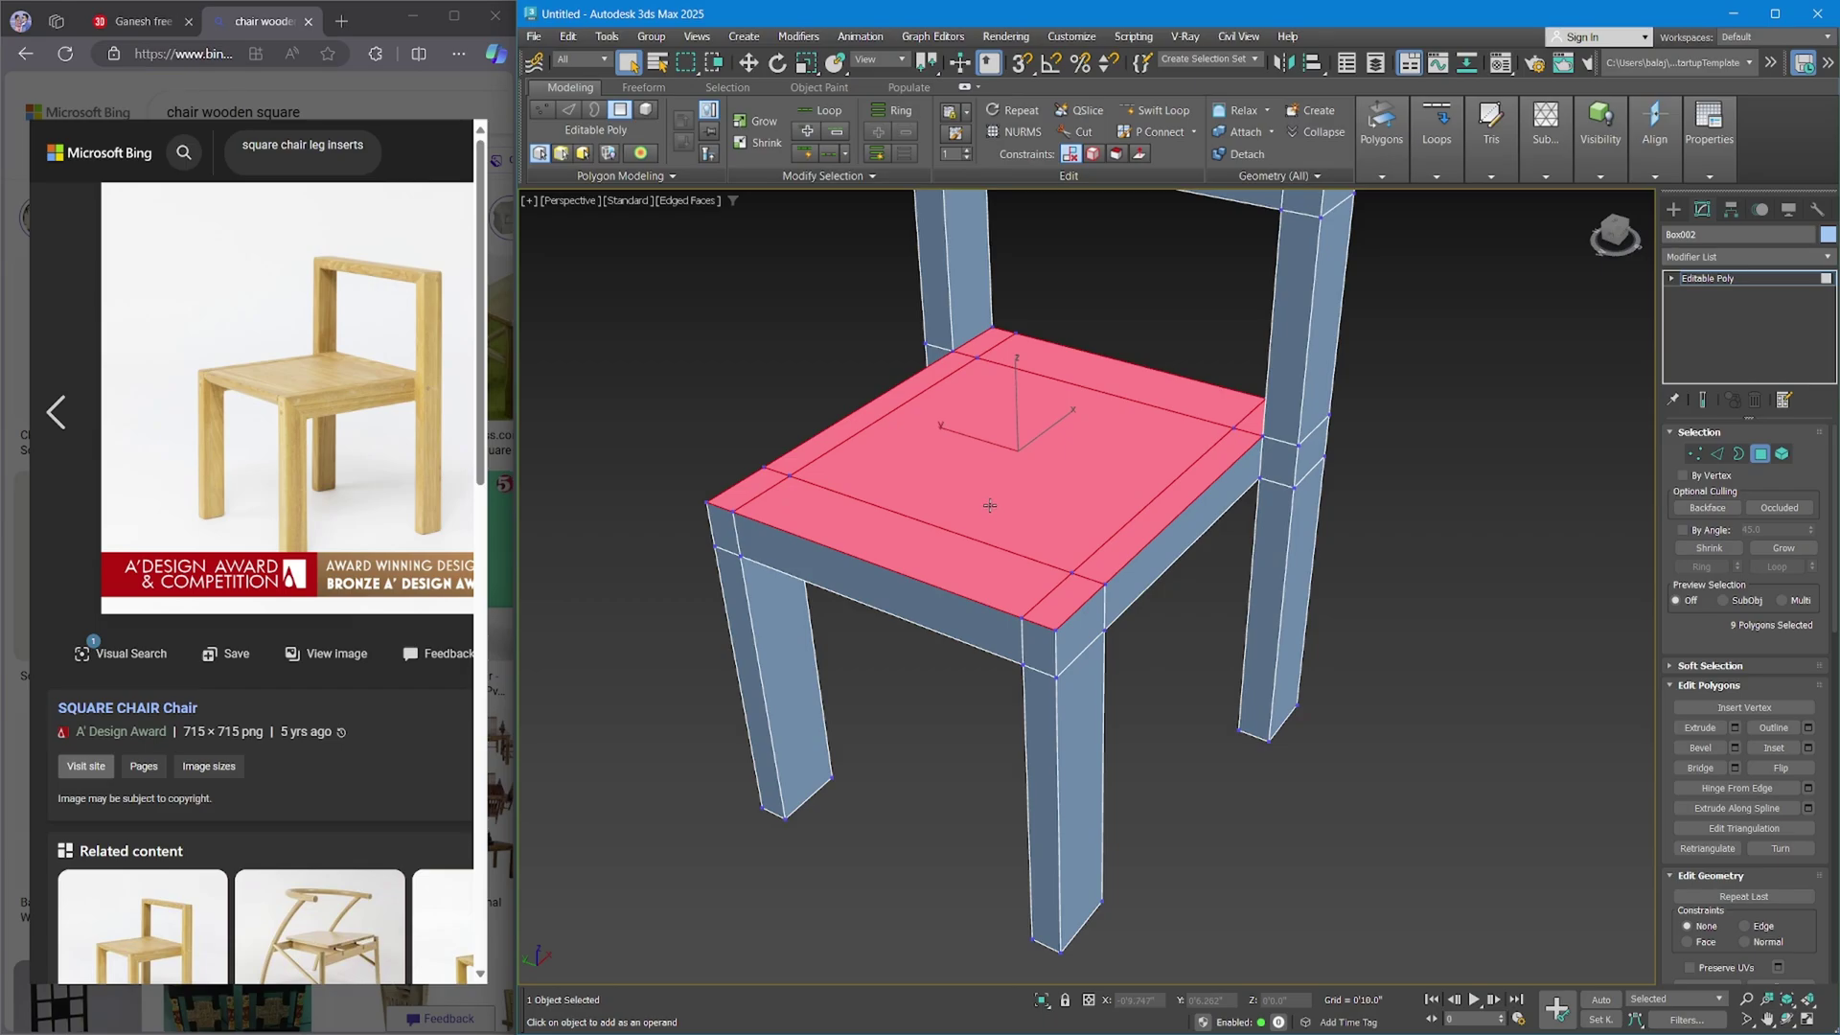
Convert the seat top polygon selection to edges and deselect the outline edges along the front and its corners.
left_click(568, 109, "ctrl")
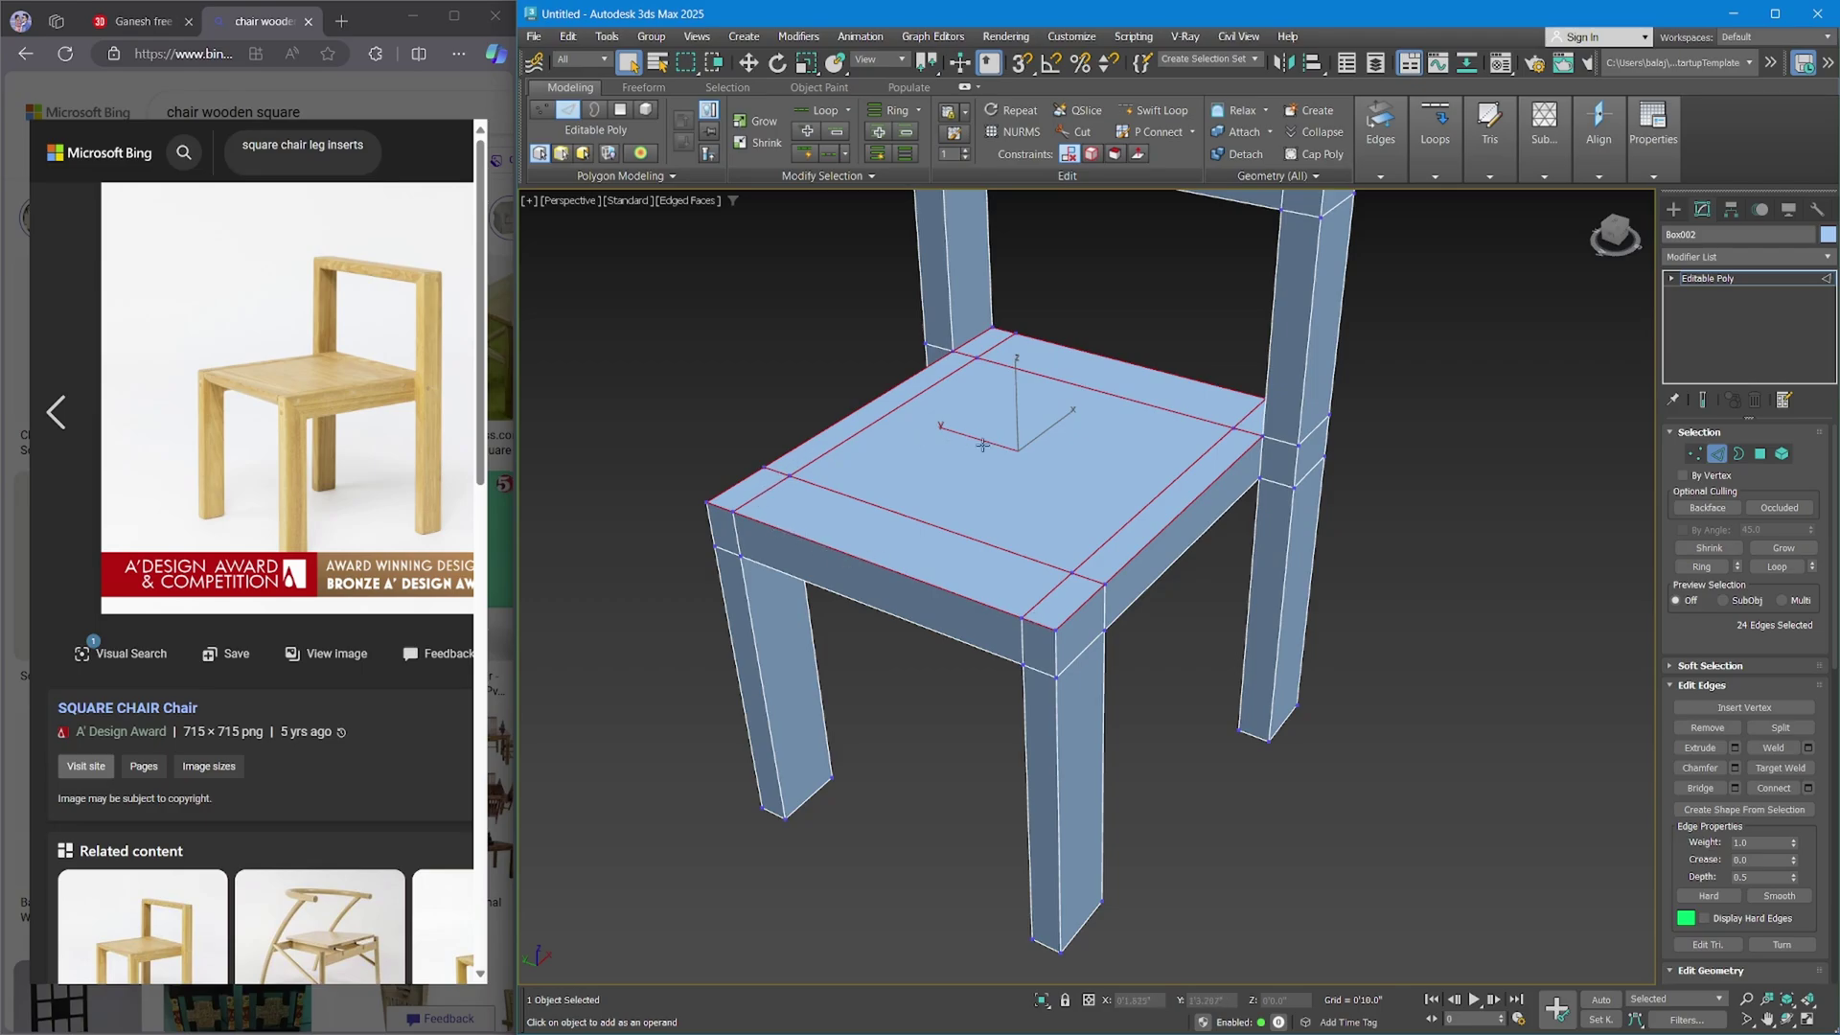
scroll(1079, 624, "up", 2)
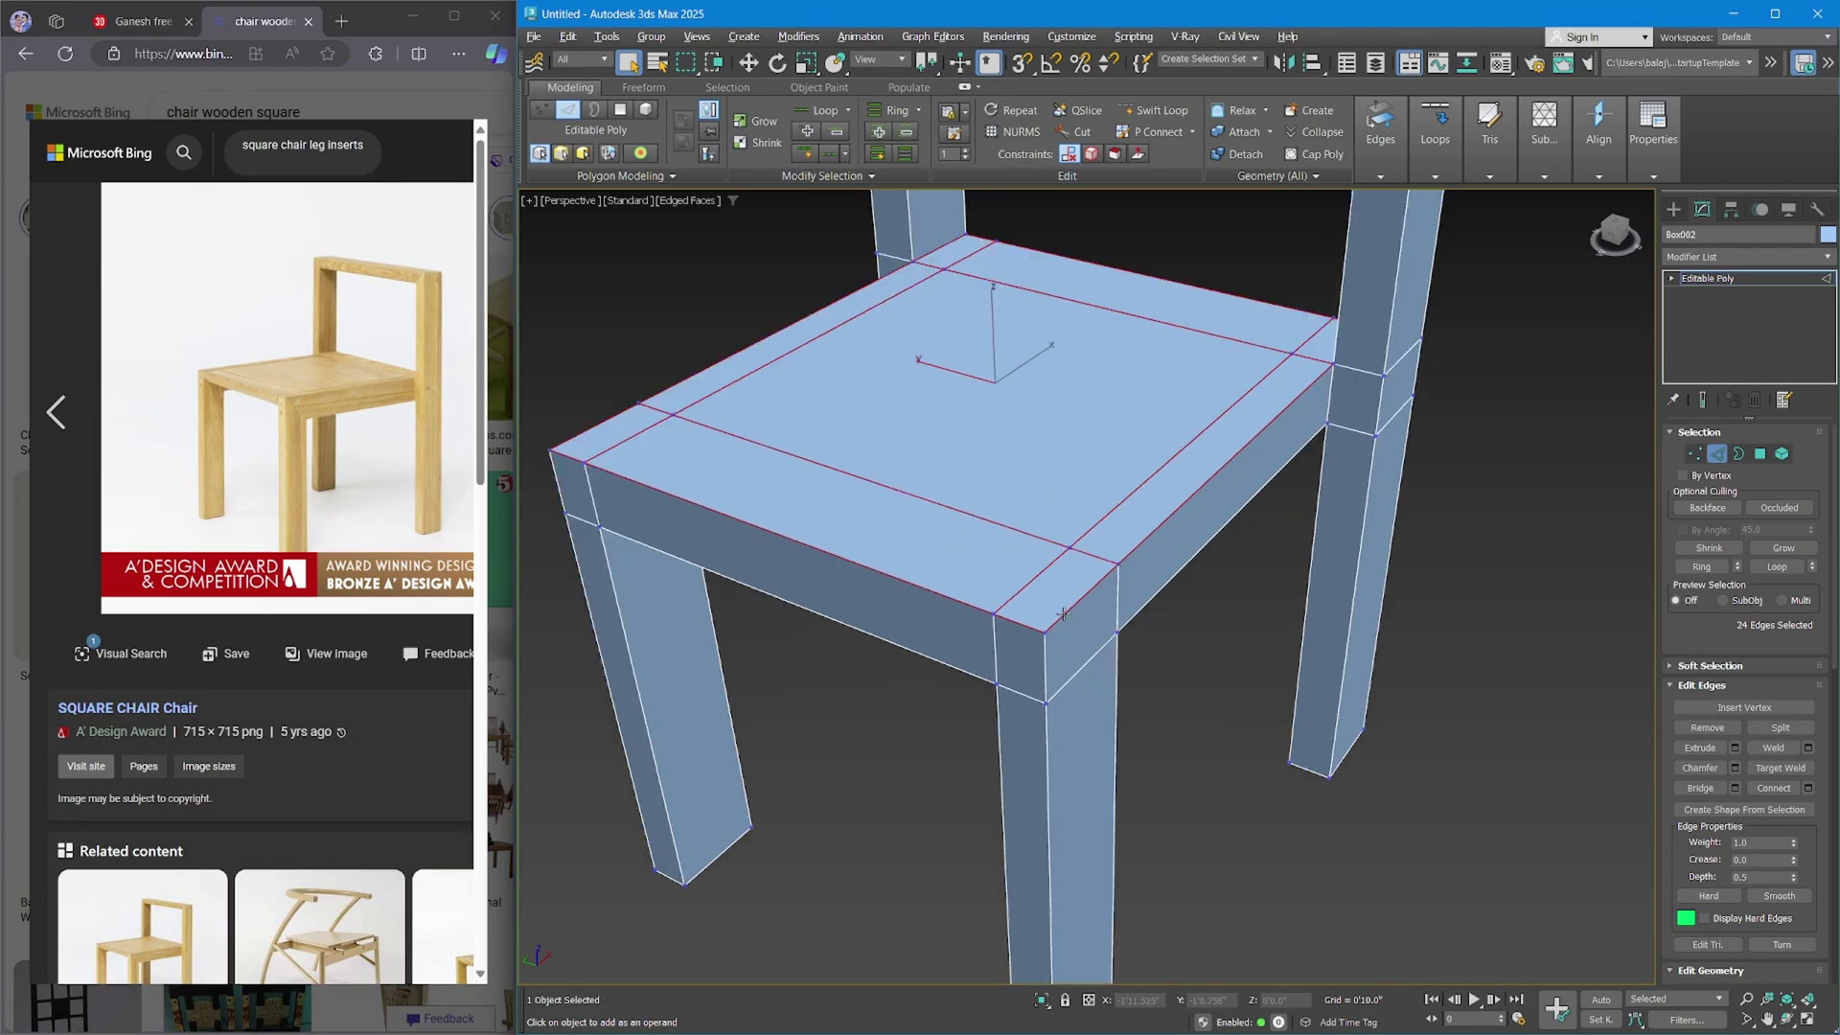
left_click(1063, 614, "alt")
left_click(1028, 635, "alt")
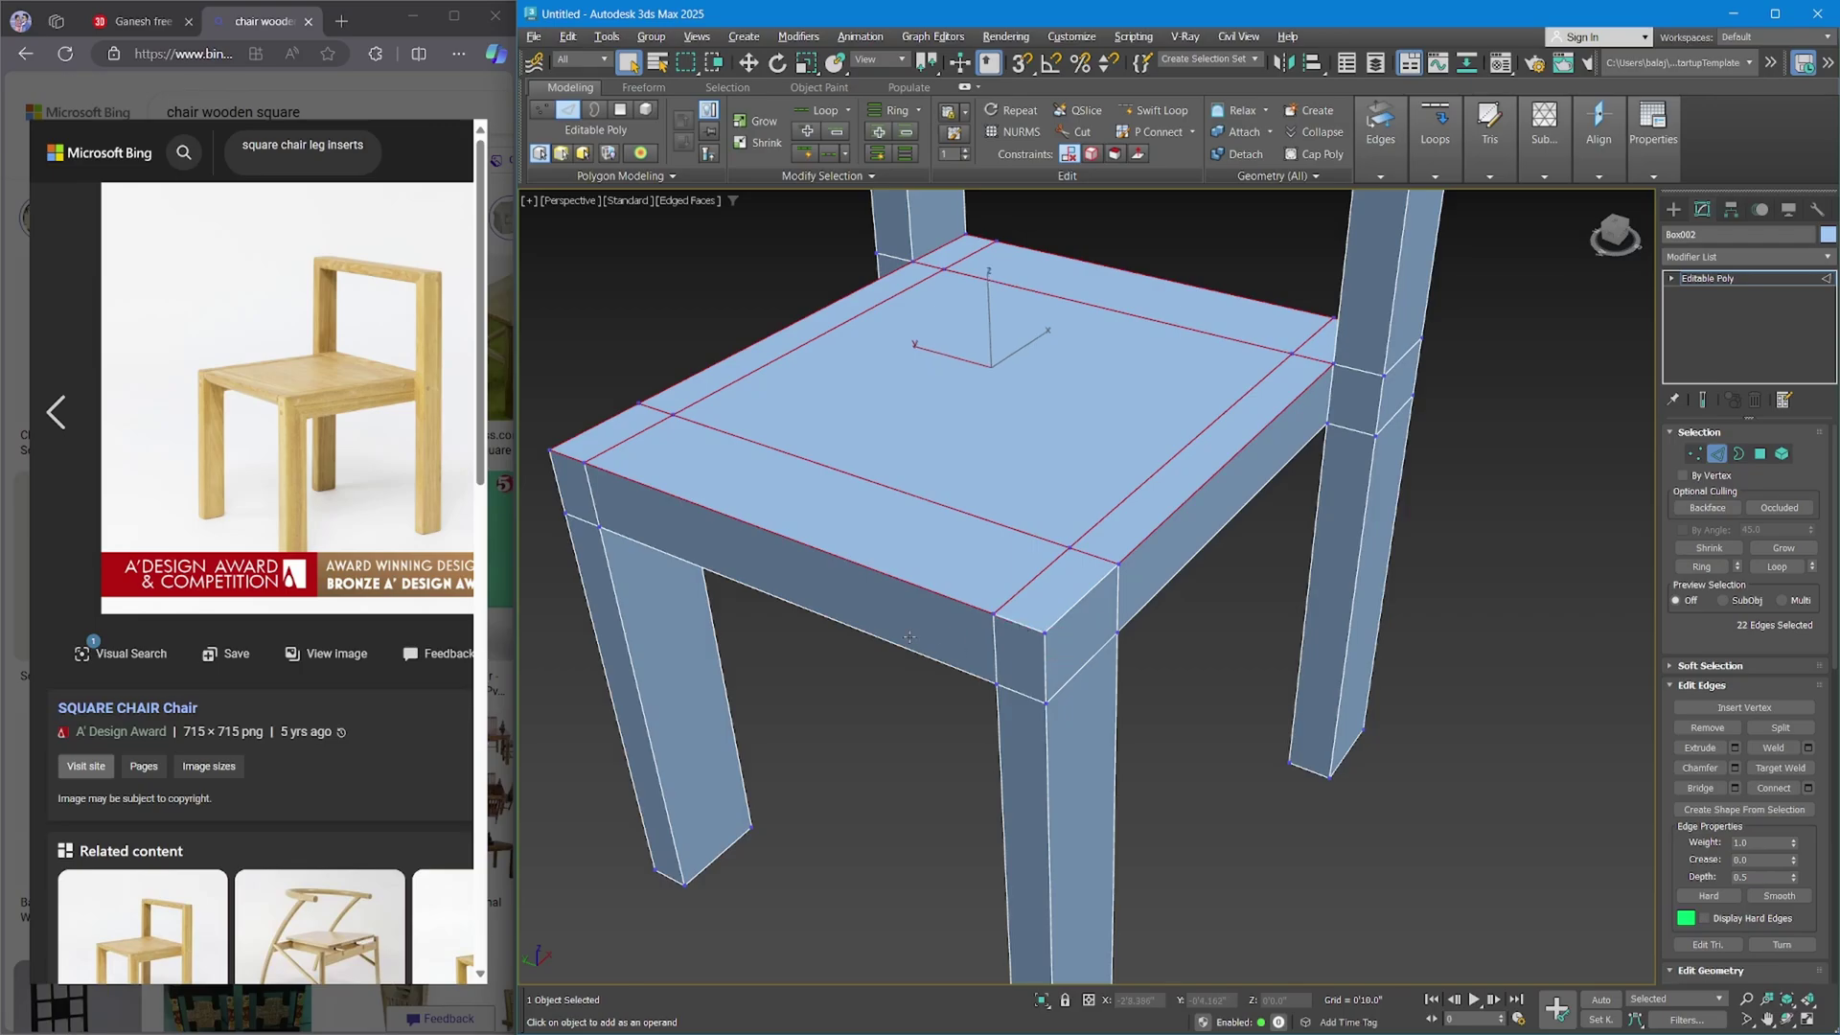
left_click(669, 479, "alt")
left_click(597, 424, "alt")
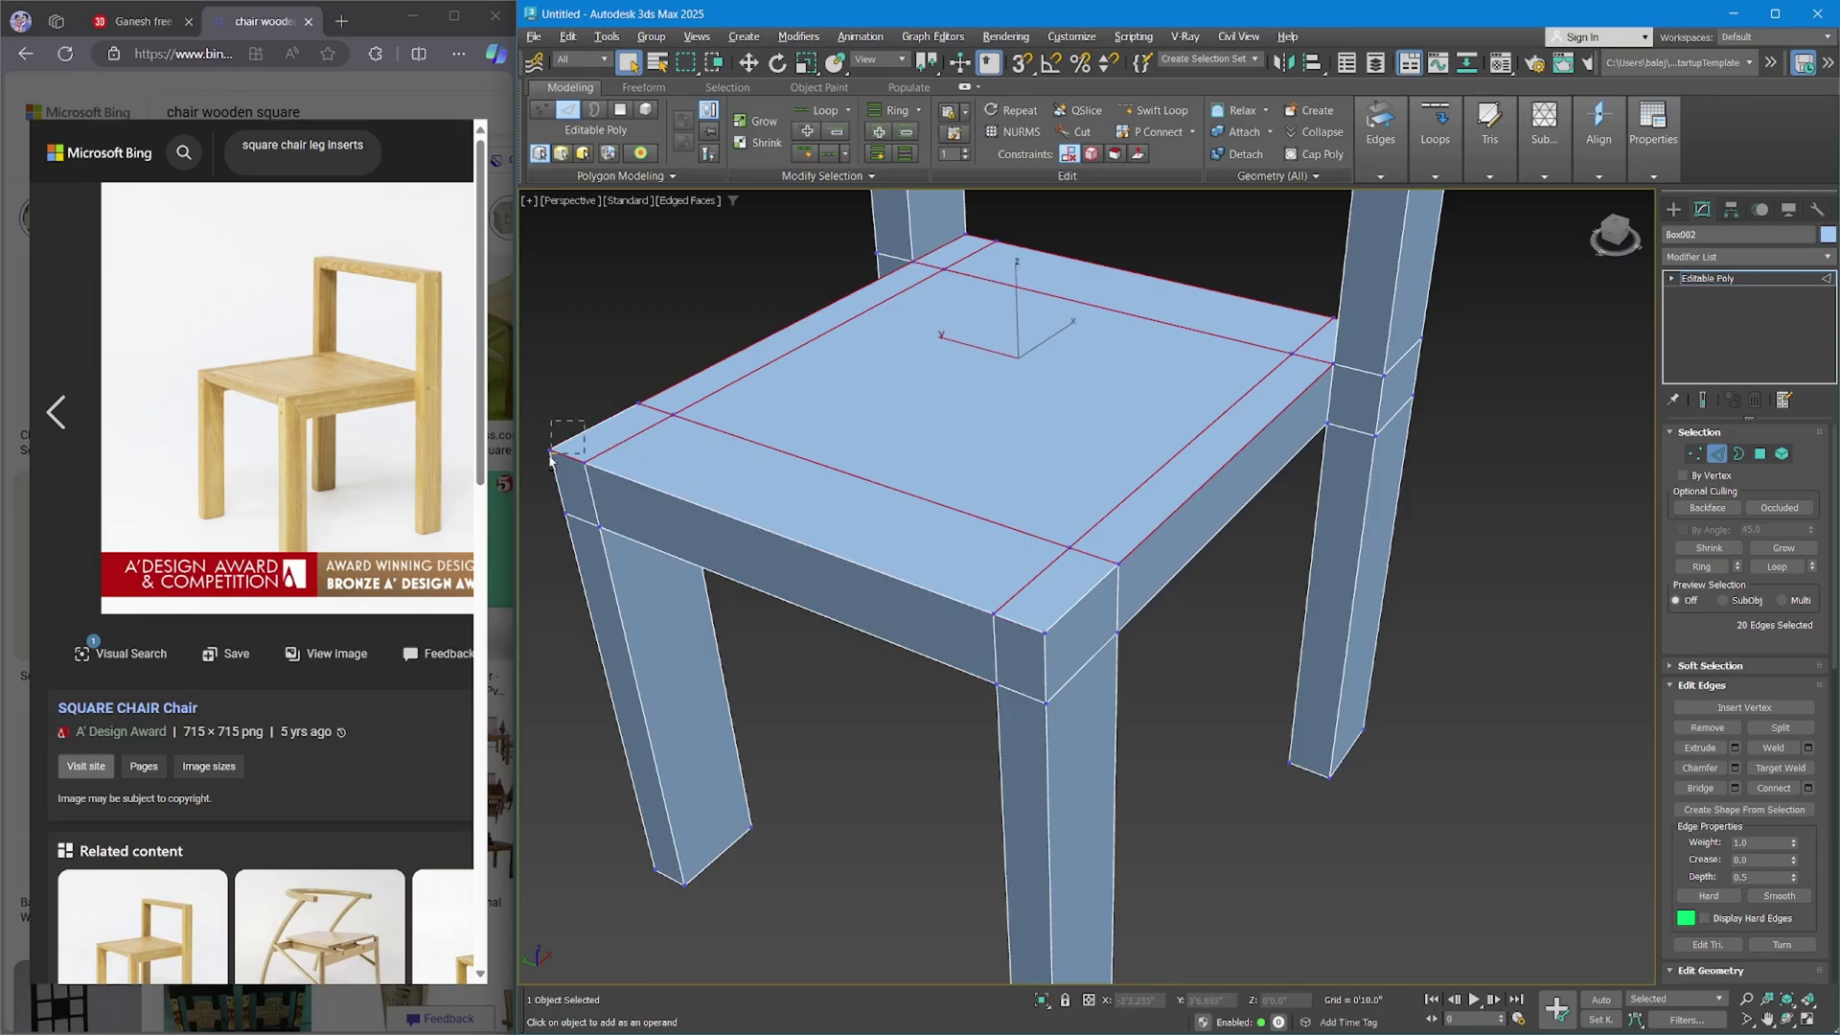
left_click(568, 456, "alt")
Deselect the remaining outline edges along the seat's sides and back, and remove the inner dividing edges from the seat top.
middle_click_drag(862, 518, 802, 394, "alt")
left_click(797, 380, "alt")
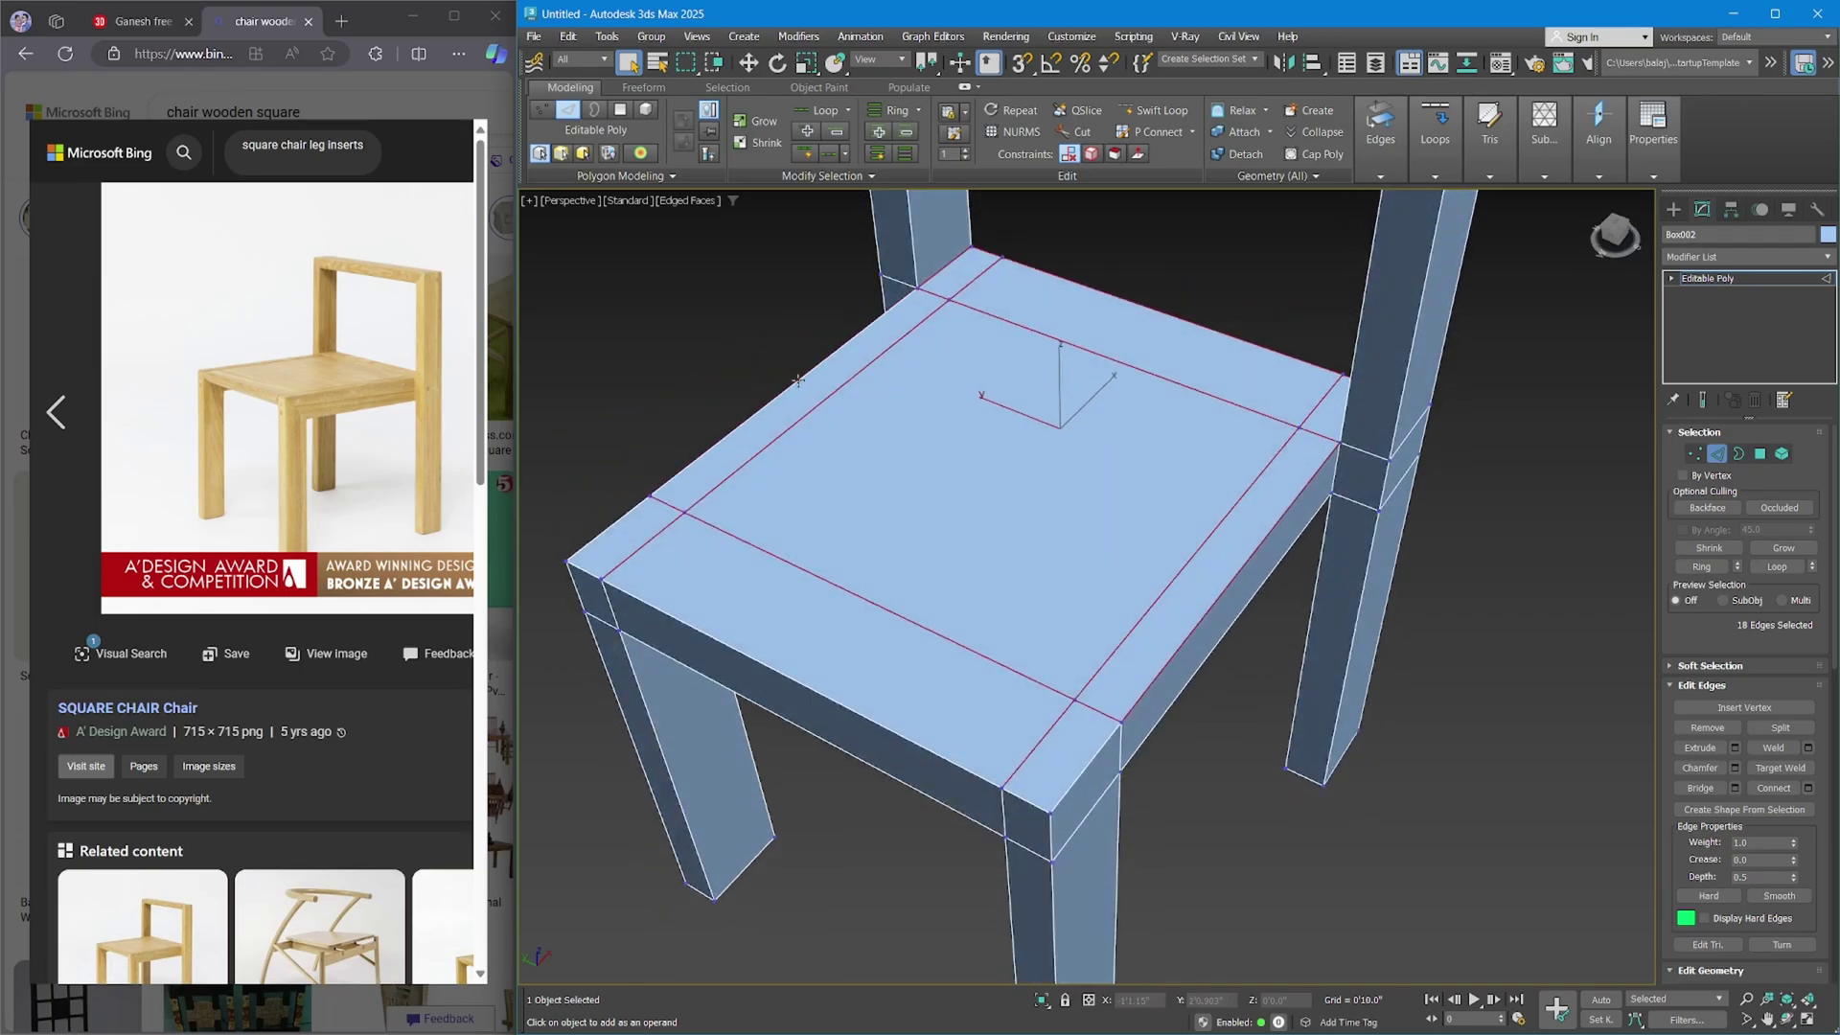
left_click(937, 278, "alt")
left_click(980, 253, "alt")
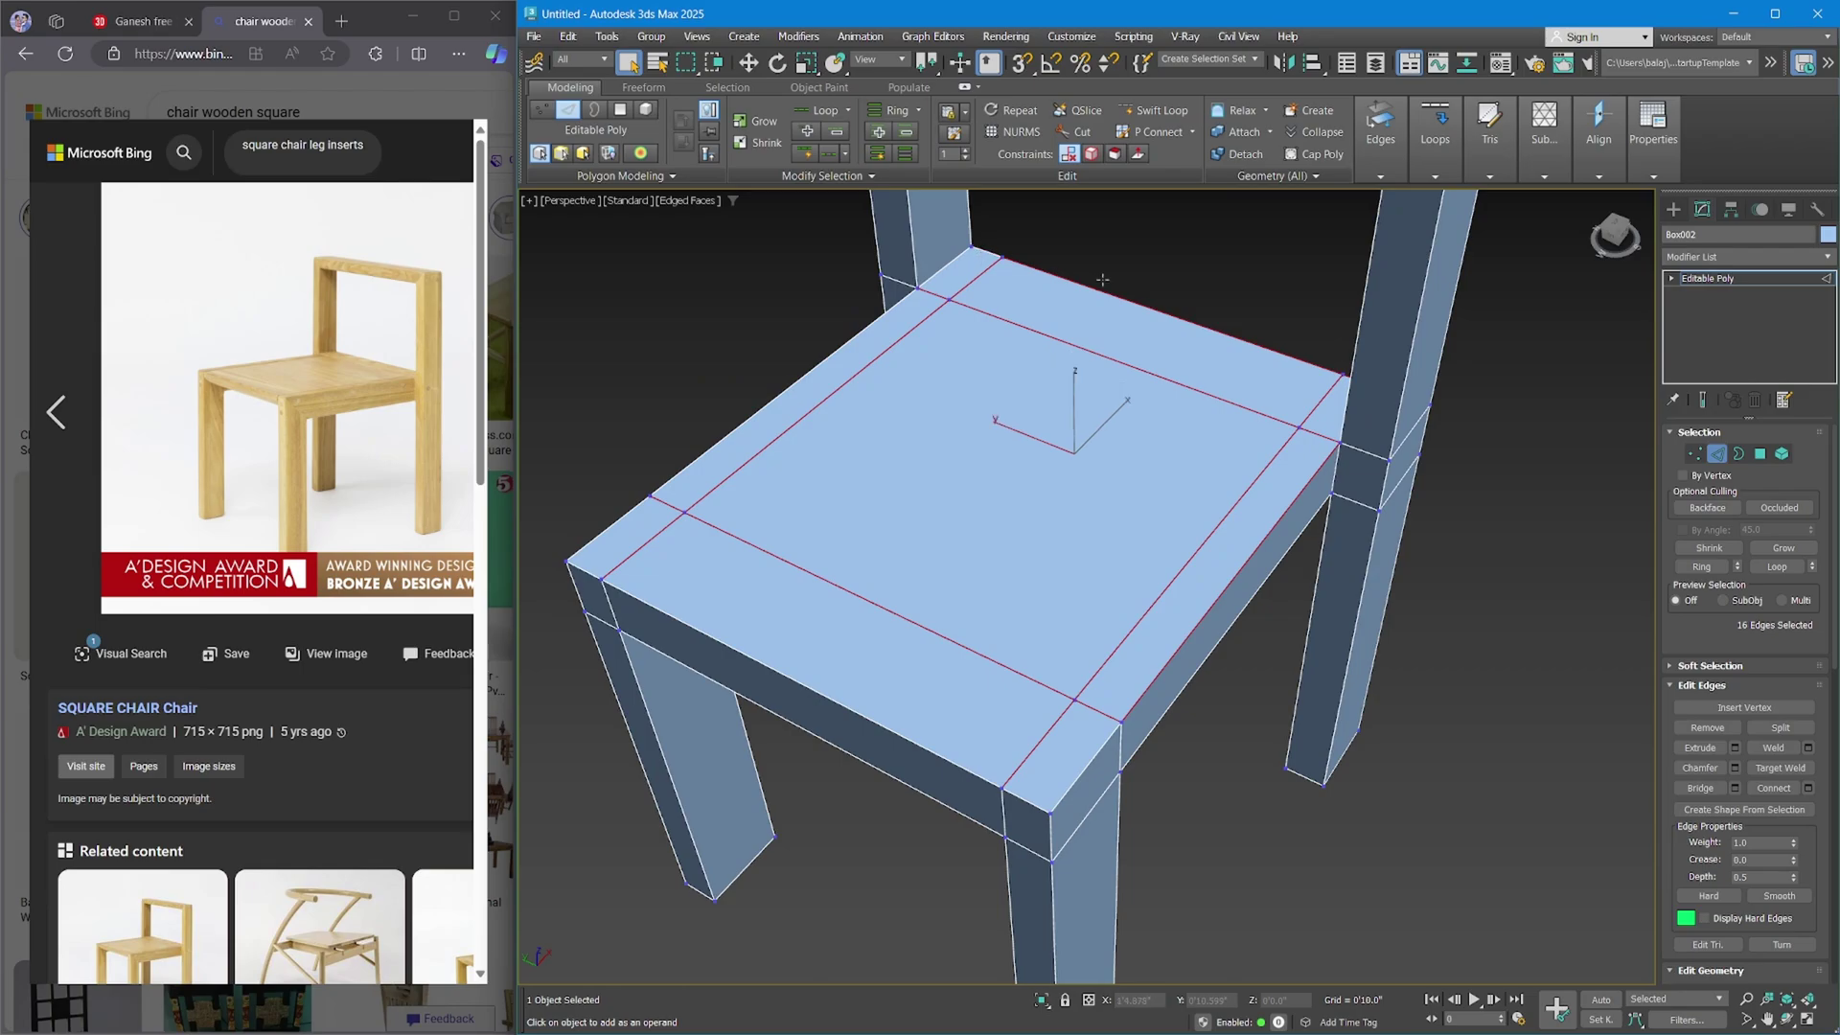
left_click(1117, 303, "alt")
middle_click_drag(1349, 396, 1198, 335, "alt")
left_click(1196, 333, "alt")
left_click(1173, 342, "alt")
middle_click_drag(1272, 466, 1193, 458, "alt")
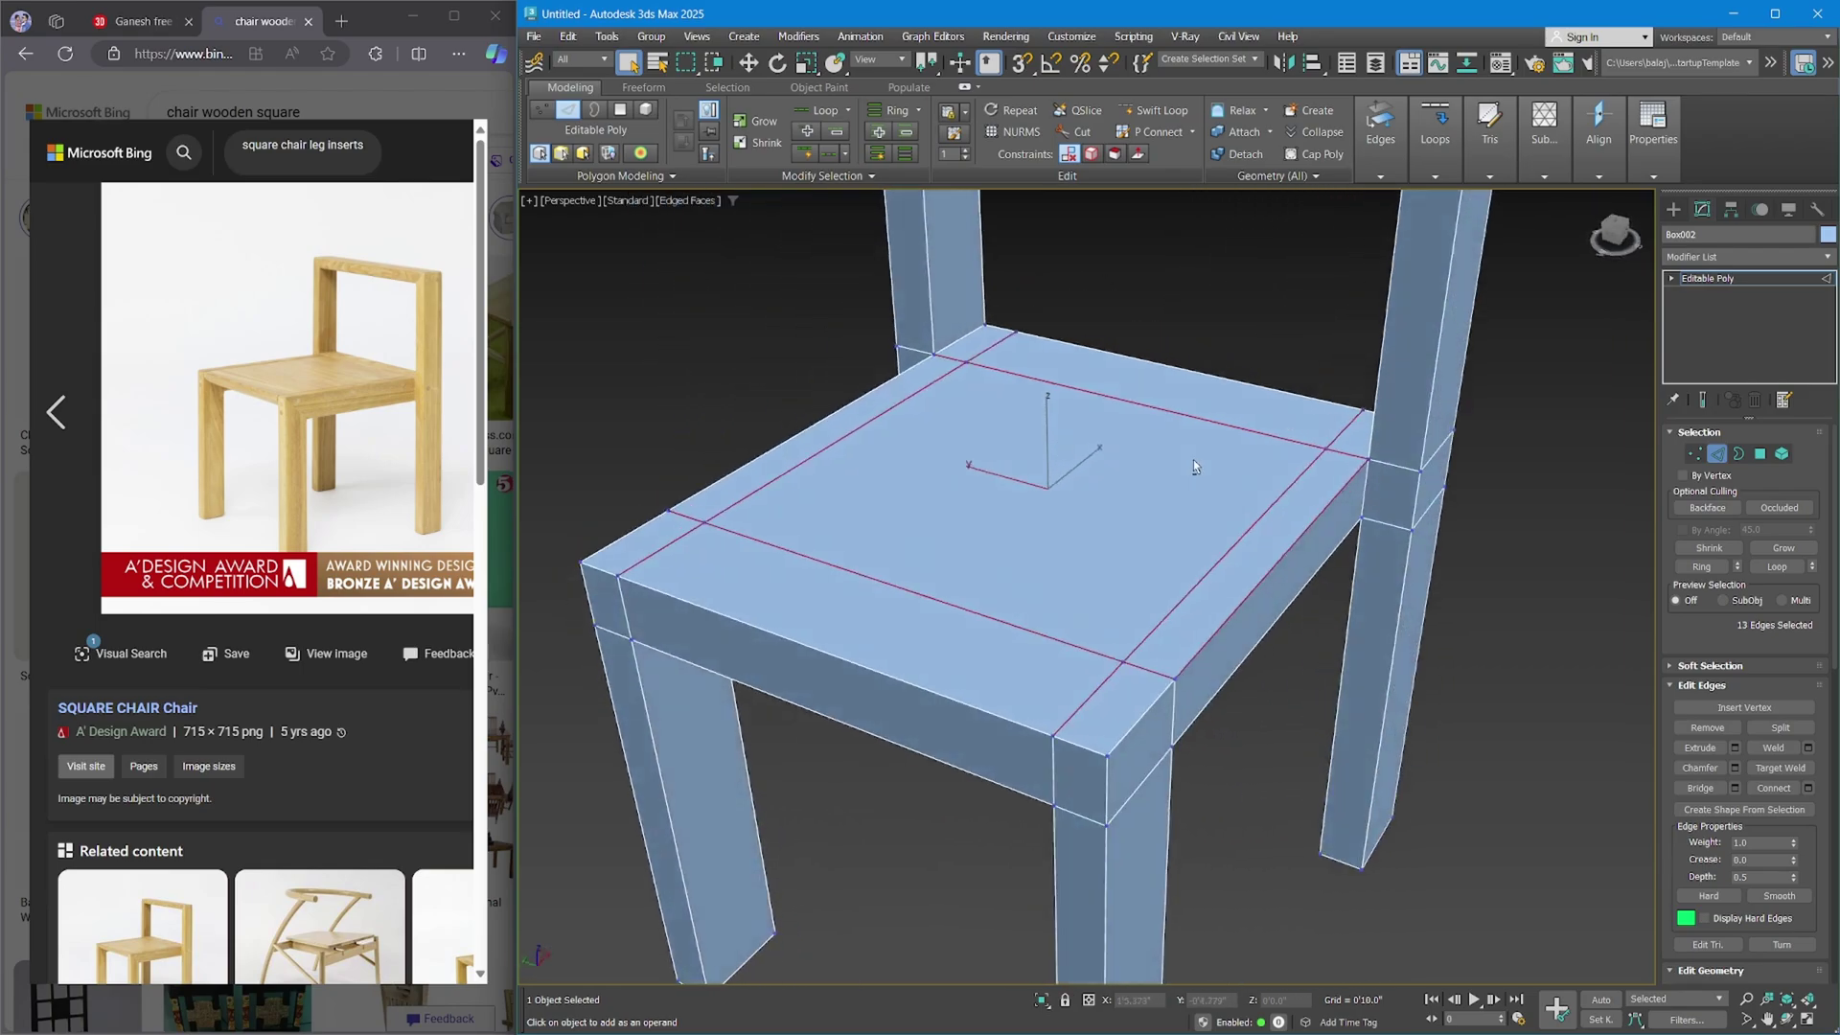
left_click(1278, 543, "alt")
middle_click_drag(1278, 543, 1268, 528, "alt")
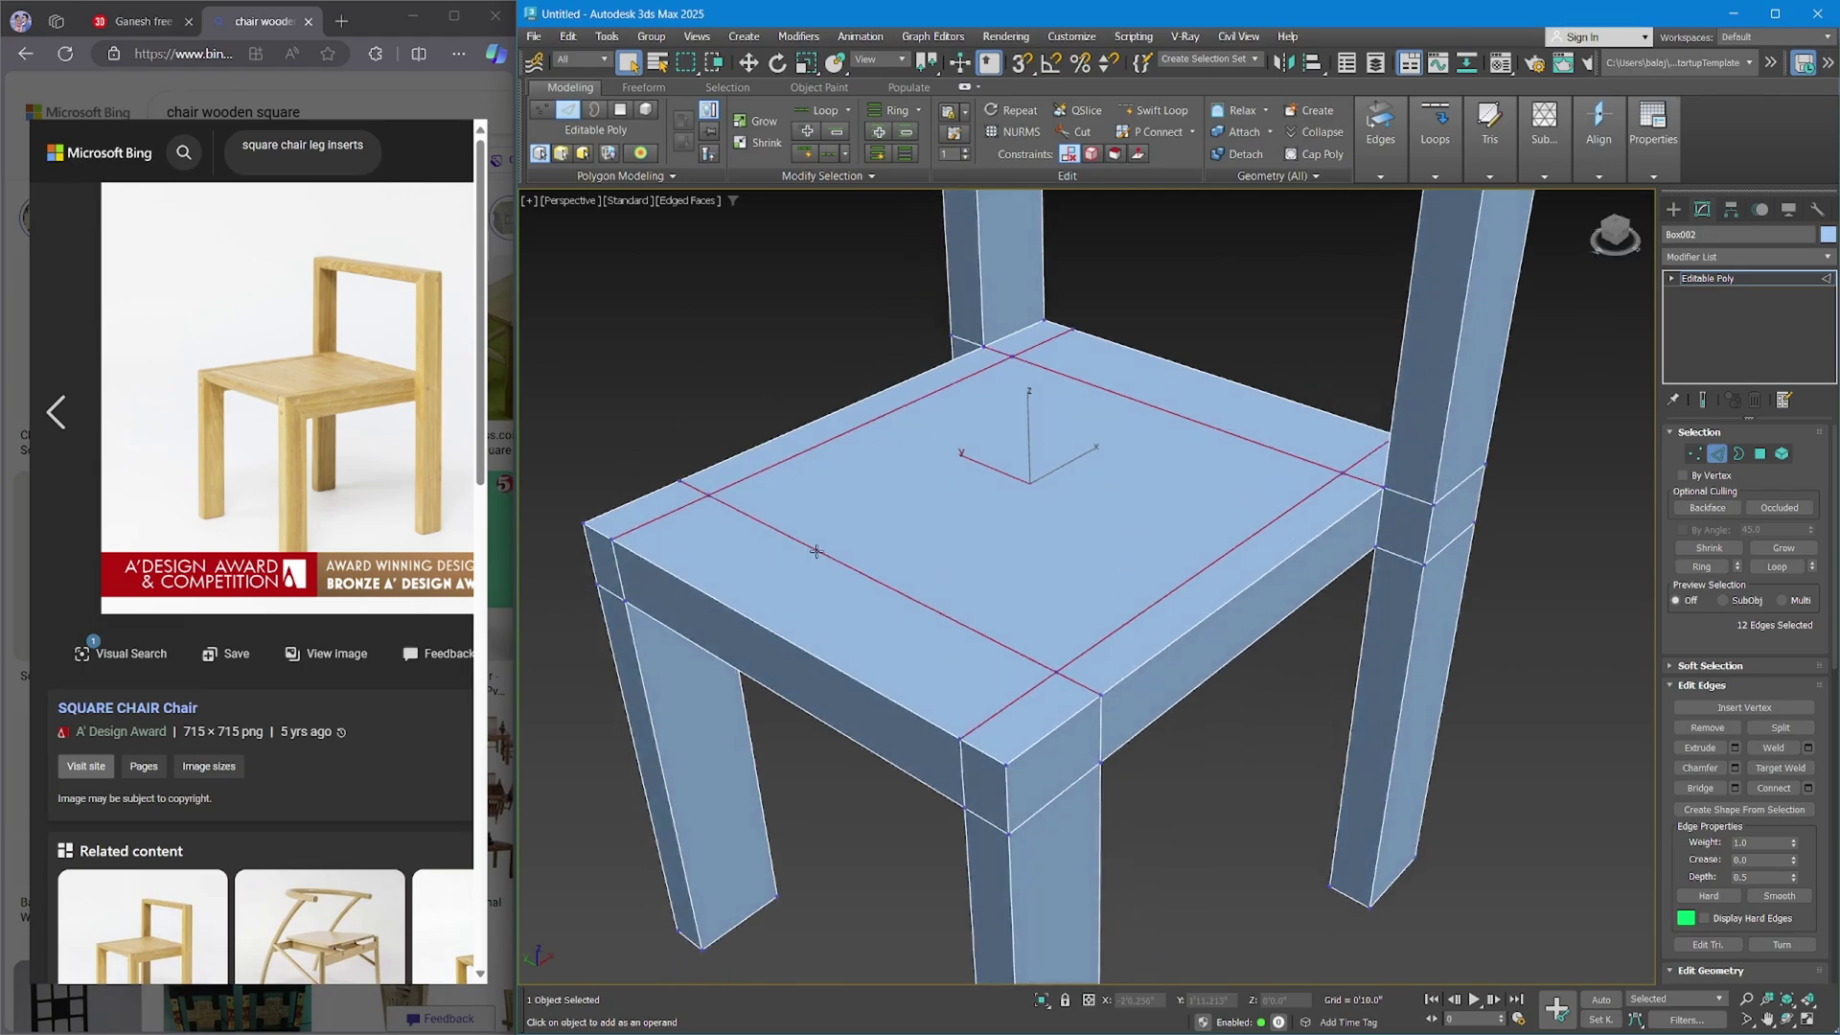
left_click(1688, 727)
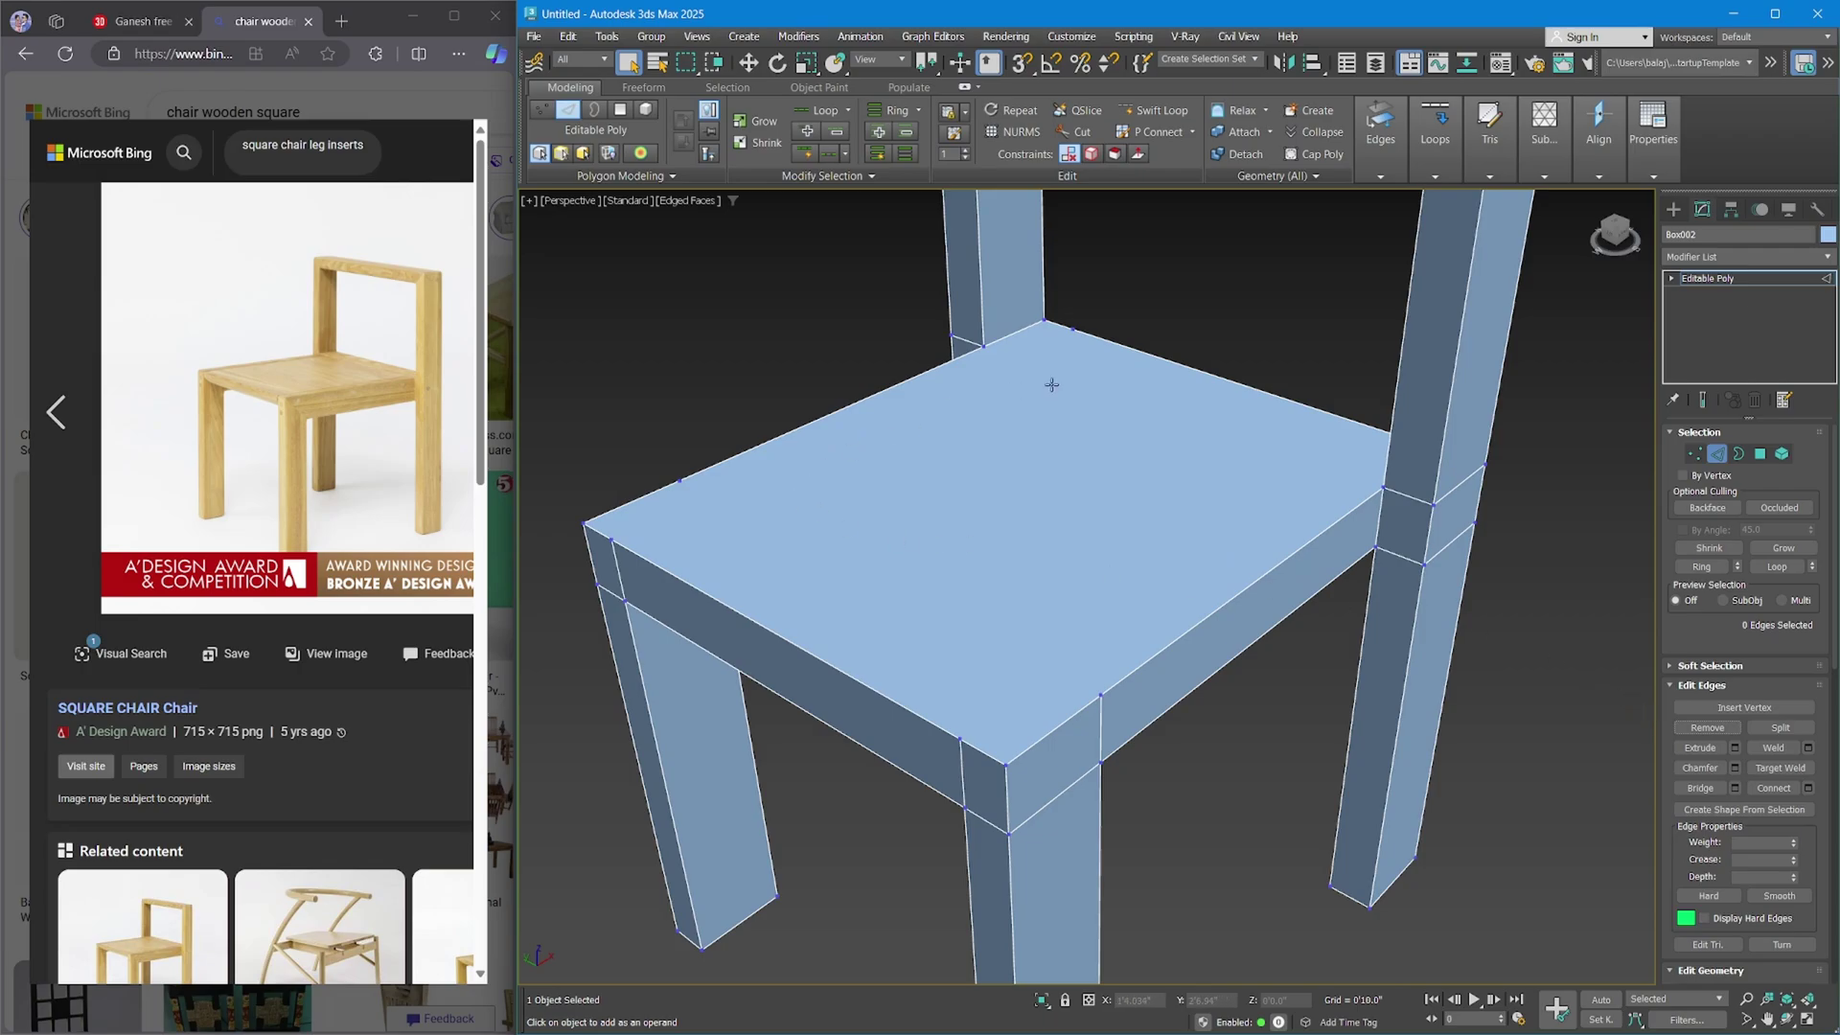
Select the short dividing edges where the seat frame meets both front legs and the outer side of one rear leg.
middle_click_drag(1046, 760, 1092, 644, "alt")
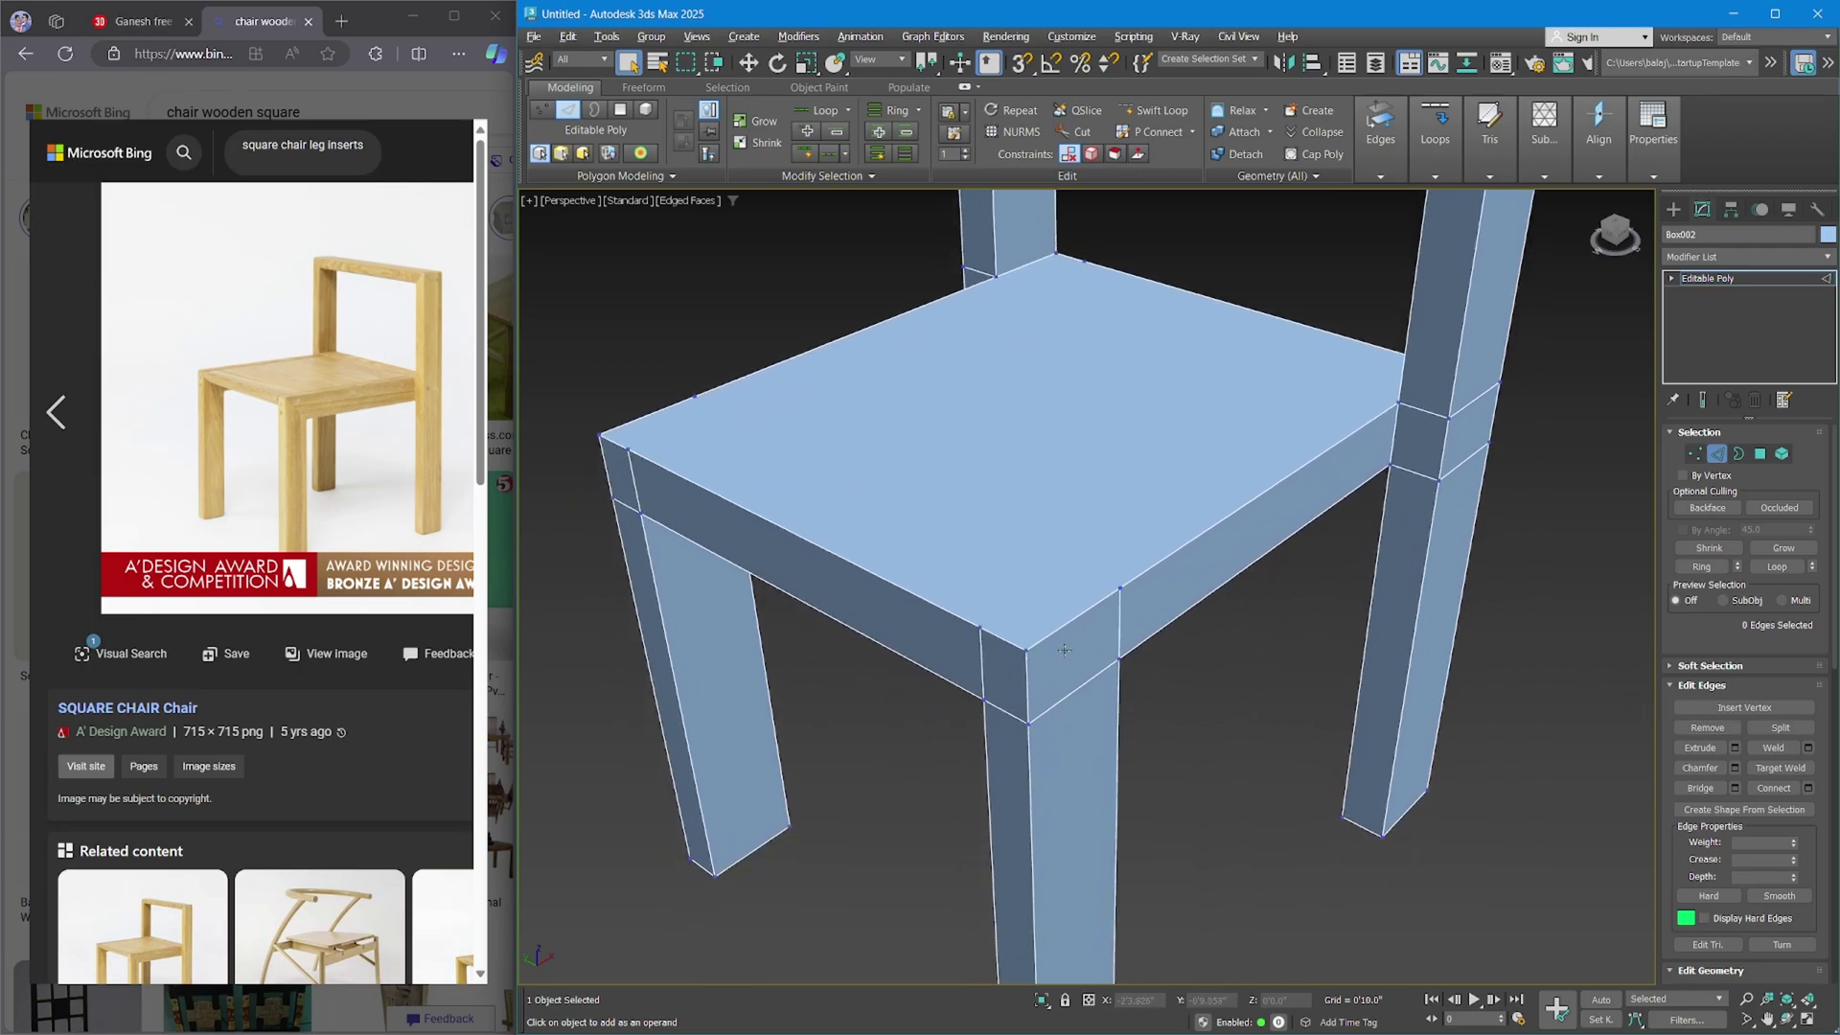
left_click(1117, 614)
left_click(1027, 714, "ctrl")
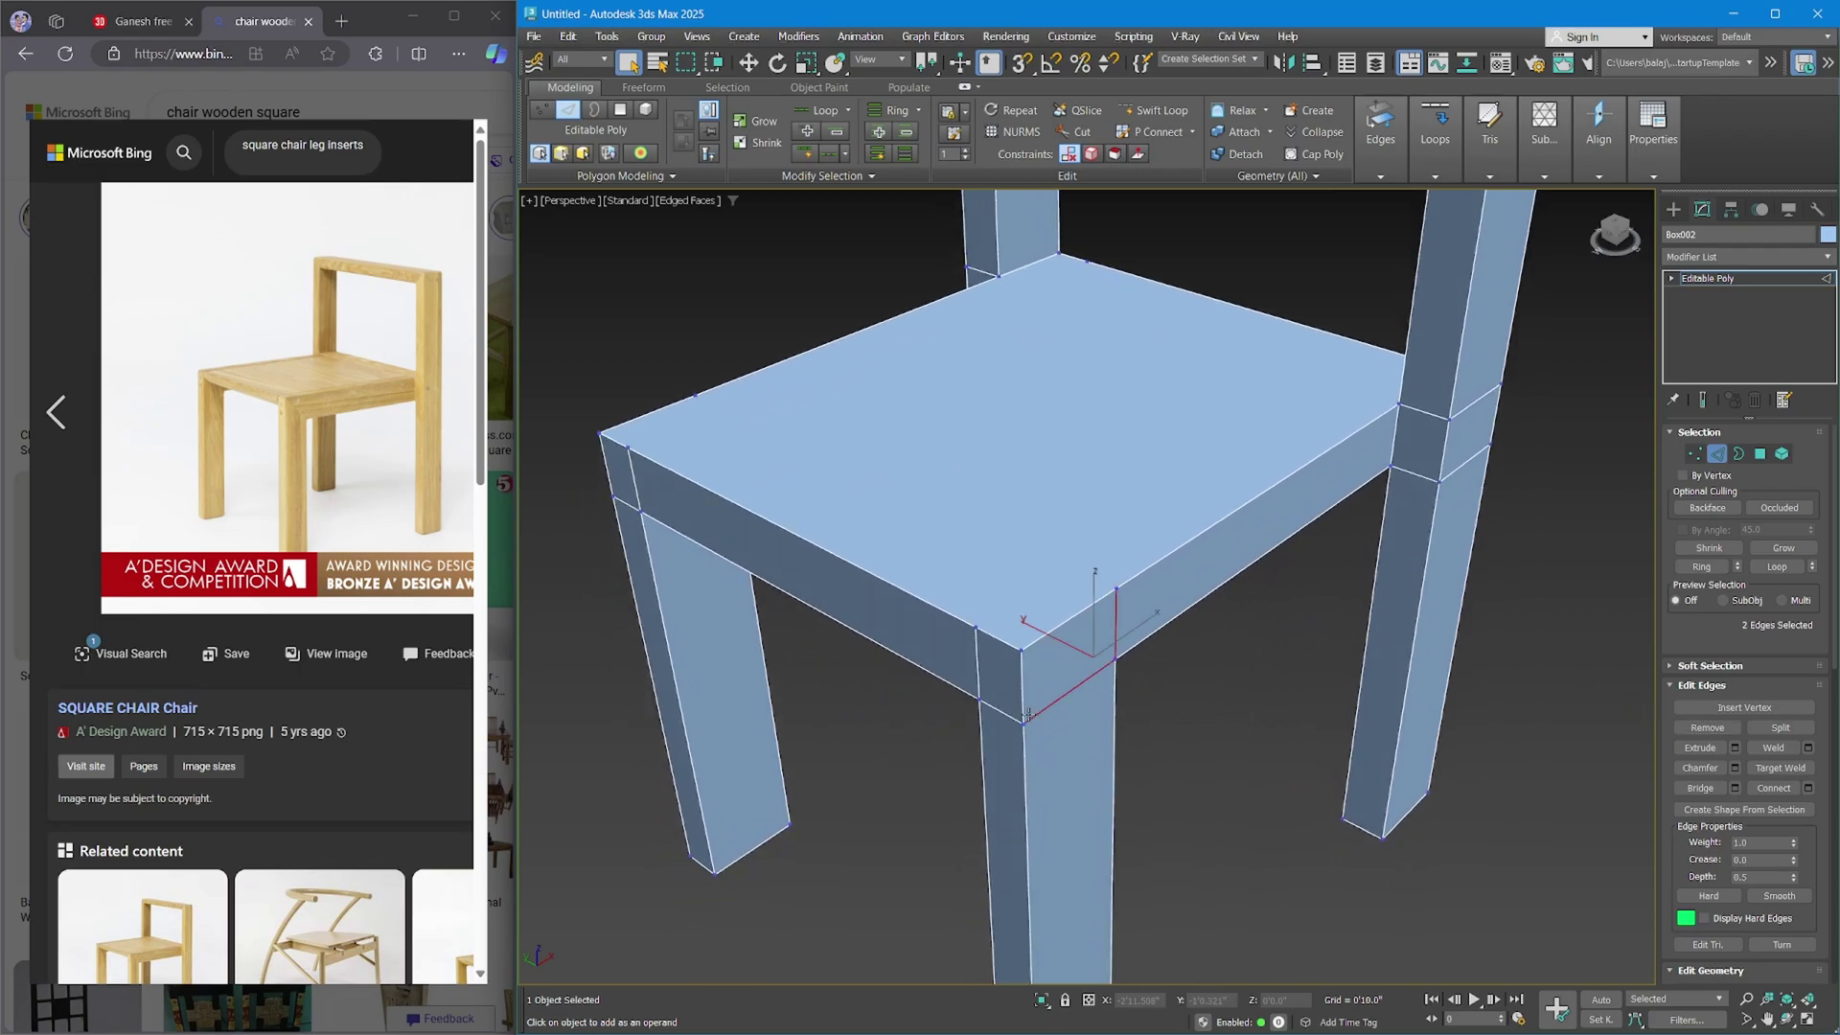
left_click(1007, 714, "ctrl")
left_click(976, 672, "ctrl")
left_click(629, 504, "ctrl")
left_click(632, 482, "ctrl")
left_click(1419, 476, "ctrl")
left_click(1448, 472, "ctrl")
left_click(1425, 412, "ctrl")
left_click(1474, 401, "ctrl")
Add the short dividing edges across the rear faces of the back legs and the seat's back rail to the edge selection.
middle_click_drag(1475, 401, 963, 767, "alt")
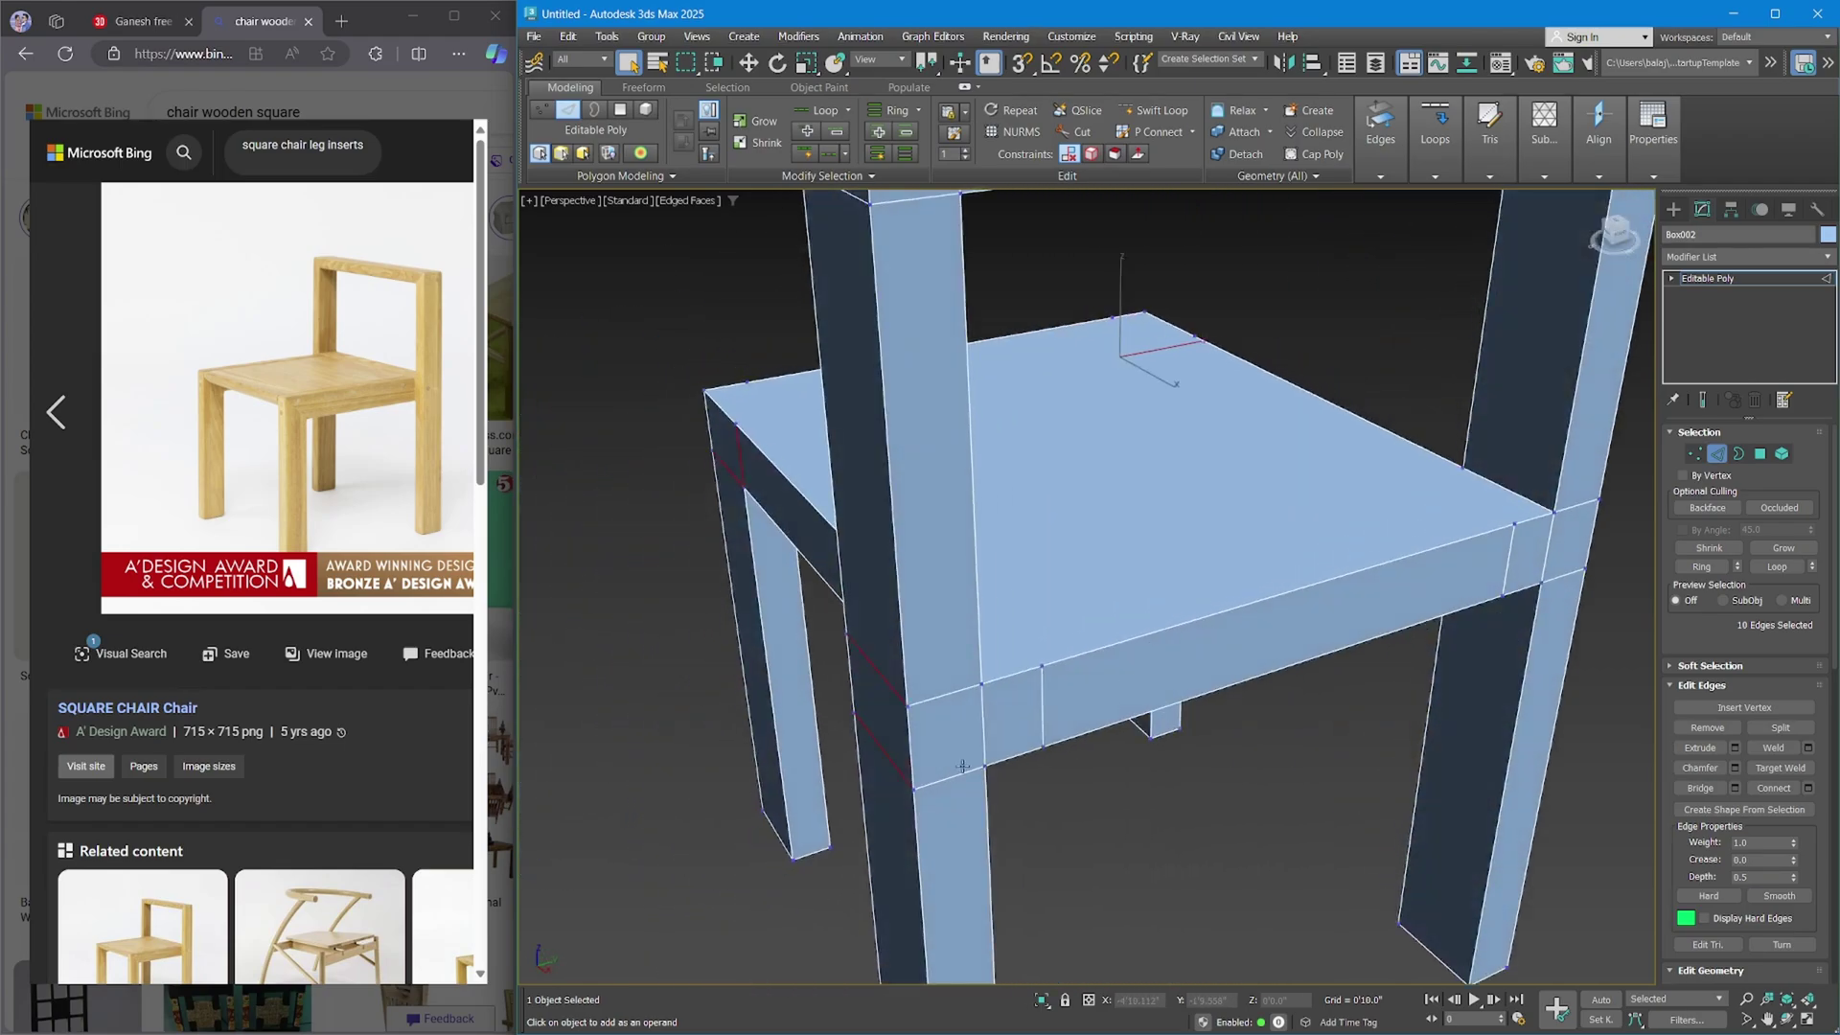
left_click(965, 771, "ctrl")
left_click(951, 693, "ctrl")
left_click(980, 709, "ctrl")
left_click(1043, 697, "ctrl")
left_click(1513, 563, "ctrl")
left_click(1546, 546, "ctrl")
left_click(1576, 505, "ctrl")
middle_click_drag(1571, 572, 1196, 720, "alt")
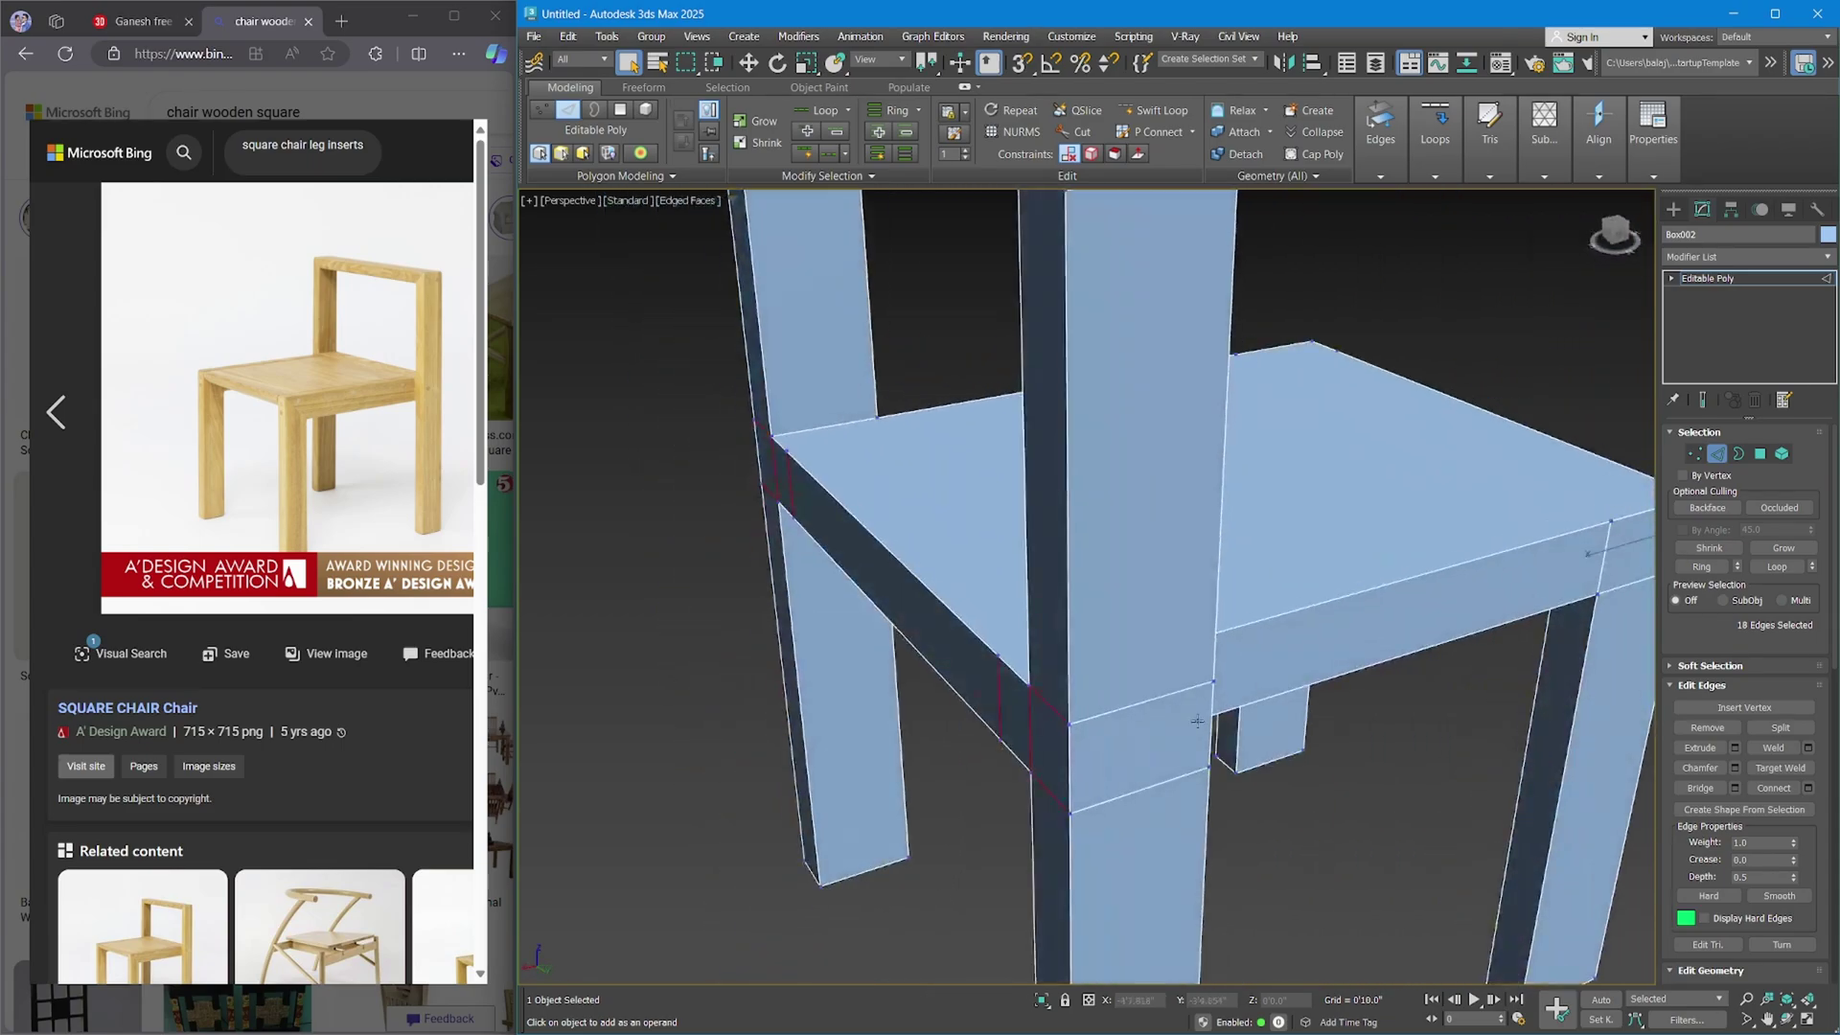
Add the remaining dividing edges around the other rear leg and on the outer side of the adjoining front leg to the selection.
left_click(1175, 693, "ctrl")
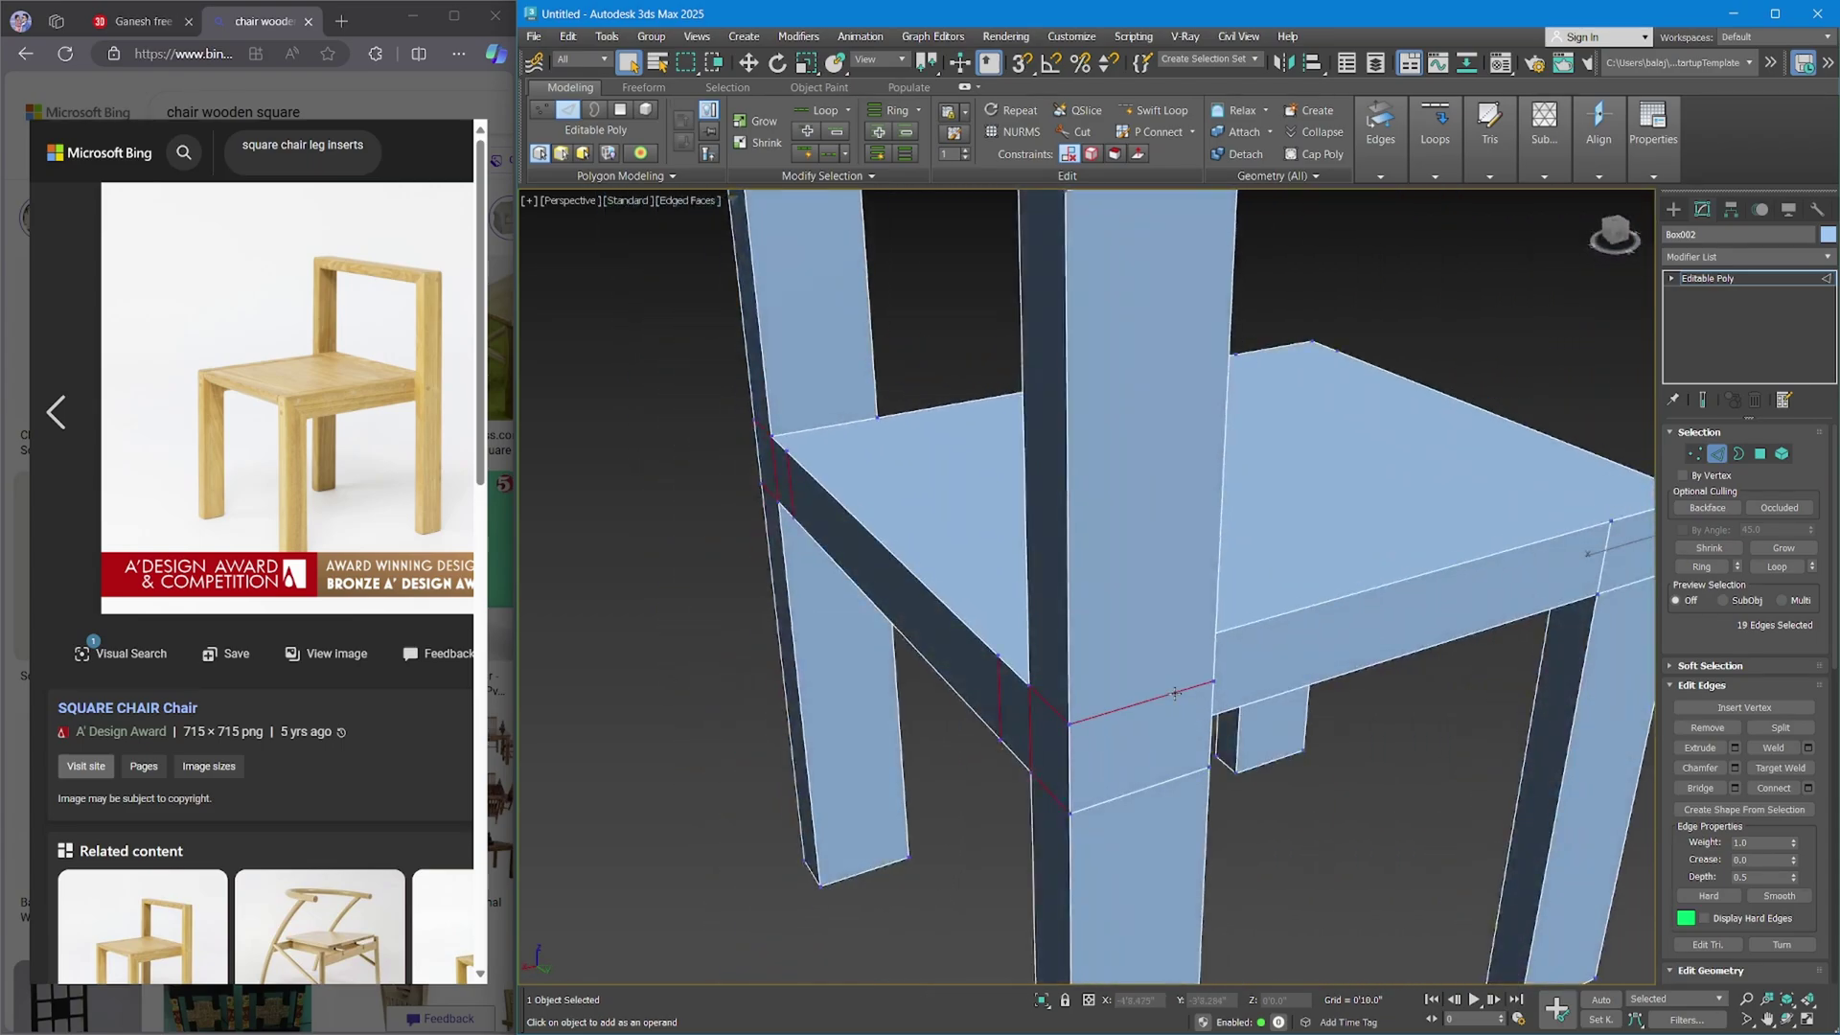
left_click(1187, 775, "ctrl")
middle_click_drag(1207, 725, 1102, 670, "alt")
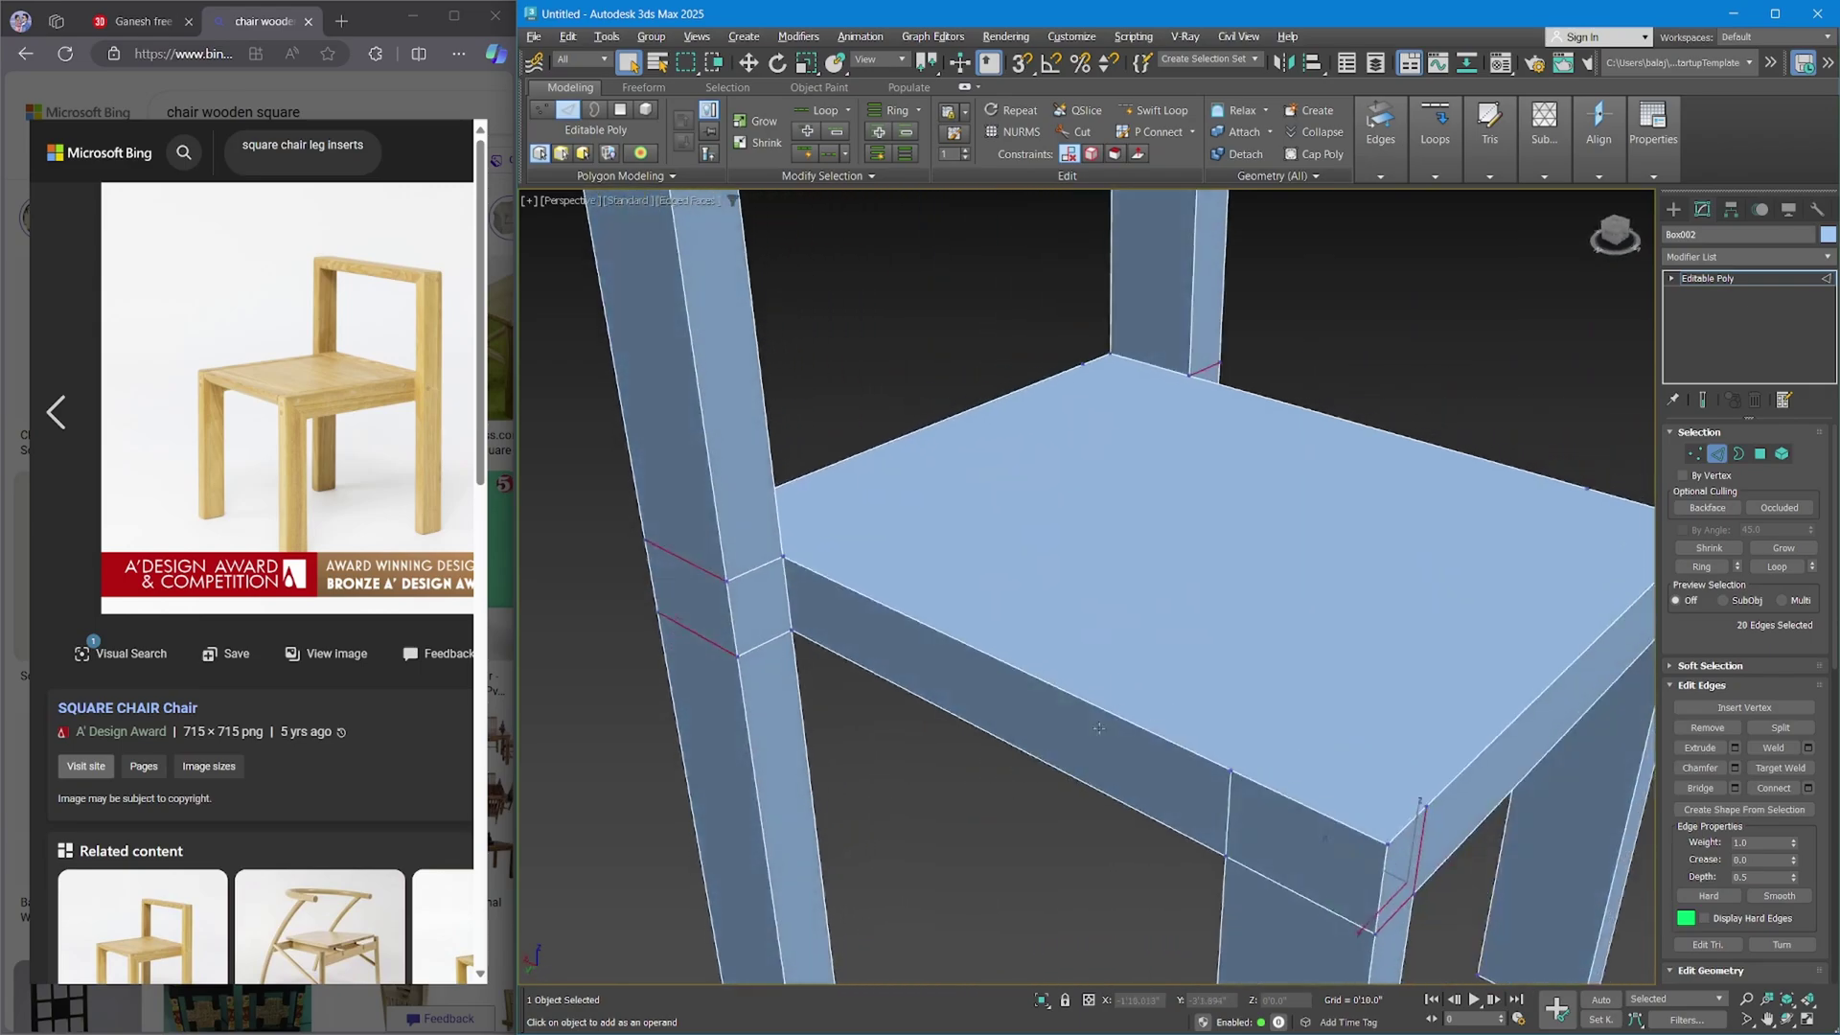
left_click(757, 643, "ctrl")
left_click(755, 575, "ctrl")
middle_click_drag(755, 575, 1076, 643, "alt")
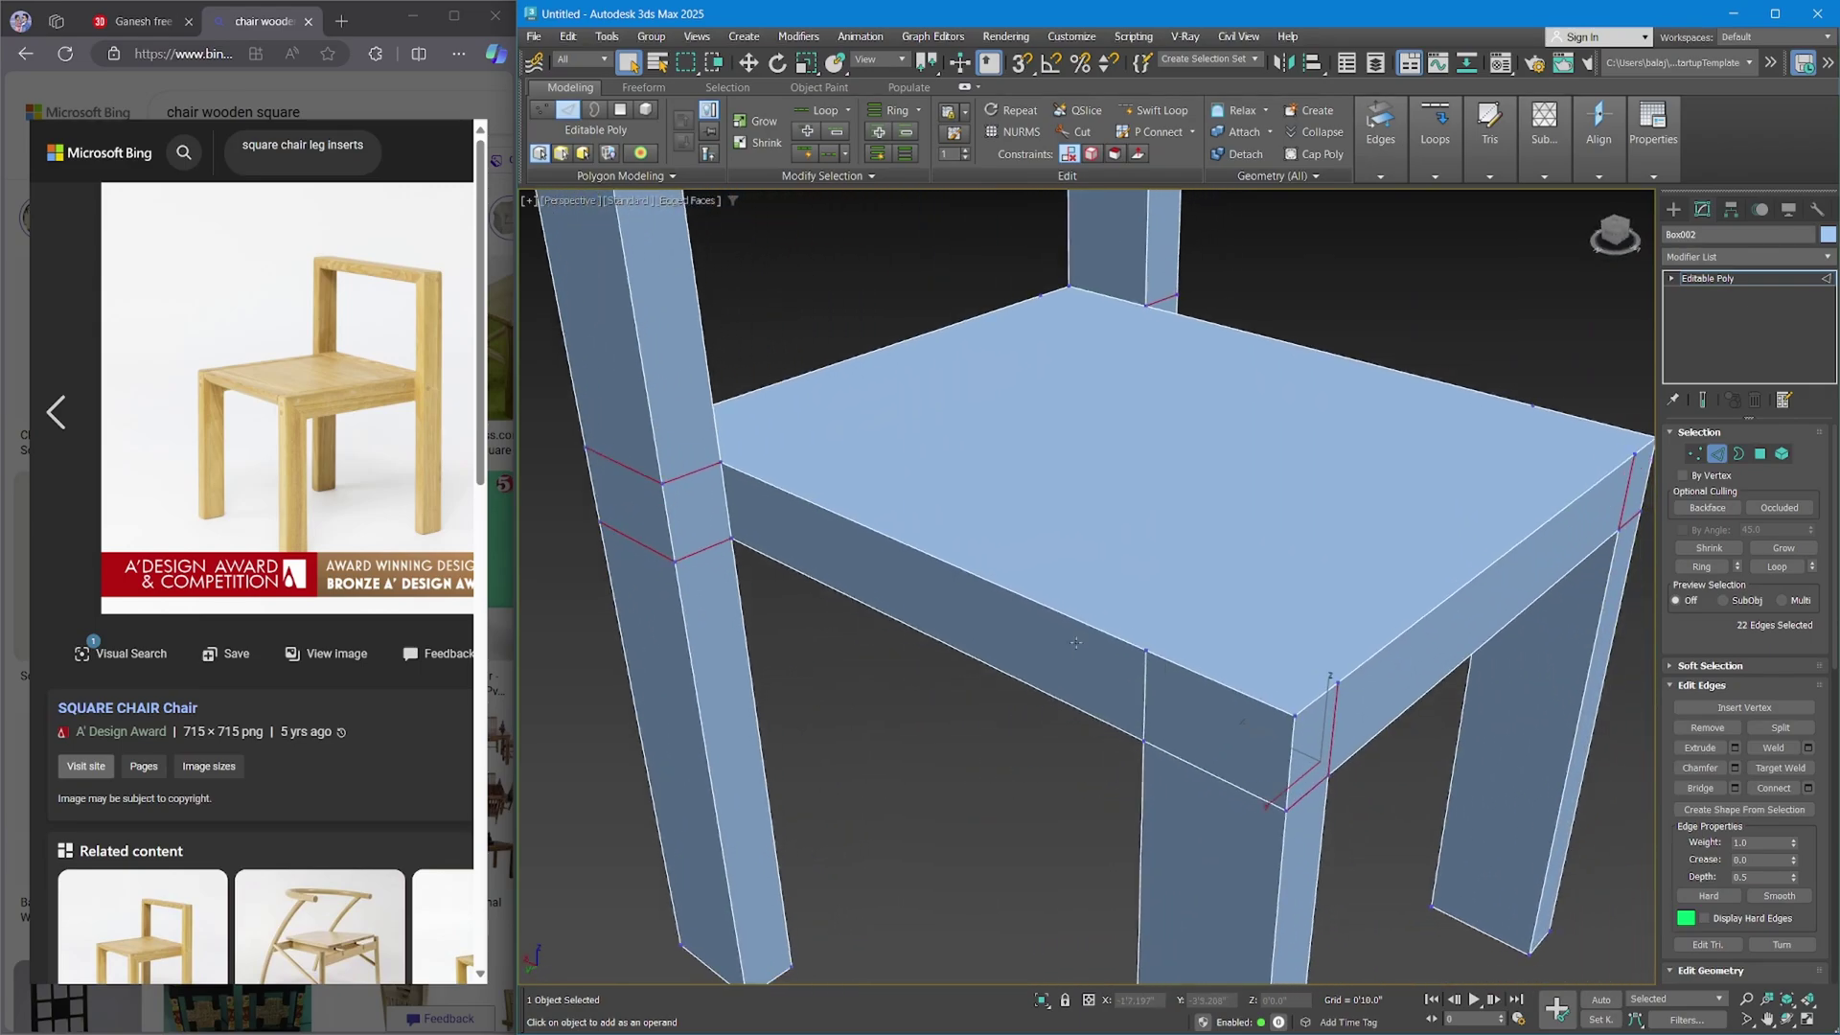
left_click(1141, 691, "ctrl")
left_click(1173, 745, "ctrl")
Add the dividing edges around both upper corners of the backrest to the selection and remove all selected edges.
middle_click_drag(1172, 745, 1021, 636, "alt")
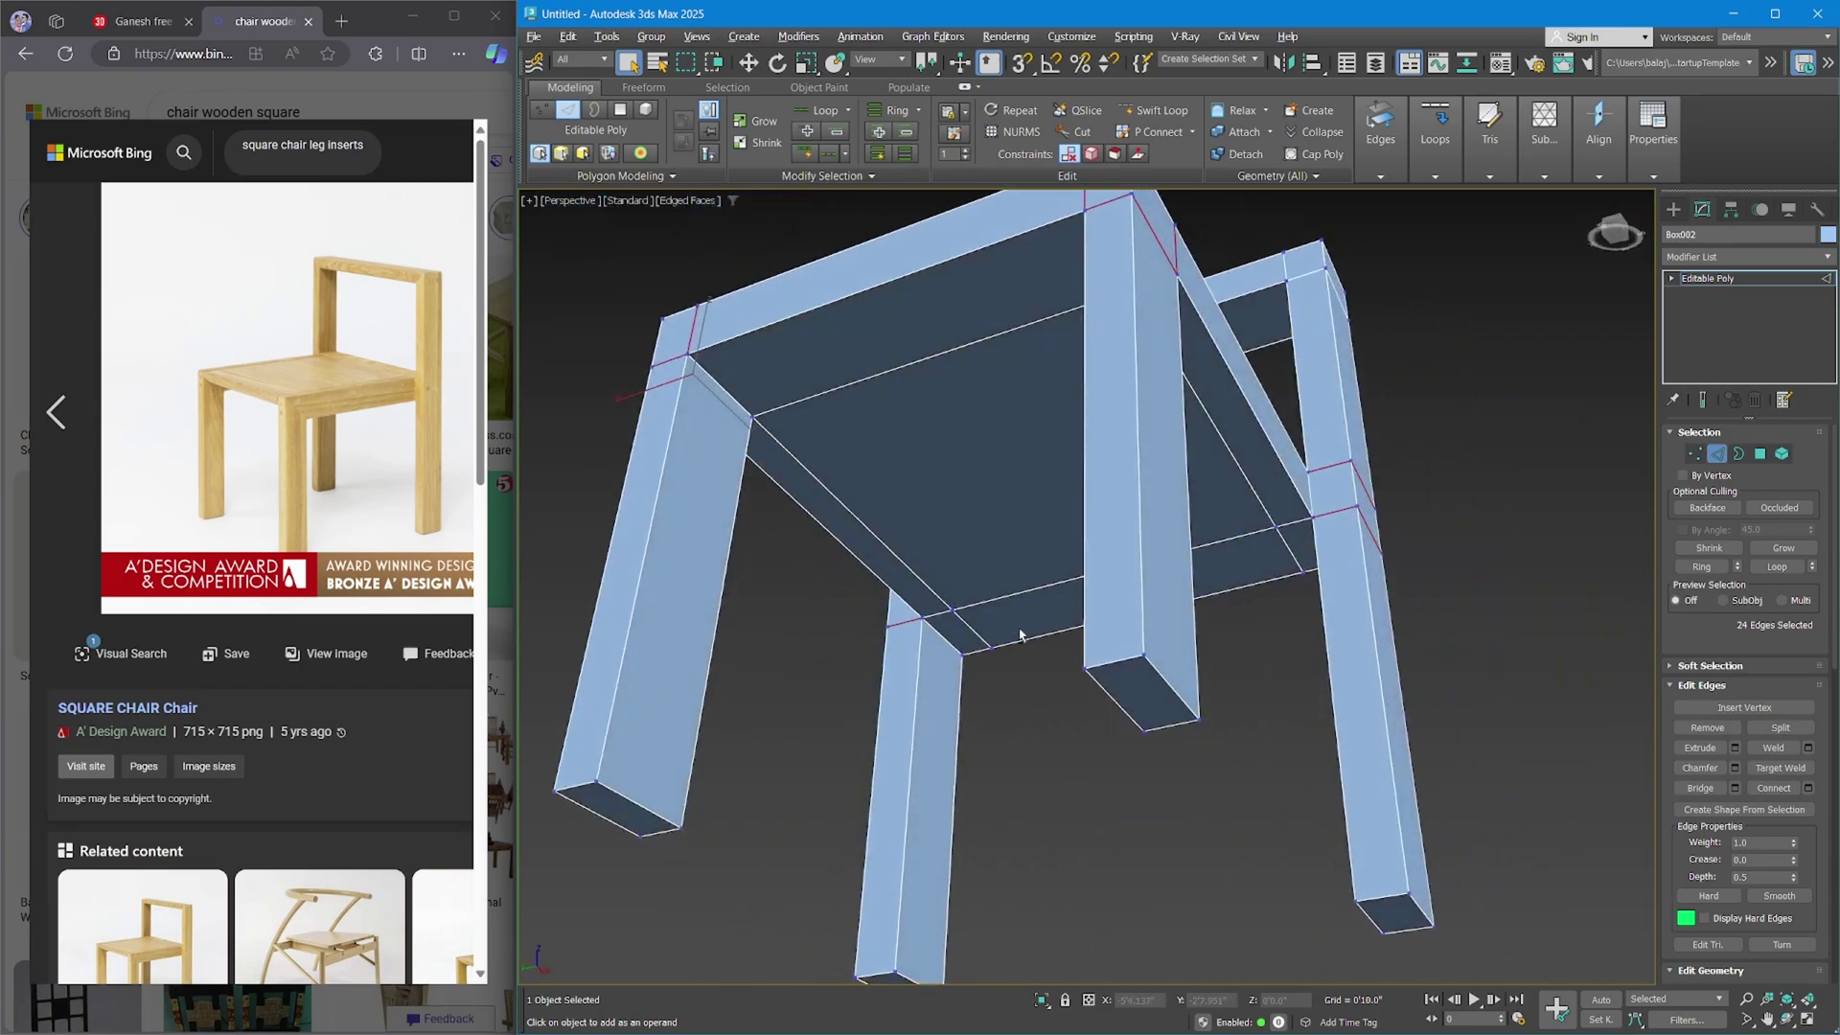
middle_click_drag(728, 406, 1212, 679, "alt")
middle_click_drag(1236, 795, 1091, 703, "alt")
scroll(812, 441, "up", 2)
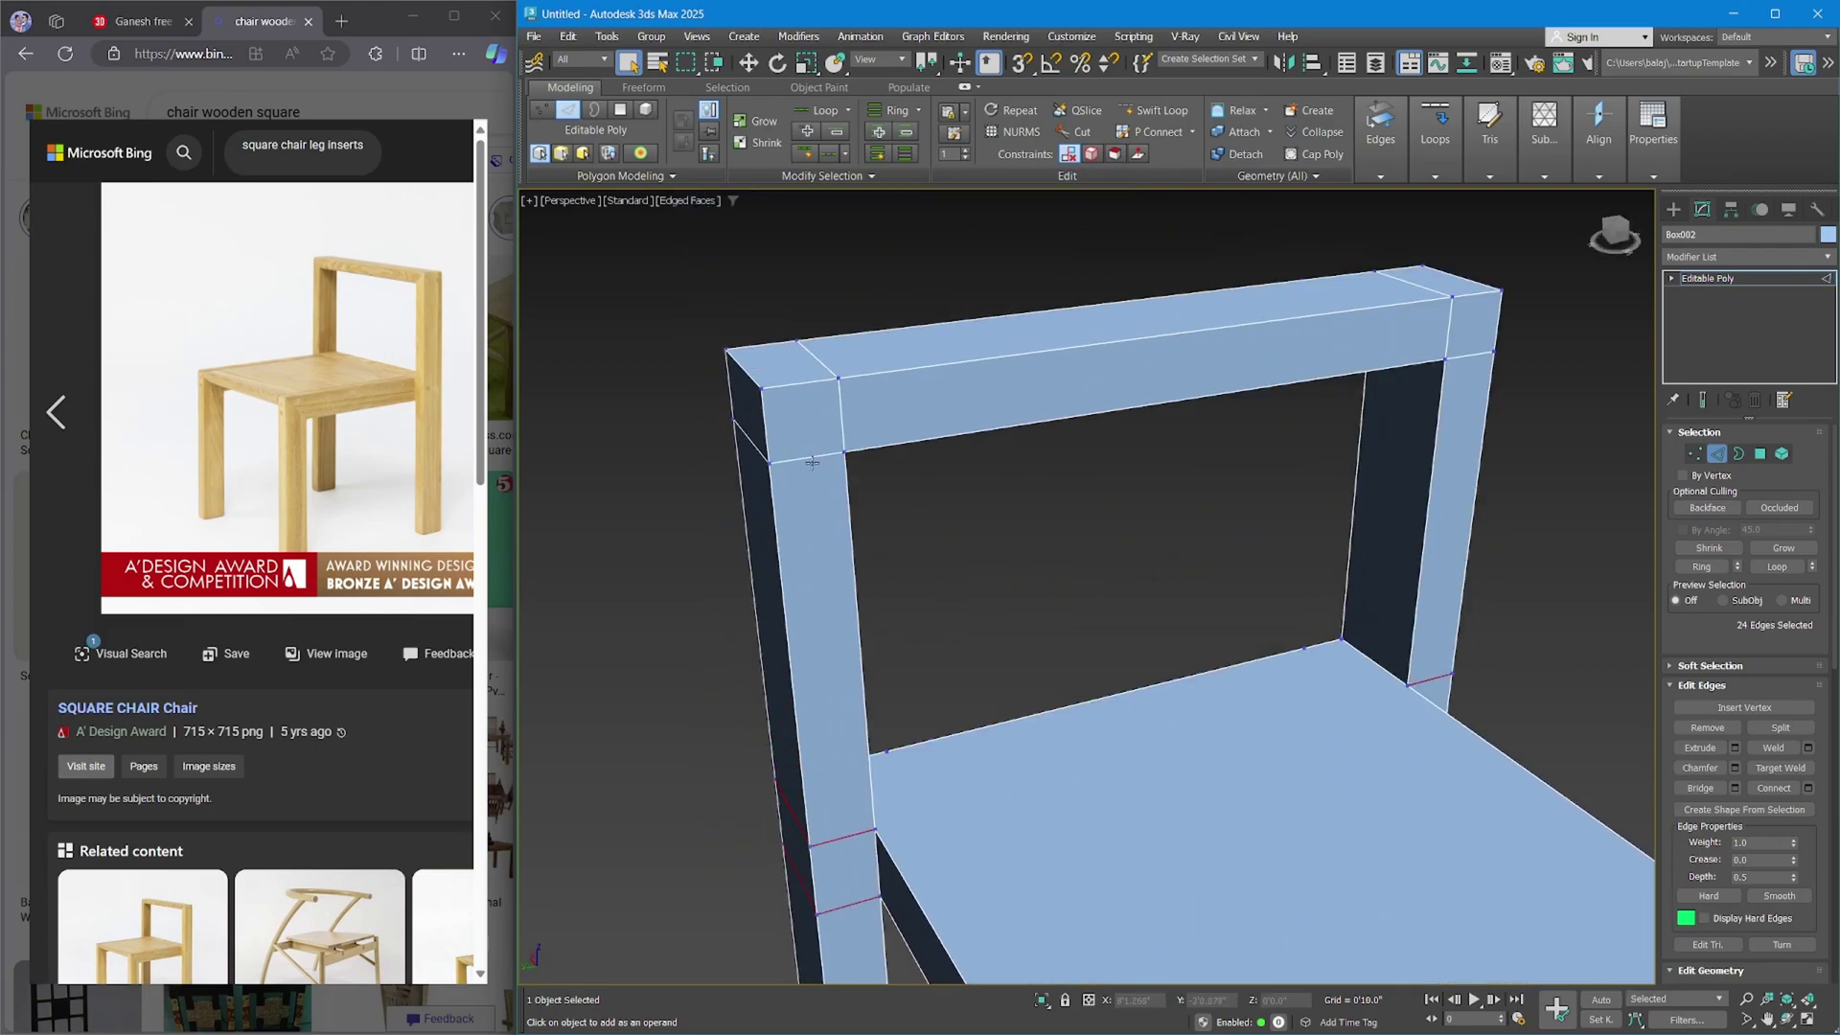
left_click(810, 456, "ctrl")
middle_click_drag(1482, 418, 959, 637, "alt")
left_click(836, 491, "shift")
left_click(1462, 698, "shift")
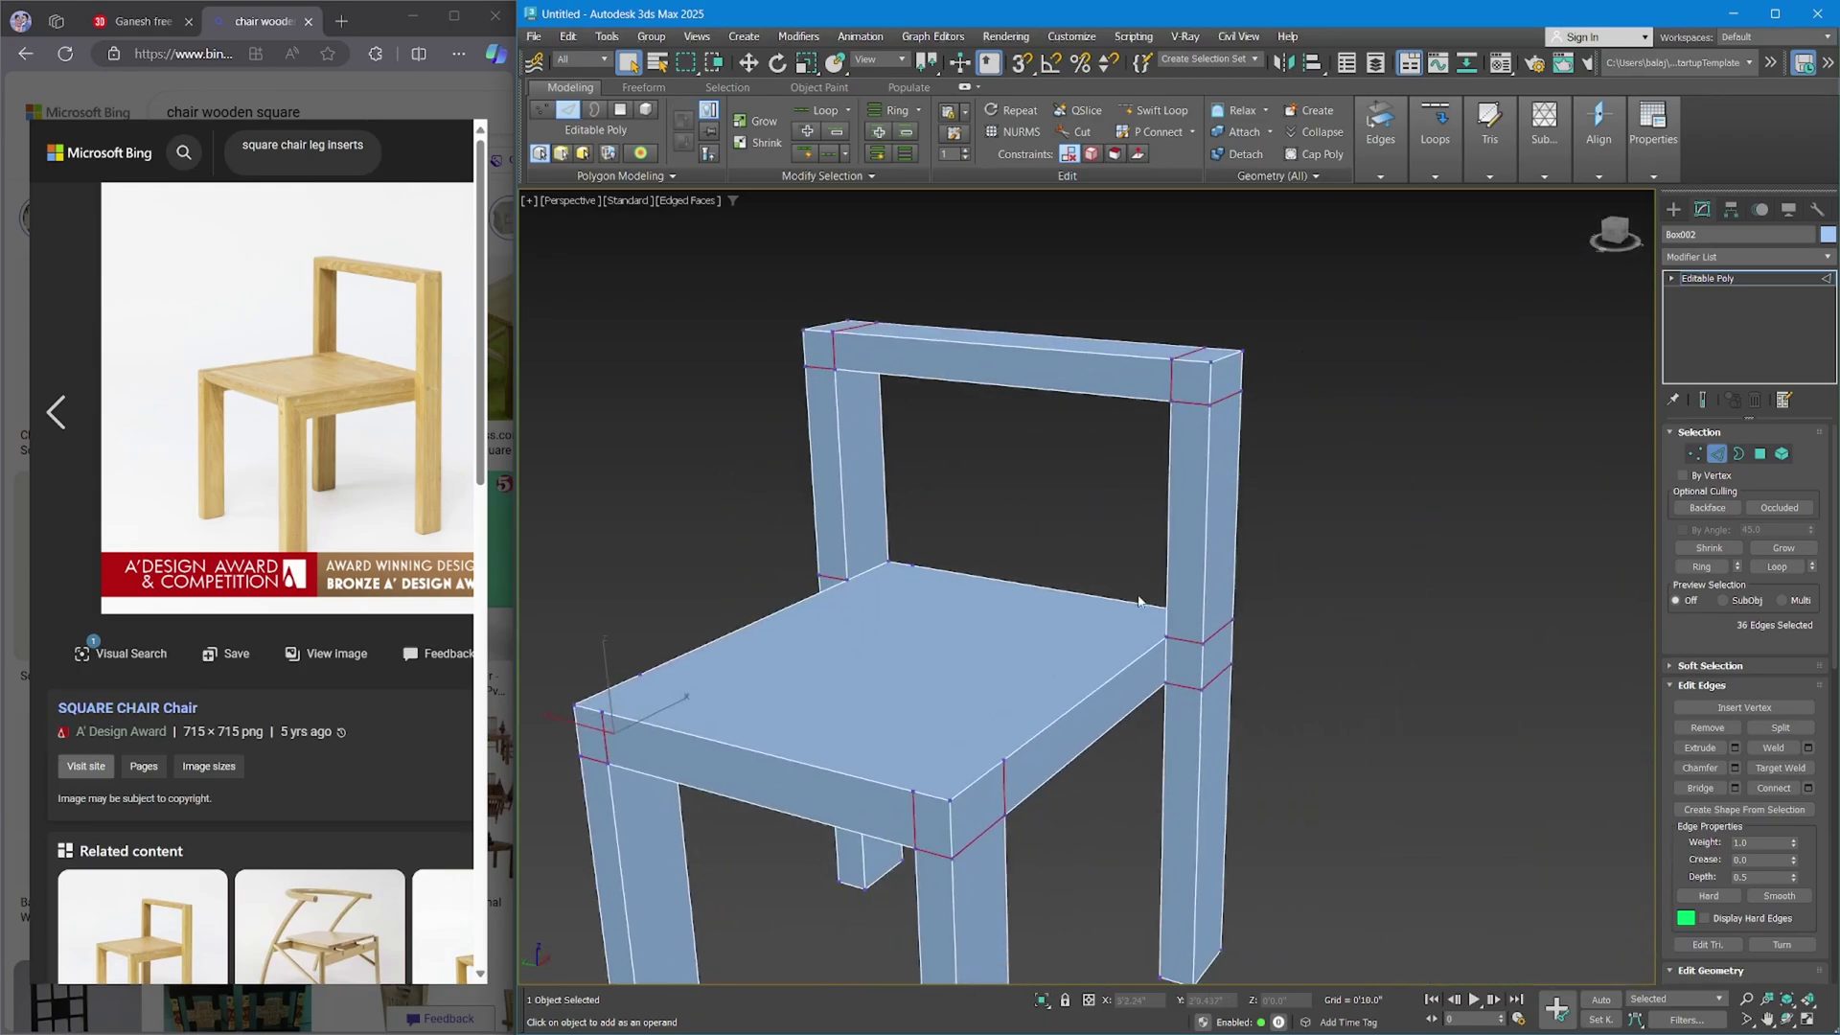
left_click(1705, 729)
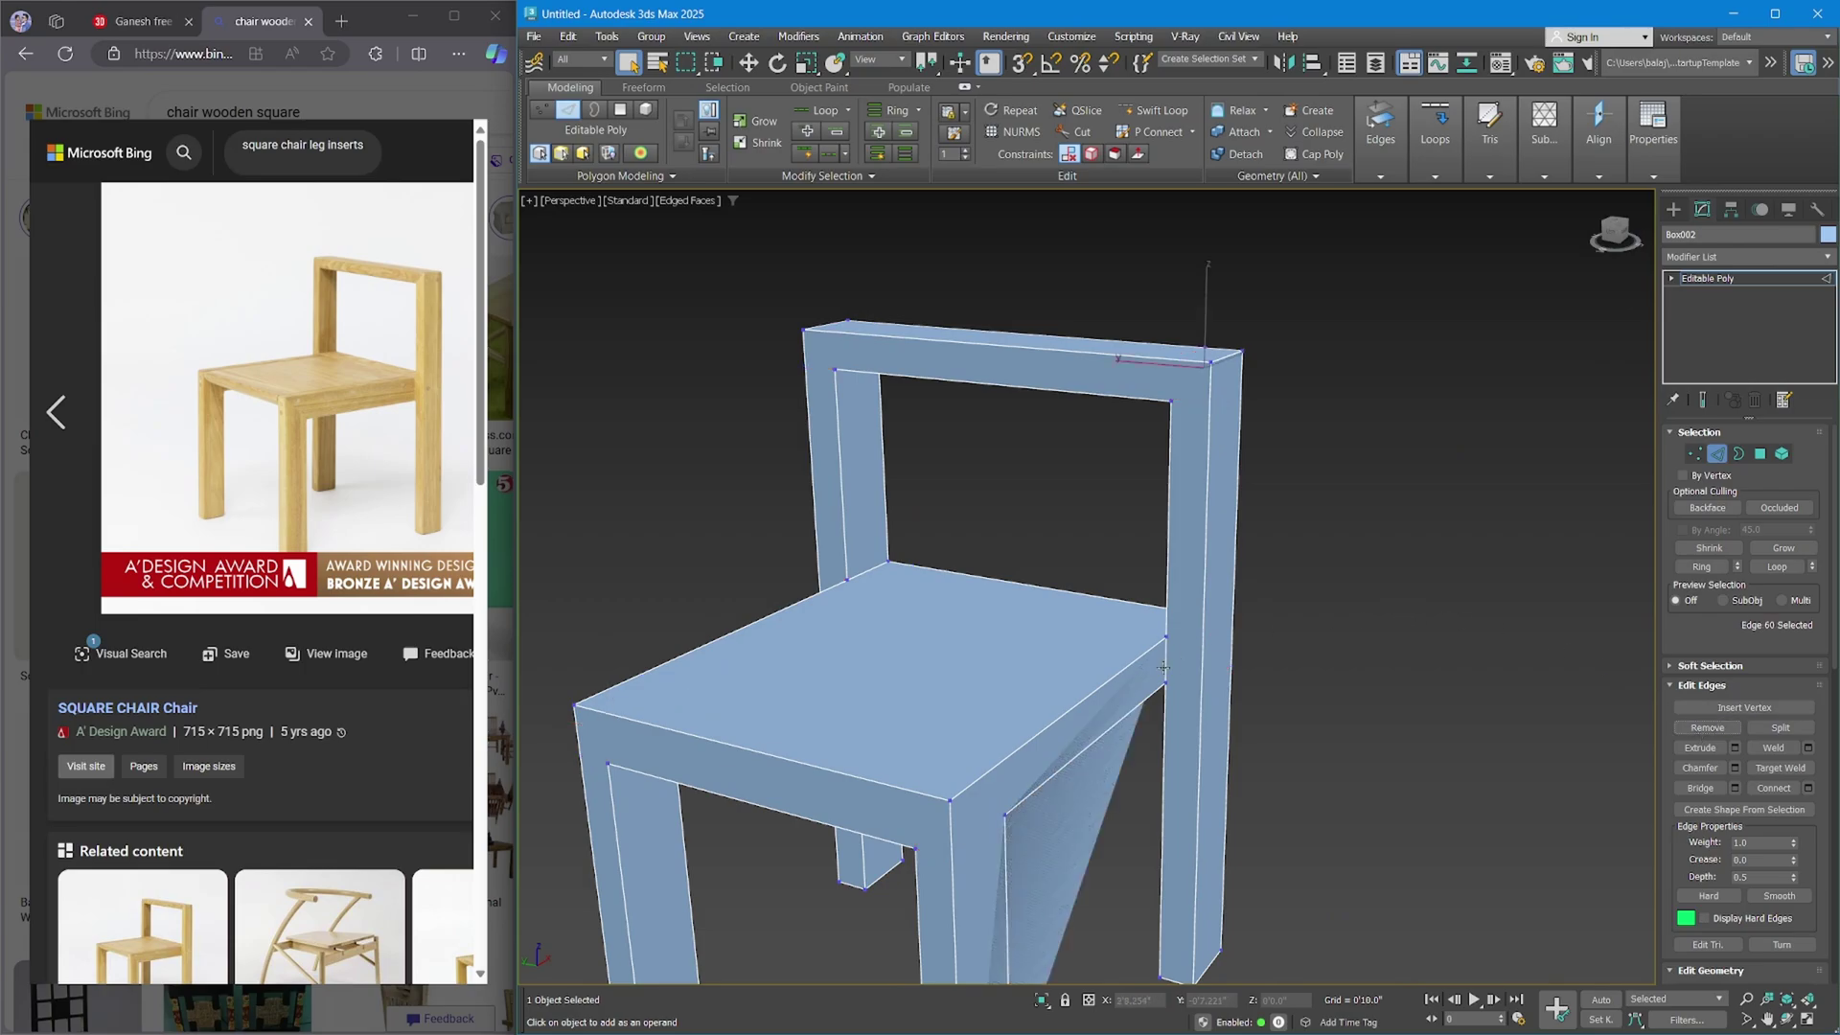
Cut a diagonal edge on the side of the seat frame, joining the front leg's inner top corner to the seat's front corner.
middle_click_drag(1163, 666, 1118, 656, "alt")
middle_click_drag(1138, 567, 1051, 661, "alt")
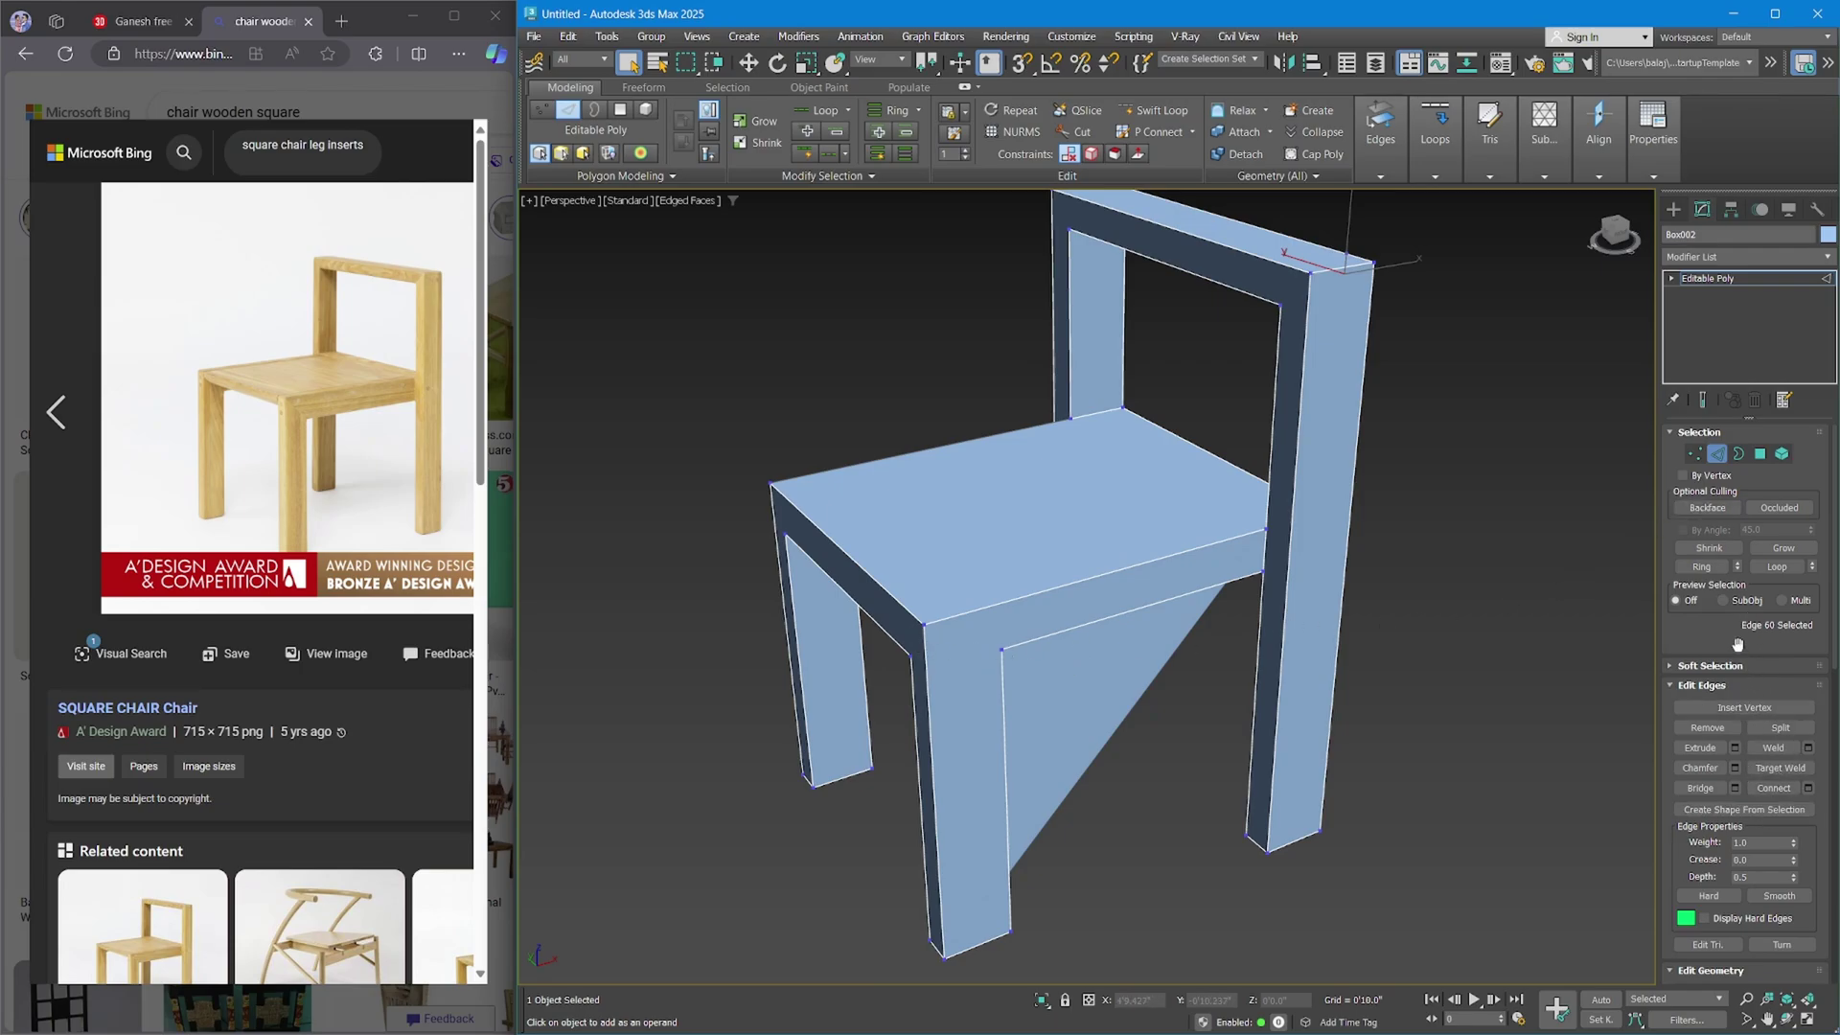
left_click_drag(1737, 644, 1730, 471)
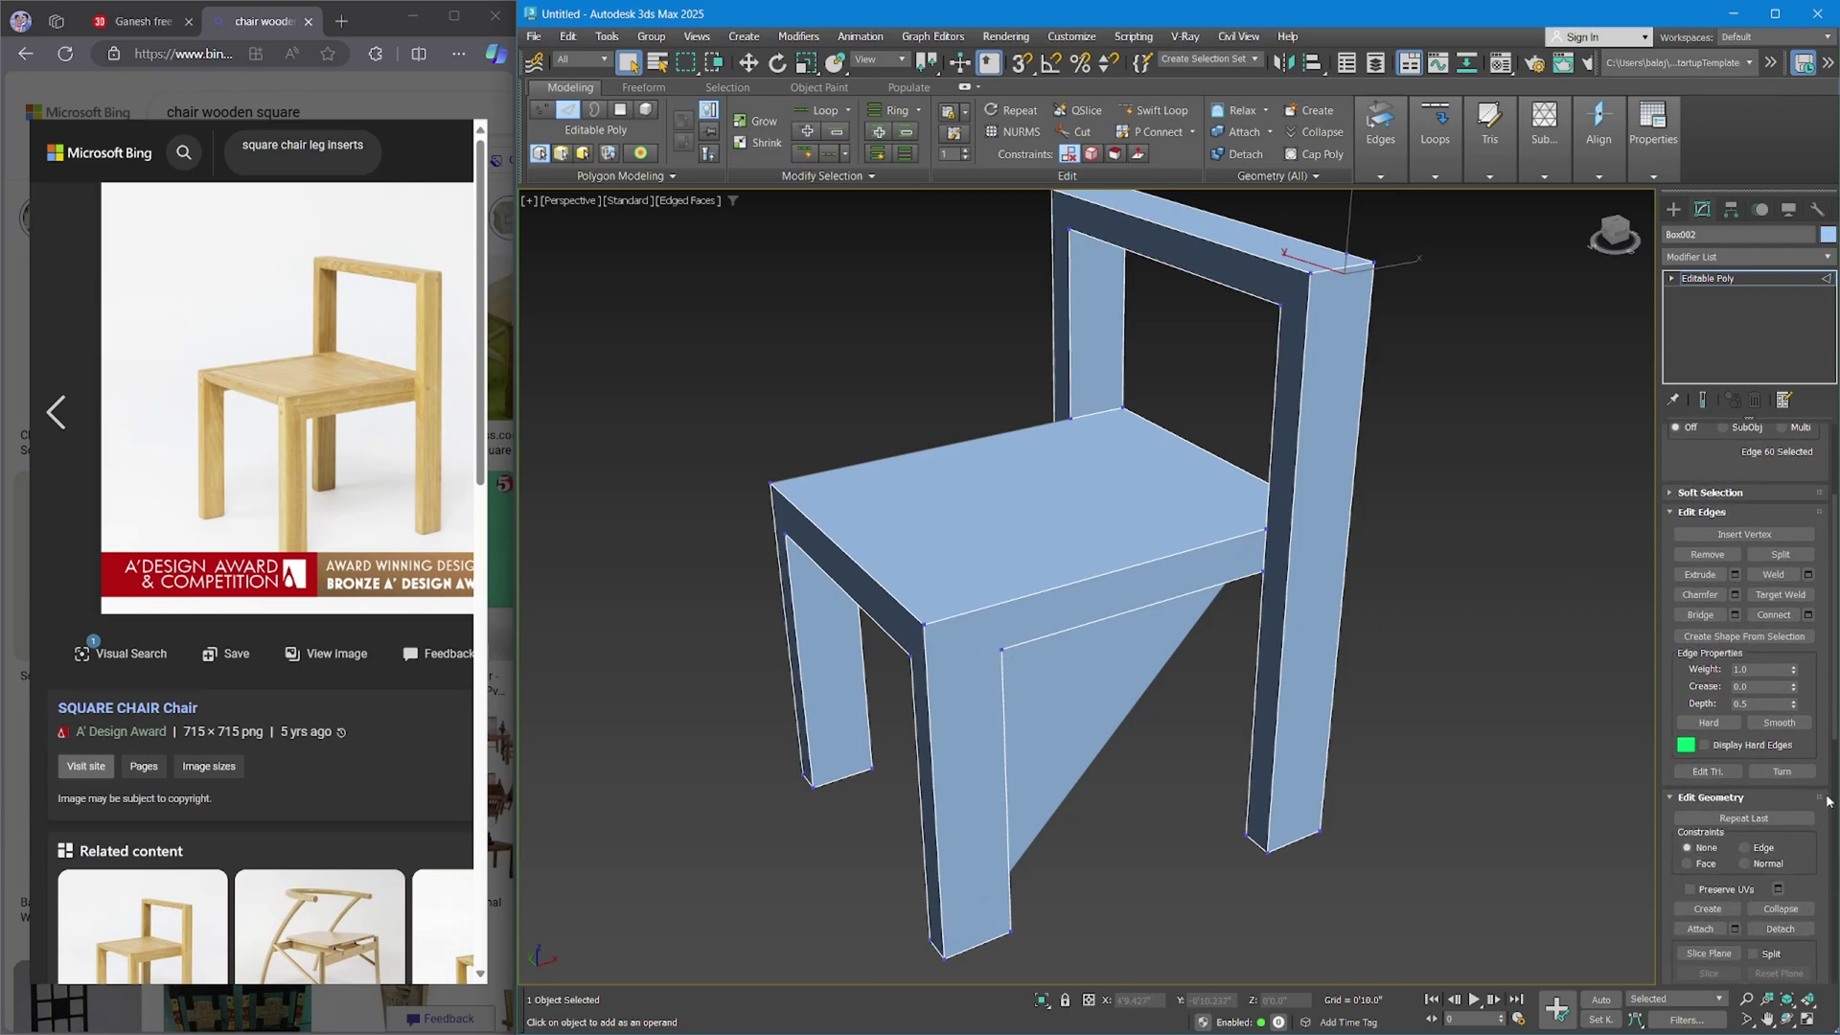
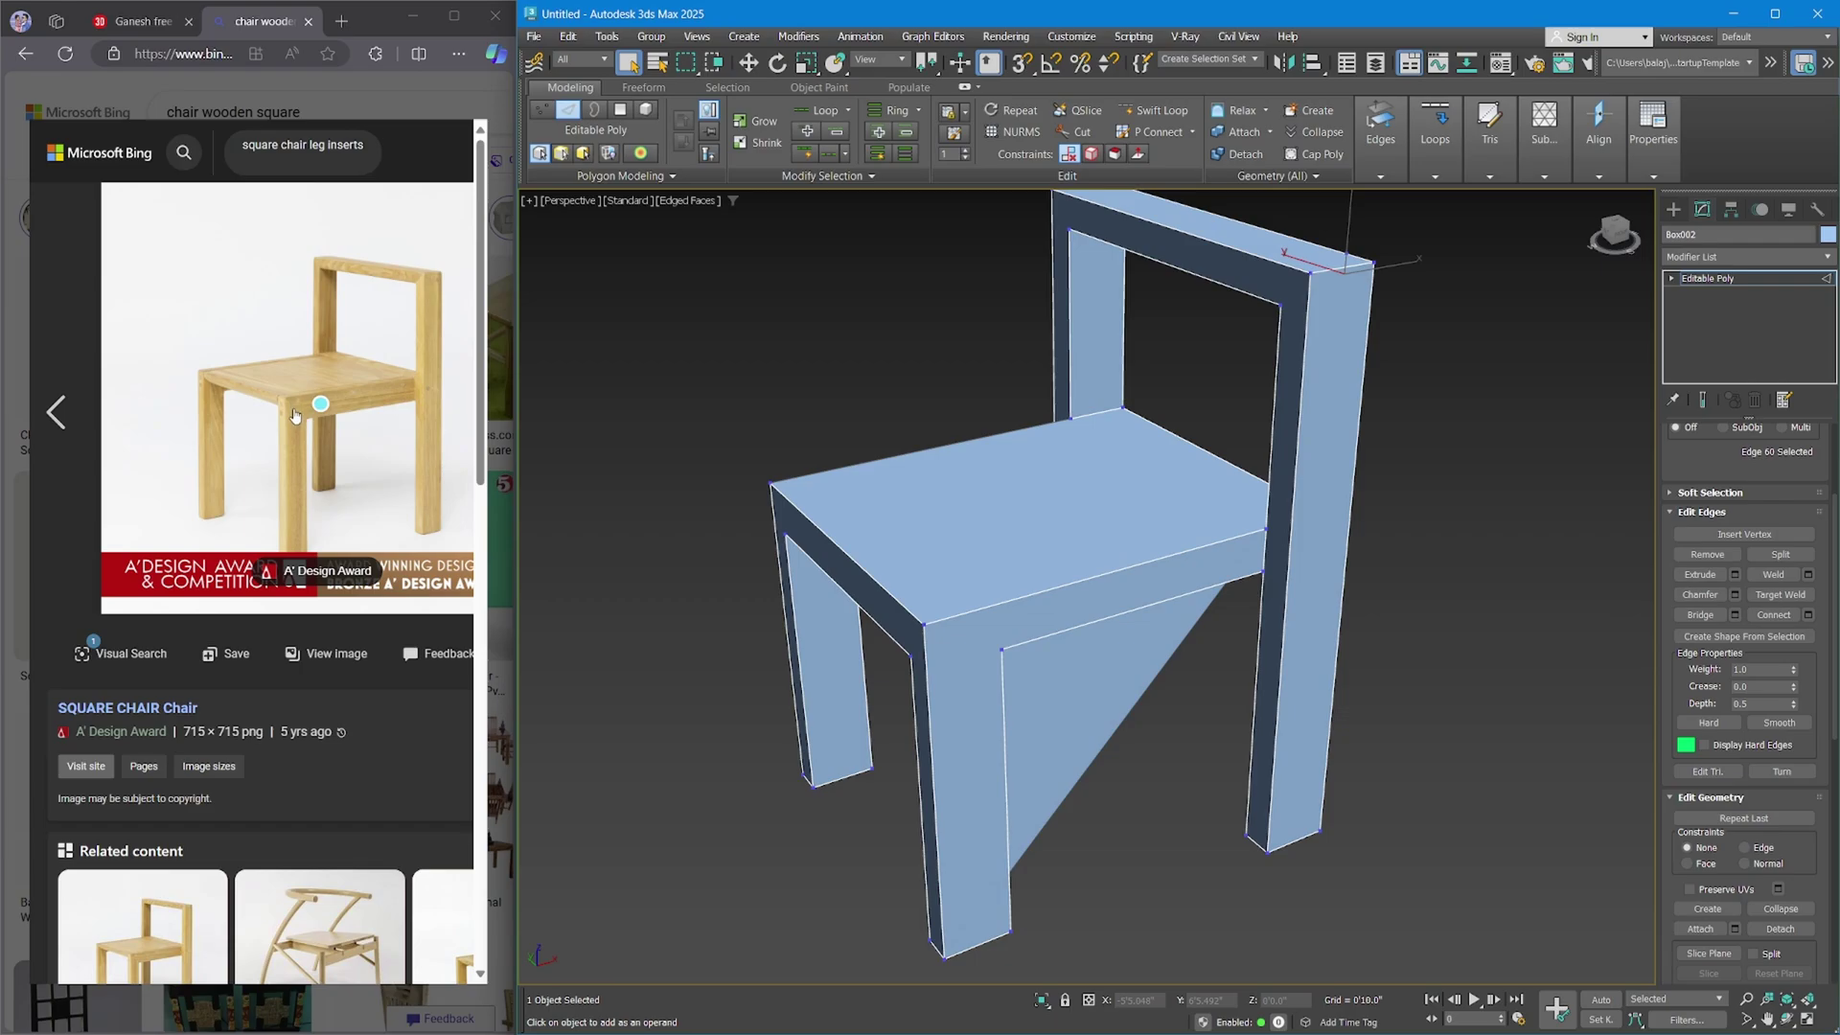
scroll(1712, 450, "up", 3)
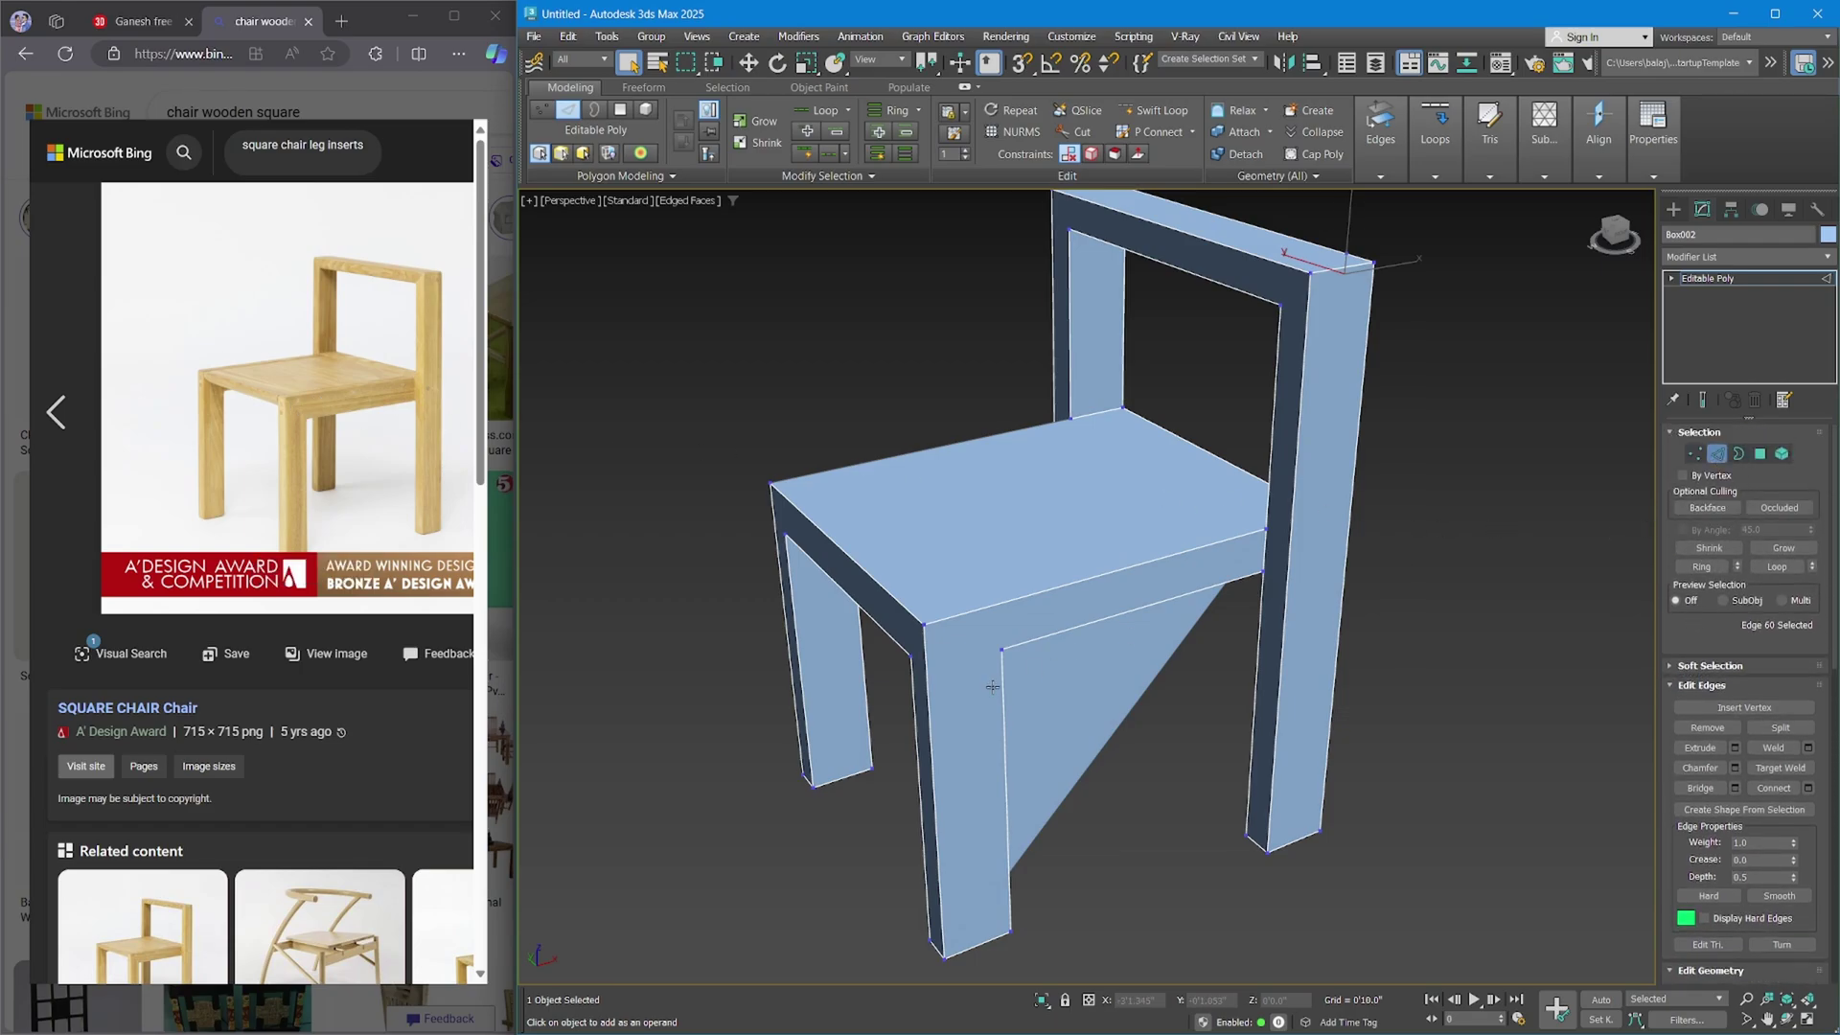
middle_click_drag(1635, 729, 1635, 661)
scroll(1683, 644, "down", 5)
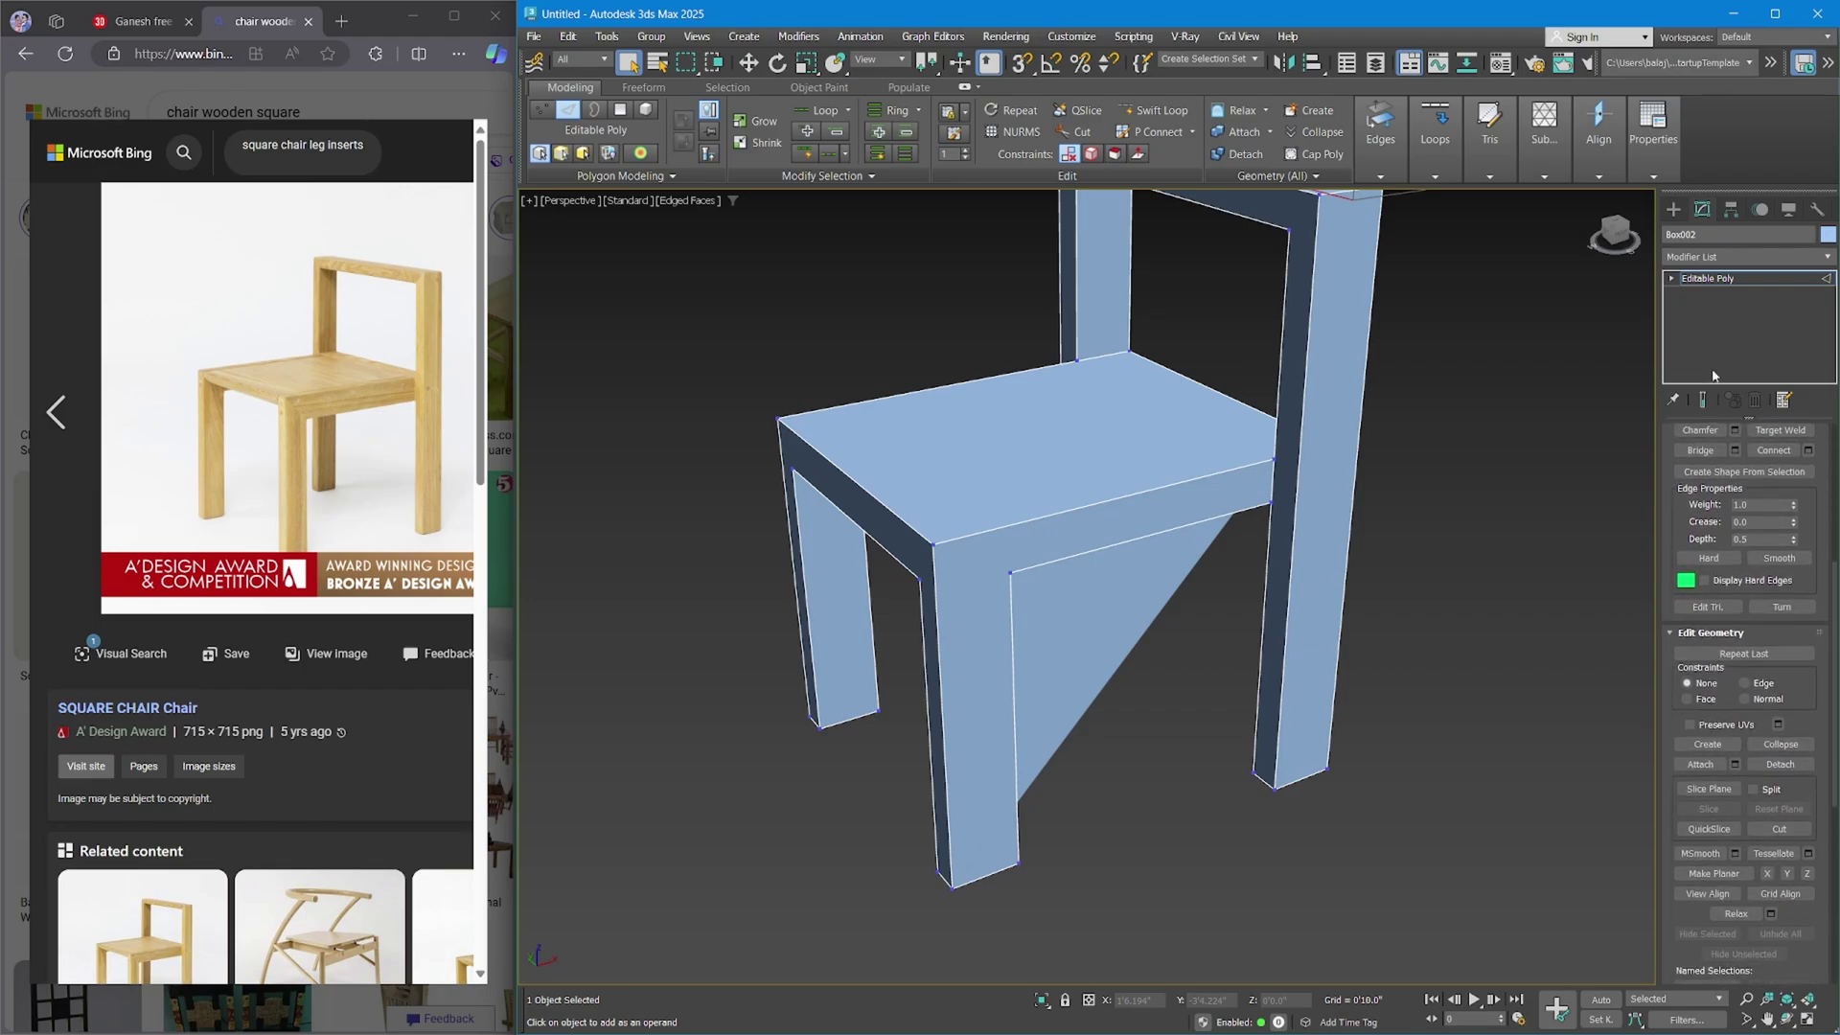
left_click(1779, 828)
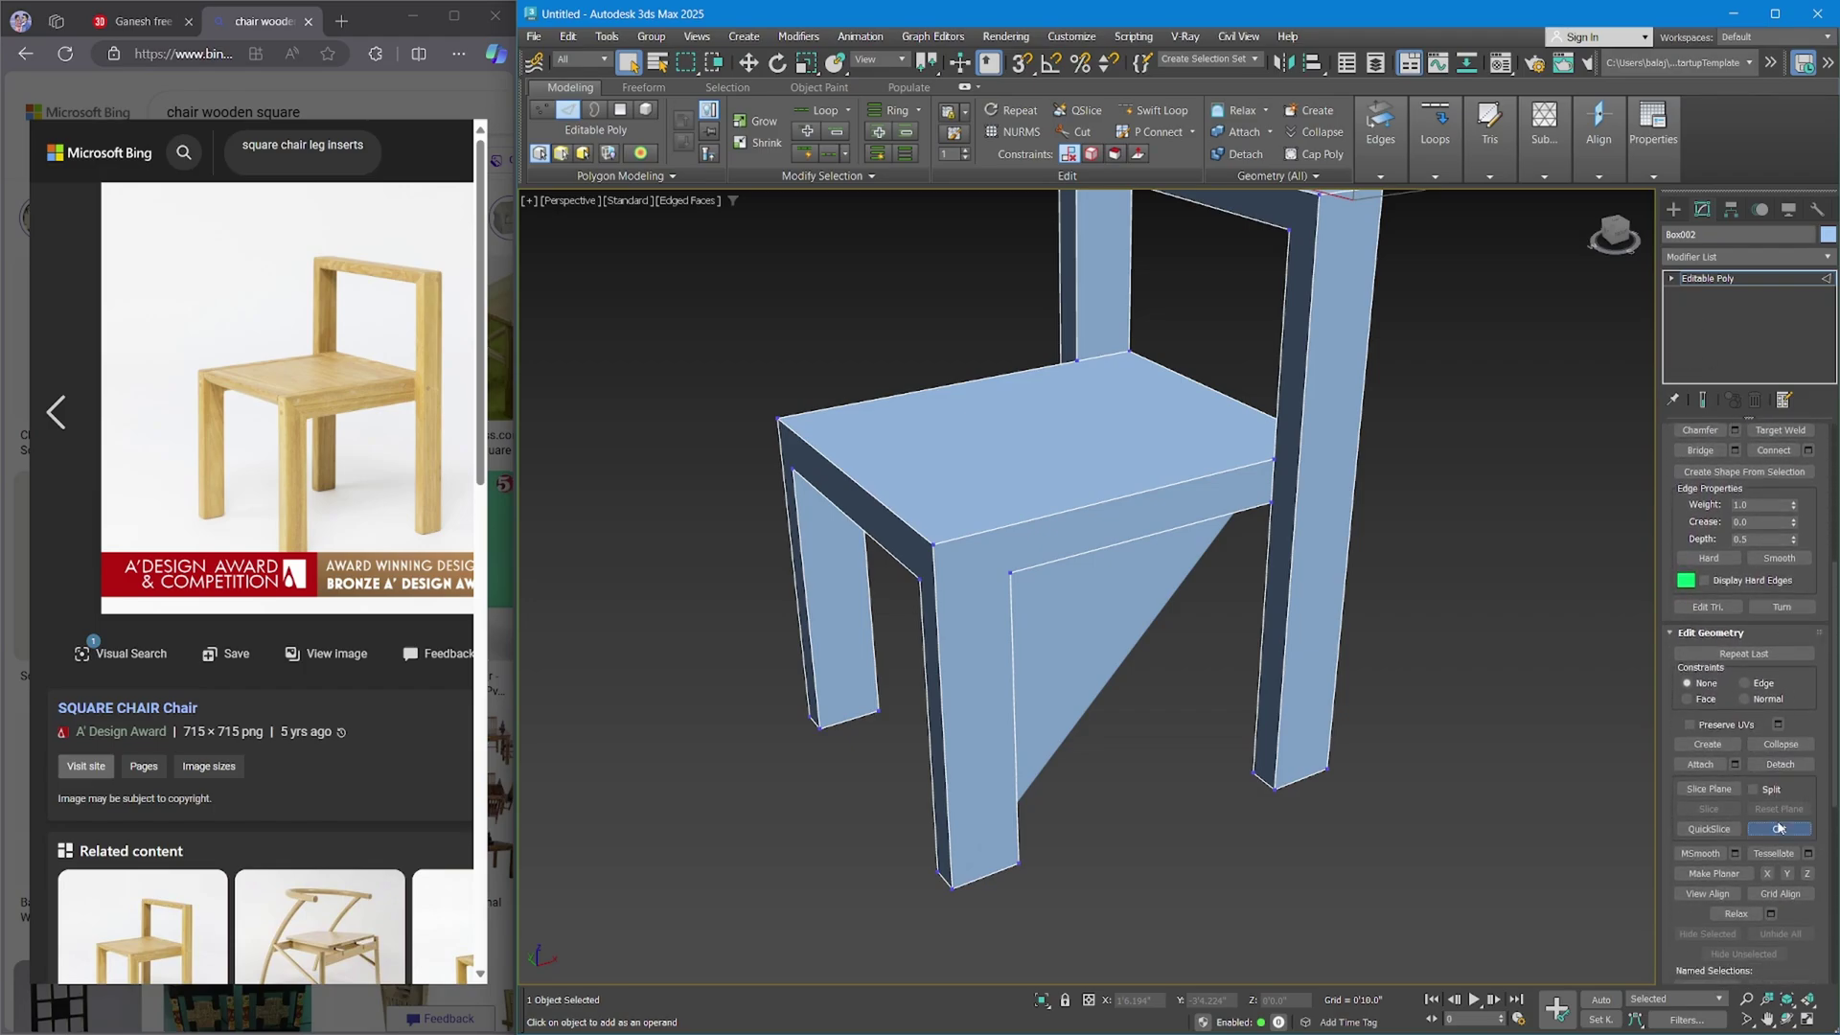
left_click(1010, 572)
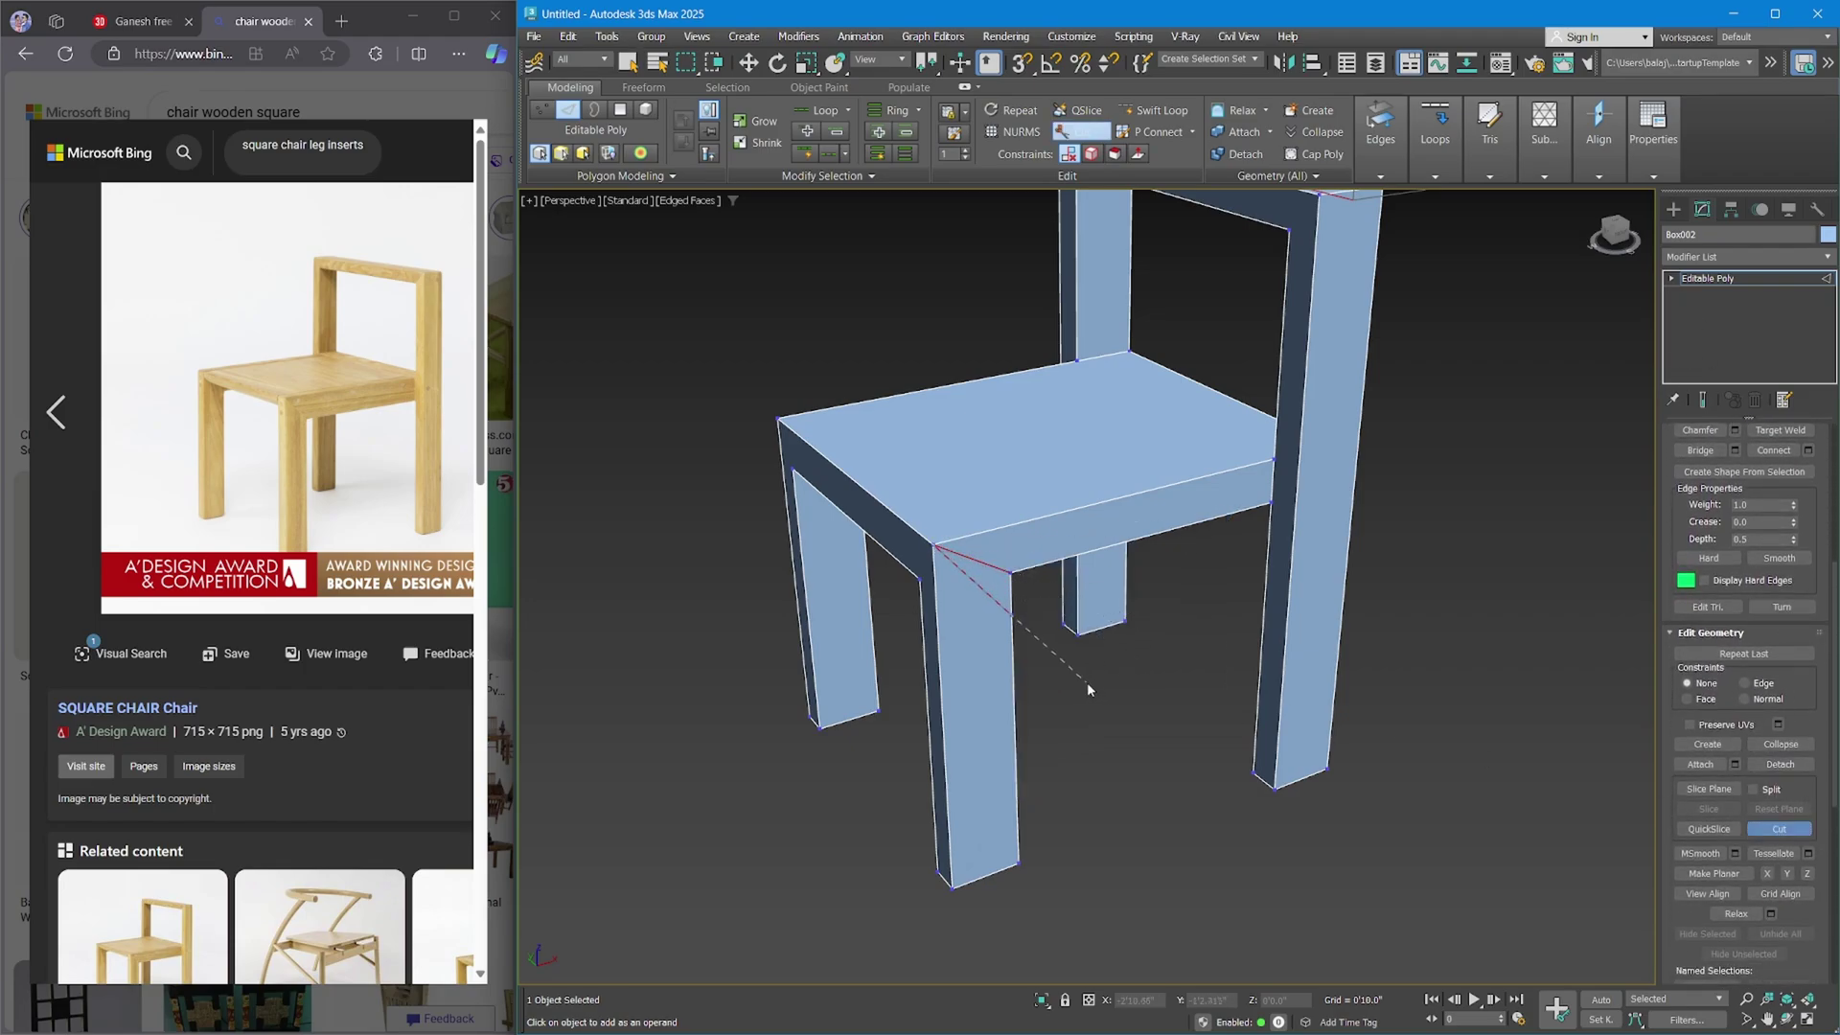
middle_click_drag(1044, 680, 1145, 598, "alt")
Cut matching diagonal edges at the front leg corner on the opposite side and at both leg corners of the front face.
left_click(1136, 601)
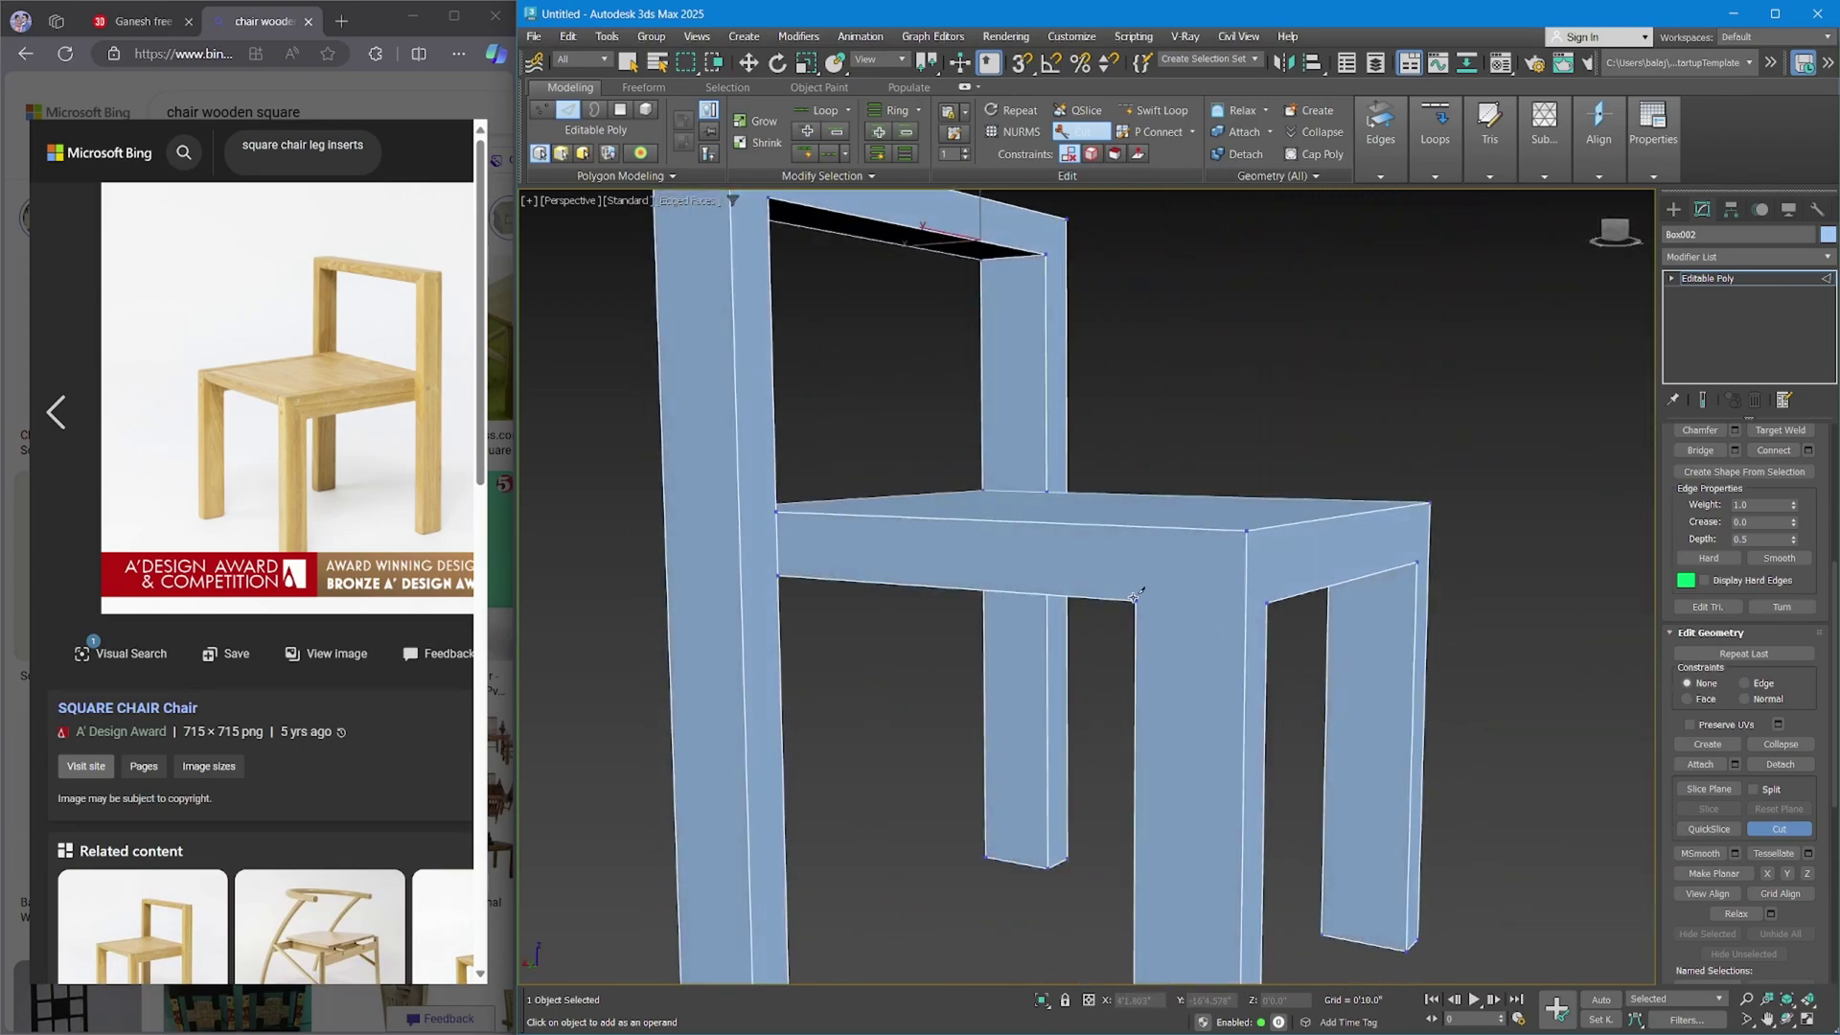
left_click(1246, 531)
left_click(1267, 604)
right_click(1274, 608)
left_click(1418, 564)
middle_click_drag(1452, 596, 1240, 661, "alt")
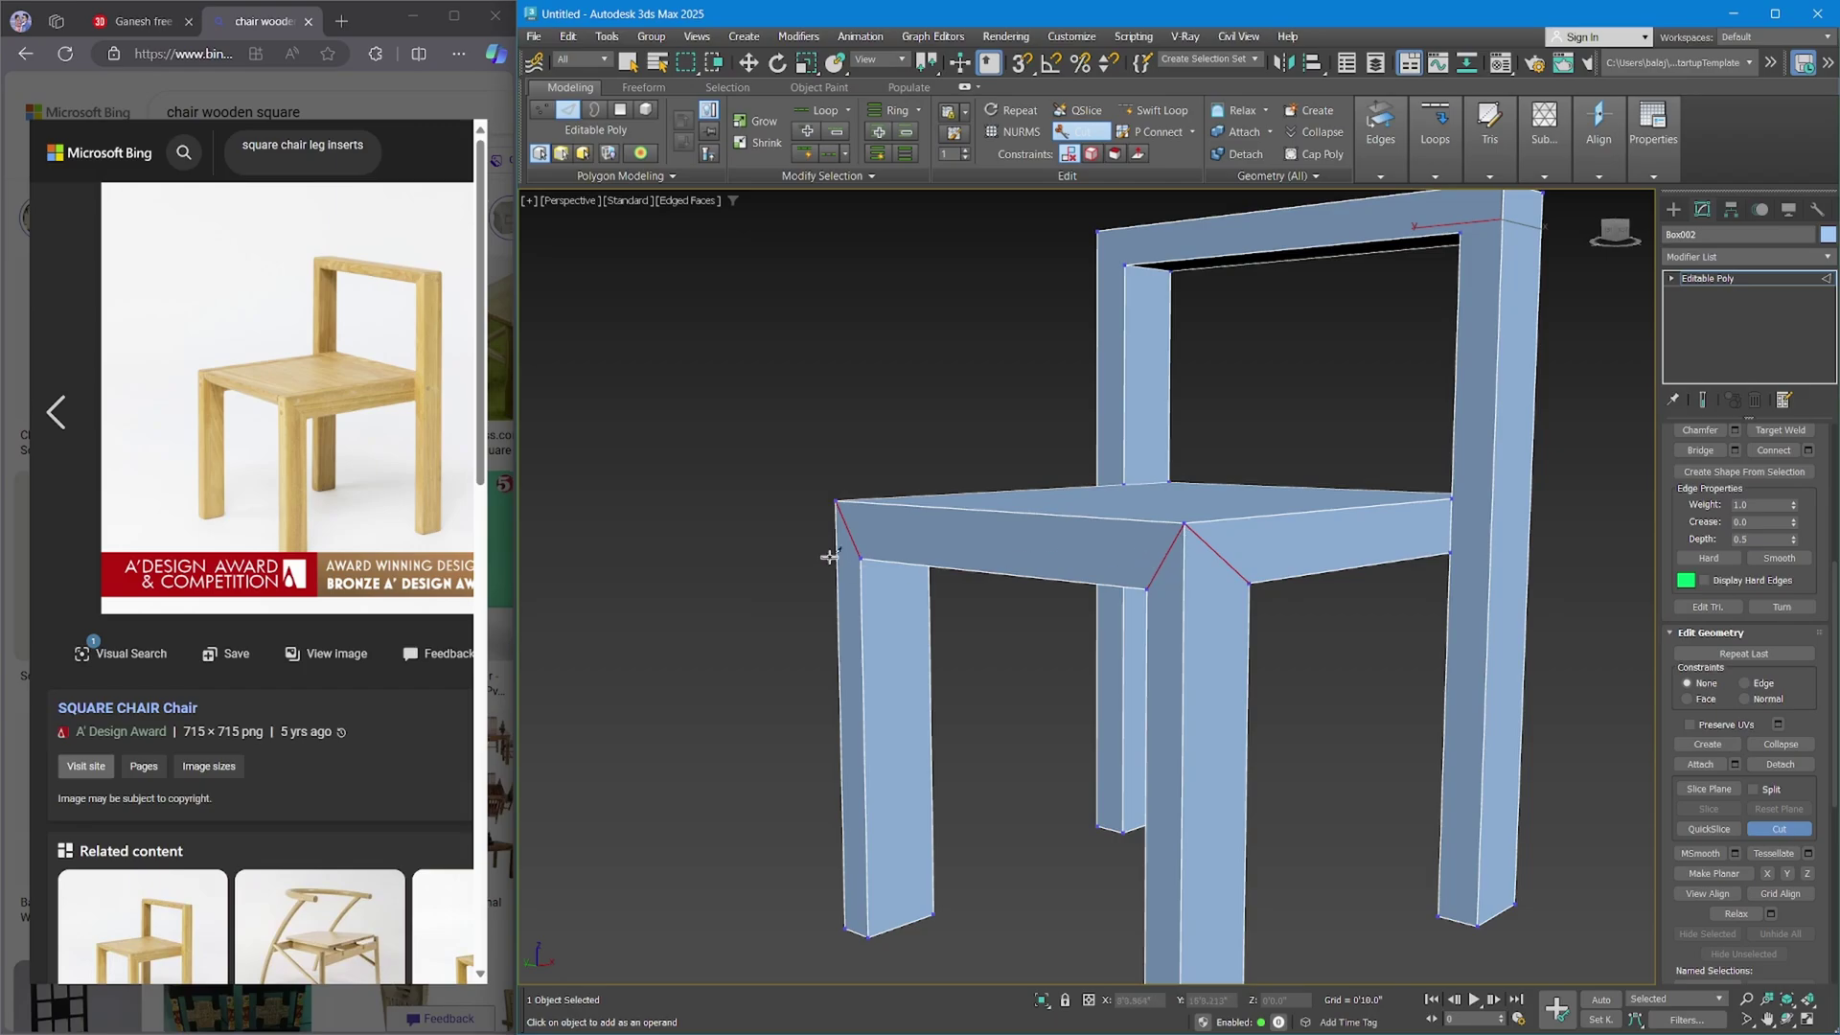
Cut diagonal edges across both upper corners of the backrest frame on its front and rear faces, and end cutting.
scroll(1171, 544, "down", 2)
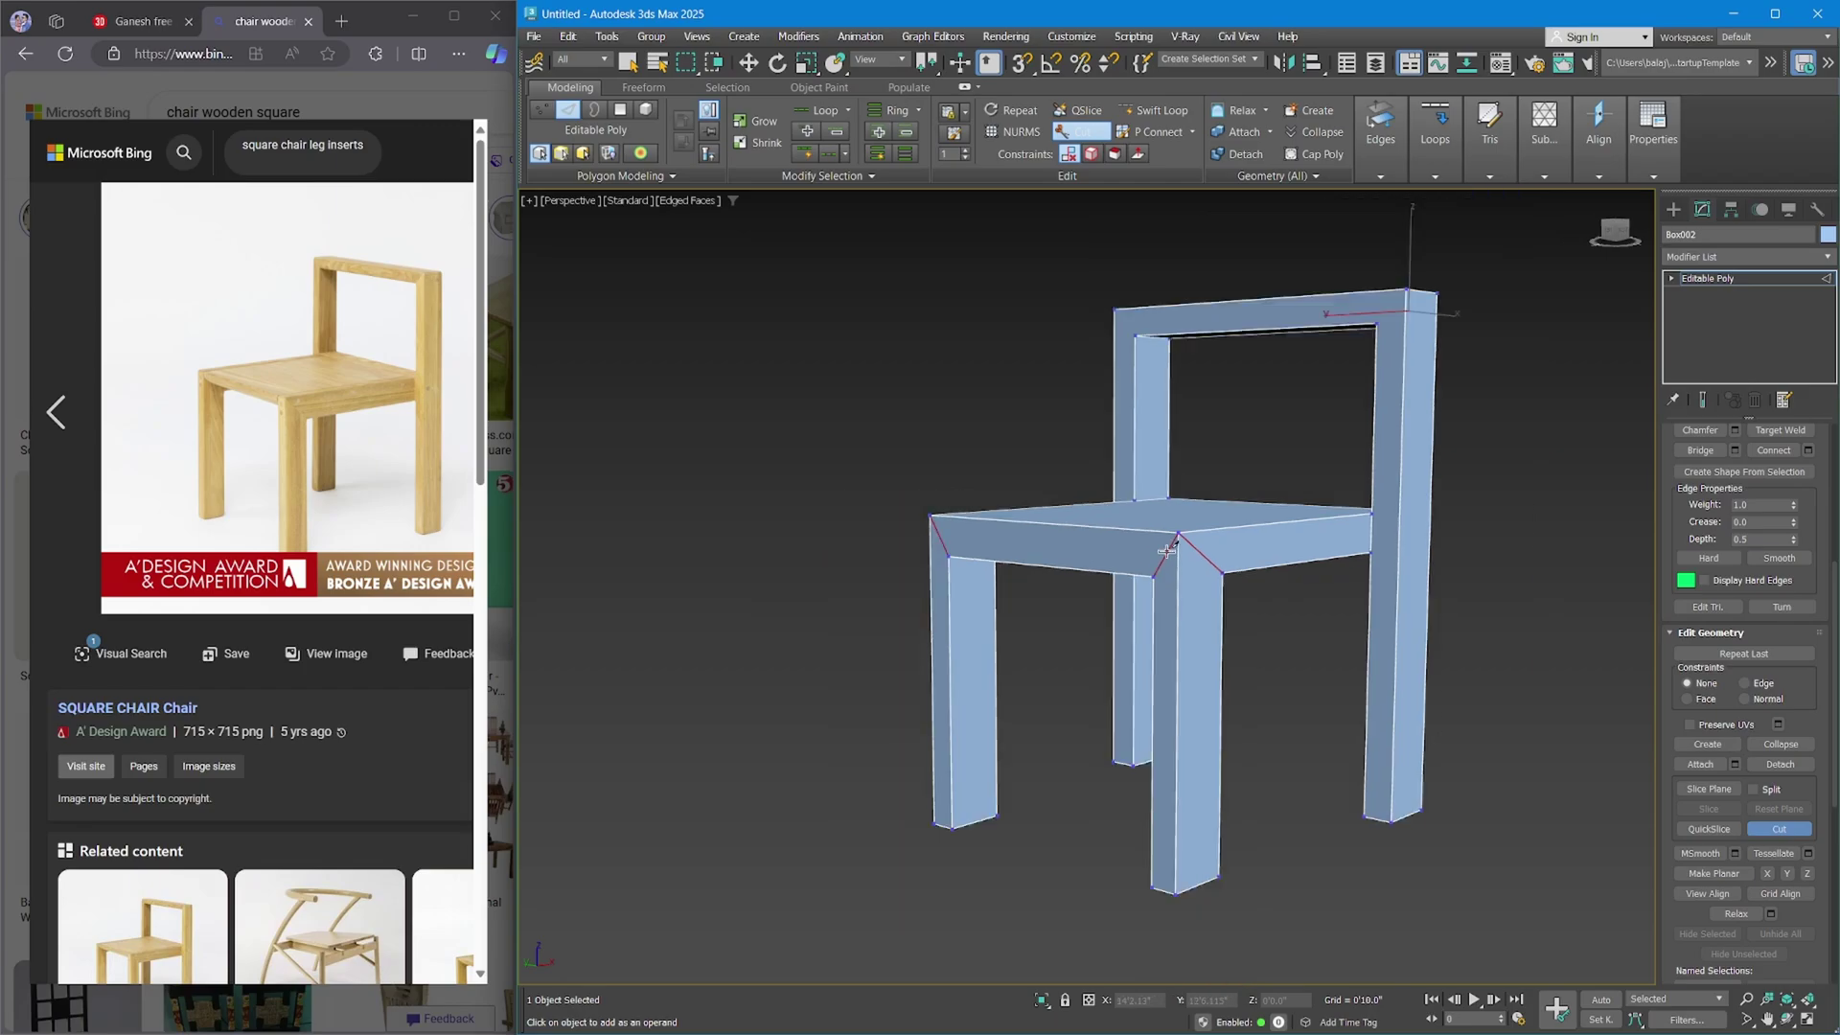
left_click(1406, 290)
middle_click_drag(1331, 311, 1111, 271, "alt")
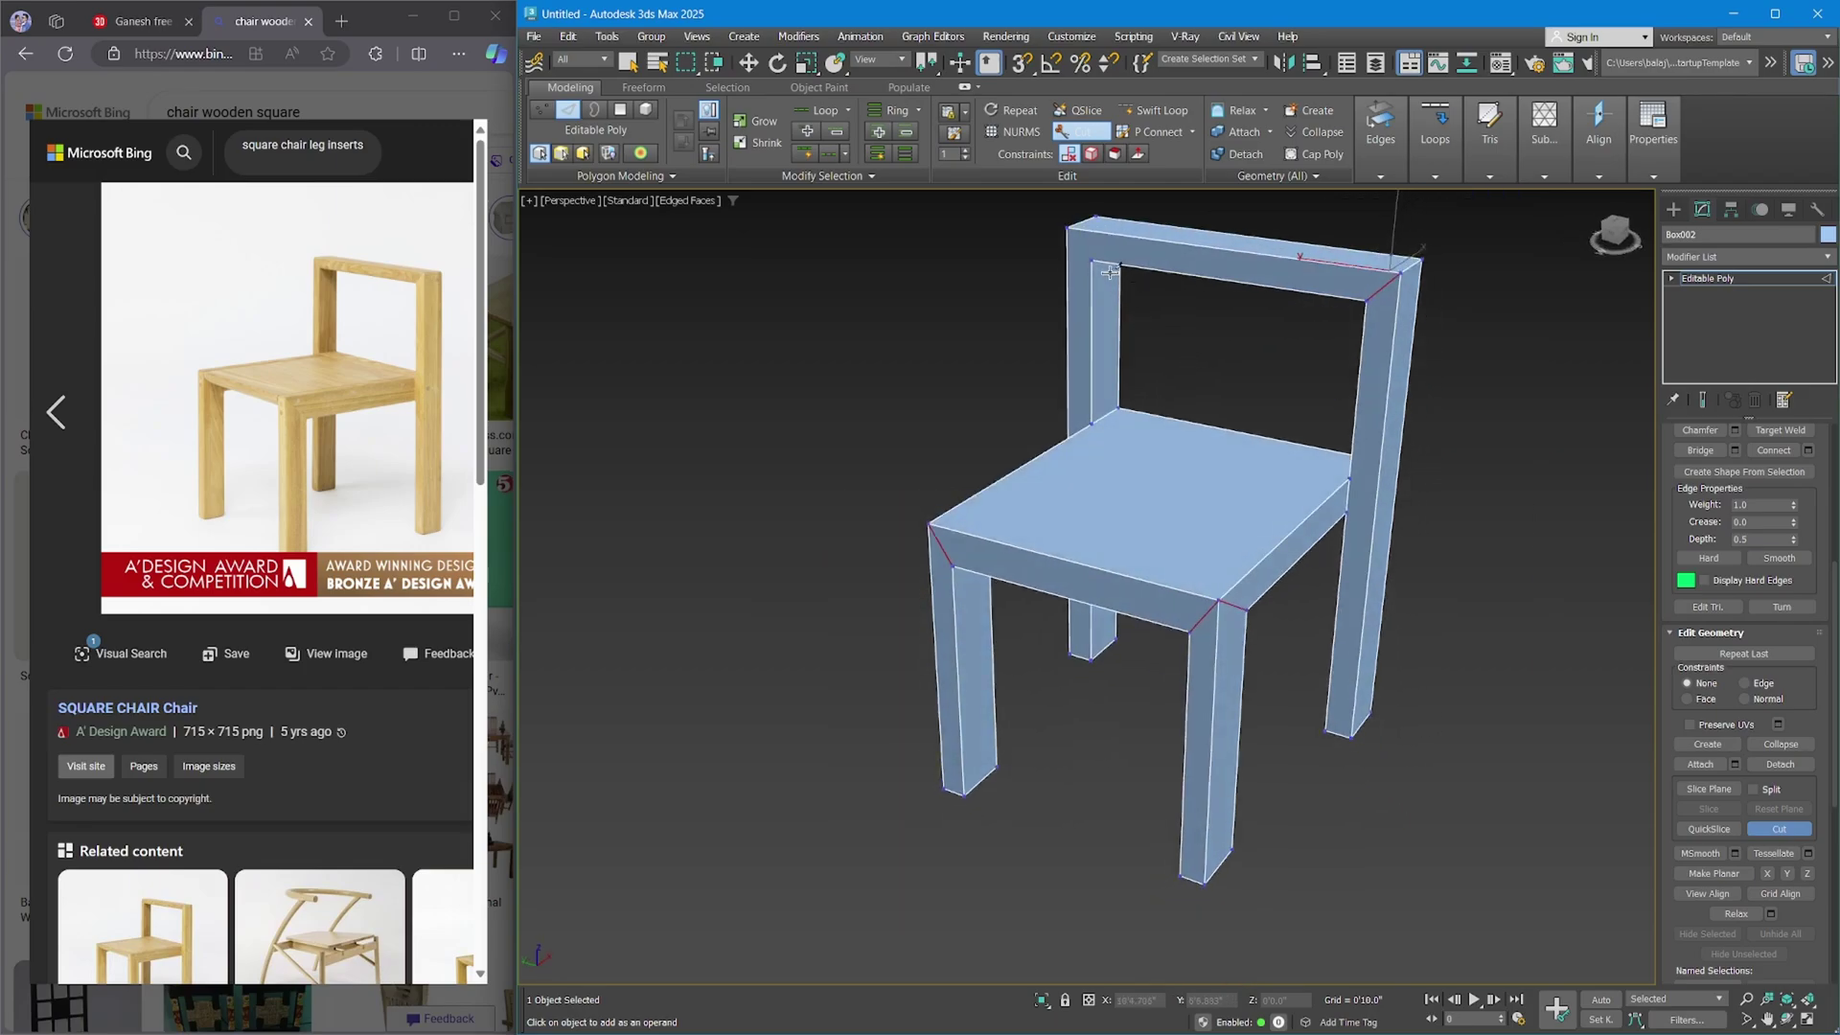
middle_click_drag(1163, 341, 1165, 394, "alt")
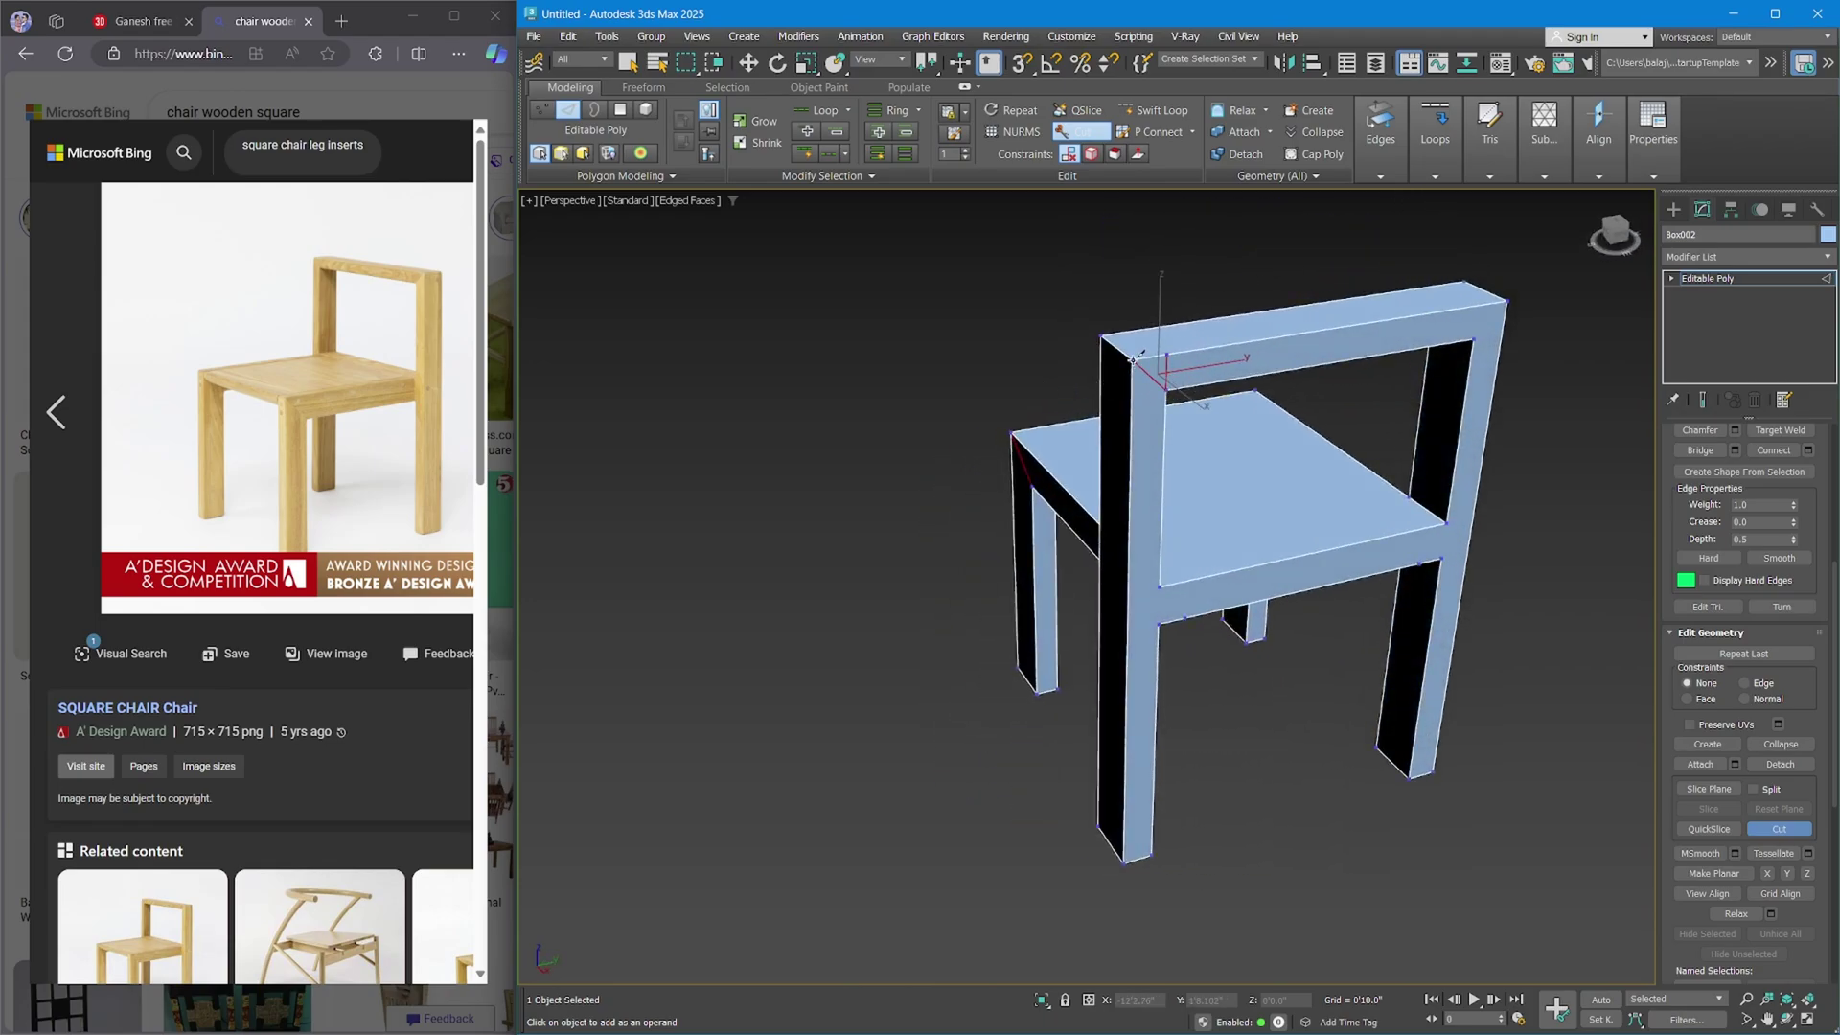
scroll(1164, 379, "up", 5)
middle_click_drag(1245, 406, 1451, 499)
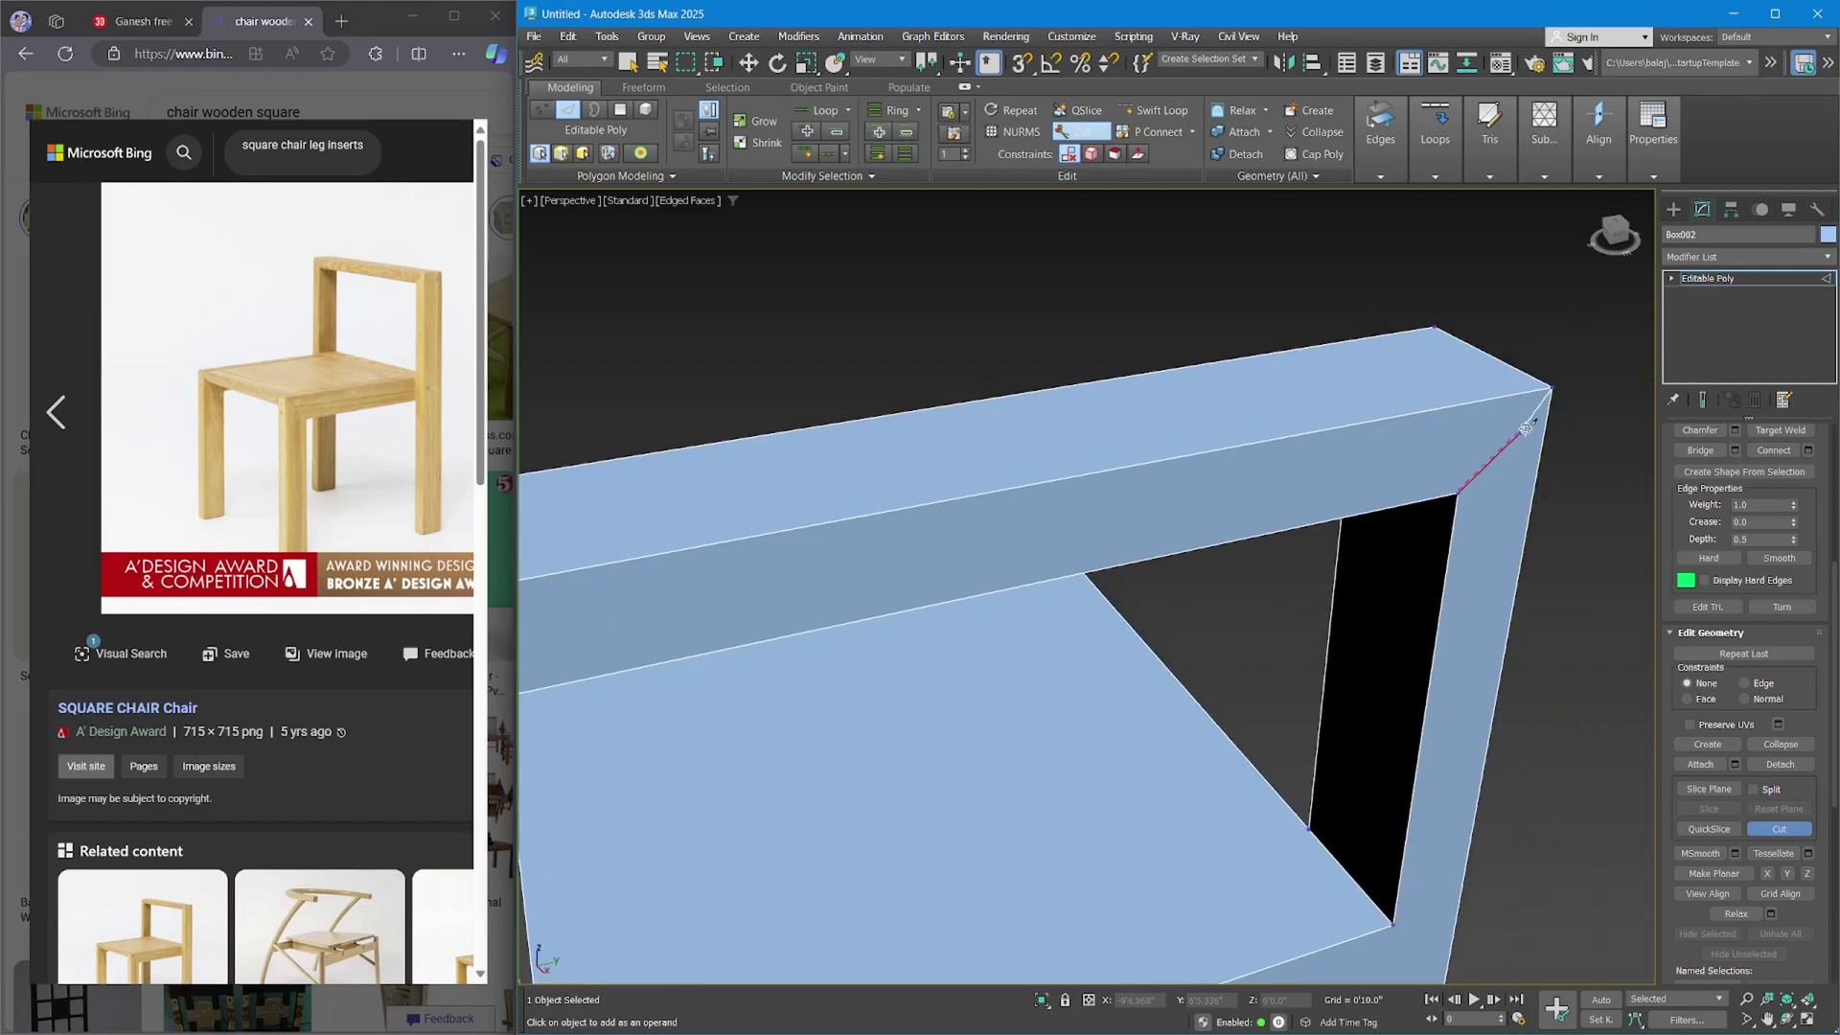
scroll(1557, 384, "down", 3)
right_click(1502, 402)
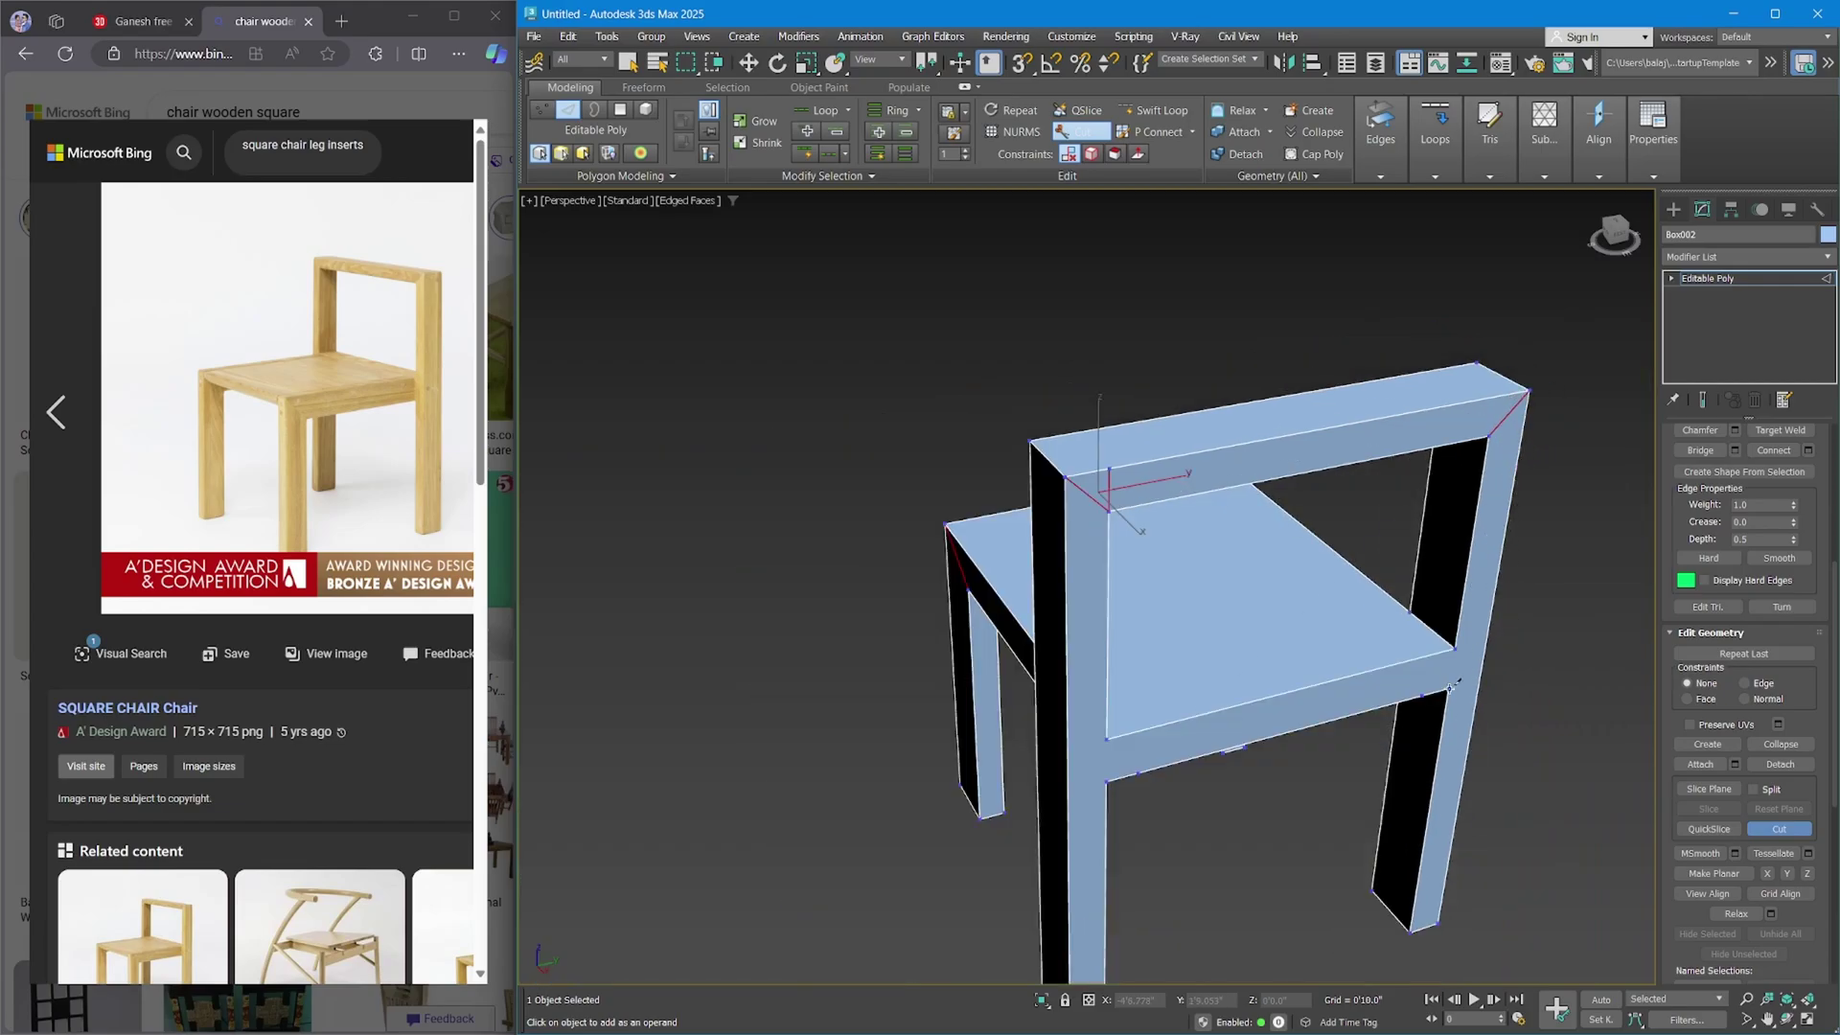
right_click(1159, 795)
Select the stray short vertical edge at the backrest's inner upper corner on the rear face and remove it.
middle_click_drag(1205, 802, 1168, 331, "alt")
left_click(1671, 279)
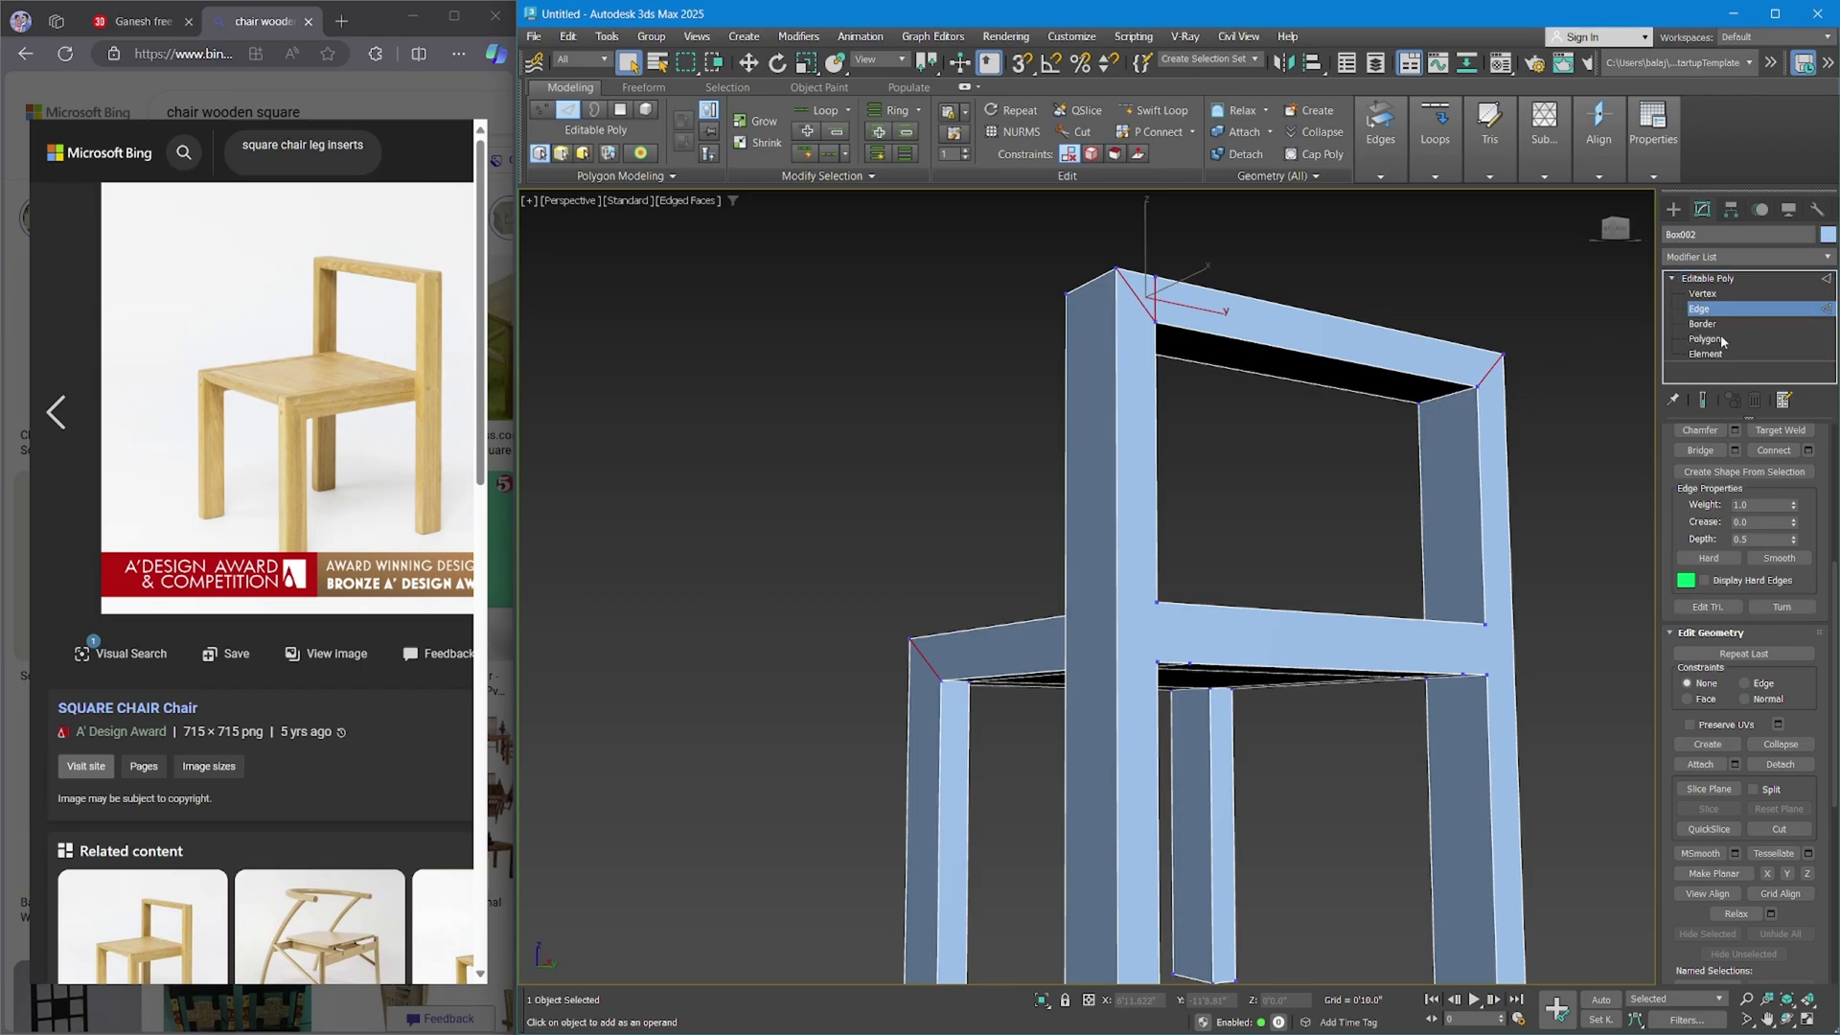
scroll(1663, 595, "up", 2)
scroll(1677, 968, "down", 1)
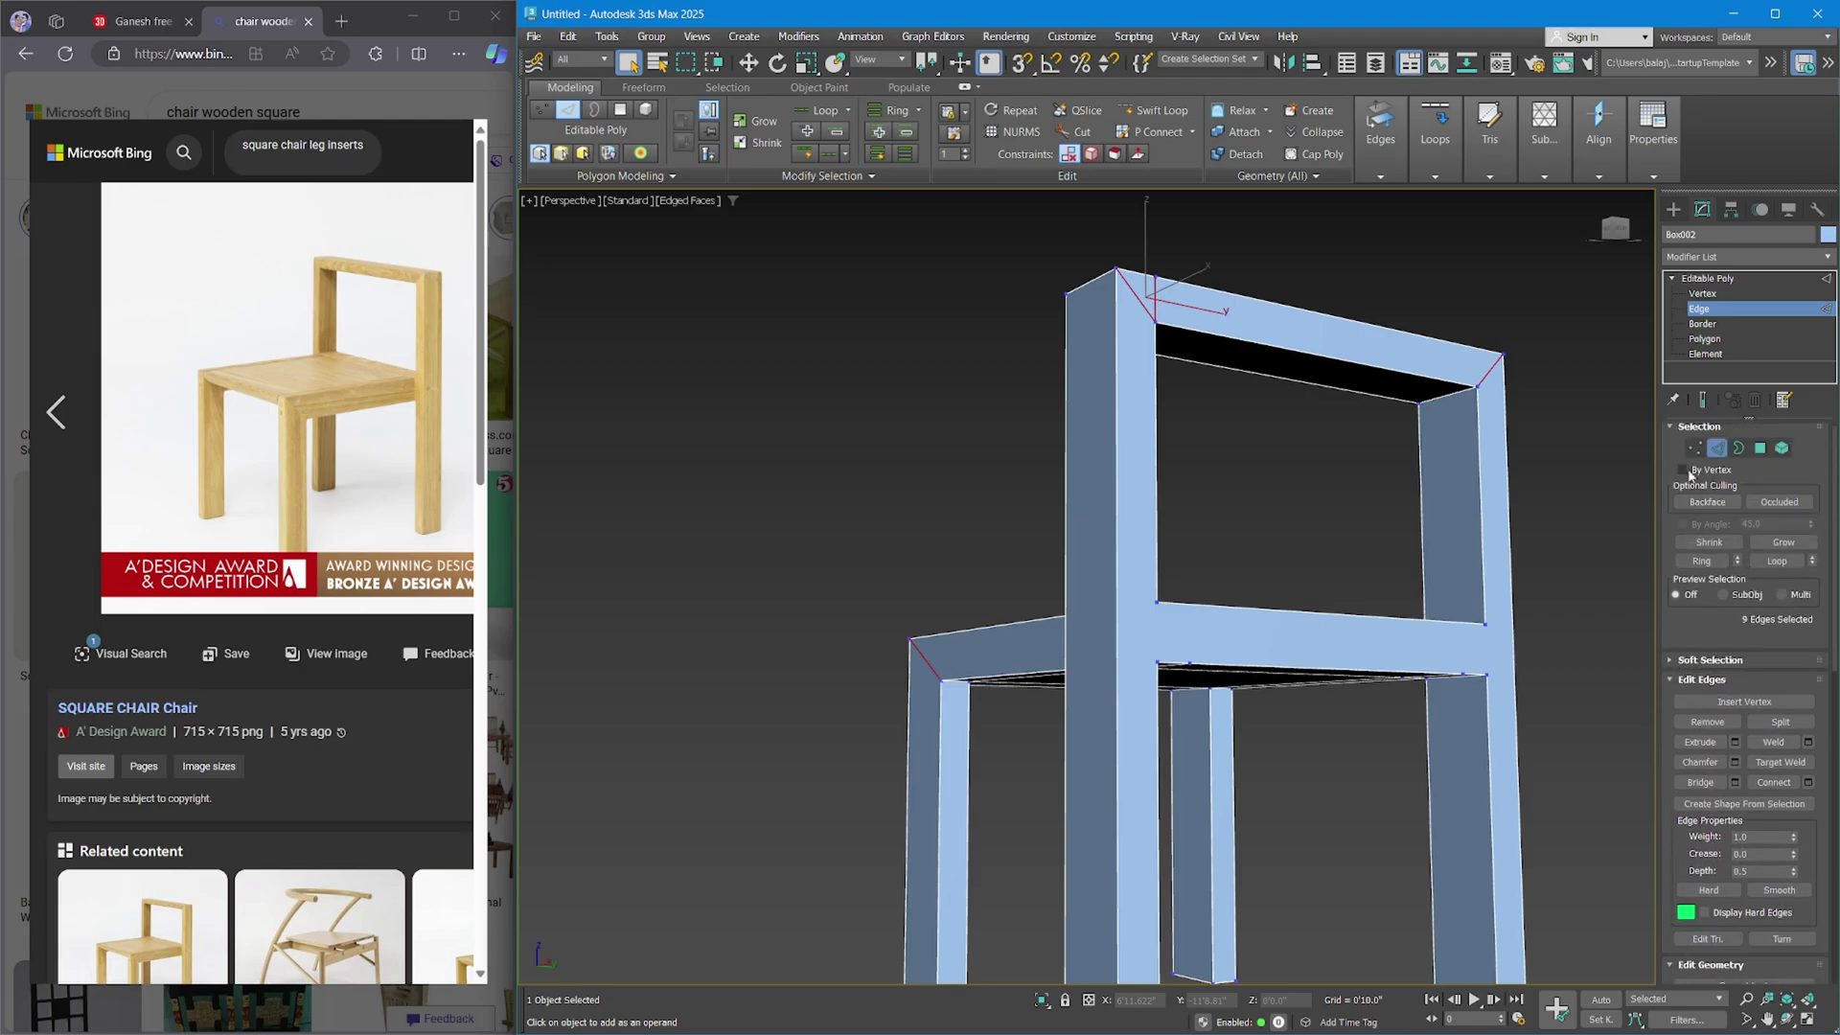
scroll(1773, 470, "up", 1)
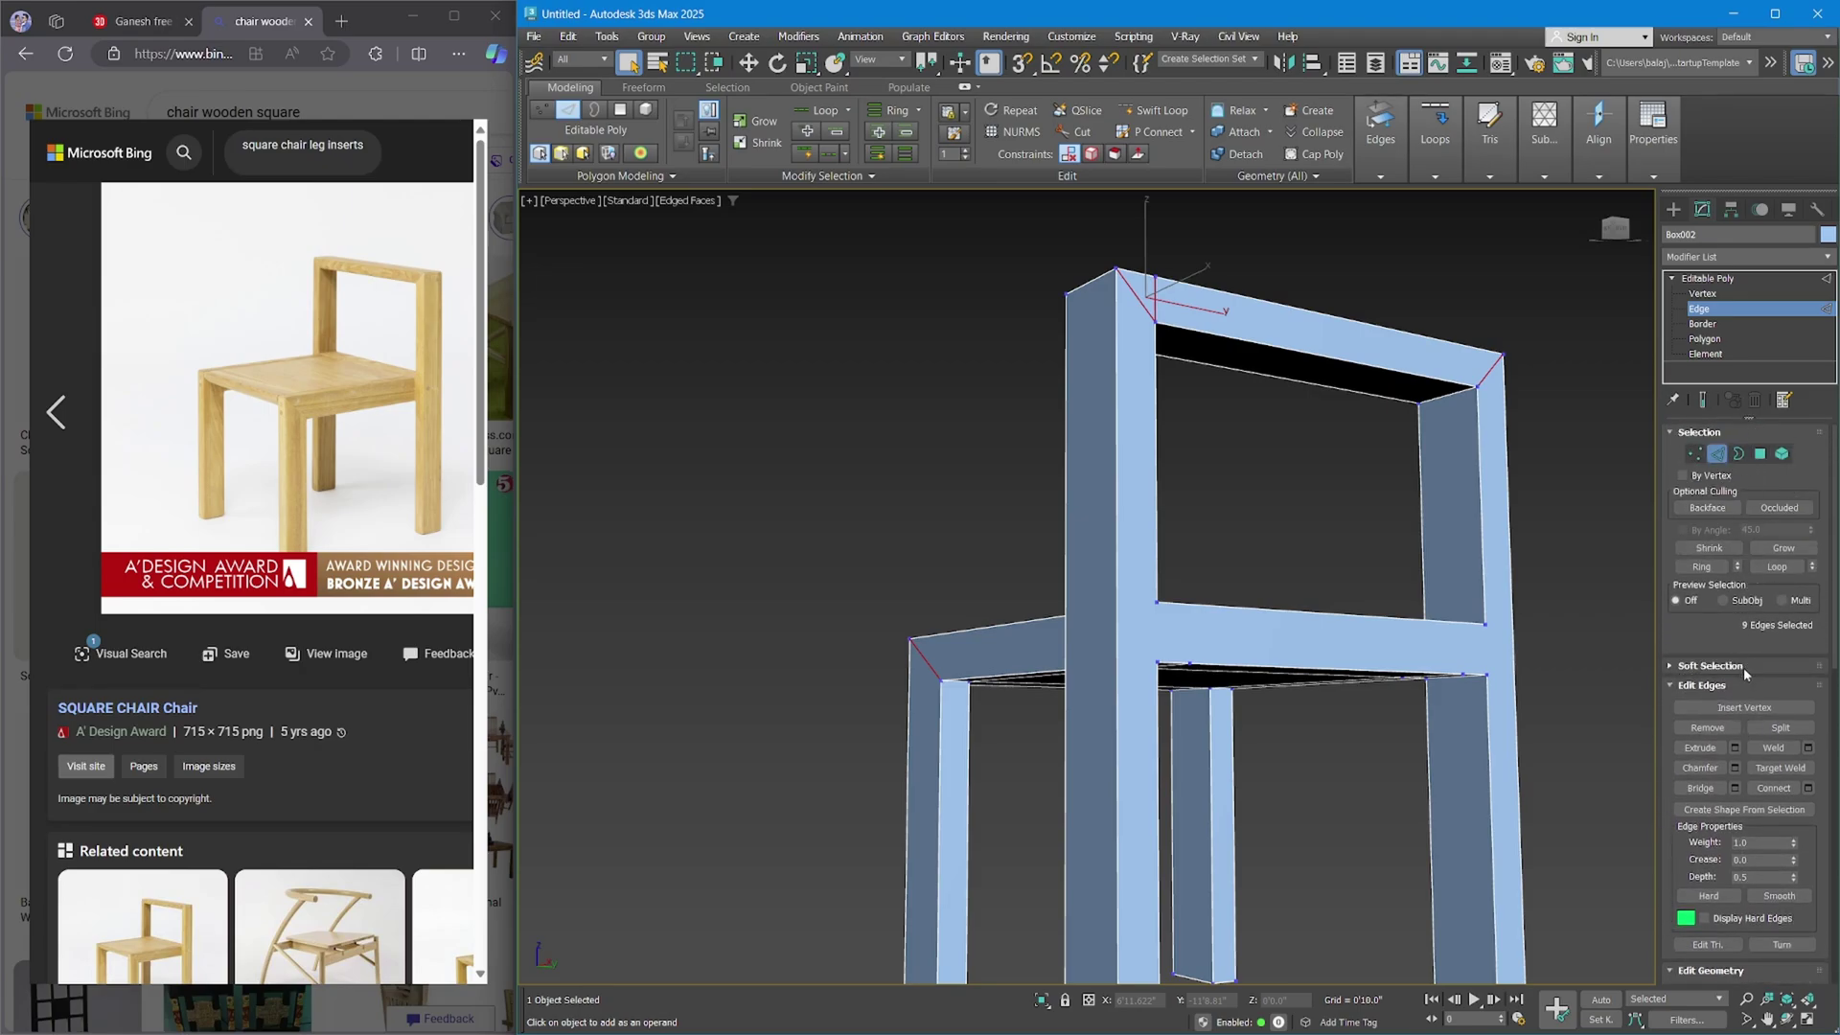
left_click(891, 316)
key("ctrl+z")
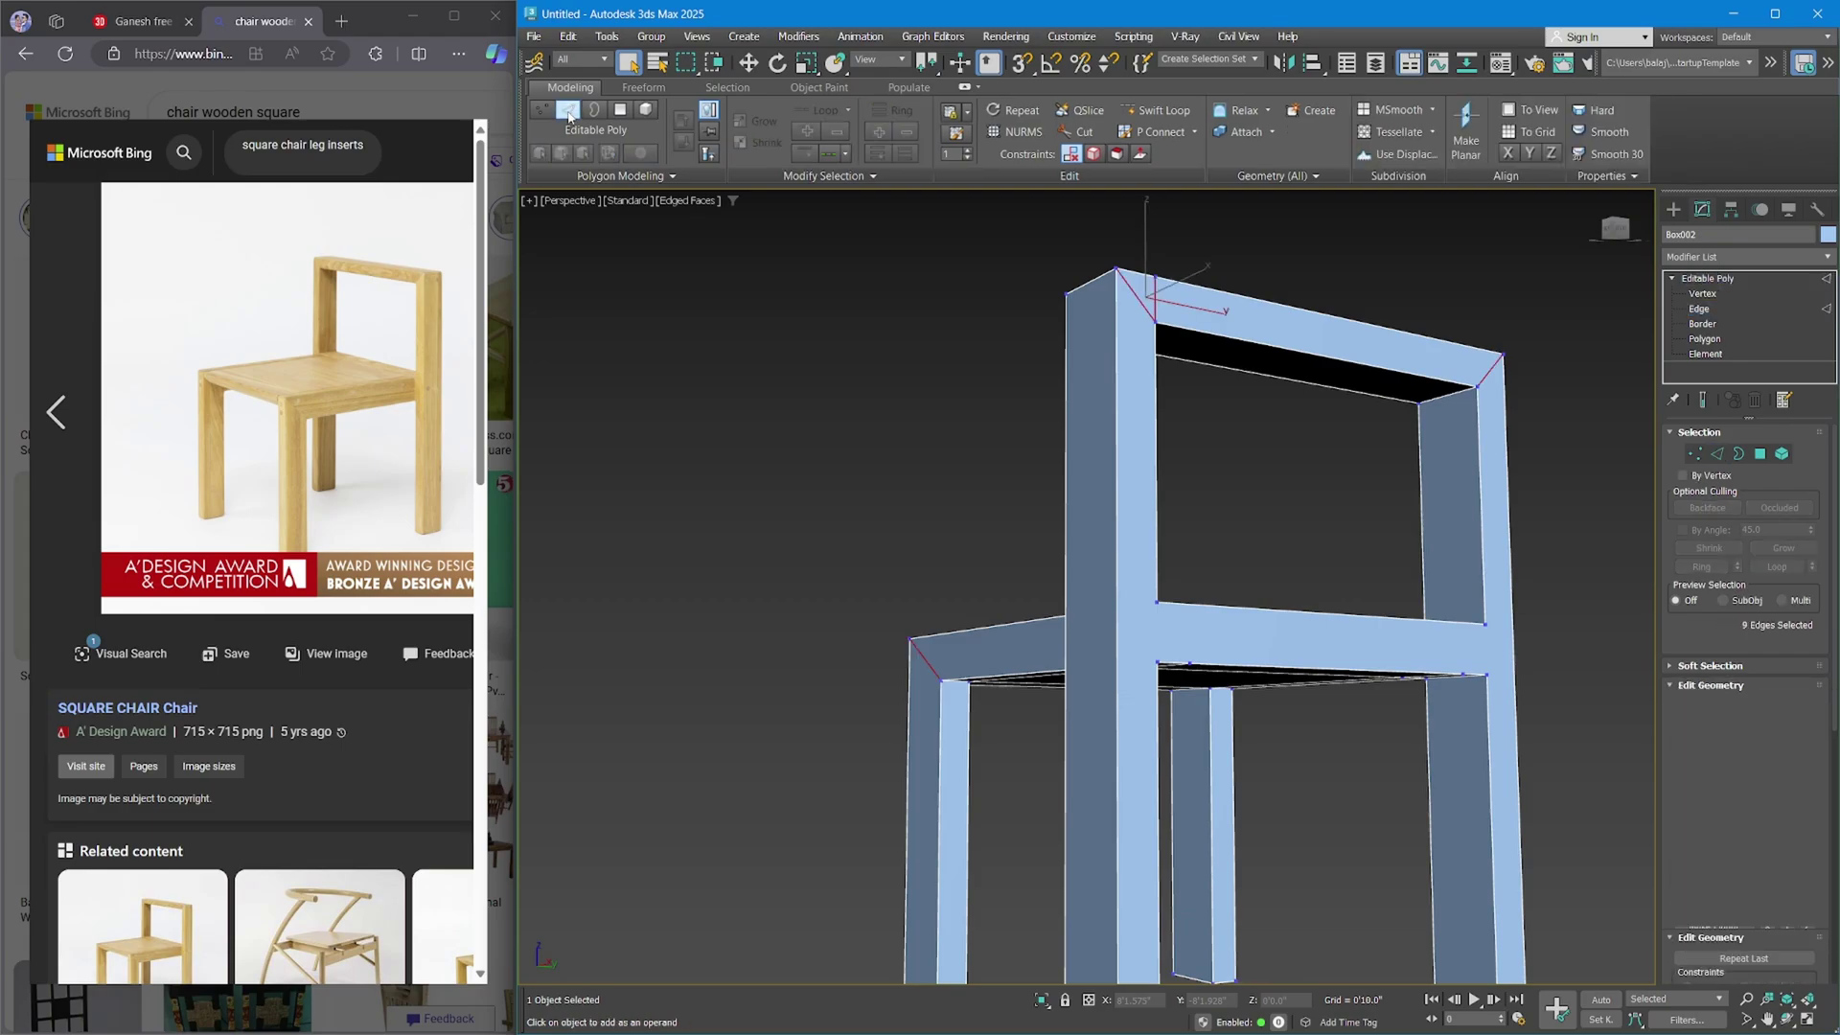
middle_click_drag(1132, 379, 1108, 562, "alt")
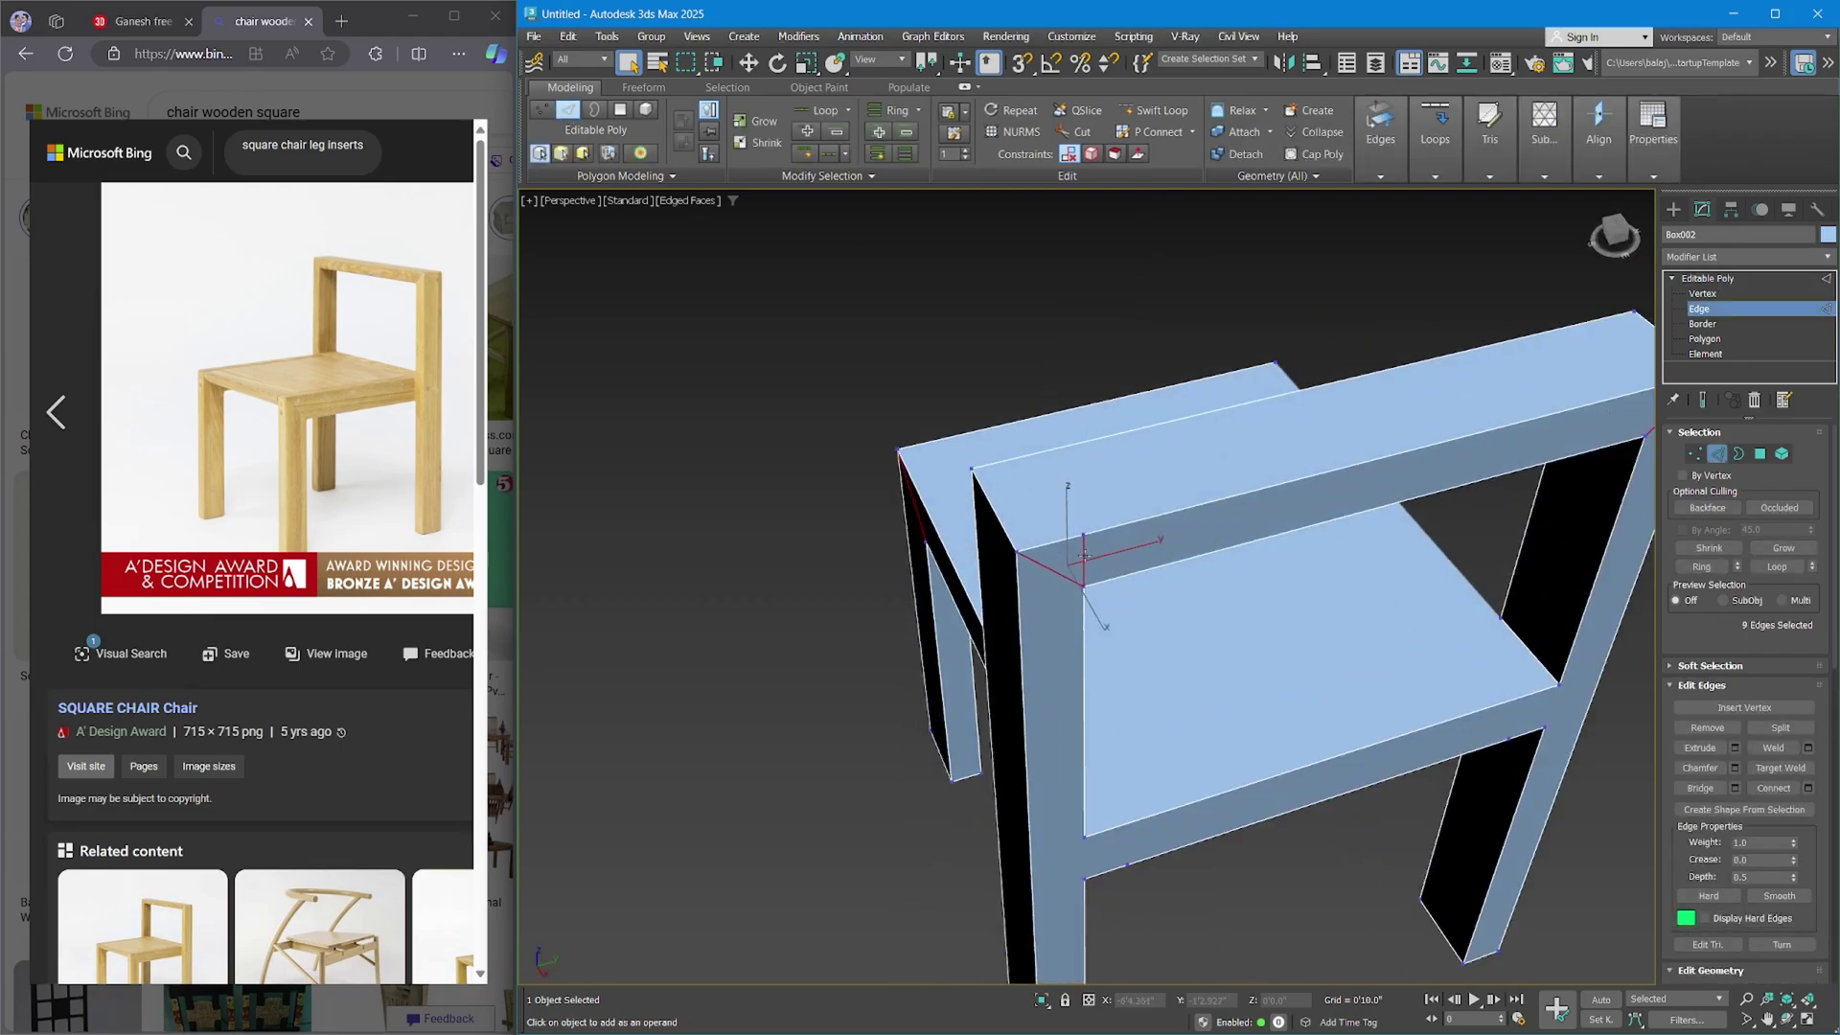
left_click(1083, 555)
scroll(1083, 554, "up", 2)
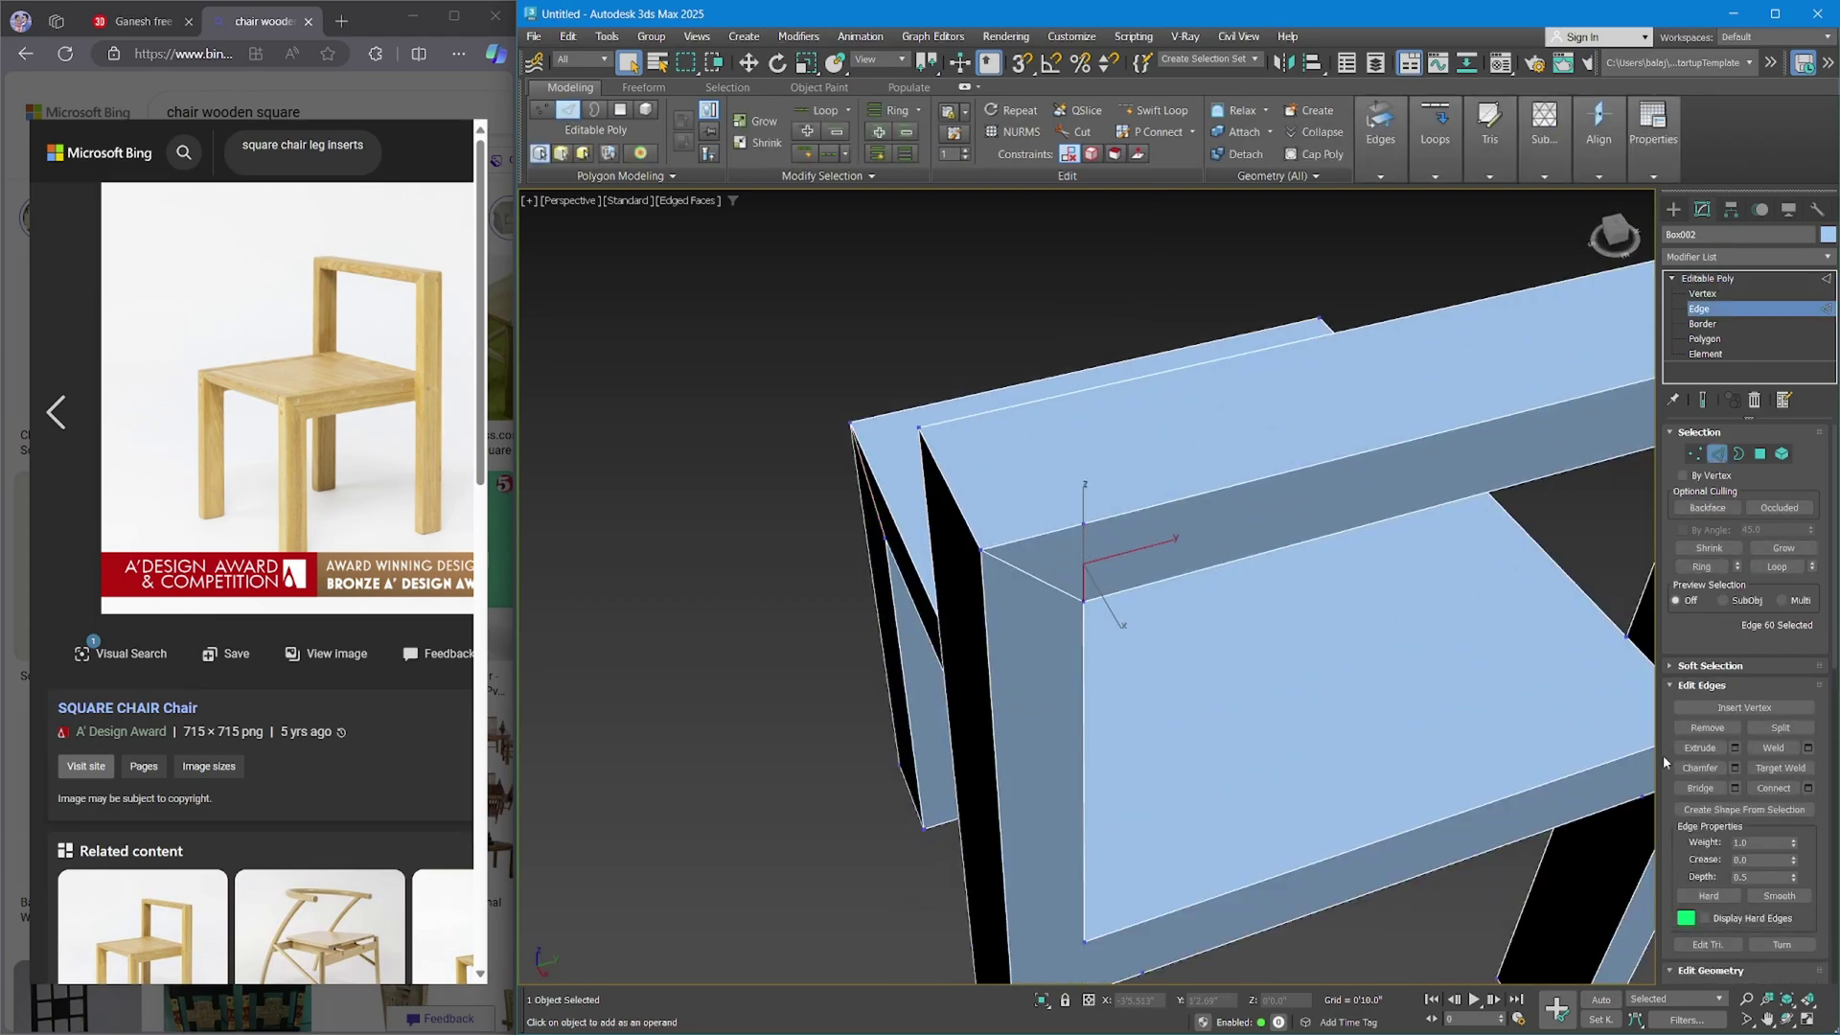
left_click(1706, 728)
scroll(1121, 600, "down", 3)
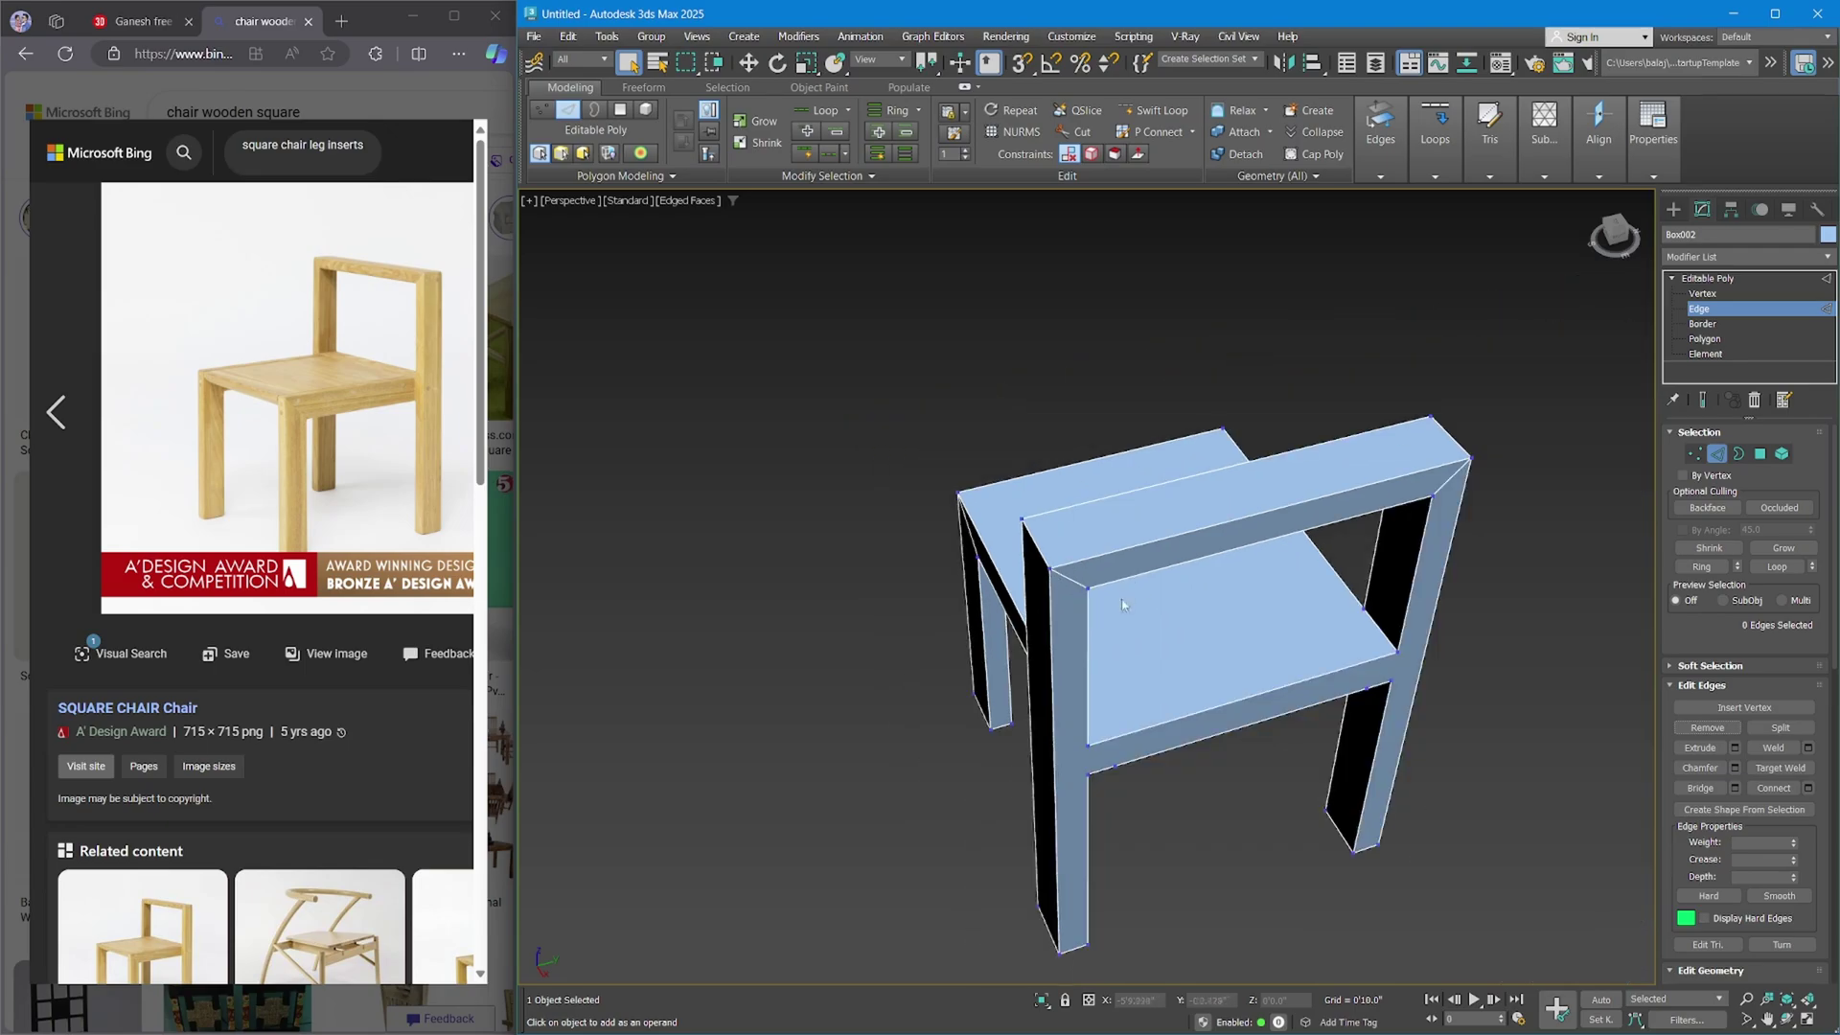
Select the central polygon of the seat's underside, convert it to an edge selection and grow it once.
middle_click_drag(1121, 600, 1155, 556, "alt")
key("4")
left_click(1067, 620)
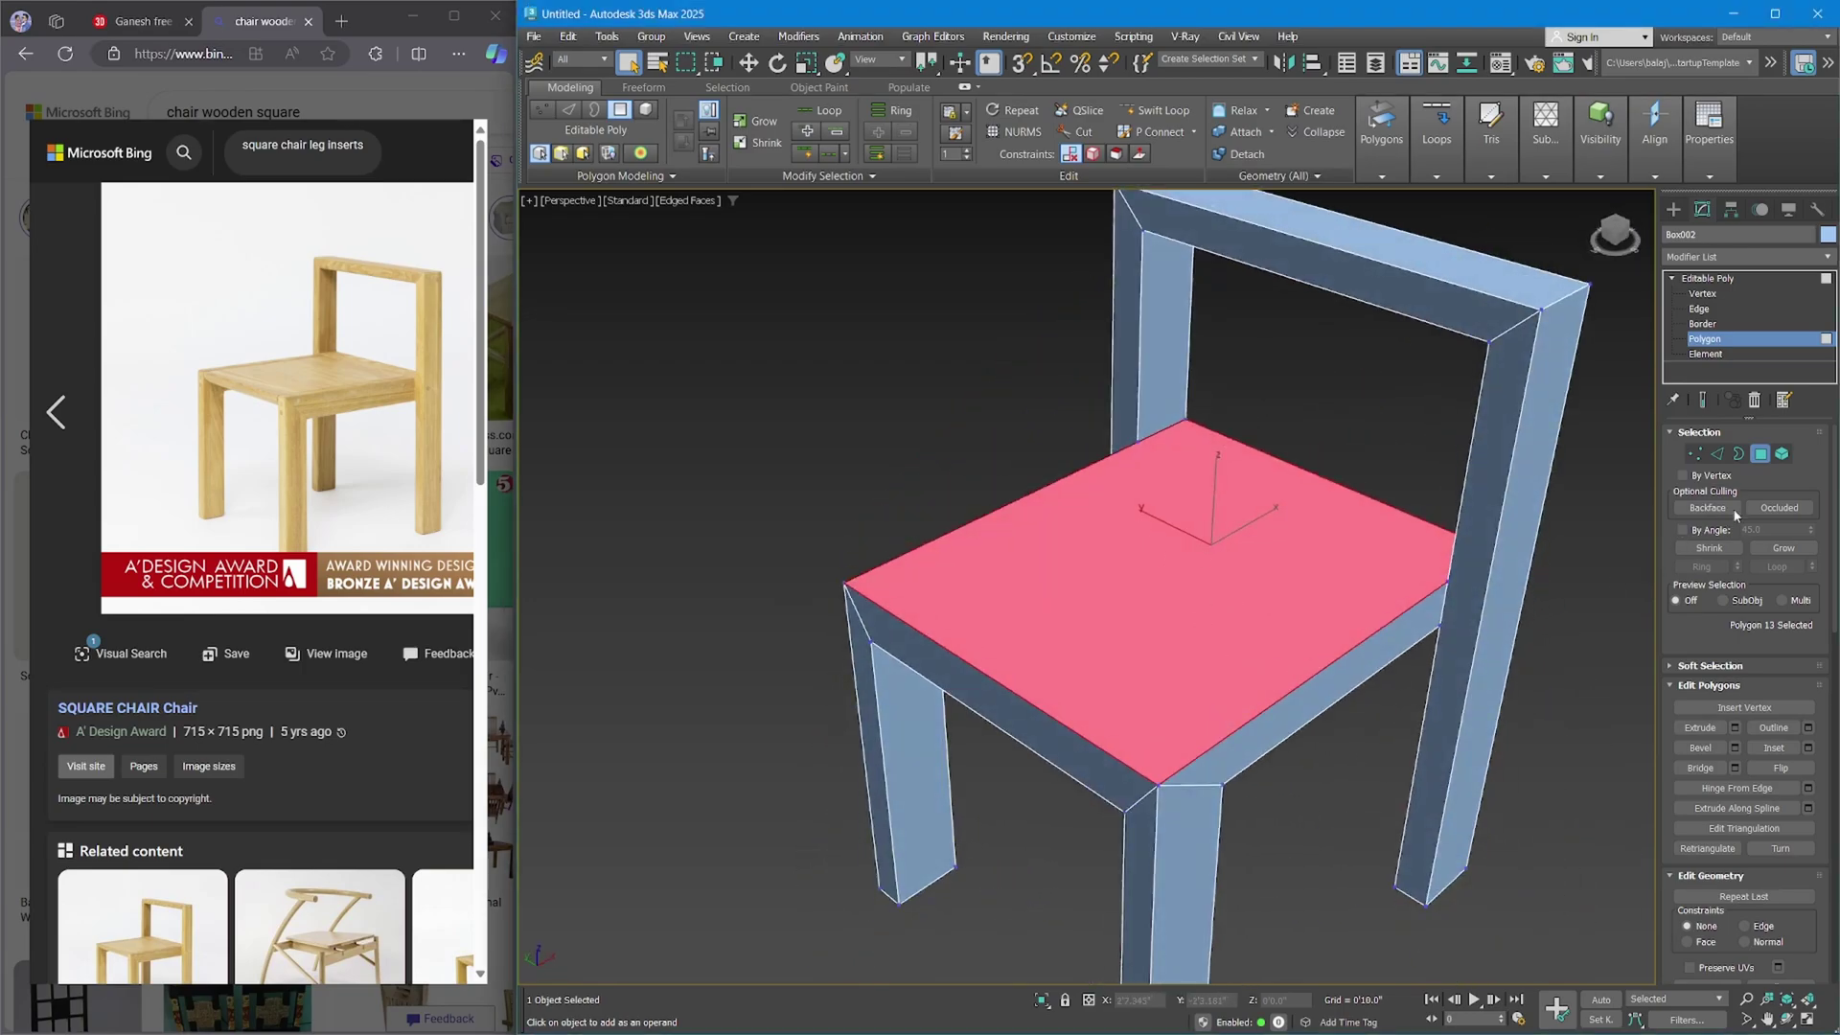
middle_click_drag(1293, 740, 1195, 648, "alt")
left_click(1167, 589)
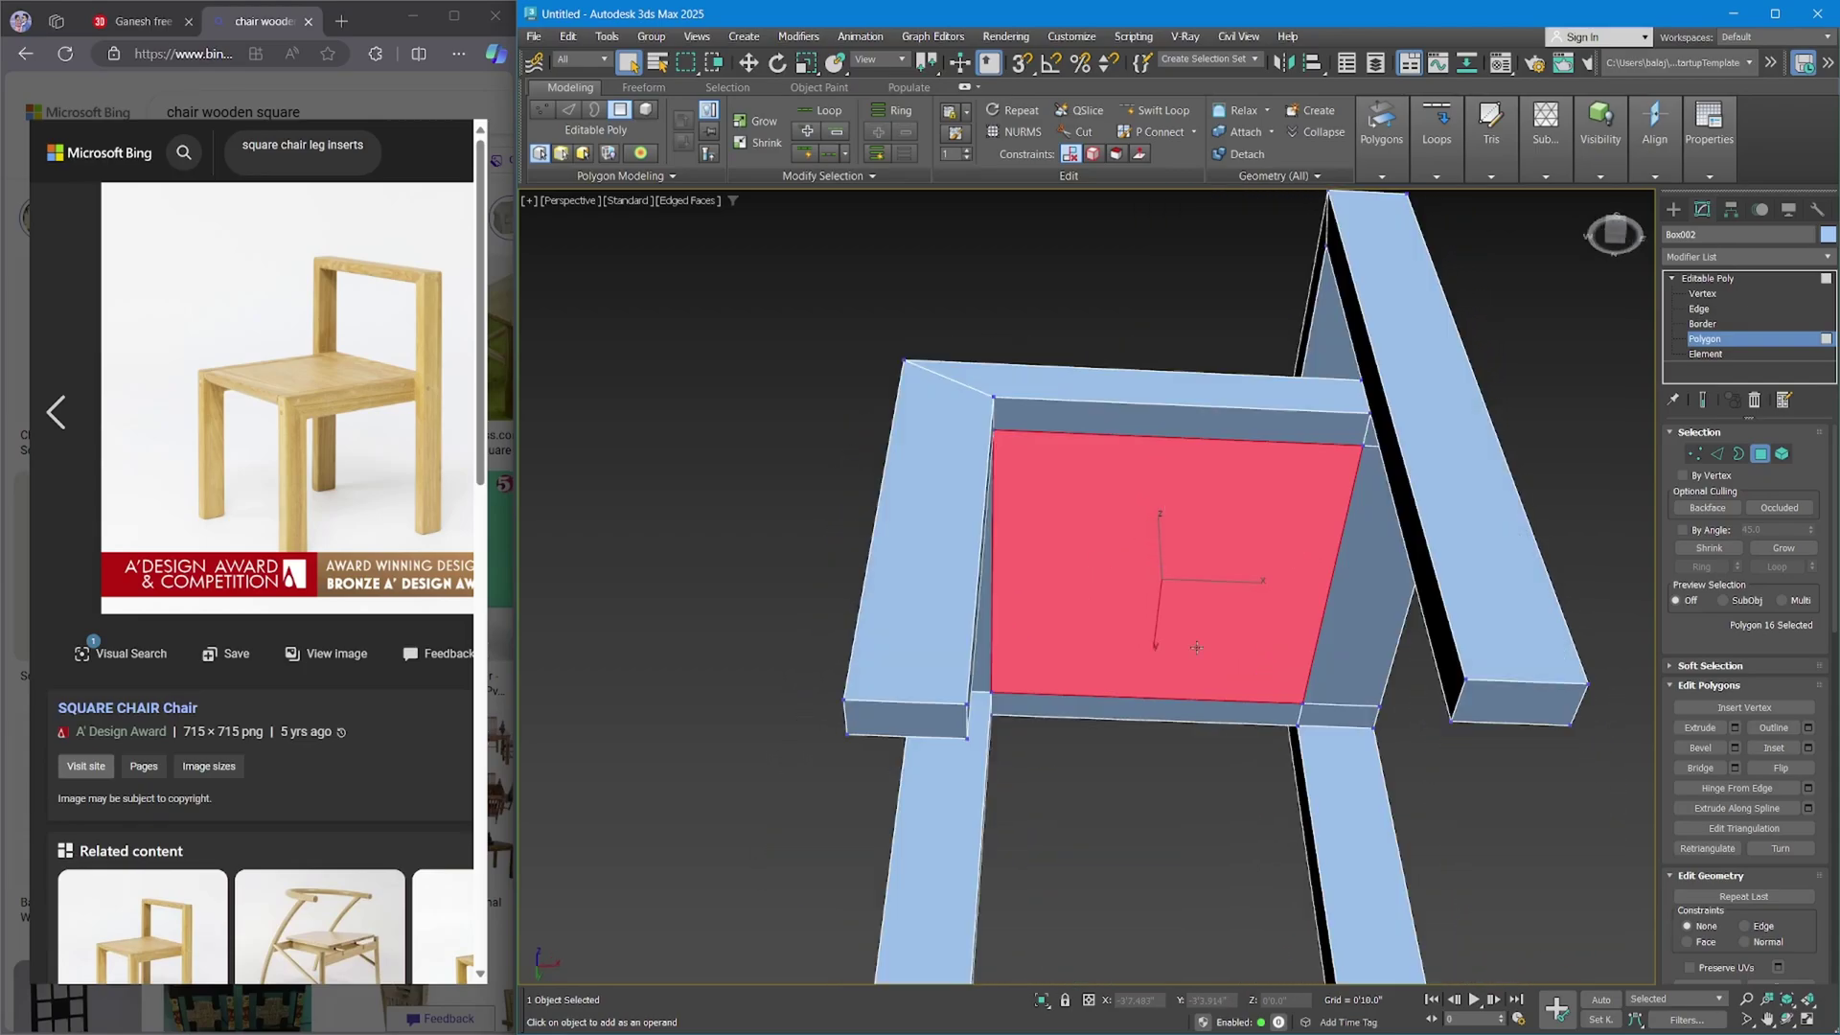
left_click(1718, 454, "ctrl")
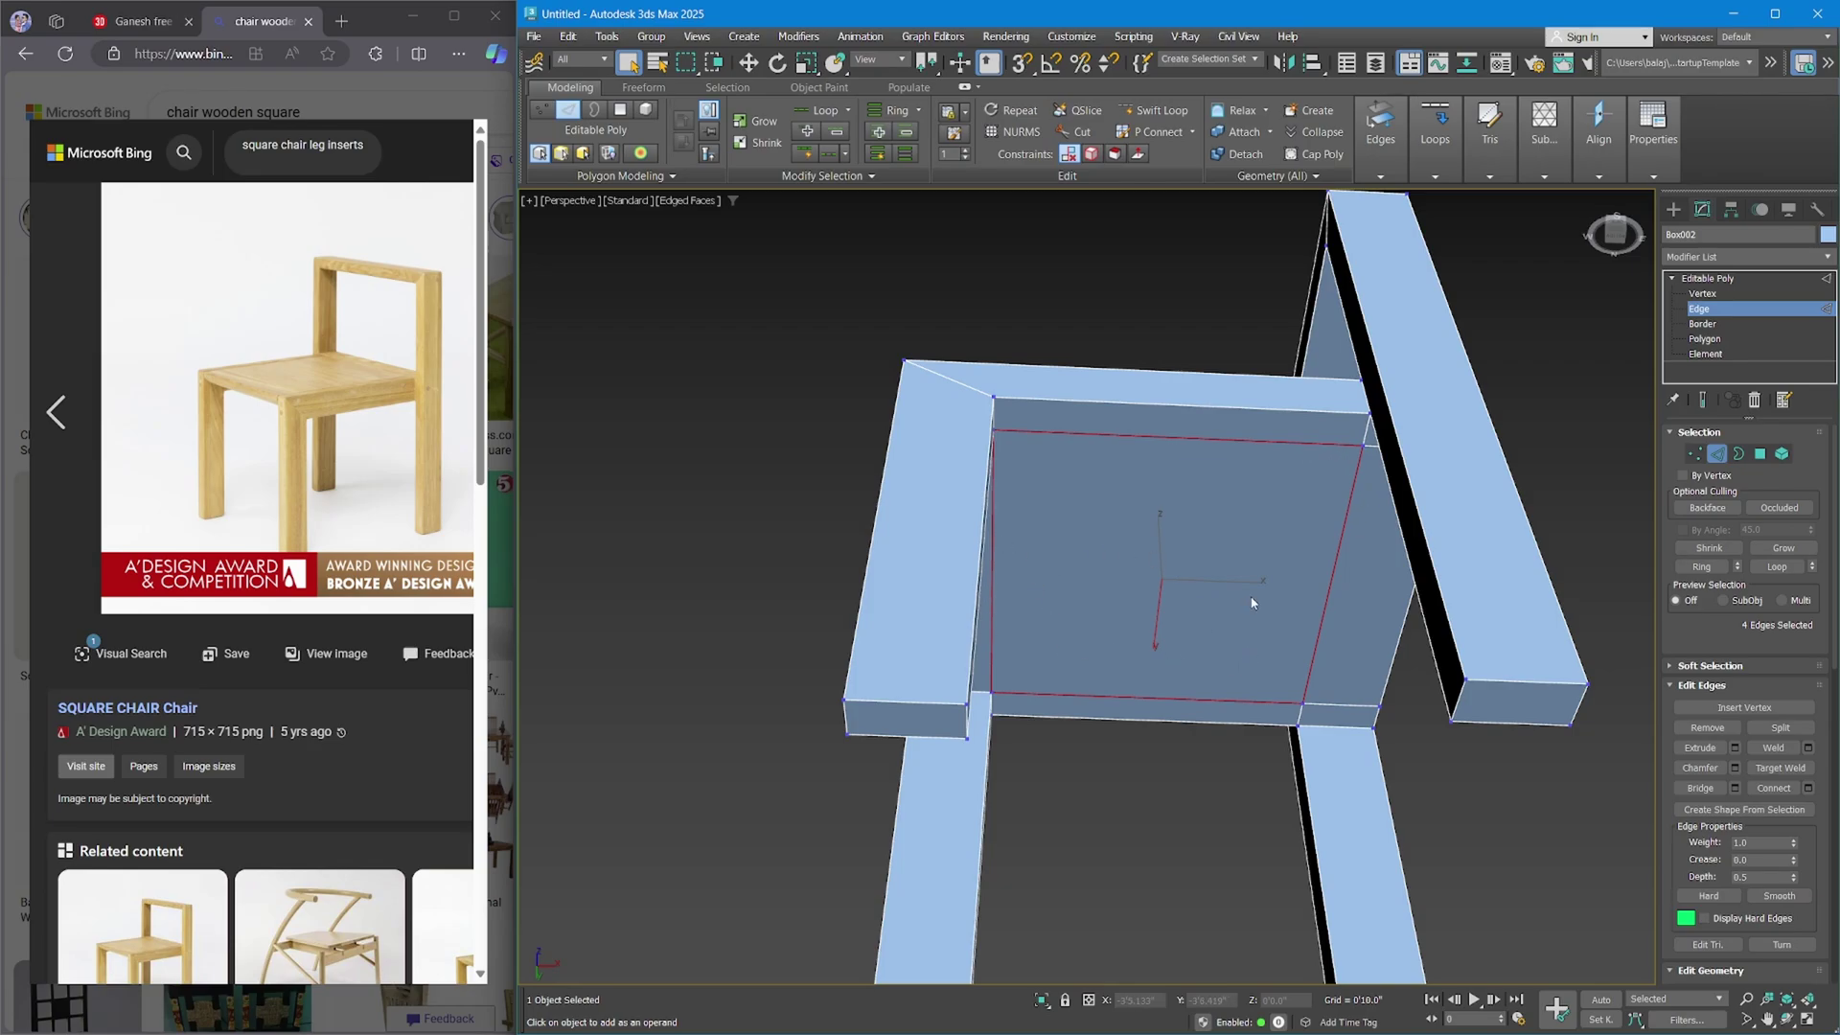
left_click(757, 121)
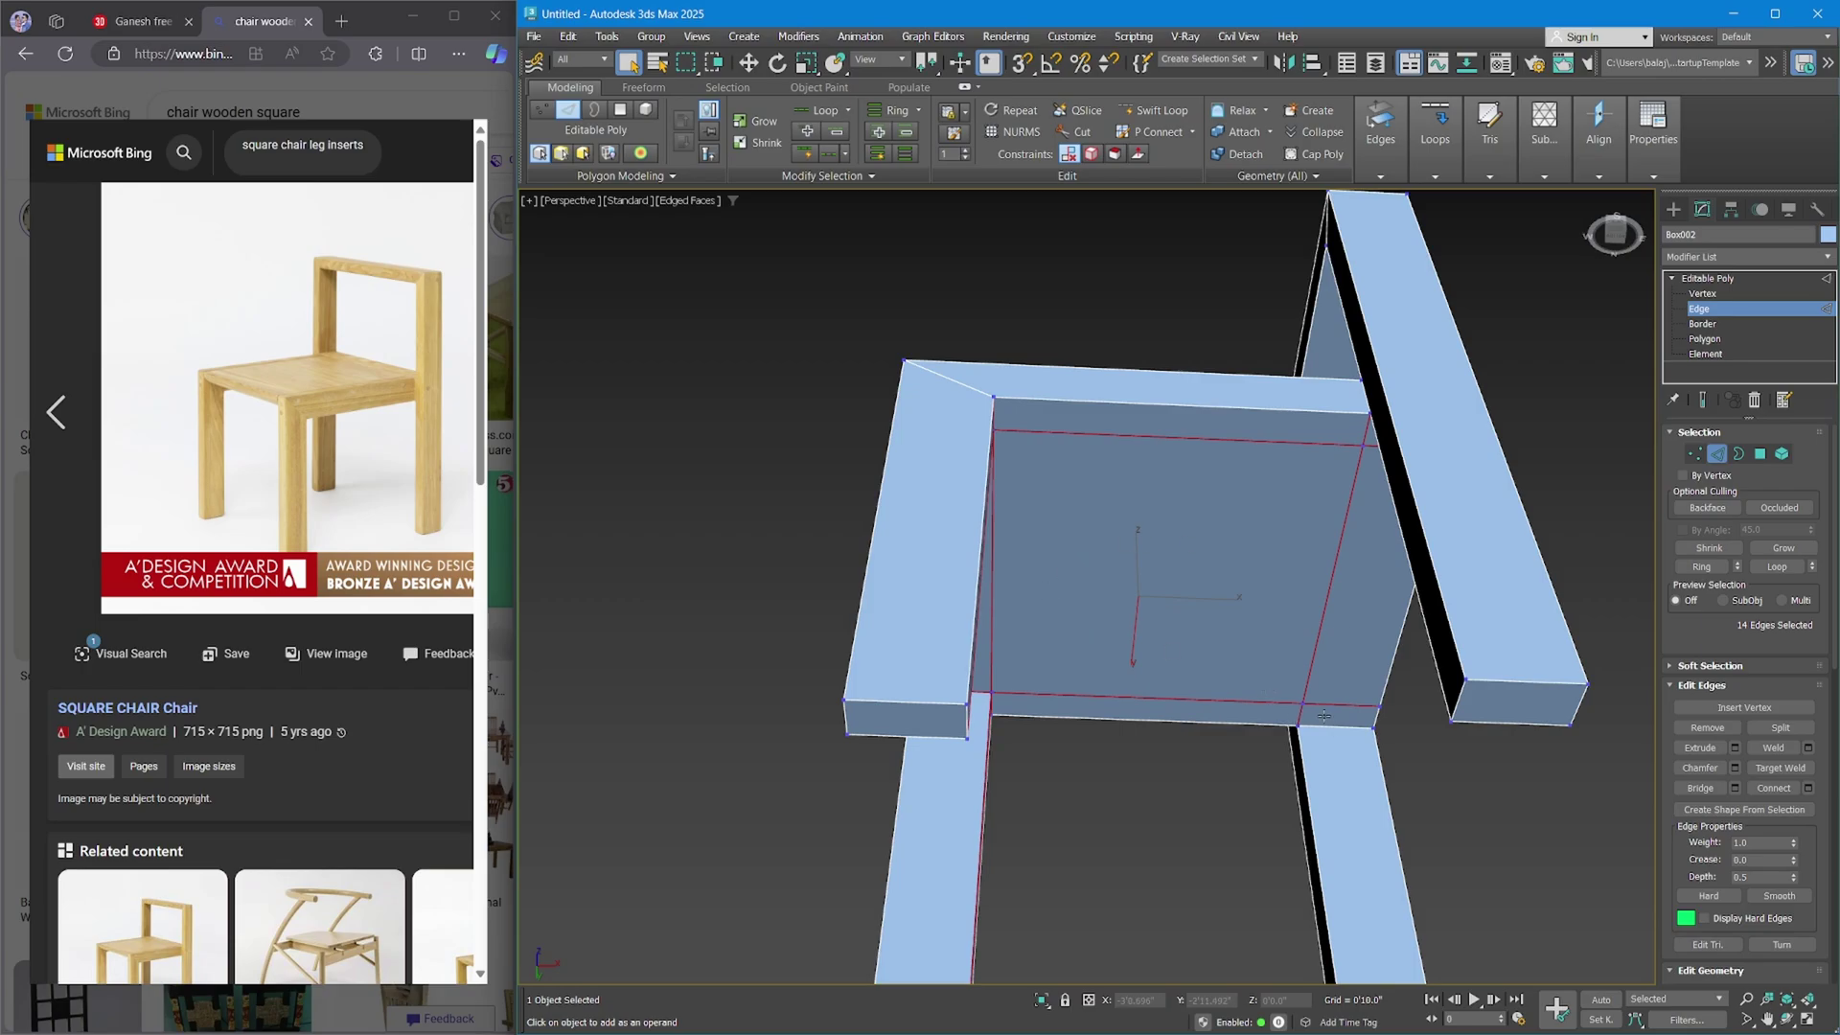
middle_click_drag(1459, 569, 1140, 632, "alt")
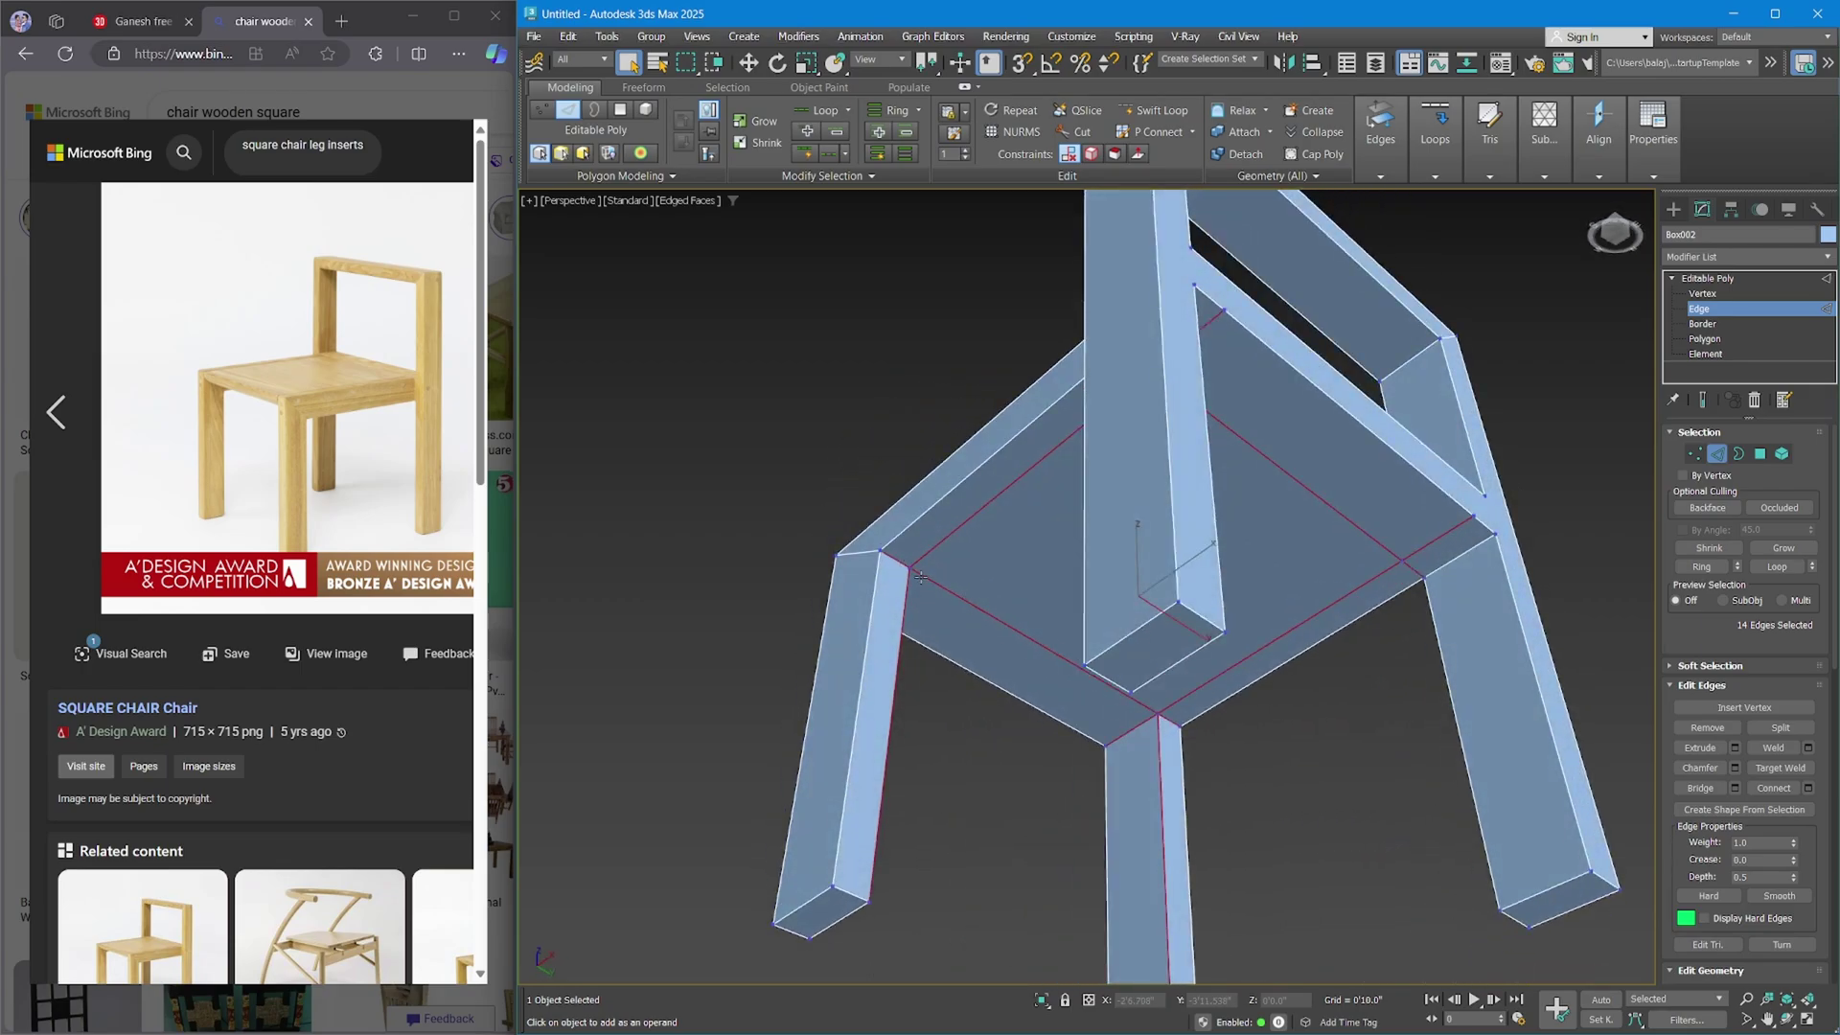
Deselect the front leg edges from the grown selection and remove the remaining inner edges on the seat's underside.
middle_click_drag(910, 593, 845, 726, "alt")
scroll(994, 739, "up", 3)
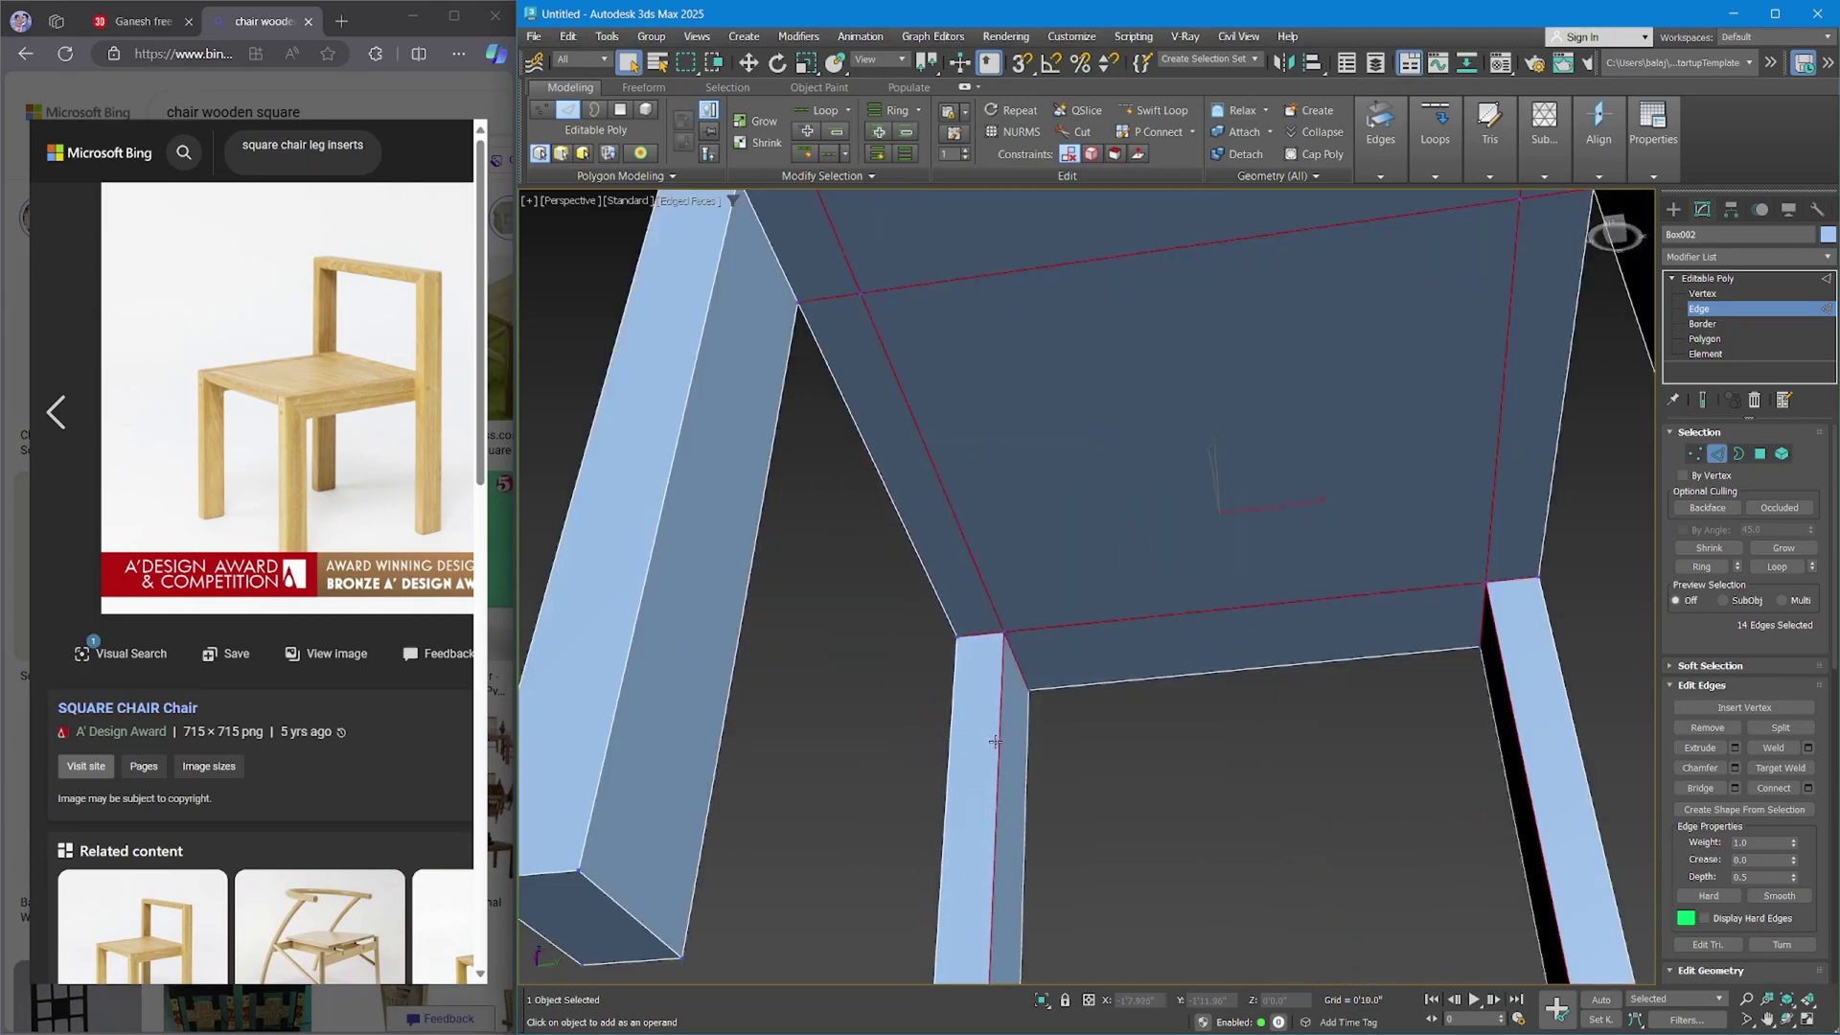
left_click_drag(1114, 766, 1006, 707, "alt")
left_click(977, 623, "alt")
middle_click_drag(977, 623, 962, 734)
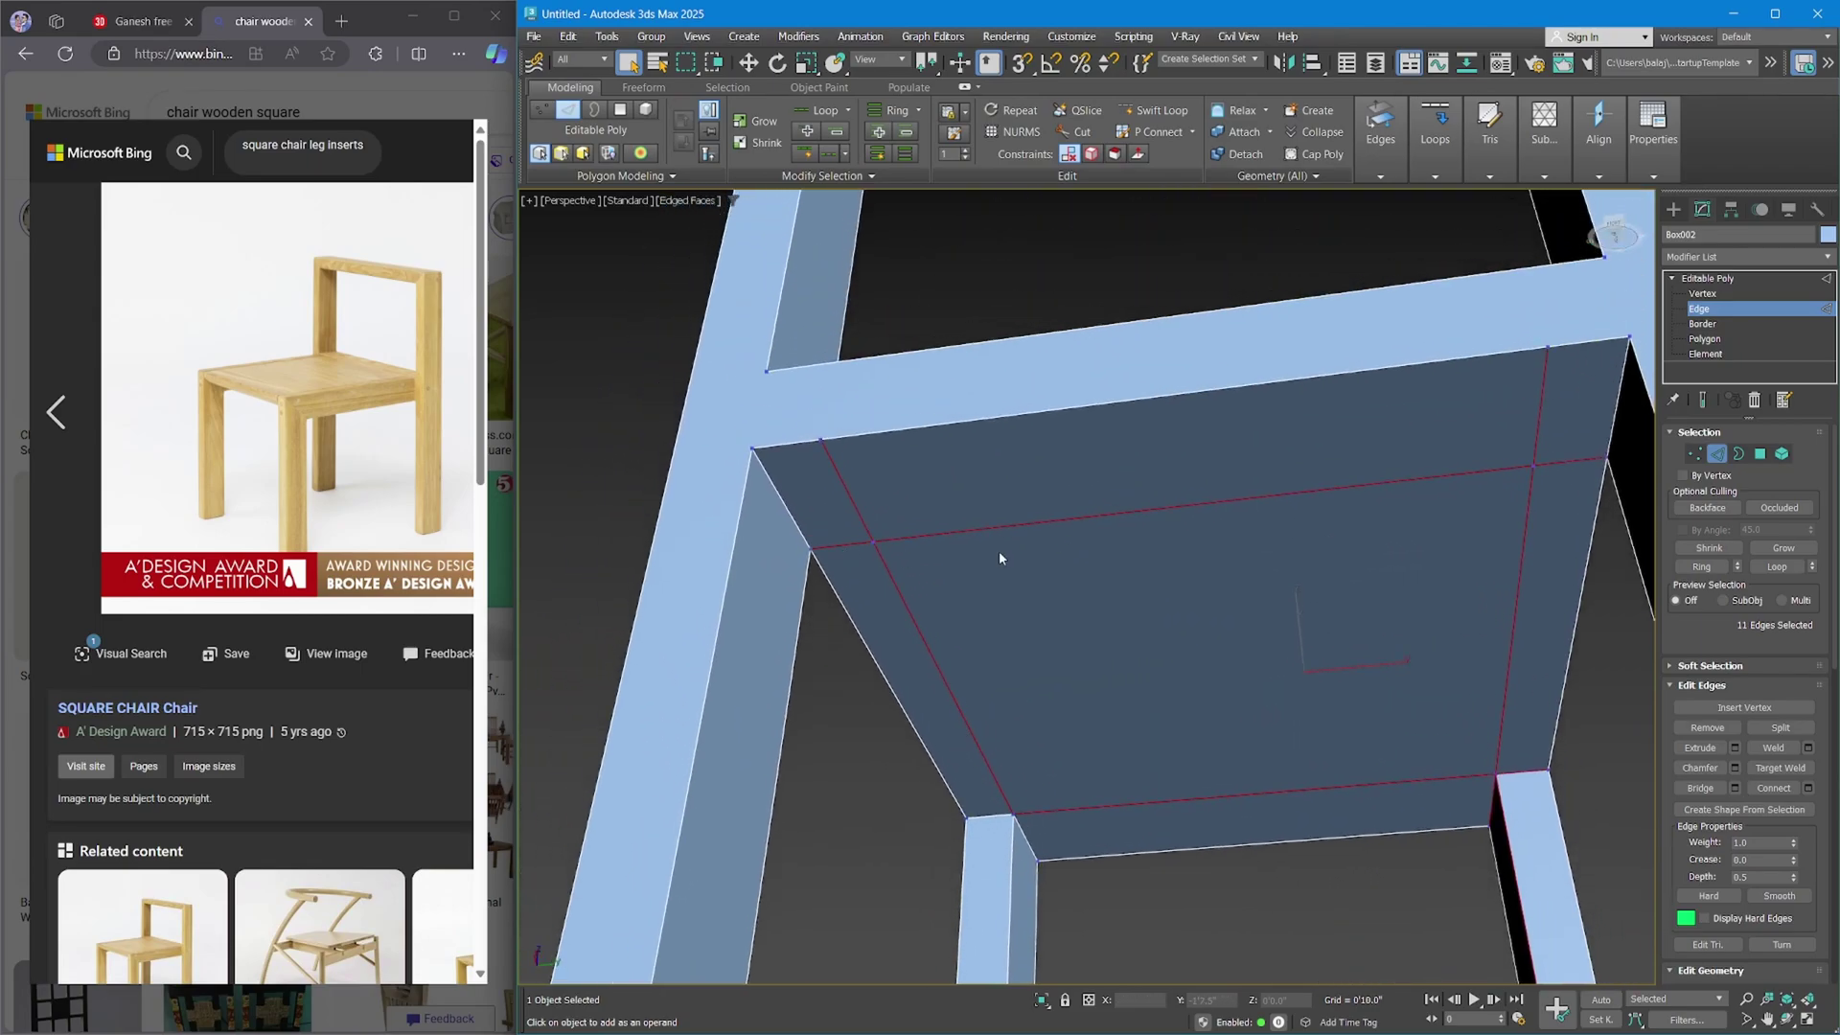
middle_click_drag(999, 558, 1241, 810, "alt")
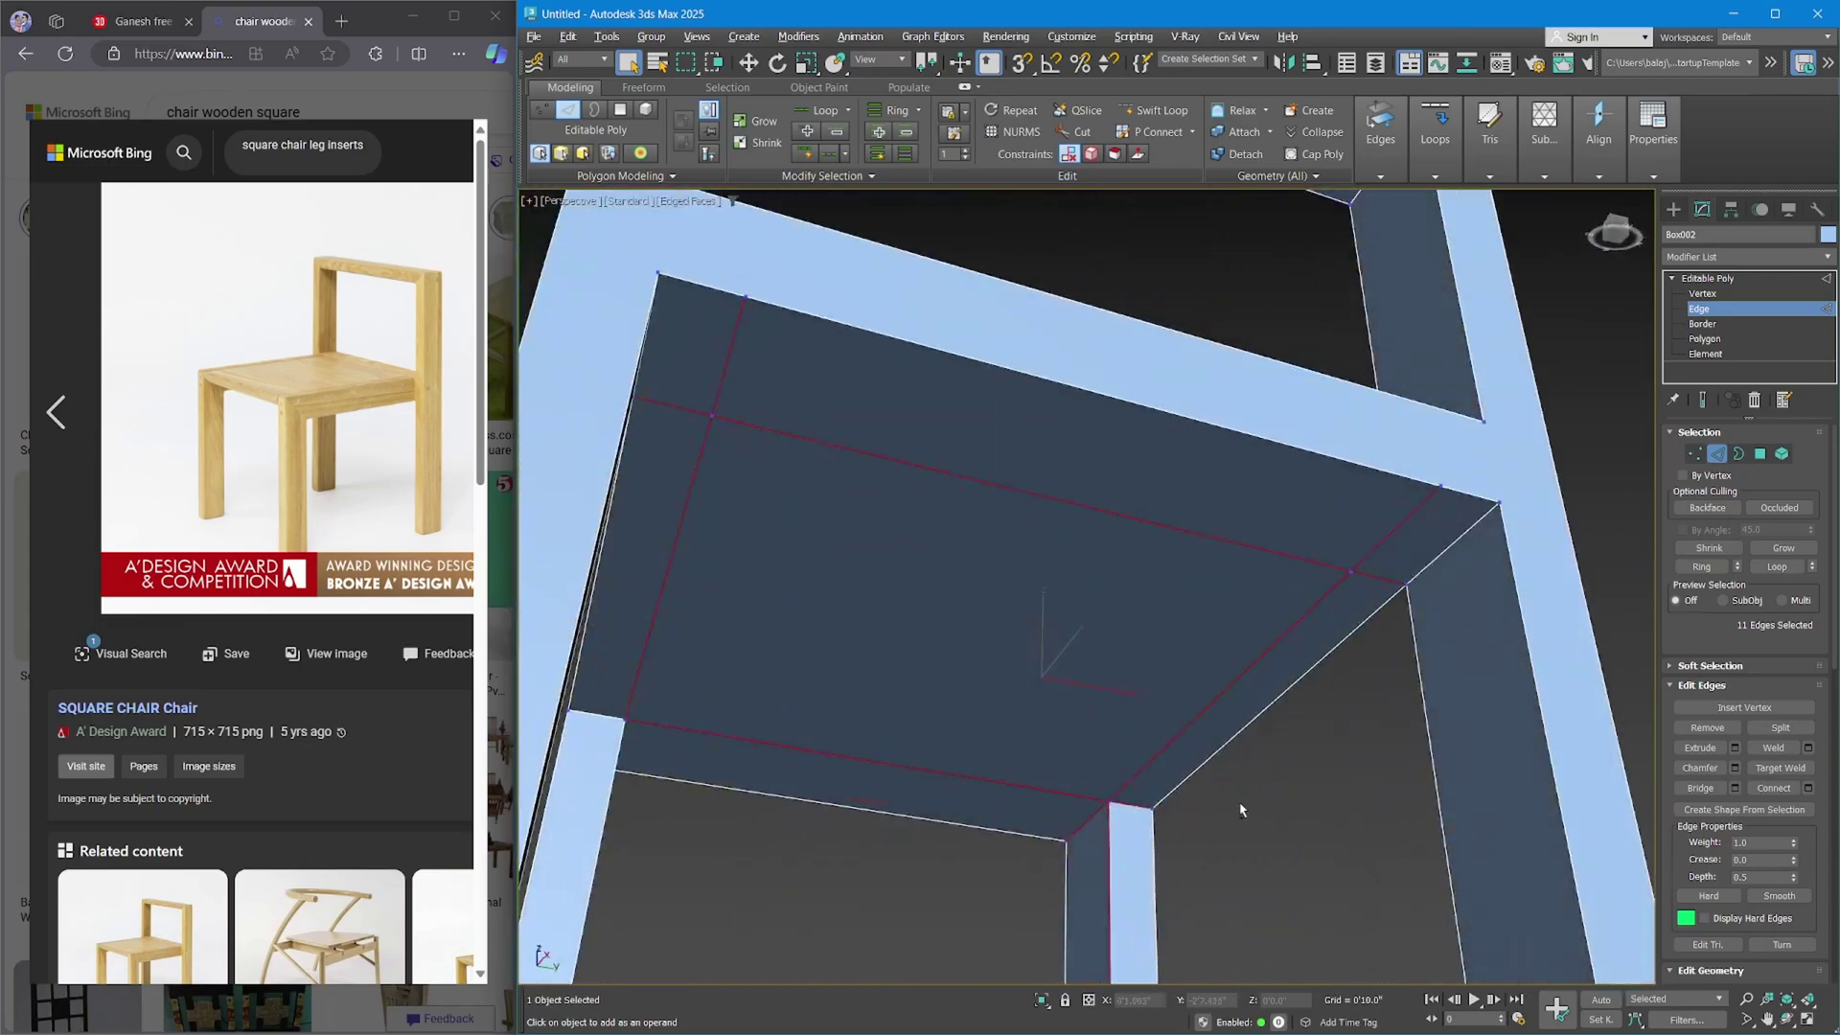
left_click(1092, 850, "alt")
left_click(1109, 839, "alt")
left_click(1093, 820, "alt")
scroll(1100, 793, "down", 5)
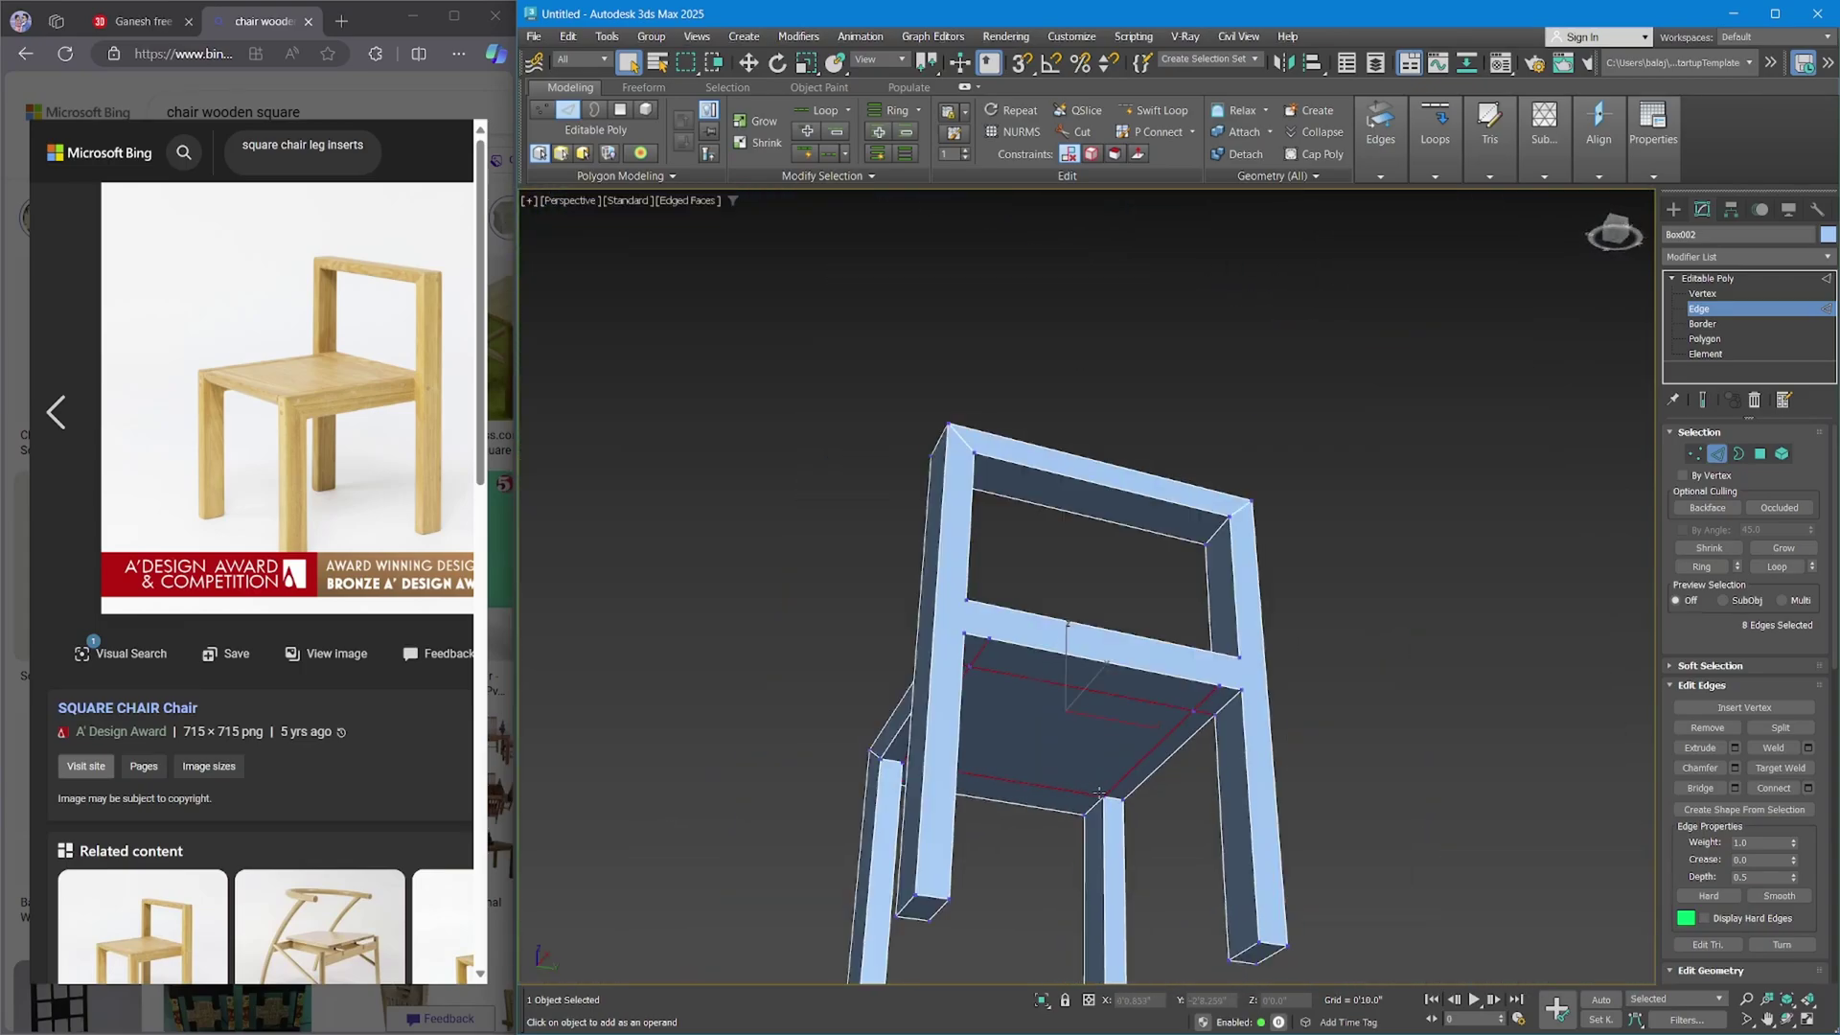
middle_click_drag(1099, 793, 1014, 655, "alt")
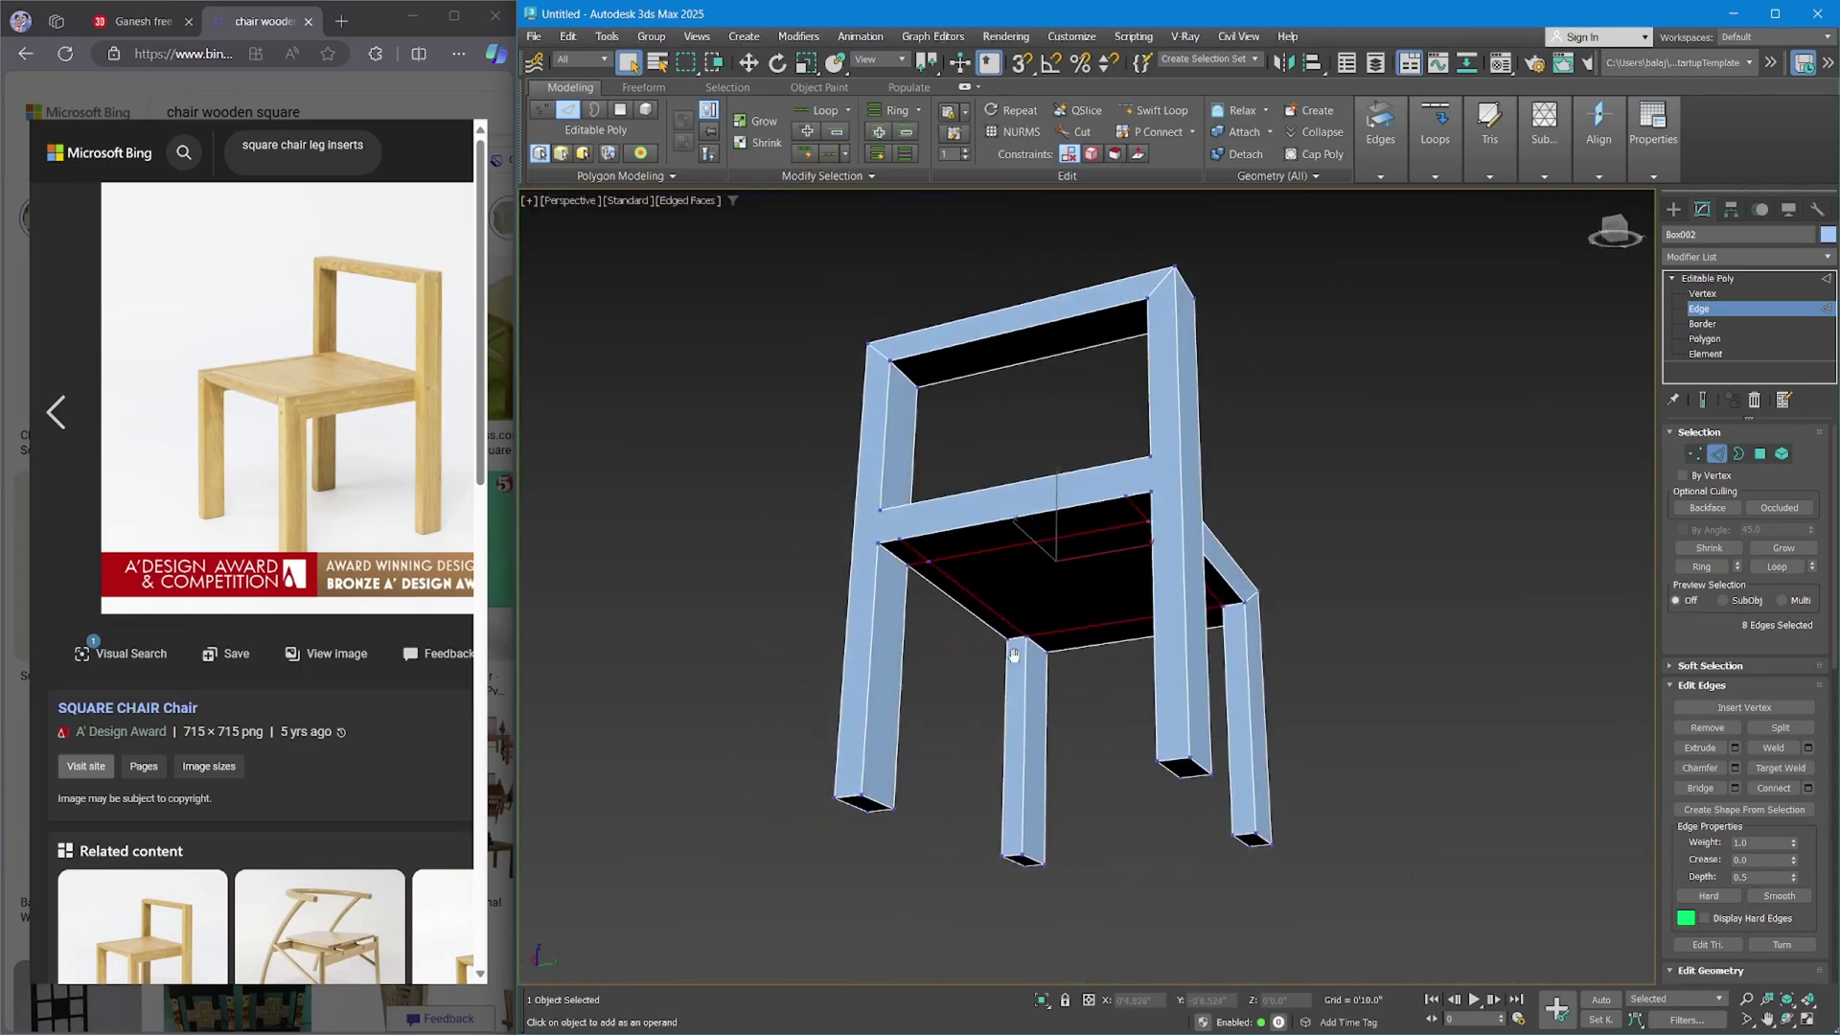
left_click(1720, 732)
middle_click_drag(1198, 623, 814, 700, "alt")
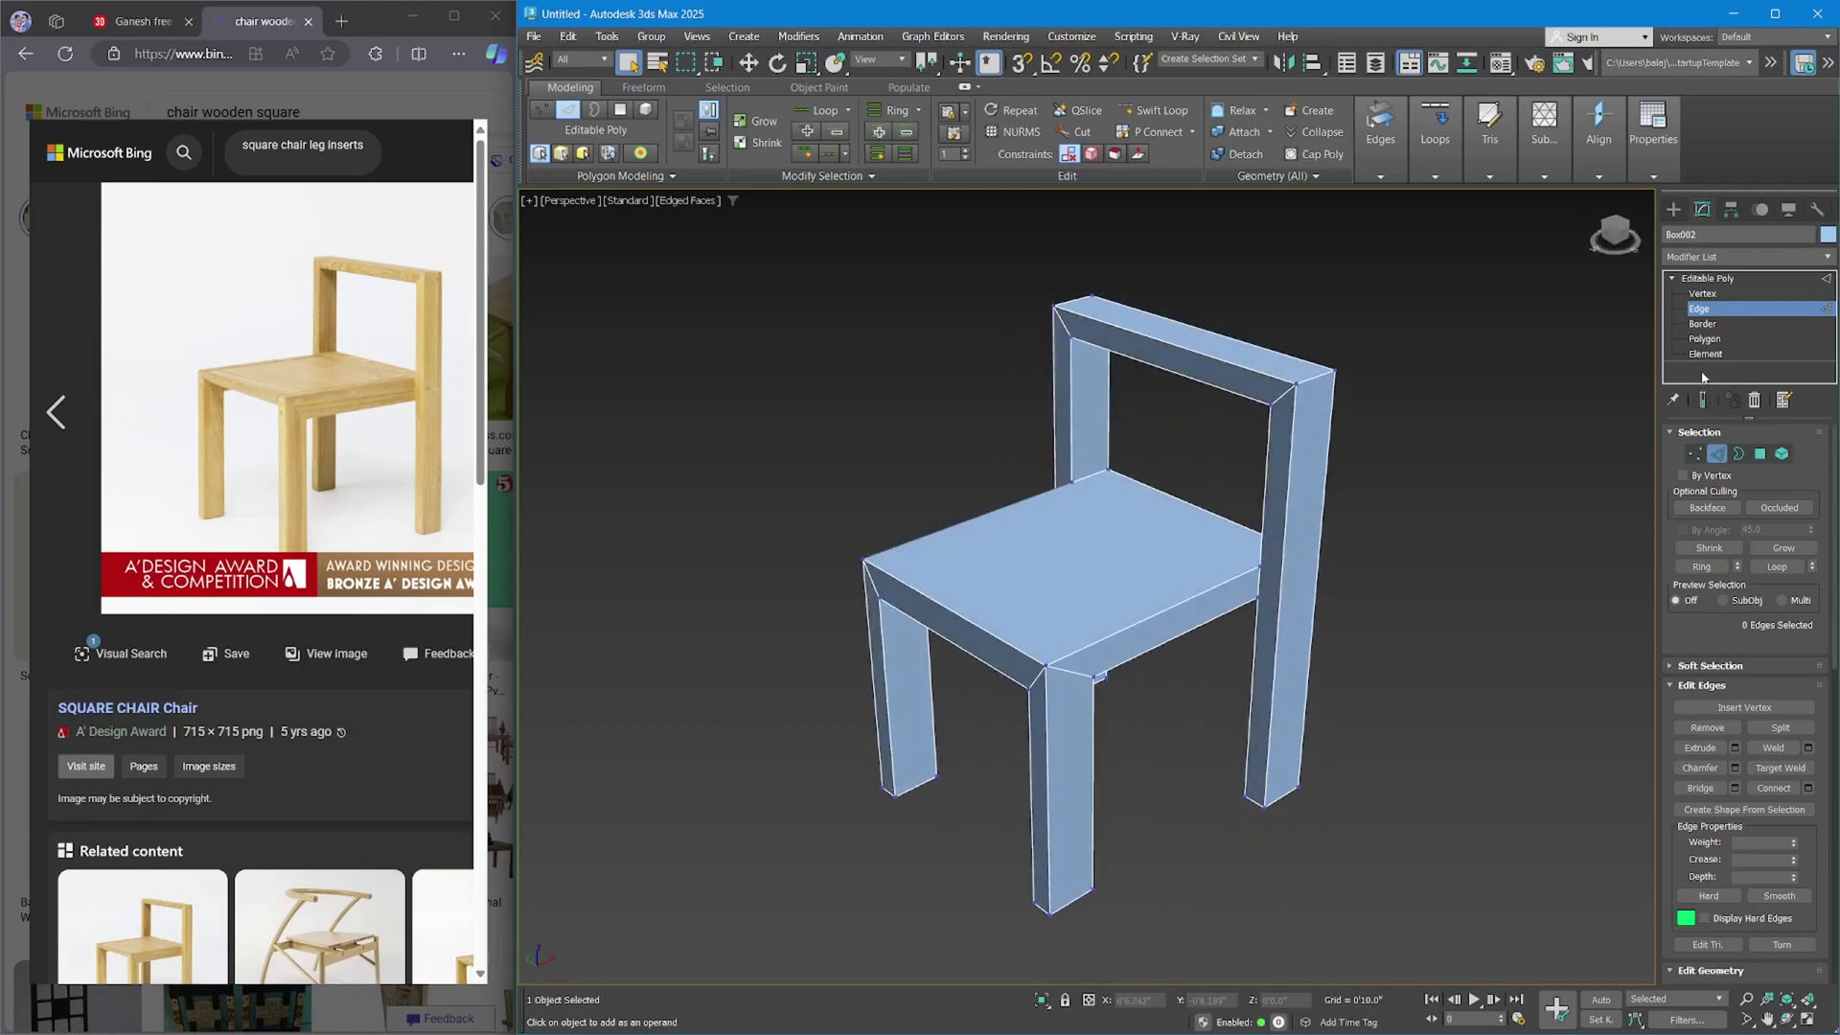
Leave edge editing on the chair and turn off its Vertex Ticks display property.
left_click(1700, 309)
middle_click_drag(1193, 489, 1224, 512)
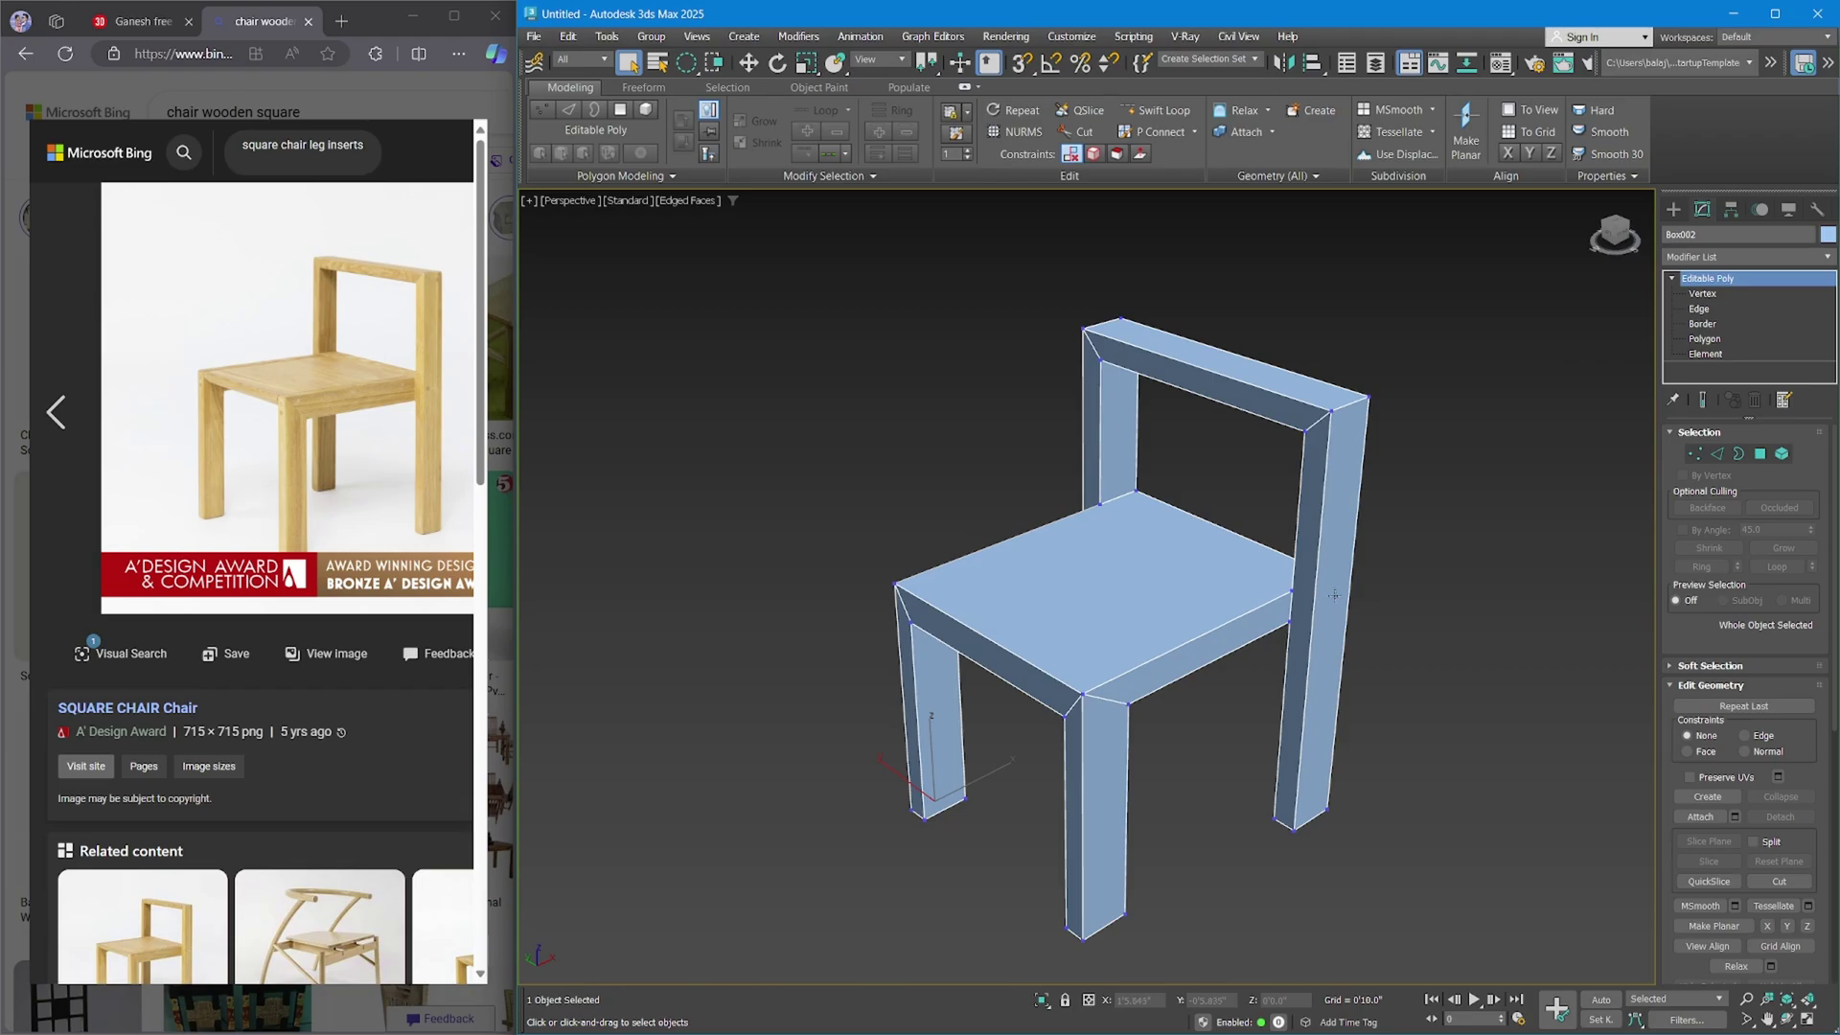
left_click(1672, 277)
left_click(1786, 210)
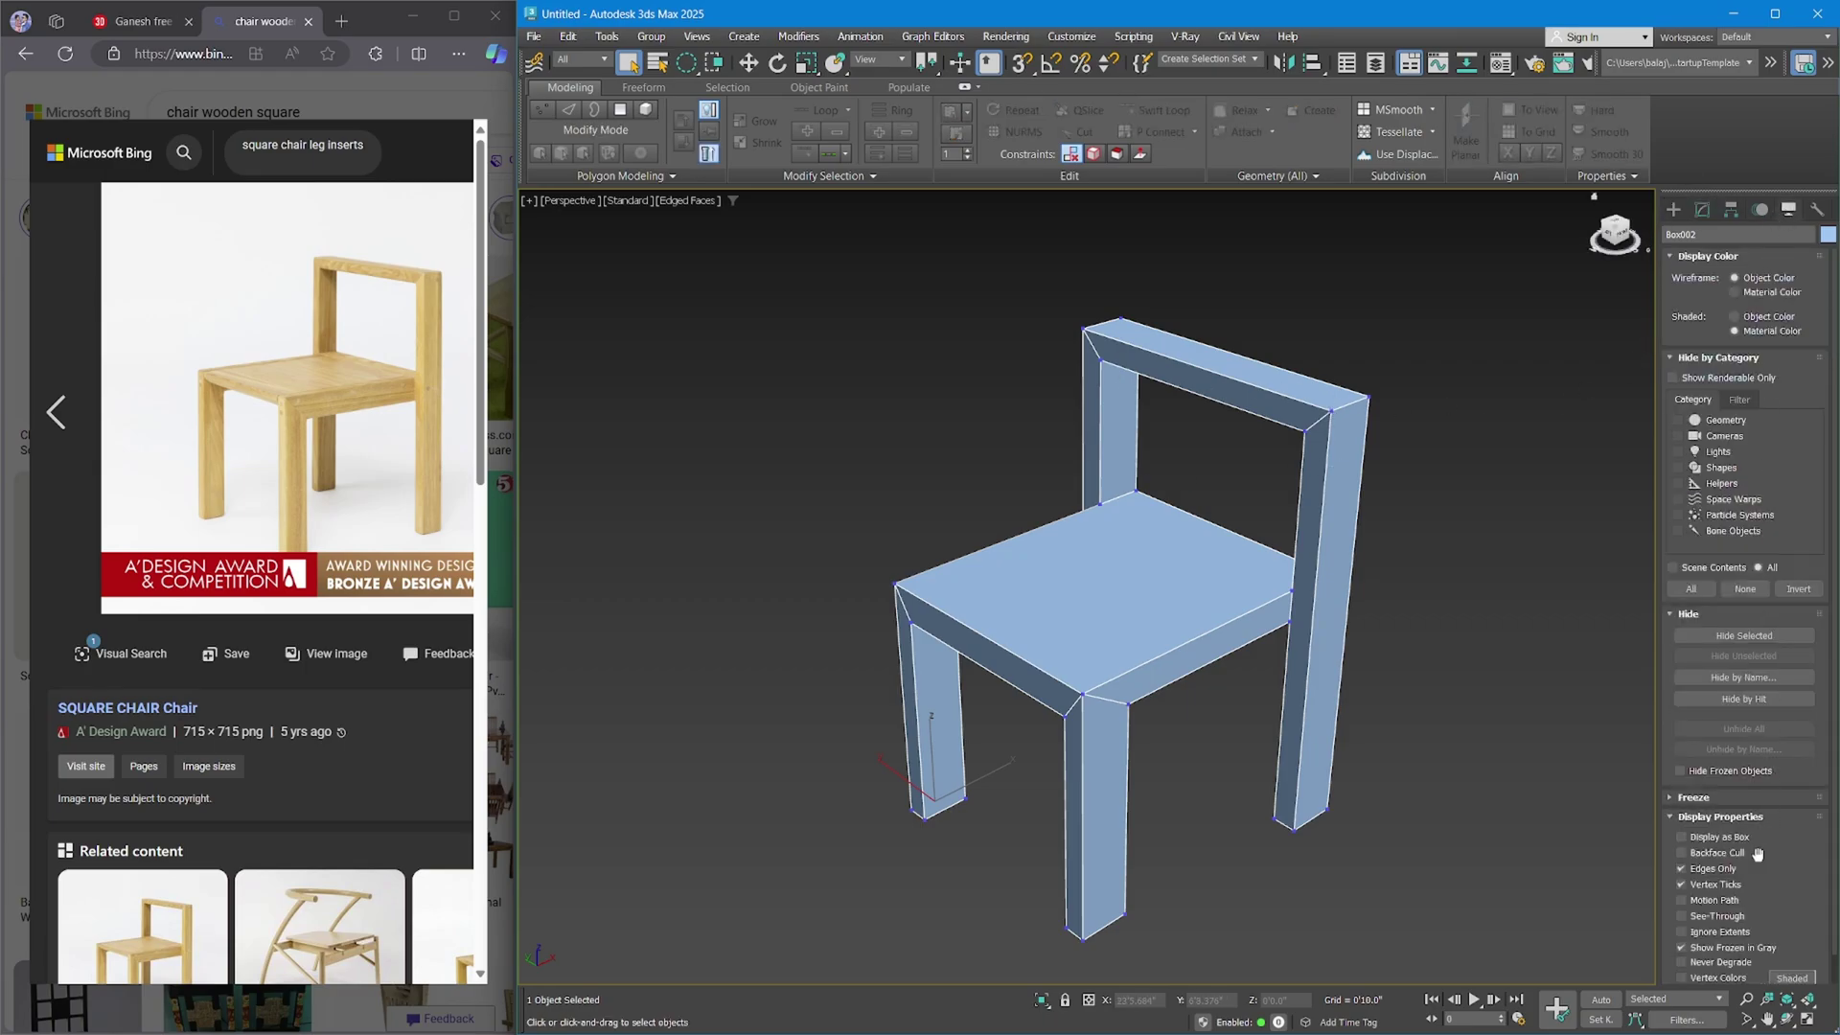
left_click(1739, 886)
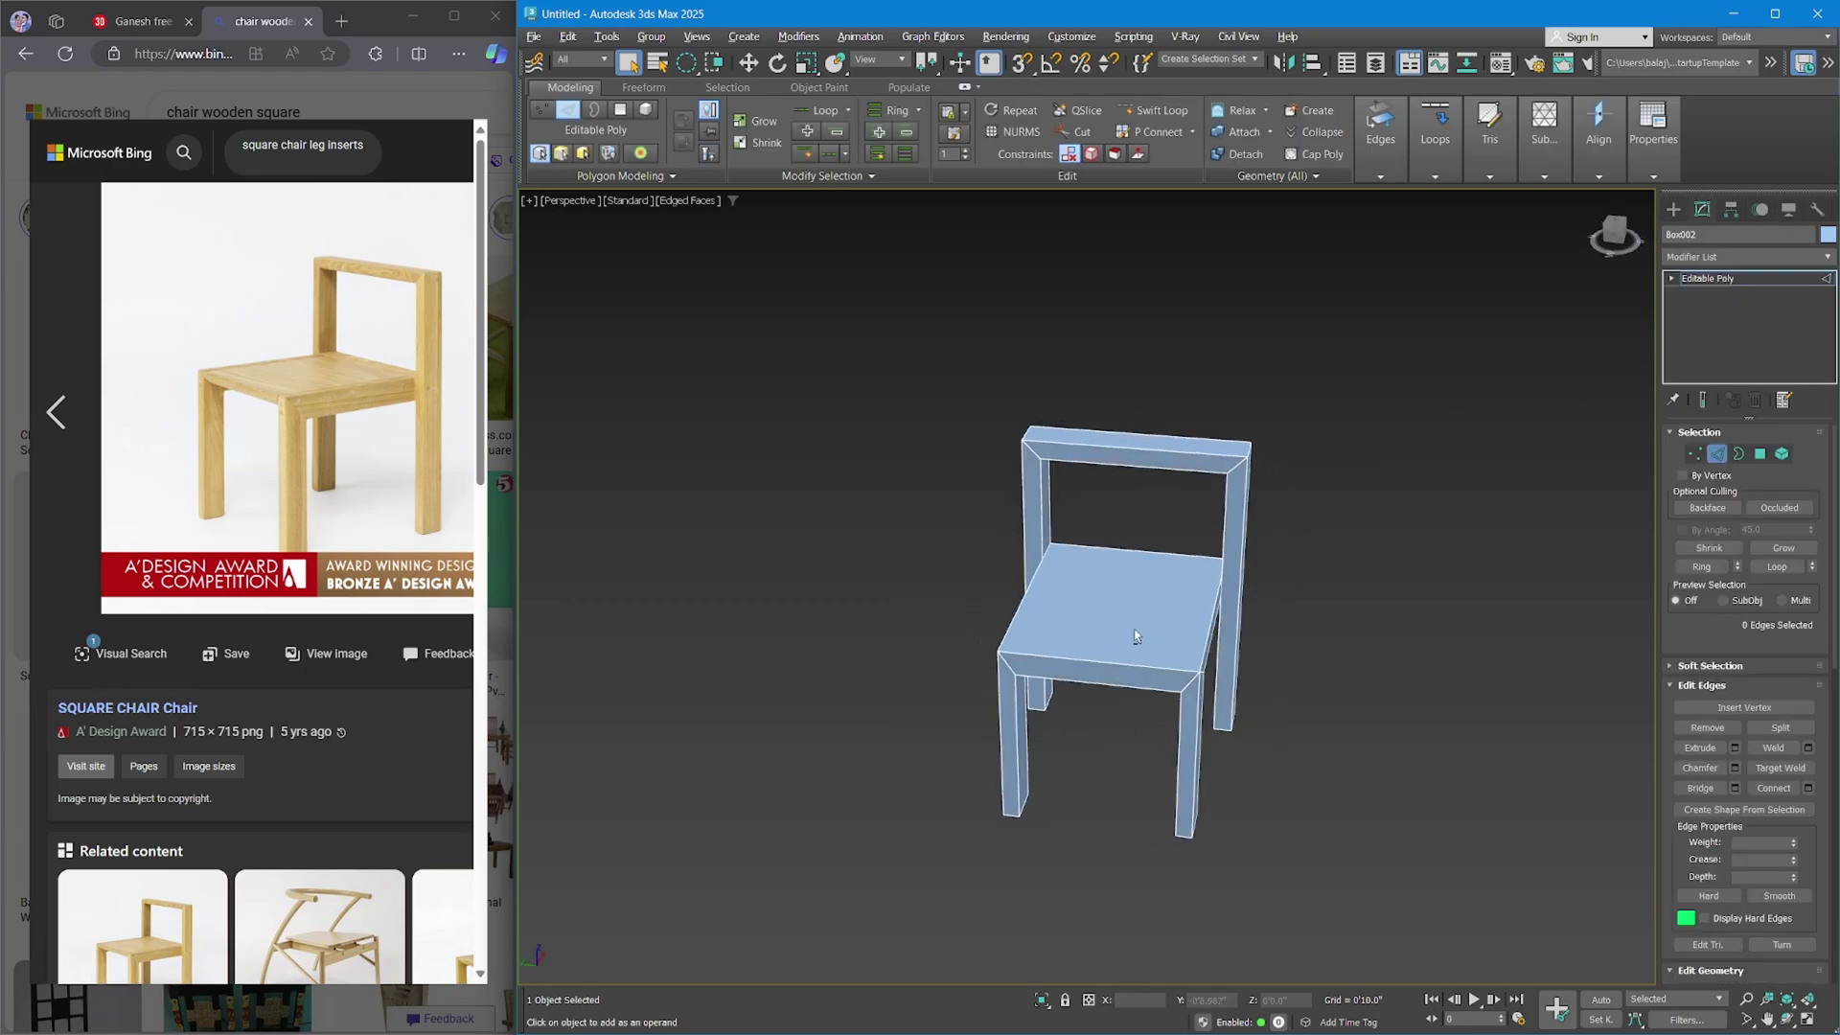
Return to edge editing and select all of the chair's edges with a rectangular selection region.
middle_click_drag(891, 767, 962, 786, "alt")
key("ctrl+a")
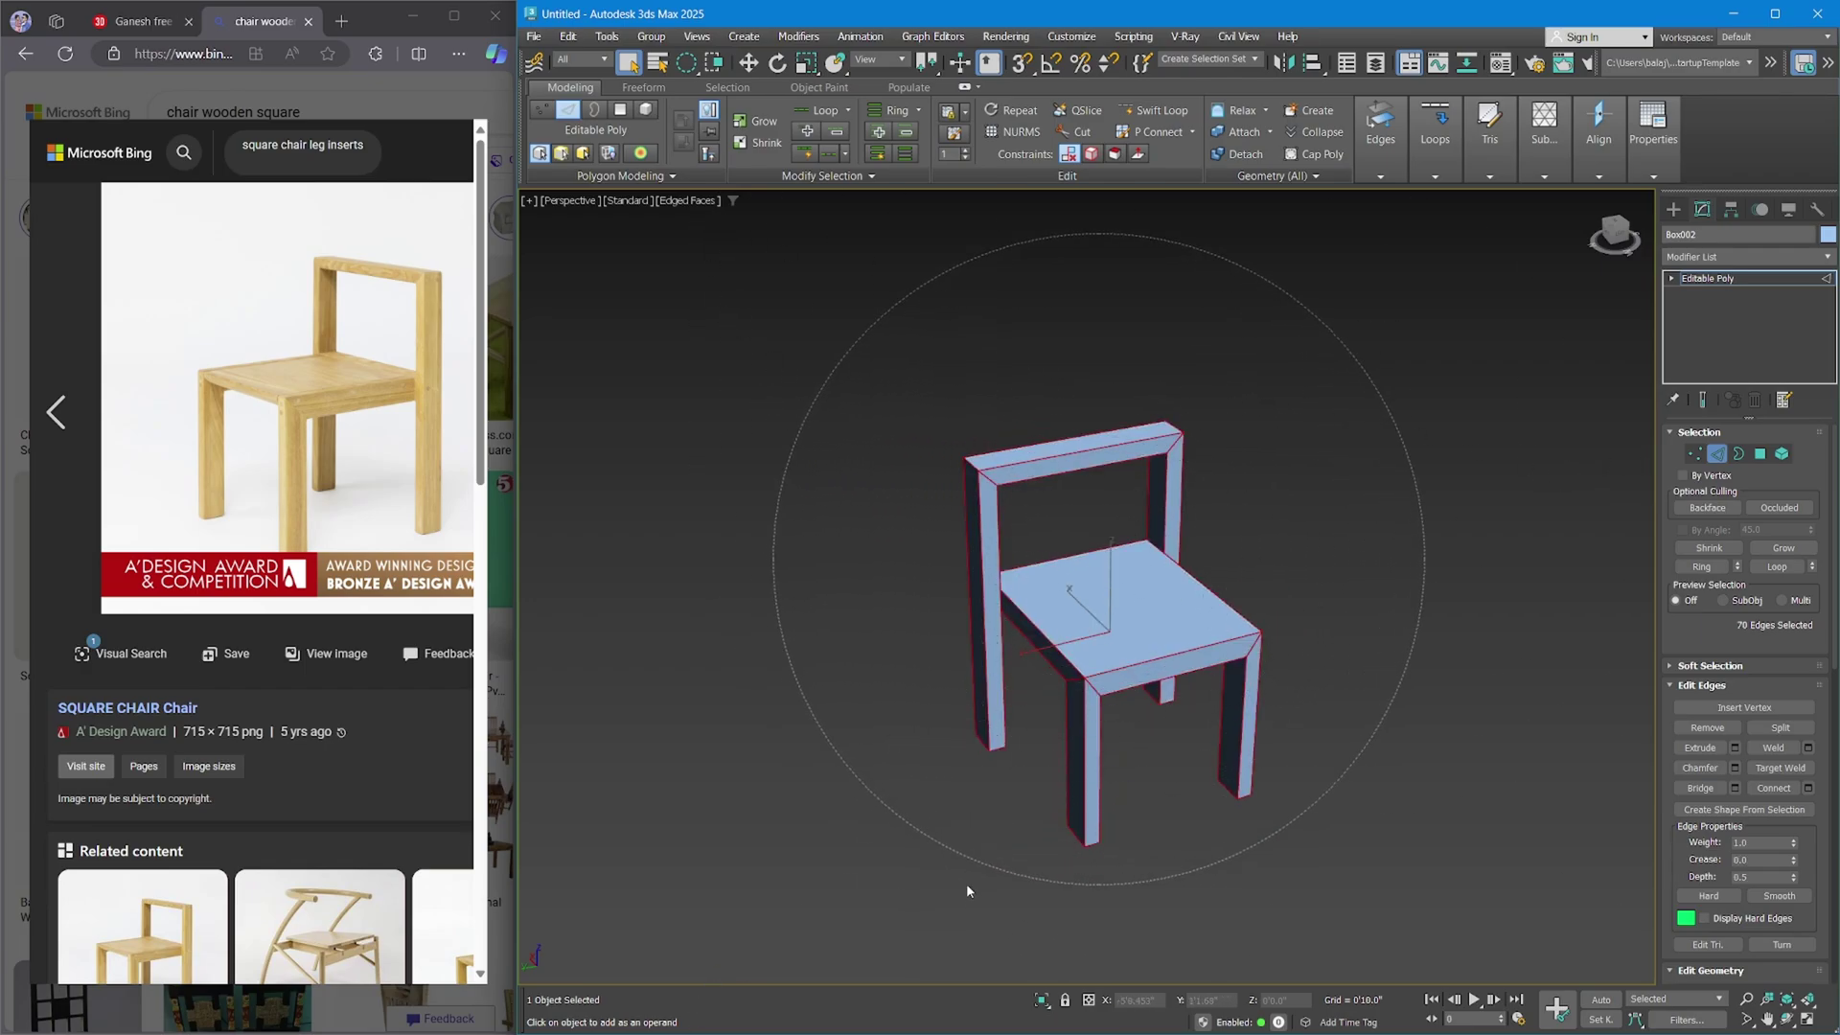
mouse_move(686, 63)
left_mouse_down()
mouse_move(686, 84)
mouse_move(686, 63)
left_mouse_up()
left_click(748, 62)
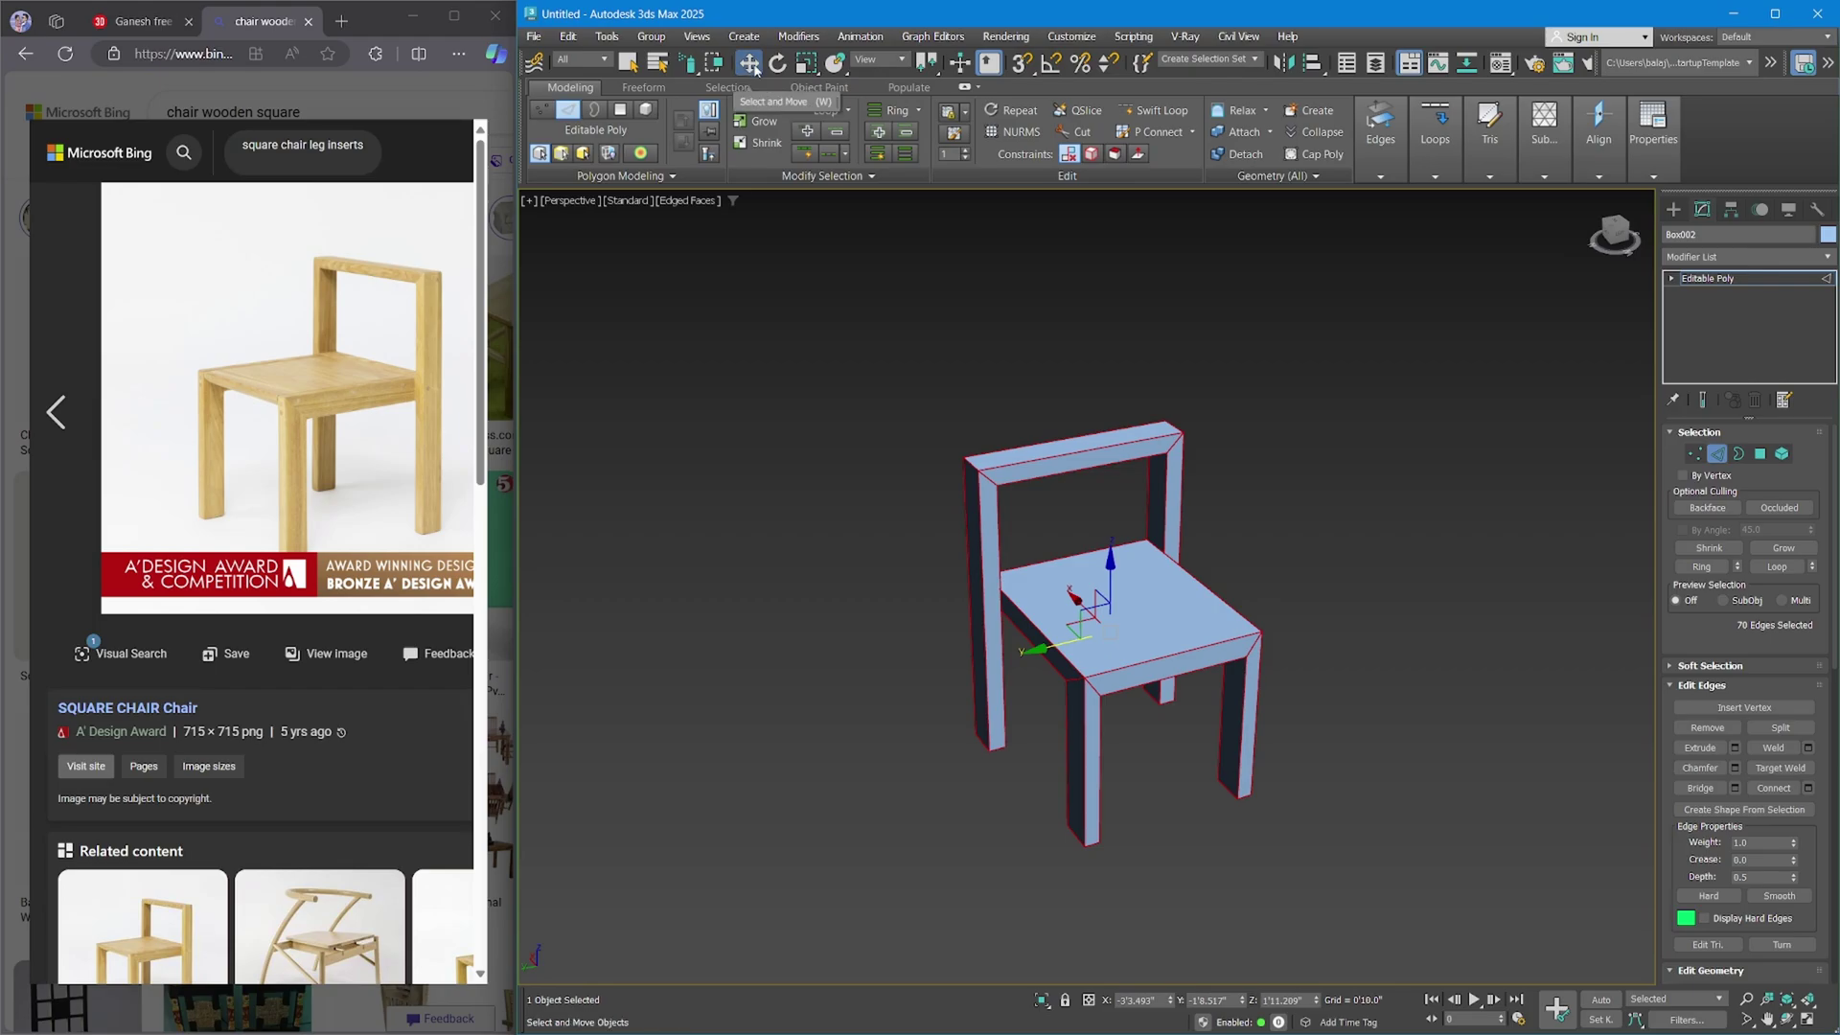
key("q")
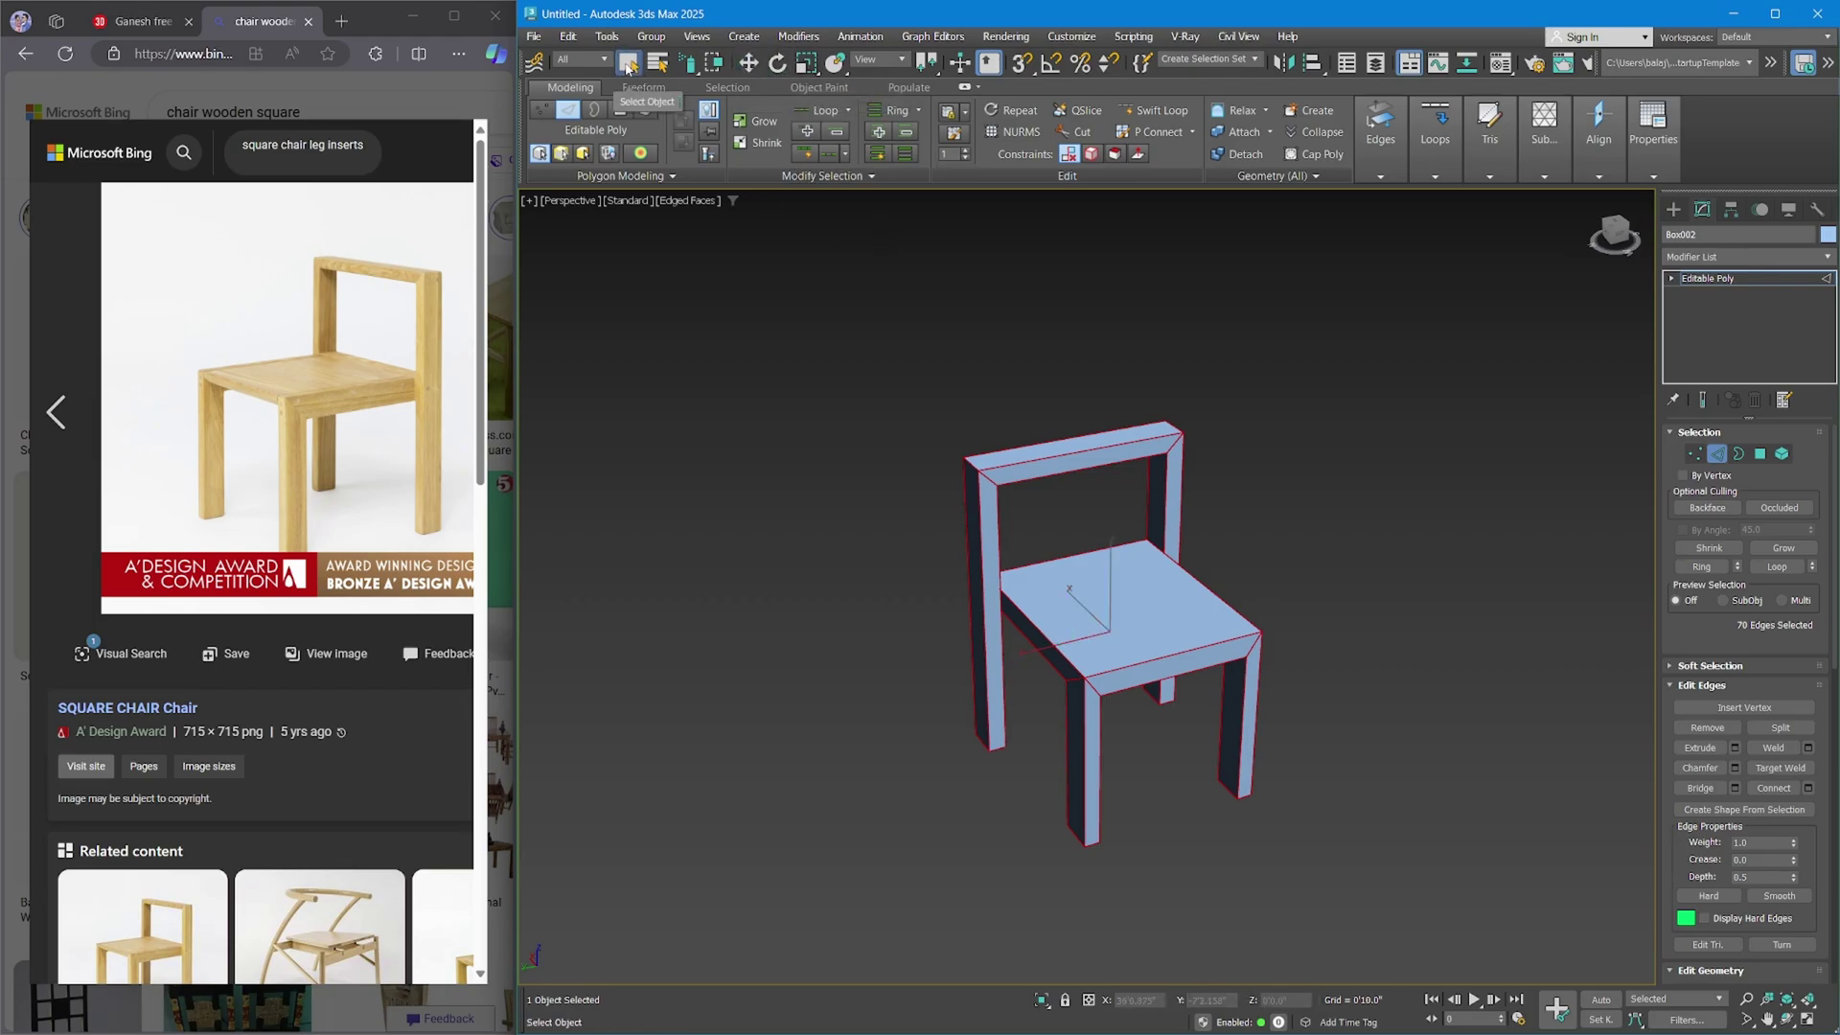
key("q")
key("q")
key("q")
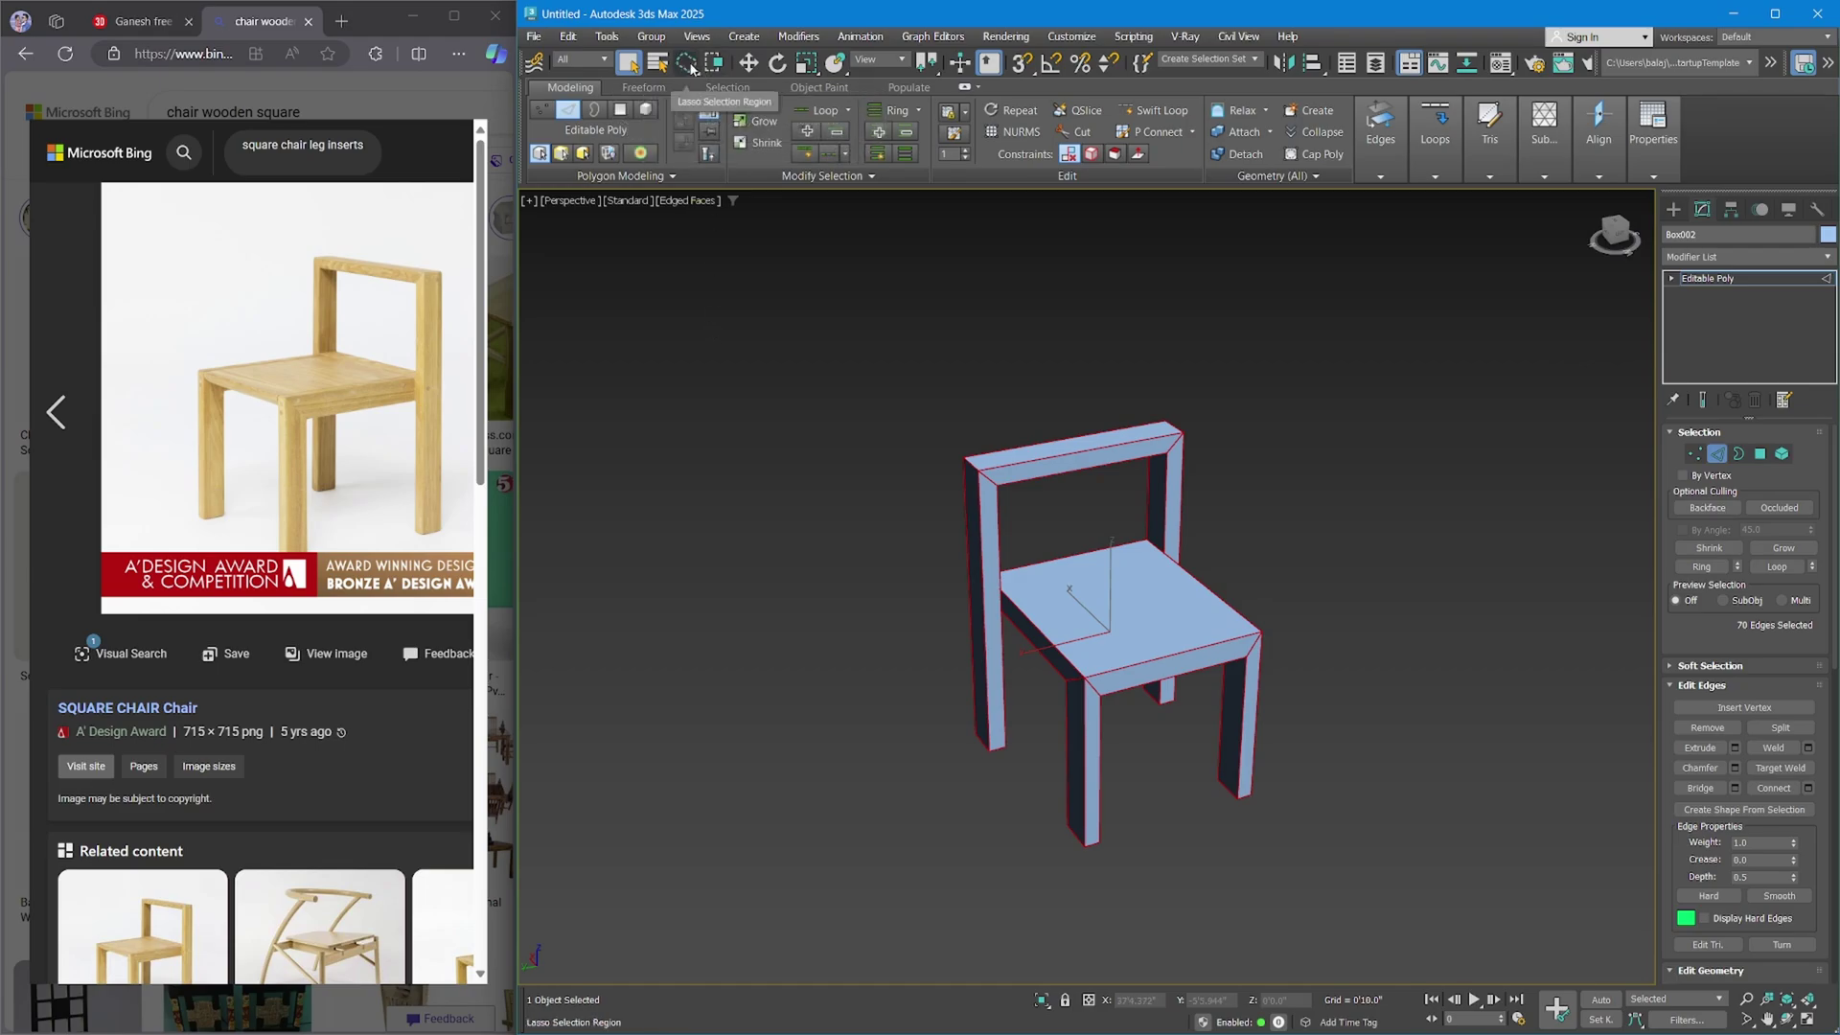
key("q")
key("q")
left_click_drag(1406, 373, 878, 866)
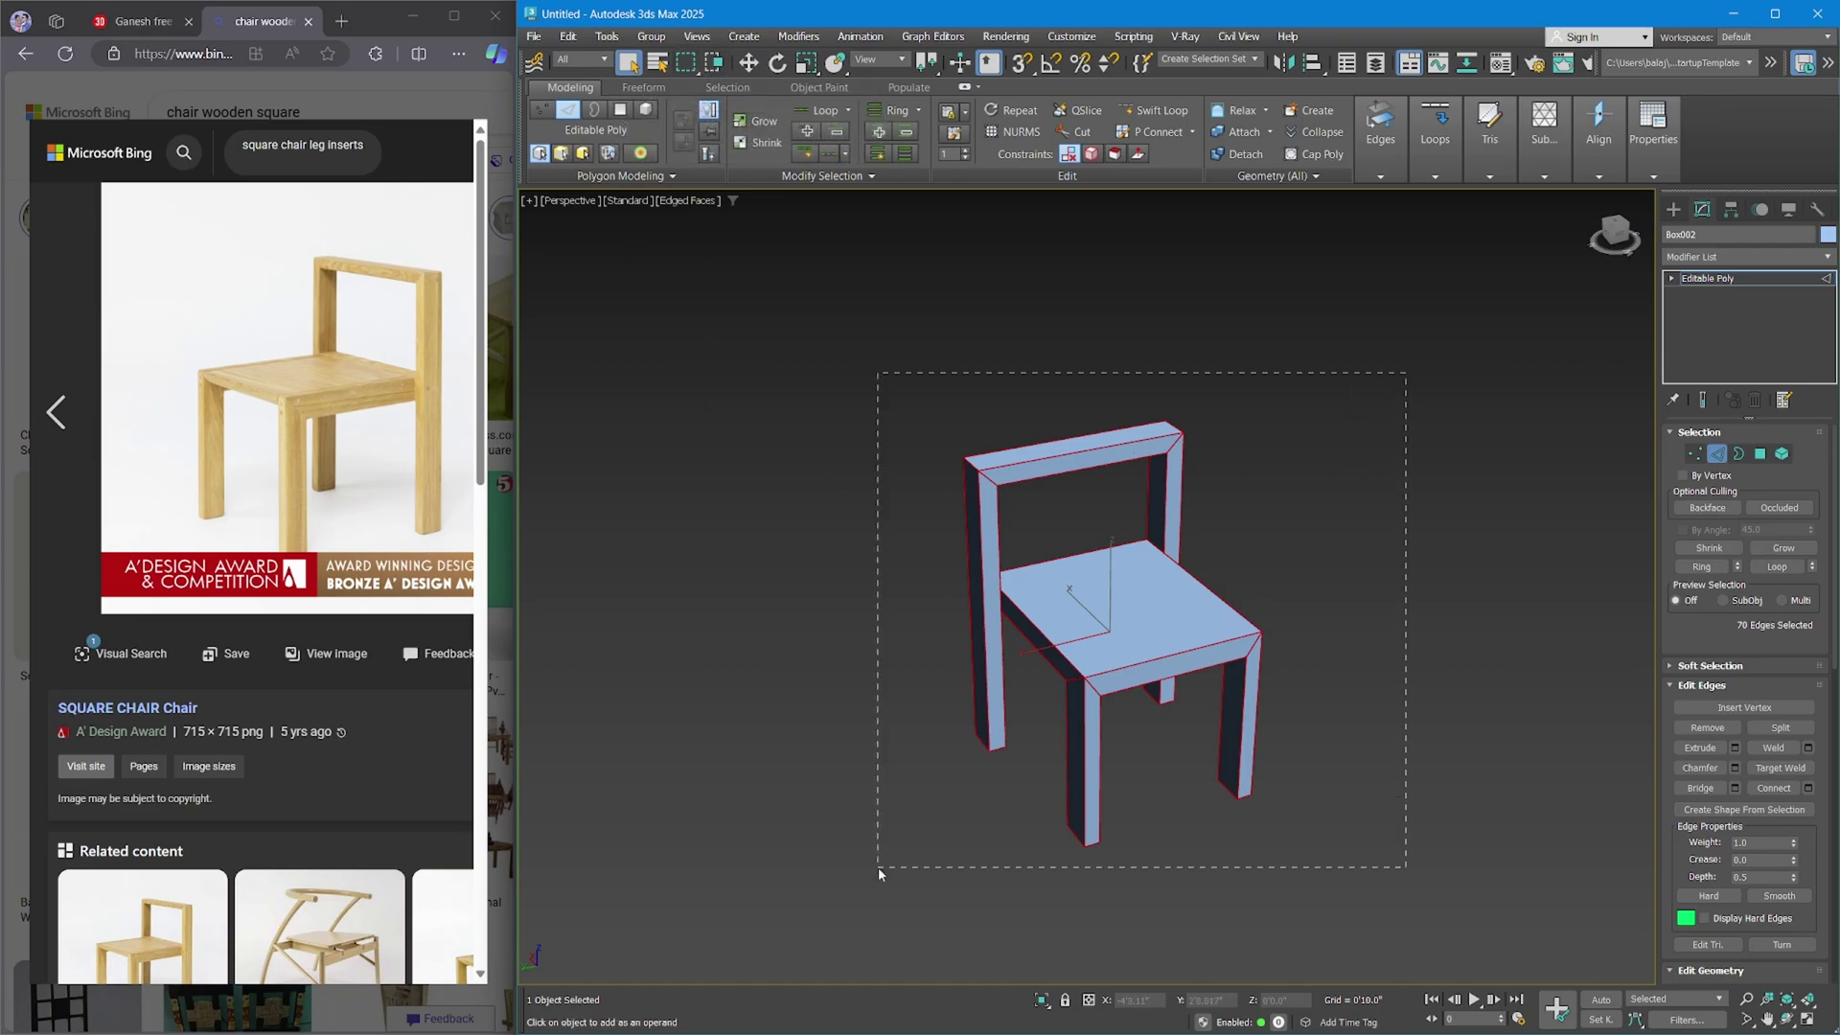
Deselect the diagonal edges at the upper corners of the front legs, on the front and both side faces.
scroll(1065, 728, "up", 3)
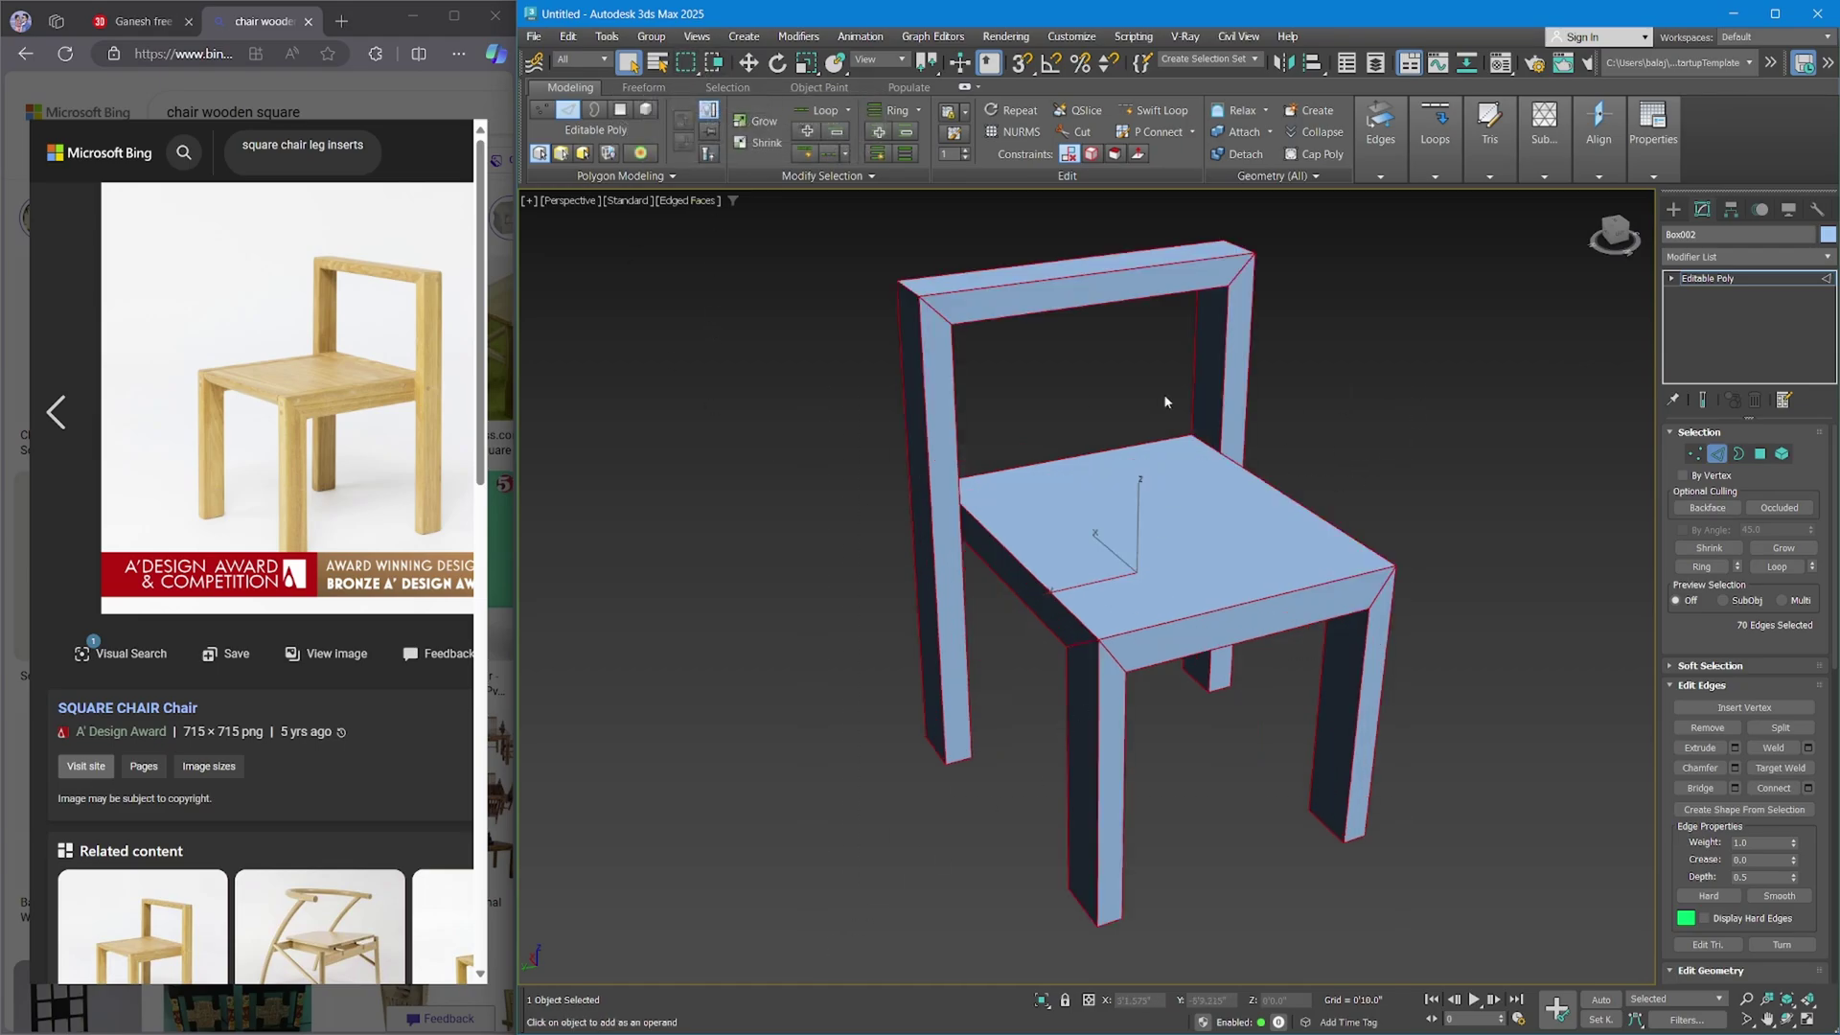
left_click(1077, 643, "alt")
left_click(1113, 652, "alt")
left_click(1373, 605, "alt")
middle_click_drag(1373, 606, 1006, 637, "alt")
left_click(1001, 630, "alt")
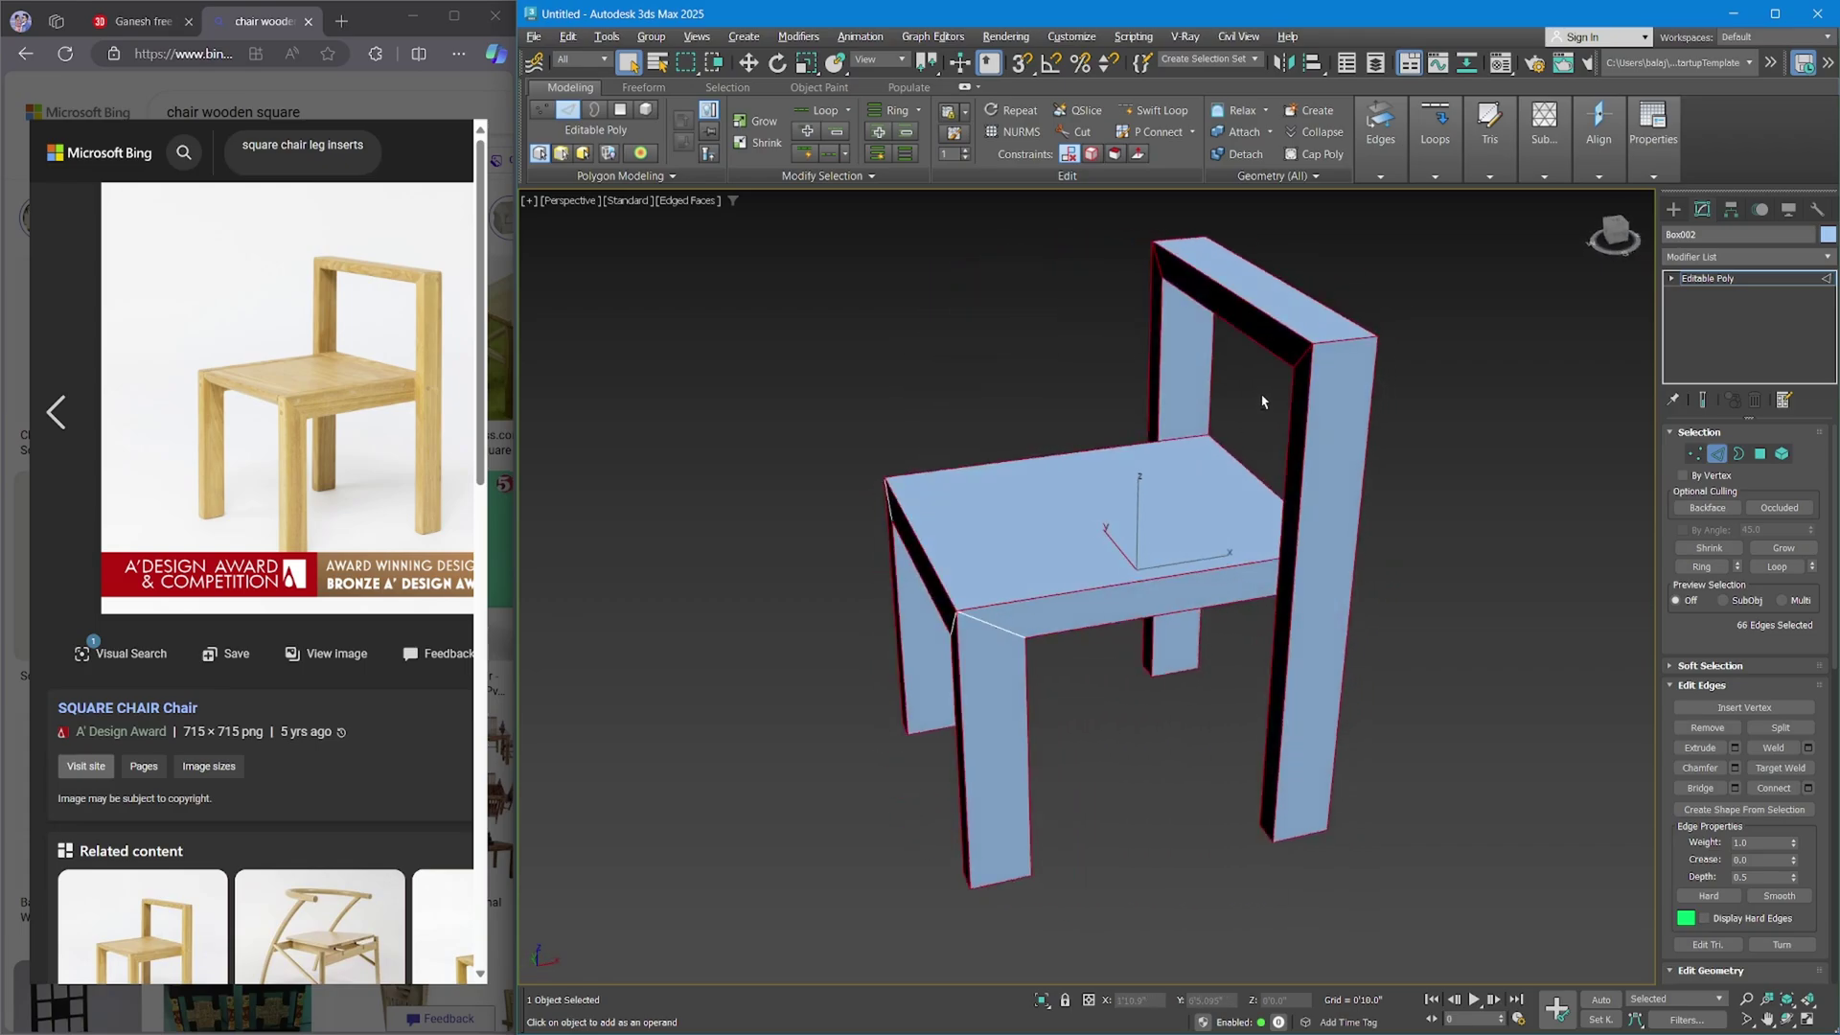
Deselect the diagonal edges at both upper backrest corners on the front and rear faces, and check the seat's underside.
left_click(1296, 352, "alt")
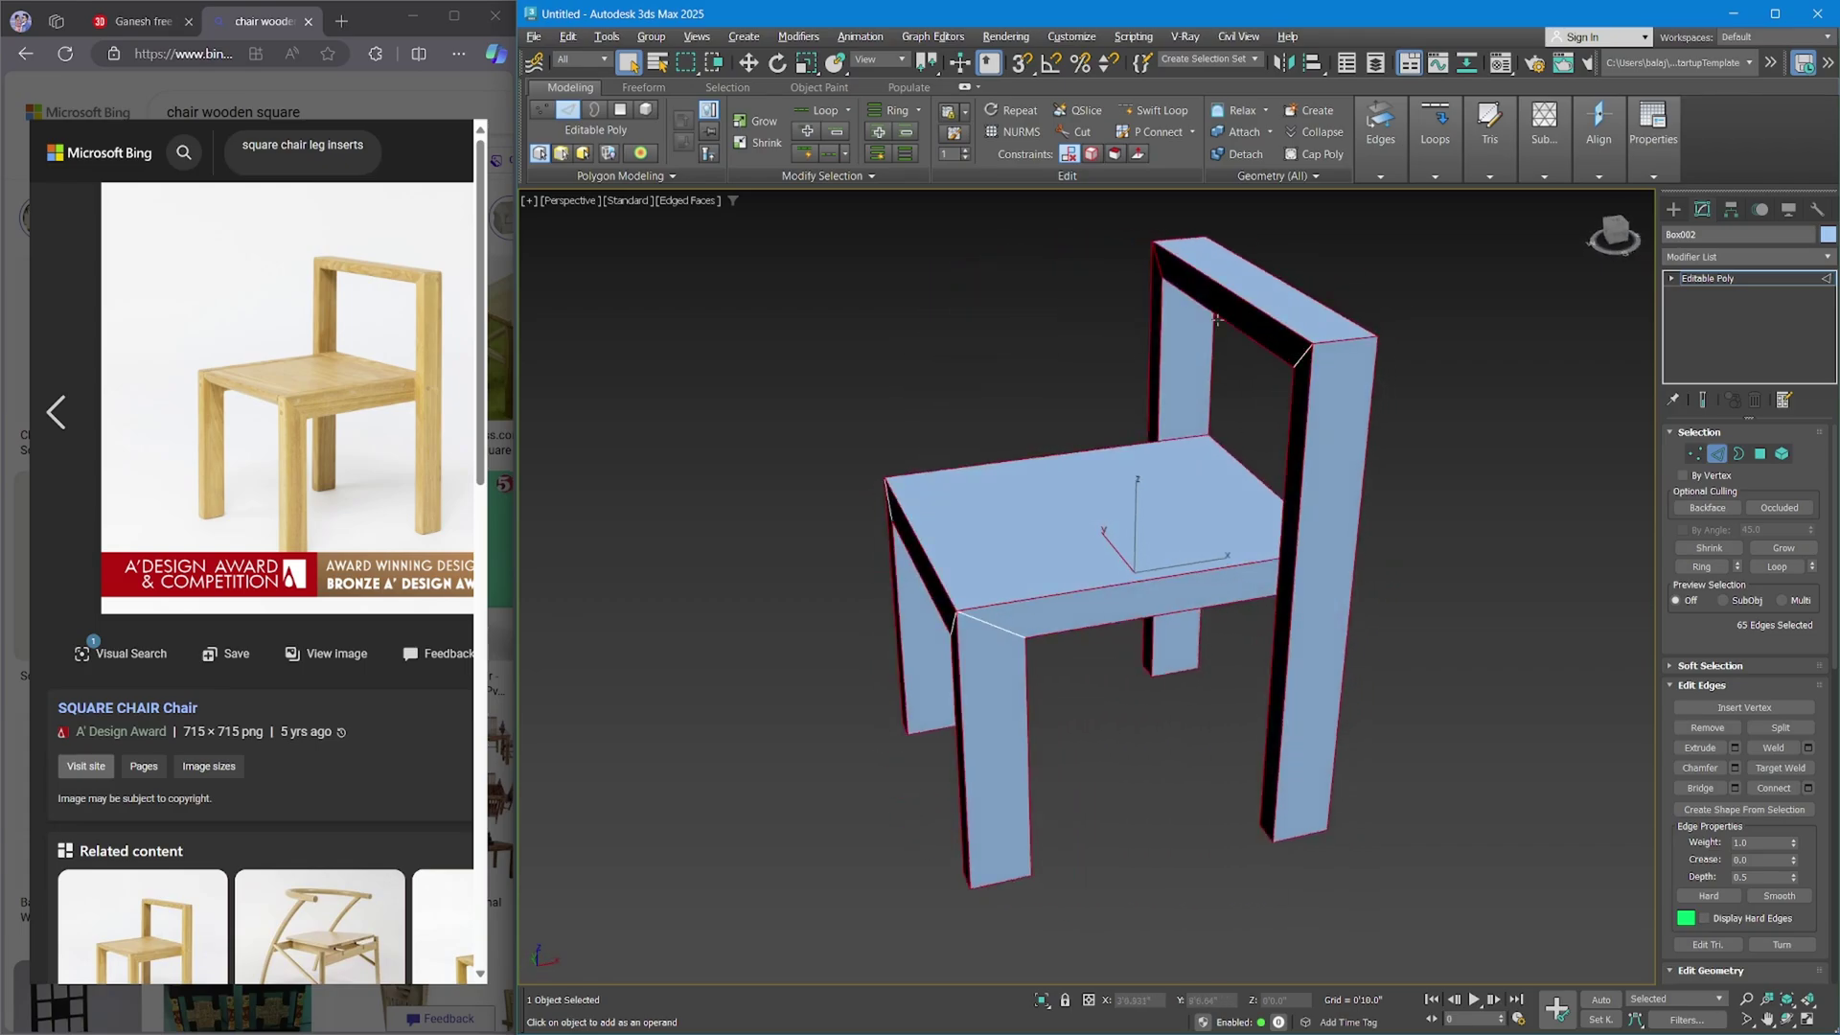
left_click(1163, 263, "alt")
middle_click_drag(1162, 264, 1198, 367, "alt")
left_click(1052, 397, "alt")
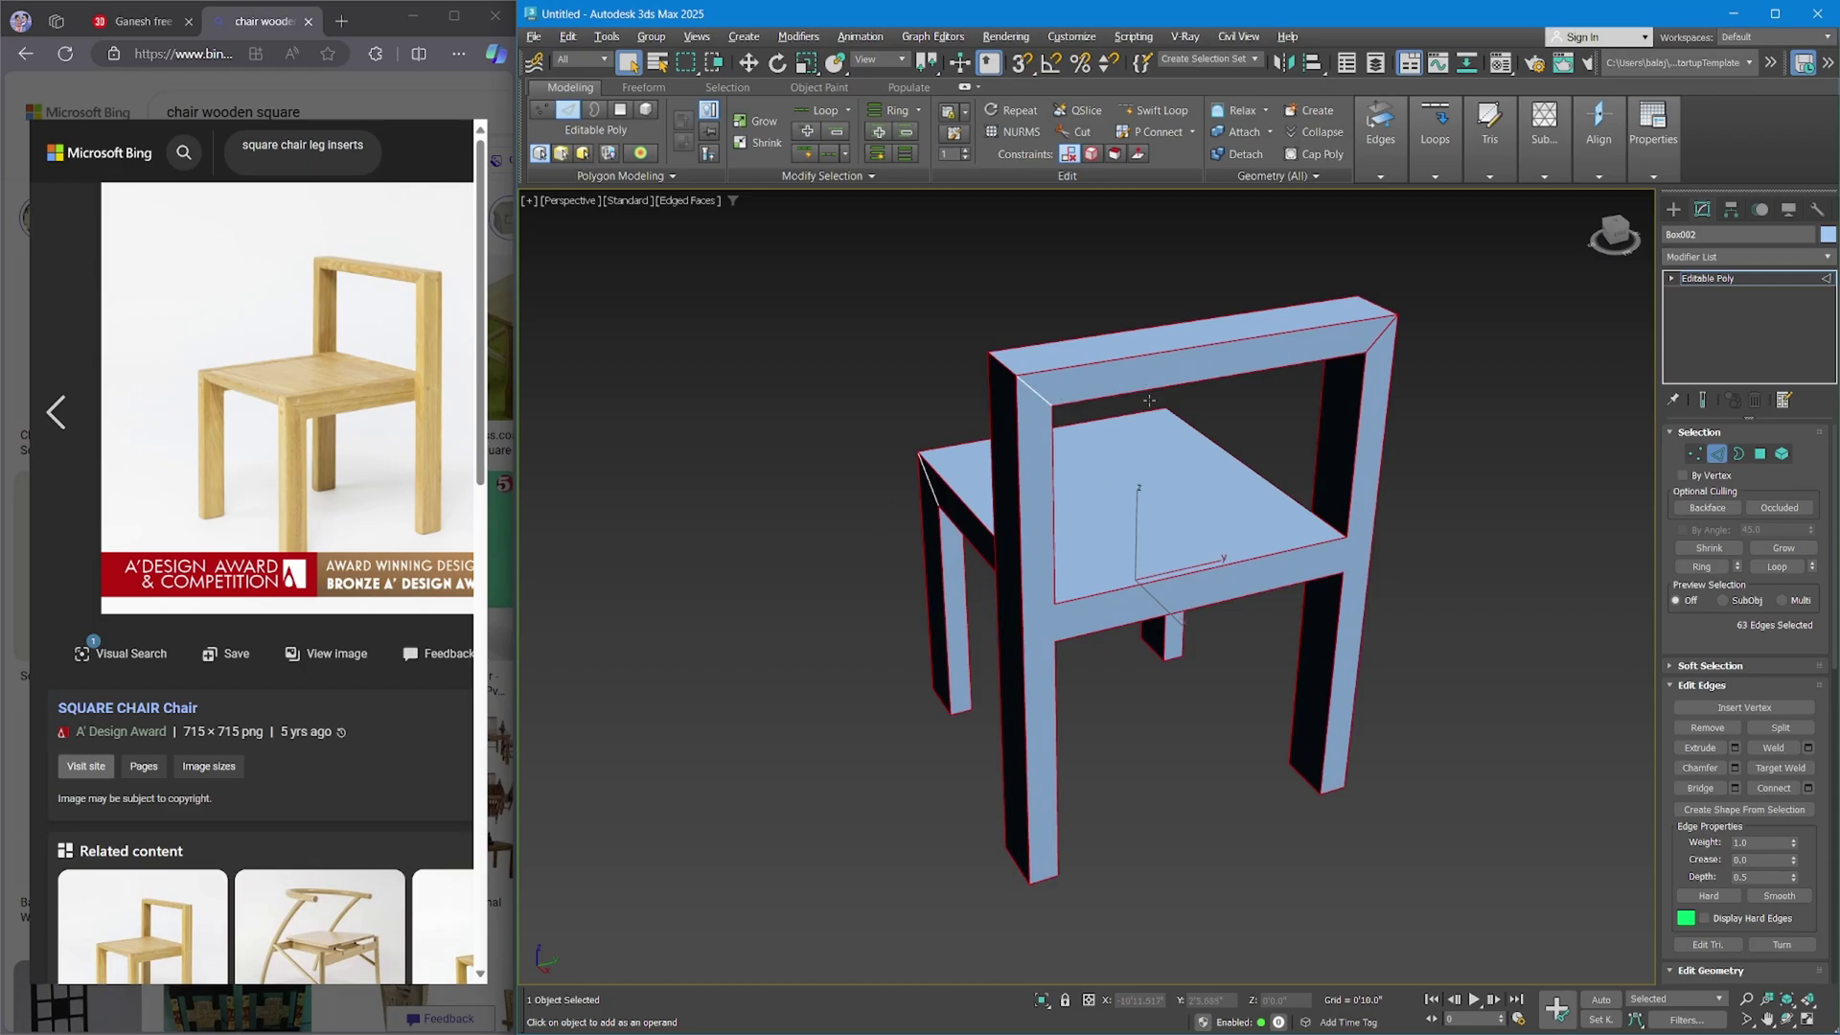
left_click(1375, 341, "alt")
middle_click_drag(1375, 341, 1037, 471, "alt")
scroll(1136, 657, "up", 5)
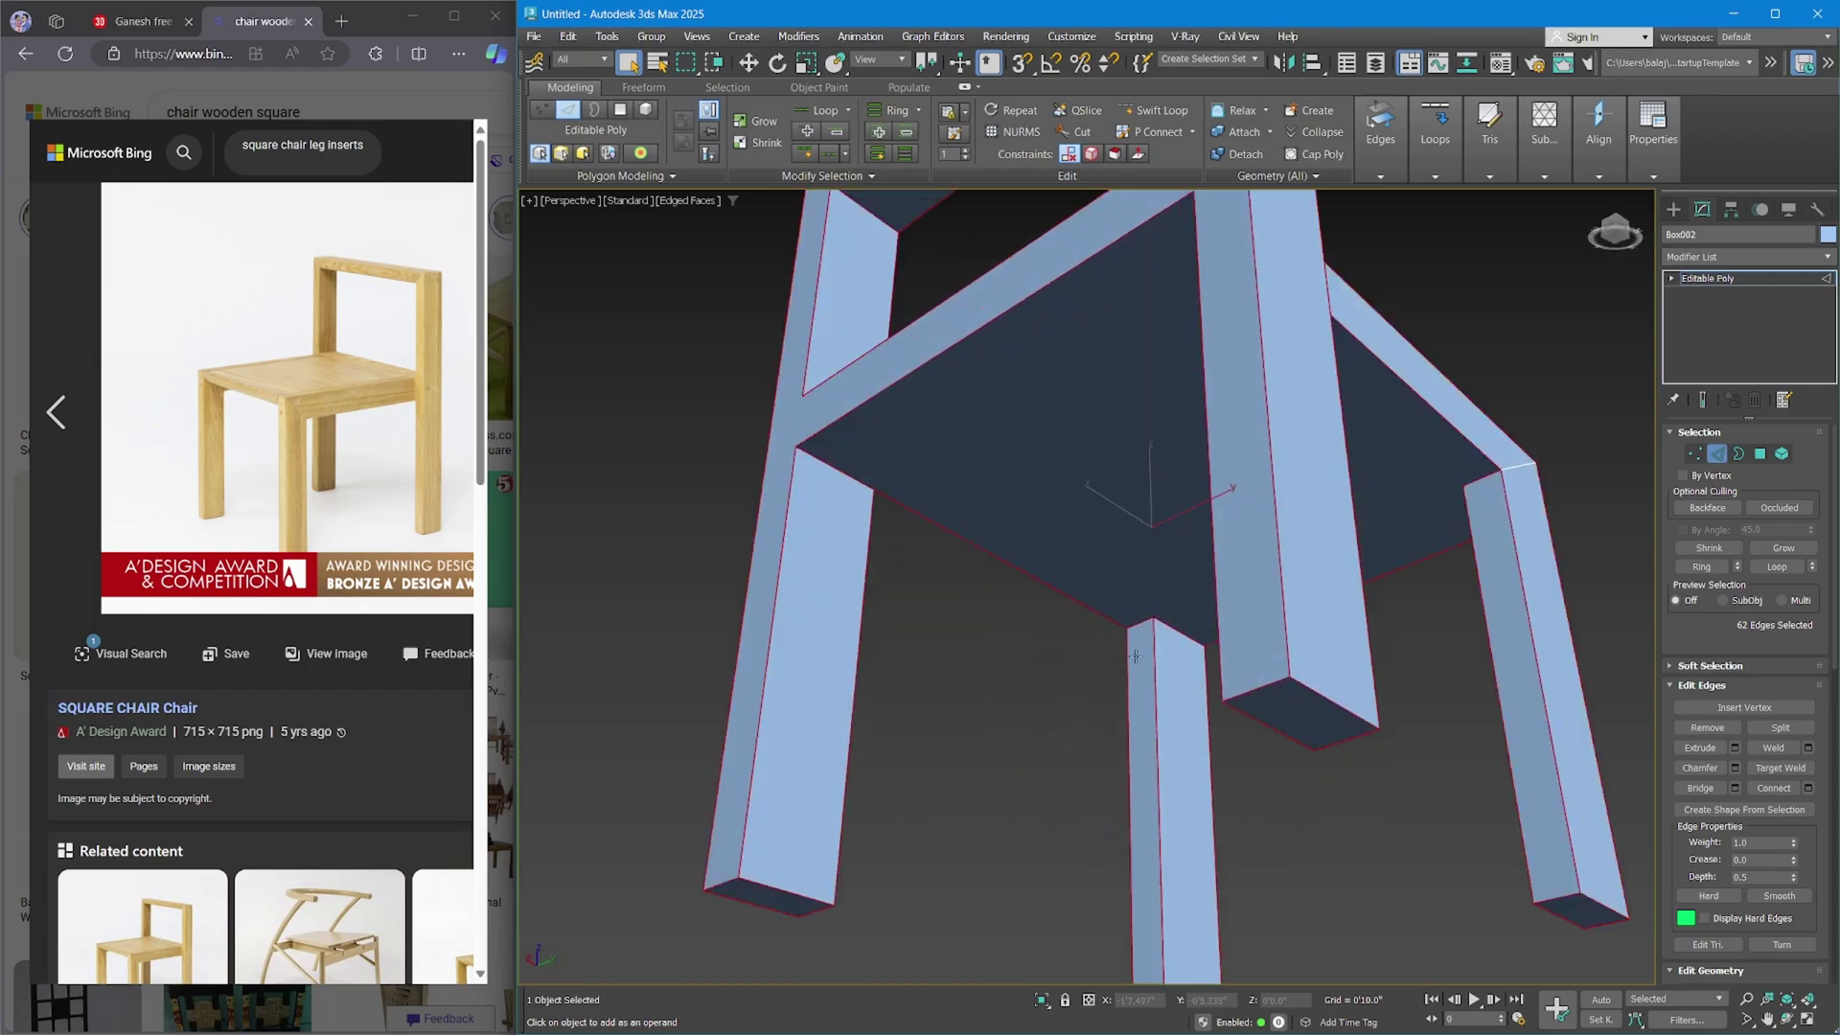
middle_click_drag(1140, 621, 963, 563, "alt")
Add a Chamfer modifier to the chair's selected edges.
left_click(1740, 256)
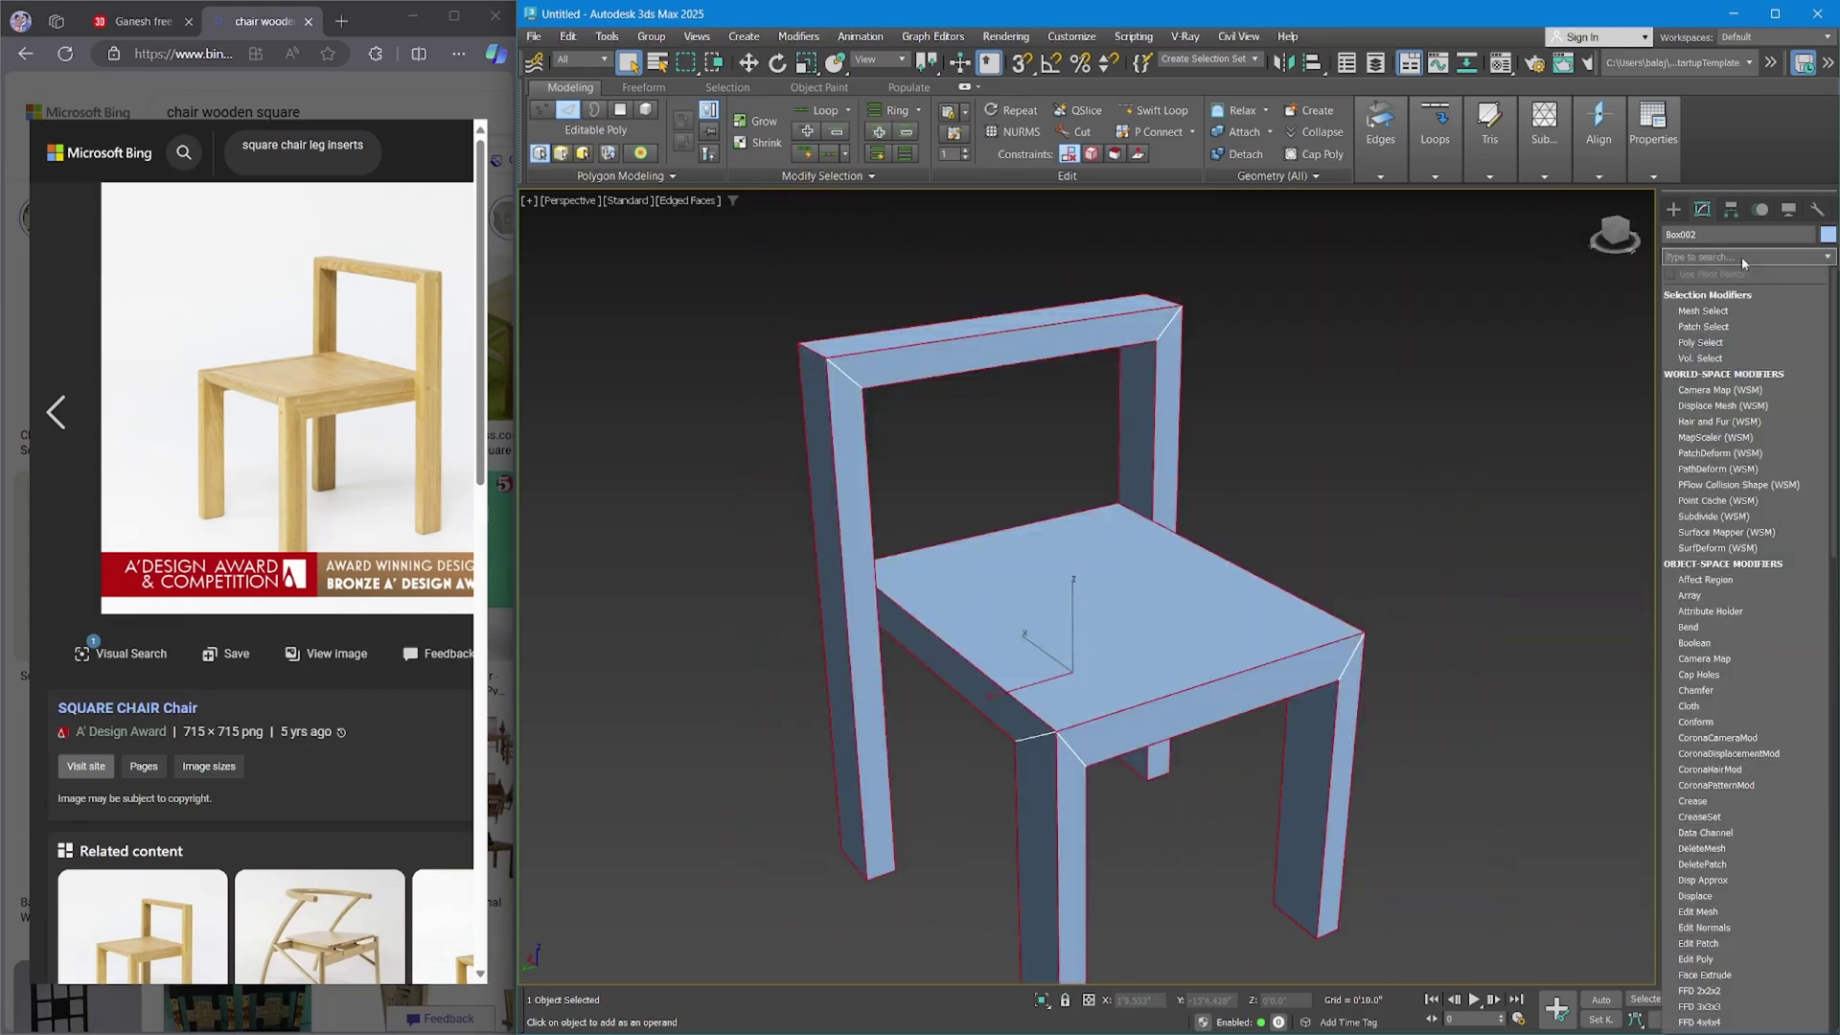
type("chamfer")
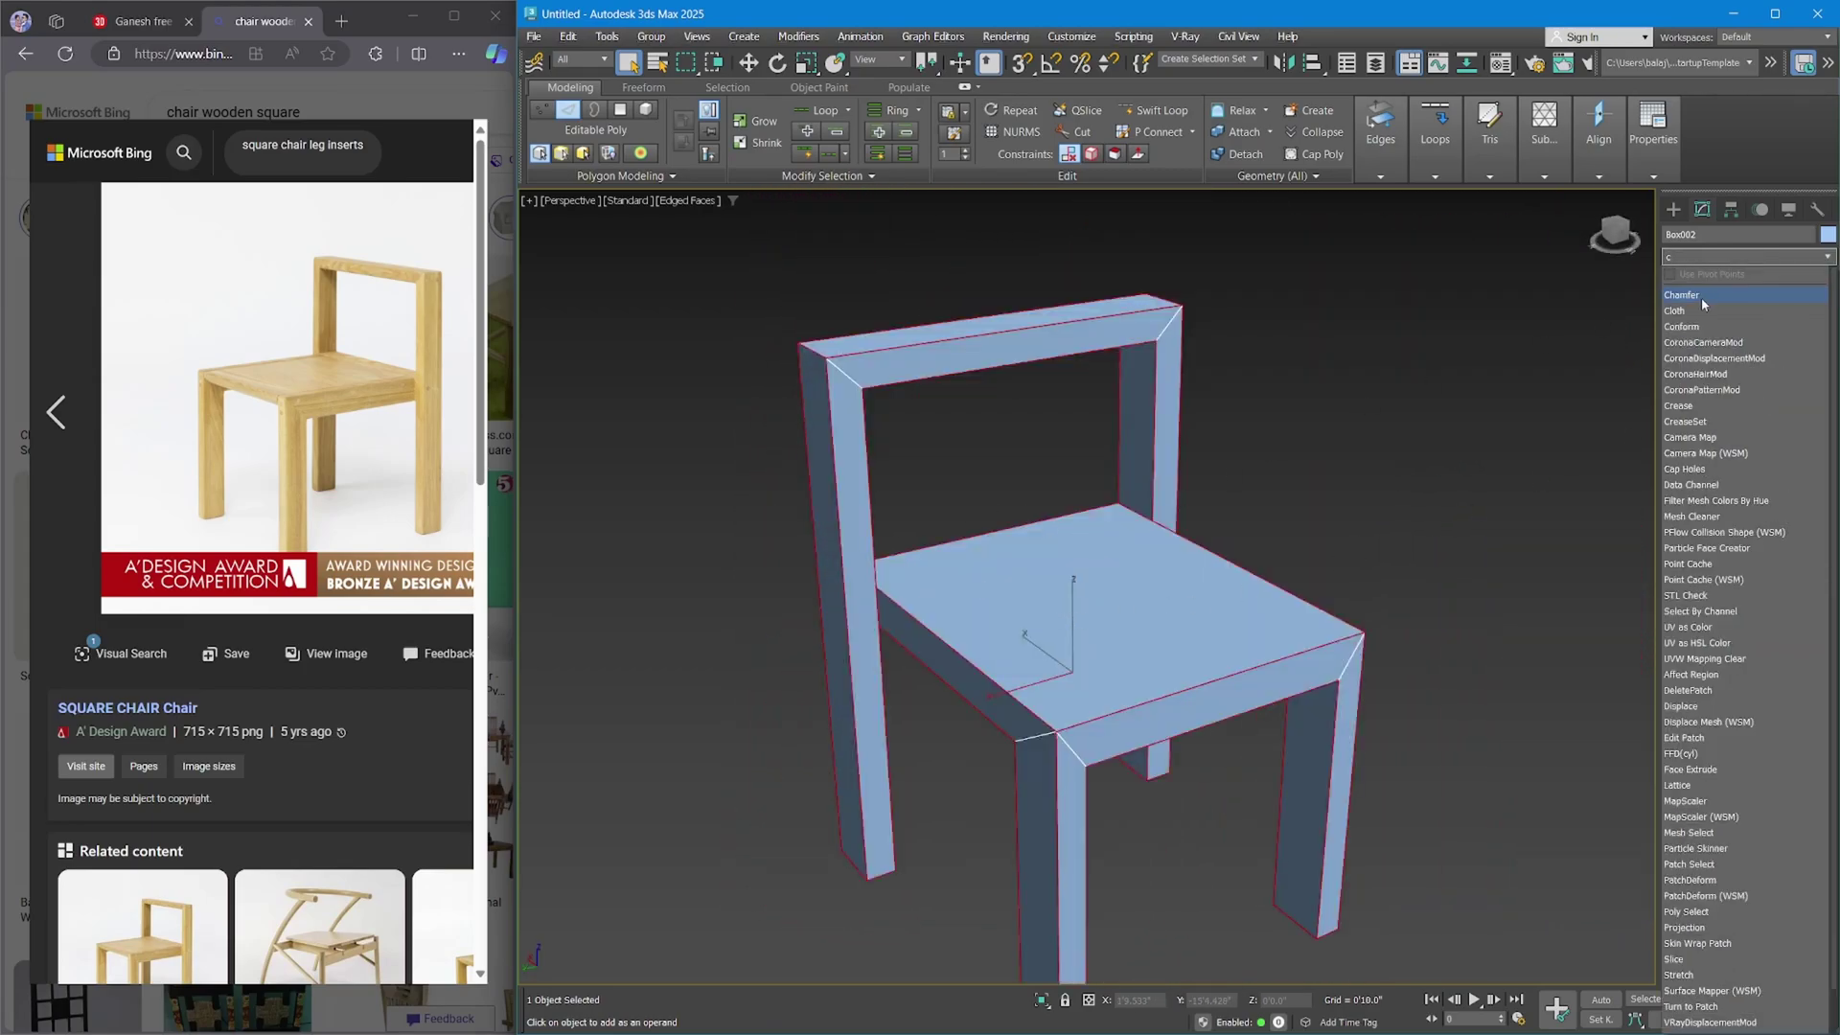
left_click(1700, 297)
key("z")
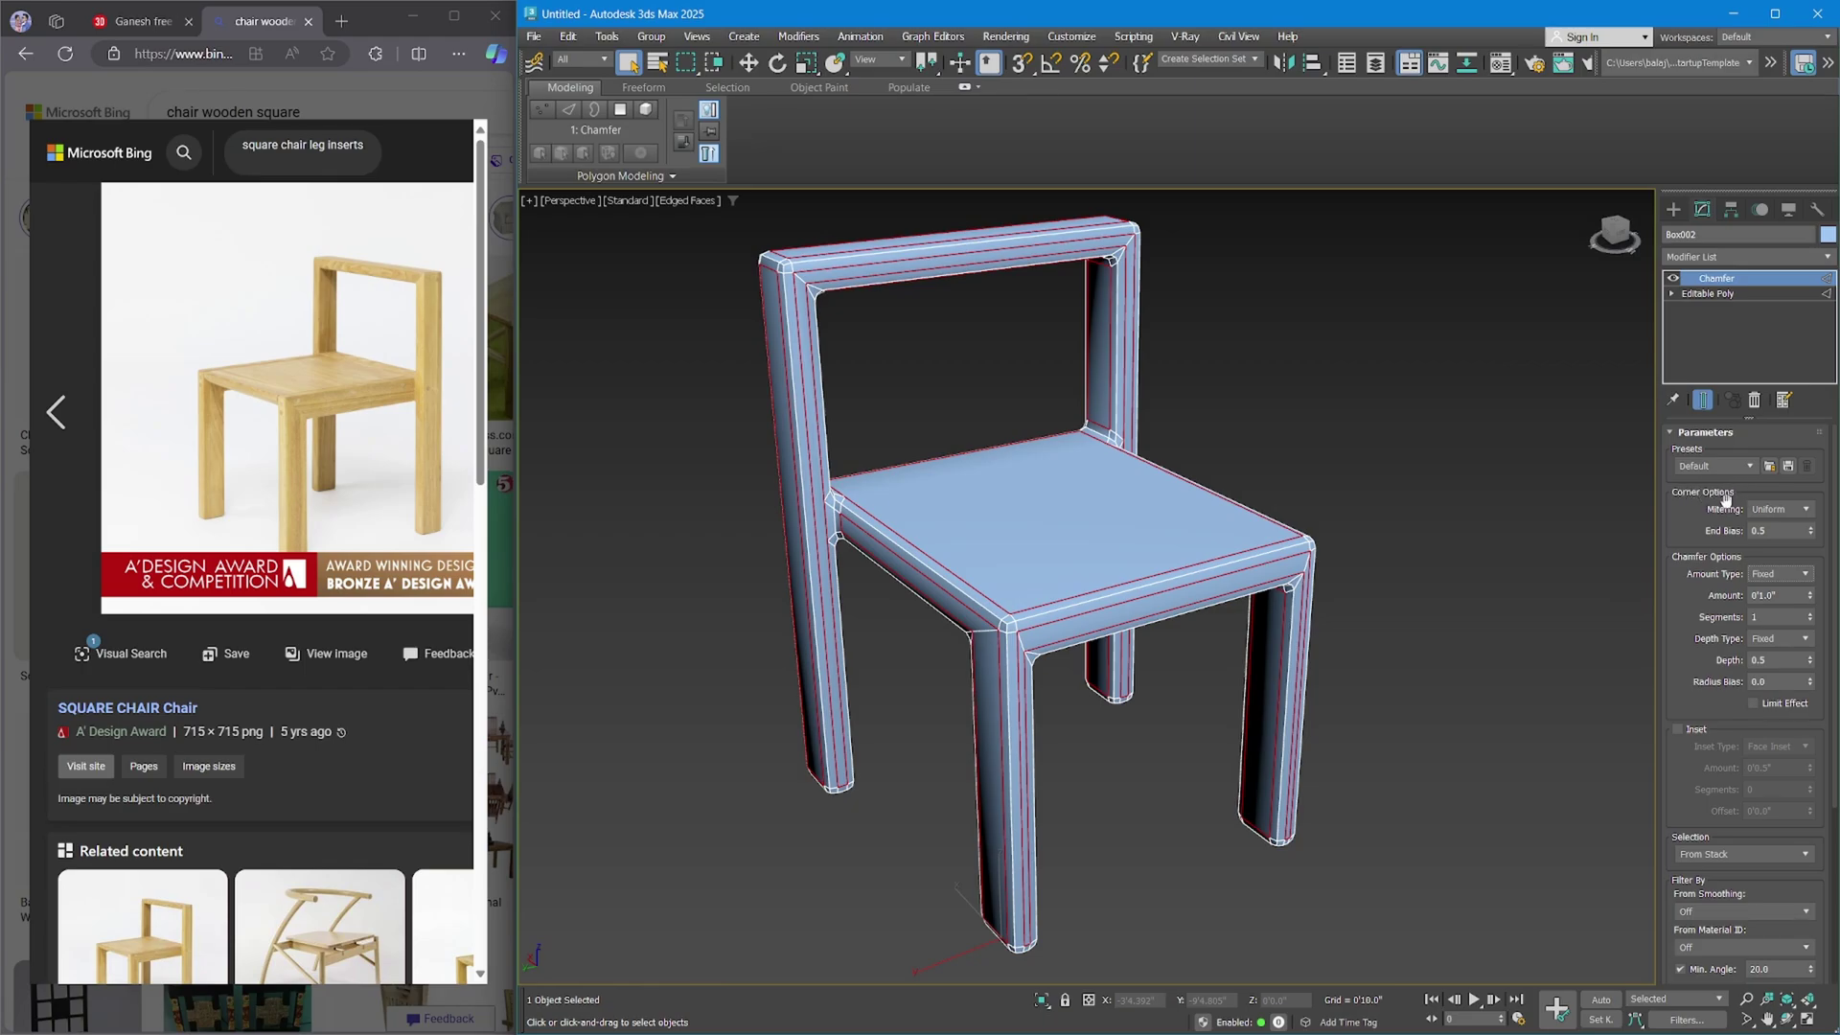
Try Quad mitering for the chamfer corners and restore Uniform mitering.
left_click(1775, 511)
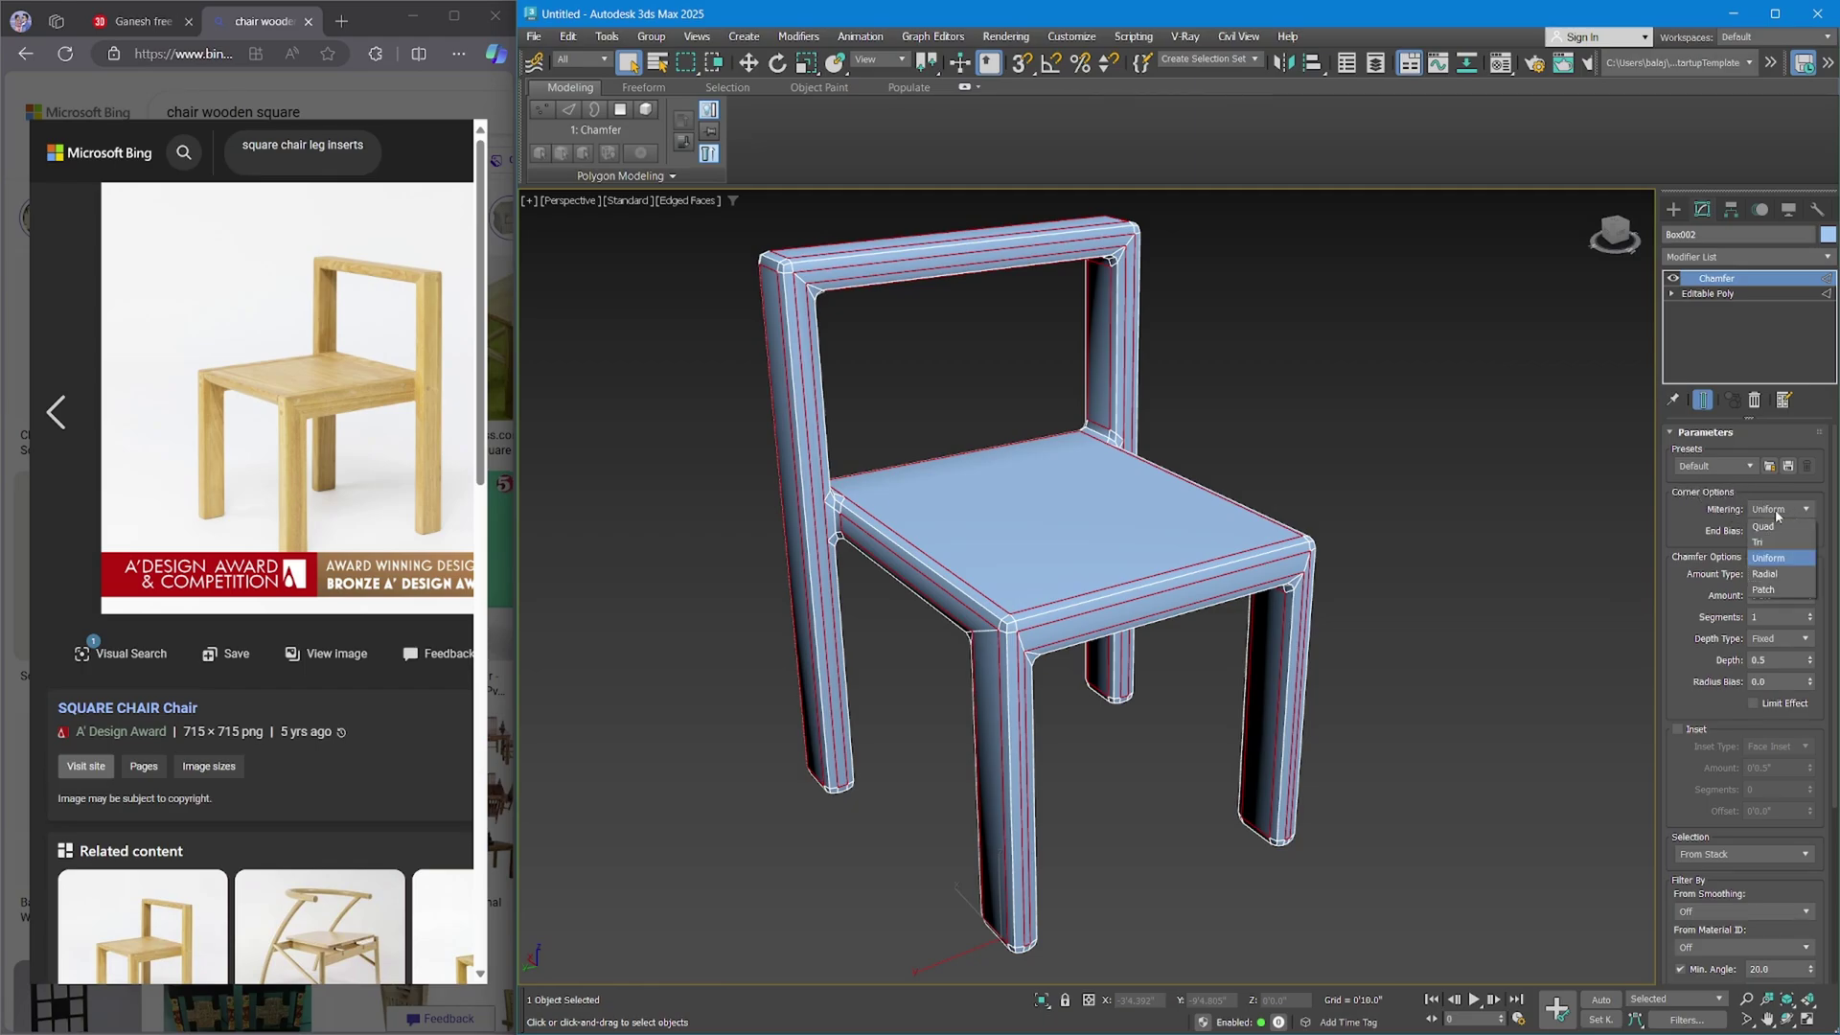
left_click(1765, 526)
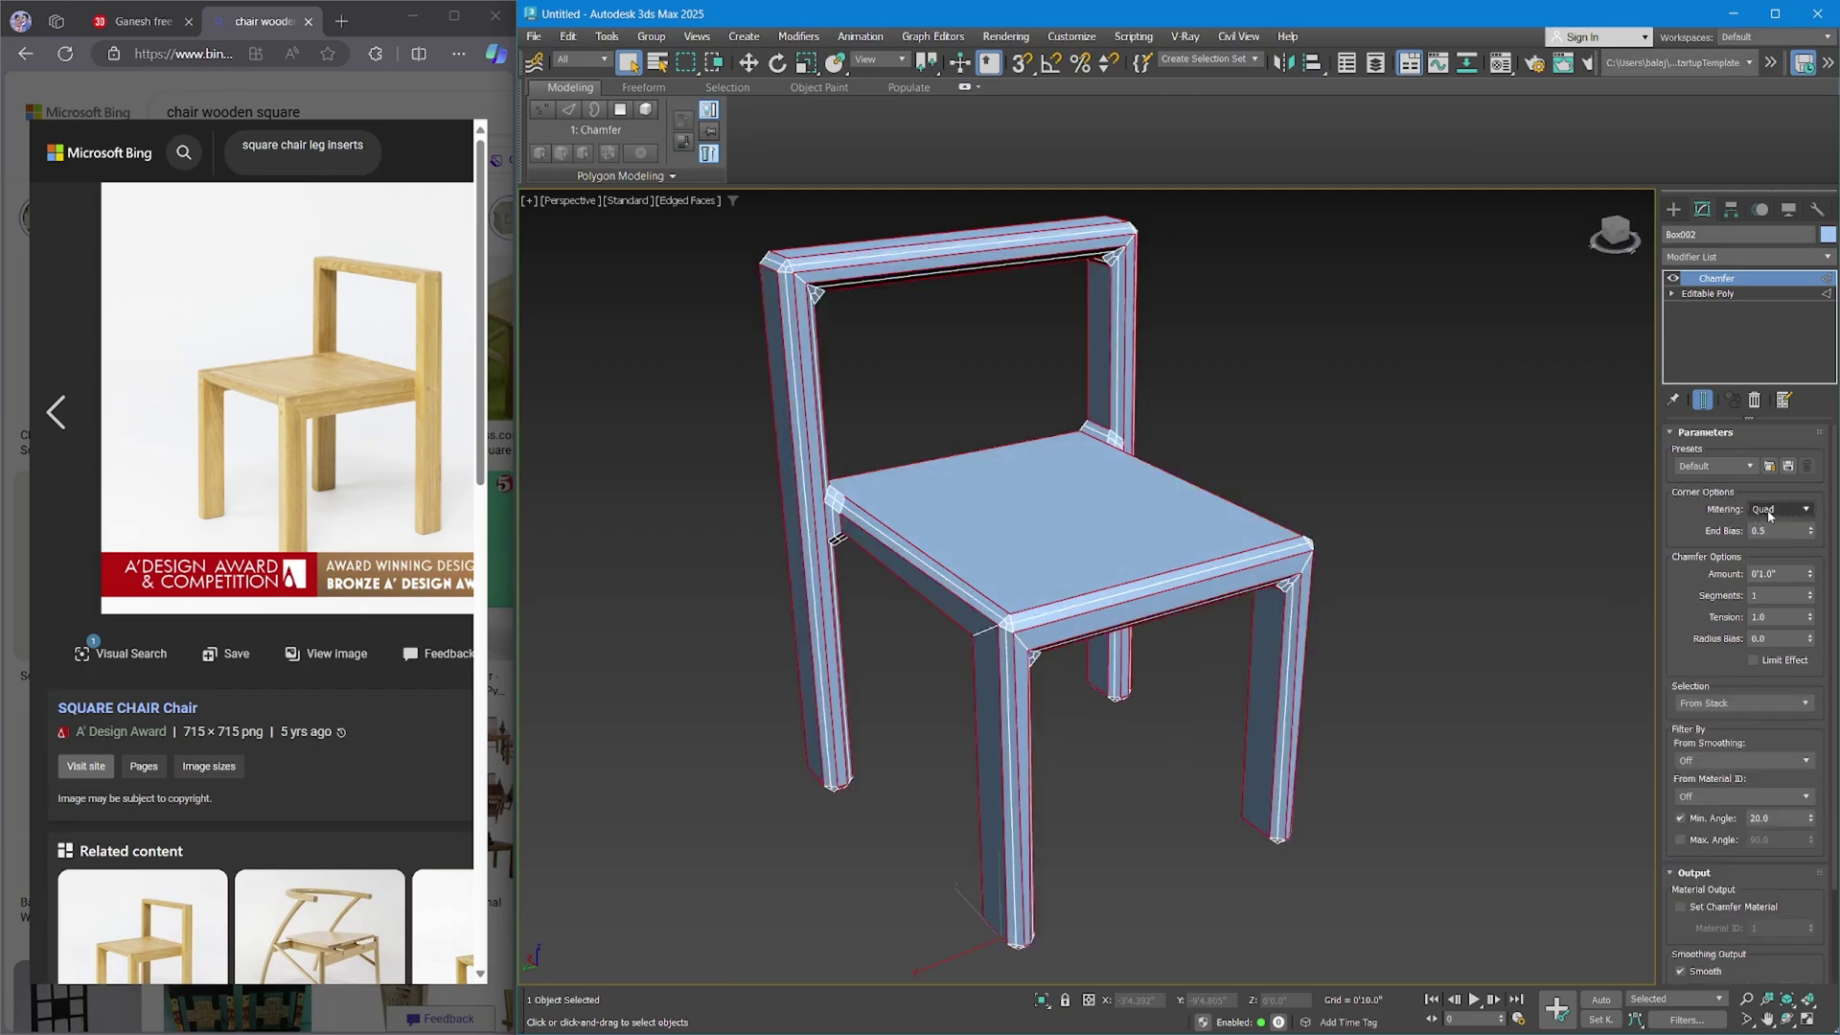
left_click(1770, 512)
left_click(1774, 559)
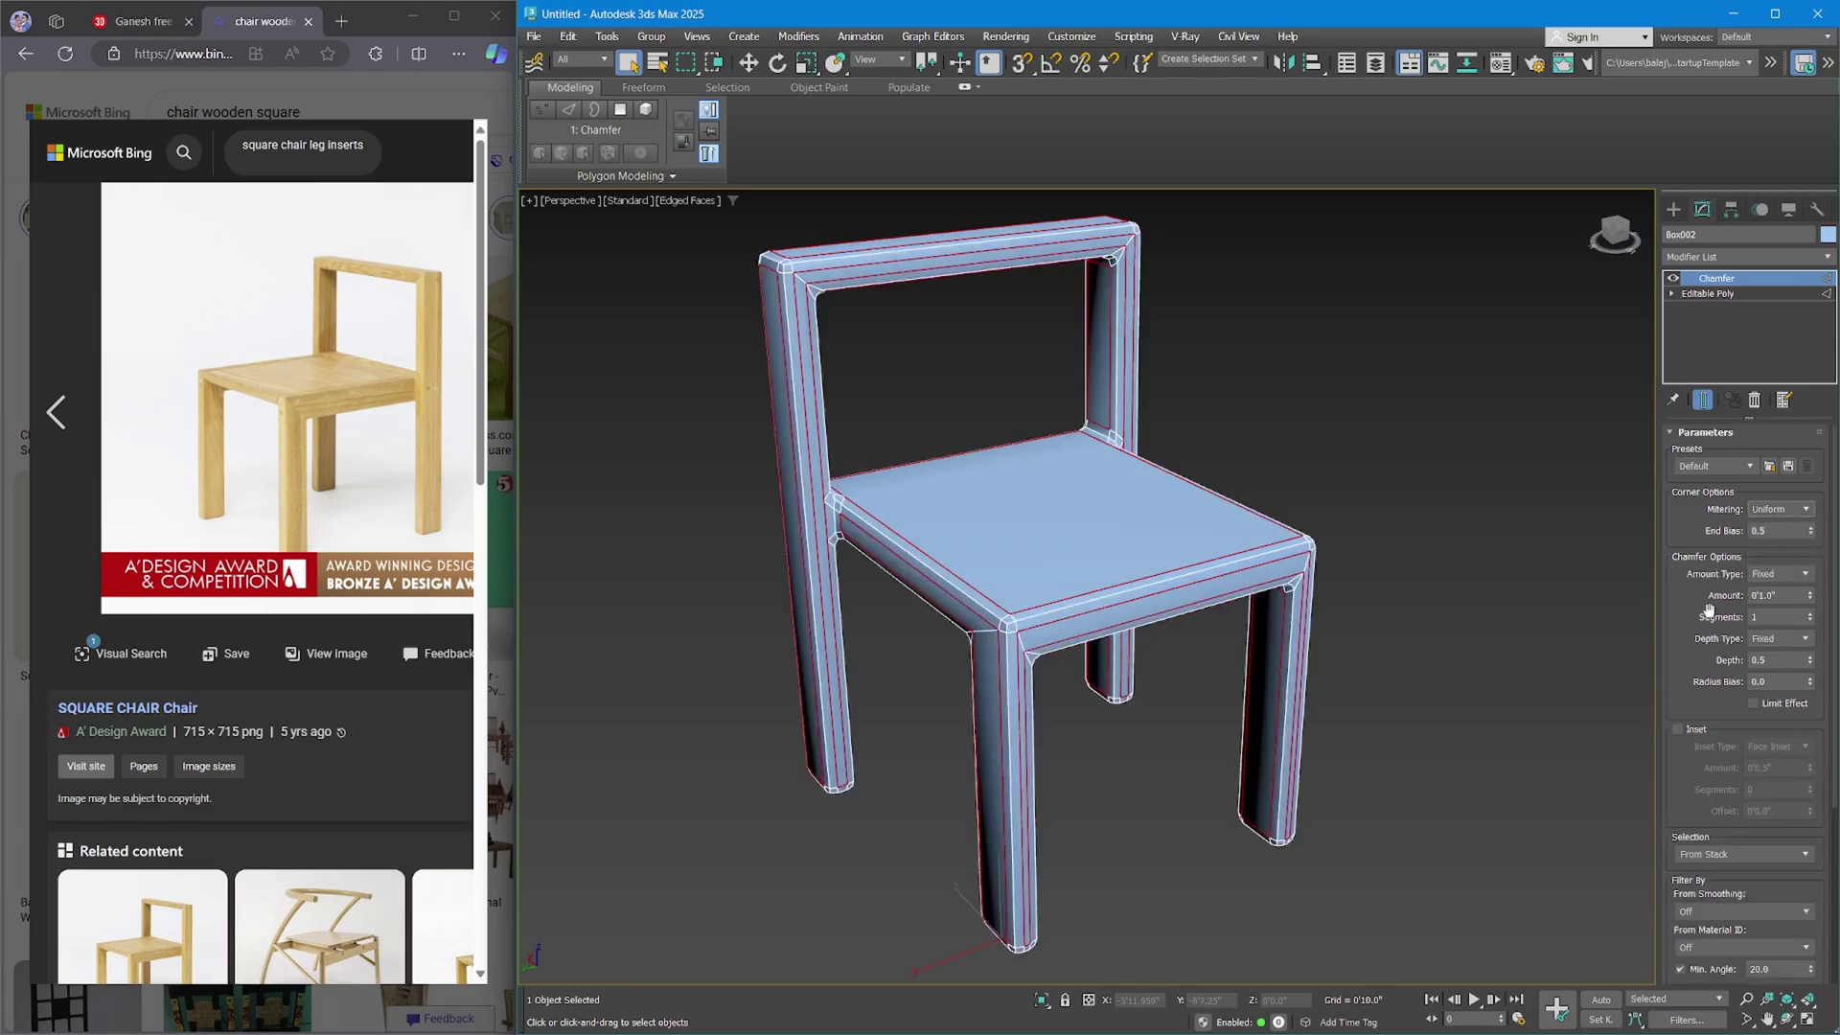
Set the chamfer amount to 0'0.3" with 2 segments.
left_click_drag(1811, 596, 1782, 691)
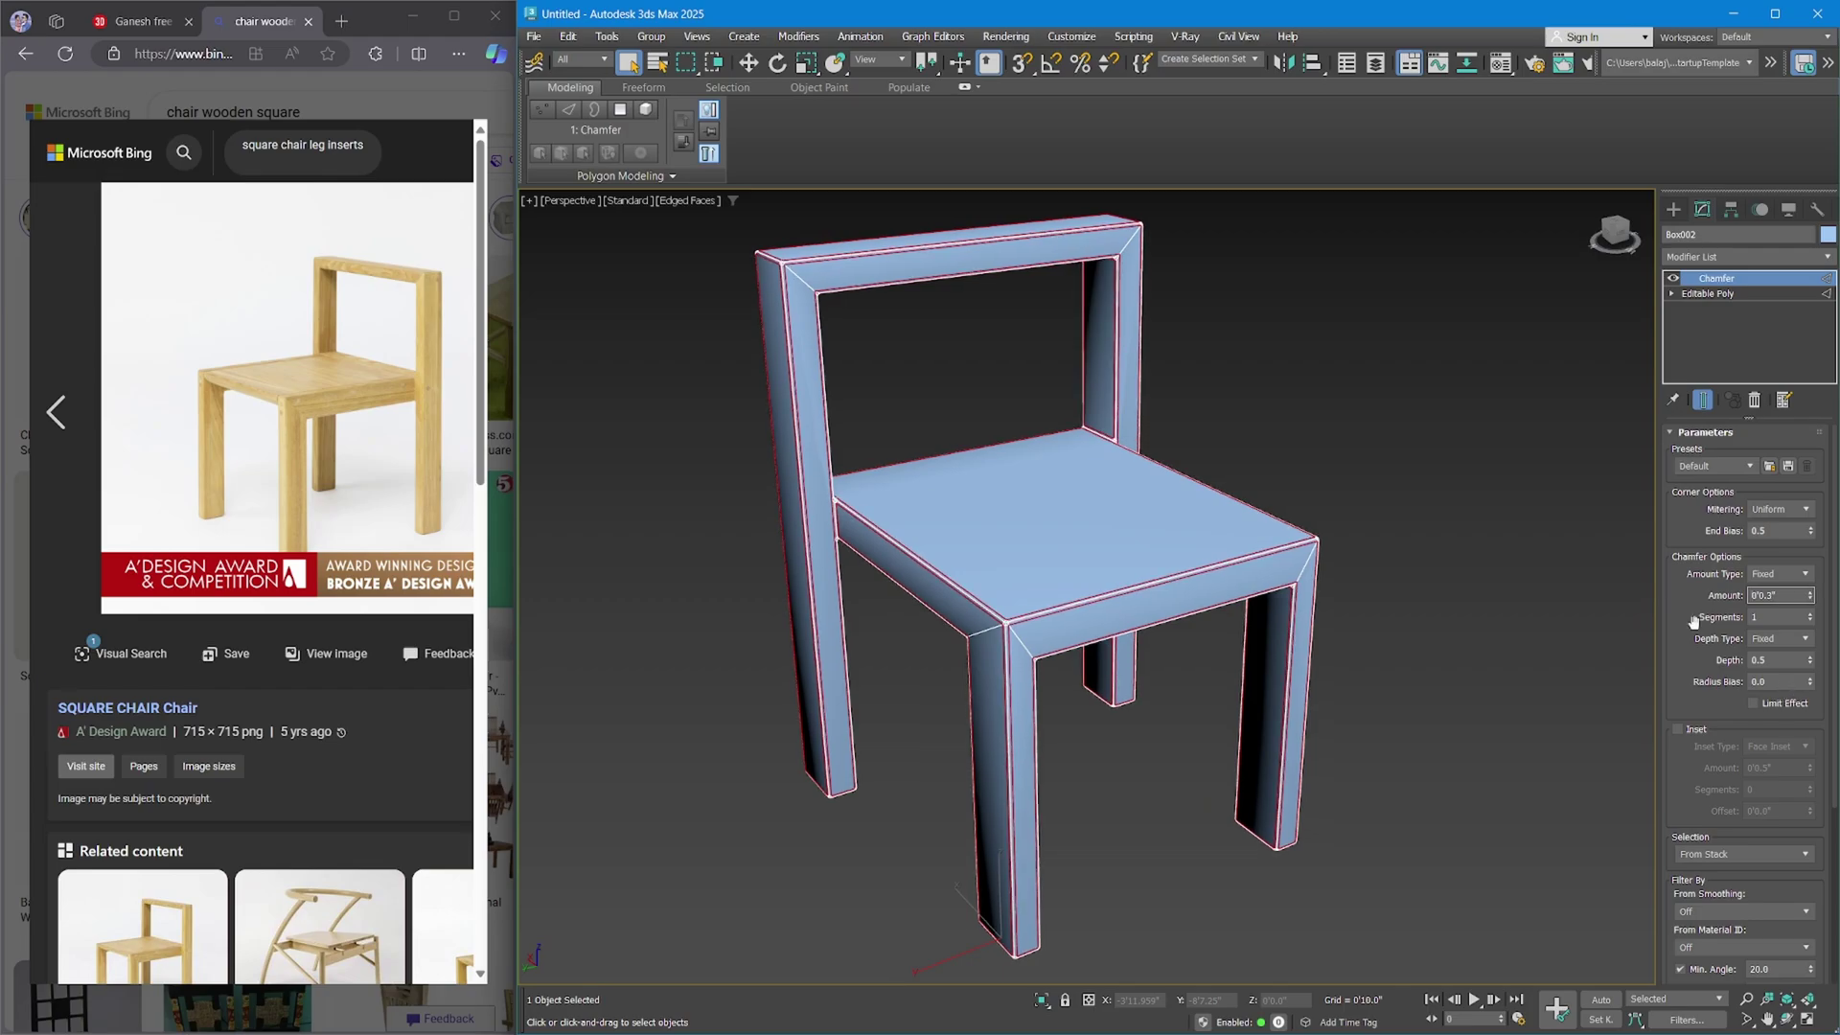
scroll(1317, 541, "up", 5)
left_click(1810, 616)
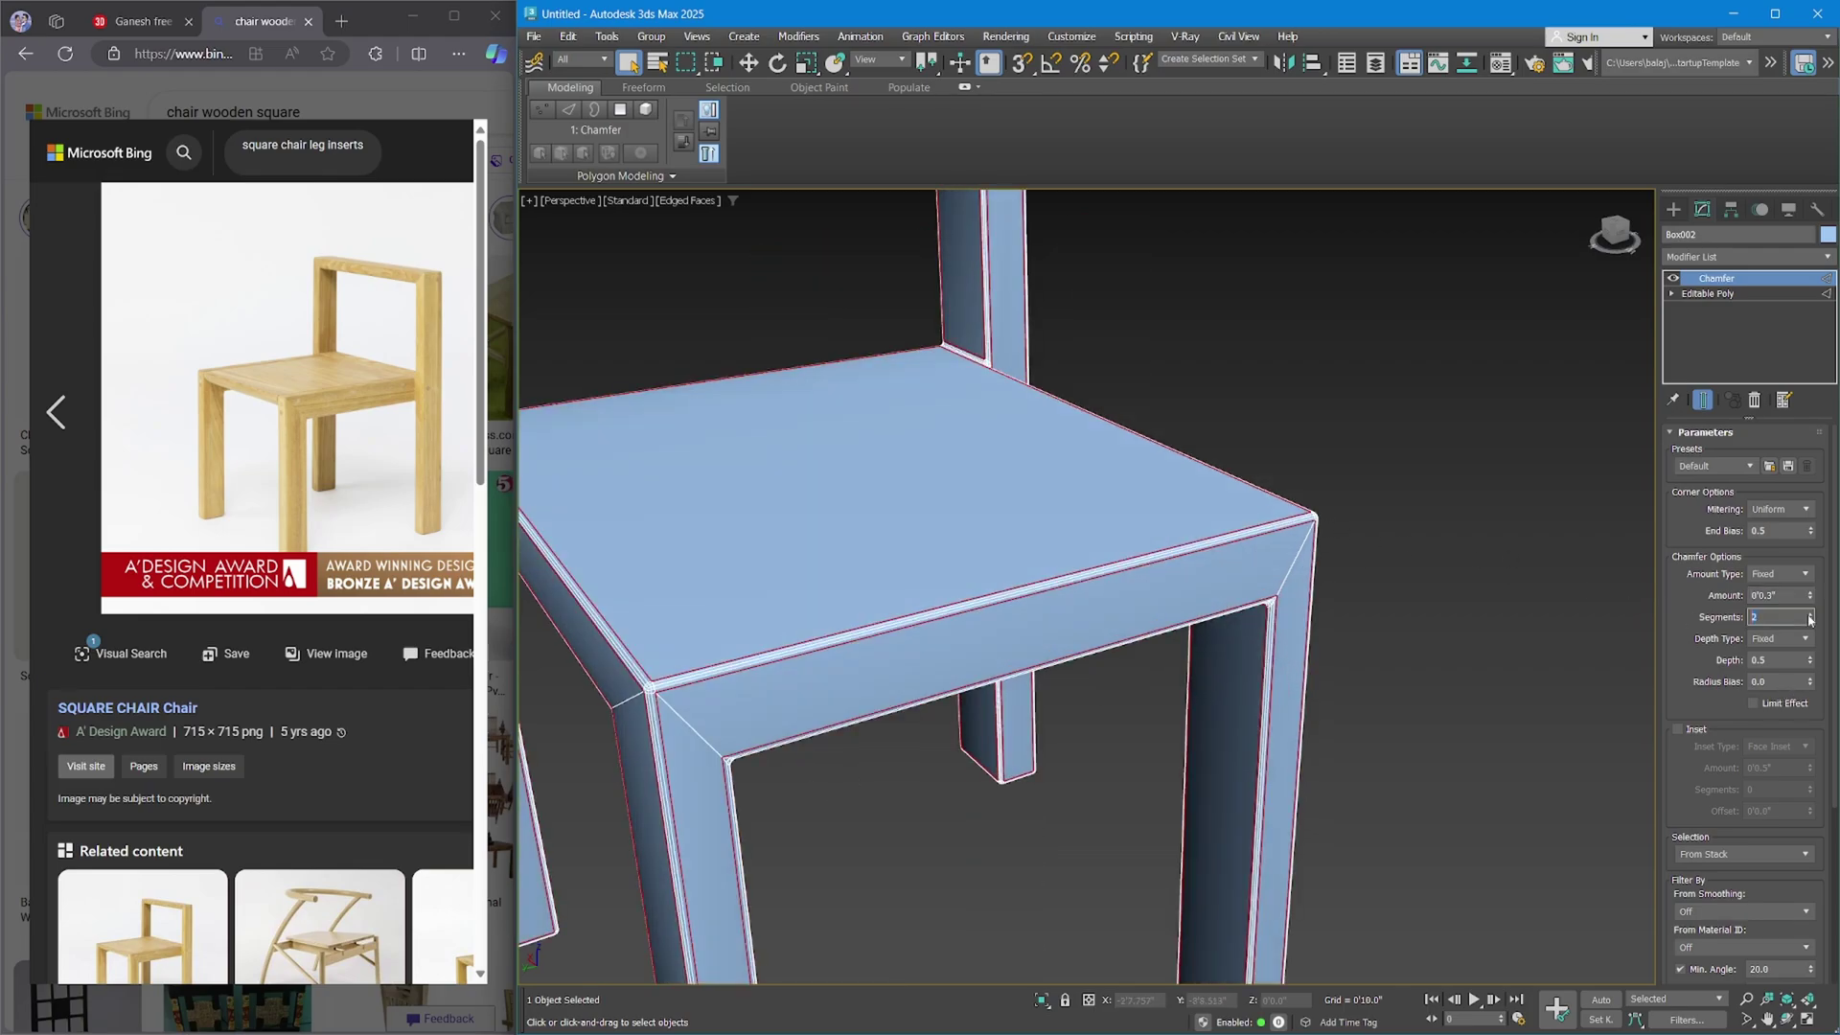
scroll(1083, 618, "down", 5)
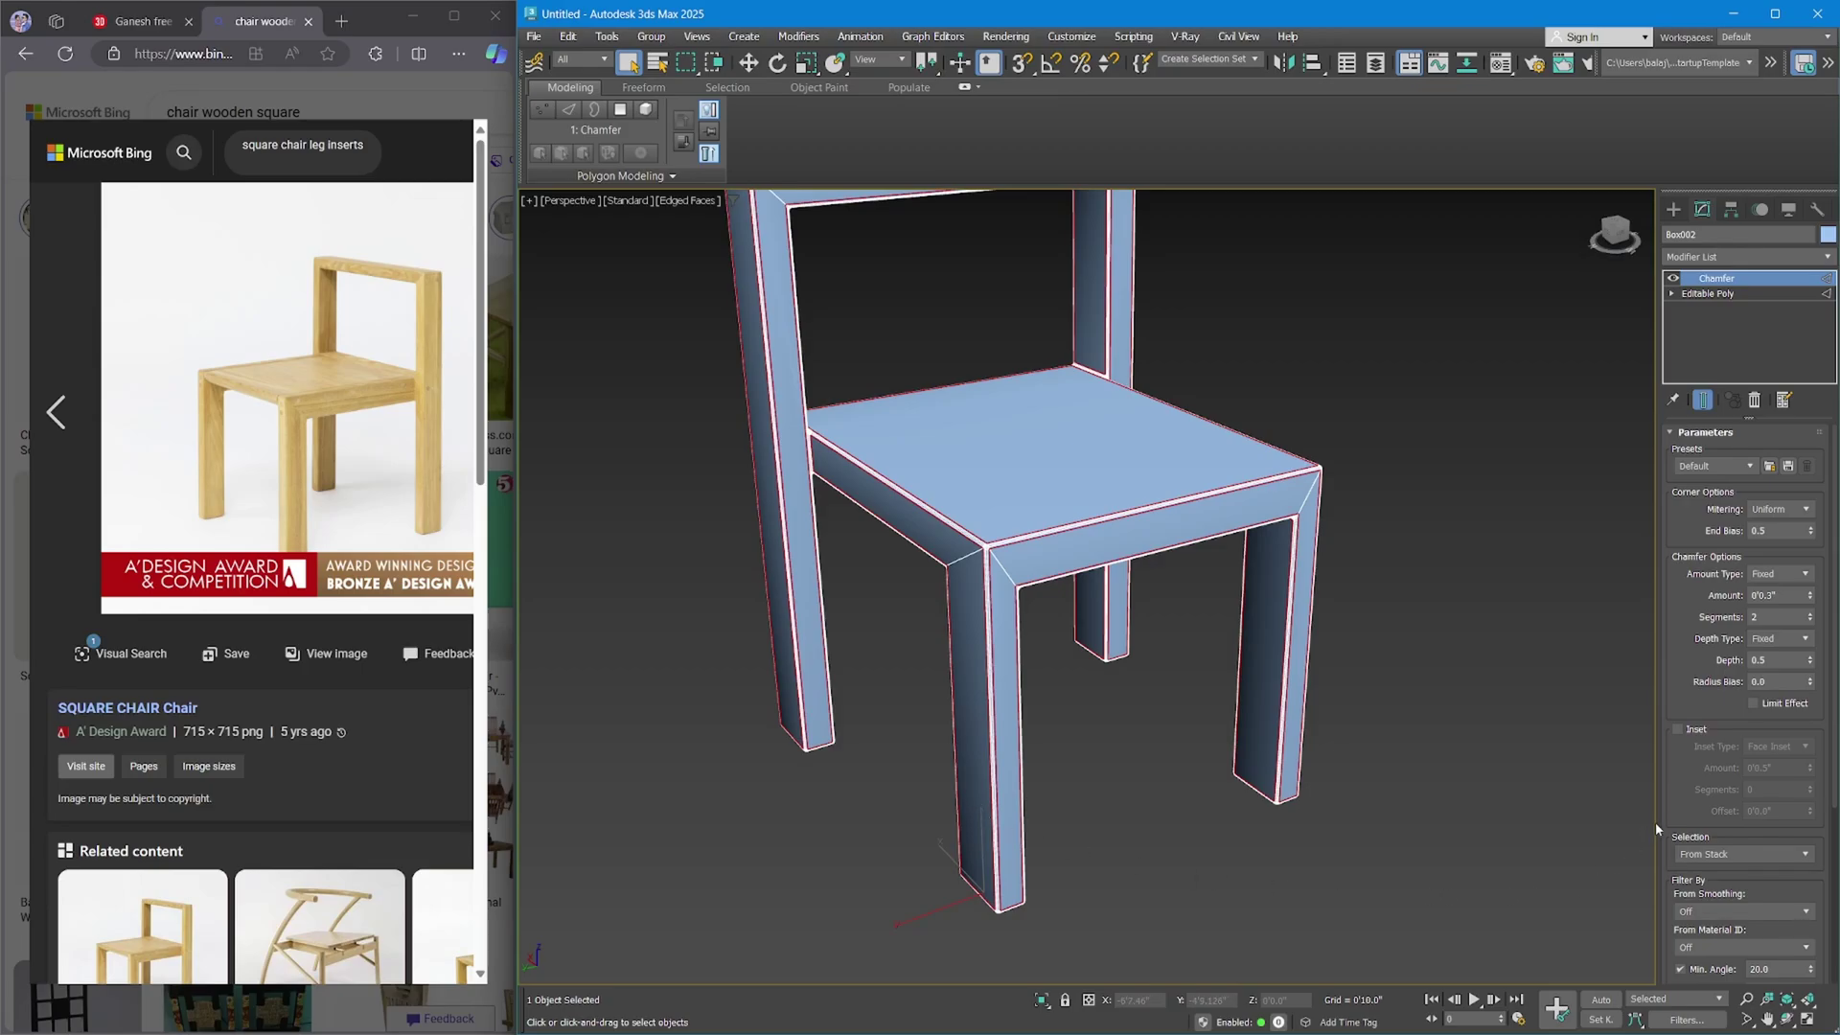
Set the Chamfer modifier's smoothing output to Smooth Chamfers Only.
scroll(1732, 704, "down", 5)
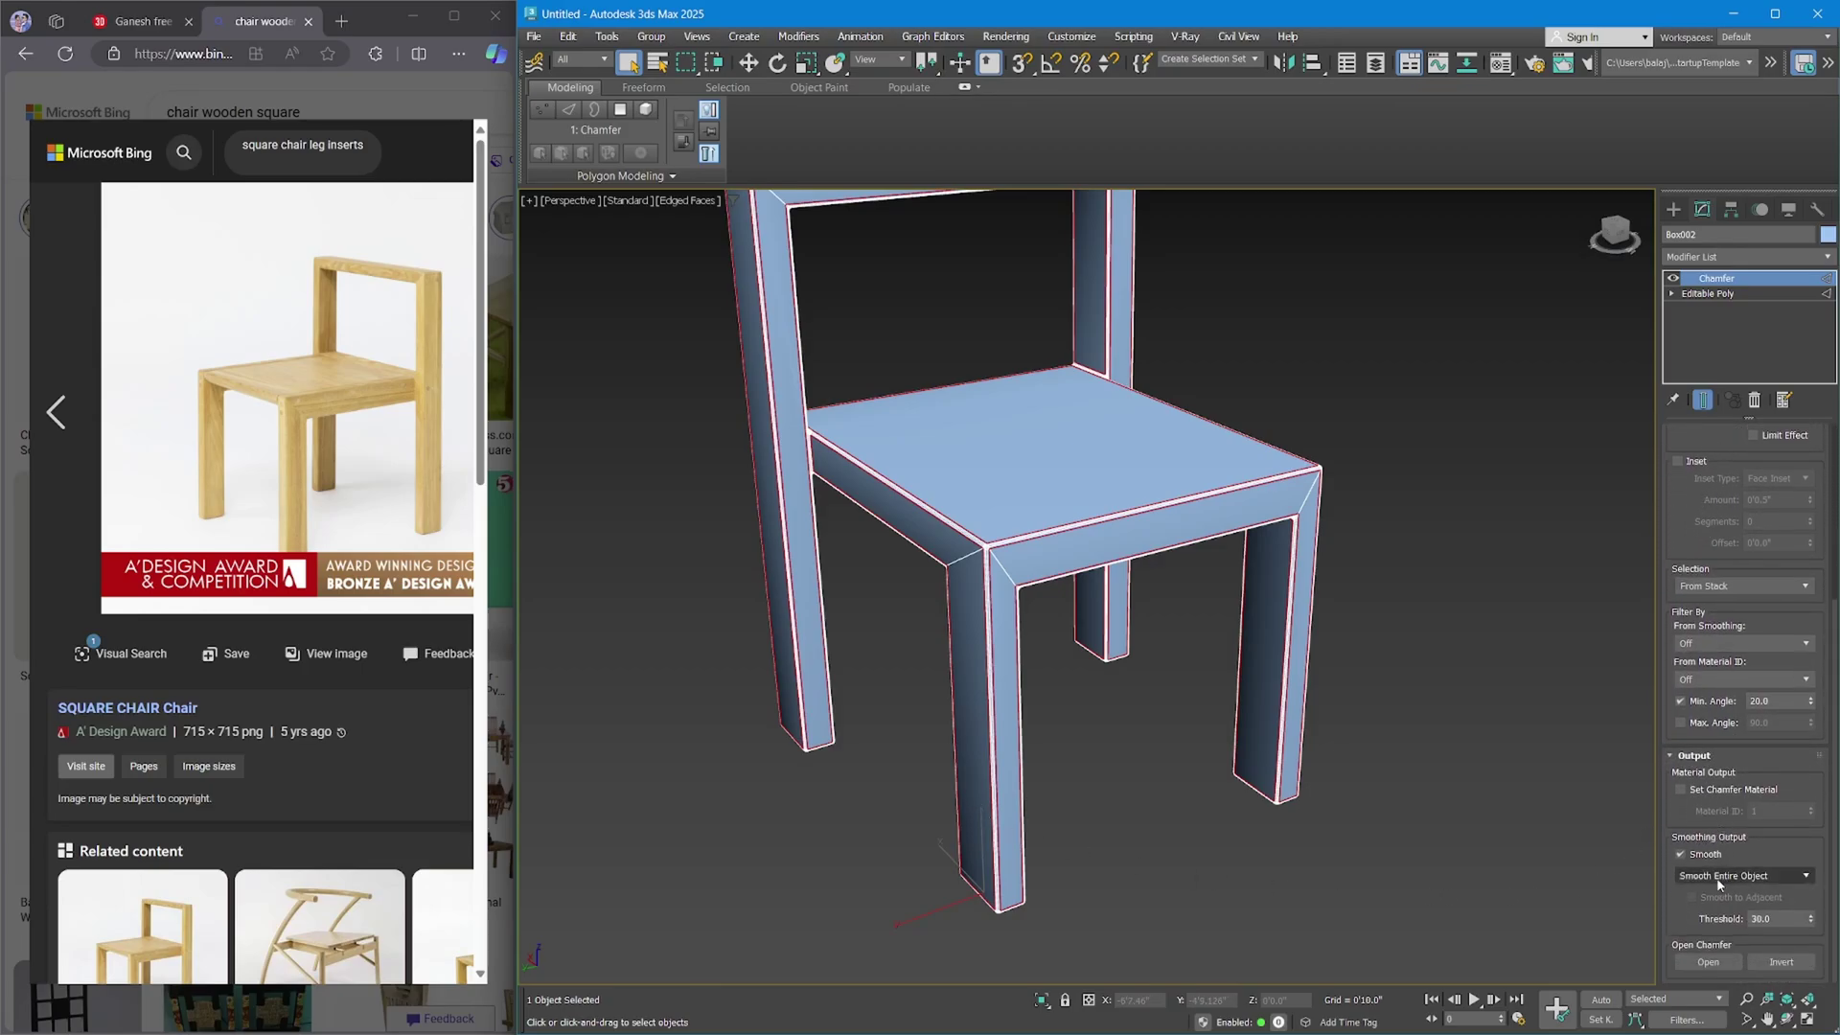
left_click(1744, 877)
left_click(1726, 909)
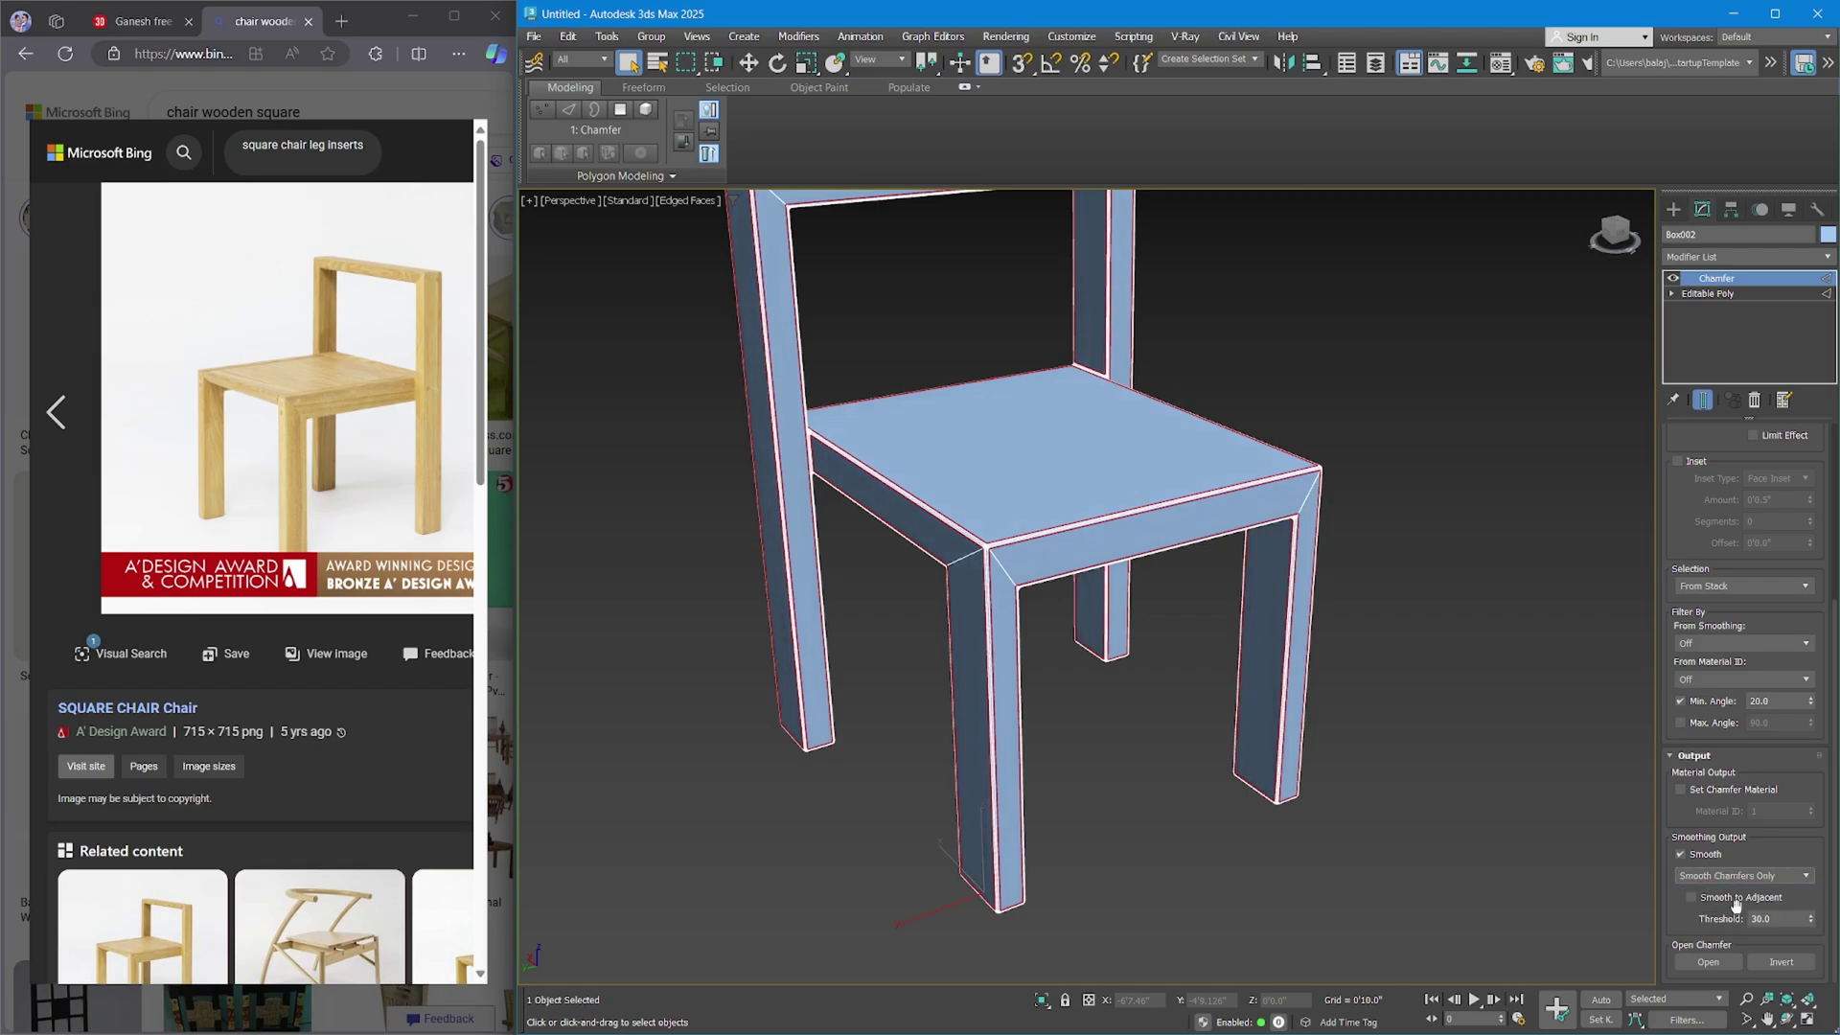
middle_click_drag(1307, 608, 1327, 703)
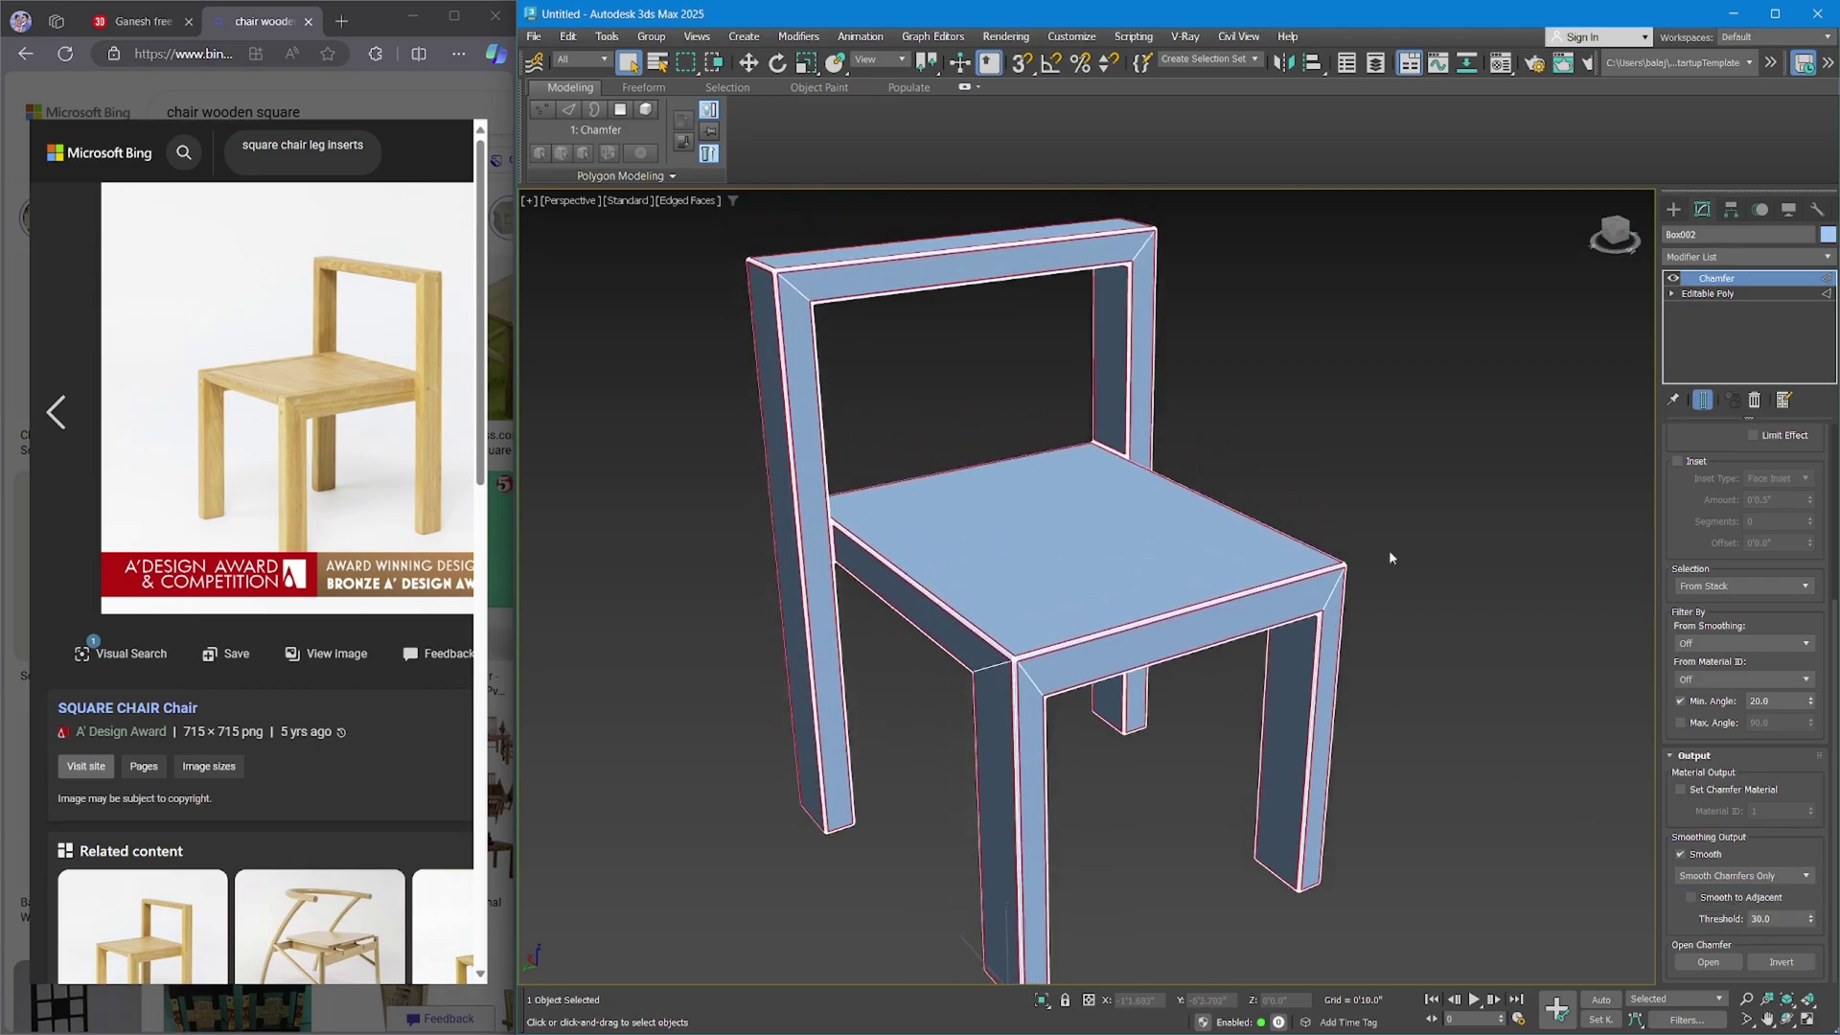
Compare the chair's base Editable Poly with the chamfered result and deselect the chair.
right_click(1358, 492)
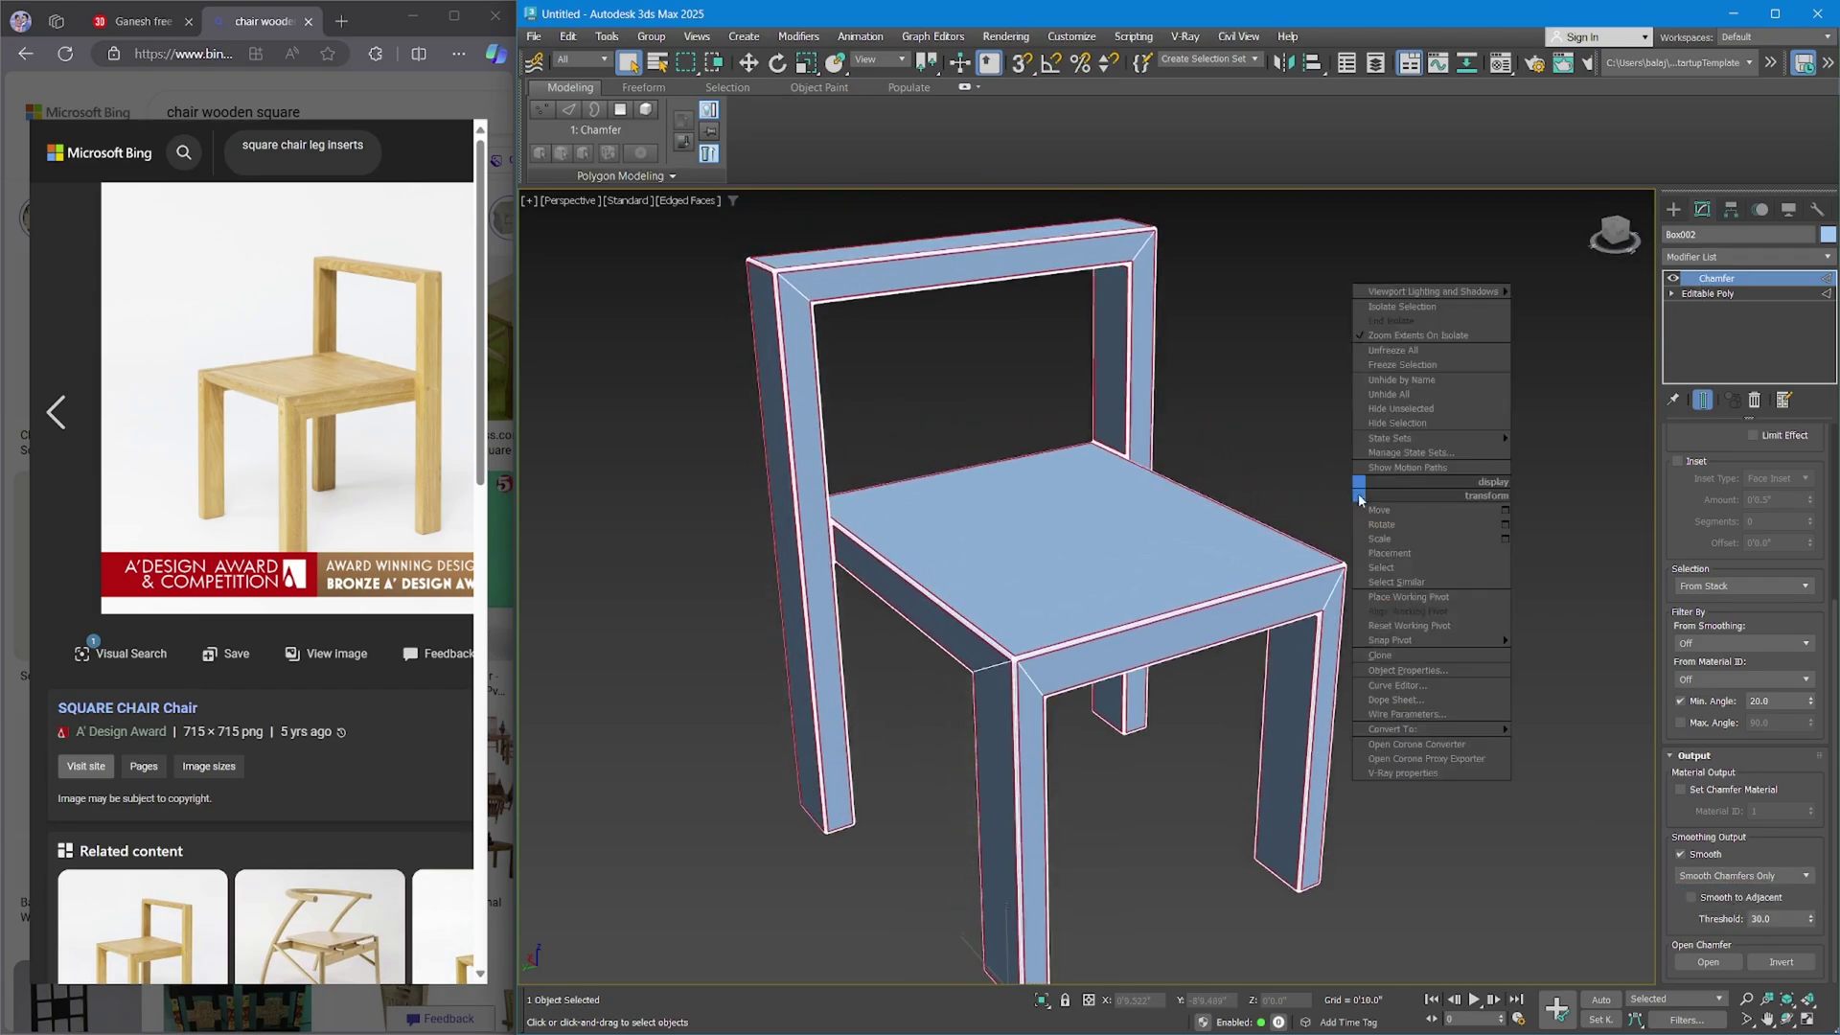
left_click(1342, 500)
left_click(1671, 294)
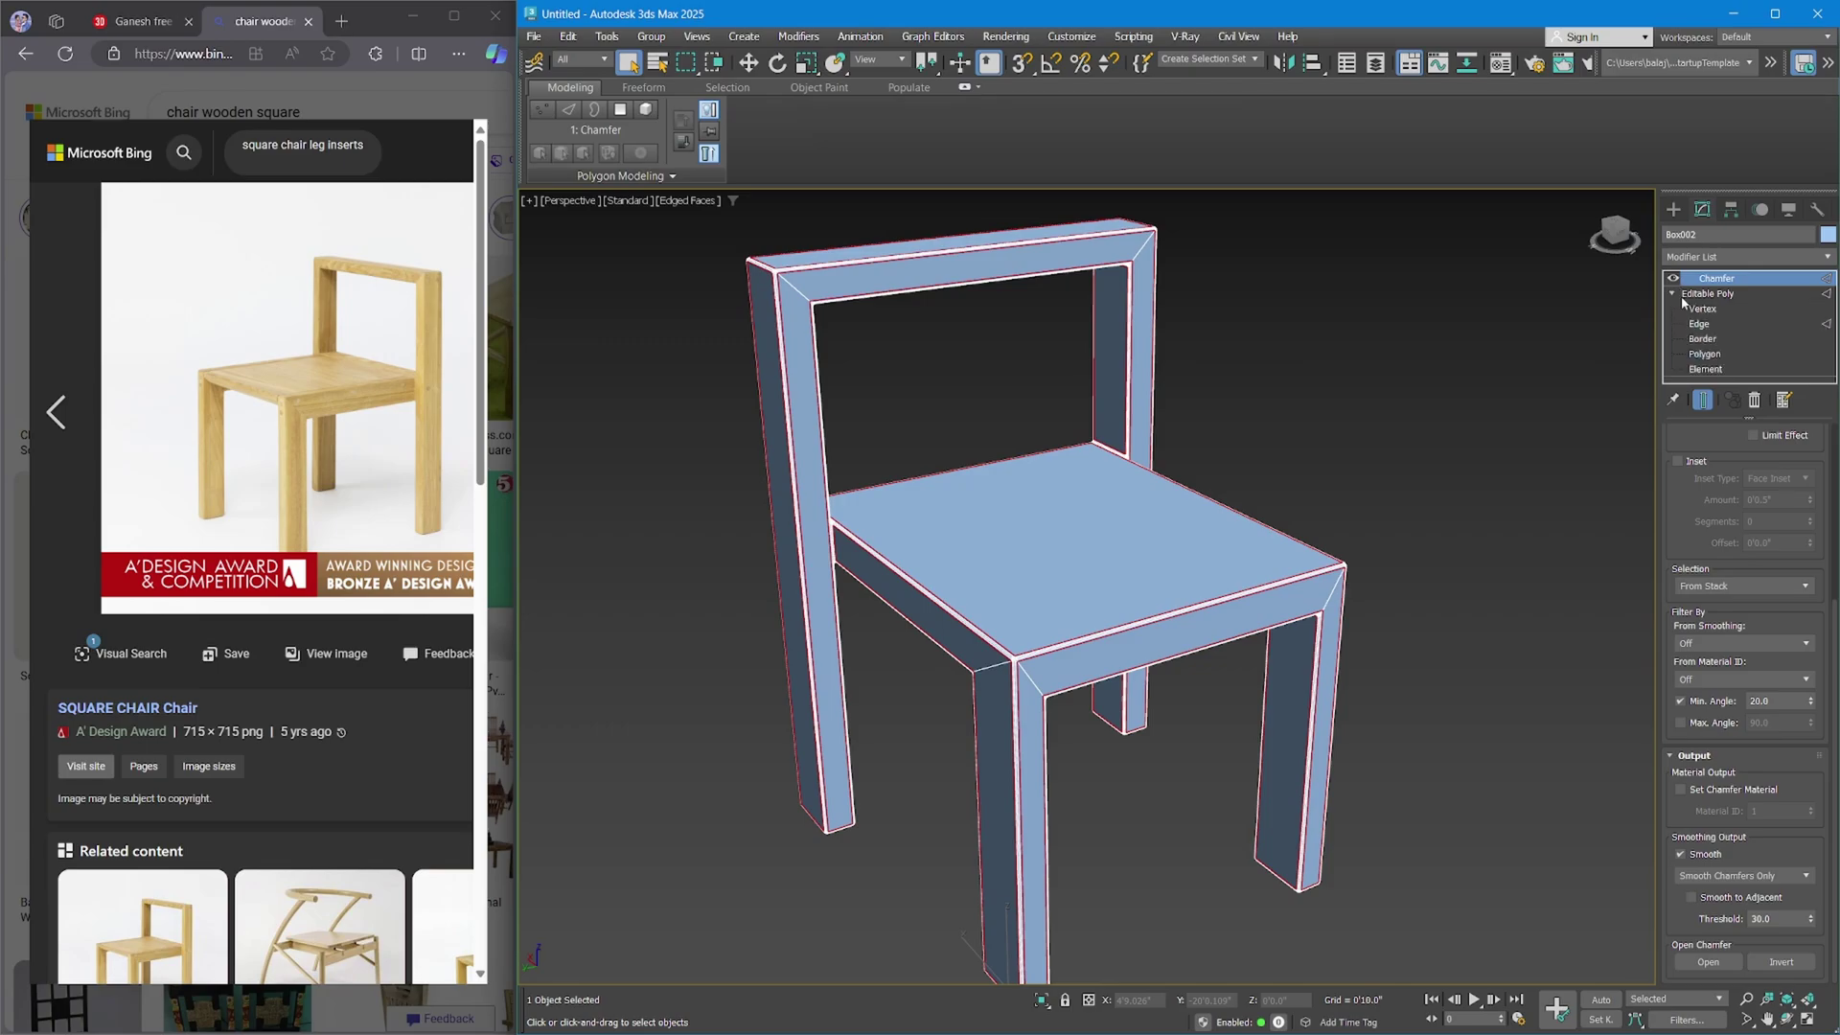
left_click(1706, 293)
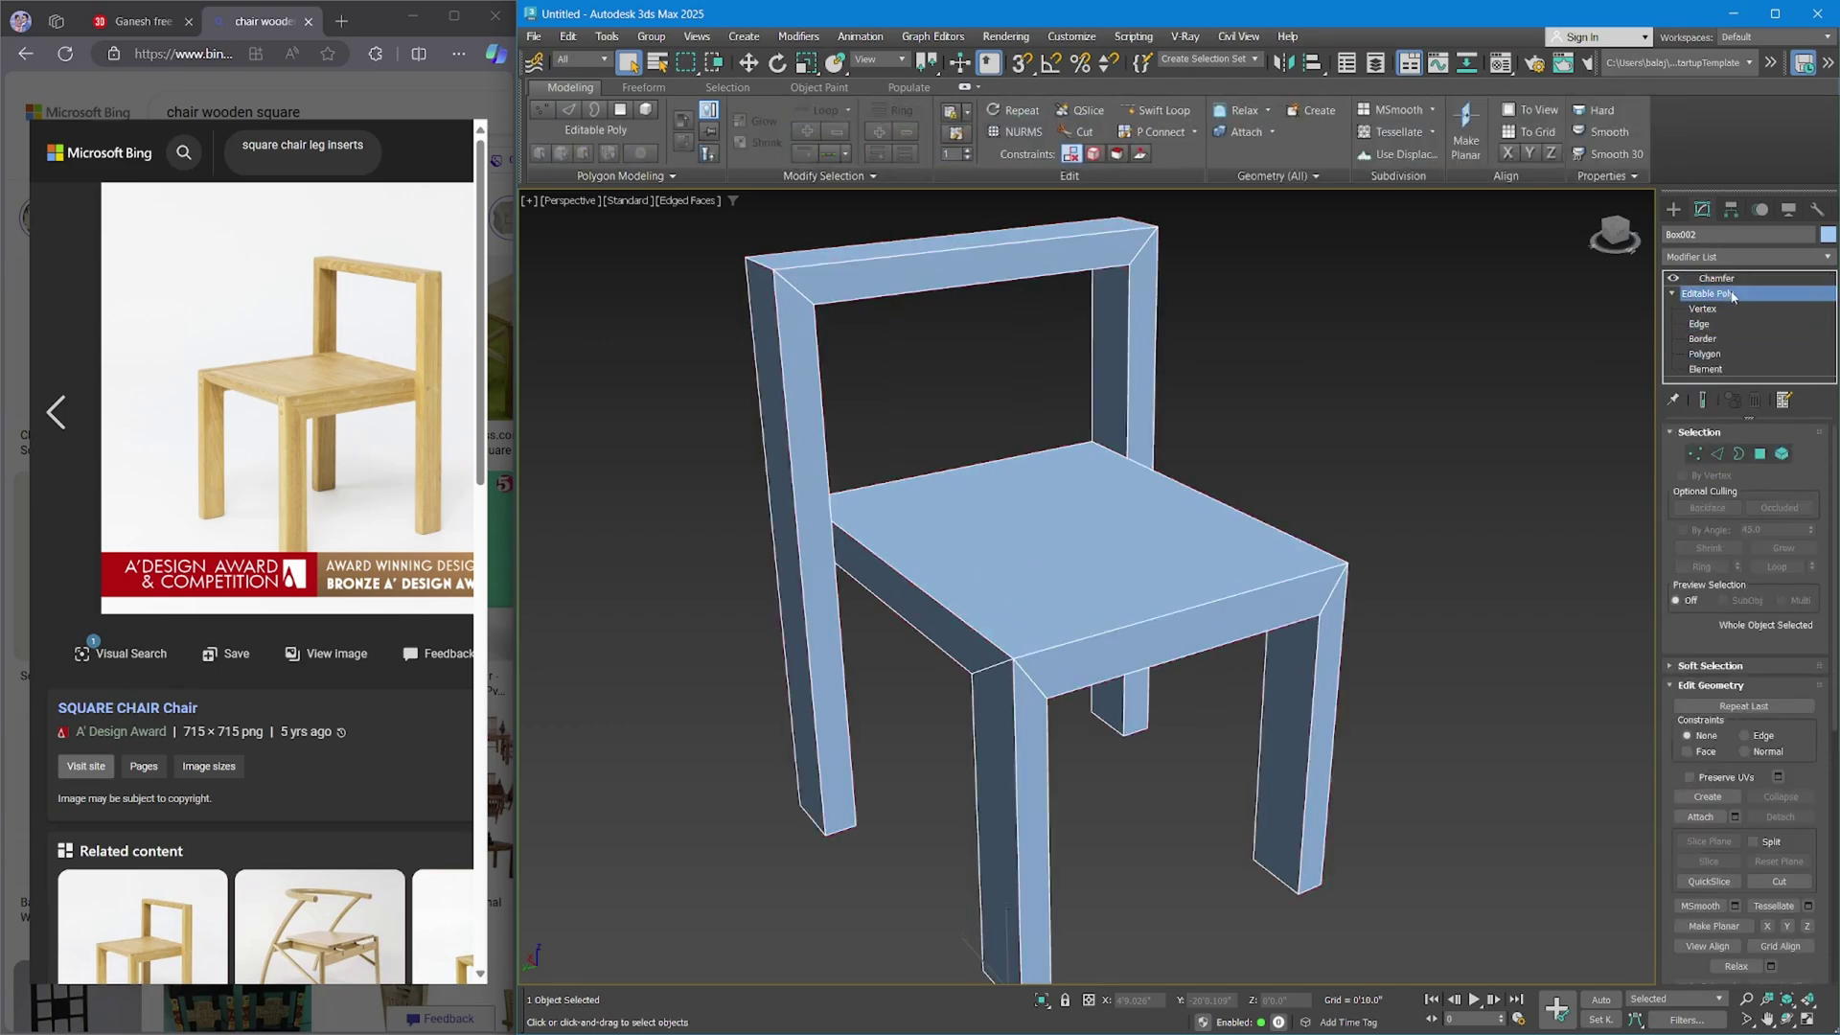
left_click(1732, 283)
left_click(1472, 362)
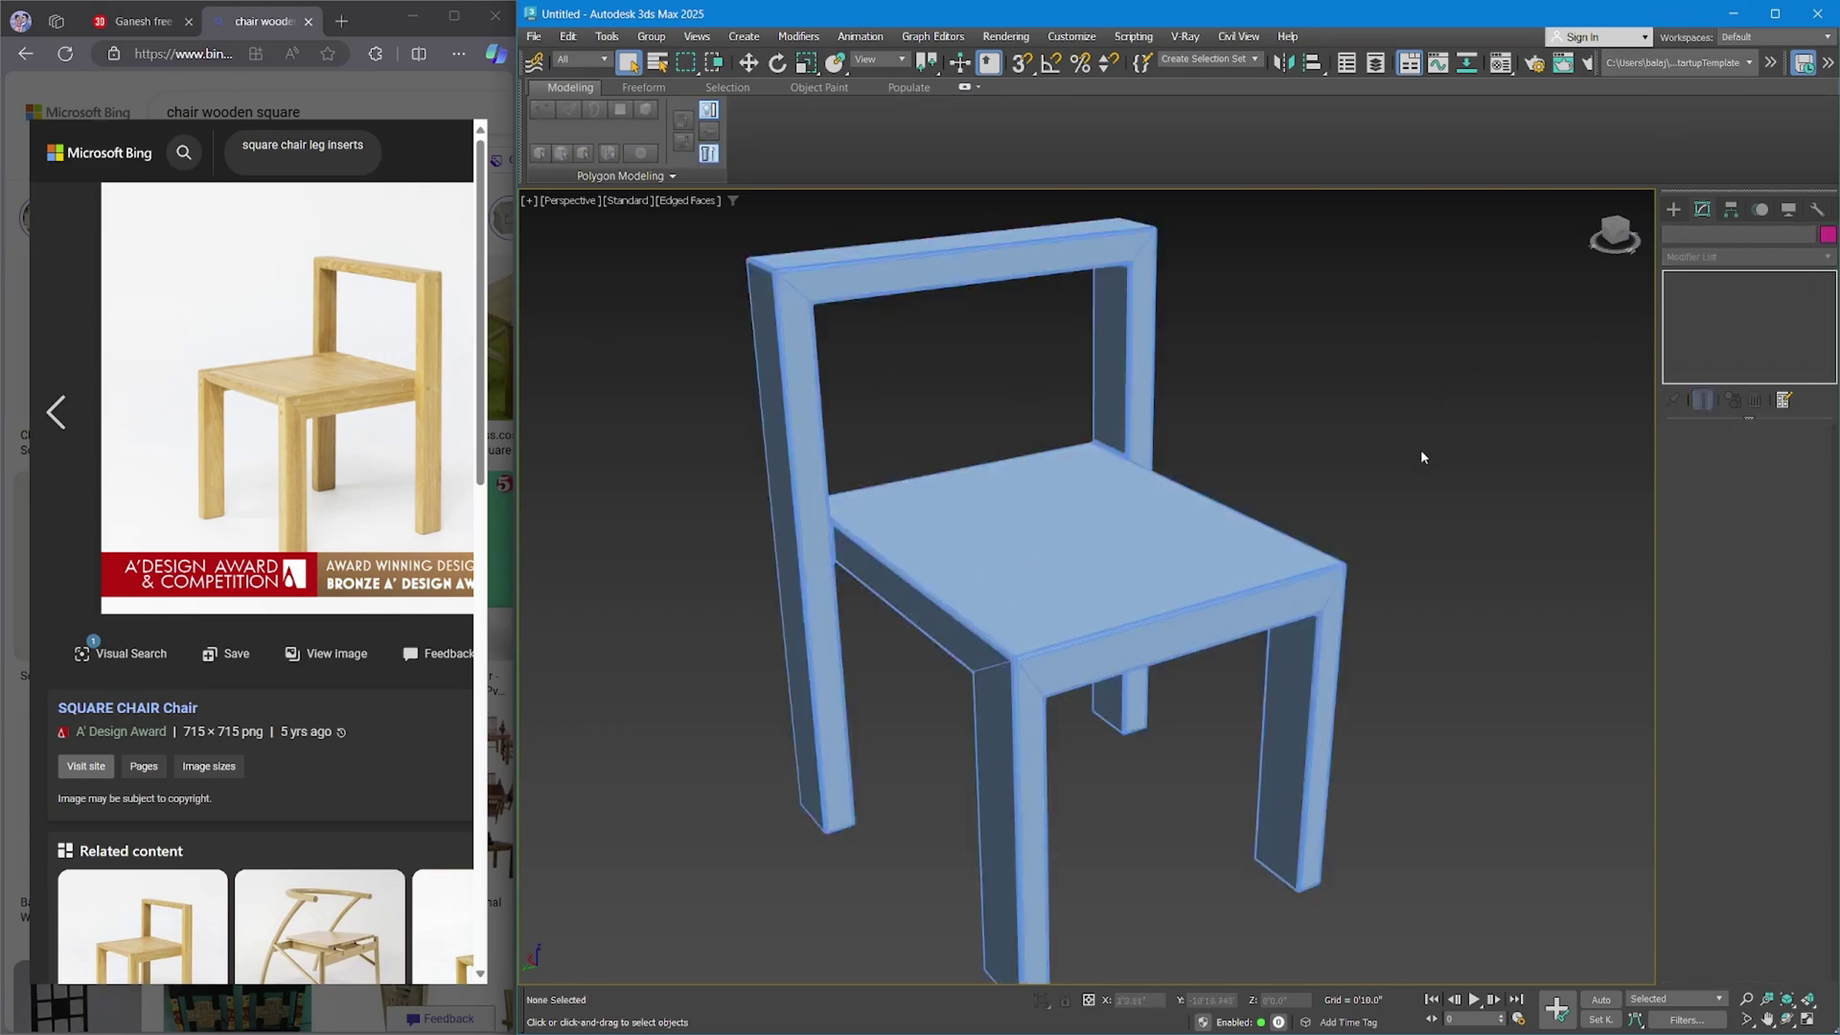
Convert the chamfered chair to an Editable Poly, collapsing its Chamfer modifier.
key("F4")
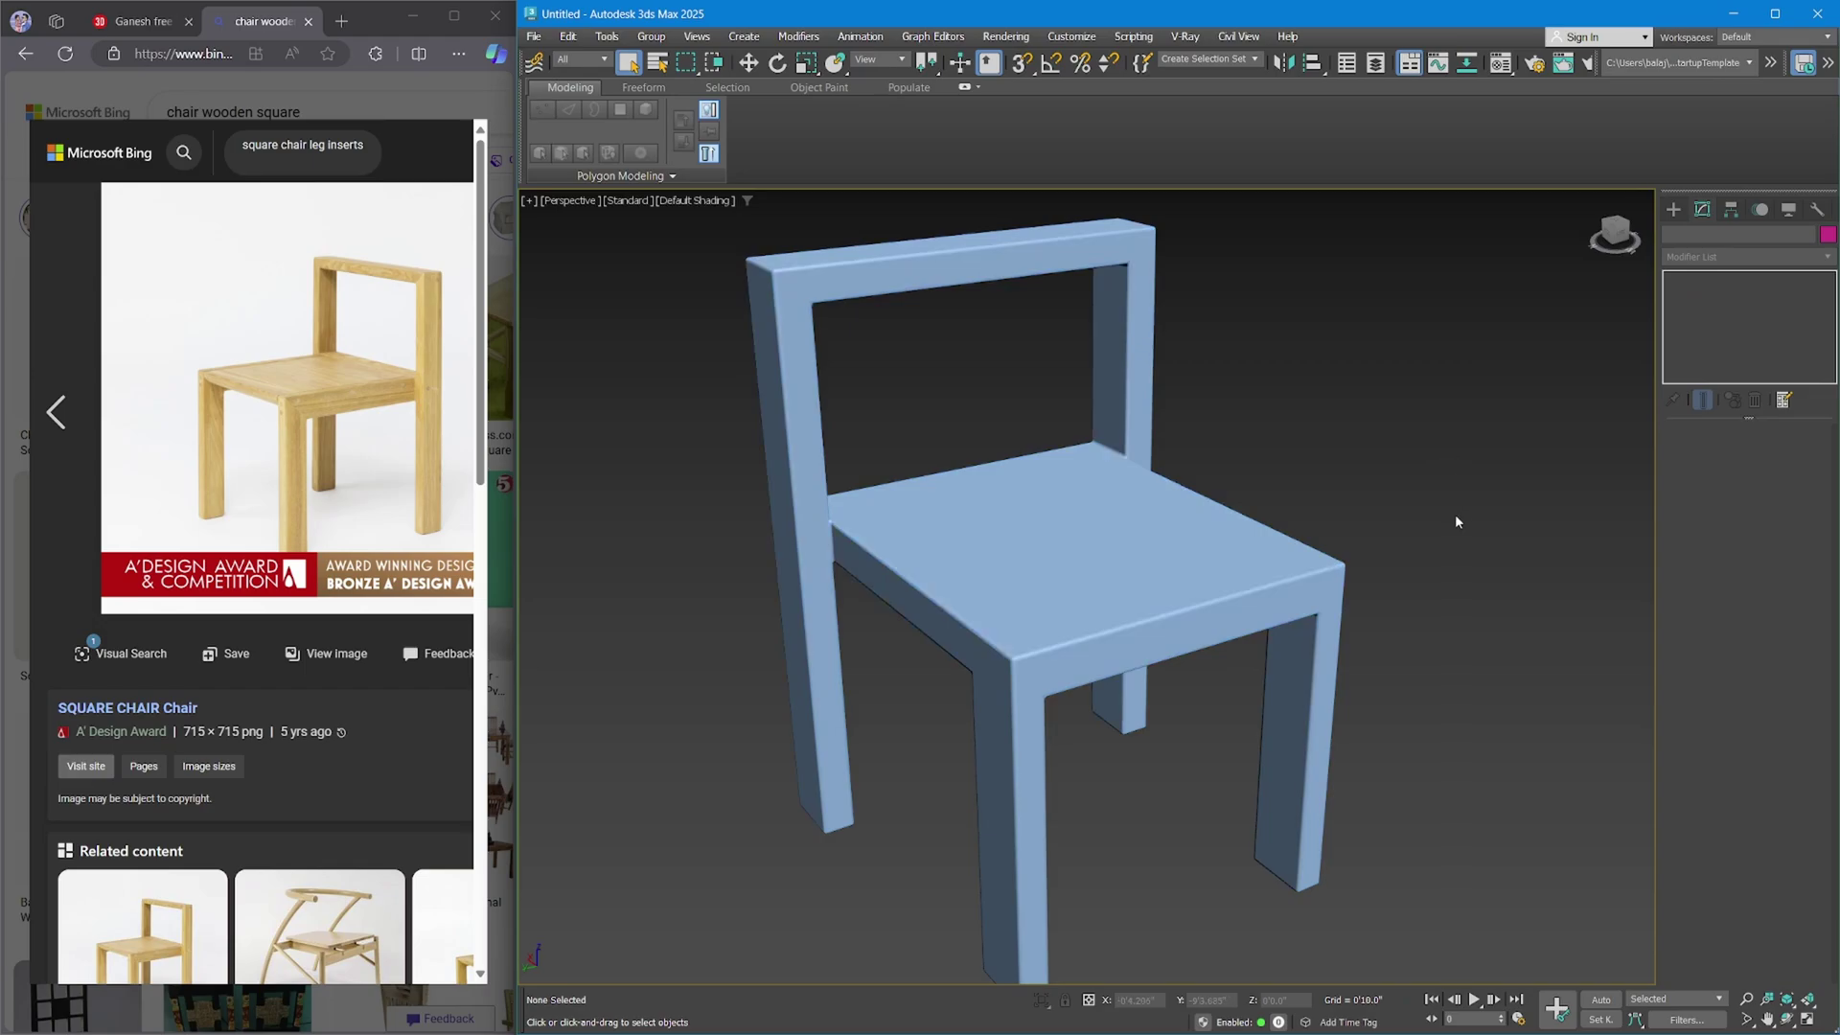
mouse_move(1455, 519)
middle_mouse_down("alt")
mouse_move(1322, 517)
mouse_move(1349, 492)
mouse_move(1323, 538)
mouse_move(1502, 446)
middle_mouse_up("alt")
left_click(1325, 537)
key("F4")
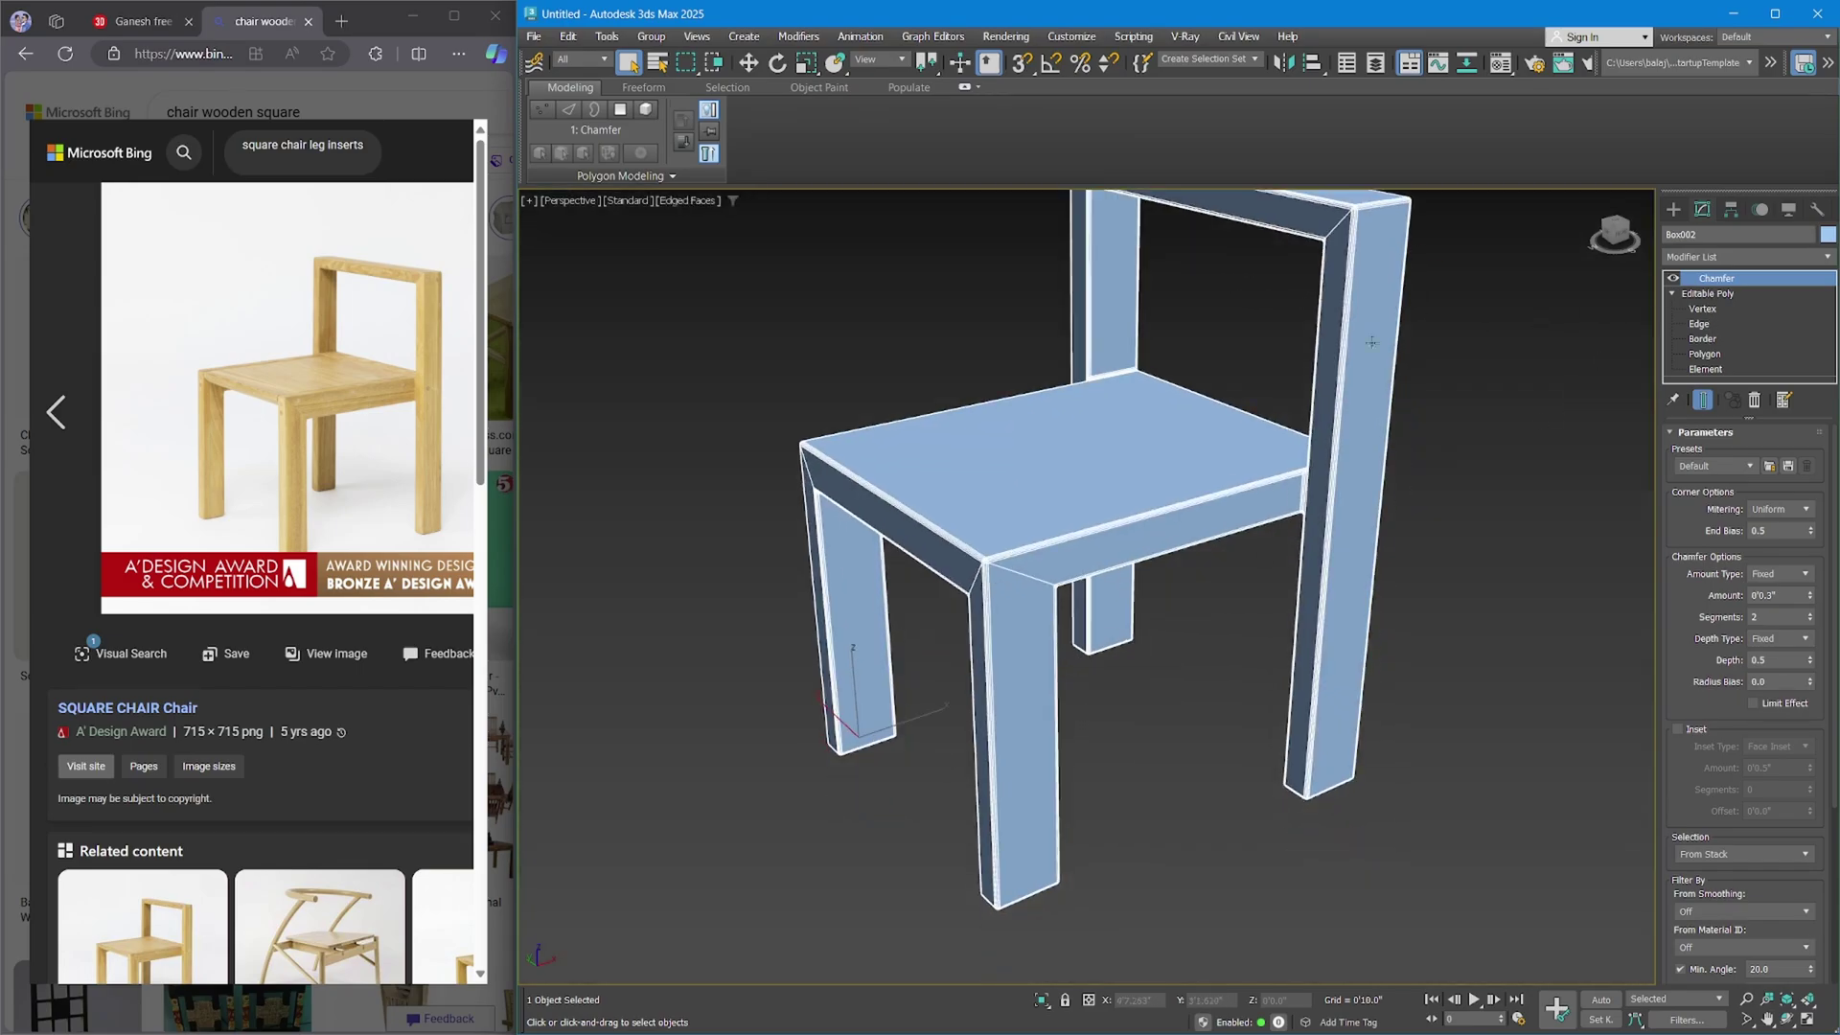
scroll(1136, 522, "down", 2)
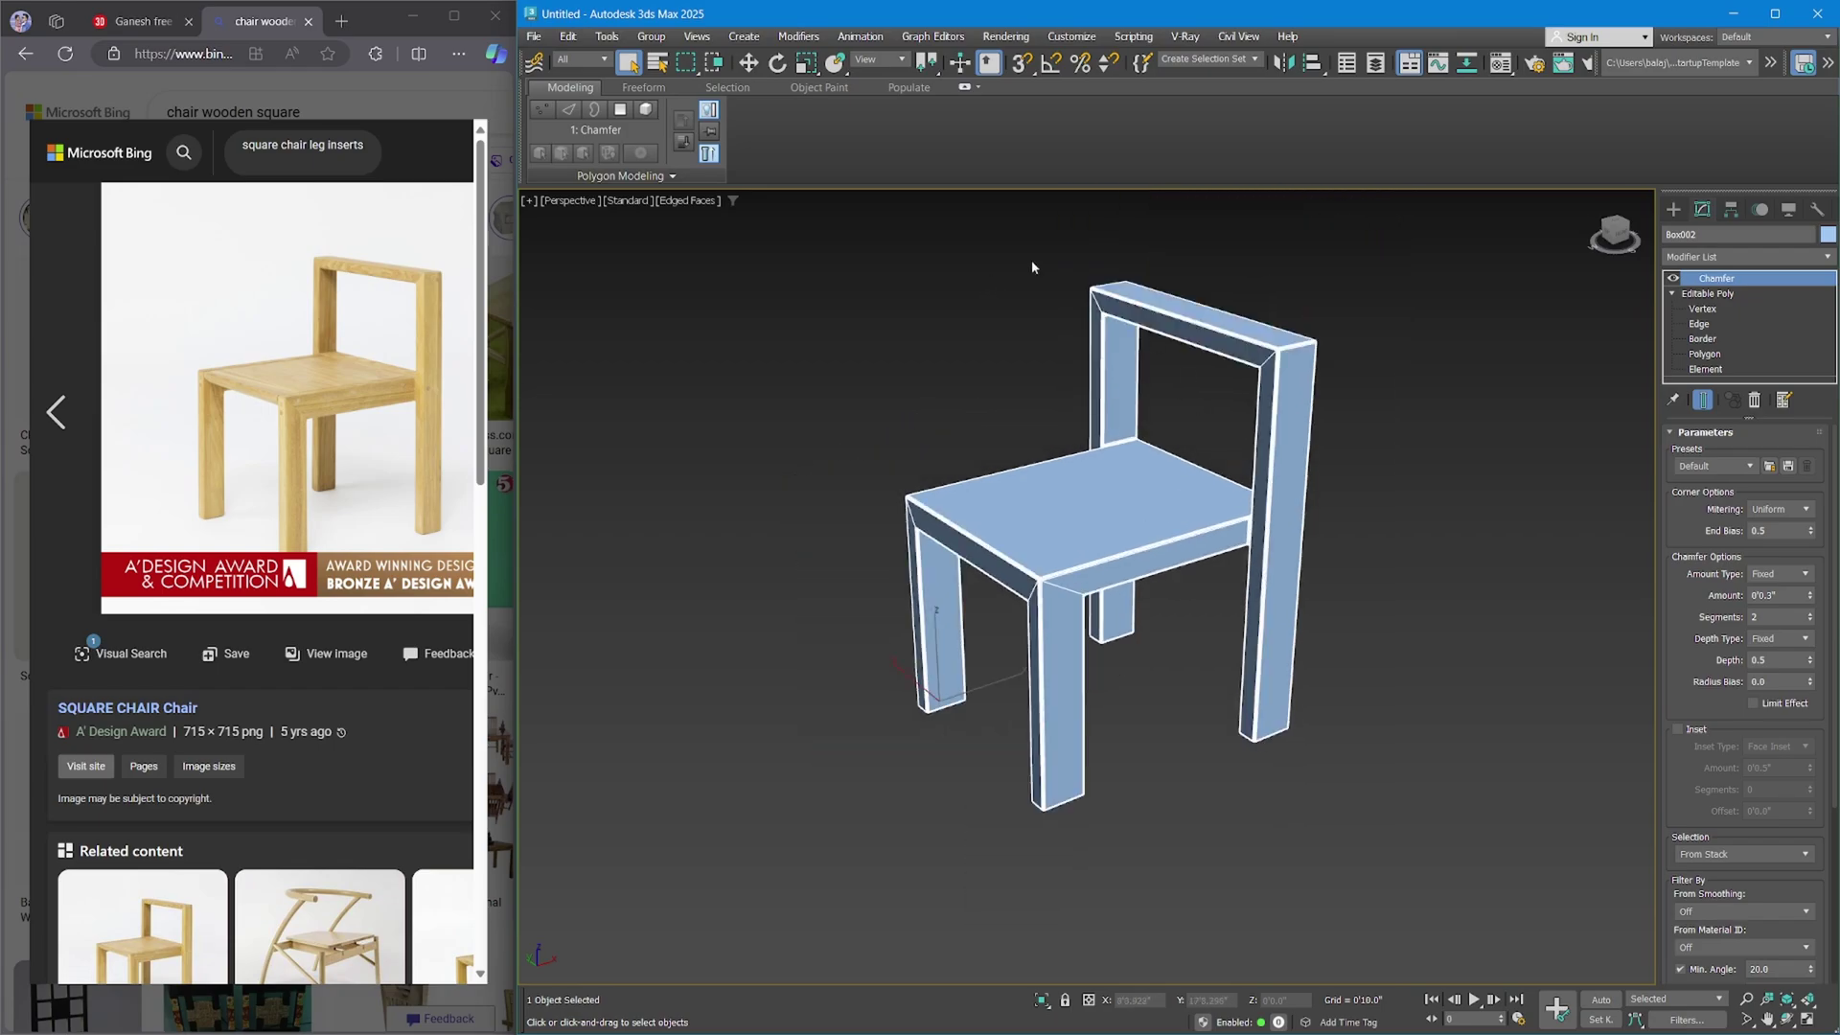
right_click(1169, 490)
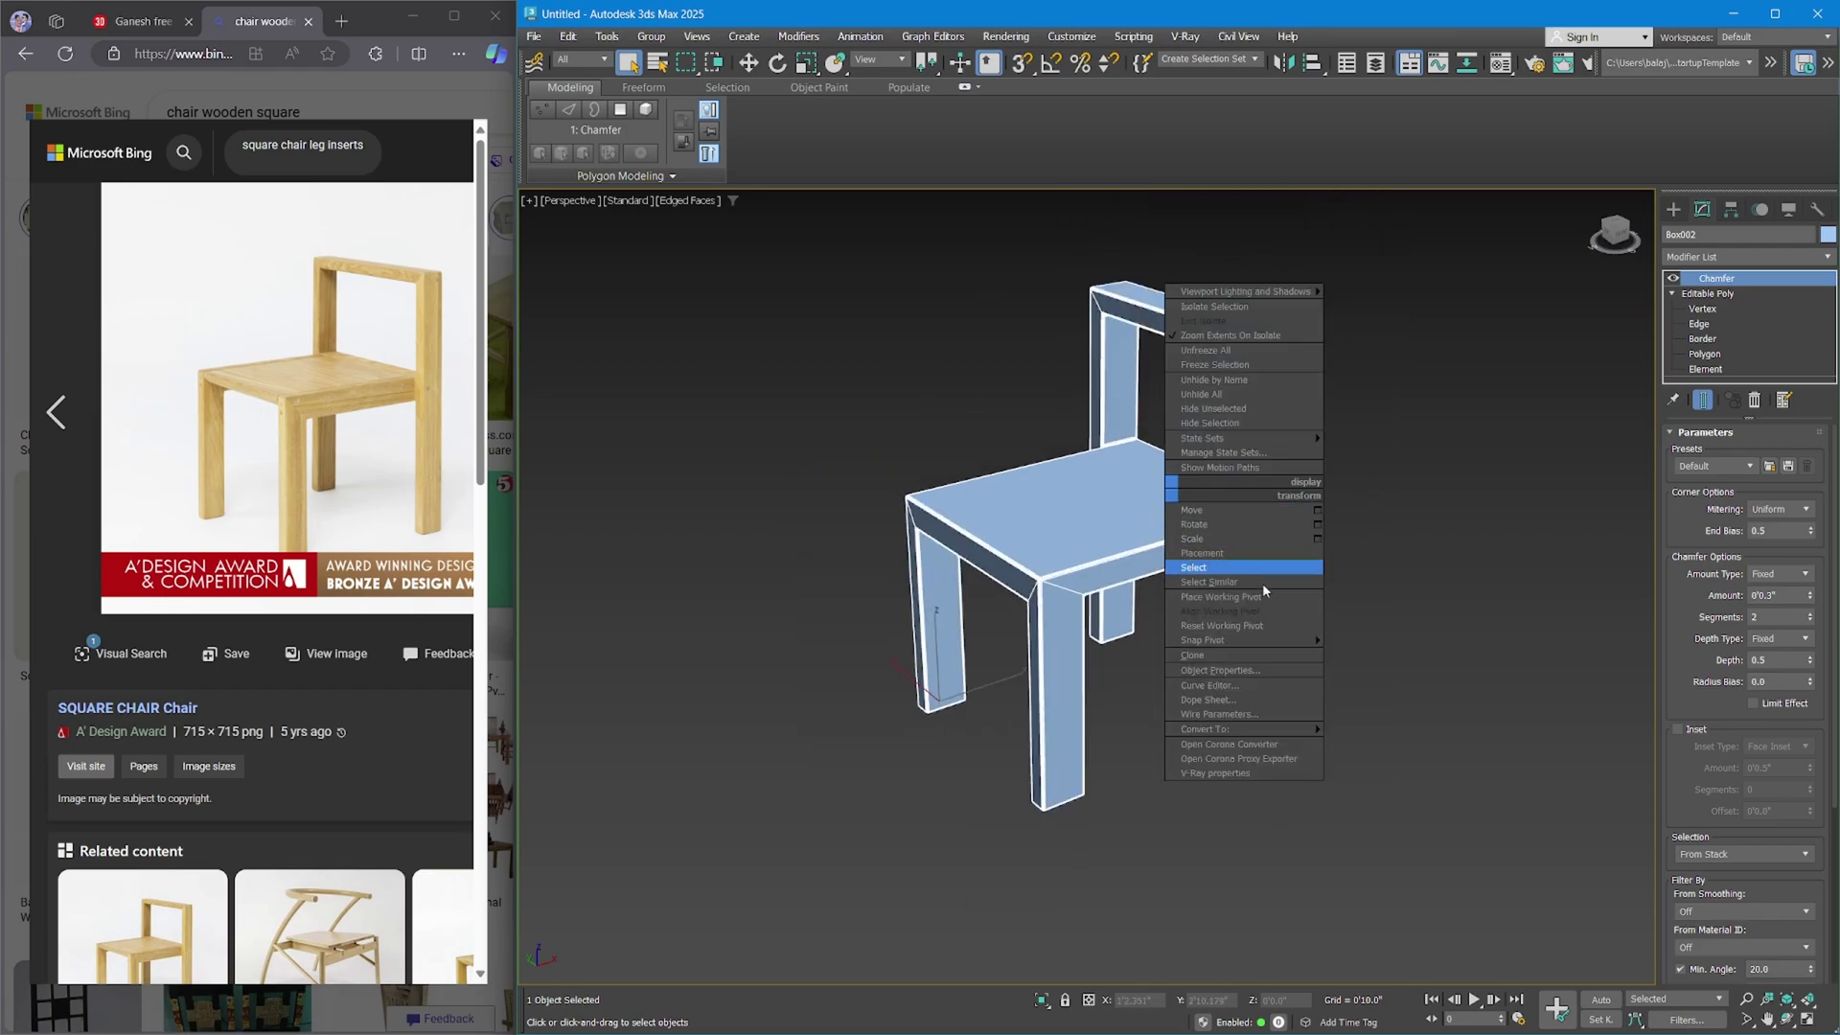
mouse_move(1246, 728)
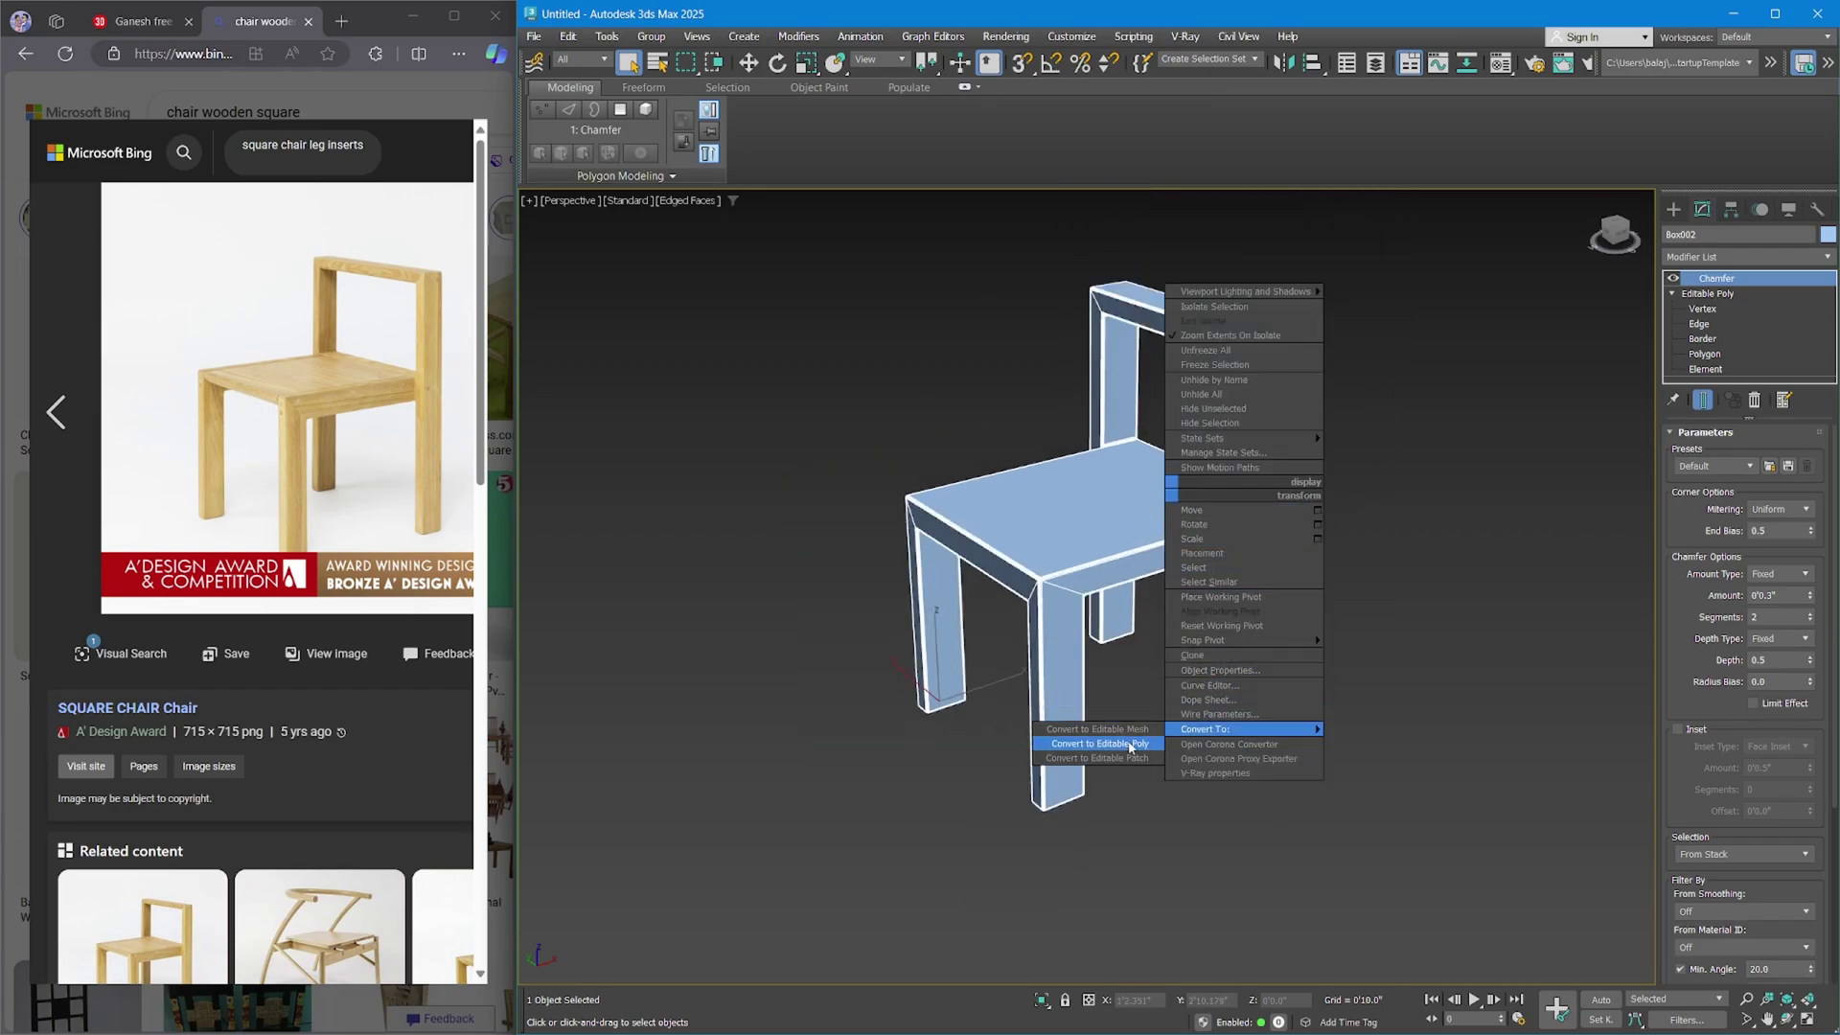
left_click(1171, 720)
left_click(1704, 279)
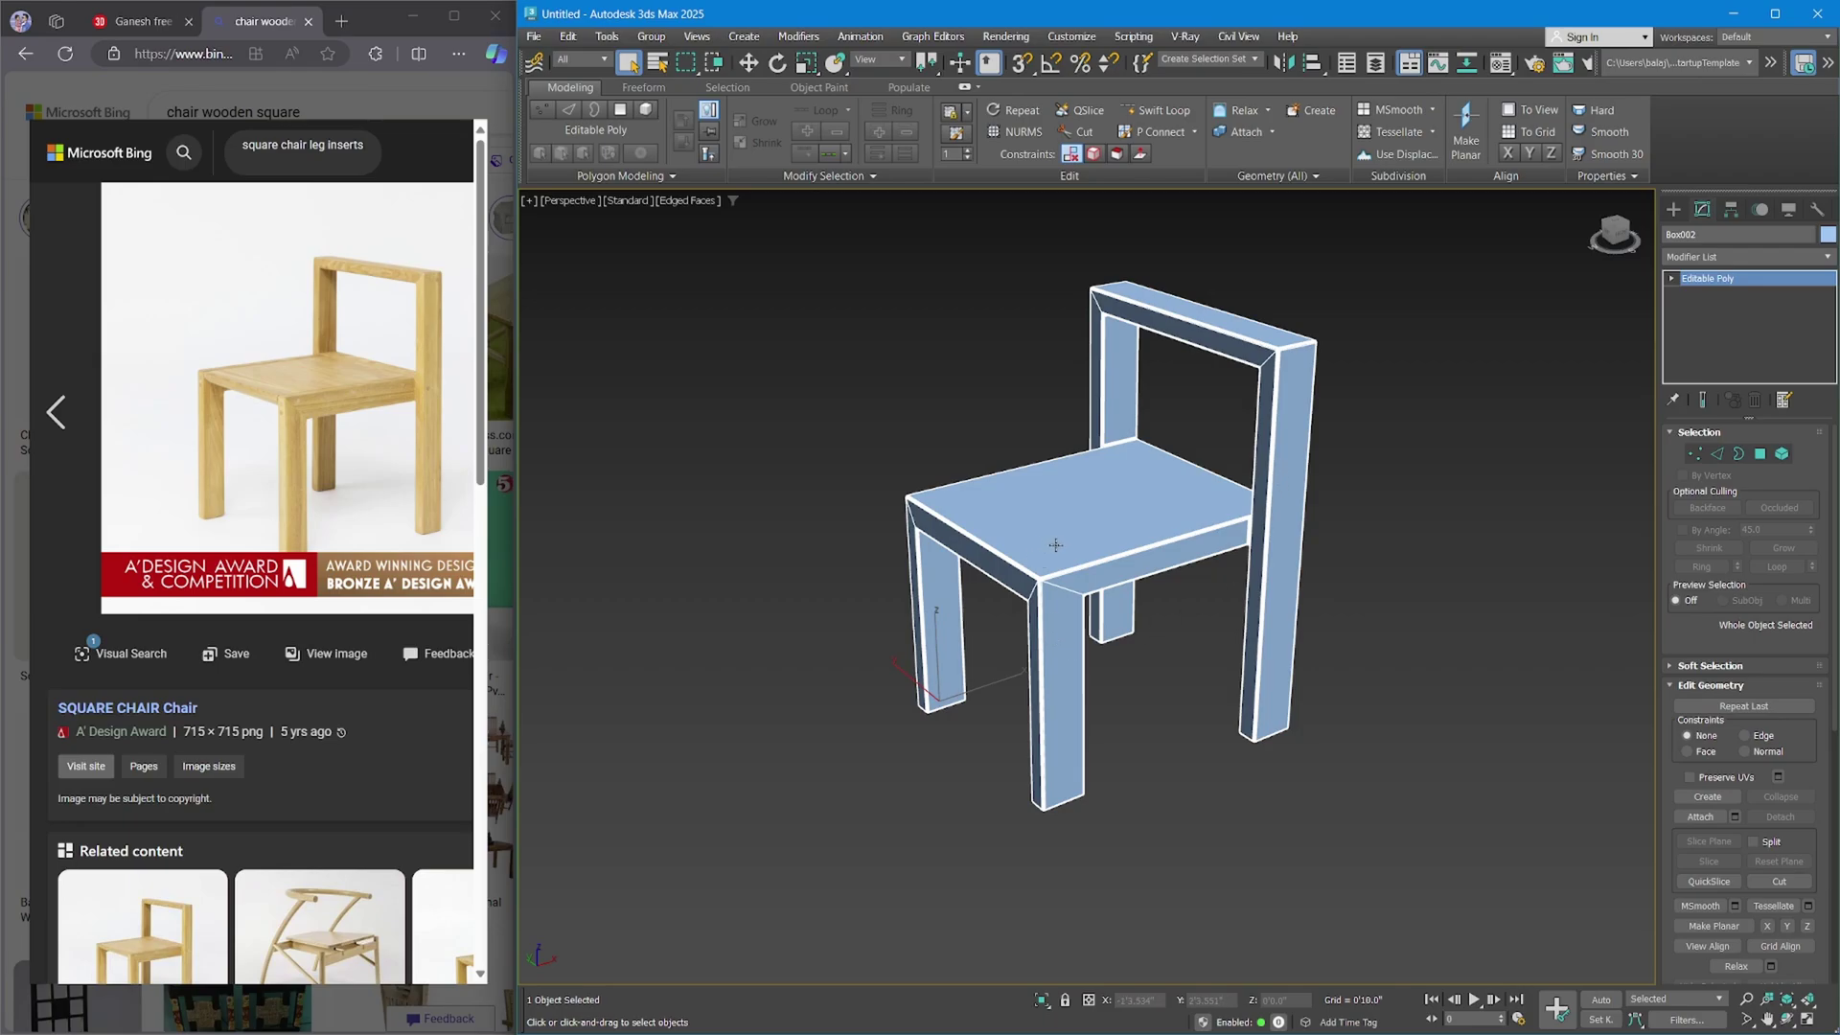
At Polygon level, select the front leg's outer face and the adjoining seat-rail face in turn, comparing their corner joint with the reference photo.
left_click(1760, 454)
scroll(1069, 614, "up", 2)
left_click(1069, 614)
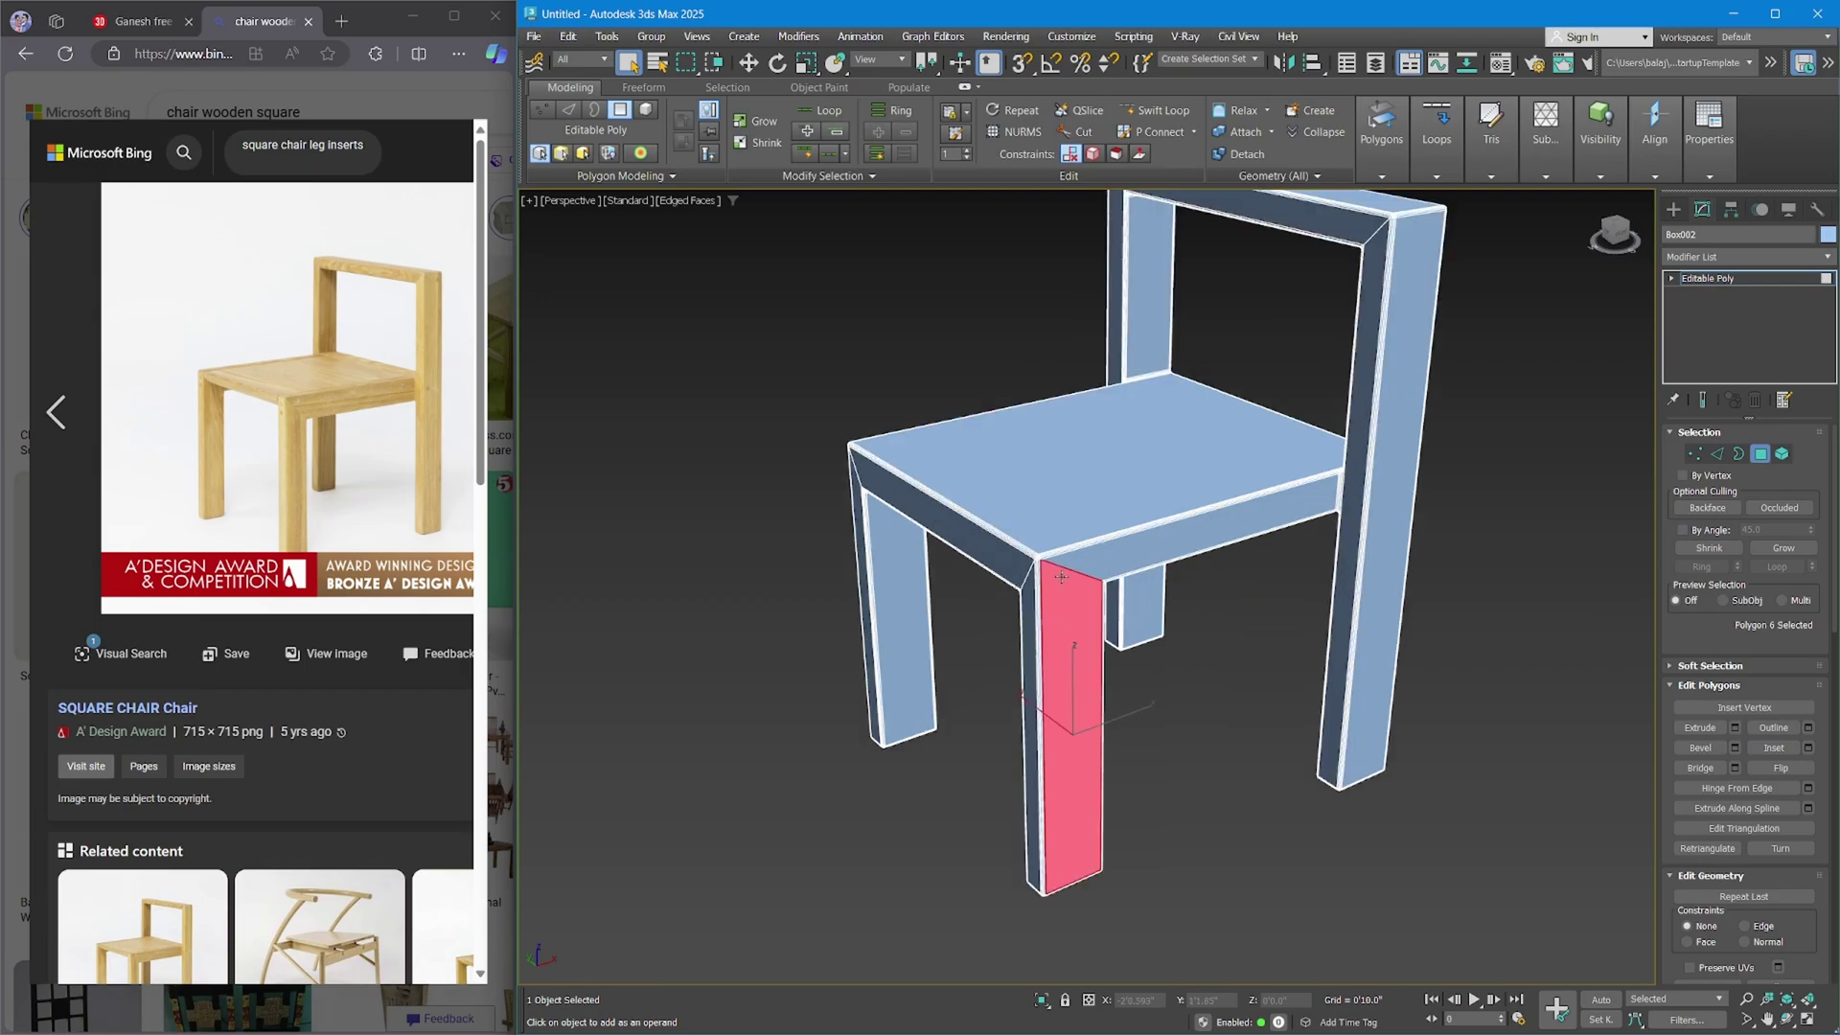
scroll(1069, 615, "up", 2)
scroll(1050, 603, "up", 4)
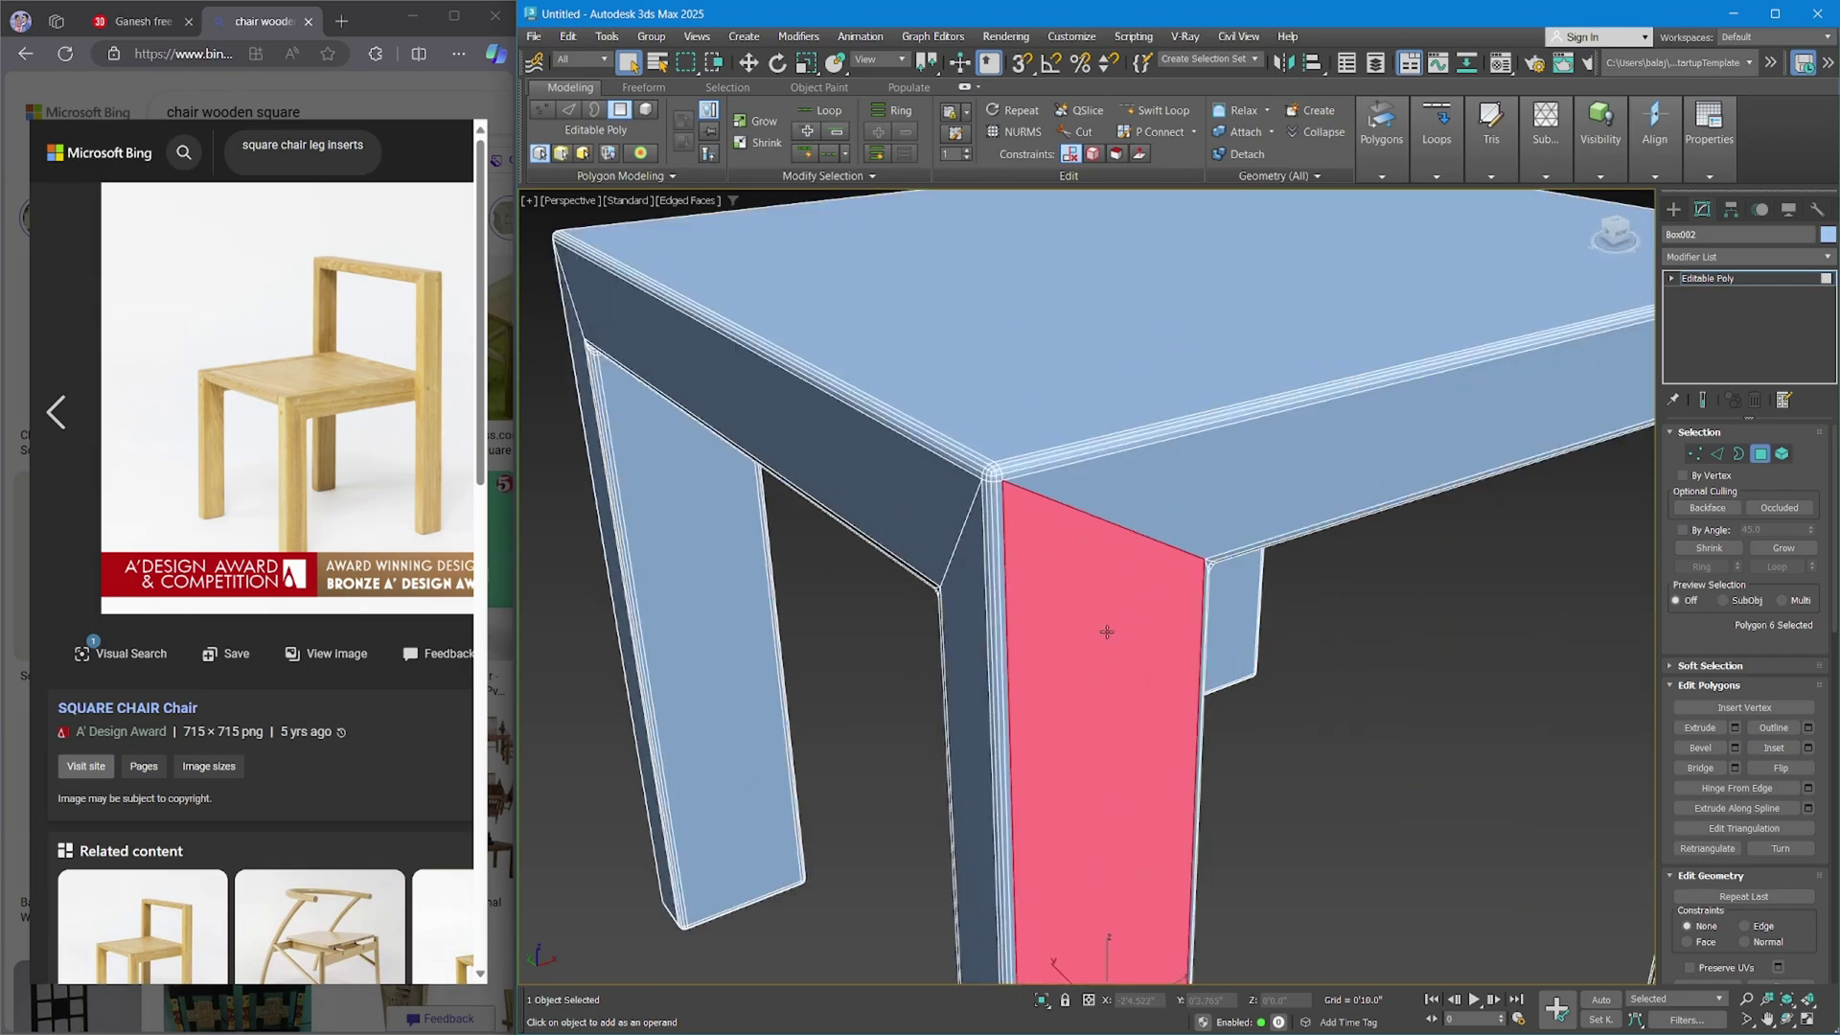
mouse_move(300, 429)
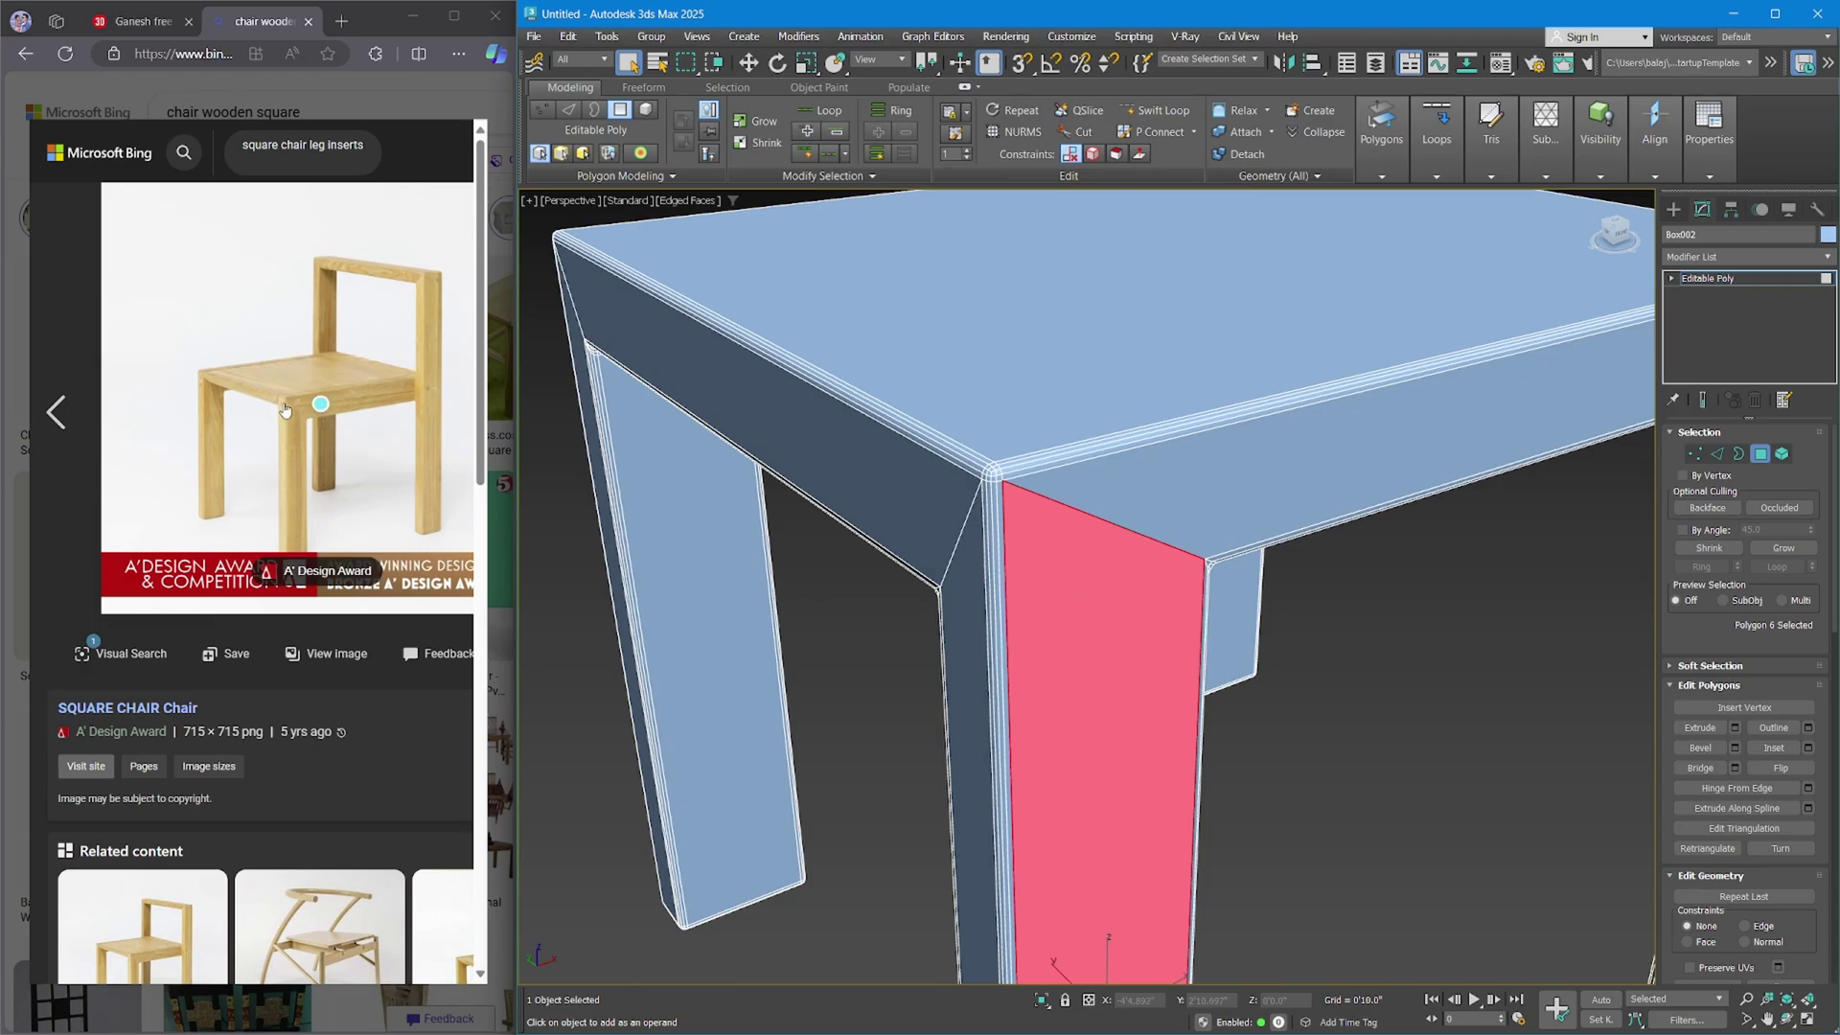
left_click(1096, 496)
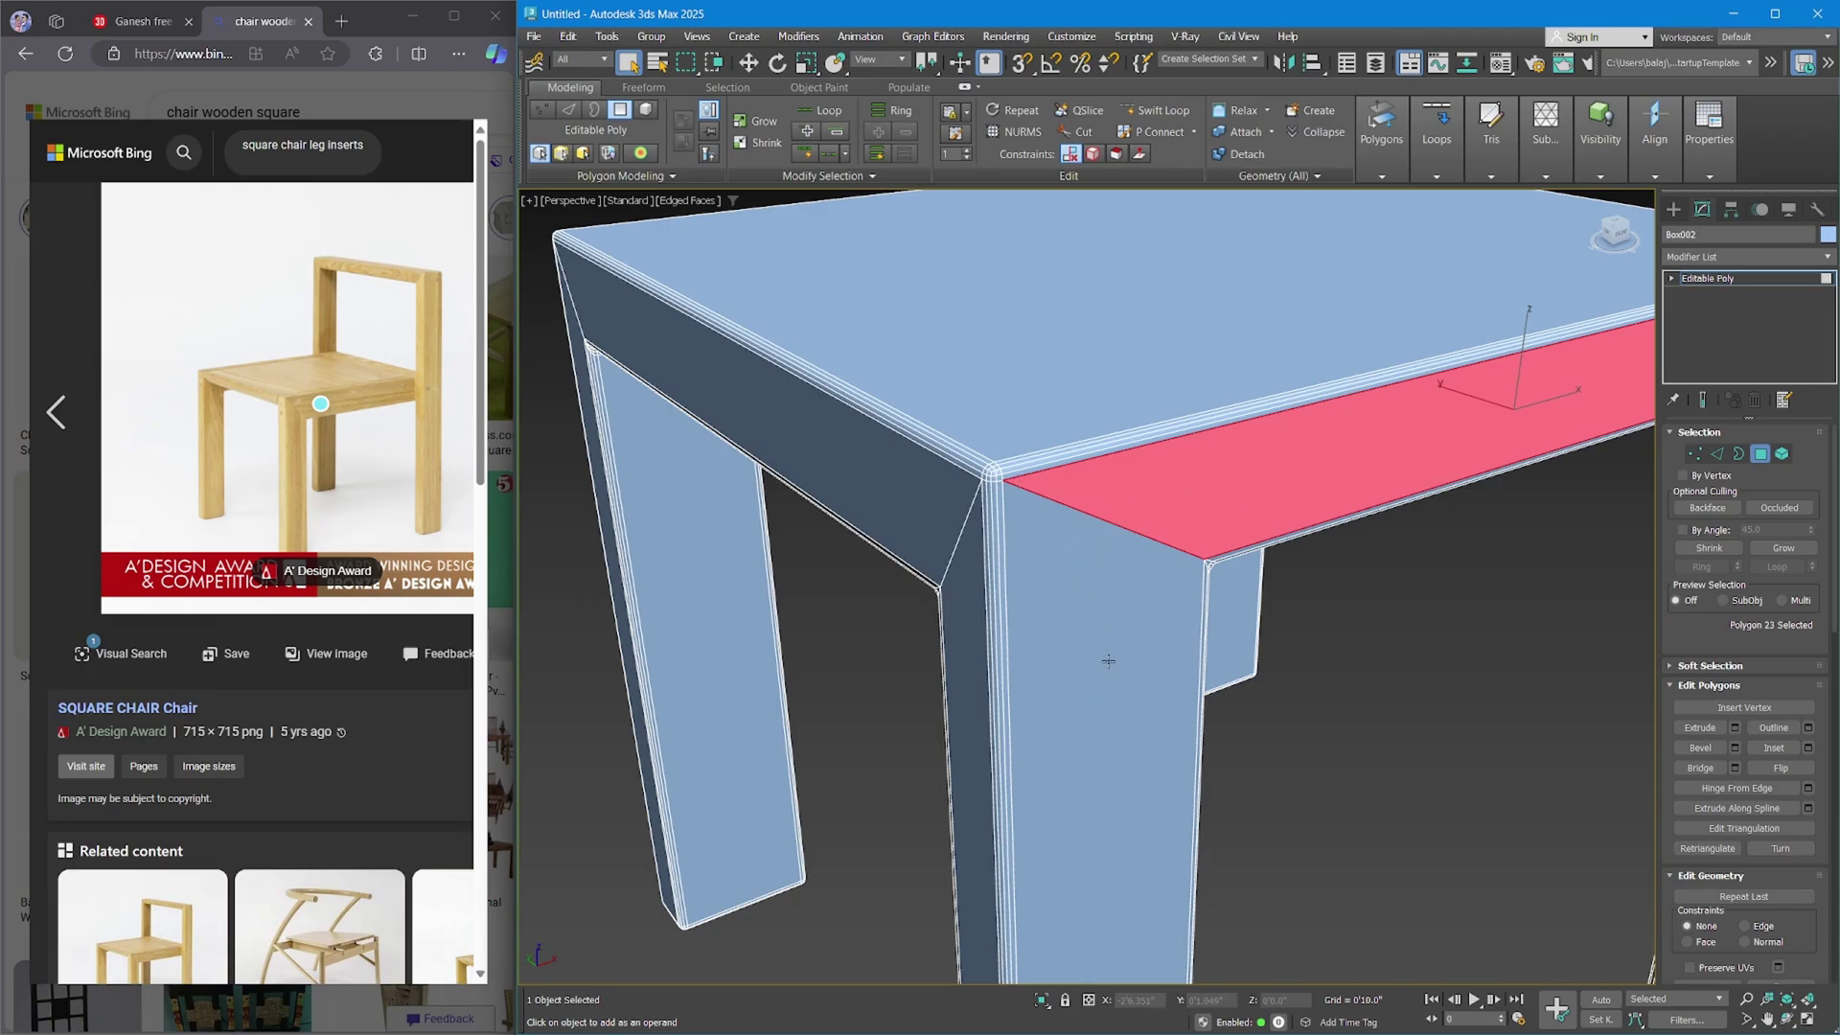
Leave Polygon level, deselect the chair and check the whole model in wireframe and shaded display.
left_click(1724, 278)
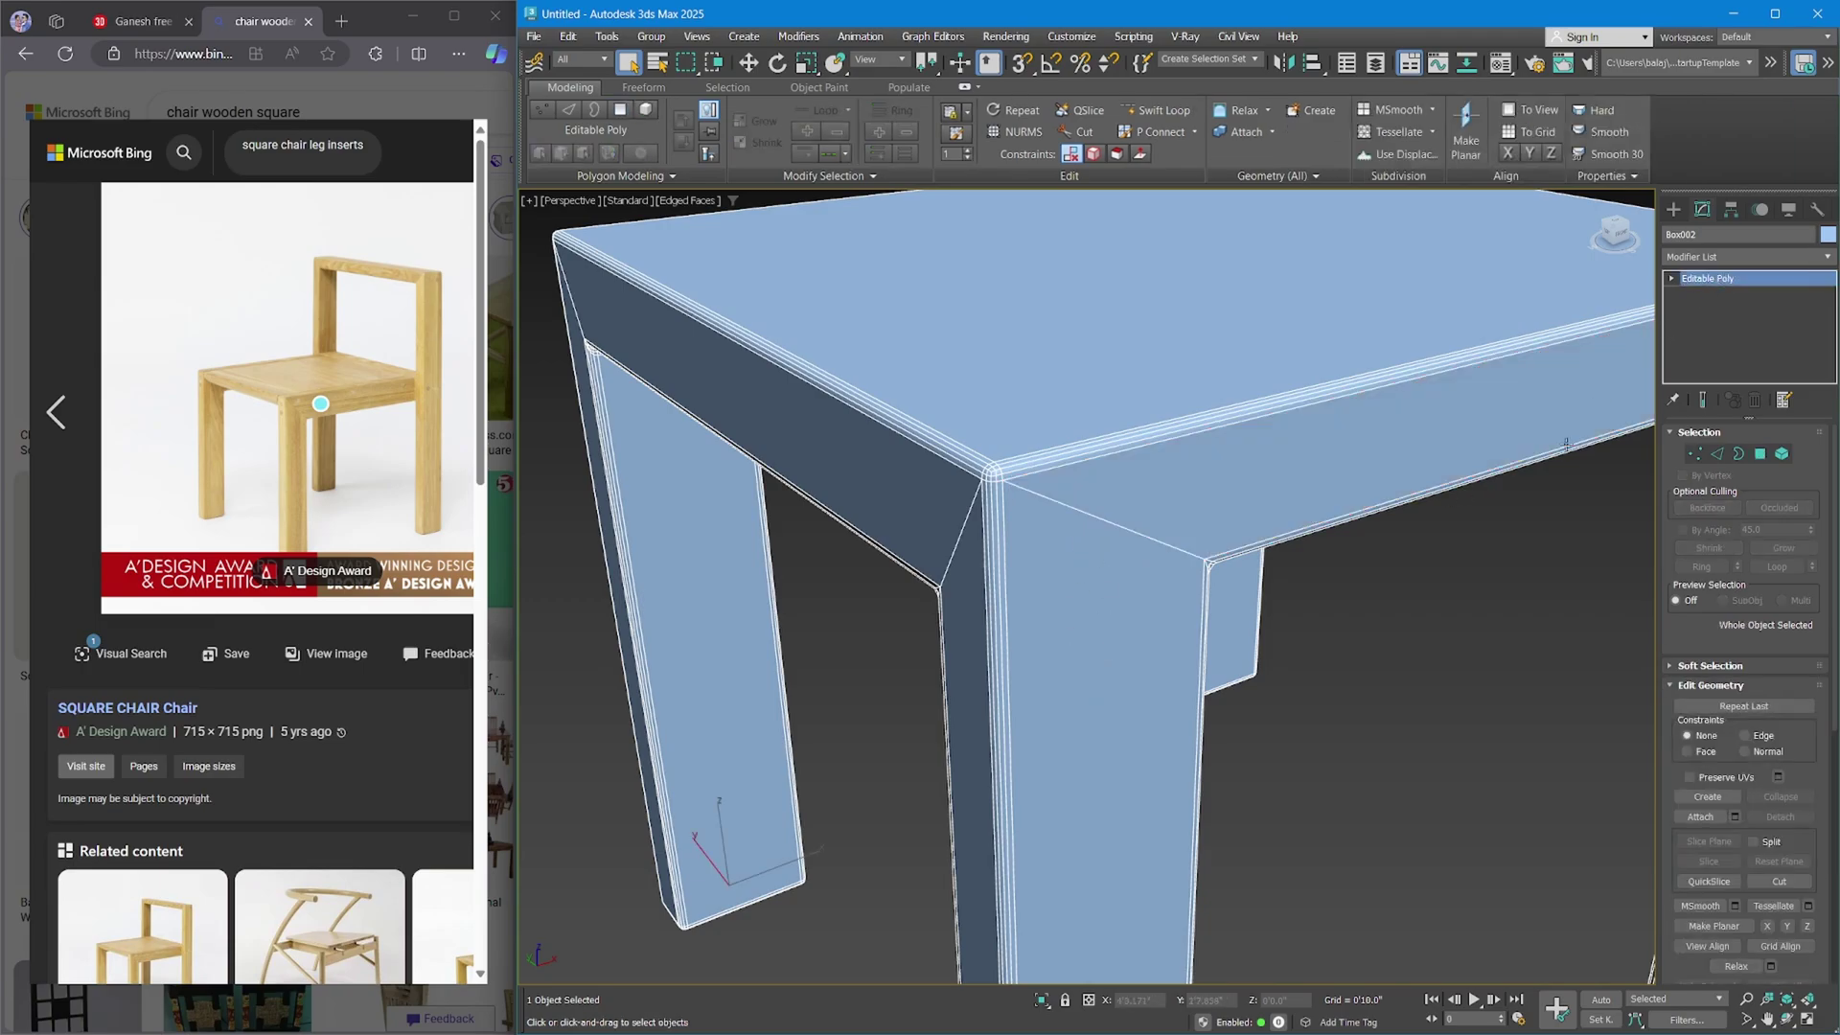
left_click(1566, 446)
scroll(1054, 555, "down", 8)
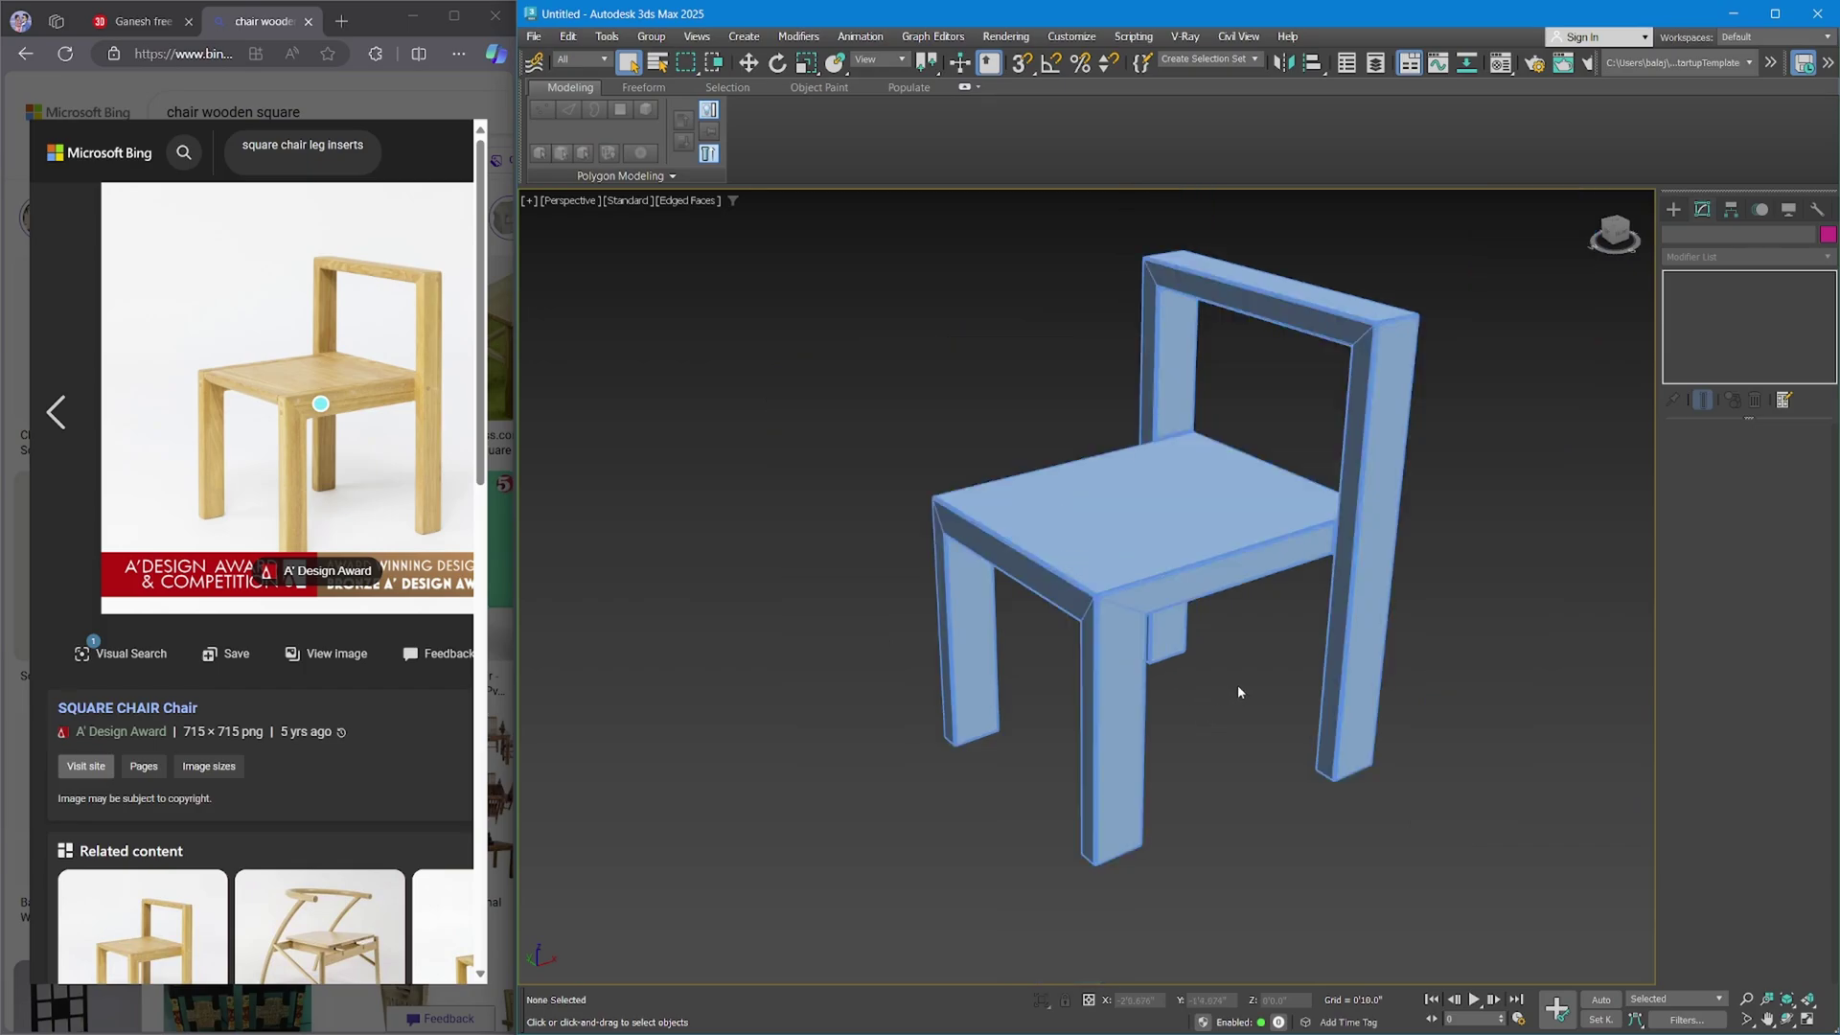
key("F3")
key("F3")
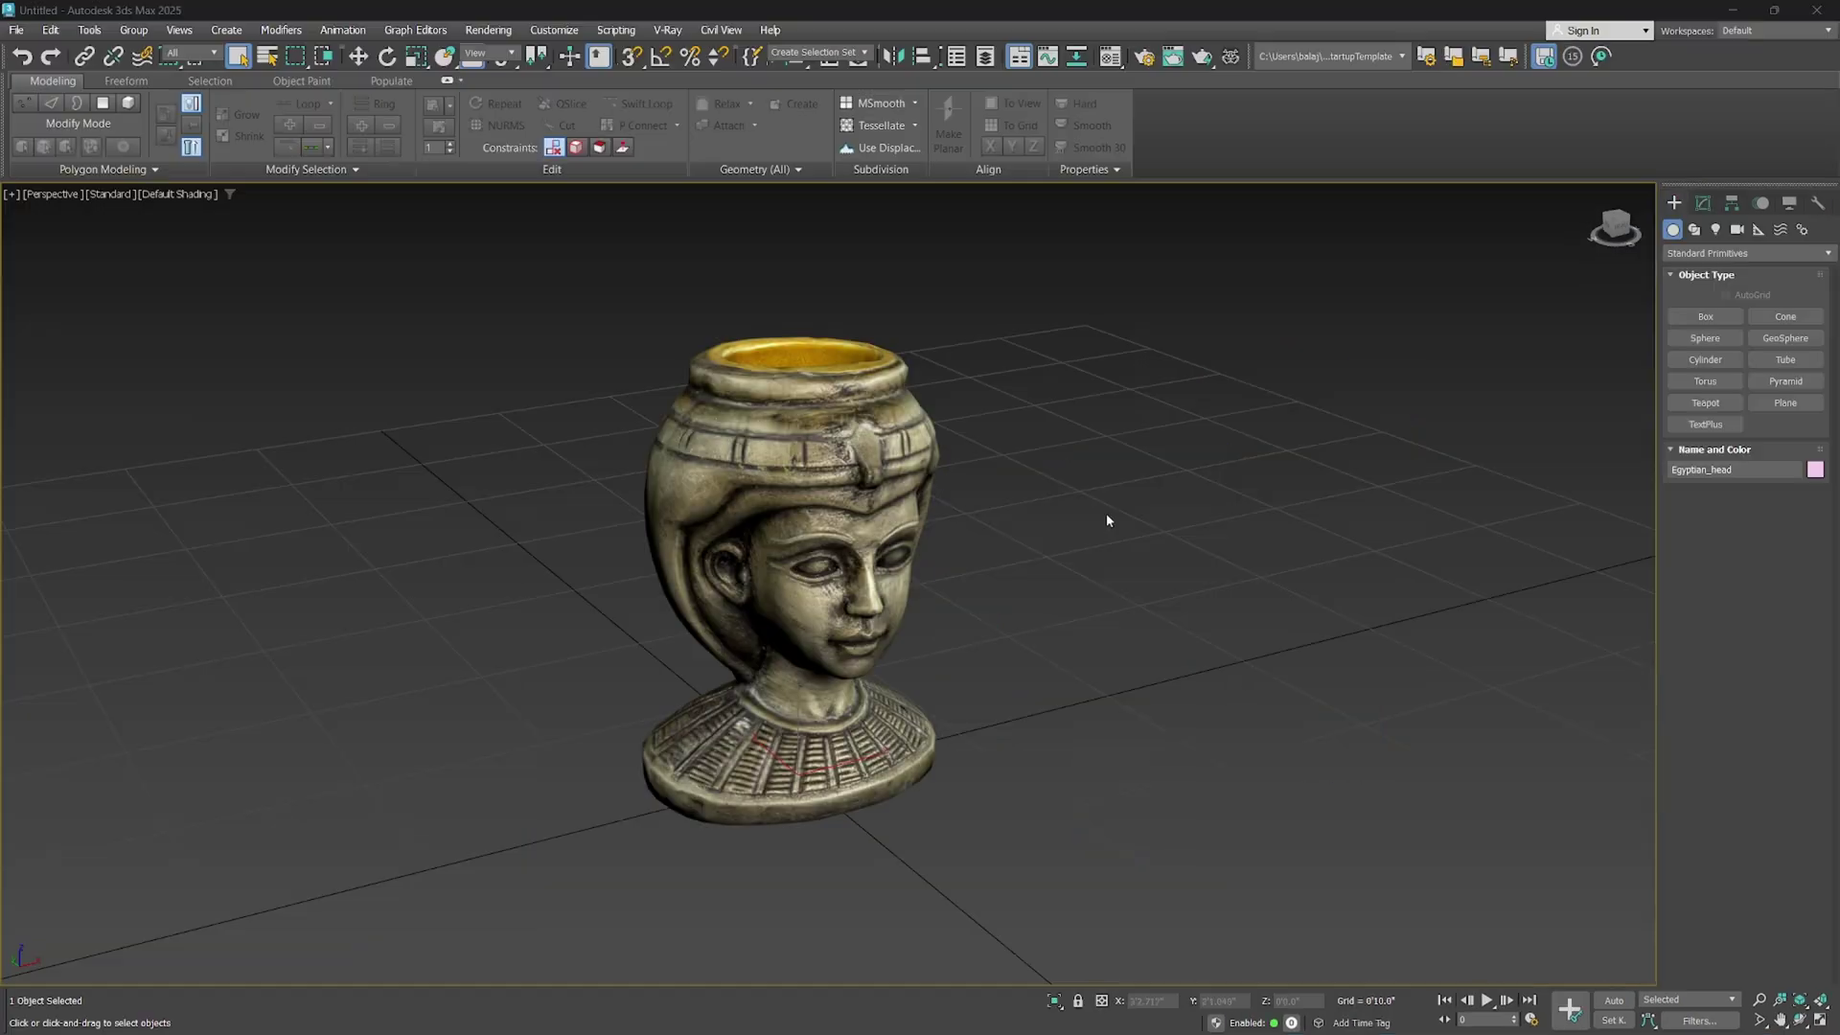
Examine the triangulated mesh of the Egyptian head model with edged faces and in plain default shading.
mouse_move(1004, 550)
middle_mouse_down("alt")
mouse_move(952, 566)
mouse_move(991, 567)
middle_mouse_up("alt")
key("F4")
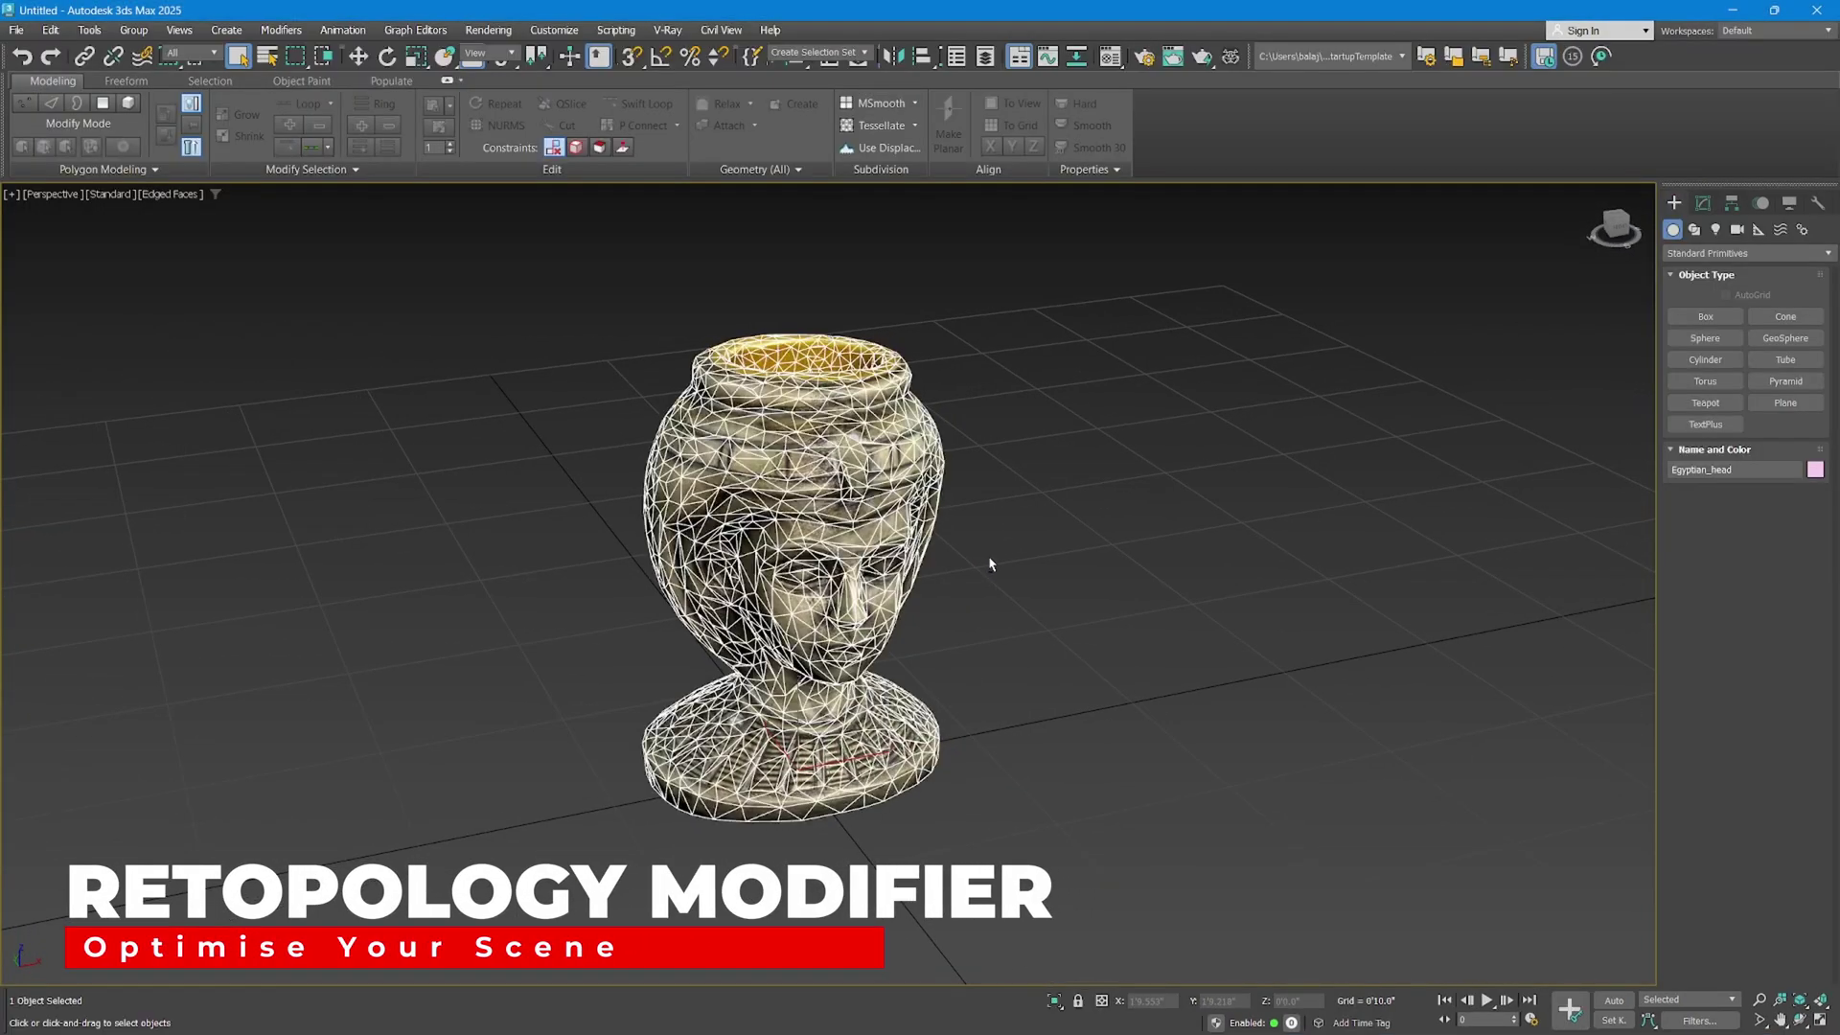
scroll(990, 564, "up", 3)
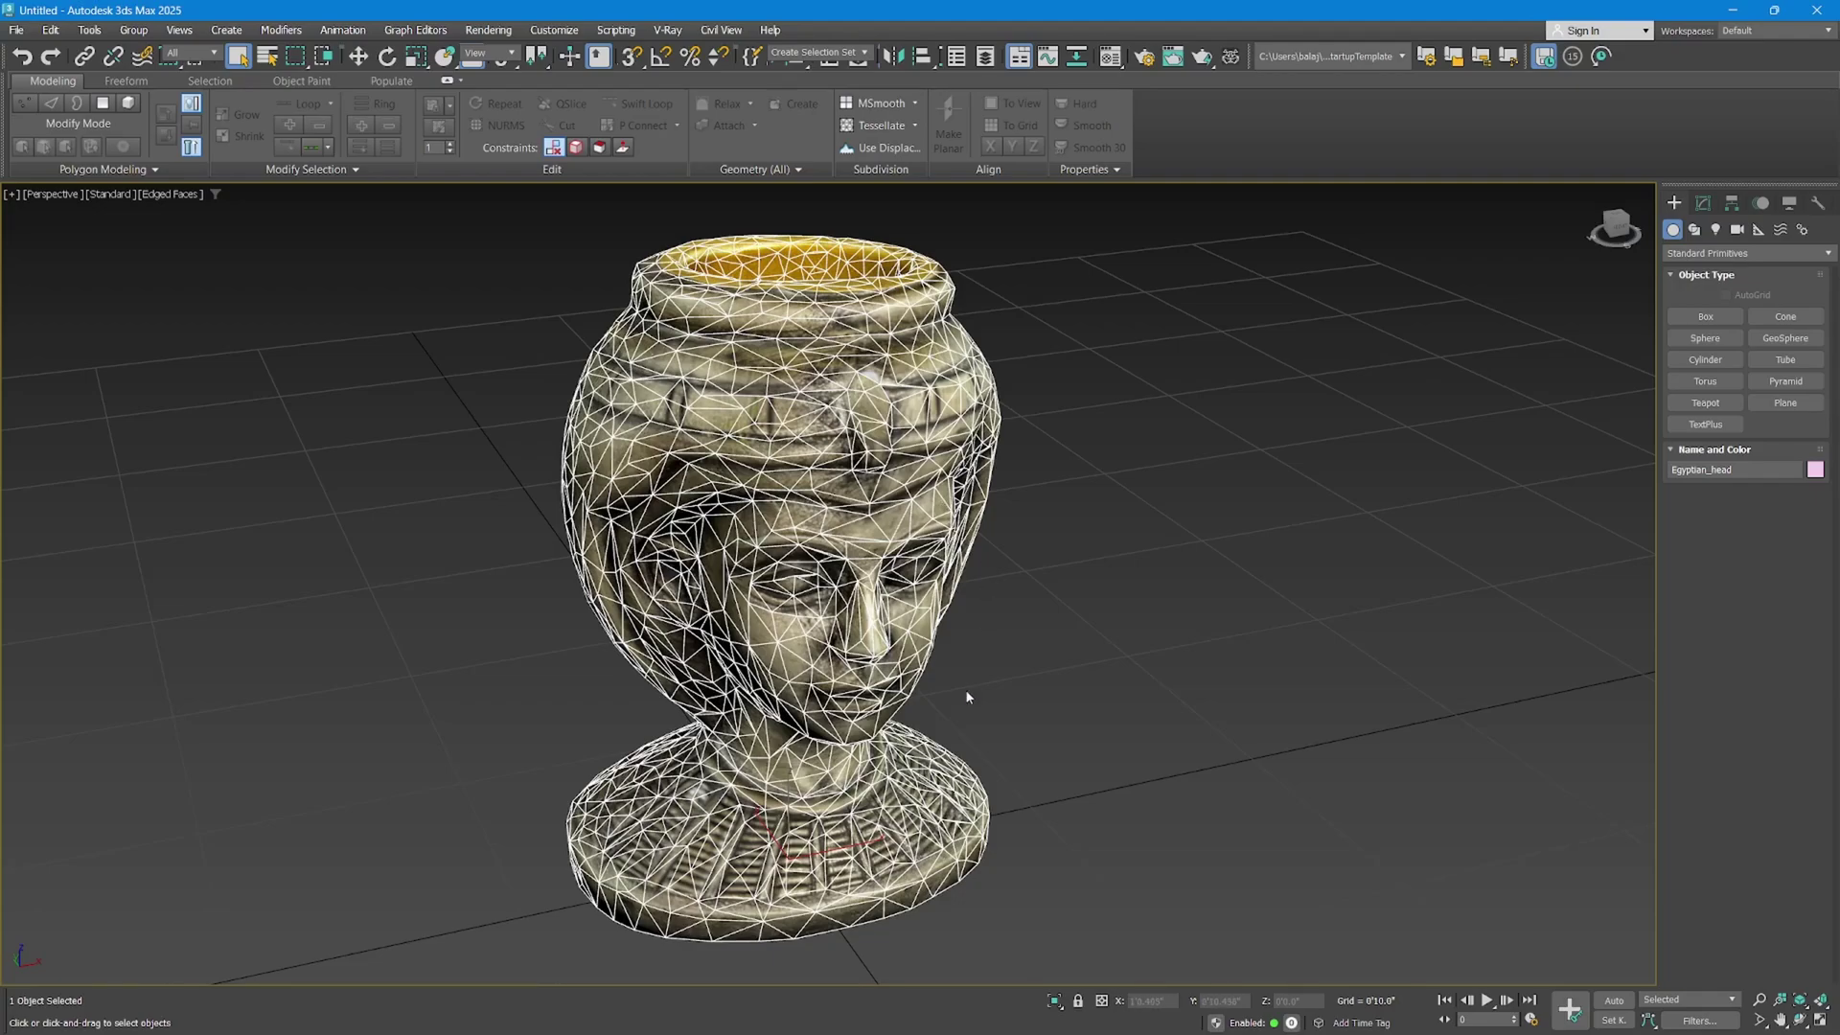
key("F4")
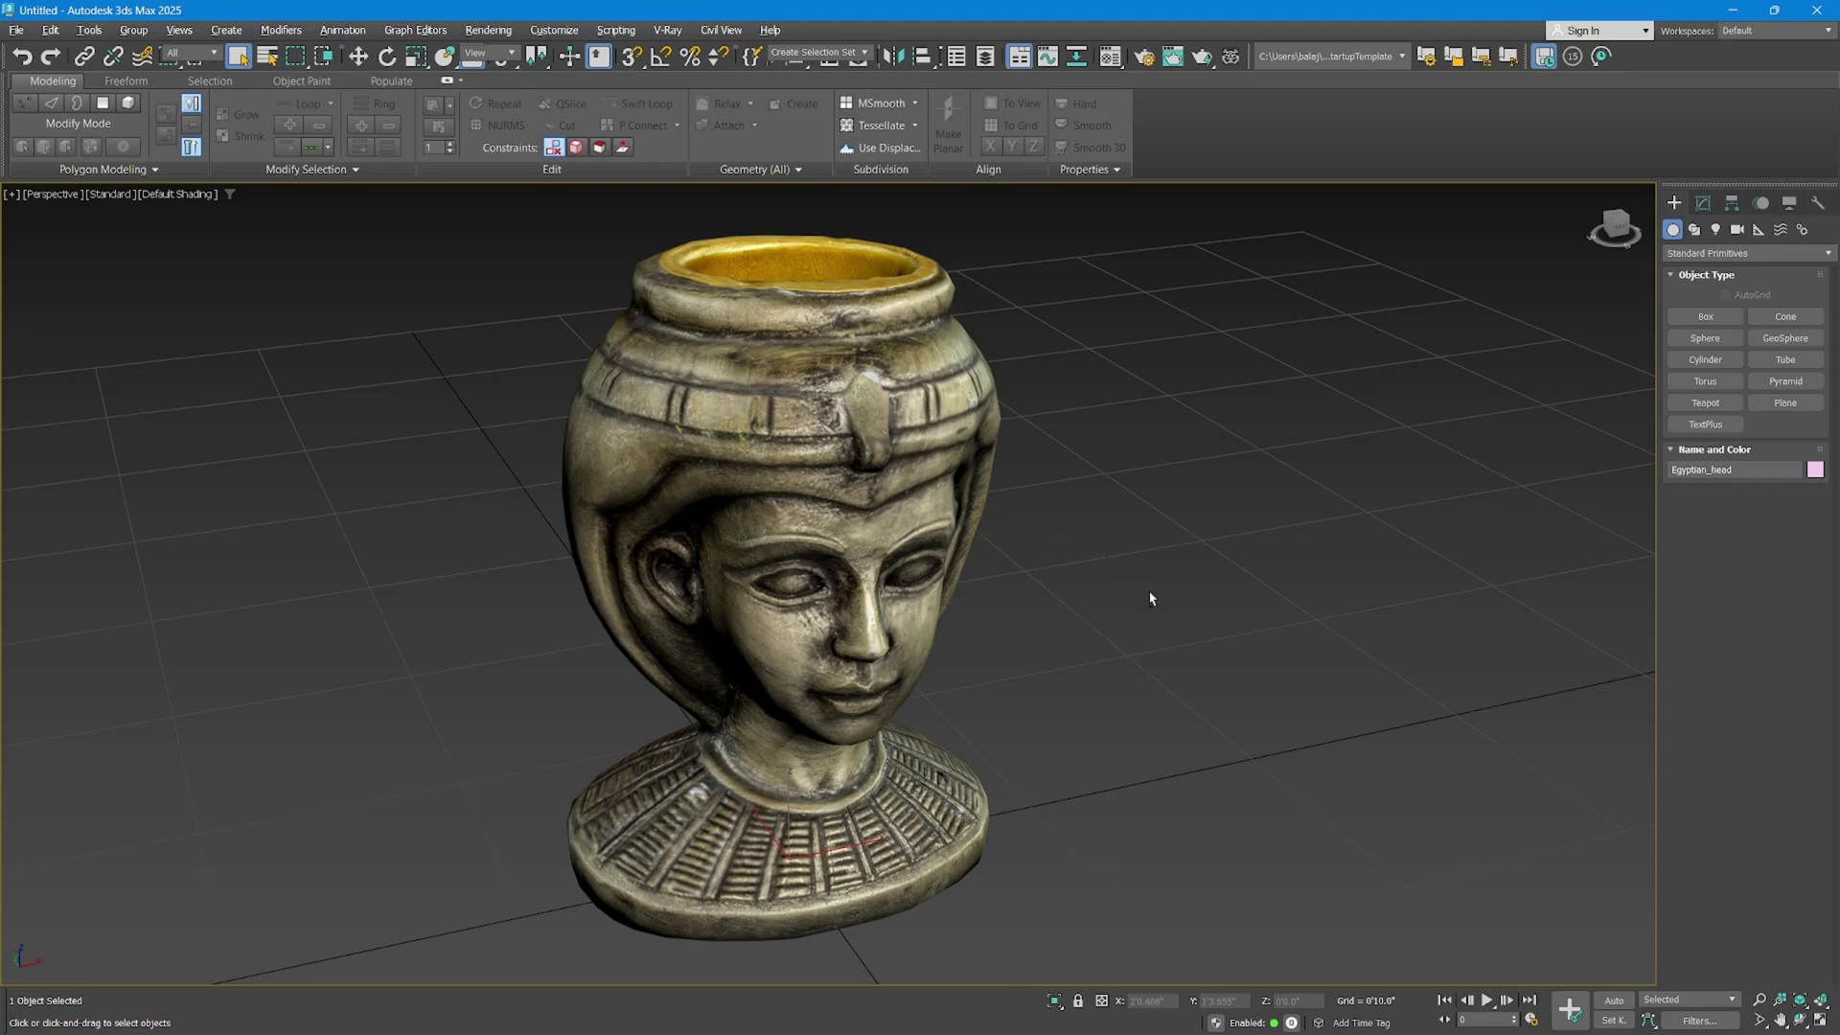
mouse_move(1150, 600)
middle_mouse_down("alt")
mouse_move(997, 628)
mouse_move(1137, 590)
middle_mouse_up("alt")
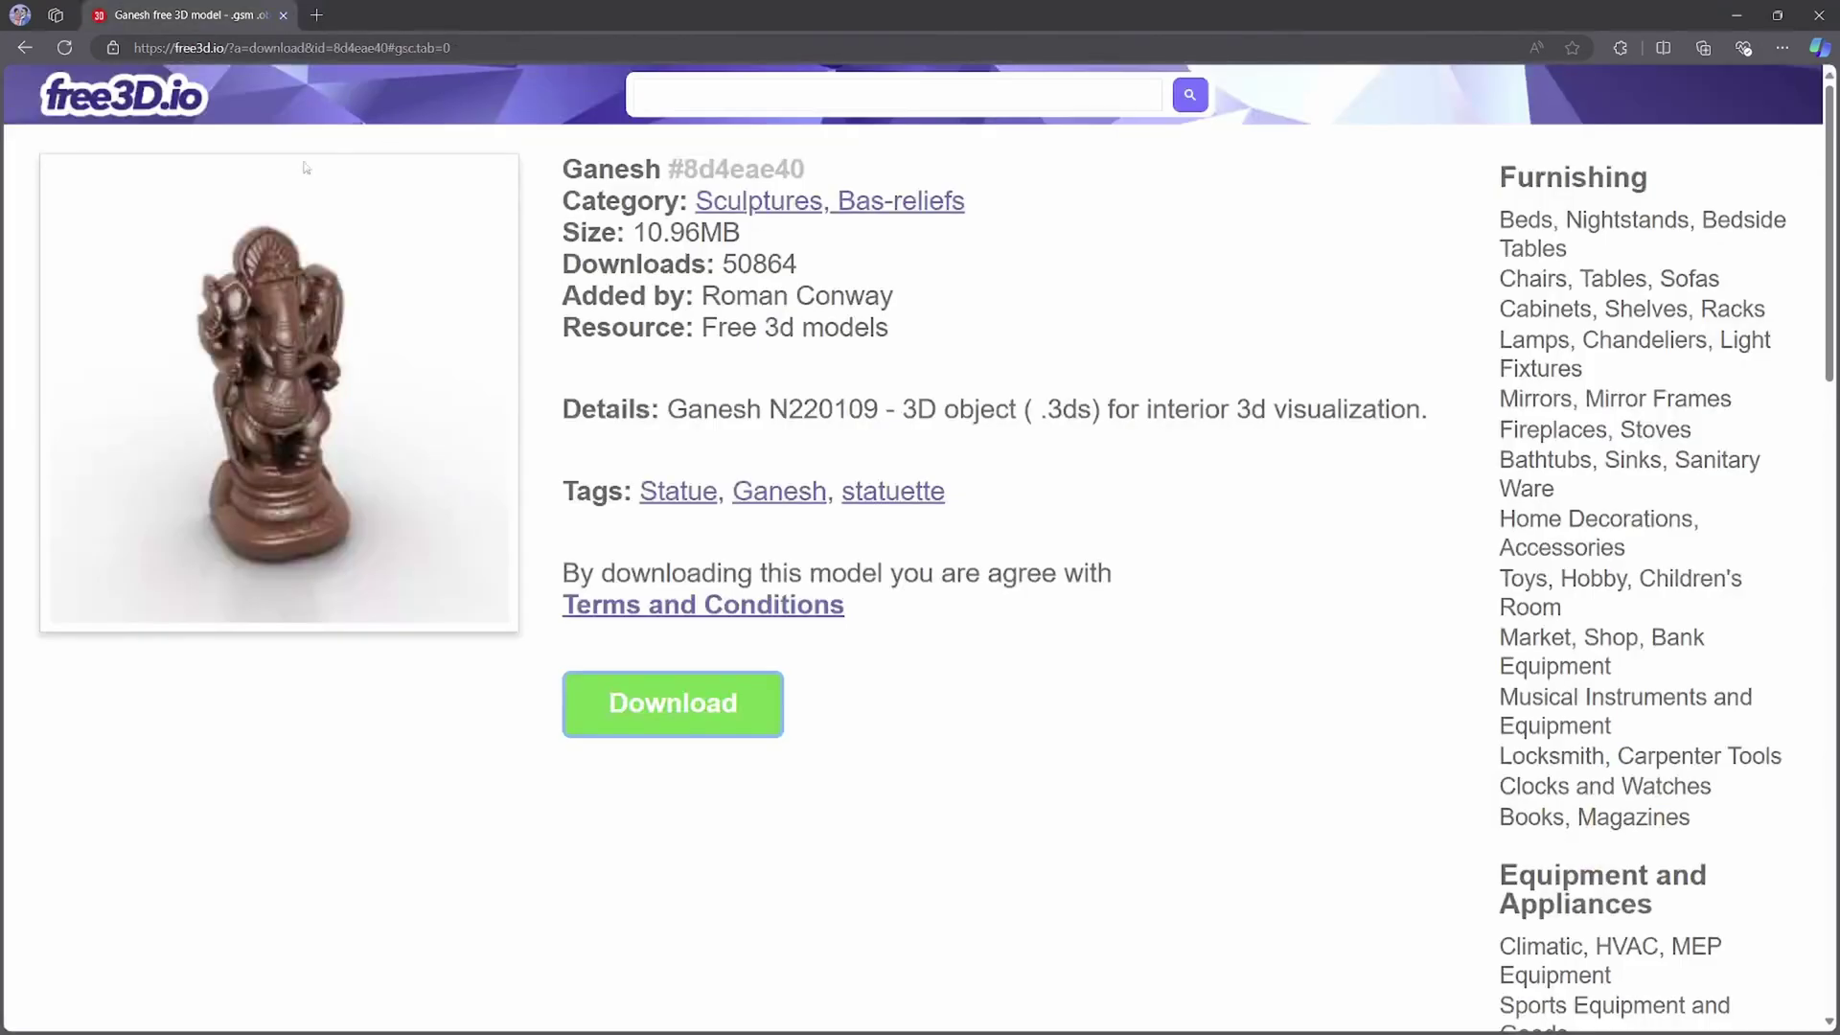
In the browser, find the Yoshi Figurine Decor Sculpture model among free3D.io's daily updates and download its archive.
left_click(134, 113)
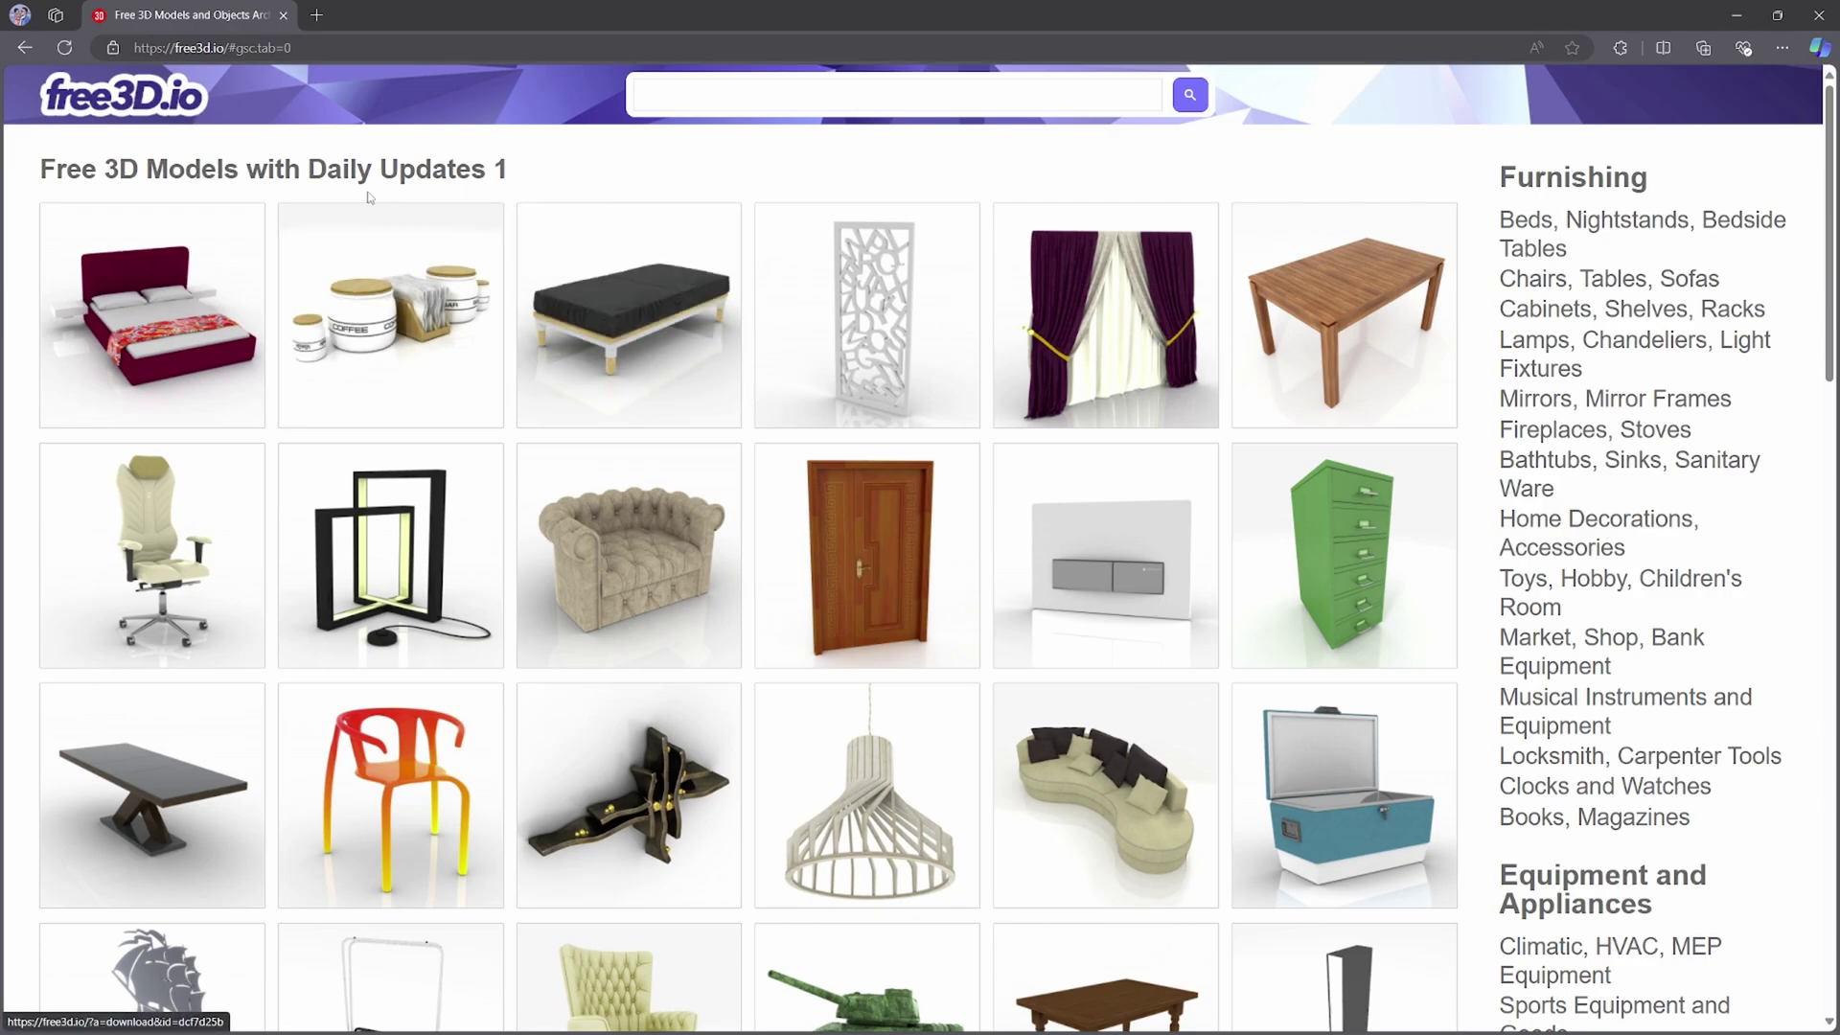
scroll(841, 611, "down", 3)
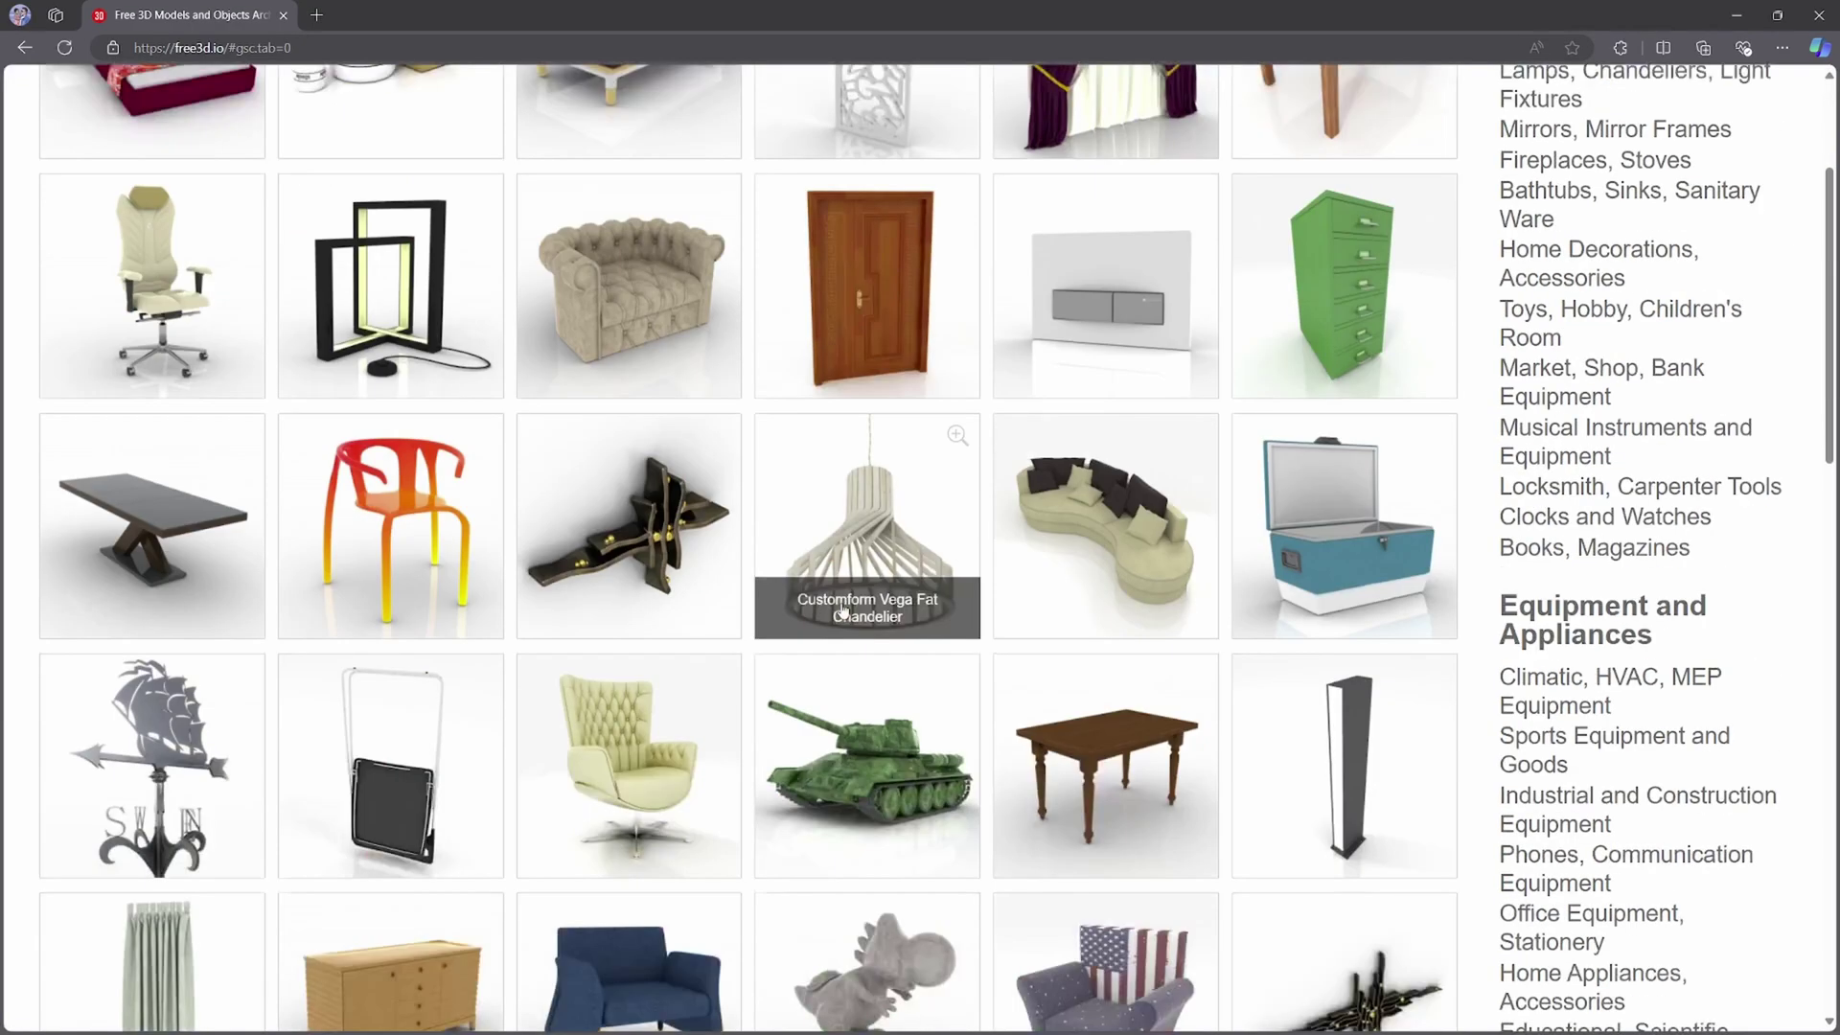
scroll(841, 610, "down", 5)
scroll(859, 578, "up", 2)
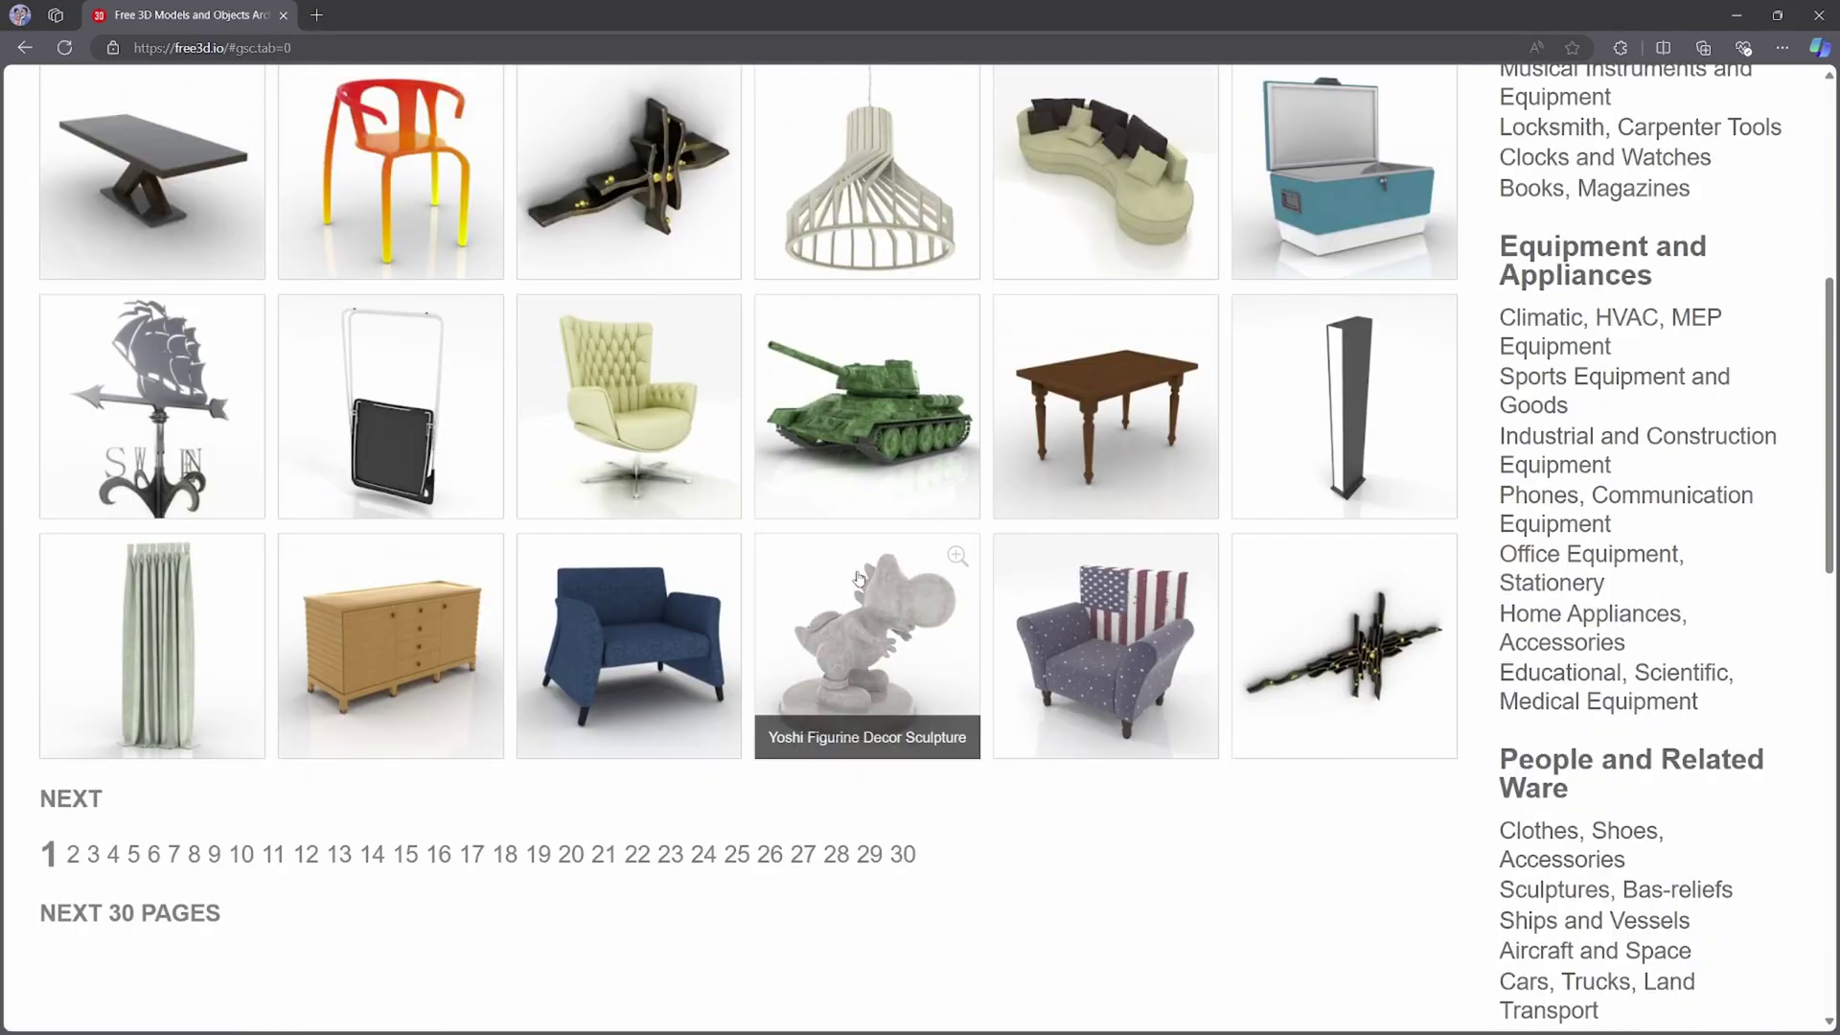
left_click(843, 614)
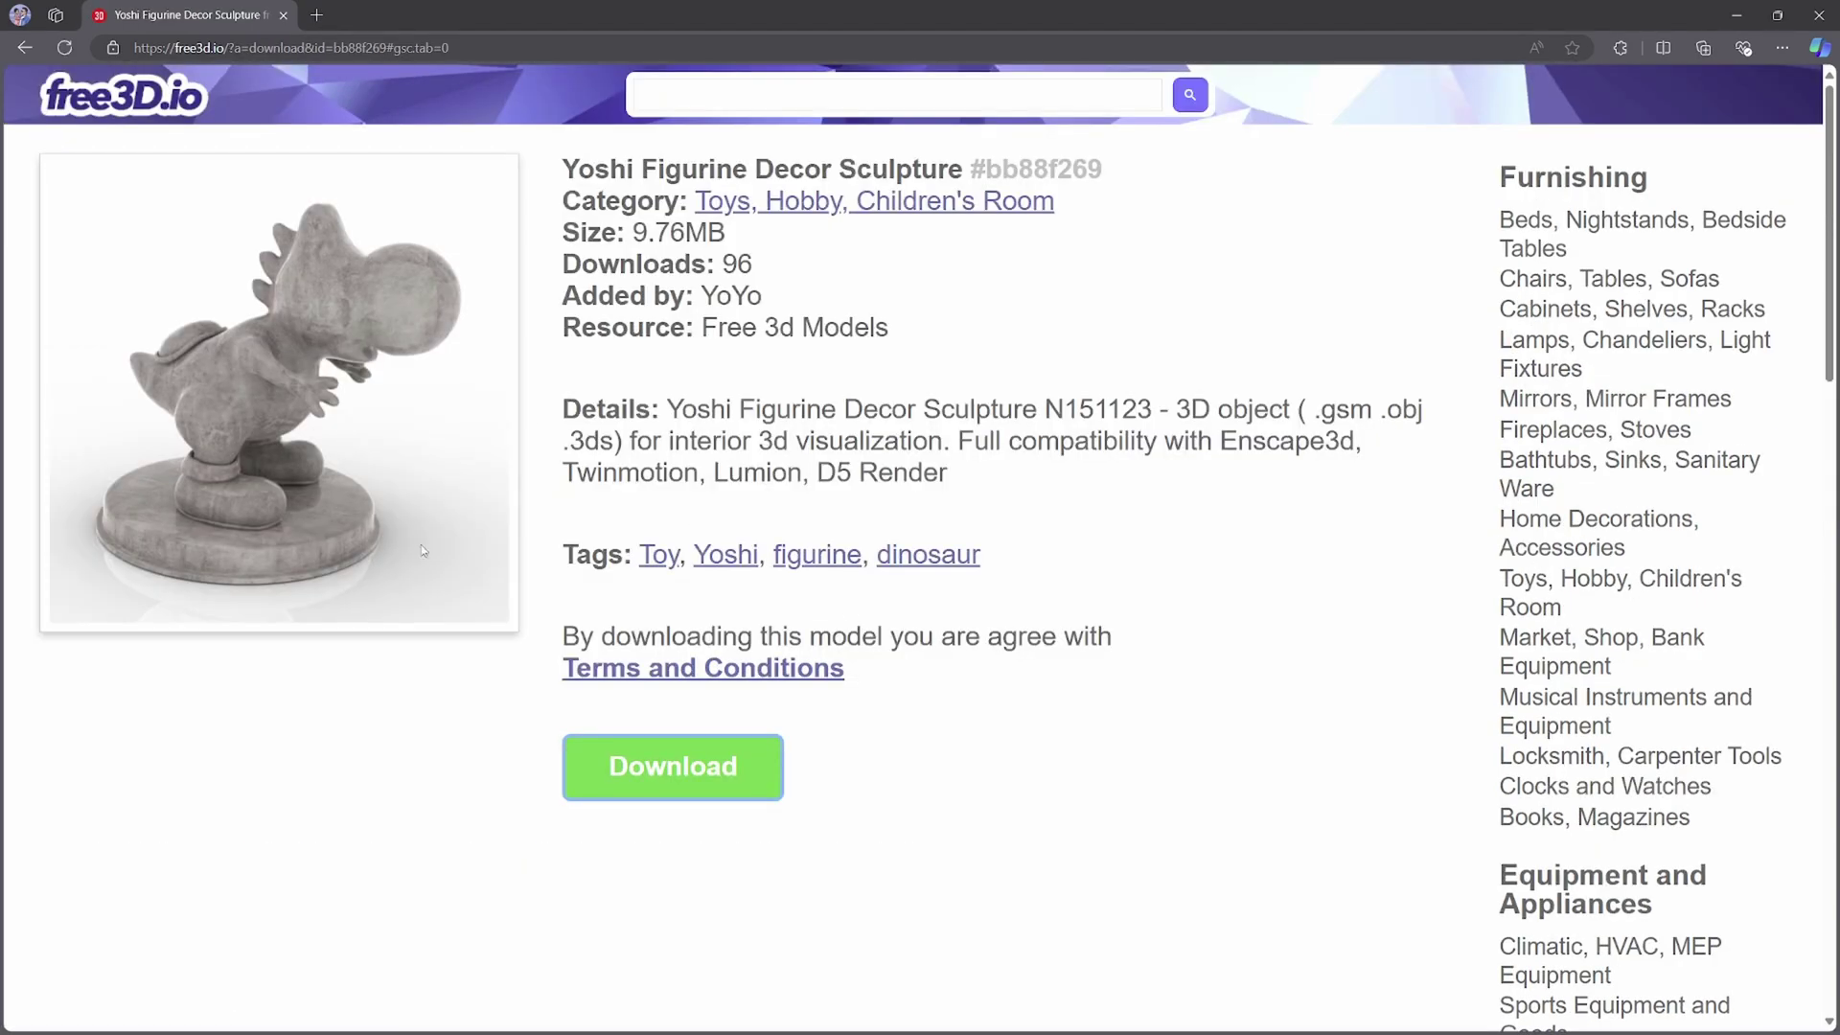
left_click(673, 766)
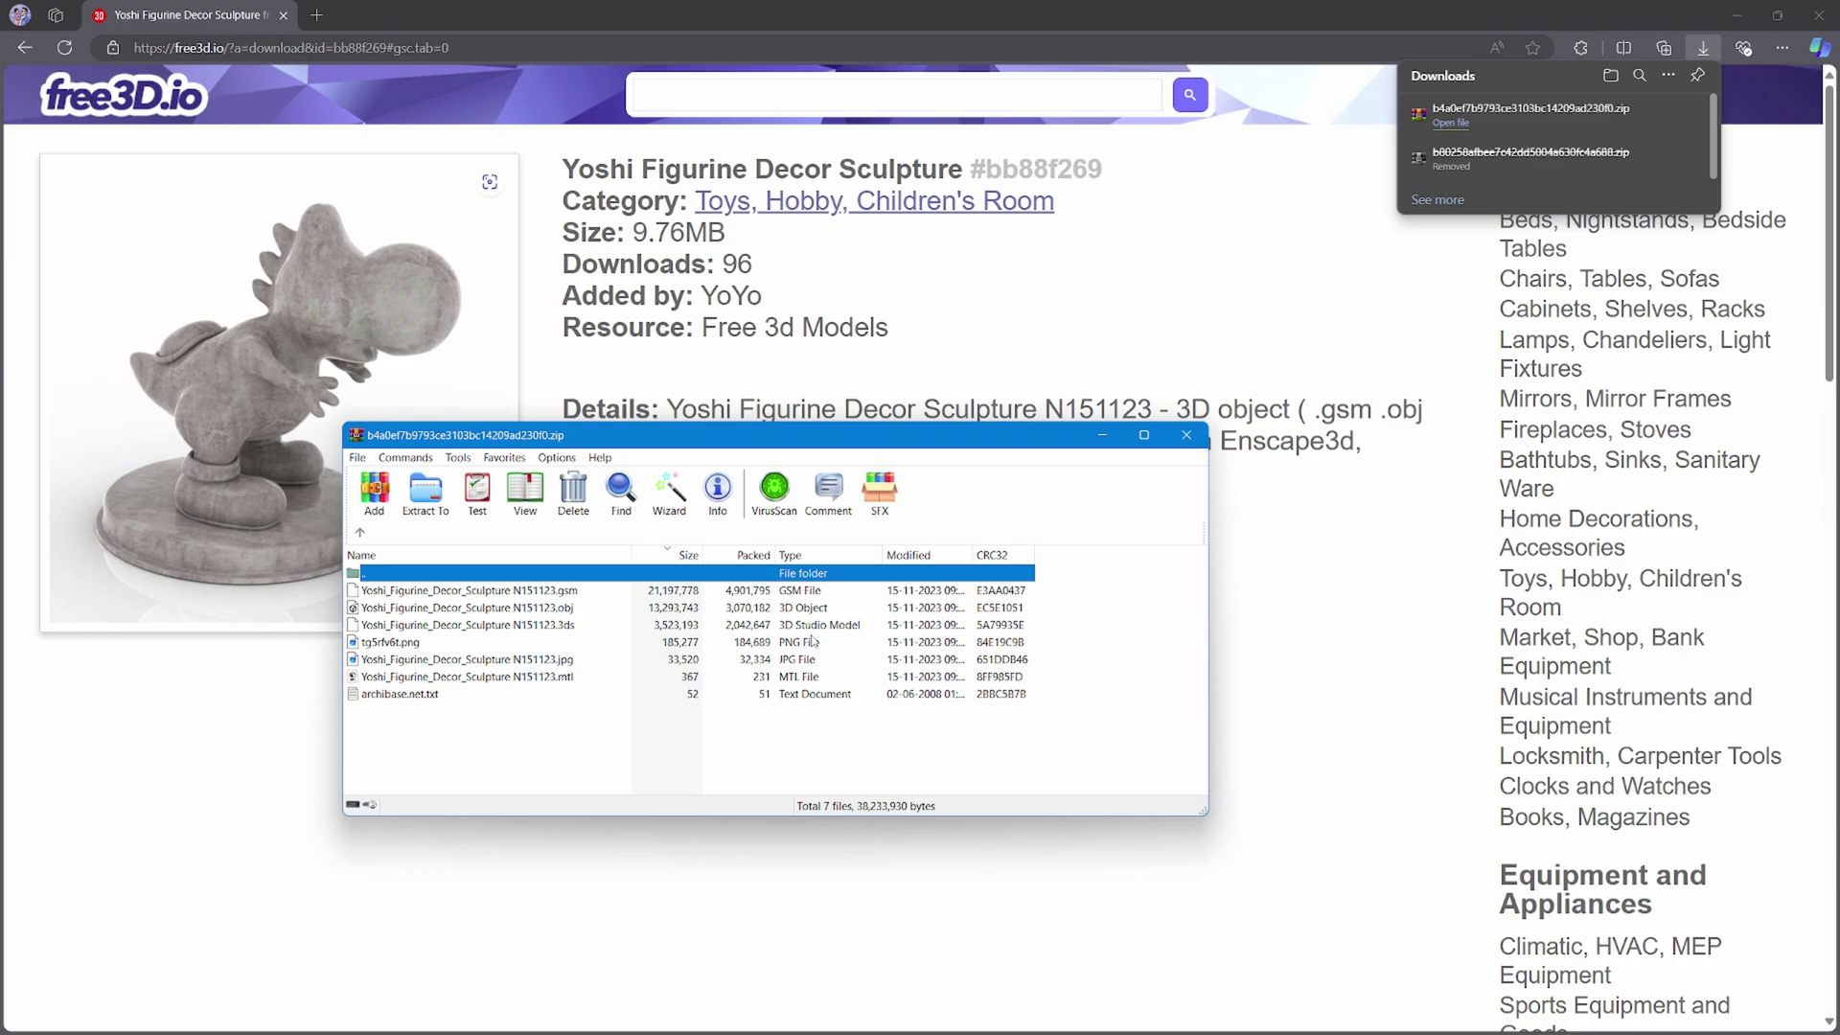
Extract Yoshi_Figurine_Decor_Sculpture N151123.3ds from the downloaded archive to the Desktop and return to 3ds Max.
left_click(816, 629)
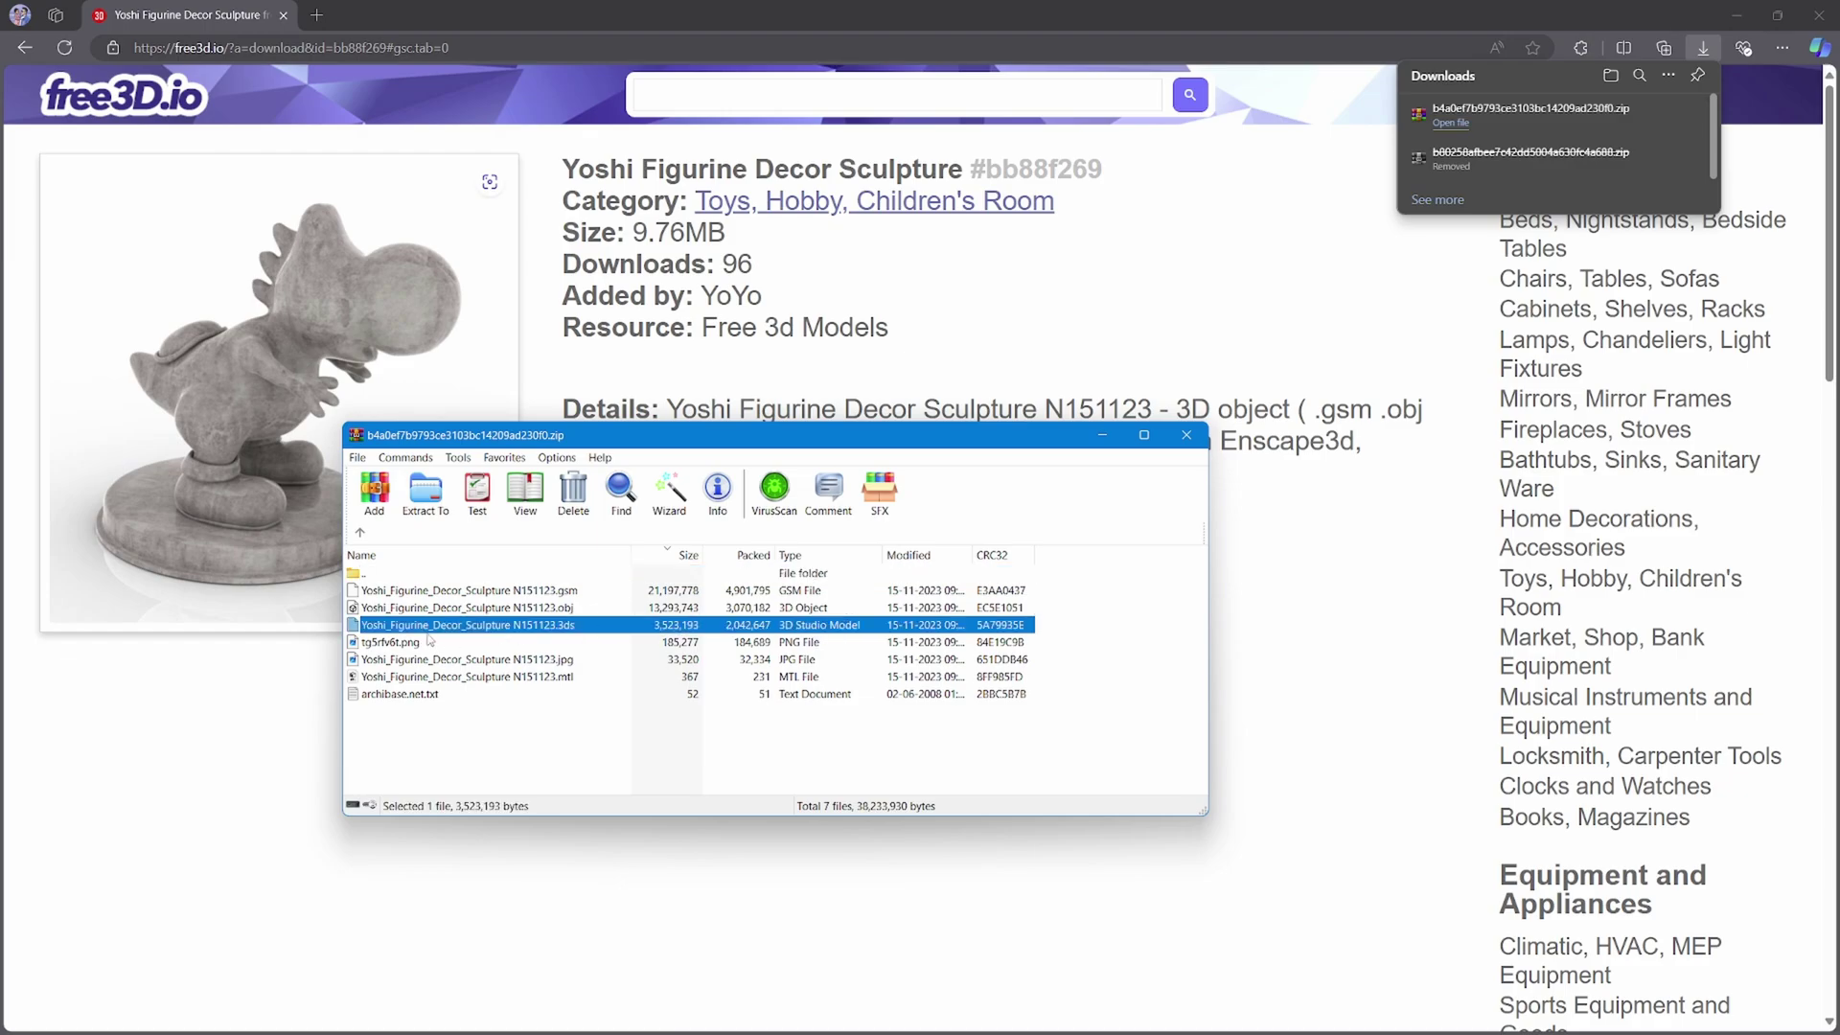
left_click(427, 513)
left_click(825, 540)
left_click(812, 525)
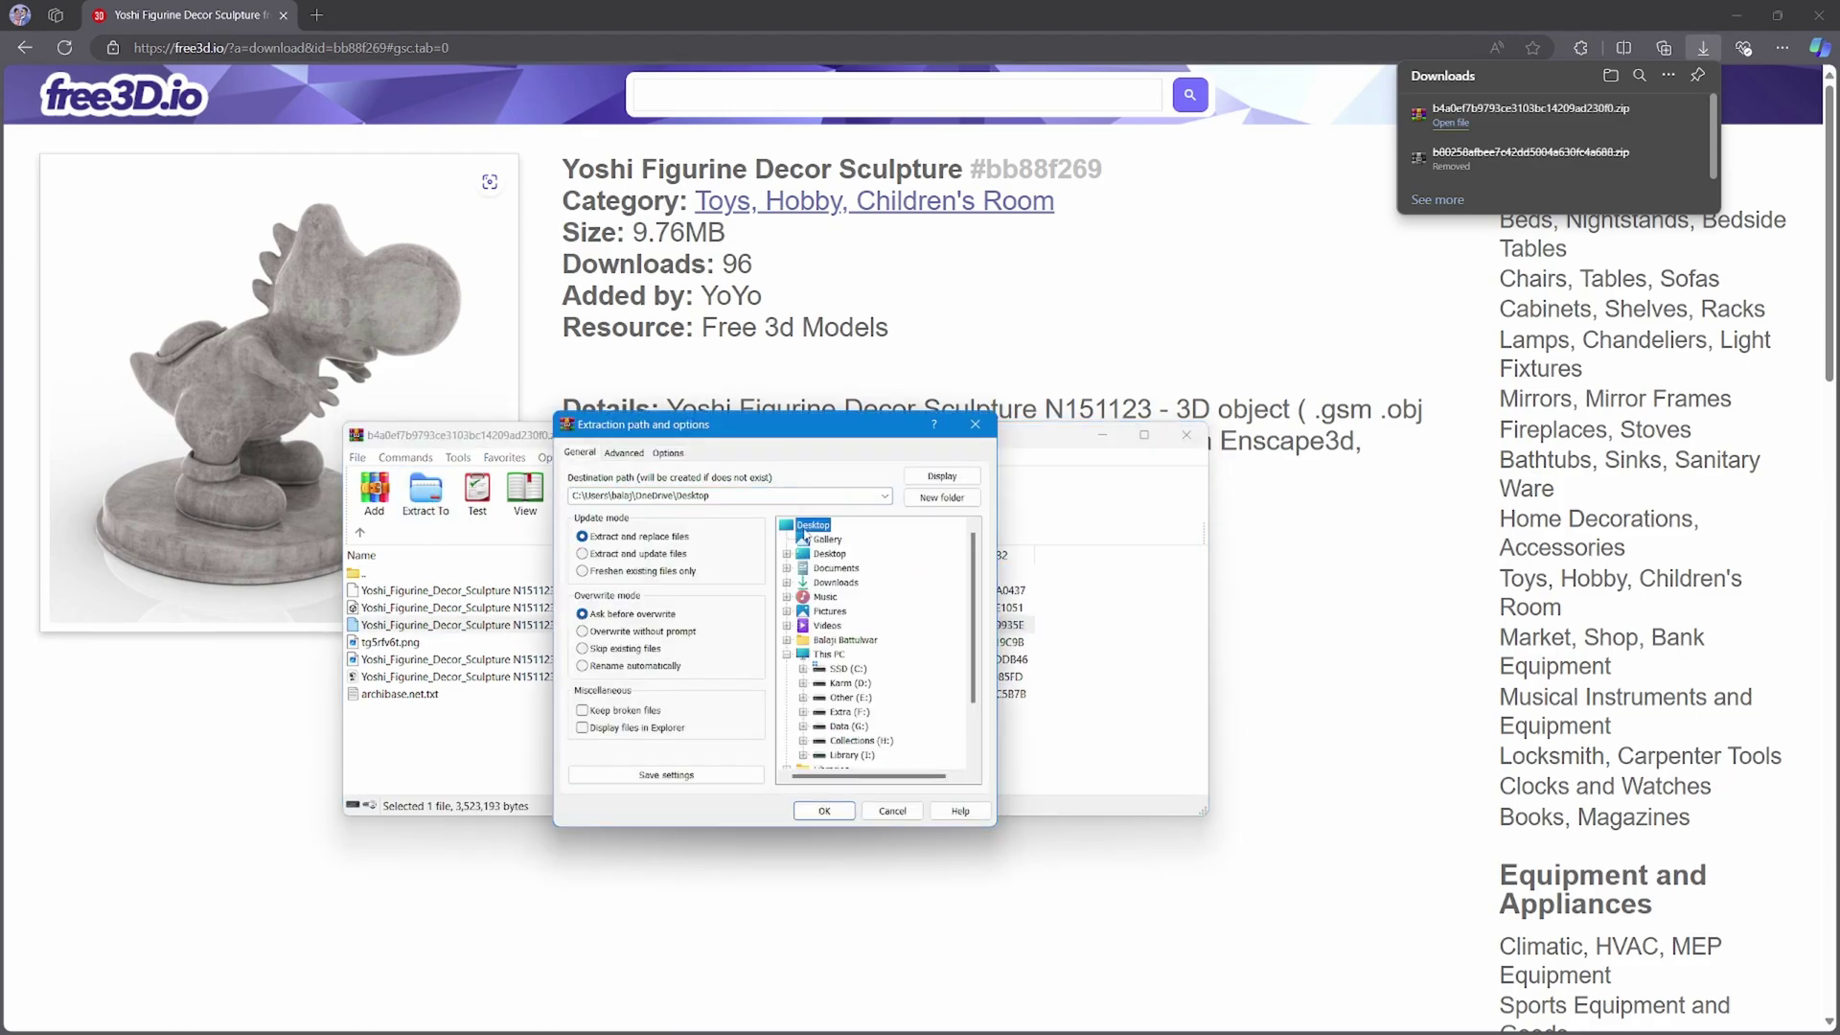
left_click(824, 811)
left_click(1186, 435)
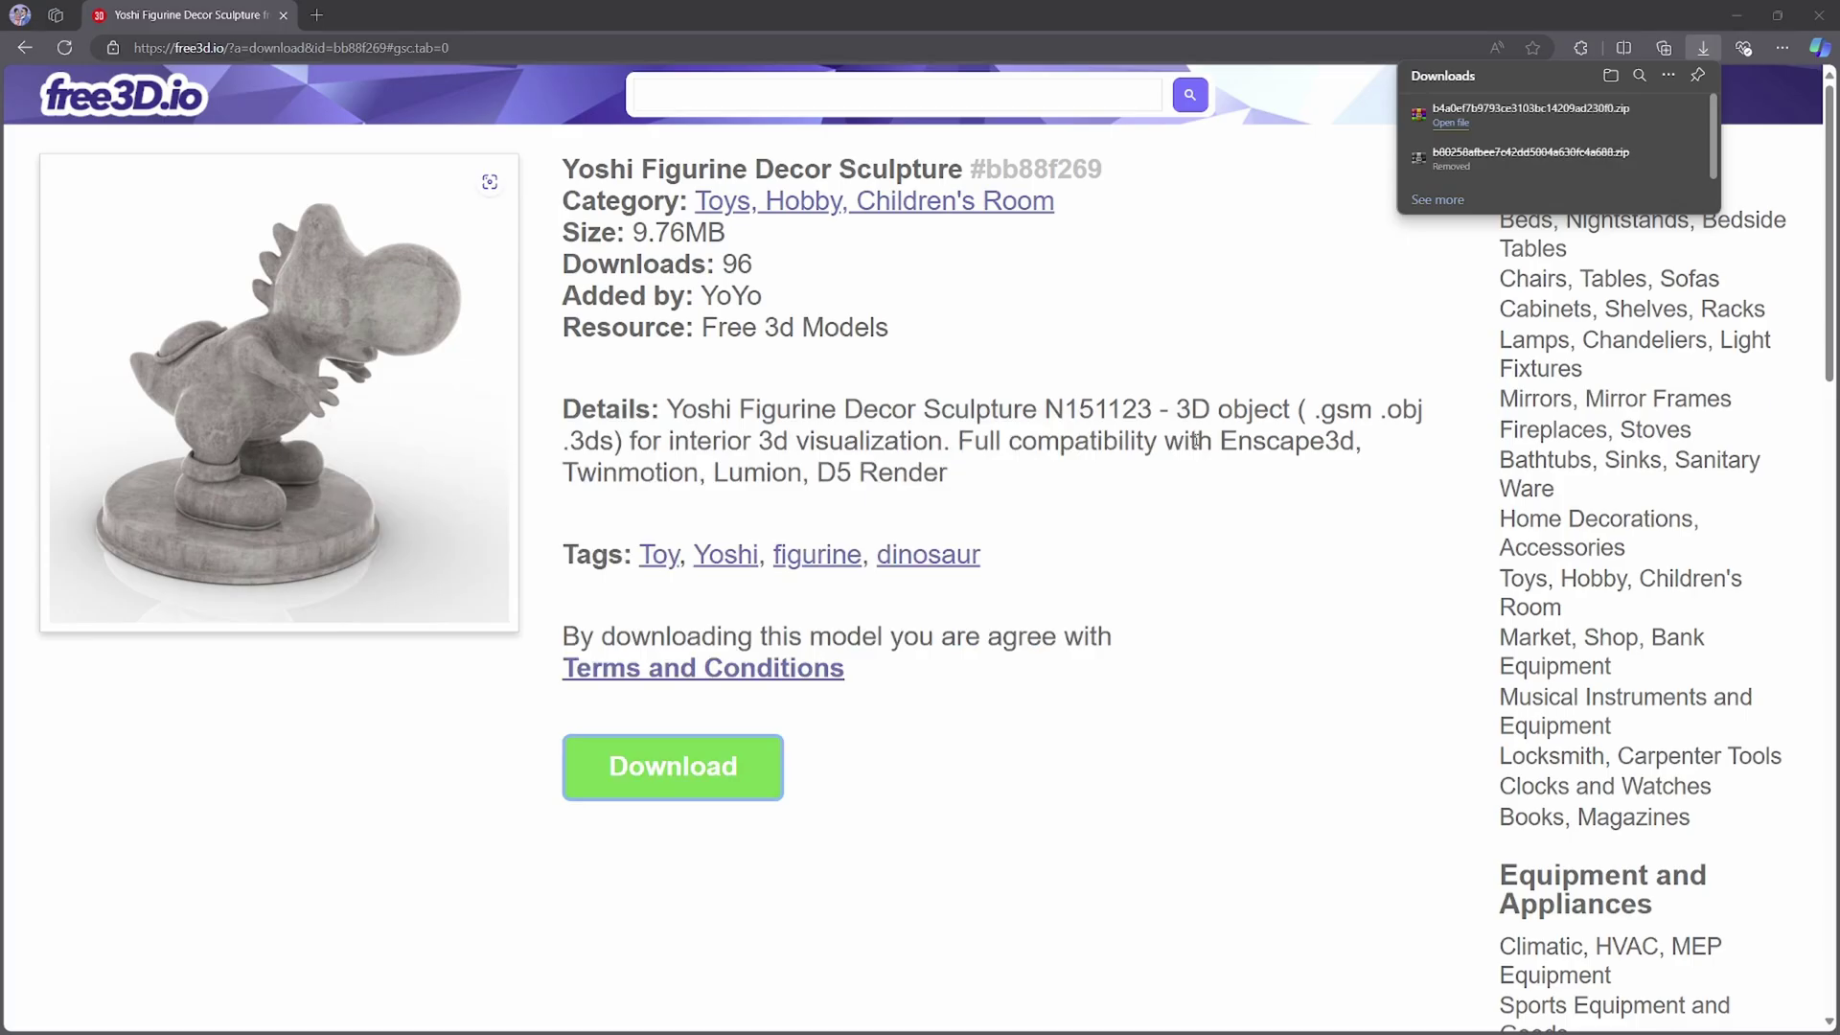
left_click(1746, 17)
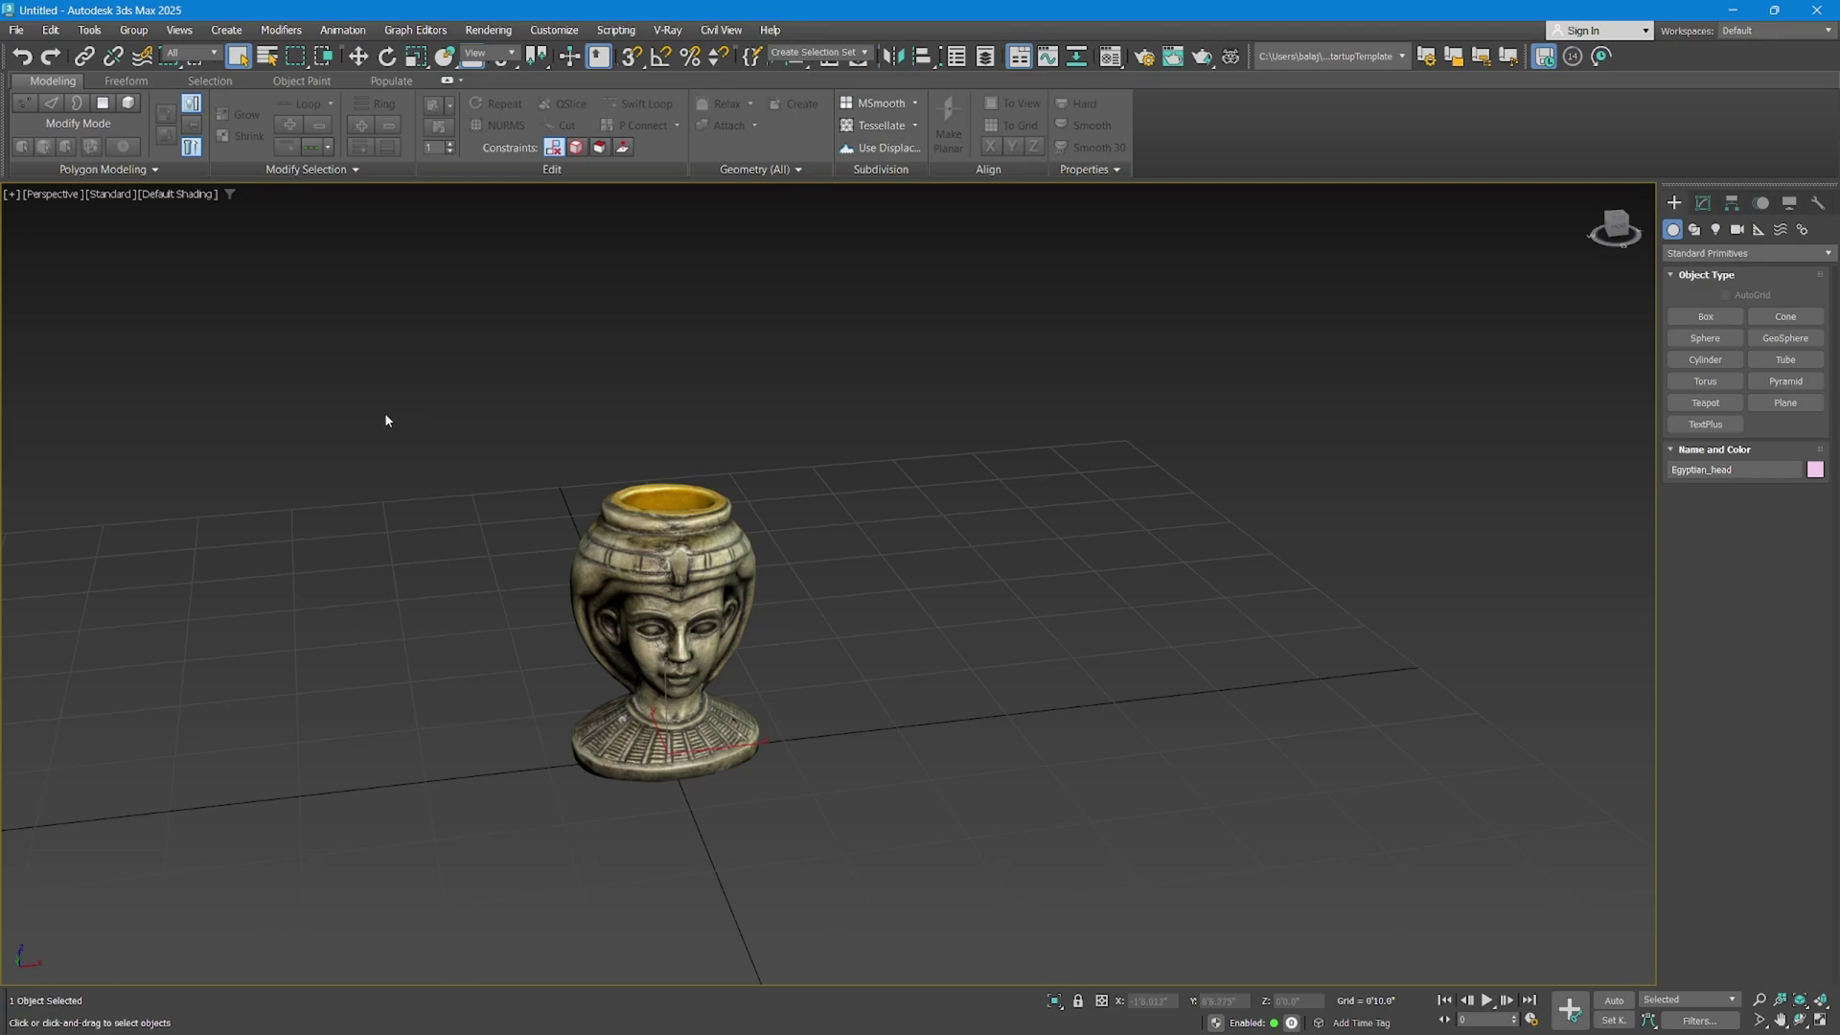
Hide the modeling ribbon to enlarge the viewport.
left_click(134, 81)
left_click(210, 81)
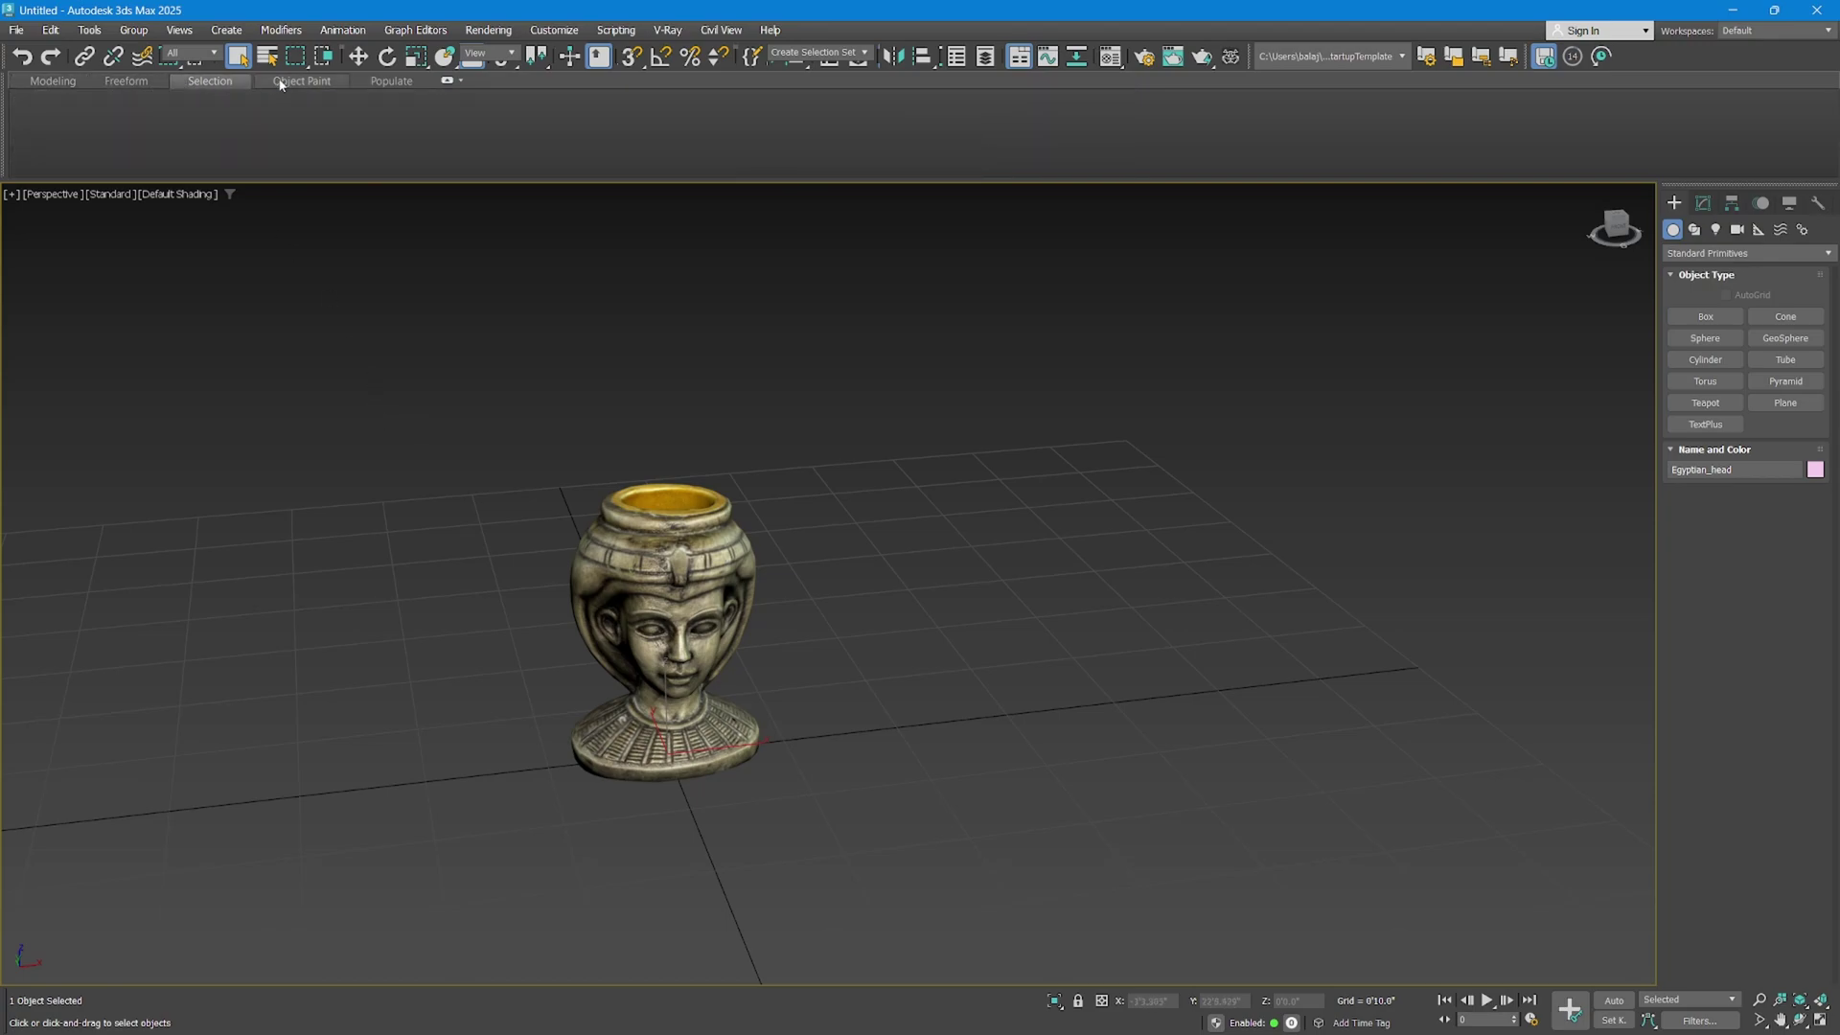
left_click(296, 83)
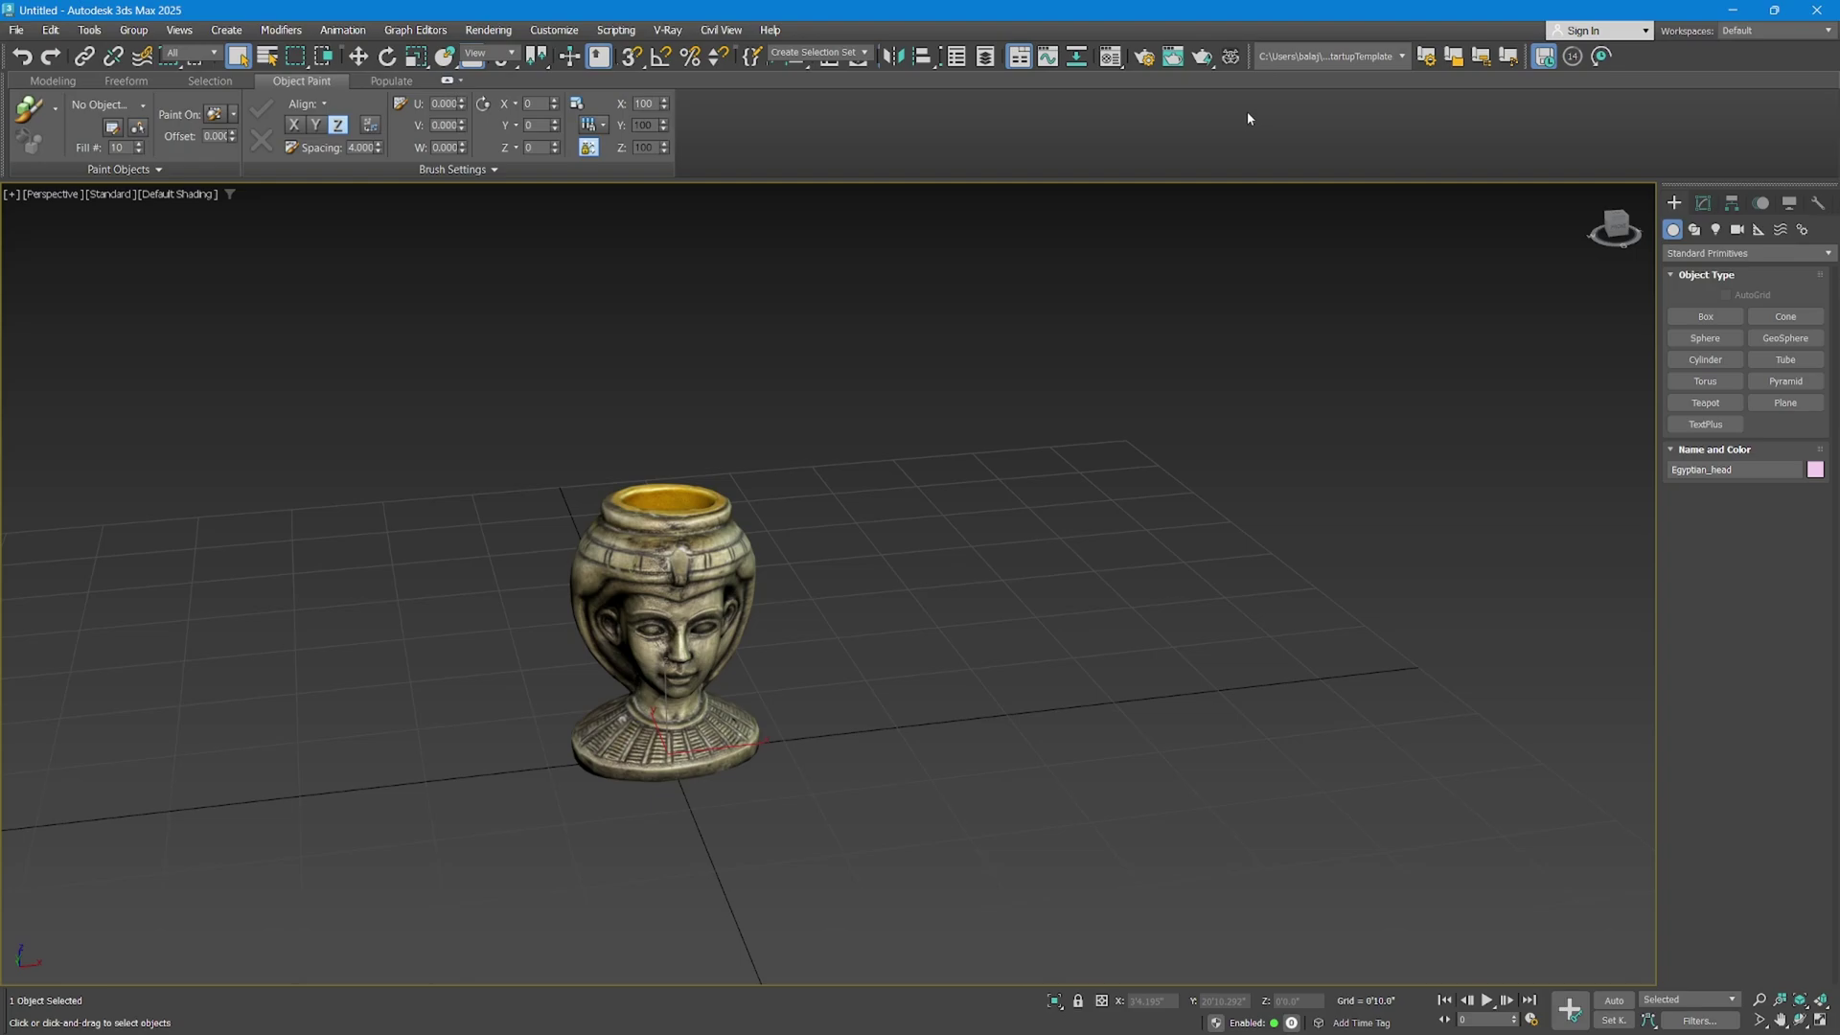
left_click(1029, 63)
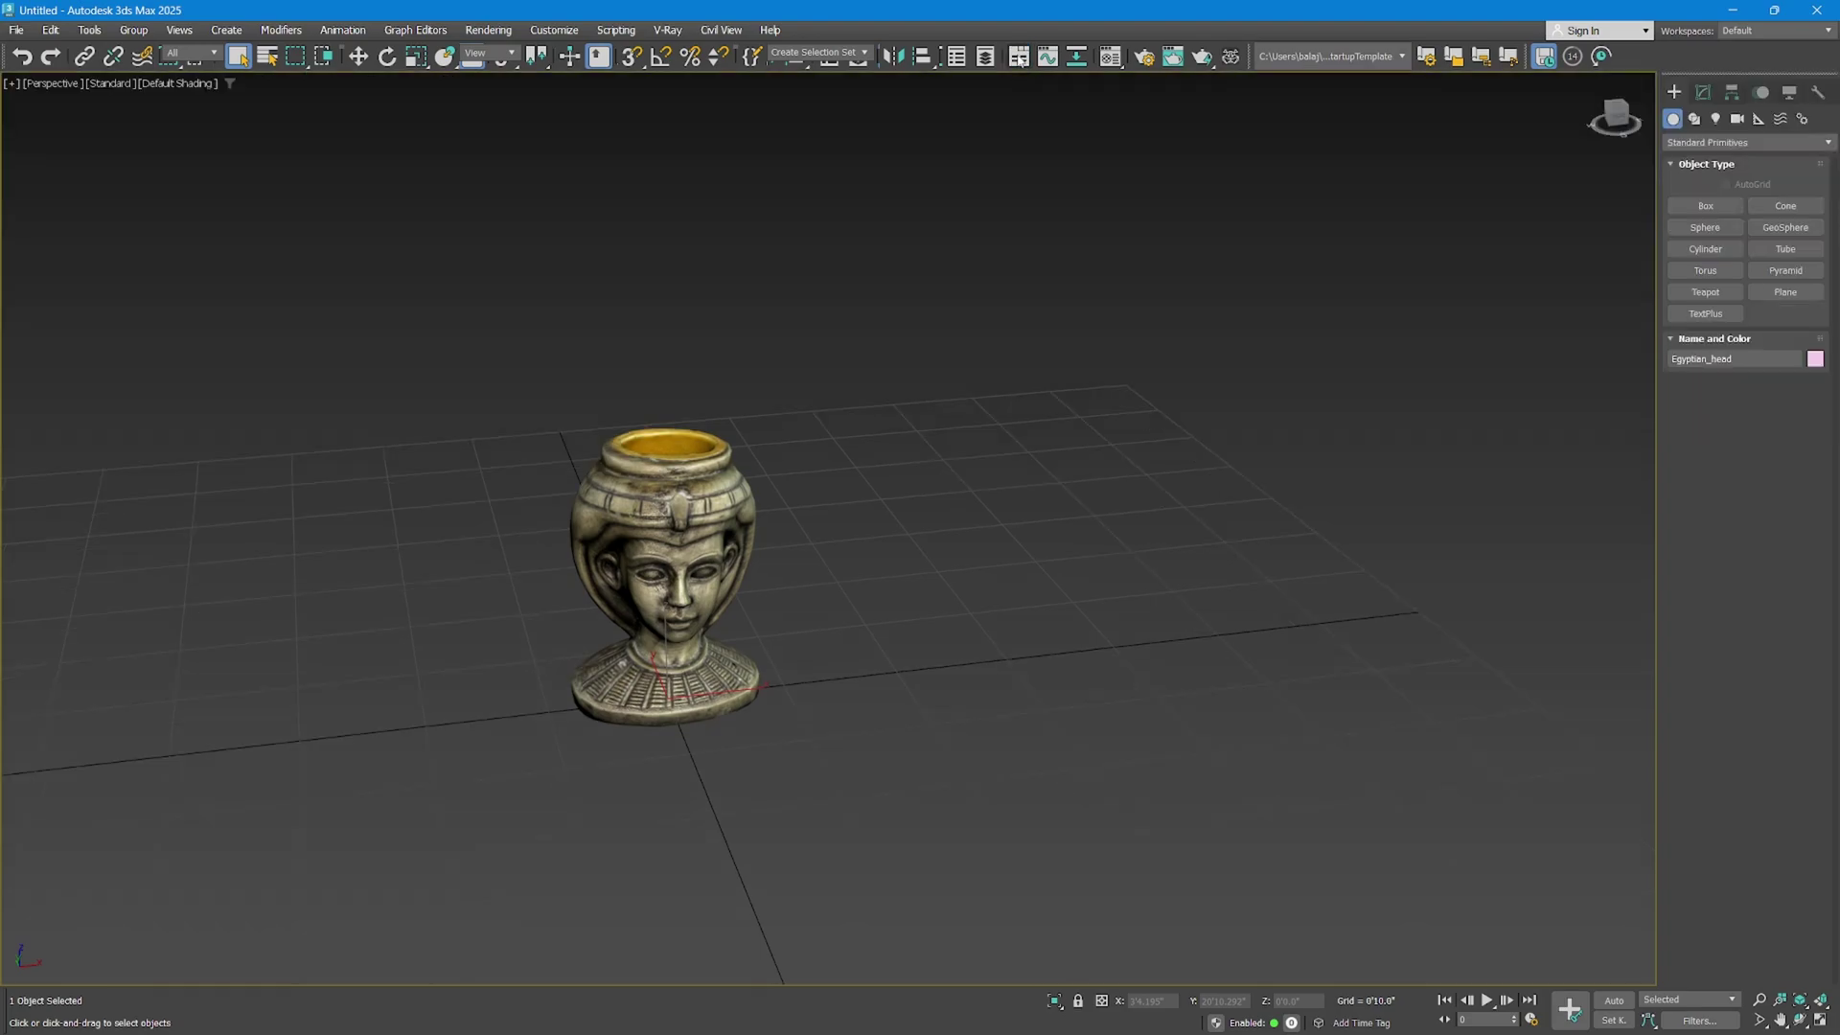
Merge Yoshi_Figurine_Decor_Sculpture N151123 from the Desktop into the current scene with units converted and animation length matched to the file.
left_click(16, 30)
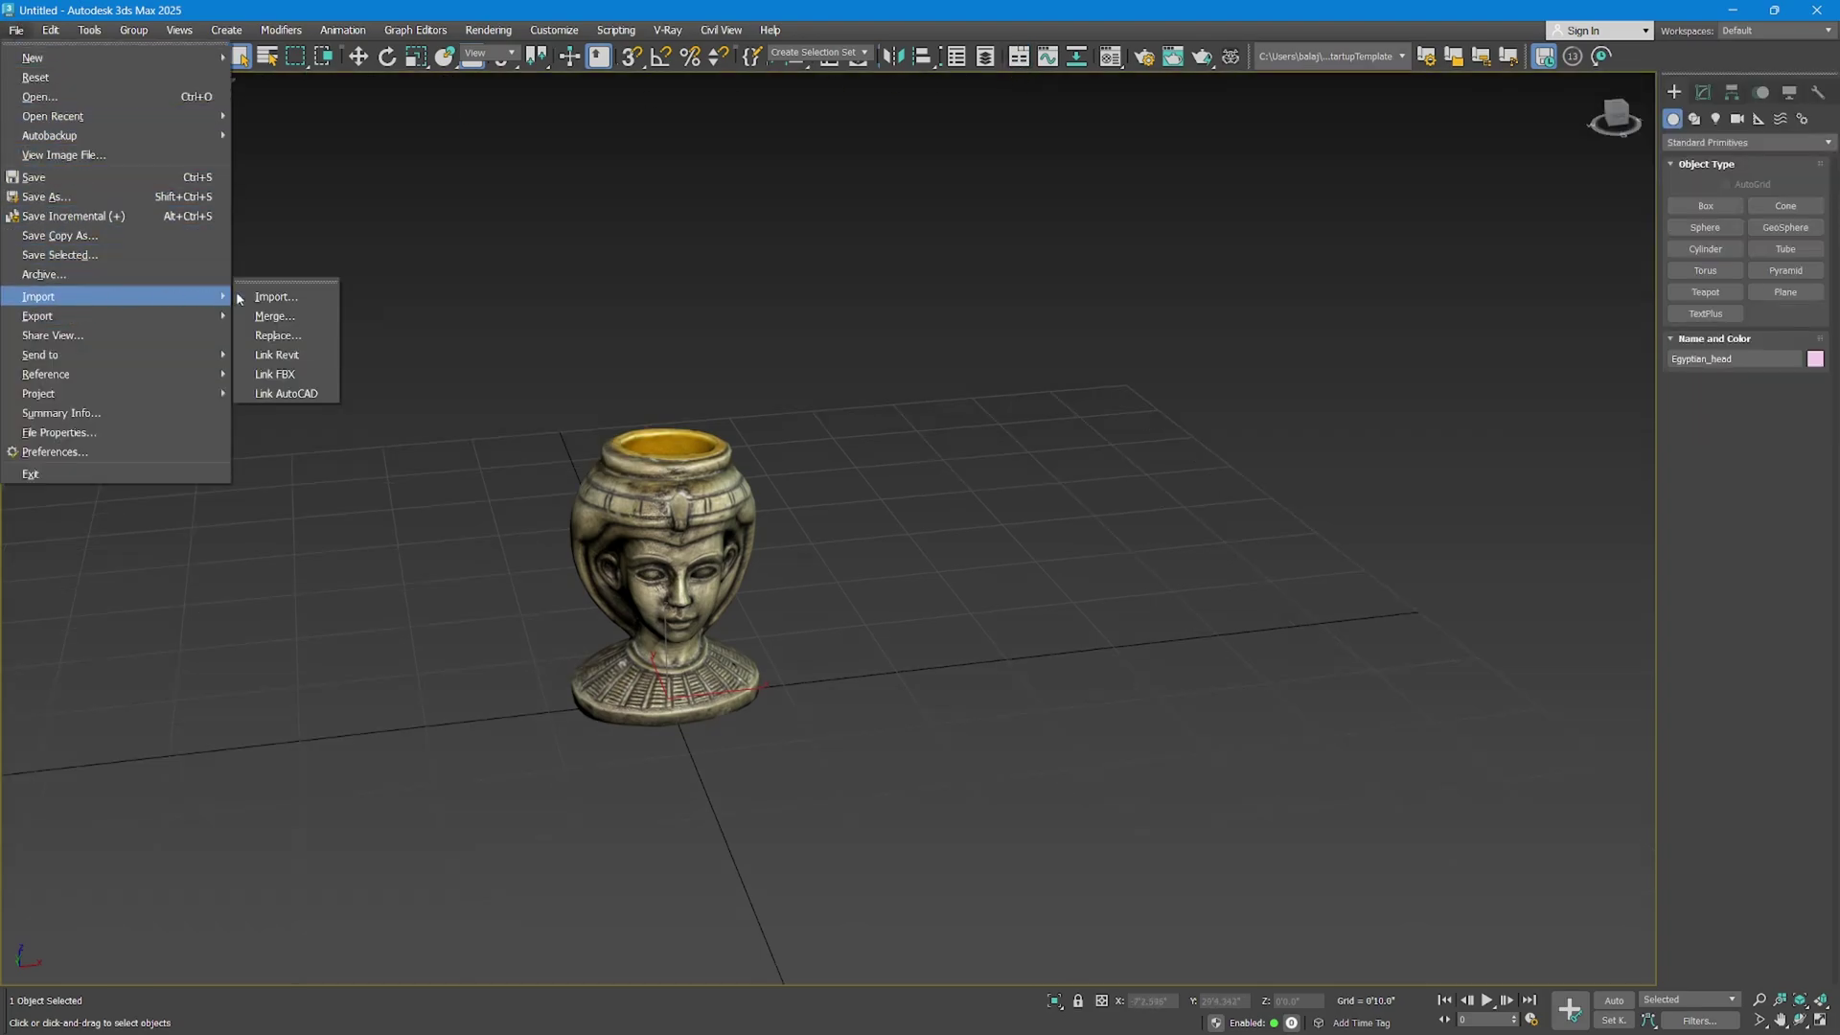
left_click(270, 307)
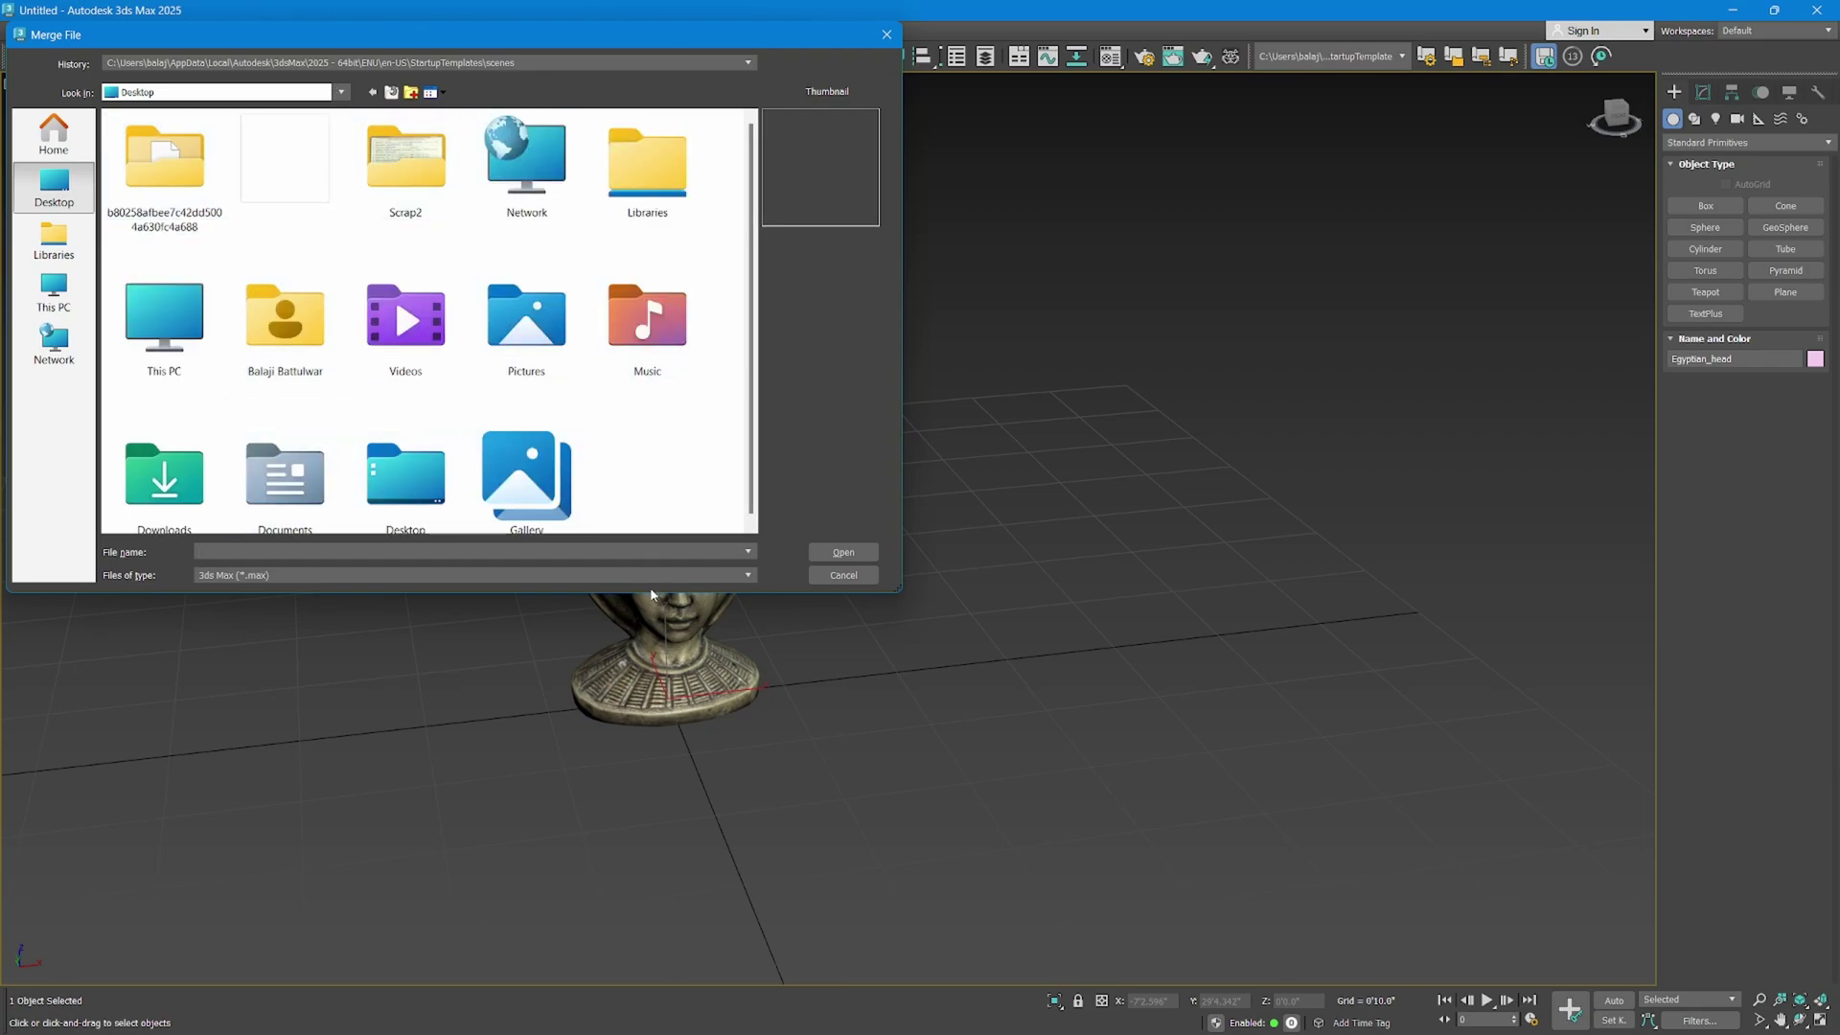
left_click_drag(650, 592, 646, 682)
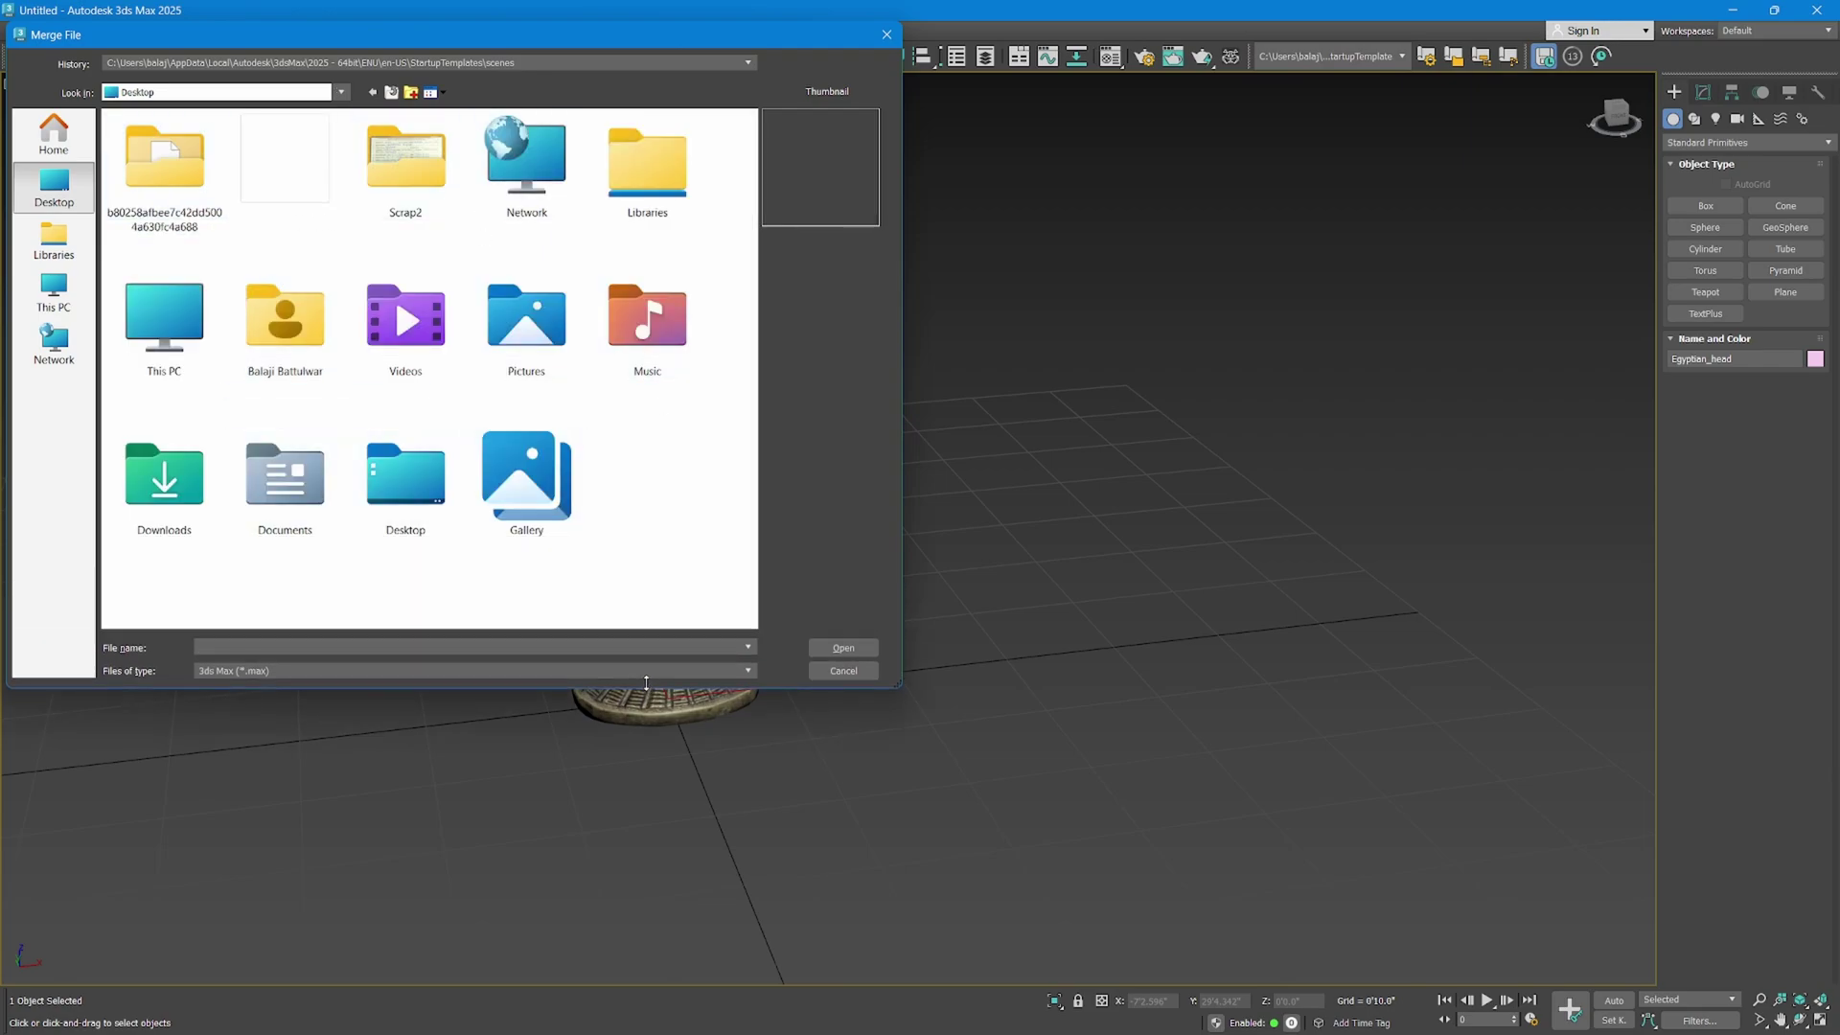
left_click(277, 672)
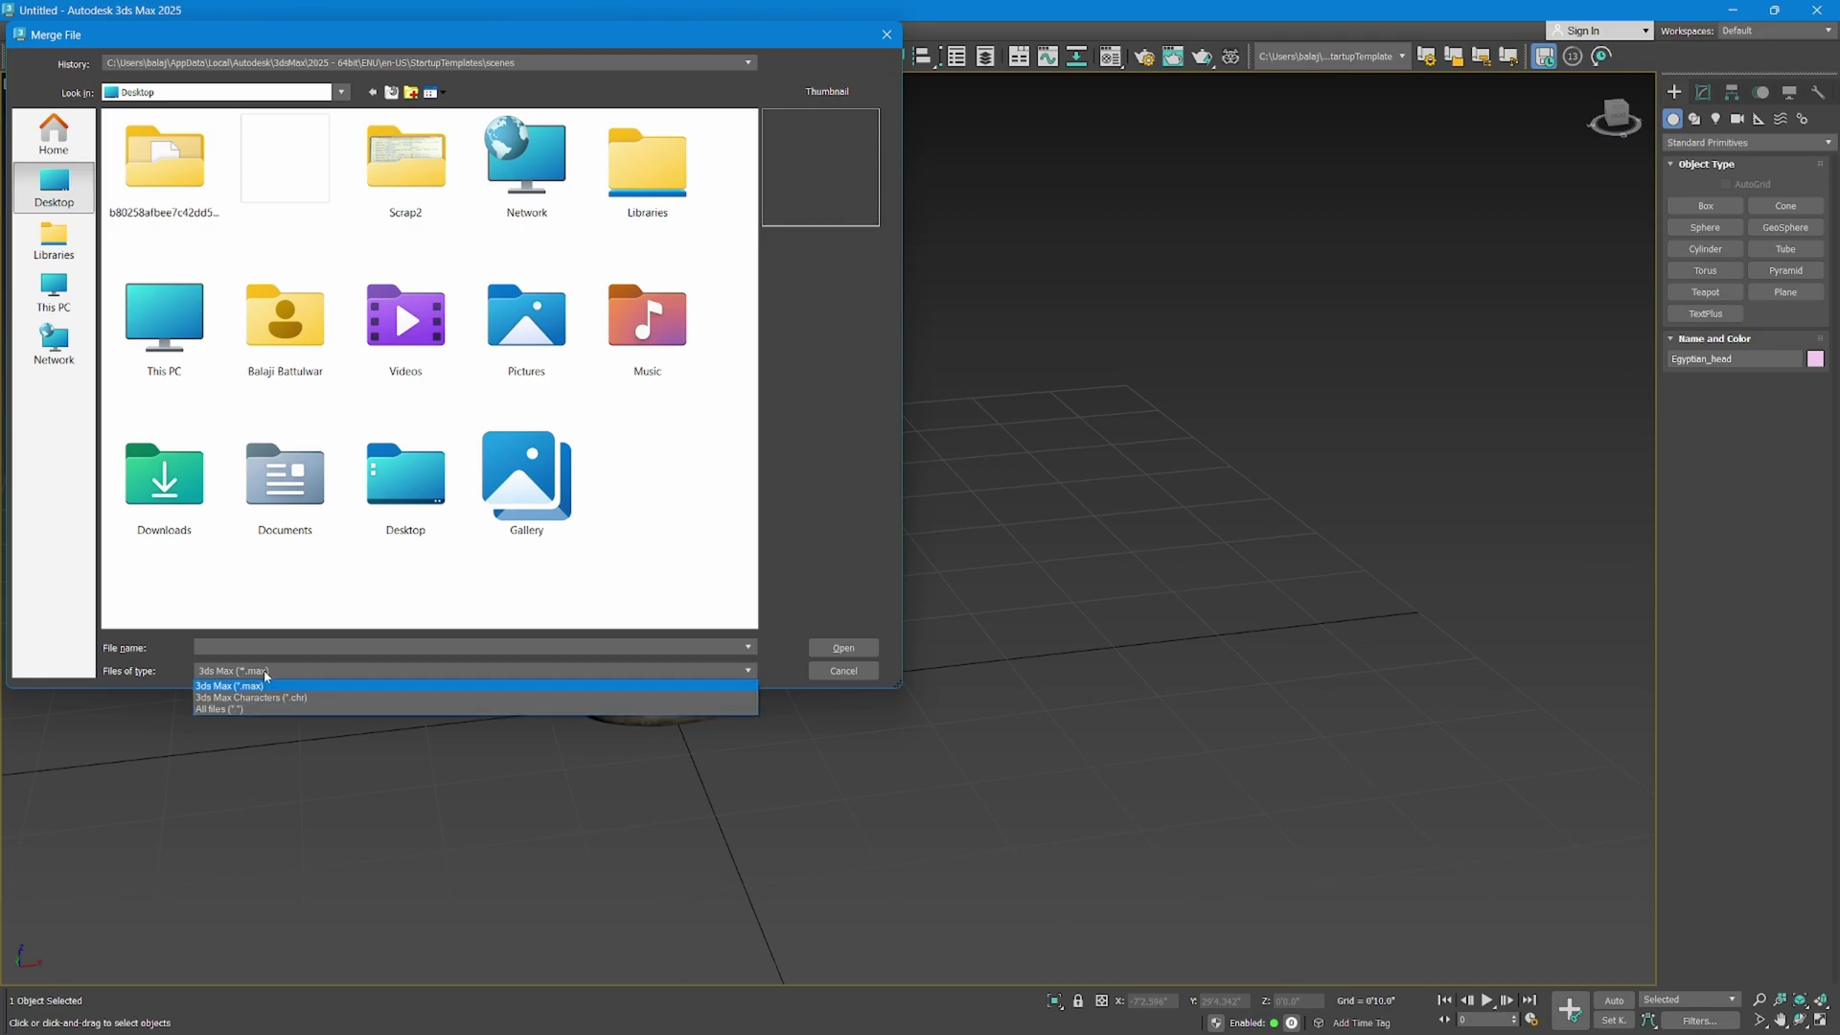
left_click(254, 709)
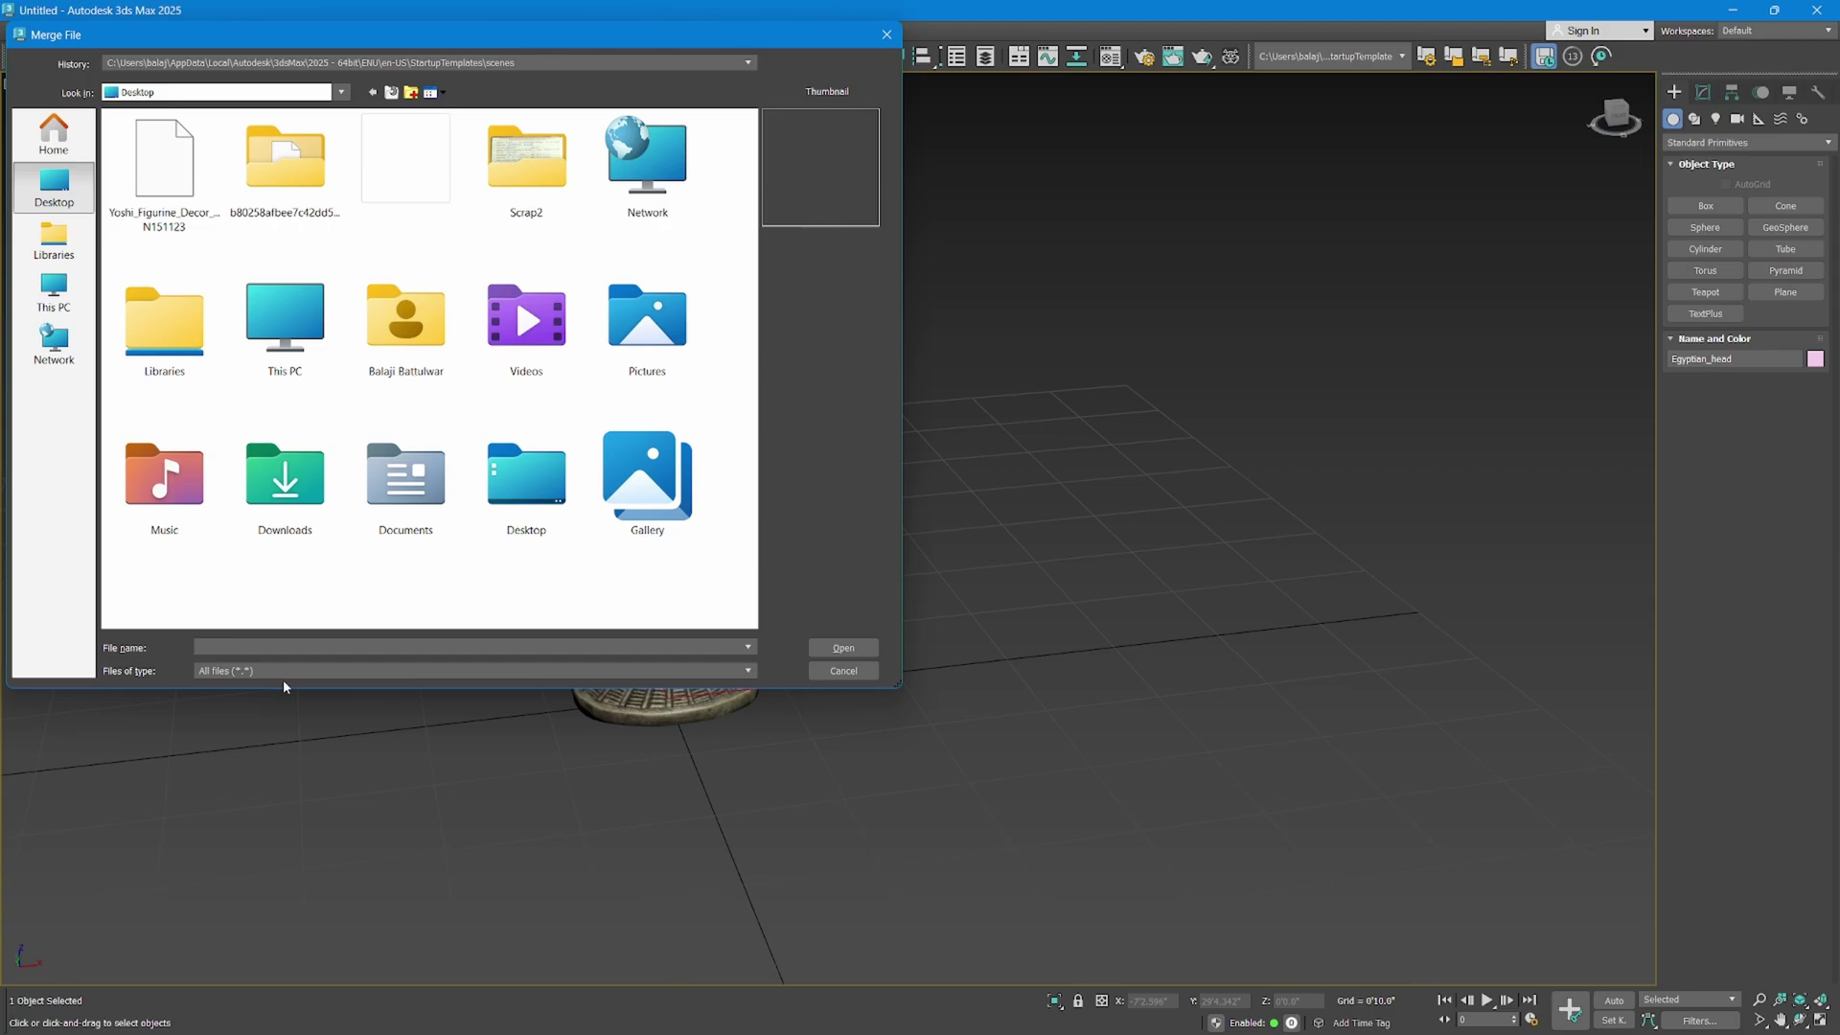
left_click(159, 227)
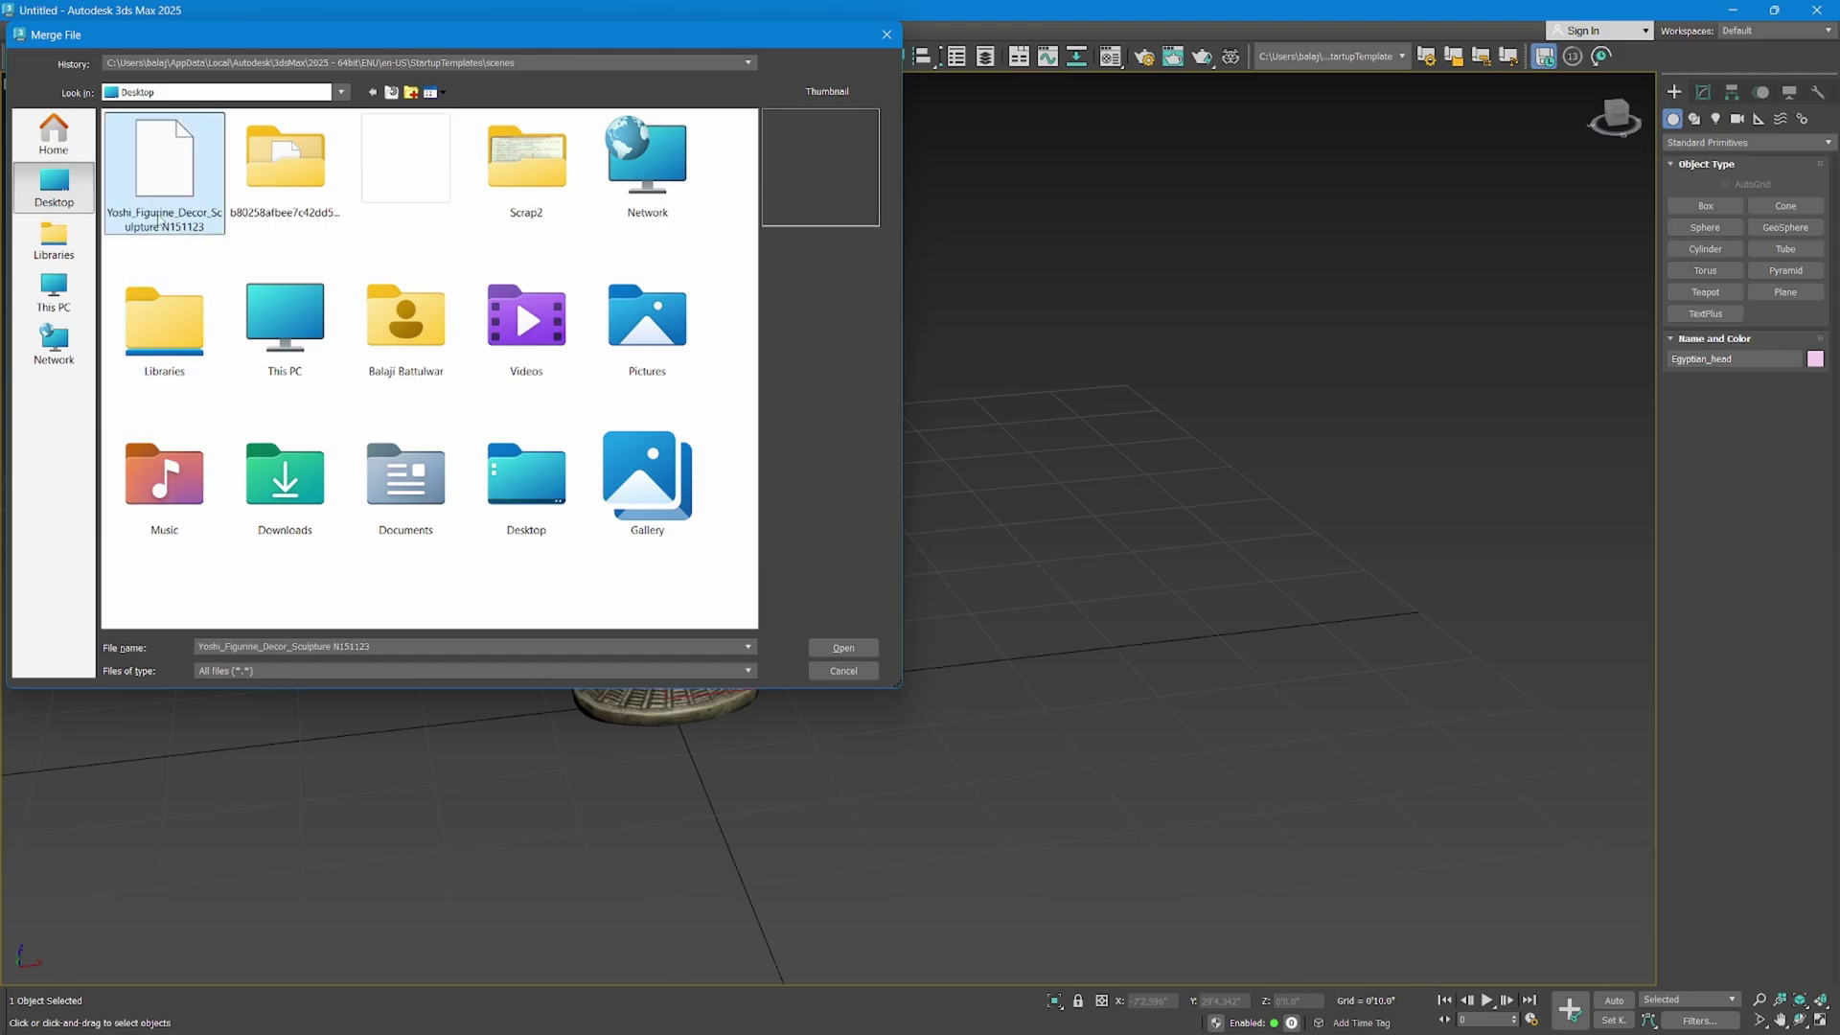
left_click(843, 650)
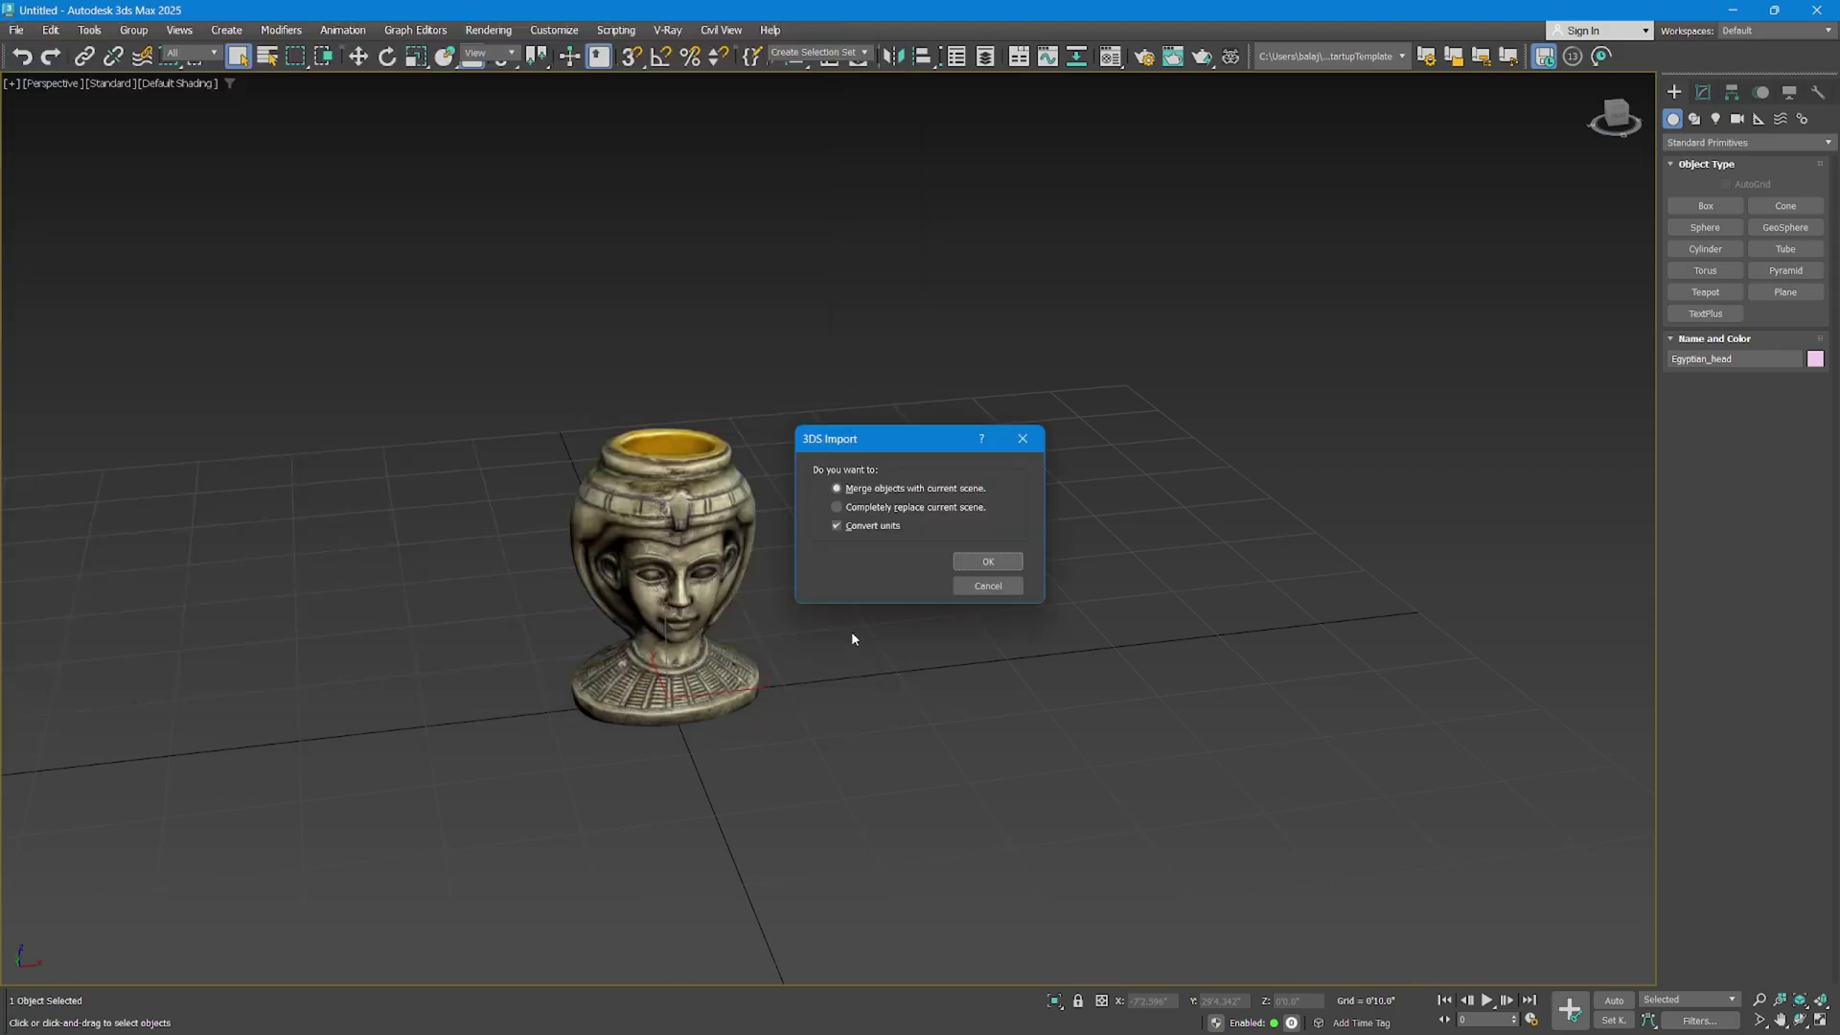
left_click(977, 562)
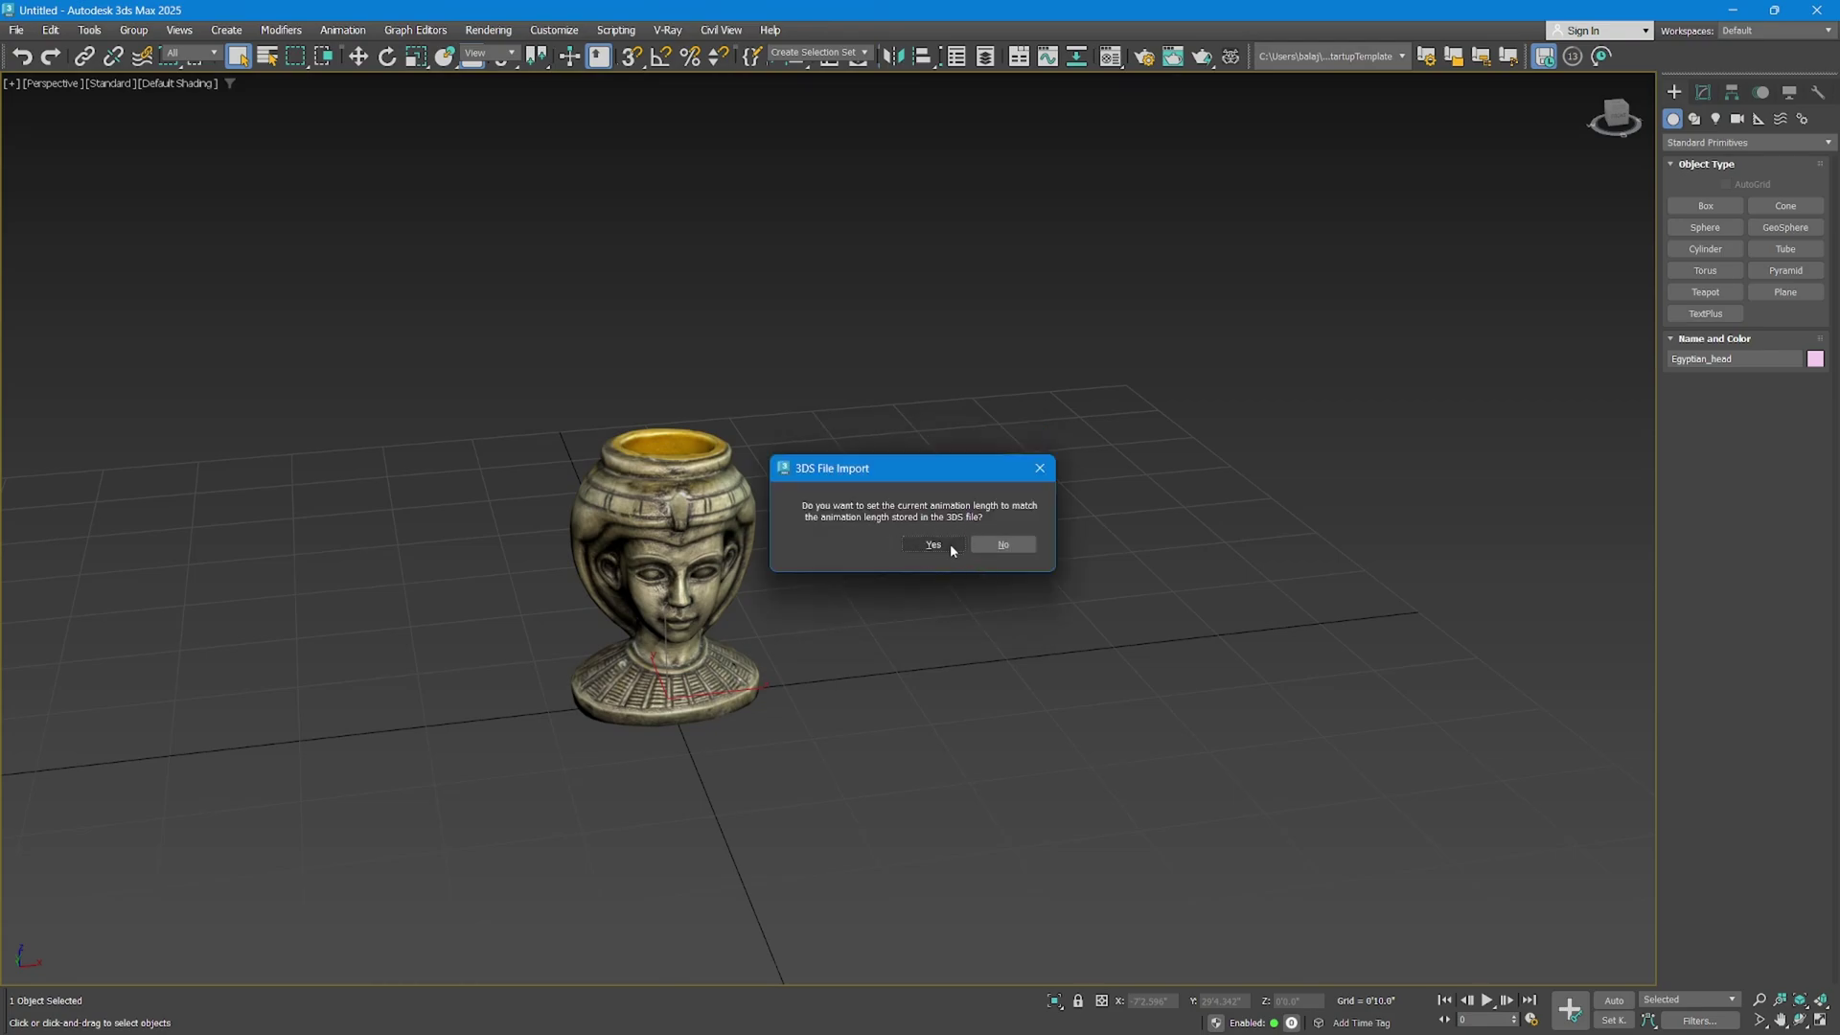
left_click(933, 544)
scroll(890, 591, "up", 5)
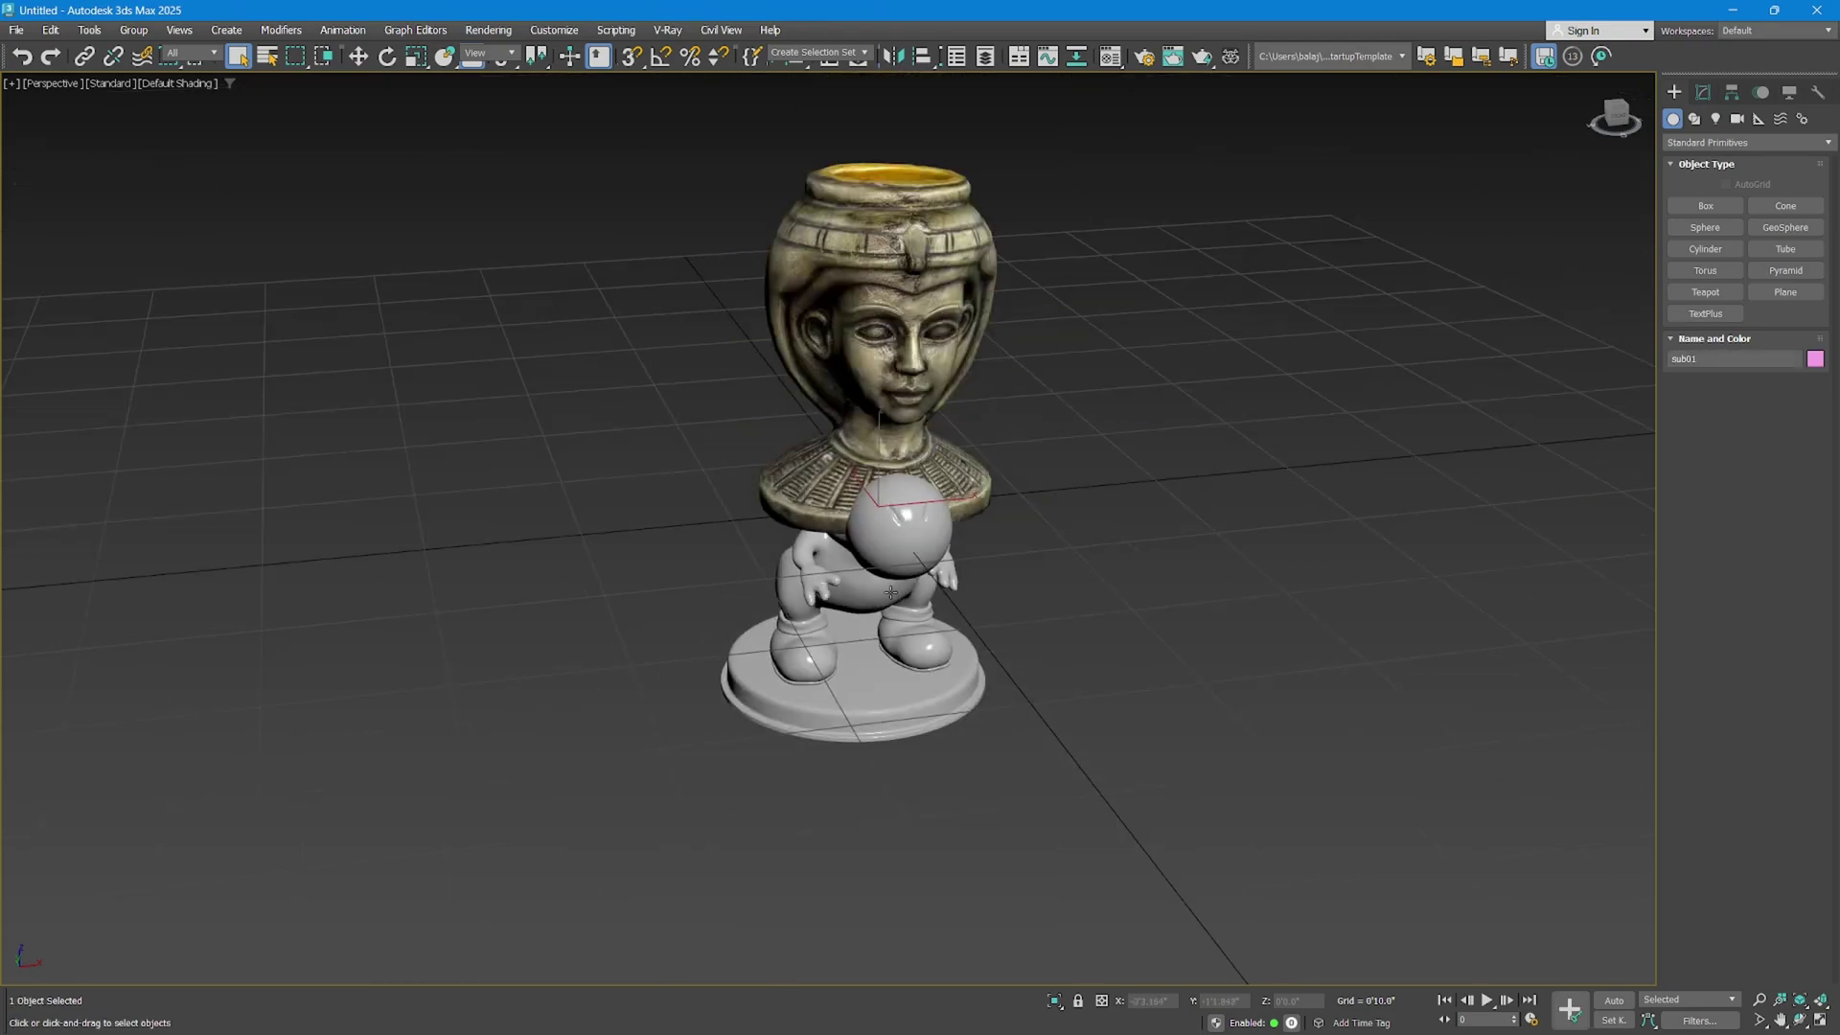
key("w")
left_click_drag(917, 573, 1125, 565)
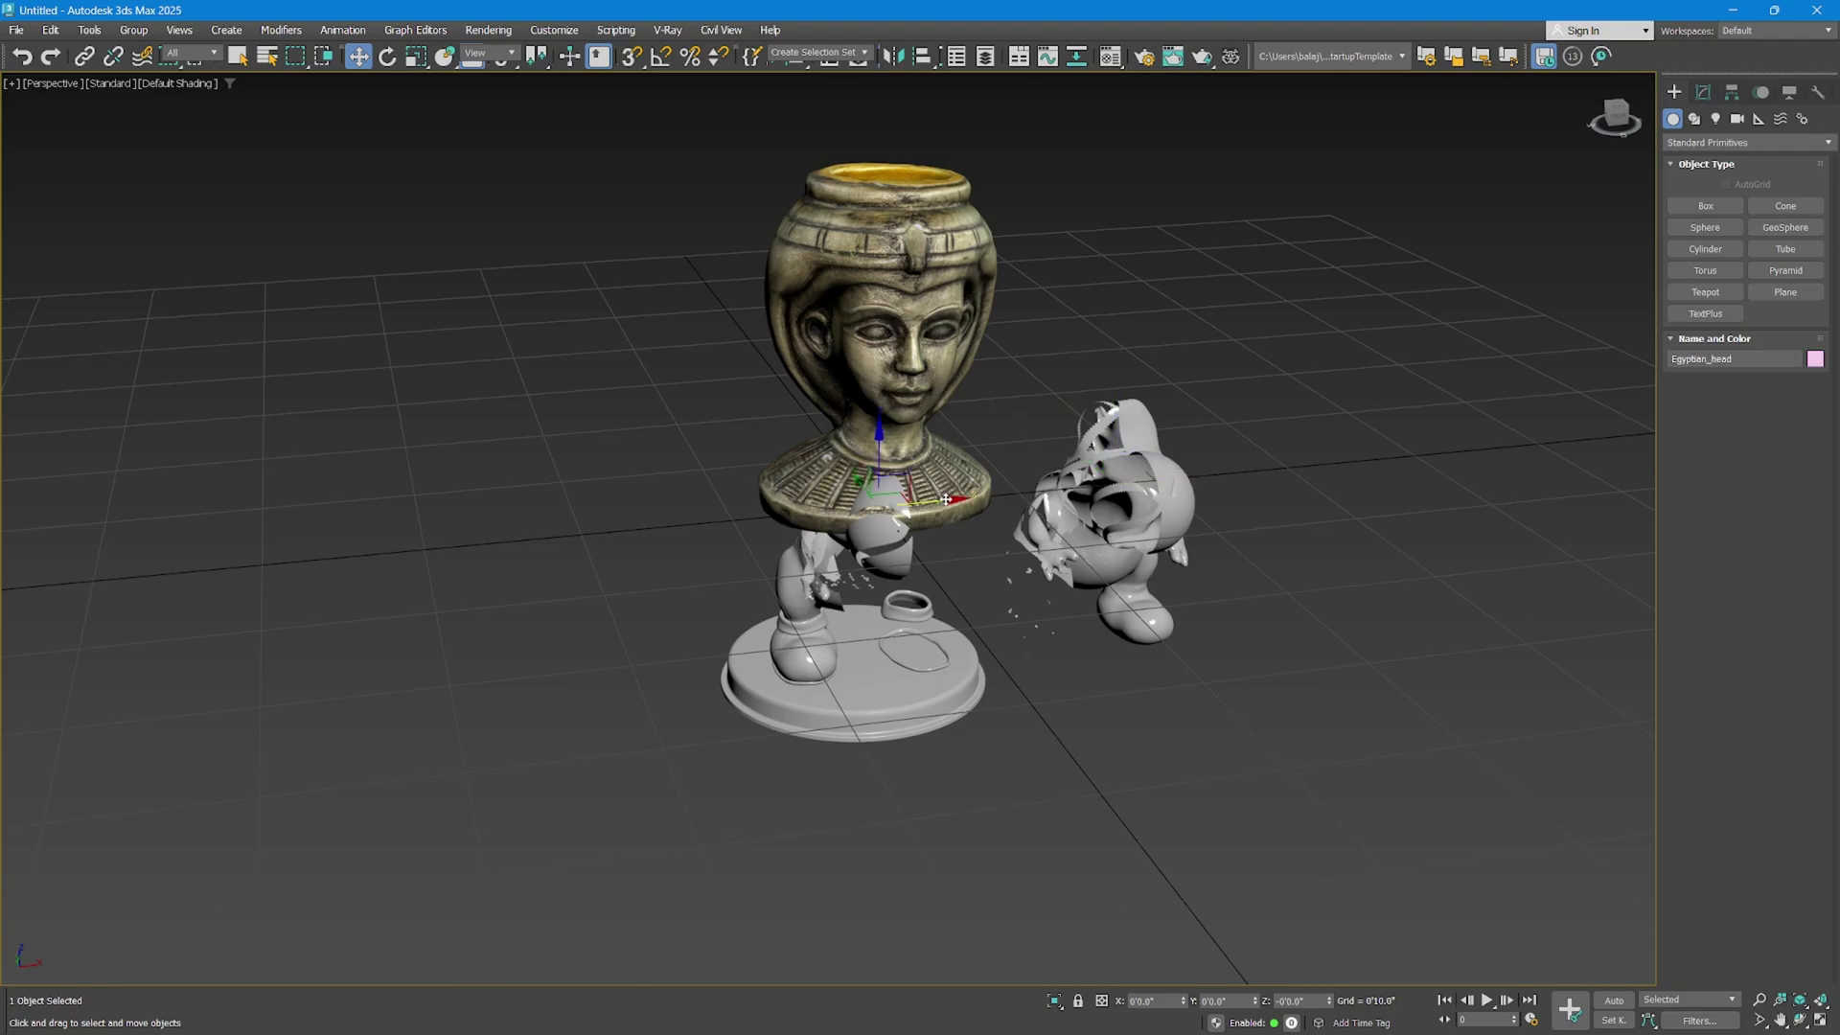
key("ctrl+z")
Turn on edged faces and move the Egyptian head along the X axis, clear of the Yoshi sculpture.
left_click(941, 499)
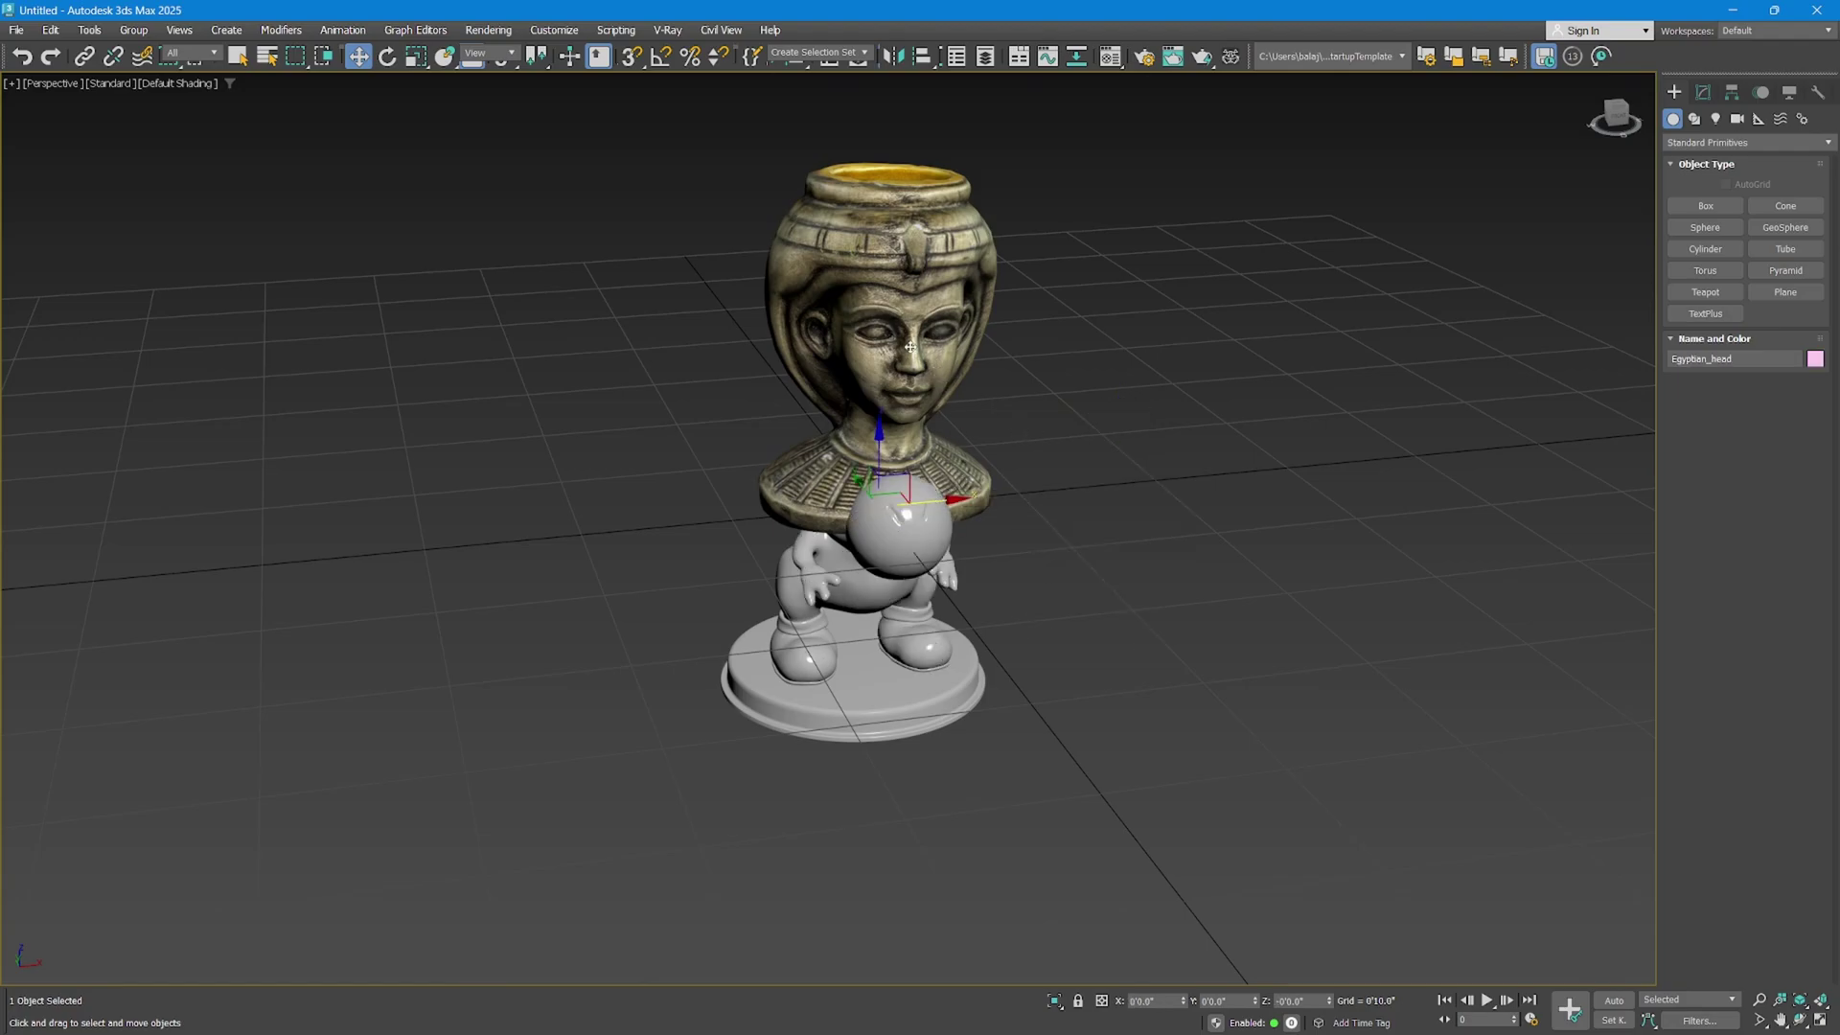
key("F4")
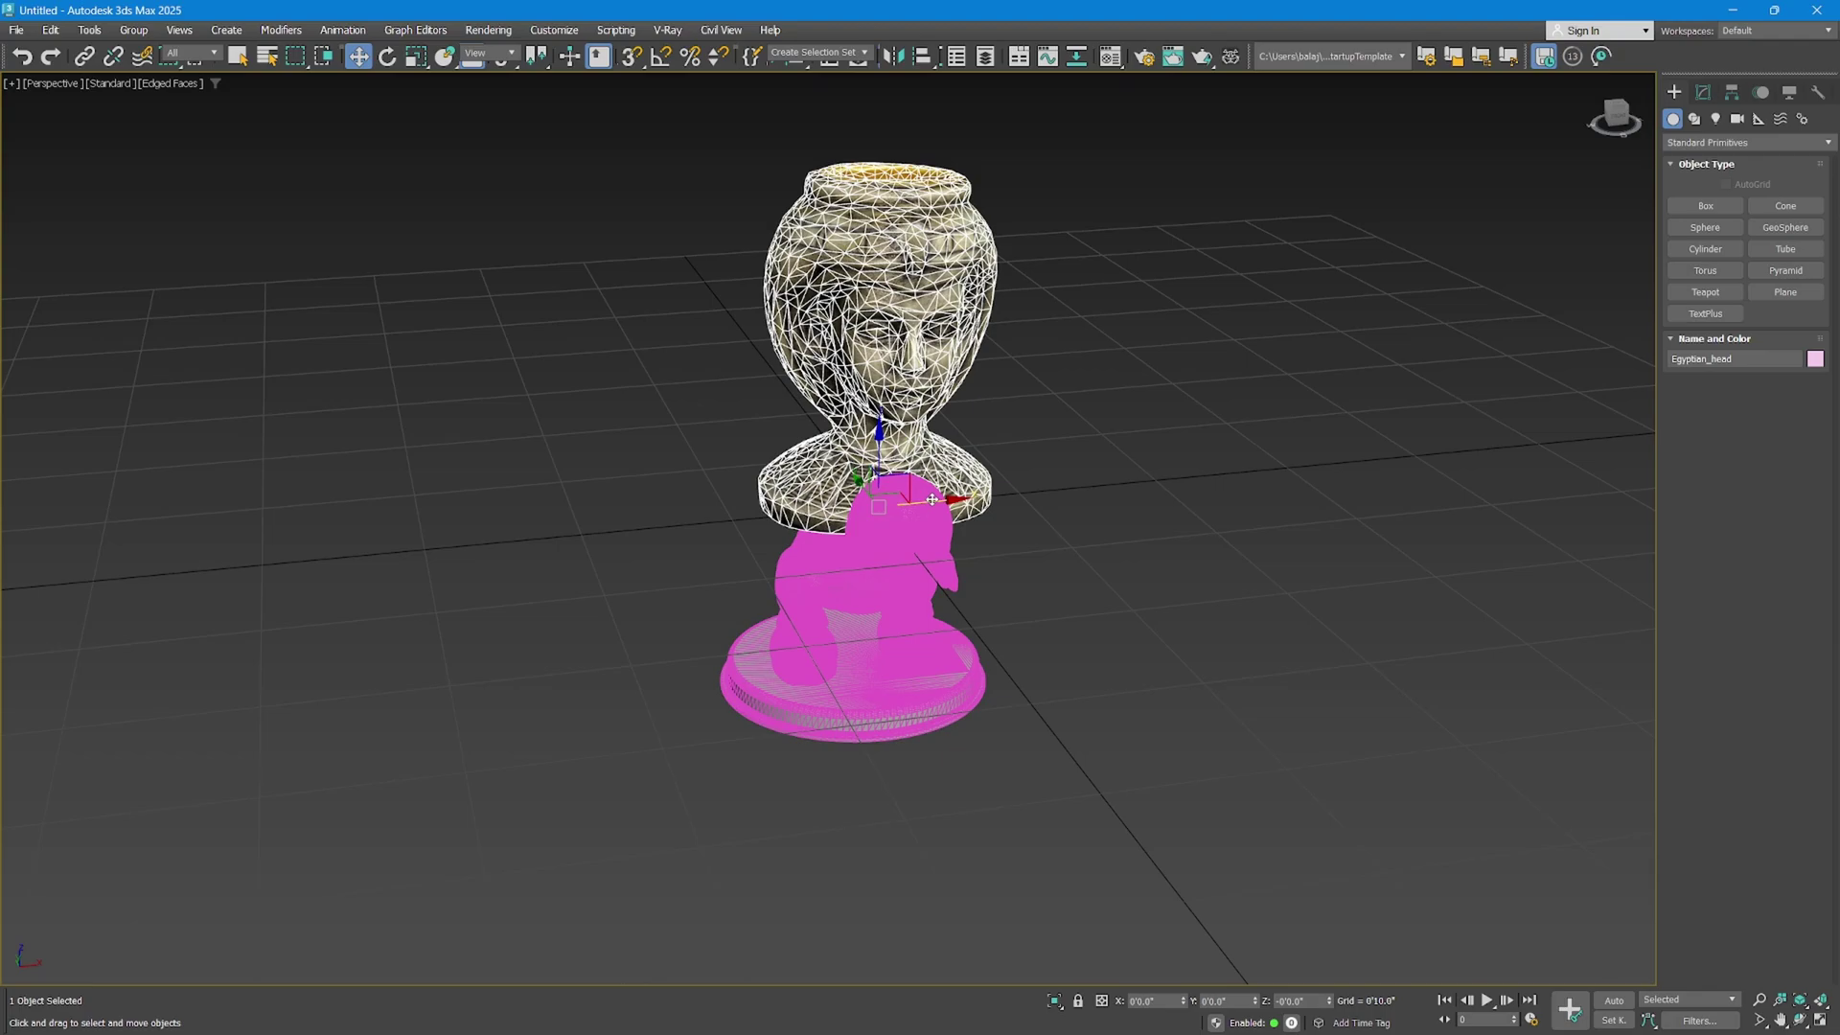
left_click_drag(931, 499, 402, 548)
key("q")
Examine the Yoshi sculpture in plain and edged-face shading, checking the mesh density and separate pieces up close.
scroll(887, 566, "up", 3)
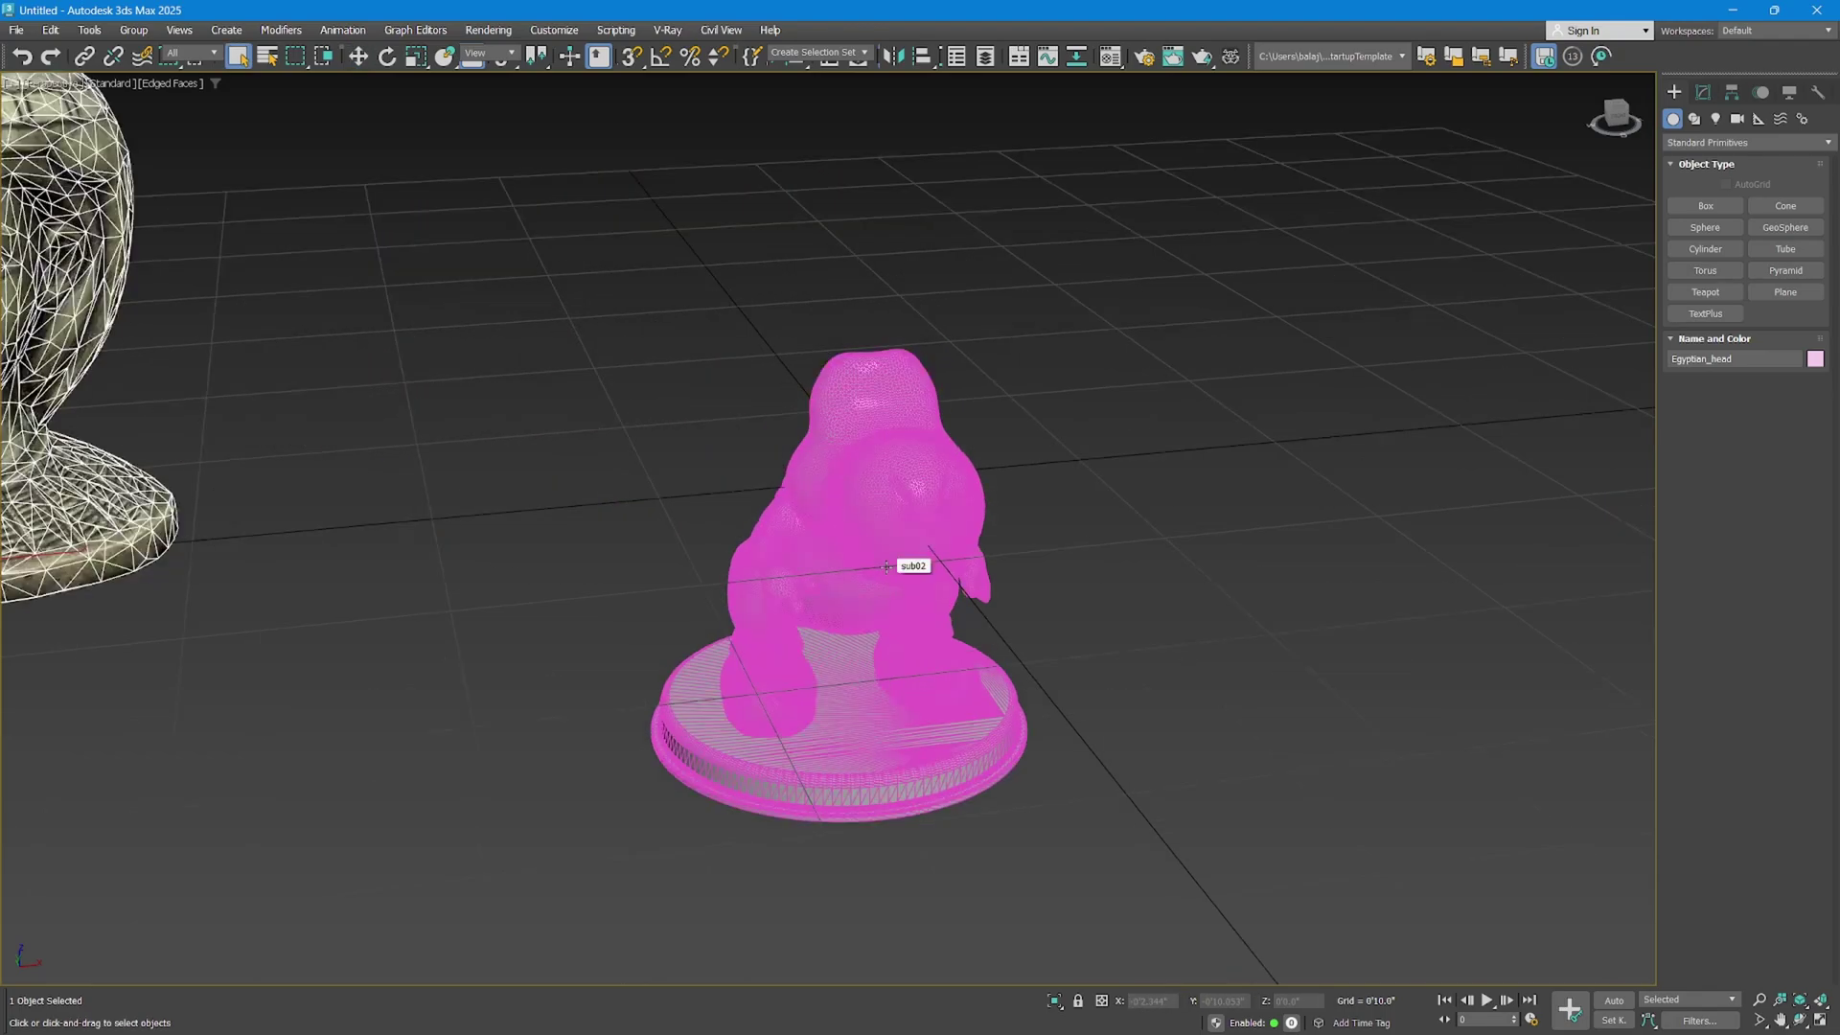
scroll(886, 566, "down", 3)
key("F4")
scroll(886, 566, "up", 2)
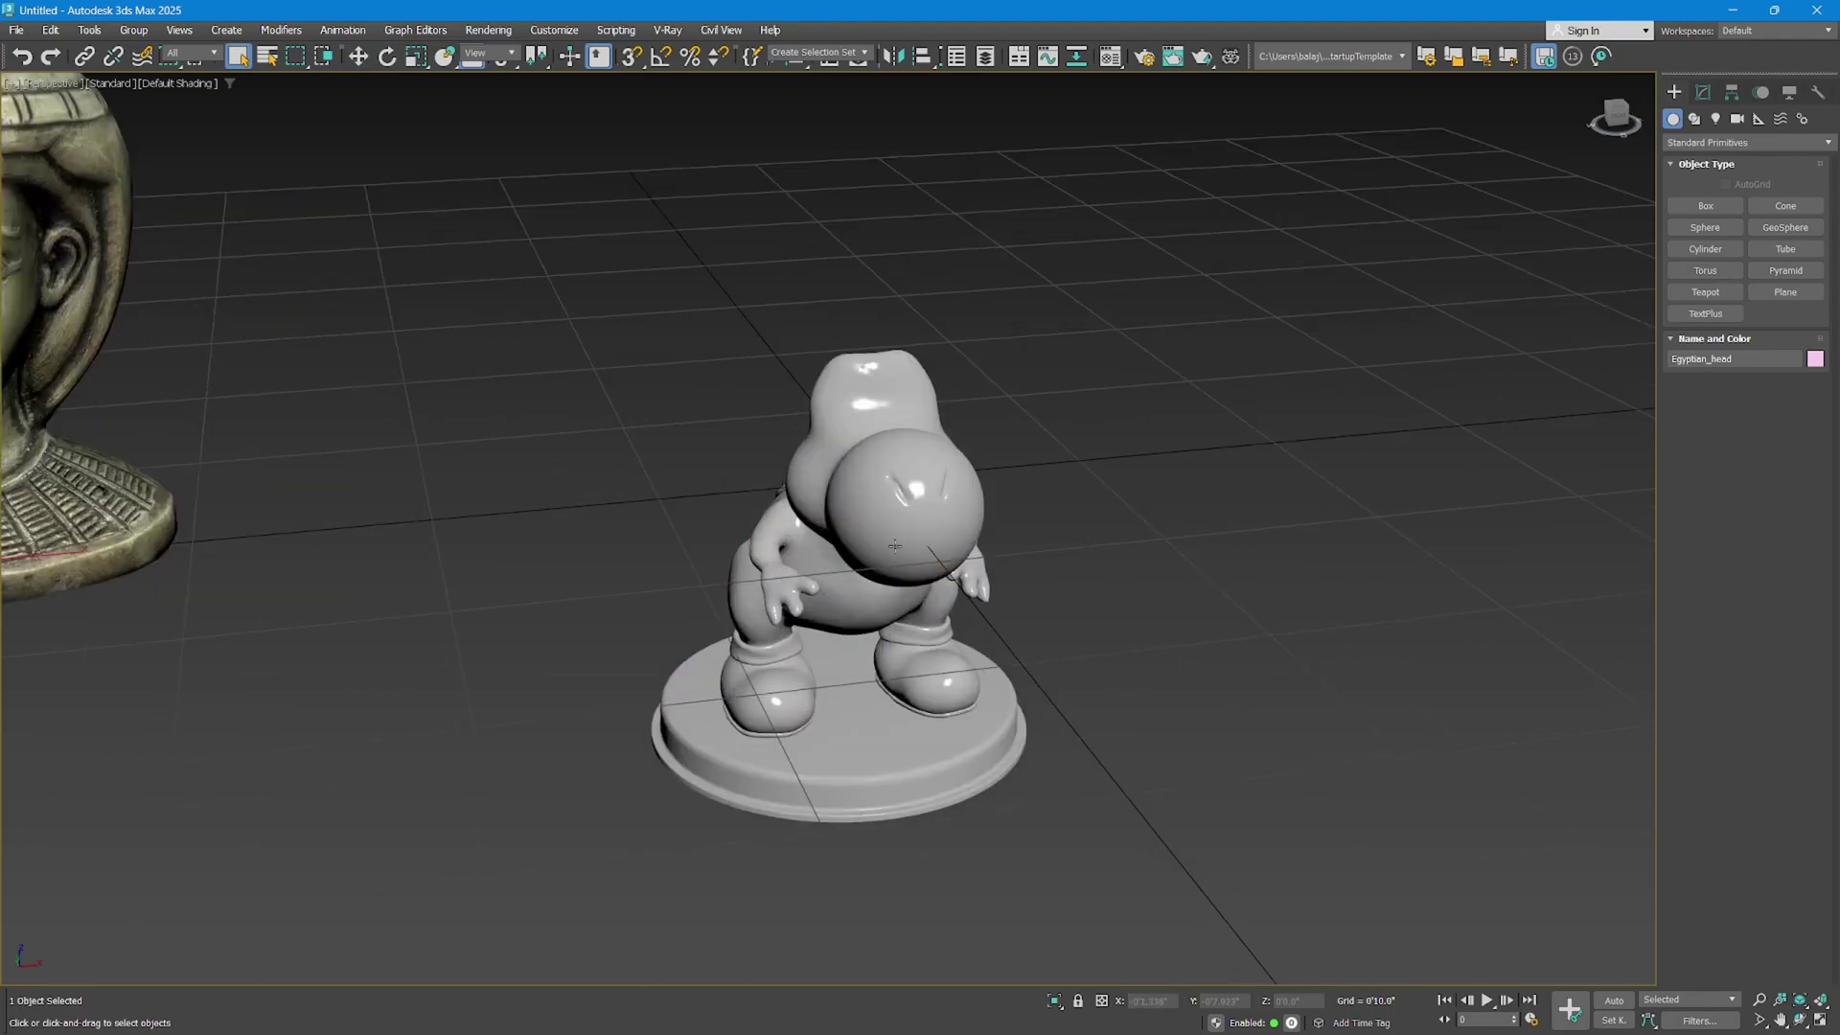
left_click(886, 566)
key("F4")
scroll(887, 566, "up", 3)
scroll(878, 522, "up", 2)
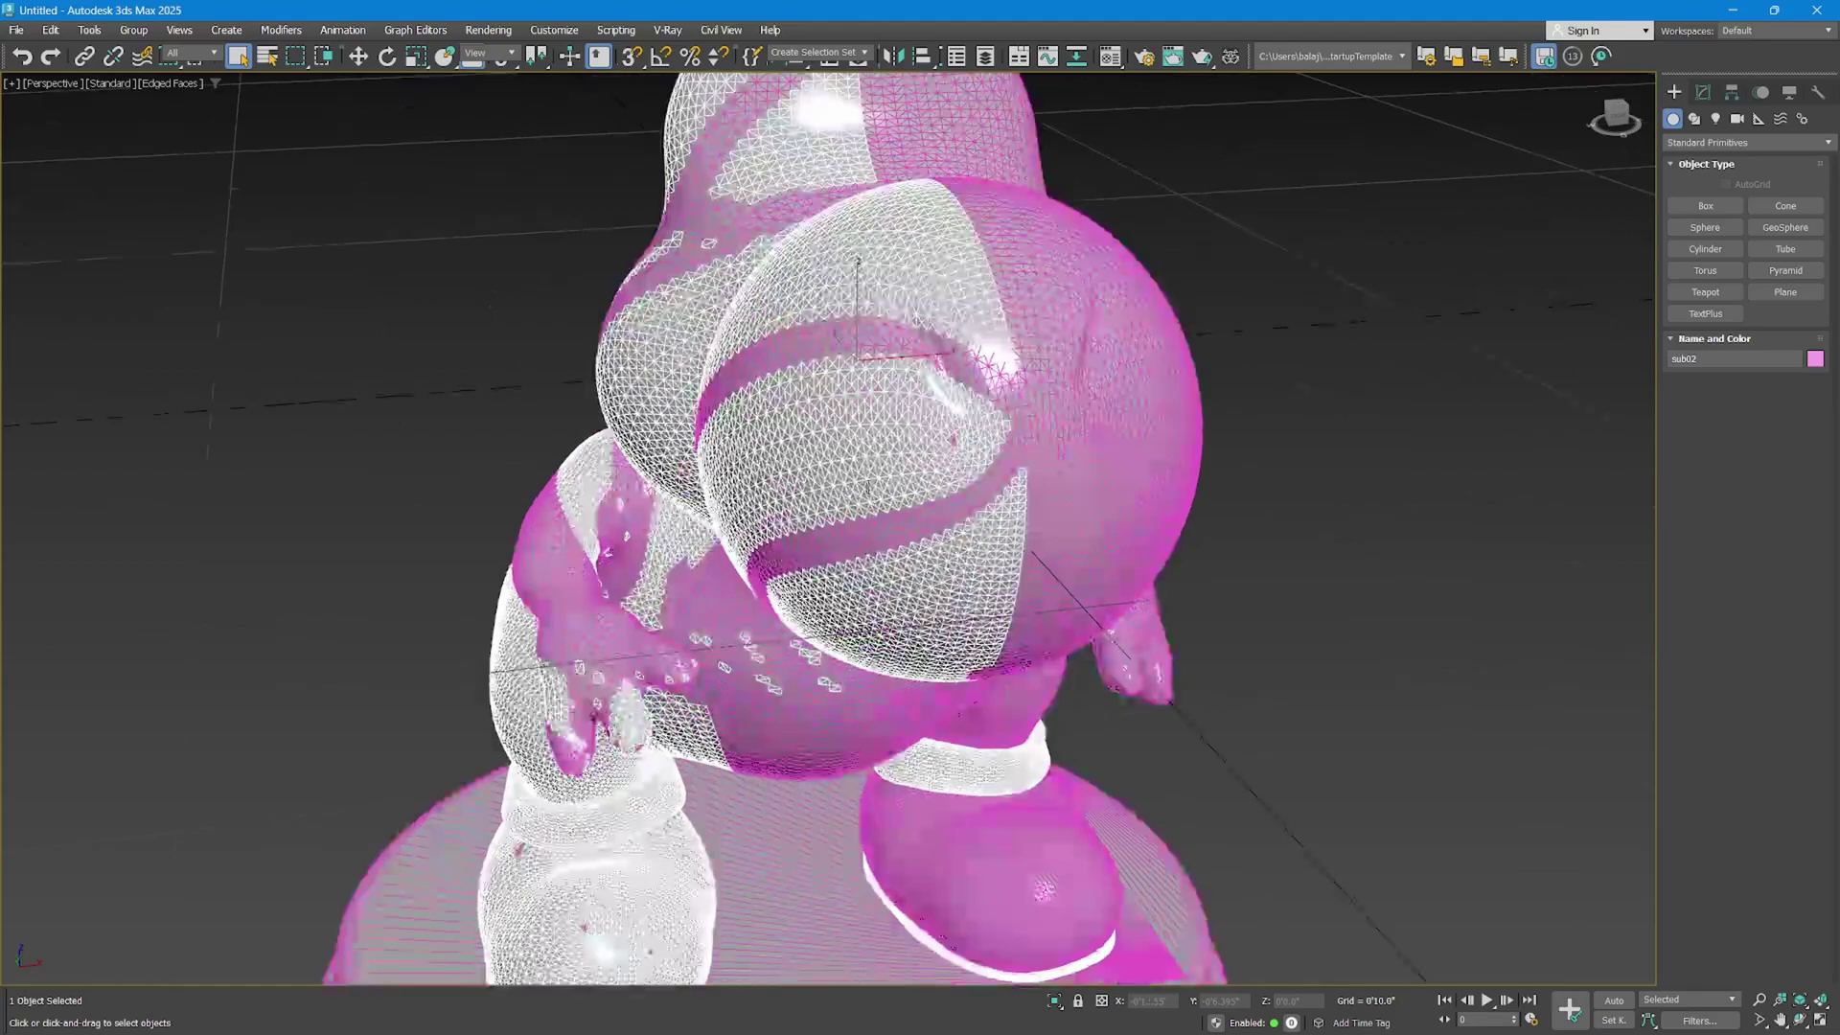
scroll(898, 467, "down", 6)
middle_click_drag(897, 466, 920, 533)
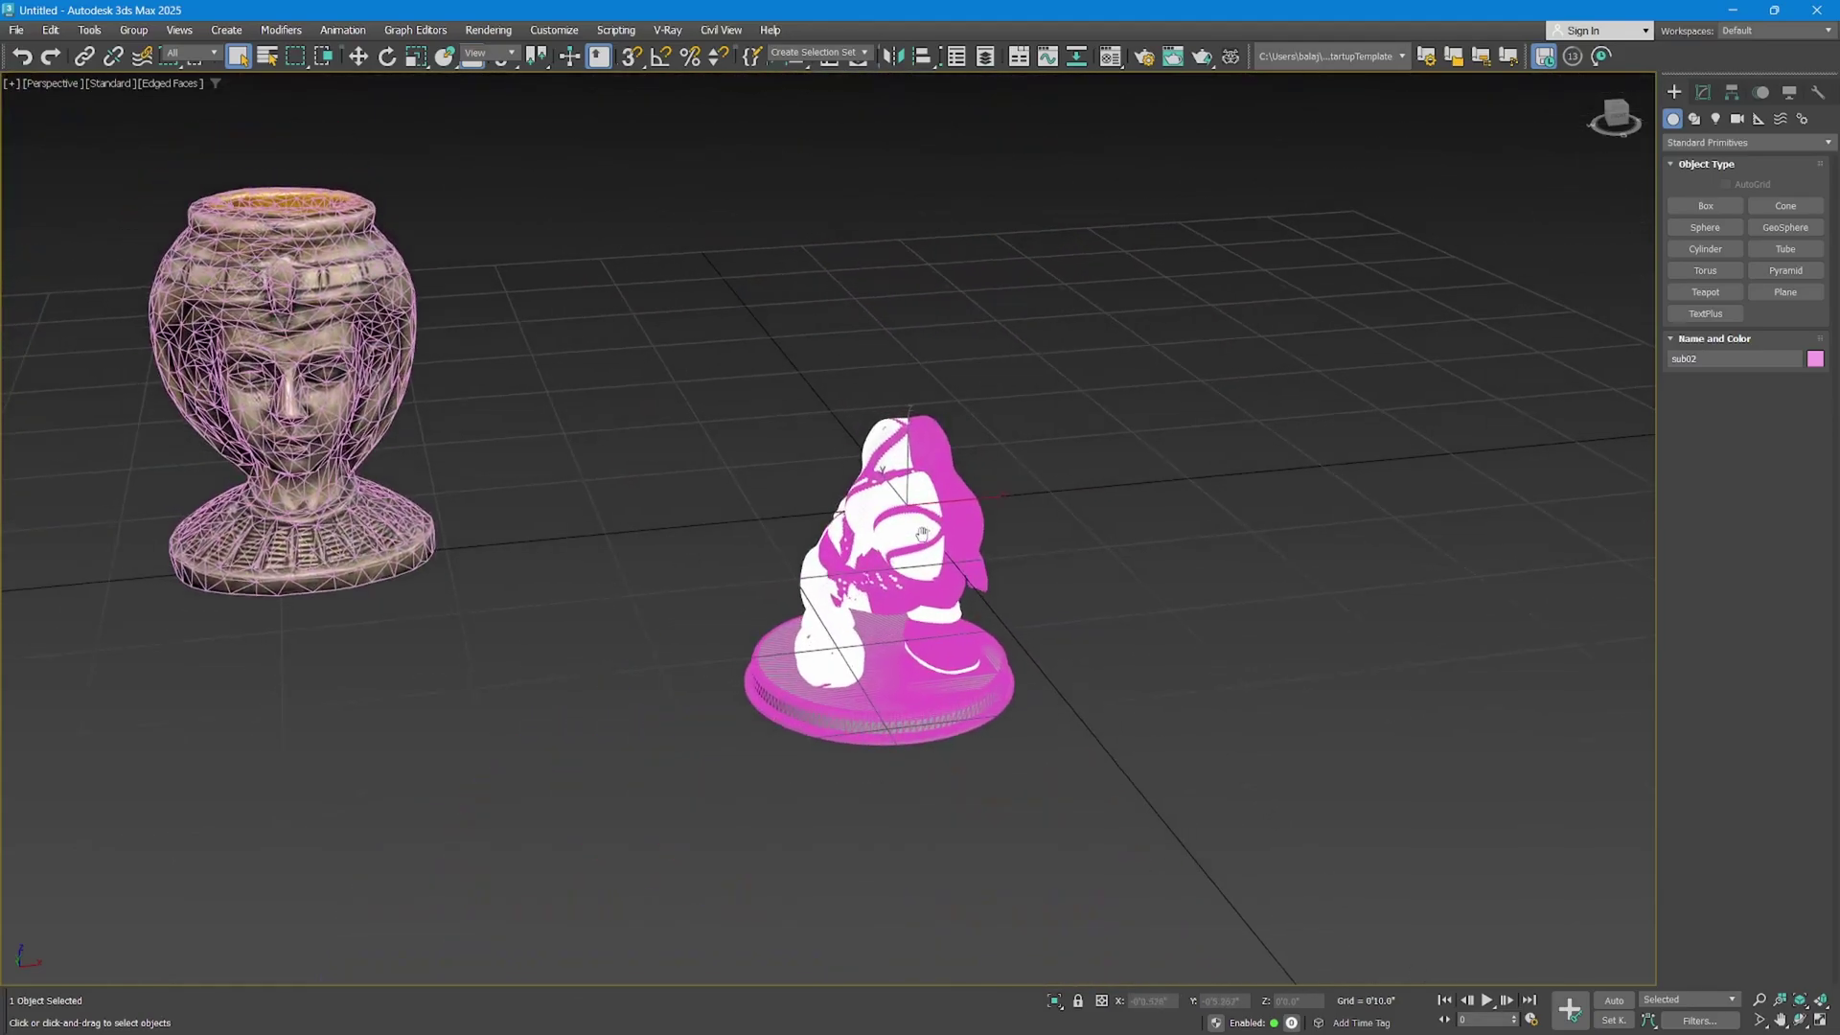
Show the viewport statistics and configure them to report Total + Selection.
key("7")
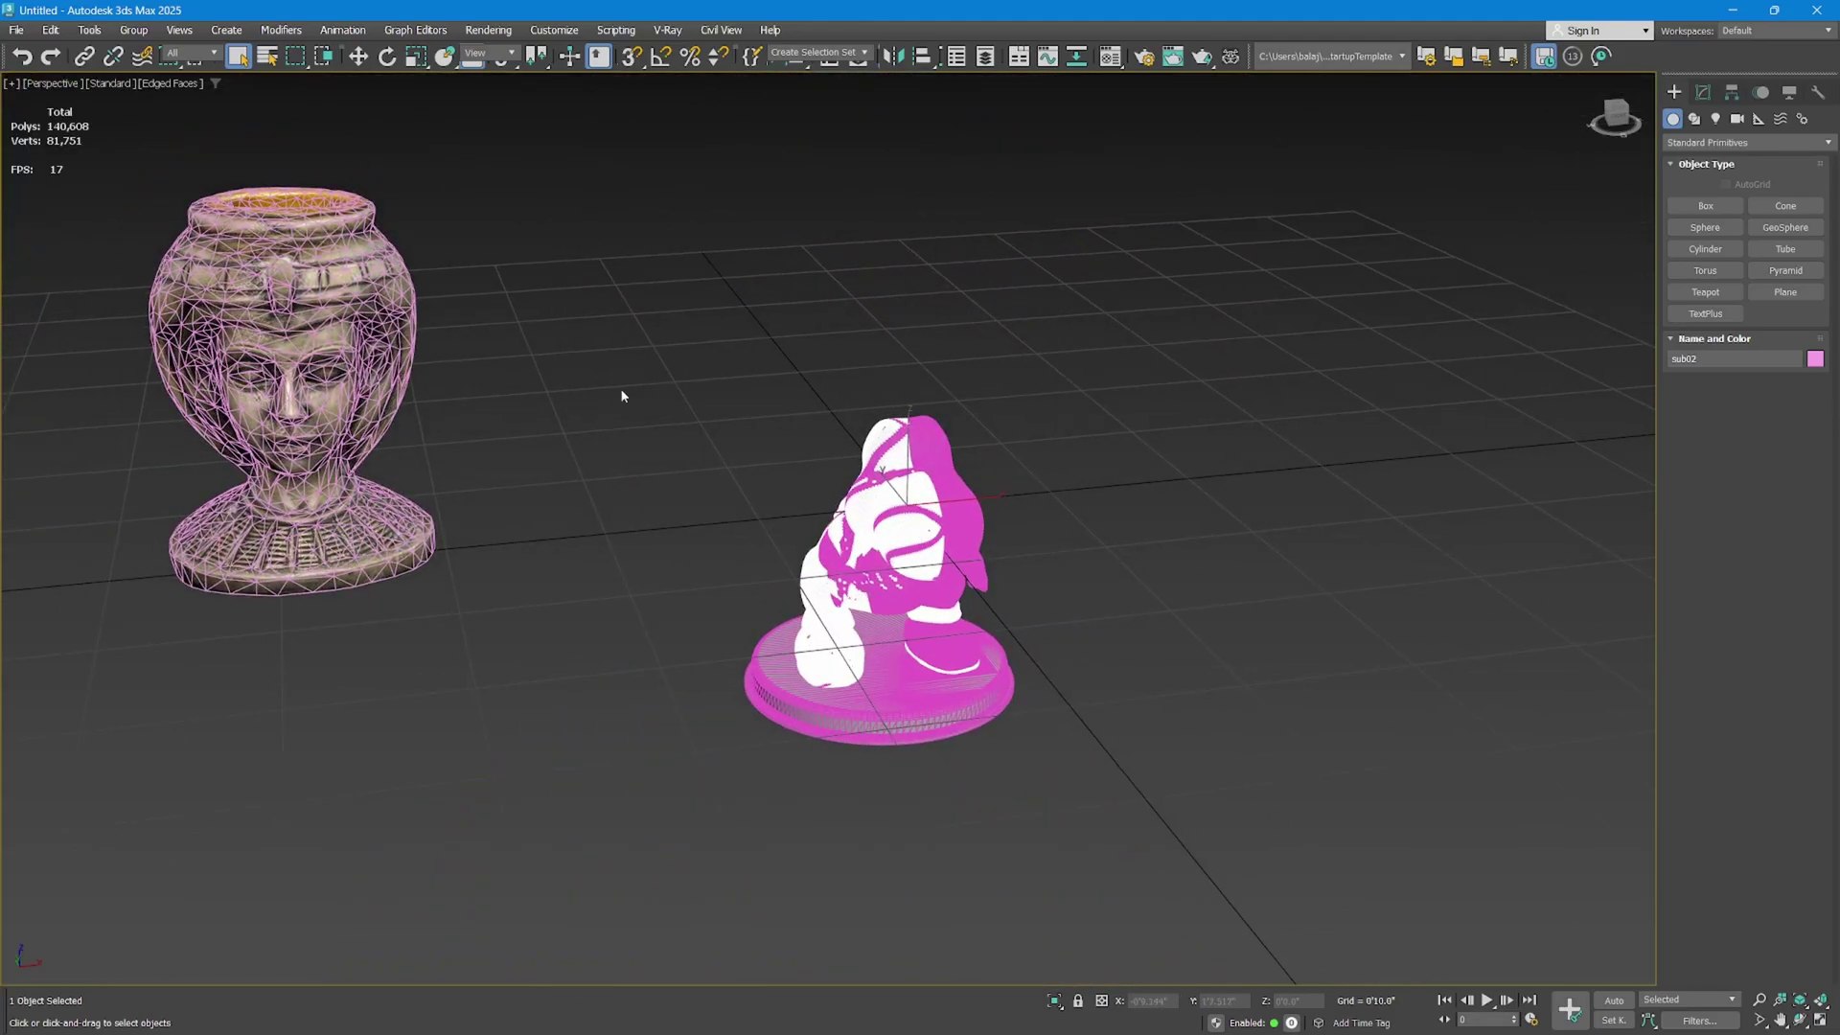
left_click(110, 84)
left_click(159, 284)
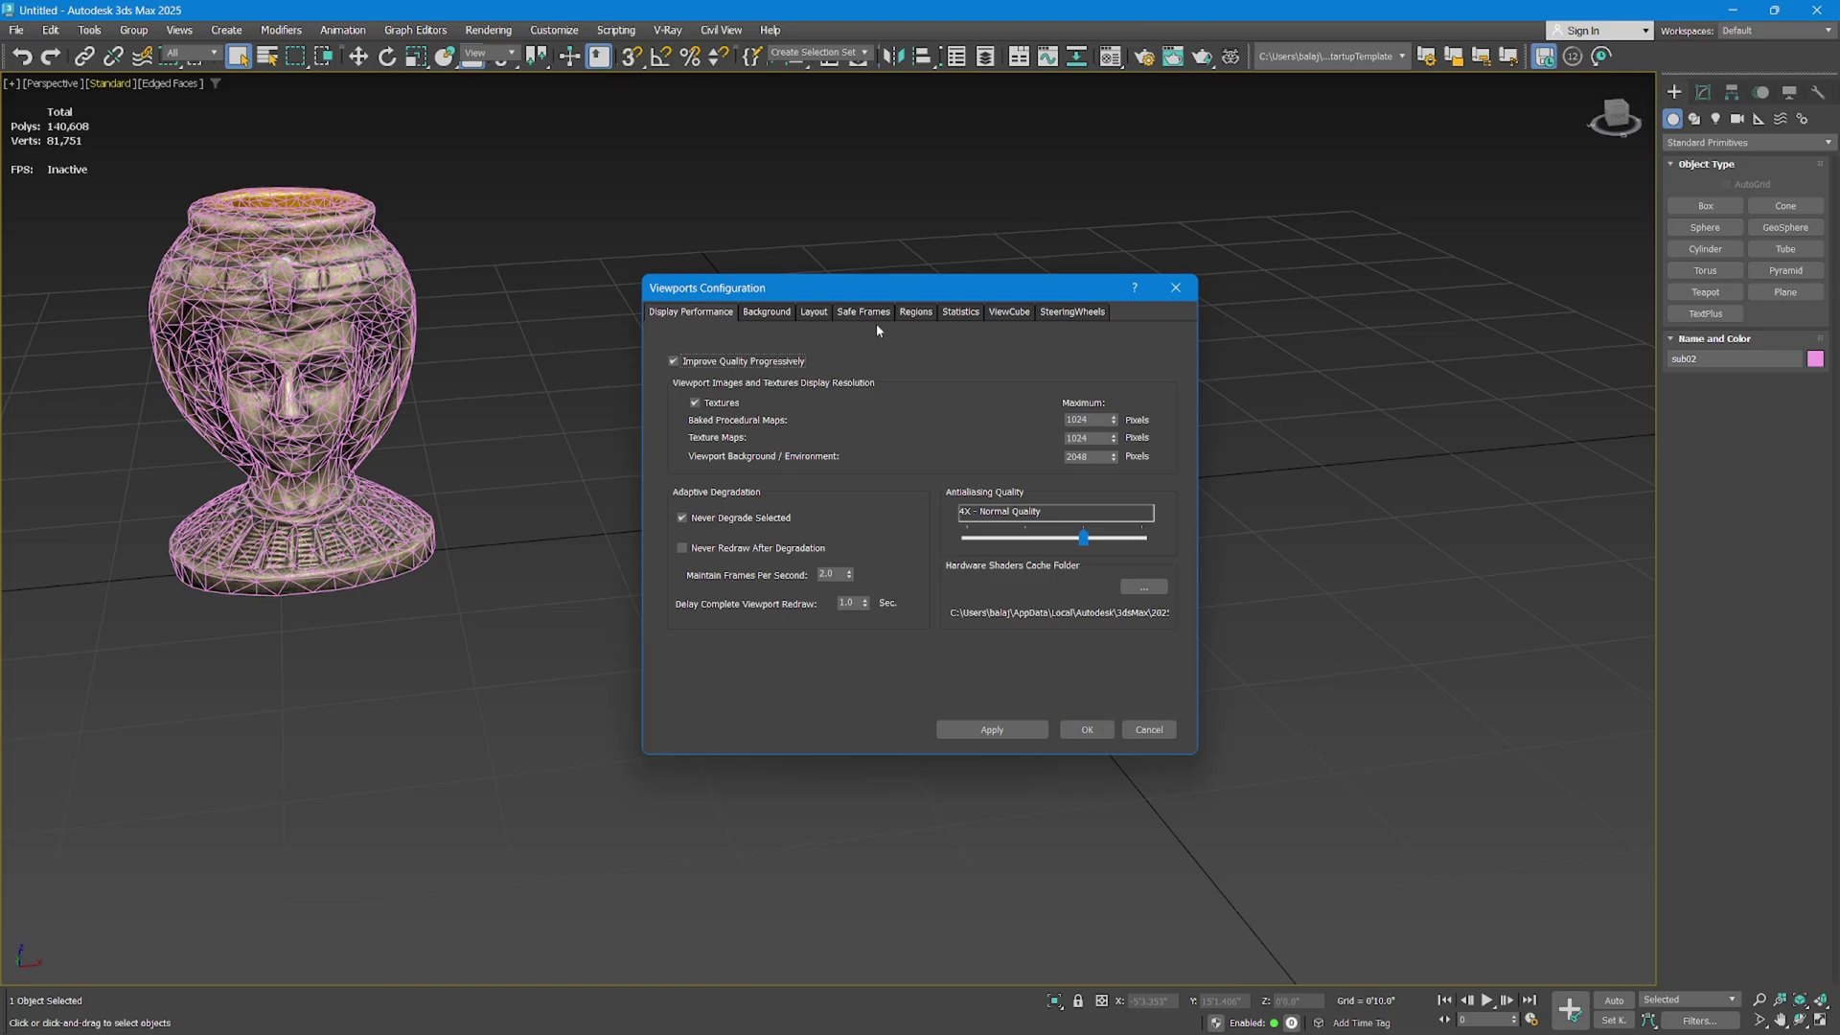
left_click(959, 313)
left_click(996, 436)
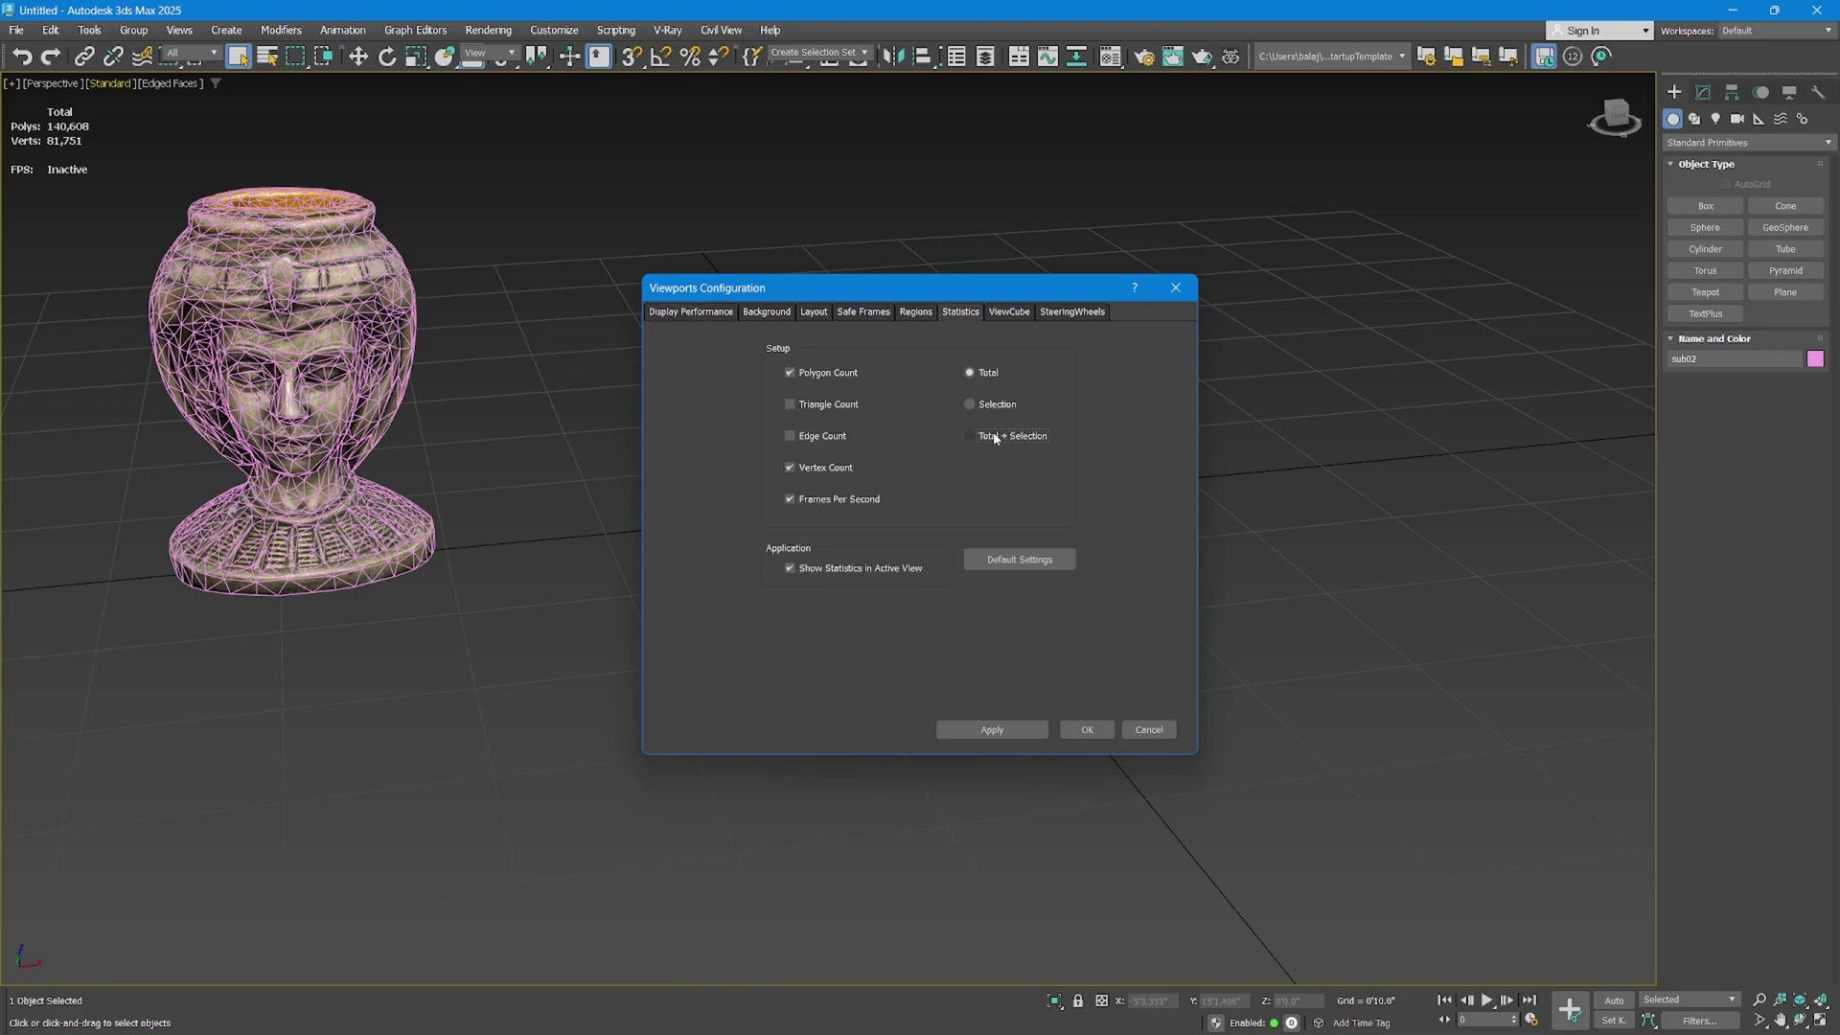
left_click(990, 729)
left_click(1082, 729)
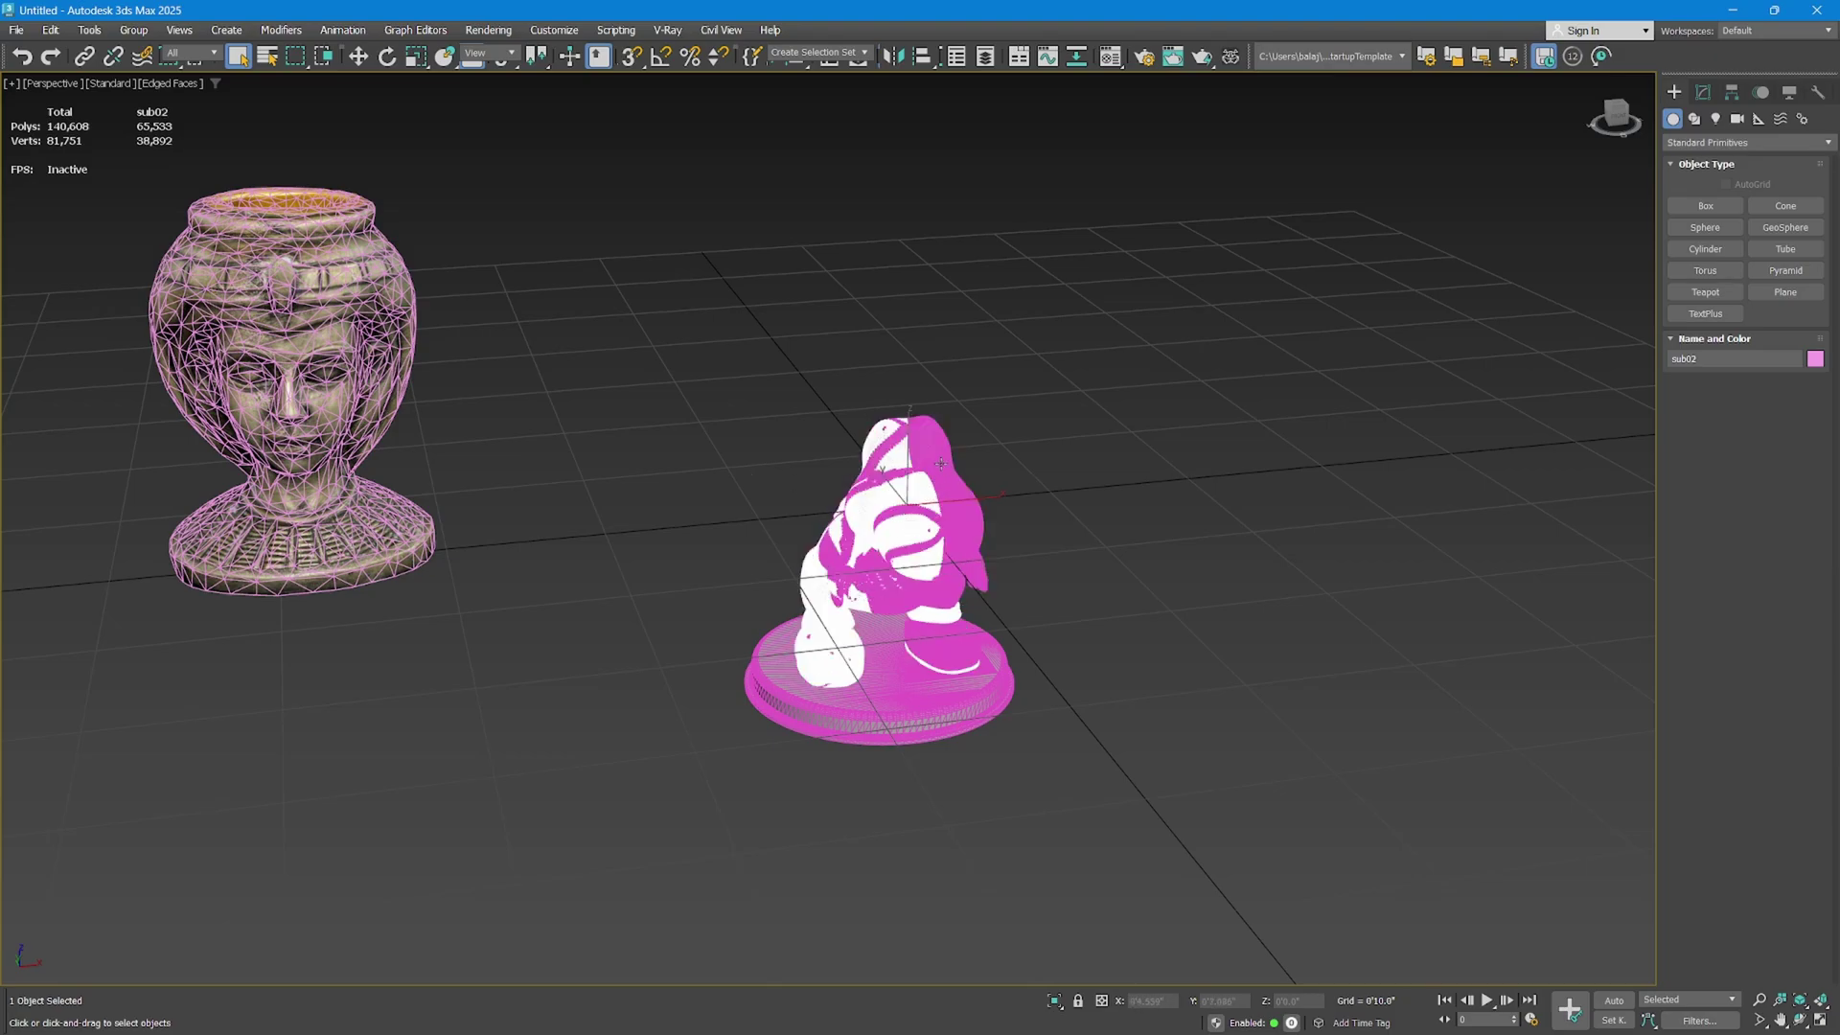
Check the polygon counts of the Yoshi base and of all the sculpture's pieces selected together.
left_click(888, 634)
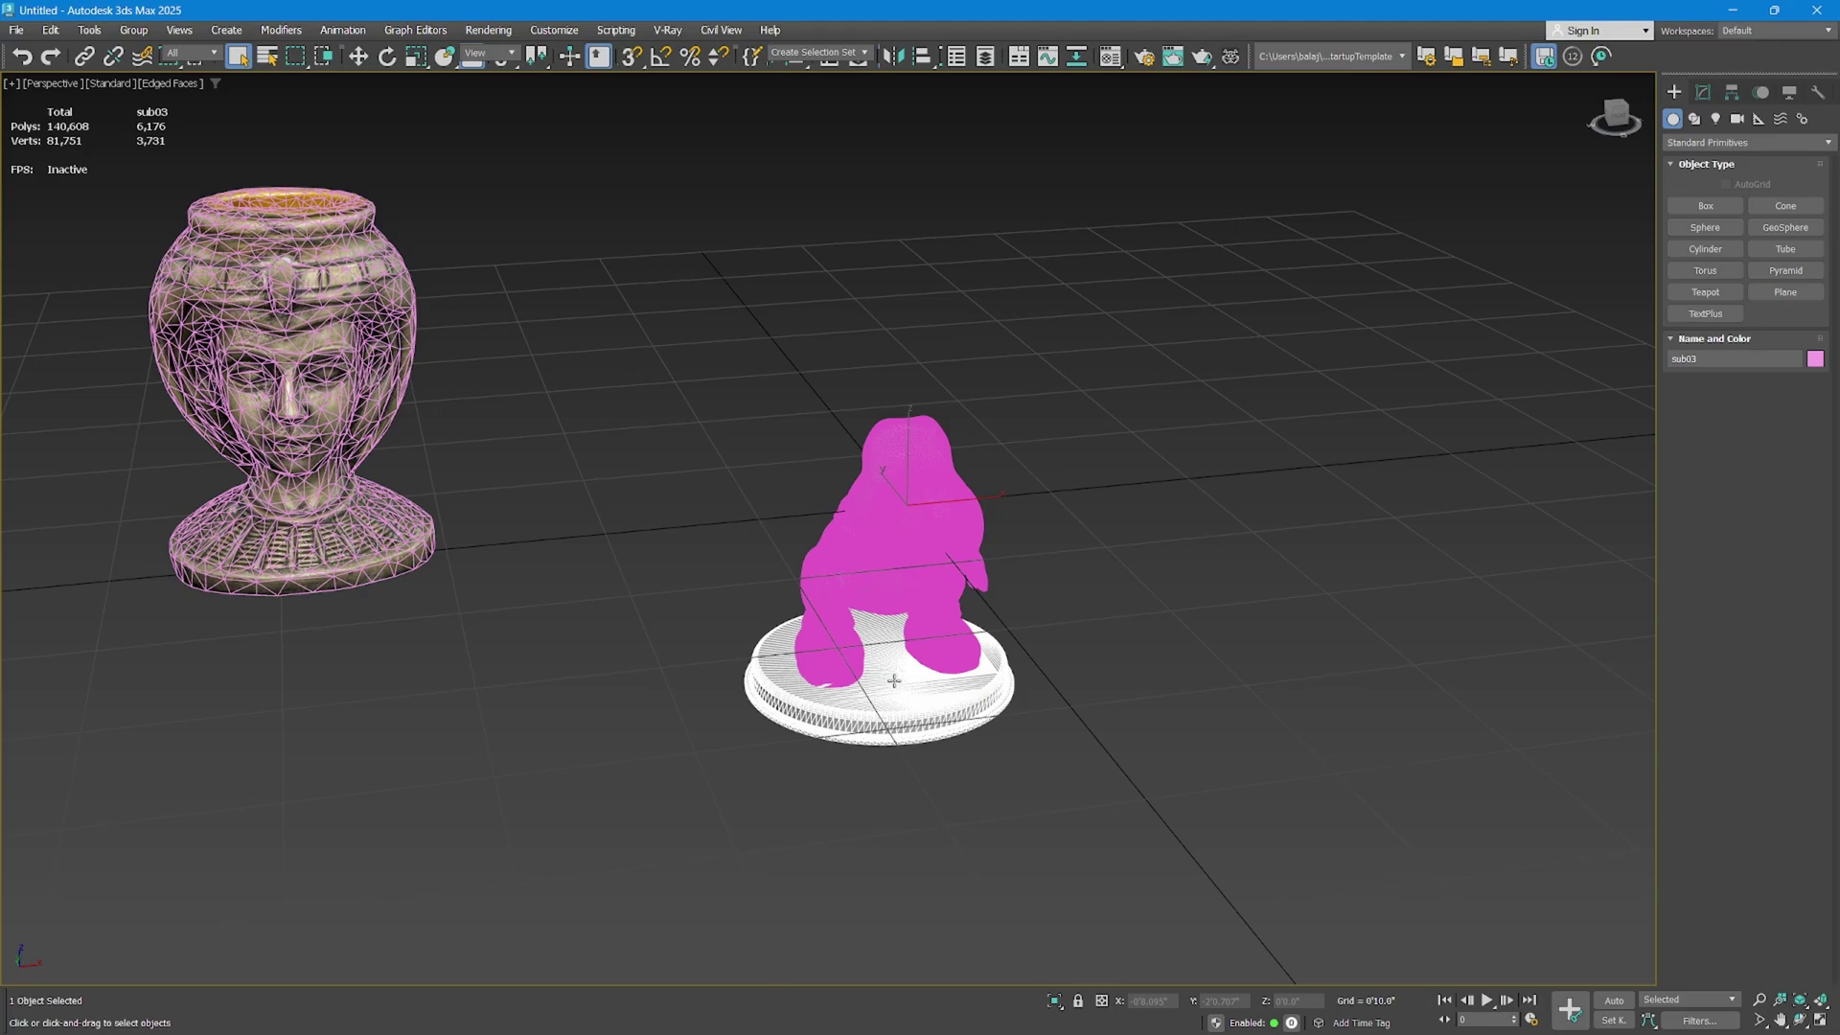
left_click_drag(1060, 331, 766, 755)
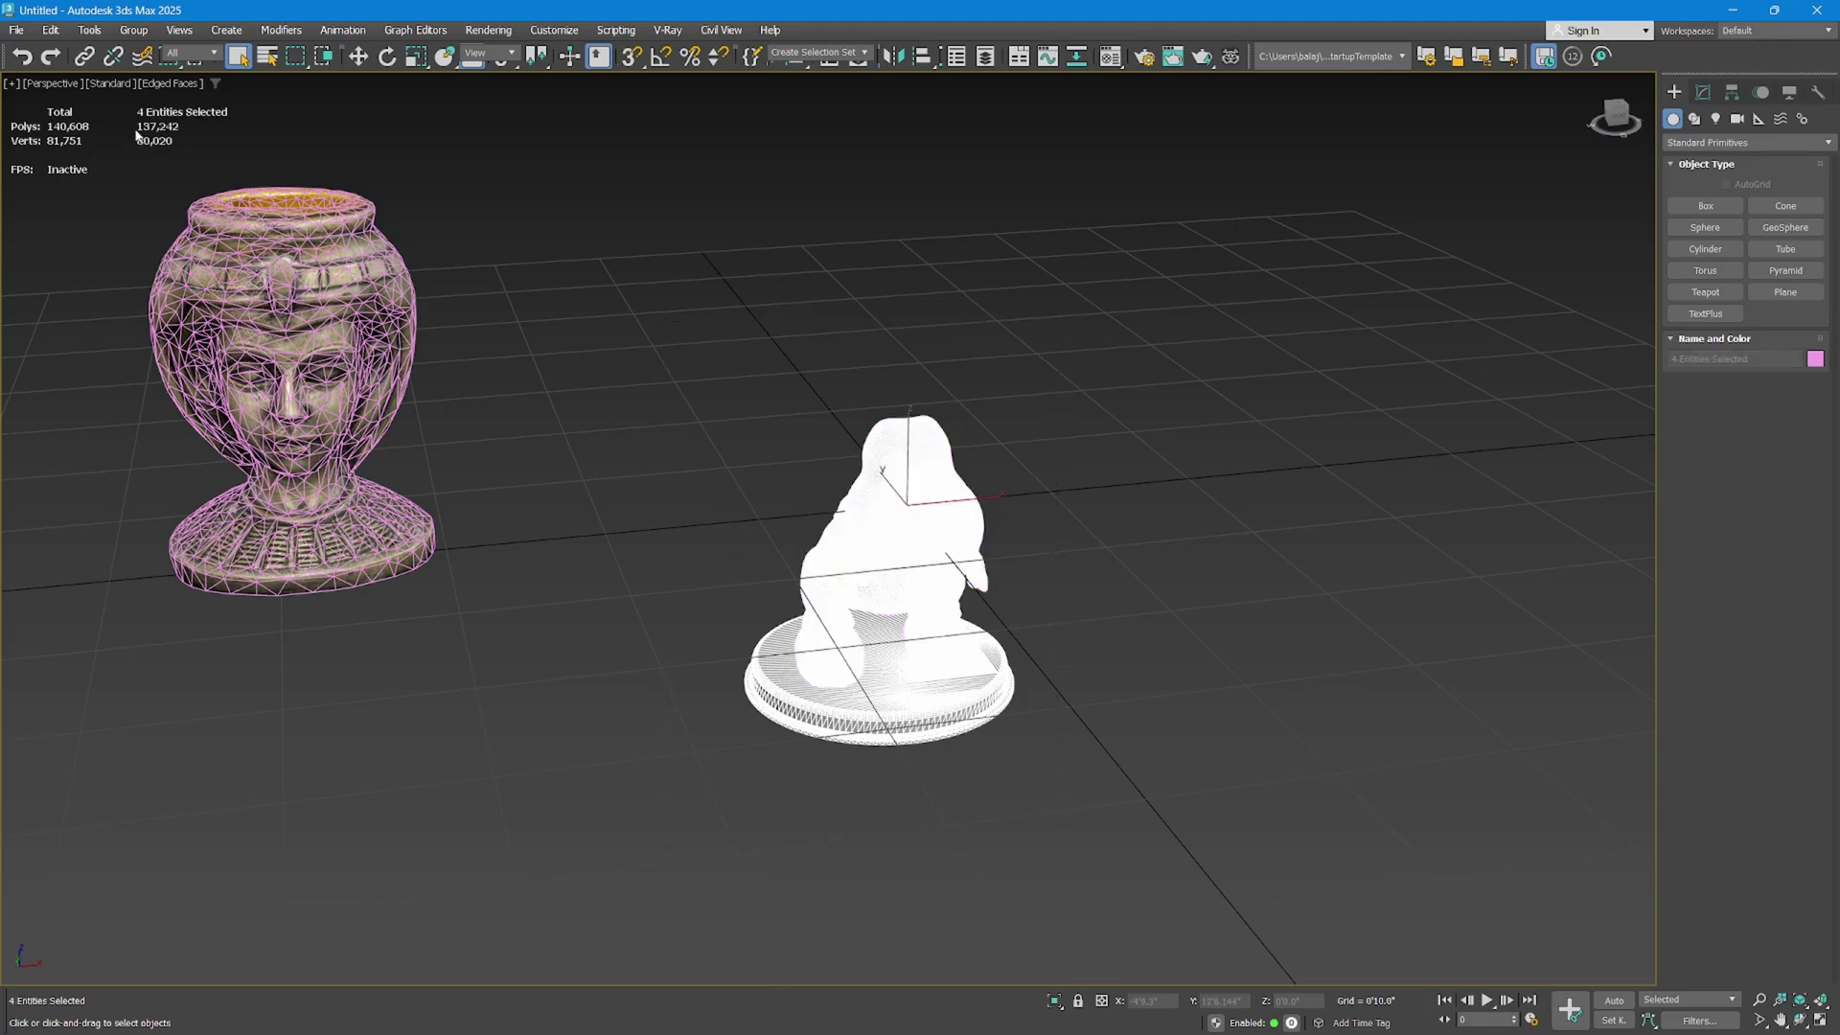
scroll(899, 647, "up", 5)
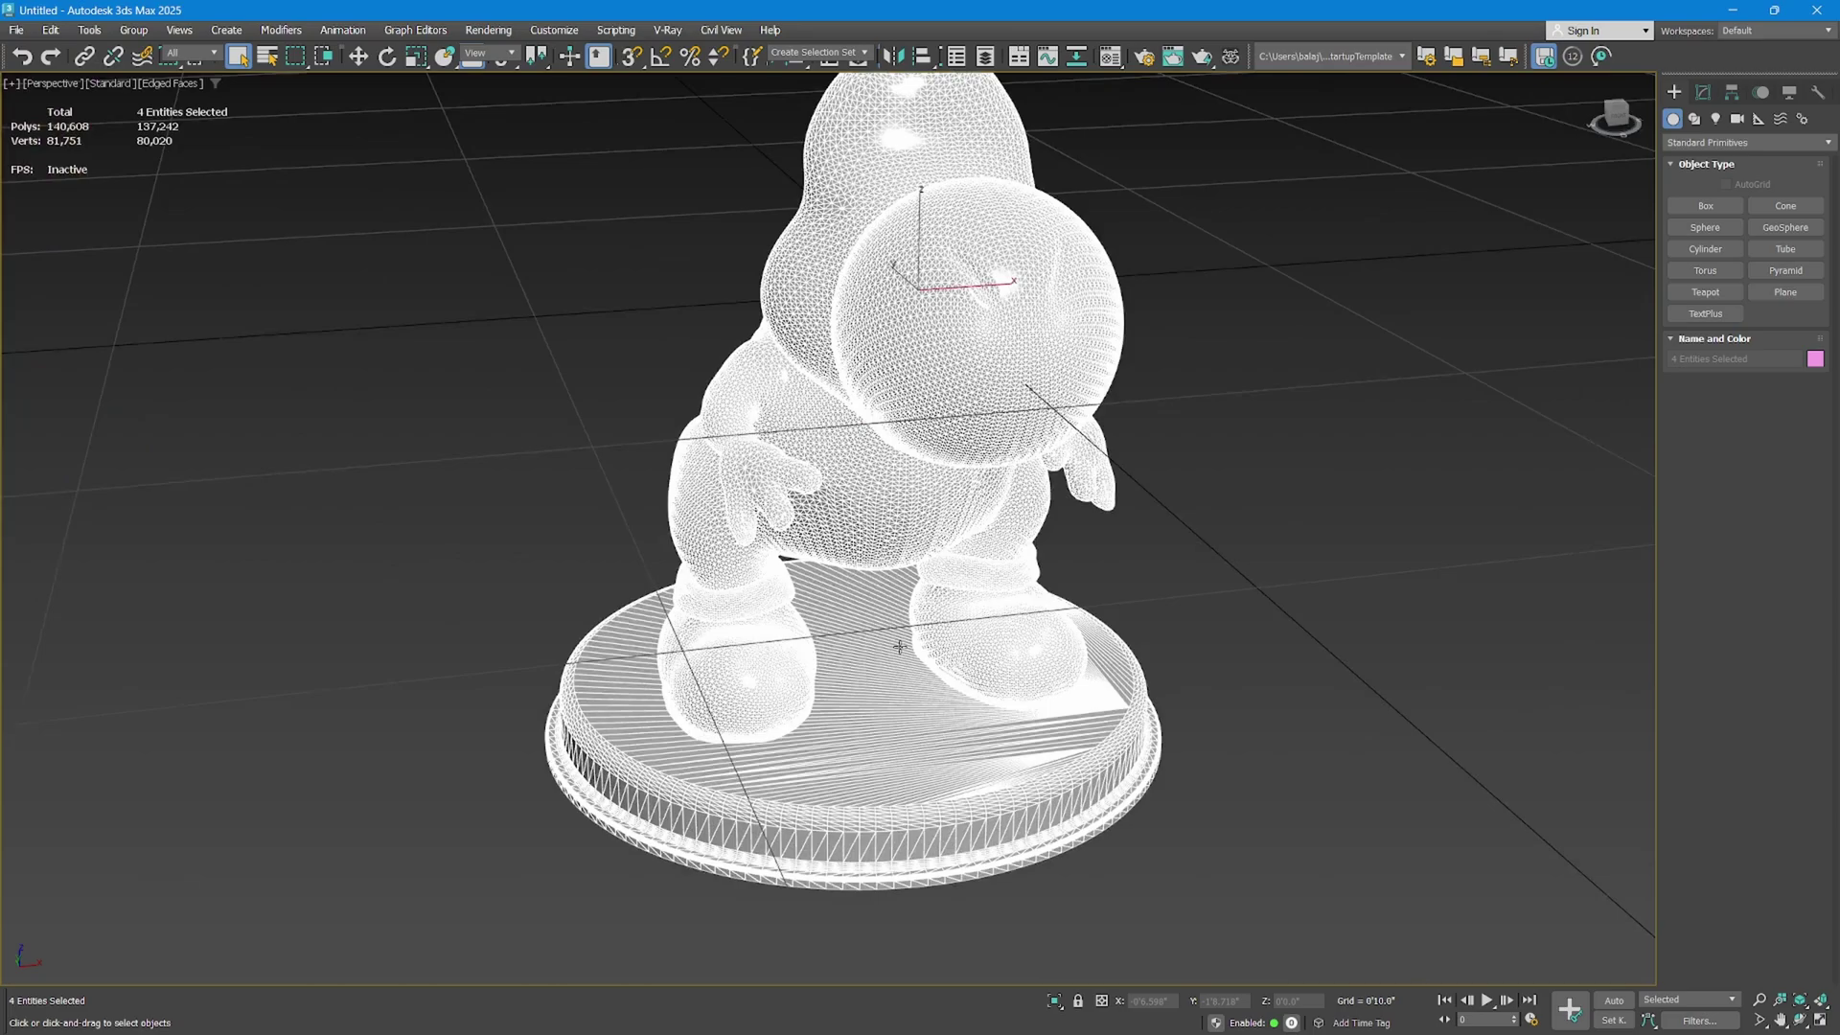
scroll(899, 647, "down", 3)
Convert the Yoshi body piece sub02 to an Editable Poly.
left_click(963, 415)
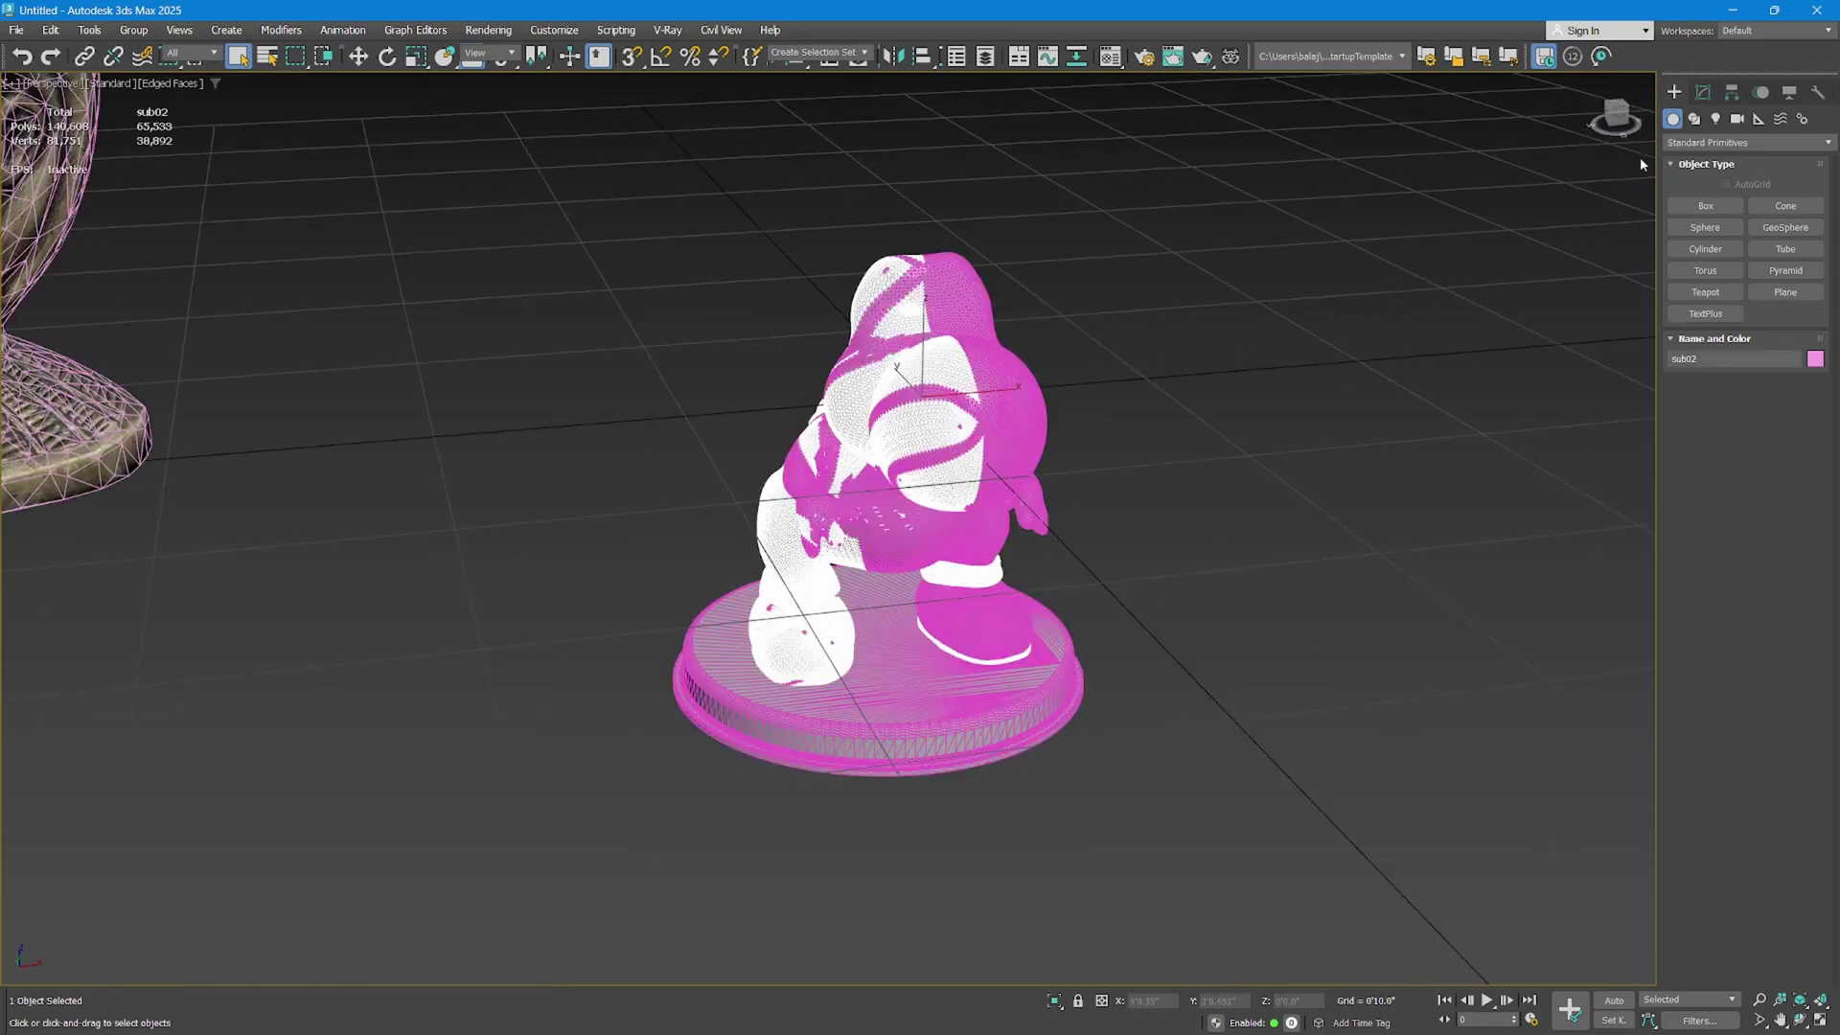
left_click(1703, 92)
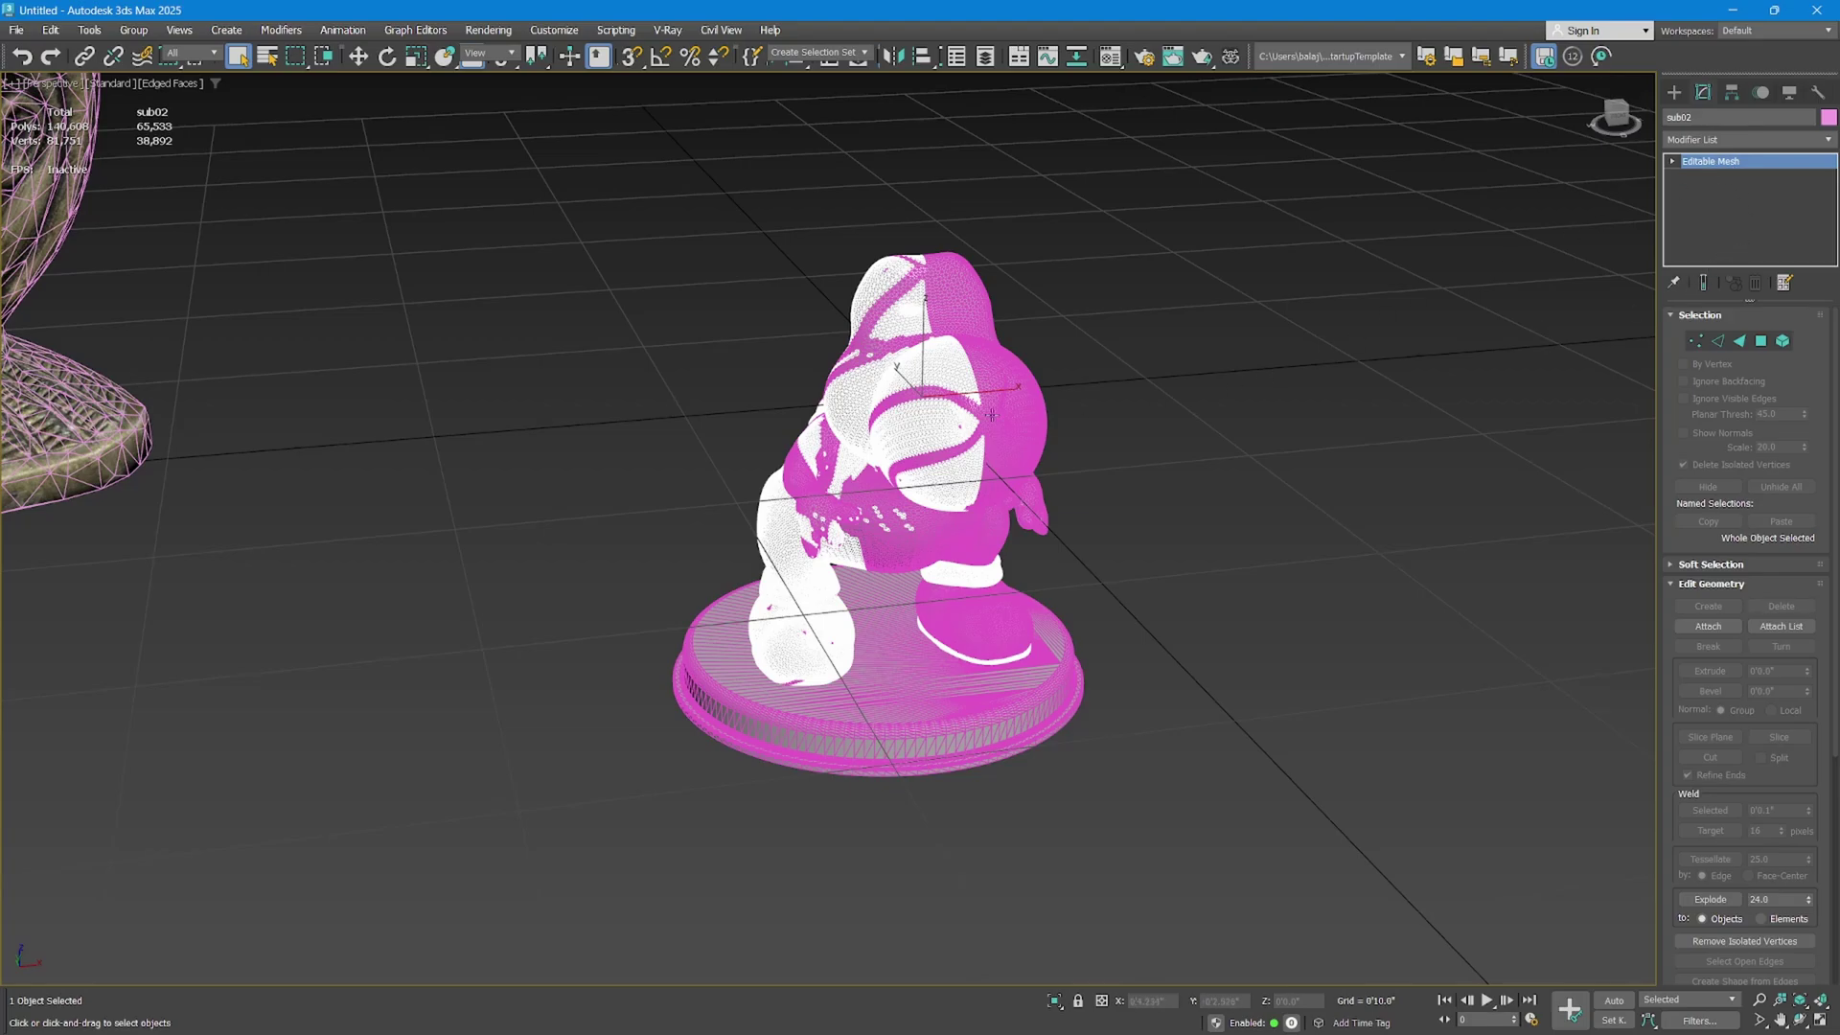
right_click(897, 424)
mouse_move(956, 660)
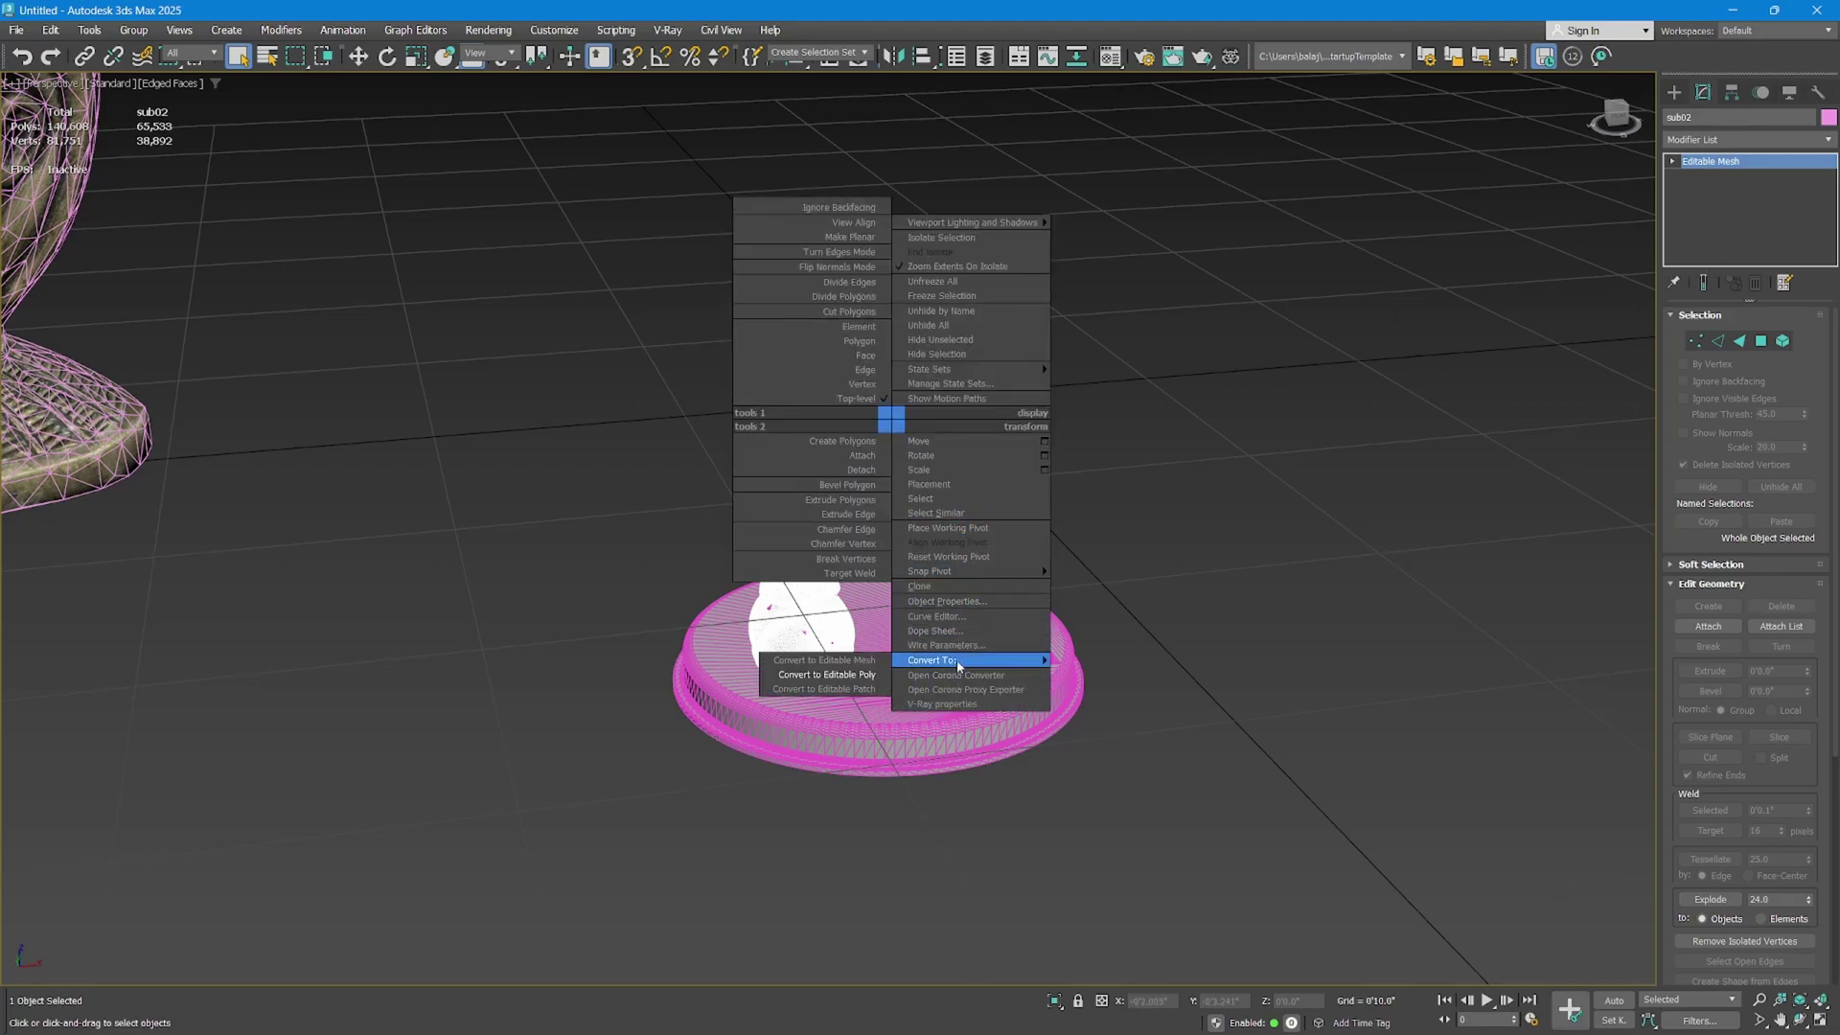
left_click(859, 673)
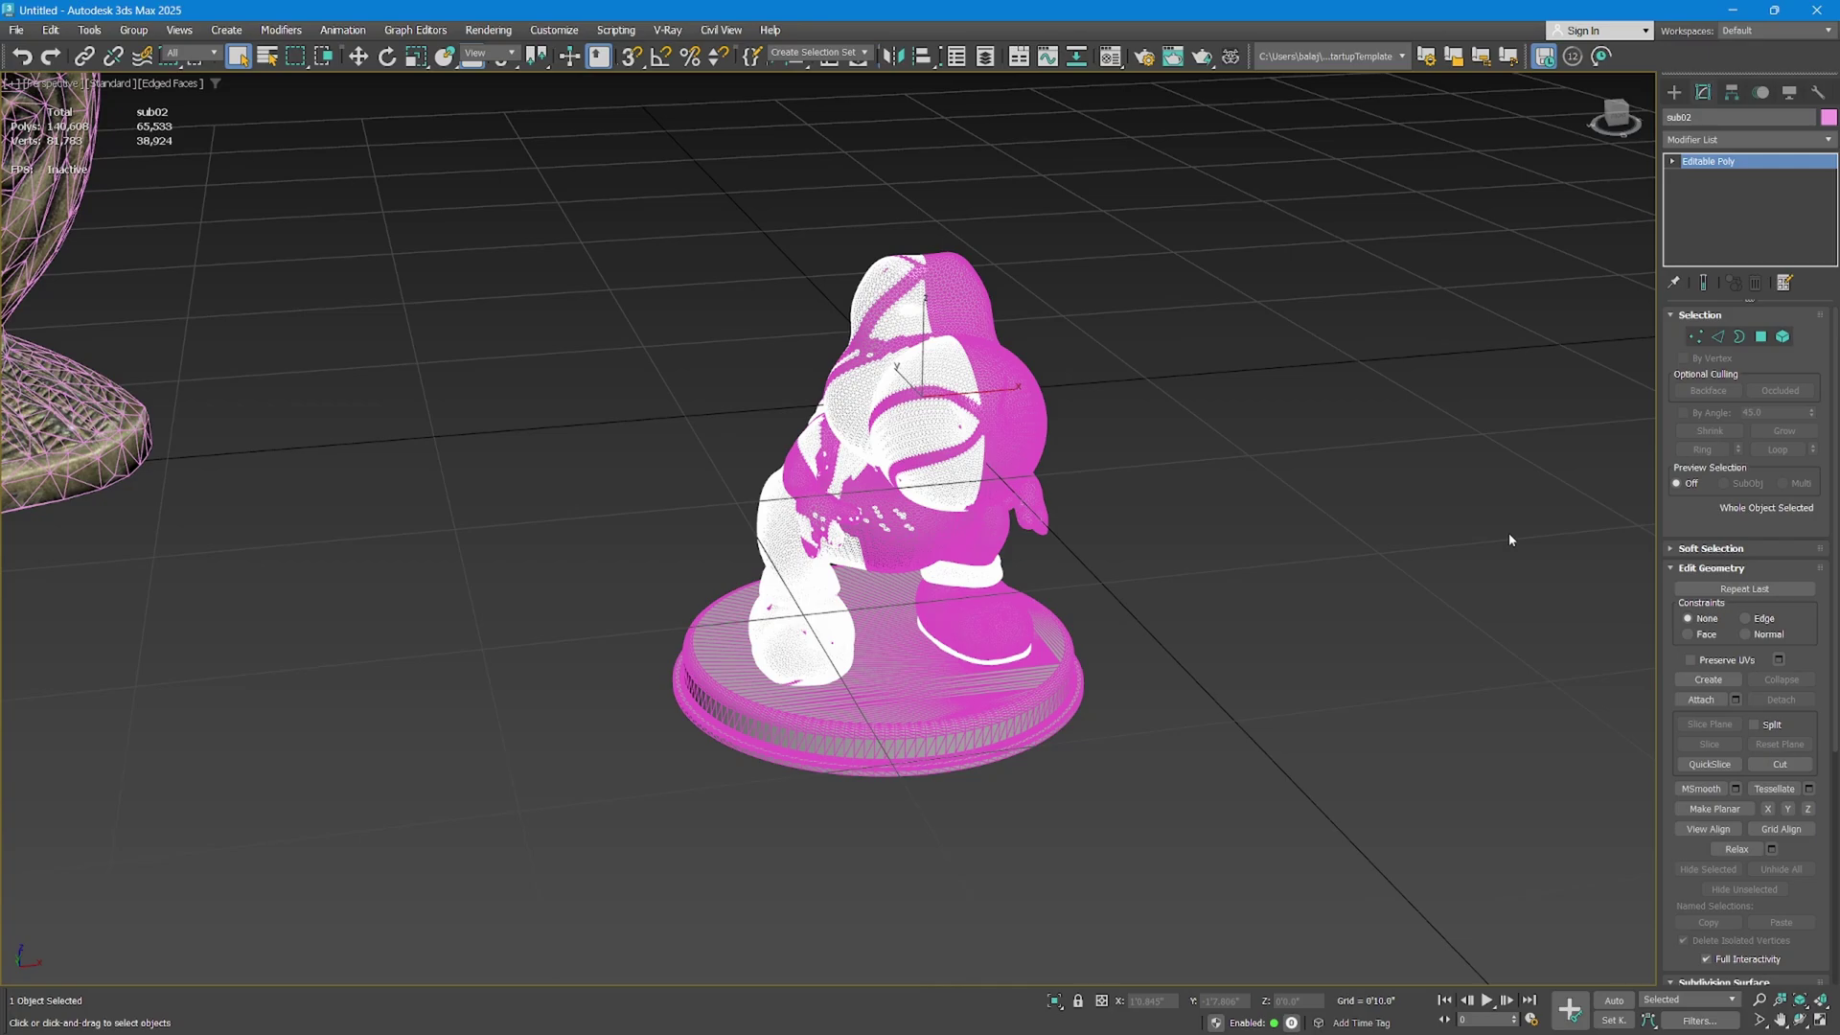
Attach the remaining Yoshi pieces and the base to sub02 and inspect the combined mesh.
left_click(1700, 700)
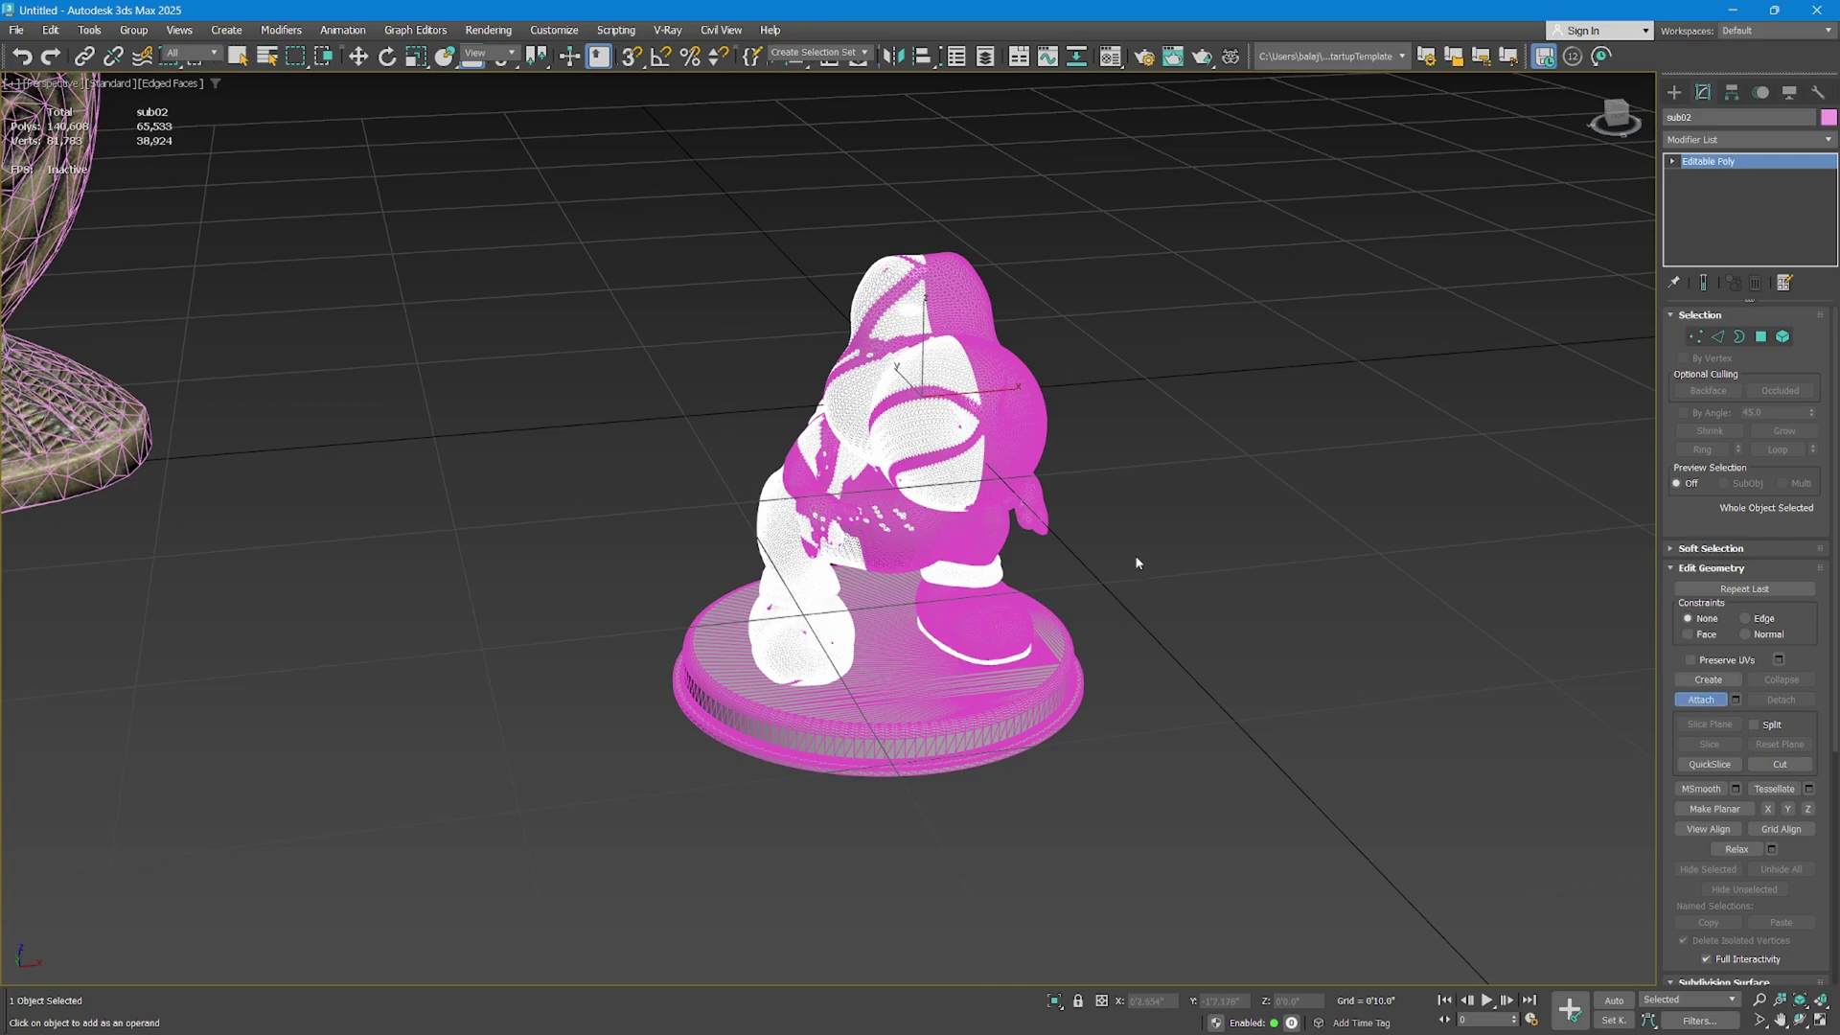
left_click(978, 460)
left_click(816, 635)
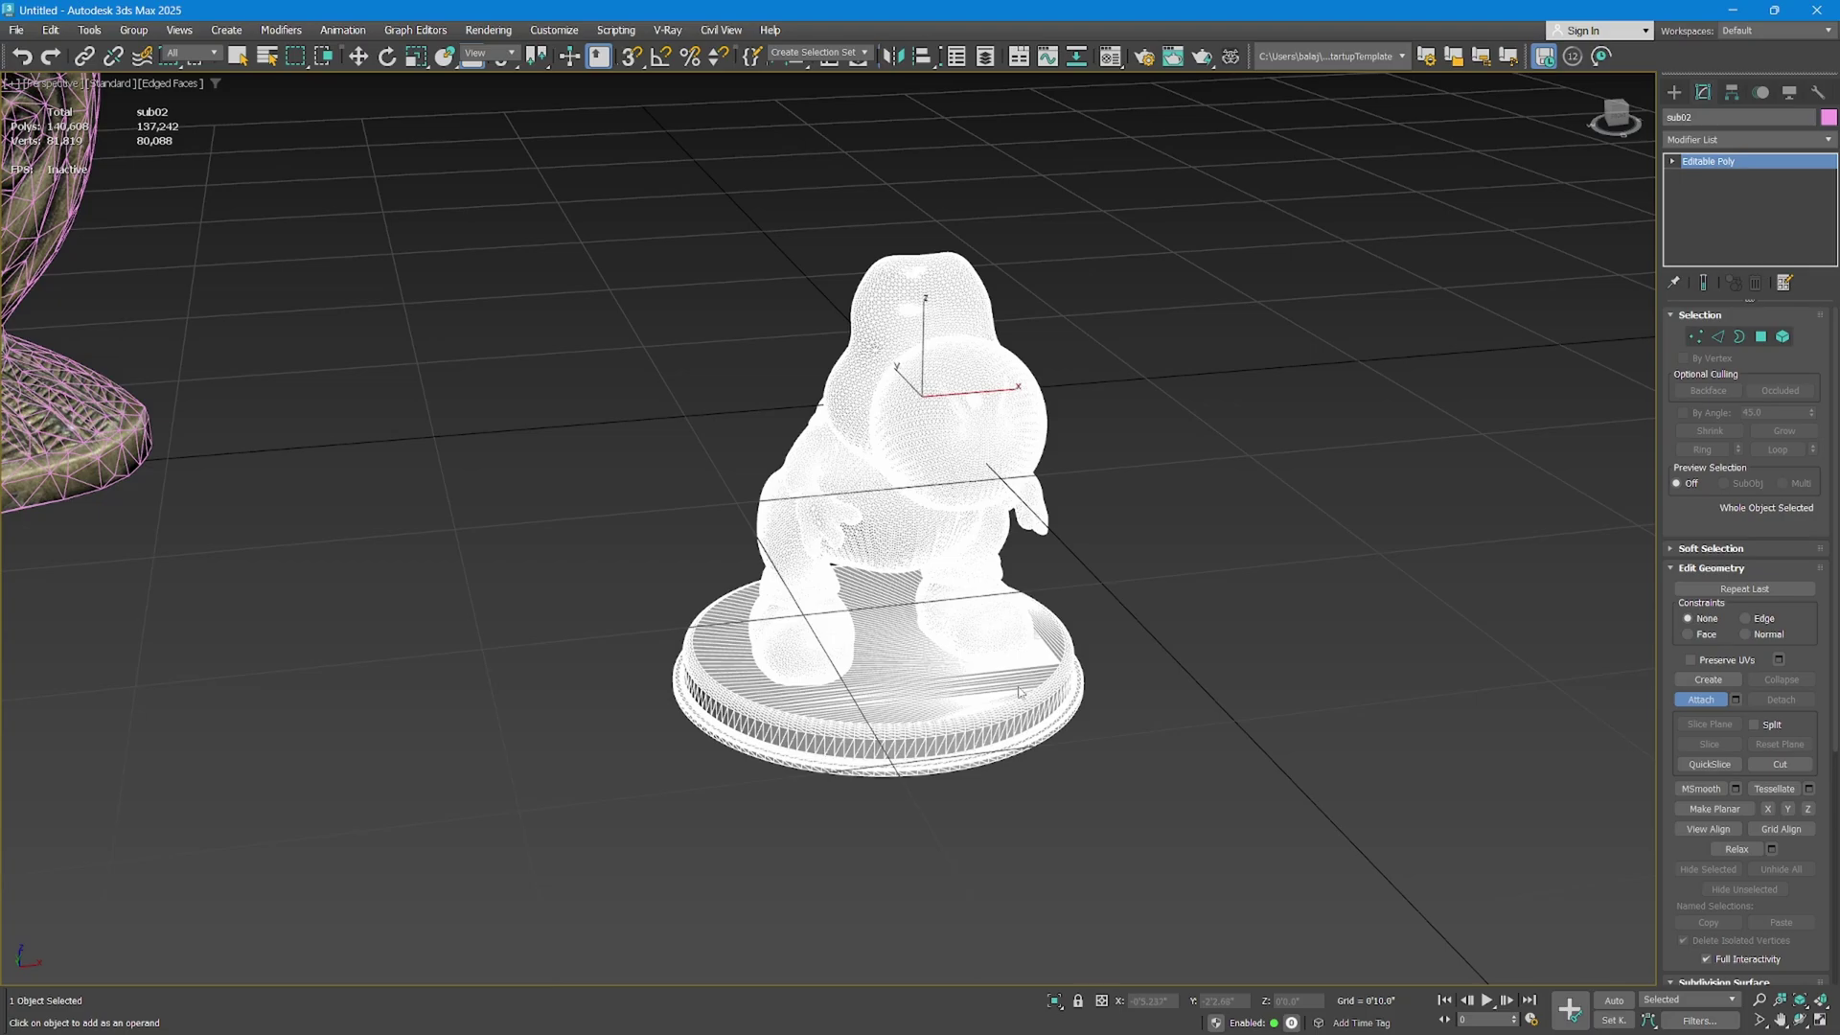
key("w")
scroll(925, 514, "up", 2)
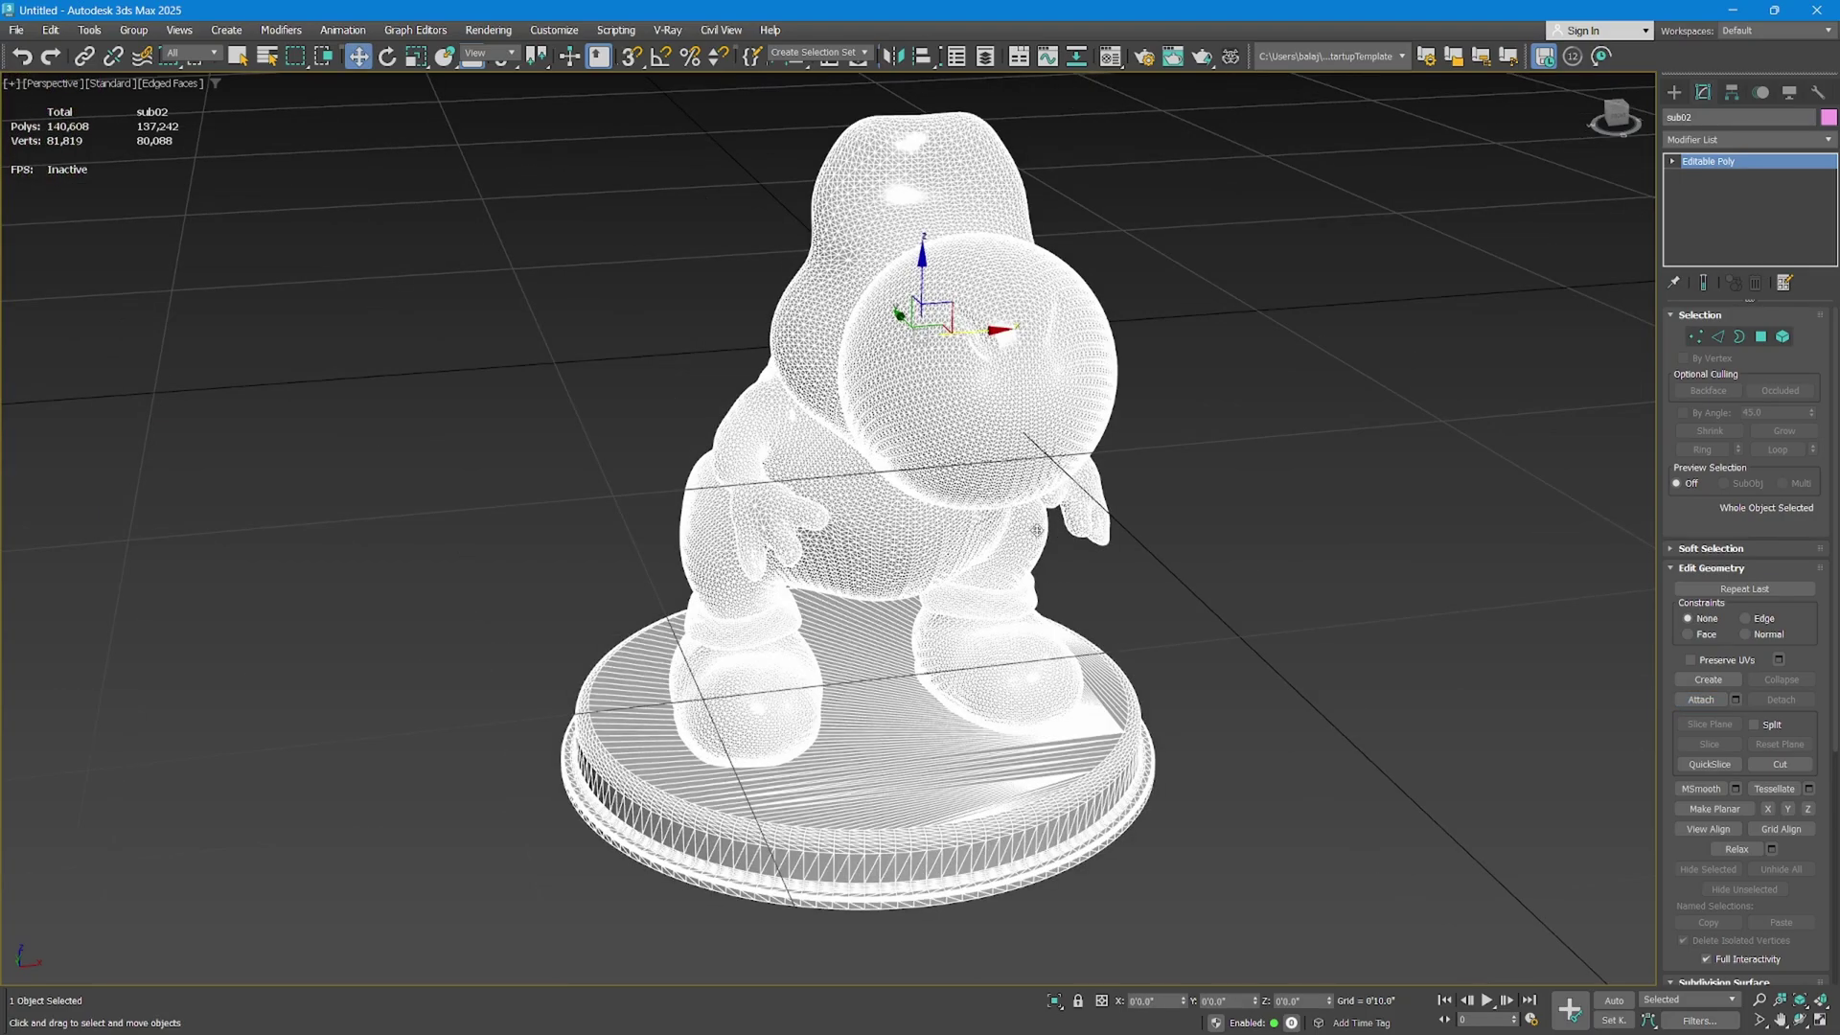
scroll(945, 434, "up", 2)
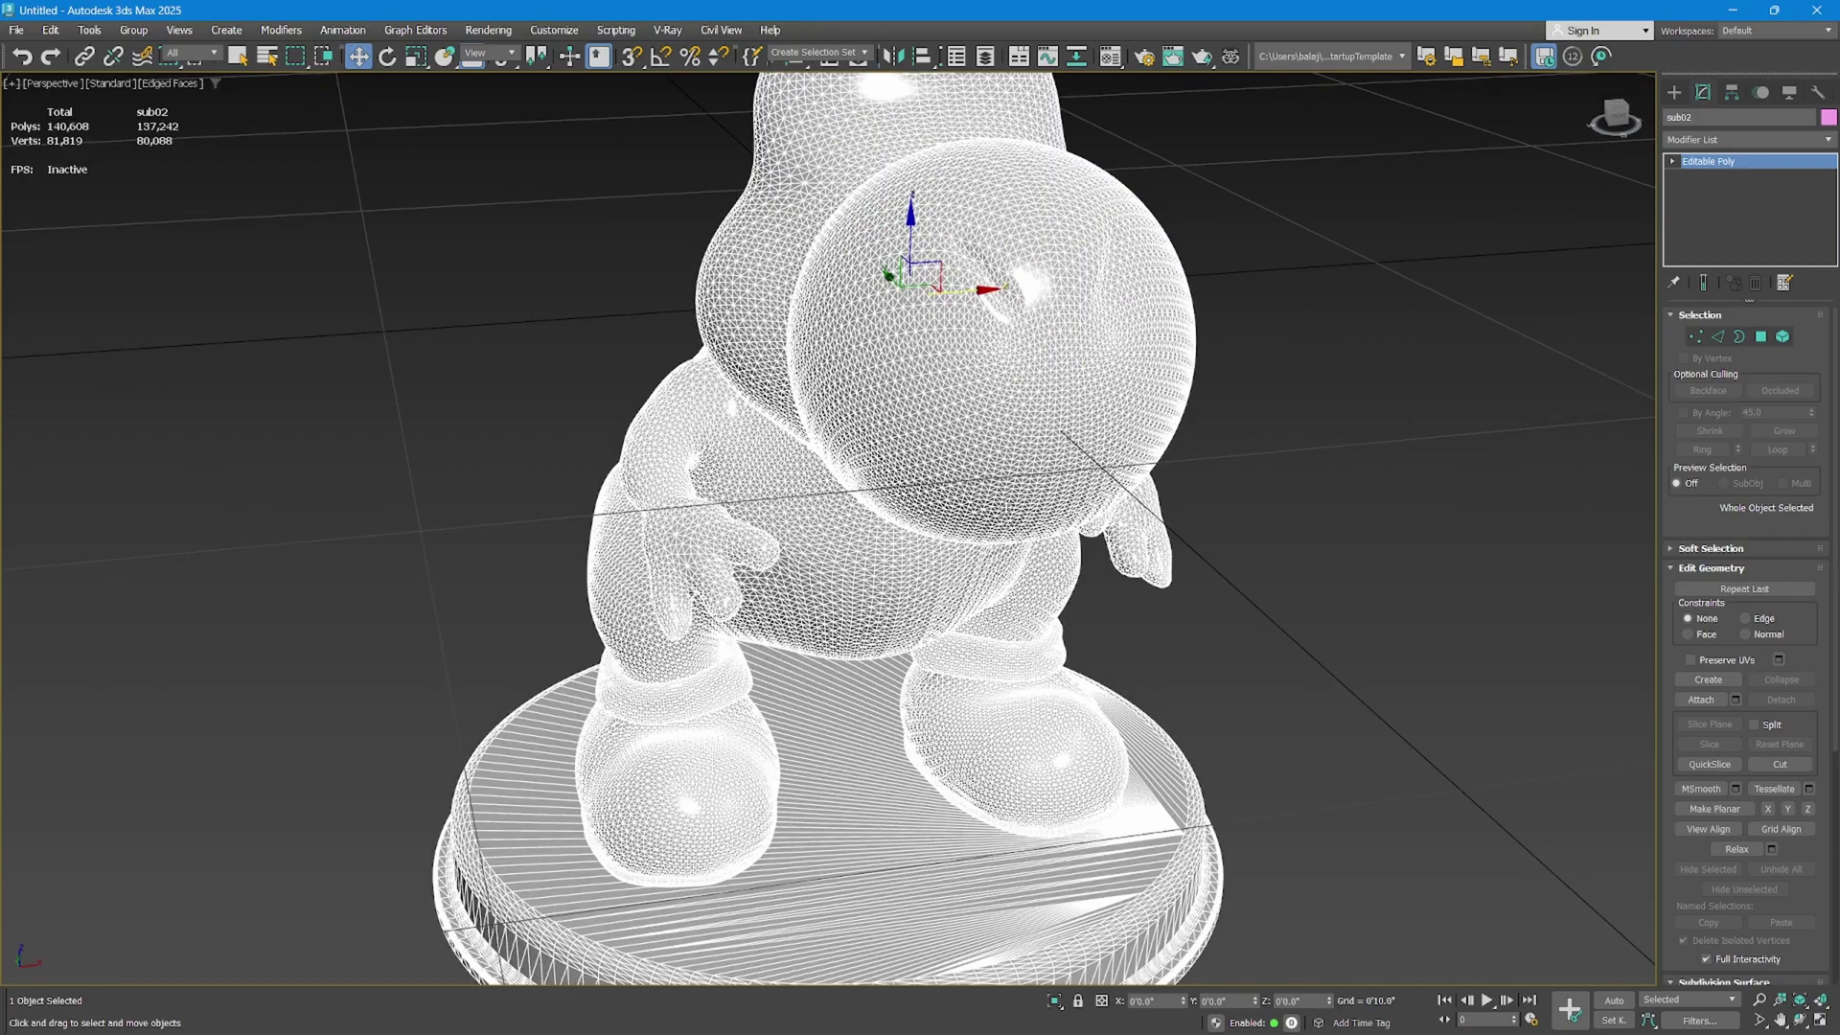
scroll(1069, 525, "down", 5)
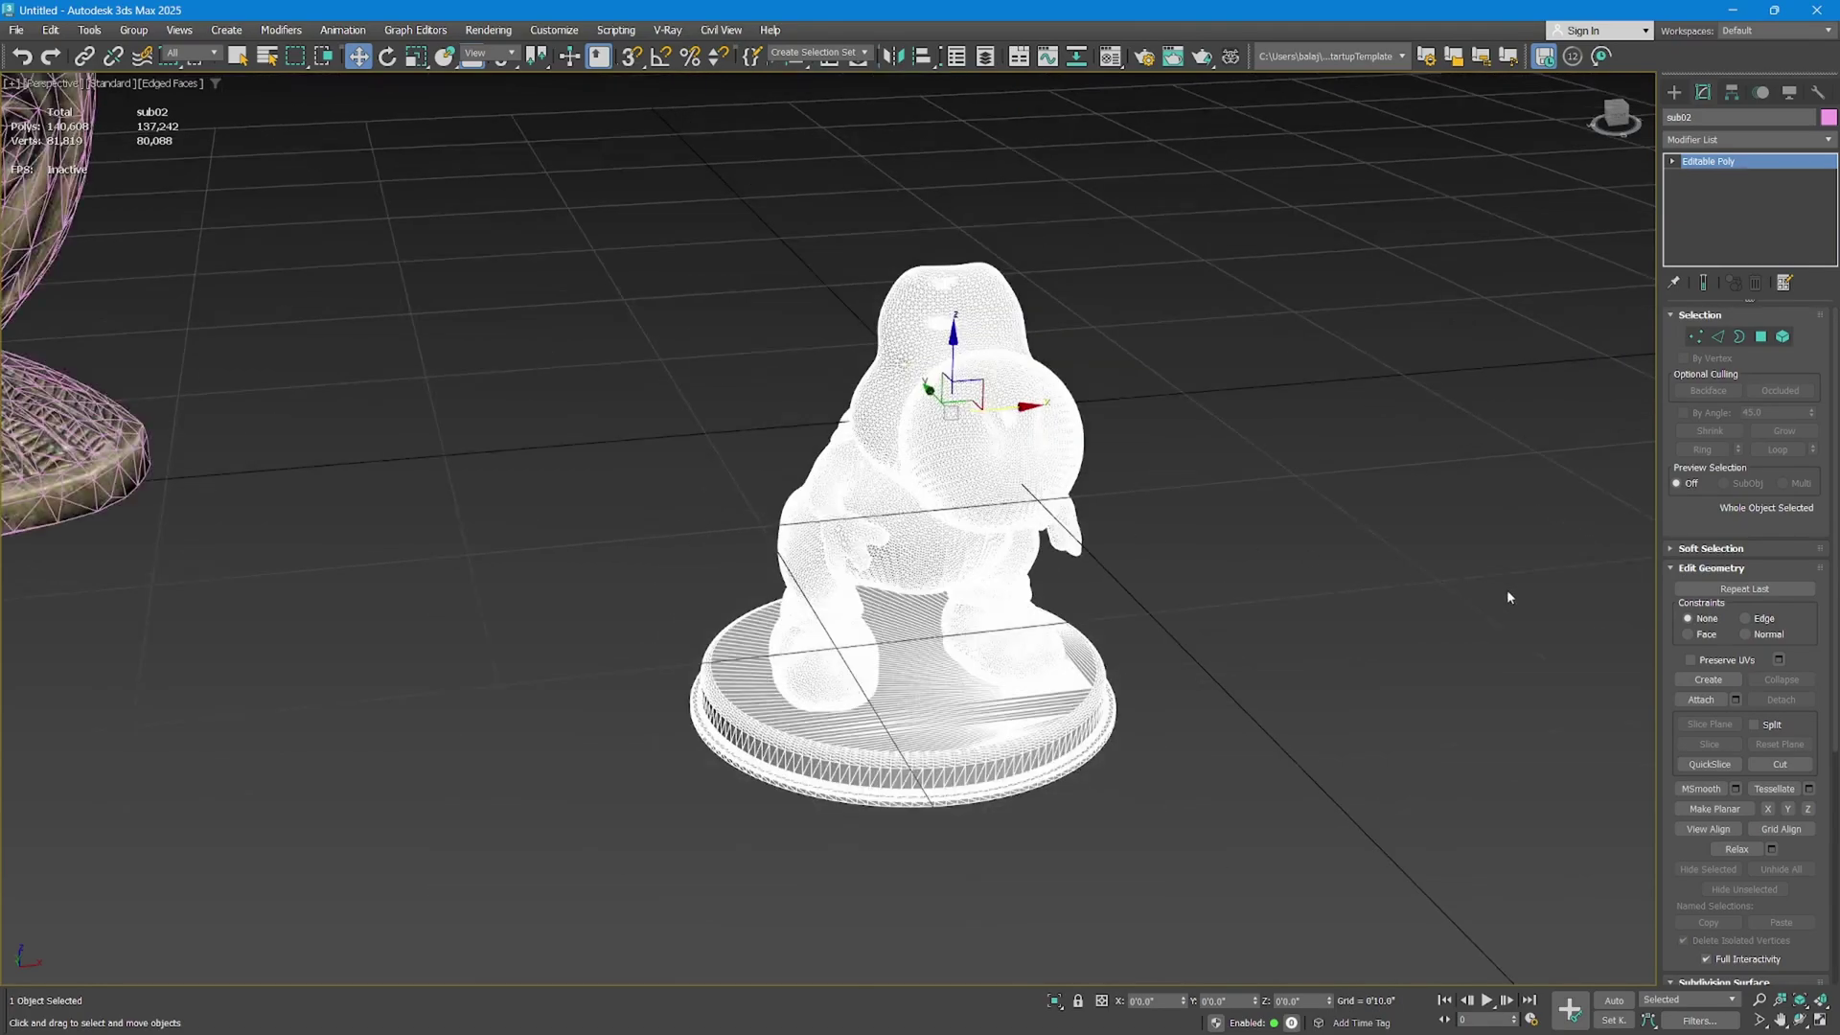
Weld all vertices of the combined Yoshi mesh with a weld threshold of about 0'0.02" and leave vertex editing.
left_click(1696, 337)
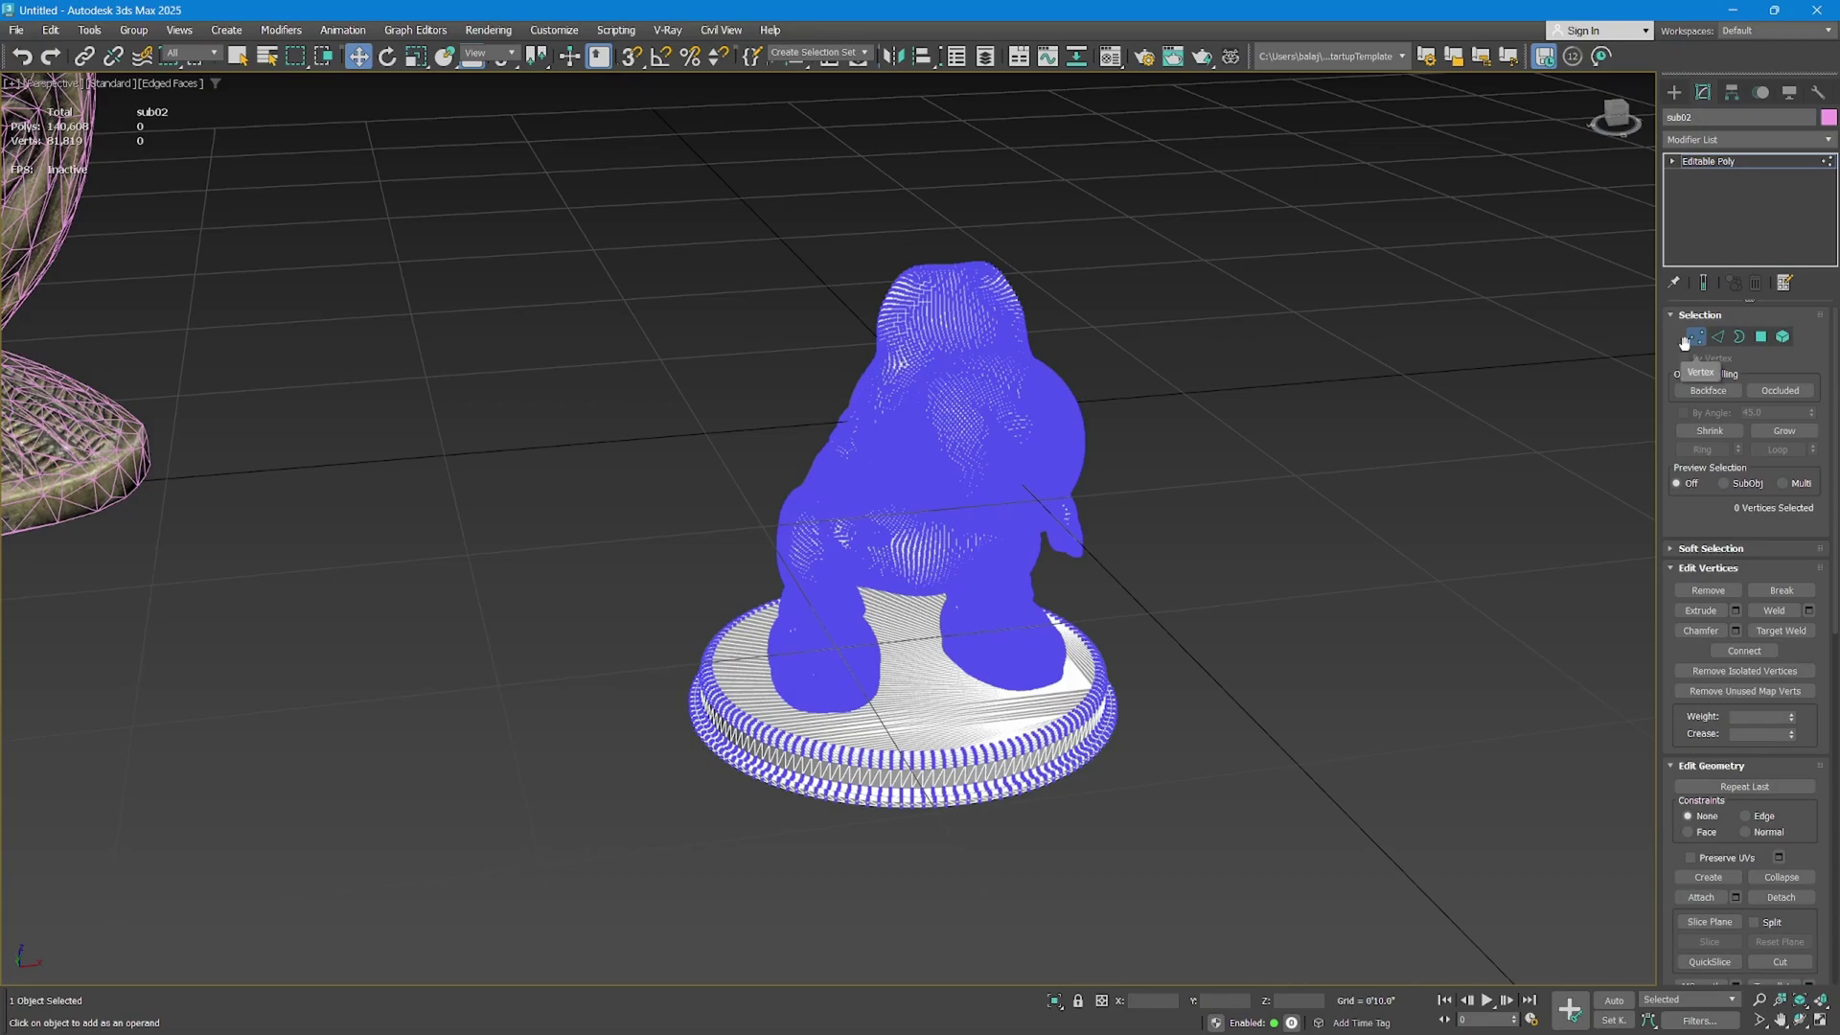
left_click_drag(1348, 203, 552, 894)
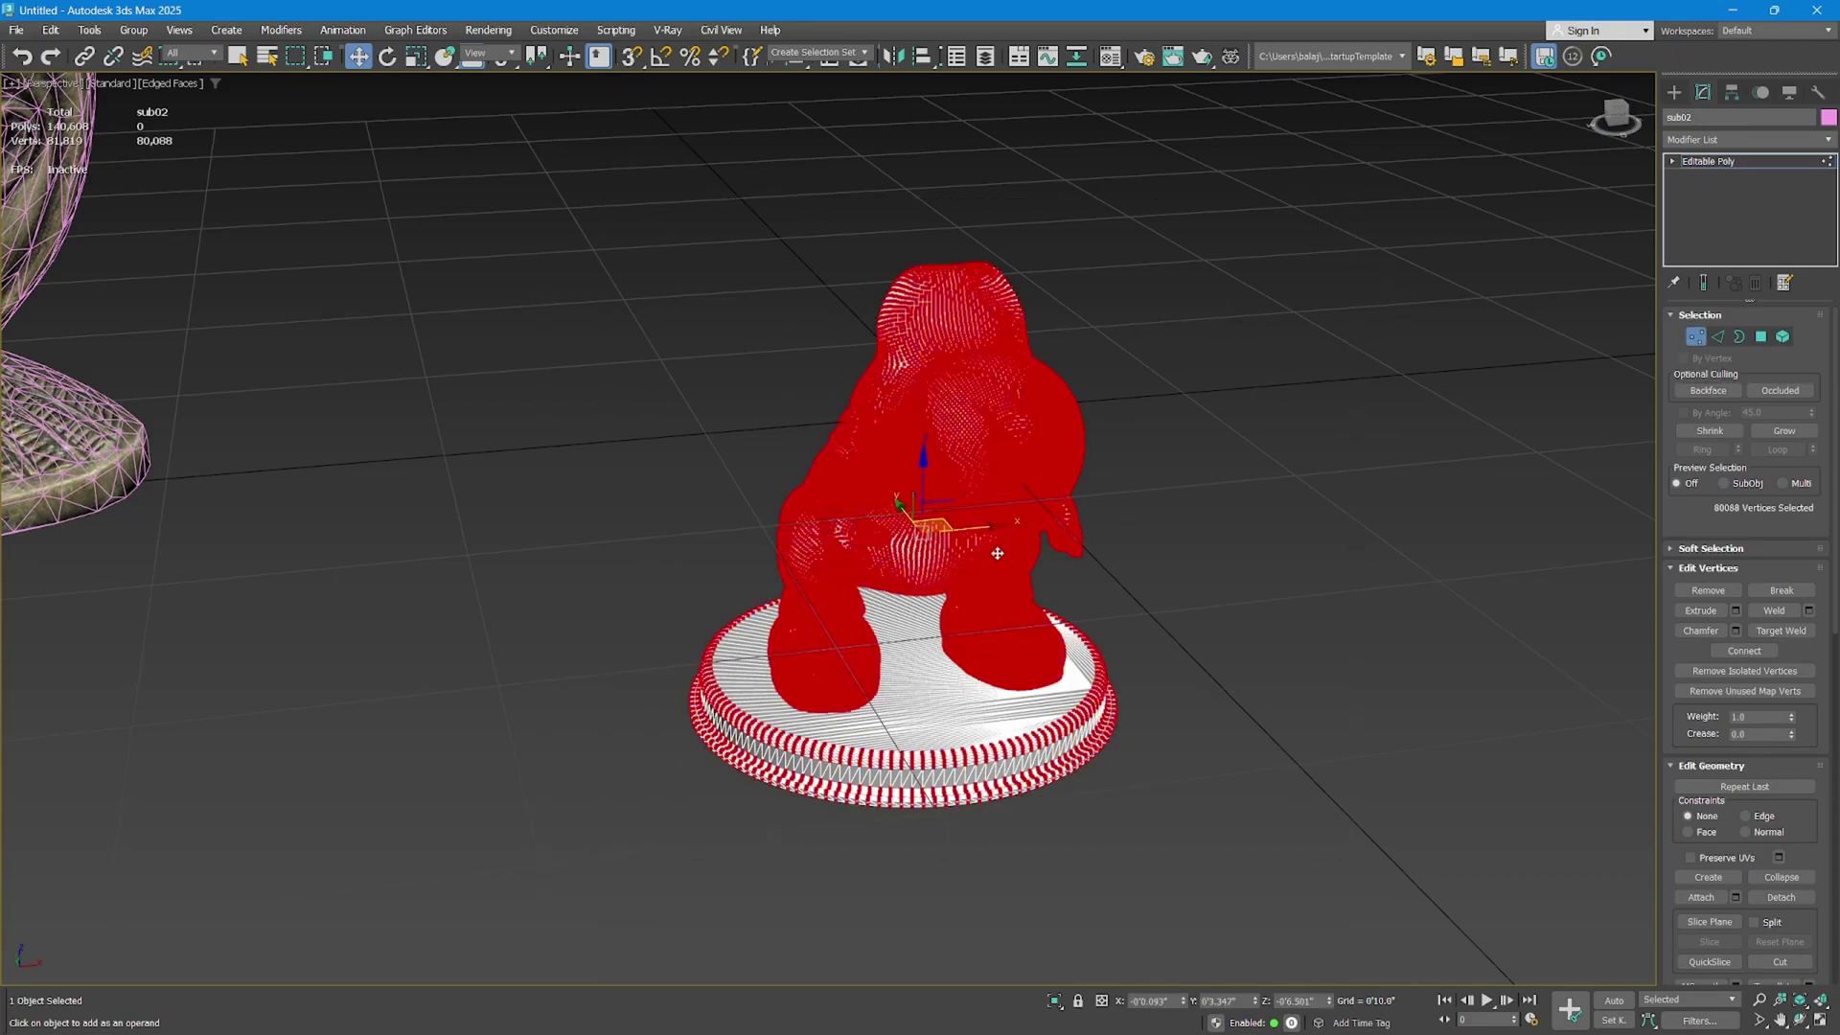
scroll(1001, 542, "up", 3)
right_click(1017, 477)
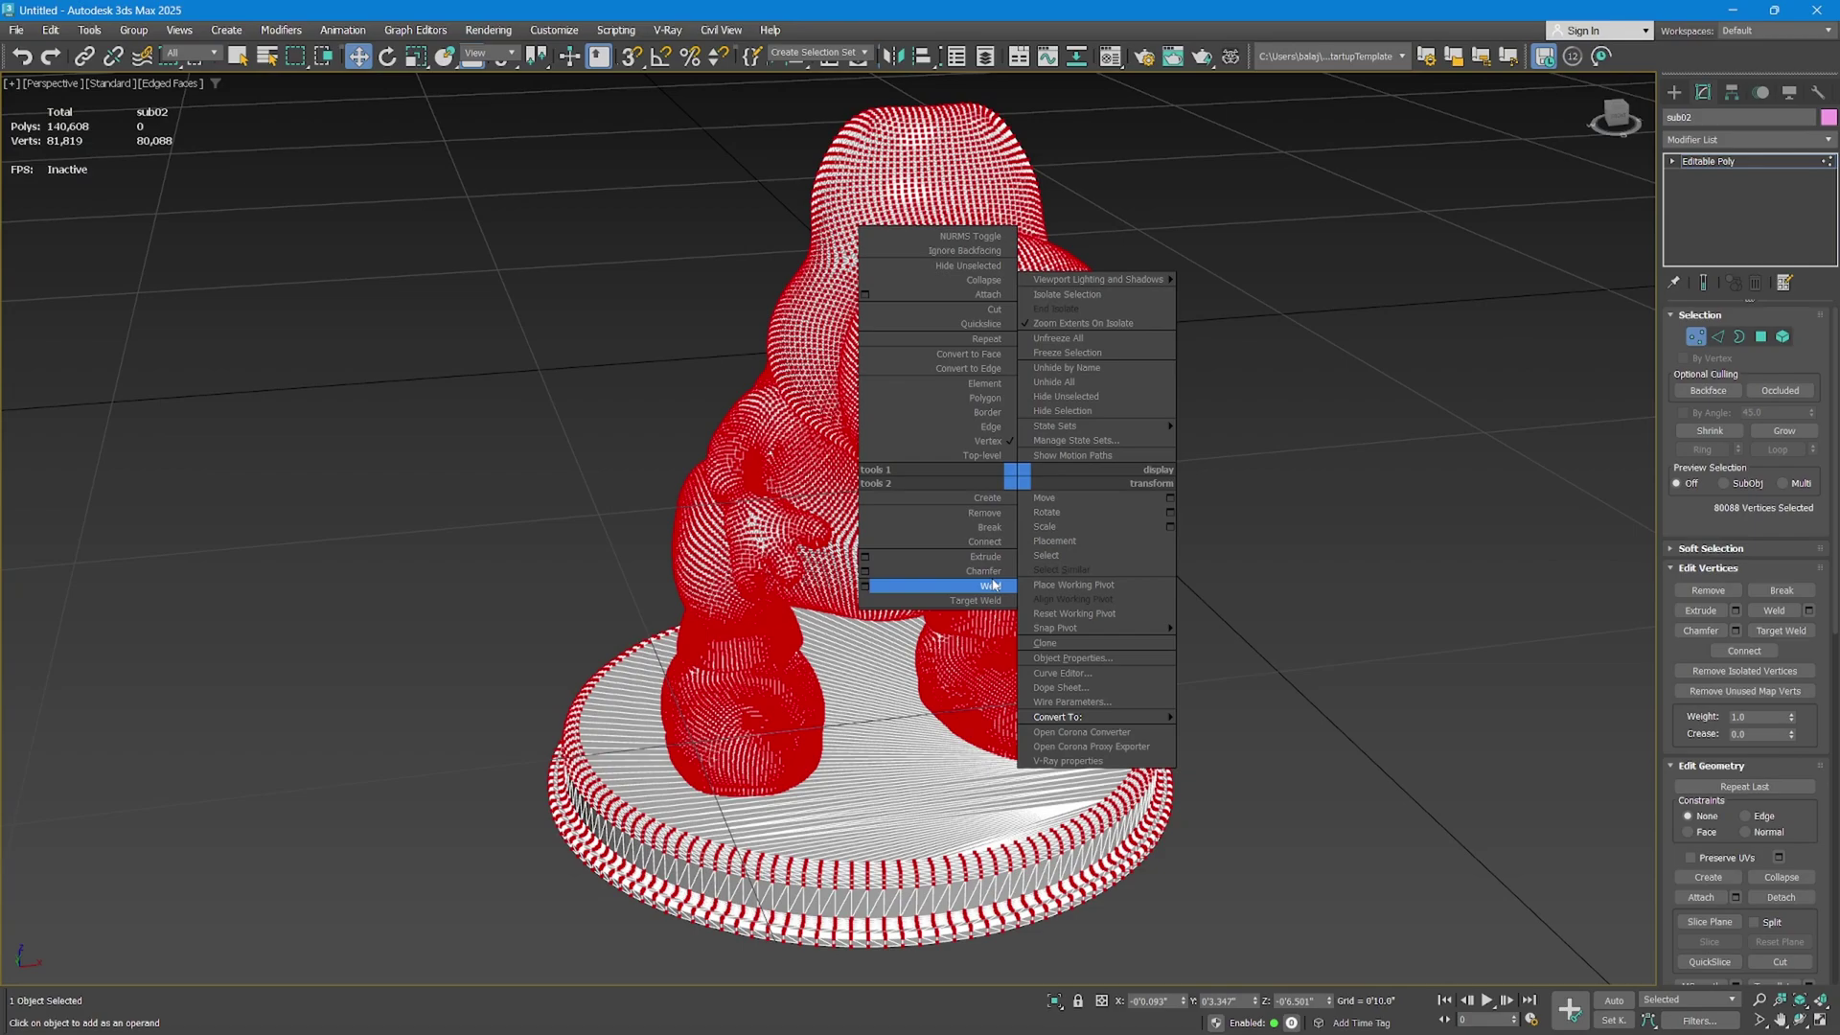
left_click(897, 588)
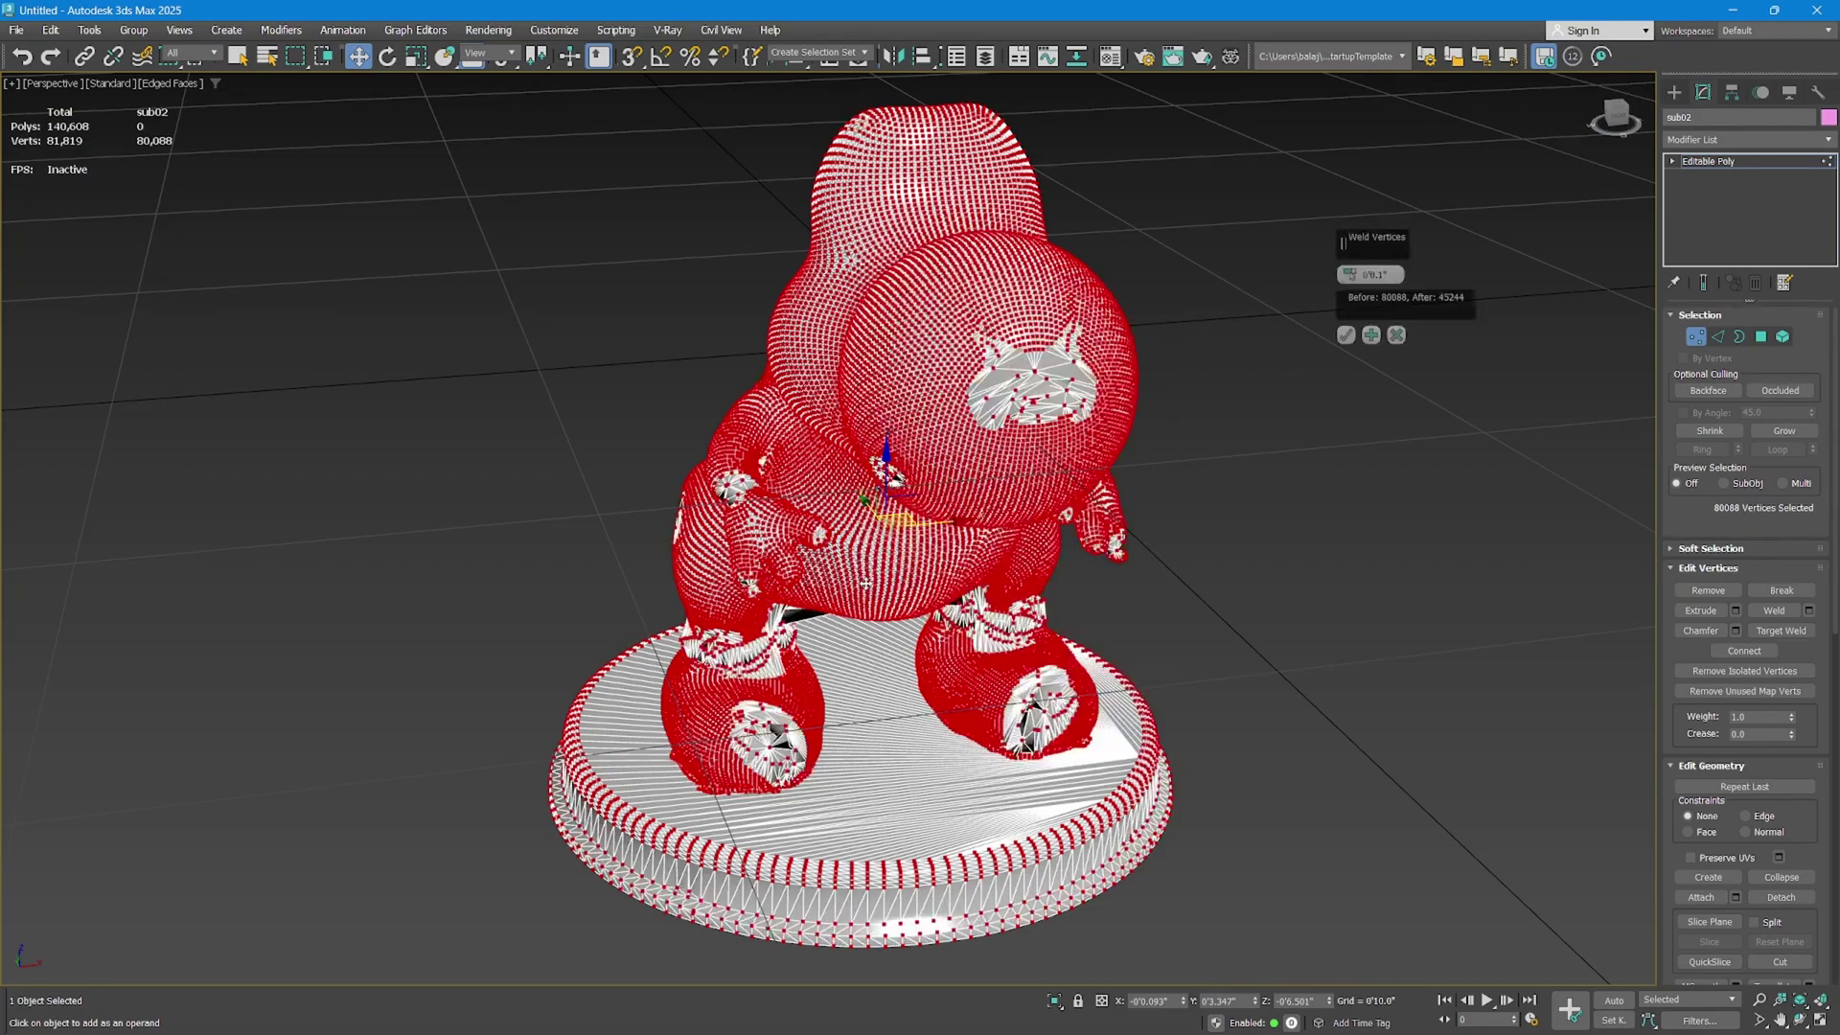
scroll(1332, 297, "up", 4)
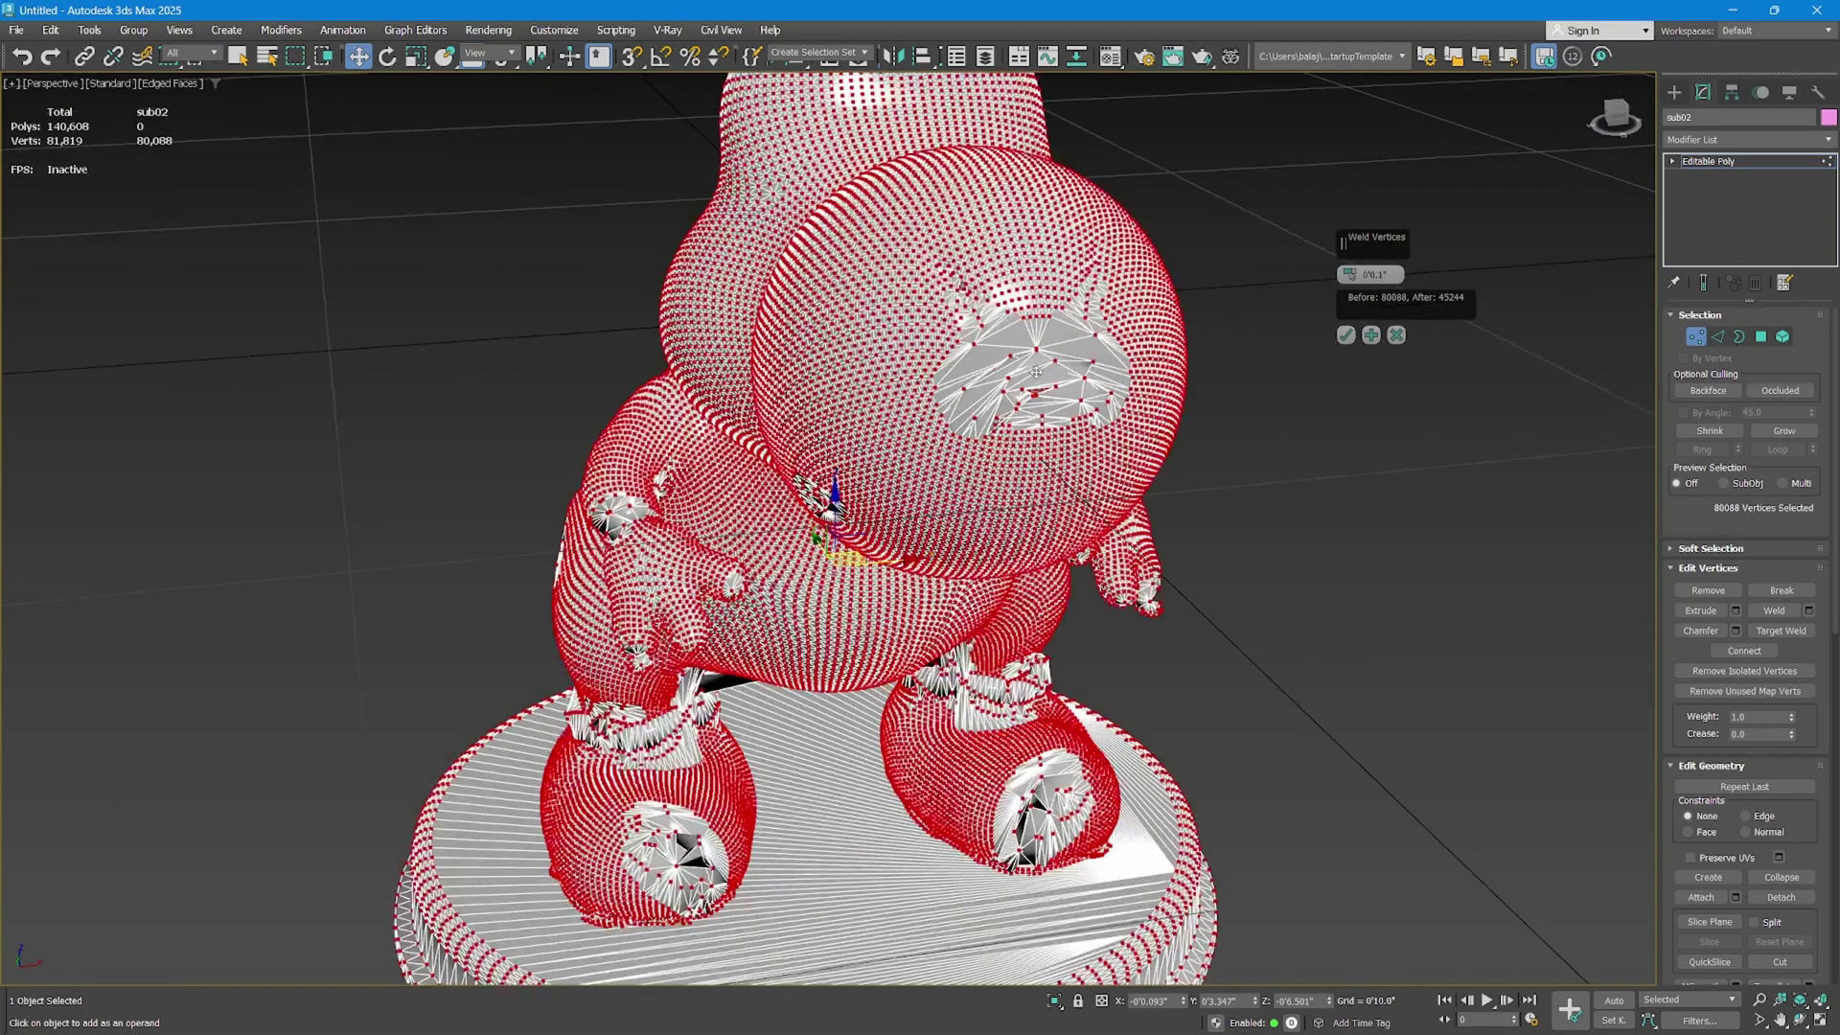
left_click_drag(1352, 263, 1344, 280)
right_click(1344, 280)
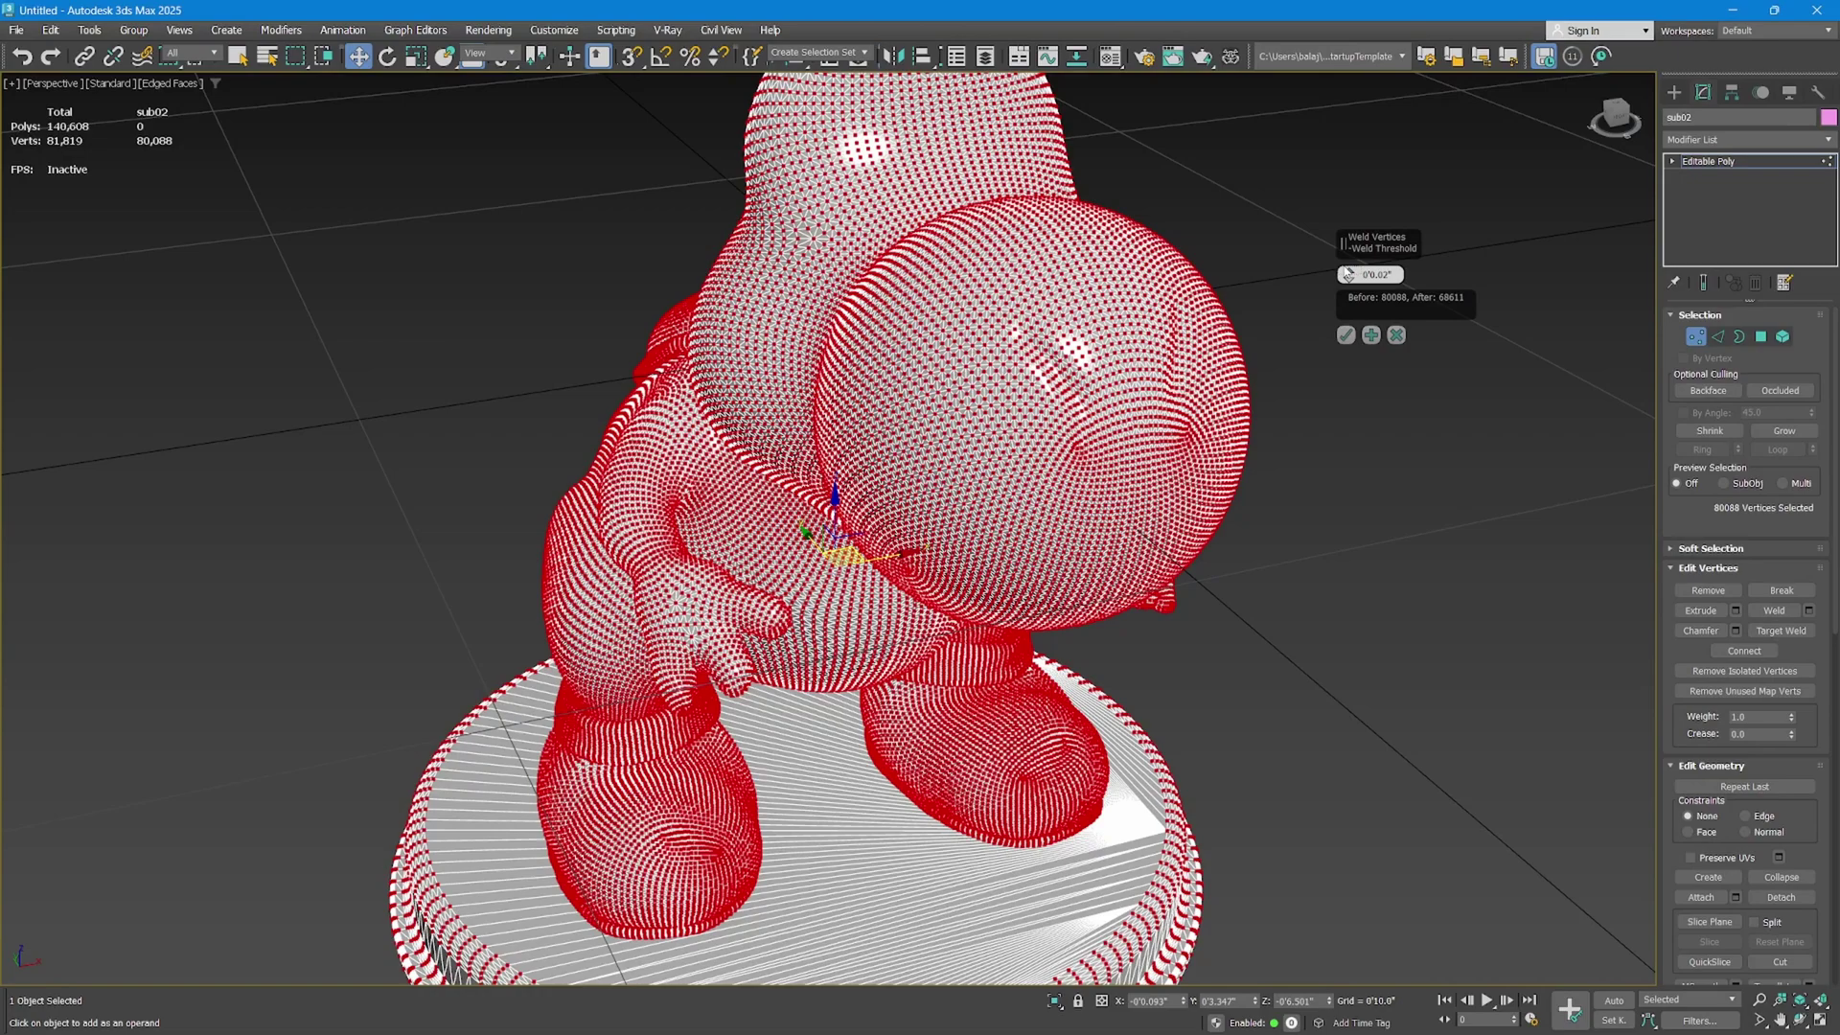
left_click_drag(1348, 272, 1376, 267)
left_click(1345, 334)
scroll(971, 542, "down", 3)
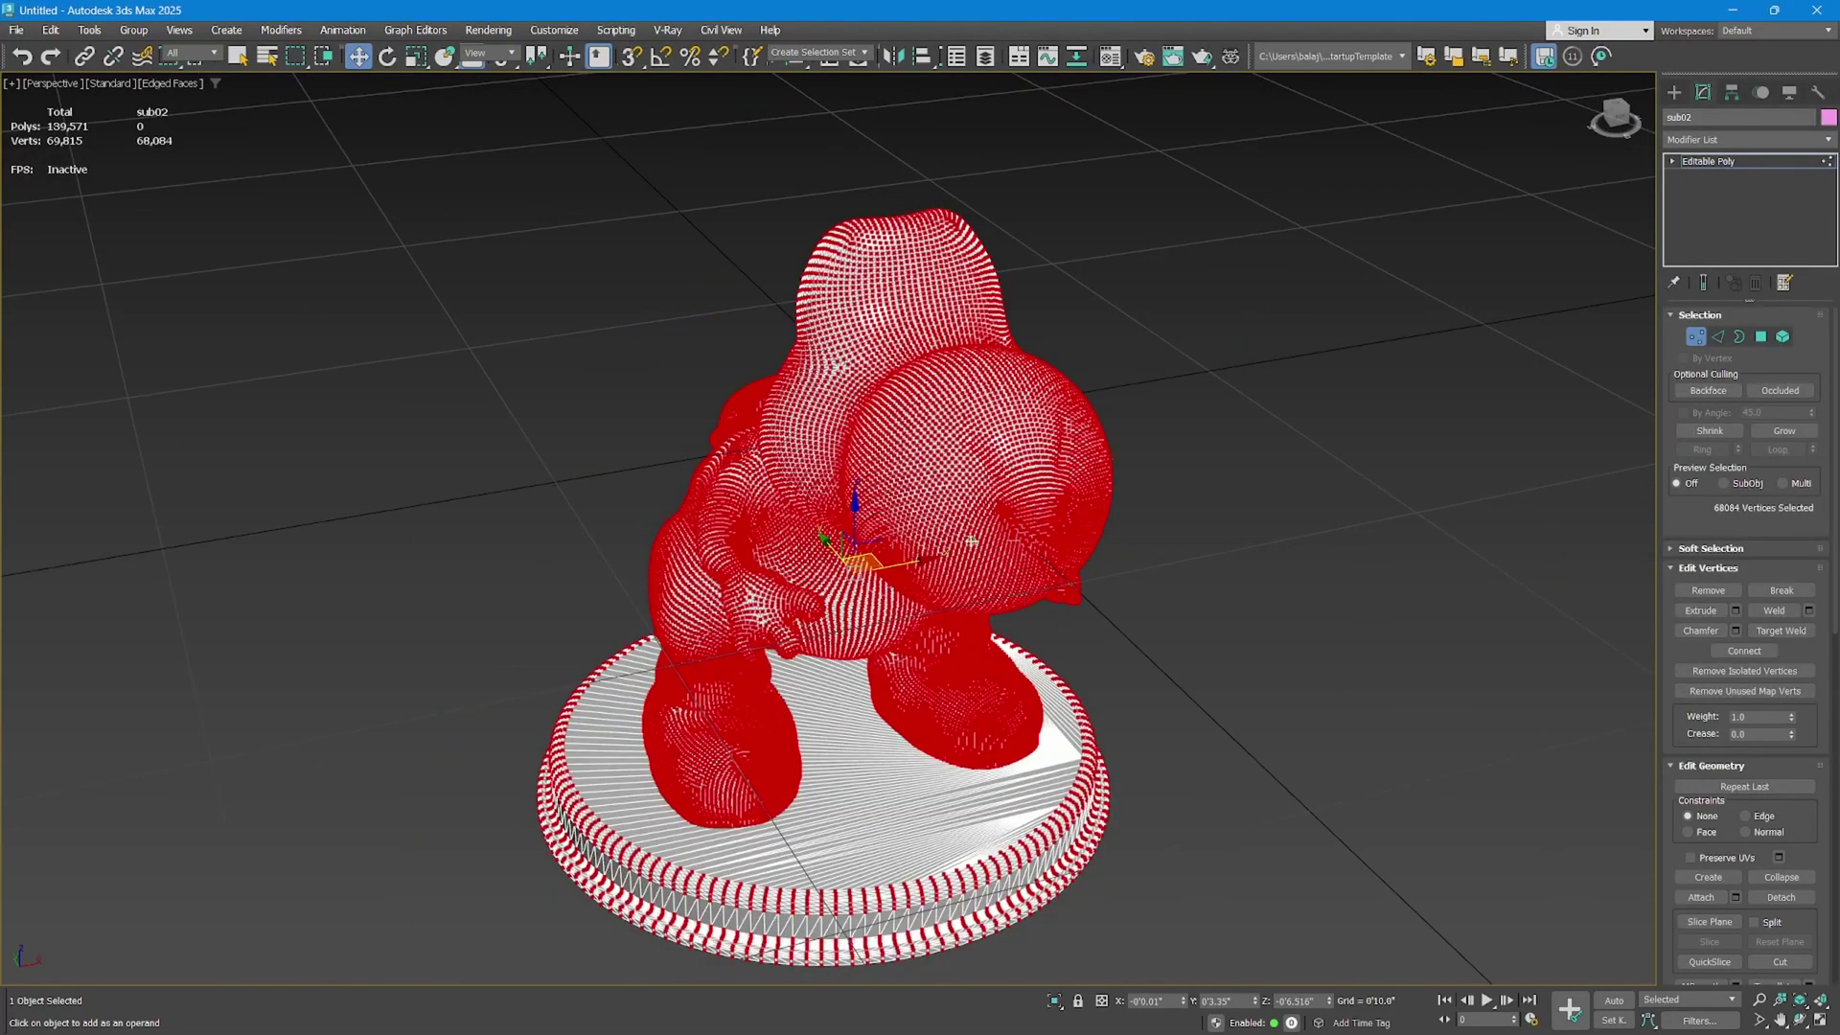
left_click(1711, 161)
scroll(1203, 464, "down", 3)
key("q")
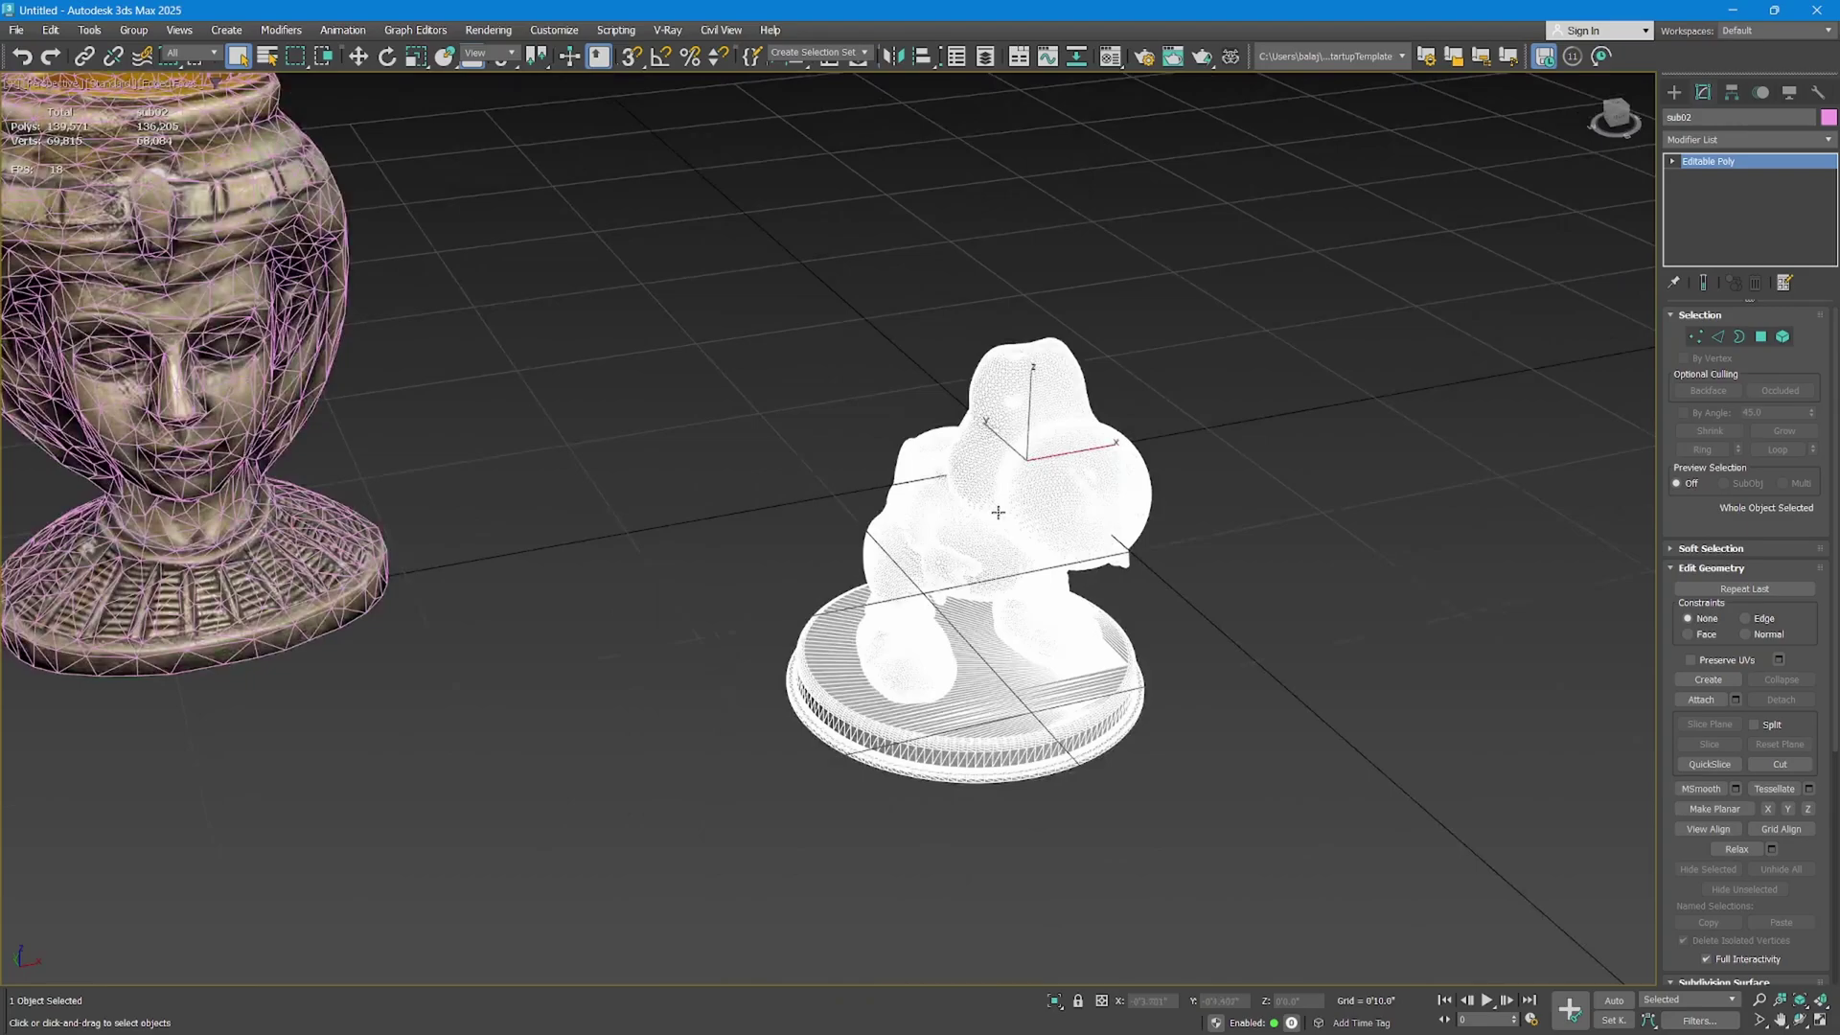
Examine the welded Yoshi mesh and its polygon and vertex counts beside the Egyptian head.
middle_click_drag(531, 337, 570, 500)
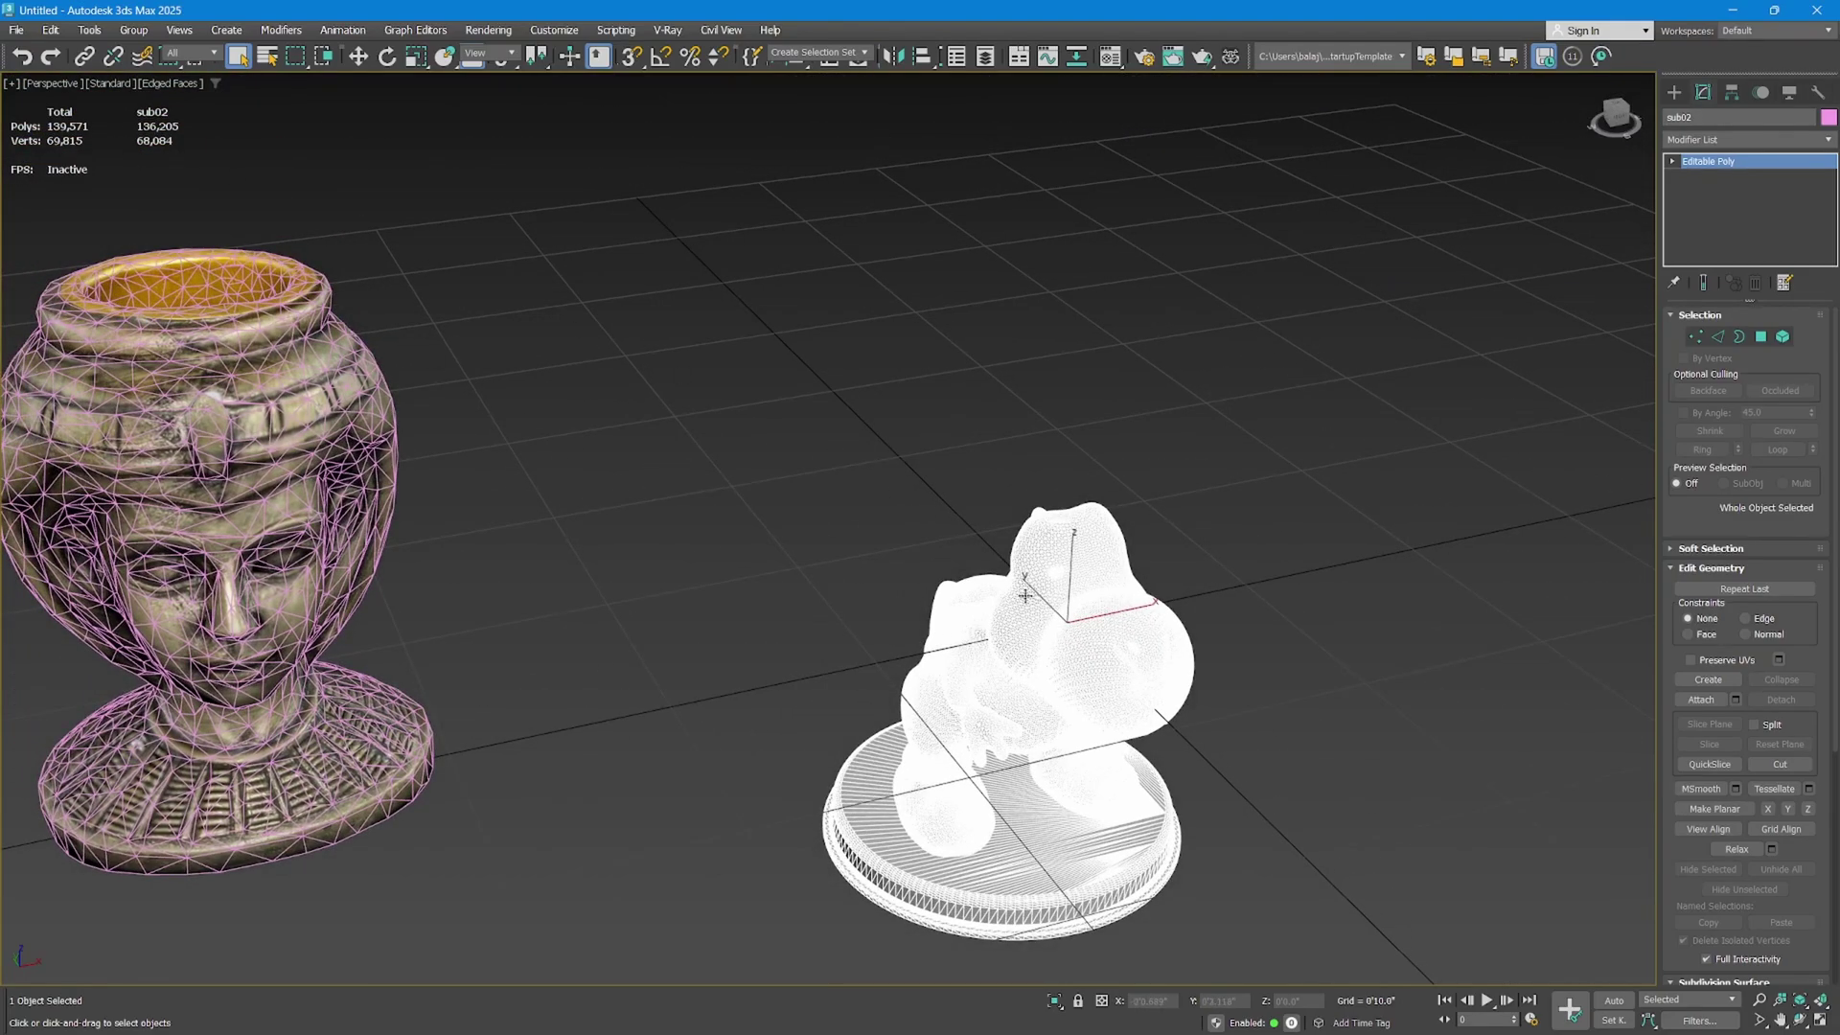
middle_click_drag(1081, 784, 1073, 777)
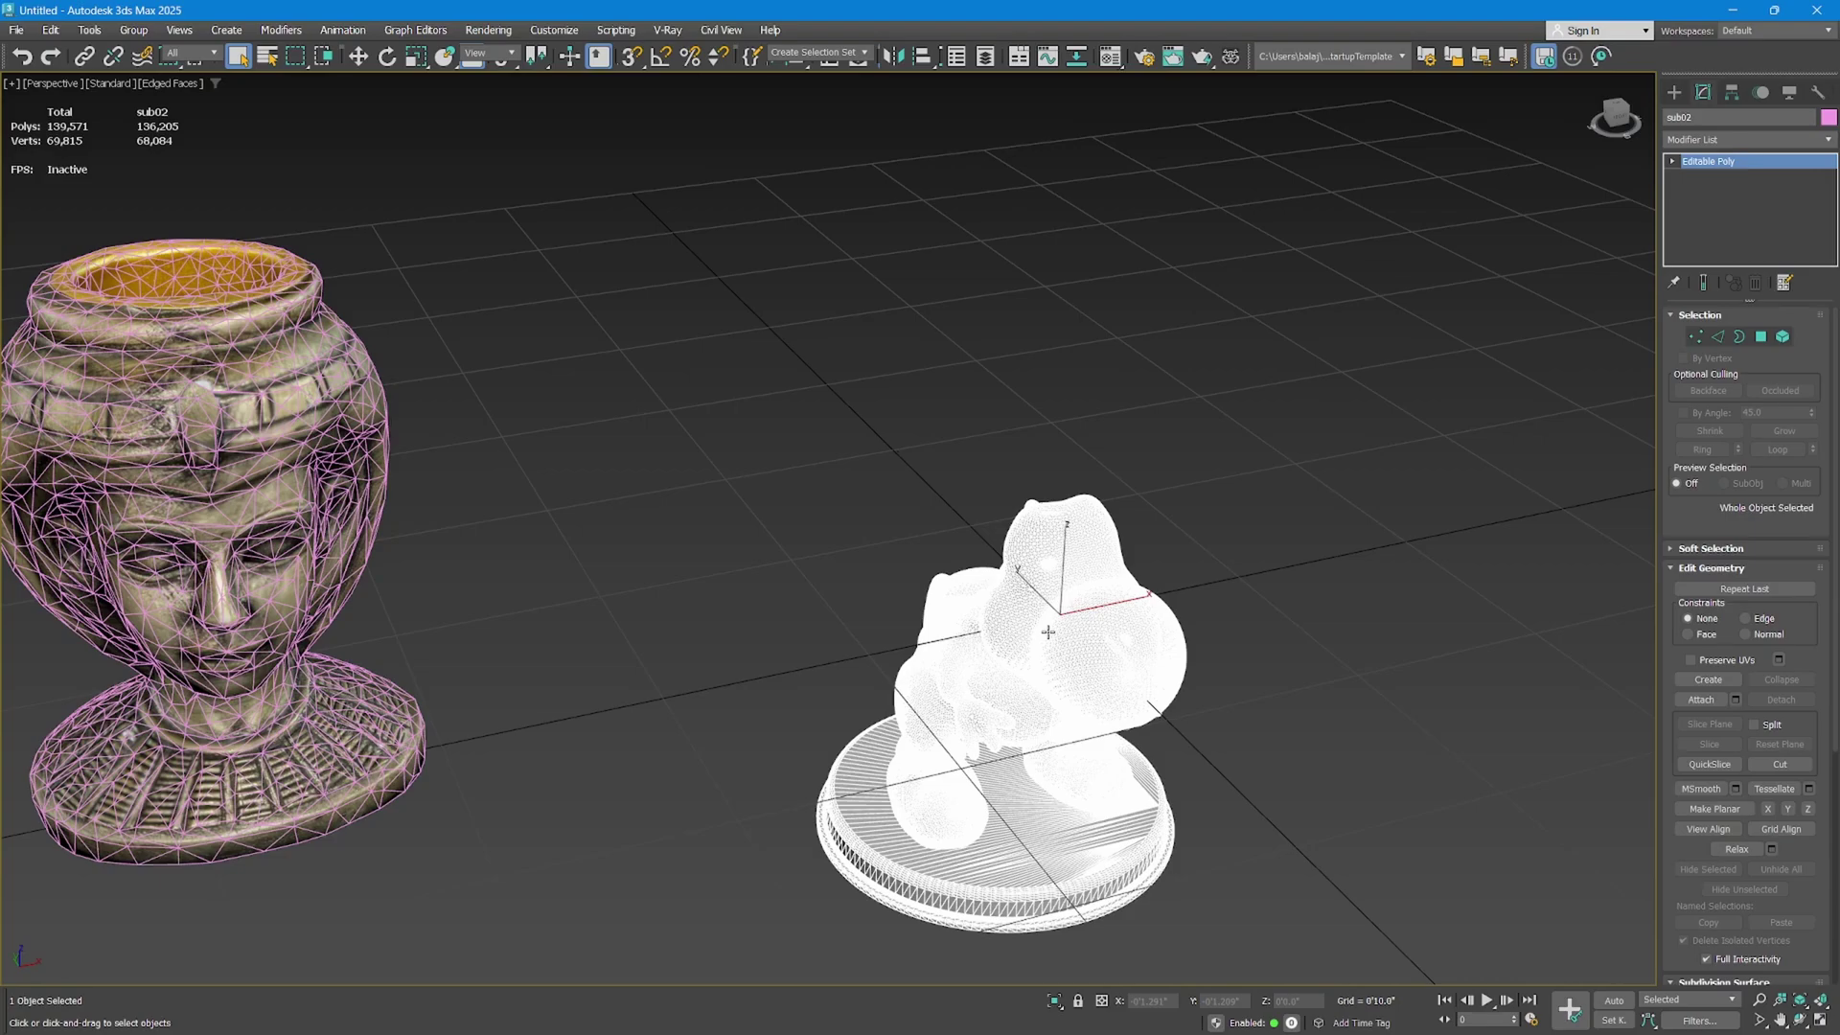
scroll(1019, 725, "up", 2)
middle_click_drag(1019, 725, 932, 582)
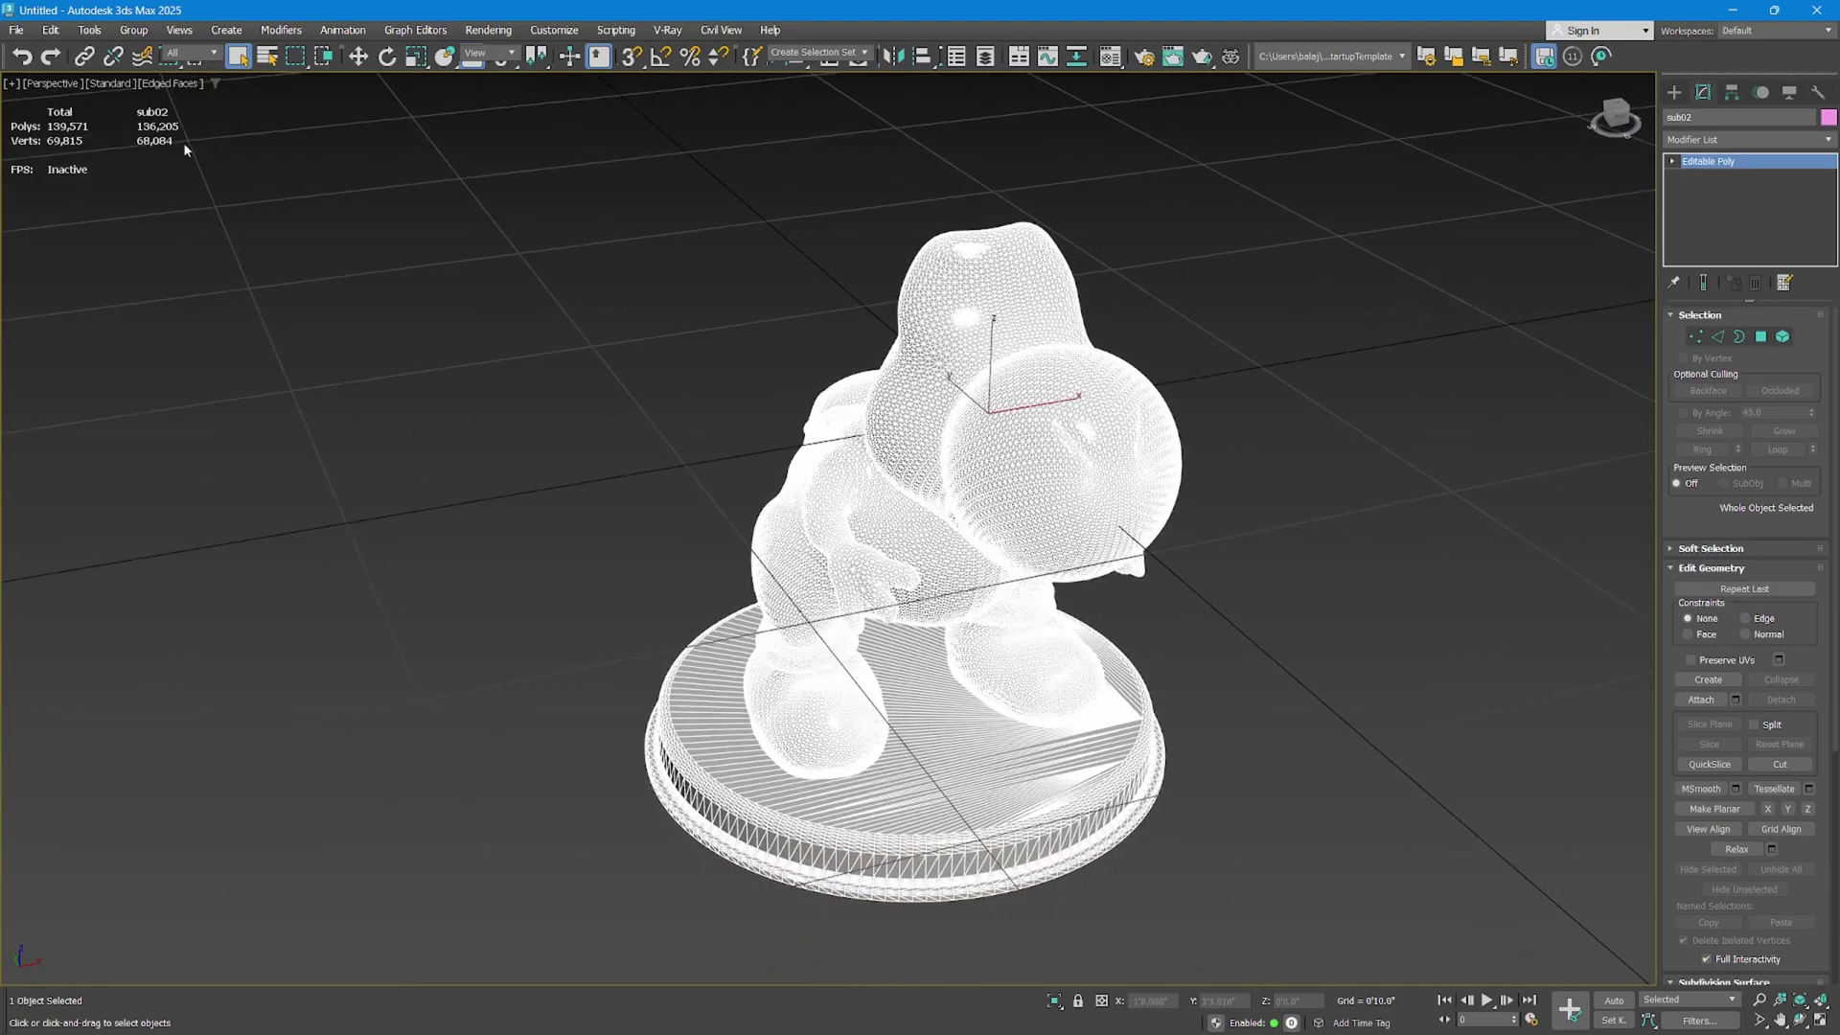
scroll(980, 562, "down", 8)
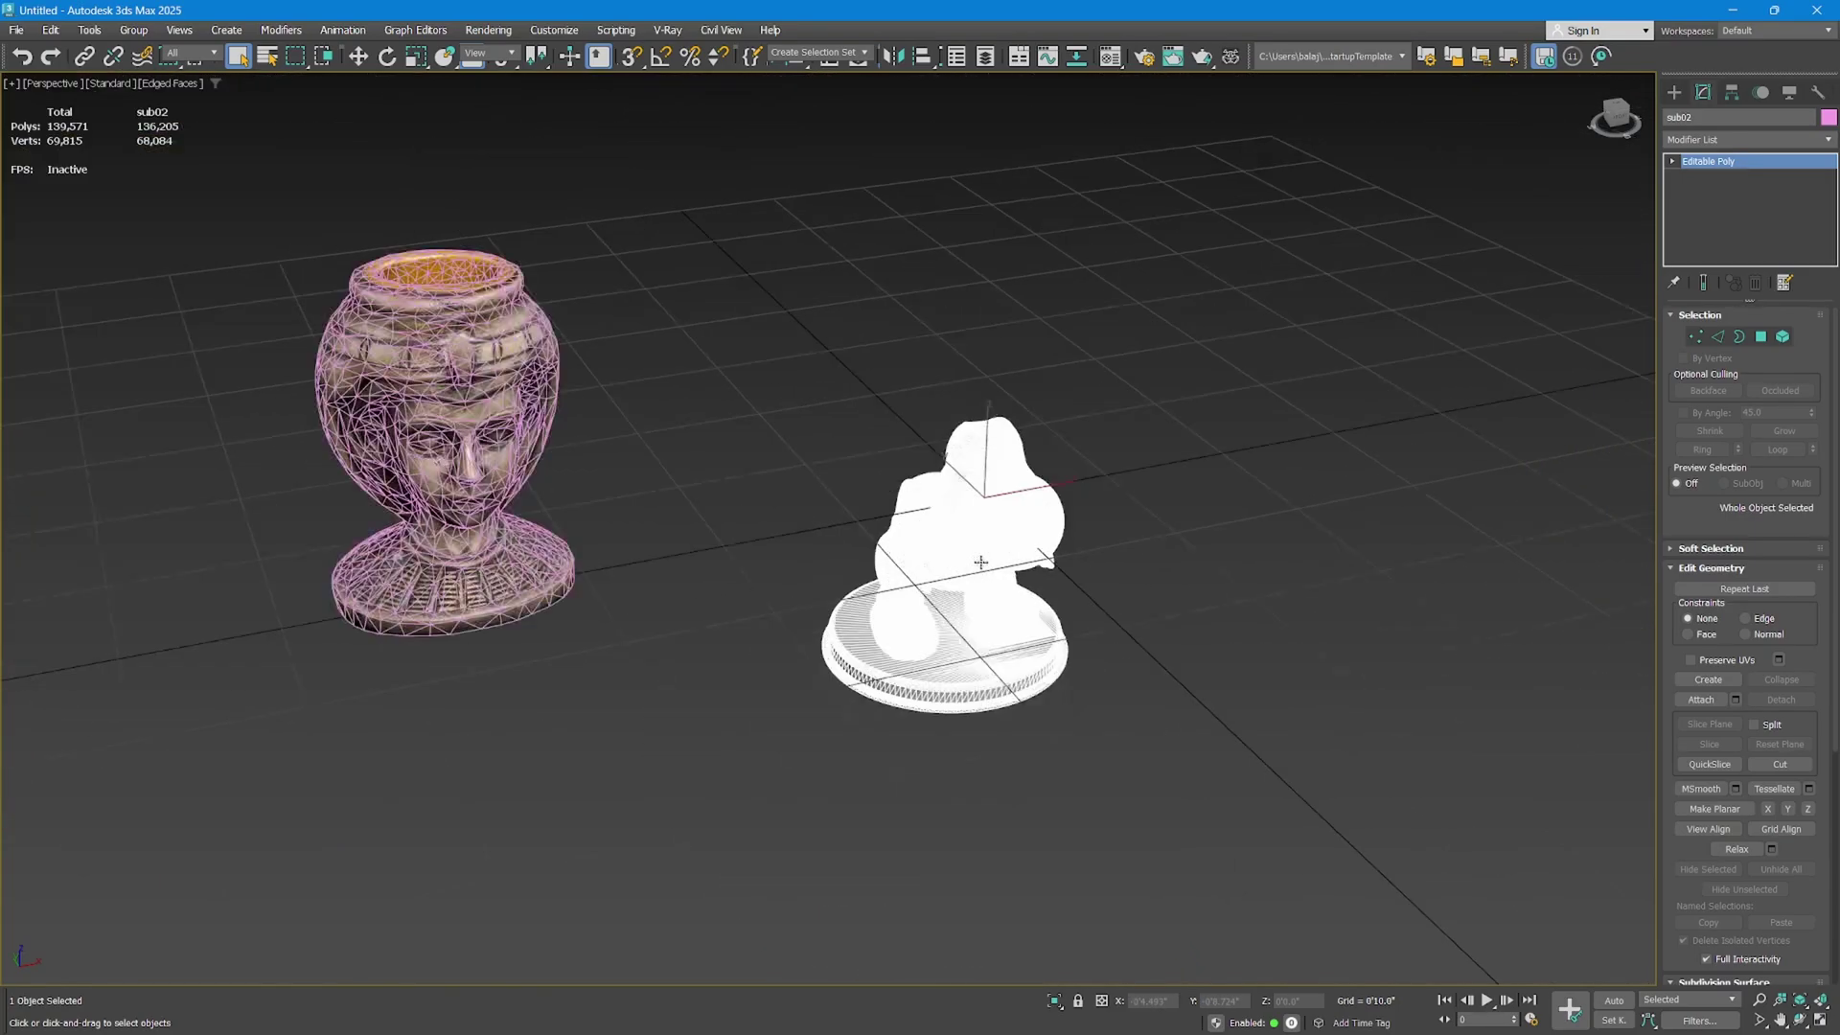
scroll(1039, 508, "down", 3)
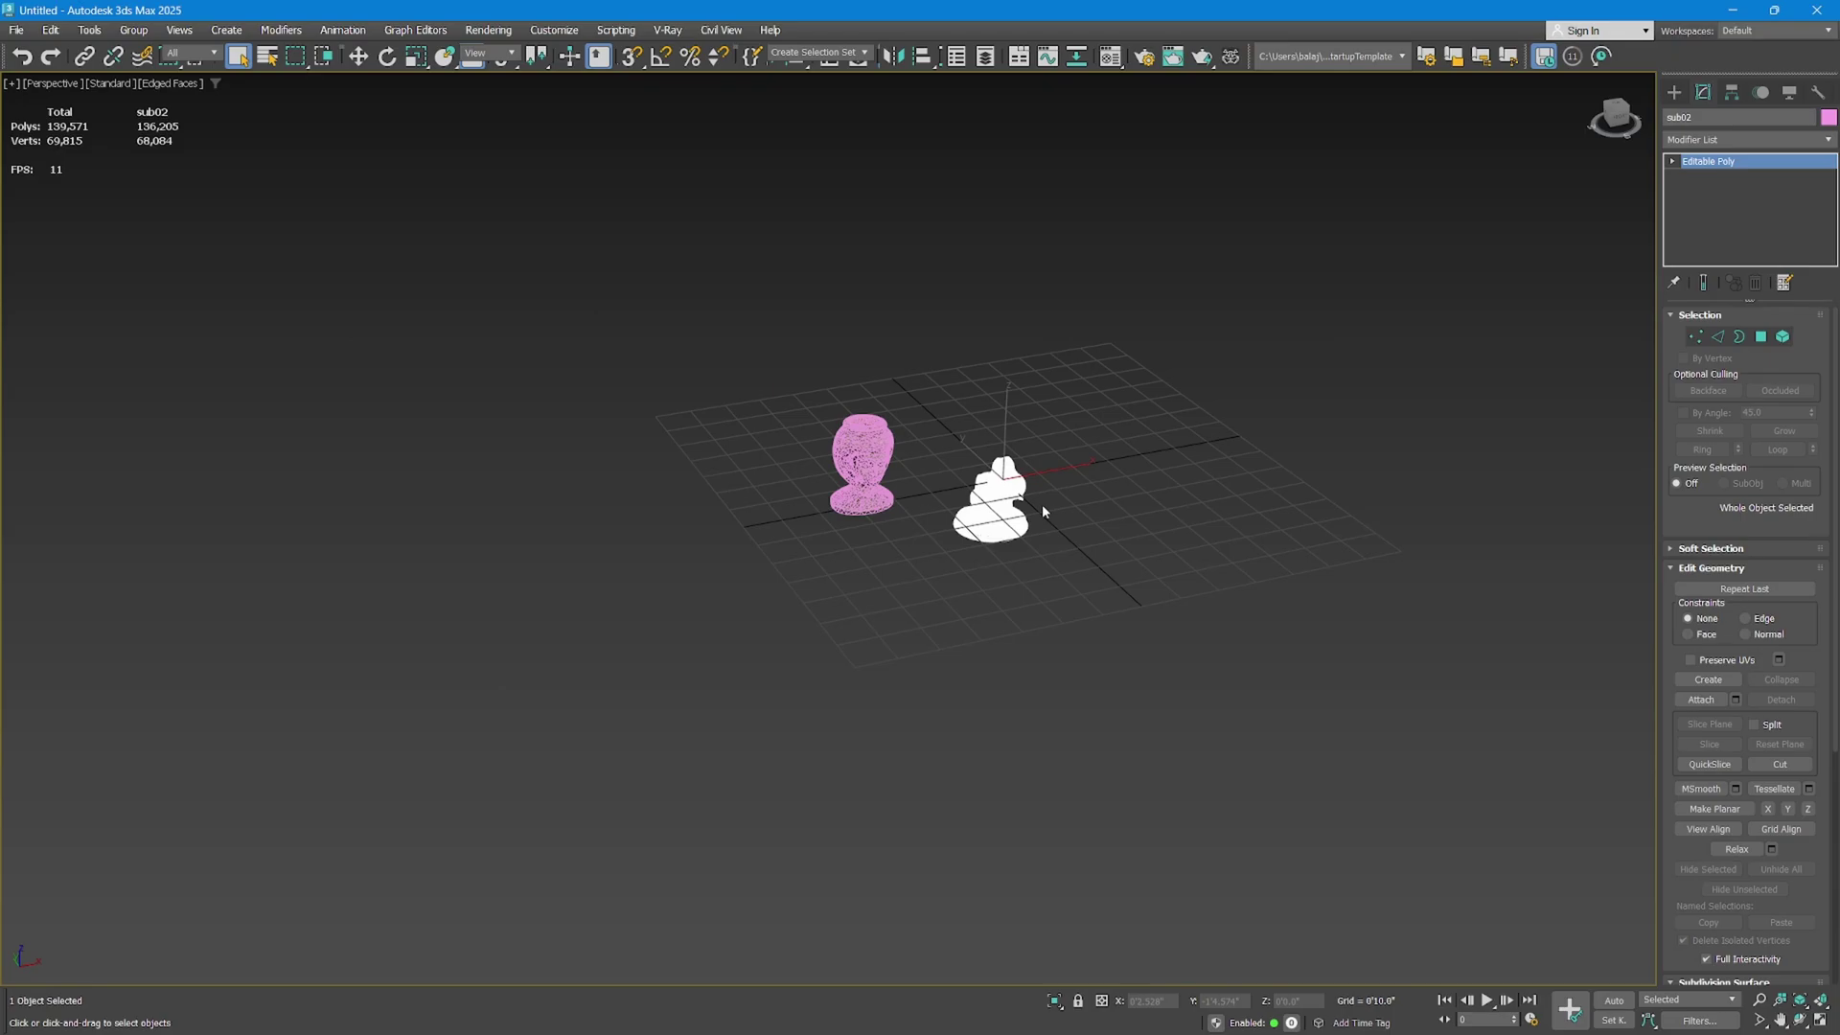
scroll(994, 482, "up", 10)
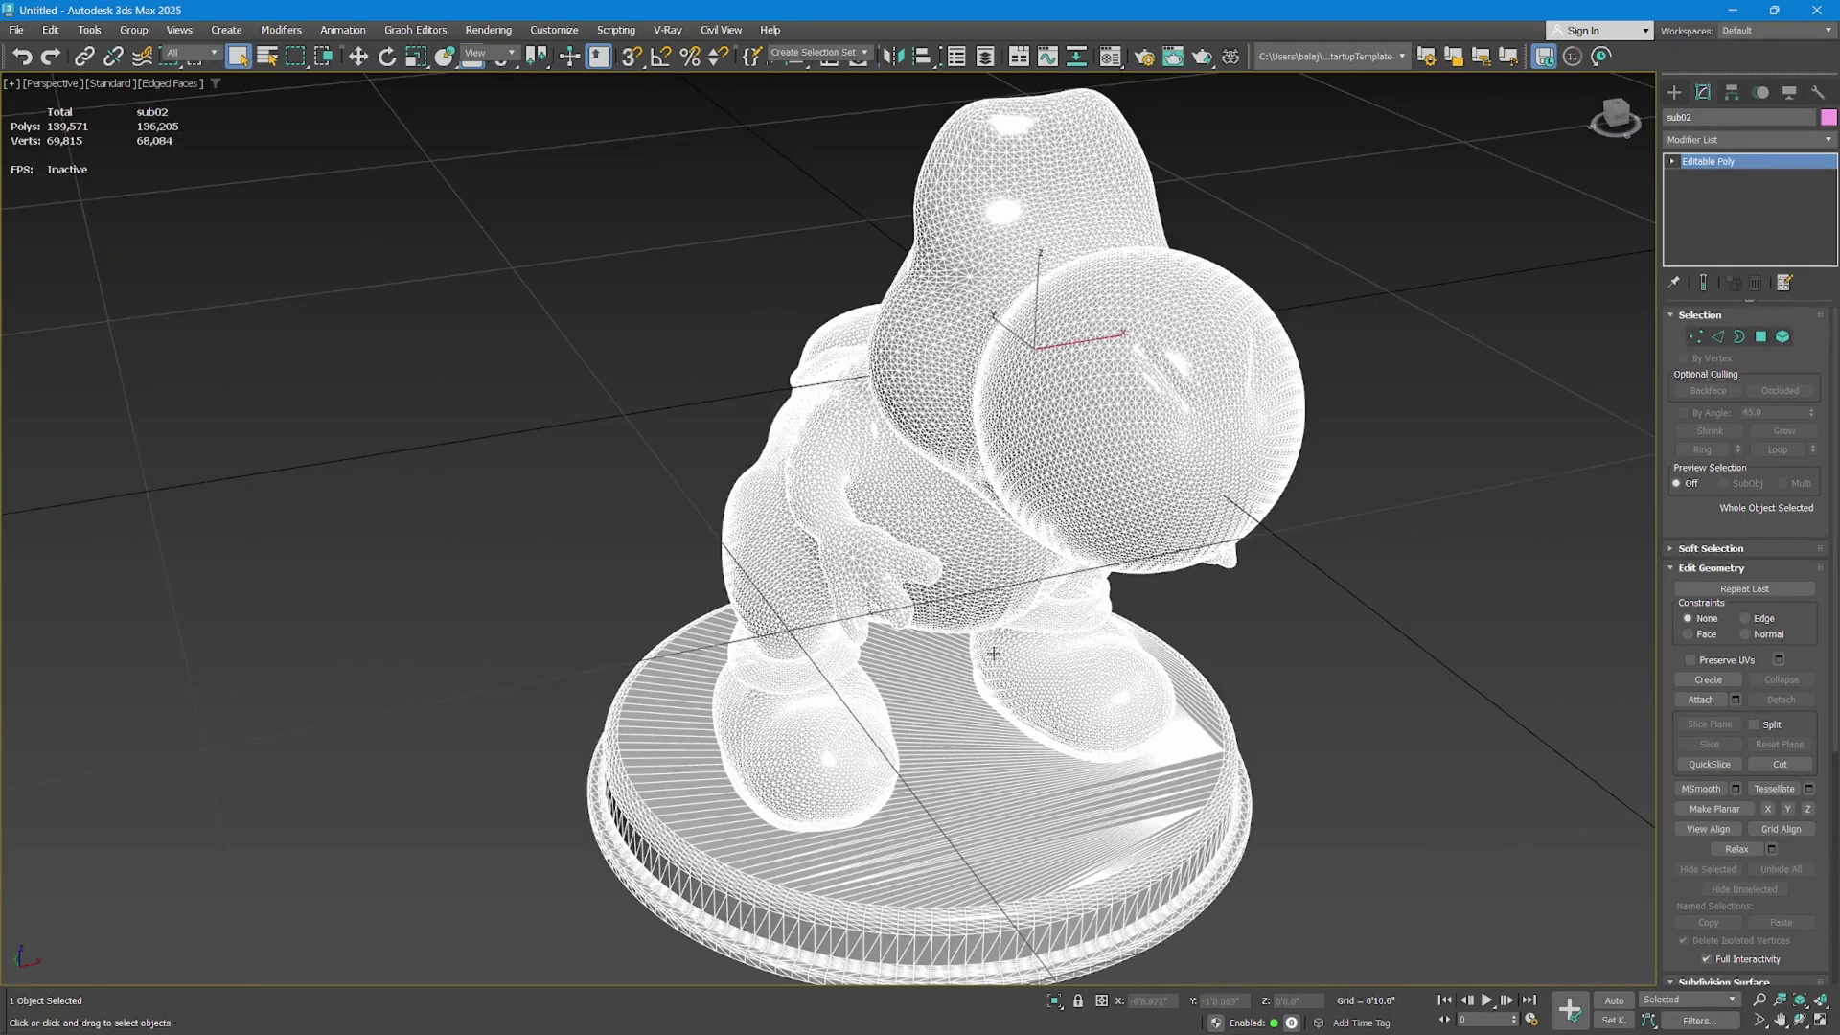
scroll(948, 561, "down", 2)
scroll(966, 575, "down", 2)
Hide the viewport grid and add a Retopology modifier to the welded Yoshi mesh.
key("g")
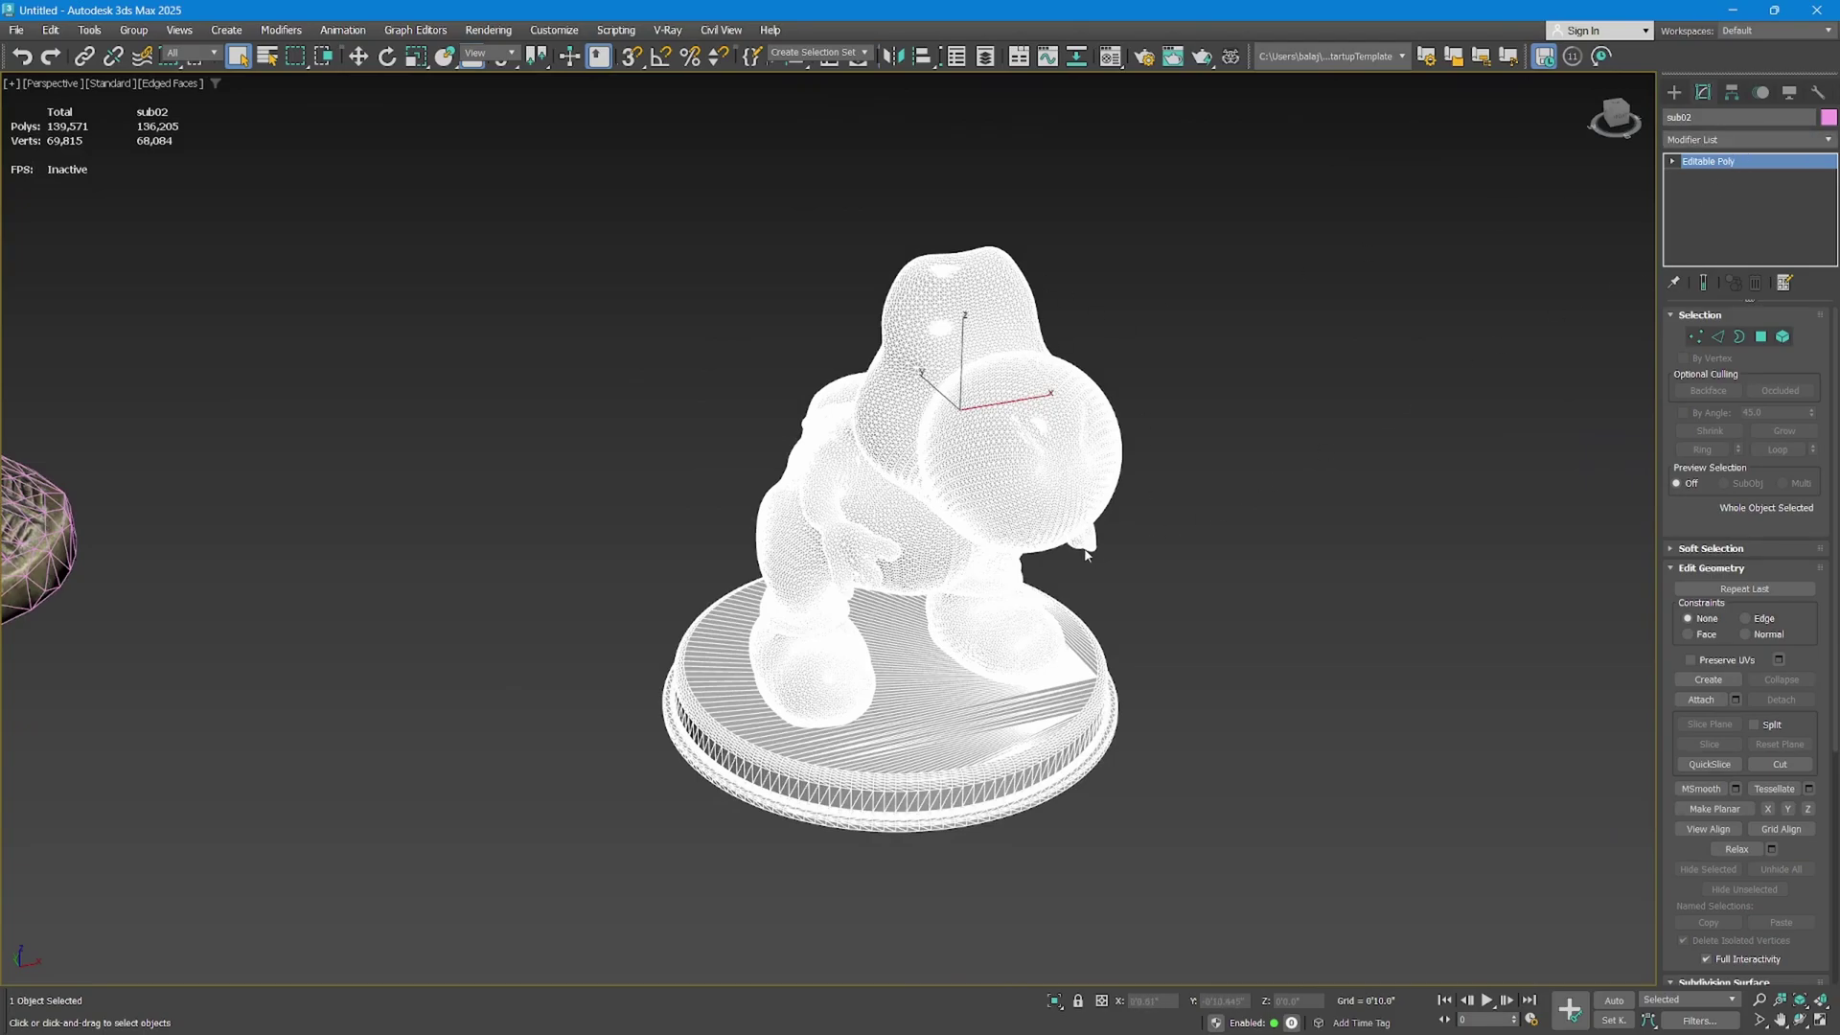
left_click(1712, 141)
type("r")
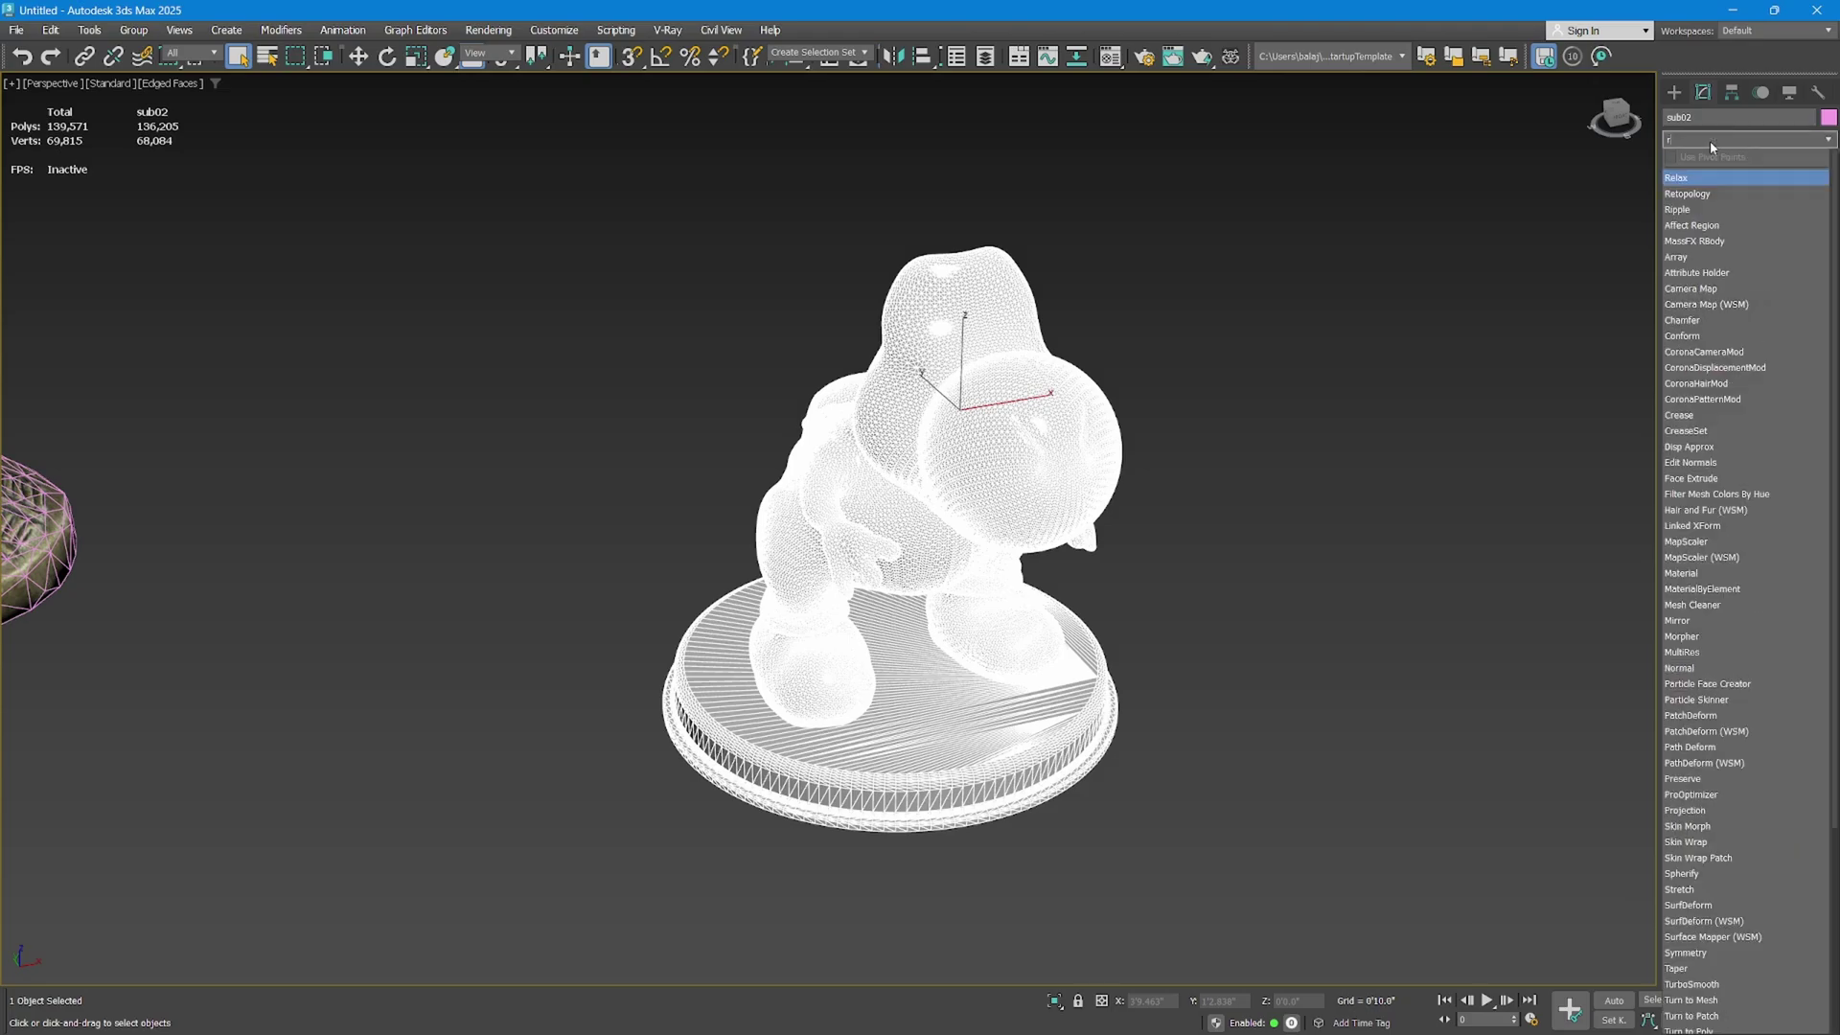
left_click(1687, 193)
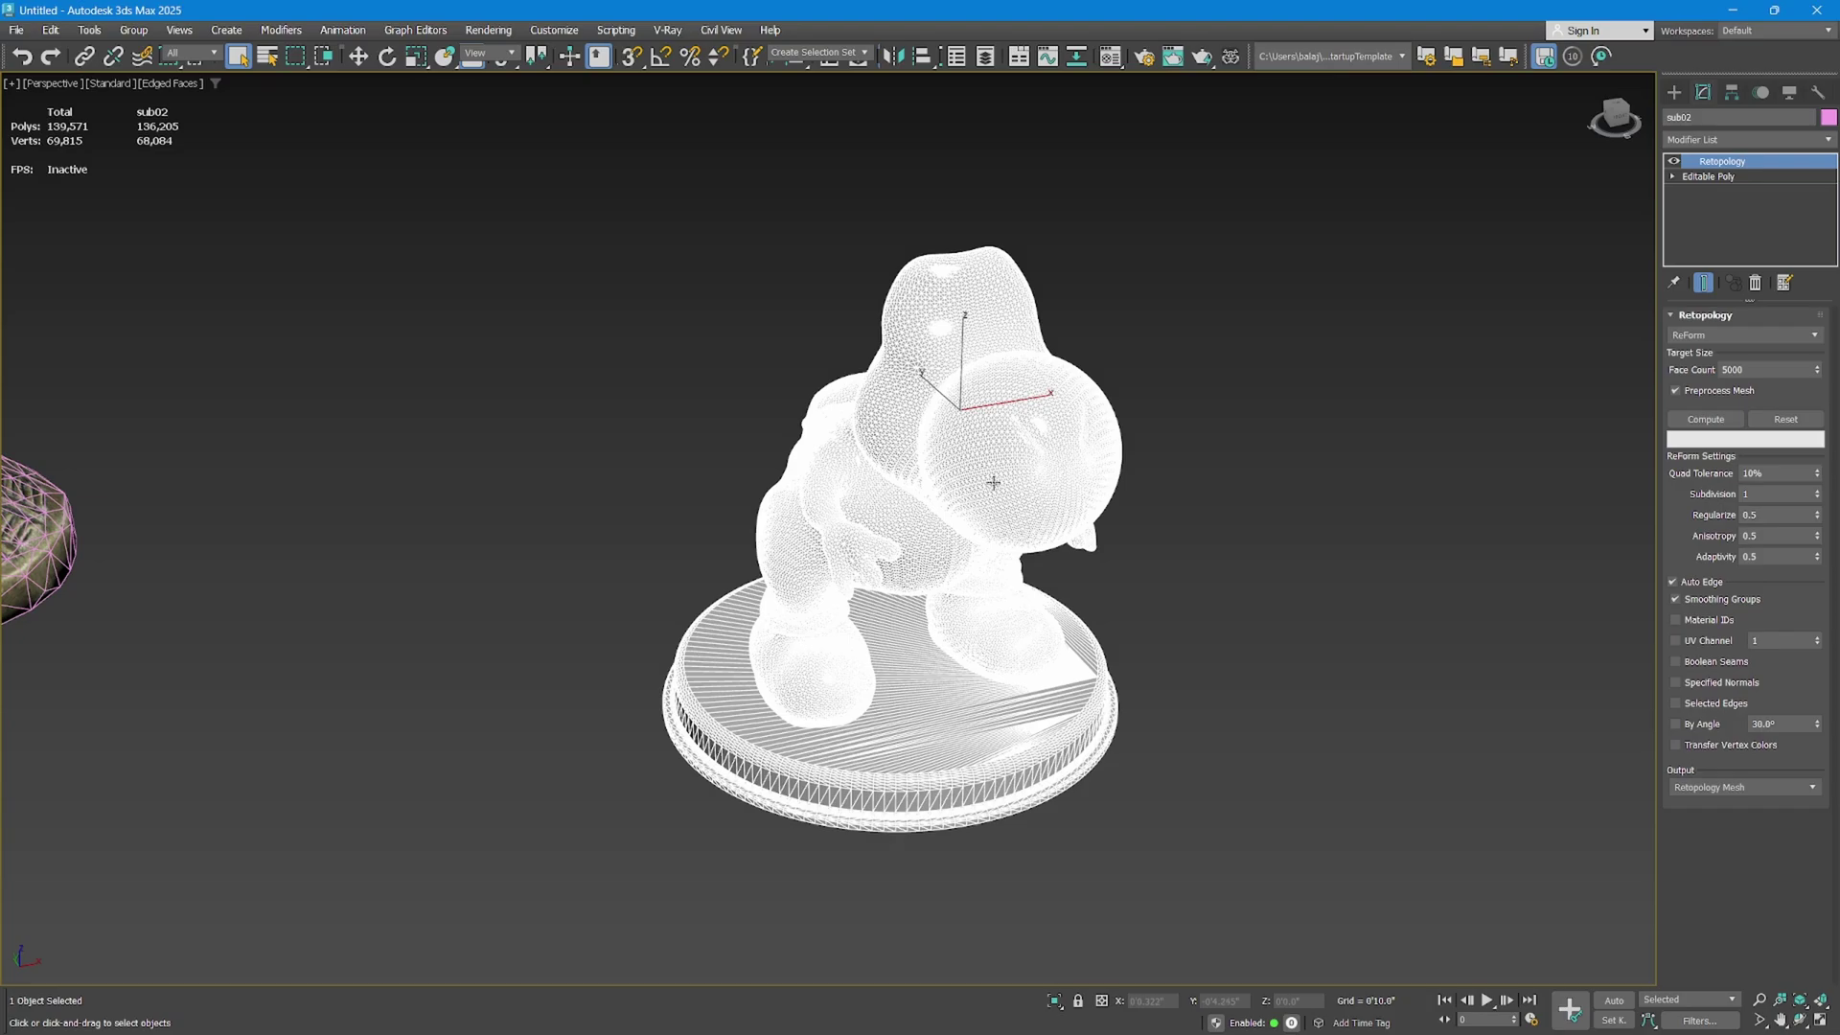
Set the Retopology face count to 8000 and enable UV Channel 1 as an Auto Edge source.
scroll(1101, 599, "down", 1)
scroll(1123, 525, "up", 2)
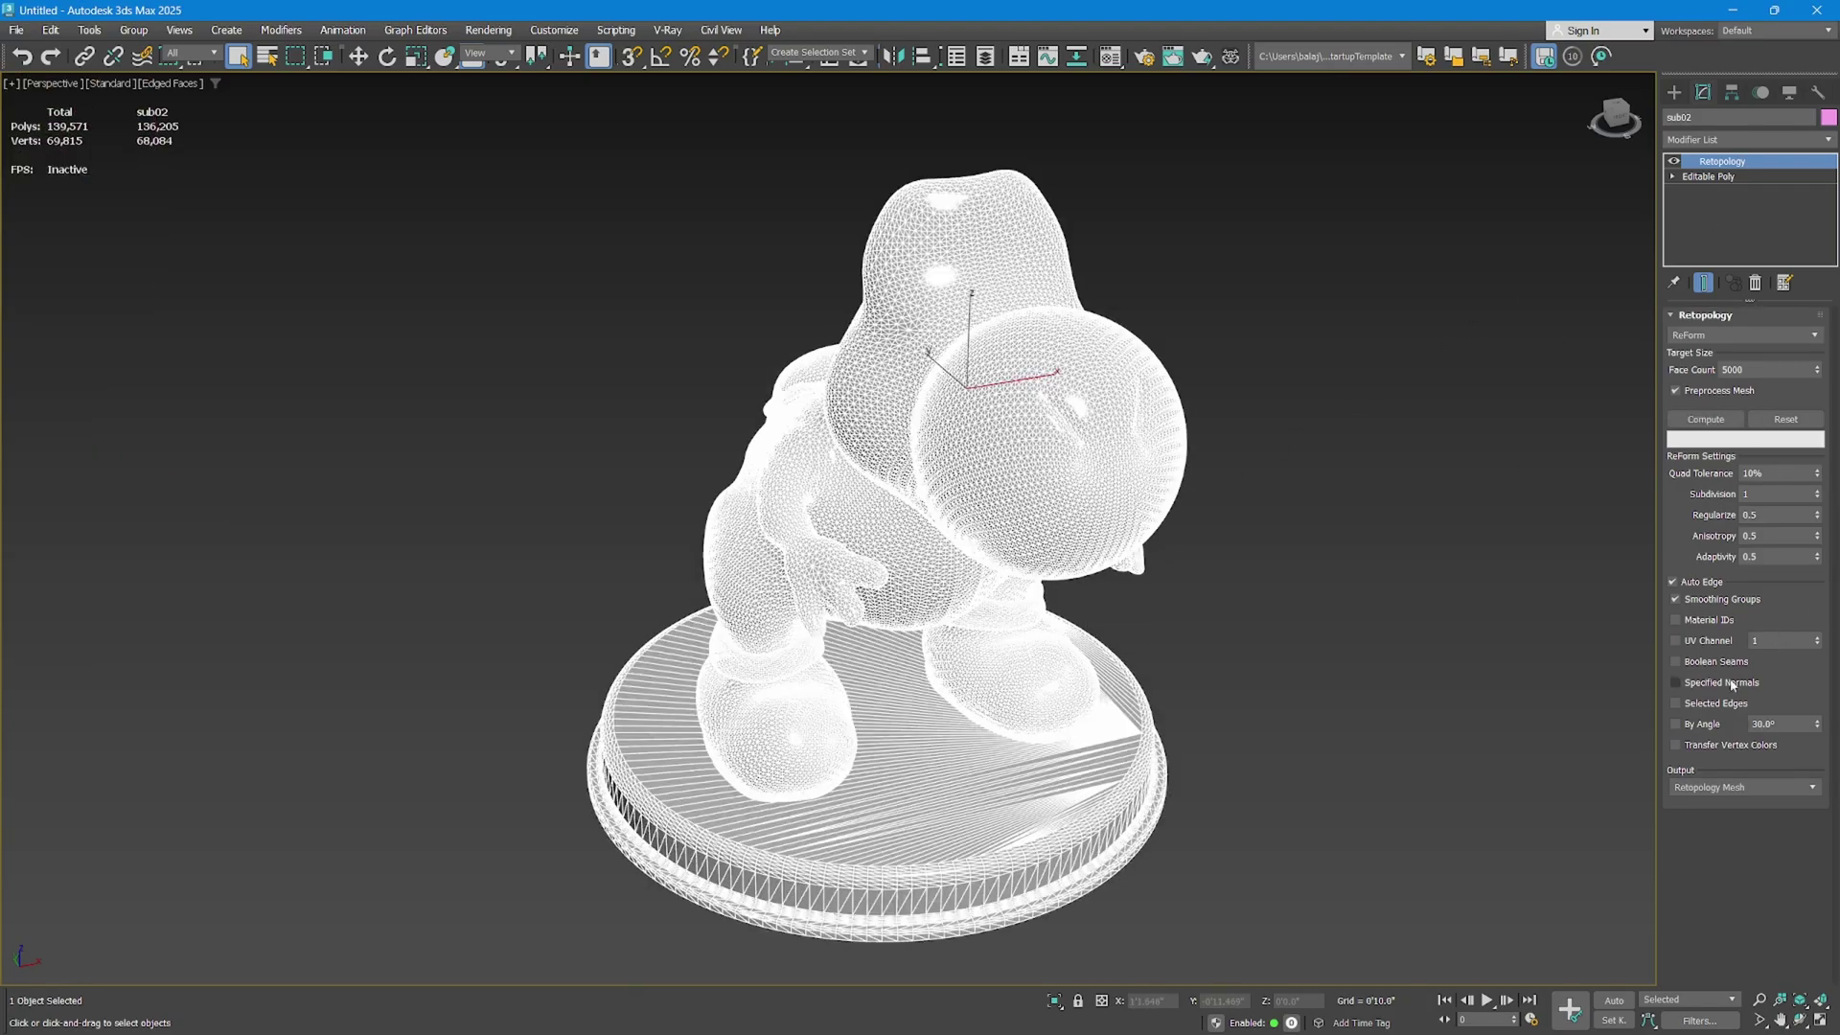
scroll(963, 460, "up", 1)
scroll(982, 656, "up", 2)
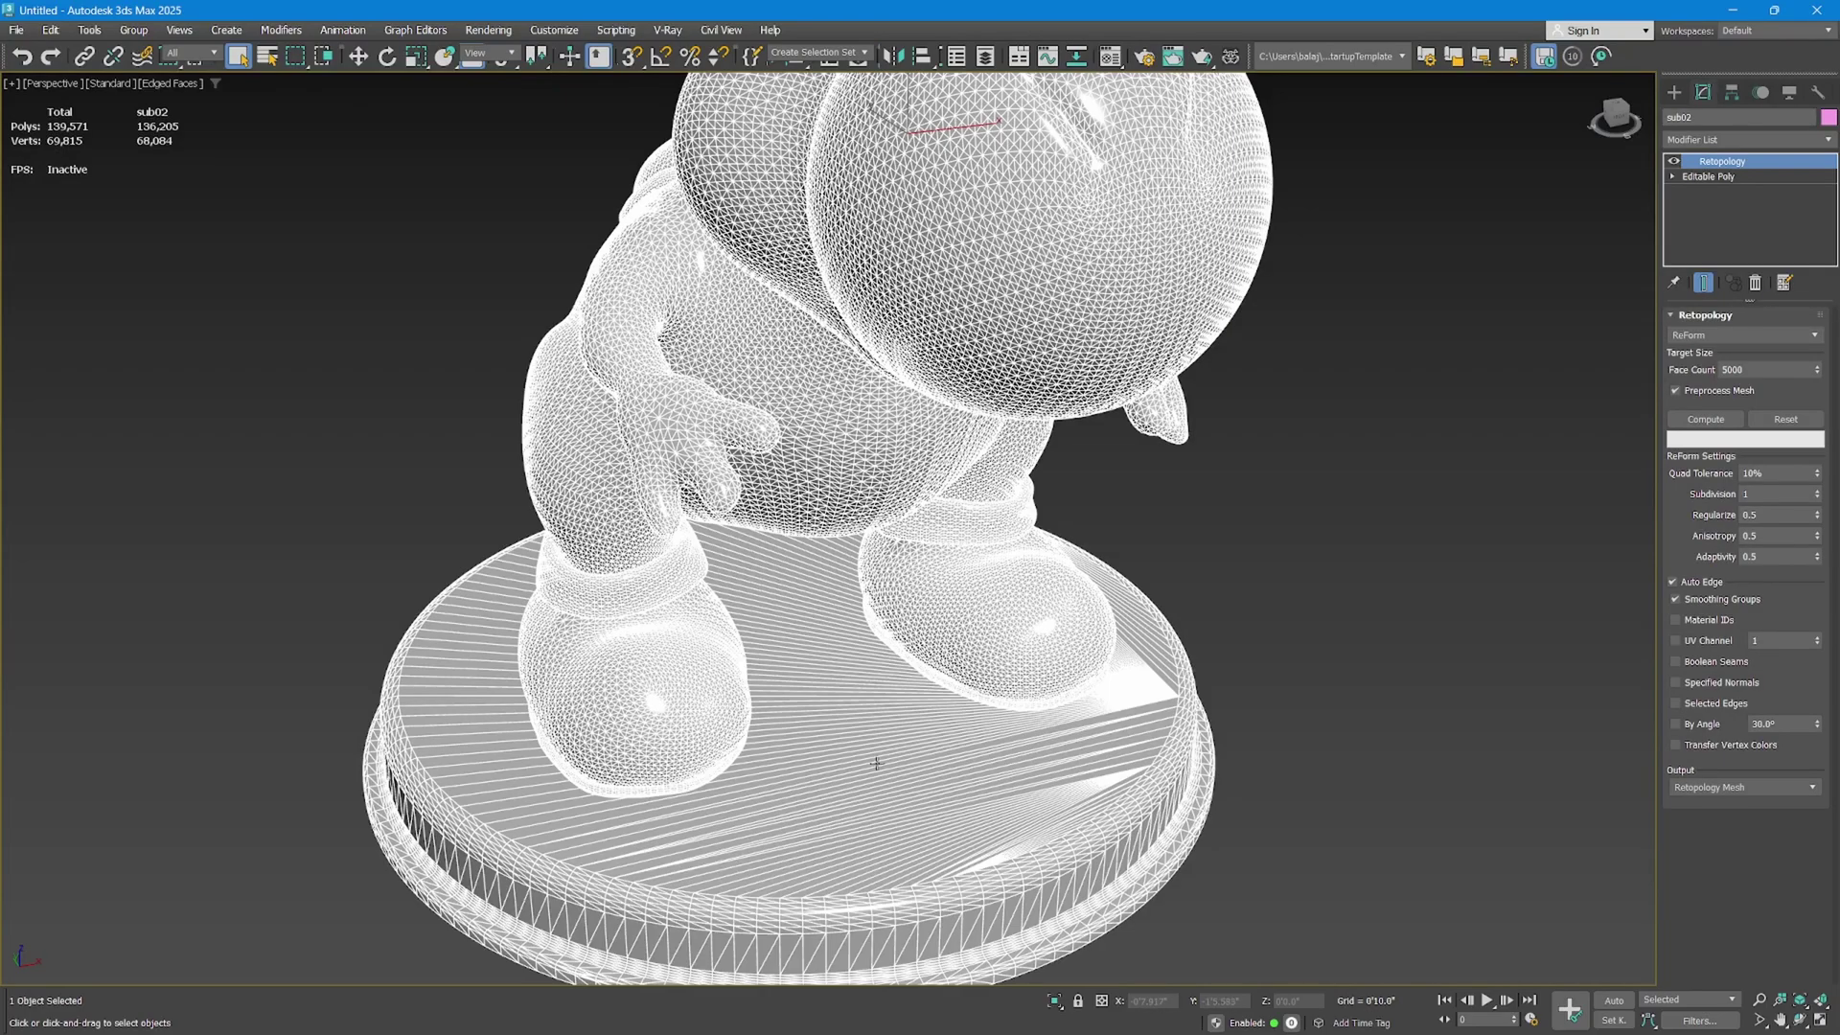
scroll(709, 732, "down", 3)
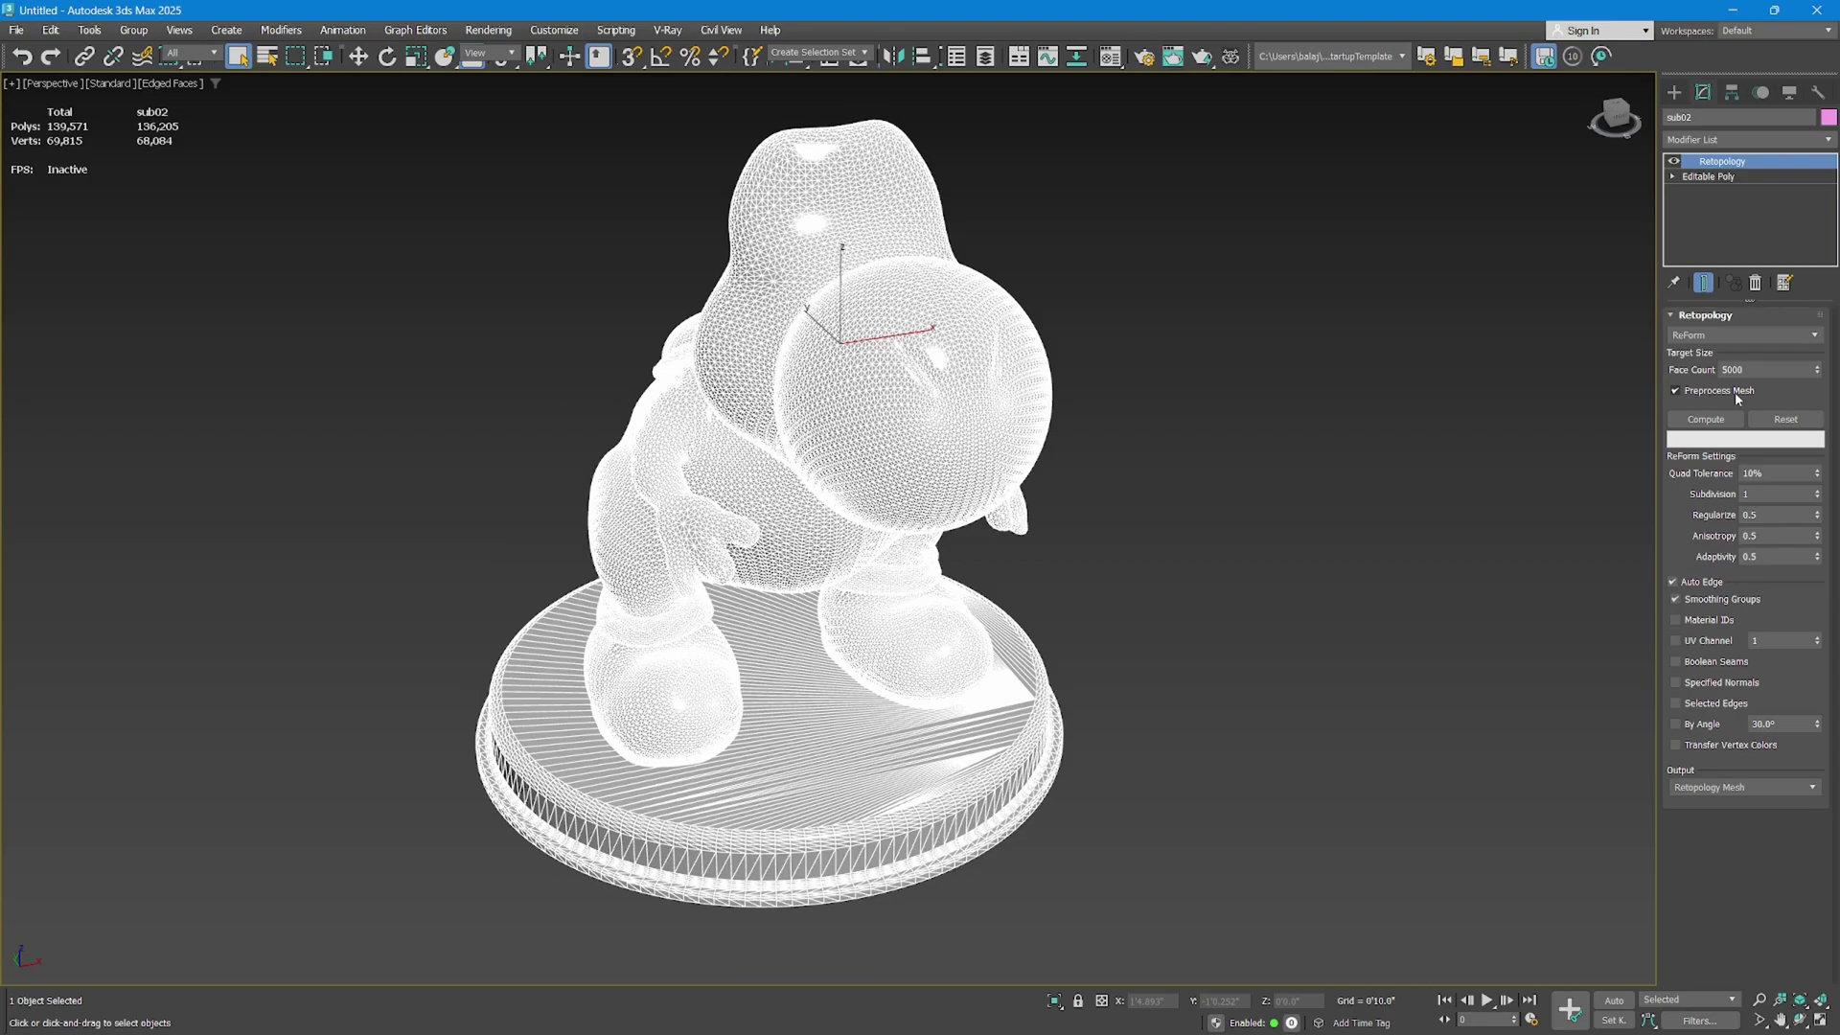
scroll(1320, 541, "down", 3)
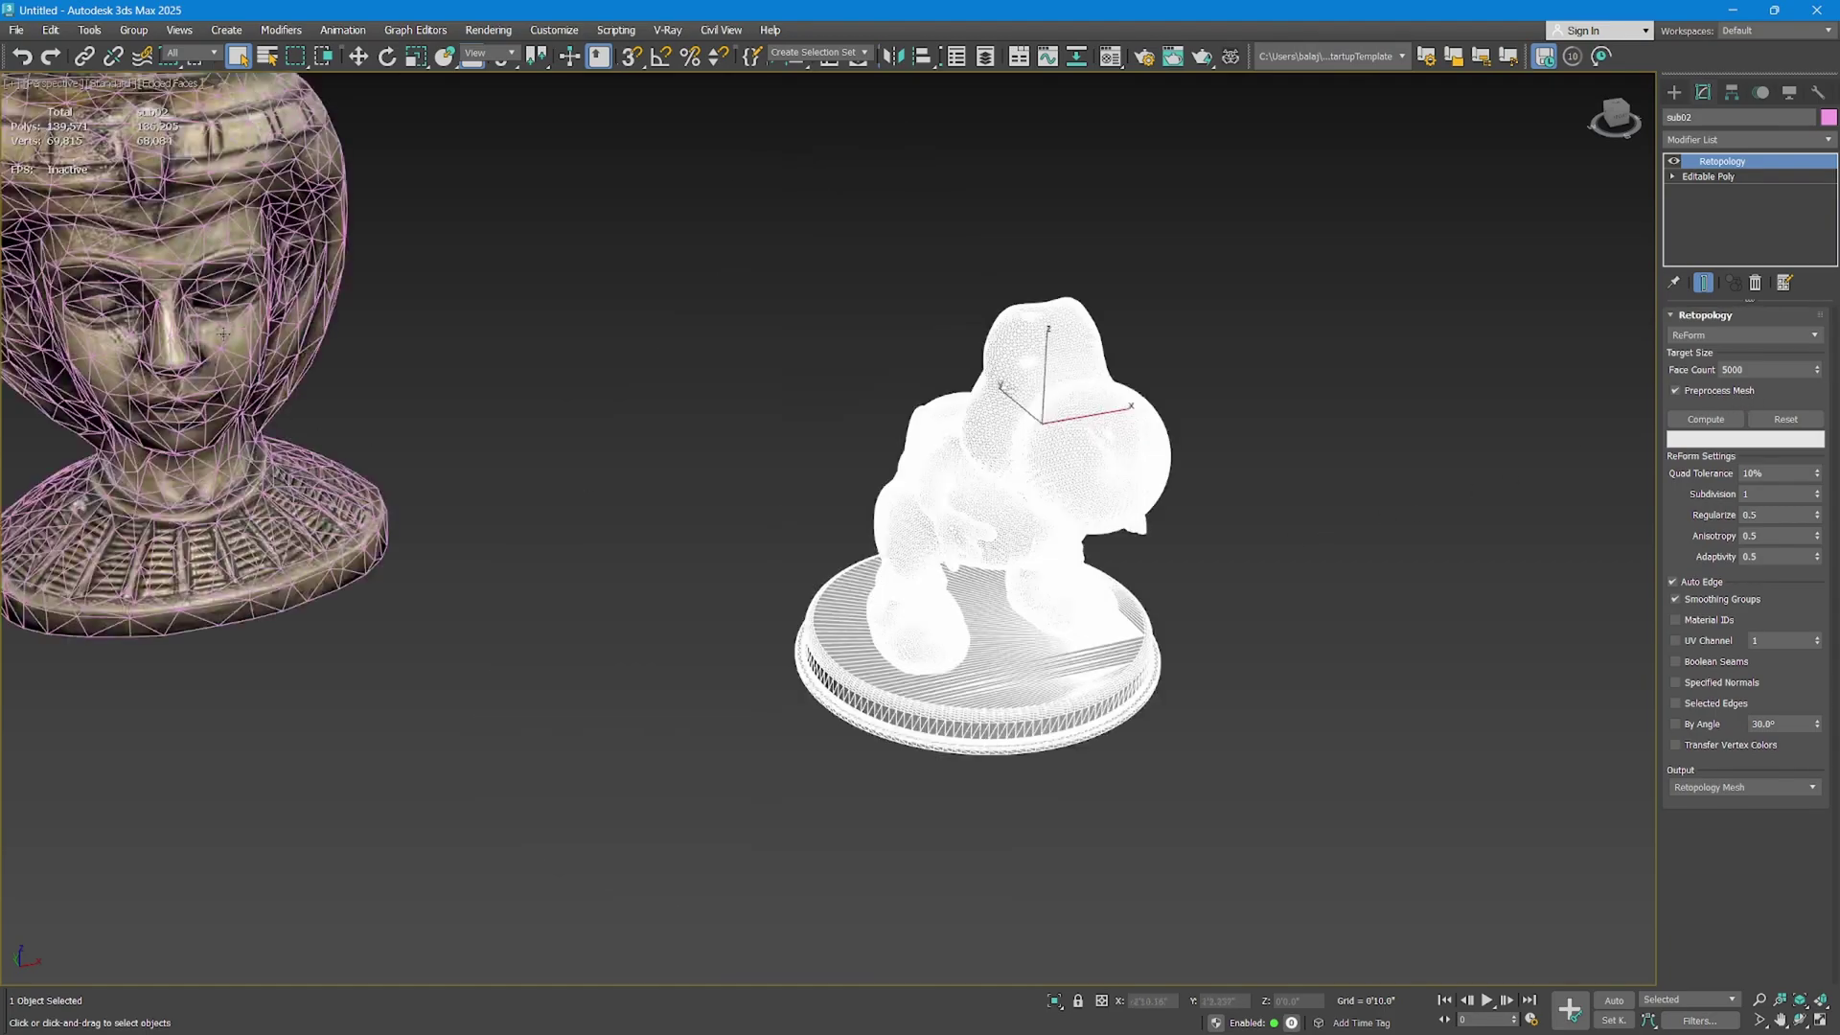
scroll(977, 506, "up", 3)
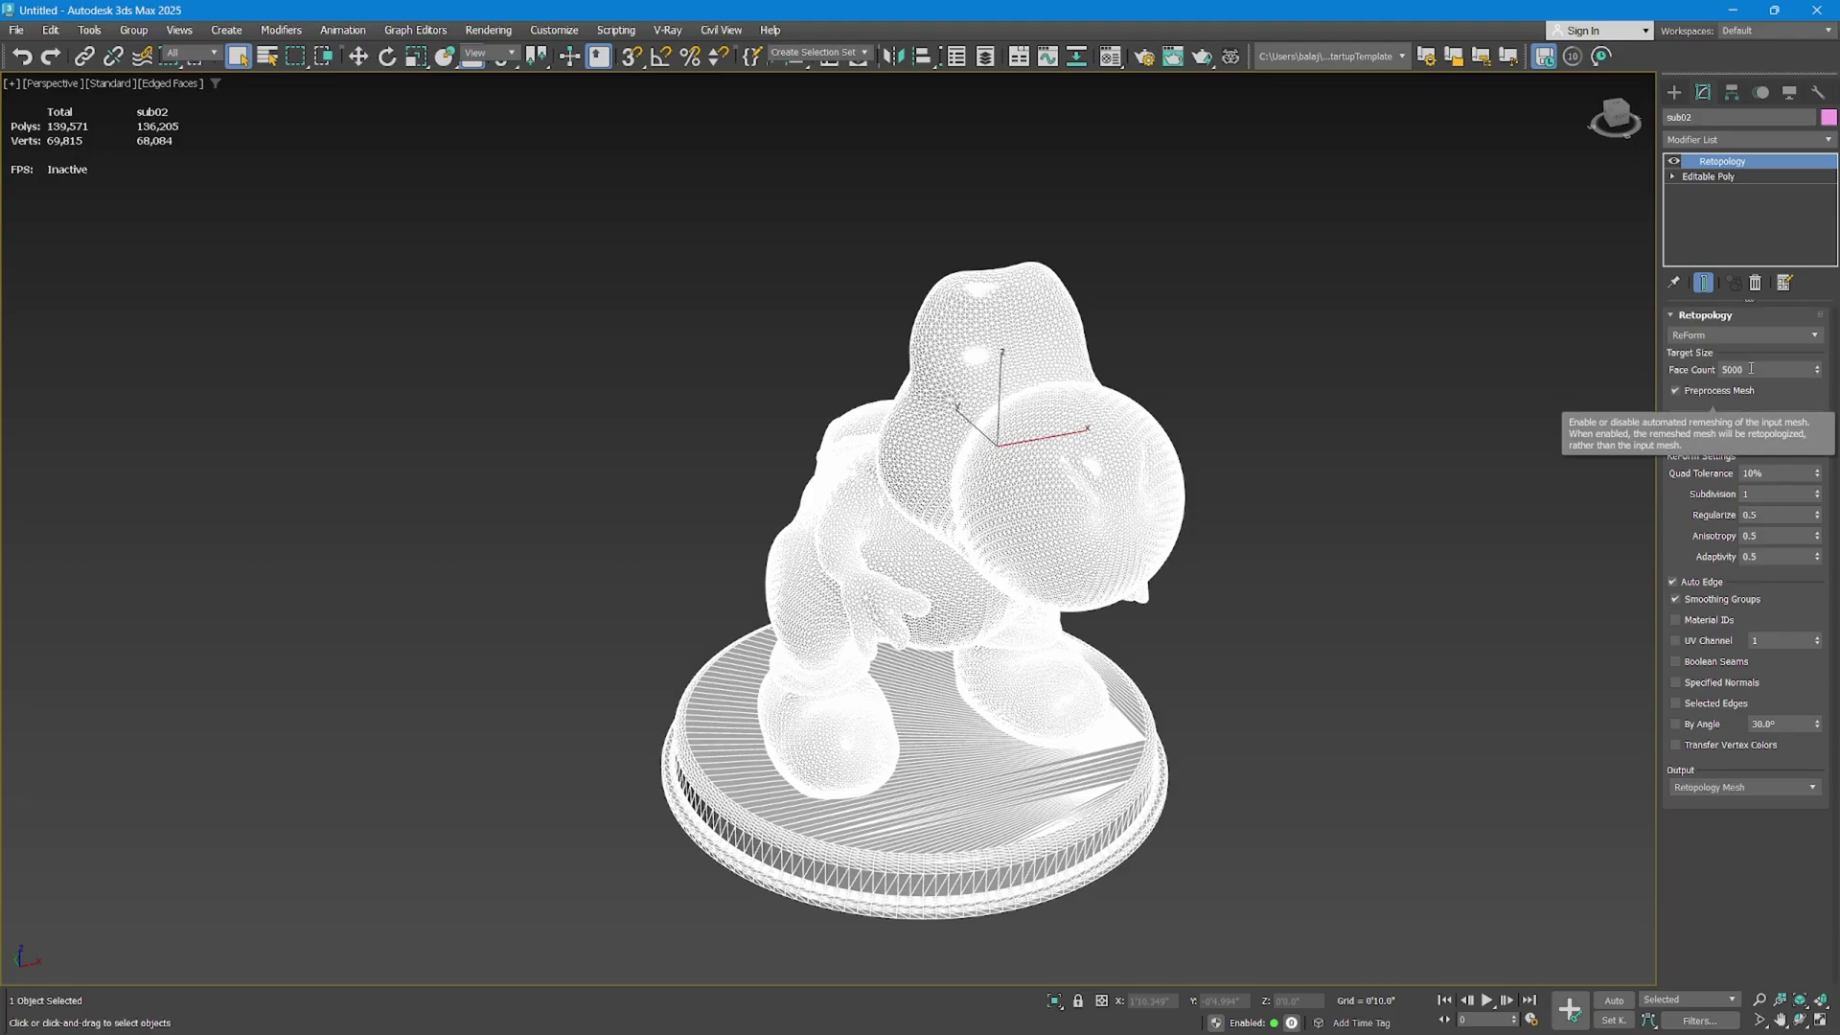
left_click_drag(1761, 370, 1609, 365)
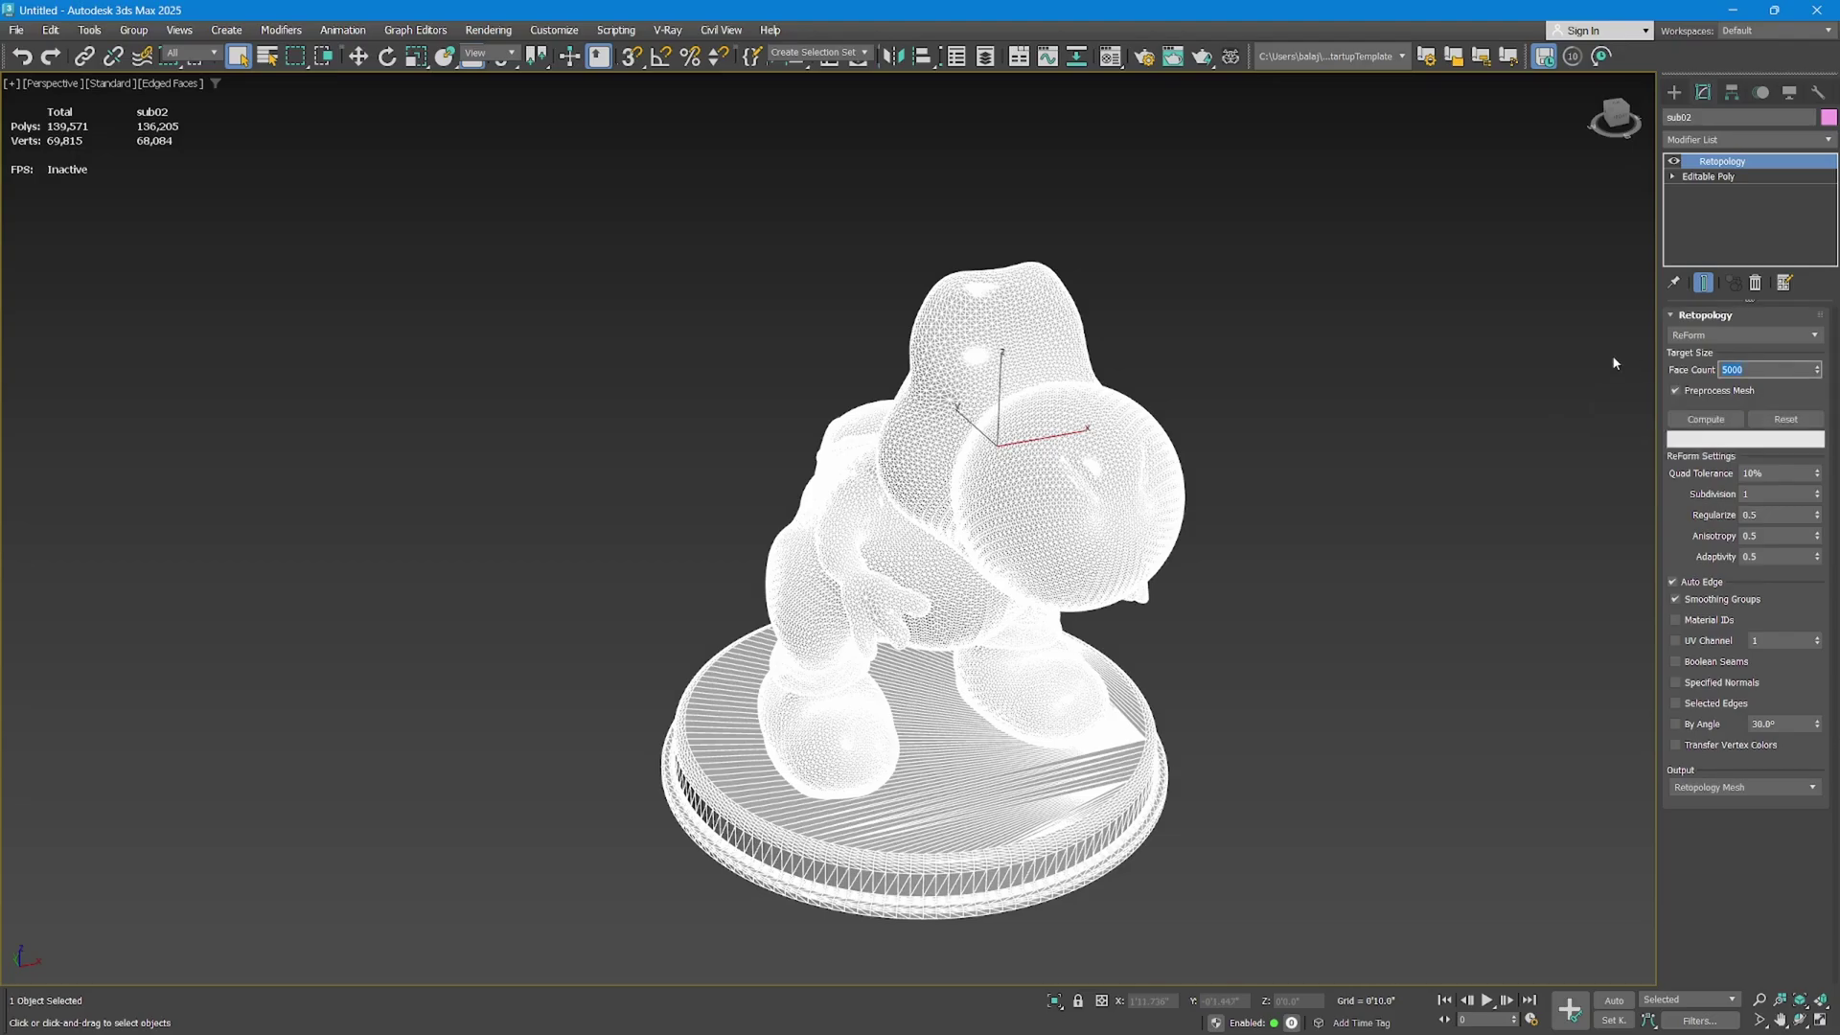
type("80")
left_click(1695, 642)
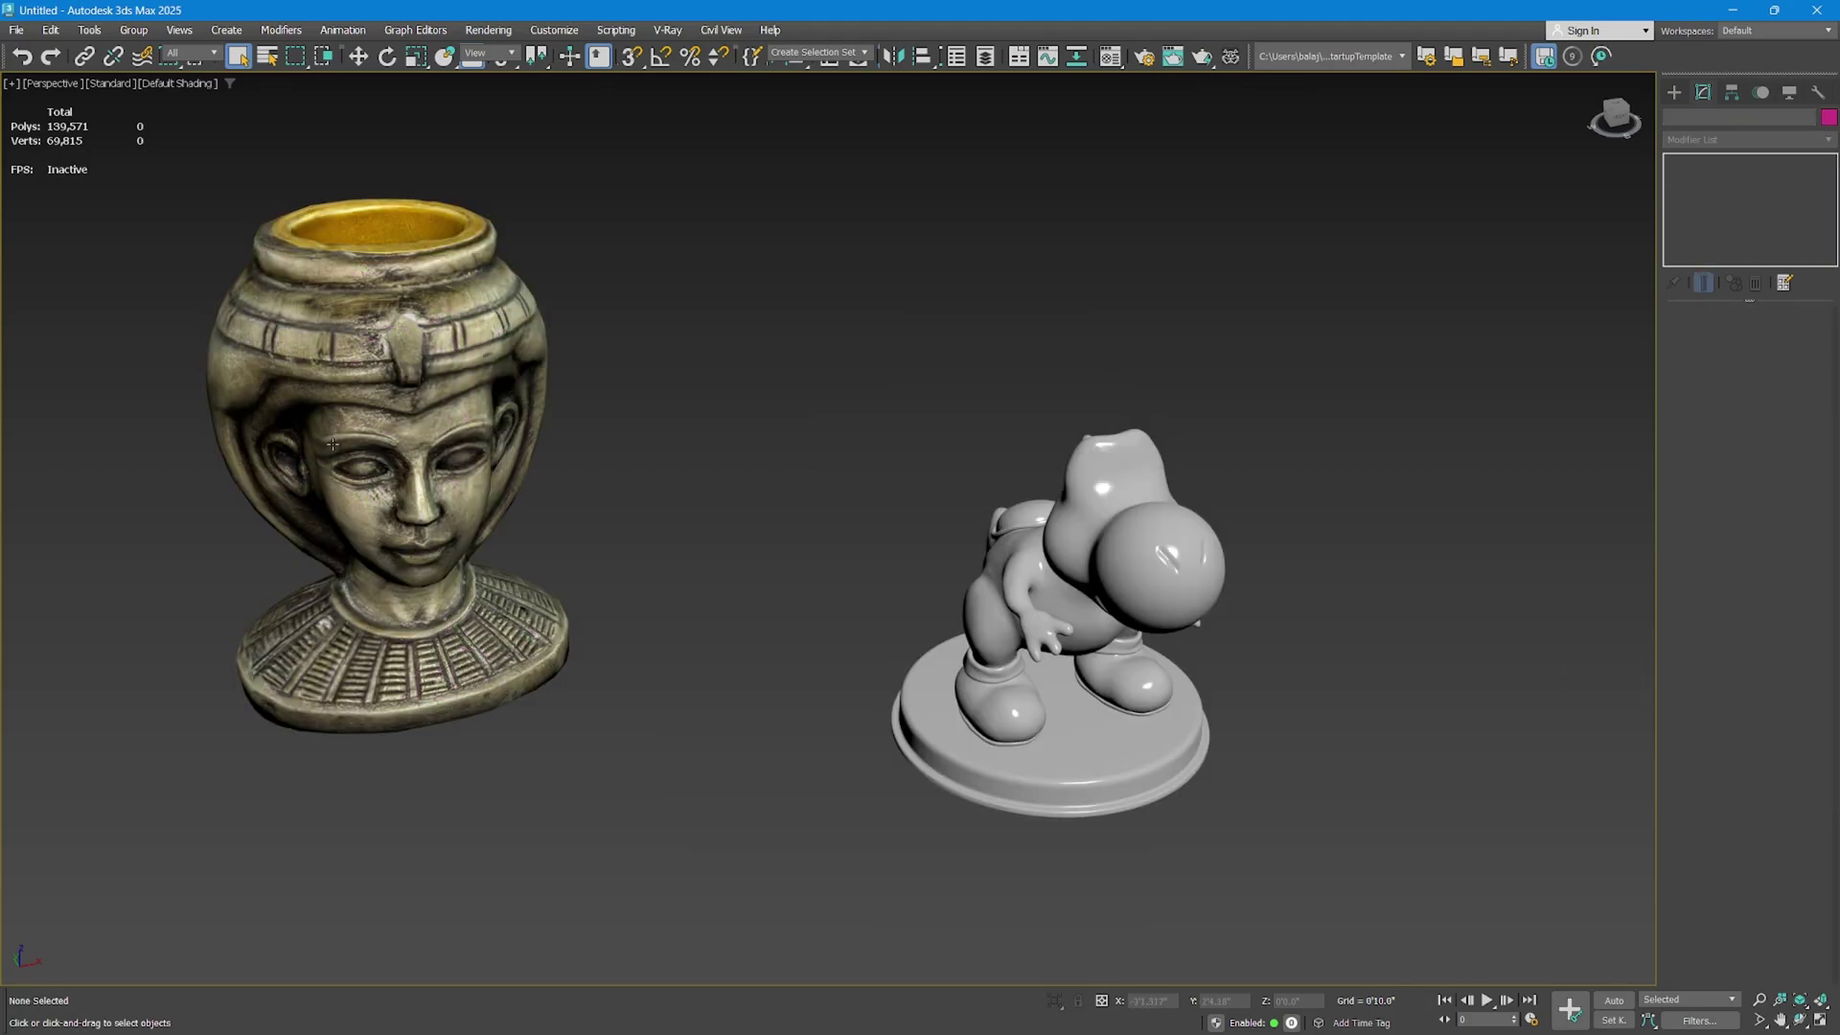
Compute the retopology of the Yoshi mesh and inspect the new quad layout with edged faces shown.
left_click(1093, 593)
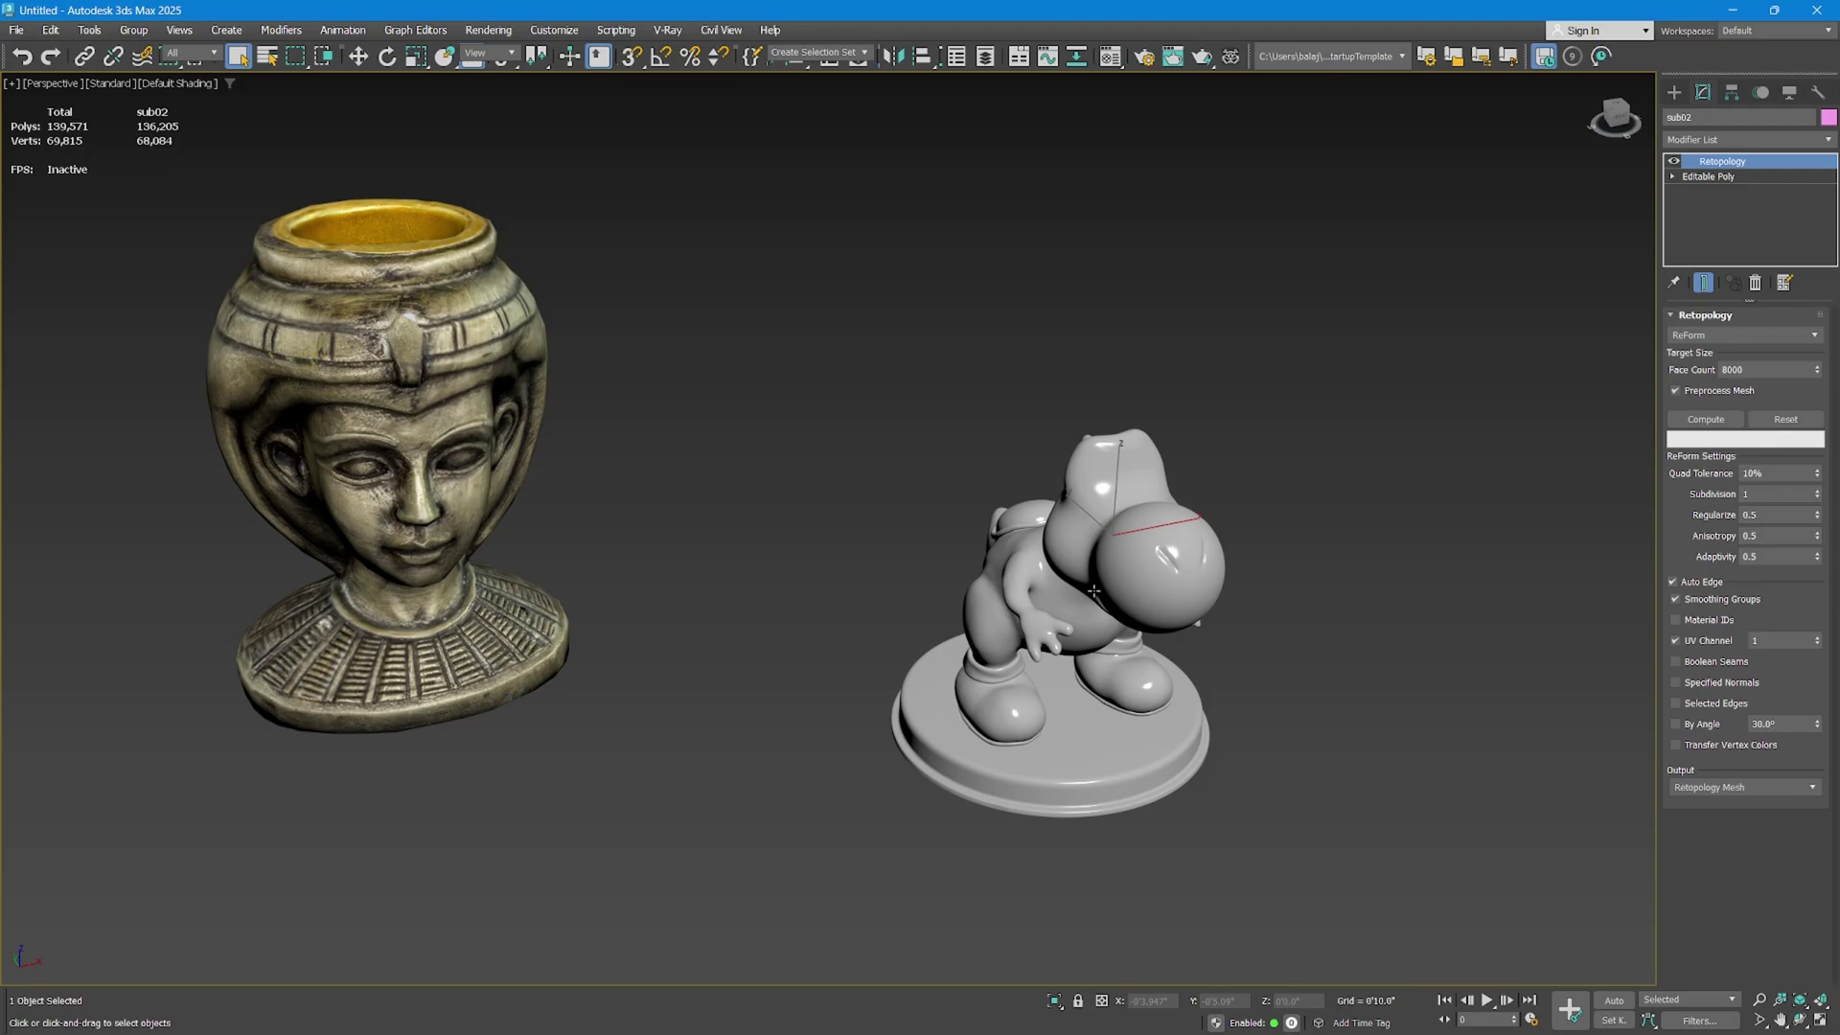
scroll(1112, 613, "up", 3)
key("F4")
key("F4")
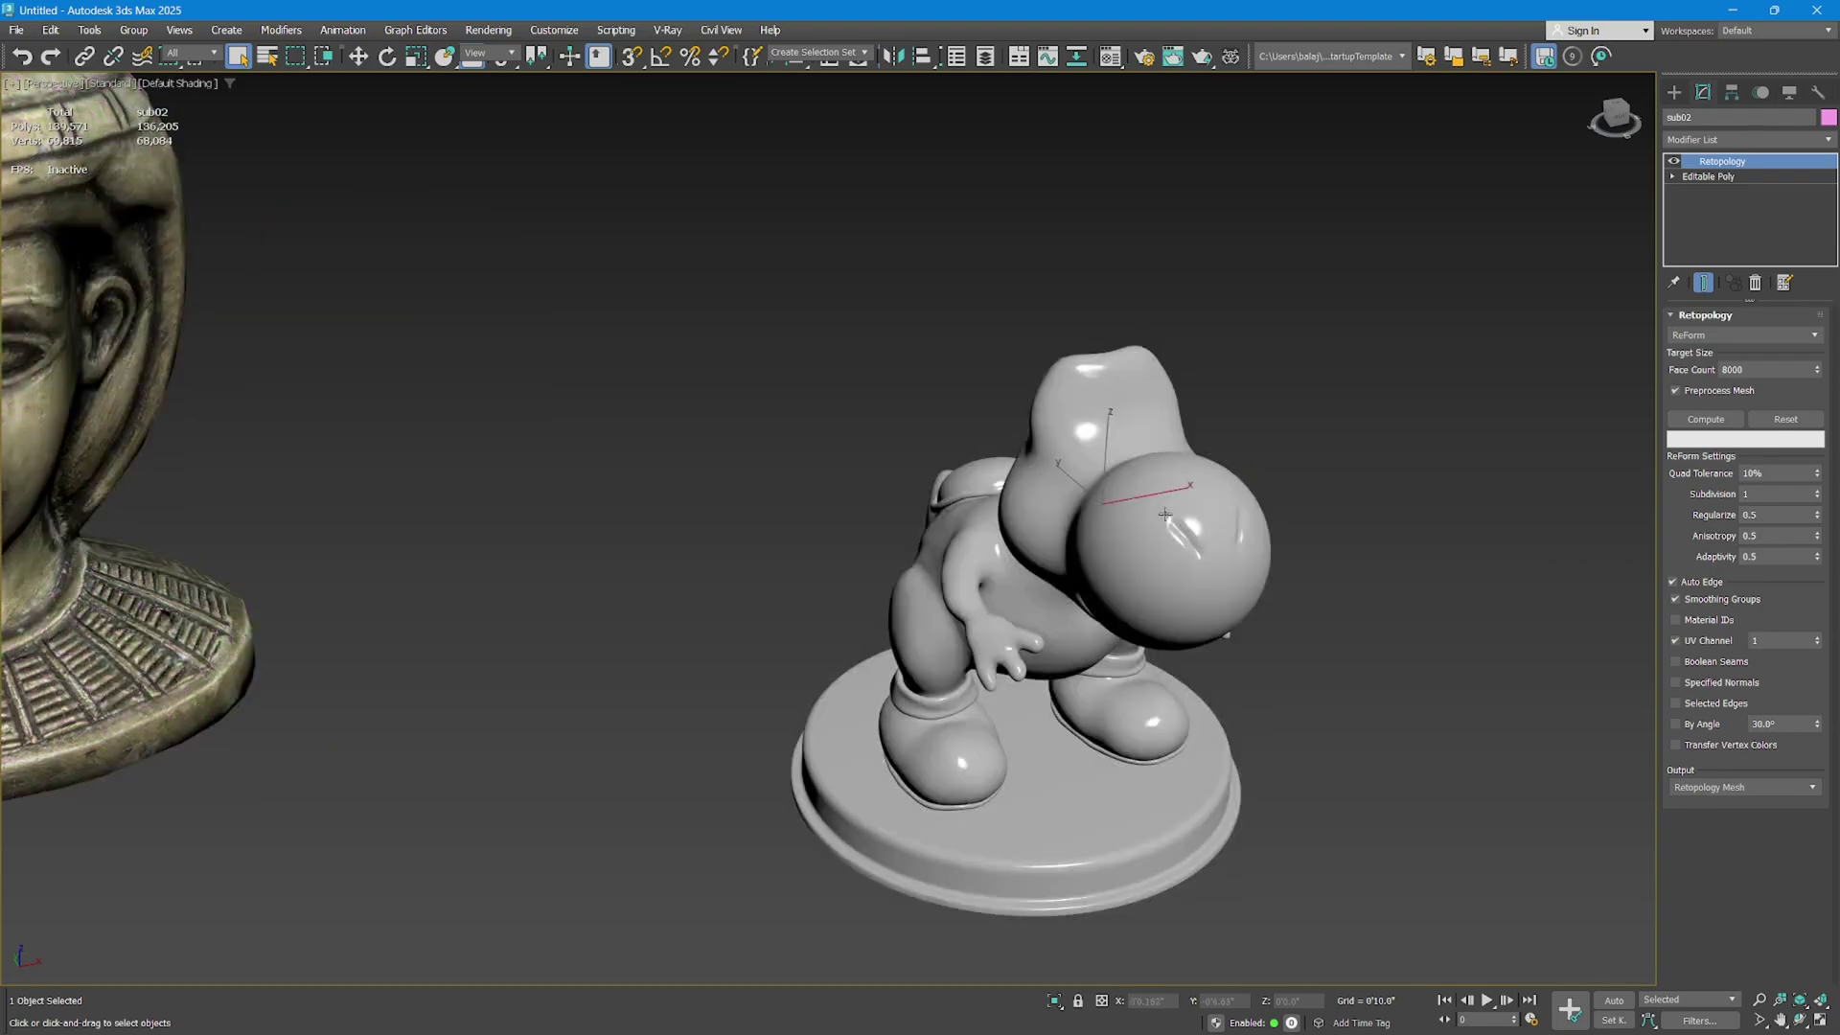
scroll(1033, 601, "down", 3)
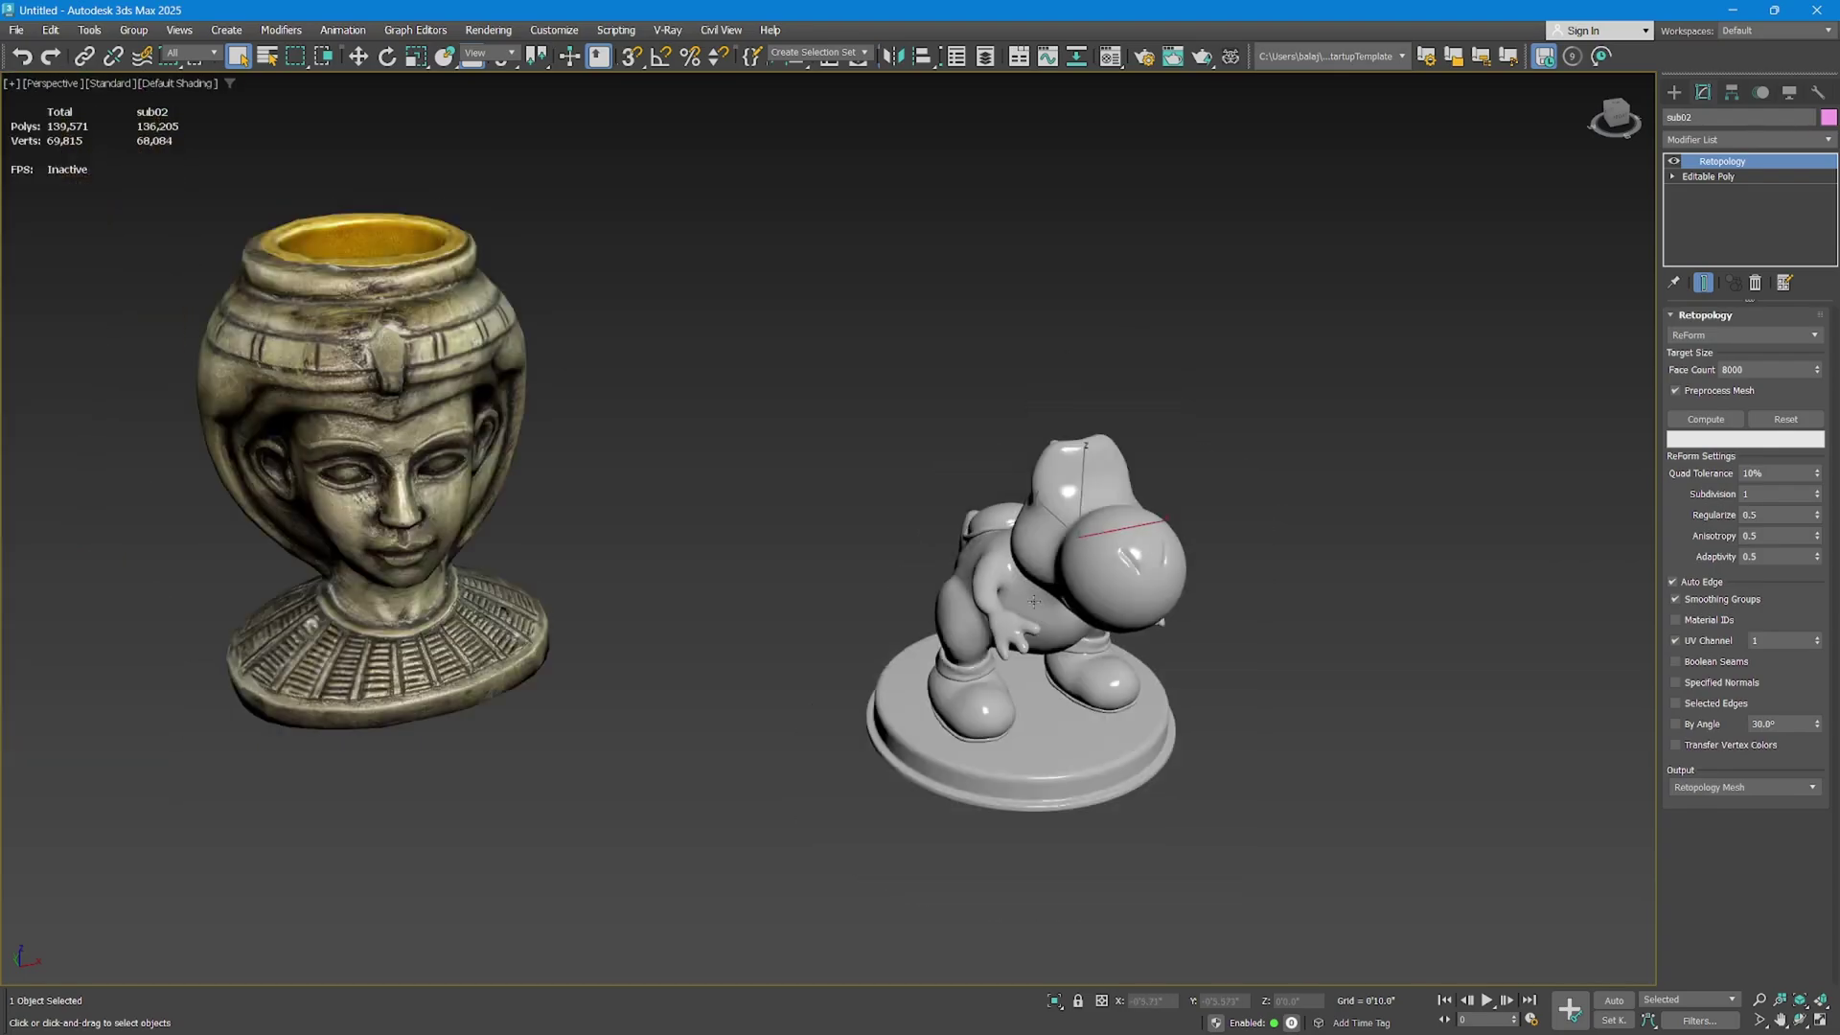
left_click(1691, 422)
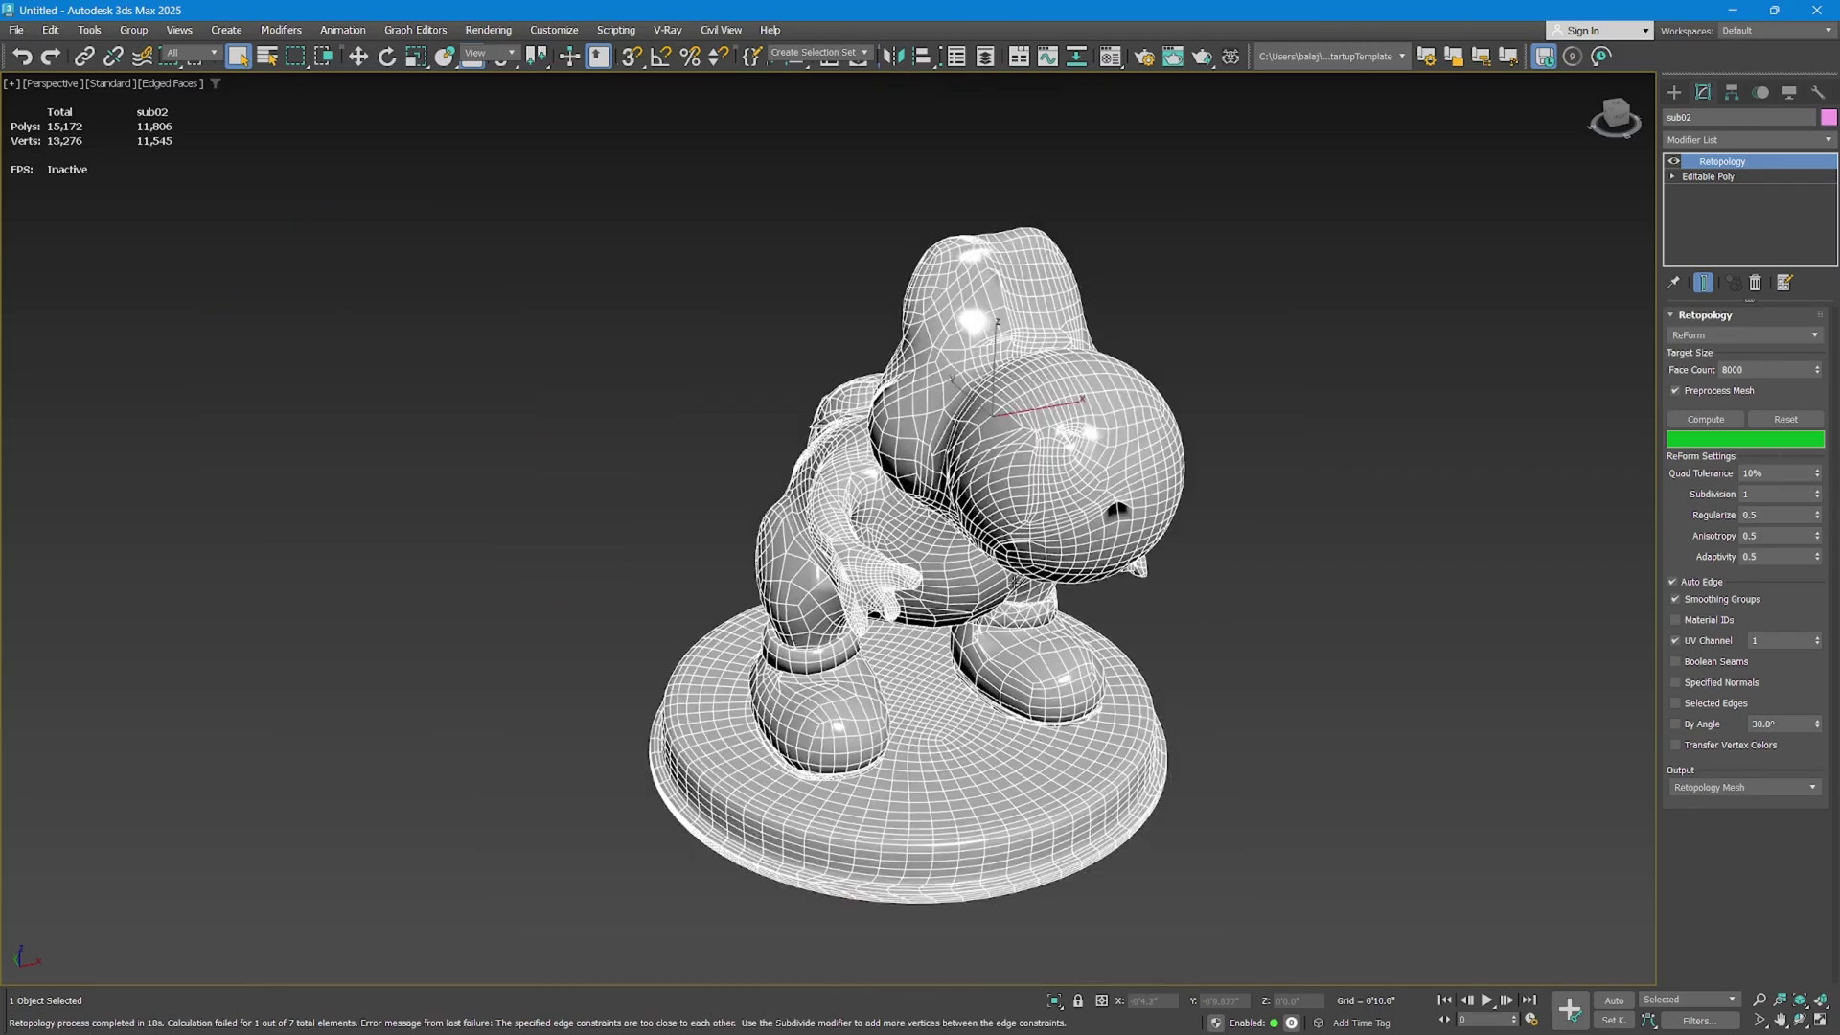
middle_click_drag(1006, 594, 800, 367, "alt")
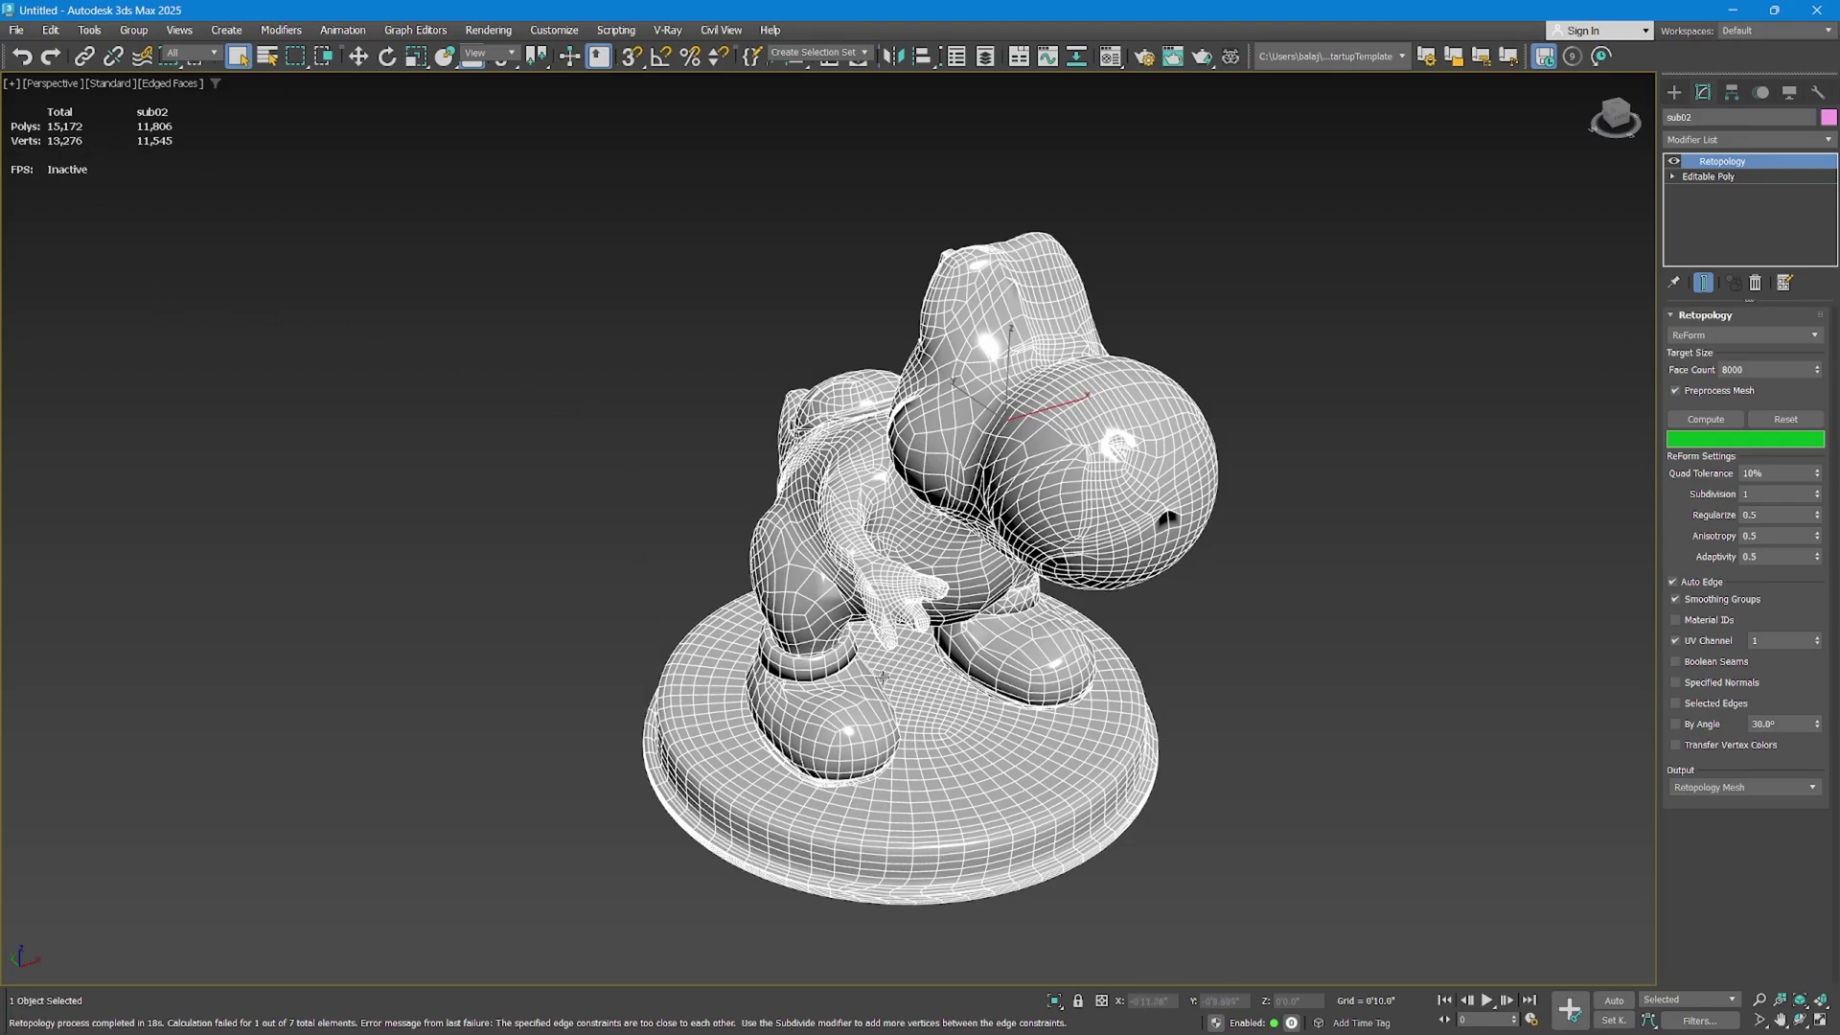
middle_click_drag(1186, 578, 1200, 585)
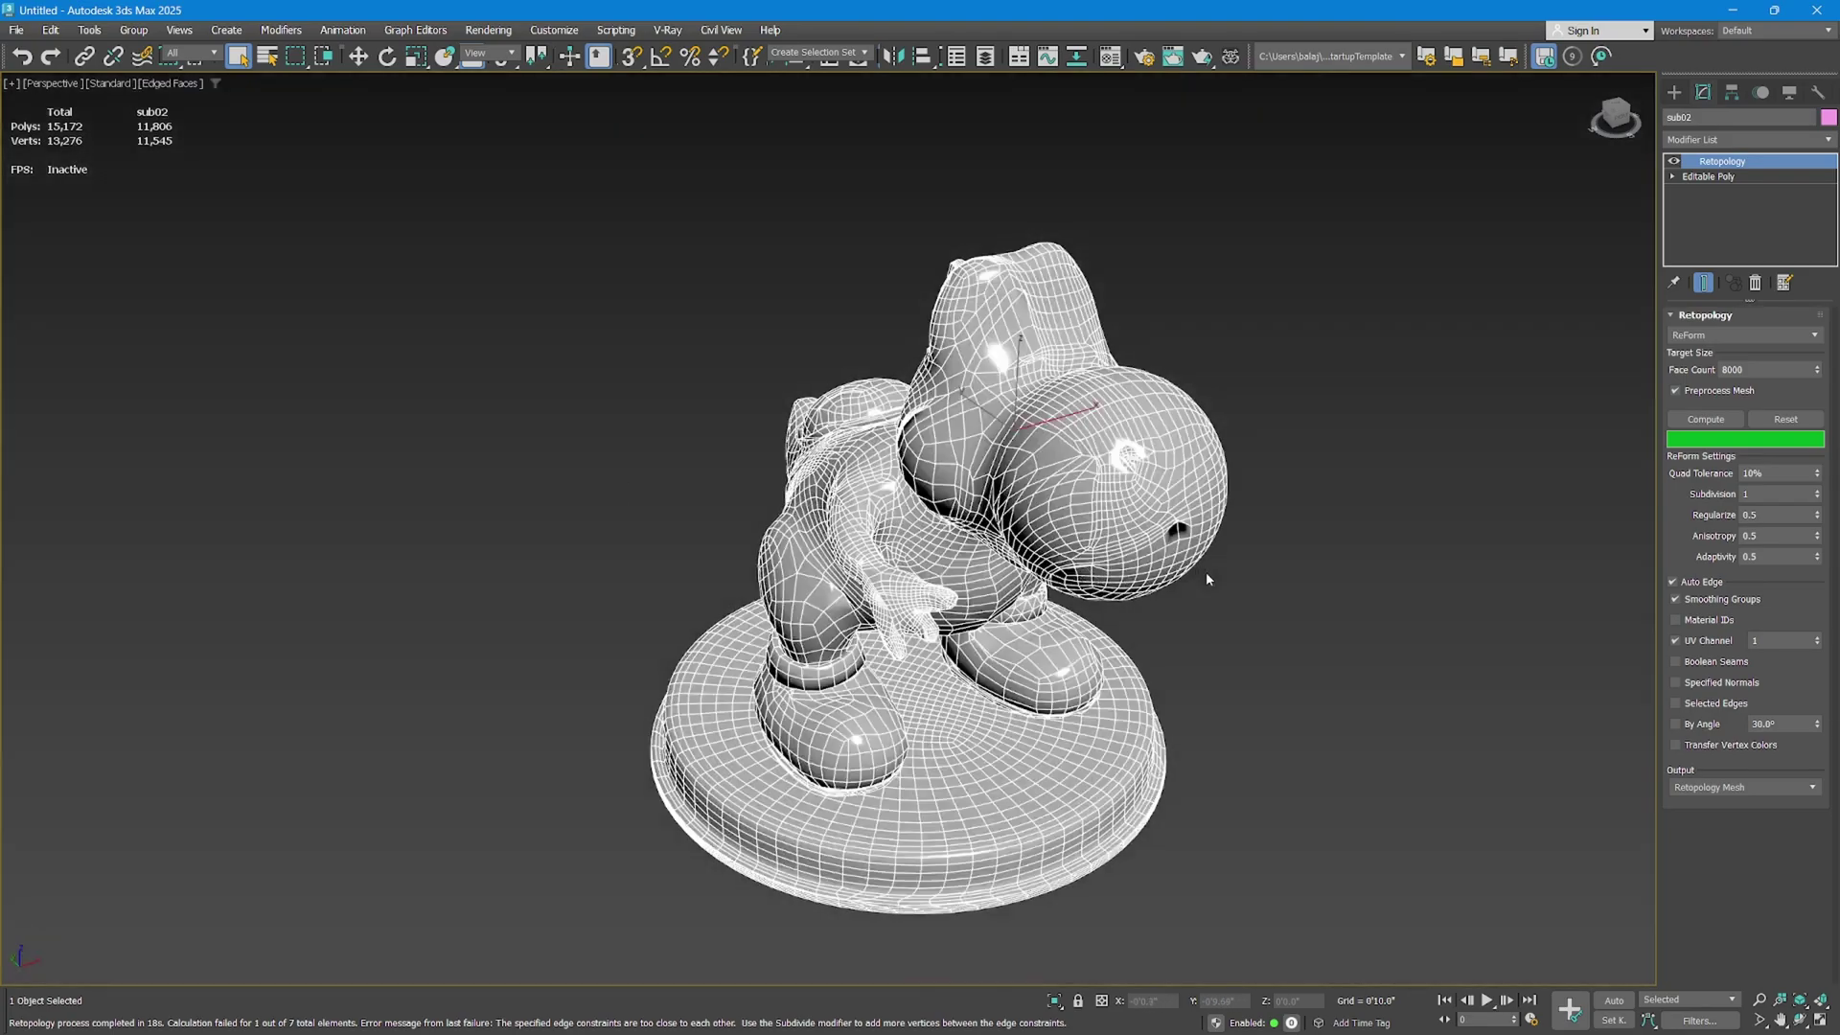
Add a Smooth modifier with Auto Smooth to the retopologized Yoshi and inspect its nose shaded and in wireframe.
left_click(1237, 588)
key("F4")
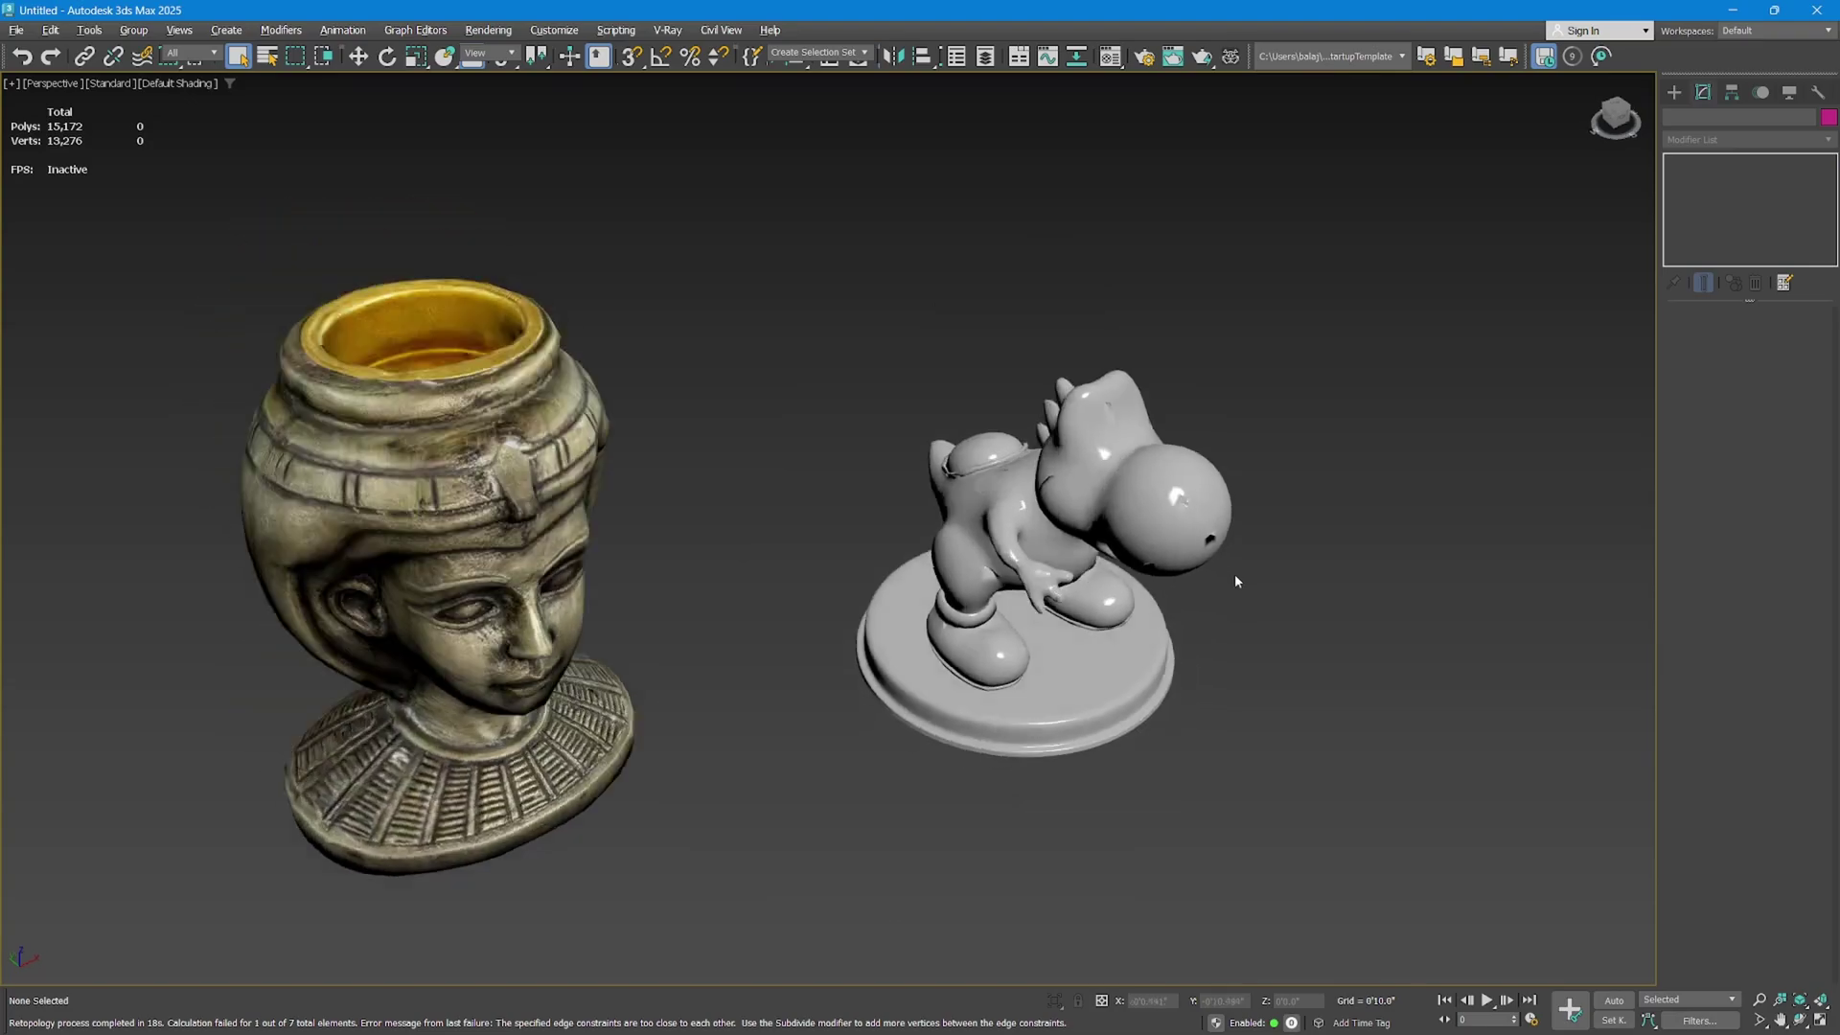
middle_click_drag(1235, 581, 1306, 513, "alt")
left_click(1102, 551)
scroll(1288, 479, "up", 6)
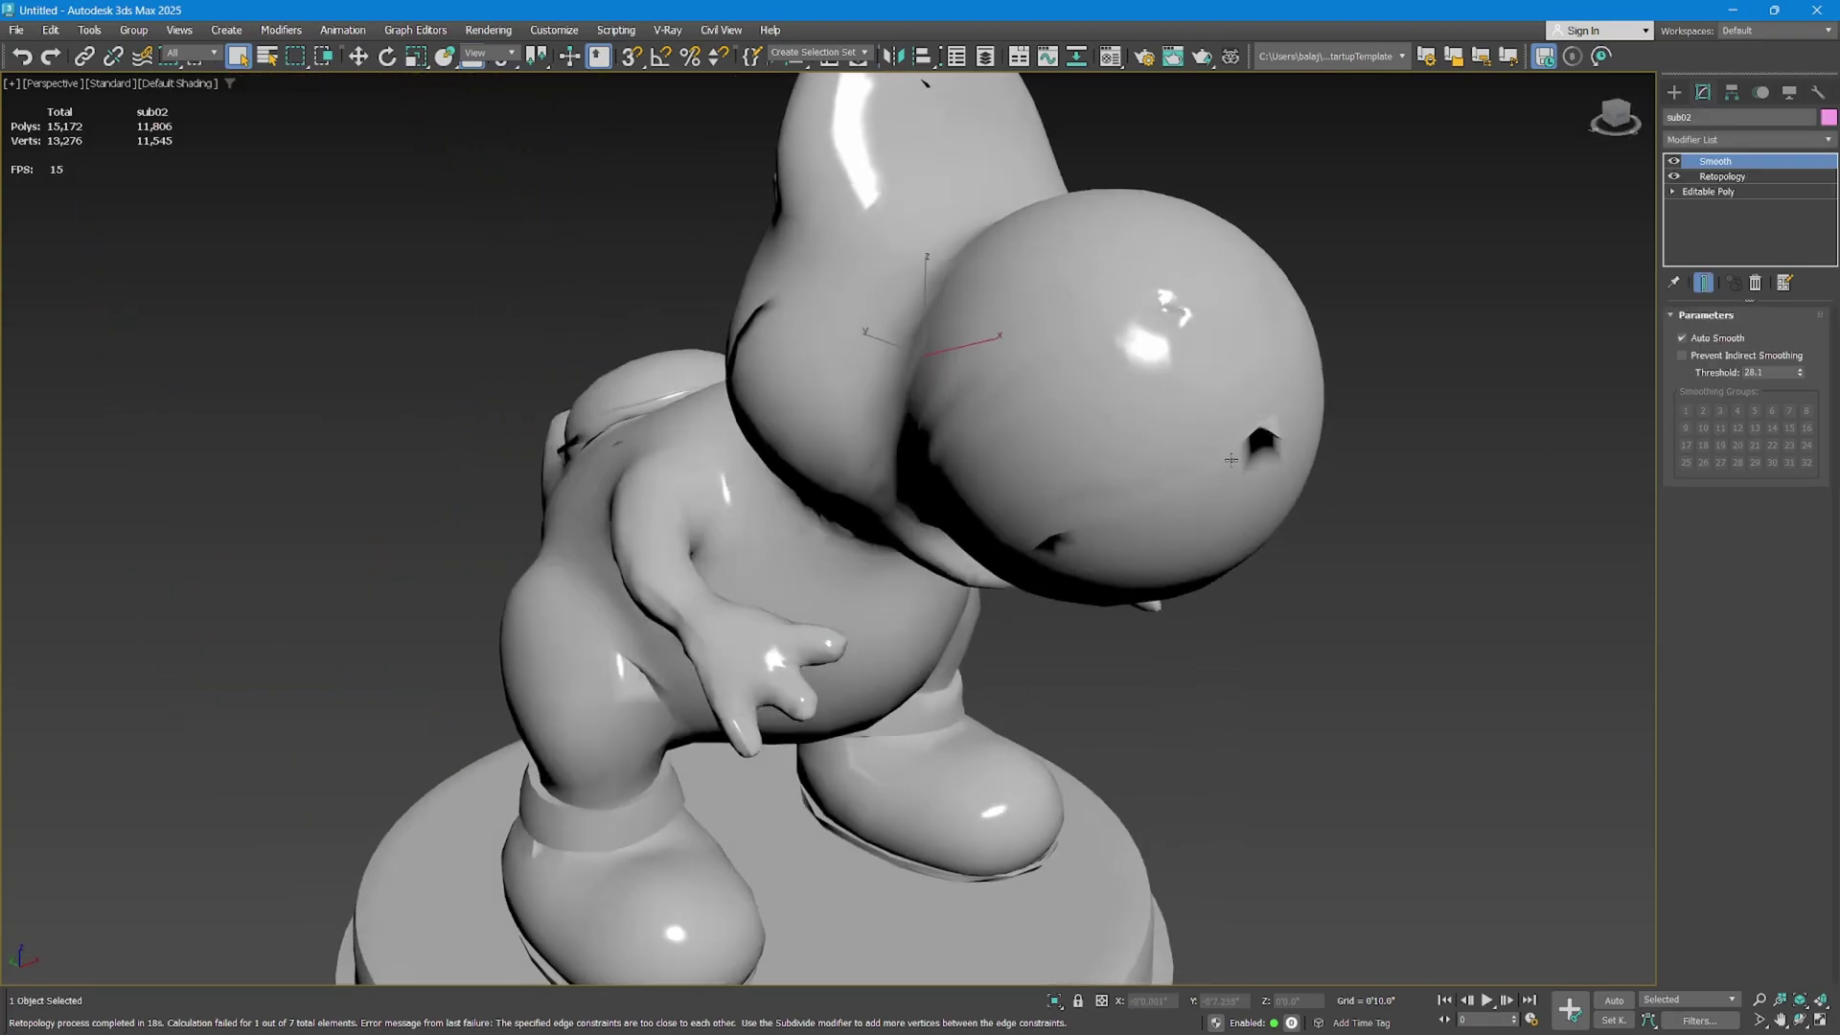
key("F3")
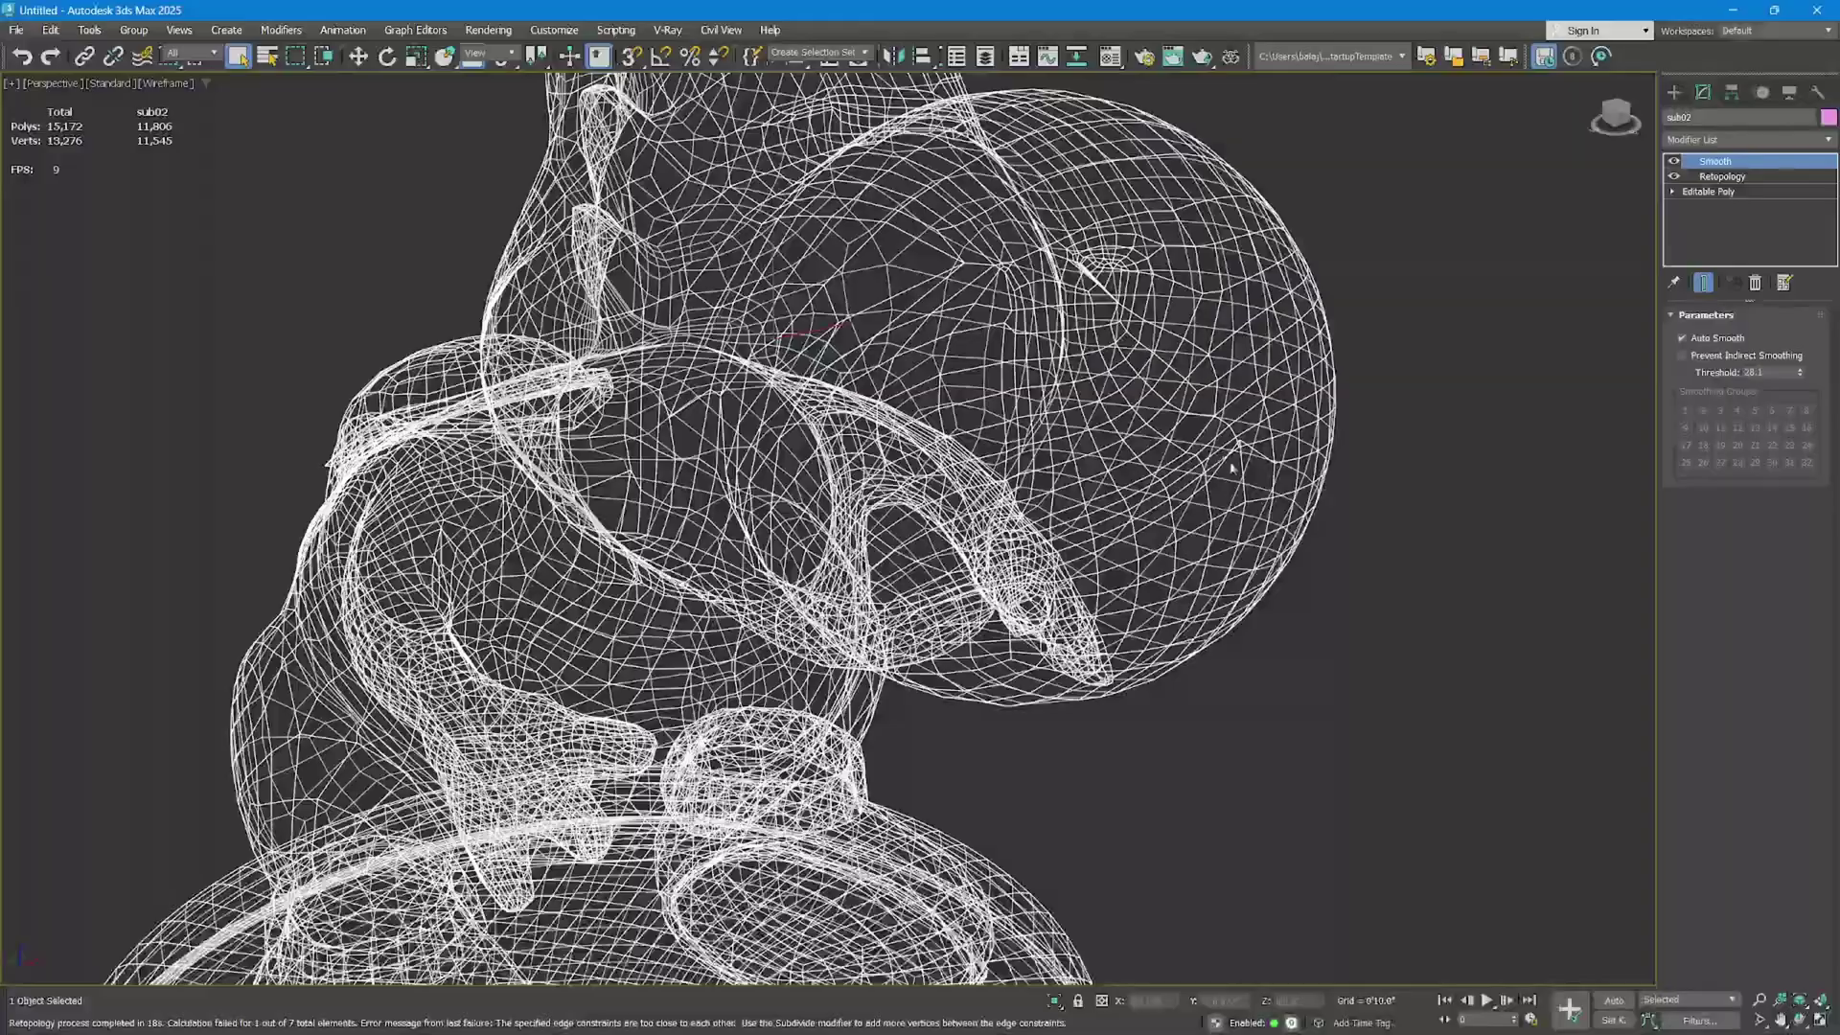
mouse_move(1240, 424)
middle_mouse_down("alt")
mouse_move(1150, 402)
mouse_move(987, 439)
middle_mouse_up("alt")
Delete the Yoshi sculpture from the scene, keeping only the Egyptian head.
scroll(1150, 402, "down", 4)
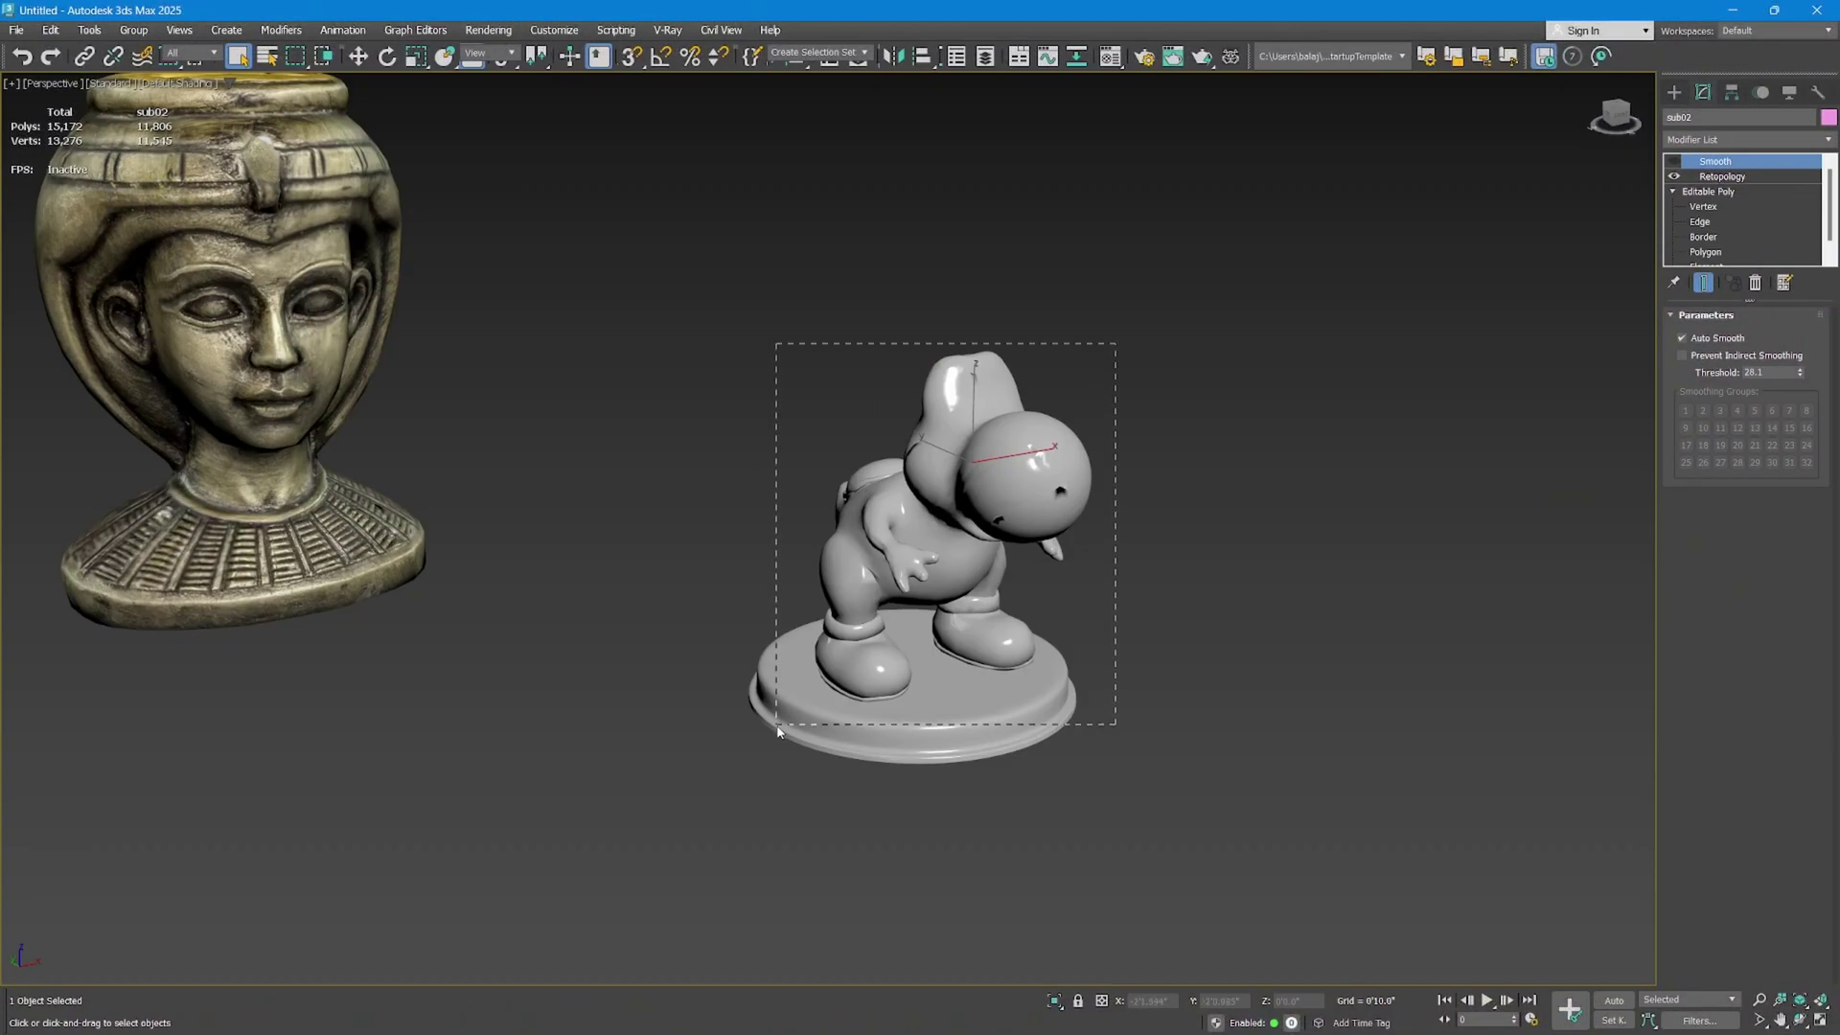
left_click(778, 731)
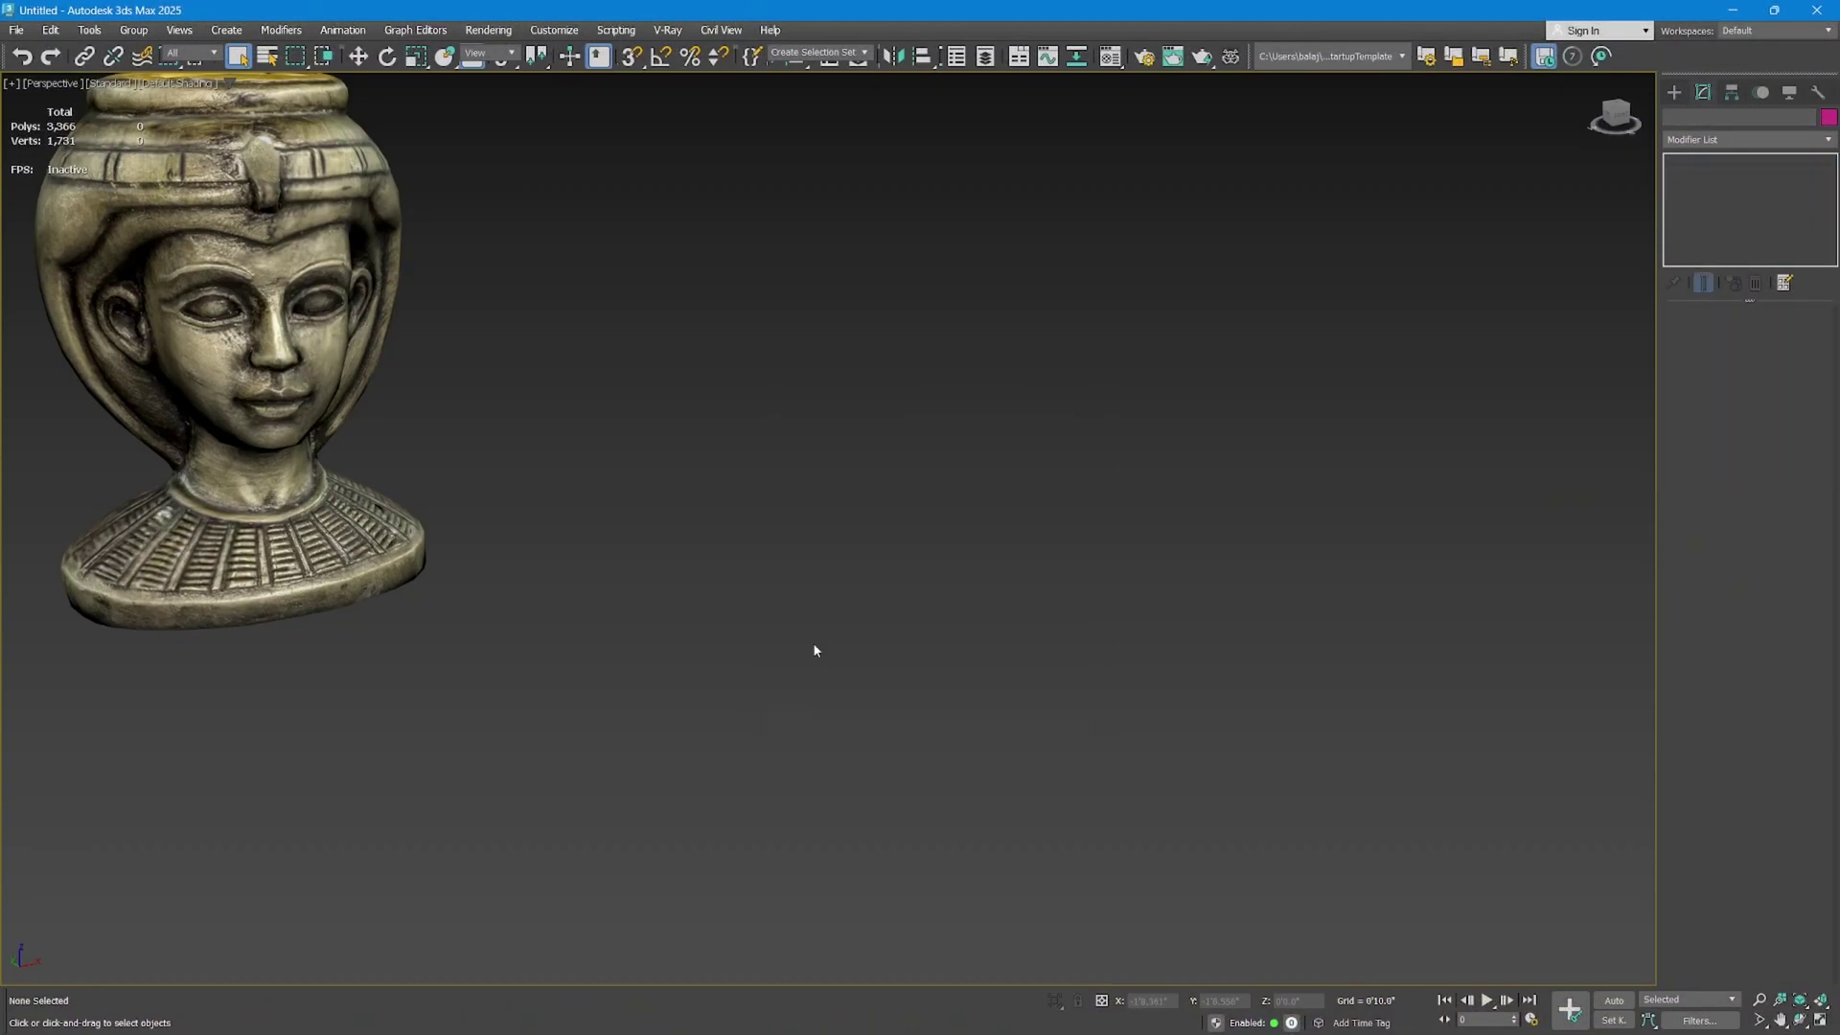
Show the Egyptian head with edged faces and add a TurboSmooth modifier to it.
left_click(283, 340)
key("z")
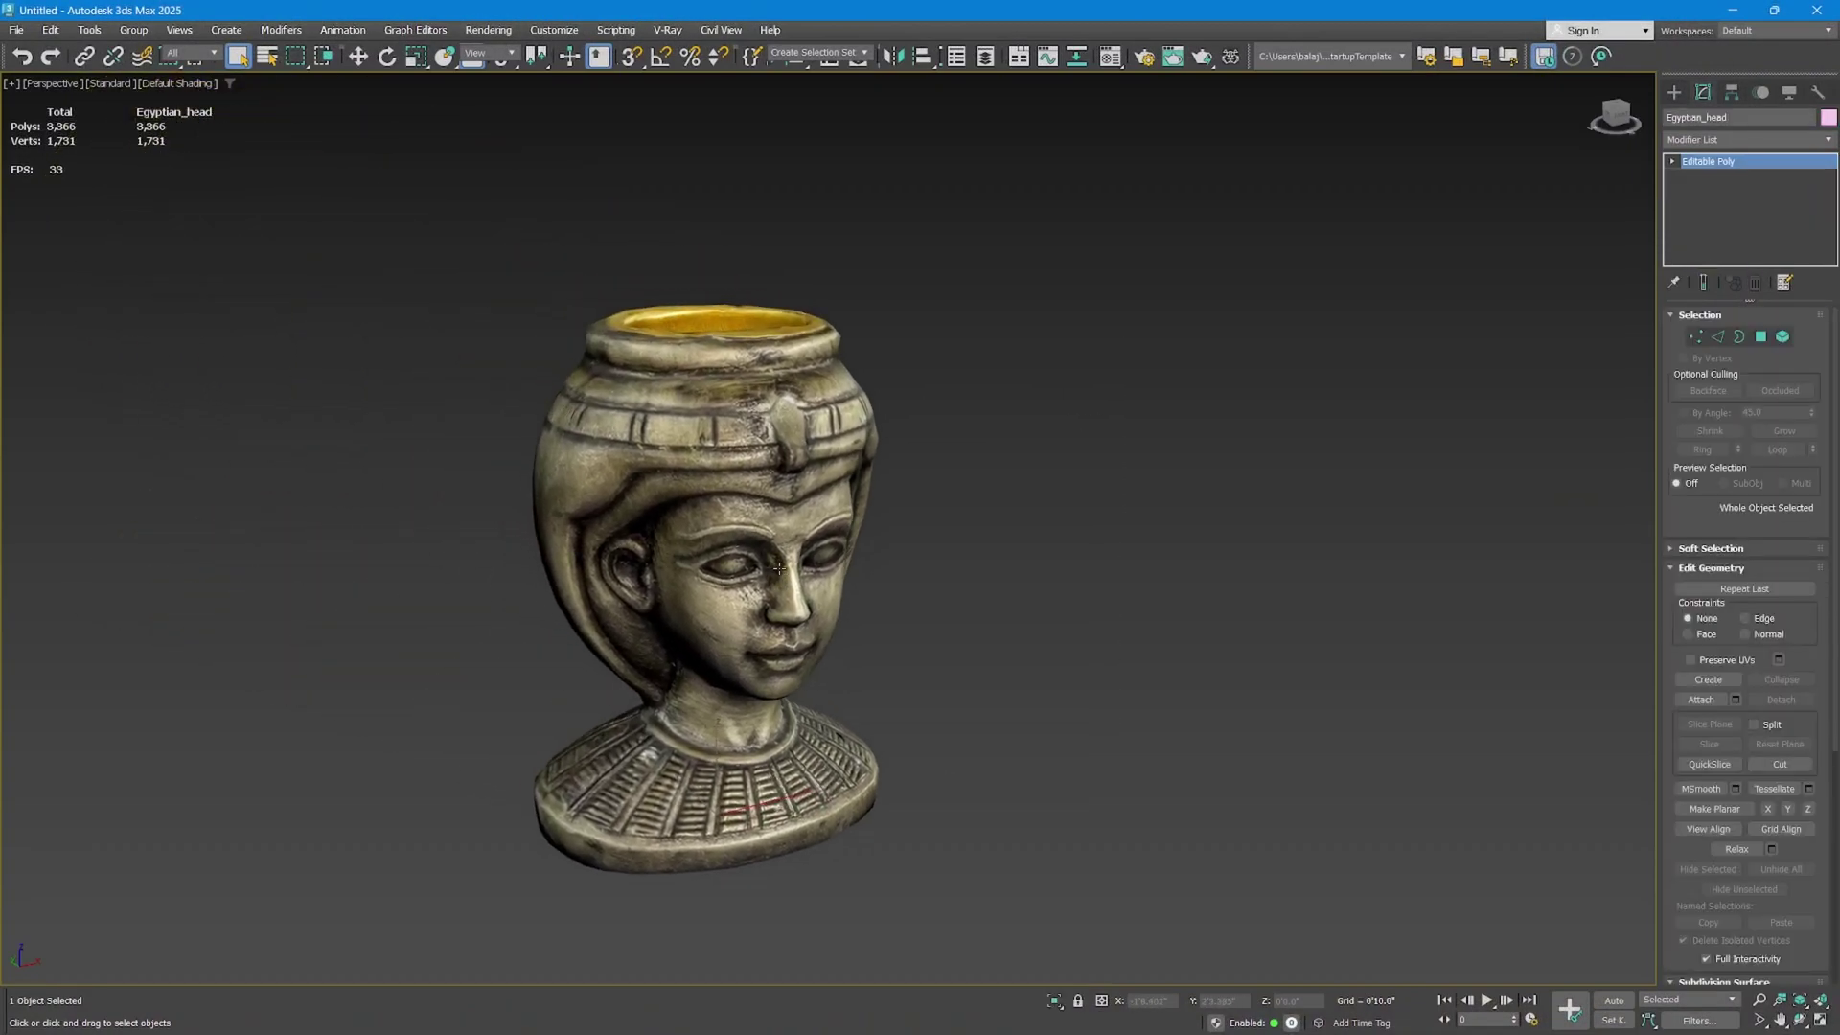
key("F4")
middle_click_drag(816, 542, 1011, 515, "alt")
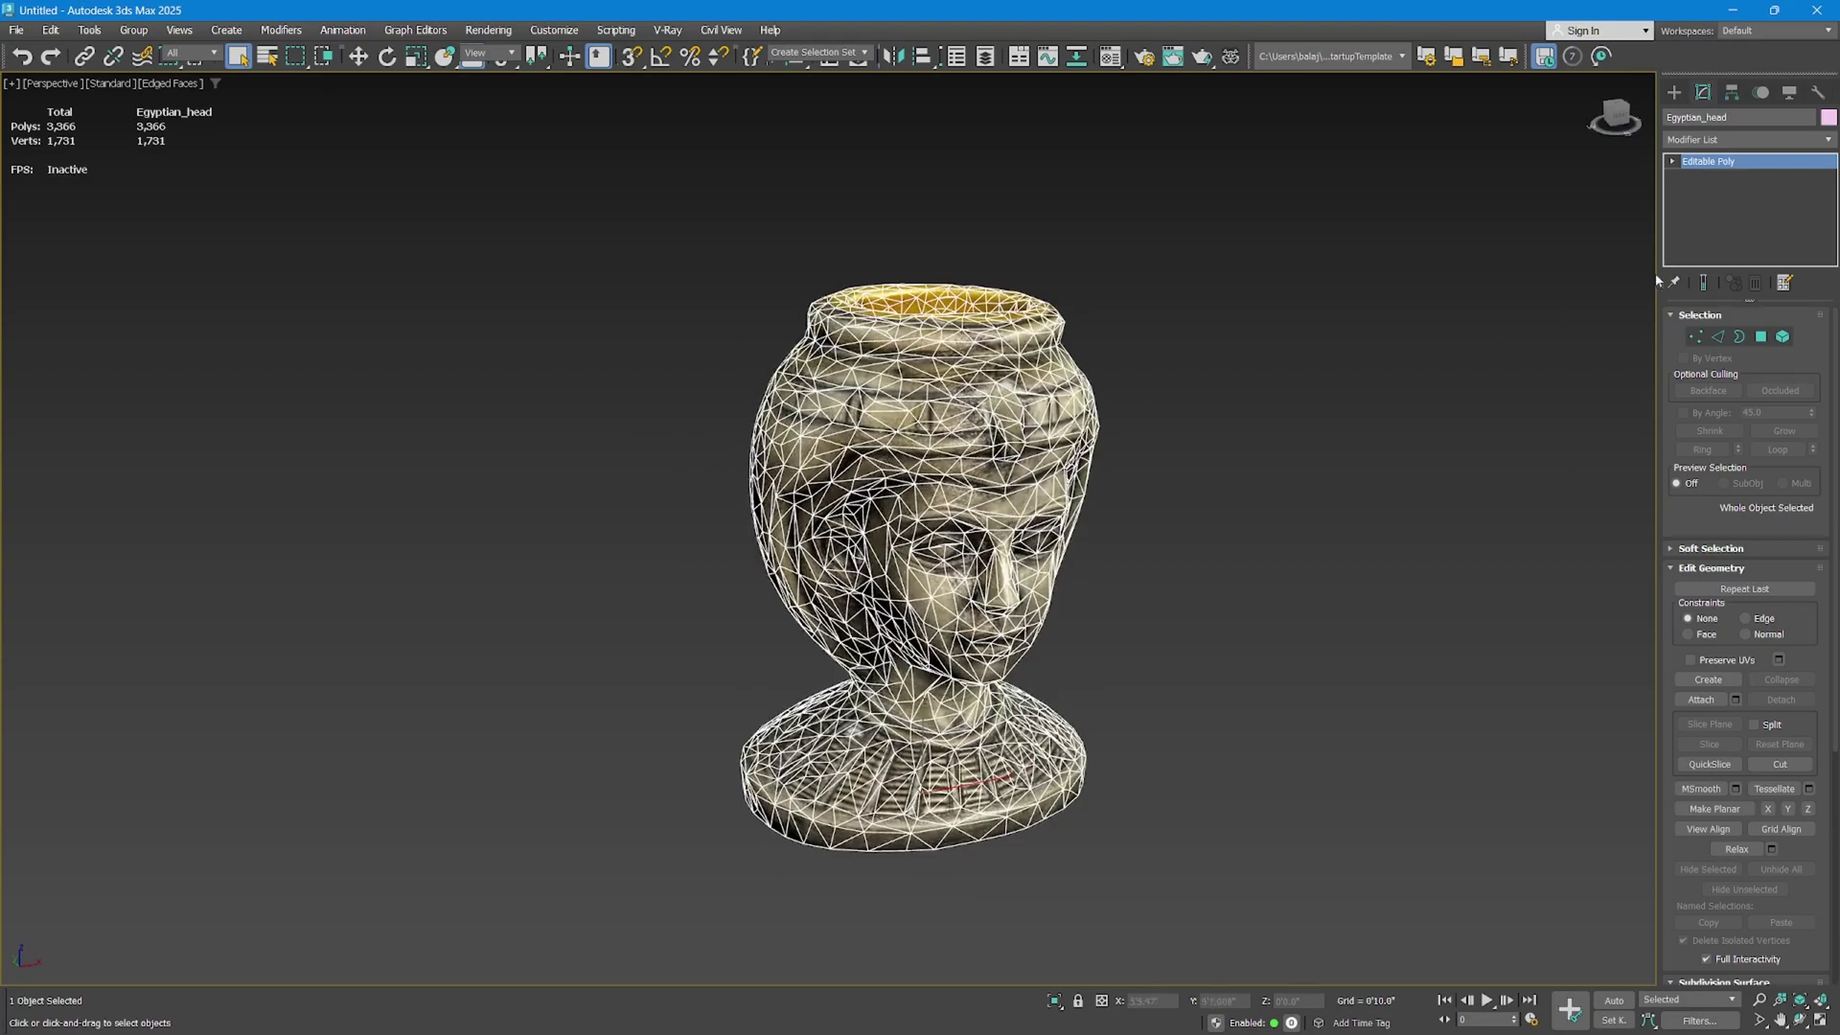
left_click(1738, 136)
type("t")
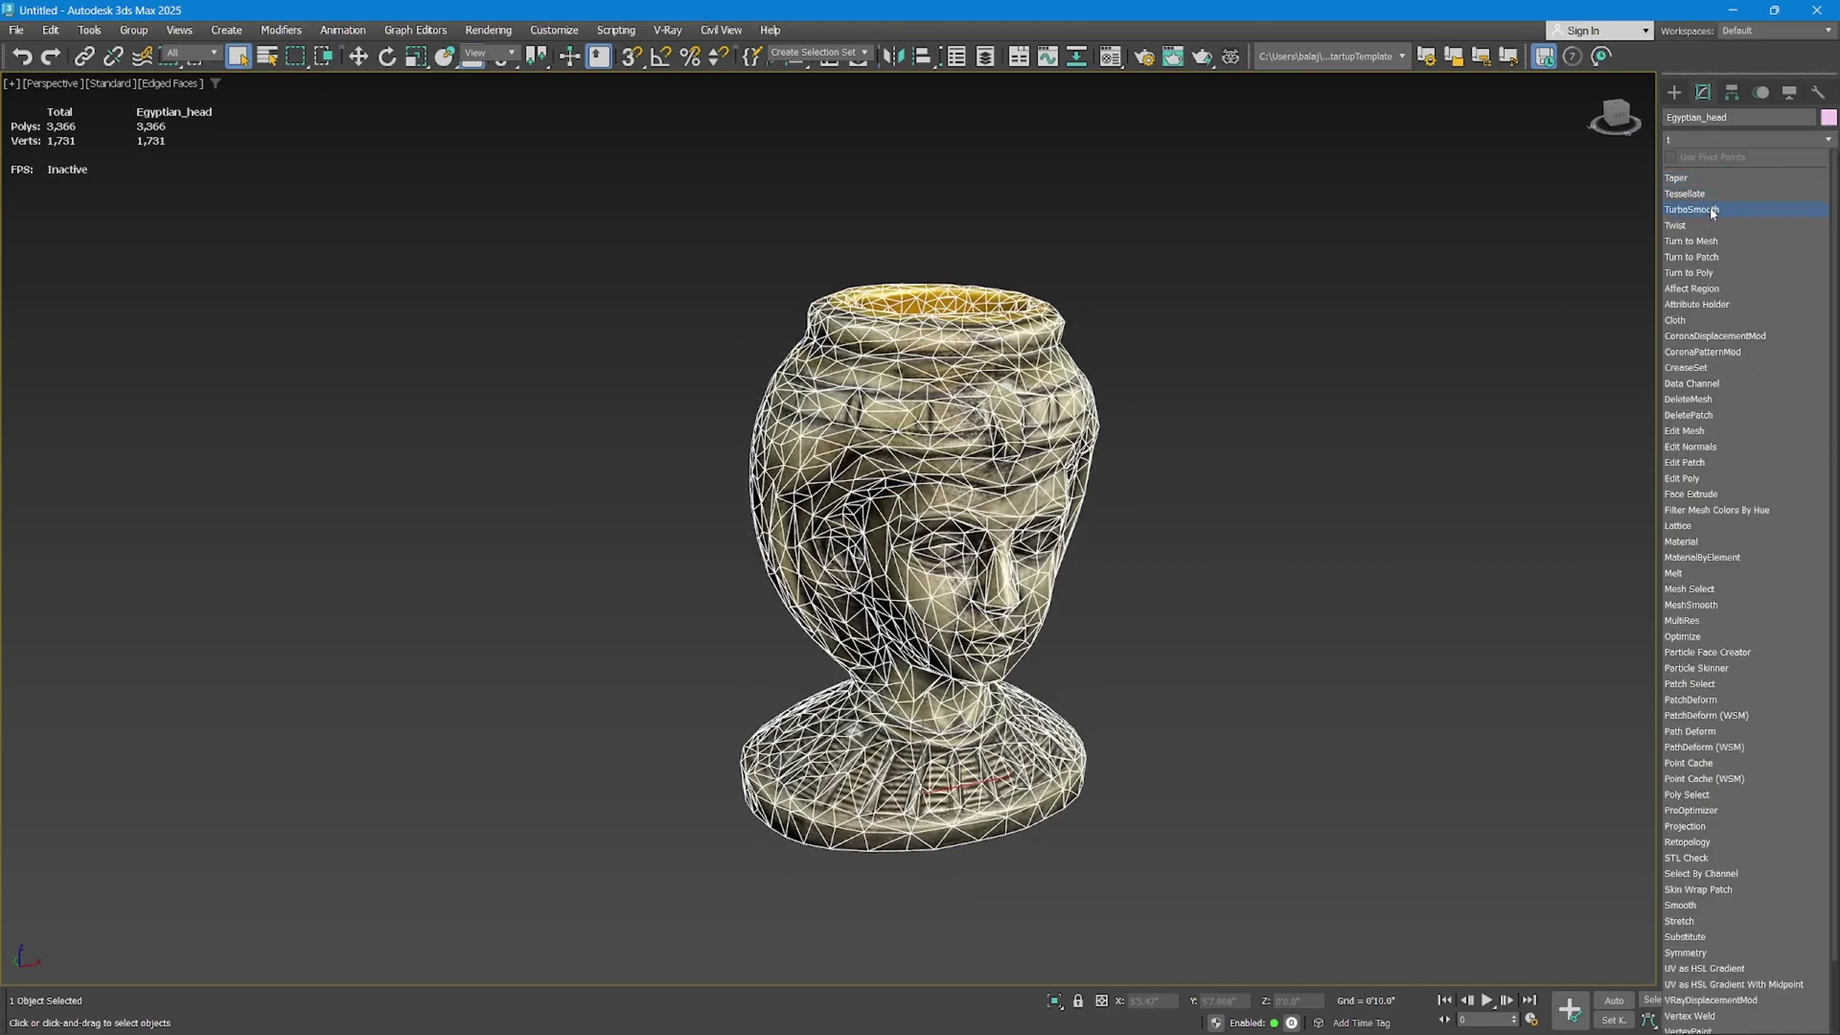
left_click(1713, 211)
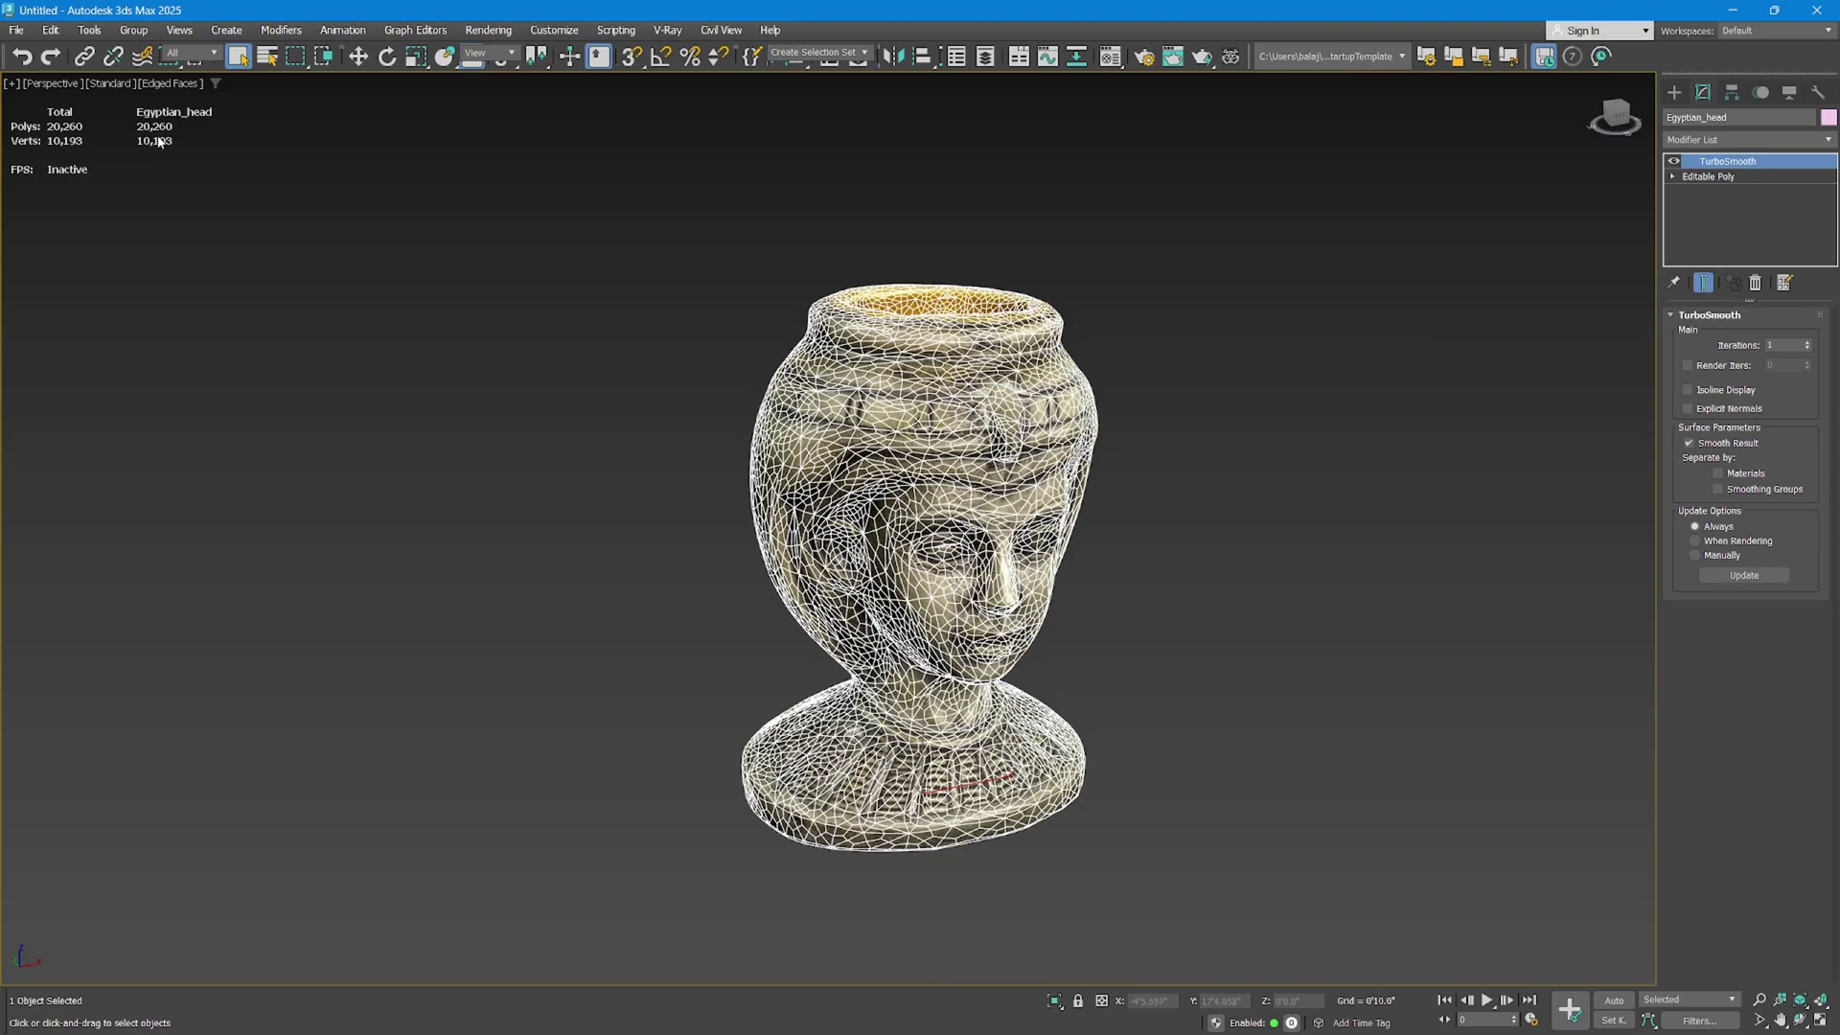
Collapse the TurboSmooth into the Egyptian head, convert it to Editable Poly and view it shaded without edges.
right_click(1729, 166)
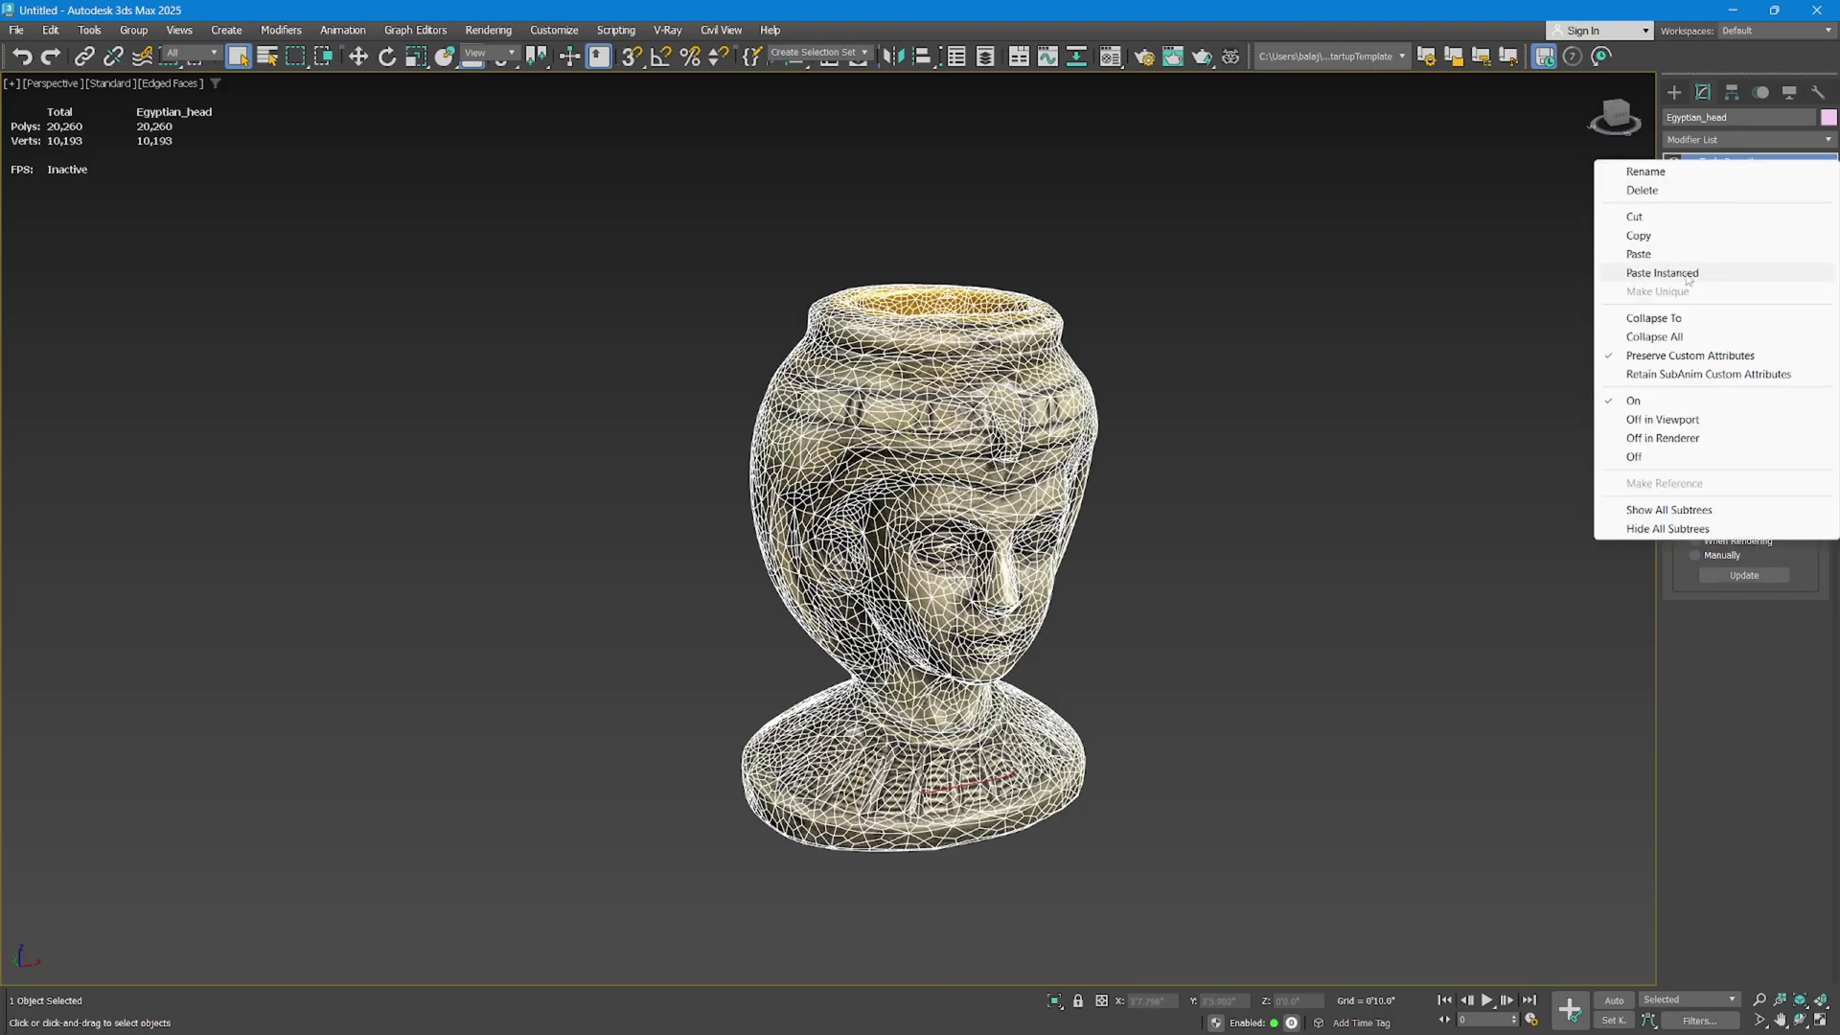
left_click(1647, 316)
right_click(1725, 173)
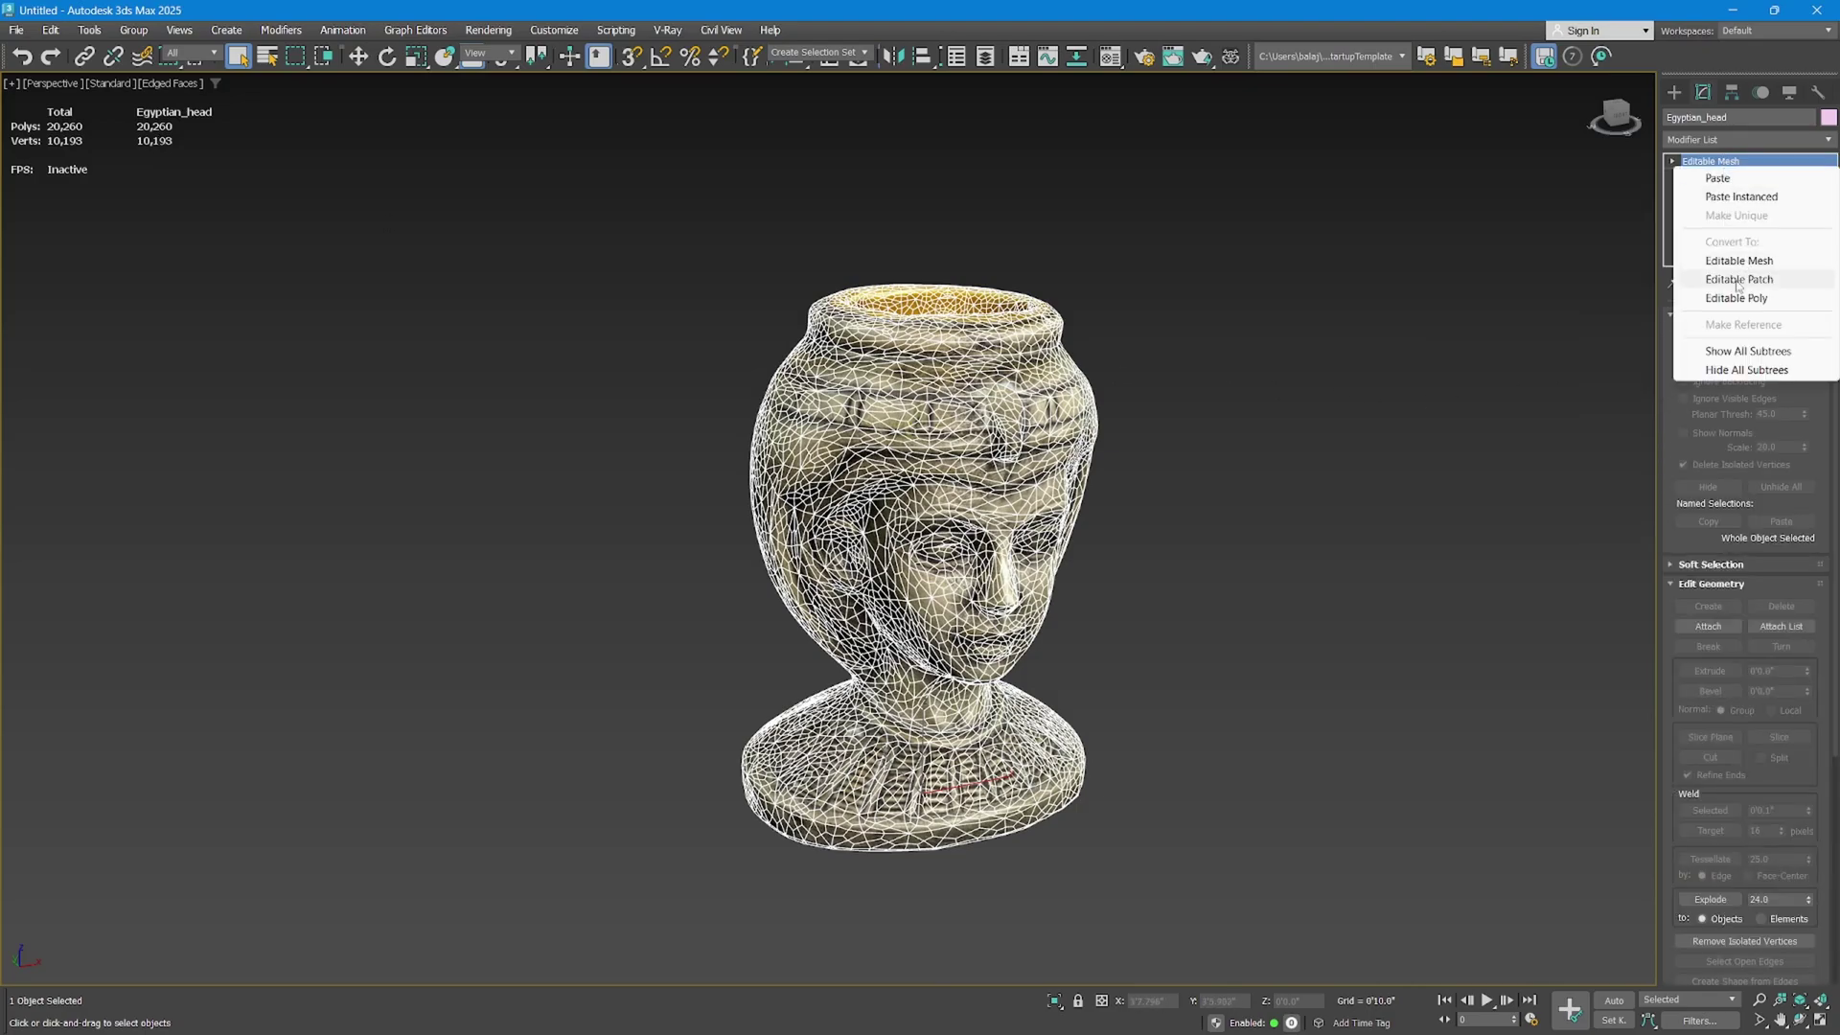
left_click(1734, 296)
left_click(1198, 488)
key("F4")
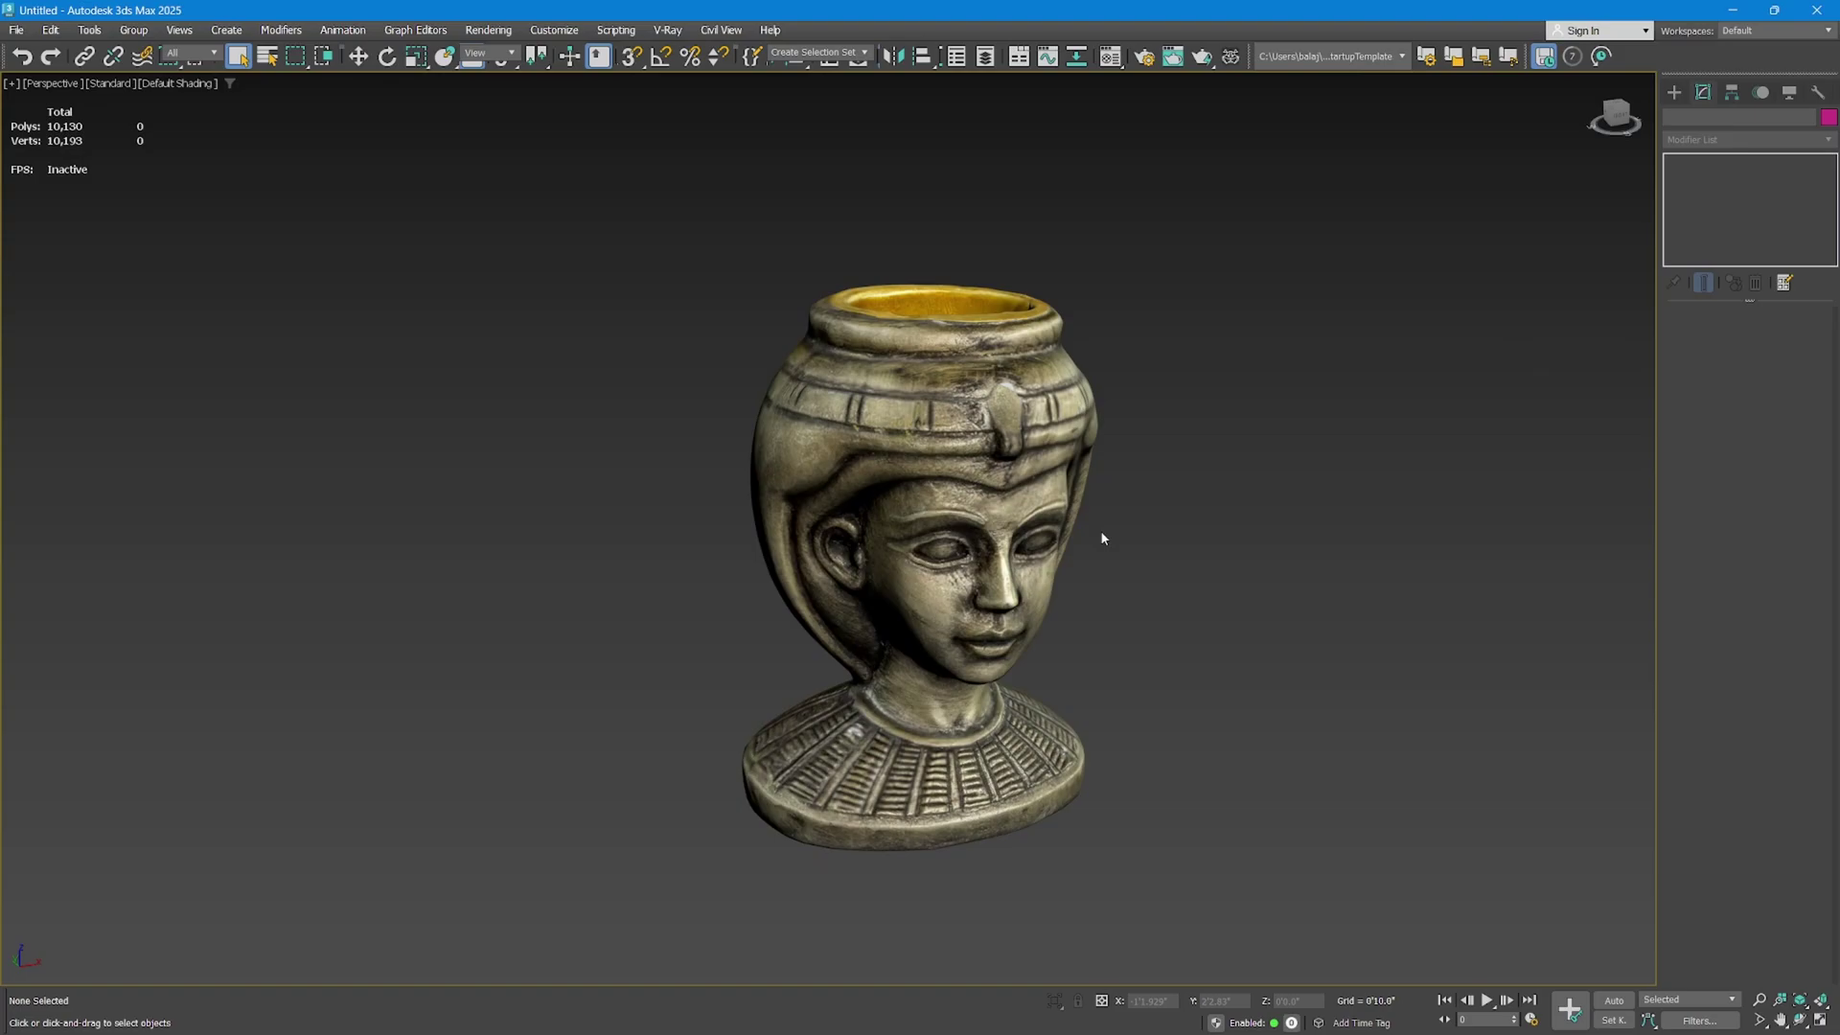
mouse_move(982, 499)
middle_mouse_down("alt")
mouse_move(916, 493)
mouse_move(914, 524)
middle_mouse_up("alt")
key("z")
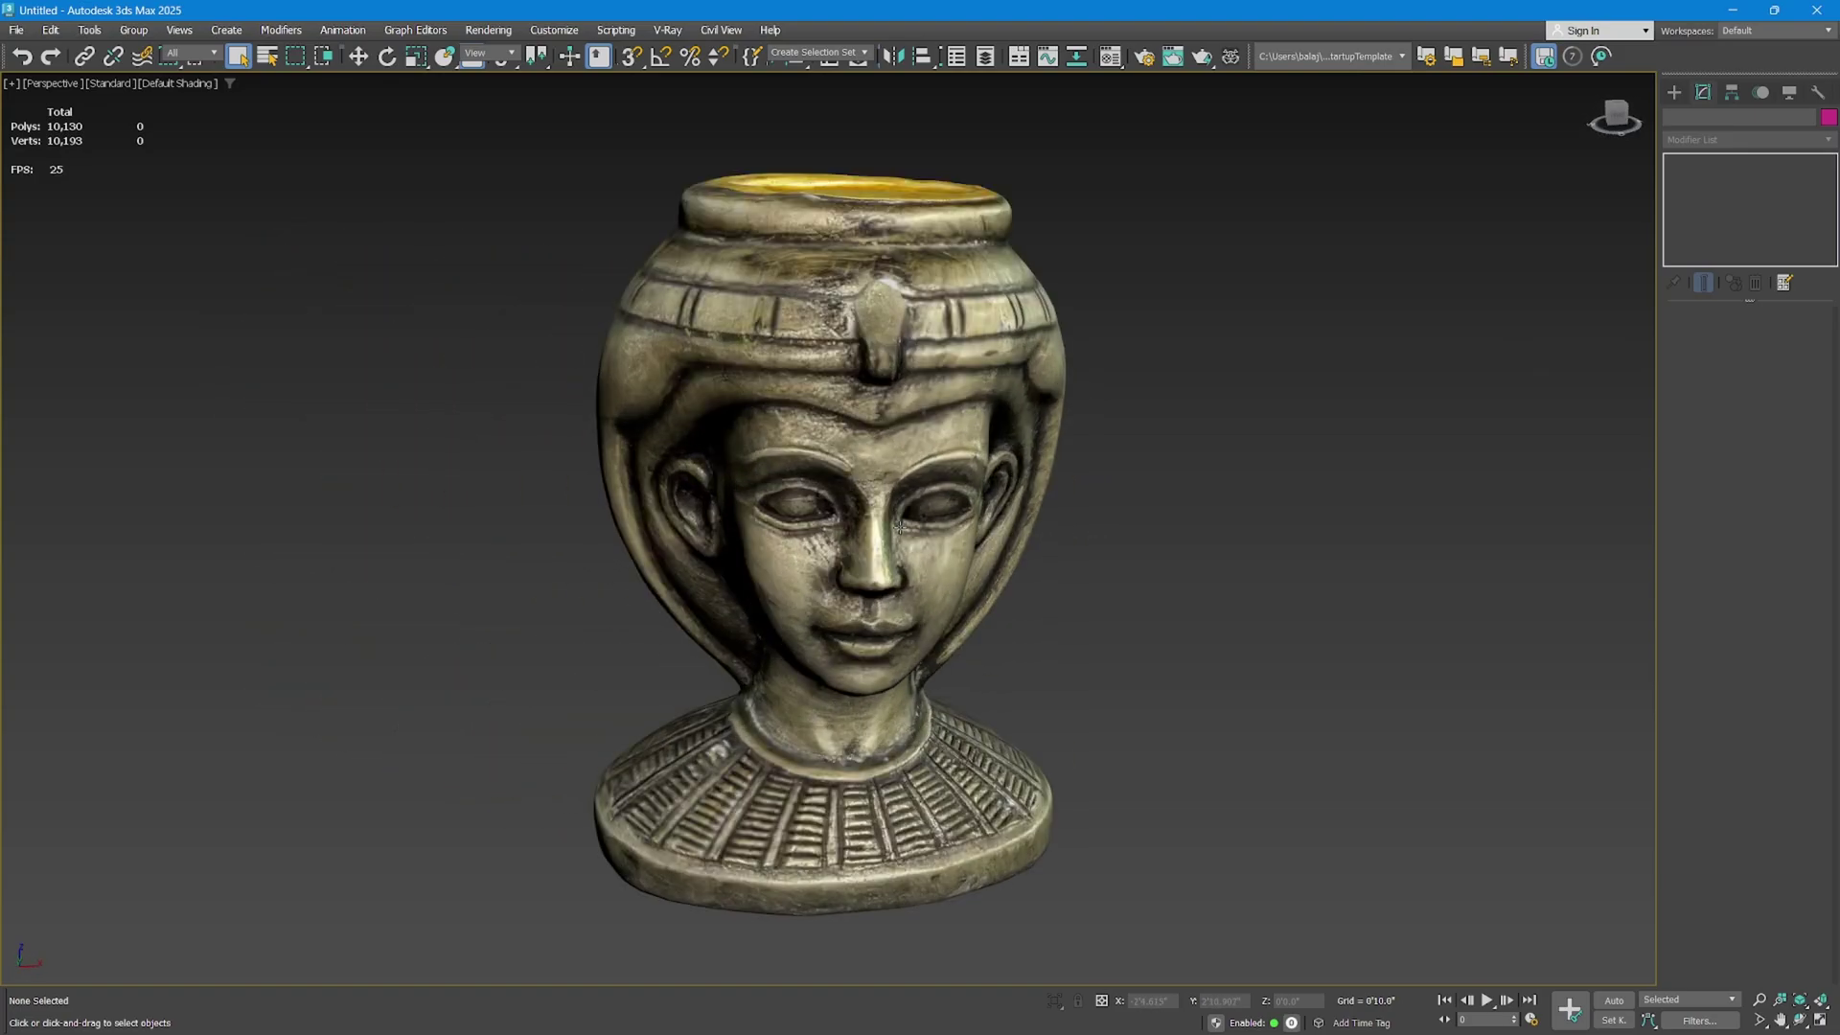
Add a Retopology modifier to the Egyptian head with a face count of 3000 and Preprocess Mesh disabled.
left_click(899, 527)
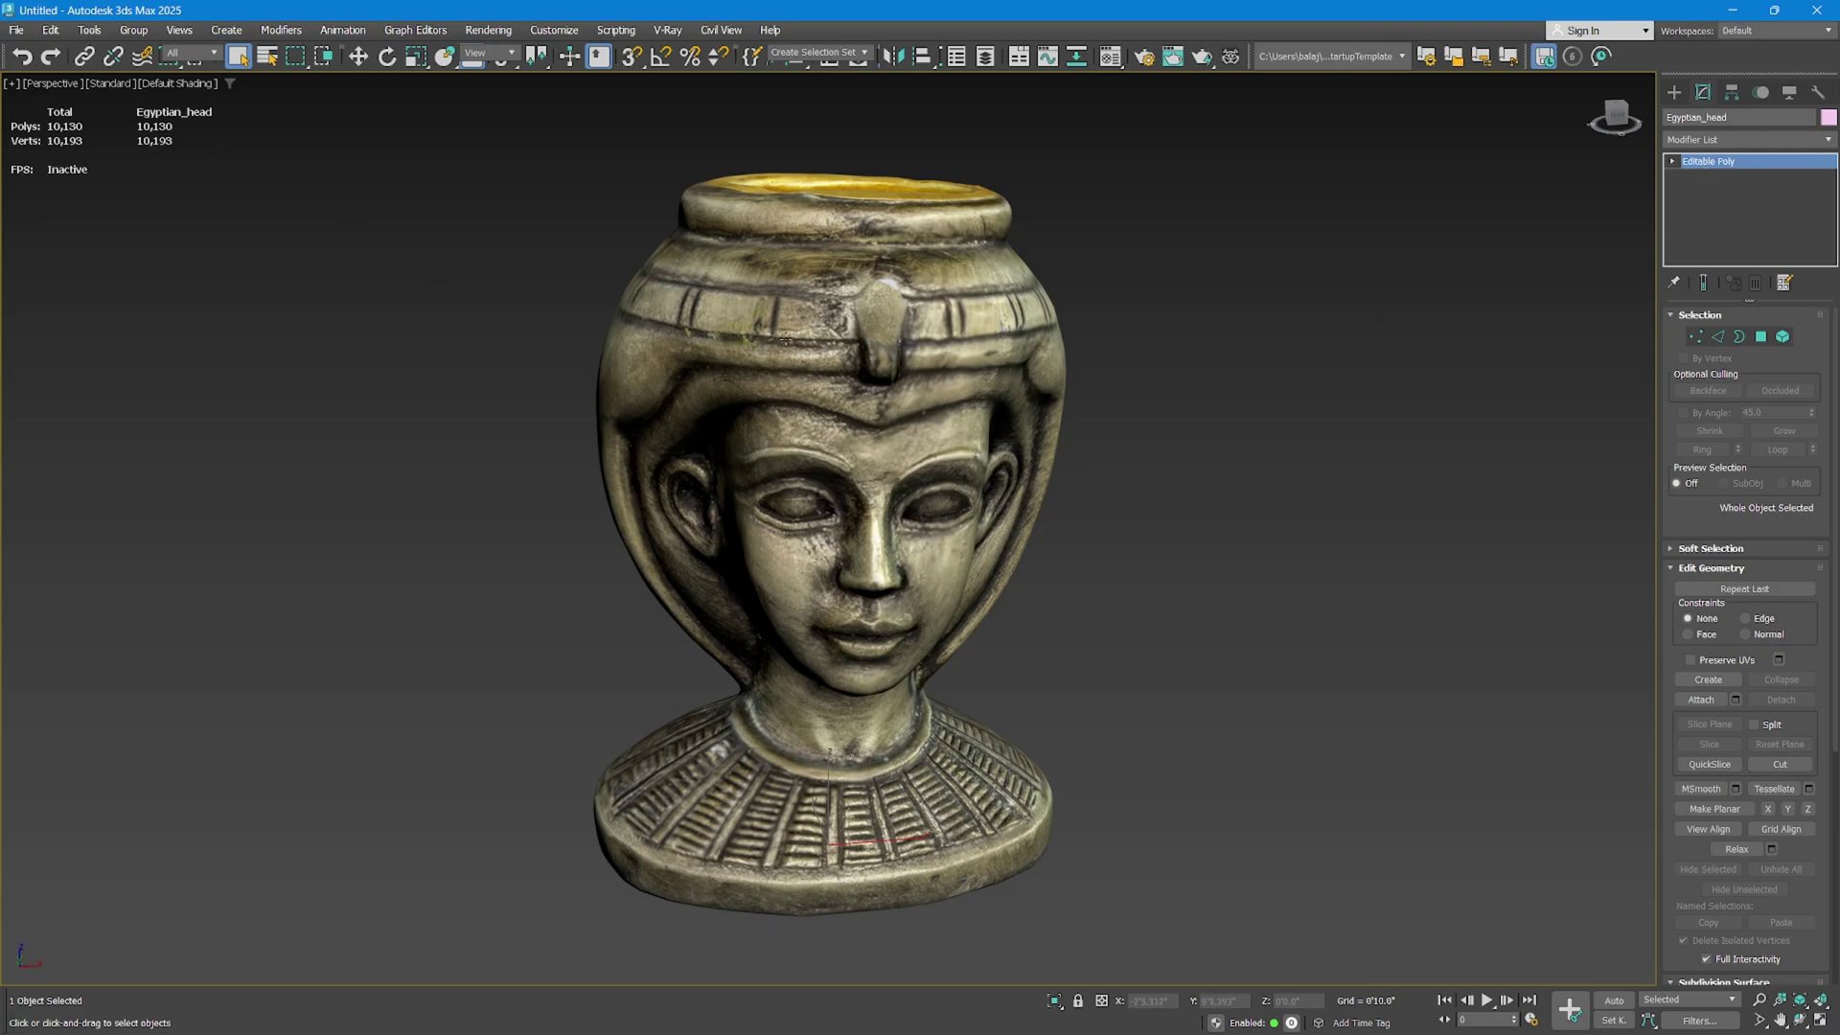
key("F4")
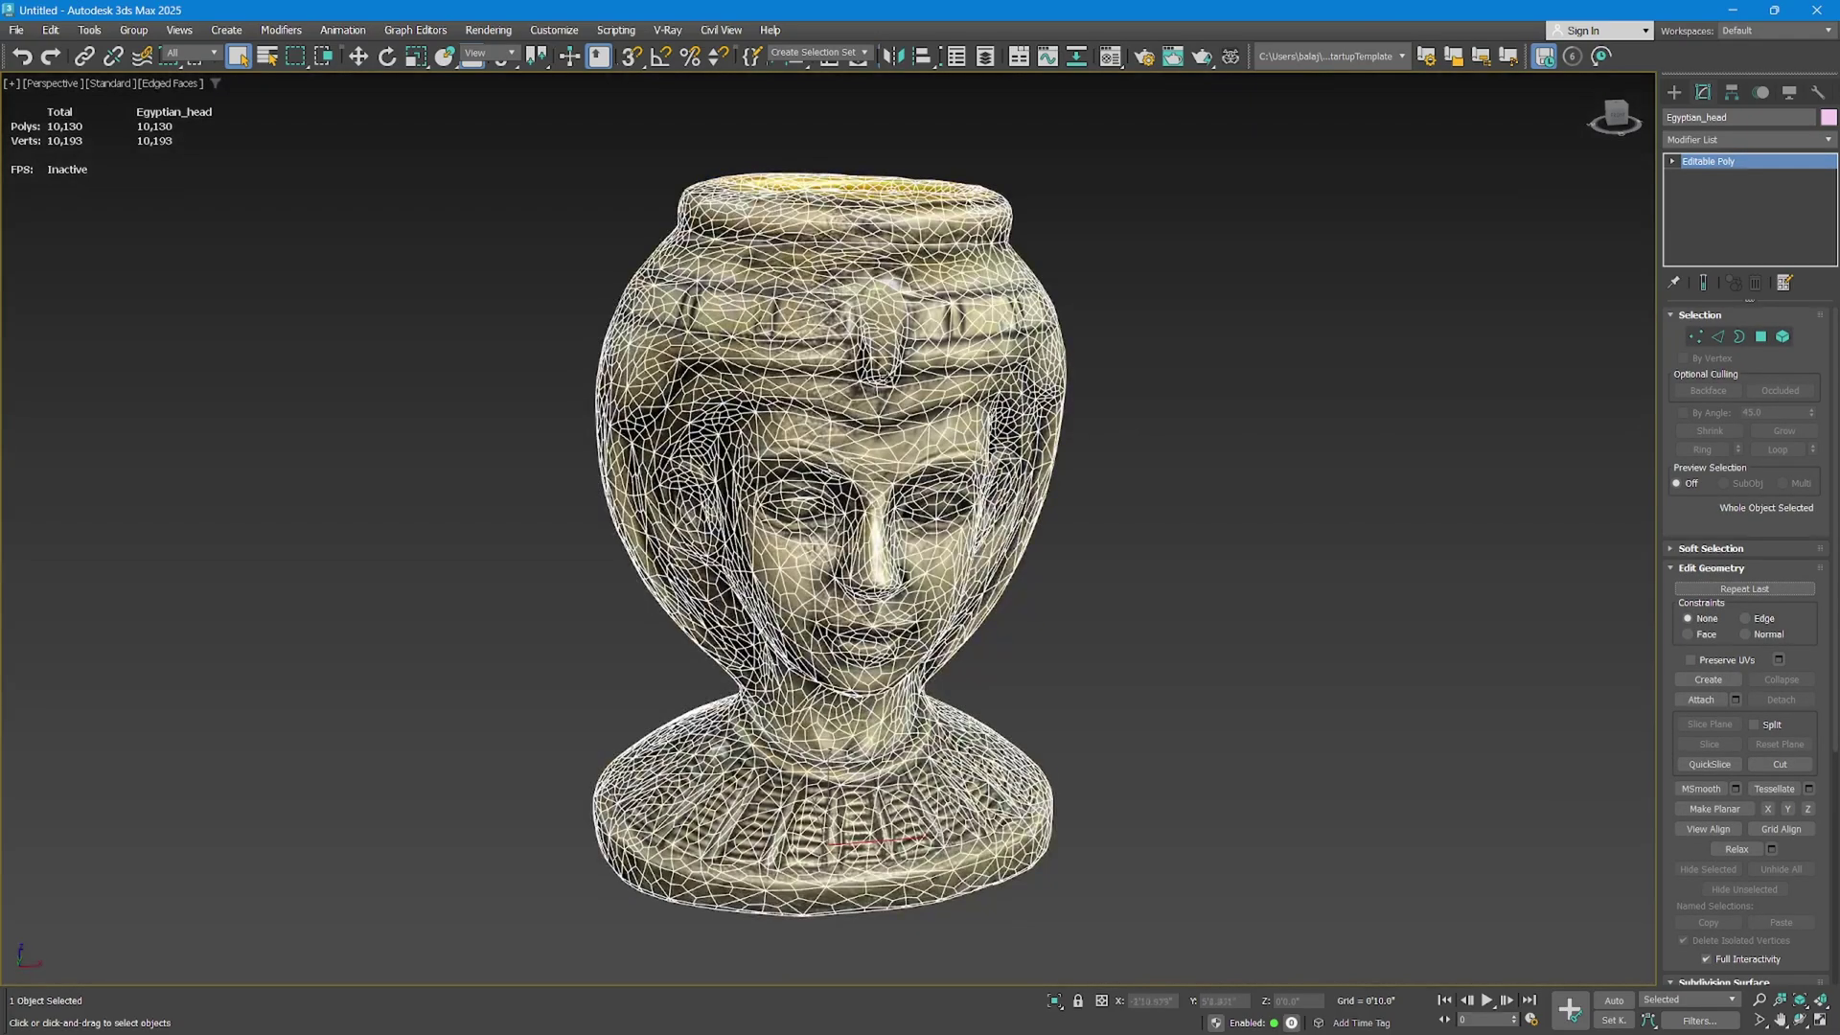
middle_click_drag(901, 345, 931, 377, "alt")
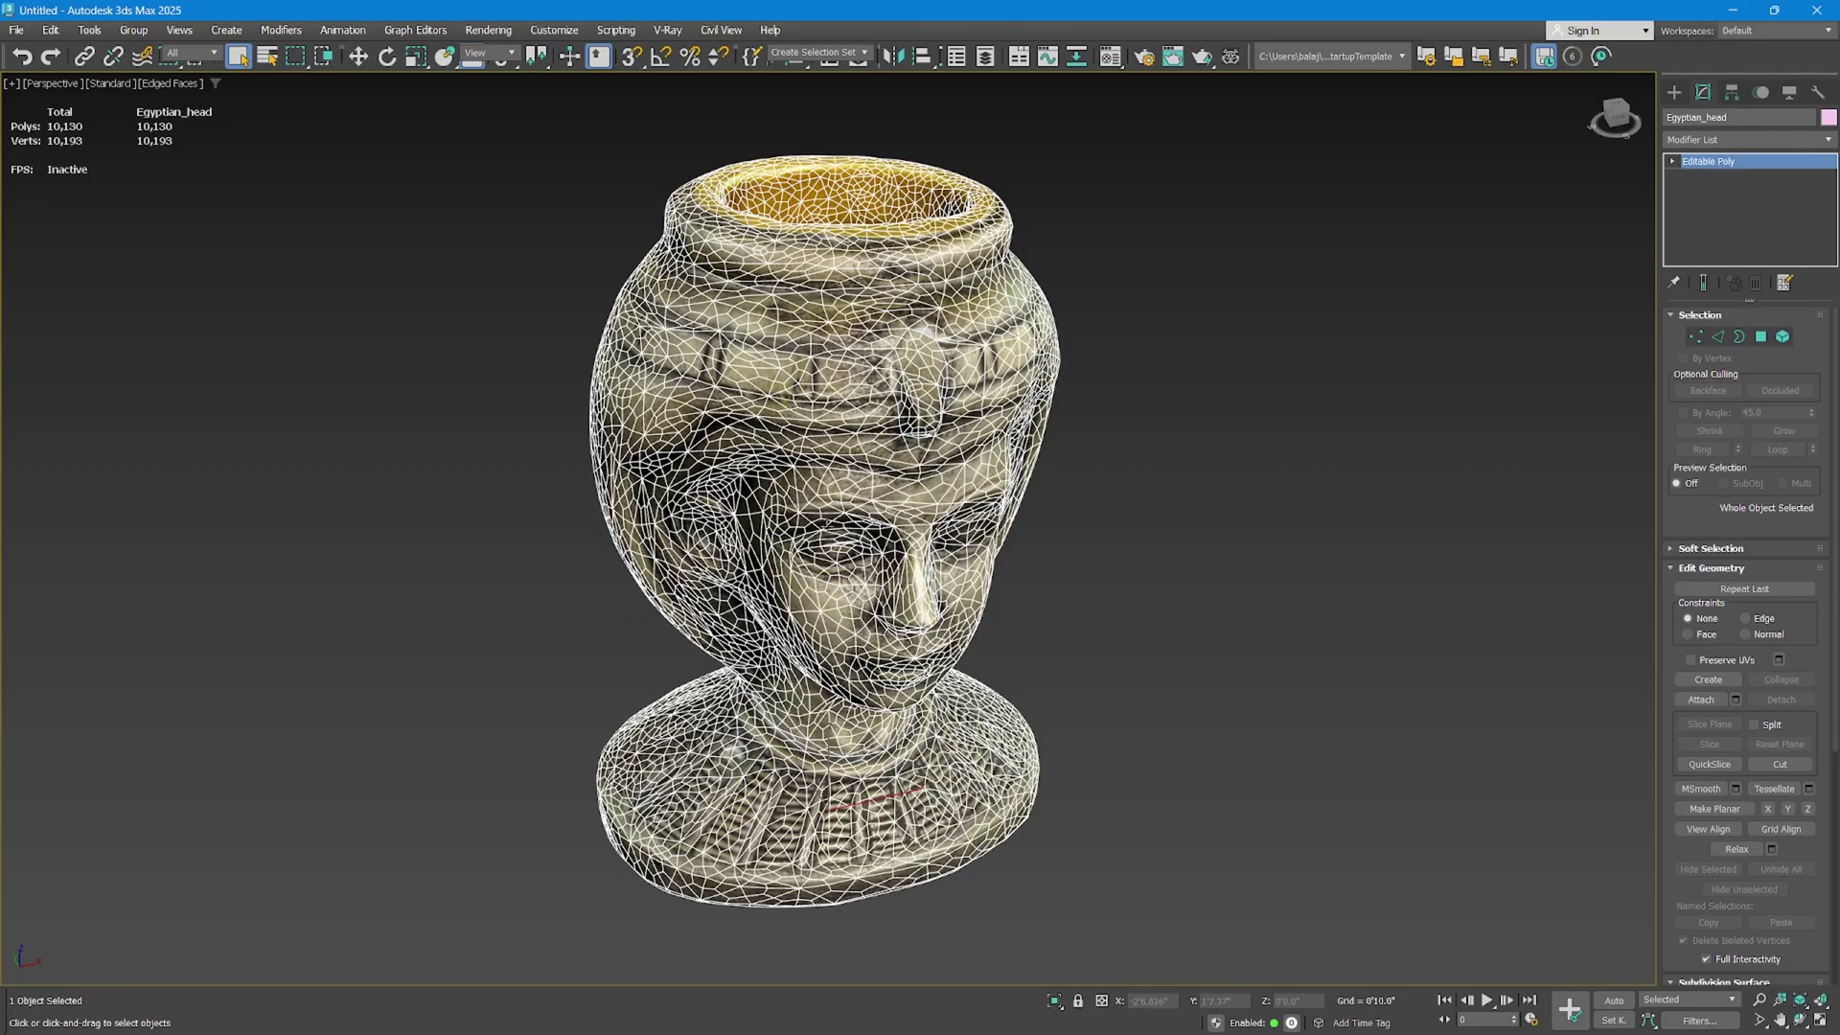
left_click(1726, 135)
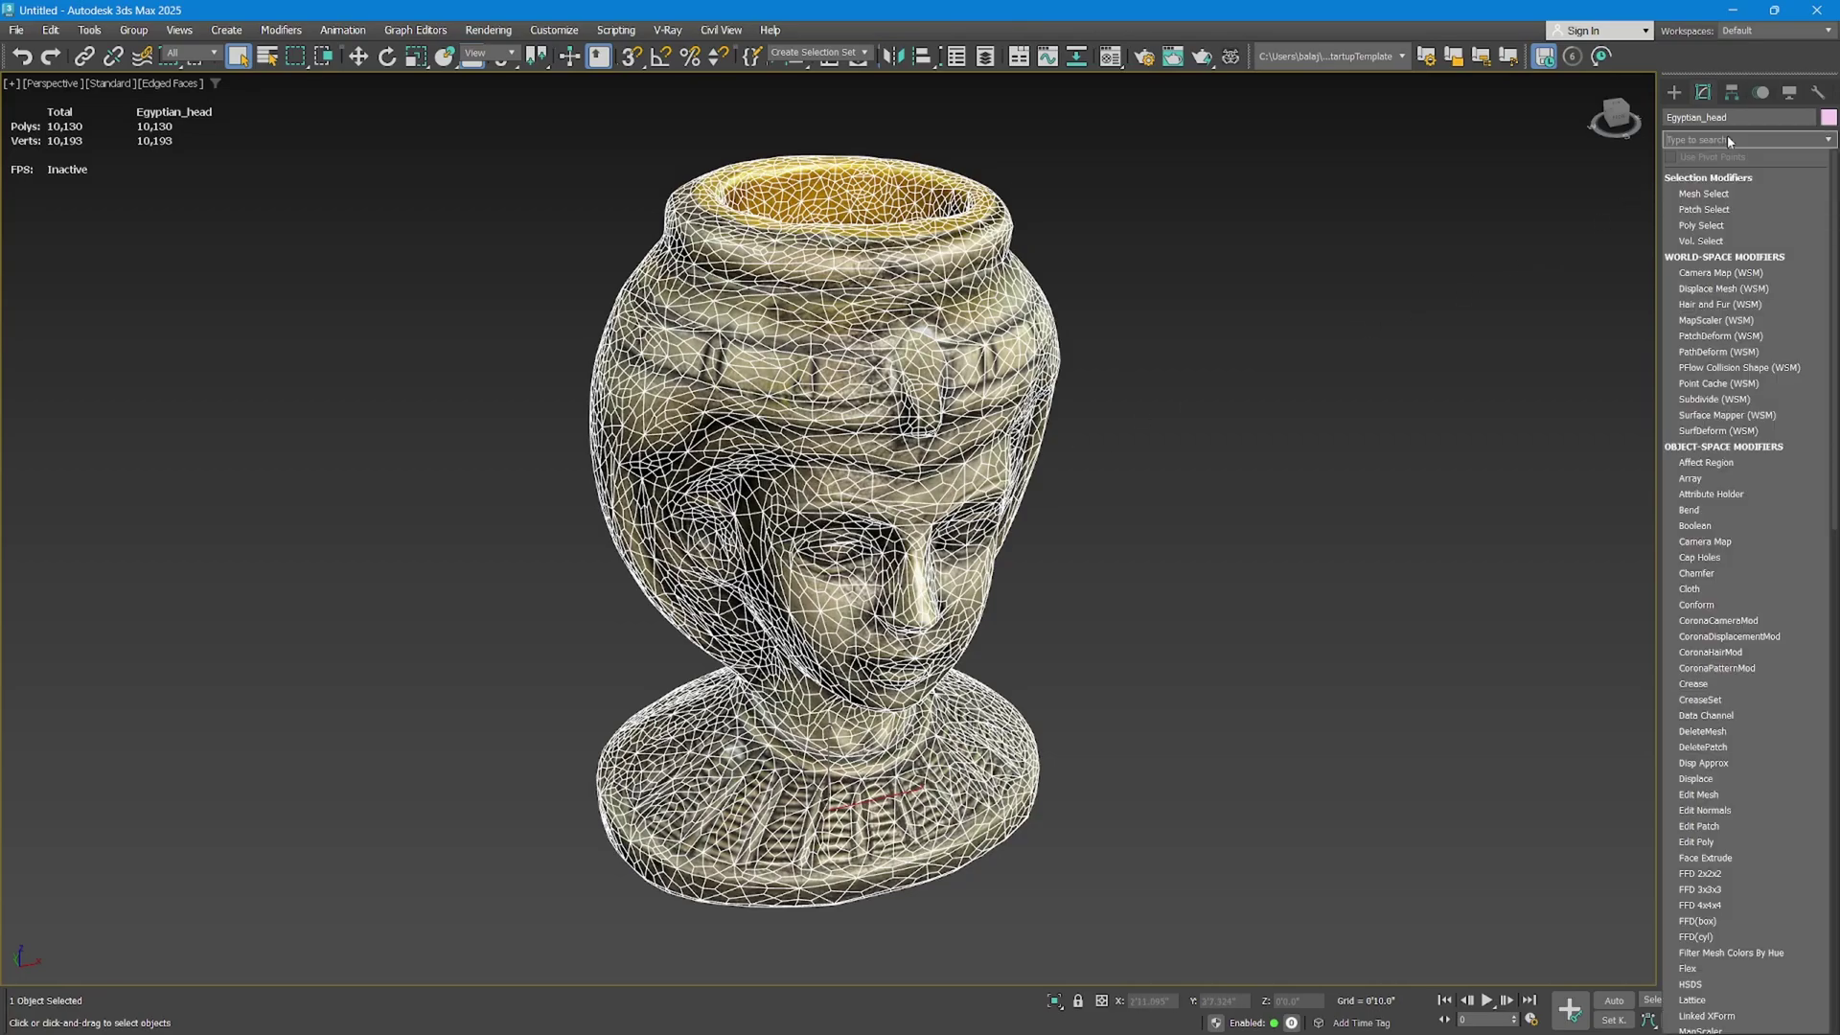
type("r")
left_click(1705, 196)
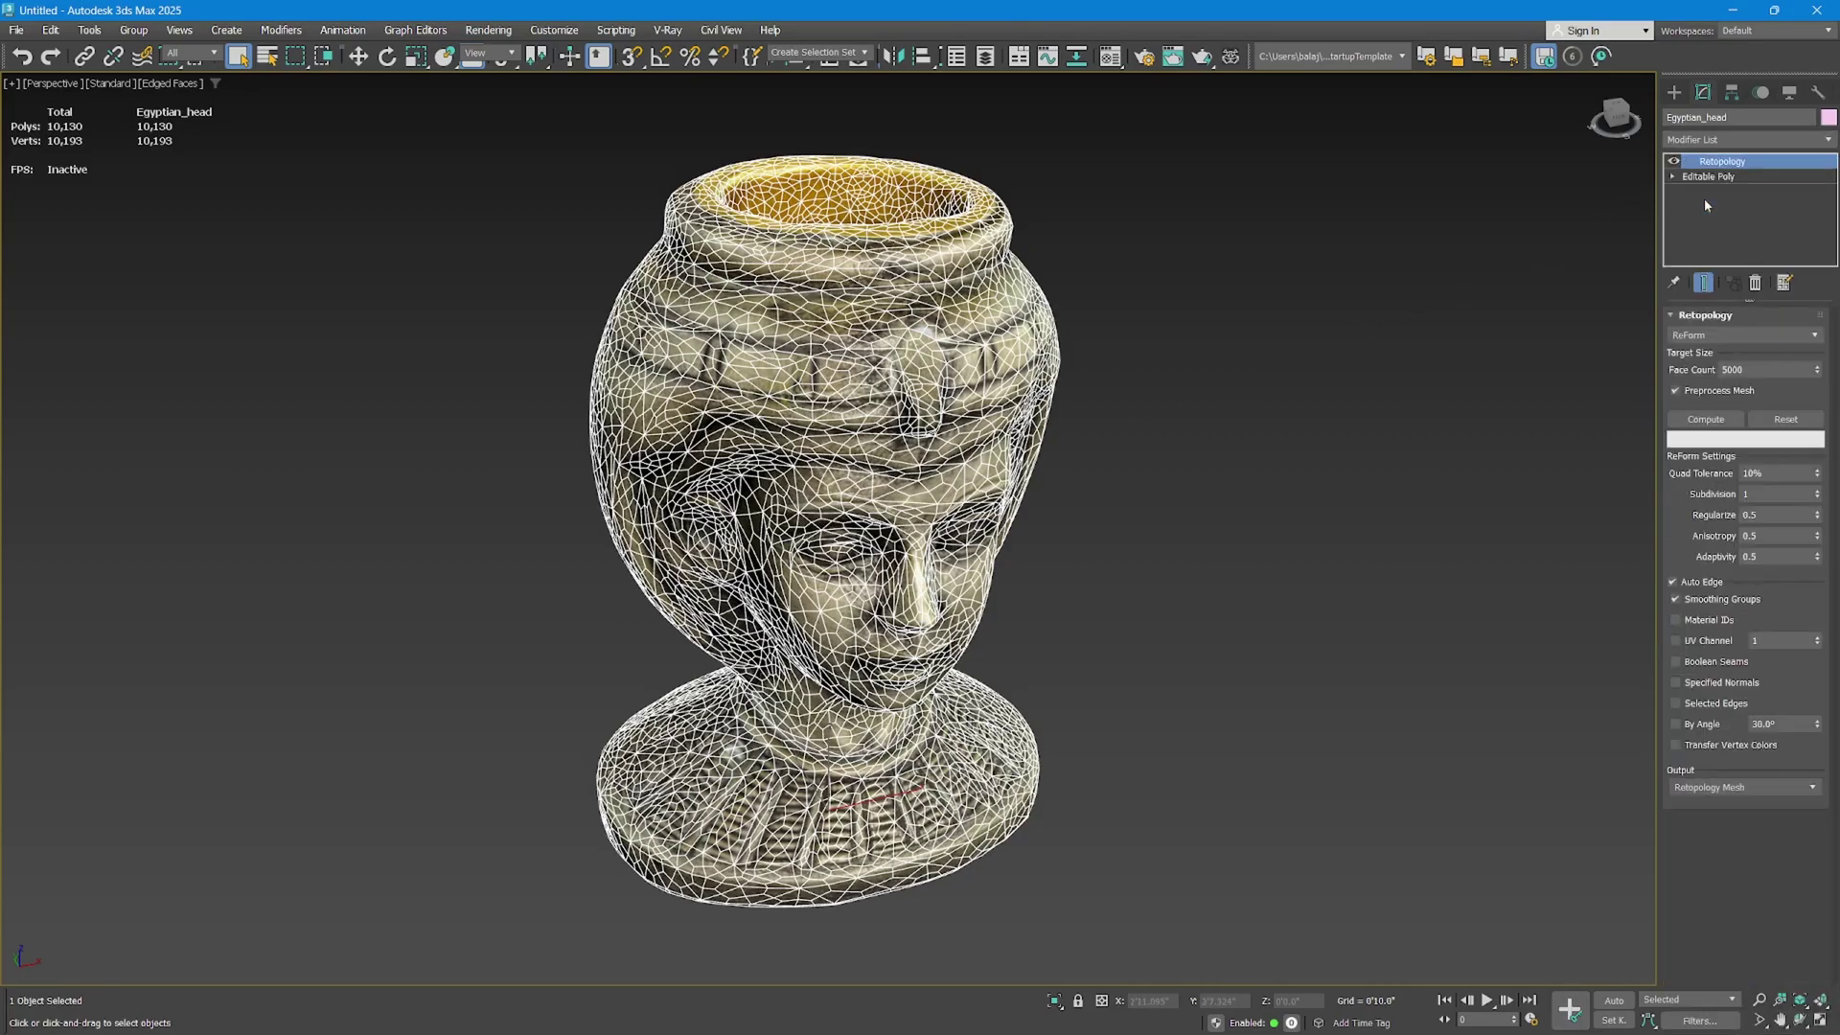
double_click(1751, 372)
left_click(1696, 402)
Enable UV Channel 1 as an Auto Edge source and compute the retopology of the Egyptian head.
mouse_move(1031, 604)
middle_mouse_down("alt")
mouse_move(834, 611)
mouse_move(958, 614)
mouse_move(1035, 586)
middle_mouse_up("alt")
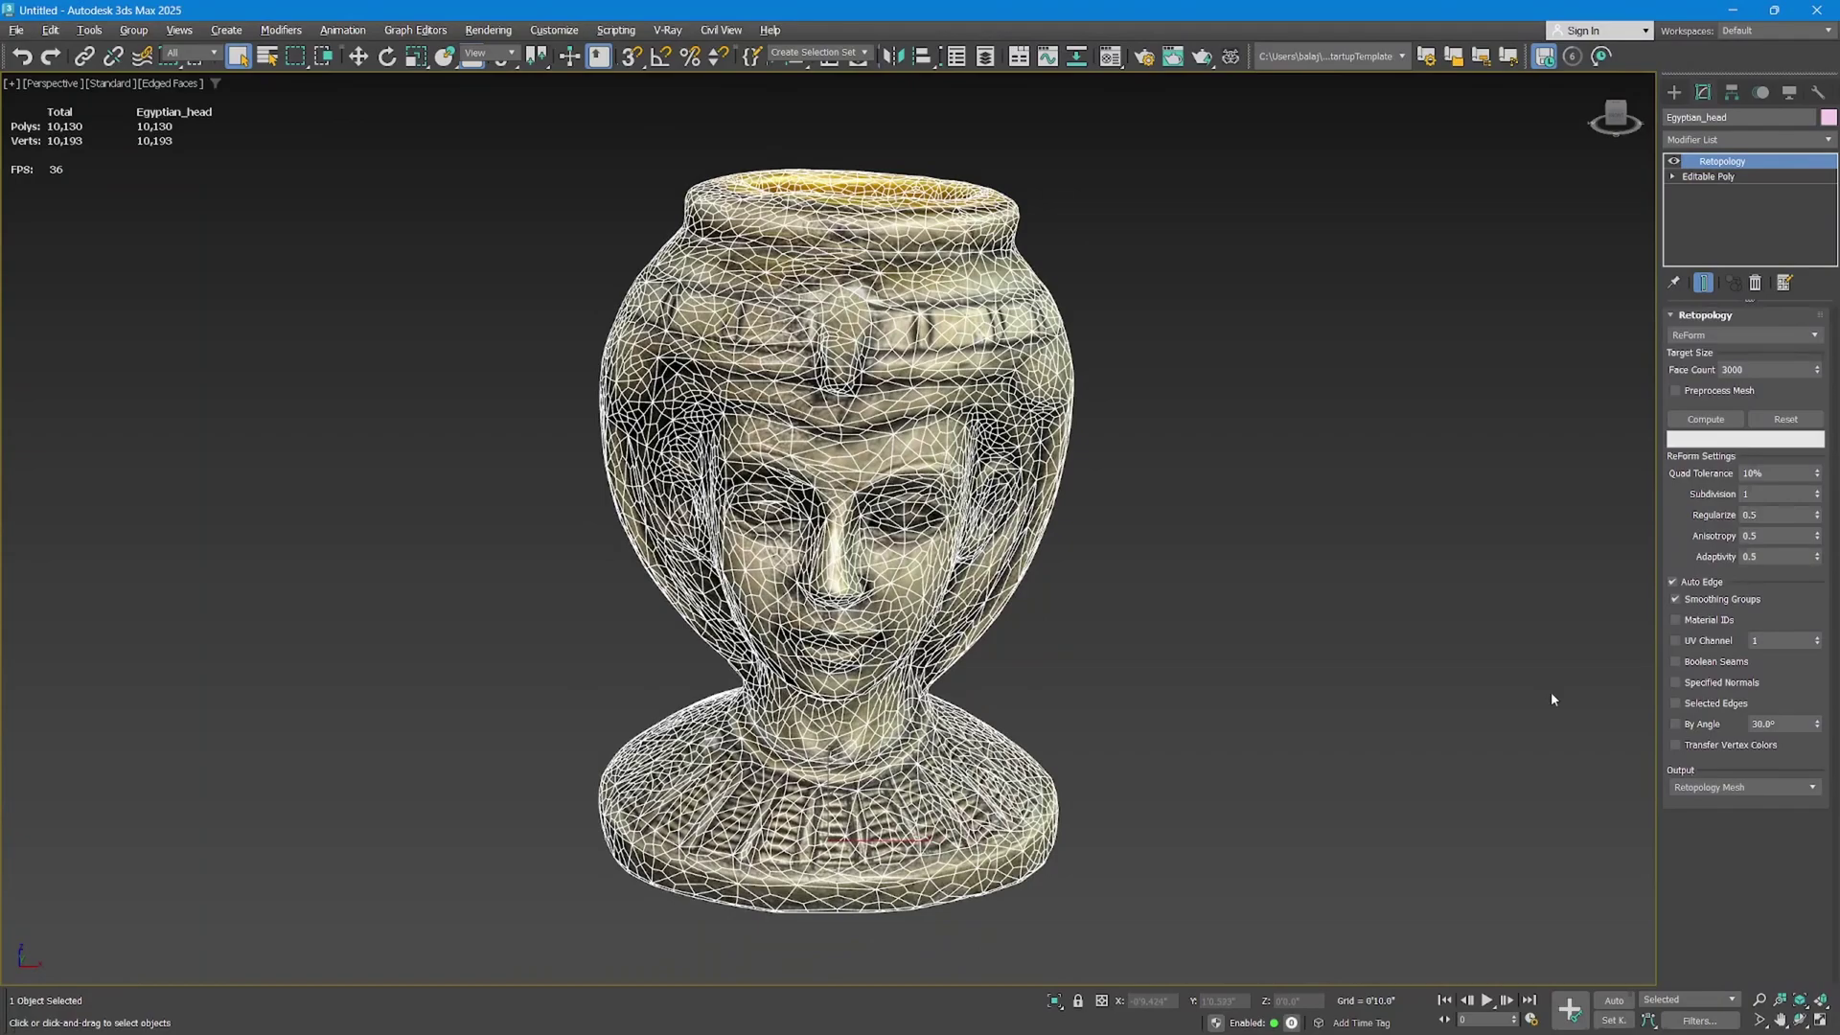
scroll(838, 637, "up", 3)
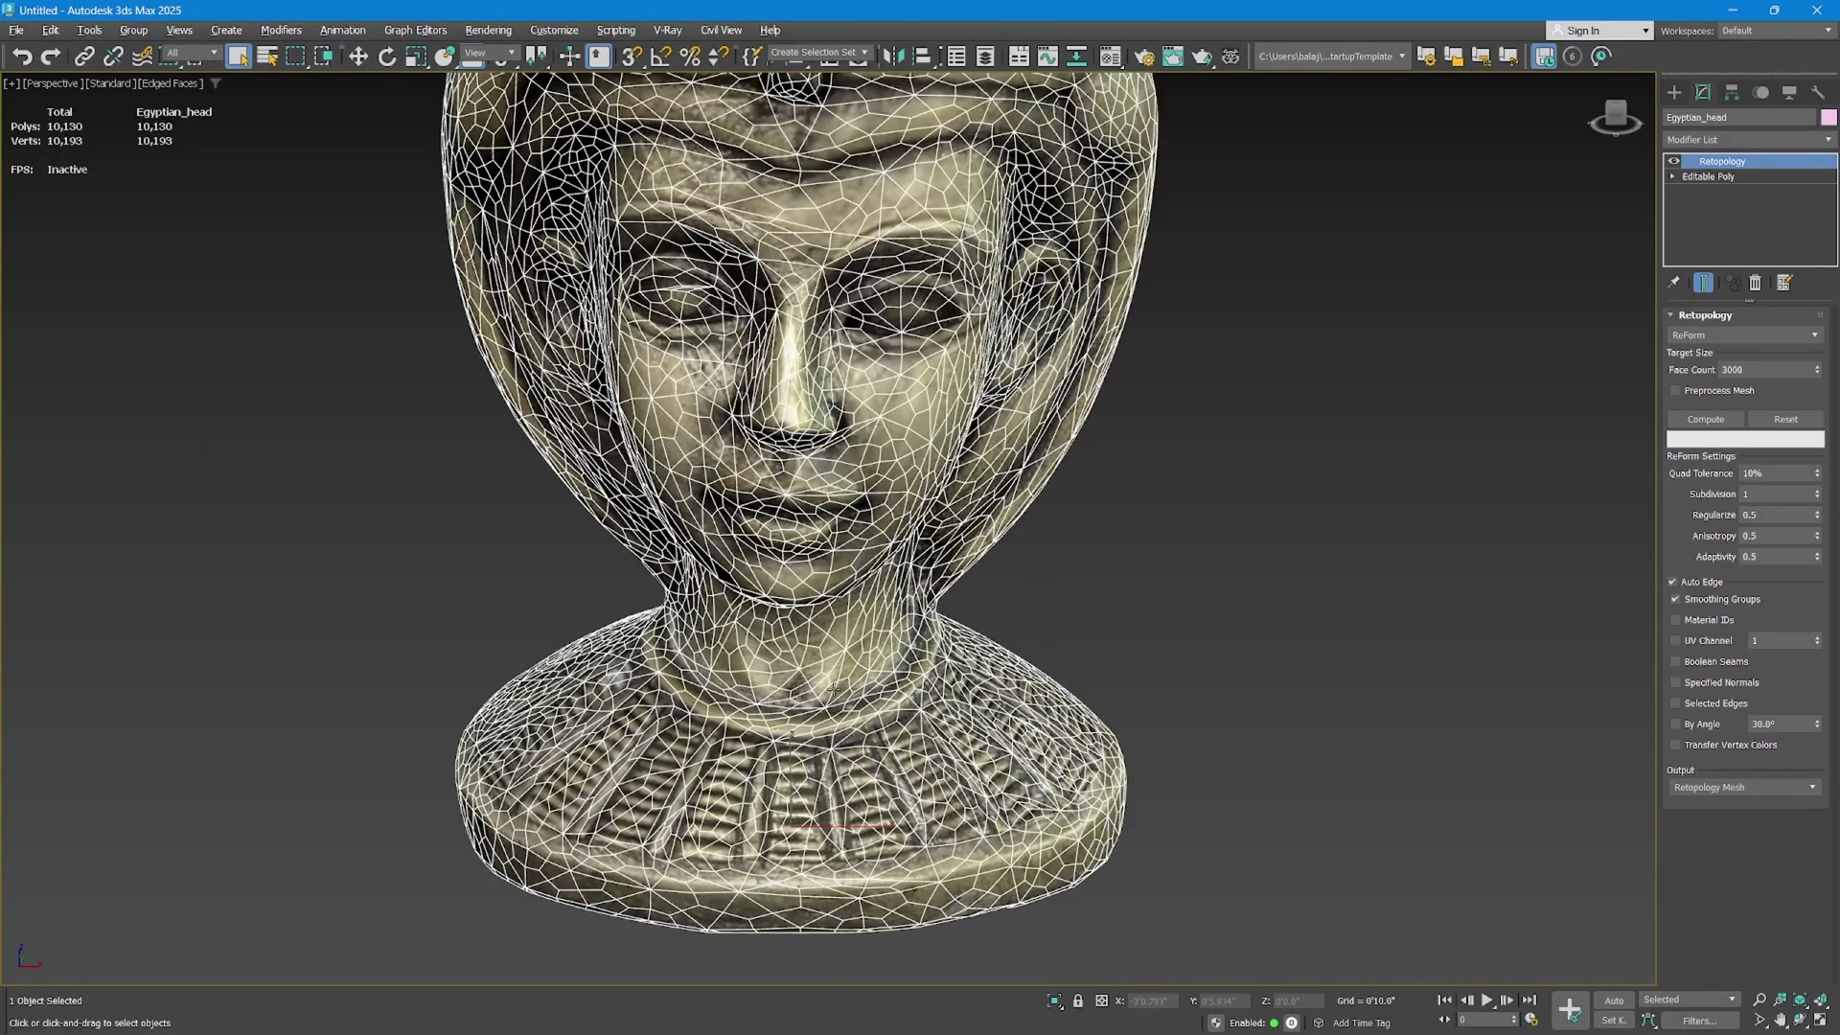
scroll(834, 690, "down", 3)
middle_click_drag(834, 690, 863, 661, "alt")
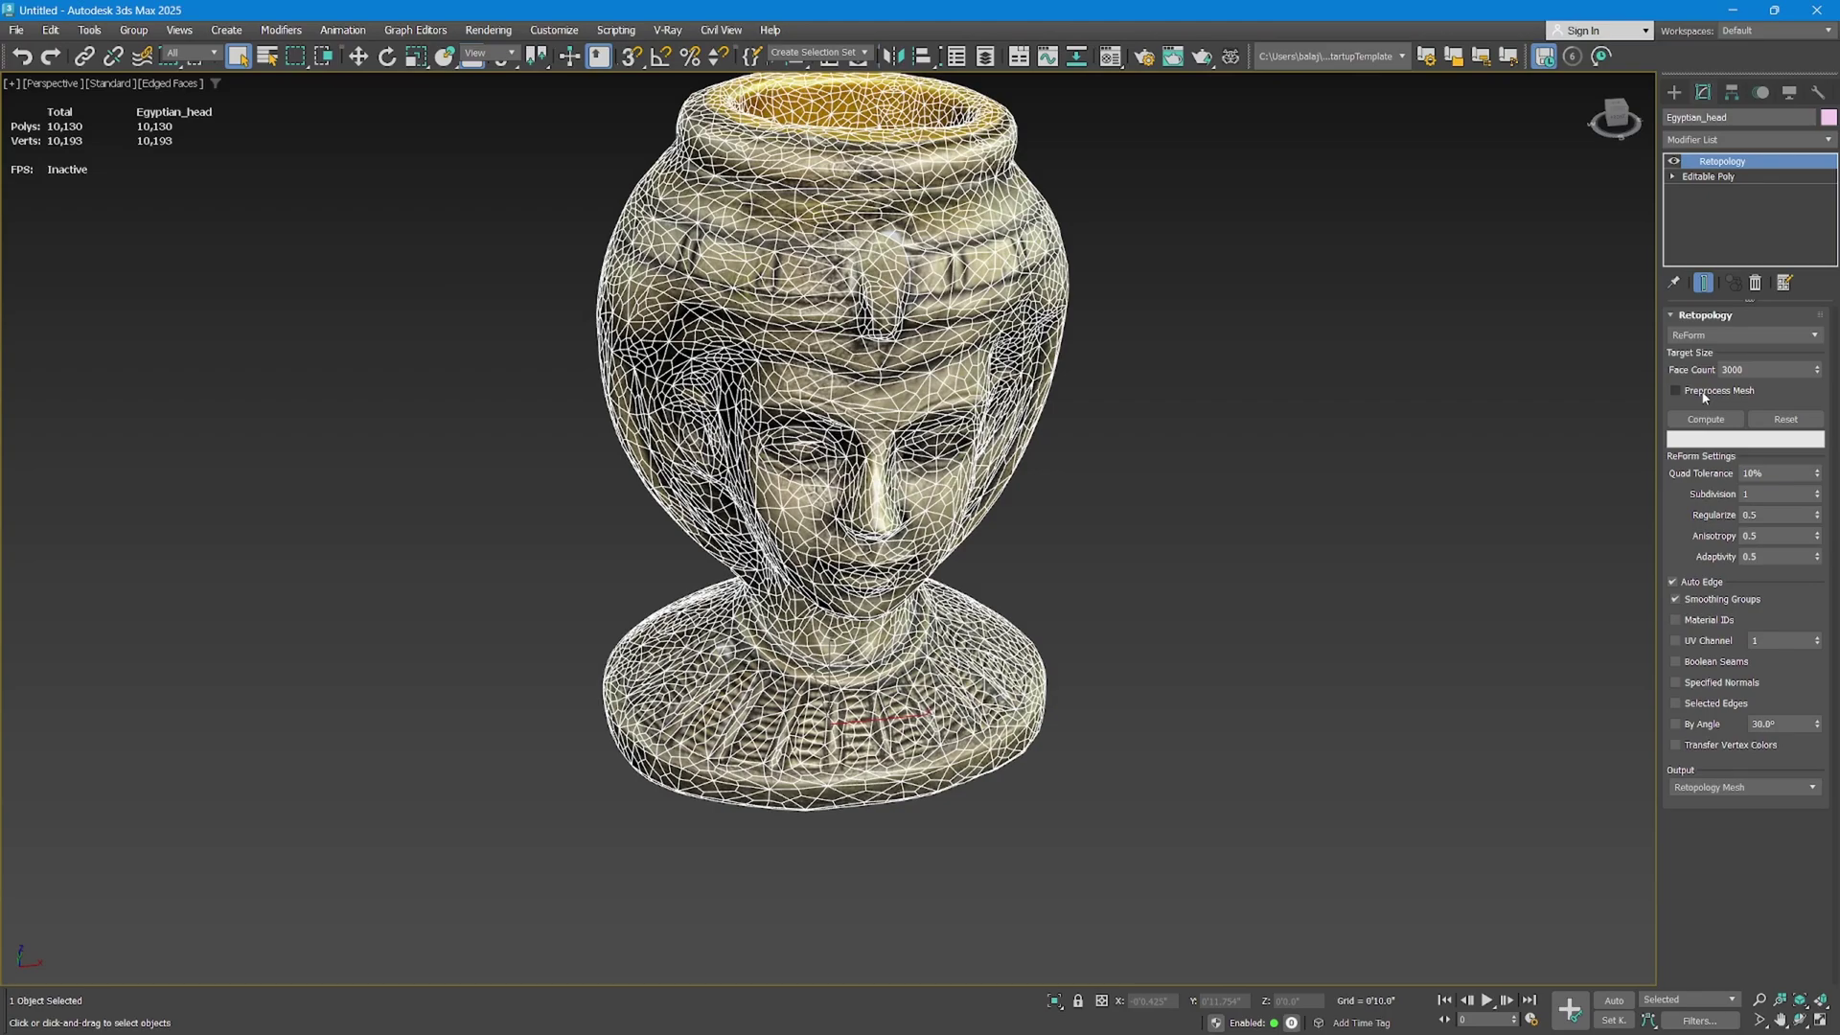
left_click(1702, 641)
left_click(1705, 418)
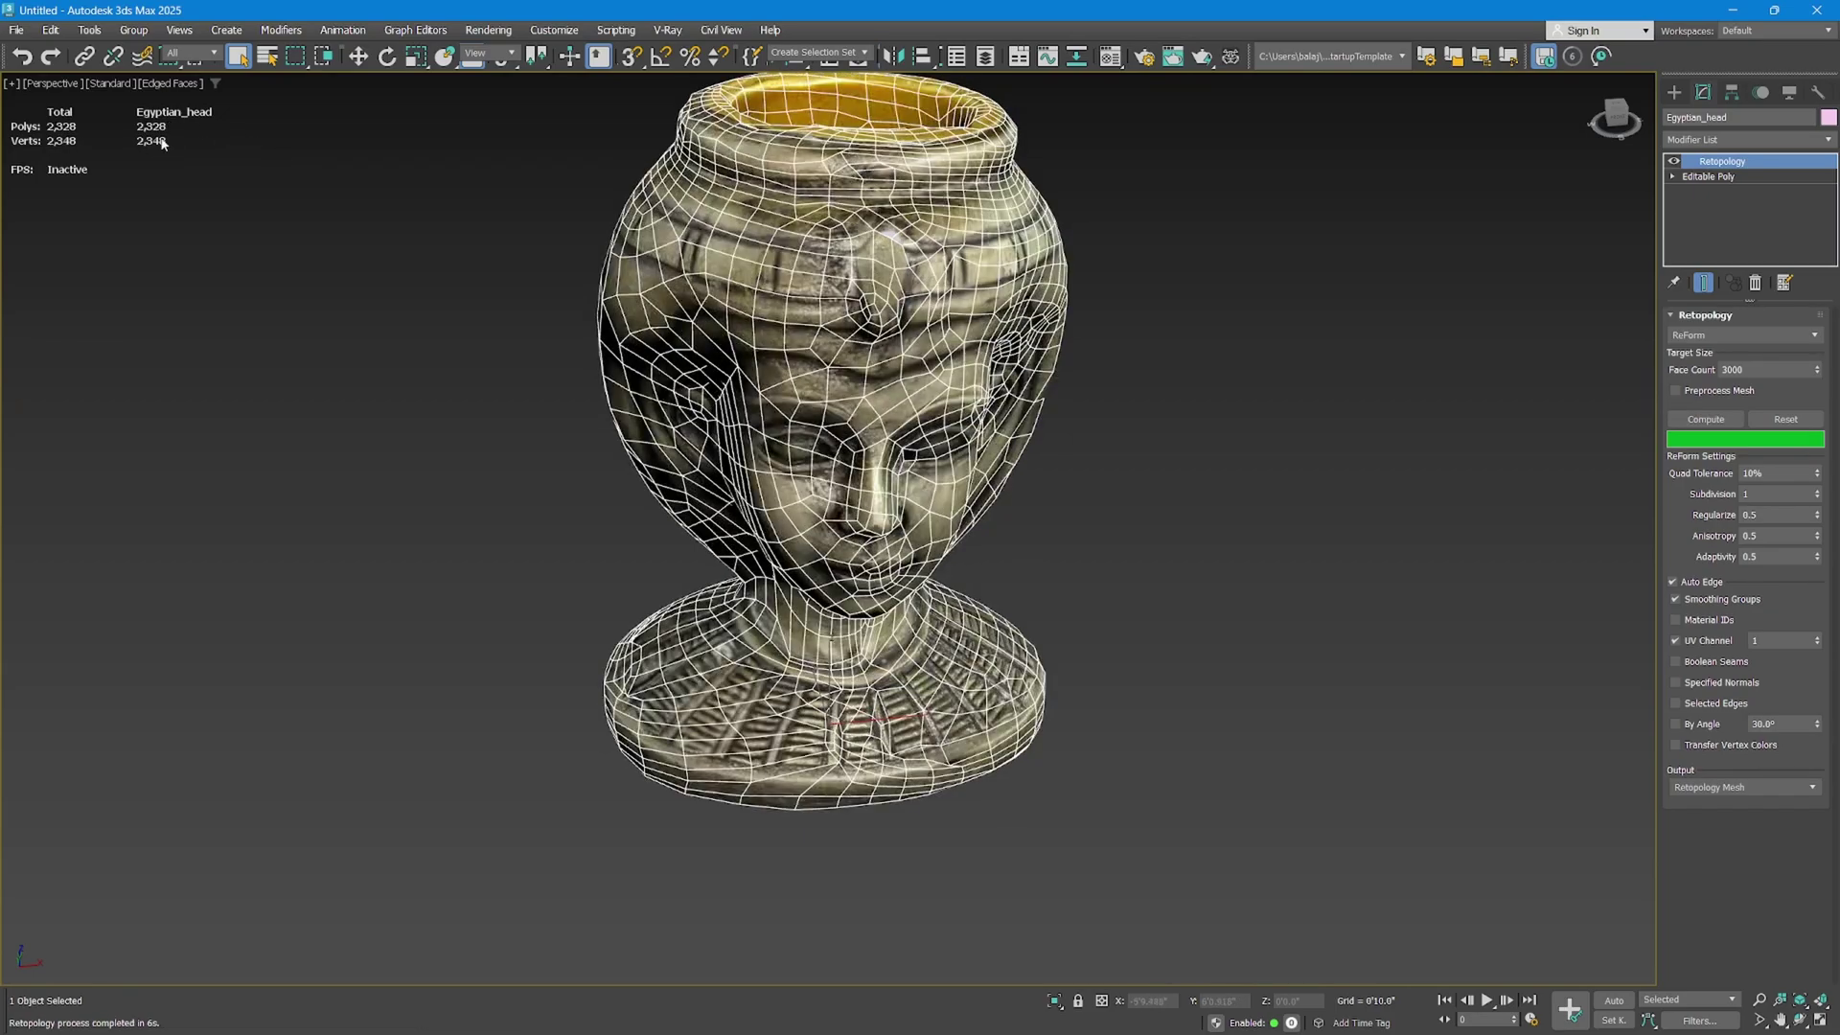
Examine the retopologized Egyptian head's texture shaded, near and far, and its quad layout with edged faces.
right_click(1205, 349)
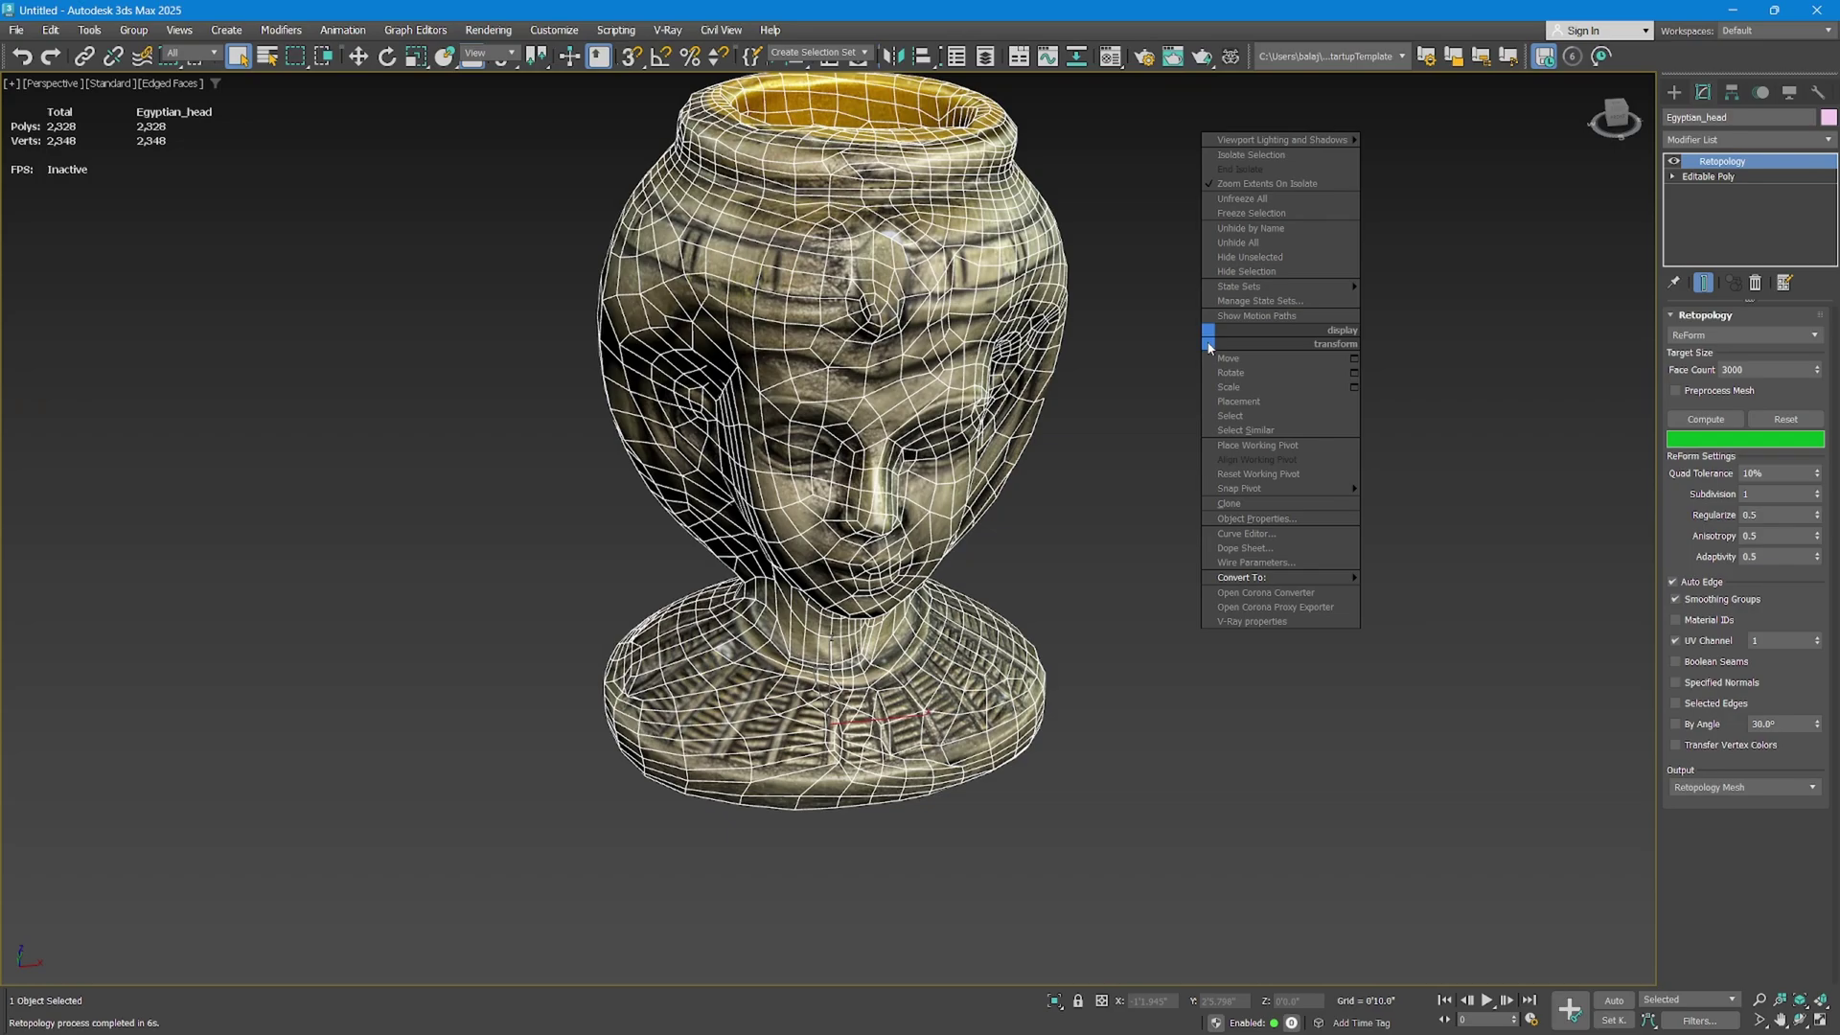
key("F4")
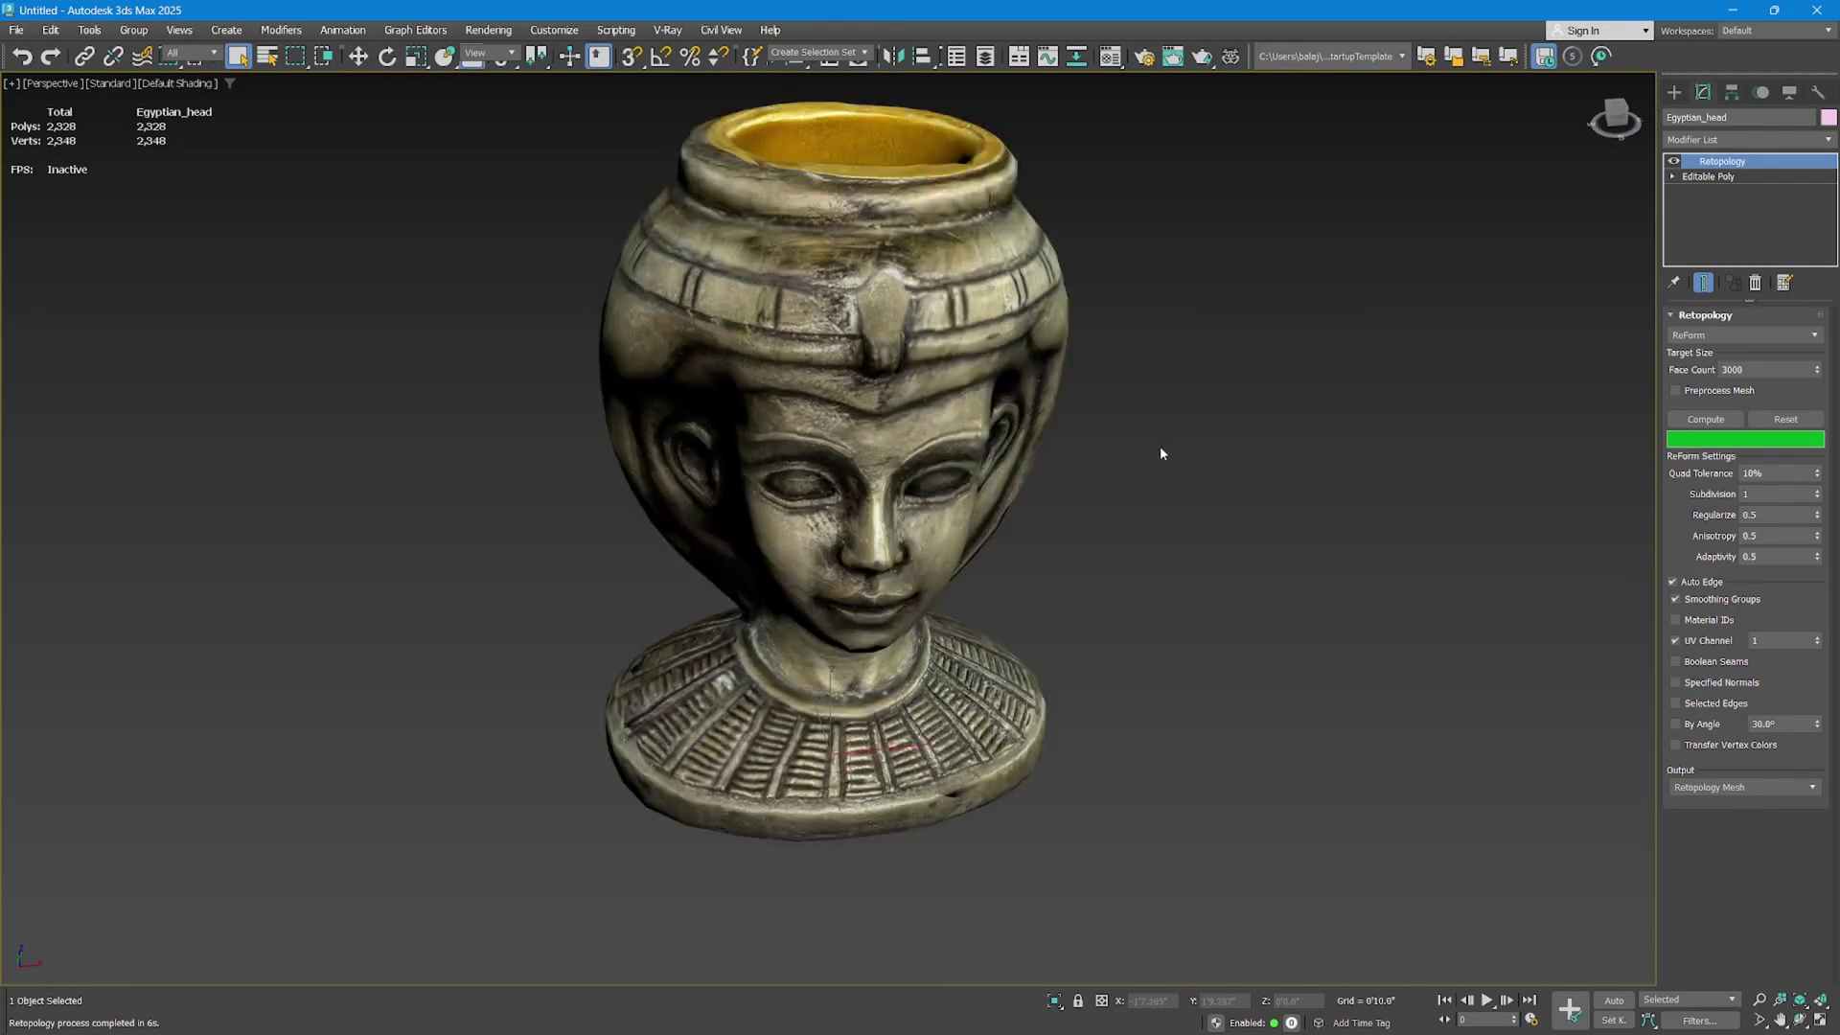
mouse_move(1159, 446)
middle_mouse_down("alt")
mouse_move(1146, 476)
mouse_move(1117, 440)
mouse_move(1191, 440)
mouse_move(1101, 448)
mouse_move(1137, 447)
middle_mouse_up("alt")
scroll(1137, 448, "down", 2)
scroll(976, 498, "down", 2)
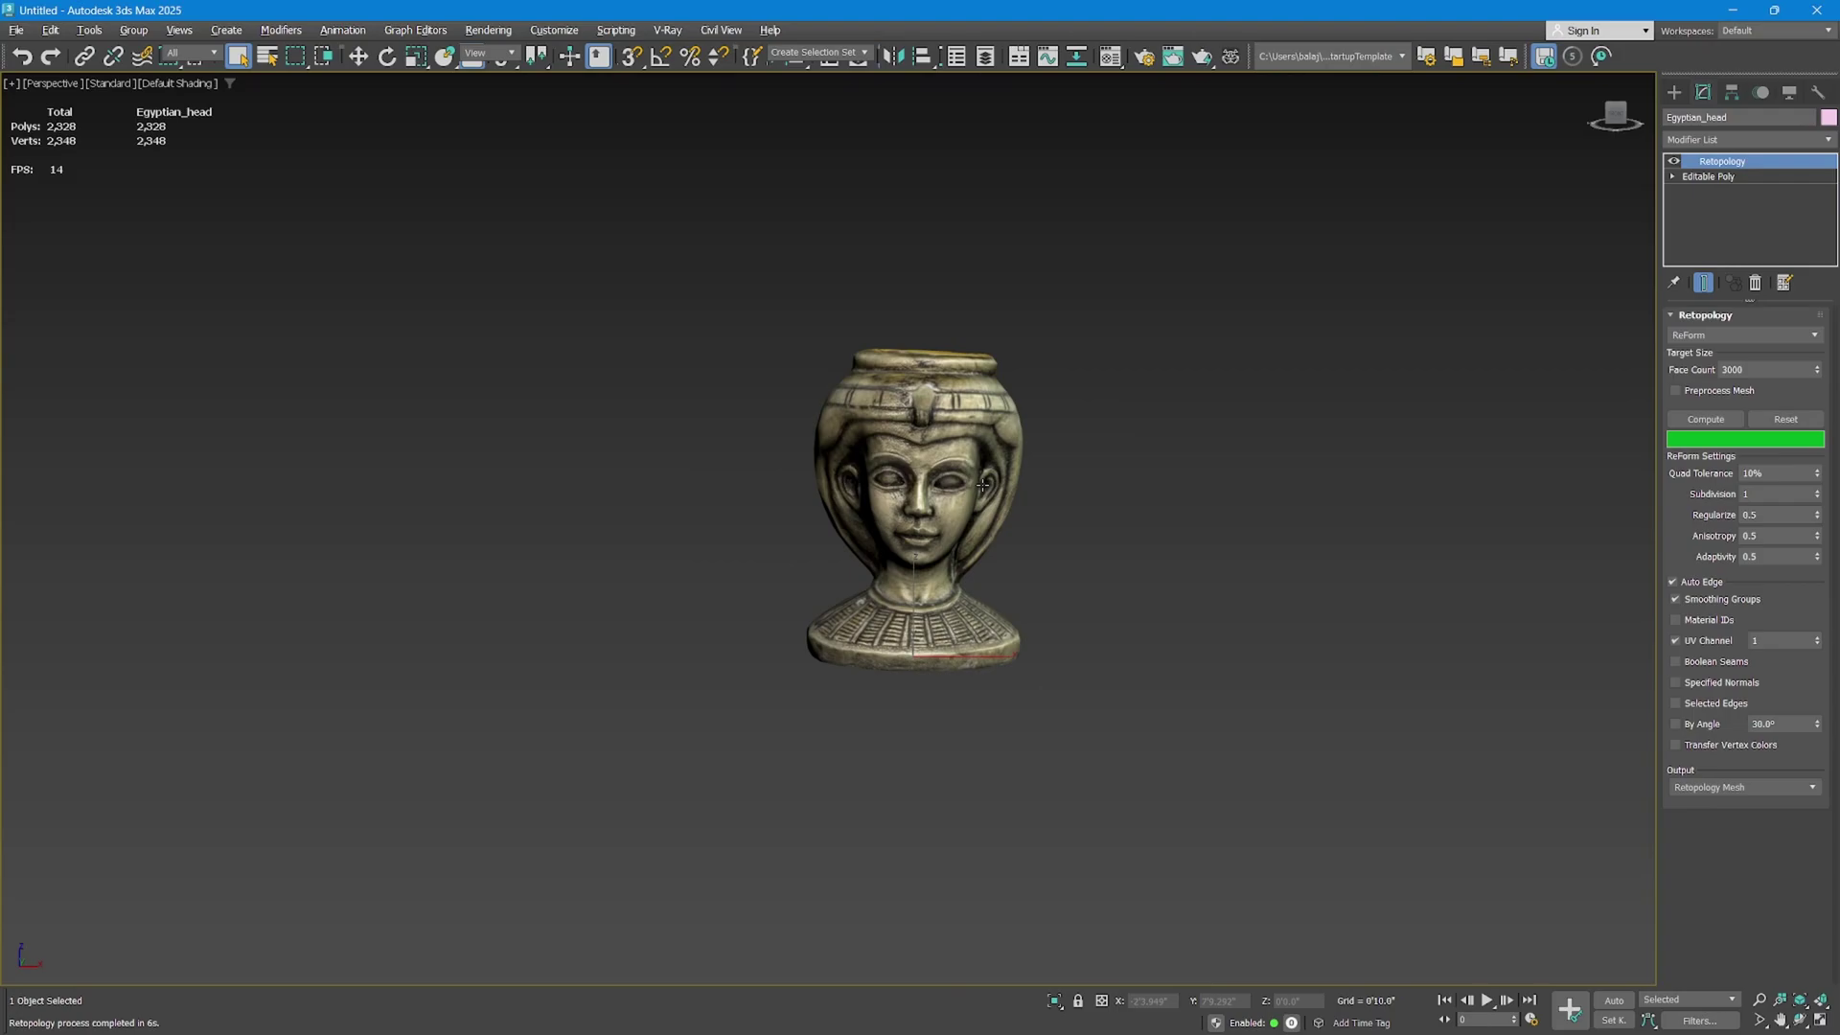
middle_click_drag(976, 499, 1011, 523, "alt")
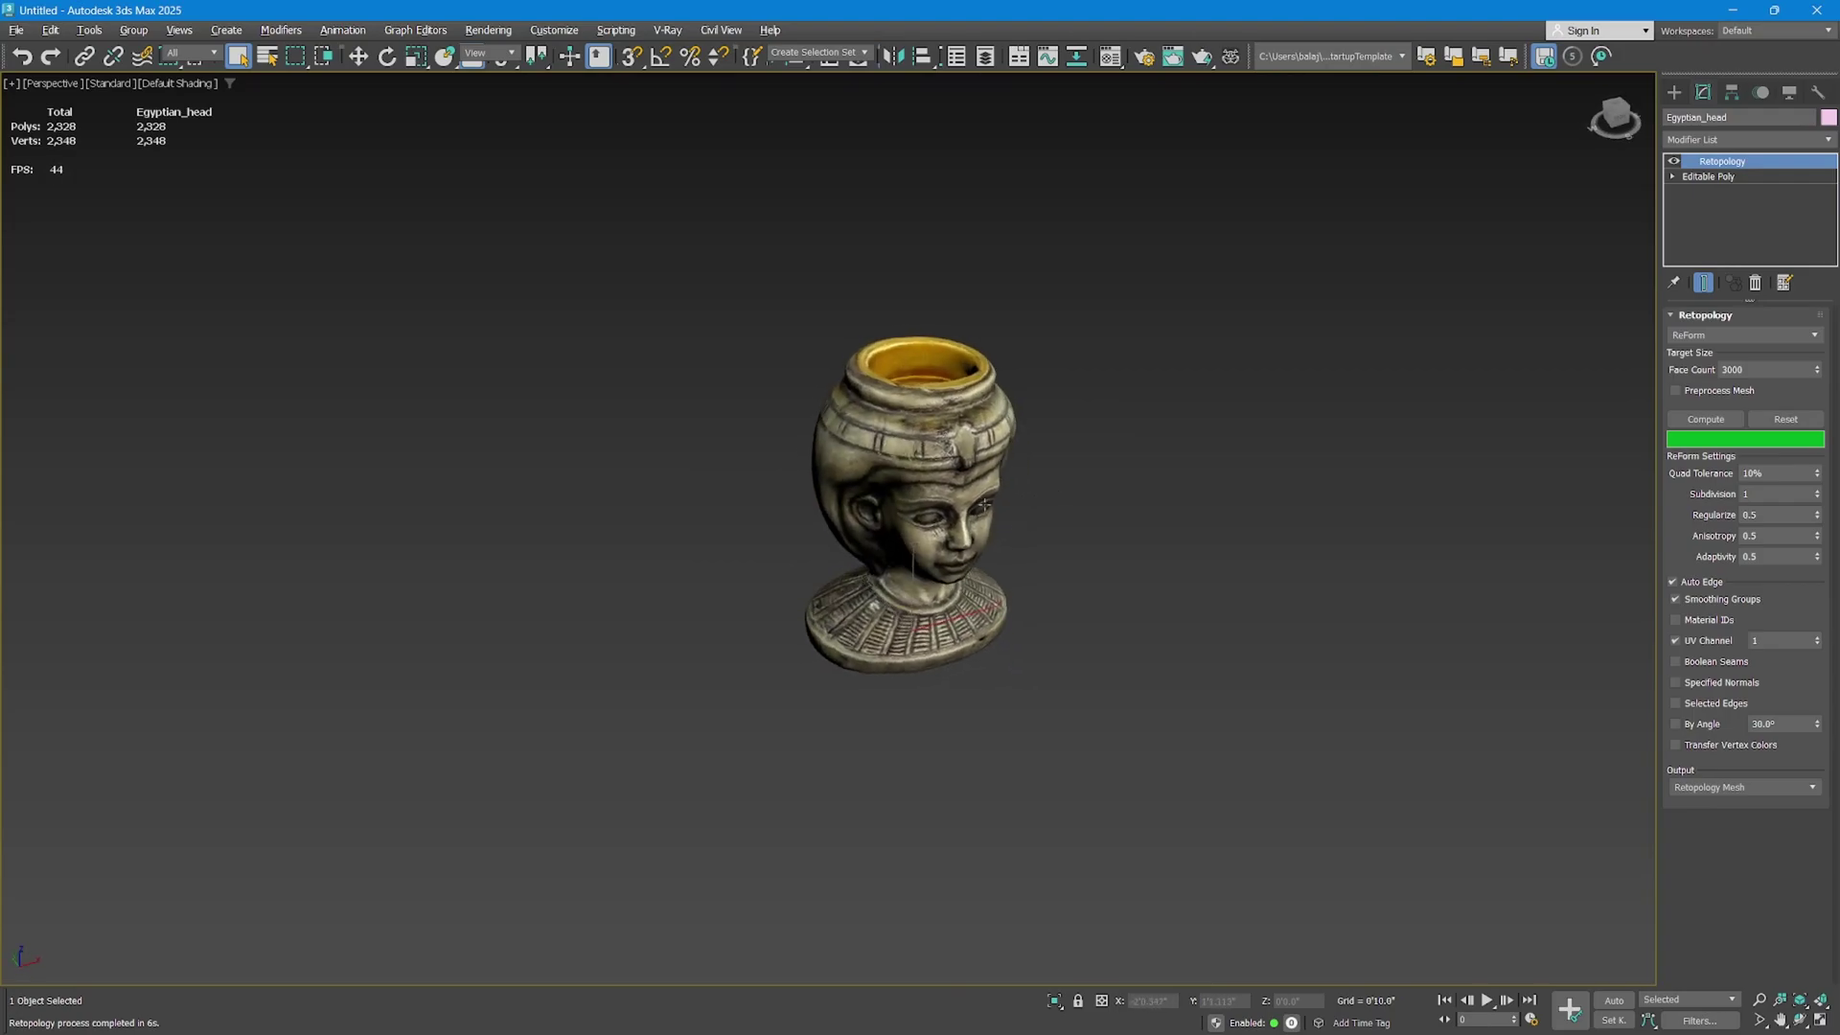
key("F4")
scroll(987, 499, "up", 2)
scroll(1053, 435, "up", 2)
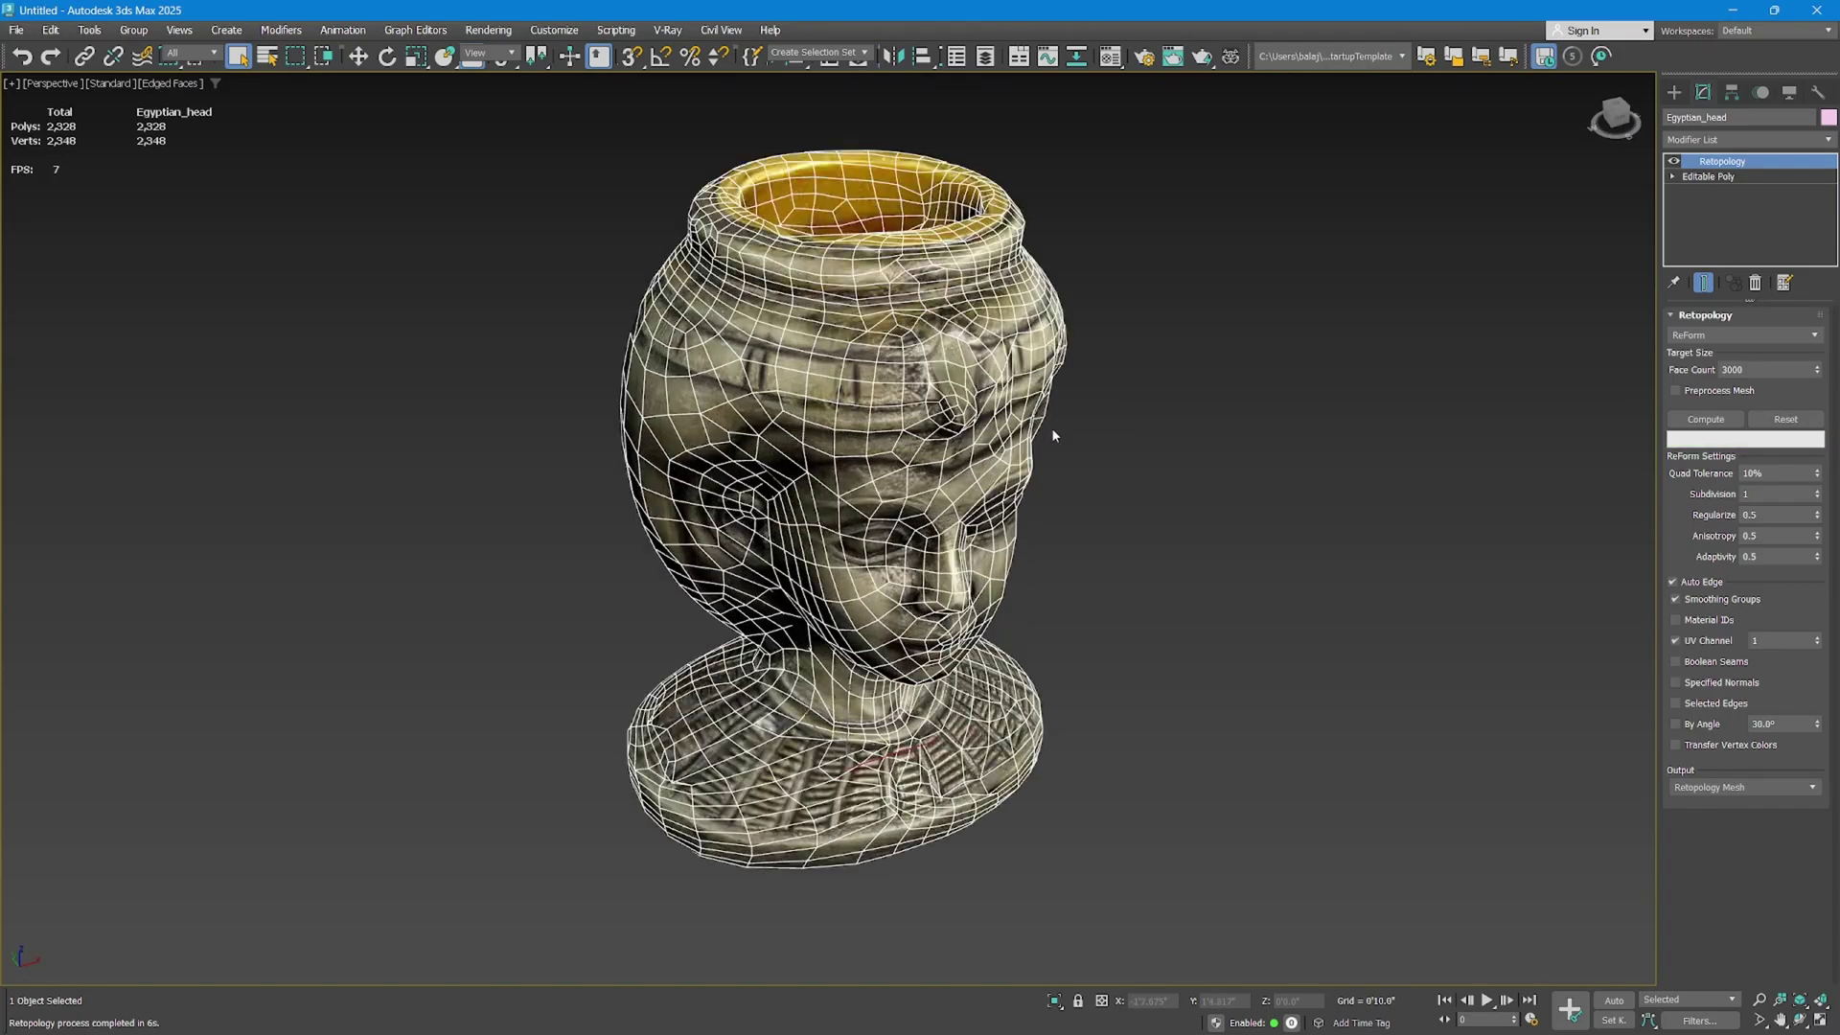
middle_click_drag(896, 537, 899, 507, "alt")
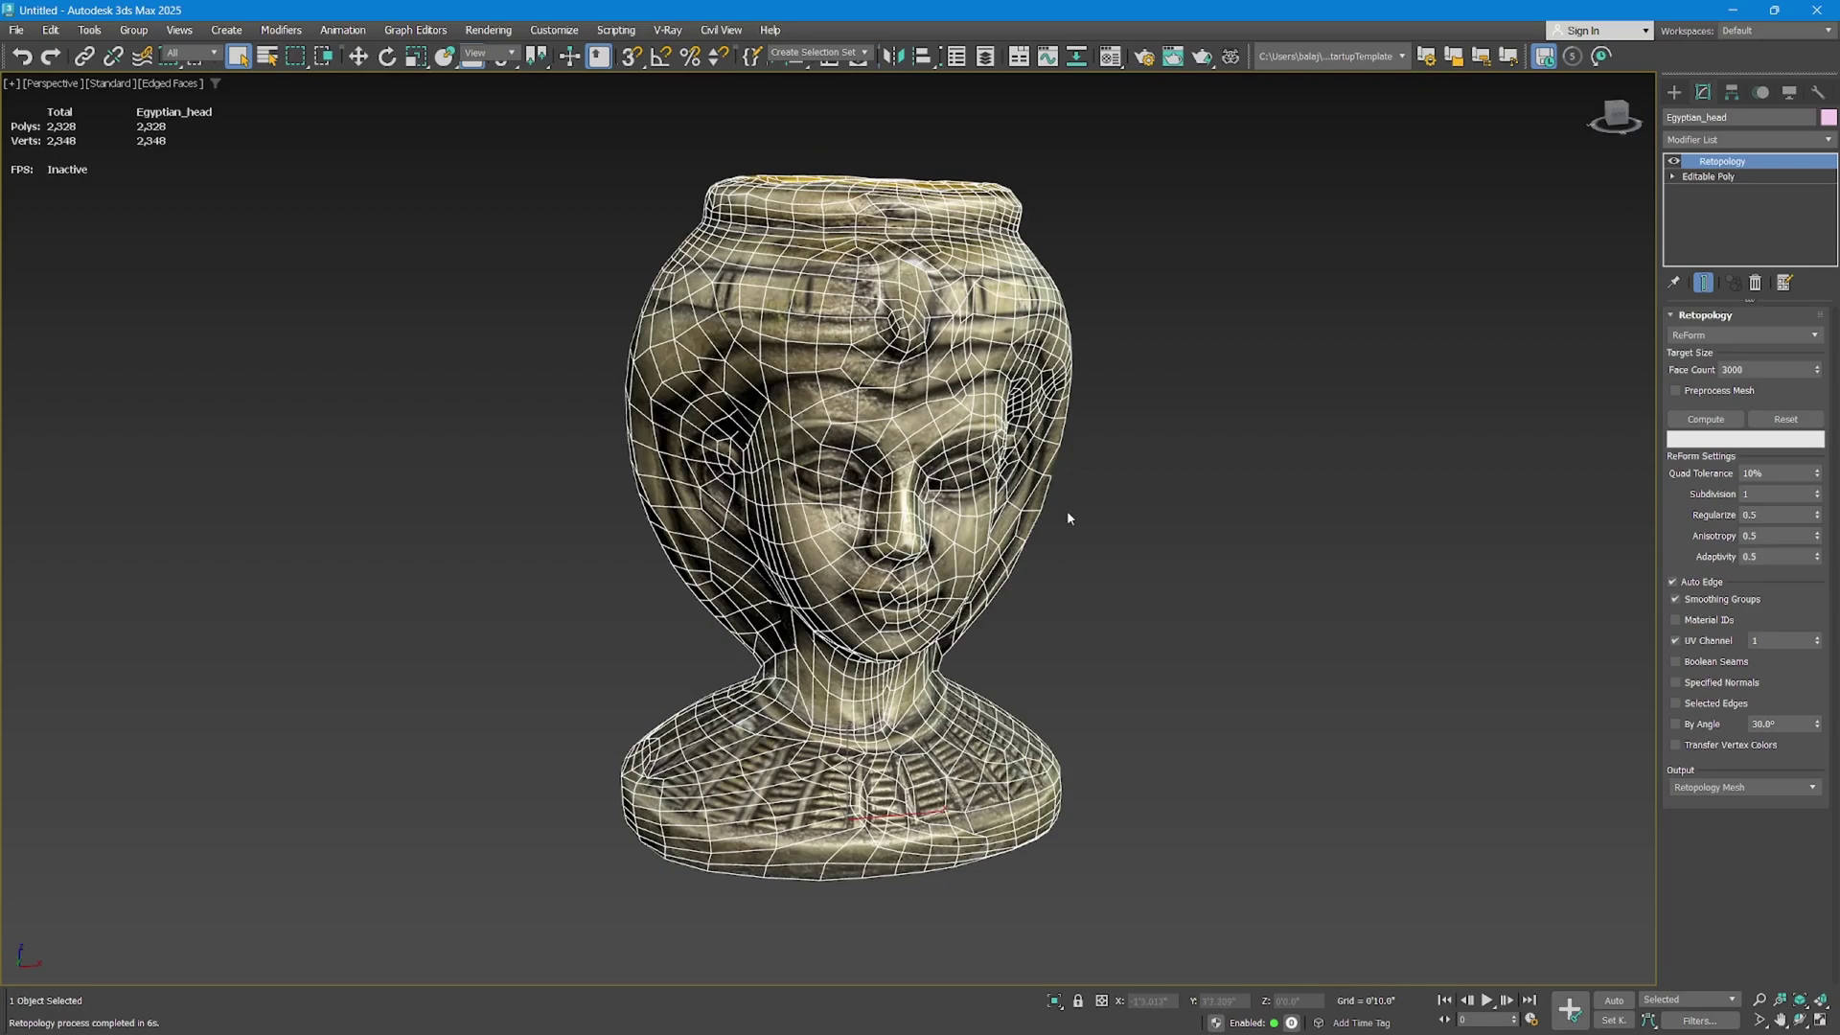
middle_click_drag(1069, 518, 1053, 479, "alt")
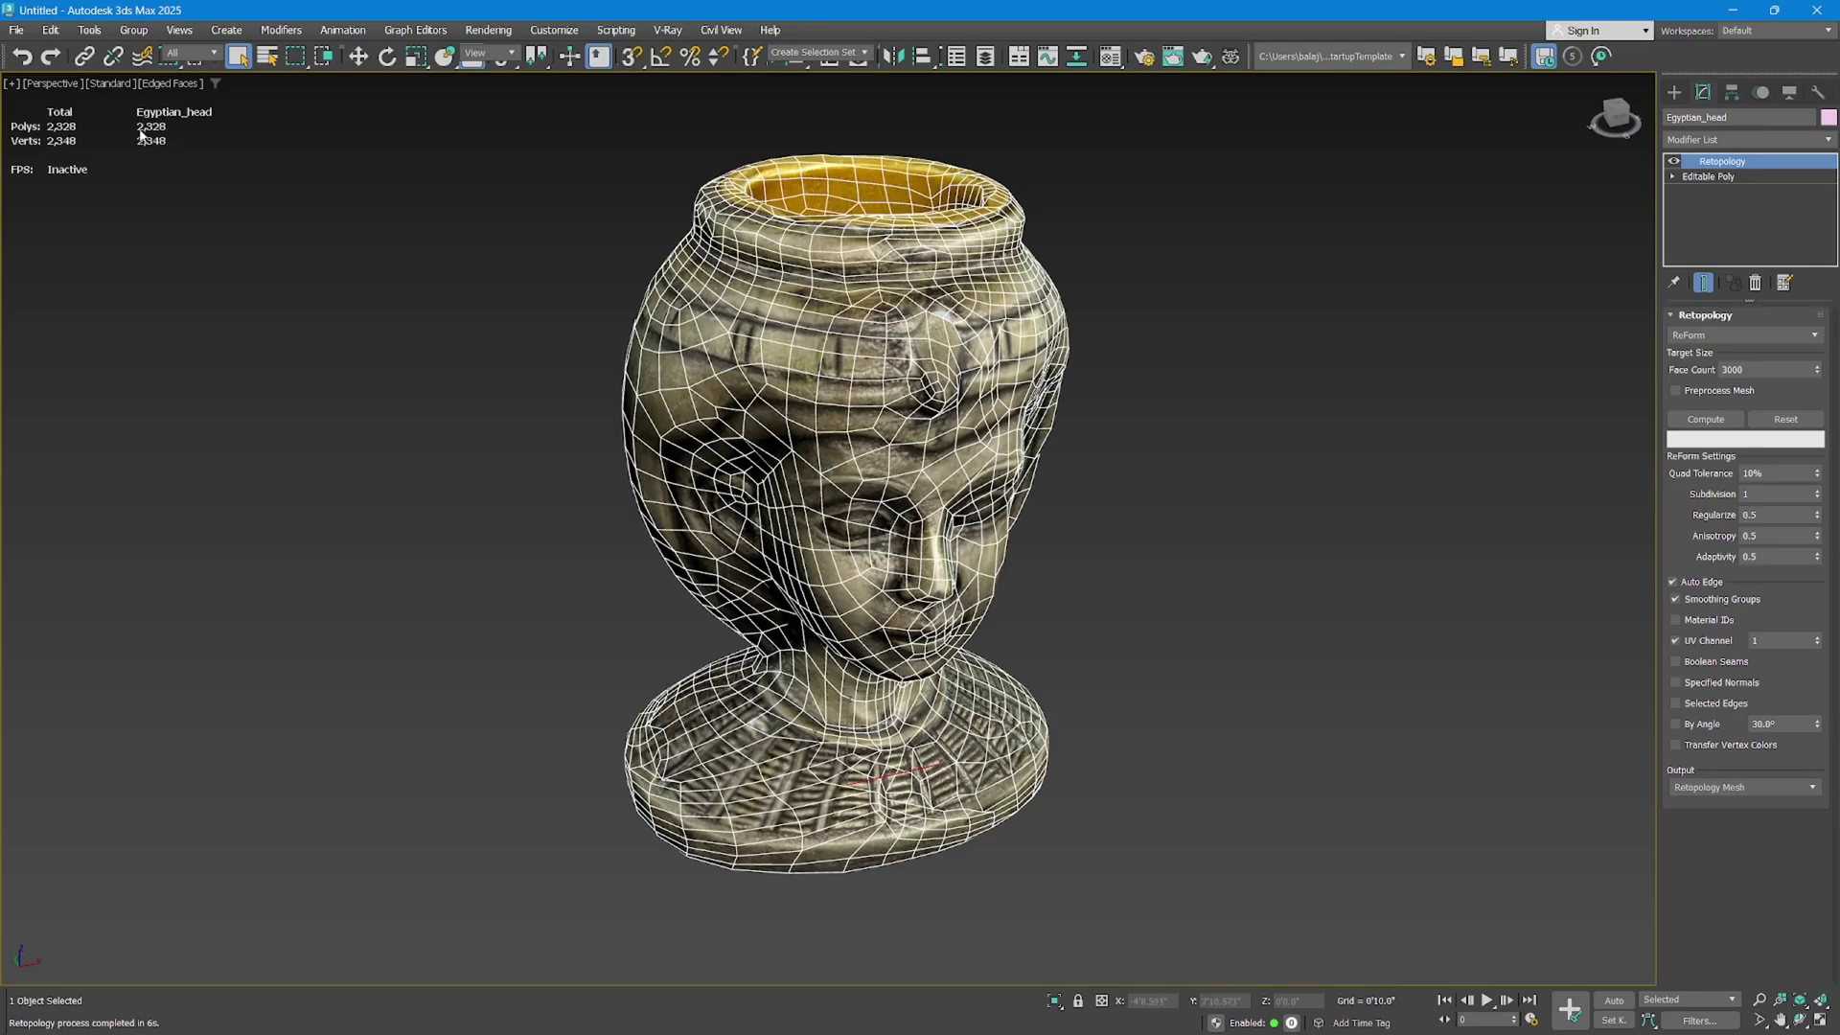
middle_click_drag(891, 469, 954, 469, "alt")
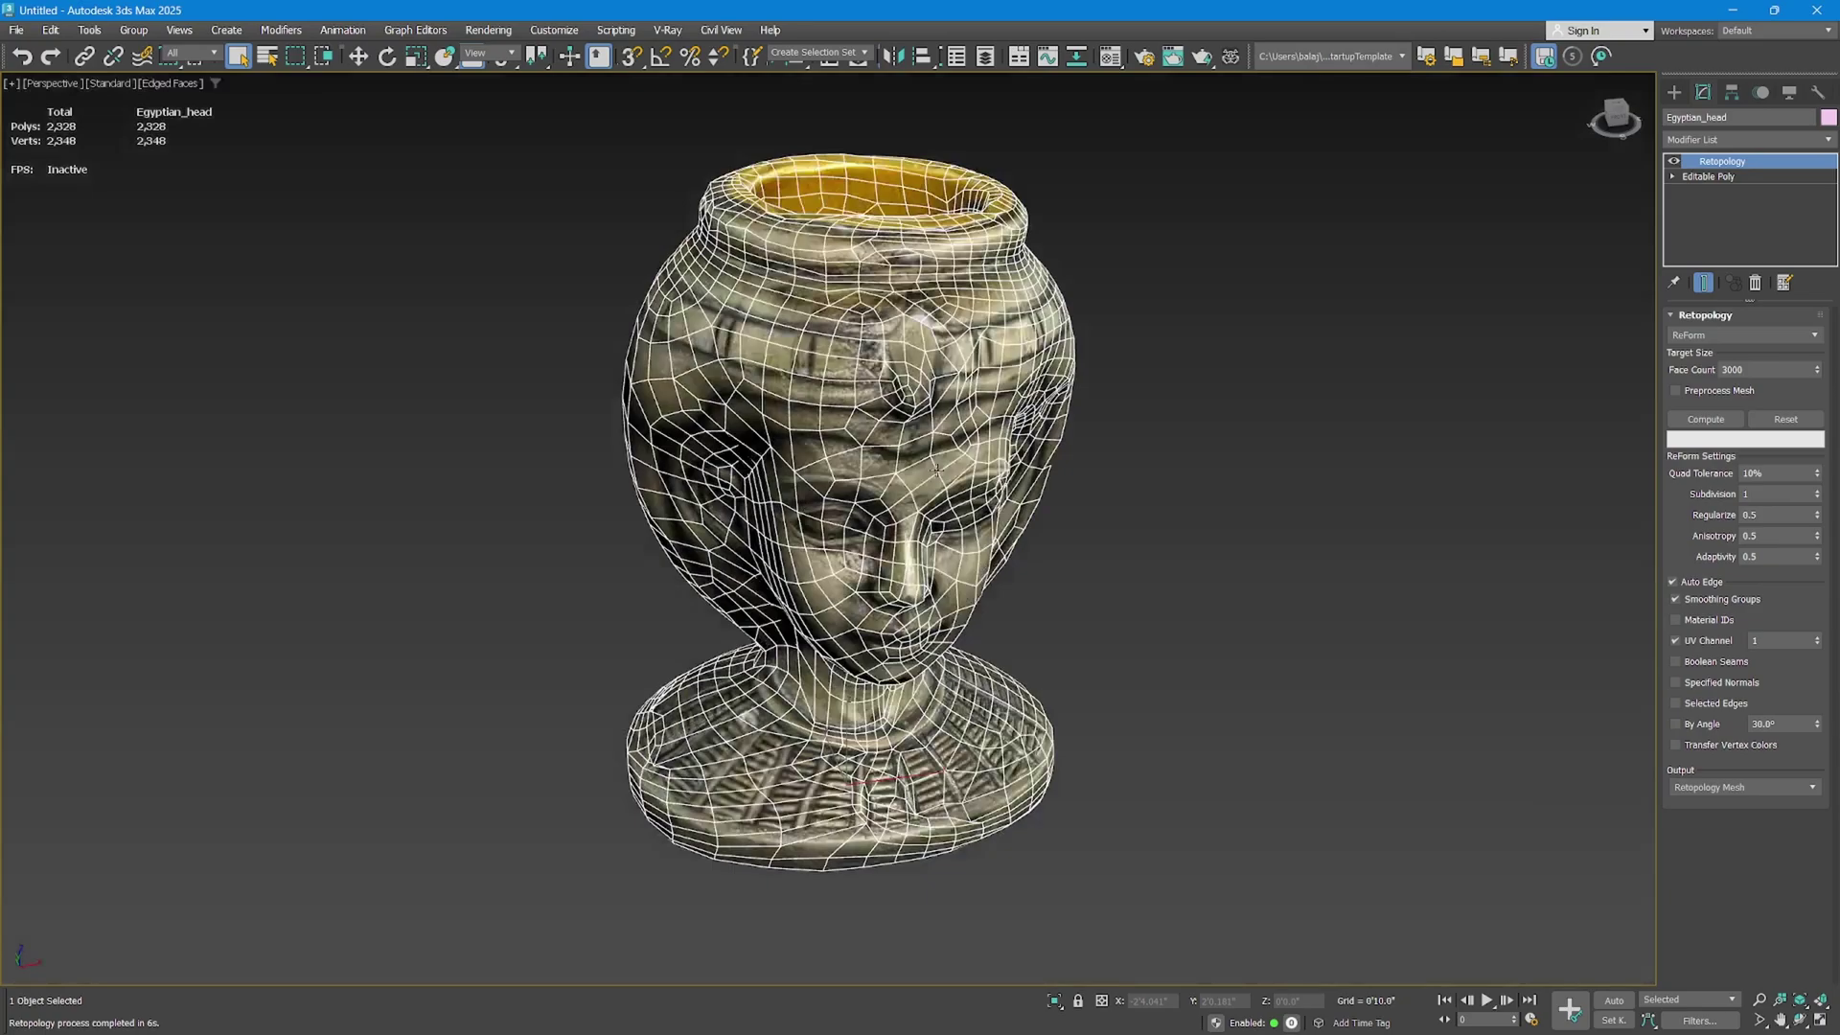
Compare the retopologized head from the front and close up on its face, with and without edged faces.
key("F4")
left_click(1123, 492)
middle_click_drag(1117, 511, 1096, 496, "alt")
left_click(973, 481)
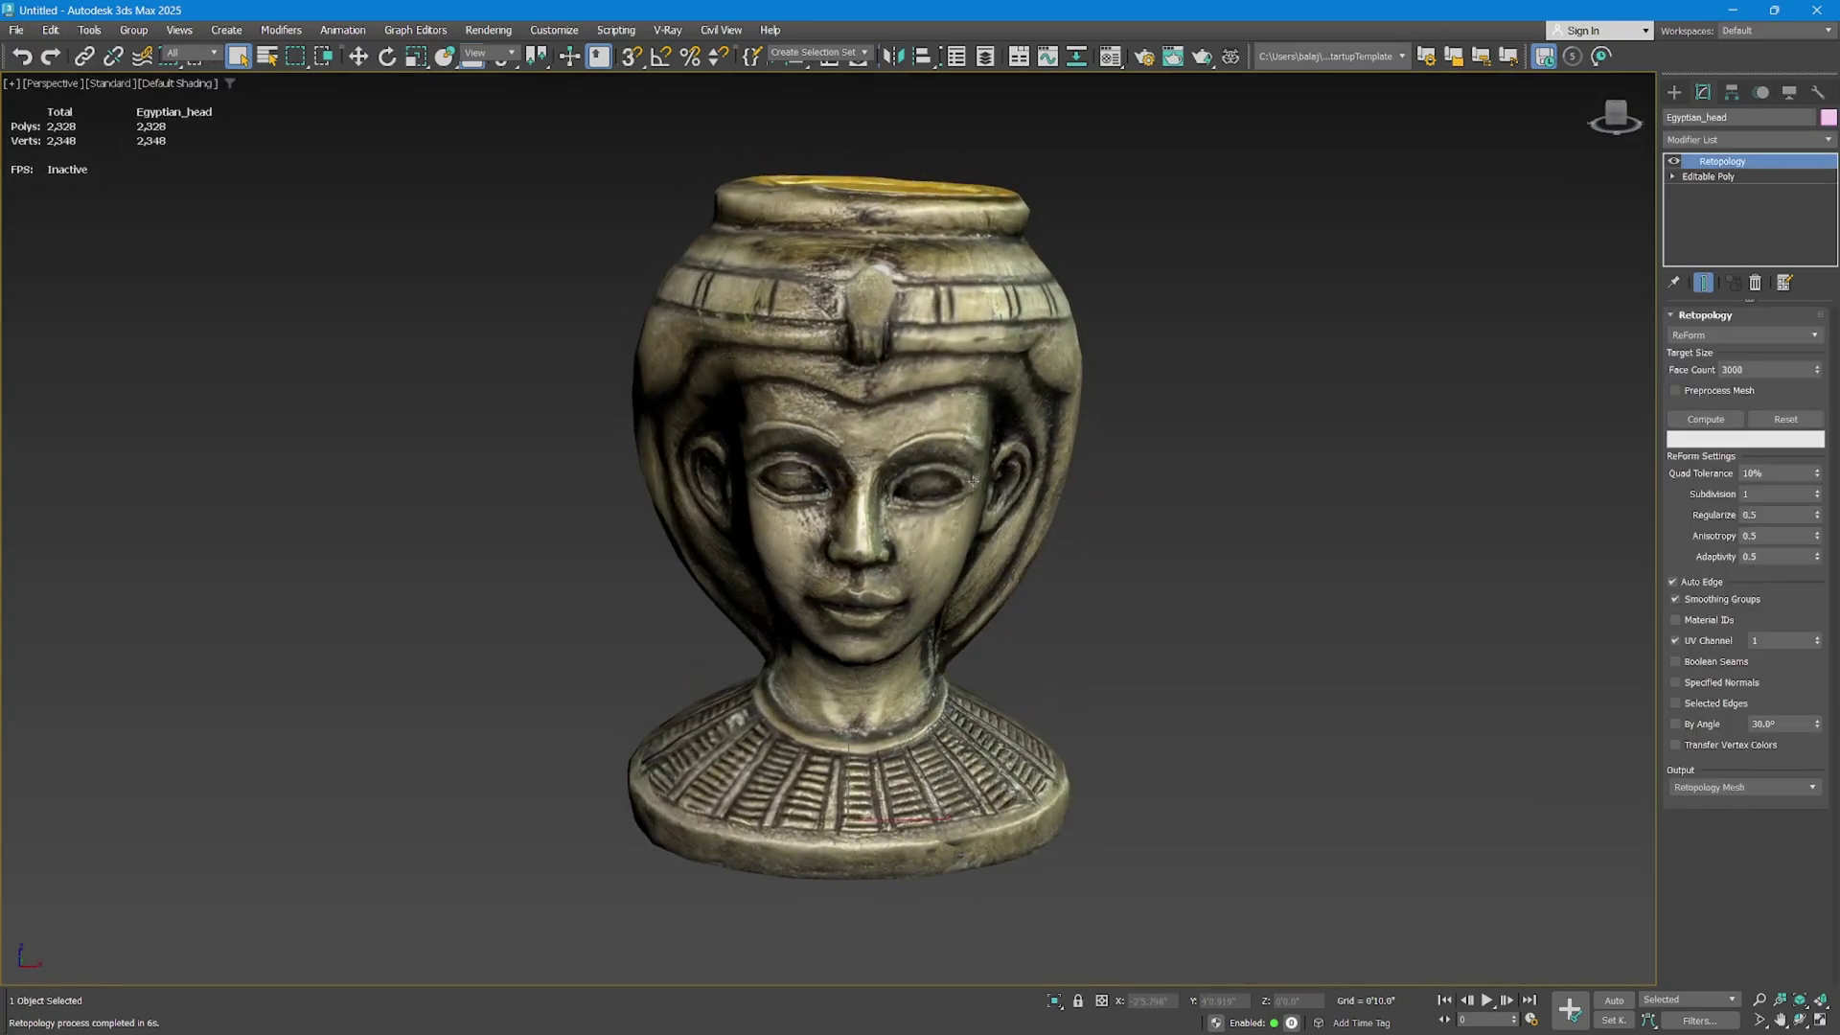
key("F4")
scroll(915, 527, "up", 5)
middle_click_drag(915, 527, 928, 635, "alt")
key("F4")
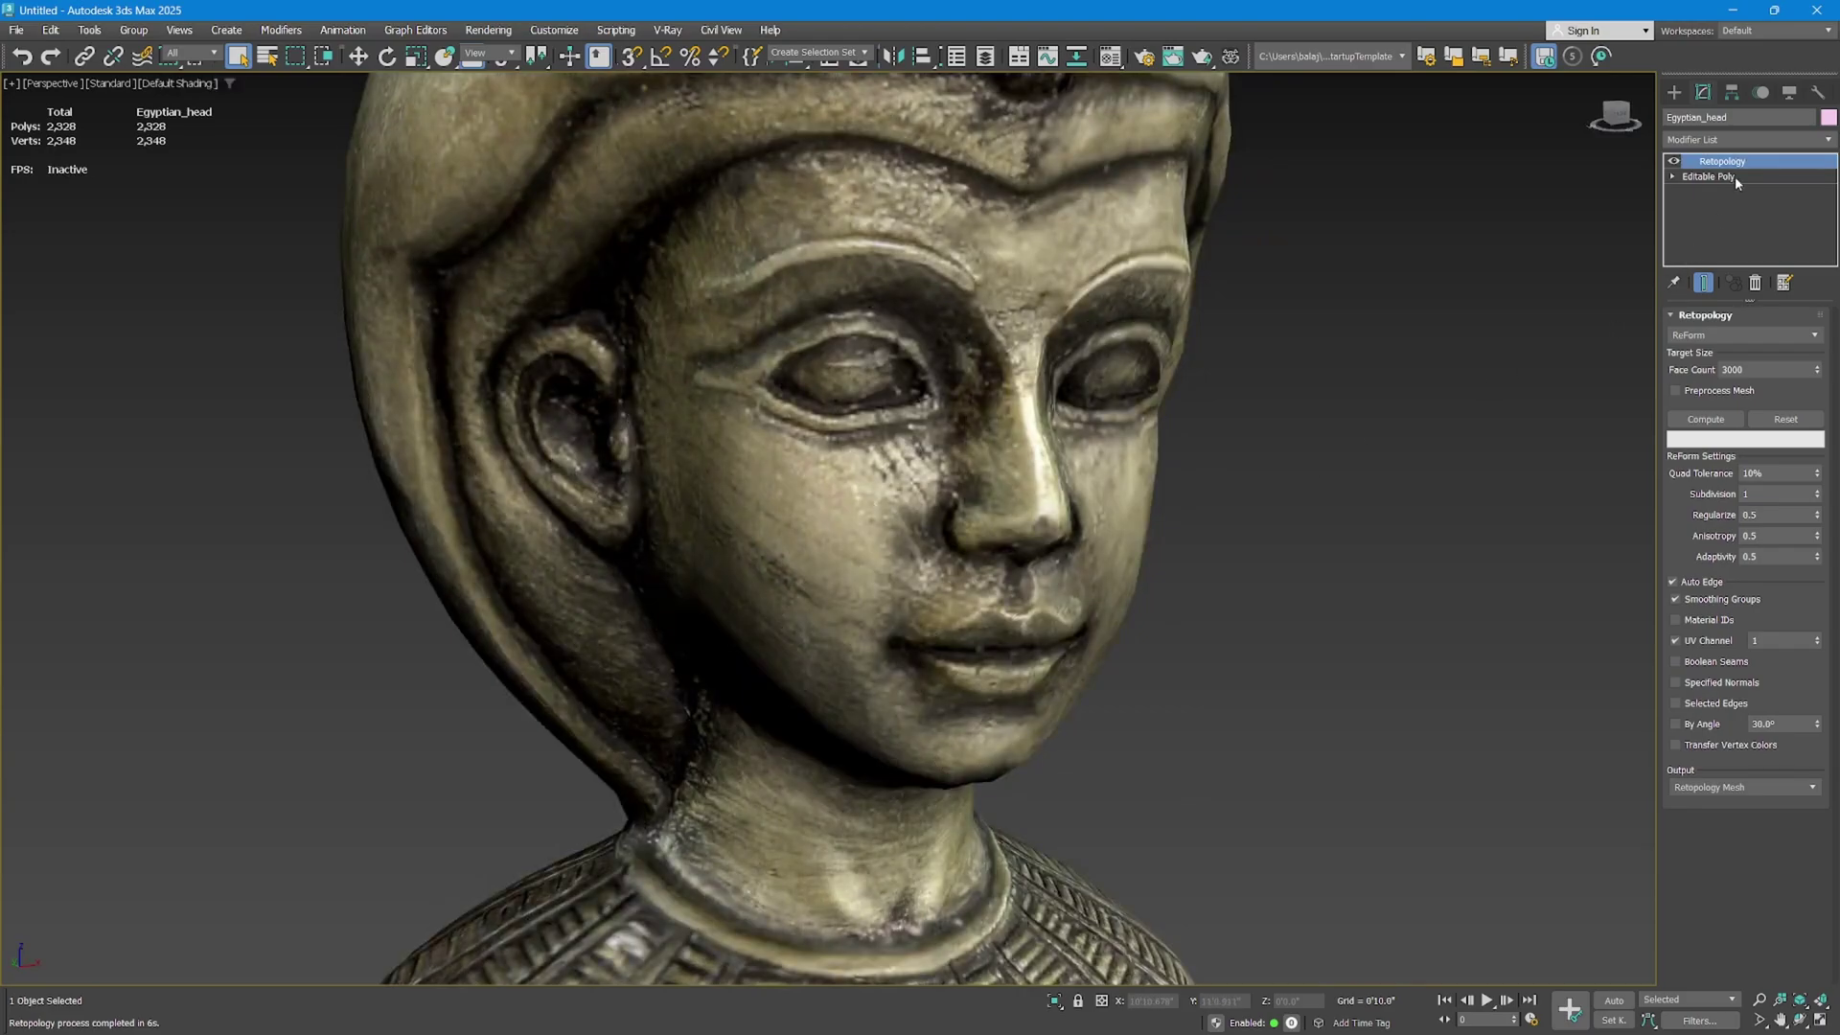
Add a Smooth modifier above the Retopology on the Egyptian head.
left_click(1734, 139)
type("s")
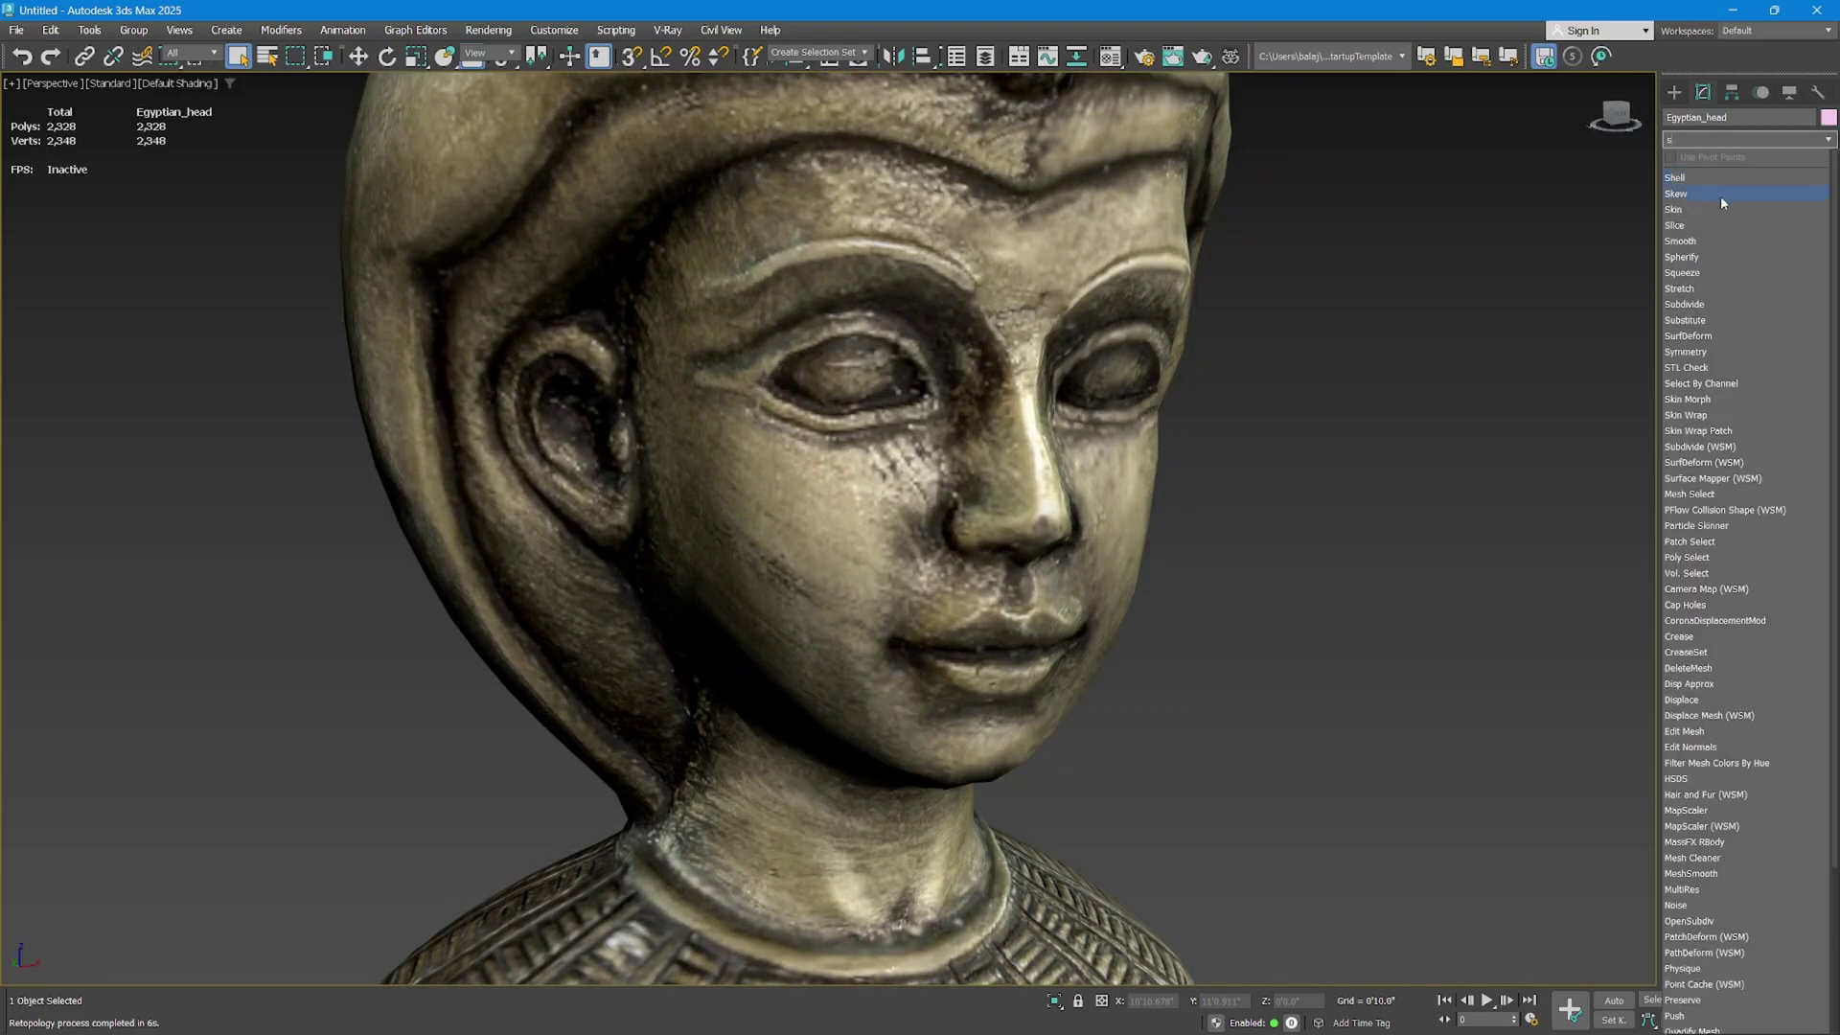
left_click(1694, 240)
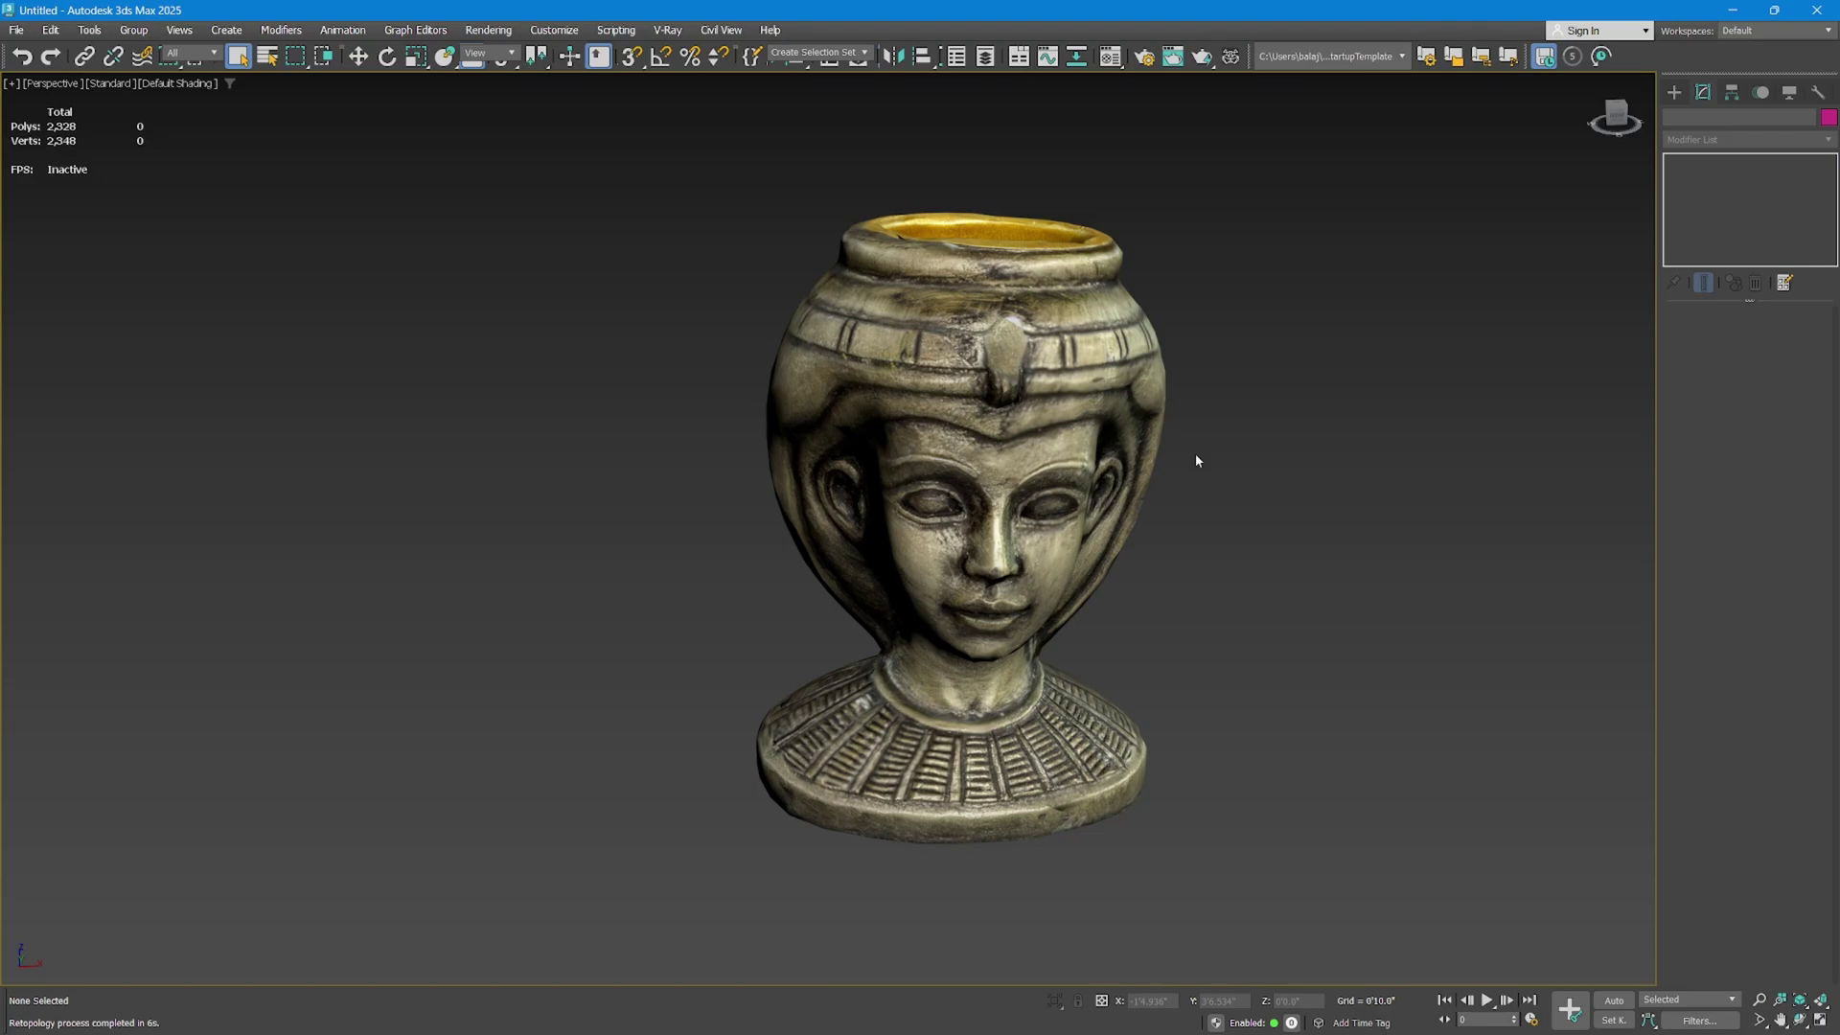